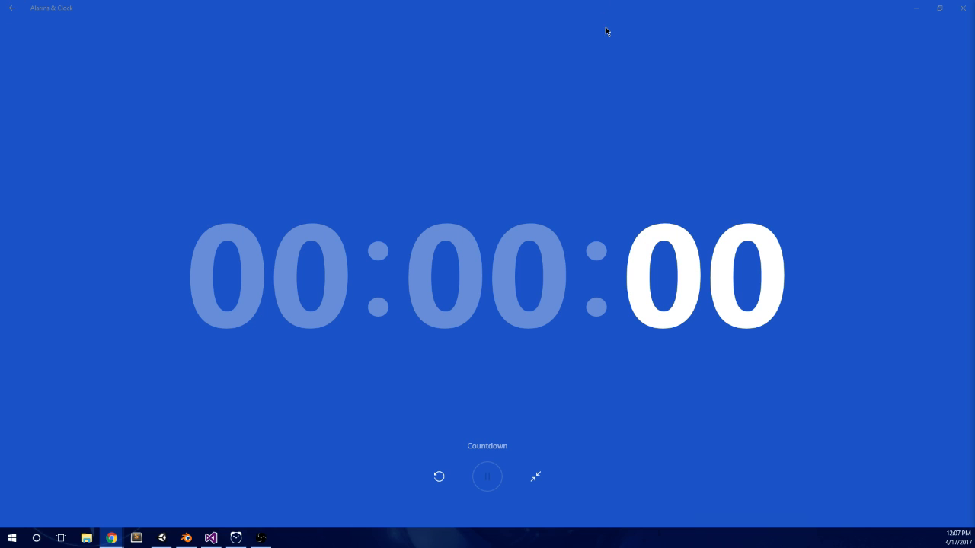
# Step: Close the countdown timer and open the GameScene scene in the Unity project
pyautogui.click(963, 9)
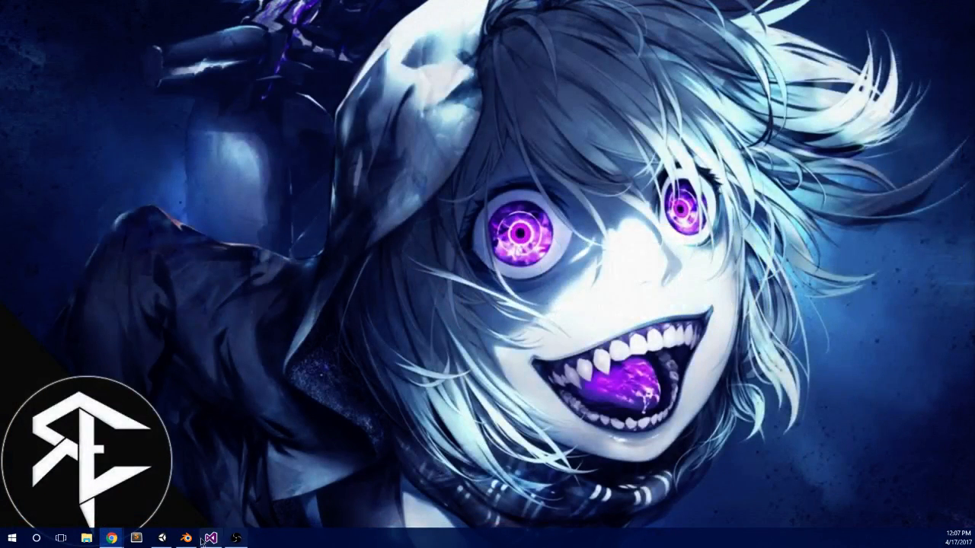
pyautogui.moveTo(974, 335); pyautogui.dragTo(439, 3)
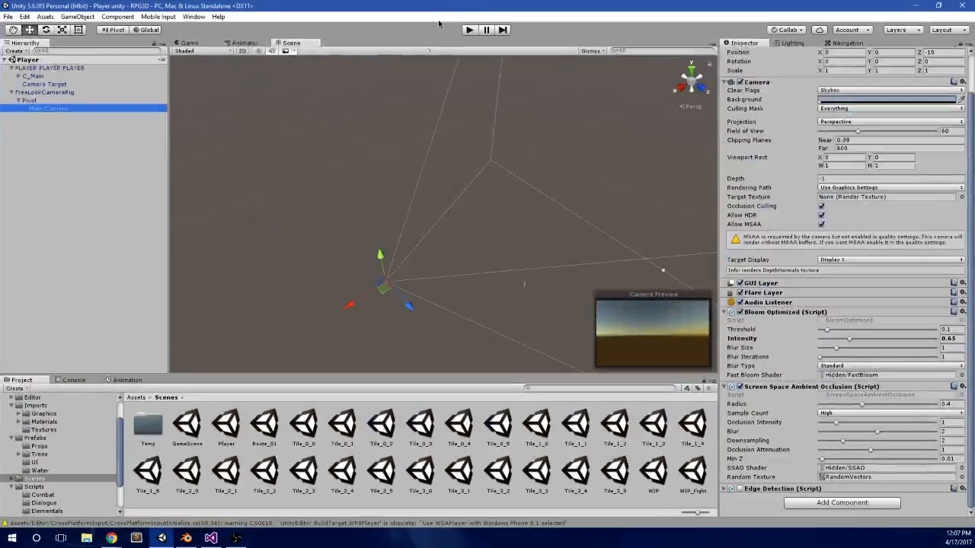
pyautogui.doubleClick(188, 419)
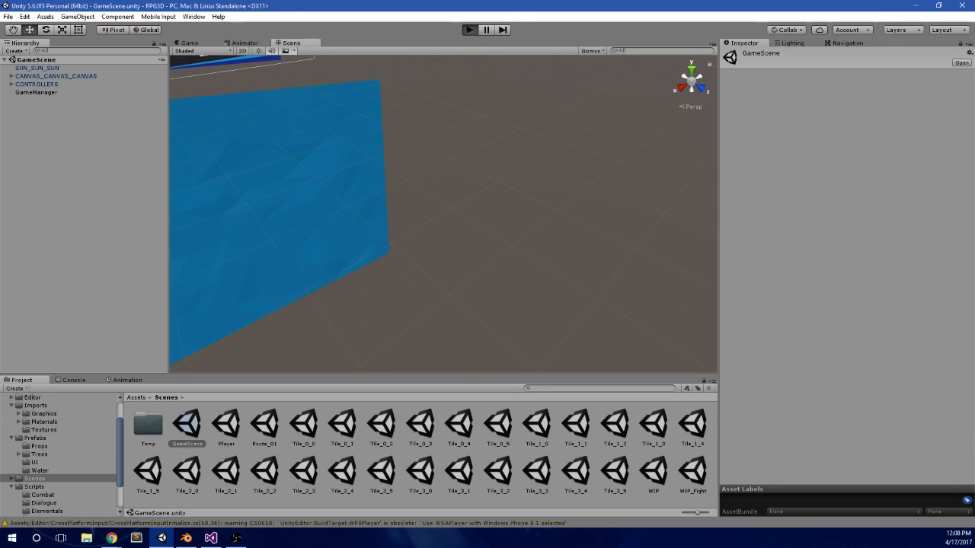
# Step: Playtest GameScene by walking the character from the starting spot past the stone walls onto the village's dirt path
pyautogui.press('w')
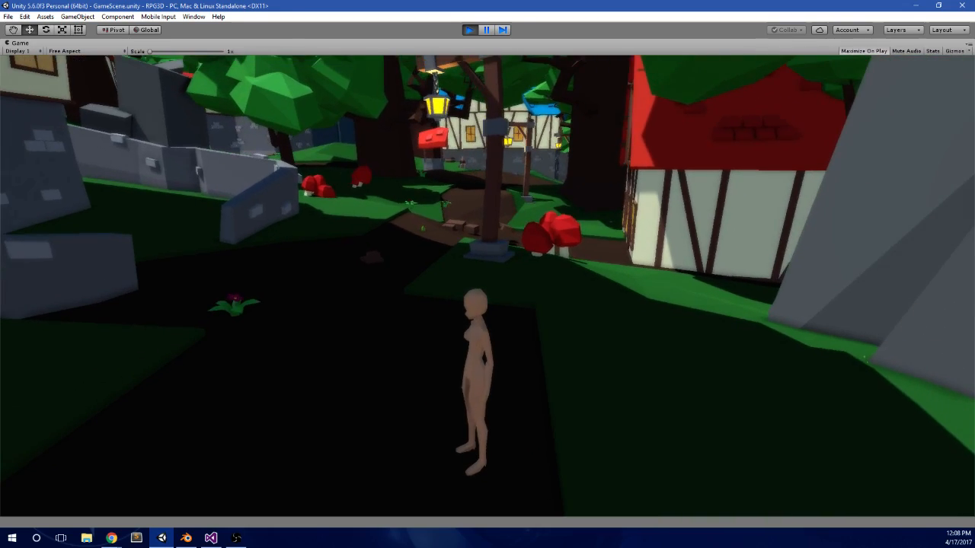
pyautogui.press('w')
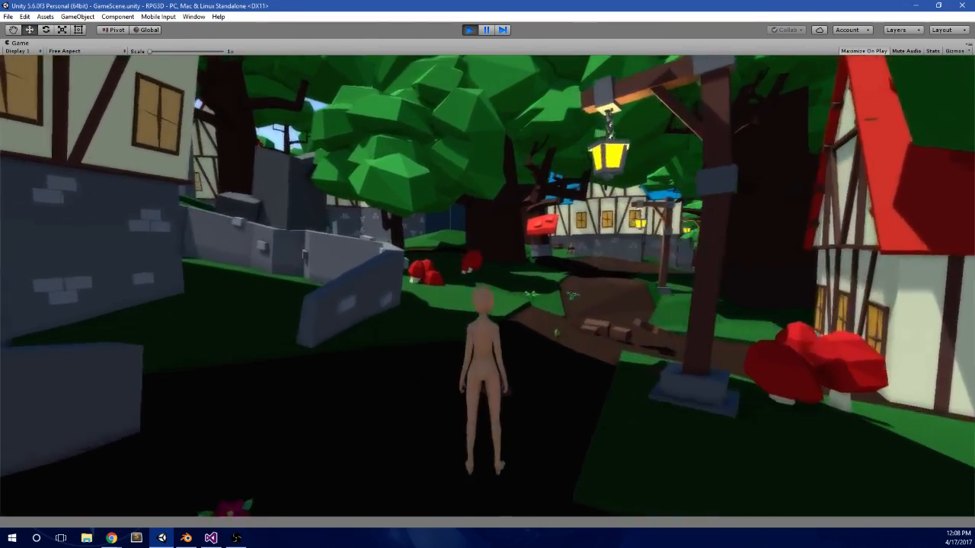
pyautogui.press('w')
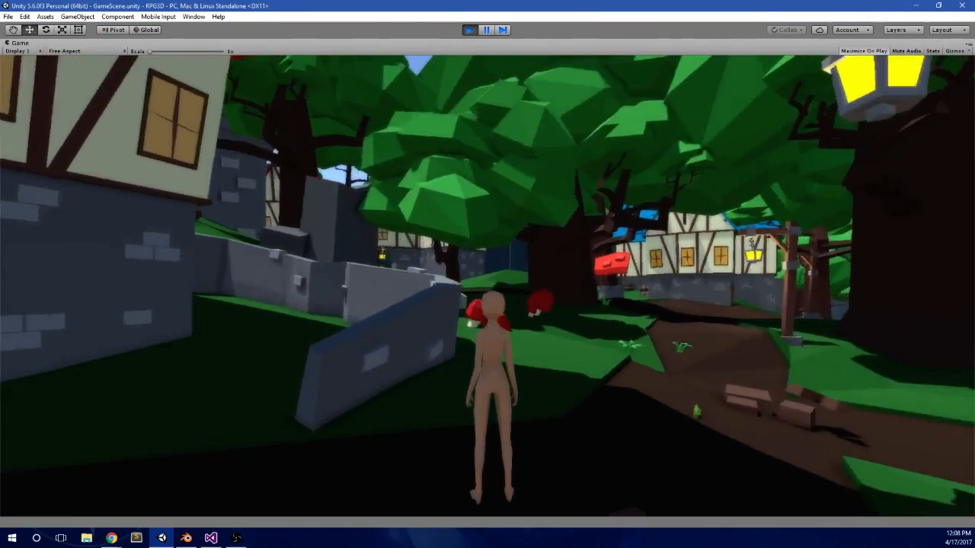
pyautogui.press('w')
pyautogui.press('w')
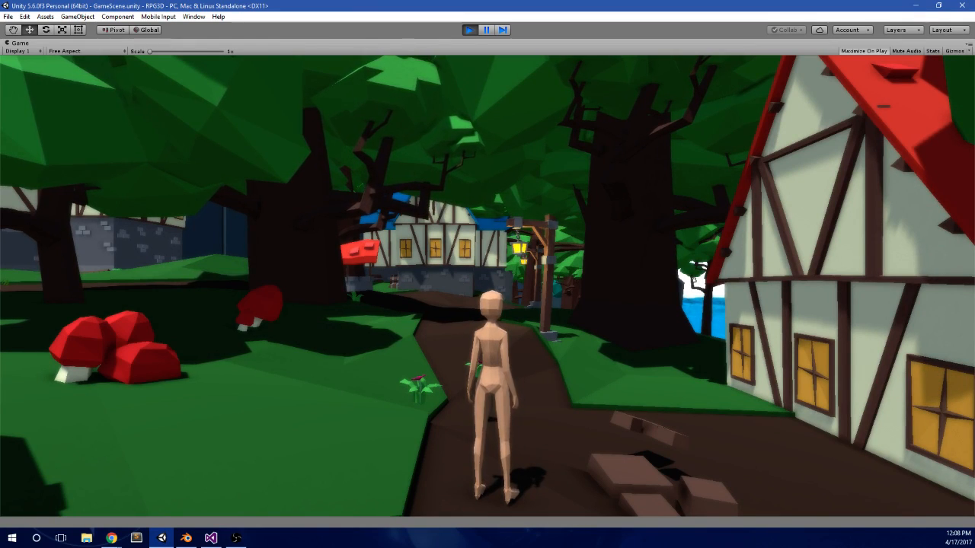
# Step: Examine the village houses and mushrooms while moving the character along the dirt path towards the blue-roofed house
pyautogui.press('w')
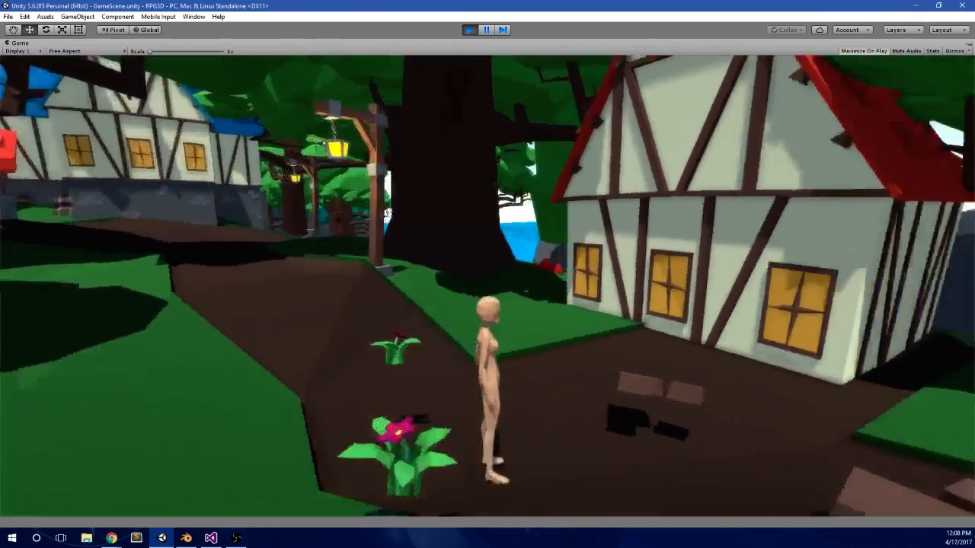
pyautogui.press('w')
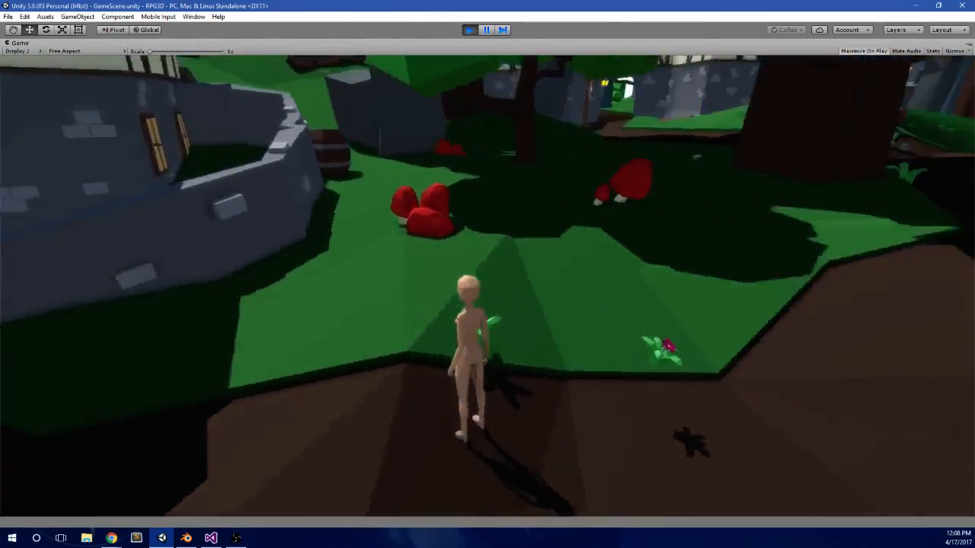
pyautogui.press('w')
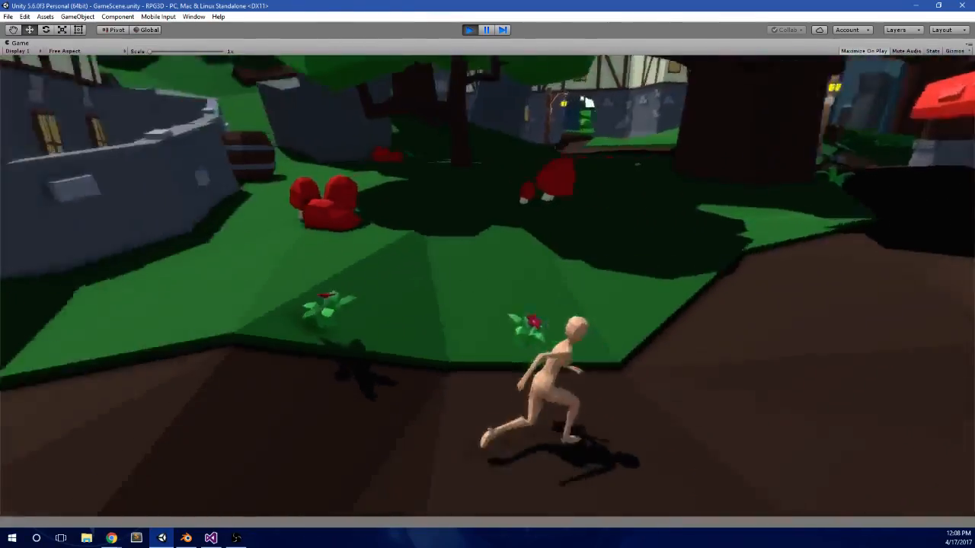
pyautogui.press('w')
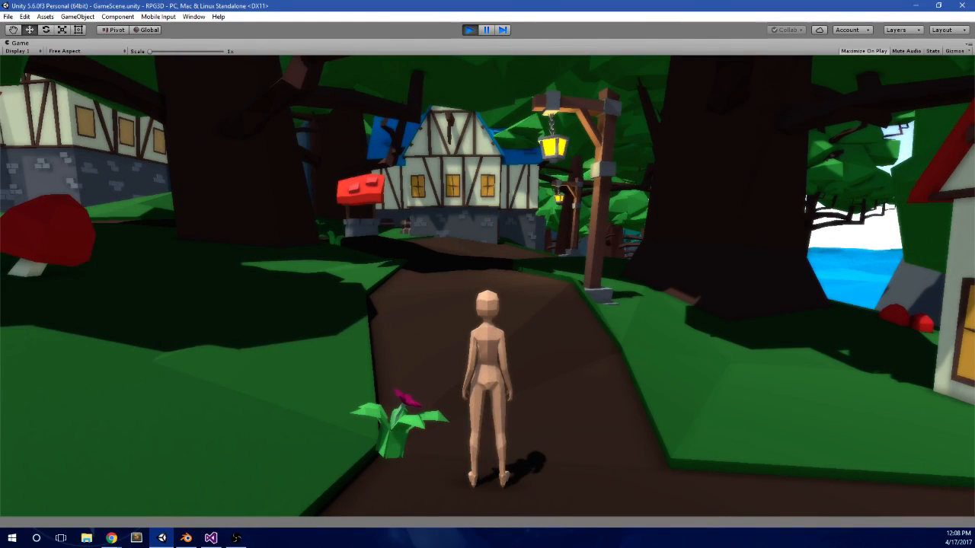
pyautogui.press('w')
pyautogui.press('s')
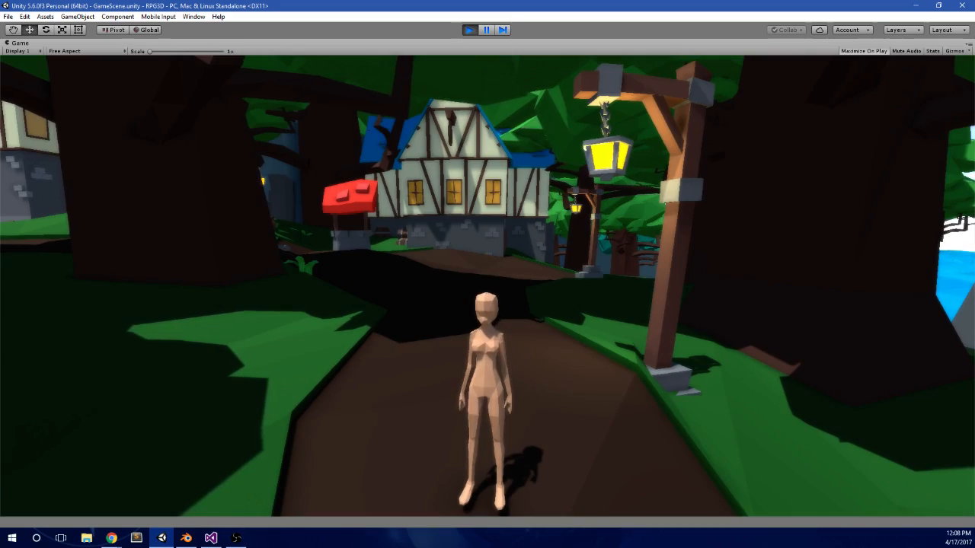
# Step: Run the character off the village path, between the large trees and down to the sandy beach
pyautogui.press('w')
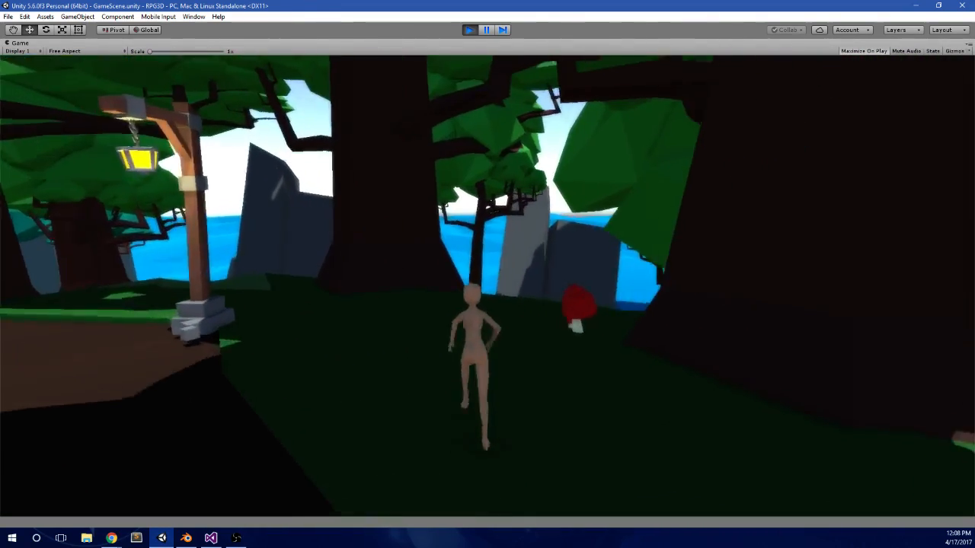
pyautogui.press('d')
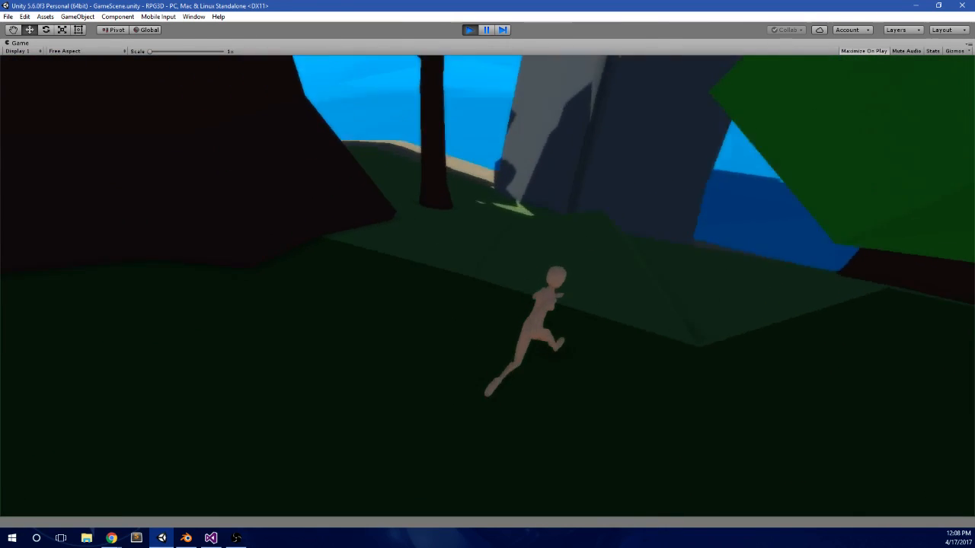
pyautogui.press('w')
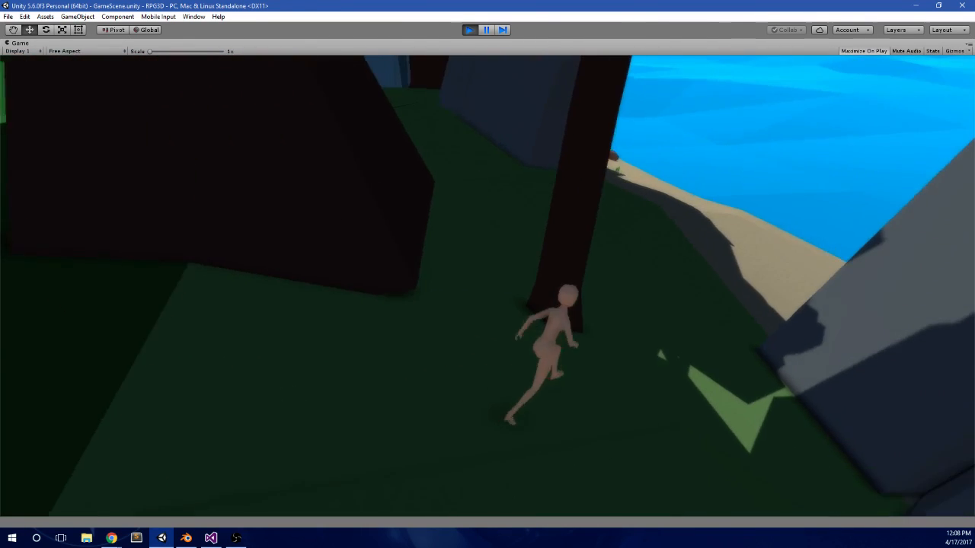
pyautogui.press('w')
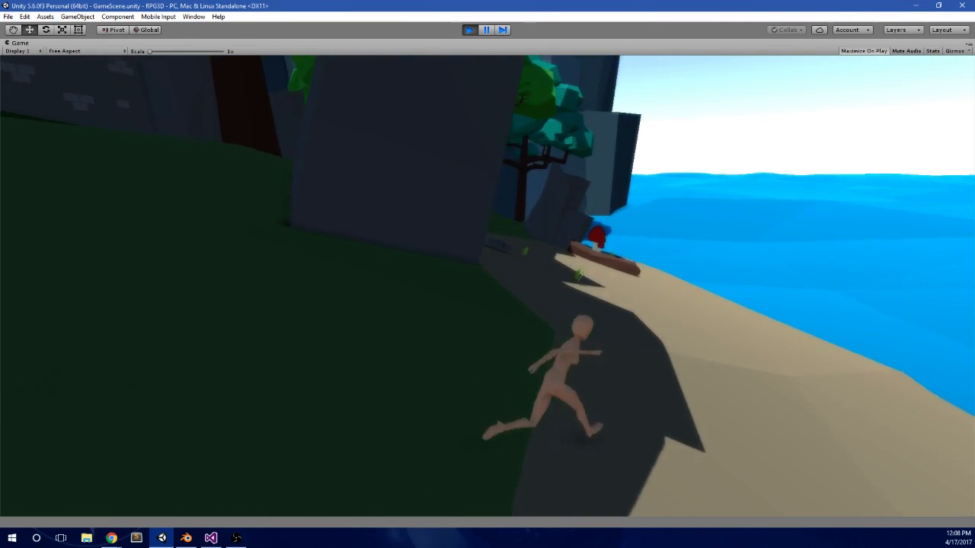
pyautogui.press('w')
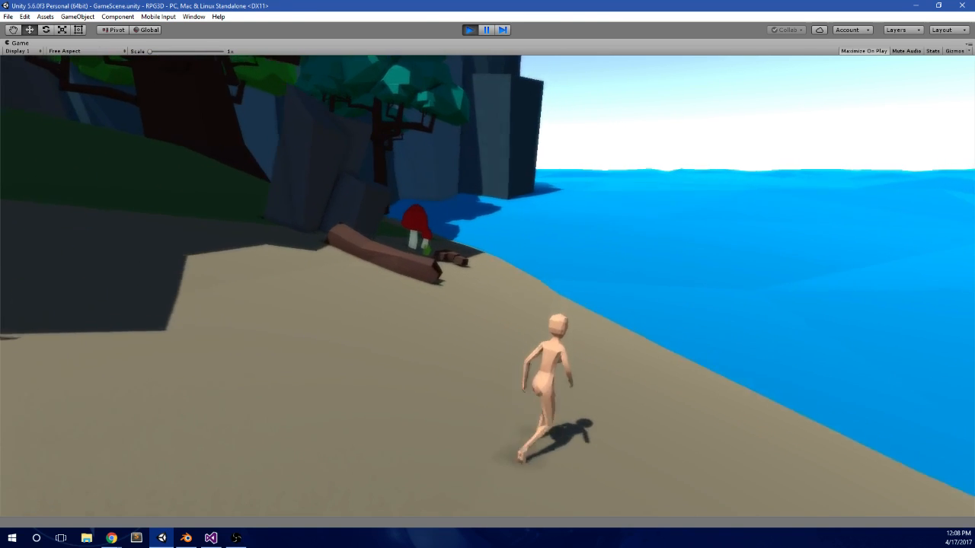
# Step: Test the water beside the fallen log by wading the character in and back towards the sand
pyautogui.press('w')
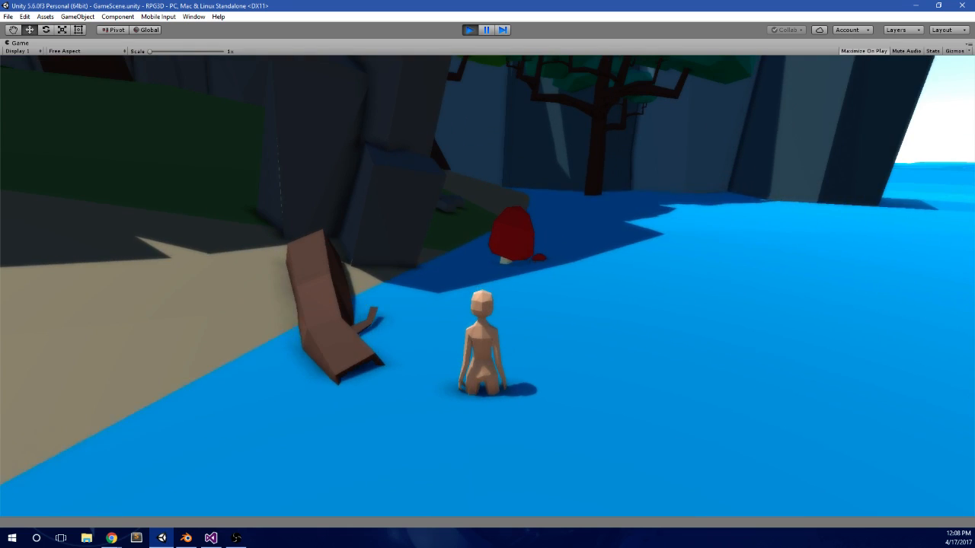
pyautogui.press('w')
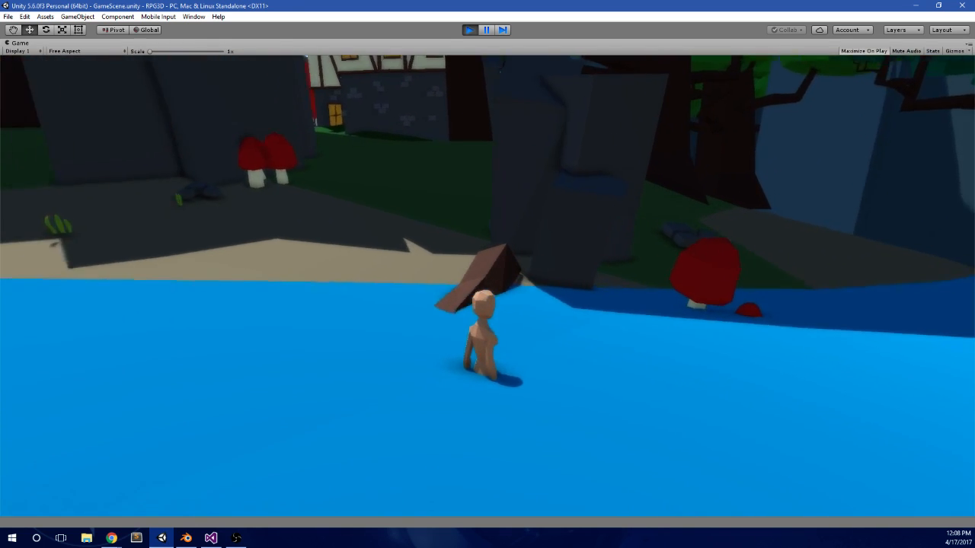
pyautogui.press('w')
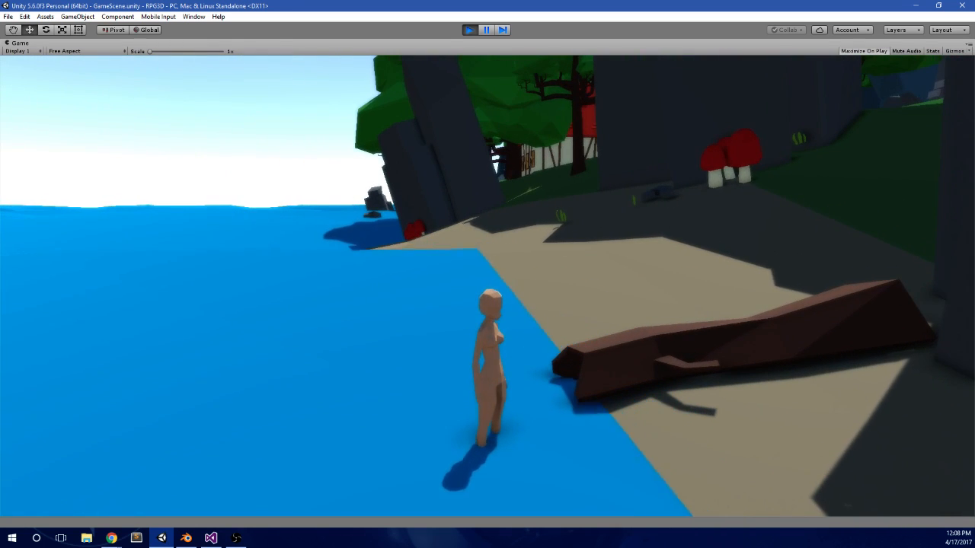
# Step: Run the character along the shoreline past the tall rocks, red mushrooms and trees to inspect the coast
pyautogui.press('w')
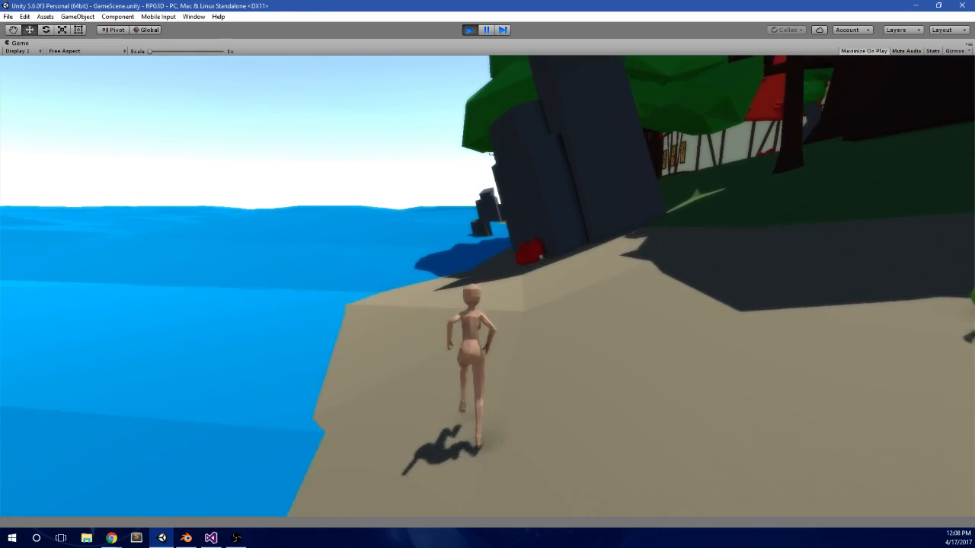
pyautogui.press('w')
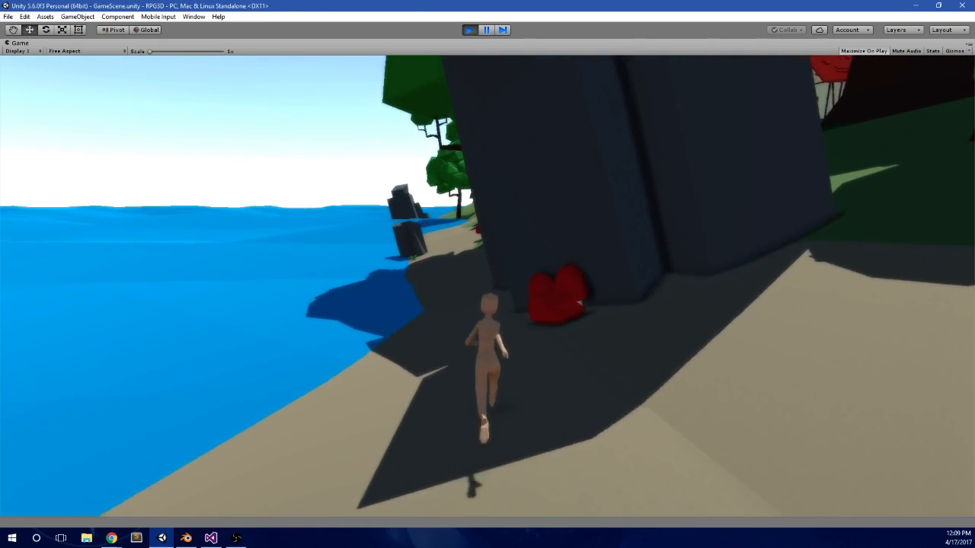
pyautogui.press('w')
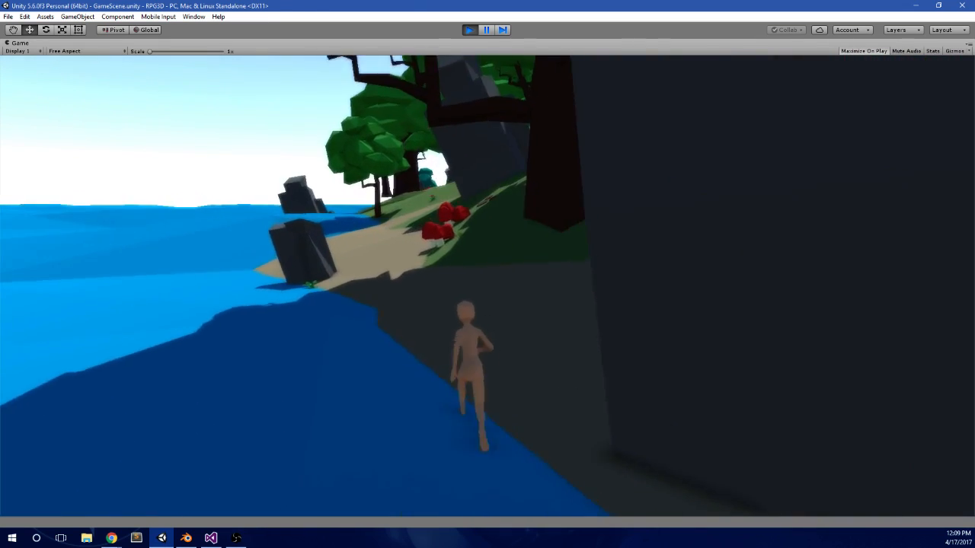
pyautogui.press('w')
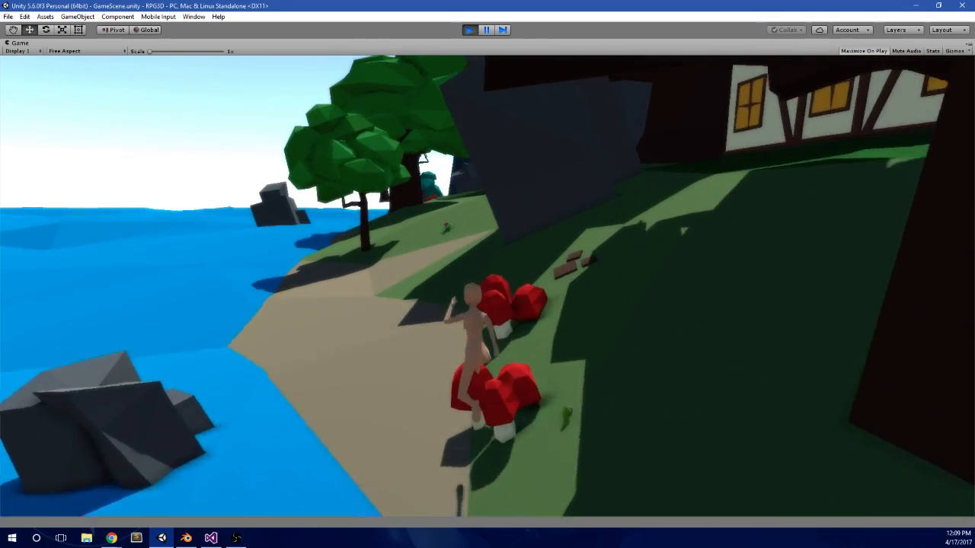
pyautogui.press('w')
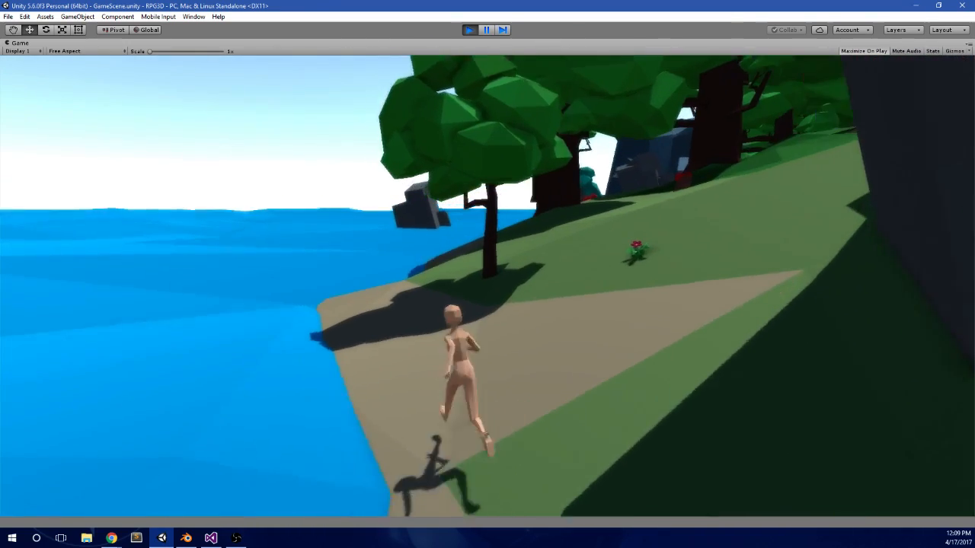
pyautogui.press('w')
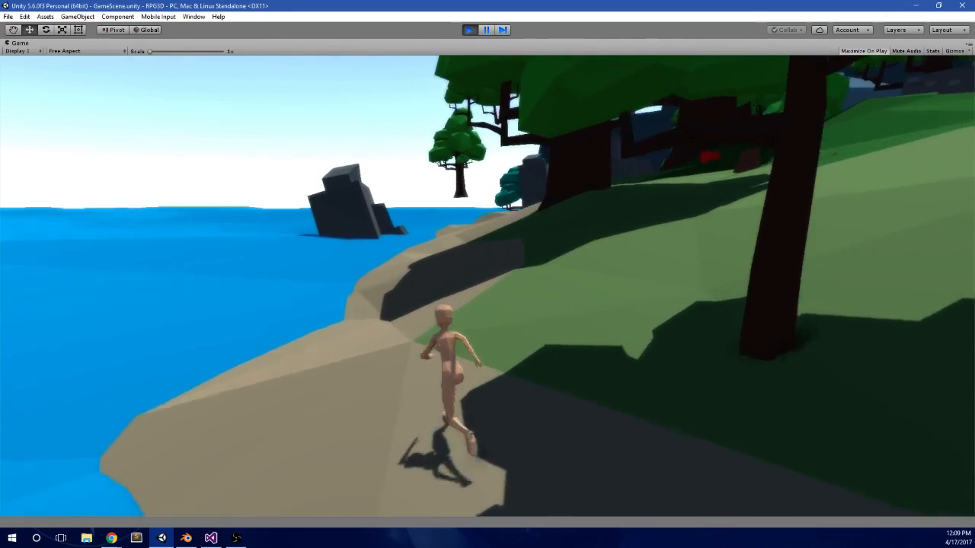
pyautogui.press('w')
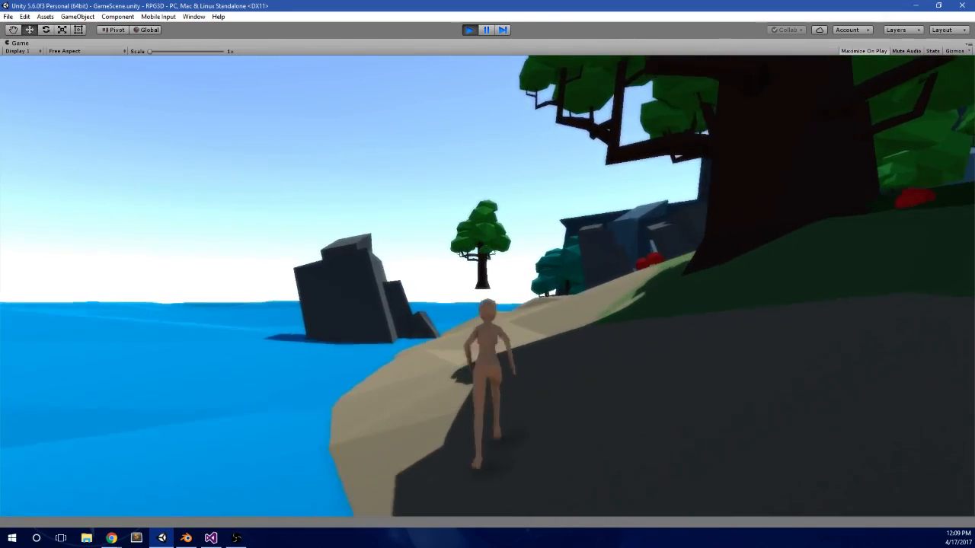
# Step: Wade the character into the open sea near the offshore rock and return to the shore
pyautogui.press('w')
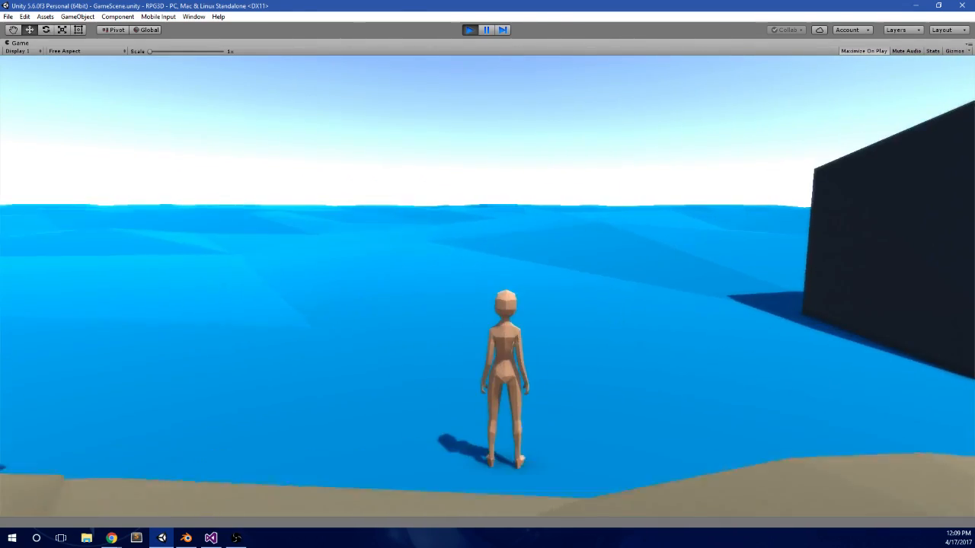
pyautogui.press('w')
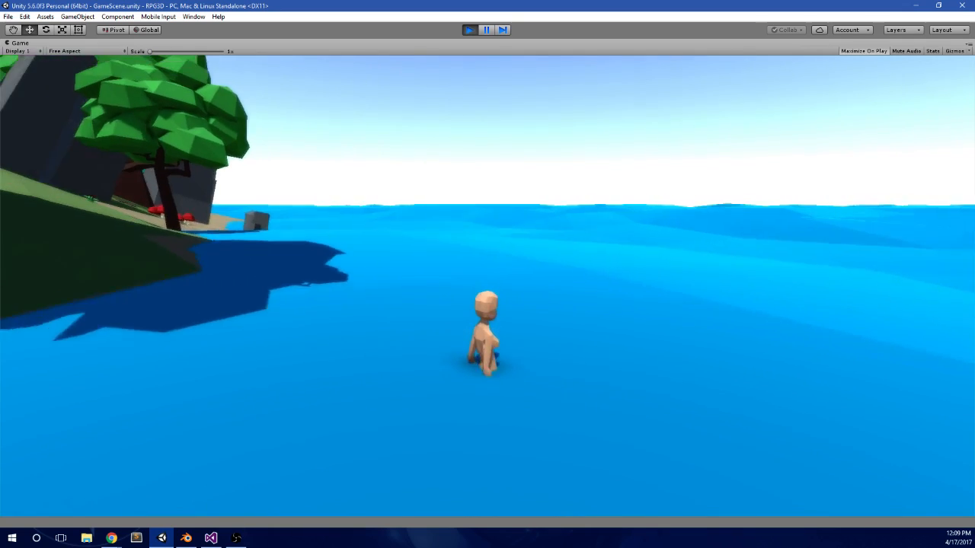
pyautogui.press('w')
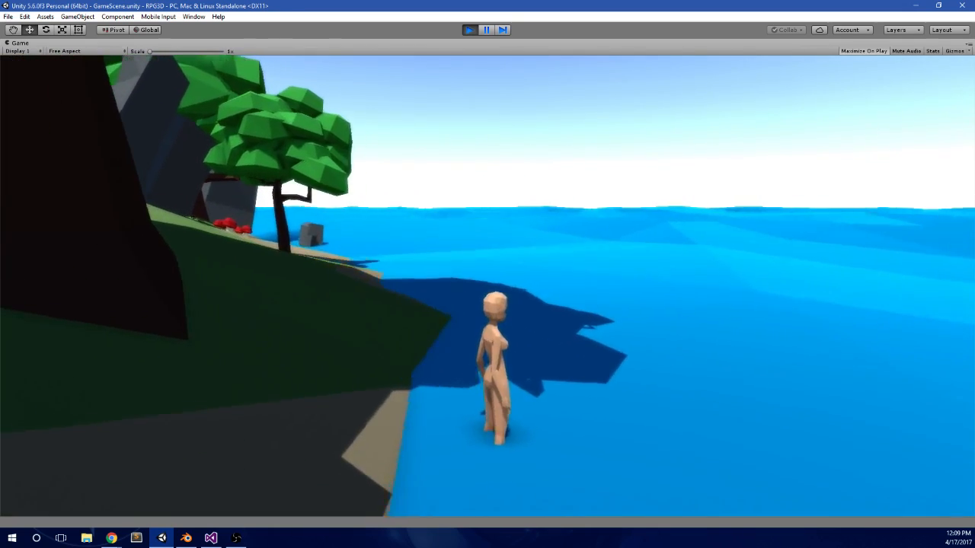
pyautogui.press('s')
pyautogui.press('w')
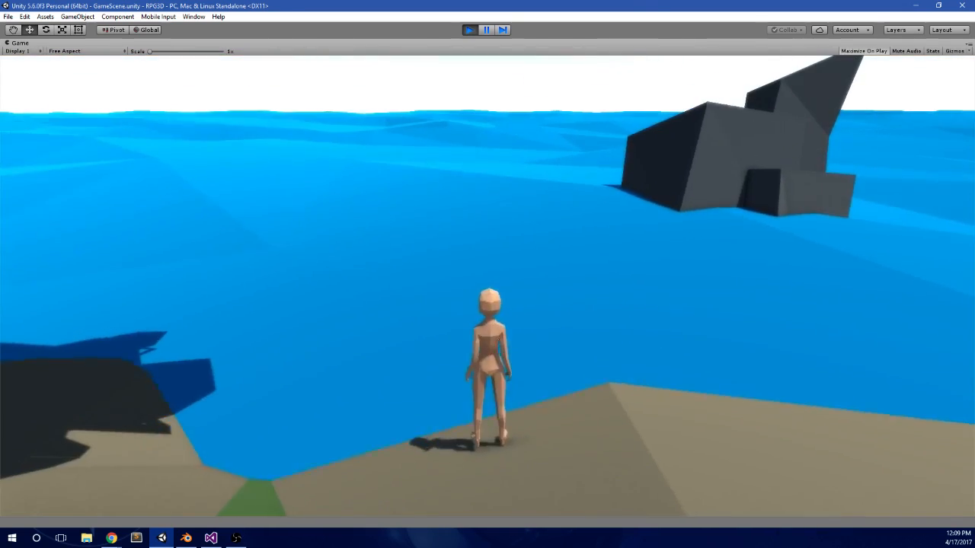
# Step: Run the character along the beach past the offshore rock, wade into the shallows and climb back onto the sand
pyautogui.press('a')
pyautogui.press('w')
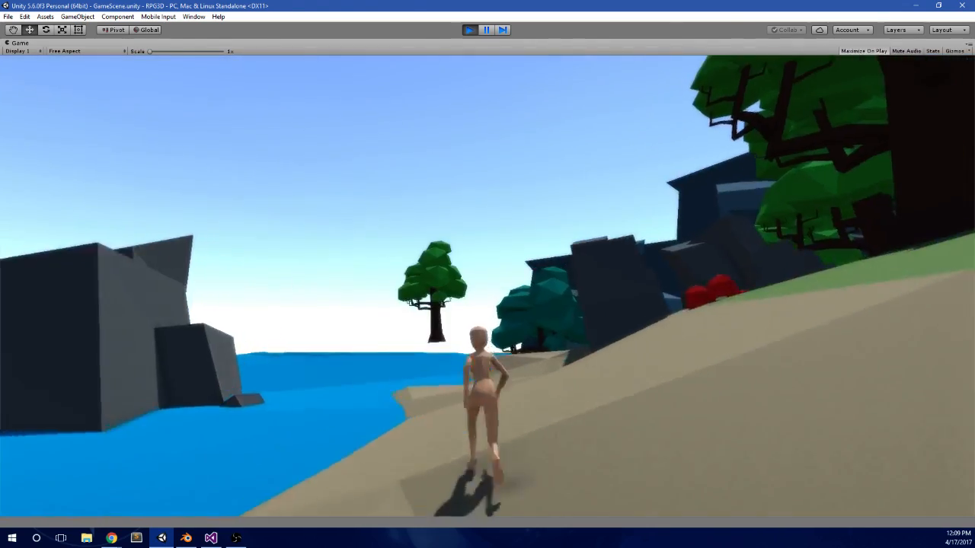
pyautogui.press('a')
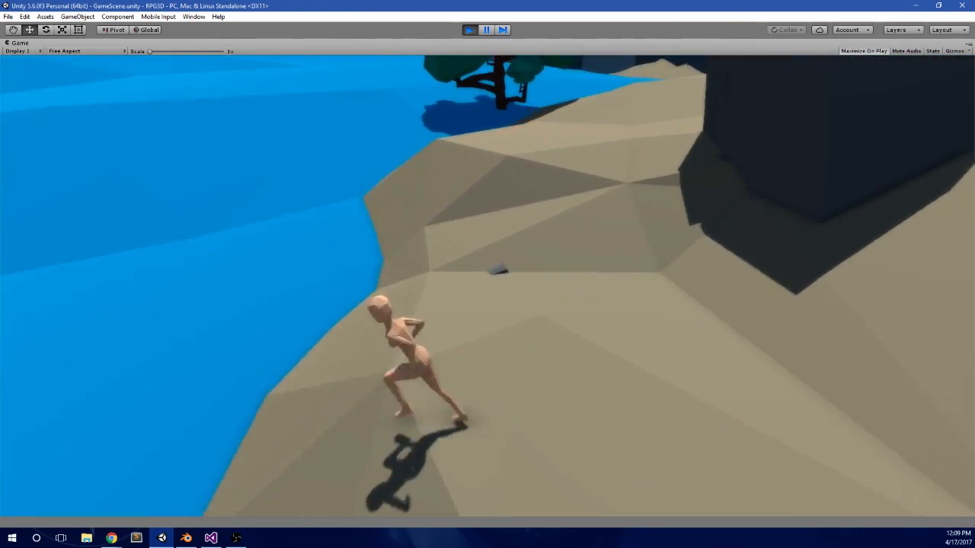
pyautogui.press('w')
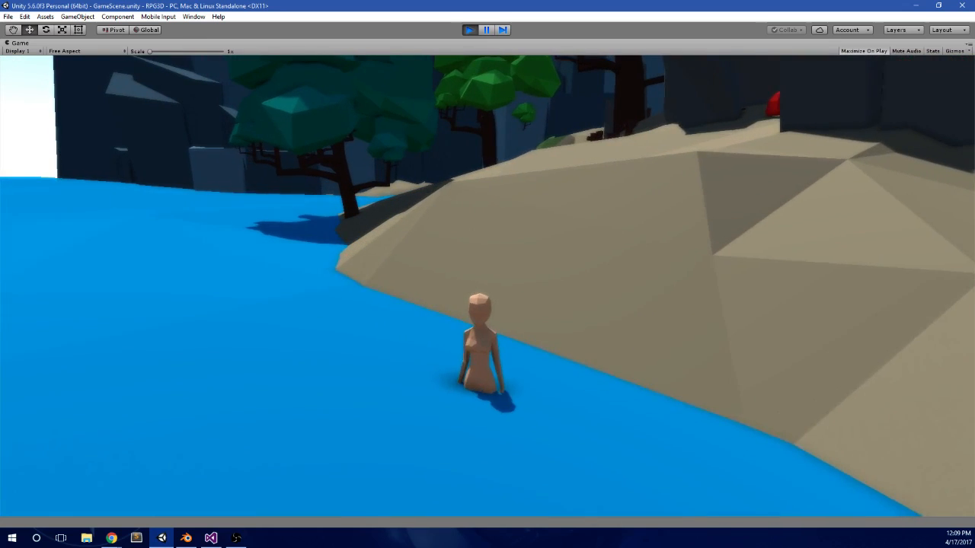
pyautogui.press('a')
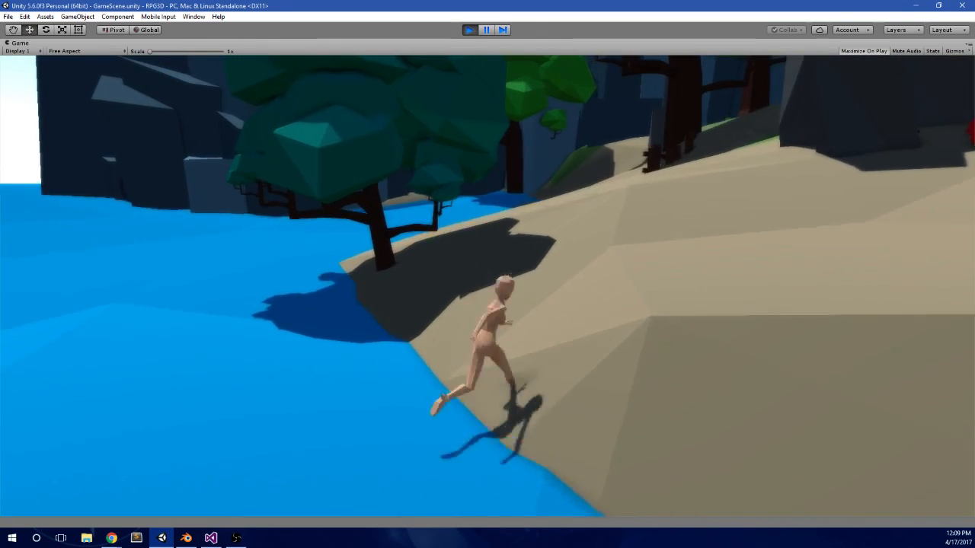
# Step: Run the character along the sandy shoreline past the teal tree standing at the water's edge
pyautogui.press('a')
pyautogui.press('d')
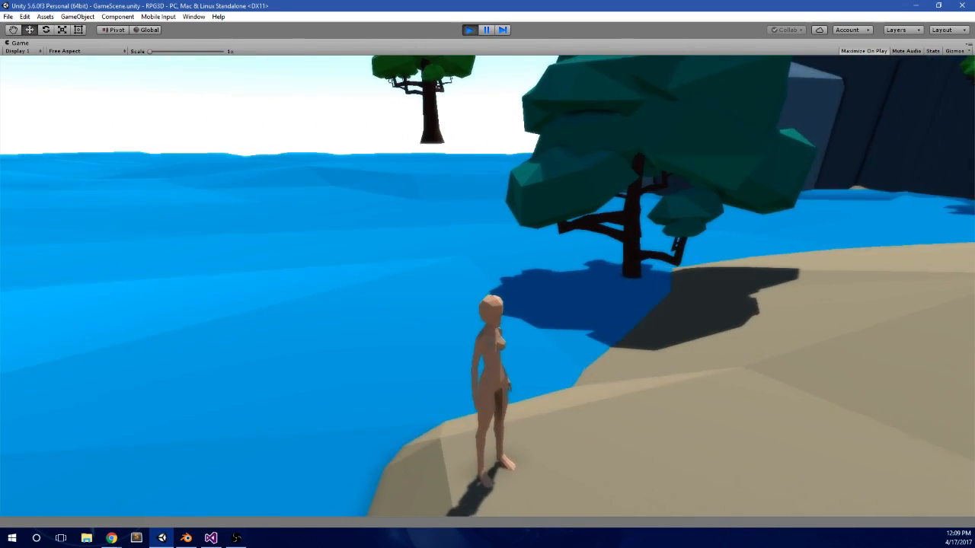
pyautogui.press('s')
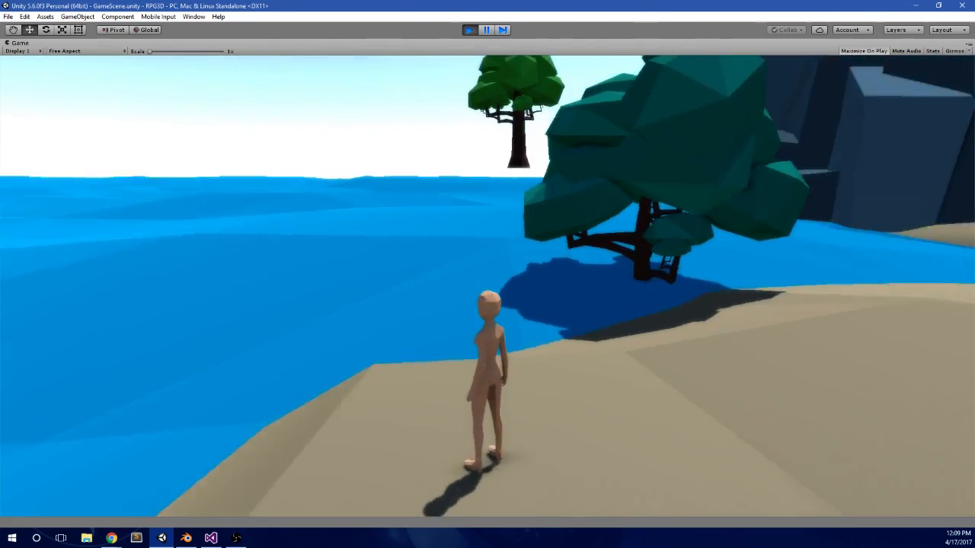
pyautogui.press('w')
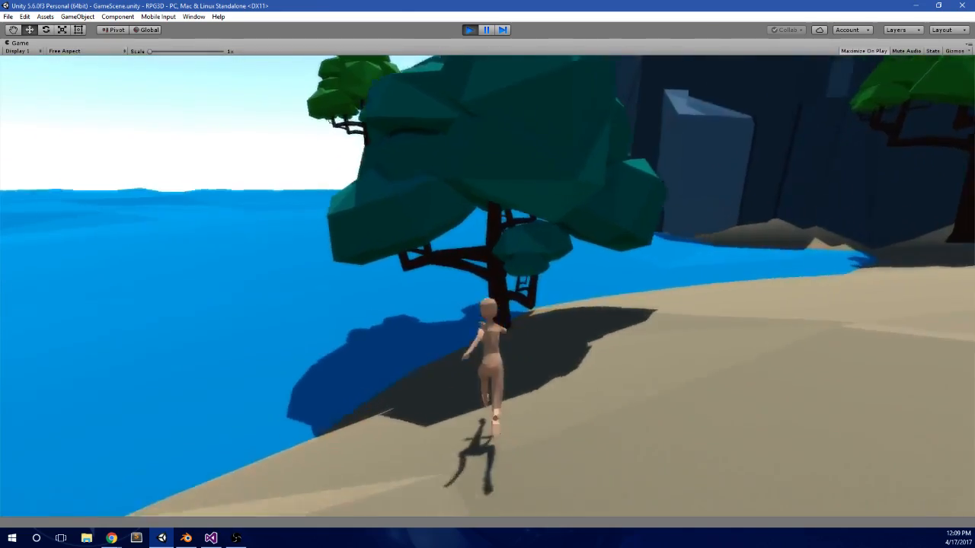
pyautogui.press('d')
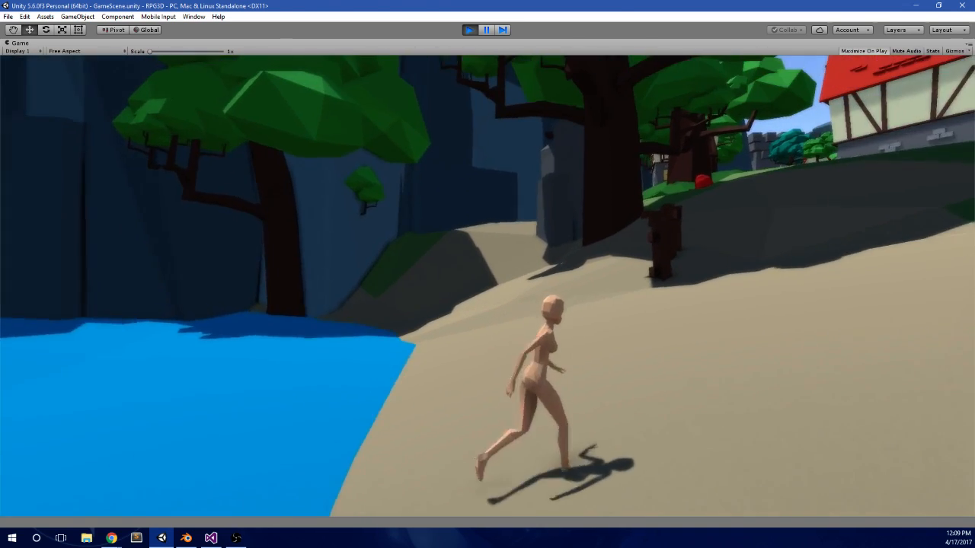
# Step: Run the character up the sandy slope to the broken wooden fence and big tree, and look back over the sea
pyautogui.press('w')
pyautogui.press('w')
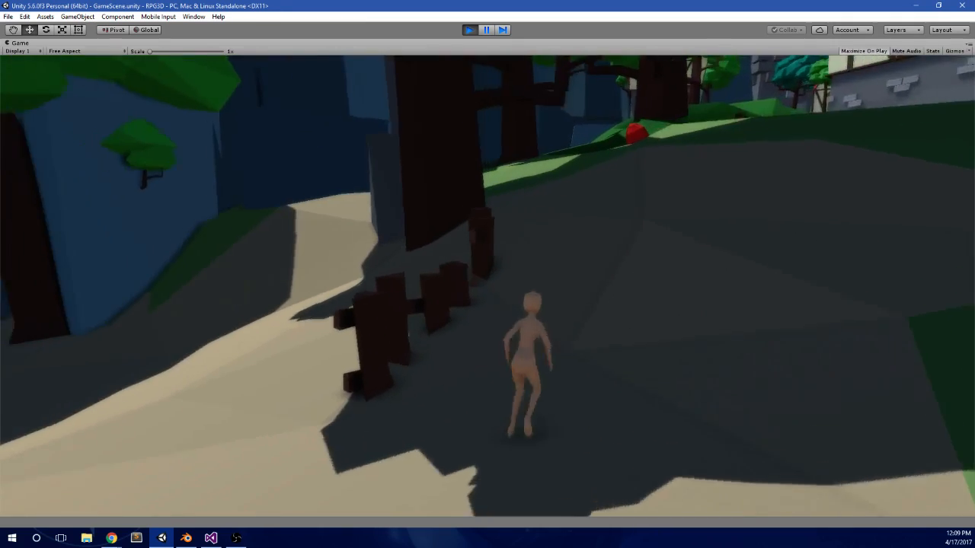
pyautogui.press('d')
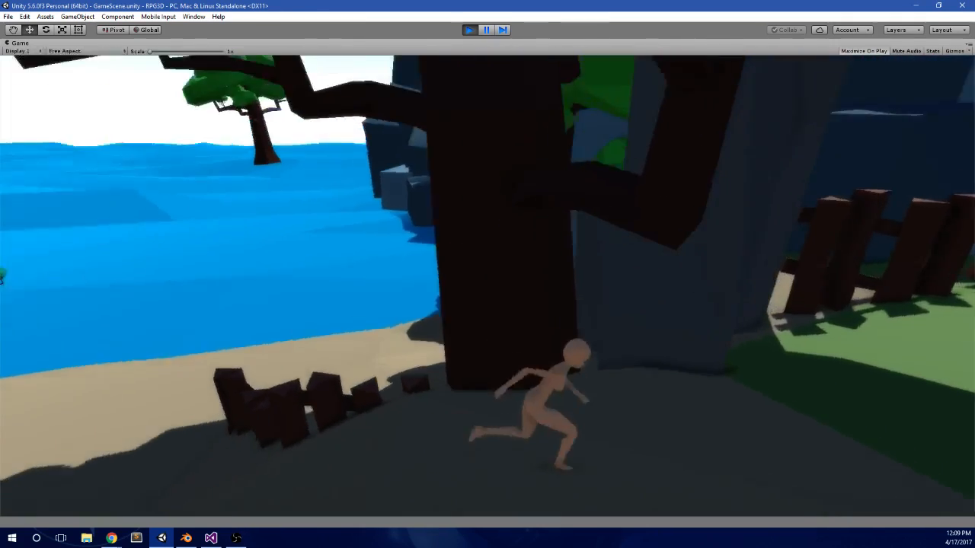
pyautogui.press('w')
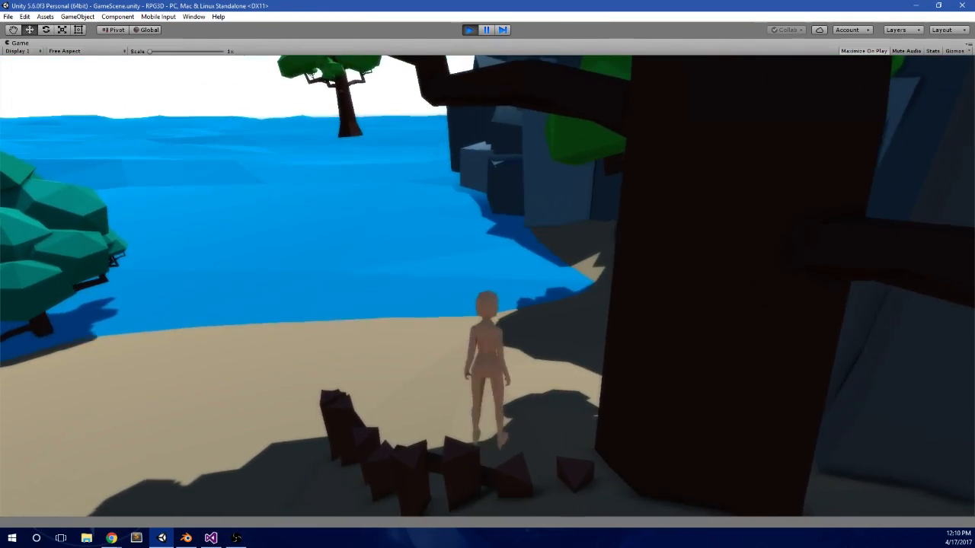
pyautogui.press('w')
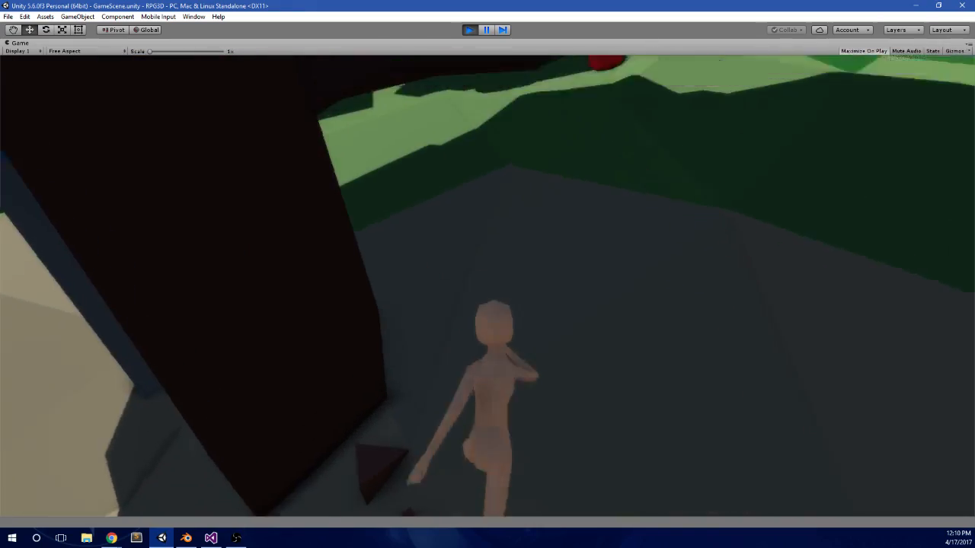
# Step: Run and jump the character up the grassy hill past the timber-framed houses to the trees and rocks below the cliff
pyautogui.press('w')
pyautogui.press('space')
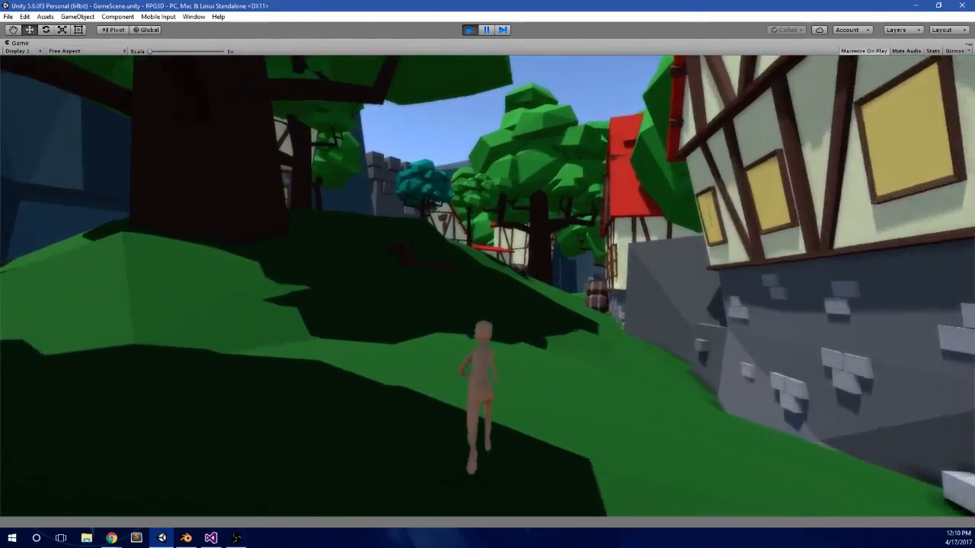
pyautogui.press('w')
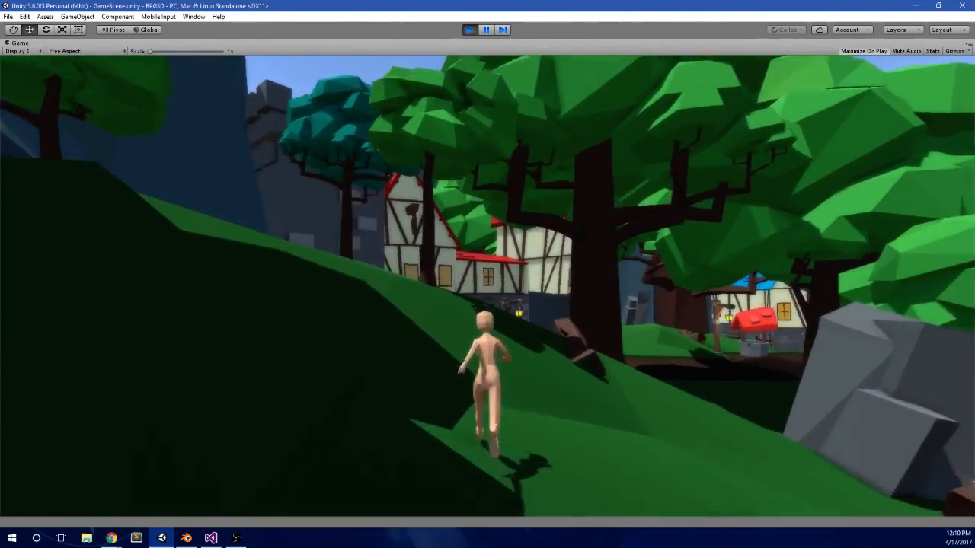
pyautogui.press('w')
pyautogui.press('w')
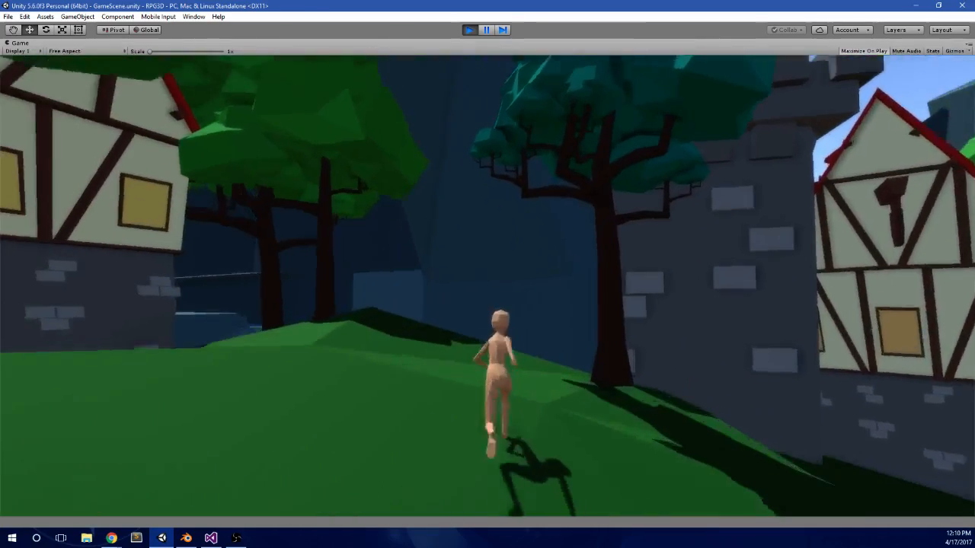
pyautogui.press('a')
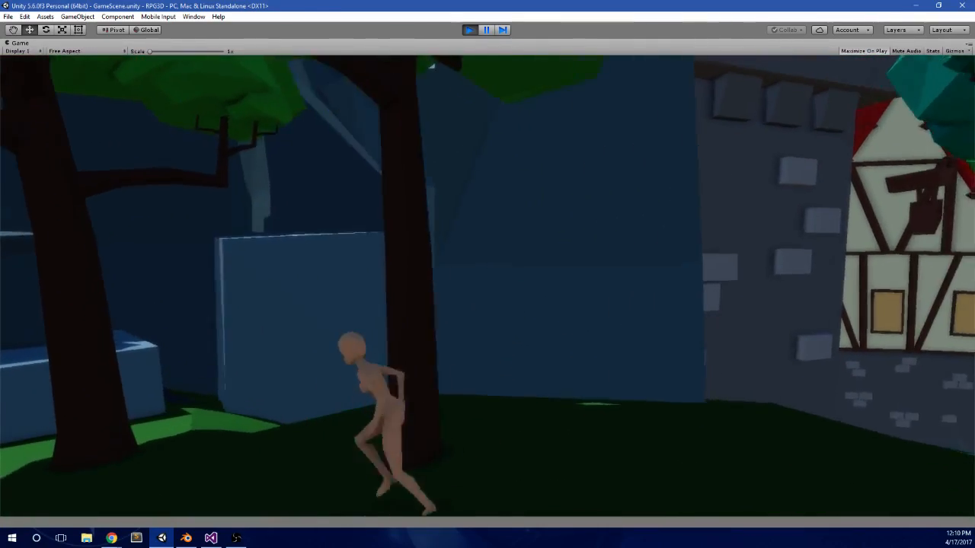
pyautogui.press('space')
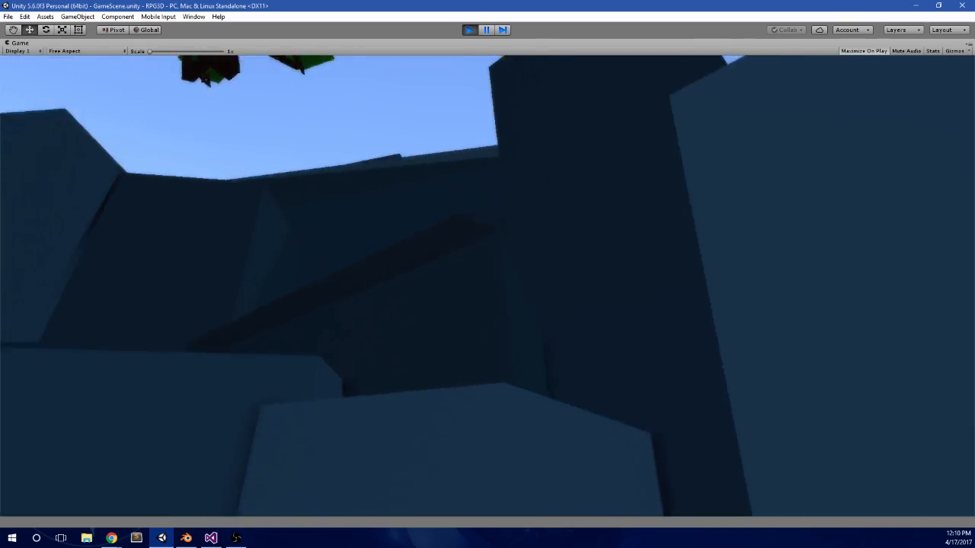
# Step: Run the character back and forth on the grassy riverbank to inspect the river and the dark cliffs opposite
pyautogui.press('d')
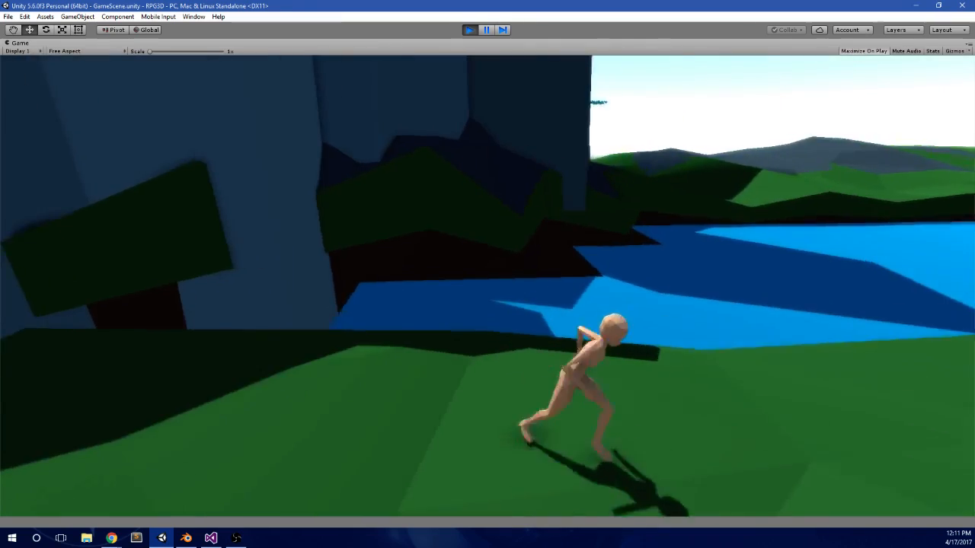
pyautogui.press('a')
pyautogui.press('d')
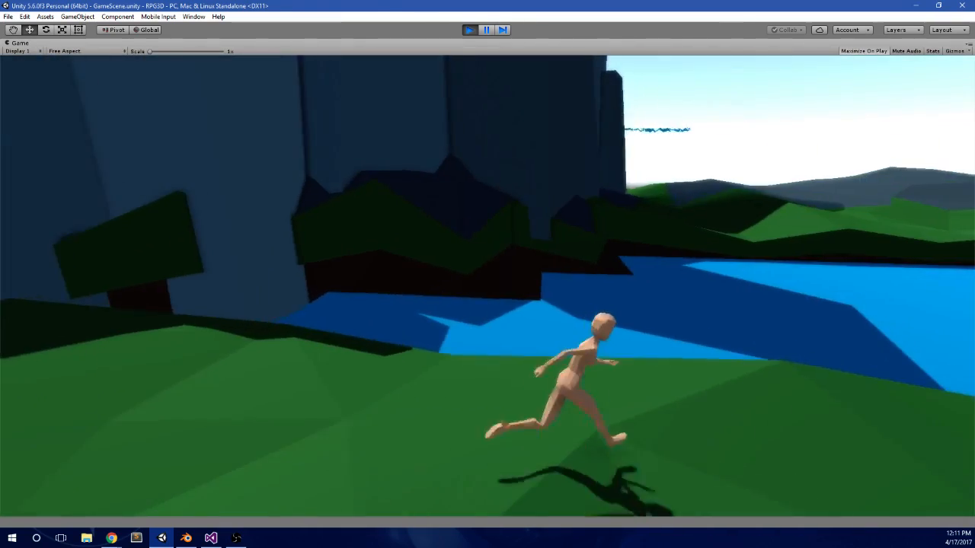
pyautogui.press('w')
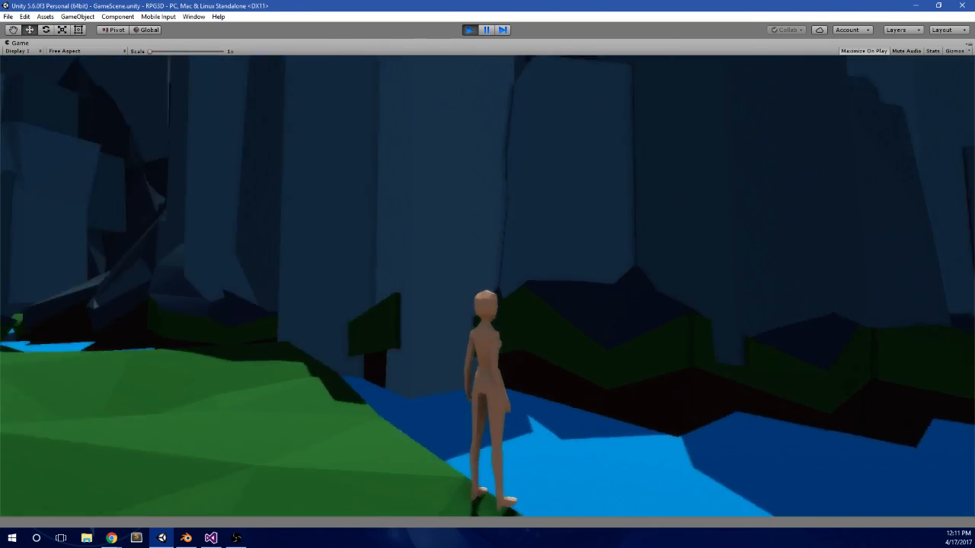
pyautogui.press('a')
pyautogui.press('d')
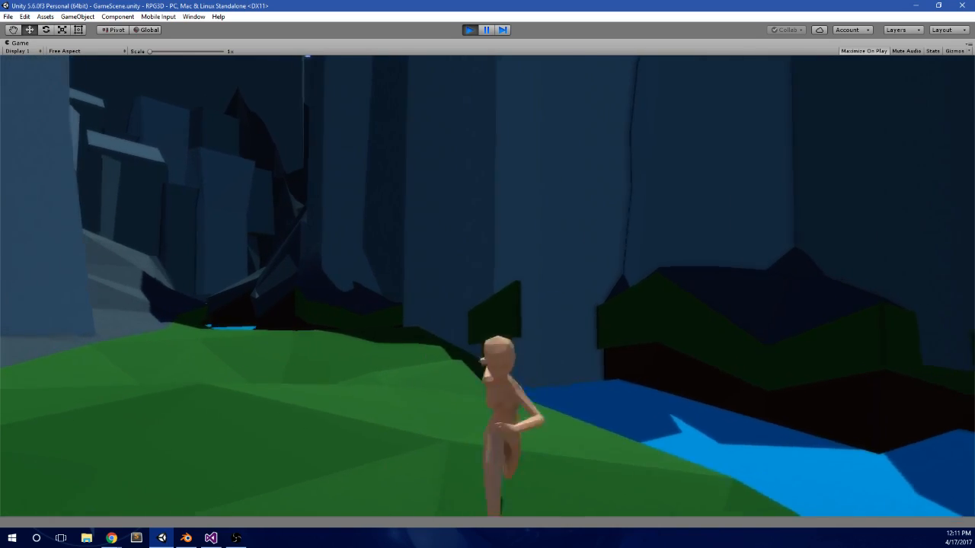
# Step: Follow the riverbank with the character past the large trees to view the river bends and the distant hills
pyautogui.press('w')
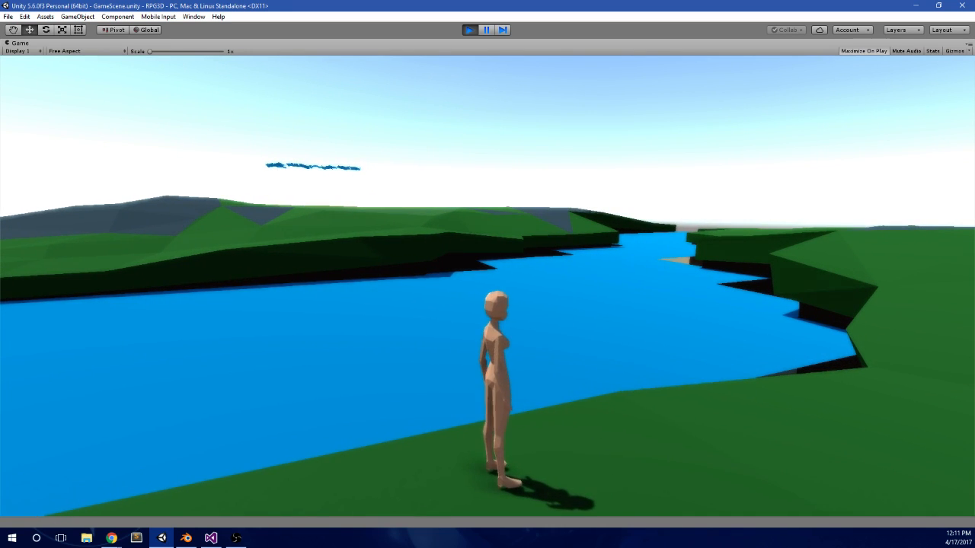
pyautogui.press('w')
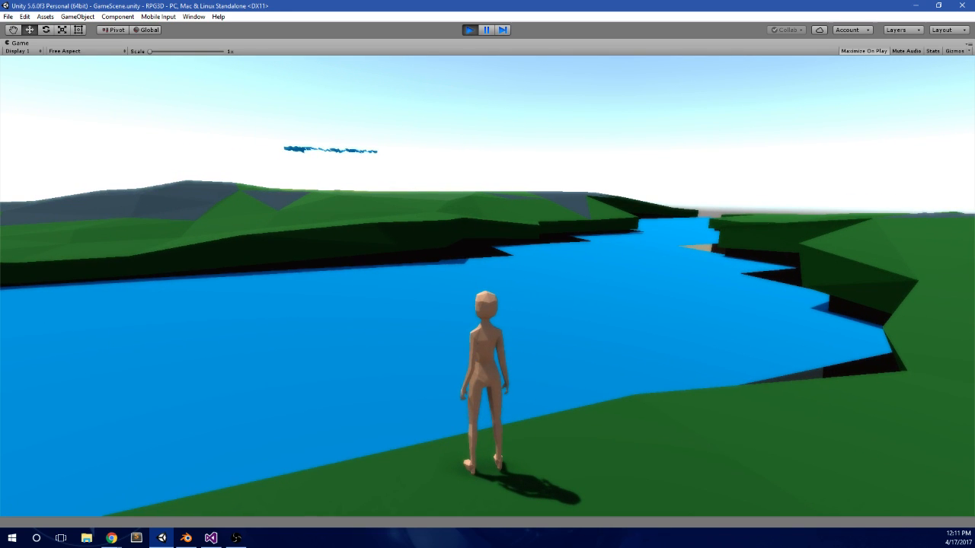
pyautogui.press('d')
pyautogui.press('w')
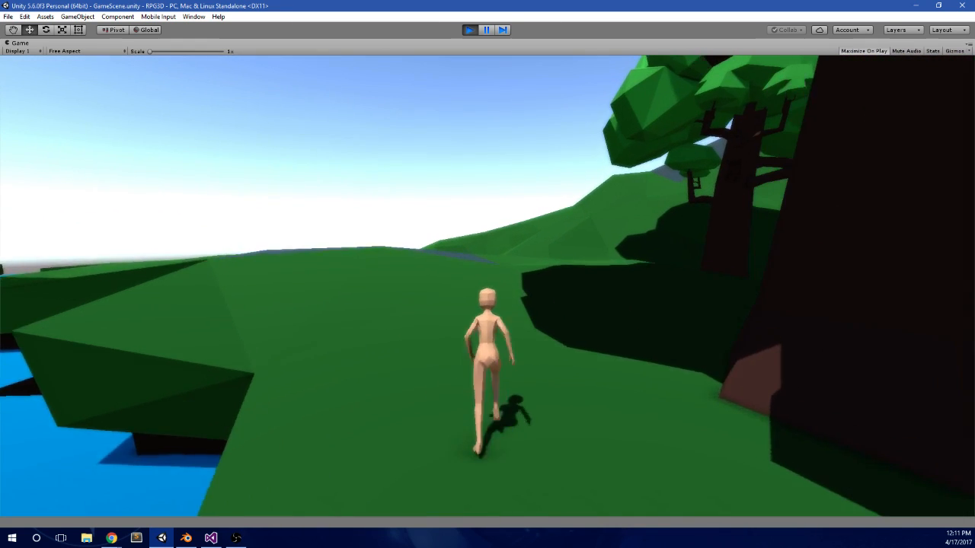
pyautogui.press('a')
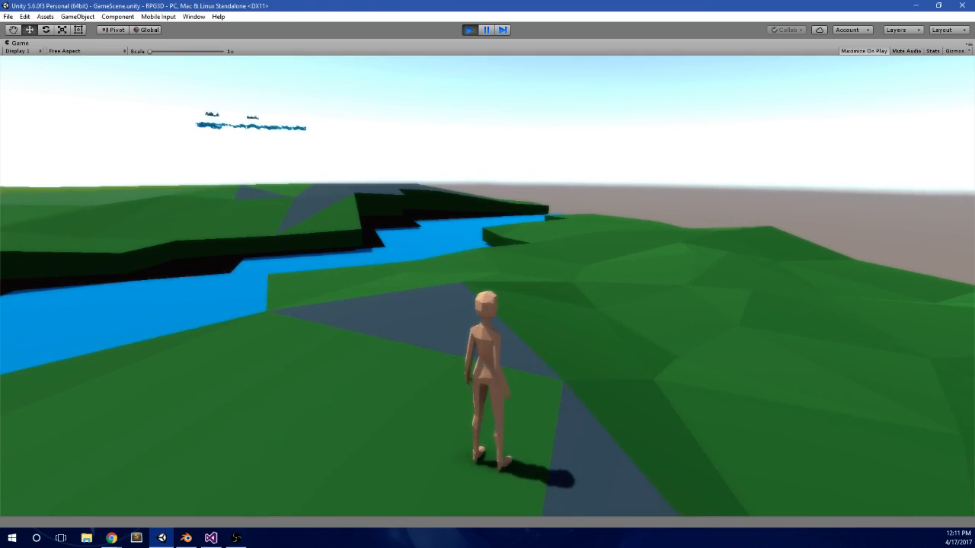
pyautogui.press('w')
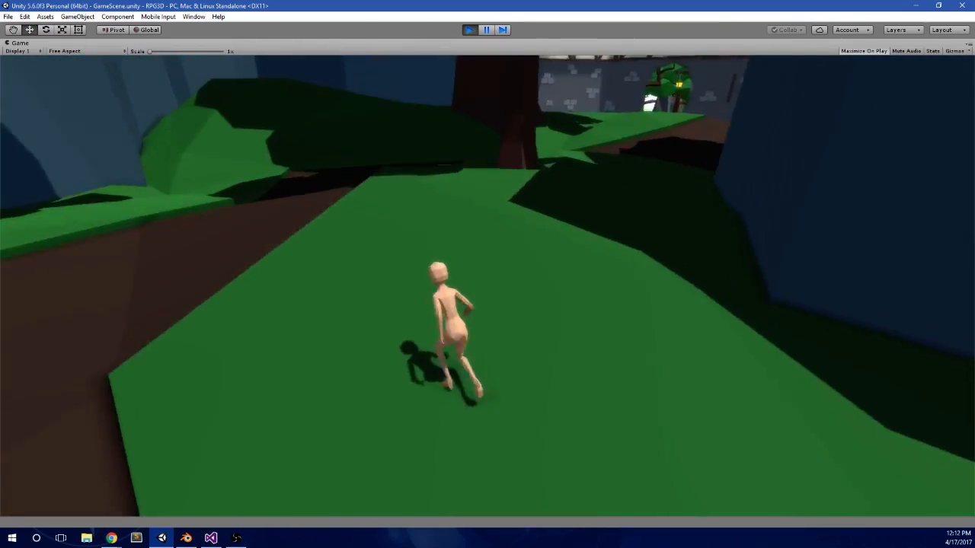
# Step: Run the character past the archway building into the gap between the stone tower and the rock, and return to the dirt path
pyautogui.press('d')
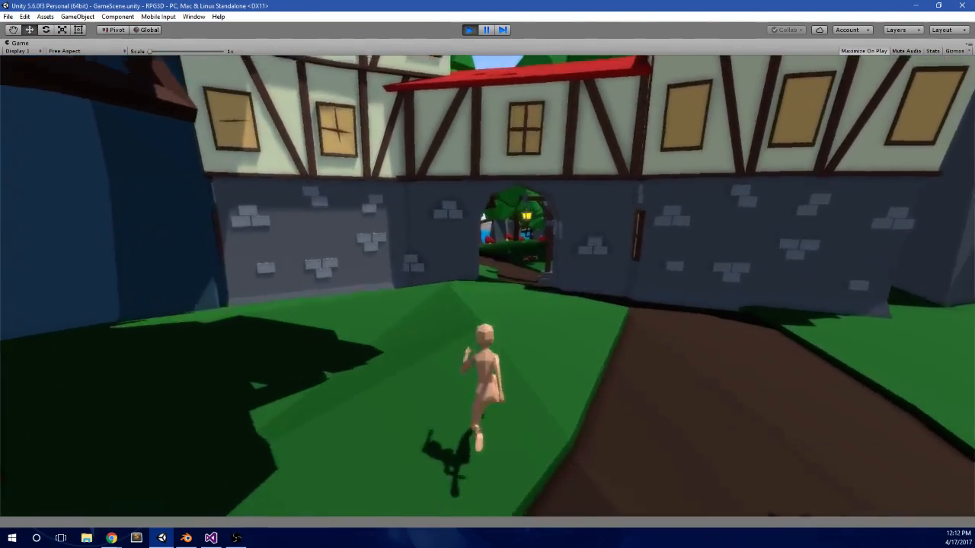
pyautogui.press('d')
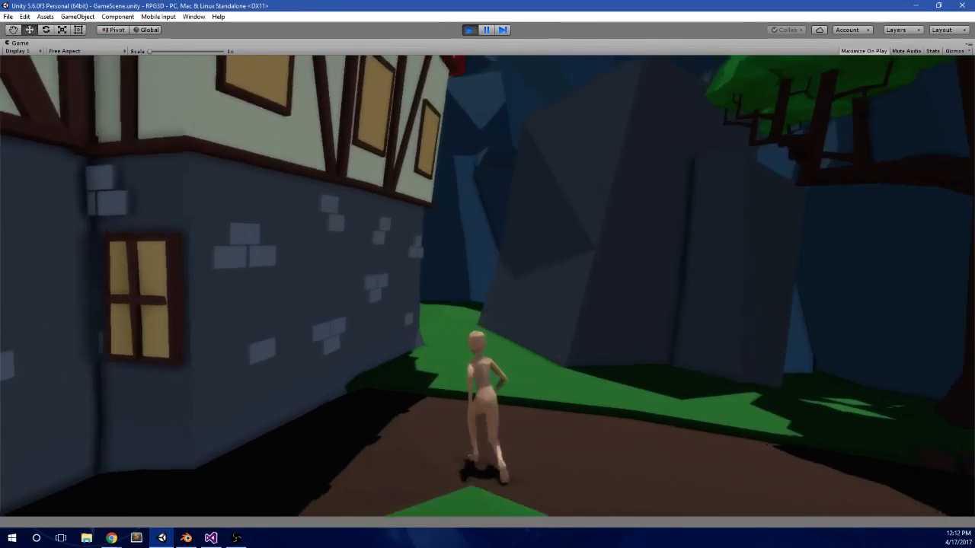
pyautogui.press('space')
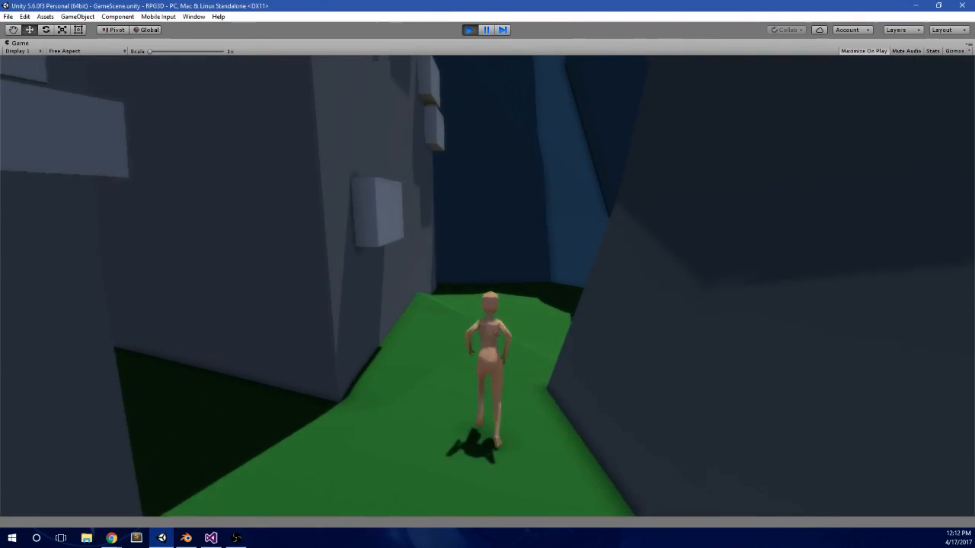
pyautogui.press('d')
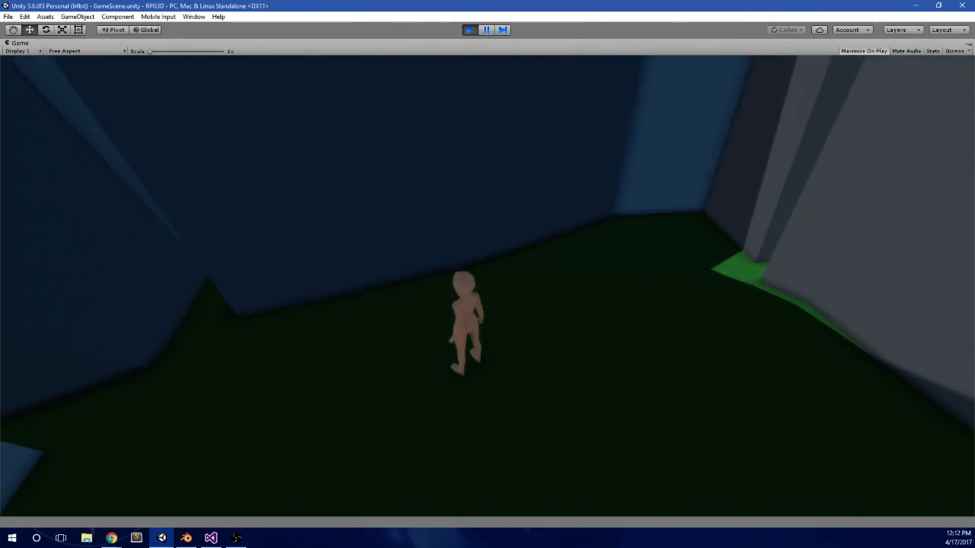
pyautogui.press('d')
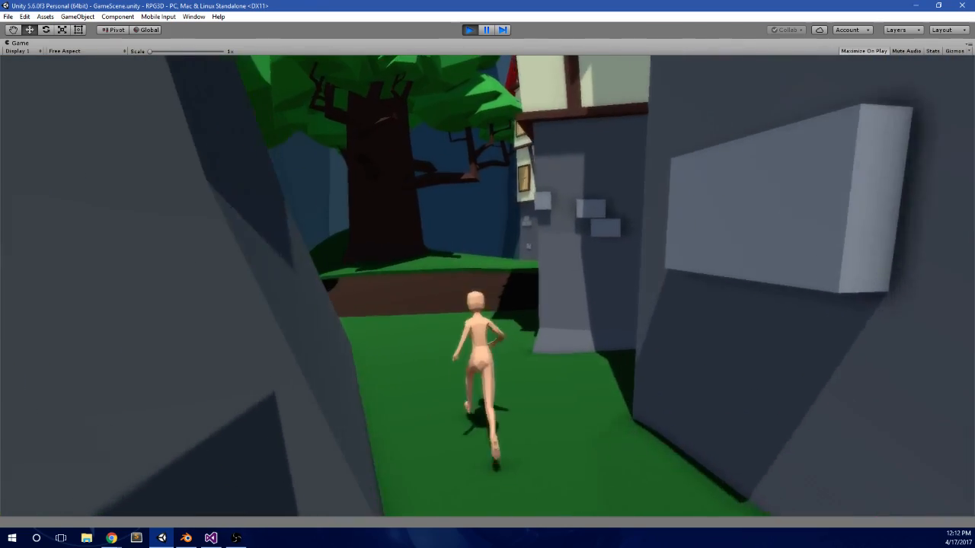
pyautogui.press('space')
pyautogui.press('d')
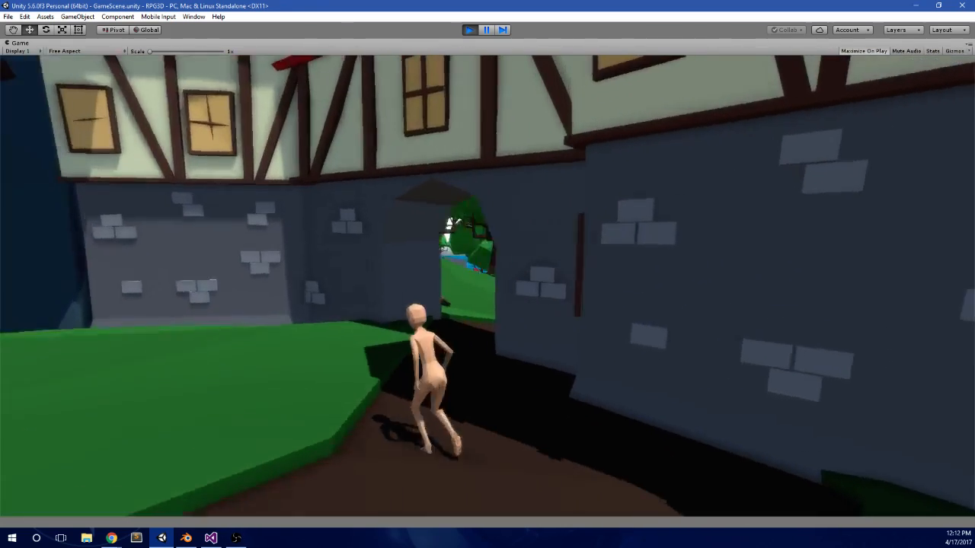
# Step: Run the character through the stone archway and along the lantern-lit dirt path into the village
pyautogui.press('w')
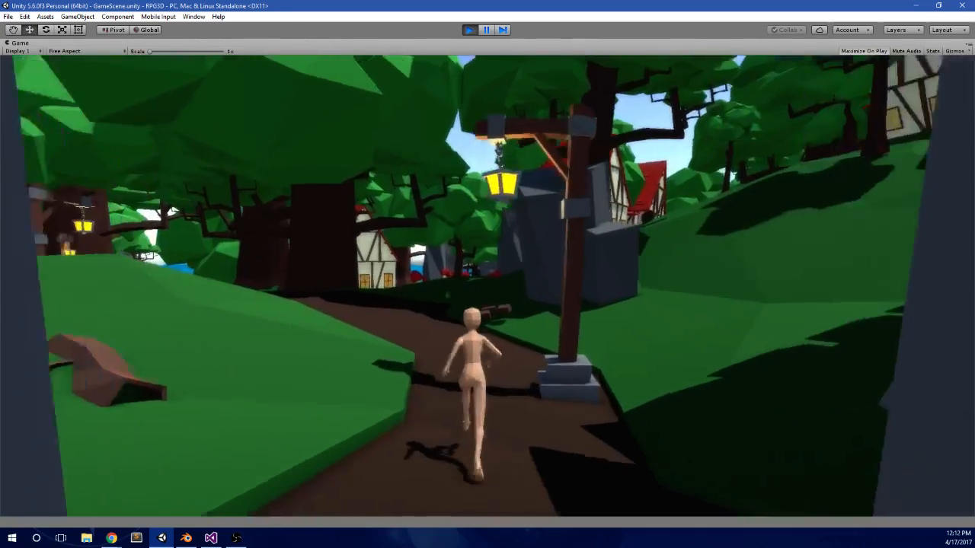
pyautogui.press('w')
pyautogui.press('d')
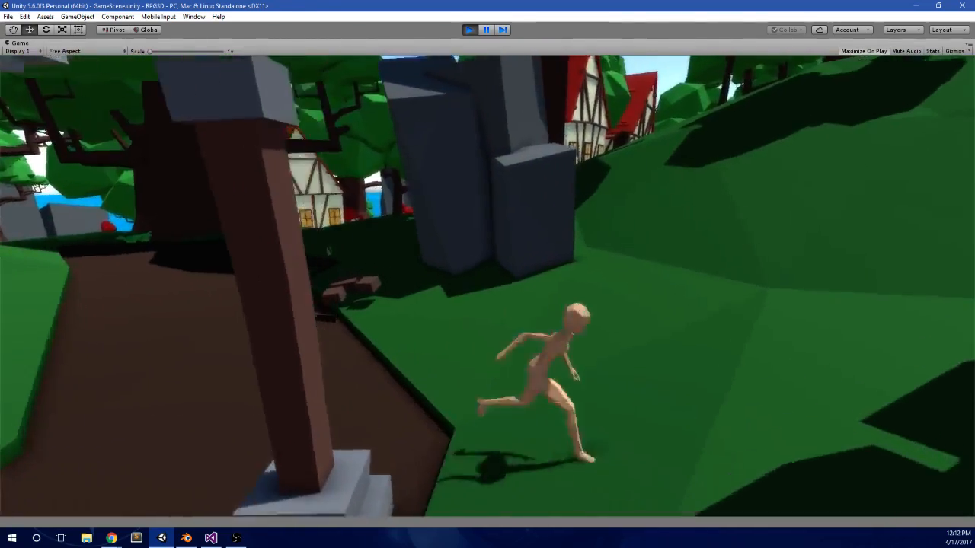
pyautogui.press('w')
pyautogui.press('space')
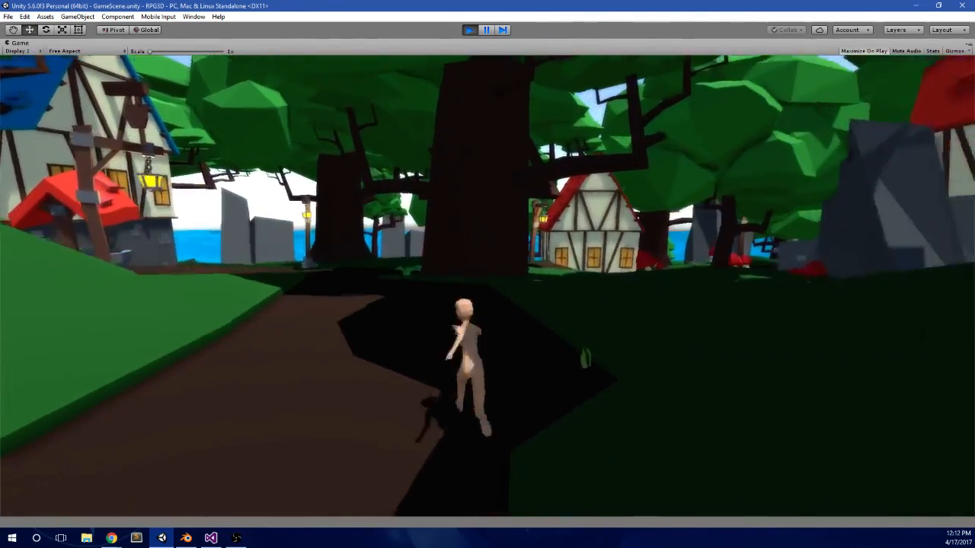
# Step: Run the character along the village path past the red-roofed well and blue-roofed house towards the sea
pyautogui.press('w')
pyautogui.press('a')
pyautogui.press('space')
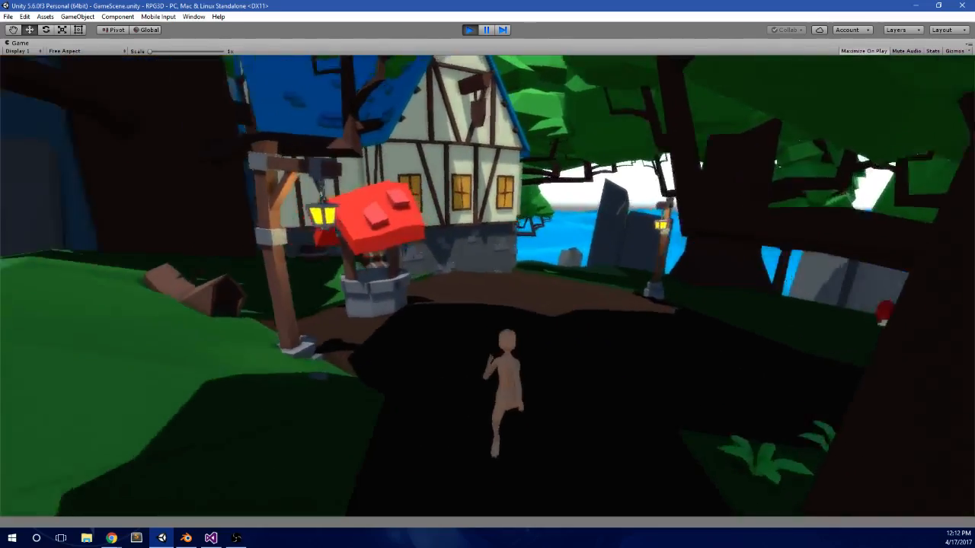
pyautogui.press('w')
pyautogui.press('d')
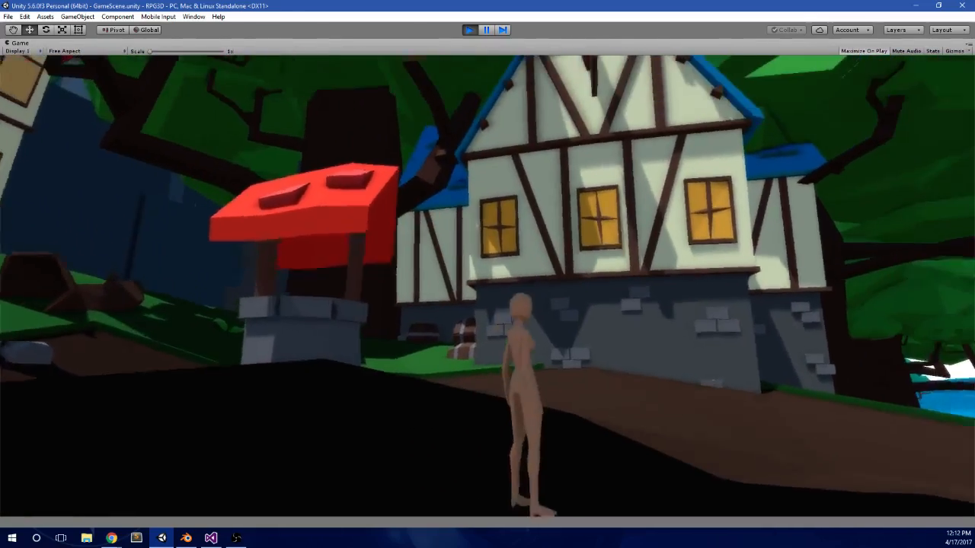
pyautogui.press('w')
pyautogui.press('d')
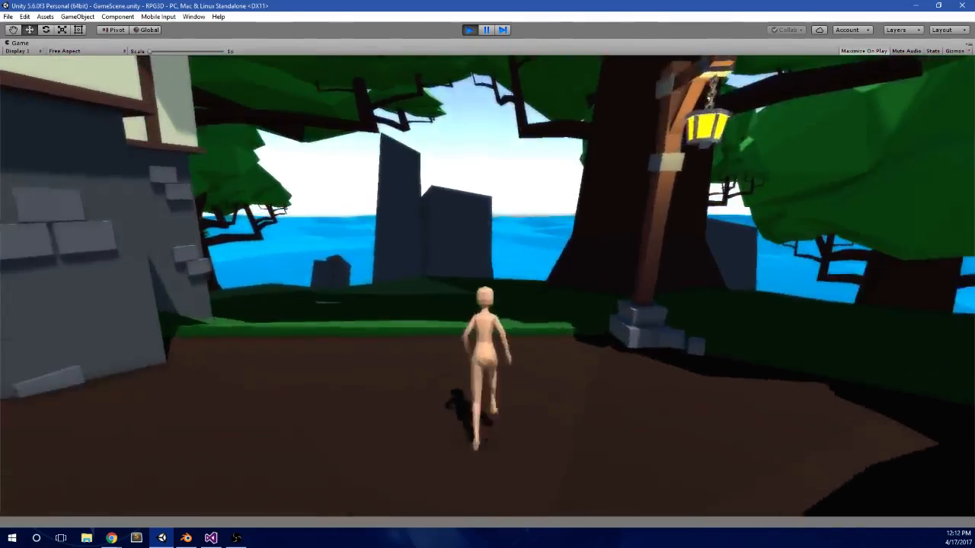
pyautogui.press('d')
pyautogui.press('w')
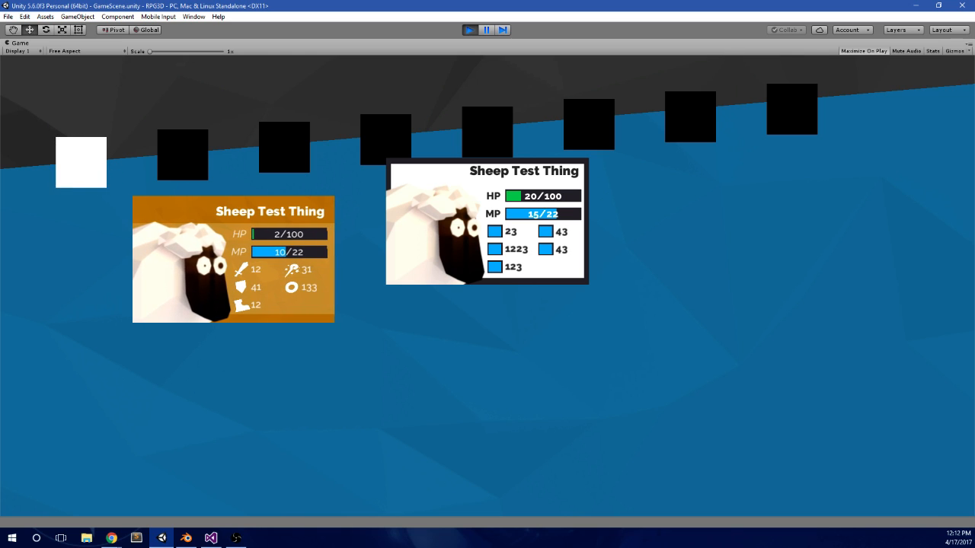
# Step: Inspect the combat screen with the two Sheep Test Thing cards, hiding the cards and bringing them back
pyautogui.hotkey('alt', 'Tab')
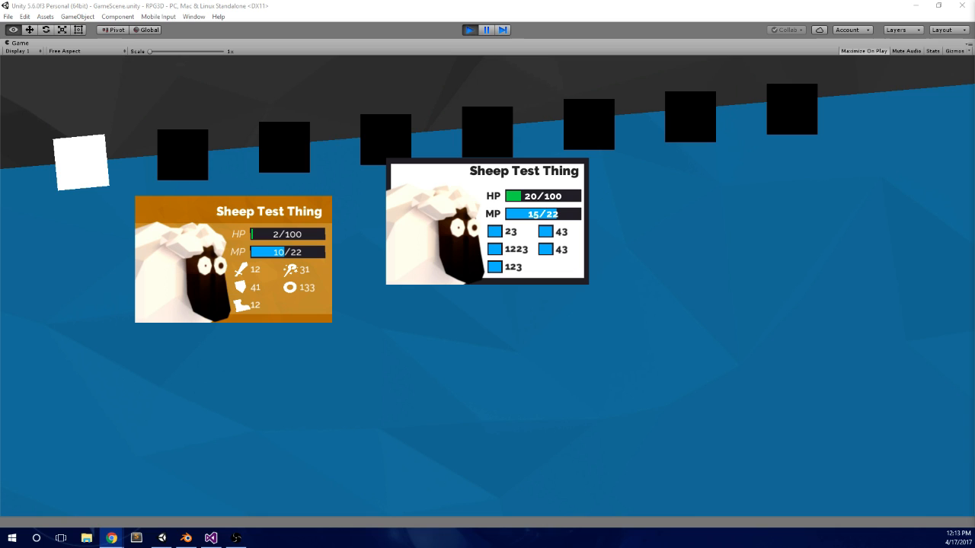
pyautogui.click(468, 270)
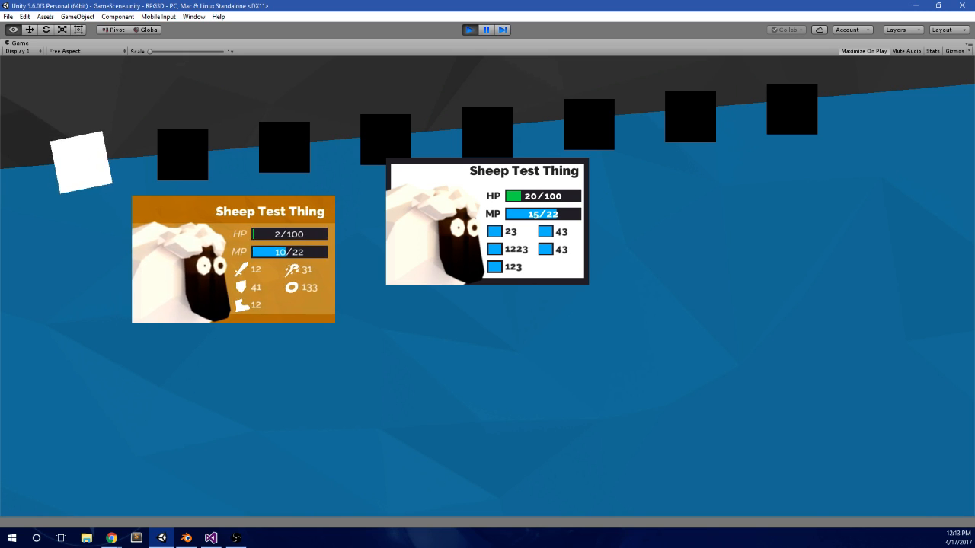
pyautogui.press('Escape')
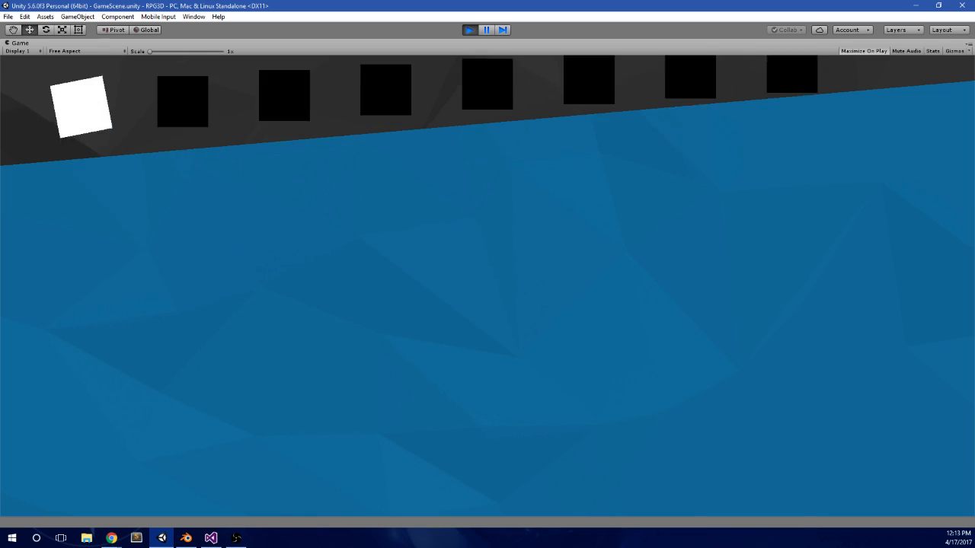
pyautogui.press('Escape')
pyautogui.hotkey('alt', 'Tab')
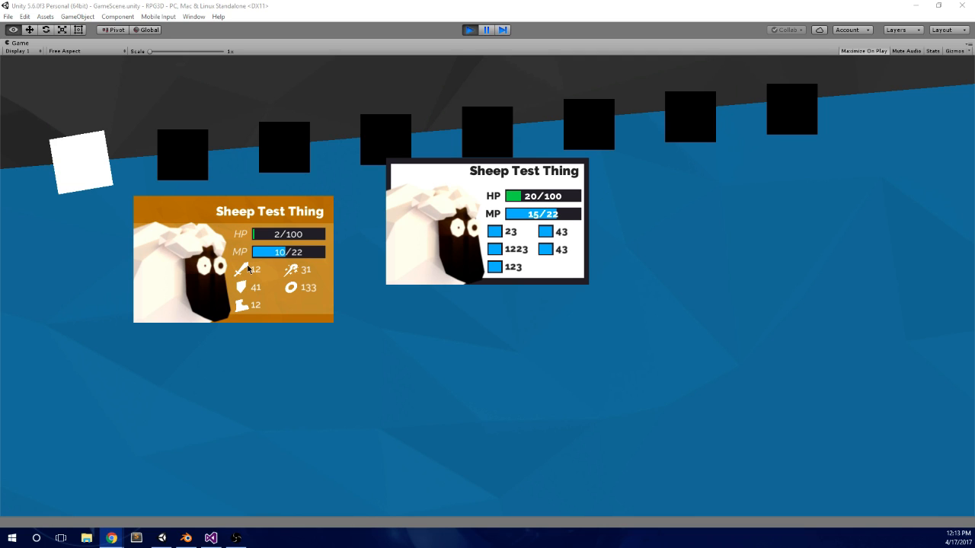
pyautogui.click(248, 268)
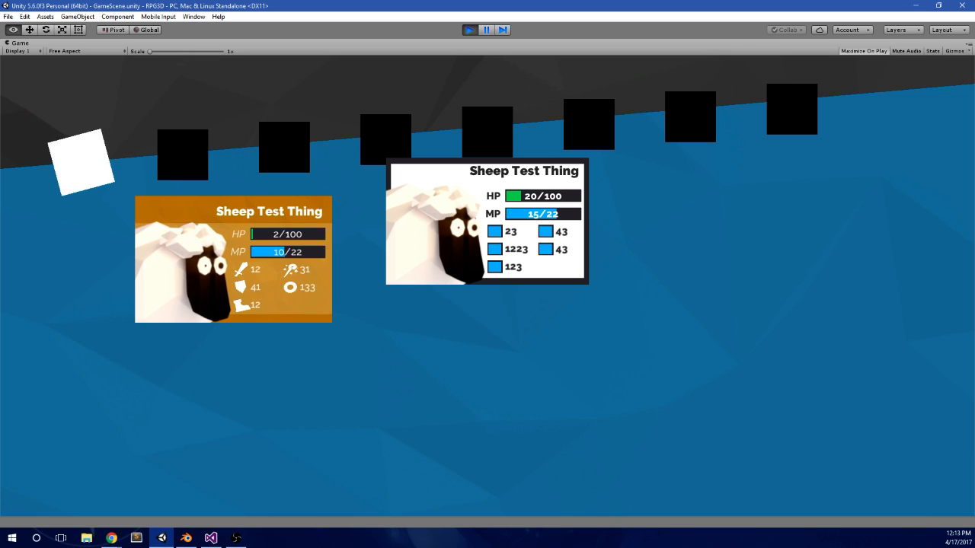
# Step: Stop the playtest and look through the project's Prefabs and Scripts folders
pyautogui.click(470, 30)
pyautogui.scroll(-2, 468, 203)
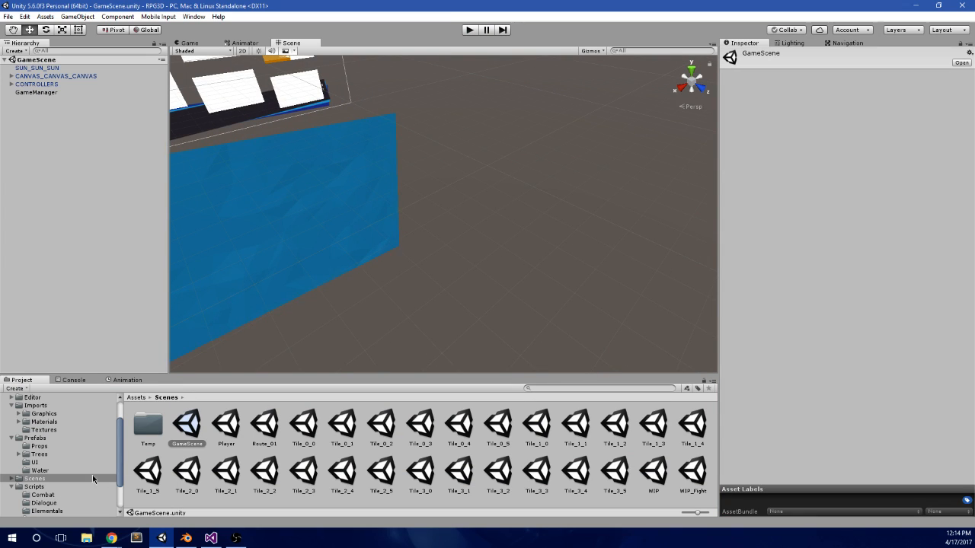
pyautogui.scroll(-2, 67, 477)
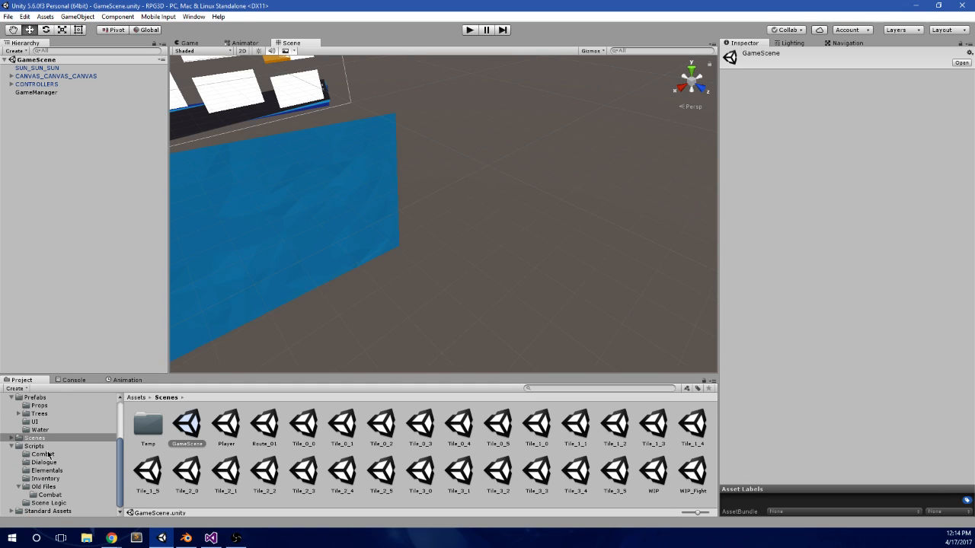
pyautogui.moveTo(333, 170); pyautogui.dragTo(448, 169, button='middle')
# Step: Restart the playtest in the unmaximized layout and examine the Sheep Test Thing cards in the Scene view
pyautogui.click(470, 29)
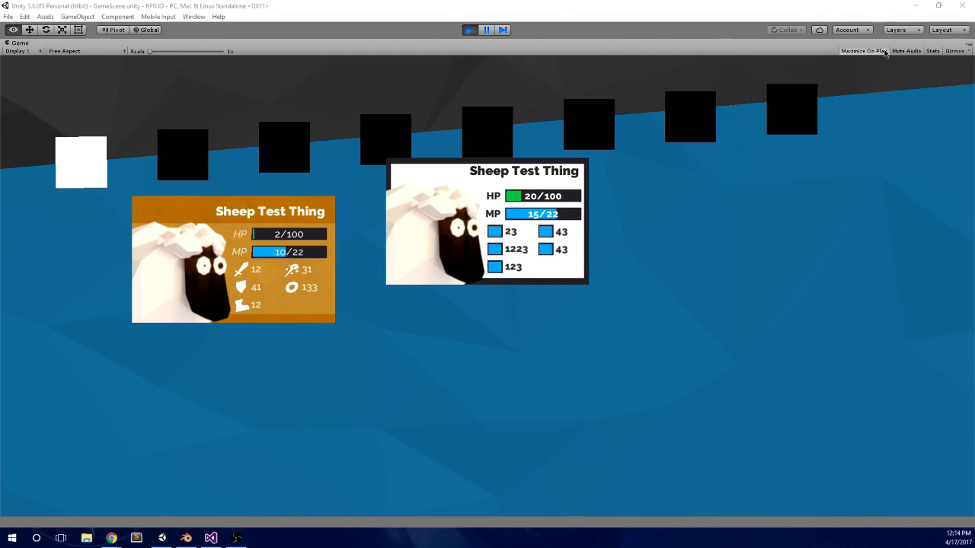
pyautogui.hotkey('shift', 'space')
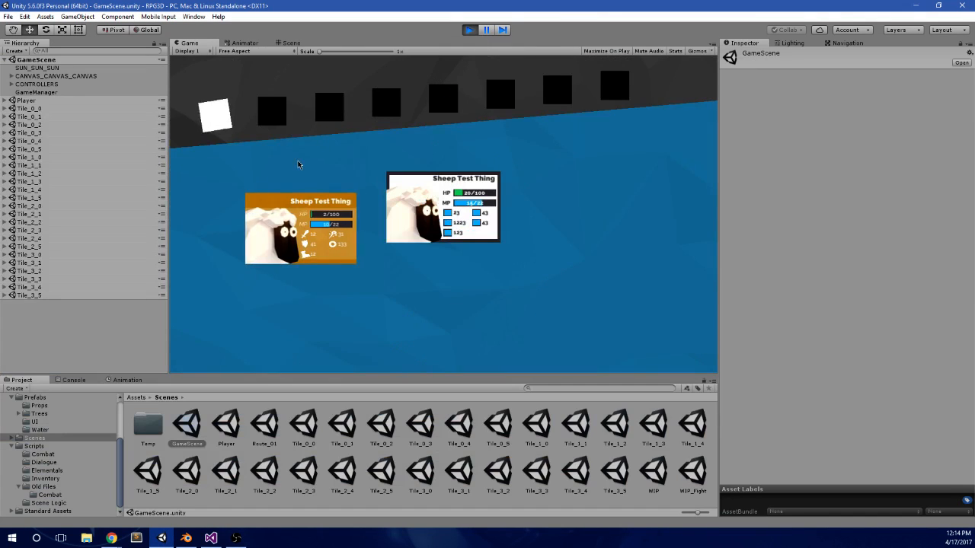
pyautogui.click(289, 43)
pyautogui.scroll(4, 438, 160)
pyautogui.keyDown('alt'); pyautogui.moveTo(438, 156); pyautogui.dragTo(480, 146); pyautogui.keyUp('alt')
pyautogui.moveTo(381, 175); pyautogui.dragTo(473, 235, button='middle')
pyautogui.scroll(4, 472, 235)
pyautogui.keyDown('alt'); pyautogui.moveTo(487, 234); pyautogui.dragTo(220, 58); pyautogui.keyUp('alt')
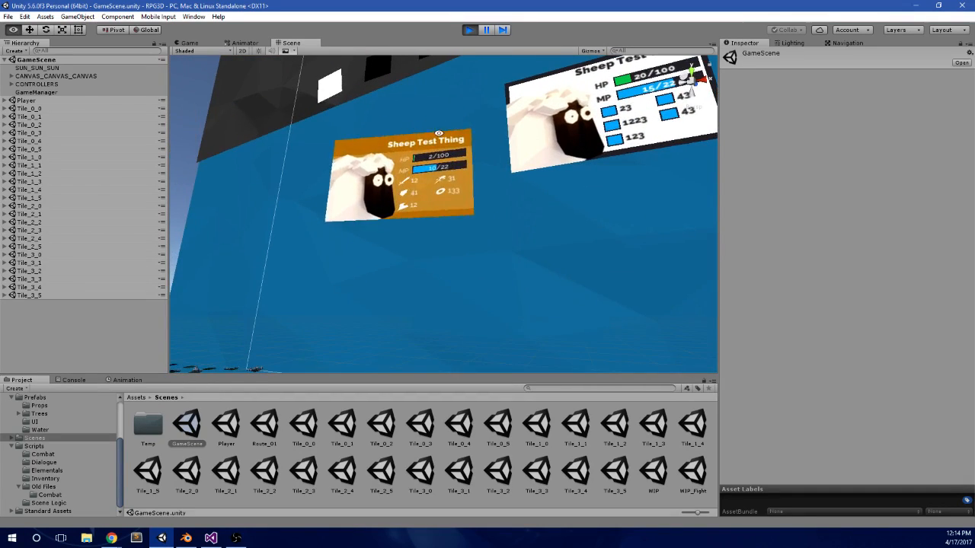
# Step: Compare the cards' Game view with their tilted 3D placement in the Scene view, and stop the playtest
pyautogui.click(189, 42)
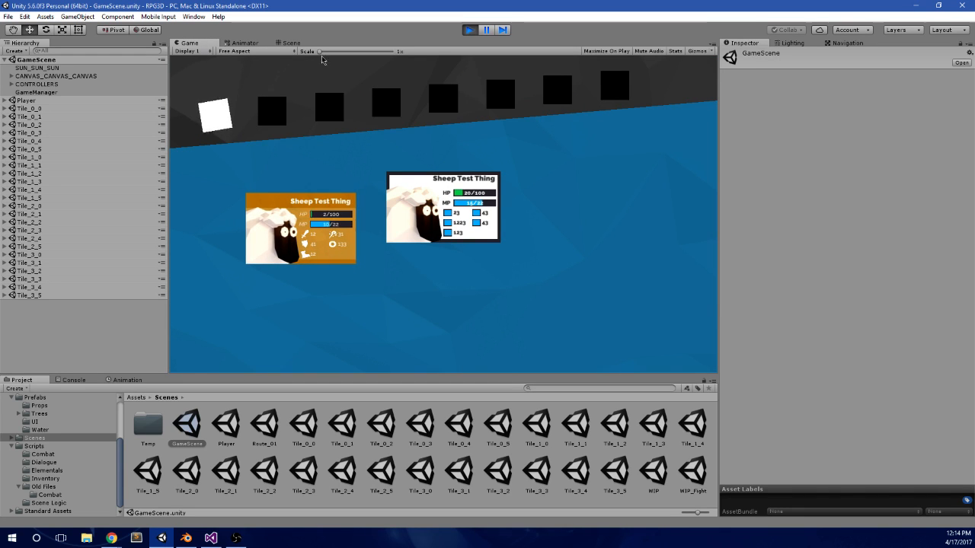
pyautogui.click(292, 43)
pyautogui.keyDown('alt'); pyautogui.moveTo(343, 72); pyautogui.dragTo(350, 293); pyautogui.keyUp('alt')
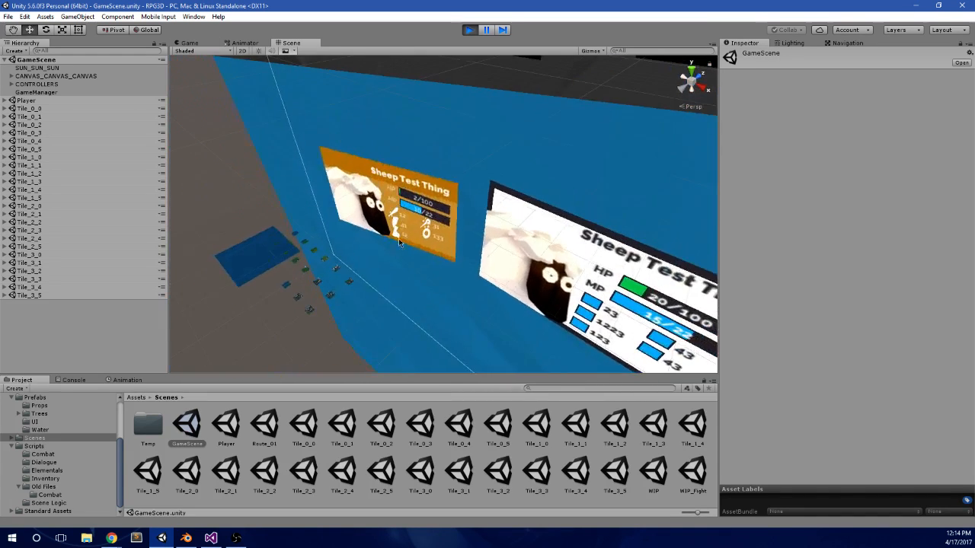
pyautogui.scroll(10, 374, 195)
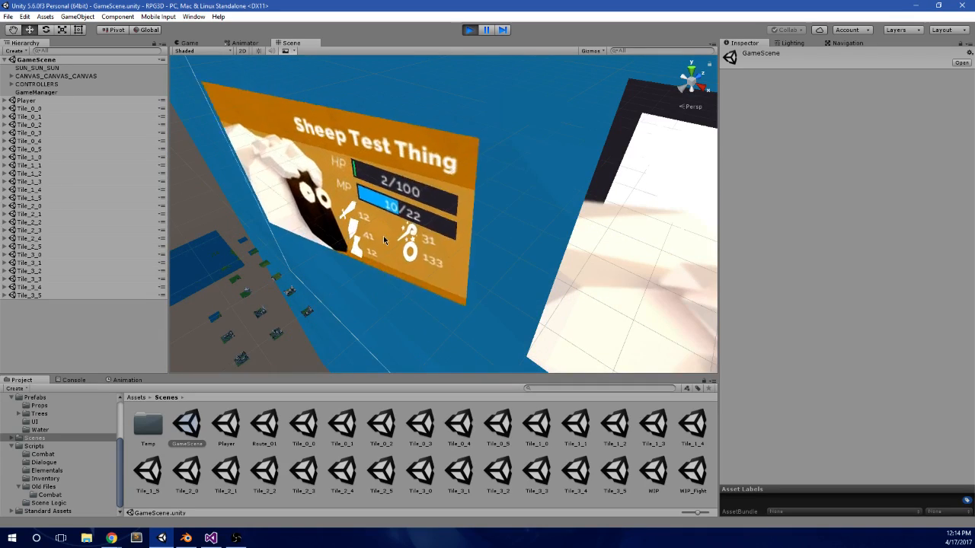
pyautogui.scroll(-2, 383, 235)
pyautogui.keyDown('alt'); pyautogui.moveTo(383, 235); pyautogui.dragTo(532, 192); pyautogui.keyUp('alt')
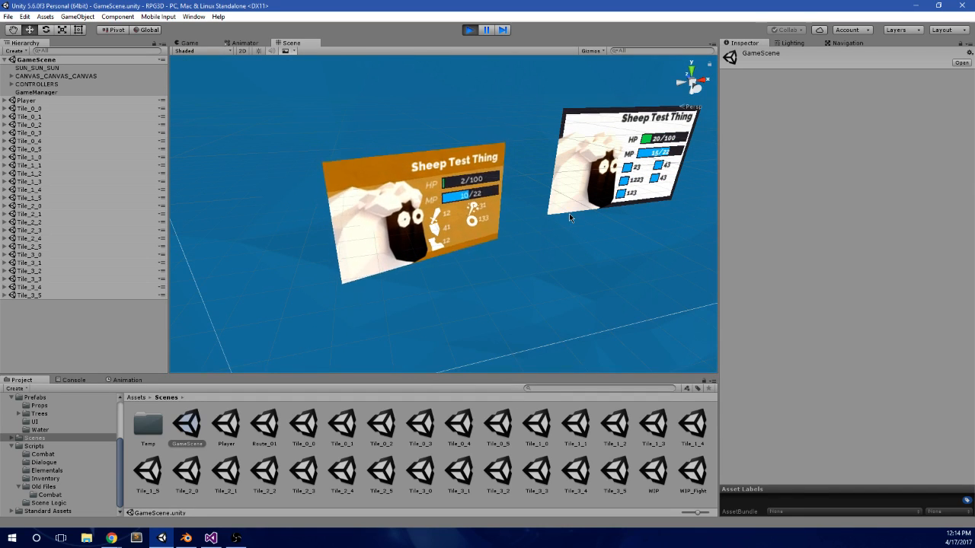
pyautogui.click(469, 31)
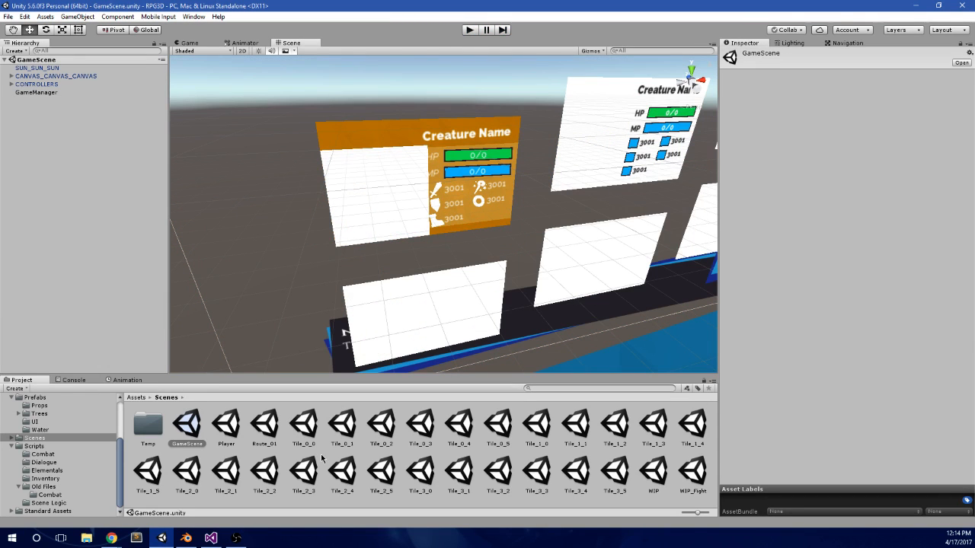
# Step: Open the Player scene and add a new Camera object to it
pyautogui.doubleClick(226, 425)
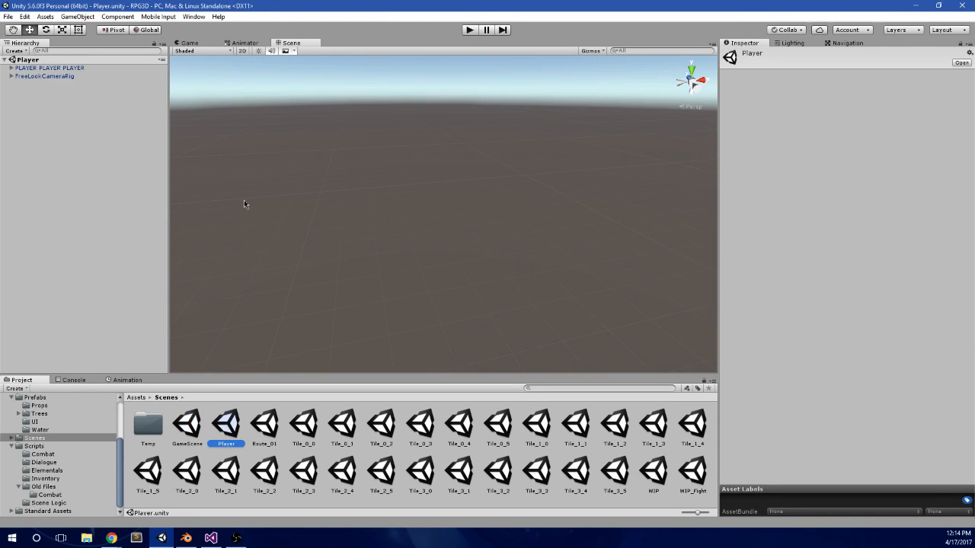
pyautogui.rightClick(16, 86)
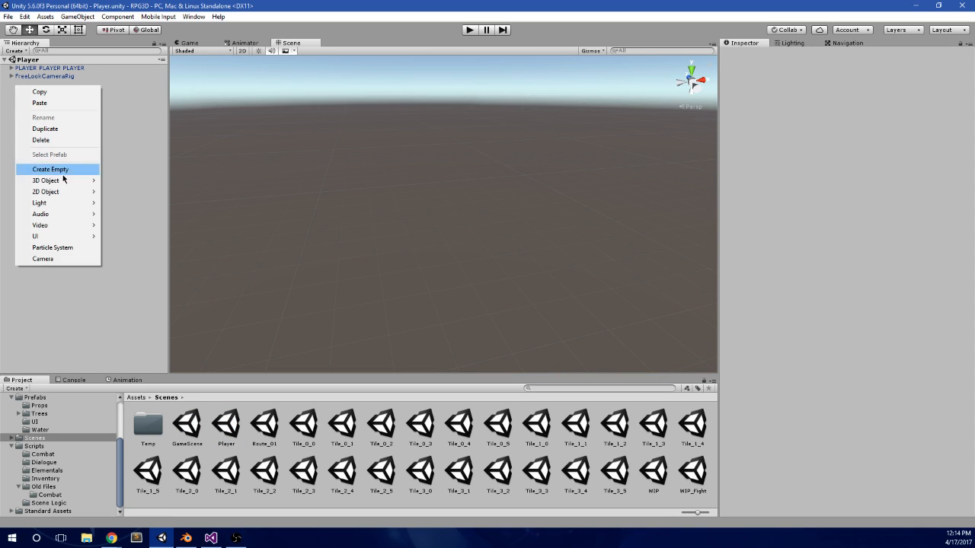
pyautogui.click(43, 259)
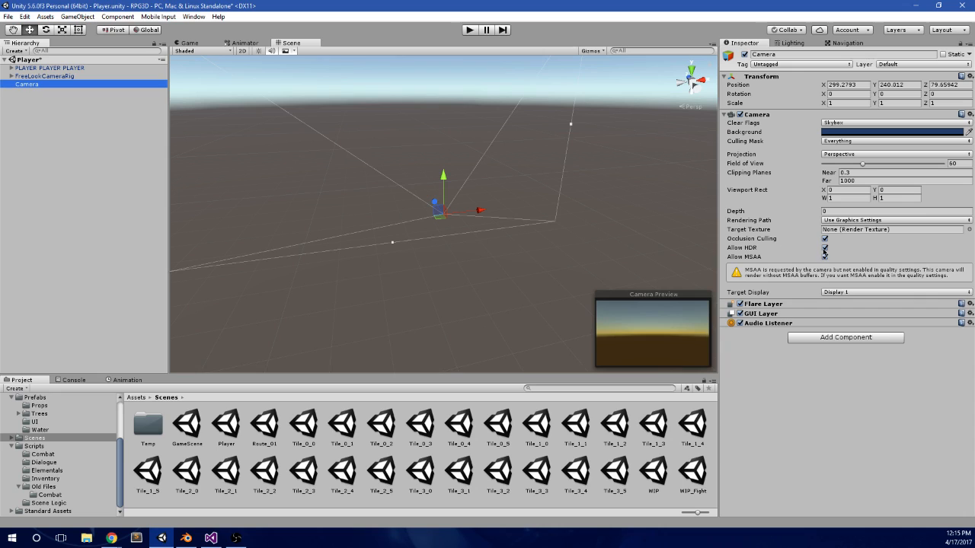
# Step: Review the new camera's Clear Flags and Culling Mask options and set its Projection to Orthographic
pyautogui.click(853, 123)
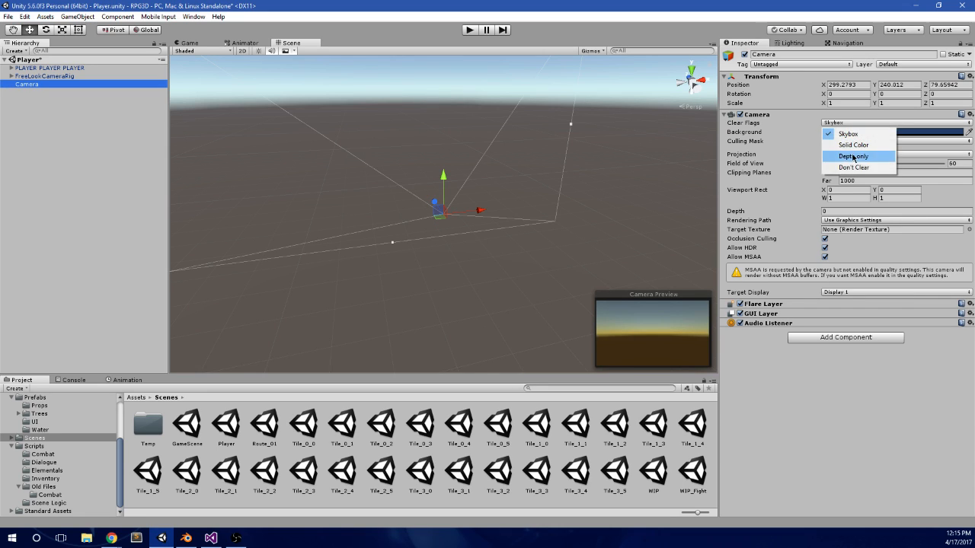
pyautogui.click(799, 132)
pyautogui.click(851, 143)
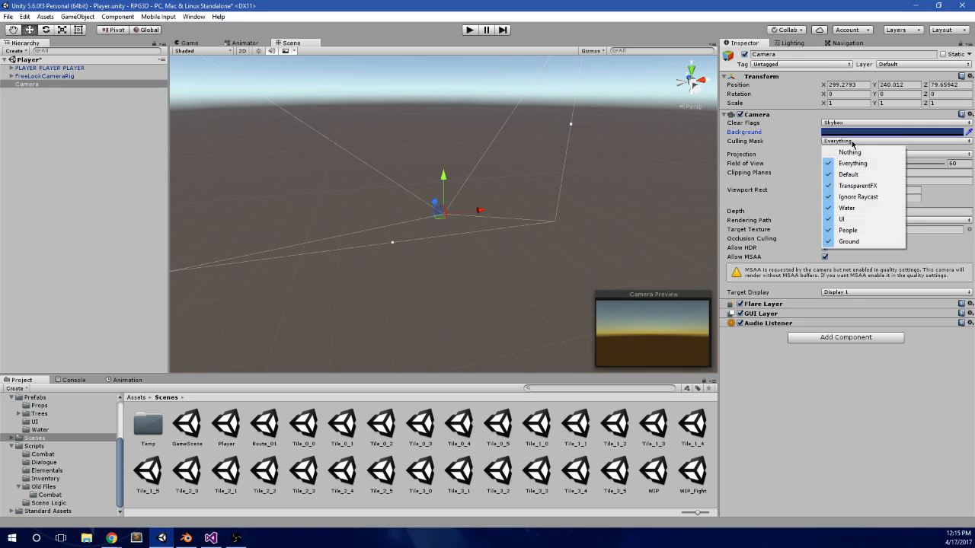
pyautogui.click(829, 157)
pyautogui.click(856, 155)
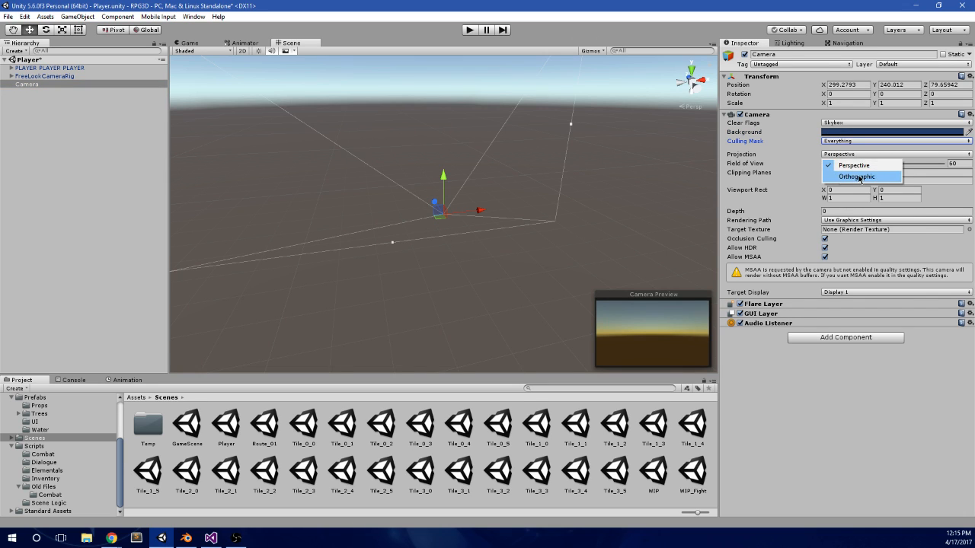
pyautogui.click(854, 177)
# Step: Set the new camera's position to 0 on X, Y and Z
pyautogui.click(852, 86)
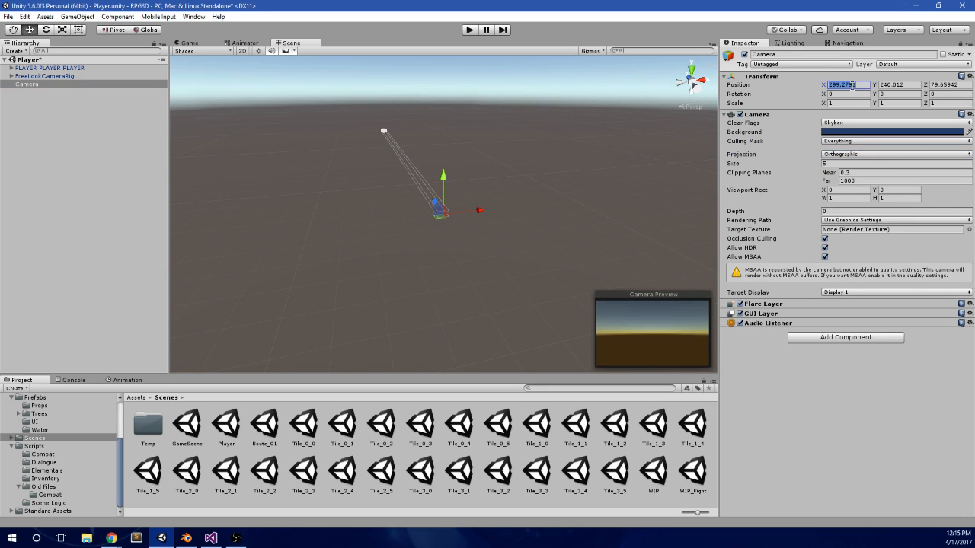
pyautogui.write('0')
pyautogui.press('Tab')
pyautogui.write('0')
pyautogui.press('Tab')
pyautogui.write('0')
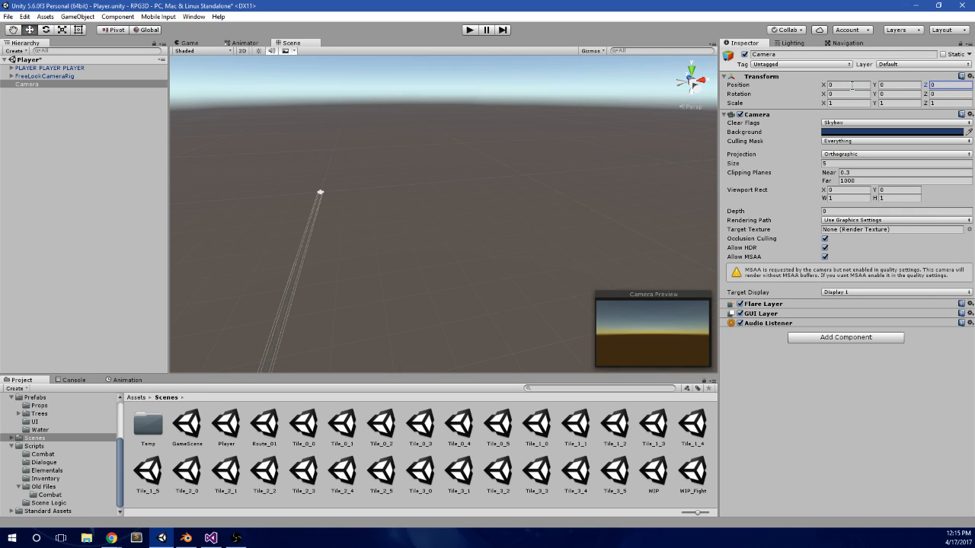
# Step: Point the camera straight down by setting its rotation to 90 on X and 0 on Y
pyautogui.click(902, 94)
pyautogui.write('90')
pyautogui.moveTo(902, 94); pyautogui.dragTo(873, 100)
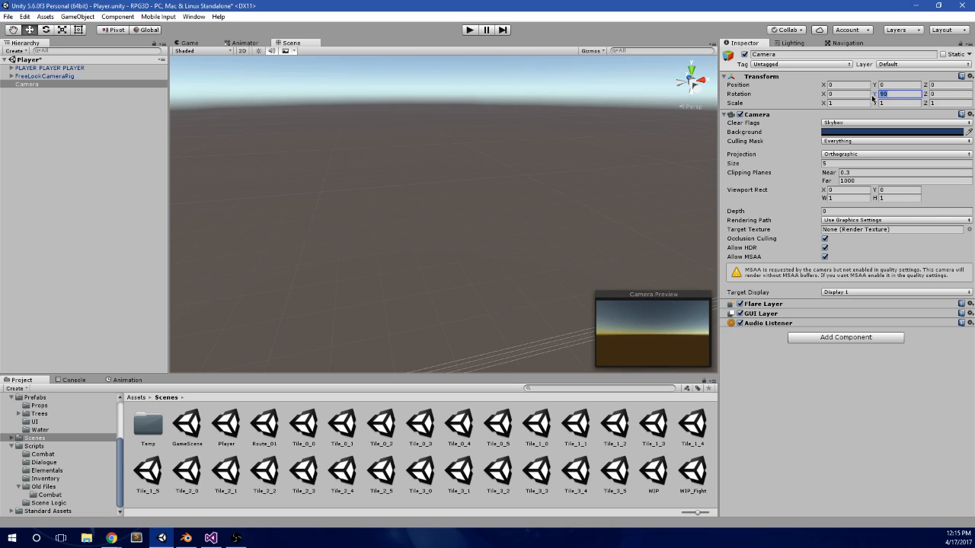
pyautogui.write('0')
pyautogui.click(862, 95)
pyautogui.write('90')
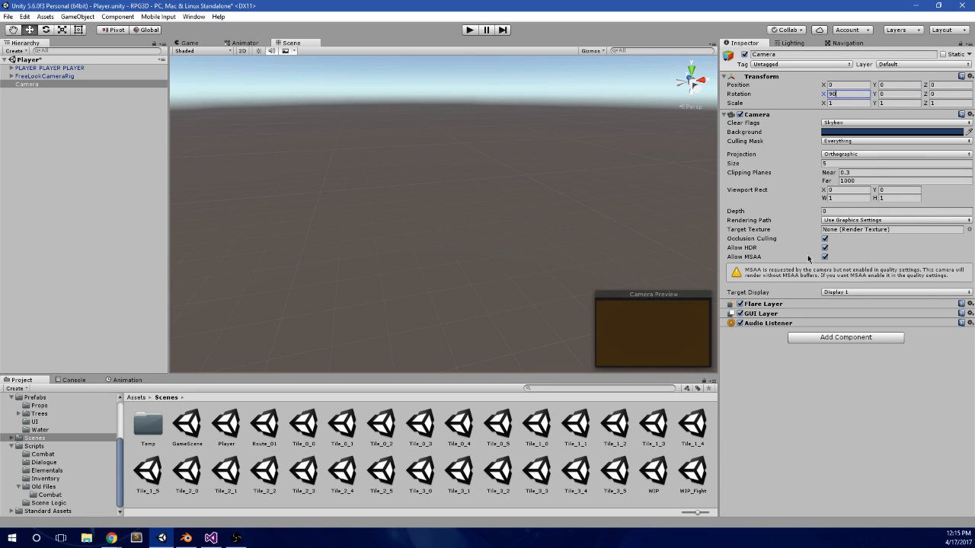
# Step: Disable the Audio Listener component on the new camera
pyautogui.scroll(-5, 524, 235)
pyautogui.moveTo(523, 235); pyautogui.dragTo(607, 81, button='middle')
pyautogui.moveTo(577, 183); pyautogui.dragTo(557, 196, button='middle')
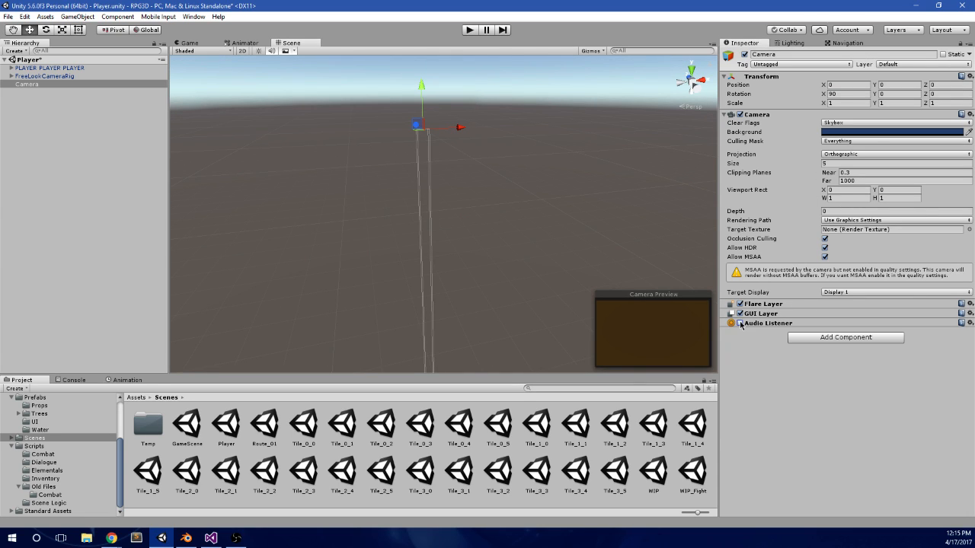
pyautogui.moveTo(380, 138); pyautogui.dragTo(366, 207, button='middle')
pyautogui.keyDown('alt'); pyautogui.moveTo(411, 128); pyautogui.dragTo(467, 194); pyautogui.keyUp('alt')
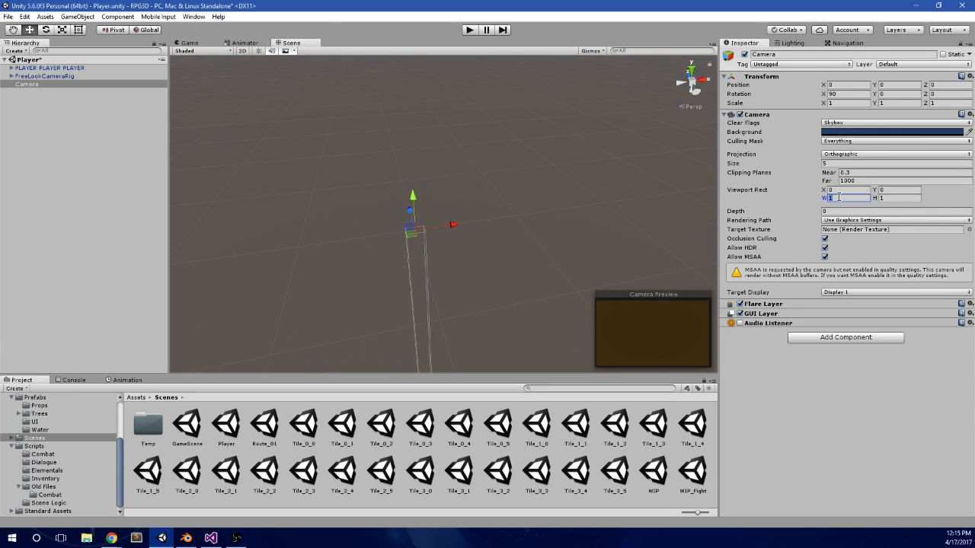
# Step: Set the camera's Viewport Rect to X 0.8, Y 0.8, W 0.2 and H 0.2 and show it in the Game view
pyautogui.write('0.2')
pyautogui.press('Tab')
pyautogui.write('2')
pyautogui.click(190, 44)
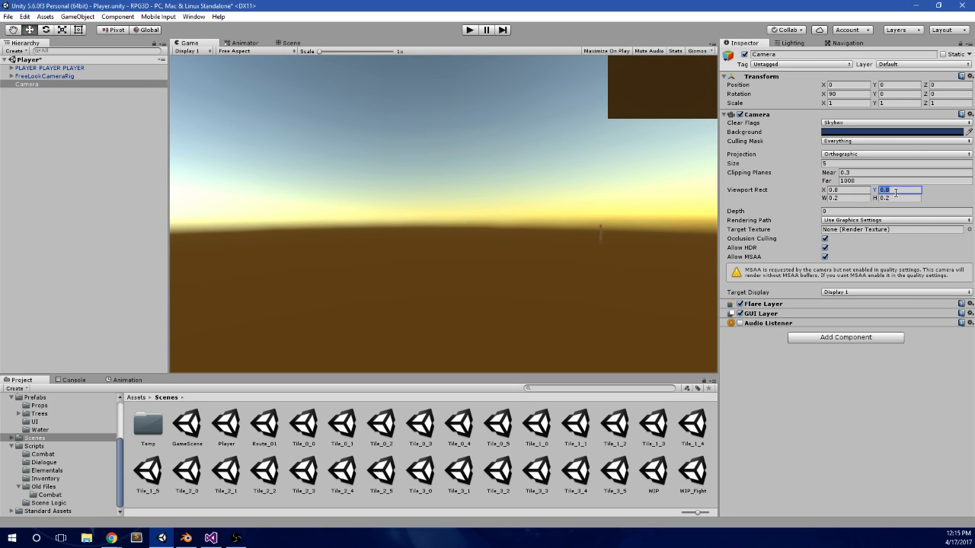
# Step: Try other values for the camera's Viewport Rect Y and set it back to 0.8
pyautogui.write('-.8')
pyautogui.press('BackSpace')
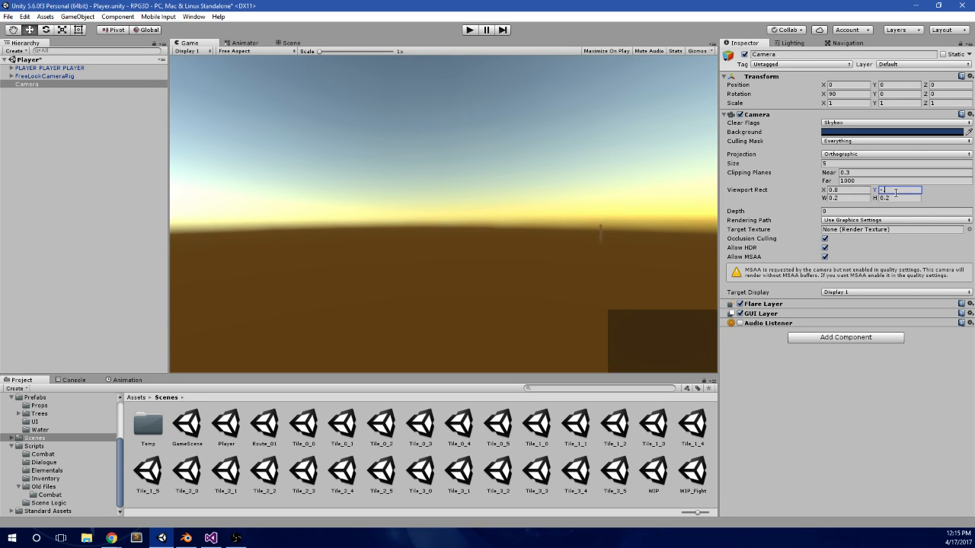
pyautogui.write('08')
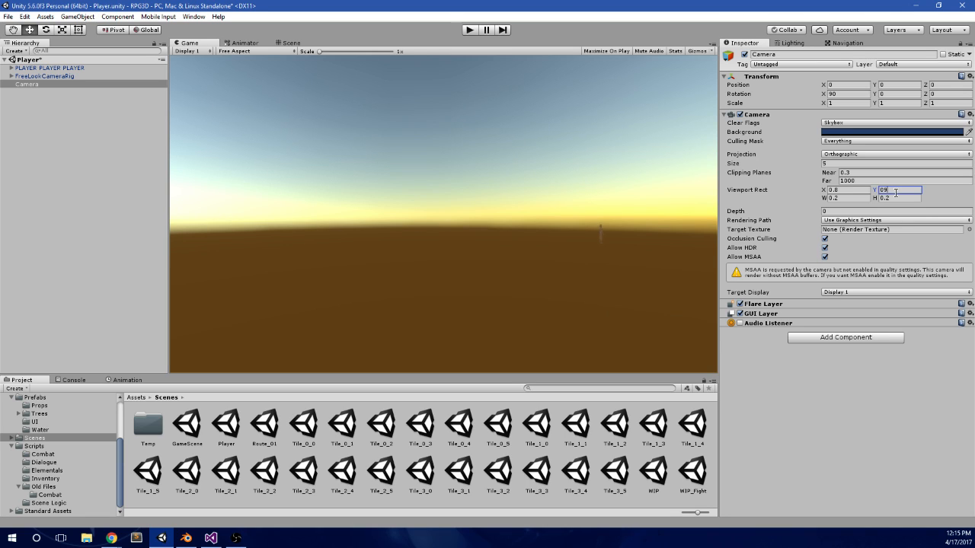
pyautogui.press('BackSpace')
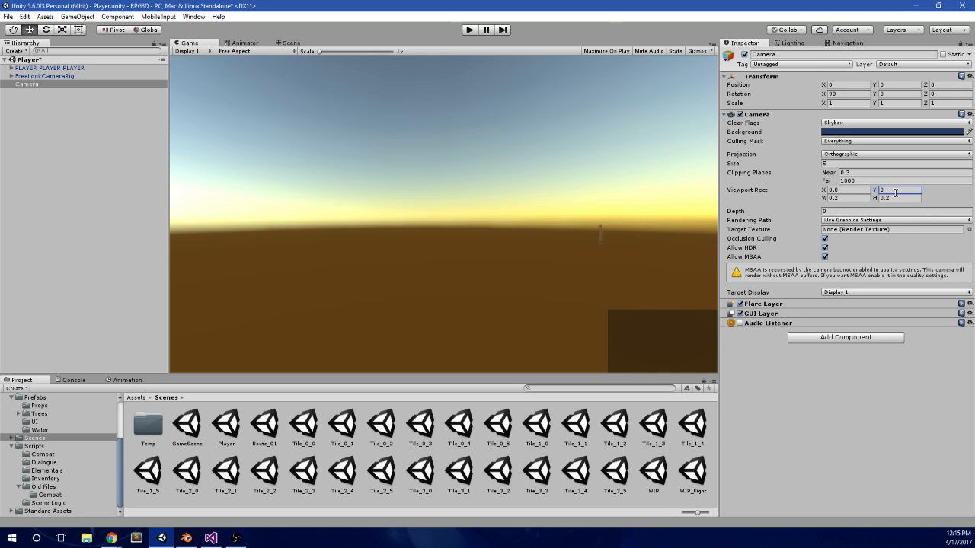
pyautogui.write('.8')
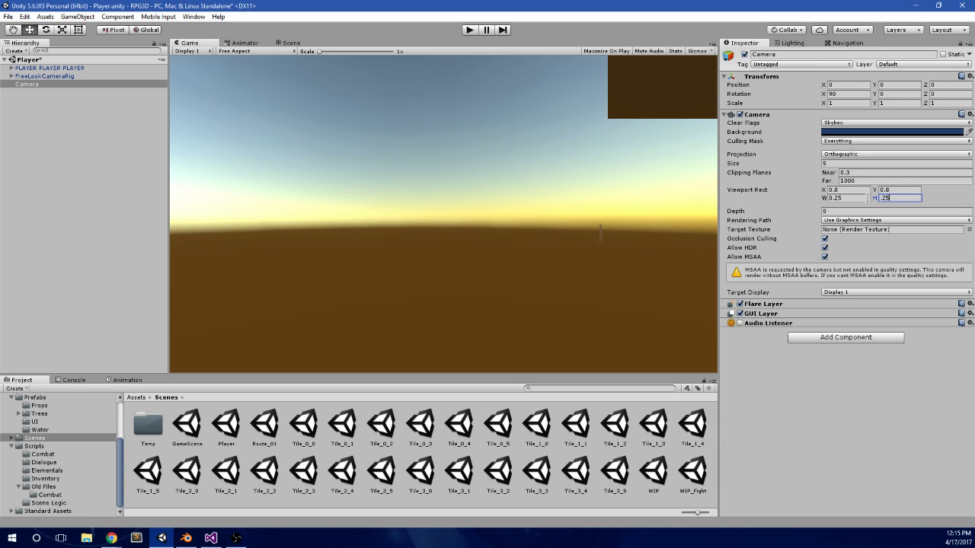
# Step: Set the camera's Viewport Rect to X 0.75, Y 0.75, W 0.25 and H 0.25
pyautogui.write('.75')
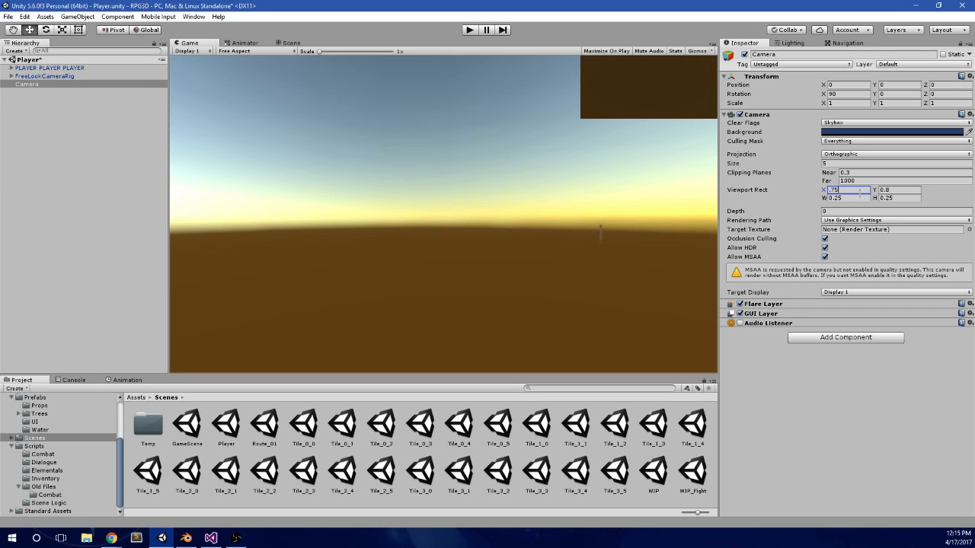
pyautogui.press('Tab')
pyautogui.write('.75')
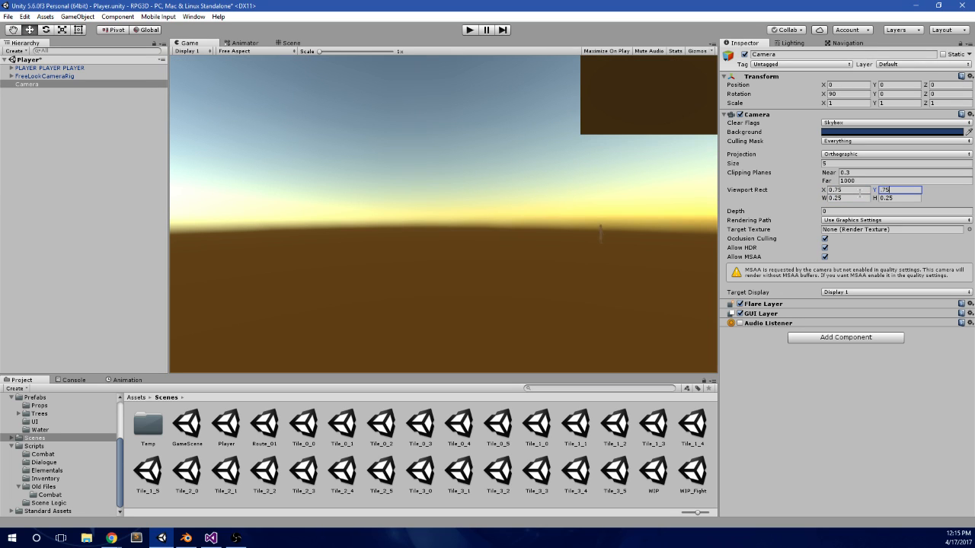
pyautogui.press('BackSpace')
pyautogui.press('BackSpace')
pyautogui.press('BackSpace')
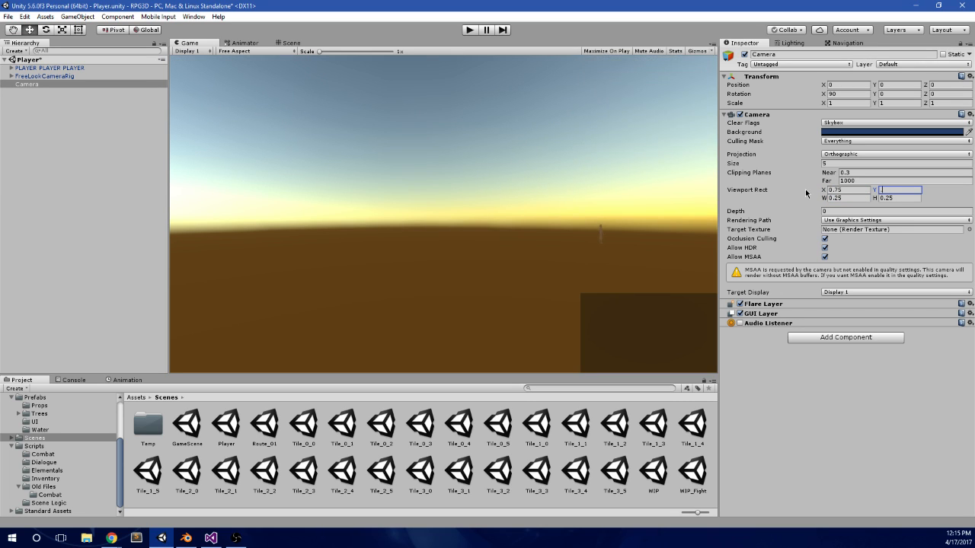
pyautogui.write('.75')
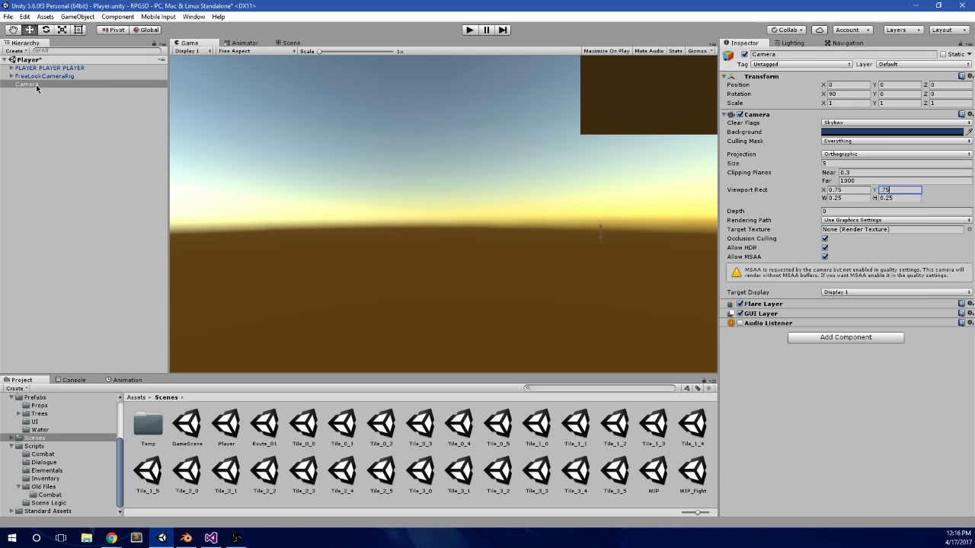
# Step: Make the Camera a child of the PLAYER PLAYER PLAYER object
pyautogui.moveTo(17, 86); pyautogui.dragTo(26, 69)
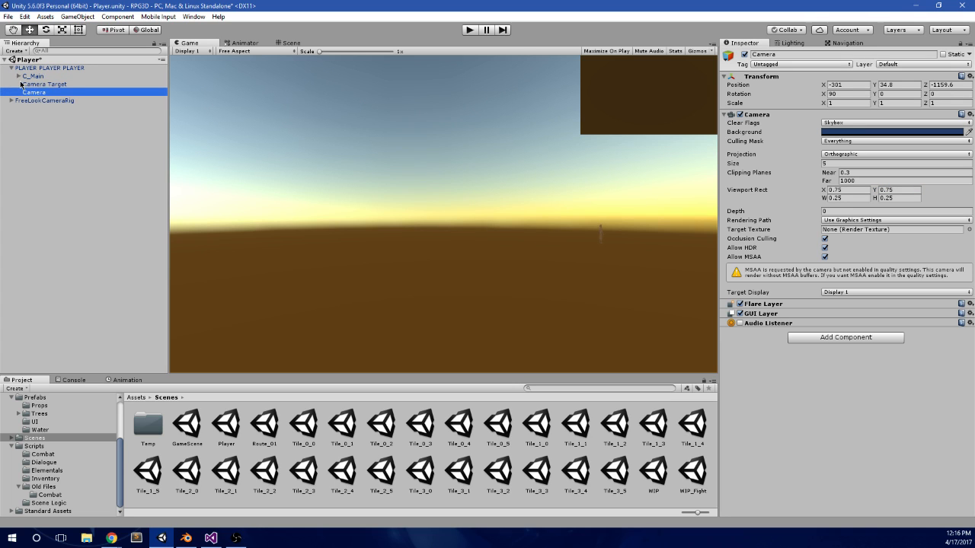
pyautogui.click(65, 69)
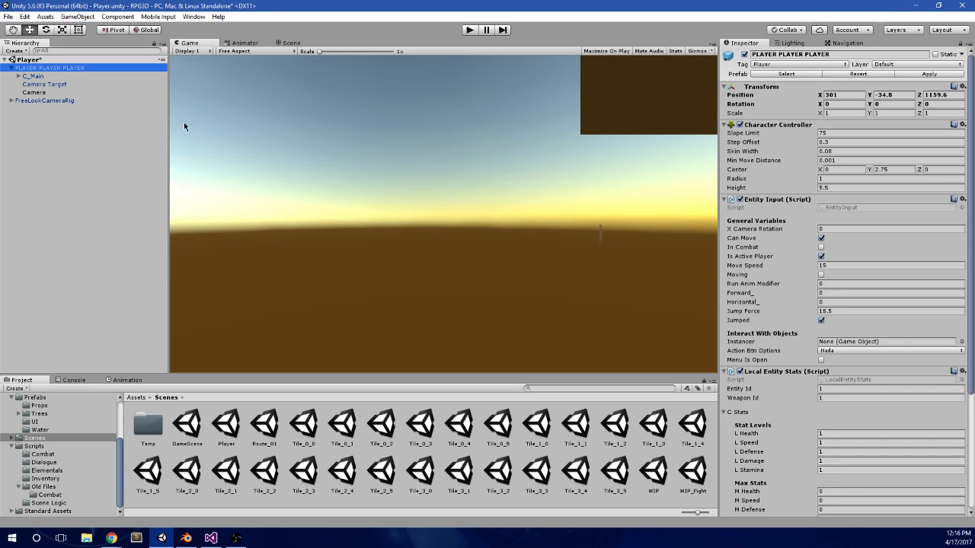
# Step: Open and run GameScene, and inspect the FreeLookCameraRig and player objects in its loaded Player scene
pyautogui.doubleClick(202, 427)
pyautogui.click(468, 31)
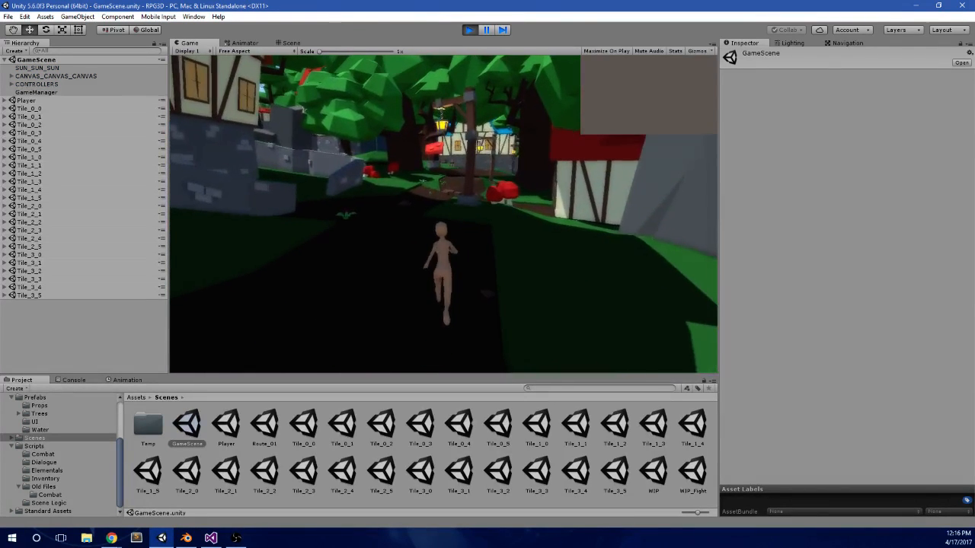
pyautogui.click(5, 101)
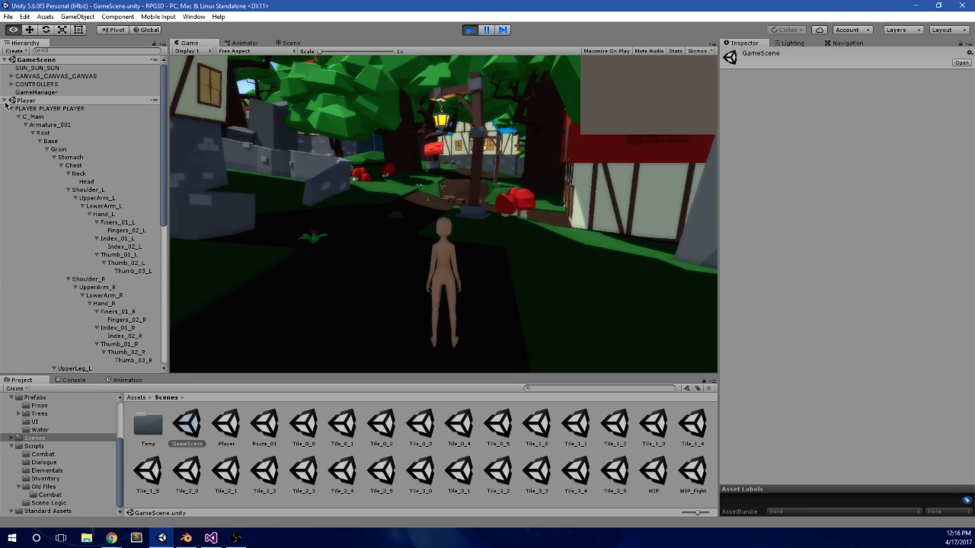
pyautogui.click(12, 109)
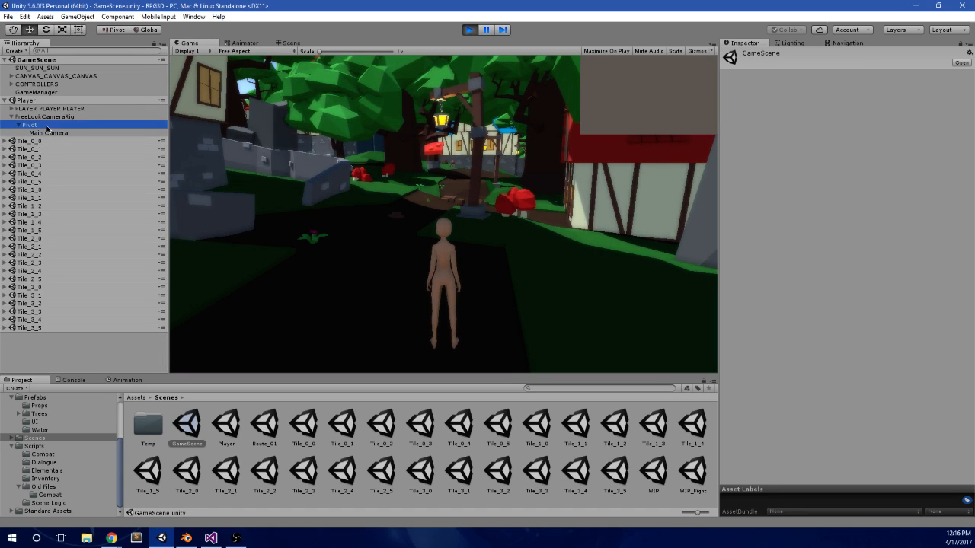
pyautogui.click(43, 117)
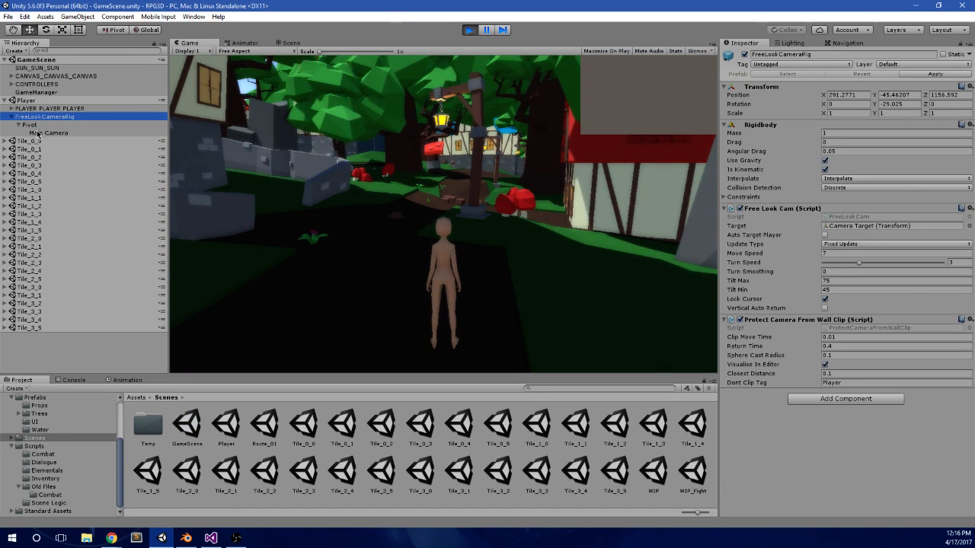
pyautogui.click(42, 133)
pyautogui.click(42, 108)
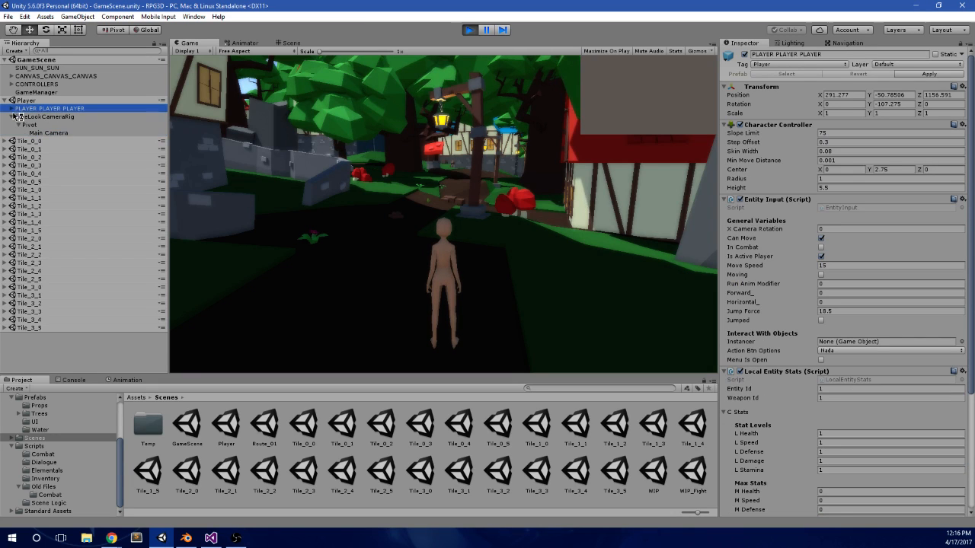
pyautogui.click(12, 116)
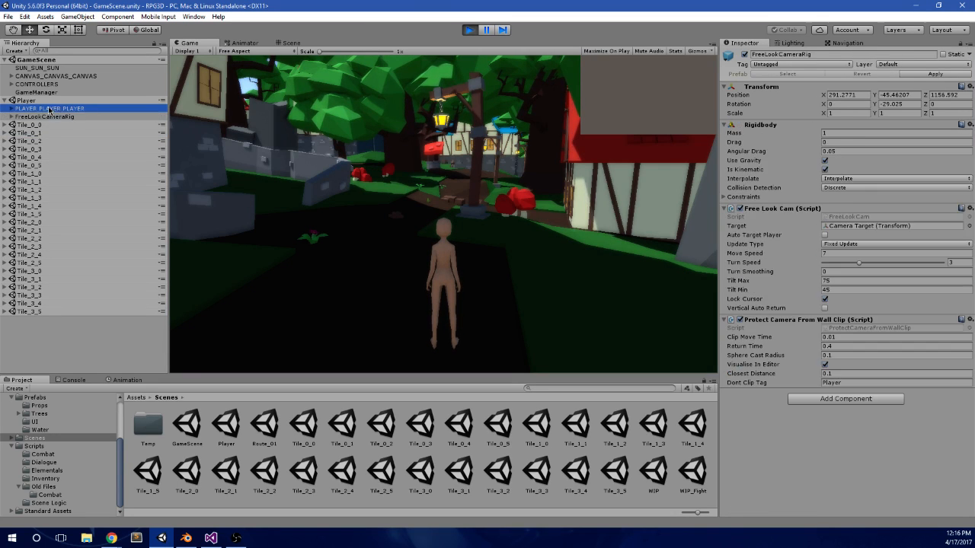
# Step: Restart play mode and select the Camera under PLAYER PLAYER PLAYER in the loaded Player scene
pyautogui.click(469, 29)
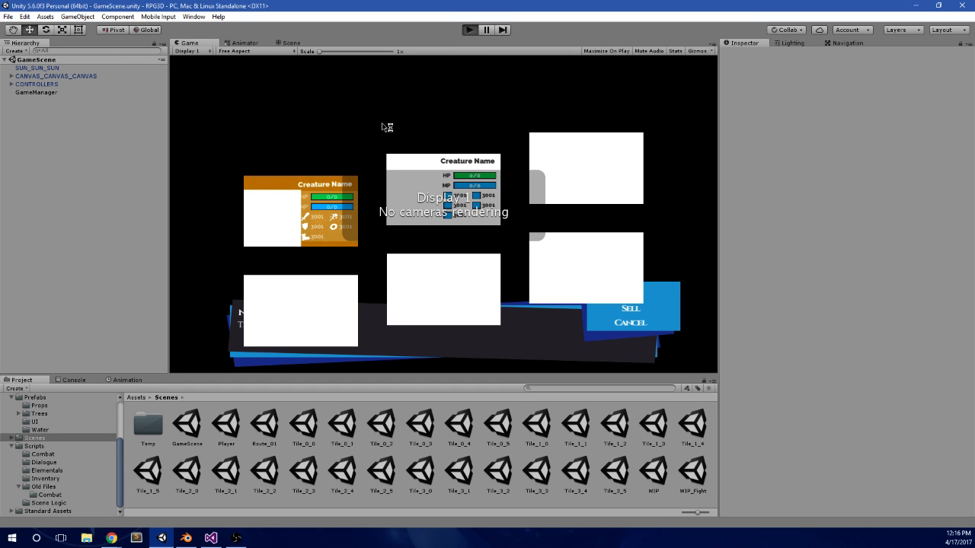
pyautogui.press('super')
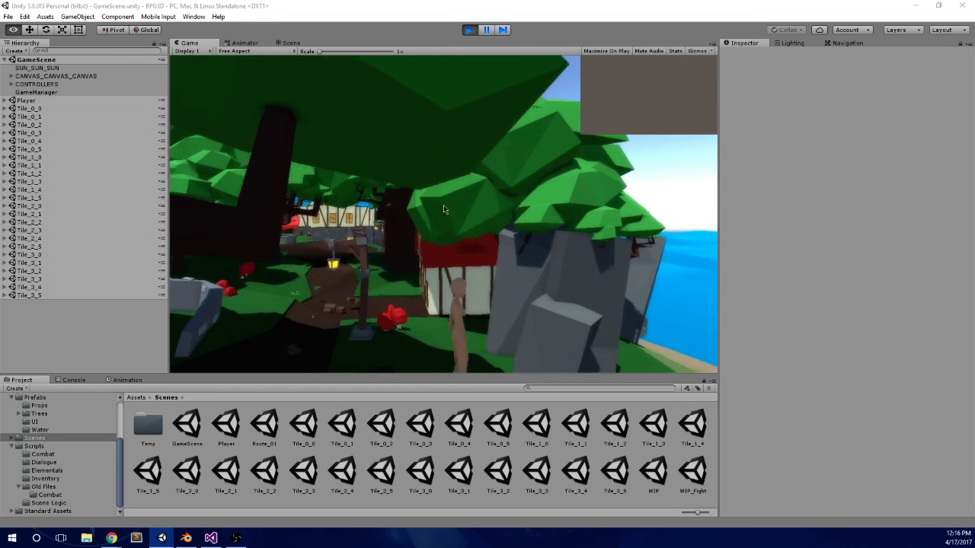
pyautogui.click(6, 102)
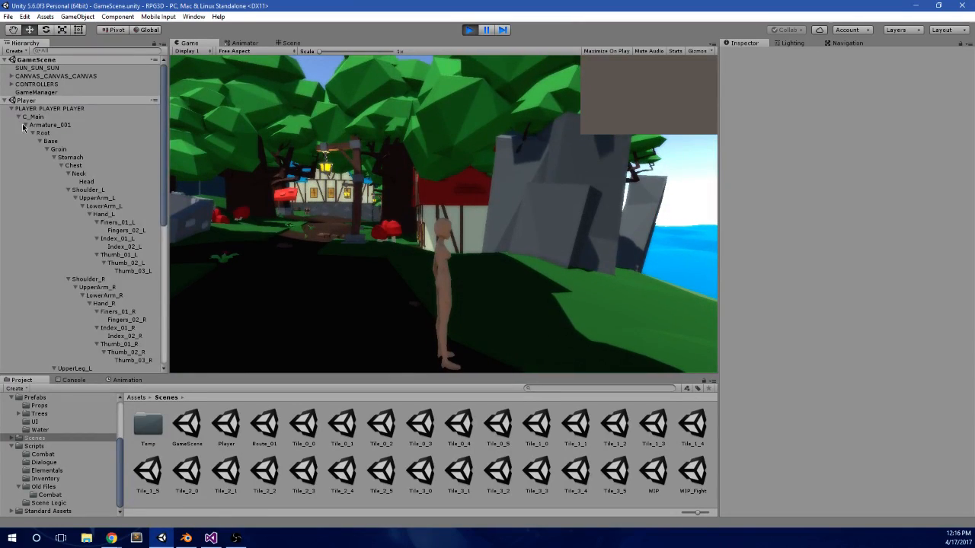
pyautogui.click(26, 125)
pyautogui.click(19, 118)
pyautogui.click(29, 126)
pyautogui.click(32, 132)
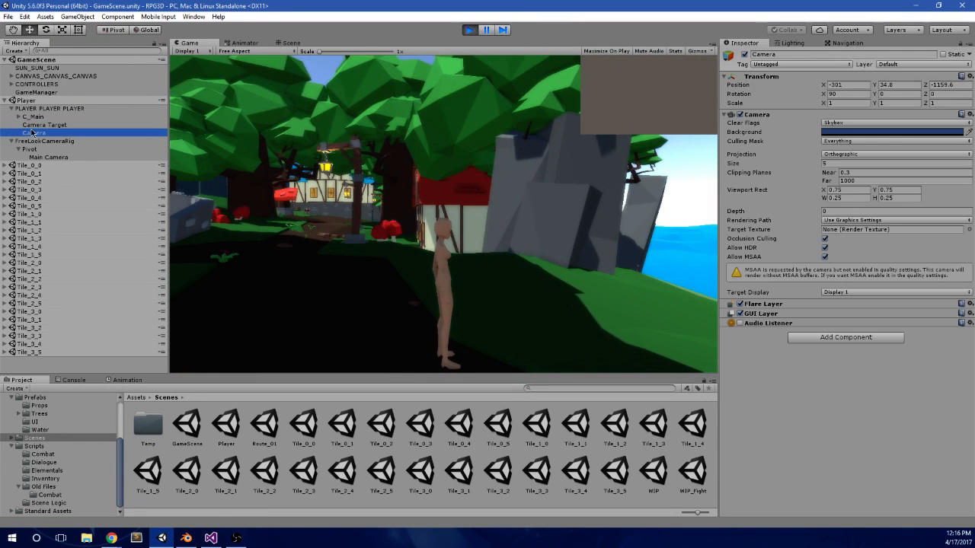
# Step: Set the Camera's position to 0 on X, Y and Z relative to the player and frame it in the Scene view
pyautogui.click(292, 43)
pyautogui.scroll(-5, 450, 224)
pyautogui.scroll(10, 450, 224)
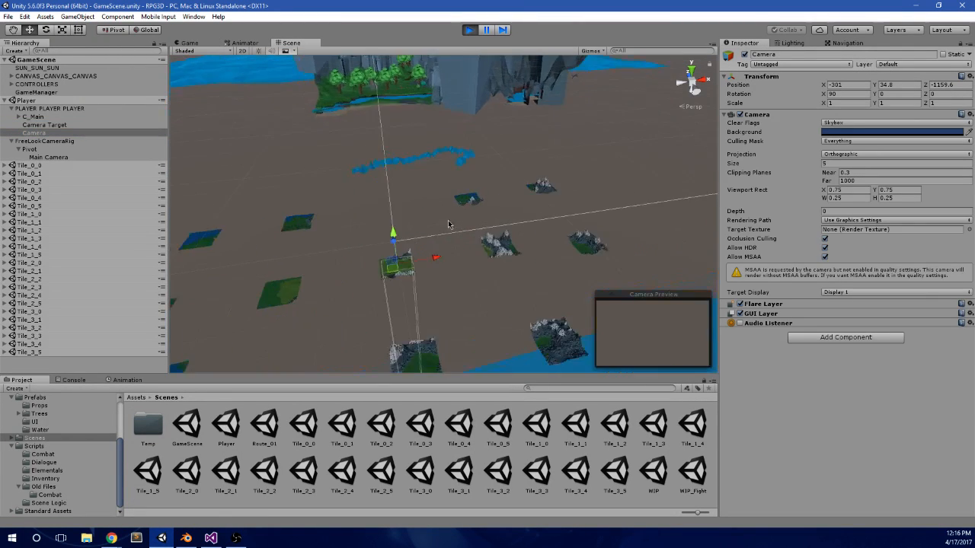
pyautogui.keyDown('alt'); pyautogui.moveTo(450, 224); pyautogui.dragTo(502, 192); pyautogui.keyUp('alt')
pyautogui.scroll(8, 495, 220)
pyautogui.scroll(-4, 496, 222)
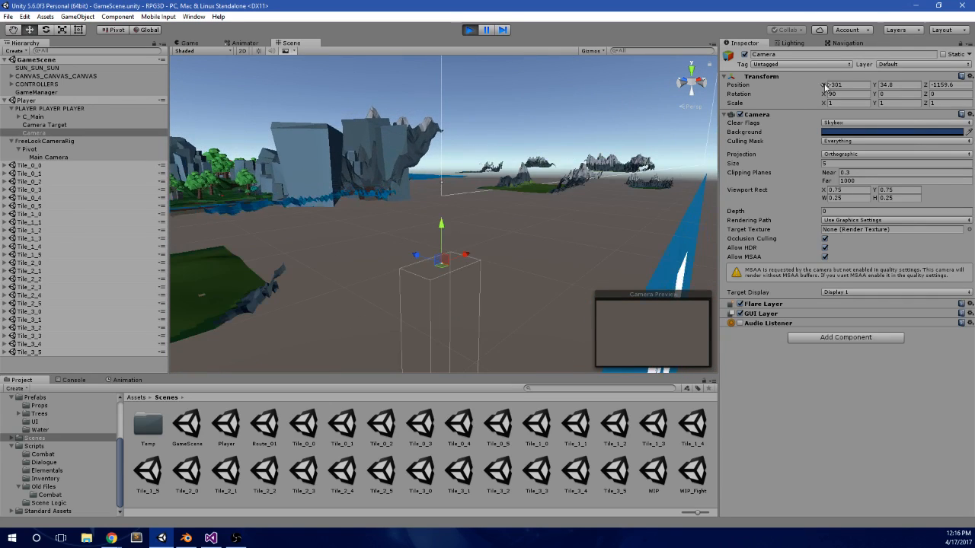
pyautogui.write('0')
pyautogui.press('Tab')
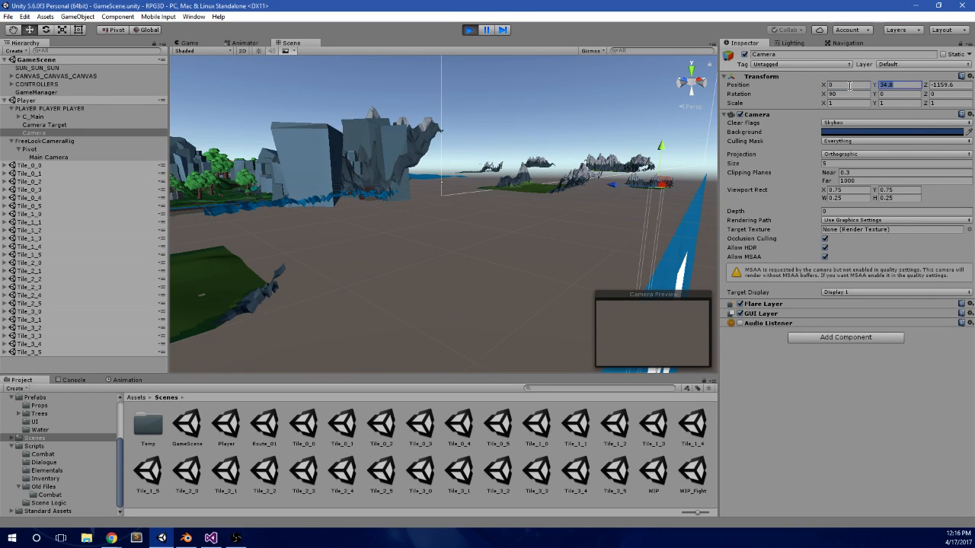
pyautogui.write('0')
pyautogui.press('Tab')
pyautogui.write('0')
pyautogui.press('Tab')
pyautogui.press('f')
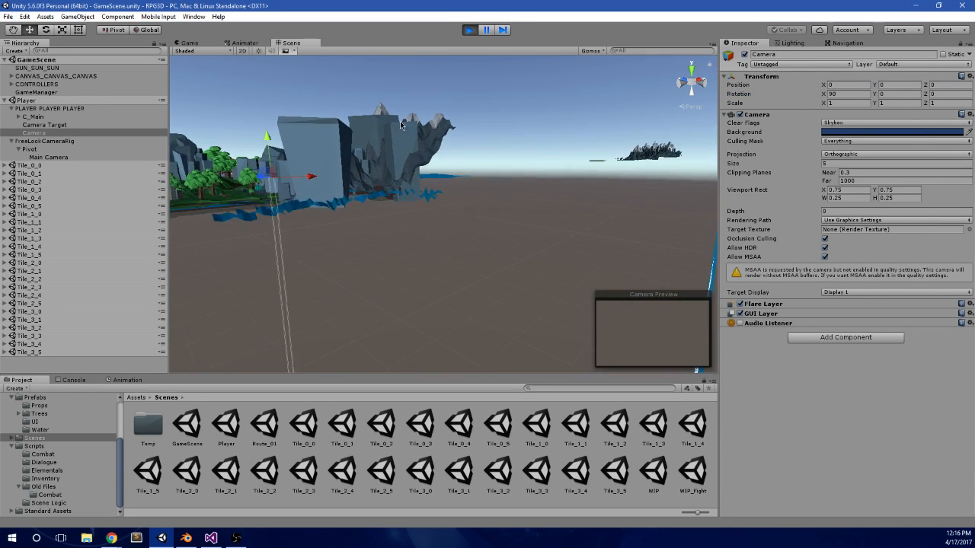
# Step: Raise the Camera above the village trees to a Y position of about 76.8
pyautogui.keyDown('alt'); pyautogui.moveTo(443, 181); pyautogui.dragTo(431, 438); pyautogui.keyUp('alt')
pyautogui.scroll(-12, 455, 220)
pyautogui.moveTo(455, 226); pyautogui.dragTo(481, 248)
pyautogui.scroll(-5, 480, 214)
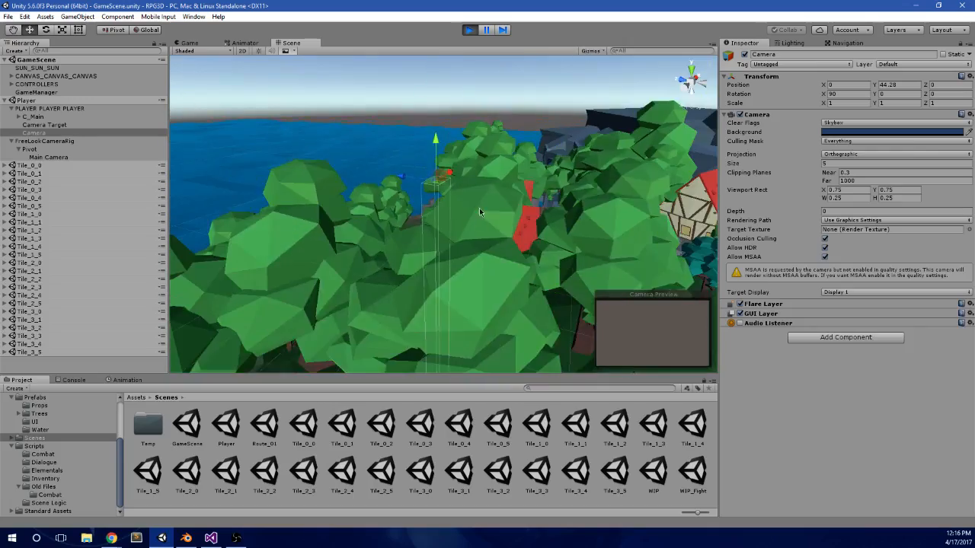
pyautogui.keyDown('alt'); pyautogui.moveTo(457, 152); pyautogui.dragTo(450, 177); pyautogui.keyUp('alt')
pyautogui.moveTo(445, 97); pyautogui.dragTo(445, 95)
pyautogui.keyDown('alt'); pyautogui.moveTo(447, 97); pyautogui.dragTo(381, 223); pyautogui.keyUp('alt')
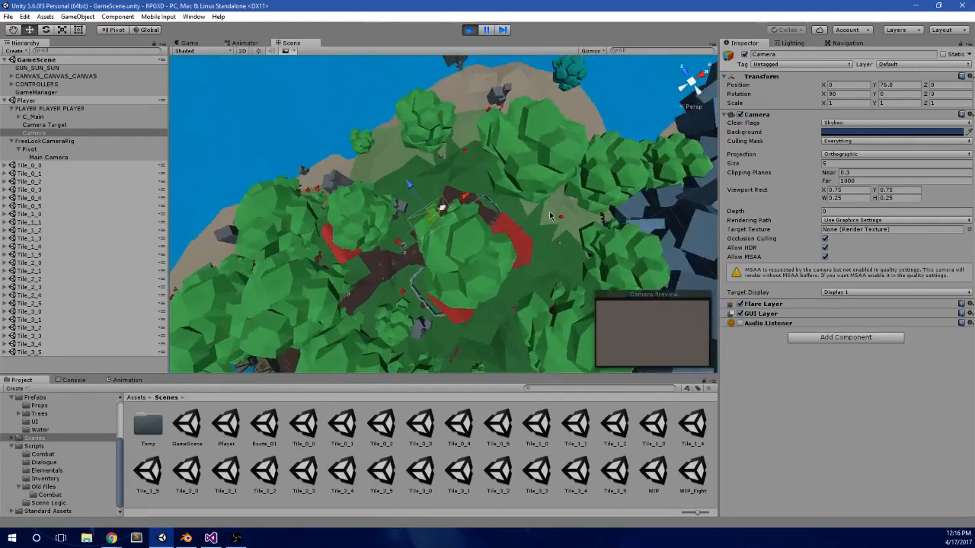
# Step: Set the Camera's orthographic Size to 10 and its Far clipping plane to 100
pyautogui.scroll(6, 396, 221)
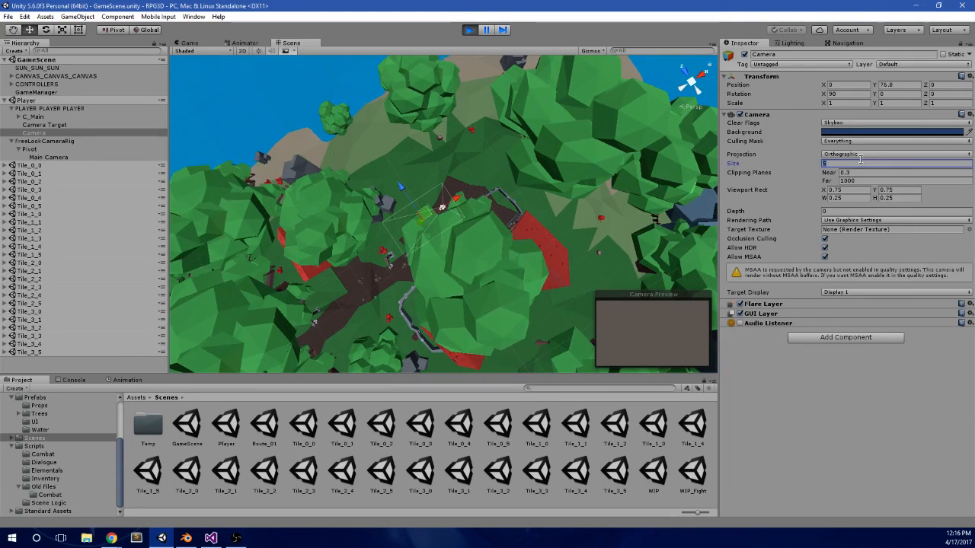
pyautogui.keyDown('alt'); pyautogui.moveTo(466, 200); pyautogui.dragTo(619, 103); pyautogui.keyUp('alt')
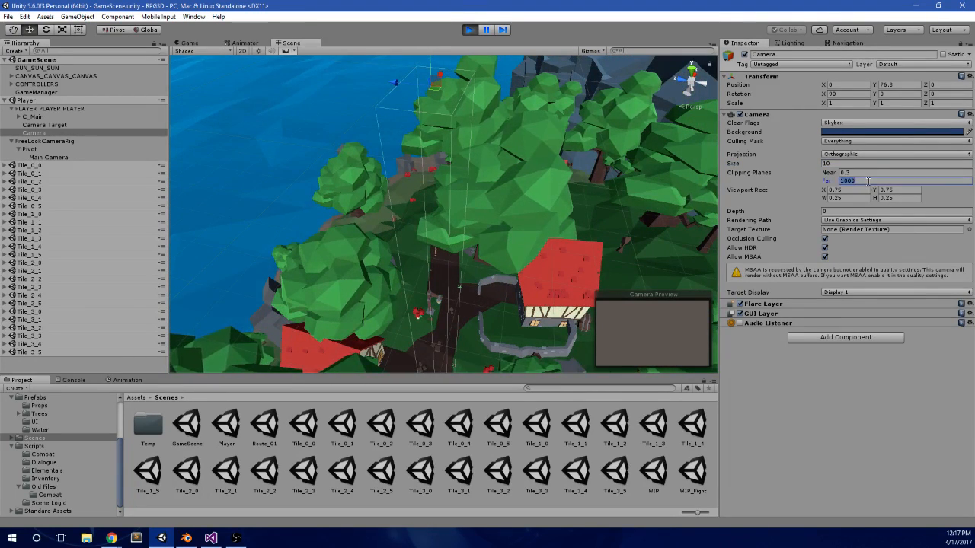
pyautogui.moveTo(515, 157)
pyautogui.keyDown('alt'); pyautogui.mouseDown()
pyautogui.moveTo(503, 55)
pyautogui.moveTo(509, 141)
pyautogui.mouseUp(); pyautogui.keyUp('alt')
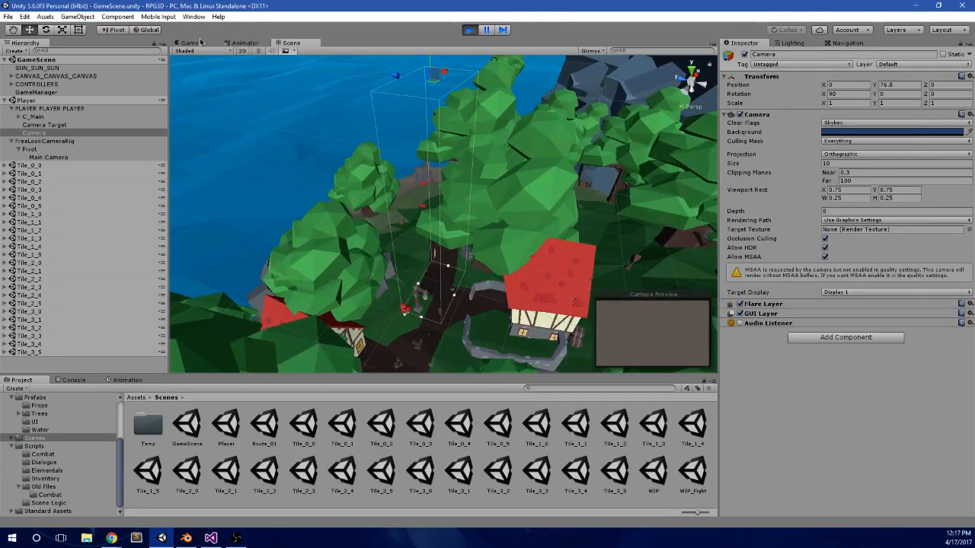
# Step: Walk the character forward in the Game view and set the Camera's orthographic Size to 100
pyautogui.click(190, 43)
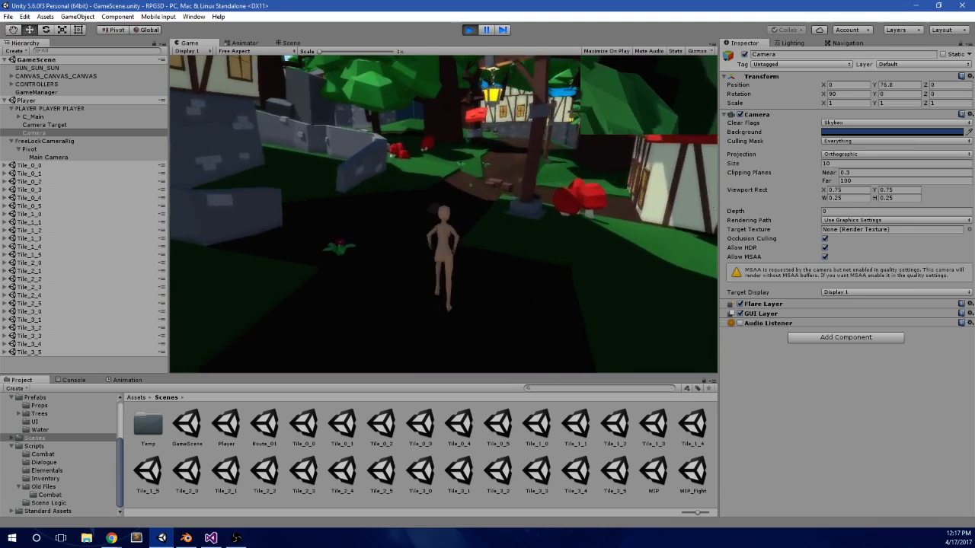
pyautogui.press('w')
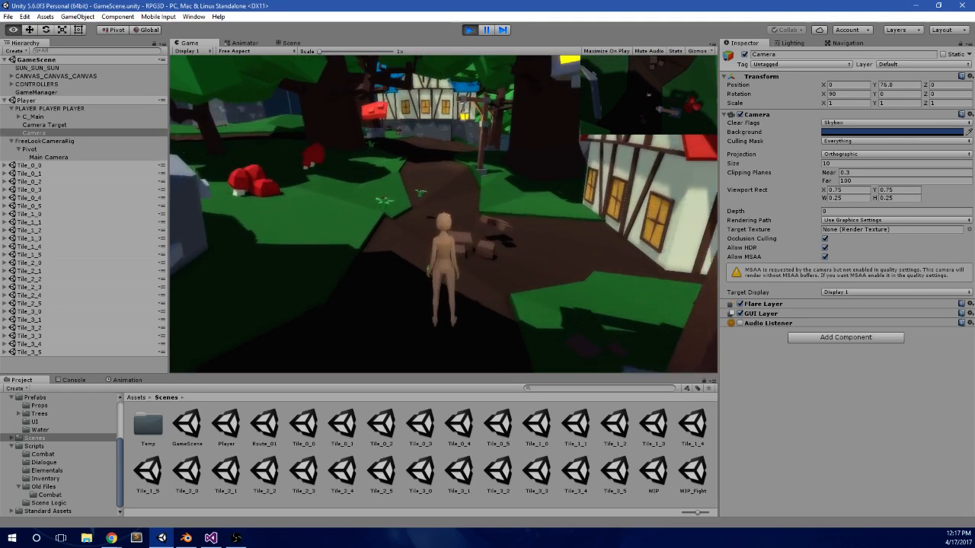
pyautogui.hotkey('alt', 'Tab')
pyautogui.click(835, 164)
pyautogui.write('100')
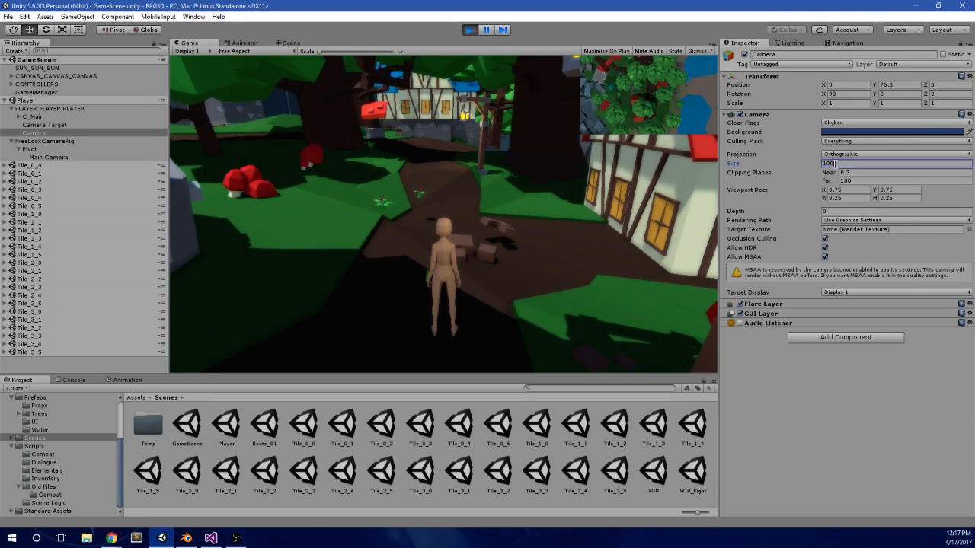
pyautogui.write('w')
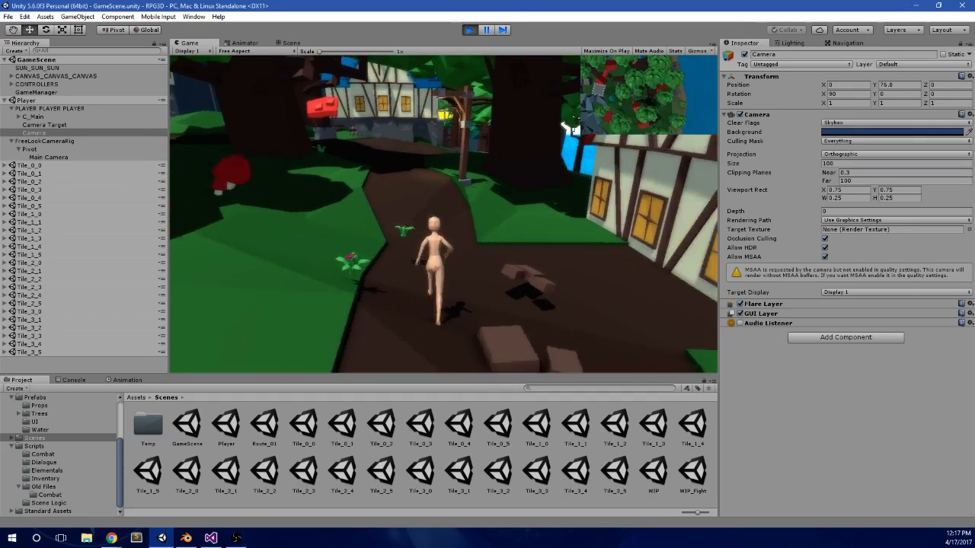
pyautogui.write('w')
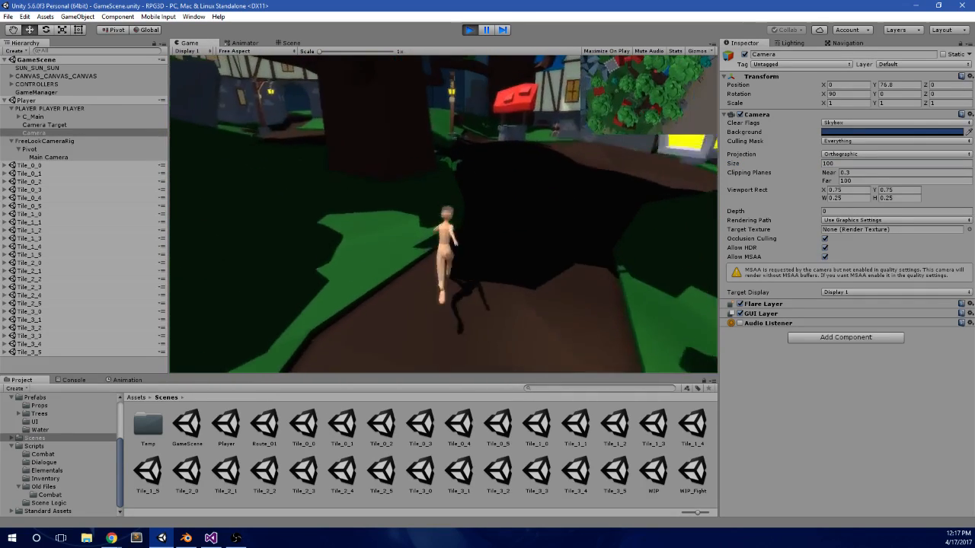
pyautogui.write('w')
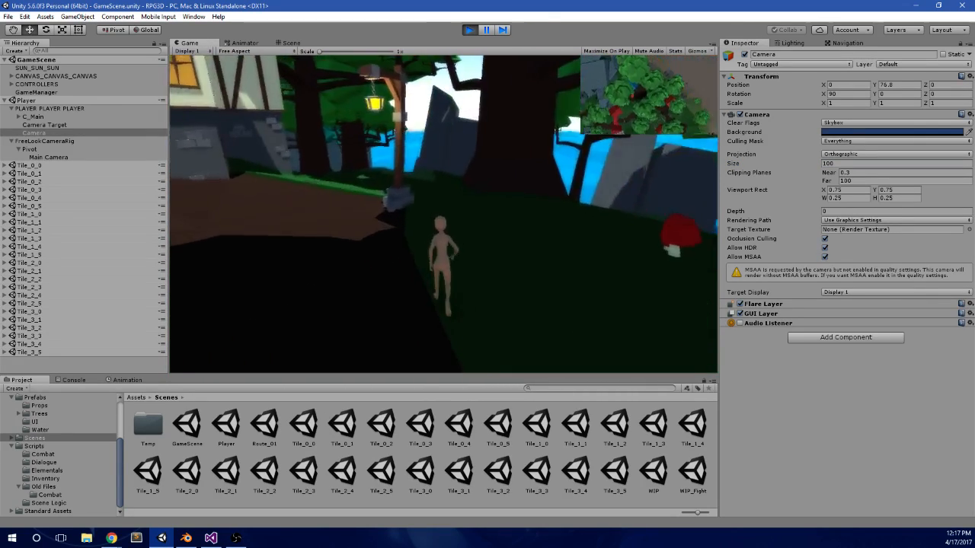
pyautogui.write('w')
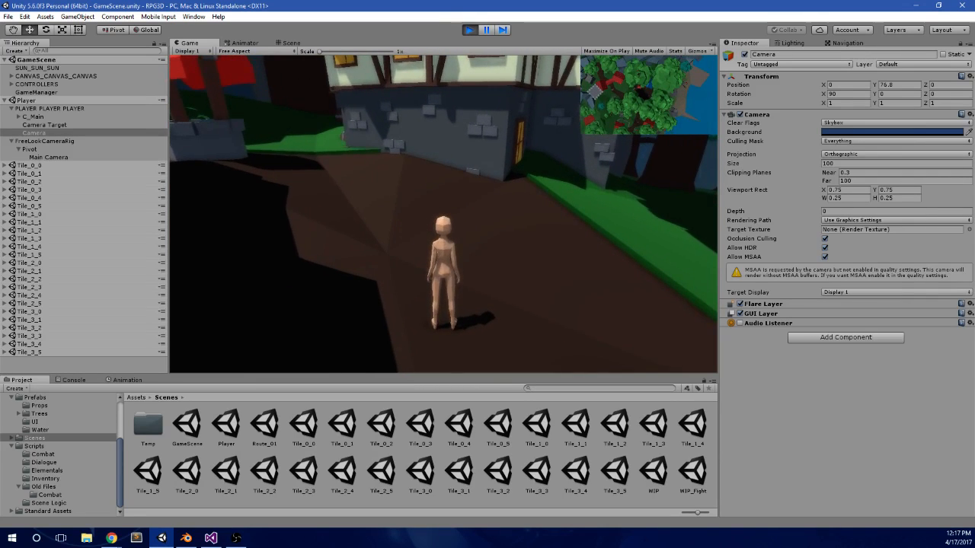
# Step: Set the Camera's orthographic Size to 50 and run the character through the village to test the closer minimap
pyautogui.hotkey('alt', 'Tab')
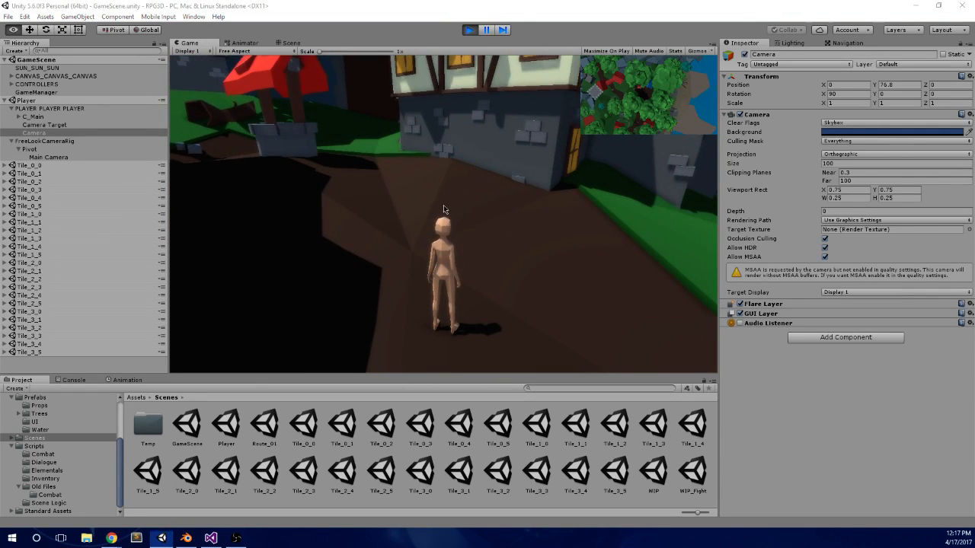
pyautogui.click(837, 161)
pyautogui.write('50')
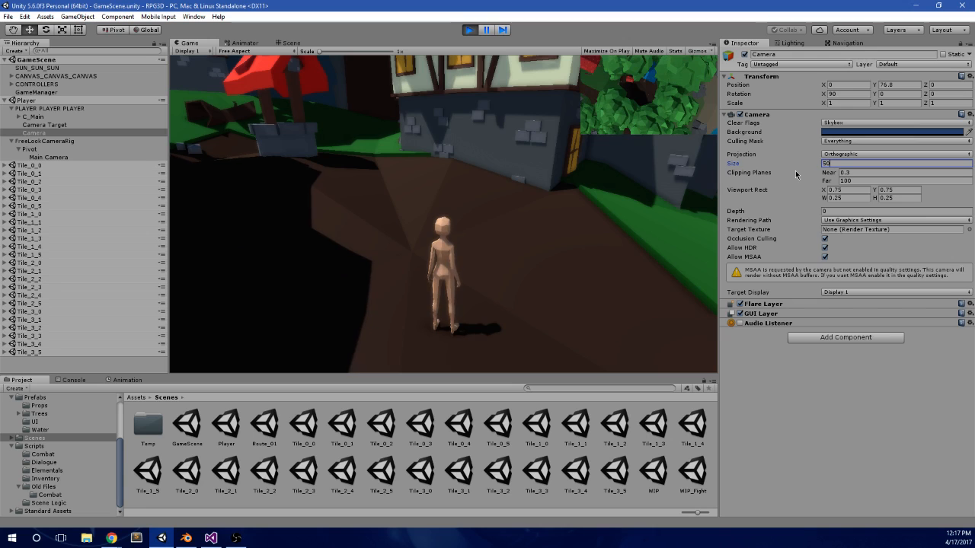
pyautogui.press('Return')
pyautogui.click(496, 280)
pyautogui.press('w')
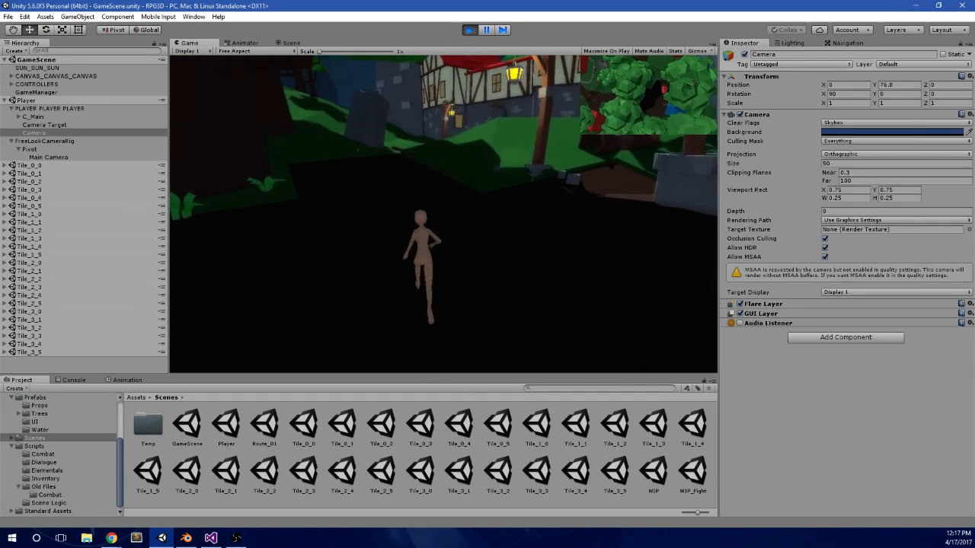
# Step: Enable Maximize On Play, then pause and resume play mode to fill the editor with the Game view
pyautogui.hotkey('alt', 'Tab')
pyautogui.click(608, 51)
pyautogui.click(487, 29)
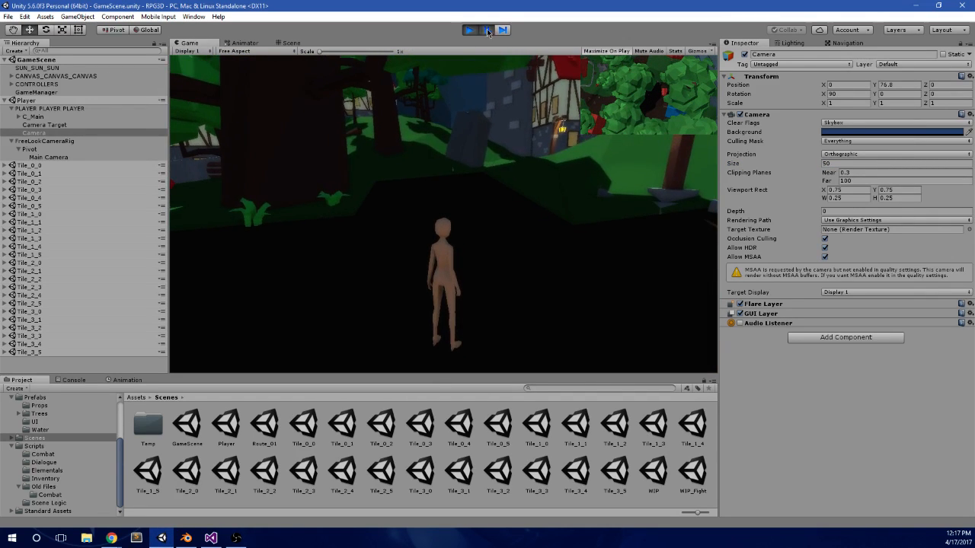
pyautogui.click(487, 30)
pyautogui.click(518, 75)
# Step: Run the character through the stone archway and along the dirt path out of the village to check the minimap
pyautogui.press('w')
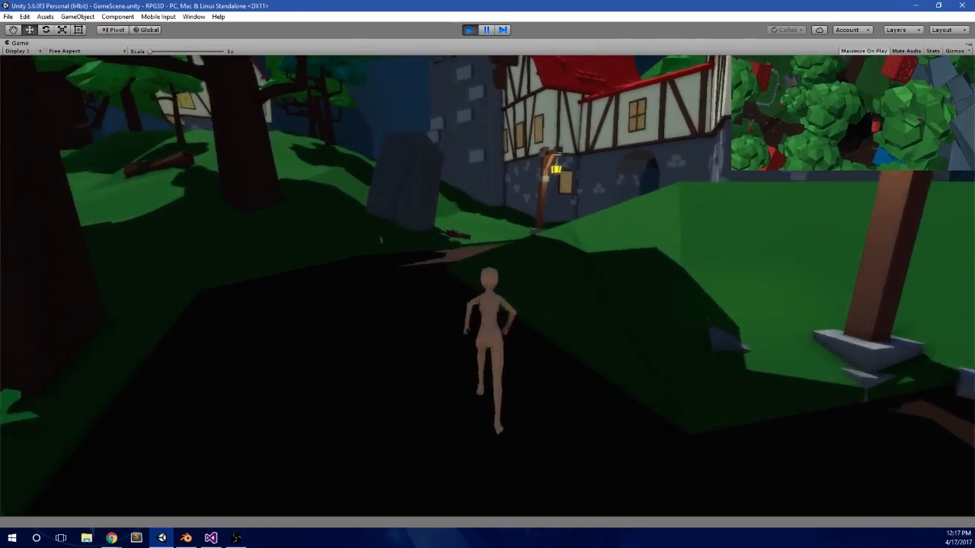
pyautogui.press('w')
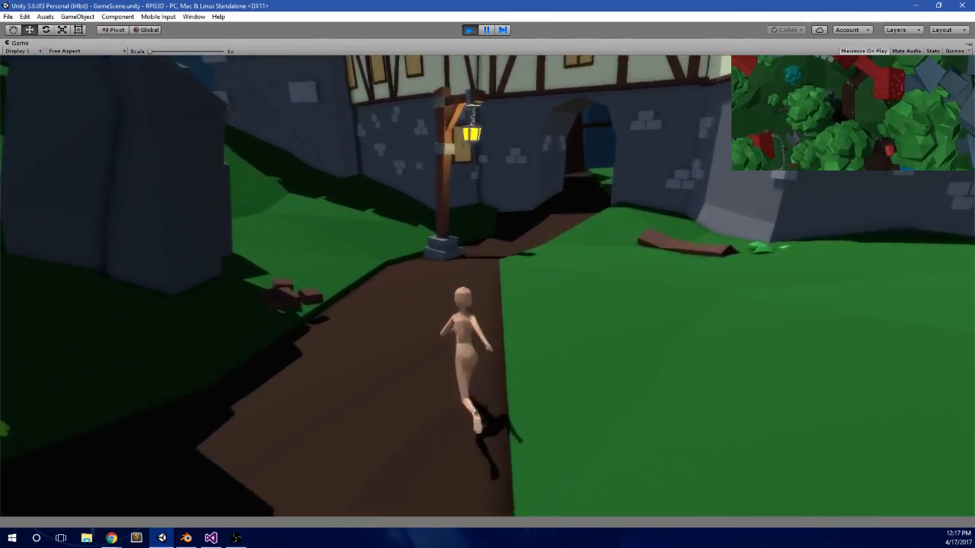
pyautogui.press('w')
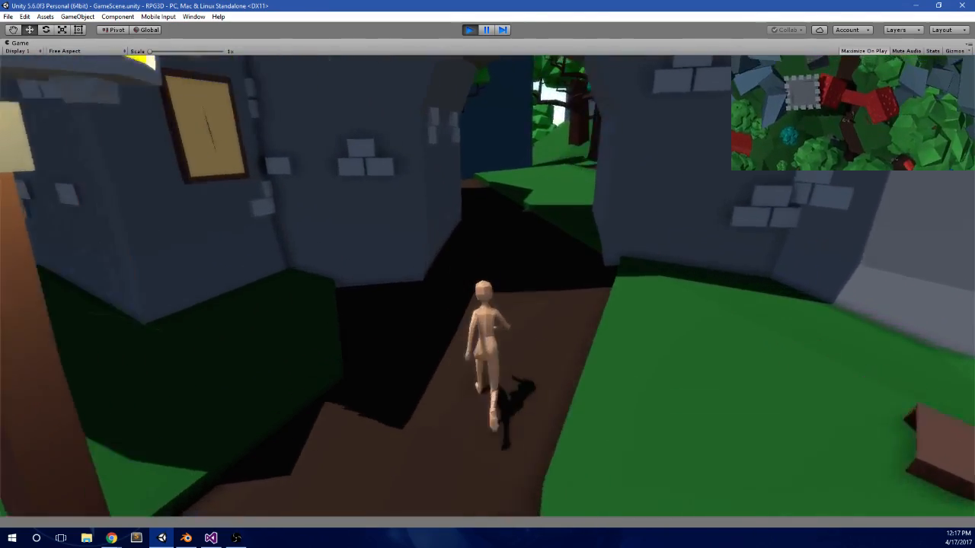
pyautogui.press('w')
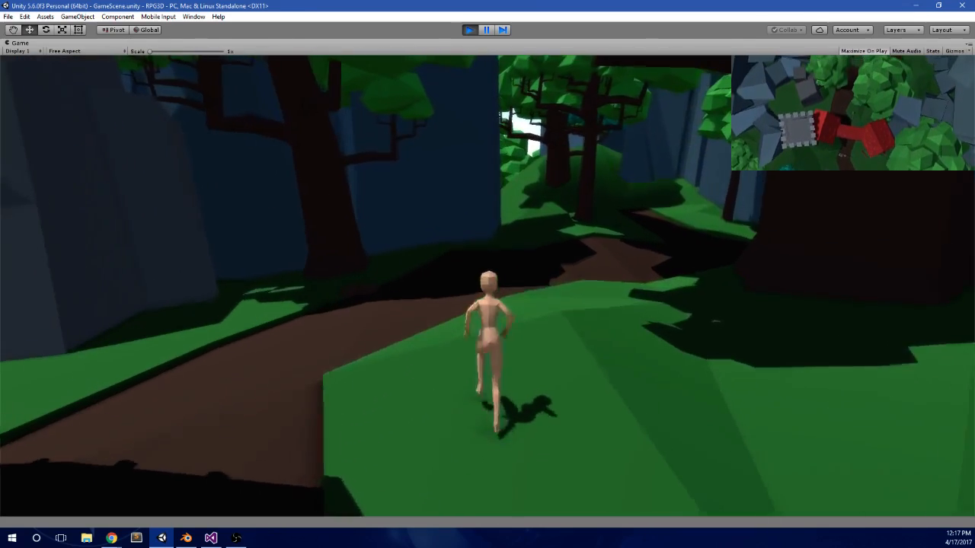
pyautogui.press('w')
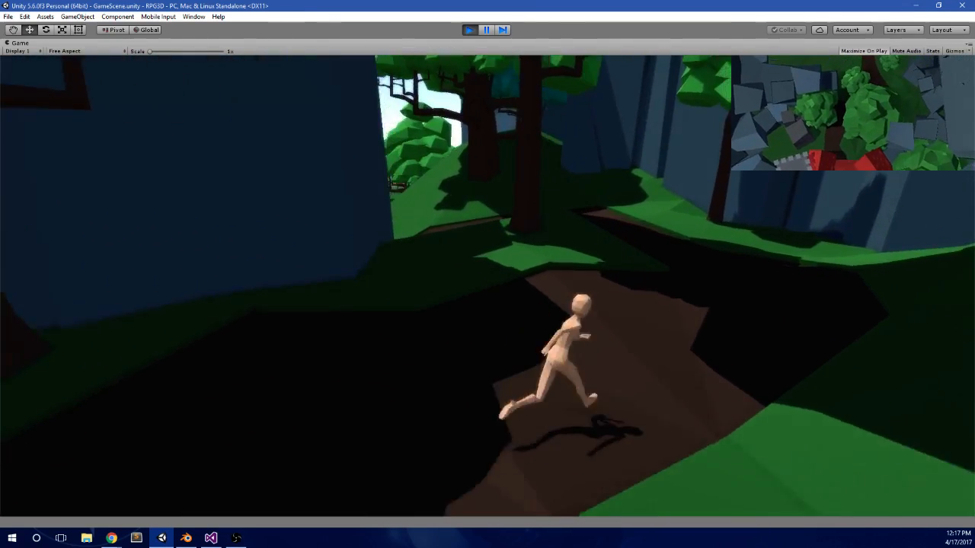
pyautogui.press('w')
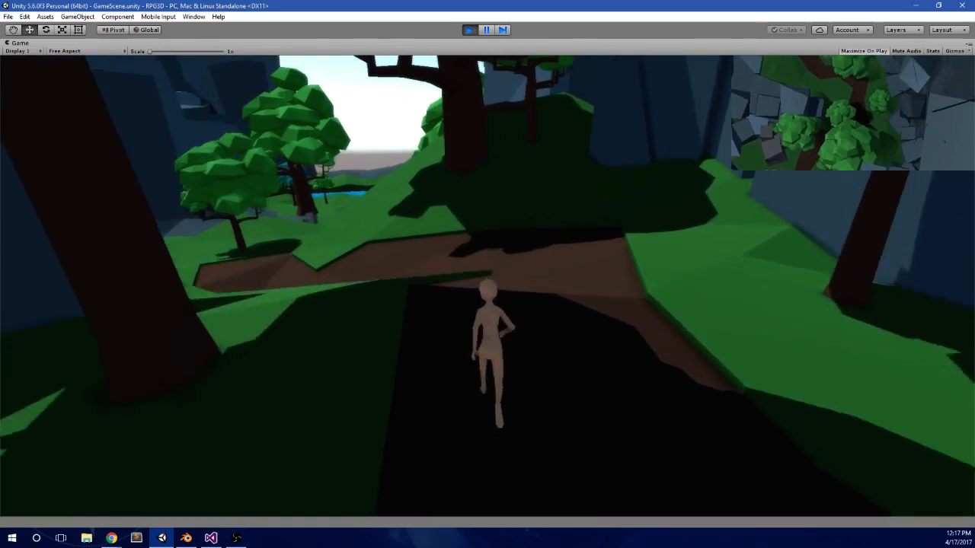
pyautogui.press('w')
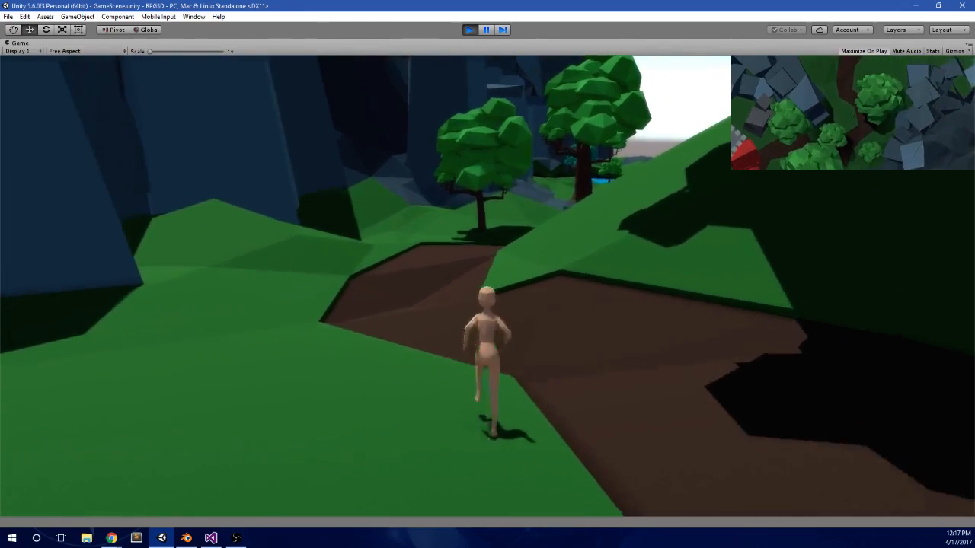
pyautogui.press('w')
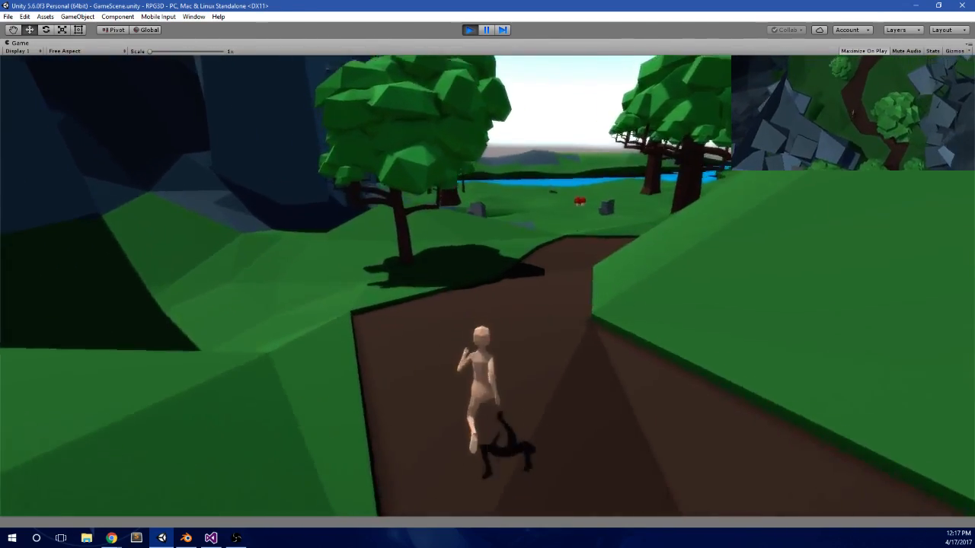
pyautogui.press('space')
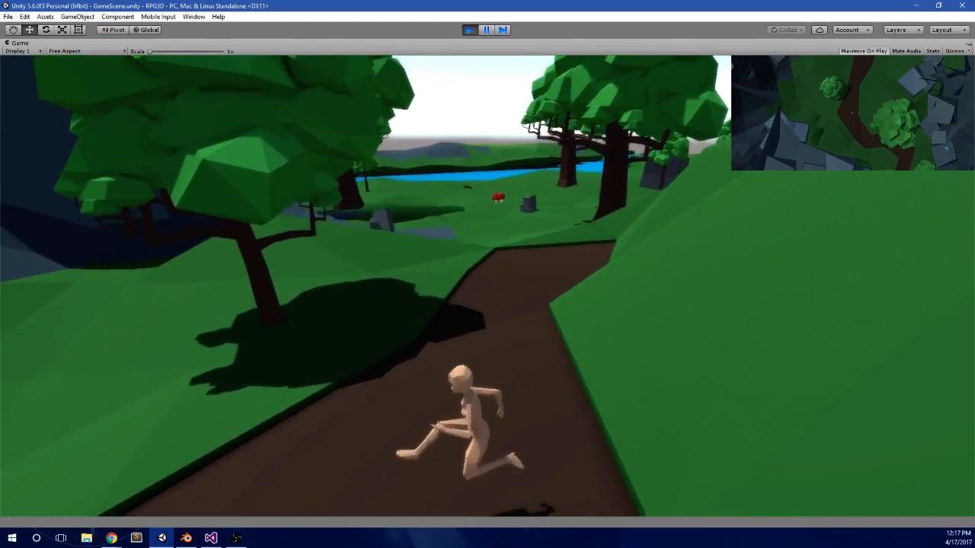
# Step: Run the character a little farther down the path and back toward the village building, checking how the minimap follows
pyautogui.press('w')
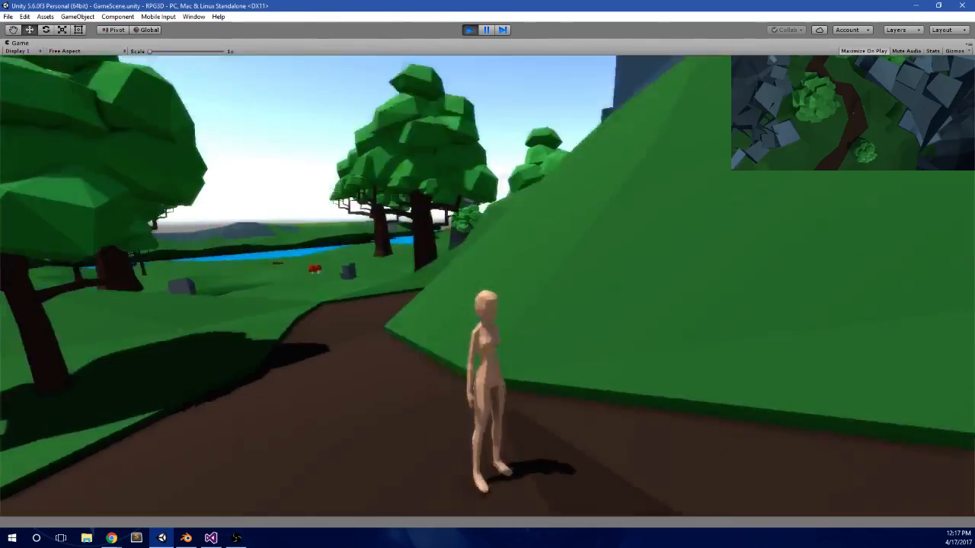
pyautogui.press('w')
pyautogui.press('w')
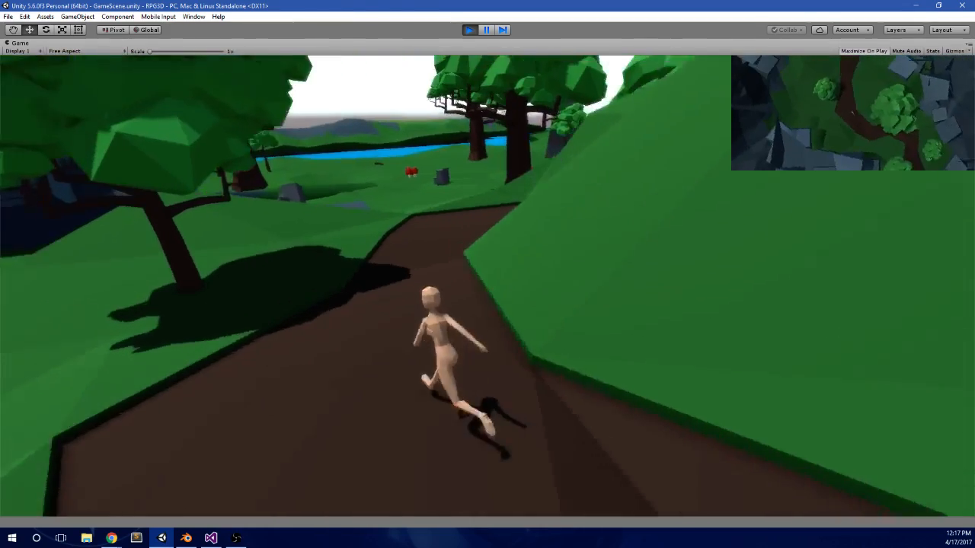
pyautogui.press('w')
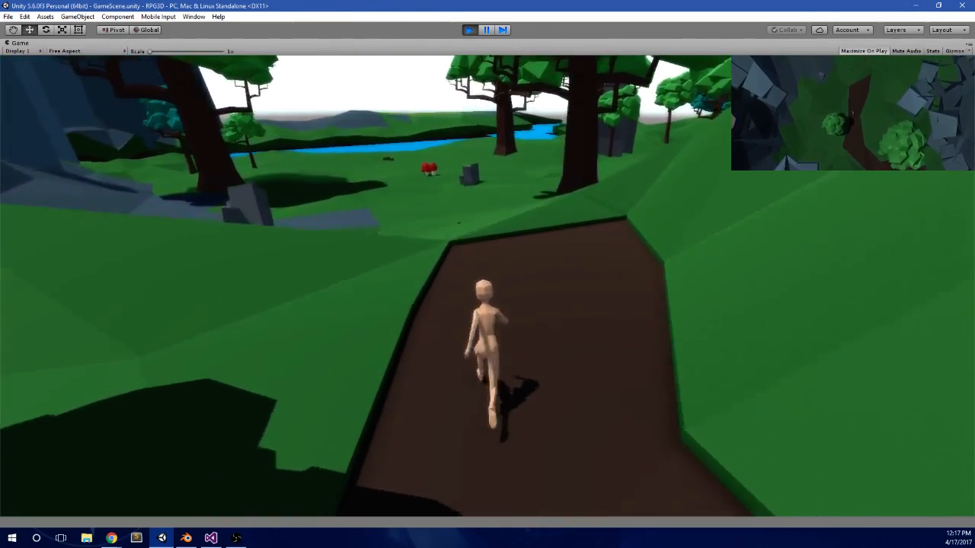
pyautogui.press('w')
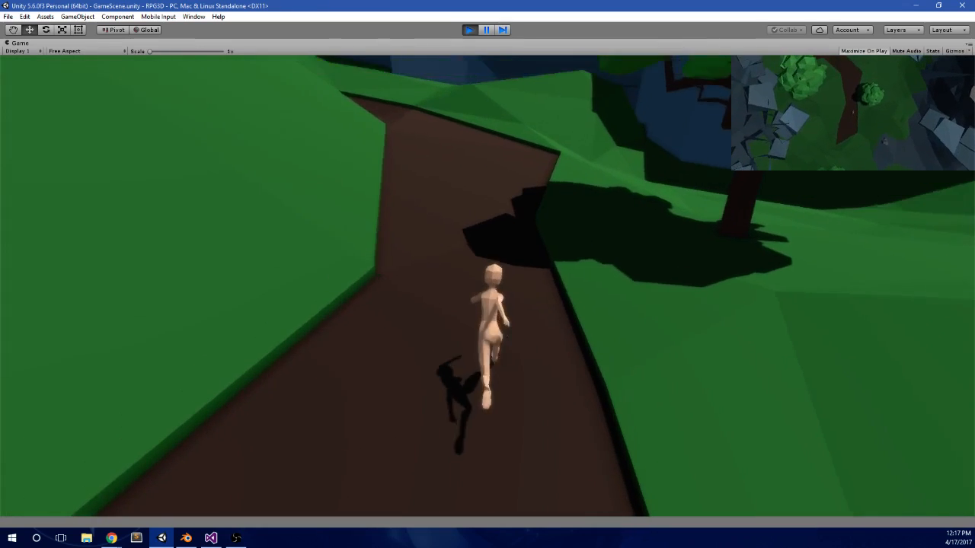
pyautogui.press('w')
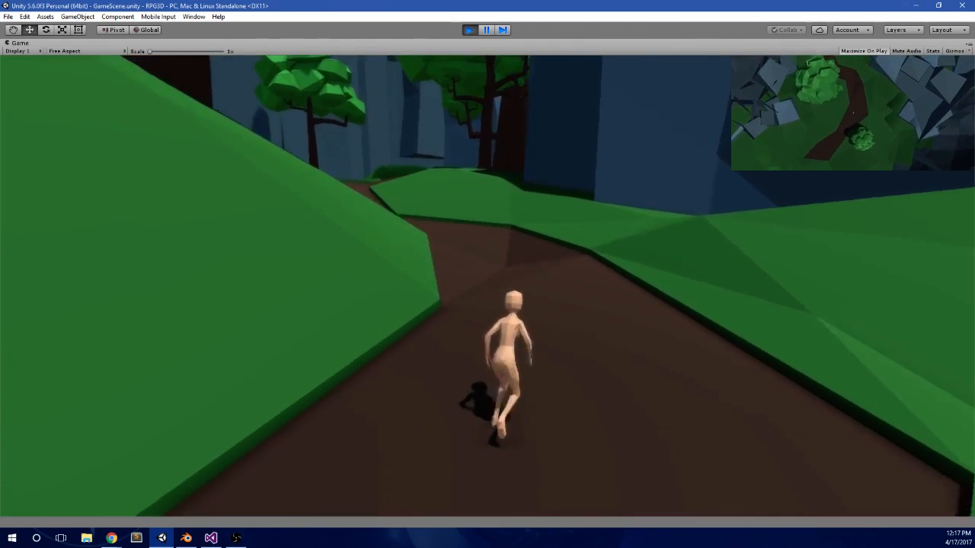
pyautogui.press('w')
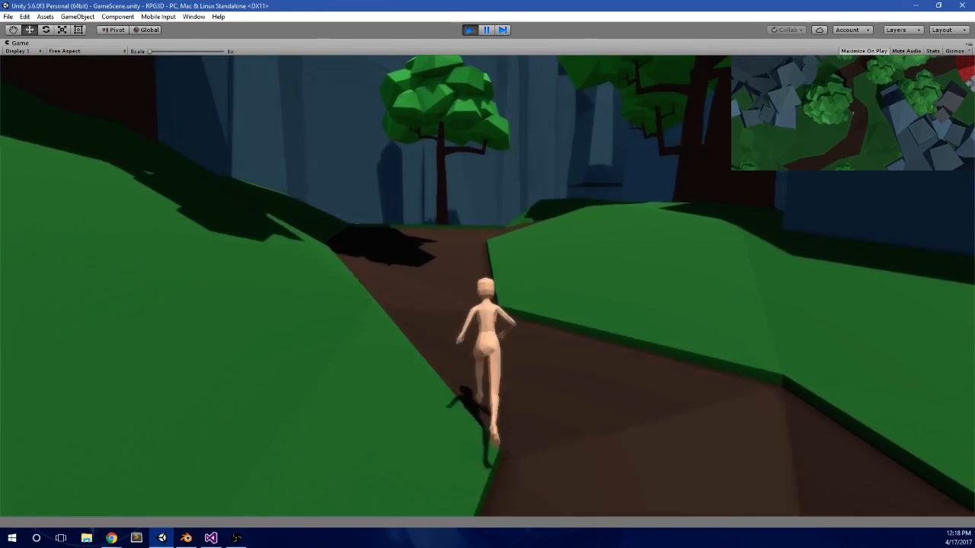
pyautogui.press('w')
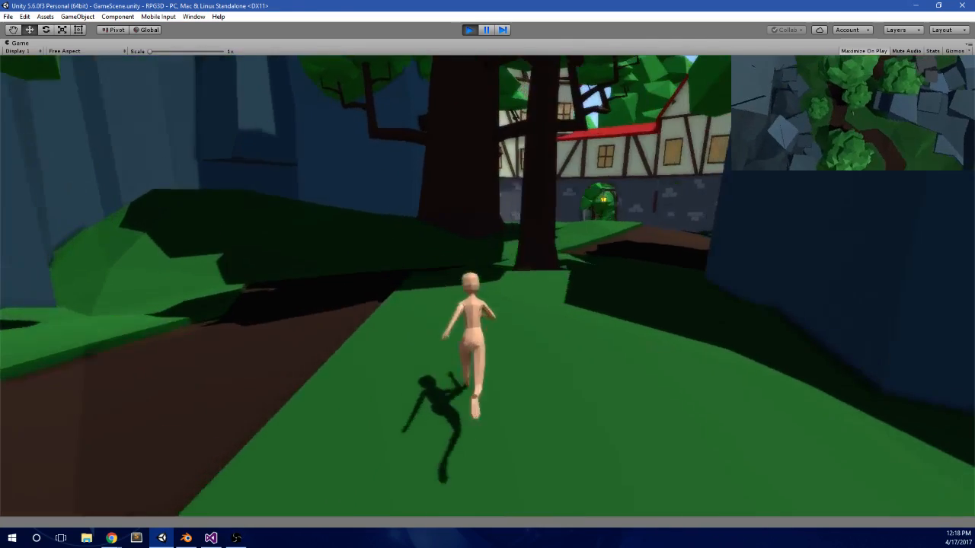
pyautogui.press('w')
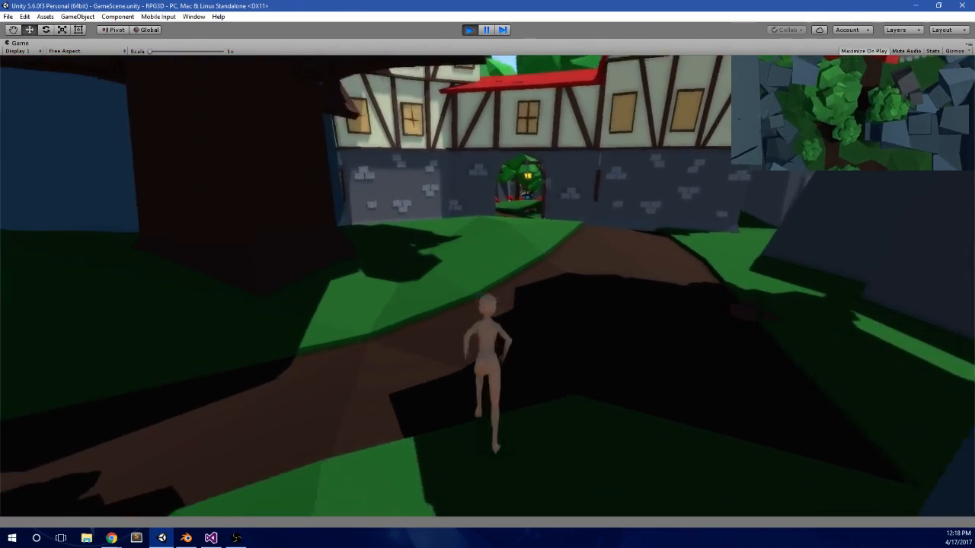
# Step: Disable Maximize On Play and return the running Game view to the normal editor layout
pyautogui.press('super')
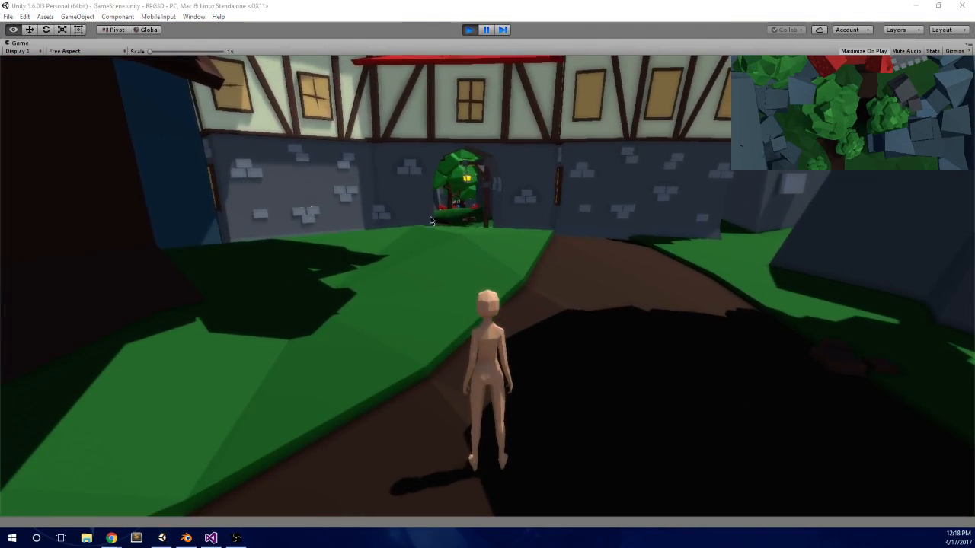
pyautogui.click(488, 30)
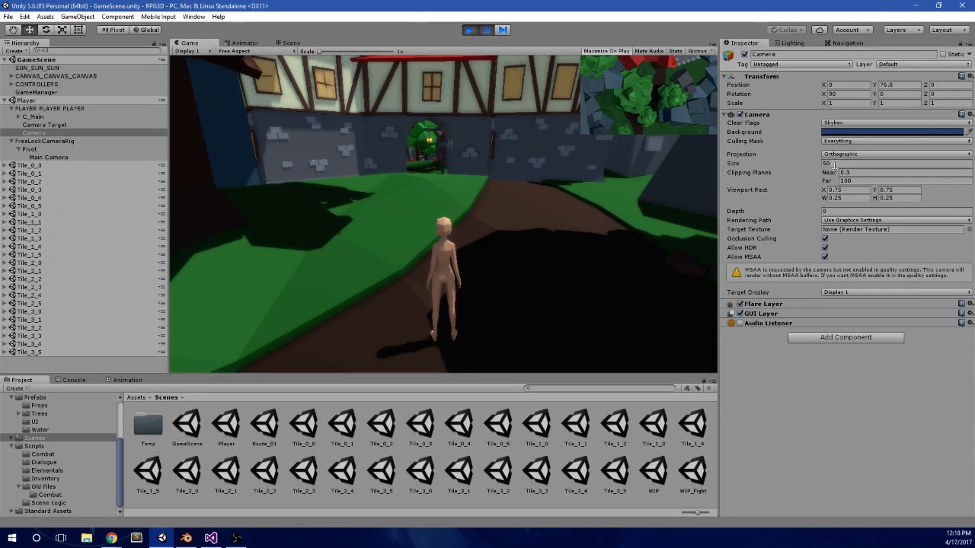
pyautogui.click(484, 29)
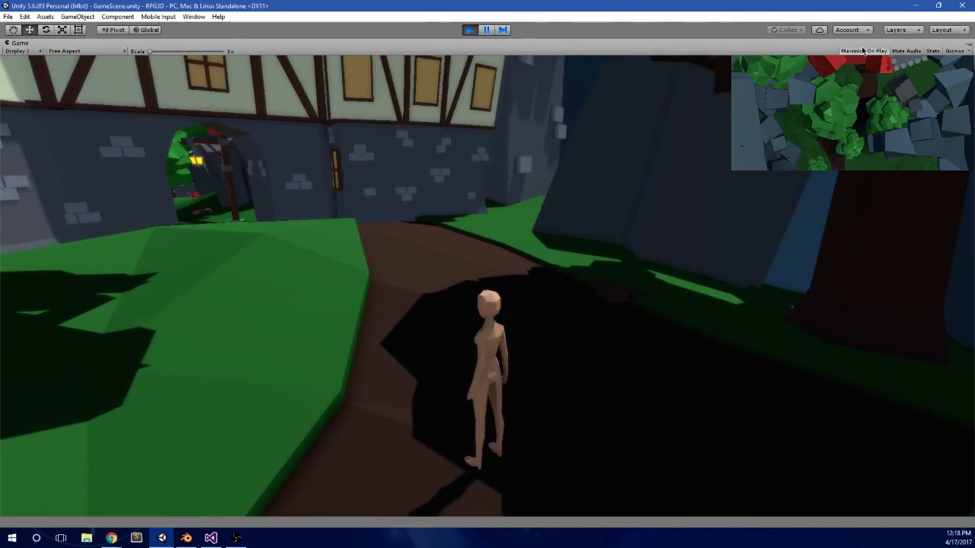
pyautogui.click(862, 51)
pyautogui.click(487, 30)
pyautogui.click(487, 30)
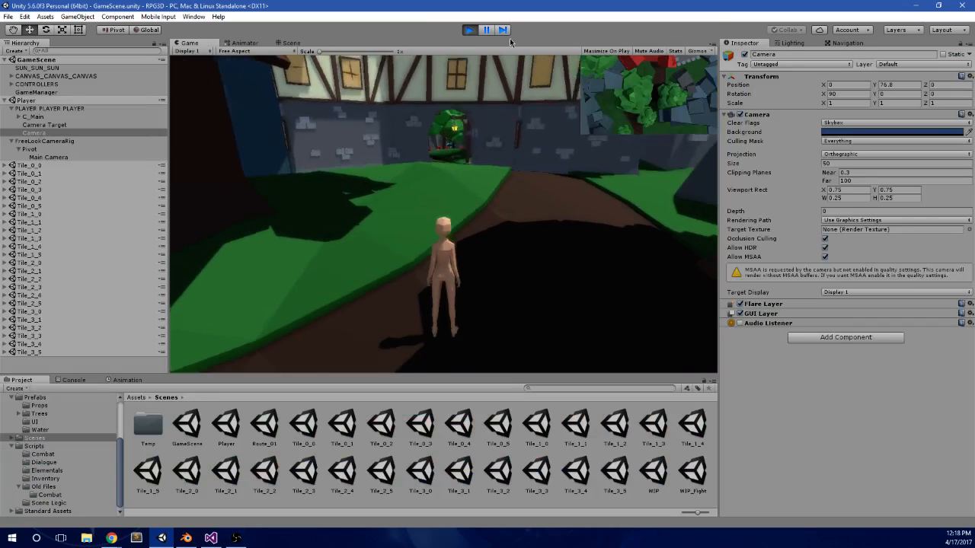
# Step: Enlarge the minimap by setting the Camera's Viewport Rect height to 3 and its Y to 0.6
pyautogui.click(851, 198)
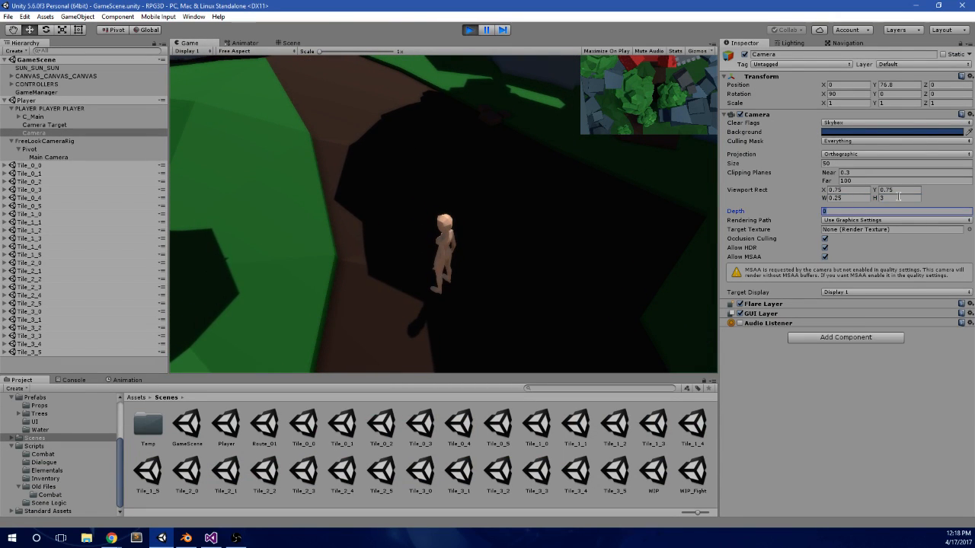
pyautogui.press('BackSpace')
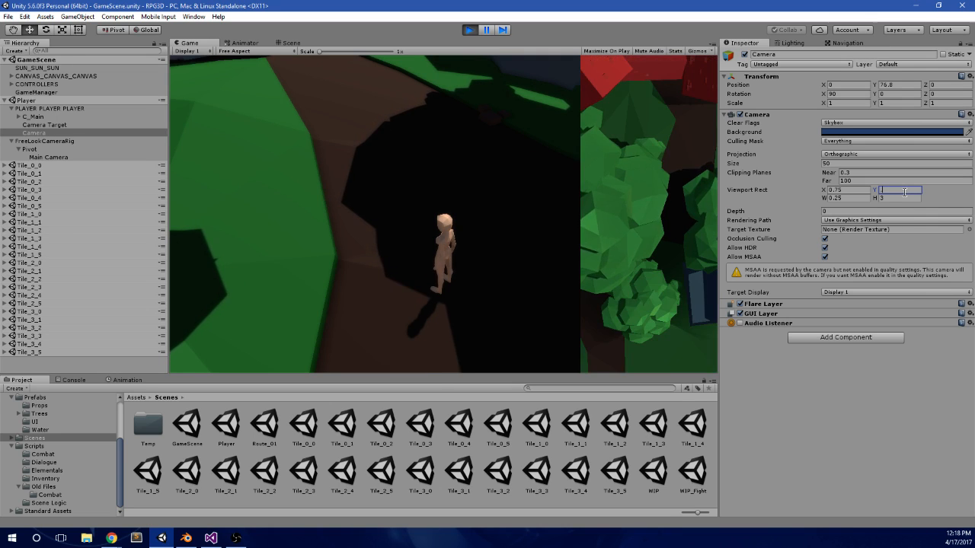
pyautogui.write('.5')
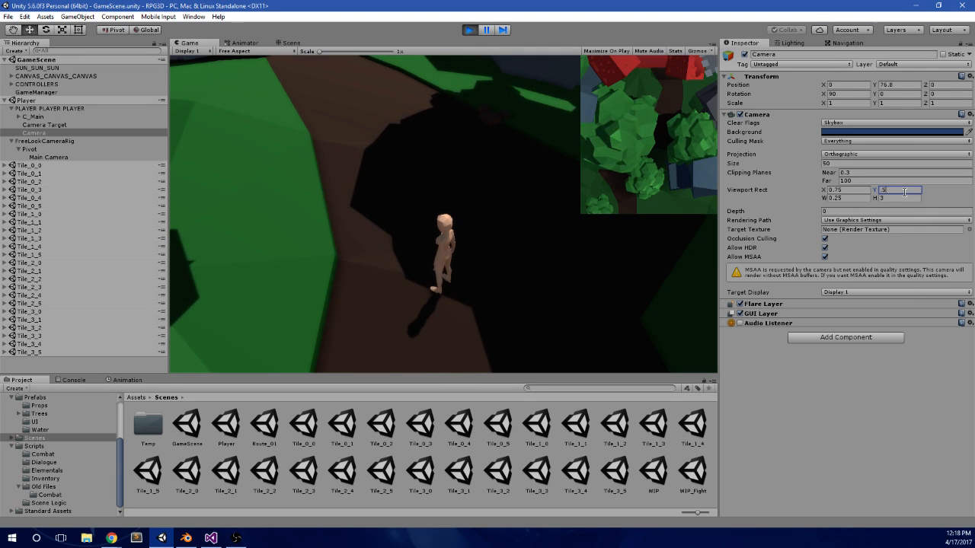
pyautogui.press('BackSpace')
pyautogui.write('6')
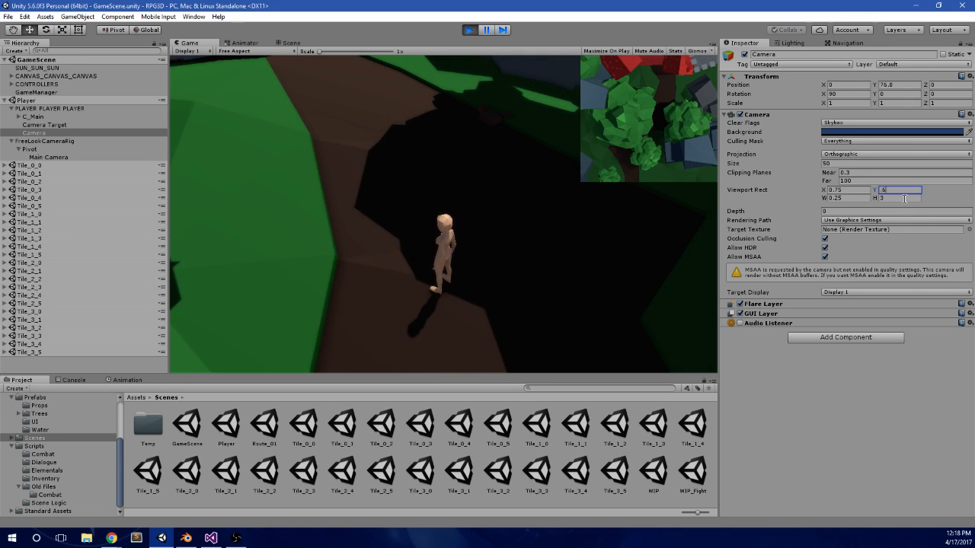
# Step: Run the character toward the village building to check the taller minimap
pyautogui.click(591, 245)
pyautogui.press('w')
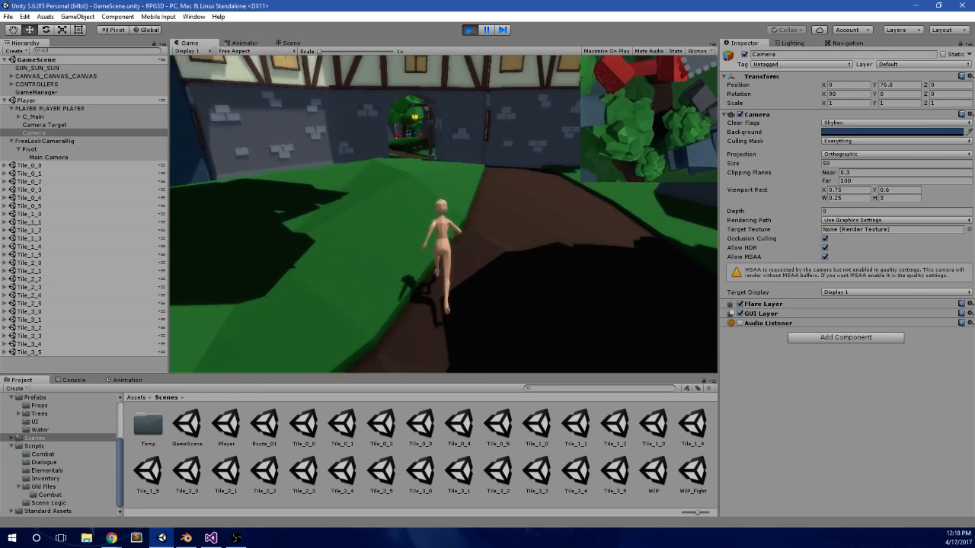
pyautogui.hotkey('alt', 'Tab')
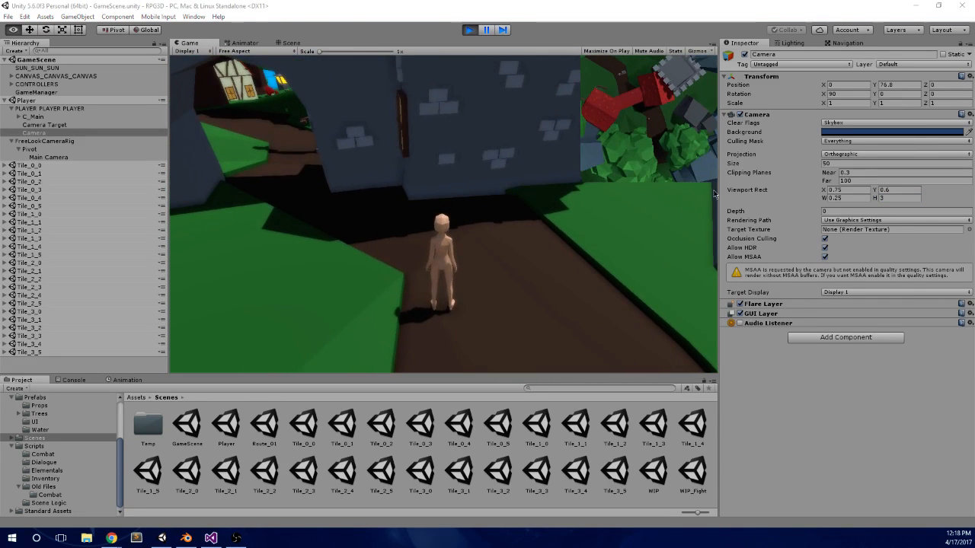
# Step: Re-enter 3 as the Camera's Viewport Rect height and run the character through the archway into the village
pyautogui.click(899, 200)
pyautogui.write('3')
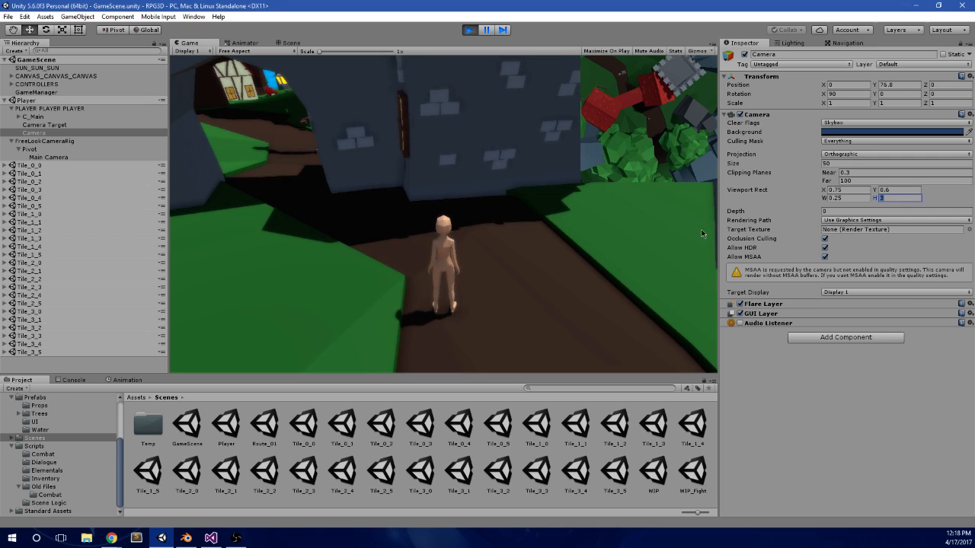
pyautogui.click(702, 234)
pyautogui.press('w')
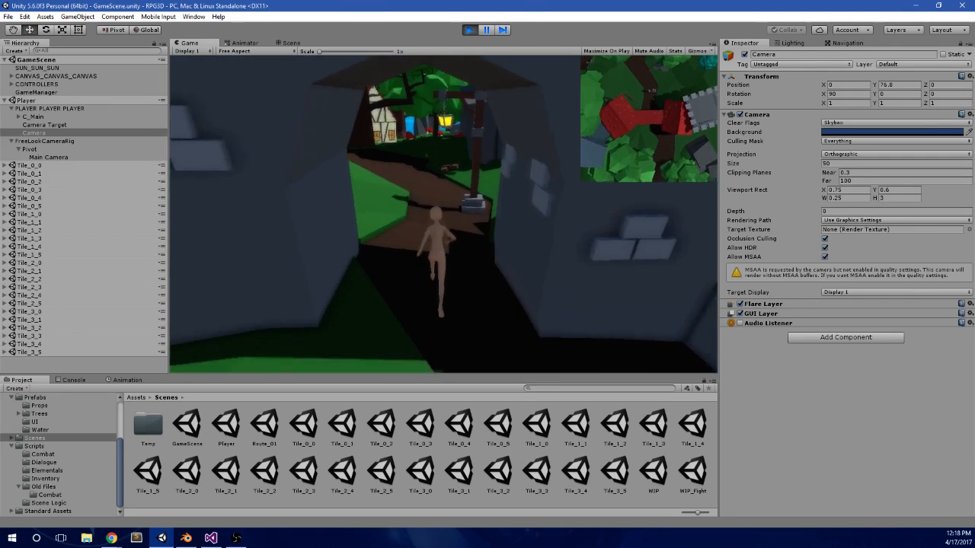
pyautogui.hotkey('alt', 'Tab')
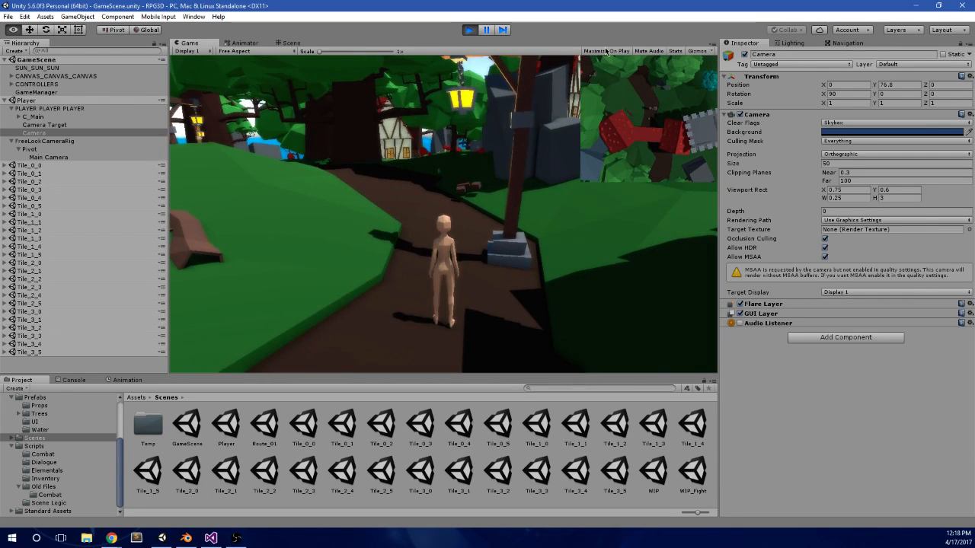
# Step: Stop the running game and open the Player scene
pyautogui.click(488, 31)
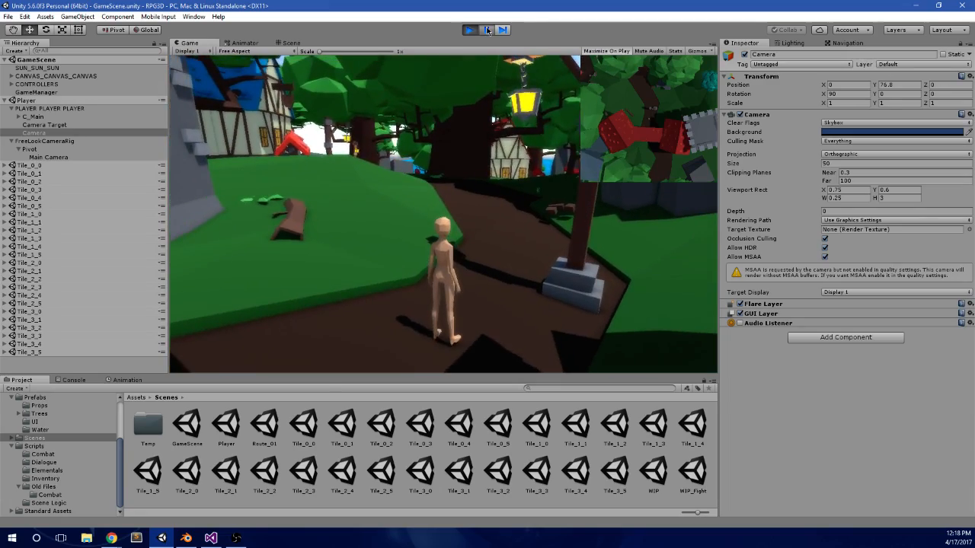
pyautogui.click(487, 31)
pyautogui.click(488, 75)
pyautogui.press('w')
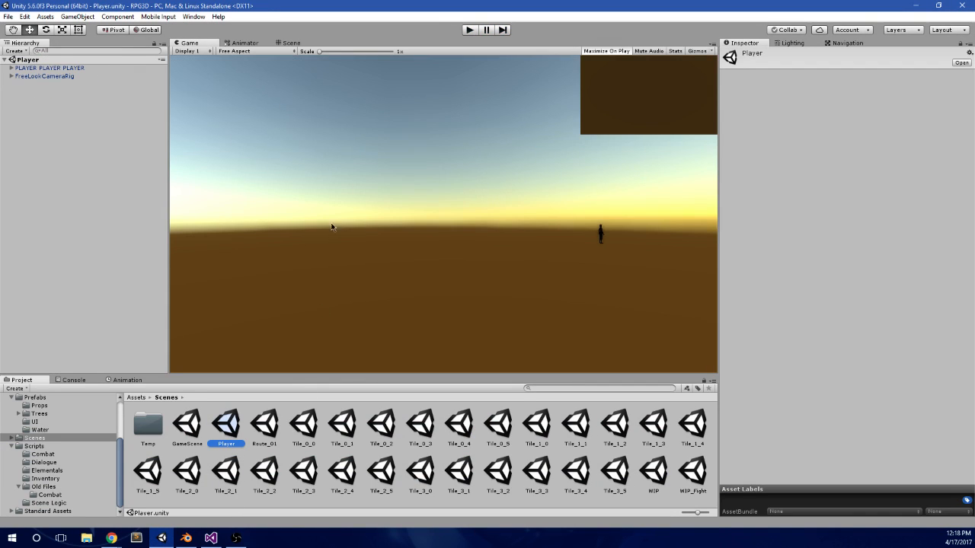
# Step: Delete the minimap Camera under PLAYER PLAYER PLAYER in the Player scene and reopen GameScene
pyautogui.click(10, 76)
pyautogui.click(11, 68)
pyautogui.click(42, 92)
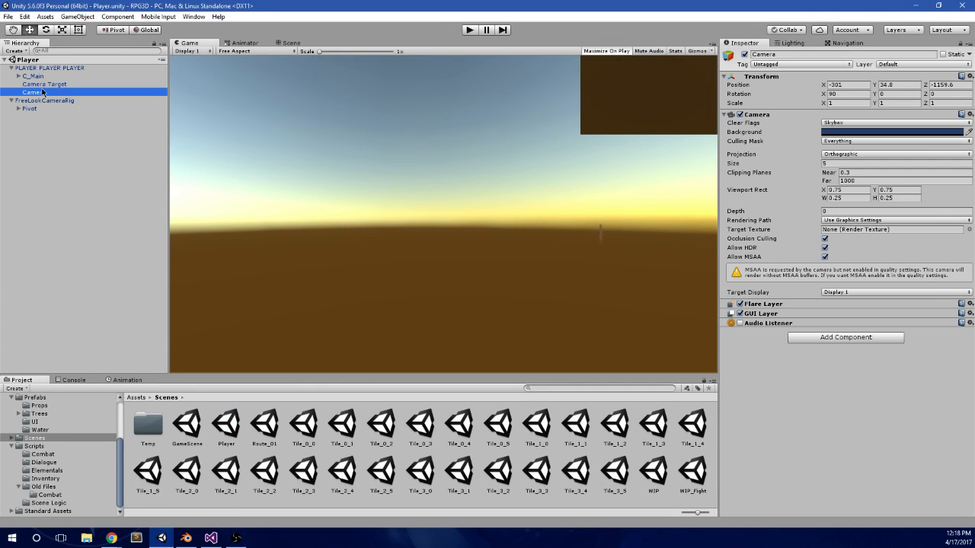
pyautogui.doubleClick(187, 425)
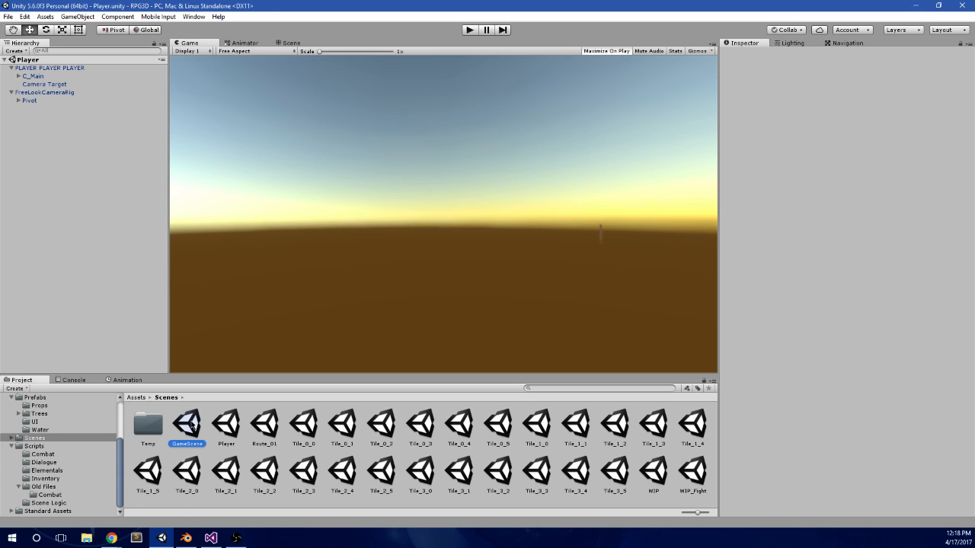
# Step: Expand CANVAS_CANVAS_CANVAS and frame its Dialogue_System object in the Scene view
pyautogui.click(250, 43)
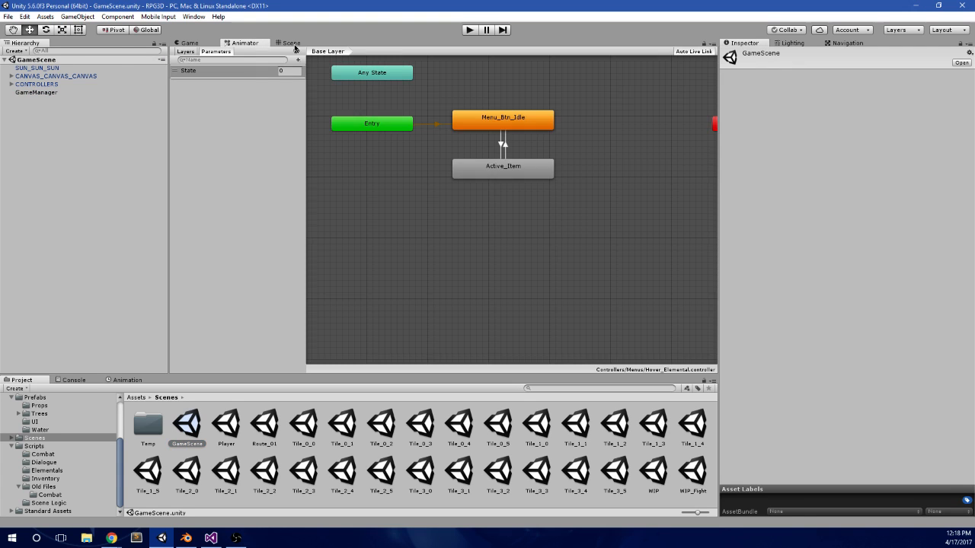
pyautogui.click(292, 43)
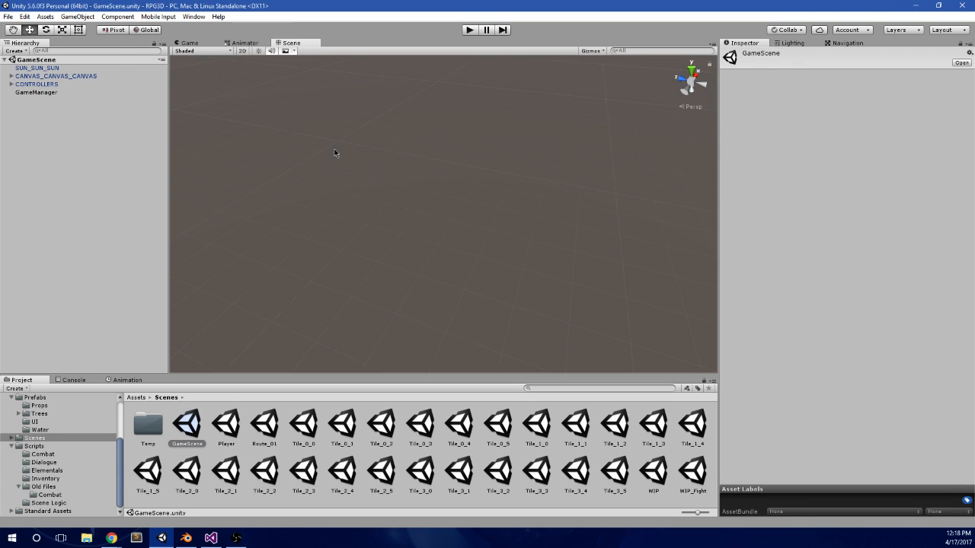
pyautogui.click(190, 43)
pyautogui.click(11, 76)
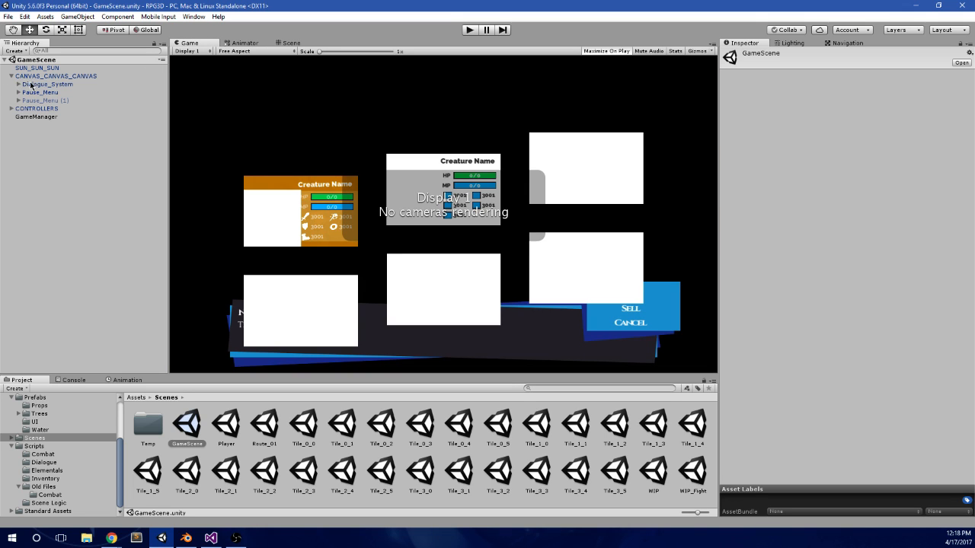
pyautogui.click(35, 76)
pyautogui.click(296, 43)
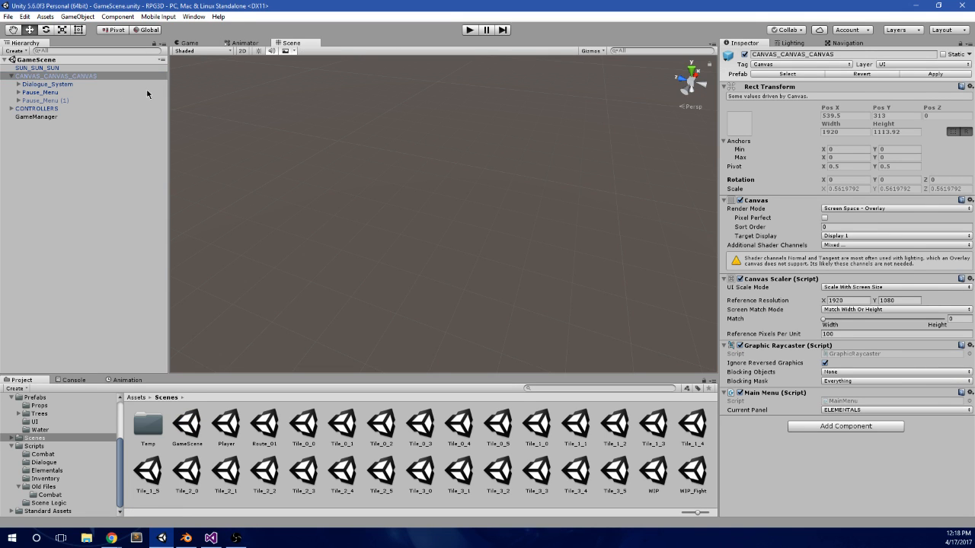
pyautogui.doubleClick(69, 86)
pyautogui.keyDown('alt'); pyautogui.moveTo(488, 218); pyautogui.dragTo(448, 214); pyautogui.keyUp('alt')
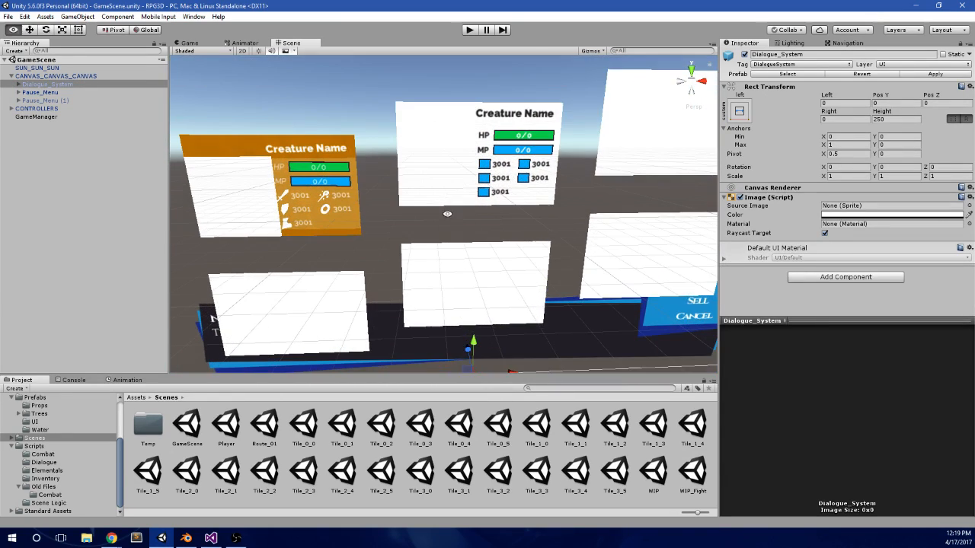
# Step: Expand Pause_Menu, First_Menu and Panels in the canvas hierarchy to reach the individual menu panels
pyautogui.click(18, 93)
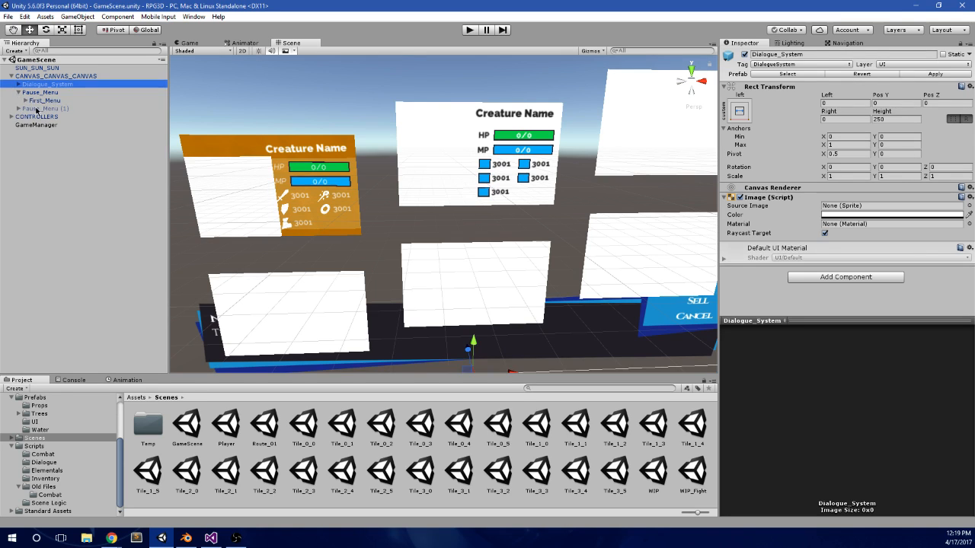
pyautogui.click(35, 111)
pyautogui.click(25, 99)
pyautogui.click(35, 109)
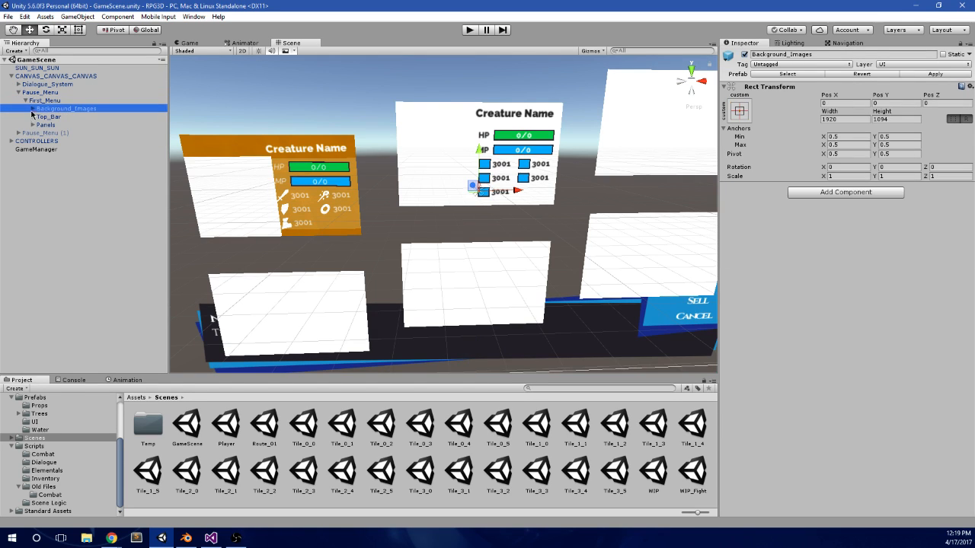
pyautogui.click(49, 116)
pyautogui.click(38, 124)
pyautogui.click(42, 117)
pyautogui.click(66, 109)
pyautogui.click(38, 117)
pyautogui.click(33, 125)
pyautogui.click(42, 124)
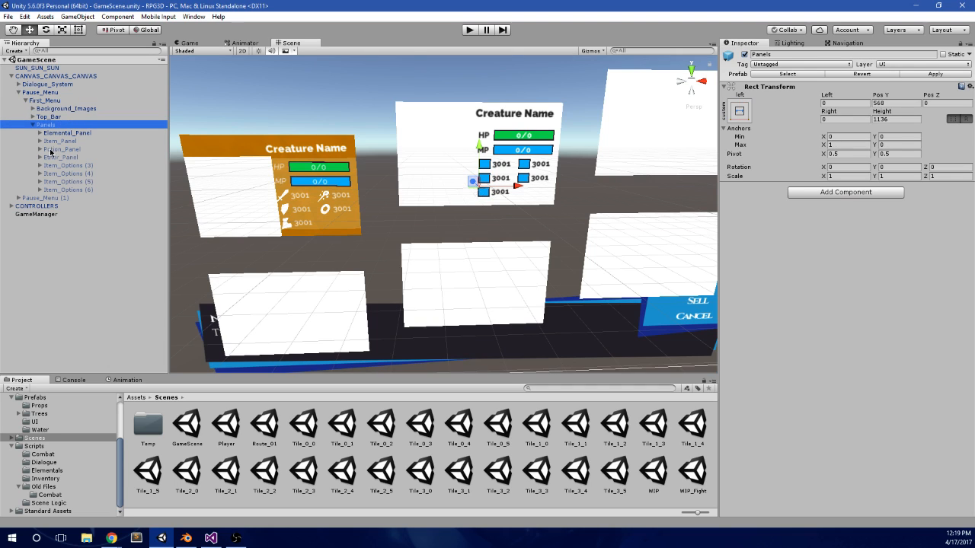
# Step: Expand Elemental_Panel and its List, and inspect the ELEMENTAL_02 card's settings
pyautogui.click(47, 133)
pyautogui.click(40, 132)
pyautogui.click(55, 141)
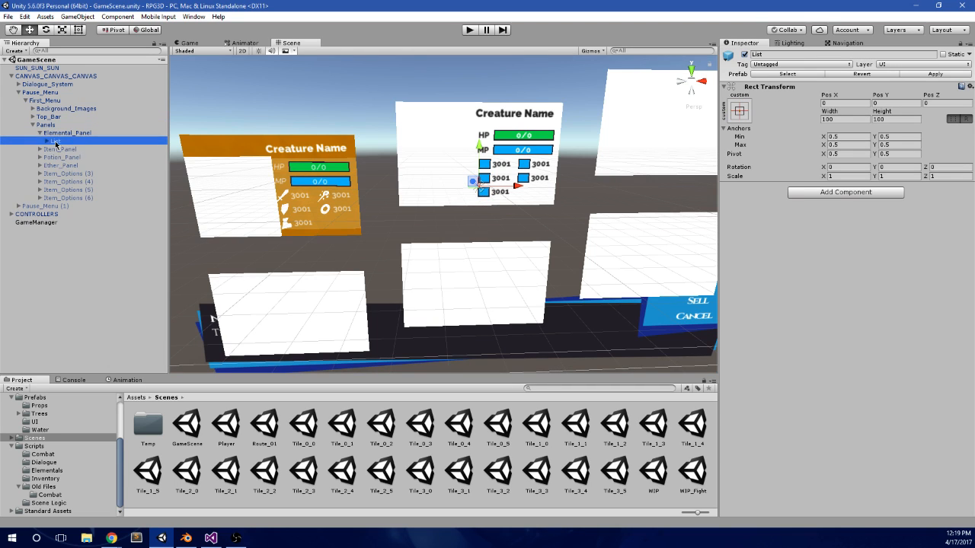
pyautogui.click(47, 141)
pyautogui.click(84, 149)
pyautogui.click(83, 158)
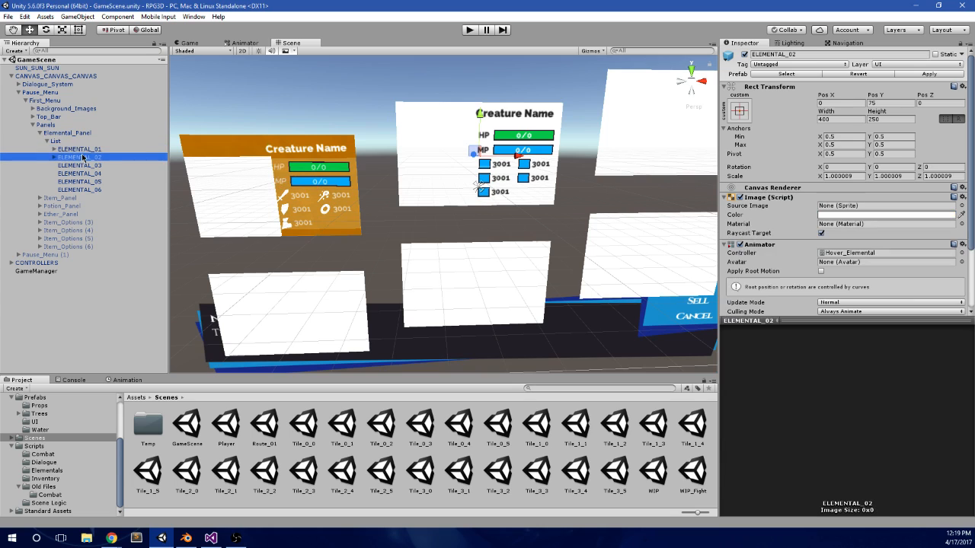
# Step: Duplicate the ELEMENTAL_01 card and rename the copy ELEMENTAL_02
pyautogui.click(85, 150)
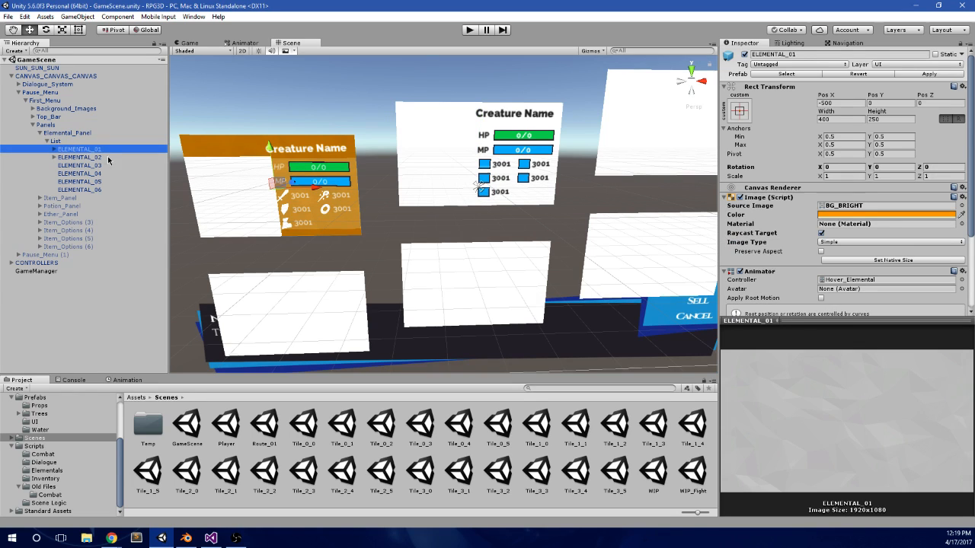
pyautogui.hotkey('ctrl', 'd')
pyautogui.press('F2')
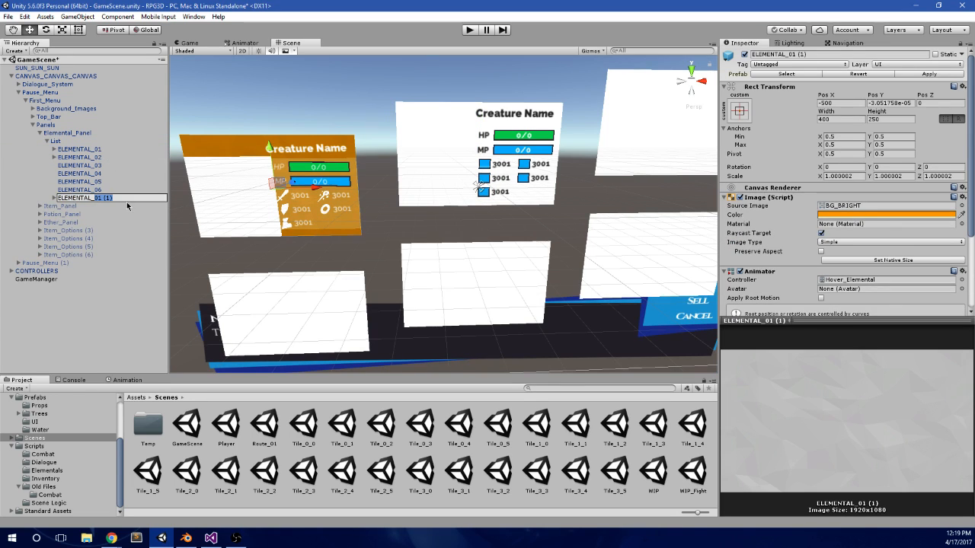
pyautogui.write('02')
pyautogui.press('Return')
# Step: Copy the Rect Transform of the original ELEMENTAL_02 and paste its values onto the new ELEMENTAL_02
pyautogui.click(105, 157)
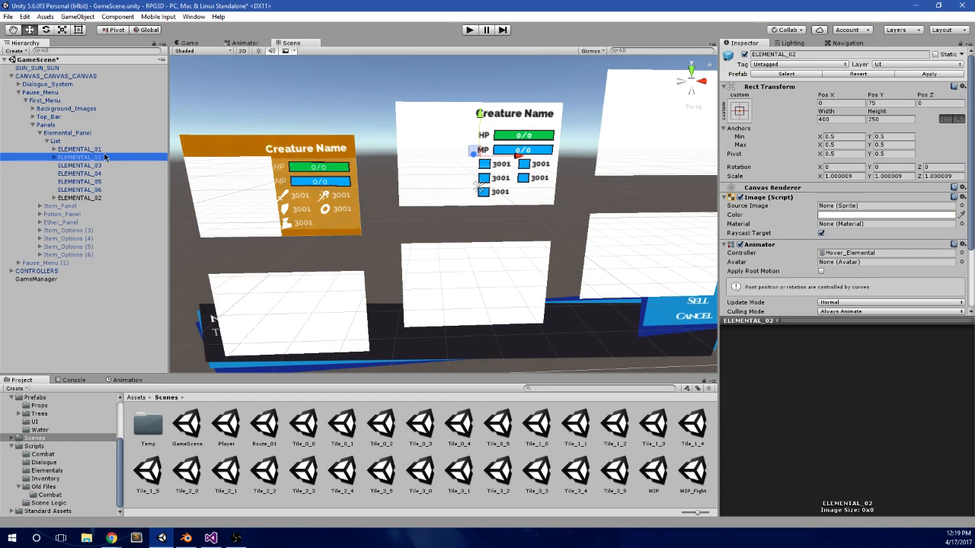
pyautogui.rightClick(876, 89)
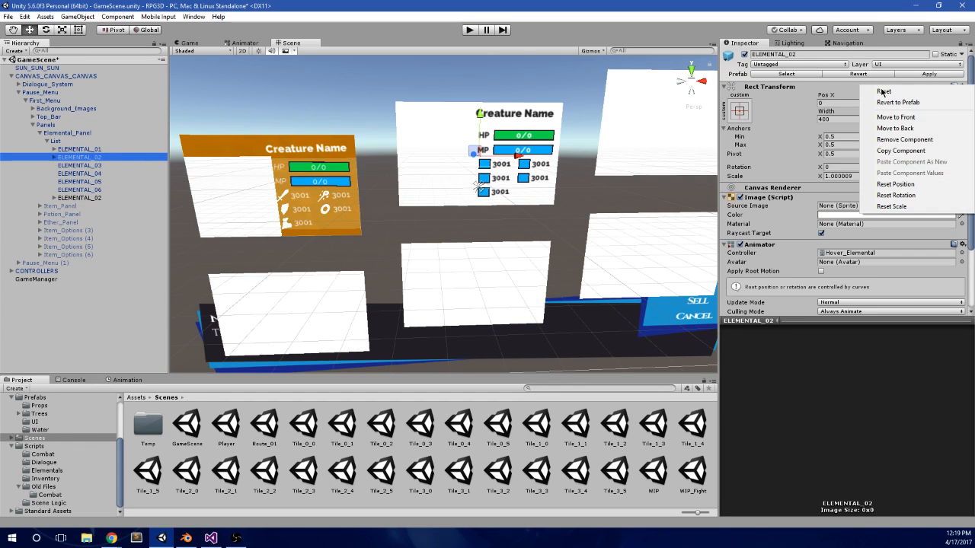
pyautogui.click(926, 151)
pyautogui.click(108, 197)
pyautogui.rightClick(810, 90)
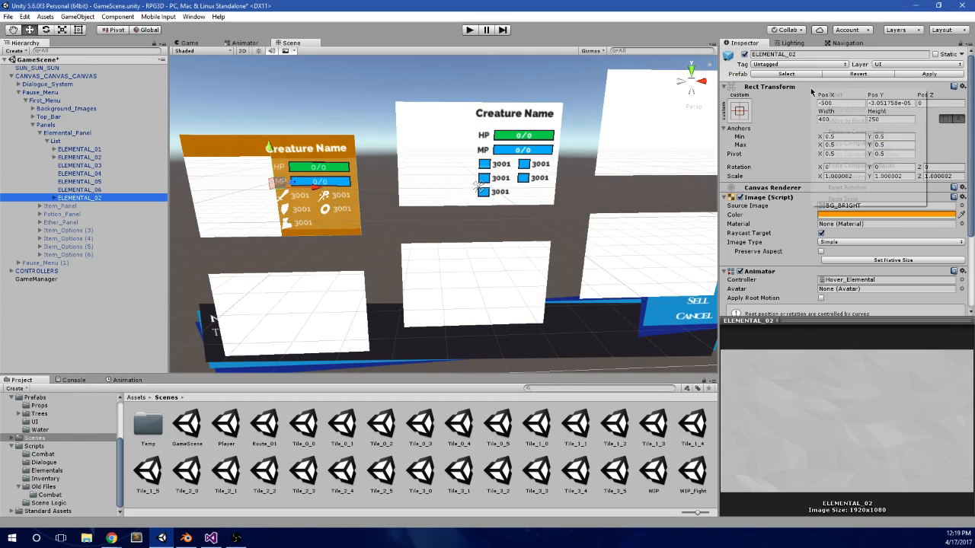
pyautogui.click(838, 165)
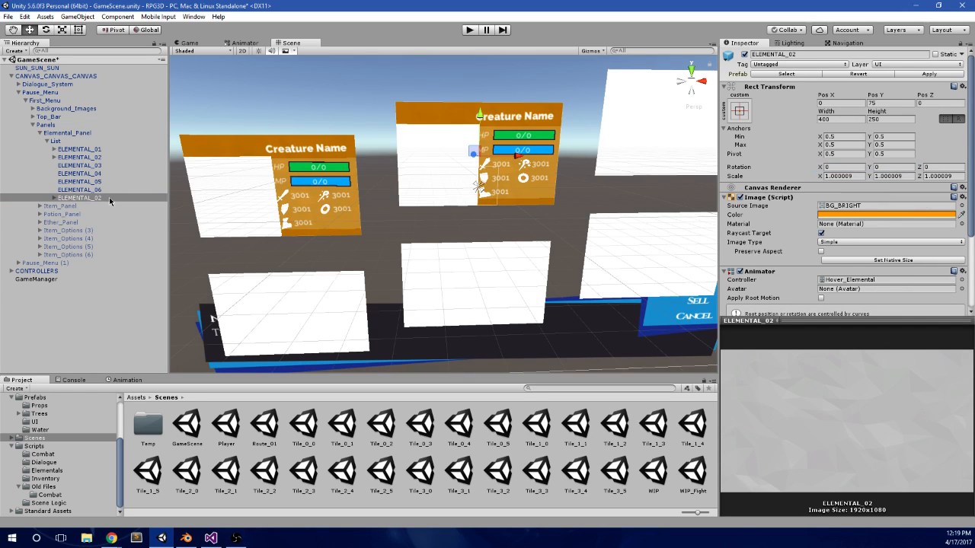
# Step: Delete the original ELEMENTAL_02 and move the new ELEMENTAL_02 directly below ELEMENTAL_01 in the List
pyautogui.click(96, 158)
pyautogui.press('Delete')
pyautogui.press('Return')
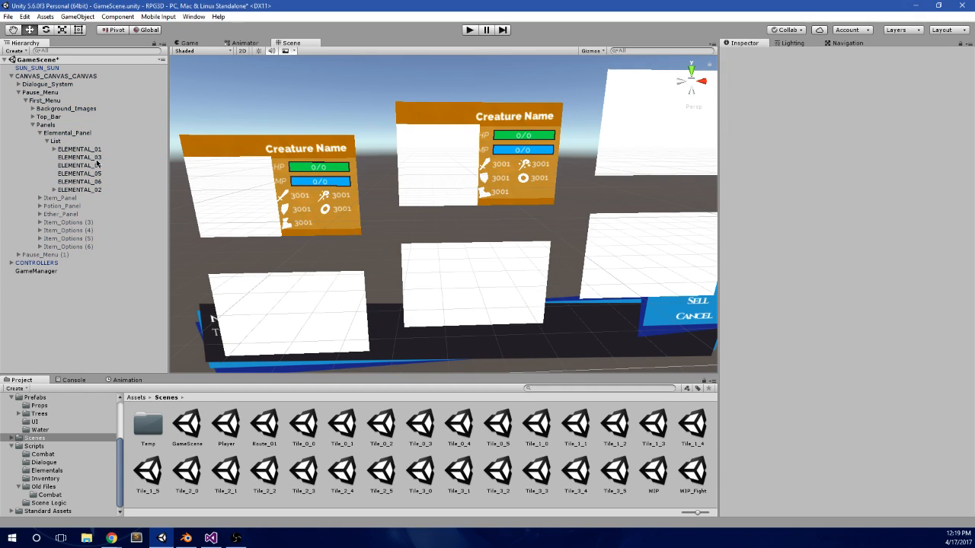
pyautogui.moveTo(69, 192); pyautogui.dragTo(99, 154)
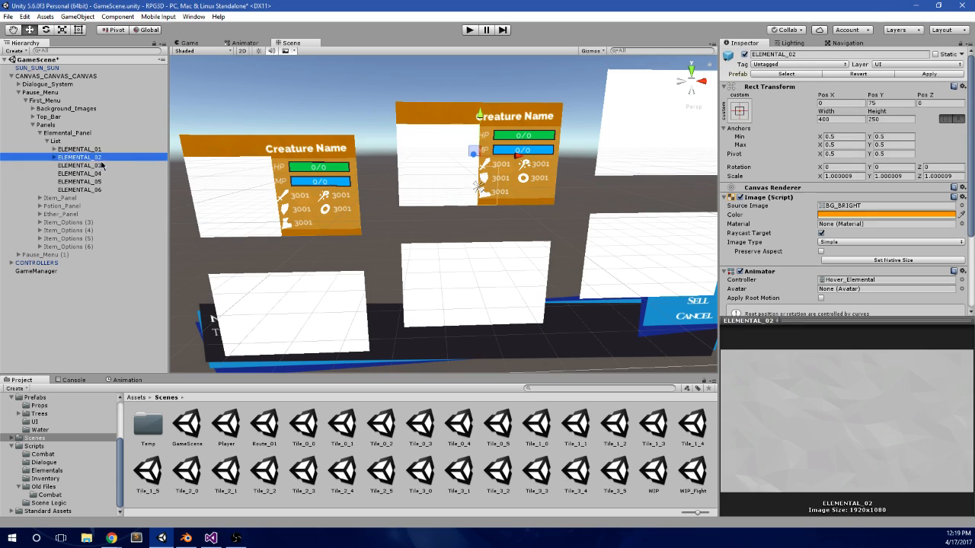
# Step: Duplicate the ELEMENTAL_02 card and rename the copy ELEMENTAL_03
pyautogui.hotkey('ctrl', 'd')
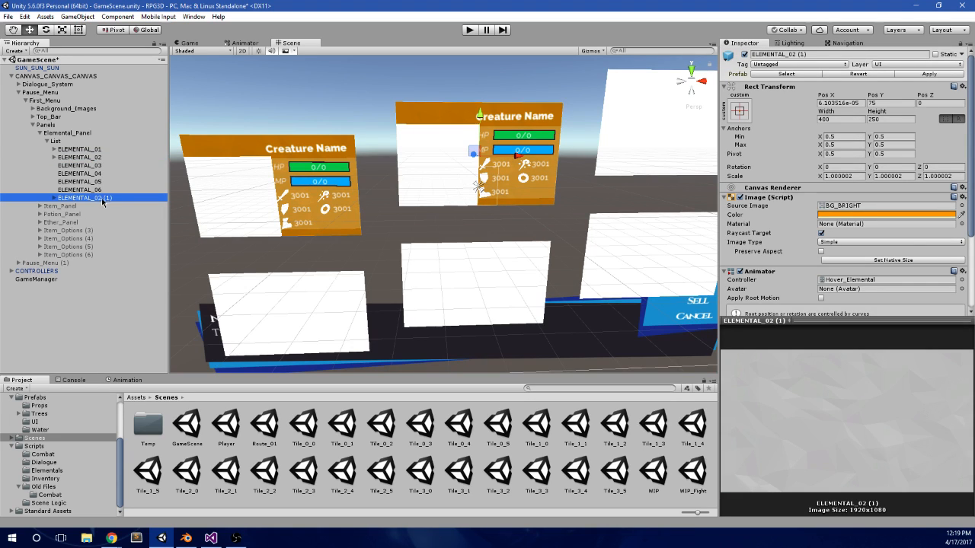
pyautogui.click(103, 199)
pyautogui.write('03')
pyautogui.press('Return')
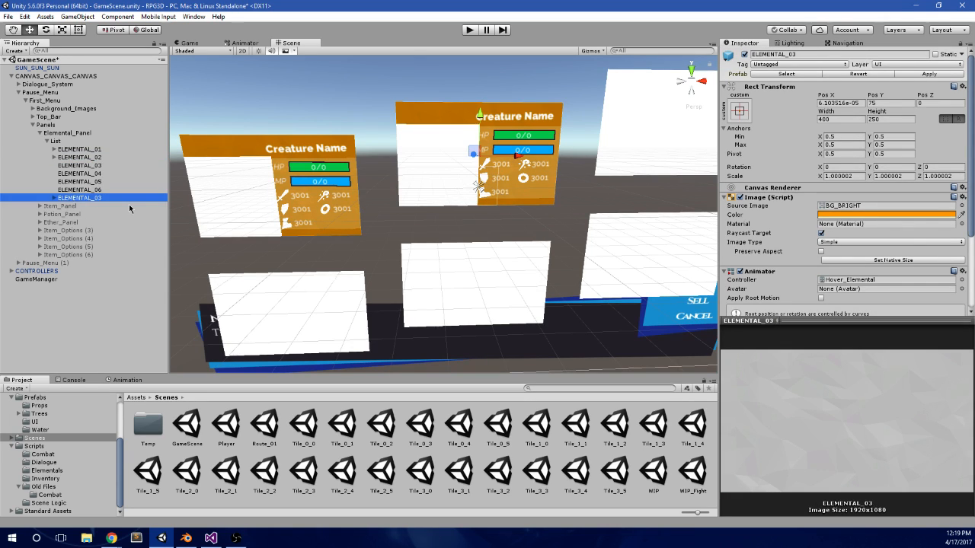
# Step: Duplicate the new ELEMENTAL_03 card and rename the copy ELEMENTAL_04
pyautogui.hotkey('ctrl', 'd')
pyautogui.click(101, 212)
pyautogui.doubleClick(99, 208)
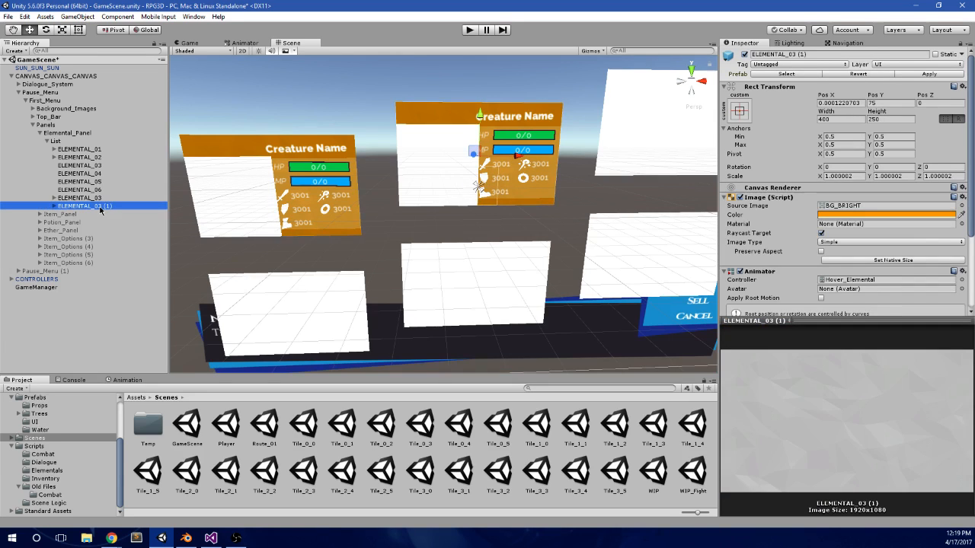
pyautogui.click(100, 209)
pyautogui.moveTo(102, 208); pyautogui.dragTo(134, 208)
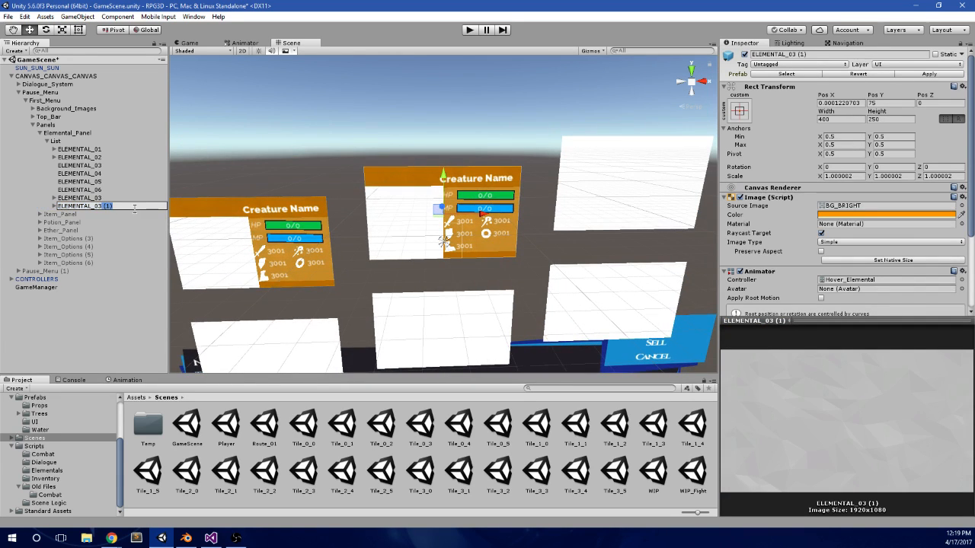
pyautogui.press('BackSpace')
pyautogui.press('BackSpace')
pyautogui.write('4')
pyautogui.press('Return')
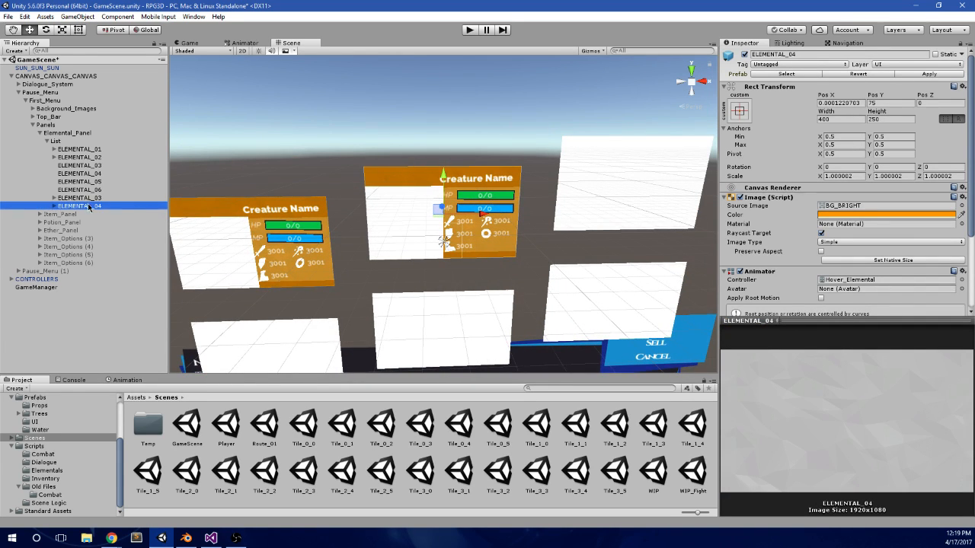
# Step: Duplicate the new ELEMENTAL_04 card and rename the copy ELEMENTAL_05
pyautogui.hotkey('ctrl', 'd')
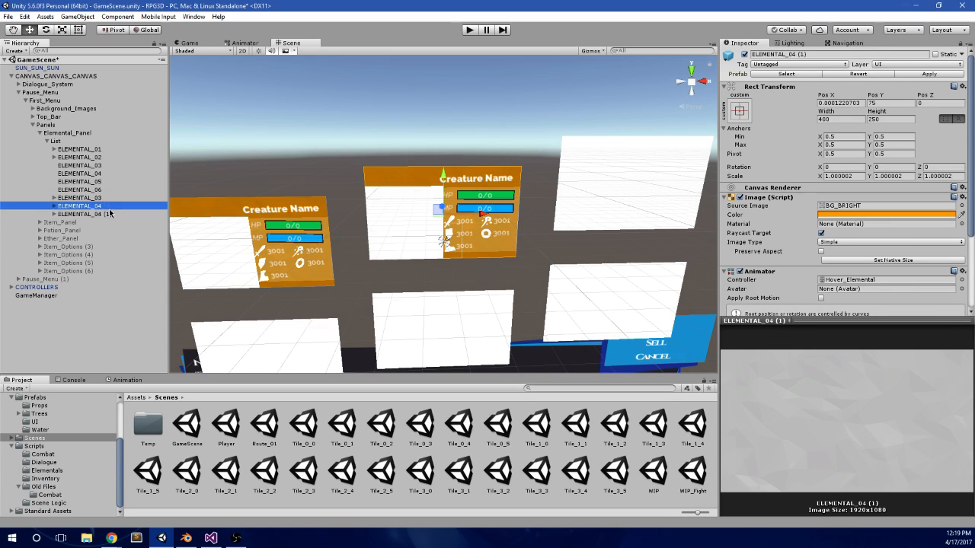
pyautogui.click(97, 217)
pyautogui.moveTo(99, 216); pyautogui.dragTo(114, 216)
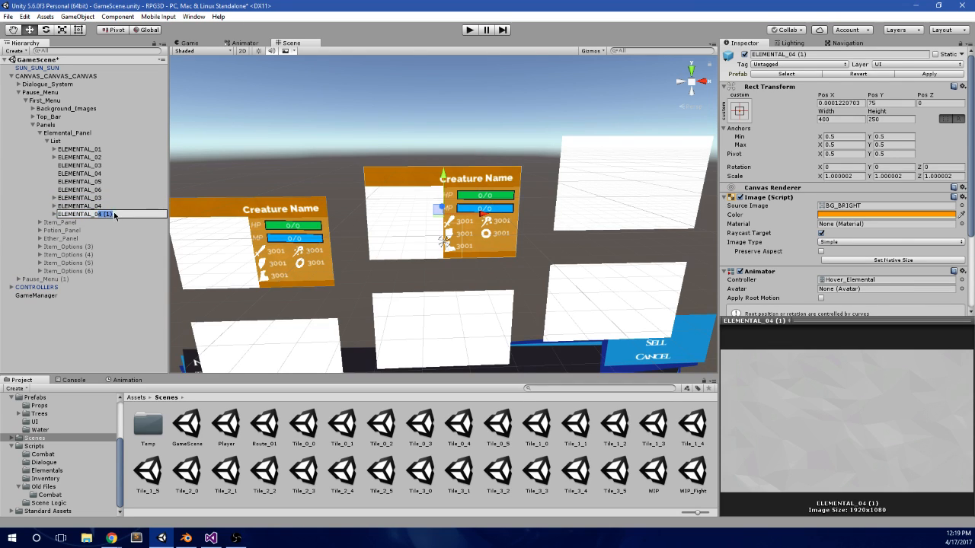
pyautogui.write('5')
pyautogui.press('Return')
# Step: Duplicate the new ELEMENTAL_05 card and rename the copy ELEMENTAL_06
pyautogui.hotkey('ctrl', 'd')
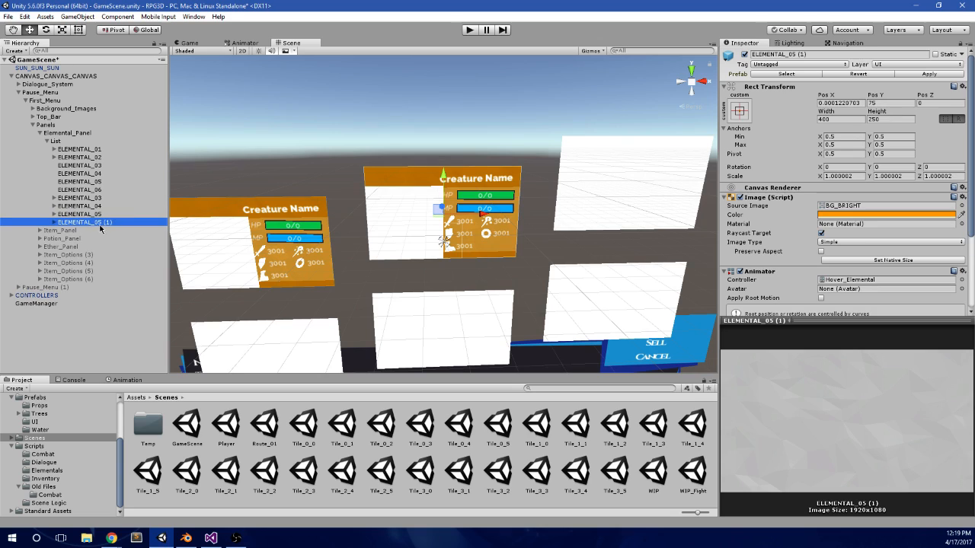
pyautogui.click(100, 220)
pyautogui.moveTo(97, 222); pyautogui.dragTo(128, 231)
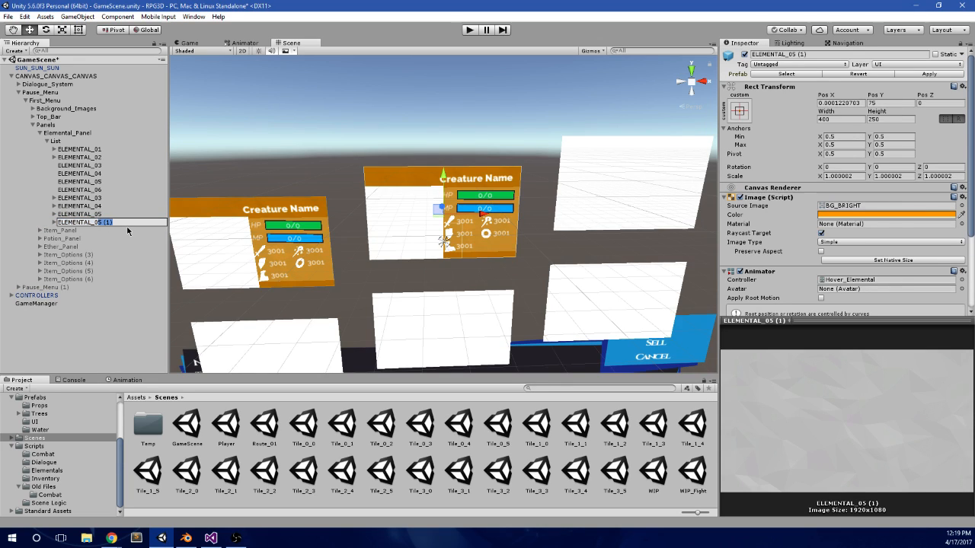
pyautogui.write('6')
pyautogui.press('Return')
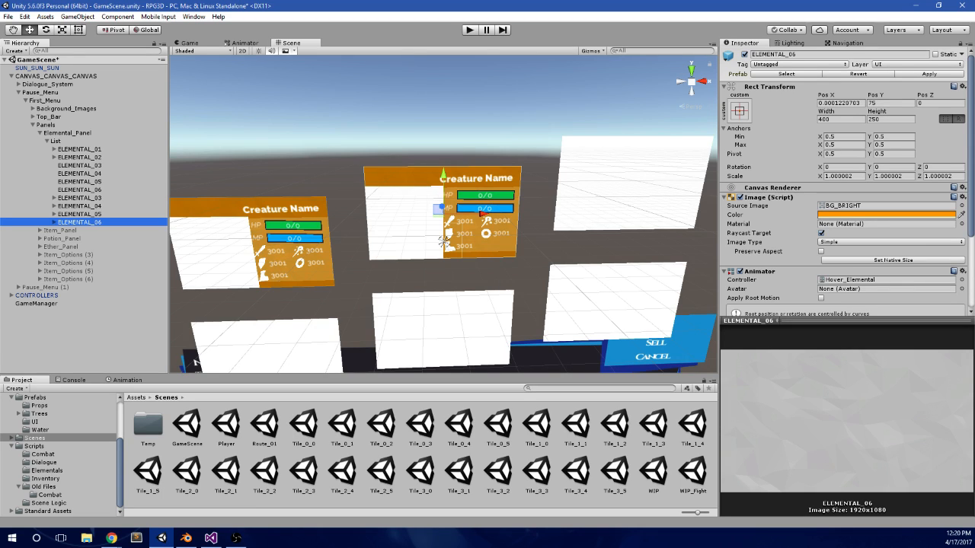
# Step: View the computer's basic information in the Windows System window and close it
pyautogui.press('super+e')
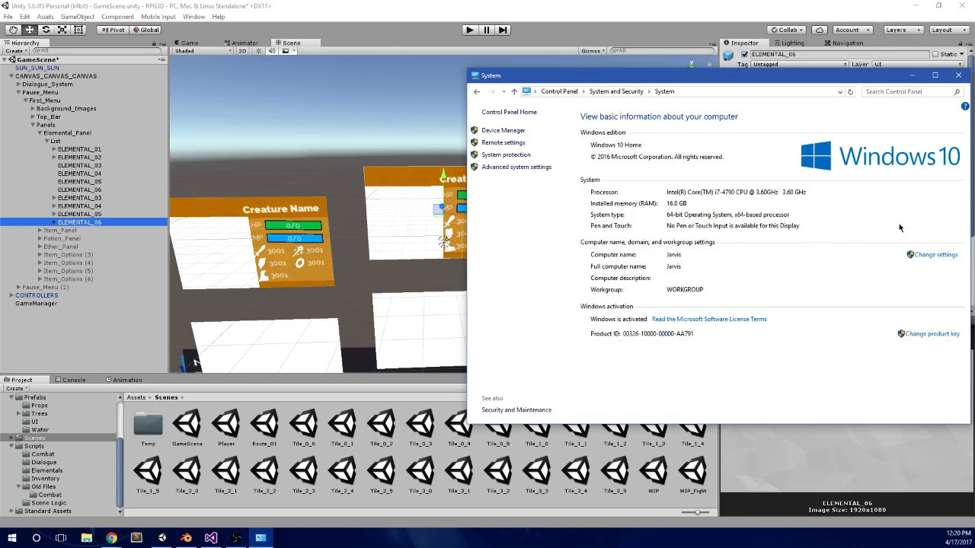
pyautogui.click(959, 76)
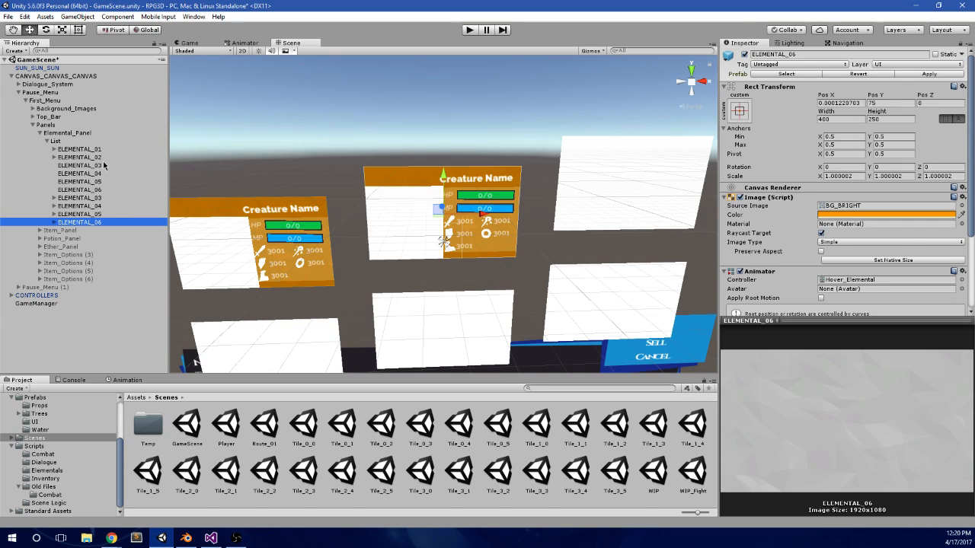
# Step: Copy the Rect Transform values of the blank ELEMENTAL_03 card onto the styled ELEMENTAL_03 card
pyautogui.click(107, 198)
pyautogui.click(103, 166)
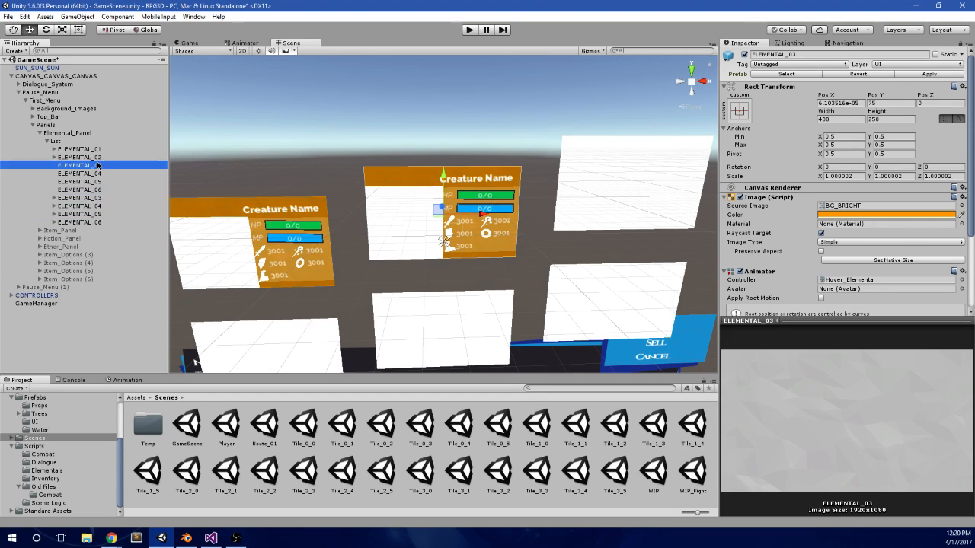
pyautogui.rightClick(871, 86)
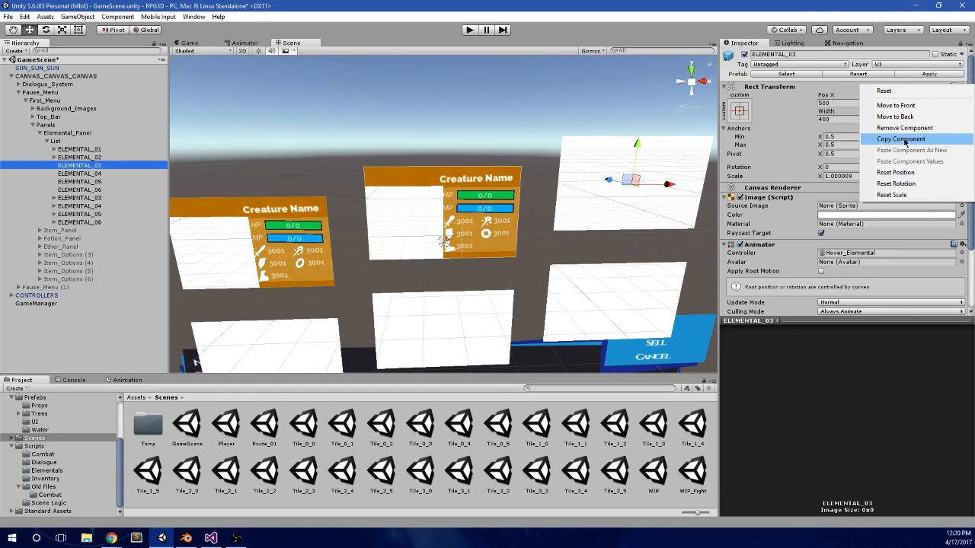
pyautogui.click(906, 144)
pyautogui.click(107, 197)
pyautogui.rightClick(893, 87)
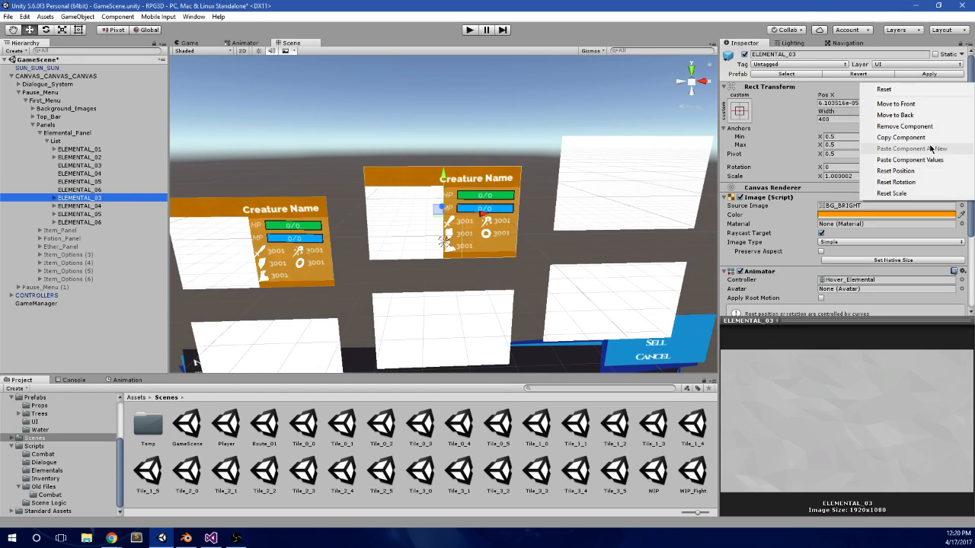
pyautogui.click(925, 162)
# Step: Copy the Rect Transform values of the blank ELEMENTAL_04 card onto the styled ELEMENTAL_04 card
pyautogui.click(100, 173)
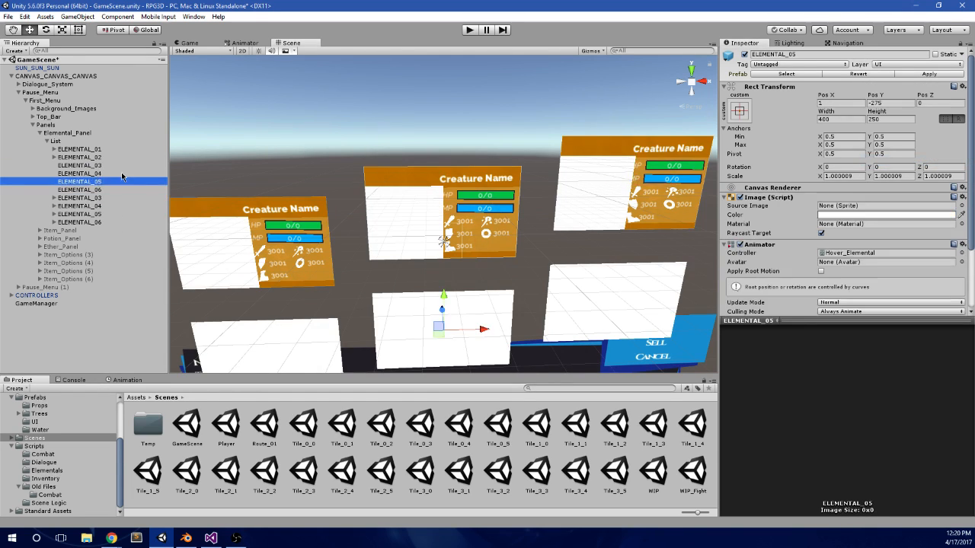
pyautogui.rightClick(863, 91)
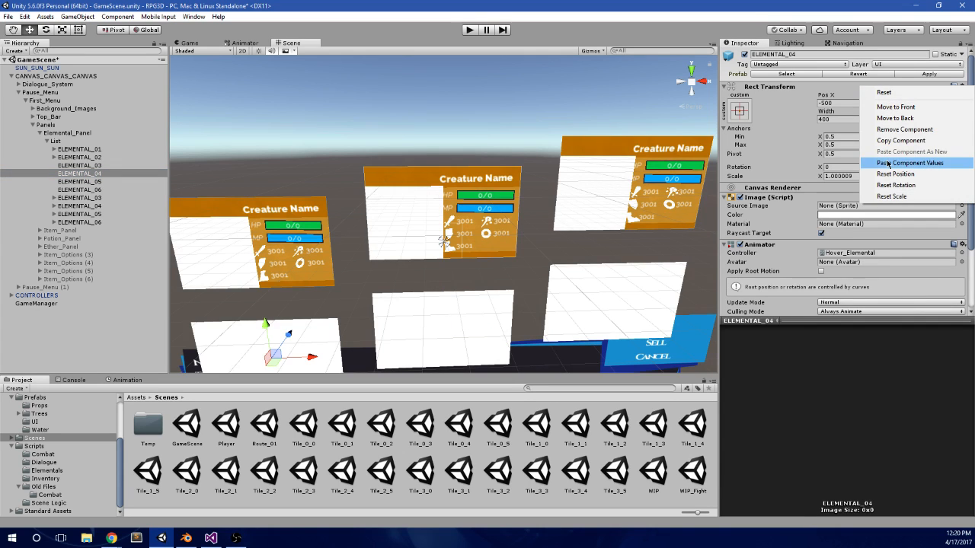
pyautogui.click(901, 140)
pyautogui.click(105, 206)
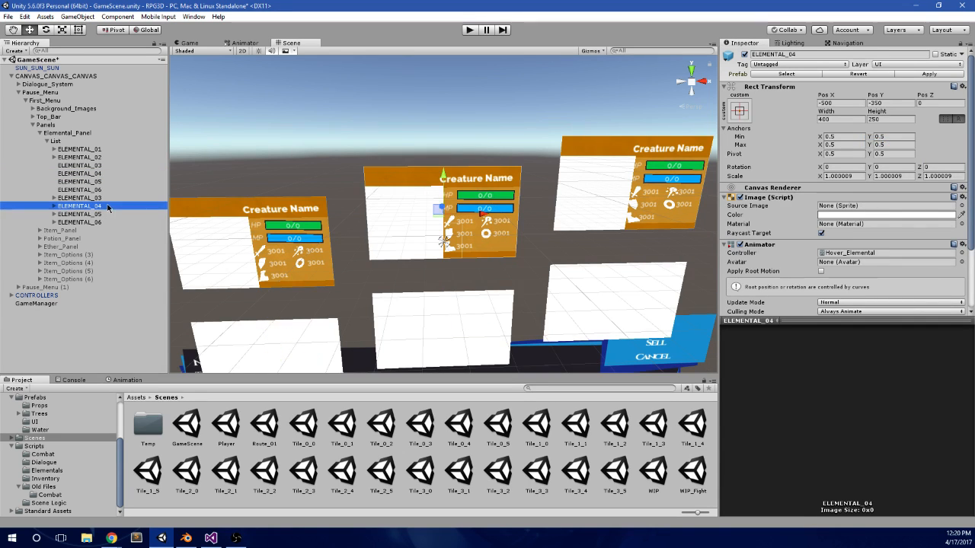
pyautogui.rightClick(823, 90)
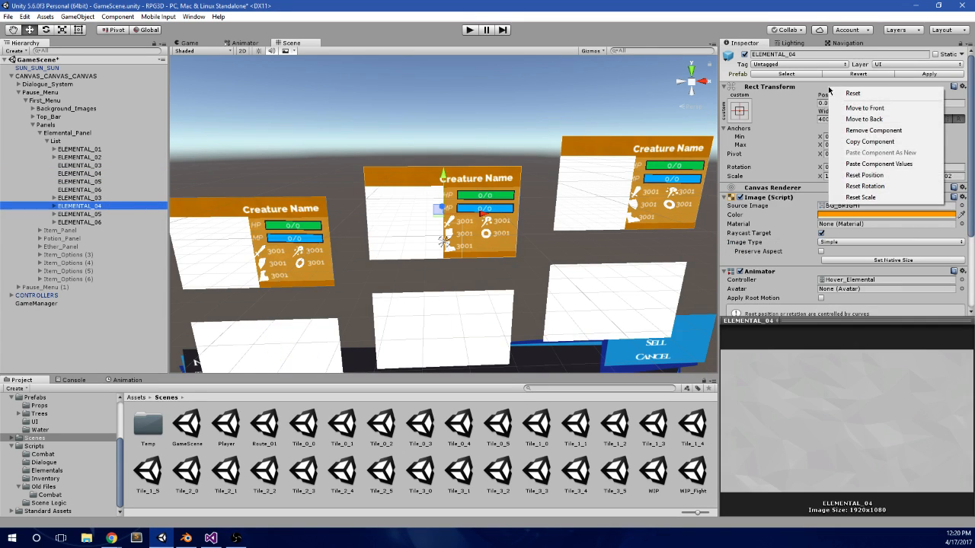
pyautogui.click(874, 166)
# Step: Copy the Rect Transform values of the blank ELEMENTAL_05 card onto the styled ELEMENTAL_05 card
pyautogui.click(80, 181)
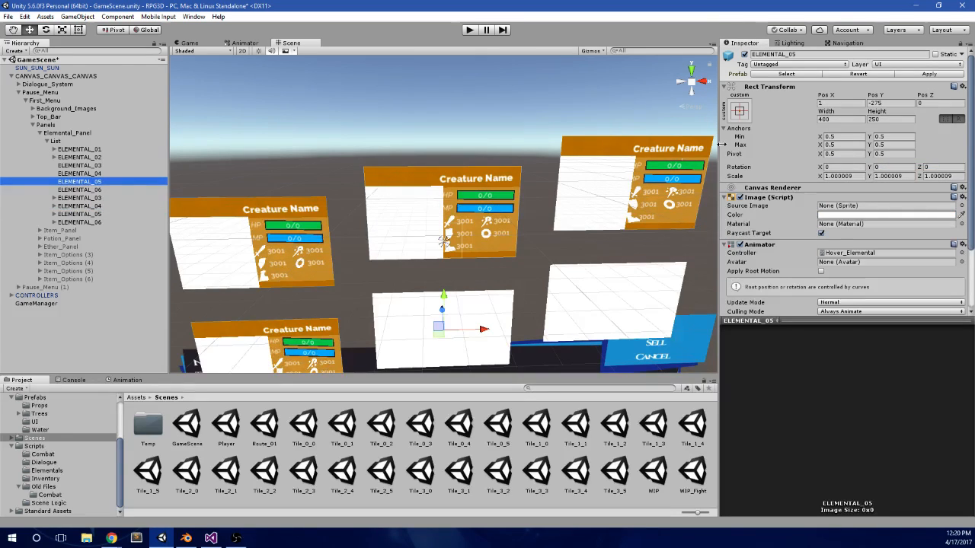
pyautogui.rightClick(891, 86)
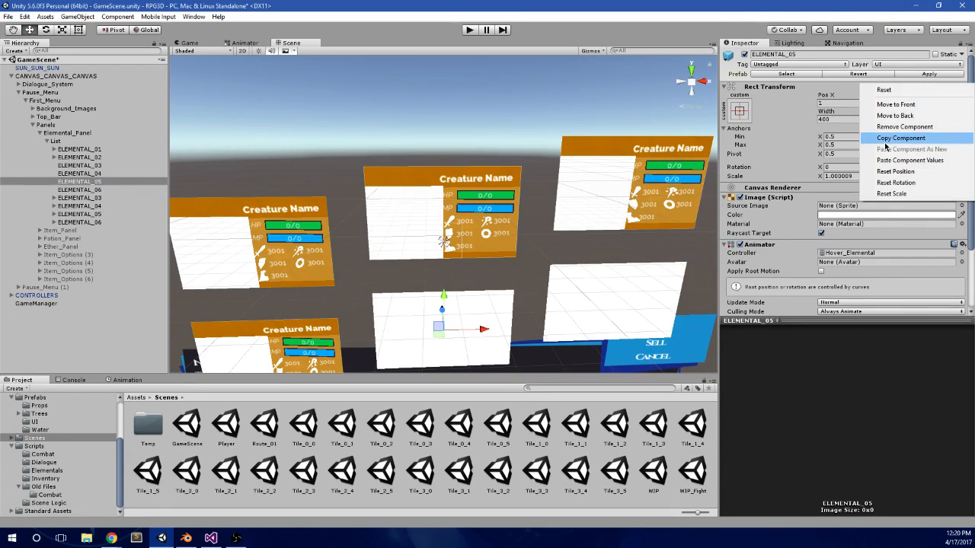
pyautogui.click(883, 141)
pyautogui.click(80, 214)
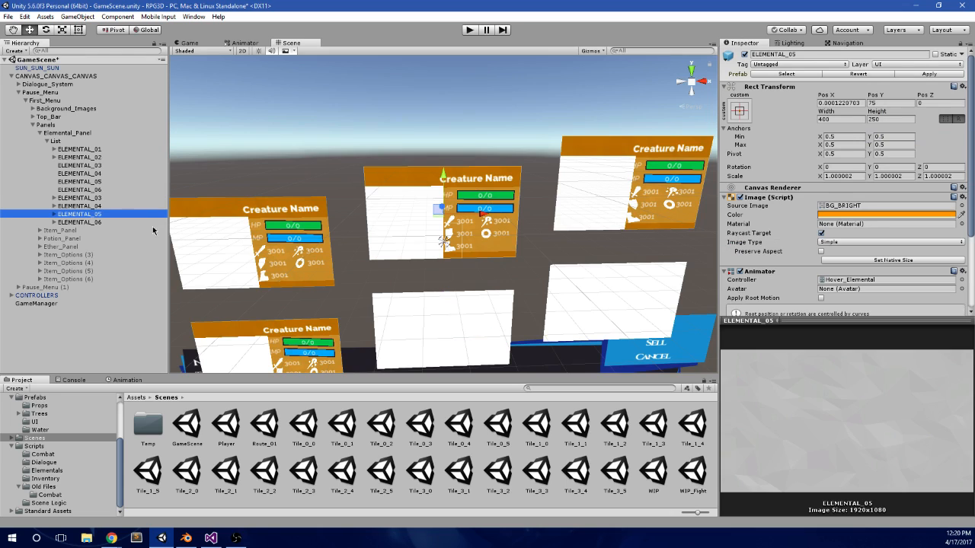
pyautogui.rightClick(830, 89)
pyautogui.click(874, 166)
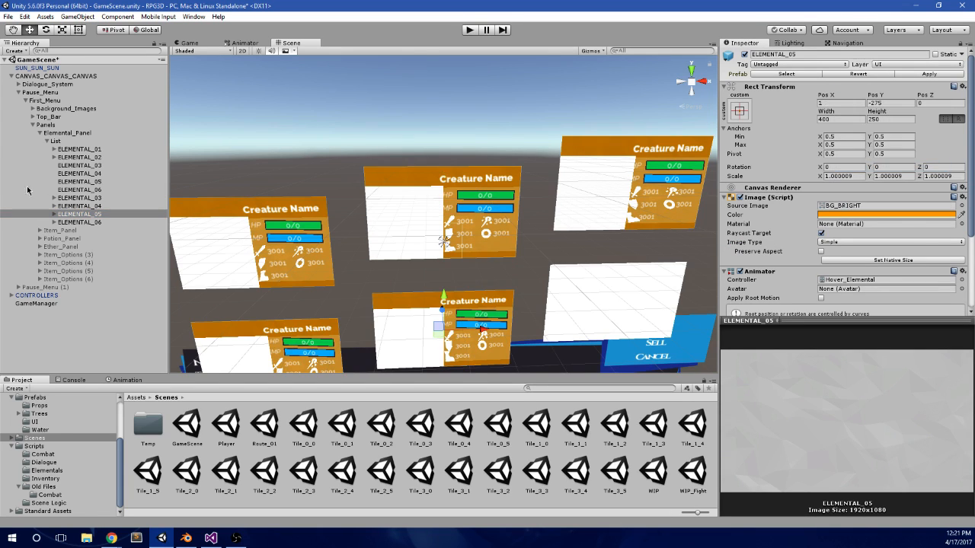
# Step: Copy the Rect Transform values of the blank ELEMENTAL_06 card onto the styled ELEMENTAL_06 card
pyautogui.click(70, 190)
pyautogui.rightClick(863, 87)
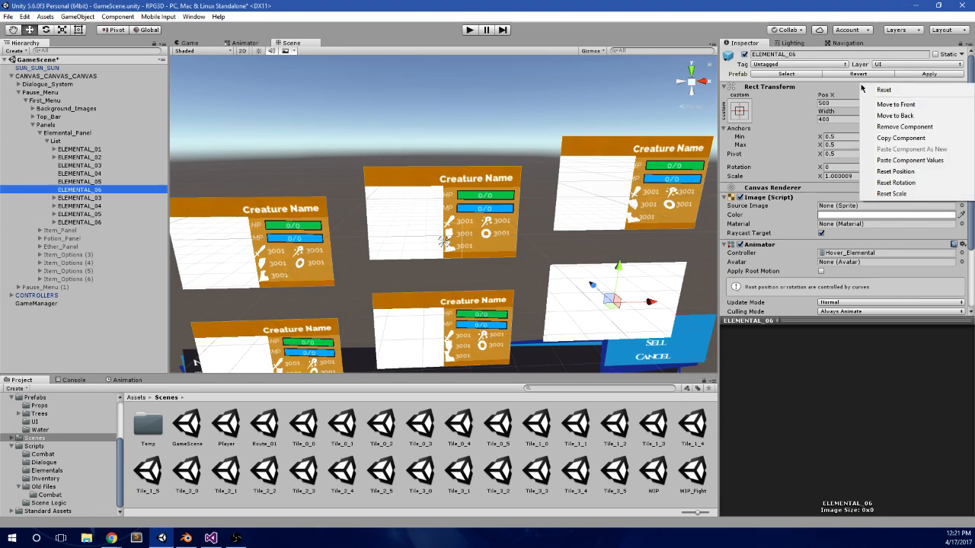
pyautogui.click(909, 160)
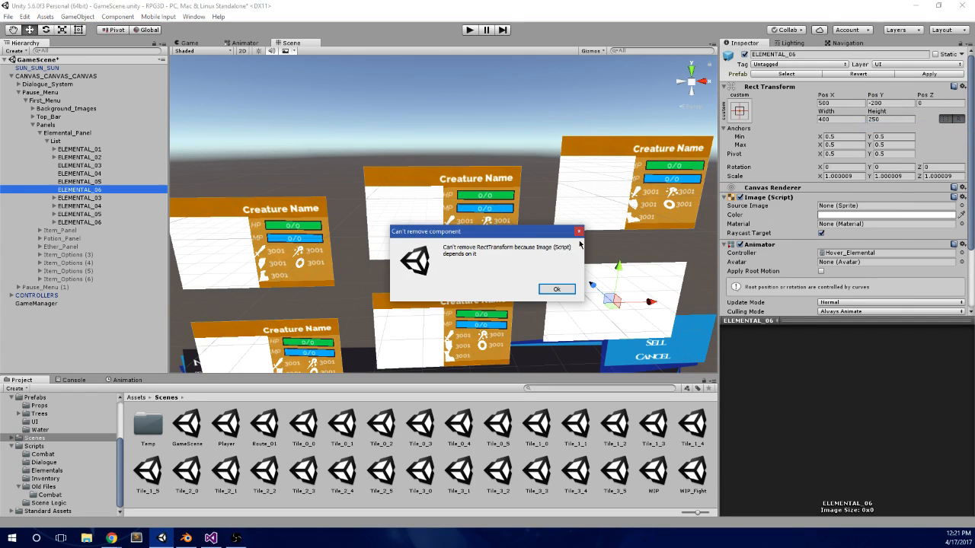
pyautogui.click(556, 288)
pyautogui.rightClick(861, 85)
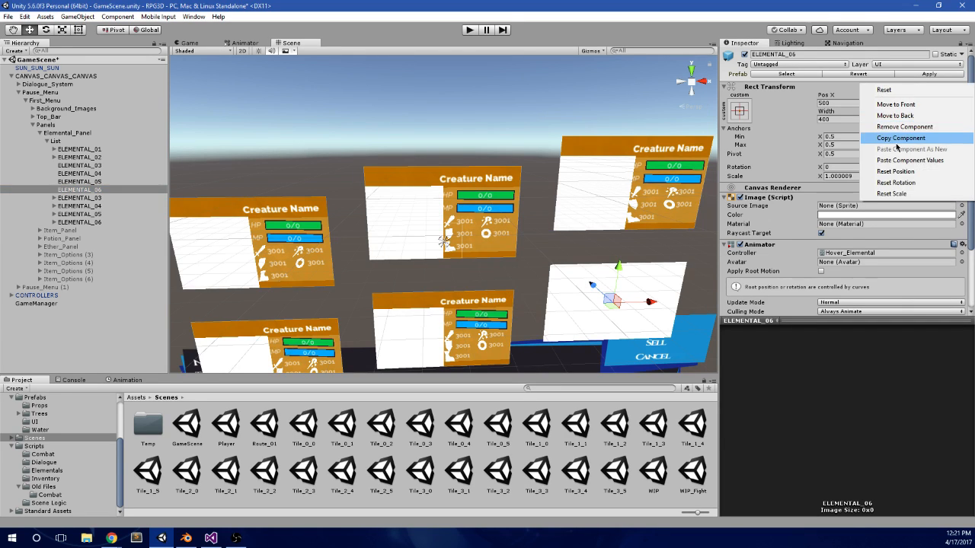
pyautogui.click(887, 131)
pyautogui.click(103, 222)
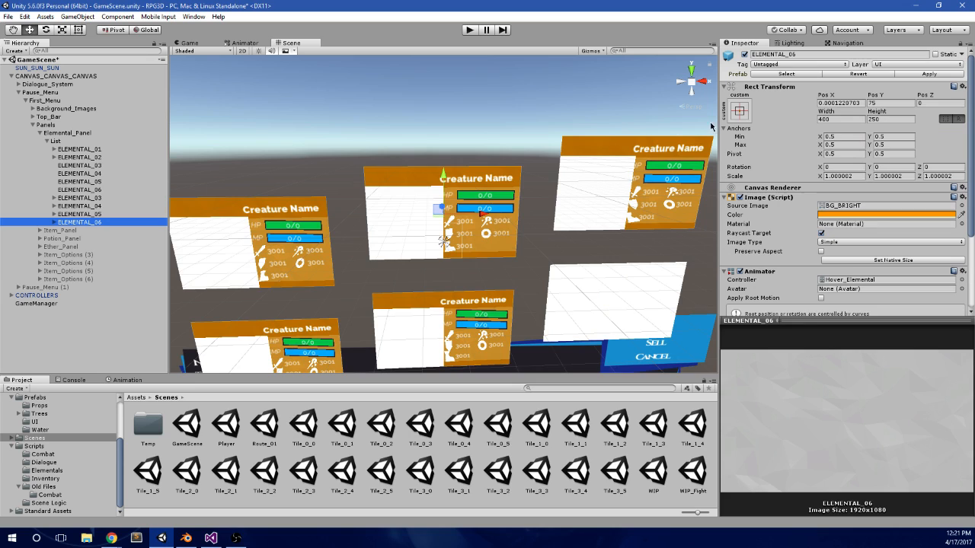
pyautogui.rightClick(814, 89)
pyautogui.click(910, 161)
# Step: Delete the four blank cards ELEMENTAL_03 to ELEMENTAL_06 from the List and save the scene
pyautogui.click(102, 191)
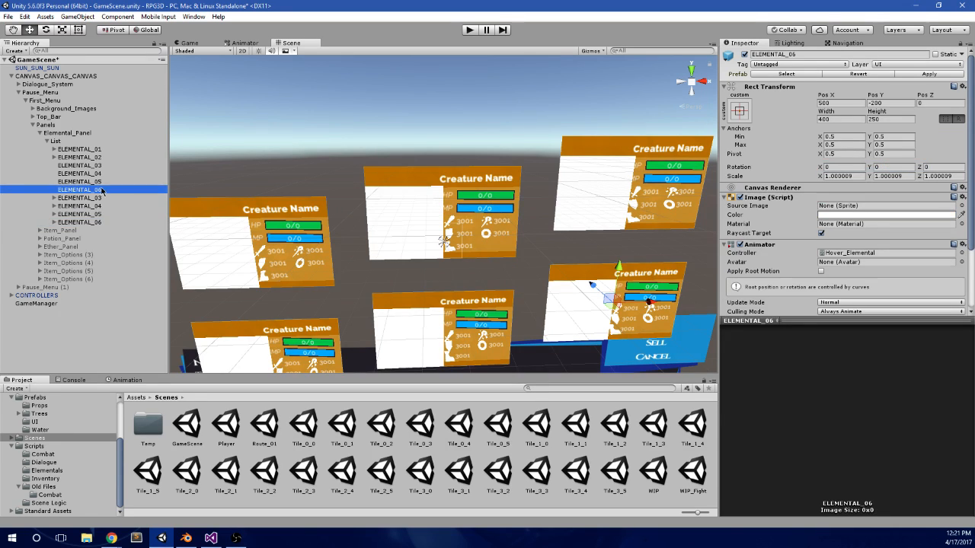
pyautogui.keyDown('shift'); pyautogui.click(99, 174); pyautogui.keyUp('shift')
pyautogui.keyDown('shift'); pyautogui.click(99, 166); pyautogui.keyUp('shift')
pyautogui.press('Delete')
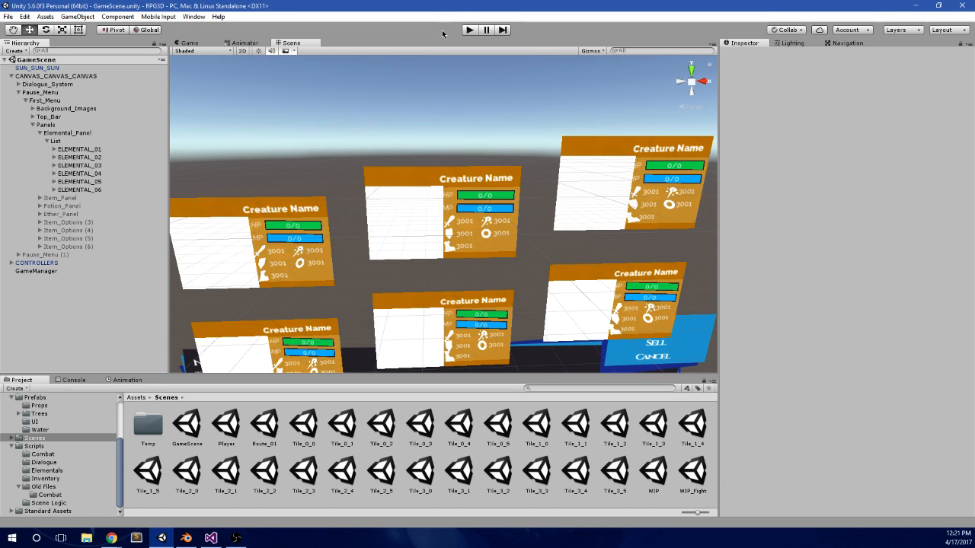
# Step: Run GameScene in play mode
pyautogui.click(467, 29)
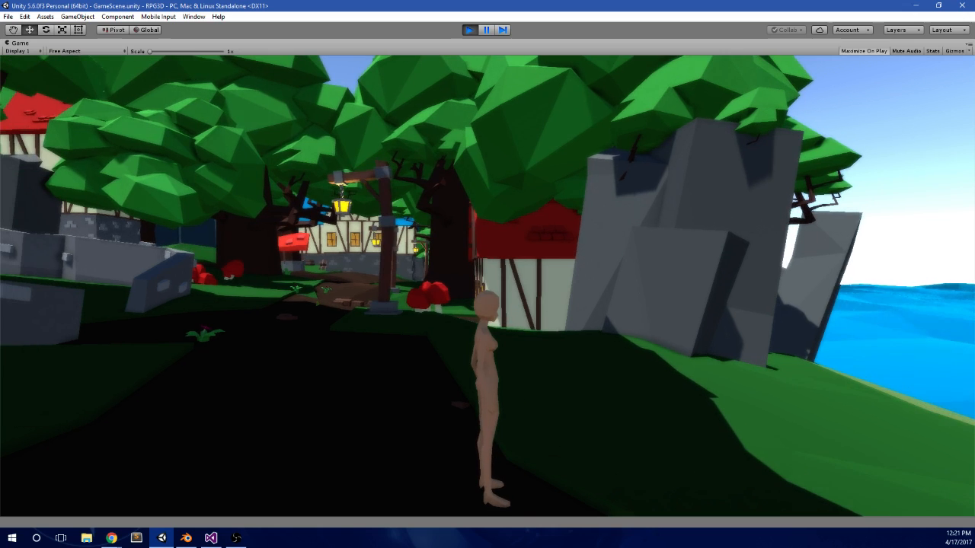
pyautogui.hotkey('alt', 'Tab')
# Step: Search Windows for Device Manager and open it
pyautogui.click(12, 537)
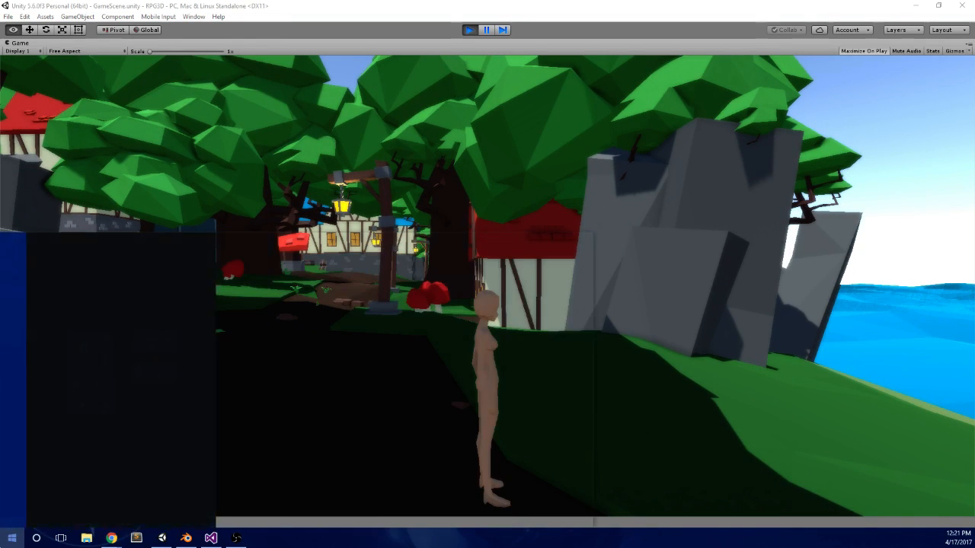
pyautogui.write('device man')
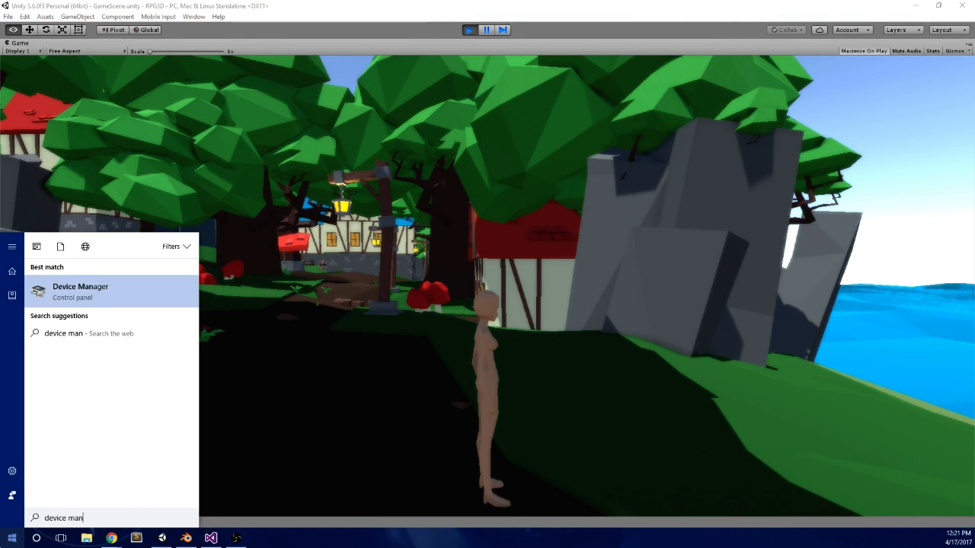
pyautogui.press('Return')
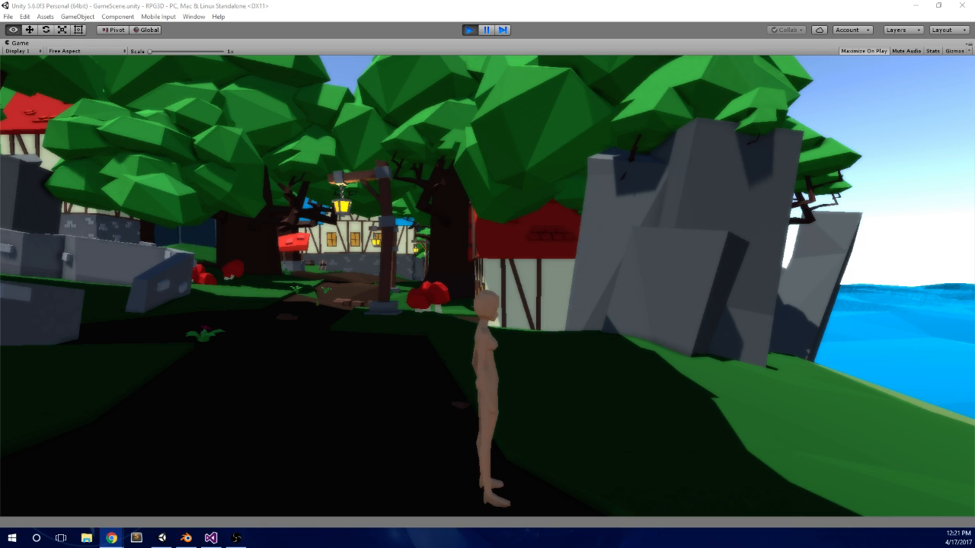
# Step: Check the elemental cards in the running game's pause menu and stop play mode
pyautogui.click(536, 186)
pyautogui.press('w')
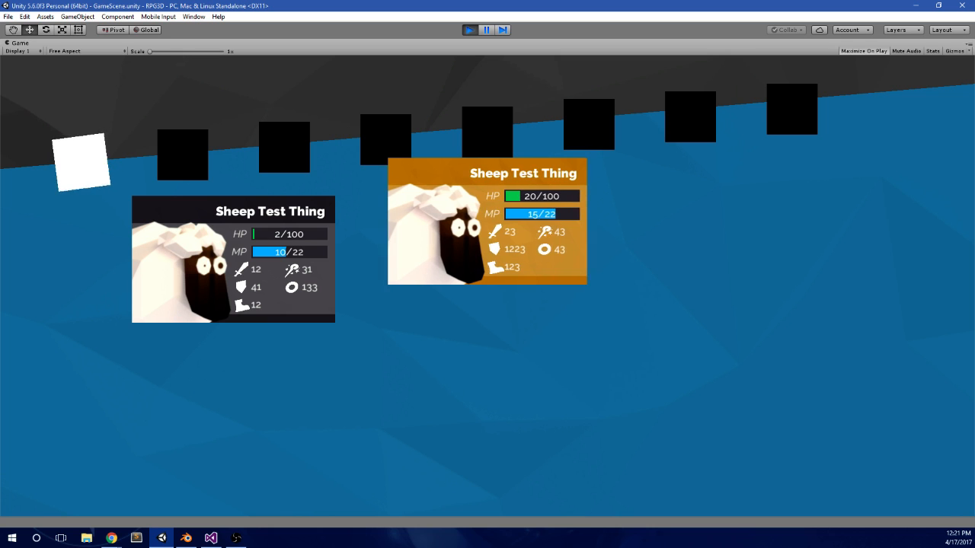
pyautogui.press('Escape')
pyautogui.press('Escape')
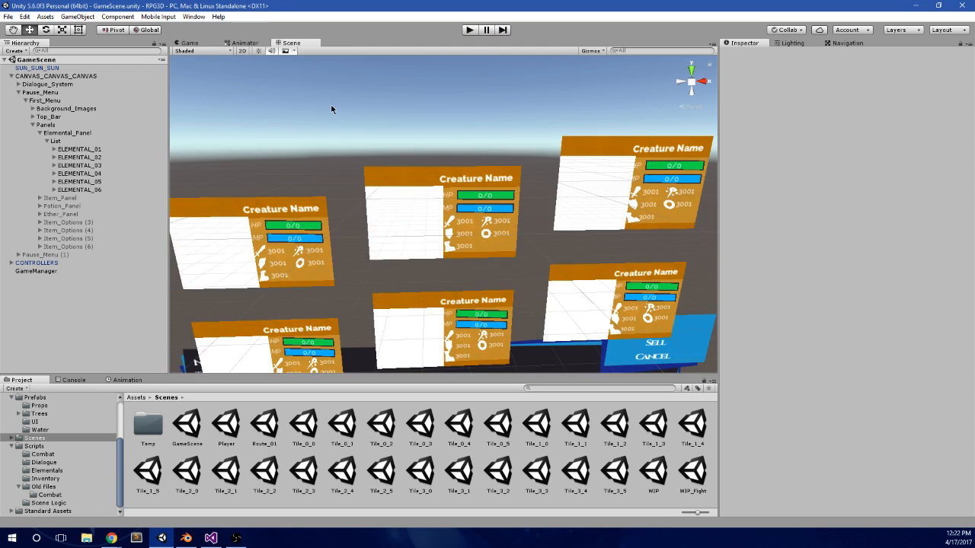
# Step: Build and run the game as a standalone player
pyautogui.click(7, 17)
pyautogui.click(22, 129)
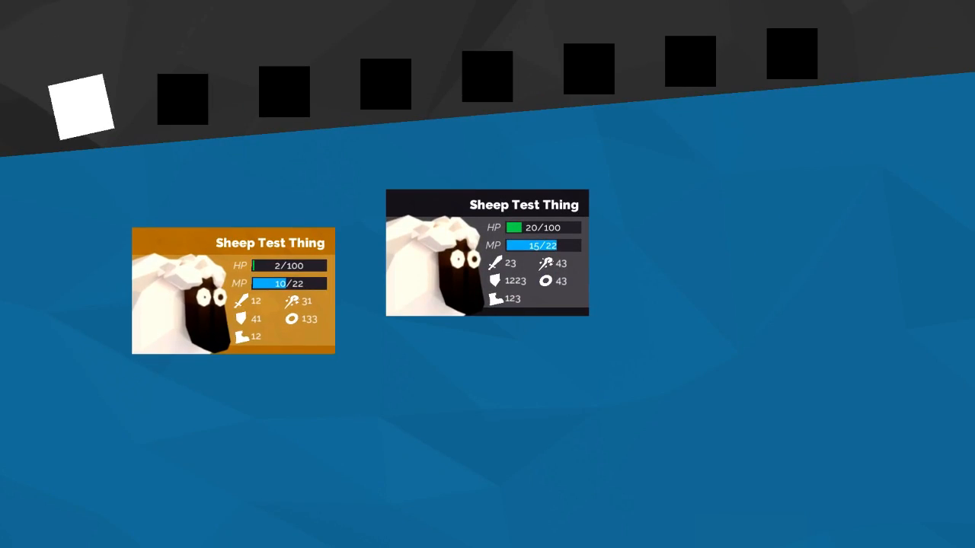
# Step: Test moving the selection between the two elemental cards and switching between the pause menu's first two tabs
pyautogui.press('Right')
pyautogui.press('Left')
pyautogui.press('Right')
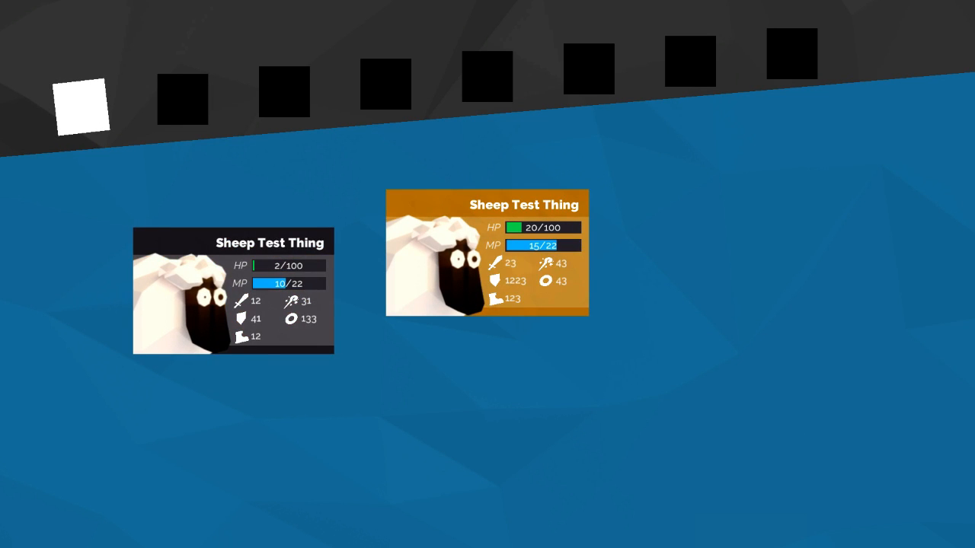
pyautogui.press('e')
pyautogui.press('q')
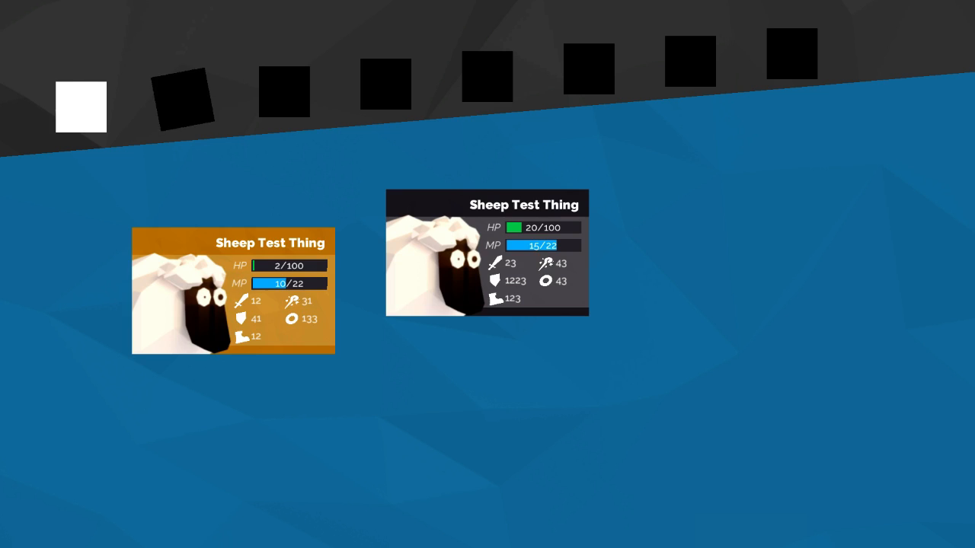
pyautogui.press('e')
pyautogui.press('q')
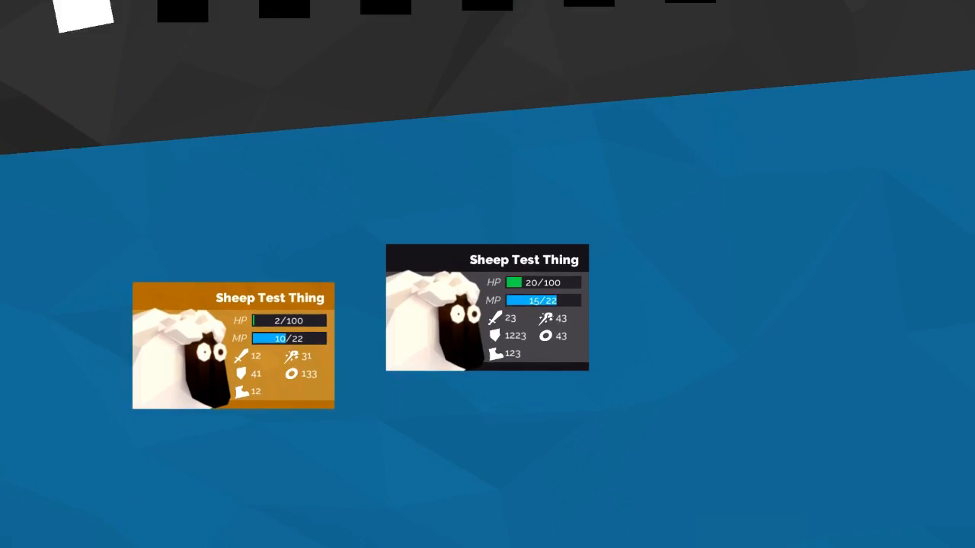
# Step: Open the pause menu's second tab and test moving the selection across the rows and columns of item cards
pyautogui.press('Right')
pyautogui.press('e')
pyautogui.press('Right')
pyautogui.press('Right')
pyautogui.press('Right')
pyautogui.press('Right')
pyautogui.press('Right')
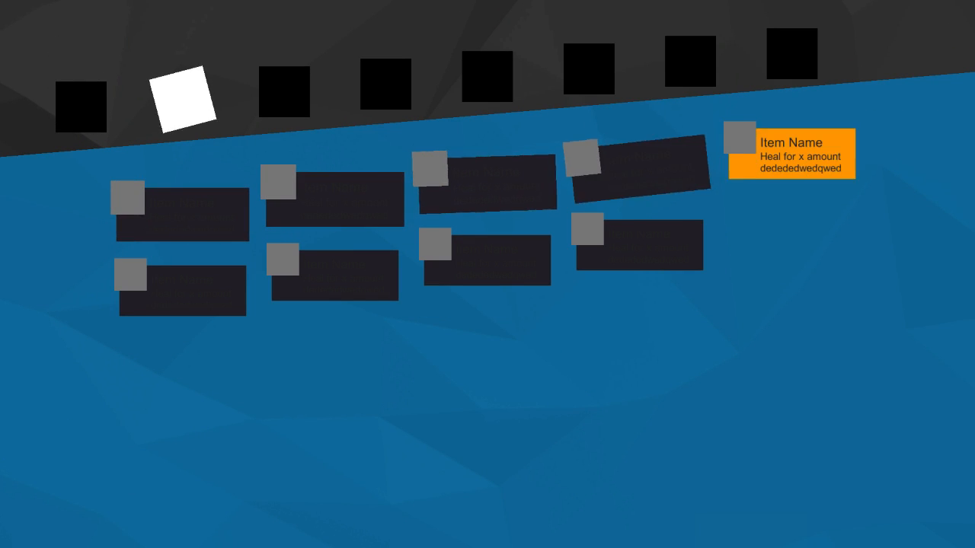
pyautogui.press('Left')
pyautogui.press('Right')
pyautogui.press('Right')
pyautogui.press('Down')
pyautogui.press('Up')
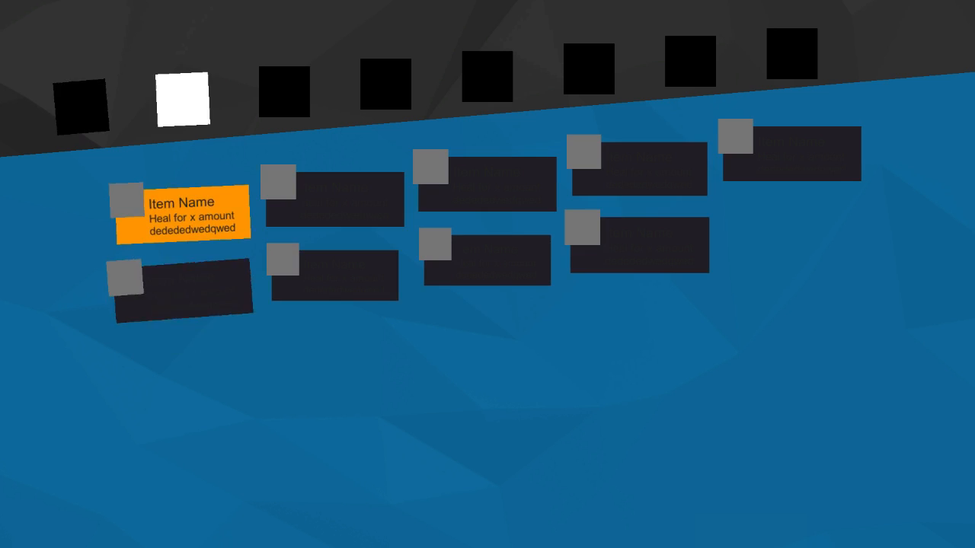
pyautogui.press('Right')
pyautogui.press('Right')
pyautogui.press('Down')
pyautogui.press('Down')
pyautogui.press('Down')
pyautogui.press('Down')
pyautogui.press('Down')
pyautogui.press('Down')
pyautogui.press('Down')
pyautogui.press('Down')
pyautogui.press('Down')
pyautogui.press('Down')
pyautogui.press('Down')
pyautogui.press('Down')
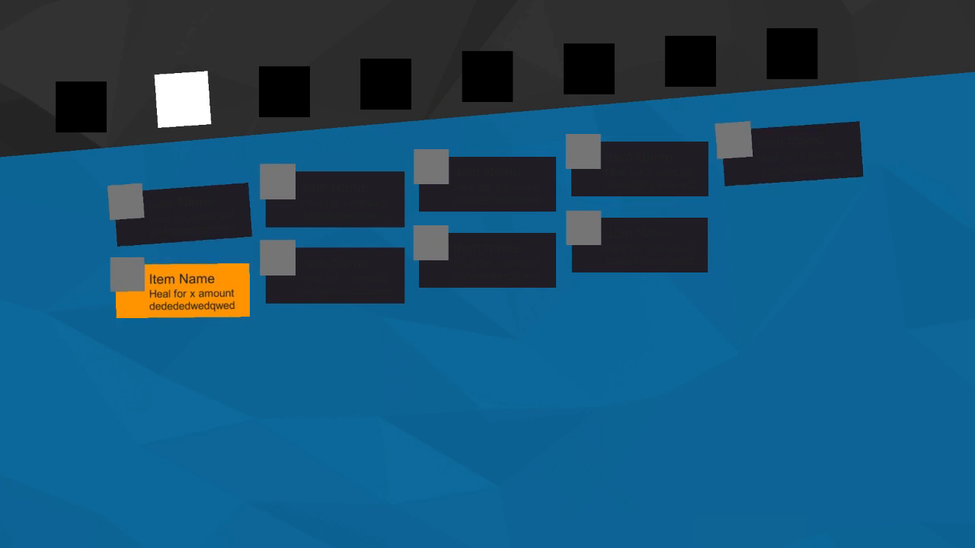
pyautogui.press('Down')
pyautogui.press('Down')
pyautogui.press('Down')
pyautogui.press('Down')
pyautogui.press('Down')
pyautogui.press('Down')
pyautogui.press('Down')
pyautogui.press('Down')
pyautogui.press('Down')
pyautogui.press('Down')
pyautogui.press('Down')
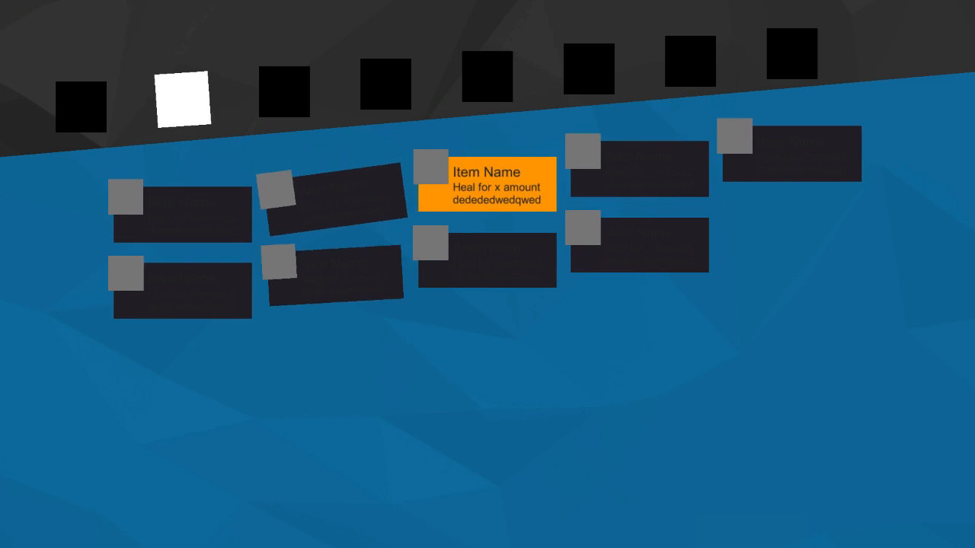
# Step: Cycle through the other pause menu tabs back to the first one and switch the selection between the elemental cards
pyautogui.press('Tab')
pyautogui.press('Tab')
pyautogui.press('Tab')
pyautogui.press('Tab')
pyautogui.press('Tab')
pyautogui.press('Tab')
pyautogui.press('Tab')
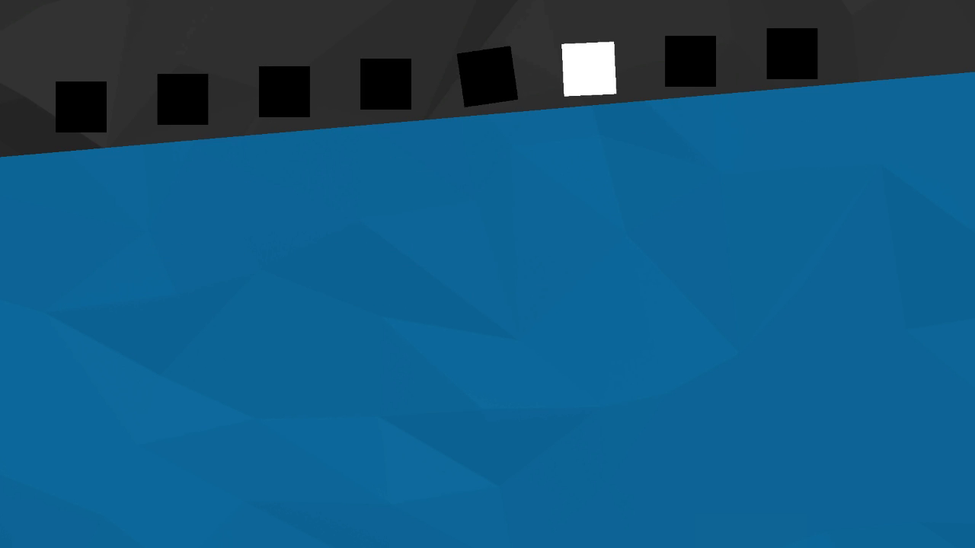
pyautogui.press('Right')
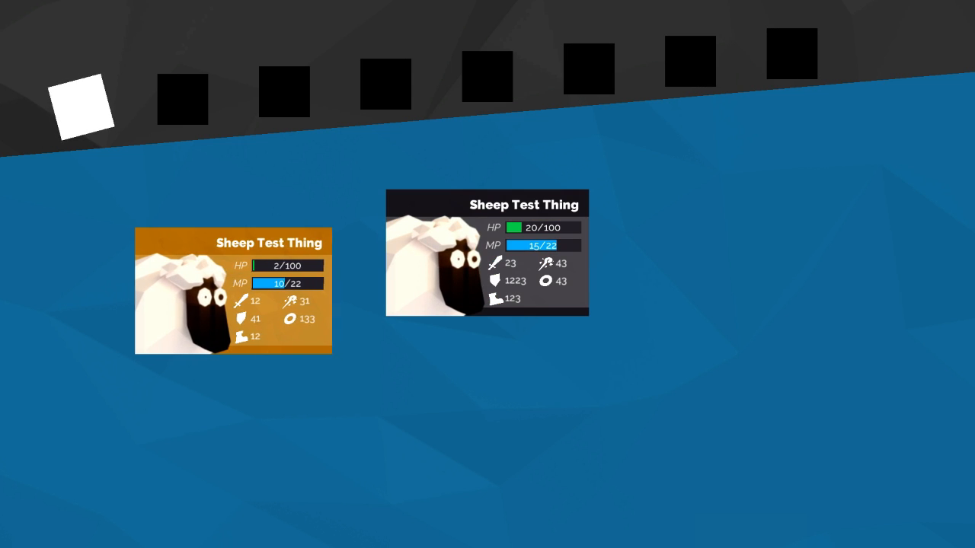
pyautogui.press('Right')
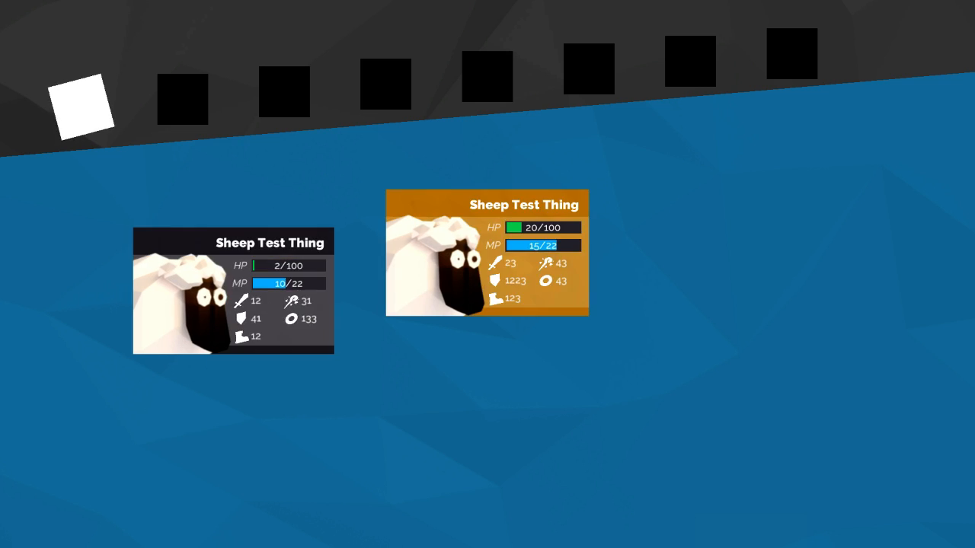
pyautogui.press('Left')
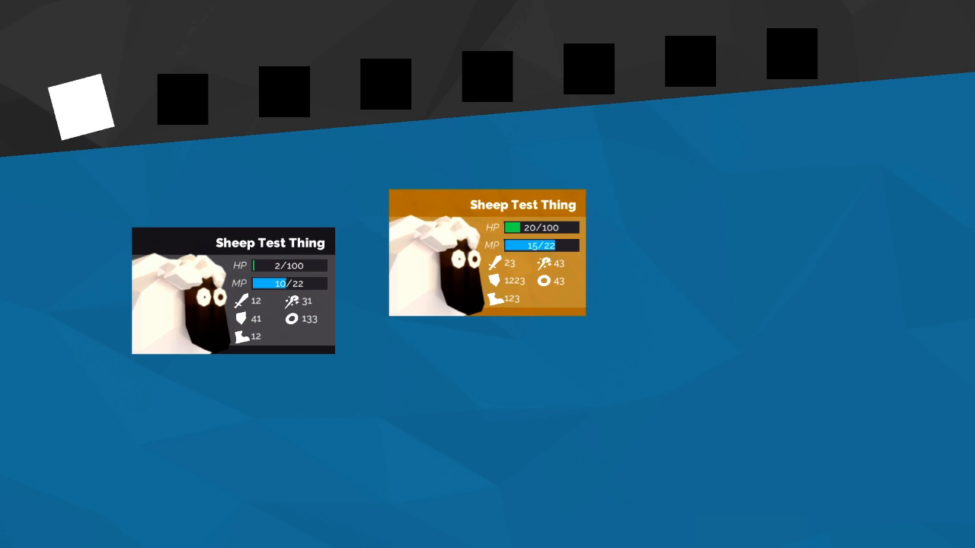
# Step: Test switching the highlight back and forth between the two Sheep Test Thing cards, including repeated moves in the same direction
pyautogui.press('Left')
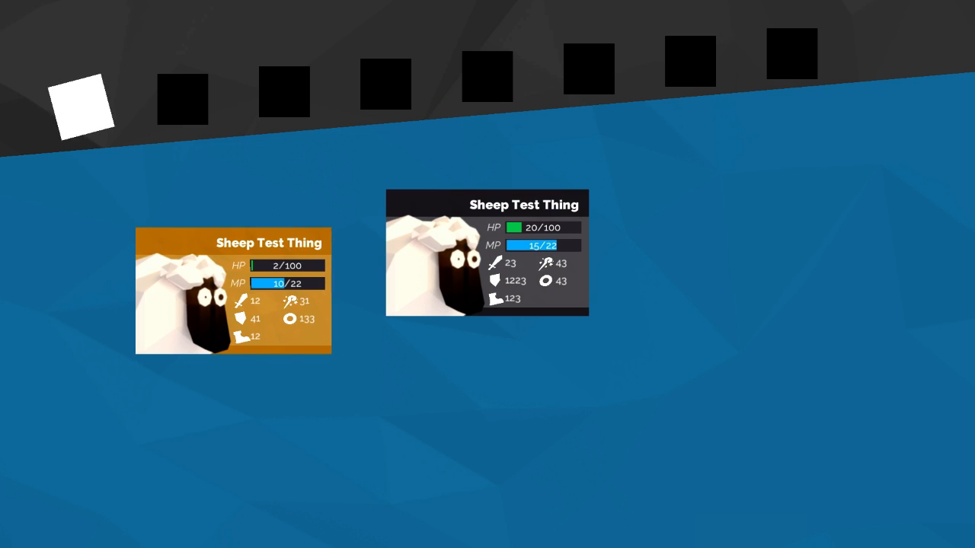
pyautogui.press('Right')
pyautogui.press('Left')
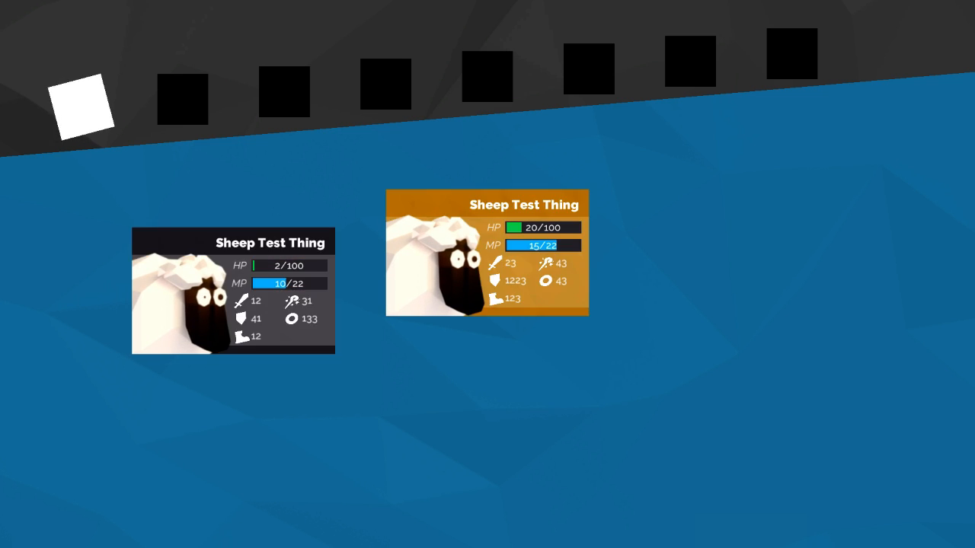
pyautogui.press('Left')
pyautogui.press('Left')
pyautogui.press('Right')
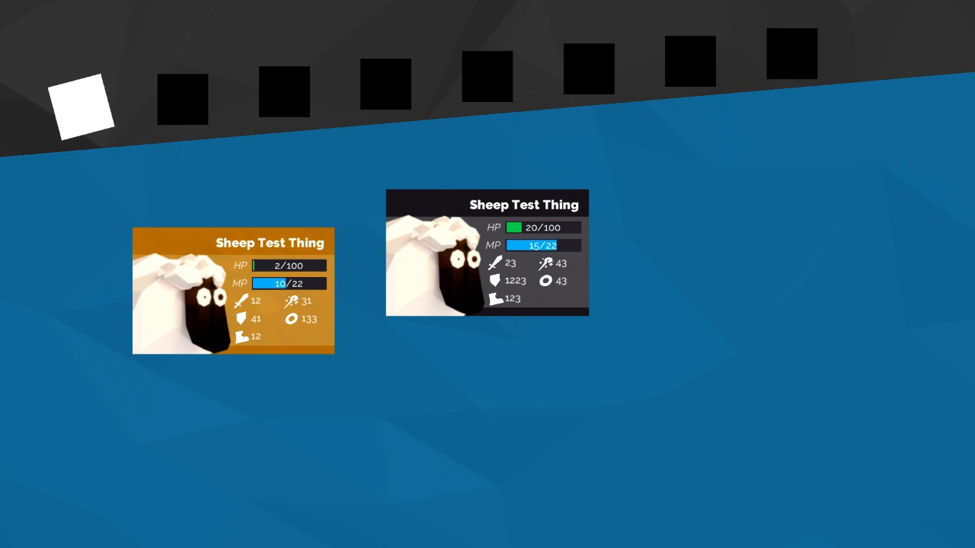
pyautogui.press('Right')
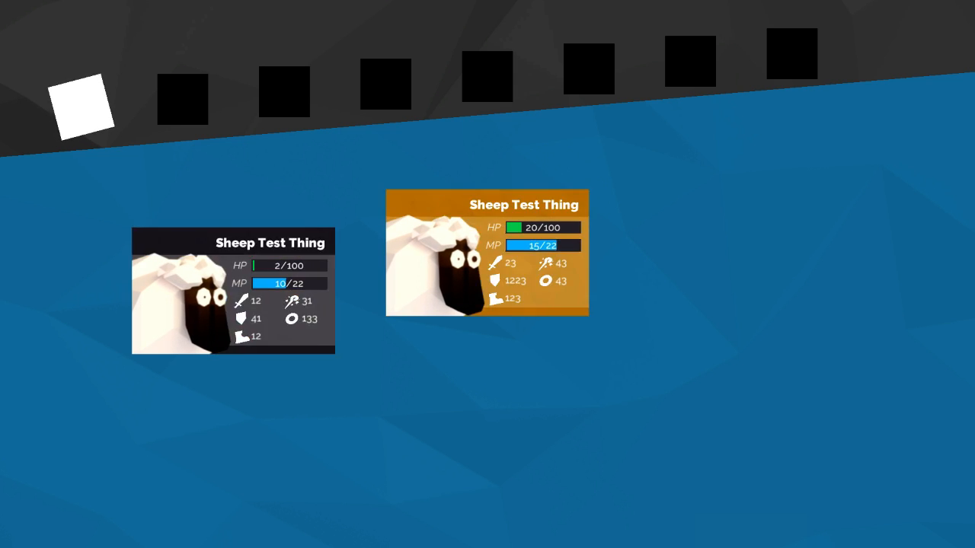
pyautogui.press('Left')
pyautogui.press('Right')
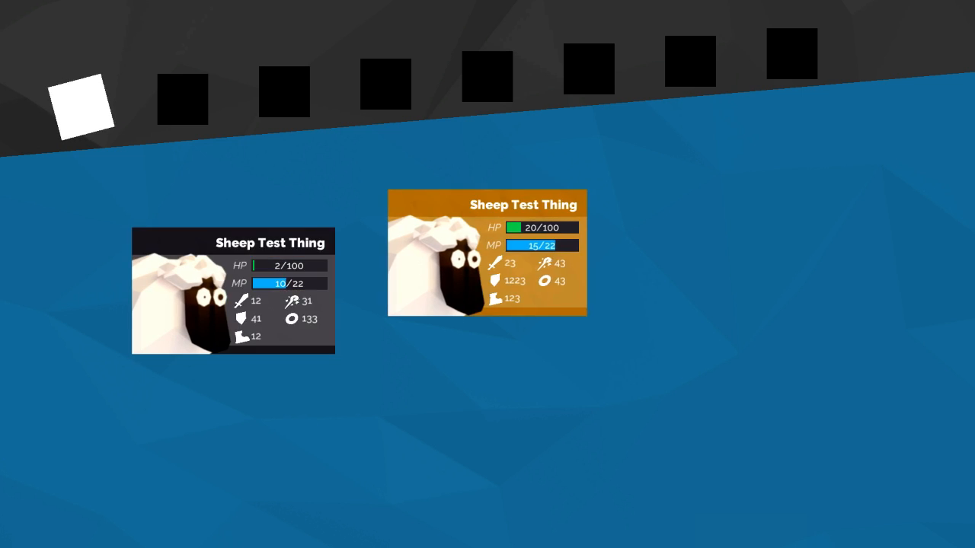
pyautogui.press('Right')
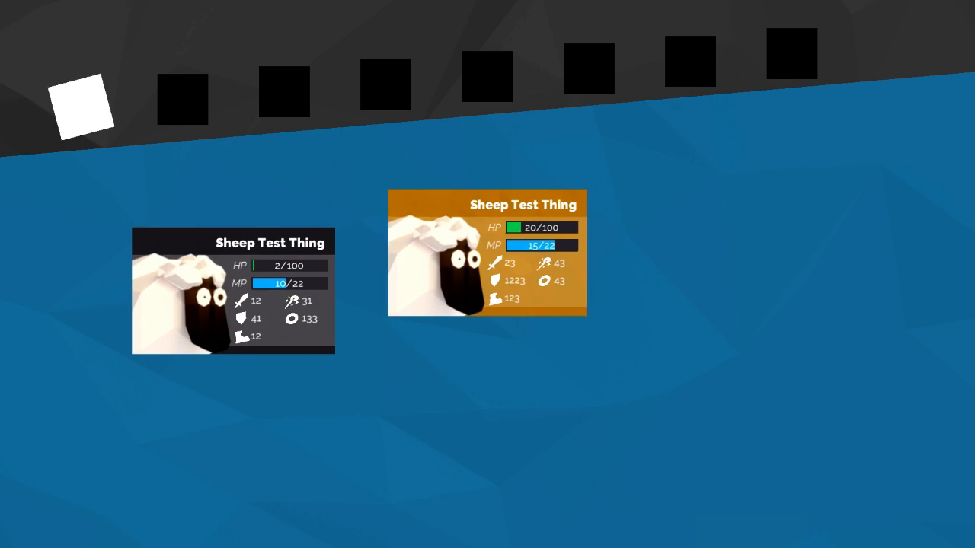
pyautogui.press('Right')
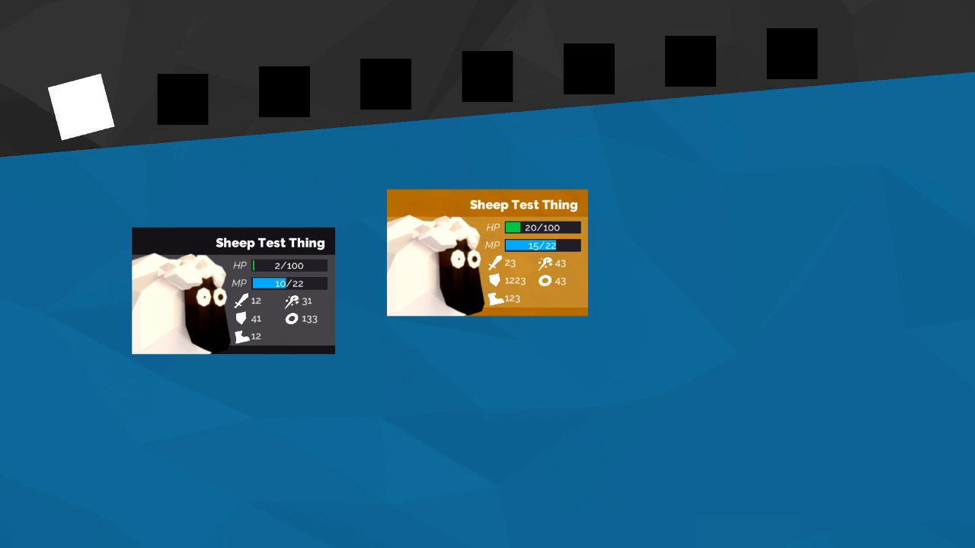
# Step: Switch back to the Unity editor and close the running standalone build
pyautogui.hotkey('alt', 'Tab')
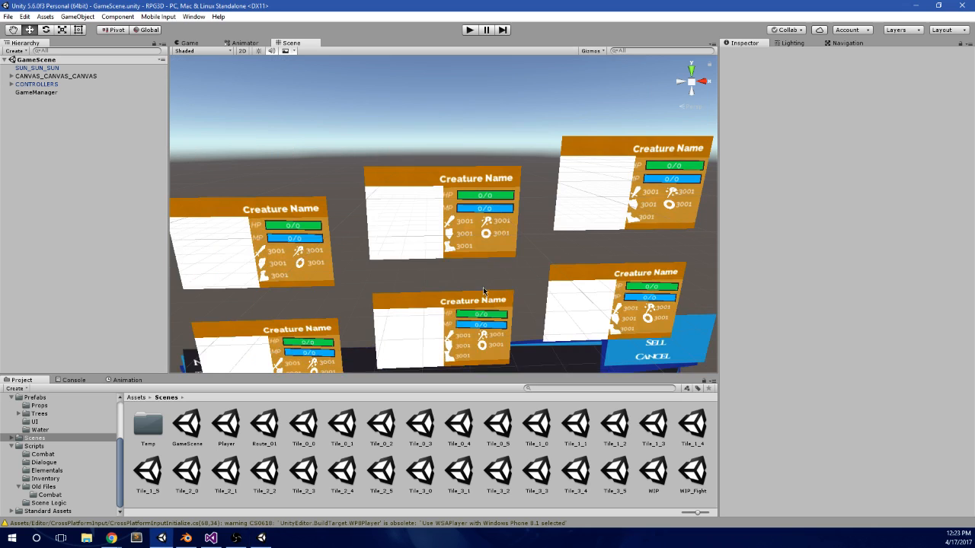
pyautogui.rightClick(256, 542)
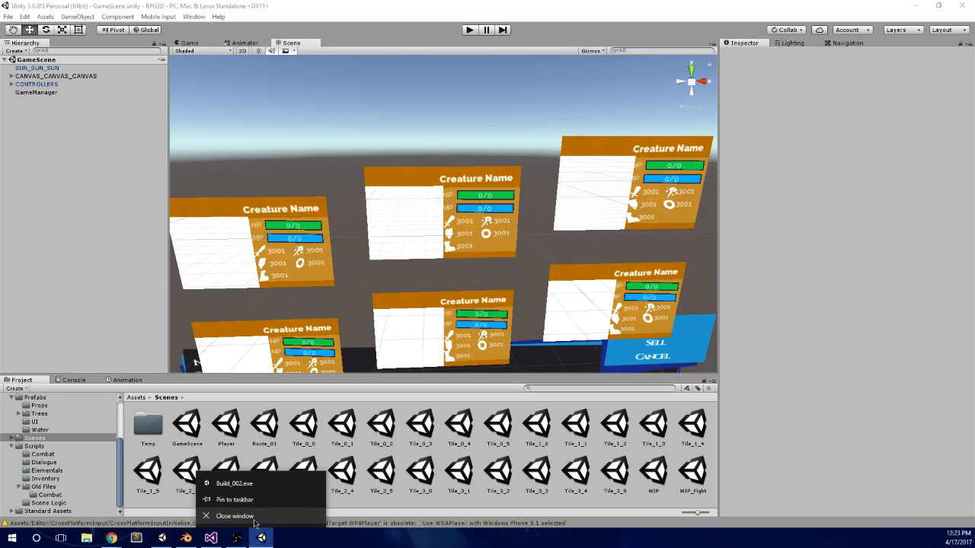
pyautogui.click(244, 518)
# Step: Select the INVENTORY MANAGER under CONTROLLERS, collapse its Inventory Database lists and open the InventoryDatabase script
pyautogui.click(16, 86)
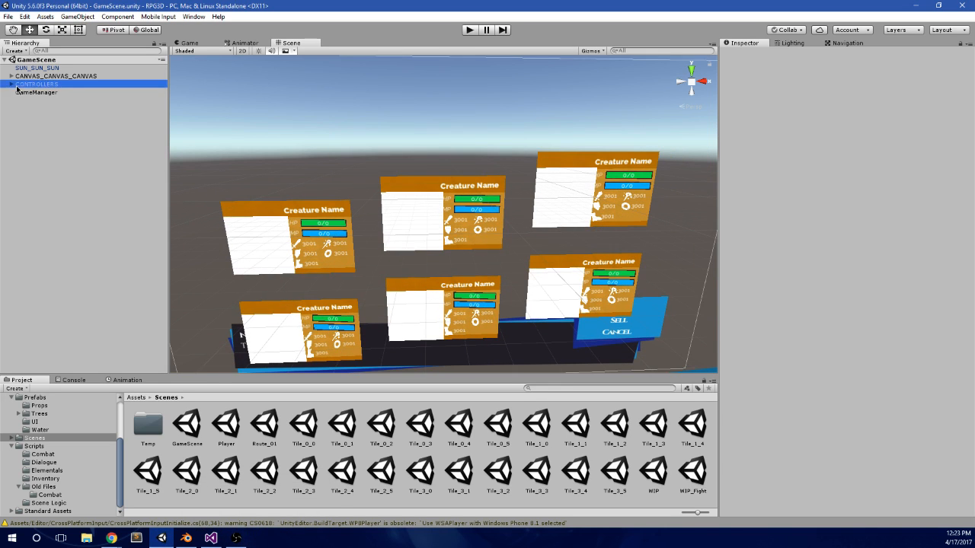
pyautogui.click(11, 85)
pyautogui.click(46, 92)
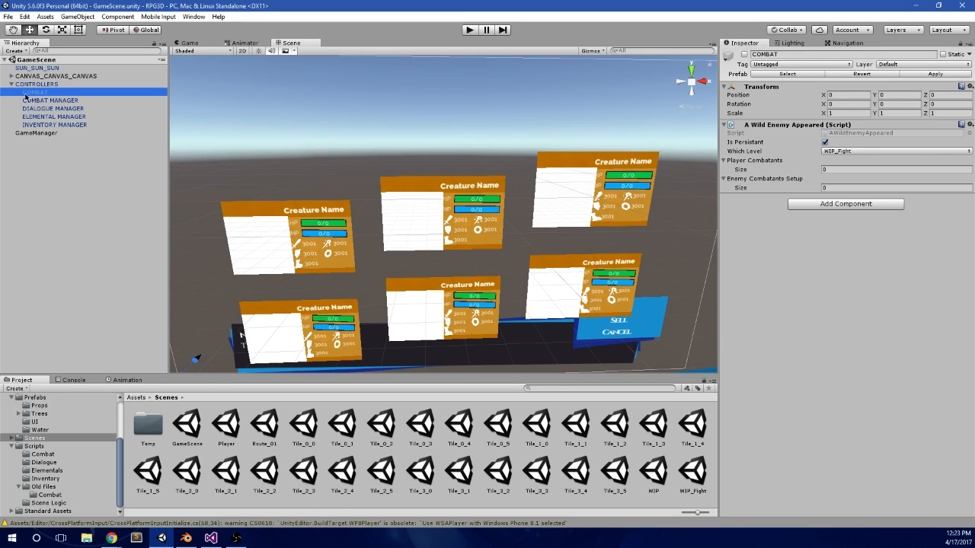
pyautogui.click(12, 76)
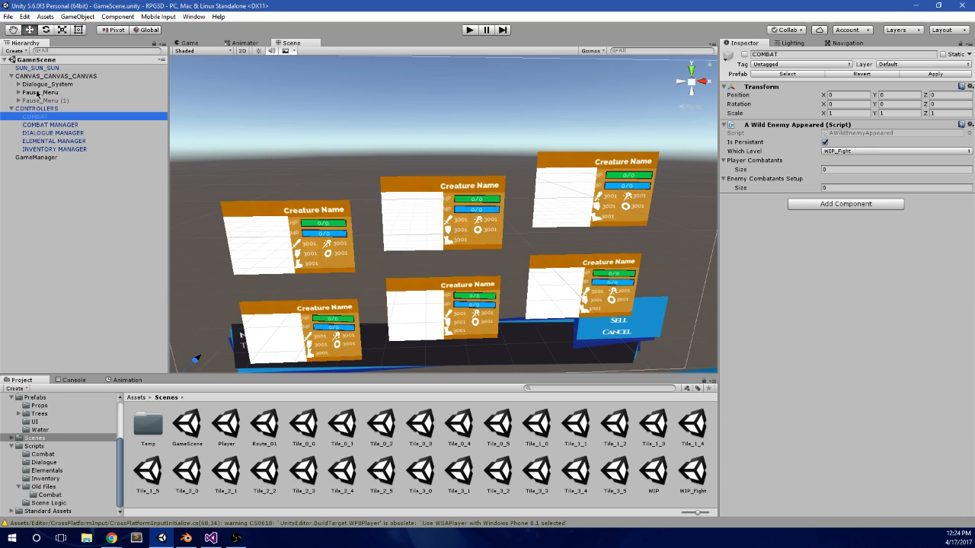
pyautogui.click(42, 148)
pyautogui.click(729, 143)
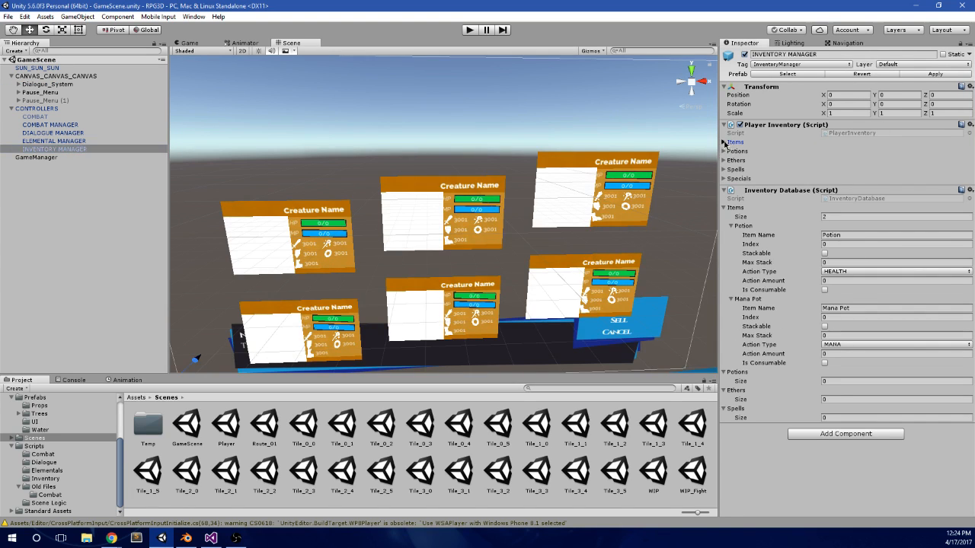
pyautogui.click(729, 143)
pyautogui.click(725, 208)
pyautogui.click(725, 217)
pyautogui.click(725, 226)
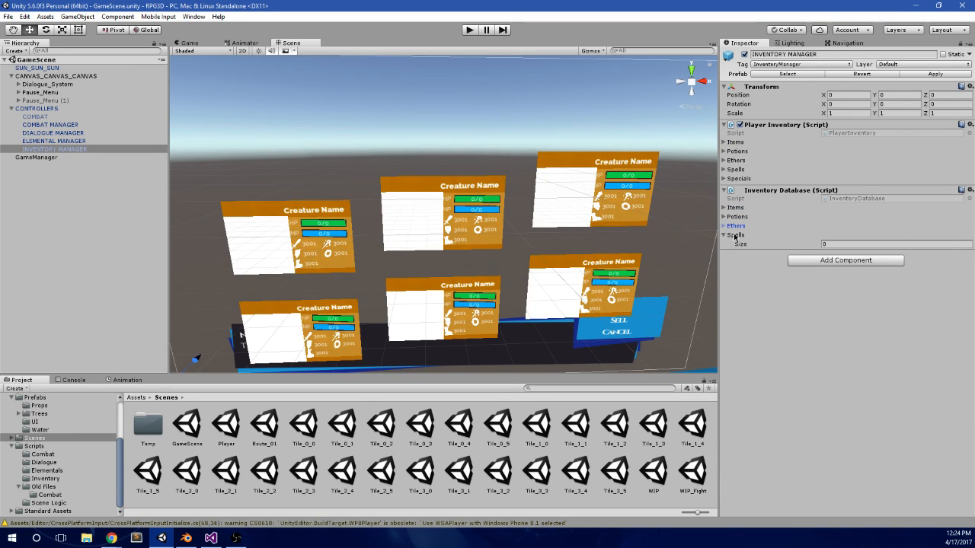
pyautogui.click(726, 235)
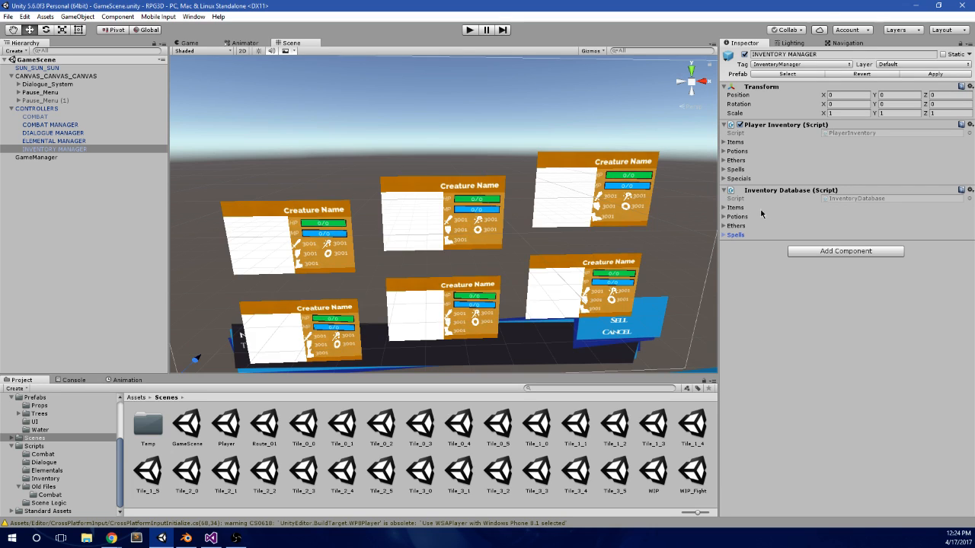
pyautogui.doubleClick(845, 199)
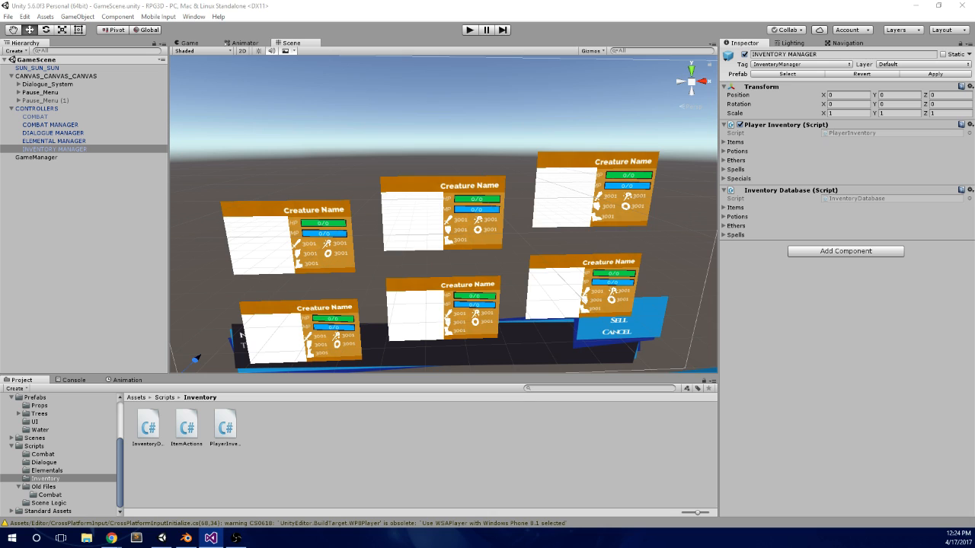
# Step: Reselect the INVENTORY MANAGER and expand the Specials, Spells, Ethers, Potions and Items lists of its Inventory Database
pyautogui.click(676, 275)
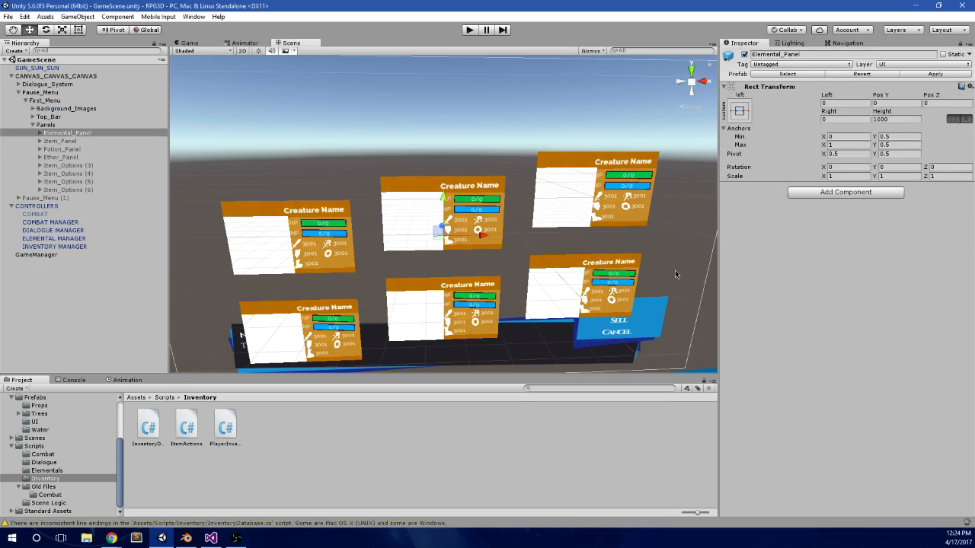
pyautogui.click(65, 181)
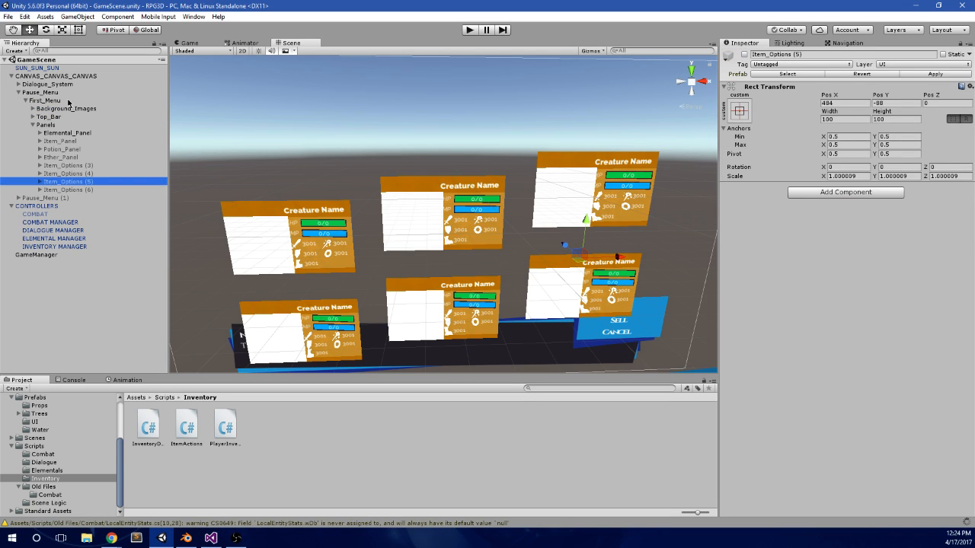
pyautogui.click(55, 247)
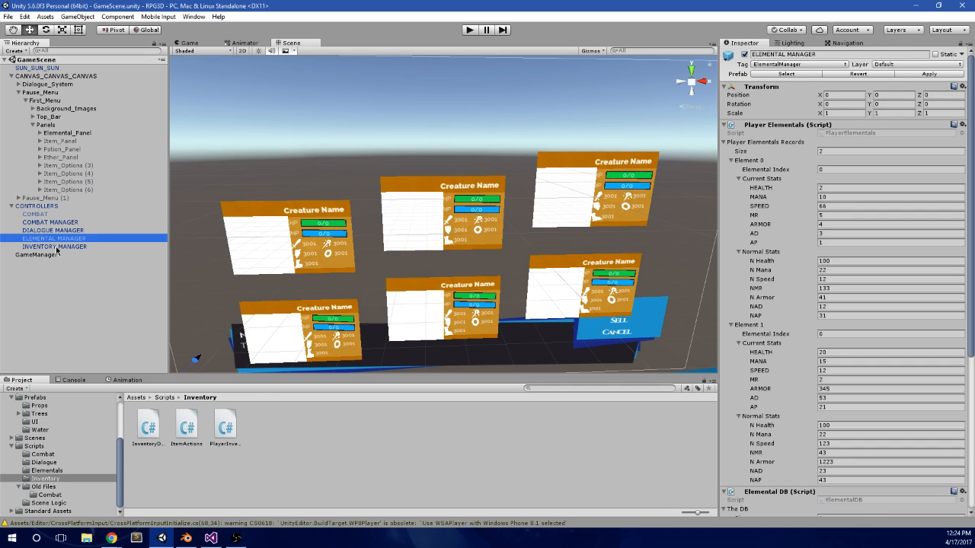
pyautogui.click(725, 244)
pyautogui.click(726, 234)
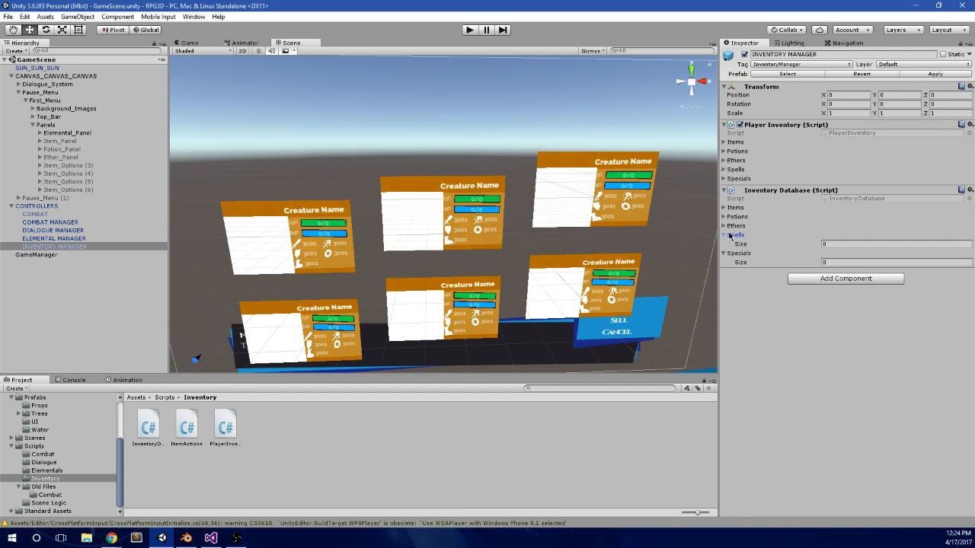
pyautogui.click(728, 226)
pyautogui.click(725, 217)
pyautogui.click(725, 207)
pyautogui.scroll(-5, 488, 191)
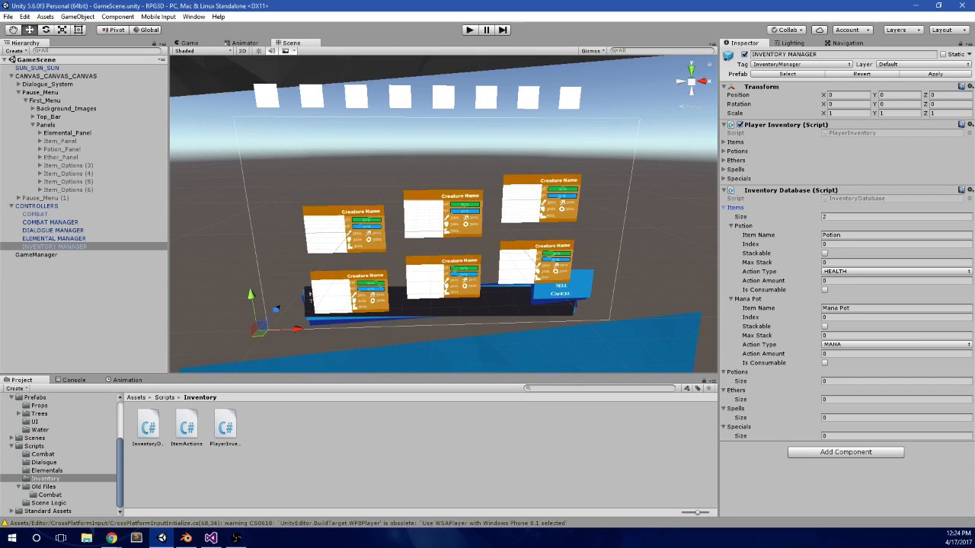
# Step: Expand the Player Inventory's Items list and examine the index and amount of Elements 0, 7 and 8
pyautogui.hotkey('alt', 'Tab')
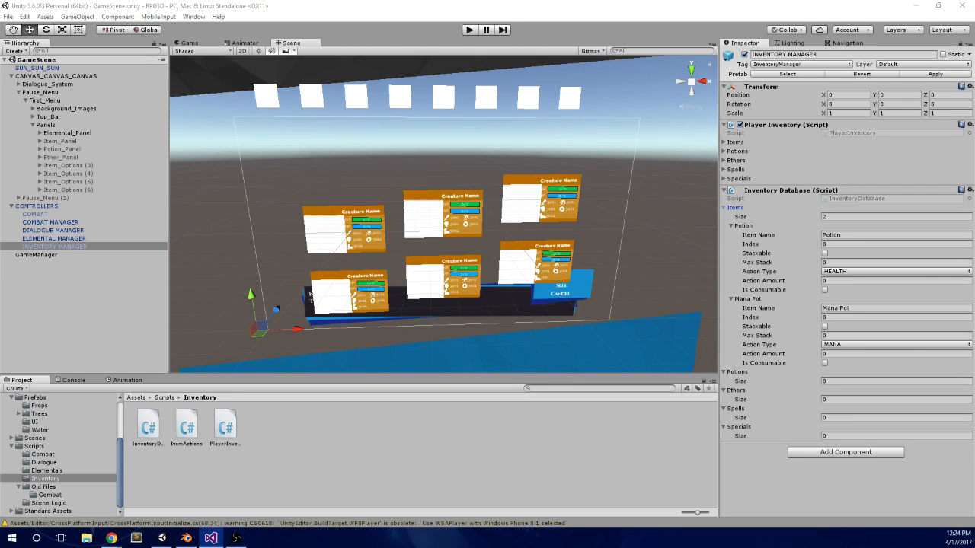
pyautogui.click(735, 142)
pyautogui.click(745, 160)
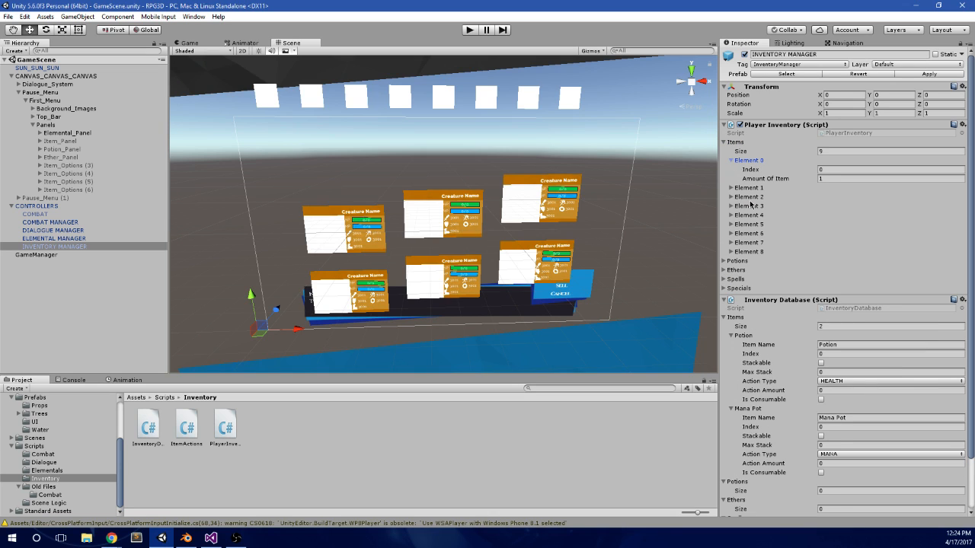
pyautogui.click(750, 252)
pyautogui.click(753, 252)
pyautogui.click(736, 243)
pyautogui.click(757, 270)
pyautogui.click(737, 224)
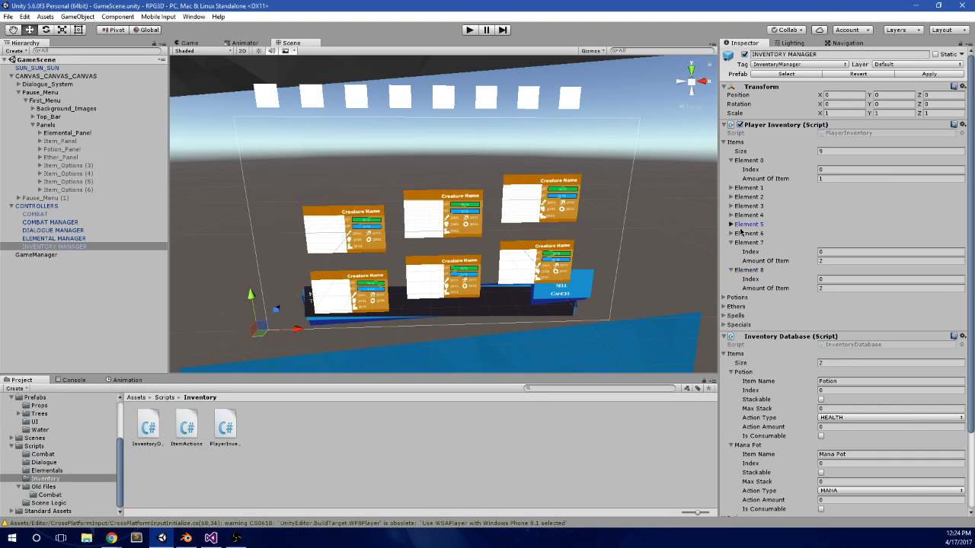
pyautogui.click(821, 232)
pyautogui.write('1')
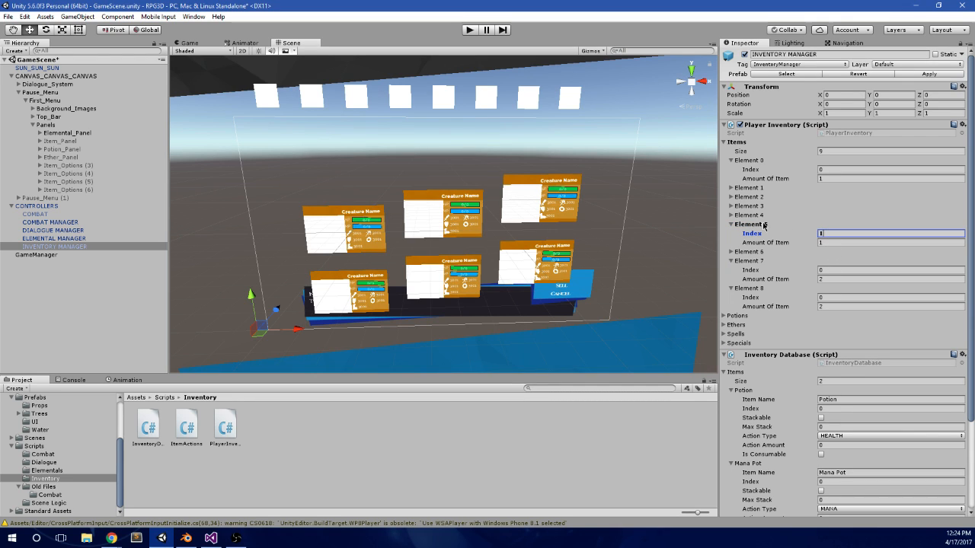
pyautogui.click(820, 236)
# Step: Set the Index of Element 1 in the Player Inventory's Items to 1 and apply the change to the prefab
pyautogui.click(756, 190)
pyautogui.click(825, 199)
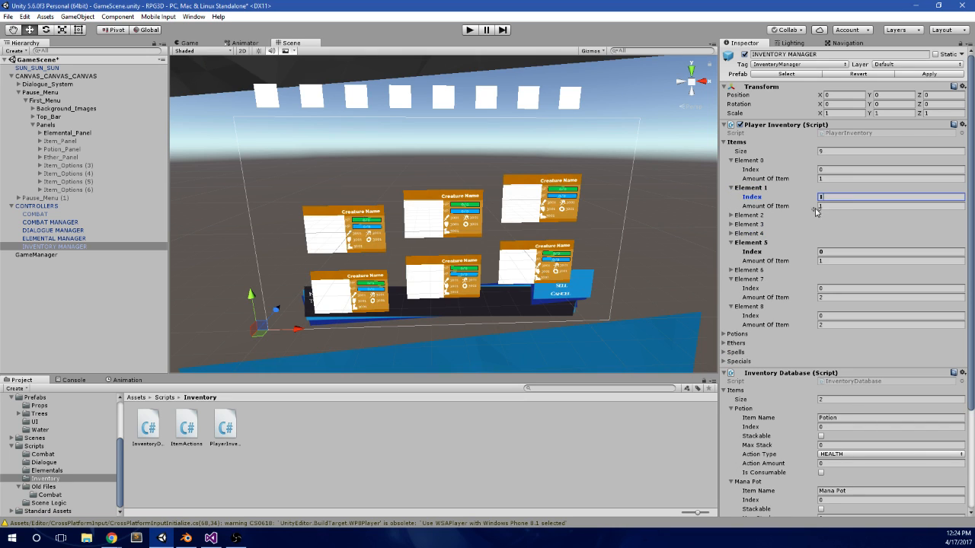
pyautogui.click(741, 243)
pyautogui.click(743, 261)
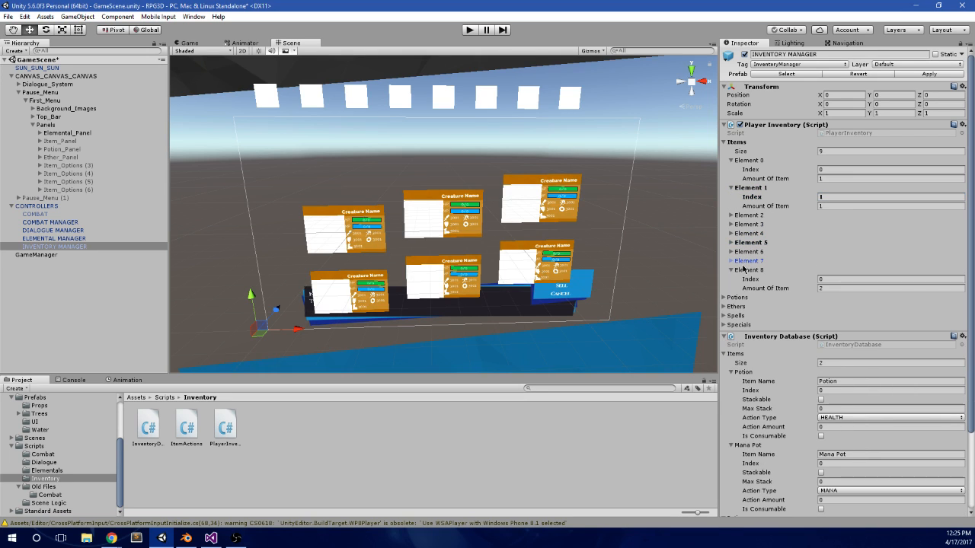
pyautogui.click(742, 270)
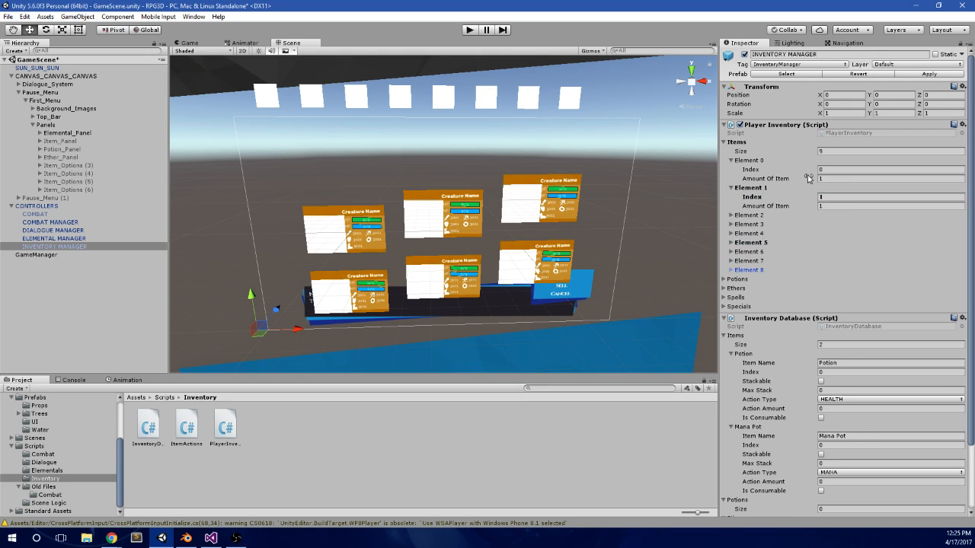
pyautogui.click(931, 76)
# Step: Set the Max Stack of both Mana Pot and Potion in the Inventory Database to 64
pyautogui.scroll(-3, 831, 285)
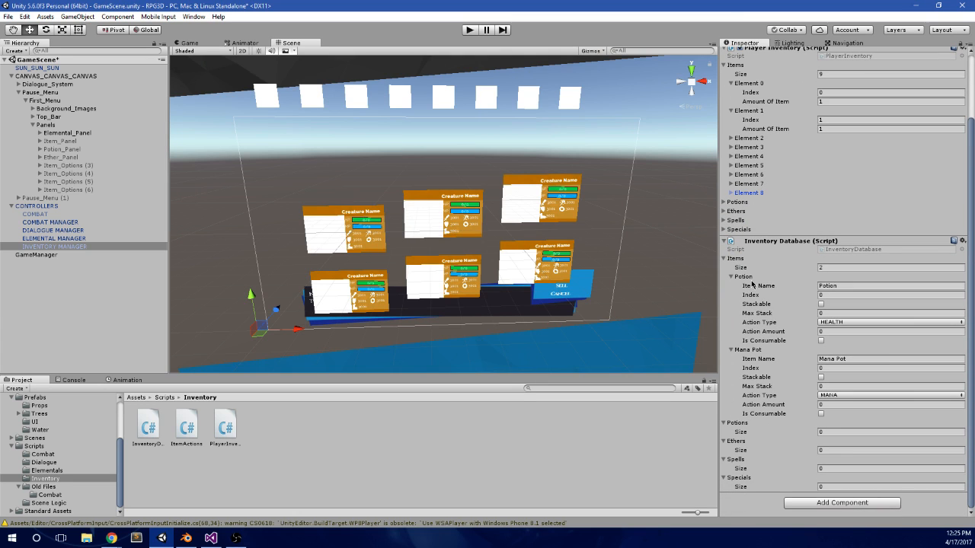
pyautogui.click(836, 385)
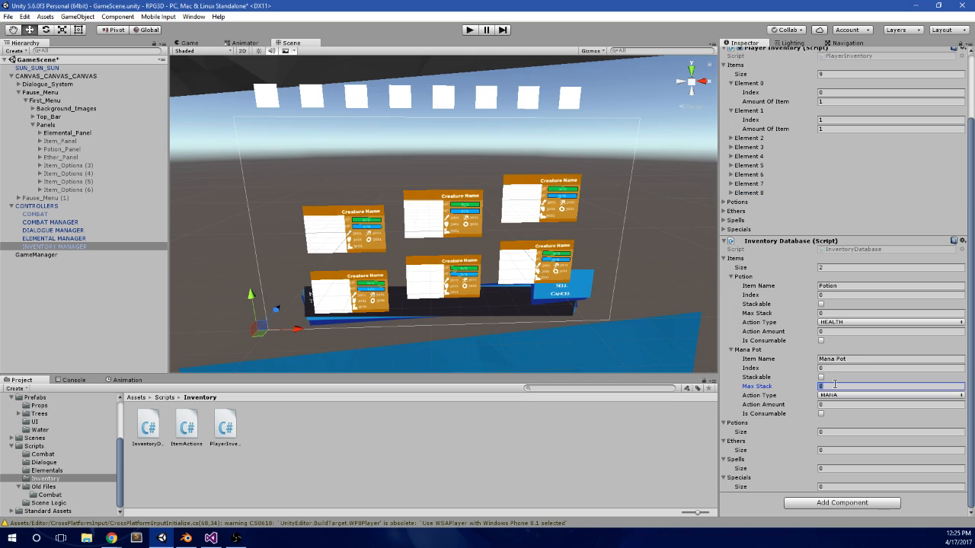
pyautogui.write('64')
pyautogui.click(836, 313)
pyautogui.write('64')
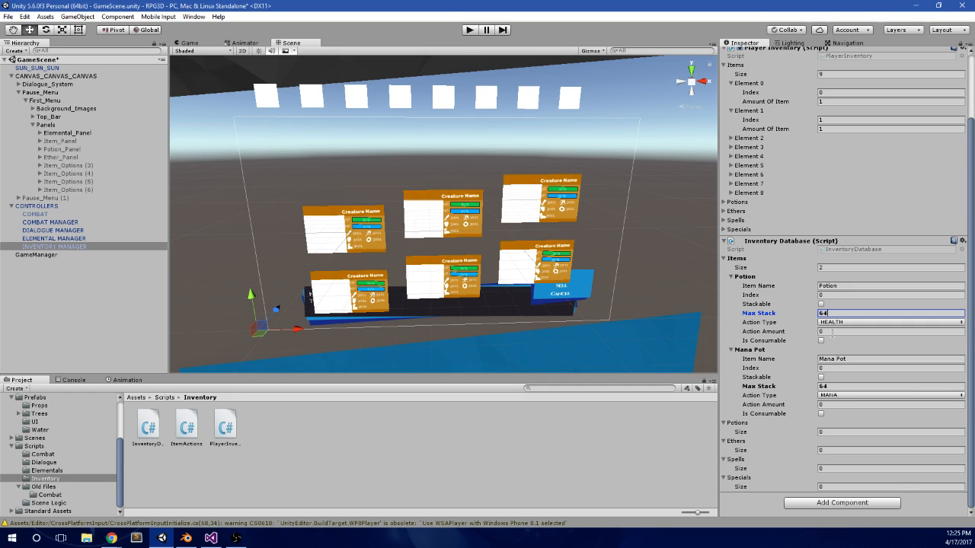
# Step: Set the Action Amount of both Potion and Mana Pot to 10
pyautogui.click(832, 331)
pyautogui.write('1')
pyautogui.click(831, 404)
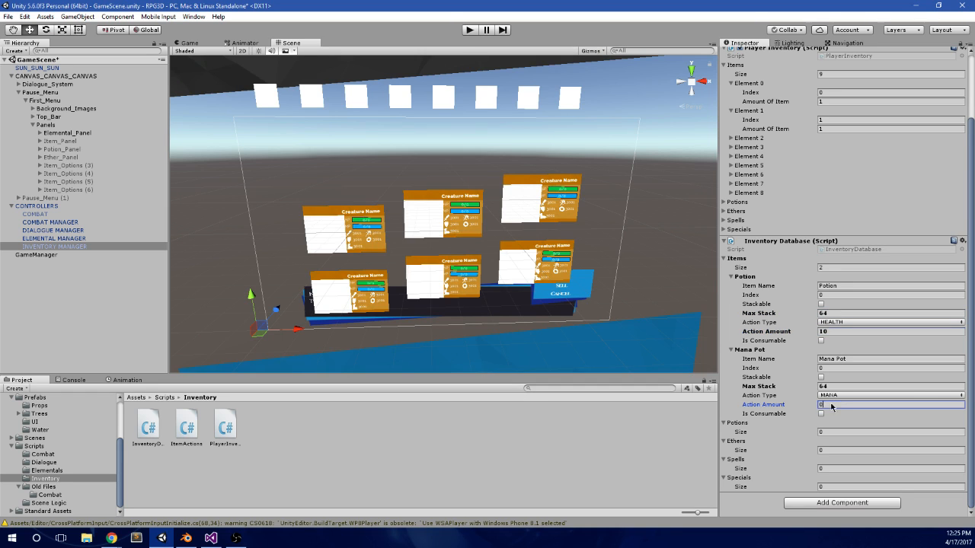
pyautogui.write('10')
# Step: Mark both Potion and Mana Pot as consumable and apply the inventory changes to the prefab
pyautogui.click(821, 340)
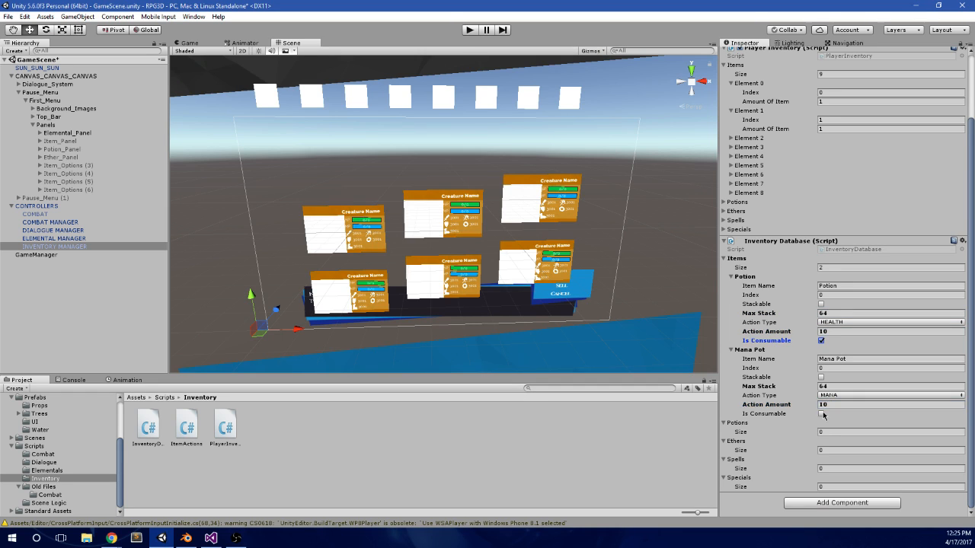
pyautogui.click(821, 413)
pyautogui.scroll(3, 872, 294)
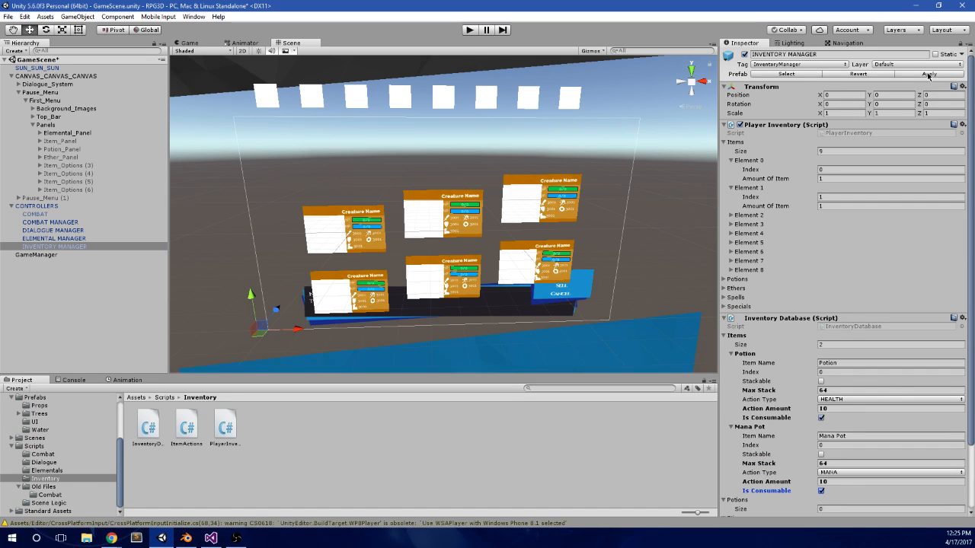
pyautogui.click(929, 76)
pyautogui.scroll(-1, 863, 221)
pyautogui.scroll(-1, 863, 221)
pyautogui.scroll(5, 333, 163)
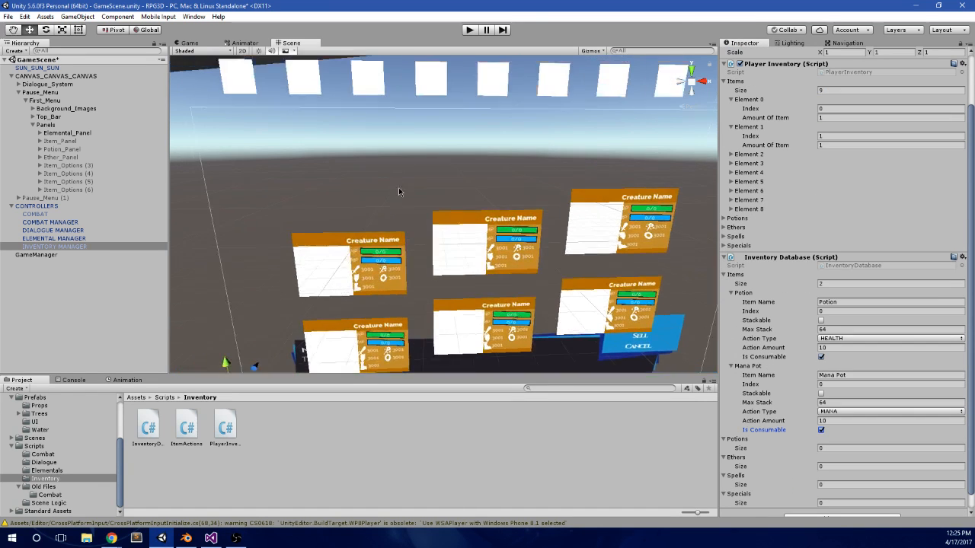
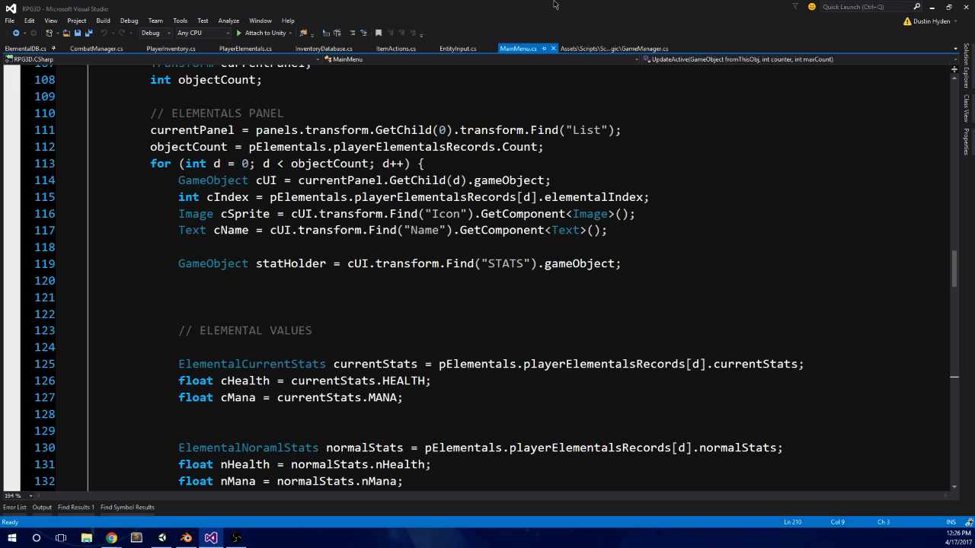
# Step: Review the elementals panel code in the SetupInventory method of MainMenu.cs, from the cUI declaration down to the stat blocks
pyautogui.click(482, 174)
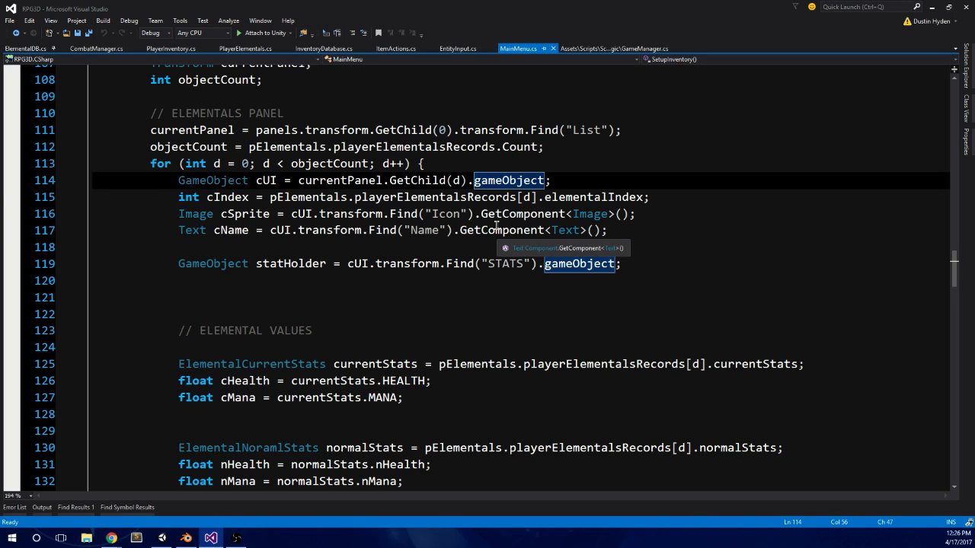
pyautogui.click(307, 312)
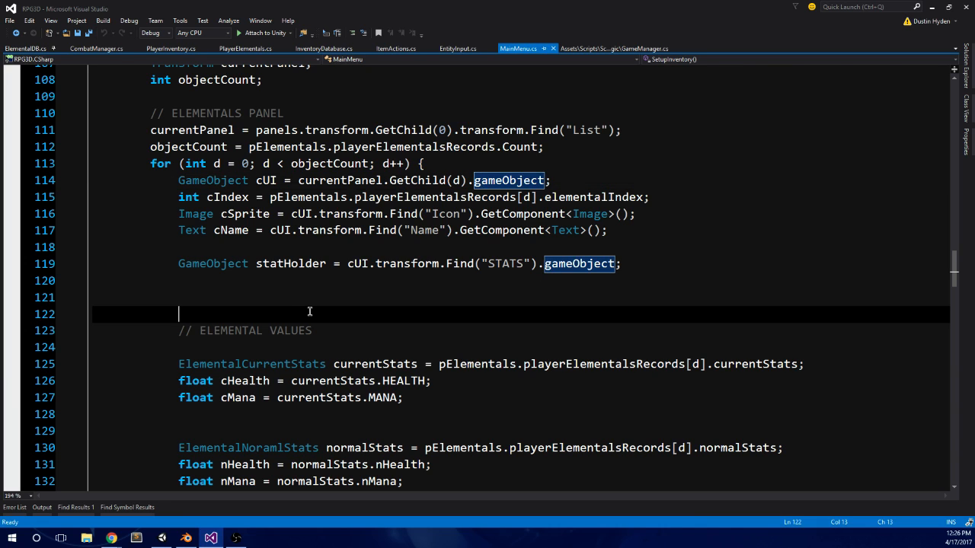
pyautogui.scroll(1, 240, 350)
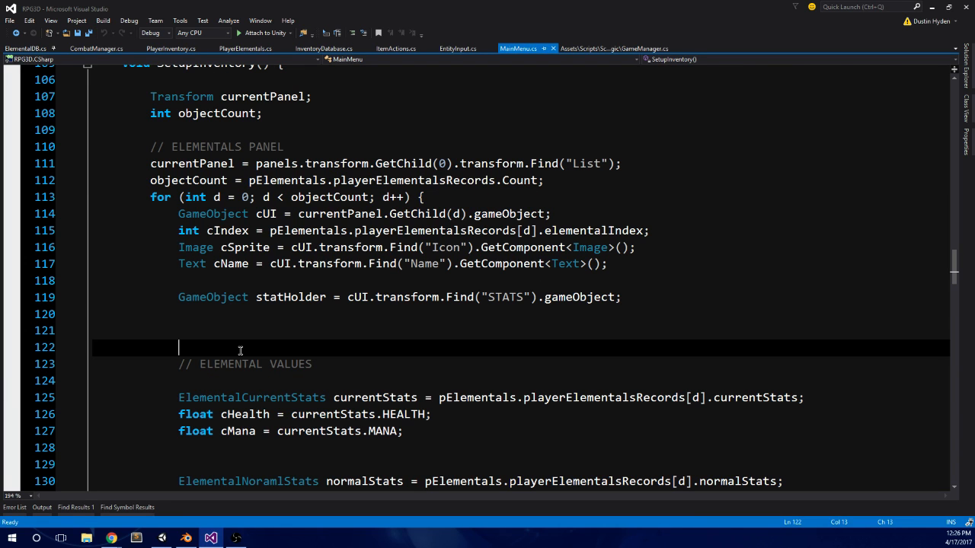
pyautogui.scroll(1, 240, 350)
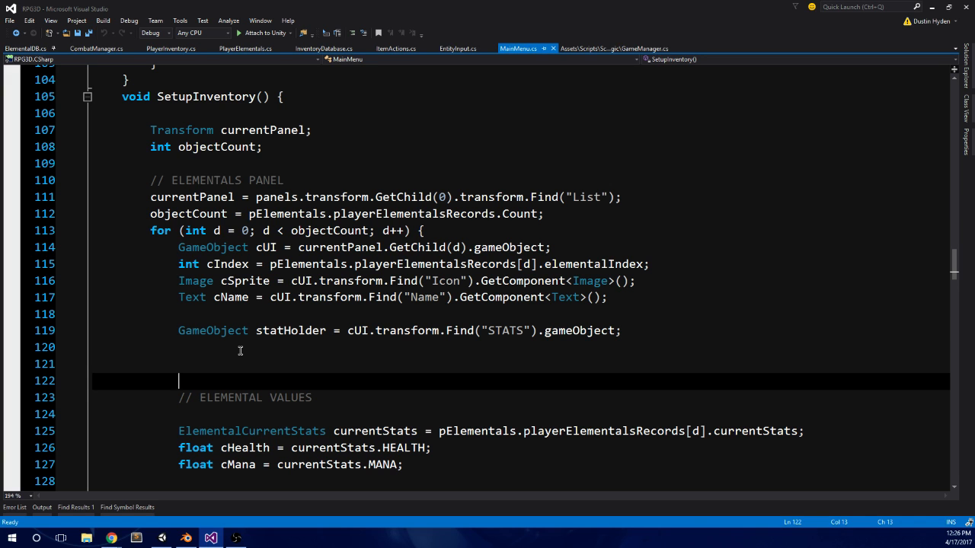
pyautogui.scroll(-6, 259, 343)
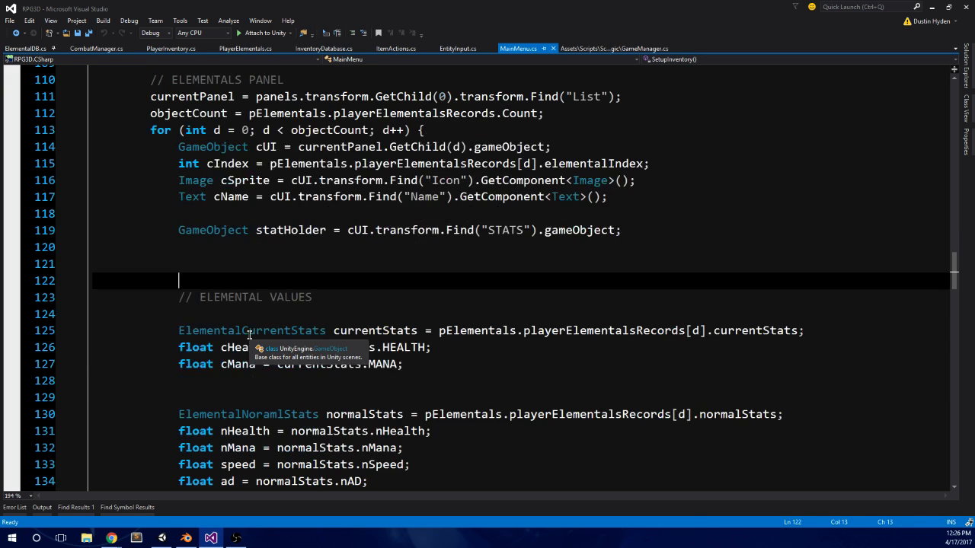
pyautogui.scroll(-5, 375, 247)
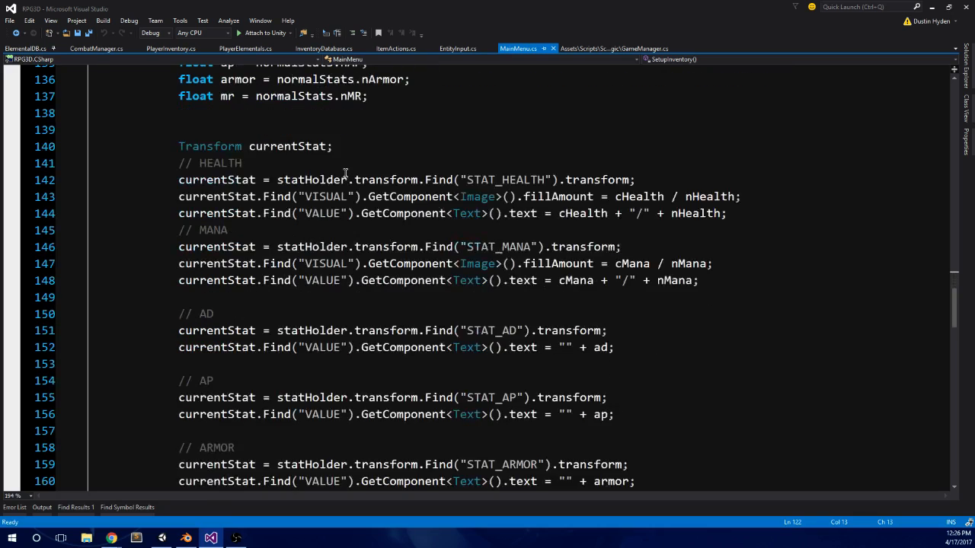
pyautogui.scroll(-7, 425, 160)
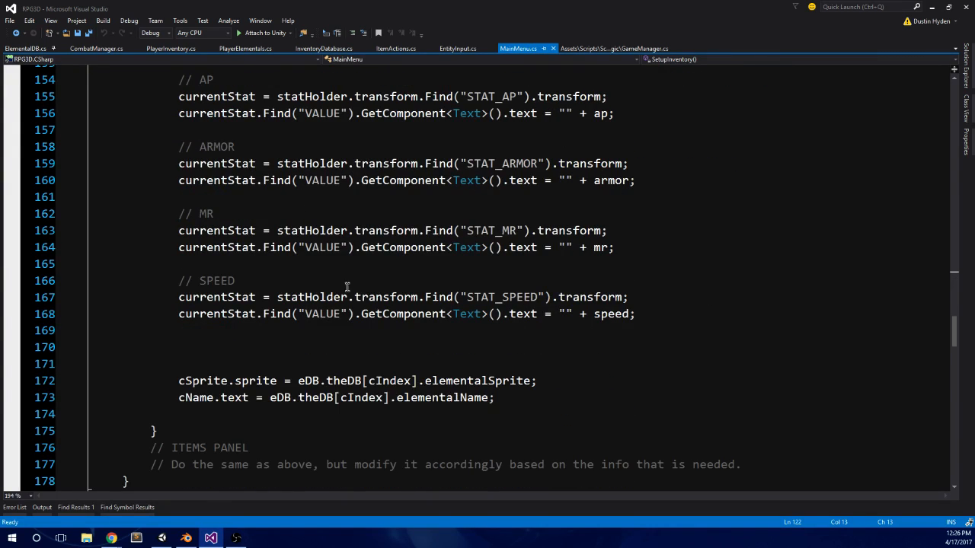
# Step: Delete the two extra blank lines between the SPEED block and the cSprite.sprite assignment
pyautogui.click(228, 280)
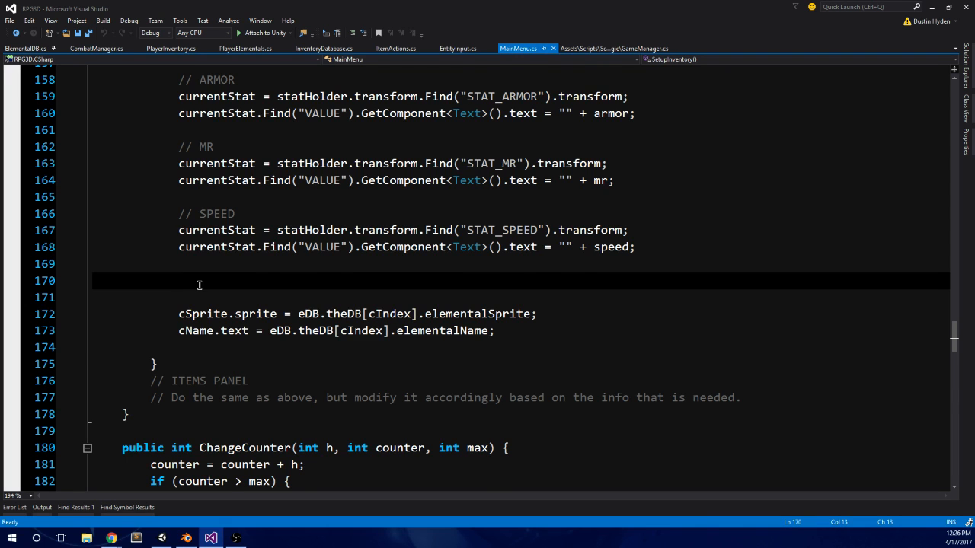
pyautogui.scroll(1, 199, 285)
pyautogui.moveTo(159, 359); pyautogui.dragTo(112, 342)
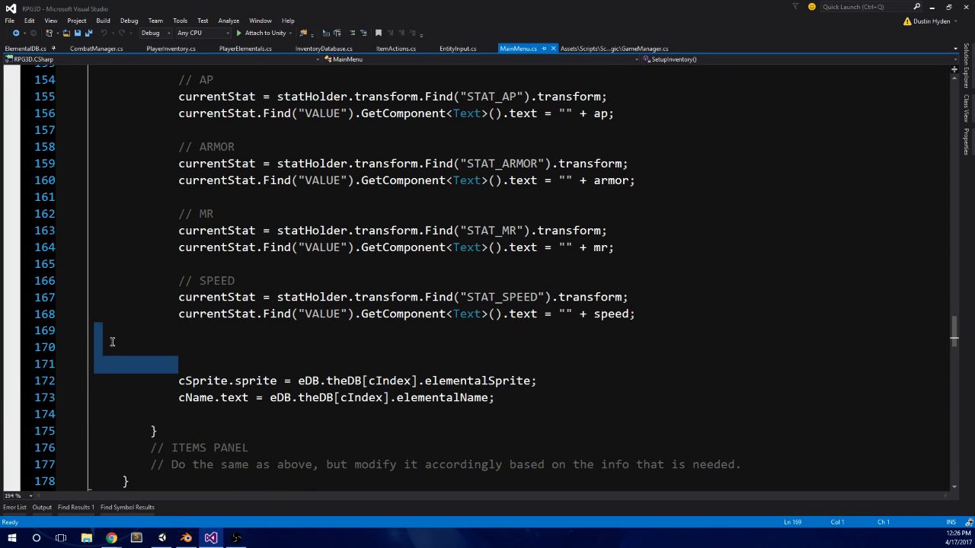
pyautogui.press('BackSpace')
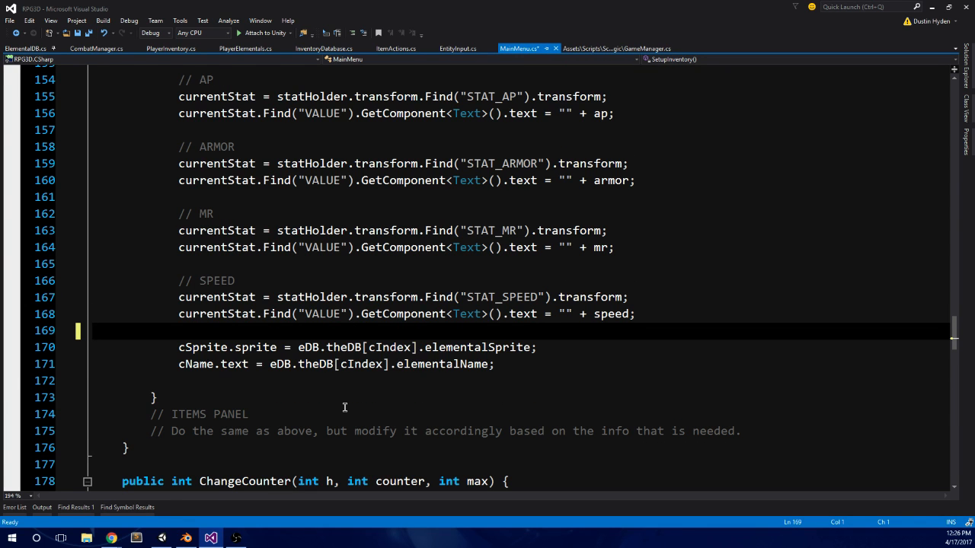
# Step: Remove the blank lines above the SPEED and MR comments
pyautogui.click(181, 264)
pyautogui.moveTo(185, 267); pyautogui.dragTo(114, 273)
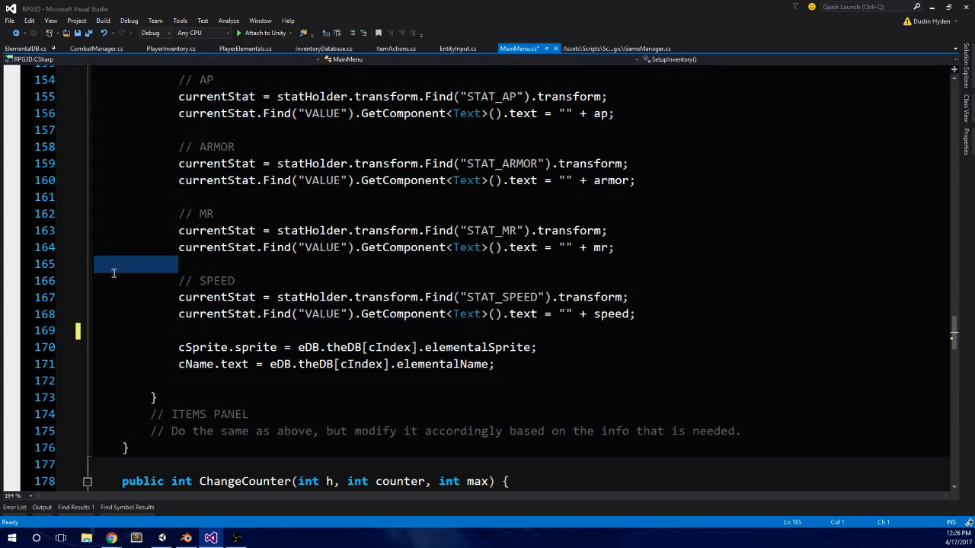
pyautogui.press('BackSpace')
pyautogui.press('BackSpace')
pyautogui.moveTo(204, 196); pyautogui.dragTo(38, 196)
pyautogui.press('BackSpace')
pyautogui.press('BackSpace')
# Step: Remove the blank lines above the ARMOR and AP comments
pyautogui.scroll(1, 480, 272)
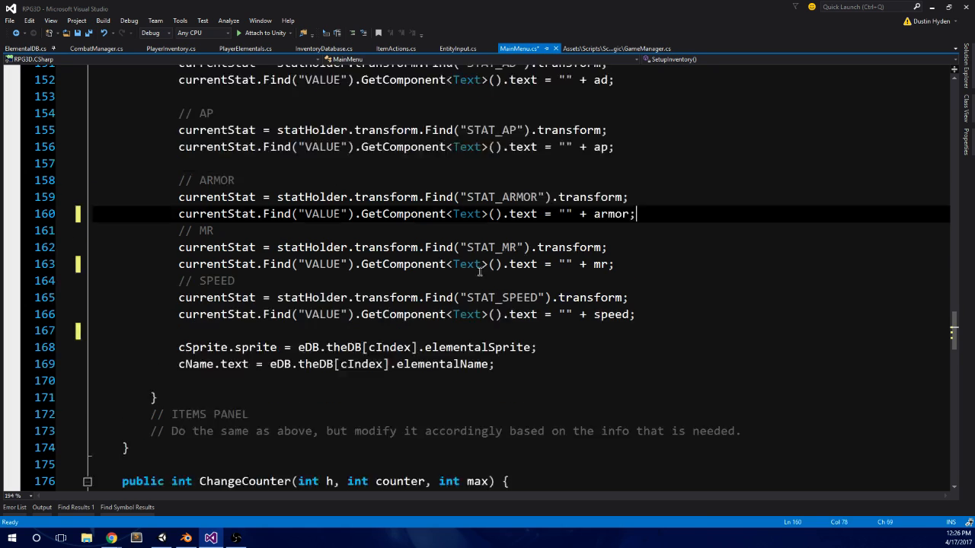
pyautogui.scroll(1, 479, 272)
pyautogui.moveTo(190, 180); pyautogui.dragTo(93, 196)
pyautogui.click(208, 200)
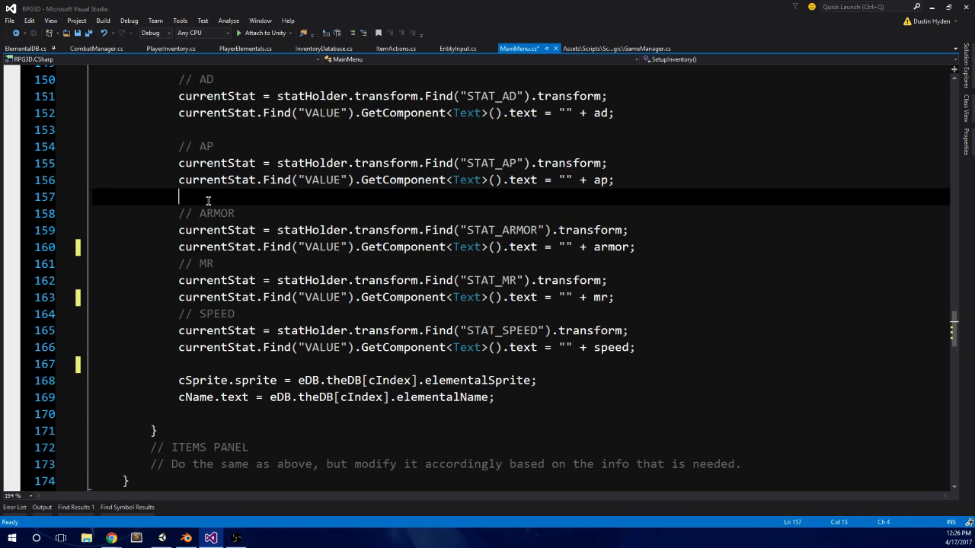
pyautogui.moveTo(208, 201); pyautogui.dragTo(94, 196)
pyautogui.press('BackSpace')
pyautogui.press('BackSpace')
pyautogui.scroll(2, 218, 191)
pyautogui.moveTo(218, 195); pyautogui.dragTo(96, 196)
pyautogui.press('BackSpace')
pyautogui.press('BackSpace')
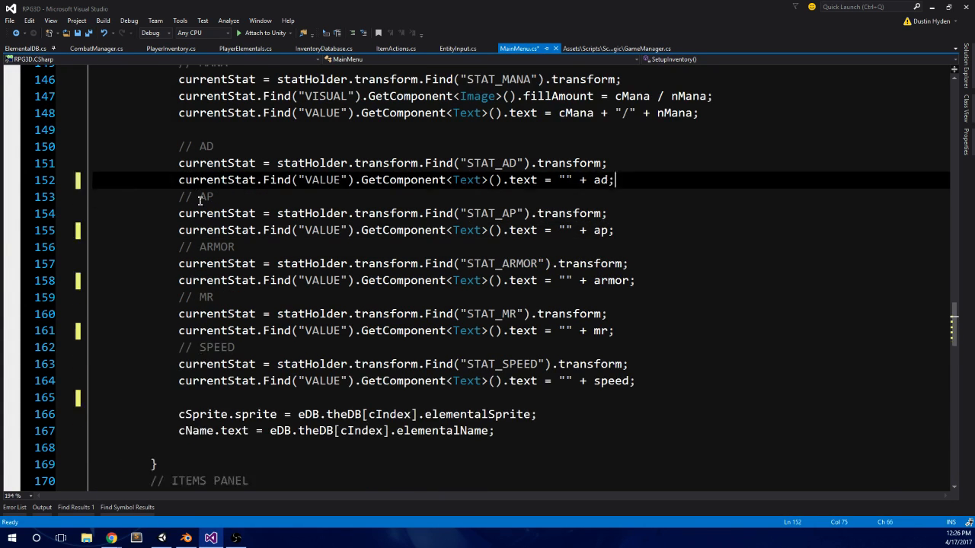
# Step: Remove the blank line above the AD comment and one of the two blank lines above the currentStat declaration
pyautogui.scroll(3, 200, 200)
pyautogui.moveTo(206, 264); pyautogui.dragTo(85, 264)
pyautogui.press('BackSpace')
pyautogui.press('BackSpace')
pyautogui.scroll(2, 262, 180)
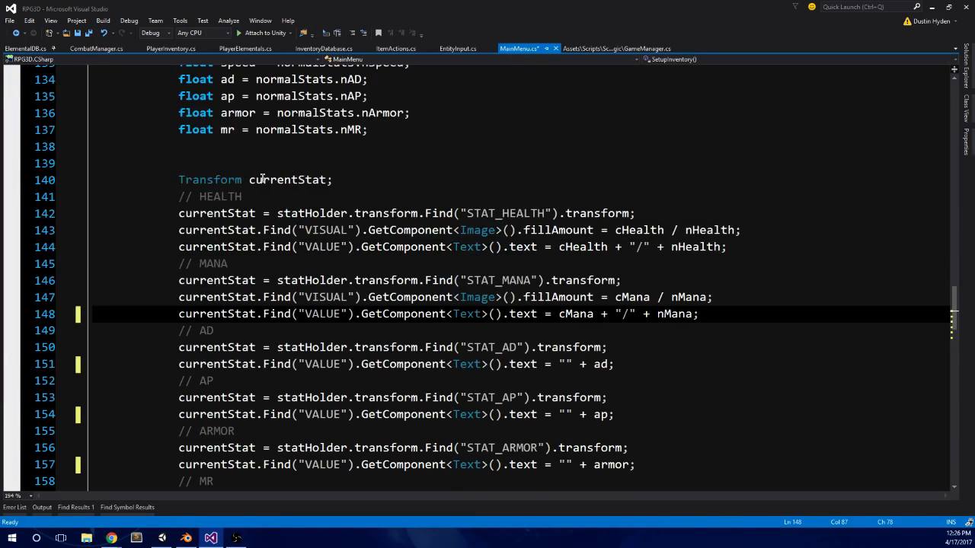
pyautogui.moveTo(228, 163); pyautogui.dragTo(94, 162)
pyautogui.press('BackSpace')
pyautogui.press('BackSpace')
# Step: Delete one of the two blank lines between the cMana declaration and the ElementalNoramlStats line
pyautogui.scroll(4, 257, 220)
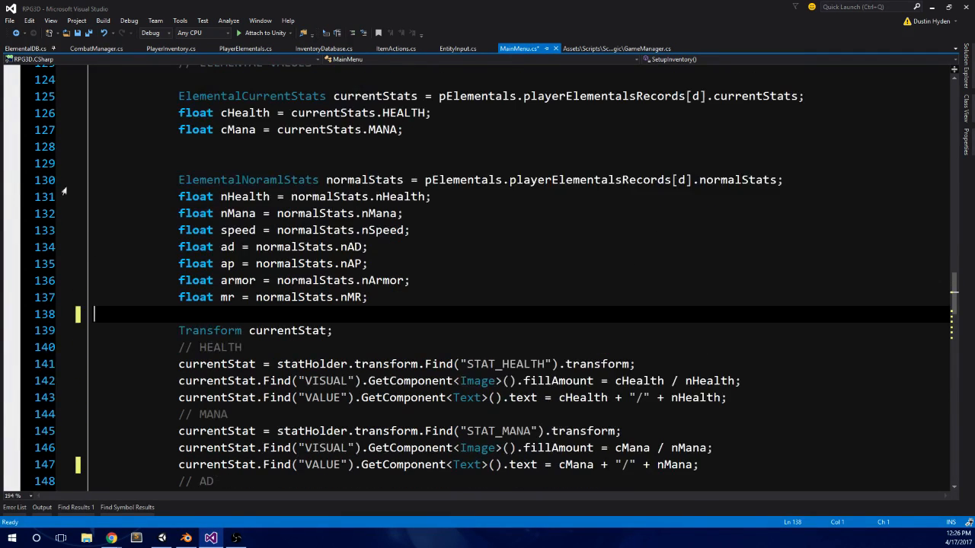
pyautogui.scroll(2, 165, 246)
pyautogui.moveTo(180, 230); pyautogui.dragTo(65, 229)
pyautogui.press('BackSpace')
pyautogui.press('BackSpace')
# Step: Remove the blank line below the ELEMENTAL VALUES comment and the remaining one above the ElementalNoramlStats line
pyautogui.scroll(3, 161, 272)
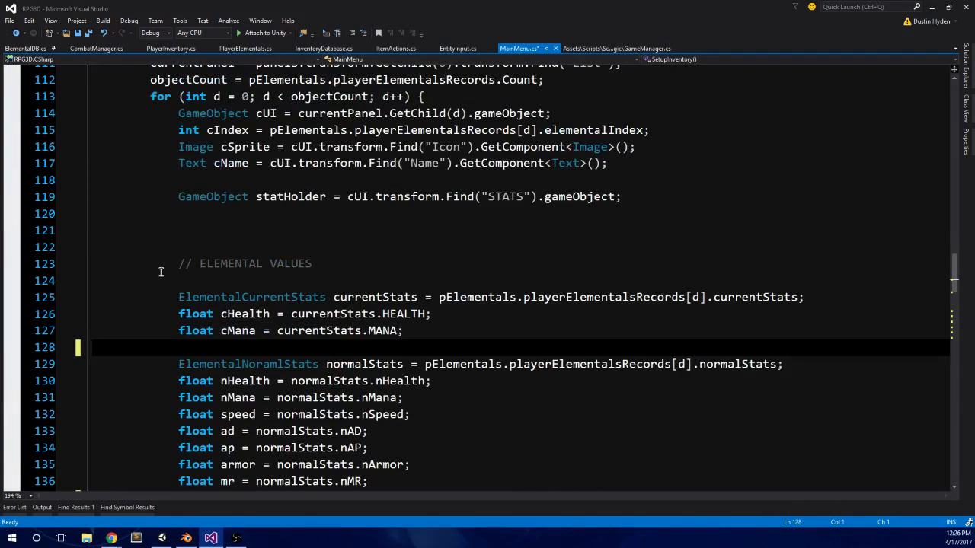
pyautogui.moveTo(183, 280); pyautogui.dragTo(86, 281)
pyautogui.press('BackSpace')
pyautogui.press('BackSpace')
pyautogui.moveTo(233, 331); pyautogui.dragTo(95, 331)
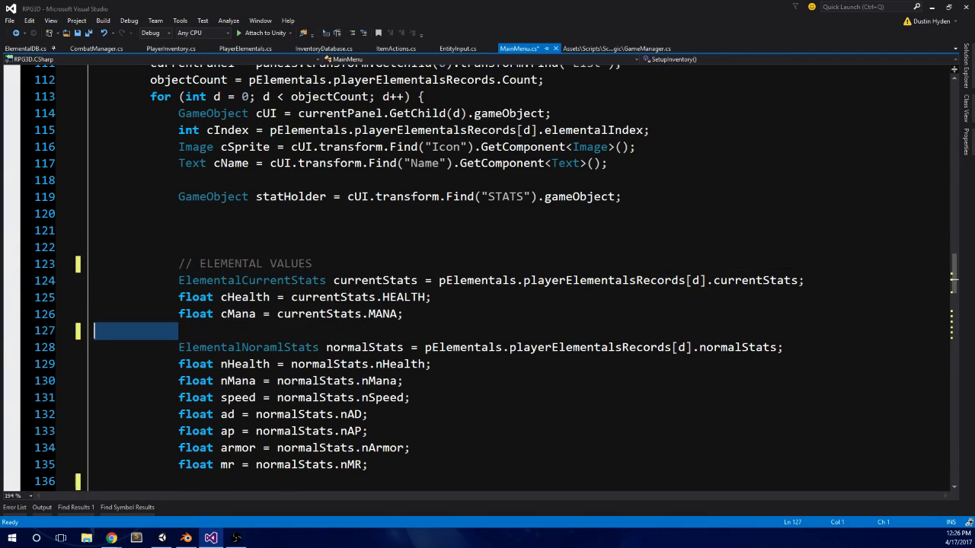
pyautogui.press('BackSpace')
pyautogui.press('BackSpace')
# Step: Remove all blank lines directly above and below the statHolder declaration, up to the ELEMENTAL VALUES comment
pyautogui.moveTo(218, 246); pyautogui.dragTo(95, 230)
pyautogui.press('BackSpace')
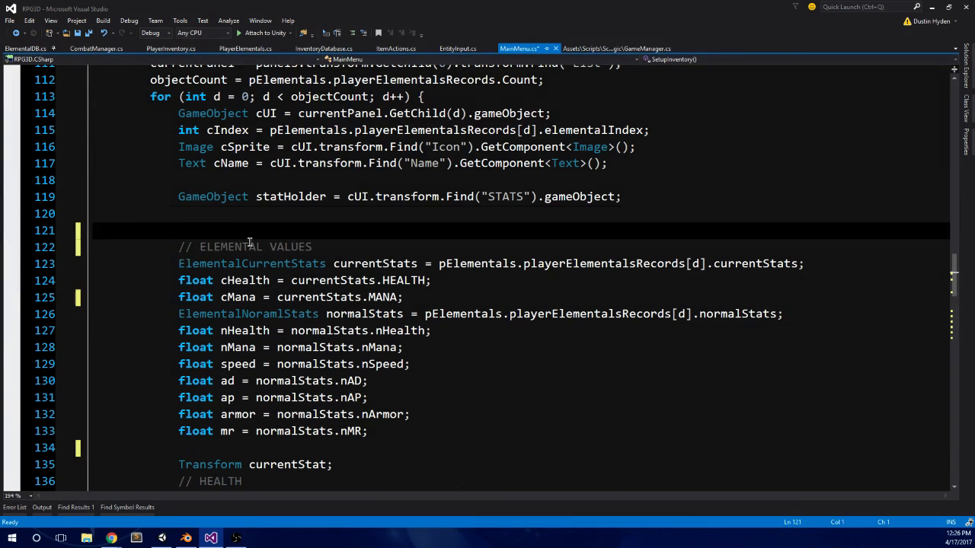
pyautogui.press('BackSpace')
pyautogui.scroll(3, 249, 242)
pyautogui.click(216, 311)
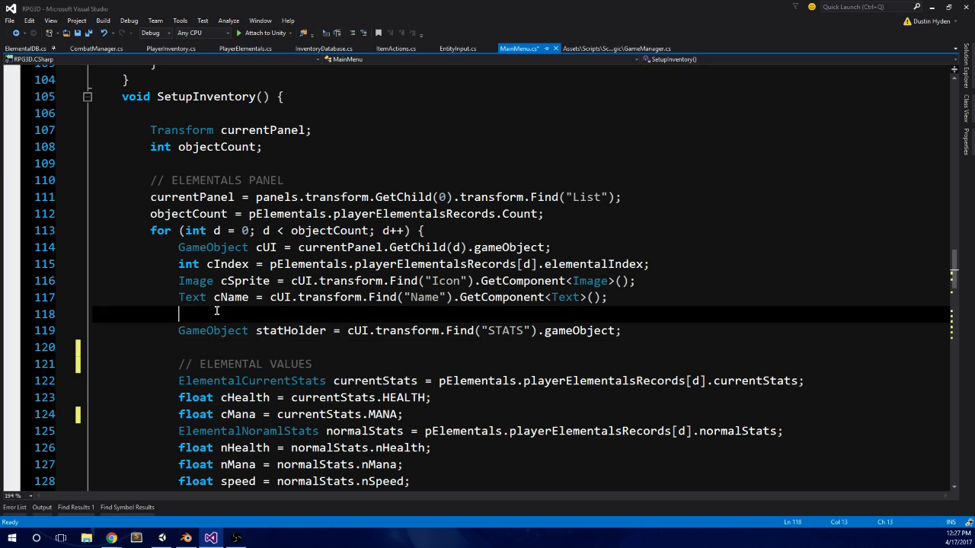
pyautogui.moveTo(217, 311); pyautogui.dragTo(94, 311)
pyautogui.press('BackSpace')
pyautogui.press('BackSpace')
pyautogui.moveTo(182, 331); pyautogui.dragTo(76, 335)
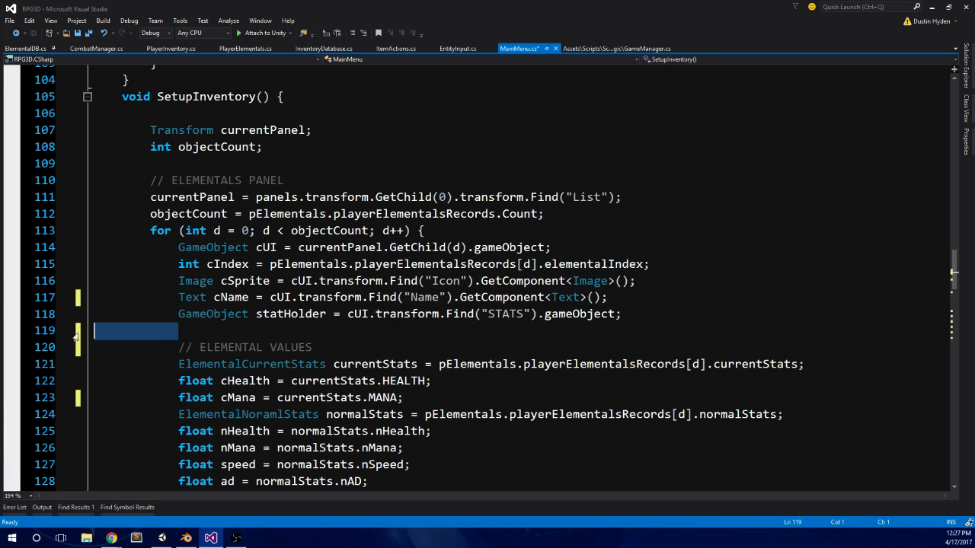
pyautogui.press('BackSpace')
pyautogui.press('BackSpace')
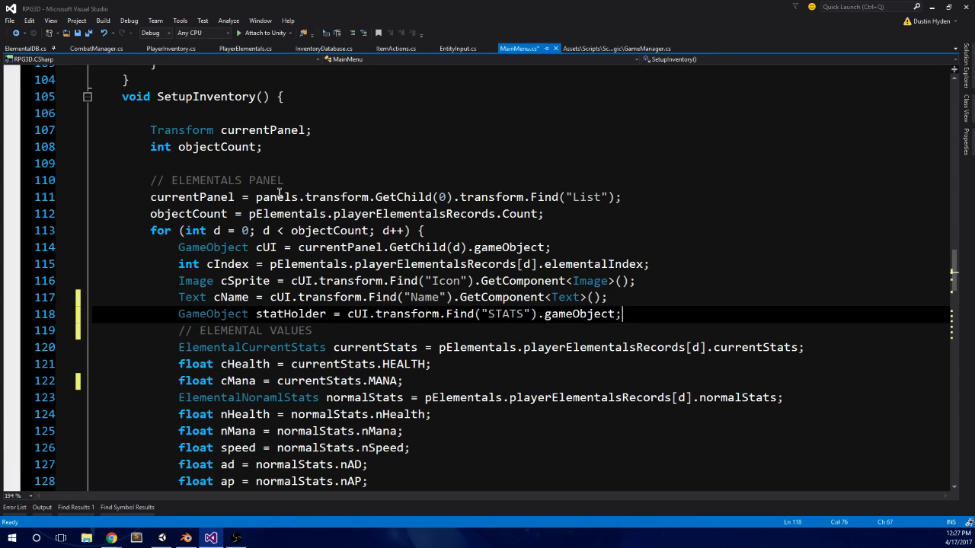
# Step: Remove the blank line between the cName.text assignment and the closing brace of the elementals loop
pyautogui.scroll(-3, 140, 187)
pyautogui.scroll(-4, 149, 176)
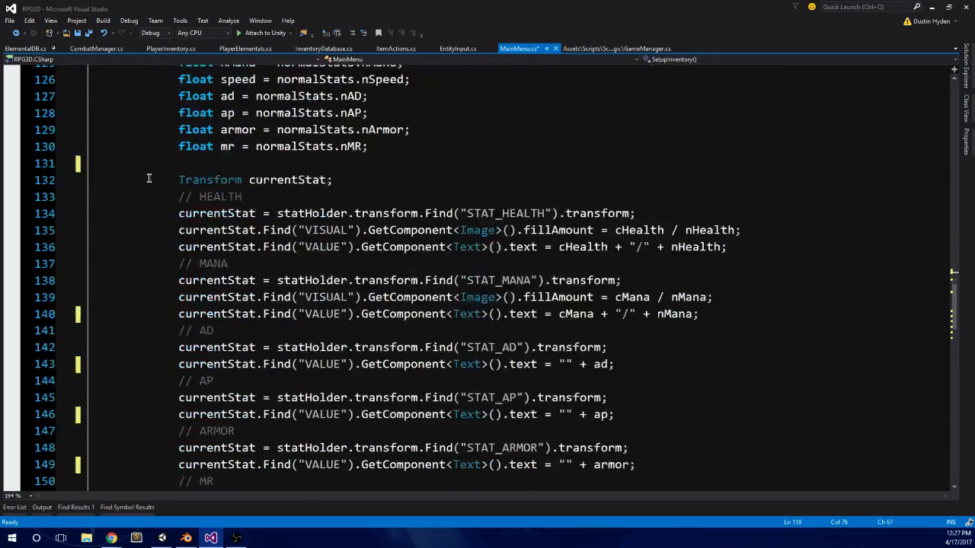
pyautogui.scroll(-7, 150, 179)
pyautogui.click(99, 266)
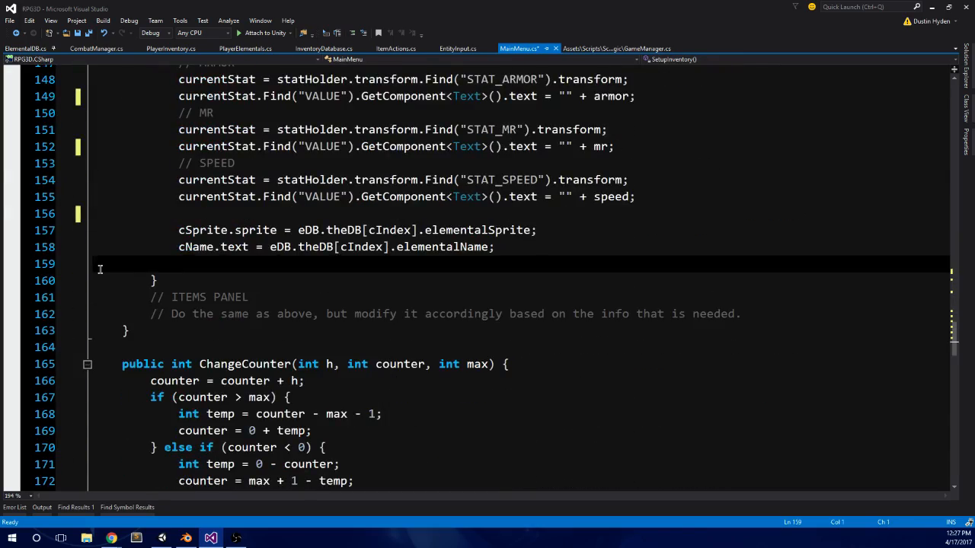
pyautogui.press('BackSpace')
pyautogui.click(127, 332)
# Step: Return to the start of SetupInventory and highlight the uses of the currentPanel variable
pyautogui.scroll(19, 179, 311)
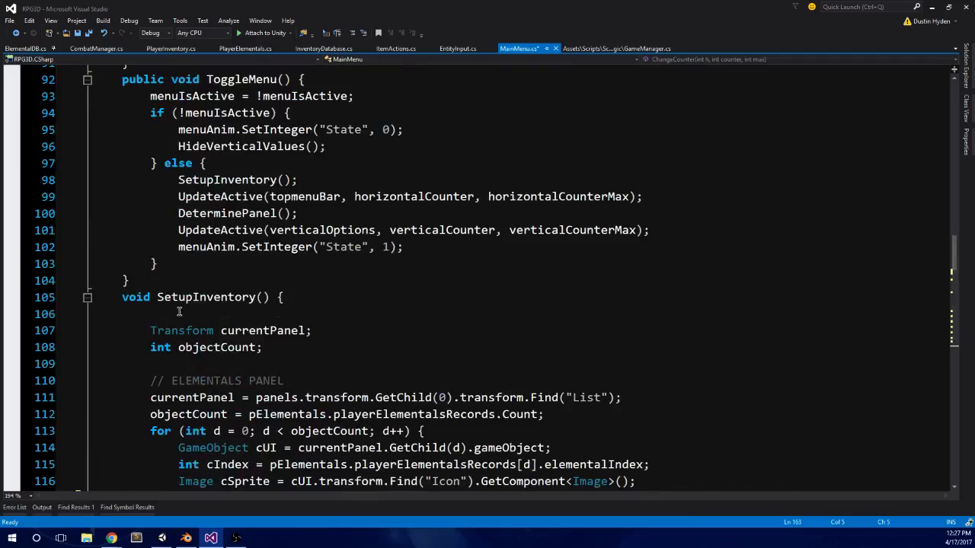
pyautogui.scroll(-2, 179, 311)
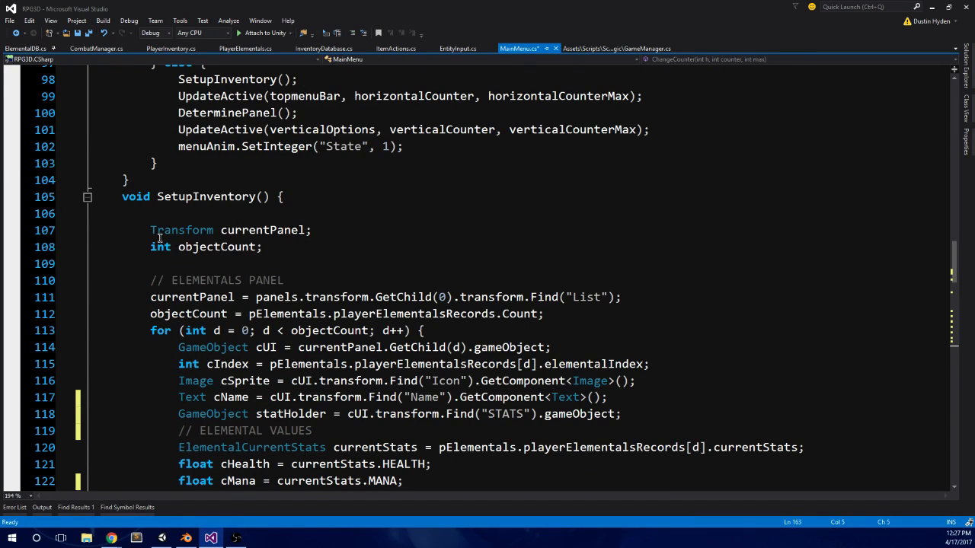
pyautogui.click(303, 231)
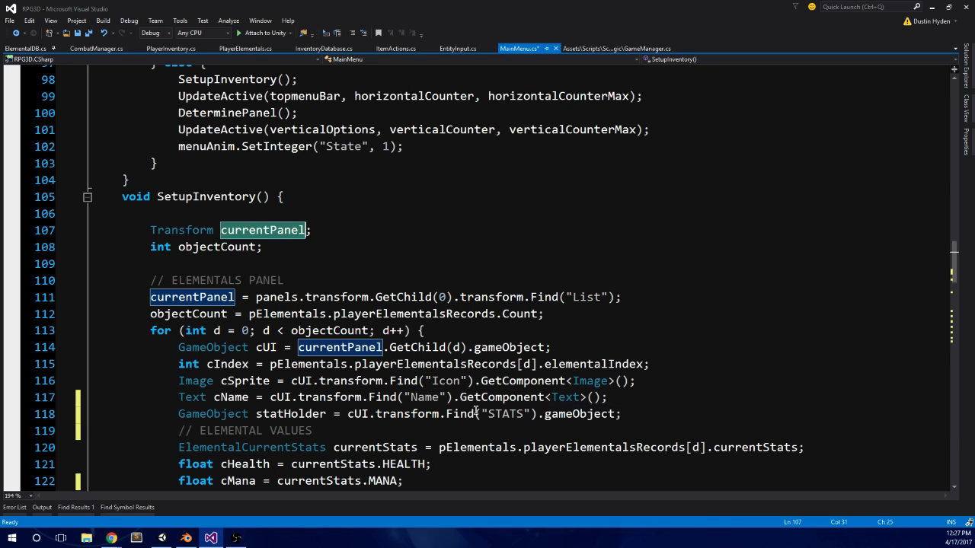
# Step: Switch to Unity and examine the creature cards' HP and MP bars and stat icons in the Scene view
pyautogui.click(171, 544)
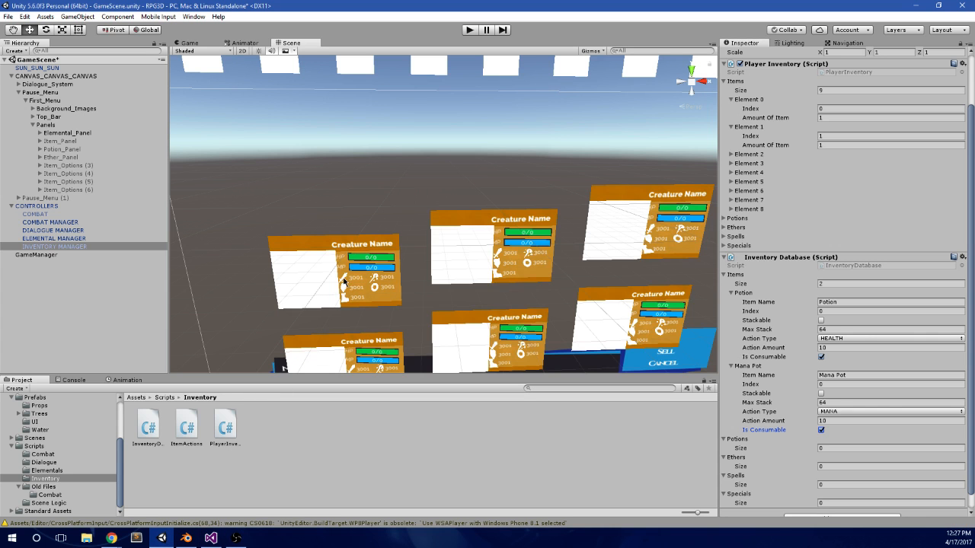
pyautogui.scroll(3, 350, 282)
pyautogui.scroll(10, 415, 249)
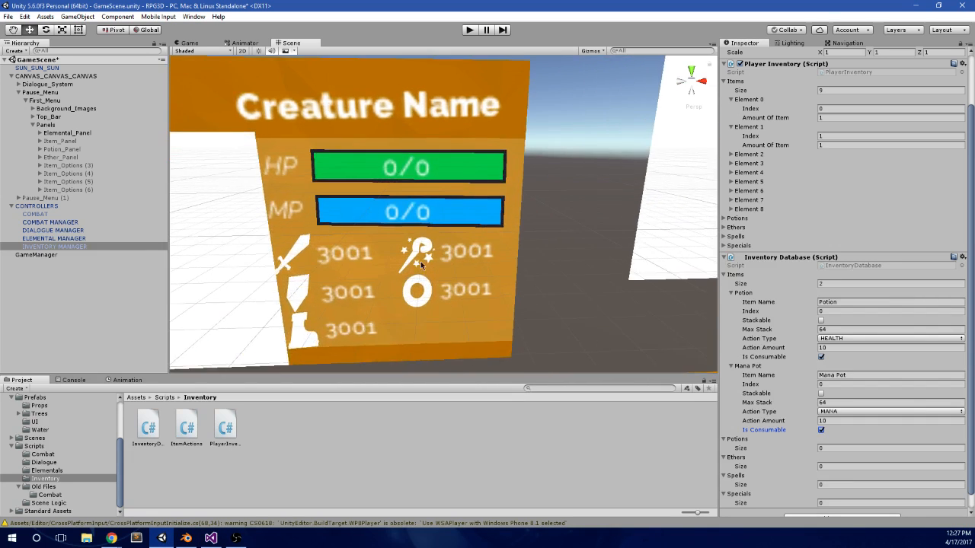
pyautogui.keyDown('alt'); pyautogui.moveTo(449, 218); pyautogui.dragTo(491, 238); pyautogui.keyUp('alt')
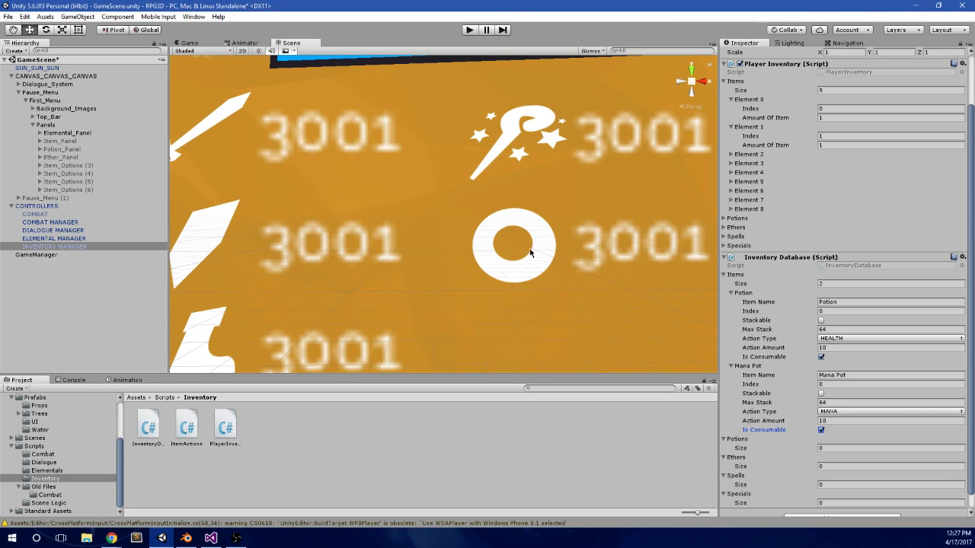
pyautogui.scroll(-3, 461, 261)
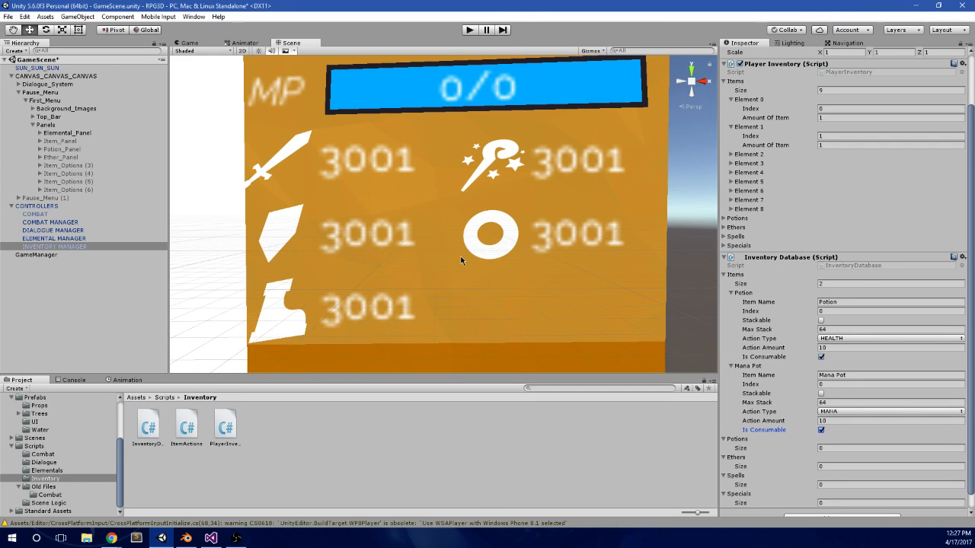
pyautogui.scroll(1, 466, 259)
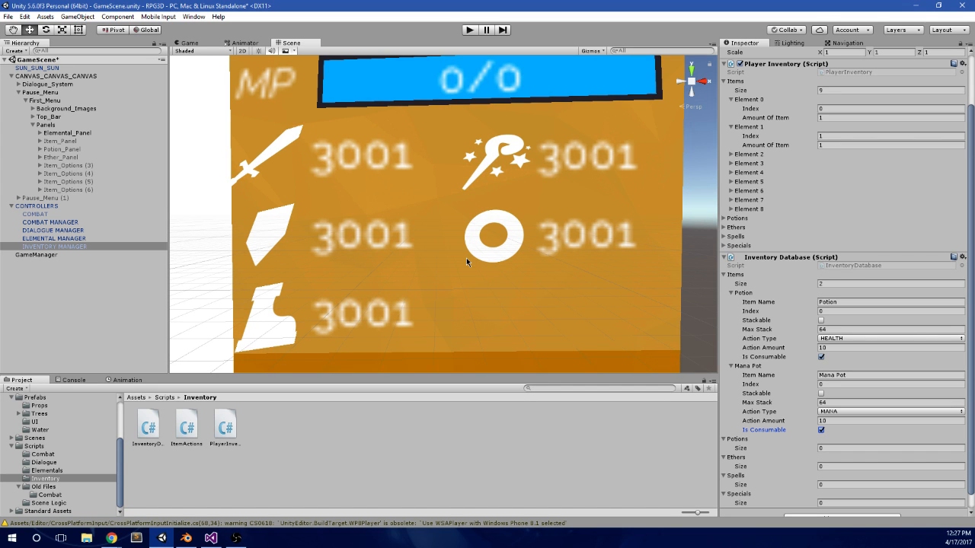
pyautogui.scroll(-5, 466, 257)
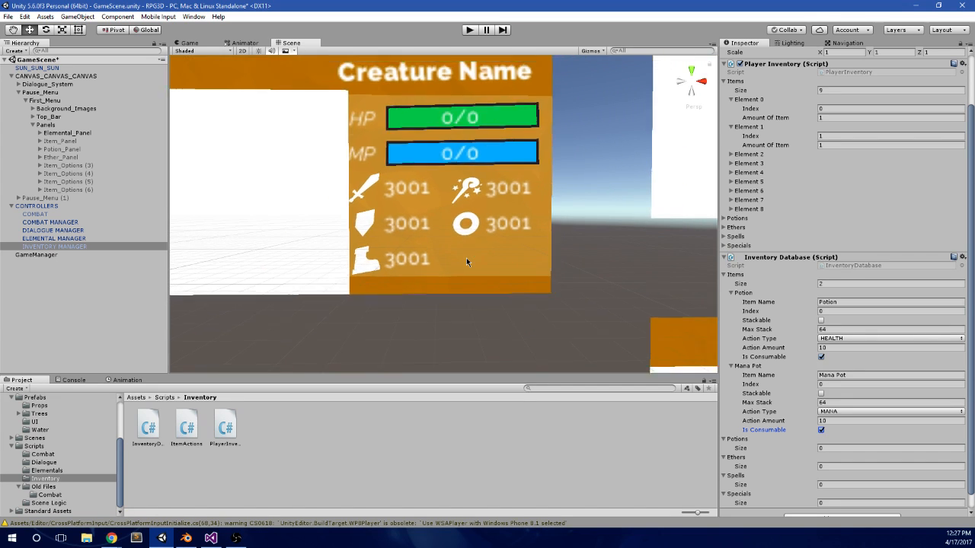
pyautogui.scroll(-4, 442, 261)
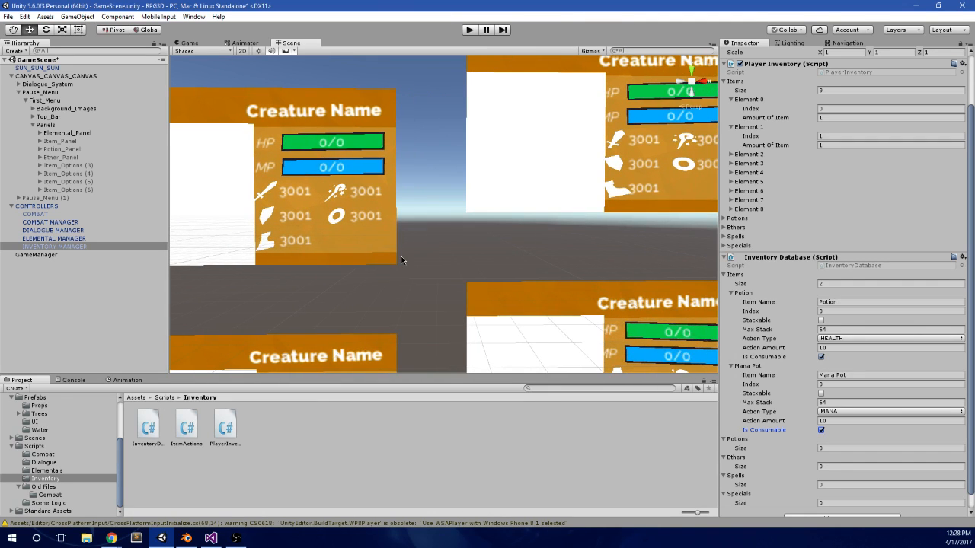
pyautogui.scroll(-2, 415, 289)
pyautogui.scroll(-4, 426, 303)
pyautogui.scroll(4, 406, 259)
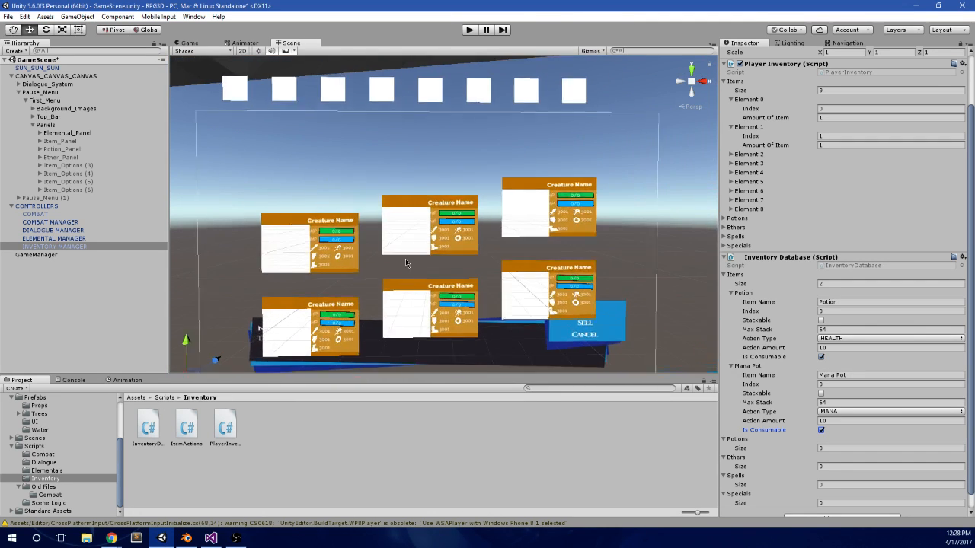
# Step: Examine a single creature card's name, HP and MP bars and stat values up close, comparing it with the surrounding card grid
pyautogui.scroll(8, 433, 248)
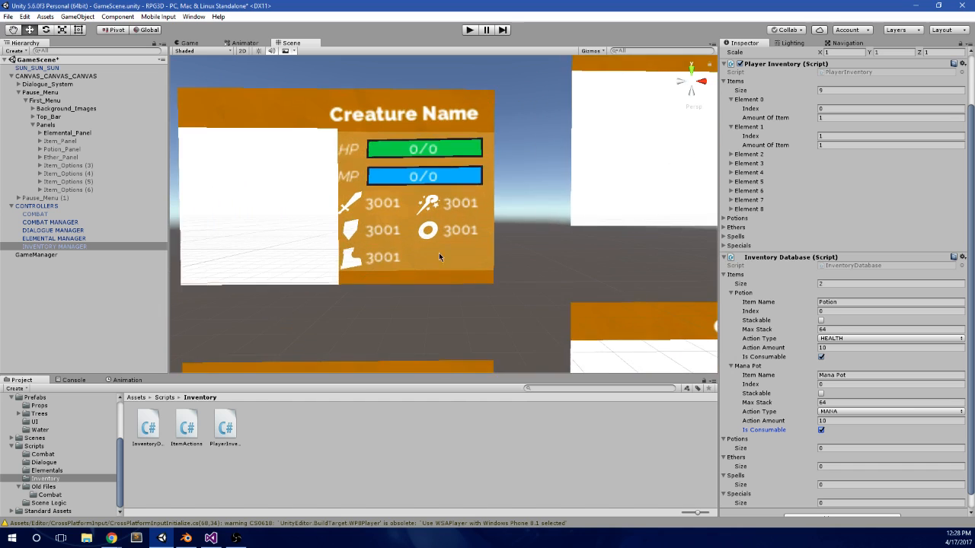
pyautogui.scroll(2, 479, 235)
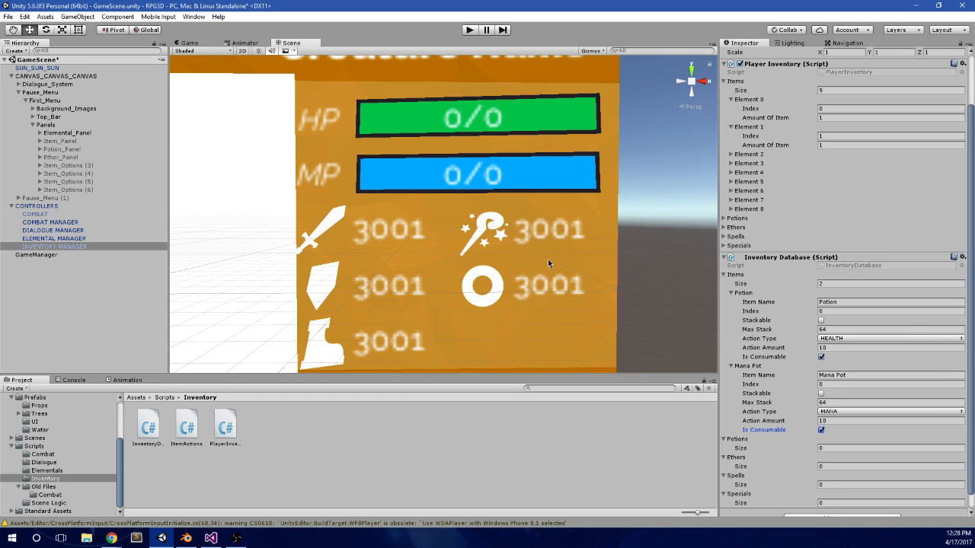
pyautogui.scroll(-2, 547, 259)
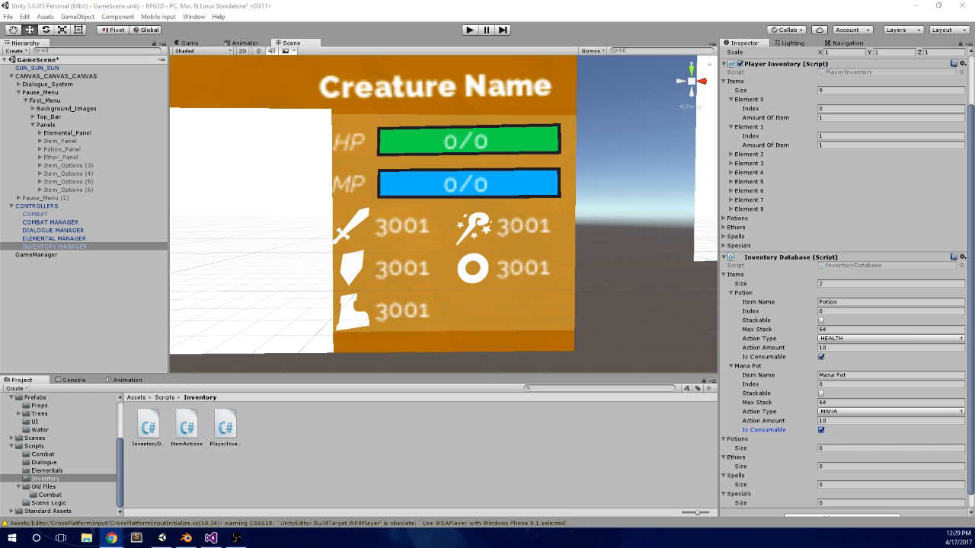
pyautogui.scroll(-10, 352, 274)
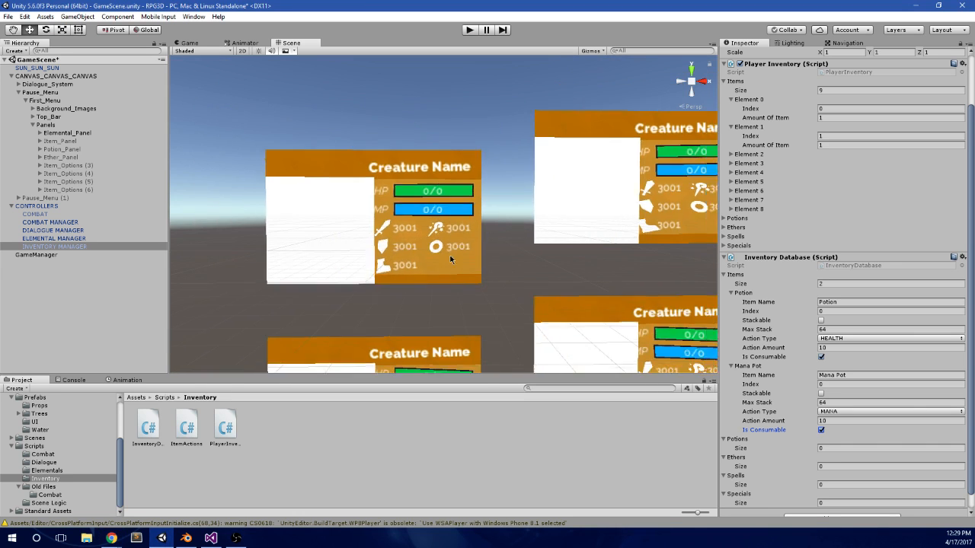
pyautogui.scroll(-3, 353, 274)
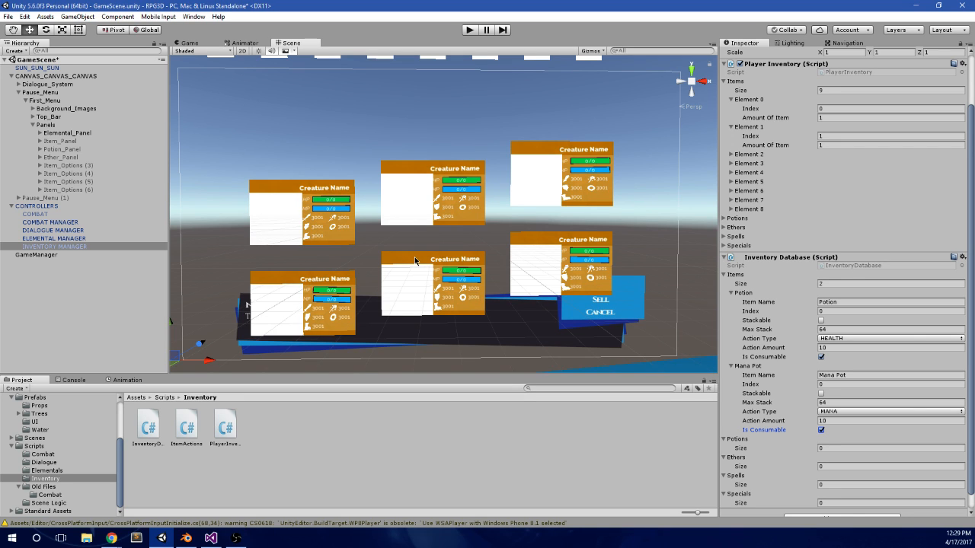
pyautogui.scroll(6, 414, 257)
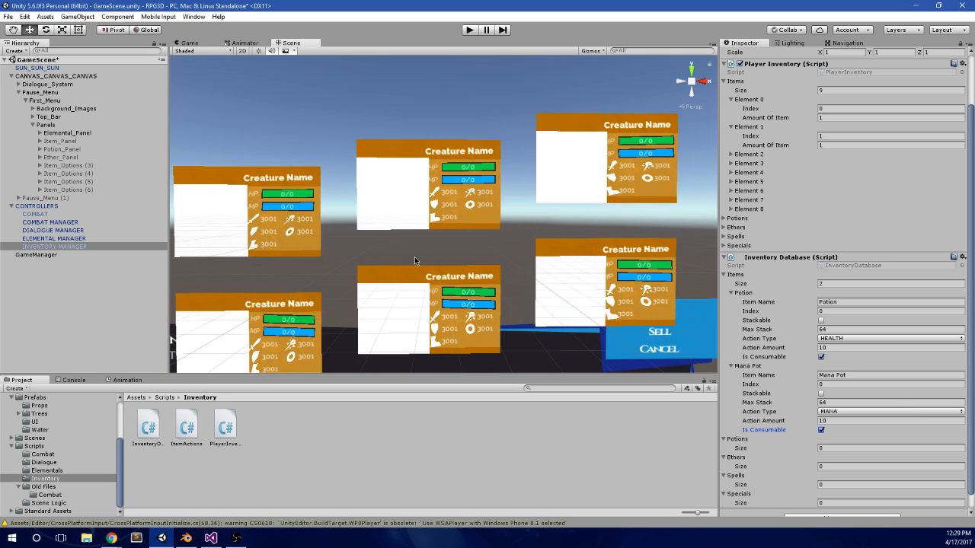
pyautogui.scroll(3, 472, 247)
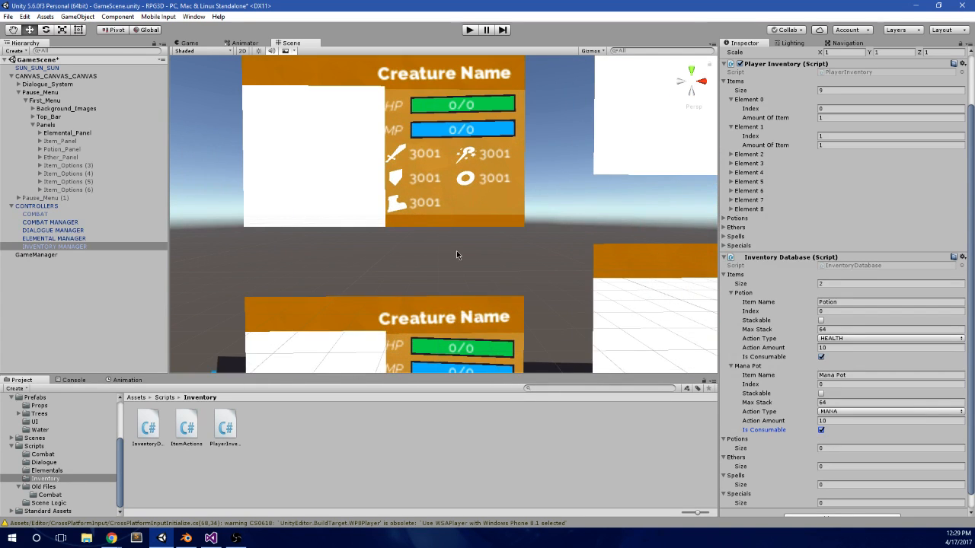
pyautogui.scroll(-5, 478, 252)
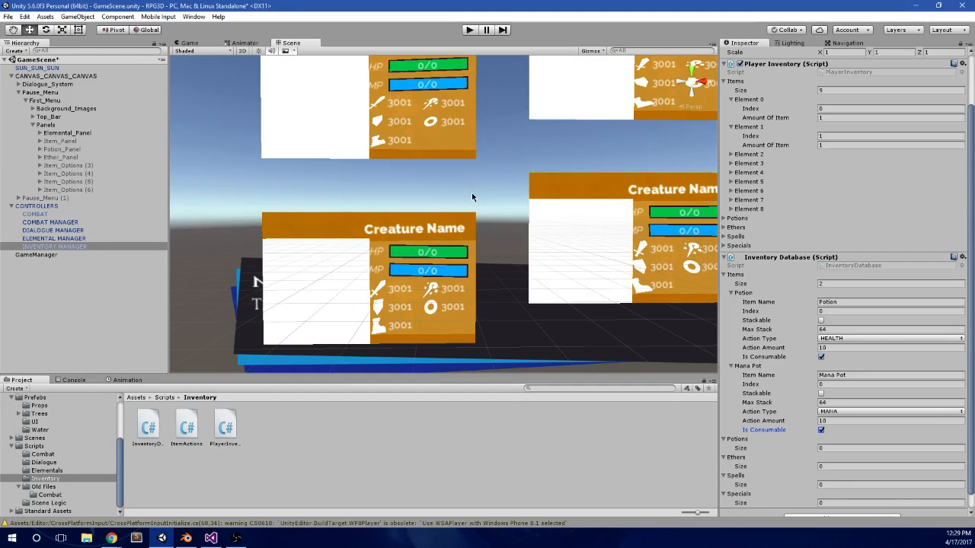
pyautogui.scroll(-2, 509, 213)
pyautogui.moveTo(509, 130); pyautogui.dragTo(489, 196, button='middle')
pyautogui.scroll(10, 331, 166)
pyautogui.moveTo(364, 168); pyautogui.dragTo(501, 240, button='middle')
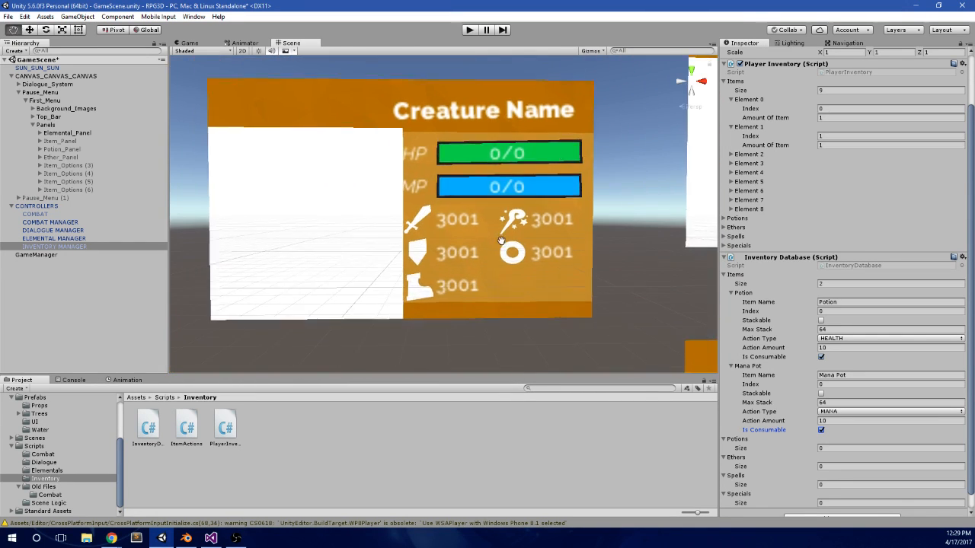
pyautogui.scroll(2, 454, 242)
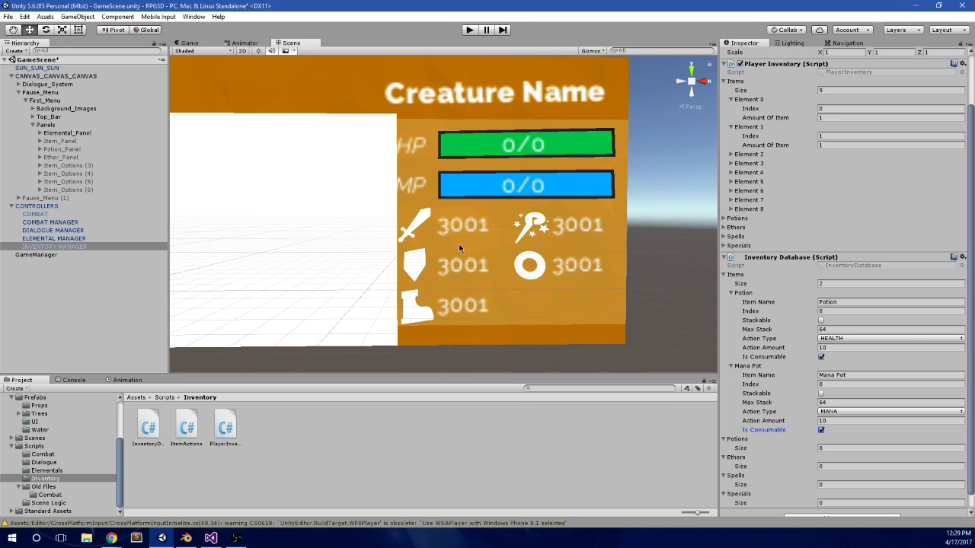
pyautogui.scroll(-2, 531, 258)
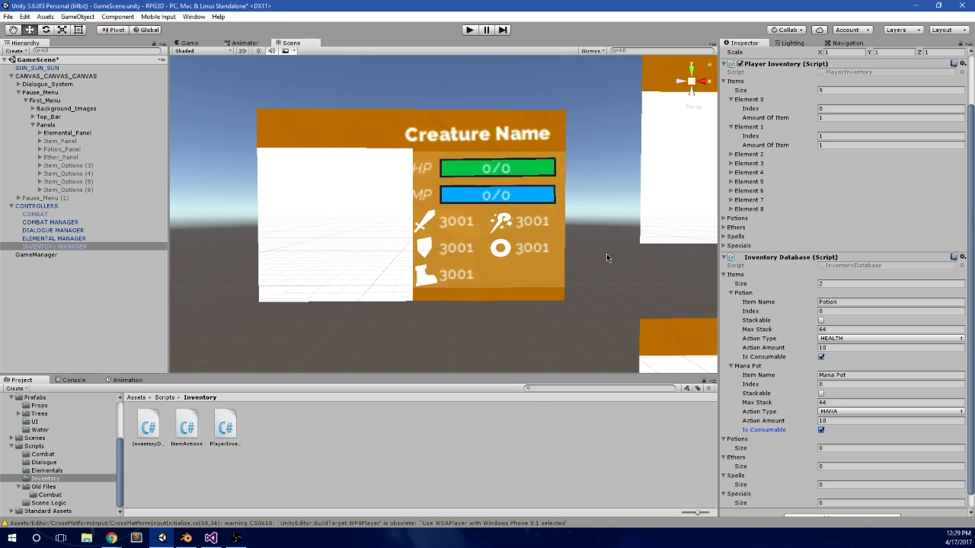
pyautogui.scroll(-3, 606, 254)
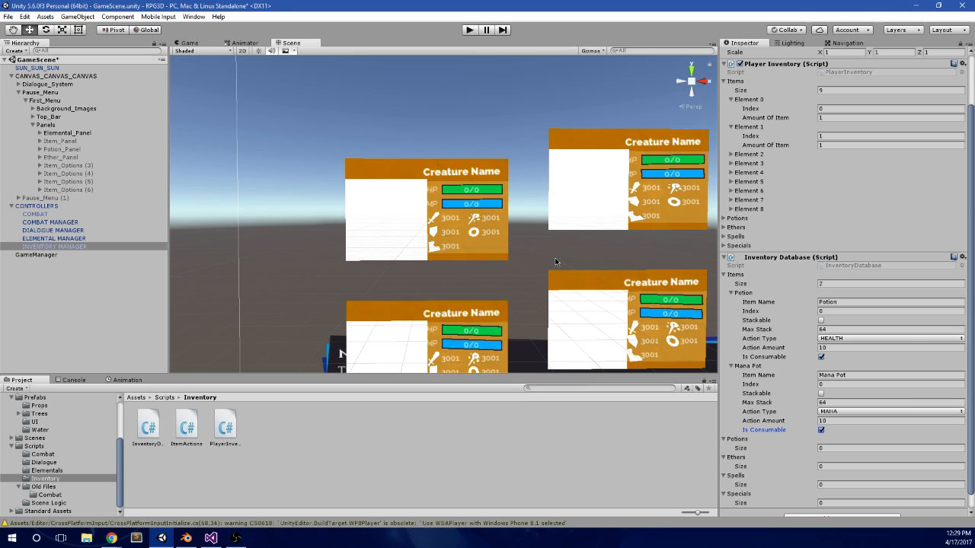
pyautogui.moveTo(555, 262); pyautogui.dragTo(511, 300, button='middle')
pyautogui.scroll(-3, 407, 215)
pyautogui.scroll(4, 484, 202)
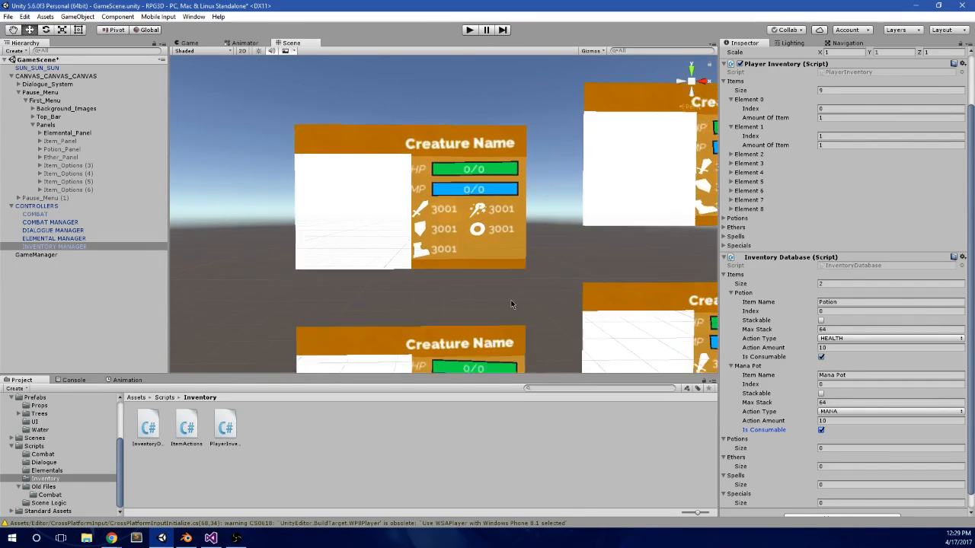
pyautogui.scroll(3, 550, 268)
pyautogui.scroll(2, 555, 264)
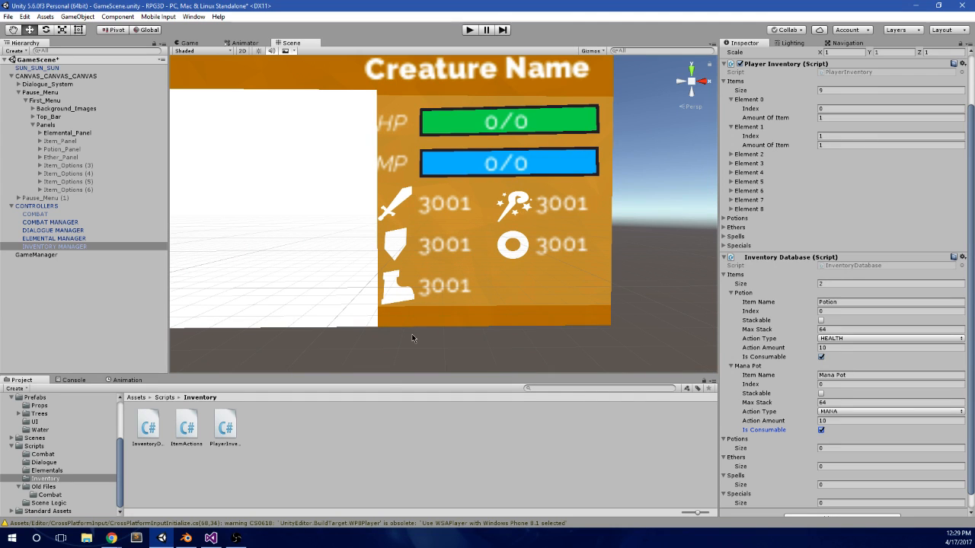
pyautogui.scroll(-3, 450, 275)
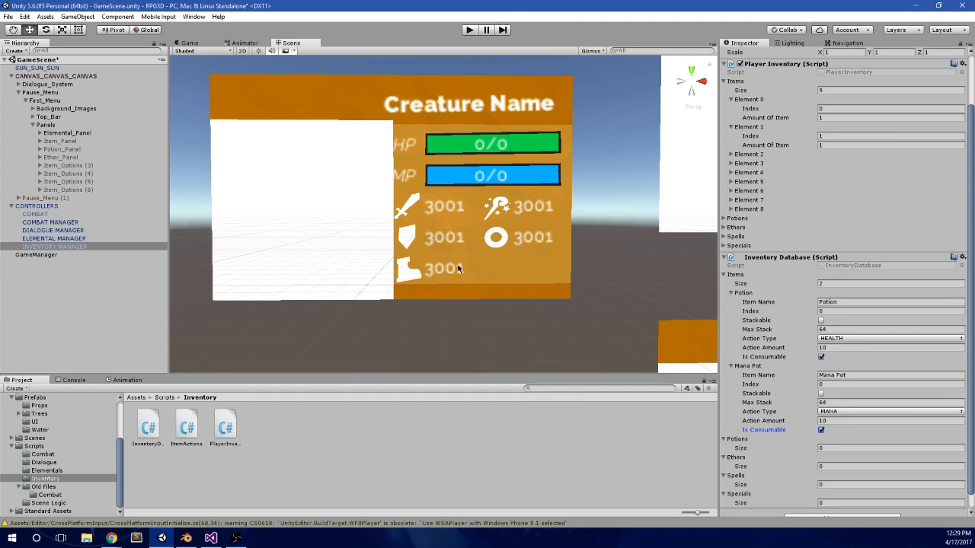
pyautogui.moveTo(595, 228); pyautogui.dragTo(524, 252, button='middle')
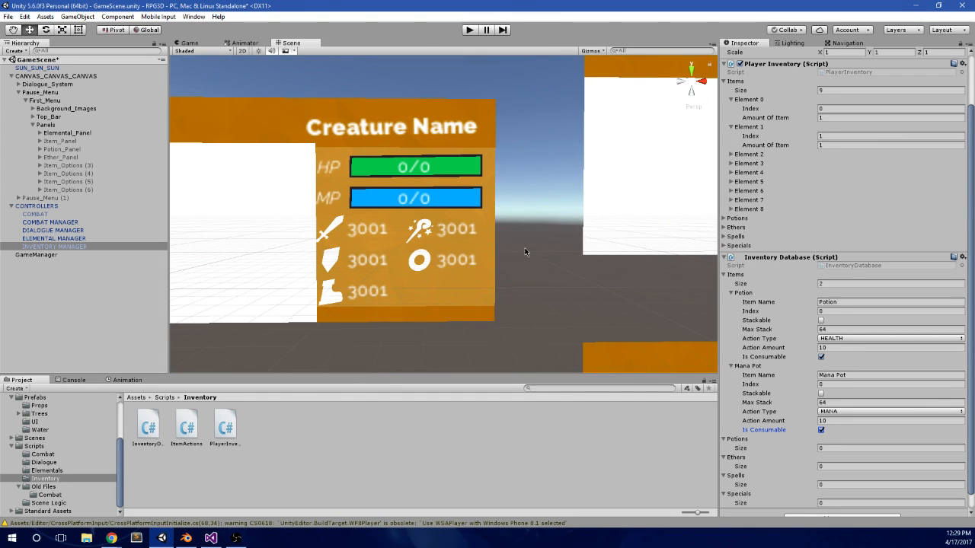
pyautogui.scroll(2, 495, 259)
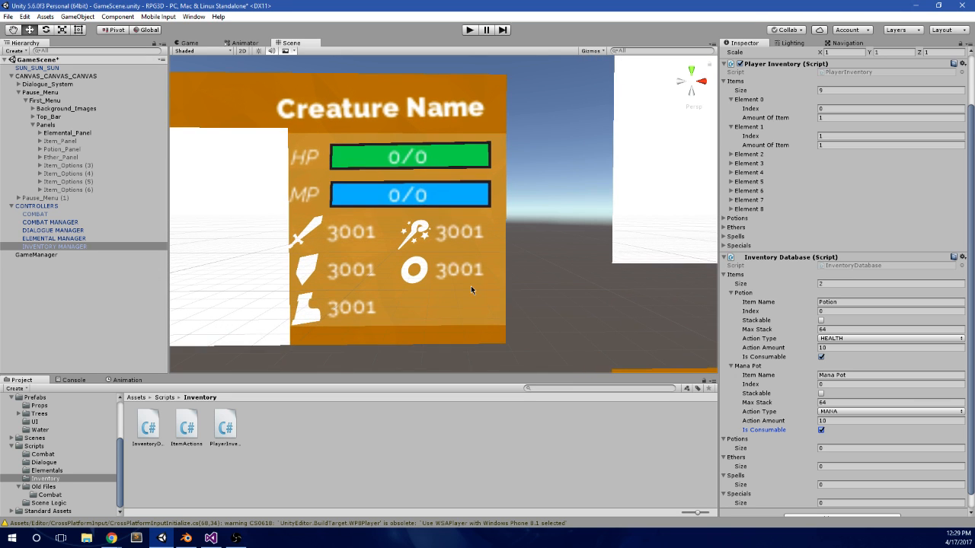
pyautogui.scroll(1, 470, 285)
# Step: Switch to Visual Studio and copy the ELEMENTALS PANEL comment, assignments and for-loop header over the placeholder comment under ITEMS PANEL, opening an empty loop body
pyautogui.moveTo(211, 539)
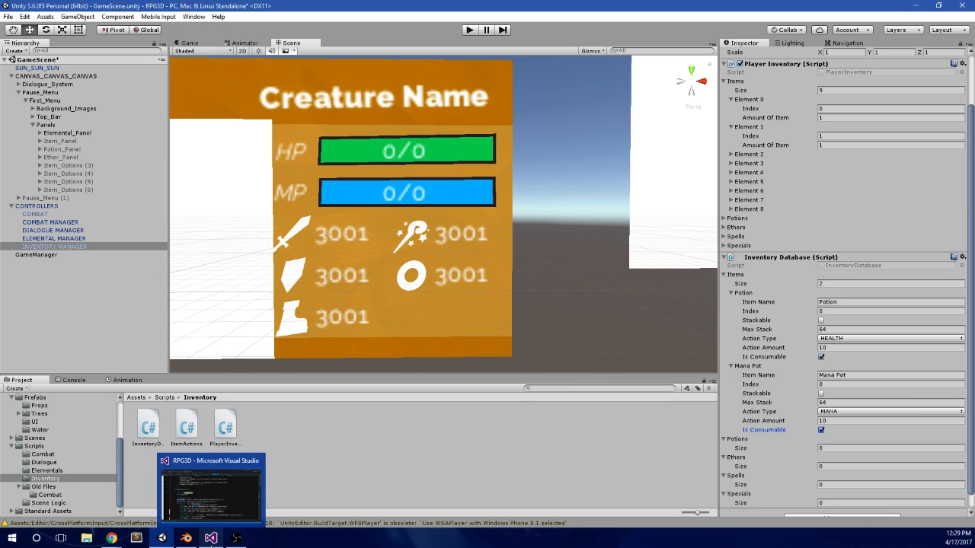
pyautogui.click(211, 539)
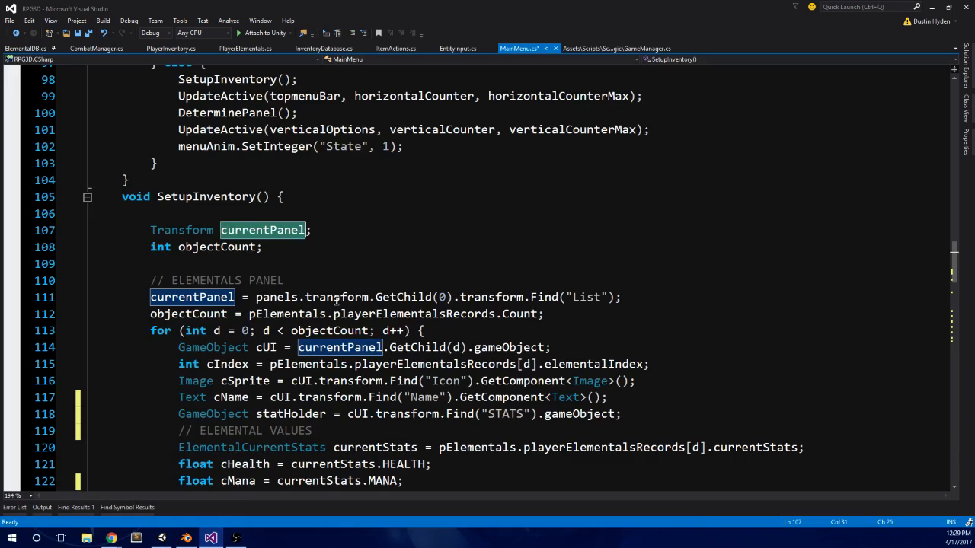
pyautogui.scroll(-2, 151, 317)
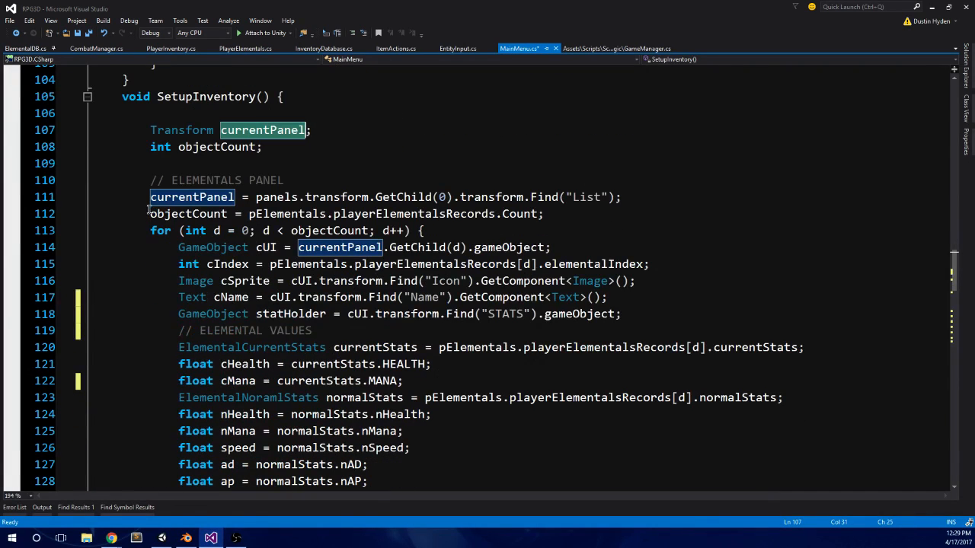
pyautogui.click(150, 181)
pyautogui.keyDown('shift'); pyautogui.click(562, 214); pyautogui.keyUp('shift')
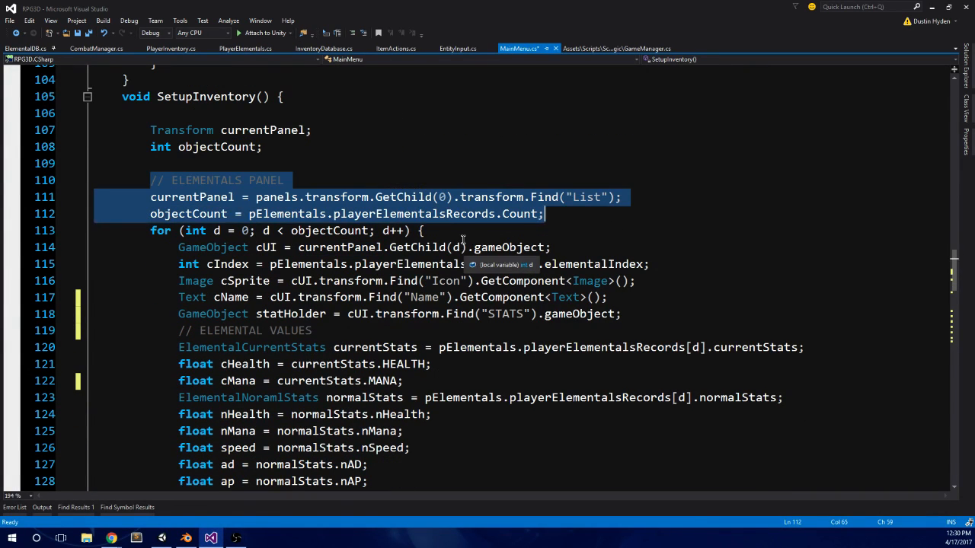
pyautogui.hotkey('shift', 'Down')
pyautogui.hotkey('ctrl', 'c')
pyautogui.scroll(-18, 190, 273)
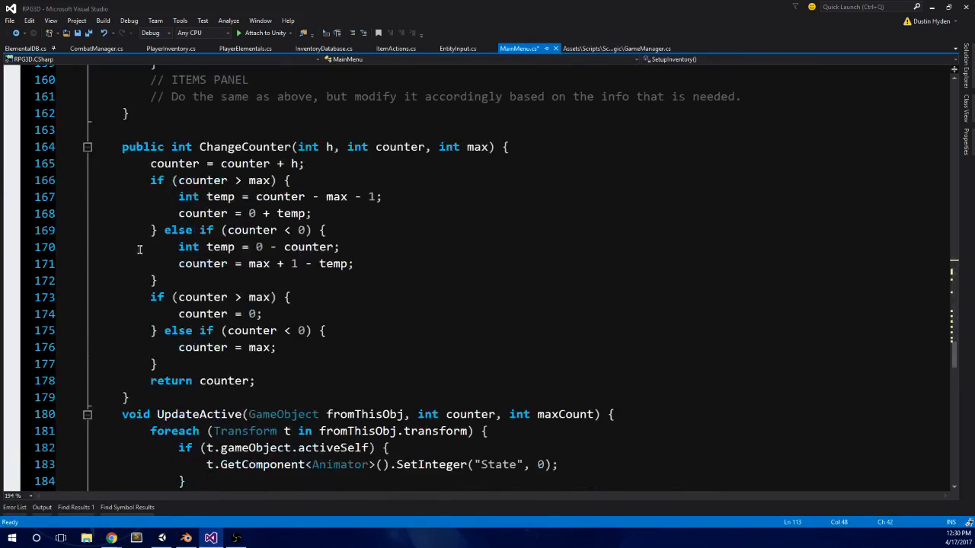
pyautogui.scroll(2, 175, 214)
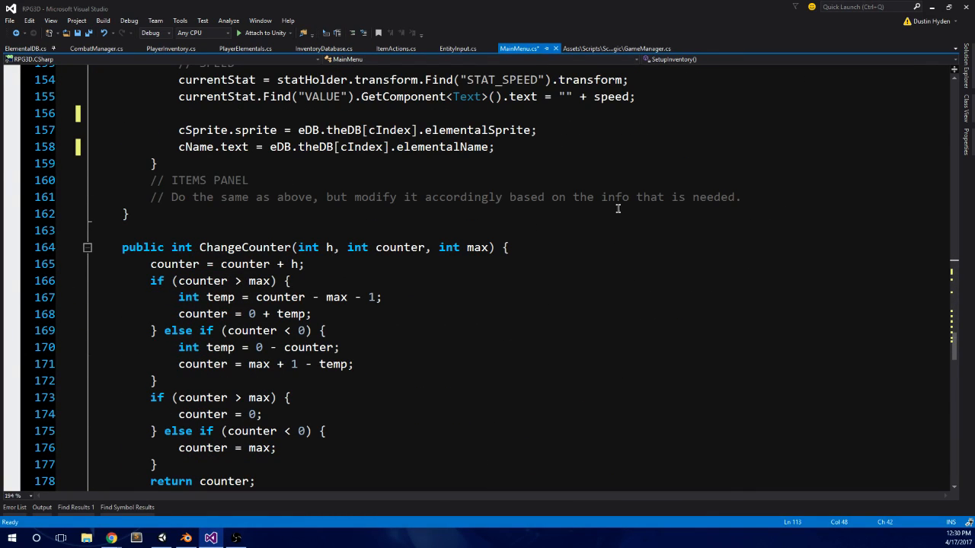
pyautogui.click(789, 203)
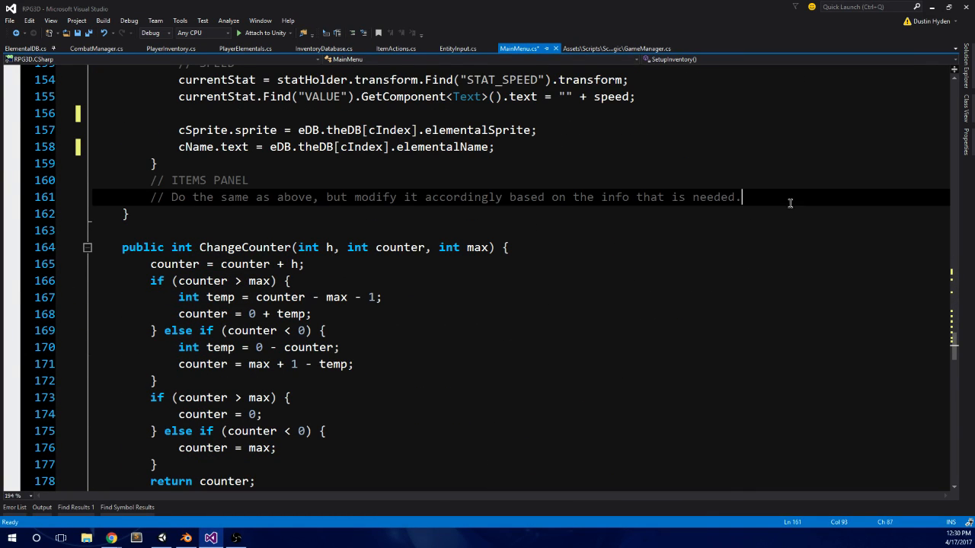
pyautogui.keyDown('shift'); pyautogui.click(149, 196); pyautogui.keyUp('shift')
pyautogui.hotkey('ctrl', 'v')
pyautogui.press('Return')
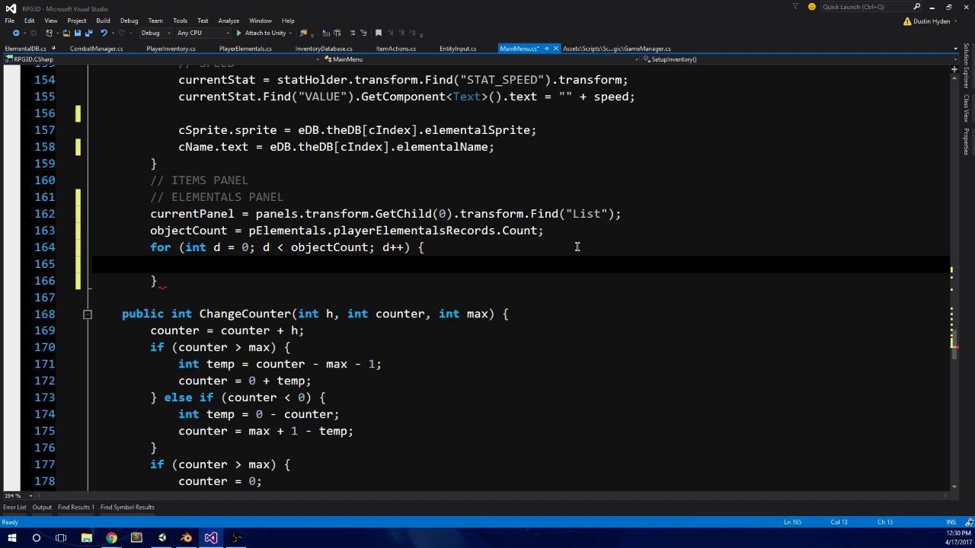
# Step: Delete the pasted ELEMENTALS PANEL comment line under ITEMS PANEL and add the missing closing brace of SetupInventory
pyautogui.moveTo(303, 200); pyautogui.dragTo(68, 197)
pyautogui.press('BackSpace')
pyautogui.press('BackSpace')
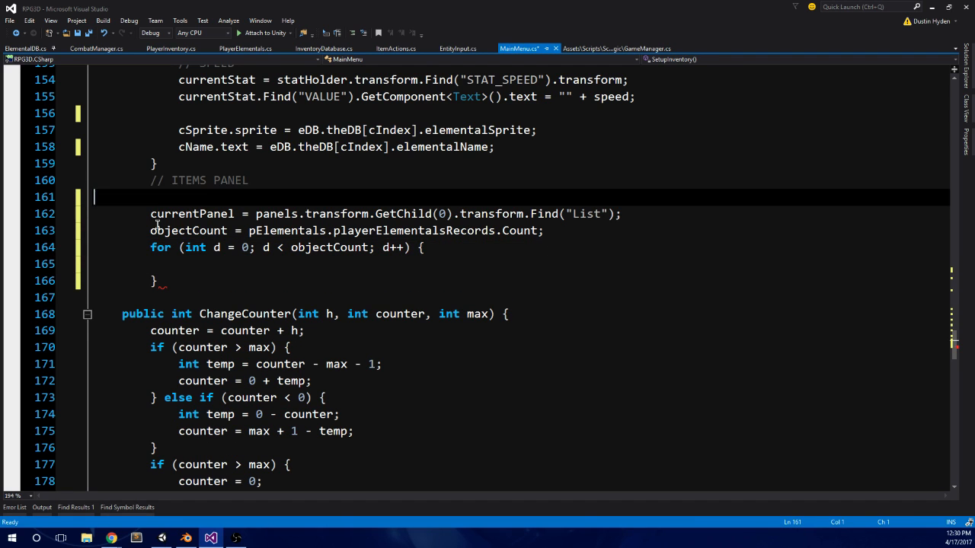
pyautogui.click(213, 253)
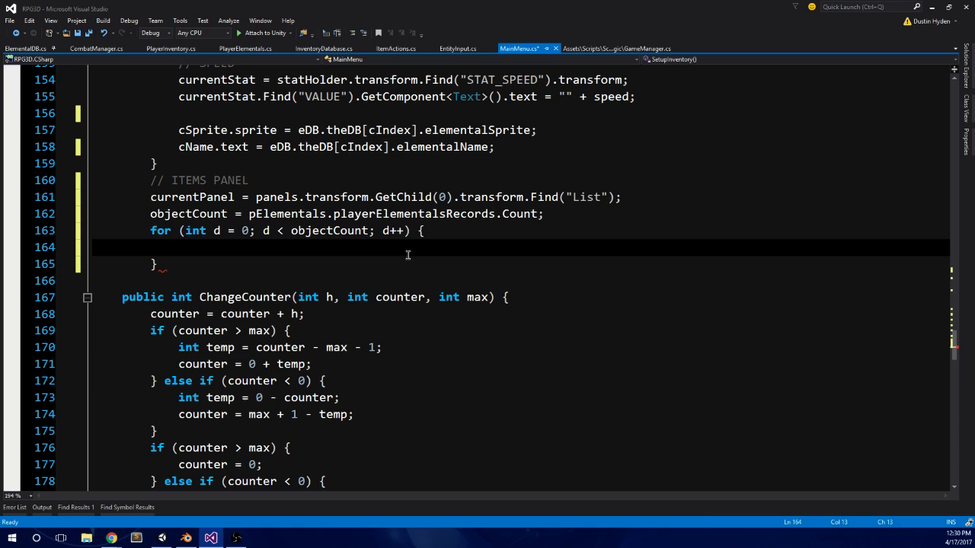
pyautogui.click(168, 266)
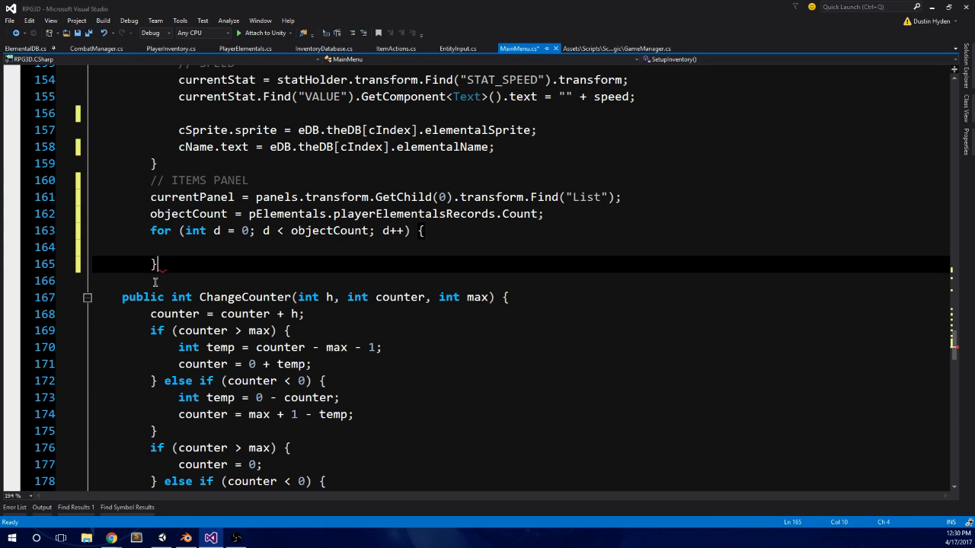
pyautogui.press('Return')
pyautogui.write('}')
pyautogui.click(233, 248)
# Step: Change the GetChild index in the ITEMS PANEL currentPanel assignment to 1
pyautogui.scroll(2, 251, 275)
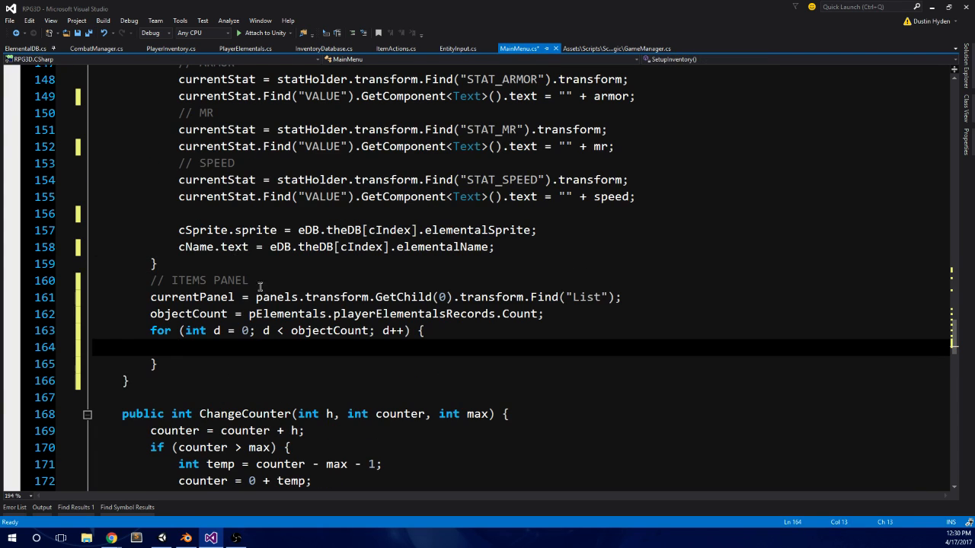
pyautogui.click(441, 298)
pyautogui.press('Delete')
pyautogui.write('1')
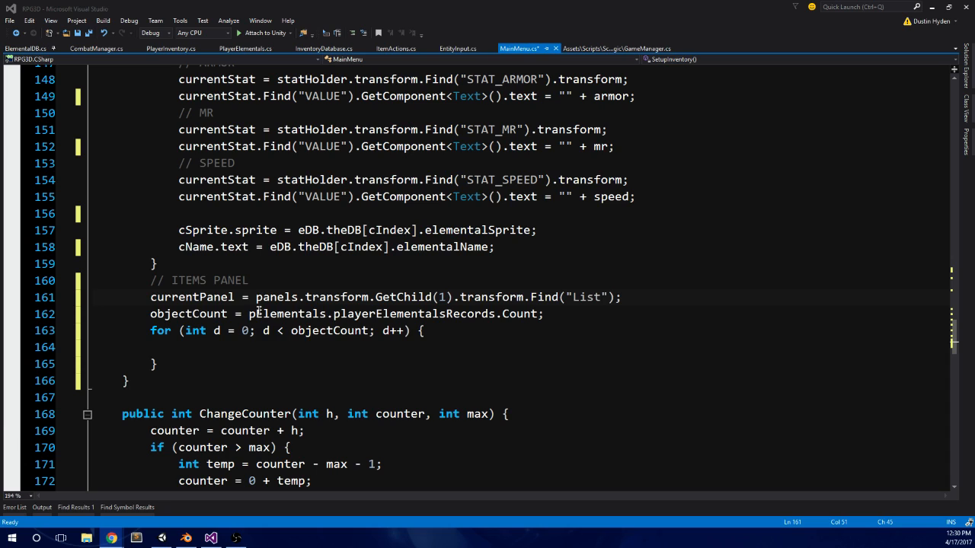
pyautogui.click(213, 344)
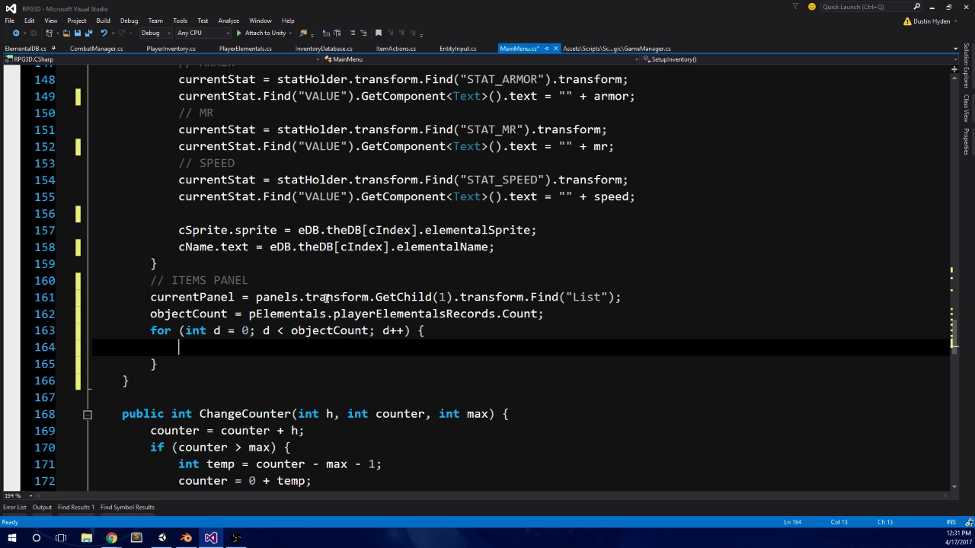
# Step: Shrink the code window to expose Unity's hierarchy and review the currentPanel assignment's panels reference and GetChild index against the children of Panels
pyautogui.doubleClick(211, 299)
pyautogui.doubleClick(390, 6)
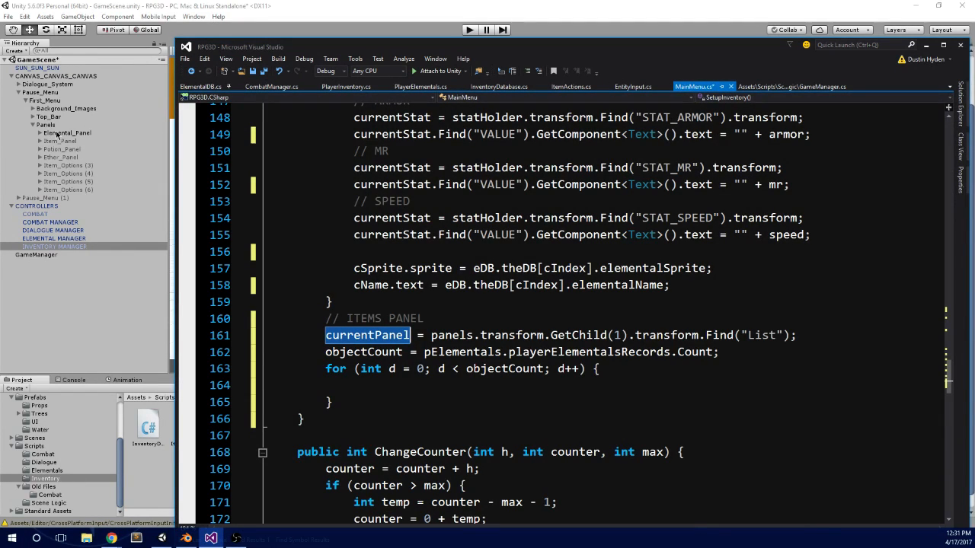
pyautogui.doubleClick(451, 336)
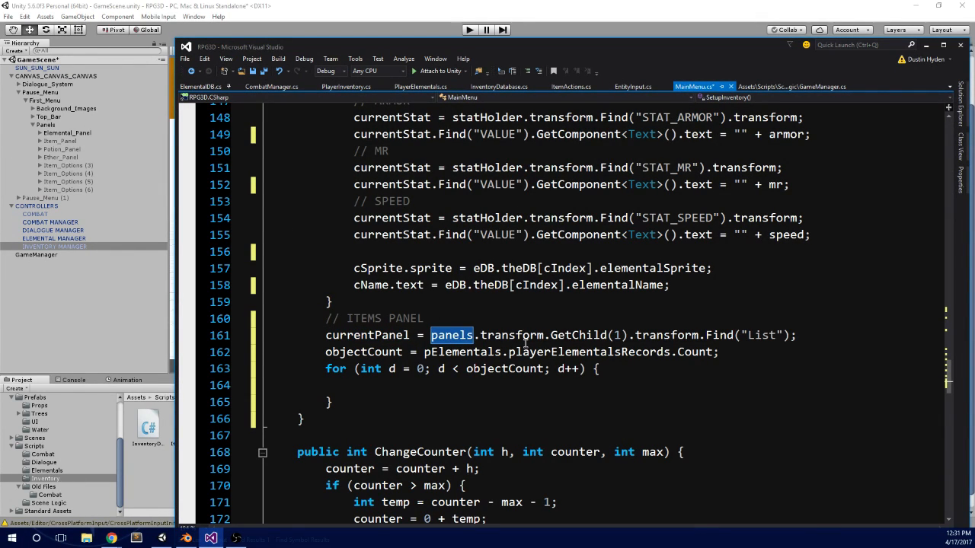
pyautogui.click(615, 335)
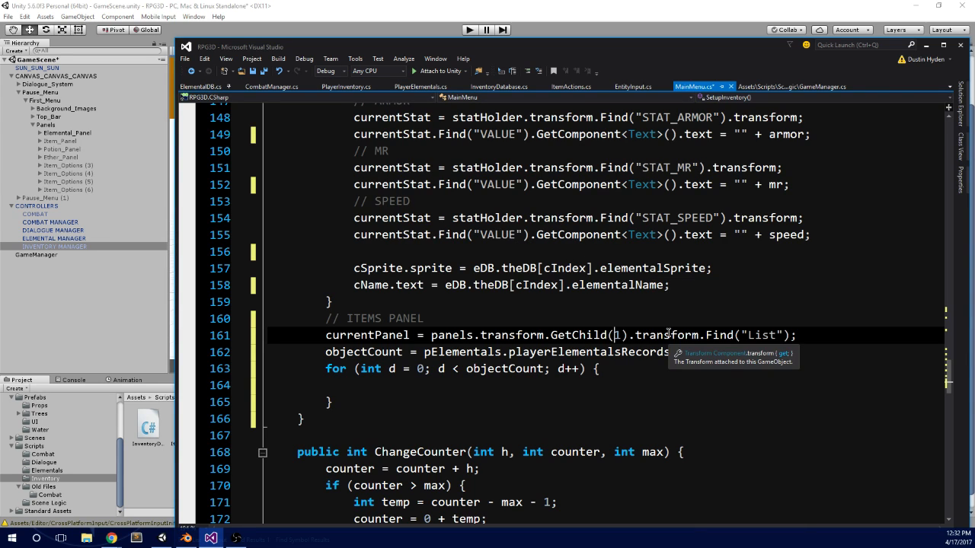
pyautogui.click(759, 370)
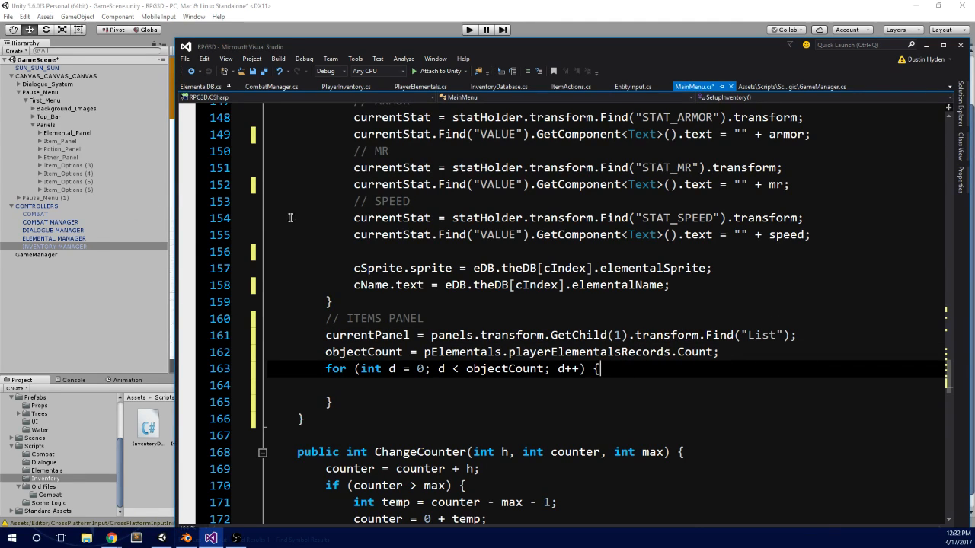
# Step: In Unity's hierarchy, expand Item_Panel and Elemental_Panel and inspect the List object in each, including the children of Elemental_Panel's List
pyautogui.click(40, 141)
pyautogui.click(55, 150)
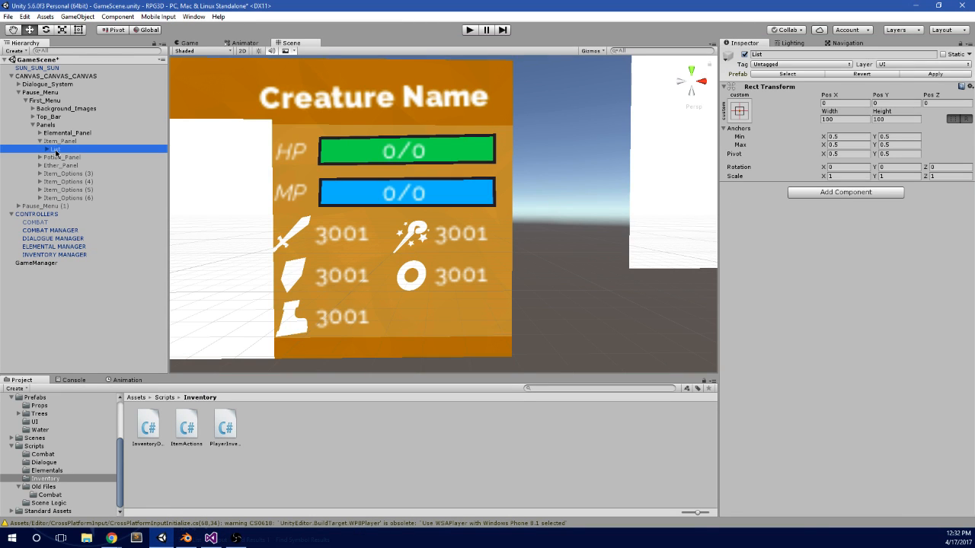
pyautogui.click(41, 134)
pyautogui.click(61, 142)
pyautogui.click(47, 142)
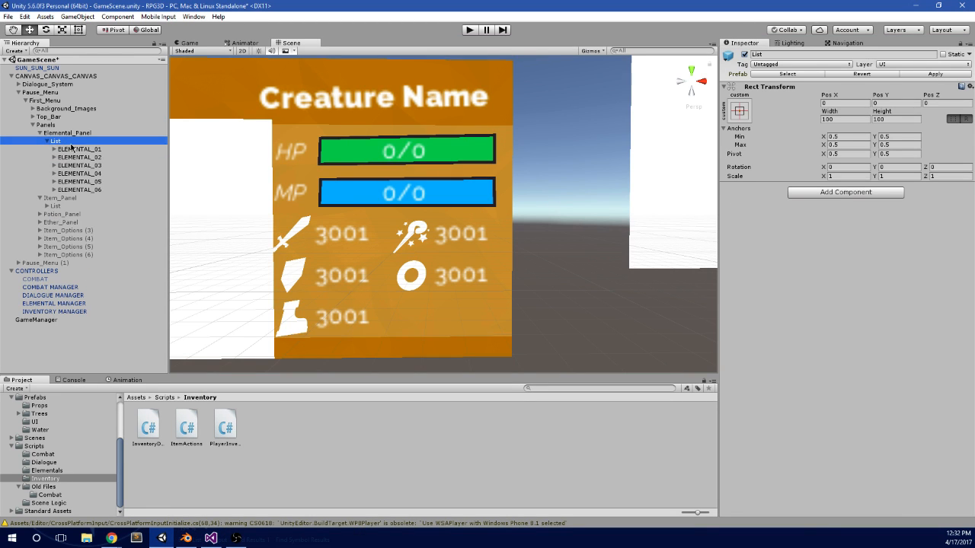
# Step: Try moving ELEMENTAL_01 through ELEMENTAL_06 out of List to sit directly under Elemental_Panel, and undo the move
pyautogui.click(81, 151)
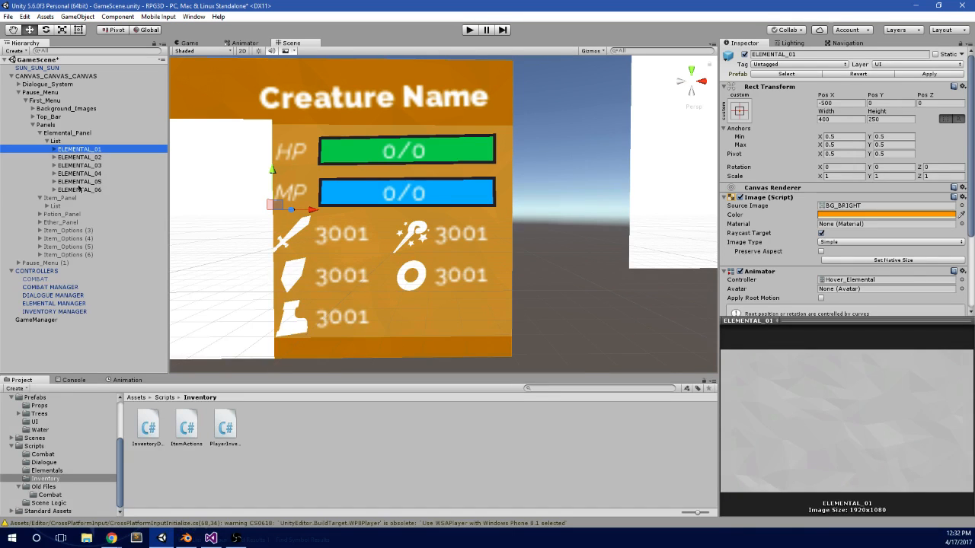
pyautogui.keyDown('shift'); pyautogui.click(79, 189); pyautogui.keyUp('shift')
pyautogui.press('f')
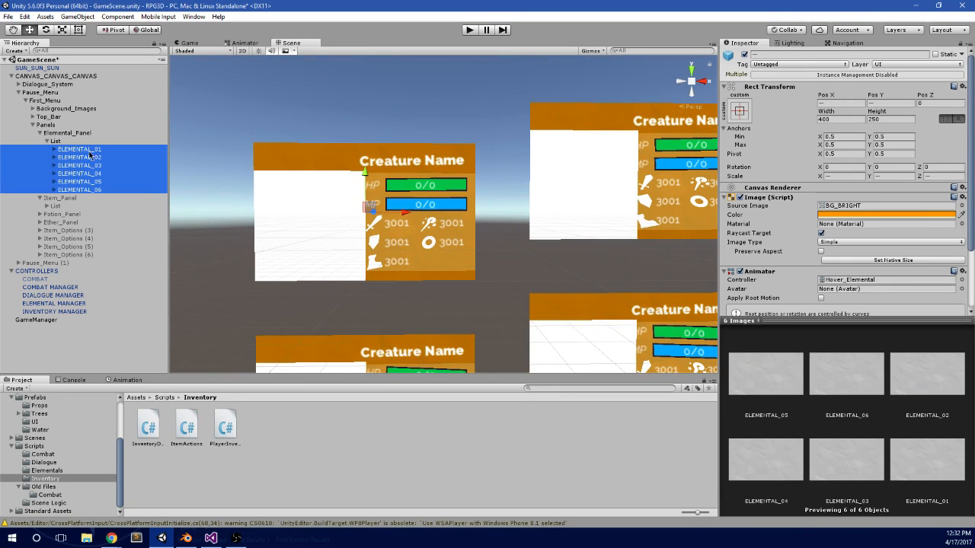
pyautogui.moveTo(89, 155); pyautogui.dragTo(85, 138)
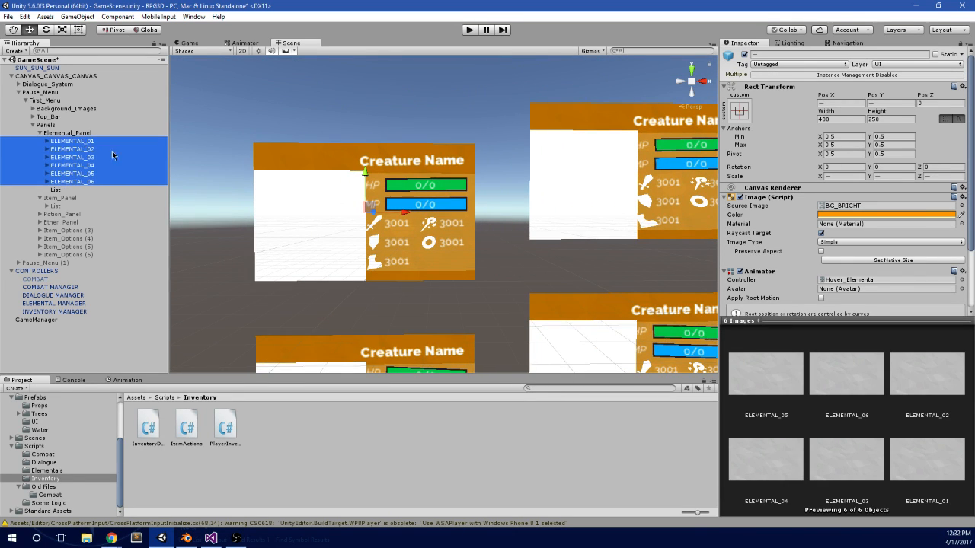
pyautogui.click(57, 189)
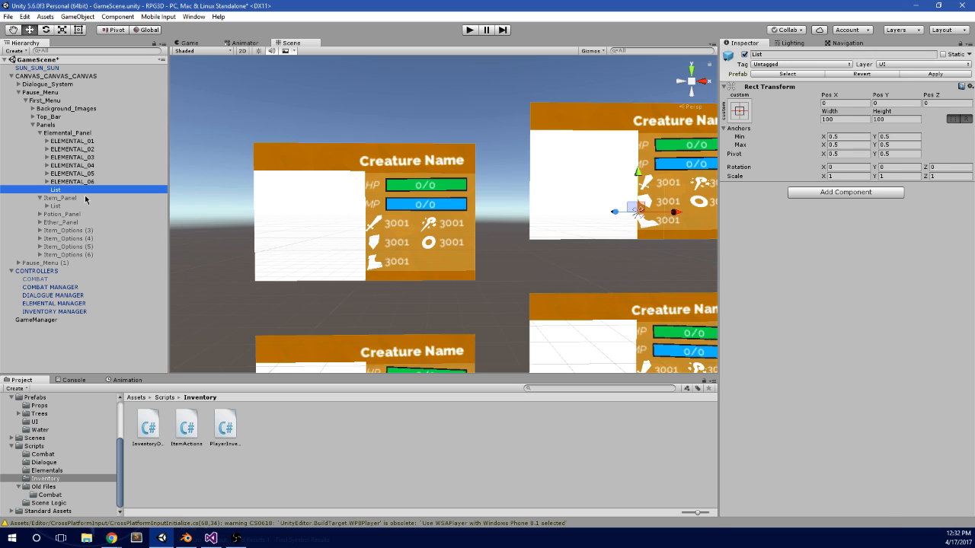
pyautogui.hotkey('ctrl', 'z')
pyautogui.hotkey('ctrl', 'z')
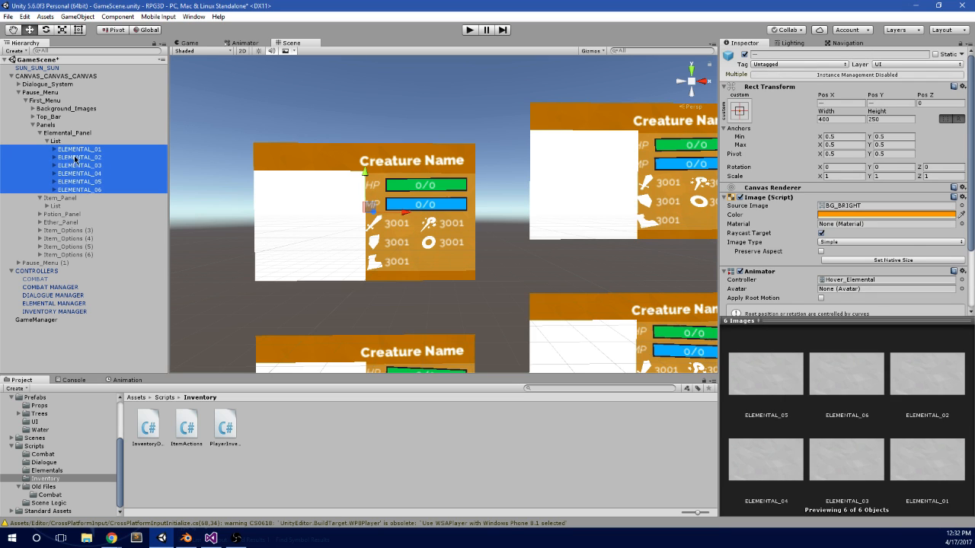
# Step: Inspect the children of Ether_Panel's List, and compare ELEMENTAL_01 with ELEMENTAL_02 in Elemental_Panel's List
pyautogui.click(40, 223)
pyautogui.click(48, 230)
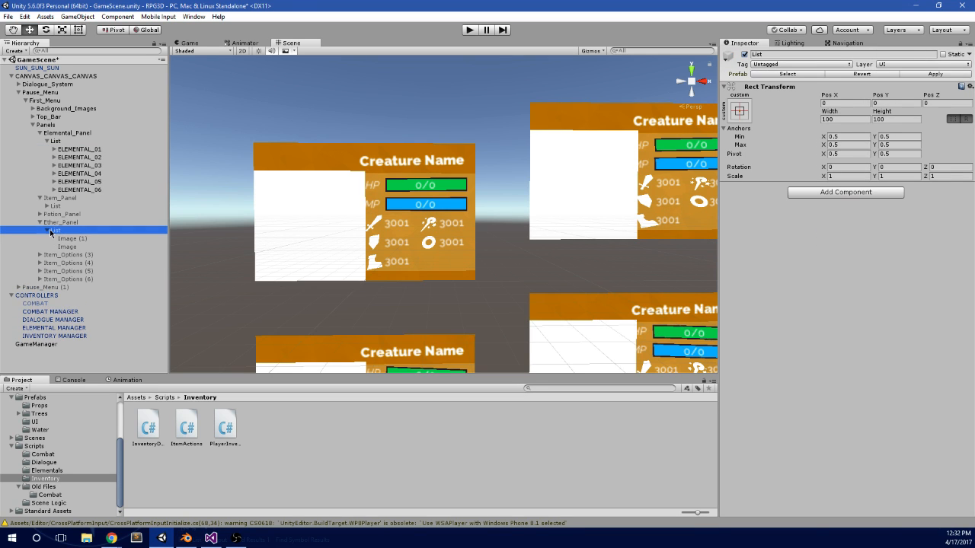
pyautogui.click(40, 222)
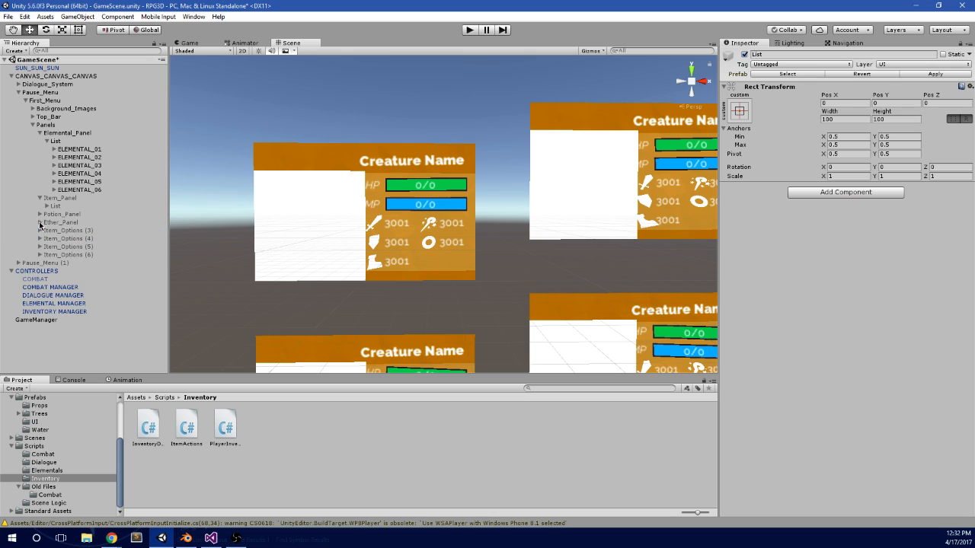
pyautogui.click(78, 150)
pyautogui.click(81, 157)
pyautogui.click(87, 150)
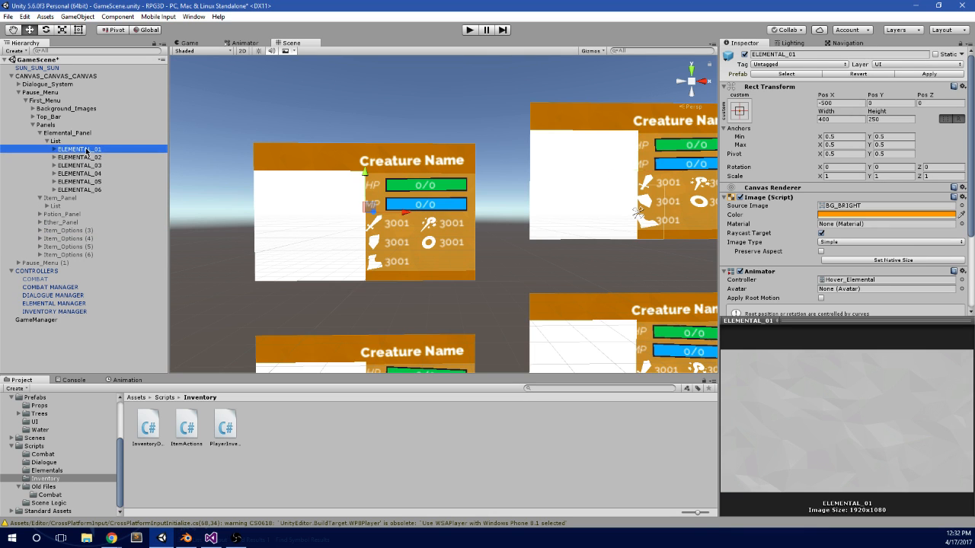
pyautogui.click(74, 159)
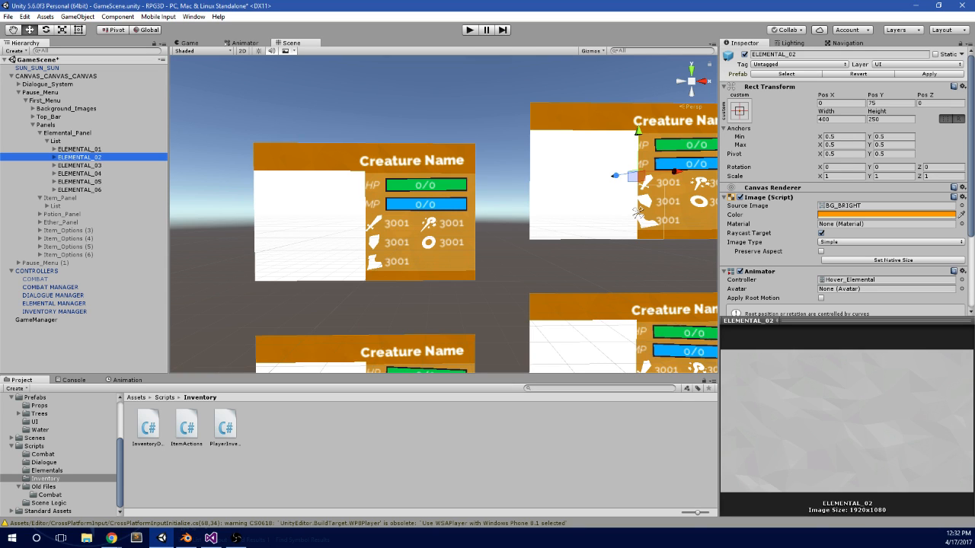
pyautogui.hotkey('alt', 'Tab')
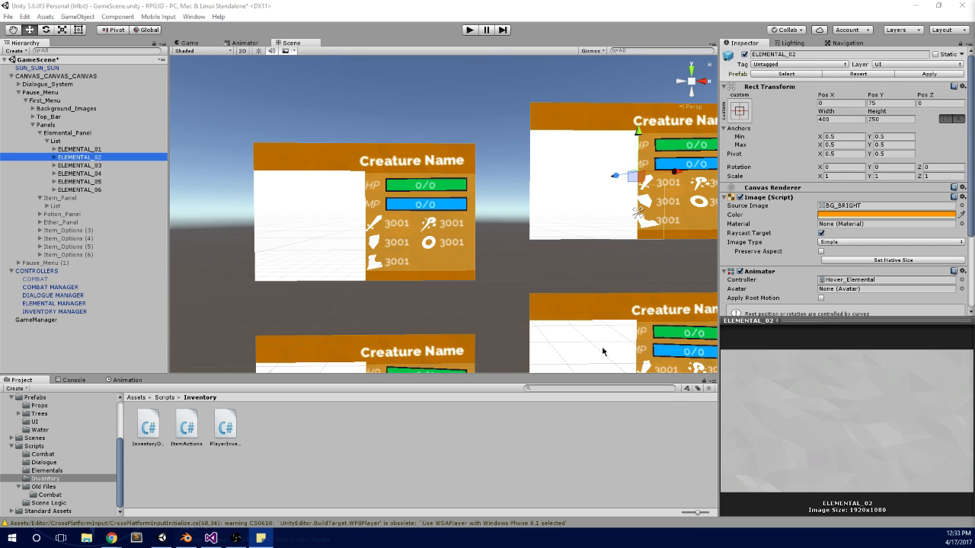
# Step: Expand Item_Panel's List and go through its item entries, comparing them with the ELEMENTAL entries
pyautogui.scroll(-4, 342, 163)
pyautogui.moveTo(270, 178); pyautogui.dragTo(249, 163, button='middle')
pyautogui.scroll(4, 250, 163)
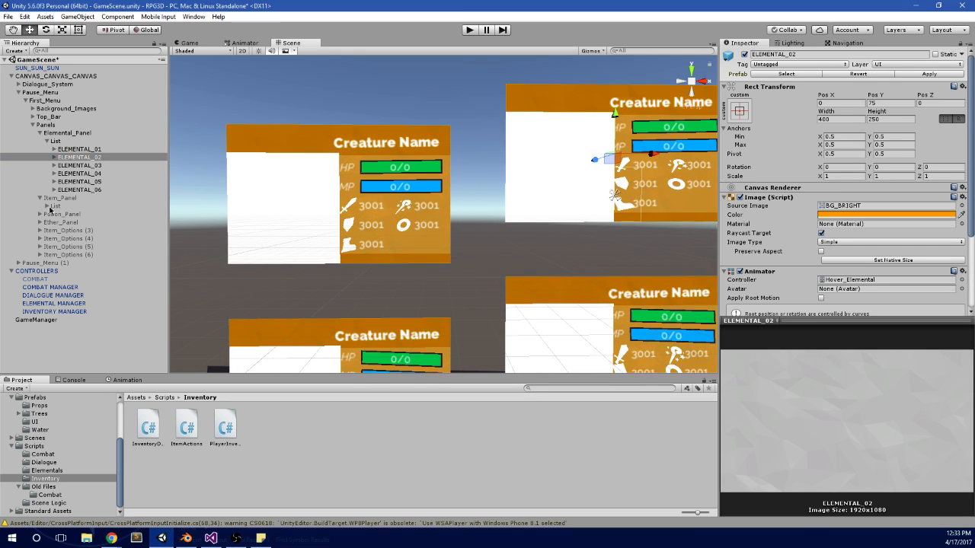
pyautogui.click(51, 206)
pyautogui.click(47, 206)
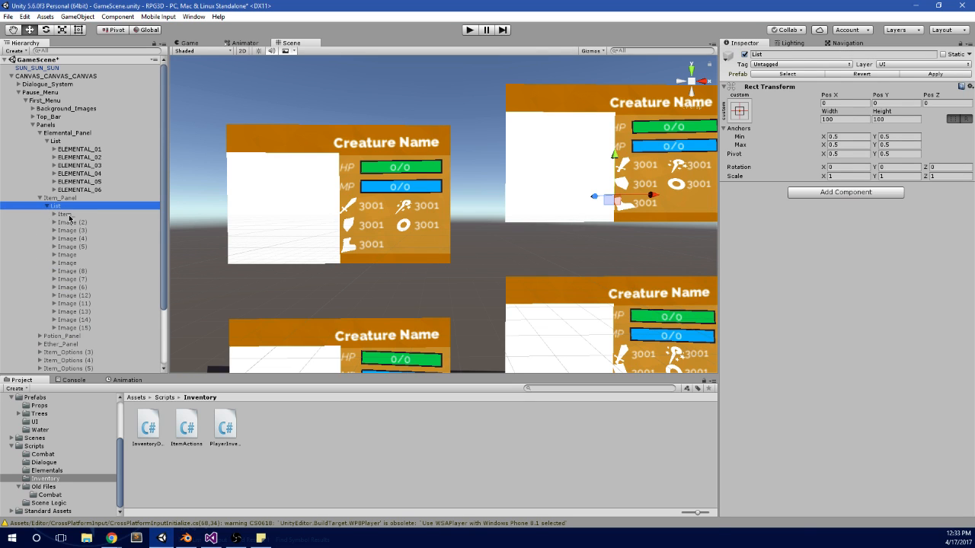
pyautogui.click(68, 215)
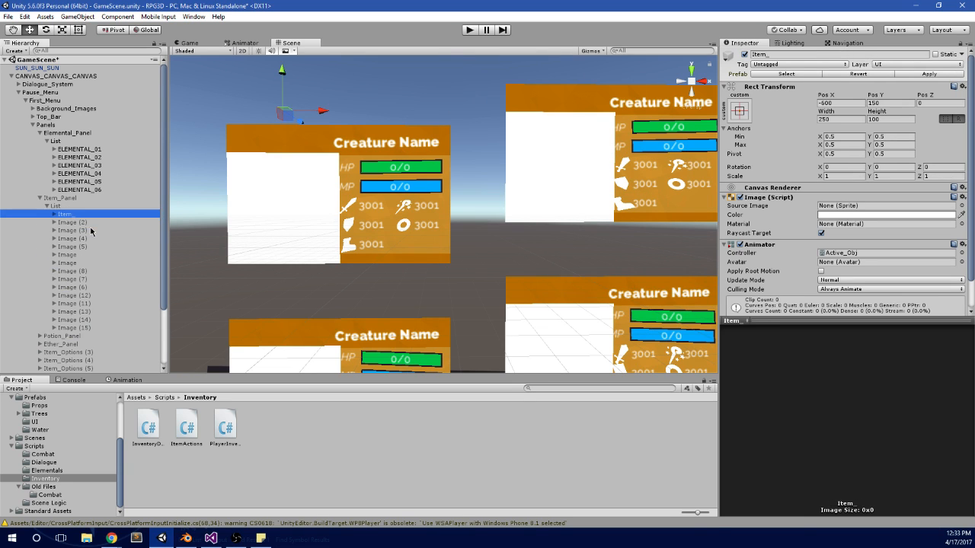
pyautogui.press('Down')
pyautogui.press('Down')
pyautogui.press('Down')
pyautogui.press('Down')
pyautogui.press('Down')
pyautogui.press('Down')
pyautogui.press('Down')
pyautogui.press('Down')
pyautogui.press('Down')
pyautogui.press('Down')
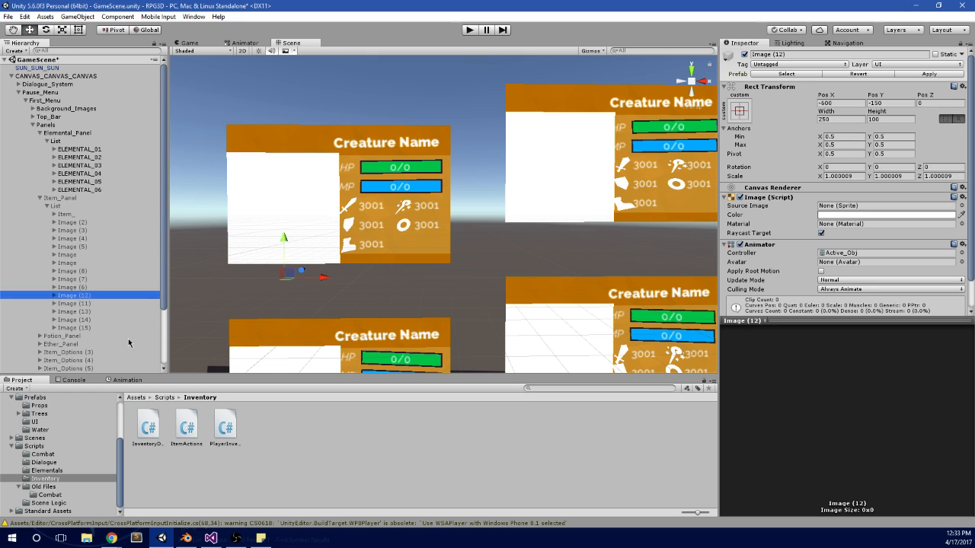
pyautogui.press('Down')
pyautogui.press('Down')
pyautogui.press('Down')
pyautogui.click(90, 191)
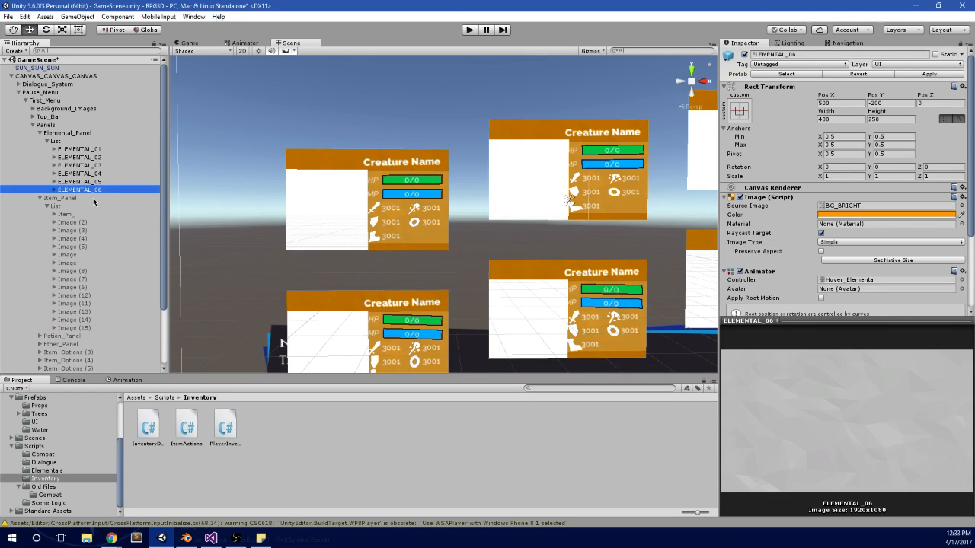
# Step: Activate Item_Panel and deactivate Elemental_Panel so that only the item cards are displayed in the scene
pyautogui.click(93, 199)
pyautogui.click(744, 54)
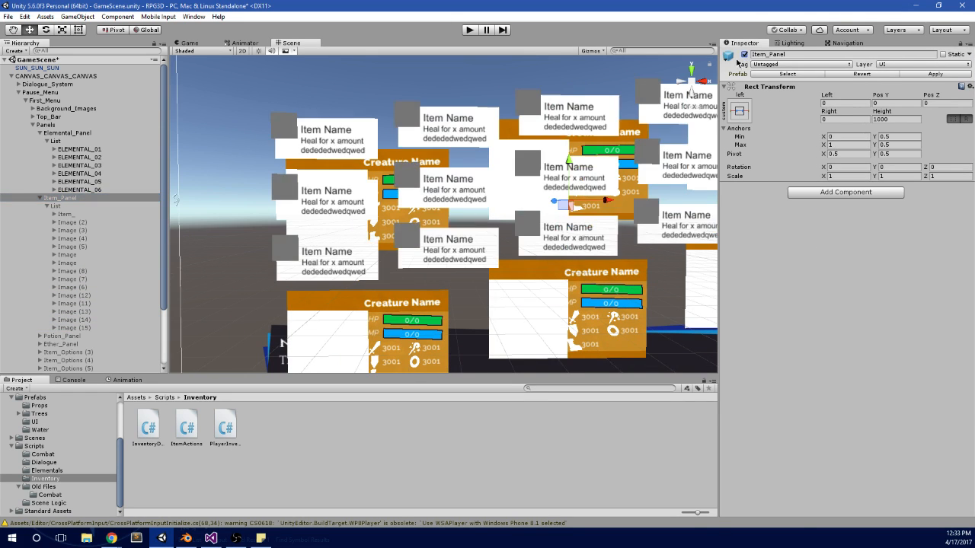
pyautogui.click(97, 141)
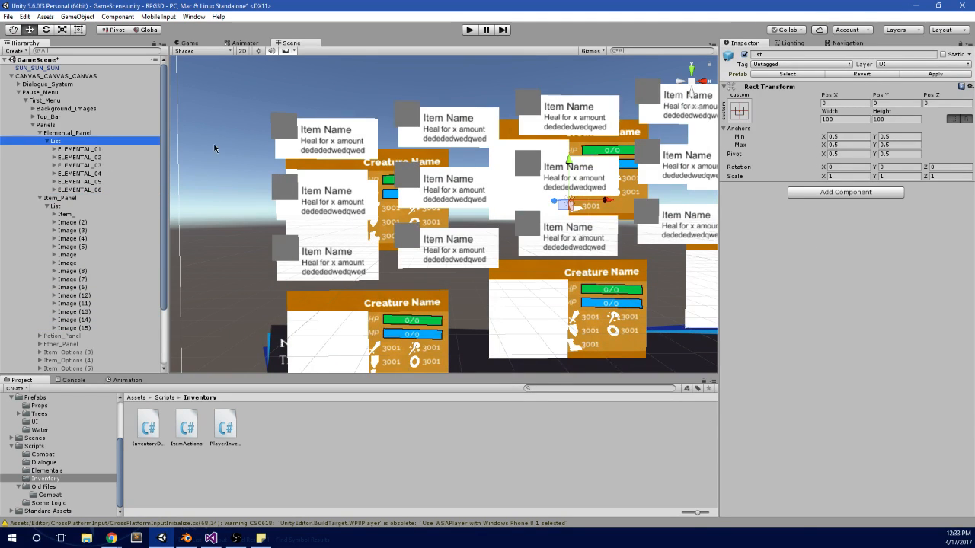
pyautogui.click(122, 133)
pyautogui.click(744, 54)
pyautogui.moveTo(396, 191); pyautogui.dragTo(473, 195, button='middle')
pyautogui.scroll(3, 457, 199)
# Step: Examine the Name, Icon and Desc children of Item_ in Item_Panel's List and compare them with ELEMENTAL_02's children
pyautogui.click(85, 206)
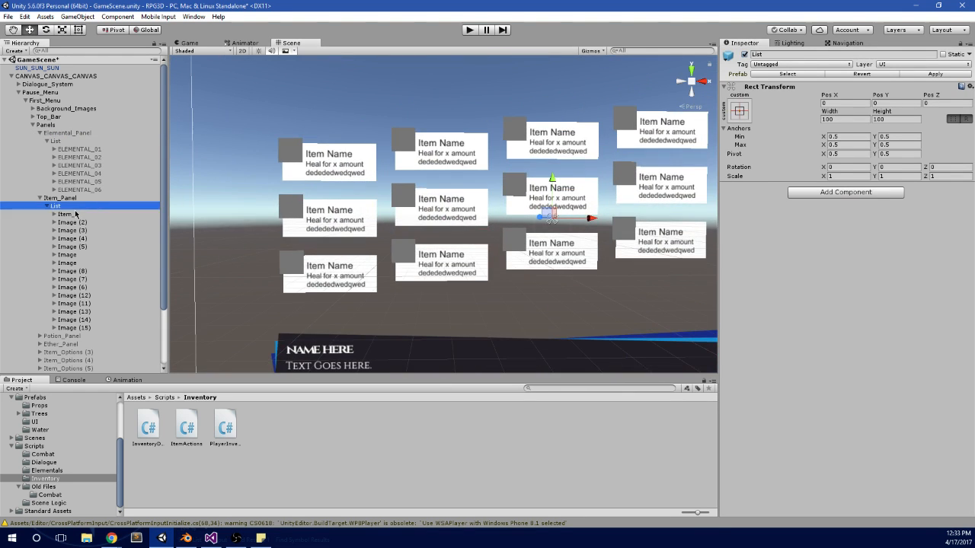
pyautogui.click(75, 215)
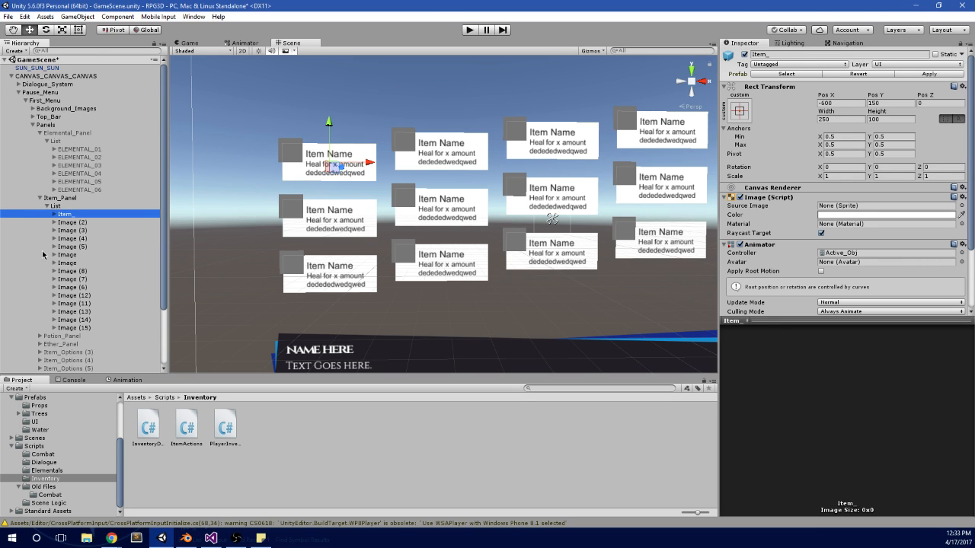
pyautogui.press('f')
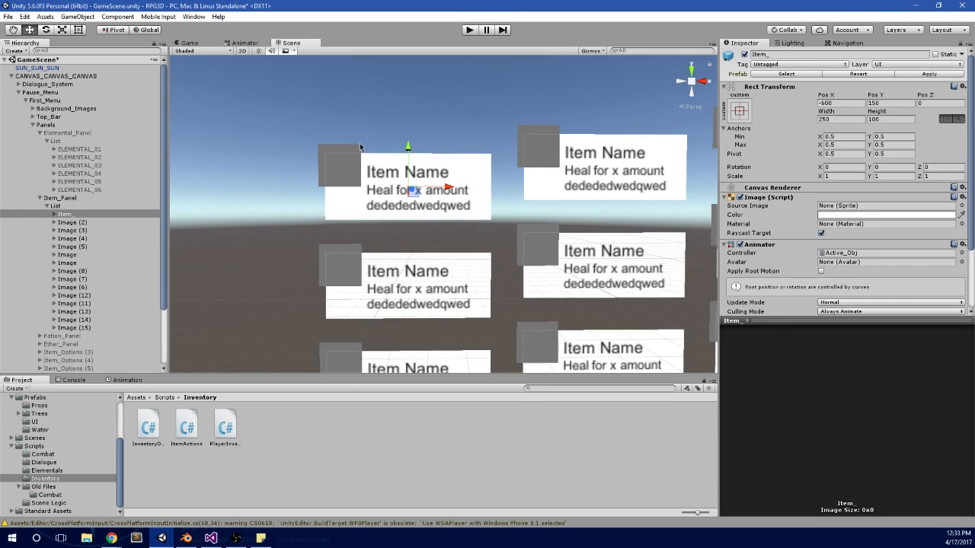
pyautogui.click(54, 215)
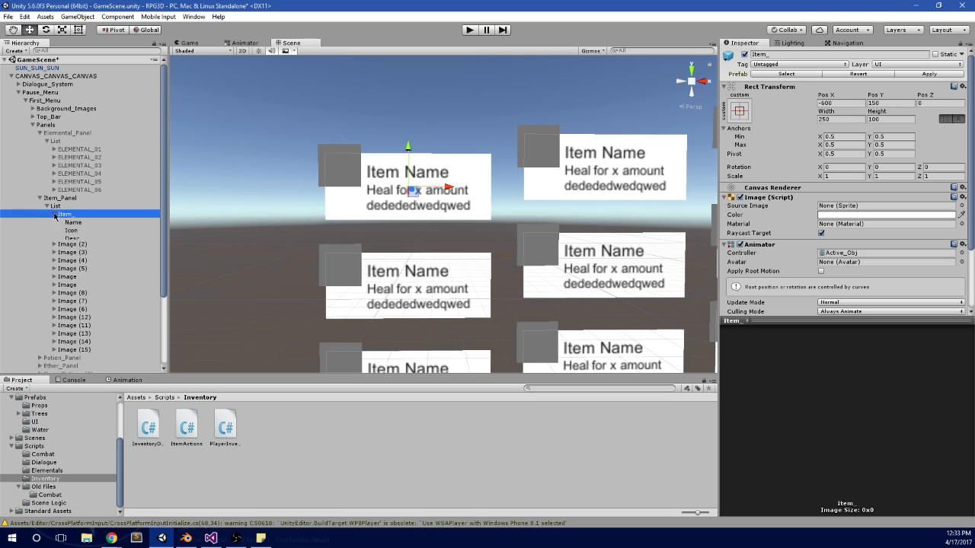
pyautogui.click(74, 222)
pyautogui.click(54, 157)
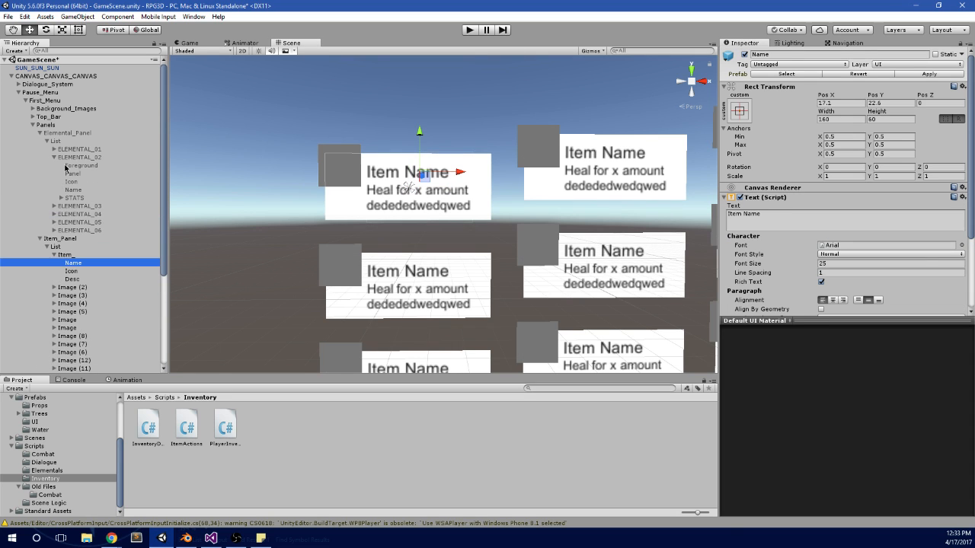
pyautogui.click(82, 189)
pyautogui.click(86, 263)
pyautogui.click(85, 272)
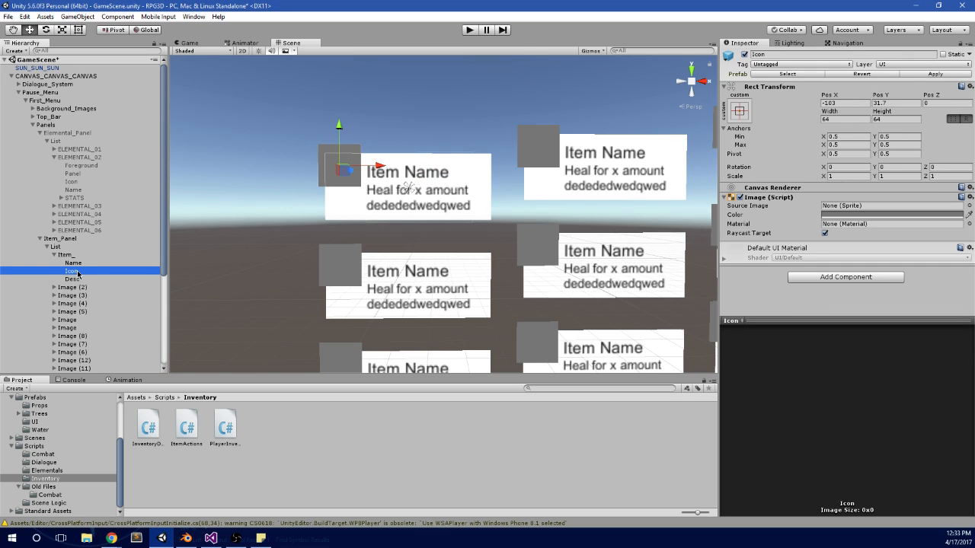
pyautogui.click(84, 280)
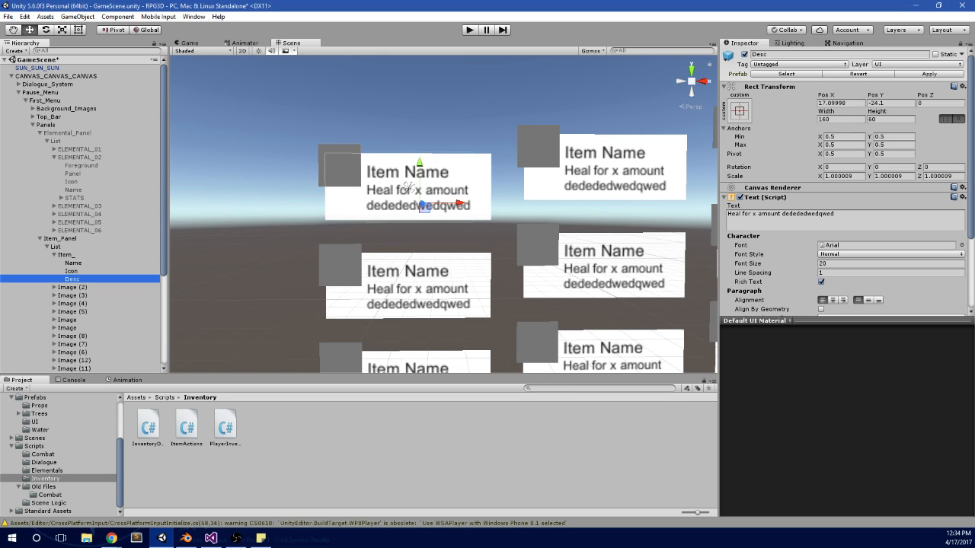
# Step: Duplicate the Desc text under Item_ and rename the copy Amount
pyautogui.scroll(-5, 412, 191)
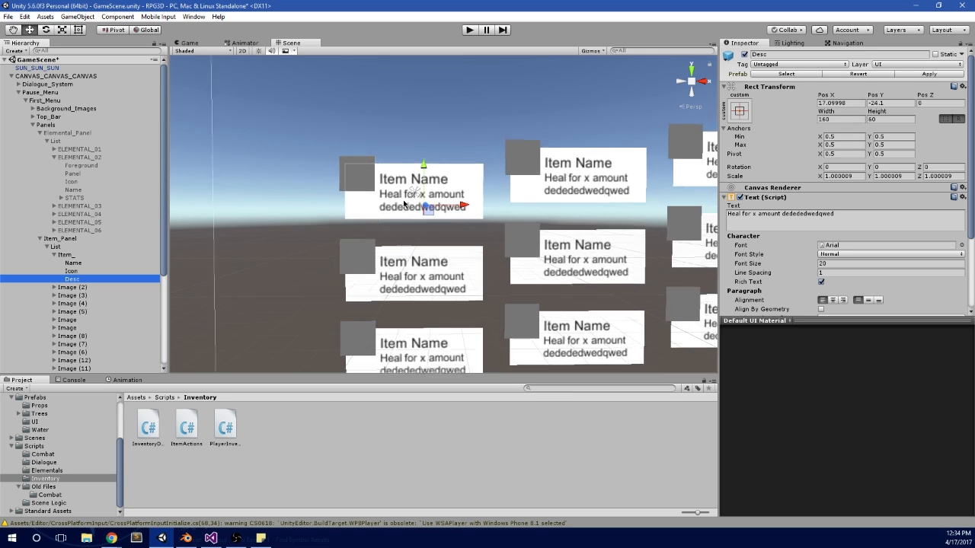
pyautogui.moveTo(428, 205); pyautogui.dragTo(400, 202, button='middle')
pyautogui.scroll(8, 337, 256)
pyautogui.moveTo(336, 257); pyautogui.dragTo(402, 279, button='middle')
pyautogui.scroll(4, 404, 277)
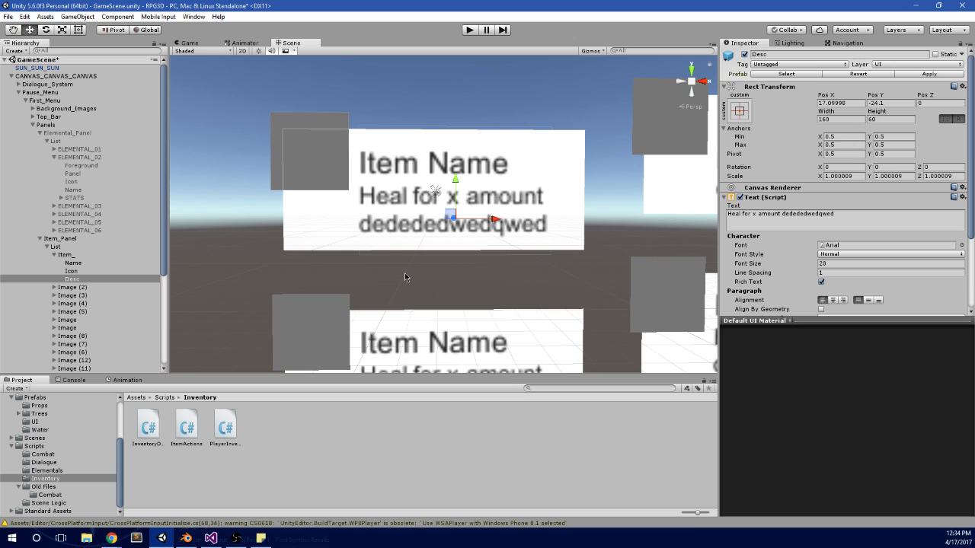
pyautogui.scroll(-8, 363, 279)
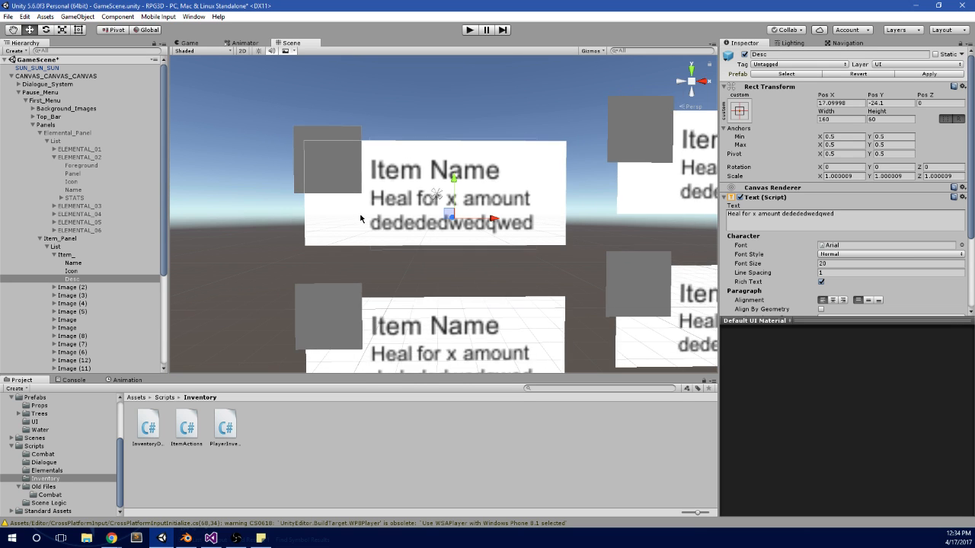
pyautogui.scroll(6, 415, 229)
pyautogui.moveTo(441, 270); pyautogui.dragTo(409, 240, button='middle')
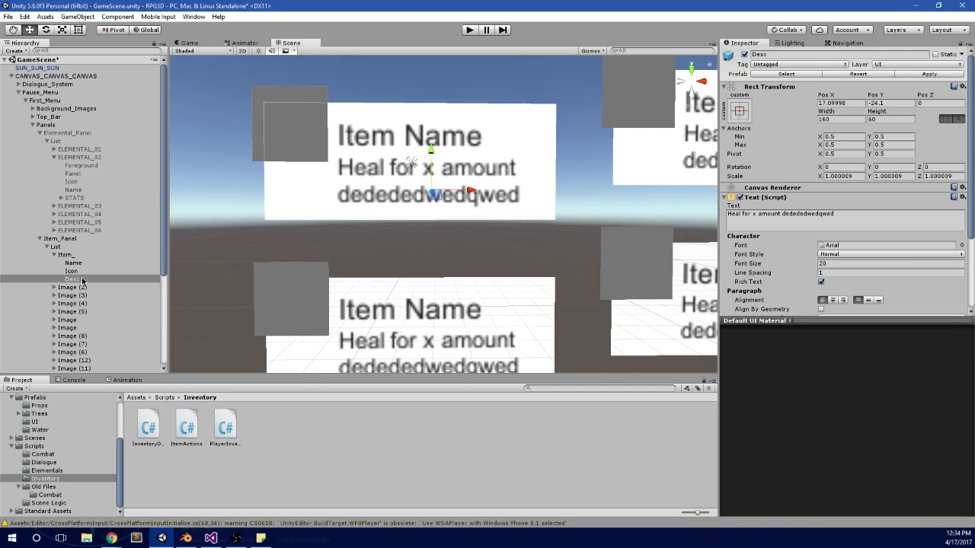
pyautogui.click(81, 281)
pyautogui.hotkey('ctrl', 'd')
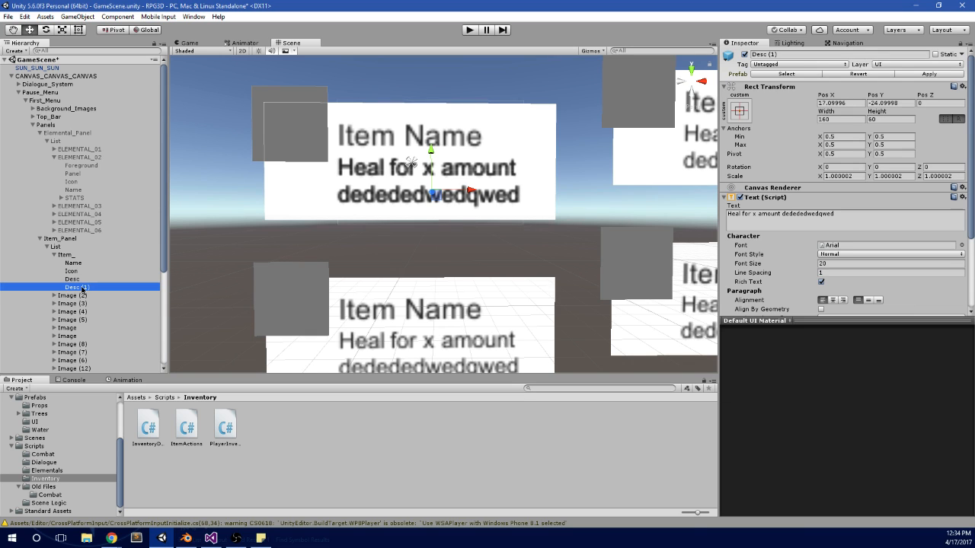
pyautogui.press('F2')
pyautogui.write('Amount')
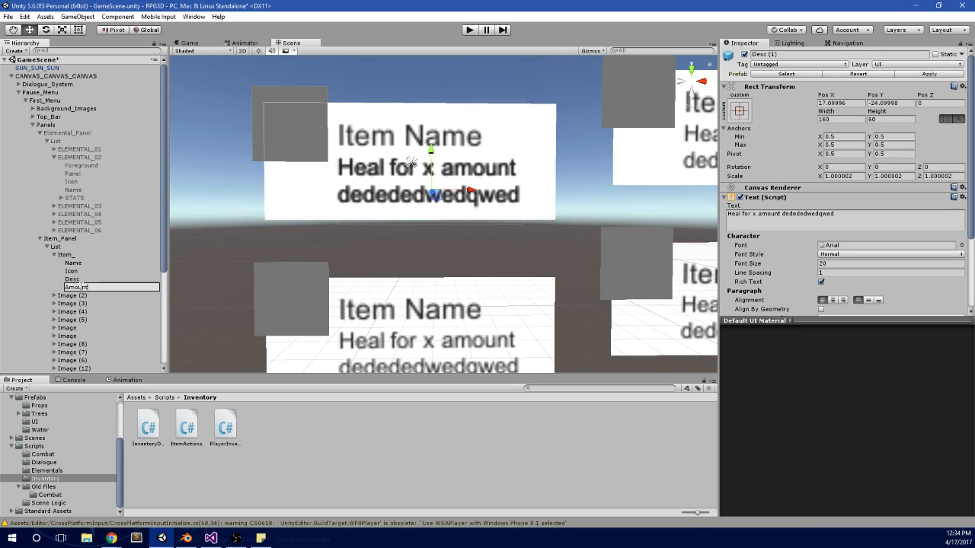
pyautogui.press('Return')
# Step: Move the Amount text up and slightly to the left, to the upper part of the first item card
pyautogui.moveTo(473, 191); pyautogui.dragTo(411, 188)
pyautogui.moveTo(374, 155); pyautogui.dragTo(453, 142)
pyautogui.moveTo(409, 103); pyautogui.dragTo(409, 100)
# Step: Check the Name text's placement on the first item card and lower its Desc text to about Pos Y -29.8
pyautogui.click(73, 263)
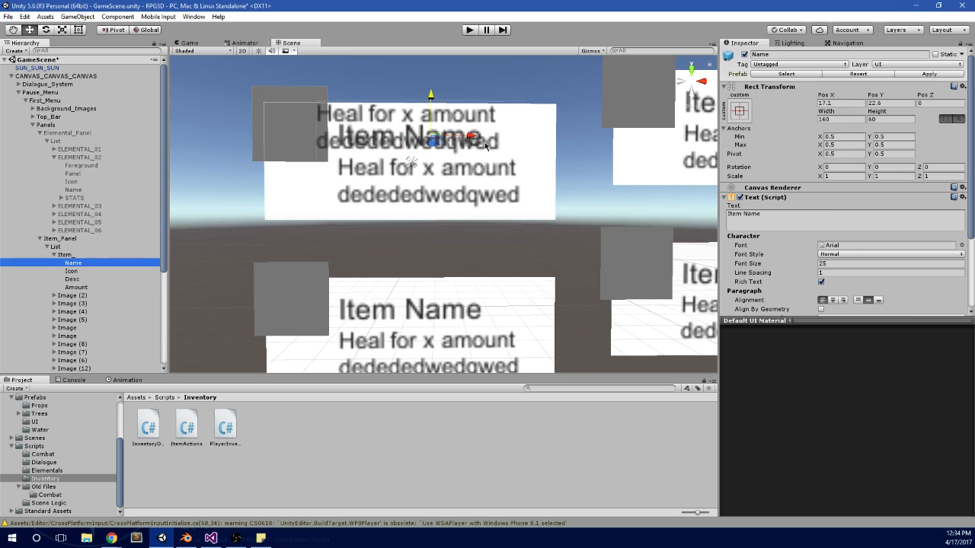
pyautogui.moveTo(470, 138)
pyautogui.mouseDown()
pyautogui.moveTo(537, 134)
pyautogui.moveTo(483, 136)
pyautogui.mouseUp()
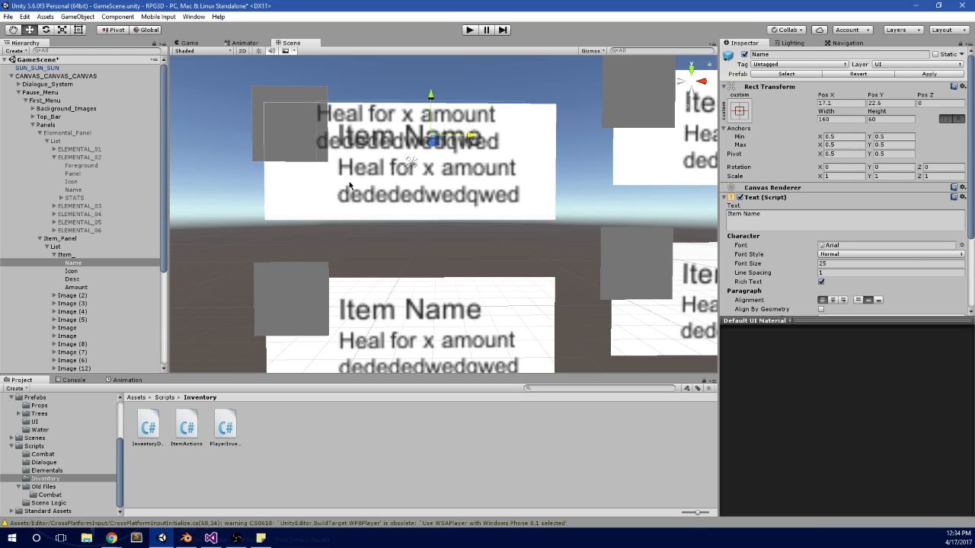
pyautogui.click(387, 199)
pyautogui.moveTo(430, 151); pyautogui.dragTo(430, 157)
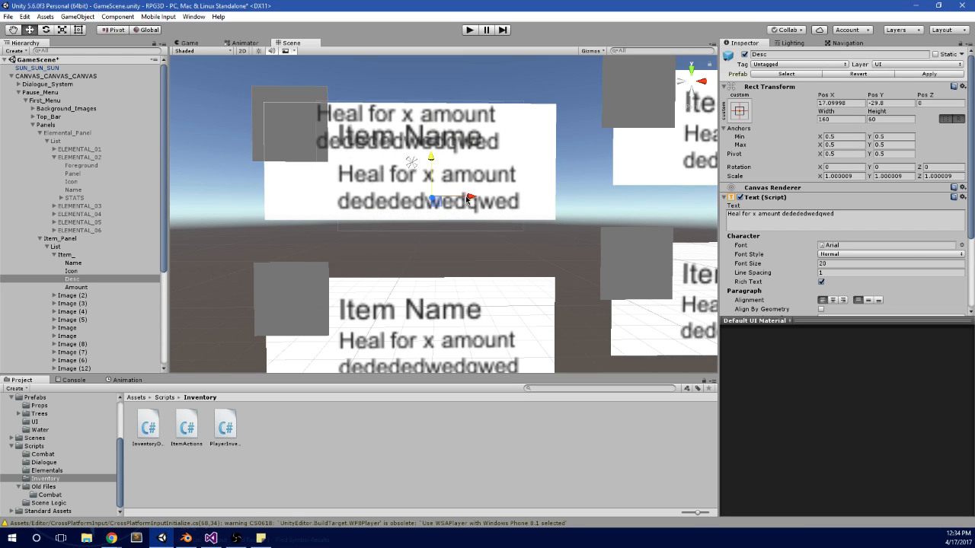
# Step: Shift the first card's Desc text left and snap its anchor, pivot and position to the card's bottom centre
pyautogui.moveTo(463, 193); pyautogui.dragTo(446, 198)
pyautogui.click(738, 110)
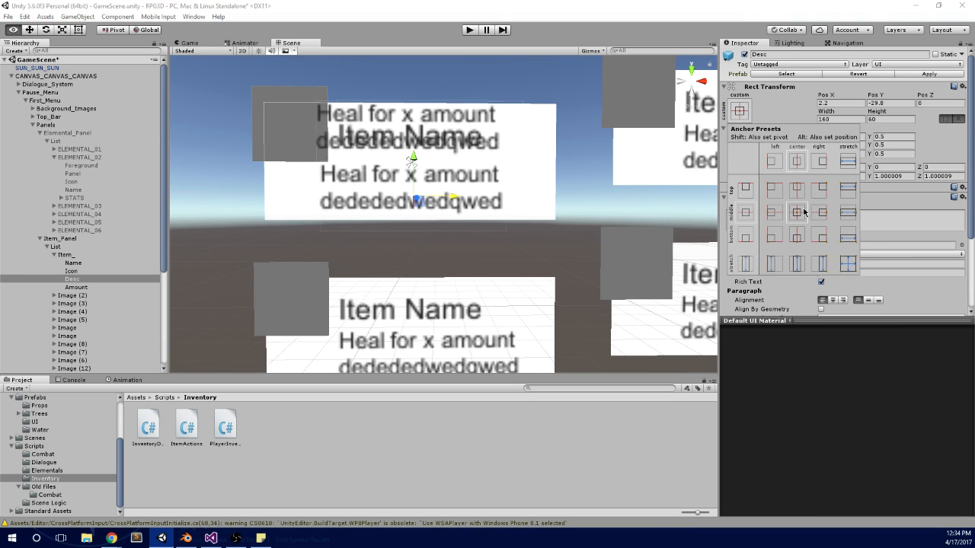
pyautogui.keyDown('alt'); pyautogui.click(797, 212); pyautogui.keyUp('alt')
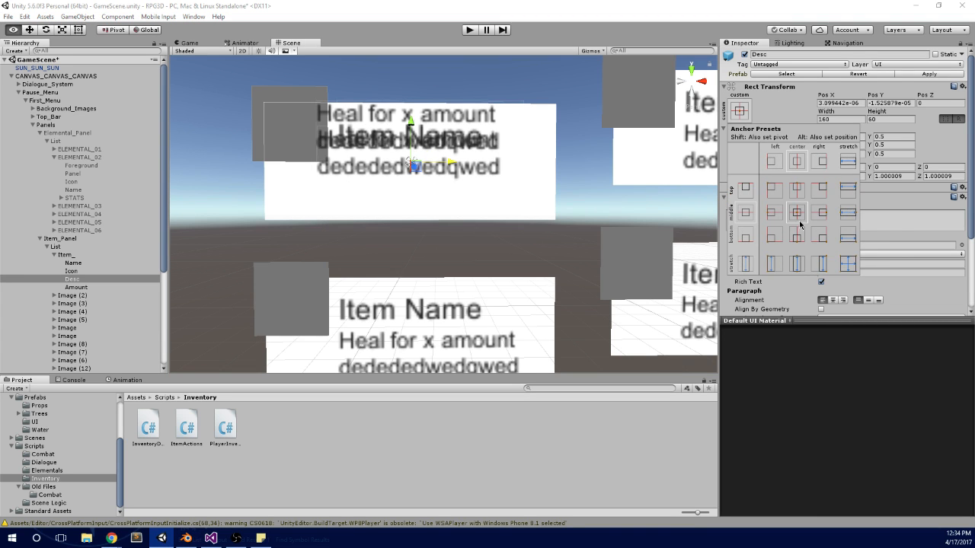
pyautogui.keyDown('alt'); pyautogui.keyDown('shift'); pyautogui.click(797, 234); pyautogui.keyUp('shift'); pyautogui.keyUp('alt')
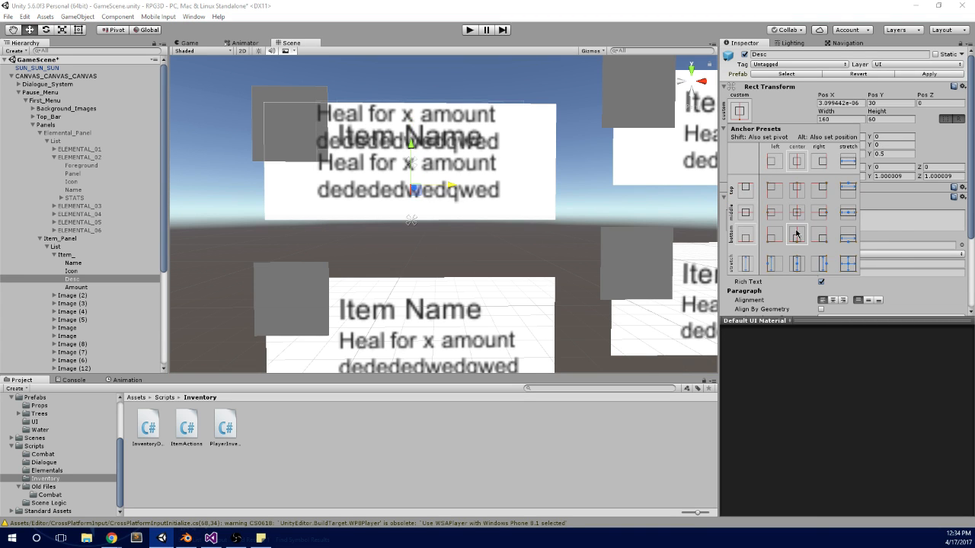
# Step: Align the Desc text to the bottom of its box, trying centre alignment before returning it to left alignment
pyautogui.click(908, 212)
pyautogui.click(878, 300)
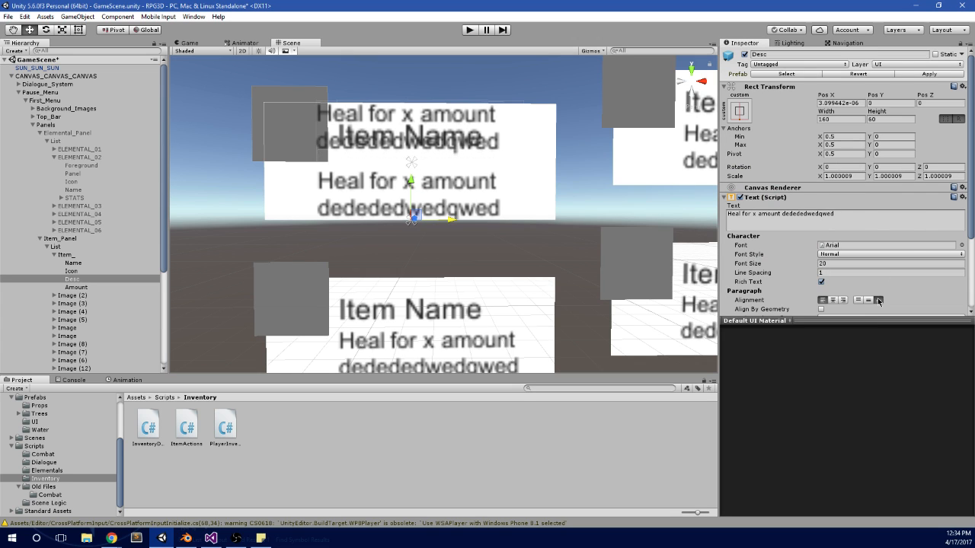
pyautogui.click(833, 301)
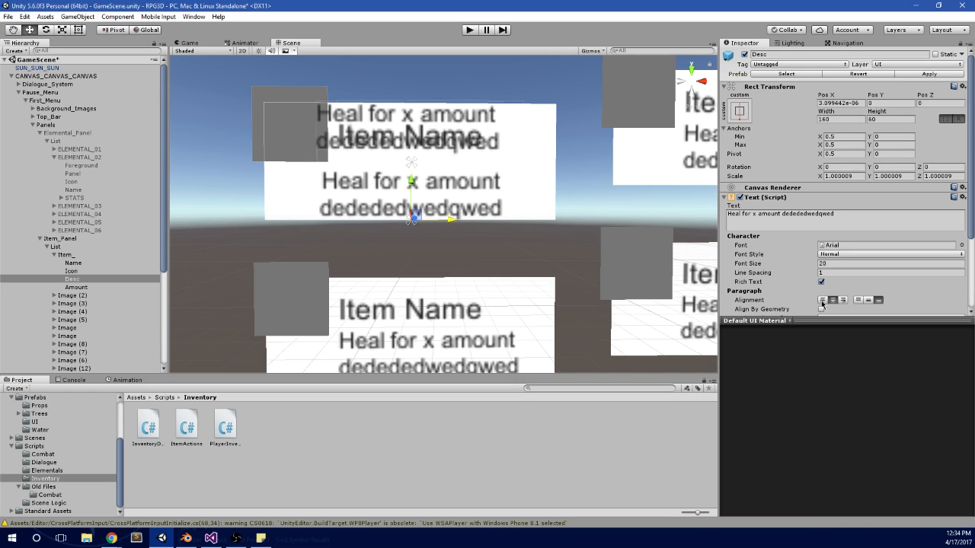
pyautogui.click(822, 300)
# Step: Anchor Desc with horizontal stretch along the bottom of the first item card, also setting its pivot and position
pyautogui.scroll(-2, 813, 271)
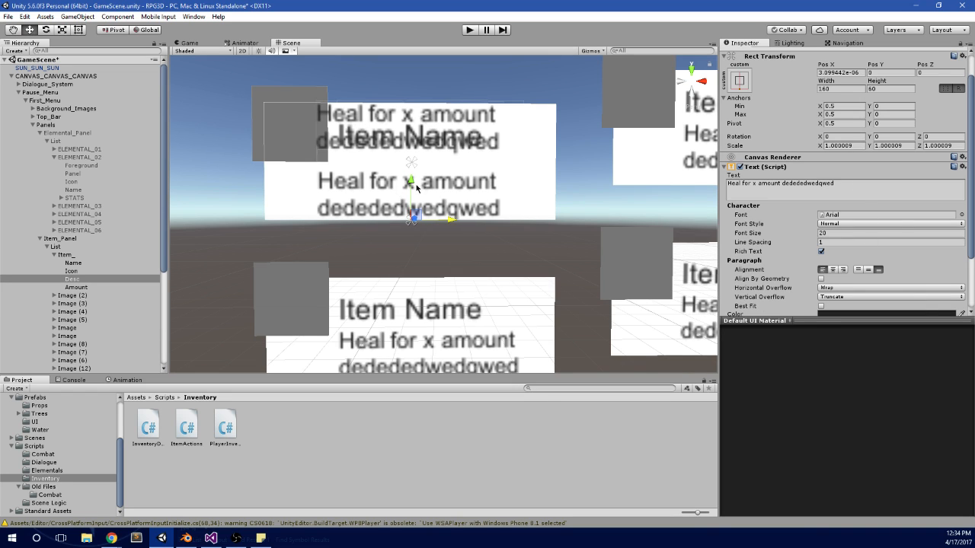
pyautogui.click(772, 191)
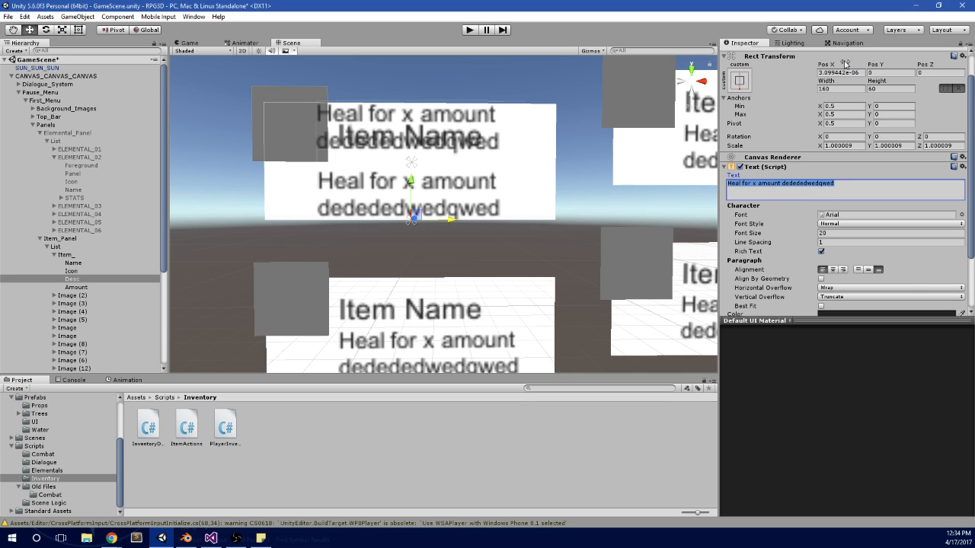
pyautogui.click(848, 90)
pyautogui.click(739, 79)
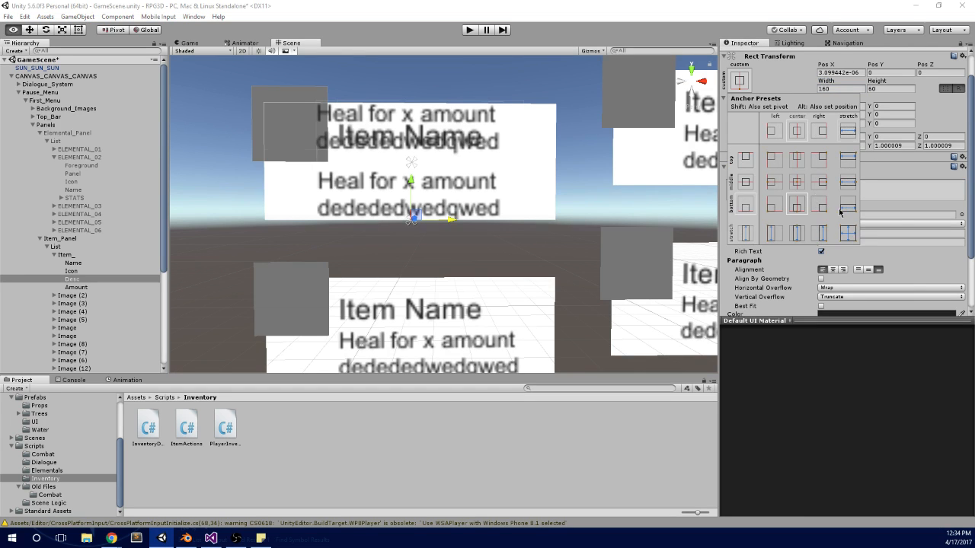
pyautogui.click(845, 207)
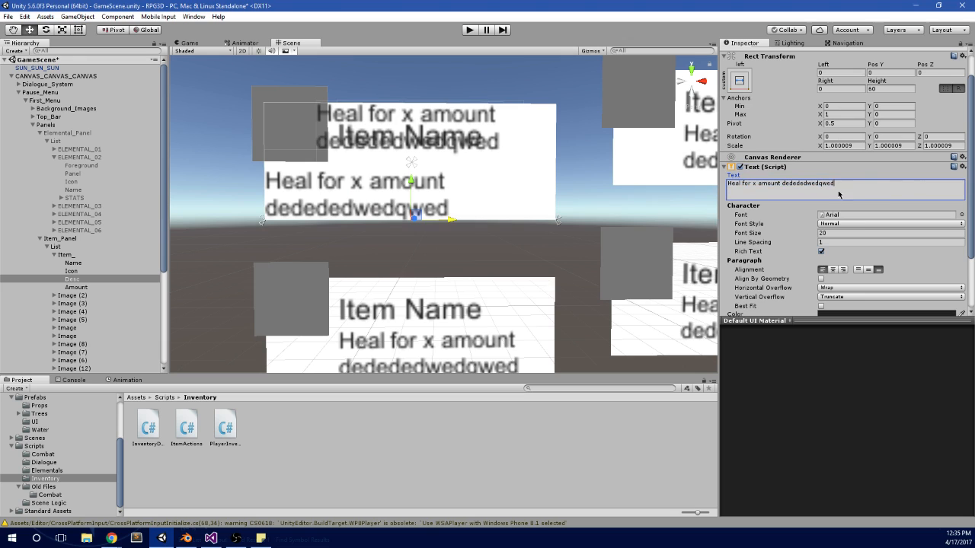
# Step: Lengthen the Desc text with filler letters such as "dded ded" to test how it wraps across the card
pyautogui.write('d')
pyautogui.click(787, 184)
pyautogui.write('ded ')
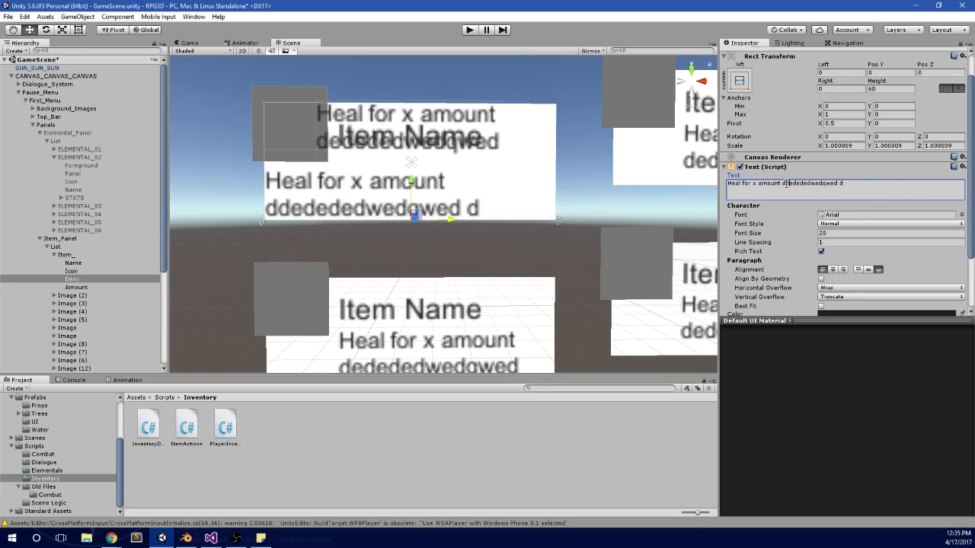
pyautogui.write(' ded ed')
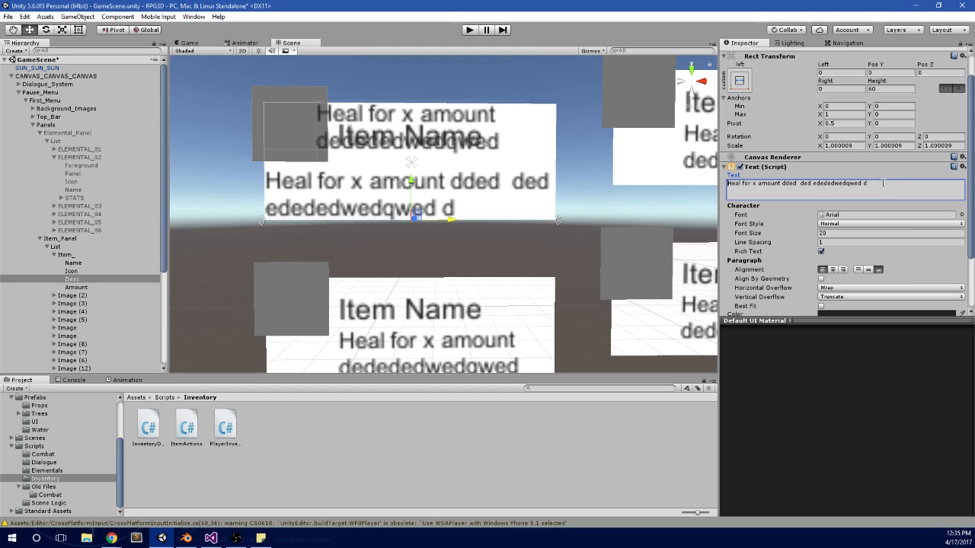
pyautogui.moveTo(884, 183); pyautogui.dragTo(804, 185)
pyautogui.moveTo(447, 222); pyautogui.dragTo(449, 224)
pyautogui.hotkey('ctrl', 'z')
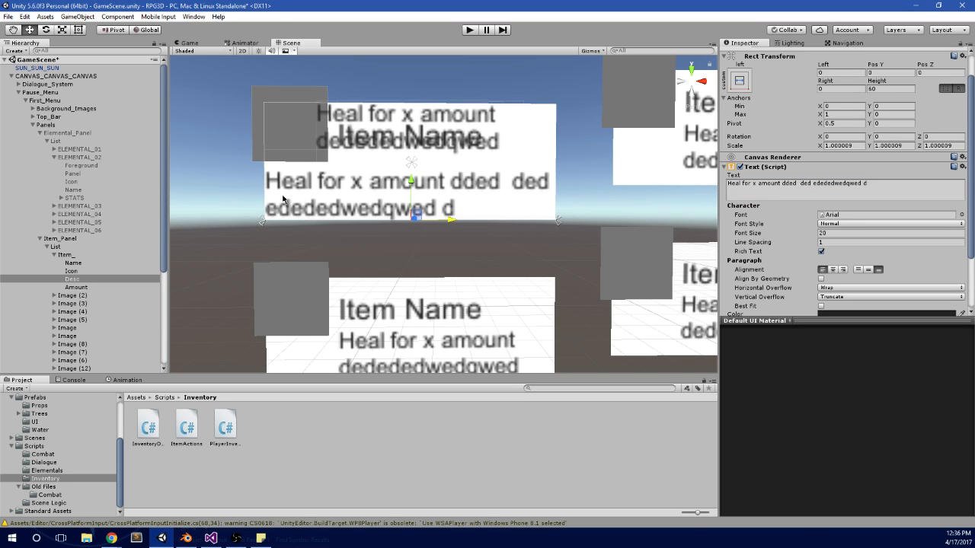
# Step: Try a Left offset of 10 and a Pos Y of 10 on Desc
pyautogui.click(844, 73)
pyautogui.write('10')
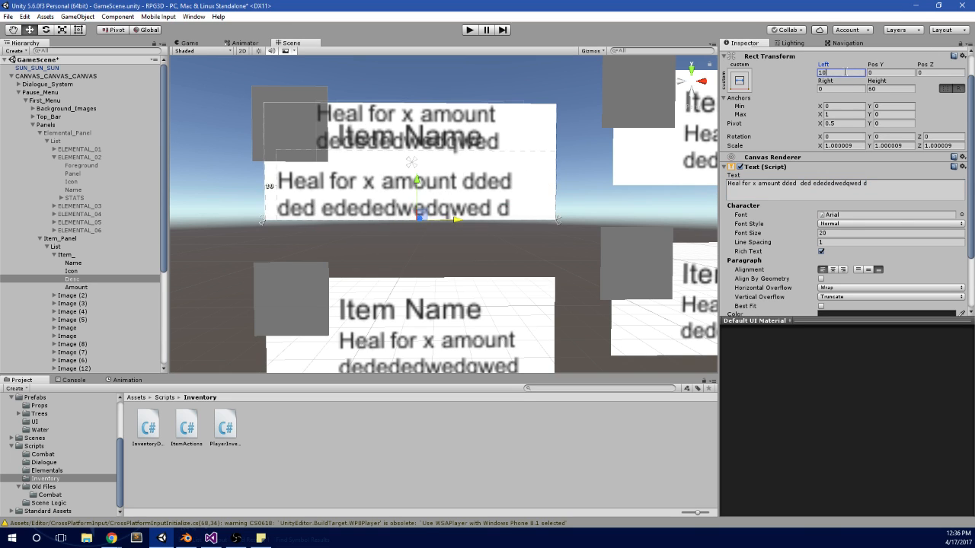
pyautogui.press('Tab')
pyautogui.write('10')
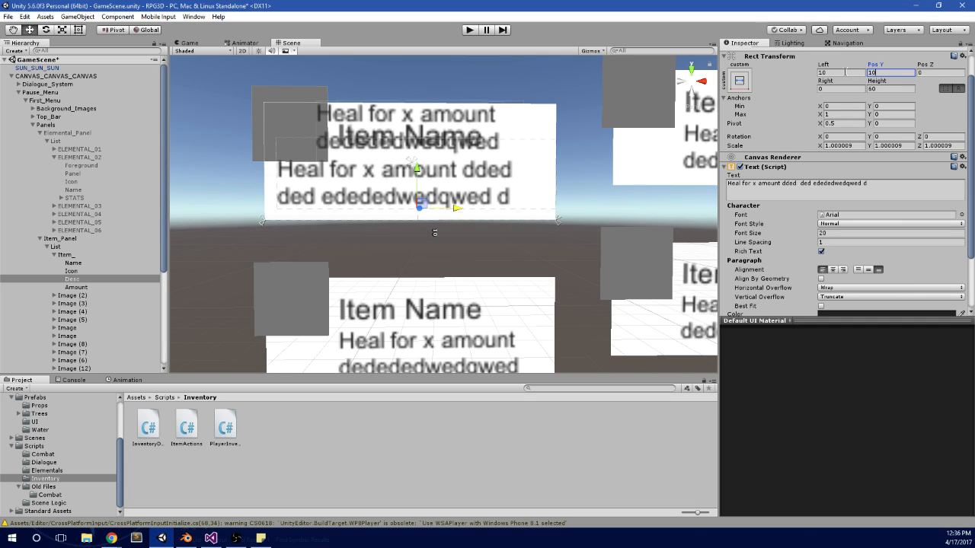
# Step: Set Desc's Left, Pos Y and Right to 5, keeping Pos Z at 0
pyautogui.click(845, 72)
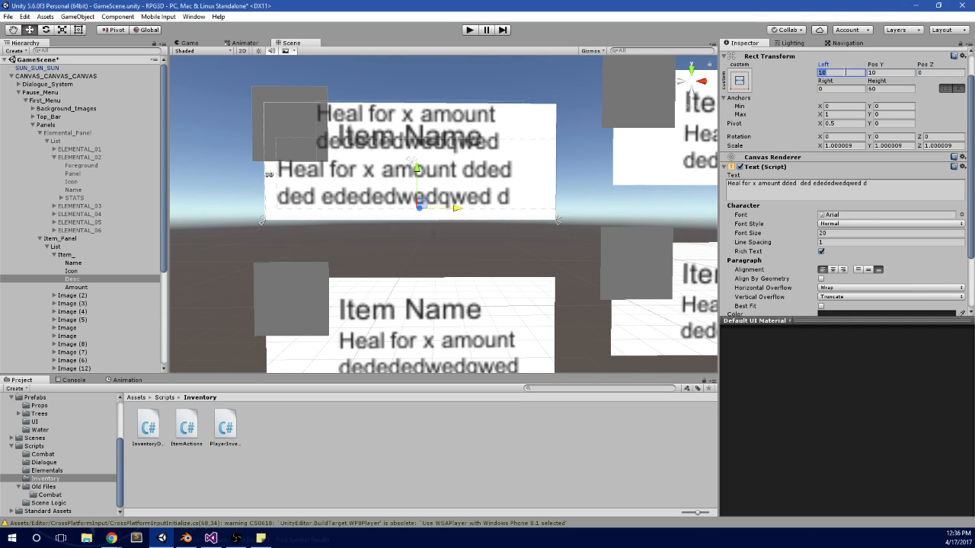
pyautogui.write('5')
pyautogui.press('Tab')
pyautogui.write('5')
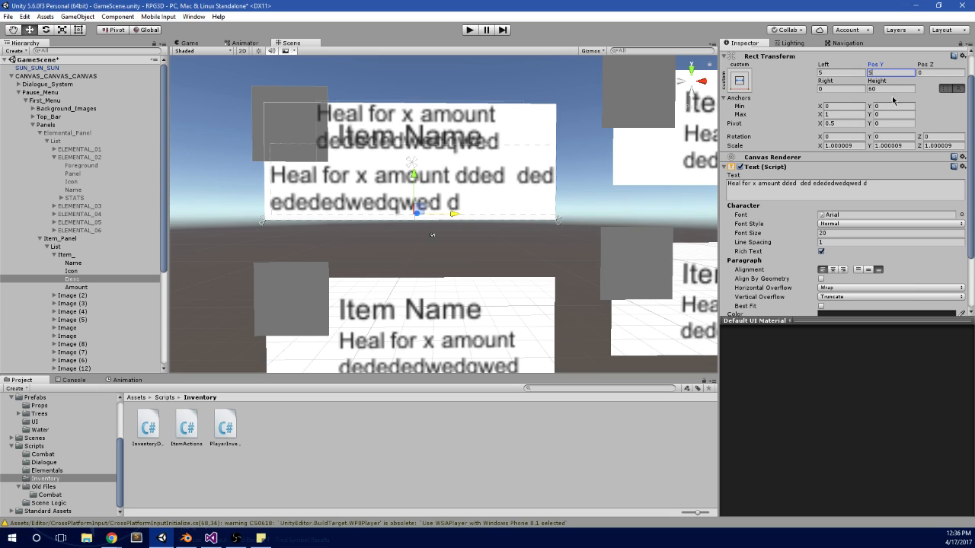
pyautogui.click(931, 74)
pyautogui.write('5')
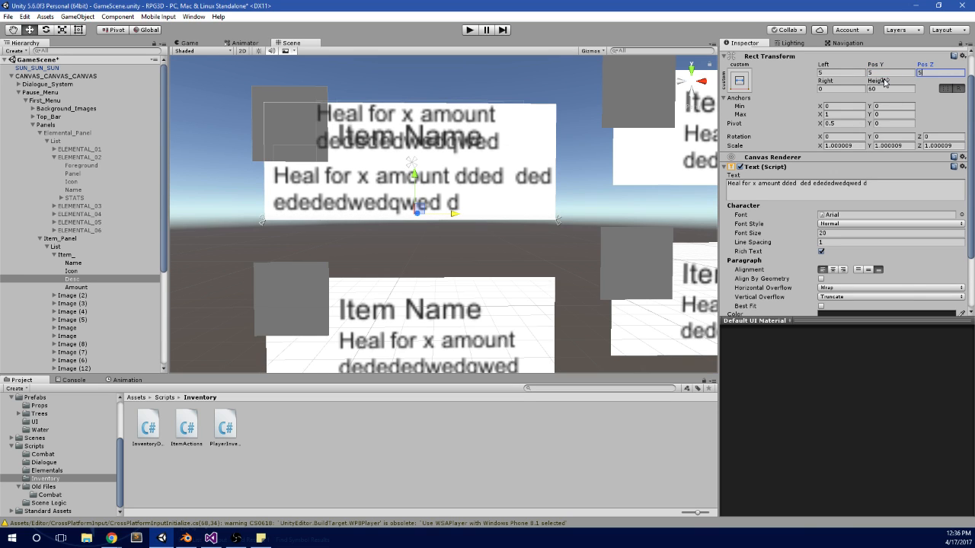
pyautogui.press('BackSpace')
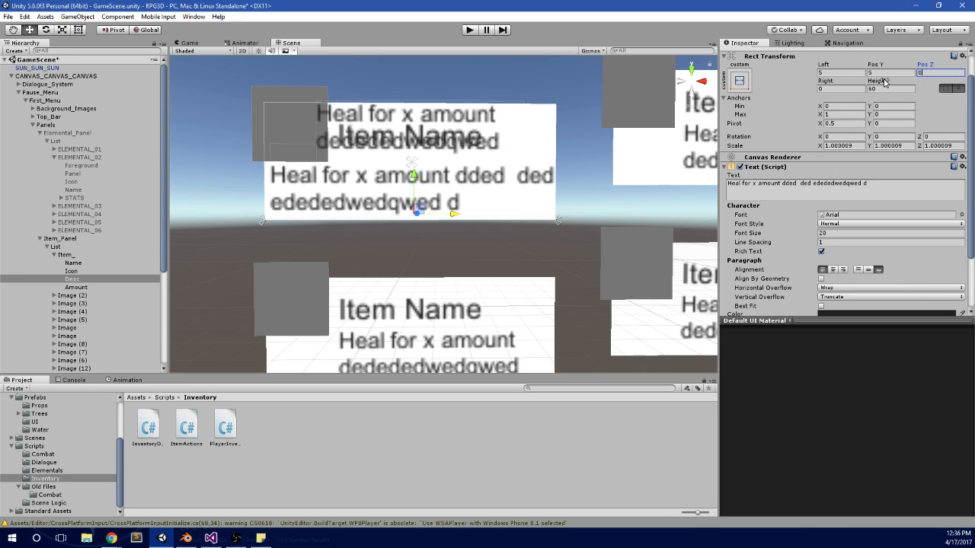
pyautogui.press('Tab')
pyautogui.write('5')
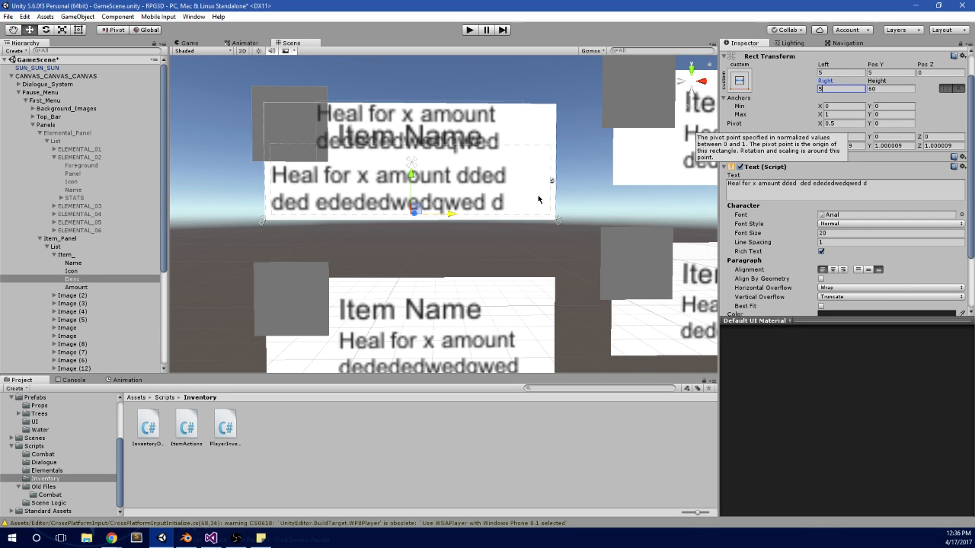
# Step: Replace the Desc text with "Heal for x Amount" and align it to the top of its box
pyautogui.scroll(1, 494, 218)
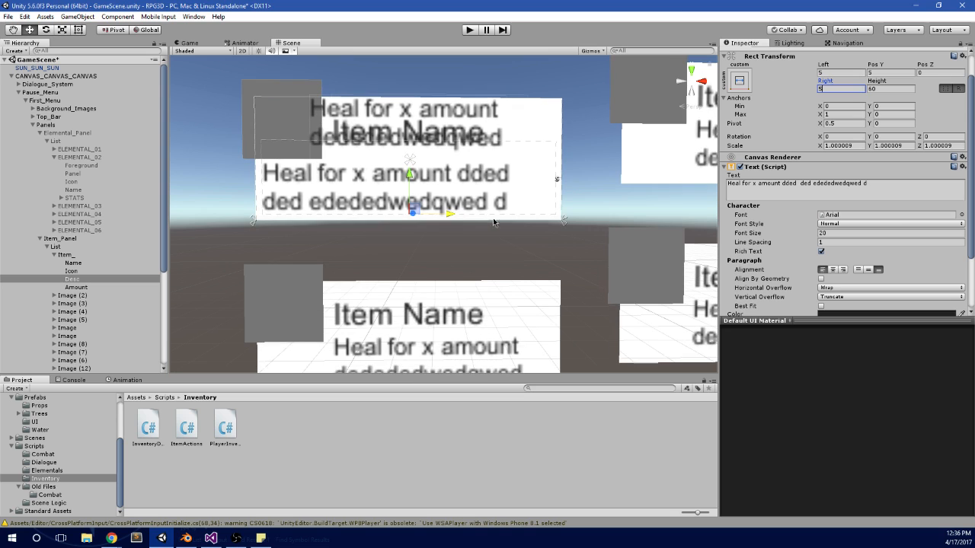
pyautogui.click(881, 185)
pyautogui.write('Heal for x Amount')
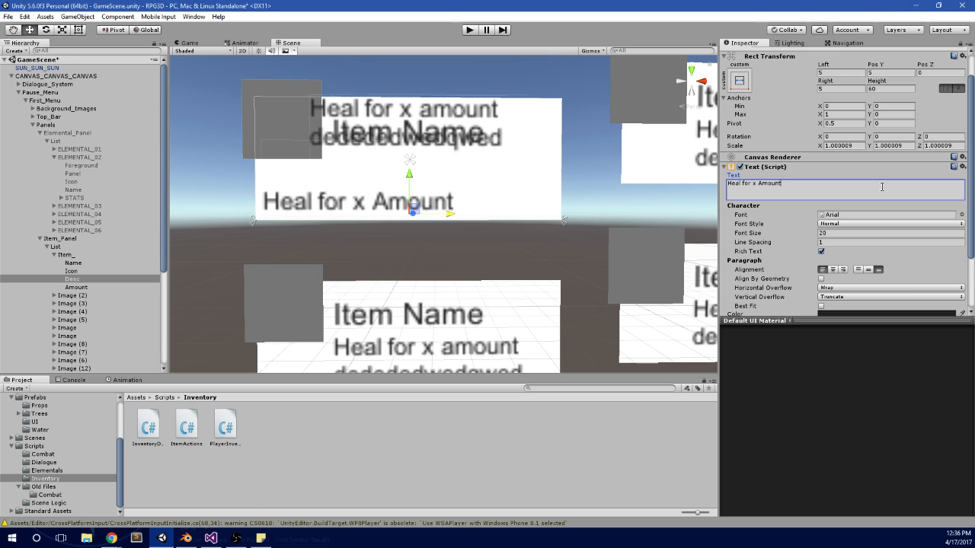
pyautogui.click(860, 271)
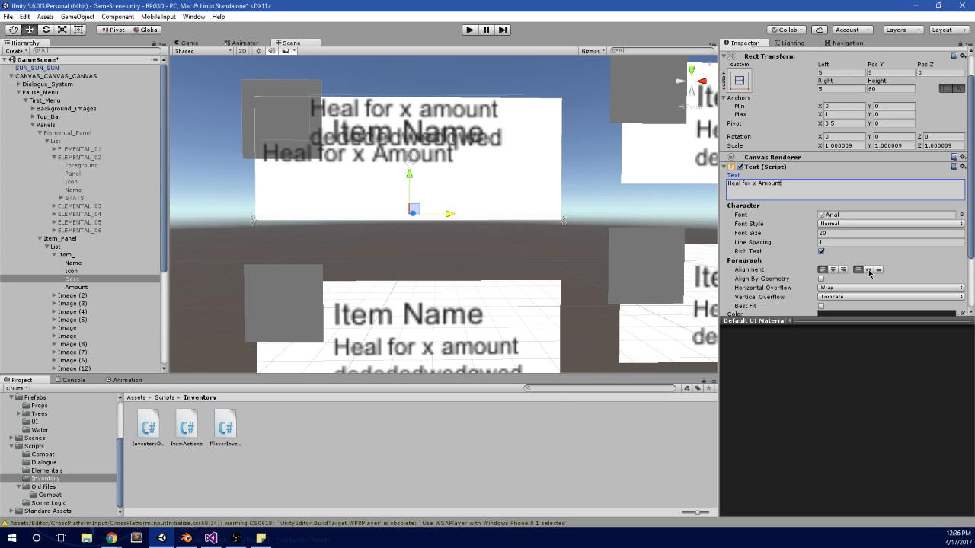
pyautogui.click(868, 270)
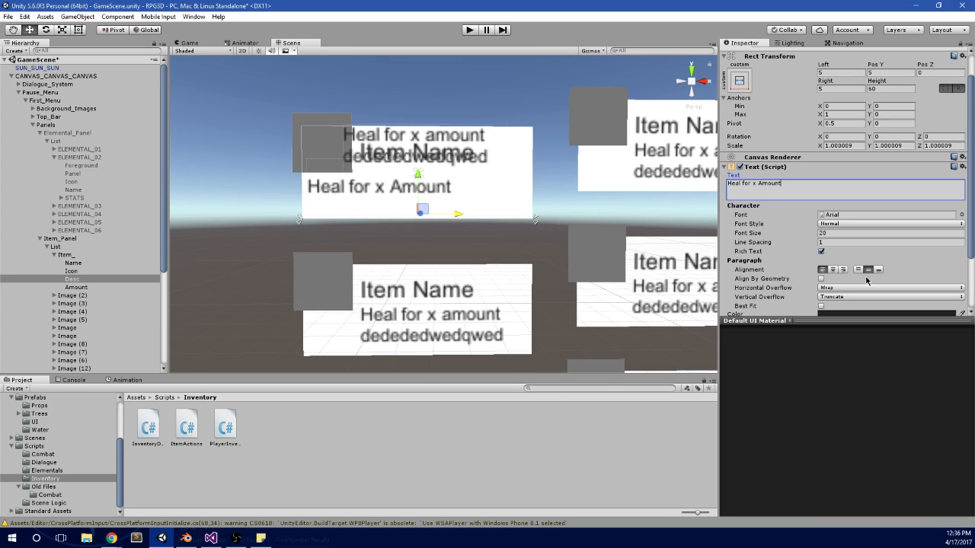
pyautogui.click(857, 271)
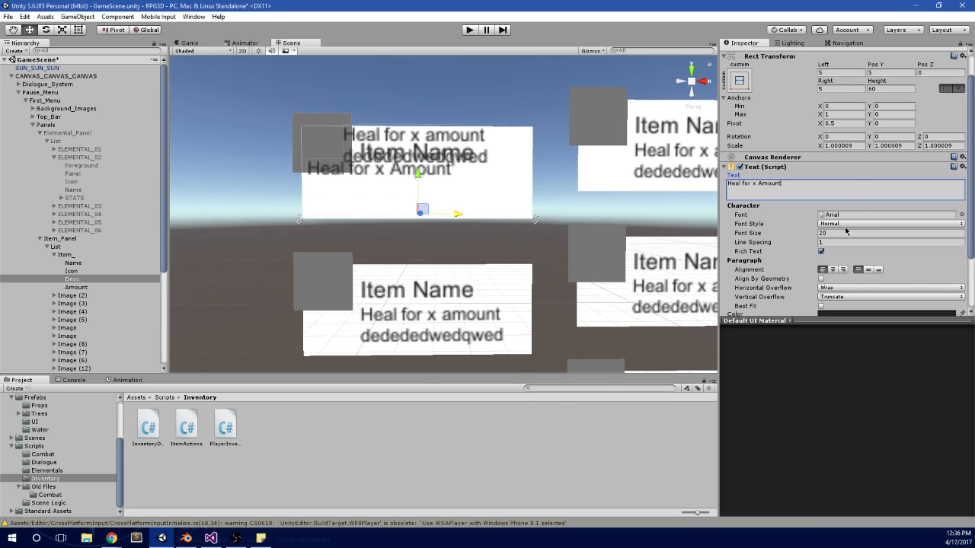
# Step: Try Desc heights of 50 and 40 to lower the text on the card
pyautogui.click(891, 88)
pyautogui.write('50')
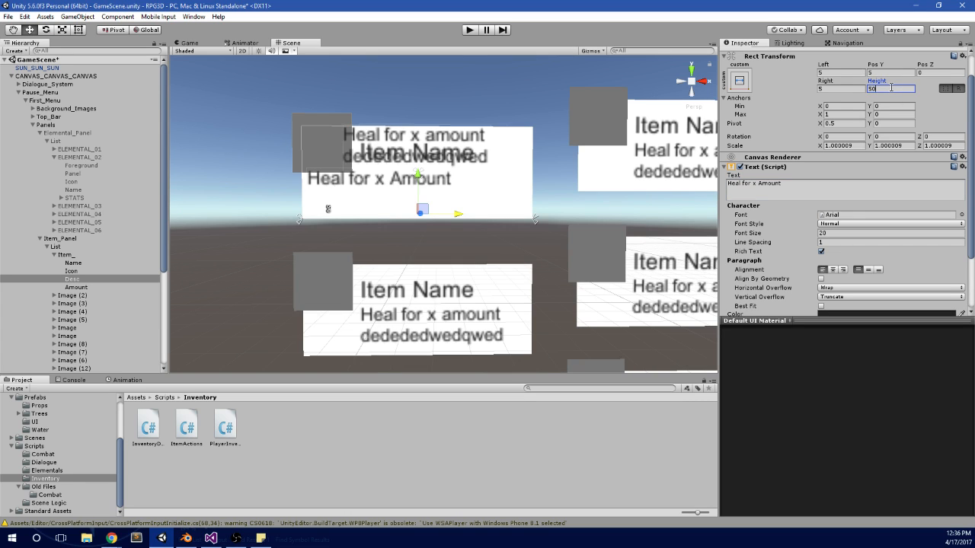
pyautogui.press('BackSpace')
pyautogui.press('BackSpace')
pyautogui.write('40')
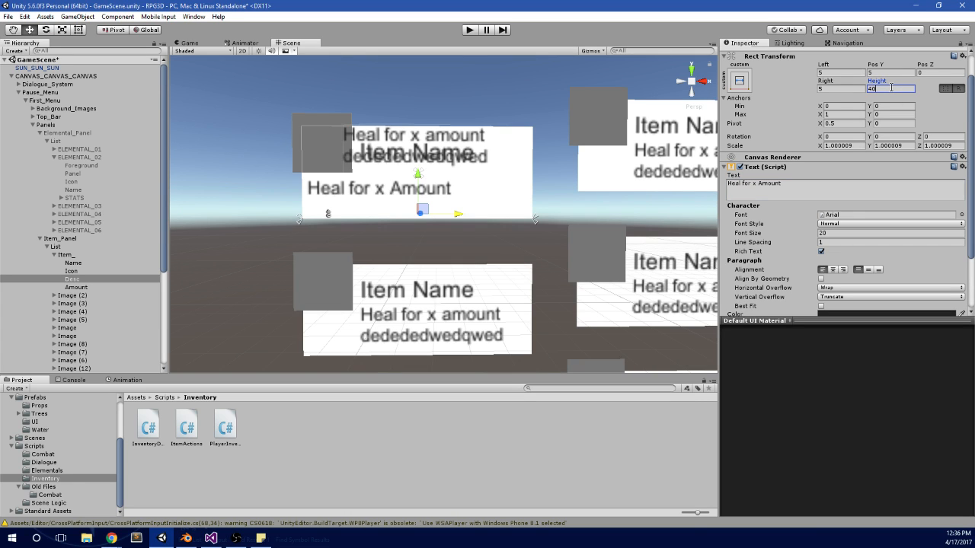
# Step: Replace the Desc text with the long sample "heal for the amount htat i wanjt tit" to test two-line wrapping
pyautogui.click(827, 186)
pyautogui.write('de')
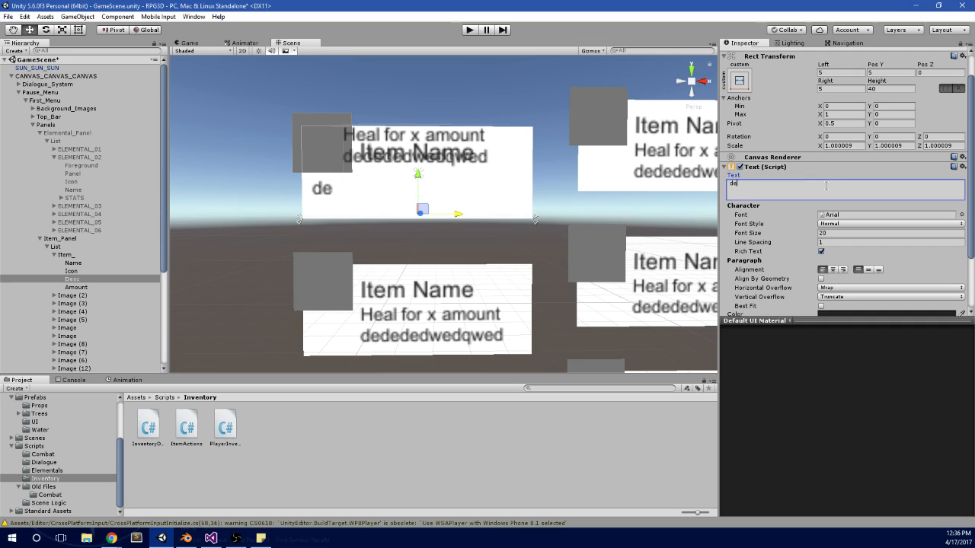
pyautogui.press('BackSpace')
pyautogui.press('BackSpace')
pyautogui.write('heal for ')
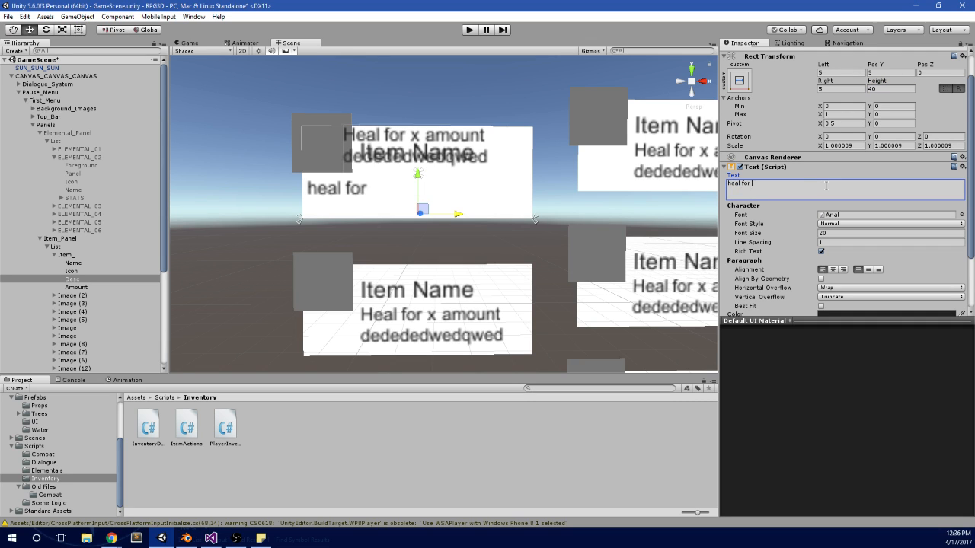
pyautogui.write('the amount htat i wa')
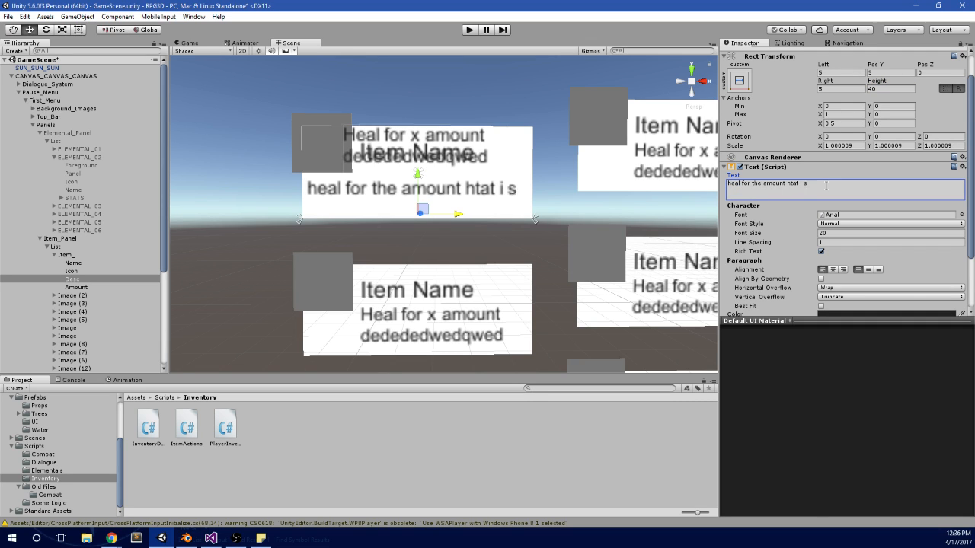
pyautogui.write('njt tit')
# Step: Set Desc's height to 45 and its text to "Heal for X AMount"
pyautogui.click(890, 90)
pyautogui.write('45')
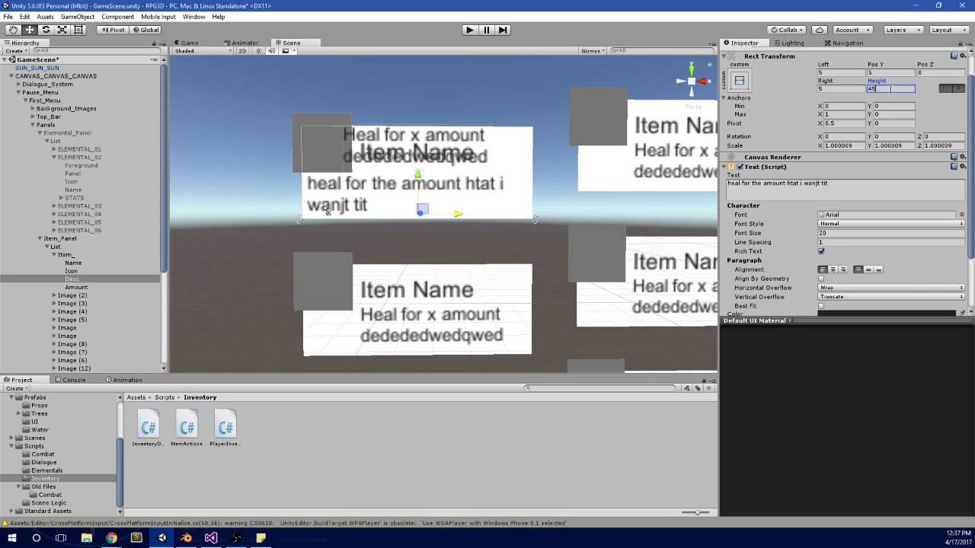
pyautogui.click(768, 183)
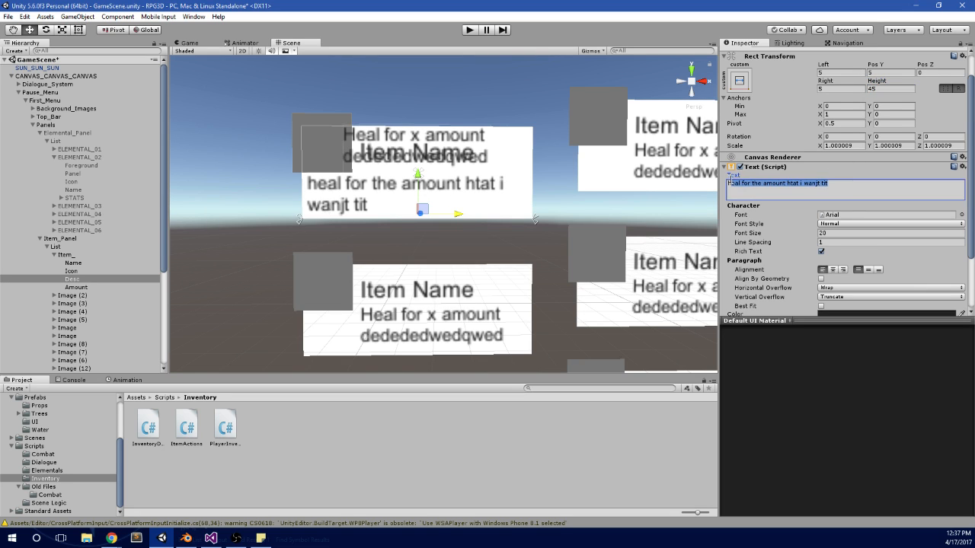
pyautogui.press('BackSpace')
pyautogui.write('Heal ')
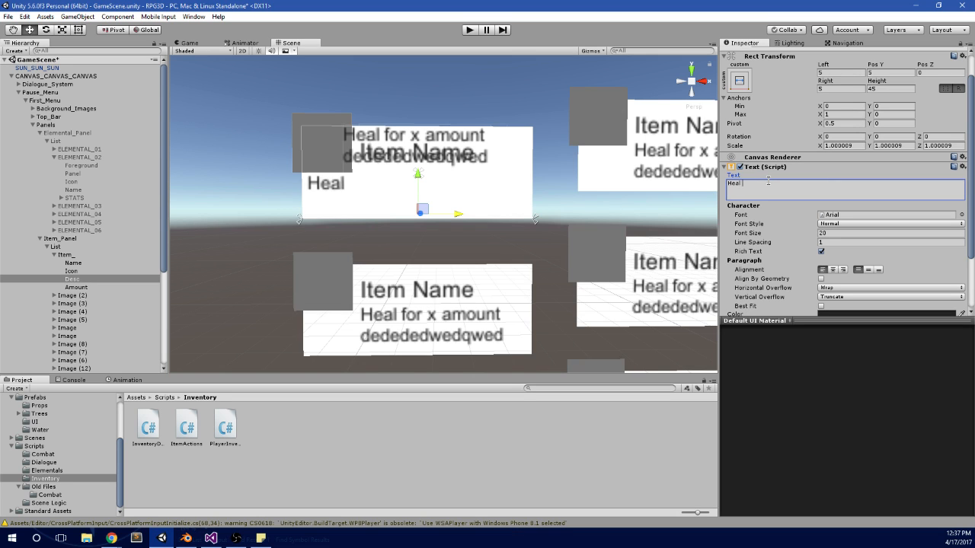
pyautogui.write('for X AMount')
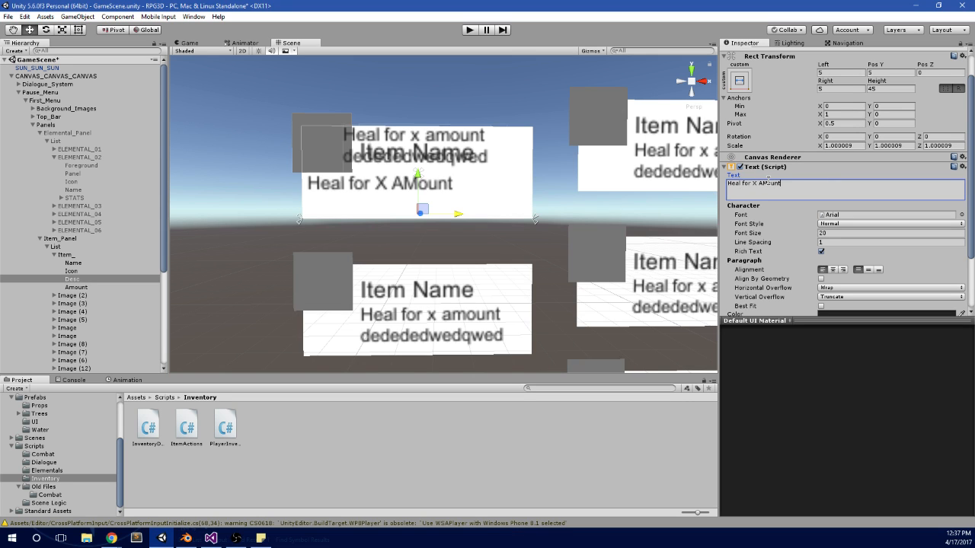
pyautogui.scroll(3, 436, 146)
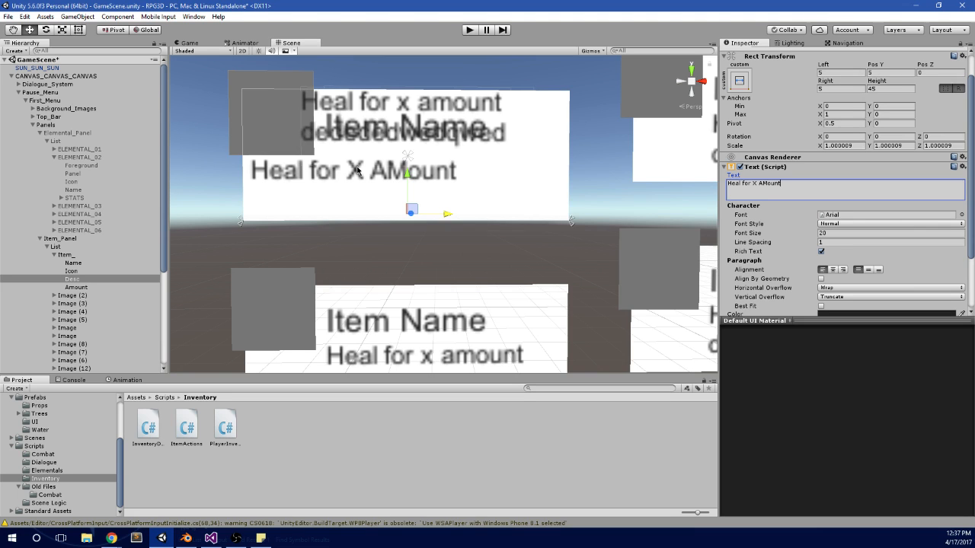
# Step: Move the first card's Amount text up and left over the icon, to about Pos X -58 and Pos Y 41.8
pyautogui.click(92, 272)
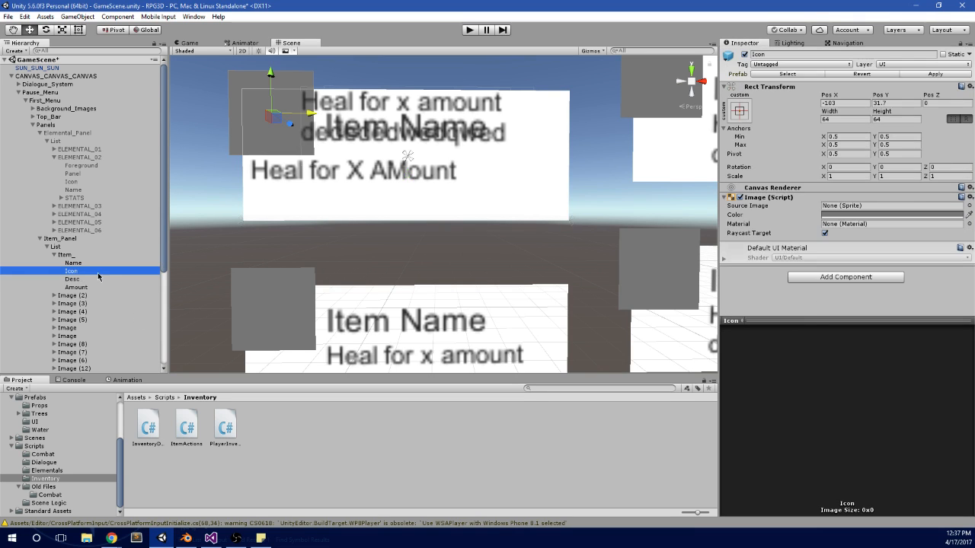
pyautogui.click(92, 263)
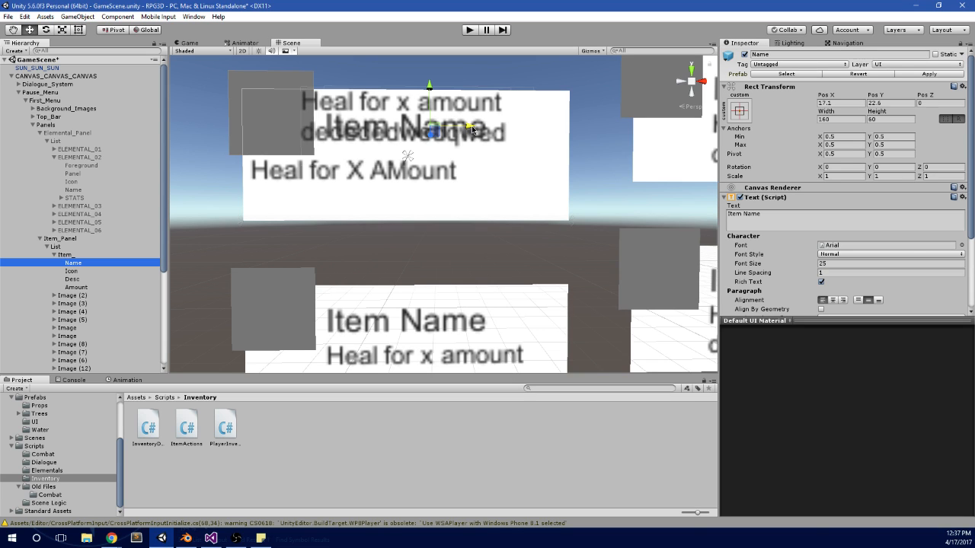
pyautogui.click(99, 287)
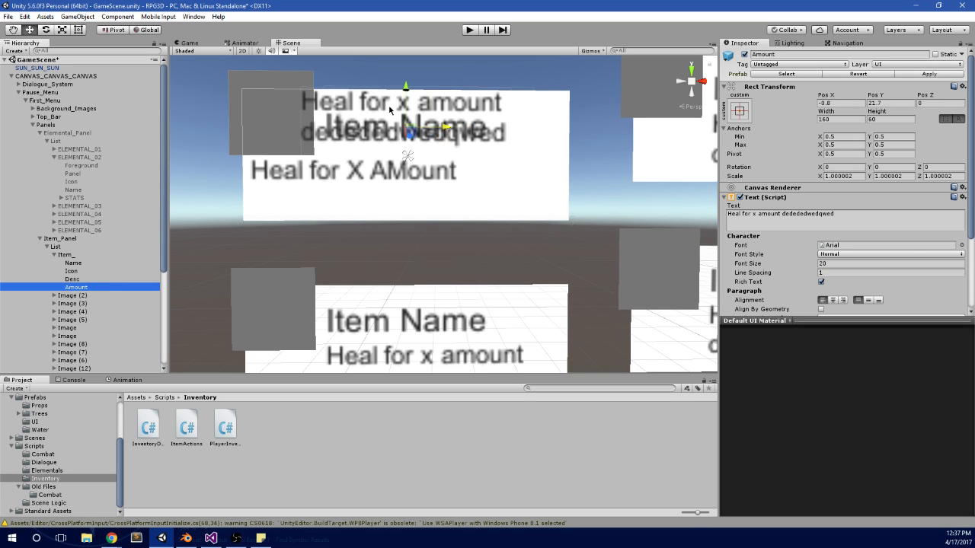
pyautogui.moveTo(408, 90); pyautogui.dragTo(405, 73)
pyautogui.click(395, 111)
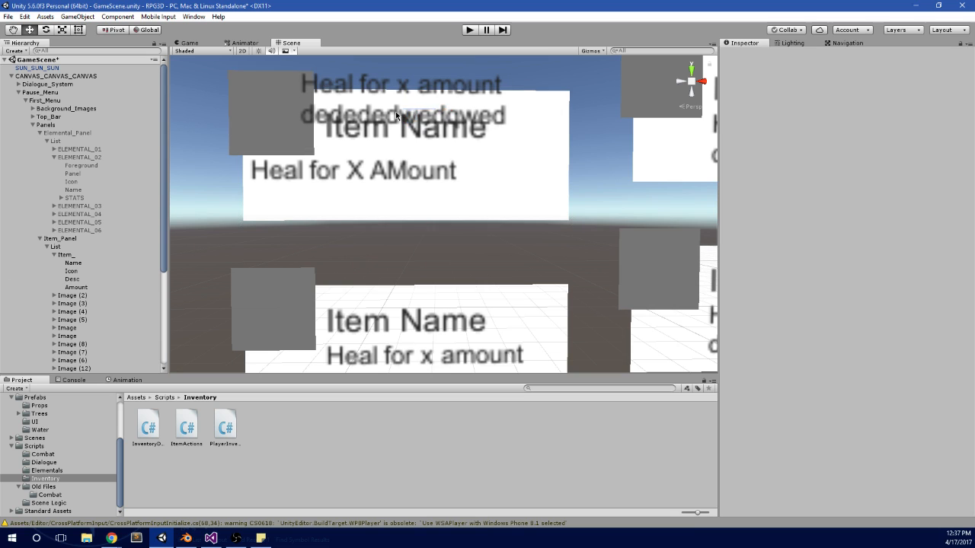
pyautogui.click(77, 287)
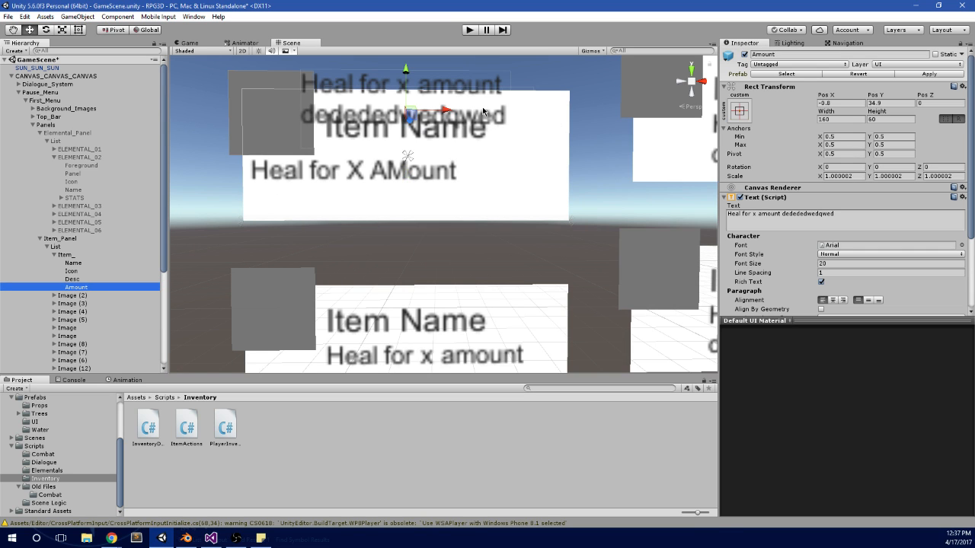
pyautogui.moveTo(451, 112); pyautogui.dragTo(376, 113)
pyautogui.moveTo(331, 77); pyautogui.dragTo(330, 65)
# Step: Right-align the first card's Name text and anchor it to the card's top with horizontal stretch, repositioning it to match
pyautogui.click(96, 272)
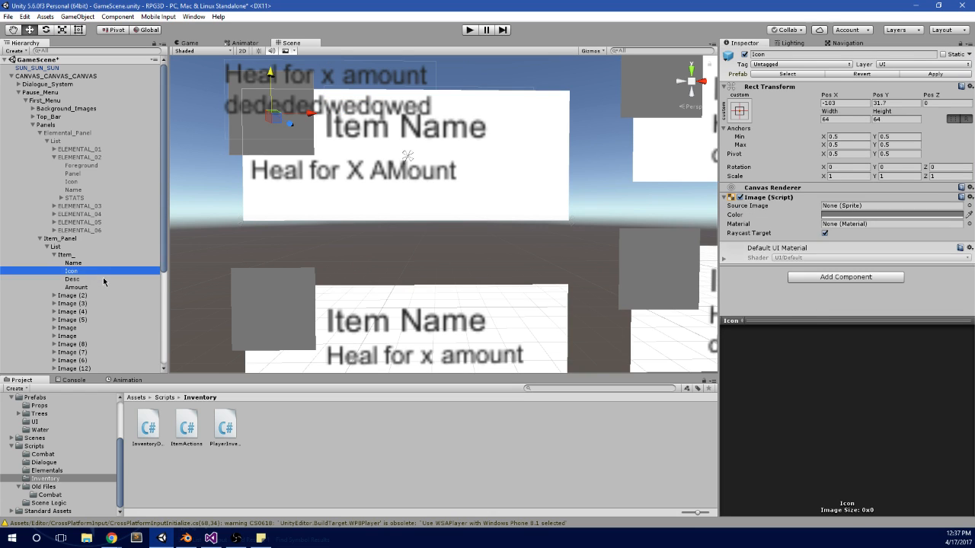
pyautogui.click(103, 280)
pyautogui.click(115, 264)
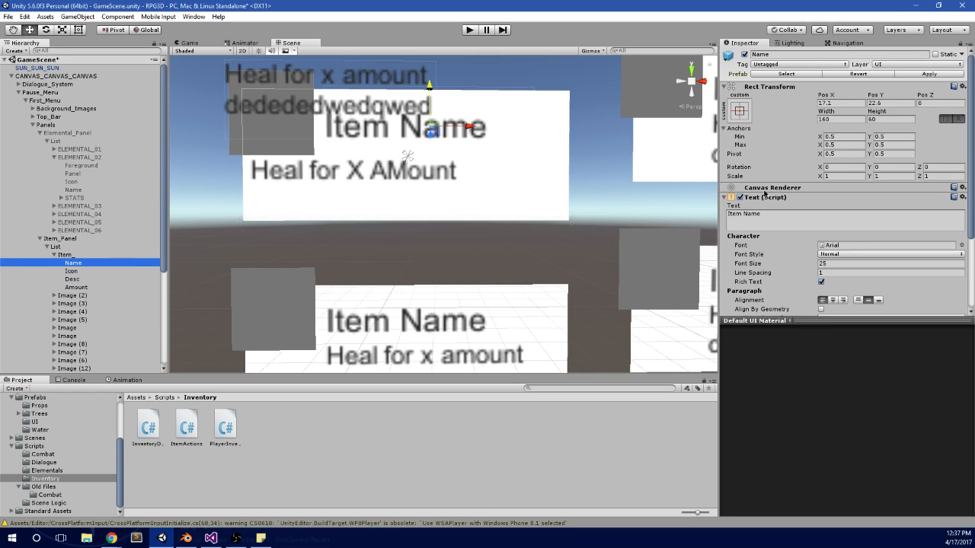
pyautogui.click(842, 300)
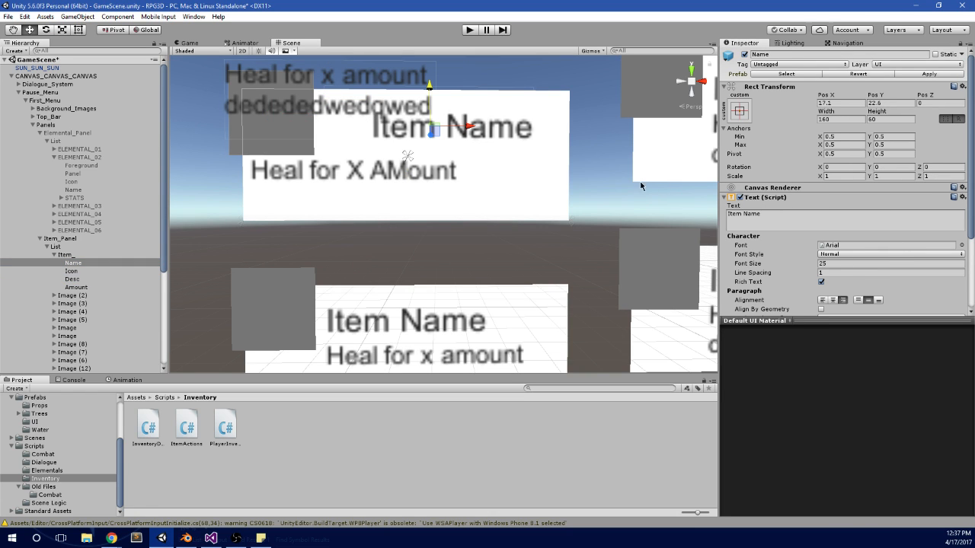
pyautogui.click(744, 113)
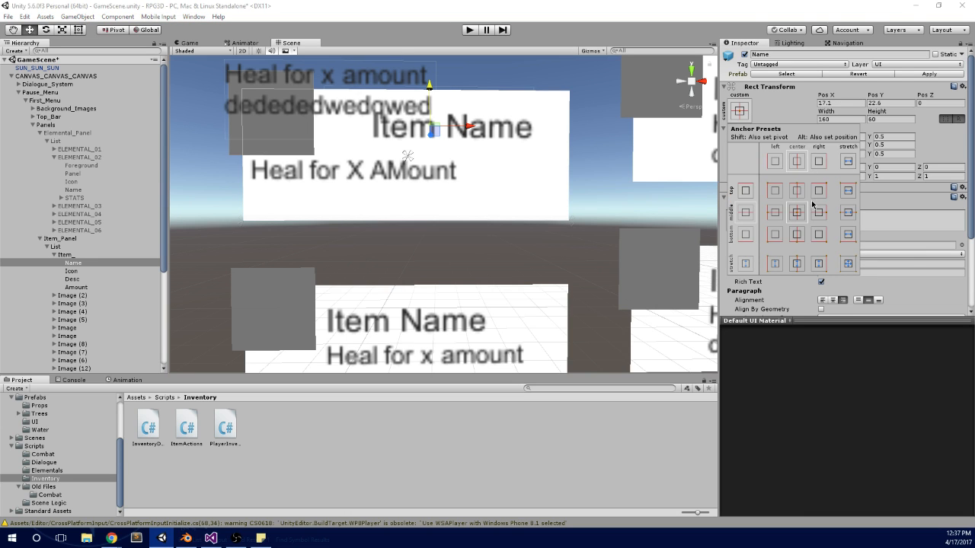
pyautogui.press('alt')
pyautogui.keyDown('alt'); pyautogui.click(843, 216); pyautogui.keyUp('alt')
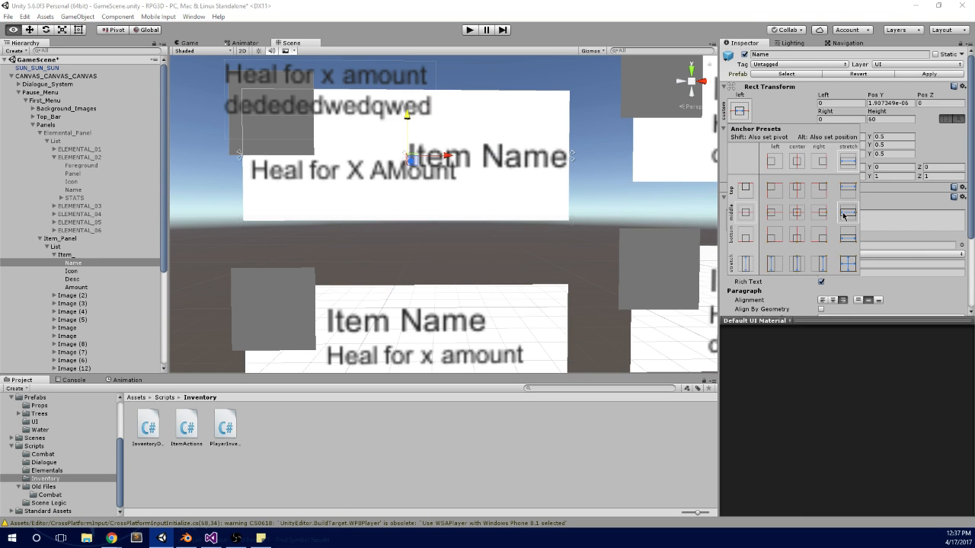
pyautogui.keyDown('alt'); pyautogui.click(848, 191); pyautogui.keyUp('alt')
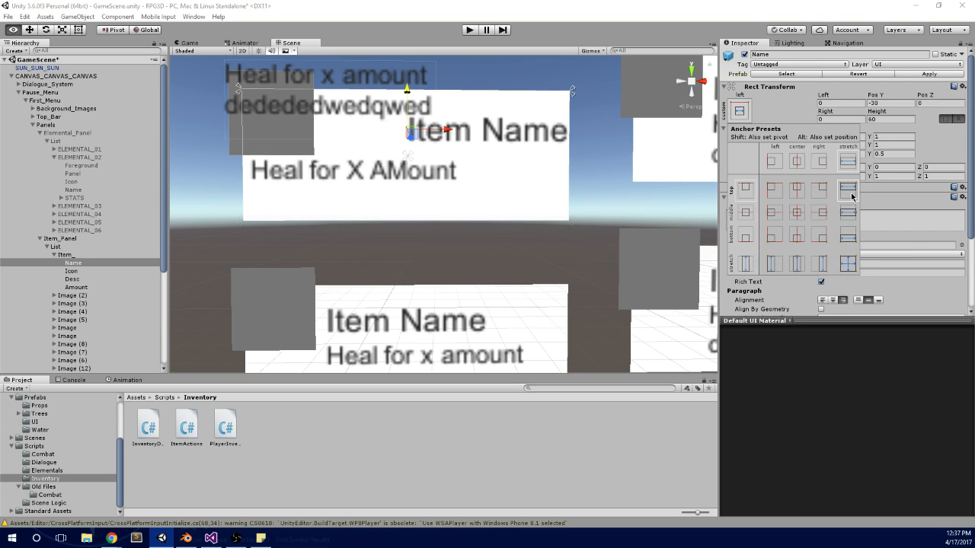
# Step: Align the Name text to the top of its box and set its Pos Y to -40
pyautogui.click(884, 119)
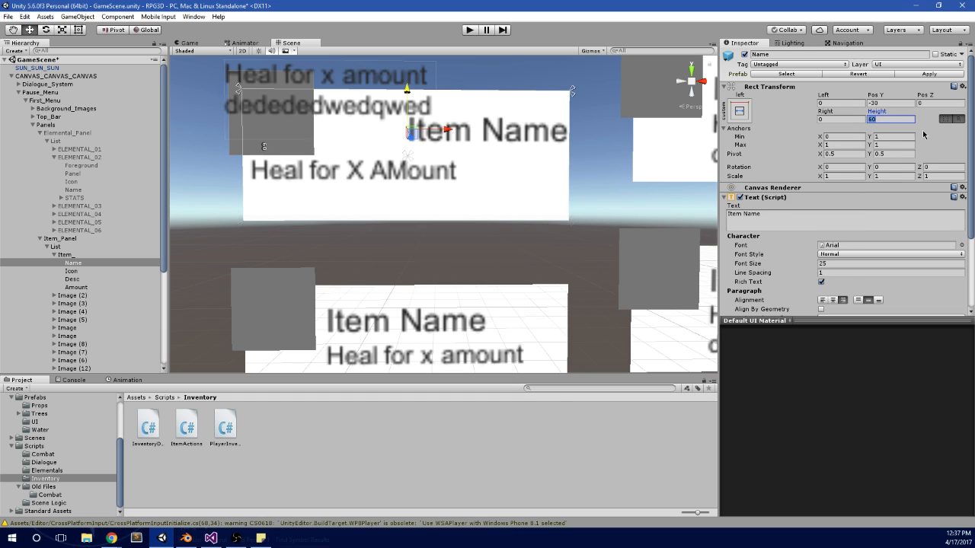
pyautogui.click(861, 301)
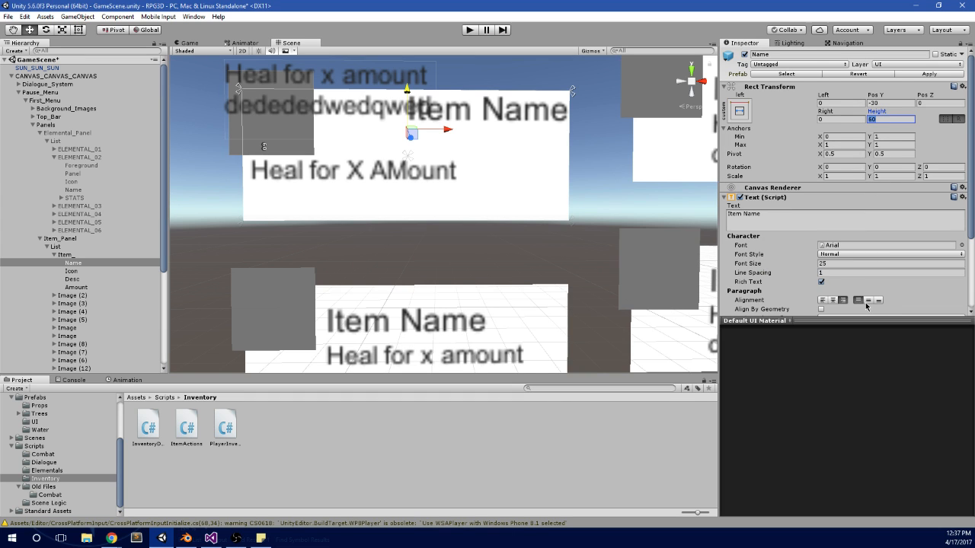
pyautogui.scroll(-3, 424, 138)
pyautogui.scroll(2, 426, 145)
pyautogui.moveTo(408, 91); pyautogui.dragTo(409, 102)
pyautogui.click(904, 102)
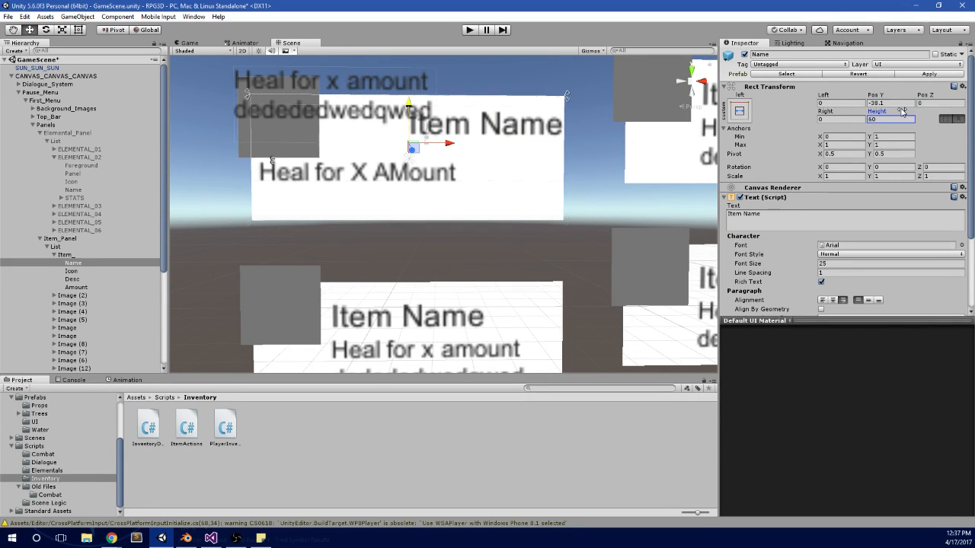
pyautogui.click(901, 103)
pyautogui.write('-40')
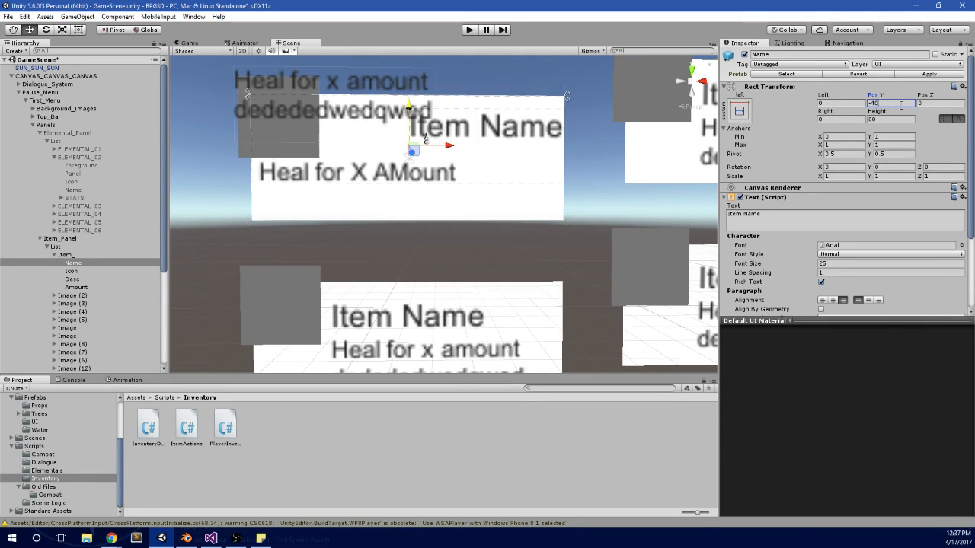
pyautogui.press('Return')
# Step: Replace the Amount text with "3" and align it to the bottom of its box
pyautogui.click(111, 285)
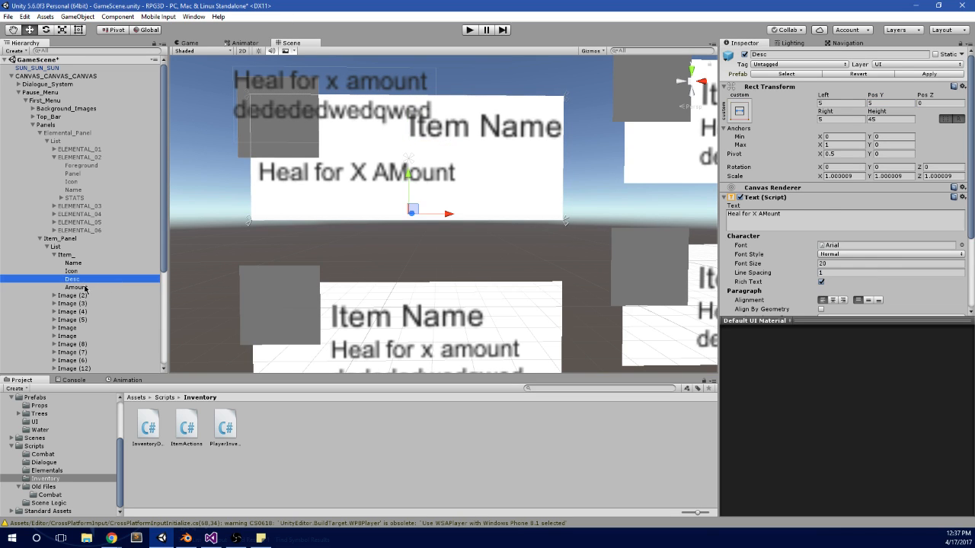
pyautogui.click(831, 215)
pyautogui.write('3')
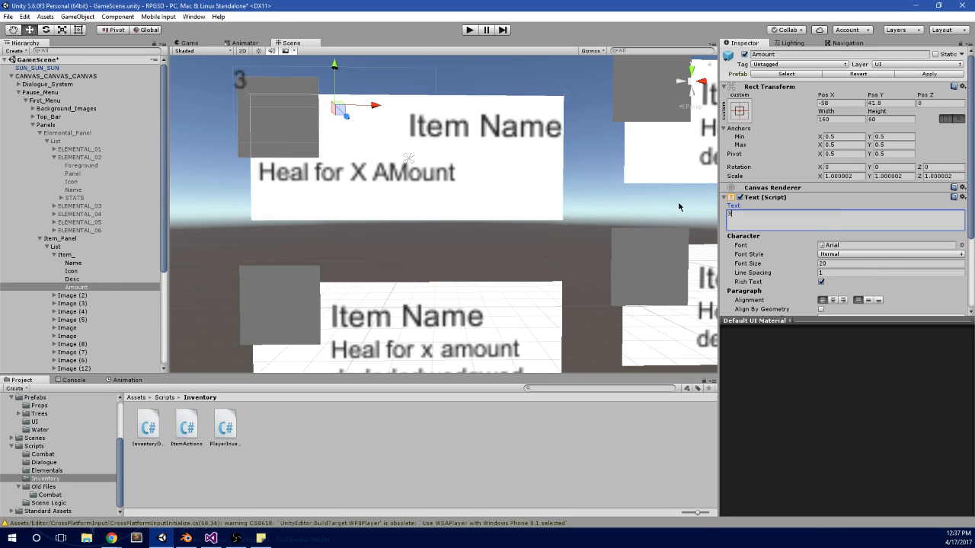
pyautogui.click(878, 302)
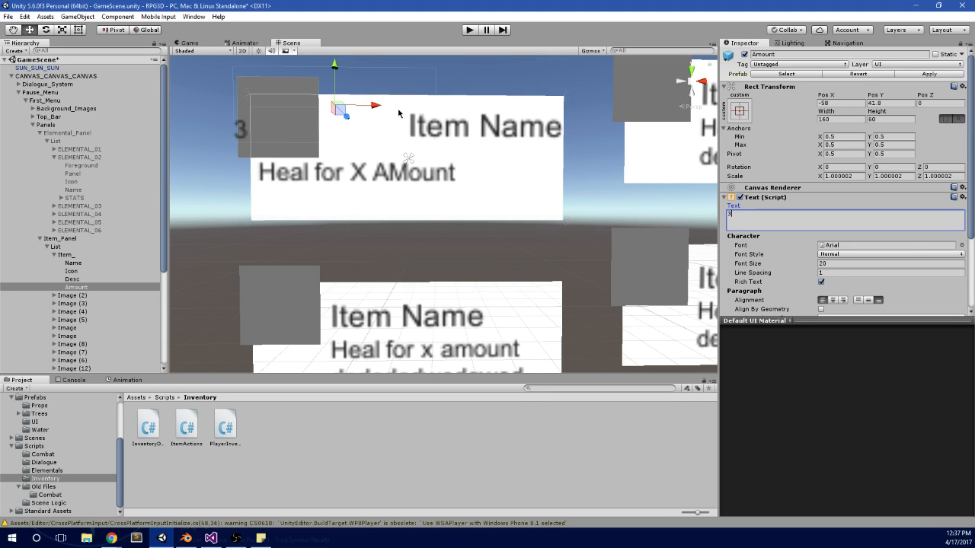
# Step: Resize the Amount text box to a width of 50 and a height of 30
pyautogui.moveTo(400, 114); pyautogui.dragTo(469, 145, button='middle')
pyautogui.scroll(1, 692, 238)
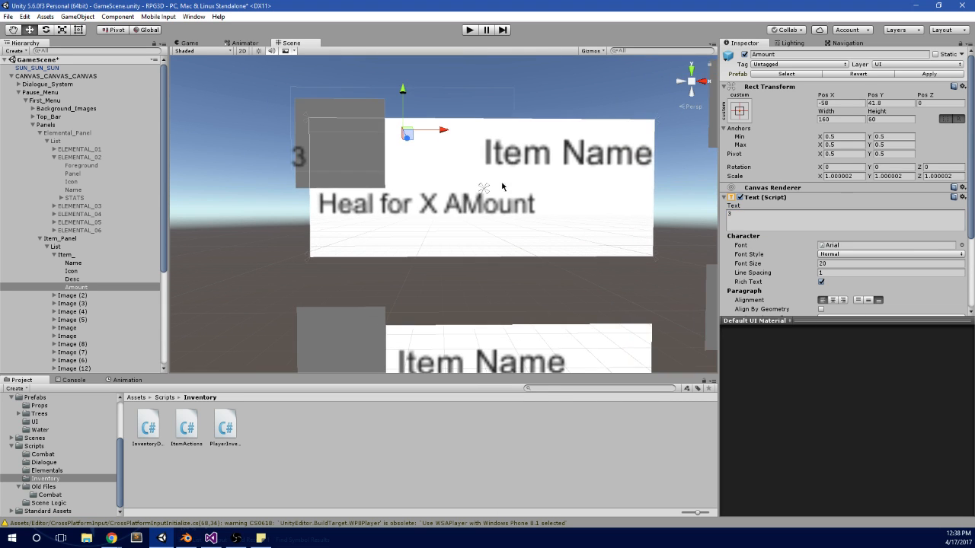
pyautogui.click(849, 121)
pyautogui.write('50')
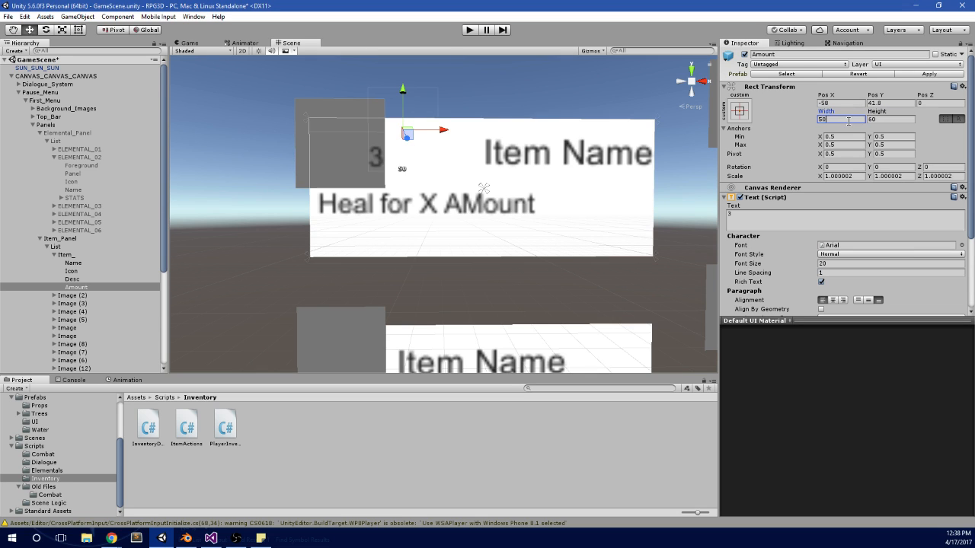
pyautogui.press('Tab')
pyautogui.write('50')
pyautogui.press('BackSpace')
pyautogui.press('BackSpace')
pyautogui.write('30')
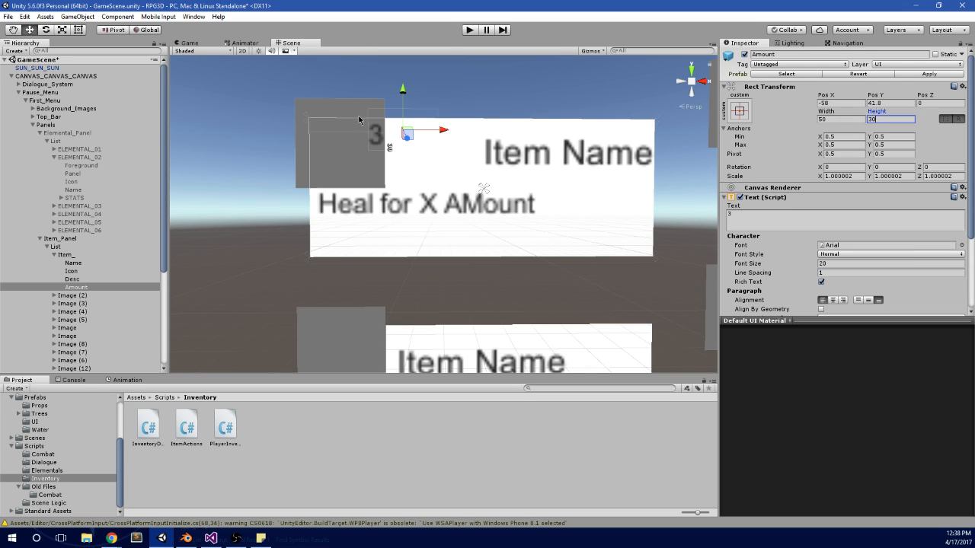
# Step: Raise the Amount text to about Pos Y 53.1, near the icon's upper edge
pyautogui.moveTo(404, 90); pyautogui.dragTo(401, 73)
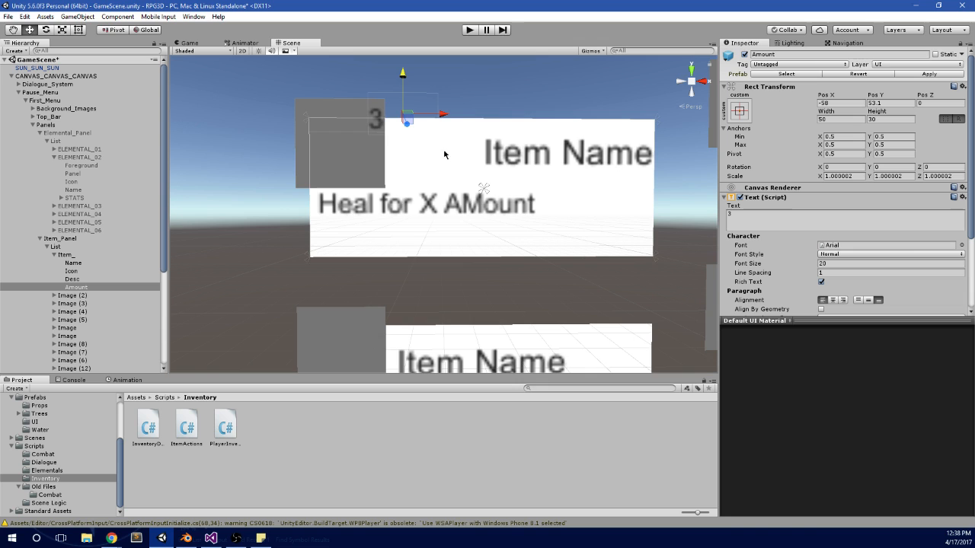
pyautogui.scroll(1, 439, 155)
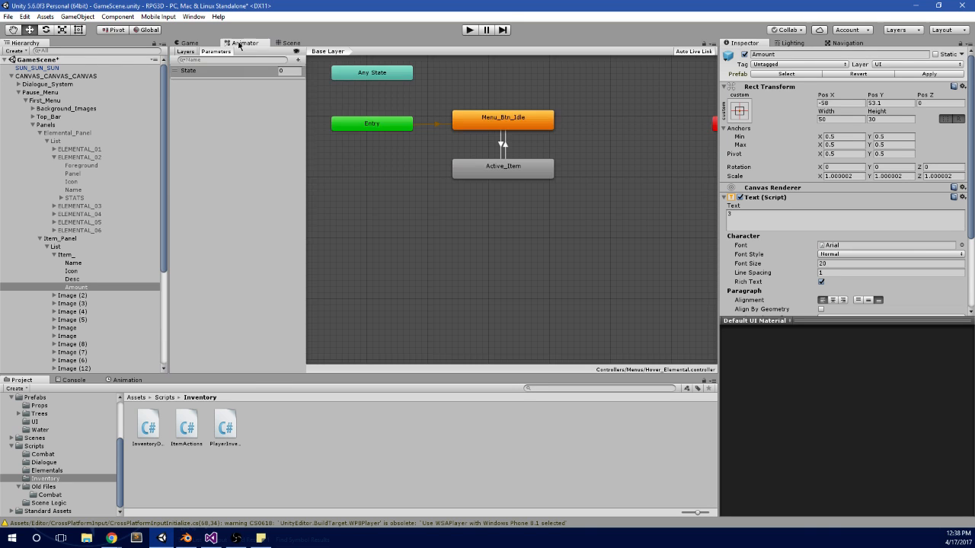
pyautogui.click(242, 43)
pyautogui.click(290, 44)
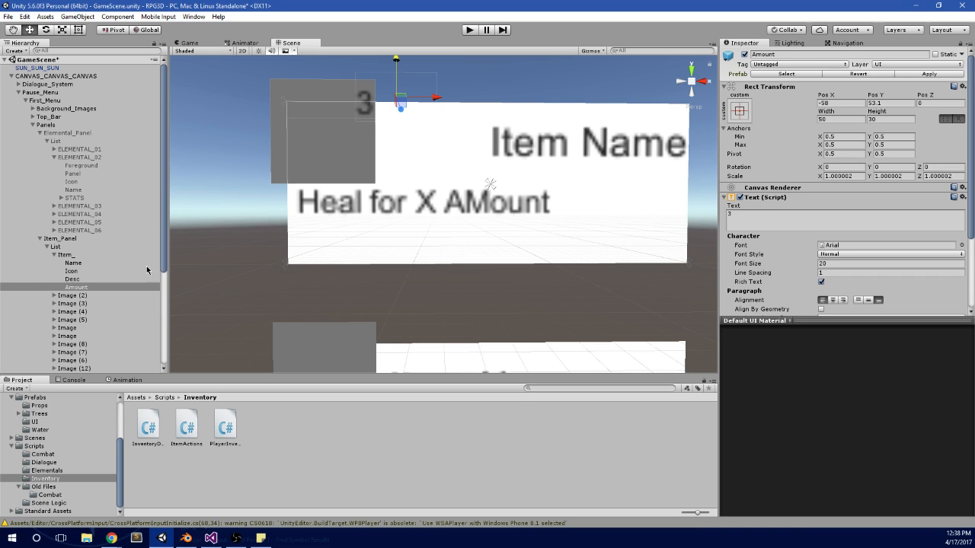
pyautogui.click(82, 263)
pyautogui.click(76, 255)
pyautogui.rightClick(90, 257)
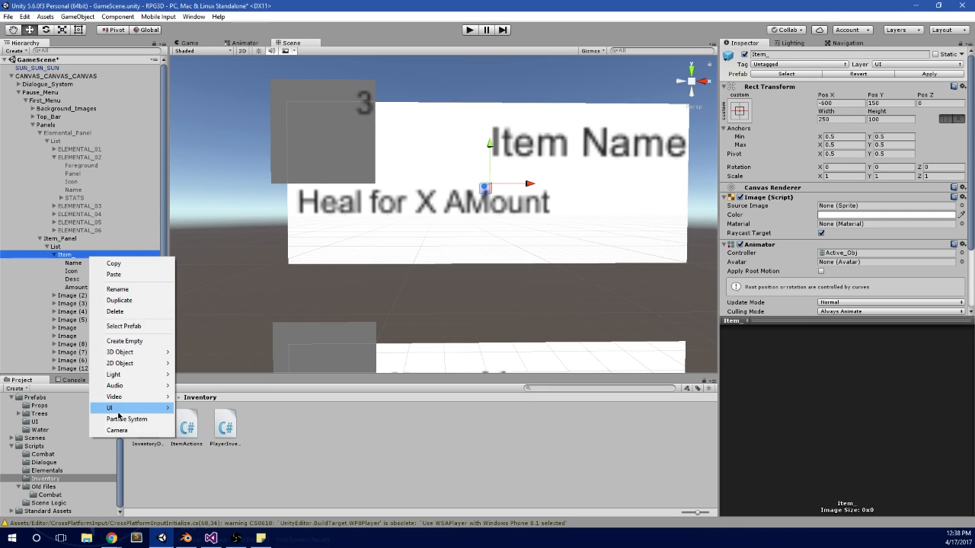
pyautogui.moveTo(119, 411)
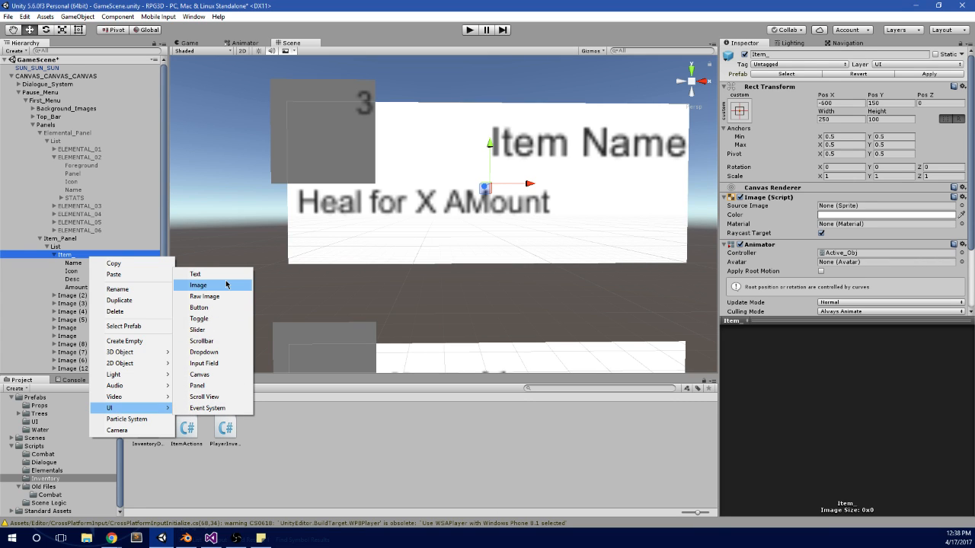
pyautogui.click(80, 166)
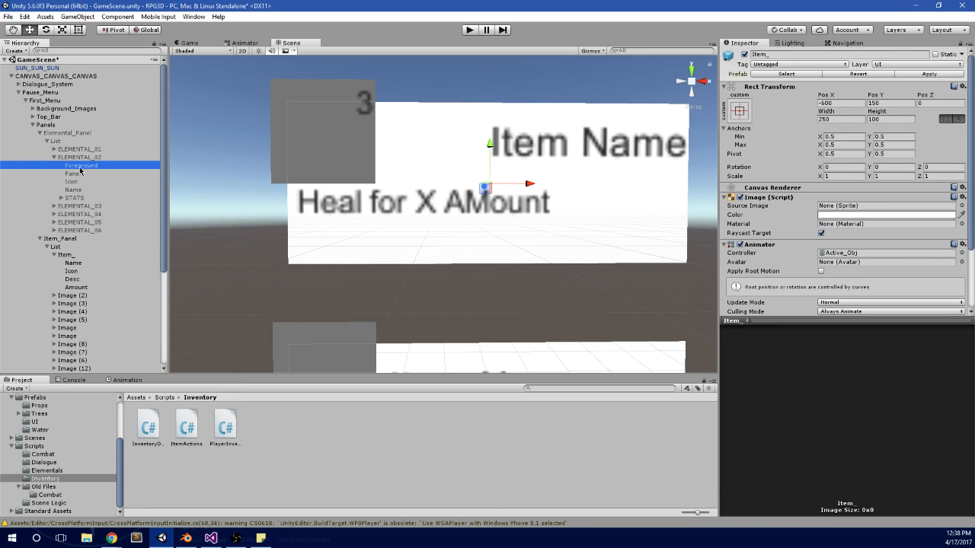
# Step: Duplicate ELEMENTAL_01's Foreground image, place the copy as the first child of Item_ and enable it
pyautogui.click(80, 174)
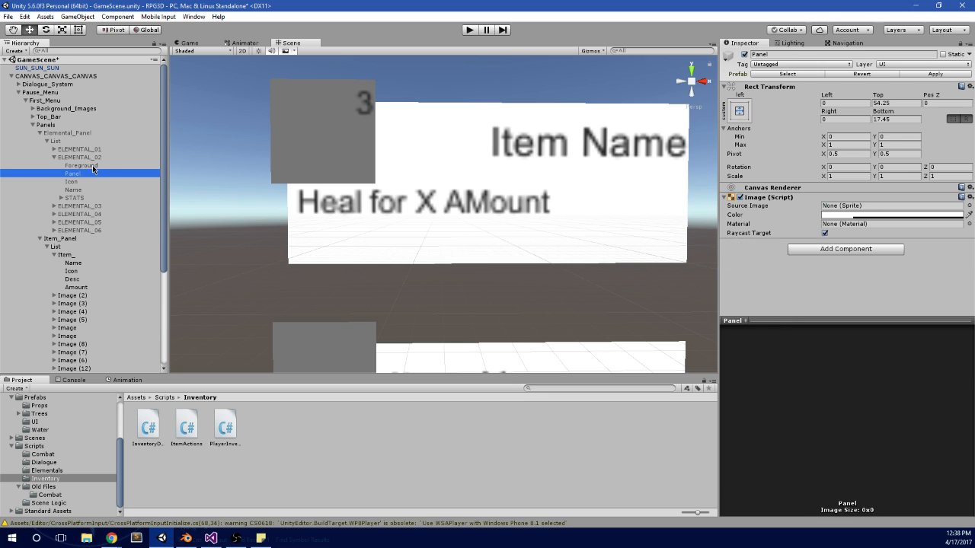
pyautogui.click(90, 166)
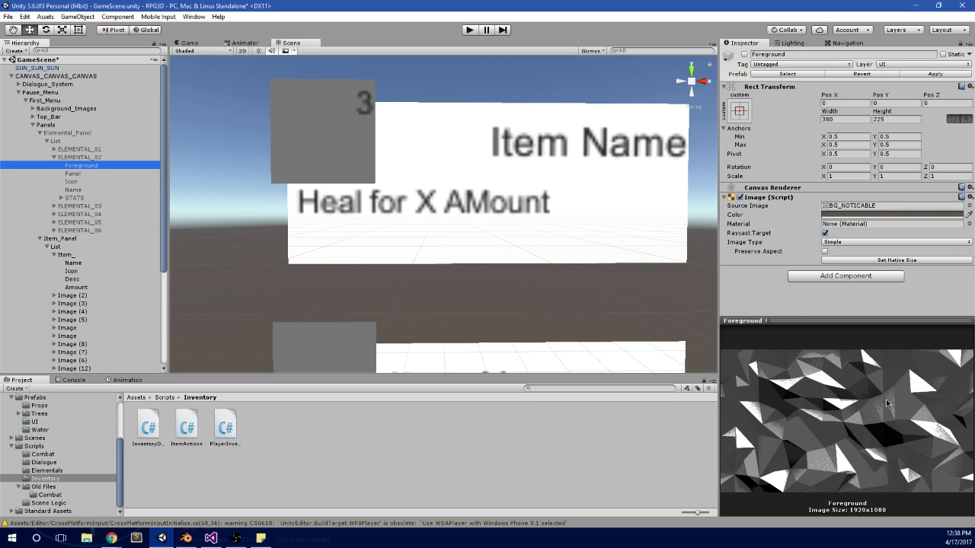
pyautogui.click(58, 150)
pyautogui.click(54, 150)
pyautogui.click(79, 157)
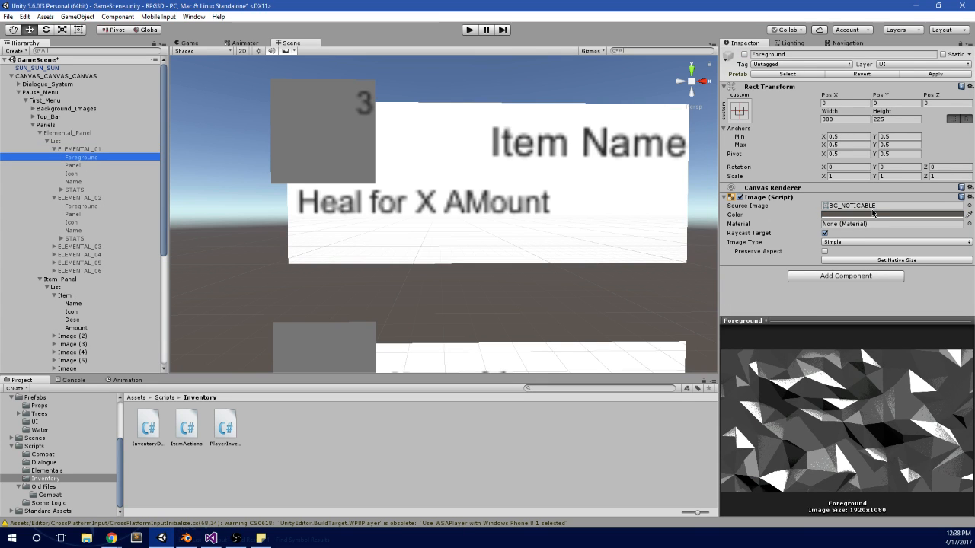
pyautogui.click(76, 150)
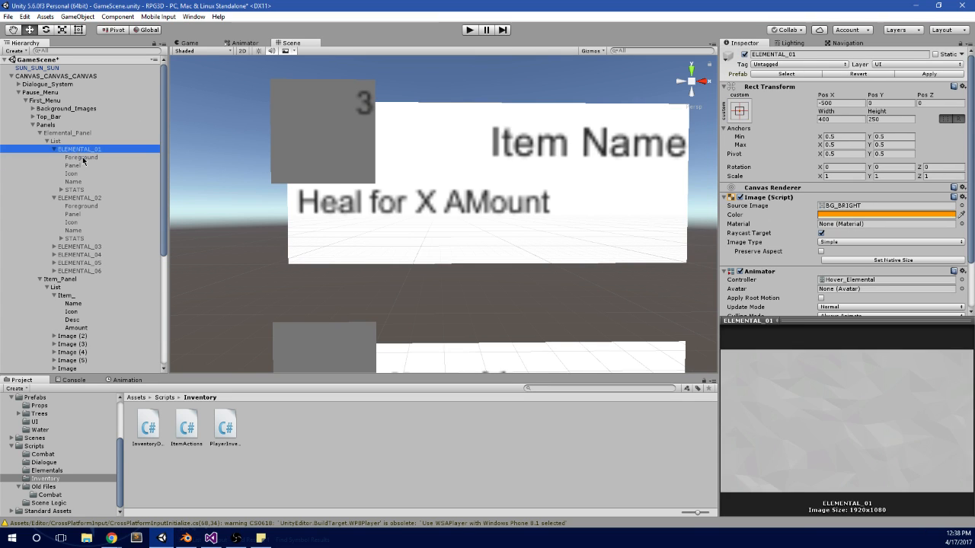
pyautogui.click(82, 158)
pyautogui.hotkey('ctrl', 'd')
pyautogui.moveTo(93, 200); pyautogui.dragTo(96, 305)
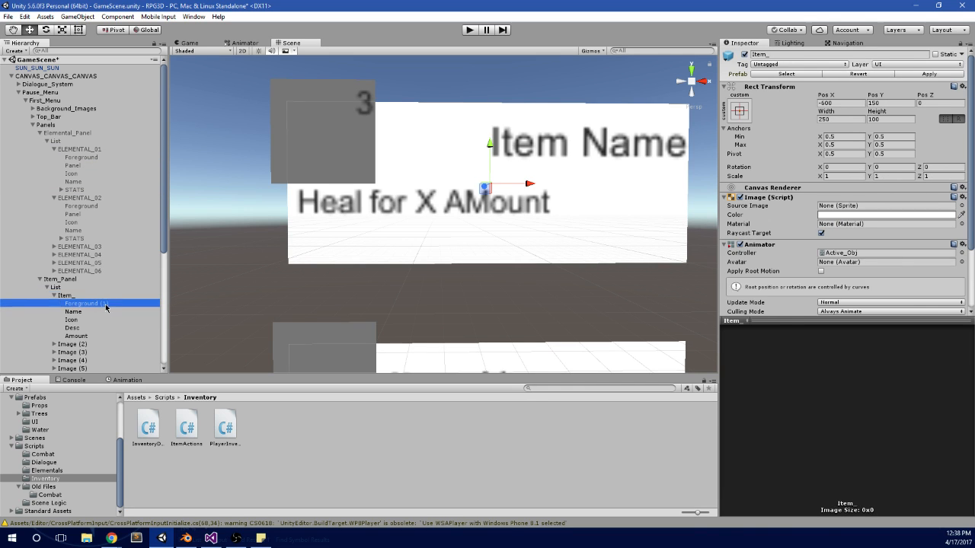
pyautogui.scroll(-8, 620, 120)
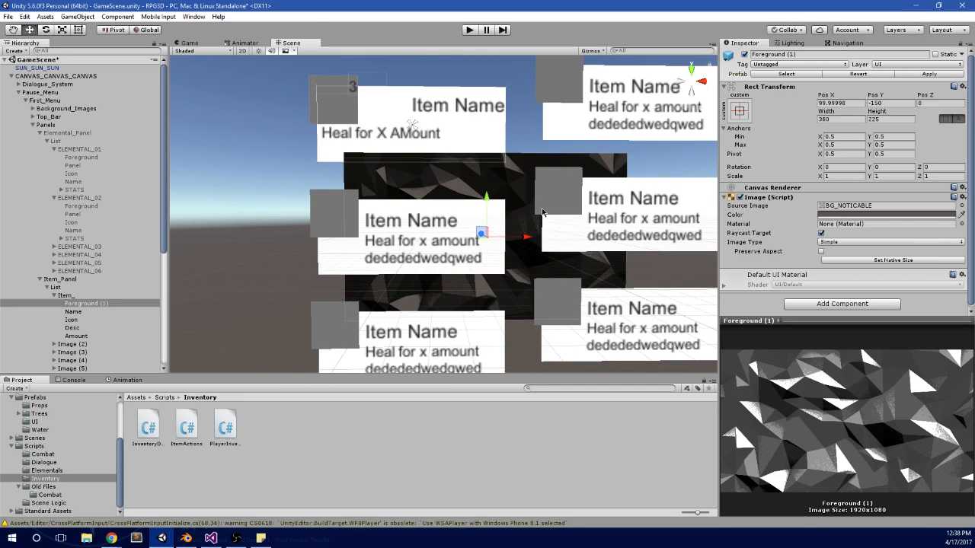
# Step: Rename the copied Foreground (1) image under Item_ as Foreground
pyautogui.click(102, 304)
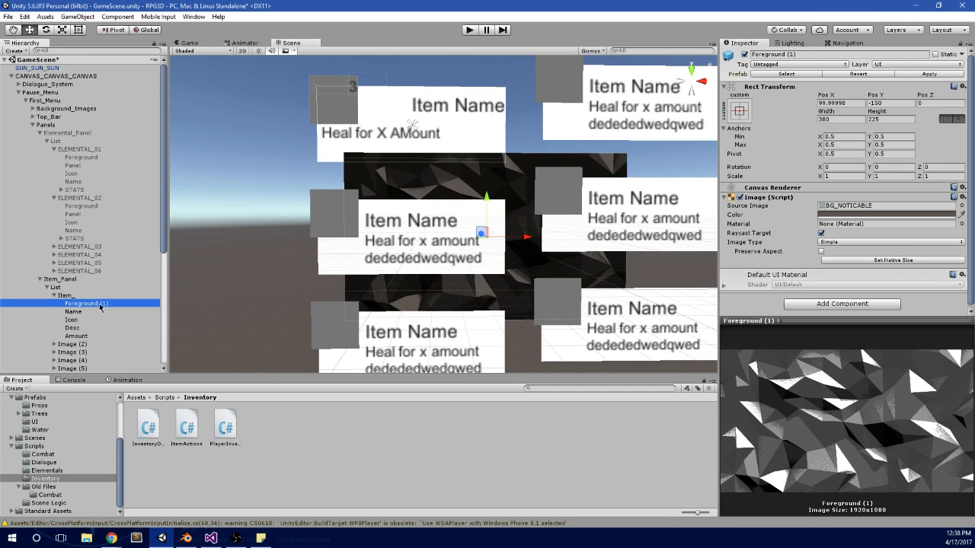
pyautogui.moveTo(100, 305); pyautogui.dragTo(118, 306)
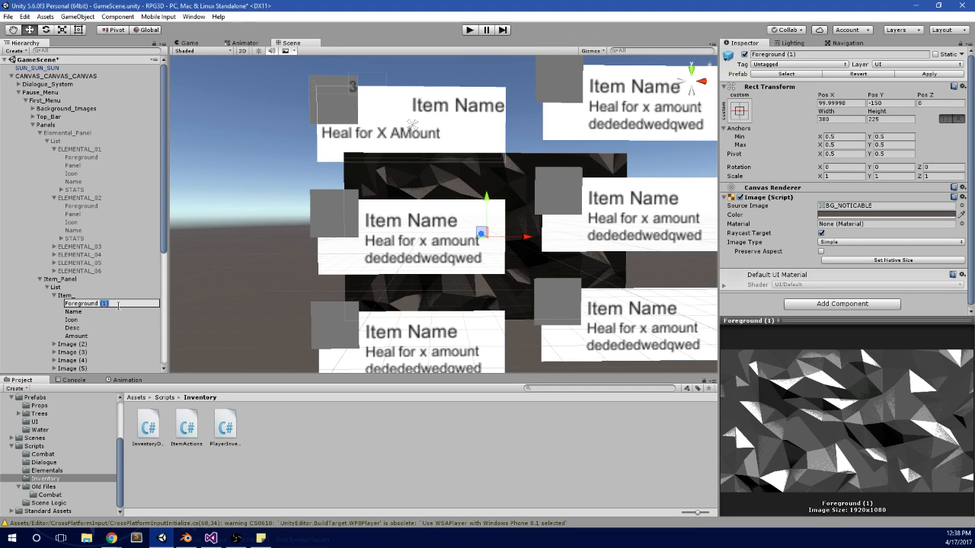
pyautogui.press('BackSpace')
pyautogui.click(118, 285)
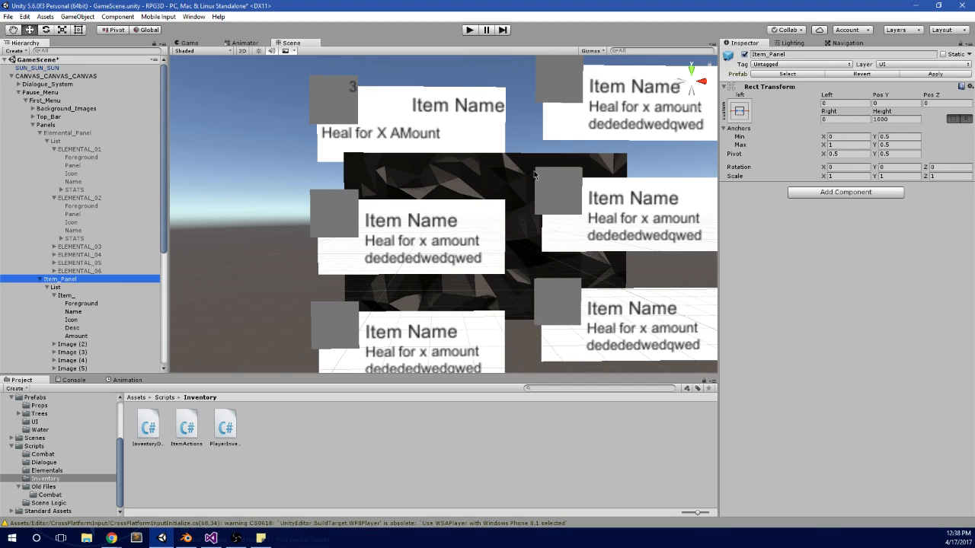
# Step: Run the game and switch the pause menu to the item cards and back to the elemental cards
pyautogui.click(469, 30)
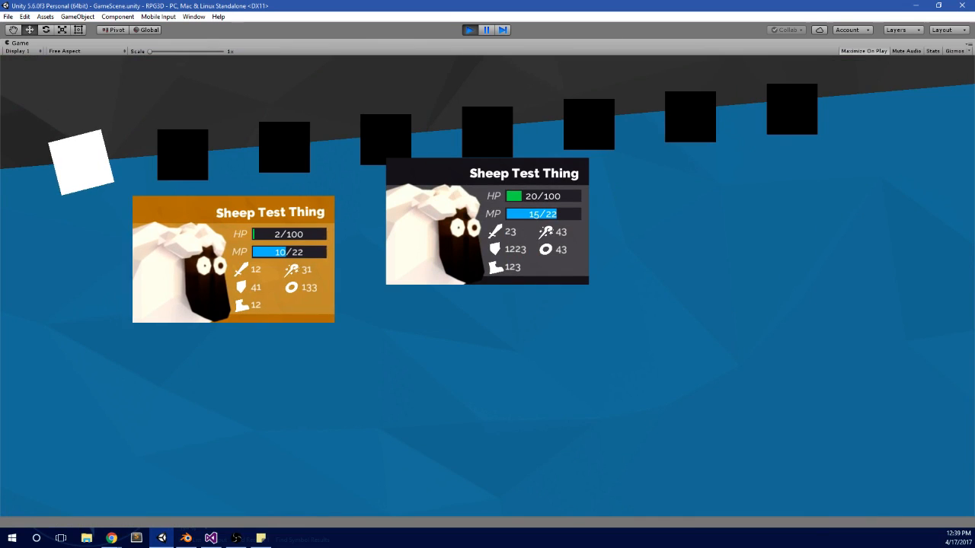
pyautogui.press('Right')
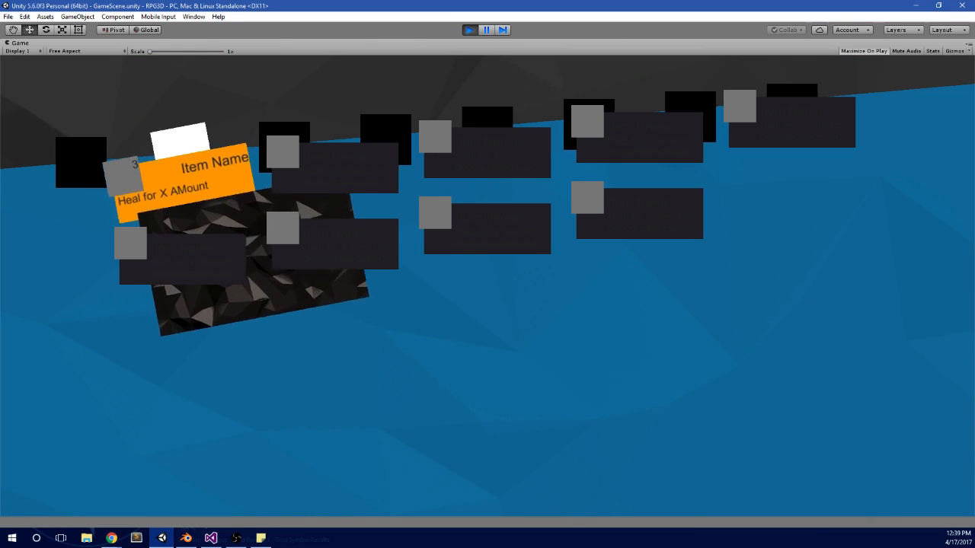
pyautogui.press('Left')
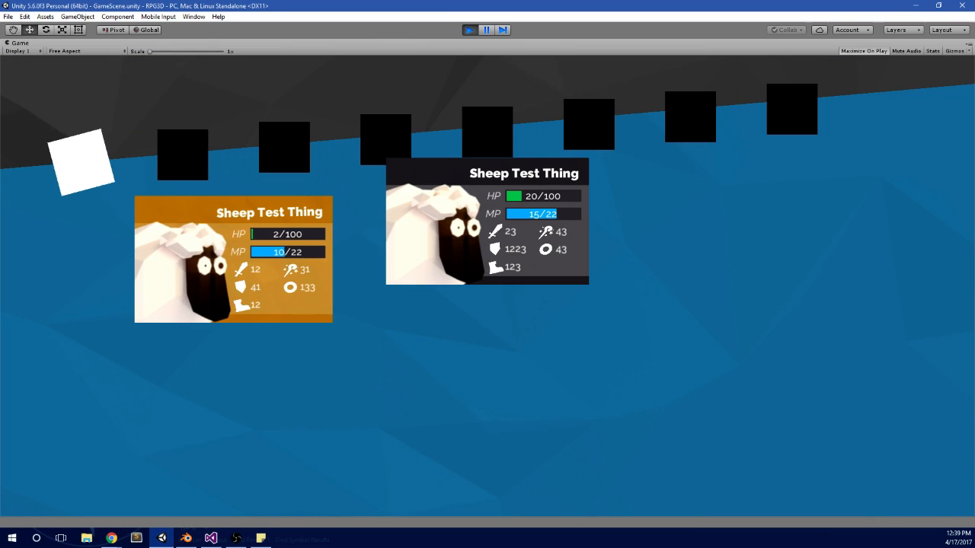
# Step: Pause the running game, inspect ELEMENTAL_01 with its Foreground, Panel and Icon children, and stop play mode
pyautogui.click(490, 31)
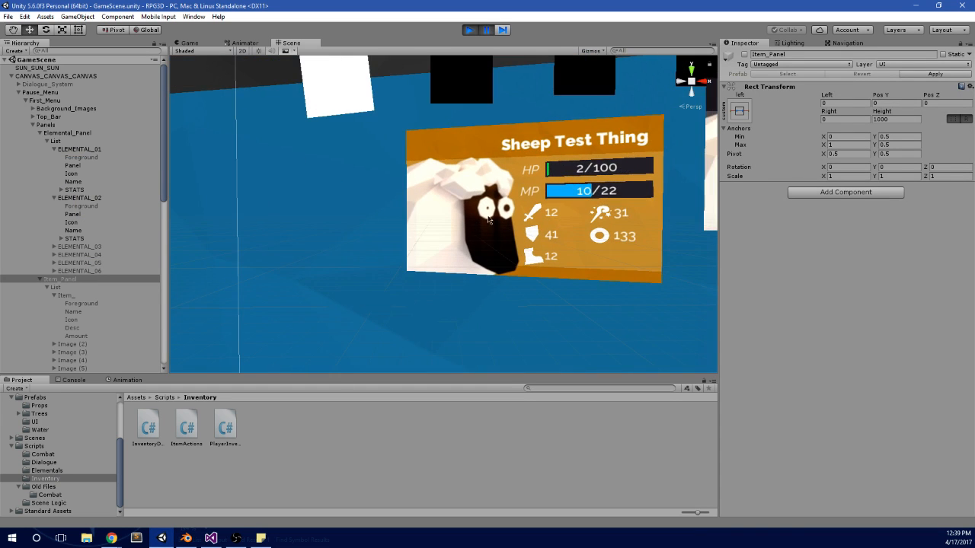
pyautogui.click(473, 152)
pyautogui.click(90, 158)
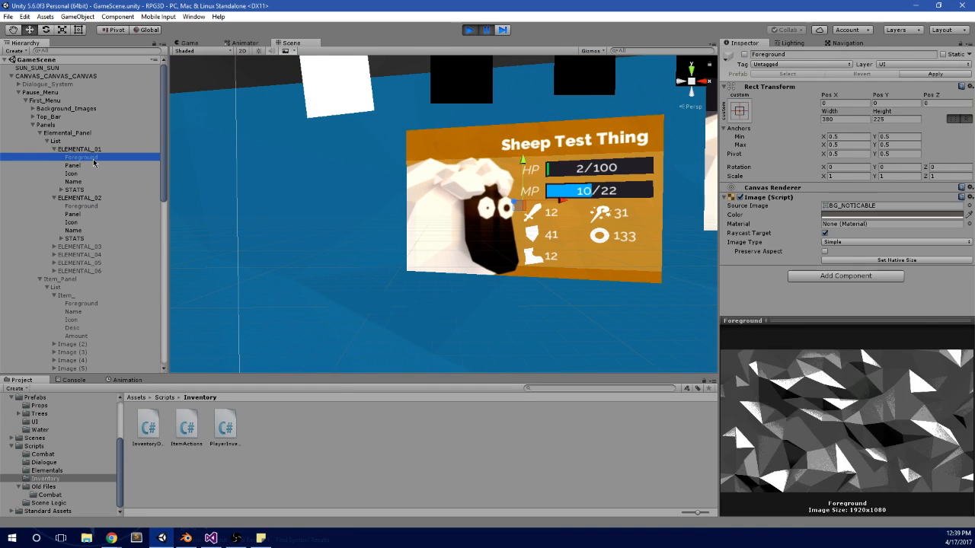
pyautogui.click(84, 166)
pyautogui.click(83, 174)
pyautogui.click(109, 151)
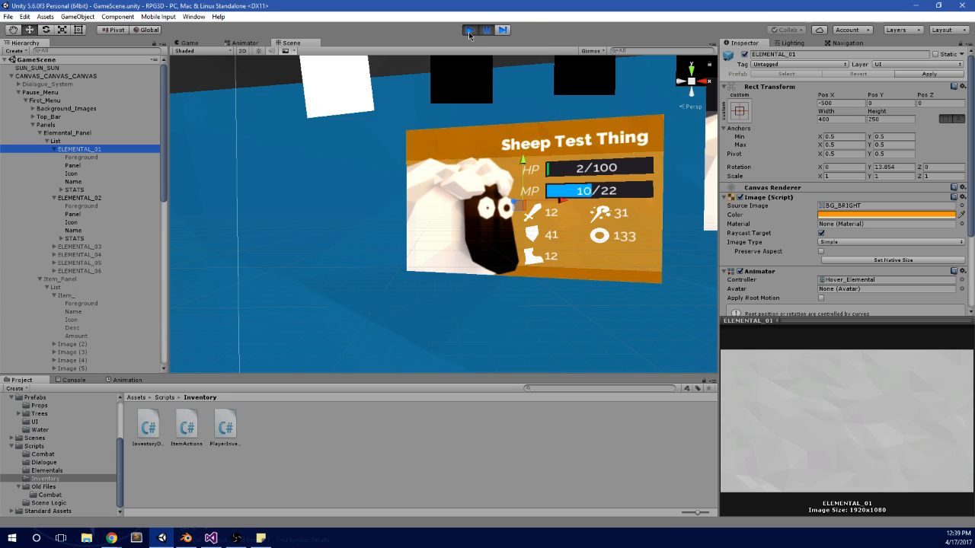
pyautogui.click(470, 30)
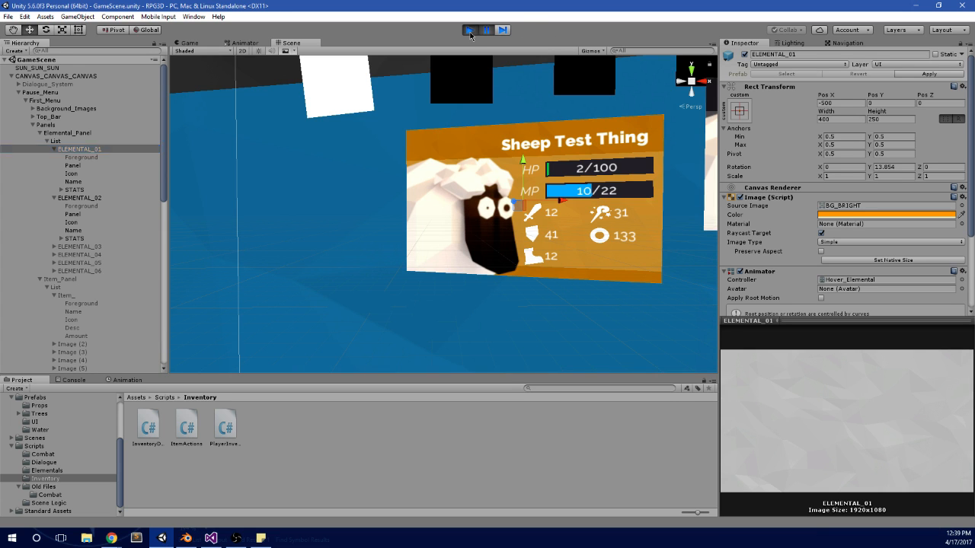
# Step: Delete the Foreground image from Item_ and apply the changes of CANVAS_CANVAS_CANVAS to its prefab
pyautogui.click(84, 304)
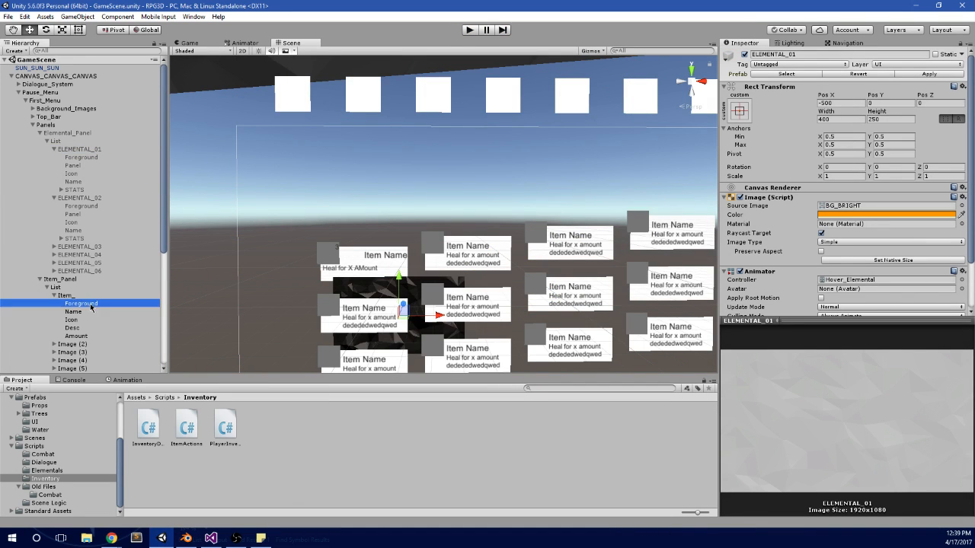
pyautogui.press('Delete')
pyautogui.click(90, 158)
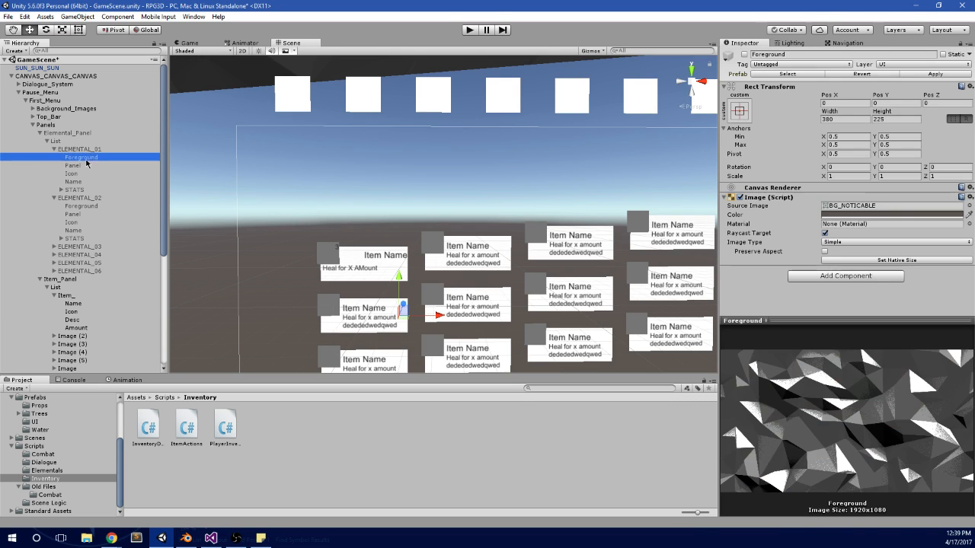
pyautogui.click(81, 76)
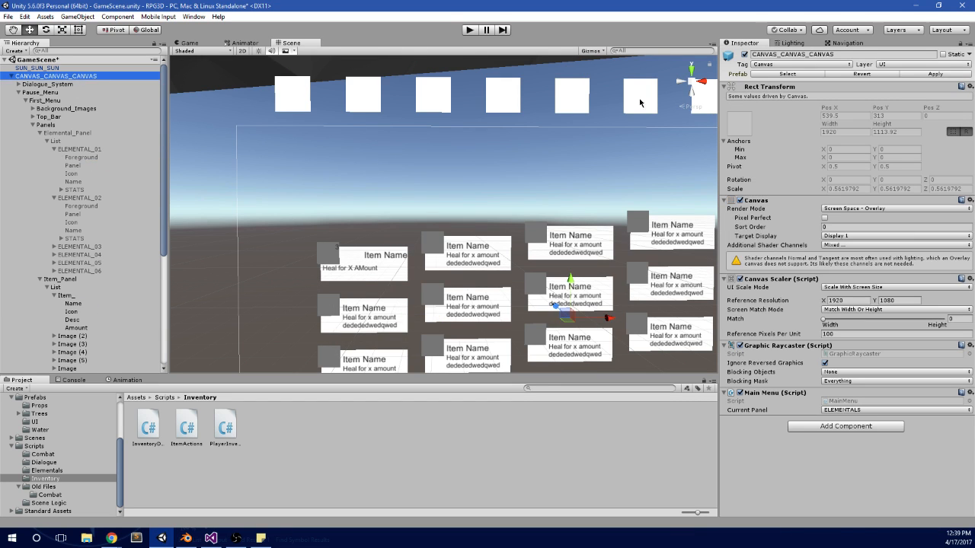
pyautogui.click(920, 74)
# Step: Delete the Foreground images from ELEMENTAL_01 and ELEMENTAL_02, accepting the loss of the prefab connection
pyautogui.click(82, 158)
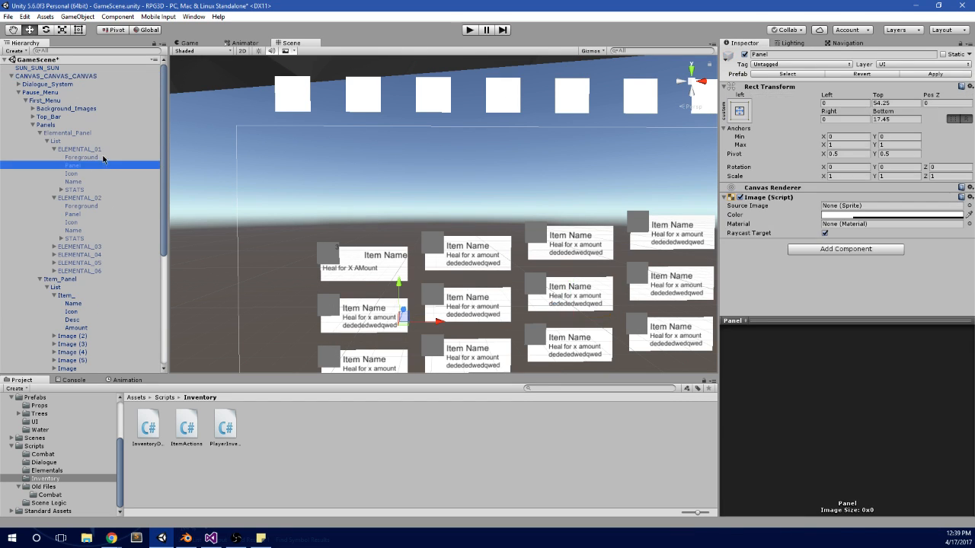
pyautogui.press('Delete')
pyautogui.press('Return')
pyautogui.click(82, 198)
pyautogui.press('Delete')
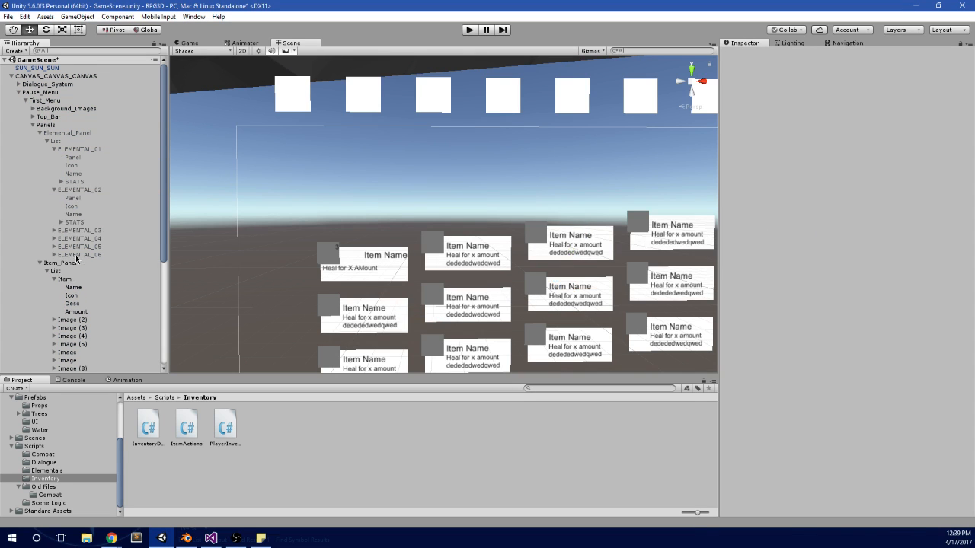
# Step: Delete the Foreground images from ELEMENTAL_03, ELEMENTAL_06, ELEMENTAL_05 and ELEMENTAL_04
pyautogui.click(54, 230)
pyautogui.click(76, 242)
pyautogui.press('Delete')
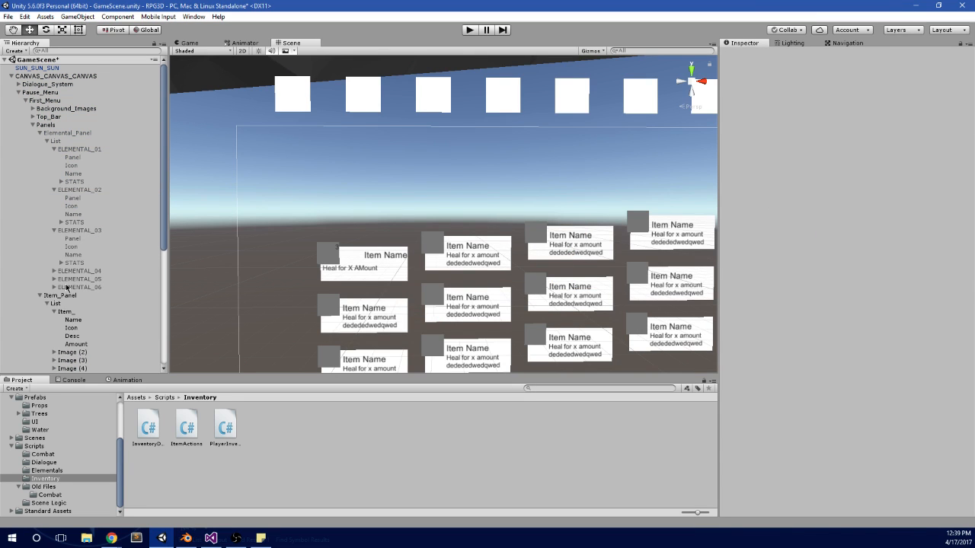
pyautogui.click(54, 288)
pyautogui.click(85, 297)
pyautogui.press('Delete')
pyautogui.click(54, 279)
pyautogui.click(55, 288)
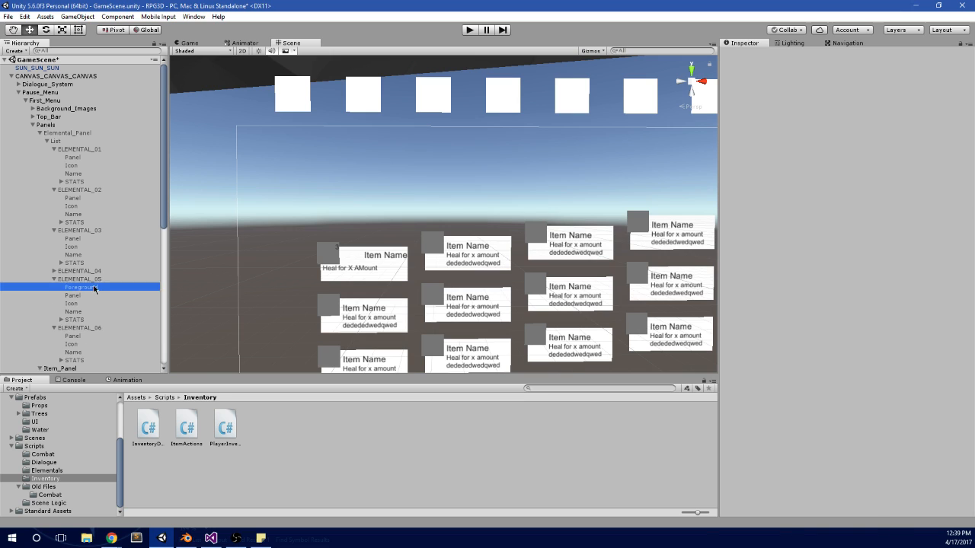
pyautogui.press('Delete')
pyautogui.click(61, 272)
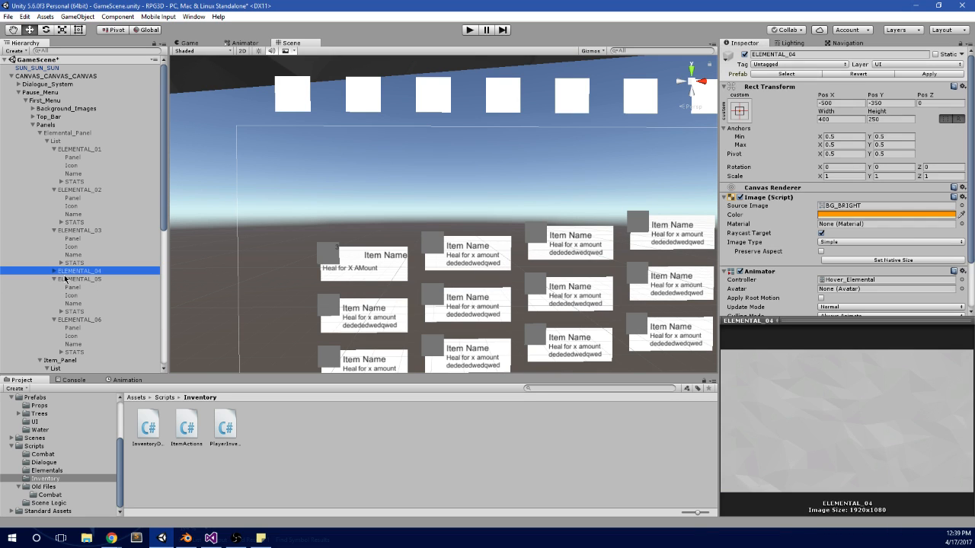
pyautogui.click(55, 272)
pyautogui.click(77, 280)
pyautogui.press('Delete')
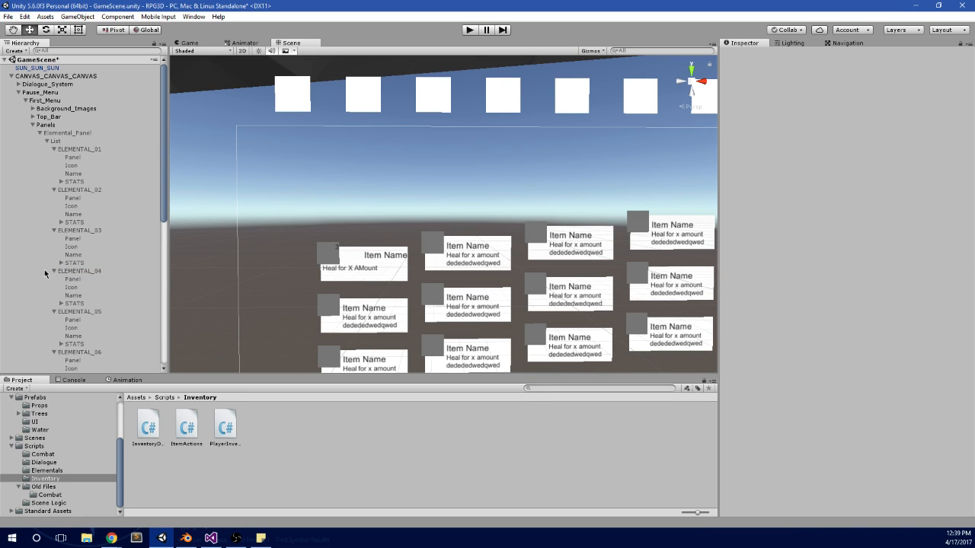
# Step: Collapse the ELEMENTAL_01 to ELEMENTAL_05 cards in the hierarchy
pyautogui.click(55, 272)
pyautogui.click(54, 230)
pyautogui.click(54, 189)
pyautogui.click(76, 190)
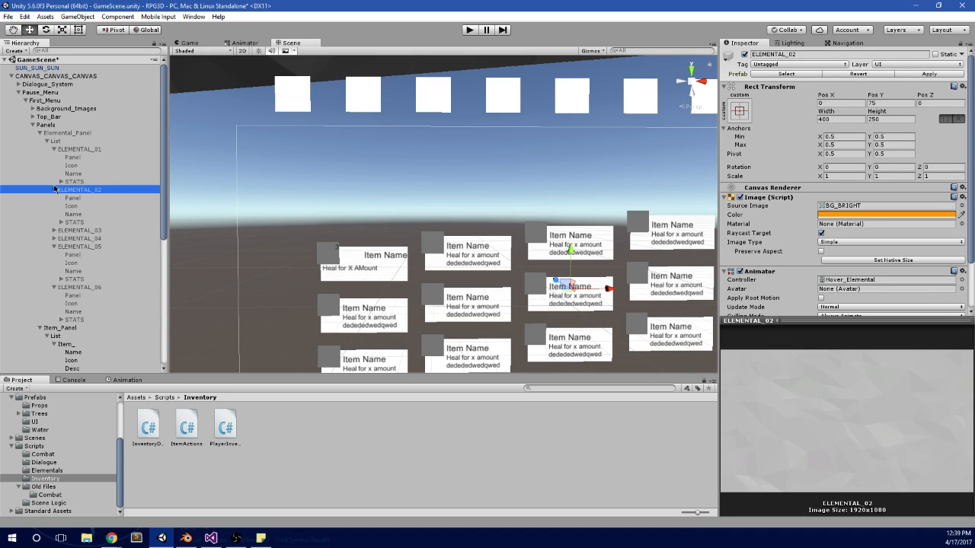
pyautogui.click(73, 181)
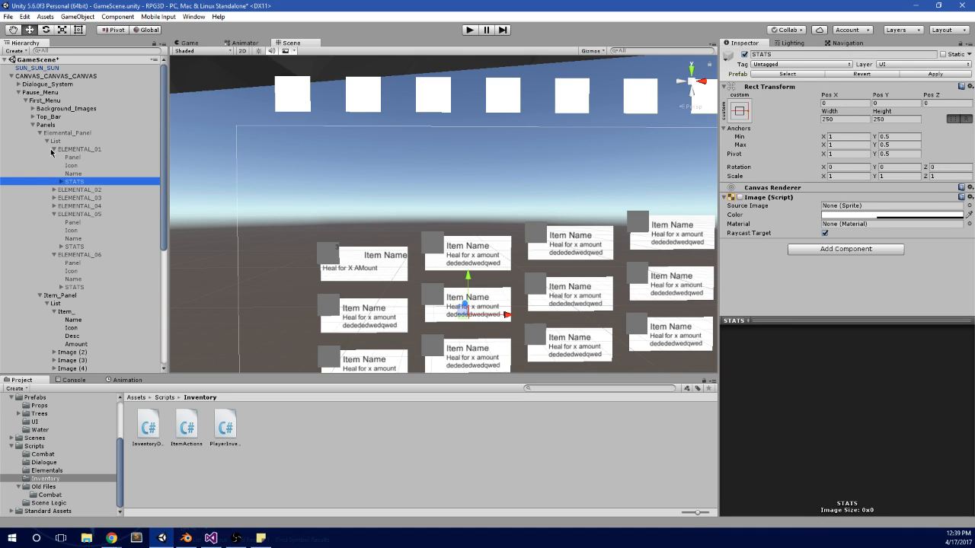
pyautogui.click(54, 149)
pyautogui.click(54, 181)
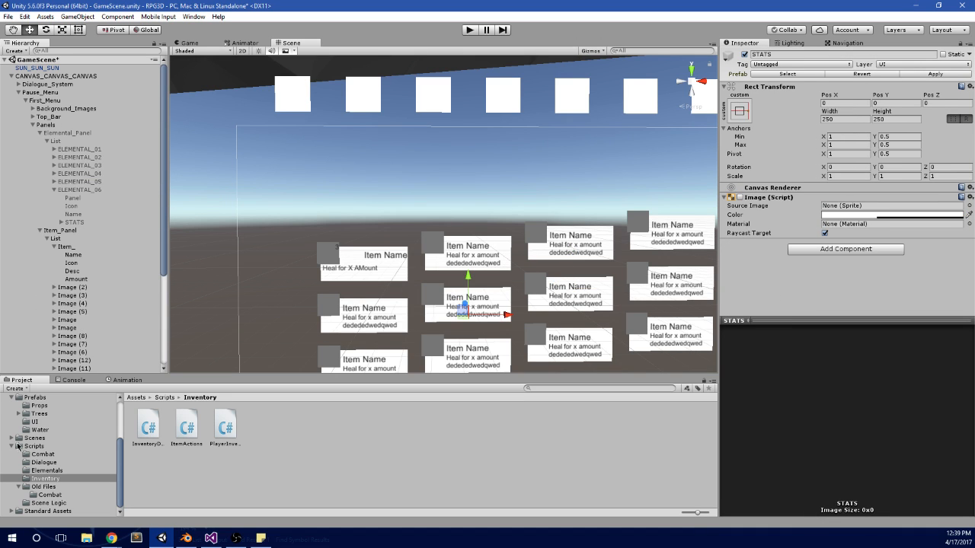
# Step: Collapse the Scripts, Prefabs and Imports folders in the project tree
pyautogui.click(12, 447)
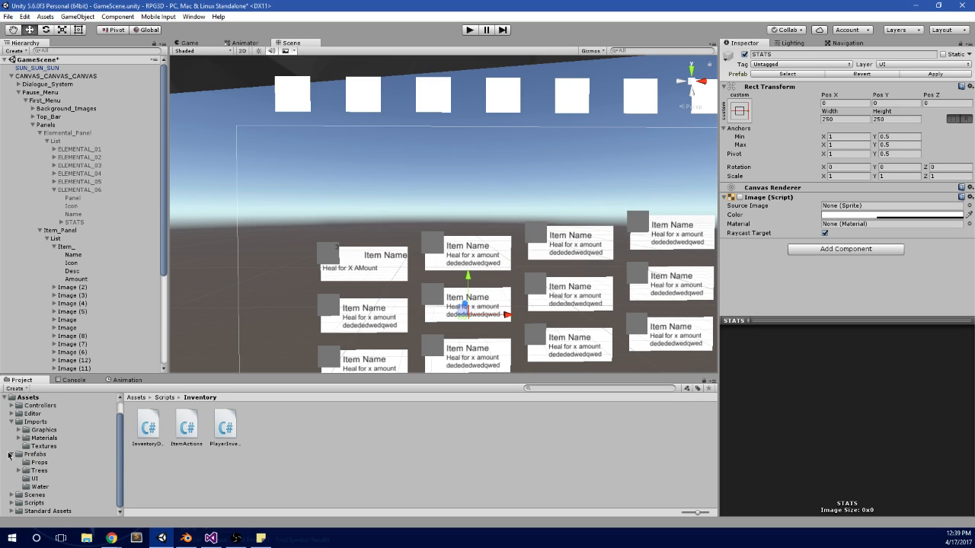
pyautogui.click(10, 455)
pyautogui.click(11, 438)
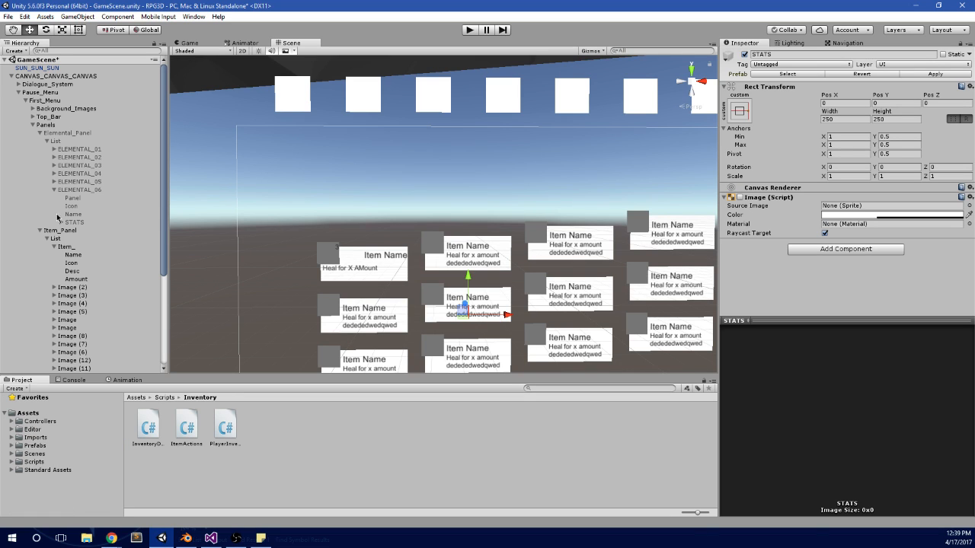
# Step: Collapse ELEMENTAL_06, the elemental List and Elemental_Panel in the hierarchy
pyautogui.click(54, 189)
pyautogui.click(51, 143)
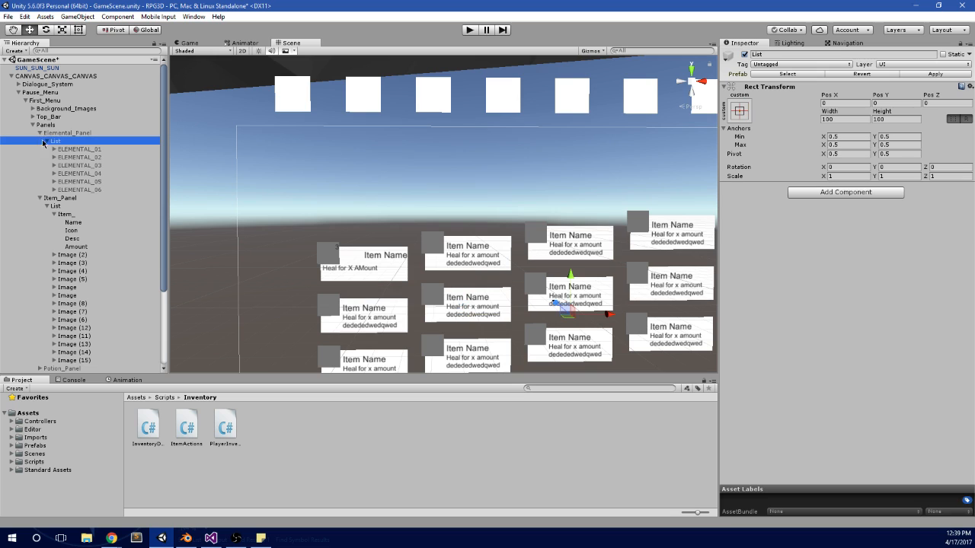
pyautogui.click(47, 142)
pyautogui.click(44, 134)
pyautogui.click(39, 134)
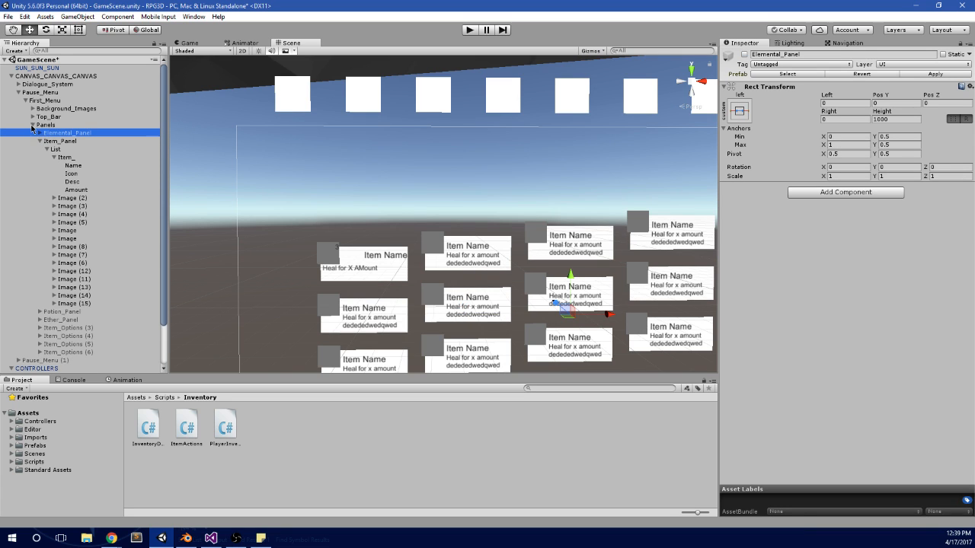
# Step: Frame Item_'s Desc text in the scene and examine the font, alignment and color settings of its Name text
pyautogui.click(79, 182)
pyautogui.click(81, 167)
pyautogui.click(82, 174)
pyautogui.click(73, 182)
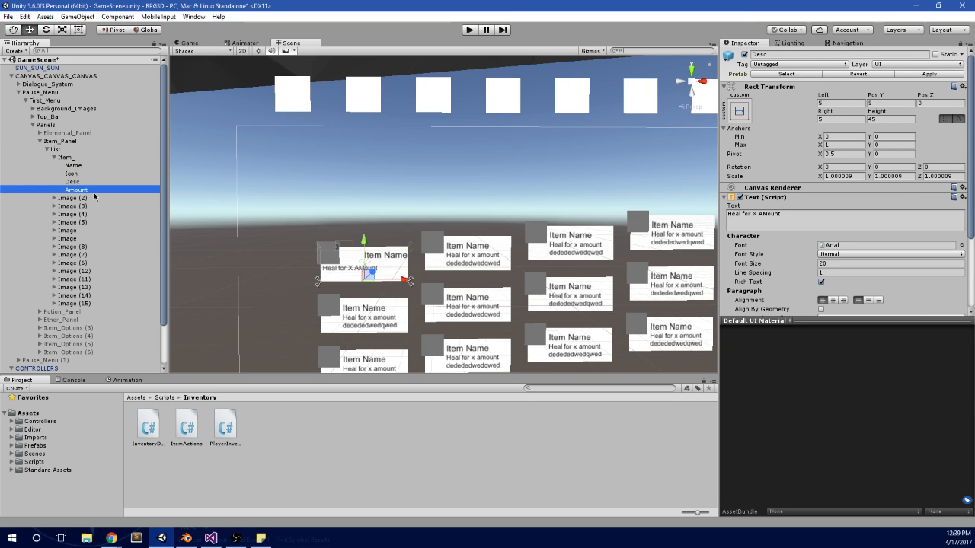
pyautogui.press('f')
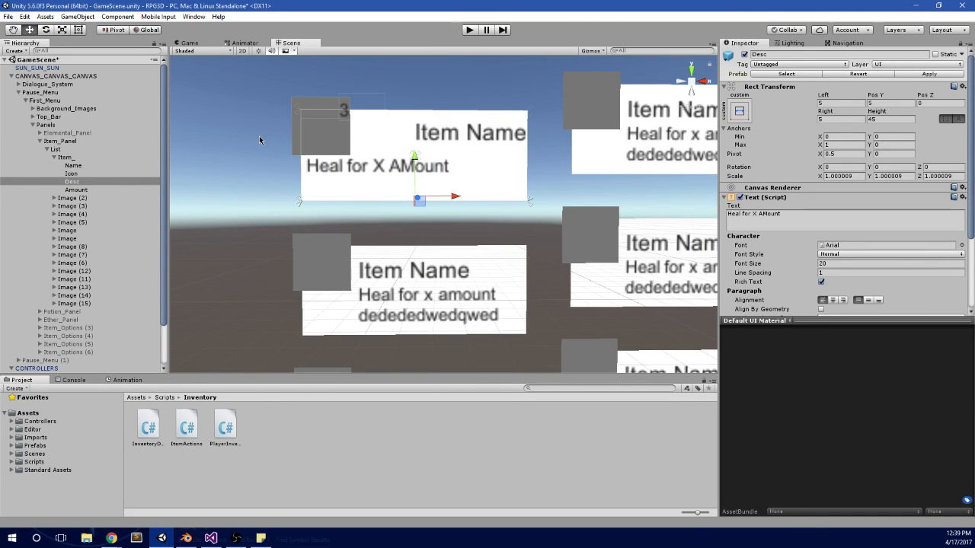
pyautogui.click(97, 166)
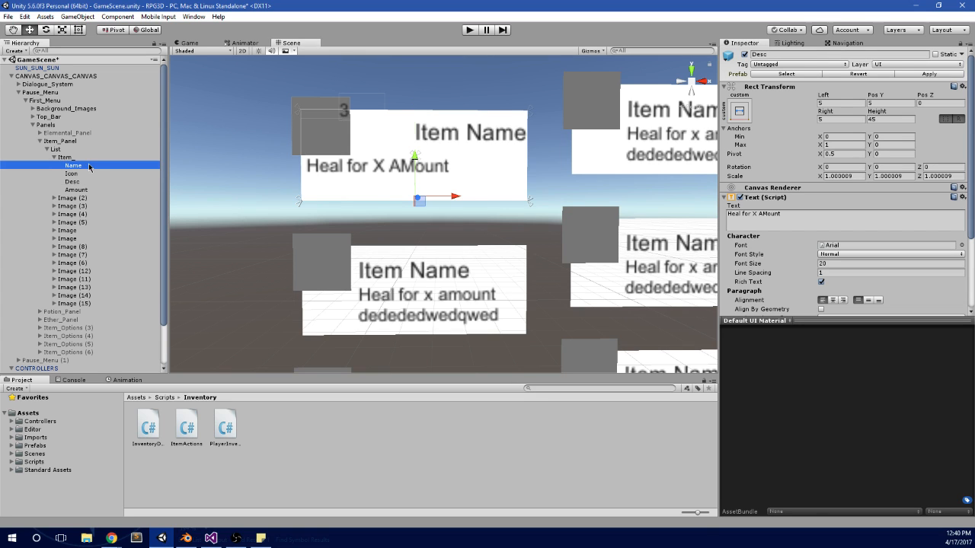
pyautogui.click(85, 175)
pyautogui.click(93, 168)
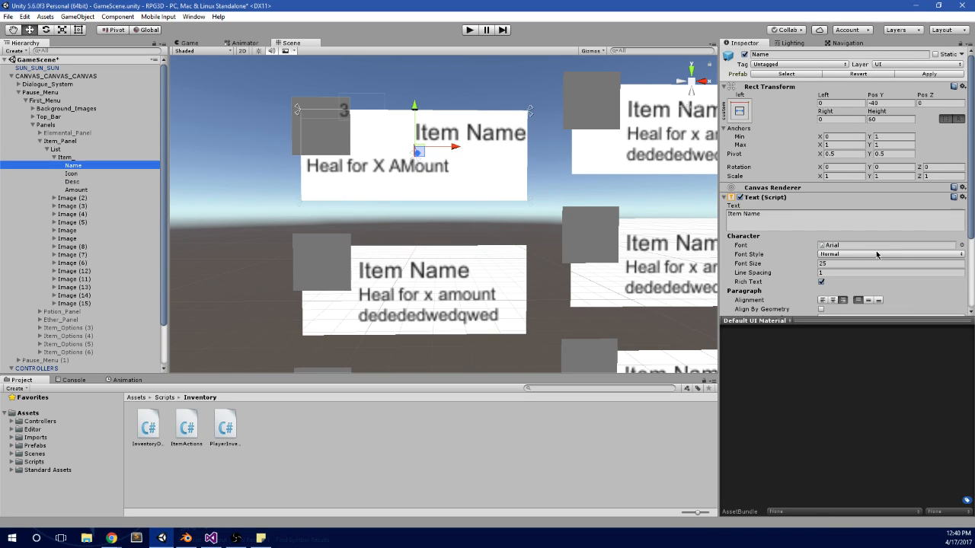
pyautogui.scroll(-3, 883, 239)
# Step: Browse the project assets to the Fonts folder inside Imports > Graphics
pyautogui.click(43, 439)
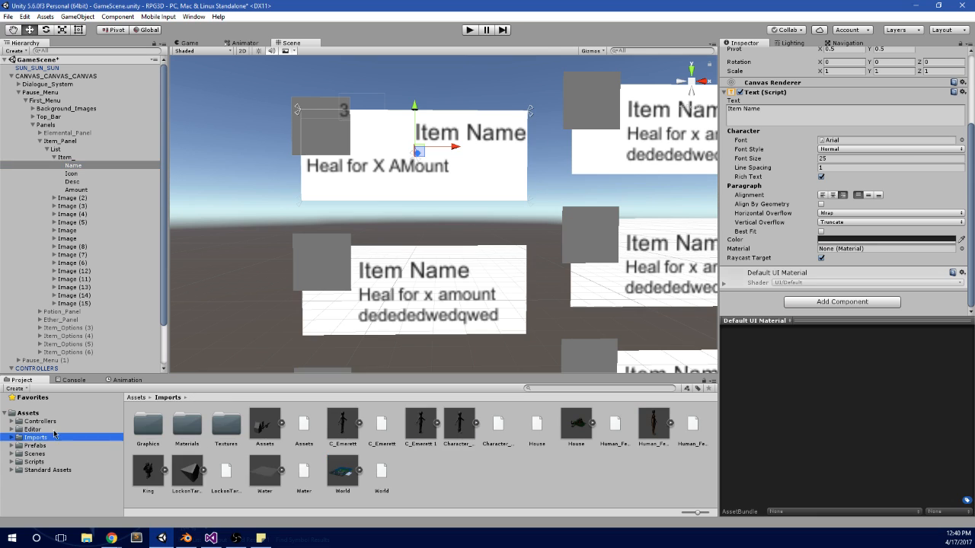
pyautogui.click(55, 447)
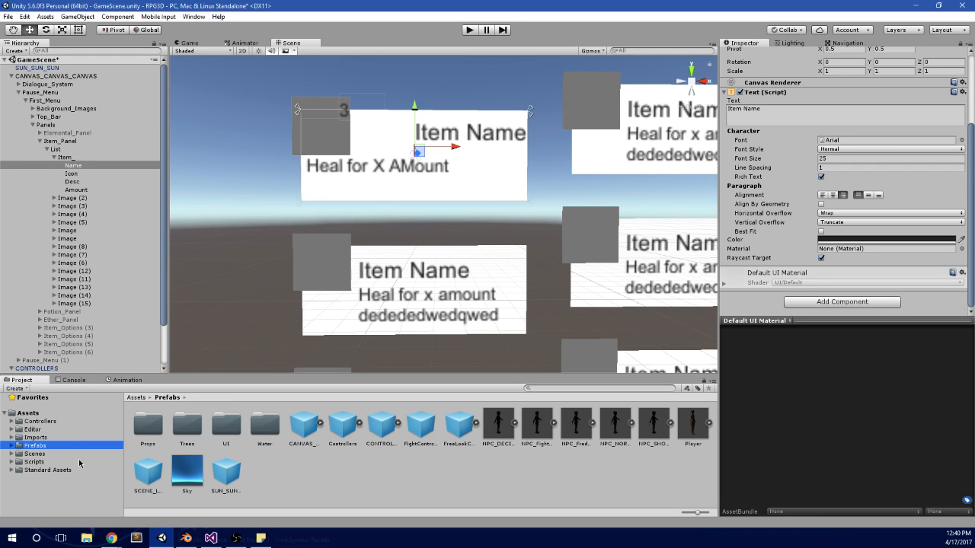
pyautogui.click(71, 456)
pyautogui.click(84, 438)
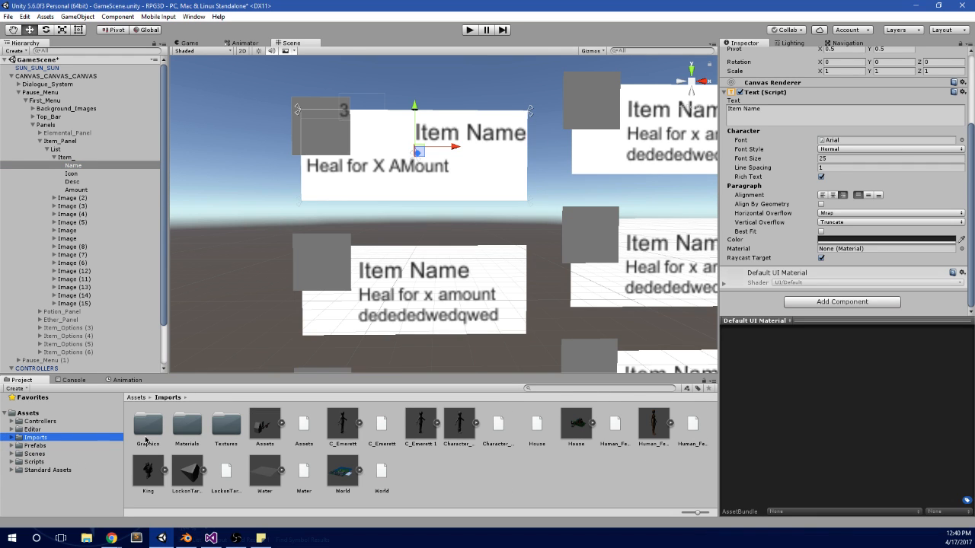
pyautogui.doubleClick(162, 430)
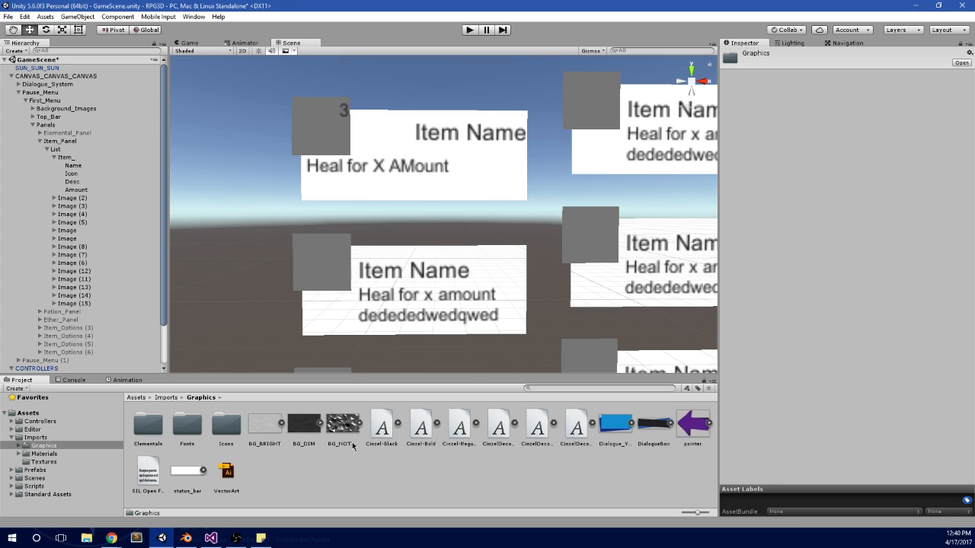
pyautogui.doubleClick(187, 425)
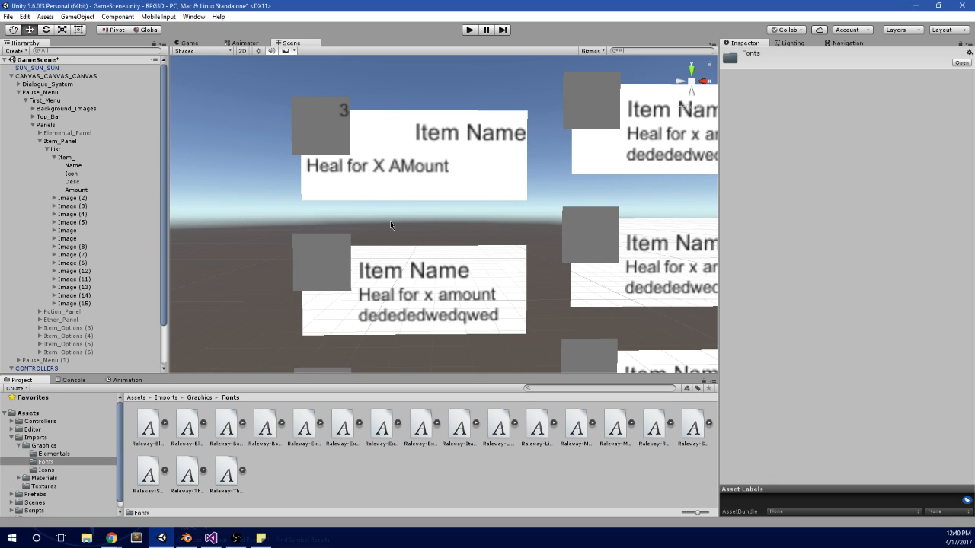
# Step: Set the font of Item_'s Name text to Raleway-Black
pyautogui.click(451, 133)
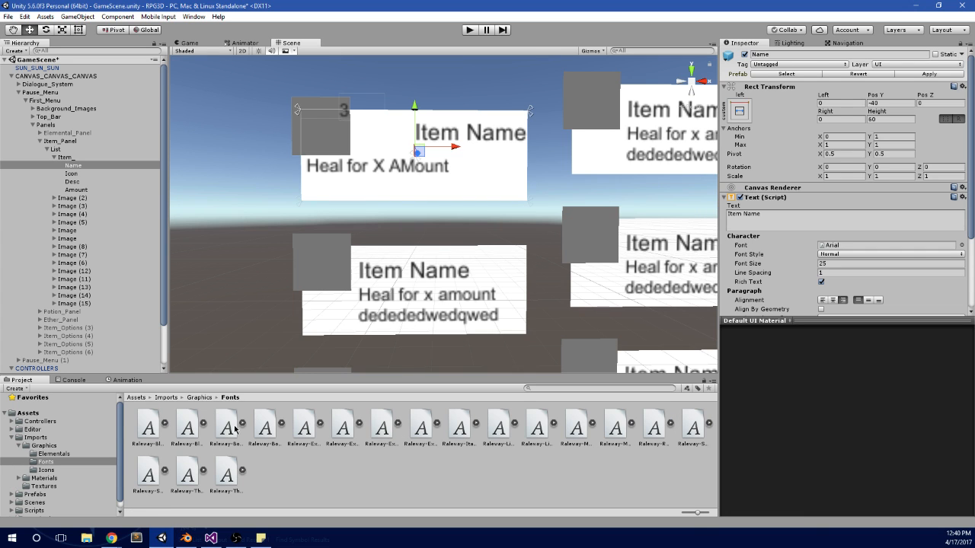
pyautogui.moveTo(146, 436); pyautogui.dragTo(850, 247)
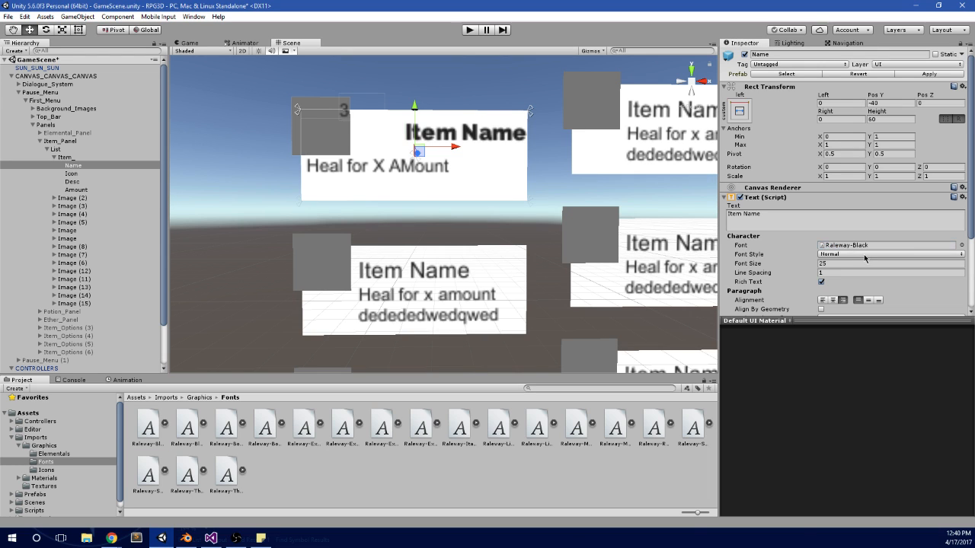
pyautogui.moveTo(493, 112); pyautogui.dragTo(512, 142, button='middle')
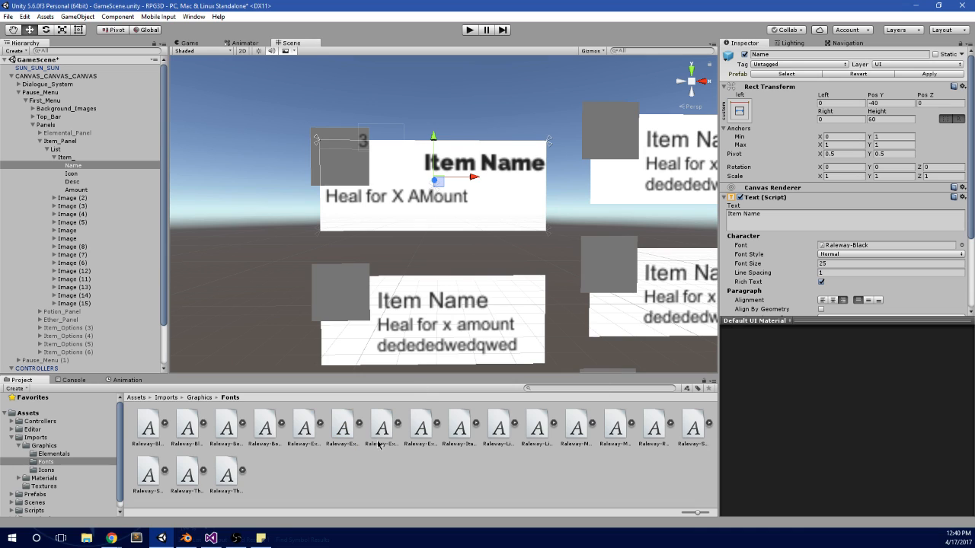
# Step: Set the font of Item_'s Desc text to Raleway-Light
pyautogui.click(72, 174)
pyautogui.click(91, 182)
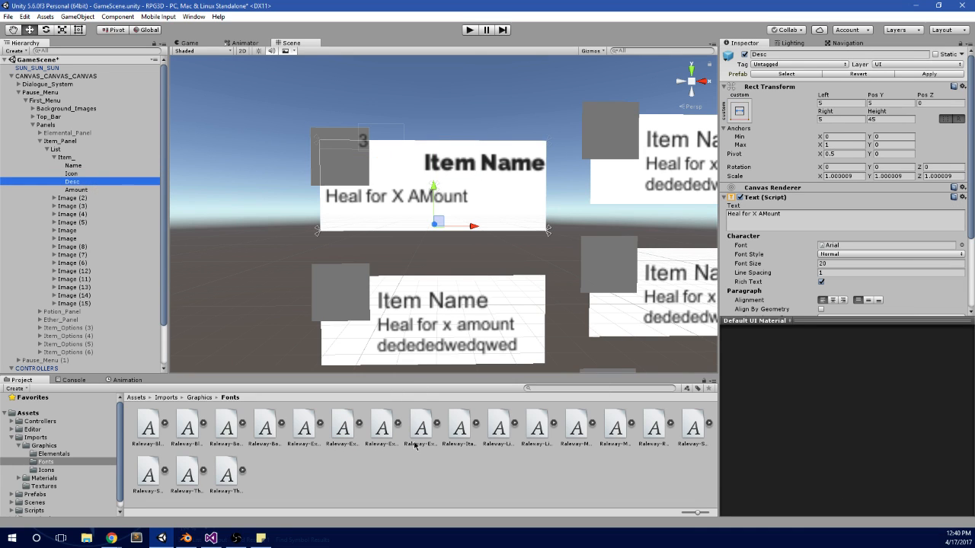
pyautogui.moveTo(498, 430); pyautogui.dragTo(868, 246)
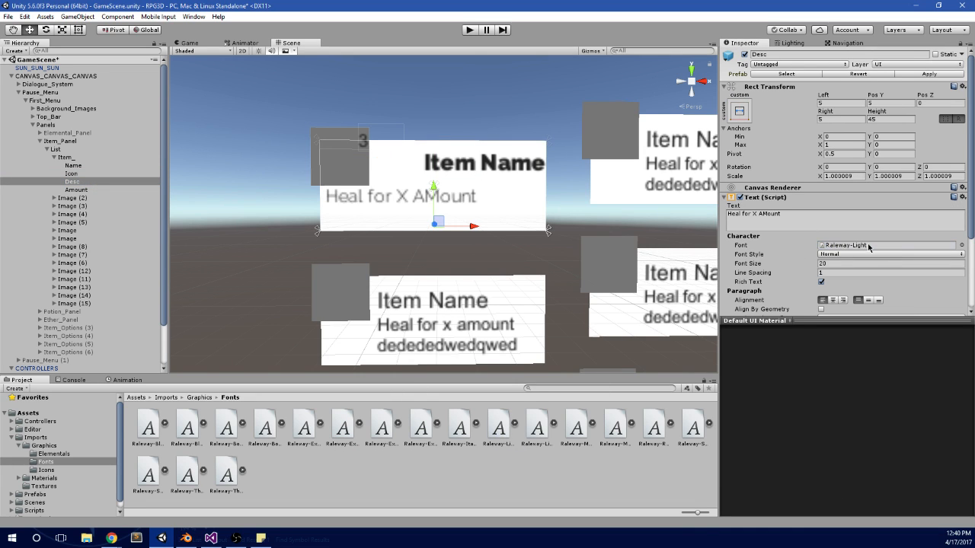
# Step: Set the font of Item_'s Amount text to Raleway-ExtraBoldItalic and look over its remaining text settings
pyautogui.click(86, 189)
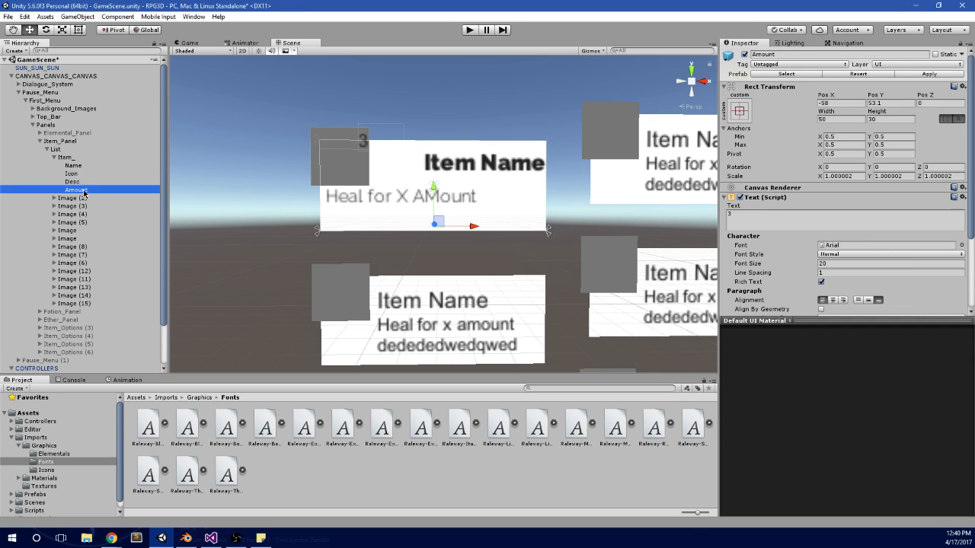
pyautogui.moveTo(350, 447); pyautogui.dragTo(848, 251)
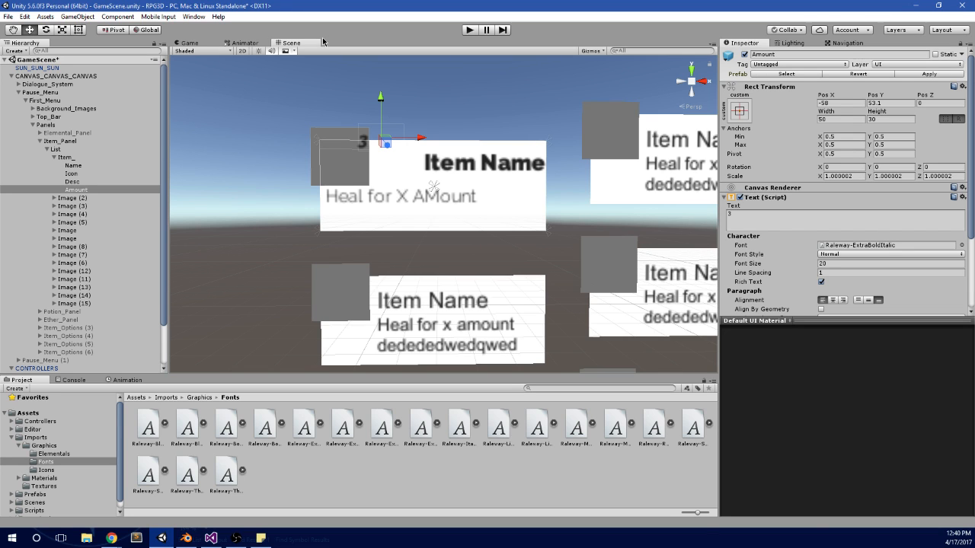
pyautogui.scroll(-3, 804, 223)
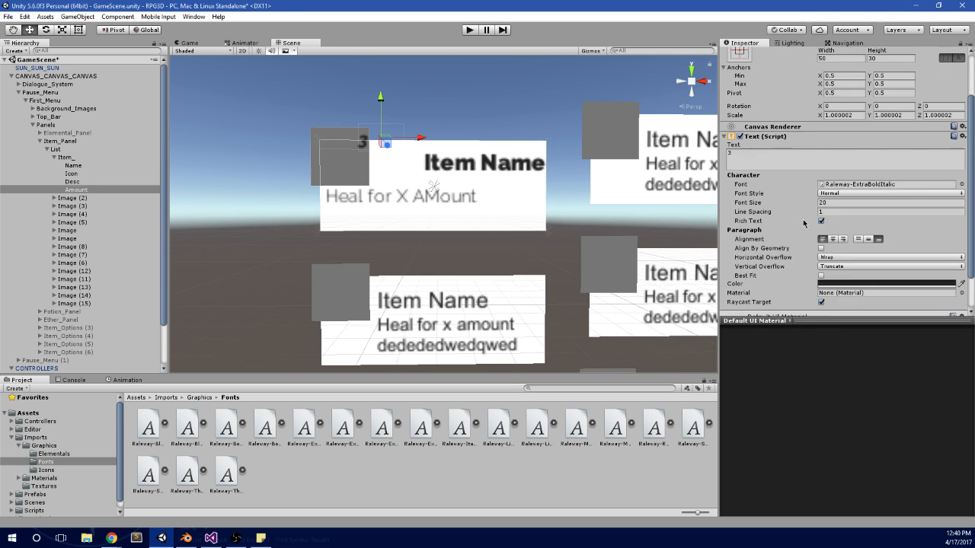
pyautogui.scroll(-1, 804, 221)
pyautogui.scroll(5, 806, 224)
# Step: Replace the Animator controller of Item_ with Hover_Elemental from the Controllers > Menus folder
pyautogui.click(90, 144)
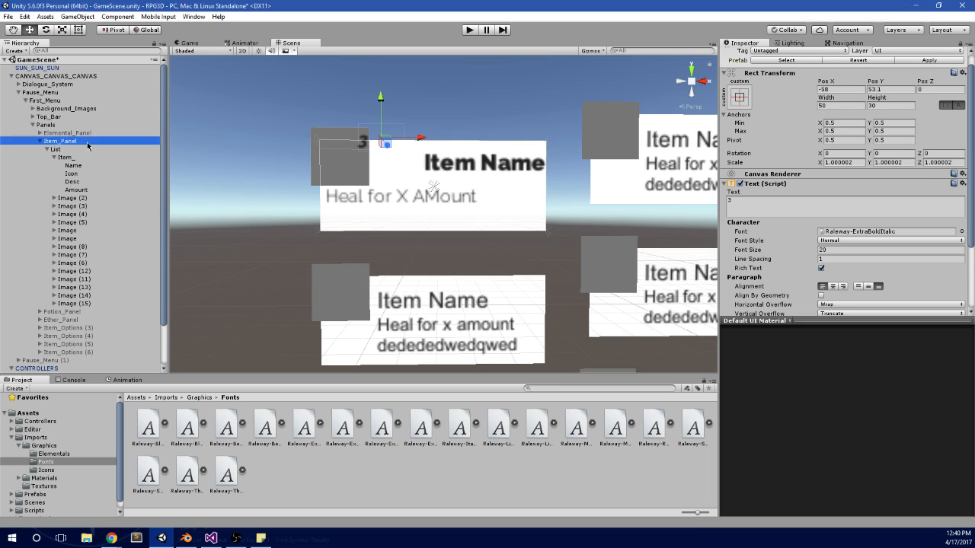
pyautogui.click(80, 126)
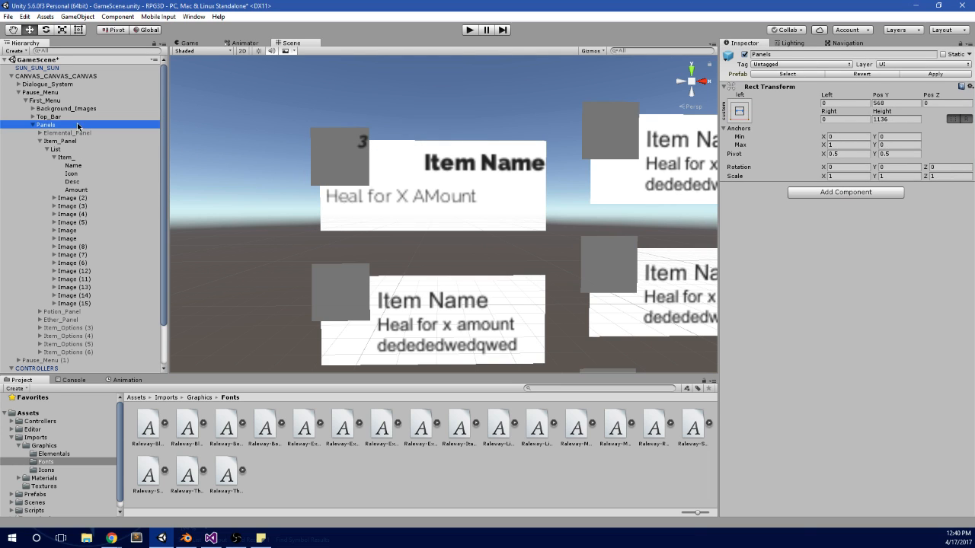
pyautogui.click(74, 135)
pyautogui.click(66, 157)
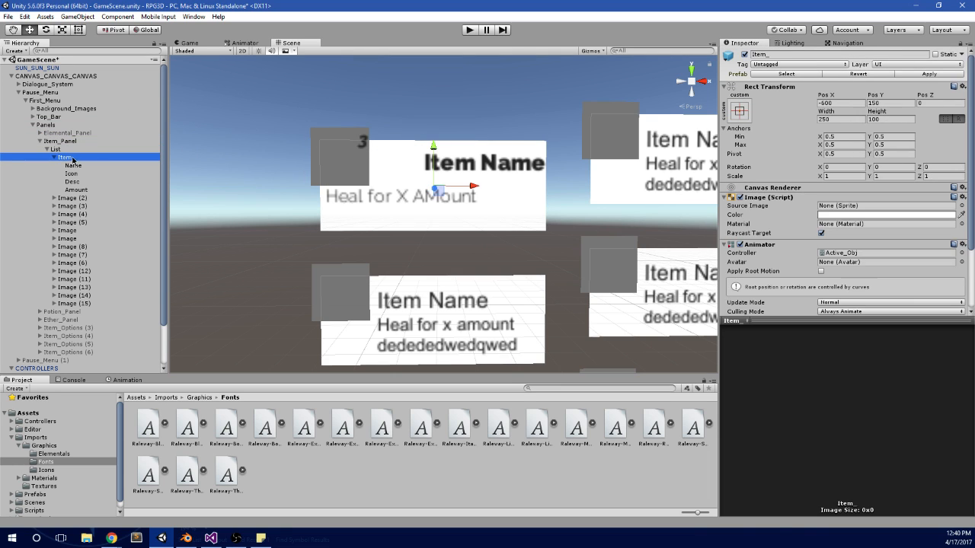
pyautogui.scroll(-3, 800, 239)
pyautogui.click(888, 170)
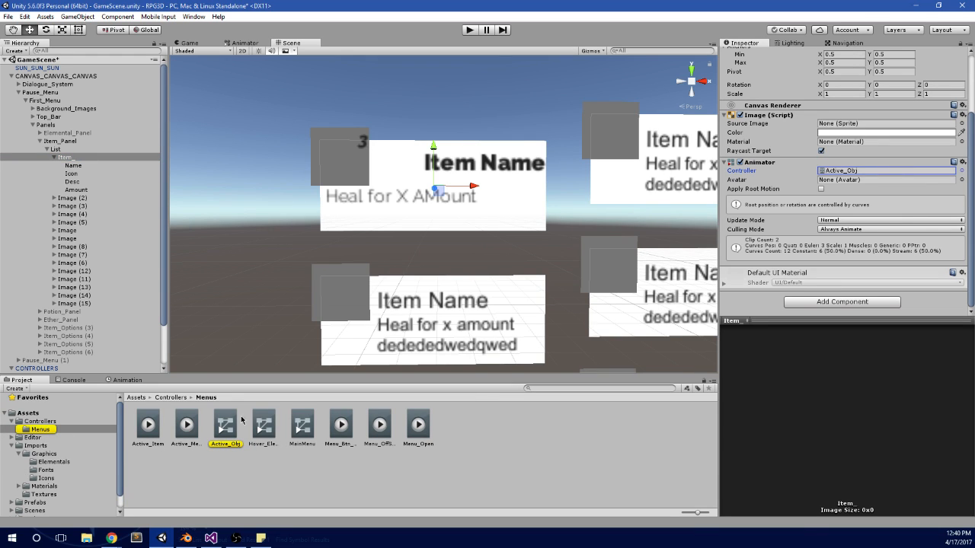
pyautogui.moveTo(264, 425); pyautogui.dragTo(850, 173)
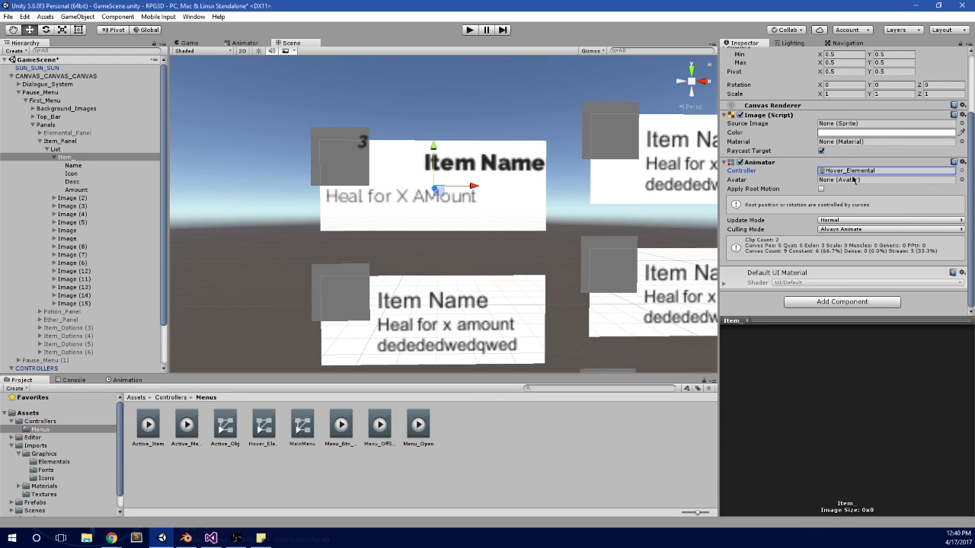
pyautogui.scroll(3, 853, 179)
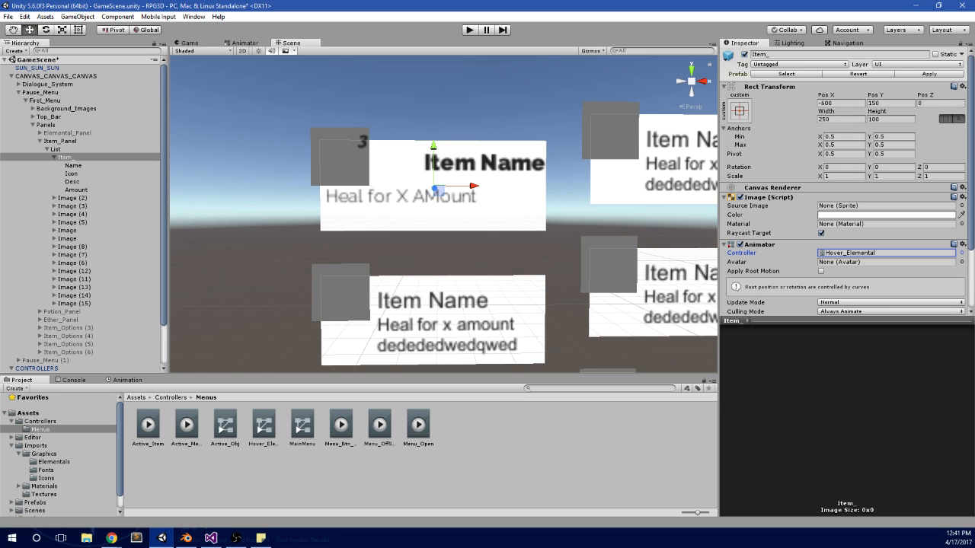
# Step: Set the right offset of Item_'s Name text to 5
pyautogui.hotkey('alt', 'Tab')
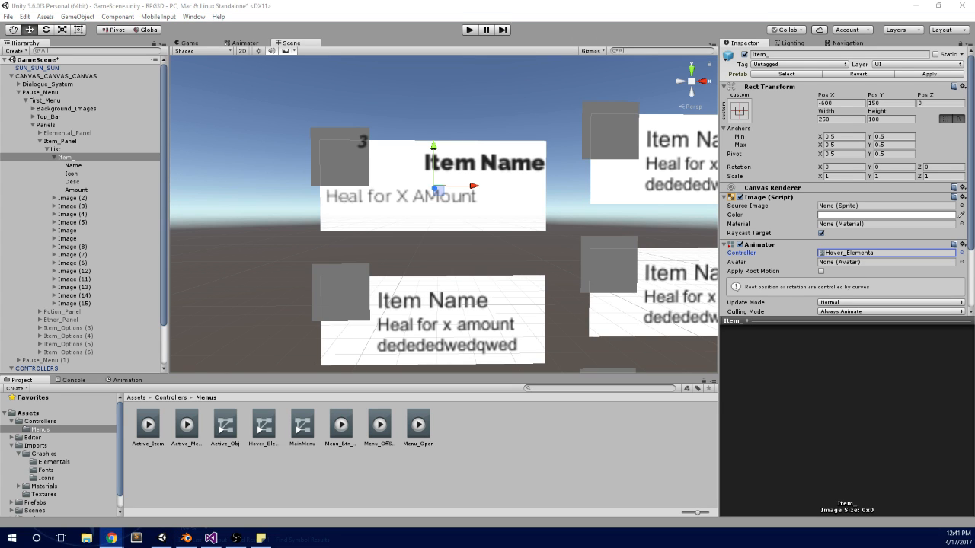
pyautogui.scroll(-2, 475, 190)
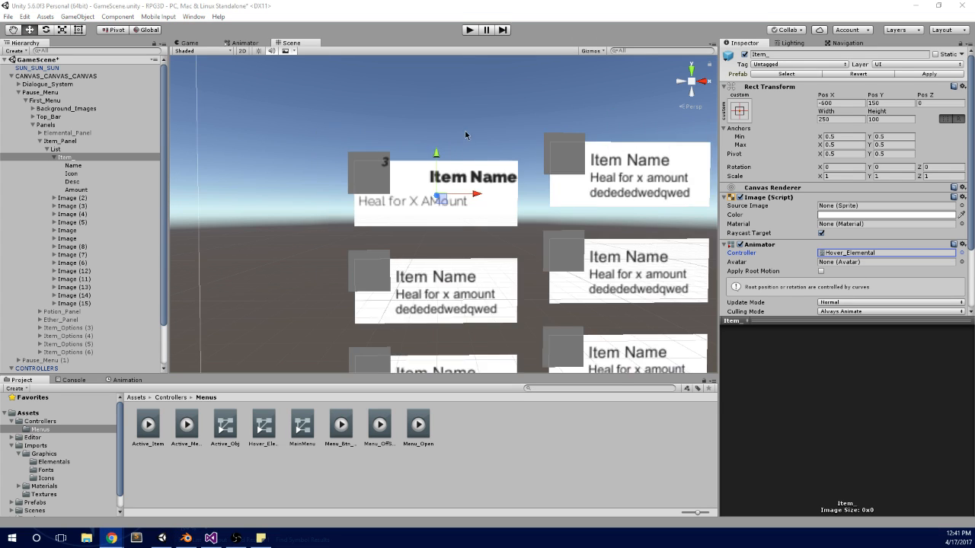
pyautogui.scroll(3, 495, 189)
pyautogui.click(531, 188)
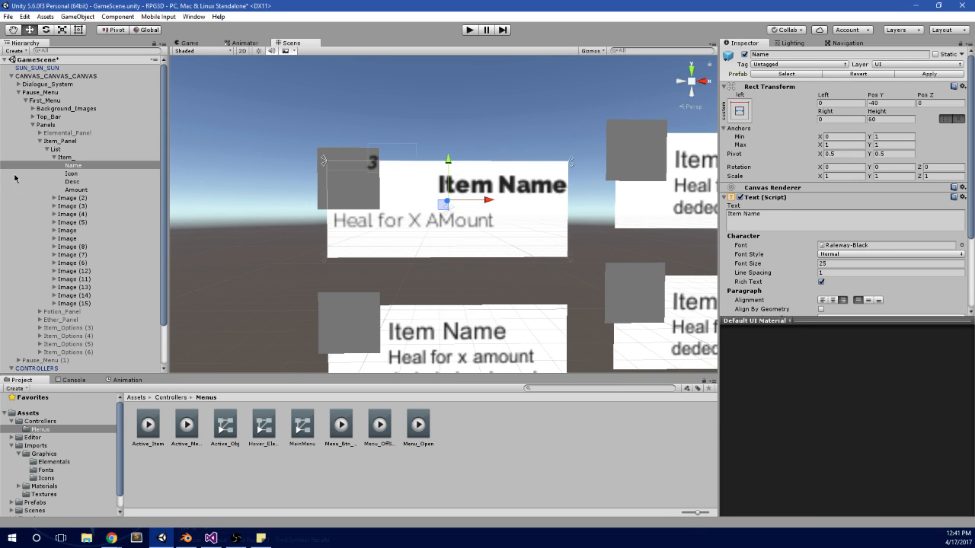
pyautogui.click(70, 166)
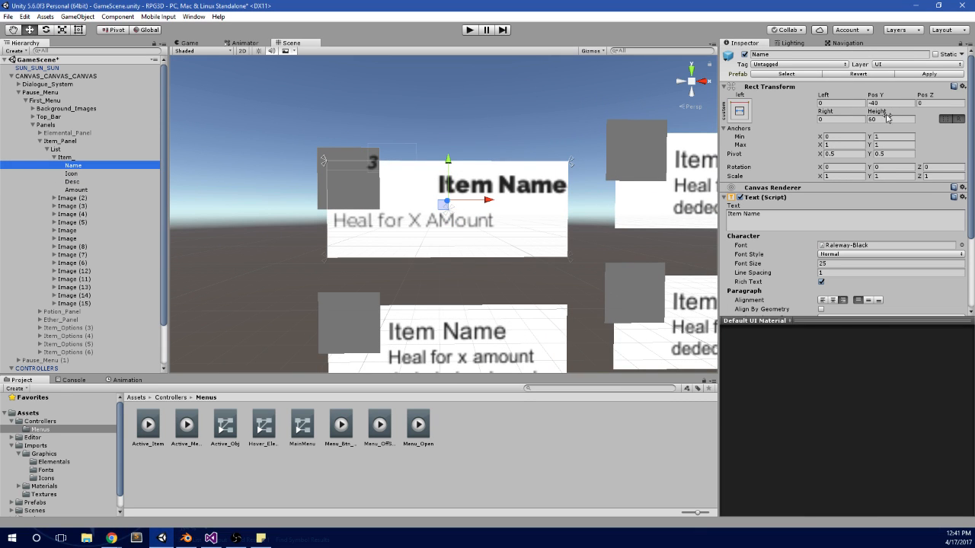
pyautogui.click(830, 120)
pyautogui.write('5')
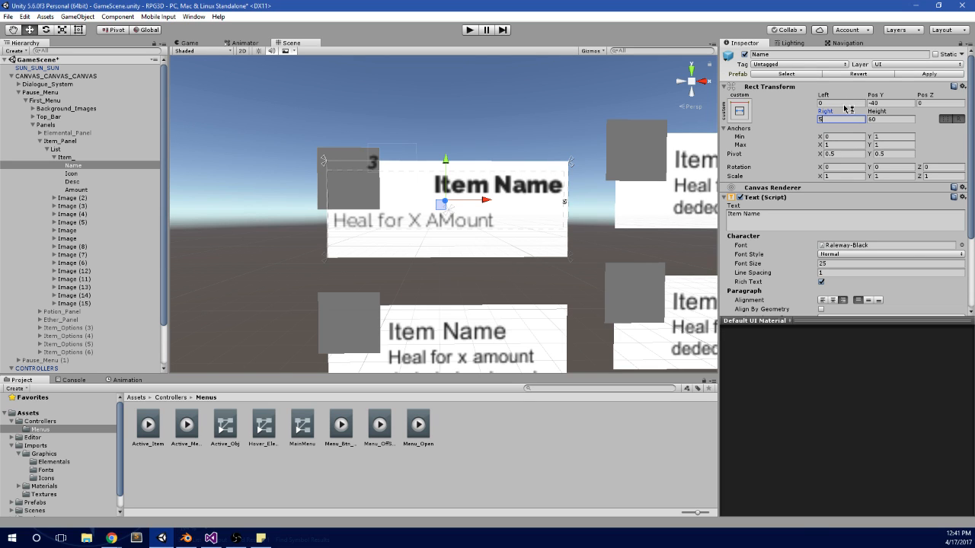
# Step: Try vertical positions of 5 and -5 for Item_'s Name text
pyautogui.click(884, 103)
pyautogui.write('5')
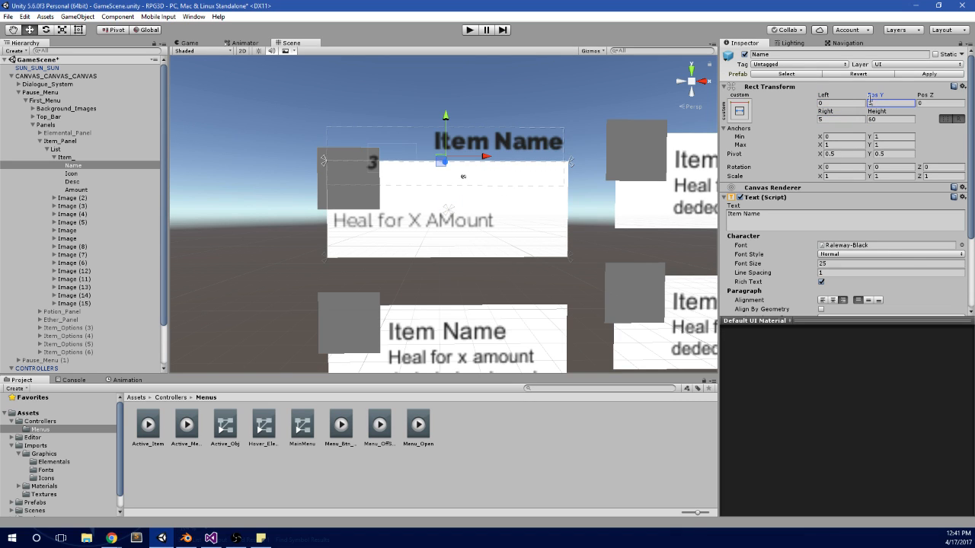
pyautogui.press('BackSpace')
pyautogui.write('-5')
pyautogui.press('BackSpace')
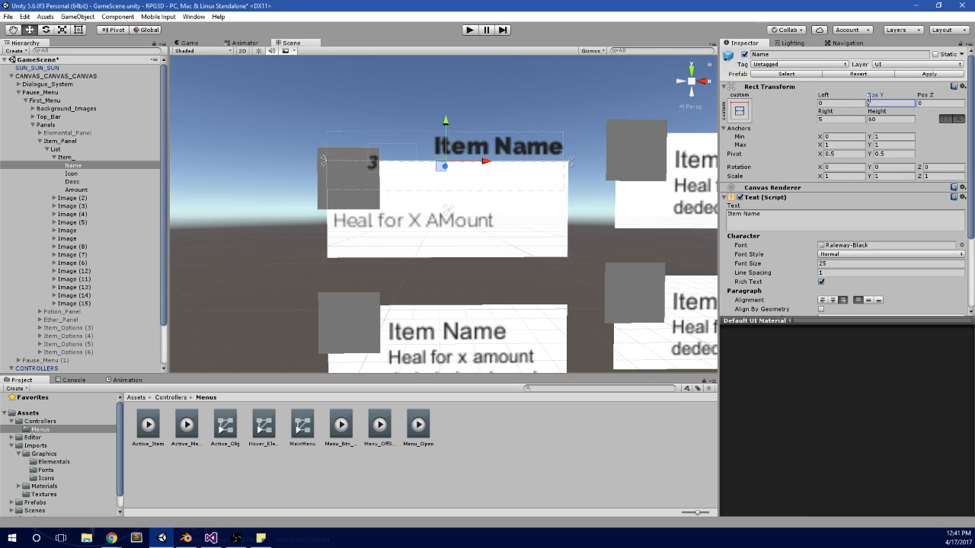
# Step: Set the height of Item_'s Name text to 30 and align it to the vertical middle
pyautogui.click(883, 120)
pyautogui.write('30')
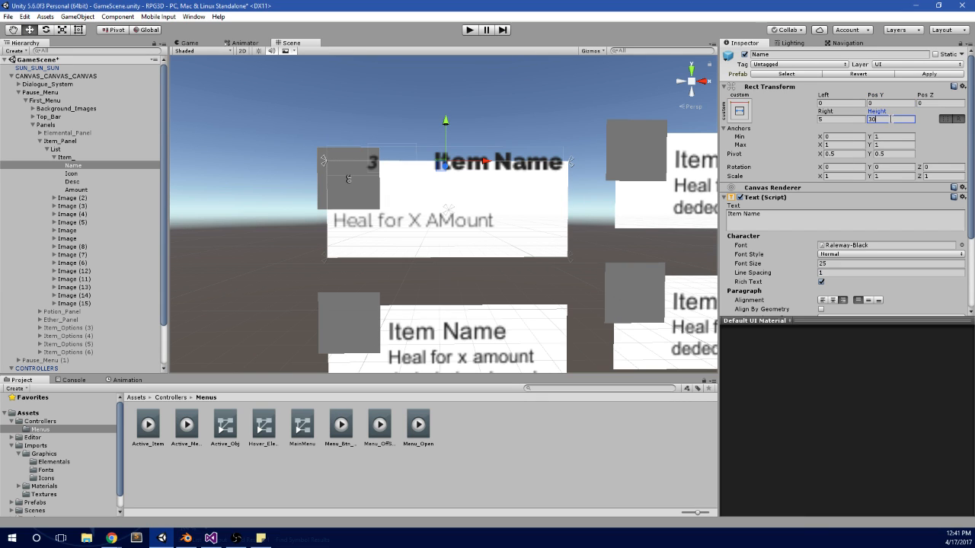
pyautogui.click(867, 301)
# Step: Set the Pos Y of Item_'s Name text to -15 and check its placement on the card
pyautogui.click(884, 102)
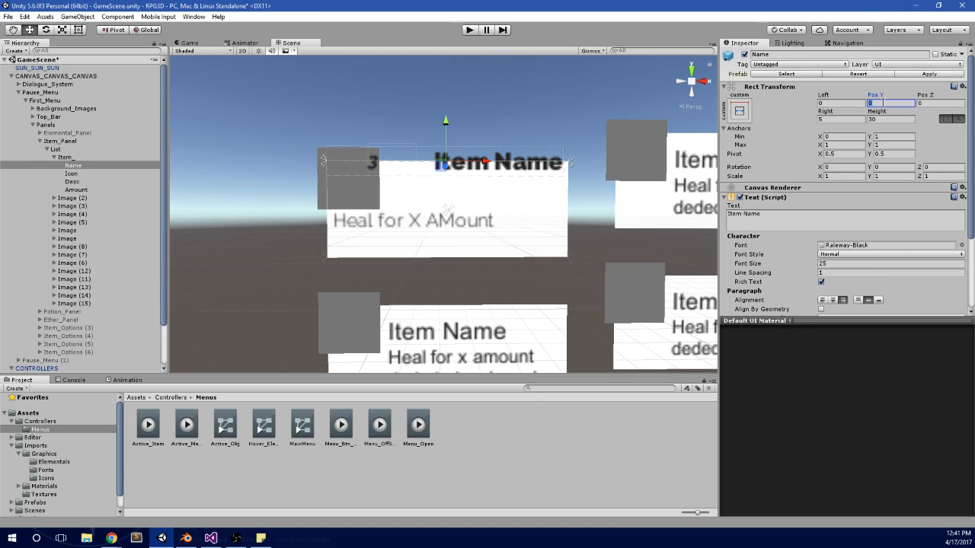
pyautogui.write('-5')
pyautogui.press('BackSpace')
pyautogui.write('10')
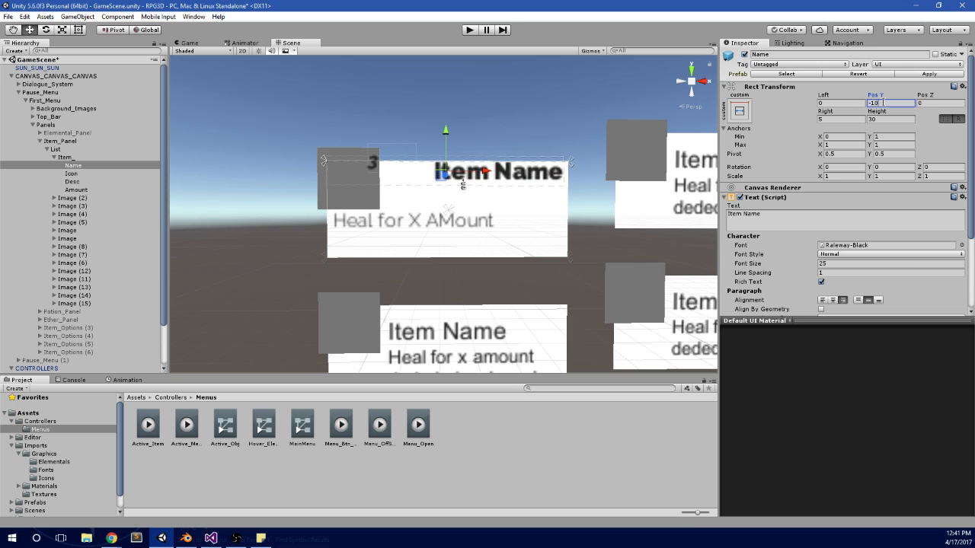
pyautogui.press('BackSpace')
pyautogui.write('5')
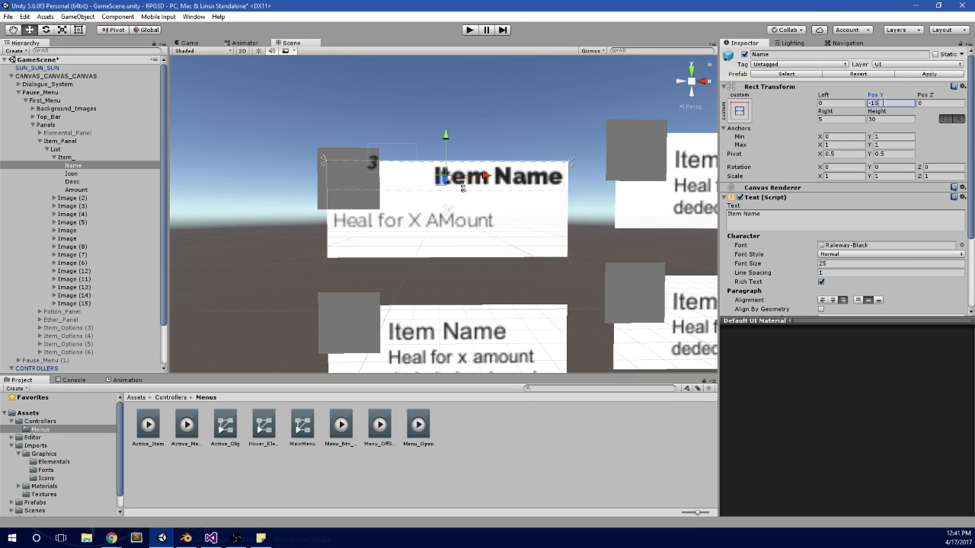
pyautogui.scroll(2, 556, 218)
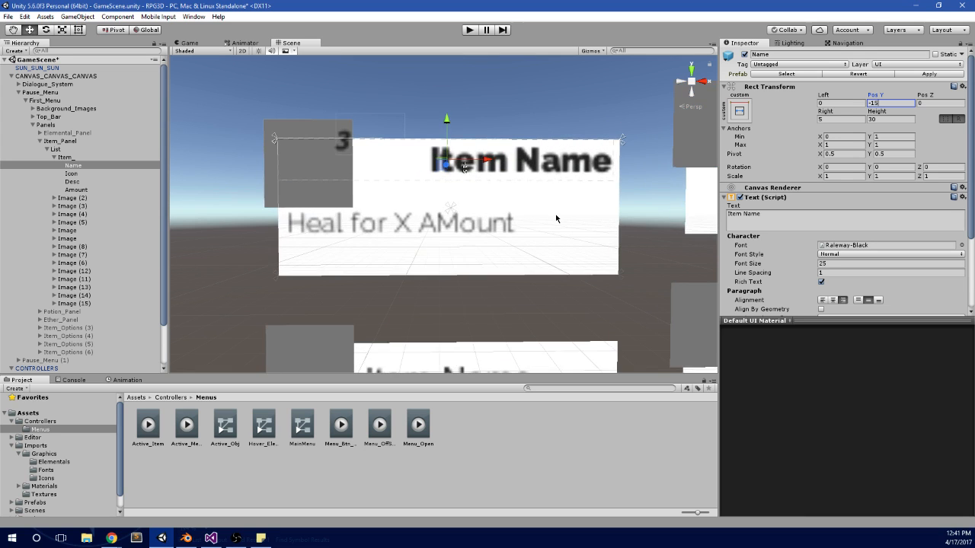
pyautogui.scroll(-2, 556, 218)
pyautogui.scroll(1, 549, 236)
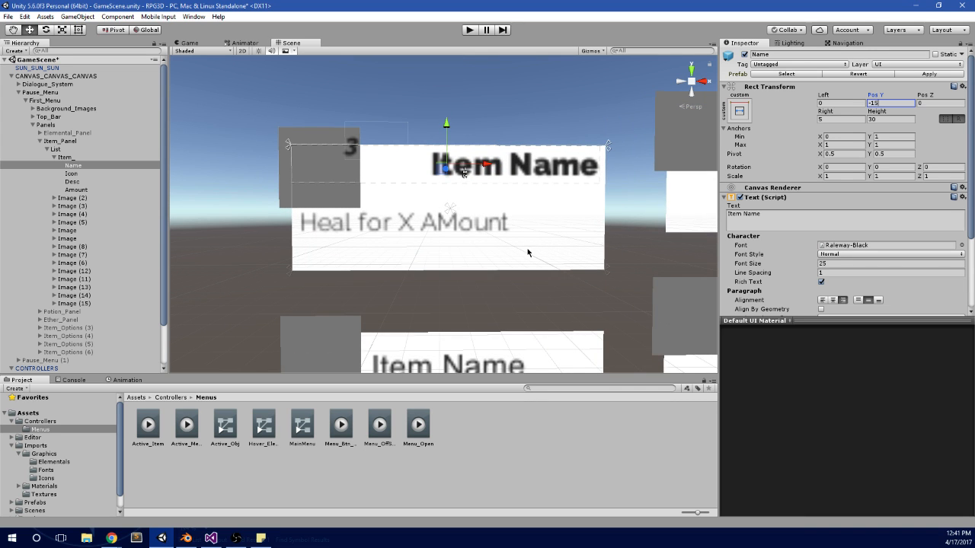
pyautogui.moveTo(557, 219); pyautogui.dragTo(541, 238, button='middle')
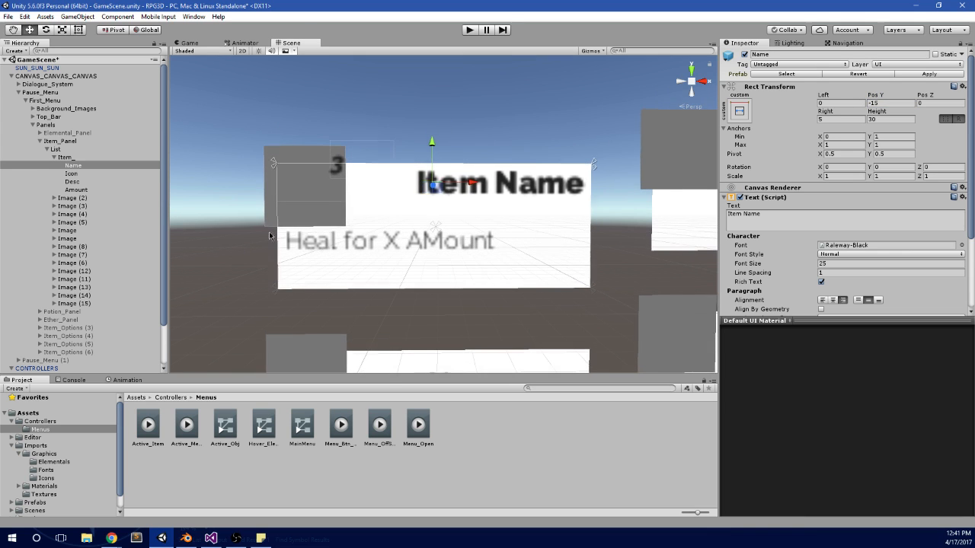
# Step: Review the Name, Icon, Desc and Amount elements of Item_ one by one in the hierarchy
pyautogui.click(69, 182)
pyautogui.click(92, 189)
pyautogui.click(99, 166)
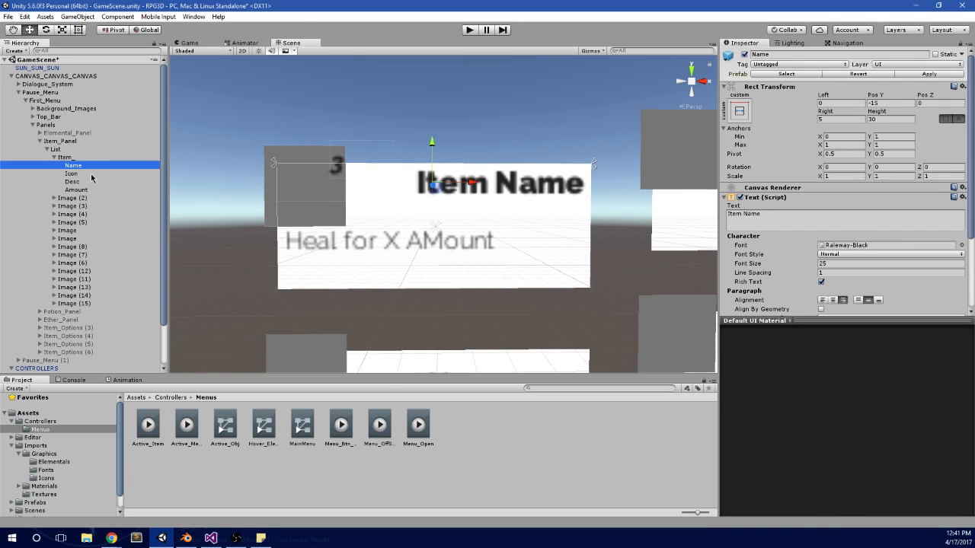
pyautogui.click(91, 175)
pyautogui.click(105, 190)
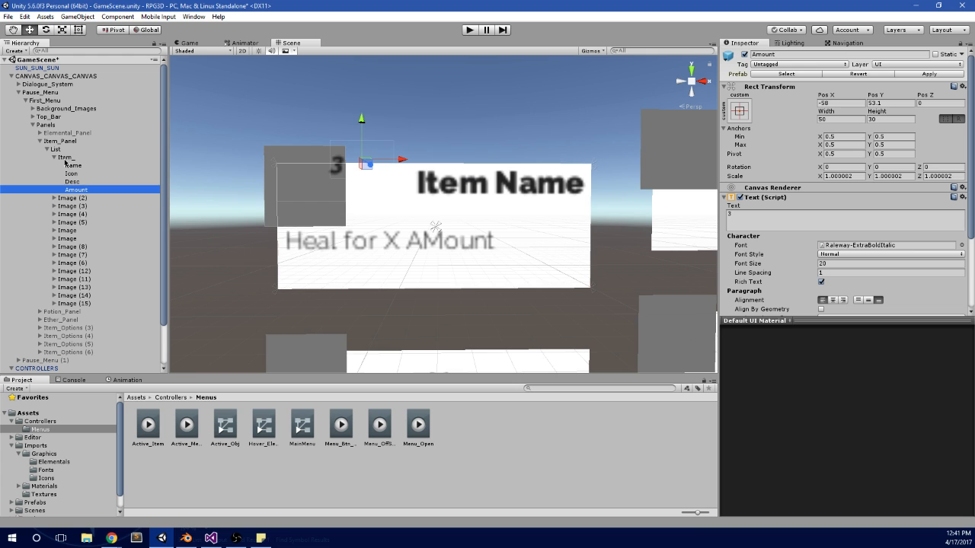
pyautogui.click(55, 158)
pyautogui.click(55, 158)
pyautogui.click(79, 167)
pyautogui.click(80, 182)
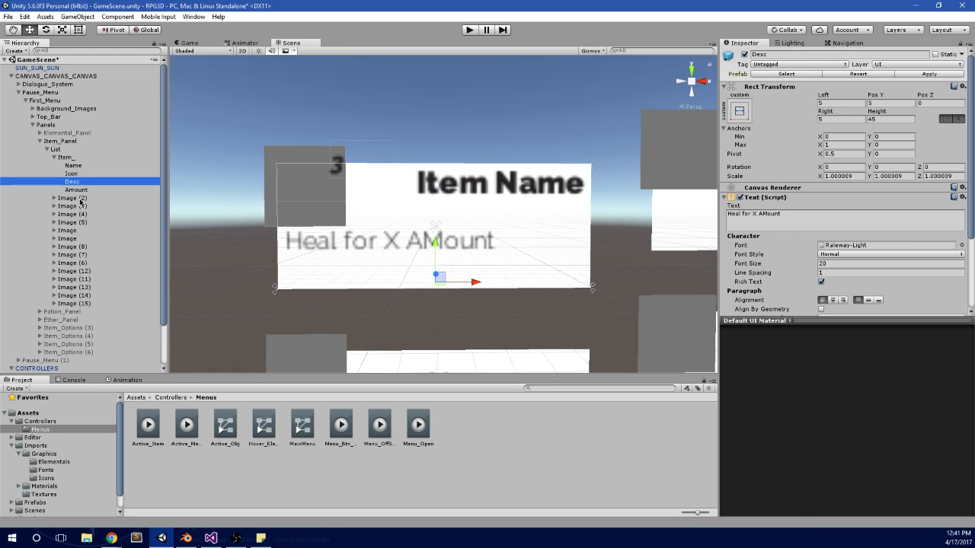
pyautogui.click(97, 190)
# Step: Compare the restyled Item_ card with the other item cards and save the scene
pyautogui.scroll(-5, 364, 246)
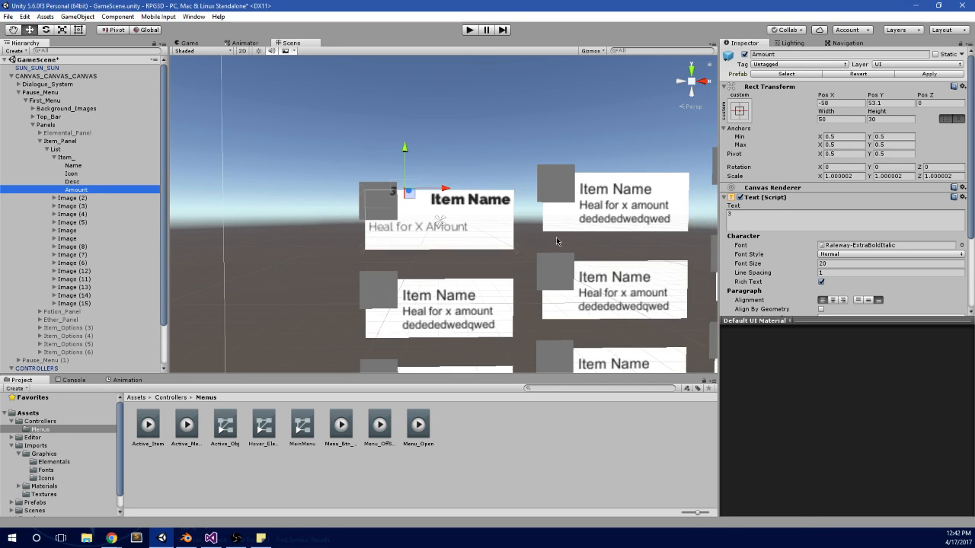
pyautogui.scroll(-3, 365, 245)
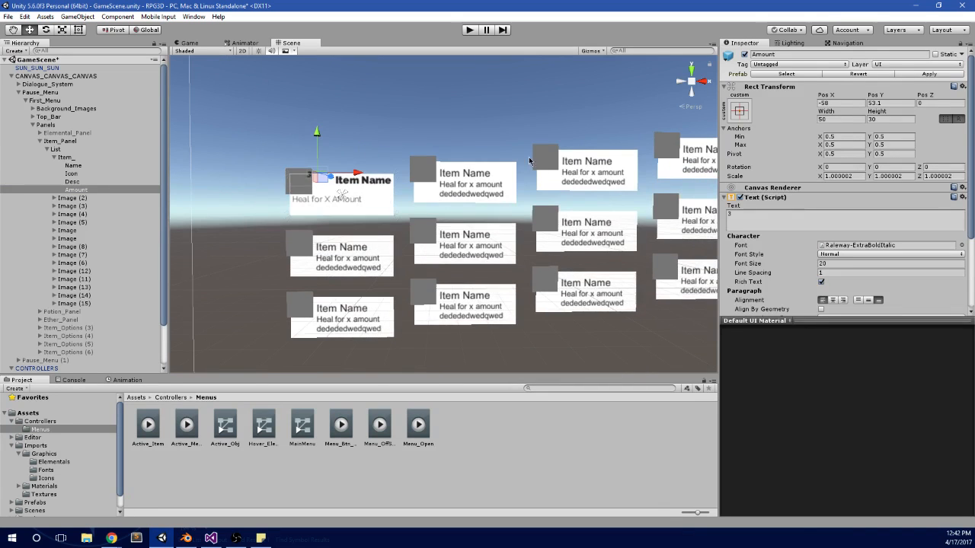
pyautogui.scroll(3, 371, 186)
pyautogui.scroll(2, 432, 195)
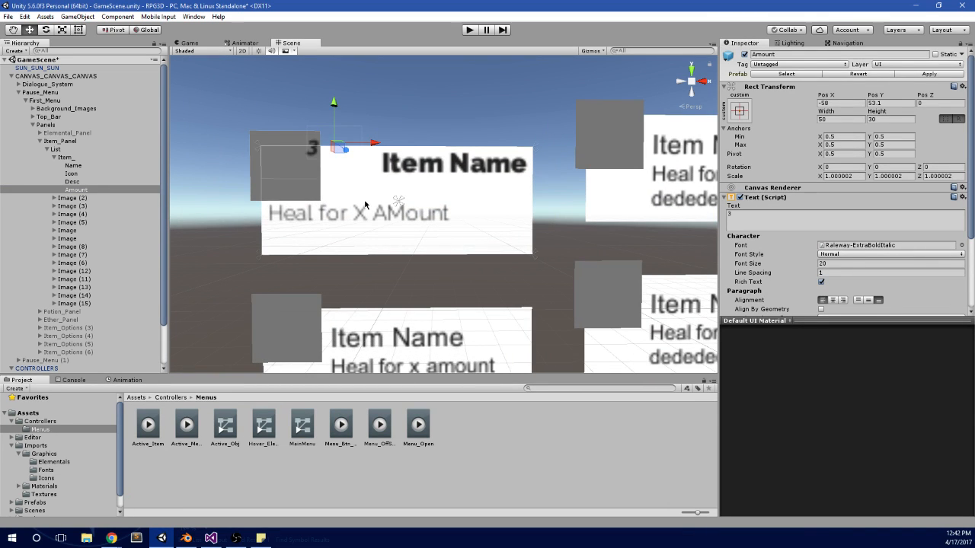
pyautogui.scroll(-3, 396, 191)
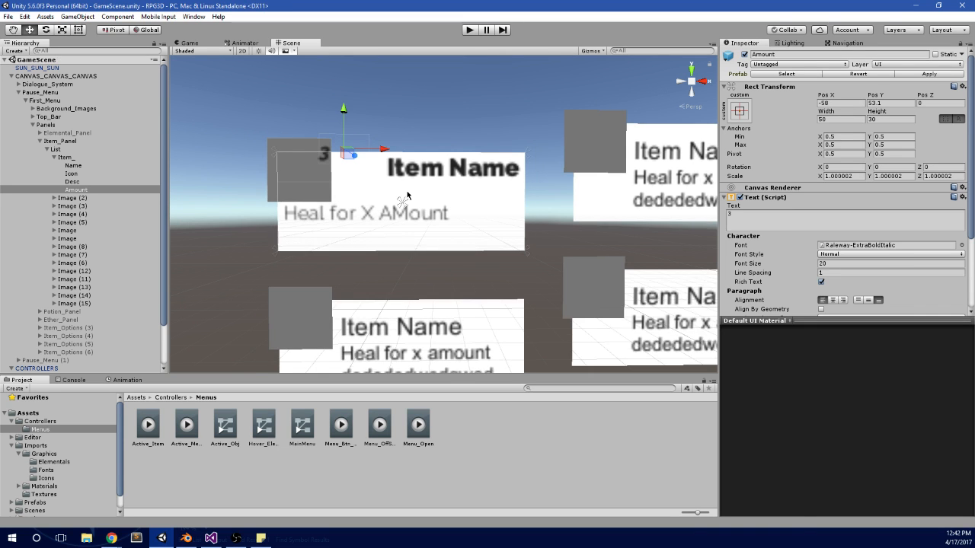
# Step: Switch to Visual Studio and examine the Items Panel loop and its objectCount assignment in MainMenu.cs
pyautogui.moveTo(396, 175); pyautogui.dragTo(385, 170, button='middle')
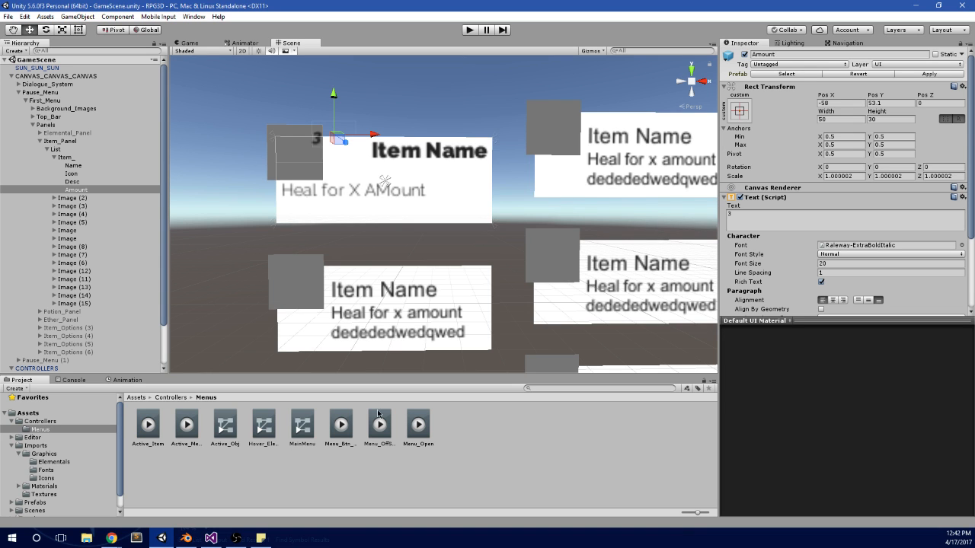
pyautogui.click(211, 539)
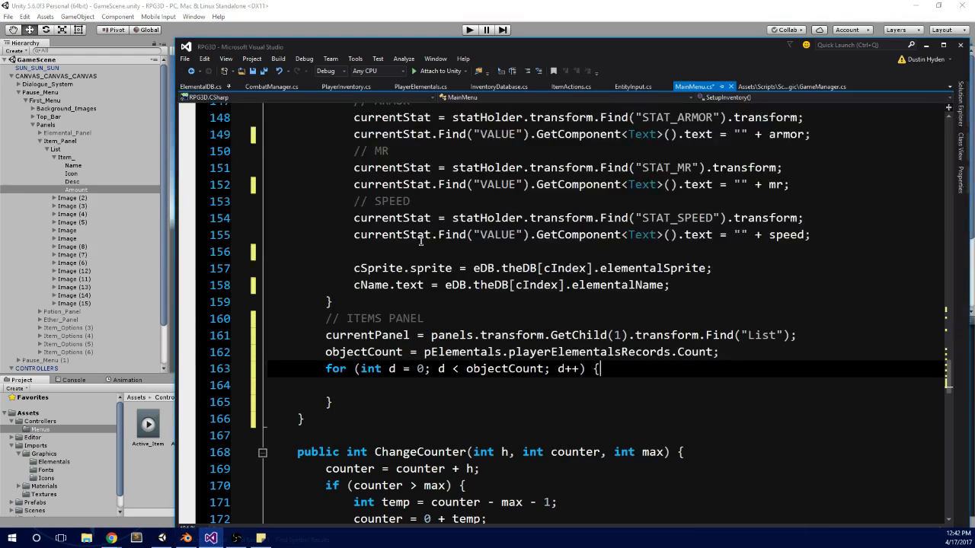
pyautogui.click(389, 397)
pyautogui.click(401, 377)
pyautogui.click(403, 383)
pyautogui.scroll(2, 620, 368)
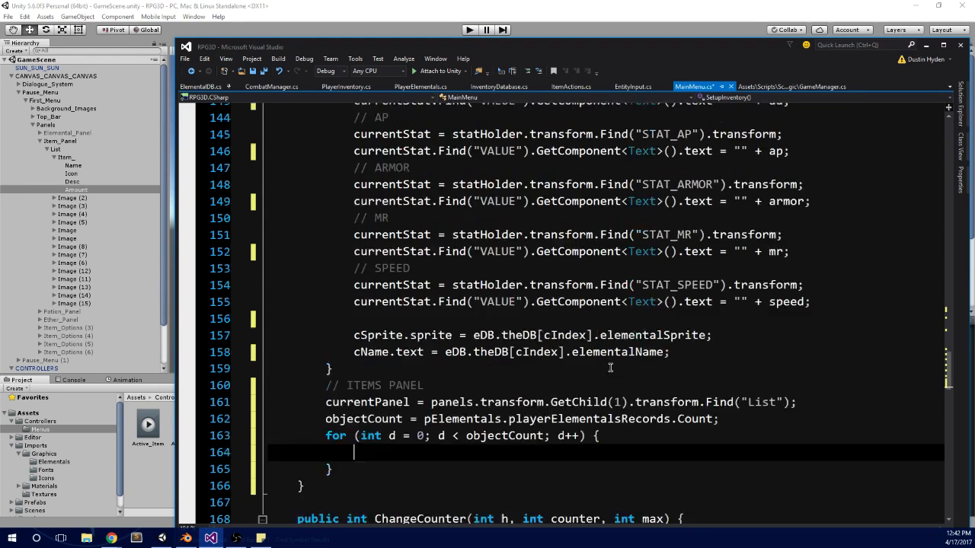
pyautogui.click(496, 469)
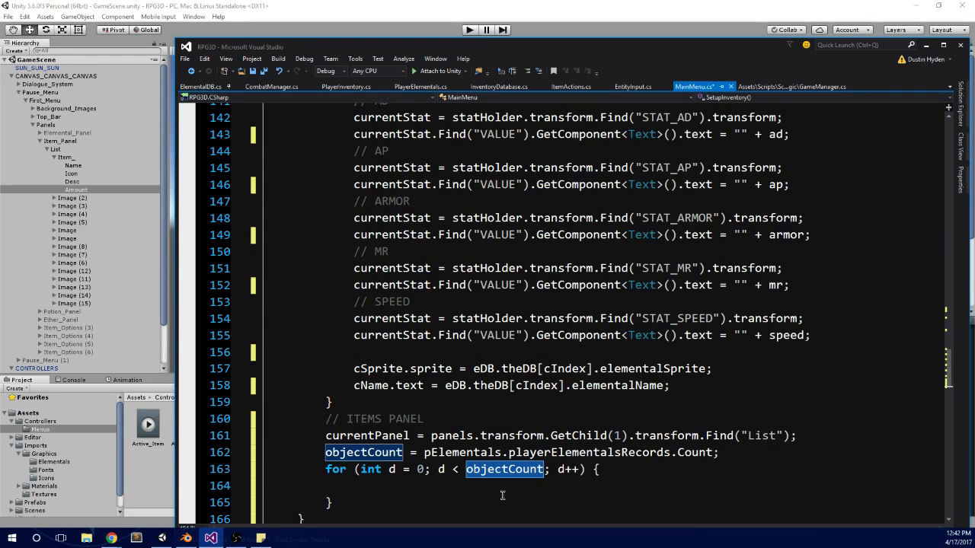
pyautogui.scroll(-2, 502, 496)
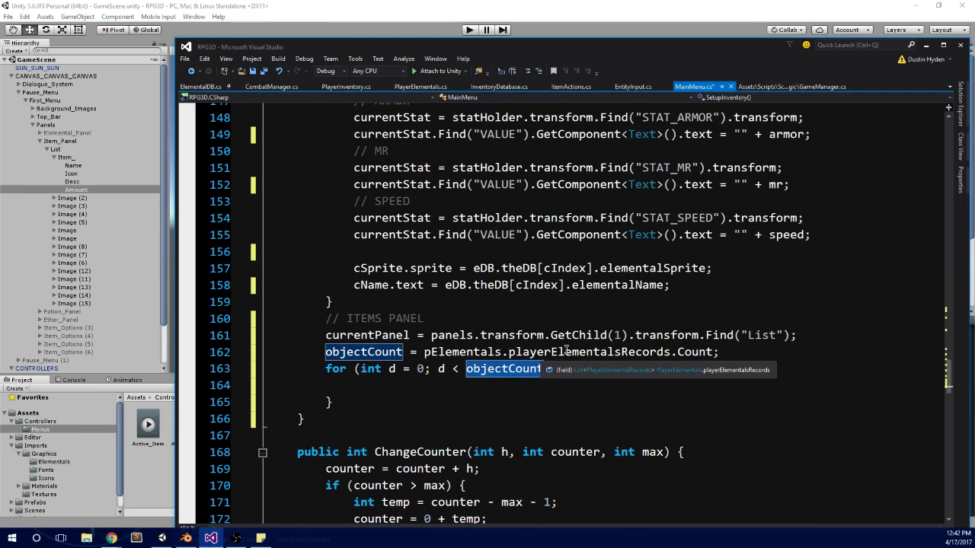
pyautogui.click(543, 354)
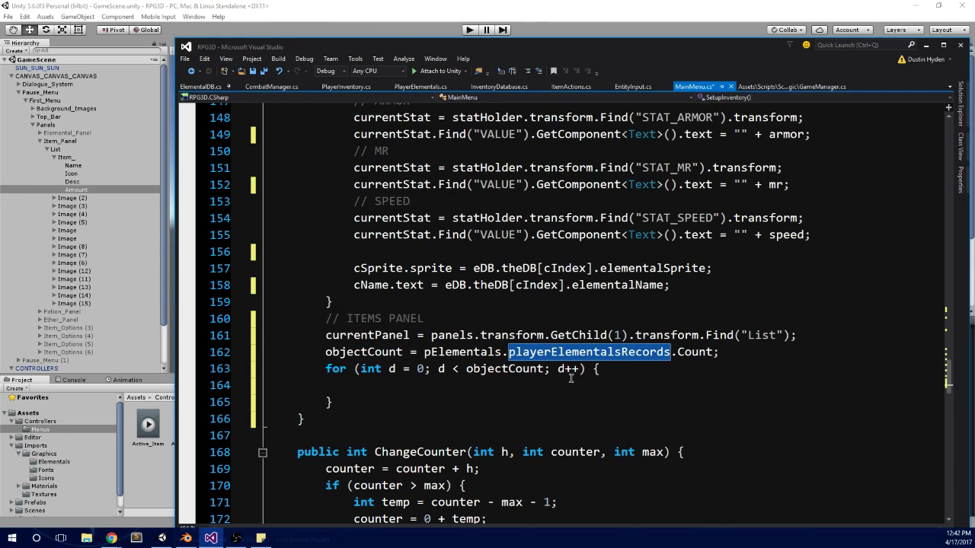
# Step: Comment out the Items Panel's objectCount assignment and add an empty line above it
pyautogui.click(361, 351)
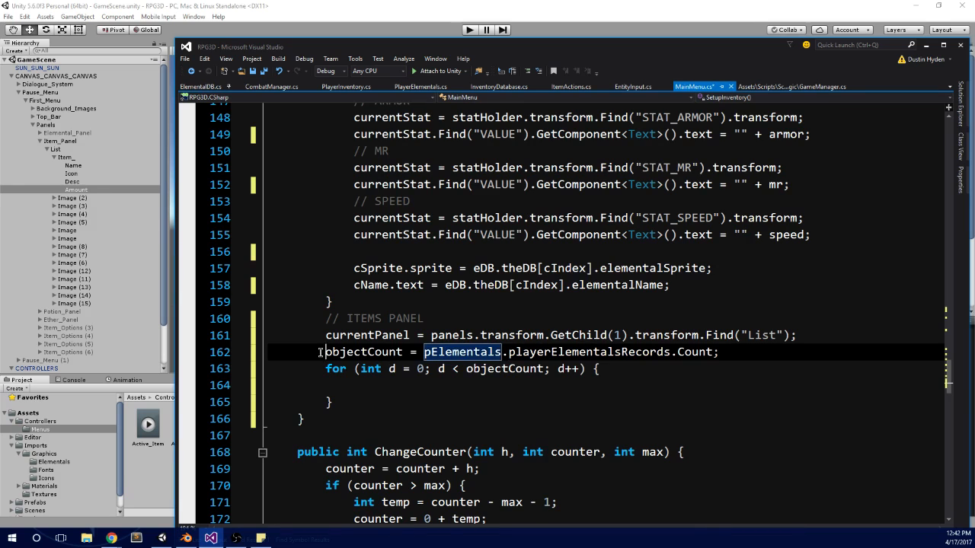
pyautogui.click(321, 352)
pyautogui.write('//')
pyautogui.hotkey('ctrl', 'Return')
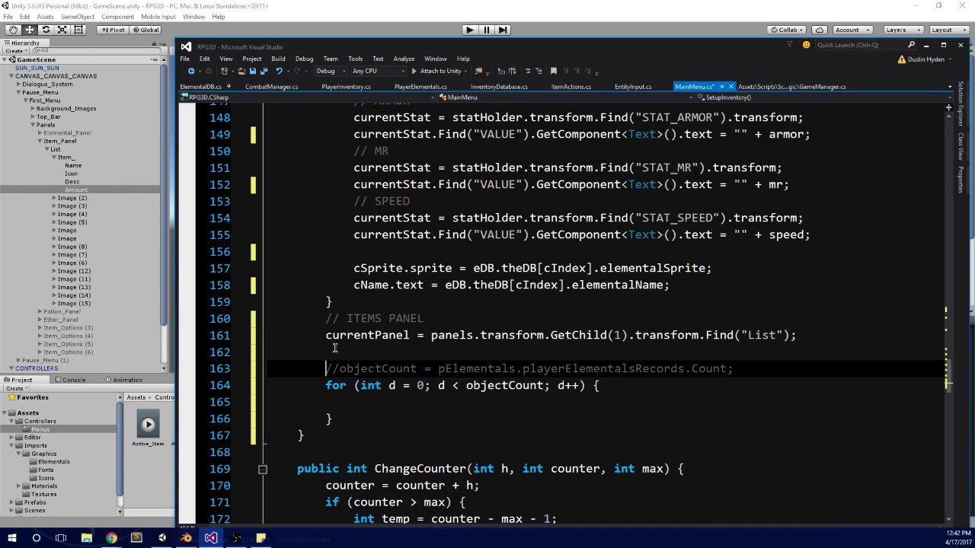
# Step: On the empty line, begin a new objectCount assignment that reads from pInventory
pyautogui.write('objec')
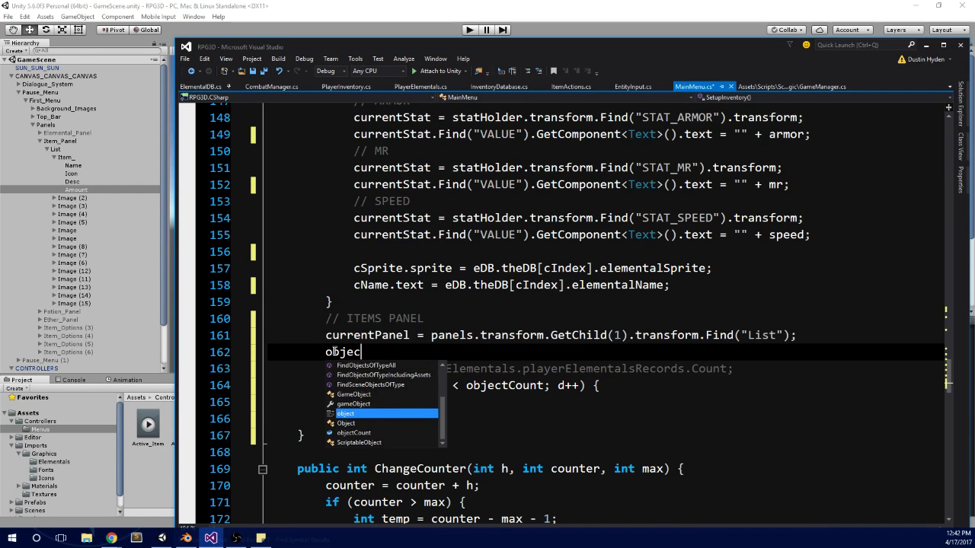
pyautogui.press('Up')
pyautogui.press('Up')
pyautogui.press('Down')
pyautogui.press('Down')
pyautogui.press('Down')
pyautogui.press('Down')
pyautogui.press('Return')
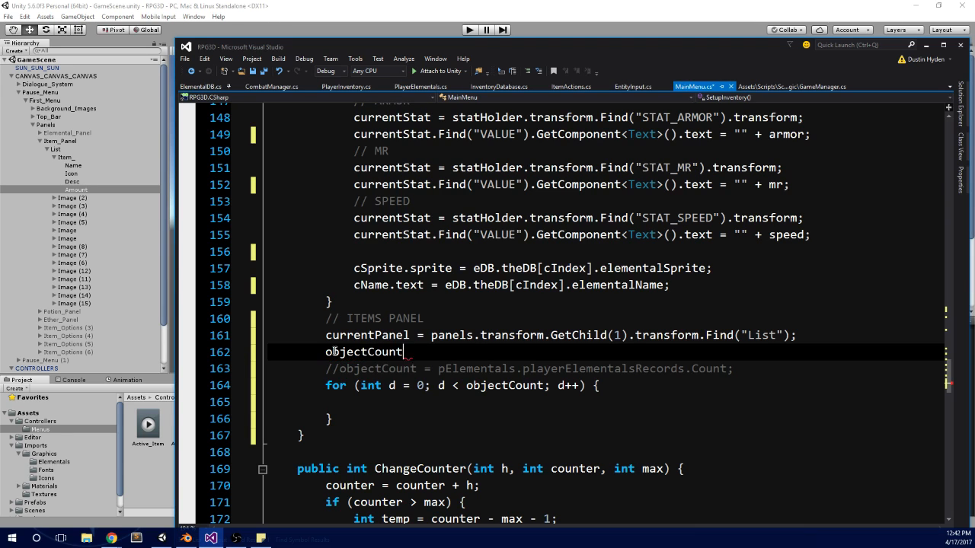
pyautogui.write('= pin')
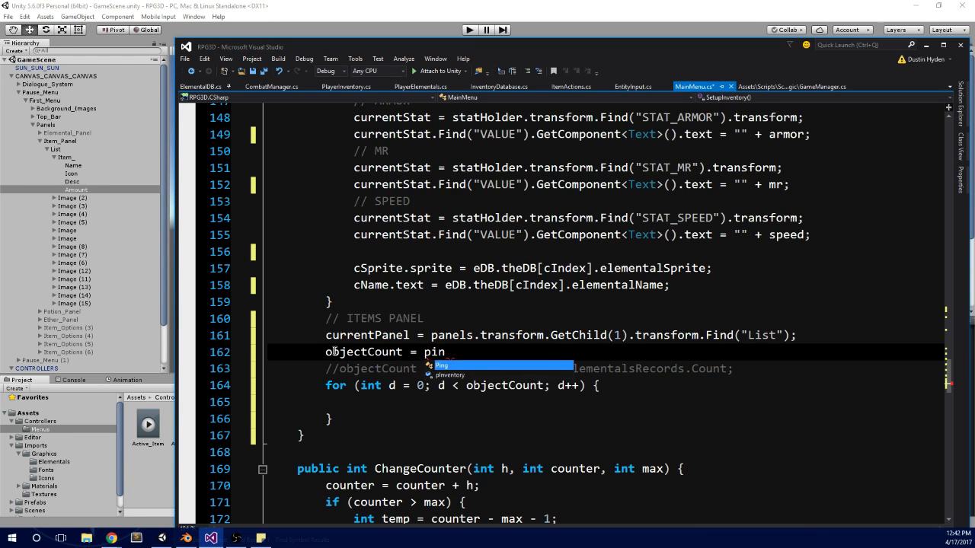
pyautogui.press('Down')
pyautogui.press('Return')
pyautogui.write('.')
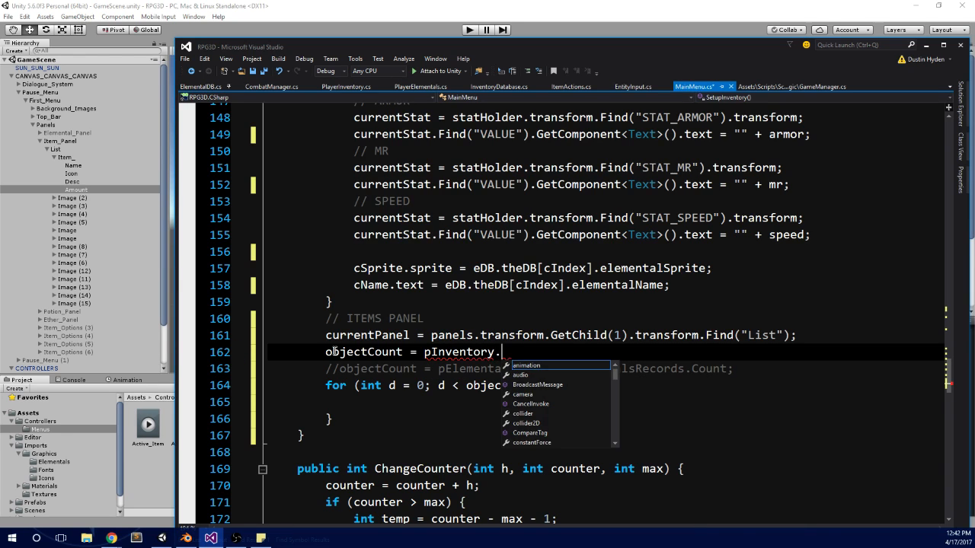
pyautogui.write('items')
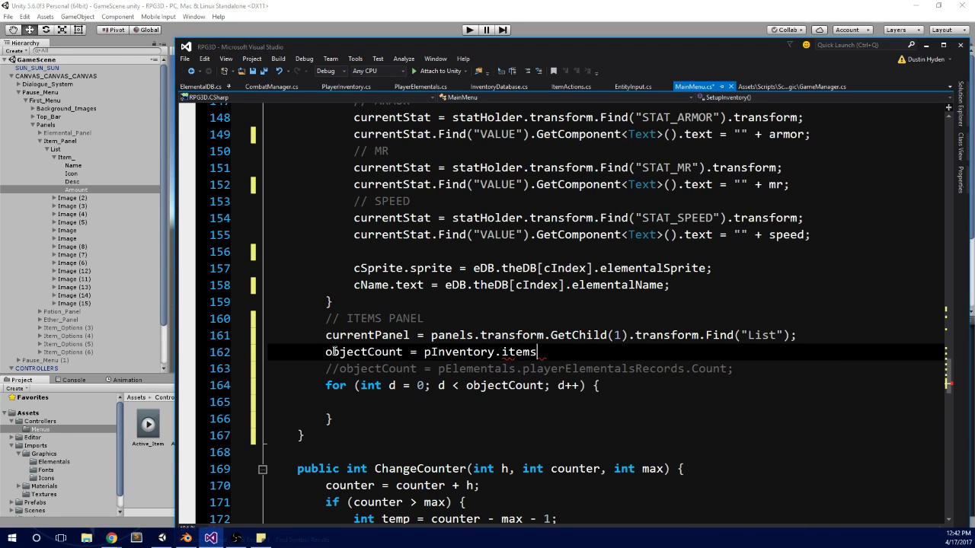
pyautogui.write('.Contains')
# Step: Complete the Items Panel assignment as objectCount = pInventory.items.Count;
pyautogui.press('BackSpace')
pyautogui.press('BackSpace')
pyautogui.press('BackSpace')
pyautogui.press('BackSpace')
pyautogui.press('BackSpace')
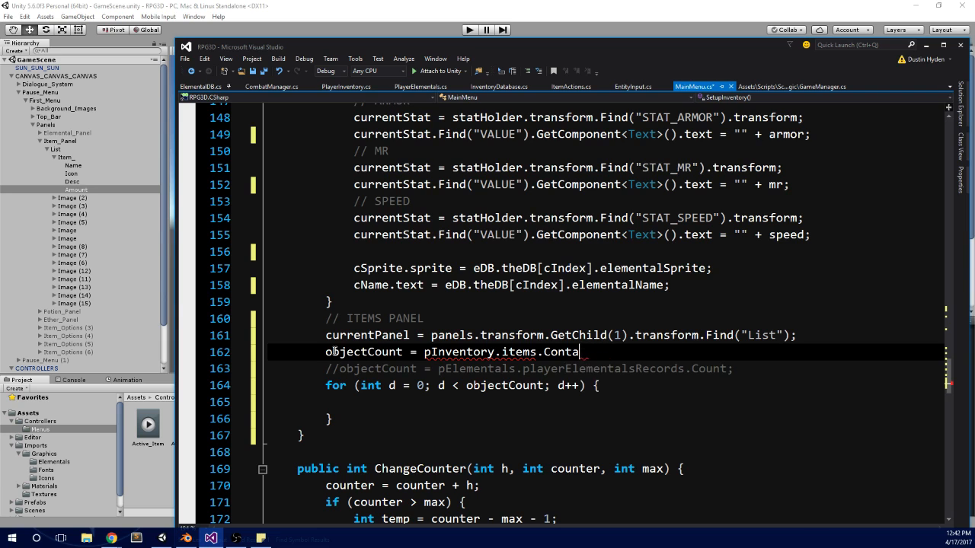
pyautogui.press('BackSpace')
pyautogui.write('unt;')
pyautogui.click(565, 385)
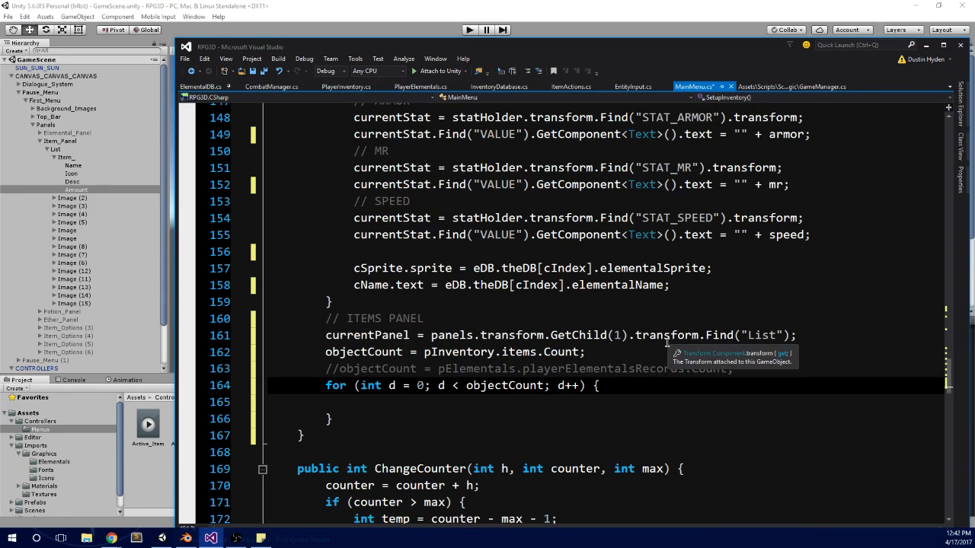
# Step: Delete the commented-out pElementals.playerElementalsRecords.Count line from the Items Panel section
pyautogui.moveTo(785, 370); pyautogui.dragTo(194, 372)
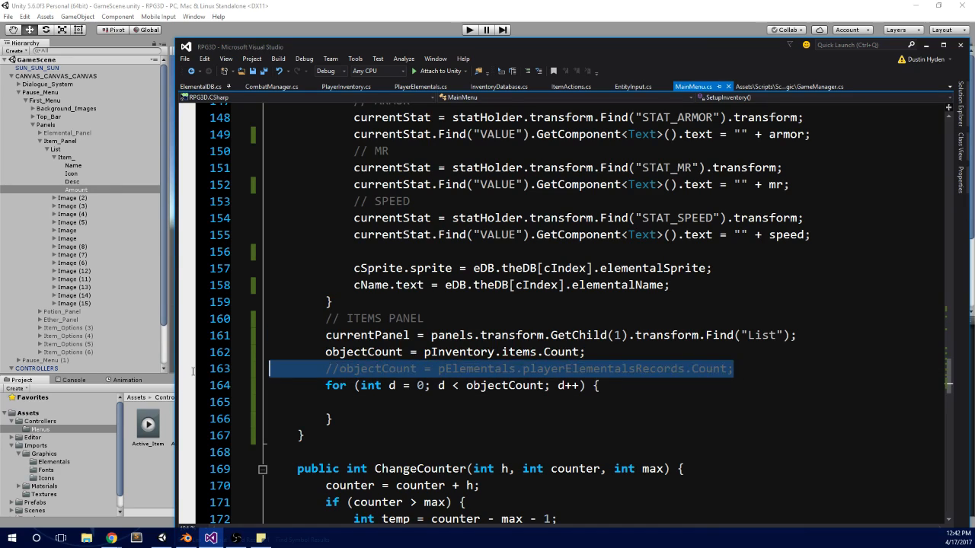
pyautogui.press('BackSpace')
pyautogui.press('BackSpace')
# Step: Select the statement GameObject cUI = currentPanel.GetChild(d).gameObject; in the Elementals Panel loop of SetupInventory
pyautogui.scroll(14, 353, 362)
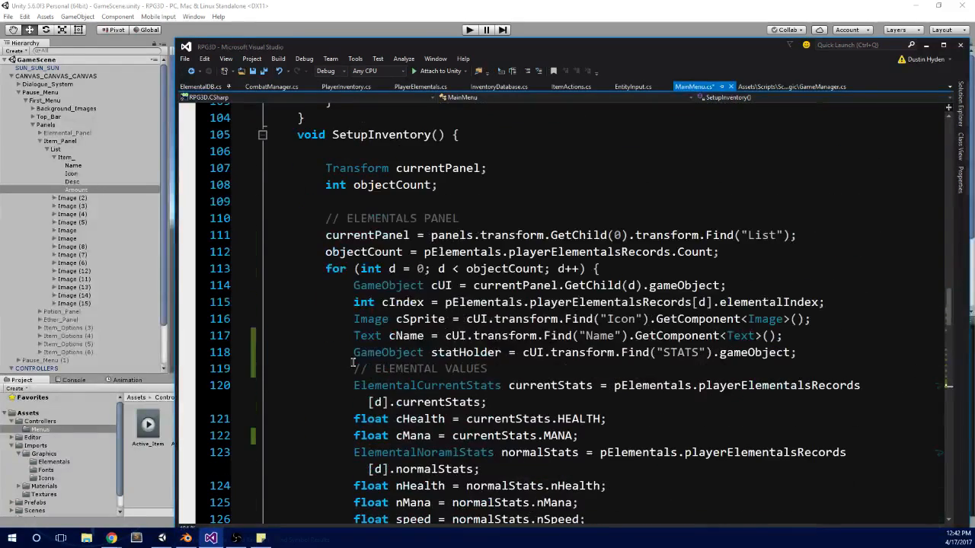
pyautogui.click(357, 285)
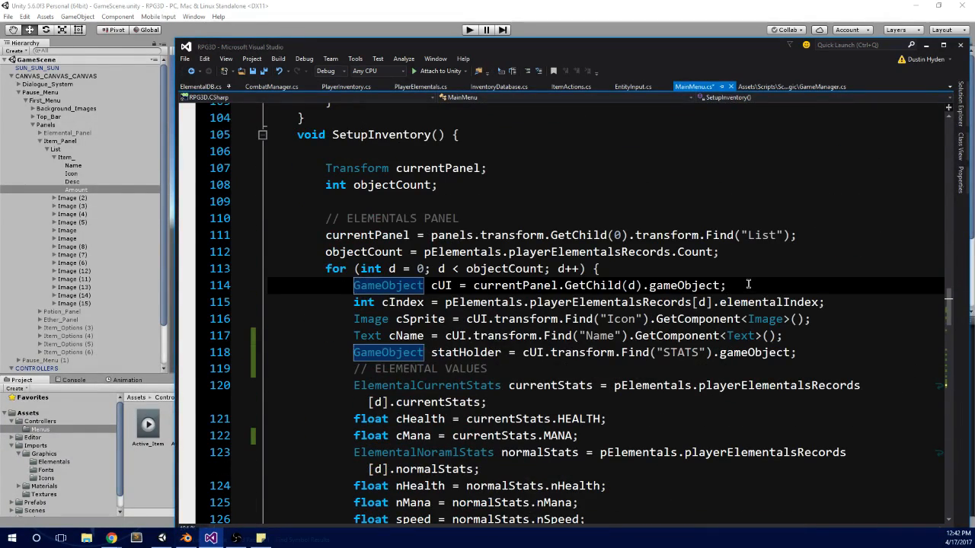
pyautogui.moveTo(748, 285); pyautogui.dragTo(354, 285)
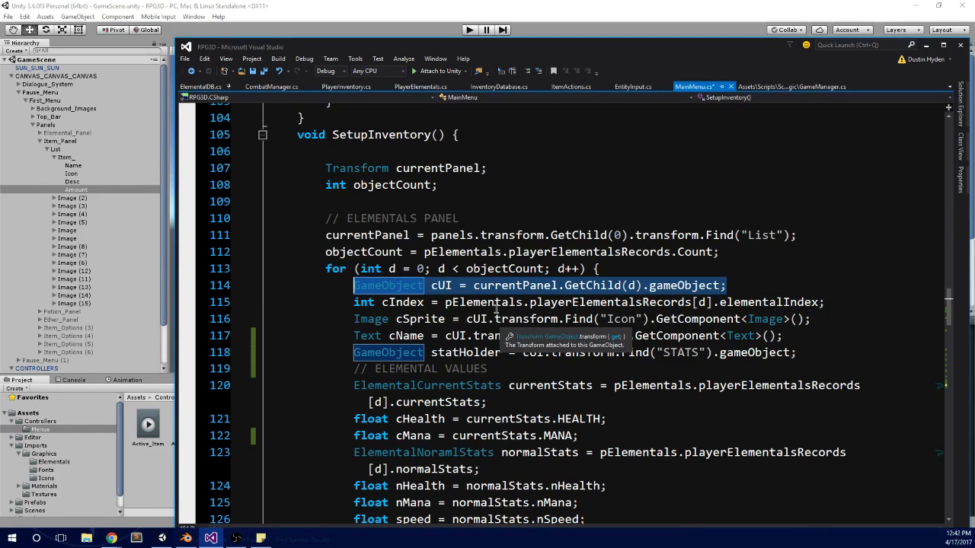
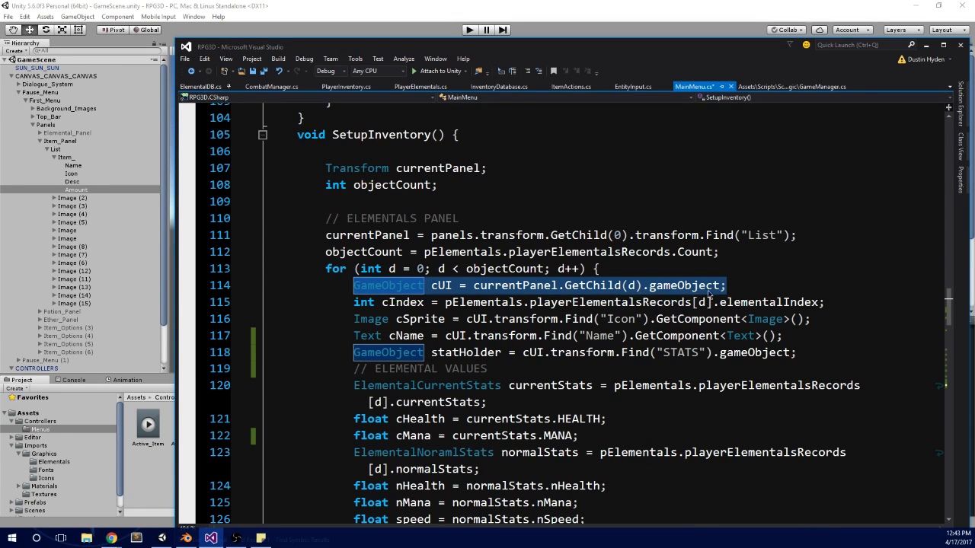
# Step: Copy the five declarations from GameObject cUI through GameObject statHolder in the Elementals Panel loop into the Items Panel loop
pyautogui.click(755, 285)
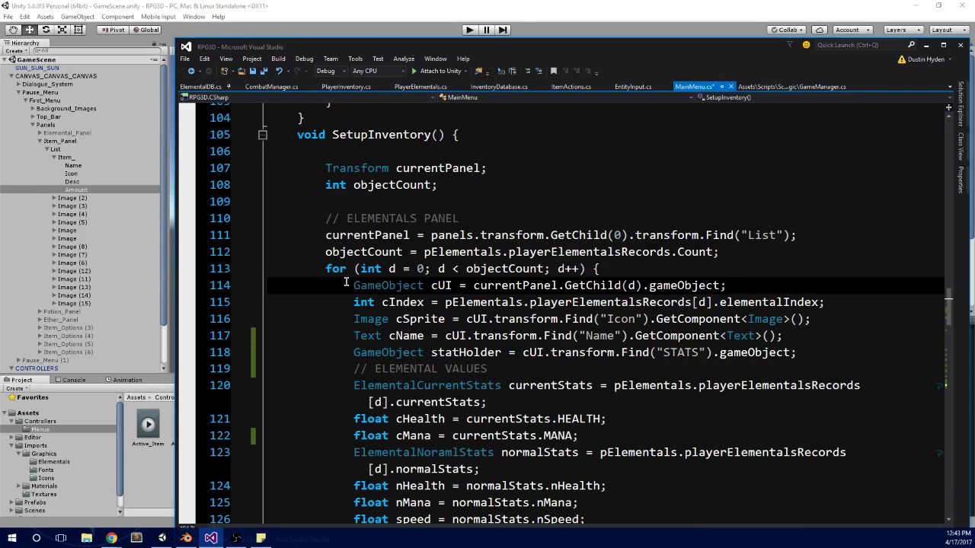
pyautogui.moveTo(349, 285); pyautogui.dragTo(770, 260)
pyautogui.scroll(-2, 738, 393)
pyautogui.scroll(-14, 730, 260)
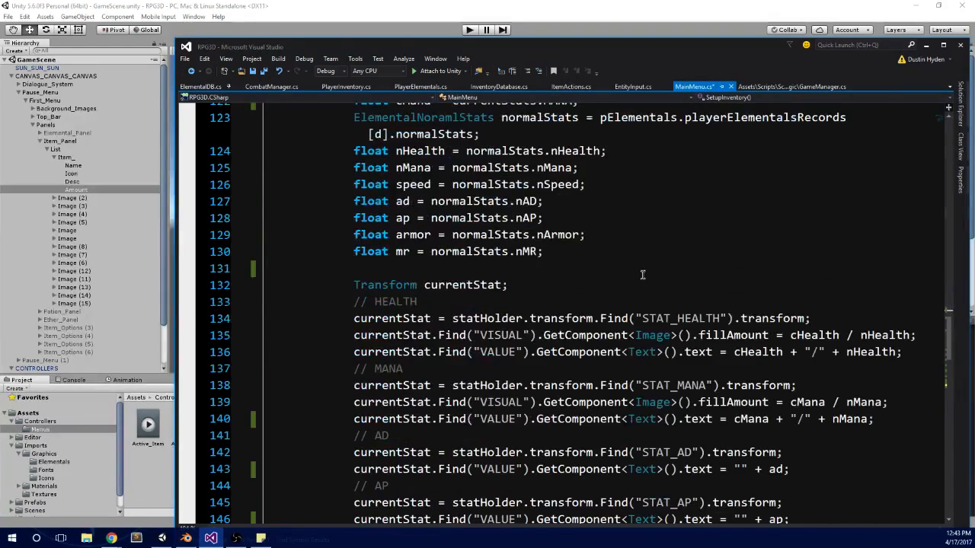
pyautogui.click(365, 319)
pyautogui.write('GameObject cUI = currentPanel.GetChild(d).gameObject; int cIndex = pElementals.playerElementalsRecords[d].elementalIndex; Image cImage = cUI.transform.Find("Icon").GetComponent<Image>(); Text cName = cUI.transform.Find("Name").GetComponent<Text>(); GameObject statHolder = cUI.transform.Find("STATS").gameObject;')
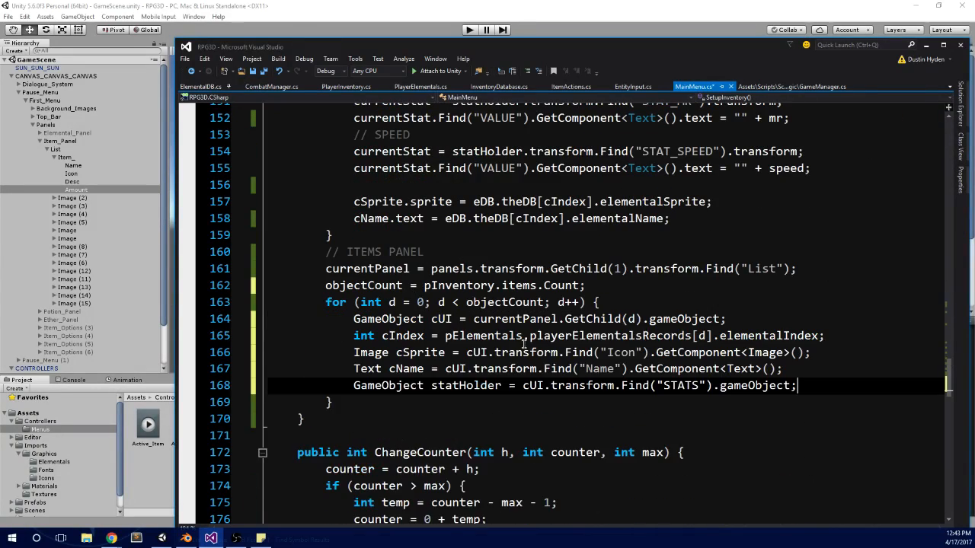
pyautogui.press('Return')
# Step: Copy the two currentStat lines for STAT_AD from the Elementals Panel loop to below the statHolder line in the Items Panel loop
pyautogui.scroll(7, 453, 277)
pyautogui.scroll(2, 453, 276)
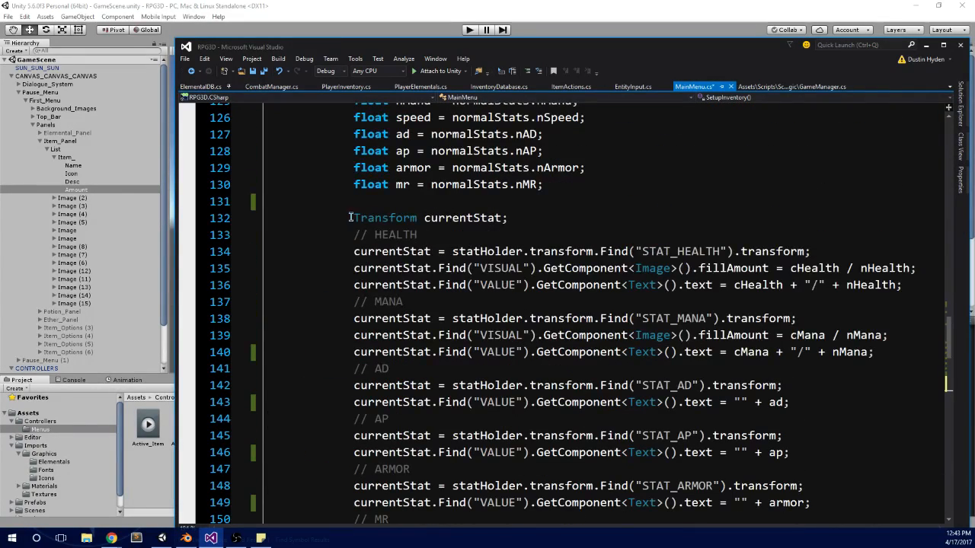
pyautogui.moveTo(350, 217); pyautogui.dragTo(903, 286)
pyautogui.scroll(-9, 386, 297)
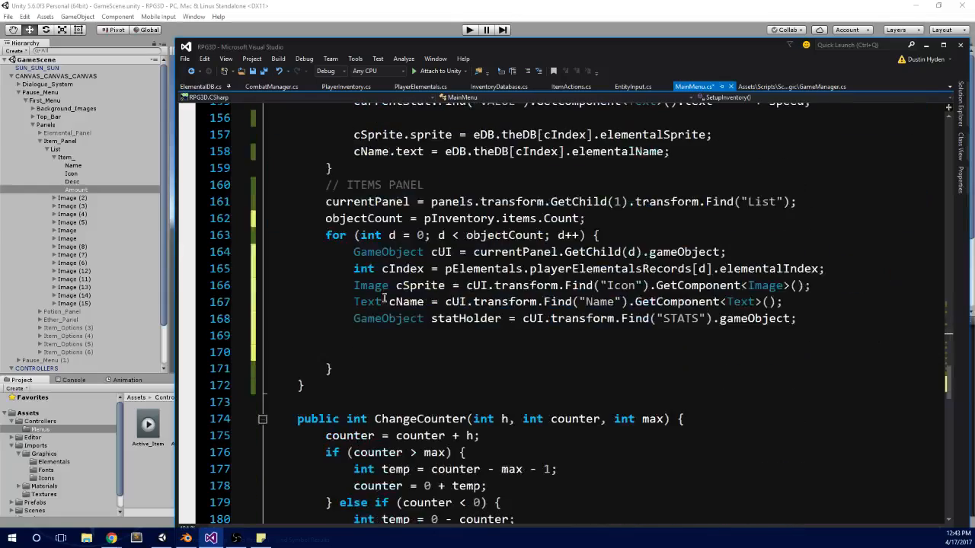
pyautogui.scroll(5, 388, 300)
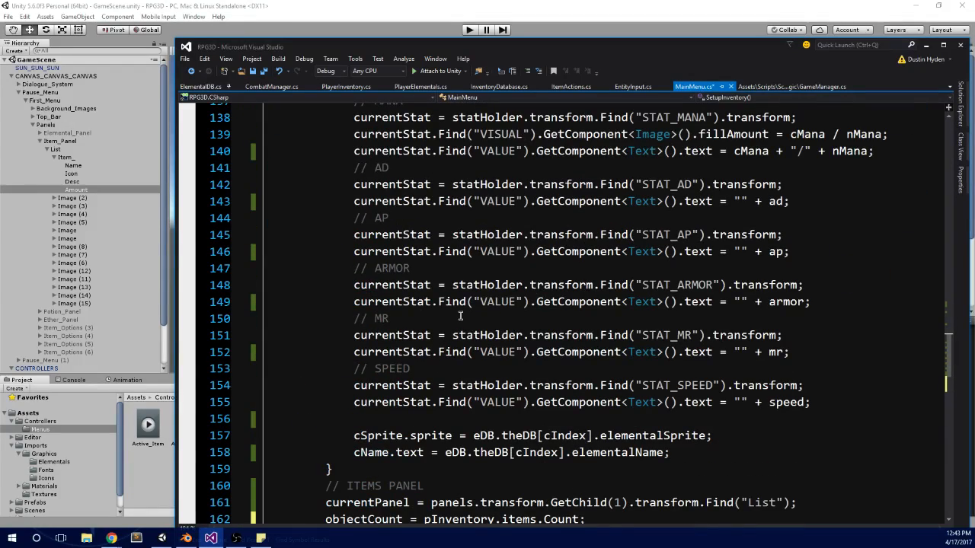
pyautogui.scroll(3, 460, 315)
pyautogui.moveTo(790, 336); pyautogui.dragTo(349, 317)
pyautogui.hotkey('ctrl', 'c')
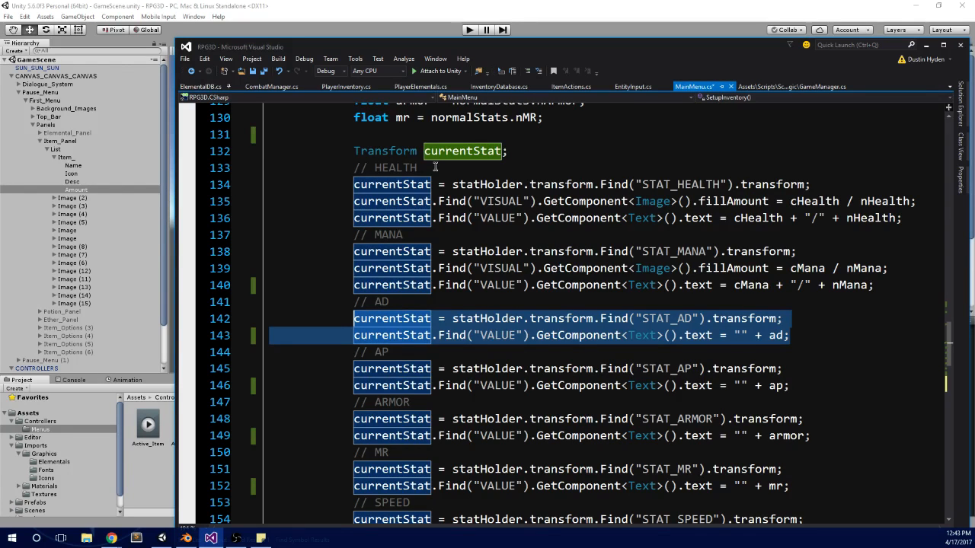
pyautogui.scroll(-8, 667, 307)
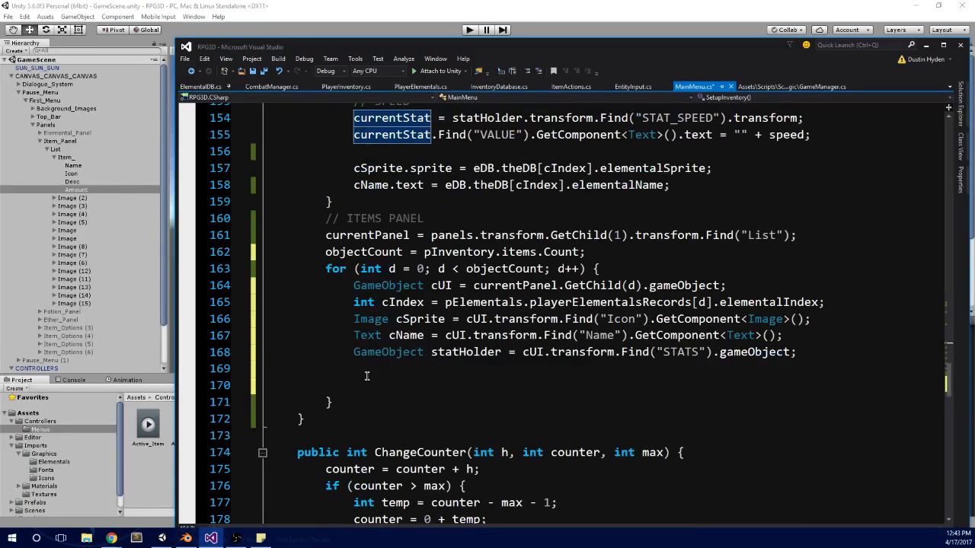
pyautogui.click(367, 376)
pyautogui.hotkey('ctrl', 'v')
# Step: Insert a copy of the Transform currentStat; declaration above the STAT_AD lines in the Items Panel loop
pyautogui.press('Up')
pyautogui.press('Home')
pyautogui.press('Return')
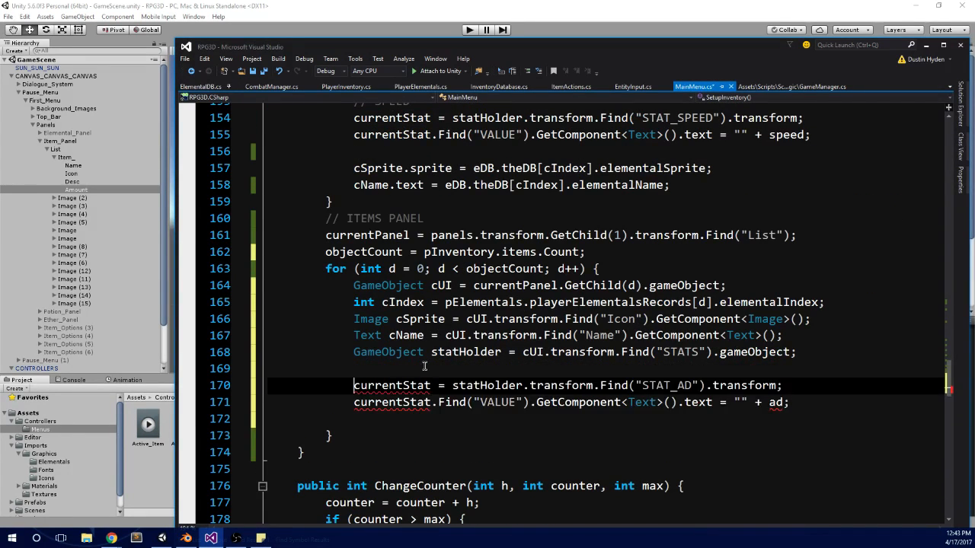
pyautogui.press('Return')
pyautogui.scroll(10, 422, 350)
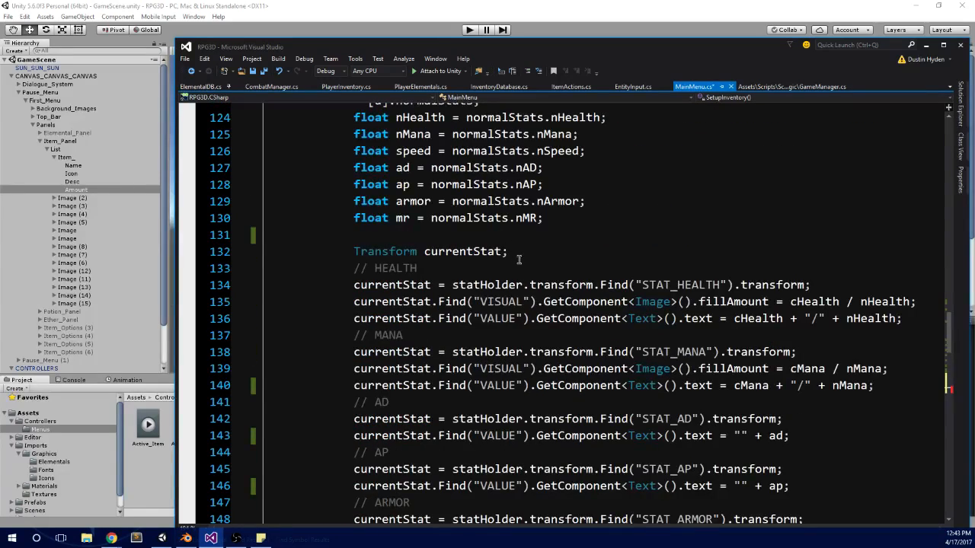
pyautogui.moveTo(519, 260); pyautogui.dragTo(354, 254)
pyautogui.hotkey('ctrl', 'c')
pyautogui.scroll(-7, 457, 354)
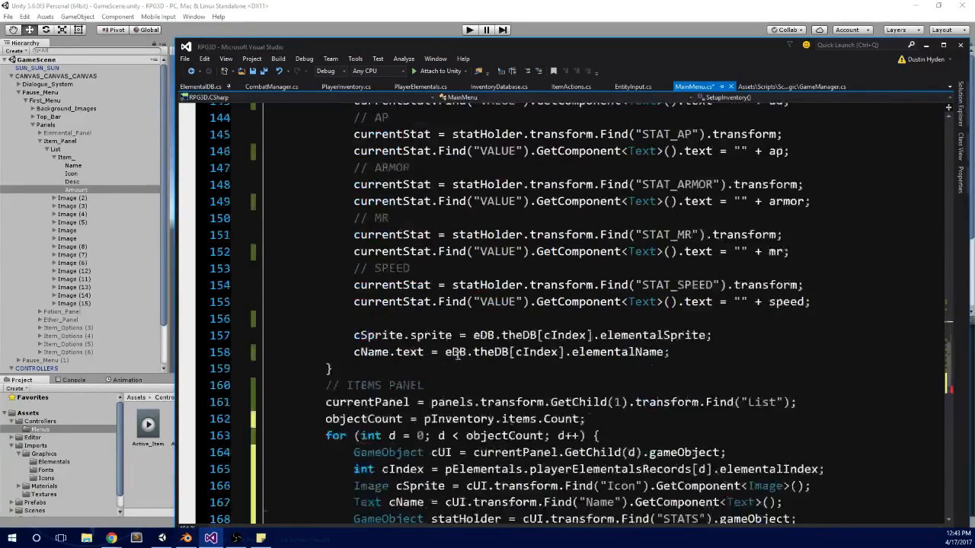
pyautogui.scroll(-3, 457, 354)
pyautogui.click(454, 378)
pyautogui.hotkey('ctrl', 'v')
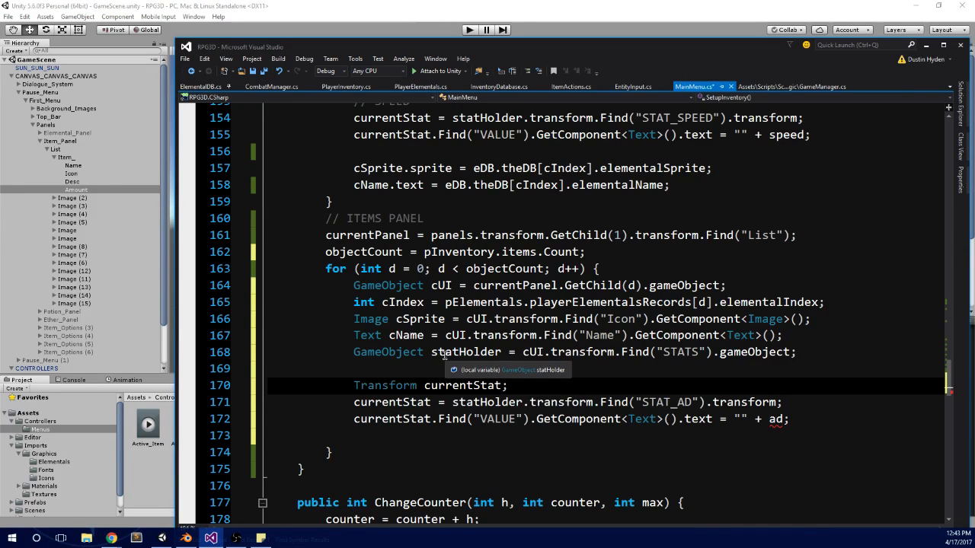
pyautogui.click(444, 287)
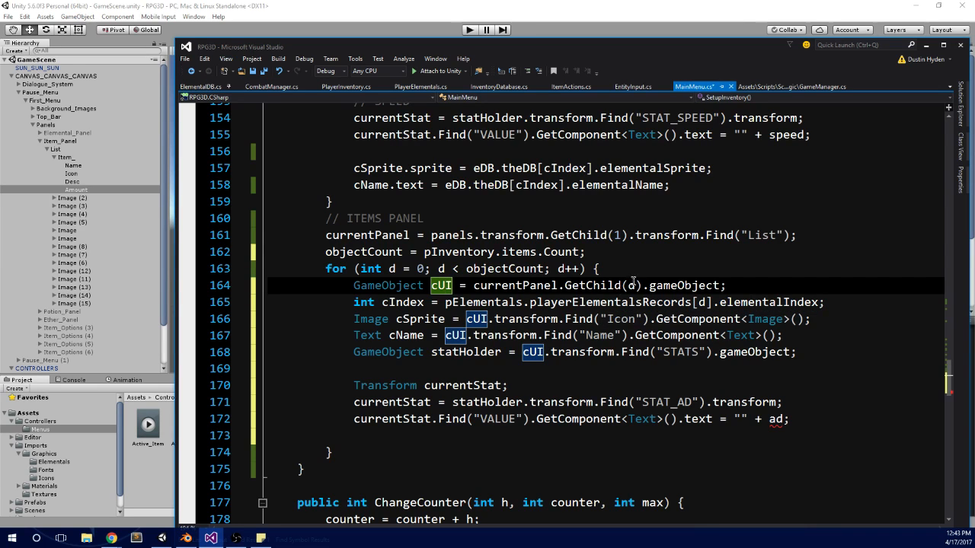
pyautogui.click(442, 269)
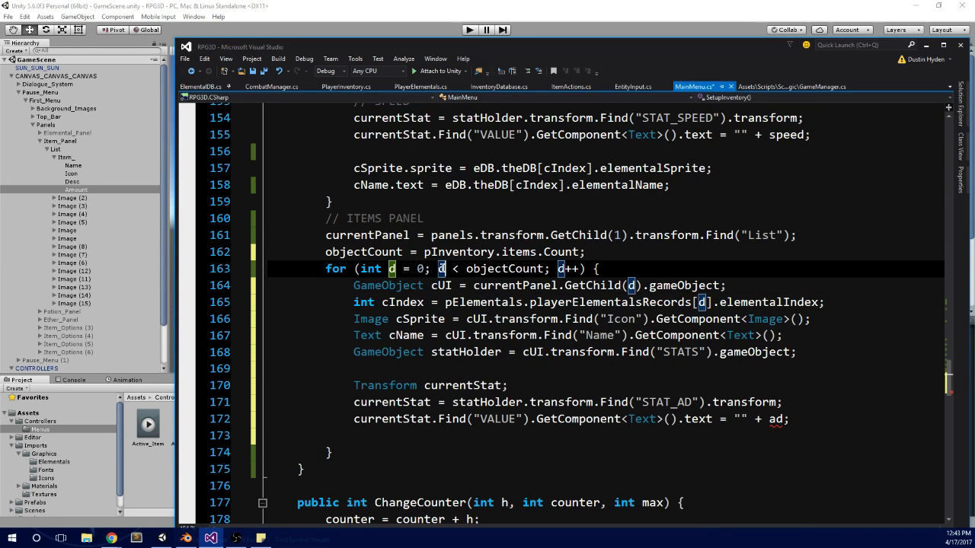
pyautogui.click(742, 287)
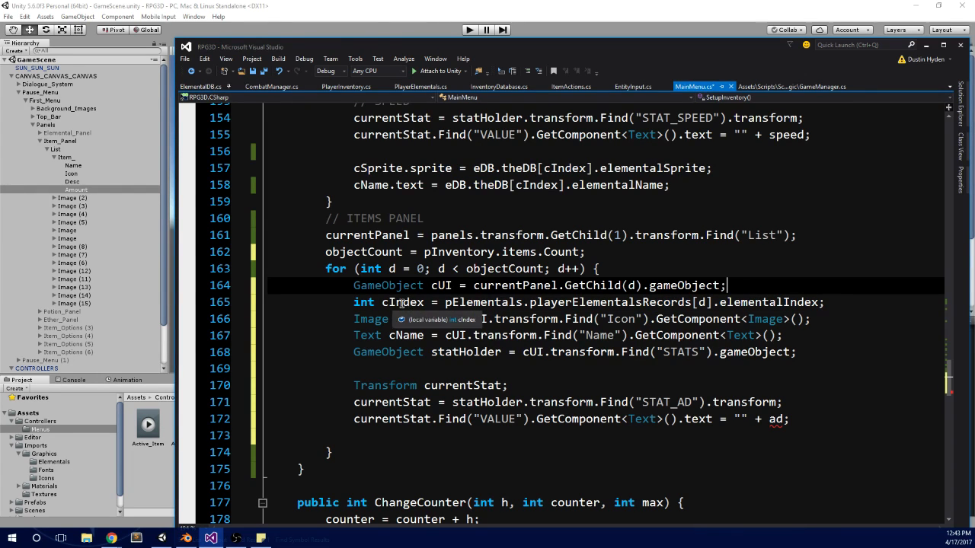
# Step: In the Items Panel loop's cIndex line, replace pElementals.playerElementalsRecords with pInventory.items
pyautogui.doubleClick(494, 304)
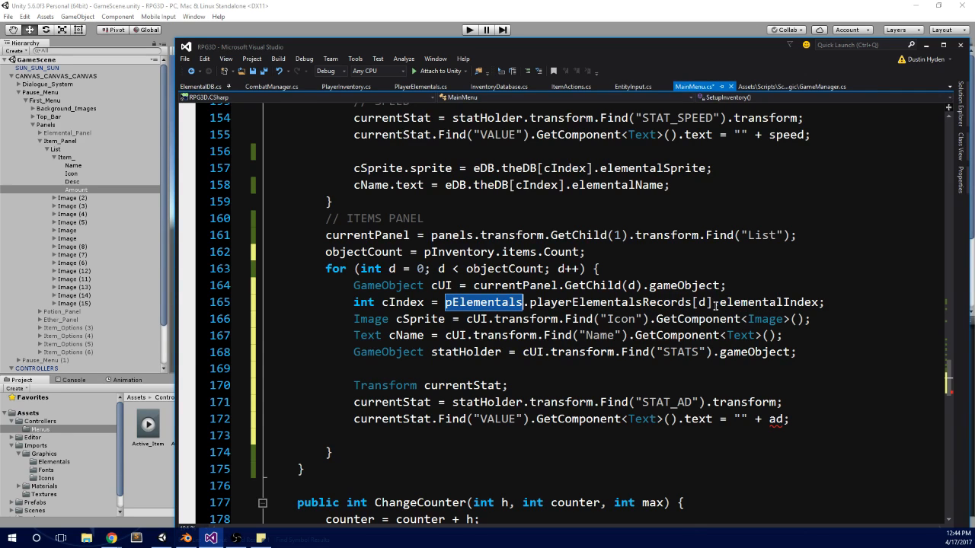
pyautogui.doubleClick(477, 254)
pyautogui.hotkey('ctrl', 'c')
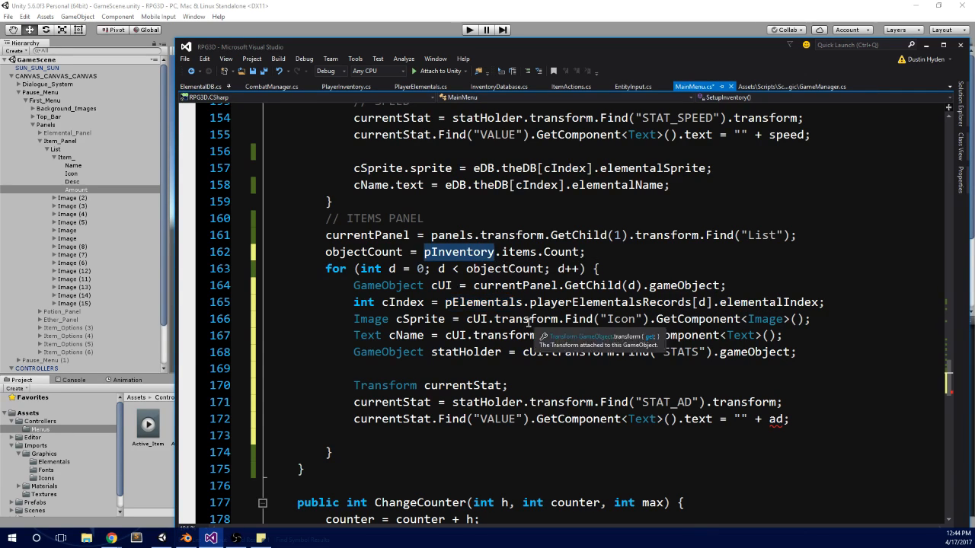
pyautogui.doubleClick(501, 304)
pyautogui.hotkey('ctrl', 'v')
pyautogui.click(502, 256)
pyautogui.doubleClick(520, 252)
pyautogui.hotkey('ctrl', 'c')
pyautogui.doubleClick(602, 303)
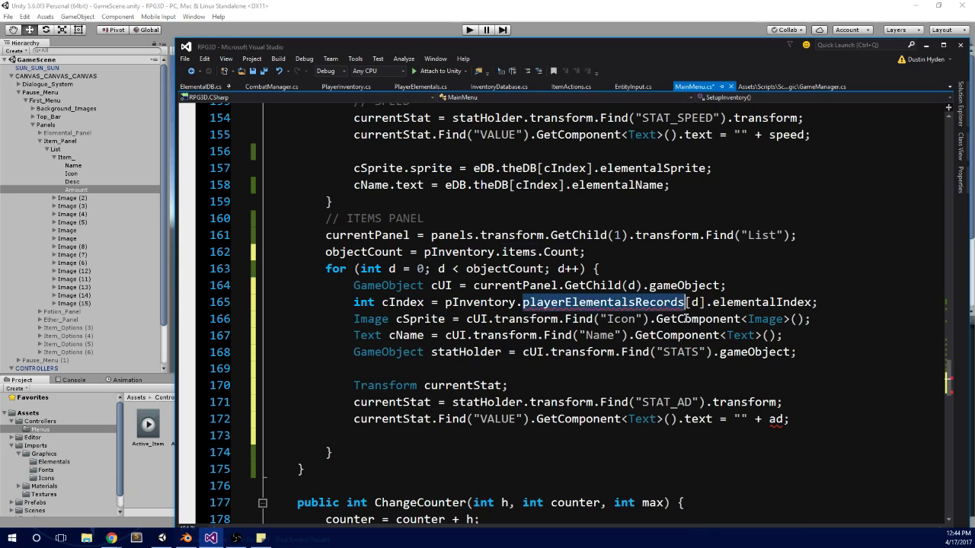
pyautogui.hotkey('ctrl', 'v')
# Step: Replace elementalIndex with index so the Items Panel line reads int cIndex = pInventory.items[d].index;
pyautogui.click(662, 271)
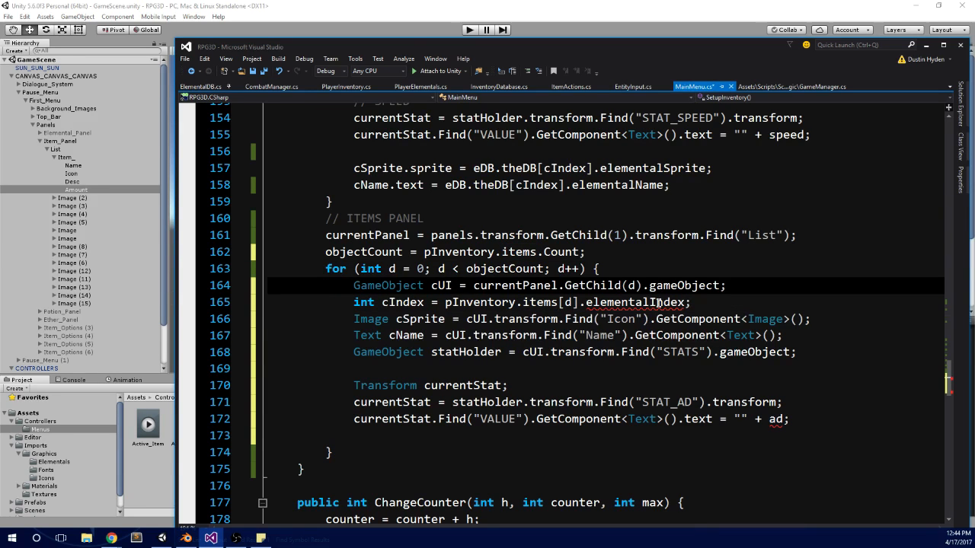
pyautogui.doubleClick(658, 303)
pyautogui.press('BackSpace')
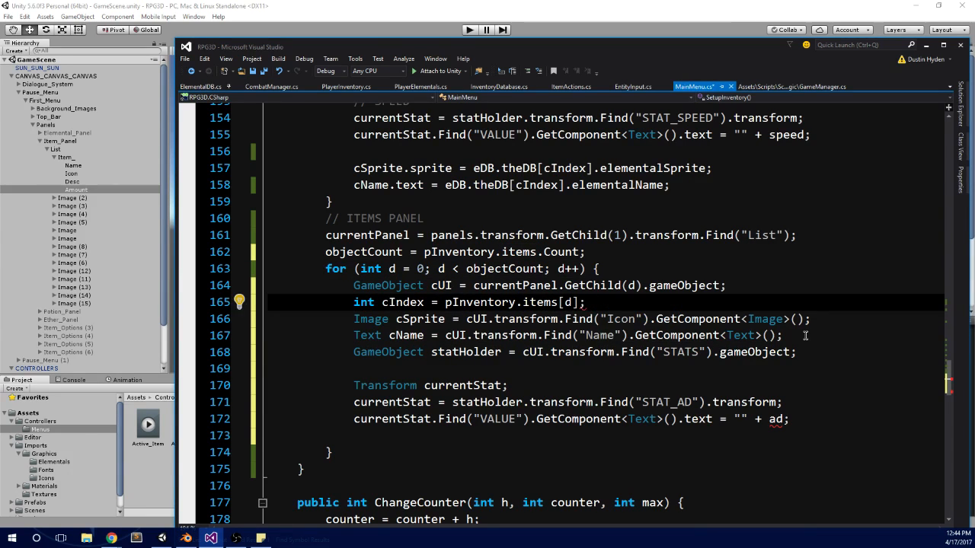
pyautogui.write('i')
pyautogui.press('Tab')
pyautogui.click(639, 284)
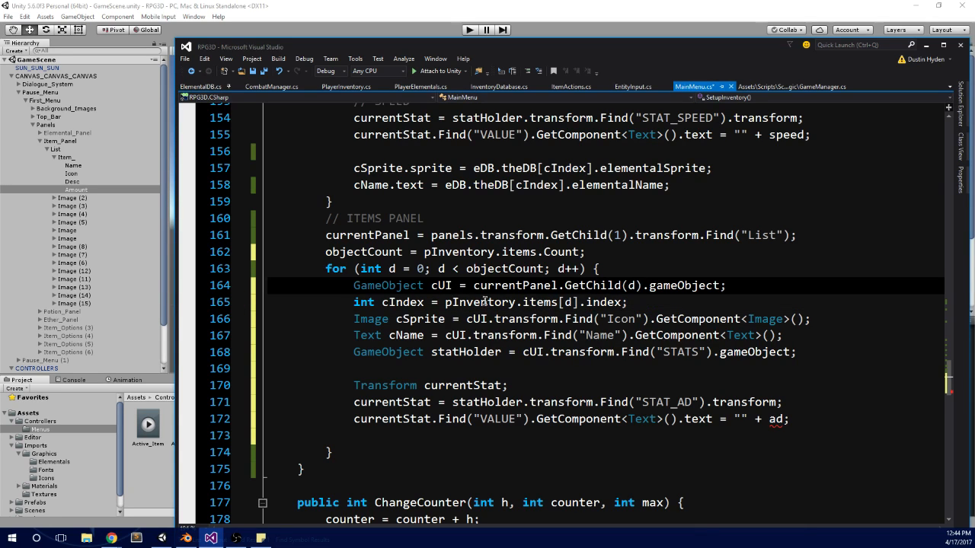
pyautogui.click(654, 303)
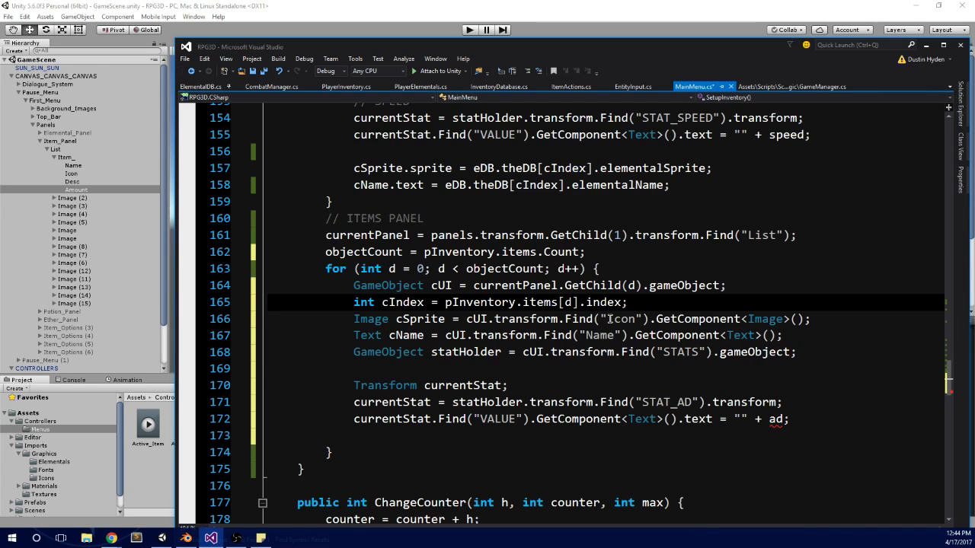
pyautogui.scroll(-1, 673, 318)
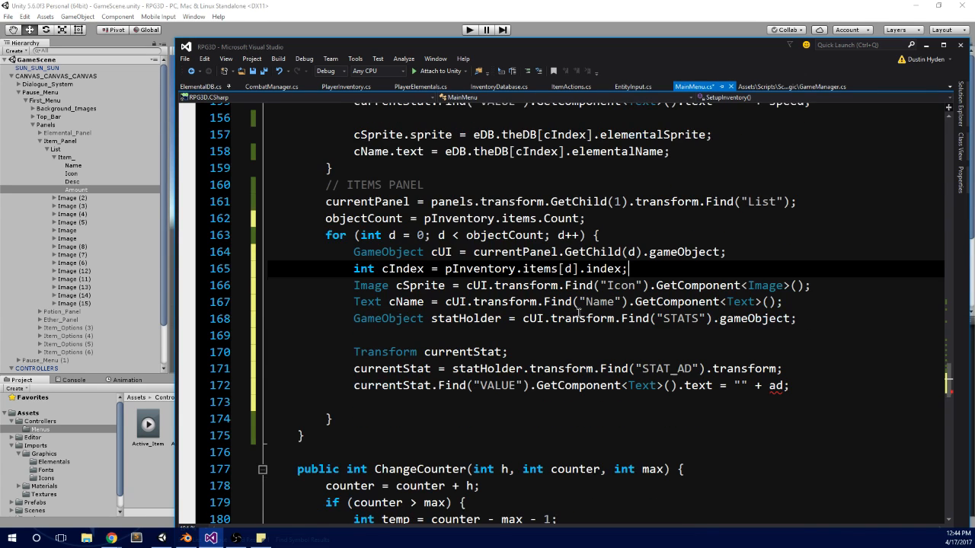
pyautogui.click(384, 285)
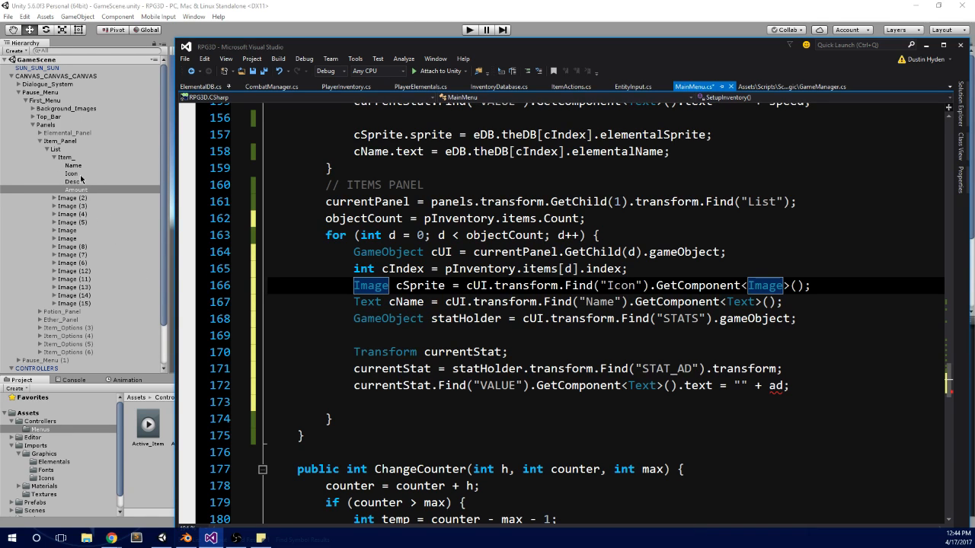
pyautogui.doubleClick(623, 285)
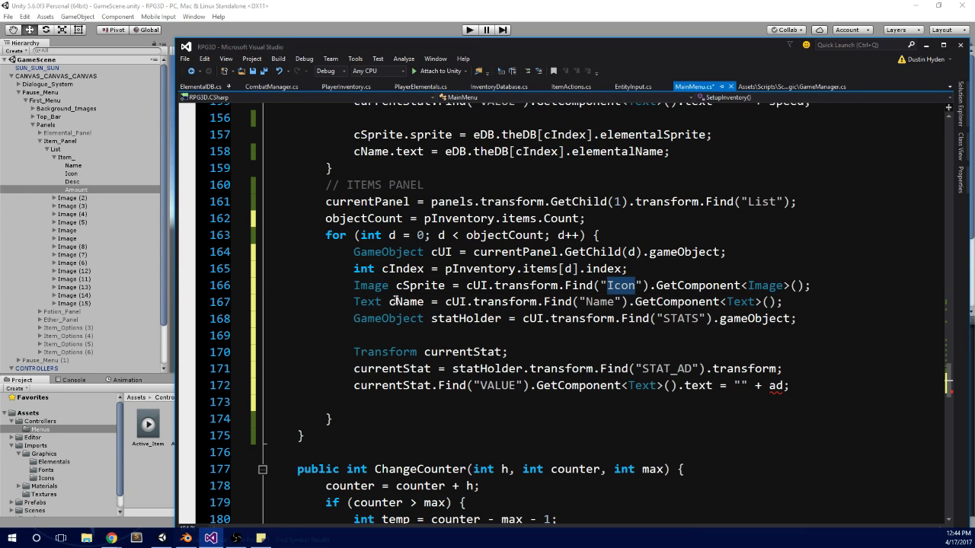
pyautogui.doubleClick(368, 302)
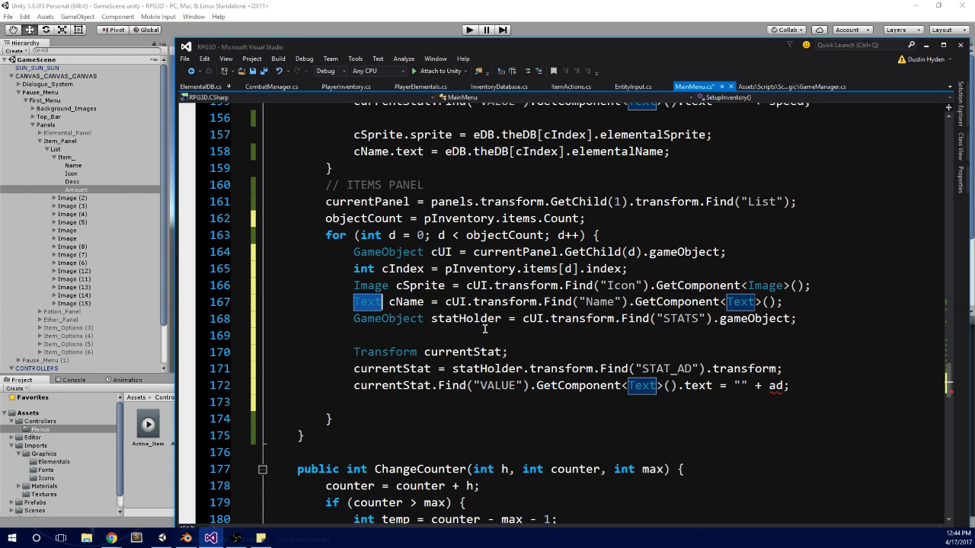
pyautogui.doubleClick(466, 319)
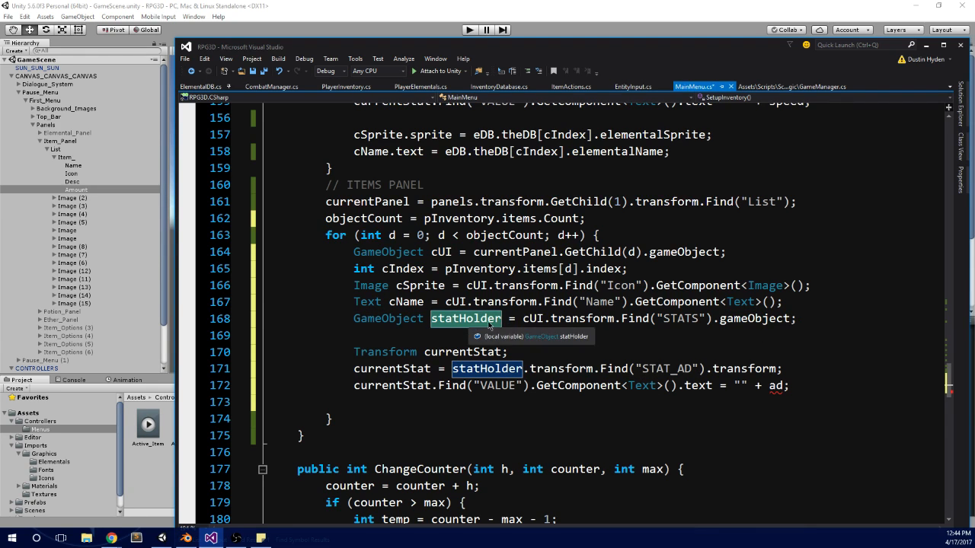
# Step: Change the Items Panel statHolder line to declare Text cAmount and find the child named "Amount" instead of "STATS"
pyautogui.doubleClick(364, 303)
pyautogui.hotkey('ctrl', 'c')
pyautogui.doubleClick(405, 319)
pyautogui.hotkey('ctrl', 'v')
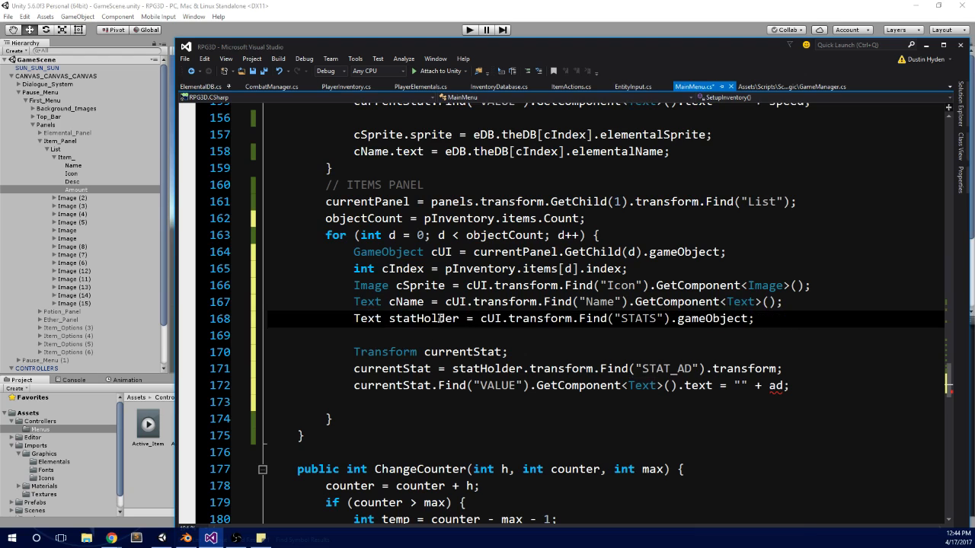
pyautogui.doubleClick(439, 318)
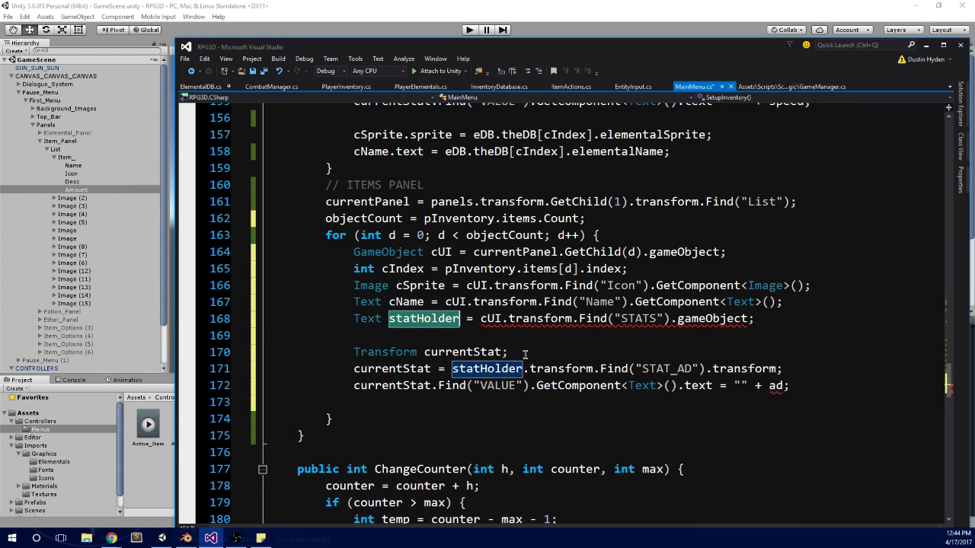
pyautogui.write('cAmou')
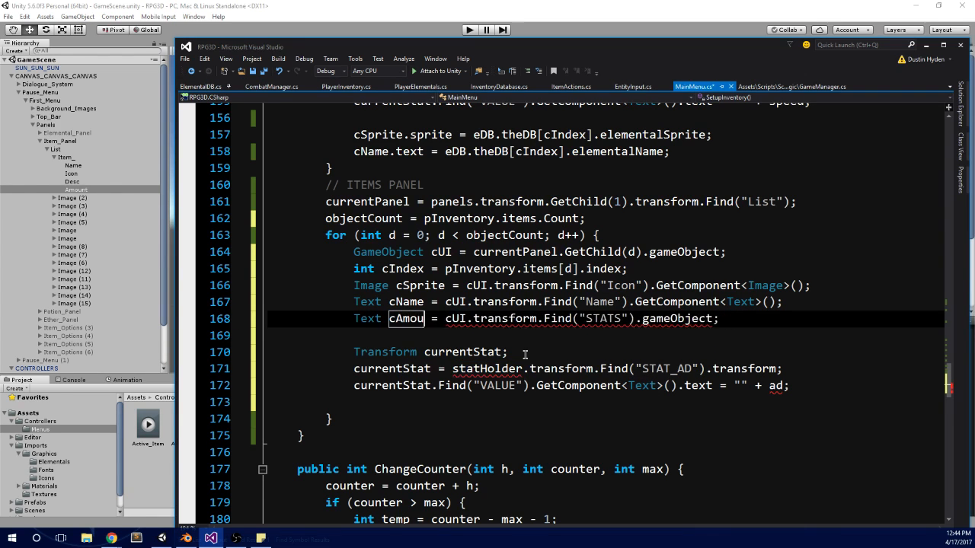
pyautogui.write('nt')
pyautogui.doubleClick(617, 318)
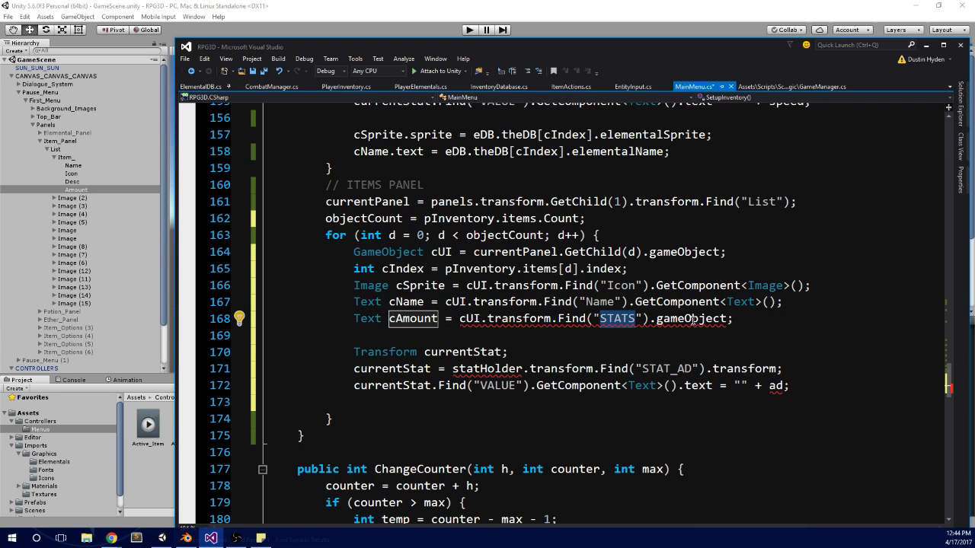
pyautogui.moveTo(693, 318)
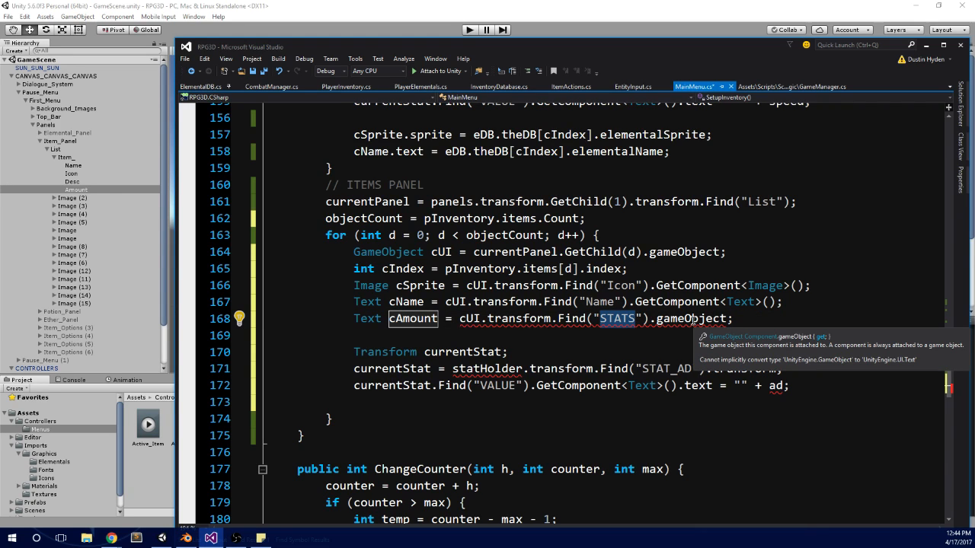
pyautogui.write('Amount')
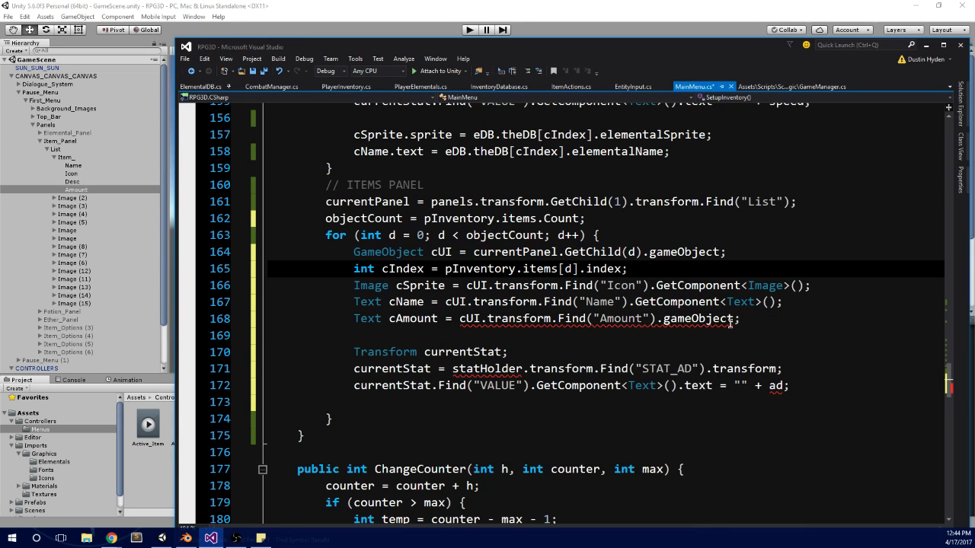
# Step: In the Items Panel loop's cAmount line, replace gameObject with GetComponent<Text>() after Find("Amount")
pyautogui.doubleClick(603, 269)
pyautogui.doubleClick(690, 303)
pyautogui.hotkey('ctrl', 'c')
pyautogui.doubleClick(691, 318)
pyautogui.hotkey('ctrl', 'v')
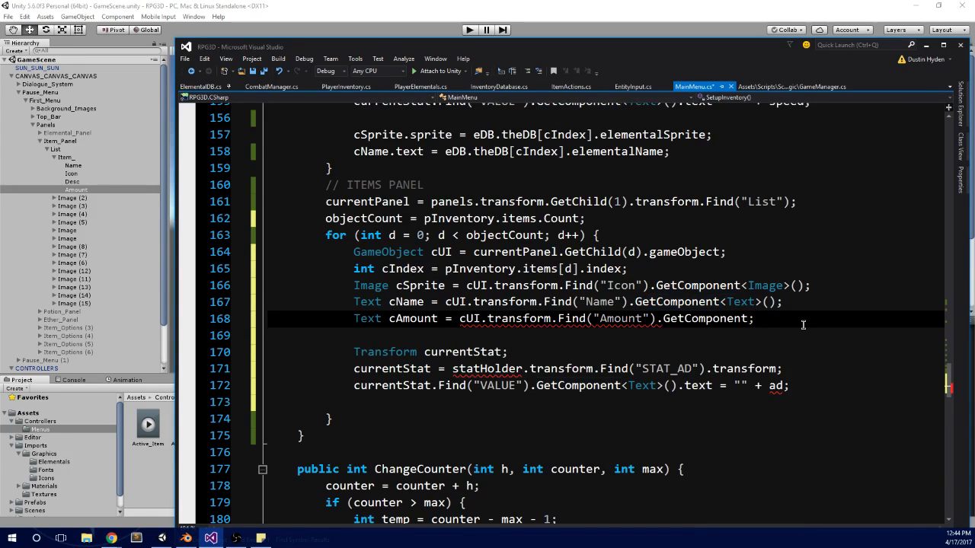
pyautogui.write('<Text')
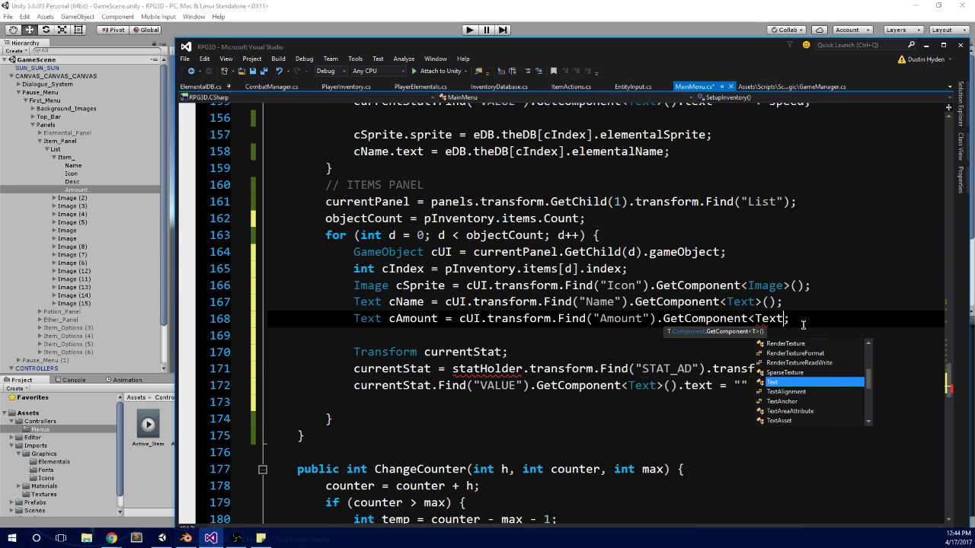
pyautogui.write('>()')
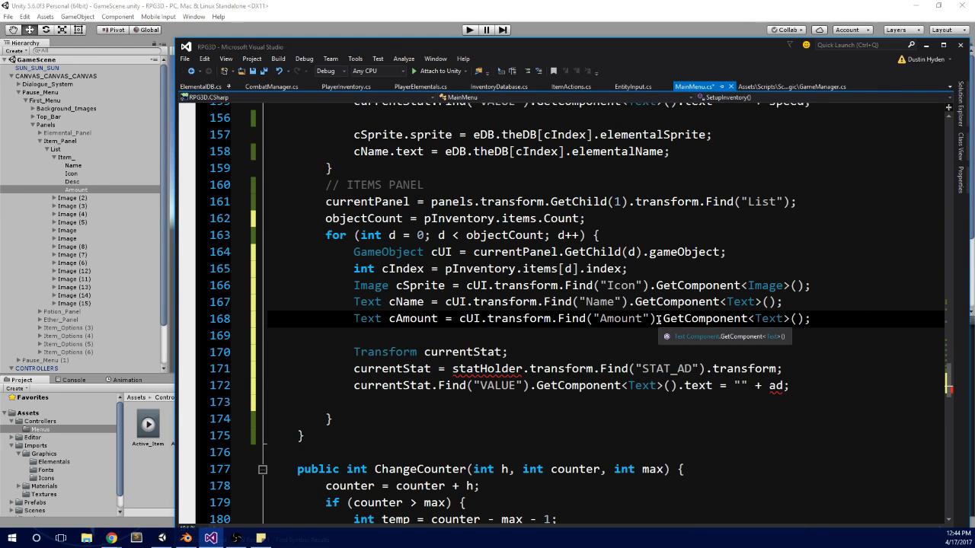
pyautogui.moveTo(663, 318); pyautogui.dragTo(790, 320)
pyautogui.click(802, 320)
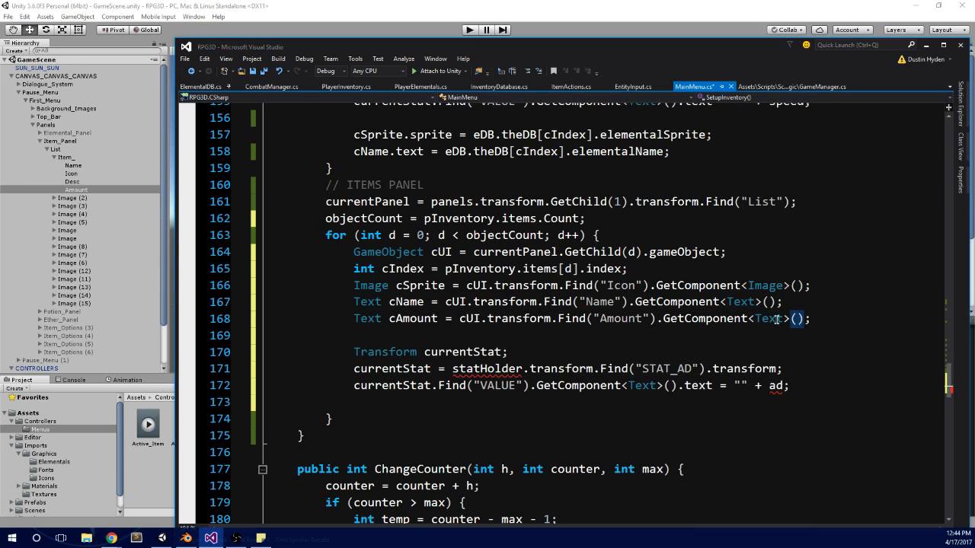
pyautogui.click(787, 321)
pyautogui.doubleClick(745, 318)
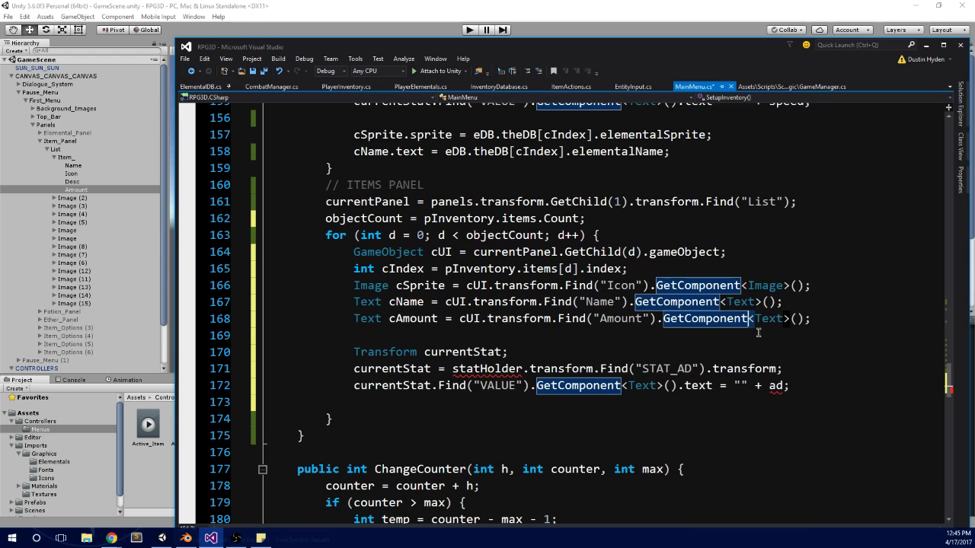
# Step: Comment out the three currentStat lines in the Items Panel loop with //
pyautogui.scroll(-1, 758, 333)
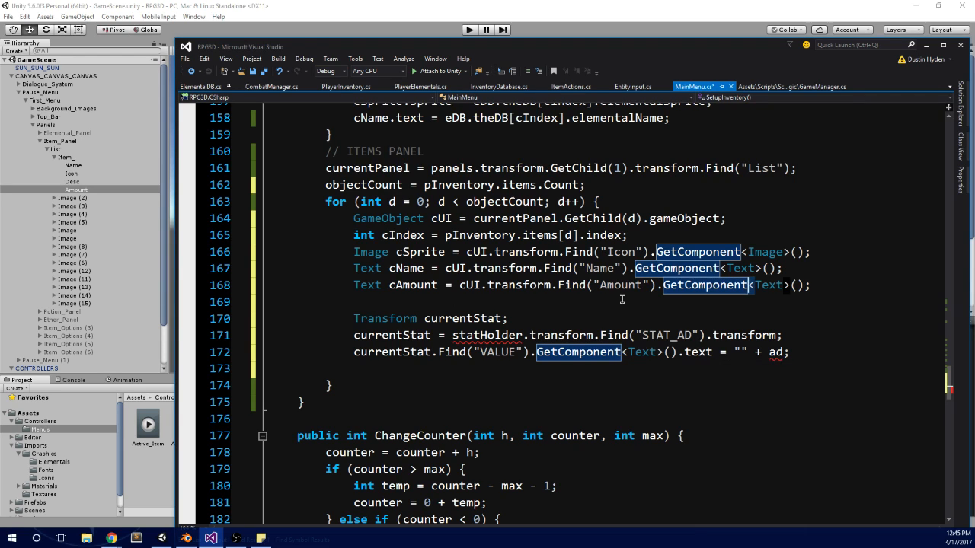
pyautogui.click(593, 324)
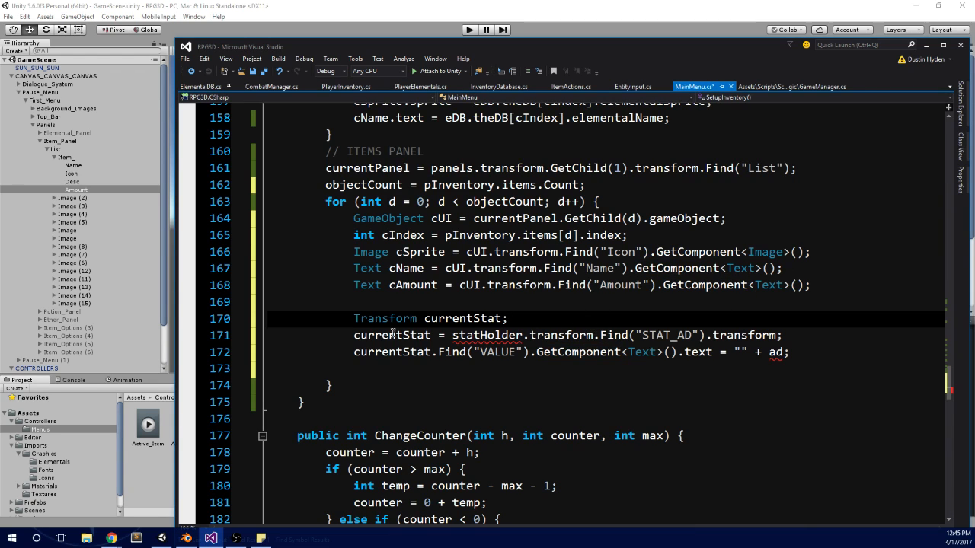
pyautogui.click(355, 337)
pyautogui.click(351, 320)
pyautogui.doubleClick(353, 320)
pyautogui.keyDown('shift'); pyautogui.click(356, 342); pyautogui.keyUp('shift')
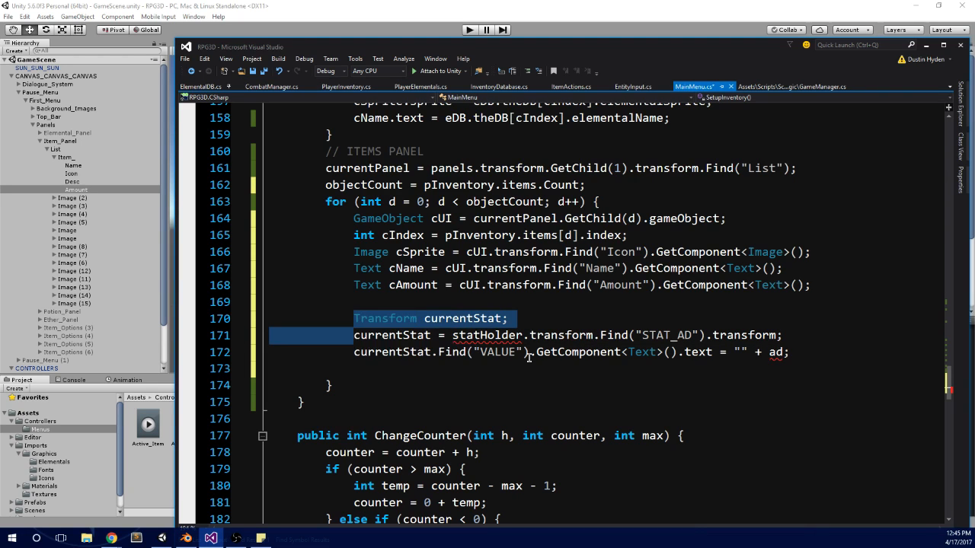
pyautogui.click(351, 320)
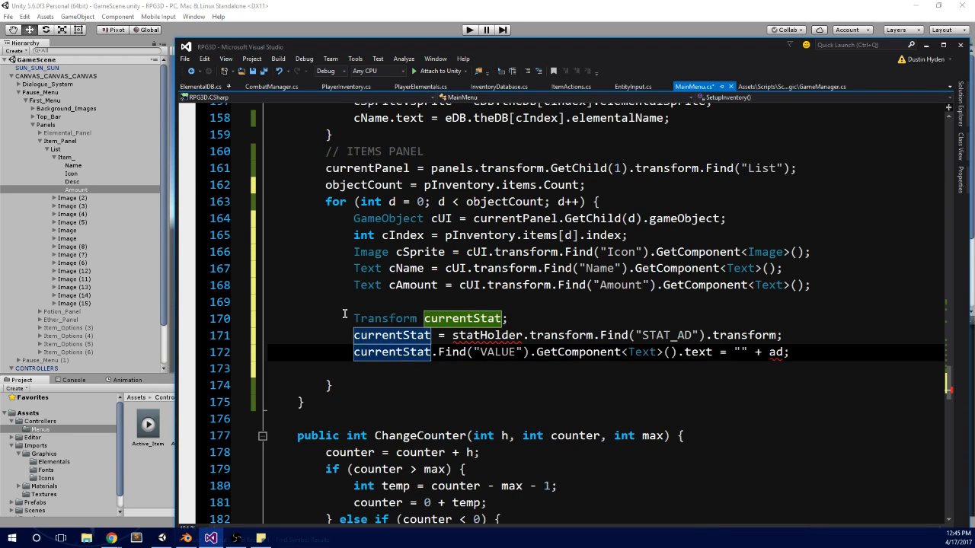
pyautogui.write('//')
pyautogui.click(353, 339)
pyautogui.write('//')
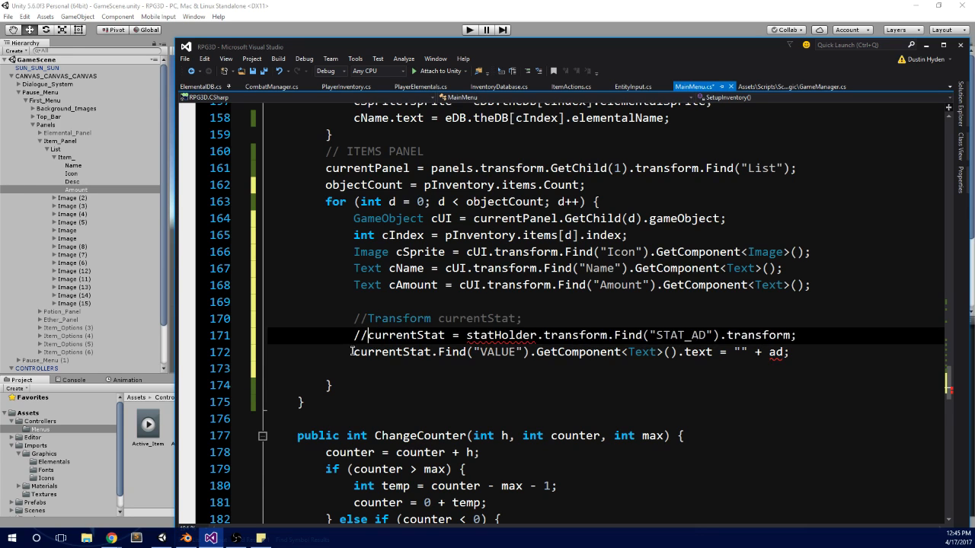
pyautogui.click(353, 352)
pyautogui.write('//')
# Step: Insert two blank lines between the cAmount line and the commented-out currentStat block
pyautogui.click(373, 303)
pyautogui.press('Return')
pyautogui.press('Return')
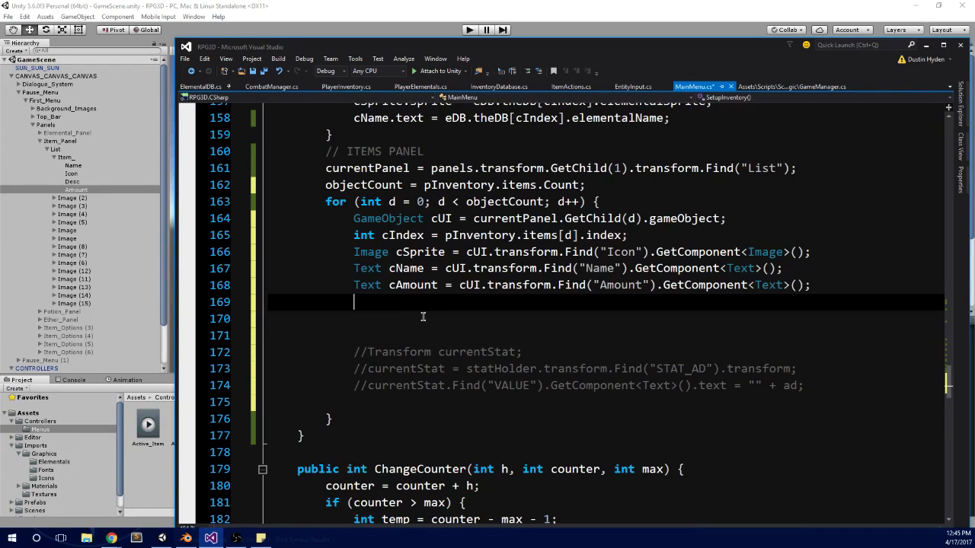
pyautogui.click(429, 317)
# Step: Switch to Unity and examine the fields of the Elemental DB component on ELEMENTAL MANAGER
pyautogui.moveTo(568, 53); pyautogui.dragTo(974, 96)
pyautogui.scroll(-2, 57, 241)
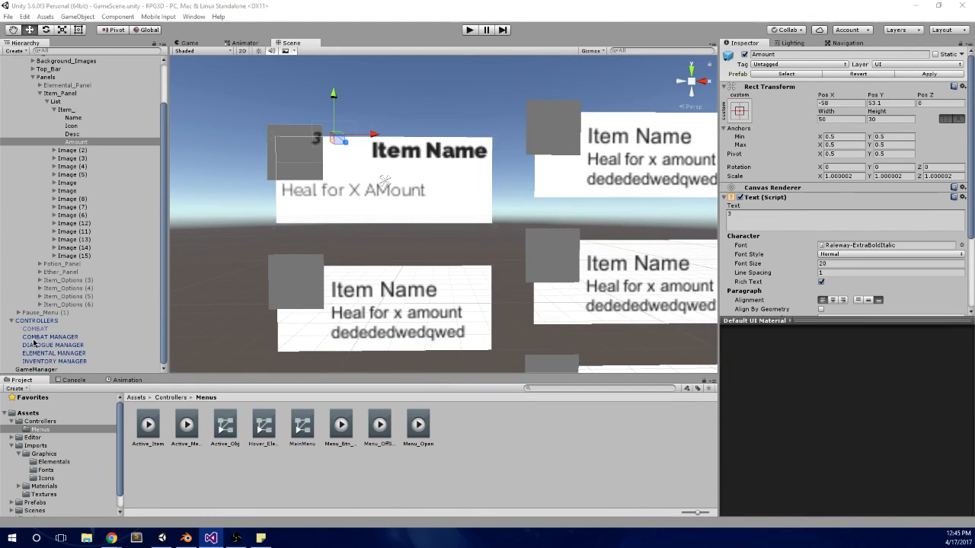
pyautogui.click(61, 353)
pyautogui.scroll(-6, 805, 358)
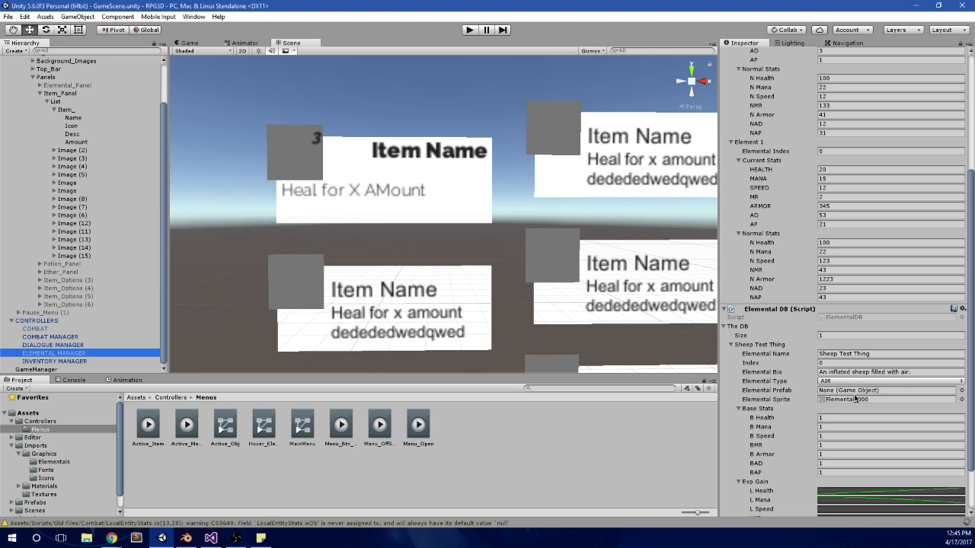
pyautogui.scroll(-2, 857, 399)
# Step: Open the InventoryDatabase script from the Inventory Database component on INVENTORY MANAGER and go to the InventoryItems class
pyautogui.click(68, 361)
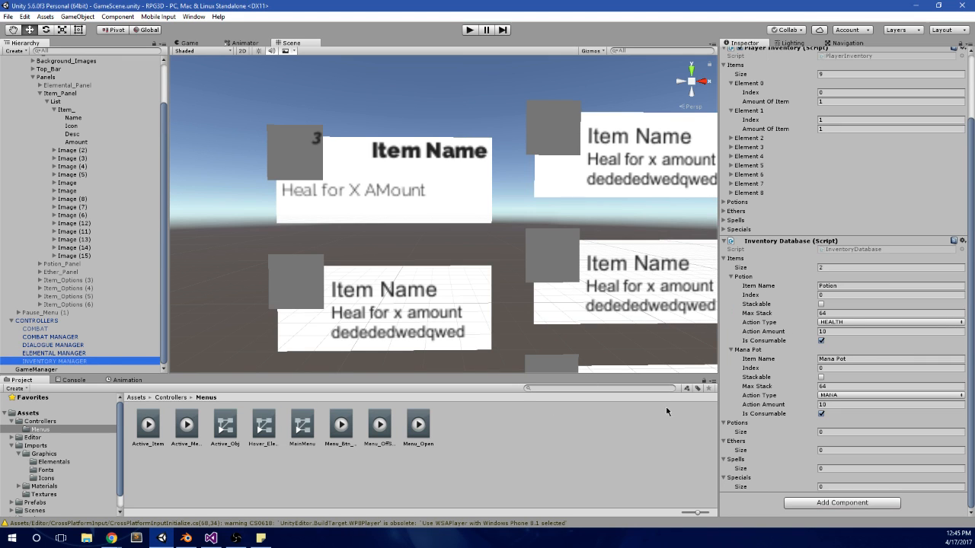
pyautogui.doubleClick(883, 251)
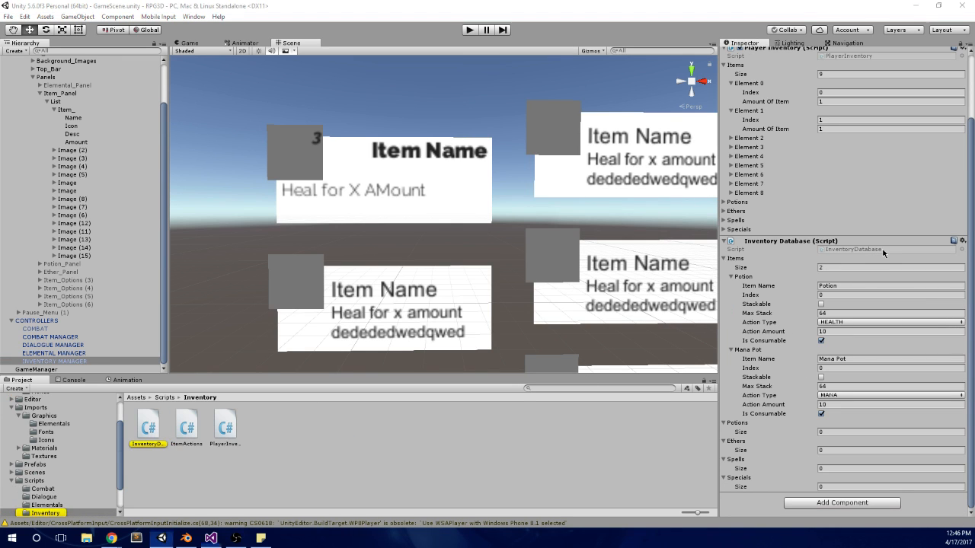
pyautogui.scroll(-4, 698, 159)
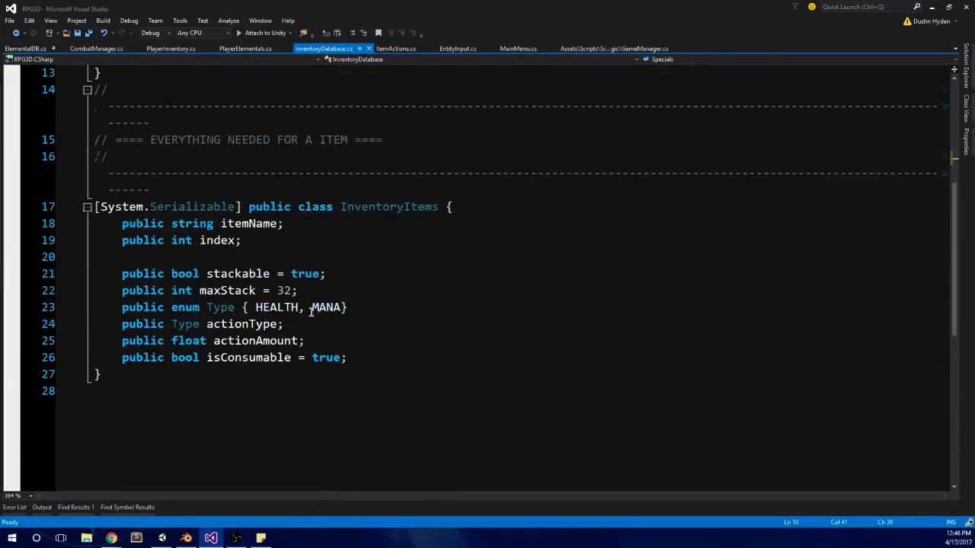
# Step: Add the field public Sprite icon; below the index field in the InventoryItems class, followed by a blank line
pyautogui.click(222, 257)
pyautogui.write('public spt')
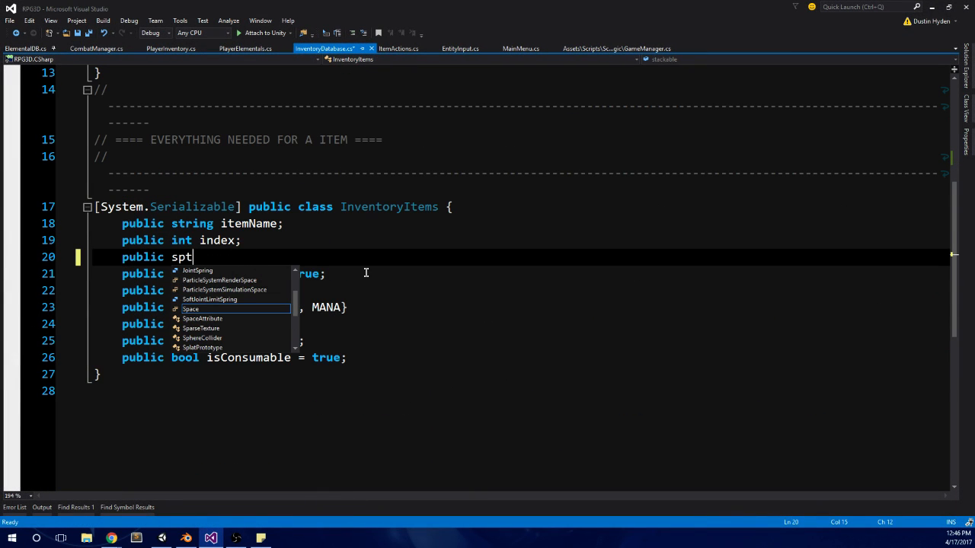
pyautogui.press('BackSpace')
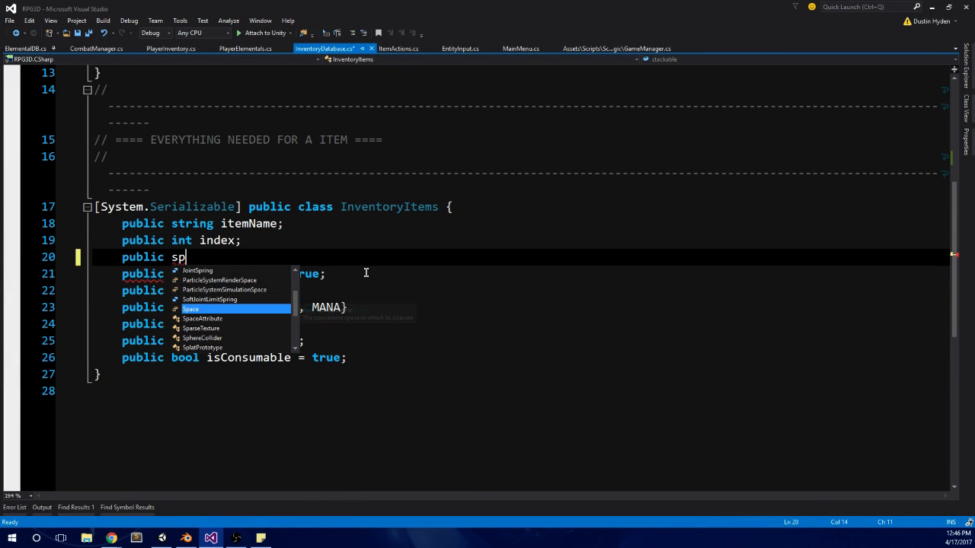
pyautogui.write('rite ')
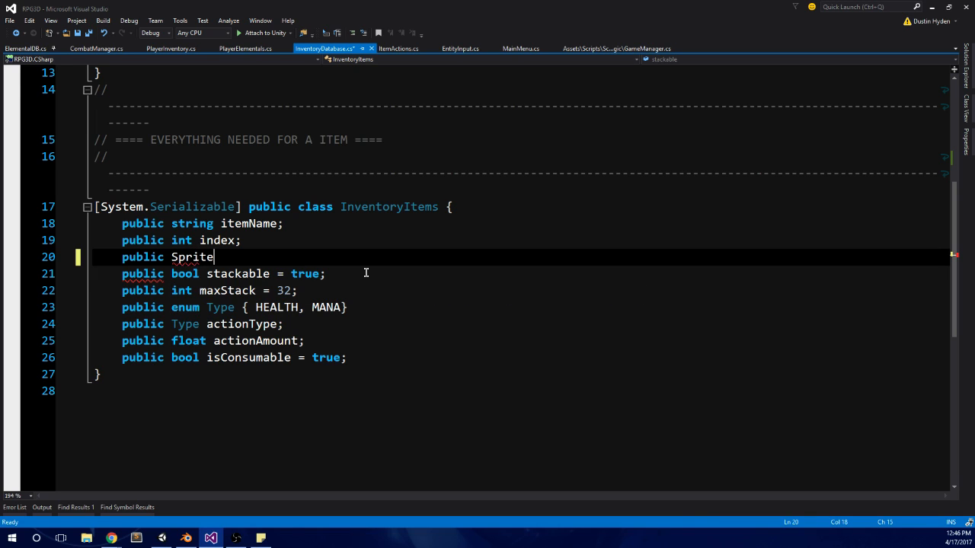
pyautogui.write('icon;')
pyautogui.press('Return')
pyautogui.write('p')
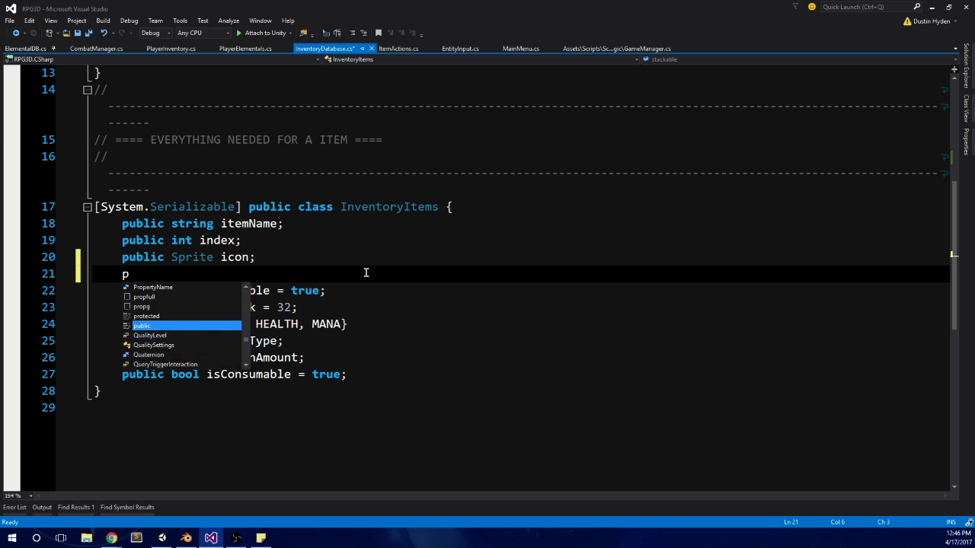
pyautogui.write('ublic')
pyautogui.press('BackSpace')
pyautogui.press('BackSpace')
pyautogui.press('BackSpace')
pyautogui.press('BackSpace')
pyautogui.press('BackSpace')
pyautogui.press('BackSpace')
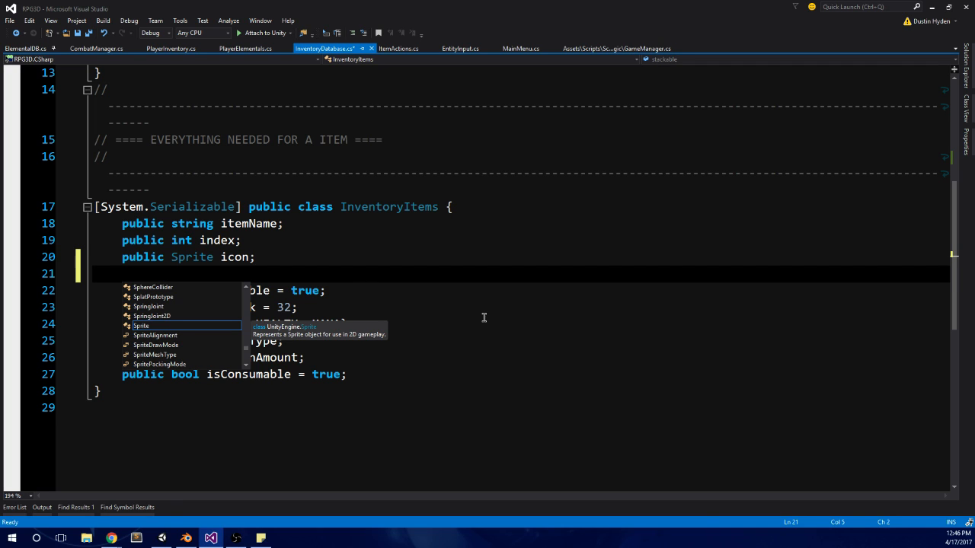
pyautogui.press('Escape')
# Step: Save the InventoryDatabase.cs script
pyautogui.click(387, 240)
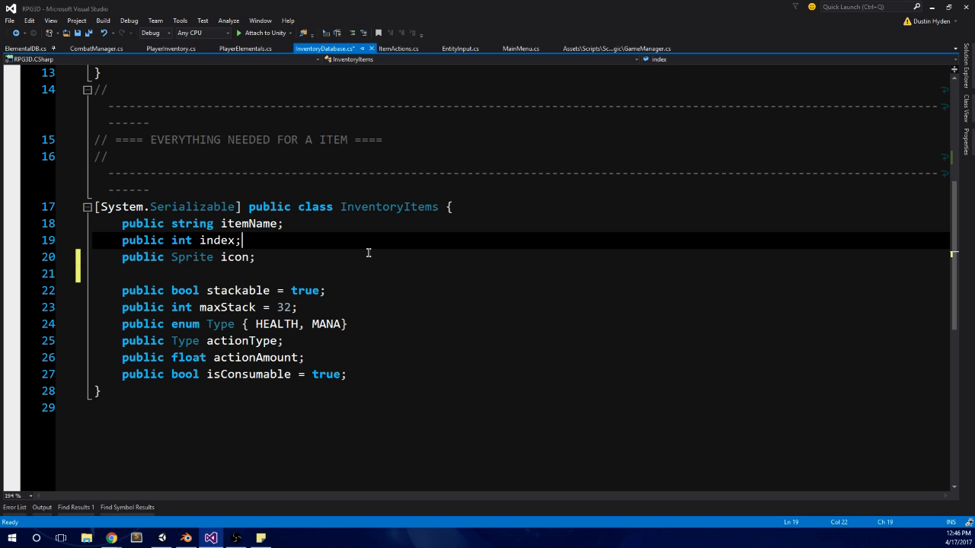
pyautogui.hotkey('ctrl', 's')
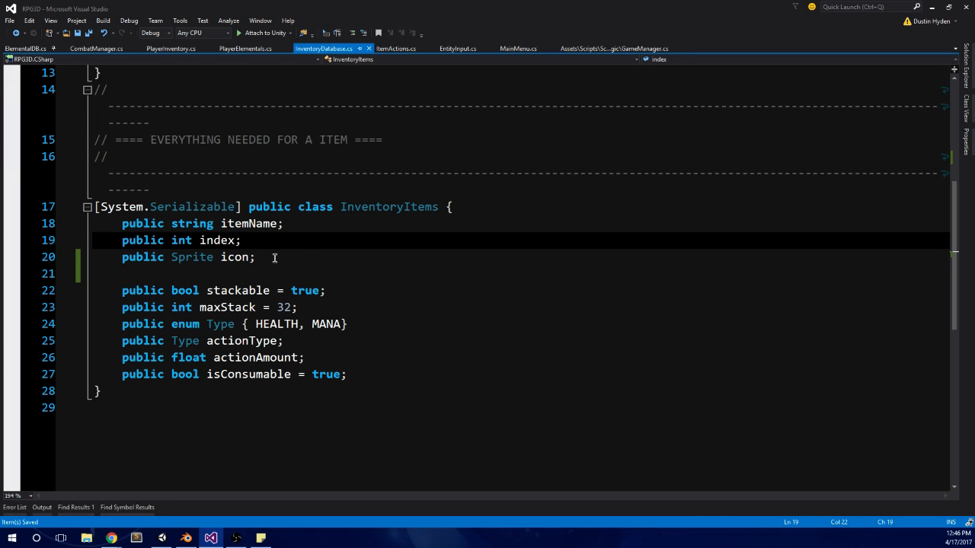
pyautogui.click(230, 274)
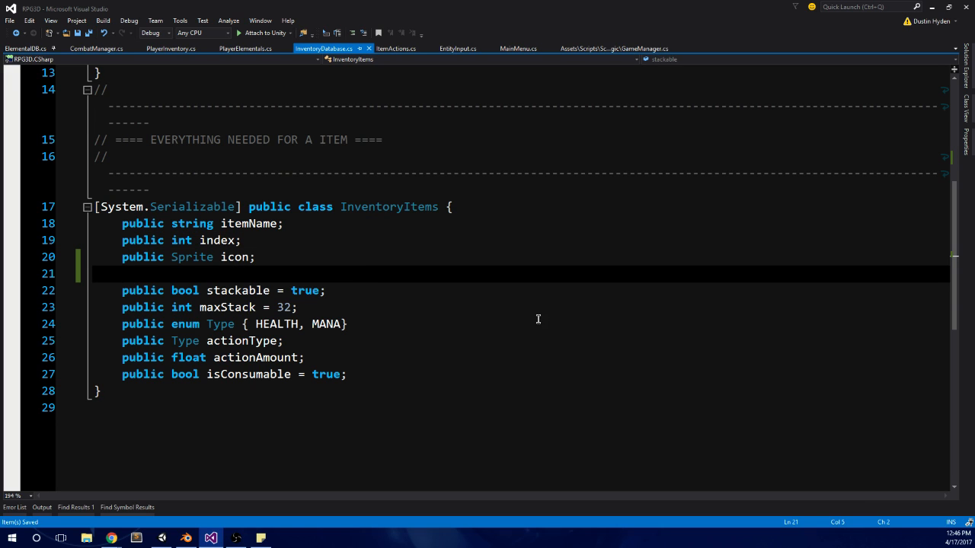
pyautogui.click(282, 261)
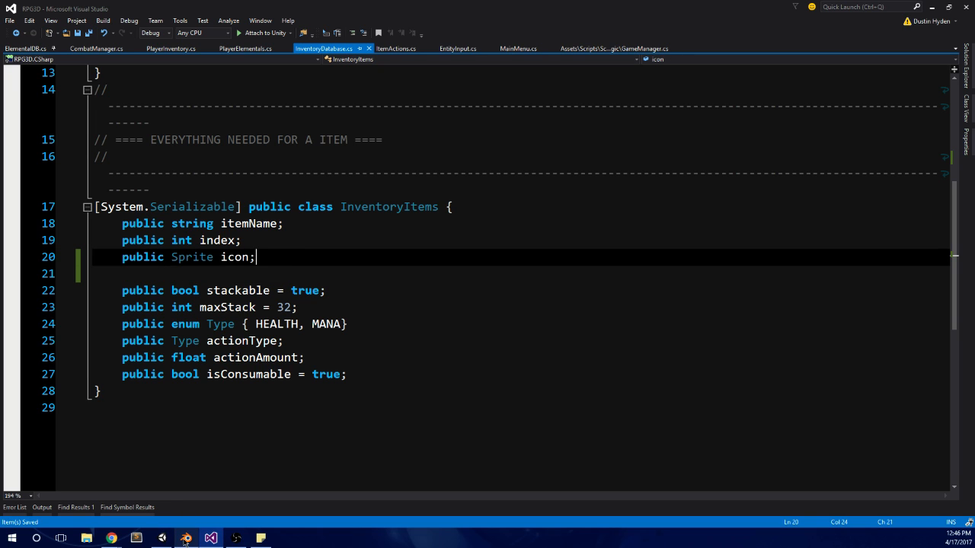
# Step: Switch to Unity and, from the Graphics Icons folder, assign ico_000 as the Potion's icon and ico_001 as the Mana Pot's
pyautogui.moveTo(188, 541)
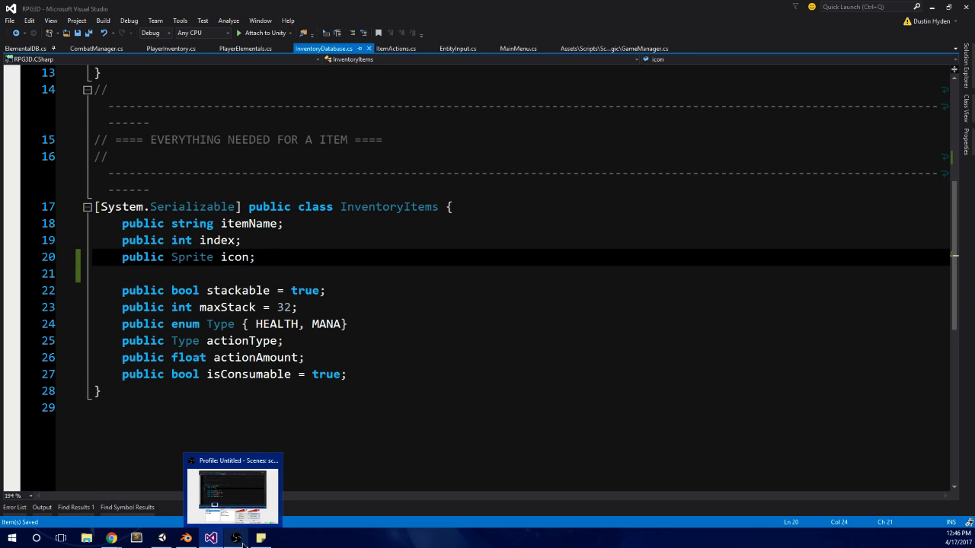
pyautogui.click(158, 537)
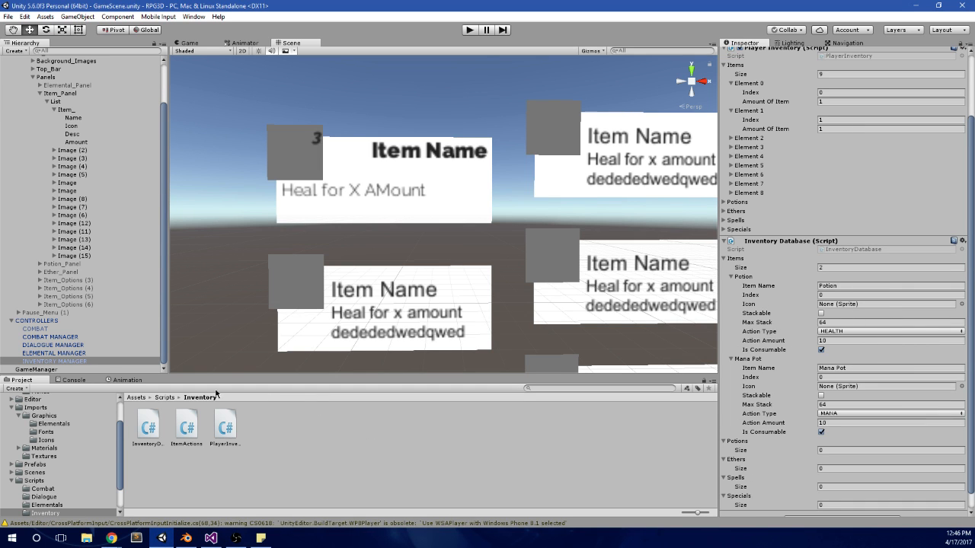
pyautogui.click(49, 416)
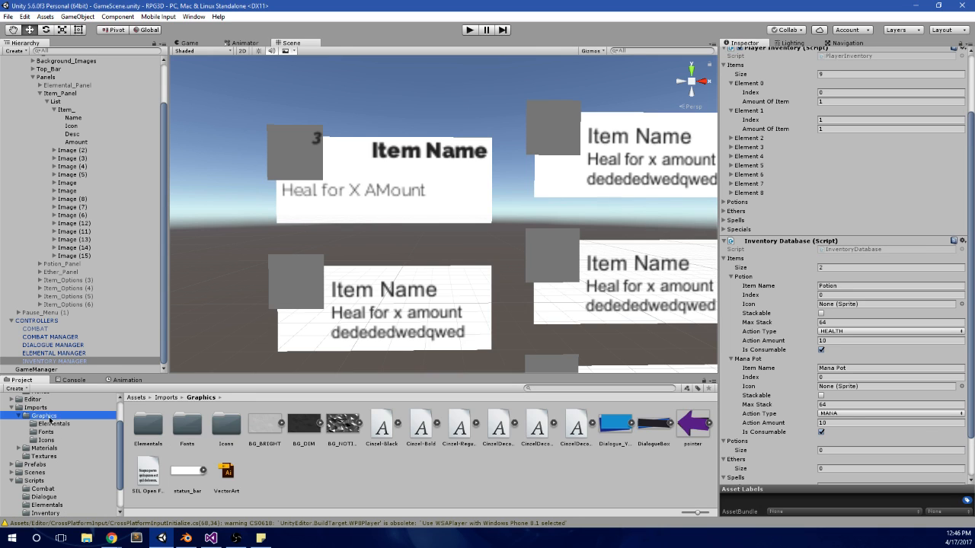
pyautogui.click(65, 425)
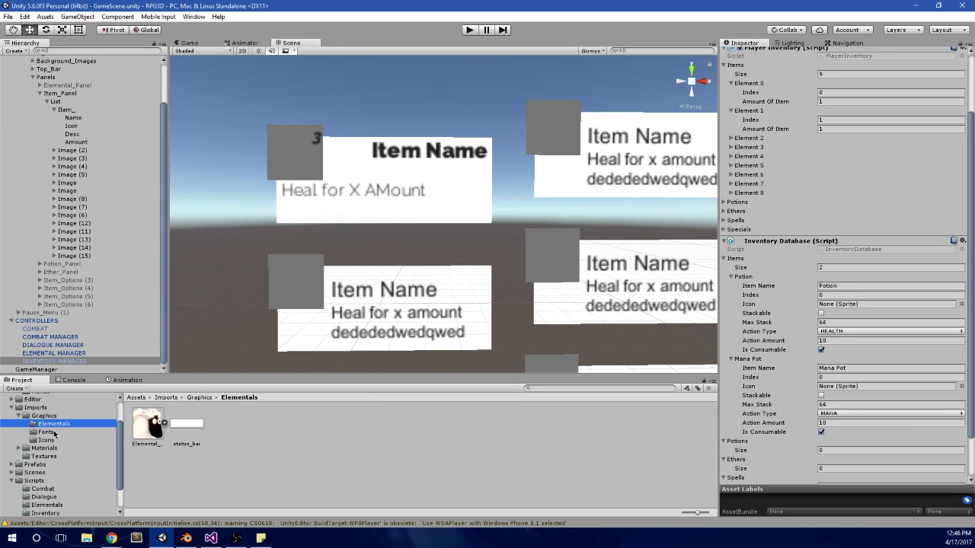
pyautogui.click(47, 440)
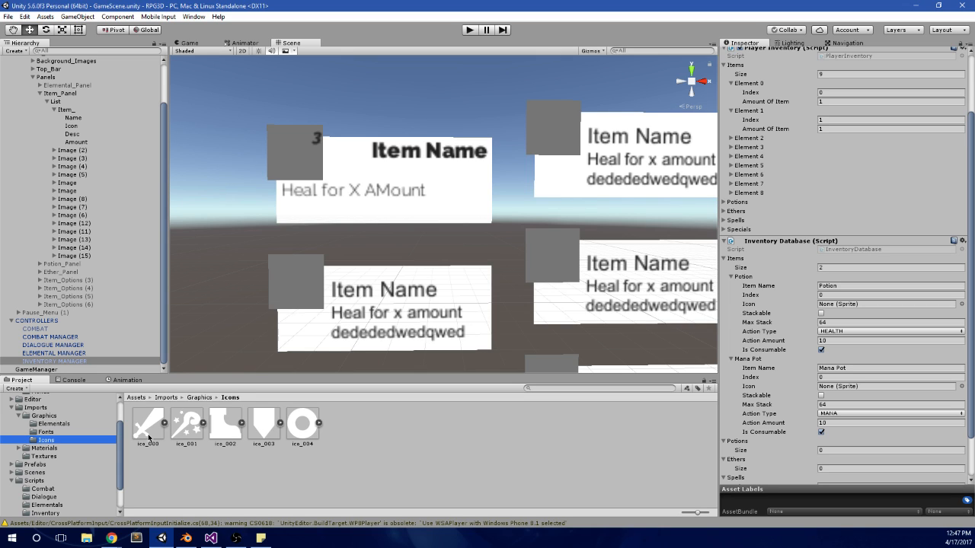
pyautogui.moveTo(149, 425); pyautogui.dragTo(846, 307)
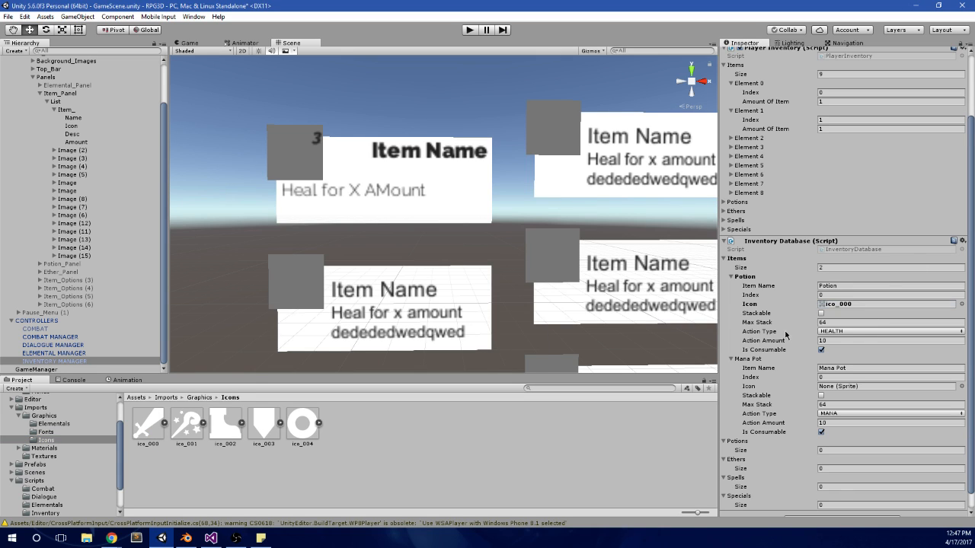
pyautogui.moveTo(200, 420); pyautogui.dragTo(860, 390)
# Step: Switch to Chrome, look over the video game's Patreon page, and close the browser window
pyautogui.hotkey('alt', 'Tab')
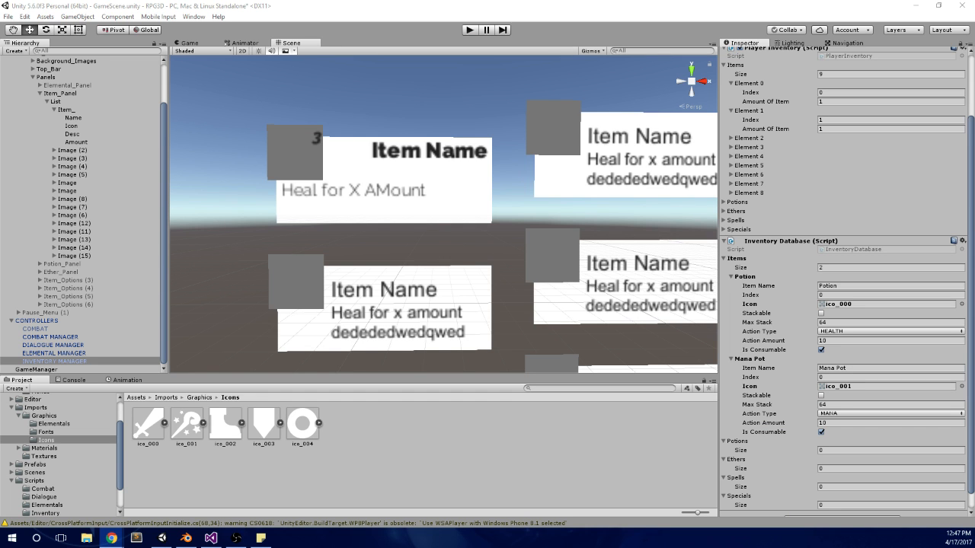
pyautogui.moveTo(974, 190); pyautogui.dragTo(427, 1)
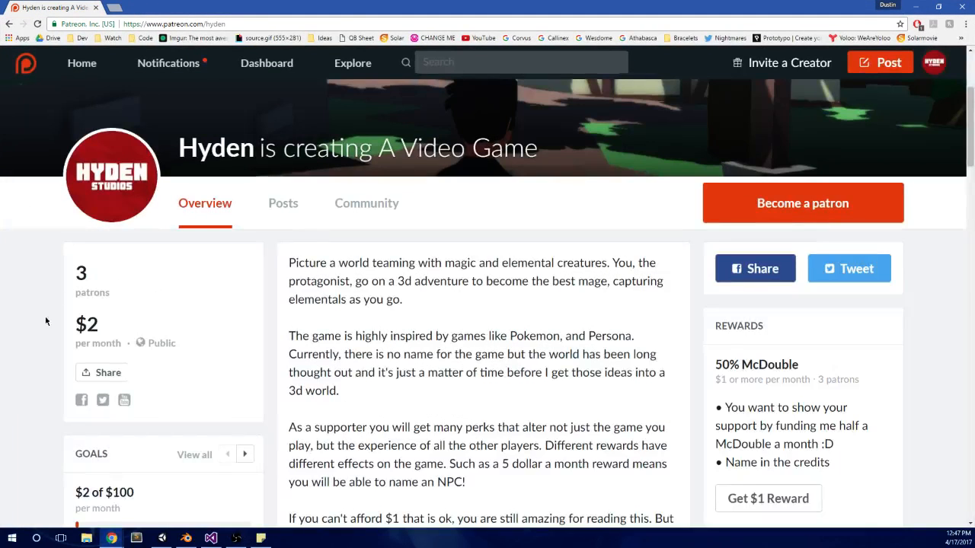
pyautogui.moveTo(118, 328); pyautogui.dragTo(74, 324)
pyautogui.click(200, 323)
pyautogui.scroll(2, 860, 163)
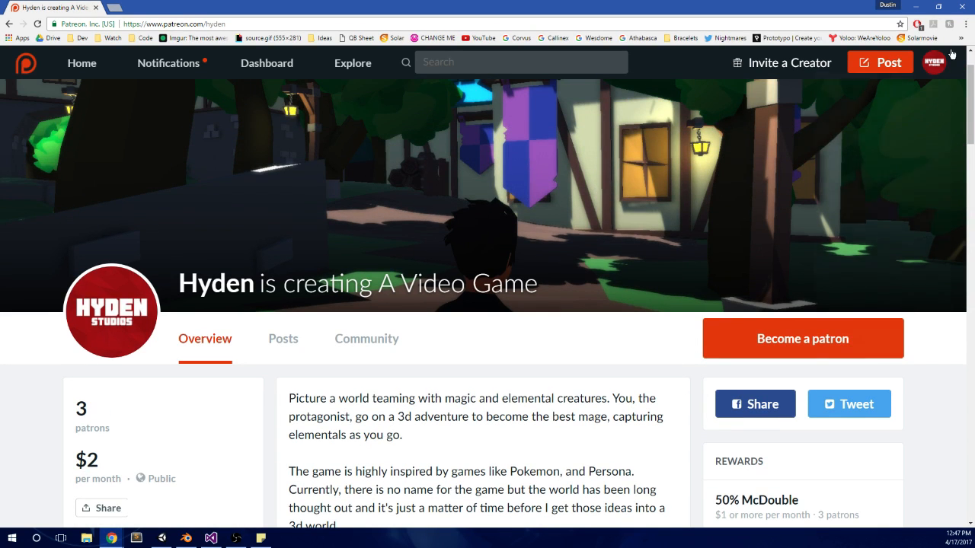
pyautogui.click(966, 8)
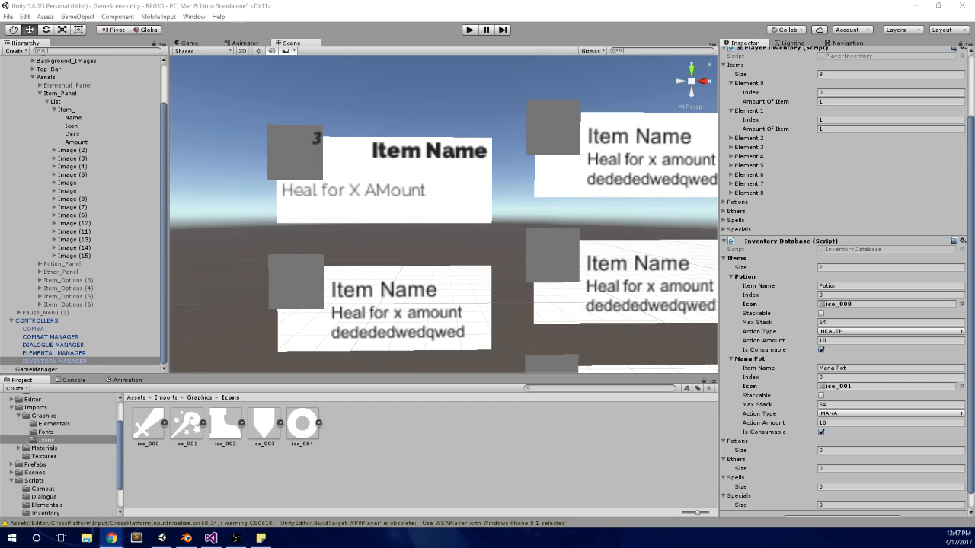
# Step: Apply the INVENTORY MANAGER object's changes to its prefab
pyautogui.scroll(3, 838, 214)
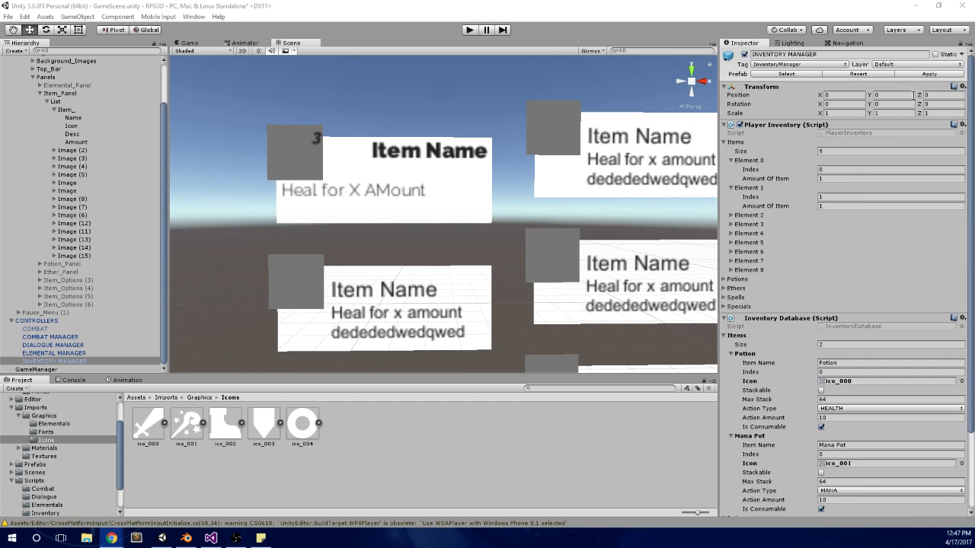
pyautogui.click(929, 74)
pyautogui.scroll(-3, 851, 256)
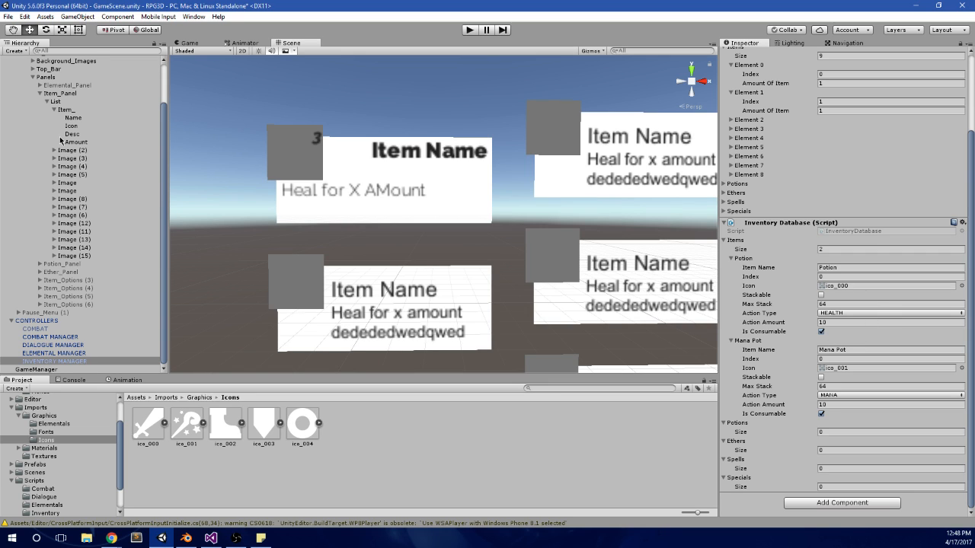
pyautogui.scroll(3, 65, 143)
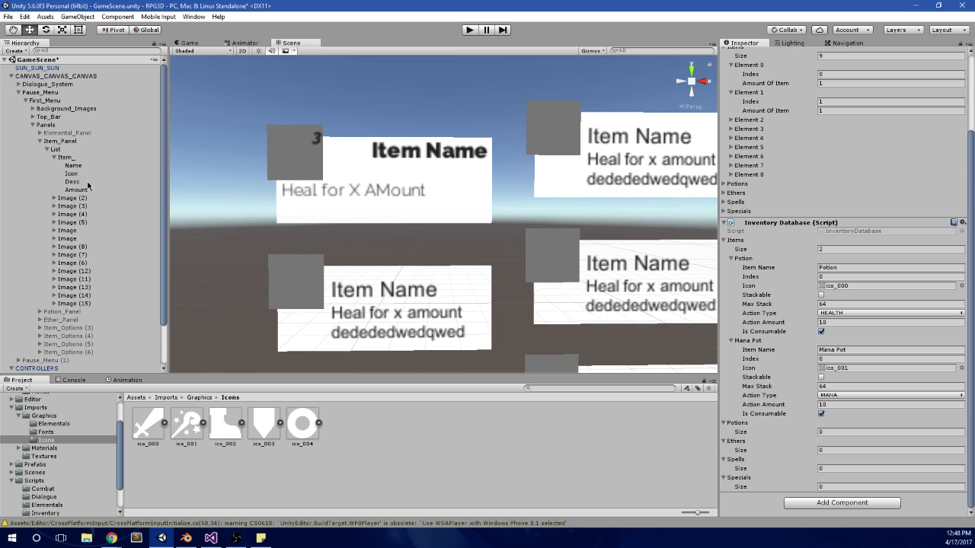
pyautogui.scroll(-5, 347, 195)
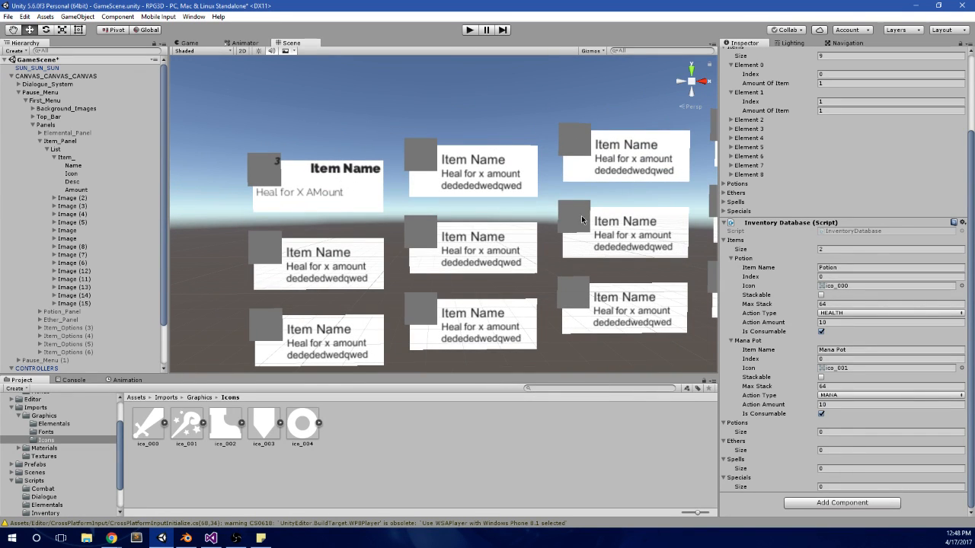
pyautogui.scroll(-5, 567, 185)
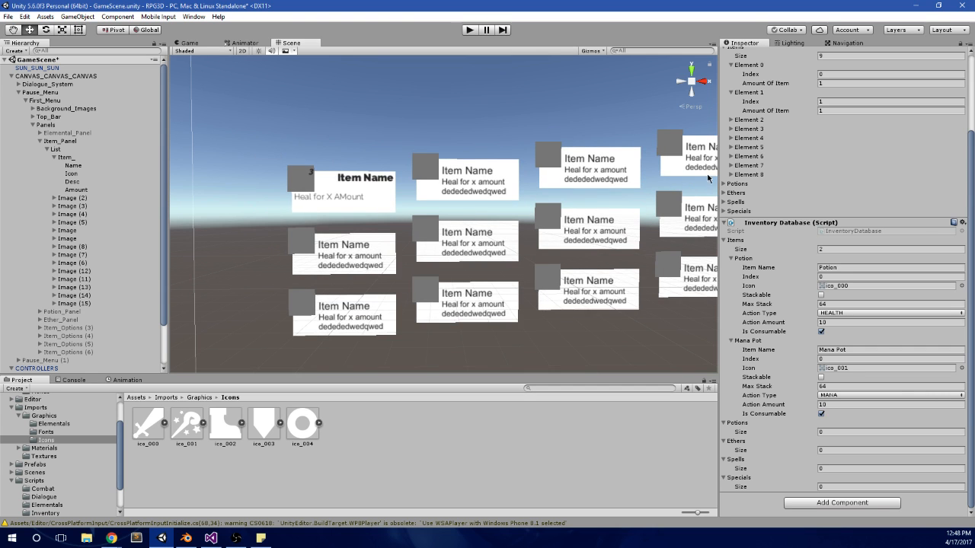
pyautogui.scroll(8, 476, 212)
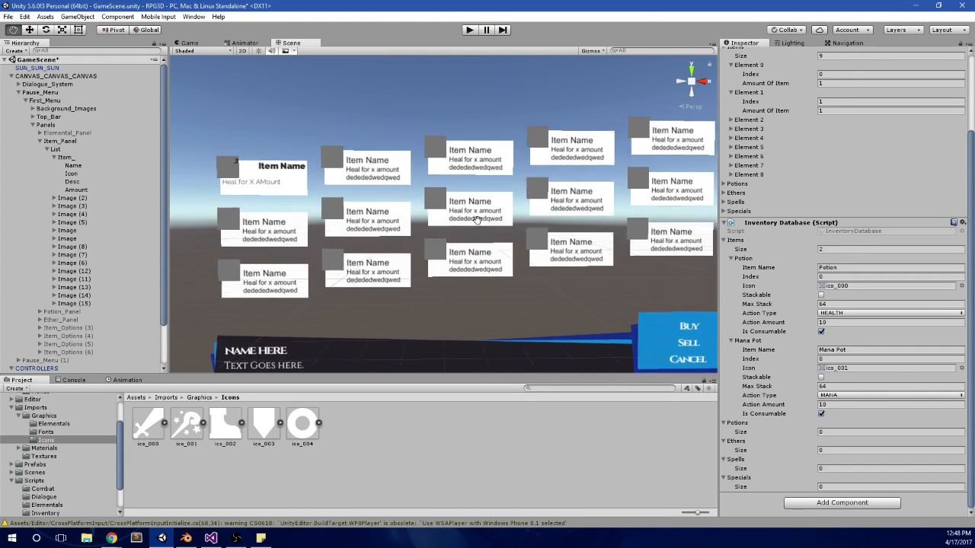
pyautogui.scroll(1, 488, 187)
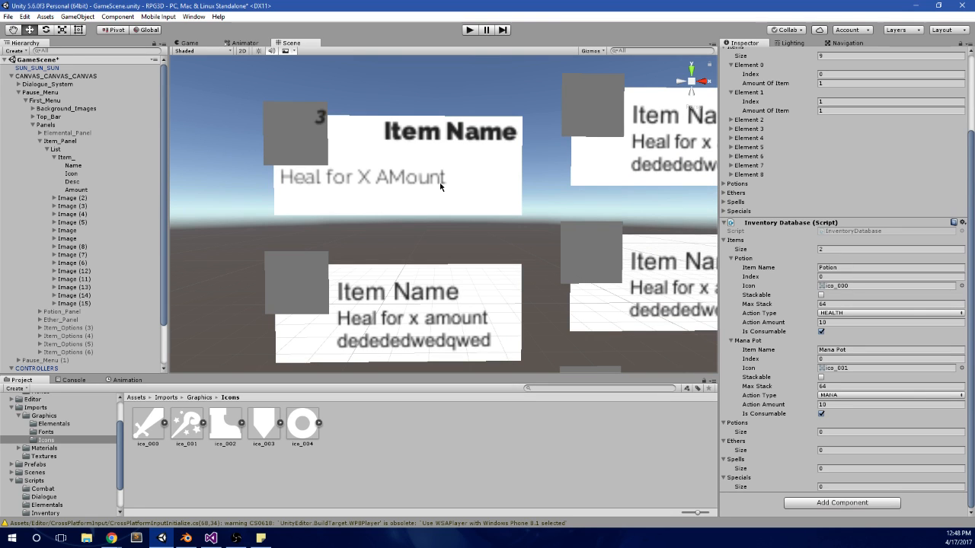
# Step: Switch to Visual Studio, close the GameManager.cs script and bring up MainMenu.cs
pyautogui.click(207, 533)
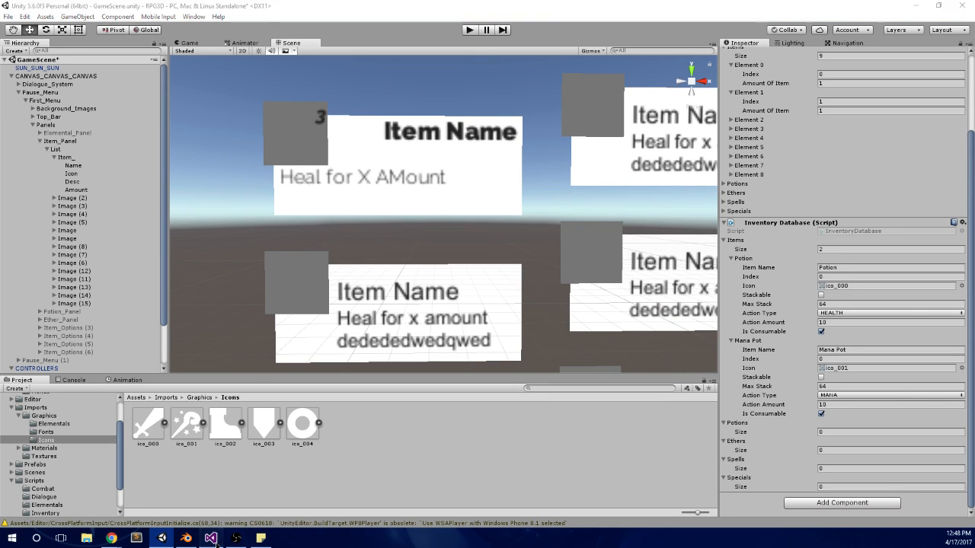
pyautogui.click(227, 278)
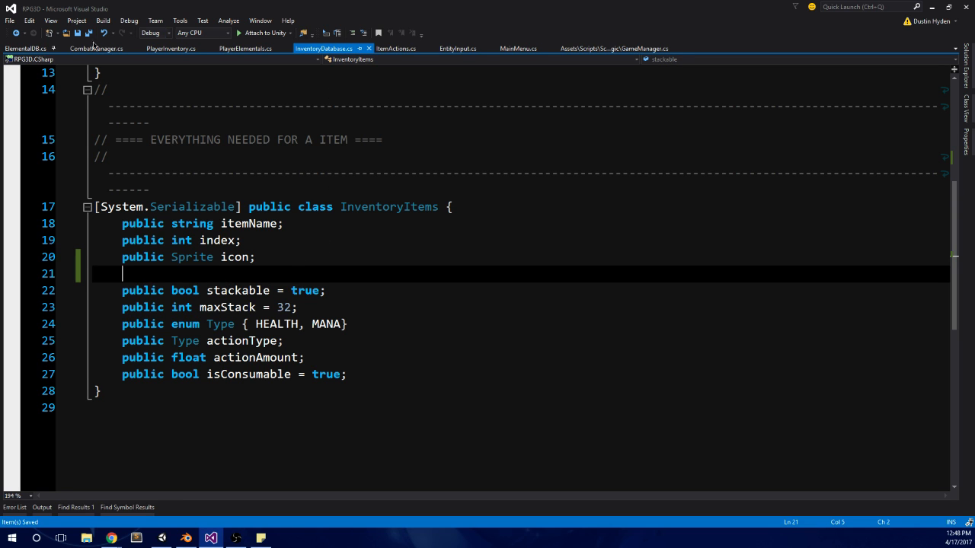
pyautogui.click(592, 51)
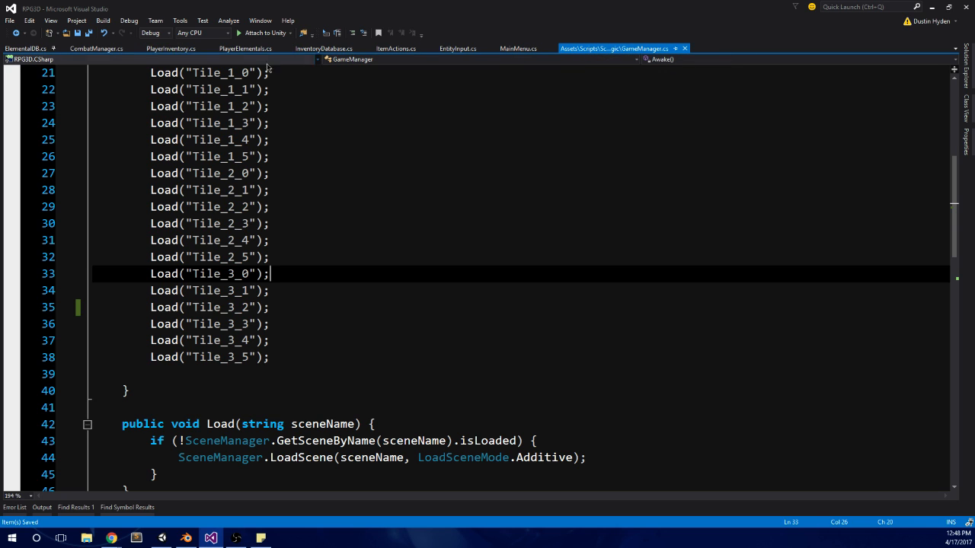
pyautogui.scroll(-2, 333, 281)
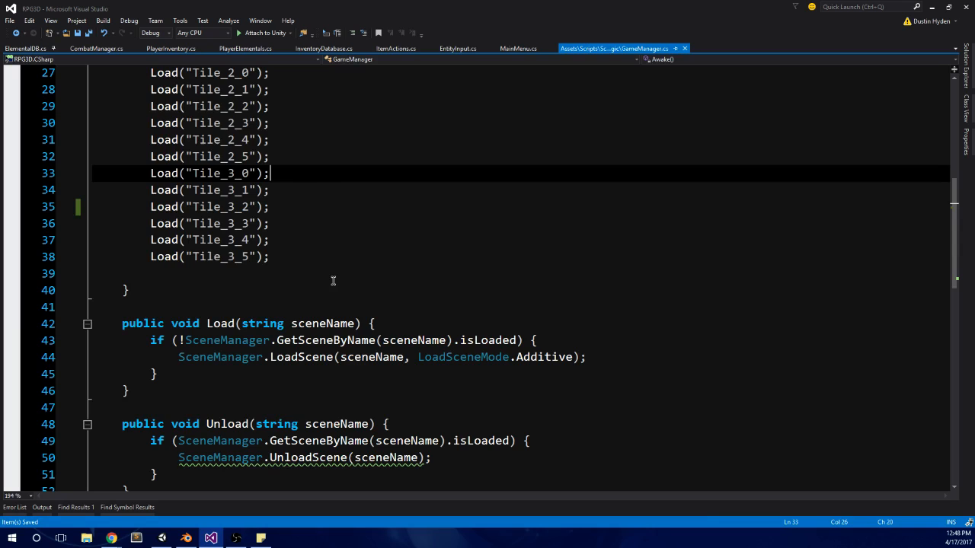
pyautogui.click(684, 48)
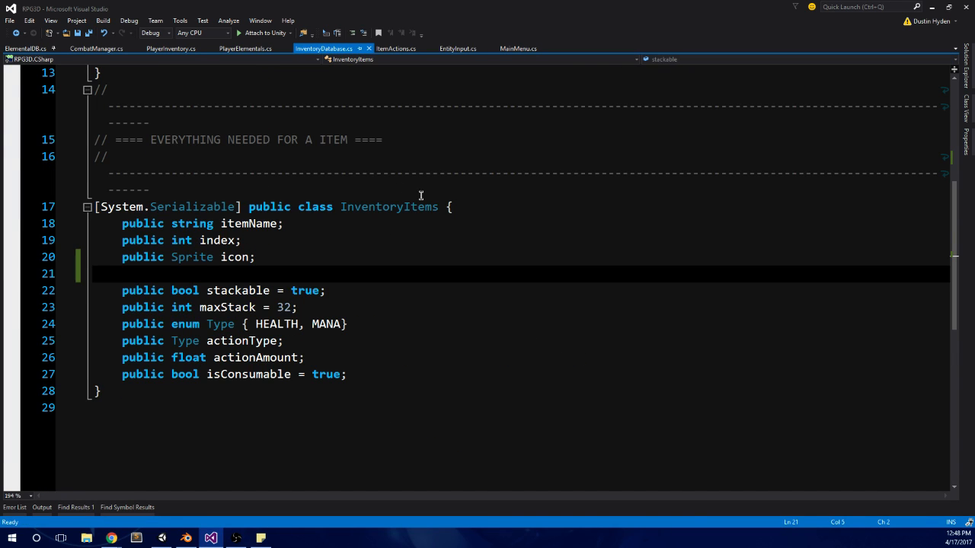
pyautogui.click(506, 49)
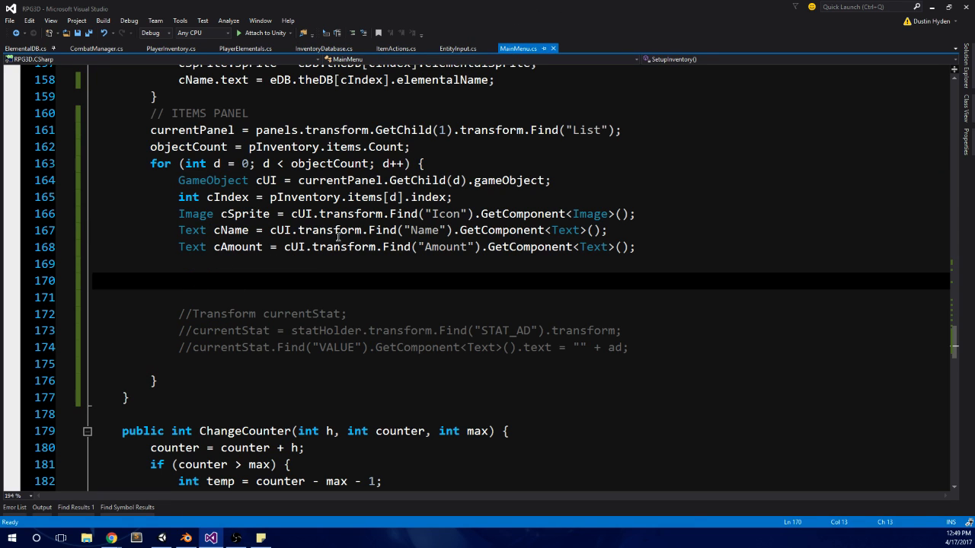
# Step: Begin a new statement with cSprite. on the empty line 170 below the cAmount declaration in the Items panel loop
pyautogui.doubleClick(241, 216)
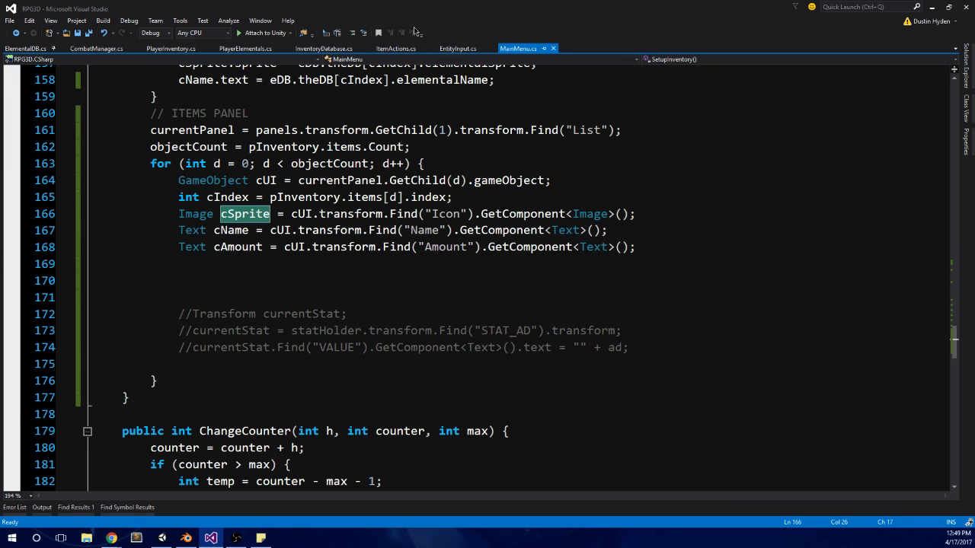
pyautogui.click(283, 279)
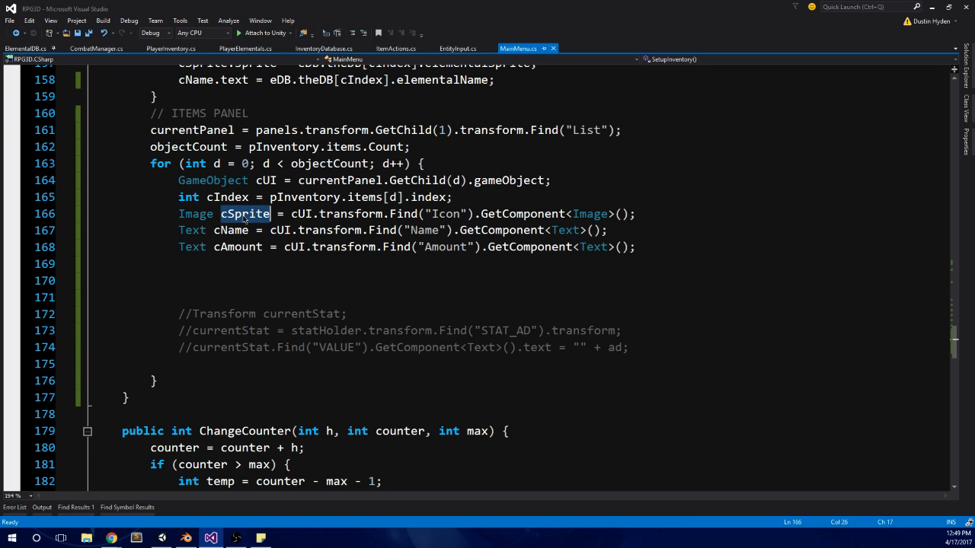
pyautogui.write('cSprite')
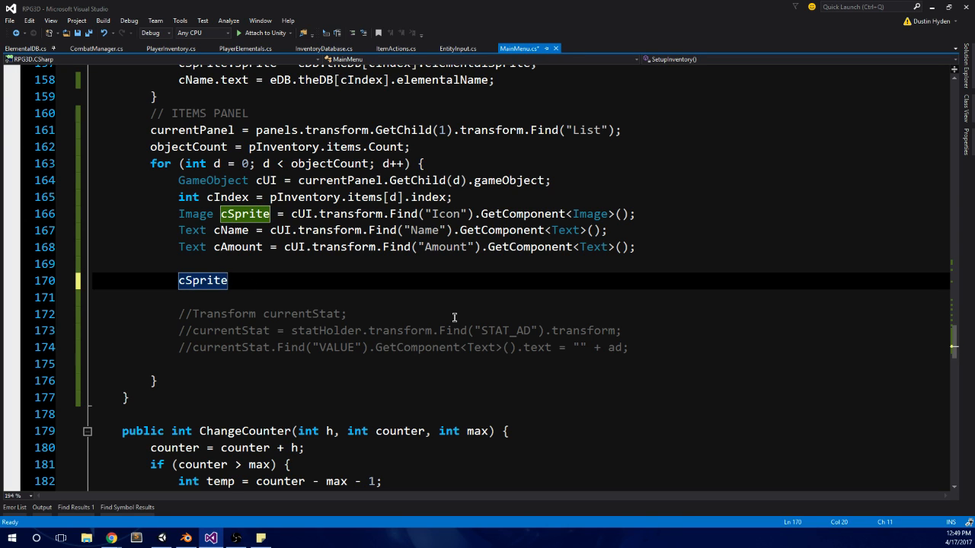
pyautogui.write('.')
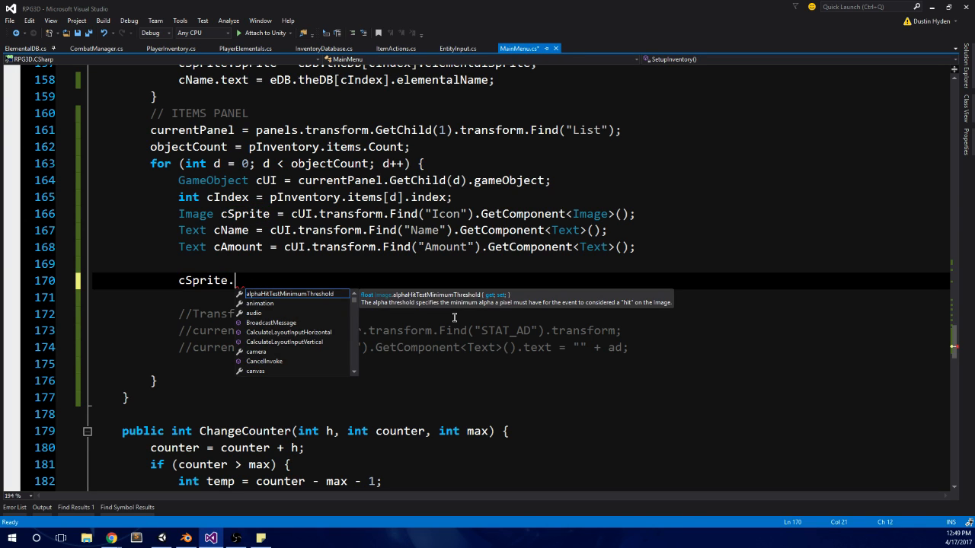
pyautogui.press('Escape')
# Step: Look through the Elementals panel code in SetupInventory and search the script for csprite to find how the sprite is assigned
pyautogui.scroll(12, 431, 320)
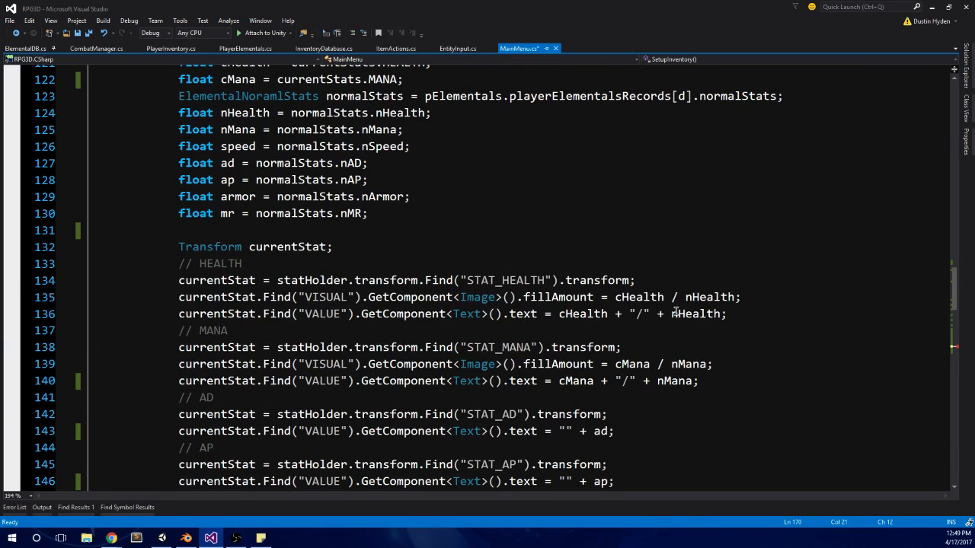
pyautogui.scroll(3, 559, 257)
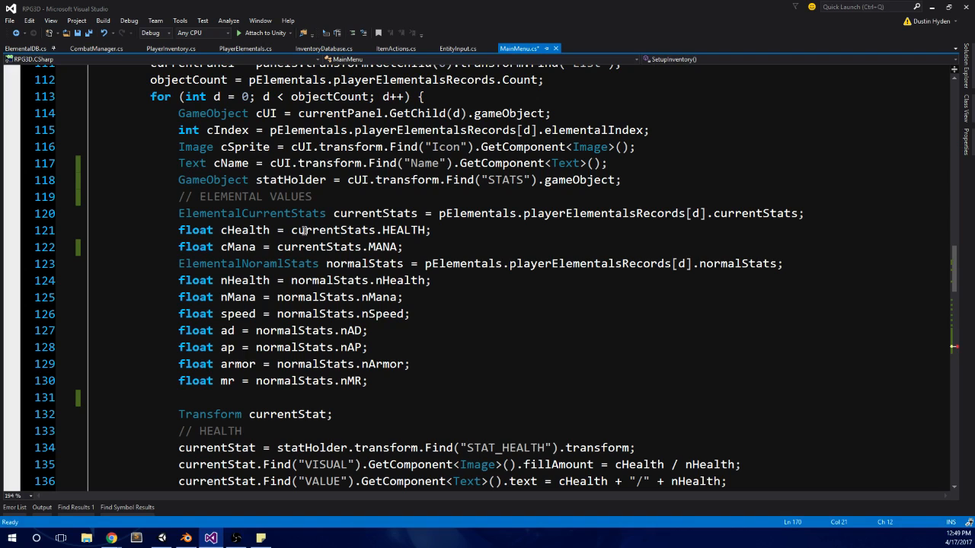
pyautogui.scroll(-3, 399, 282)
pyautogui.scroll(4, 436, 256)
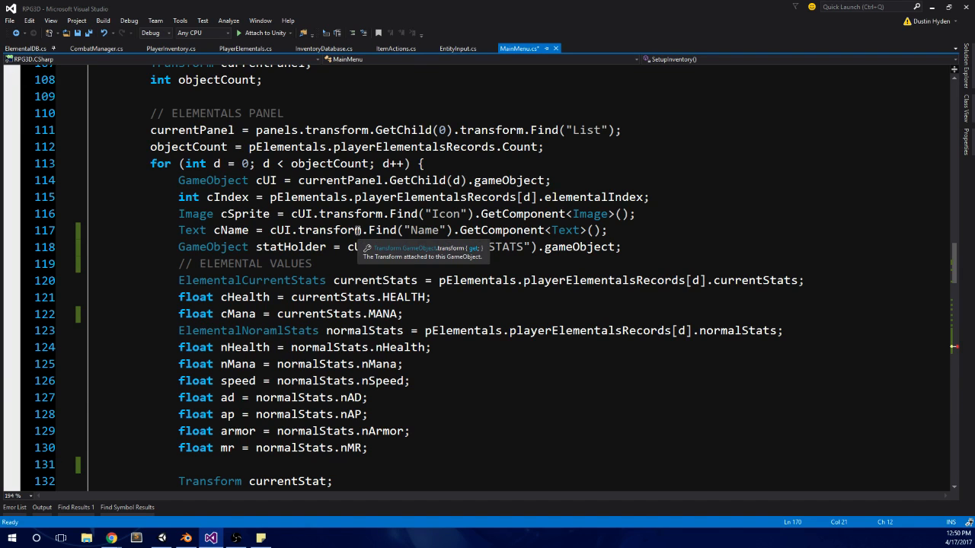
pyautogui.scroll(-4, 356, 230)
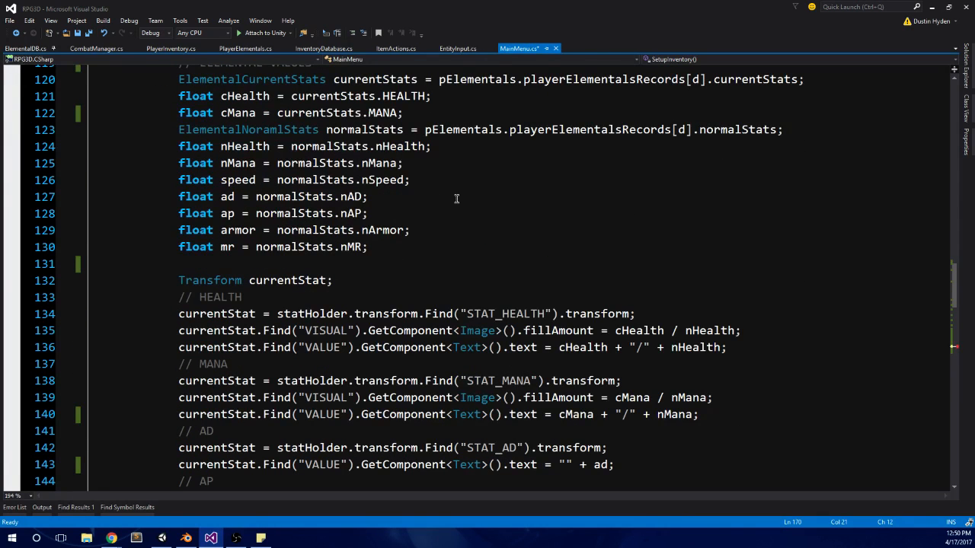
pyautogui.scroll(-2, 458, 200)
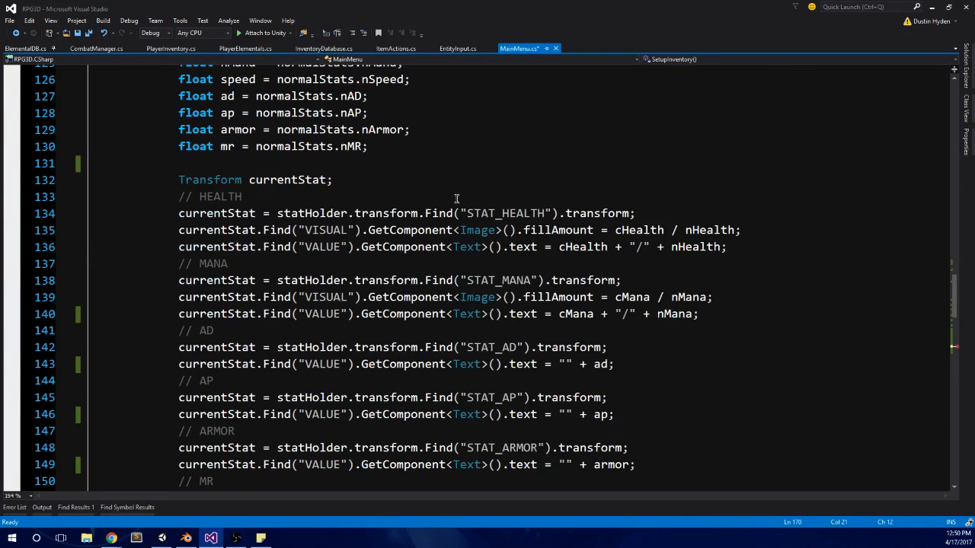
pyautogui.scroll(5, 451, 189)
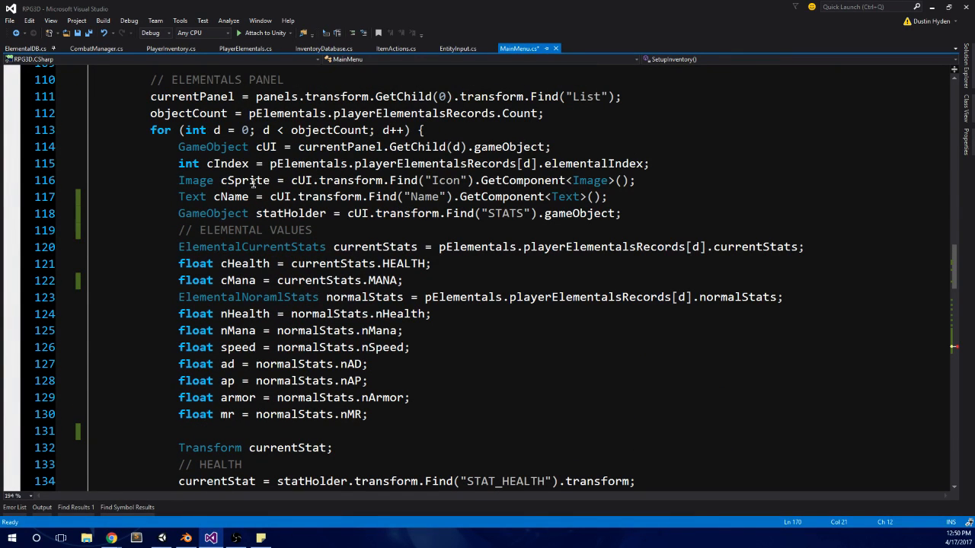
pyautogui.click(304, 131)
pyautogui.scroll(2, 322, 134)
pyautogui.hotkey('ctrl', 'f')
pyautogui.write('csprite')
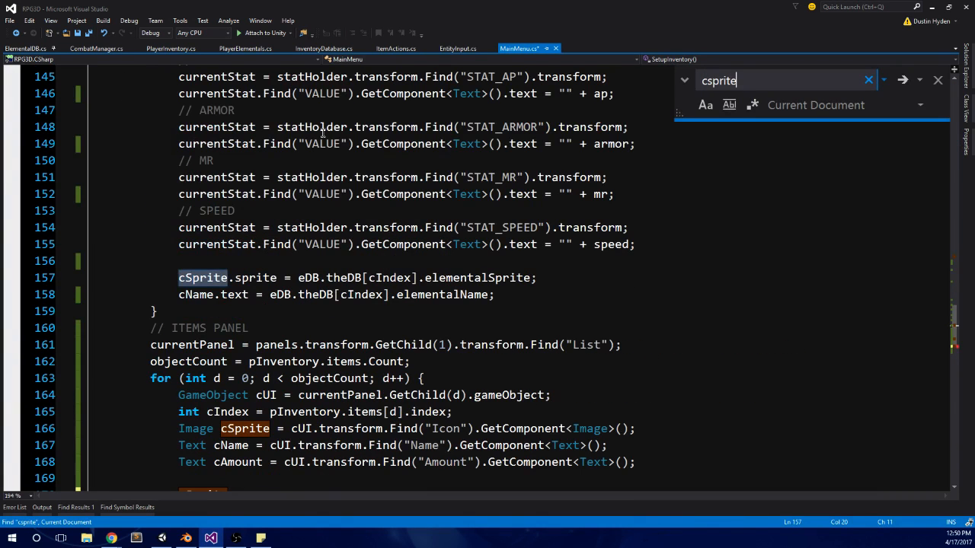
# Step: Extend the Items panel statement on line 170 to cSprite.sprite = iDB
pyautogui.scroll(-2, 229, 305)
pyautogui.click(247, 404)
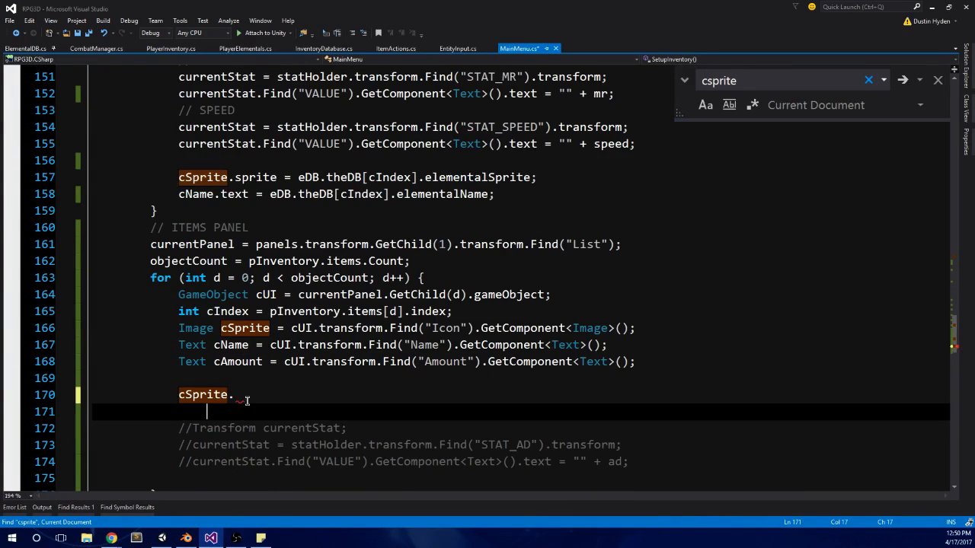
pyautogui.click(247, 402)
pyautogui.write('sprite = ')
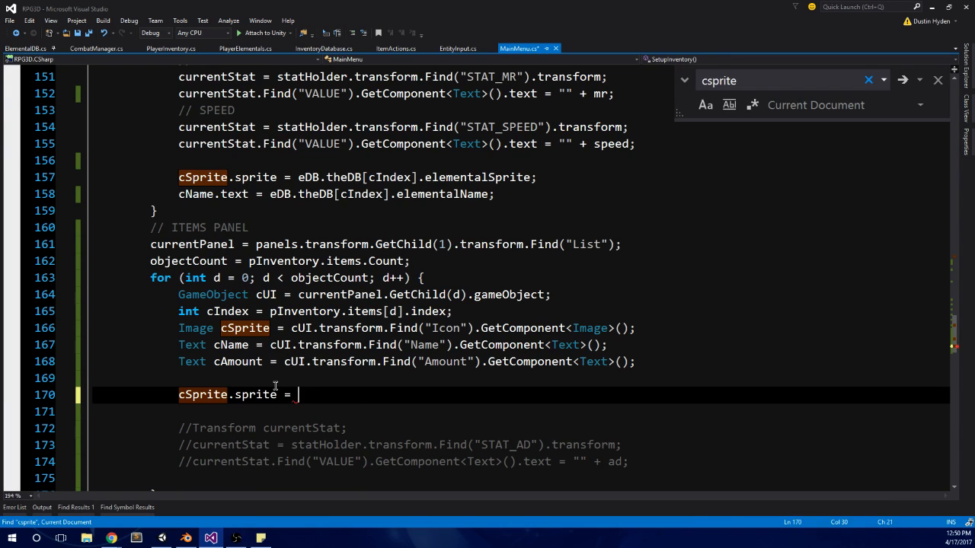
pyautogui.write('iDB')
pyautogui.write('.')
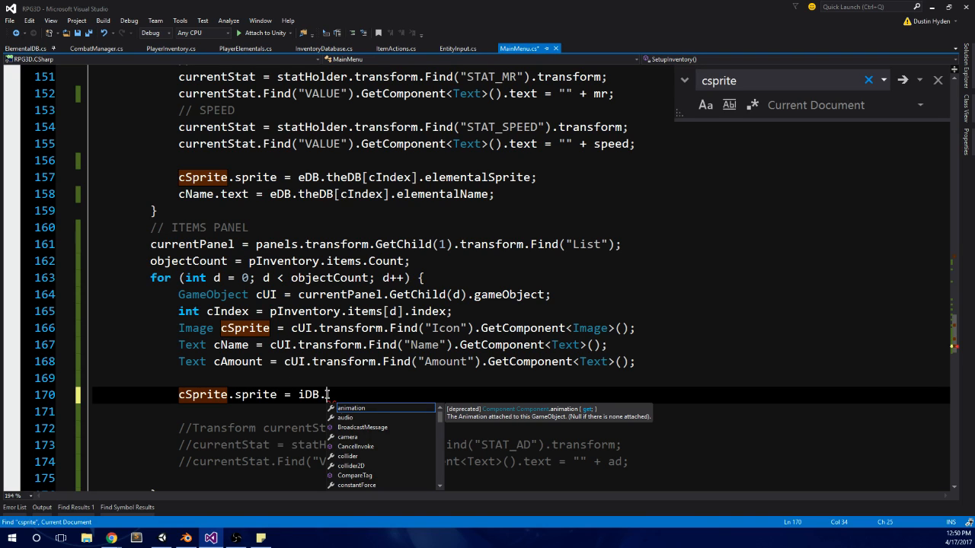
# Step: Examine the Elementals panel's sprite assignment on line 157, part by part: eDB, theDB, cIndex and elementalSprite
pyautogui.click(317, 178)
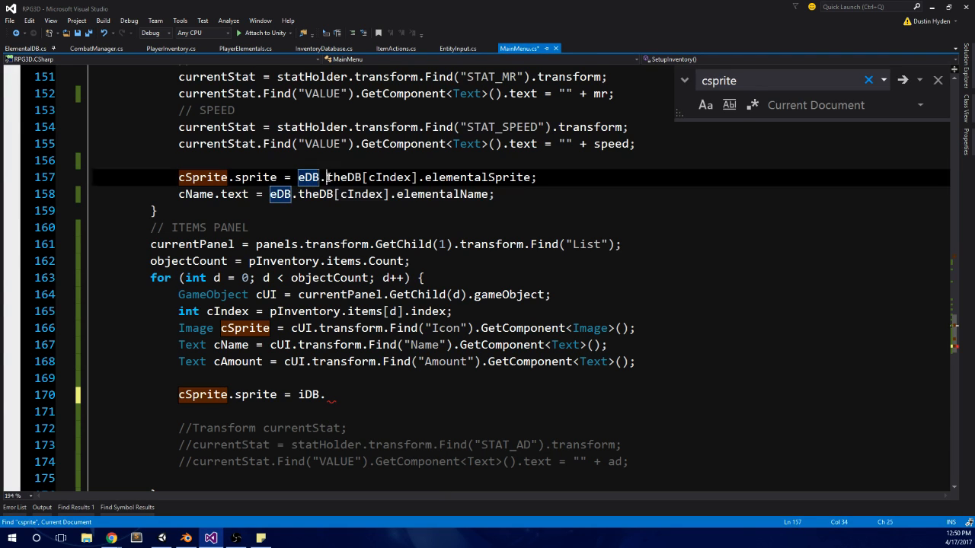
pyautogui.hotkey('ctrl', 'Right')
pyautogui.hotkey('ctrl', 'Right')
pyautogui.hotkey('ctrl', 'Right')
pyautogui.hotkey('ctrl', 'Right')
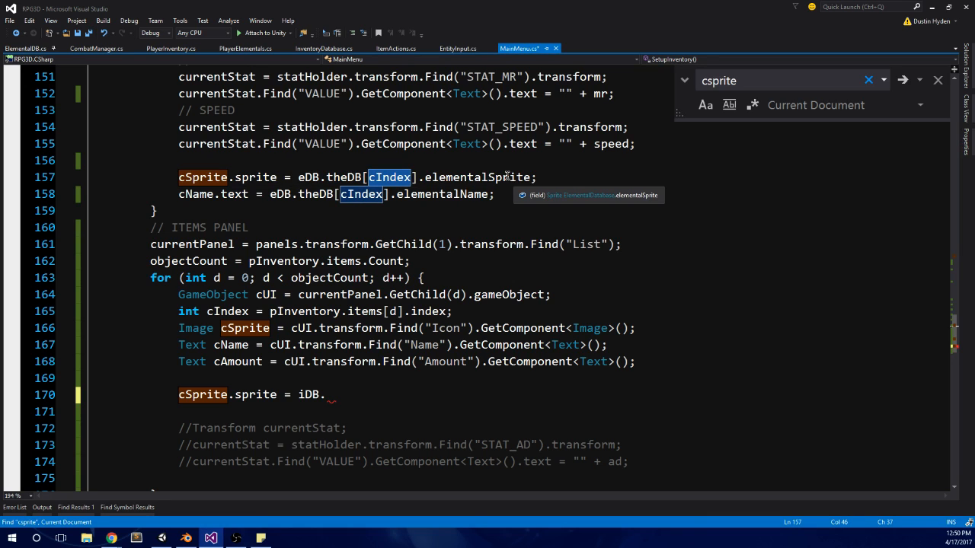
pyautogui.hotkey('ctrl', 'Right')
pyautogui.hotkey('ctrl', 'Right')
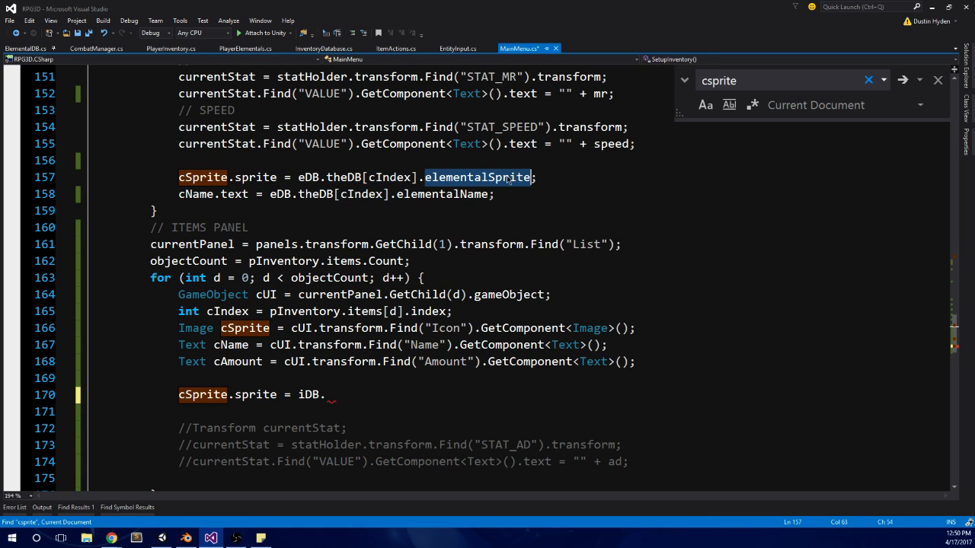
pyautogui.click(356, 178)
pyautogui.hotkey('ctrl', 'Left')
pyautogui.hotkey('ctrl', 'Left')
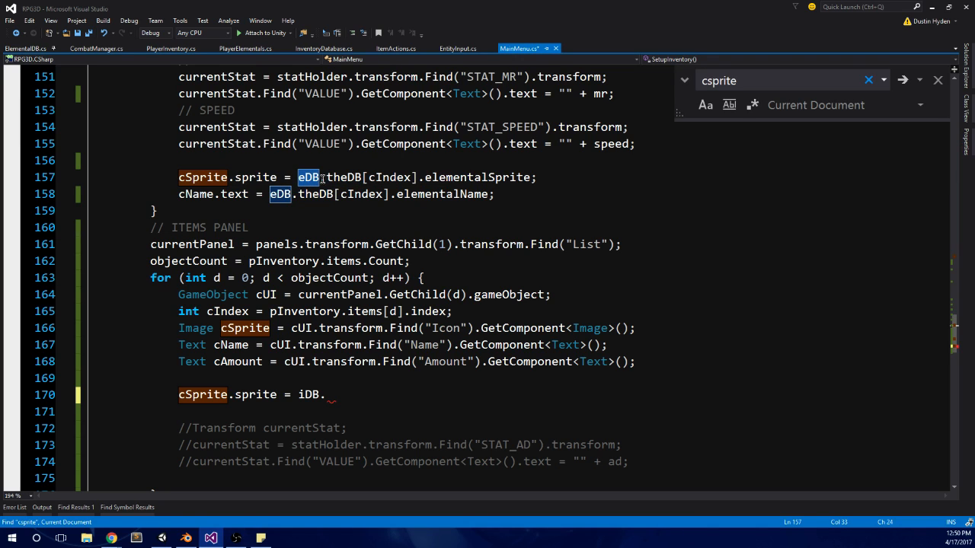
# Step: Complete the Items panel sprite assignment on line 170 as cSprite.sprite = iDB.Items[cIndex].icon; and start a new line below it
pyautogui.click(358, 391)
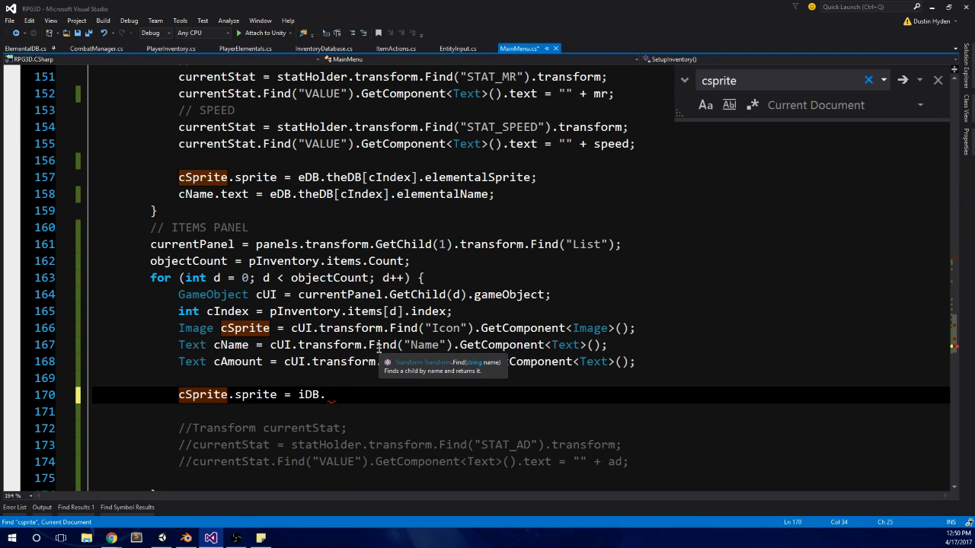
pyautogui.press('BackSpace')
pyautogui.write('.ite')
pyautogui.press('Tab')
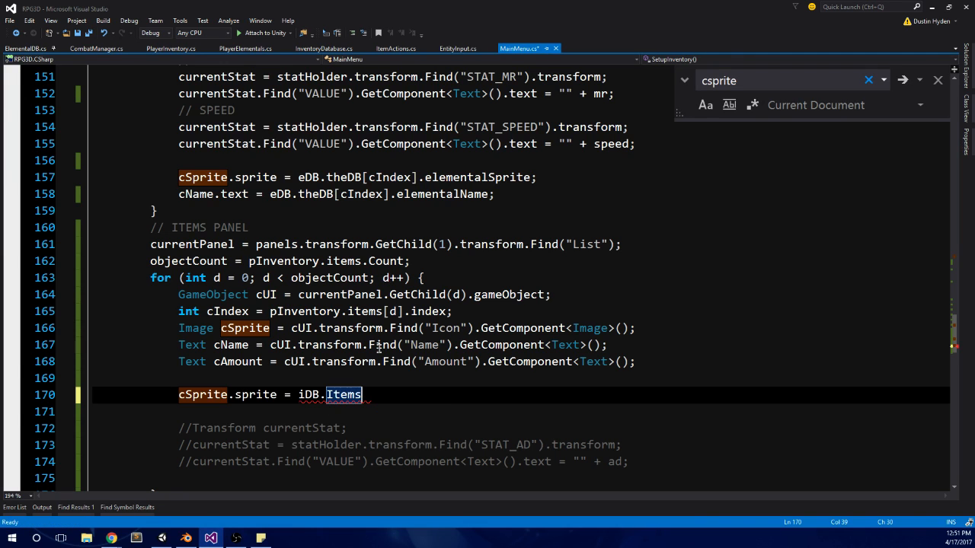
pyautogui.write('[')
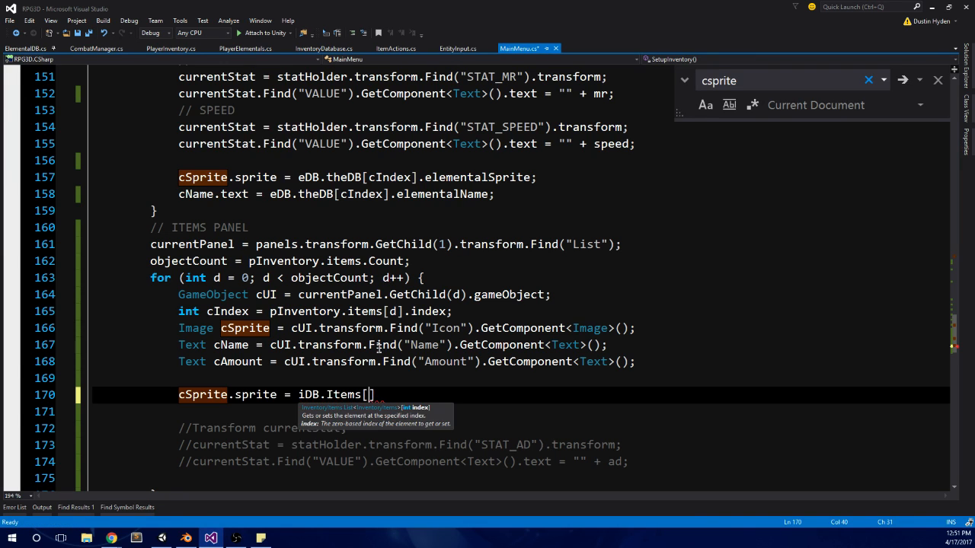
pyautogui.write('c')
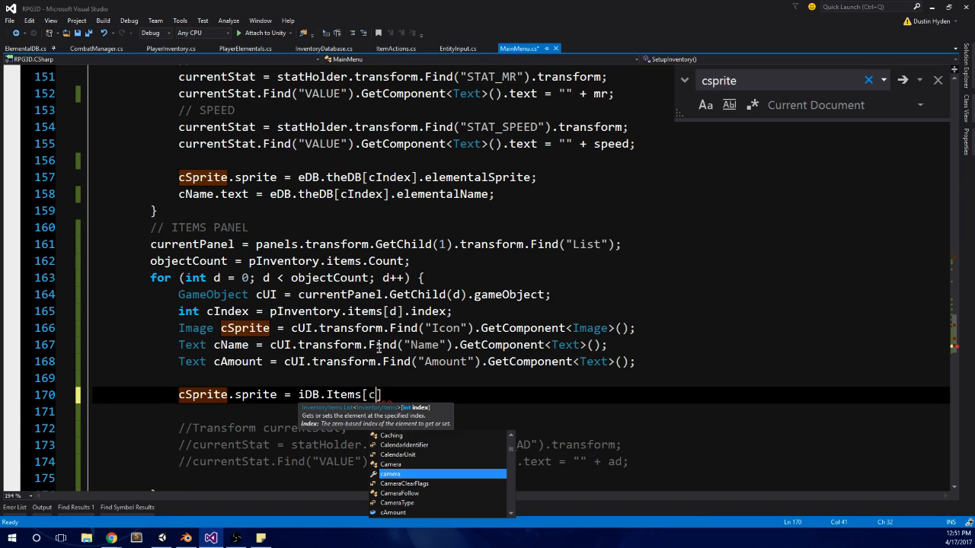
pyautogui.write('Index')
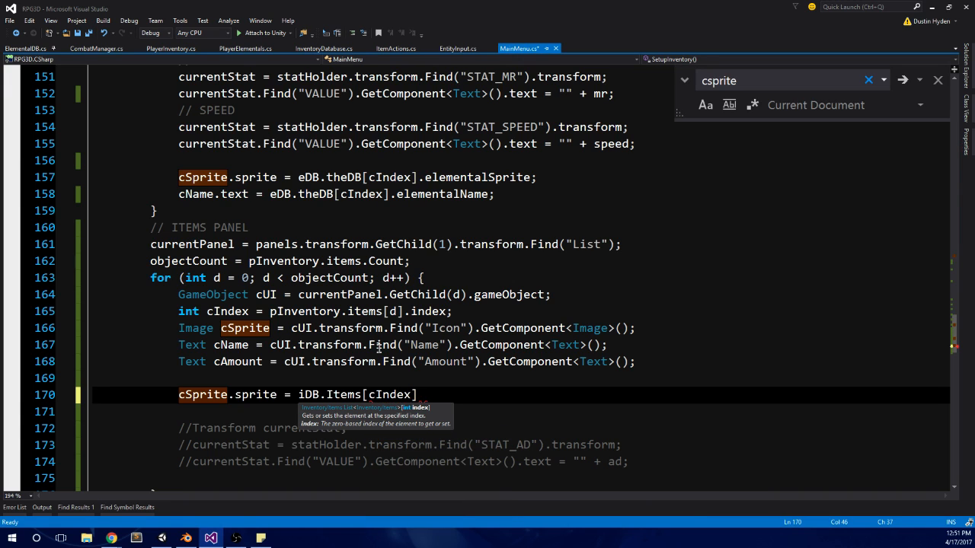
pyautogui.write('].sp')
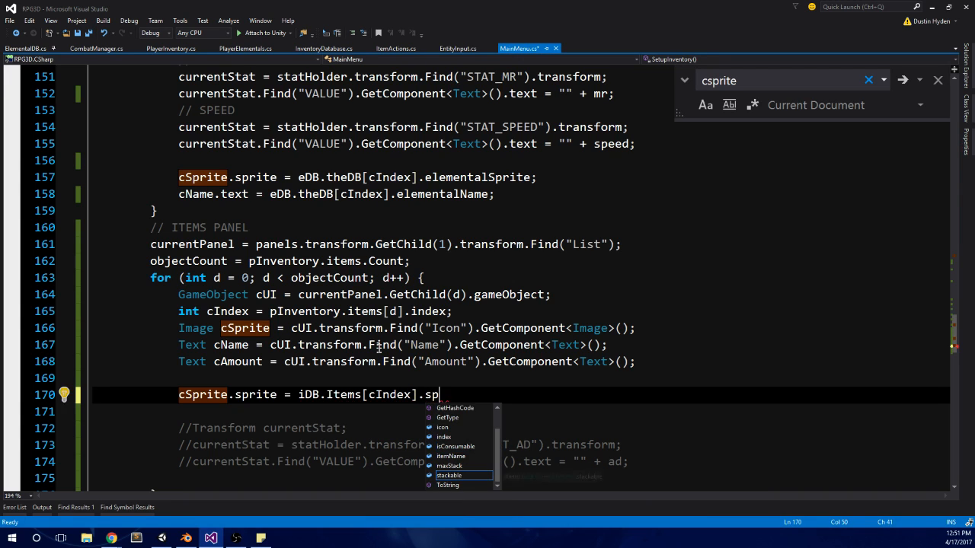
pyautogui.press('BackSpace')
pyautogui.press('BackSpace')
pyautogui.write('icon;')
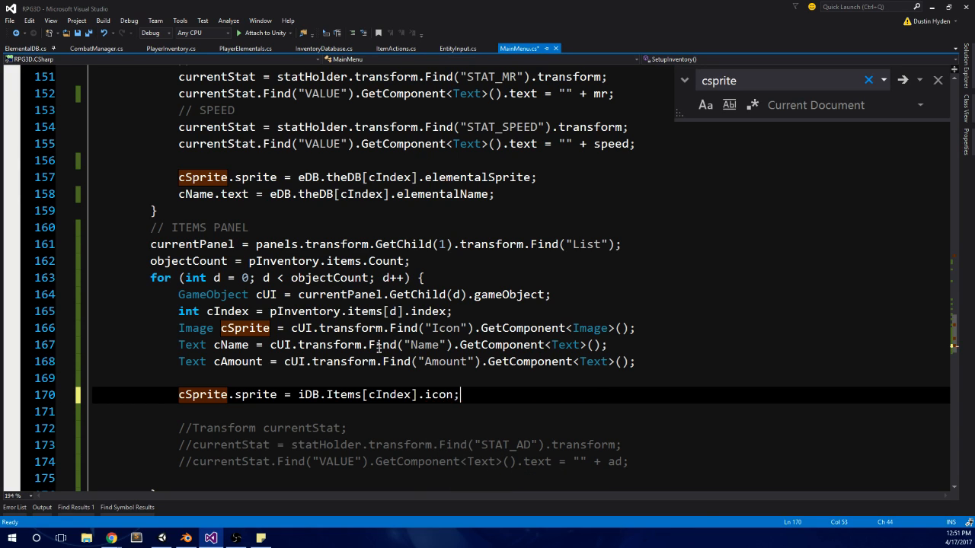
pyautogui.press('Return')
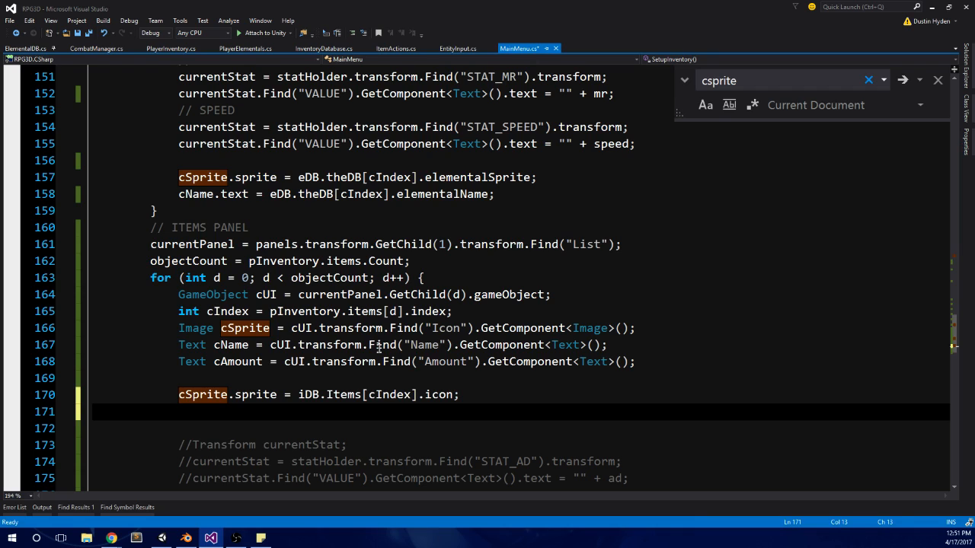
# Step: Begin line 171 with cName.text = iDB.Items and close the find box
pyautogui.write('cName')
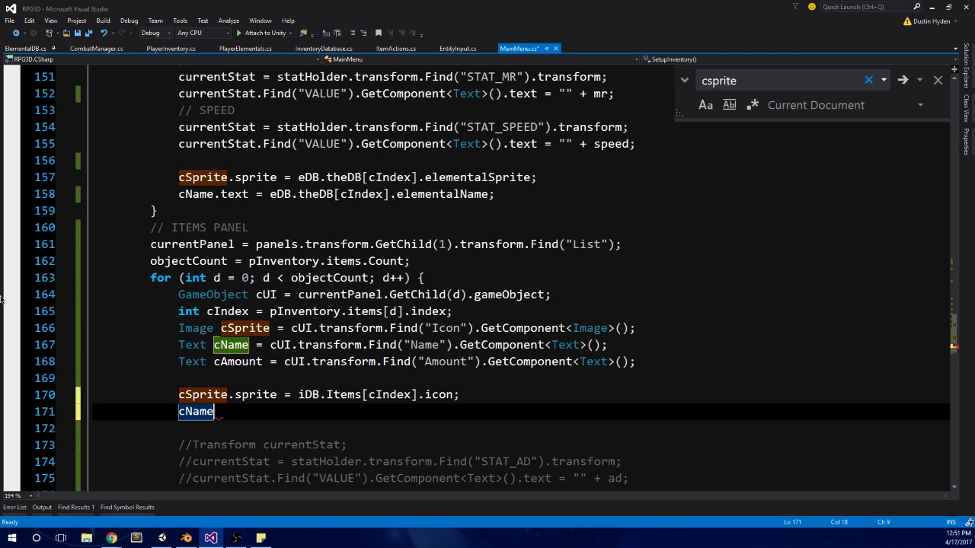
pyautogui.click(937, 80)
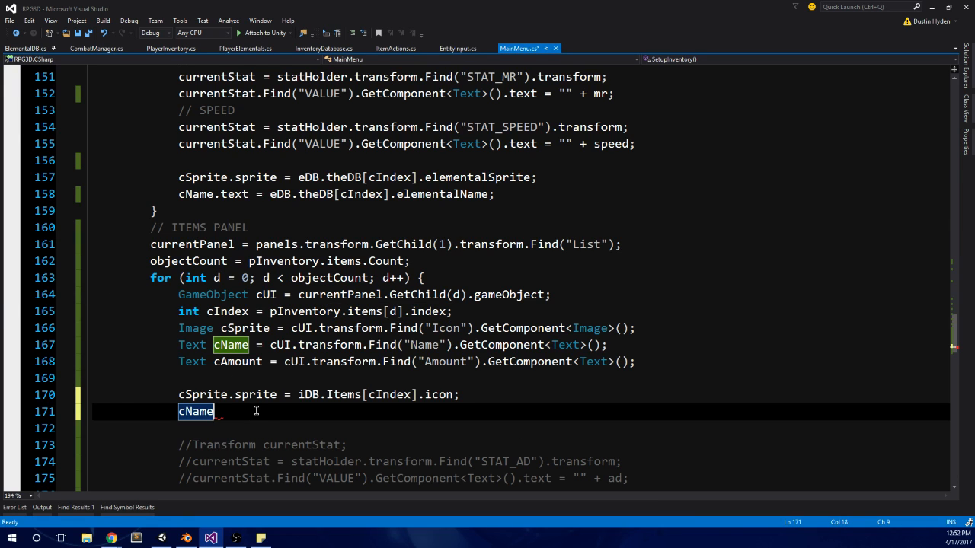
pyautogui.write('.te')
pyautogui.write('xt')
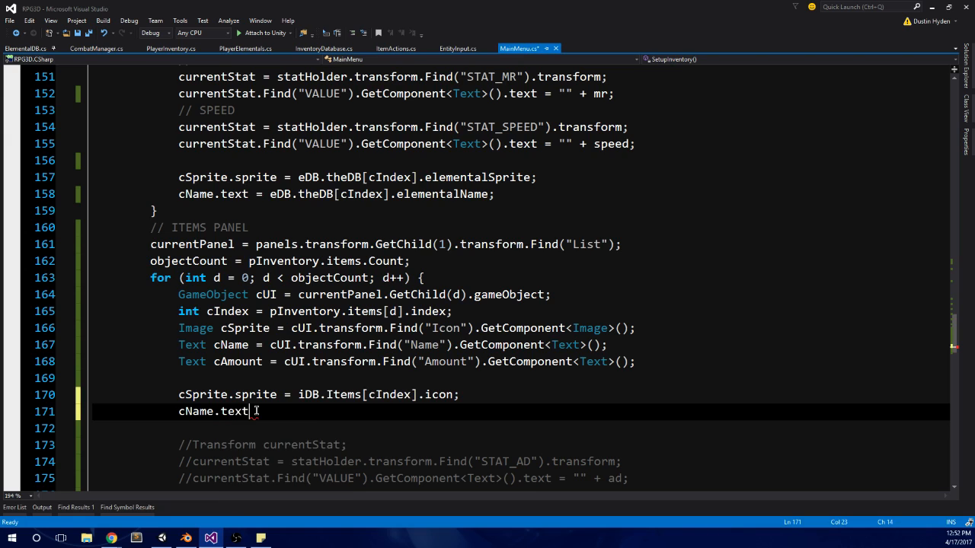
pyautogui.write(' = ids')
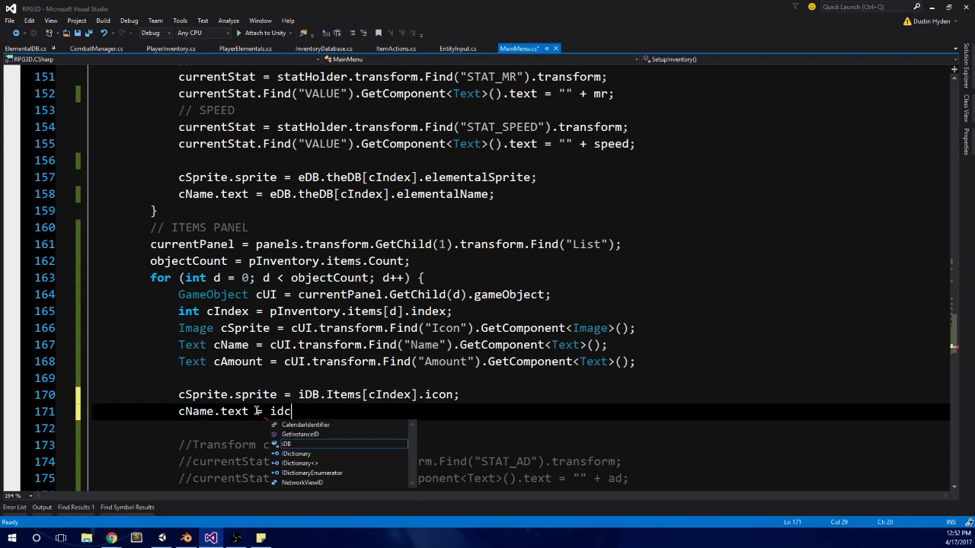
pyautogui.press('BackSpace')
pyautogui.write('b.ite')
pyautogui.press('Tab')
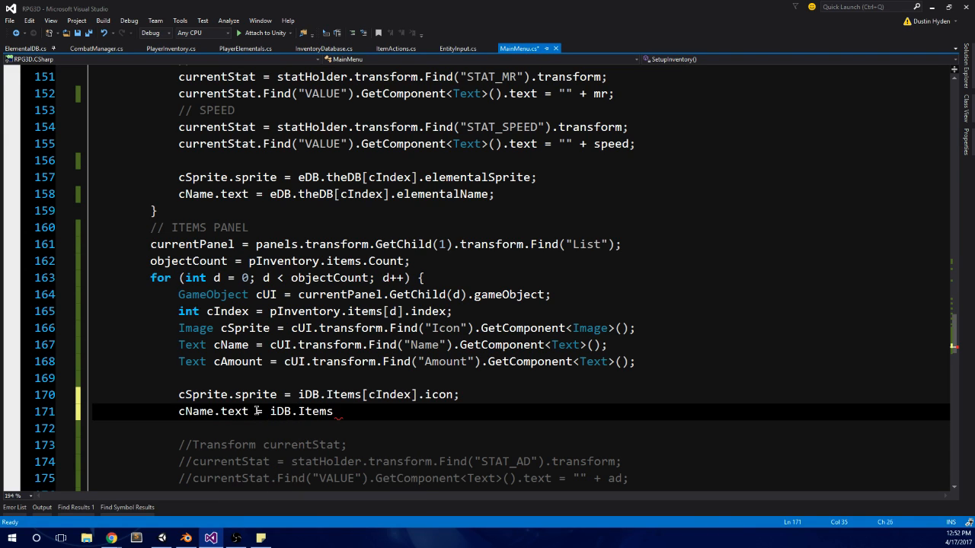
# Step: Complete the name assignment on line 171 with [cIndex].itemName; and start a new line below it
pyautogui.write(';')
pyautogui.press('BackSpace')
pyautogui.write('[ci')
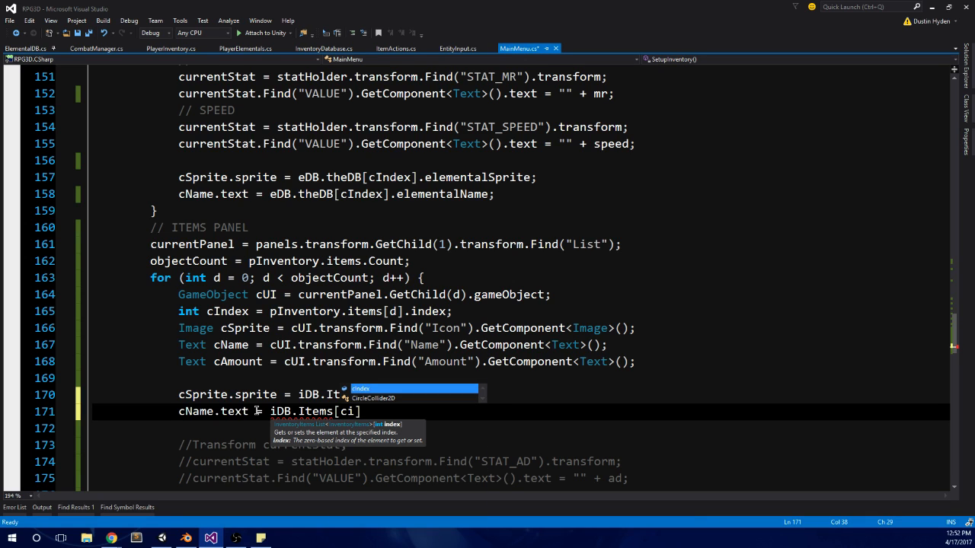
pyautogui.press('Tab')
pyautogui.write('].')
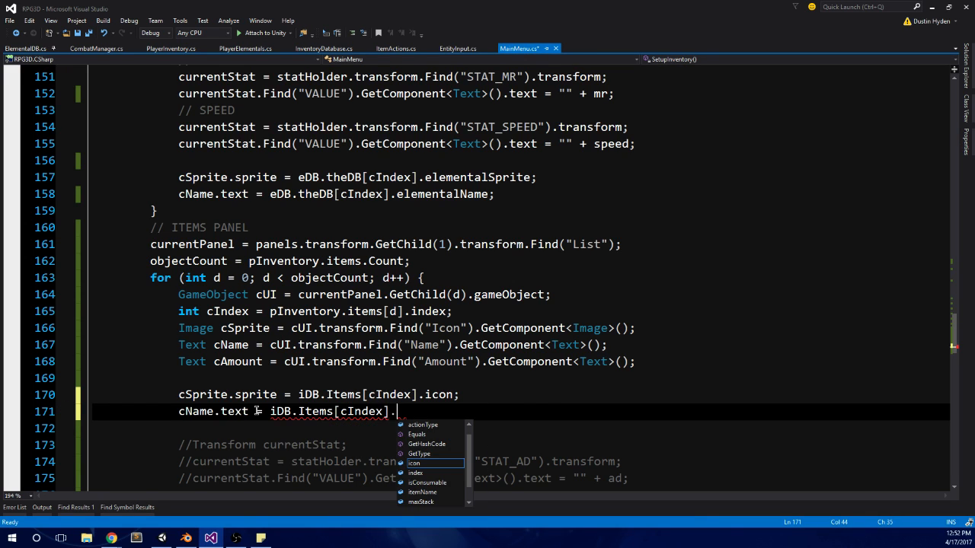
pyautogui.write('nam')
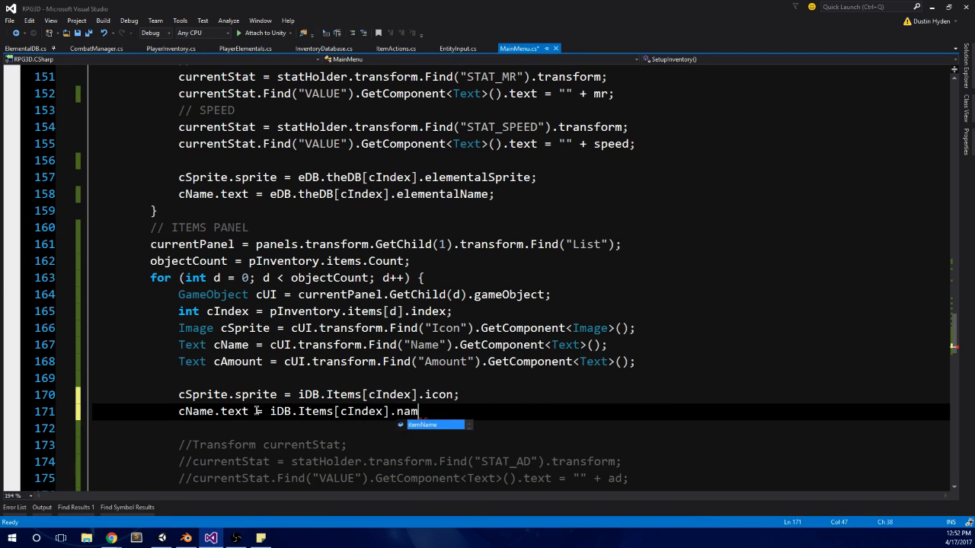
pyautogui.press('Tab')
pyautogui.write(';')
pyautogui.press('Return')
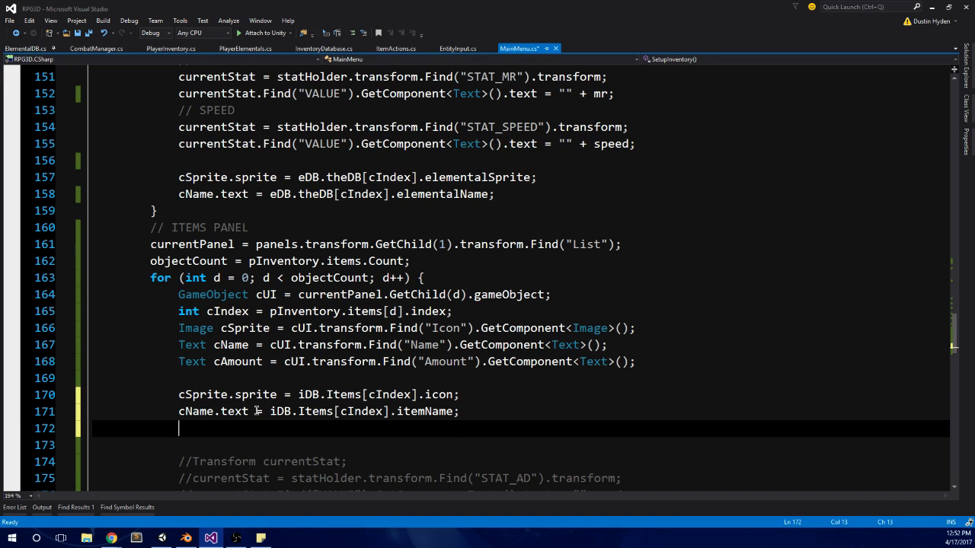
# Step: Begin the amount assignment on line 172 with cAmount.text =
pyautogui.scroll(-2, 258, 411)
pyautogui.write('cam')
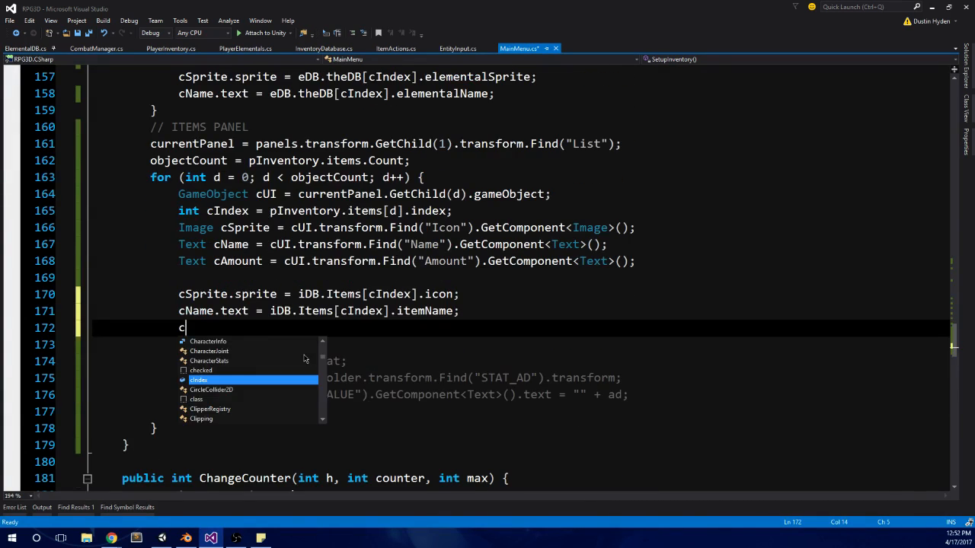
pyautogui.press('Tab')
pyautogui.press('BackSpace')
pyautogui.press('BackSpace')
pyautogui.press('BackSpace')
pyautogui.press('BackSpace')
pyautogui.press('BackSpace')
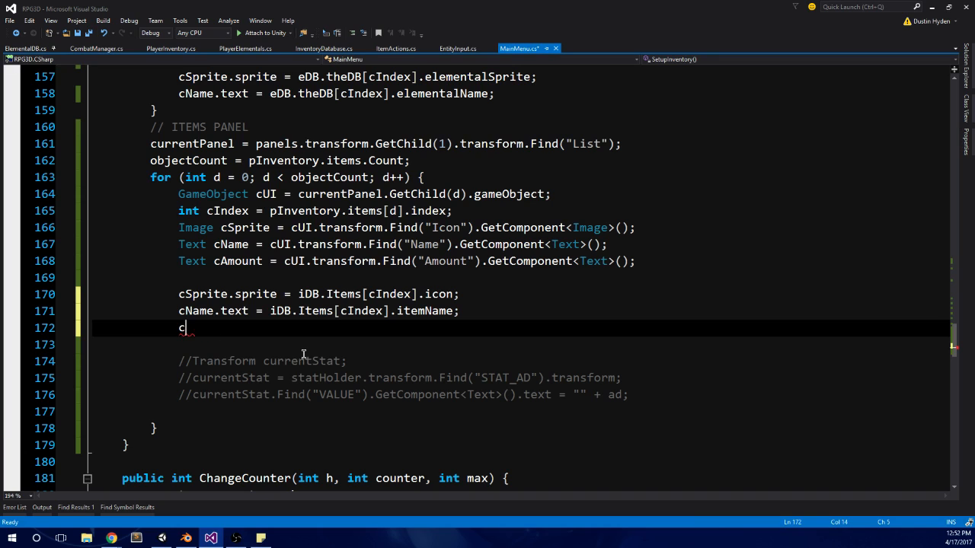
pyautogui.write('Amount.')
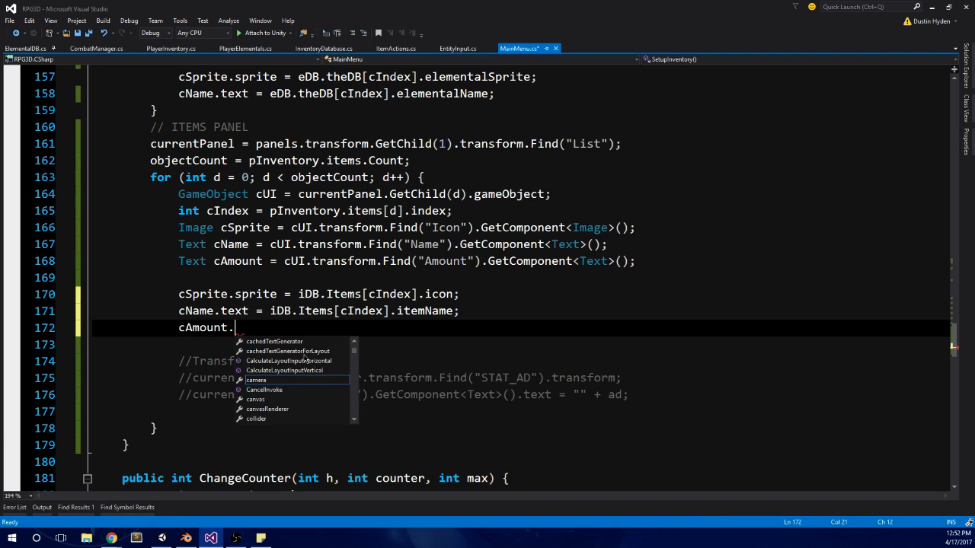
pyautogui.write('text = oi')
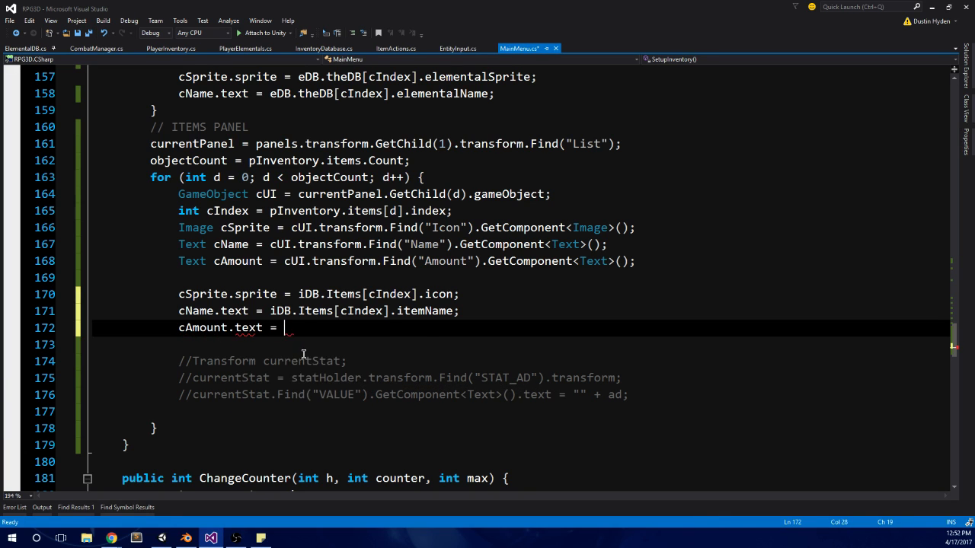
# Step: Try iDB.Items[cIndex].actionAmount; as the value assigned to cAmount.text on line 172
pyautogui.press('BackSpace')
pyautogui.press('BackSpace')
pyautogui.write('iDB.it')
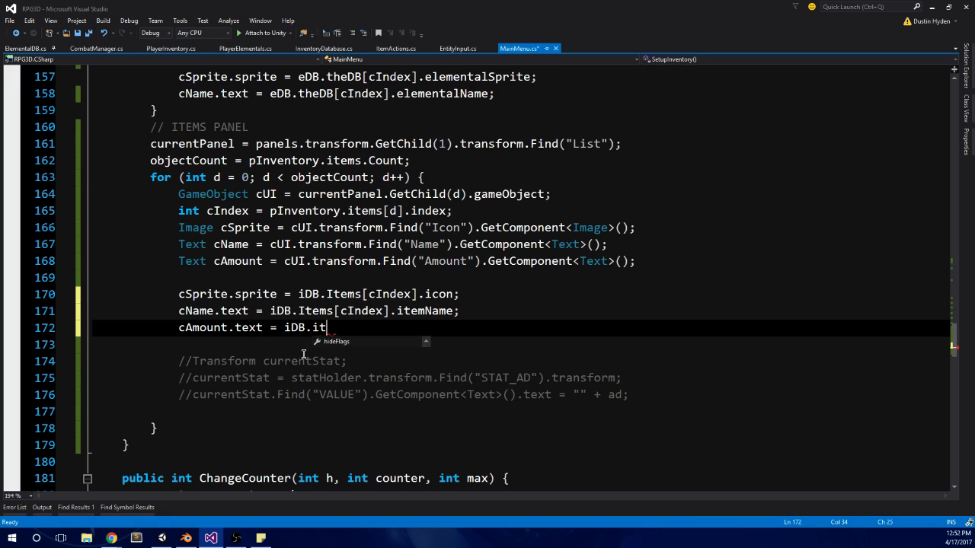
pyautogui.write('ems[cIndex]')
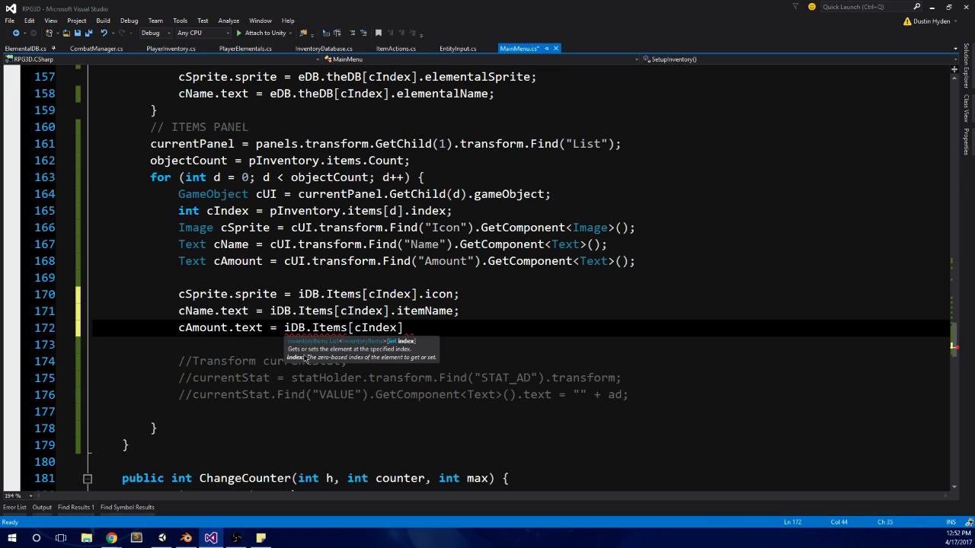
pyautogui.write('.am')
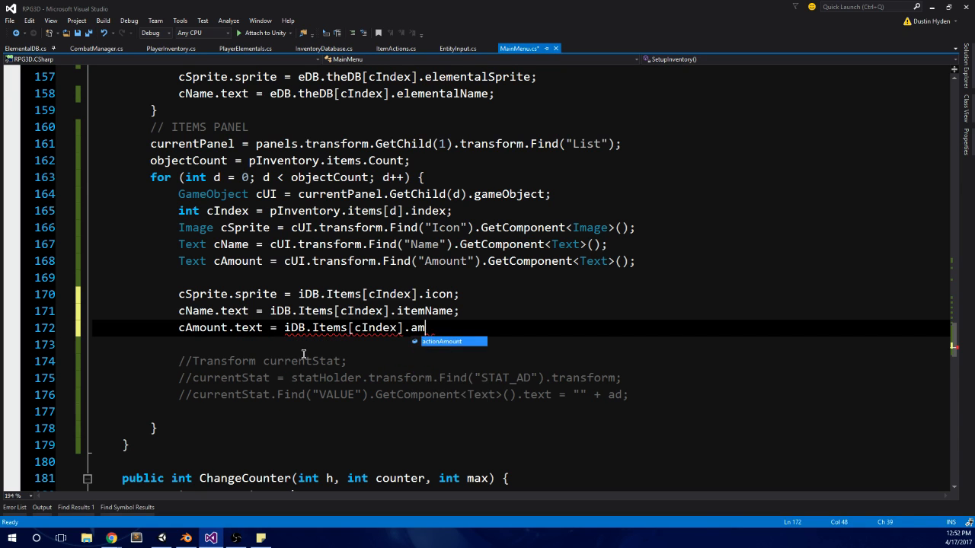
pyautogui.write('o;')
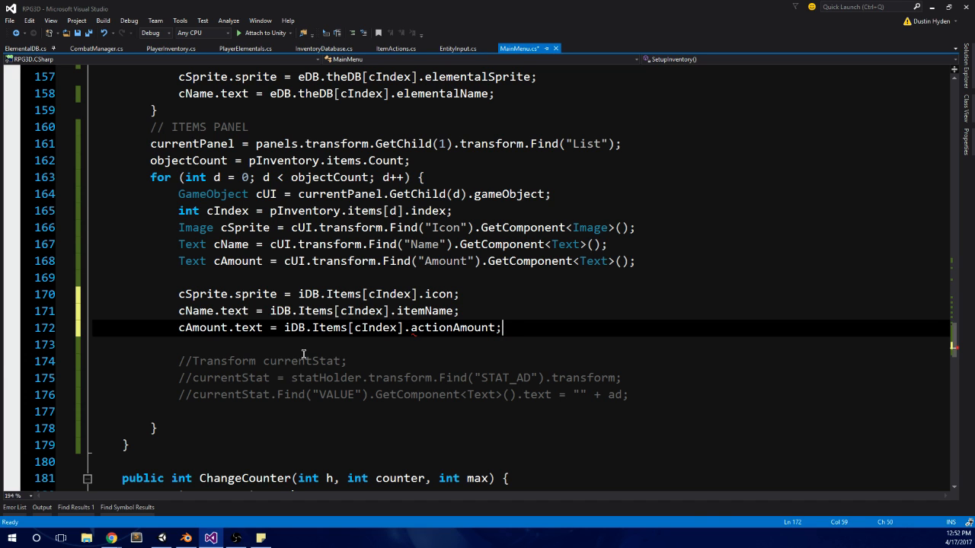
# Step: Check the Player Inventory item fields in Unity, return to the script and replace the value assigned to cAmount.text with pInventory
pyautogui.click(162, 538)
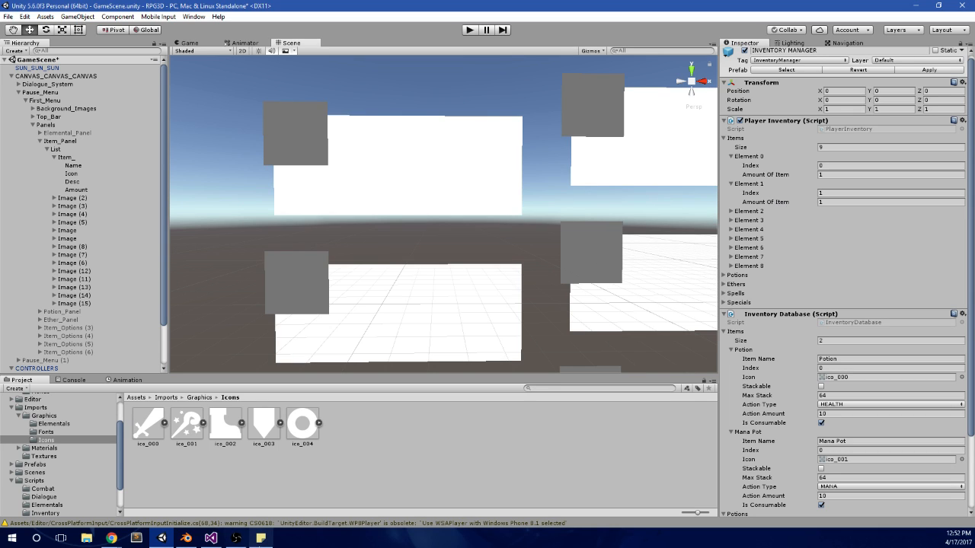
pyautogui.click(211, 538)
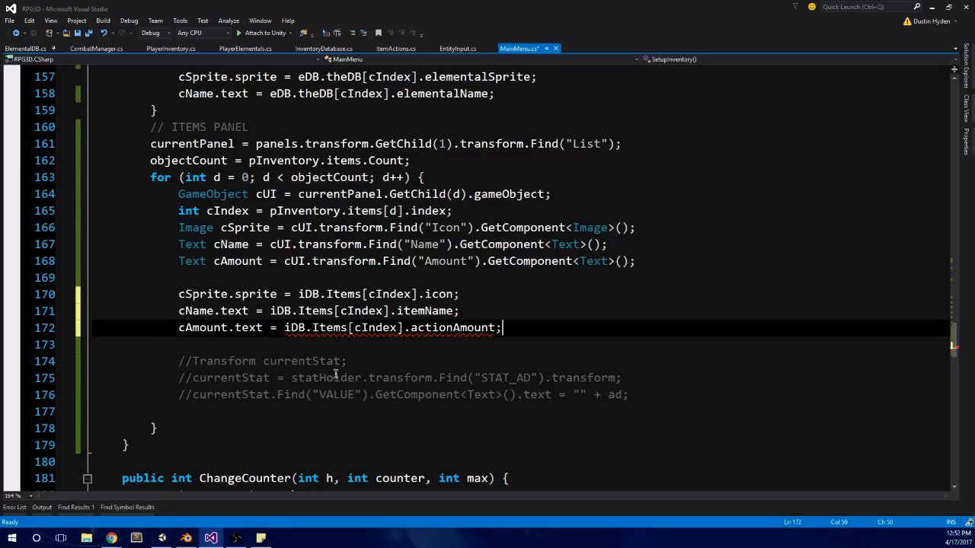
pyautogui.click(285, 328)
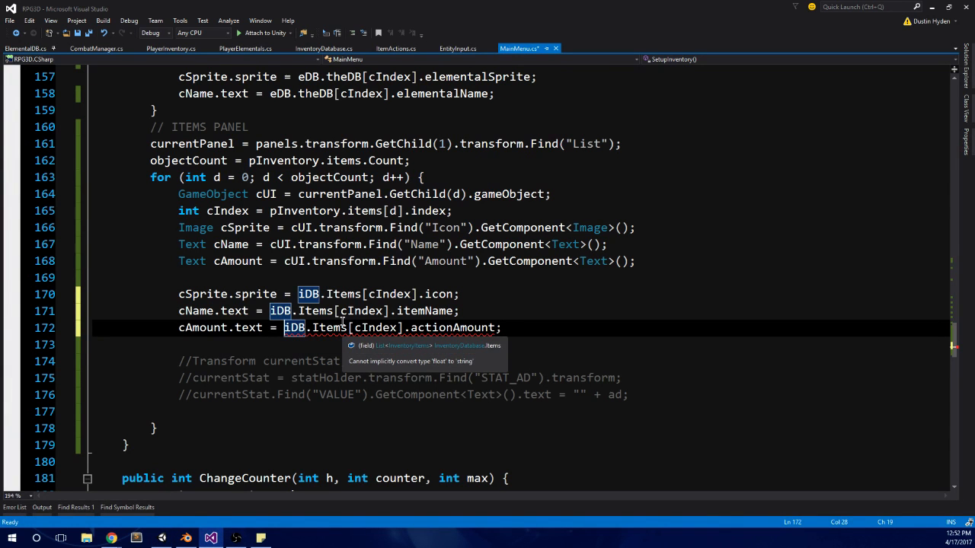
pyautogui.hotkey('shift', 'End')
pyautogui.write('pin')
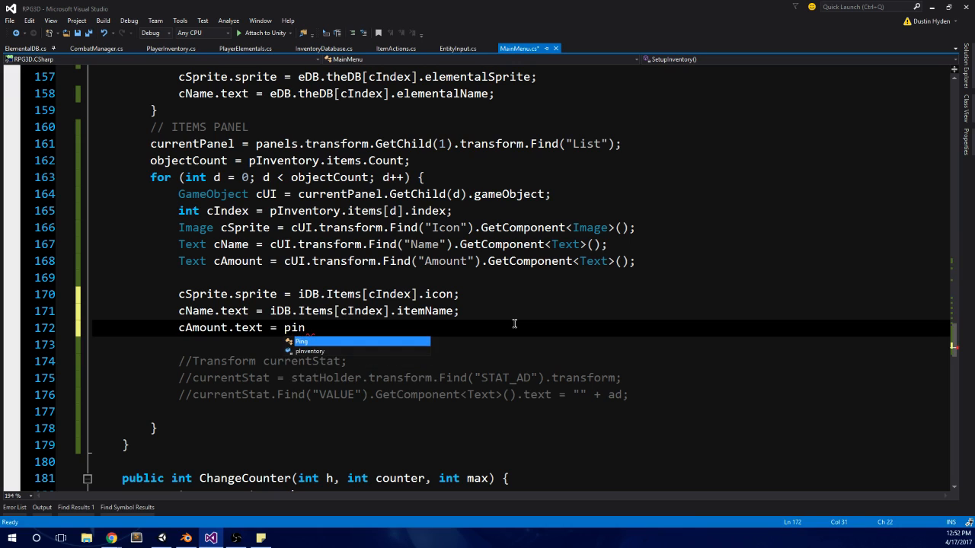
pyautogui.press('Down')
pyautogui.press('Tab')
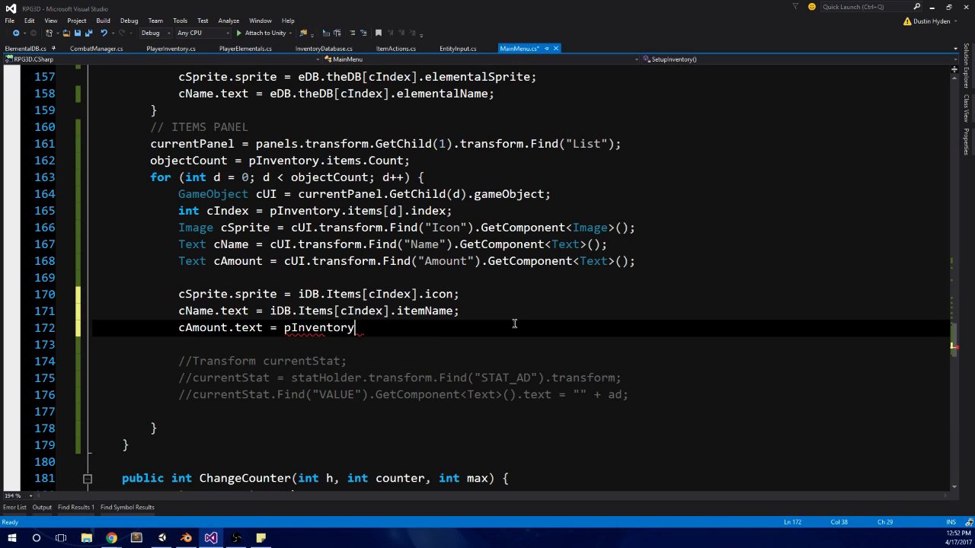
# Step: Extend the amount assignment on line 172 with .items[d].amountOfItem; and add a new line below it
pyautogui.write('.i')
pyautogui.press('Down')
pyautogui.press('Down')
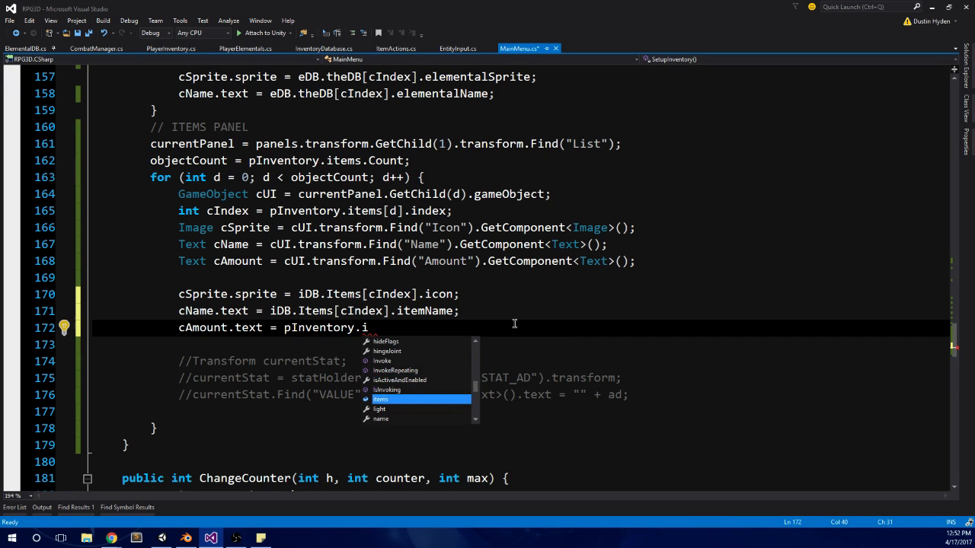
pyautogui.press('Tab')
pyautogui.write('[')
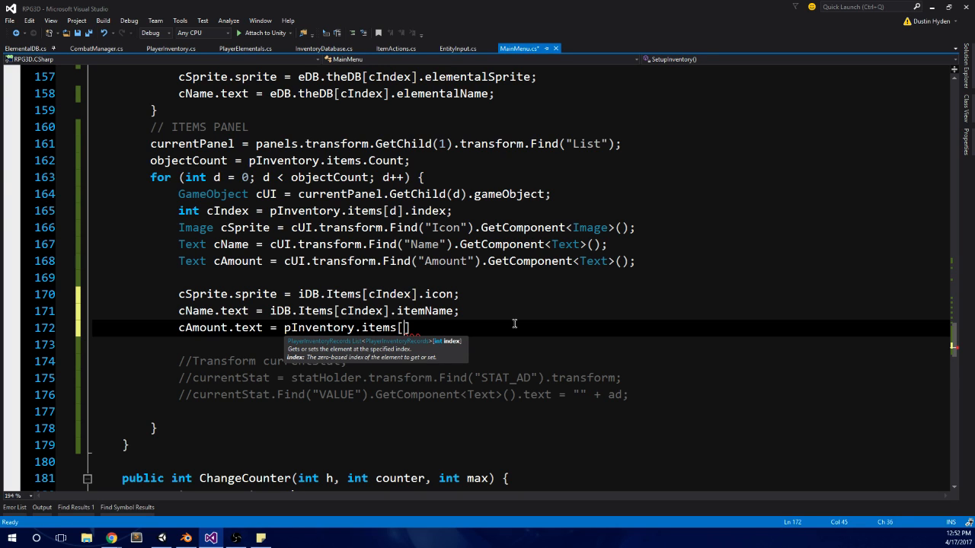
pyautogui.write('d]')
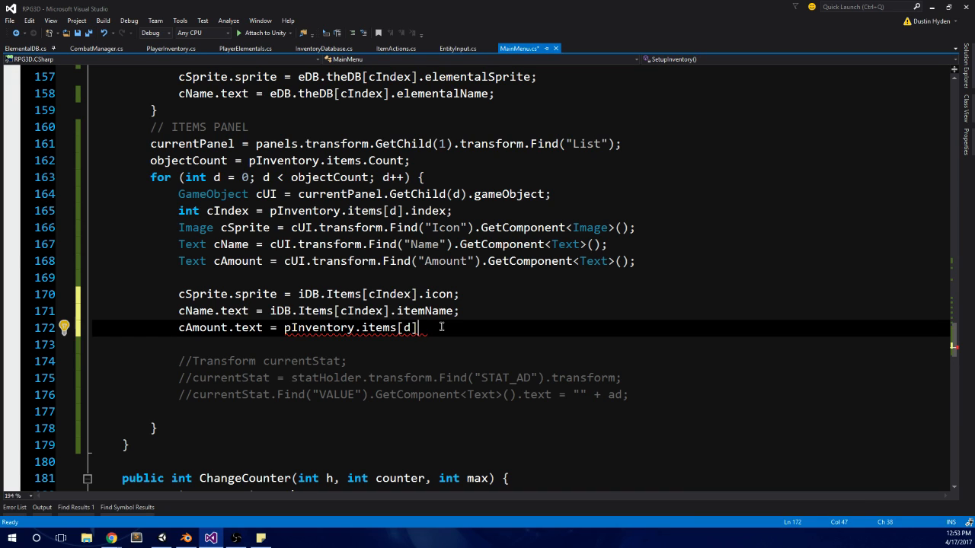
pyautogui.write('.amountOfItem;')
pyautogui.press('Return')
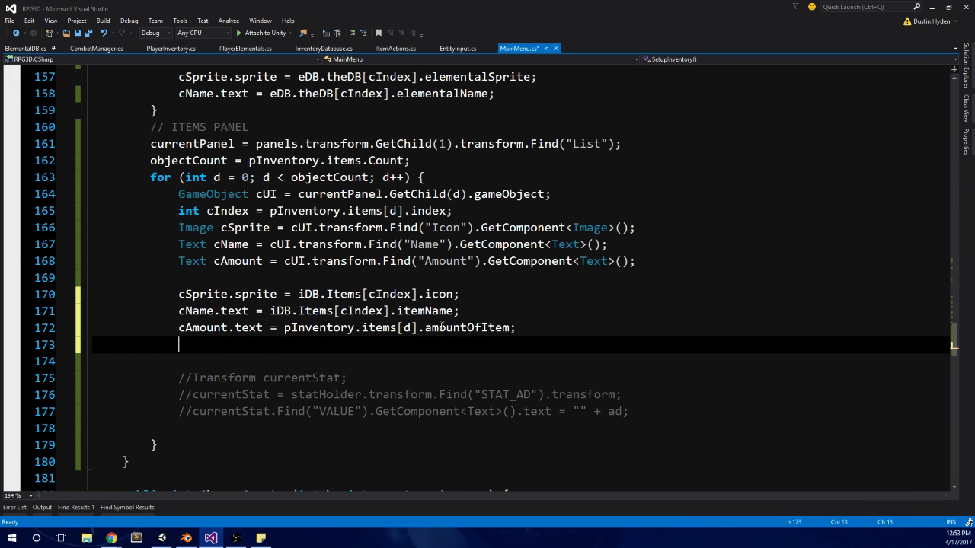
# Step: Declare Text cDesc = cUI.transform.Find("Desc").GetComponent<Text>(); on a new line below the cAmount declaration
pyautogui.click(259, 266)
pyautogui.click(217, 278)
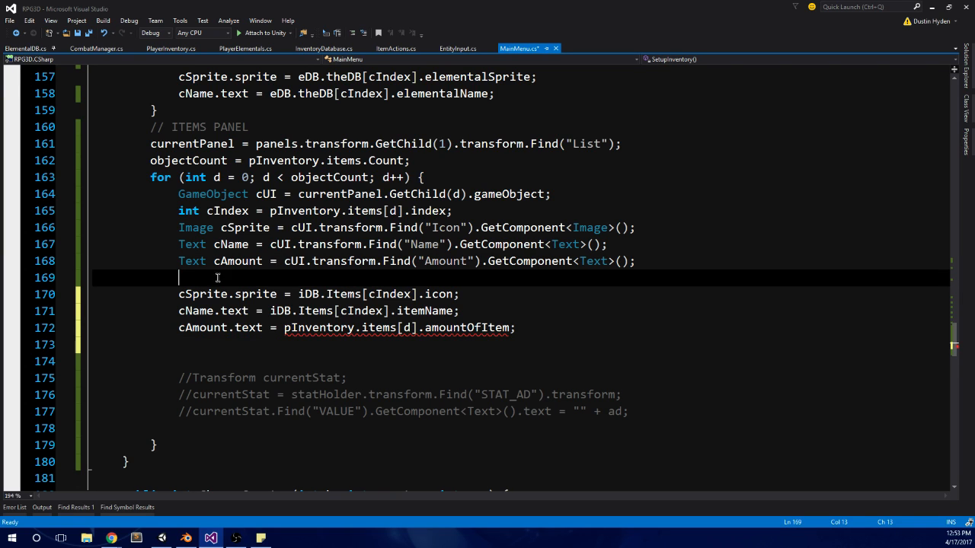
pyautogui.press('Return')
pyautogui.press('Up')
pyautogui.write('Text de')
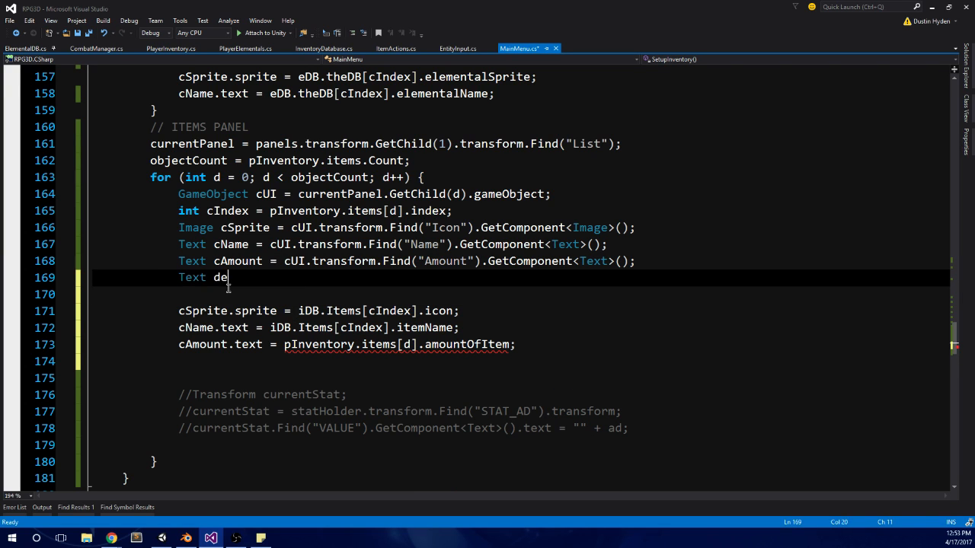
pyautogui.press('BackSpace')
pyautogui.press('BackSpace')
pyautogui.write('cDesc = cUI.t')
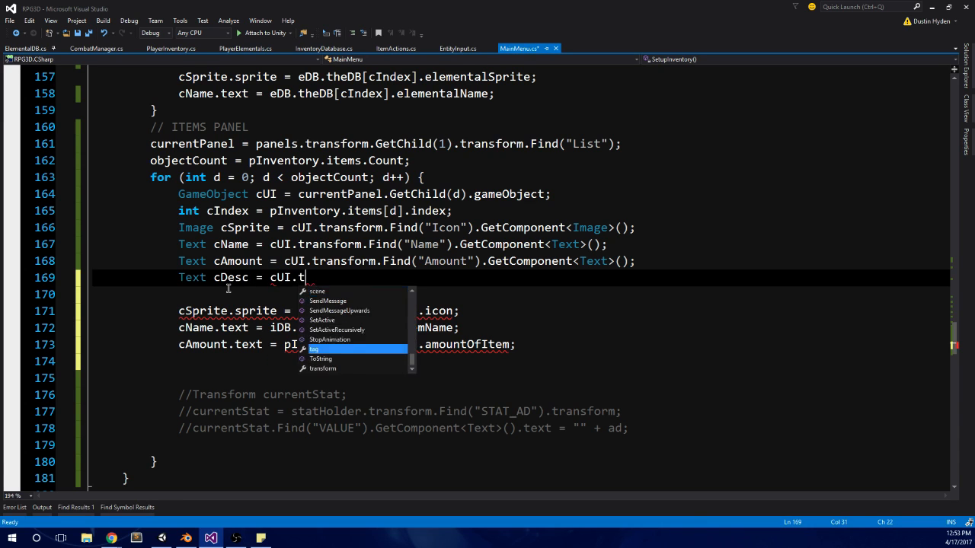
pyautogui.write('ransform.Find(')
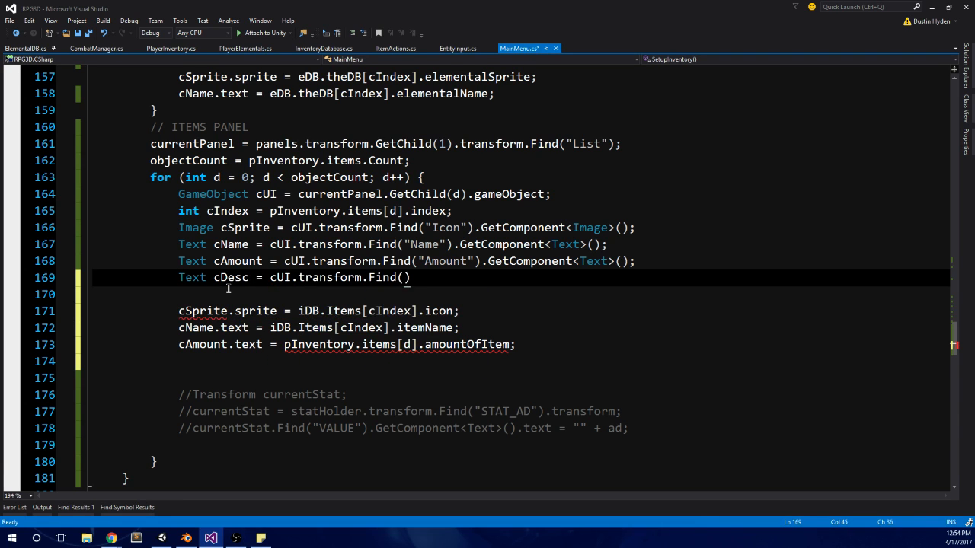
pyautogui.write('"Desc").')
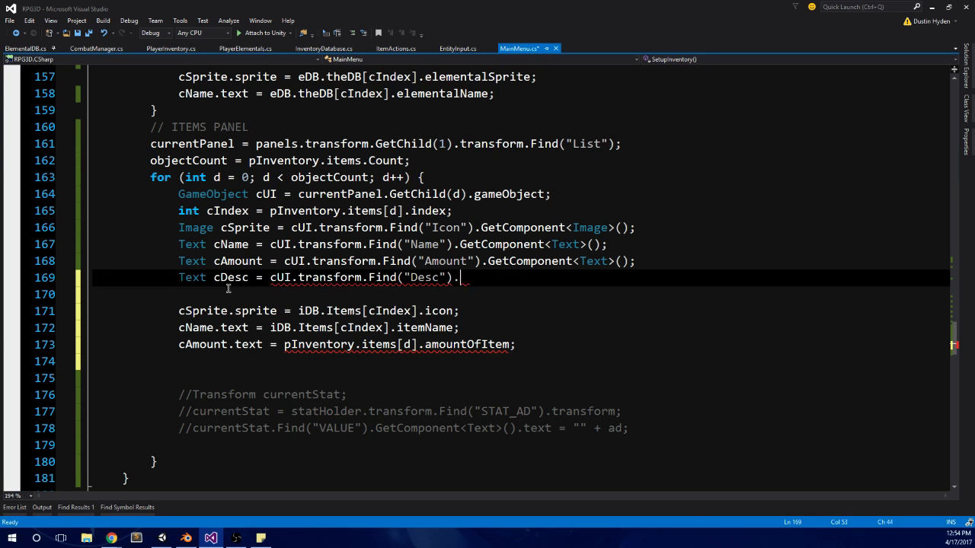
pyautogui.write('GetComponent<Text')
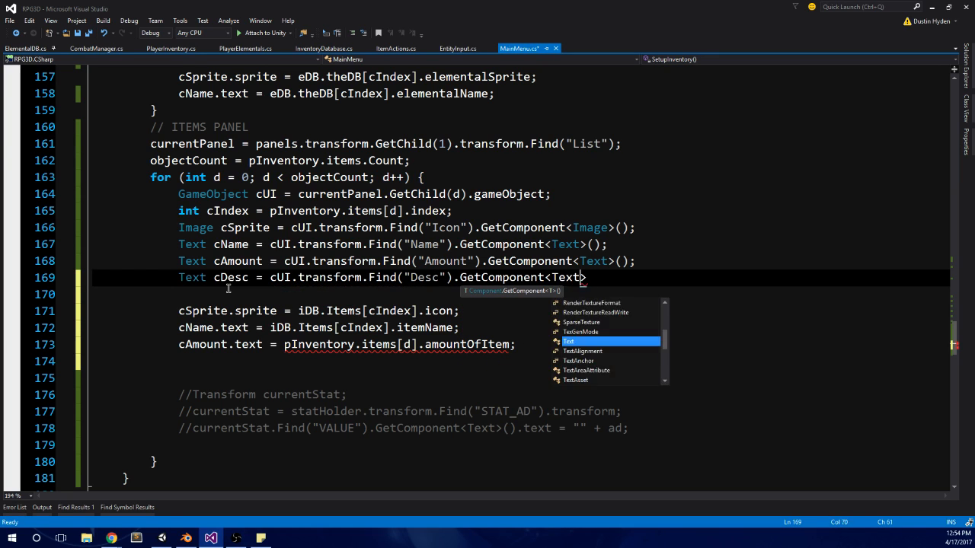
pyautogui.write('>();')
pyautogui.click(225, 358)
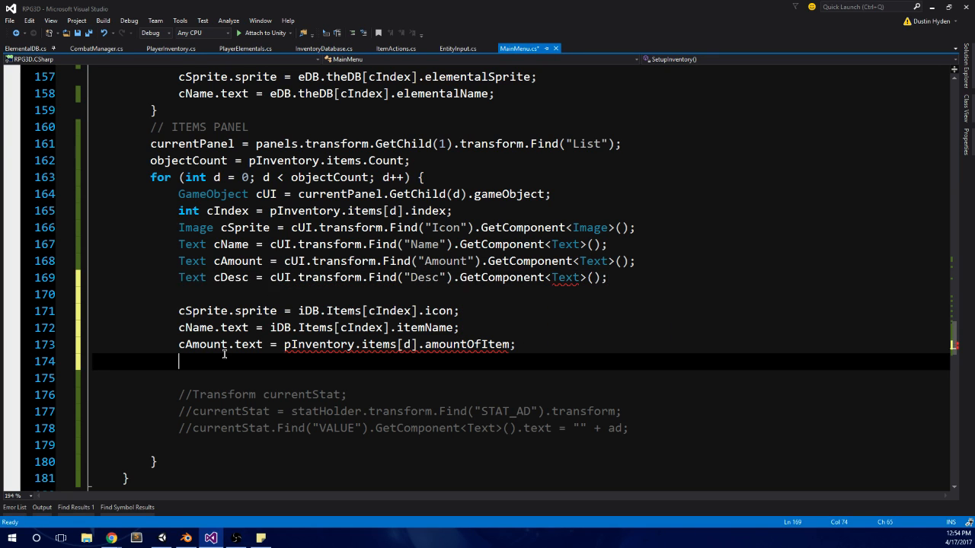
# Step: Check the type error on the cAmount.text assignment and append .ToString() to amountOfItem on line 173
pyautogui.moveTo(423, 347)
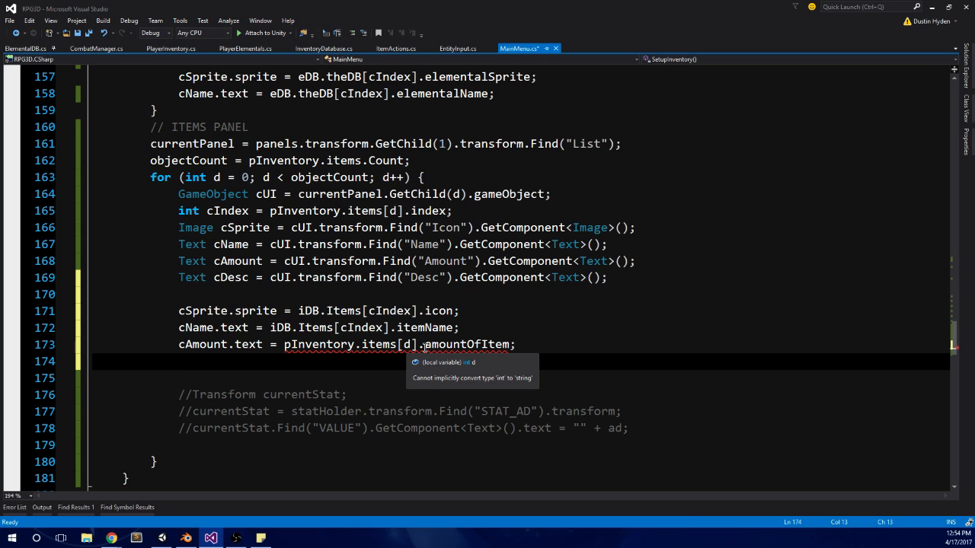
pyautogui.doubleClick(506, 345)
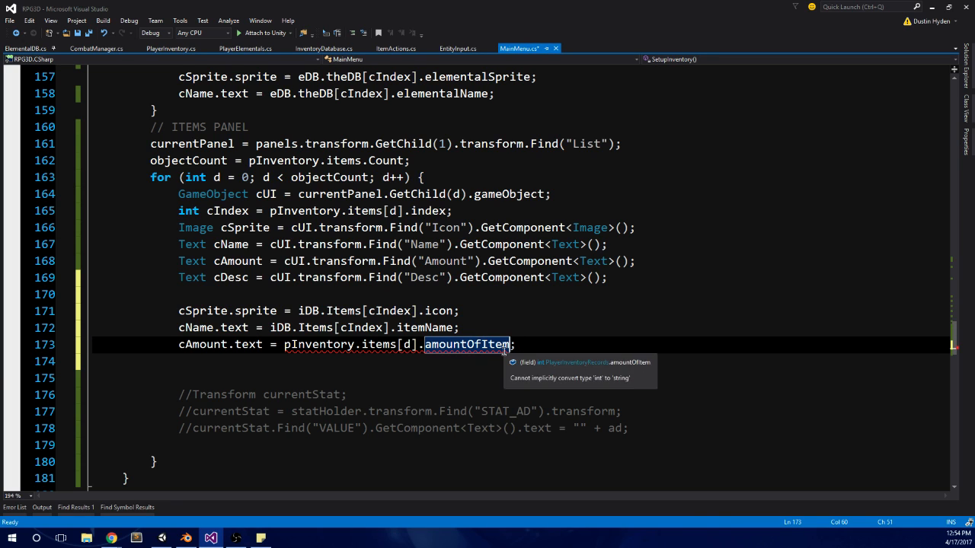
pyautogui.write('.To')
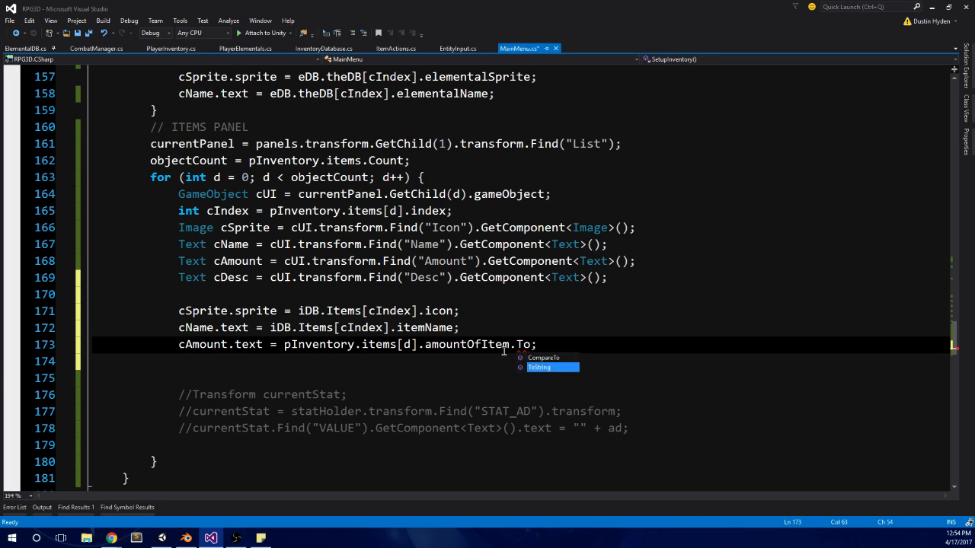
pyautogui.press('Tab')
pyautogui.click(443, 361)
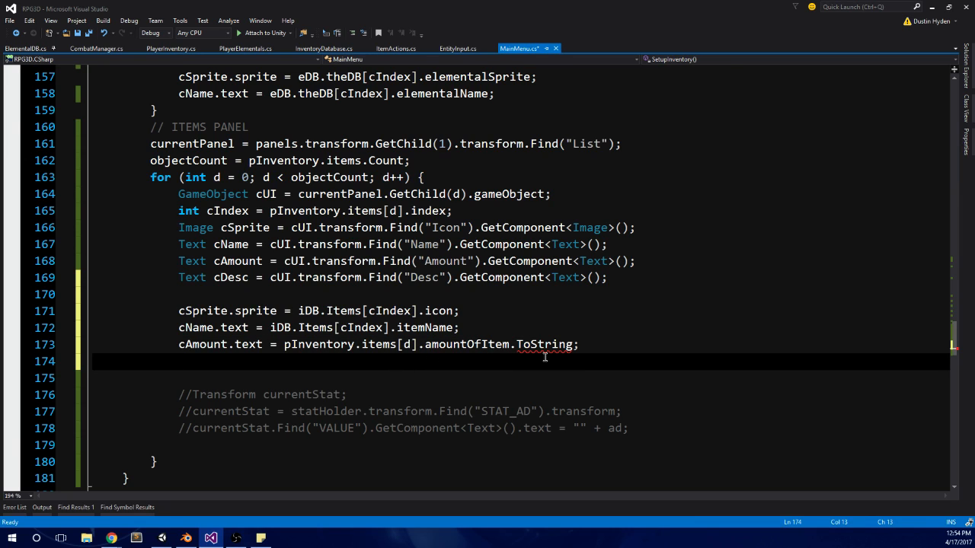
pyautogui.click(576, 344)
pyautogui.write('()')
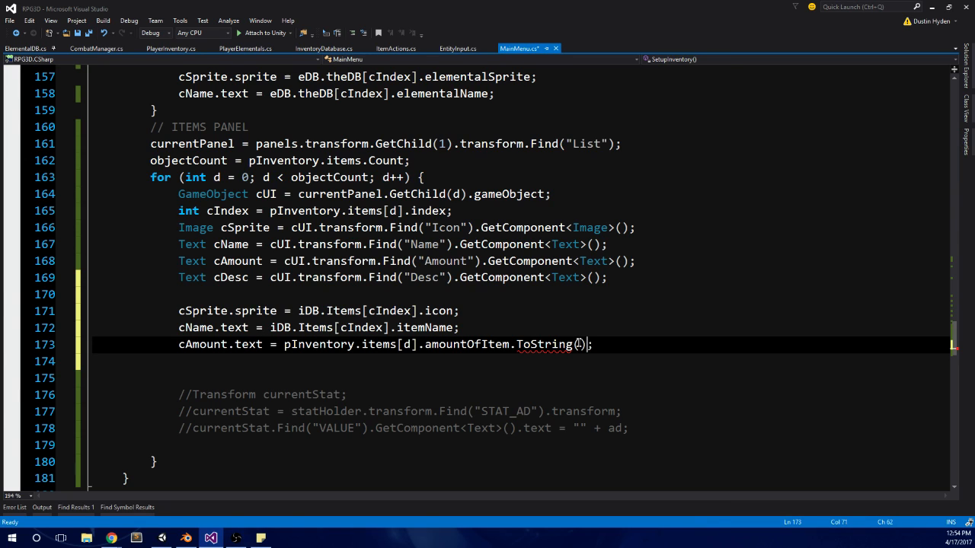
pyautogui.press('Down')
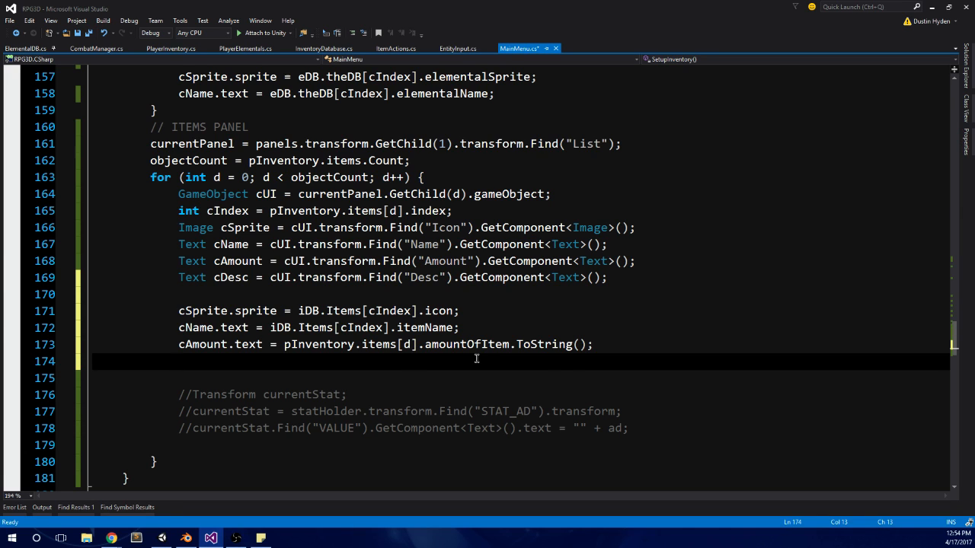
pyautogui.scroll(1, 476, 358)
pyautogui.scroll(-1, 476, 358)
pyautogui.scroll(2, 472, 361)
pyautogui.scroll(-1, 483, 361)
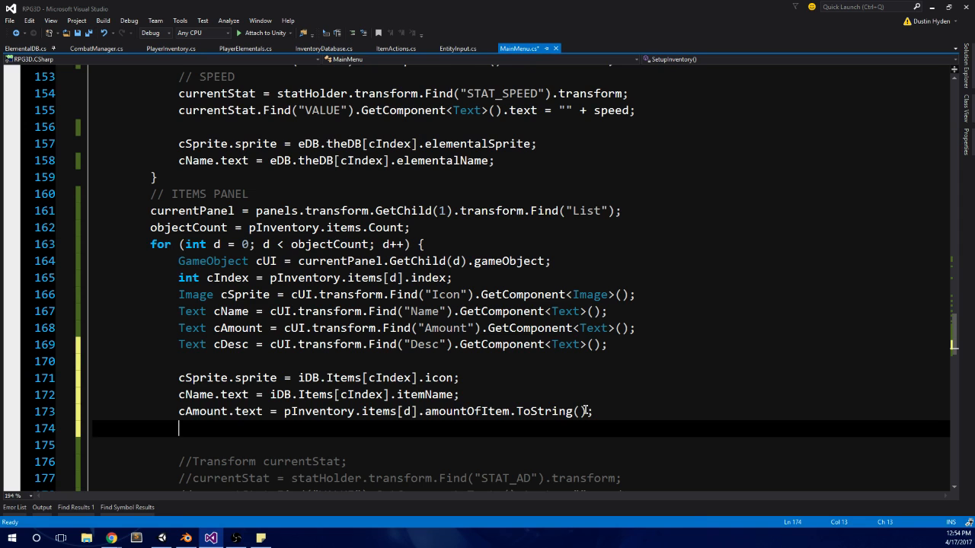
pyautogui.scroll(1, 585, 410)
pyautogui.scroll(-4, 585, 410)
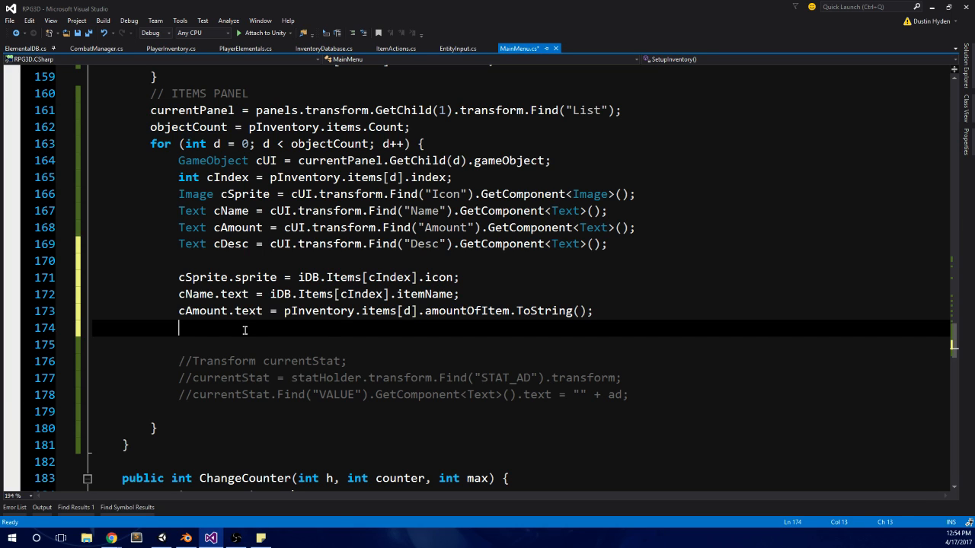
# Step: Begin the description assignment on line 174 with cDesc.text = iDB.Items[cIndex]
pyautogui.write('cDesc')
pyautogui.press('BackSpace')
pyautogui.write('.t')
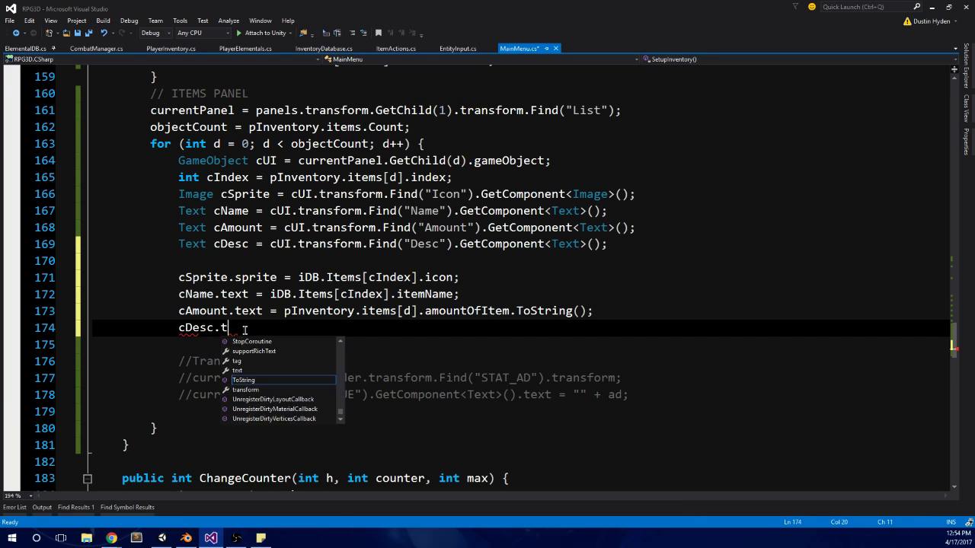
pyautogui.write('ext = iDB.')
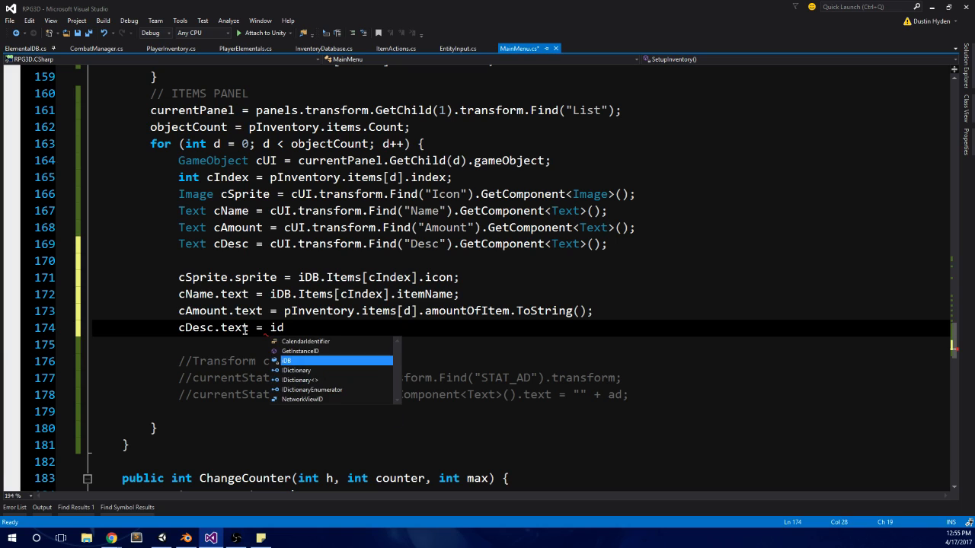
pyautogui.write('Ite')
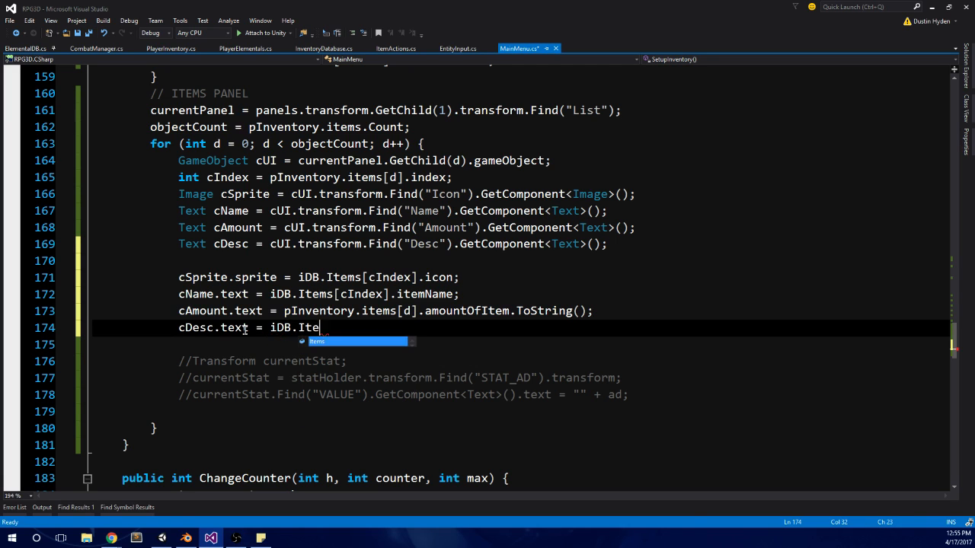
pyautogui.write('ms[cIndex]')
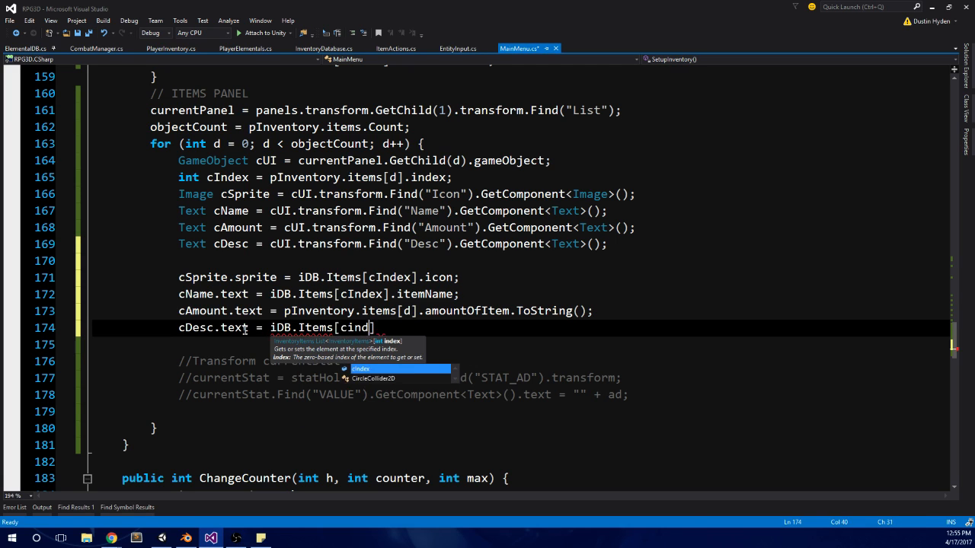
pyautogui.write('.dews')
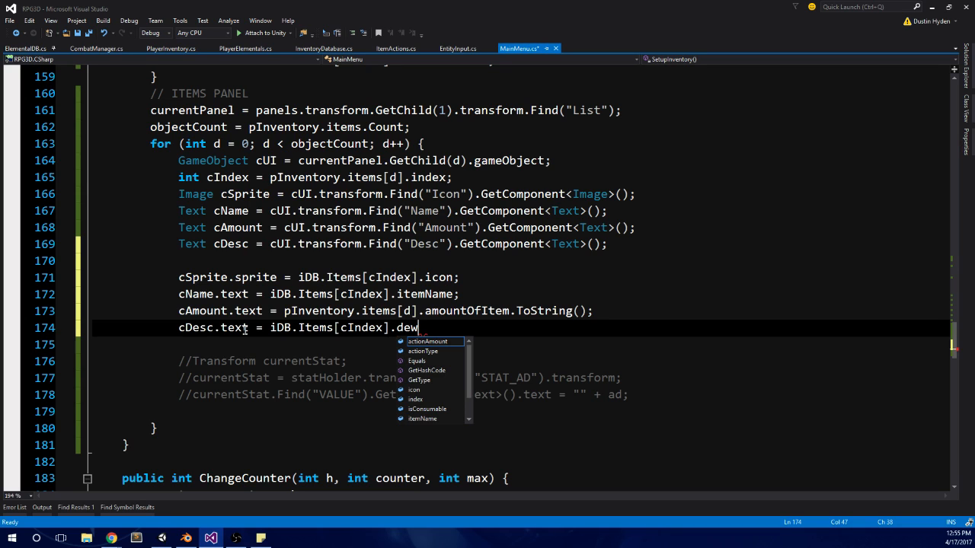
# Step: Add a member dot after iDB.Items[cIndex] and look through the available members for a description field
pyautogui.press('BackSpace')
pyautogui.press('BackSpace')
pyautogui.write('s')
pyautogui.press('BackSpace')
pyautogui.press('BackSpace')
pyautogui.press('BackSpace')
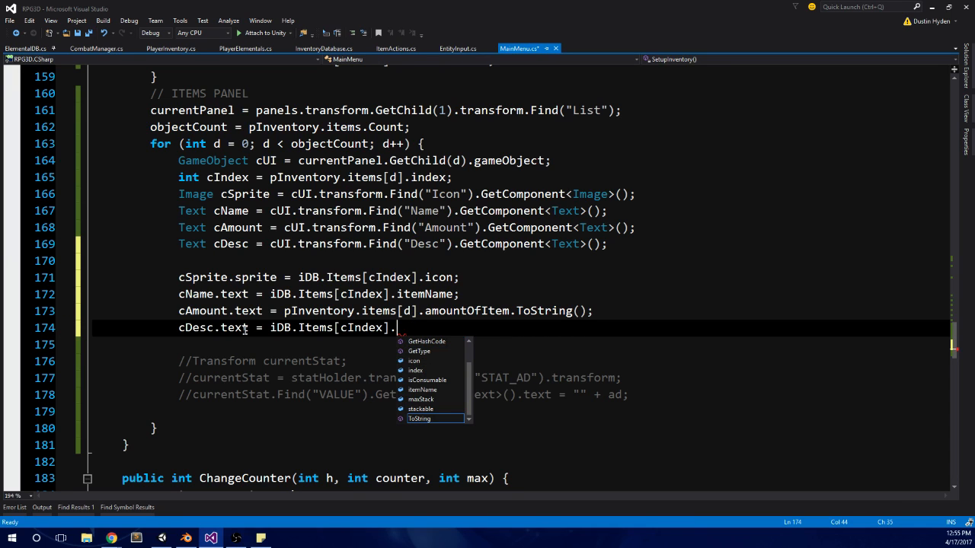
pyautogui.scroll(3, 433, 403)
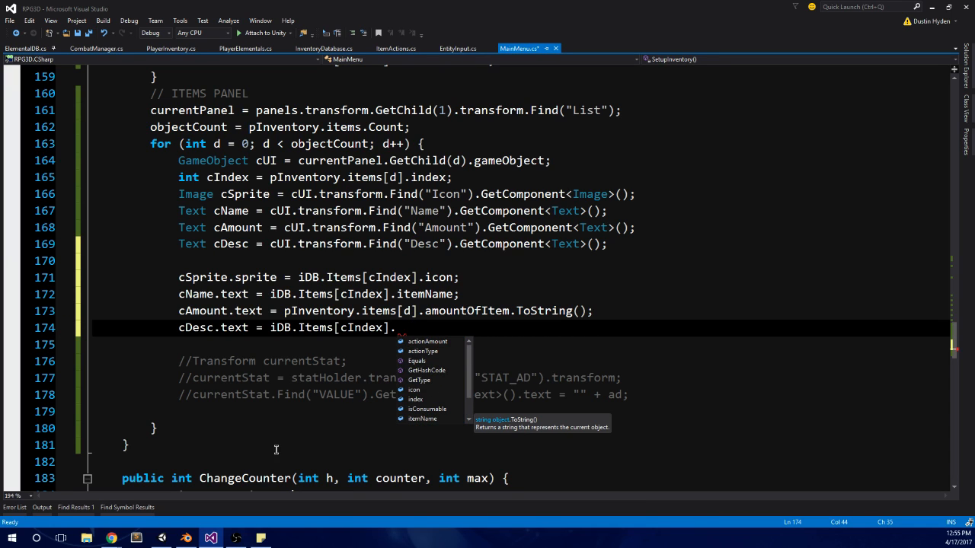
# Step: Open the InventoryDatabase script from Unity, add public string description; below isConsumable in the InventoryItems class and save
pyautogui.click(167, 541)
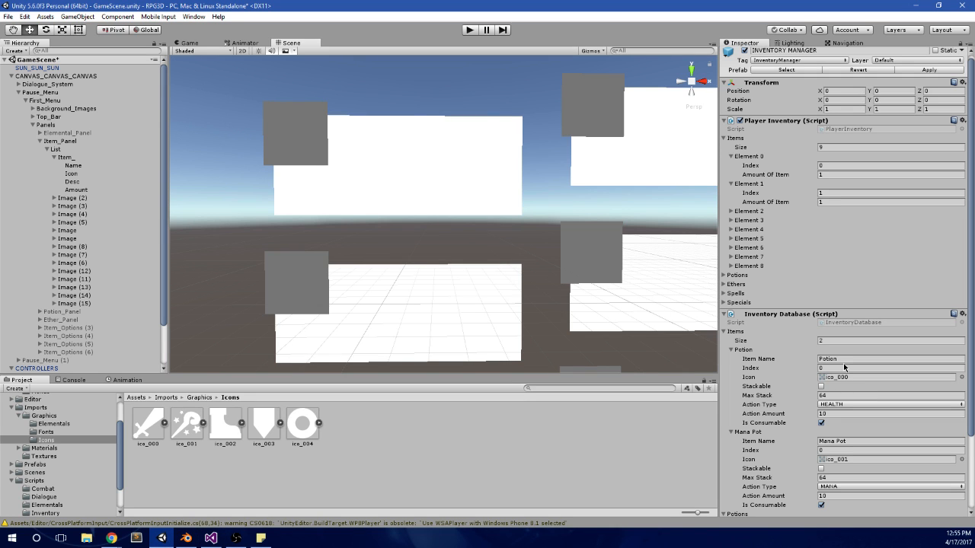
pyautogui.doubleClick(908, 323)
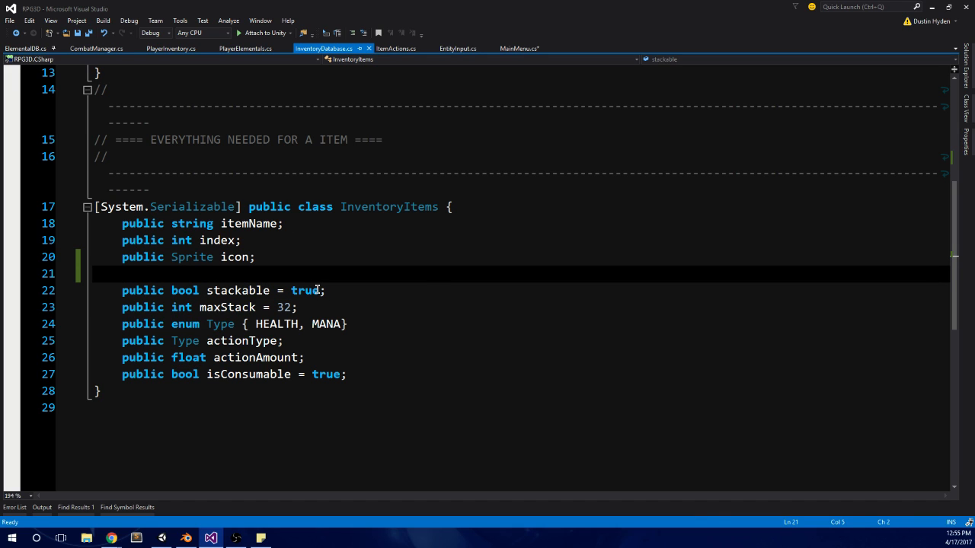
pyautogui.click(366, 381)
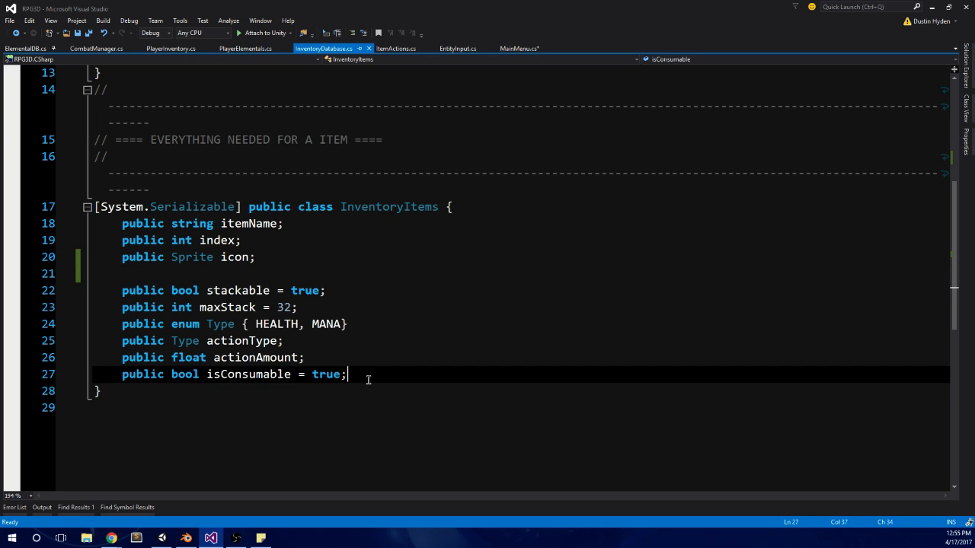
pyautogui.press('Return')
pyautogui.press('Return')
pyautogui.write('publ')
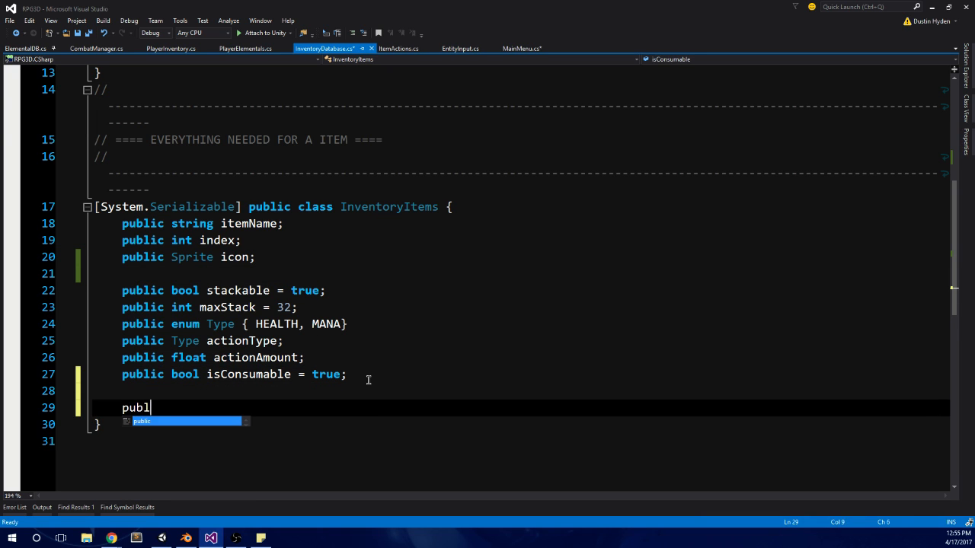
pyautogui.write('ic string des')
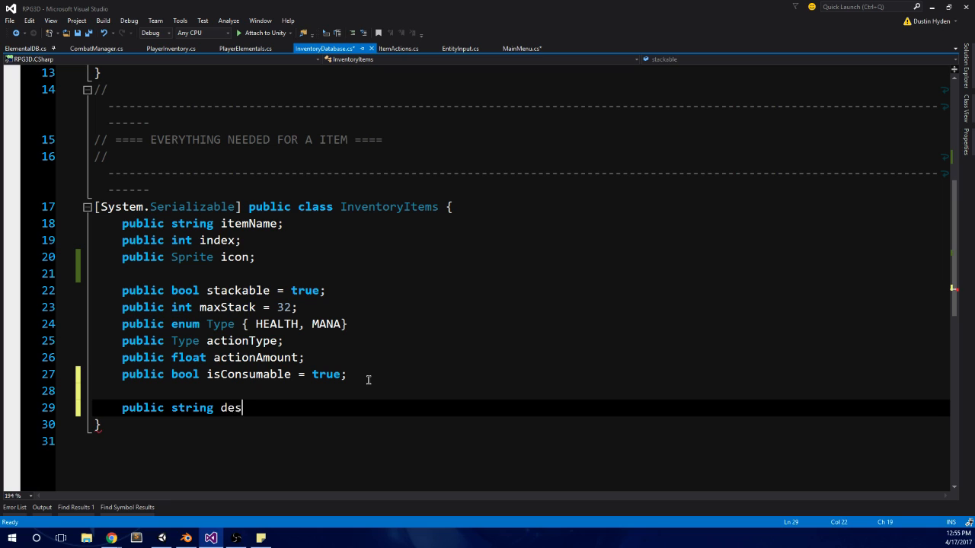
pyautogui.write('cription;')
pyautogui.click(368, 380)
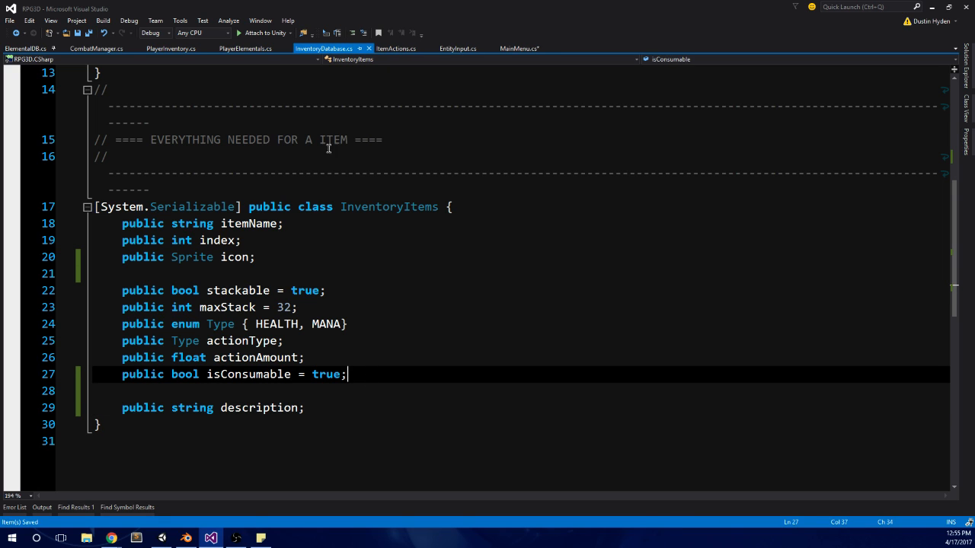
pyautogui.hotkey('ctrl', 's')
# Step: Return to the MainMenu.cs script, complete the cDesc.text assignment on line 174 with description; and save the file
pyautogui.click(518, 48)
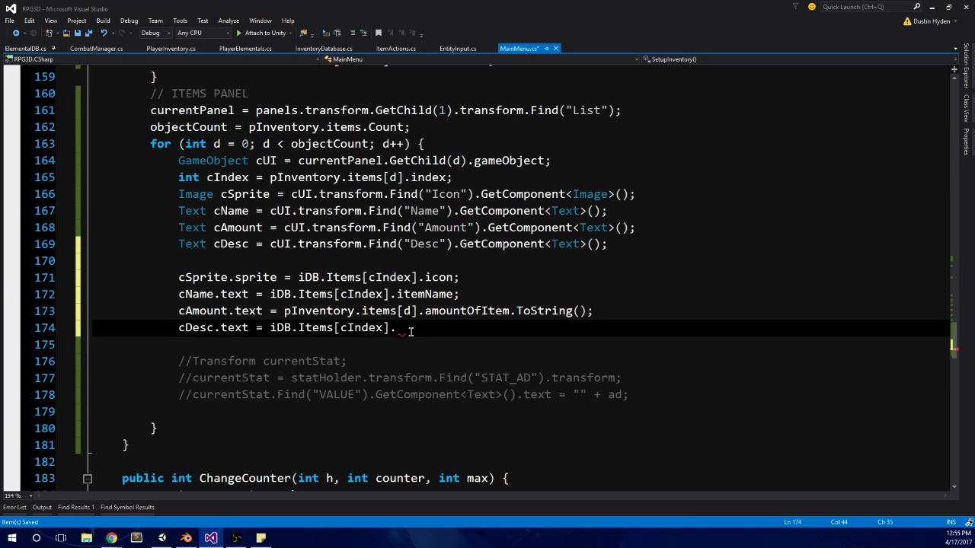
pyautogui.write('s')
pyautogui.press('BackSpace')
pyautogui.write('des')
pyautogui.press('Tab')
pyautogui.write(';')
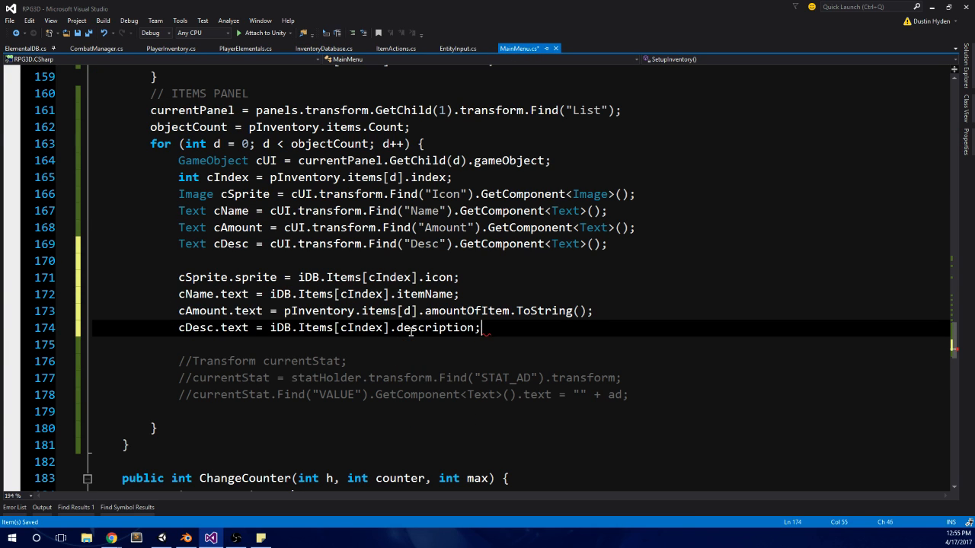
pyautogui.click(416, 262)
pyautogui.hotkey('ctrl', 's')
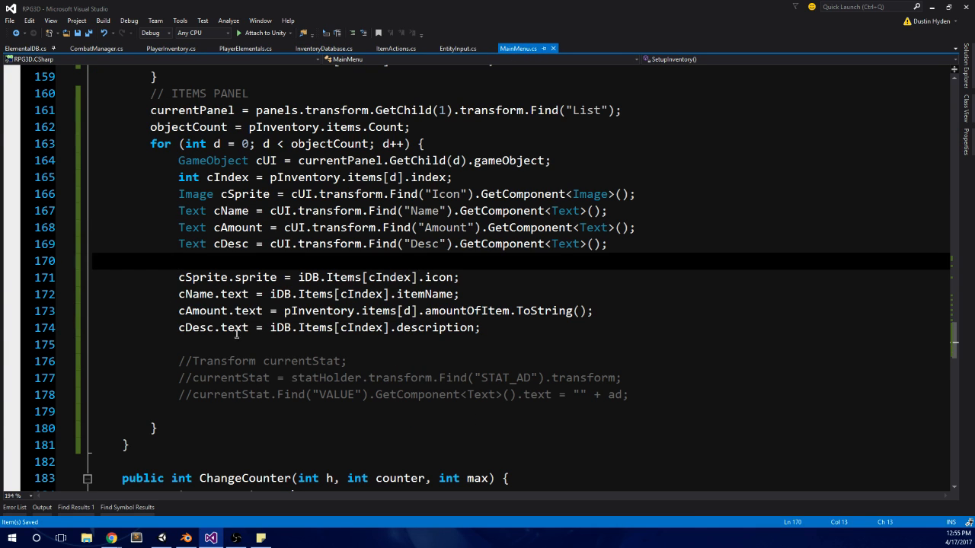
# Step: Switch to Unity and inspect the Desc text object under Item_ in the Item_Panel list
pyautogui.click(174, 542)
pyautogui.click(73, 182)
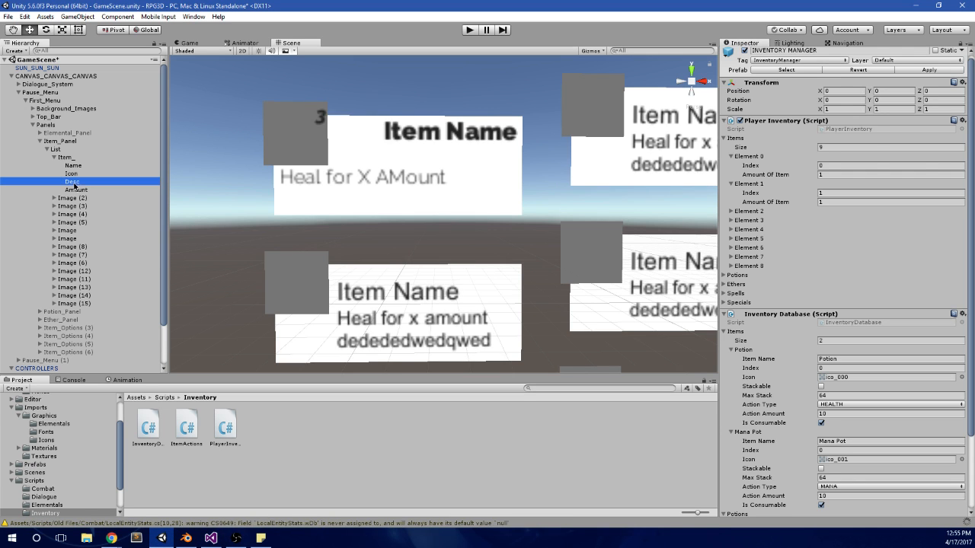
pyautogui.scroll(-1, 510, 194)
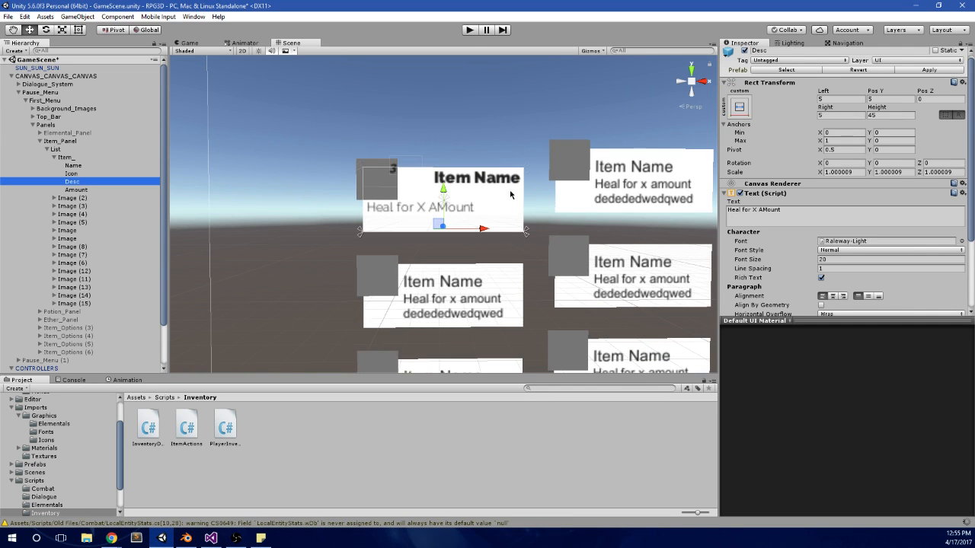
# Step: Test-run the game scene in play mode and stop it
pyautogui.click(470, 30)
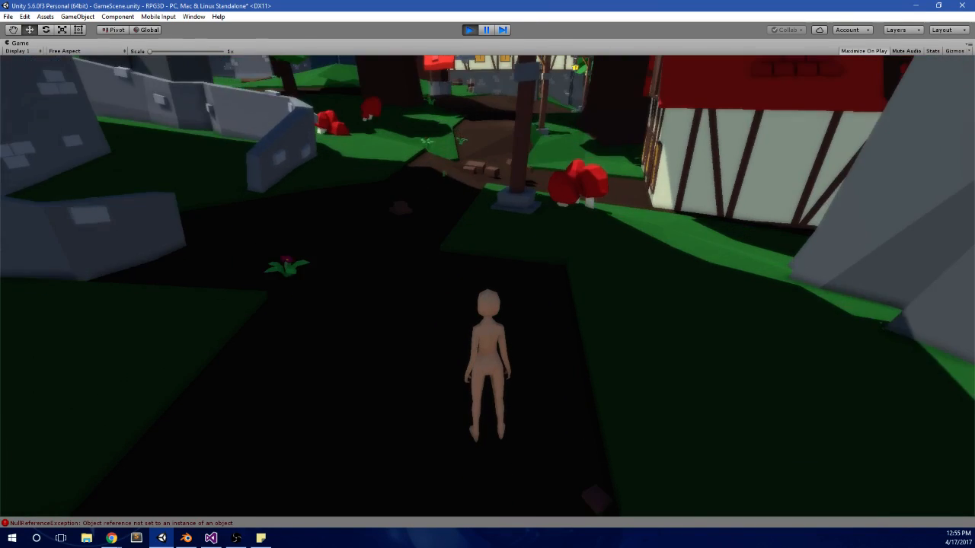
pyautogui.hotkey('alt', 'Tab')
pyautogui.click(471, 30)
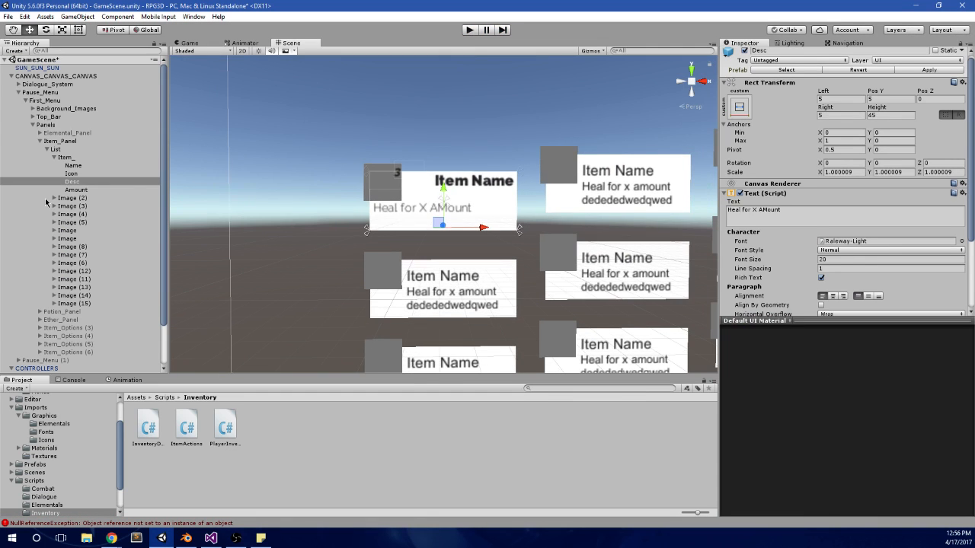
# Step: Delete the Text (1) description object under Image (2) in the Item_Panel list
pyautogui.click(67, 198)
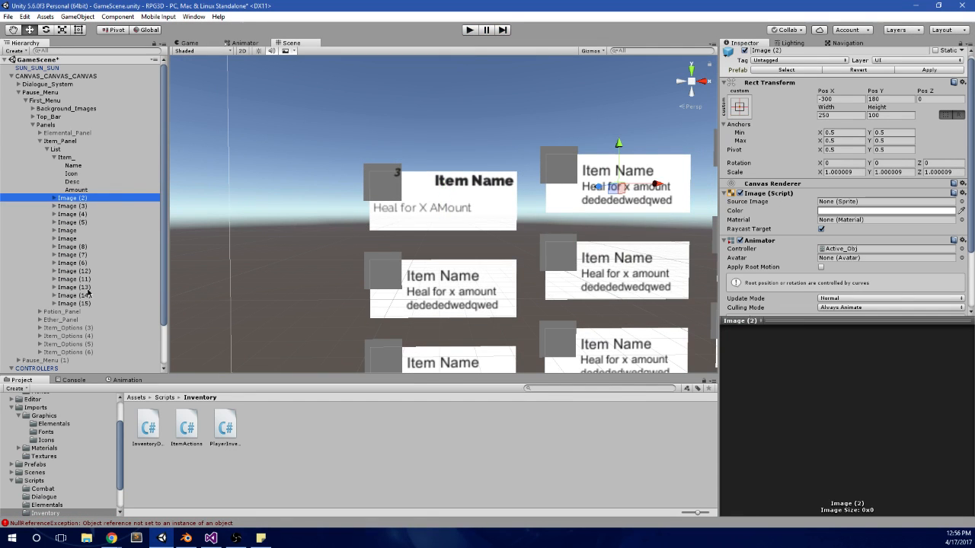
pyautogui.keyDown('shift'); pyautogui.click(74, 303); pyautogui.keyUp('shift')
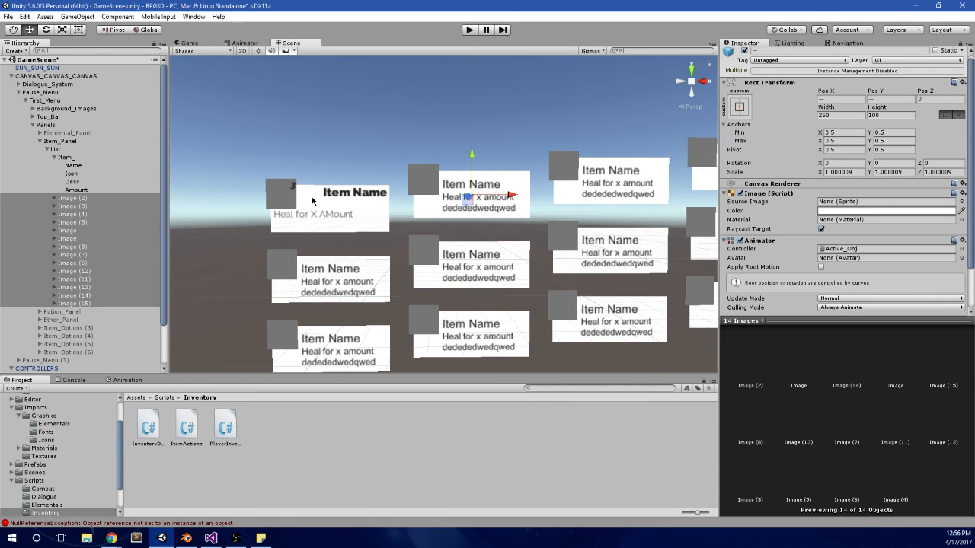
pyautogui.click(83, 199)
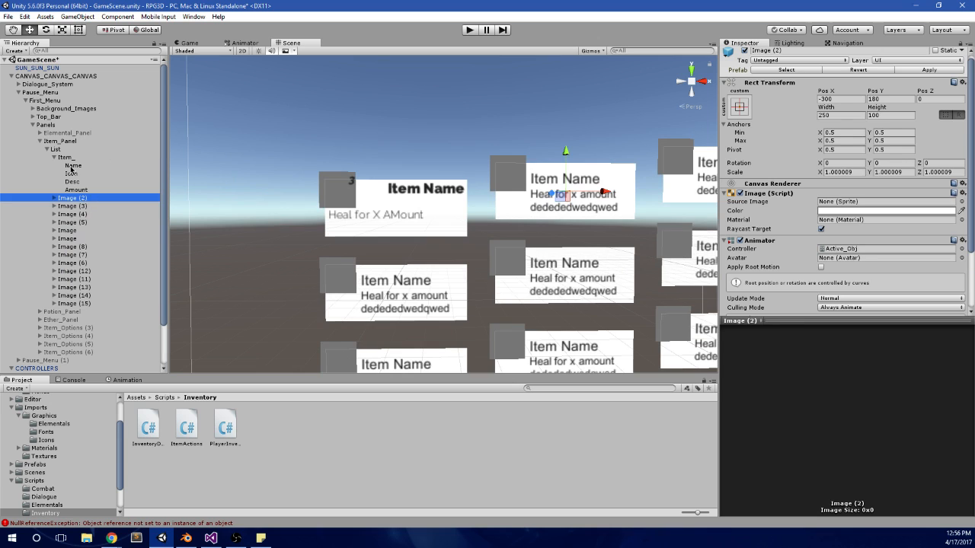
pyautogui.click(74, 168)
pyautogui.click(60, 202)
pyautogui.click(55, 198)
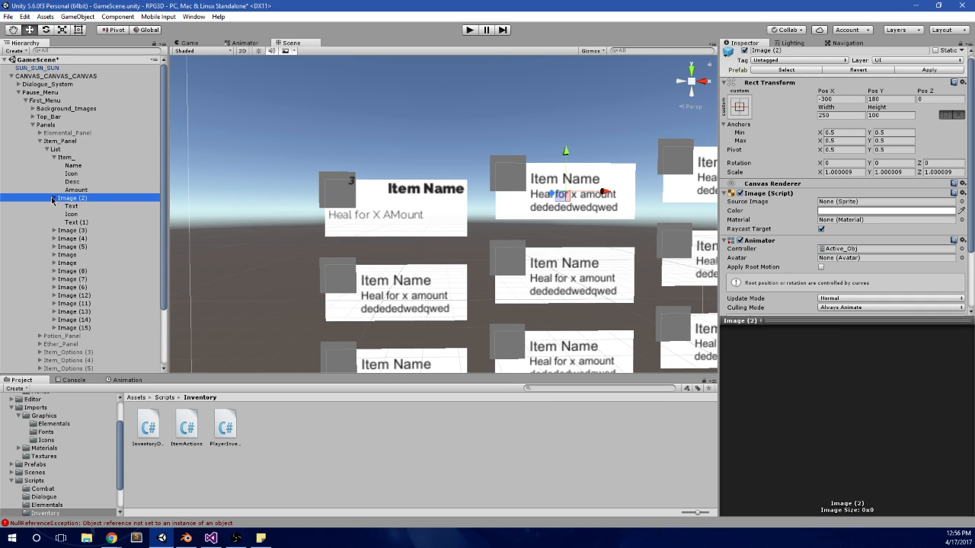
pyautogui.click(91, 189)
pyautogui.click(76, 214)
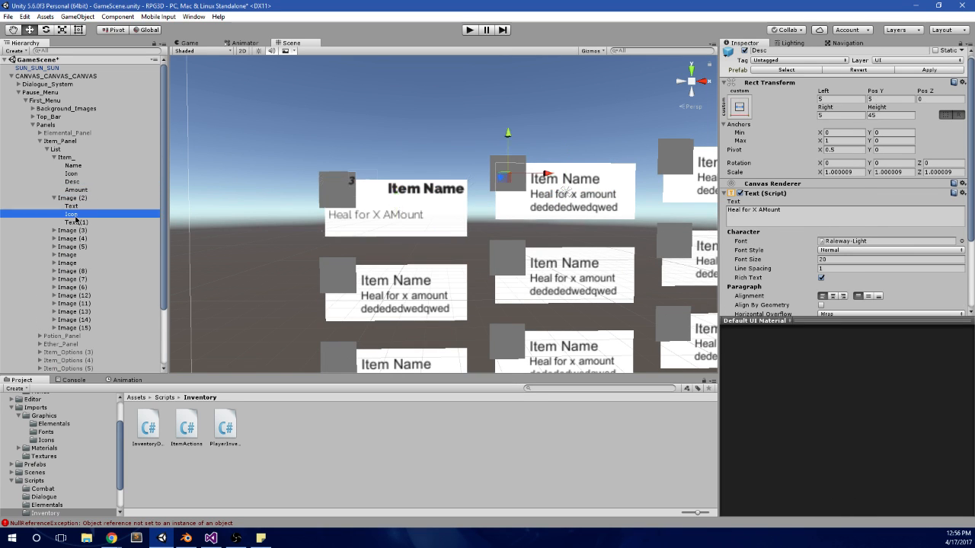
pyautogui.click(75, 223)
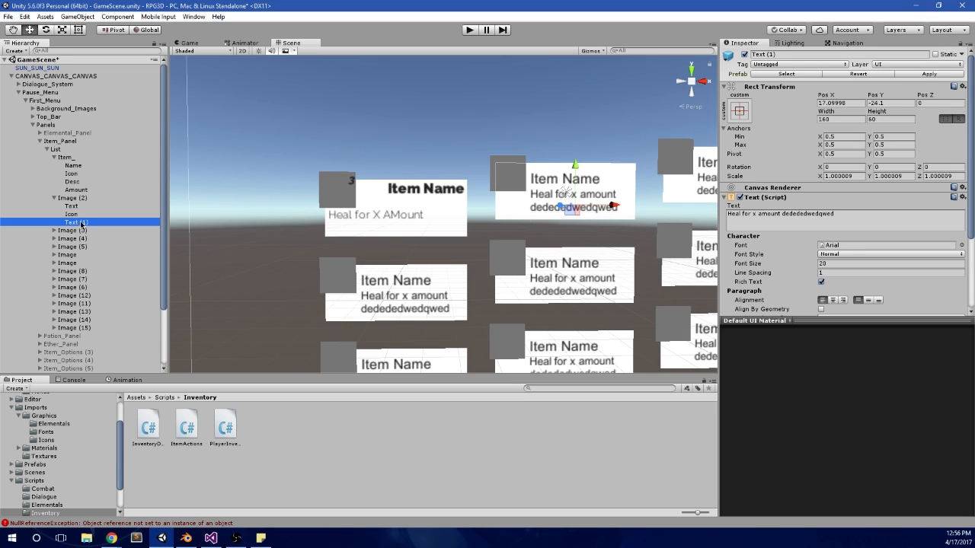
pyautogui.press('Delete')
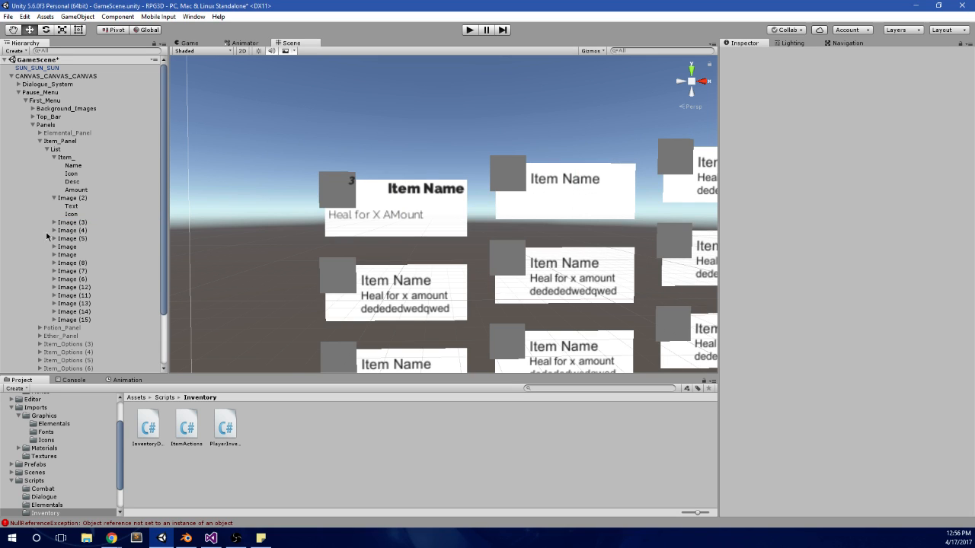
# Step: Collapse Item_ in the Item_Panel list and duplicate it once
pyautogui.click(81, 189)
pyautogui.click(84, 183)
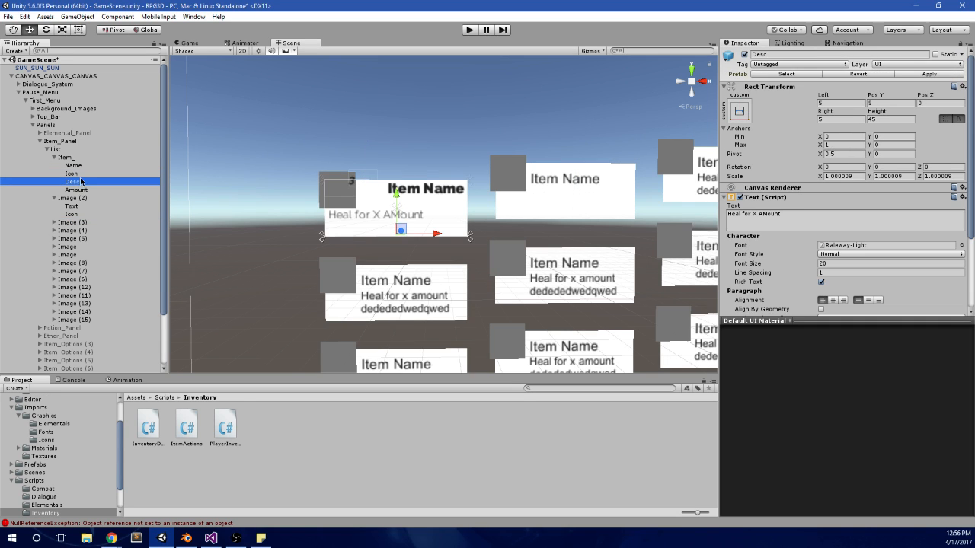
pyautogui.click(73, 199)
pyautogui.click(54, 199)
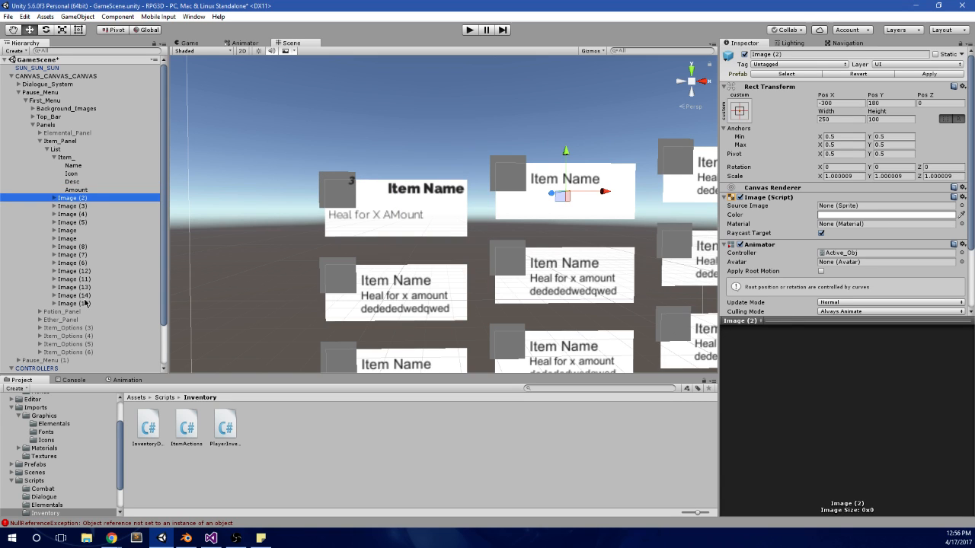
pyautogui.keyDown('shift'); pyautogui.click(74, 303); pyautogui.keyUp('shift')
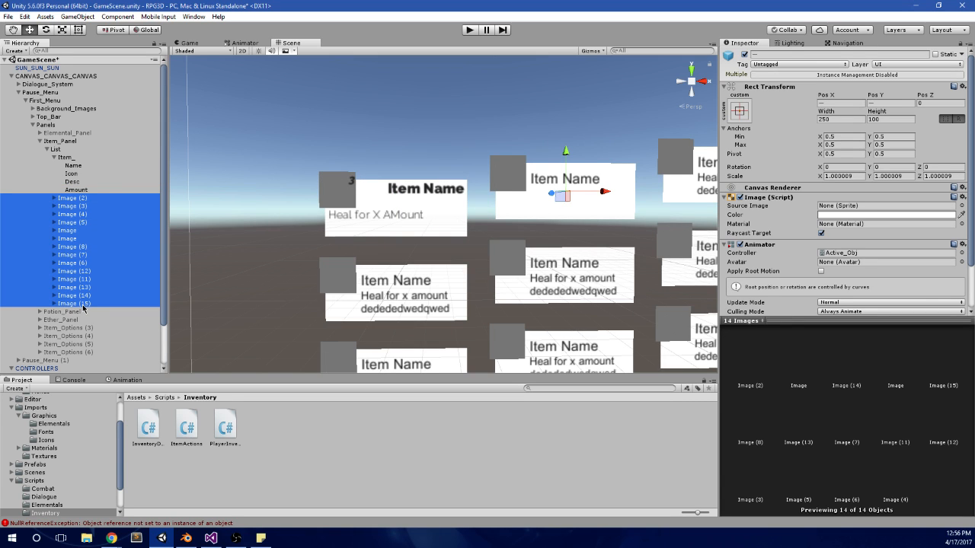
pyautogui.click(68, 157)
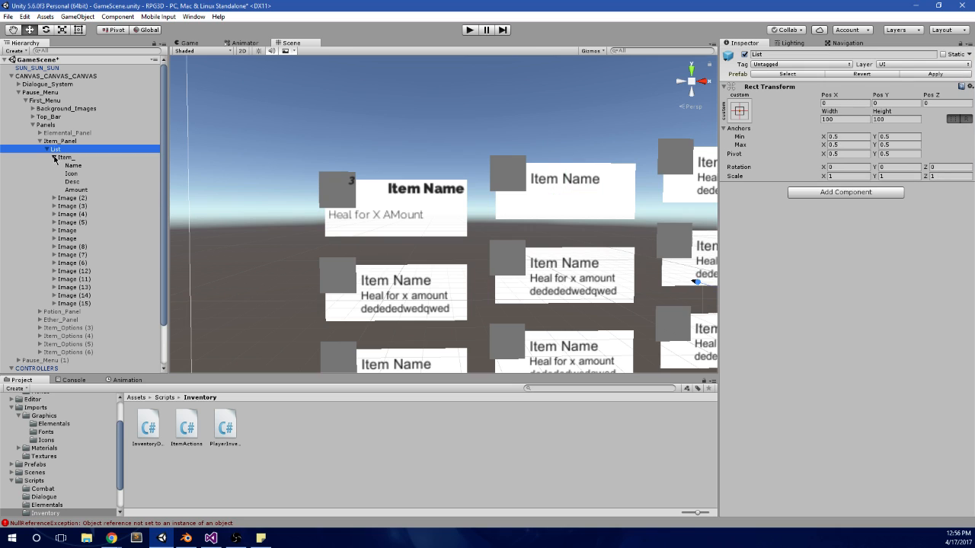
pyautogui.click(54, 157)
pyautogui.hotkey('ctrl', 'd')
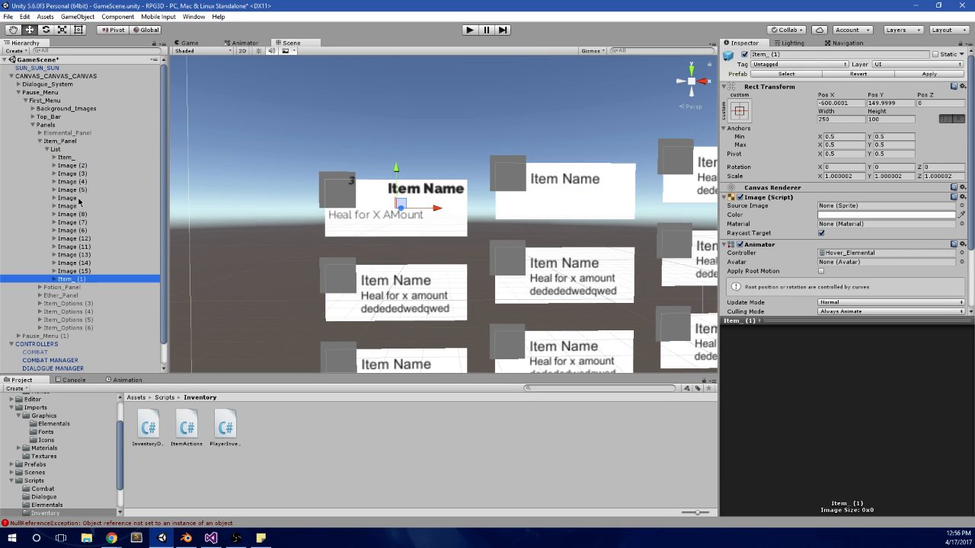
# Step: Copy the Rect Transform component of Image (2) and paste its values onto Item_ (1)
pyautogui.click(80, 166)
pyautogui.rightClick(858, 89)
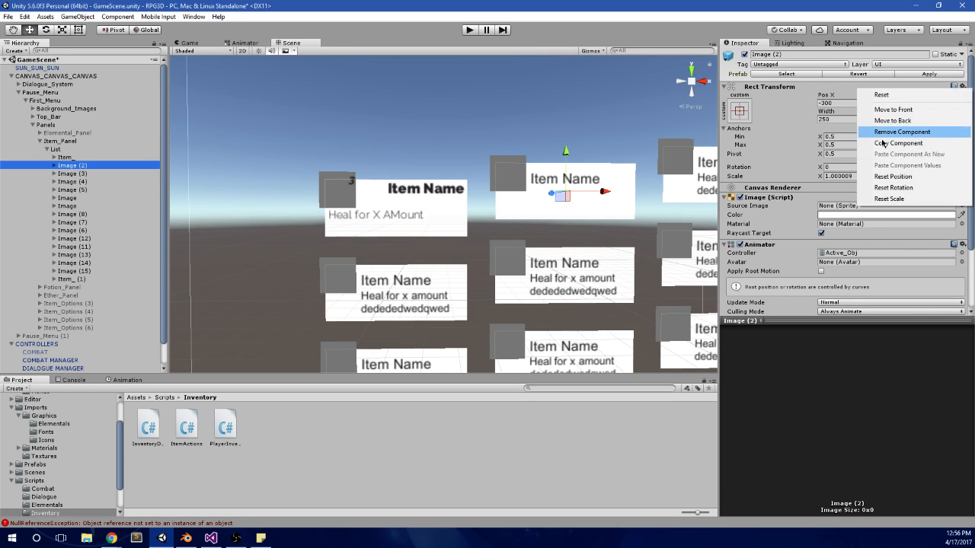
pyautogui.click(890, 146)
pyautogui.click(88, 280)
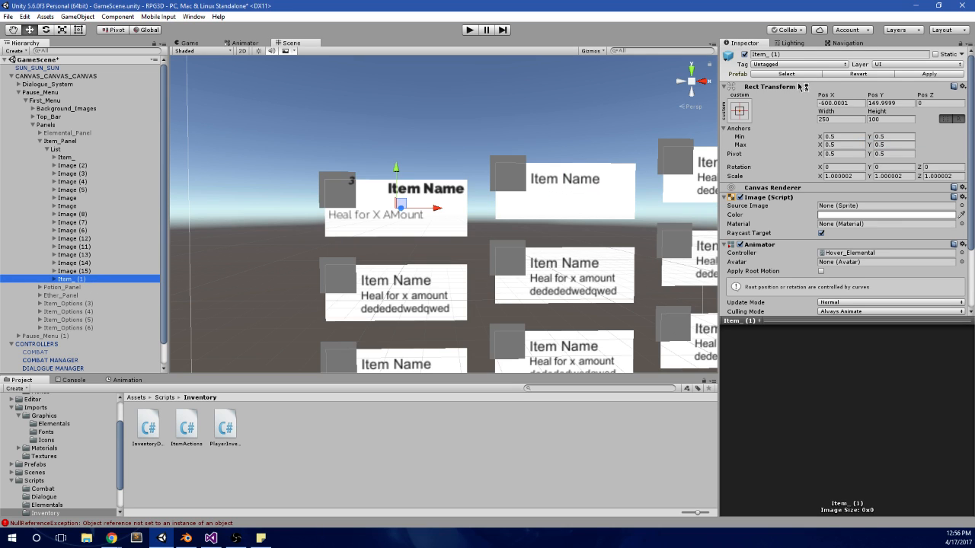
pyautogui.rightClick(844, 90)
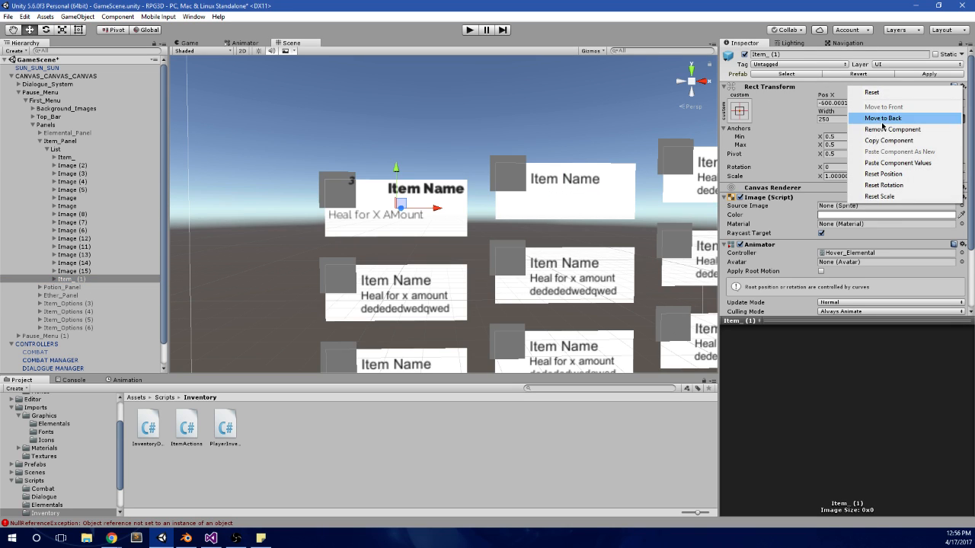
pyautogui.click(921, 163)
# Step: Delete the old Image (2) placeholder from the Item_Panel list
pyautogui.click(79, 166)
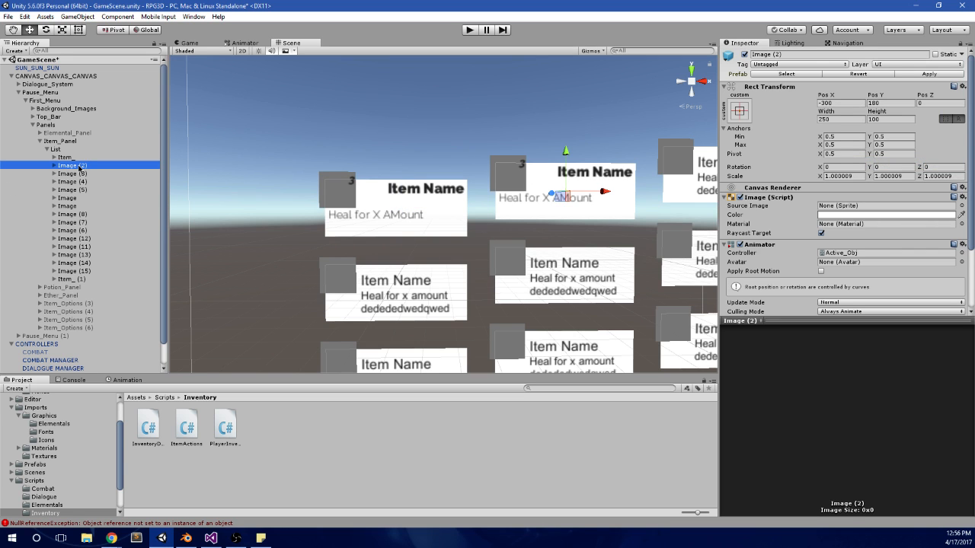
pyautogui.press('Delete')
pyautogui.scroll(-2, 496, 206)
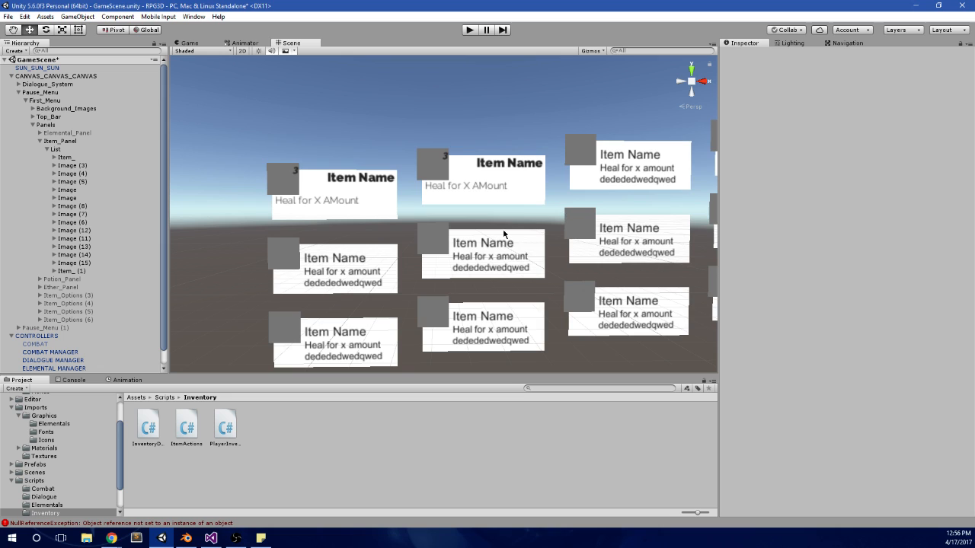
pyautogui.scroll(2, 504, 236)
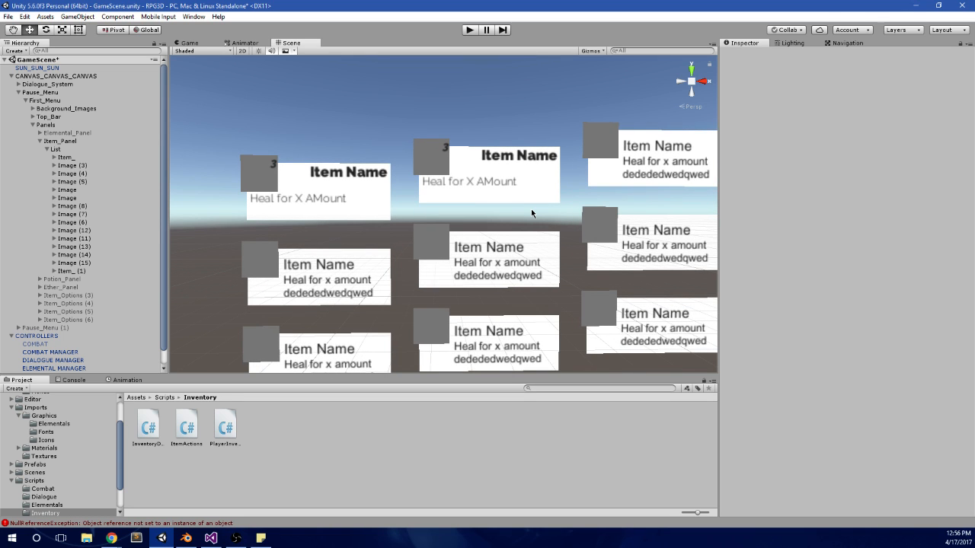
# Step: Examine where each remaining placeholder from Image (3) to Image (15) sits in the item grid
pyautogui.click(74, 165)
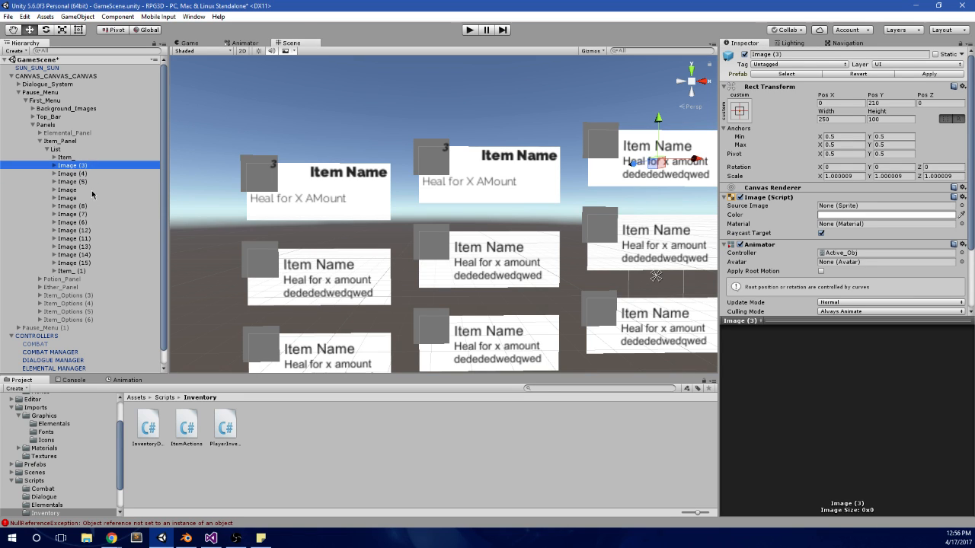
pyautogui.press('Down')
pyautogui.press('Down')
pyautogui.press('Down')
pyautogui.press('Down')
pyautogui.press('Down')
pyautogui.press('Down')
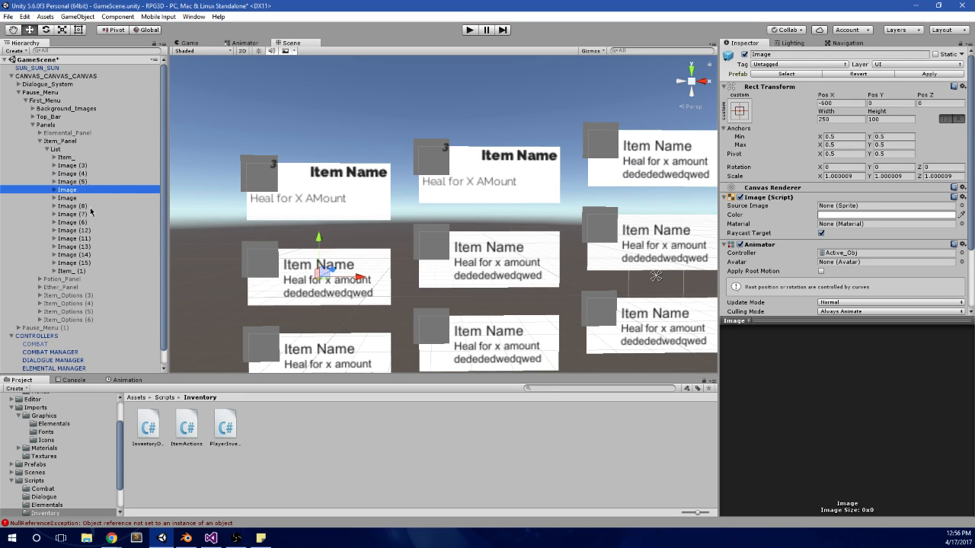
pyautogui.press('Down')
pyautogui.press('Down')
pyautogui.press('Down')
pyautogui.press('Down')
pyautogui.press('Down')
pyautogui.press('Down')
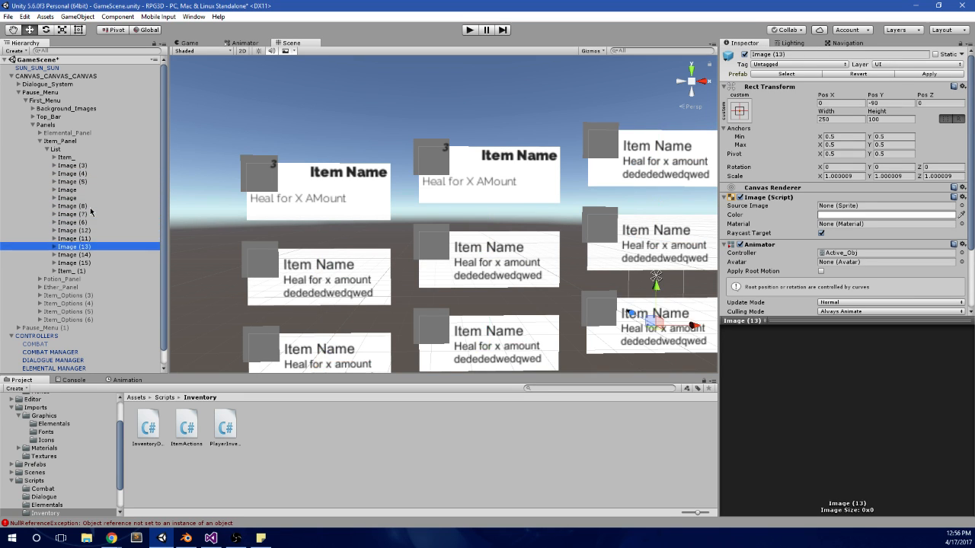
pyautogui.scroll(-8, 425, 218)
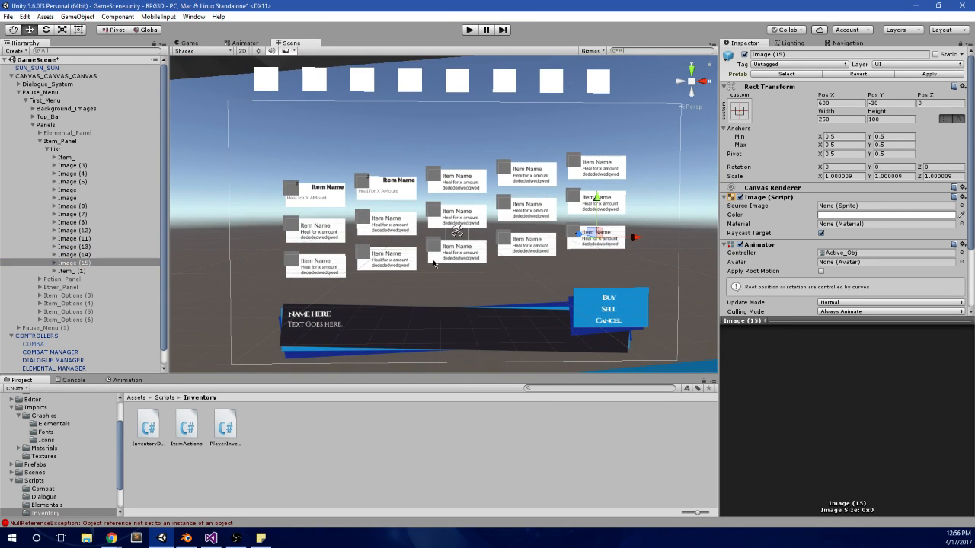
# Step: Duplicate Item_ (1) repeatedly until the list contains entries up to Item_ (13)
pyautogui.click(86, 166)
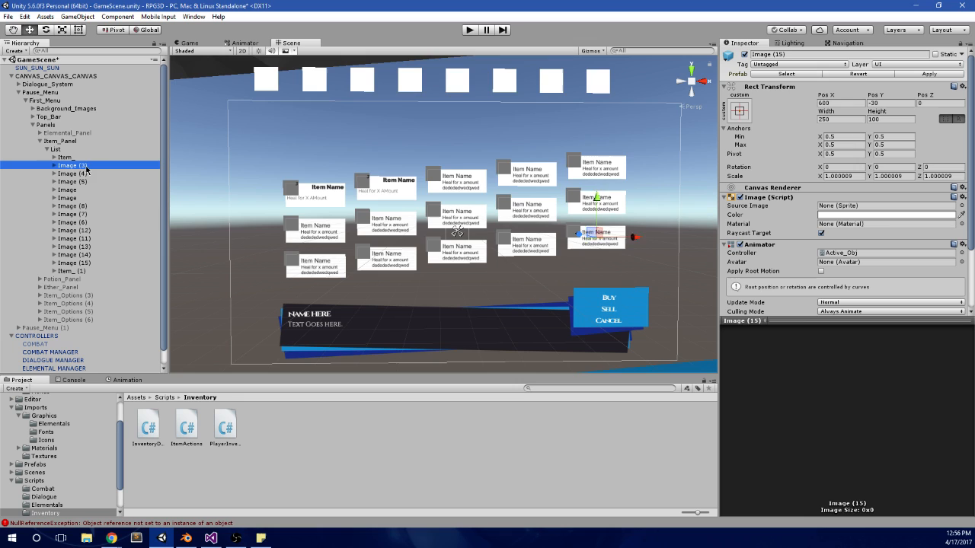
pyautogui.click(84, 271)
pyautogui.hotkey('ctrl', 'd')
pyautogui.hotkey('ctrl', 'd')
pyautogui.hotkey('ctrl', 'd')
pyautogui.hotkey('ctrl', 'd')
pyautogui.hotkey('ctrl', 'd')
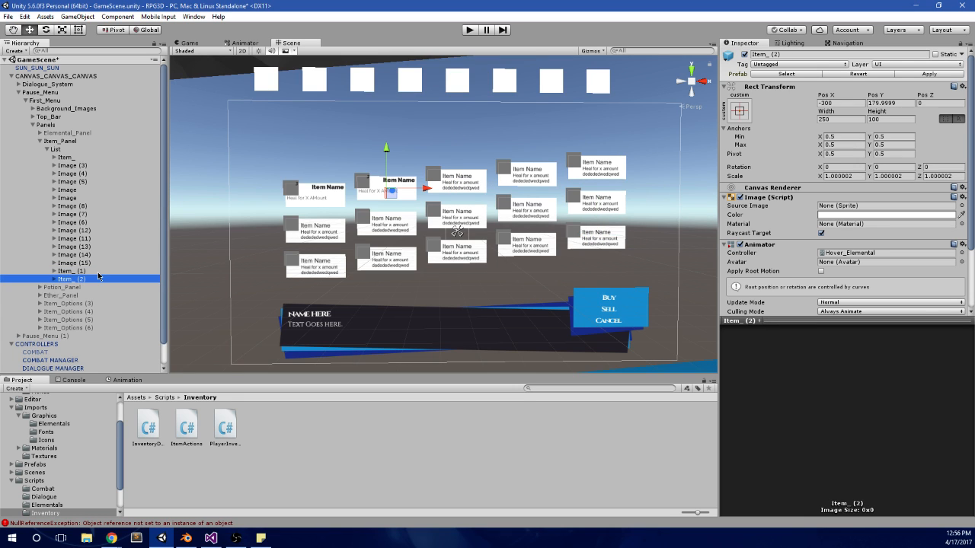
pyautogui.hotkey('ctrl', 'd')
pyautogui.hotkey('ctrl', 'd')
pyautogui.hotkey('ctrl', 'd')
pyautogui.hotkey('ctrl', 'd')
pyautogui.hotkey('ctrl', 'd')
pyautogui.hotkey('ctrl', 'd')
pyautogui.hotkey('ctrl', 'd')
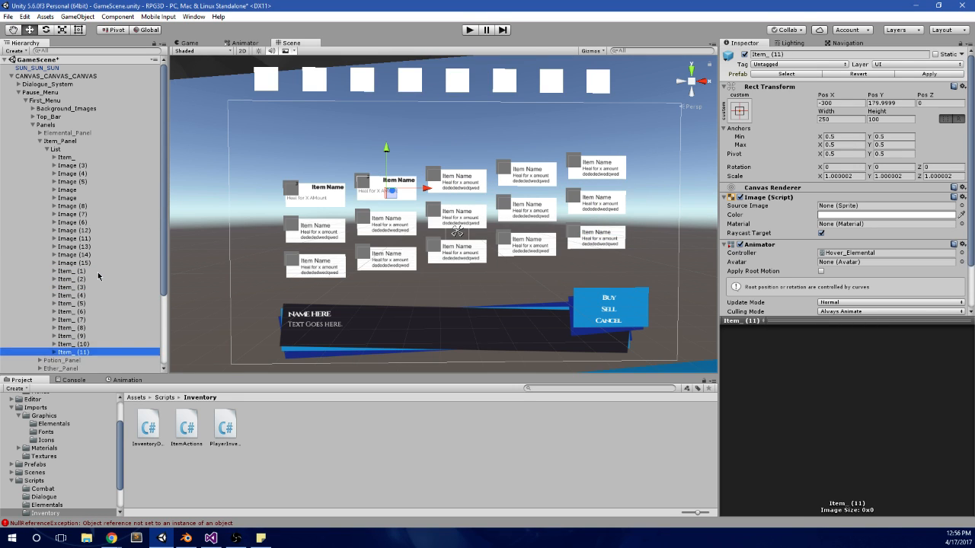
# Step: Copy the Rect Transform component of Image (3) and delete that placeholder from the list
pyautogui.click(107, 166)
pyautogui.click(962, 87)
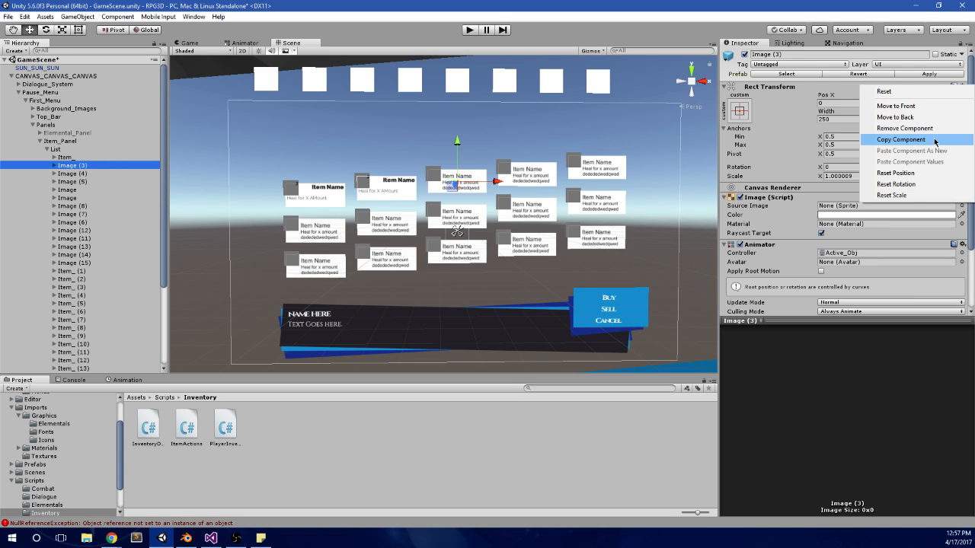
pyautogui.click(906, 144)
pyautogui.click(86, 174)
pyautogui.press('Delete')
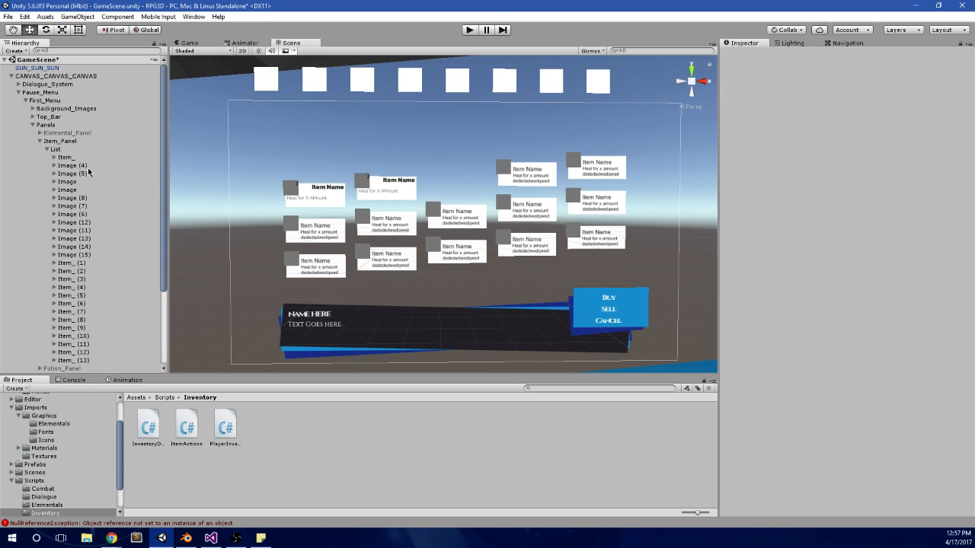
# Step: Paste the copied Rect Transform values onto Item_ (2)
pyautogui.click(87, 272)
pyautogui.rightClick(89, 271)
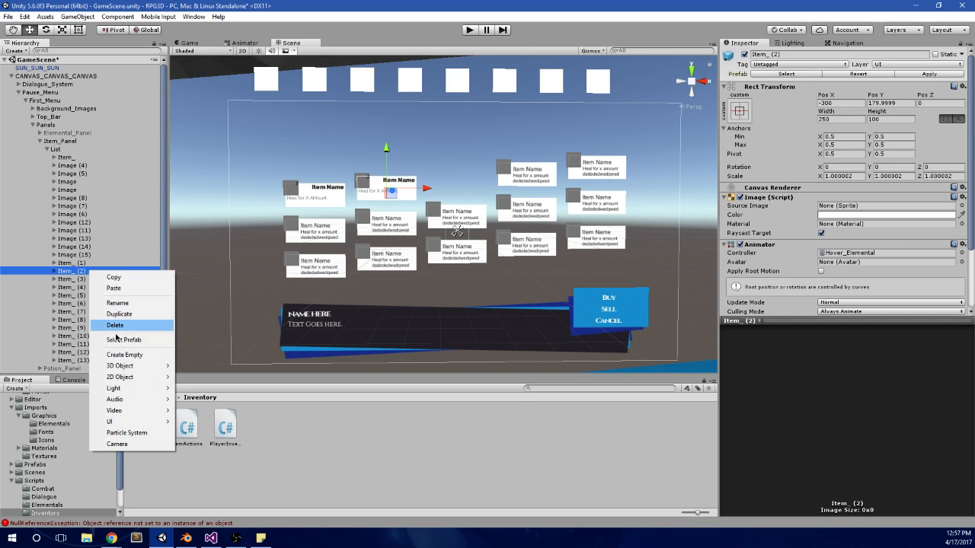
pyautogui.click(962, 86)
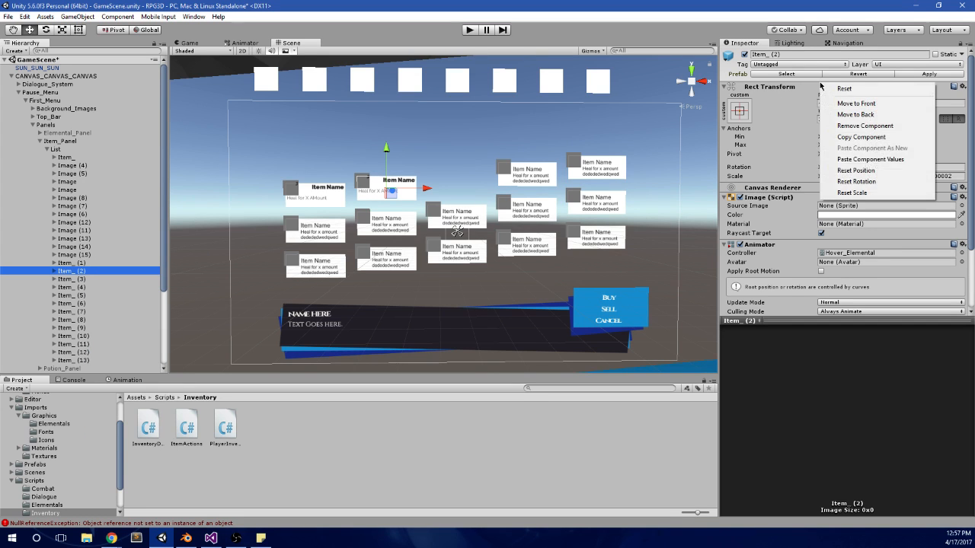
pyautogui.click(876, 161)
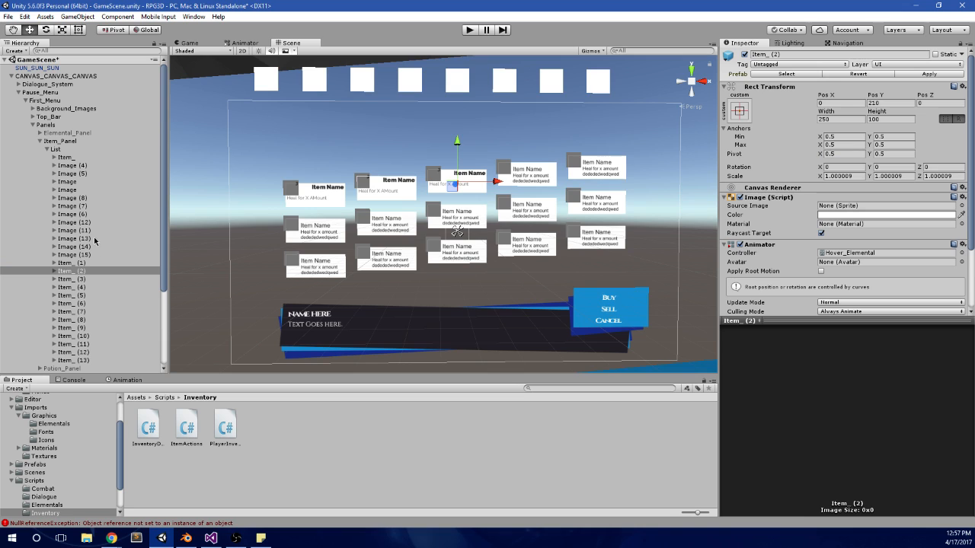
# Step: Copy the Rect Transform component of Image (4)
pyautogui.click(92, 166)
pyautogui.rightClick(916, 90)
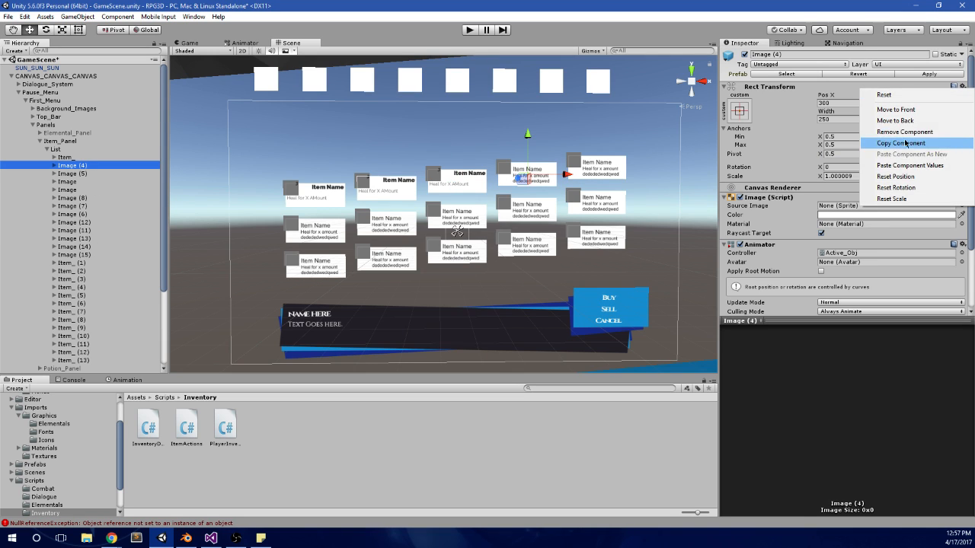
pyautogui.click(919, 143)
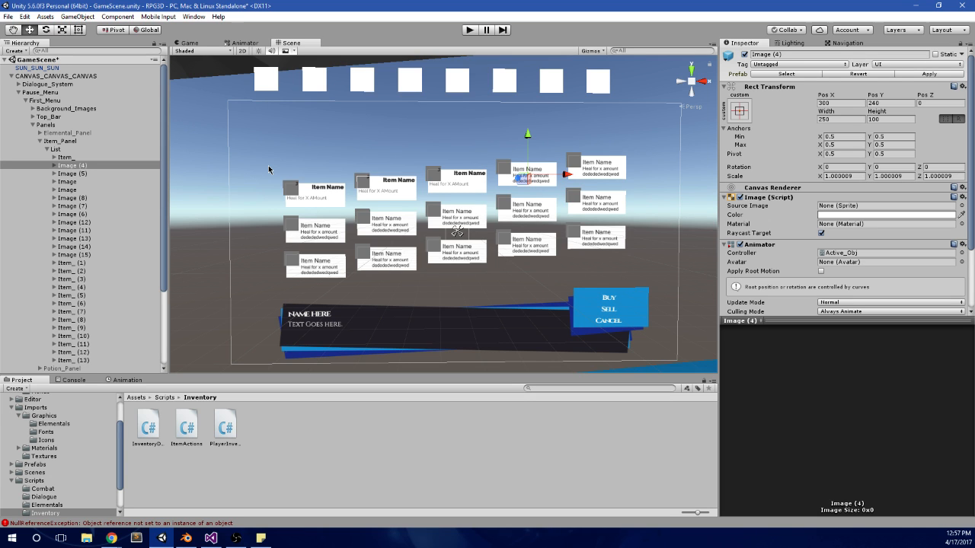
# Step: Inspect the components of CANVAS_CANVAS_CANVAS, including its Main Menu script
pyautogui.scroll(5, 268, 165)
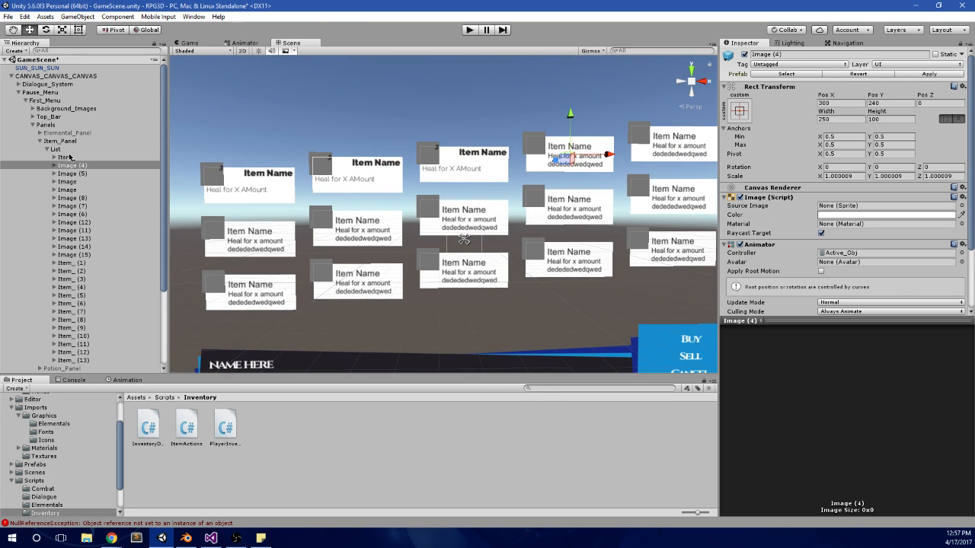
pyautogui.click(75, 158)
pyautogui.click(69, 77)
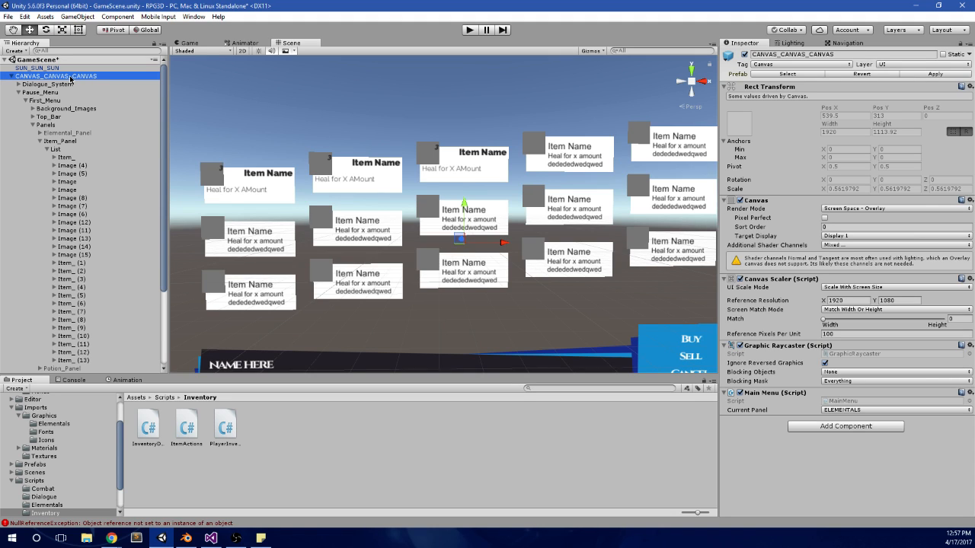
pyautogui.hotkey('alt', 'Tab')
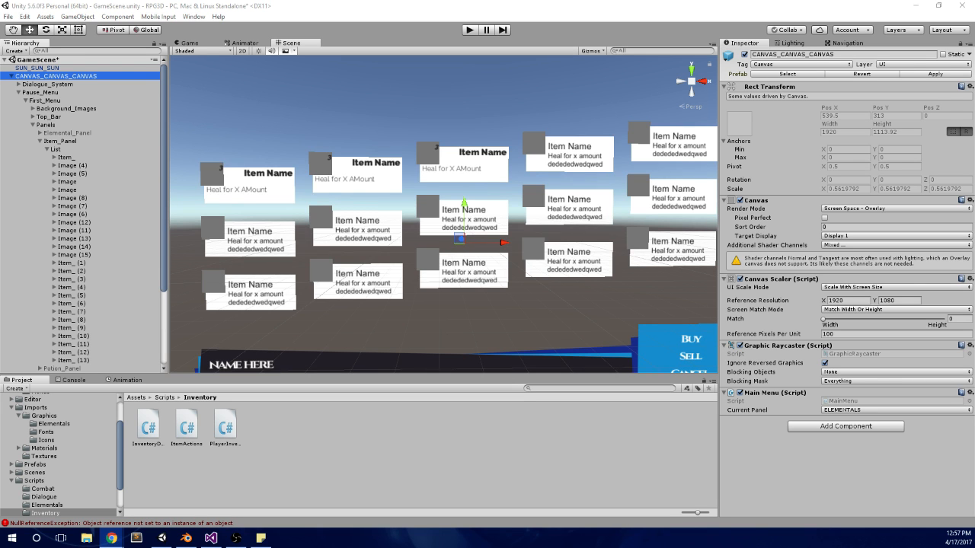
# Step: Delete the surplus copies Item_ (3) through Item_ (13) from the Item_Panel list
pyautogui.scroll(-3, 392, 142)
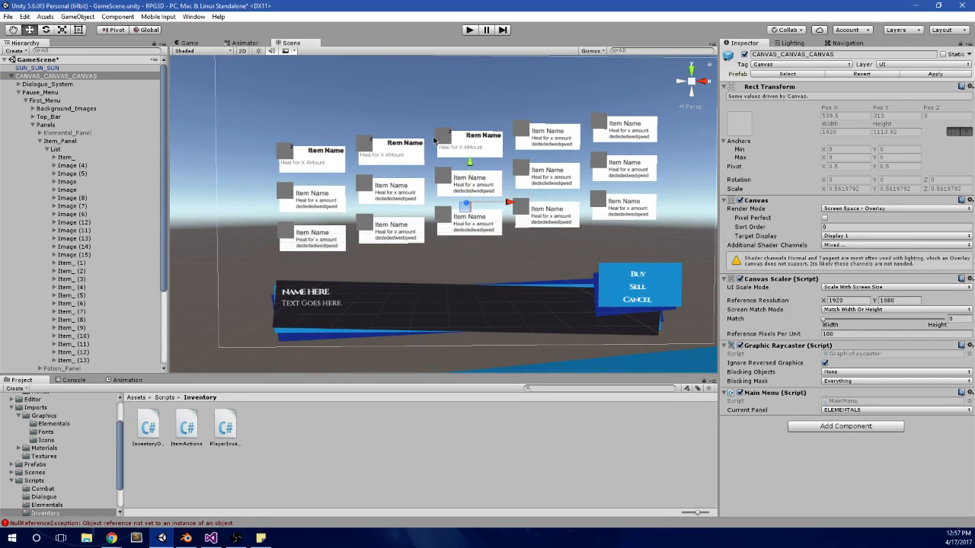
pyautogui.scroll(1, 502, 156)
pyautogui.scroll(2, 501, 156)
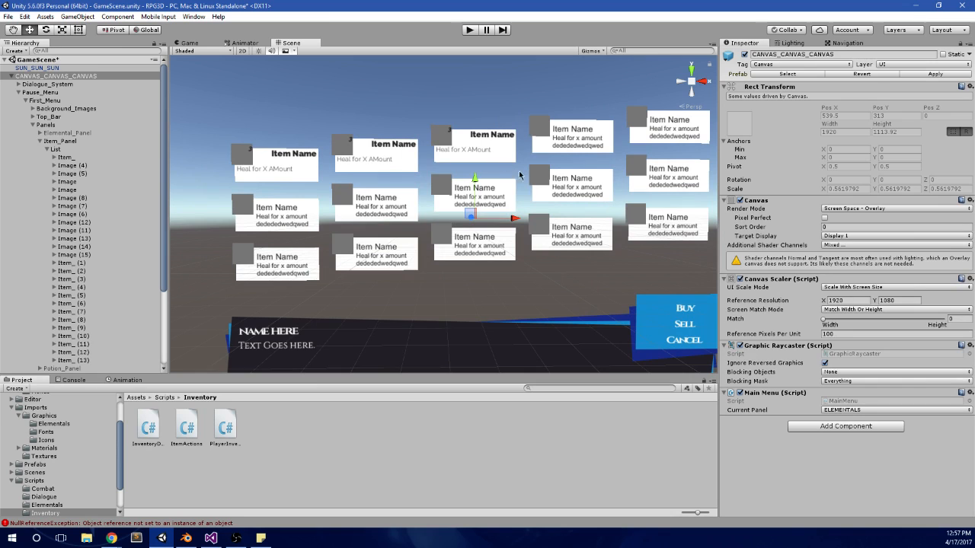
pyautogui.scroll(-4, 106, 201)
pyautogui.click(91, 175)
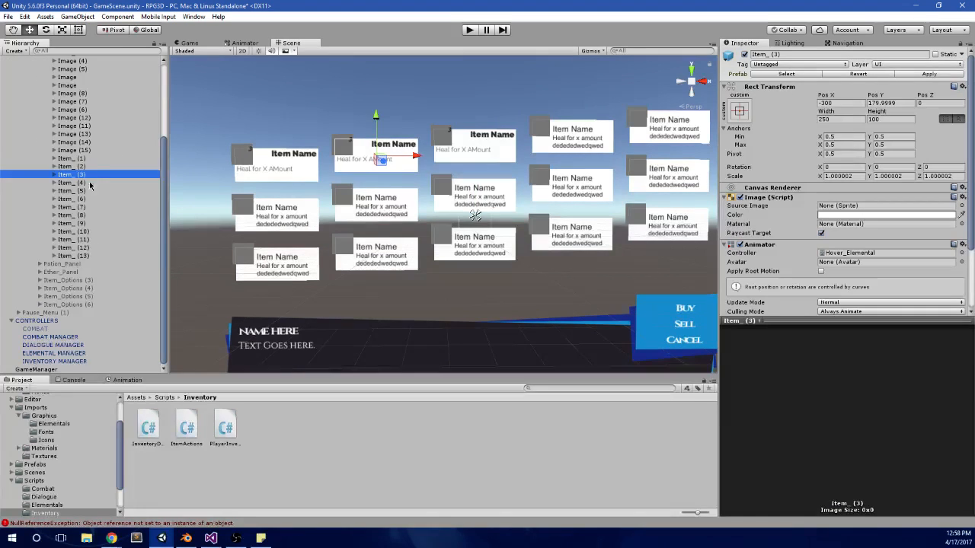
pyautogui.keyDown('shift'); pyautogui.click(88, 256); pyautogui.keyUp('shift')
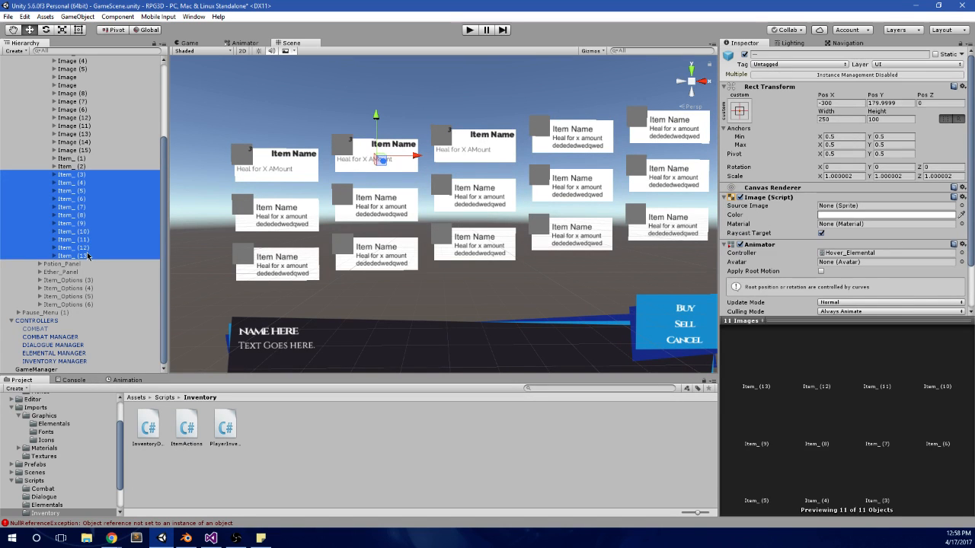
pyautogui.press('Delete')
# Step: Move Item_ (1) and Item_ (2) directly below Item_ in the list's hierarchy order
pyautogui.click(86, 271)
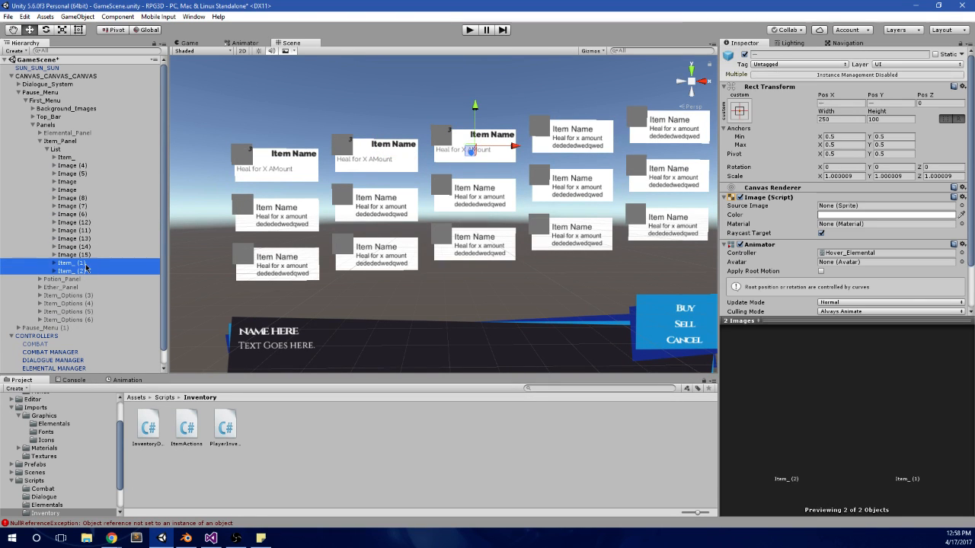
pyautogui.click(84, 263)
pyautogui.press('f')
pyautogui.keyDown('shift'); pyautogui.click(72, 270); pyautogui.keyUp('shift')
pyautogui.moveTo(71, 268); pyautogui.dragTo(73, 161)
pyautogui.scroll(-2, 415, 235)
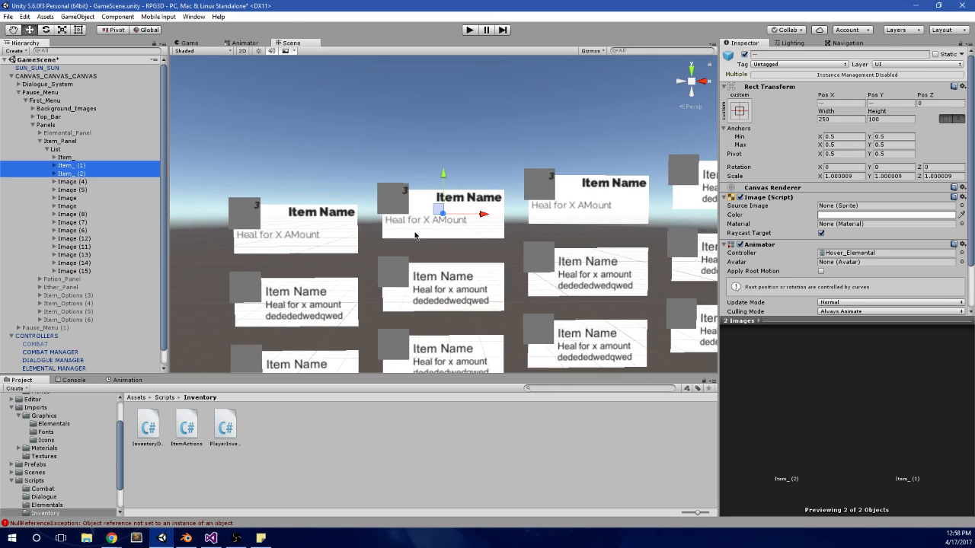
pyautogui.moveTo(444, 266); pyautogui.dragTo(441, 248, button='middle')
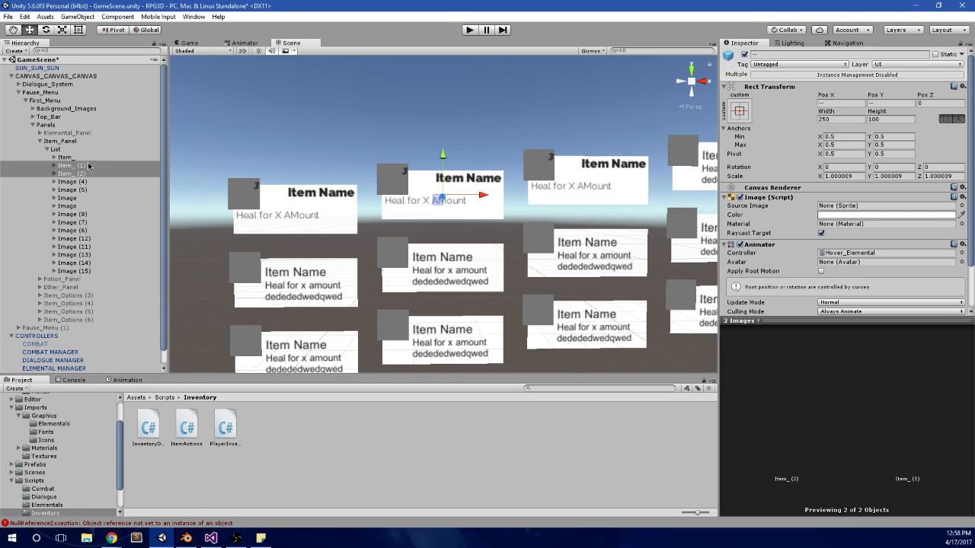
# Step: Set the Items size of the Player Inventory script on INVENTORY MANAGER to 2
pyautogui.click(48, 133)
pyautogui.click(44, 125)
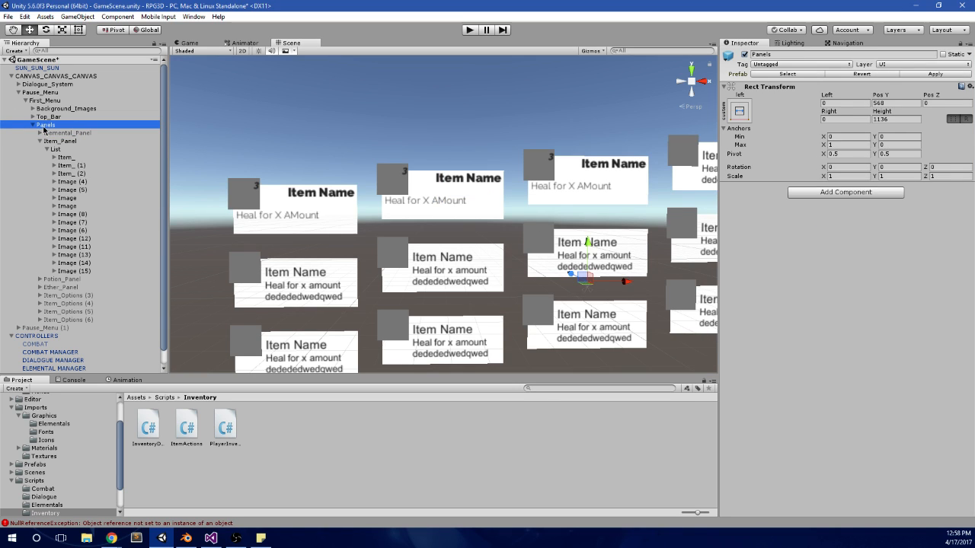
pyautogui.scroll(-1, 52, 336)
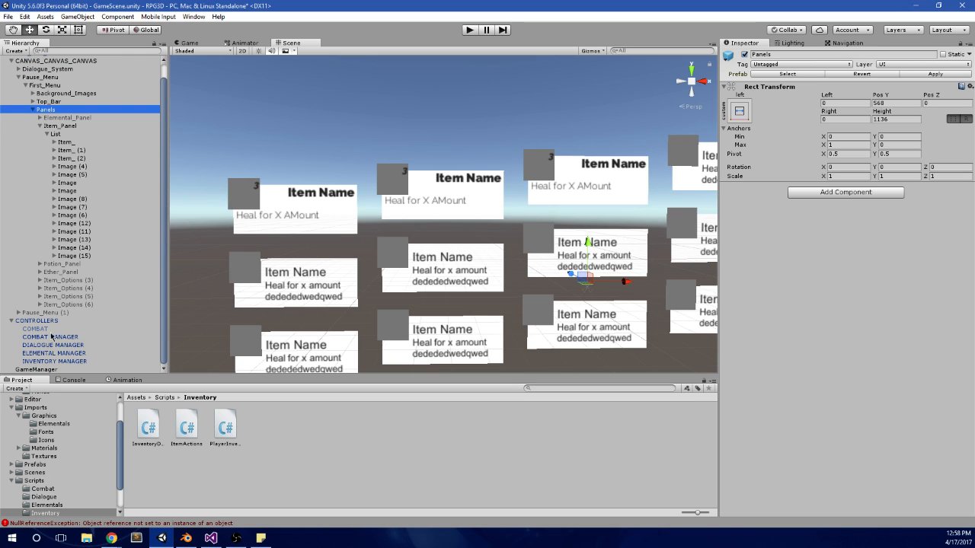
pyautogui.click(43, 353)
pyautogui.click(43, 361)
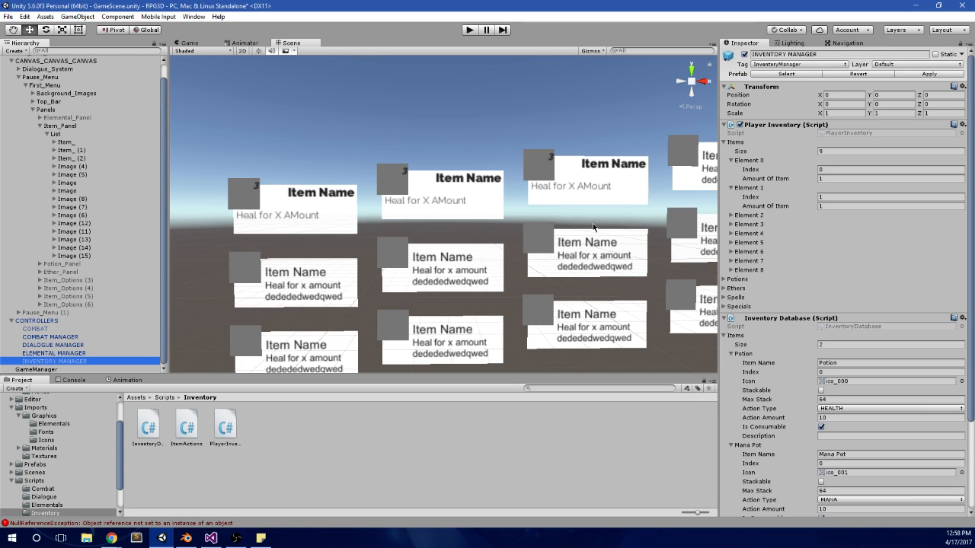
pyautogui.click(841, 151)
pyautogui.write('2')
pyautogui.press('Return')
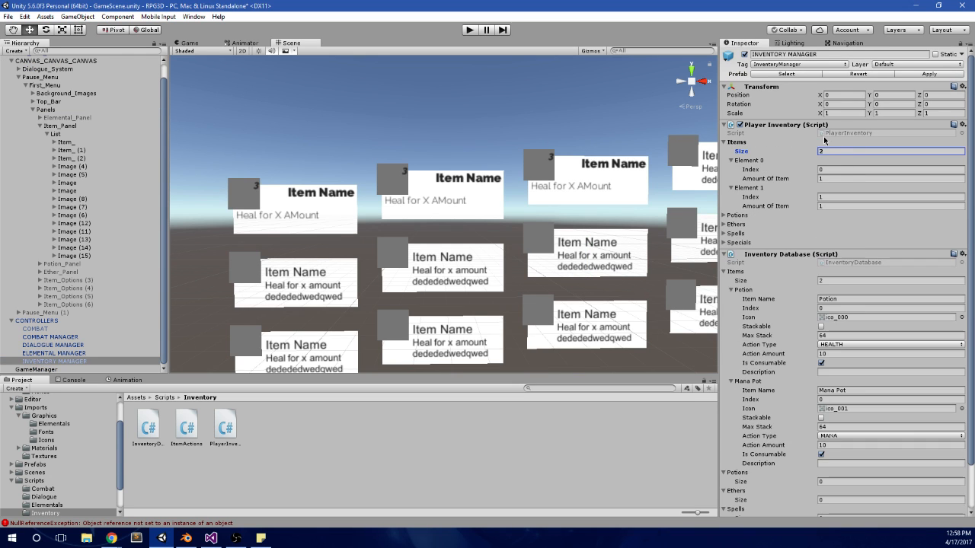
# Step: Play-test the Items panel by switching the selection between Potion and Mana Pot repeatedly, and stop the game
pyautogui.click(468, 30)
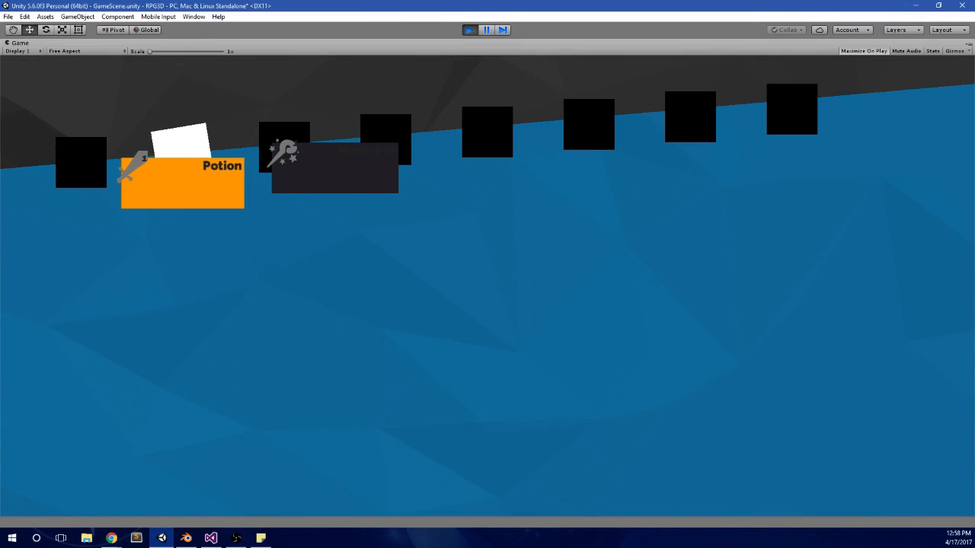
pyautogui.press('Right')
pyautogui.press('Left')
pyautogui.press('Right')
pyautogui.press('Left')
pyautogui.press('Right')
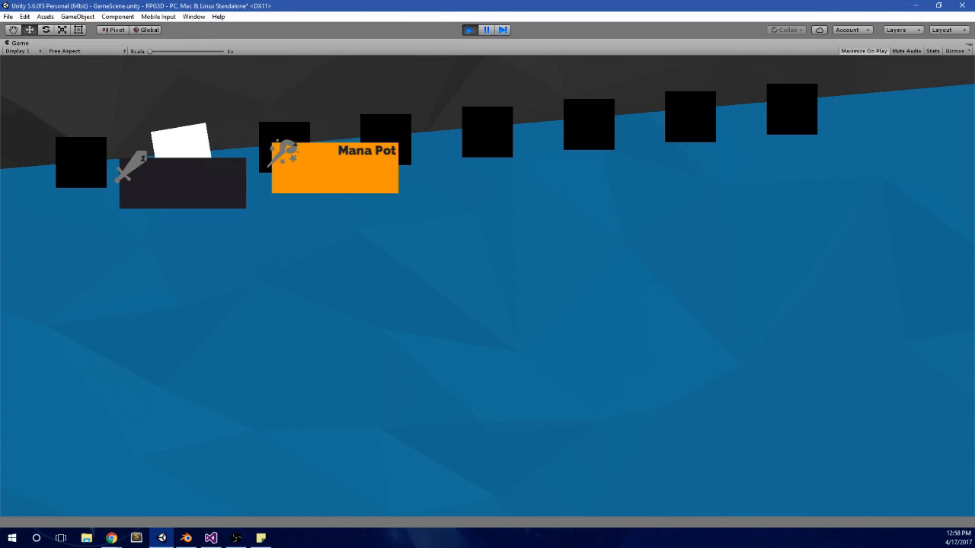
pyautogui.press('Left')
pyautogui.press('Right')
pyautogui.press('Left')
pyautogui.press('Right')
pyautogui.press('Left')
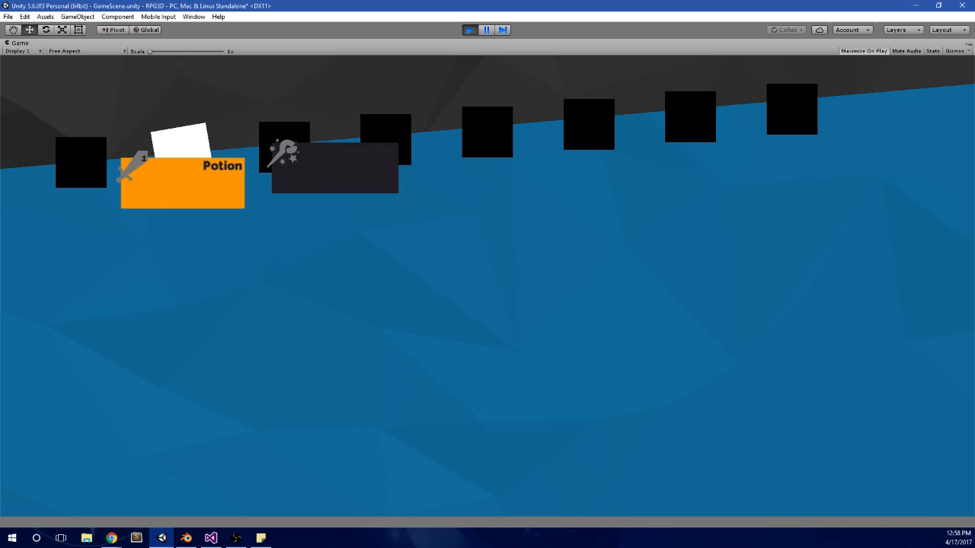
pyautogui.press('Right')
pyautogui.press('Left')
pyautogui.press('Right')
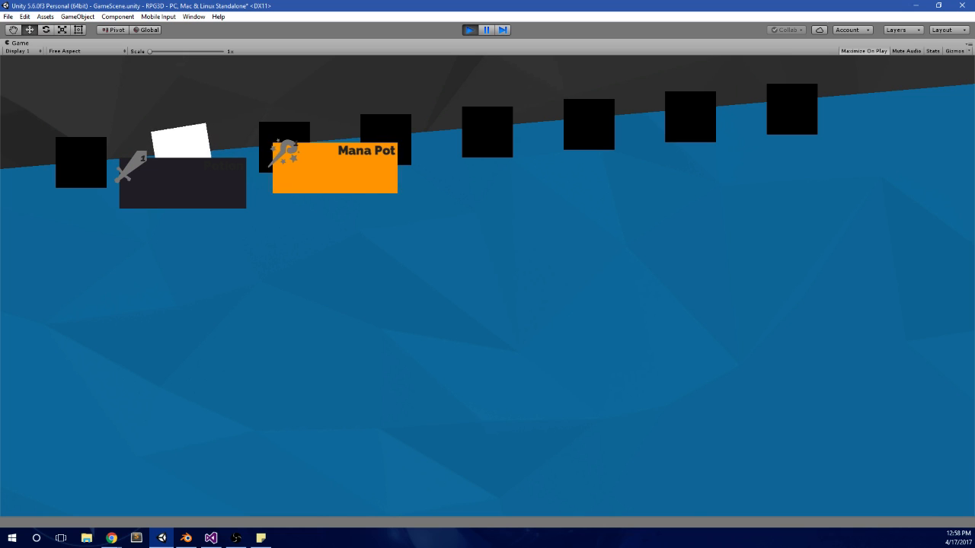
pyautogui.hotkey('alt', 'Tab')
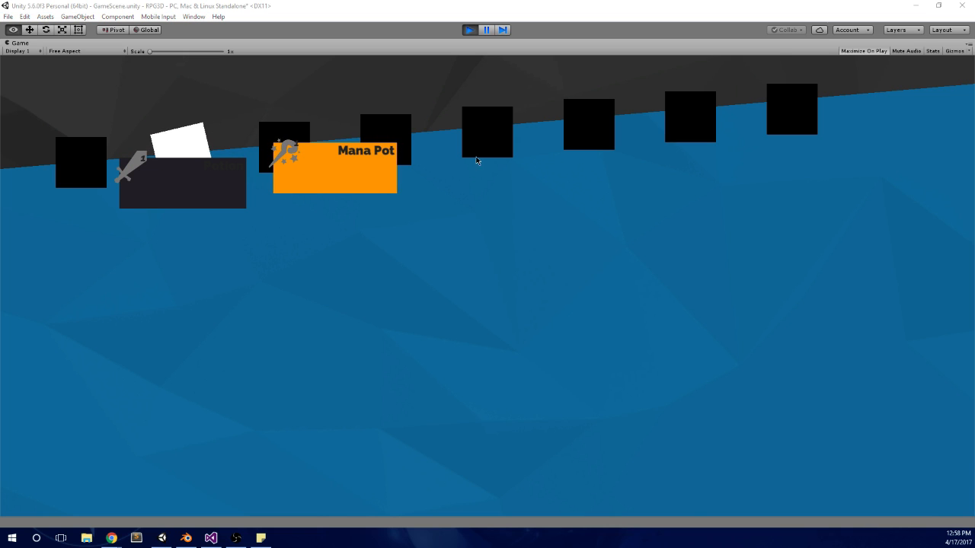
pyautogui.click(469, 31)
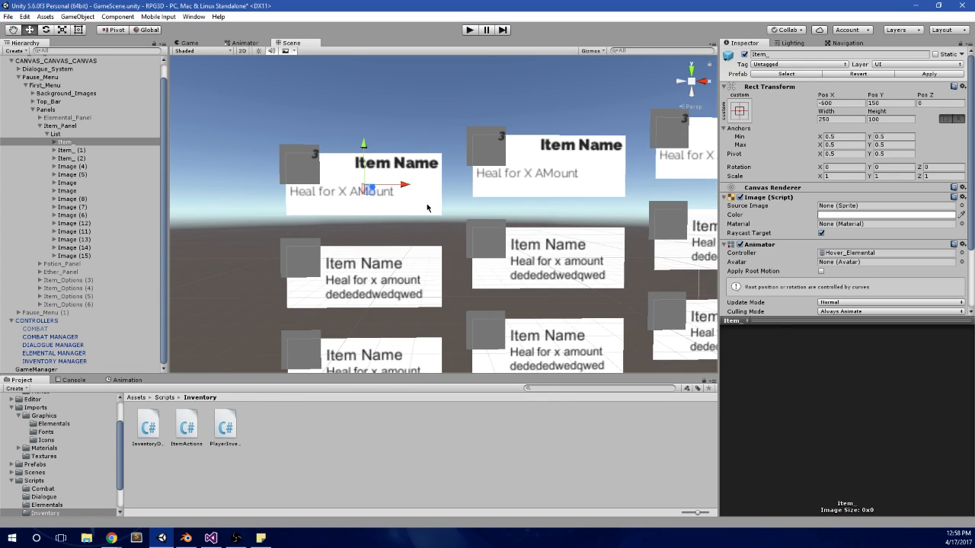
# Step: Assign the BG_BRIGHT sprite as the source image of Item_
pyautogui.click(377, 204)
pyautogui.click(422, 205)
pyautogui.click(424, 207)
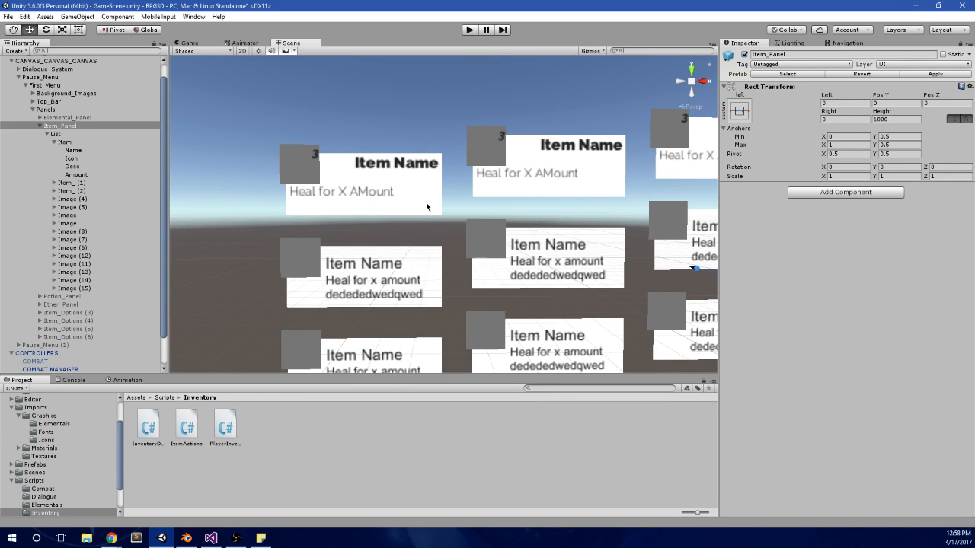
pyautogui.click(428, 210)
pyautogui.click(424, 212)
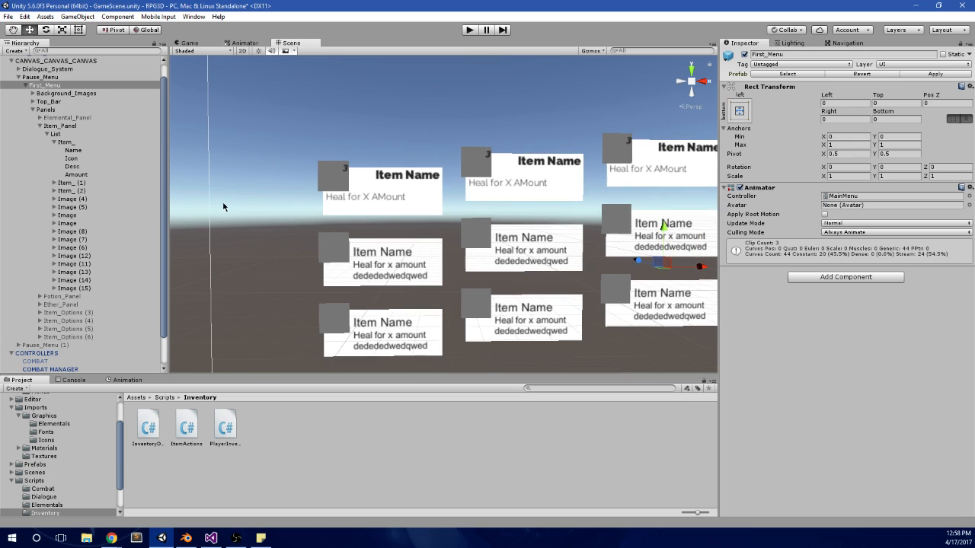
pyautogui.click(329, 199)
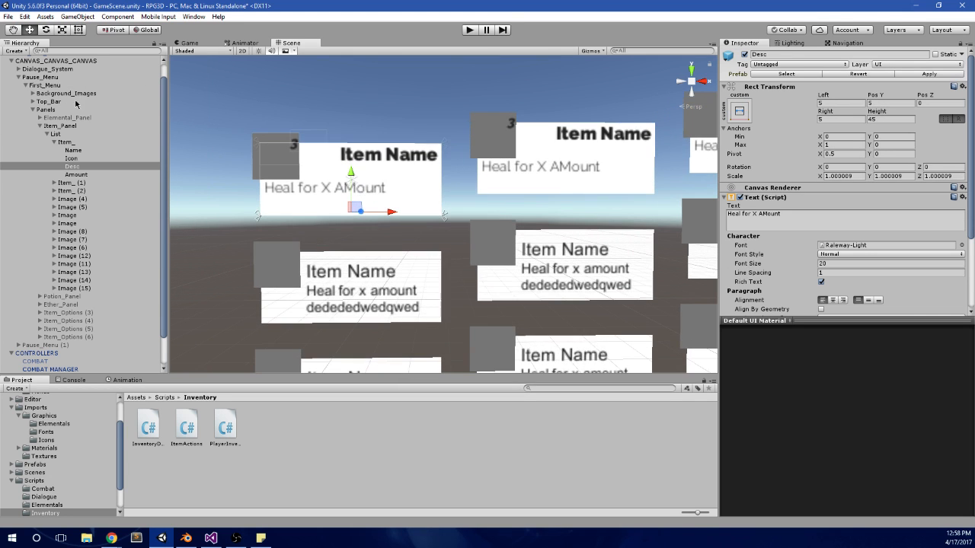
pyautogui.click(89, 141)
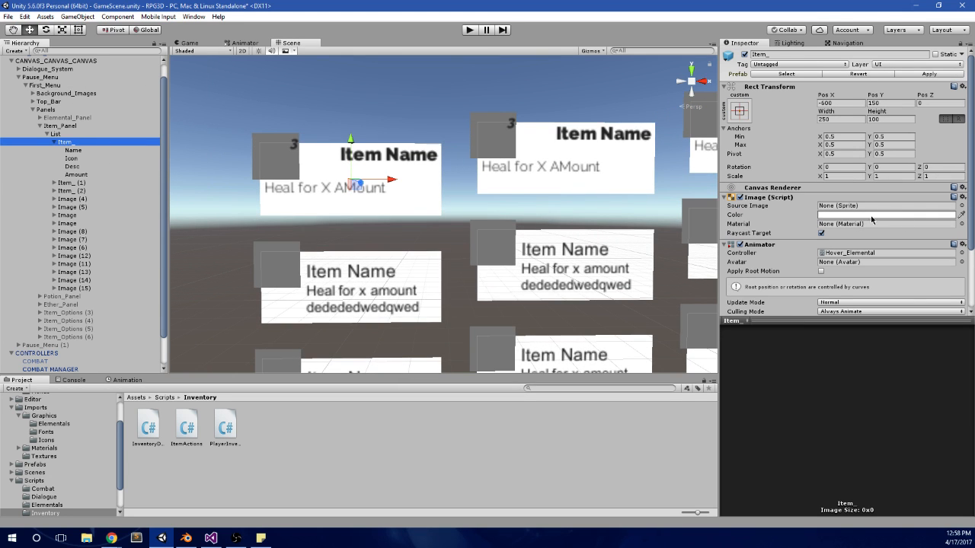
pyautogui.click(960, 206)
pyautogui.doubleClick(524, 211)
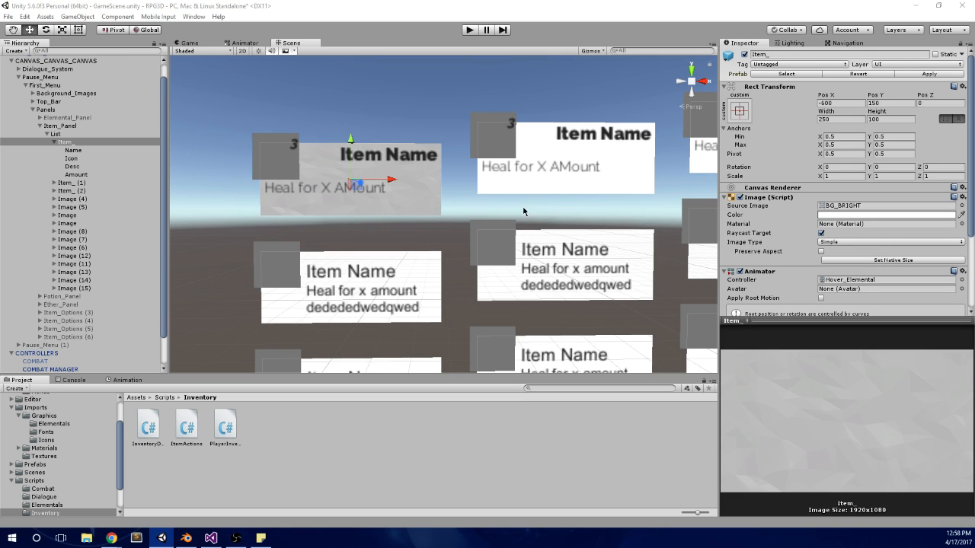
# Step: Assign the BG_BRIGHT sprite as the source image of Item_ (1)
pyautogui.click(83, 182)
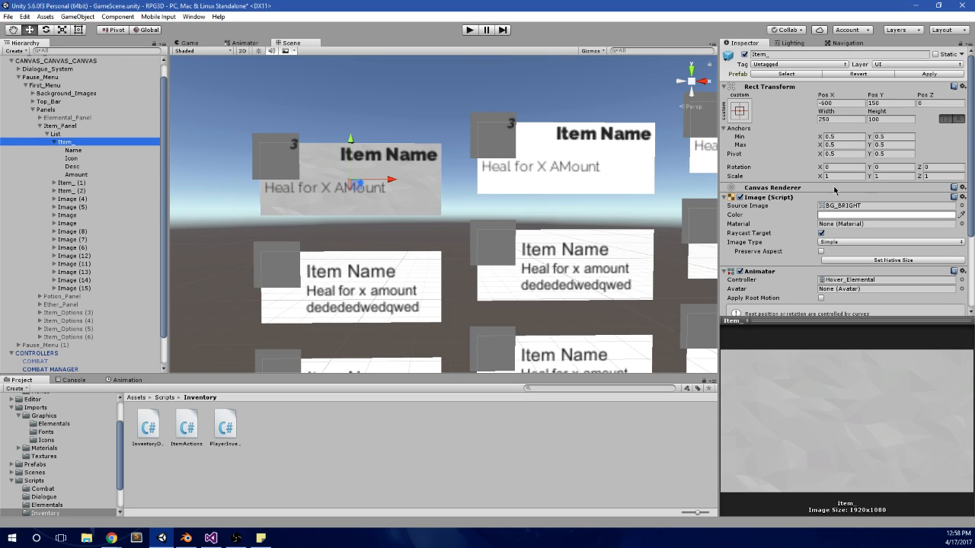
pyautogui.click(72, 183)
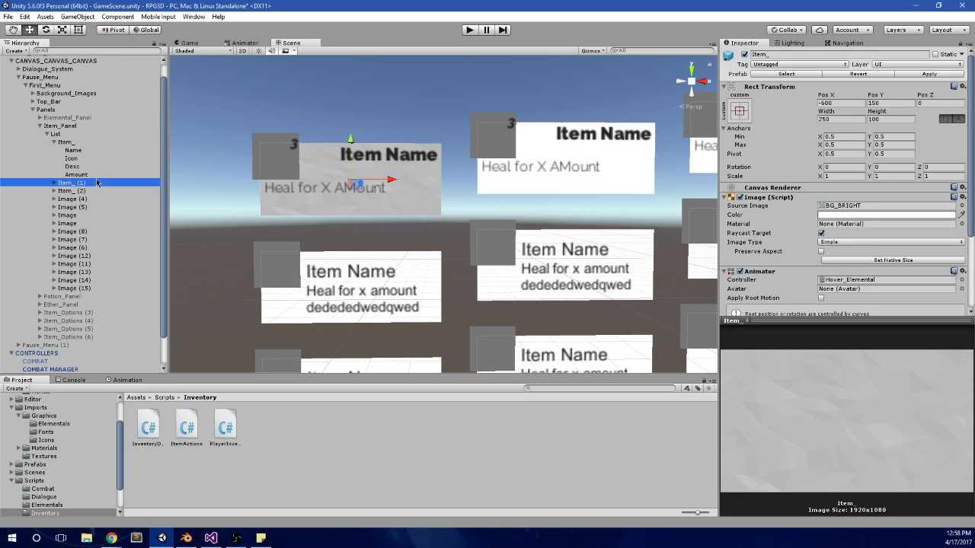
pyautogui.click(944, 218)
pyautogui.click(812, 95)
pyautogui.click(945, 207)
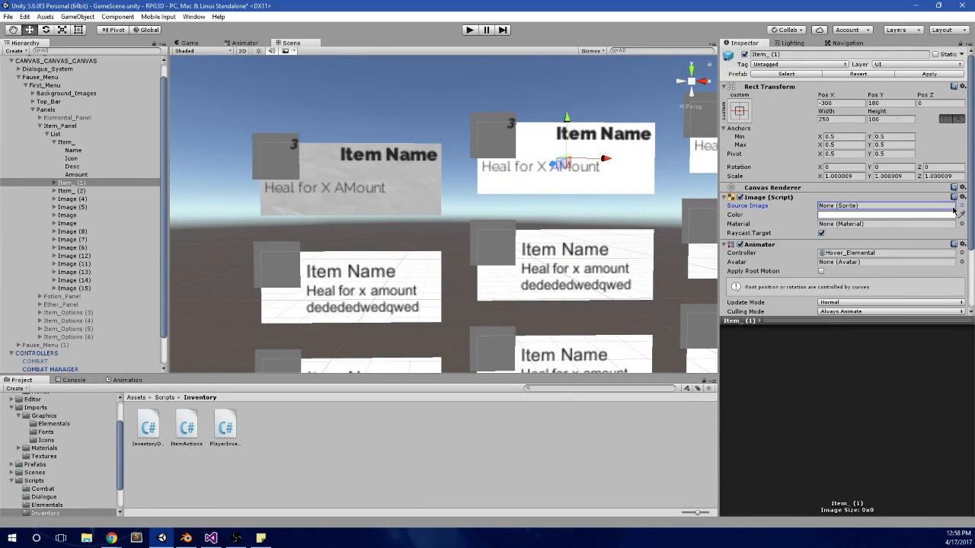
pyautogui.click(961, 207)
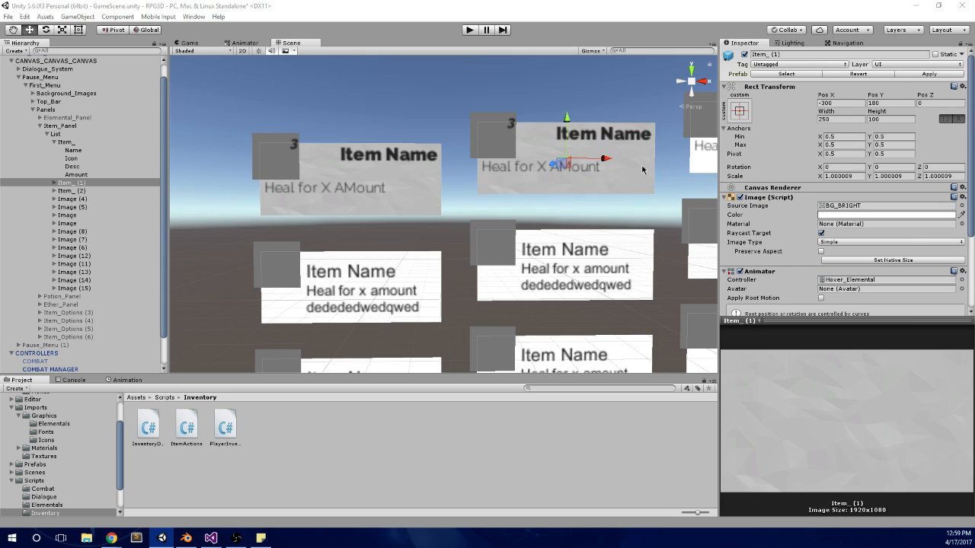
# Step: Set the text color of the Name, Desc and Amount objects in both Item_ and Item_ (1) to white
pyautogui.scroll(-2, 533, 187)
pyautogui.scroll(1, 129, 182)
pyautogui.click(81, 174)
pyautogui.click(75, 166)
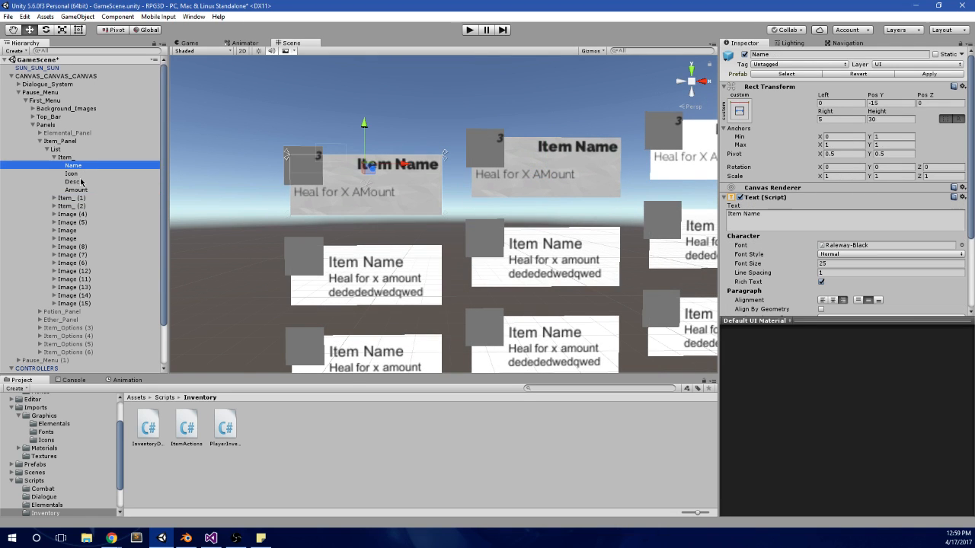
pyautogui.click(88, 175)
pyautogui.click(89, 166)
pyautogui.keyDown('ctrl'); pyautogui.click(90, 182); pyautogui.keyUp('ctrl')
pyautogui.keyDown('ctrl'); pyautogui.click(95, 192); pyautogui.keyUp('ctrl')
pyautogui.click(54, 197)
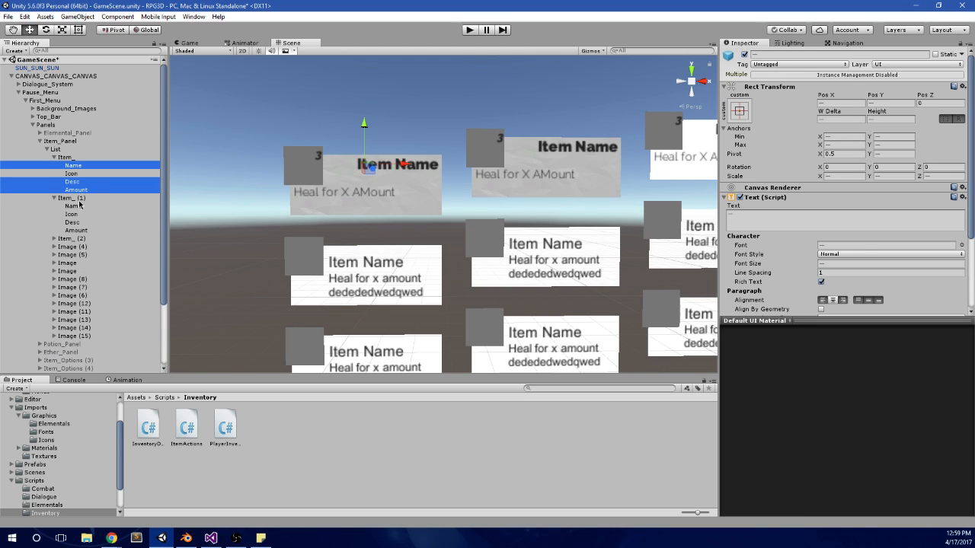
pyautogui.keyDown('ctrl'); pyautogui.click(80, 206); pyautogui.keyUp('ctrl')
pyautogui.keyDown('ctrl'); pyautogui.click(76, 222); pyautogui.keyUp('ctrl')
pyautogui.keyDown('ctrl'); pyautogui.click(76, 230); pyautogui.keyUp('ctrl')
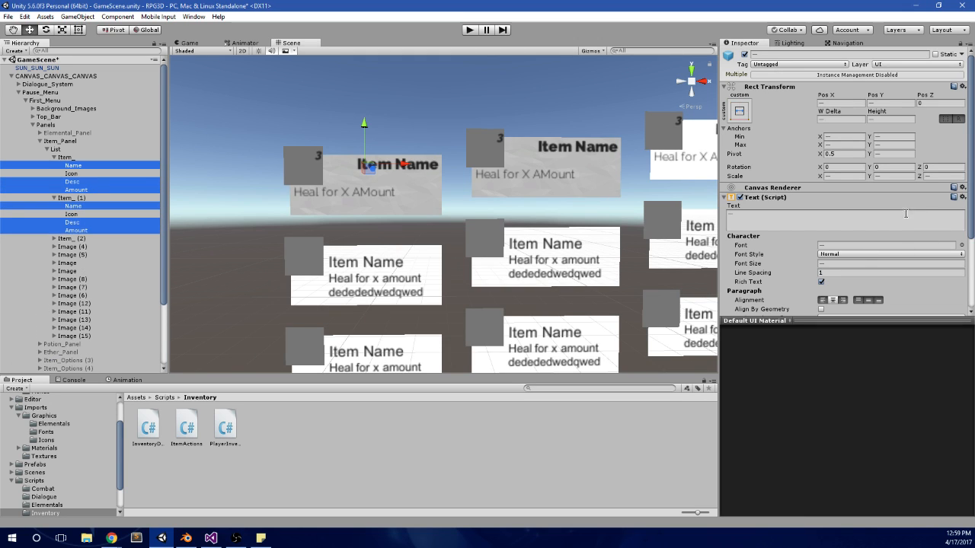
pyautogui.scroll(-3, 838, 229)
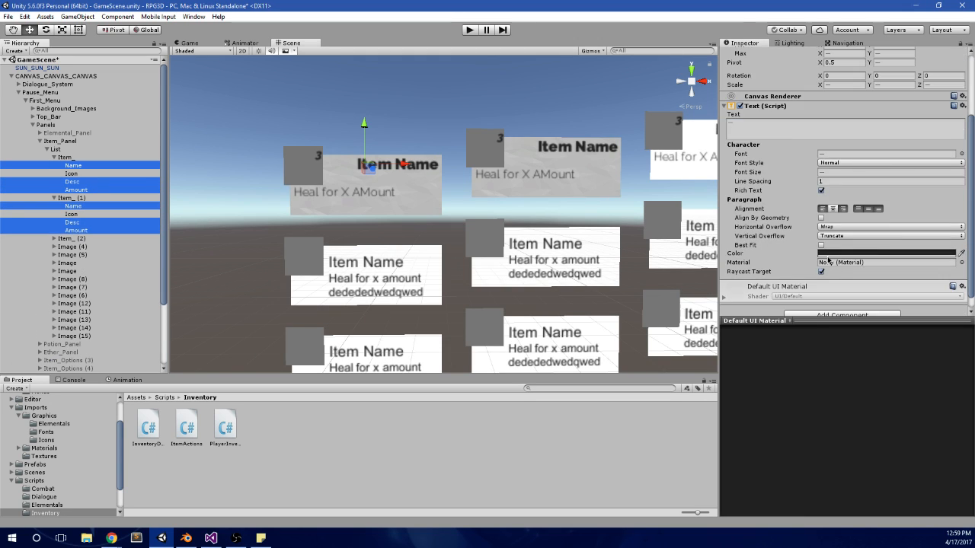
pyautogui.click(831, 254)
pyautogui.click(753, 170)
pyautogui.moveTo(748, 163); pyautogui.dragTo(680, 116)
pyautogui.click(811, 95)
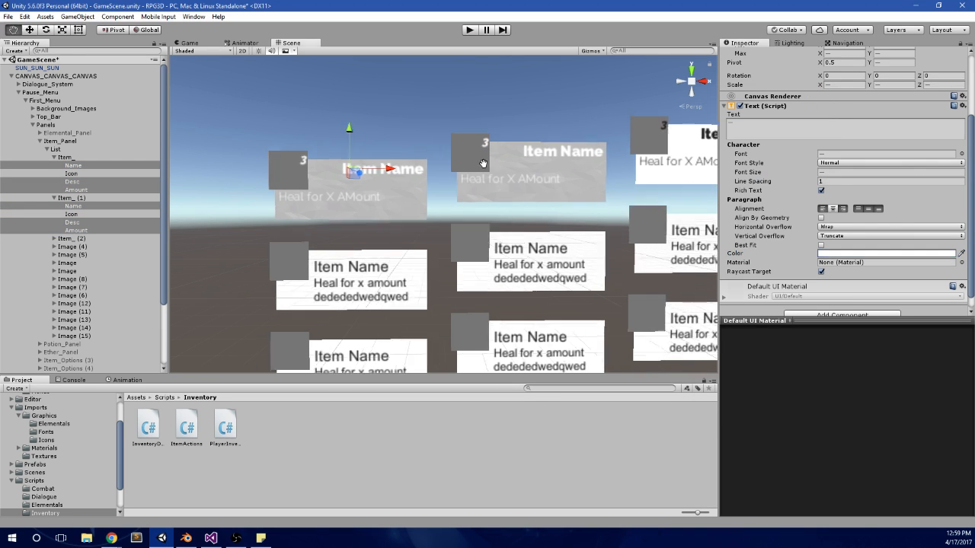
# Step: Run the game, walk the character forward and open the Items panel to check the restyled item cards
pyautogui.click(471, 30)
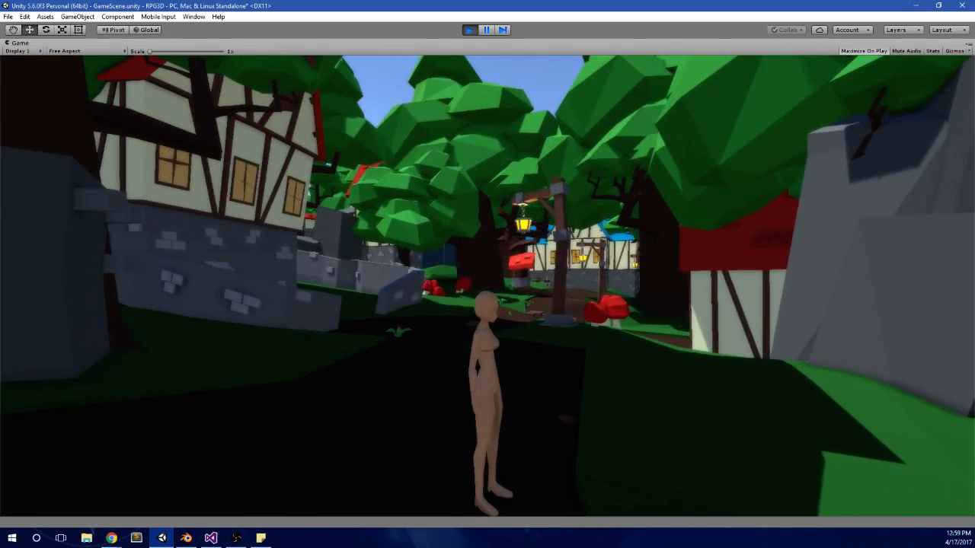
pyautogui.press('w')
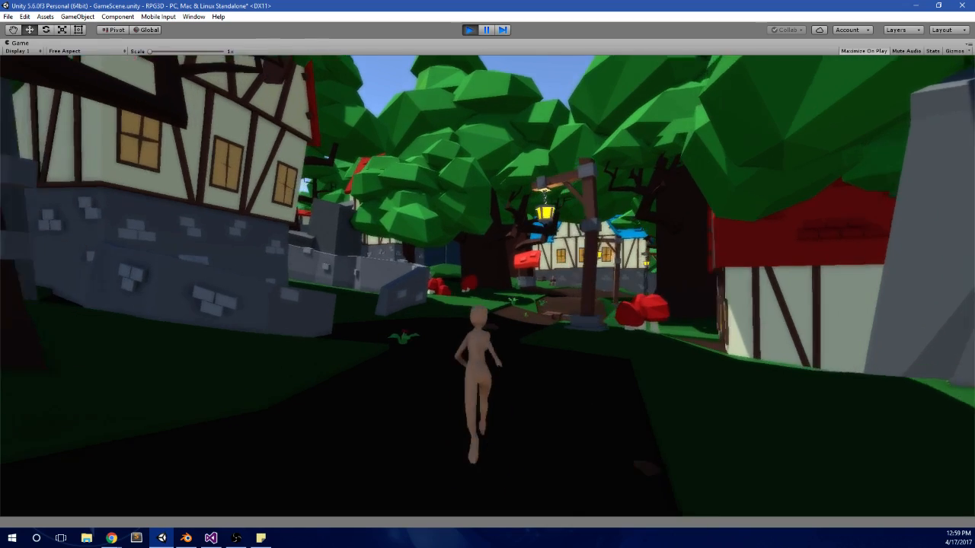
pyautogui.press('w')
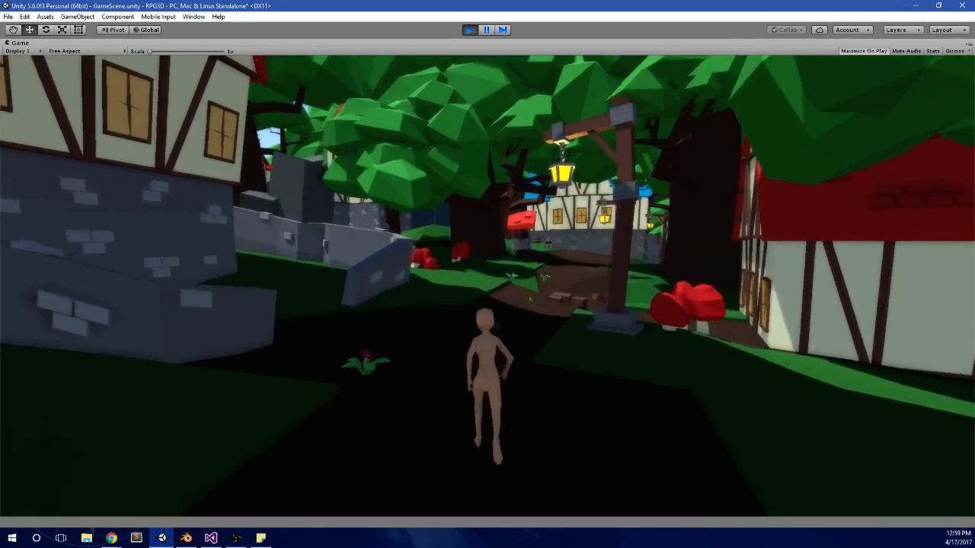
pyautogui.press('w')
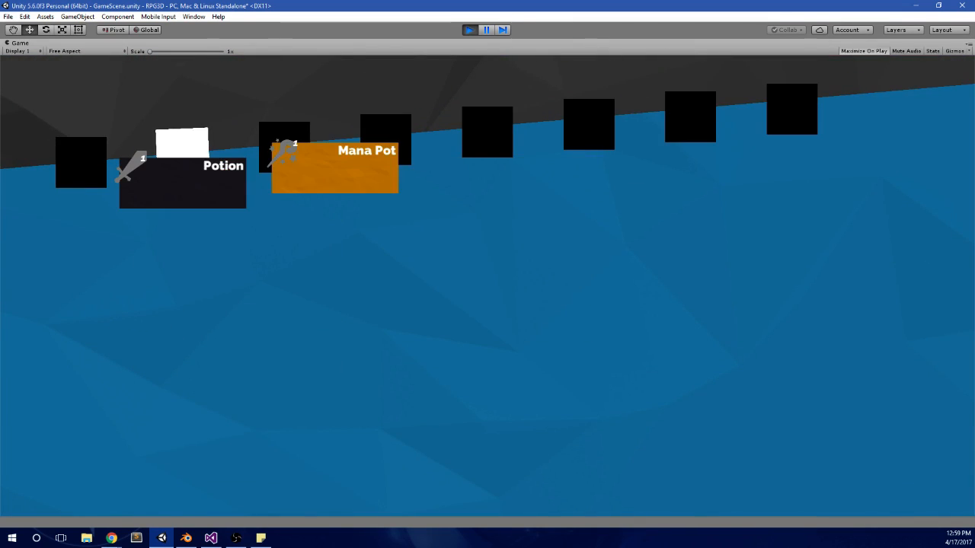
# Step: Switch the selection back and forth between the Potion and Mana Pot cards to check their highlighting, and stop the game
pyautogui.press('Left')
pyautogui.press('Right')
pyautogui.press('Left')
pyautogui.press('Right')
pyautogui.press('Left')
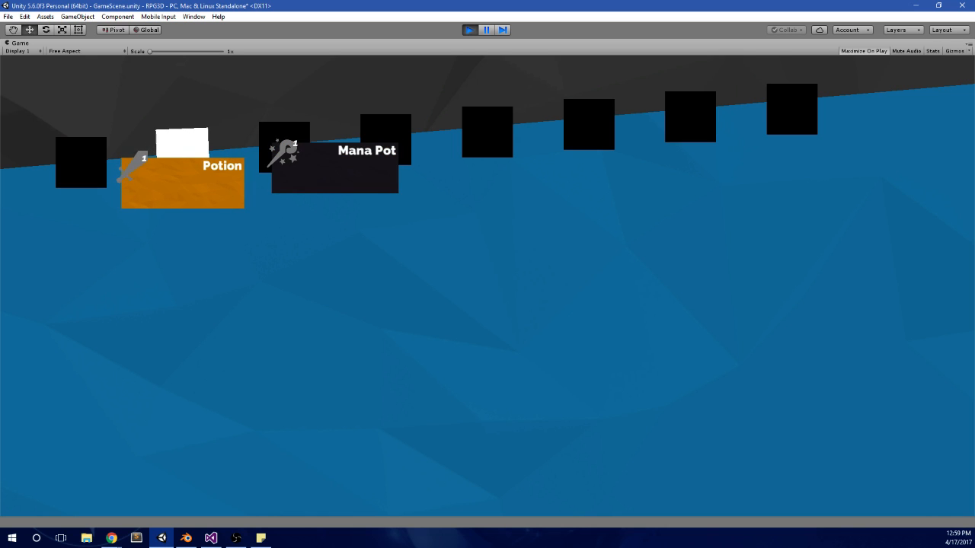
pyautogui.hotkey('alt', 'Tab')
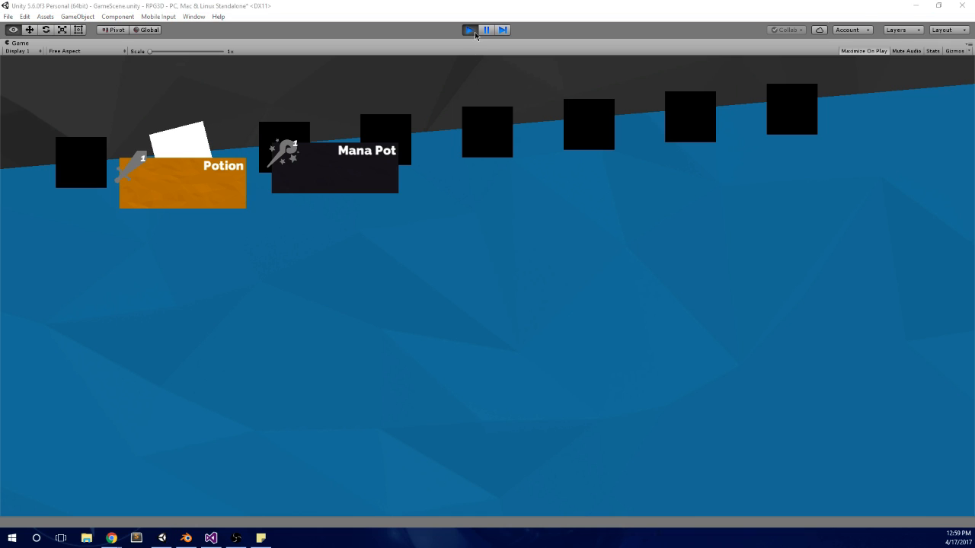
pyautogui.click(474, 34)
# Step: Set the Potion's description in the INVENTORY MANAGER's Inventory Database to "Heals one elemental for 10 health."
pyautogui.scroll(-2, 795, 240)
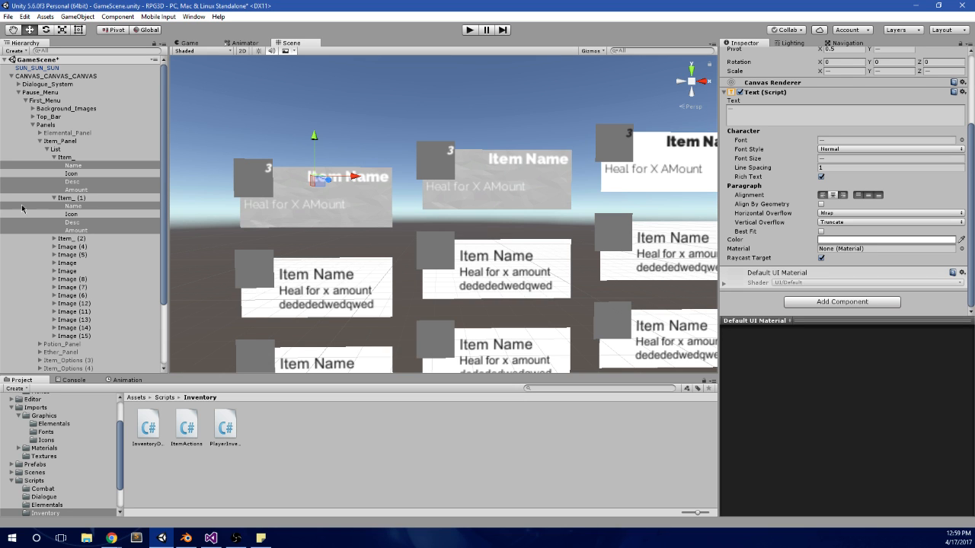
pyautogui.scroll(-2, 296, 210)
pyautogui.scroll(3, 296, 210)
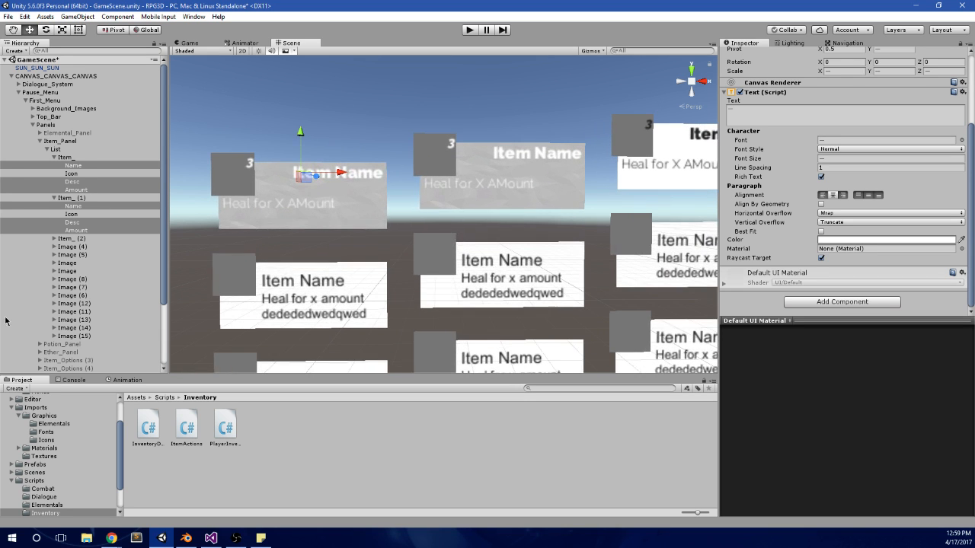
pyautogui.scroll(-3, 41, 334)
pyautogui.click(58, 352)
pyautogui.click(42, 361)
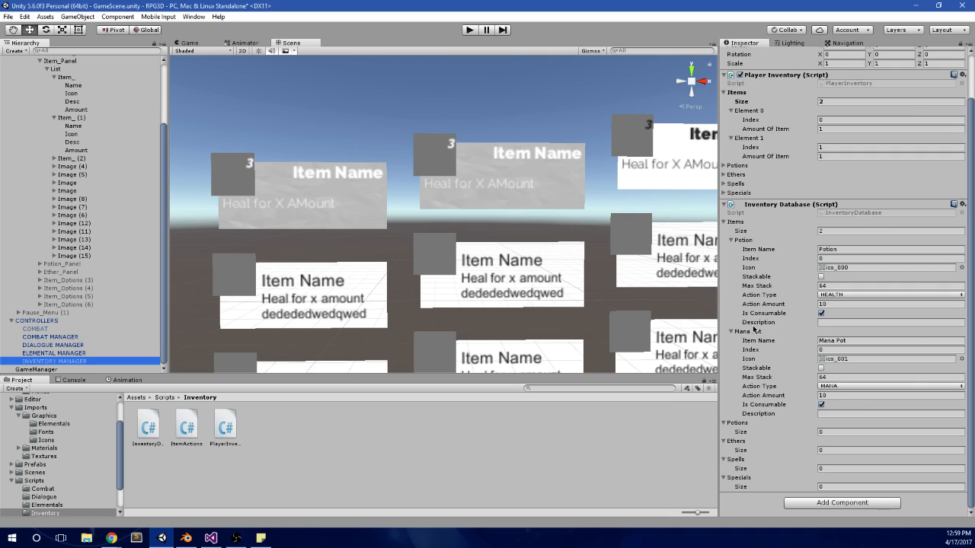
pyautogui.click(796, 322)
pyautogui.write('Heals')
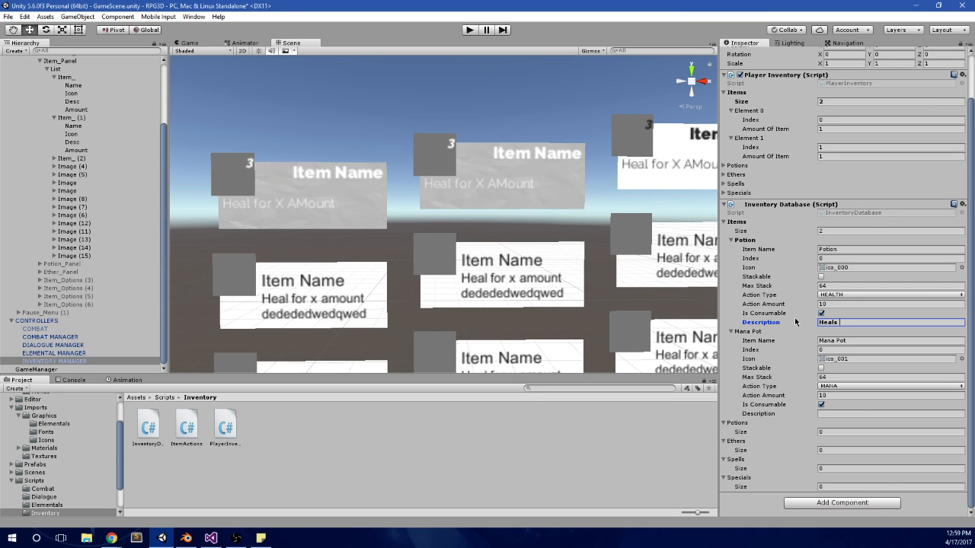
pyautogui.write(' one elemental for 10 health.')
# Step: Copy the Potion's description text into the Mana Pot's description
pyautogui.moveTo(944, 327); pyautogui.dragTo(813, 326)
pyautogui.hotkey('ctrl', 'c')
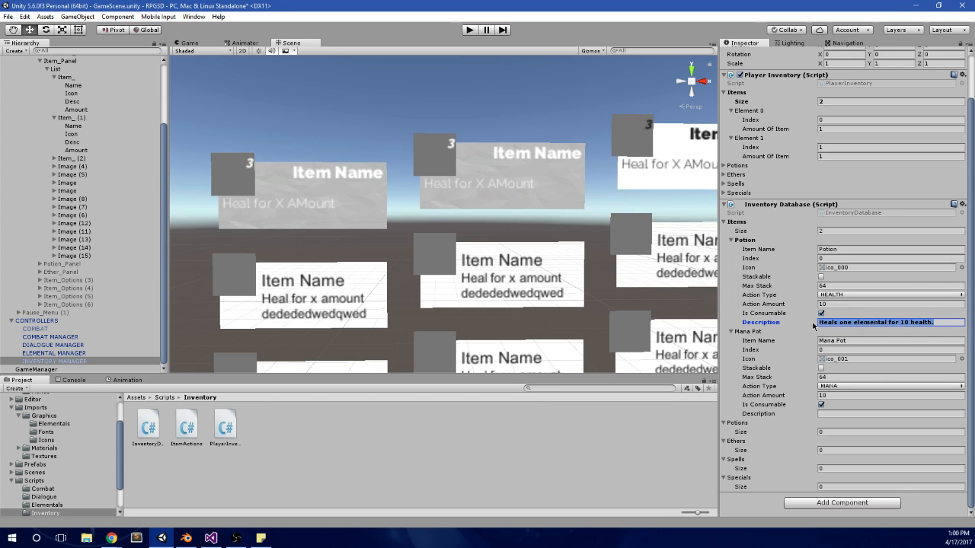
pyautogui.click(826, 415)
pyautogui.click(822, 414)
pyautogui.click(834, 422)
pyautogui.hotkey('ctrl', 'v')
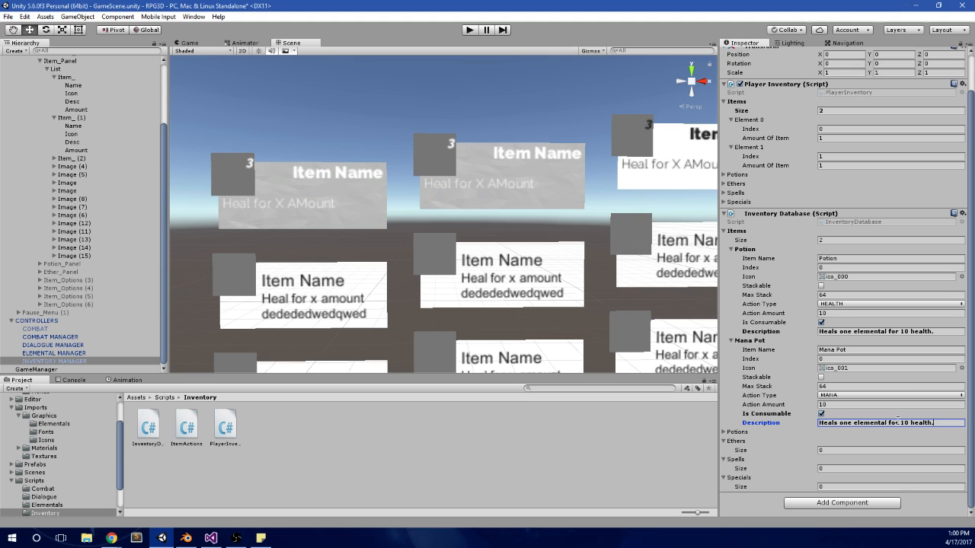
# Step: Replace the Mana Pot's description with "Restores 10 mana."
pyautogui.doubleClick(834, 422)
pyautogui.write('Restores')
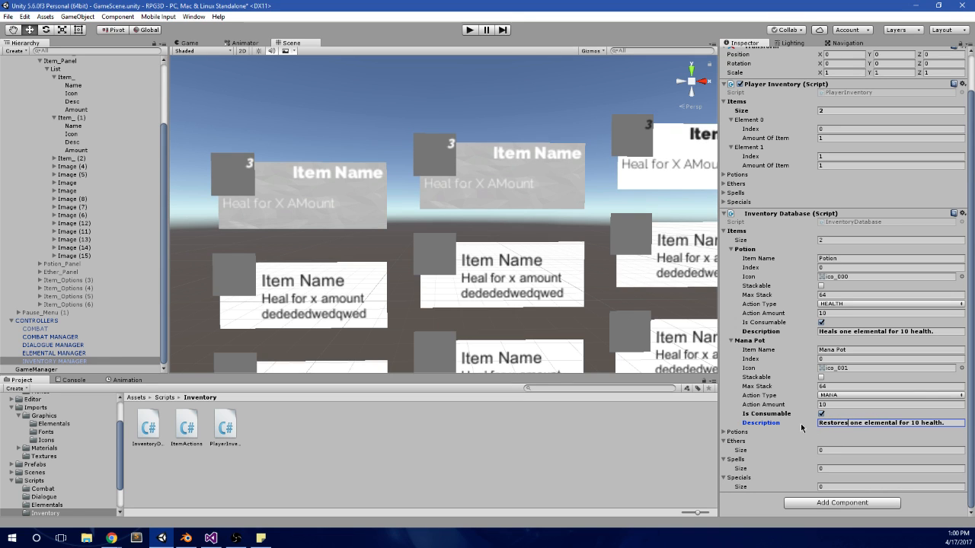
pyautogui.keyDown('shift'); pyautogui.click(945, 422); pyautogui.keyUp('shift')
pyautogui.press('BackSpace')
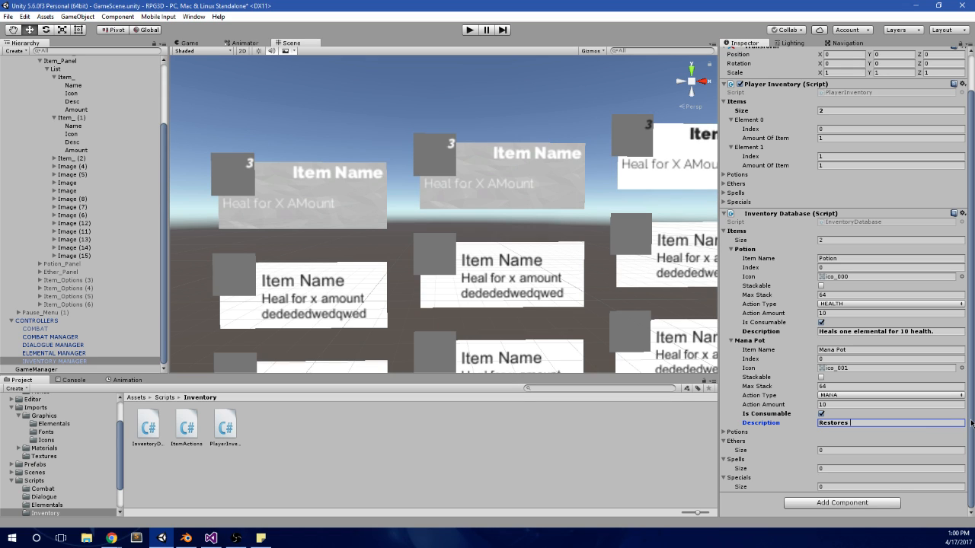
pyautogui.write('10 mana.')
# Step: Change the Potion's description to "Restores 10 health."
pyautogui.click(948, 332)
pyautogui.write('Res')
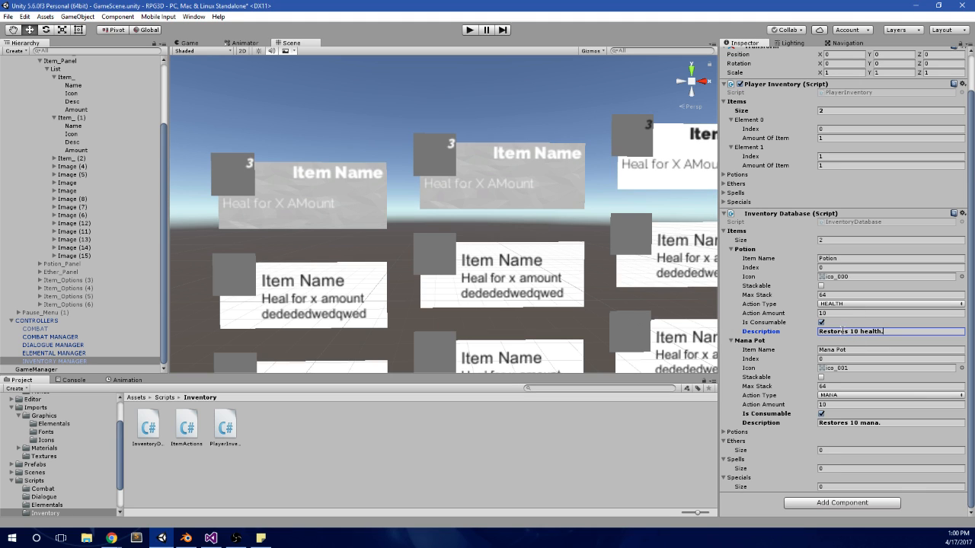
pyautogui.moveTo(849, 331); pyautogui.dragTo(861, 332)
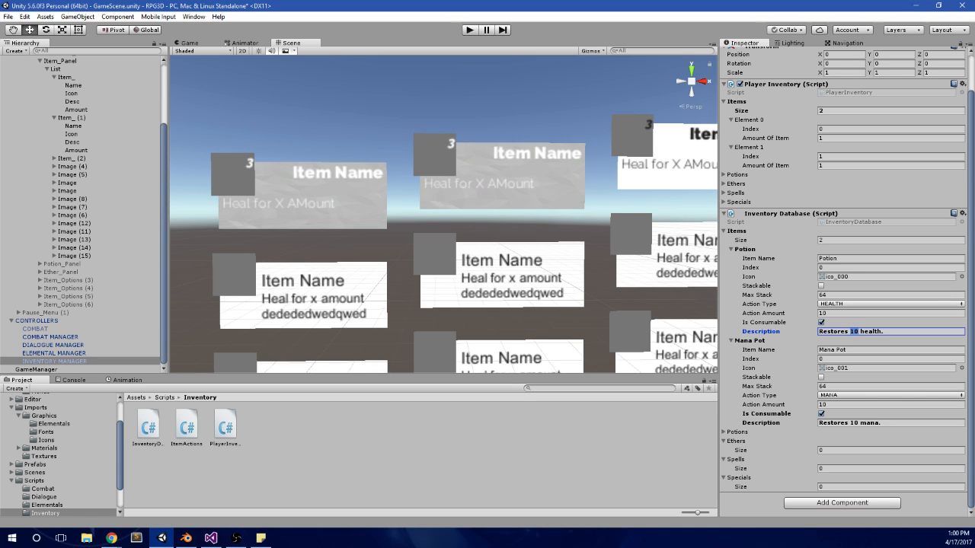
# Step: Apply the INVENTORY MANAGER's changes to its prefab
pyautogui.hotkey('alt', 'Tab')
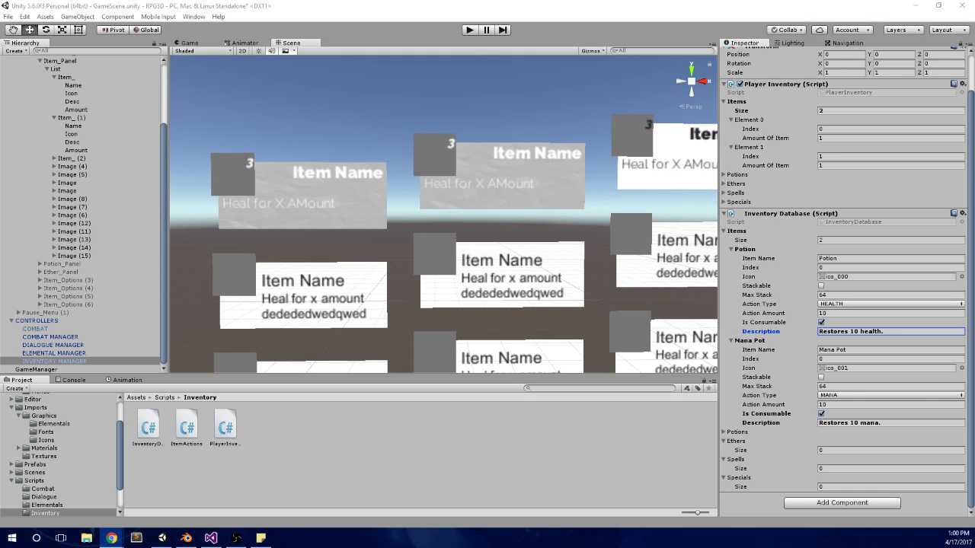
pyautogui.scroll(-5, 595, 267)
pyautogui.moveTo(486, 175); pyautogui.dragTo(427, 173, button='middle')
pyautogui.scroll(4, 428, 174)
pyautogui.moveTo(433, 126); pyautogui.dragTo(457, 139, button='middle')
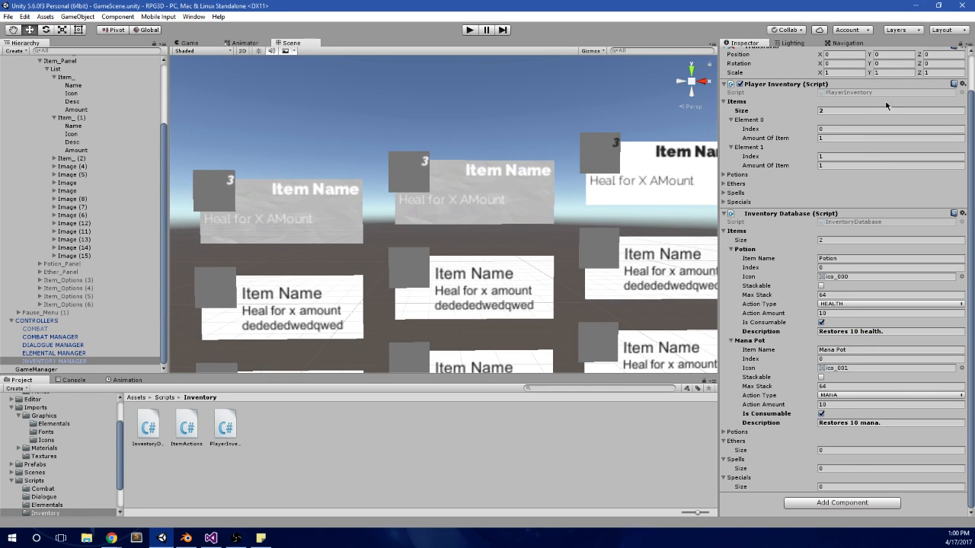
pyautogui.scroll(2, 886, 104)
pyautogui.click(928, 74)
# Step: Playtest the game, opening the pause menu's Items panel and switching the highlight between the Potion and Mana Pot cards
pyautogui.click(469, 30)
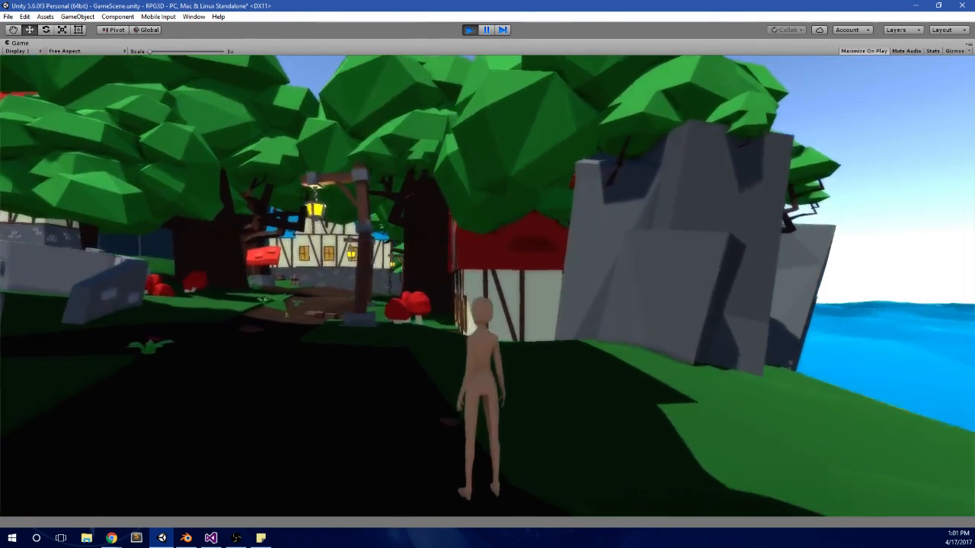
pyautogui.press('Escape')
pyautogui.press('Right')
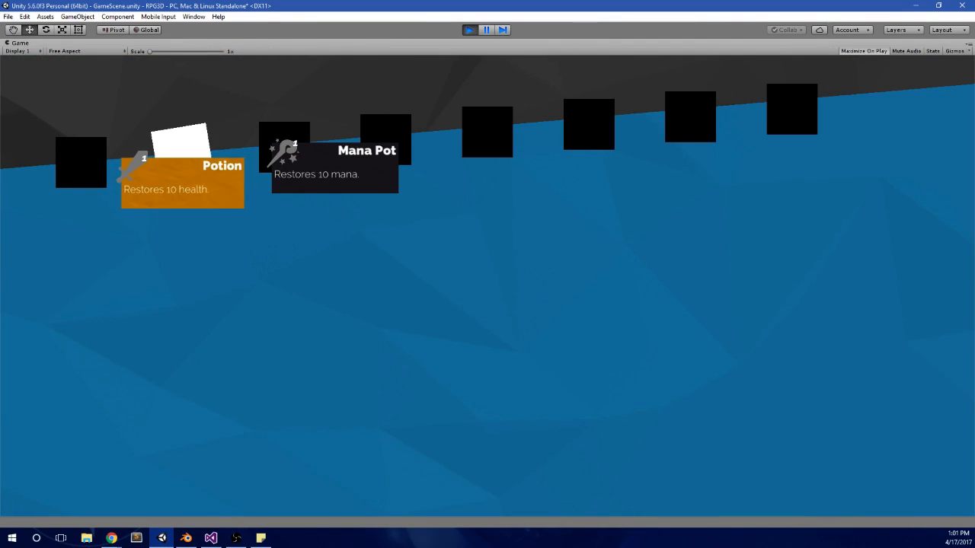
pyautogui.press('Right')
pyautogui.press('Left')
pyautogui.press('Right')
pyautogui.press('Left')
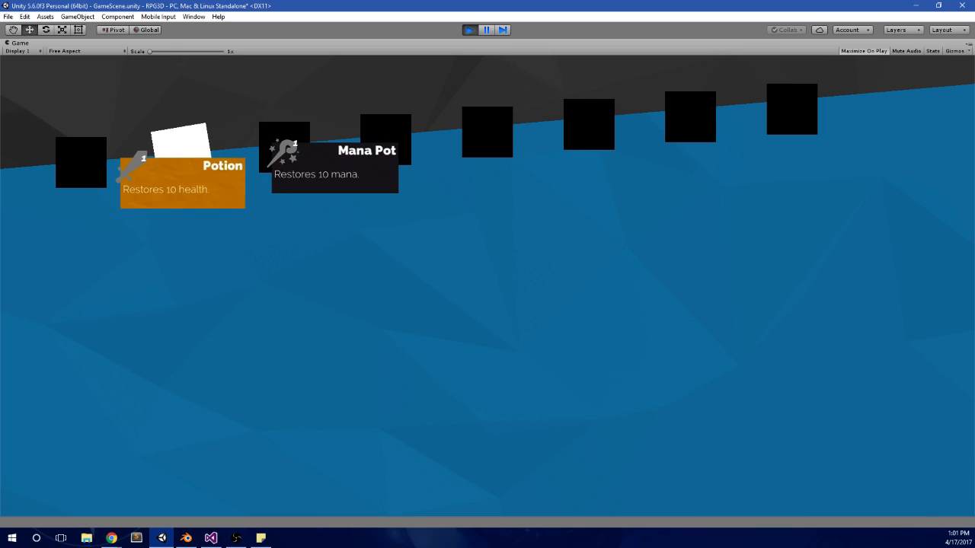
pyautogui.press('Right')
pyautogui.press('Left')
pyautogui.press('Right')
pyautogui.press('Left')
pyautogui.press('Right')
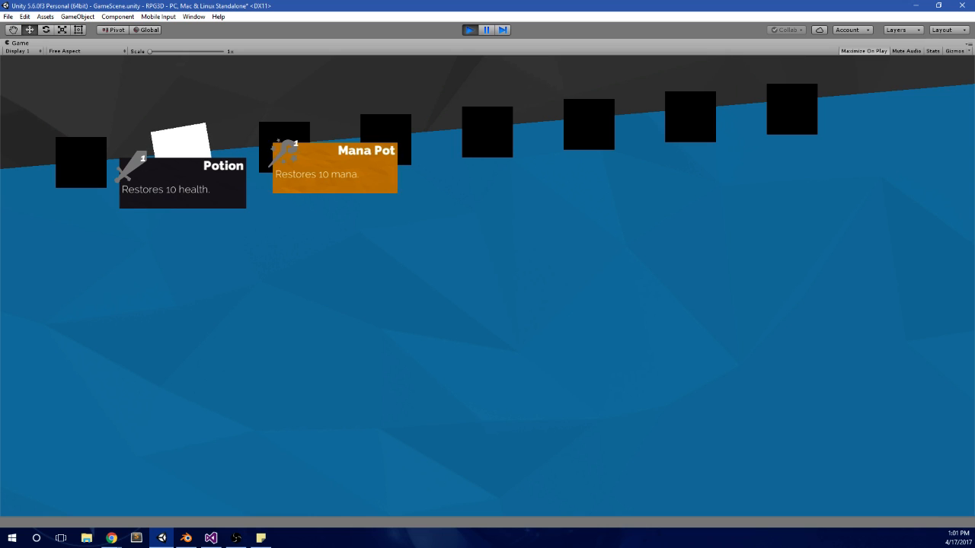
pyautogui.press('Left')
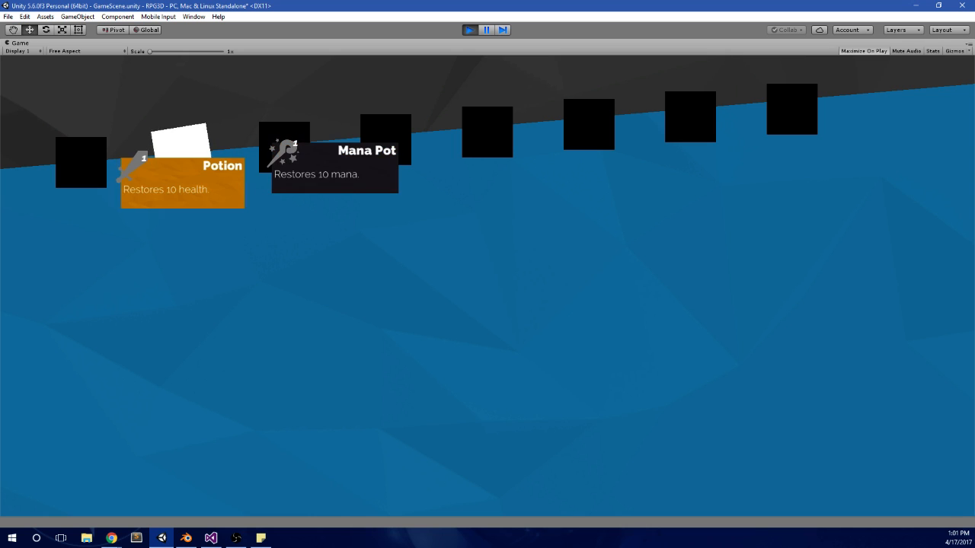
pyautogui.press('Right')
pyautogui.press('Left')
pyautogui.press('Right')
pyautogui.press('Right')
pyautogui.press('Left')
pyautogui.press('Right')
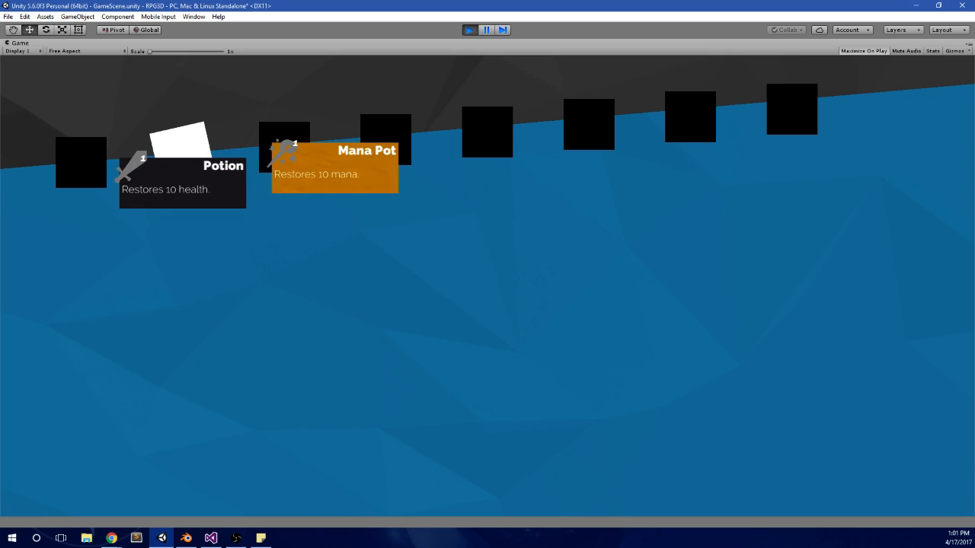
# Step: Compare the Items panel's cards with the elemental cards in the pause menu, then stop the playtest
pyautogui.press('Left')
pyautogui.press('Right')
pyautogui.press('Left')
pyautogui.press('Right')
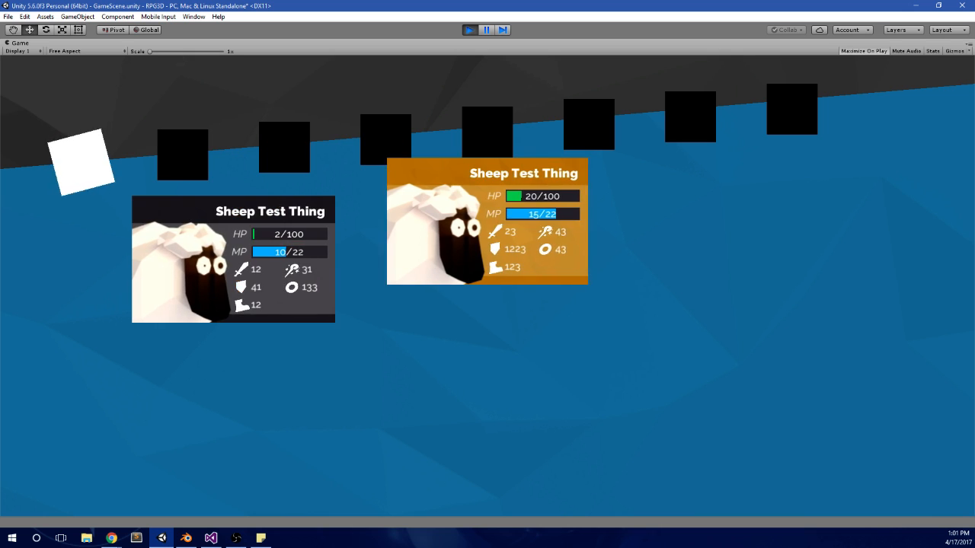
pyautogui.press('Right')
pyautogui.press('Left')
pyautogui.press('Right')
pyautogui.press('Right')
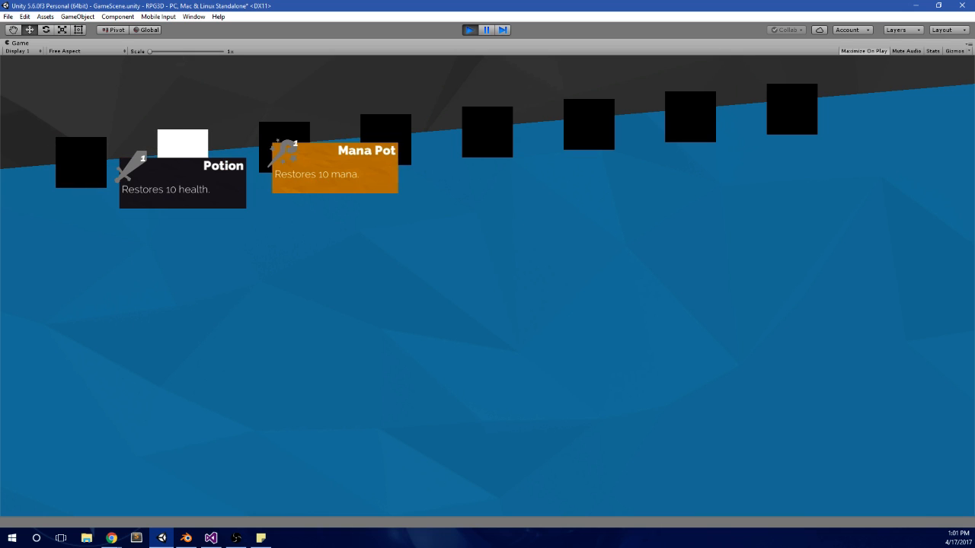
pyautogui.press('Left')
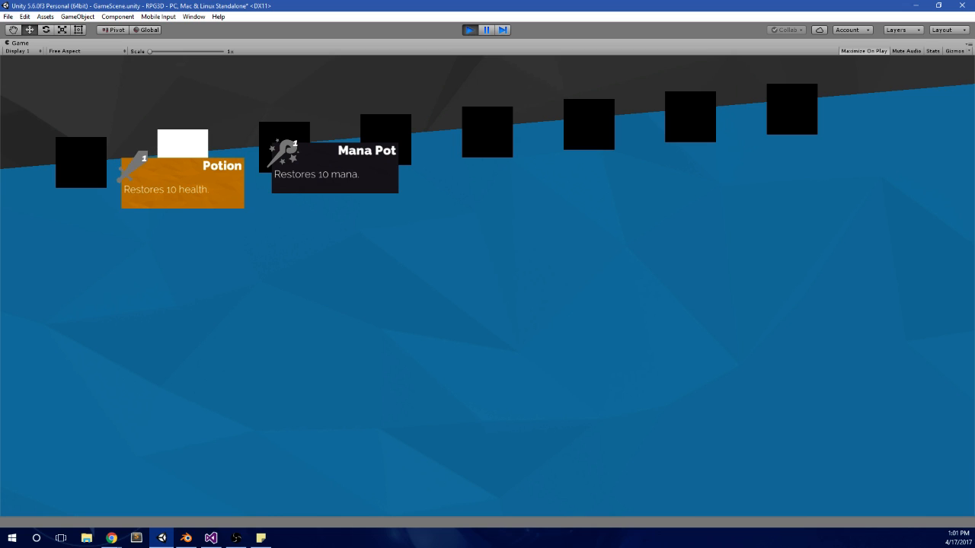
pyautogui.click(470, 30)
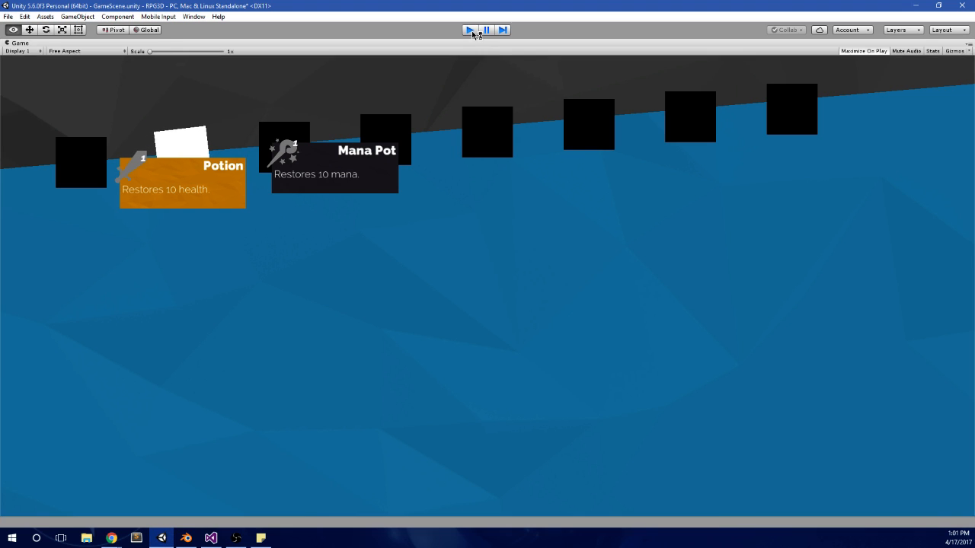
# Step: Set Left and Pos Y to 10 for the Desc texts of both Item_ and Item_ (1)
pyautogui.moveTo(348, 203); pyautogui.dragTo(439, 196, button='middle')
pyautogui.scroll(2, 439, 196)
pyautogui.click(362, 198)
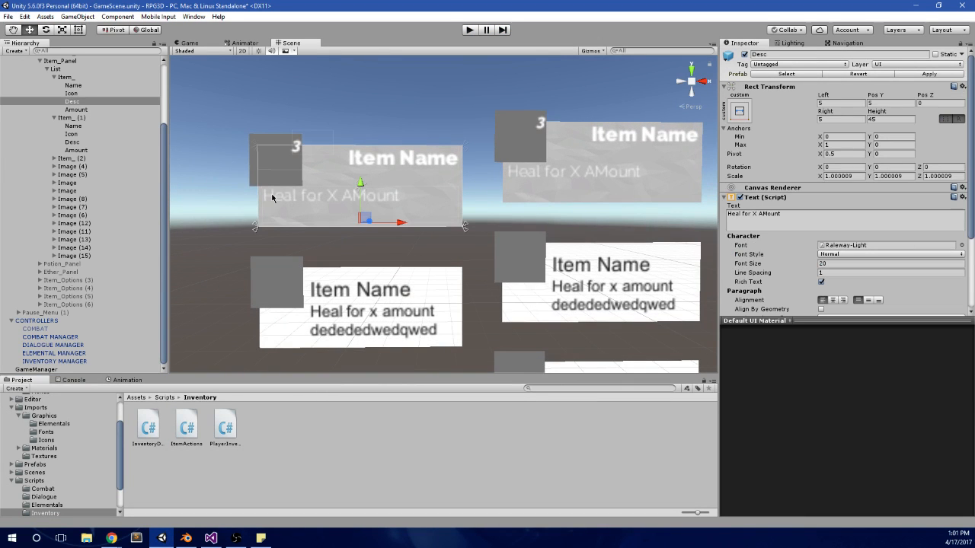
pyautogui.click(103, 118)
pyautogui.click(76, 102)
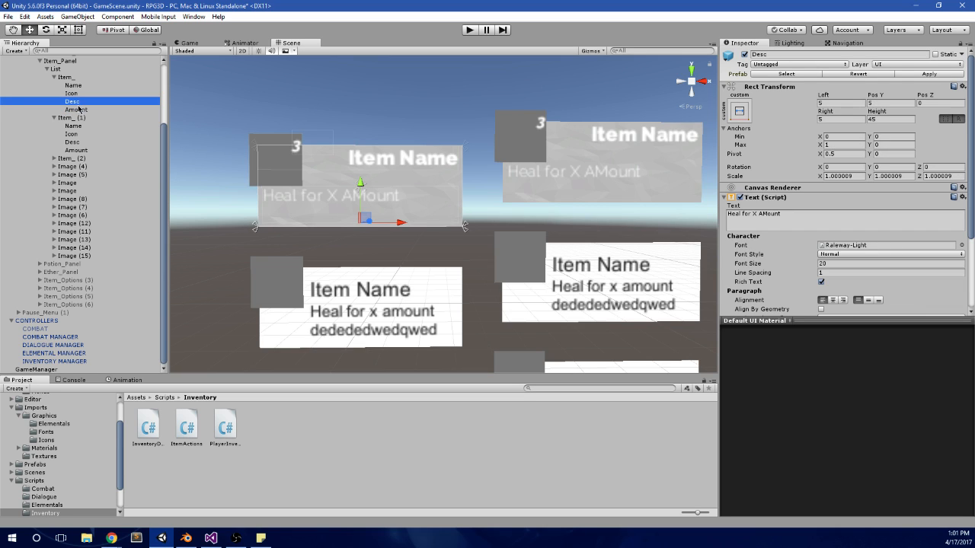
pyautogui.keyDown('ctrl'); pyautogui.click(72, 141); pyautogui.keyUp('ctrl')
pyautogui.click(886, 103)
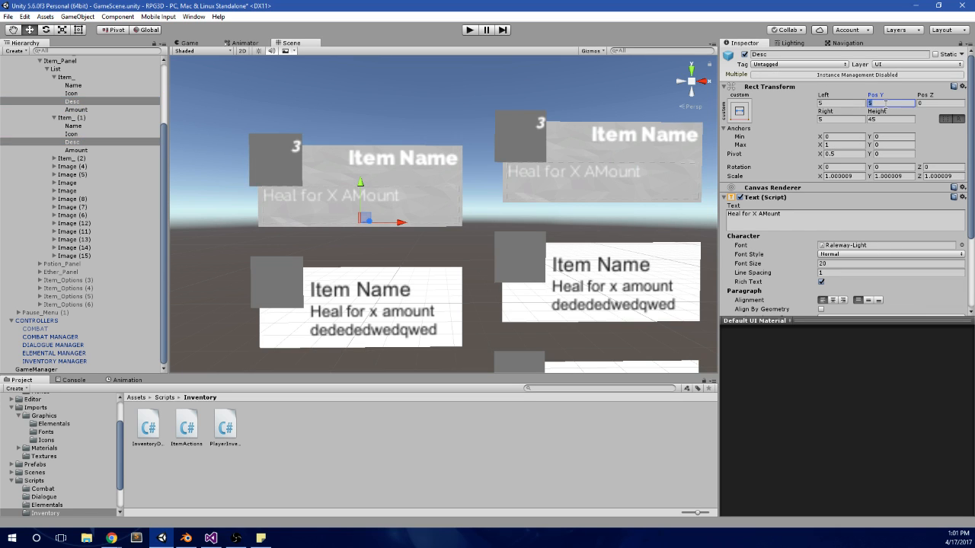
pyautogui.click(841, 103)
pyautogui.write('10')
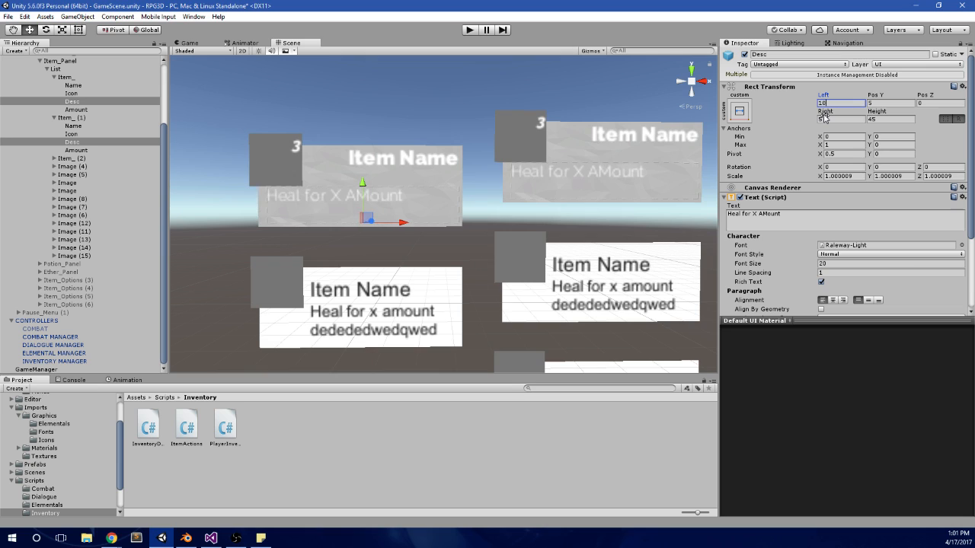
pyautogui.press('Tab')
pyautogui.write('10')
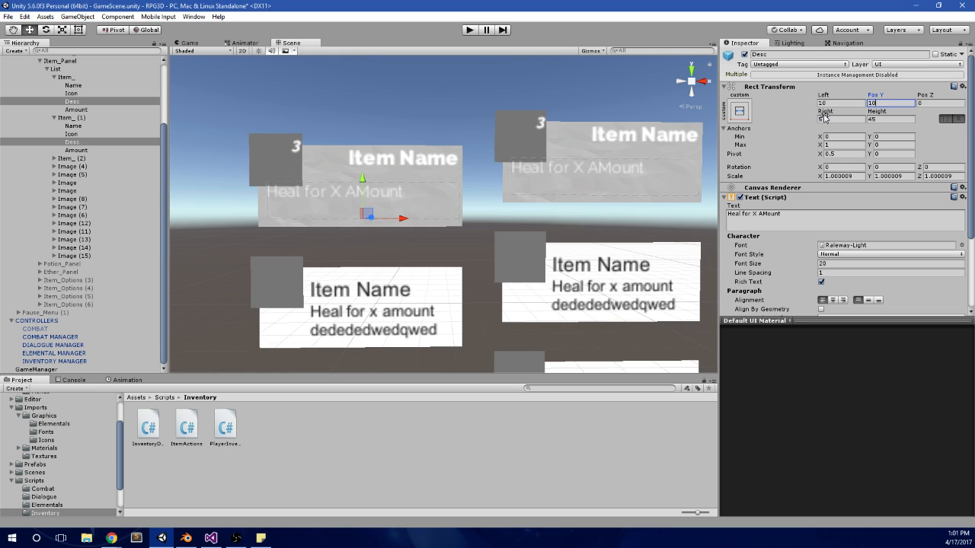
# Step: Set Right to 10 and Height to 45 for the Desc texts of both Item_ and Item_ (1)
pyautogui.click(826, 120)
pyautogui.write('10')
pyautogui.press('Tab')
pyautogui.write('40')
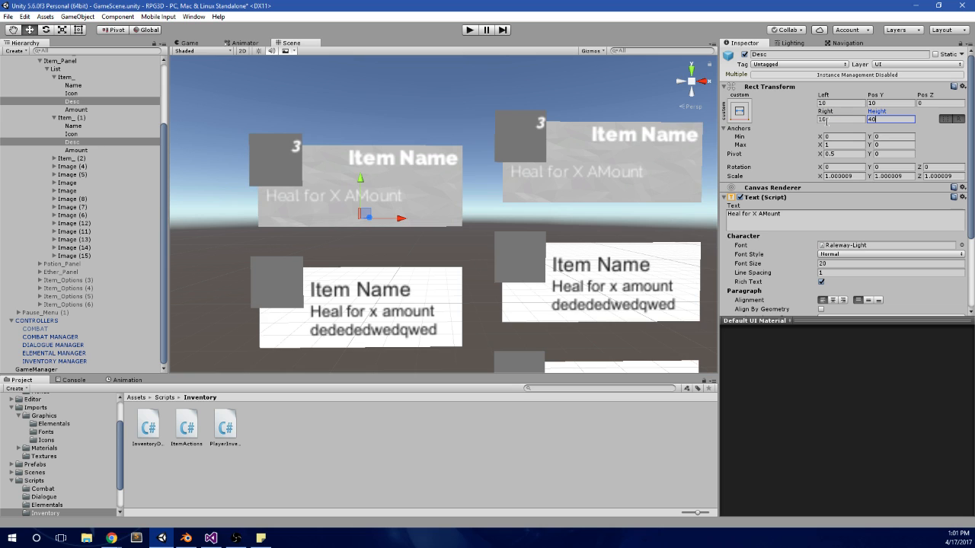
pyautogui.press('BackSpace')
pyautogui.write('5')
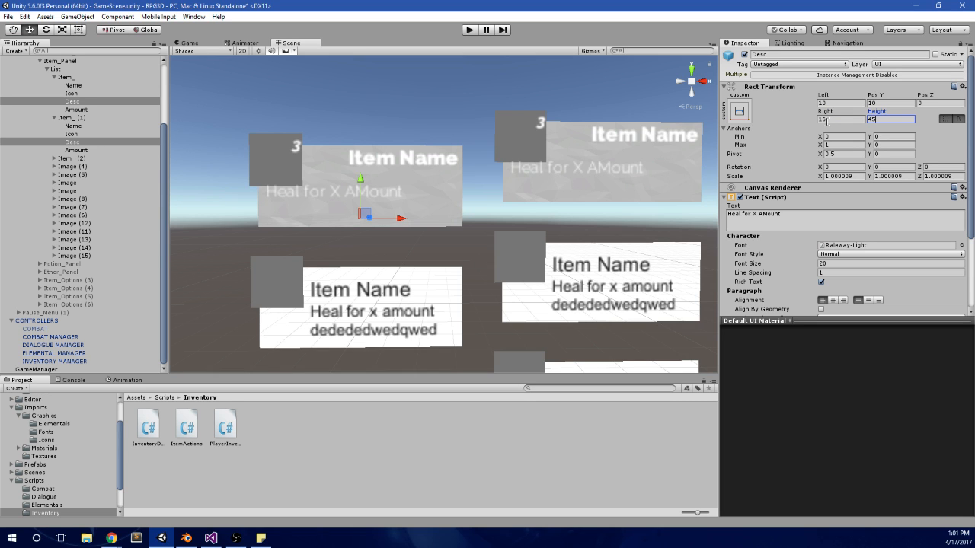
pyautogui.scroll(2, 474, 168)
pyautogui.scroll(-4, 476, 173)
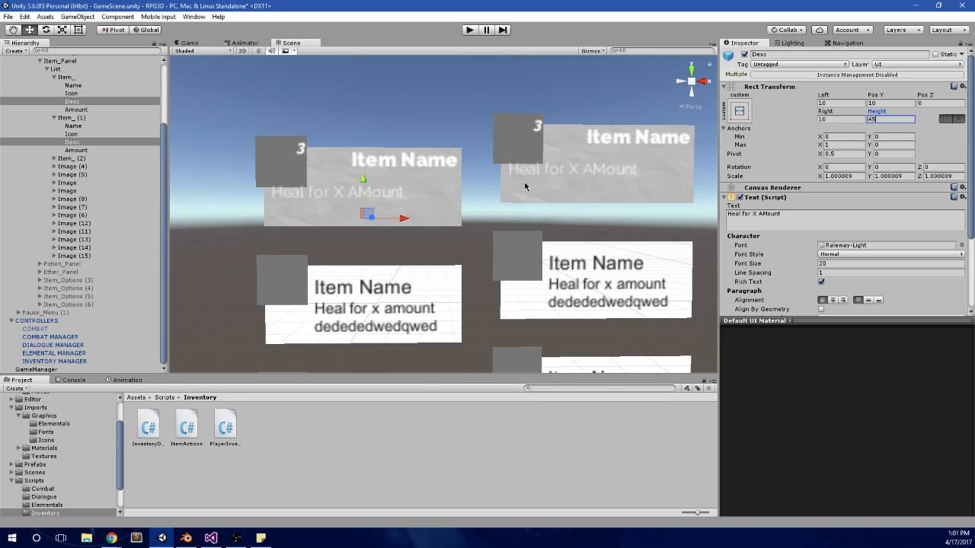
pyautogui.scroll(1, 476, 173)
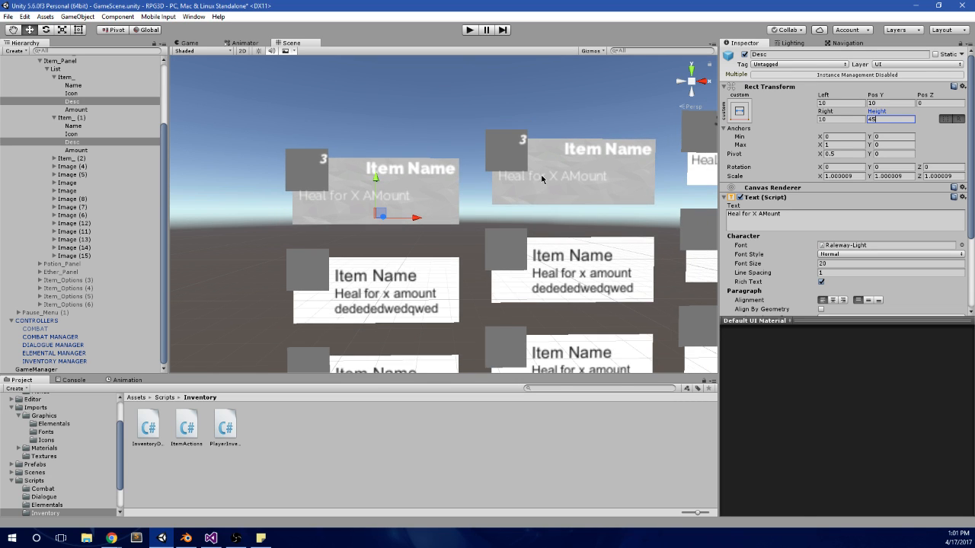
pyautogui.scroll(-2, 488, 183)
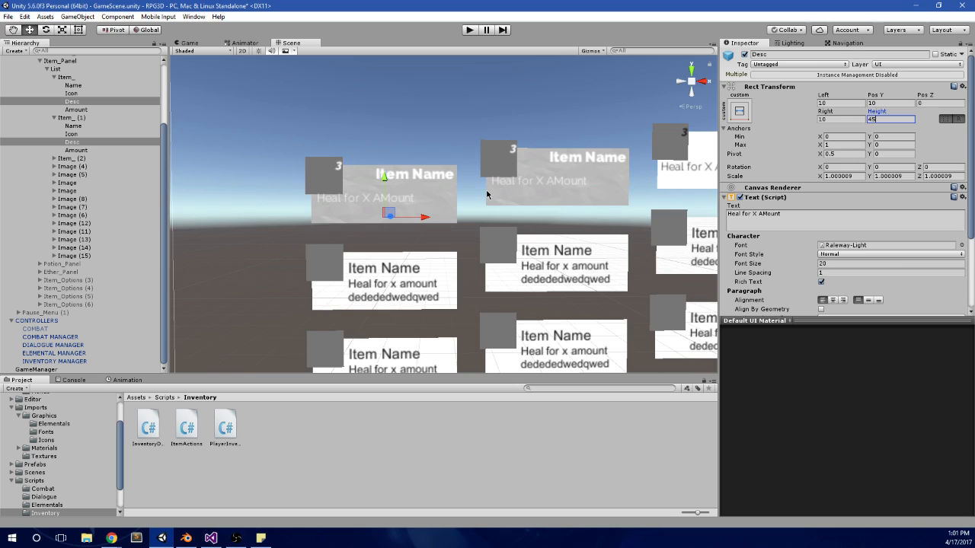
pyautogui.scroll(2, 485, 192)
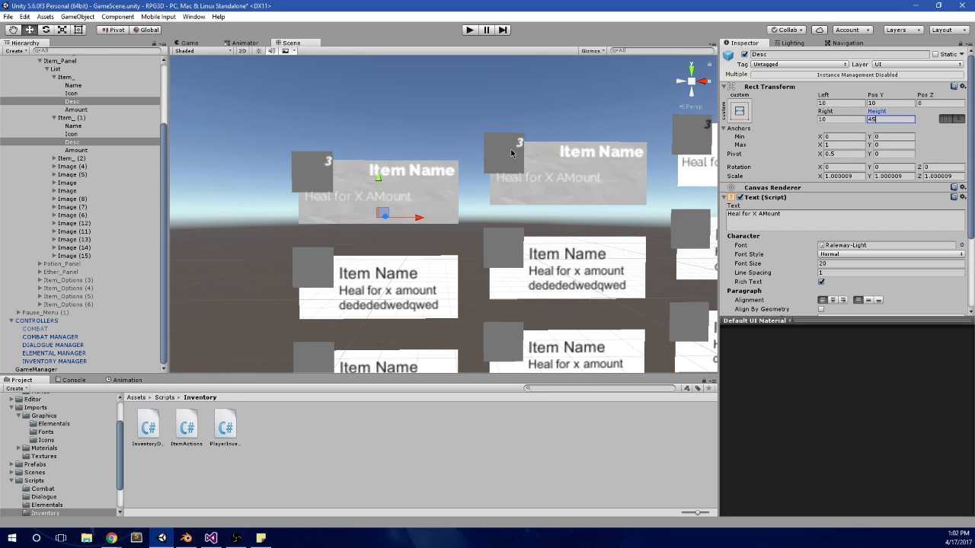
# Step: Set Pos Y to -20 and Right to 10 for the Name texts of both Item_ and Item_ (1)
pyautogui.click(96, 86)
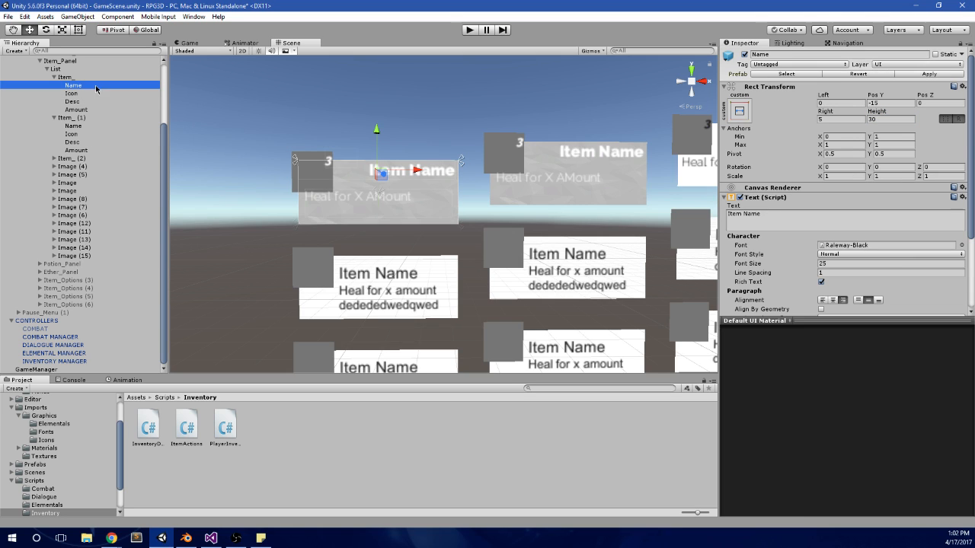
pyautogui.keyDown('ctrl'); pyautogui.click(73, 126); pyautogui.keyUp('ctrl')
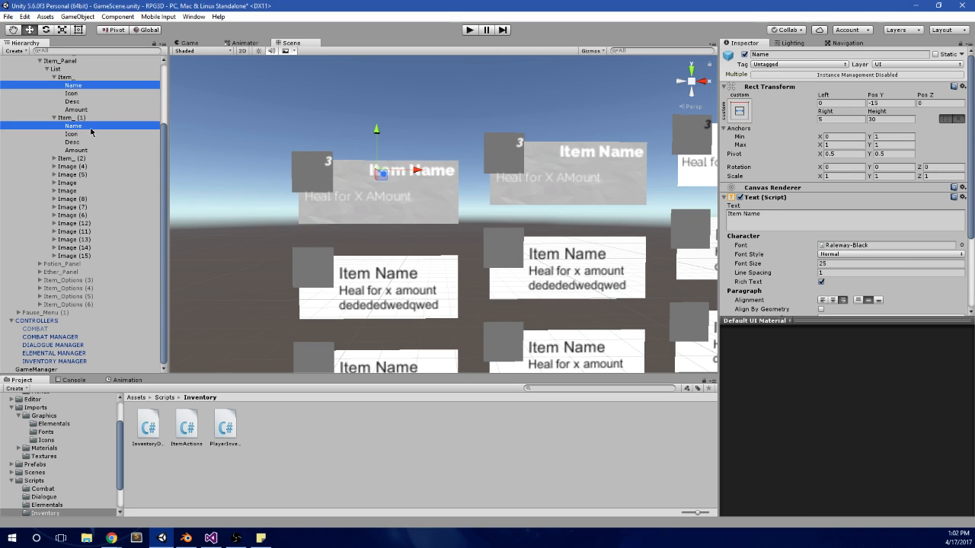
pyautogui.click(888, 103)
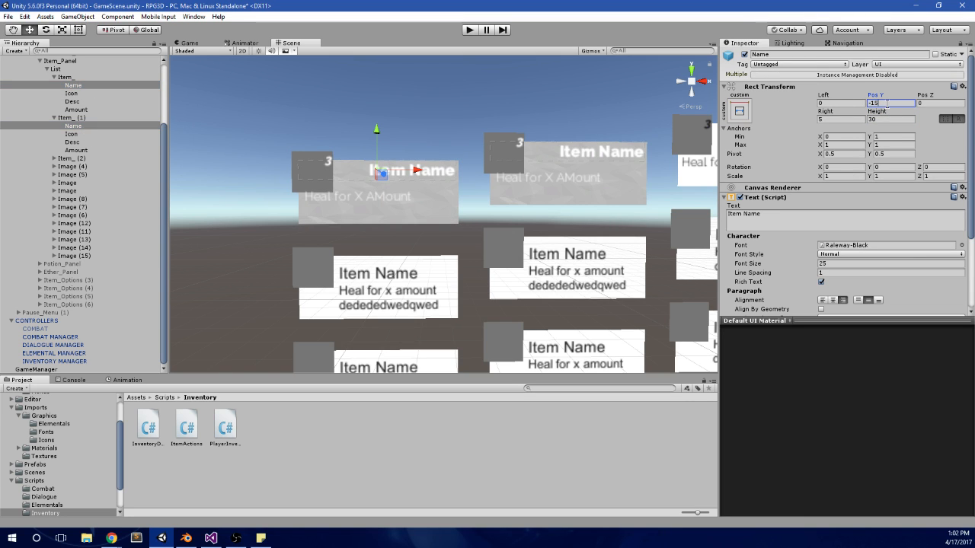
pyautogui.write('-20')
pyautogui.click(853, 118)
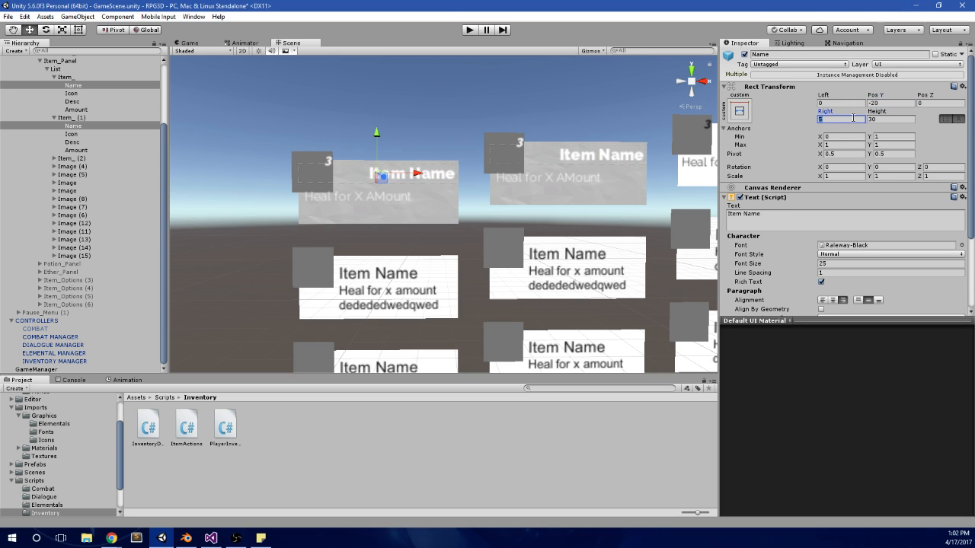
pyautogui.write('10')
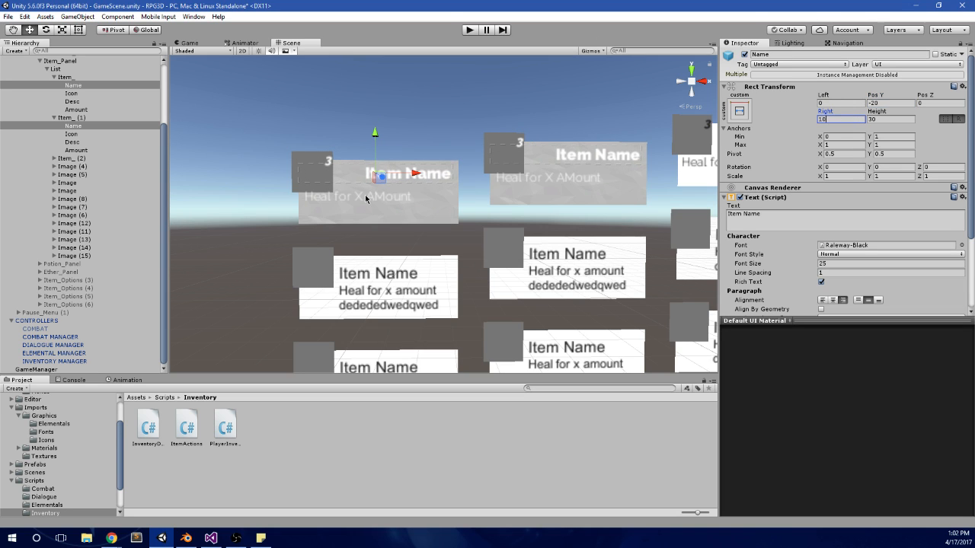
# Step: Examine the Rect Transform settings of STAT_HEALTH and its VISUAL and VALUE children under ELEMENTAL_02 in Elemental_Panel
pyautogui.click(89, 102)
pyautogui.click(98, 93)
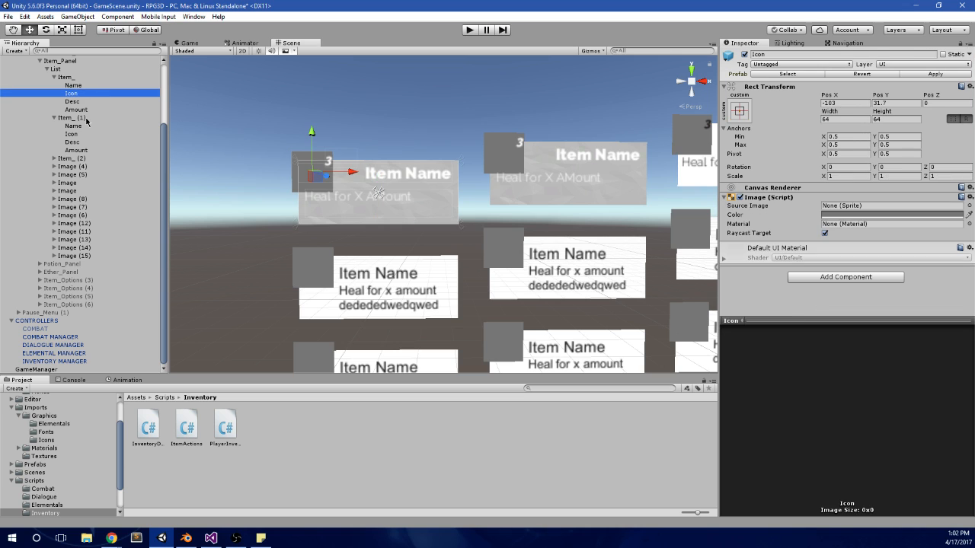
pyautogui.keyDown('ctrl'); pyautogui.click(86, 134); pyautogui.keyUp('ctrl')
pyautogui.scroll(5, 87, 146)
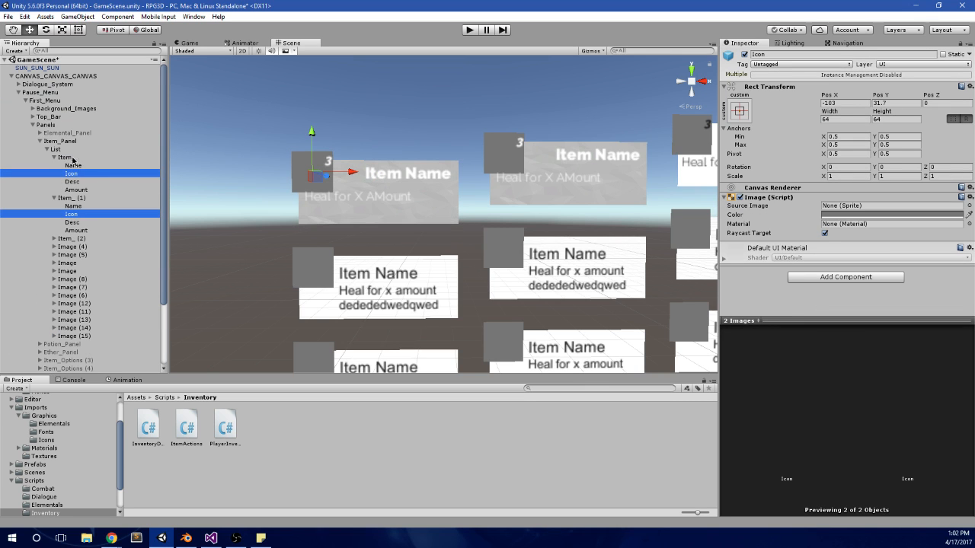
pyautogui.click(39, 132)
pyautogui.click(48, 142)
pyautogui.click(69, 165)
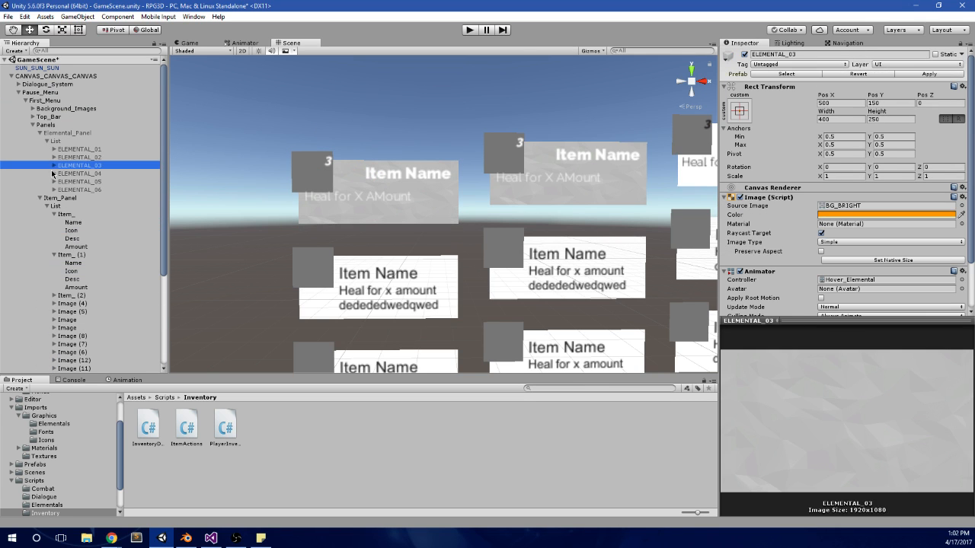
pyautogui.click(54, 158)
pyautogui.click(61, 190)
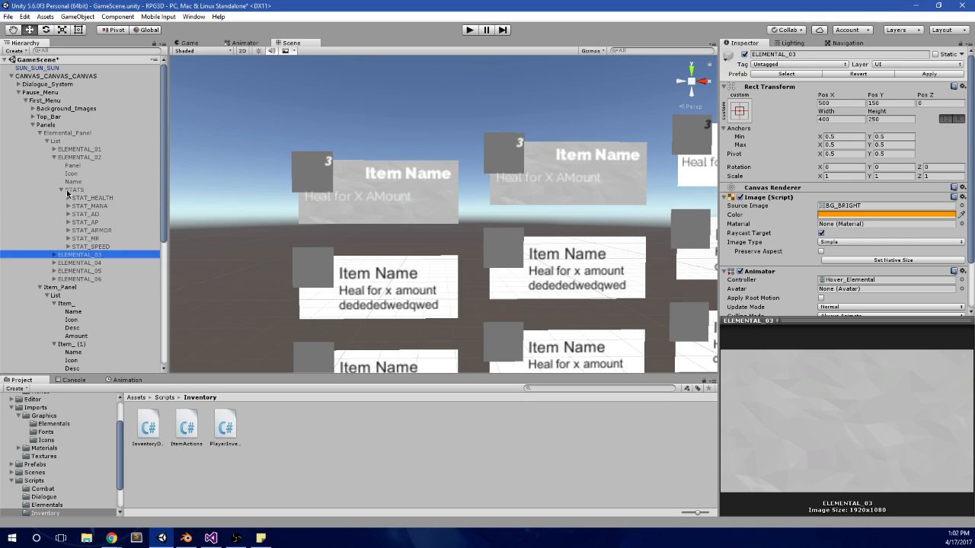
pyautogui.click(76, 197)
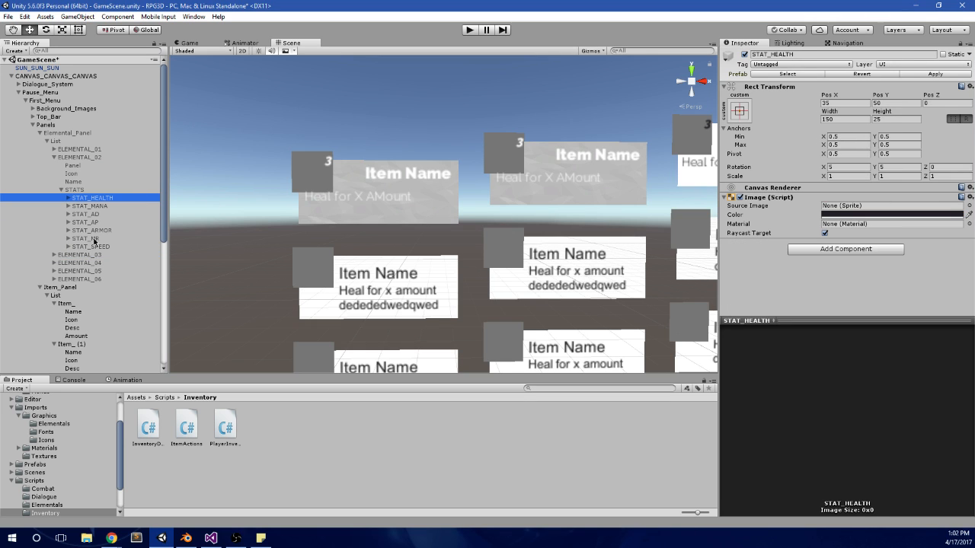
pyautogui.click(67, 198)
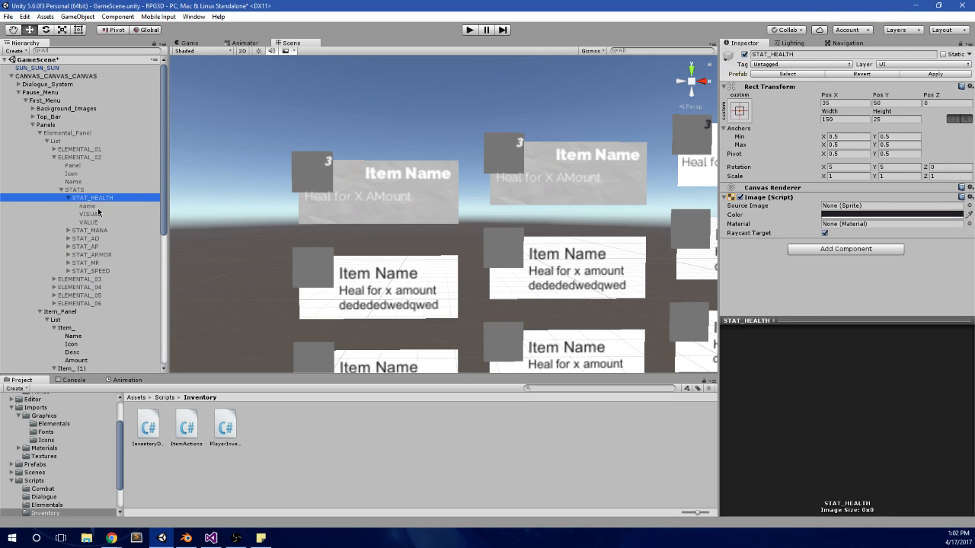
pyautogui.click(99, 206)
pyautogui.click(107, 215)
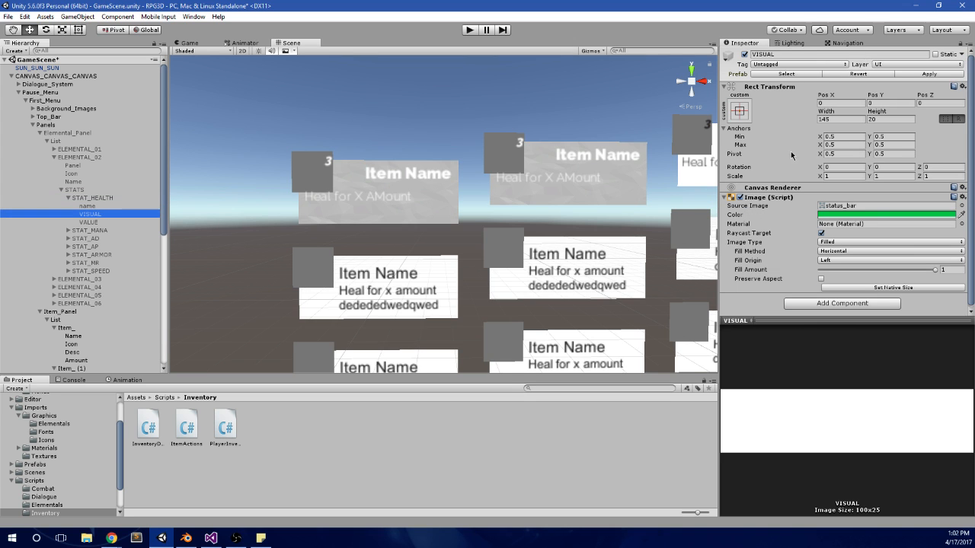
pyautogui.click(120, 223)
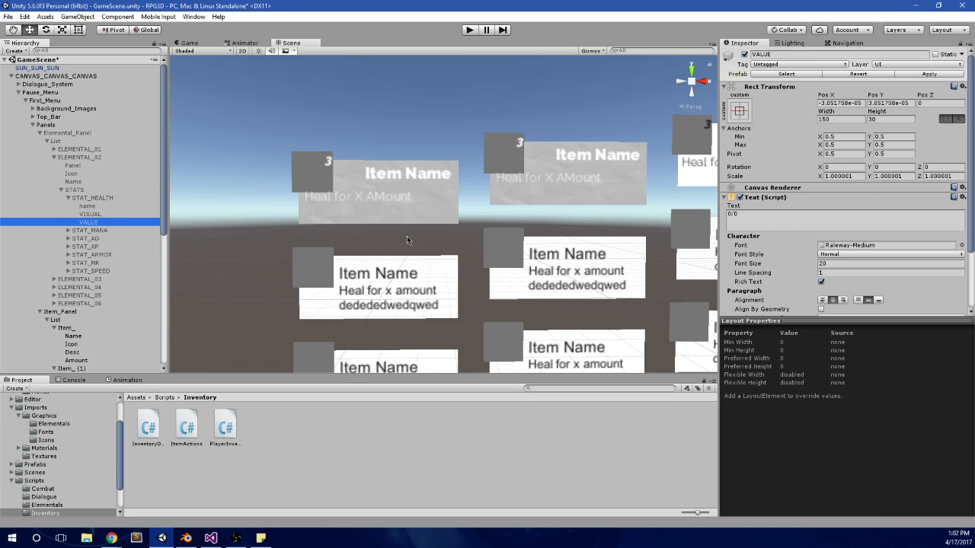
pyautogui.click(119, 215)
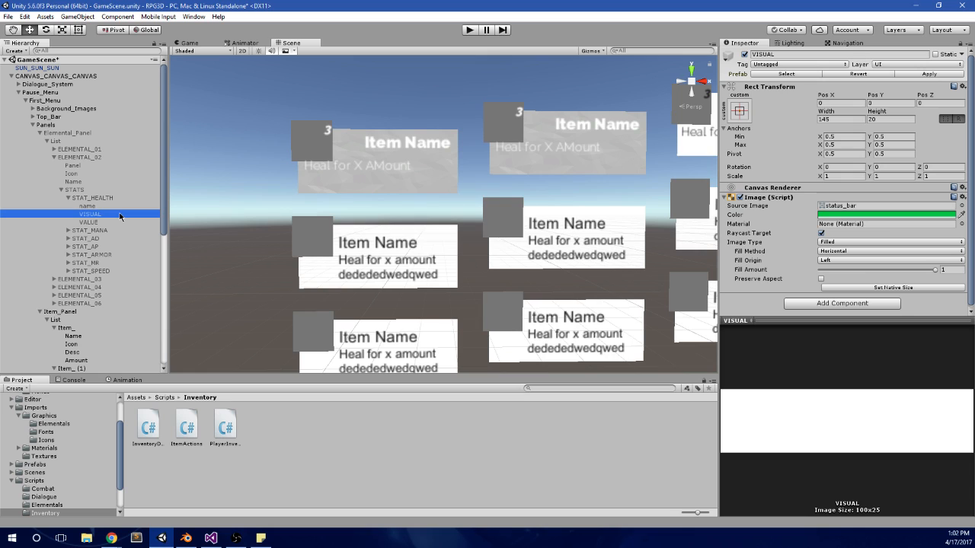
# Step: Check the rotation of the VISUAL icon in ELEMENTAL_02's STAT_ARMOR, then collapse the Elemental_Panel hierarchy
pyautogui.click(64, 189)
pyautogui.click(63, 190)
pyautogui.click(68, 255)
pyautogui.click(89, 271)
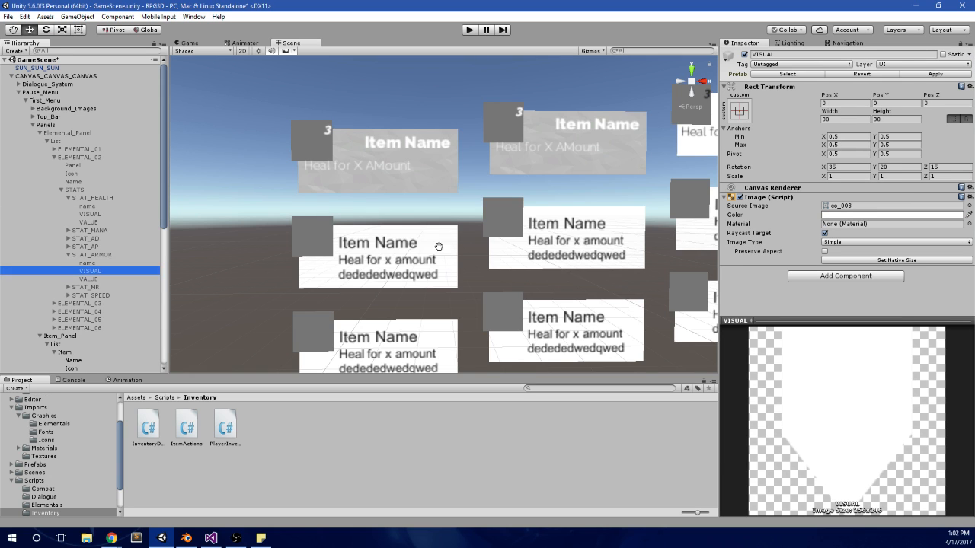
pyautogui.click(64, 189)
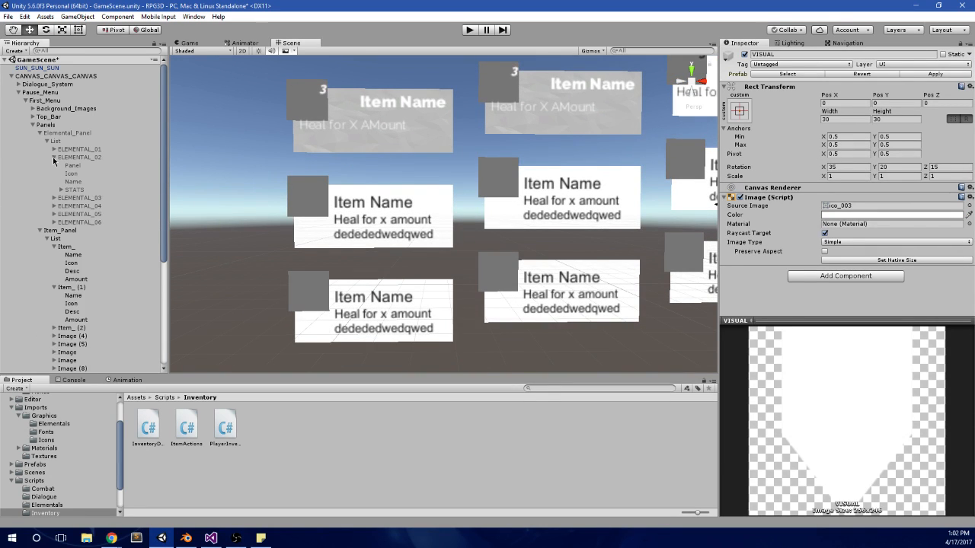
pyautogui.click(54, 156)
pyautogui.click(47, 141)
pyautogui.click(40, 133)
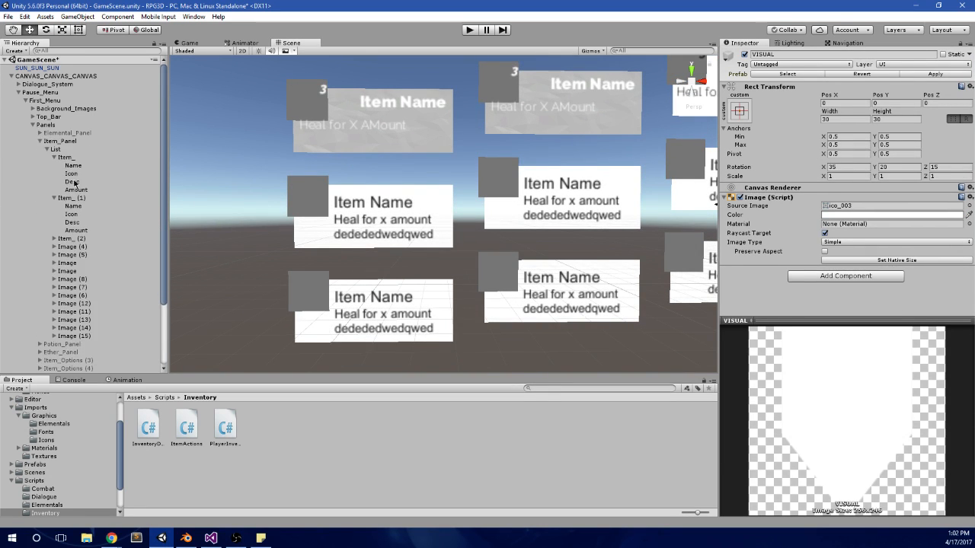
# Step: Set Rotation to X 35, Y 20 and Z 15 for the Icon images of both Item_ and Item_ (1)
pyautogui.click(74, 173)
pyautogui.keyDown('ctrl'); pyautogui.click(84, 214); pyautogui.keyUp('ctrl')
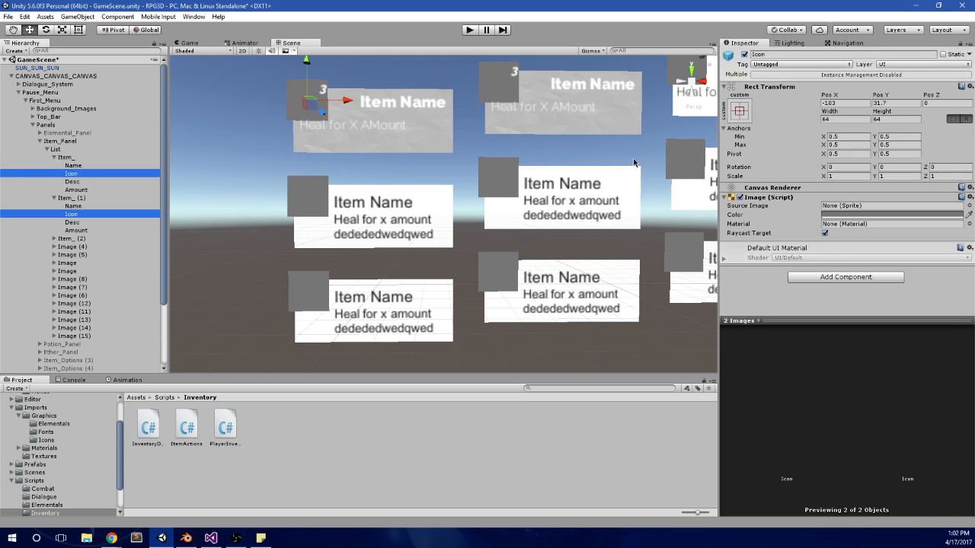
pyautogui.click(859, 167)
pyautogui.write('35')
pyautogui.press('Tab')
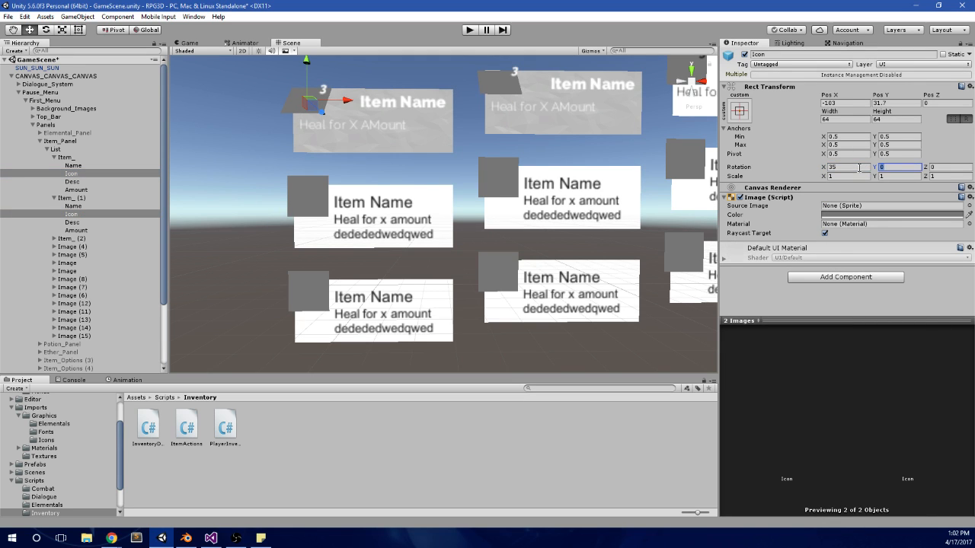
pyautogui.write('20')
pyautogui.press('Tab')
pyautogui.write('1')
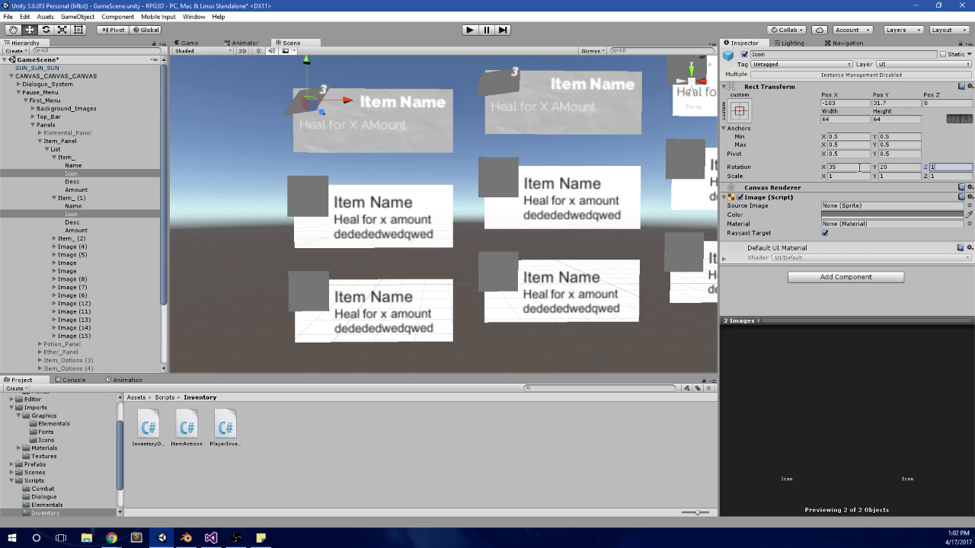
pyautogui.write('5')
# Step: Compare the Rect Transform values and tilt of the Icon images in Item_ and Item_ (1)
pyautogui.click(89, 174)
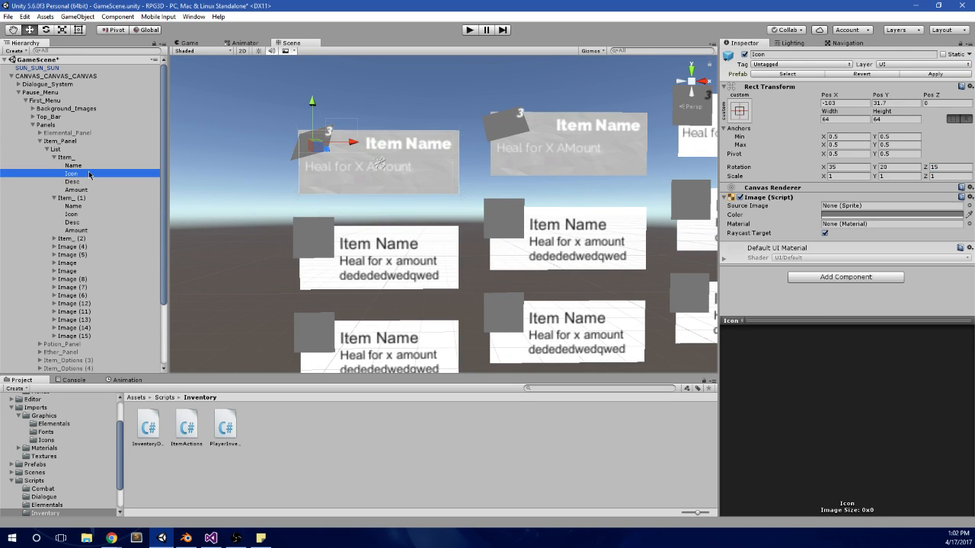
pyautogui.click(80, 215)
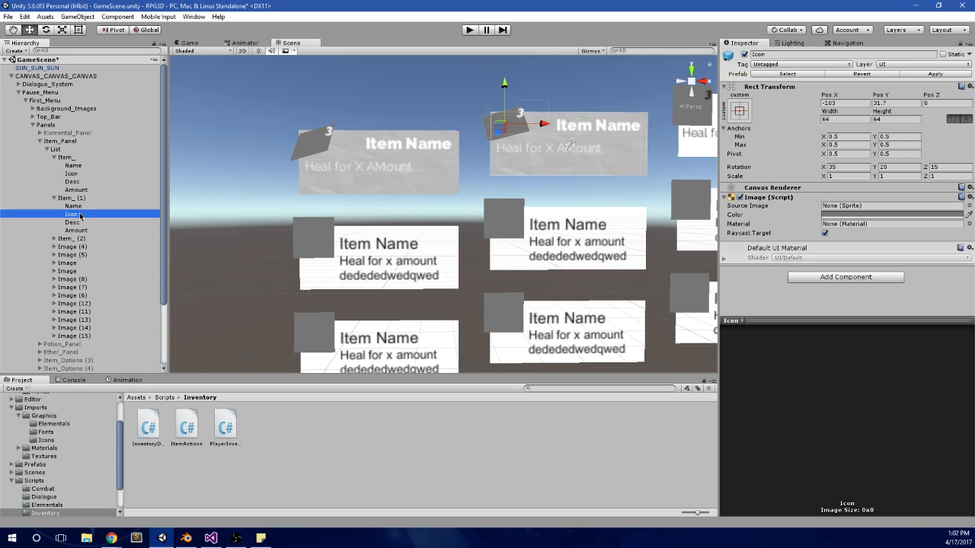
pyautogui.click(89, 175)
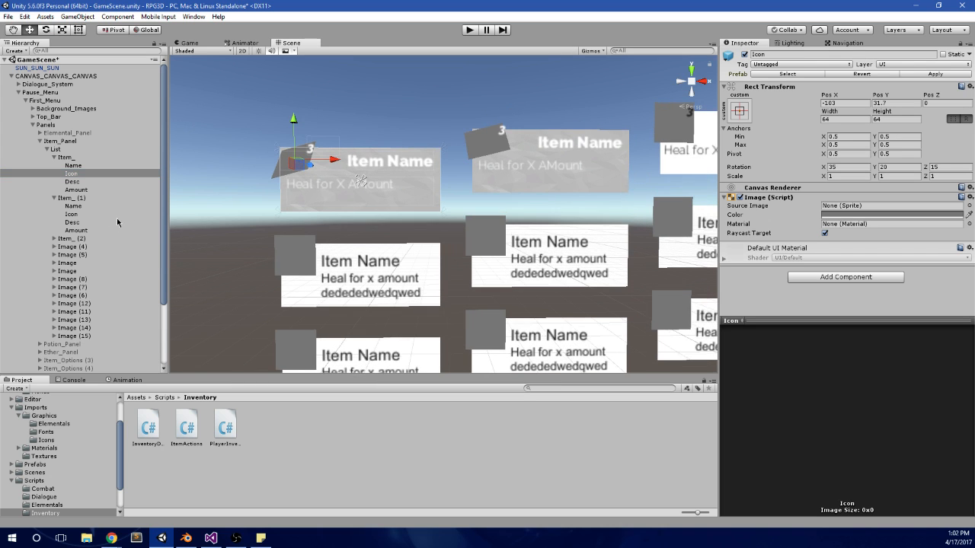
pyautogui.click(76, 206)
pyautogui.click(80, 215)
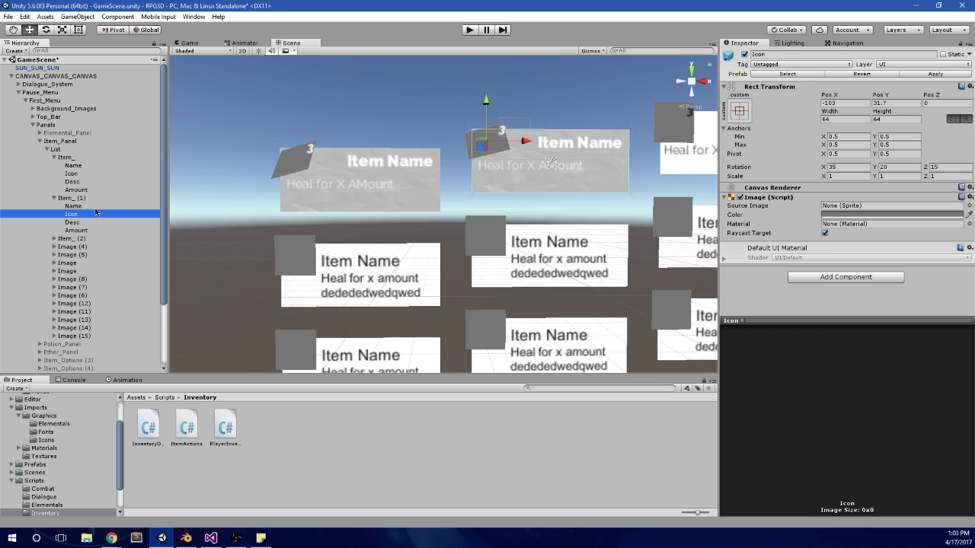
# Step: Duplicate the Item_ card and paste Item_ (1)'s Rect Transform values onto the duplicate
pyautogui.click(92, 159)
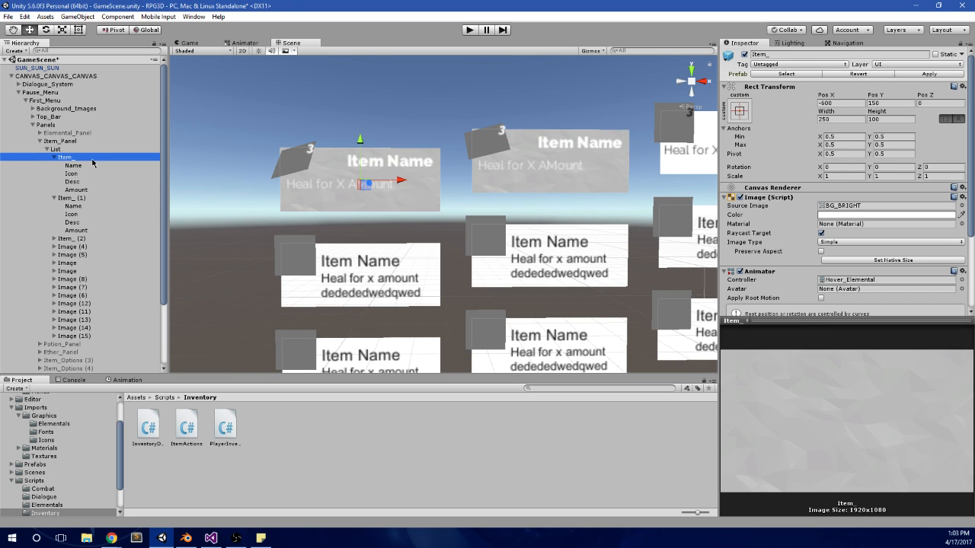
pyautogui.hotkey('ctrl', 'd')
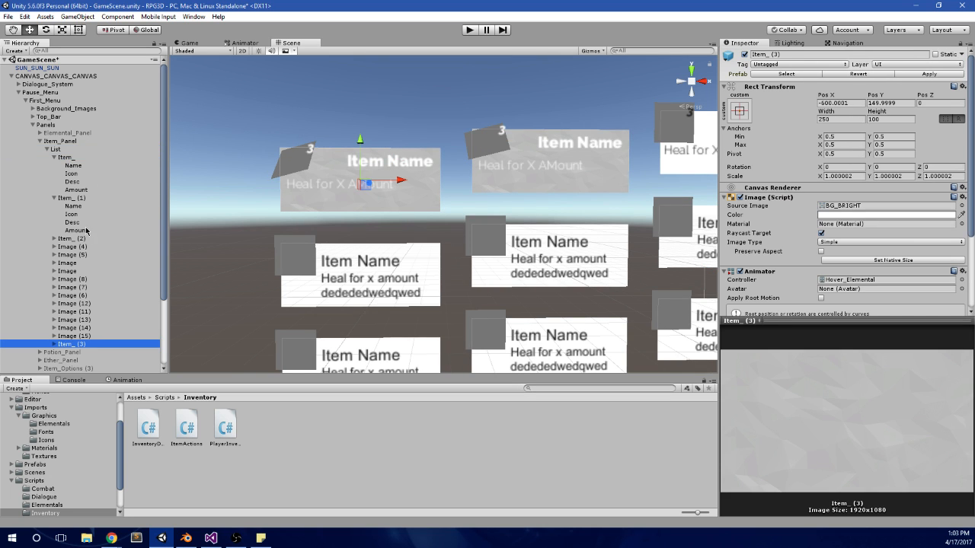
pyautogui.click(76, 197)
pyautogui.rightClick(871, 90)
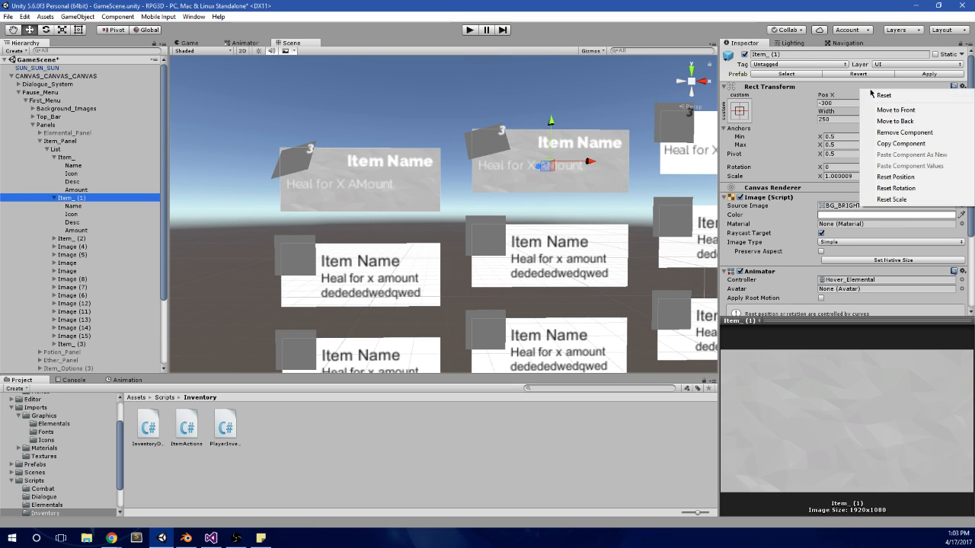
pyautogui.click(901, 143)
pyautogui.click(74, 343)
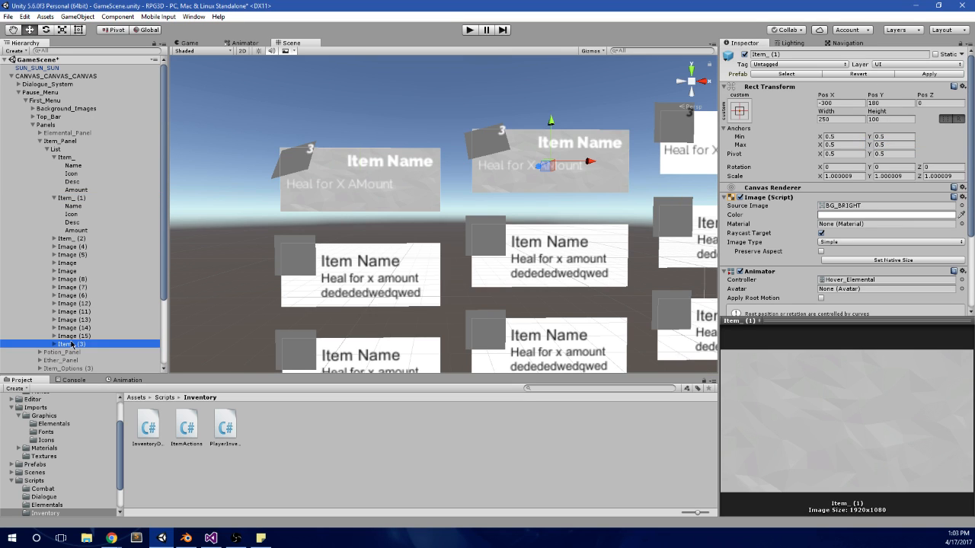
pyautogui.rightClick(867, 93)
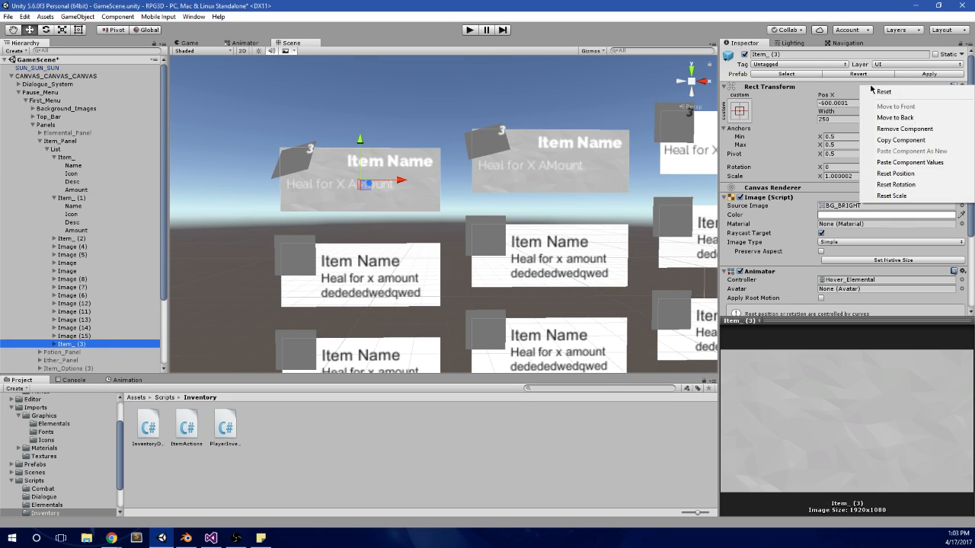
pyautogui.click(902, 162)
# Step: Delete the old Item_ (1) card and place Item_ (3) directly after Item_ in the List hierarchy
pyautogui.click(79, 198)
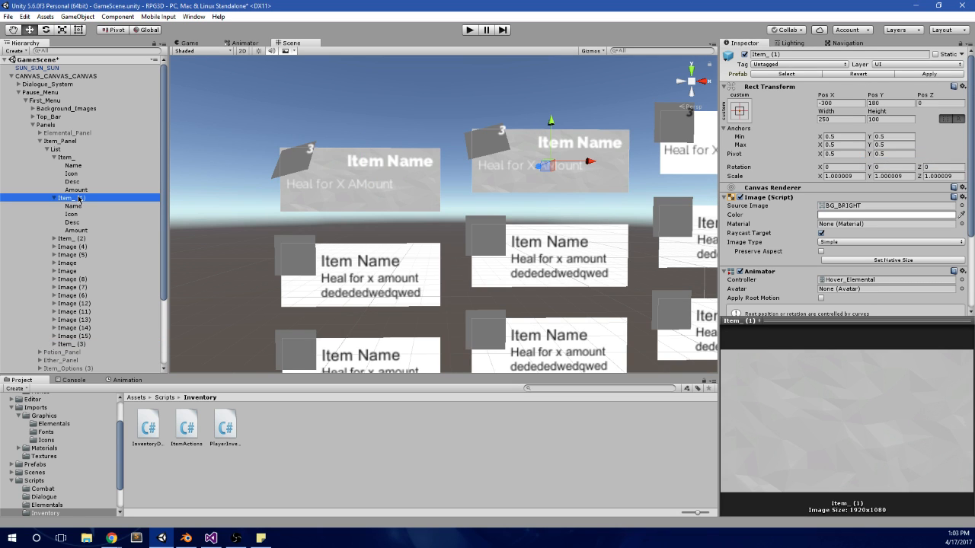
pyautogui.press('Delete')
pyautogui.click(76, 303)
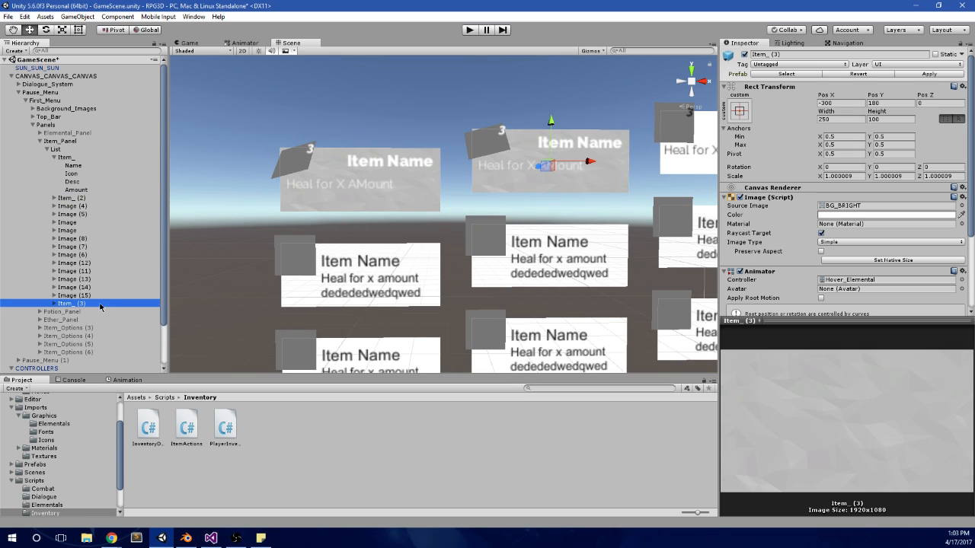
pyautogui.moveTo(79, 306); pyautogui.dragTo(79, 157)
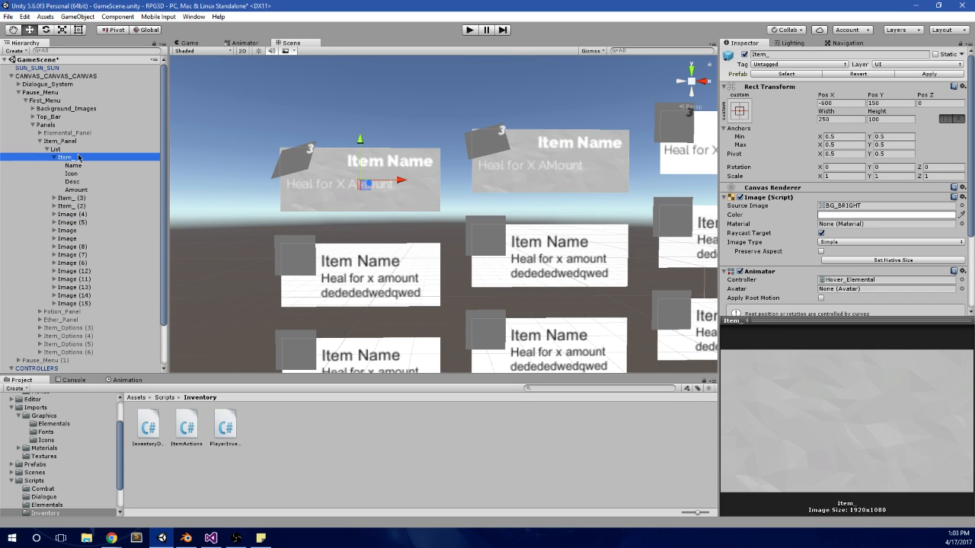
# Step: Expand Item_ (3) in the hierarchy and set its Scale to 1 on X, Y and Z
pyautogui.click(84, 168)
pyautogui.click(54, 199)
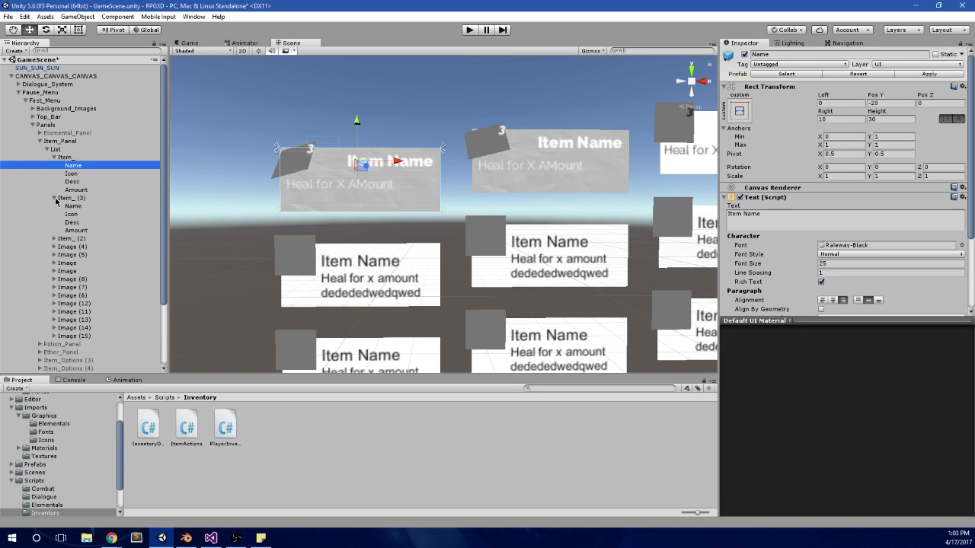
pyautogui.click(69, 159)
pyautogui.click(77, 199)
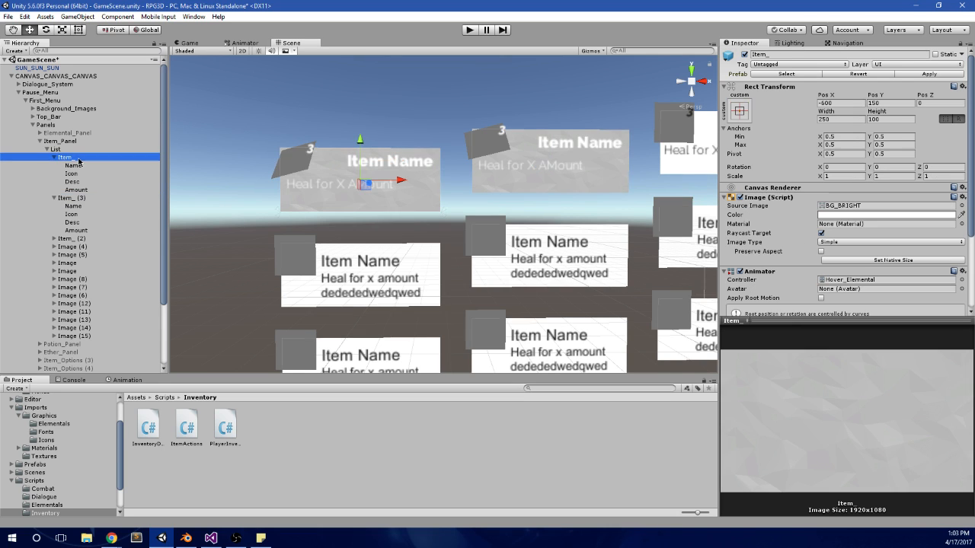
pyautogui.click(842, 176)
pyautogui.write('1')
pyautogui.press('Tab')
pyautogui.write('1')
pyautogui.press('Tab')
pyautogui.write('1')
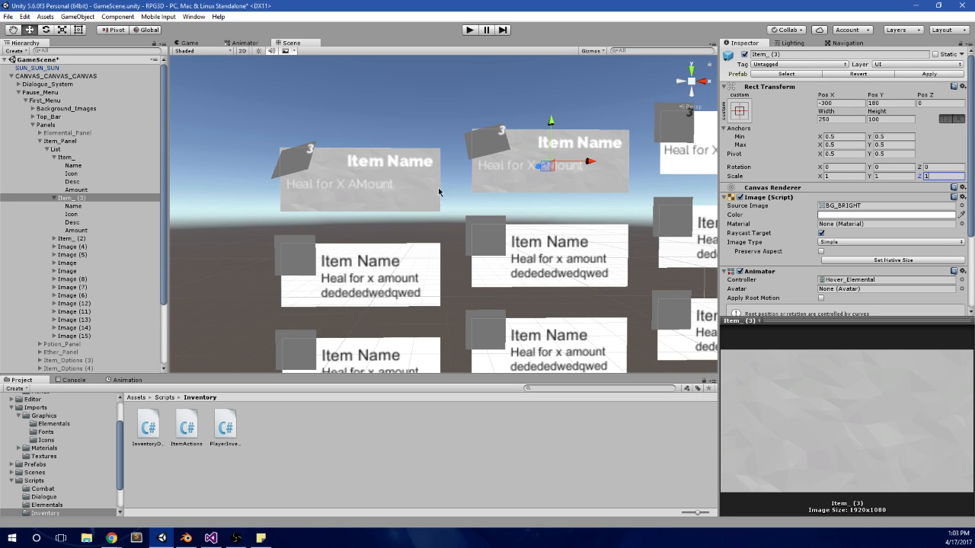
# Step: Compare the tilted icons on the Item_ and Item_ (3) cards in both the 2D and perspective scene views
pyautogui.scroll(4, 413, 124)
pyautogui.moveTo(424, 124); pyautogui.dragTo(440, 151, button='middle')
pyautogui.scroll(4, 438, 157)
pyautogui.scroll(-4, 428, 176)
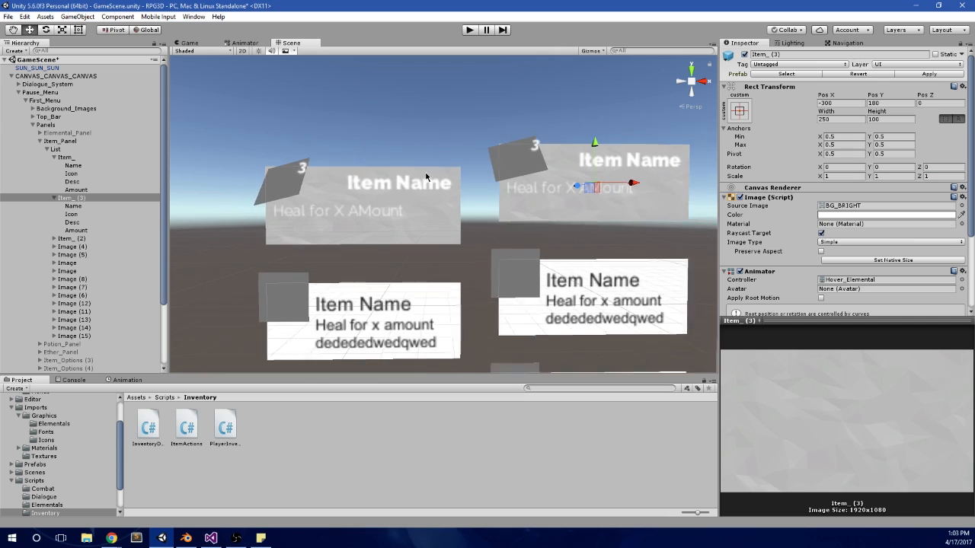
pyautogui.keyDown('alt'); pyautogui.moveTo(444, 245); pyautogui.dragTo(462, 223); pyautogui.keyUp('alt')
pyautogui.moveTo(461, 222); pyautogui.dragTo(369, 216, button='middle')
pyautogui.click(242, 51)
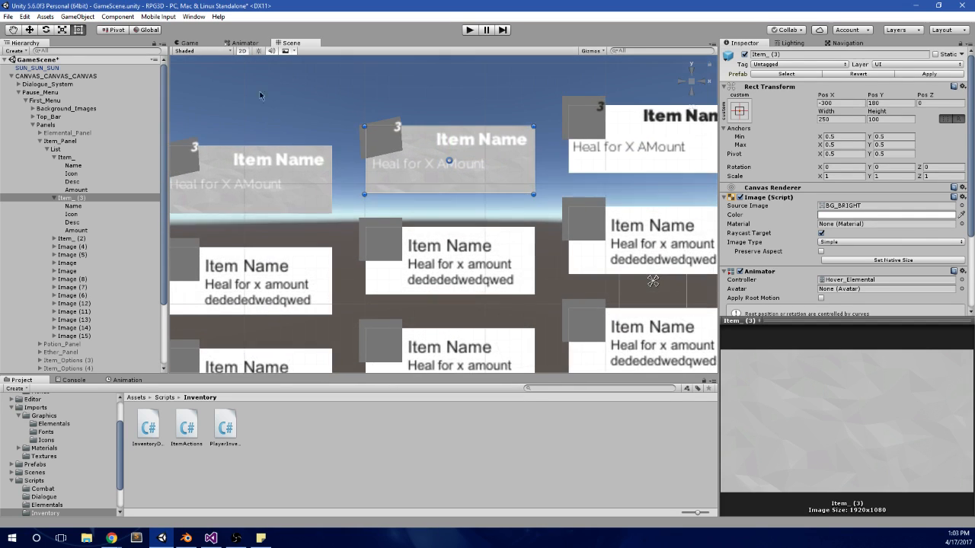
pyautogui.moveTo(262, 138); pyautogui.dragTo(394, 141, button='middle')
pyautogui.scroll(1, 394, 141)
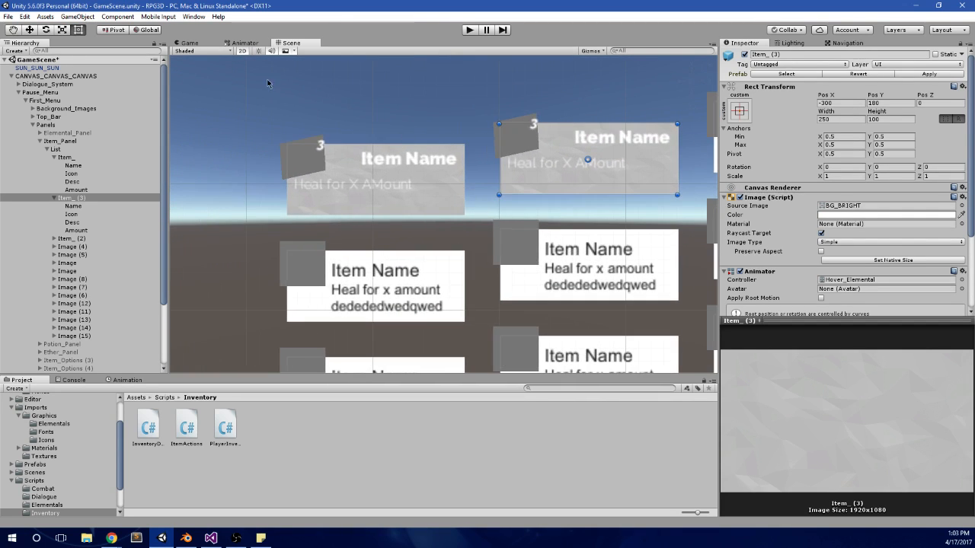
pyautogui.click(241, 51)
pyautogui.press('w')
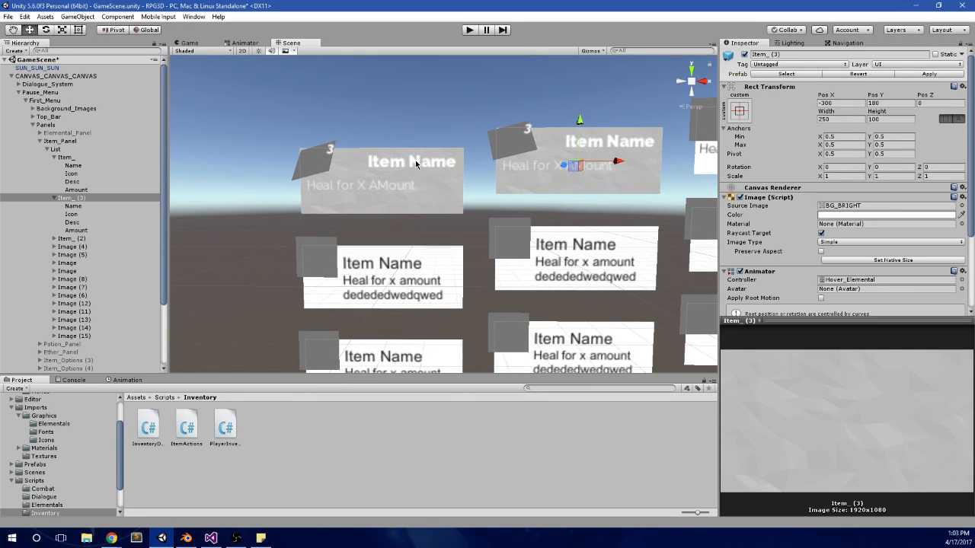
pyautogui.moveTo(466, 140); pyautogui.dragTo(372, 155, button='middle')
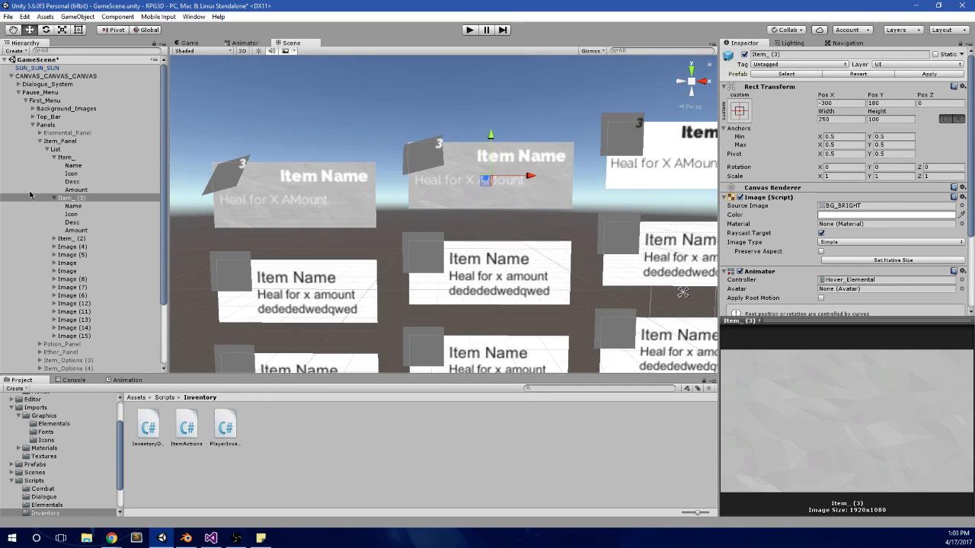
# Step: Rename the duplicated Item_ (3) card in the List hierarchy as Item_ (1)
pyautogui.click(81, 191)
pyautogui.click(79, 206)
pyautogui.click(89, 200)
pyautogui.click(87, 198)
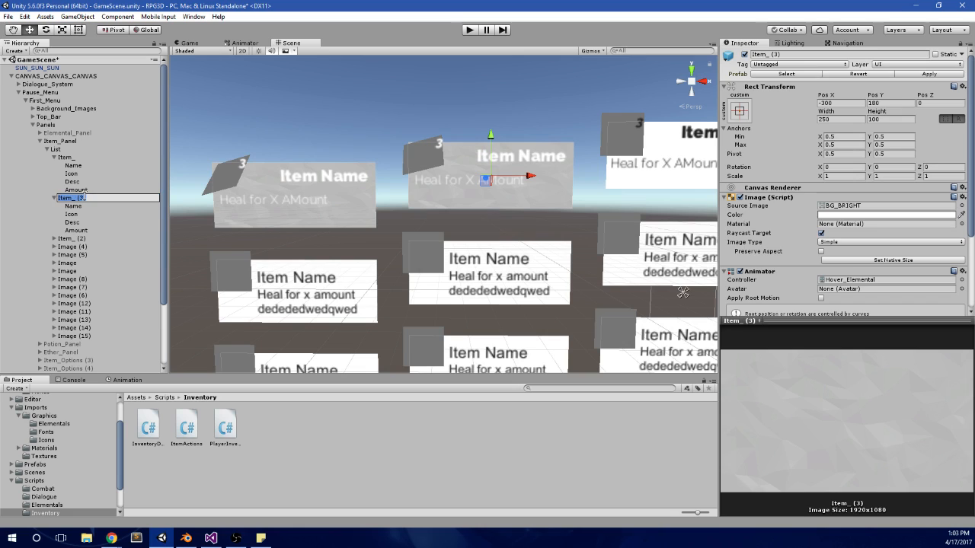
pyautogui.press('BackSpace')
pyautogui.write('1')
pyautogui.press('Return')
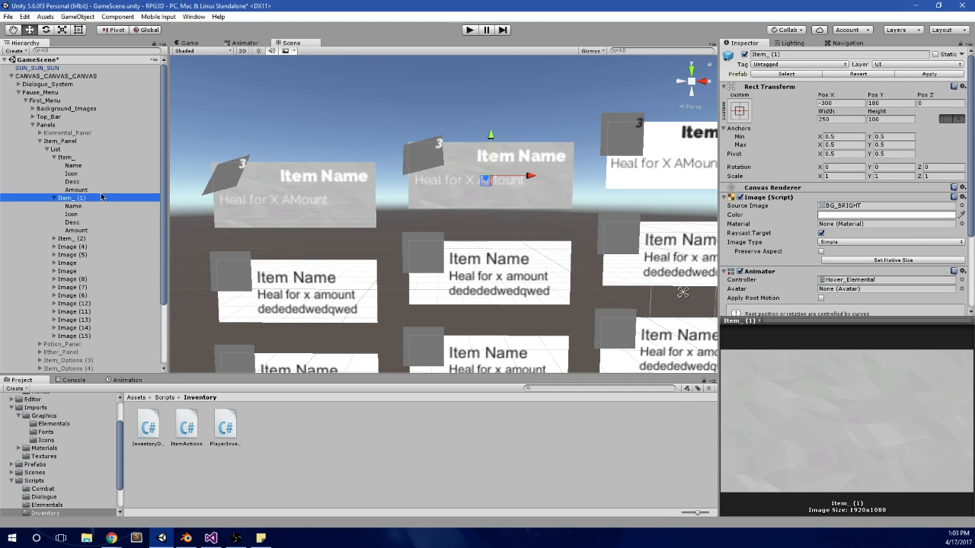
# Step: Run the game, view the Potion and Mana Pot cards in the pause menu's Items panel, and stop the game
pyautogui.scroll(-3, 469, 162)
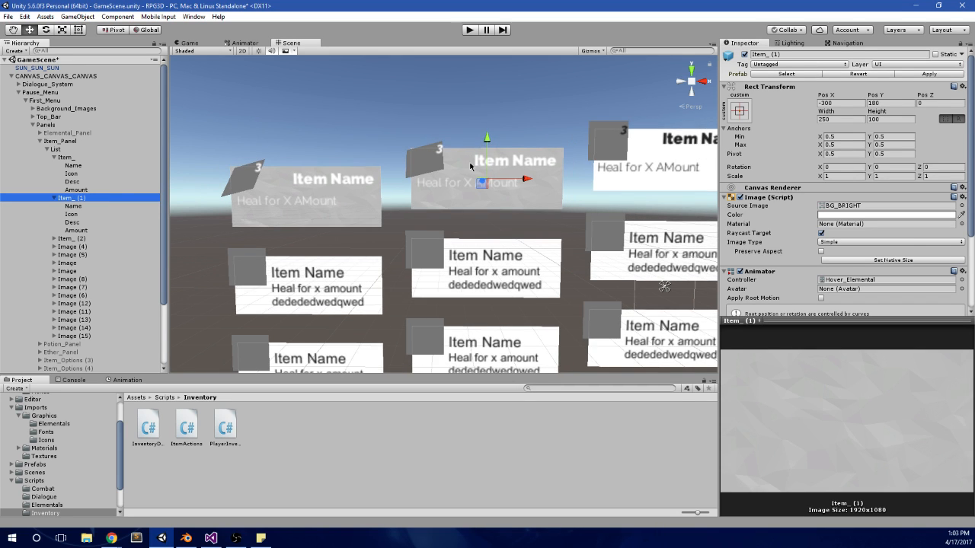
pyautogui.click(469, 29)
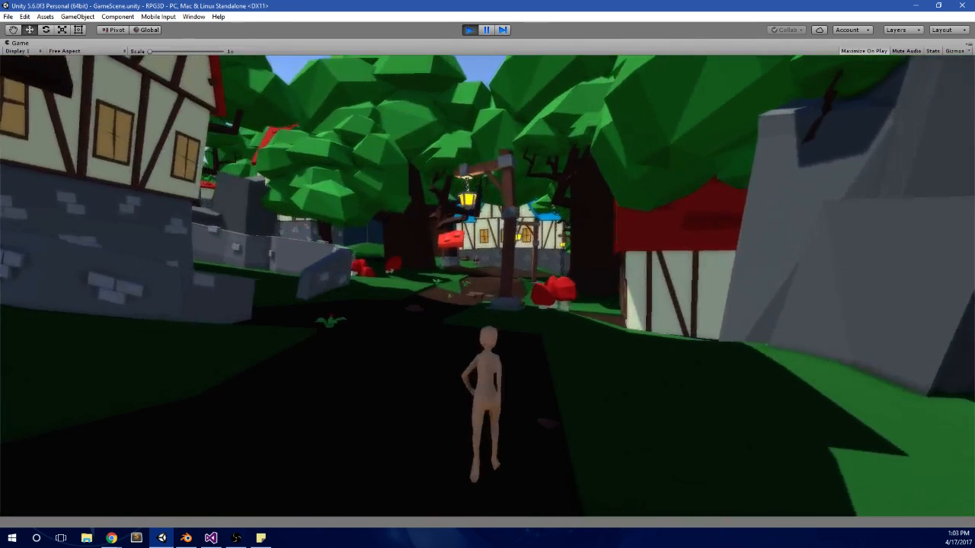
pyautogui.press('Escape')
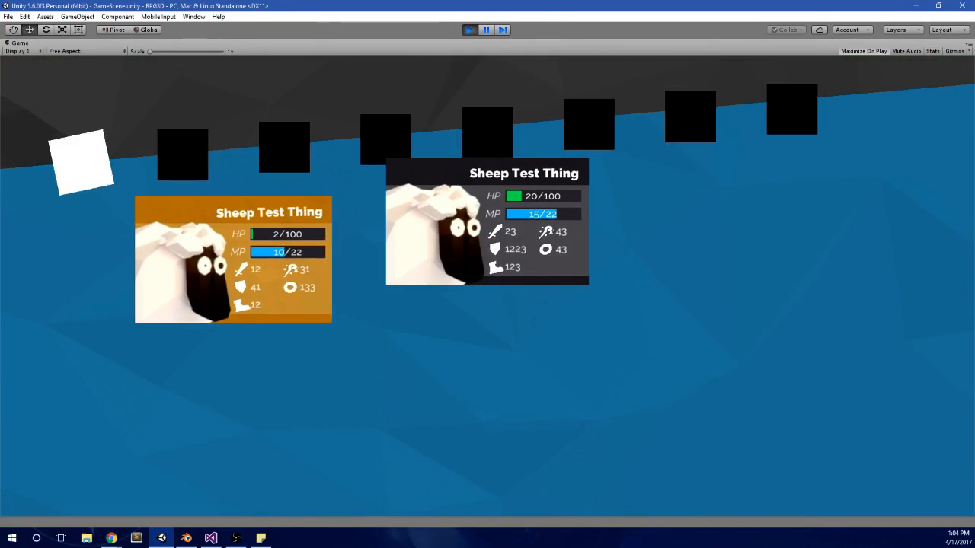
pyautogui.press('Right')
pyautogui.press('Right')
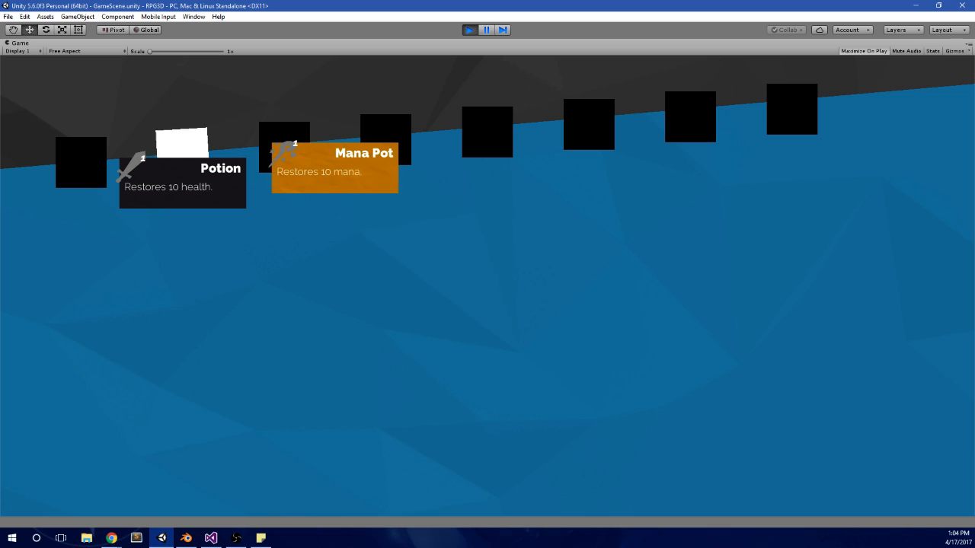
pyautogui.press('Left')
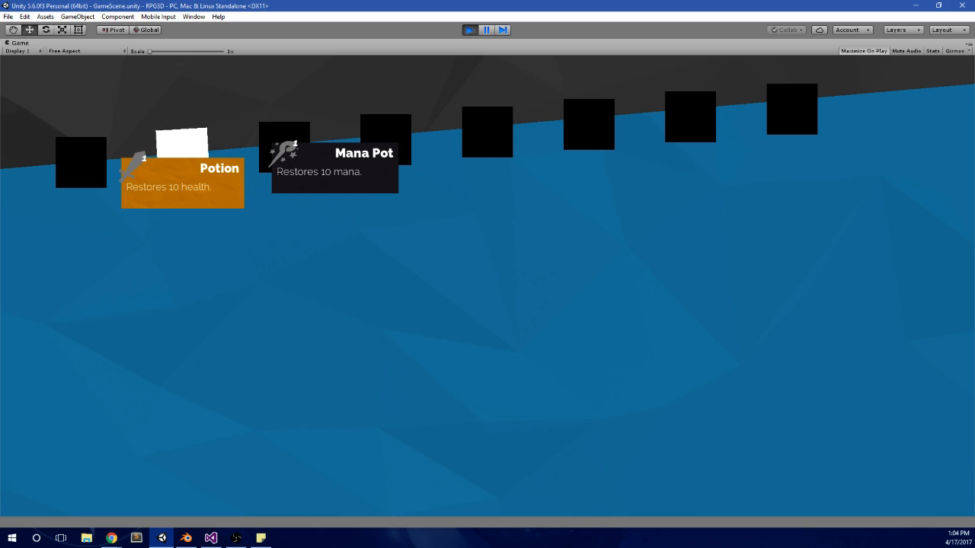
pyautogui.hotkey('alt', 'Tab')
pyautogui.click(469, 30)
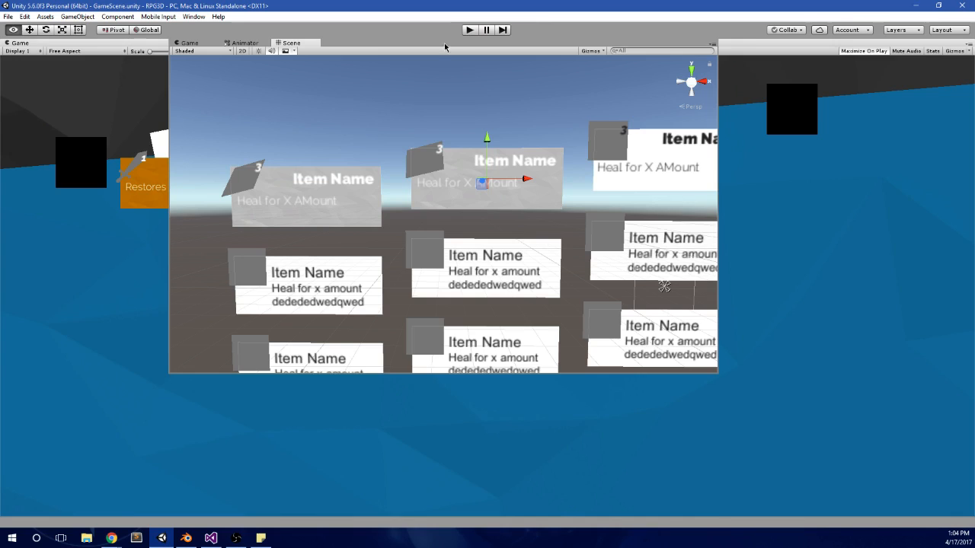
# Step: Examine the Rect Transform rotation of STATS and STAT_HEALTH under ELEMENTAL_01 in Elemental_Panel
pyautogui.click(73, 165)
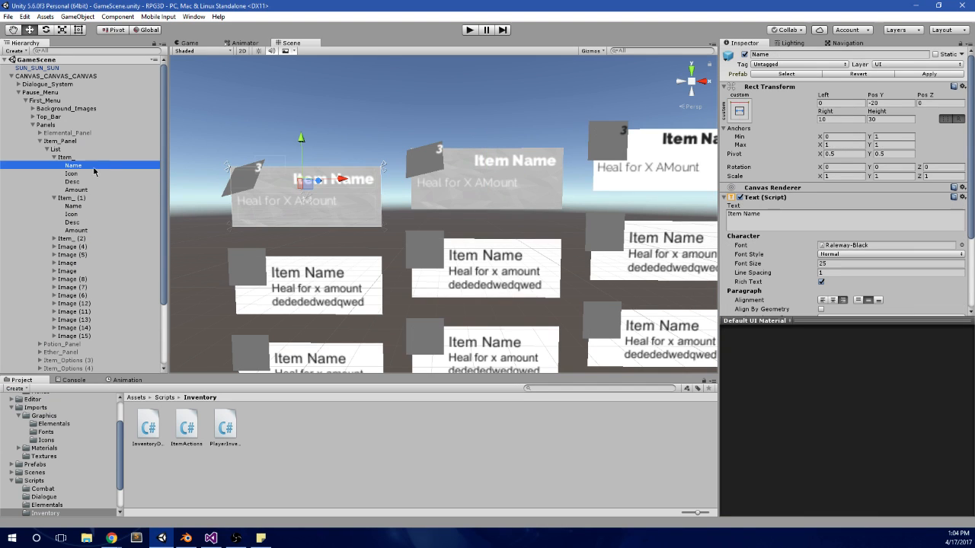
pyautogui.click(39, 133)
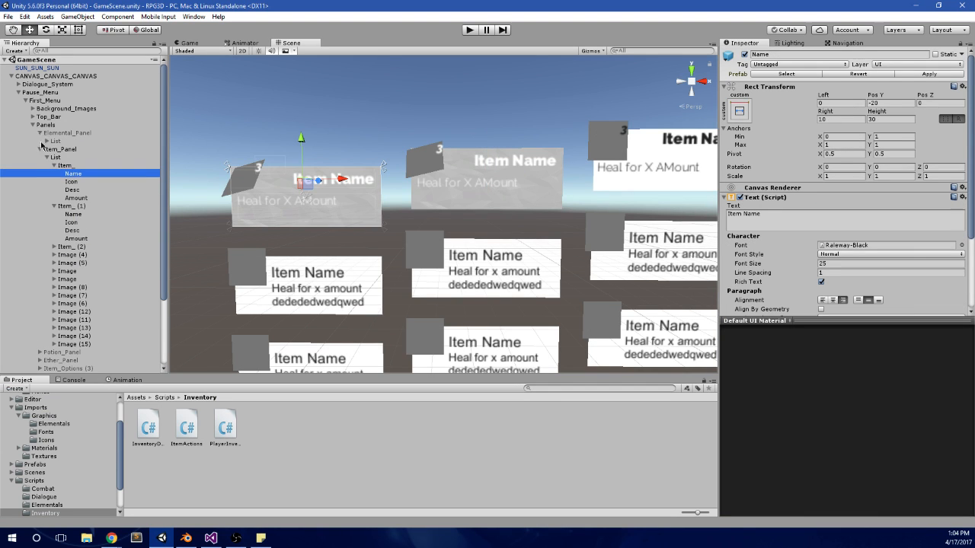
pyautogui.click(55, 149)
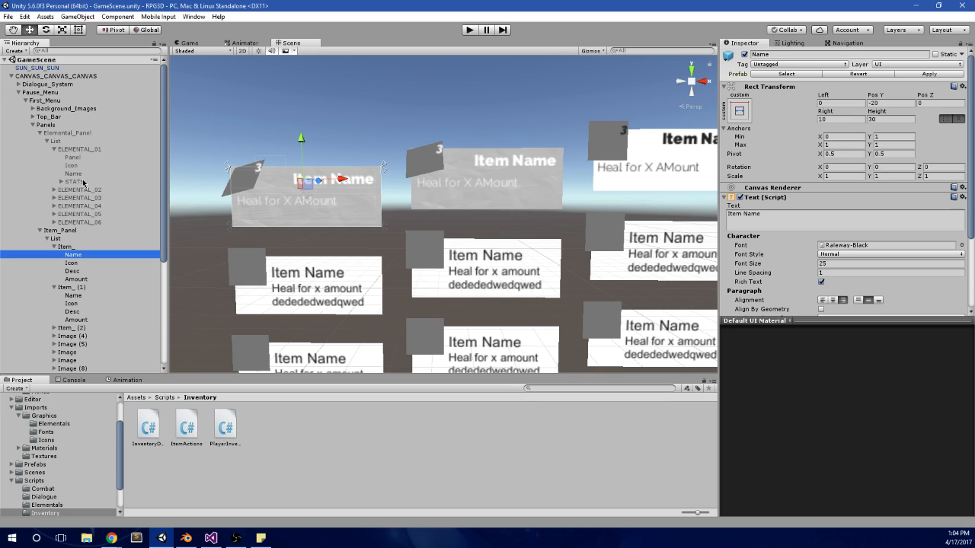
pyautogui.click(74, 183)
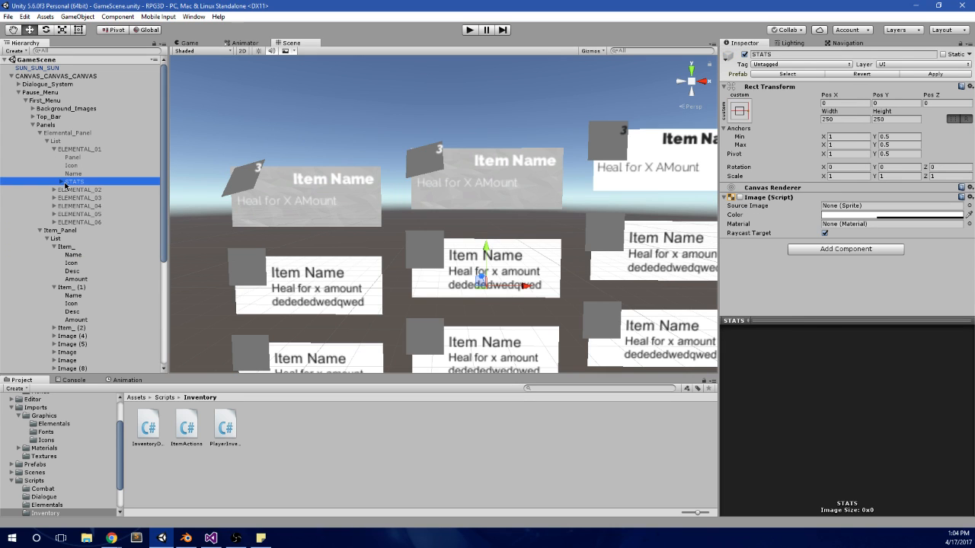
pyautogui.click(61, 183)
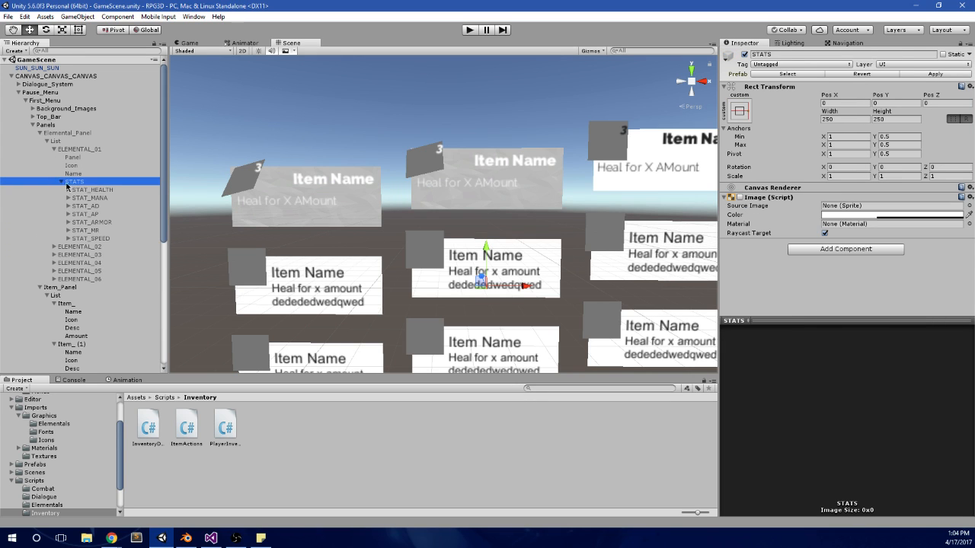
pyautogui.click(81, 191)
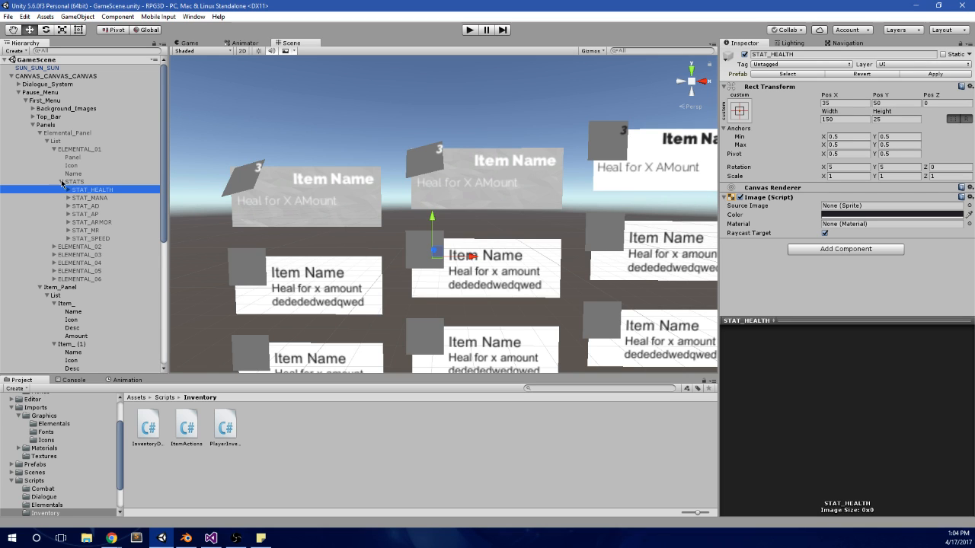
pyautogui.click(61, 182)
pyautogui.click(54, 149)
pyautogui.click(47, 141)
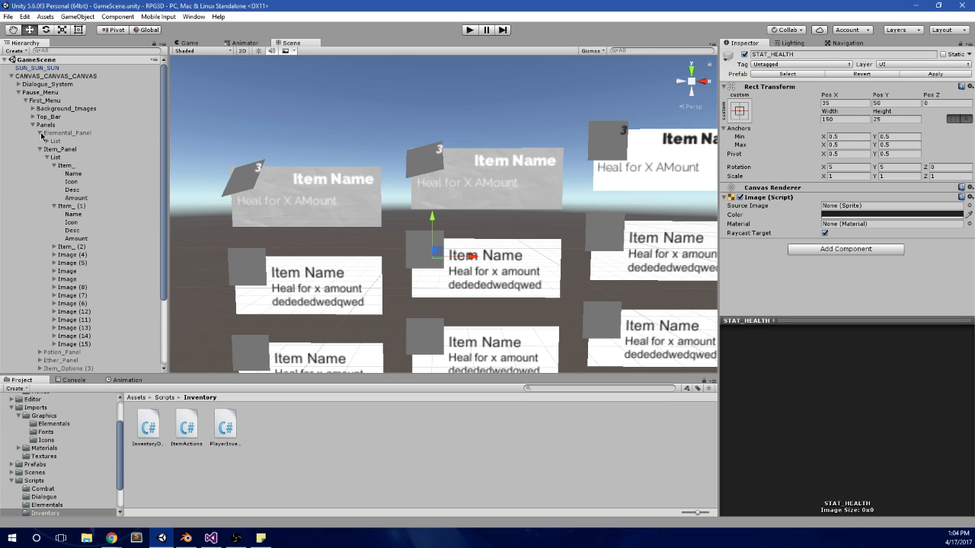
pyautogui.click(40, 134)
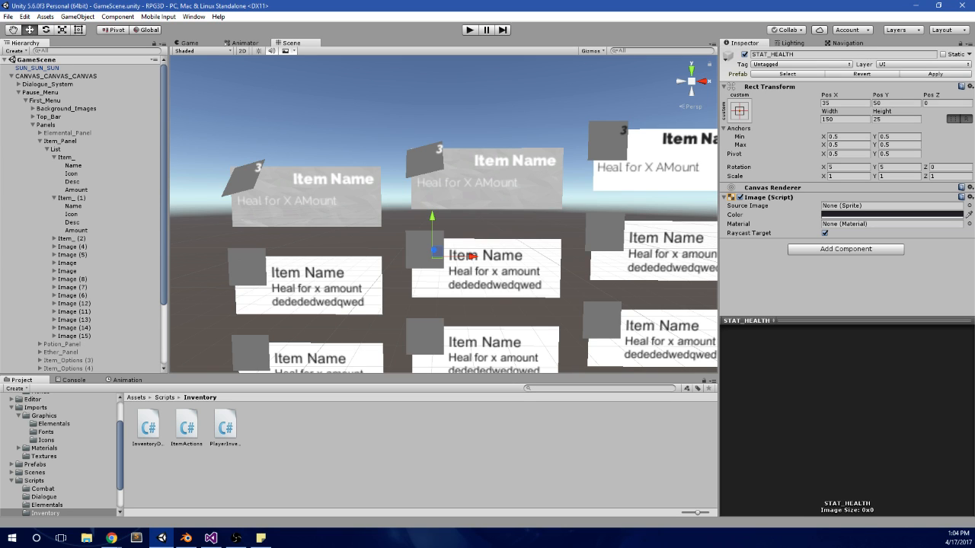
# Step: Compare the Rect Transform settings of the Name, Icon, Desc and Amount objects under Item_
pyautogui.click(109, 167)
pyautogui.click(93, 176)
pyautogui.click(88, 183)
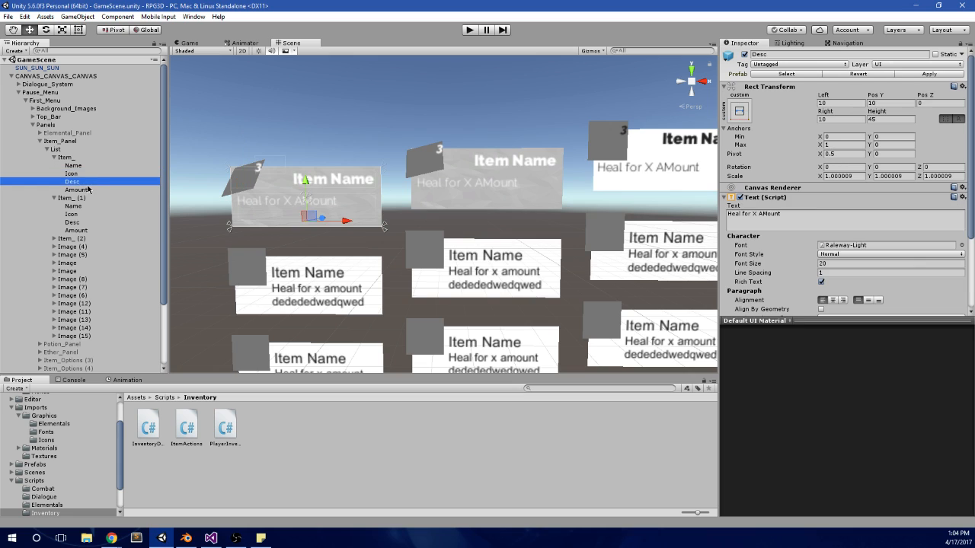
pyautogui.click(88, 190)
pyautogui.click(89, 184)
pyautogui.click(90, 191)
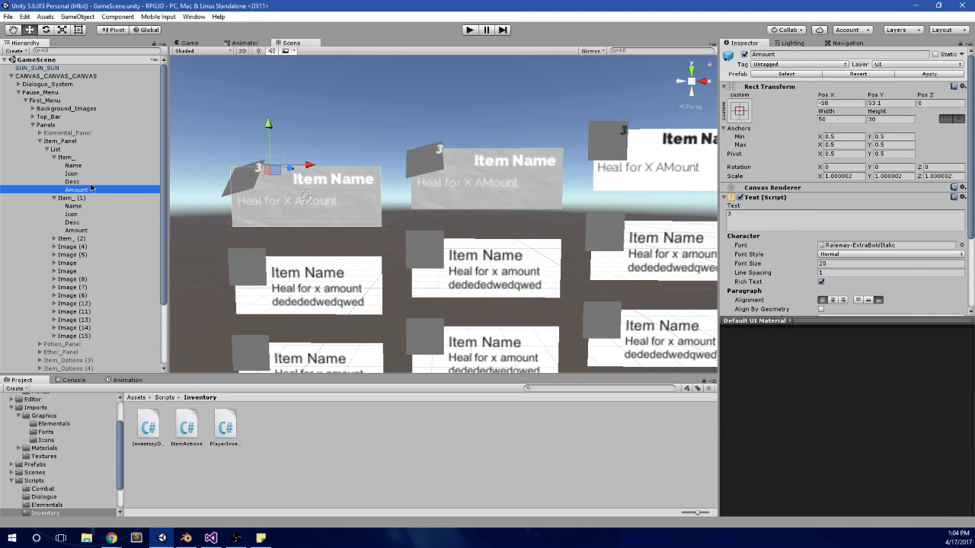
pyautogui.click(86, 183)
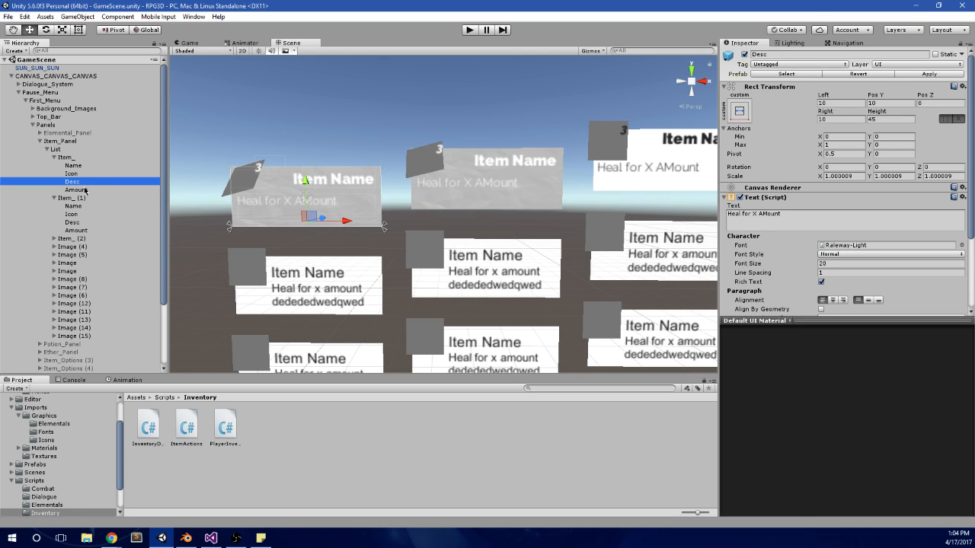
pyautogui.click(86, 190)
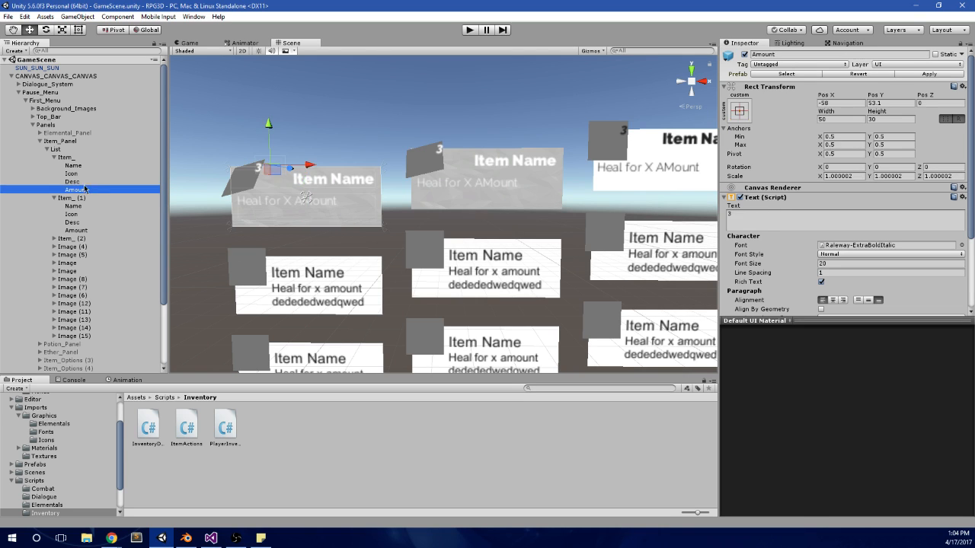
pyautogui.click(91, 174)
# Step: Set the rotation of the Name and Desc texts of both Item_ and Item_ (1) to 5 on X and 5 on Y
pyautogui.click(90, 165)
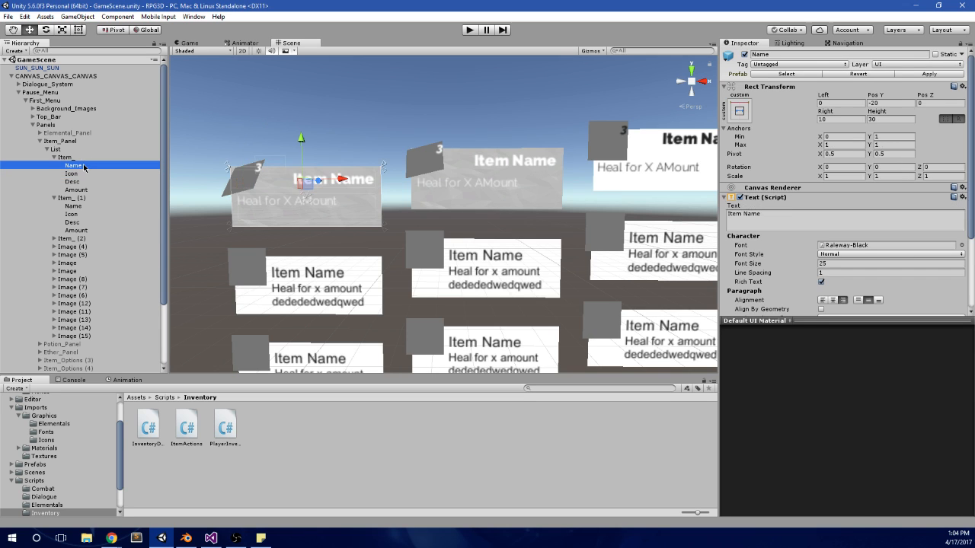
pyautogui.keyDown('ctrl'); pyautogui.click(72, 182); pyautogui.keyUp('ctrl')
pyautogui.keyDown('ctrl'); pyautogui.click(74, 206); pyautogui.keyUp('ctrl')
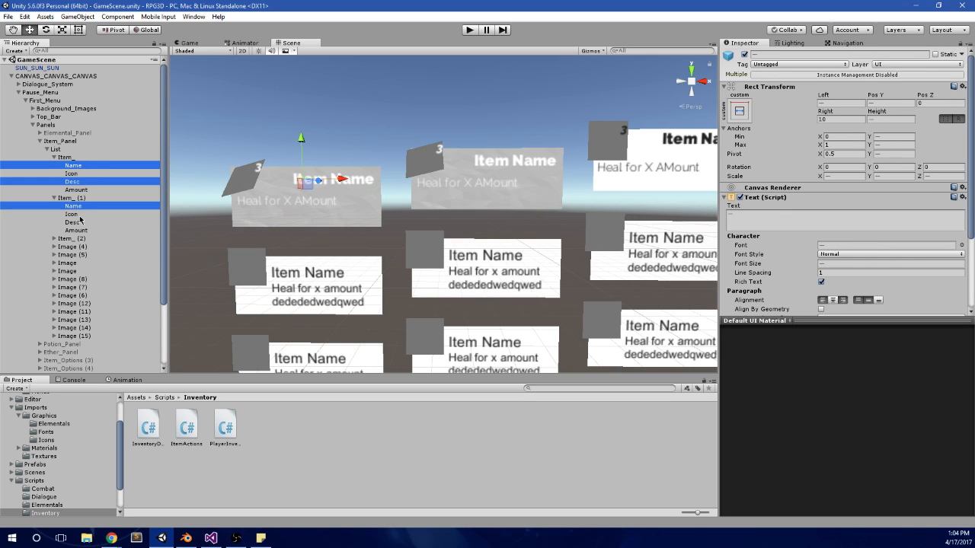
pyautogui.keyDown('ctrl'); pyautogui.click(73, 222); pyautogui.keyUp('ctrl')
pyautogui.click(832, 167)
pyautogui.write('5')
pyautogui.press('Tab')
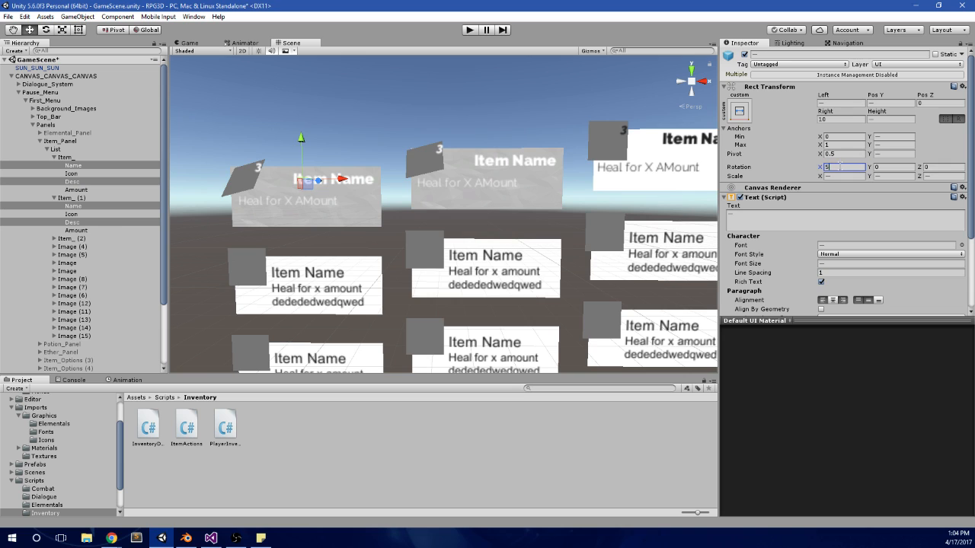
pyautogui.write('5')
# Step: Run the game and alternate the highlight between the Potion and Mana Pot cards to check their text tilt
pyautogui.click(469, 29)
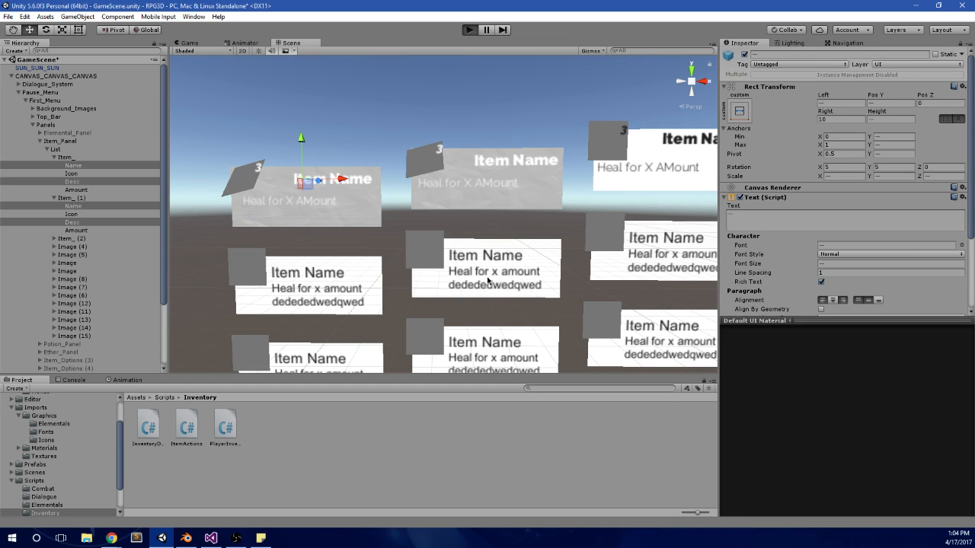
pyautogui.press('Escape')
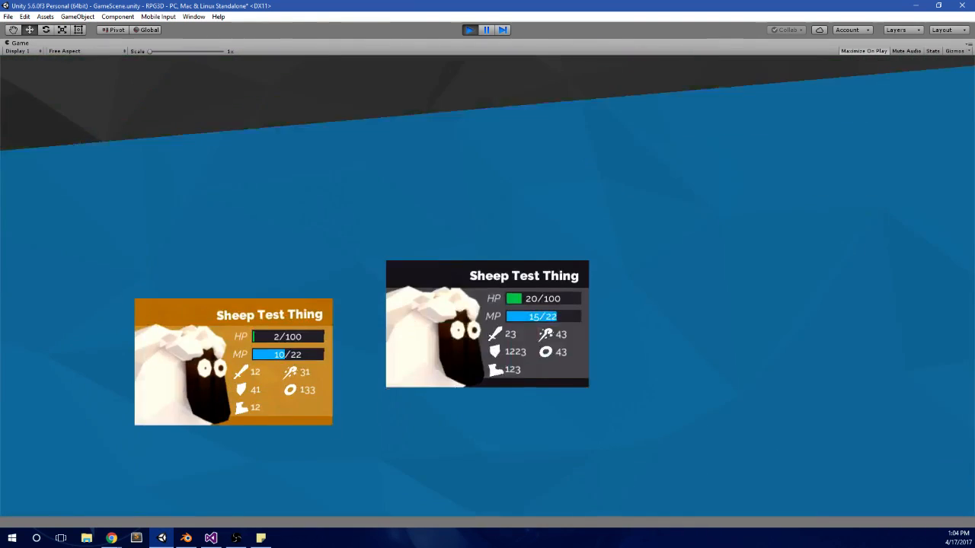
pyautogui.press('Right')
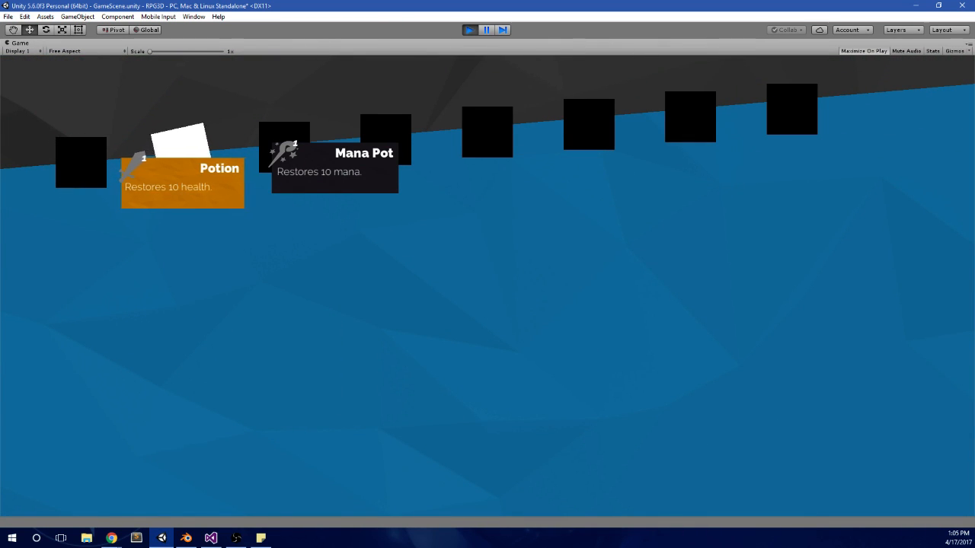
pyautogui.press('Right')
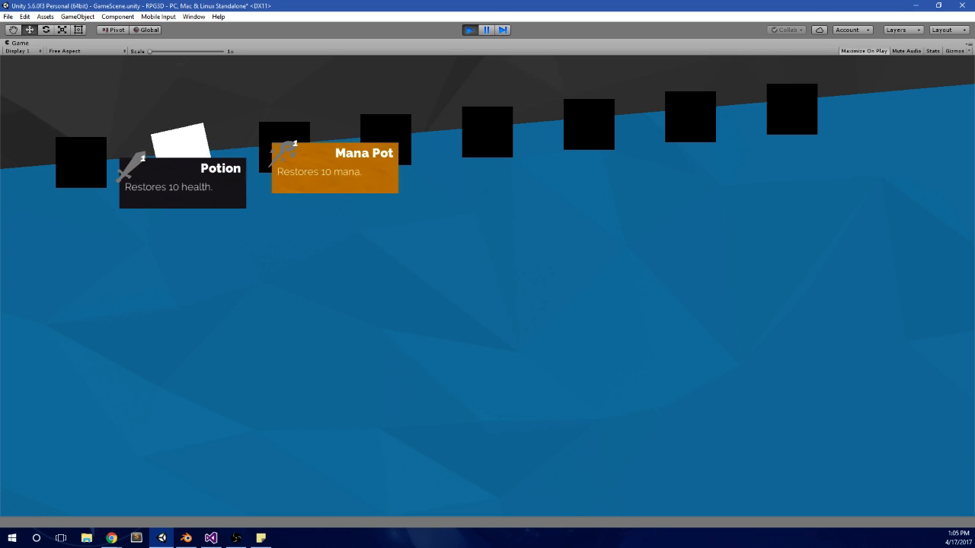
pyautogui.press('Right')
pyautogui.press('Left')
pyautogui.press('Right')
pyautogui.press('Left')
pyautogui.press('Right')
pyautogui.press('Left')
# Step: Switch the pause menu to the elementals panel and alternate the highlight between the two Sheep Test Thing cards
pyautogui.press('q')
pyautogui.press('Right')
pyautogui.press('Left')
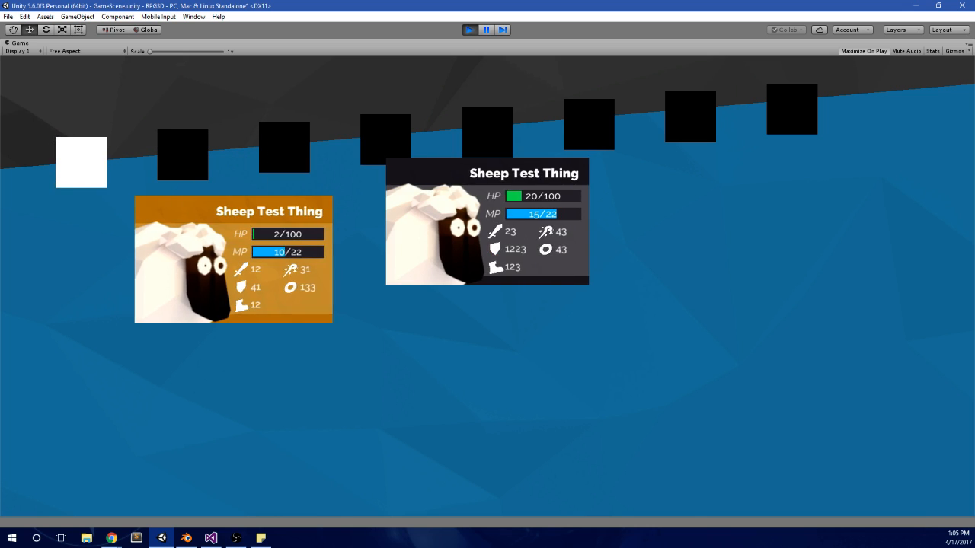
pyautogui.press('Right')
pyautogui.press('Left')
pyautogui.press('Right')
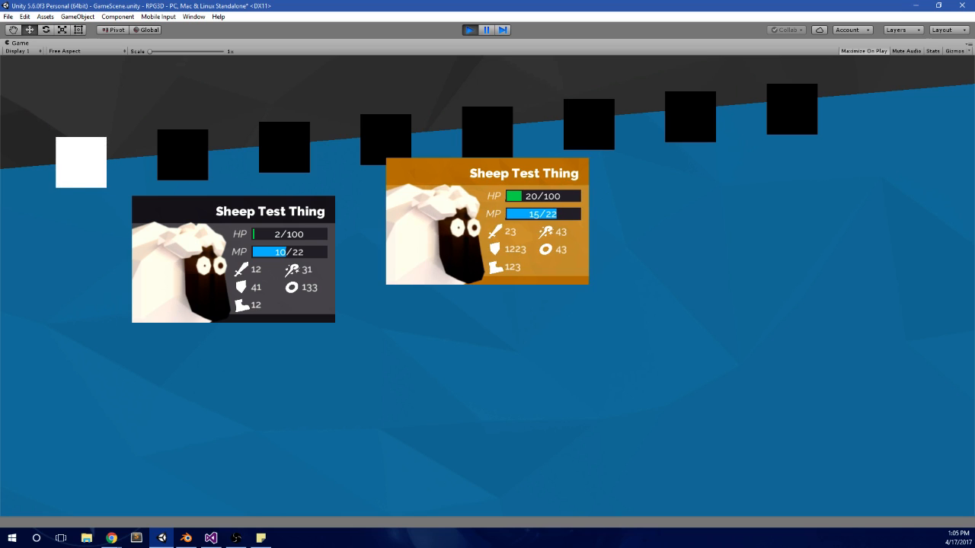
# Step: Return to the Items panel, recheck the highlight on the Potion and Mana Pot cards, and stop the game
pyautogui.press('Right')
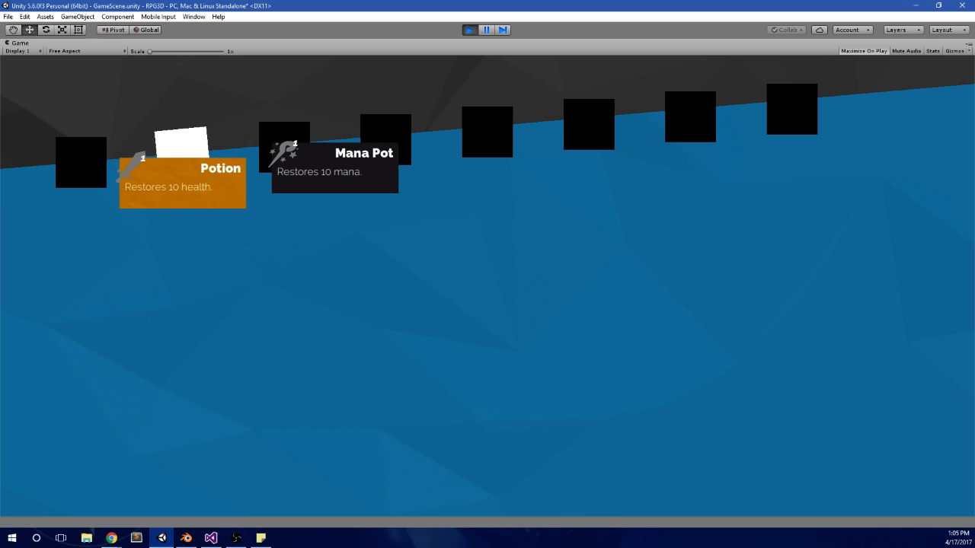
pyautogui.press('Right')
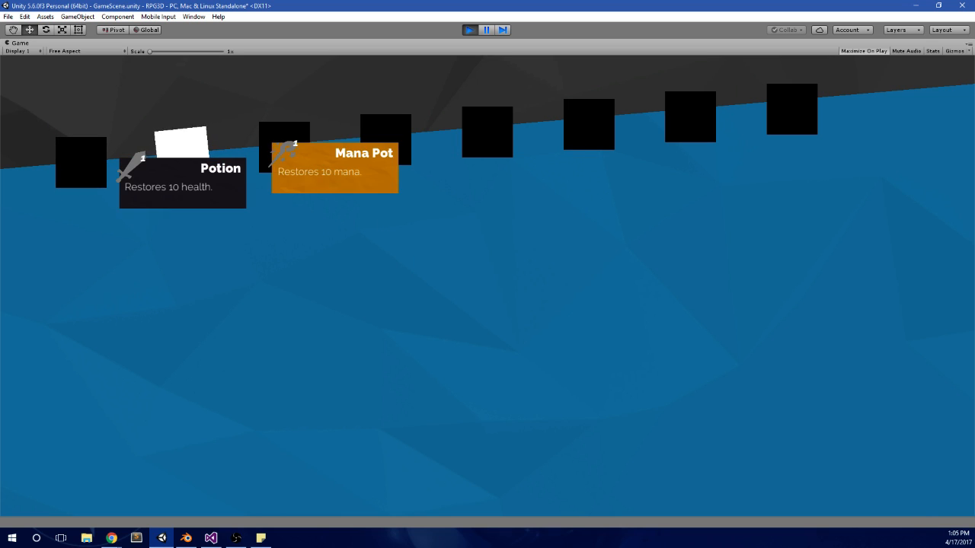
pyautogui.press('Left')
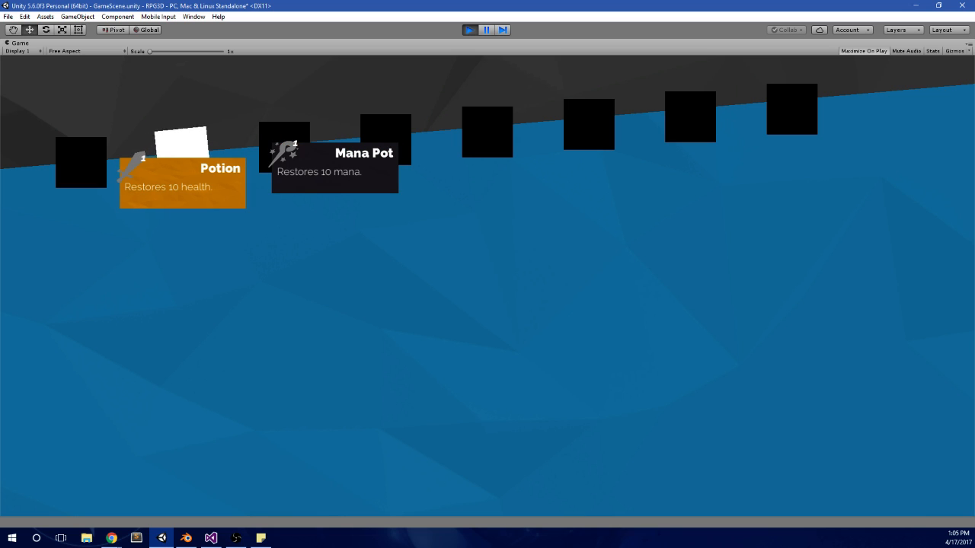
pyautogui.hotkey('alt', 'Tab')
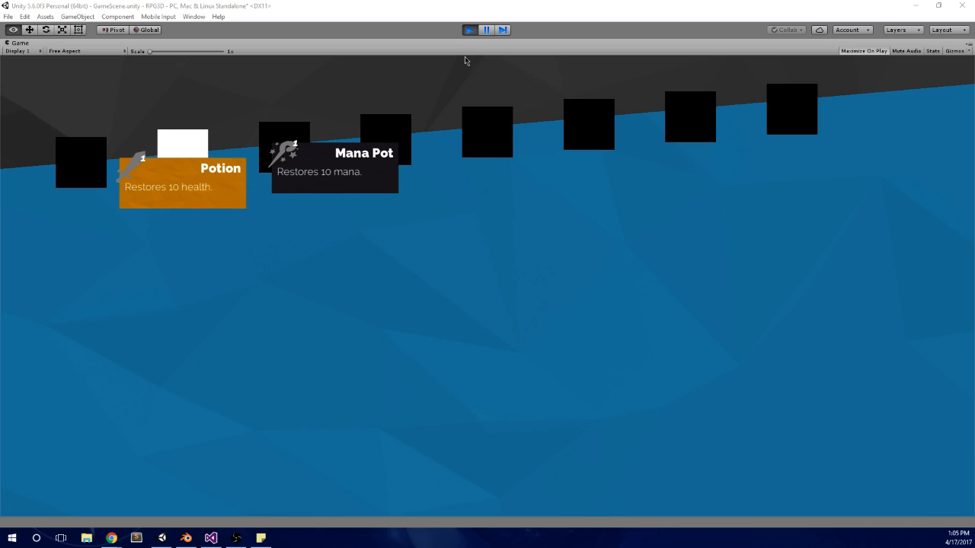
pyautogui.click(466, 31)
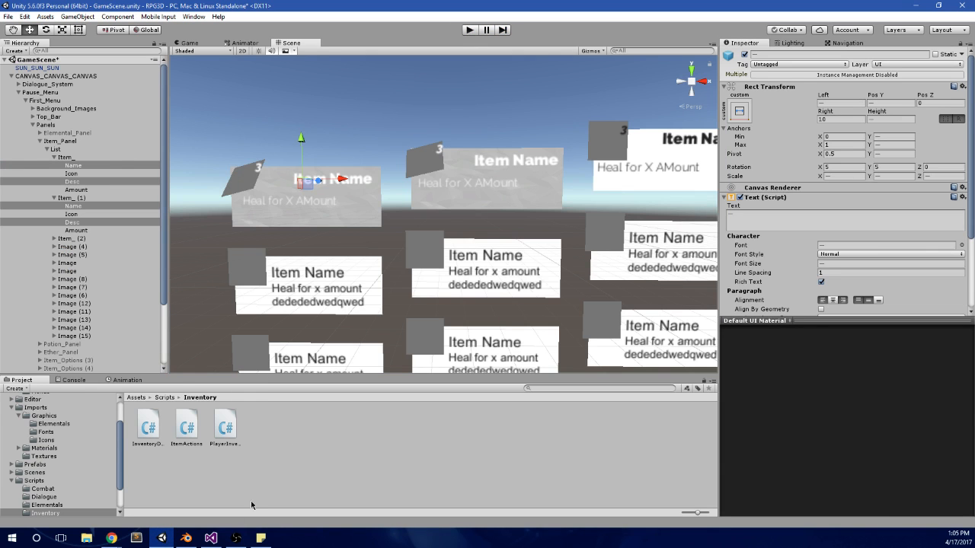
# Step: Anchor the Name texts of Item_ and Item_ (1) to the top of their cards, stretched across the full width, and snap them into position
pyautogui.click(211, 538)
pyautogui.hotkey('alt', 'Tab')
pyautogui.click(107, 164)
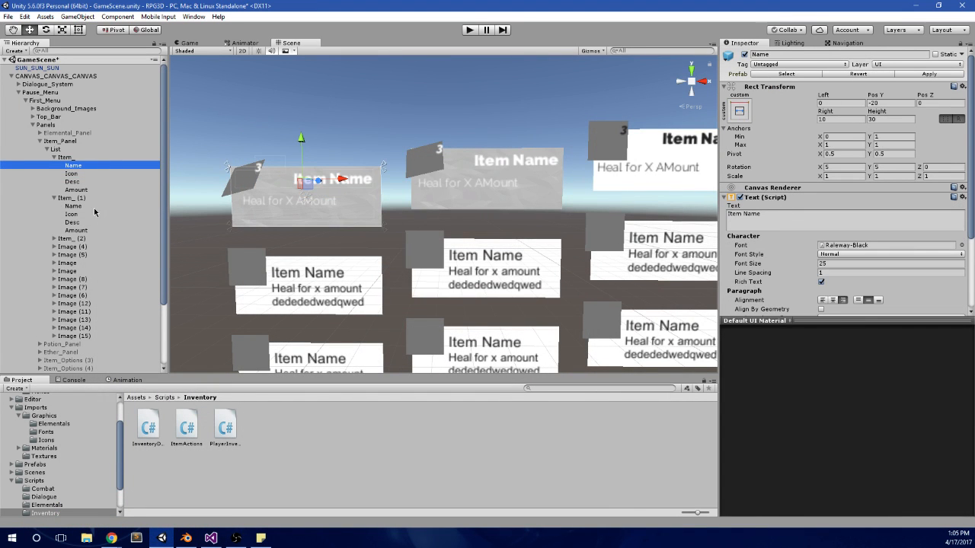
pyautogui.keyDown('ctrl'); pyautogui.click(73, 206); pyautogui.keyUp('ctrl')
pyautogui.click(733, 116)
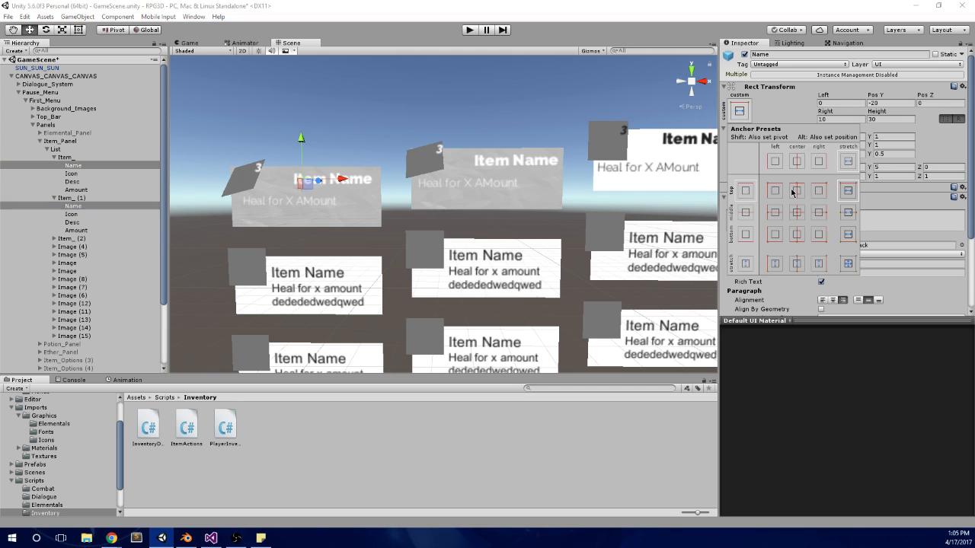
pyautogui.keyDown('alt'); pyautogui.click(796, 190); pyautogui.keyUp('alt')
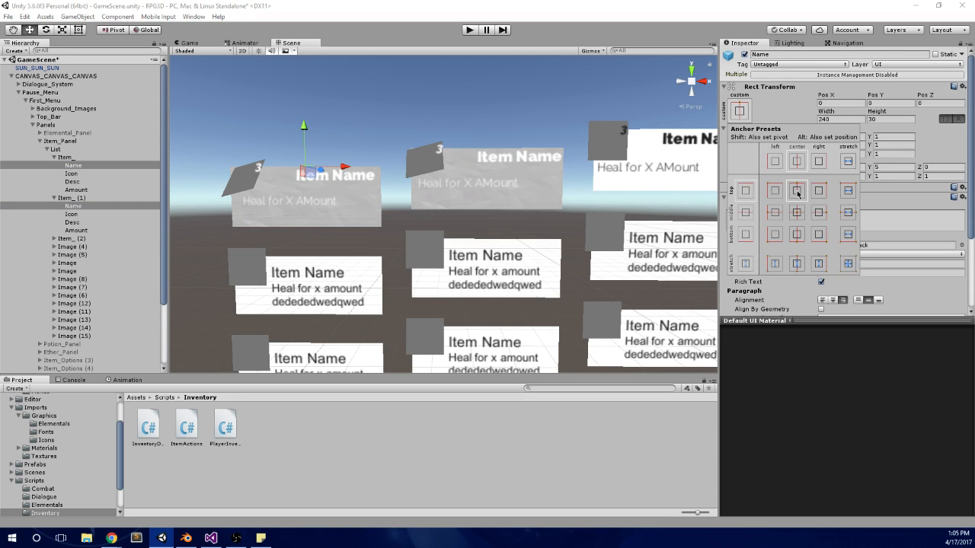
pyautogui.keyDown('alt'); pyautogui.click(848, 191); pyautogui.keyUp('alt')
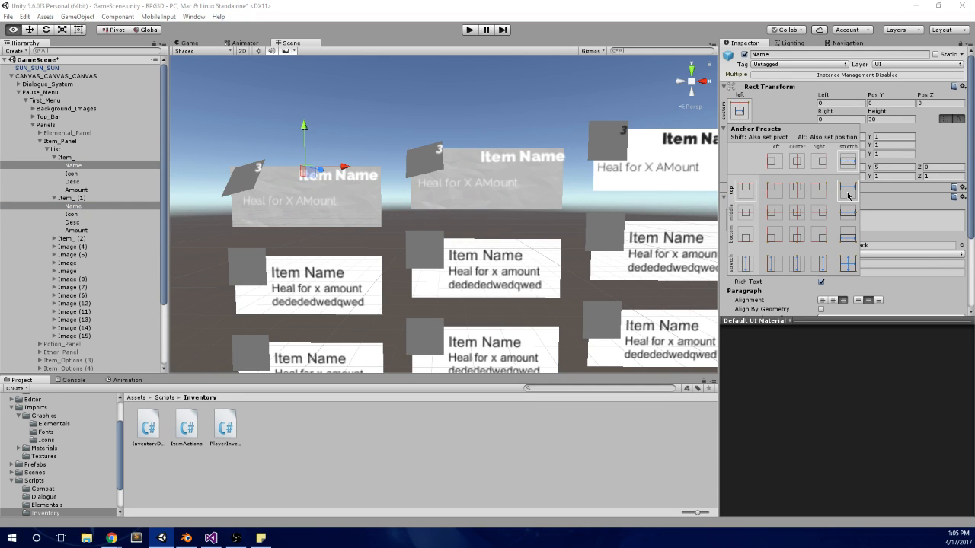
pyautogui.click(879, 207)
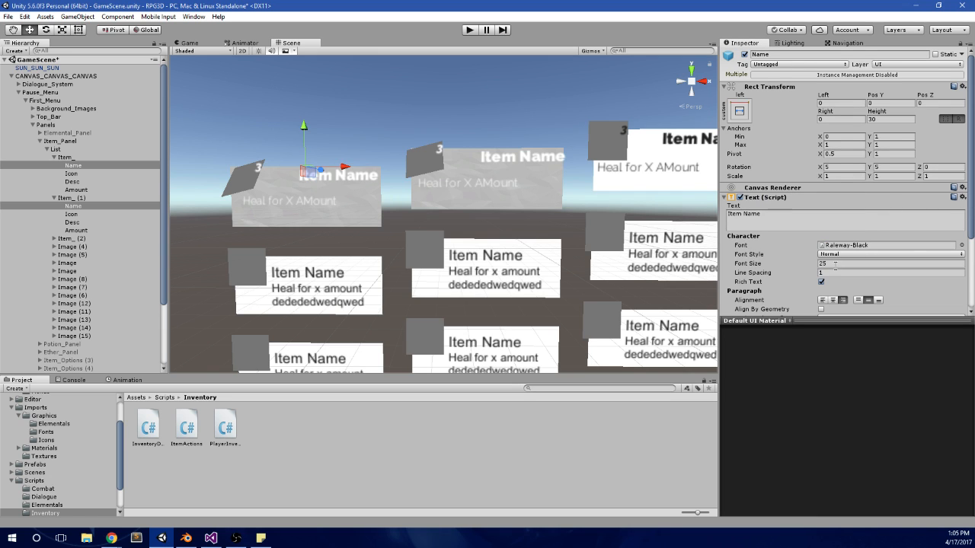
# Step: Center the Name texts of both cards horizontally
pyautogui.click(833, 300)
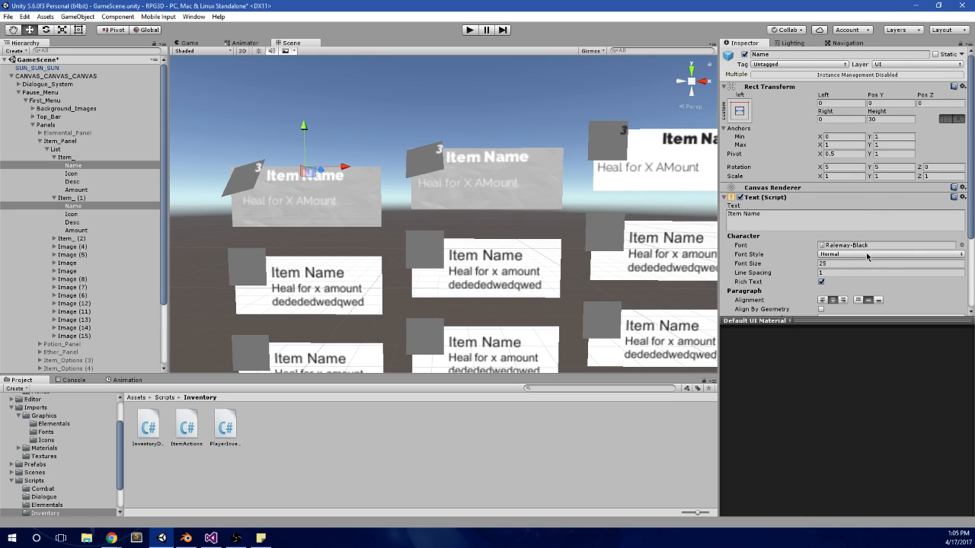
pyautogui.scroll(-4, 482, 236)
pyautogui.moveTo(507, 192); pyautogui.dragTo(536, 183, button='middle')
pyautogui.scroll(3, 492, 213)
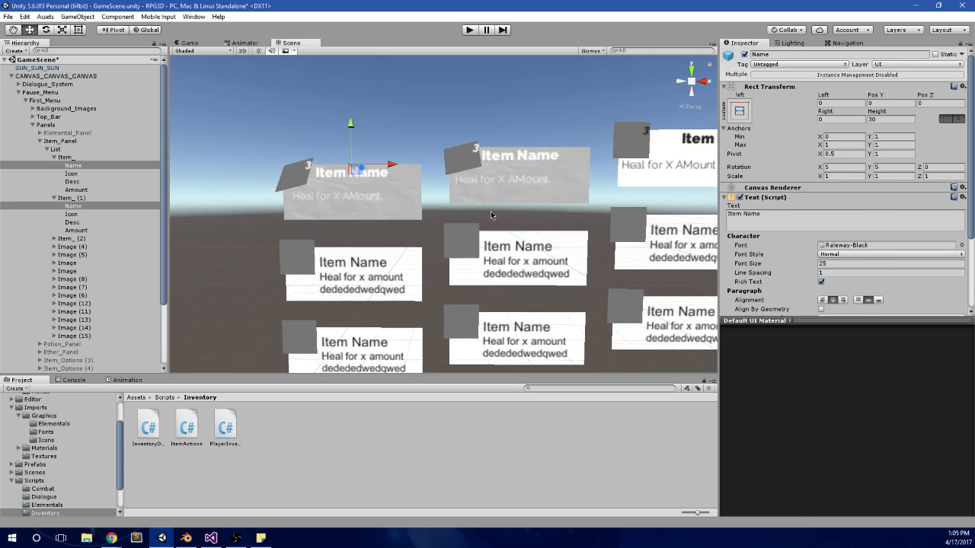
# Step: Center the Desc texts of Item_ and Item_ (1) horizontally, with their vertical alignment at the top
pyautogui.click(90, 175)
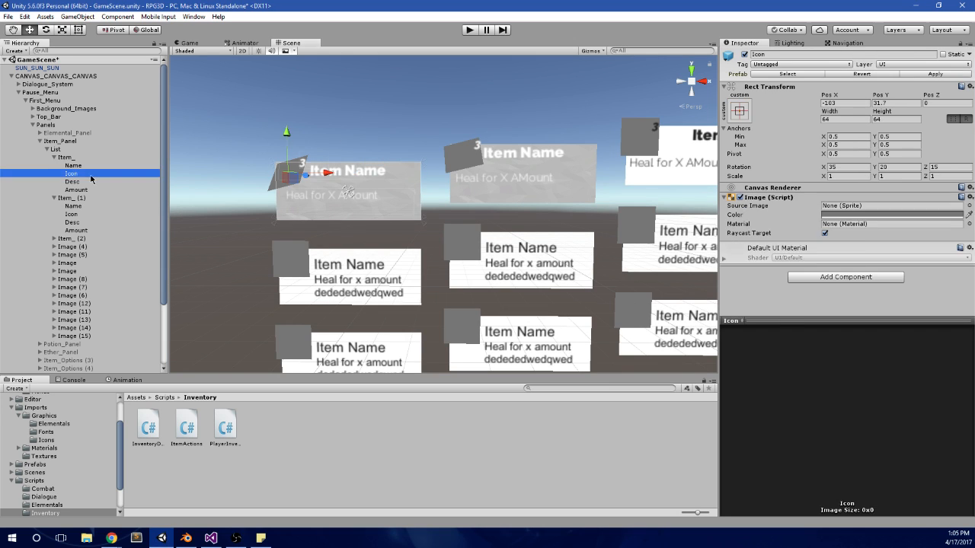
pyautogui.click(86, 182)
pyautogui.keyDown('ctrl'); pyautogui.click(72, 223); pyautogui.keyUp('ctrl')
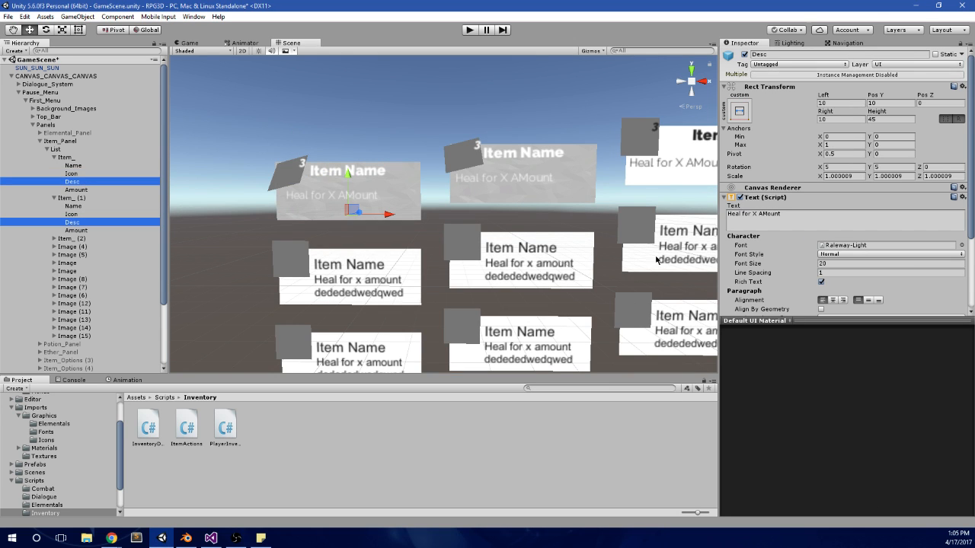
pyautogui.click(833, 301)
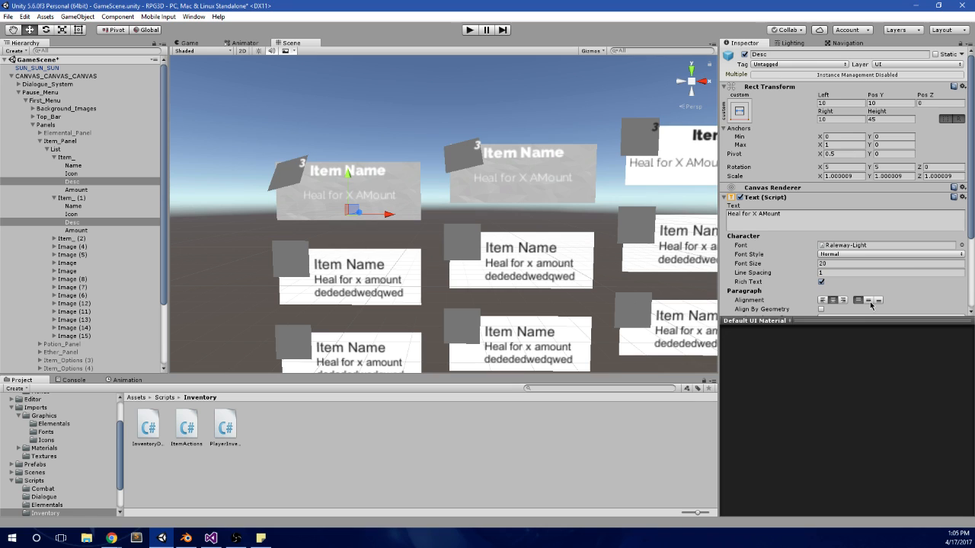
pyautogui.click(869, 301)
pyautogui.click(857, 301)
pyautogui.scroll(2, 489, 153)
pyautogui.scroll(1, 381, 169)
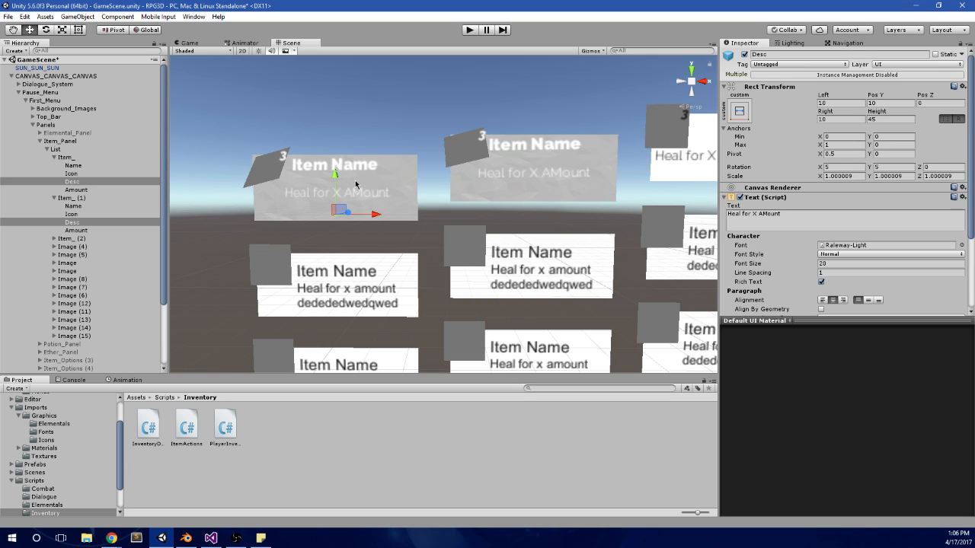
# Step: Set the Pos Y of the Name texts of Item_ and Item_ (1) to -5 and save the scene
pyautogui.click(119, 167)
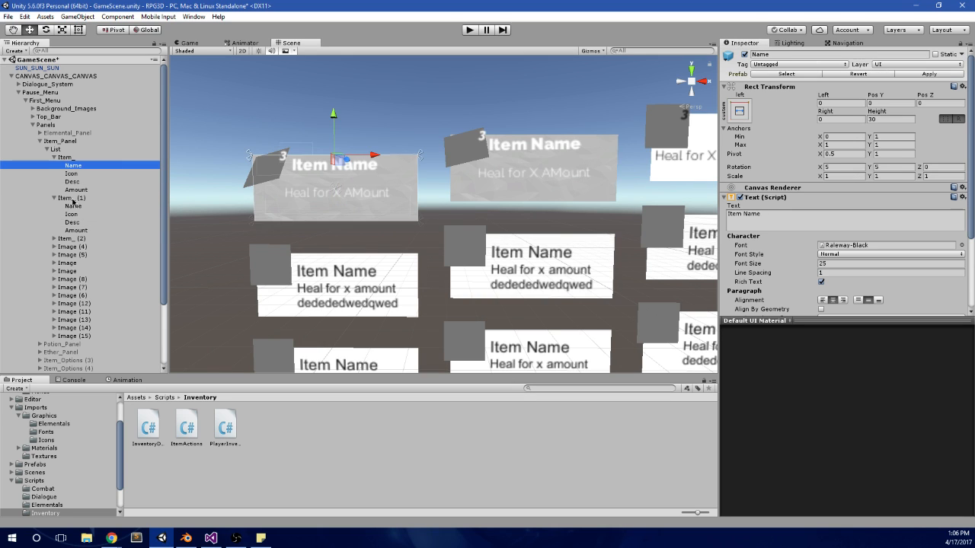
pyautogui.keyDown('ctrl'); pyautogui.click(116, 207); pyautogui.keyUp('ctrl')
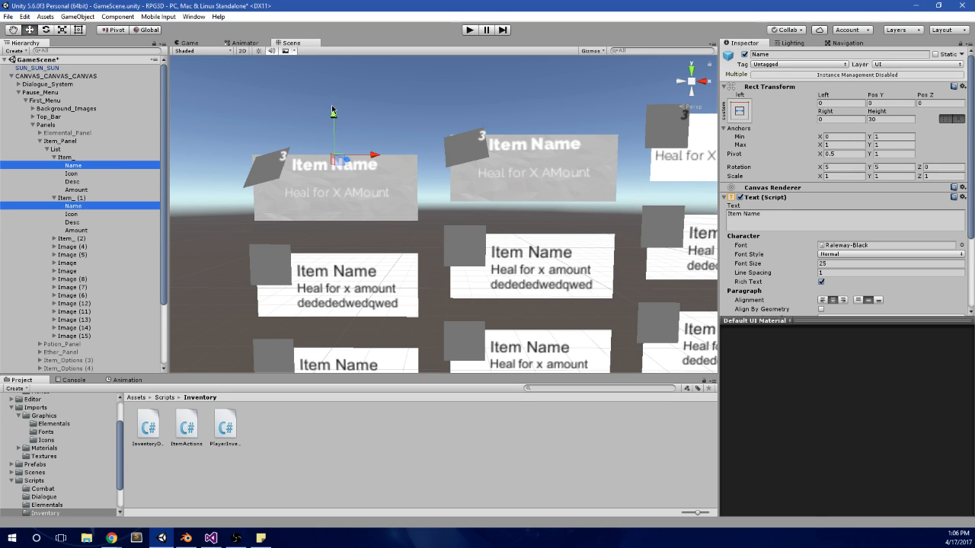
pyautogui.moveTo(332, 112); pyautogui.dragTo(332, 118)
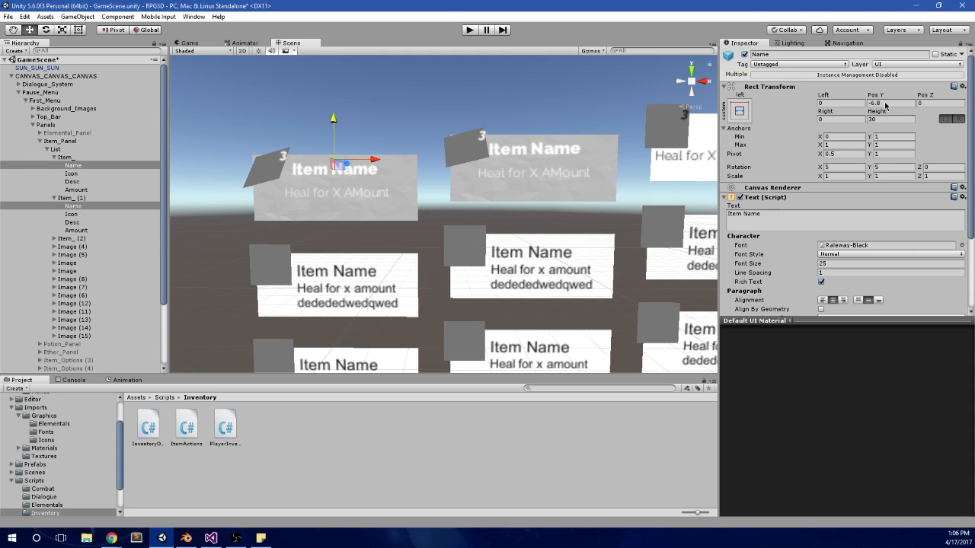
pyautogui.write('-5')
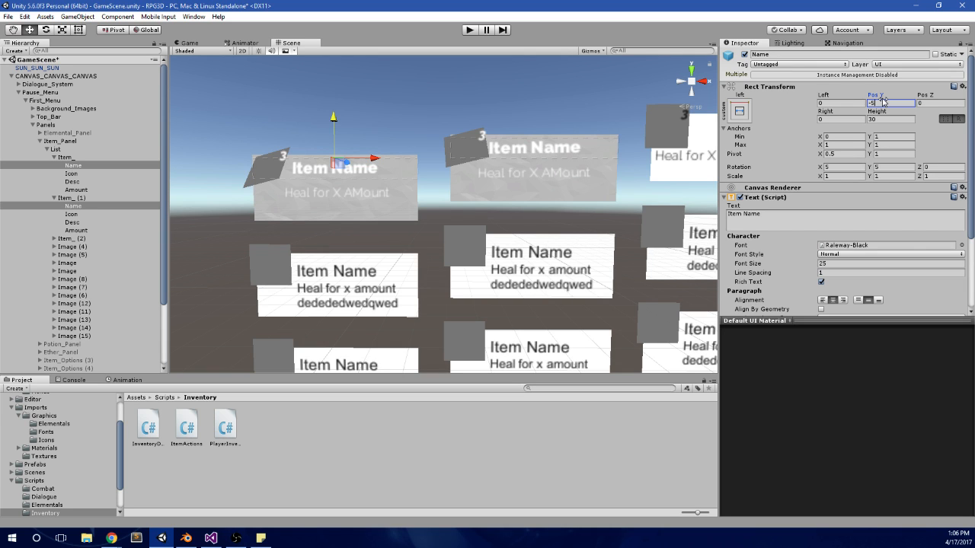
pyautogui.moveTo(519, 136); pyautogui.dragTo(451, 132, button='middle')
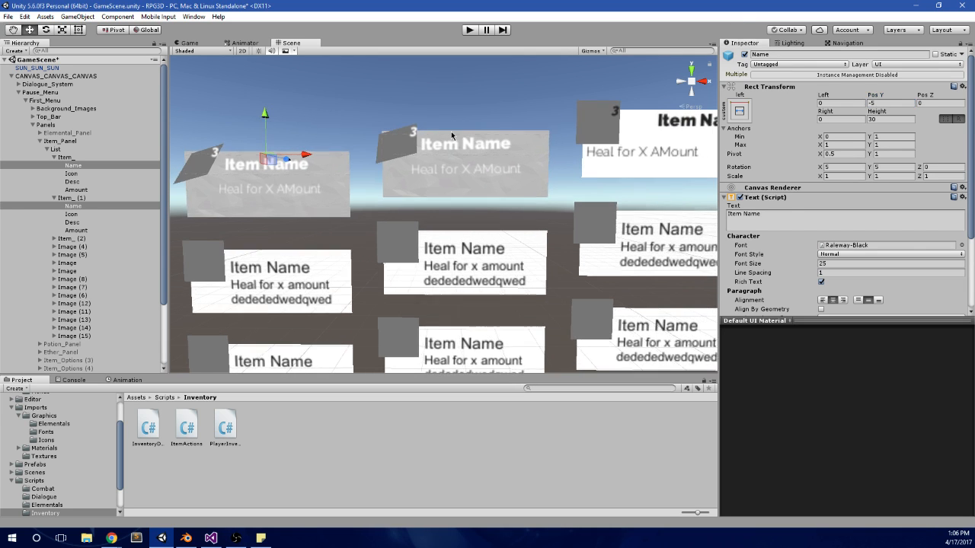
# Step: Run the game and open the Items panel of the pause menu
pyautogui.click(470, 31)
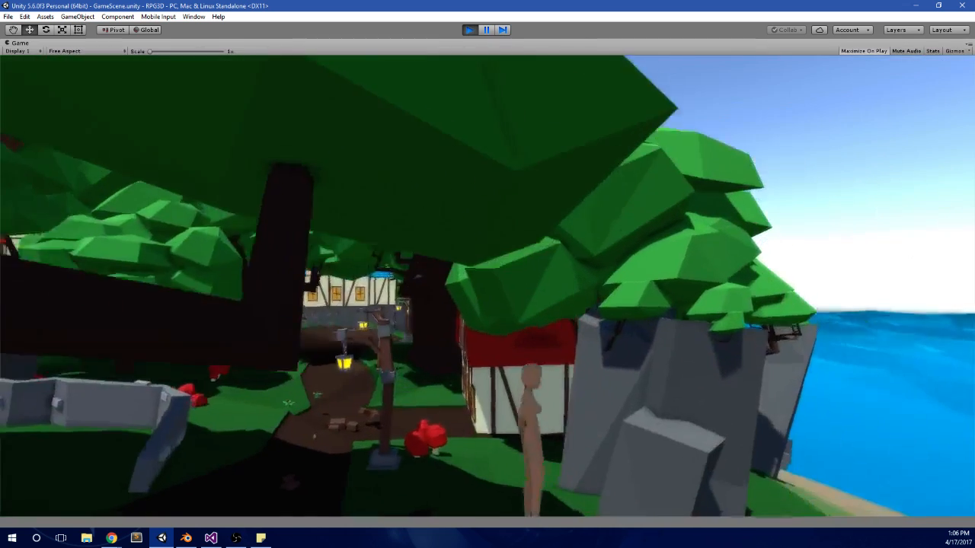
pyautogui.press('w')
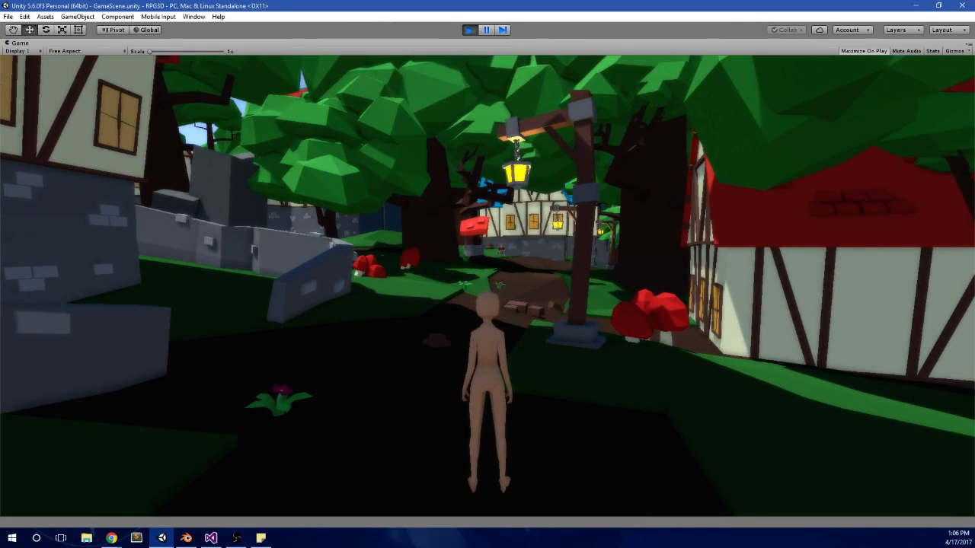
pyautogui.hotkey('alt', 'Tab')
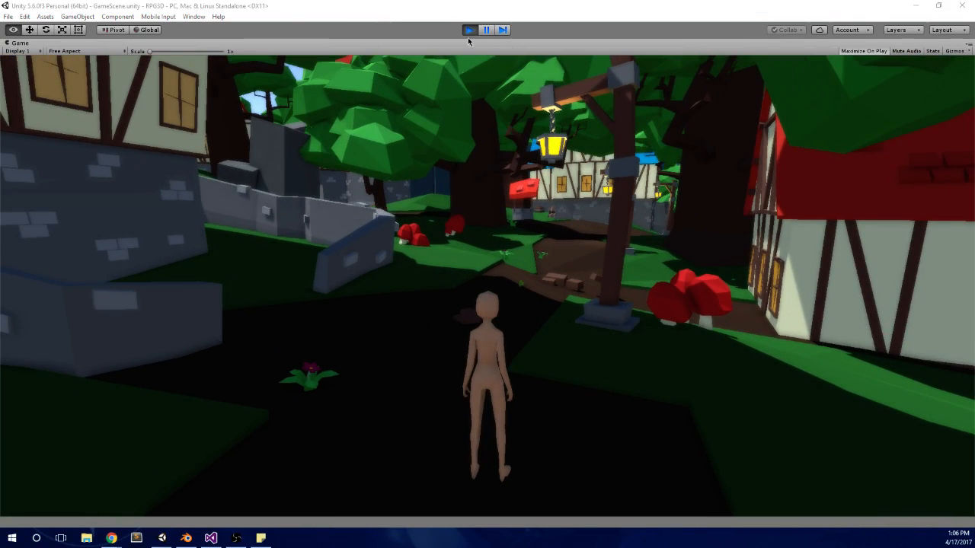
pyautogui.hotkey('alt', 'Tab')
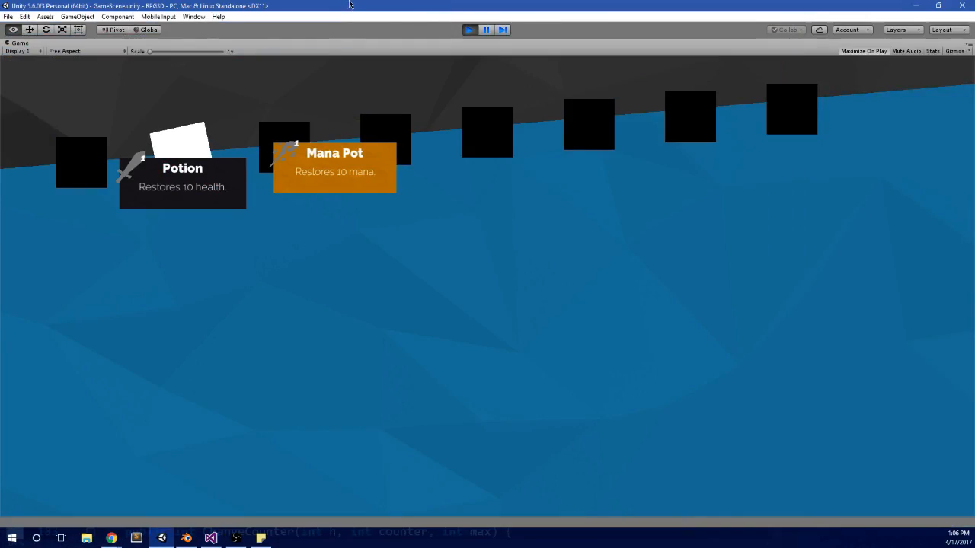
# Step: Shrink the Unity editor window and alternate the highlight between the Potion and Mana Pot cards to check their layout at the smaller size
pyautogui.doubleClick(350, 5)
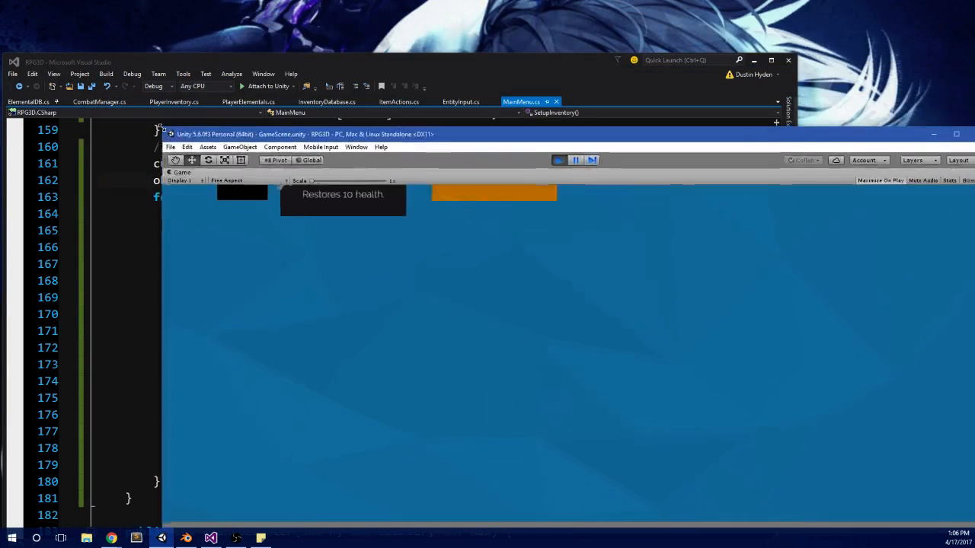
pyautogui.moveTo(161, 127); pyautogui.dragTo(485, 89)
pyautogui.moveTo(763, 100); pyautogui.dragTo(432, 62)
pyautogui.press('Left')
pyautogui.press('Right')
pyautogui.press('Left')
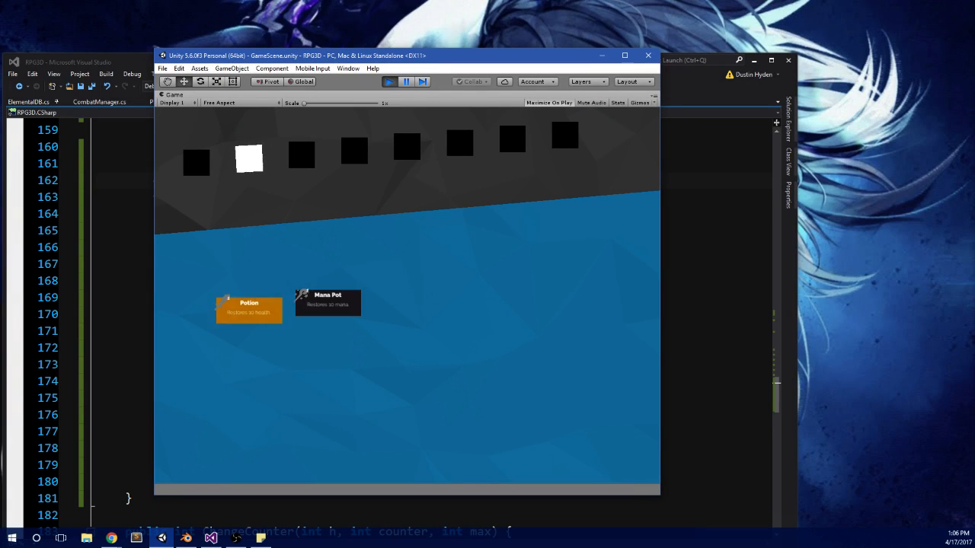
pyautogui.press('Right')
pyautogui.press('Left')
pyautogui.press('Right')
pyautogui.press('Left')
pyautogui.press('Right')
pyautogui.press('Left')
pyautogui.hotkey('alt', 'Tab')
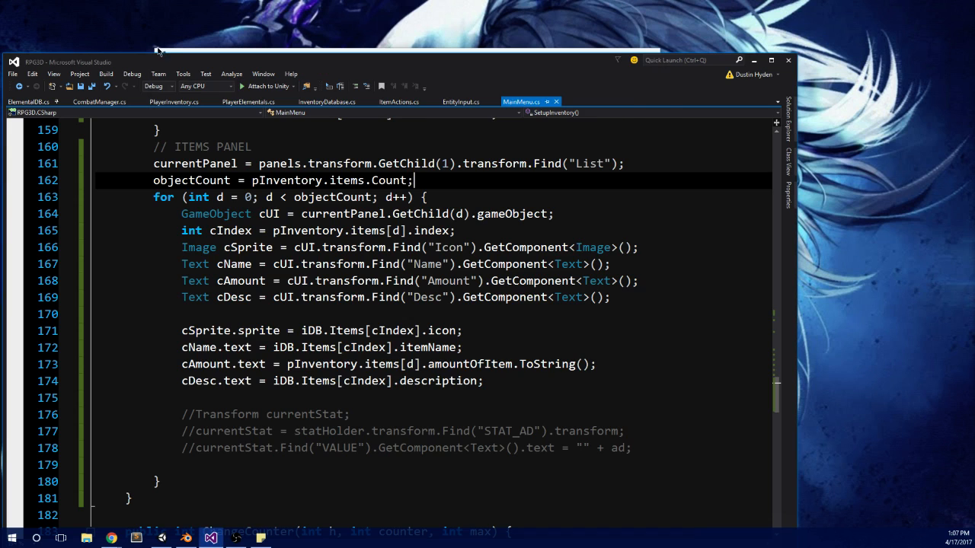
# Step: Shift the Visual Studio window aside and reshape the Unity window into a wider format for the running game
pyautogui.moveTo(200, 63); pyautogui.dragTo(207, 95)
pyautogui.click(227, 65)
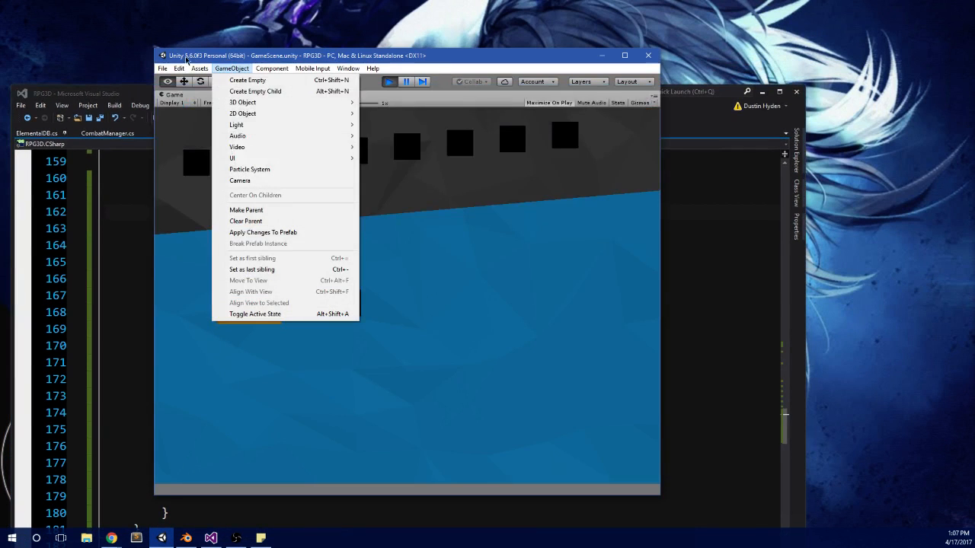
pyautogui.click(156, 49)
pyautogui.click(154, 50)
pyautogui.moveTo(154, 50); pyautogui.dragTo(16, 111)
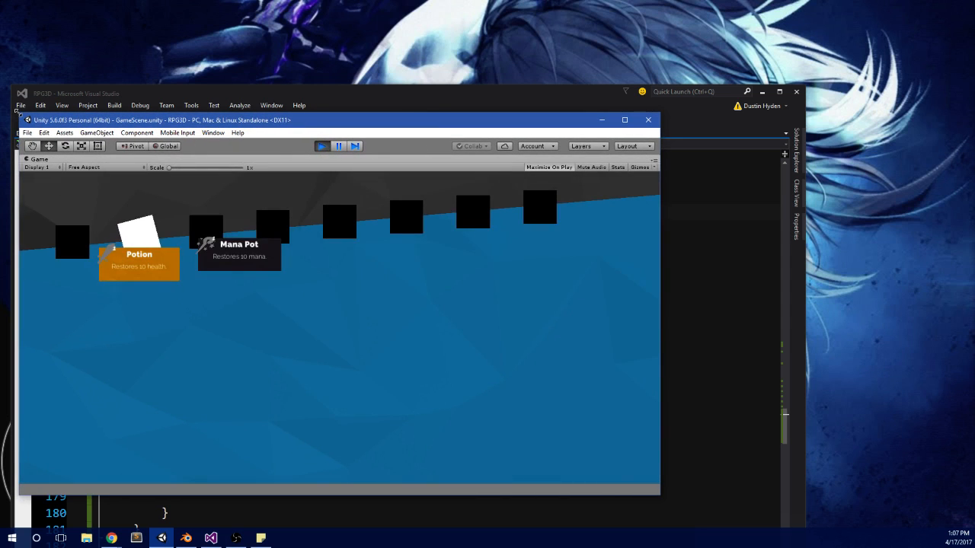
pyautogui.moveTo(350, 122); pyautogui.dragTo(476, 97)
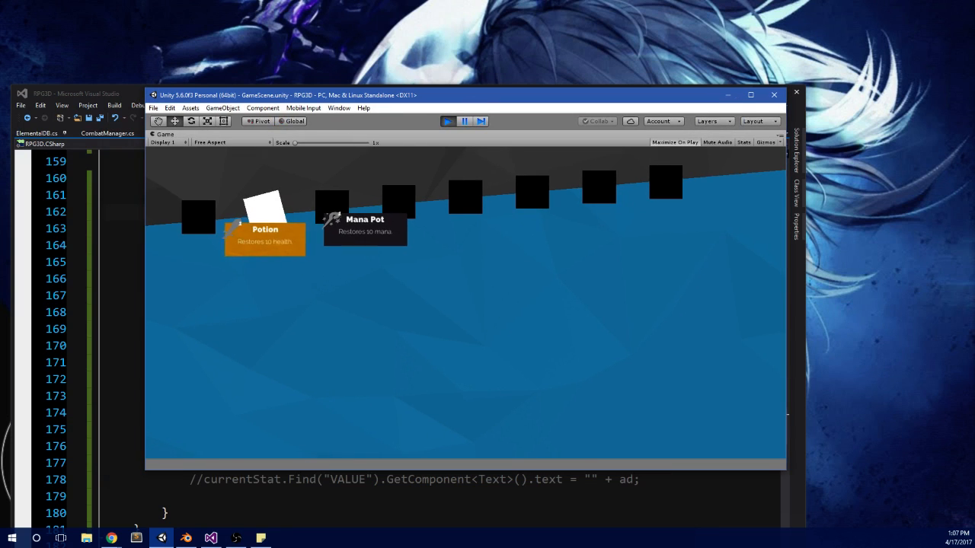
# Step: Check the highlight on the Potion and Mana Pot cards in the wider window, and maximize the Unity editor
pyautogui.press('Right')
pyautogui.press('Left')
pyautogui.press('Right')
pyautogui.press('Left')
pyautogui.hotkey('alt', 'Tab')
pyautogui.click(750, 94)
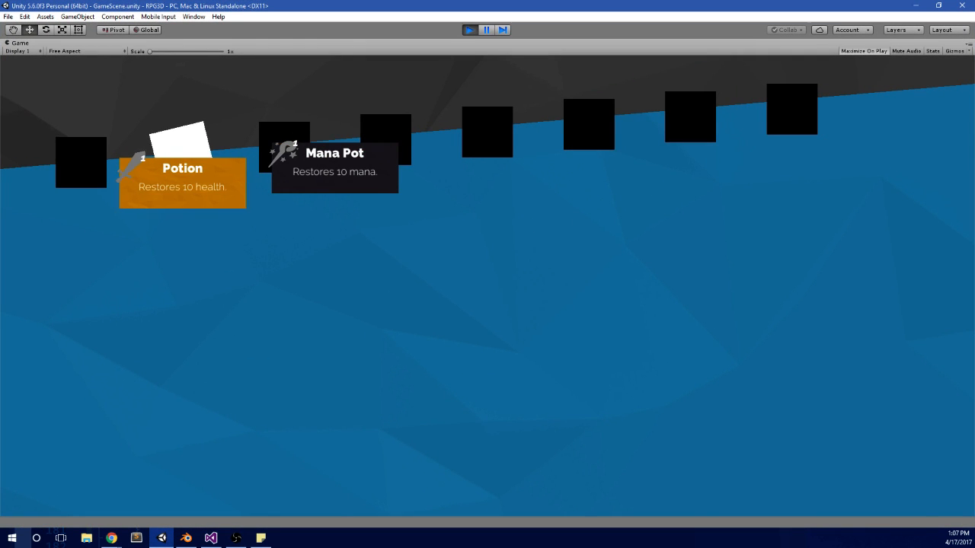
# Step: Alternate the highlight between the Potion and Mana Pot cards at full window size to check the centered texts
pyautogui.press('Right')
pyautogui.press('Left')
pyautogui.press('Up')
pyautogui.press('Down')
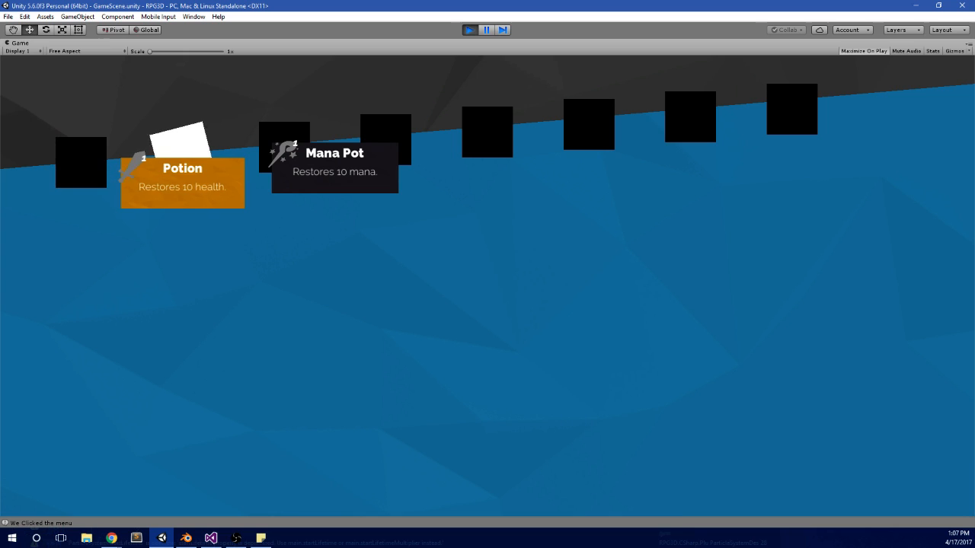
pyautogui.press('Right')
pyautogui.press('Left')
pyautogui.press('Right')
pyautogui.press('Left')
pyautogui.press('Right')
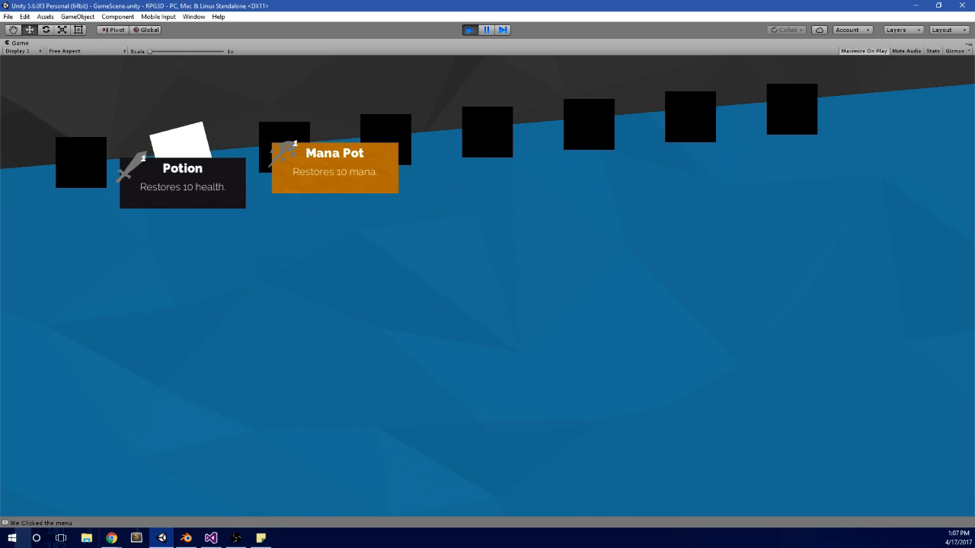
pyautogui.press('Left')
pyautogui.press('Right')
pyautogui.press('Left')
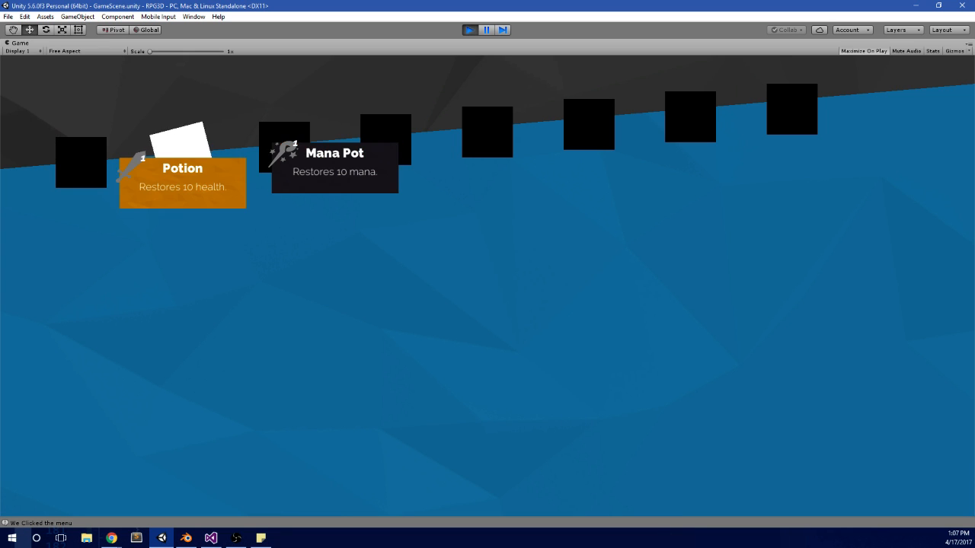
# Step: Compare with the elementals panel, return to the Items panel, and recheck the highlight on both item cards
pyautogui.press('Up')
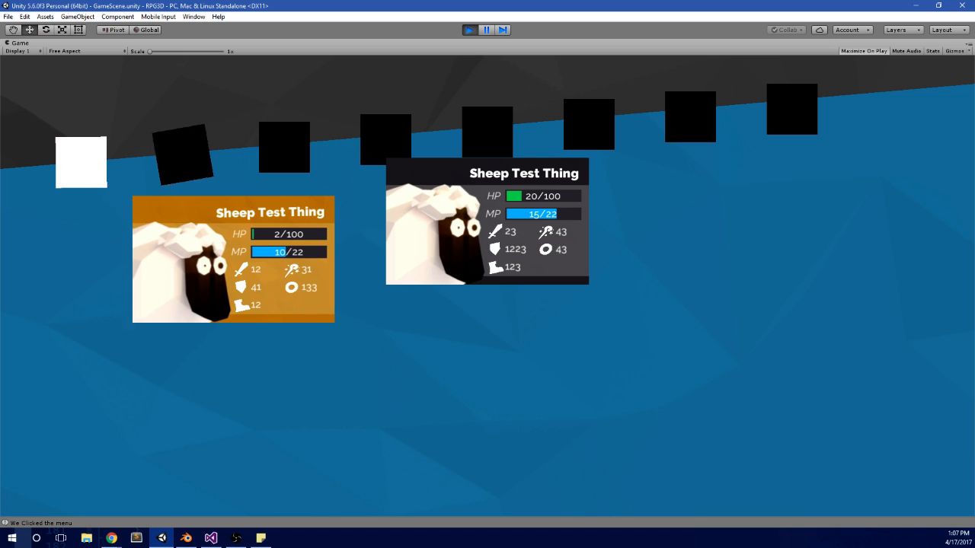
pyautogui.press('Down')
pyautogui.press('Right')
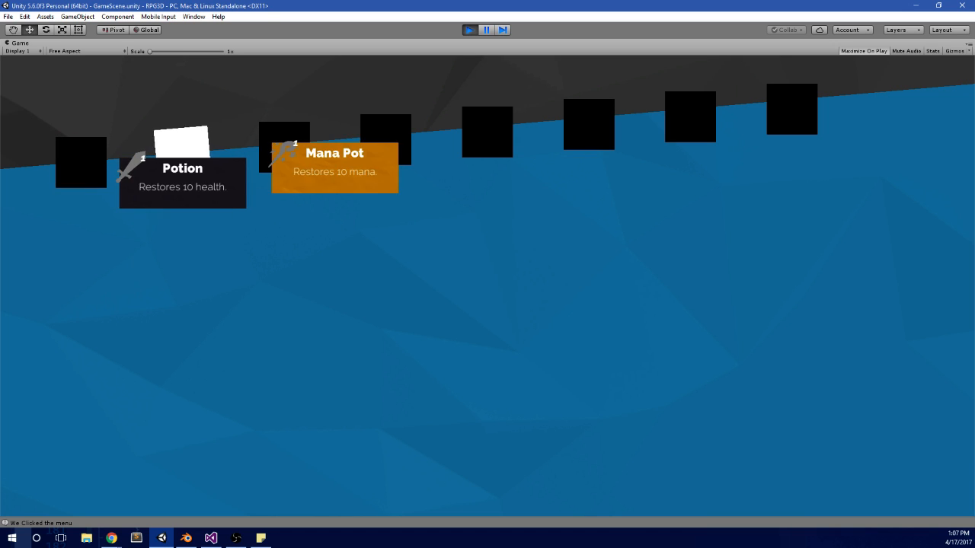
pyautogui.press('Left')
pyautogui.press('Right')
pyautogui.press('Left')
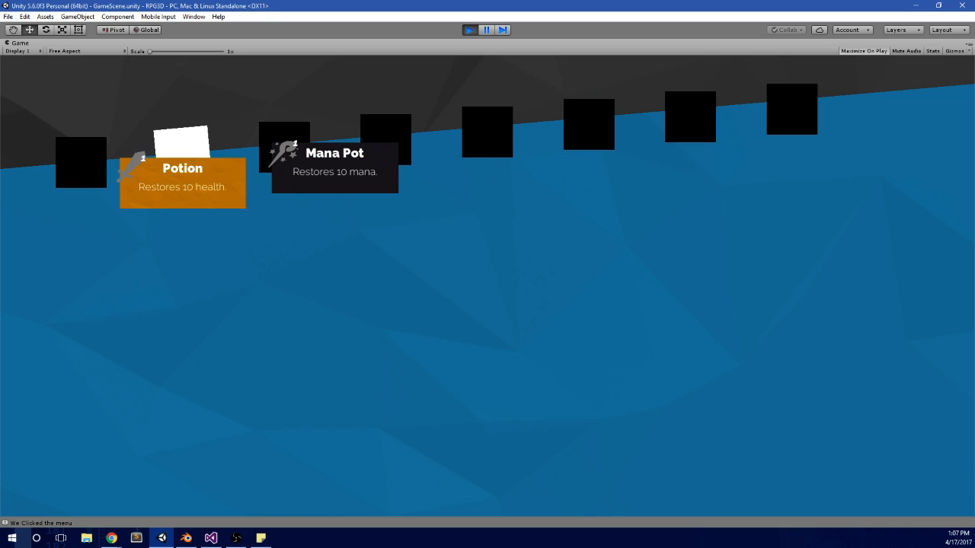
pyautogui.press('Right')
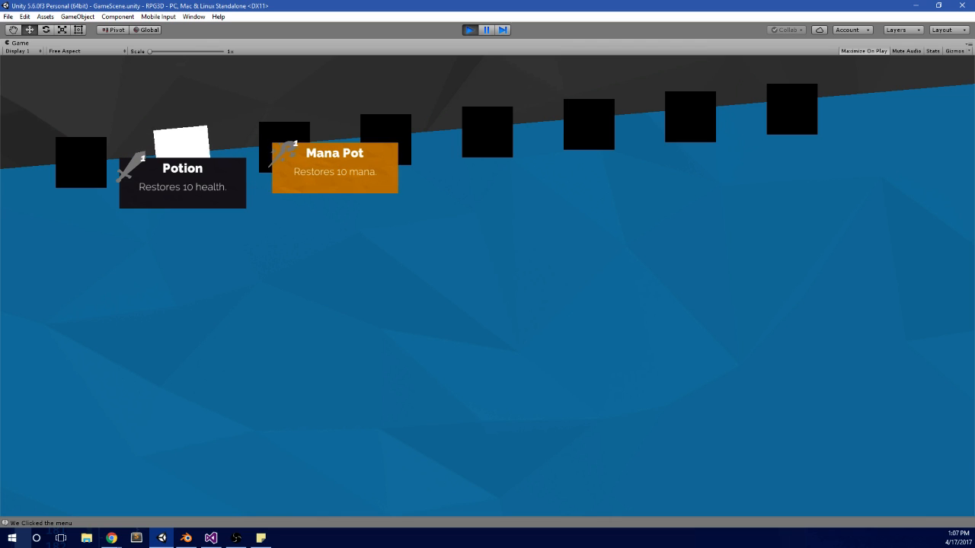
pyautogui.press('Left')
pyautogui.press('Right')
pyautogui.press('Left')
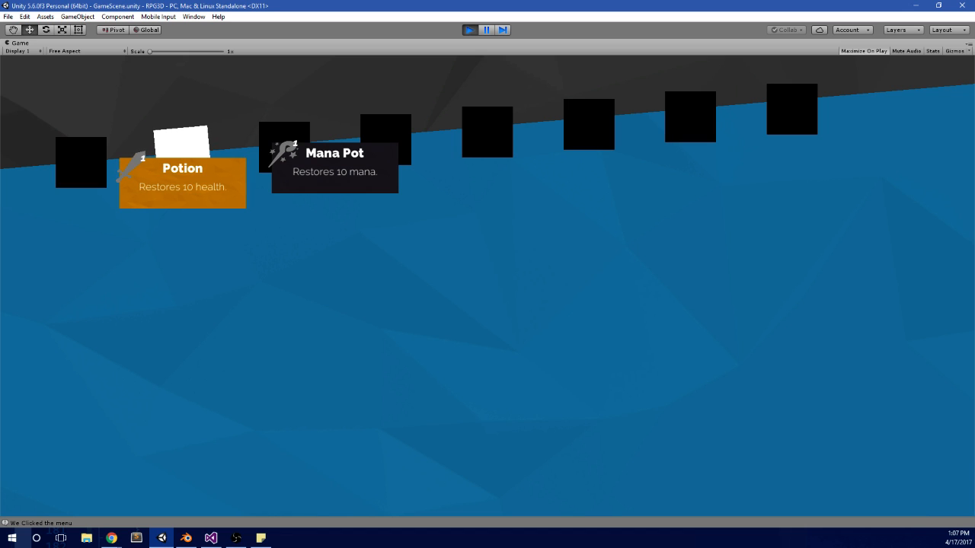
# Step: Alternate the highlight between the Potion and Mana Pot cards again to inspect their selection animation
pyautogui.press('Right')
pyautogui.press('Left')
pyautogui.press('Right')
pyautogui.press('Left')
pyautogui.press('Right')
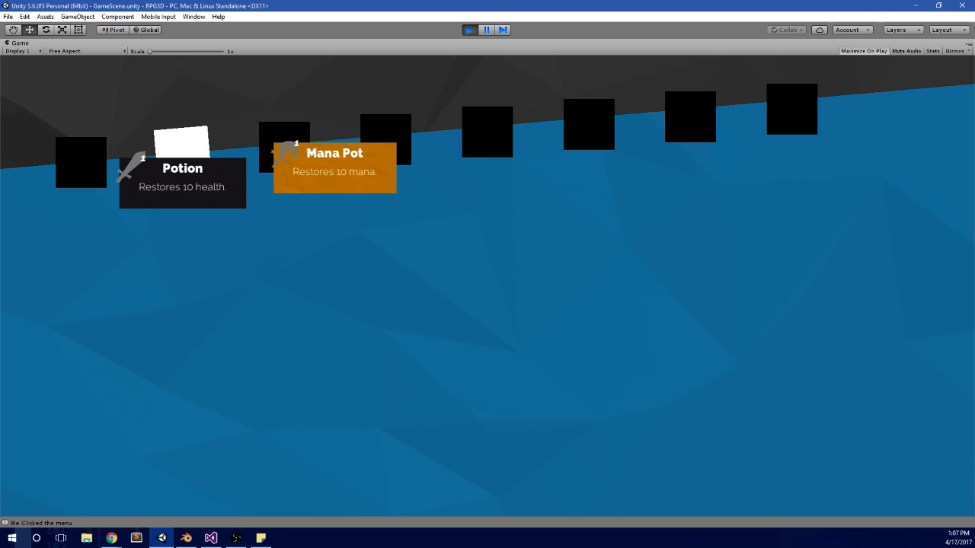
pyautogui.press('Left')
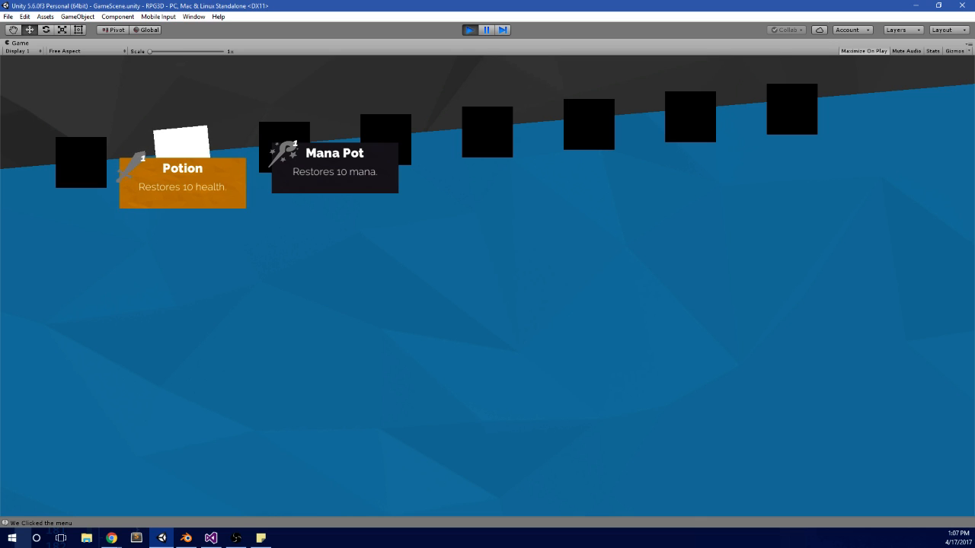
pyautogui.press('Right')
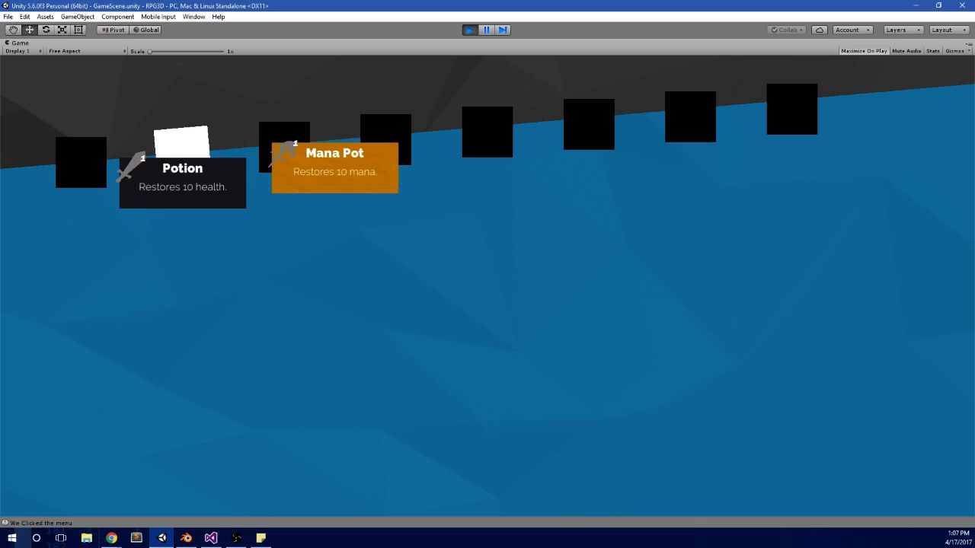
pyautogui.press('Left')
# Step: Cycle back and forth through the pause-menu tabs to check the tab squares' animation and panel switching
pyautogui.press('q')
pyautogui.press('e')
pyautogui.press('q')
pyautogui.press('e')
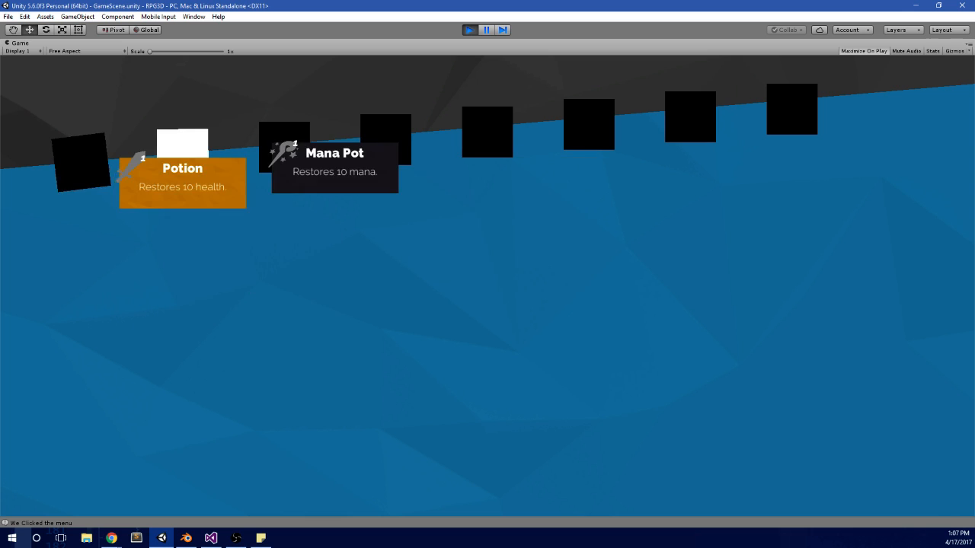
pyautogui.press('e')
pyautogui.press('e')
pyautogui.press('e')
pyautogui.press('e')
pyautogui.press('e')
pyautogui.press('e')
pyautogui.press('e')
pyautogui.press('e')
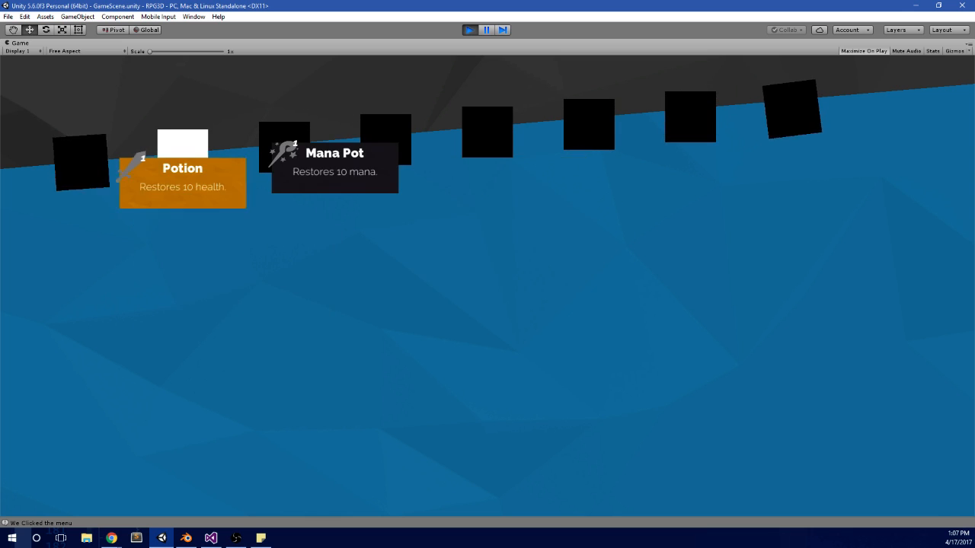
pyautogui.press('q')
# Step: Alternate the highlight between the two Sheep Test Thing cards in the elementals panel to inspect their selection animation
pyautogui.press('Right')
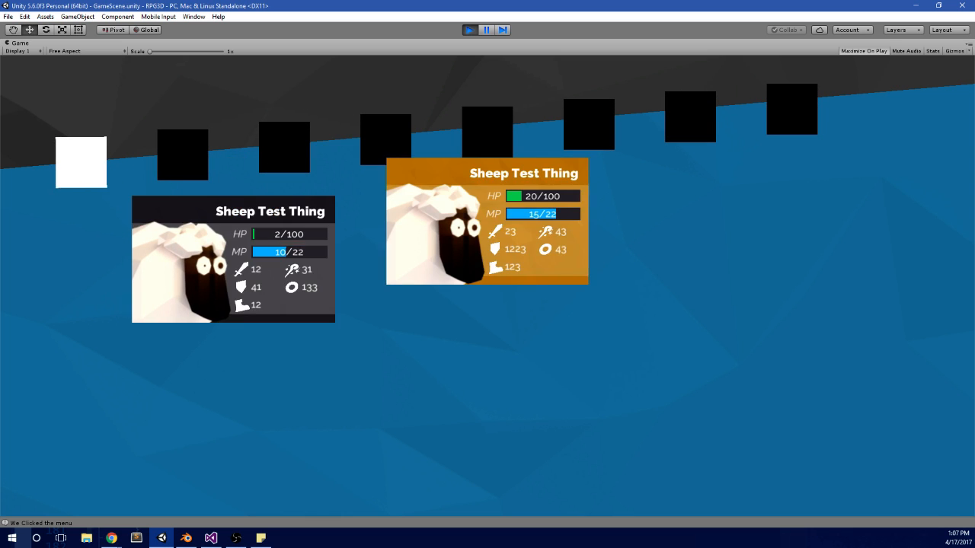
pyautogui.press('Left')
pyautogui.press('Right')
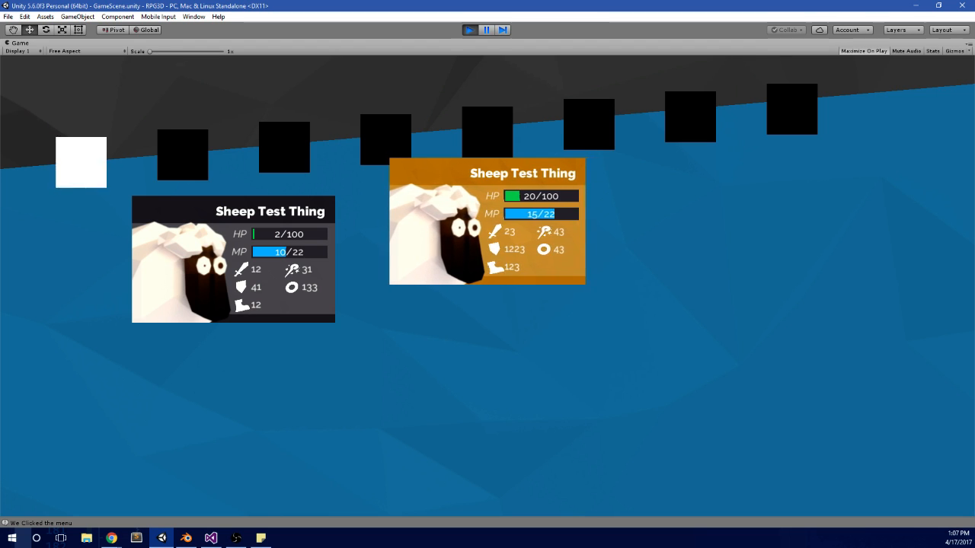
pyautogui.press('Left')
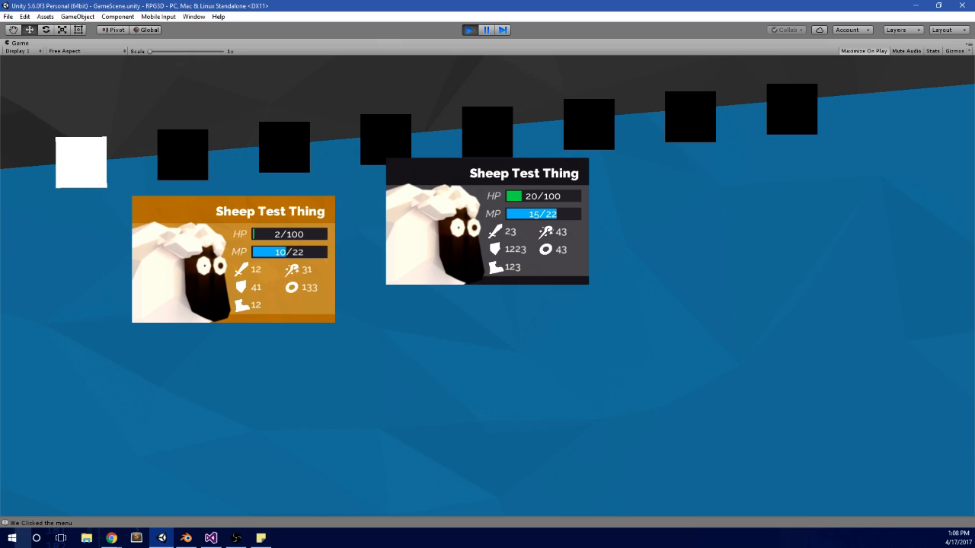
pyautogui.press('Right')
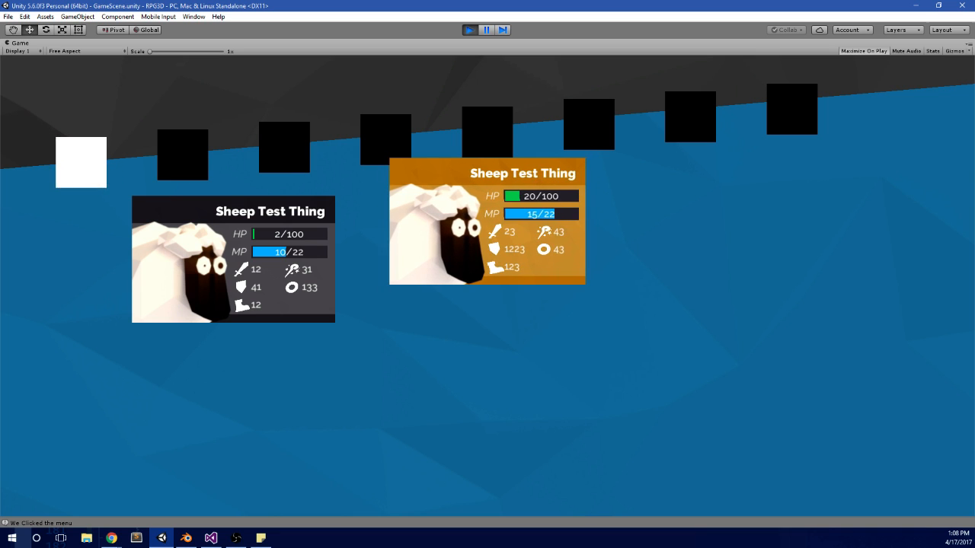
pyautogui.press('Left')
# Step: Compare the Items panel once more with the elementals panel and stop the running game
pyautogui.press('Return')
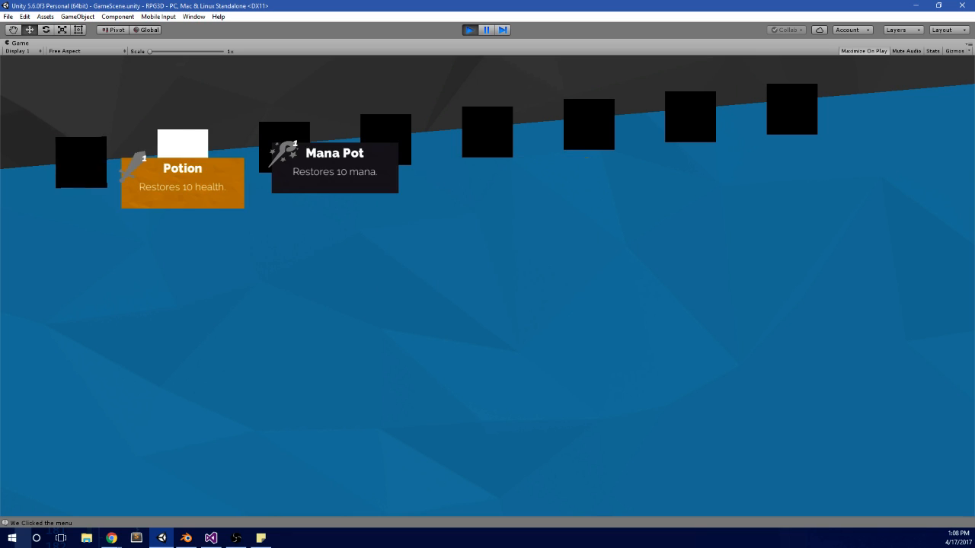
pyautogui.press('Left')
pyautogui.hotkey('alt', 'Tab')
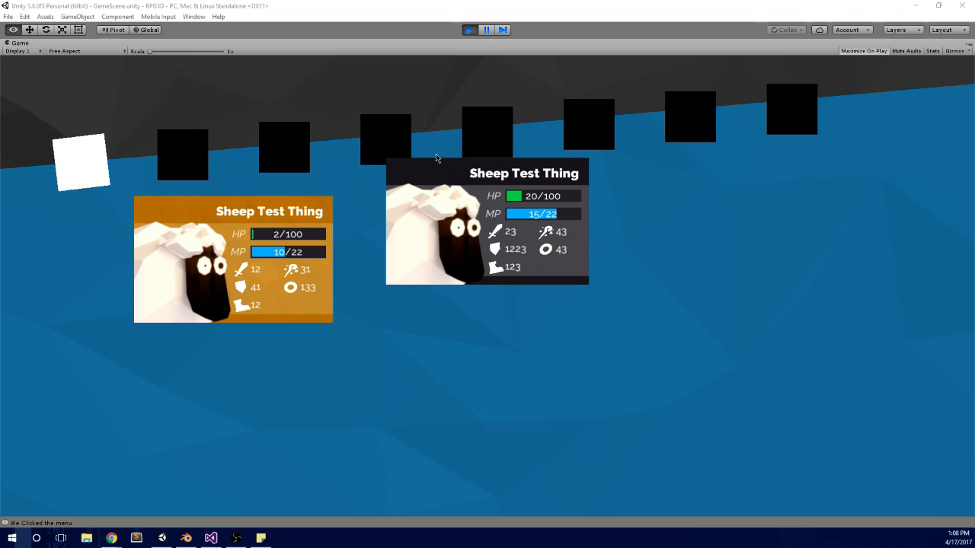
pyautogui.click(470, 30)
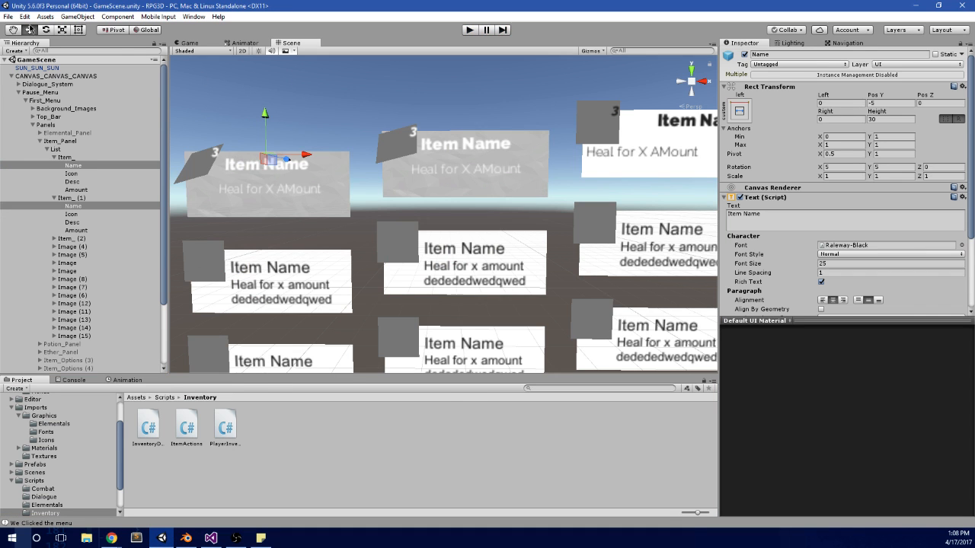
# Step: Build the project and run it as a standalone game
pyautogui.click(7, 17)
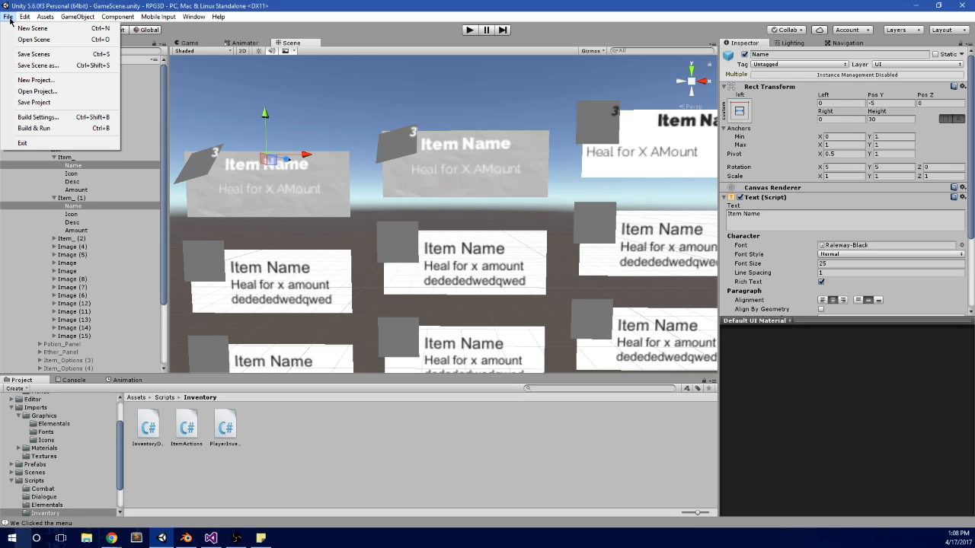
pyautogui.click(50, 129)
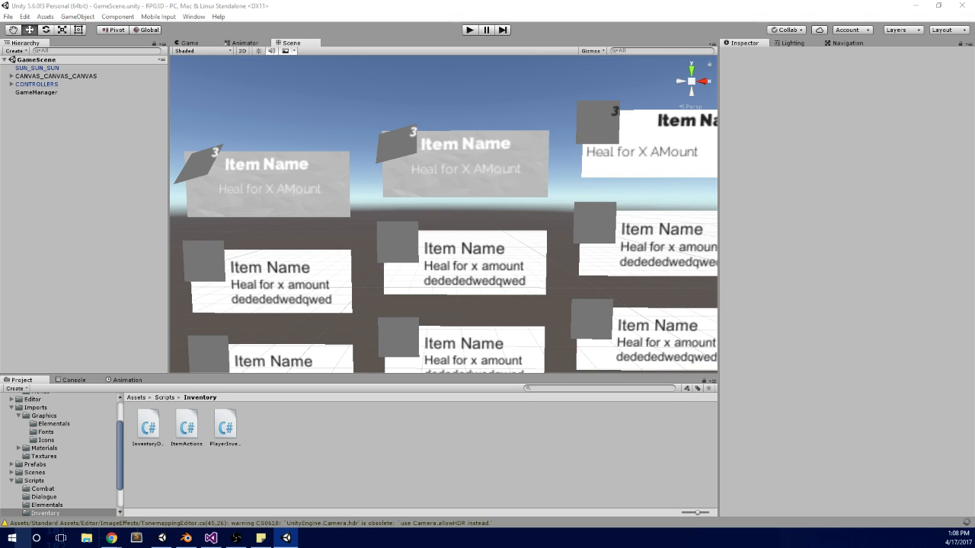
pyautogui.scroll(-10, 443, 214)
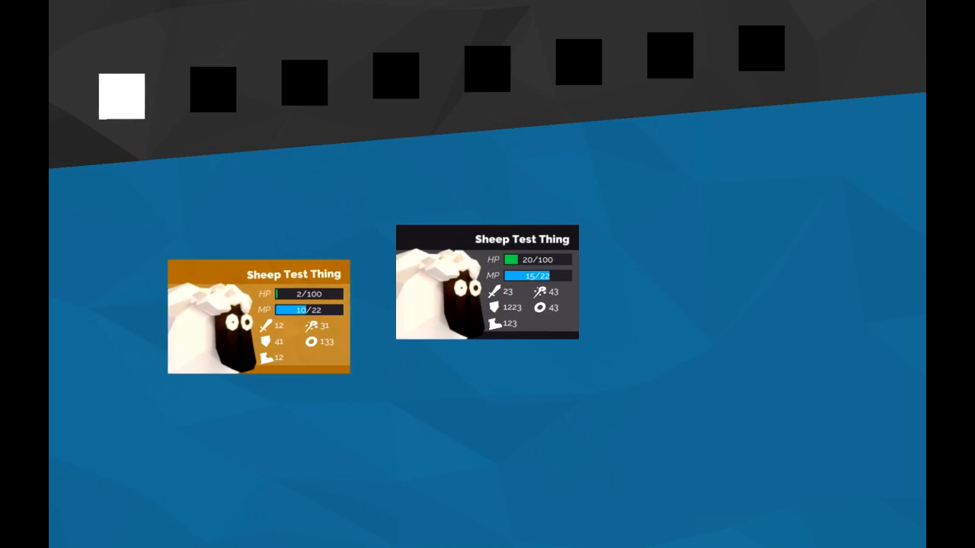
# Step: Alternate the highlight between the Potion and Mana Pot cards in the standalone build's Items panel
pyautogui.press('Right')
pyautogui.press('Left')
pyautogui.press('Right')
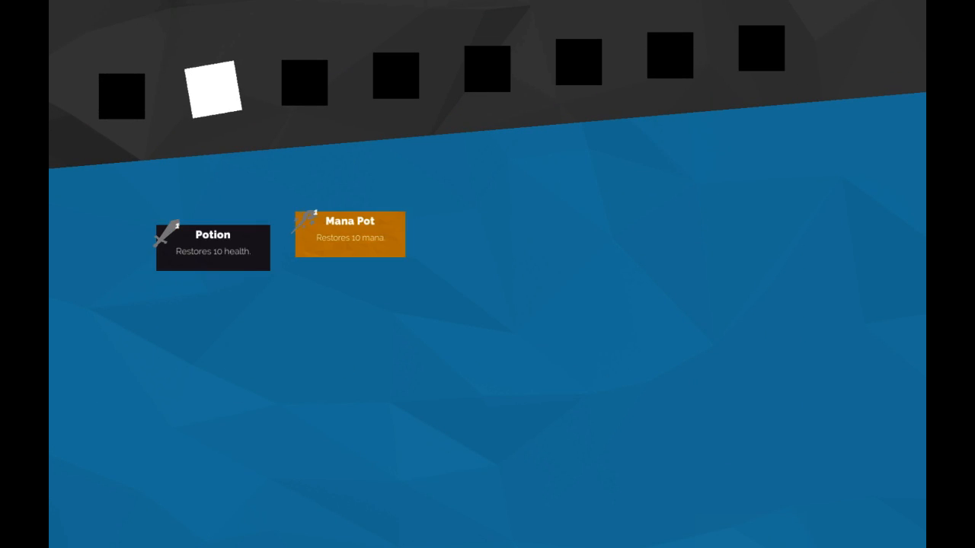
pyautogui.press('Right')
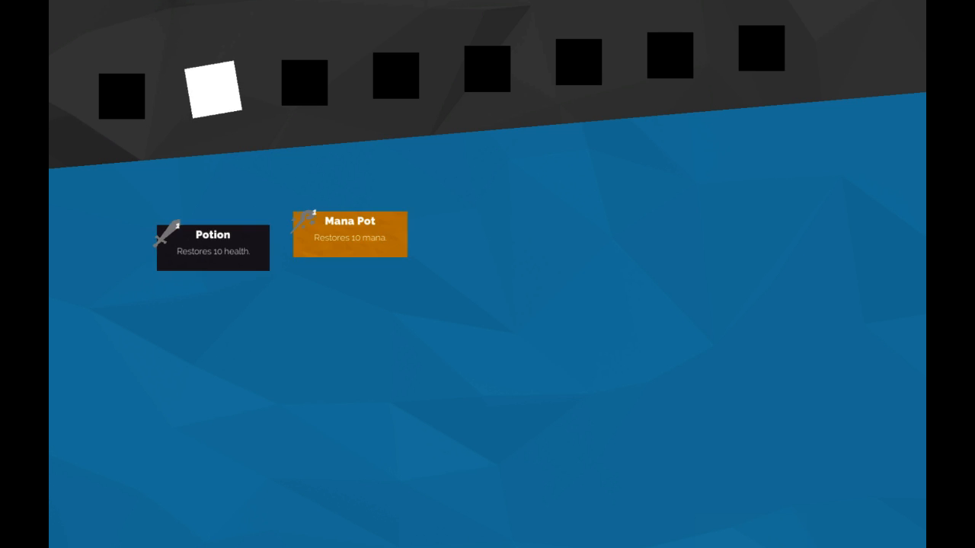
pyautogui.press('Left')
pyautogui.click(302, 63)
pyautogui.press('Right')
pyautogui.press('Left')
pyautogui.press('Left')
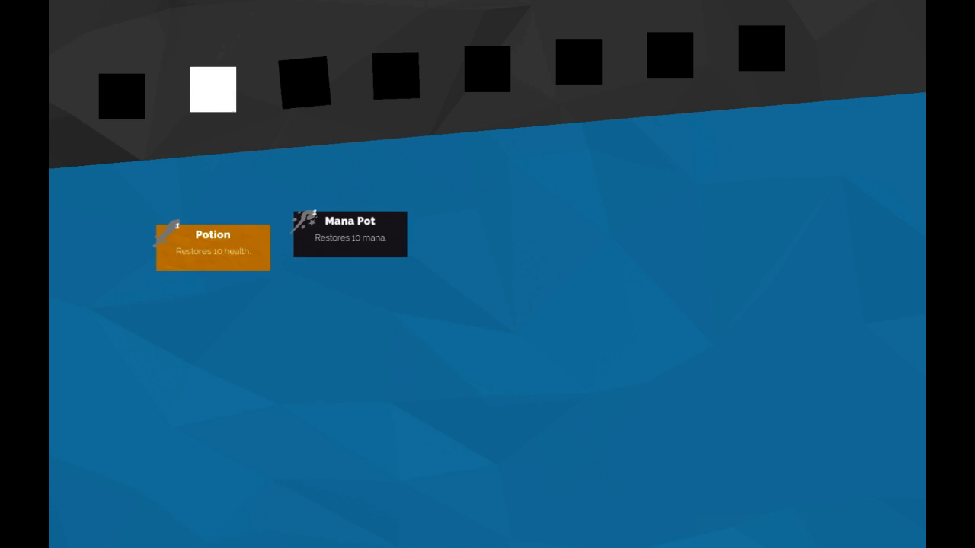
# Step: Alternate the highlight between the two Sheep Test Thing cards in the standalone build's elementals panel
pyautogui.press('Left')
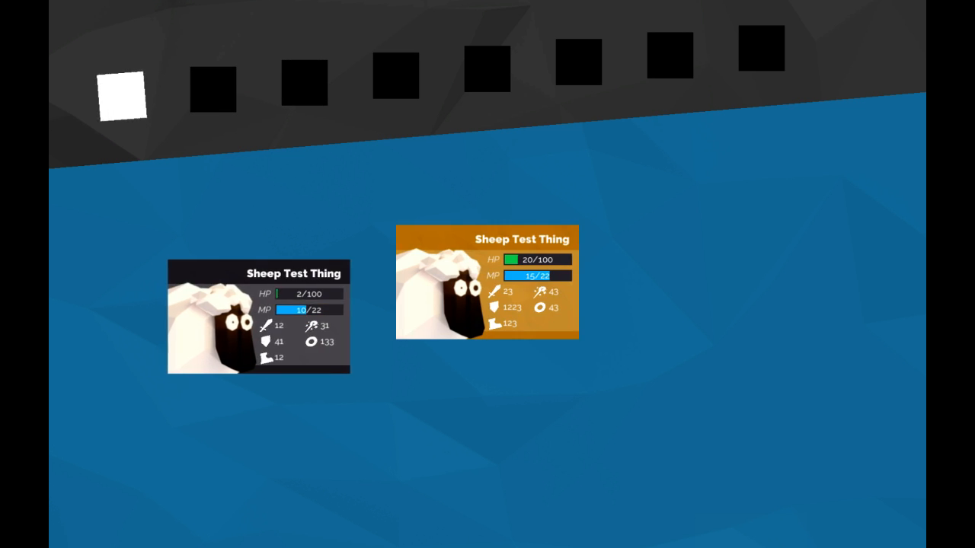
pyautogui.press('Left')
pyautogui.press('Right')
pyautogui.press('Left')
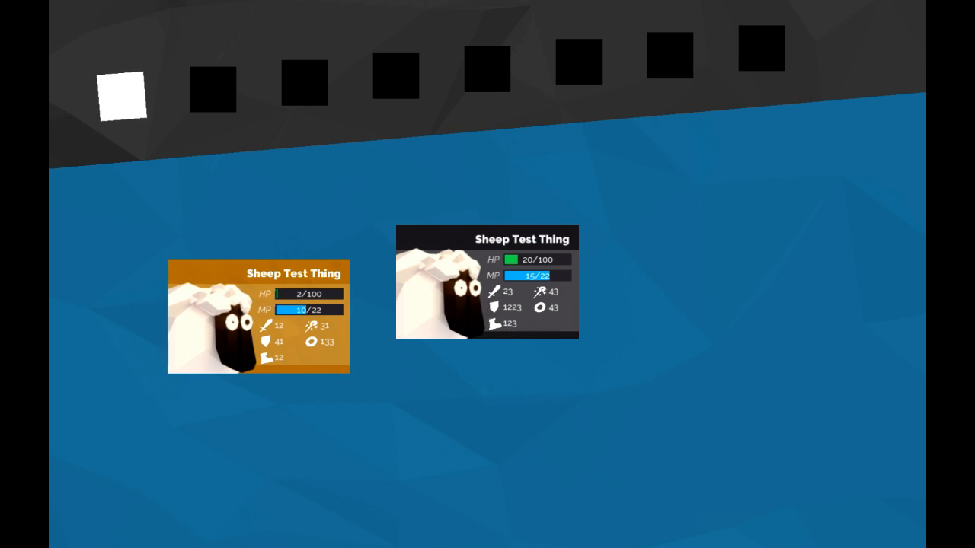
pyautogui.press('Right')
pyautogui.press('Left')
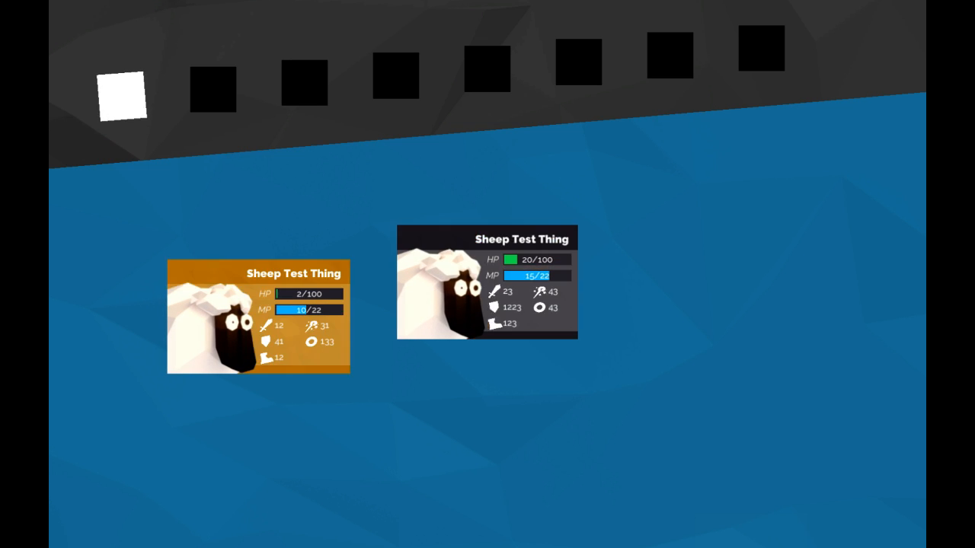
pyautogui.press('Right')
pyautogui.press('Left')
pyautogui.press('Right')
pyautogui.press('Left')
pyautogui.press('Right')
pyautogui.press('Left')
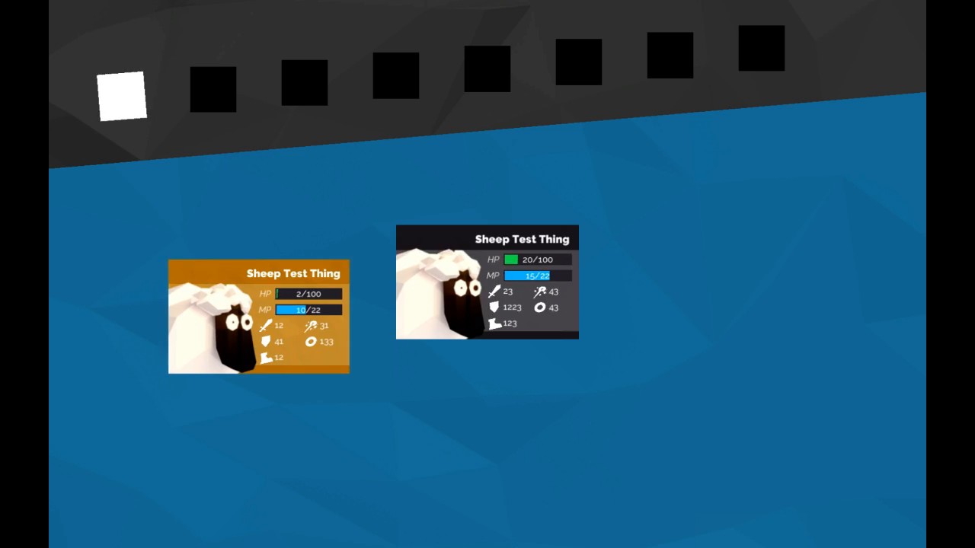
pyautogui.press('Right')
pyautogui.press('Left')
# Step: Cycle through all pause-menu tabs in the standalone build to check the panel switching and tab animation
pyautogui.press('e')
pyautogui.press('q')
pyautogui.press('e')
pyautogui.press('e')
pyautogui.press('e')
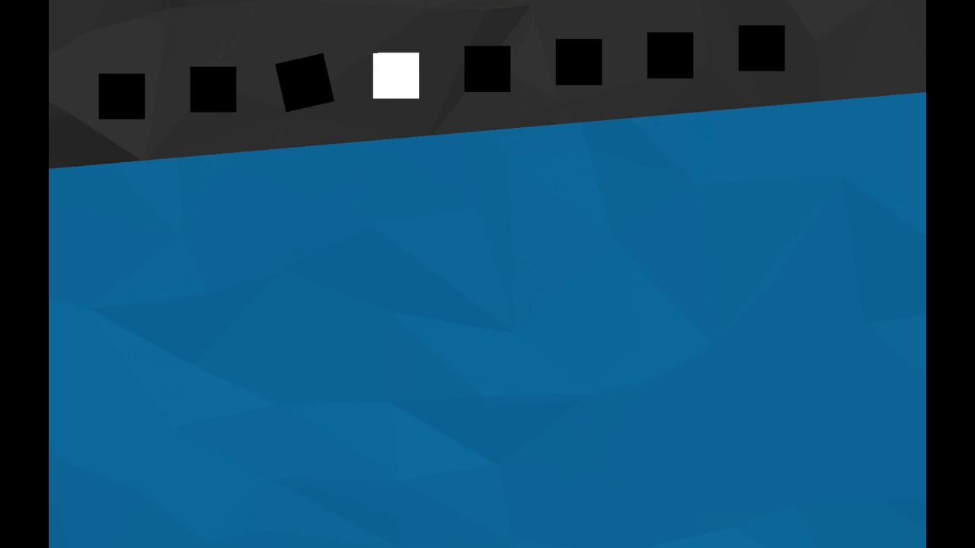
pyautogui.press('e')
pyautogui.press('e')
pyautogui.press('e')
pyautogui.press('e')
pyautogui.press('e')
pyautogui.press('e')
pyautogui.press('q')
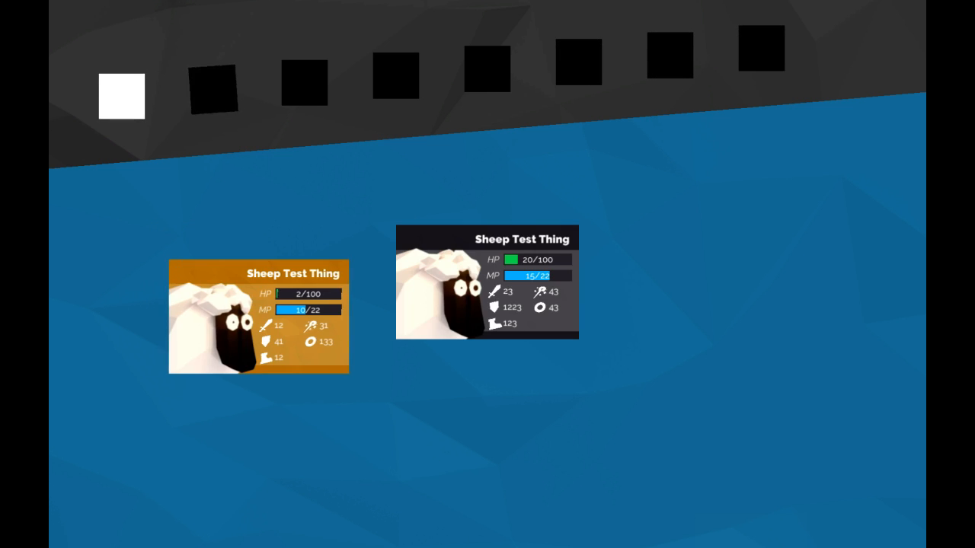
# Step: Leave the standalone build, close its window, and return to the Unity editor
pyautogui.press('Escape')
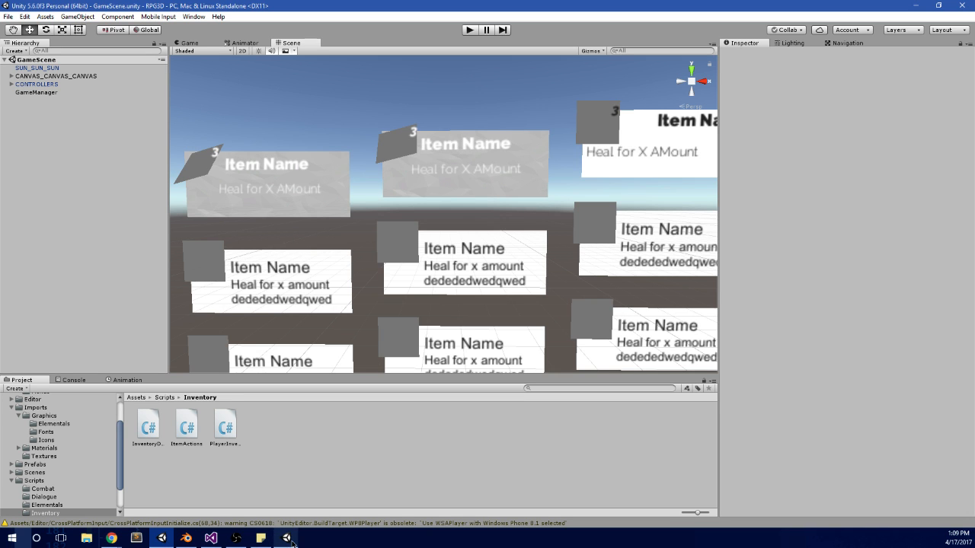
pyautogui.rightClick(292, 543)
pyautogui.click(263, 520)
# Step: Examine the grid of item cards in the Scene view, from the whole layout to the two styled Item_ cards
pyautogui.scroll(-2, 463, 251)
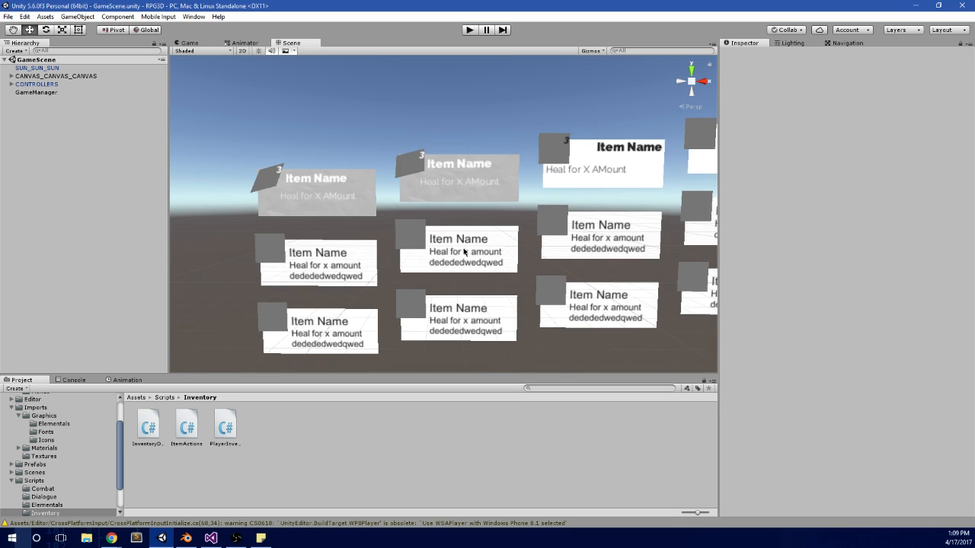
pyautogui.scroll(-3, 463, 251)
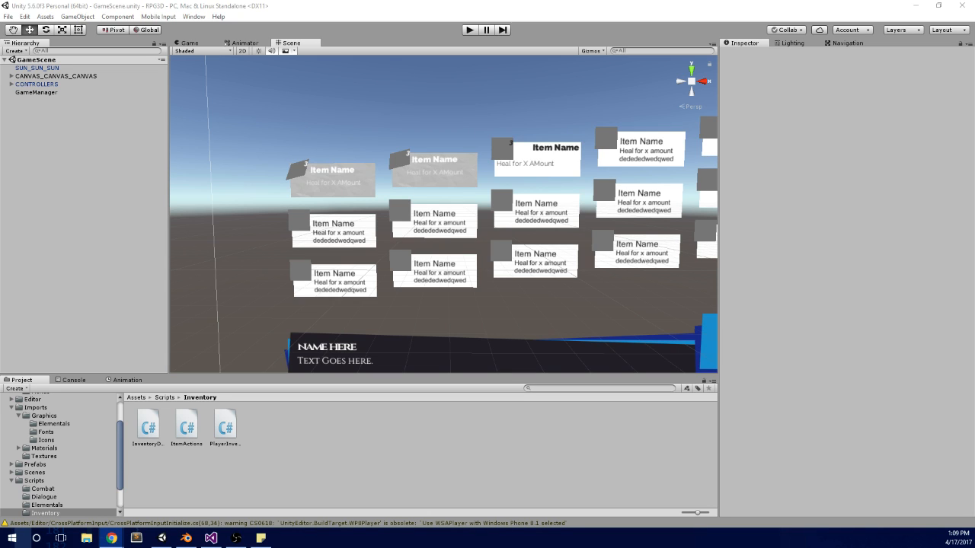
pyautogui.scroll(-3, 603, 222)
pyautogui.moveTo(559, 220); pyautogui.dragTo(496, 218, button='middle')
pyautogui.scroll(4, 462, 216)
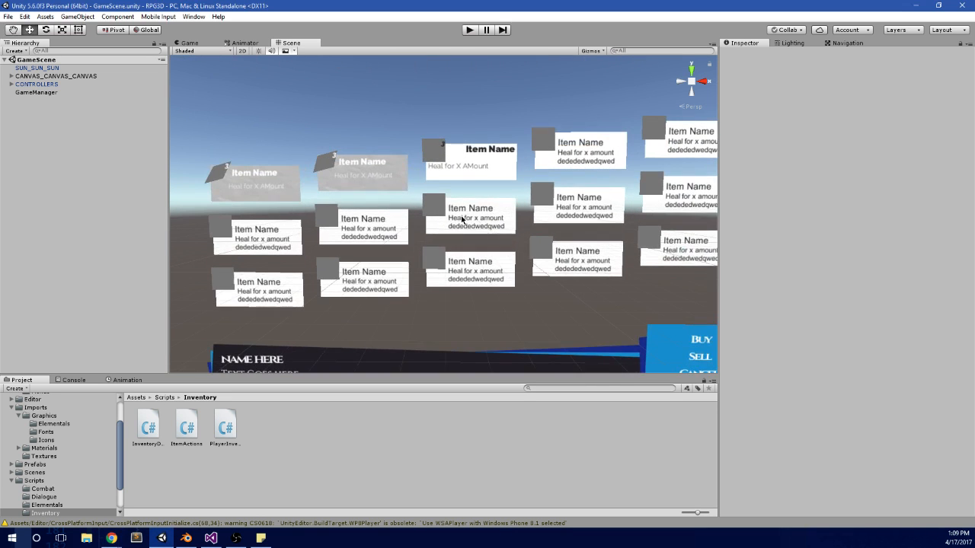
pyautogui.moveTo(411, 151); pyautogui.dragTo(453, 165, button='middle')
pyautogui.scroll(4, 531, 257)
pyautogui.scroll(4, 499, 206)
pyautogui.scroll(3, 345, 154)
pyautogui.scroll(-2, 370, 209)
pyautogui.moveTo(370, 209); pyautogui.dragTo(499, 215, button='middle')
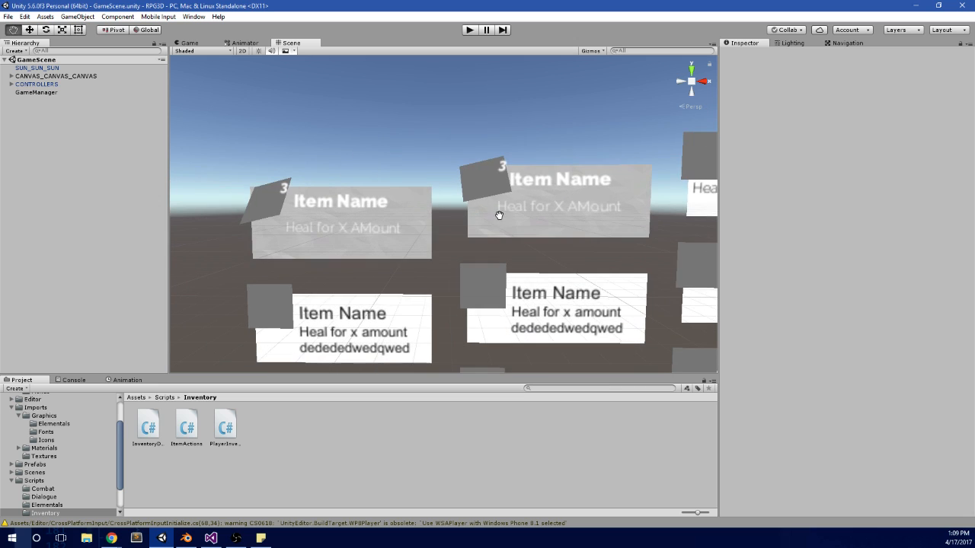
# Step: Run the game to check the amounts on the Potion and Mana Pot cards, and stop it
pyautogui.click(470, 30)
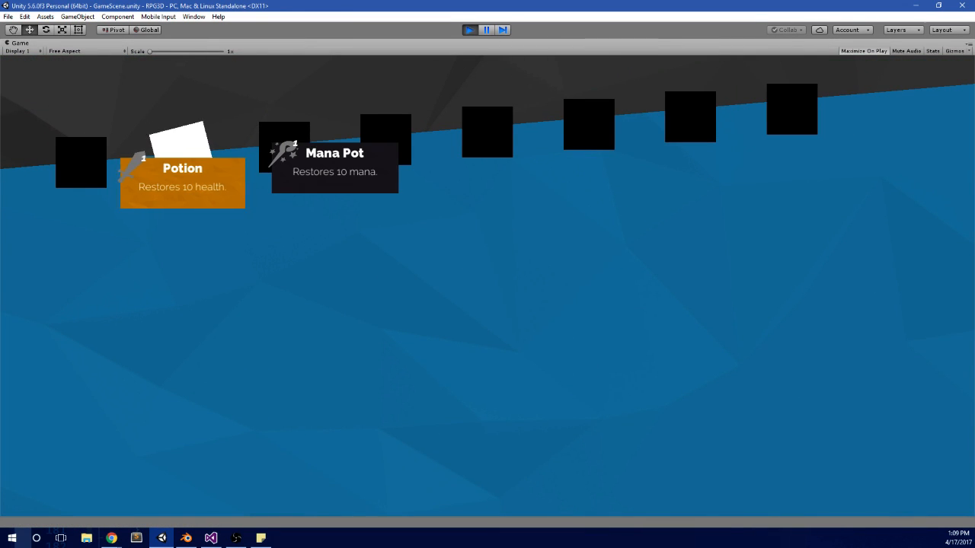
pyautogui.hotkey('alt', 'Tab')
pyautogui.click(469, 30)
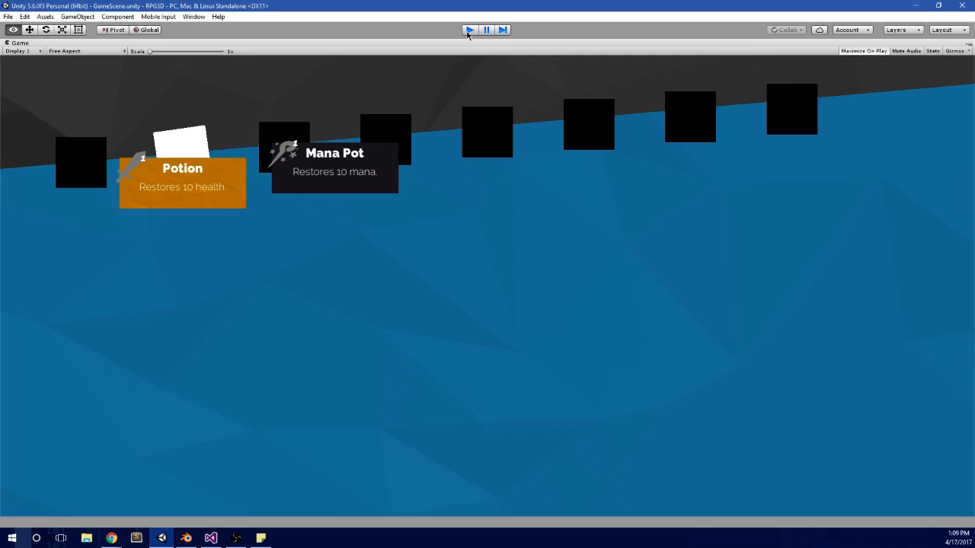
# Step: Set Amount Of Item to 20 for Element 1 in the INVENTORY MANAGER's Player Inventory, apply it to the prefab, and test-run the game
pyautogui.click(12, 85)
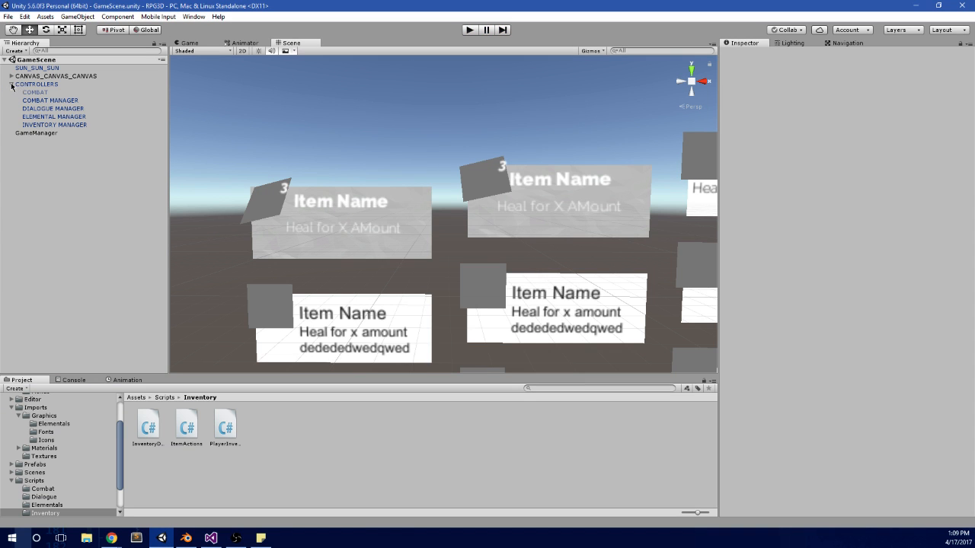
pyautogui.click(85, 125)
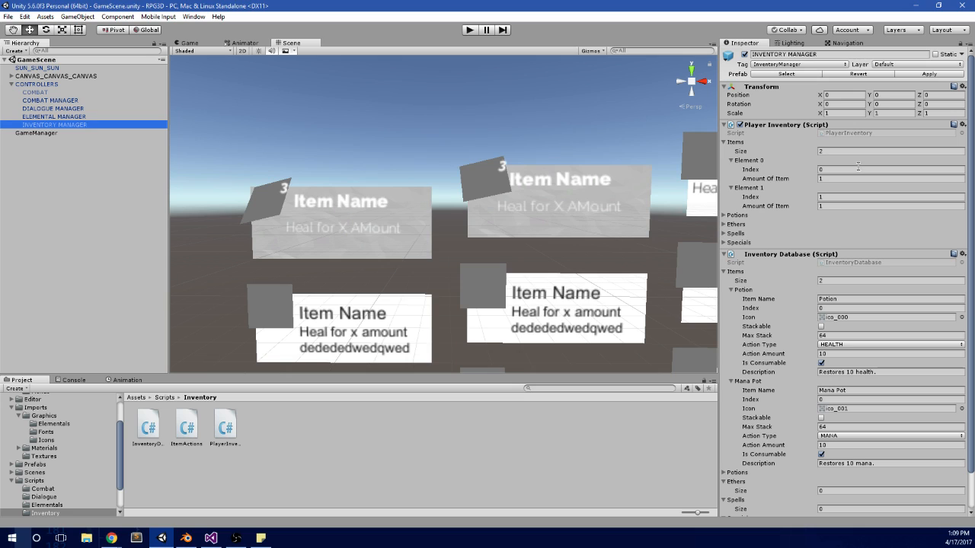
pyautogui.click(834, 205)
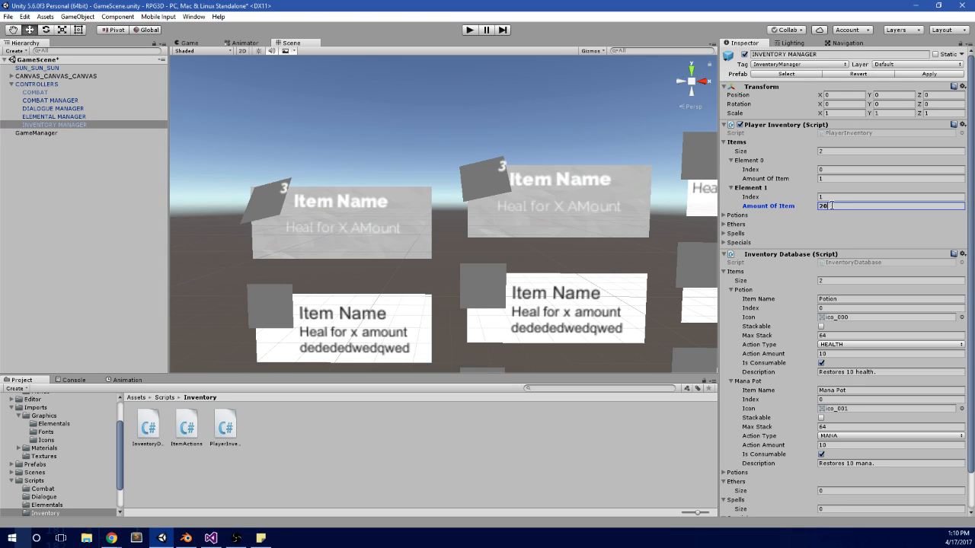
pyautogui.click(921, 75)
pyautogui.click(472, 31)
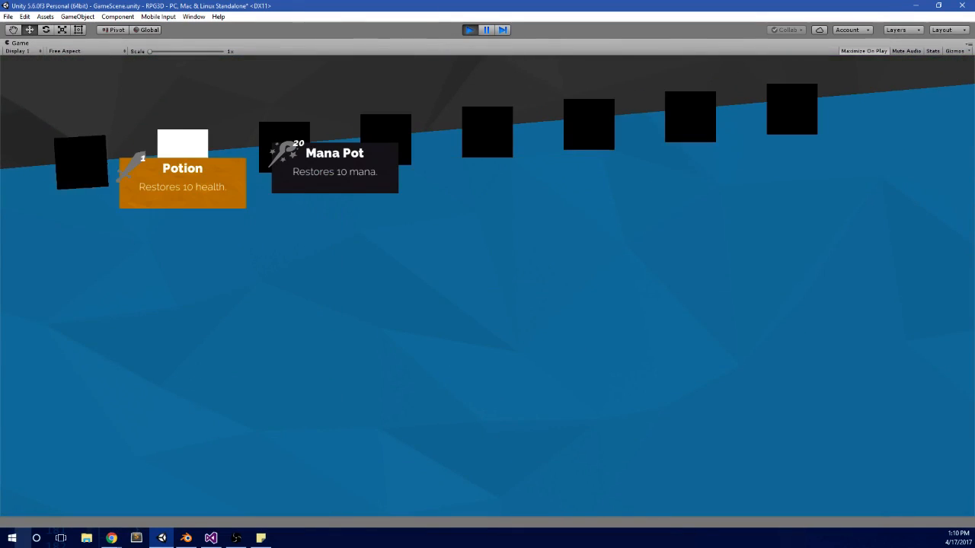
# Step: Switch the highlight repeatedly between the Potion and Mana Pot cards in the running game to examine their selection animation
pyautogui.press('Right')
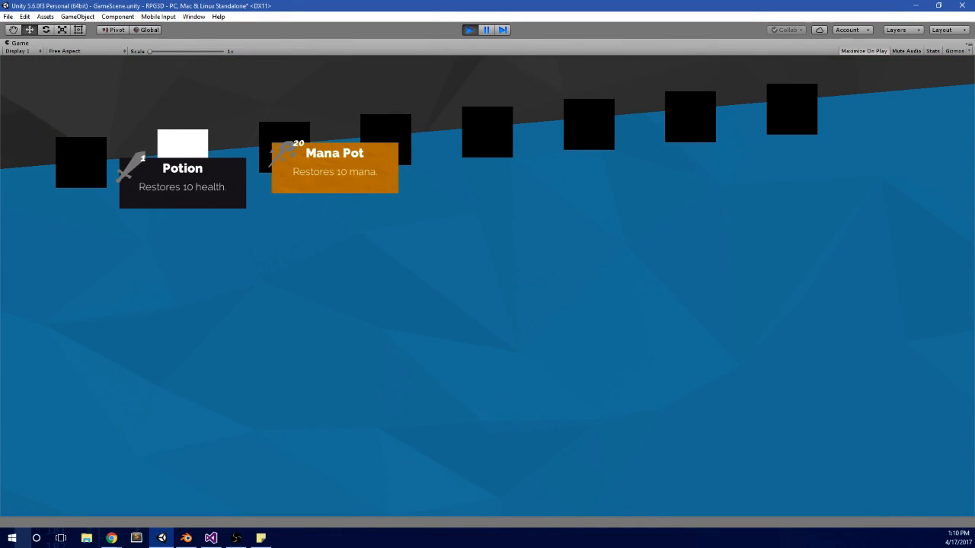
pyautogui.press('Left')
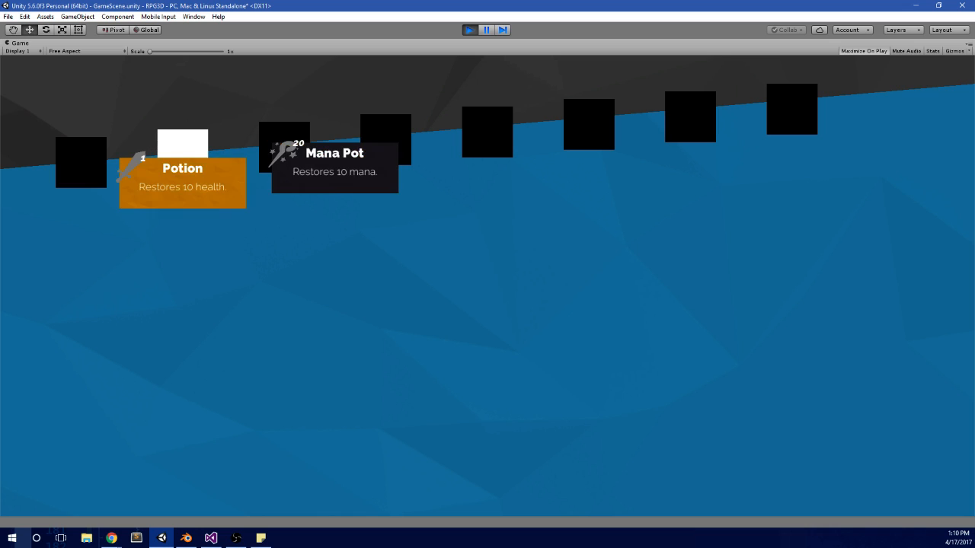
pyautogui.press('Right')
pyautogui.press('Left')
pyautogui.press('Right')
pyautogui.press('Left')
pyautogui.press('Right')
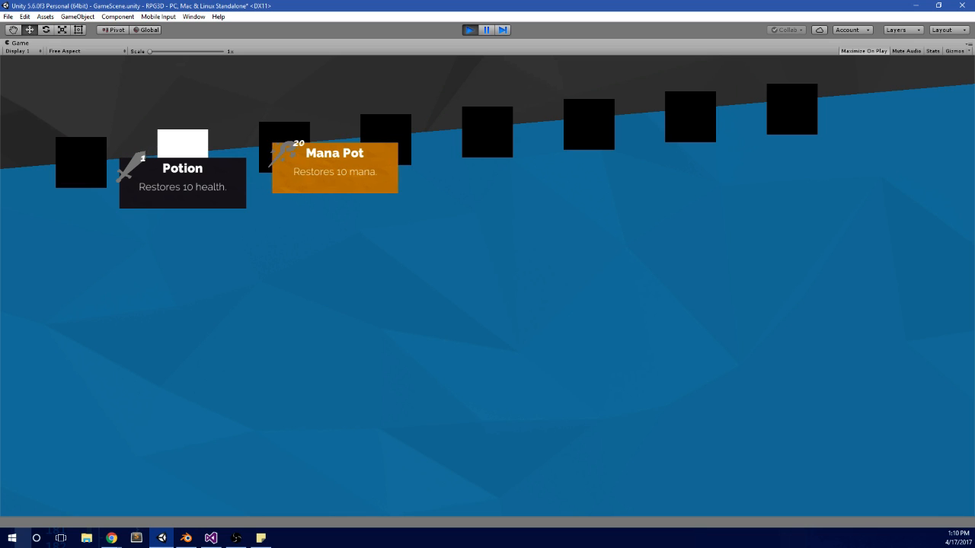
pyautogui.press('Left')
pyautogui.press('Right')
pyautogui.press('Left')
pyautogui.press('Right')
pyautogui.press('Left')
pyautogui.press('Right')
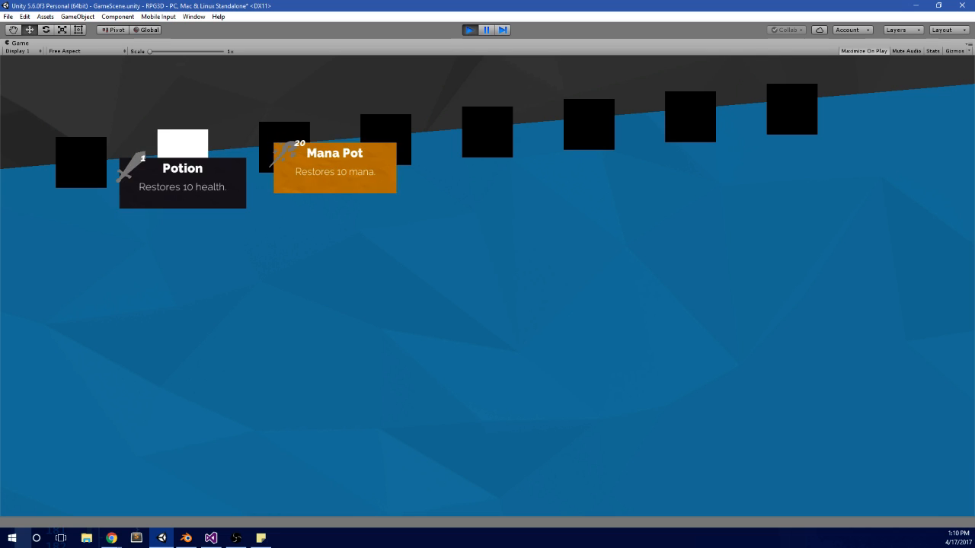
pyautogui.press('Left')
pyautogui.press('Left')
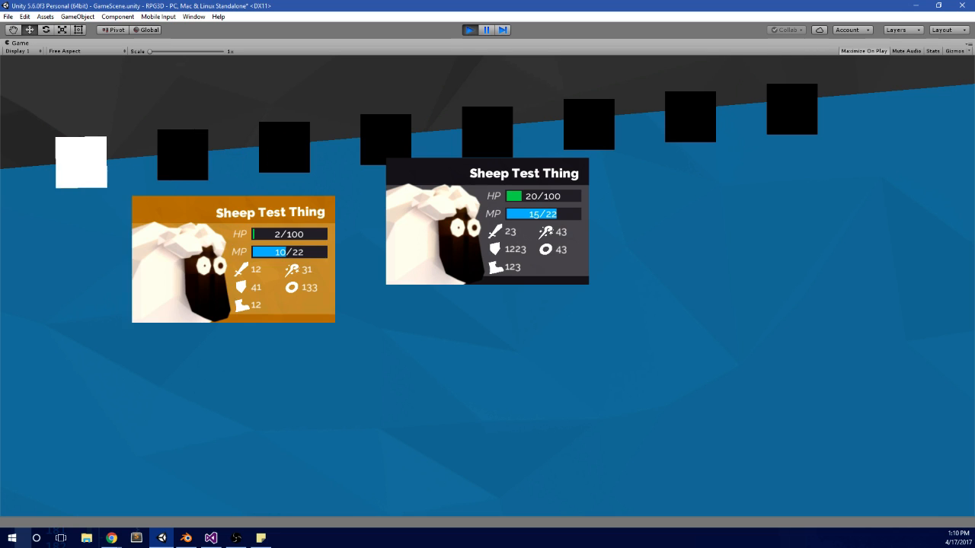
# Step: Go to the Sheep Test Thing panel in the running game and alternate between its two cards to compare their highlighting
pyautogui.press('Return')
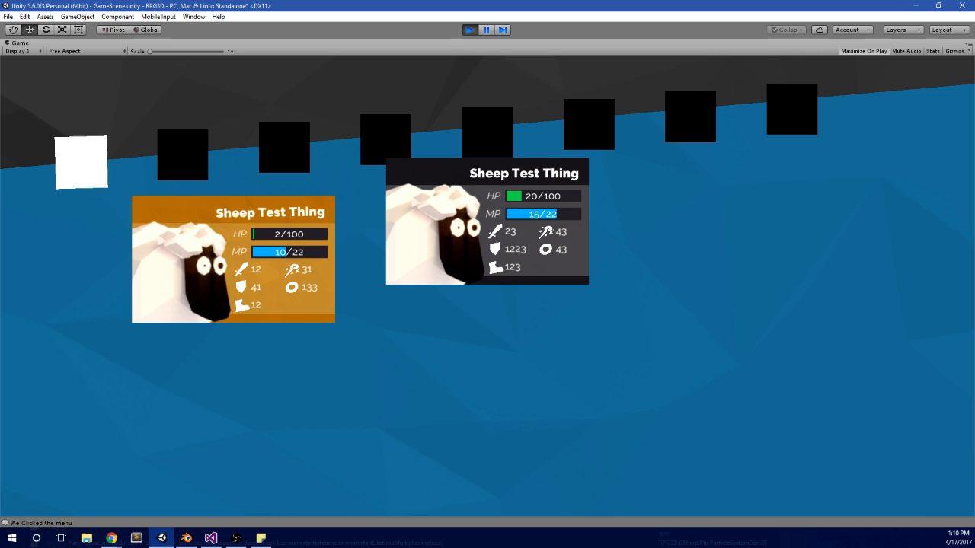
pyautogui.press('Right')
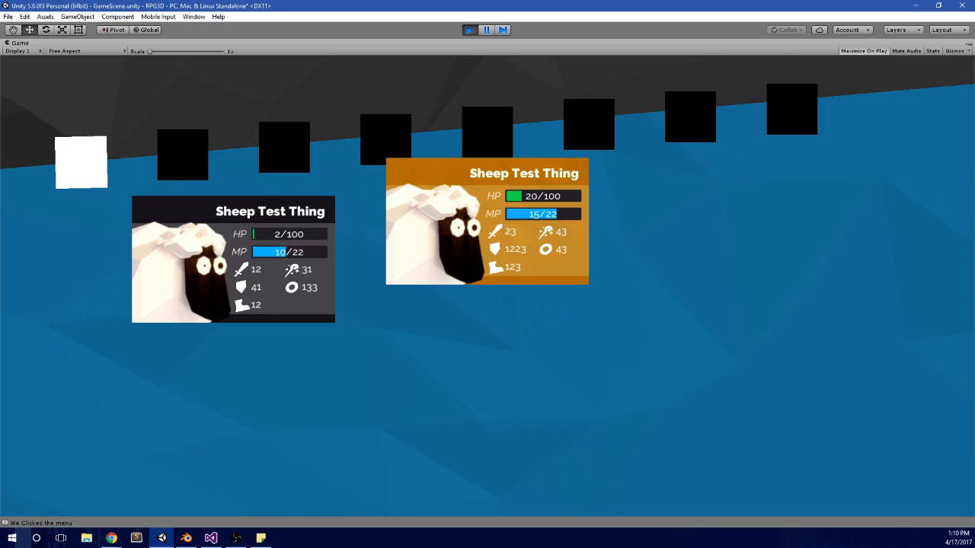
pyautogui.press('Left')
pyautogui.press('Right')
pyautogui.press('Left')
pyautogui.press('Right')
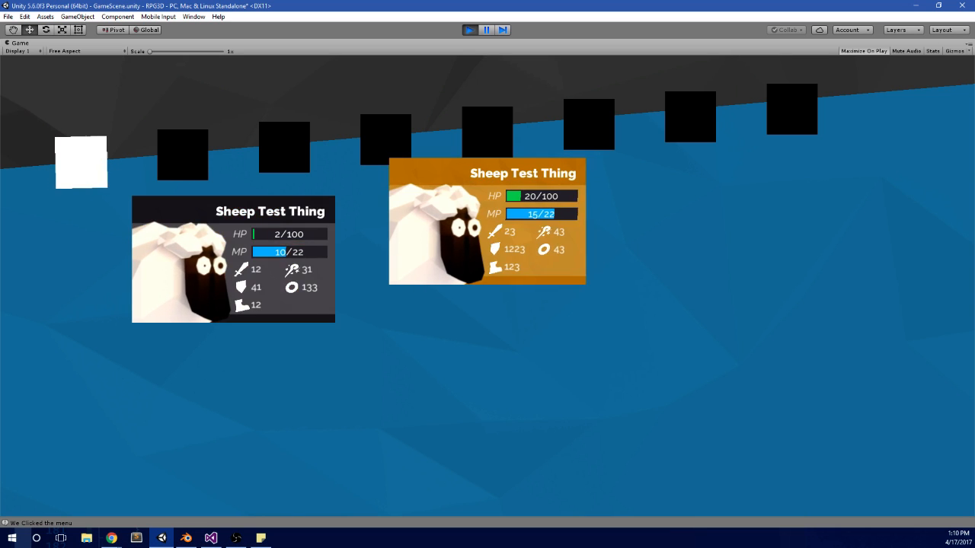
# Step: Return to the Items panel and alternate between the Potion and Mana Pot cards again to recheck their highlighting
pyautogui.press('Return')
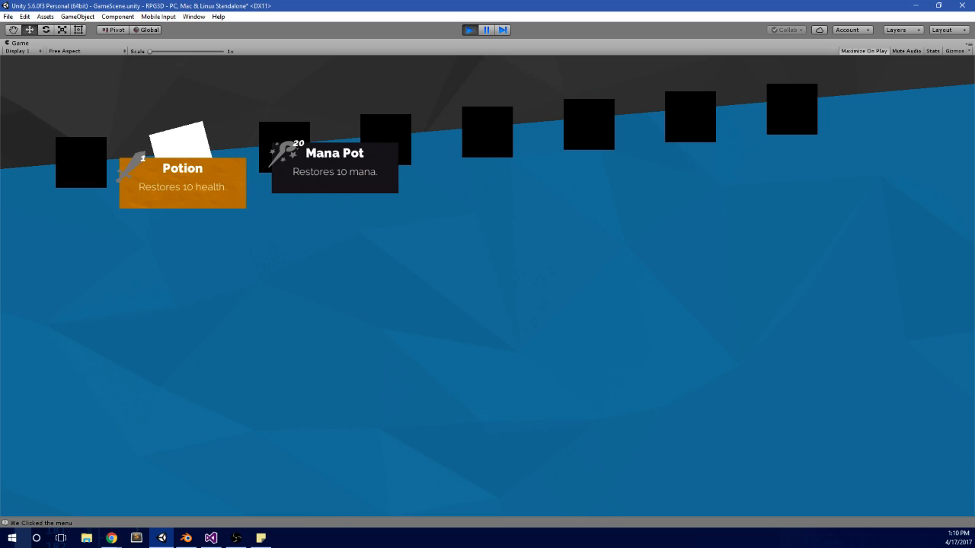
pyautogui.press('Right')
pyautogui.press('Left')
pyautogui.press('Right')
pyautogui.press('Left')
pyautogui.press('Right')
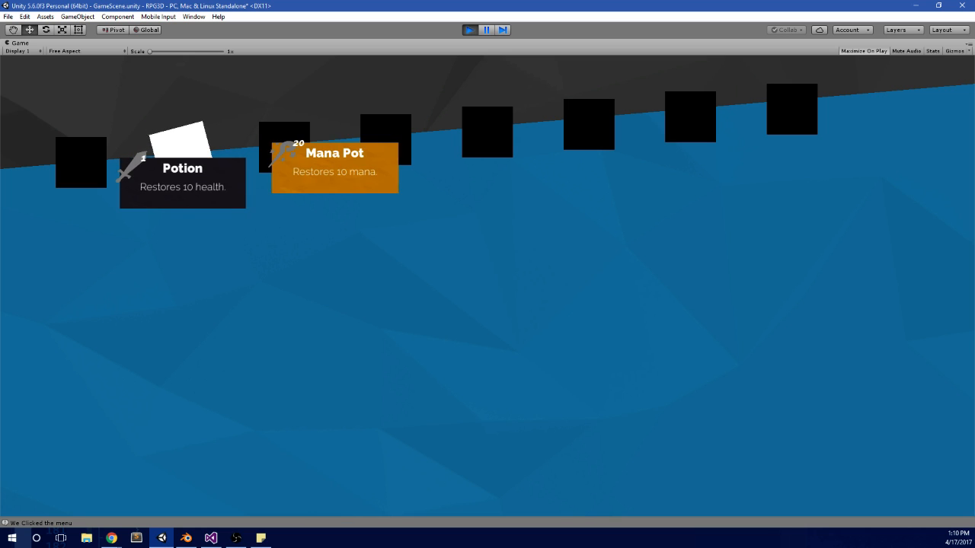
pyautogui.press('Left')
pyautogui.press('Right')
pyautogui.press('Left')
pyautogui.press('Right')
pyautogui.press('Left')
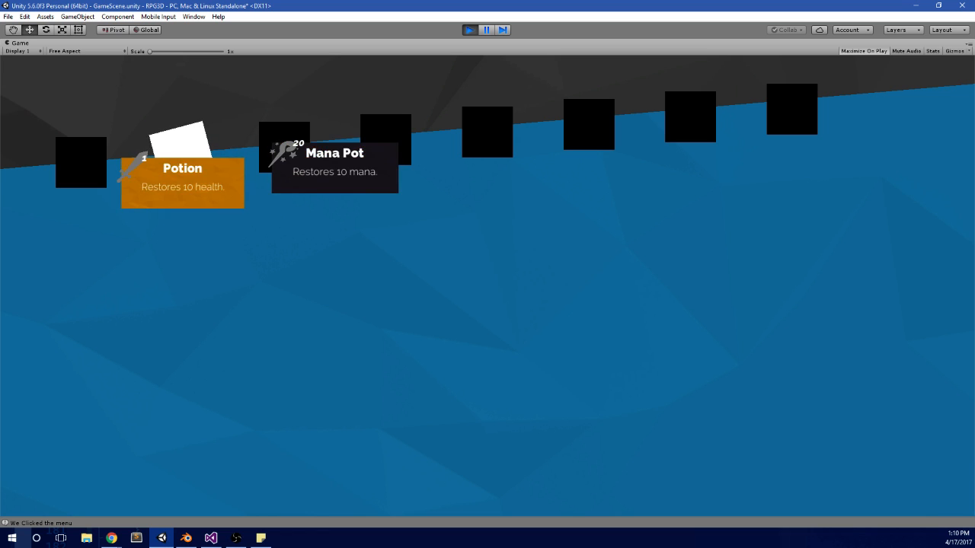
pyautogui.press('Right')
pyautogui.press('Left')
pyautogui.press('Right')
# Step: Recheck the highlight animation on both Sheep Test Thing cards, and stop the running game
pyautogui.press('Right')
pyautogui.press('Left')
pyautogui.press('Left')
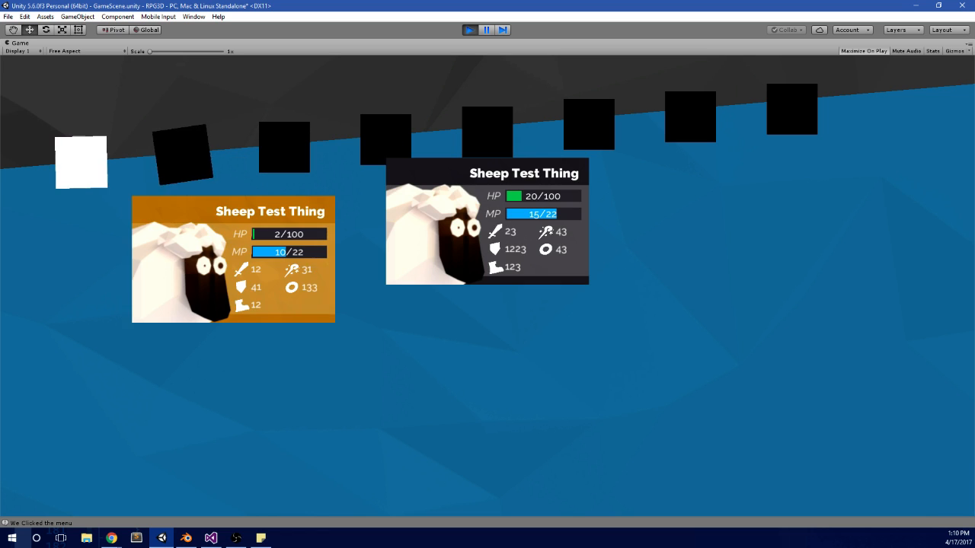
pyautogui.press('Right')
pyautogui.press('Left')
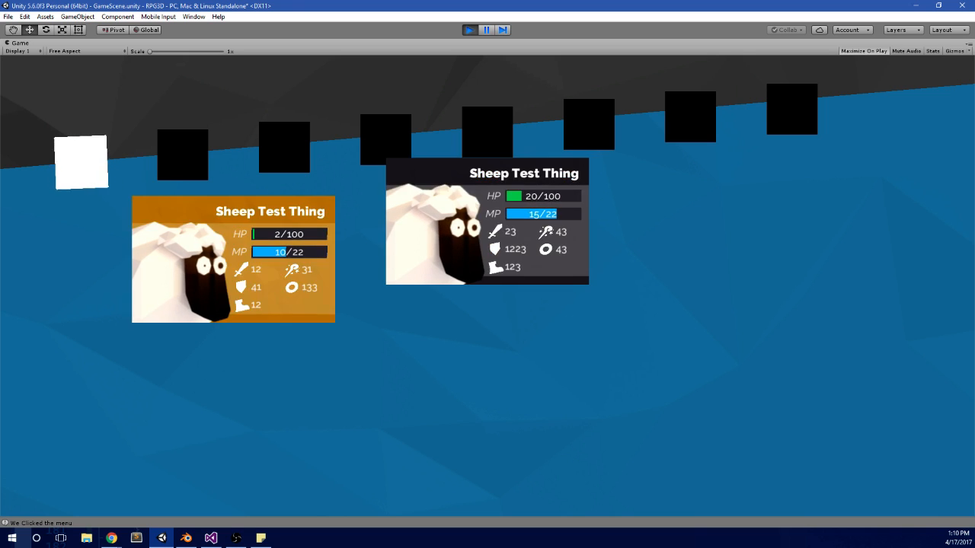
pyautogui.press('Right')
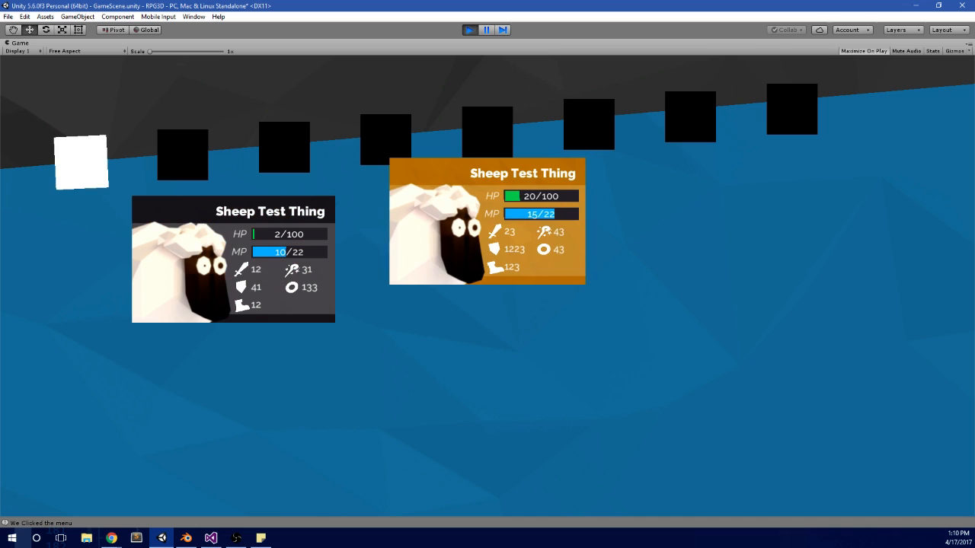
pyautogui.press('Left')
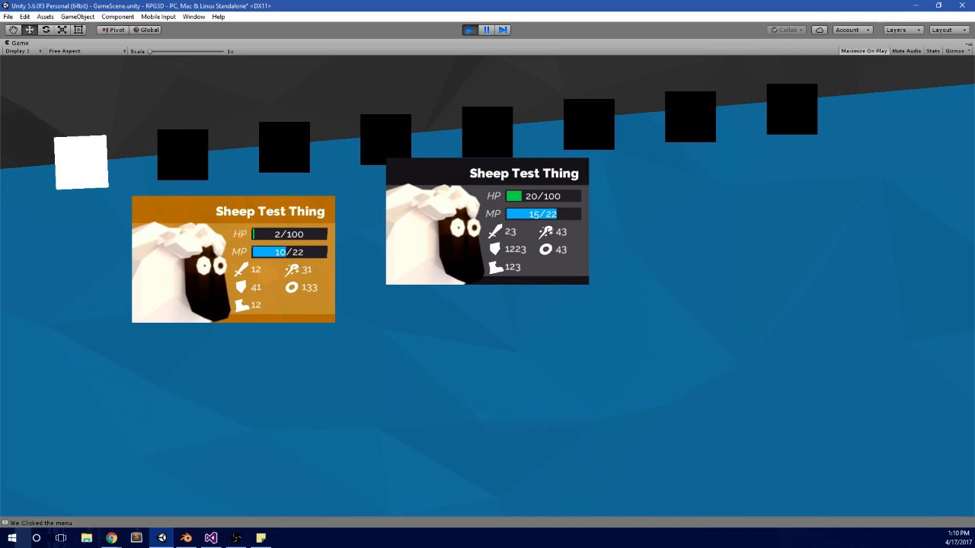
pyautogui.press('Right')
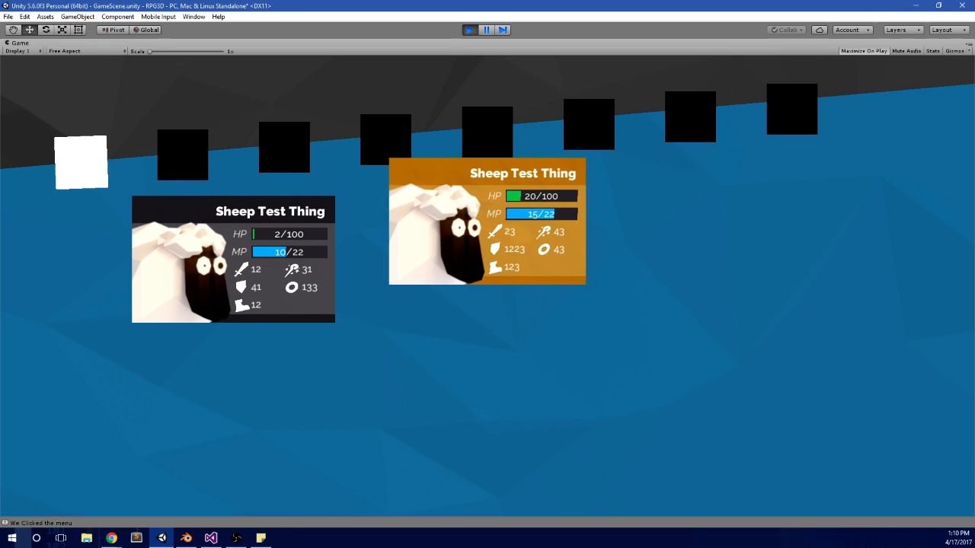
pyautogui.hotkey('alt', 'Tab')
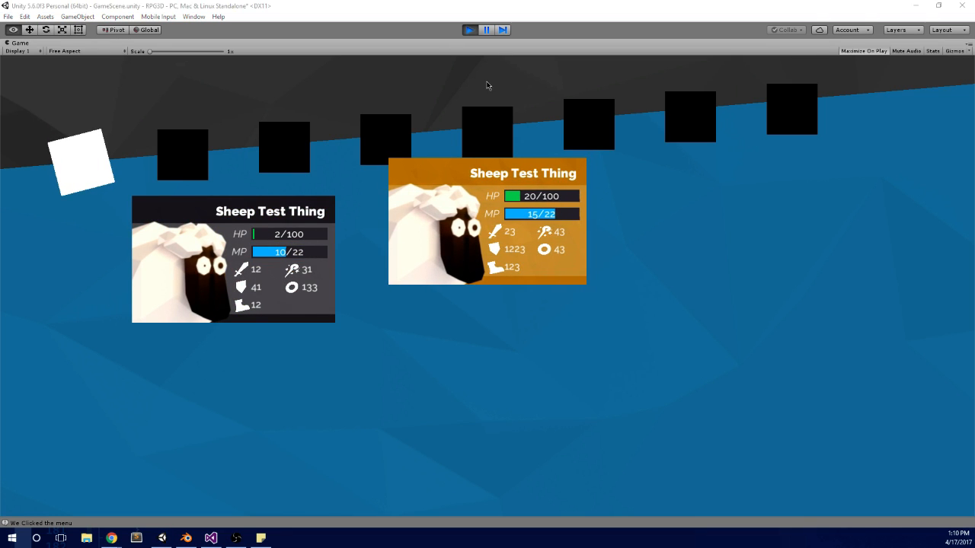
pyautogui.click(470, 31)
# Step: Duplicate the styled Item_ (1) card in Item_Panel's List repeatedly, creating Item_ (3) through Item_ (20)
pyautogui.scroll(-5, 391, 177)
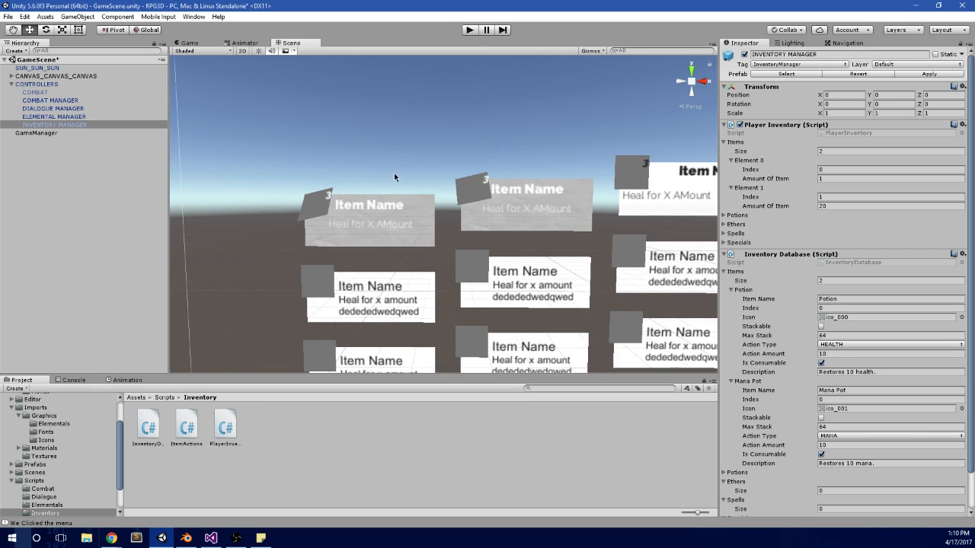
pyautogui.scroll(-5, 388, 180)
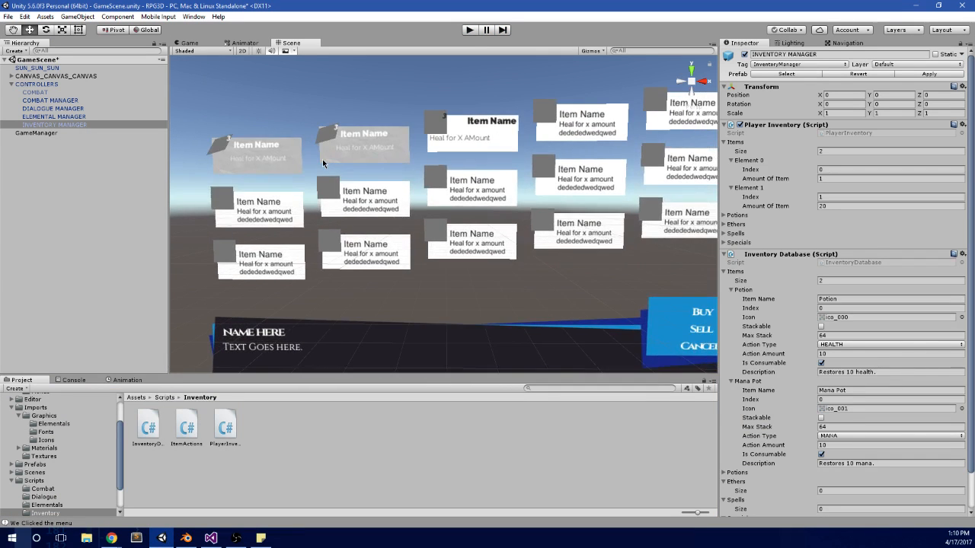
pyautogui.scroll(3, 366, 151)
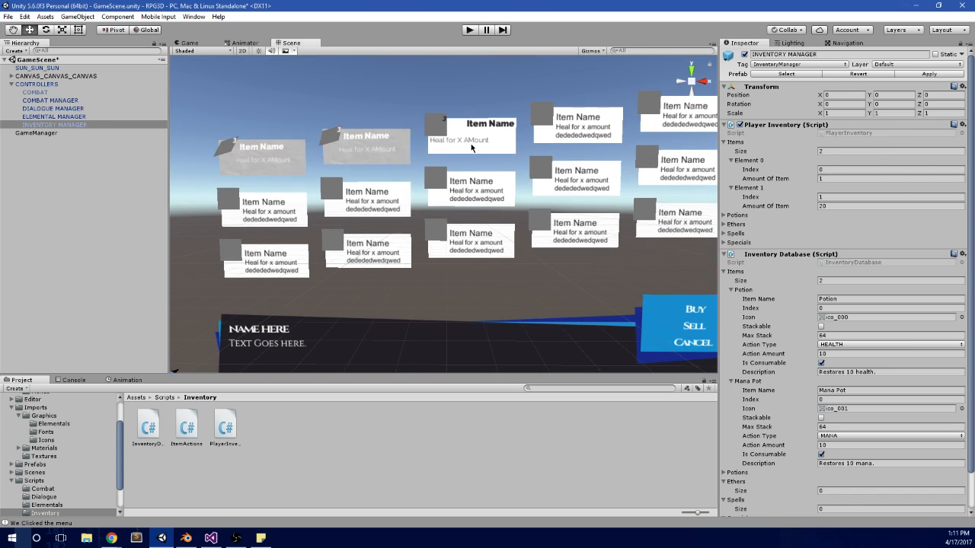
pyautogui.click(346, 175)
pyautogui.click(73, 174)
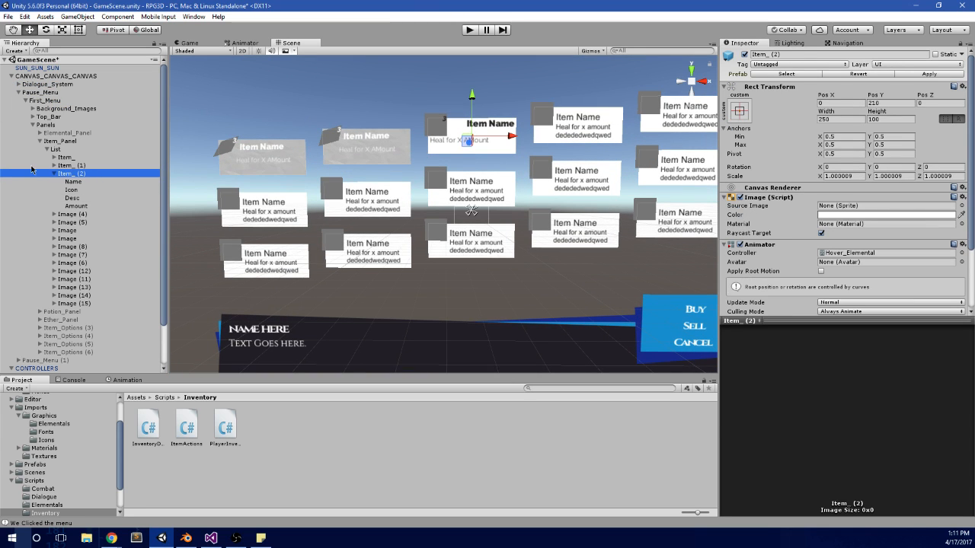
pyautogui.click(53, 174)
pyautogui.click(97, 166)
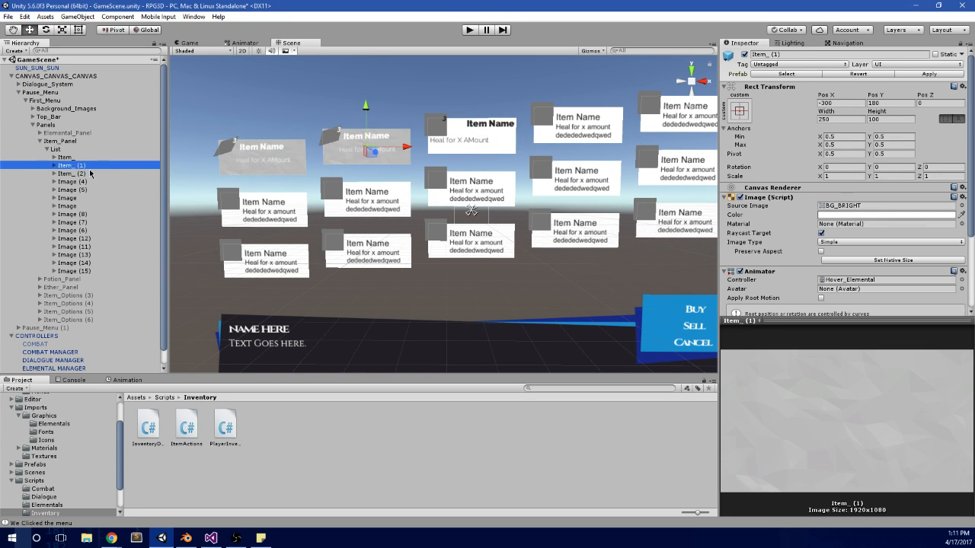
pyautogui.scroll(-5, 348, 171)
pyautogui.moveTo(370, 182); pyautogui.dragTo(357, 194, button='middle')
pyautogui.scroll(5, 357, 194)
pyautogui.scroll(2, 455, 222)
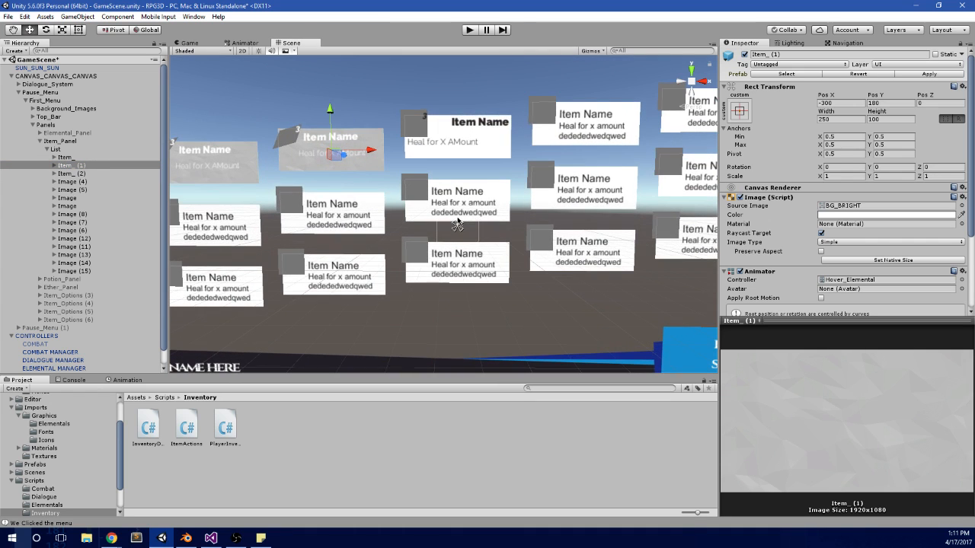
pyautogui.hotkey('ctrl', 'd')
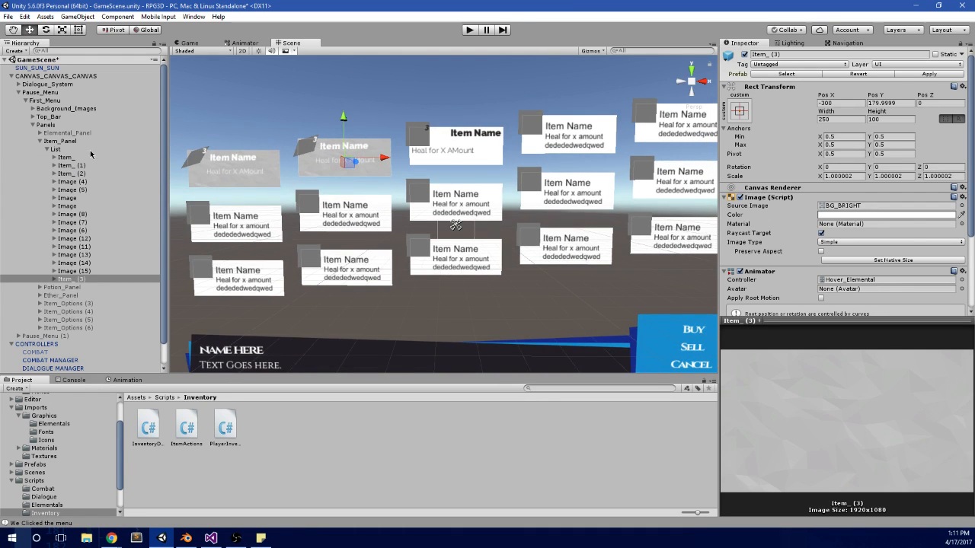
pyautogui.hotkey('ctrl', 'd')
pyautogui.hotkey('ctrl', 'd')
pyautogui.hotkey('ctrl', 'd')
pyautogui.hotkey('ctrl', 'd')
pyautogui.hotkey('ctrl', 'd')
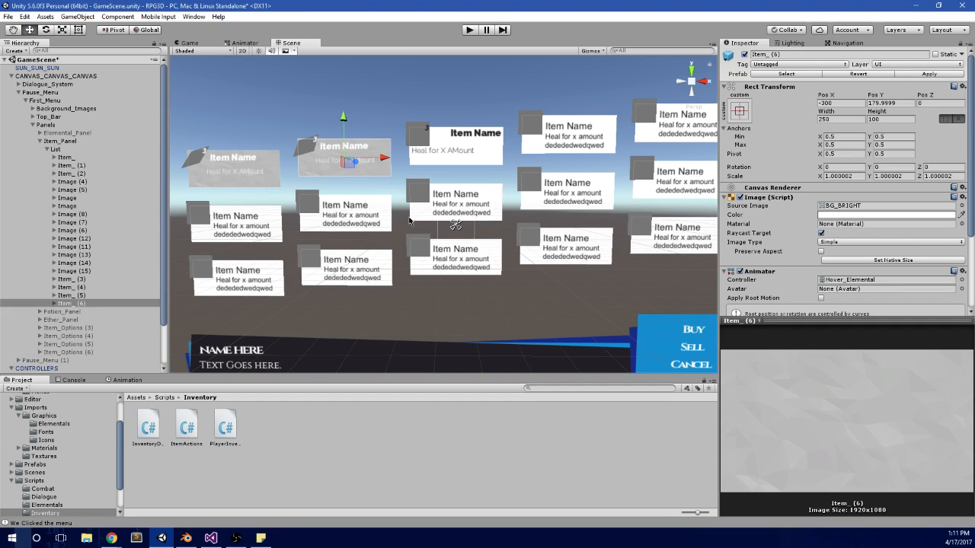
pyautogui.hotkey('ctrl', 'd')
pyautogui.hotkey('ctrl', 'd')
pyautogui.hotkey('ctrl', 'd')
pyautogui.hotkey('ctrl', 'd')
pyautogui.hotkey('ctrl', 'd')
pyautogui.hotkey('ctrl', 'd')
pyautogui.hotkey('ctrl', 'd')
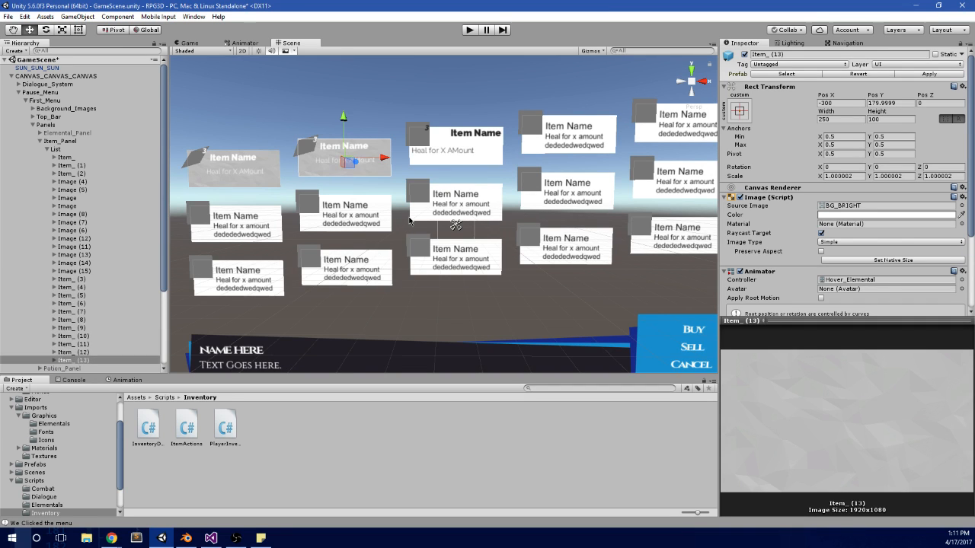
pyautogui.hotkey('ctrl', 'd')
pyautogui.hotkey('ctrl', 'd')
pyautogui.hotkey('ctrl', 'd')
pyautogui.hotkey('ctrl', 'd')
pyautogui.hotkey('ctrl', 'd')
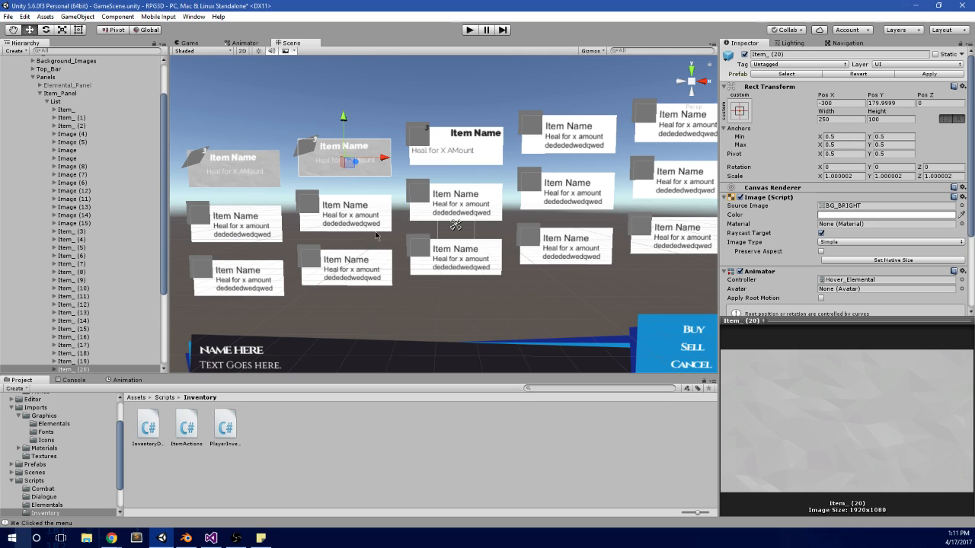
# Step: Delete the surplus duplicates Item_ (16) through Item_ (20) from Item_Panel's List
pyautogui.click(74, 372)
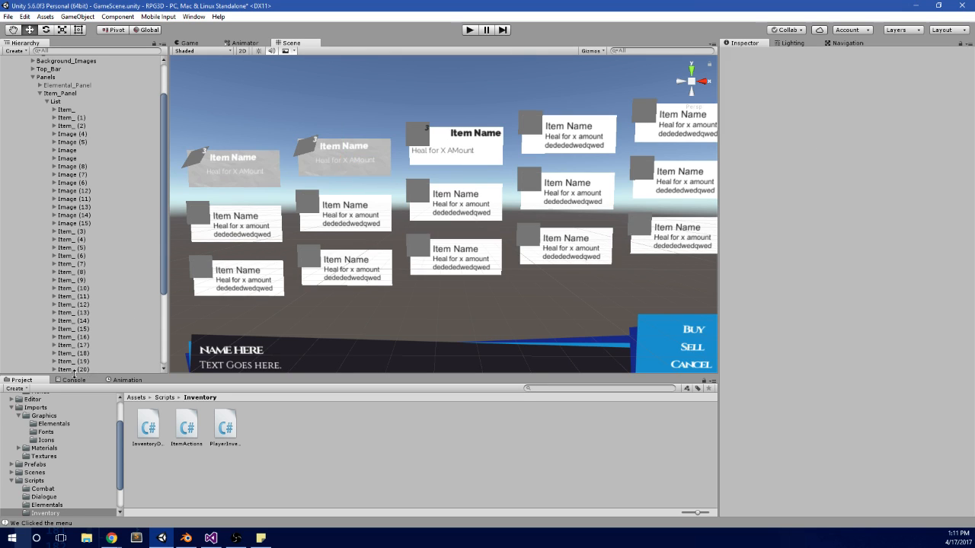
pyautogui.click(74, 362)
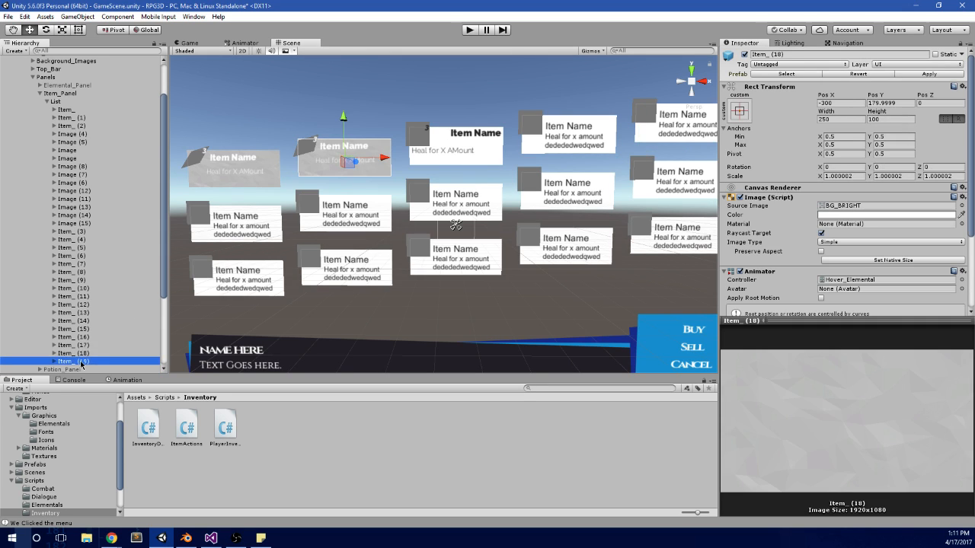
pyautogui.keyDown('shift'); pyautogui.click(101, 348); pyautogui.keyUp('shift')
pyautogui.click(86, 362)
pyautogui.keyDown('shift'); pyautogui.click(90, 355); pyautogui.keyUp('shift')
pyautogui.keyDown('shift'); pyautogui.click(98, 345); pyautogui.keyUp('shift')
pyautogui.keyDown('shift'); pyautogui.click(102, 338); pyautogui.keyUp('shift')
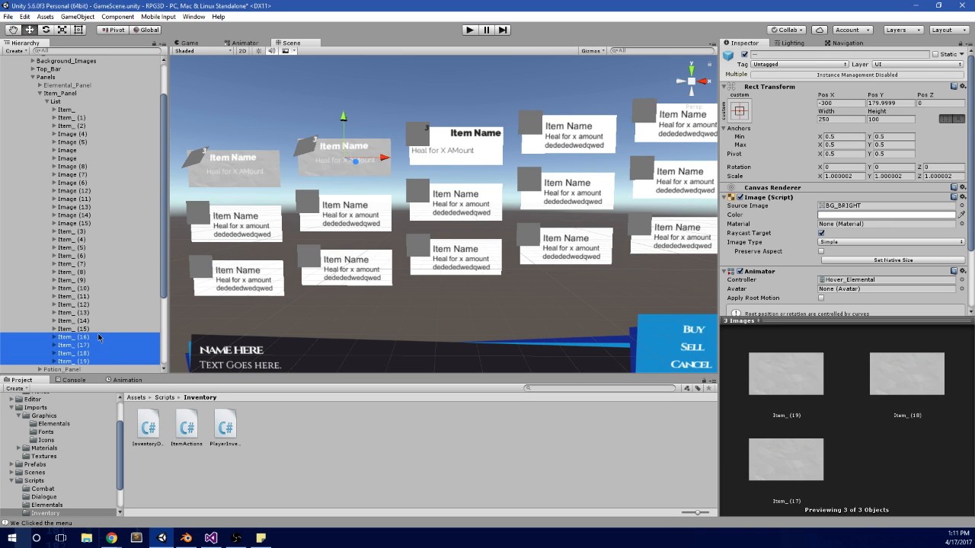
# Step: Copy the Rect Transform component of the old unstyled Item_ (2) card
pyautogui.scroll(2, 104, 236)
pyautogui.click(104, 156)
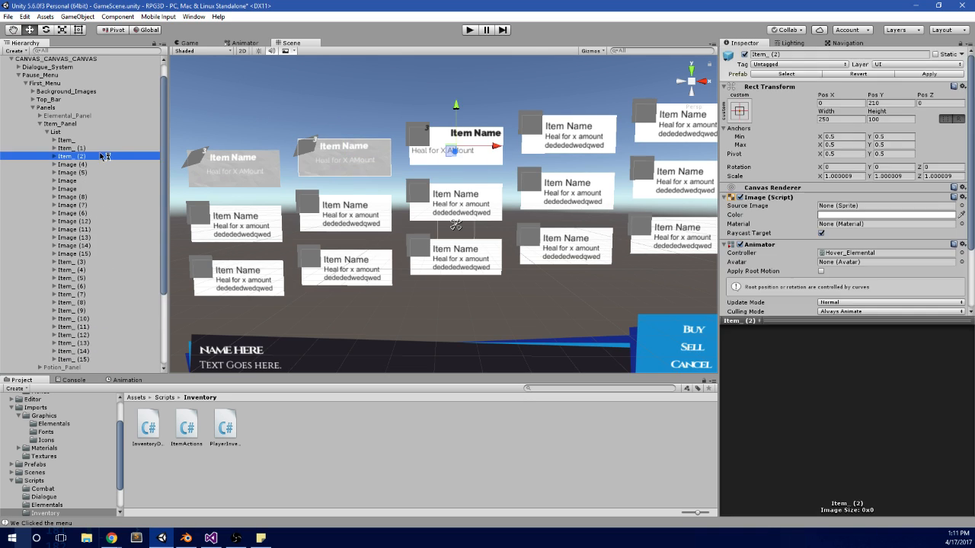
pyautogui.click(93, 166)
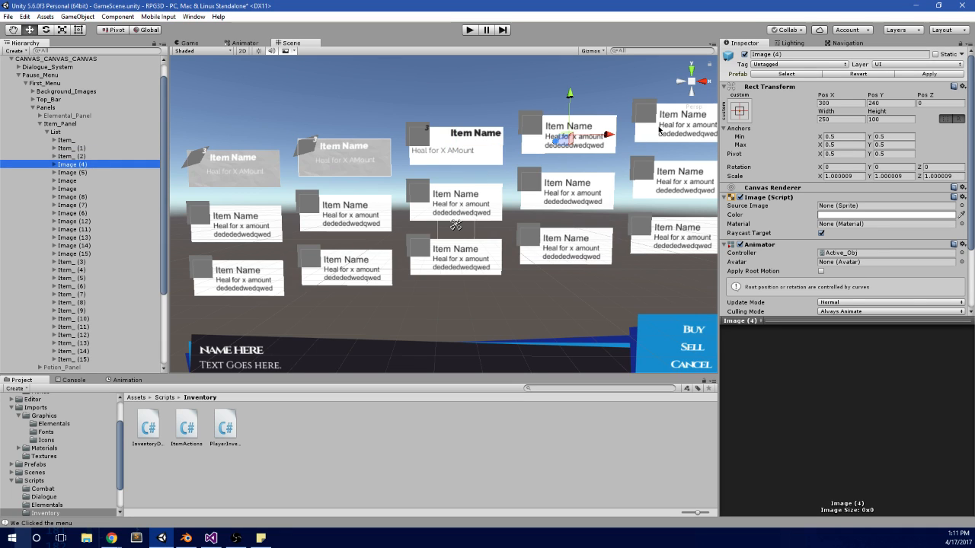
pyautogui.click(86, 157)
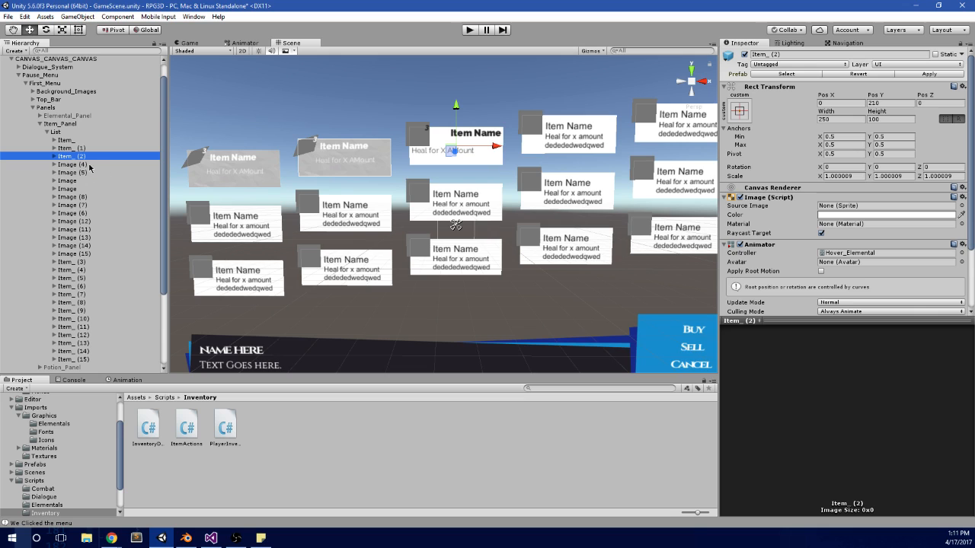
pyautogui.rightClick(900, 85)
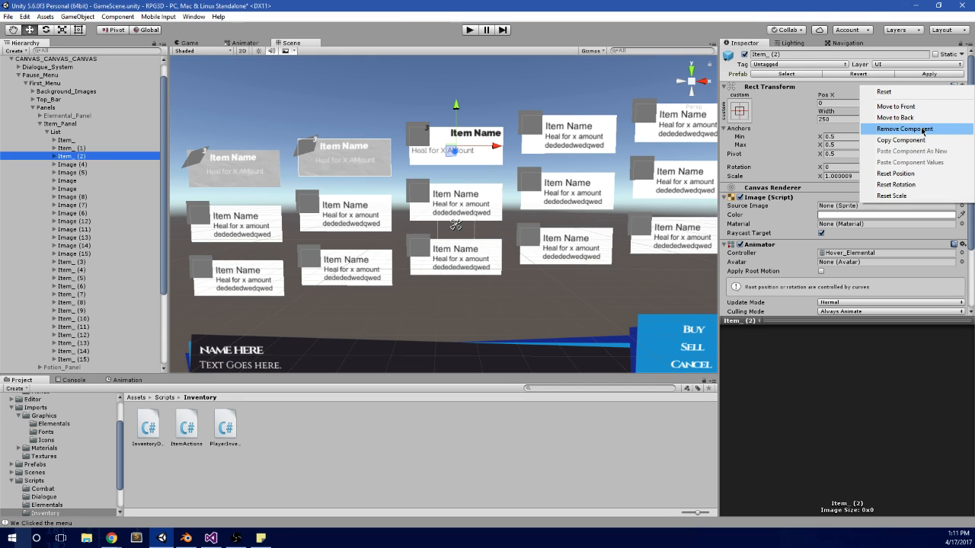
pyautogui.click(898, 140)
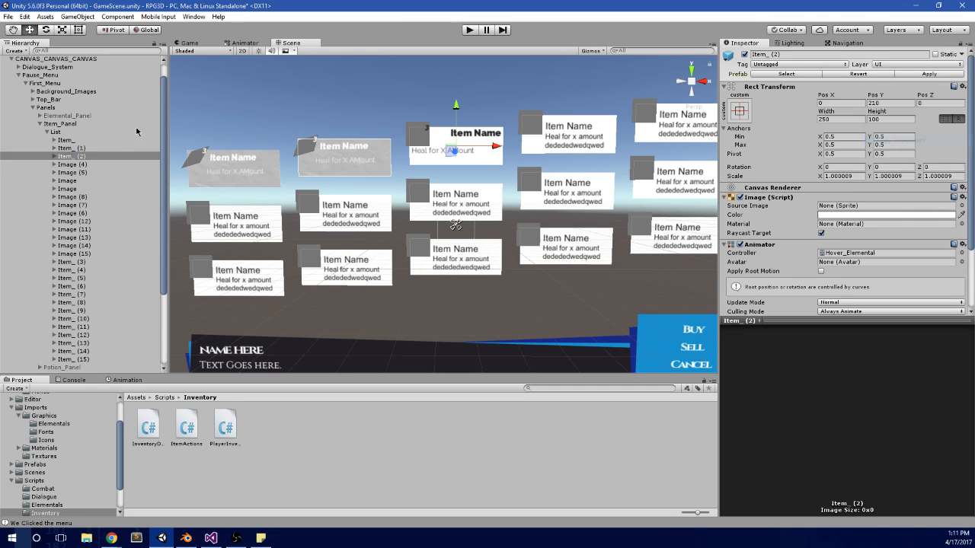
# Step: Delete the unstyled Item_ (2) card and paste its copied Rect Transform values onto the styled Item_ (3) card
pyautogui.click(92, 157)
pyautogui.press('Delete')
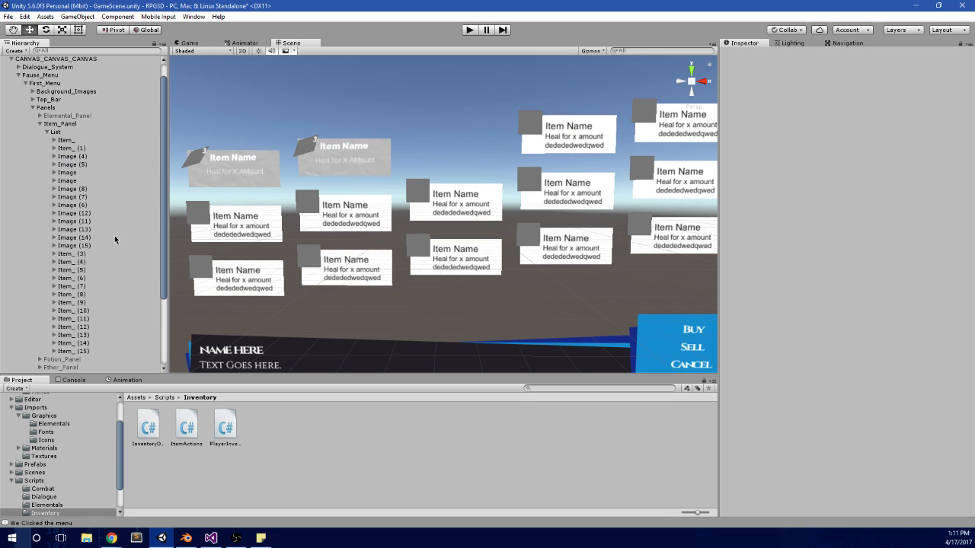
pyautogui.click(84, 254)
pyautogui.rightClick(94, 253)
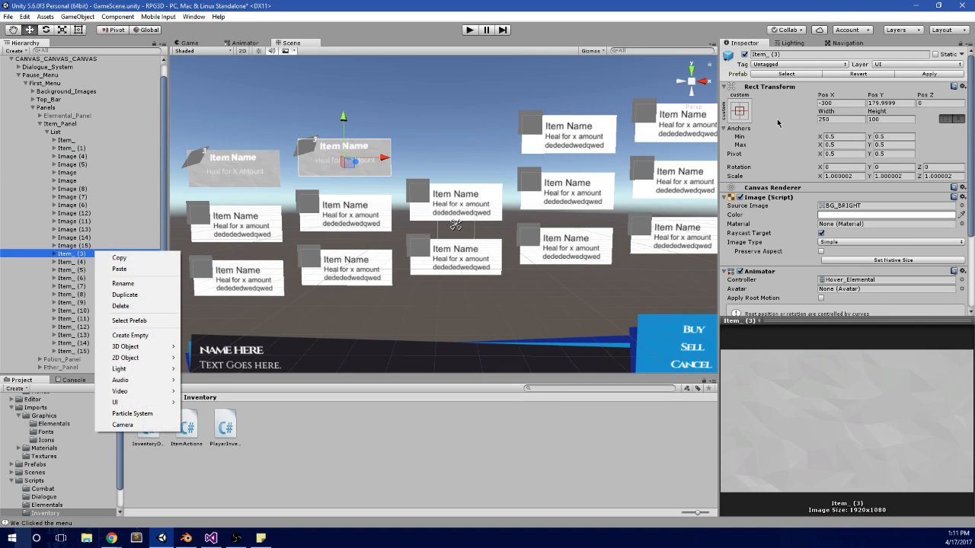
pyautogui.rightClick(856, 87)
pyautogui.click(906, 160)
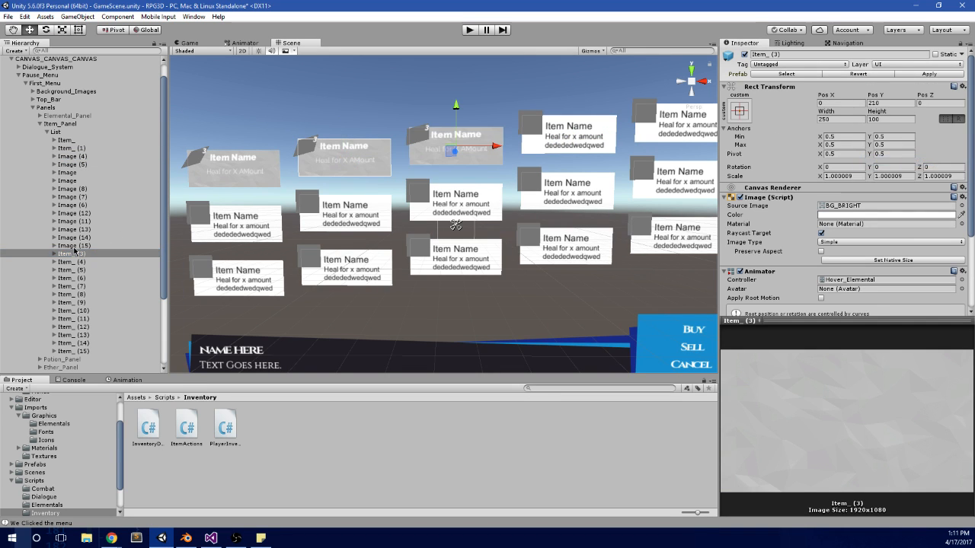
# Step: Copy the Rect Transform component of the placeholder card Image (4), and delete that card from Item_Panel's List
pyautogui.click(114, 156)
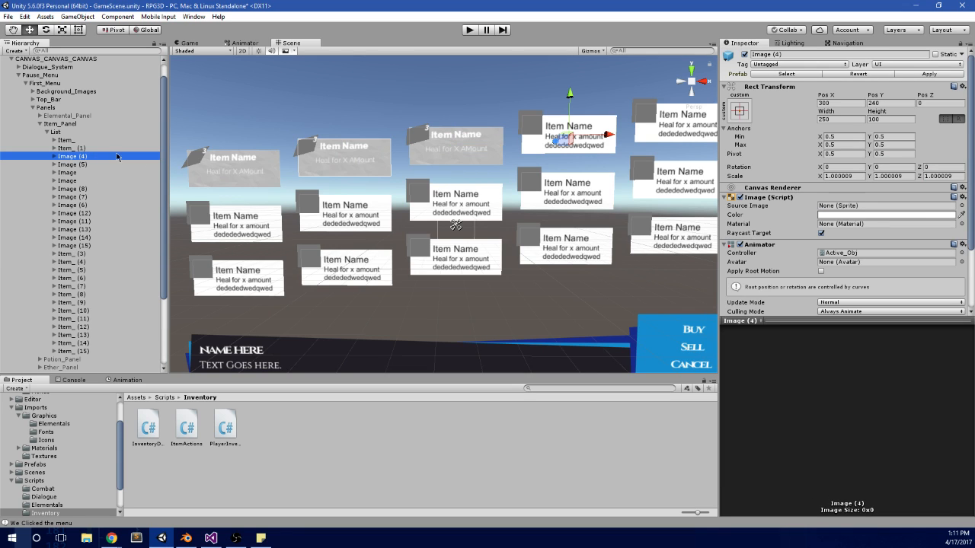
pyautogui.rightClick(863, 90)
pyautogui.click(907, 133)
pyautogui.click(72, 163)
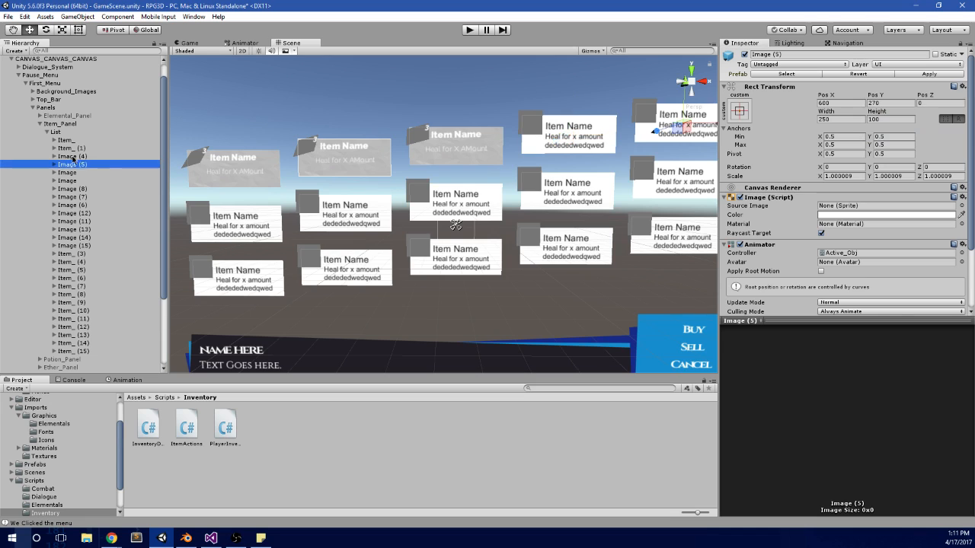
pyautogui.click(74, 156)
pyautogui.press('Delete')
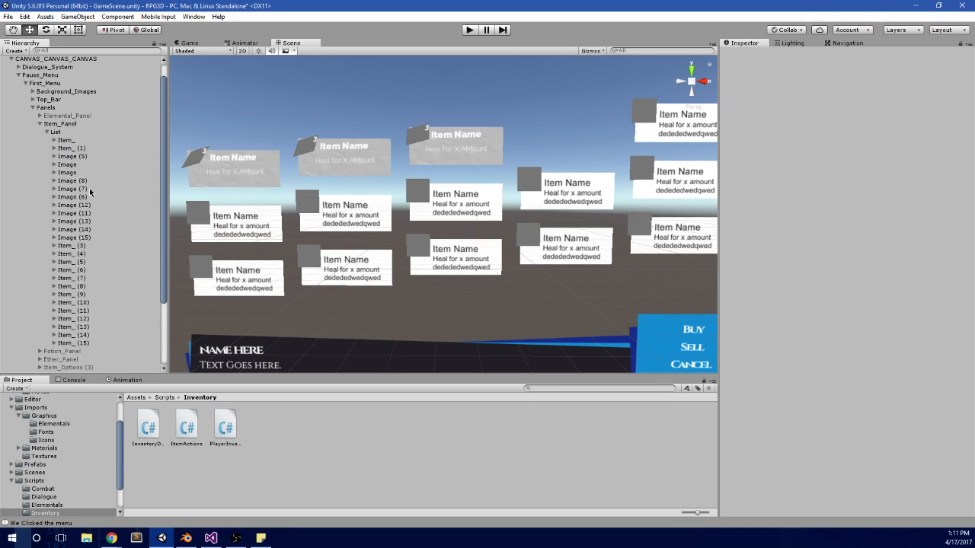
# Step: Paste the copied Rect Transform values onto the Item_ (4) card
pyautogui.click(85, 200)
pyautogui.click(74, 215)
pyautogui.click(89, 221)
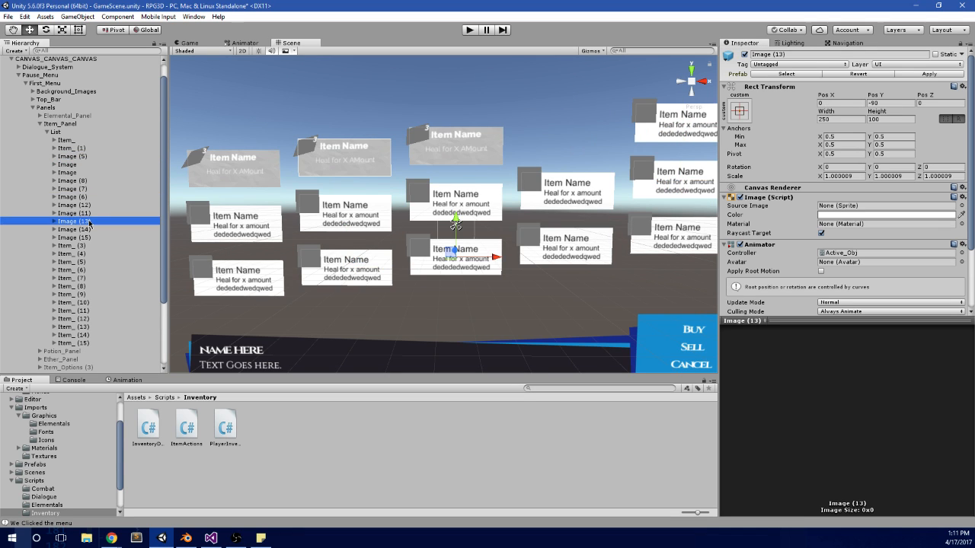
pyautogui.click(91, 229)
pyautogui.click(91, 238)
pyautogui.click(92, 245)
pyautogui.click(92, 254)
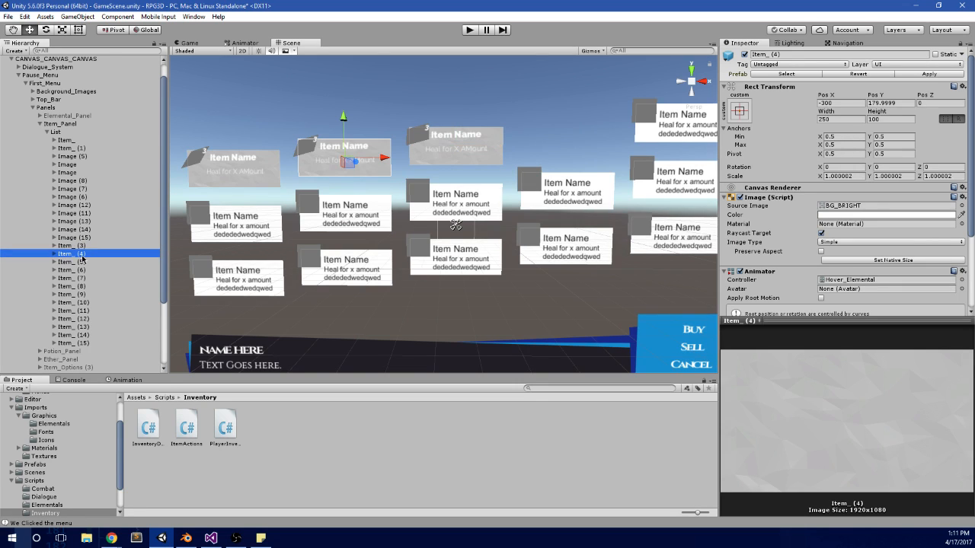
pyautogui.rightClick(82, 256)
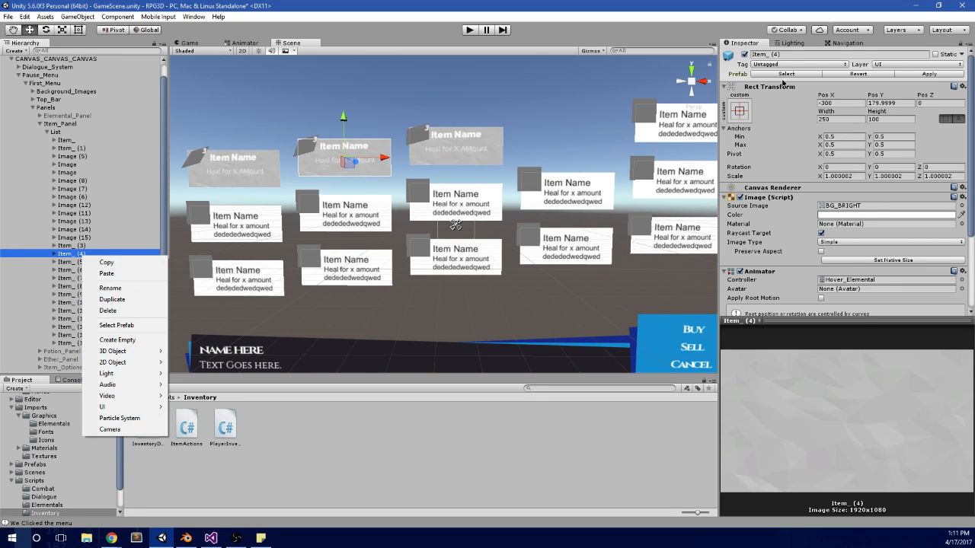
pyautogui.rightClick(838, 90)
pyautogui.click(884, 163)
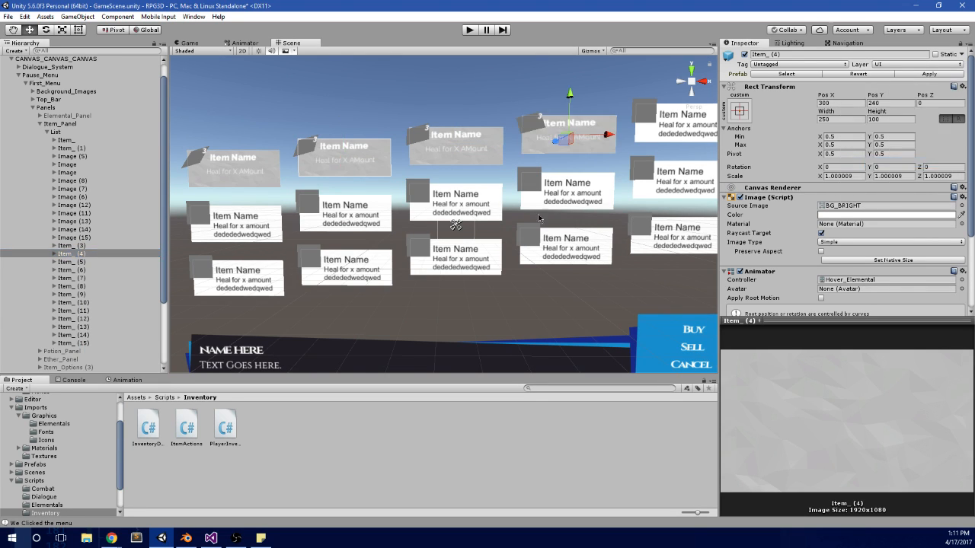
pyautogui.click(93, 157)
pyautogui.rightClick(851, 89)
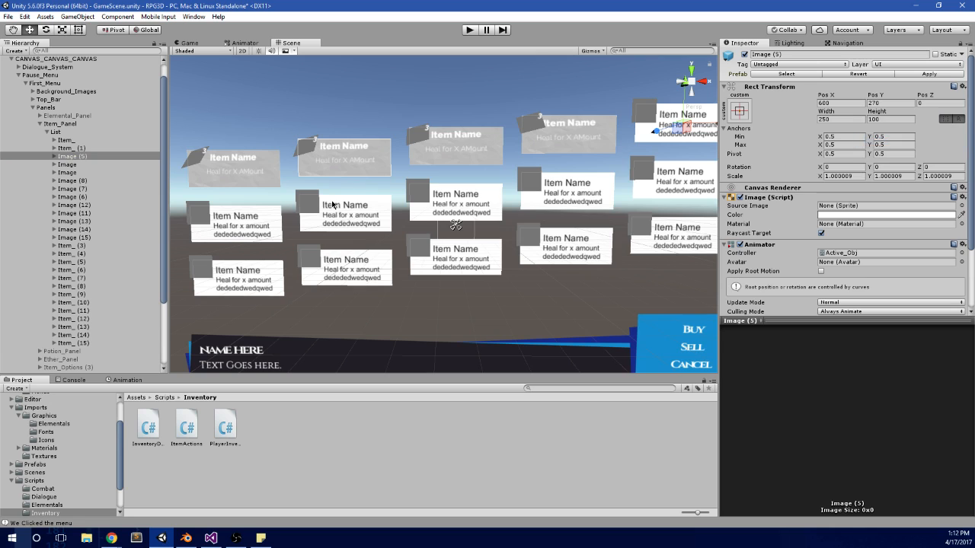
pyautogui.click(76, 160)
# Step: Compare the Rect Transform settings and extents of the List objects under Elemental_Panel and Item_Panel
pyautogui.press('Up')
pyautogui.press('Up')
pyautogui.press('Up')
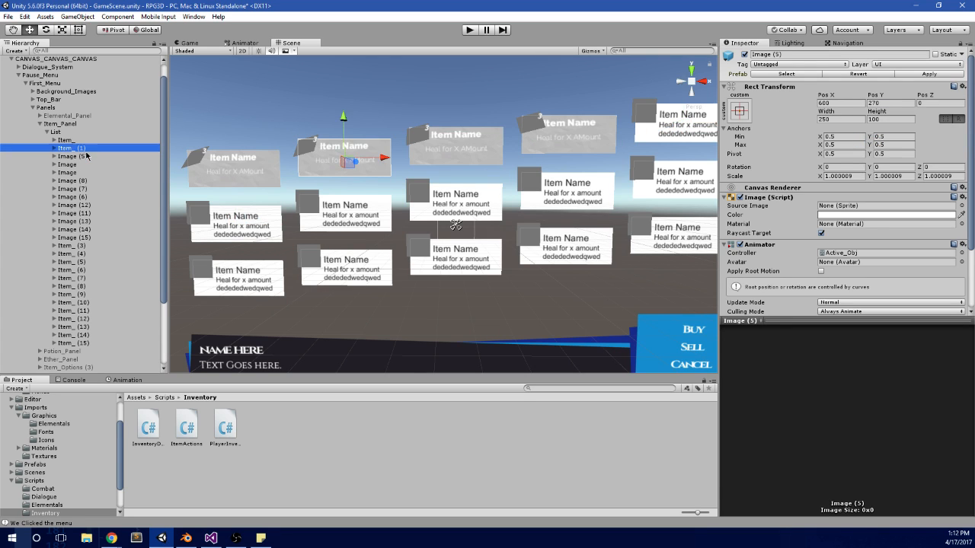
pyautogui.click(32, 99)
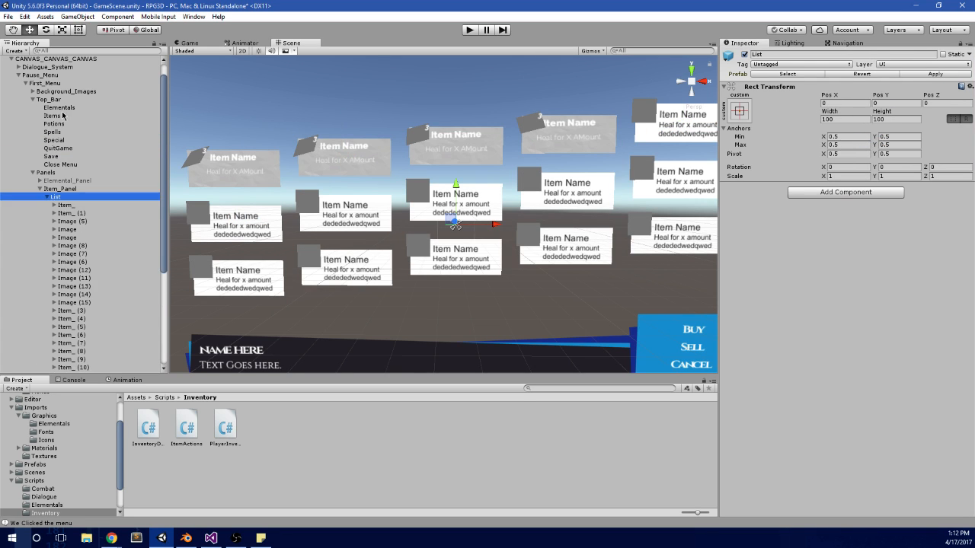
pyautogui.click(49, 181)
pyautogui.click(41, 180)
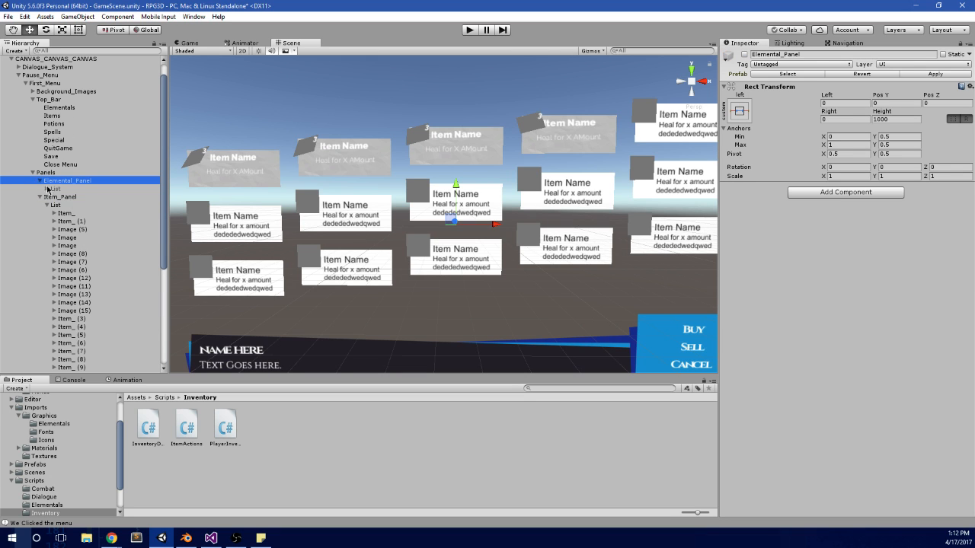
pyautogui.click(55, 189)
pyautogui.press('f')
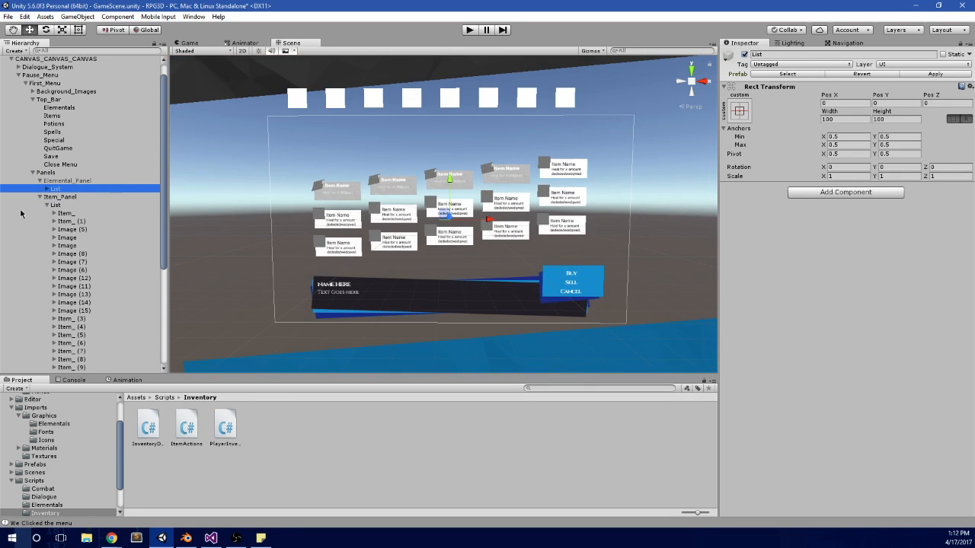
pyautogui.click(61, 205)
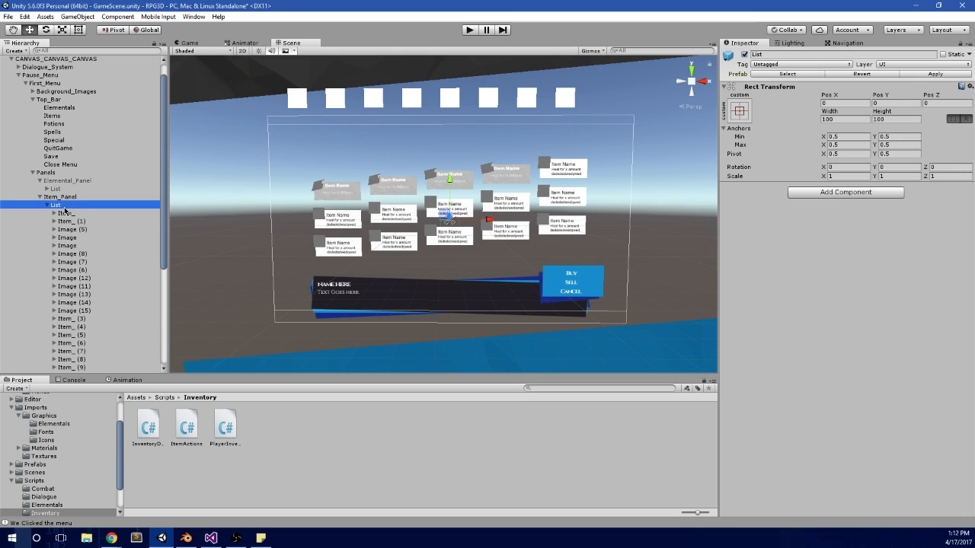
pyautogui.click(69, 189)
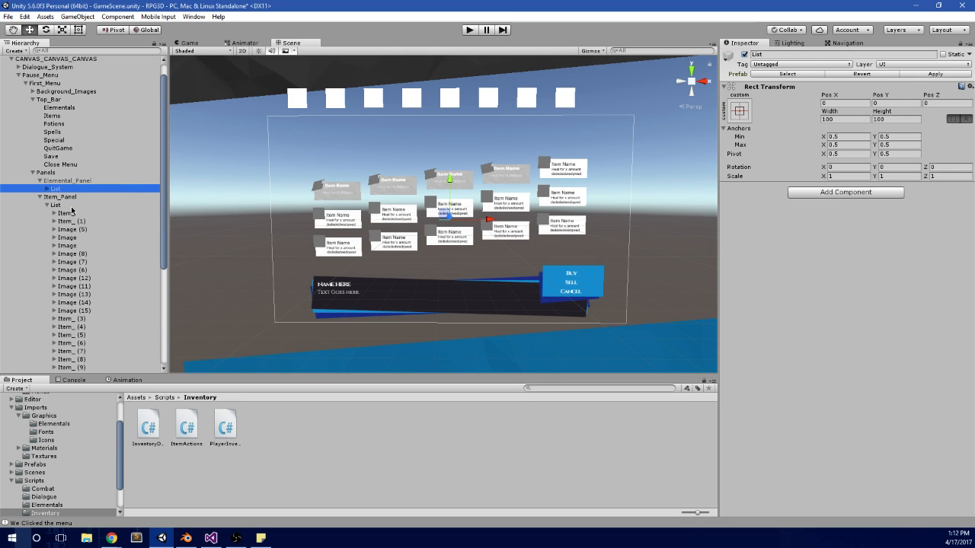
pyautogui.click(71, 206)
pyautogui.click(67, 190)
# Step: Set the anchor preset of Item_Panel's List to stretch both horizontally and vertically
pyautogui.press('Down')
pyautogui.press('Down')
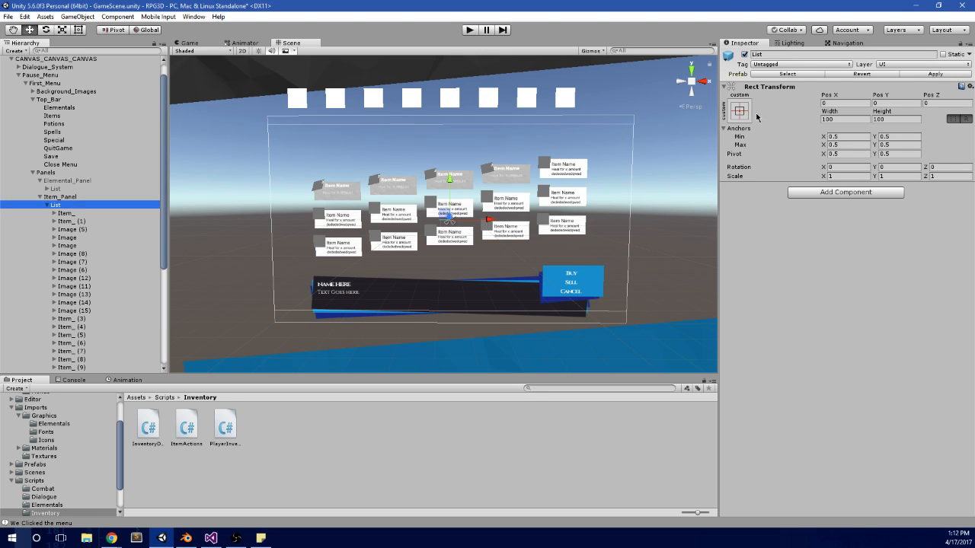
pyautogui.click(739, 111)
pyautogui.keyDown('alt'); pyautogui.click(847, 264); pyautogui.keyUp('alt')
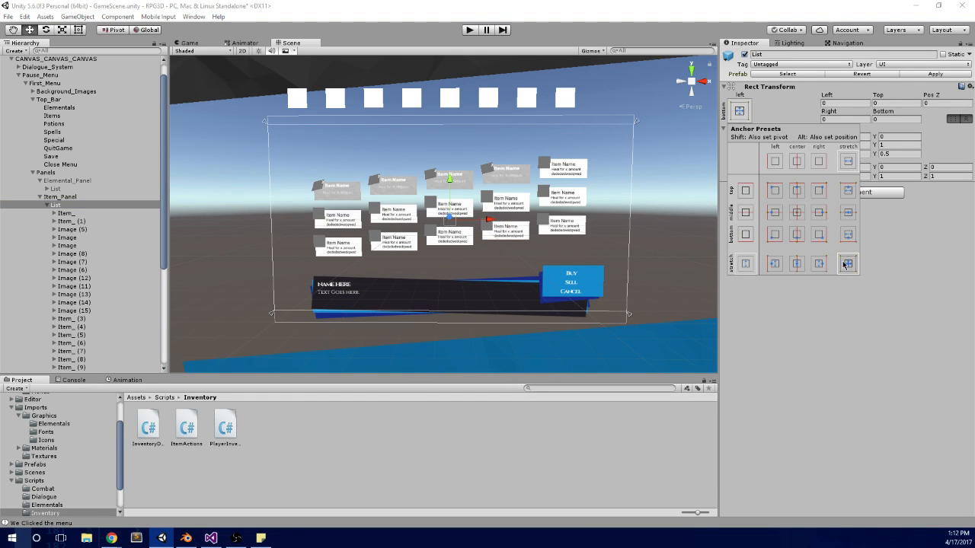
# Step: Compare the Rect Transform settings of Elemental_Panel and Item_Panel along with their List objects
pyautogui.click(63, 198)
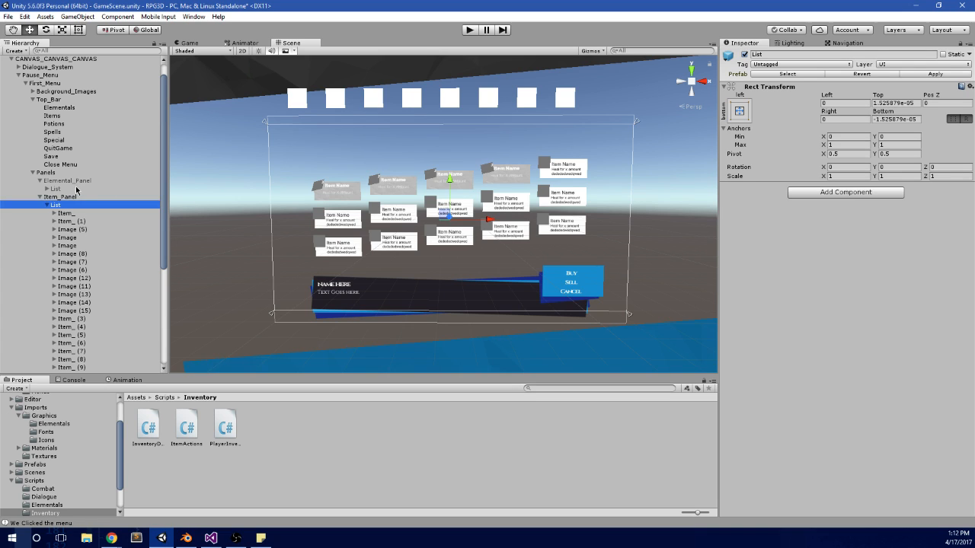
pyautogui.click(74, 188)
pyautogui.click(81, 181)
pyautogui.click(84, 180)
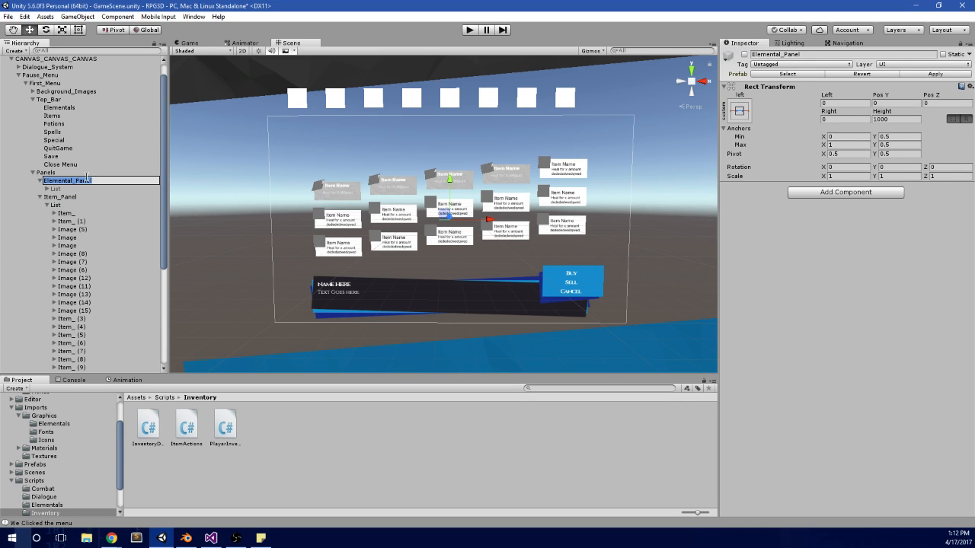
pyautogui.click(84, 199)
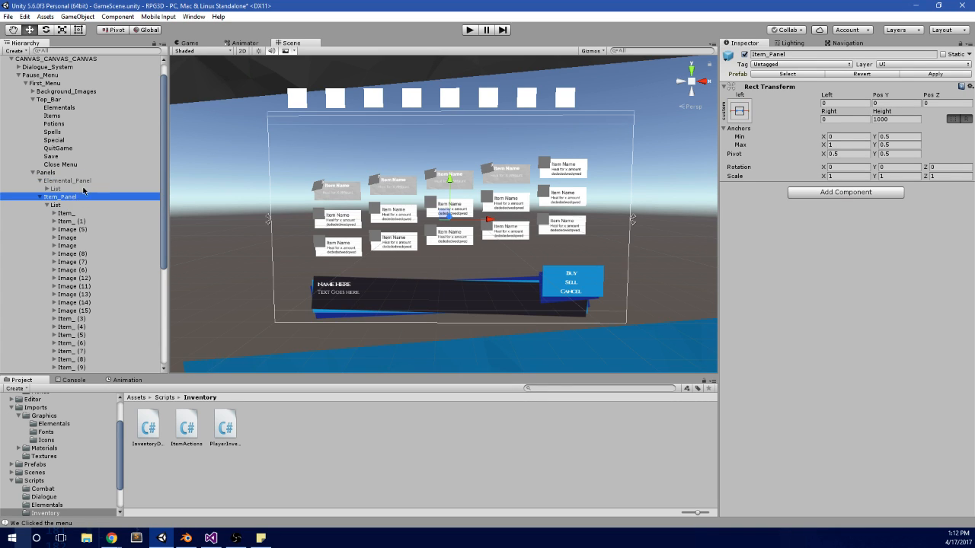
pyautogui.click(86, 183)
pyautogui.click(82, 199)
pyautogui.click(98, 181)
pyautogui.press('Down')
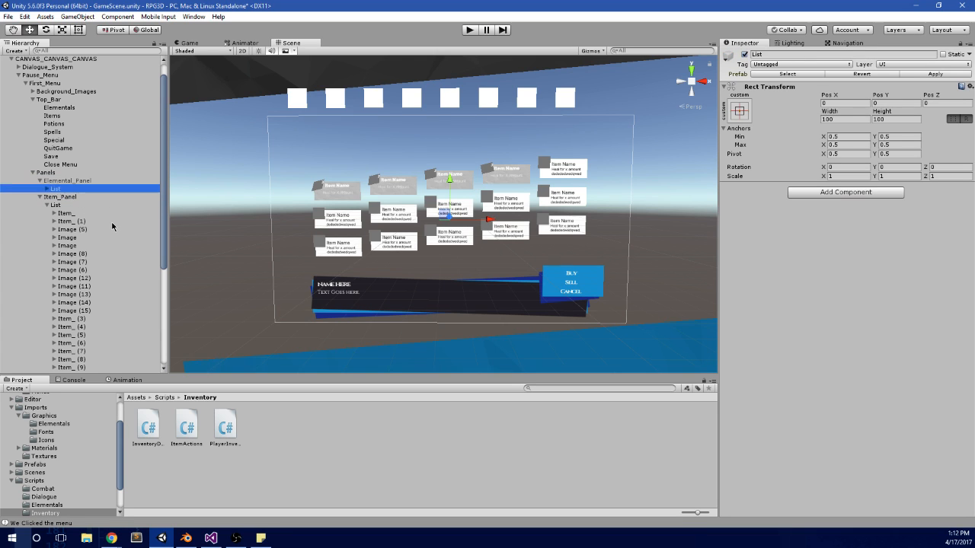
pyautogui.press('Down')
pyautogui.press('Up')
pyautogui.press('Up')
# Step: Set the anchor preset of Item_Panel to stretch both horizontally and vertically
pyautogui.press('Down')
pyautogui.press('Down')
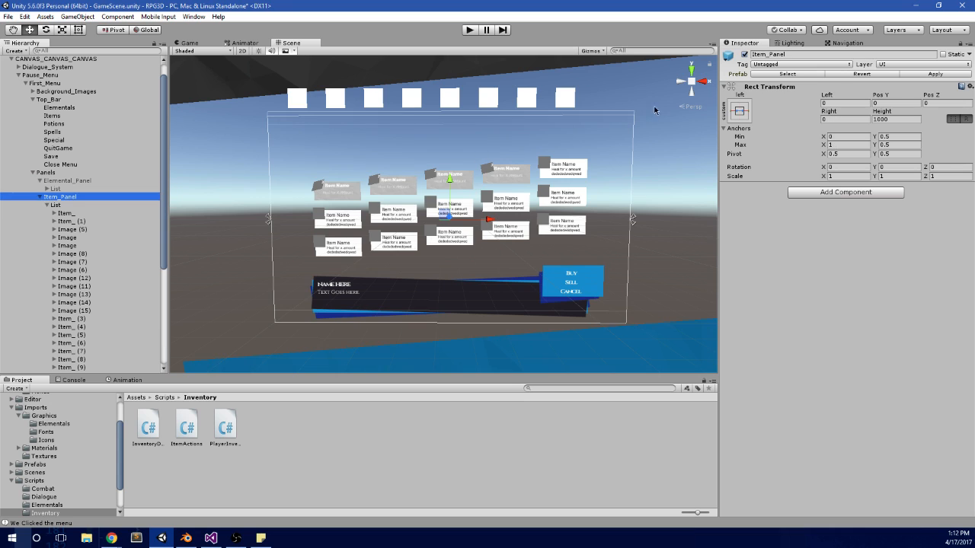
pyautogui.click(738, 113)
pyautogui.click(847, 264)
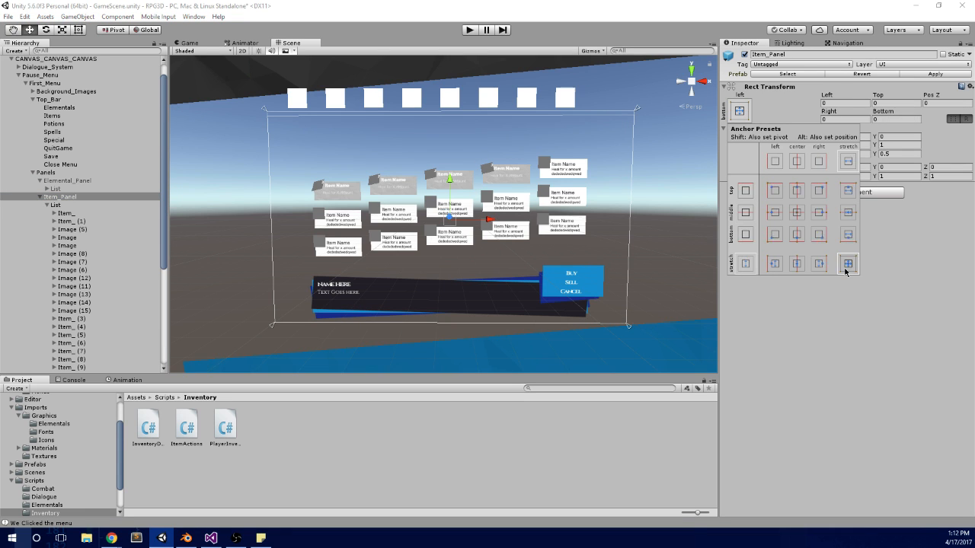
pyautogui.click(80, 210)
# Step: Run the game, switch back and forth between the Elementals and Items panels to compare their layout, and stop it
pyautogui.click(469, 29)
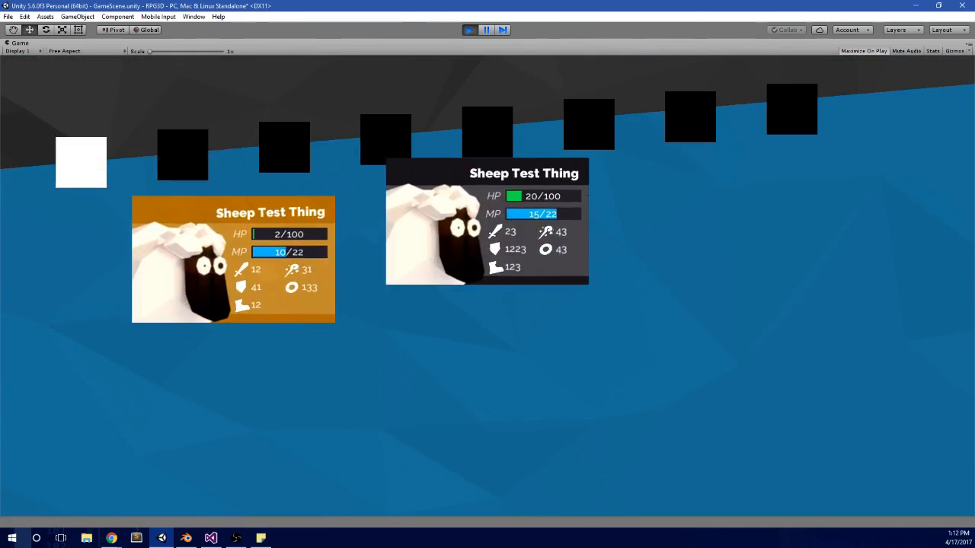
pyautogui.press('Right')
pyautogui.press('Left')
pyautogui.press('Right')
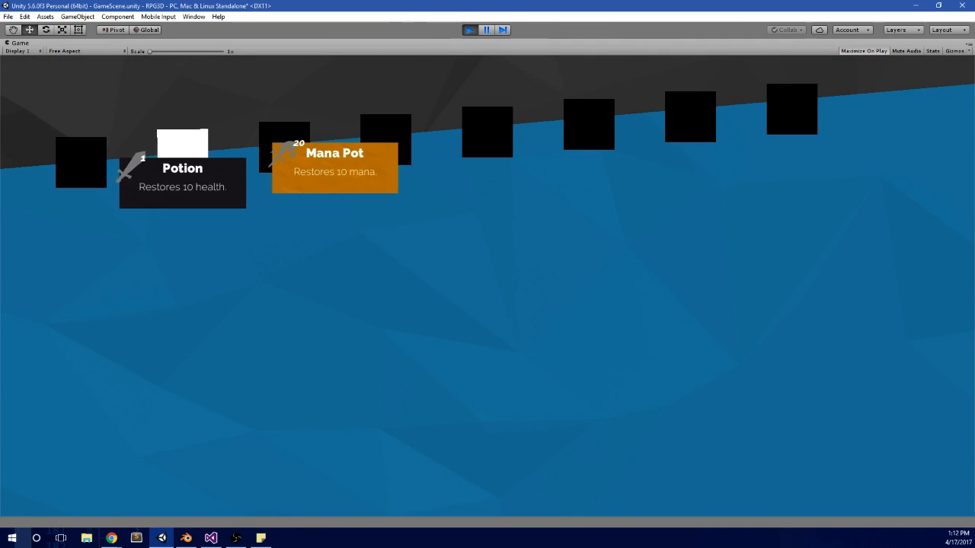
pyautogui.press('Left')
pyautogui.press('Right')
pyautogui.hotkey('alt', 'Tab')
pyautogui.click(470, 29)
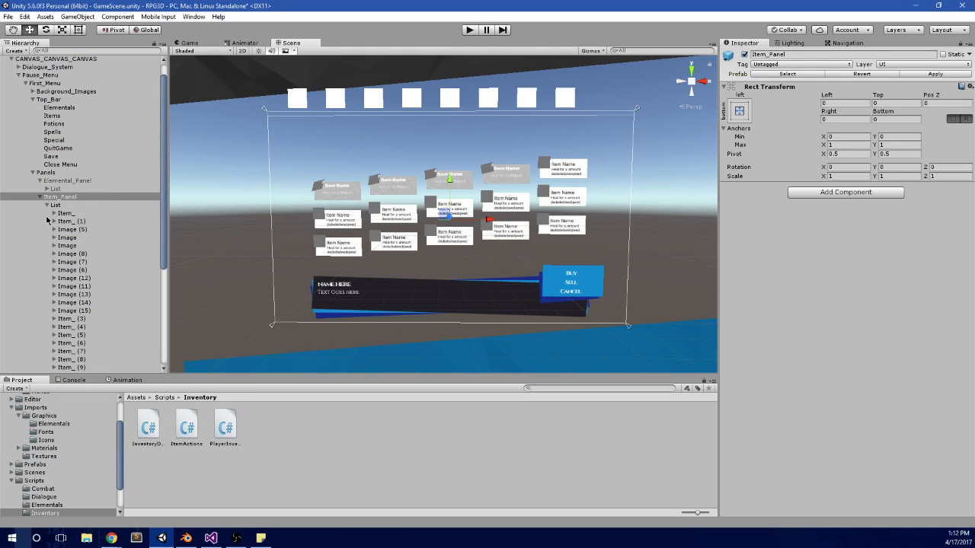
# Step: Copy the Rect Transform component of the placeholder card Image (5), and delete that card from Item_Panel's List
pyautogui.click(57, 205)
pyautogui.press('f')
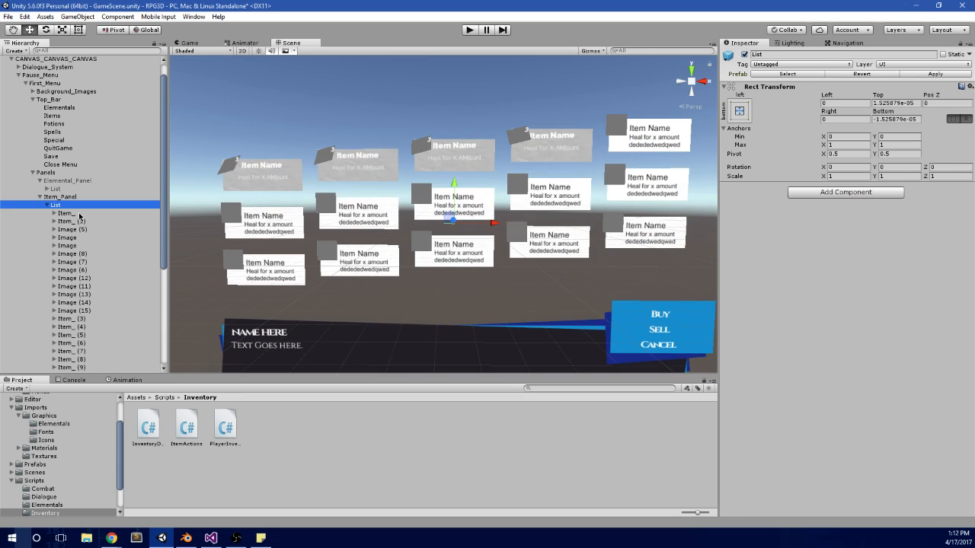
pyautogui.click(69, 214)
pyautogui.click(81, 220)
pyautogui.press('Down')
pyautogui.press('Down')
pyautogui.press('Down')
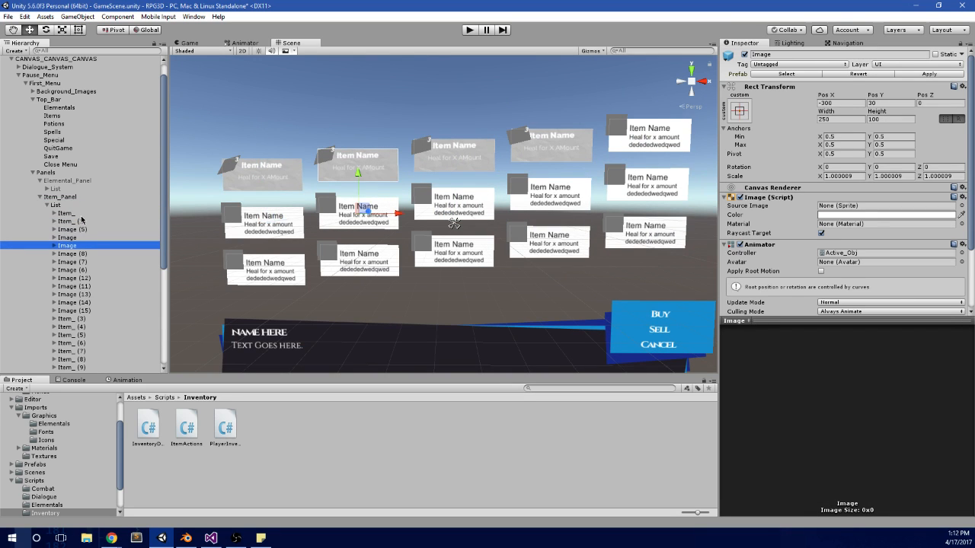
pyautogui.press('Up')
pyautogui.scroll(-3, 116, 250)
pyautogui.press('Up')
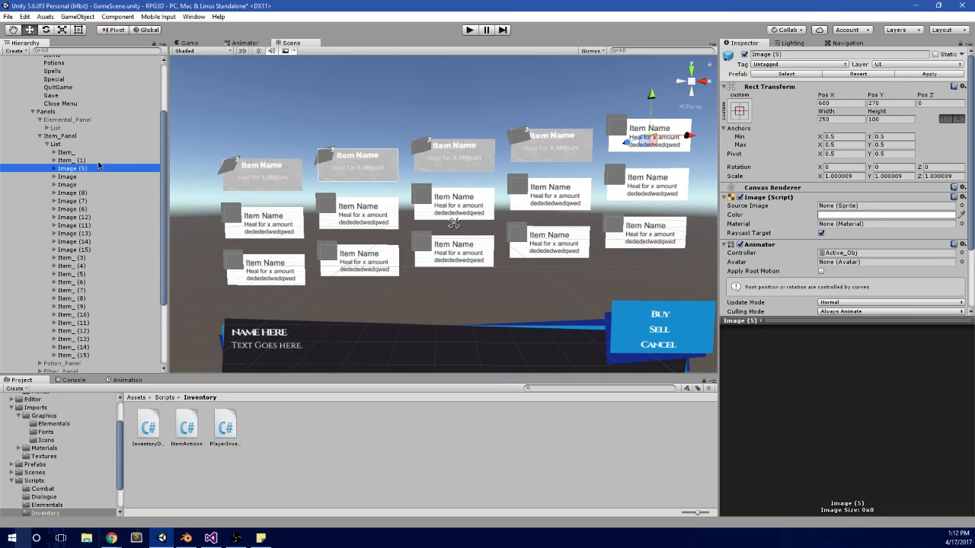
pyautogui.rightClick(885, 86)
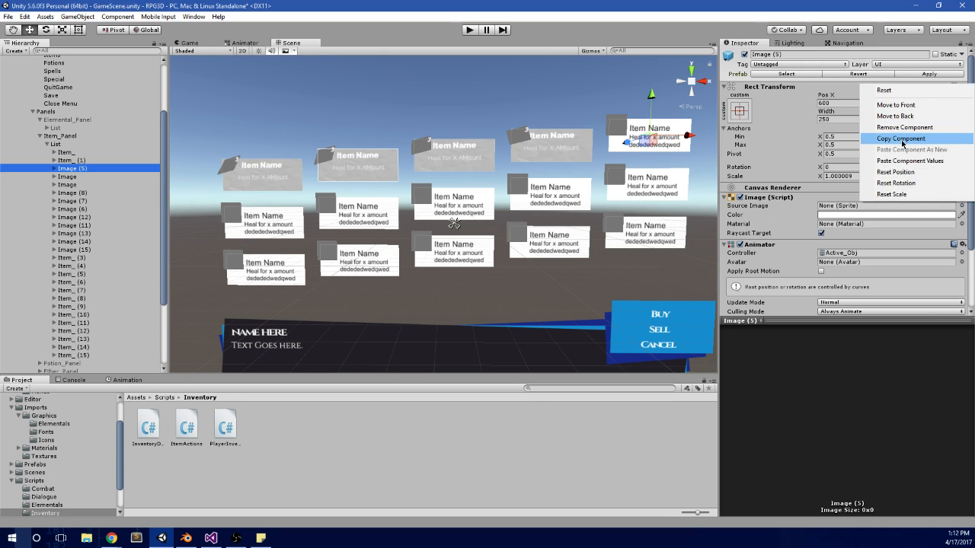
pyautogui.click(892, 150)
pyautogui.click(93, 166)
pyautogui.press('Delete')
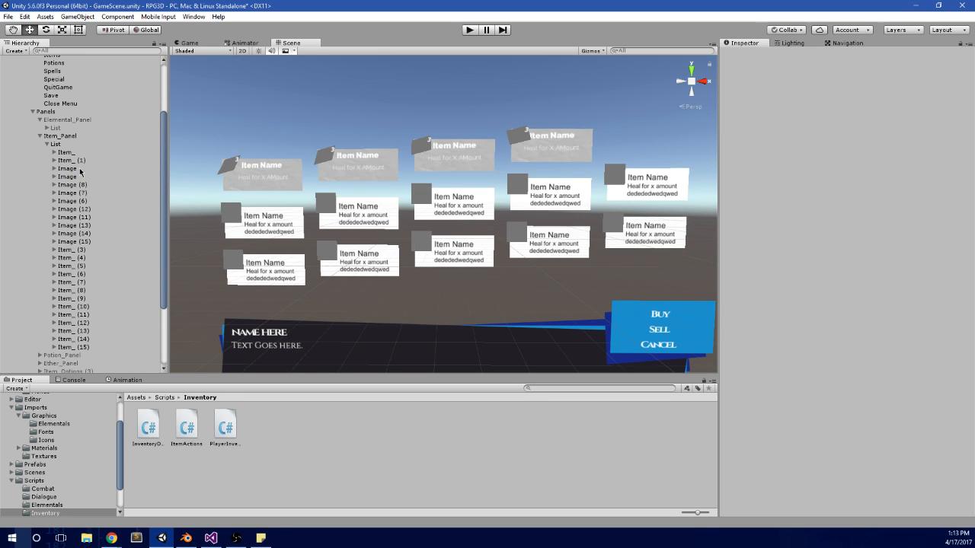
# Step: Paste the copied Rect Transform values onto the Item_ (5) card
pyautogui.scroll(-2, 81, 181)
pyautogui.click(76, 211)
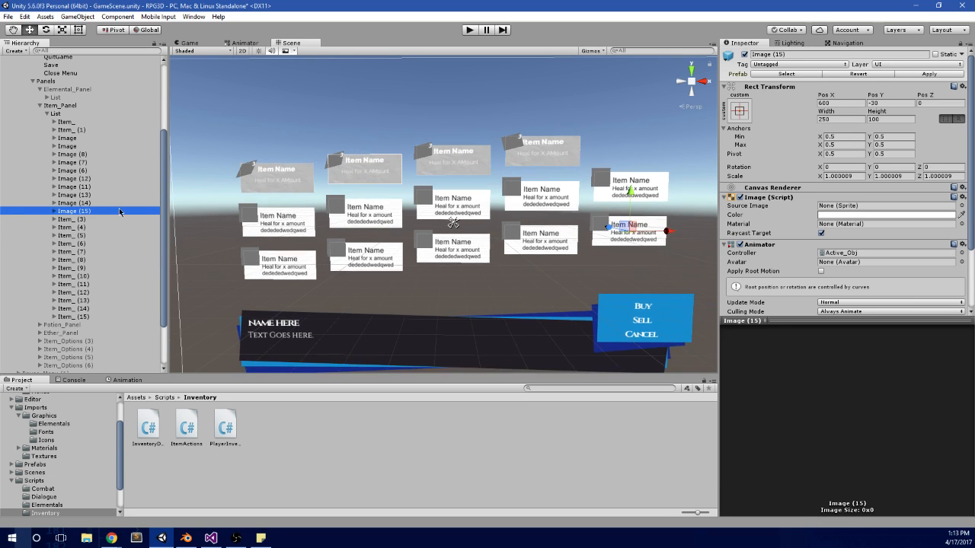
pyautogui.click(104, 219)
pyautogui.press('Down')
pyautogui.press('Down')
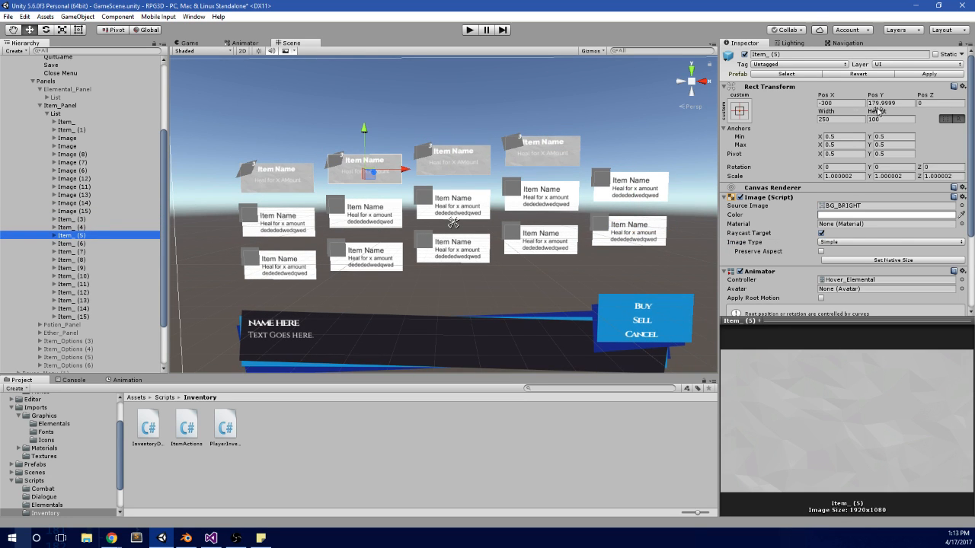
pyautogui.rightClick(892, 90)
pyautogui.click(906, 163)
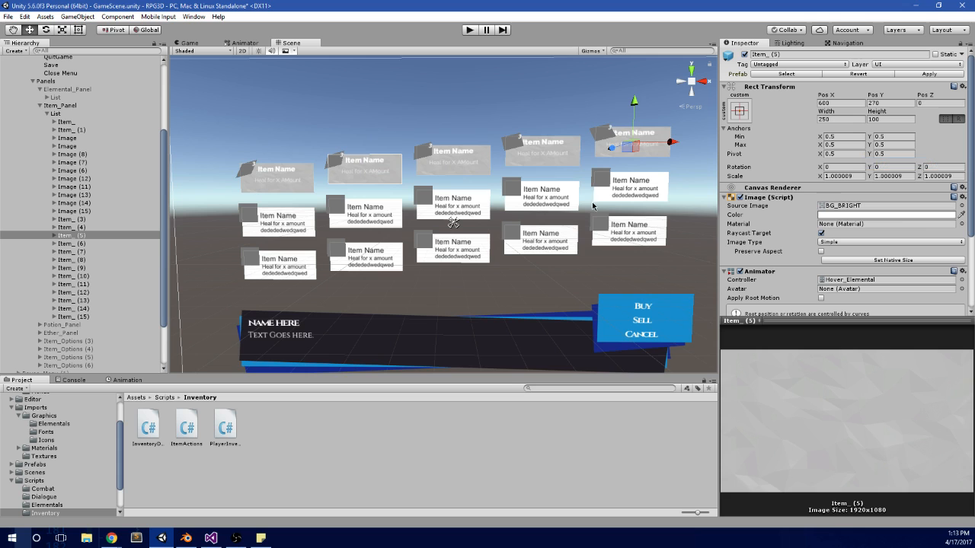
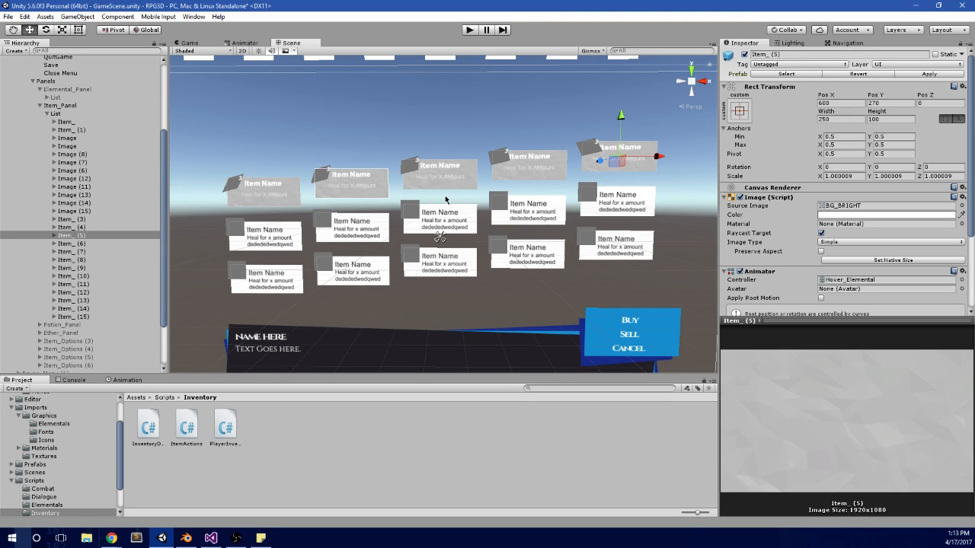
# Step: Copy the Rect Transform of the placeholder Image in the second row's first cell, then delete that Image
pyautogui.click(95, 146)
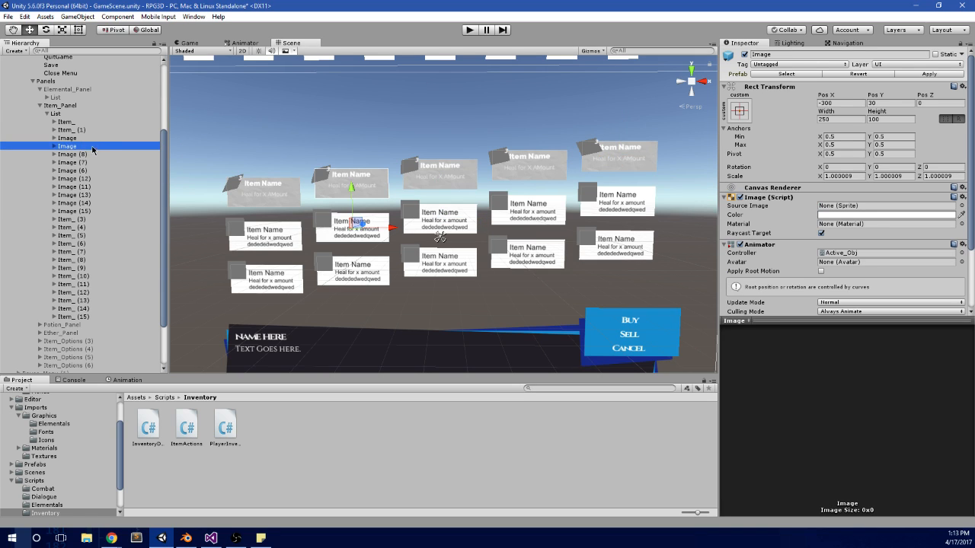
pyautogui.click(93, 138)
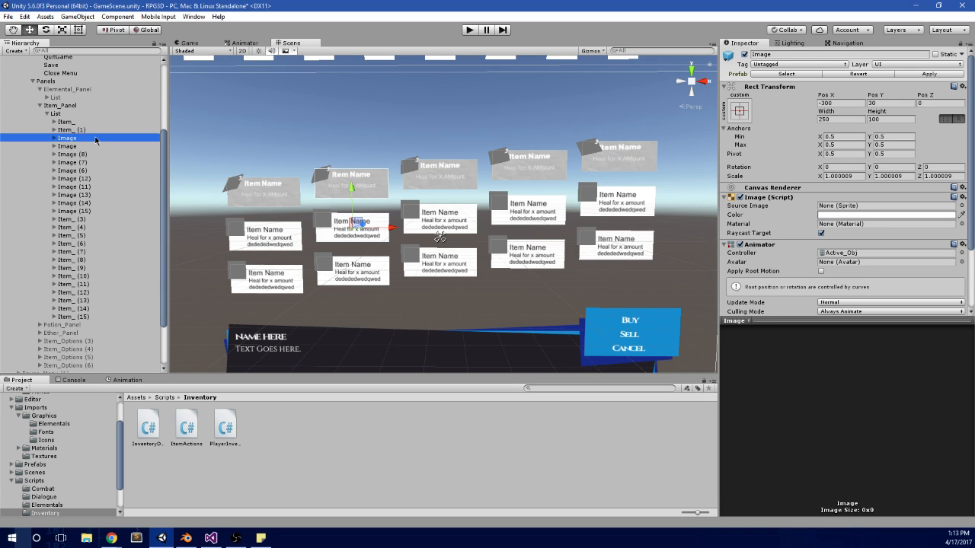
pyautogui.rightClick(842, 89)
pyautogui.click(883, 141)
pyautogui.click(80, 140)
pyautogui.hotkey('ctrl', 'z')
pyautogui.press('Delete')
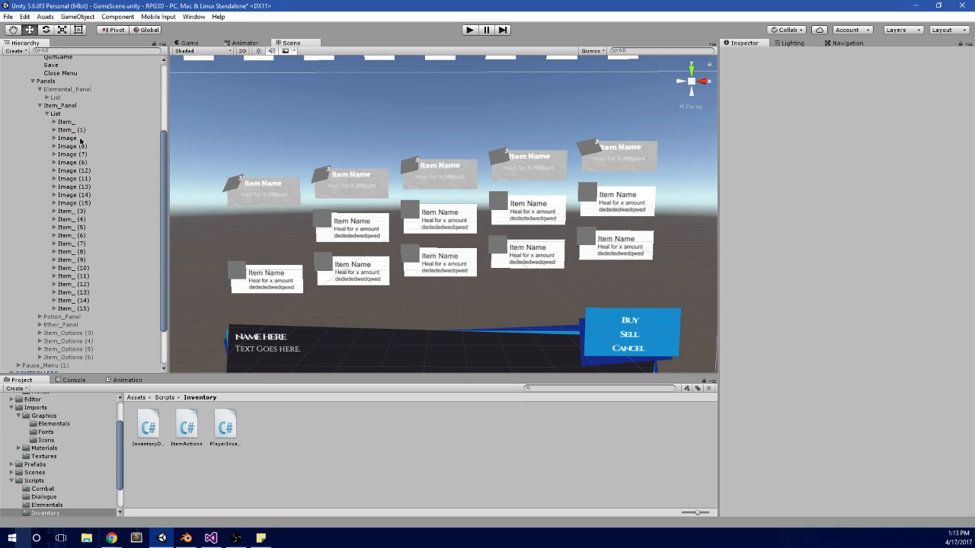
# Step: Paste the copied Rect Transform values onto Item_ (6), placing it at Pos X -600, Pos Y 0
pyautogui.click(93, 243)
pyautogui.press('Down')
pyautogui.press('Down')
pyautogui.press('Up')
pyautogui.press('Up')
pyautogui.press('Up')
pyautogui.press('Up')
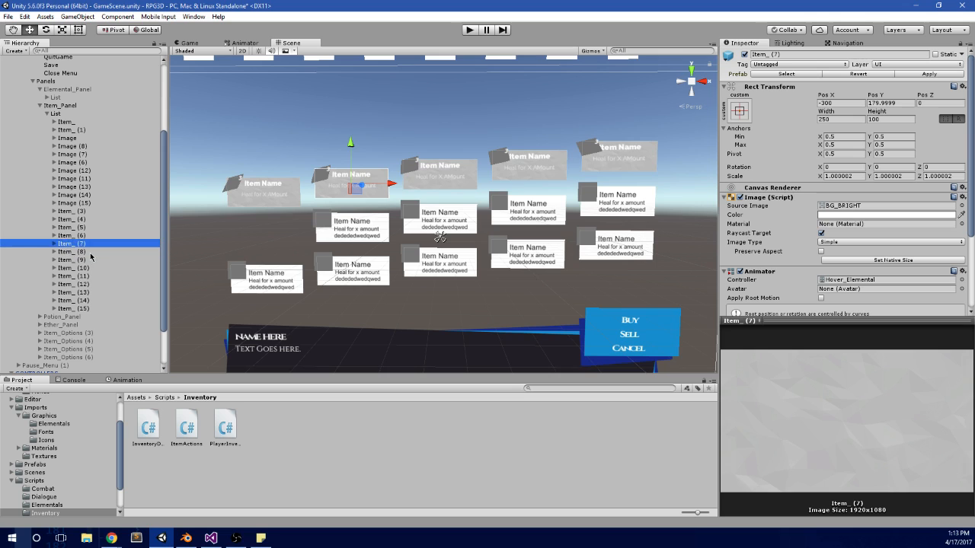
pyautogui.press('Up')
pyautogui.press('Down')
pyautogui.press('Down')
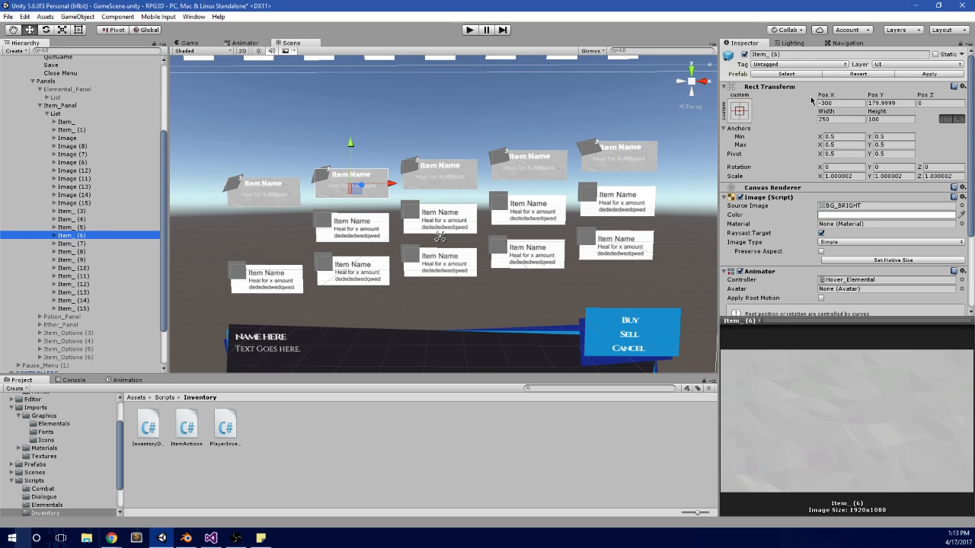
pyautogui.rightClick(877, 91)
pyautogui.click(910, 161)
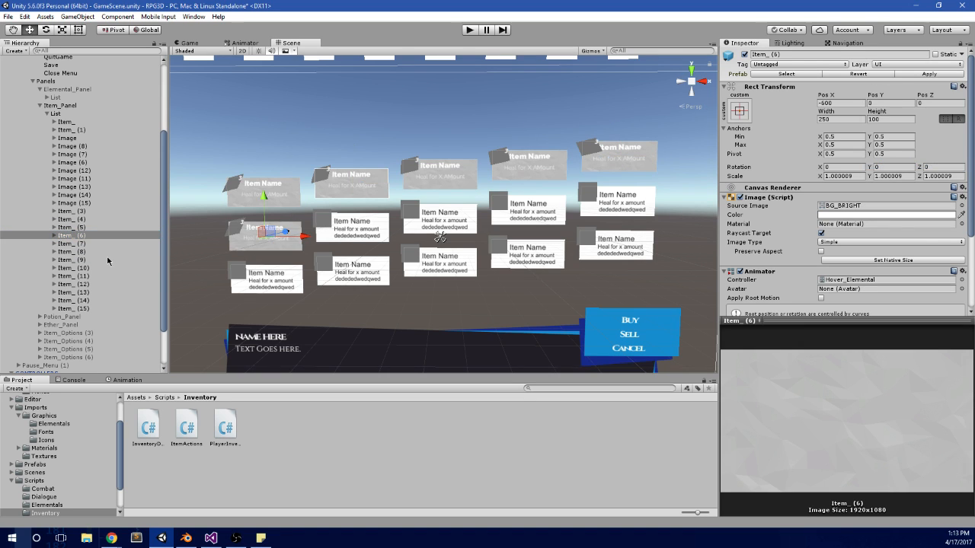
# Step: Copy the Rect Transform of the remaining placeholder named Image in the second row, then delete that placeholder
pyautogui.click(109, 140)
pyautogui.rightClick(874, 92)
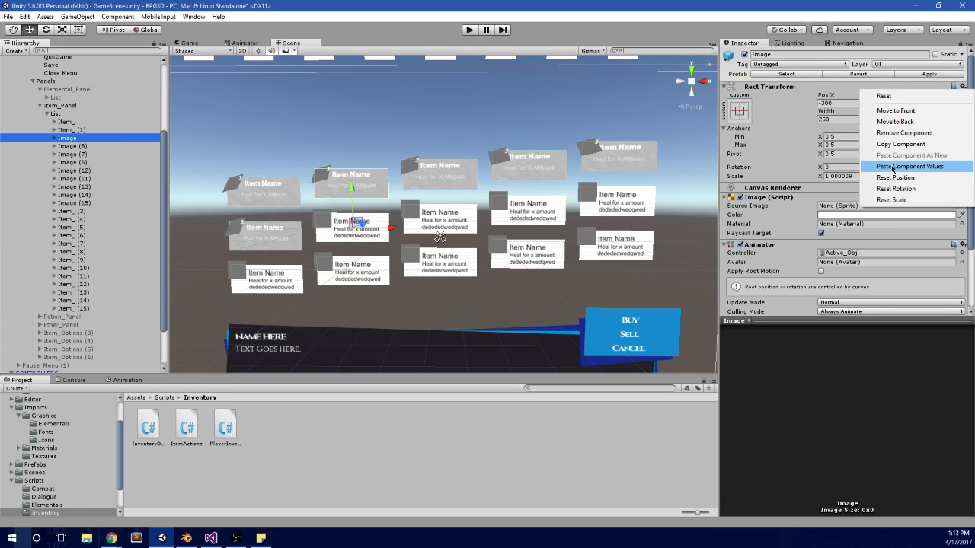
pyautogui.click(921, 145)
pyautogui.click(96, 147)
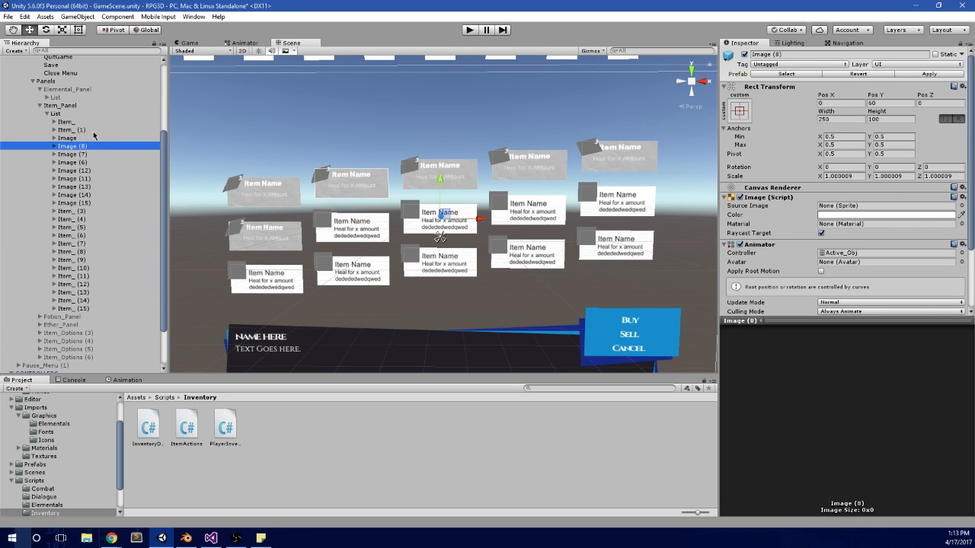
pyautogui.click(94, 131)
pyautogui.click(90, 139)
pyautogui.press('Delete')
# Step: Select Item_ (7) in the Item_Panel's List
pyautogui.click(87, 186)
pyautogui.click(80, 210)
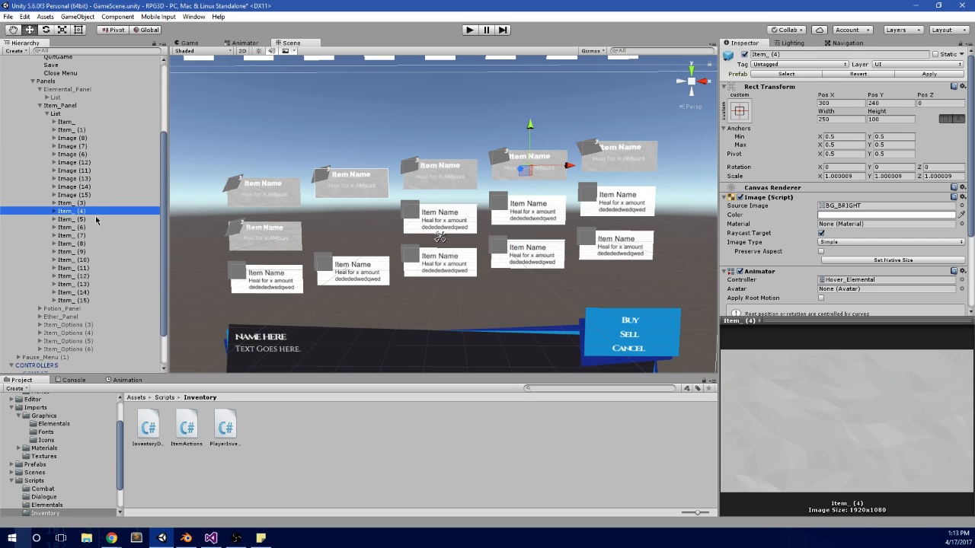
pyautogui.press('Down')
pyautogui.press('Down')
pyautogui.press('Down')
pyautogui.rightClick(862, 87)
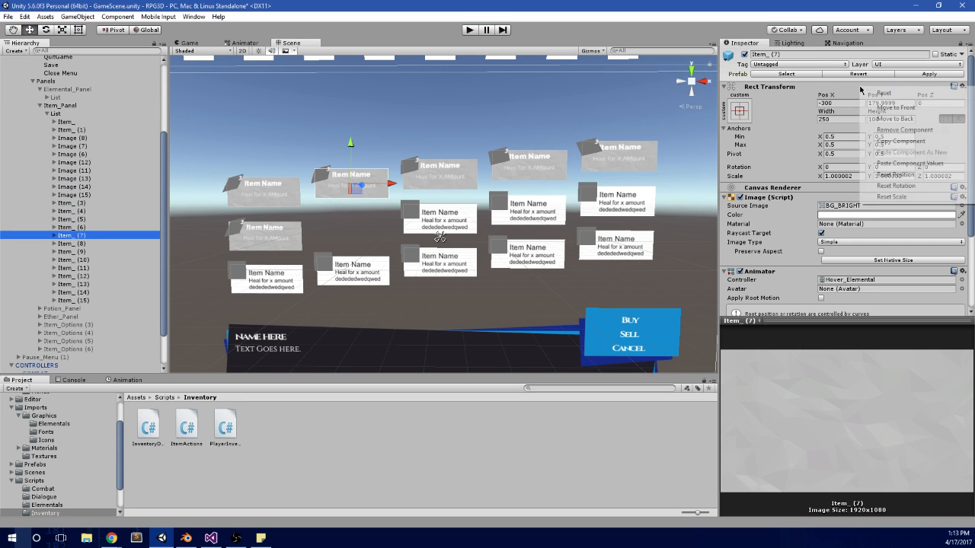
pyautogui.click(888, 172)
pyautogui.click(888, 169)
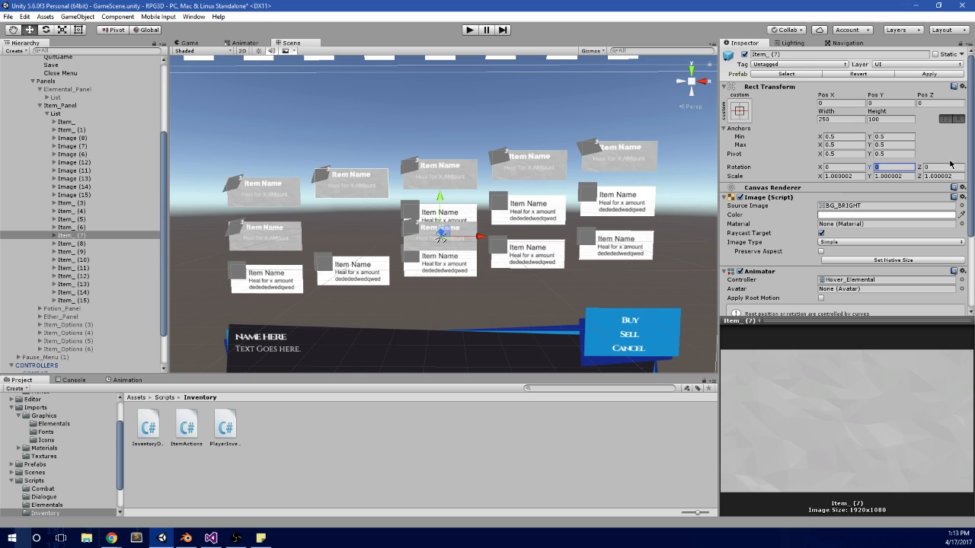
pyautogui.scroll(2, 449, 203)
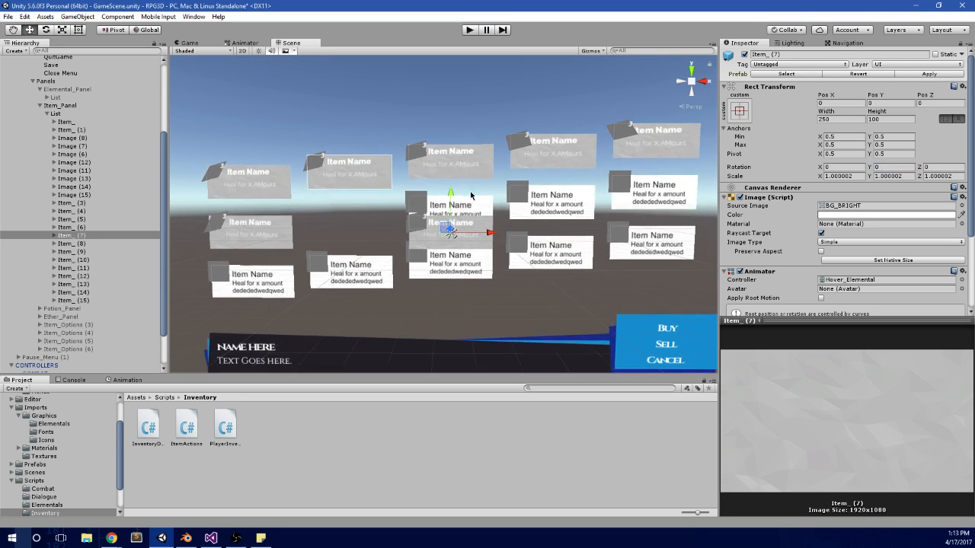
pyautogui.moveTo(525, 189); pyautogui.dragTo(530, 190, button='middle')
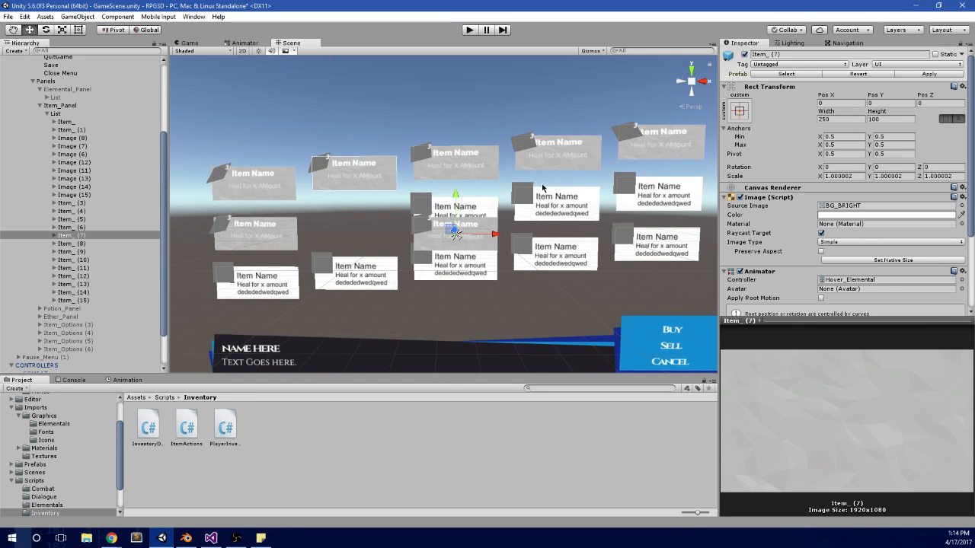
pyautogui.click(541, 180)
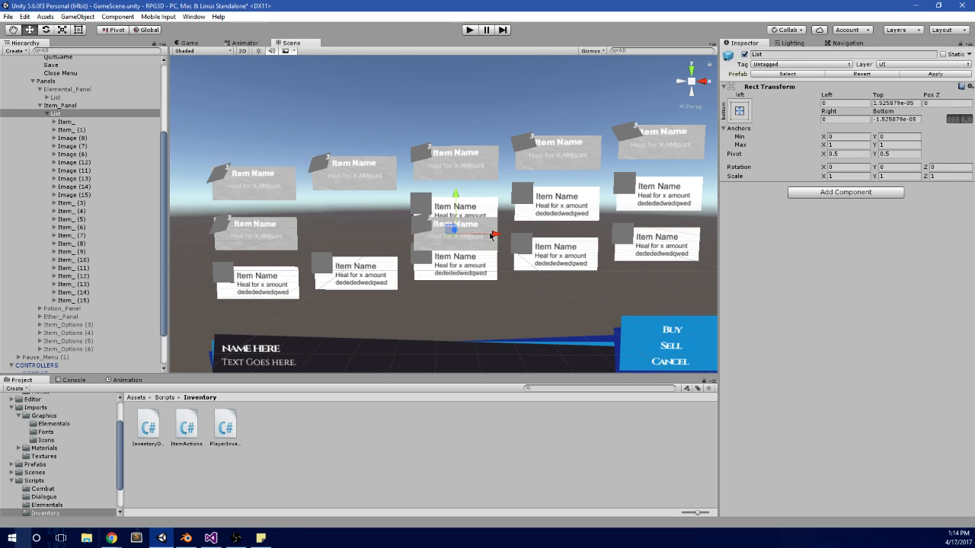
pyautogui.press('alt')
pyautogui.hotkey('ctrl', 'z')
pyautogui.hotkey('ctrl', 'z')
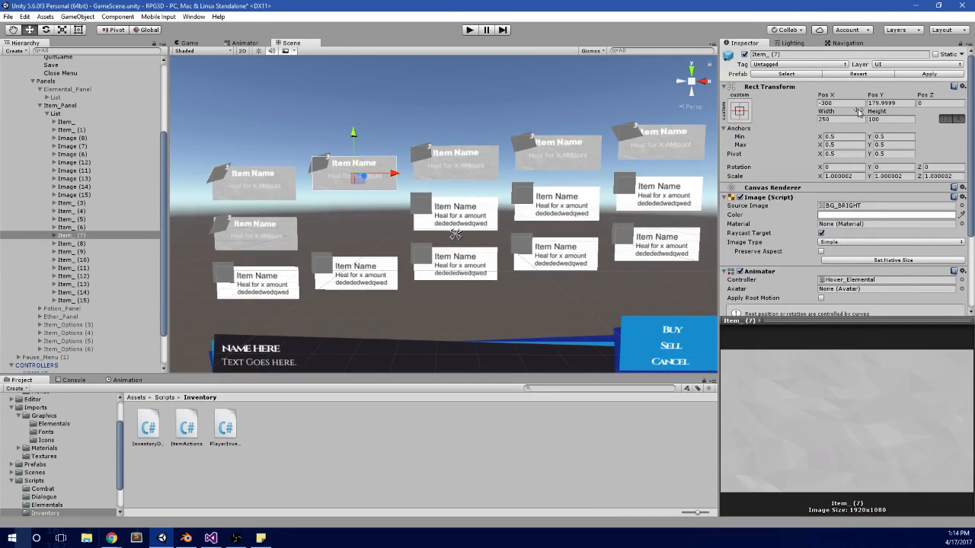
# Step: Paste the copied Rect Transform values onto Item_ (7), placing it at Pos X -300, Pos Y 30
pyautogui.rightClick(882, 86)
pyautogui.click(893, 158)
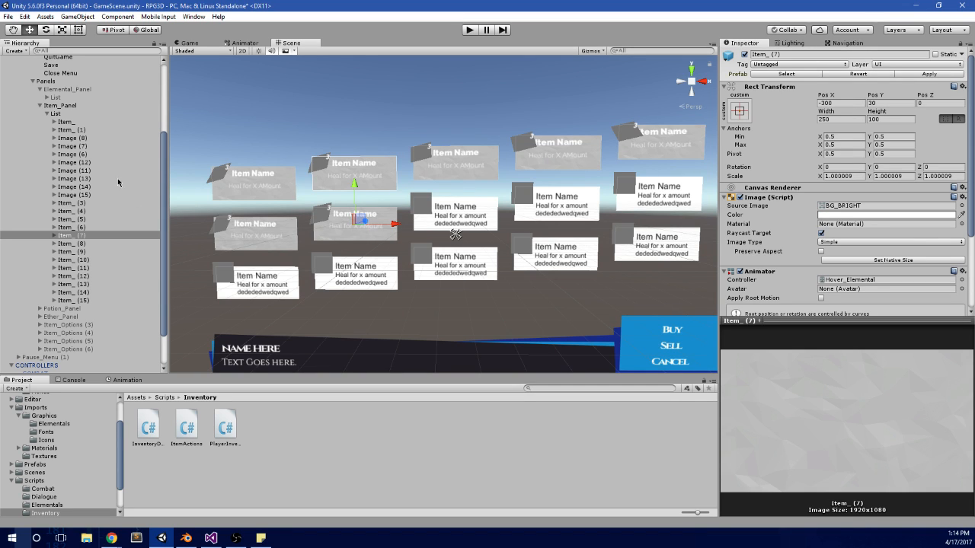
# Step: Copy the Rect Transform of placeholder Image (8) in the middle of the second row, then delete Image (8)
pyautogui.click(66, 146)
pyautogui.click(79, 155)
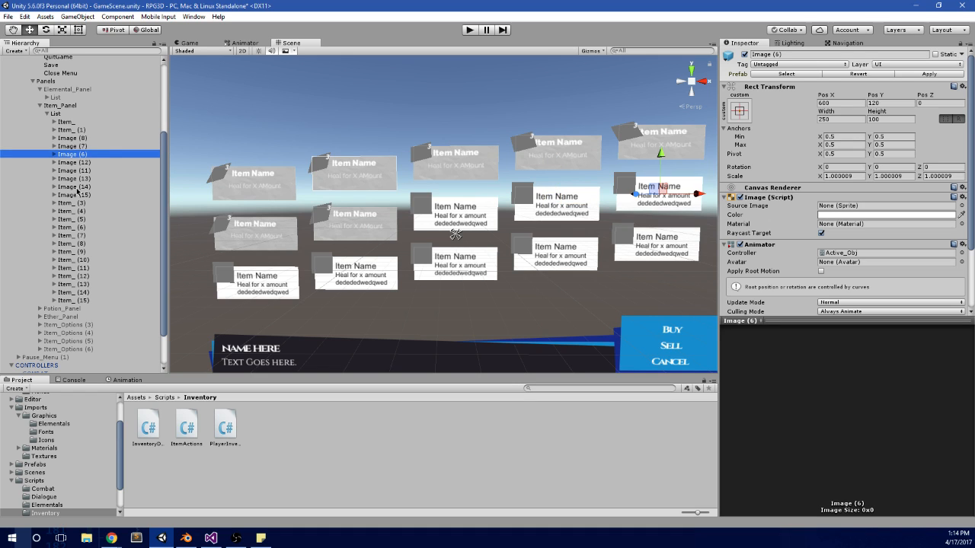
pyautogui.press('Up')
pyautogui.press('Up')
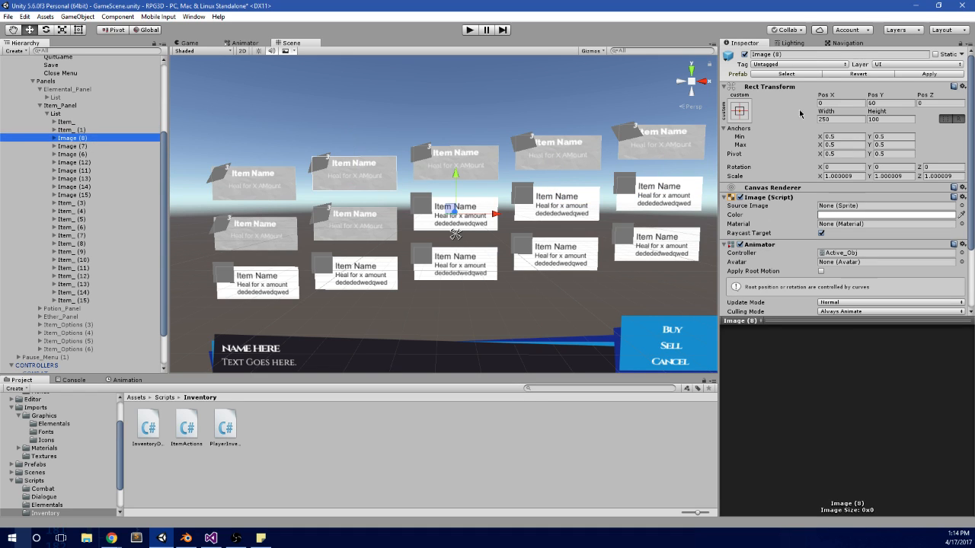
pyautogui.rightClick(840, 86)
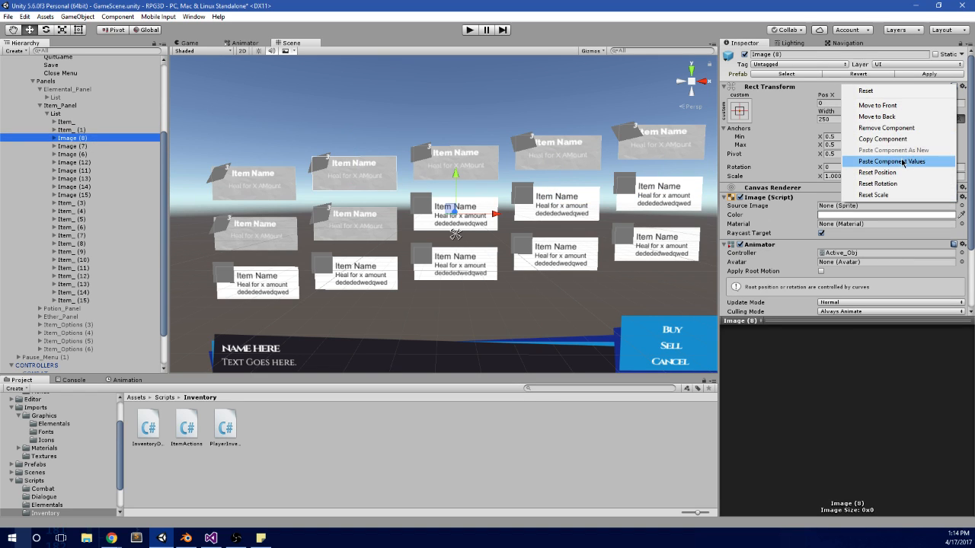
pyautogui.click(883, 139)
pyautogui.click(77, 138)
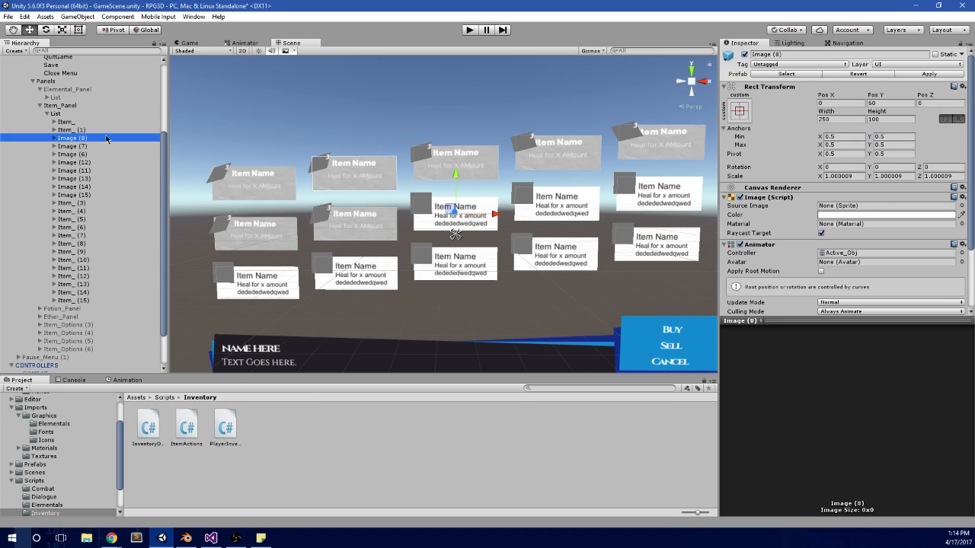
pyautogui.press('Delete')
# Step: Paste the copied Rect Transform values onto Item_ (8), placing it at Pos X 0, Pos Y 60
pyautogui.click(79, 203)
pyautogui.press('Down')
pyautogui.press('Down')
pyautogui.press('Down')
pyautogui.press('Down')
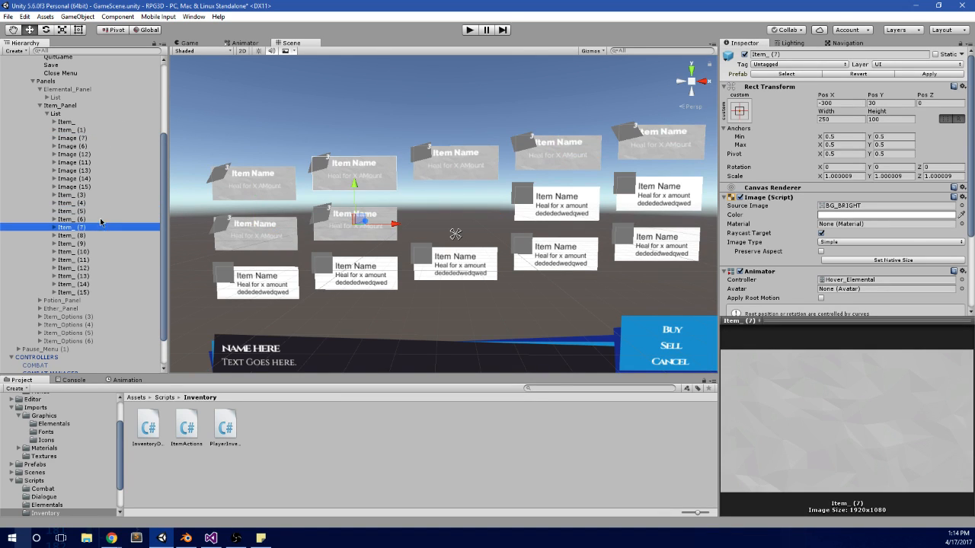
pyautogui.rightClick(866, 86)
pyautogui.click(895, 159)
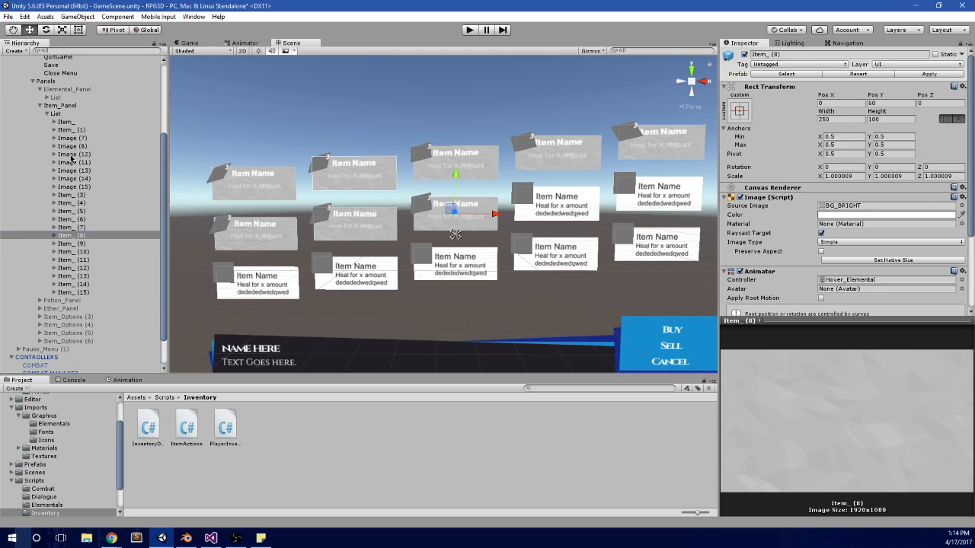
# Step: Copy the Rect Transform of placeholder Image (7) in the second row, then delete Image (7)
pyautogui.click(95, 147)
pyautogui.press('Up')
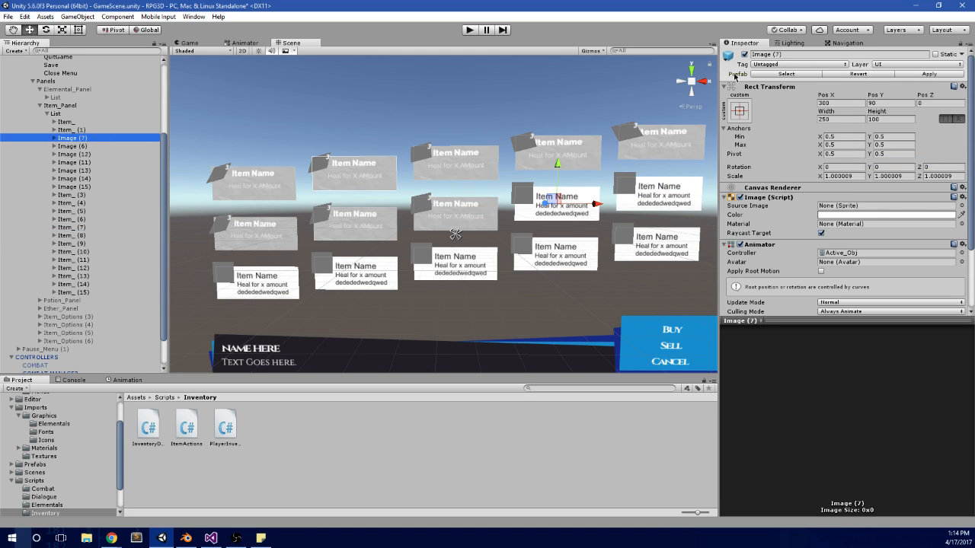
pyautogui.rightClick(854, 86)
pyautogui.click(871, 140)
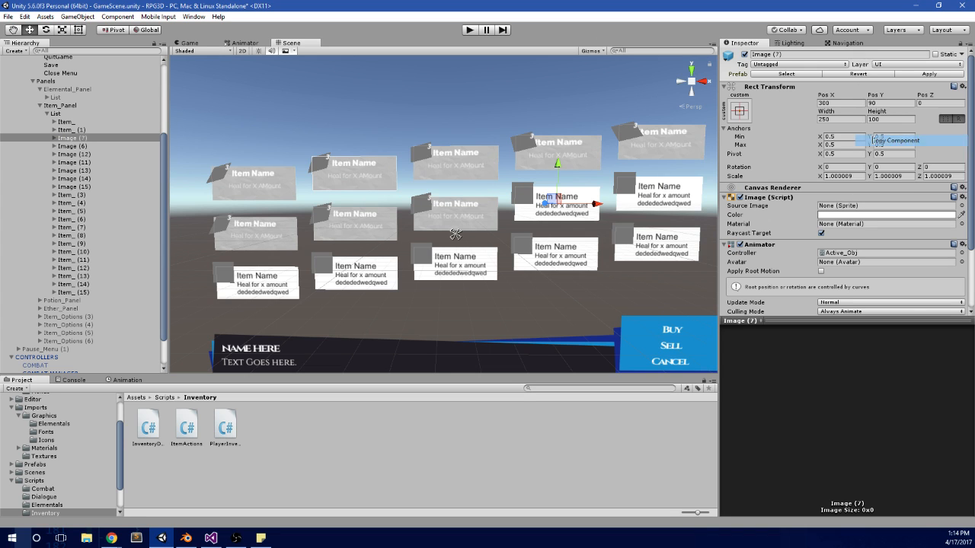
pyautogui.click(76, 138)
pyautogui.press('Delete')
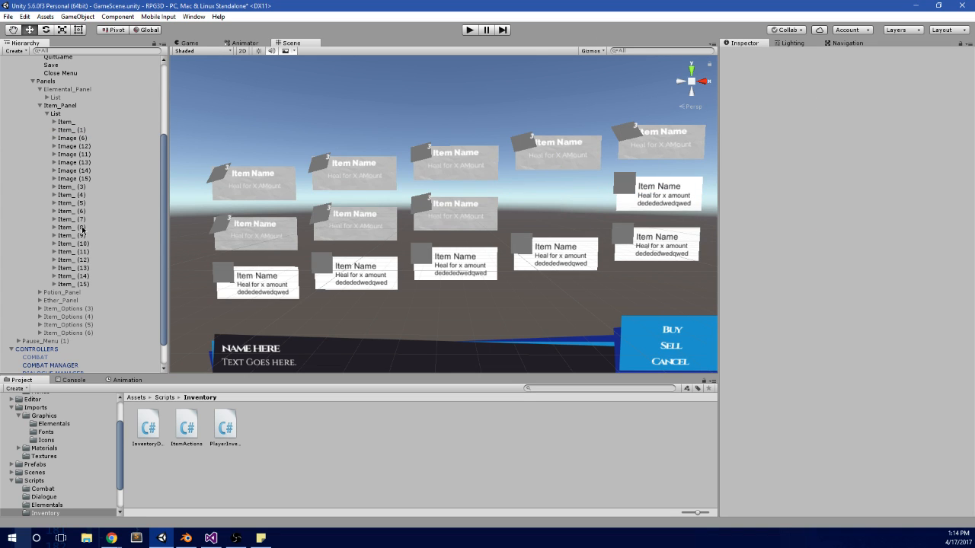
# Step: Paste the Rect Transform values copied from Image (7) onto Item_ (9)
pyautogui.click(81, 227)
pyautogui.press('Down')
pyautogui.rightClick(847, 91)
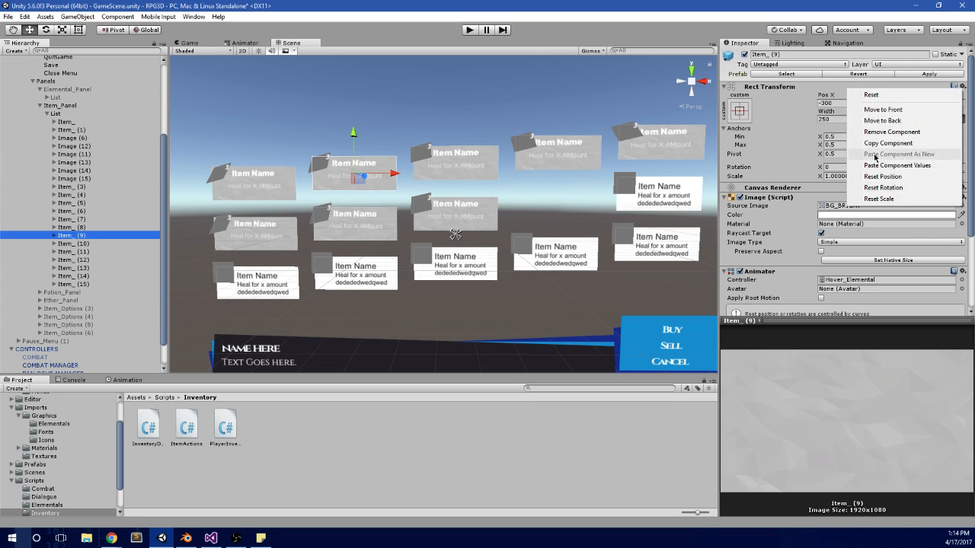
pyautogui.click(876, 162)
# Step: Copy the Rect Transform of placeholder Image (6) at the end of the second row, then delete Image (6)
pyautogui.click(94, 139)
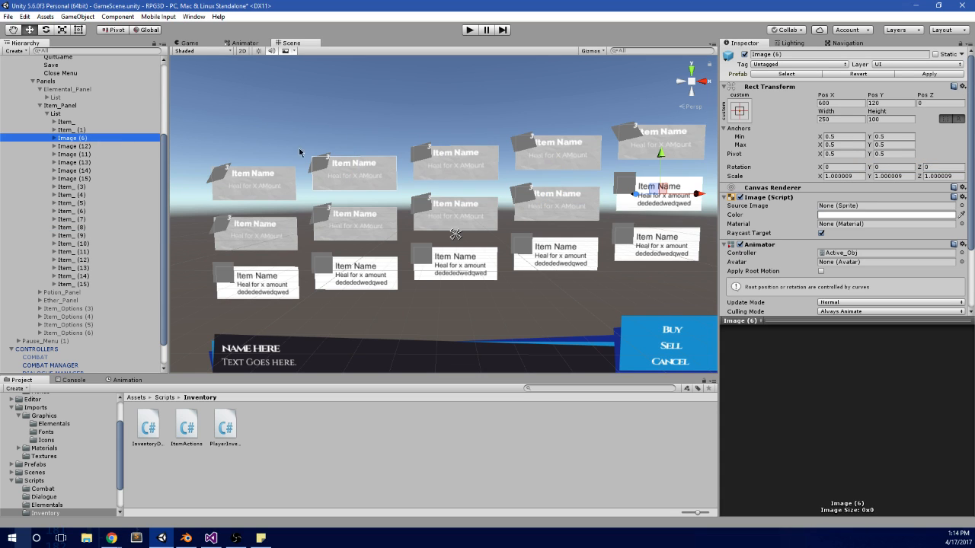
pyautogui.rightClick(878, 90)
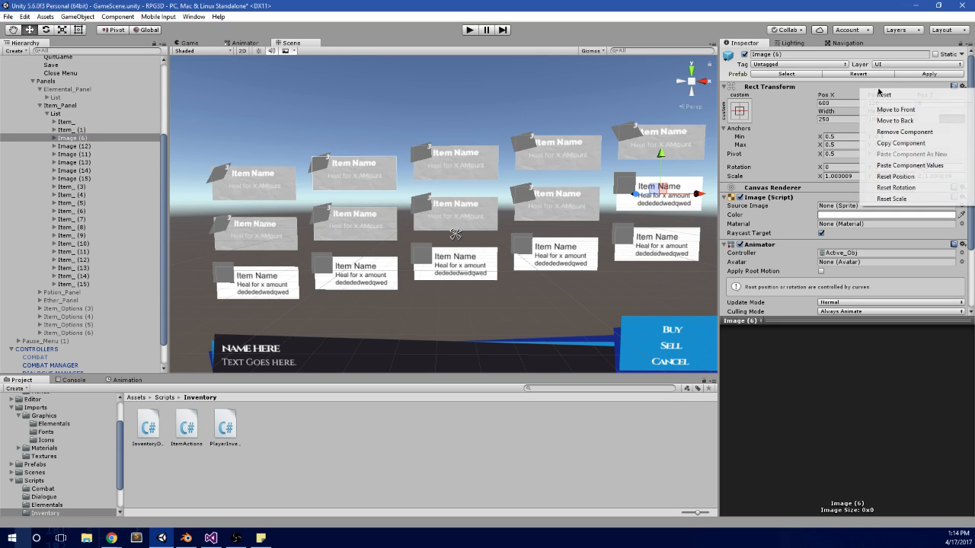
pyautogui.click(901, 143)
pyautogui.click(84, 138)
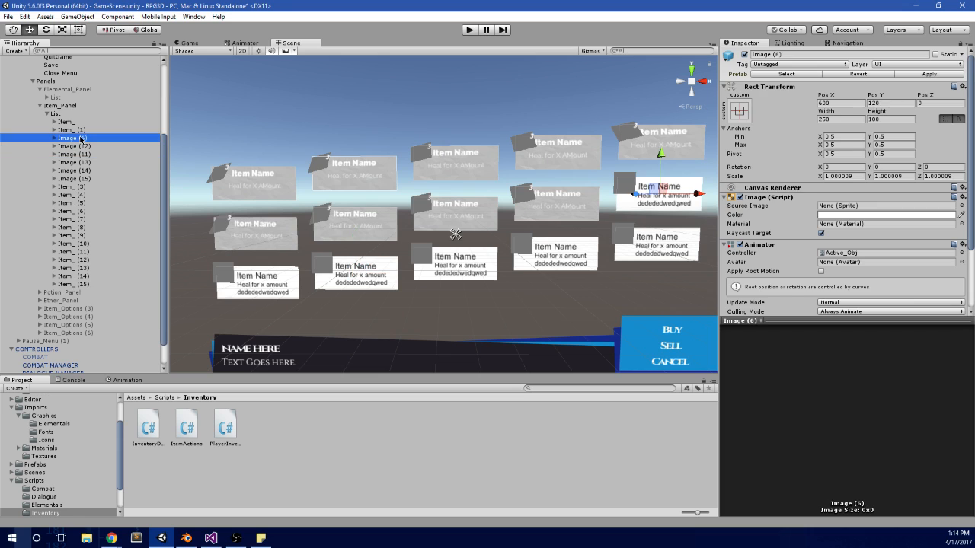
pyautogui.press('Delete')
# Step: Paste the copied Rect Transform values onto Item_ (10), placing it at Pos X 600, Pos Y 120
pyautogui.click(84, 235)
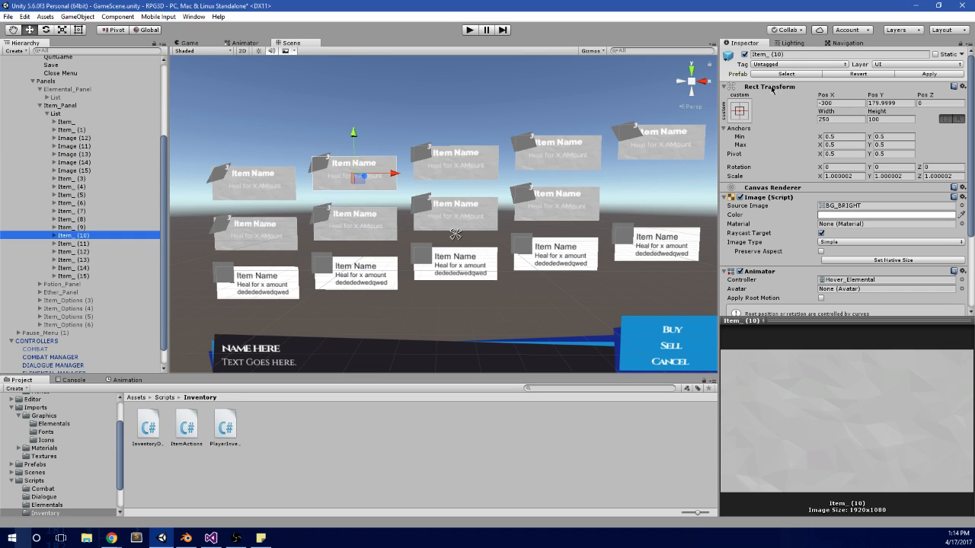
pyautogui.rightClick(831, 87)
pyautogui.click(876, 164)
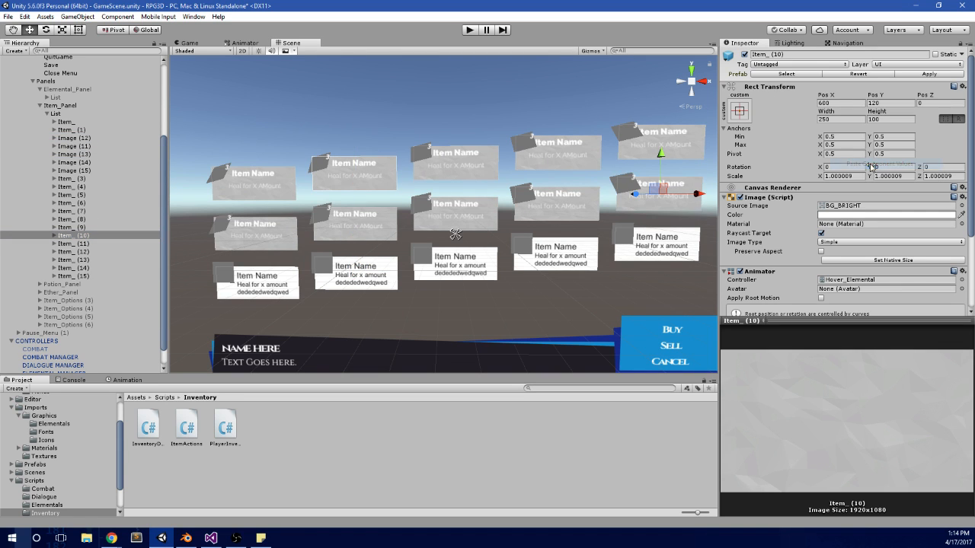
# Step: Delete the surplus entries Item_ (11) through Item_ (15) from the Item_Panel list
pyautogui.scroll(-2, 487, 190)
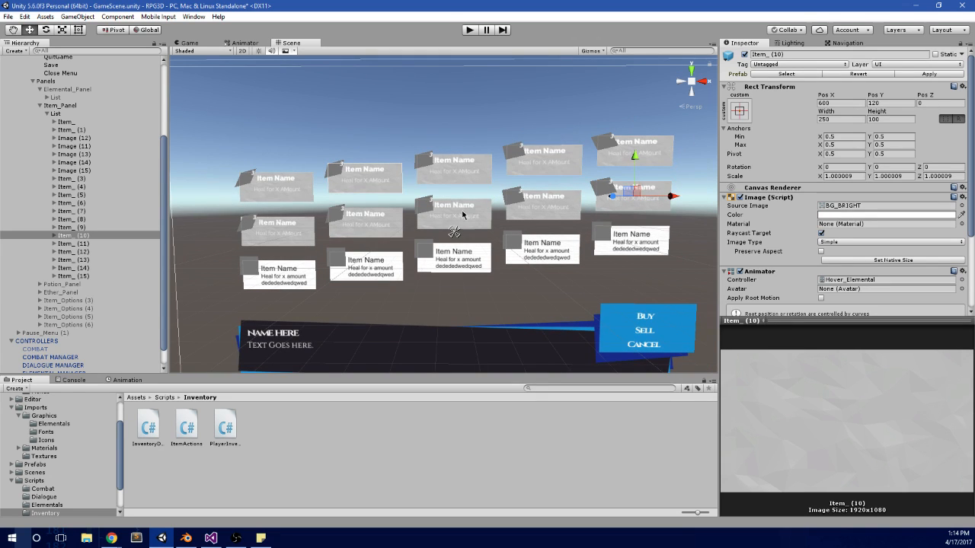
pyautogui.scroll(-1, 471, 238)
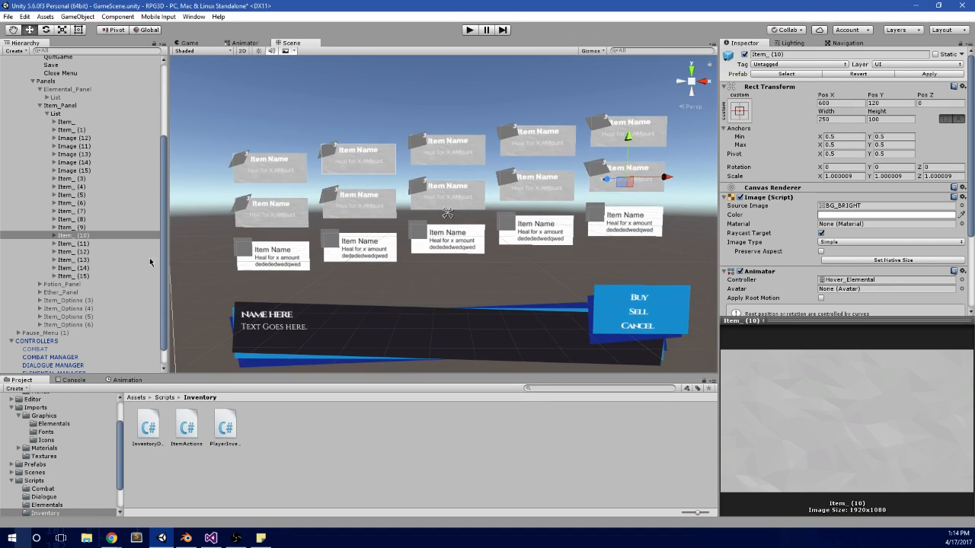
pyautogui.click(84, 244)
pyautogui.keyDown('shift'); pyautogui.click(84, 277); pyautogui.keyUp('shift')
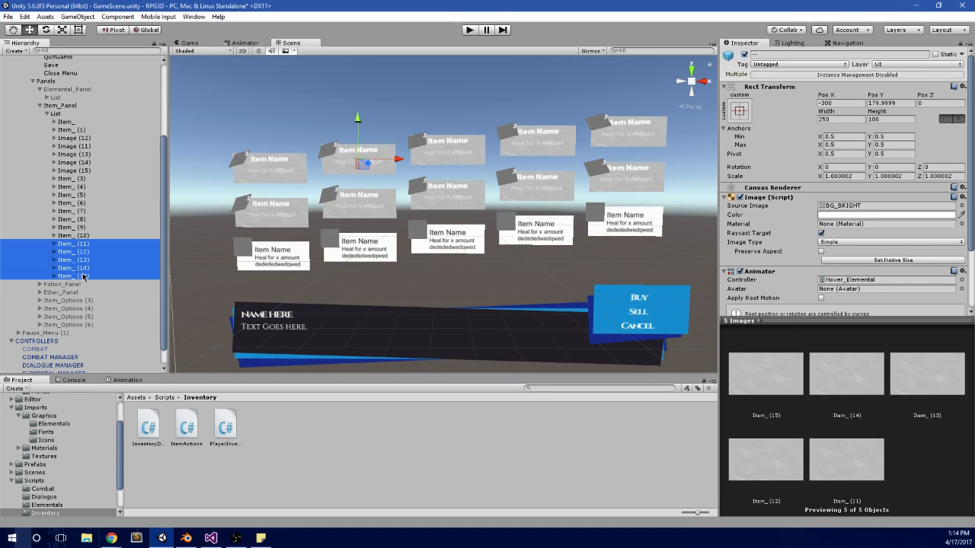
pyautogui.press('Delete')
# Step: Delete the five third-row placeholders, Image (11) through Image (15), from the Item_Panel list
pyautogui.click(90, 158)
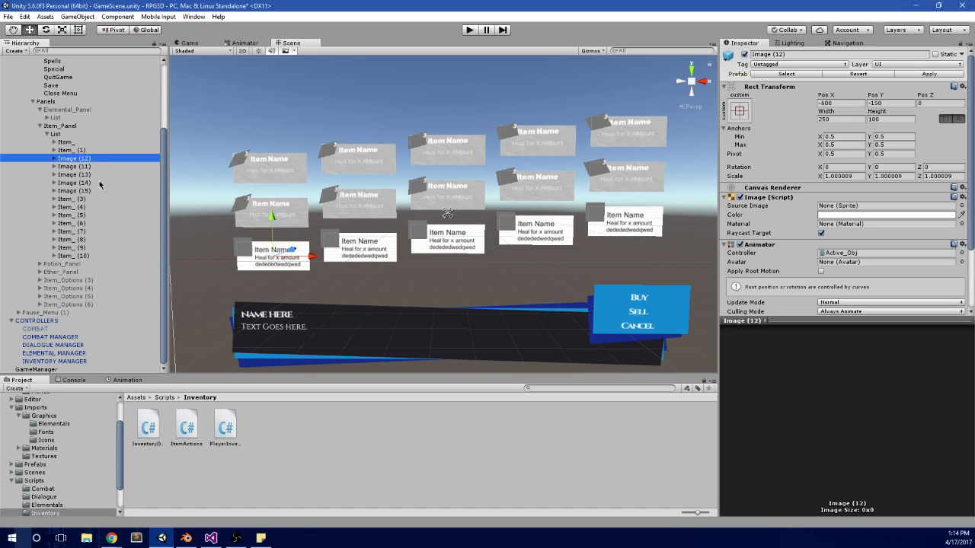
pyautogui.keyDown('shift'); pyautogui.click(83, 191); pyautogui.keyUp('shift')
pyautogui.press('Delete')
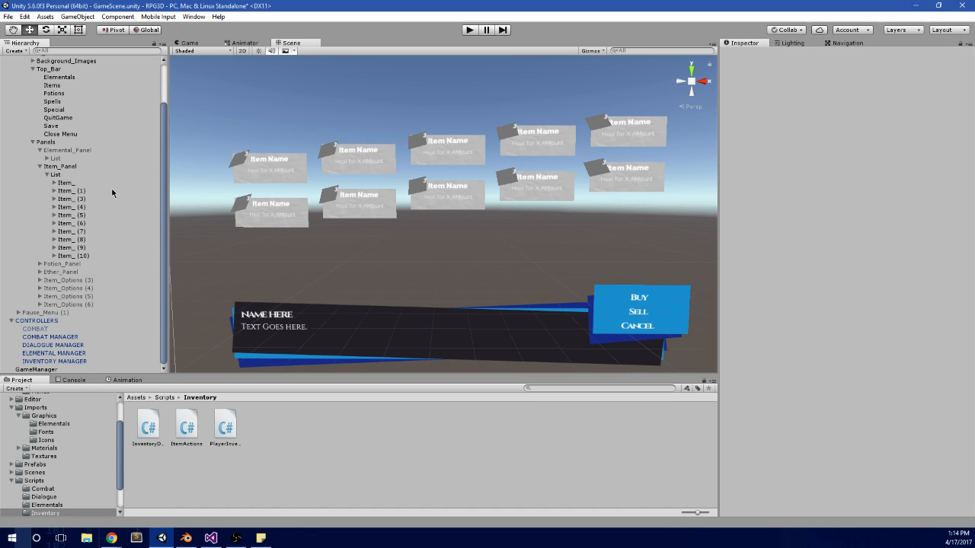
# Step: Duplicate the second-row entries Item_ (6) through Item_ (10)
pyautogui.click(73, 256)
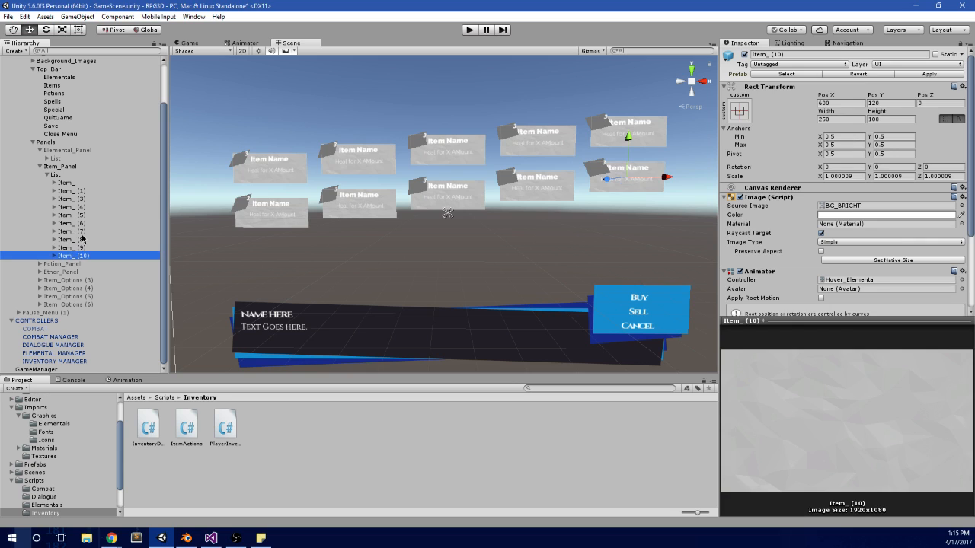
pyautogui.keyDown('shift'); pyautogui.click(84, 226); pyautogui.keyUp('shift')
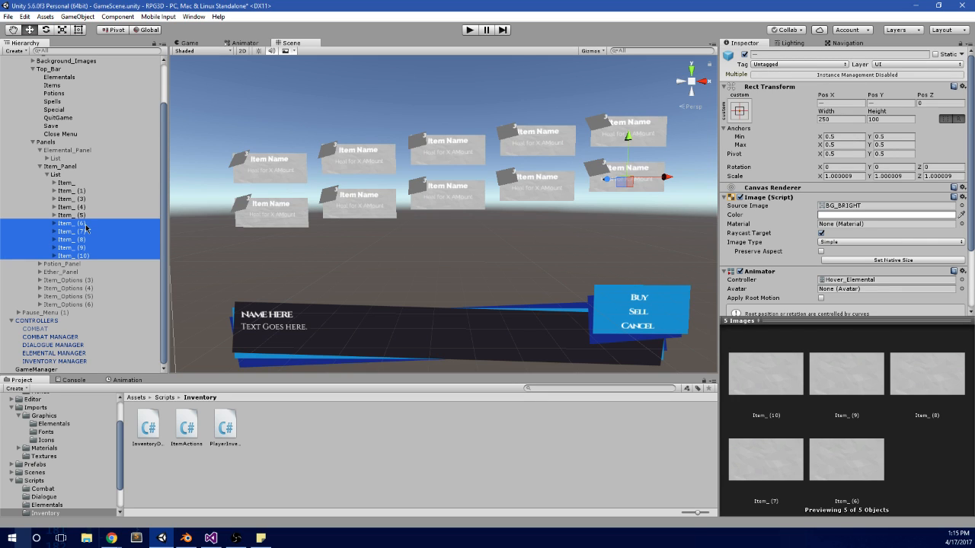
pyautogui.hotkey('ctrl', 'd')
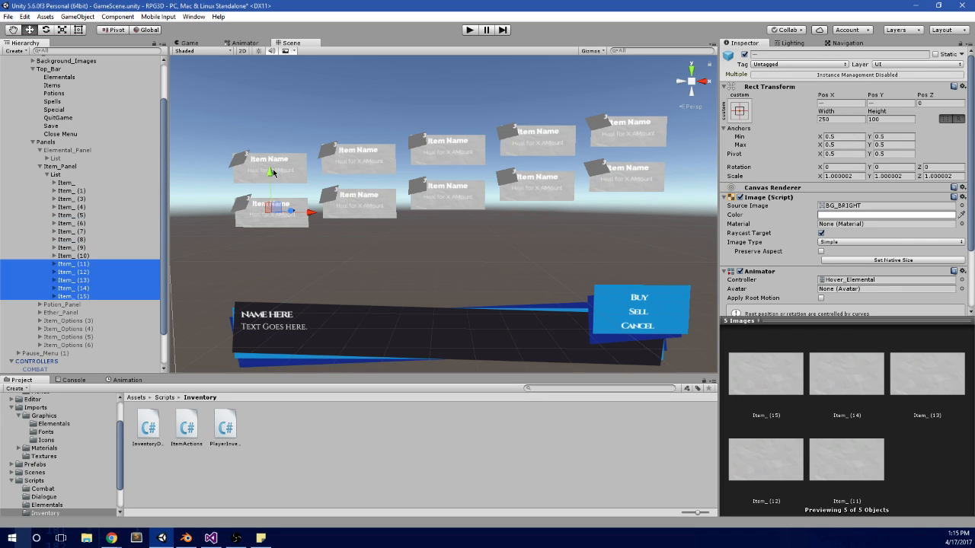
# Step: Move the duplicated entries Item_ (11) through Item_ (15) straight down in the scene to form a third row
pyautogui.moveTo(269, 175); pyautogui.dragTo(269, 218)
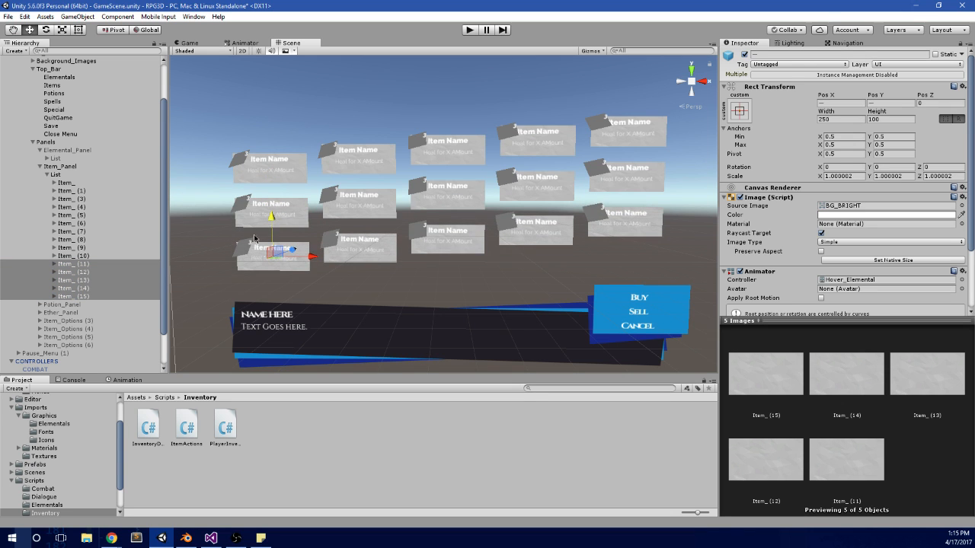
pyautogui.moveTo(460, 260); pyautogui.dragTo(525, 245, button='middle')
pyautogui.scroll(2, 525, 245)
# Step: Check the Rect Transform positions of the first-row entries, Item_ (1) through Item_ (5)
pyautogui.click(85, 193)
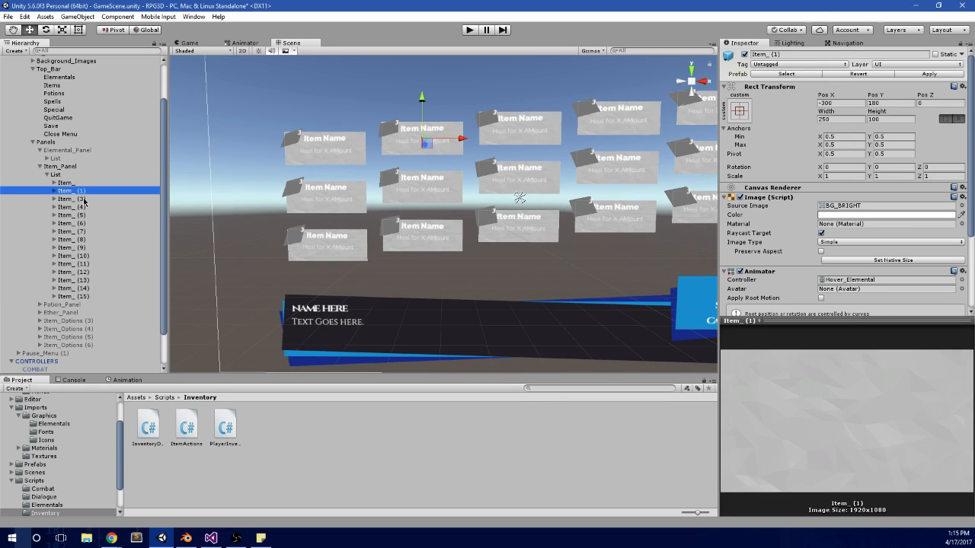
pyautogui.press('Down')
pyautogui.press('Down')
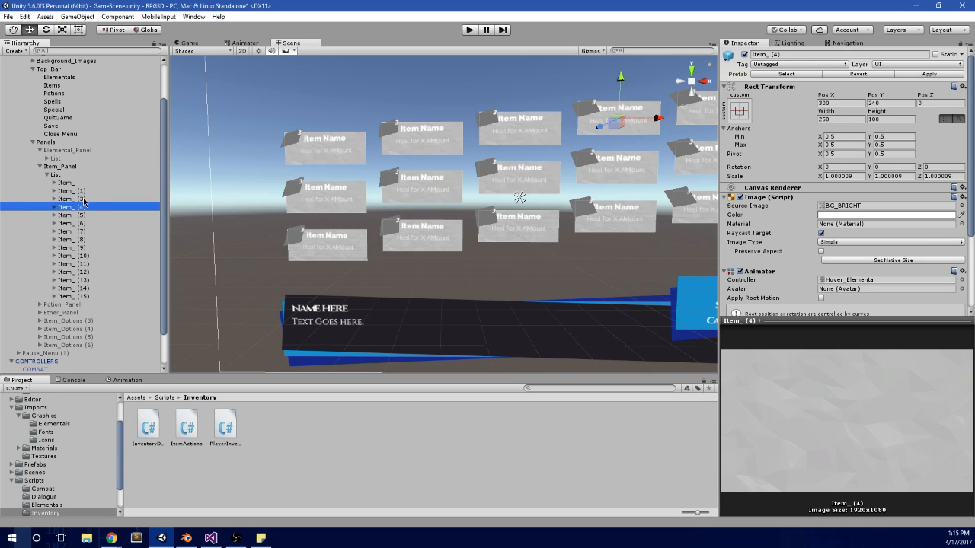
pyautogui.press('Down')
pyautogui.press('Up')
pyautogui.press('Up')
pyautogui.press('Down')
pyautogui.press('Down')
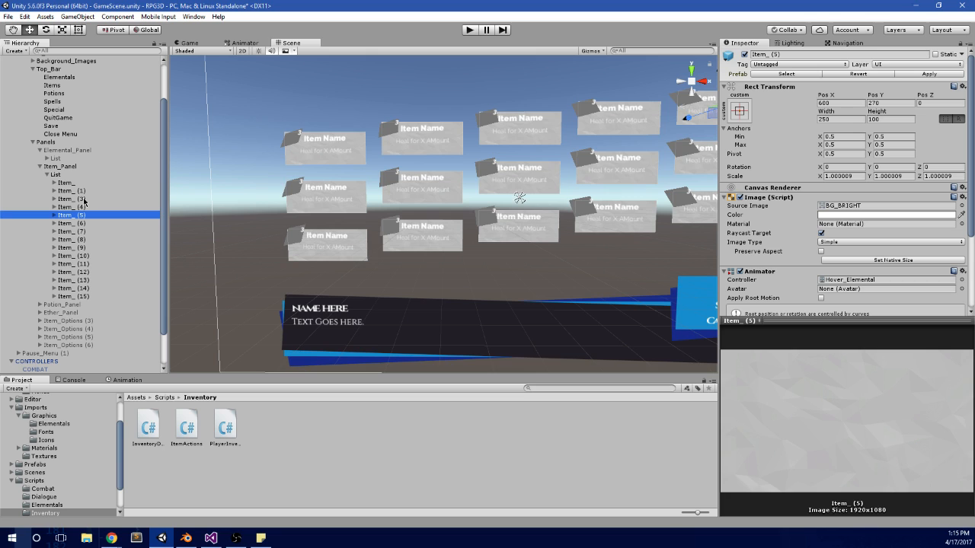
pyautogui.click(84, 199)
pyautogui.click(450, 151)
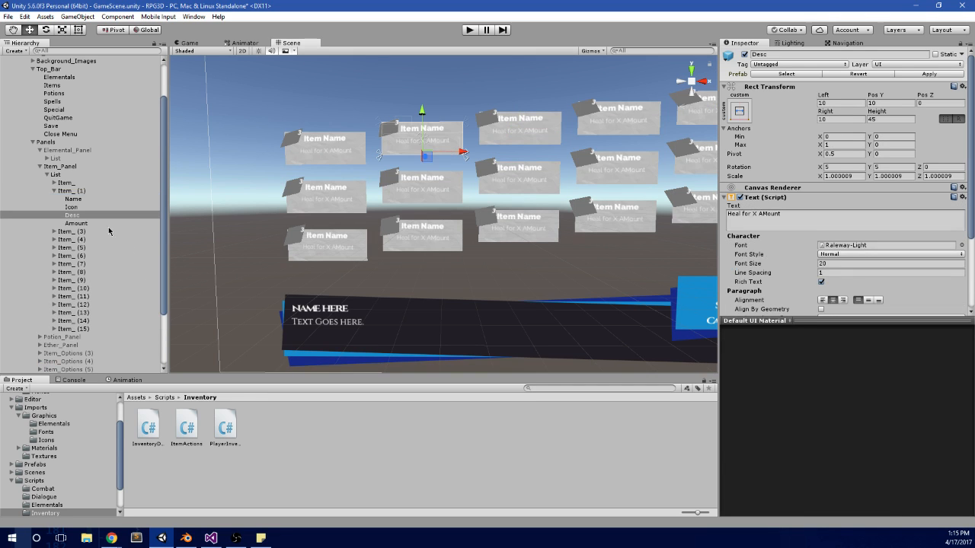
pyautogui.click(79, 192)
pyautogui.click(54, 192)
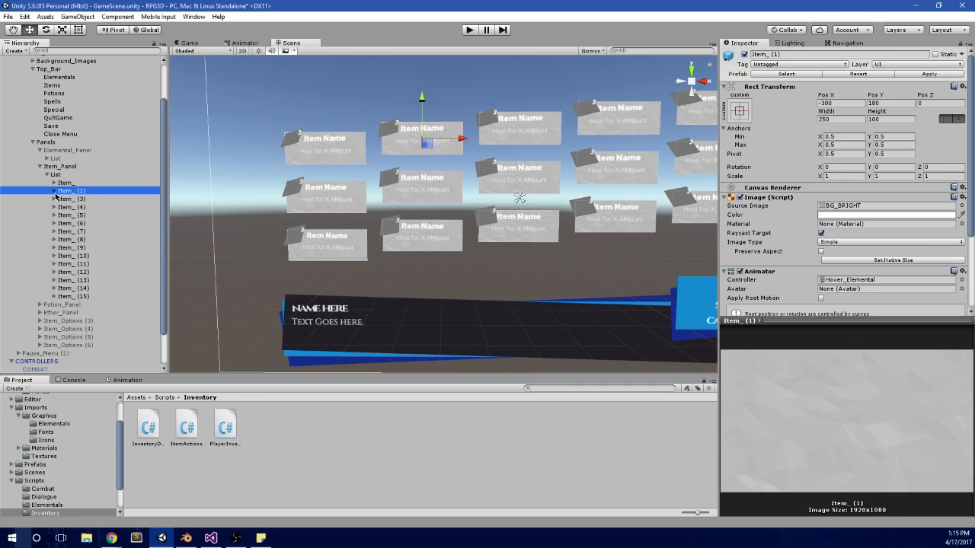
# Step: Compare the Rect Transform positions of second-row entry Item_ (7) and third-row entries such as Item_ (14) and Item_ (12)
pyautogui.click(431, 204)
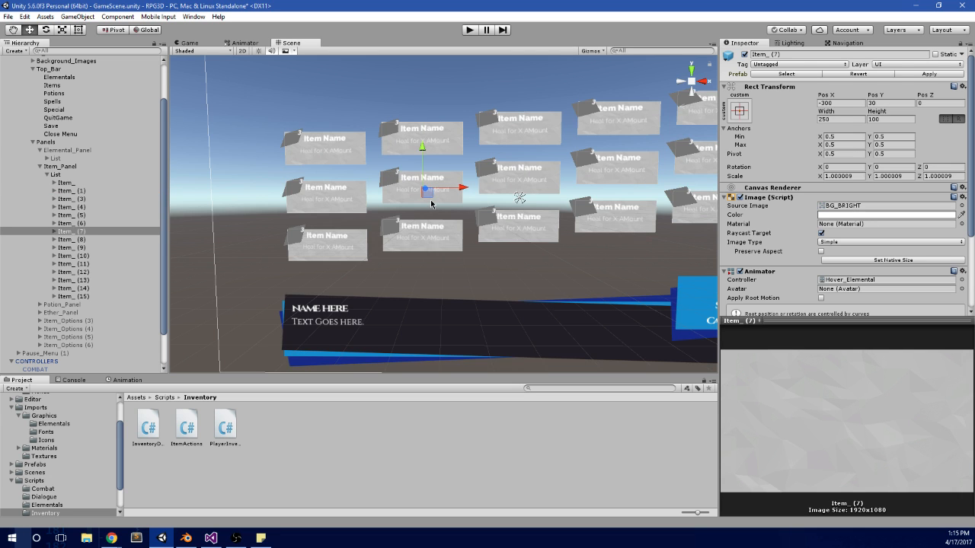
pyautogui.scroll(4, 431, 204)
pyautogui.click(478, 244)
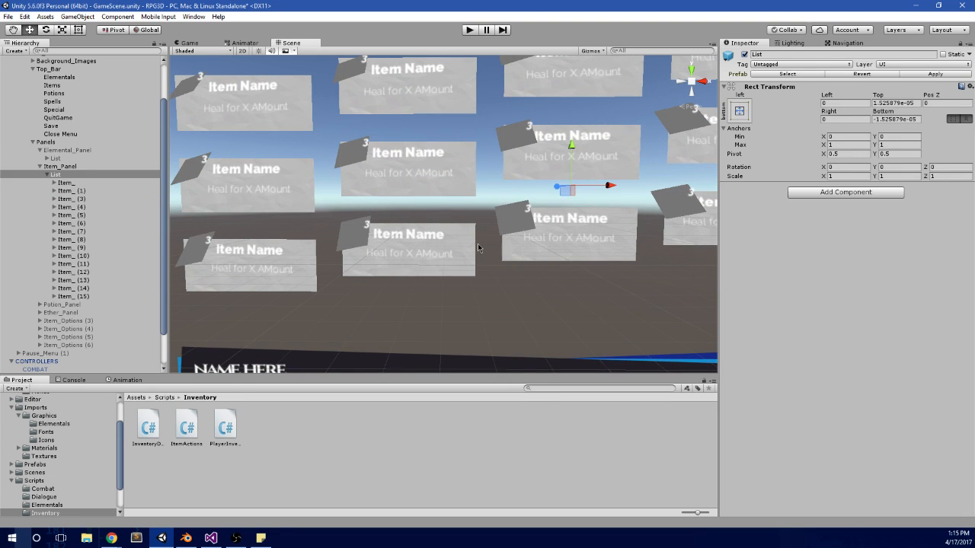
pyautogui.click(463, 244)
pyautogui.click(462, 244)
pyautogui.click(103, 288)
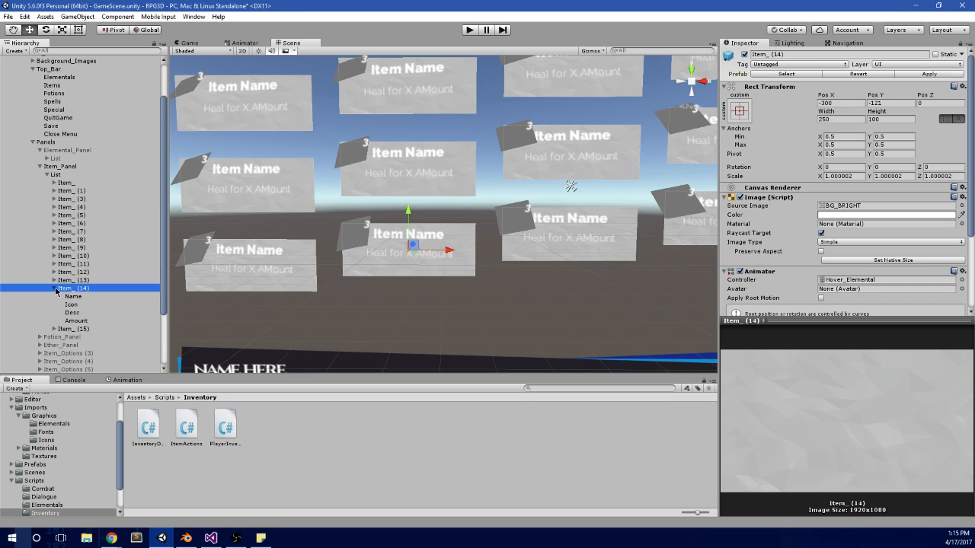
pyautogui.click(54, 288)
pyautogui.scroll(-2, 403, 263)
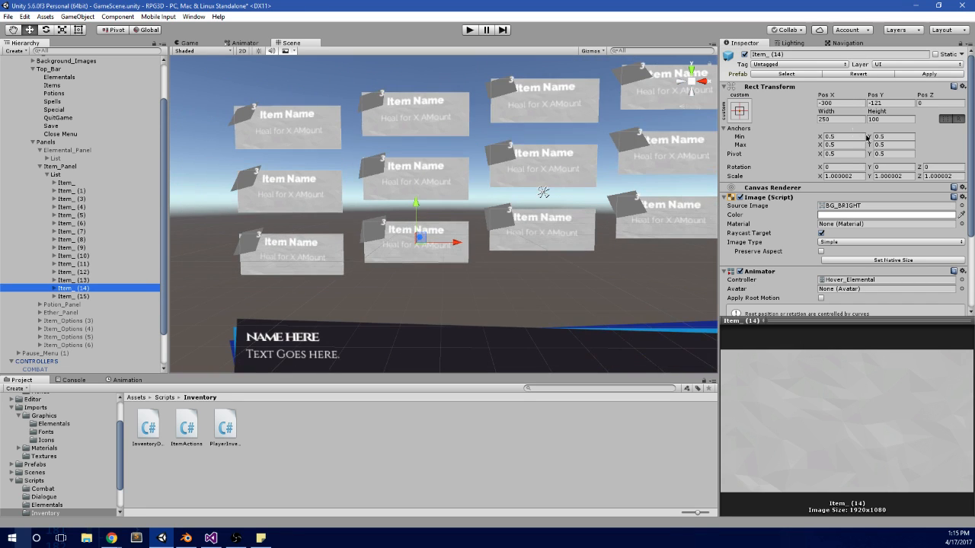
pyautogui.click(104, 272)
pyautogui.click(105, 263)
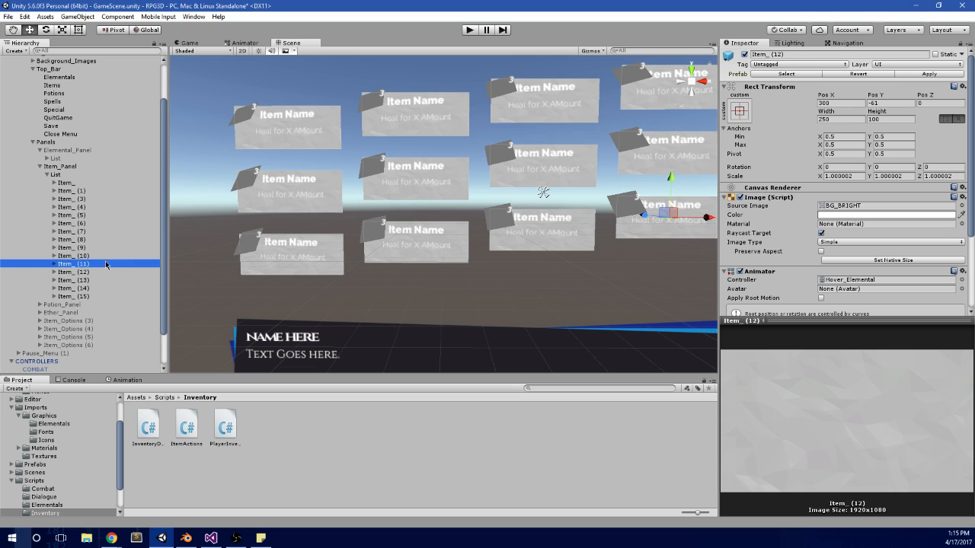
pyautogui.click(327, 275)
pyautogui.click(80, 288)
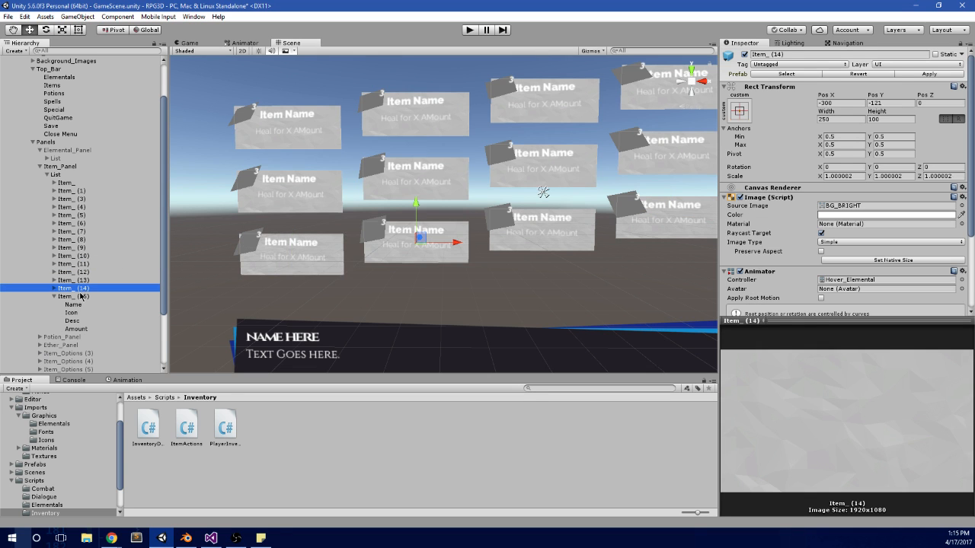
# Step: Undo the downward move of Item_ (11) through Item_ (15), returning them to the second row
pyautogui.scroll(-3, 374, 283)
pyautogui.hotkey('ctrl', 'z')
pyautogui.hotkey('ctrl', 'z')
pyautogui.hotkey('ctrl', 'z')
pyautogui.hotkey('ctrl', 'z')
pyautogui.hotkey('ctrl', 'z')
pyautogui.hotkey('ctrl', 'z')
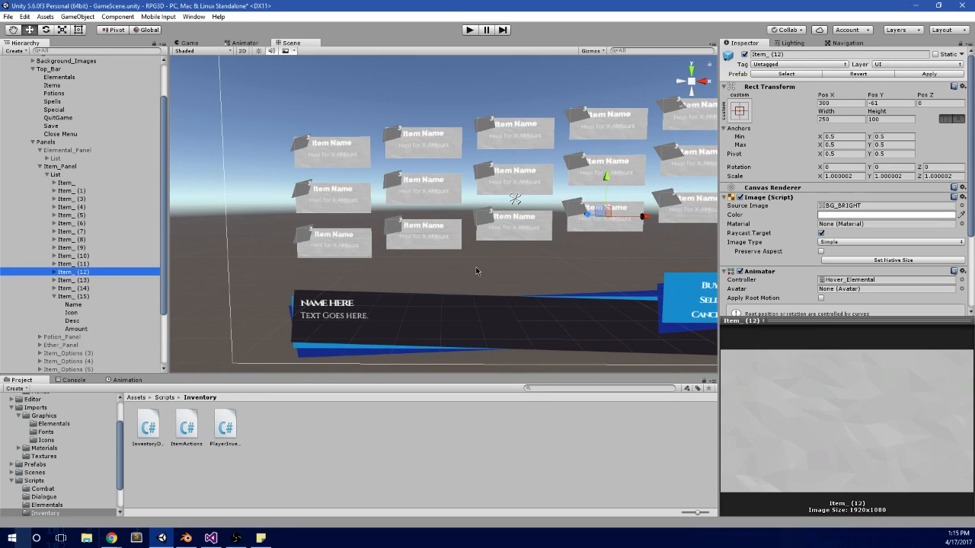
pyautogui.hotkey('ctrl', 'z')
pyautogui.hotkey('ctrl', 'z')
pyautogui.hotkey('ctrl', 'z')
pyautogui.hotkey('ctrl', 'z')
pyautogui.hotkey('ctrl', 'z')
pyautogui.hotkey('ctrl', 'z')
pyautogui.hotkey('ctrl', 'z')
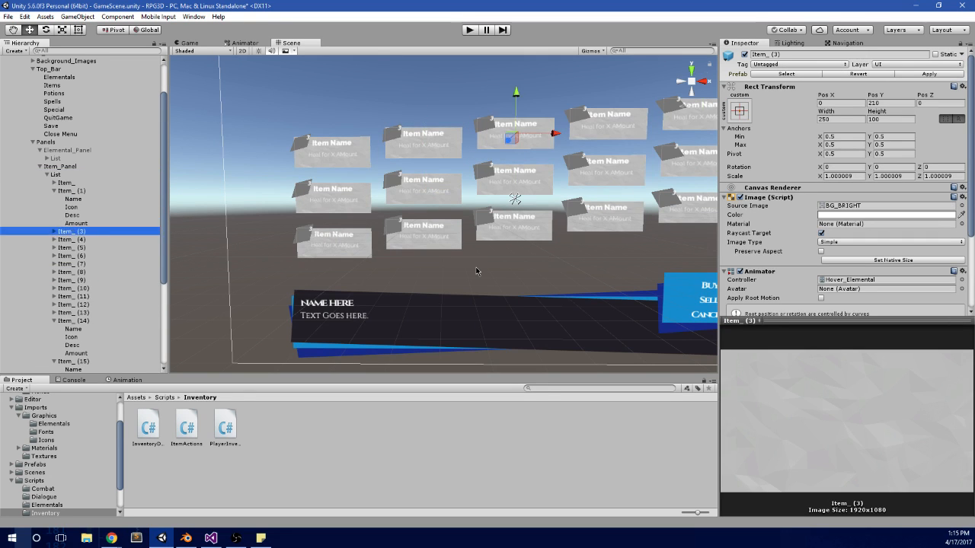
pyautogui.hotkey('ctrl', 'z')
pyautogui.hotkey('ctrl', 'z')
pyautogui.hotkey('ctrl', 'z')
pyautogui.hotkey('ctrl', 'z')
pyautogui.hotkey('ctrl', 'z')
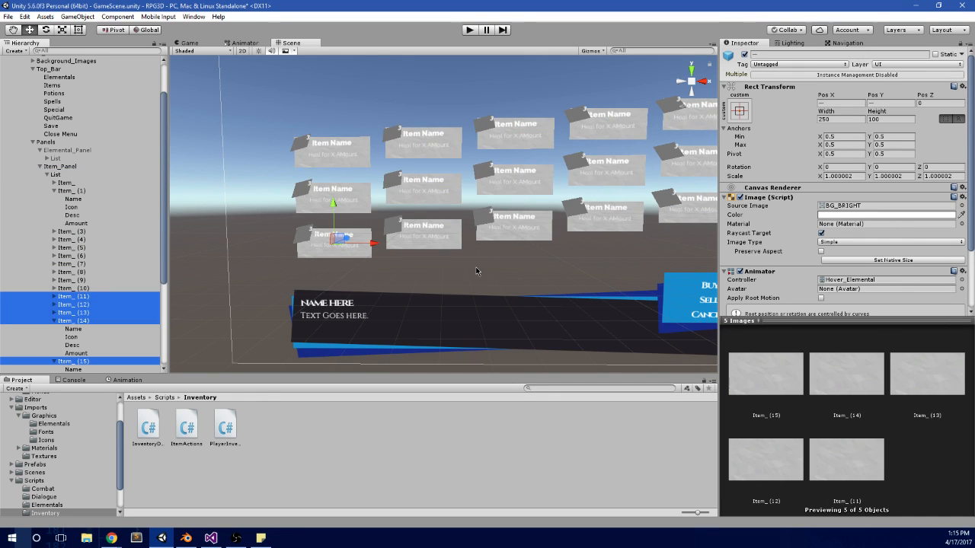
pyautogui.scroll(-2, 476, 271)
pyautogui.moveTo(528, 267); pyautogui.dragTo(515, 254, button='middle')
pyautogui.hotkey('ctrl', 'z')
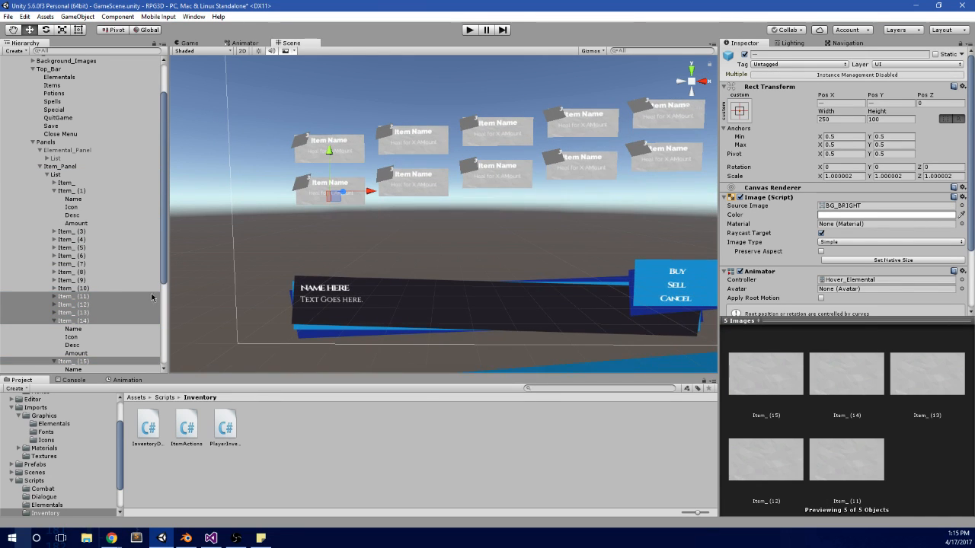
# Step: Collapse Item_ (14) and Item_ (15), and compare the Rect Transform positions of Item_ (10), Item_ (11) and Item_ (12)
pyautogui.click(86, 298)
pyautogui.click(54, 321)
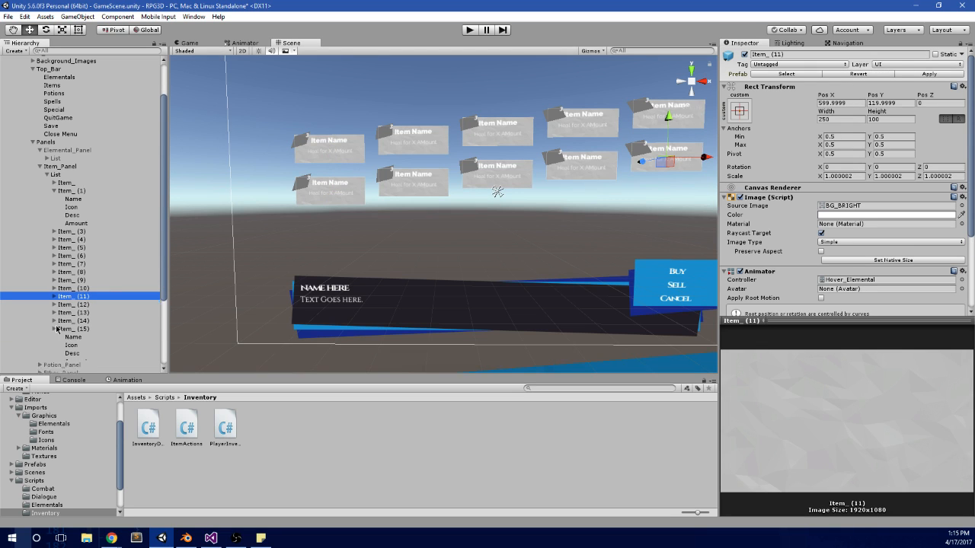
pyautogui.click(54, 328)
pyautogui.click(92, 289)
pyautogui.click(91, 297)
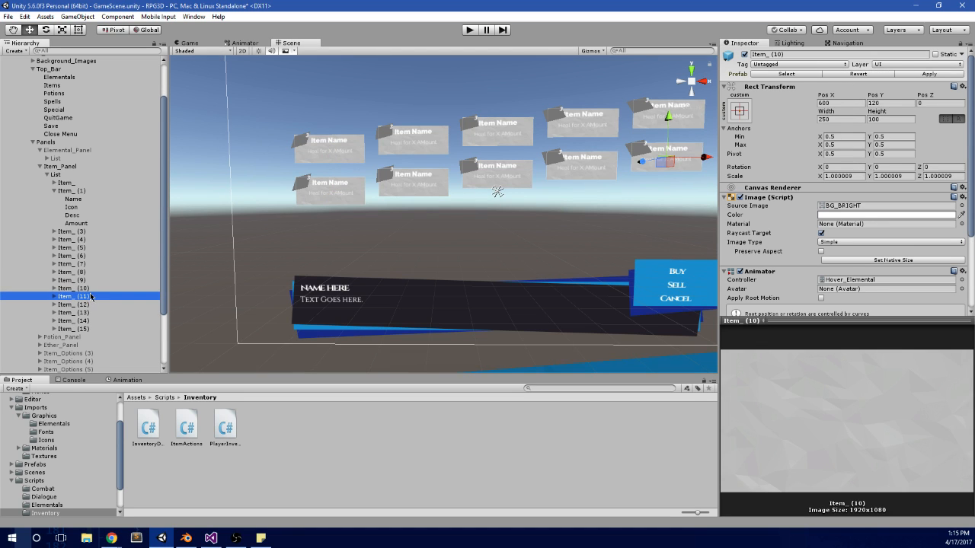
pyautogui.click(88, 305)
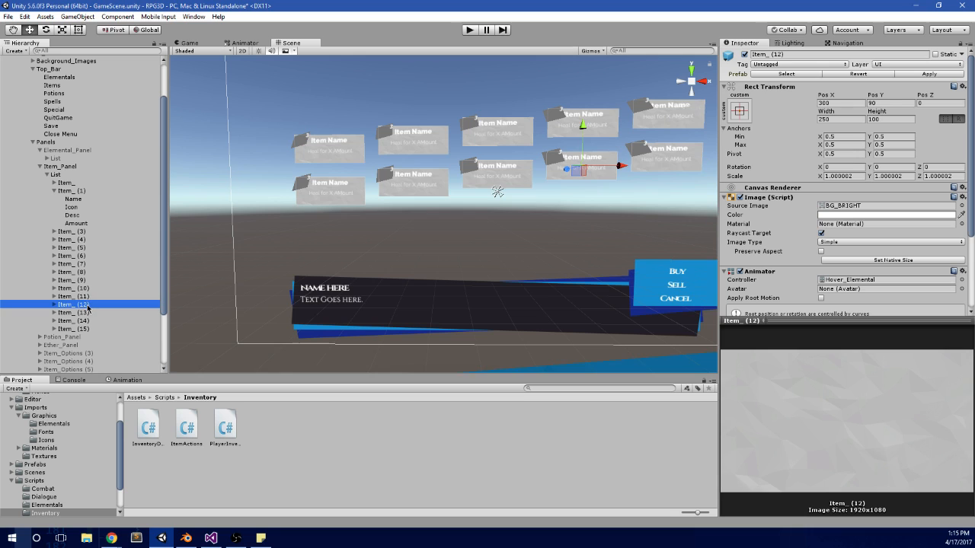
pyautogui.click(91, 297)
pyautogui.click(92, 289)
# Step: Set the Pos Y of Item_ (11) to -30, placing it in the third row
pyautogui.click(91, 296)
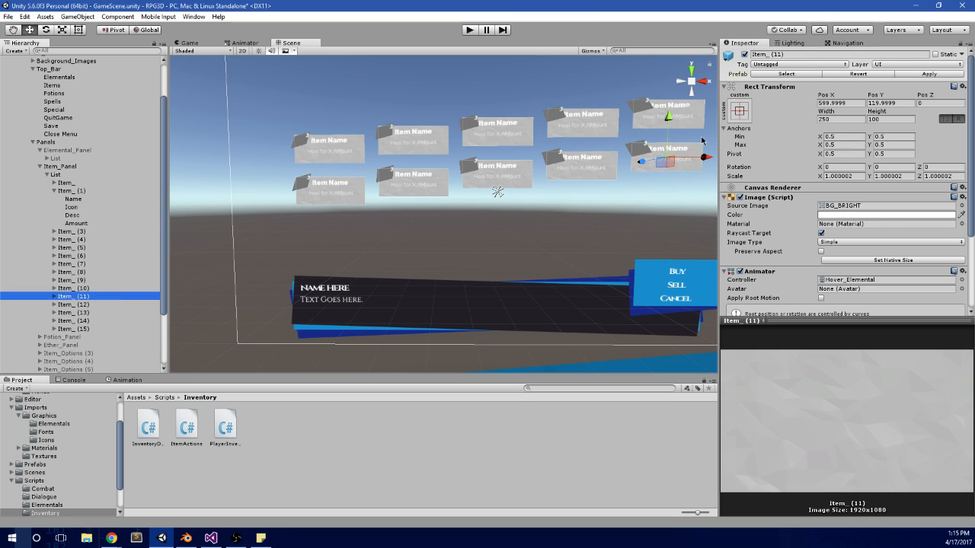
pyautogui.click(901, 104)
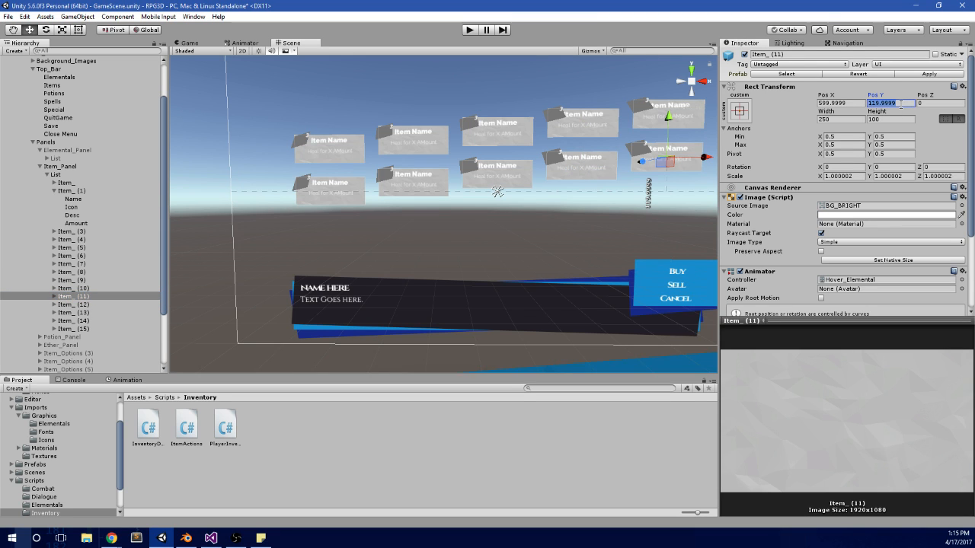
pyautogui.write('-30')
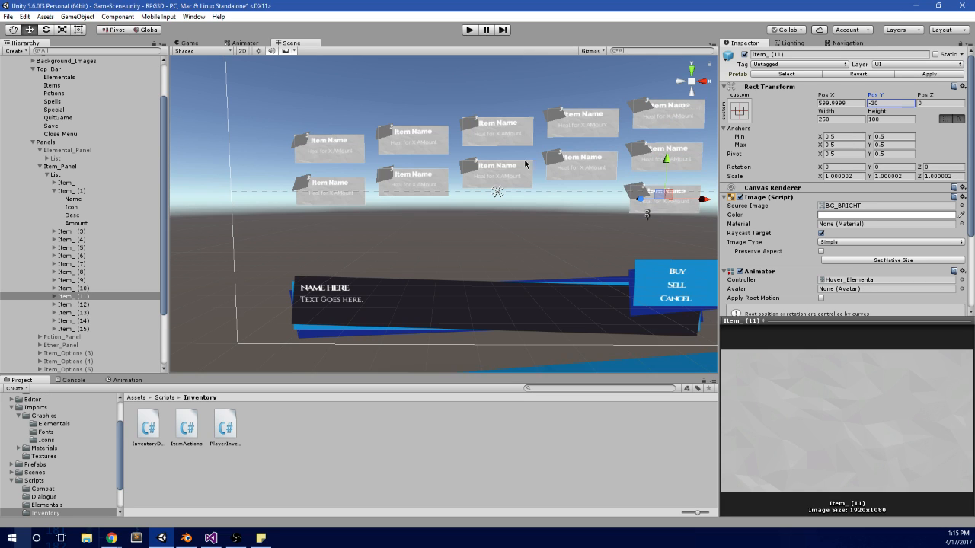
# Step: Lower Item_ (12) by 150 units into the third row, giving it a Pos Y of -60
pyautogui.click(85, 307)
pyautogui.click(884, 103)
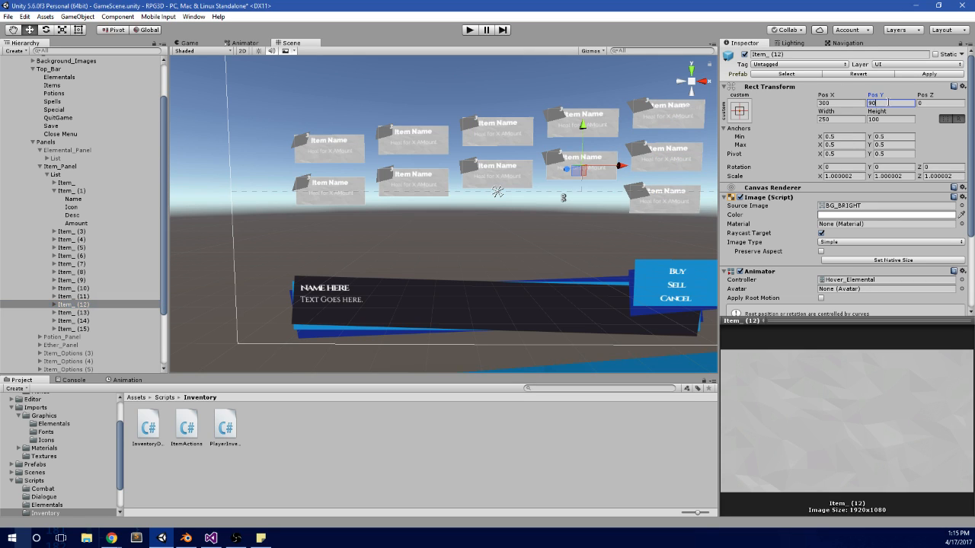
pyautogui.write('-150')
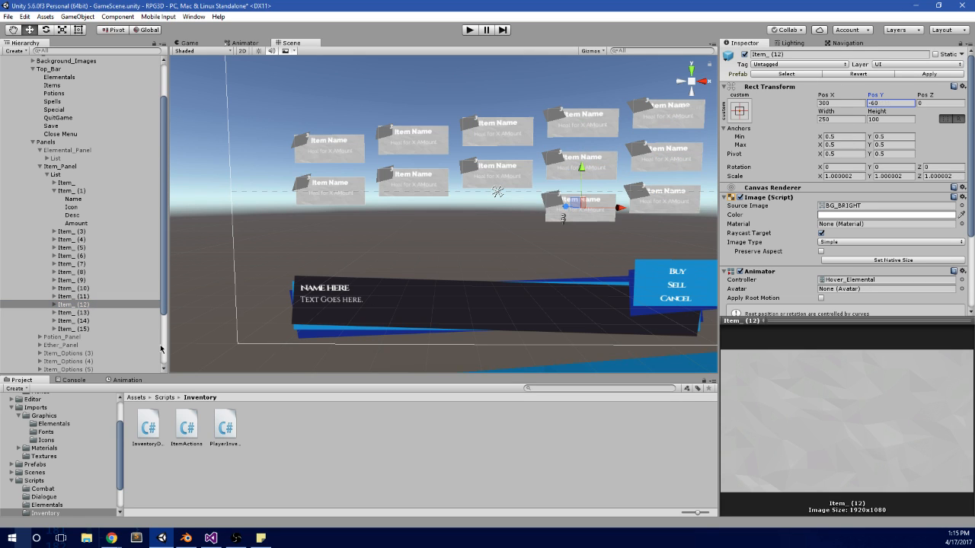
# Step: Lower Item_ (13) by 150 units into the third row, giving it a Pos Y of -90
pyautogui.click(114, 312)
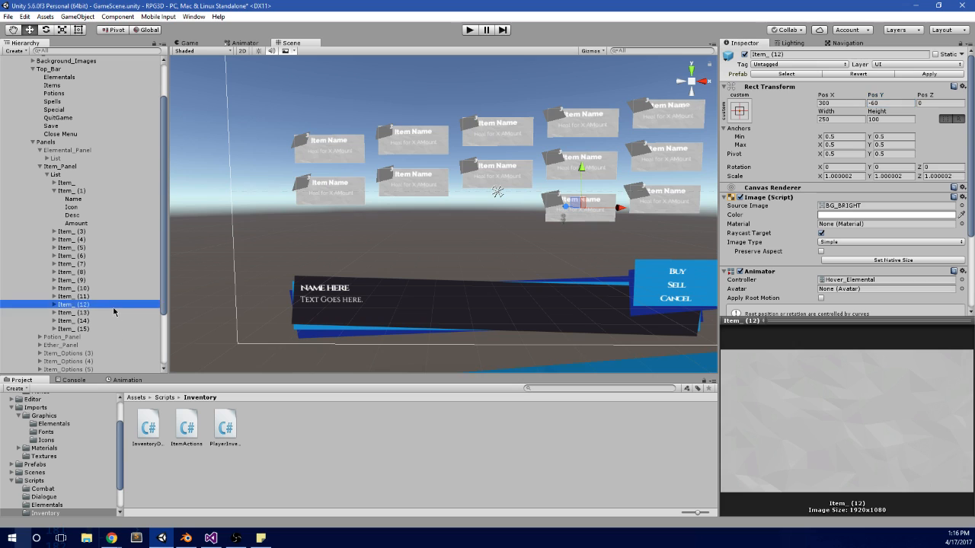
pyautogui.click(881, 103)
pyautogui.write('-150')
pyautogui.press('Return')
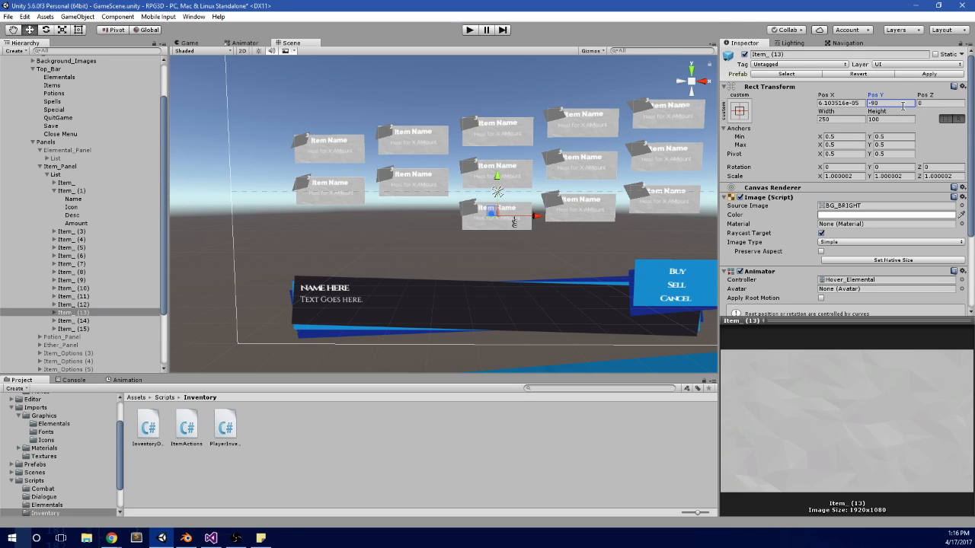
# Step: Lower Item_ (14) by 150 units into the third row, giving it a Pos Y of -120
pyautogui.click(84, 321)
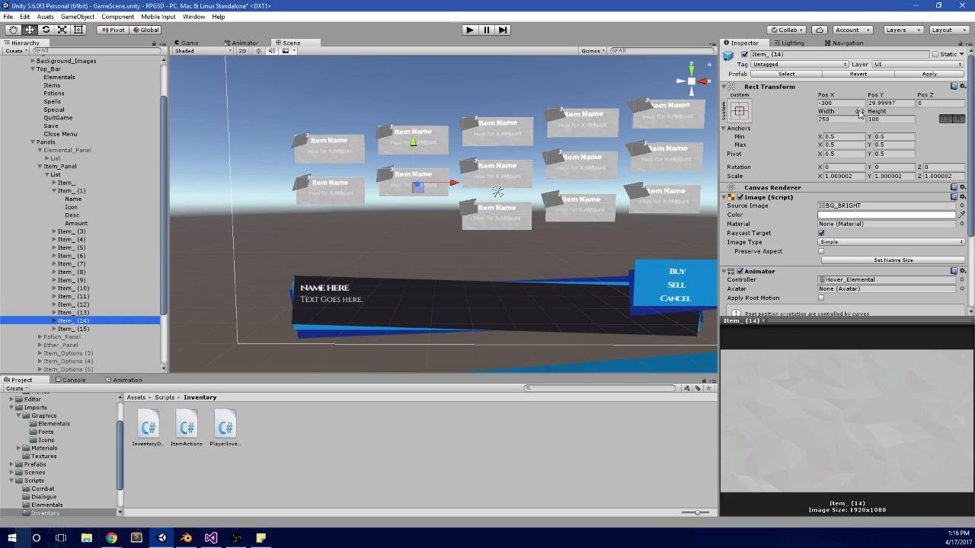
pyautogui.click(902, 99)
pyautogui.write('30-150')
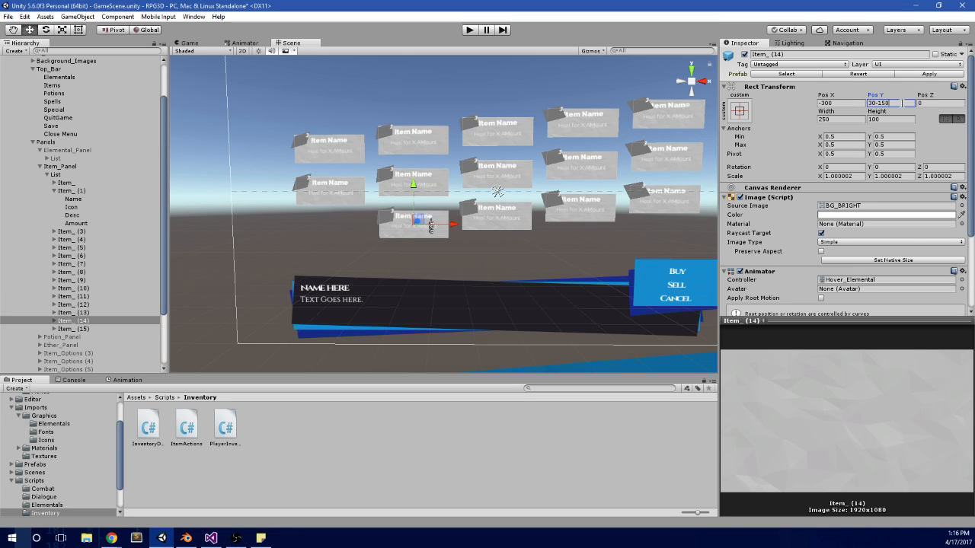
pyautogui.press('Return')
# Step: Set the Pos Y of Item_ (15) to -153, placing it in the third row
pyautogui.click(73, 328)
pyautogui.click(885, 103)
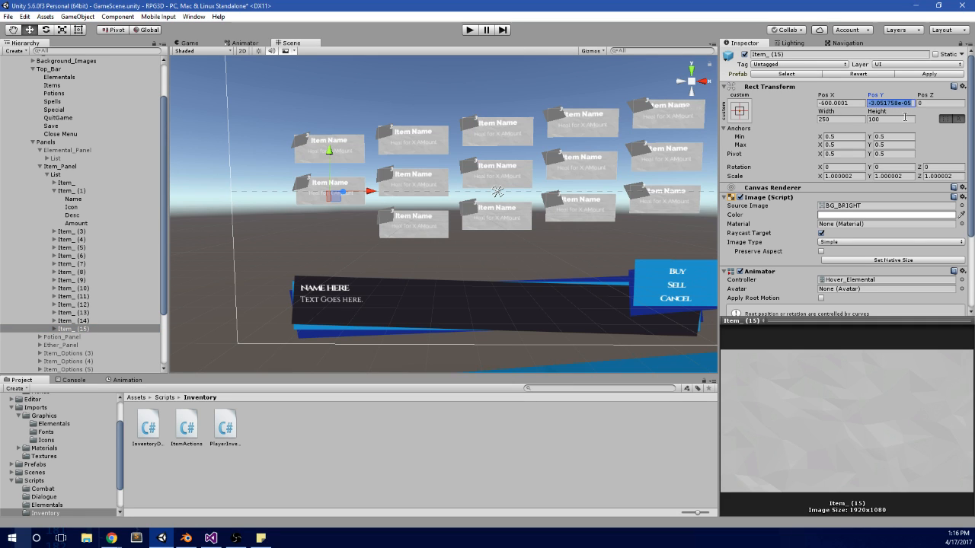
pyautogui.write('-153')
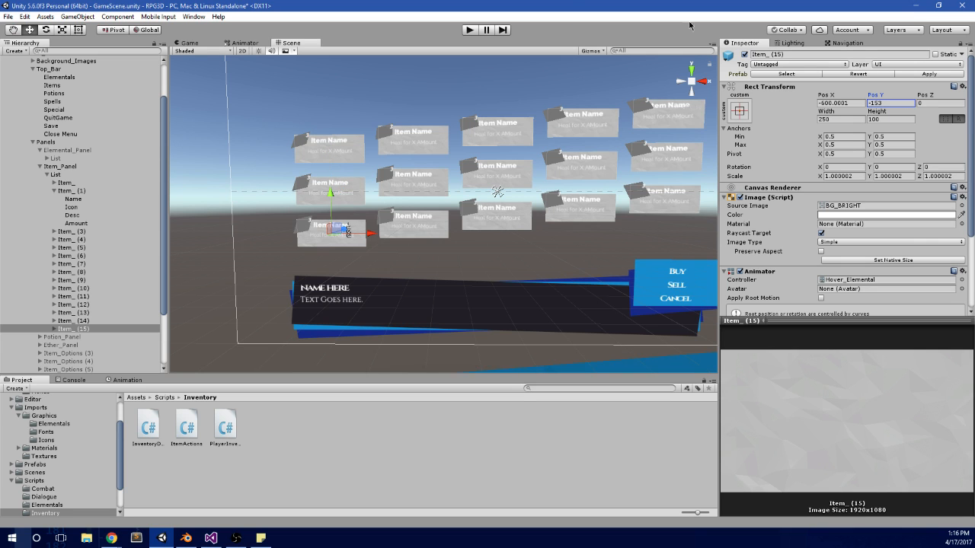
pyautogui.scroll(2, 411, 145)
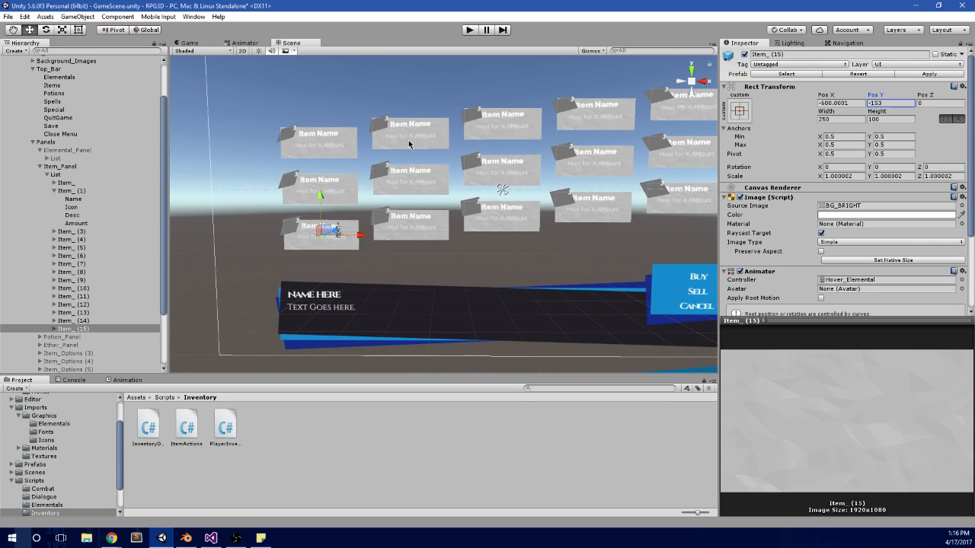
# Step: Examine the Rect Transform positions of the first-column entries, including Item_ (6), to check their vertical spacing
pyautogui.click(356, 201)
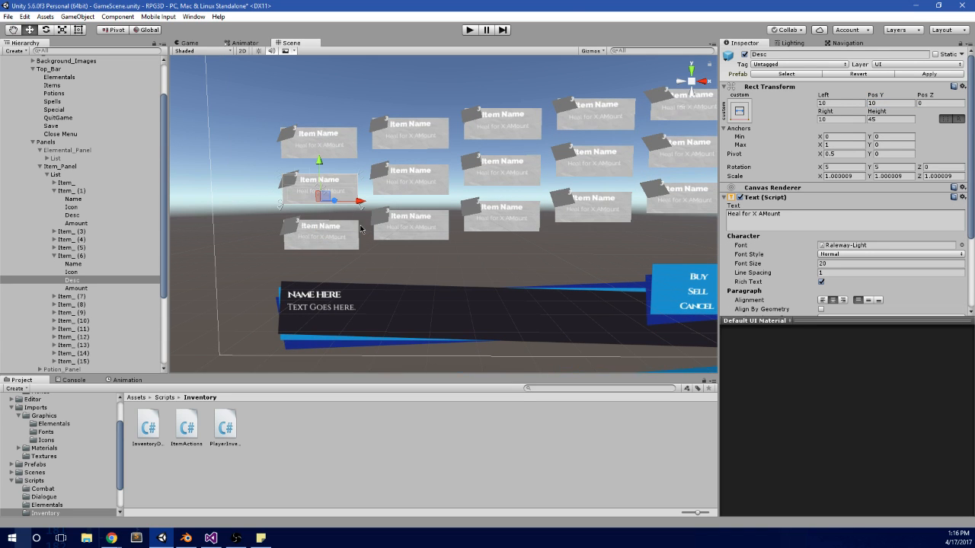
pyautogui.click(358, 235)
pyautogui.click(349, 163)
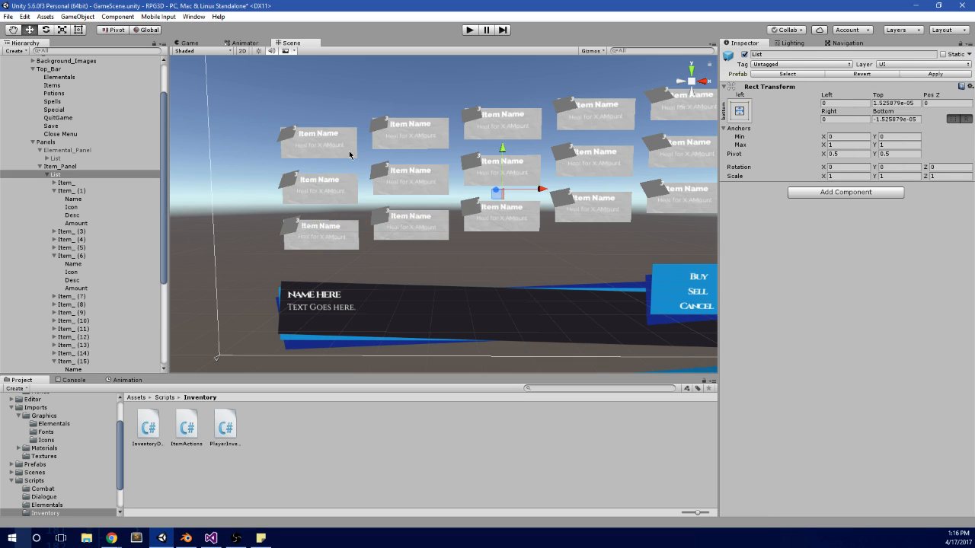
pyautogui.click(351, 155)
pyautogui.click(351, 185)
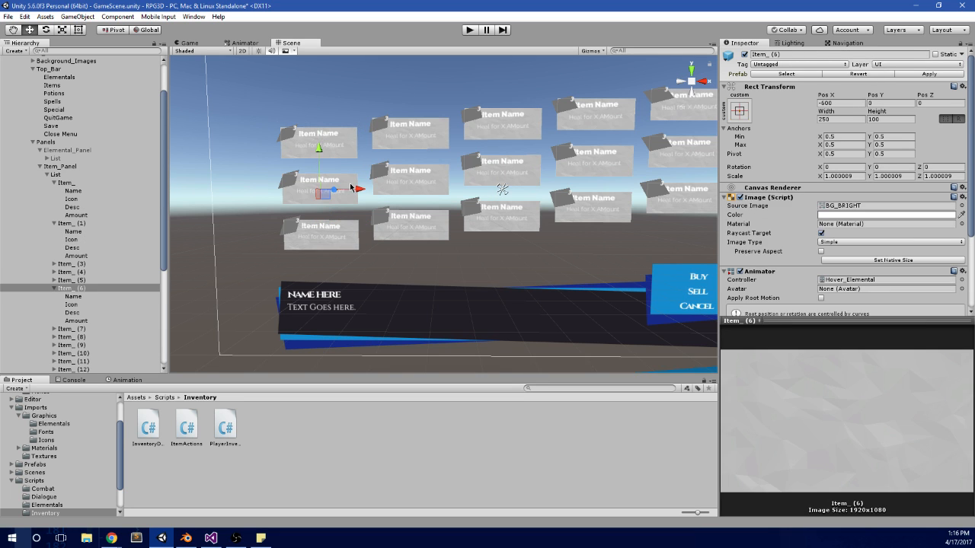
pyautogui.click(353, 182)
pyautogui.moveTo(353, 187); pyautogui.dragTo(375, 188, button='middle')
pyautogui.click(73, 288)
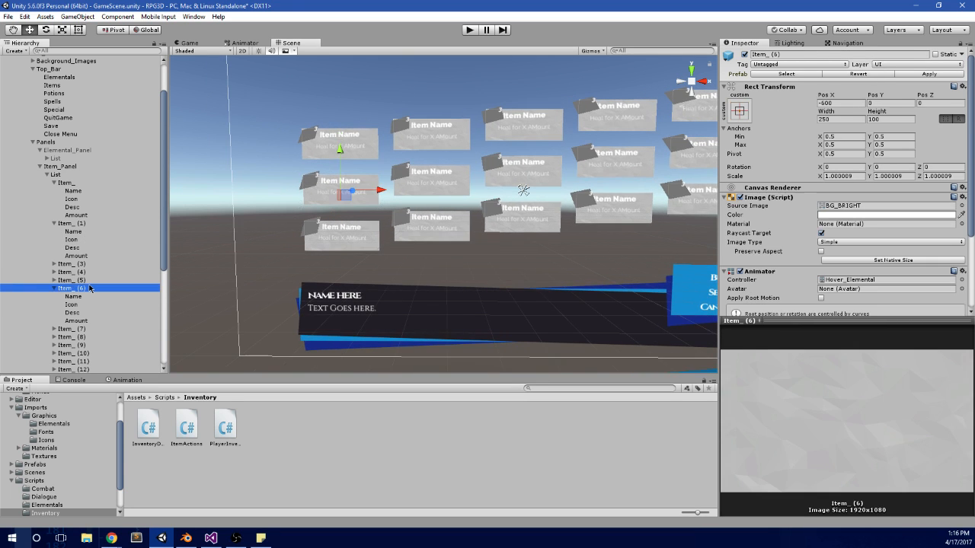
# Step: Correct the Pos Y of Item_ (15) to -150
pyautogui.click(341, 237)
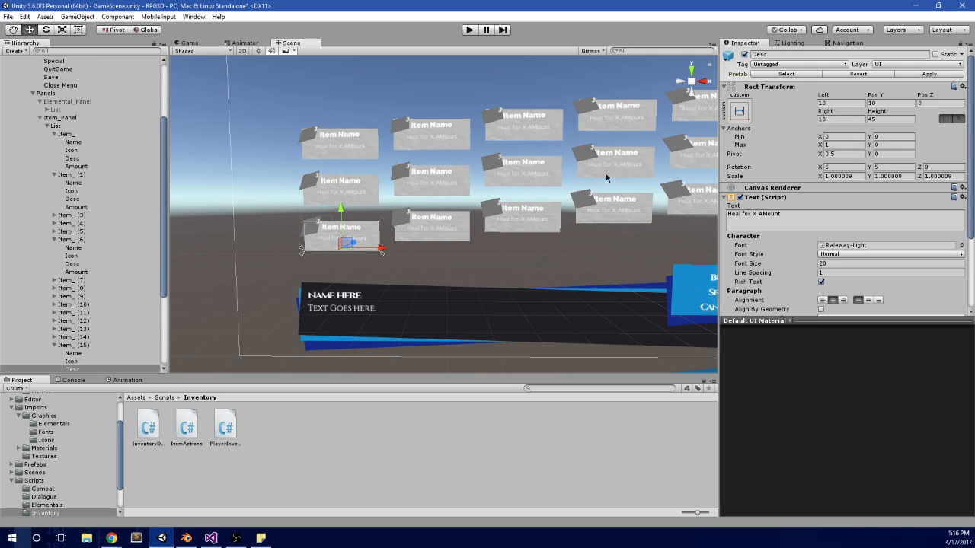
pyautogui.click(78, 352)
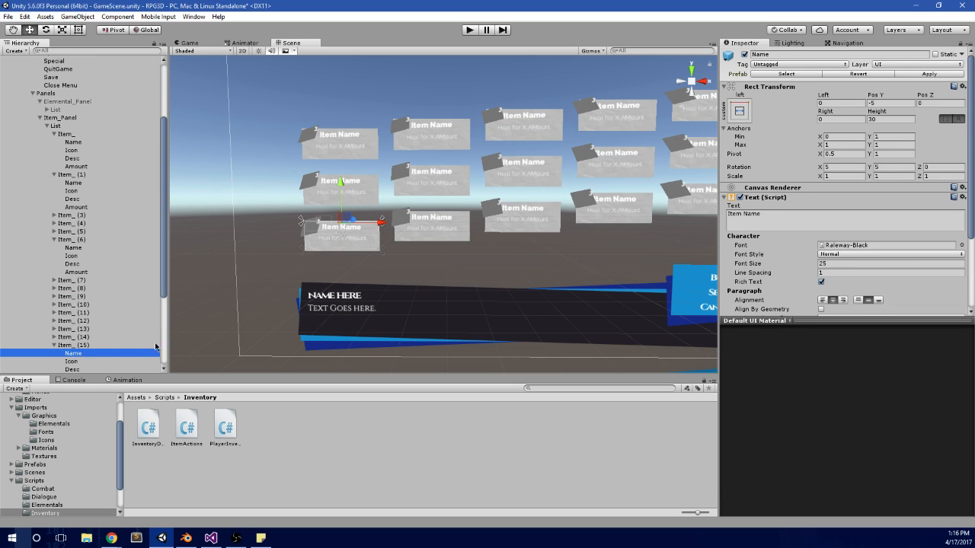
pyautogui.click(115, 340)
pyautogui.click(106, 345)
pyautogui.click(878, 102)
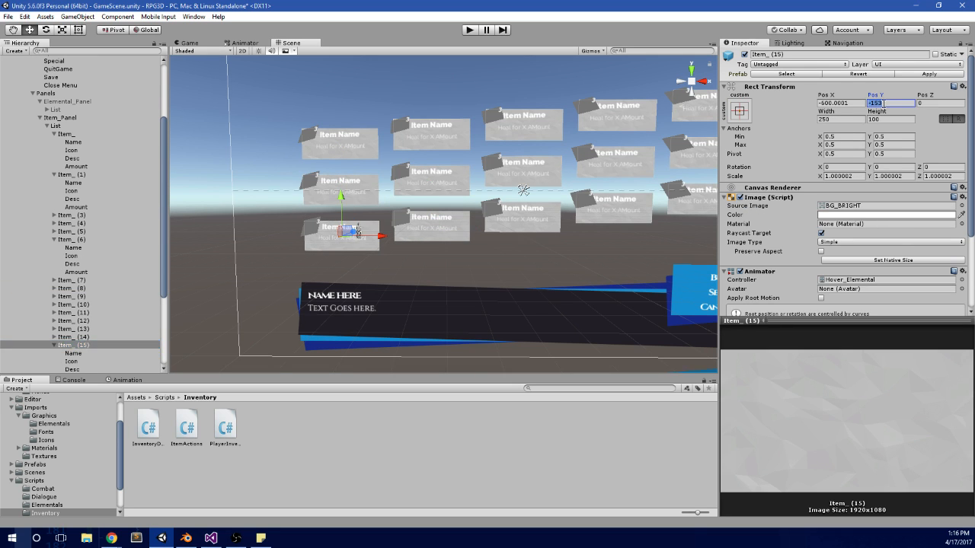
pyautogui.write('-150')
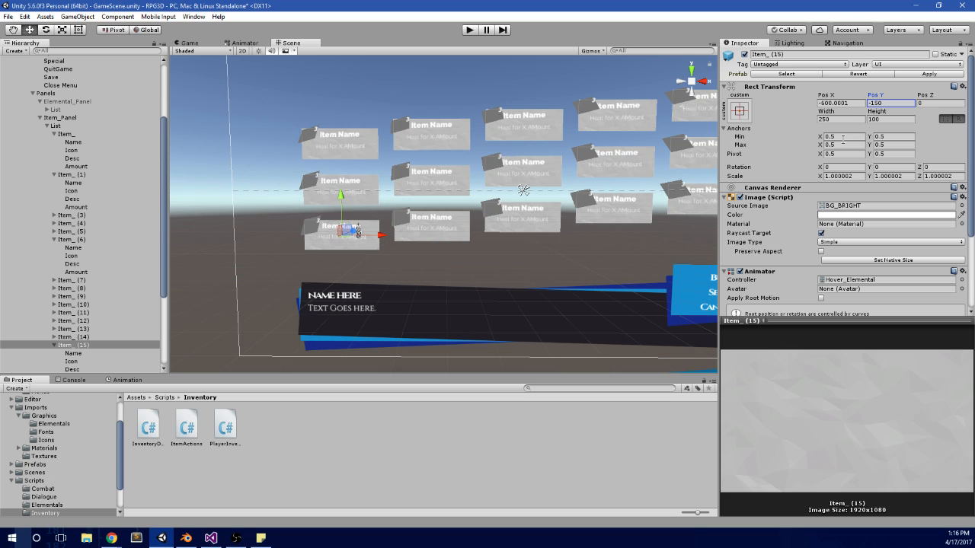
# Step: Collapse the expanded entries Item_, Item_ (1), Item_ (6) and Item_ (15) in the hierarchy
pyautogui.scroll(-3, 537, 186)
pyautogui.moveTo(371, 333); pyautogui.dragTo(350, 329, button='middle')
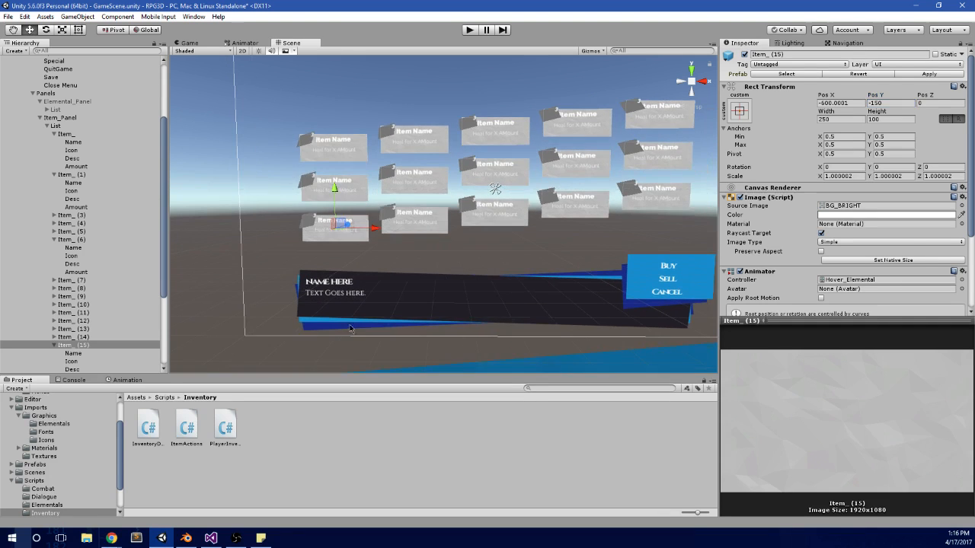
pyautogui.click(56, 136)
pyautogui.click(55, 135)
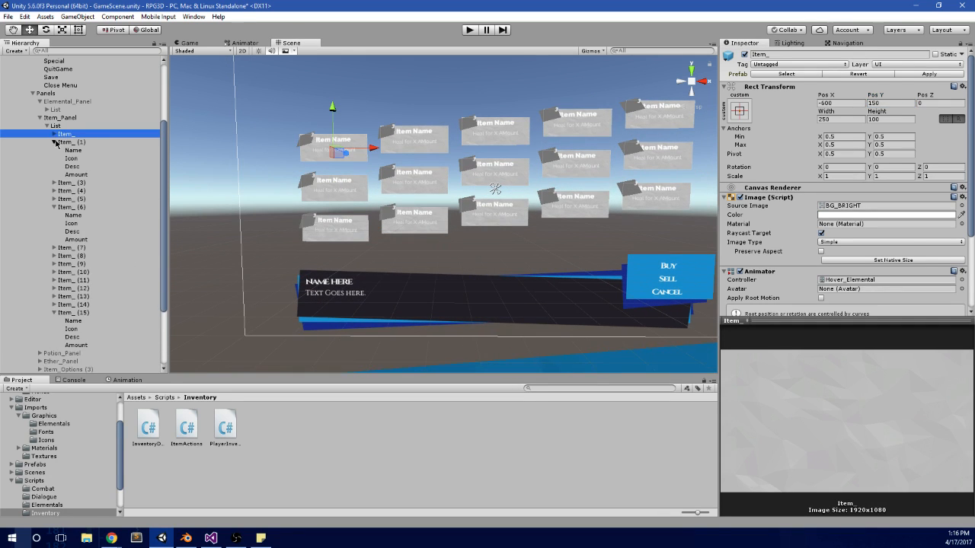
pyautogui.click(55, 143)
pyautogui.click(55, 174)
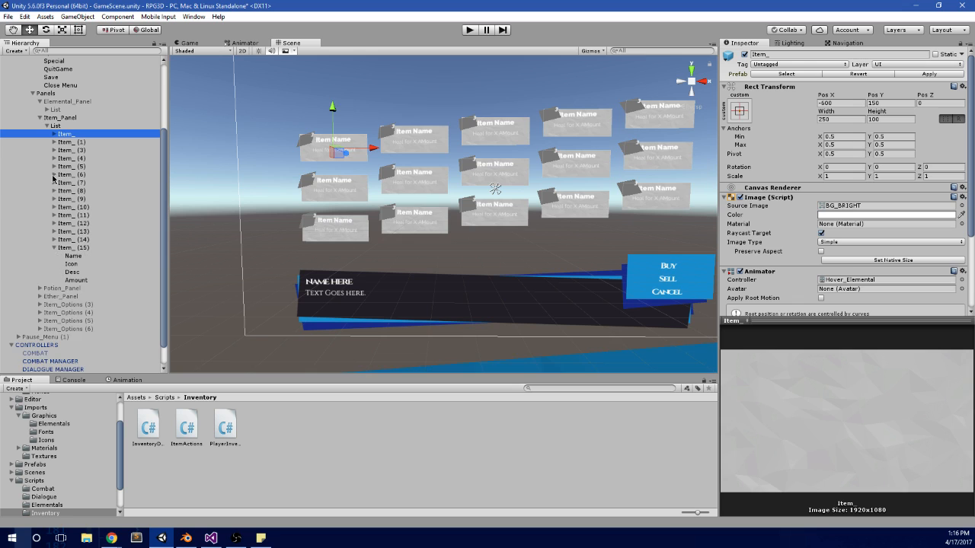
pyautogui.click(55, 249)
# Step: Step through the third-row entries in the hierarchy to check which grid slot each one occupies
pyautogui.click(83, 256)
pyautogui.press('Up')
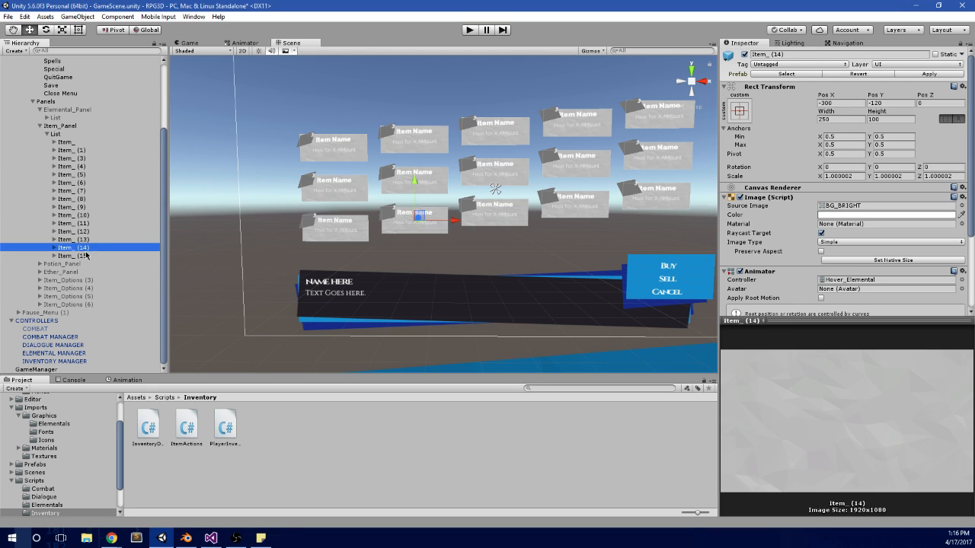
pyautogui.press('Down')
pyautogui.press('Up')
pyautogui.press('Up')
pyautogui.press('Up')
pyautogui.press('Up')
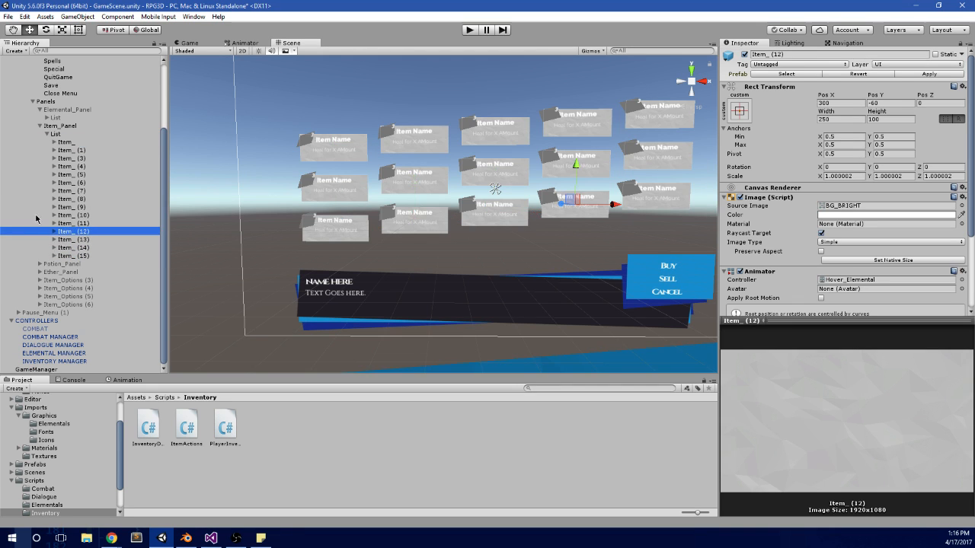
# Step: Try to move Item_ (11) below Item_ (15) in the hierarchy, and undo the reordering
pyautogui.moveTo(73, 225); pyautogui.dragTo(95, 259)
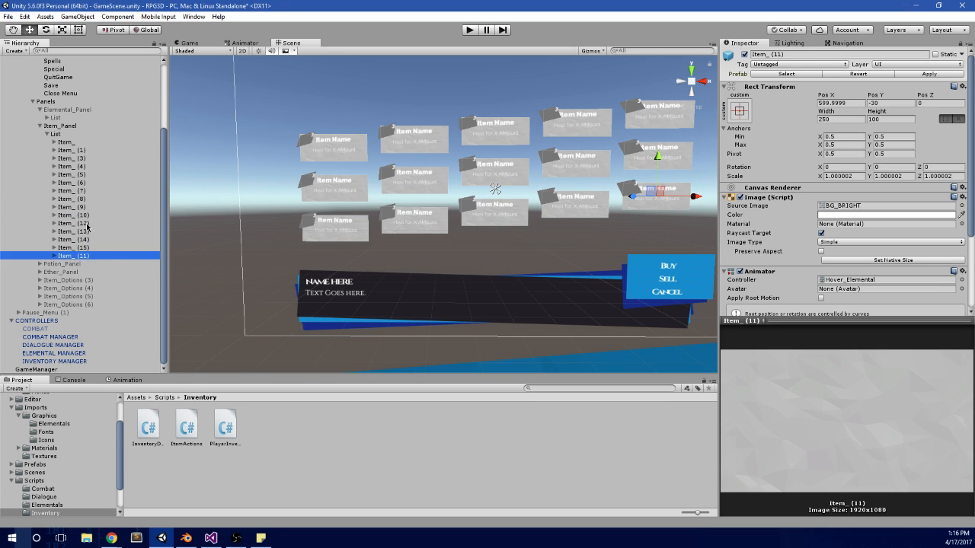
pyautogui.click(85, 225)
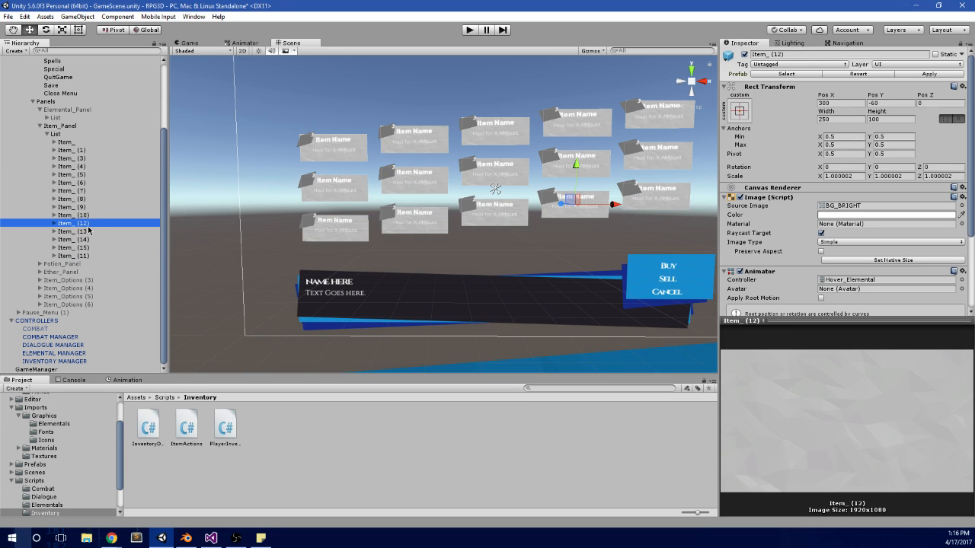
pyautogui.hotkey('ctrl', 'z')
pyautogui.hotkey('ctrl', 'z')
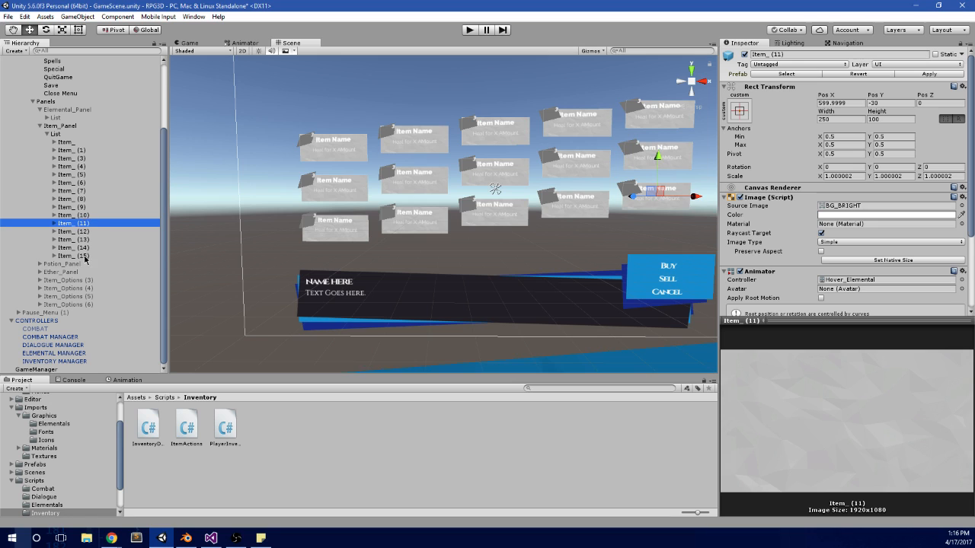
# Step: Duplicate the five third-row entries, selecting them in reverse order from Item_ (15) to Item_ (11)
pyautogui.click(85, 257)
pyautogui.keyDown('ctrl'); pyautogui.click(97, 249); pyautogui.keyUp('ctrl')
pyautogui.keyDown('ctrl'); pyautogui.click(111, 240); pyautogui.keyUp('ctrl')
pyautogui.keyDown('ctrl'); pyautogui.click(113, 232); pyautogui.keyUp('ctrl')
pyautogui.keyDown('ctrl'); pyautogui.click(110, 224); pyautogui.keyUp('ctrl')
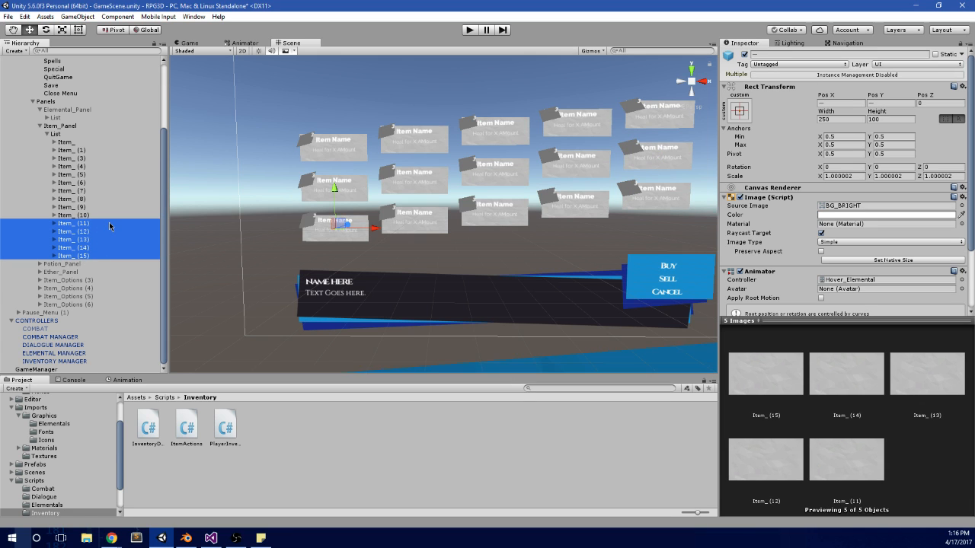
pyautogui.hotkey('ctrl', 'd')
# Step: Set the Pos Y of Item_ (16) to -300, starting the fourth row
pyautogui.click(102, 264)
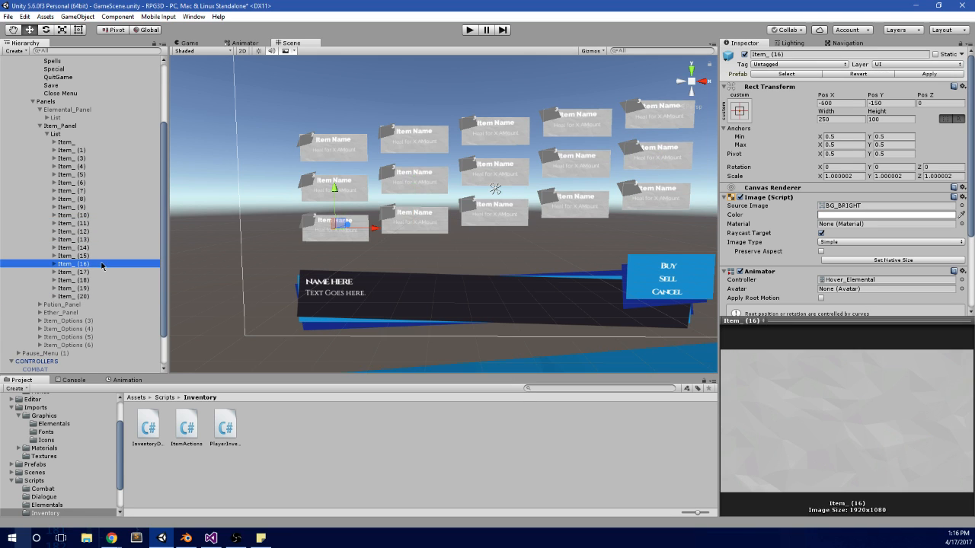
pyautogui.click(845, 102)
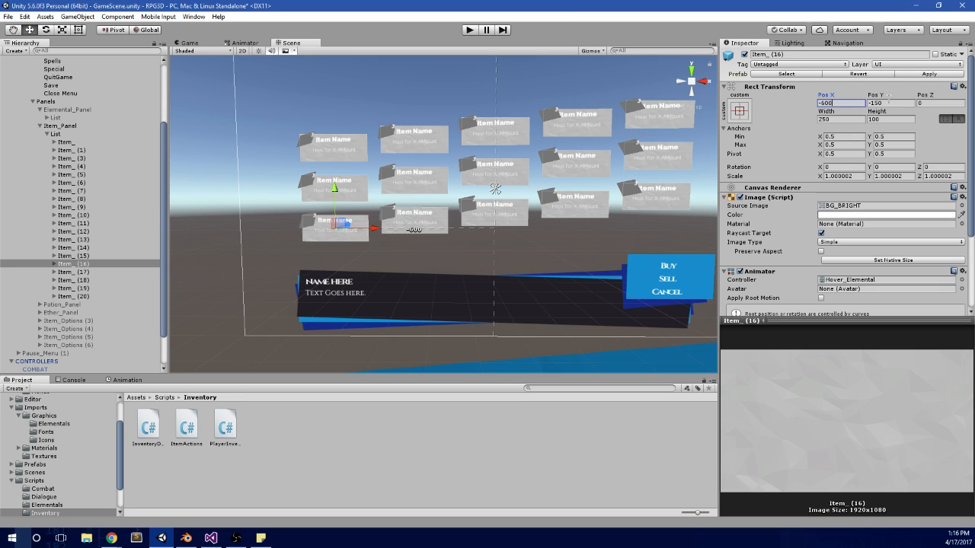
pyautogui.click(904, 102)
pyautogui.write('-300')
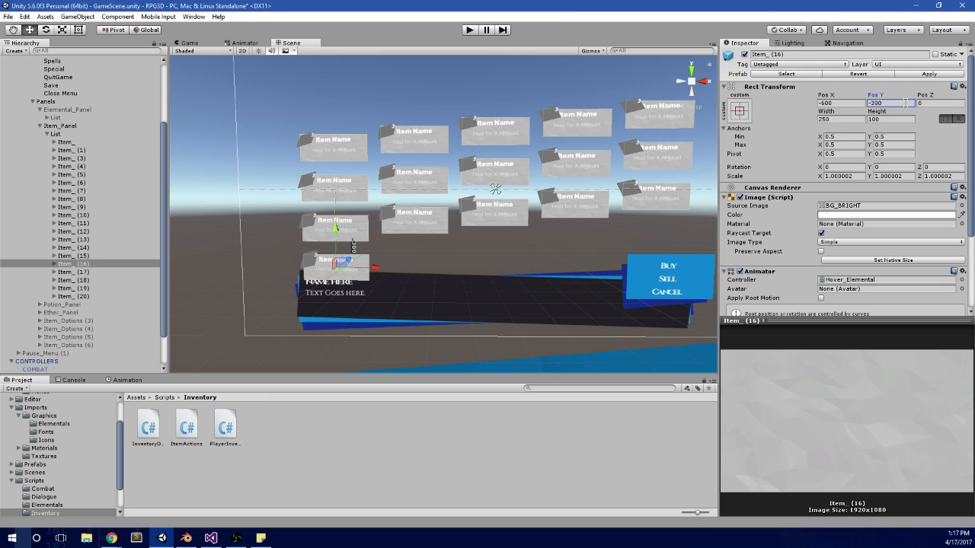
# Step: Lower Item_ (17) by 150 units into the fourth row, entering -120-150 as its Pos Y
pyautogui.click(69, 272)
pyautogui.click(888, 102)
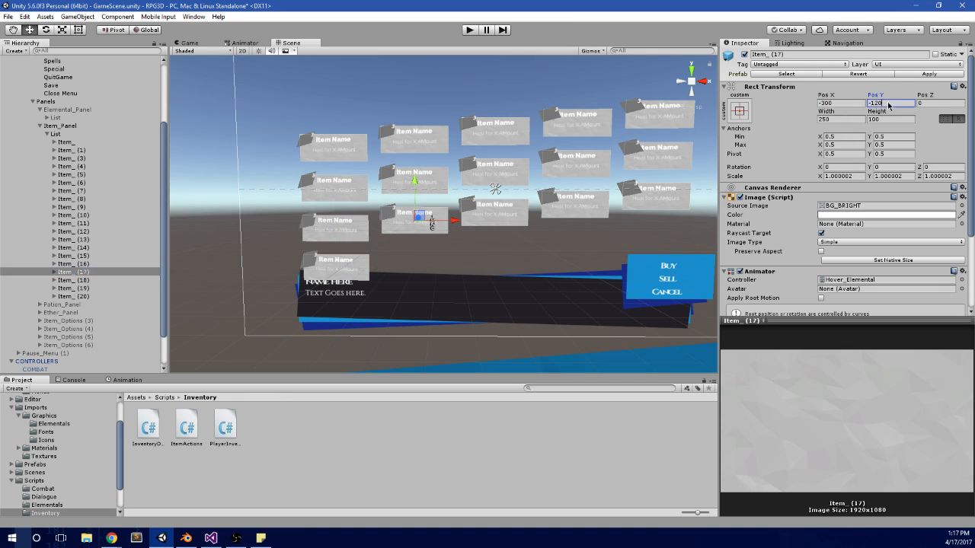
pyautogui.write('-300')
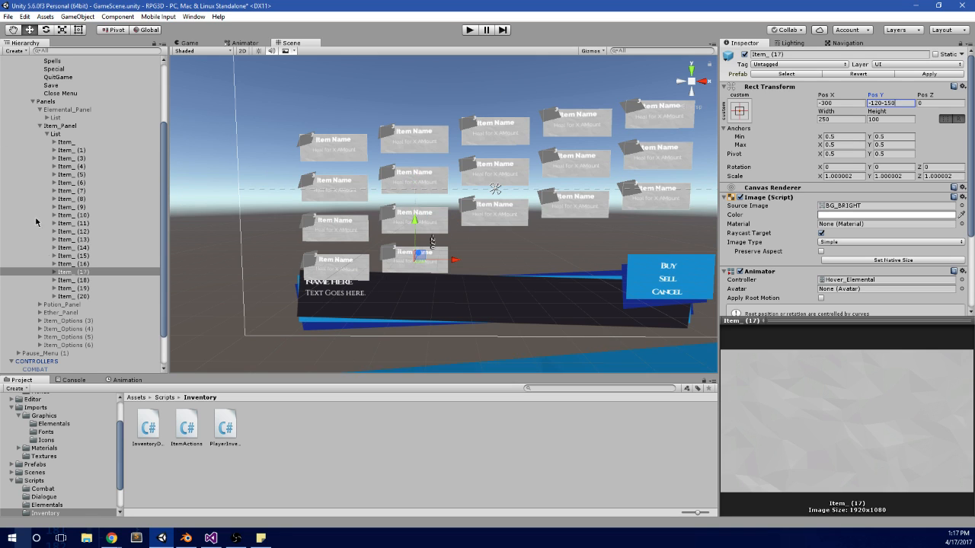
# Step: Lower Item_ (18) by 150 units into the fourth row, giving it a Pos Y of -240
pyautogui.click(70, 280)
pyautogui.click(902, 103)
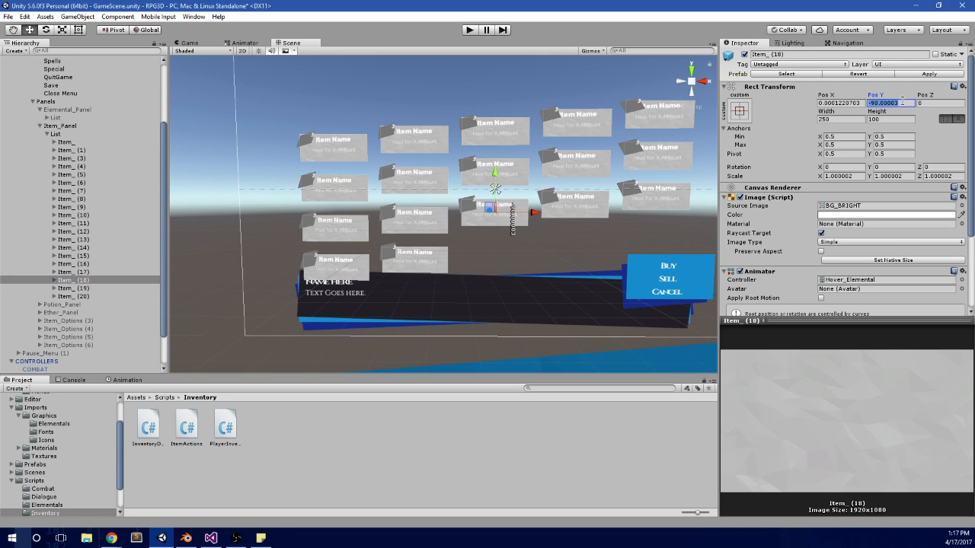
pyautogui.write('-90-150')
pyautogui.press('Return')
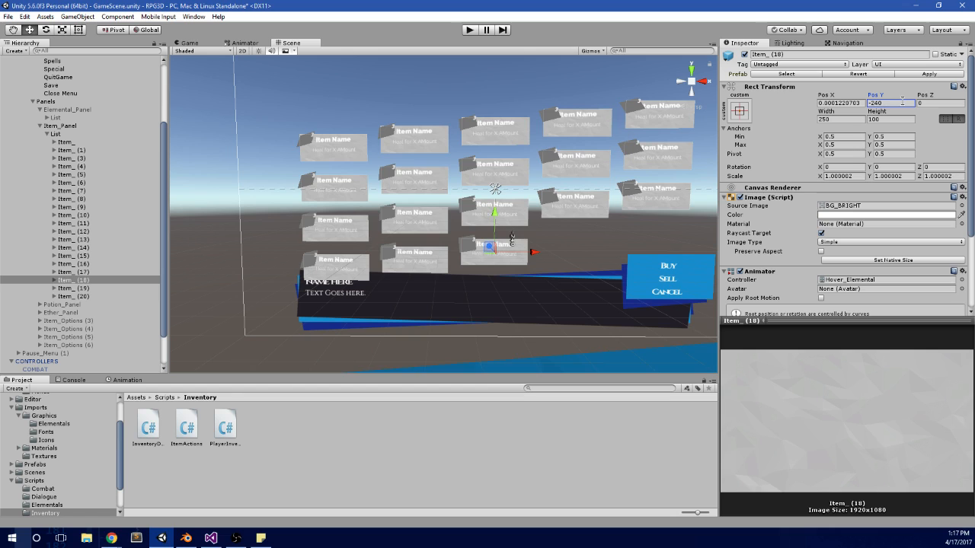
# Step: Lower Item_ (19) by 150 units into the fourth row, giving it a Pos Y of -210
pyautogui.click(98, 288)
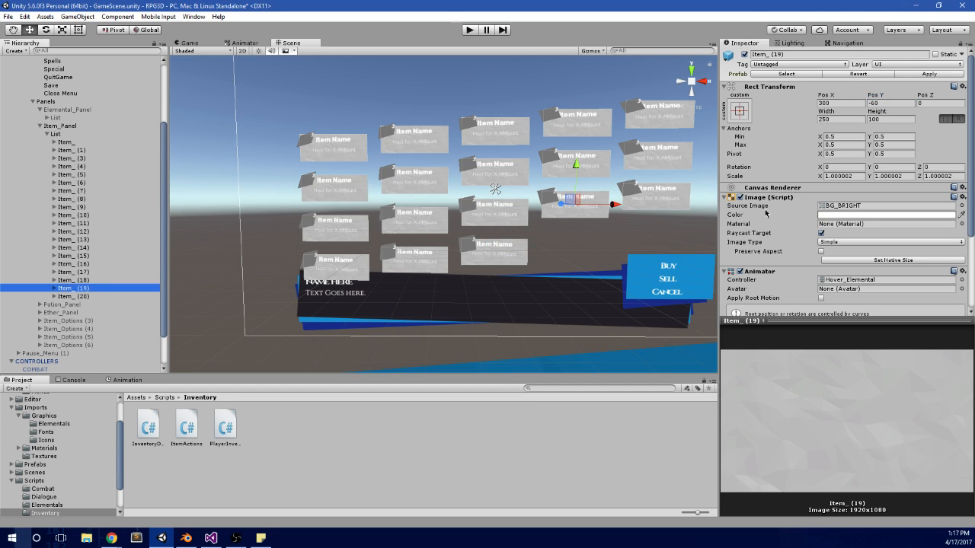
pyautogui.click(895, 102)
pyautogui.write('-60-150')
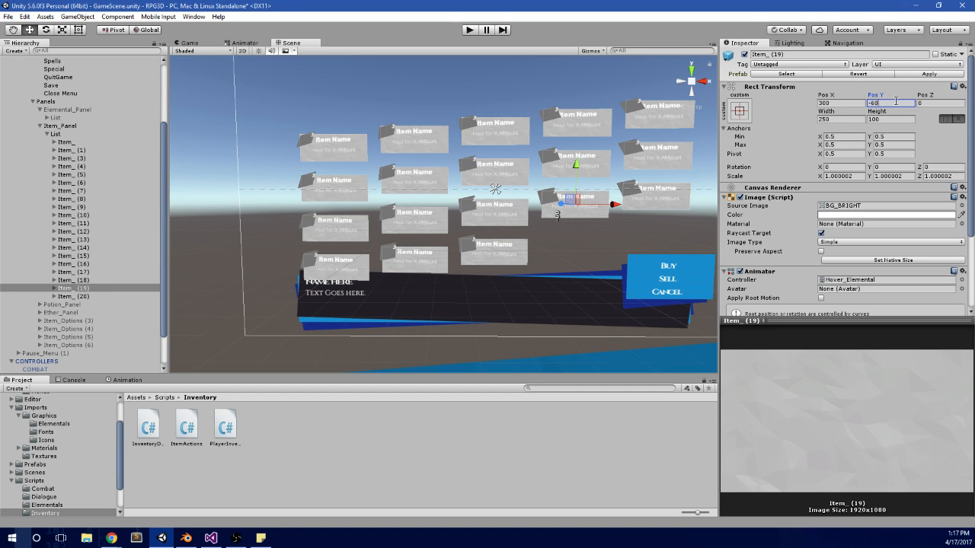
pyautogui.press('Return')
# Step: Lower Item_ (20) by 150 units into the fourth row, entering -30-150 as its Pos Y, and select Item_ (16)
pyautogui.click(70, 296)
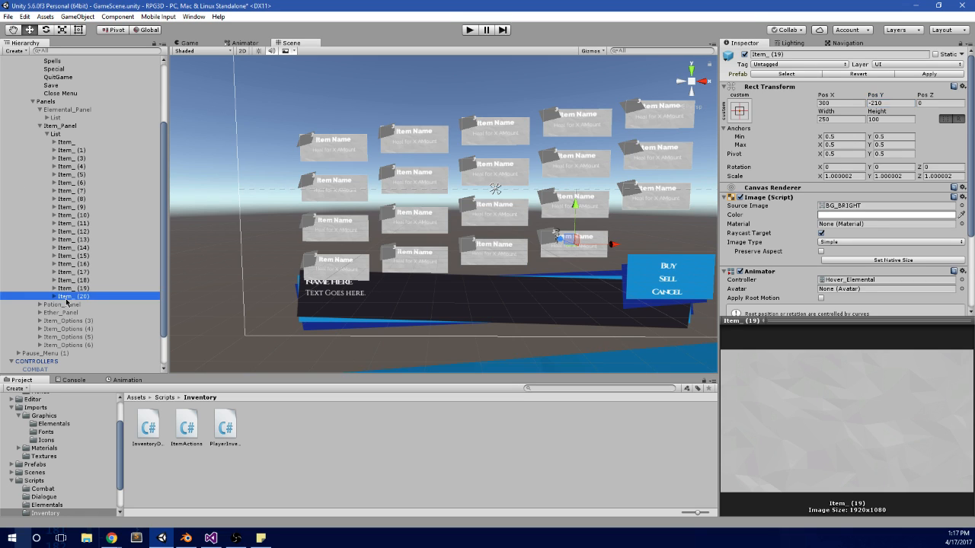
pyautogui.click(888, 102)
pyautogui.write('-30-150')
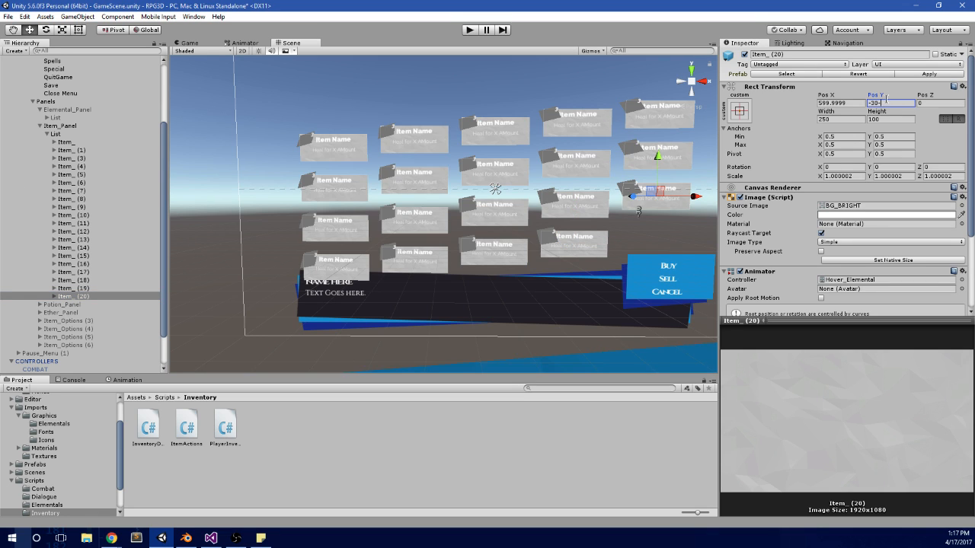
pyautogui.click(78, 265)
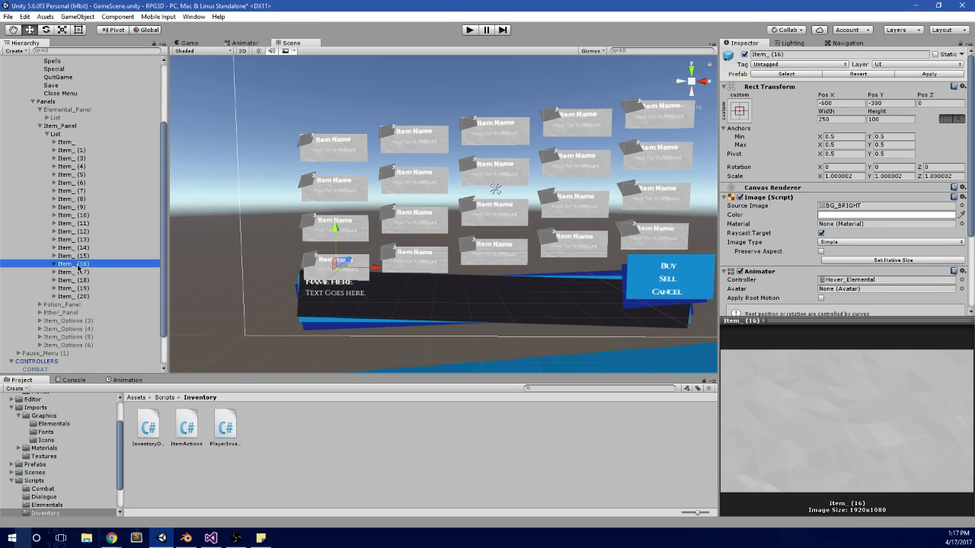
# Step: Move Item_ (15) in the hierarchy so that it sits directly below Item_ (10)
pyautogui.press('Down')
pyautogui.press('Down')
pyautogui.press('Up')
pyautogui.press('Up')
pyautogui.press('Up')
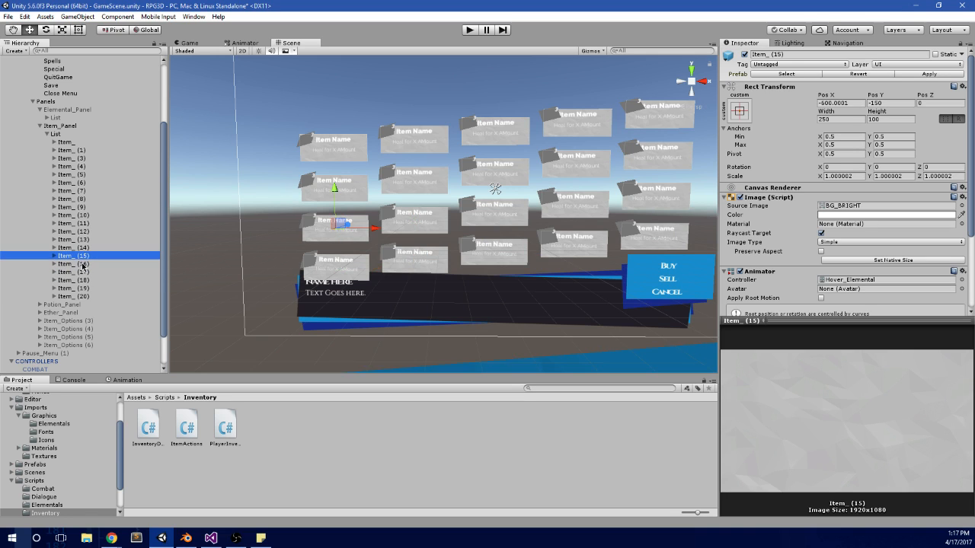
pyautogui.click(89, 256)
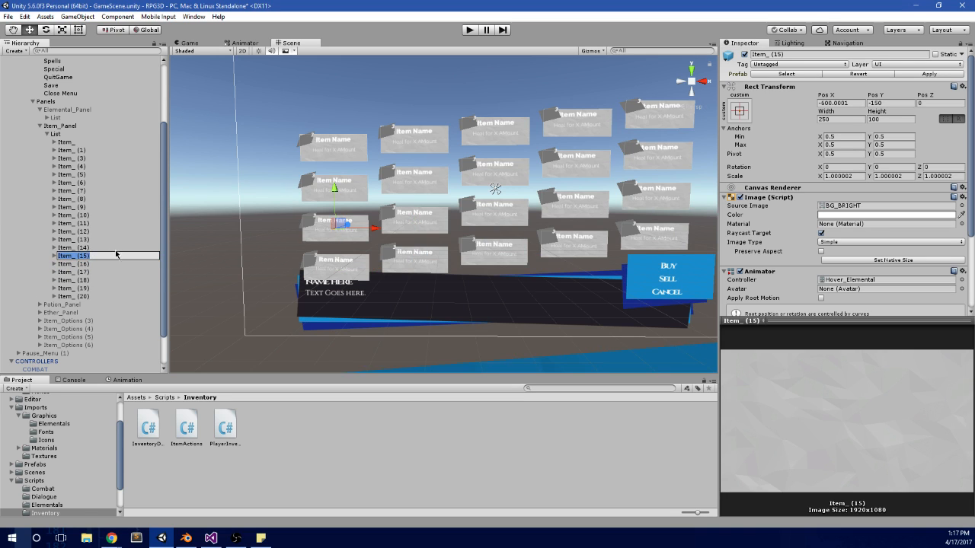
pyautogui.click(116, 250)
pyautogui.click(82, 256)
pyautogui.moveTo(81, 257); pyautogui.dragTo(93, 220)
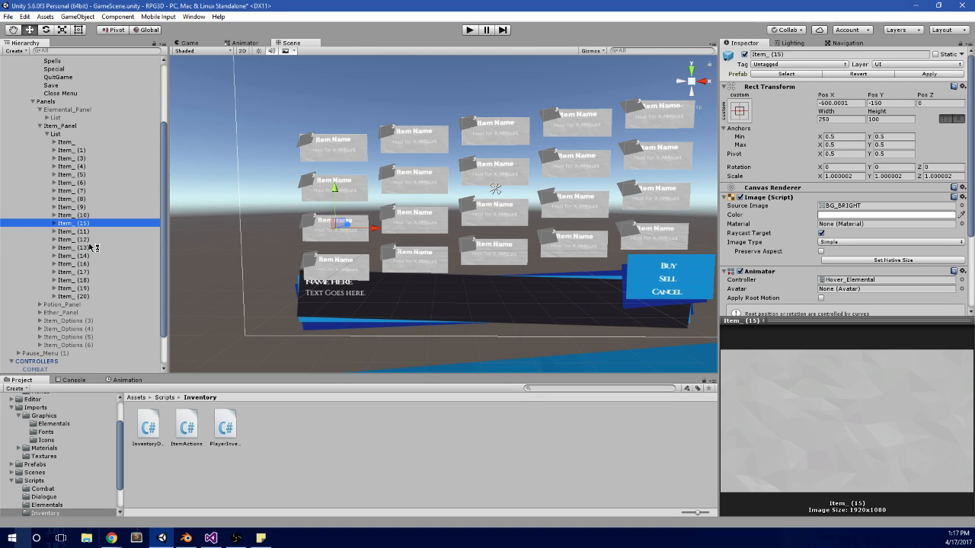
# Step: Rearrange the remaining third-row entries below Item_ (15) in the order Item_ (14), (13), (12), (11), and check the order
pyautogui.click(95, 256)
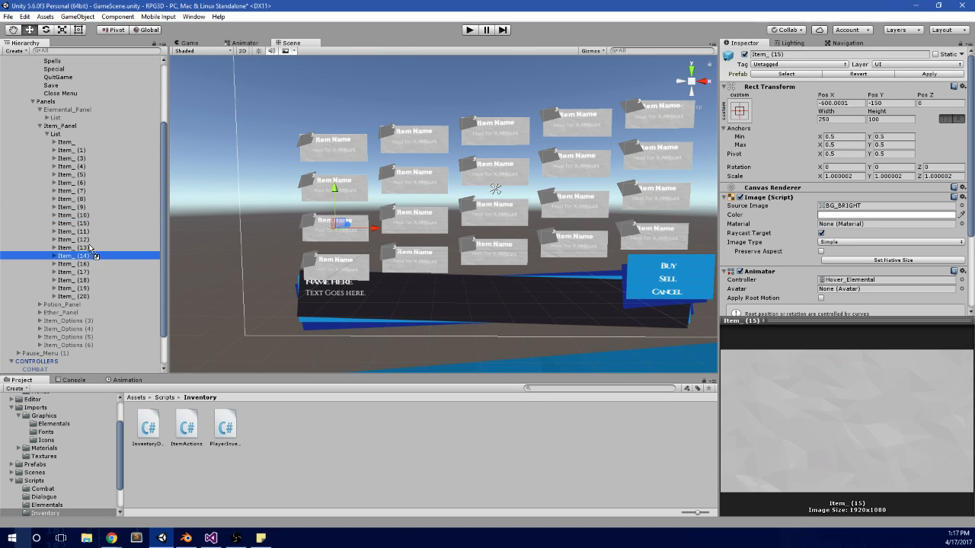
pyautogui.moveTo(95, 256)
pyautogui.mouseDown()
pyautogui.moveTo(96, 230)
pyautogui.moveTo(95, 243)
pyautogui.moveTo(111, 247)
pyautogui.mouseUp()
pyautogui.press('Up')
pyautogui.press('Up')
pyautogui.press('Up')
pyautogui.press('Up')
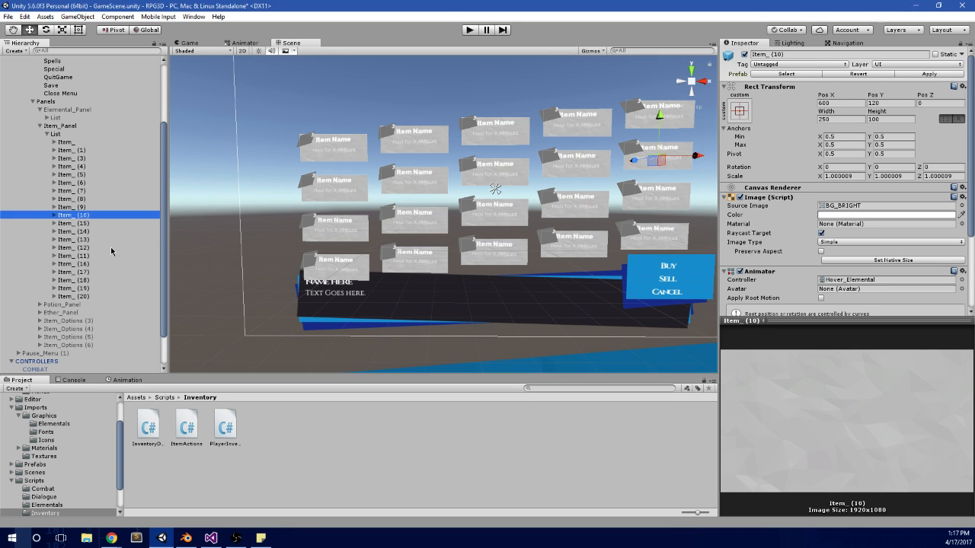
pyautogui.press('Up')
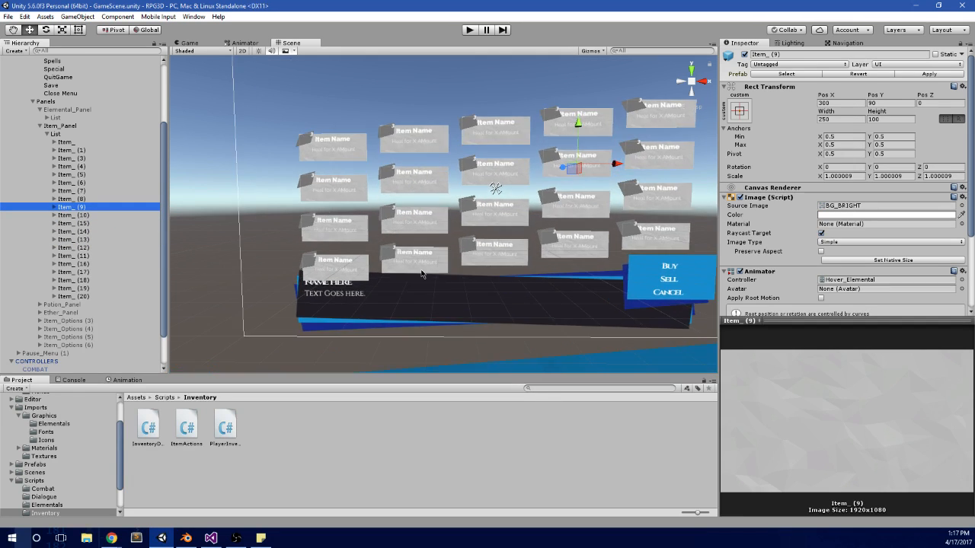
# Step: Set the Items size of the INVENTORY MANAGER's Player Inventory script to 0
pyautogui.scroll(4, 421, 274)
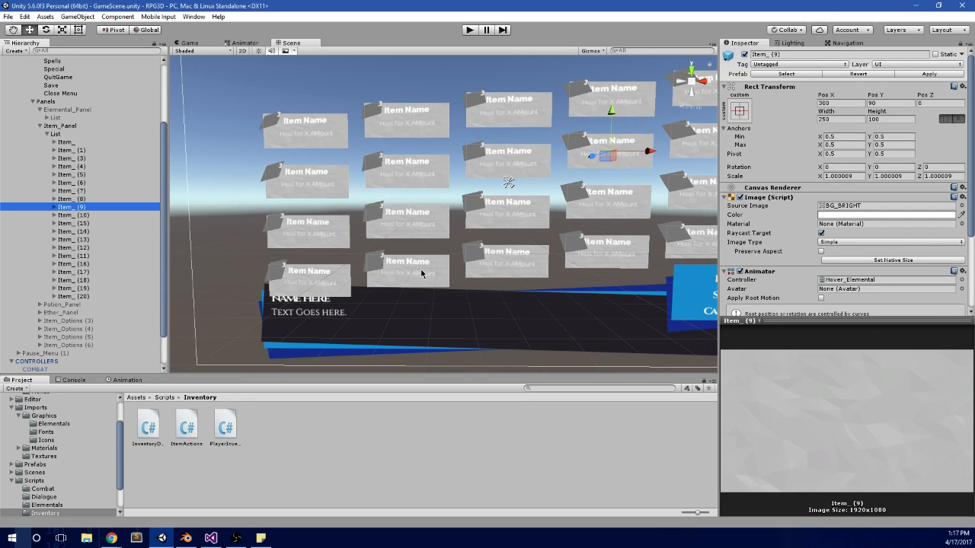
pyautogui.scroll(-3, 68, 328)
pyautogui.click(46, 354)
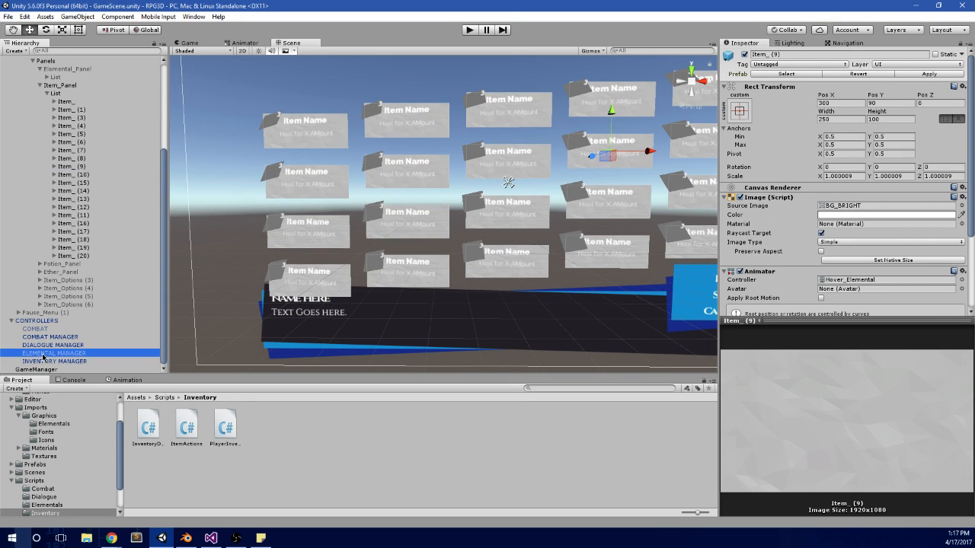
pyautogui.click(42, 361)
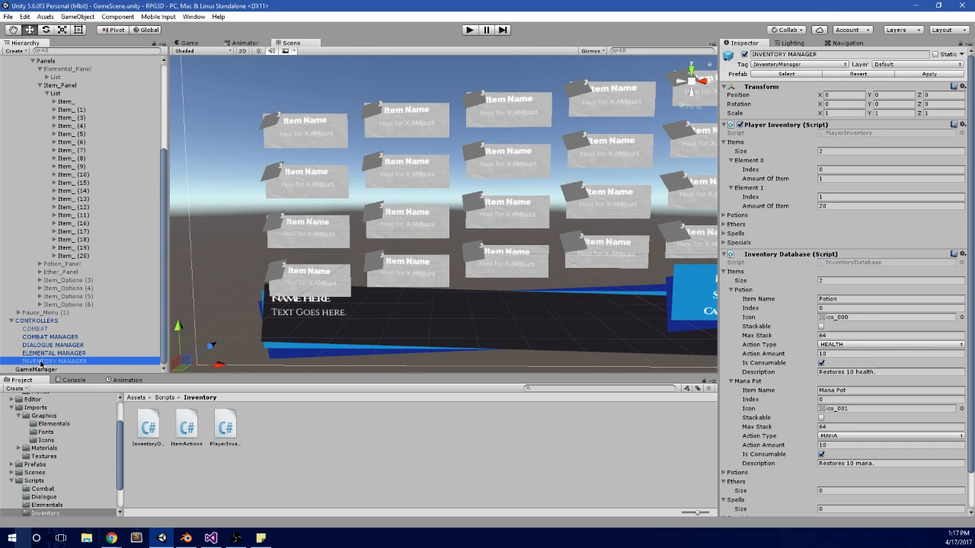
pyautogui.click(841, 150)
pyautogui.press('Return')
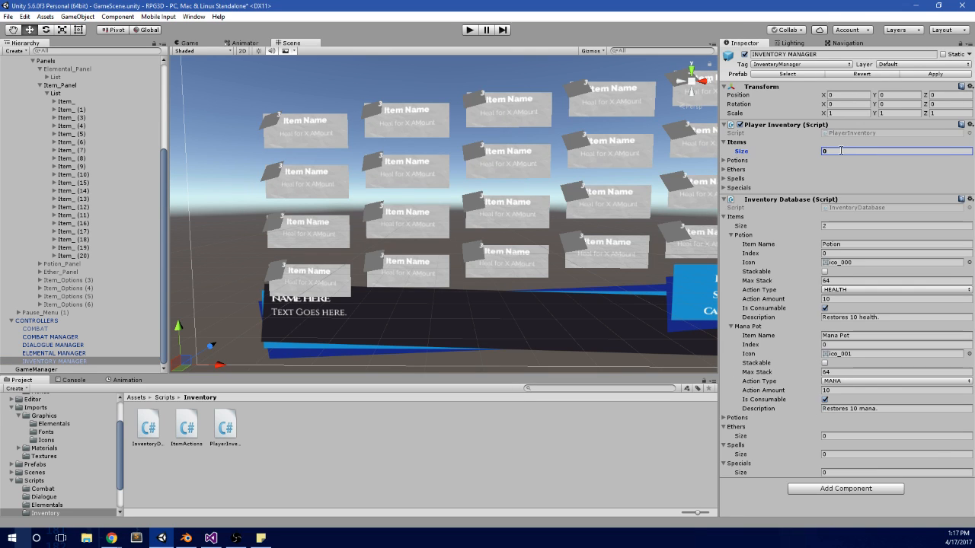
# Step: Play-test the game by moving between the pause menu's top bar squares, and stop the play mode
pyautogui.click(472, 29)
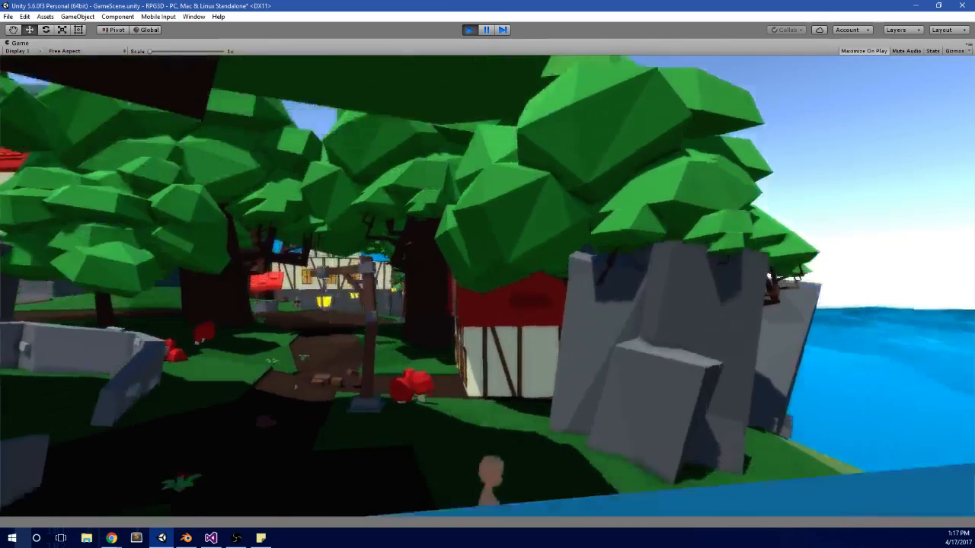
pyautogui.press('Right')
pyautogui.press('Right')
pyautogui.press('Left')
pyautogui.press('Left')
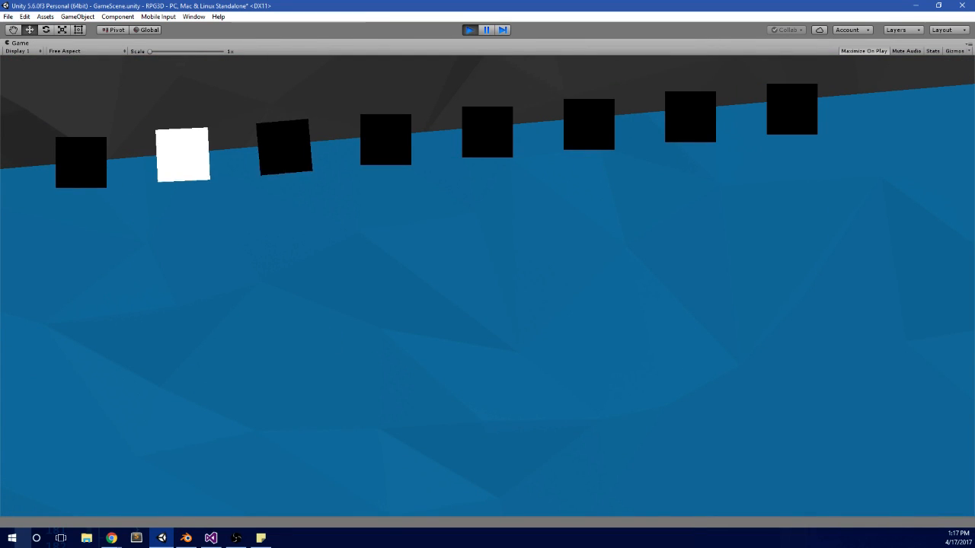
pyautogui.press('Right')
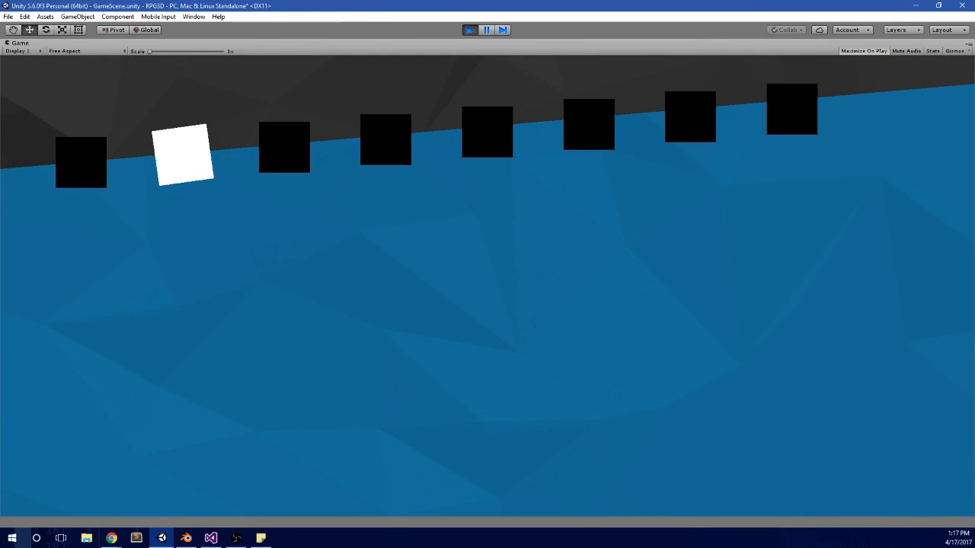
pyautogui.click(470, 29)
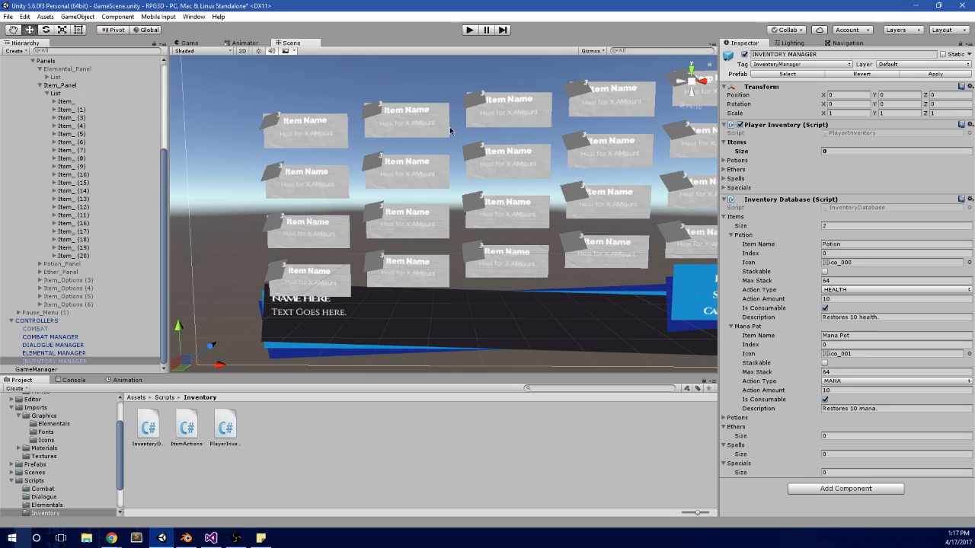
# Step: Look through the child panels of Panels, from Elemental_Panel to Item_Options (5), collapsing Item_Panel and Elemental_Panel
pyautogui.scroll(5, 68, 195)
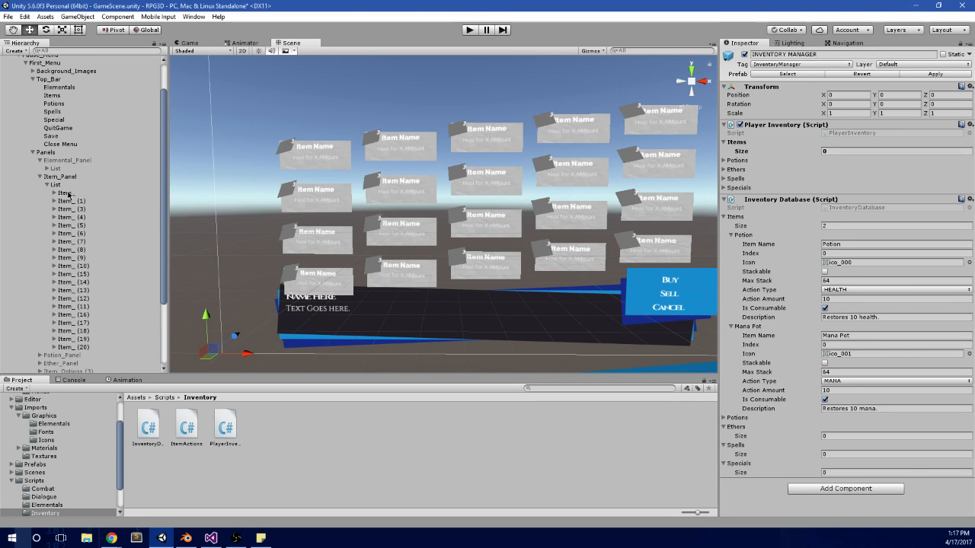
pyautogui.click(38, 177)
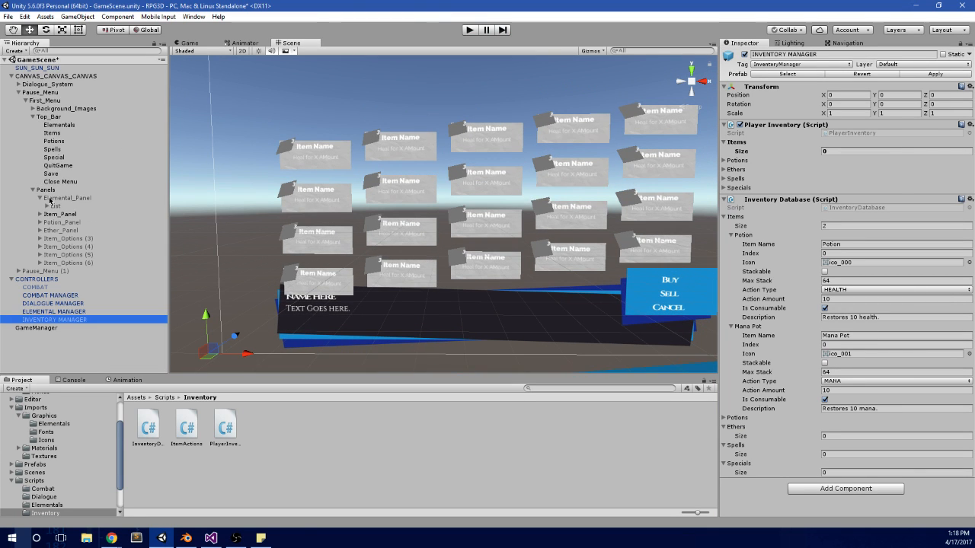
pyautogui.click(50, 199)
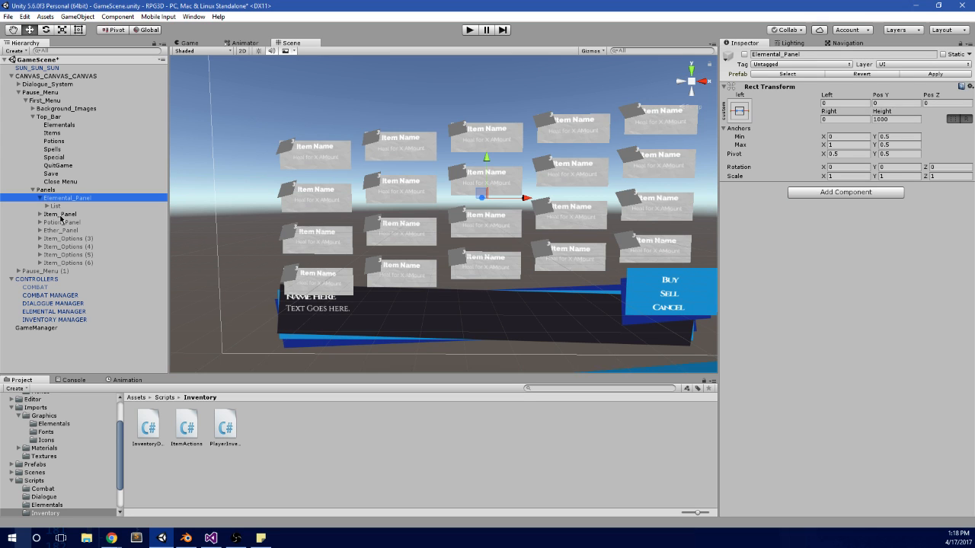
pyautogui.click(61, 214)
pyautogui.click(61, 222)
pyautogui.press('f')
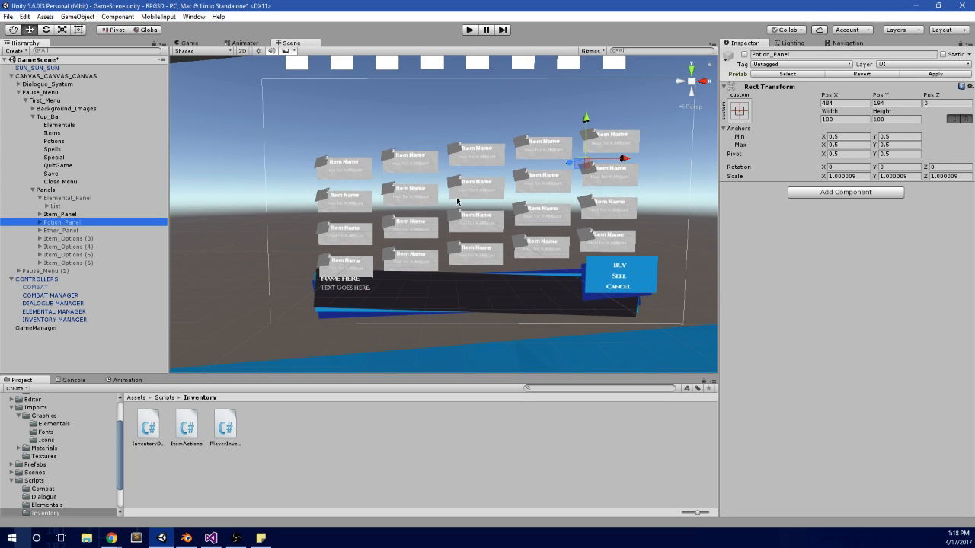
pyautogui.click(75, 232)
pyautogui.click(89, 224)
pyautogui.click(89, 232)
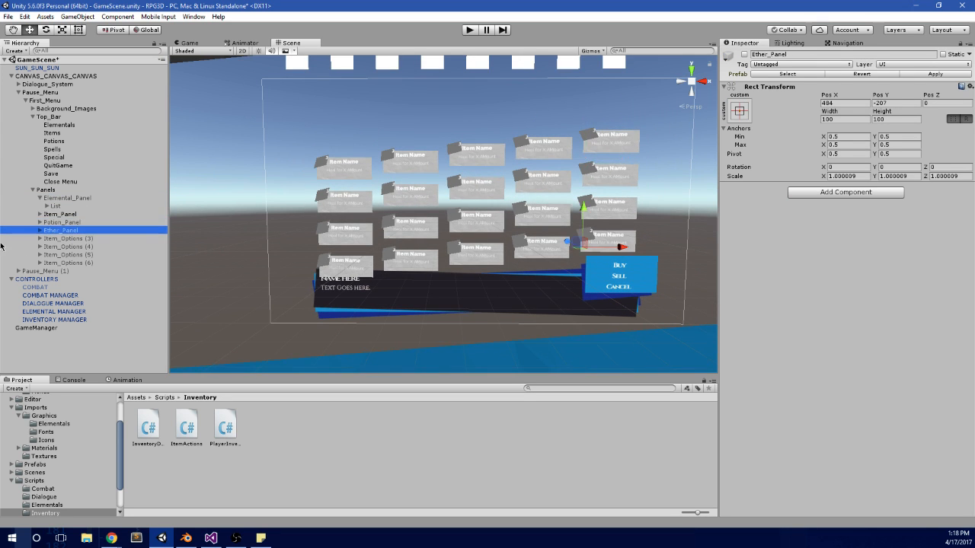
pyautogui.click(72, 214)
pyautogui.click(86, 200)
pyautogui.click(90, 222)
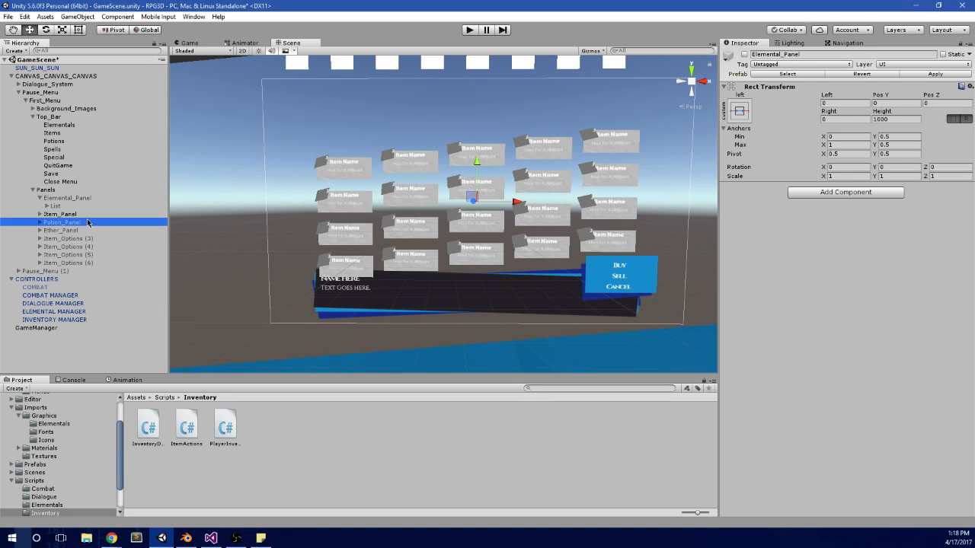
pyautogui.click(72, 229)
pyautogui.click(79, 255)
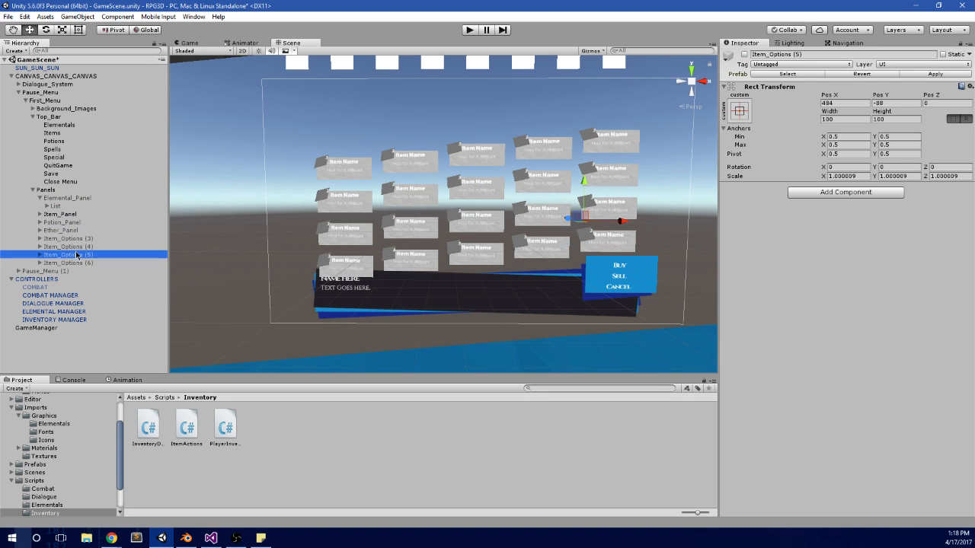
pyautogui.click(81, 208)
pyautogui.click(52, 215)
pyautogui.click(40, 199)
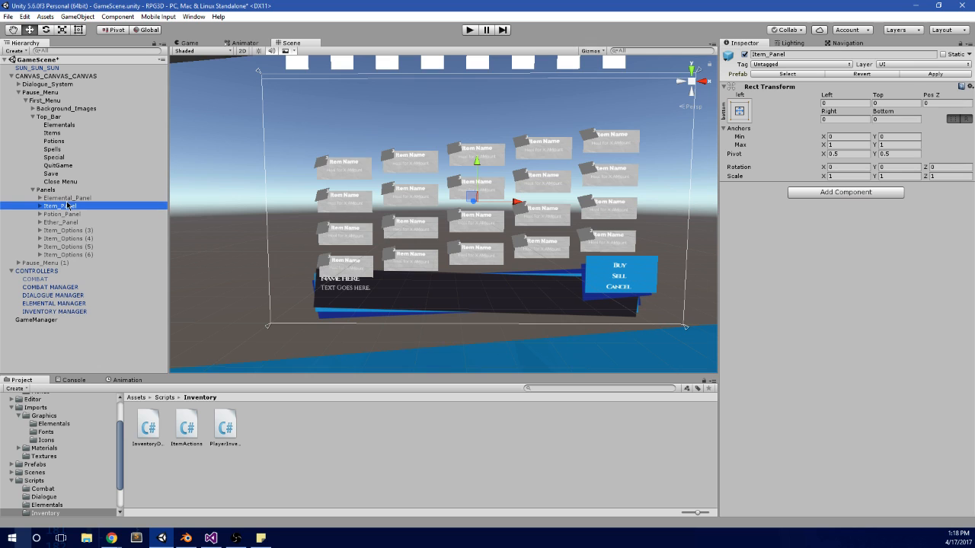
# Step: Examine the Item_ entries up close in the scene and check the contents of Item_Panel
pyautogui.scroll(5, 420, 141)
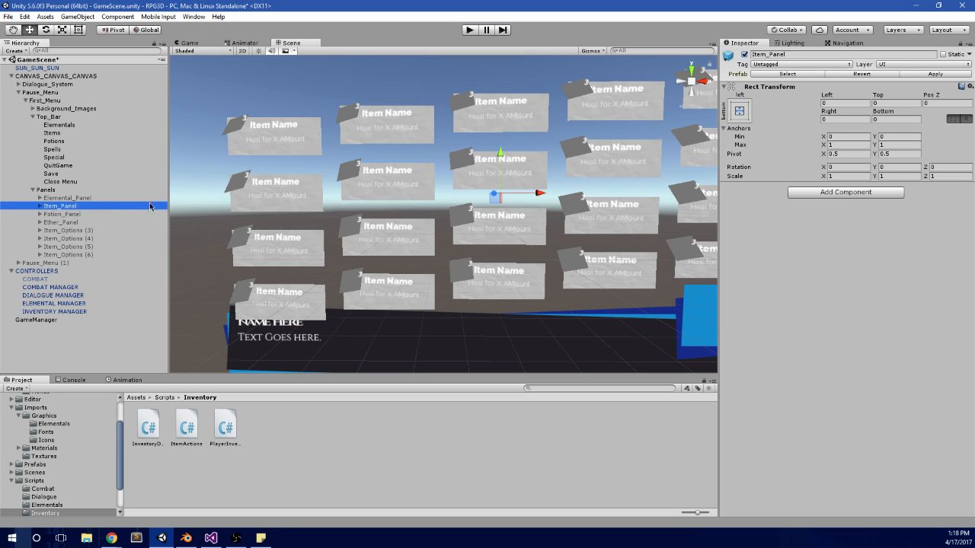
pyautogui.scroll(-4, 433, 173)
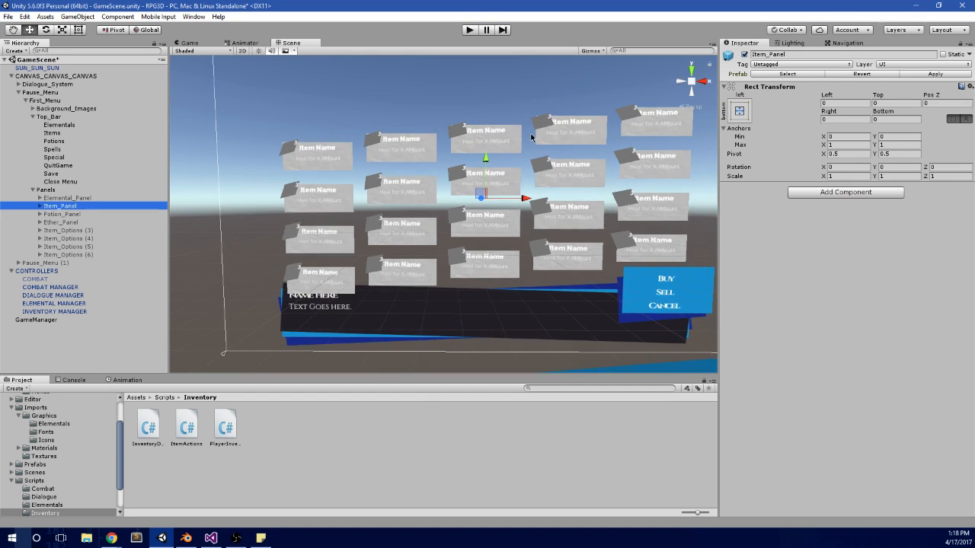
pyautogui.moveTo(522, 132); pyautogui.dragTo(488, 140, button='middle')
pyautogui.scroll(2, 492, 143)
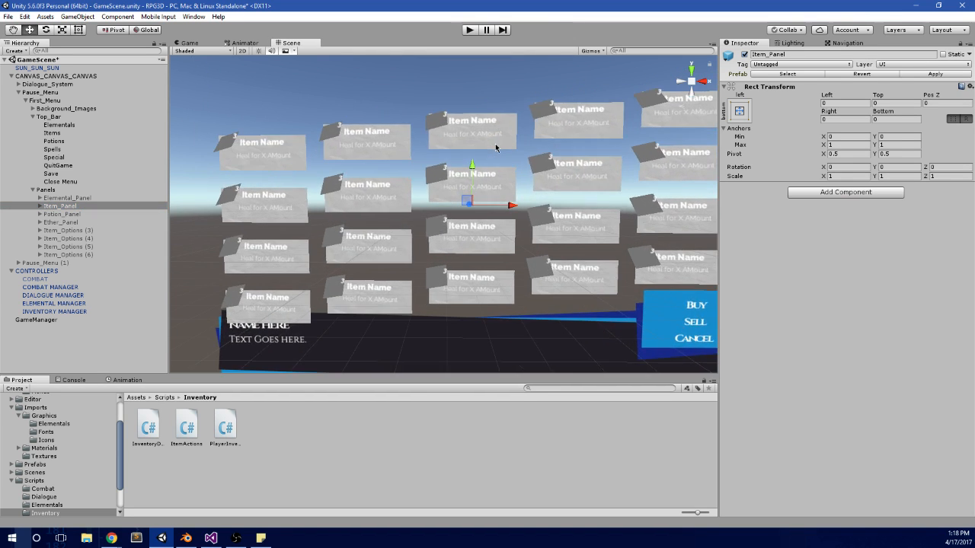
pyautogui.moveTo(323, 157); pyautogui.dragTo(386, 184, button='middle')
pyautogui.scroll(3, 292, 175)
pyautogui.moveTo(293, 175); pyautogui.dragTo(425, 201, button='middle')
pyautogui.scroll(3, 425, 201)
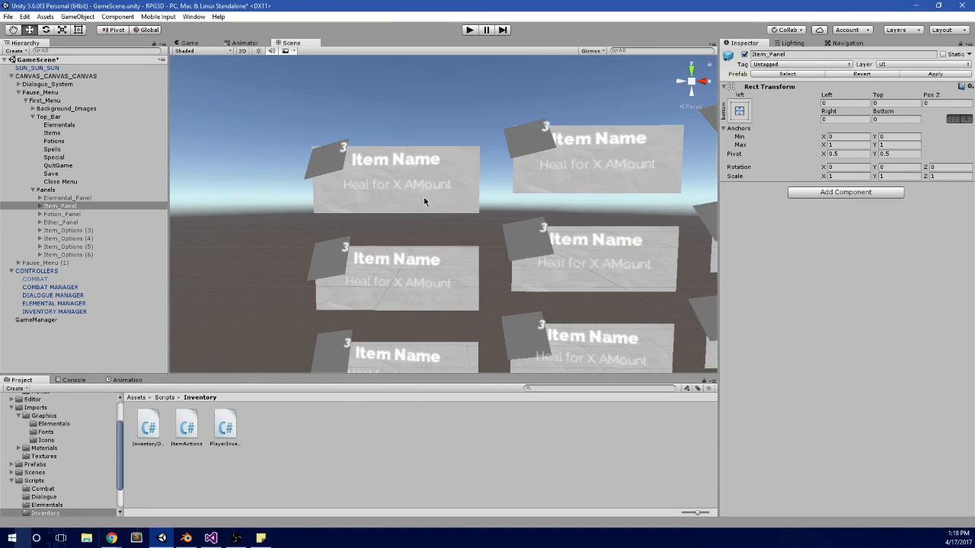
pyautogui.click(42, 207)
pyautogui.click(48, 214)
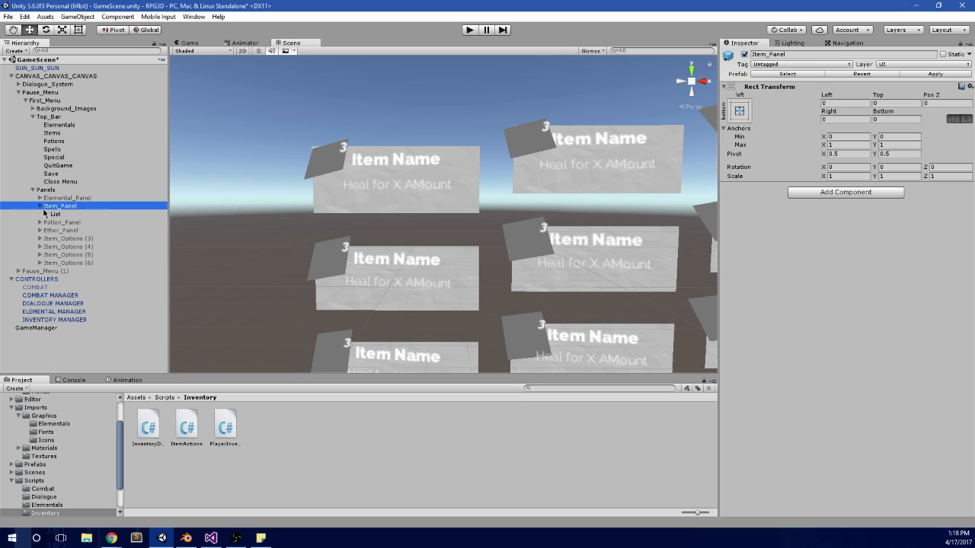
pyautogui.click(40, 206)
# Step: Rename the two Items entries in the INVENTORY MANAGER's Inventory Database from Potion and Mana Pot to Item A and Item B
pyautogui.click(36, 313)
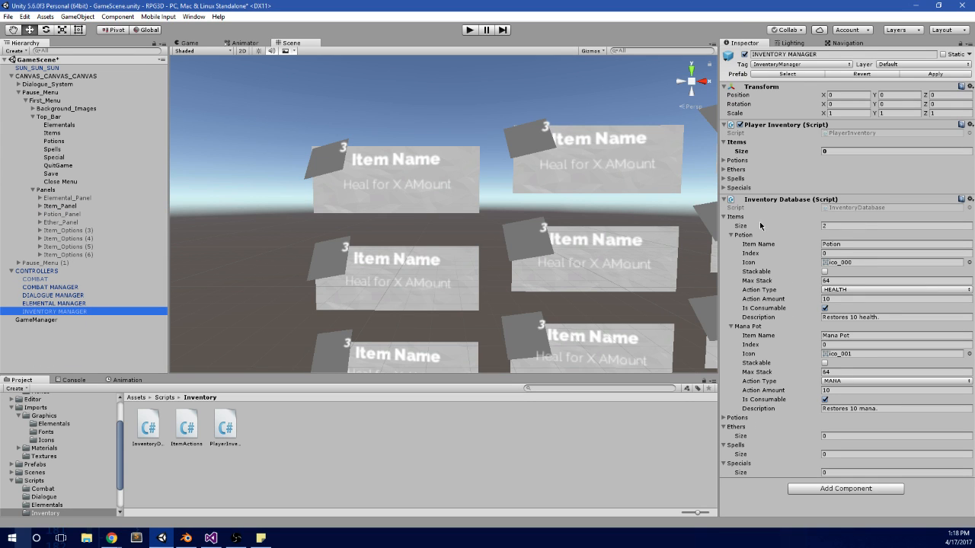
pyautogui.click(863, 243)
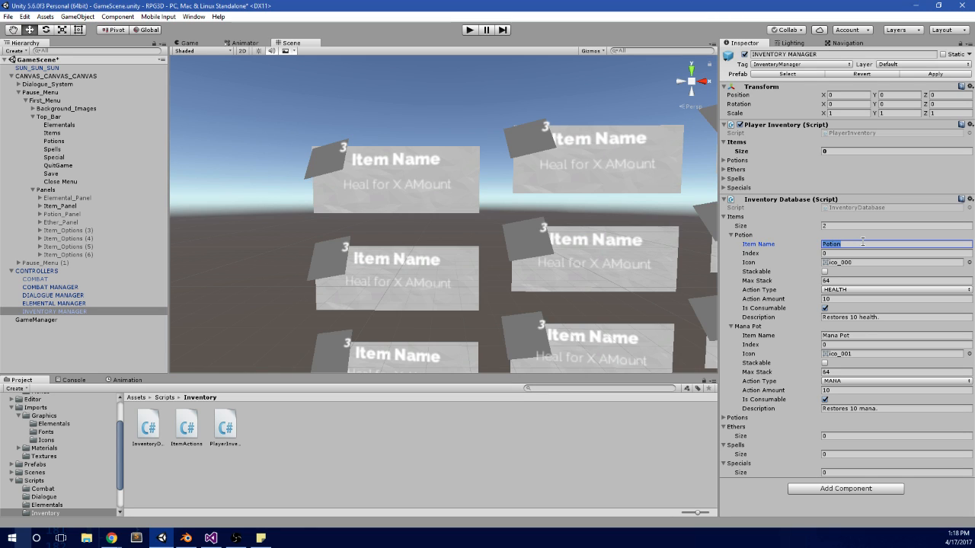
pyautogui.write('Item A')
pyautogui.click(876, 336)
pyautogui.hotkey('ctrl', 'a')
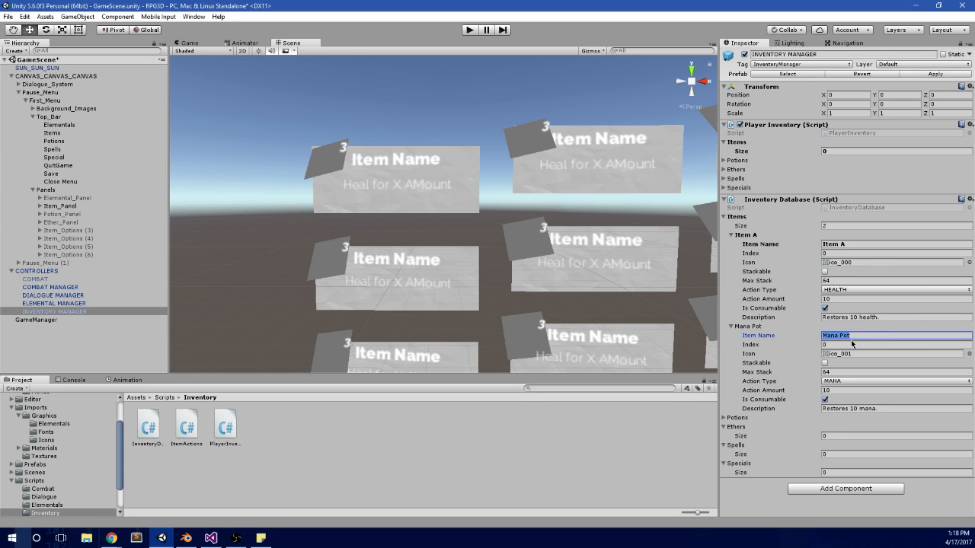
pyautogui.write('Item B')
# Step: Collapse the Inventory Database's Items list and set the size of its Potions list to 2
pyautogui.click(750, 218)
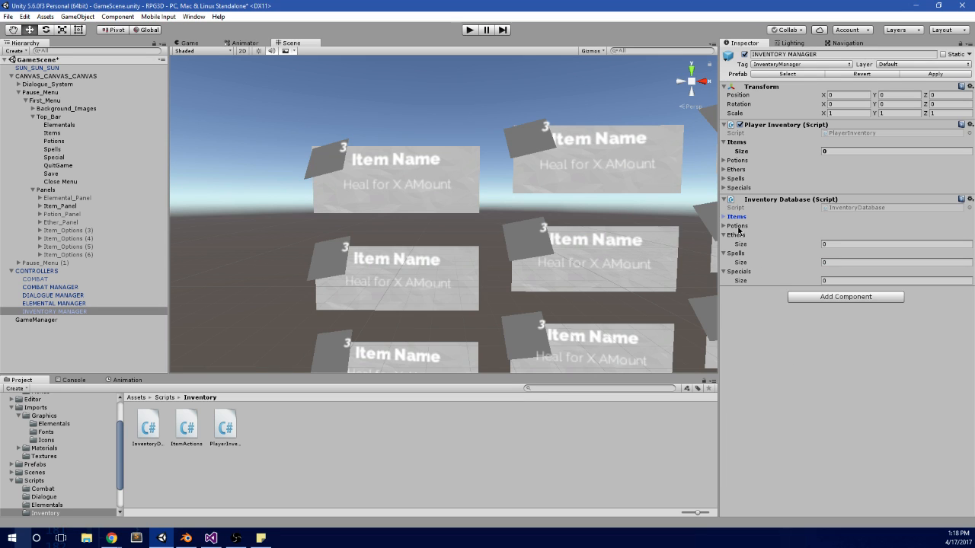
pyautogui.click(737, 227)
pyautogui.click(828, 234)
pyautogui.write('2')
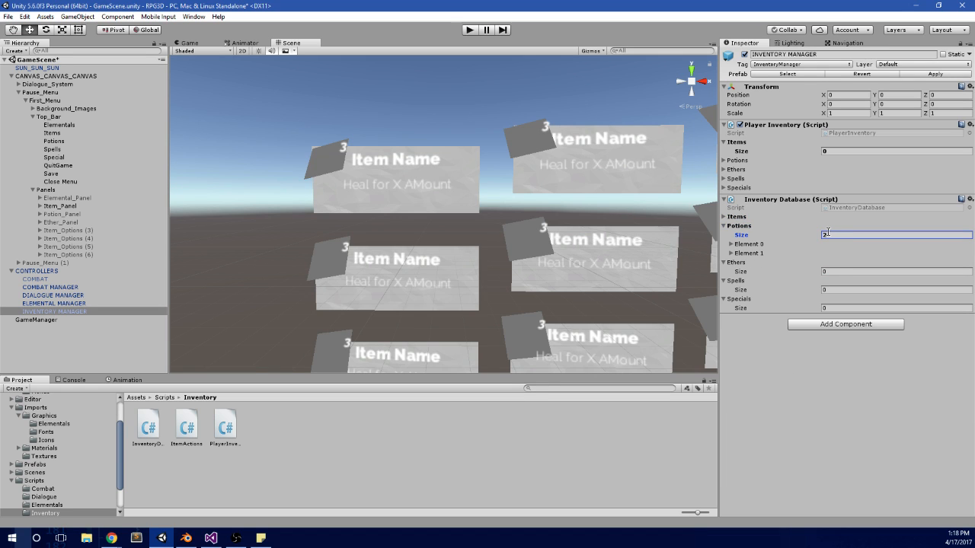
# Step: Expand both entries of the Inventory Database's Potions list and name them Health Pot and Mana Pot
pyautogui.click(761, 254)
pyautogui.click(759, 245)
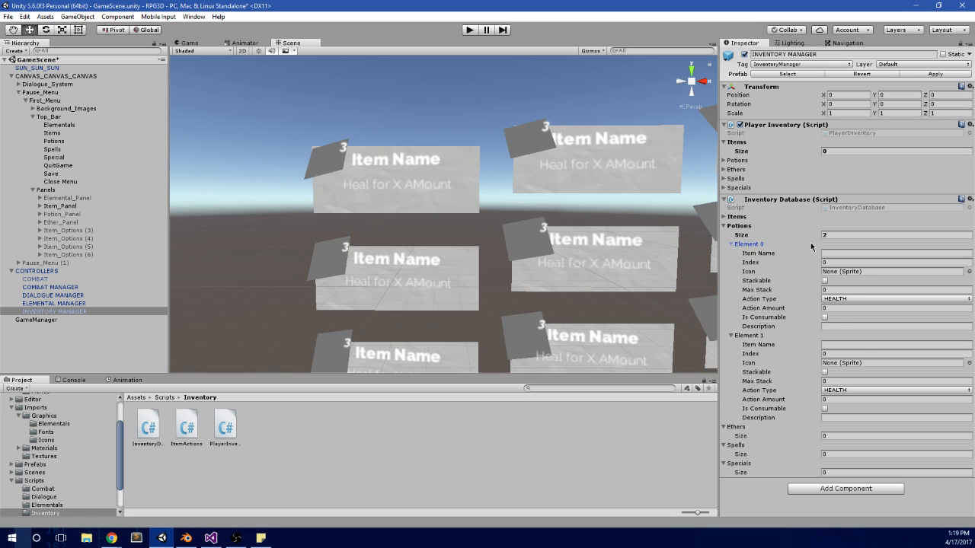
pyautogui.click(844, 253)
pyautogui.write('Mana Pot')
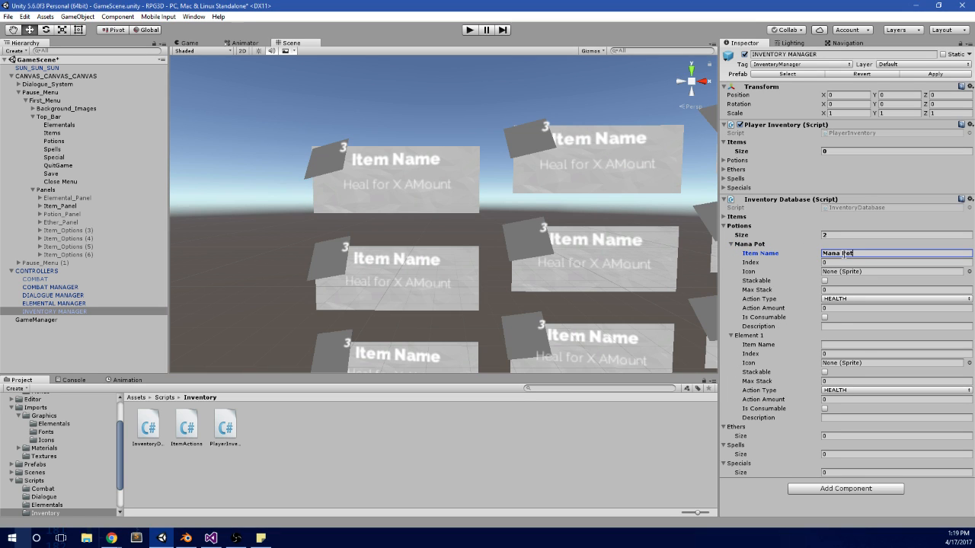
pyautogui.hotkey('ctrl', 'a')
pyautogui.write('Health Pot')
pyautogui.click(854, 344)
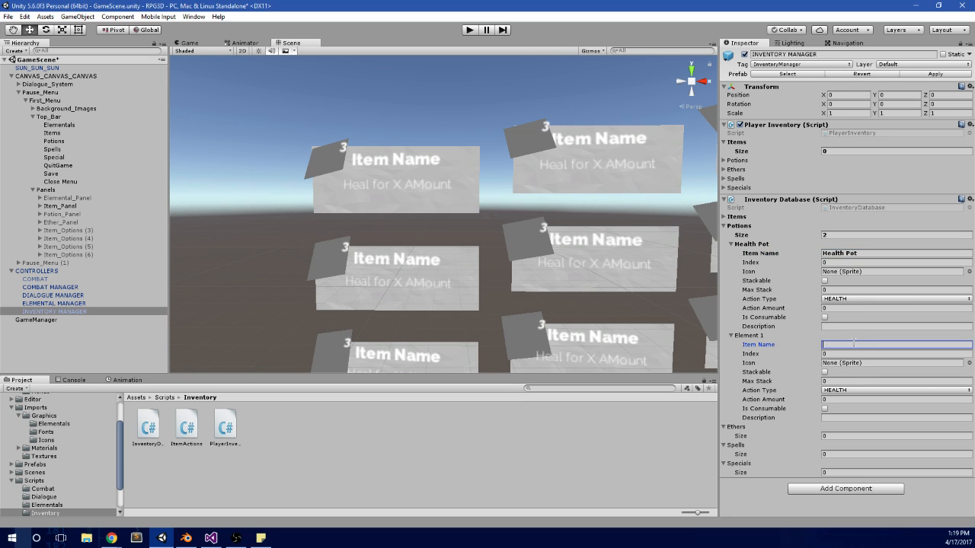
pyautogui.write('Mana Pot')
# Step: Make Health Pot and Mana Pot stackable and consumable, each with a max stack of 32
pyautogui.click(824, 280)
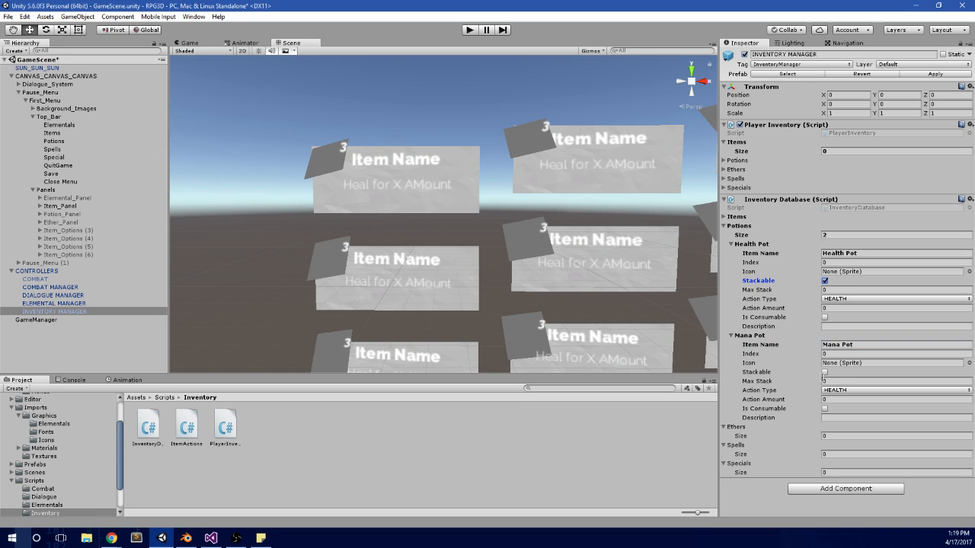
pyautogui.click(824, 372)
pyautogui.click(823, 289)
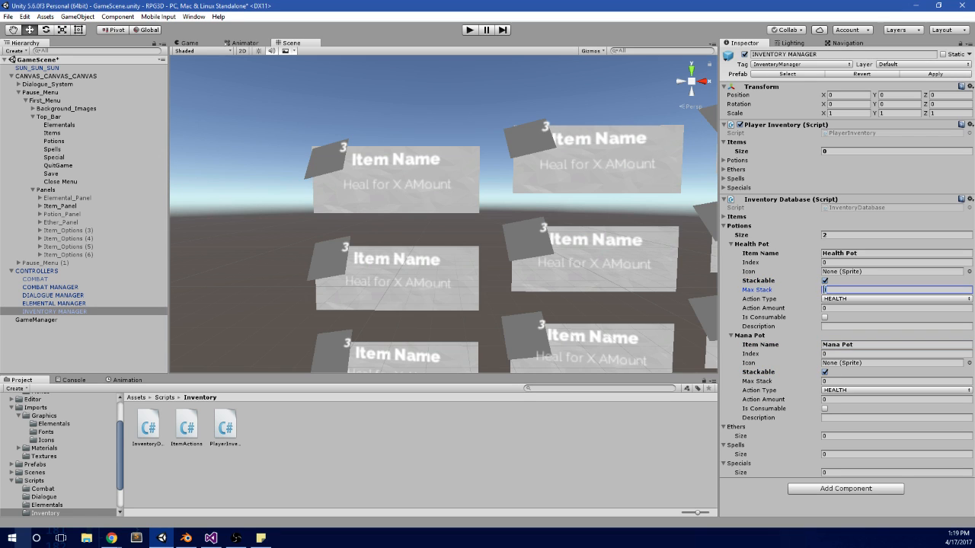
pyautogui.write('32')
pyautogui.click(825, 381)
pyautogui.write('32')
pyautogui.click(824, 408)
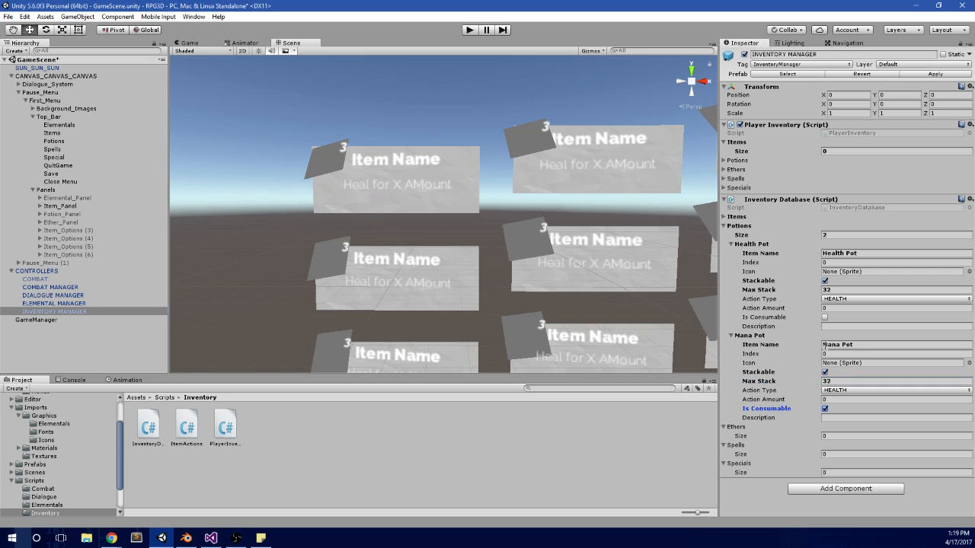
pyautogui.click(824, 317)
# Step: Set Health Pot's description to "Restores 10 Health" and its action amount to 10
pyautogui.click(824, 326)
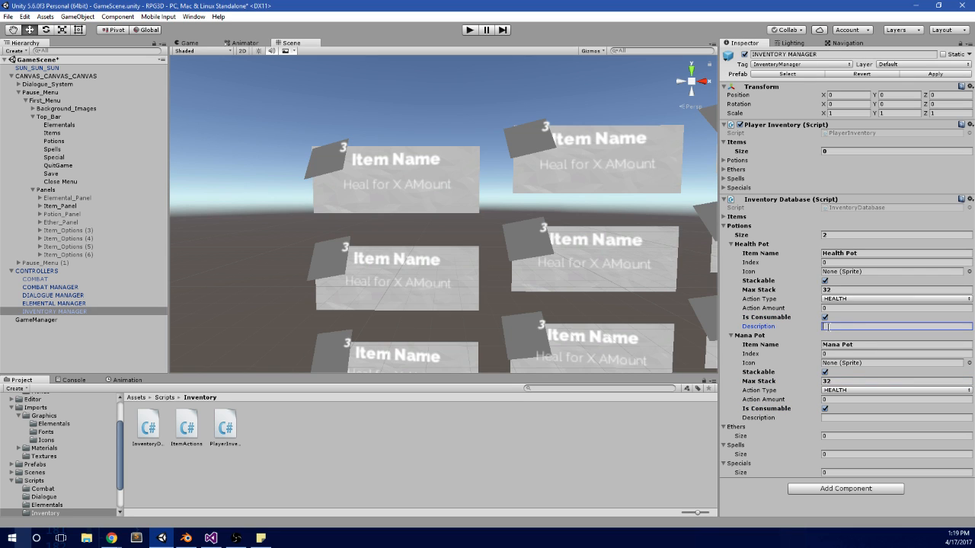
pyautogui.write('Restores 10 Health')
pyautogui.click(821, 308)
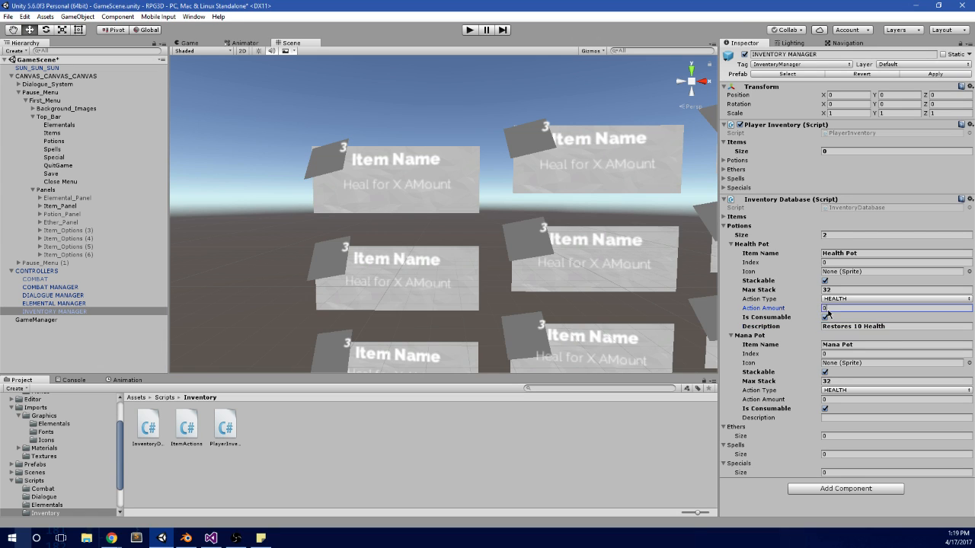
pyautogui.write('10')
# Step: Set Mana Pot's description to "Restores 10 Mana" and its action amount to 10, and apply the changes to the INVENTORY MANAGER prefab
pyautogui.click(840, 418)
pyautogui.write('Restores ')
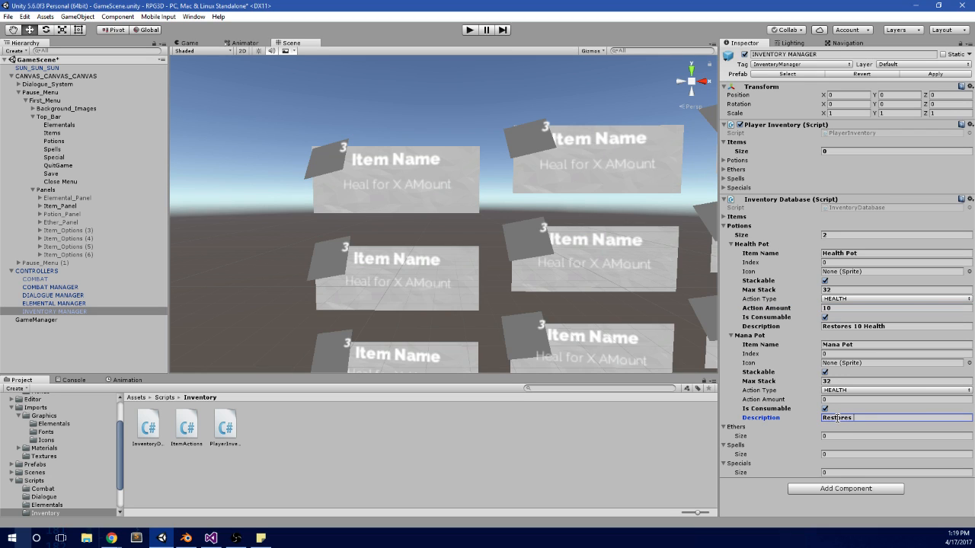
pyautogui.write('10 Mana')
pyautogui.click(844, 400)
pyautogui.write('10')
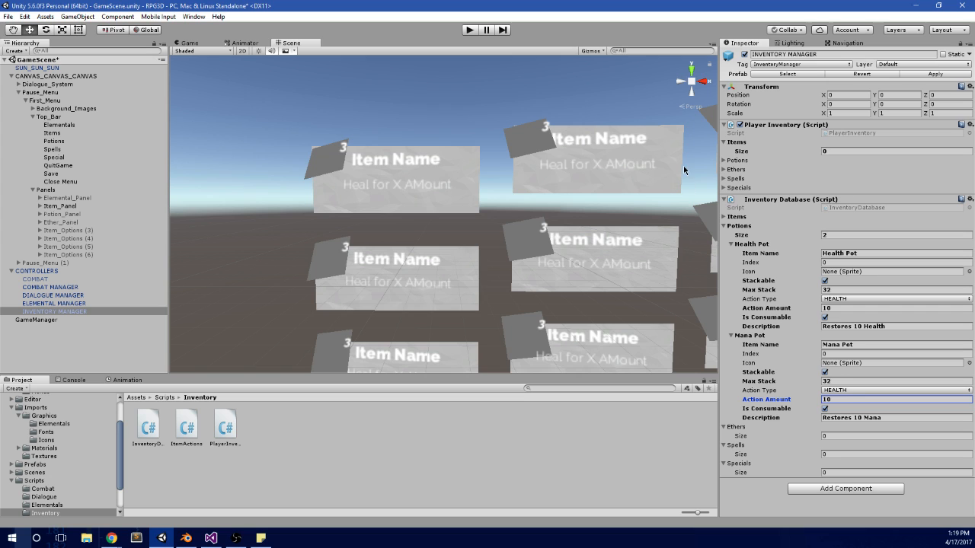
pyautogui.click(937, 74)
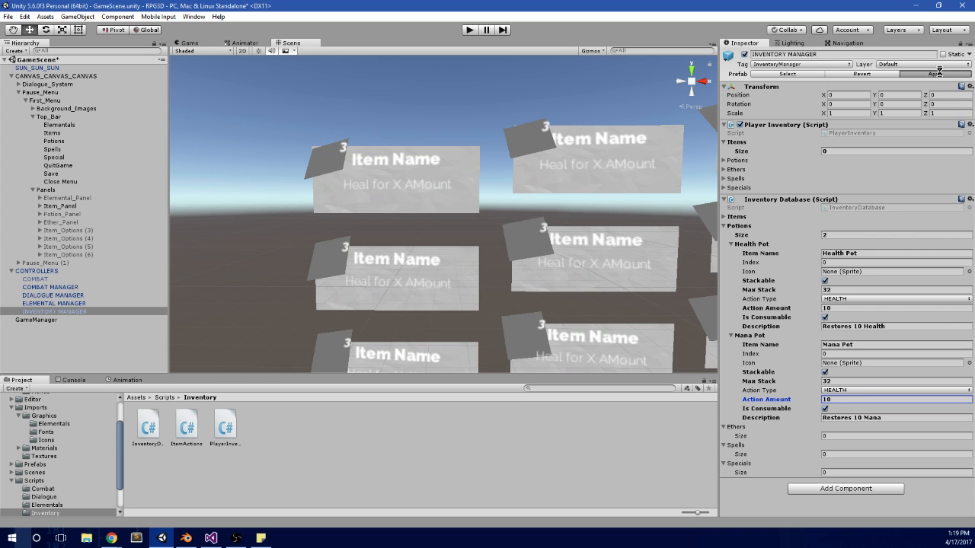
pyautogui.click(735, 217)
pyautogui.click(735, 217)
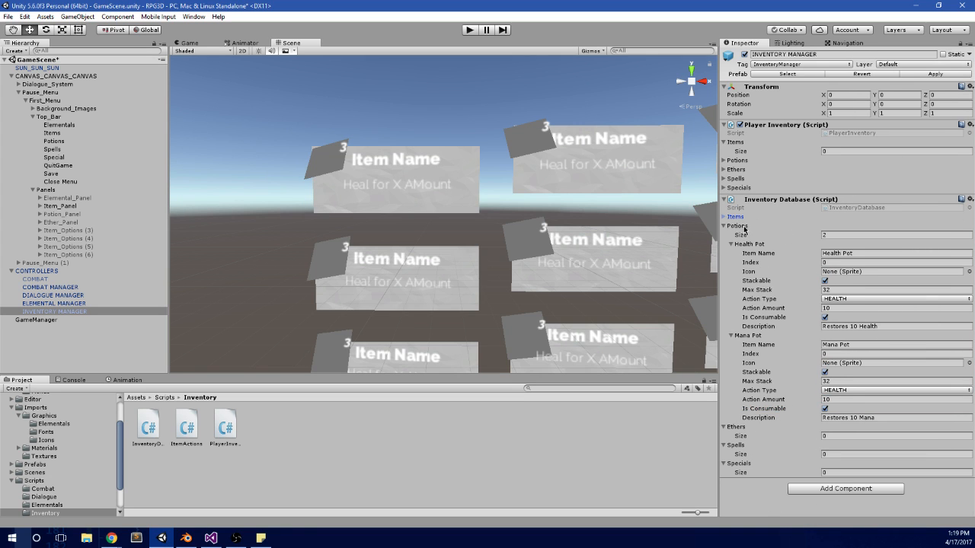
# Step: Replace the old Potion_Panel with a duplicate of Item_Panel renamed Potion_Panel, placed directly below Item_Panel, and expand it
pyautogui.scroll(-5, 517, 205)
pyautogui.moveTo(514, 204); pyautogui.dragTo(432, 191, button='middle')
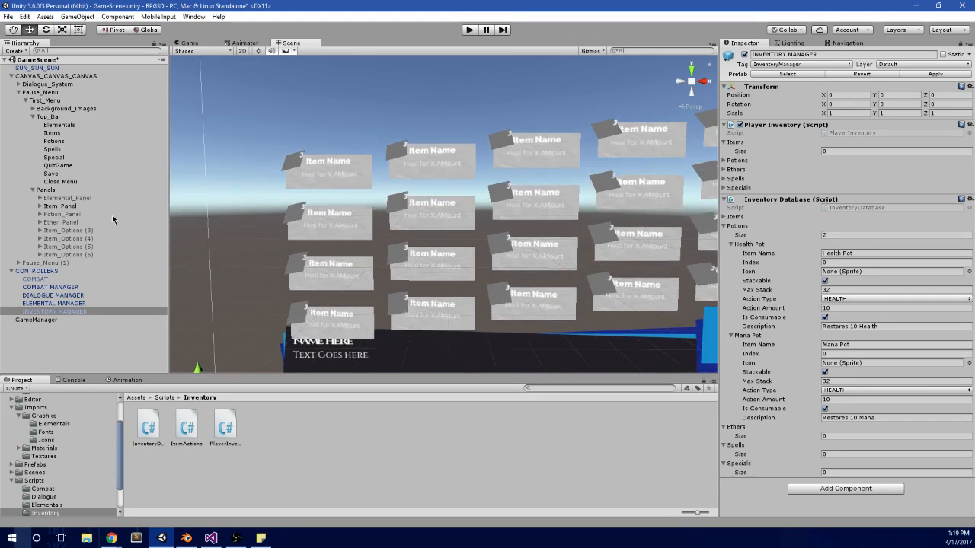
pyautogui.click(69, 206)
pyautogui.hotkey('ctrl', 'd')
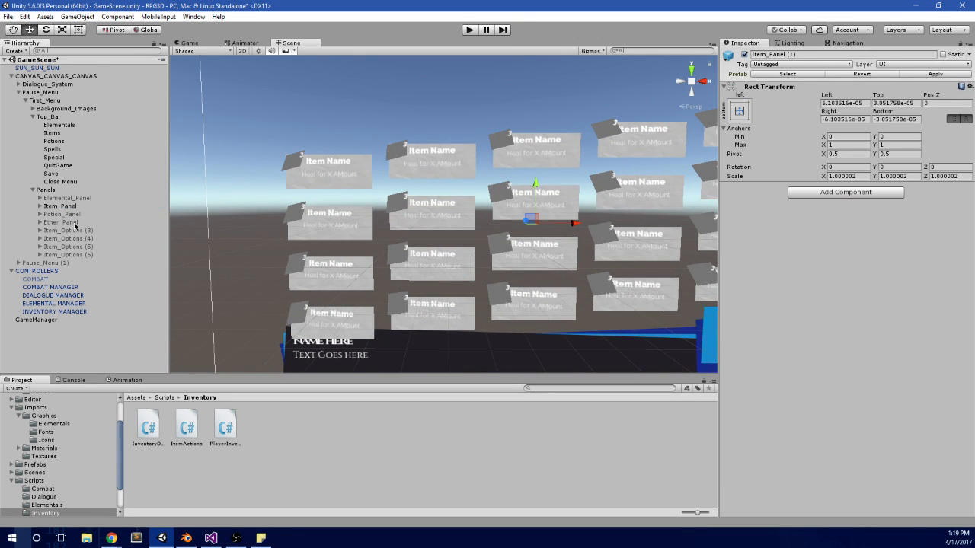
pyautogui.click(63, 264)
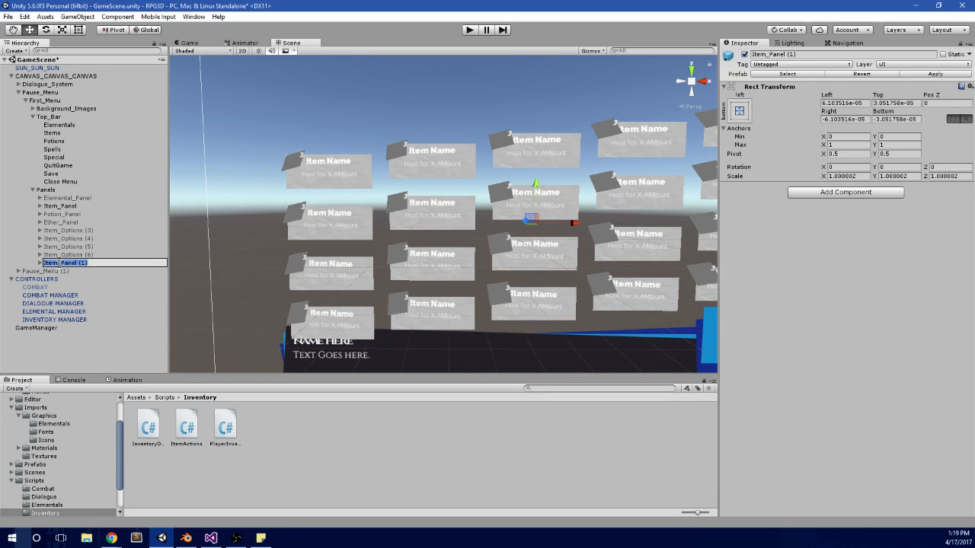
pyautogui.write('Potion_Panel')
pyautogui.press('Return')
pyautogui.moveTo(60, 262); pyautogui.dragTo(61, 215)
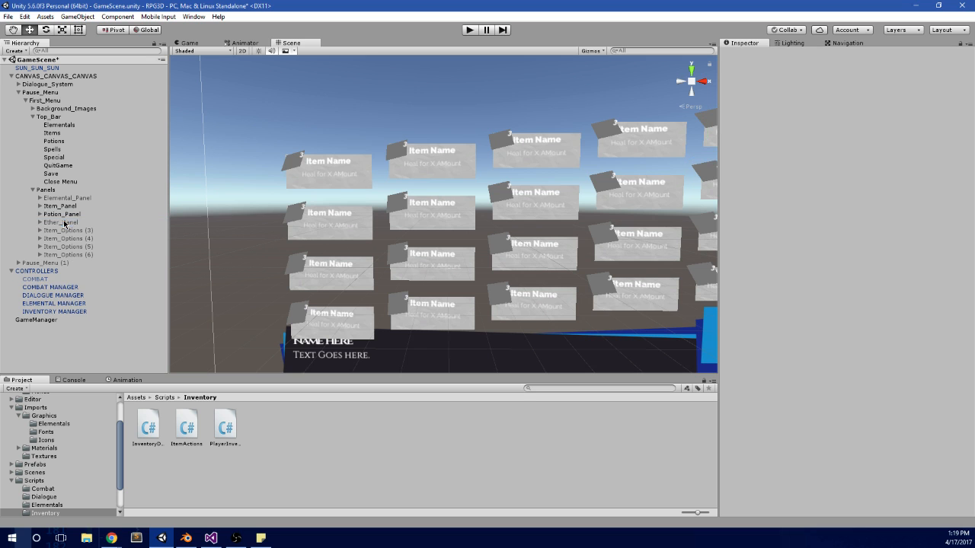
pyautogui.click(73, 217)
pyautogui.click(40, 214)
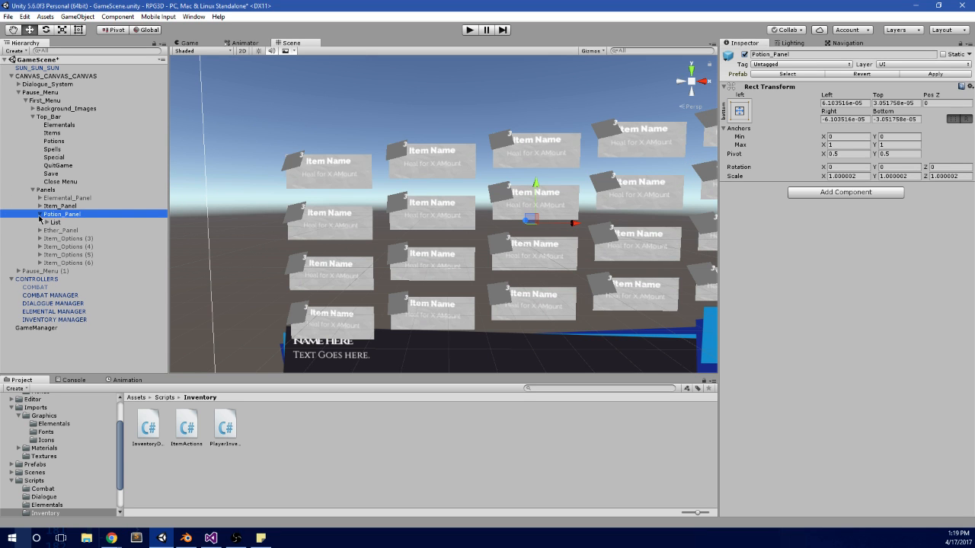
pyautogui.scroll(-3, 657, 226)
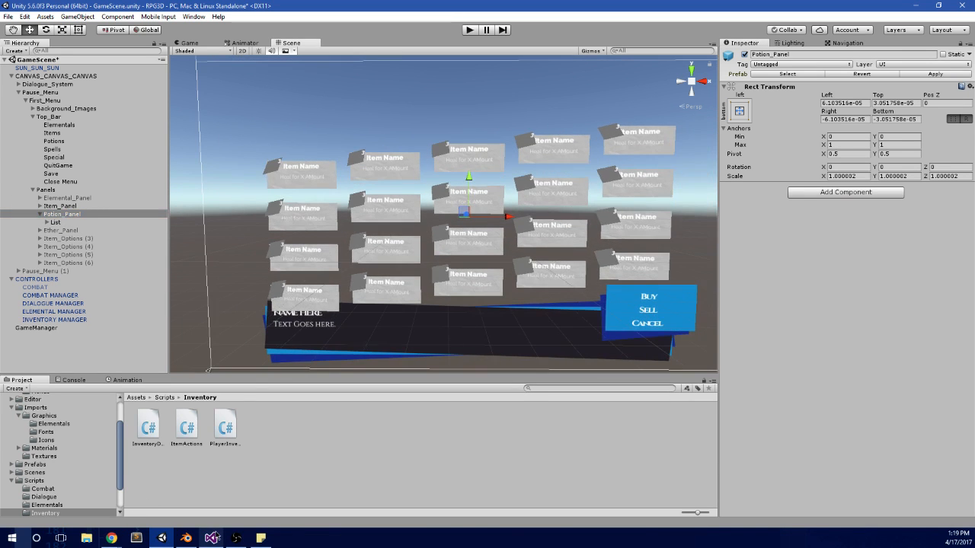
# Step: Switch to MainMenu.cs in Visual Studio and delete the commented-out currentStat lines and blank lines from the ITEMS PANEL loop
pyautogui.click(211, 538)
pyautogui.scroll(2, 400, 342)
pyautogui.moveTo(461, 98); pyautogui.dragTo(487, 2)
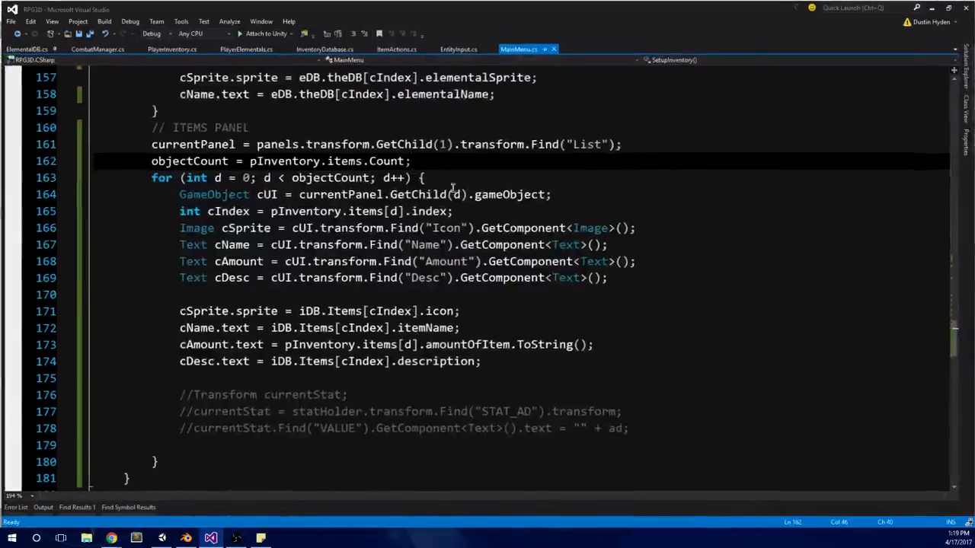
pyautogui.scroll(5, 406, 285)
pyautogui.scroll(-3, 405, 285)
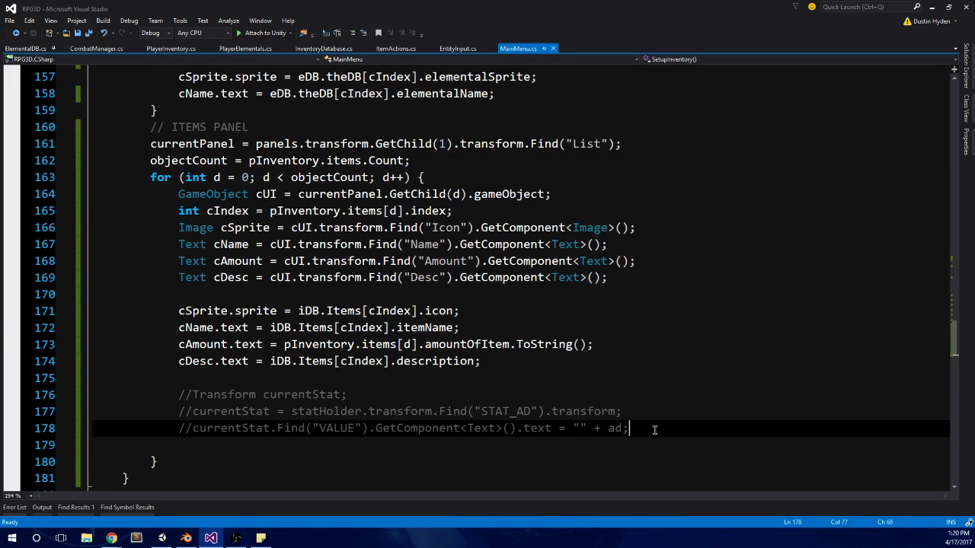
pyautogui.moveTo(653, 429); pyautogui.dragTo(57, 373)
pyautogui.press('Delete')
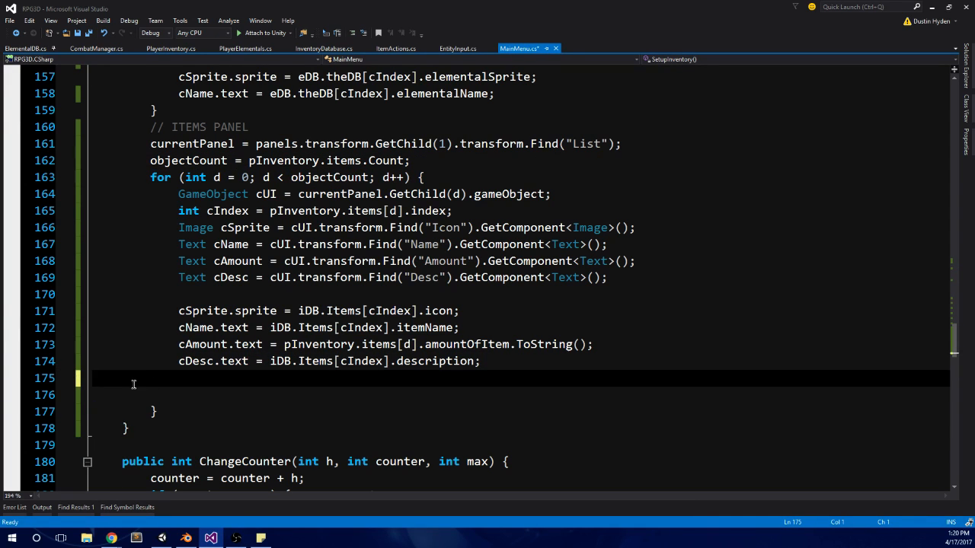
pyautogui.press('BackSpace')
pyautogui.click(168, 296)
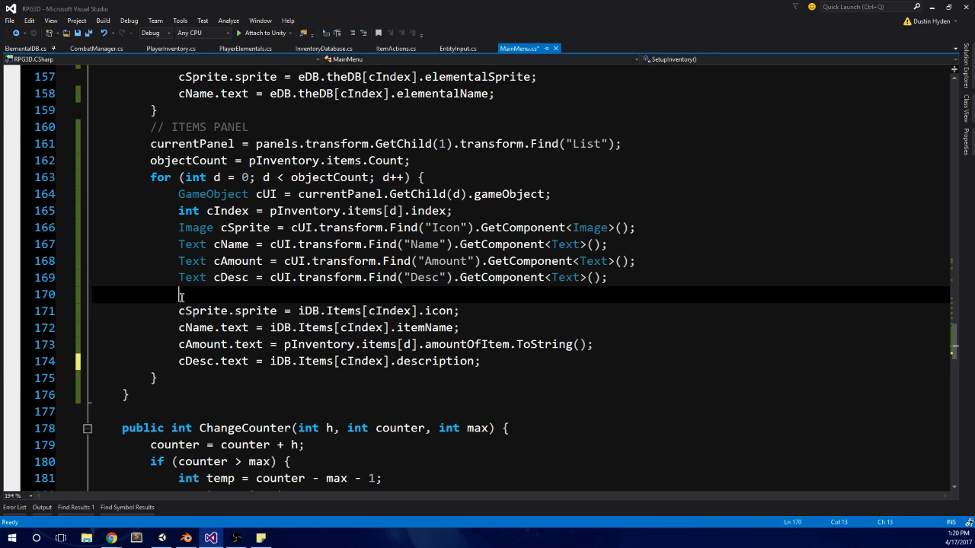
pyautogui.press('BackSpace')
# Step: Switch back to Unity, collapse Potion_Panel and look through Ether_Panel, Item_Options (3) and the contents of Pause_Menu (1)
pyautogui.hotkey('alt', 'Tab')
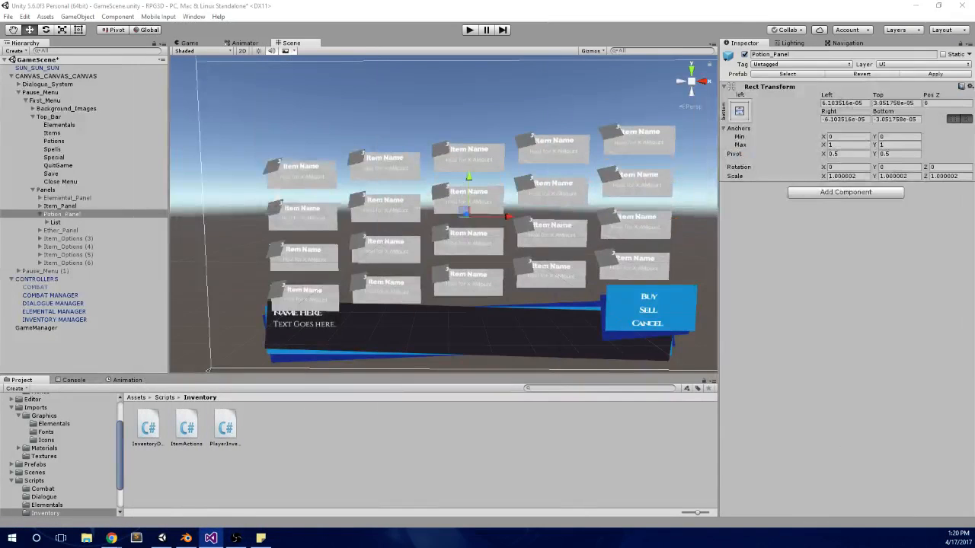
pyautogui.click(43, 216)
pyautogui.click(41, 214)
pyautogui.click(54, 225)
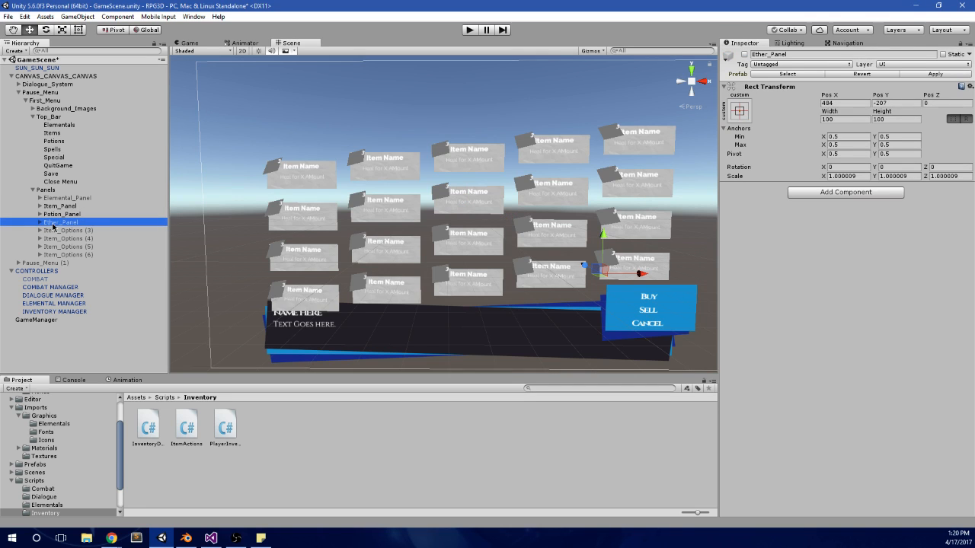
pyautogui.scroll(1, 376, 178)
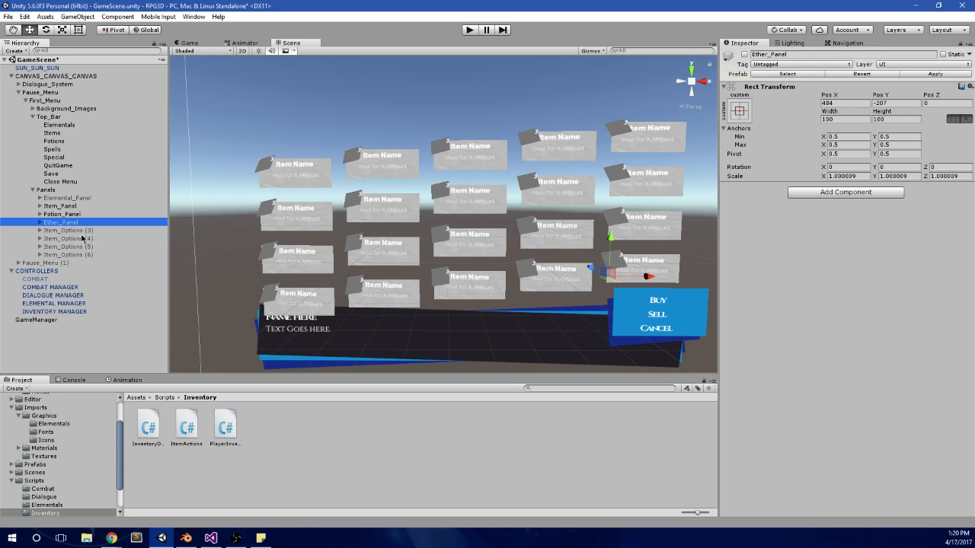
pyautogui.click(80, 230)
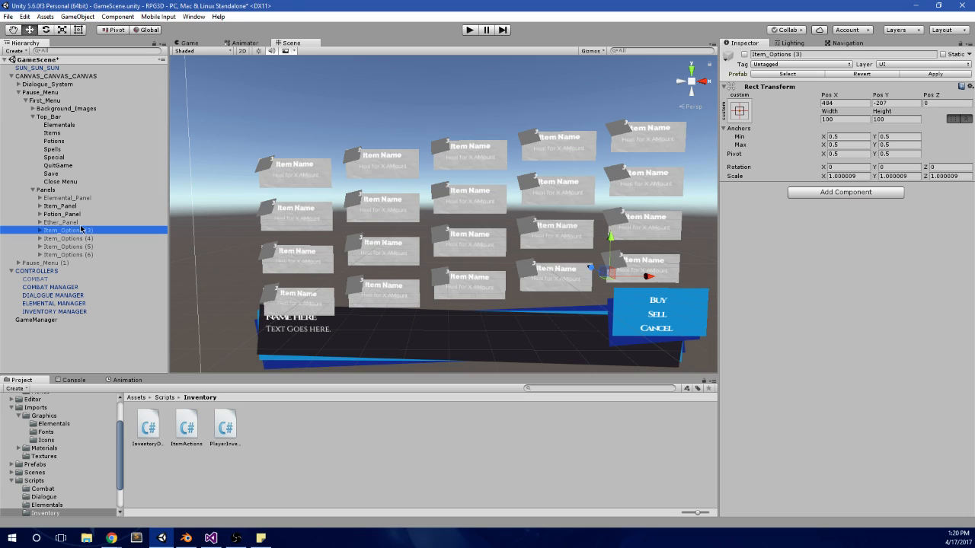
pyautogui.click(80, 223)
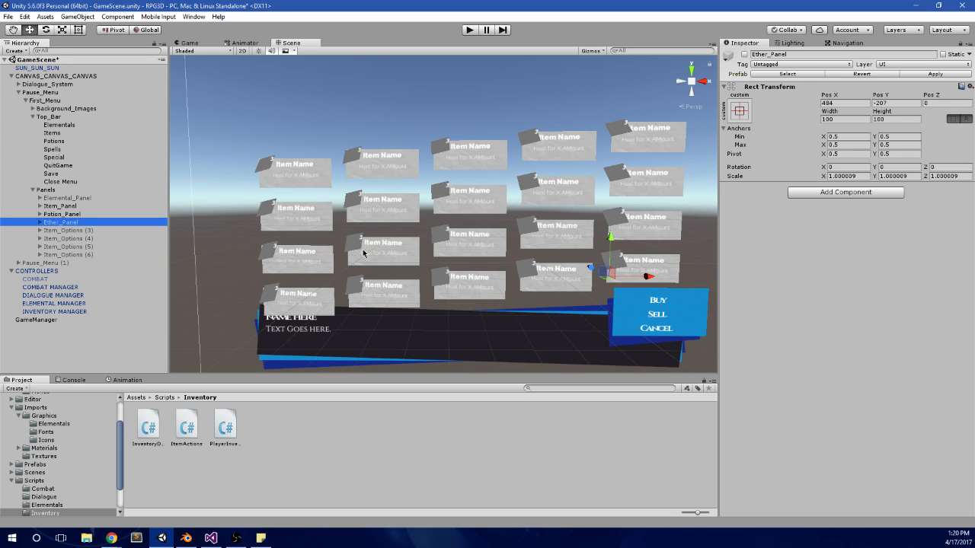
pyautogui.click(18, 263)
pyautogui.click(26, 271)
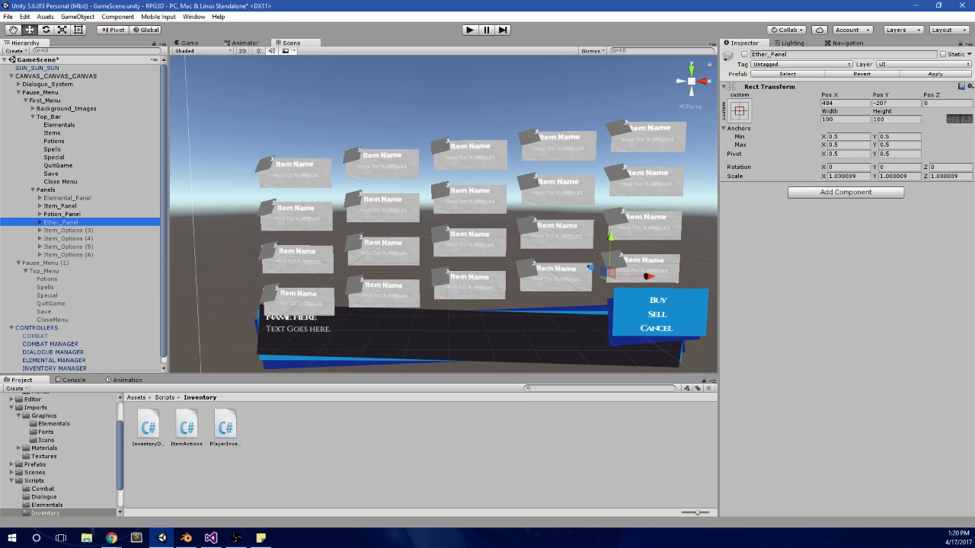
# Step: Return to MainMenu.cs and change the ITEMS PANEL comment to "// ITEMS, POTIONS, & ETHERS PANELS"
pyautogui.hotkey('alt', 'Tab')
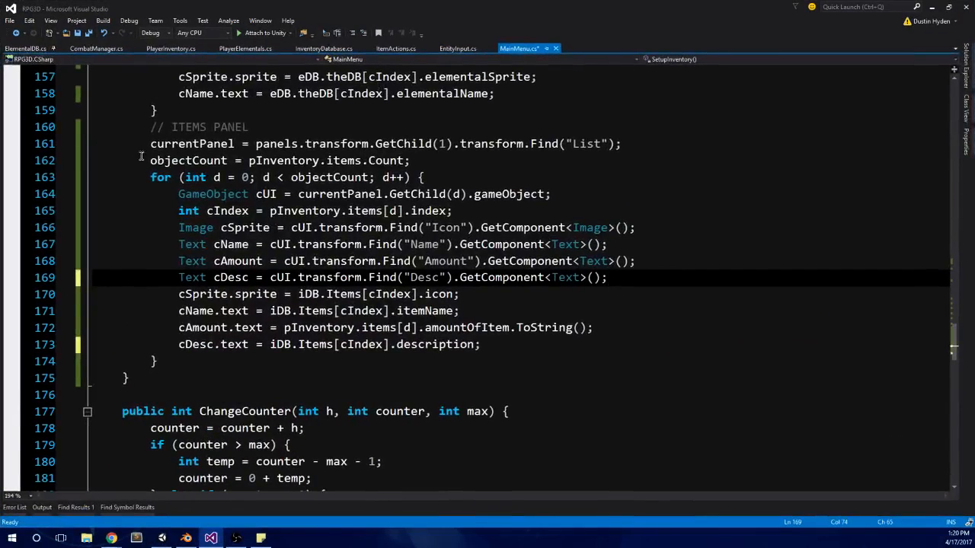
pyautogui.click(732, 145)
pyautogui.scroll(1, 719, 181)
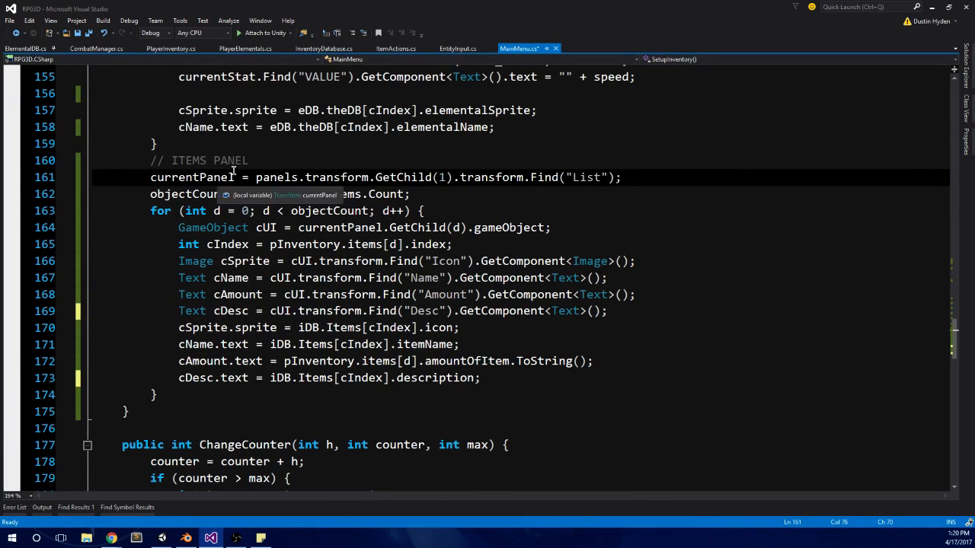
pyautogui.press('Up')
pyautogui.click(207, 161)
pyautogui.write(', POT')
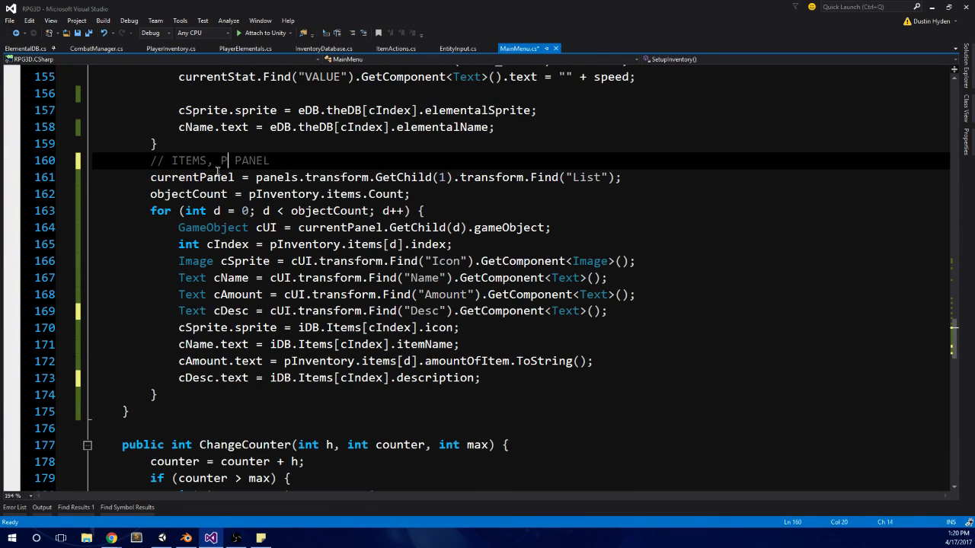
pyautogui.write('IONS, & ')
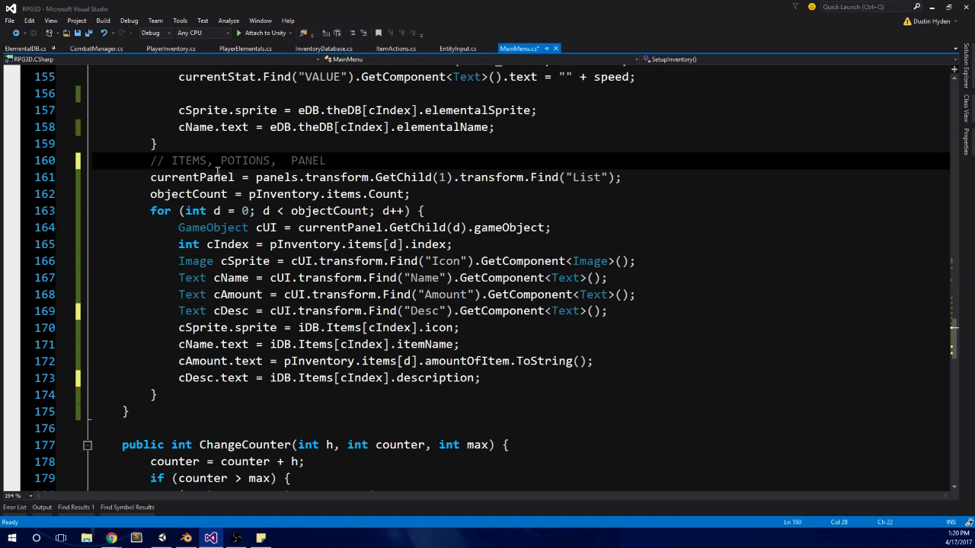
pyautogui.write('ETHERS')
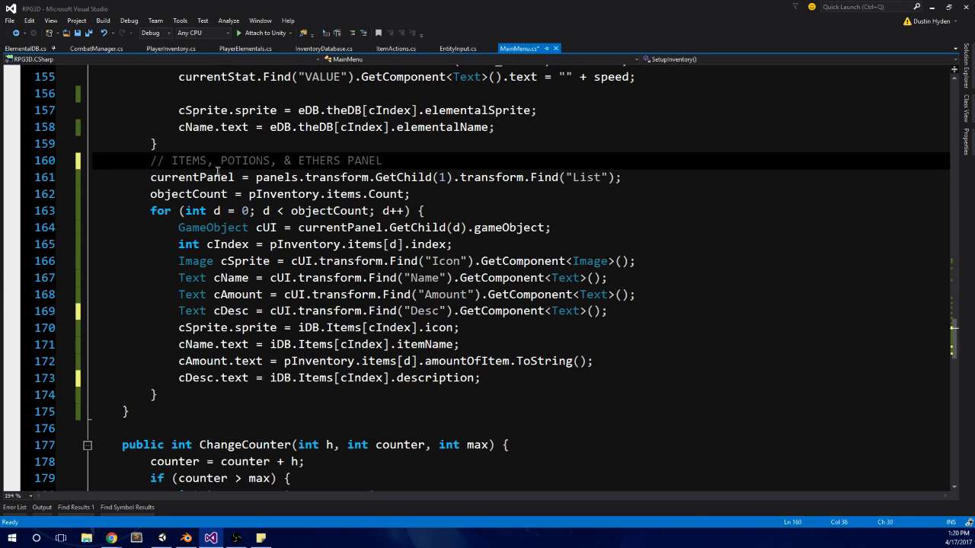
pyautogui.press('Right')
pyautogui.press('Right')
pyautogui.press('Right')
pyautogui.press('Right')
pyautogui.press('Right')
pyautogui.press('Right')
pyautogui.write('S')
pyautogui.hotkey('ctrl', 'Left')
pyautogui.click(450, 162)
# Step: Below the items, potions and ethers comment, add an empty loop "for (int h = 0; h < 3; h++) { }"
pyautogui.press('Return')
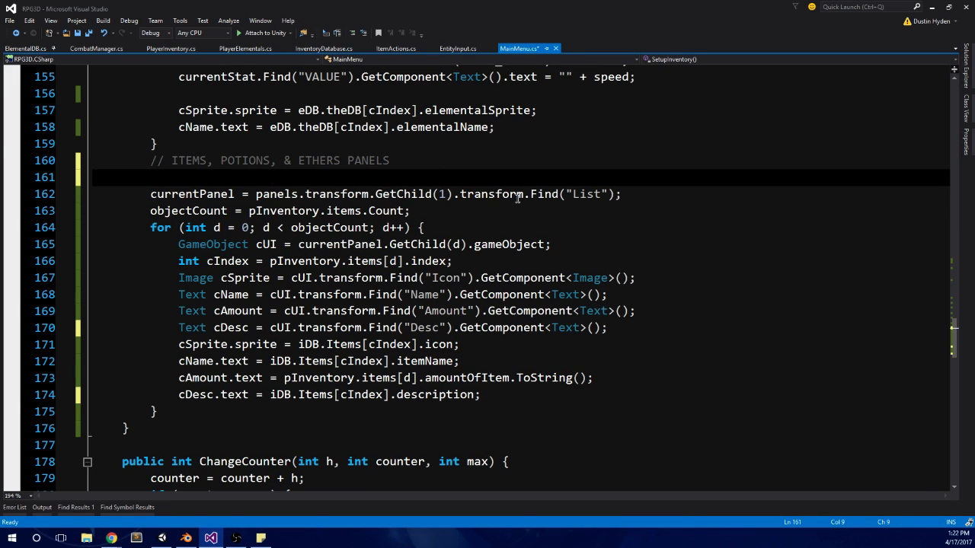
pyautogui.write('DefaultExecutionOrder (')
pyautogui.press('BackSpace')
pyautogui.press('BackSpace')
pyautogui.press('BackSpace')
pyautogui.press('BackSpace')
pyautogui.press('BackSpace')
pyautogui.press('BackSpace')
pyautogui.press('BackSpace')
pyautogui.press('BackSpace')
pyautogui.press('BackSpace')
pyautogui.press('BackSpace')
pyautogui.press('BackSpace')
pyautogui.press('BackSpace')
pyautogui.press('BackSpace')
pyautogui.press('BackSpace')
pyautogui.press('BackSpace')
pyautogui.press('BackSpace')
pyautogui.press('BackSpace')
pyautogui.press('BackSpace')
pyautogui.press('BackSpace')
pyautogui.press('BackSpace')
pyautogui.write('for (int h ')
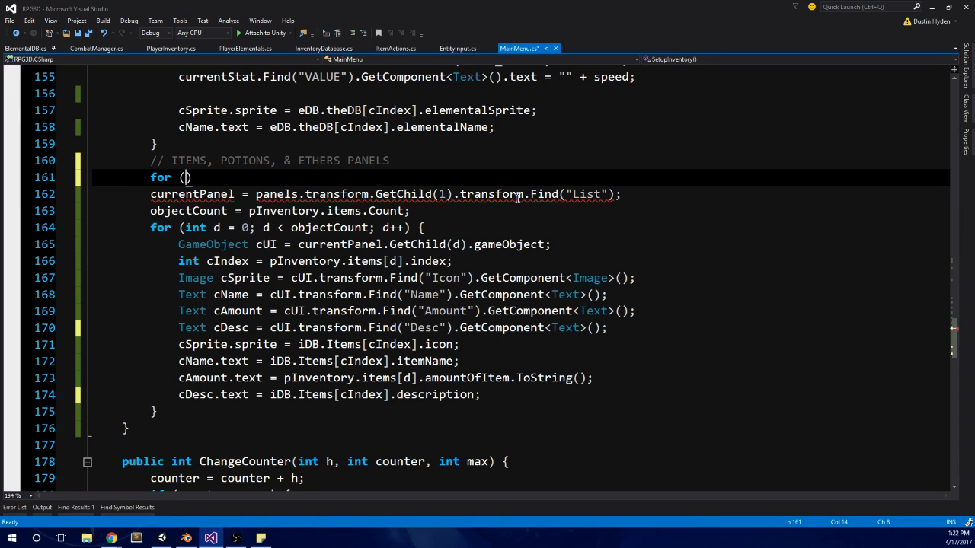
pyautogui.write('= 0')
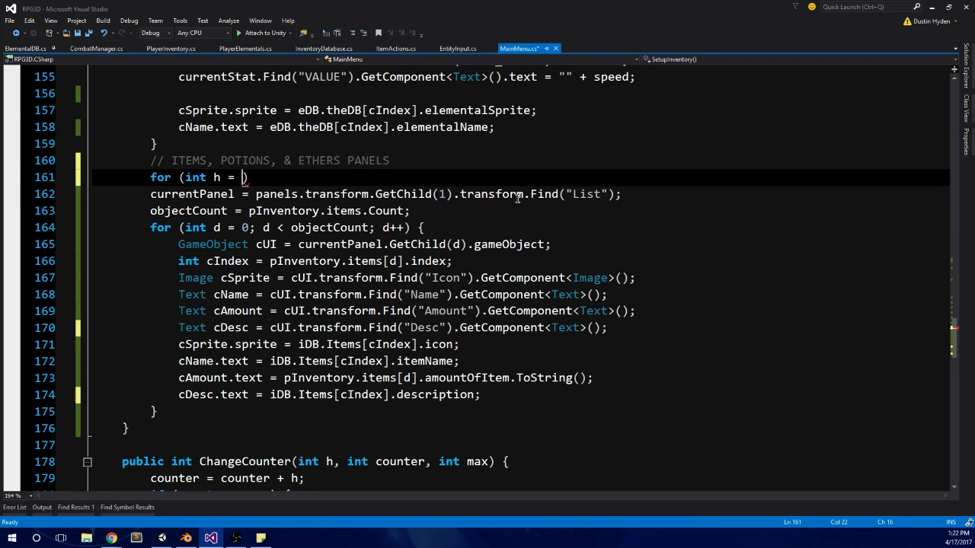
pyautogui.write('; h < 3; h++) {')
pyautogui.press('Return')
pyautogui.press('Return')
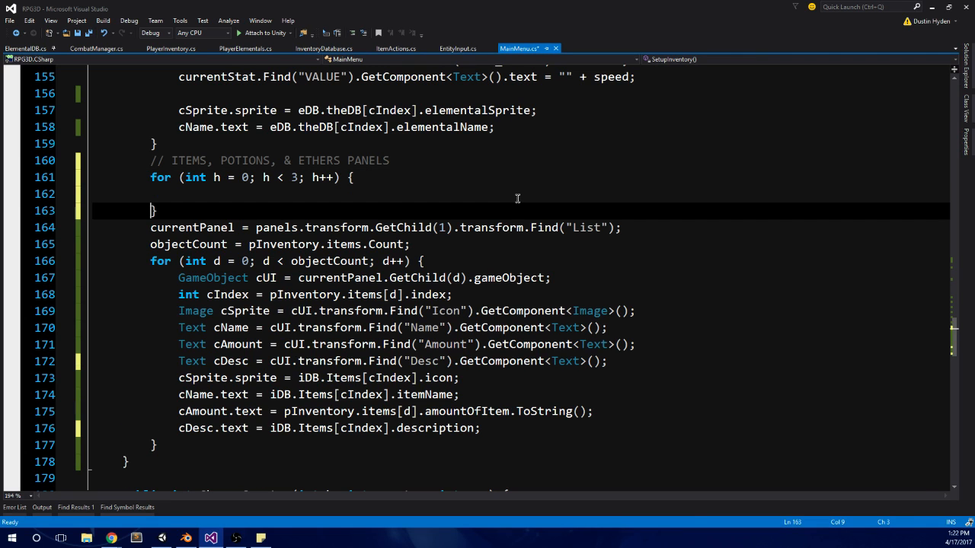
# Step: Move the currentPanel and objectCount lines and the whole d loop inside the new h loop
pyautogui.click(447, 249)
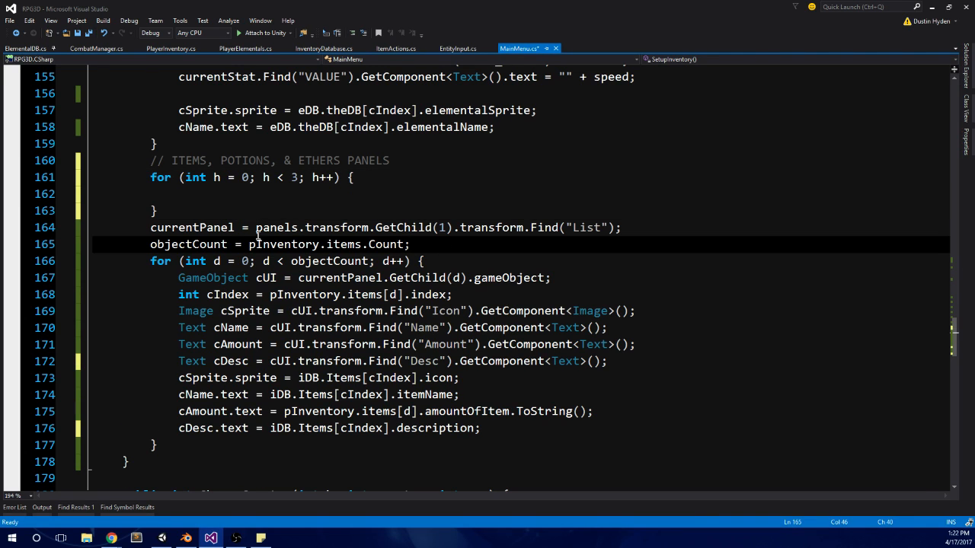
pyautogui.keyDown('shift'); pyautogui.click(151, 228); pyautogui.keyUp('shift')
pyautogui.moveTo(177, 455); pyautogui.dragTo(151, 227)
pyautogui.hotkey('ctrl', 'x')
pyautogui.click(206, 193)
pyautogui.hotkey('ctrl', 'v')
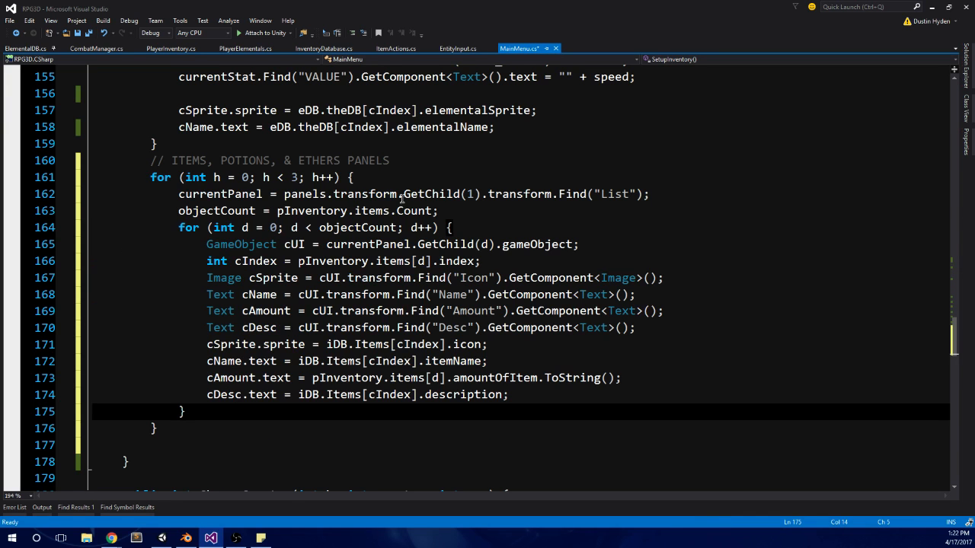
# Step: Make the h loop start at 1 and run while h < 4, and use GetChild(h) in the currentPanel assignment
pyautogui.click(470, 194)
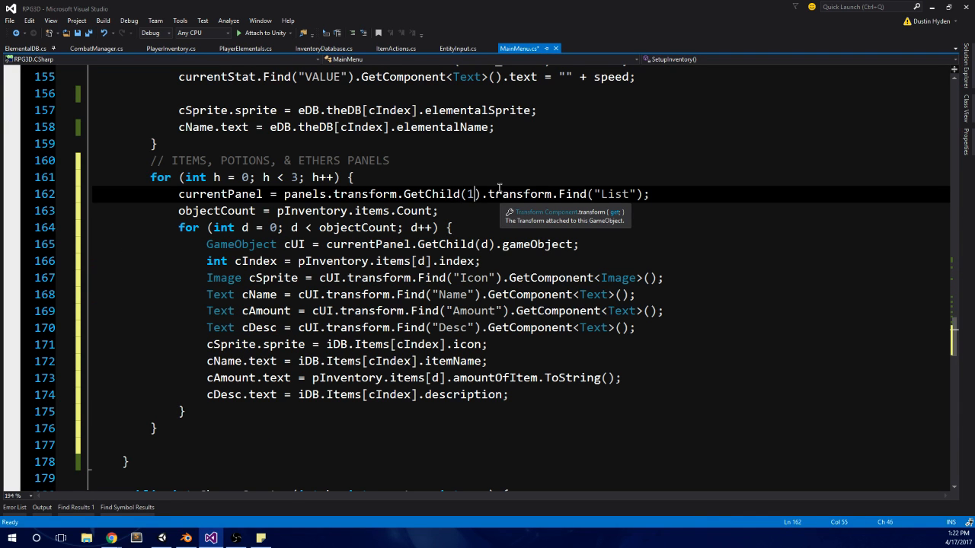
pyautogui.doubleClick(242, 177)
pyautogui.write('1')
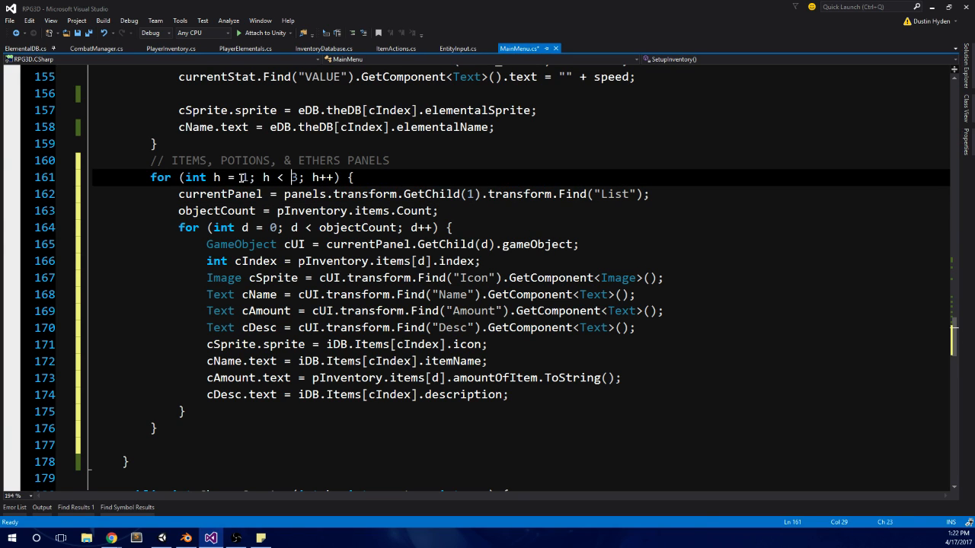
pyautogui.write('4')
pyautogui.click(483, 211)
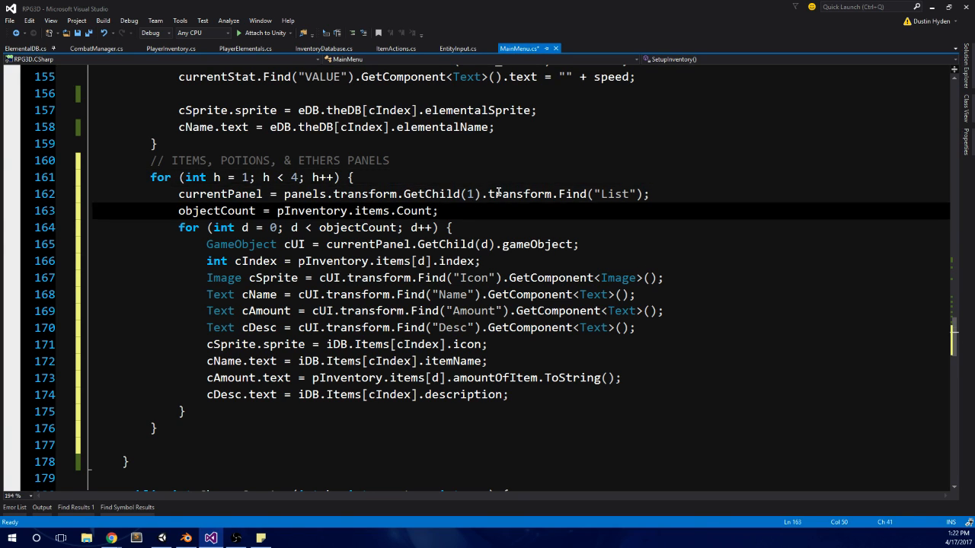
pyautogui.doubleClick(470, 193)
pyautogui.press('BackSpace')
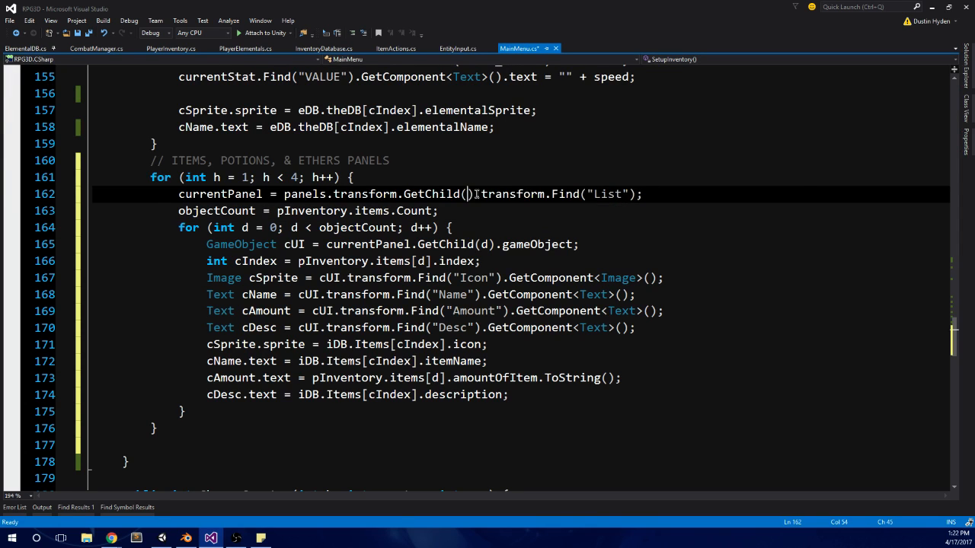
pyautogui.write('h')
pyautogui.click(412, 211)
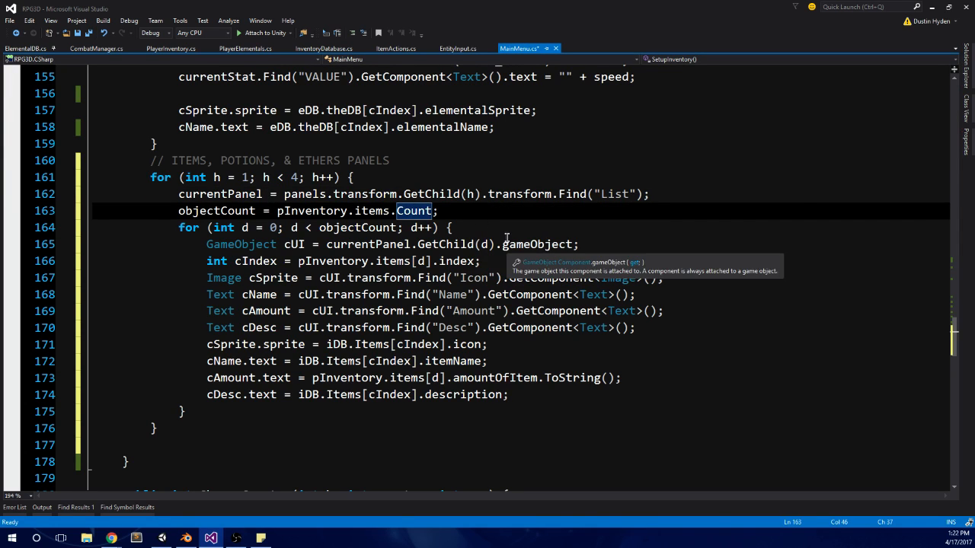
pyautogui.click(492, 214)
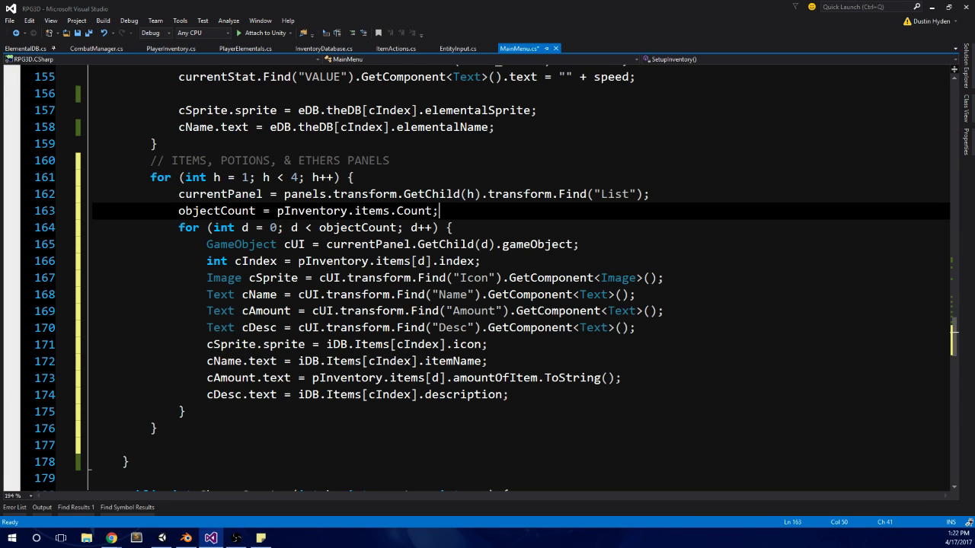
pyautogui.hotkey('alt', 'Tab')
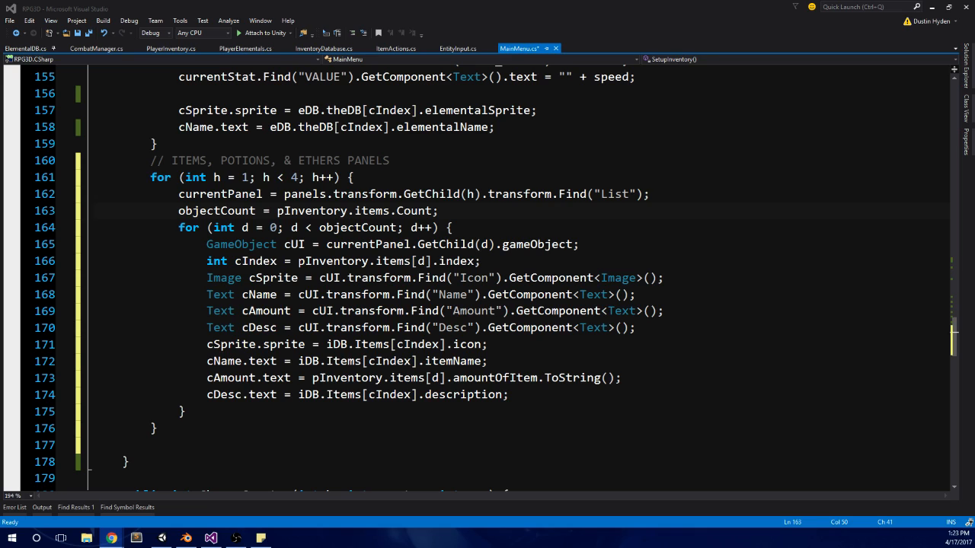
pyautogui.click(268, 245)
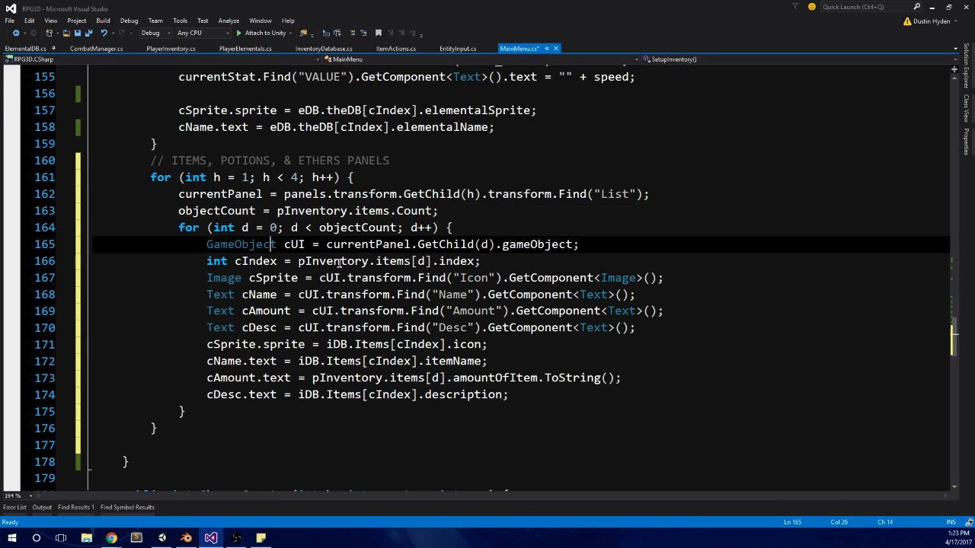
pyautogui.click(480, 244)
pyautogui.click(504, 219)
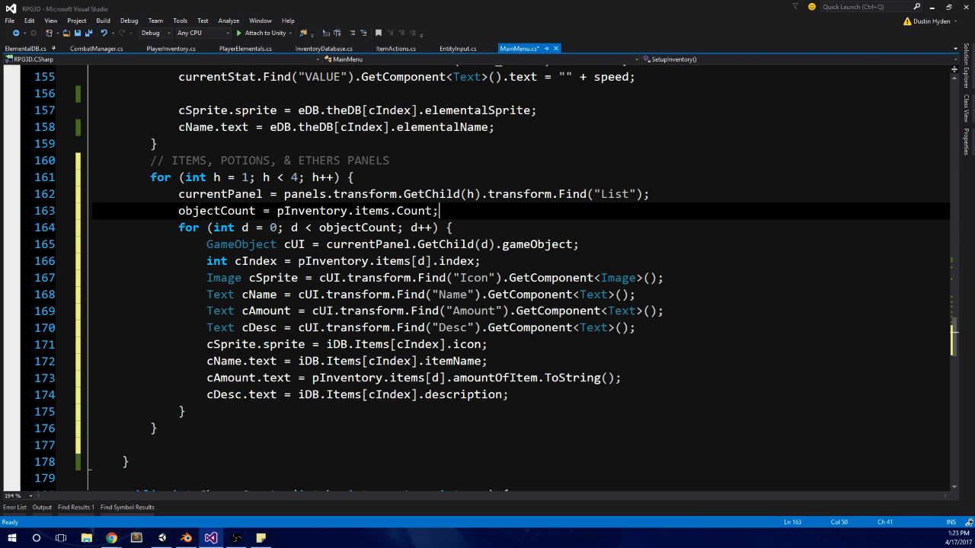
# Step: Save MainMenu.cs, then switch to Unity and delete the old Ether_Panel from Panels
pyautogui.click(412, 177)
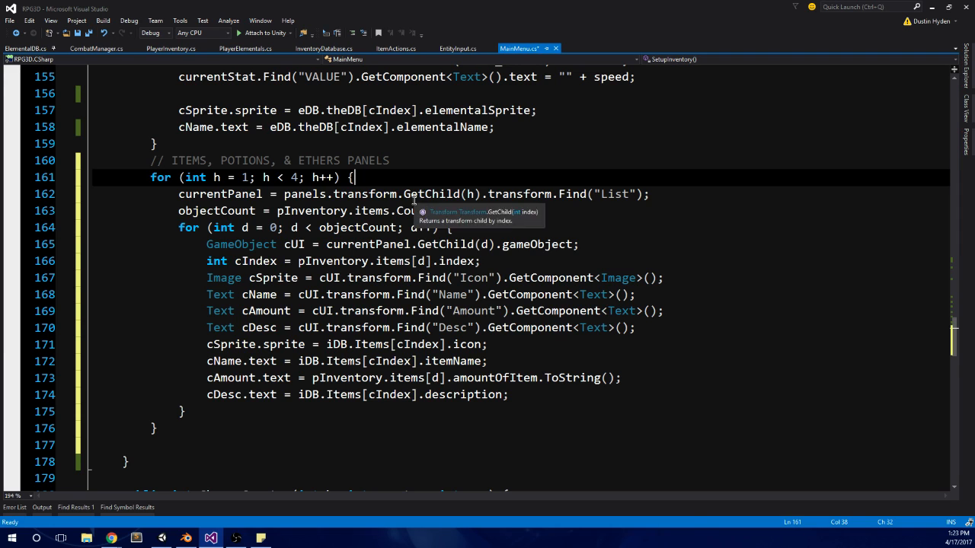
pyautogui.hotkey('ctrl', 's')
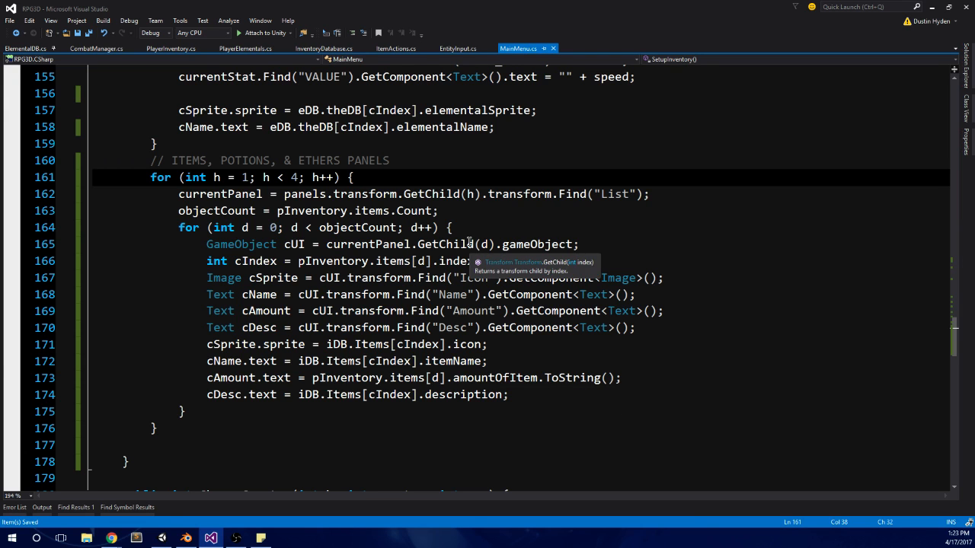
pyautogui.click(162, 538)
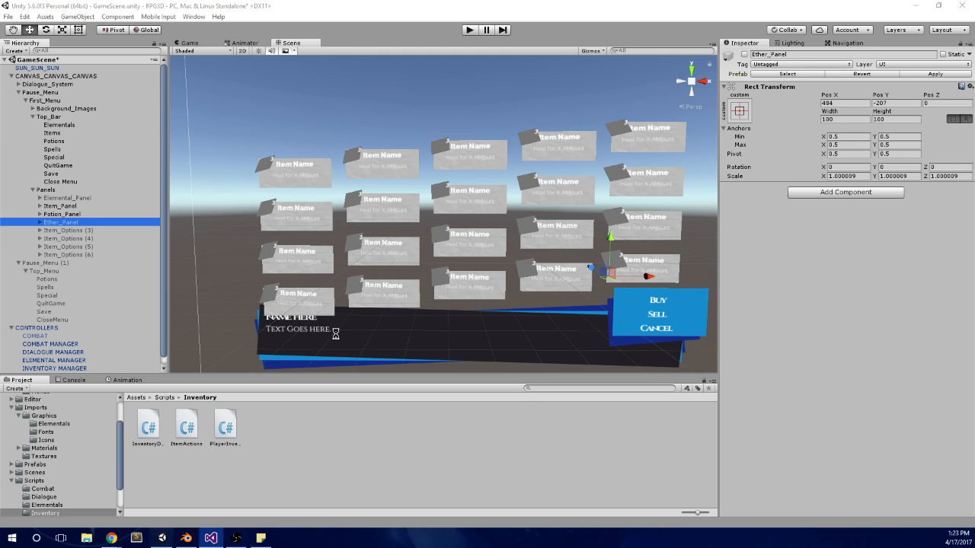
pyautogui.click(95, 215)
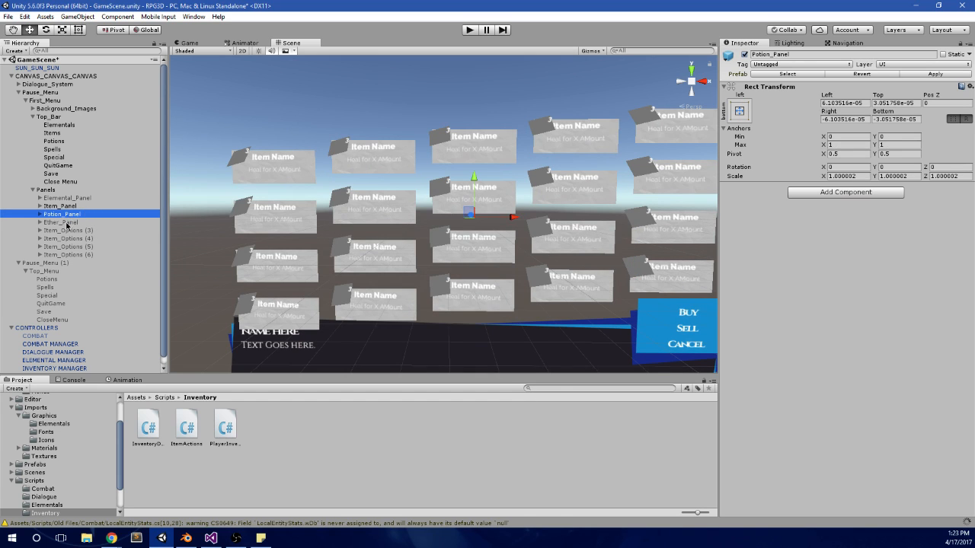
pyautogui.click(67, 223)
pyautogui.click(74, 239)
pyautogui.click(79, 223)
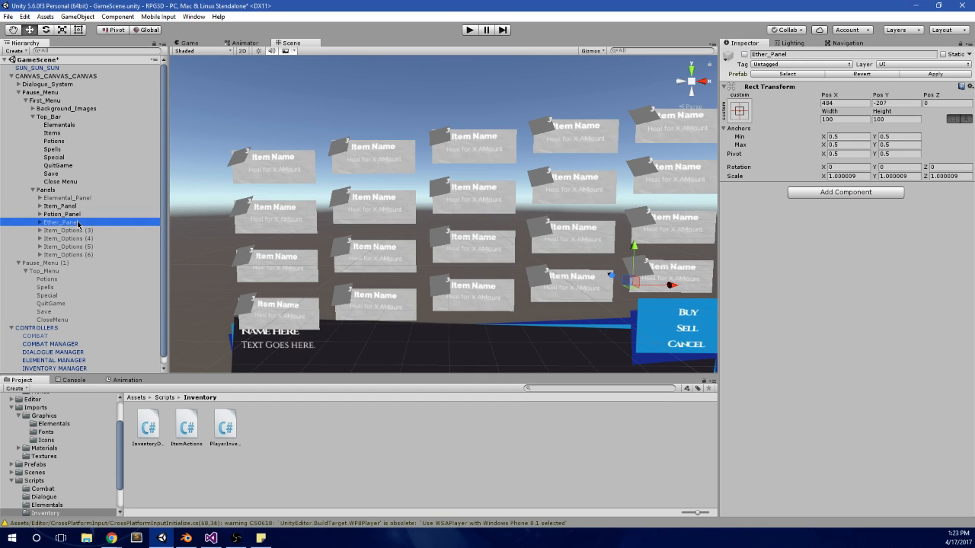
pyautogui.press('Delete')
# Step: Duplicate Potion_Panel, rename the copy Ethers_Panel and place it directly below Potion_Panel
pyautogui.click(86, 216)
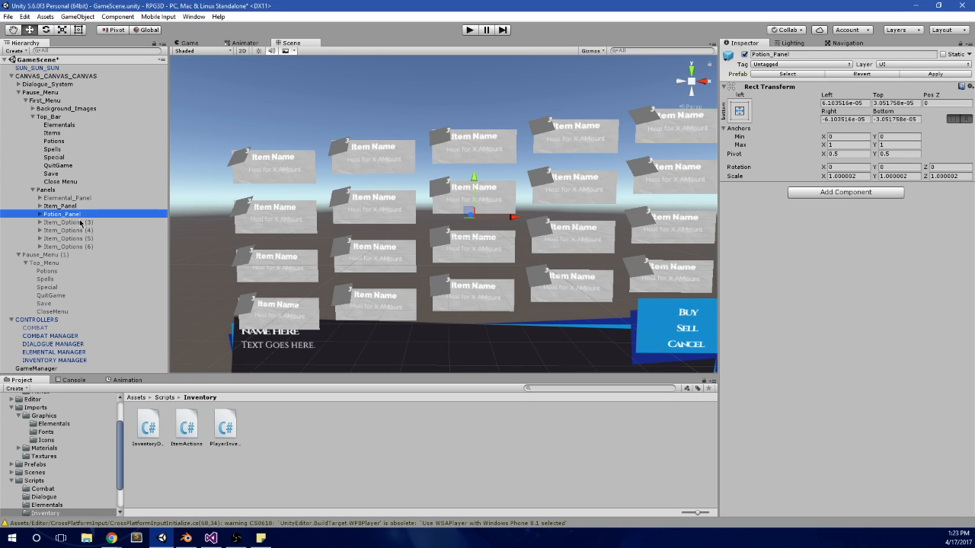
pyautogui.hotkey('ctrl', 'd')
pyautogui.click(65, 255)
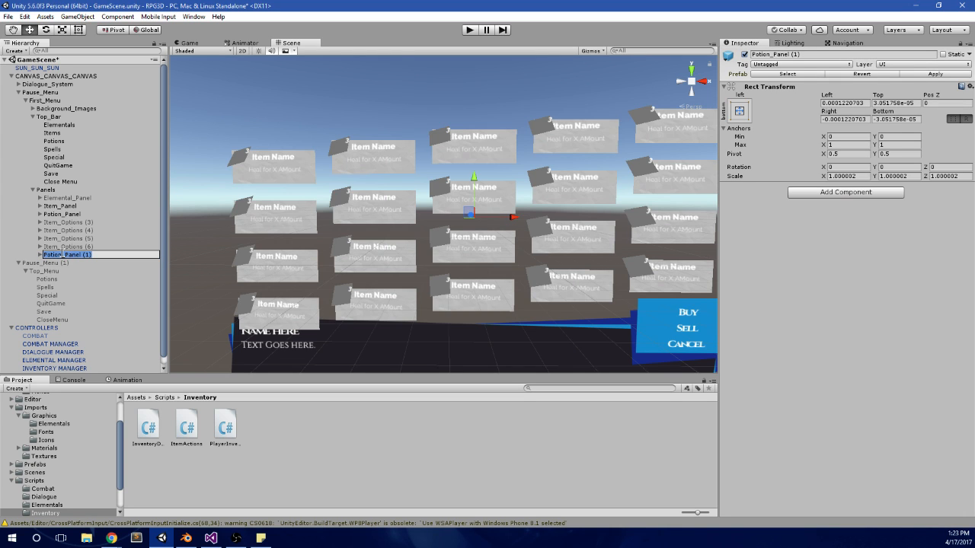
pyautogui.write('Ethers_Panel')
pyautogui.press('Return')
pyautogui.moveTo(64, 262); pyautogui.dragTo(82, 221)
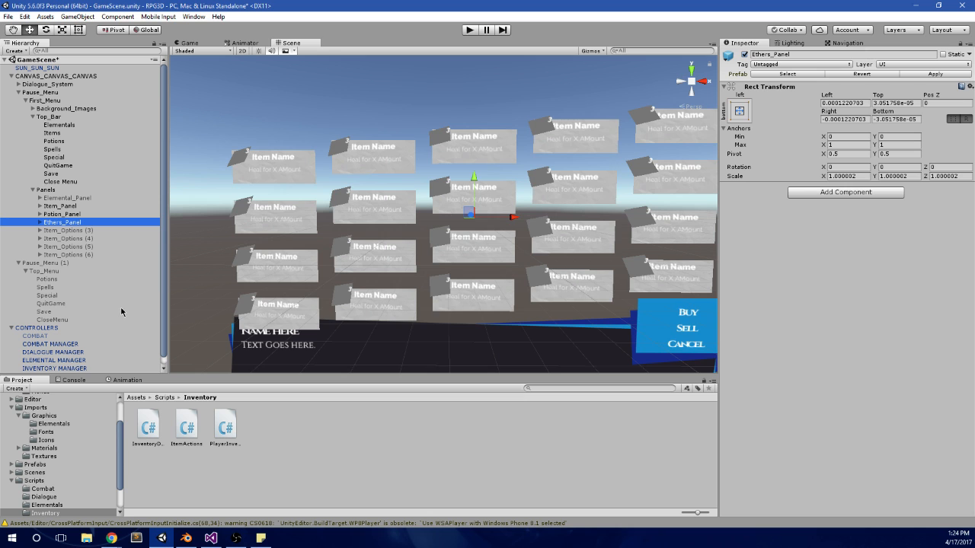
pyautogui.scroll(-2, 457, 221)
pyautogui.moveTo(491, 214); pyautogui.dragTo(480, 227, button='middle')
pyautogui.scroll(2, 495, 210)
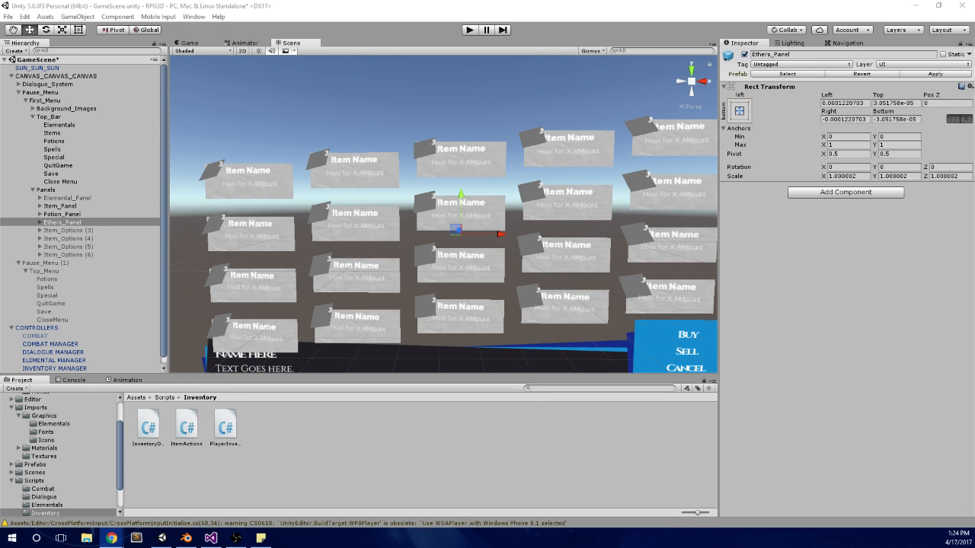
# Step: Switch to Chrome, search Google for "borsodi beer" and look through the Borsod Brewery Wikipedia article
pyautogui.moveTo(974, 191); pyautogui.dragTo(548, 1)
pyautogui.click(251, 89)
pyautogui.write('beer')
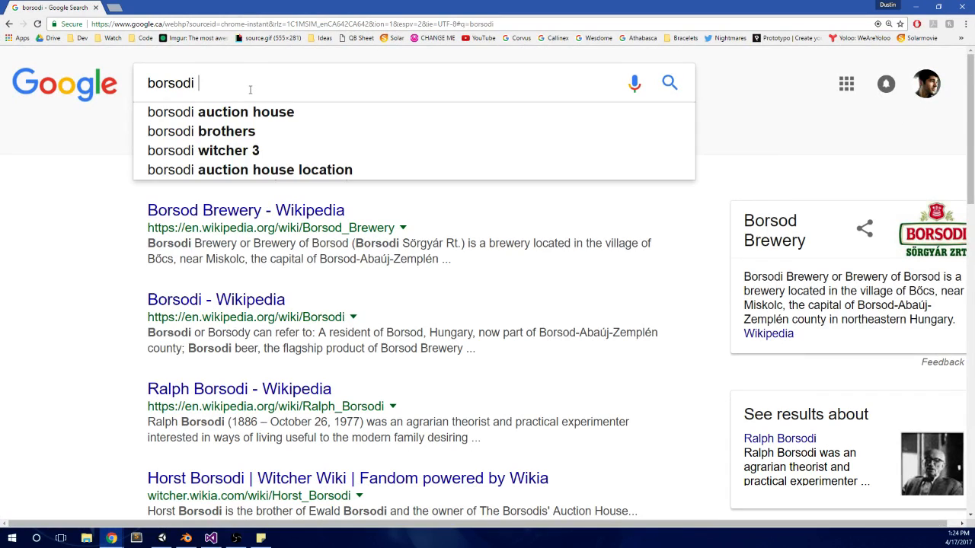
pyautogui.press('Return')
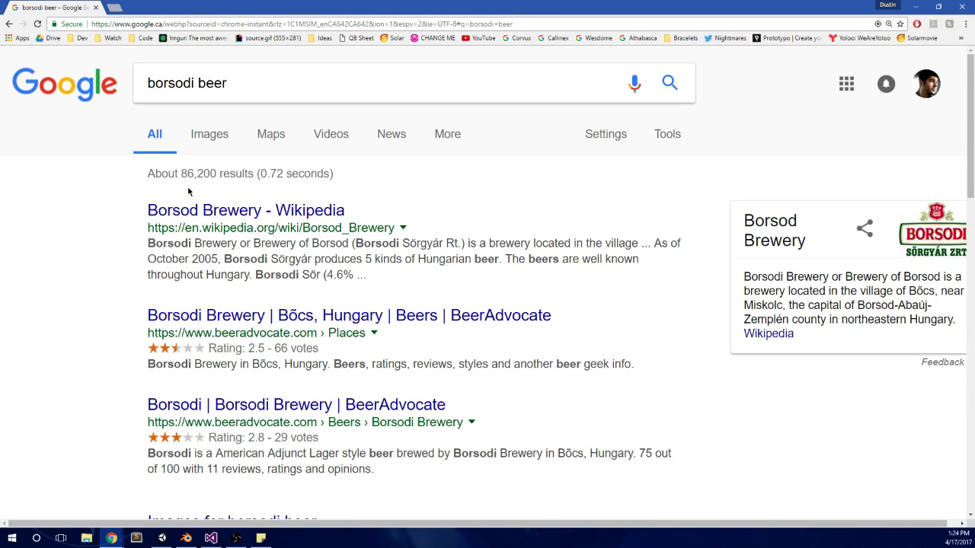
pyautogui.click(190, 212)
pyautogui.scroll(-3, 648, 324)
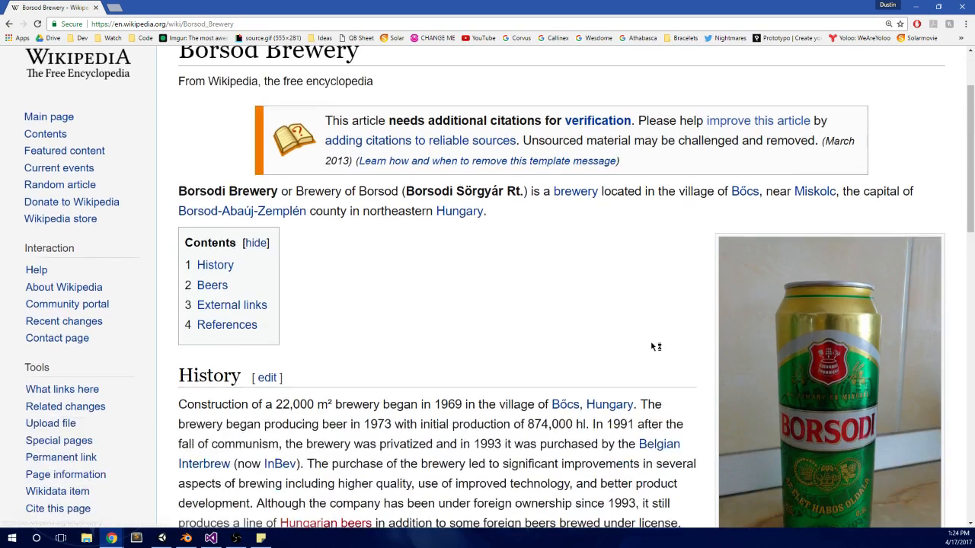
pyautogui.scroll(1, 648, 323)
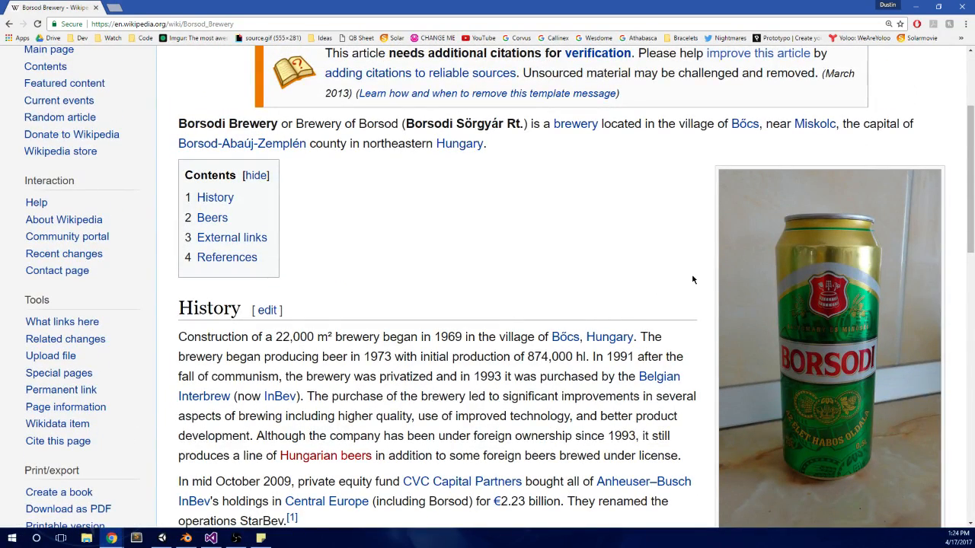
pyautogui.scroll(-3, 692, 279)
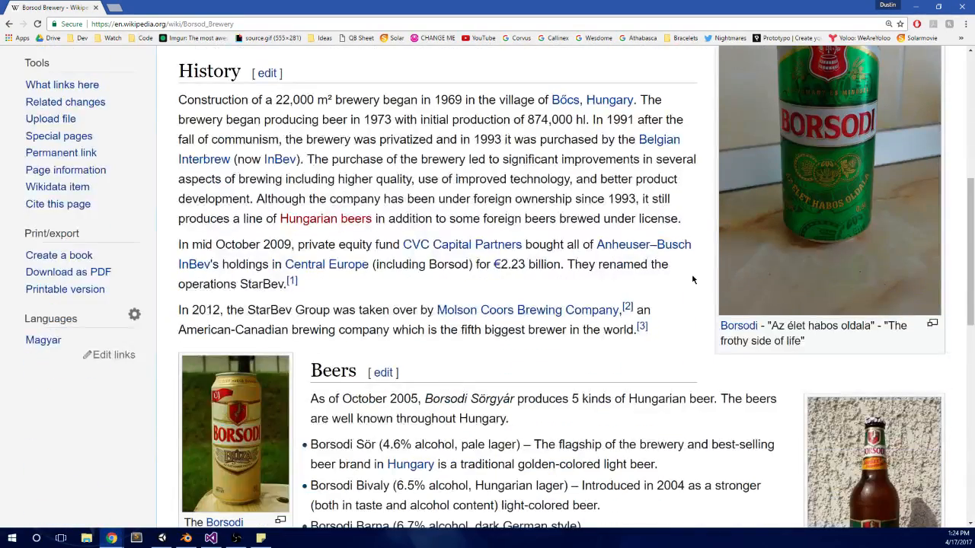
pyautogui.scroll(-4, 692, 279)
pyautogui.scroll(-1, 692, 278)
pyautogui.scroll(1, 692, 277)
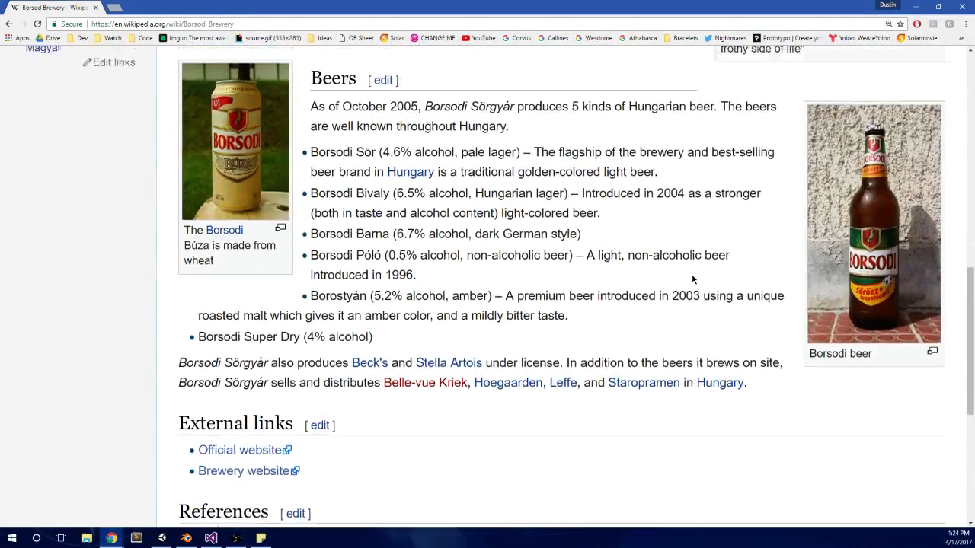
# Step: Search Google for "affinity photo" and open the official Affinity Photo product page
pyautogui.click(308, 28)
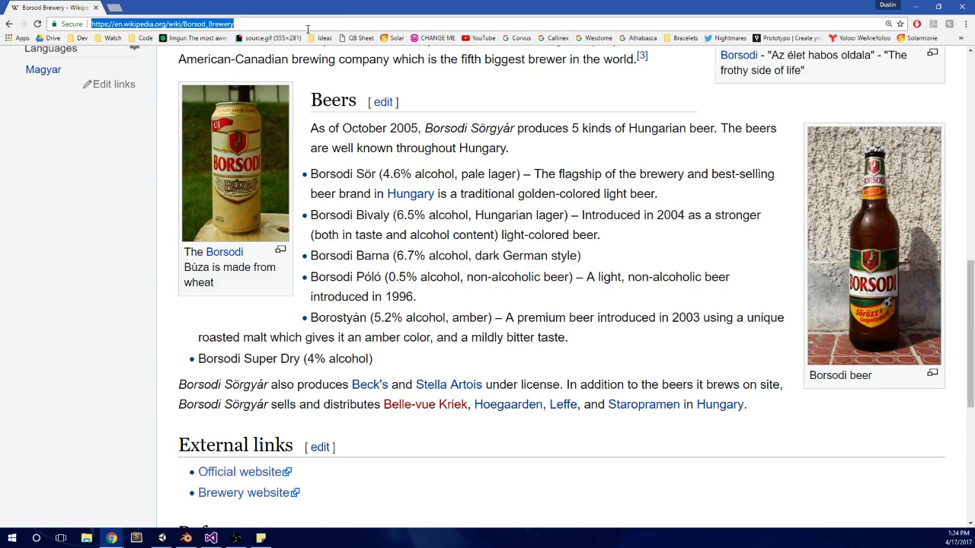
pyautogui.write('affinity po')
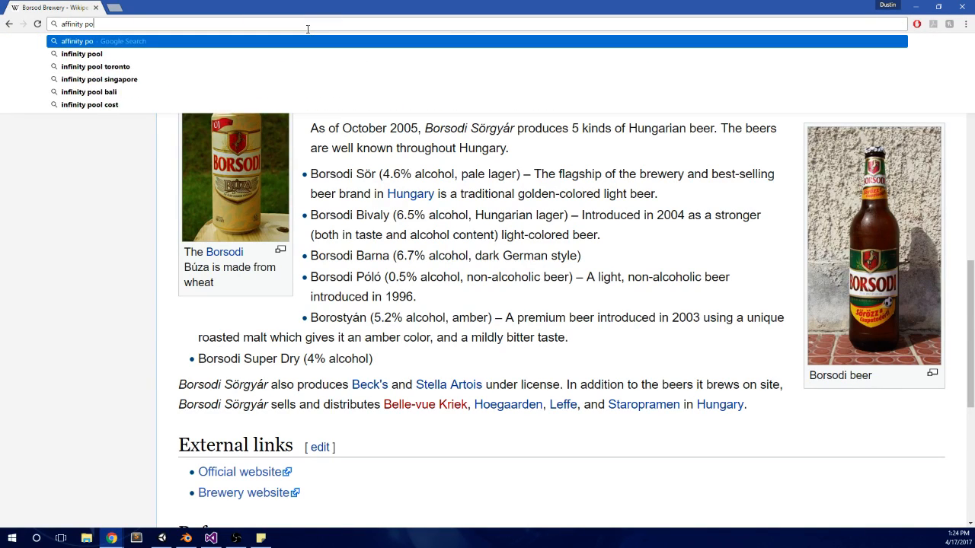
pyautogui.press('BackSpace')
pyautogui.write('hoto')
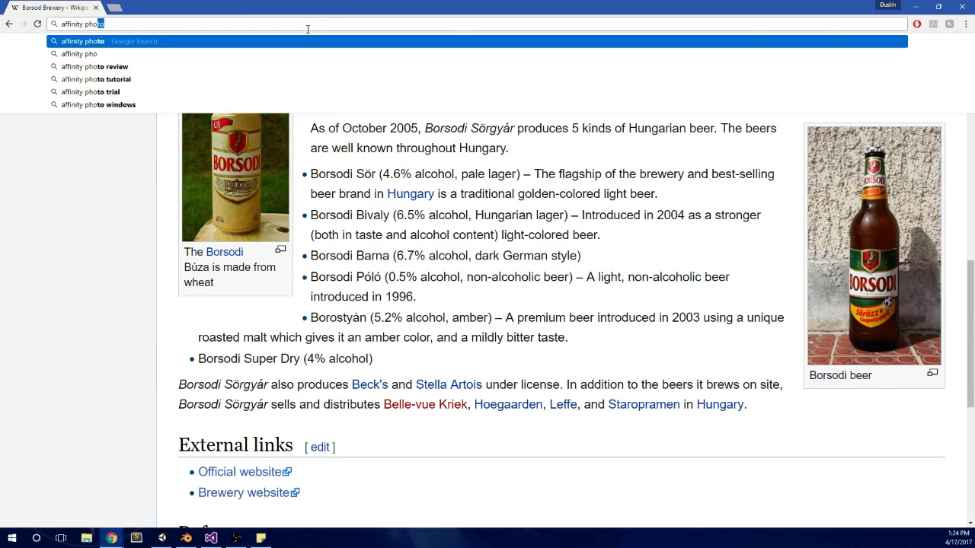
pyautogui.press('Return')
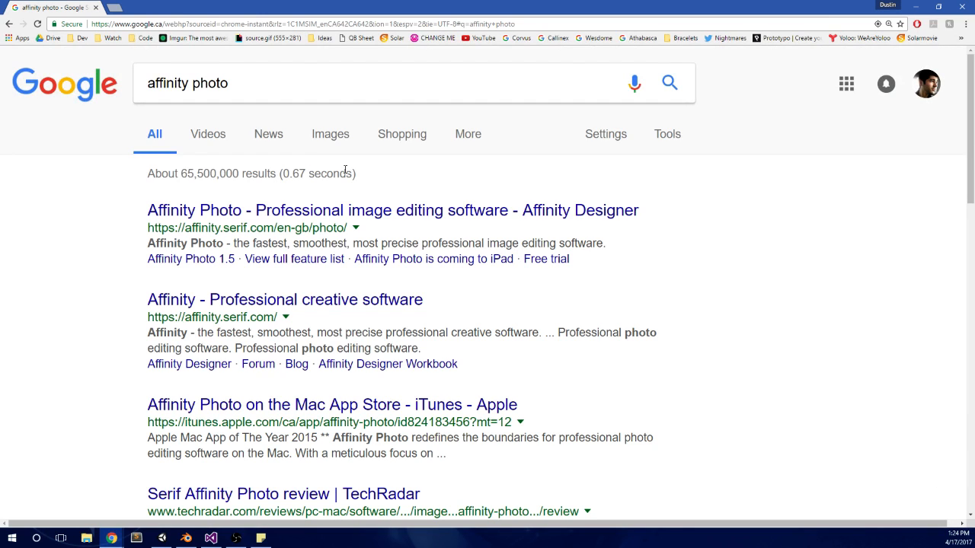
pyautogui.click(388, 217)
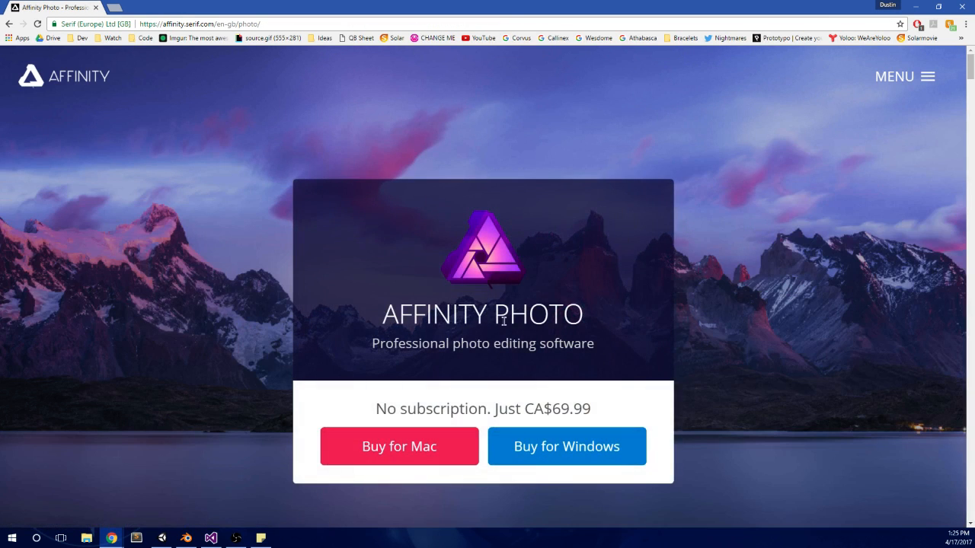
# Step: Look through the feature sections of the Affinity Photo product page, from the overview to the sample images, and close the browser window
pyautogui.scroll(-1, 716, 337)
pyautogui.scroll(1, 737, 329)
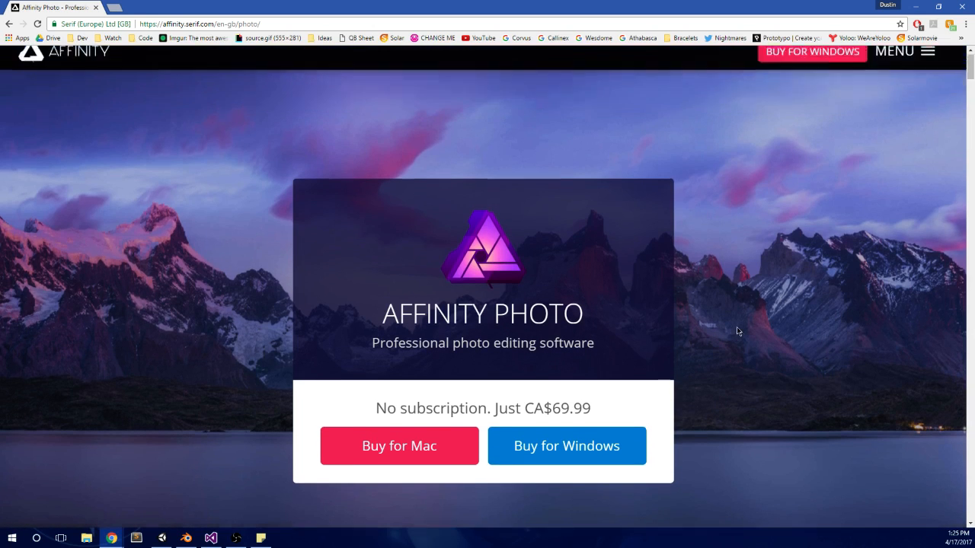
pyautogui.scroll(-8, 737, 327)
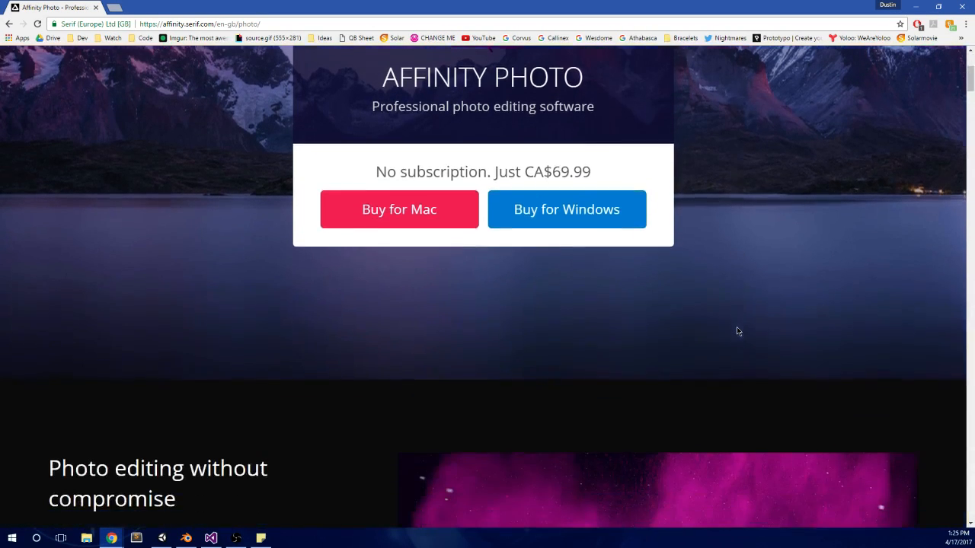
pyautogui.scroll(-8, 331, 235)
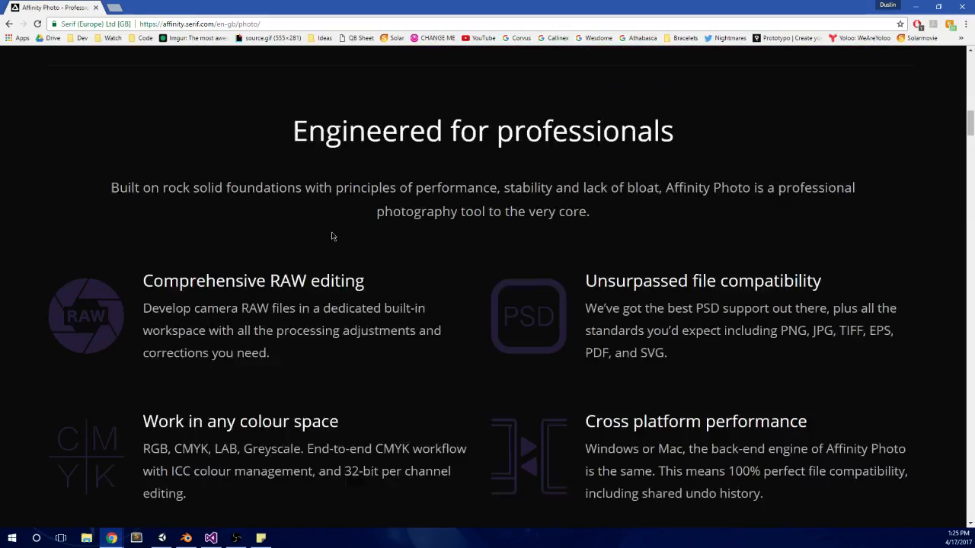
pyautogui.scroll(-5, 156, 232)
pyautogui.scroll(-9, 161, 229)
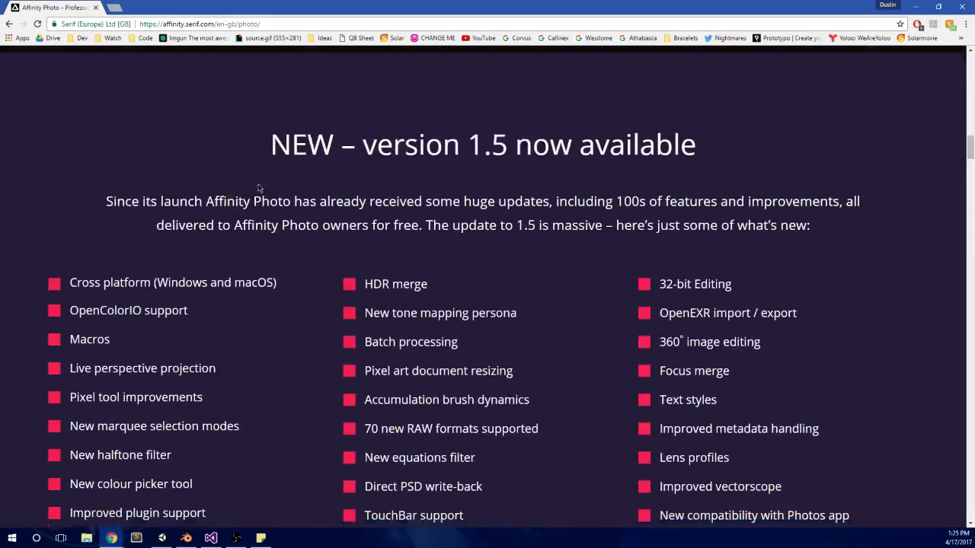
pyautogui.scroll(-5, 259, 189)
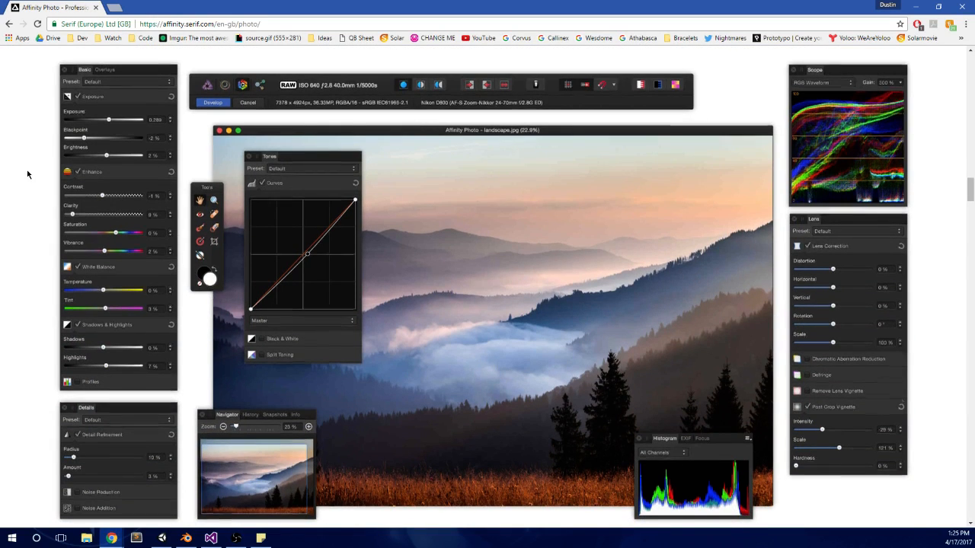
pyautogui.scroll(-2, 27, 174)
pyautogui.scroll(-10, 30, 190)
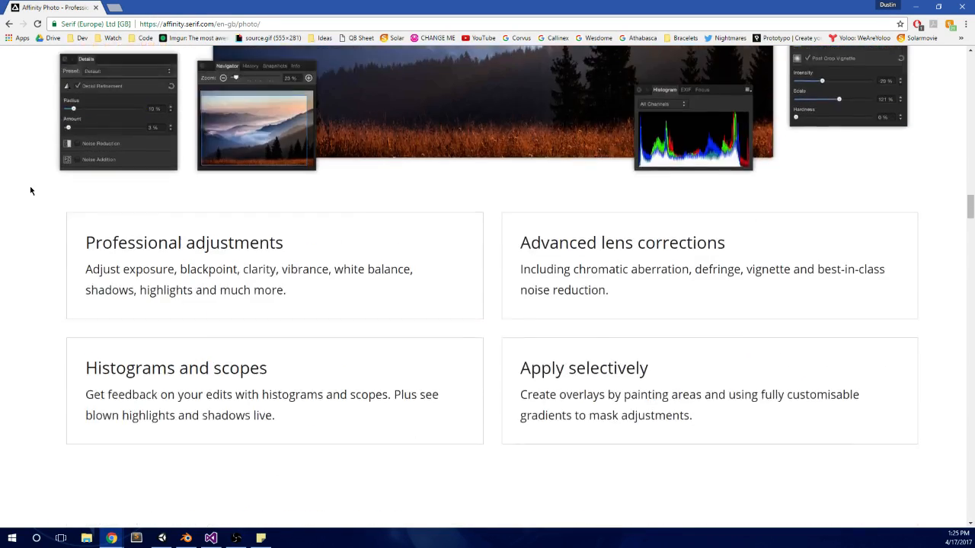
pyautogui.scroll(-3, 30, 191)
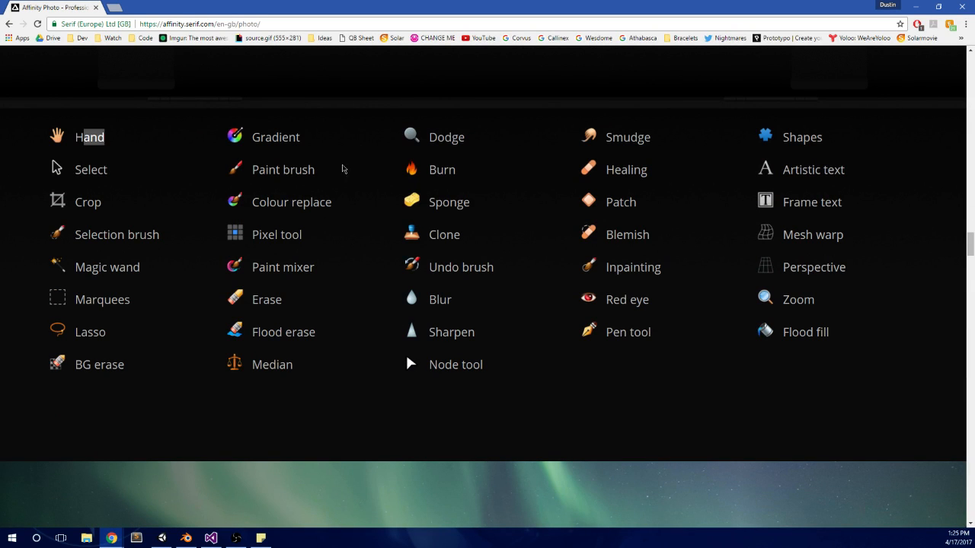
pyautogui.scroll(-5, 536, 265)
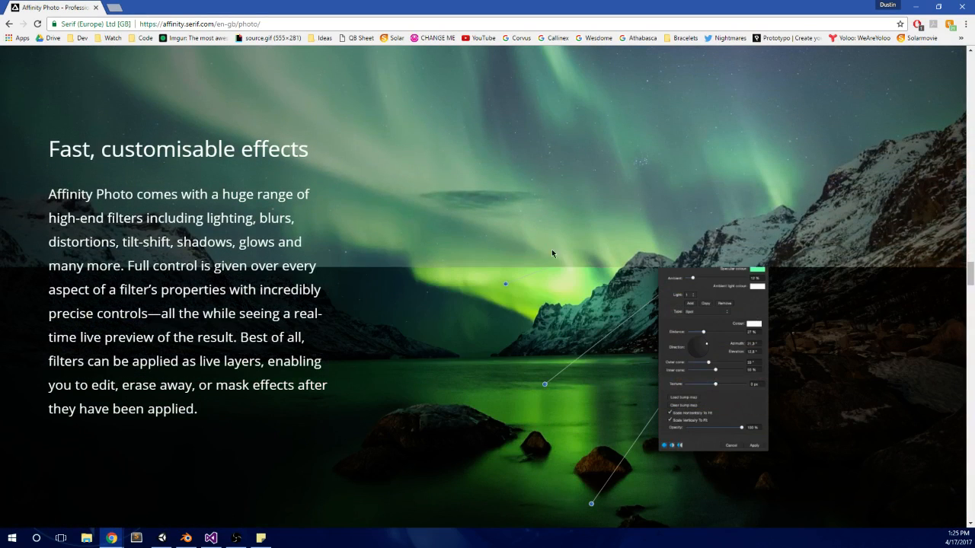
pyautogui.scroll(5, 563, 255)
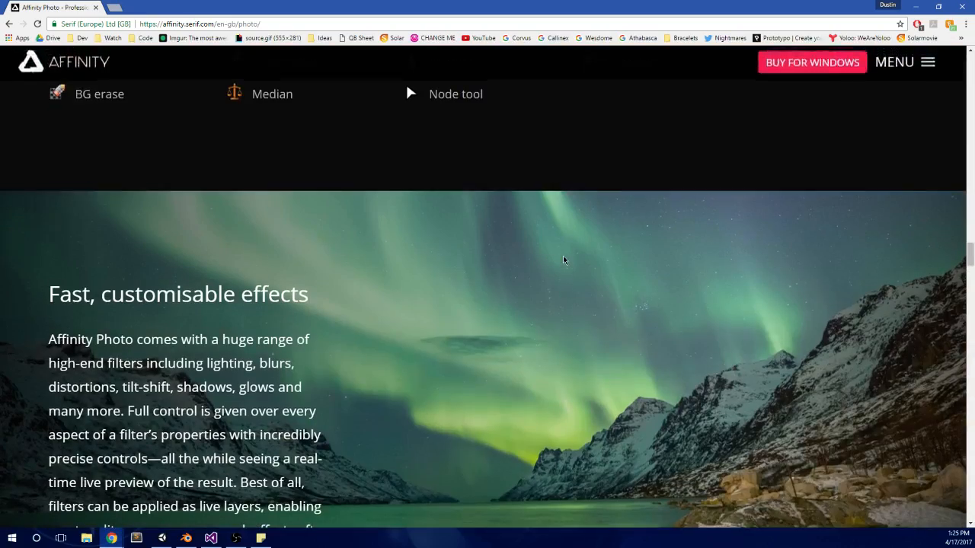
pyautogui.scroll(-5, 562, 255)
pyautogui.scroll(-6, 563, 255)
pyautogui.scroll(6, 563, 255)
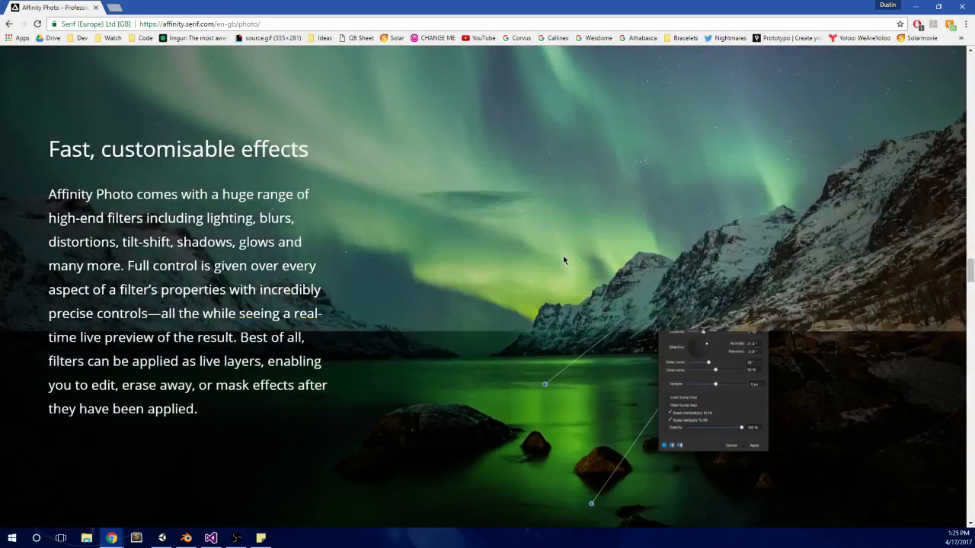
pyautogui.scroll(-7, 562, 259)
pyautogui.scroll(-12, 345, 272)
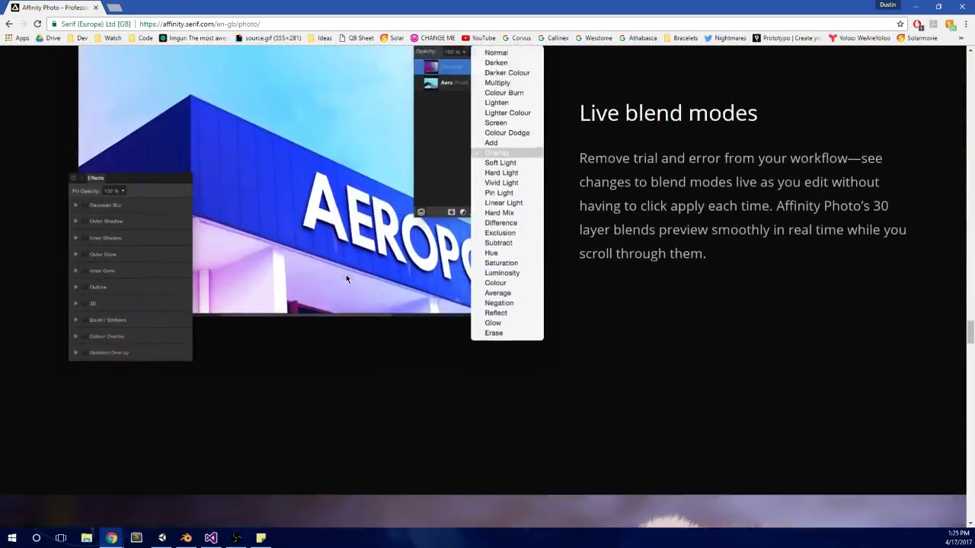
pyautogui.scroll(1, 486, 256)
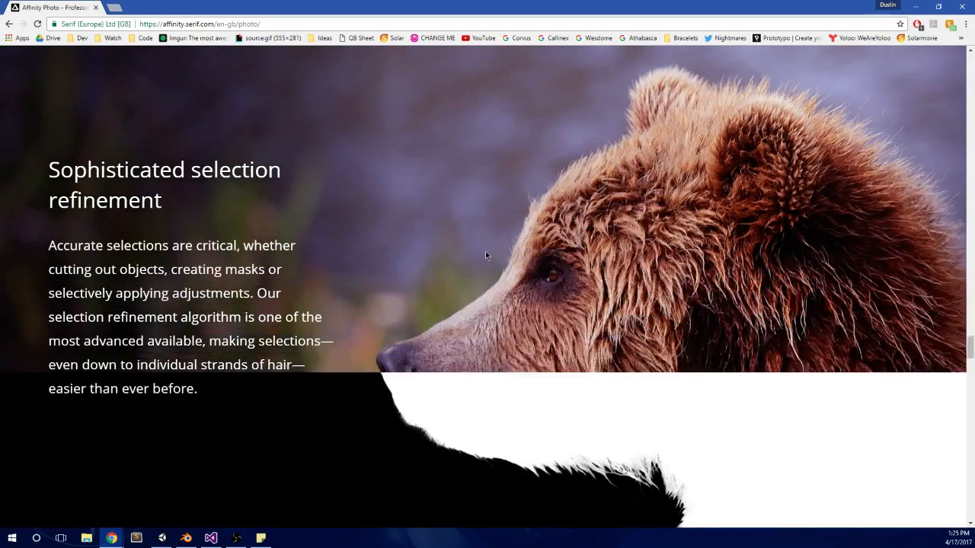
pyautogui.scroll(-12, 435, 209)
pyautogui.scroll(-4, 436, 210)
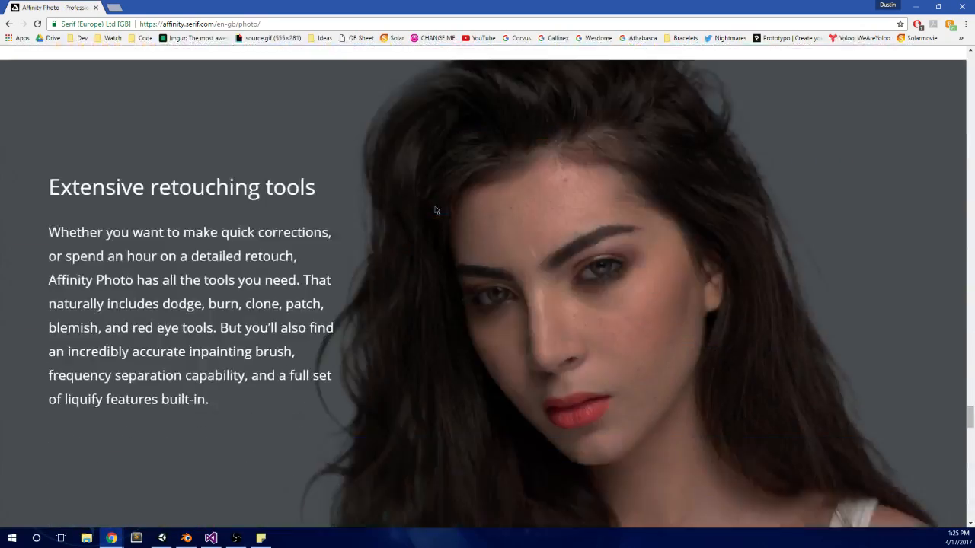
pyautogui.scroll(6, 457, 213)
pyautogui.scroll(-6, 570, 156)
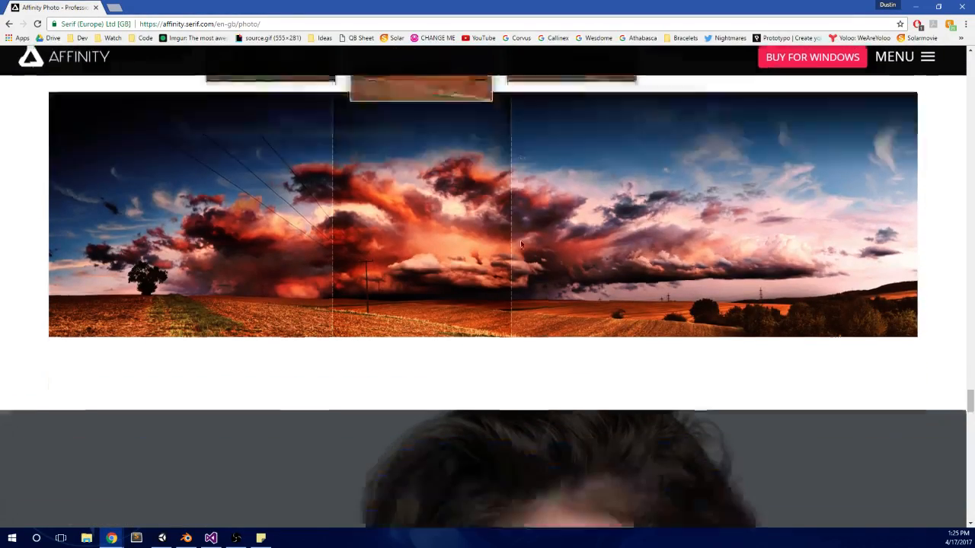
pyautogui.scroll(-18, 521, 244)
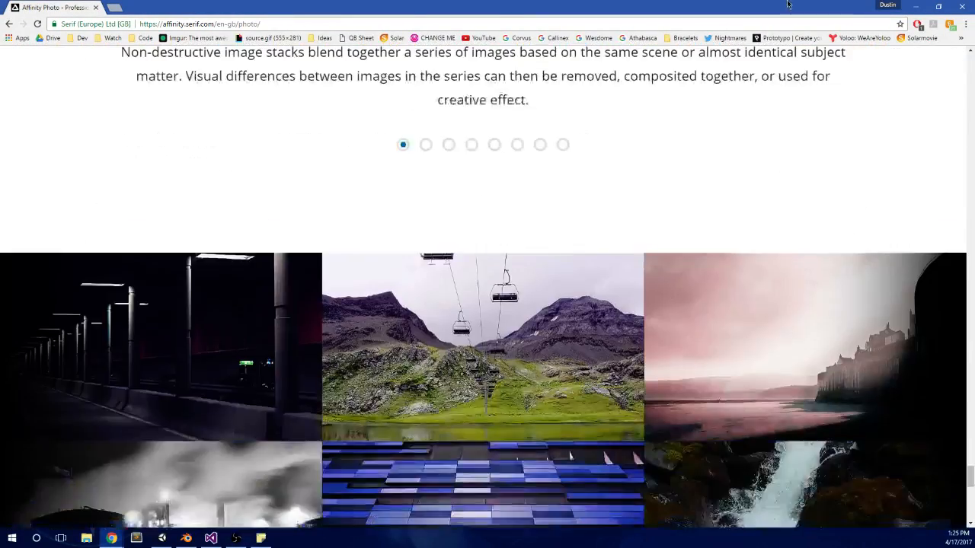
pyautogui.click(938, 6)
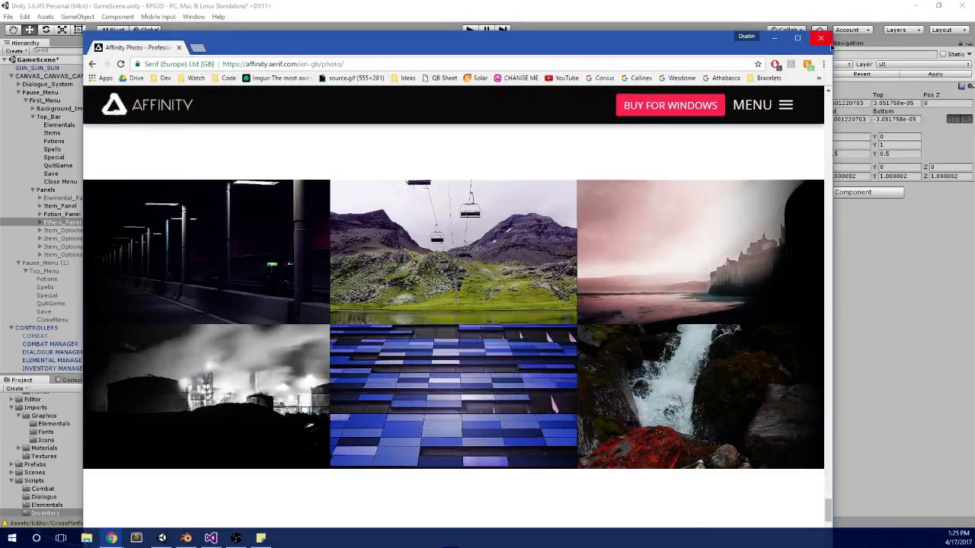
pyautogui.click(820, 38)
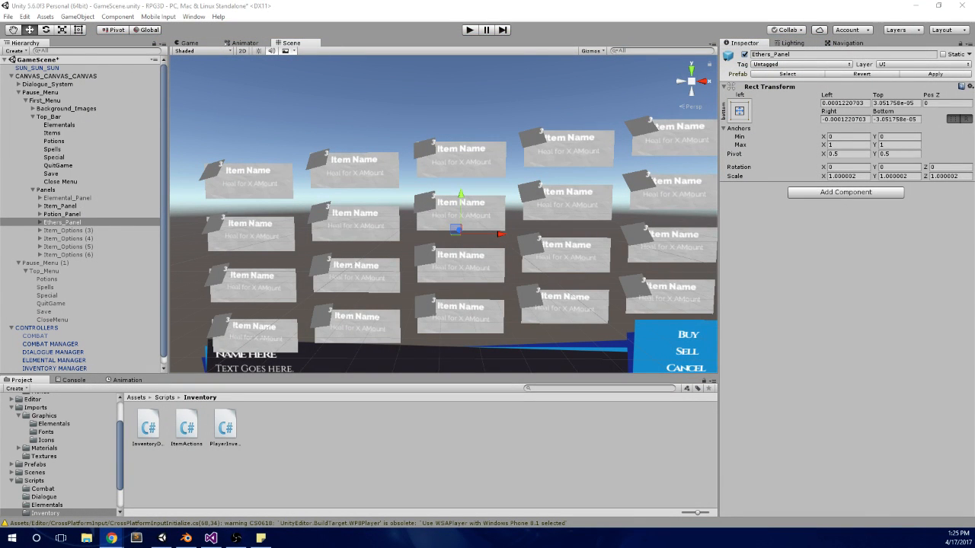
# Step: Check the Item_Panel, Potion_Panel and Ethers_Panel objects under Panels and save the scene
pyautogui.click(61, 232)
pyautogui.click(72, 215)
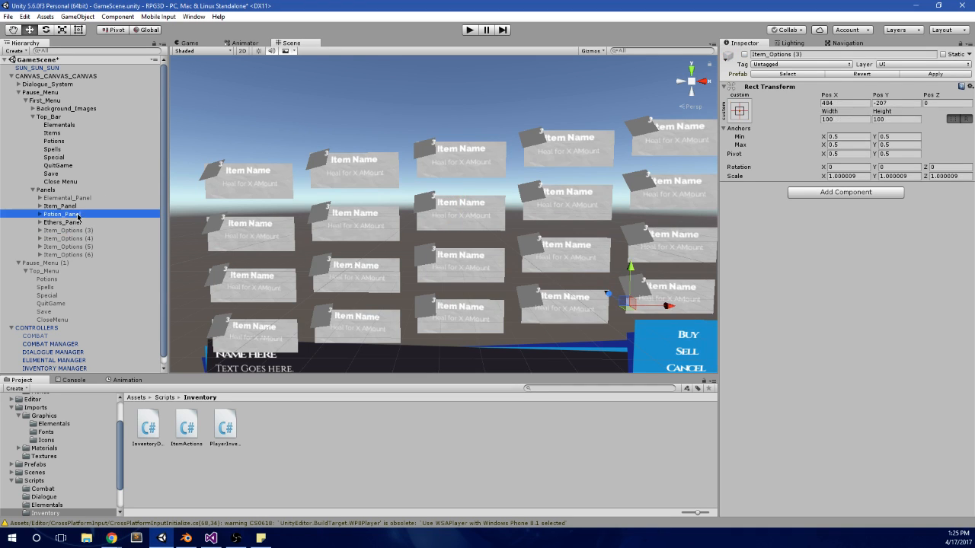
pyautogui.click(81, 208)
pyautogui.click(80, 215)
pyautogui.click(76, 223)
pyautogui.click(80, 207)
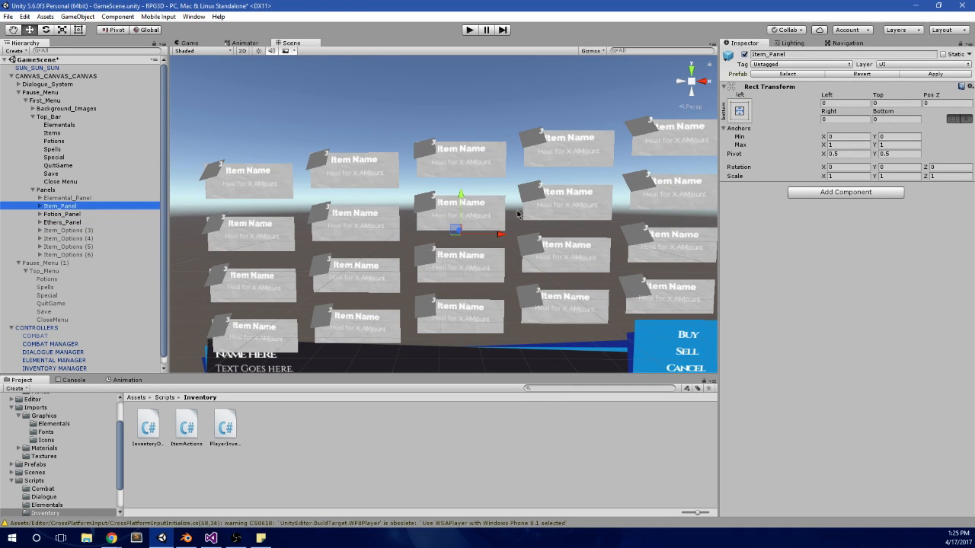
pyautogui.hotkey('ctrl', 's')
# Step: Select INVENTORY MANAGER and set the size of the Ethers list in Player Inventory to 1
pyautogui.scroll(-1, 55, 301)
pyautogui.click(54, 353)
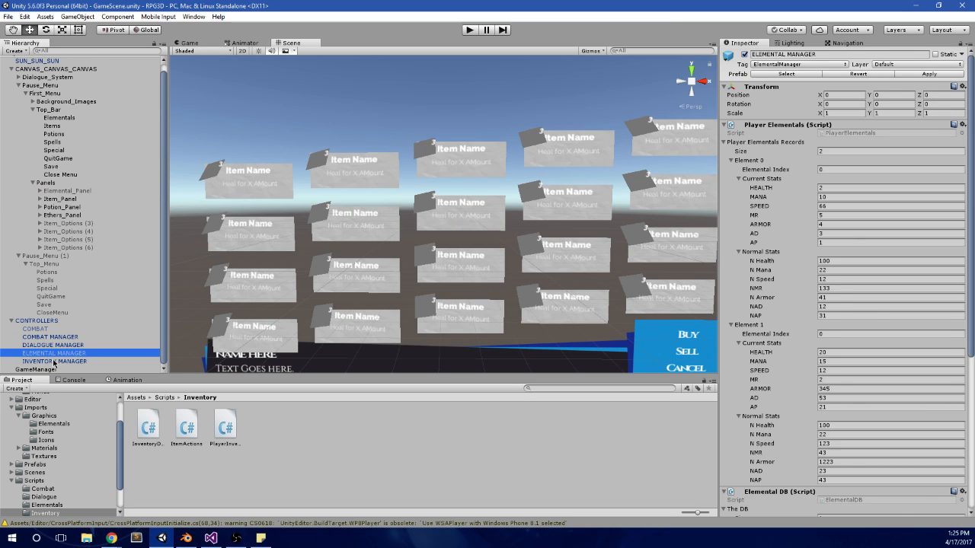
pyautogui.click(54, 361)
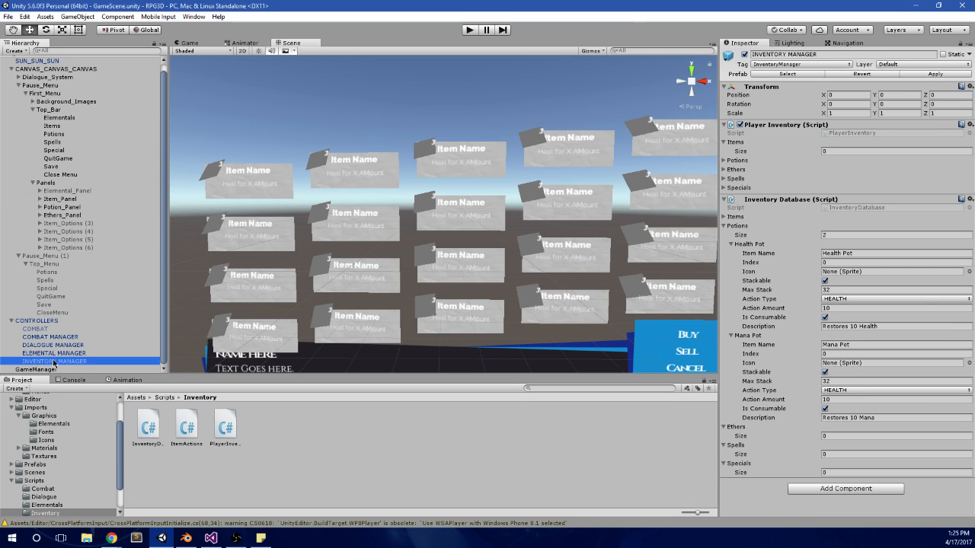
pyautogui.click(737, 179)
pyautogui.click(746, 160)
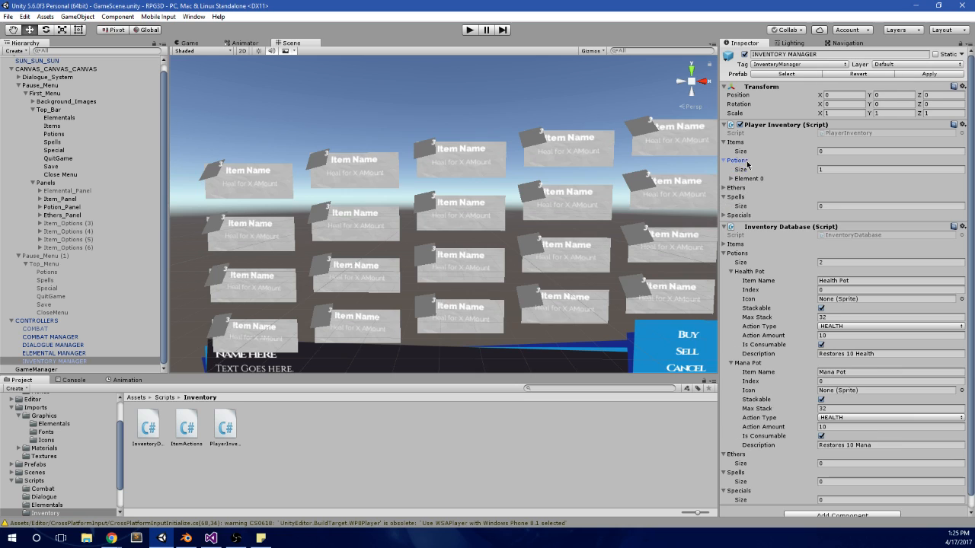
pyautogui.click(757, 191)
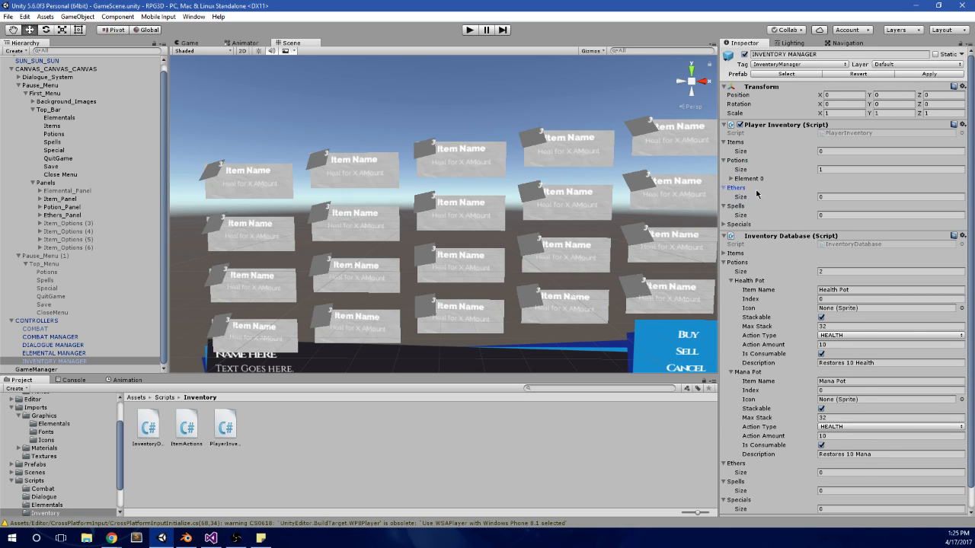
pyautogui.click(844, 198)
pyautogui.write('1')
pyautogui.press('Return')
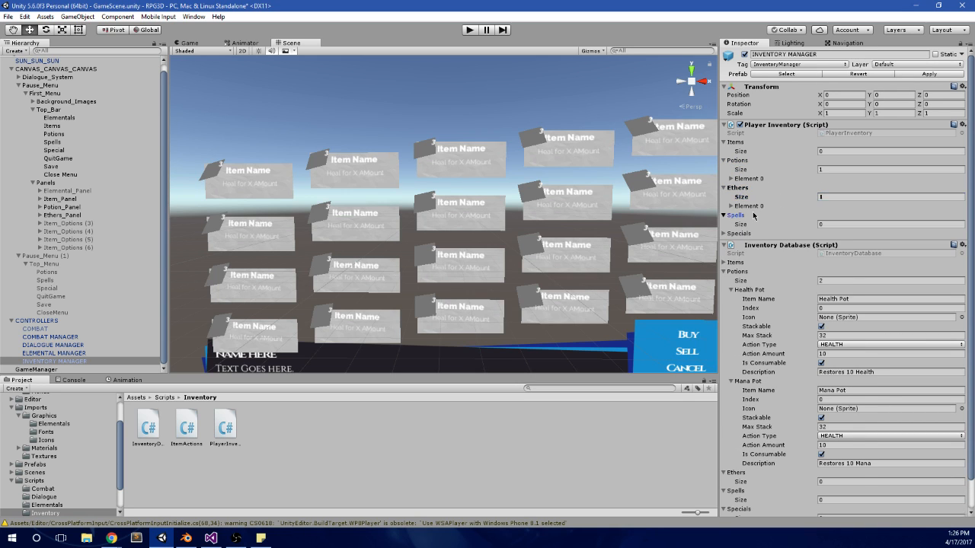
# Step: Set Amount Of Item to 1 for Element 0 of the Ethers list in Player Inventory
pyautogui.click(748, 216)
pyautogui.click(748, 216)
pyautogui.click(758, 206)
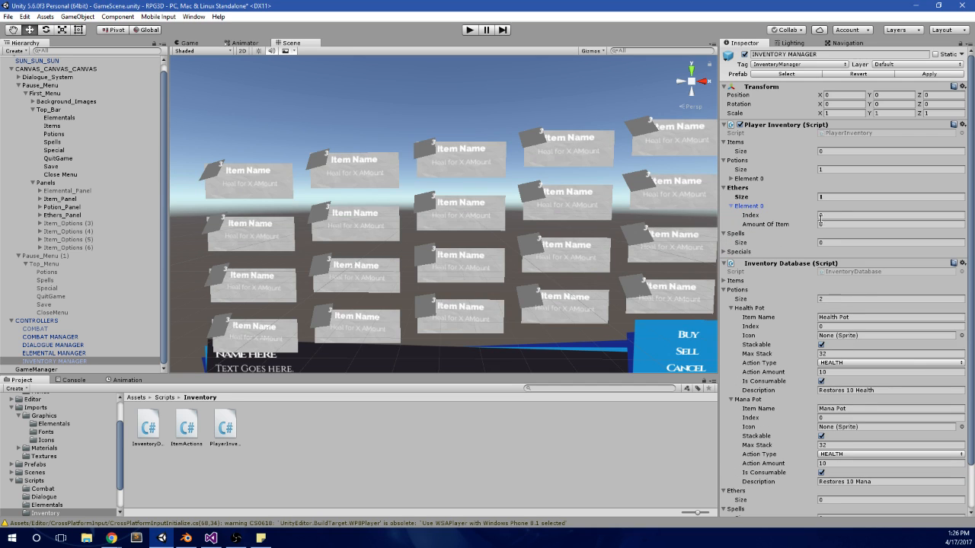
pyautogui.click(832, 224)
pyautogui.write('1')
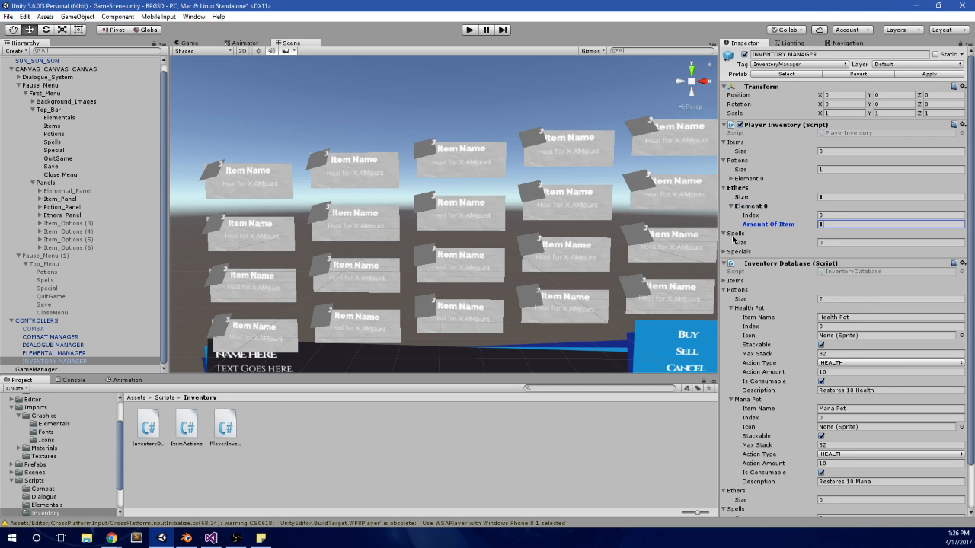
pyautogui.click(835, 242)
pyautogui.write('1')
pyautogui.press('Return')
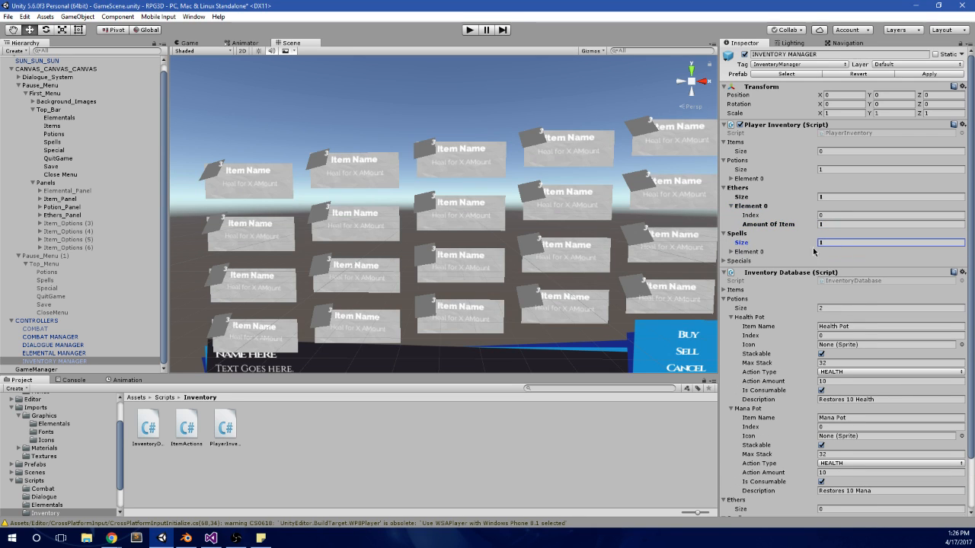
pyautogui.click(754, 252)
pyautogui.click(840, 262)
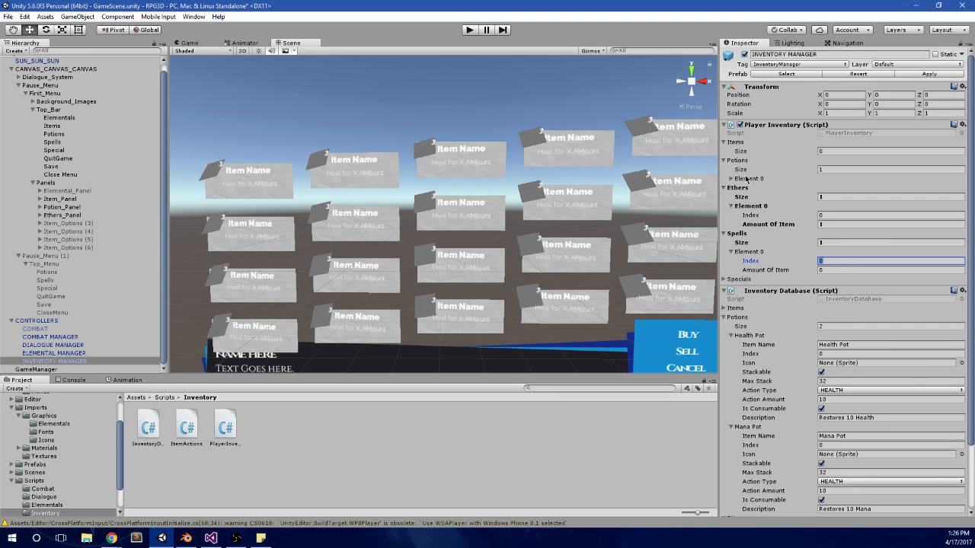
pyautogui.click(821, 243)
pyautogui.write('0')
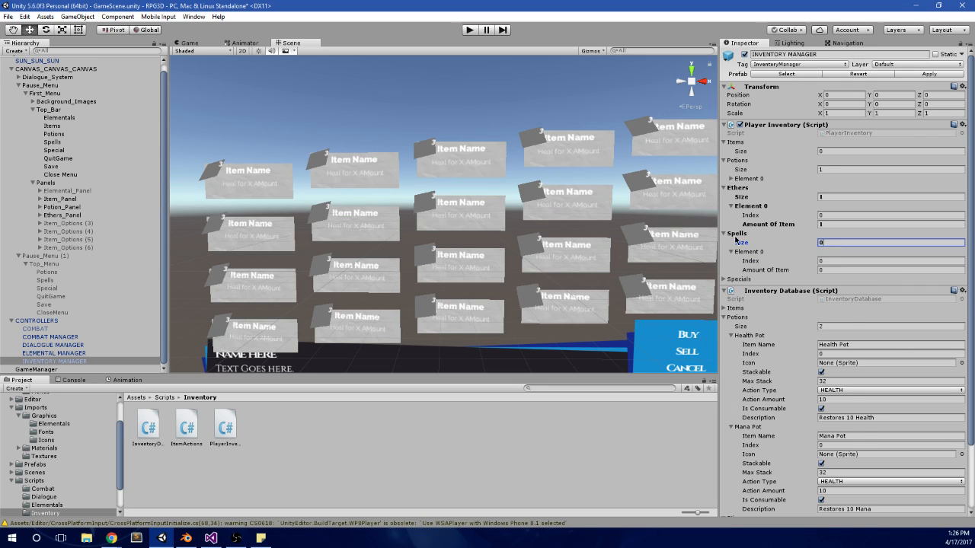
pyautogui.click(736, 236)
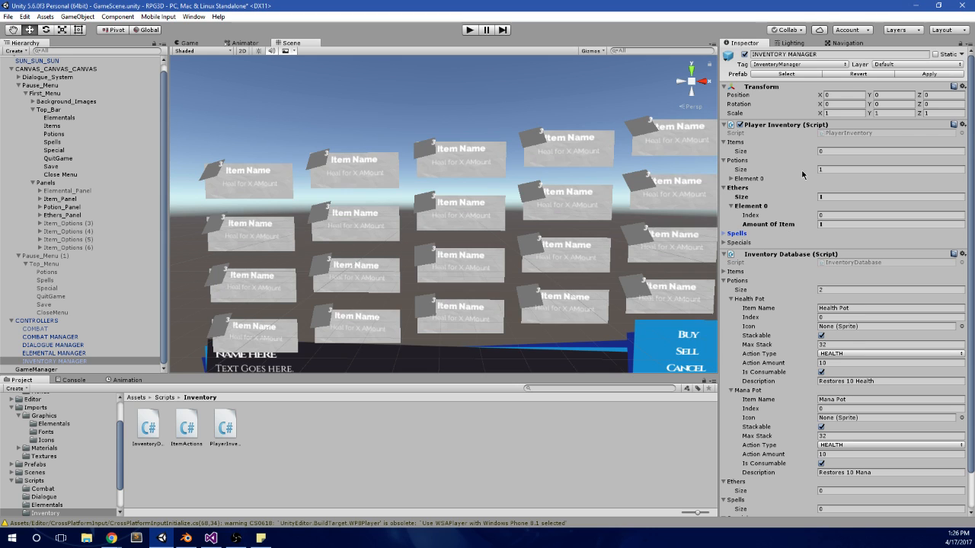
# Step: Set Amount Of Item to 1 for Element 0 of the Potions list in Player Inventory
pyautogui.click(738, 189)
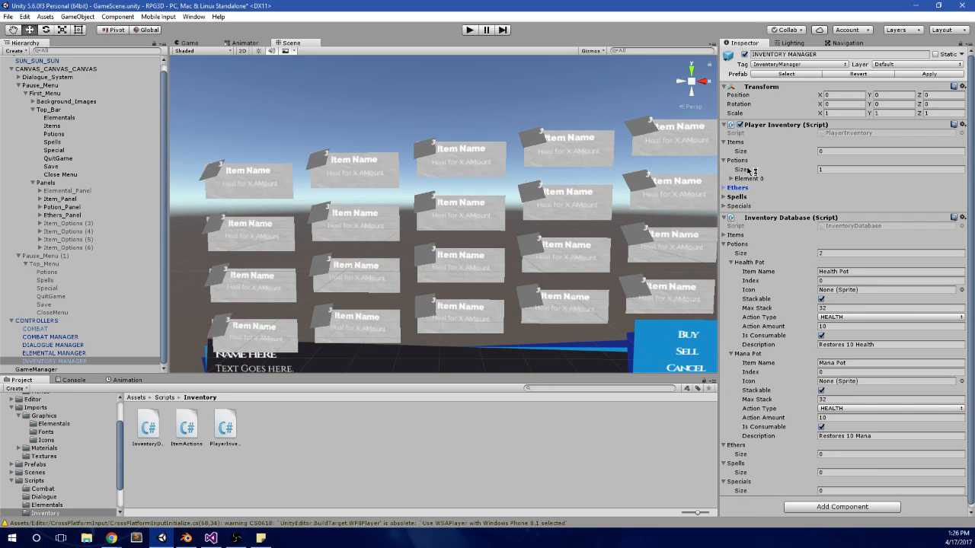
pyautogui.click(745, 179)
pyautogui.click(826, 197)
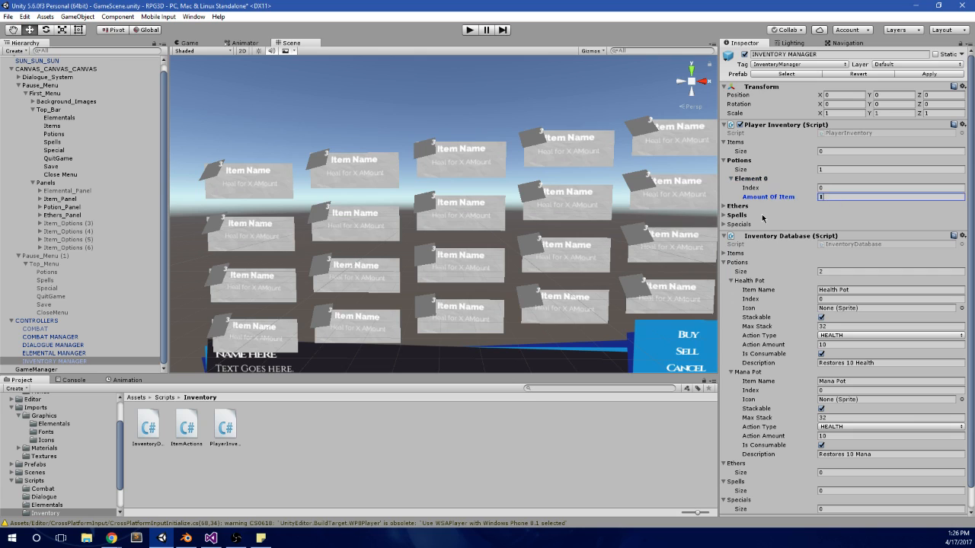
pyautogui.click(742, 207)
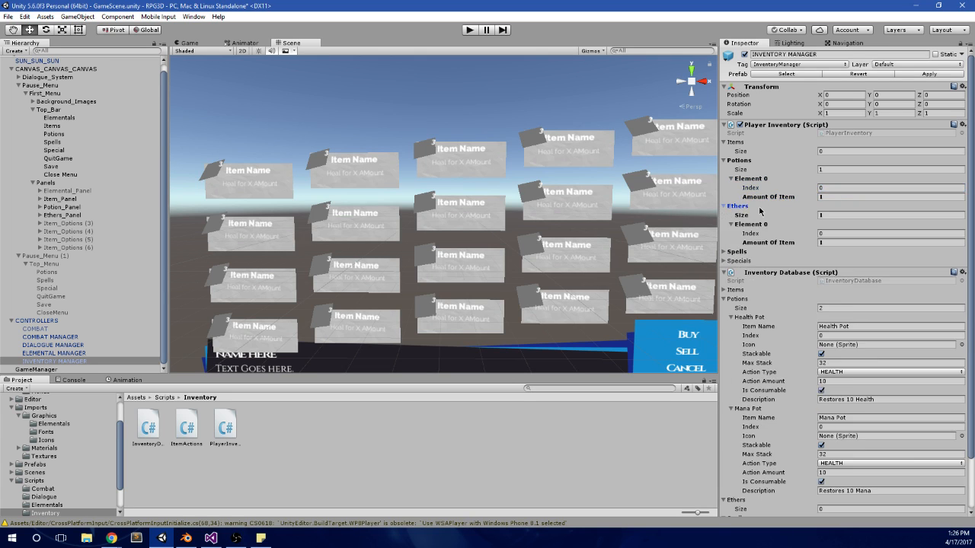
# Step: Set the size of the Ethers list in Inventory Database to 1
pyautogui.scroll(-2, 769, 320)
pyautogui.click(820, 450)
pyautogui.write('1')
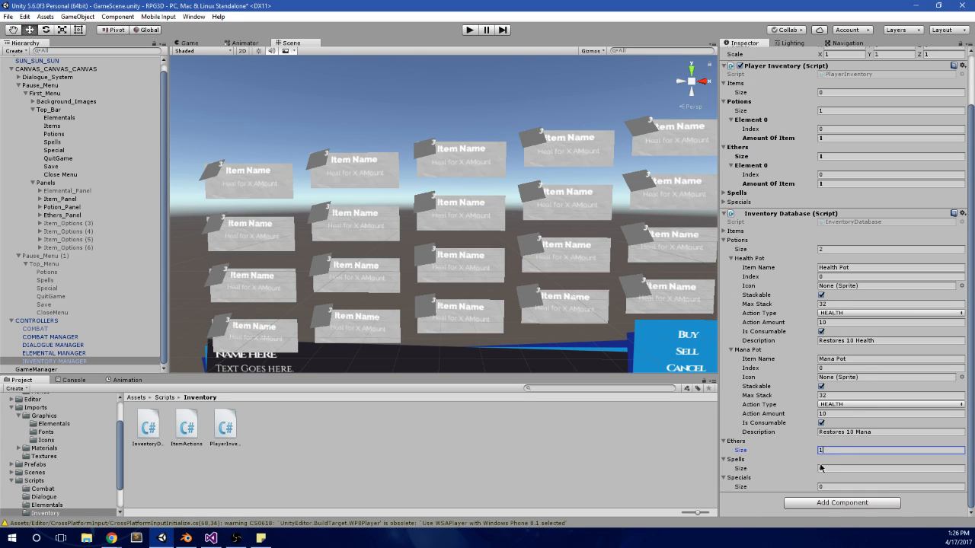
pyautogui.press('Return')
pyautogui.scroll(-1, 769, 422)
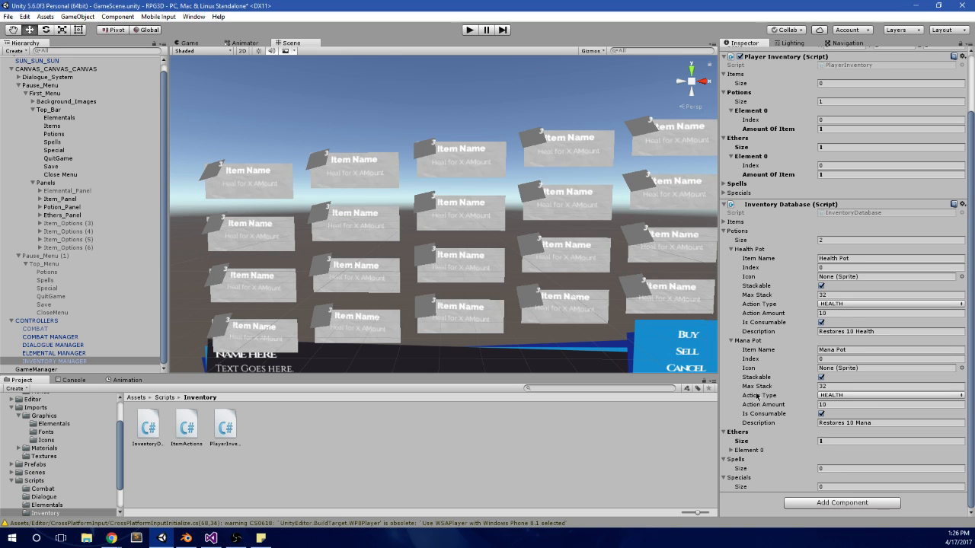
# Step: Name the new Ethers entry in Inventory Database "Something" and make it stackable with a Max Stack of 2
pyautogui.click(749, 451)
pyautogui.scroll(-3, 847, 464)
pyautogui.click(831, 377)
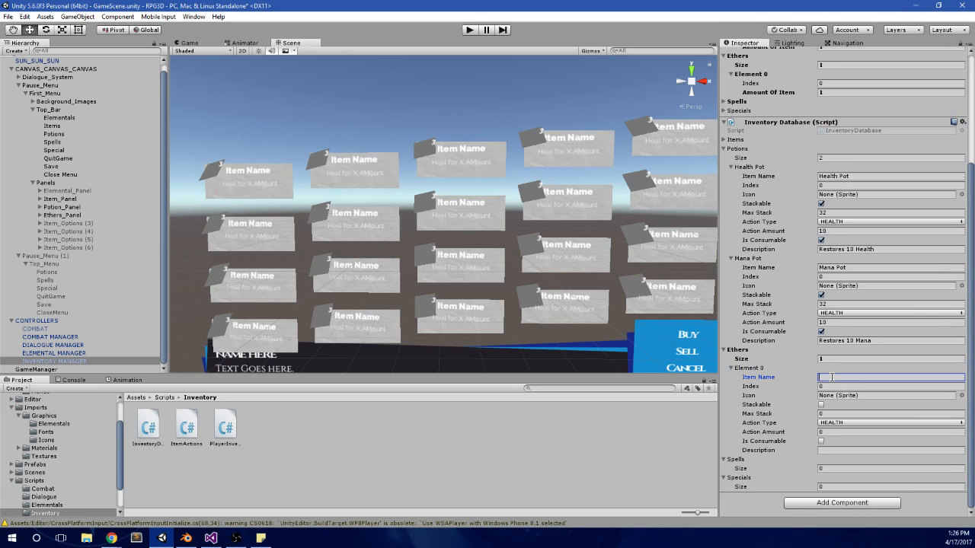
pyautogui.write('Something')
pyautogui.click(821, 405)
pyautogui.click(829, 413)
pyautogui.write('2')
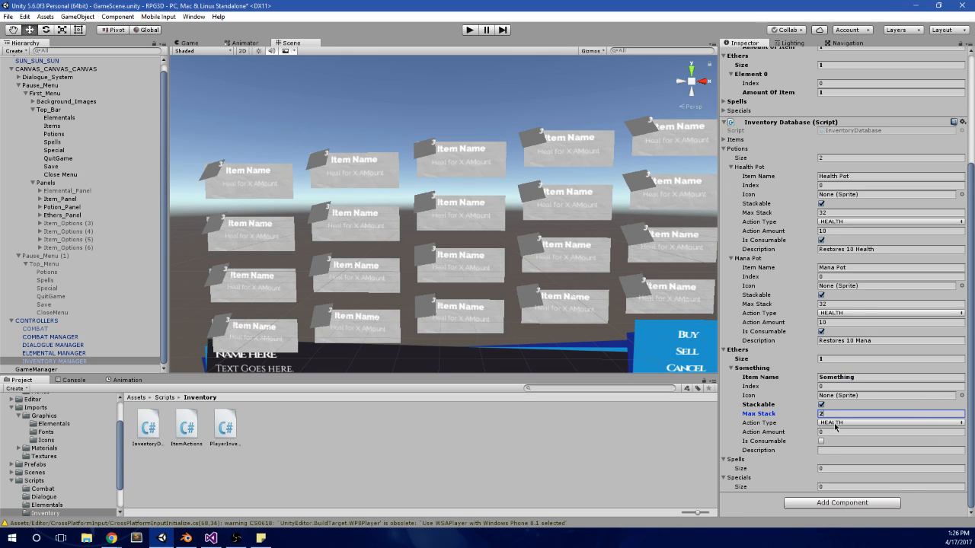
# Step: Mark the "Something" ether as consumable and give it the description "Basic Green Thing"
pyautogui.click(822, 441)
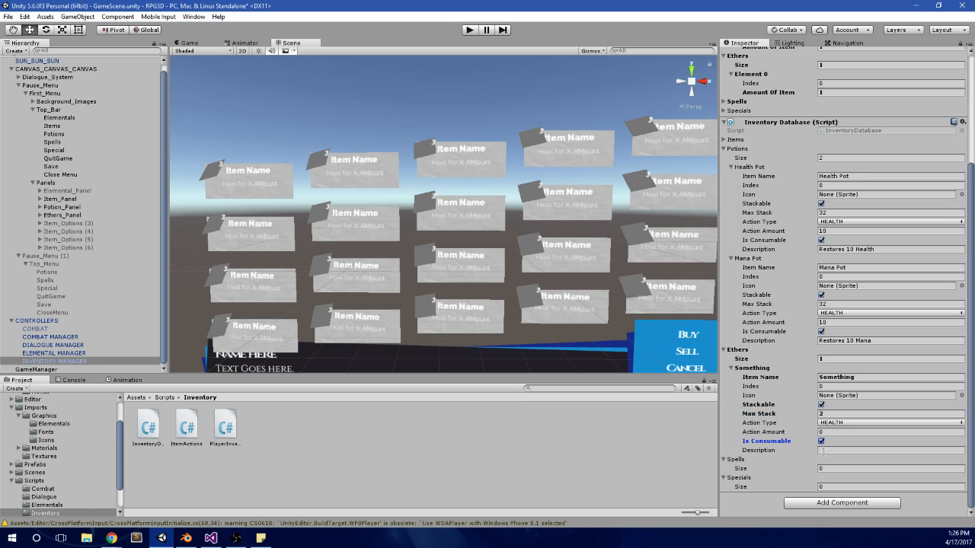
pyautogui.click(828, 450)
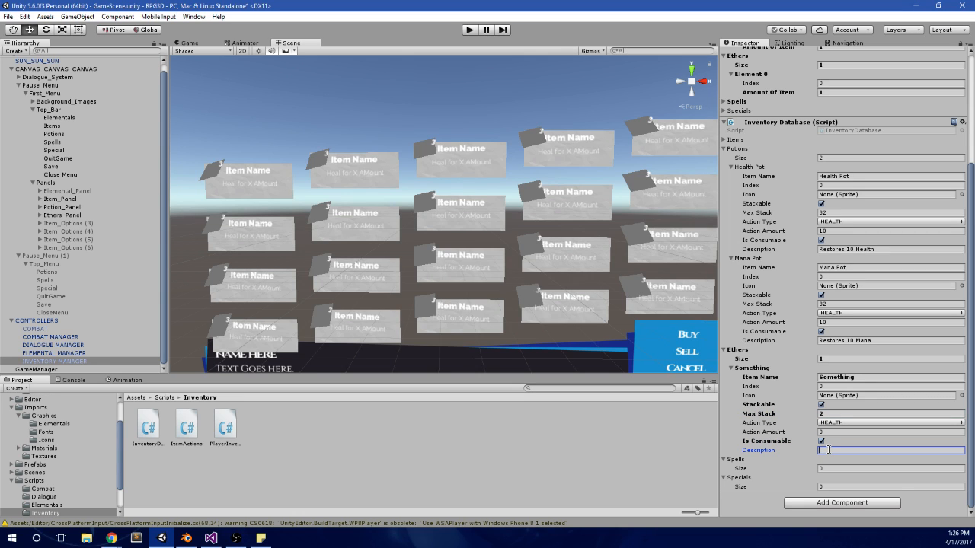
pyautogui.write('R')
pyautogui.hotkey('alt', 'Tab')
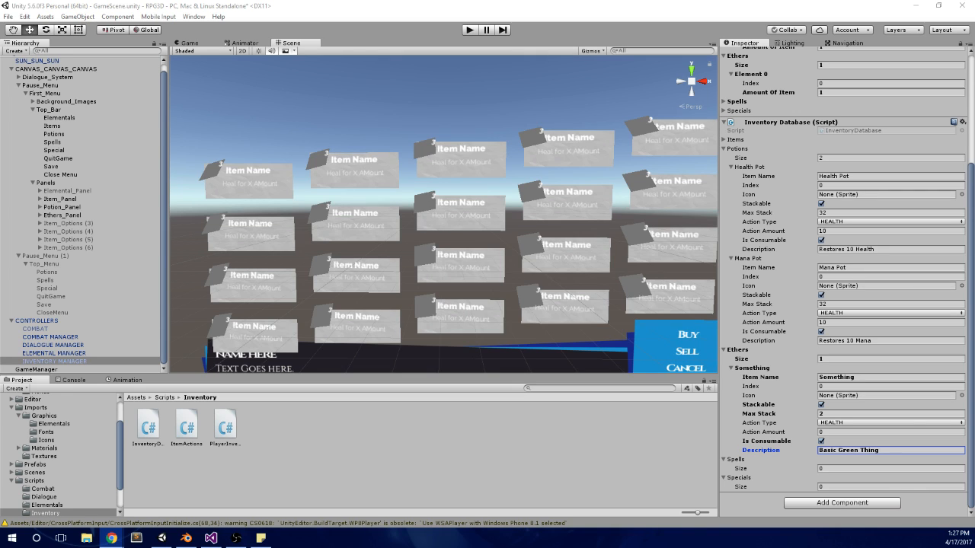
# Step: Apply the INVENTORY MANAGER's Player Inventory and Inventory Database changes to its prefab
pyautogui.scroll(-2, 398, 240)
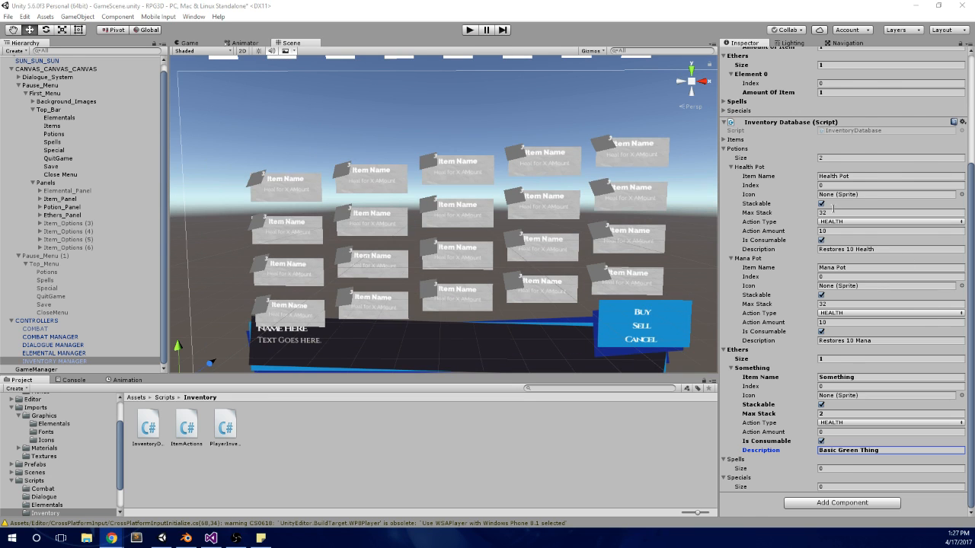
pyautogui.scroll(5, 934, 309)
pyautogui.click(942, 73)
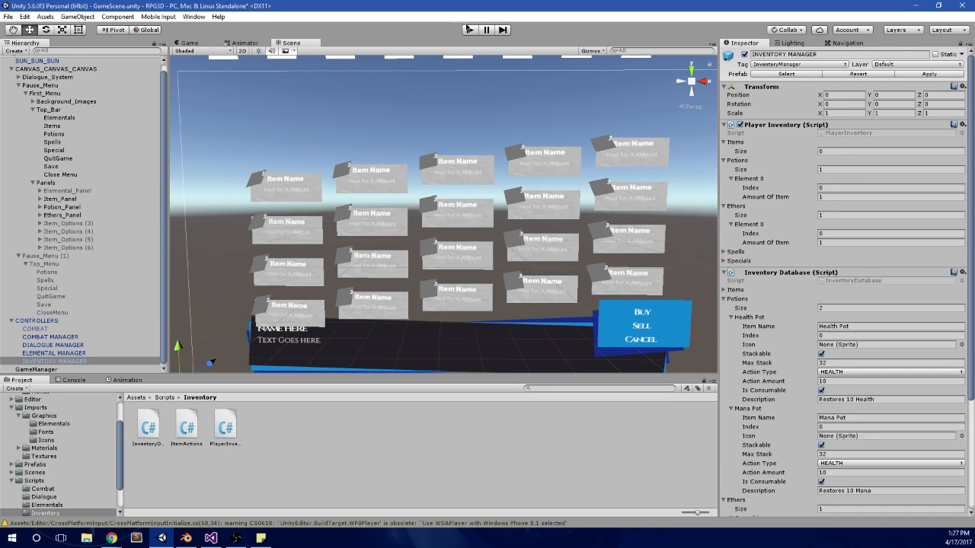
# Step: Run the game scene, walk the character forward and open the pause menu
pyautogui.click(469, 29)
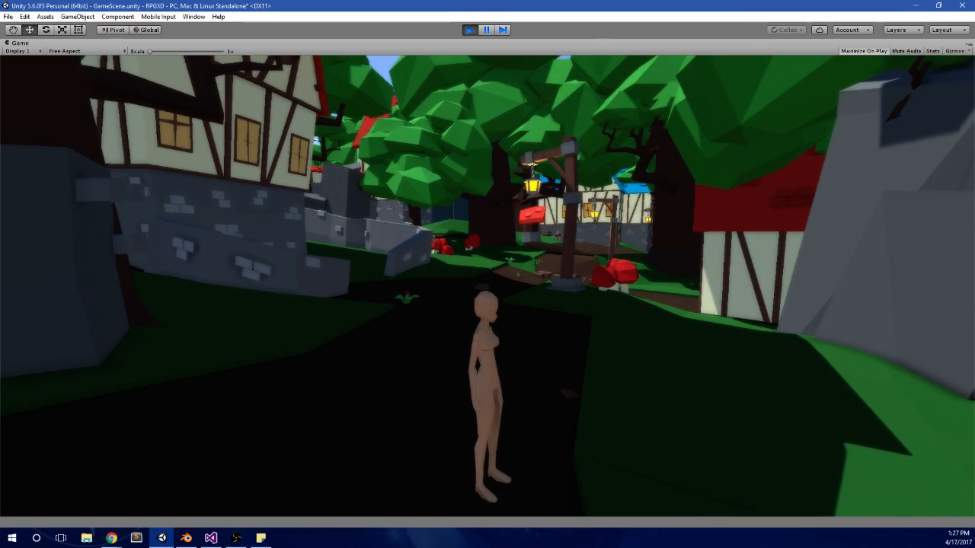
pyautogui.press('w')
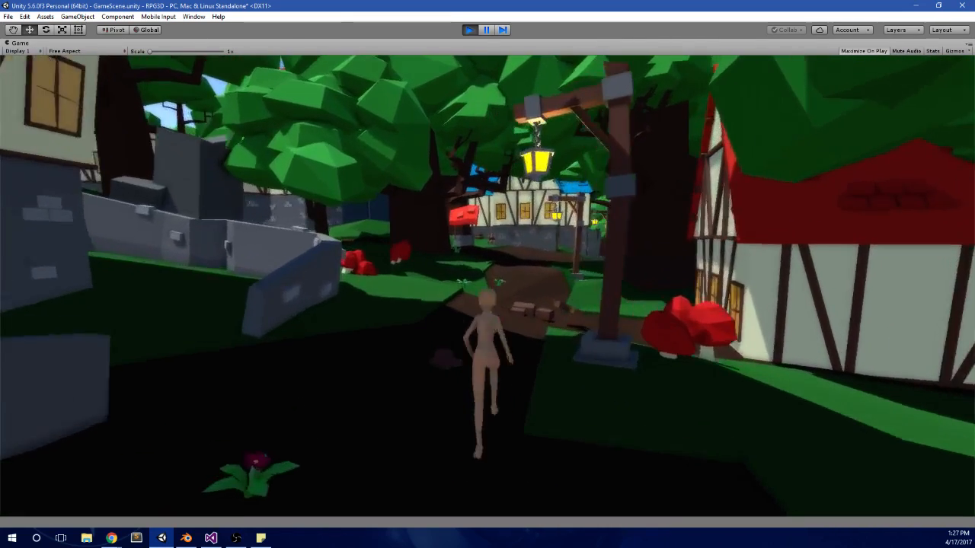
pyautogui.press('Escape')
# Step: Cycle back and forth through the pause menu's tabs to check the item, potion and ethers panels, and stop the game
pyautogui.press('Right')
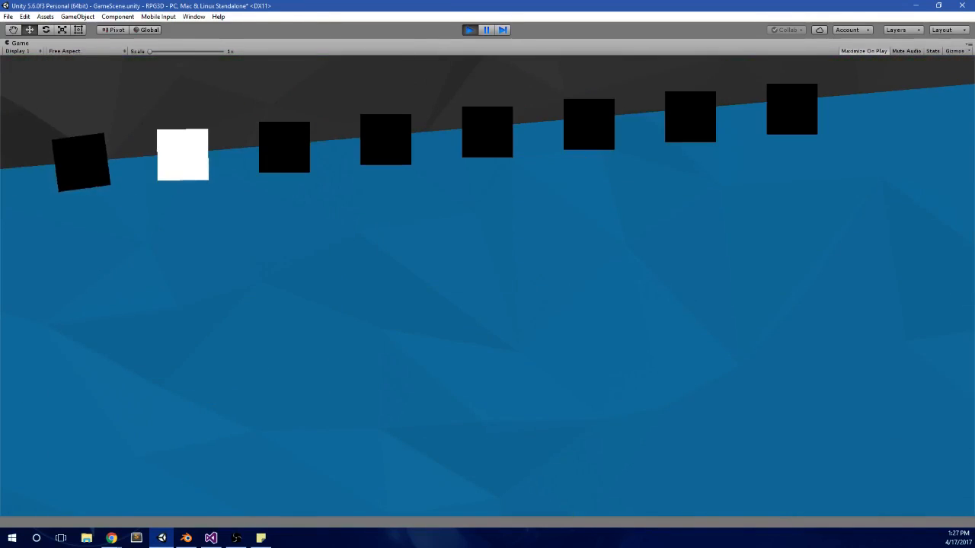
pyautogui.press('Right')
pyautogui.press('Right')
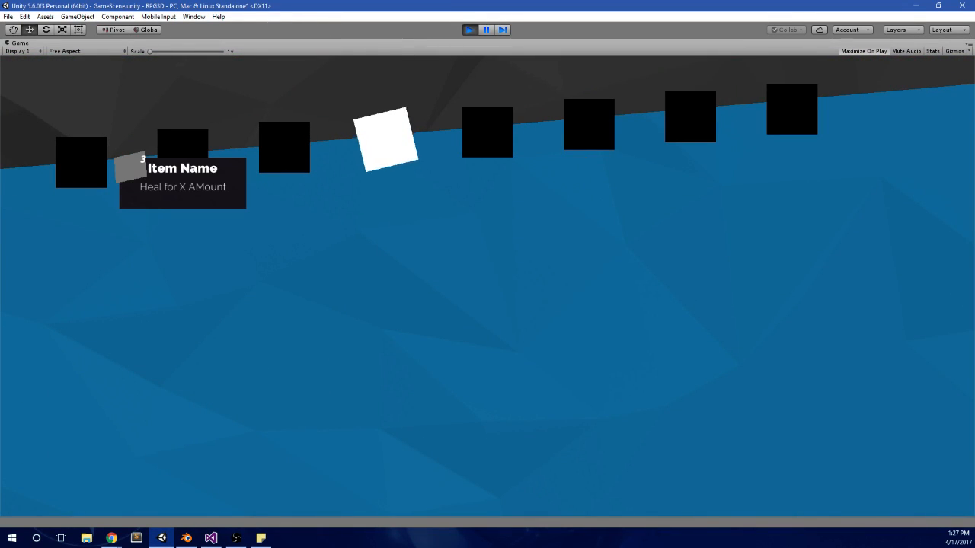
pyautogui.press('Right')
pyautogui.press('Right')
pyautogui.press('Left')
pyautogui.press('Left')
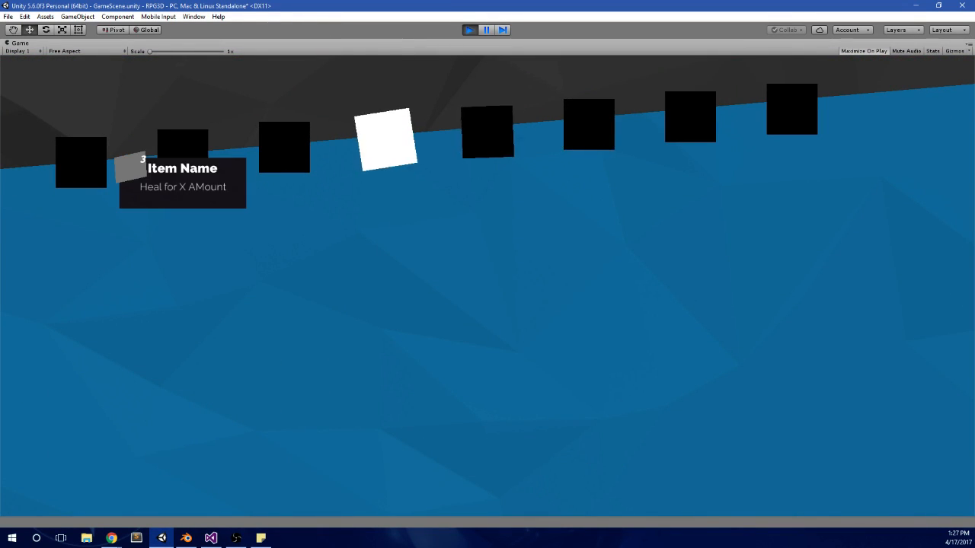
pyautogui.press('Left')
pyautogui.press('Left')
pyautogui.press('Right')
pyautogui.press('Right')
pyautogui.press('Left')
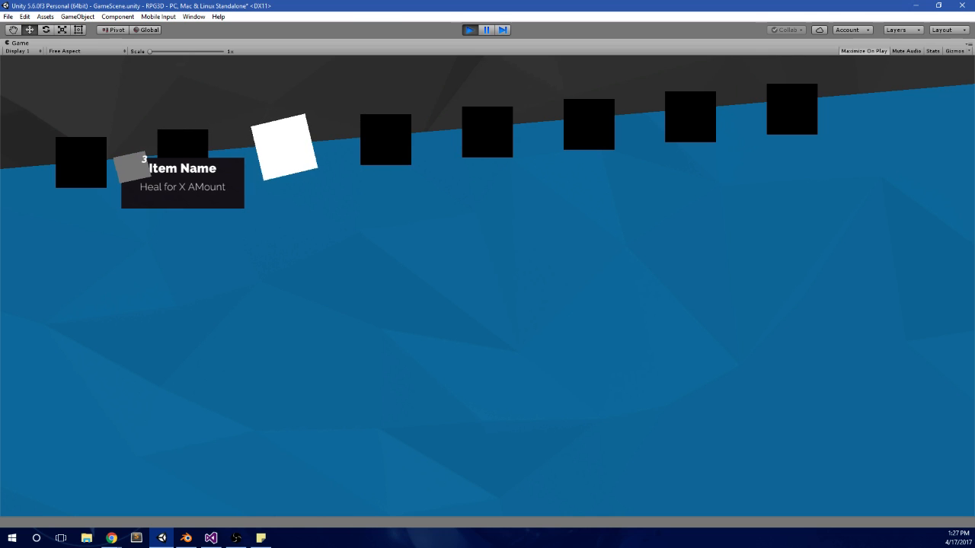
pyautogui.press('Right')
pyautogui.press('Left')
pyautogui.press('Left')
pyautogui.press('Right')
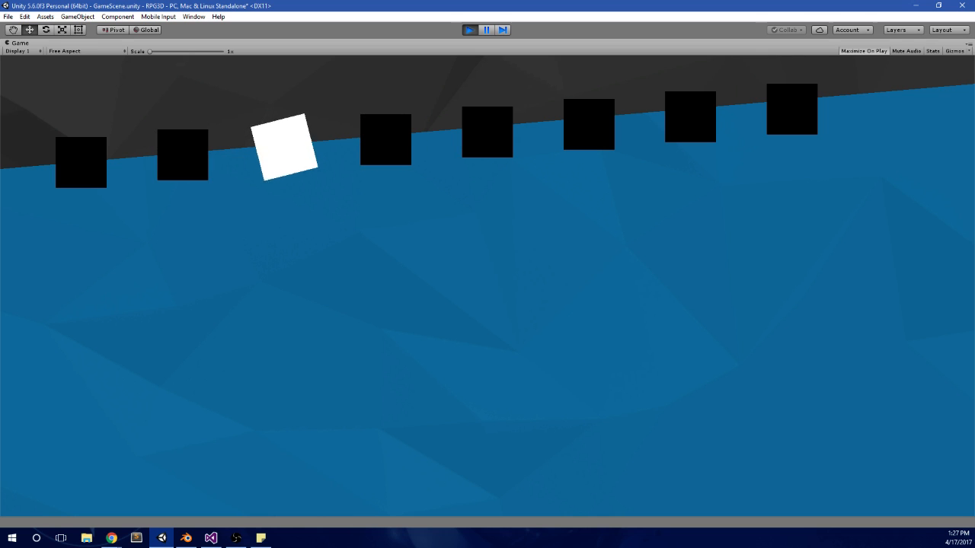
pyautogui.press('Right')
pyautogui.press('Left')
pyautogui.press('Right')
pyautogui.press('Left')
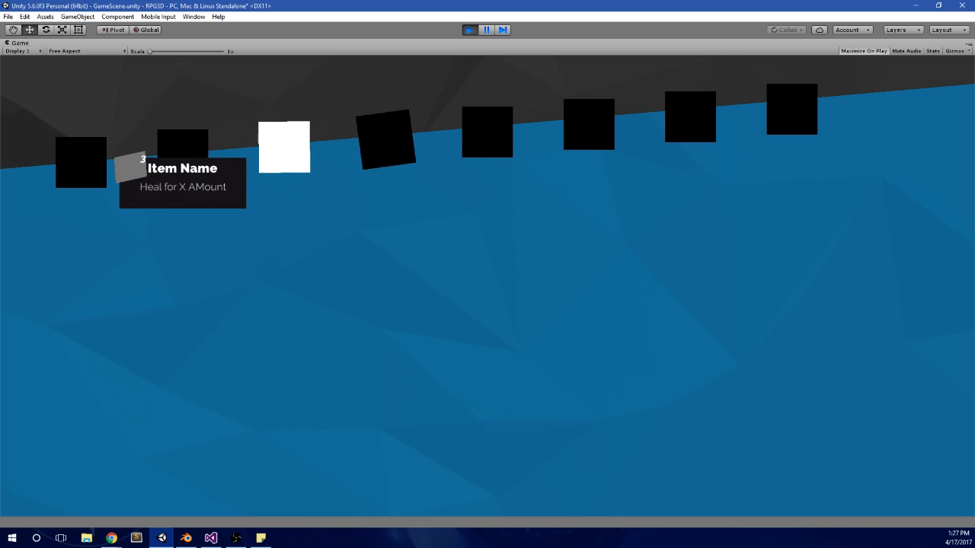
pyautogui.press('Right')
pyautogui.press('Left')
pyautogui.press('Right')
pyautogui.press('Right')
pyautogui.press('Left')
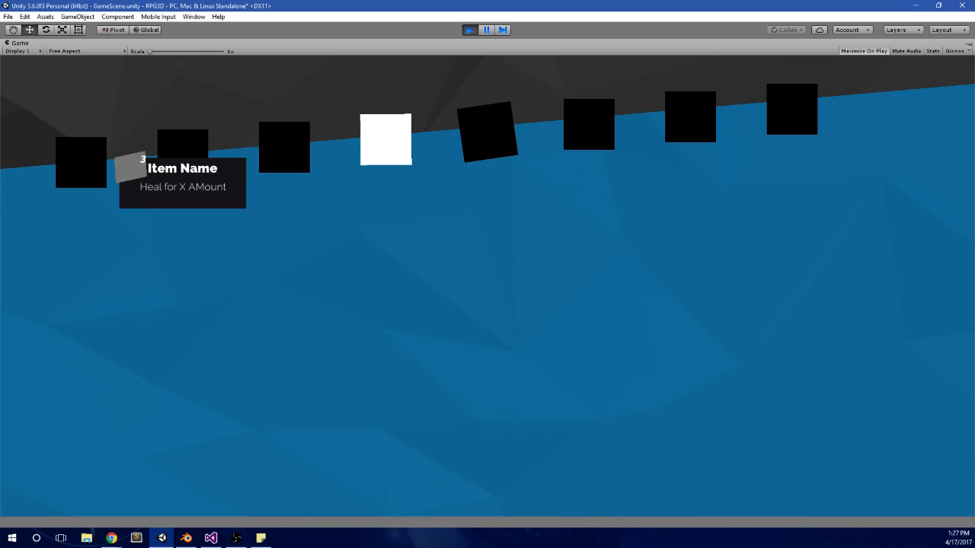
pyautogui.press('Left')
pyautogui.press('Left')
pyautogui.press('Left')
pyautogui.press('Right')
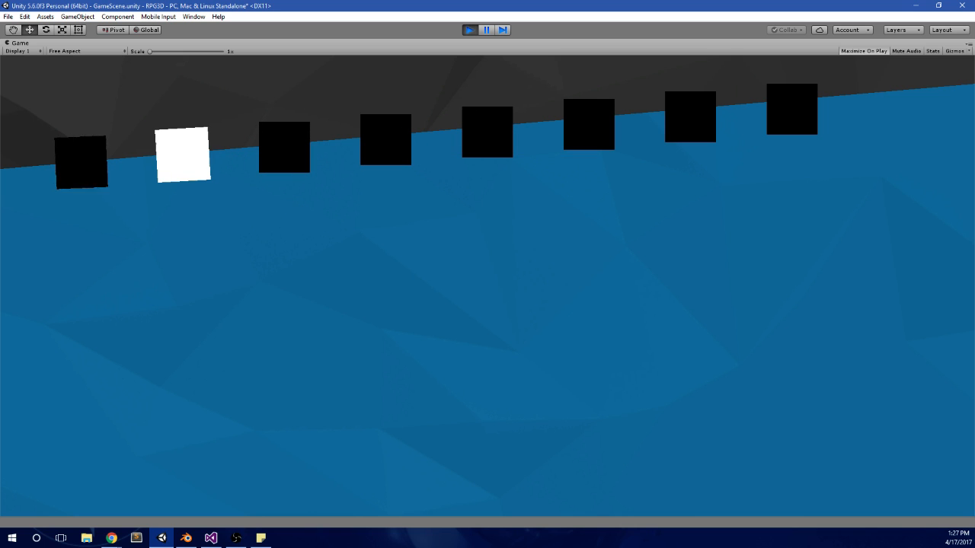
pyautogui.click(472, 30)
# Step: Inspect Item_Panel, Potion_Panel and Ethers_Panel in the scene, moving a panel to compare their contents and undoing the move
pyautogui.click(82, 209)
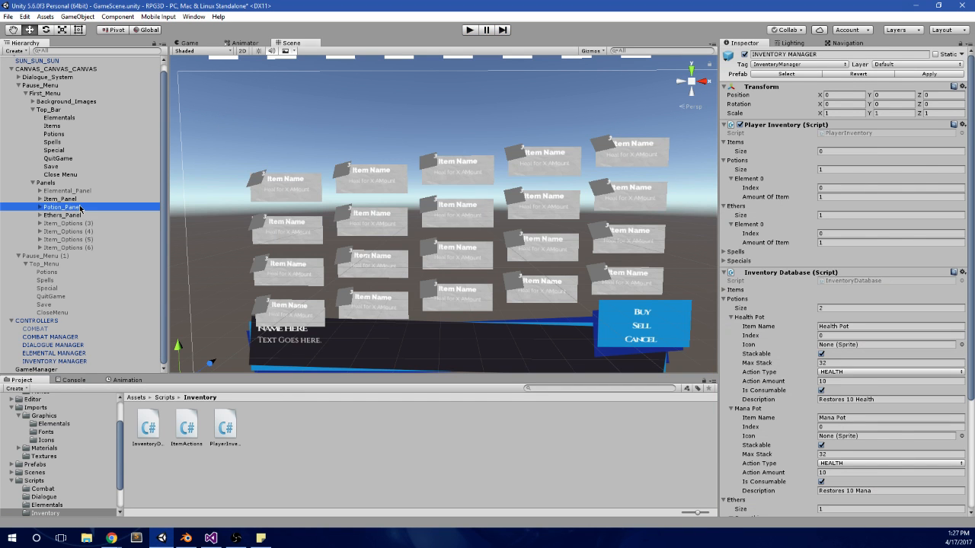
pyautogui.click(86, 202)
pyautogui.doubleClick(87, 200)
pyautogui.click(89, 208)
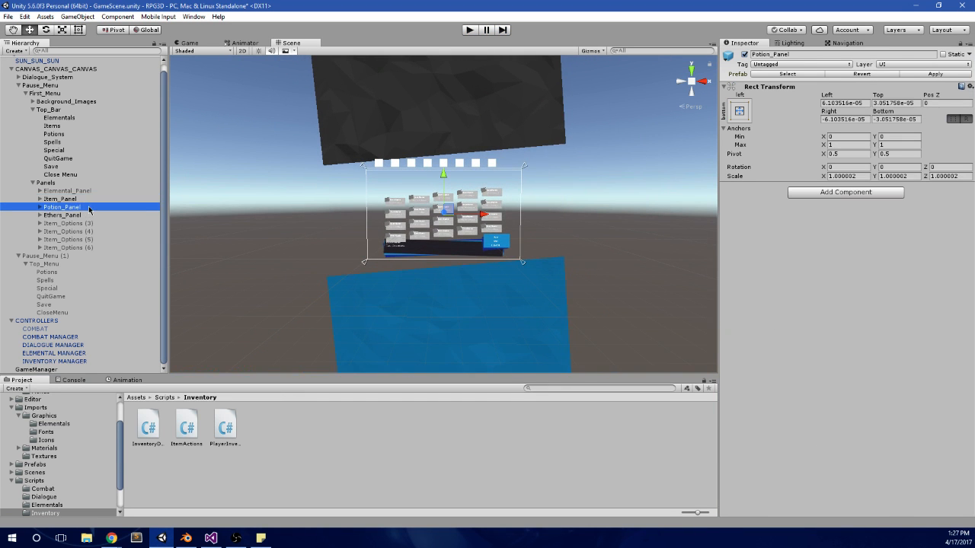
pyautogui.scroll(6, 392, 228)
pyautogui.moveTo(445, 177); pyautogui.dragTo(444, 148)
pyautogui.hotkey('ctrl', 'z')
pyautogui.click(97, 214)
pyautogui.hotkey('ctrl', 'z')
pyautogui.click(80, 201)
pyautogui.click(69, 207)
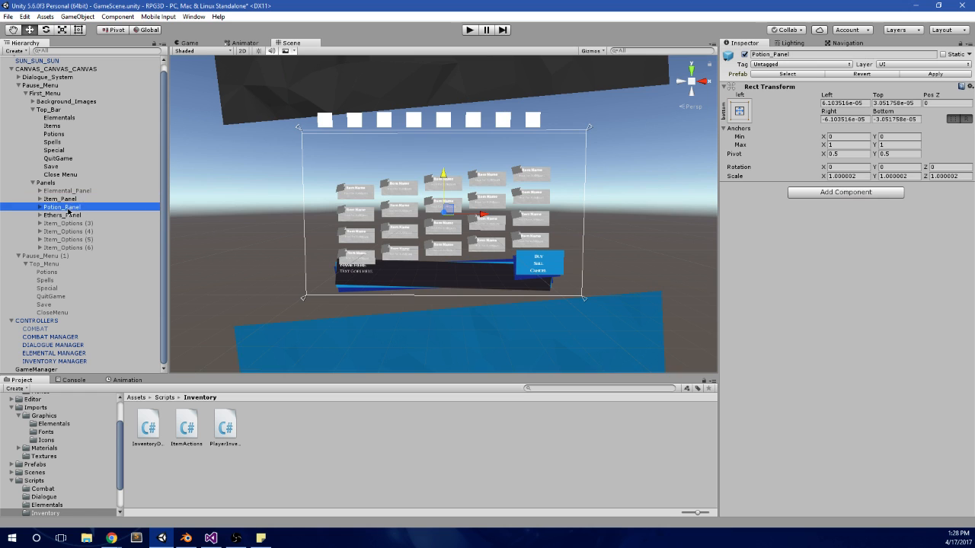
pyautogui.click(69, 216)
pyautogui.scroll(5, 415, 251)
pyautogui.scroll(3, 418, 255)
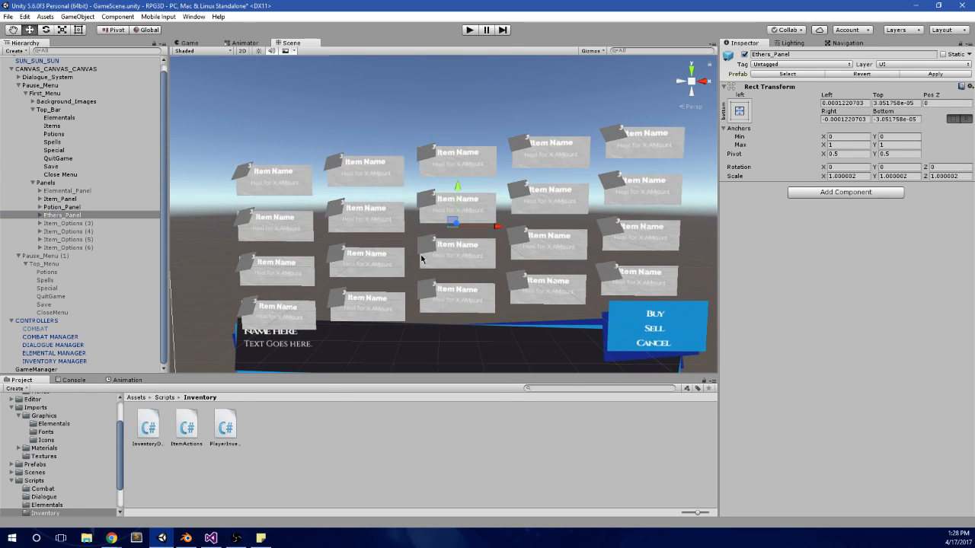
# Step: Switch to Visual Studio and examine the objectCount assignment in the items, potions and ethers loop of MainMenu.cs
pyautogui.click(211, 538)
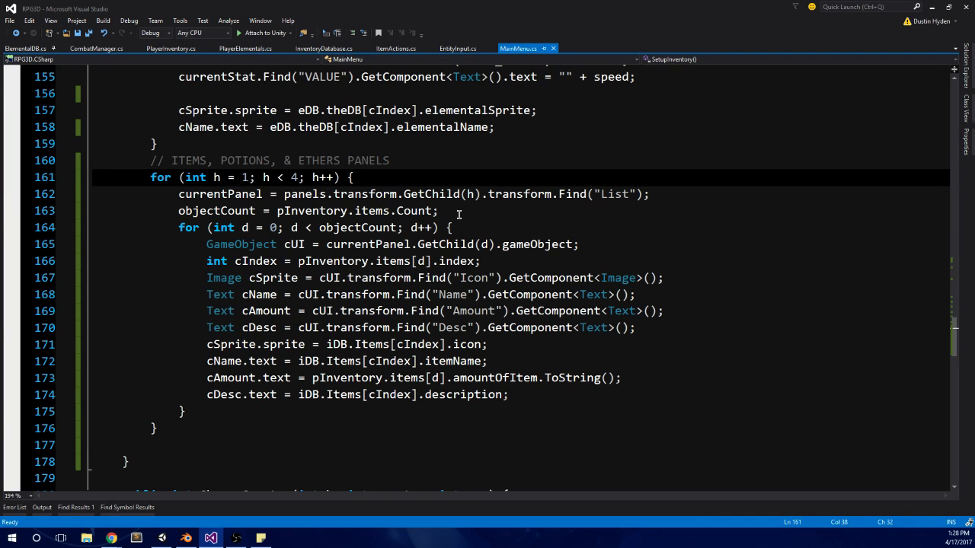
pyautogui.click(388, 211)
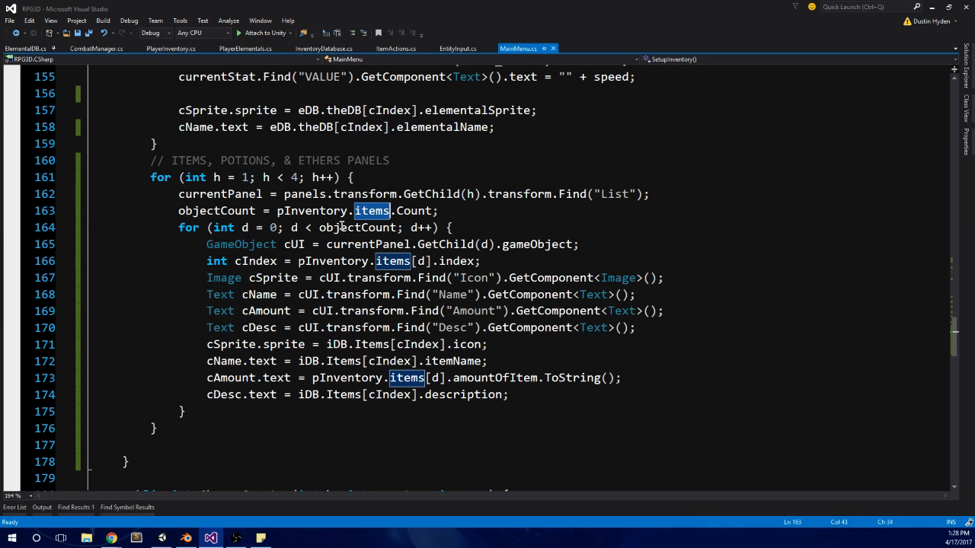
pyautogui.click(525, 214)
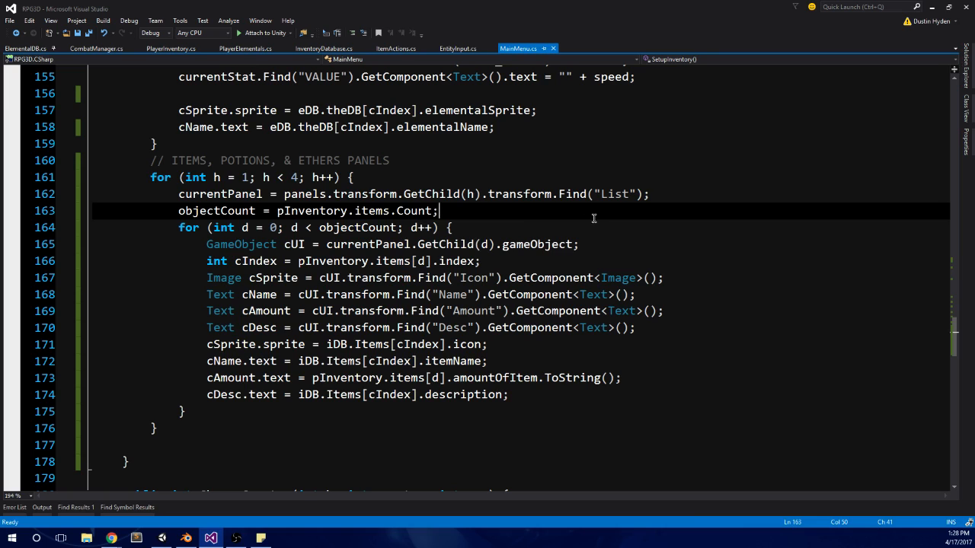
pyautogui.click(664, 199)
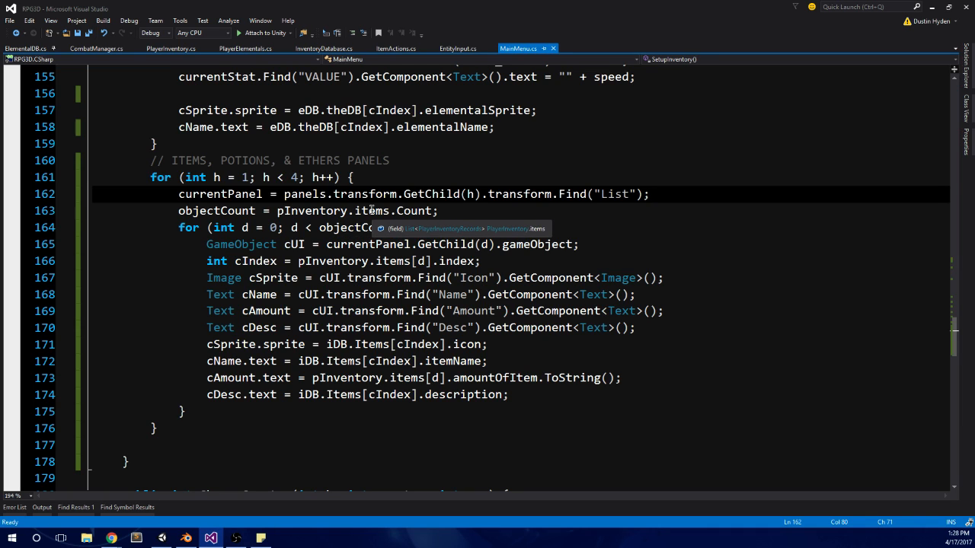
pyautogui.click(490, 224)
pyautogui.click(487, 213)
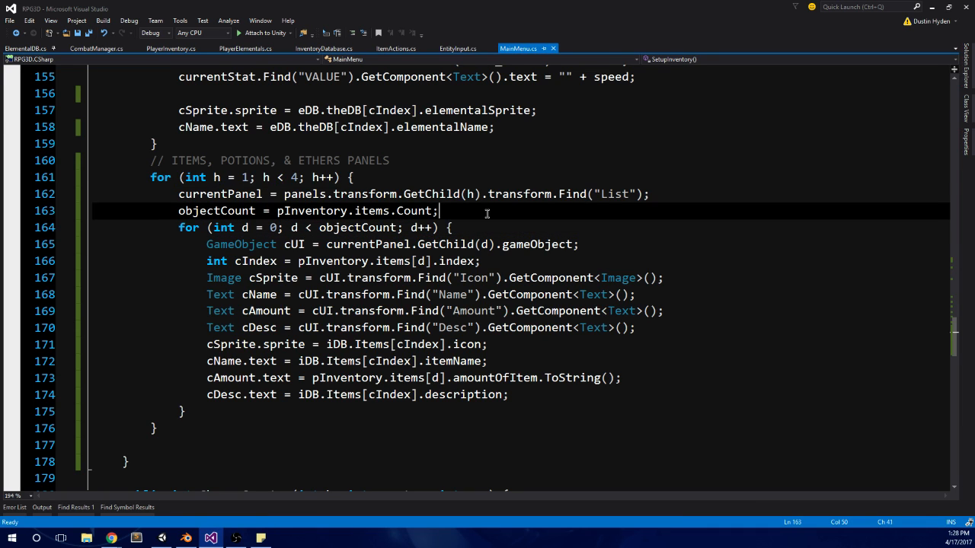
pyautogui.hotkey('shift', 'Home')
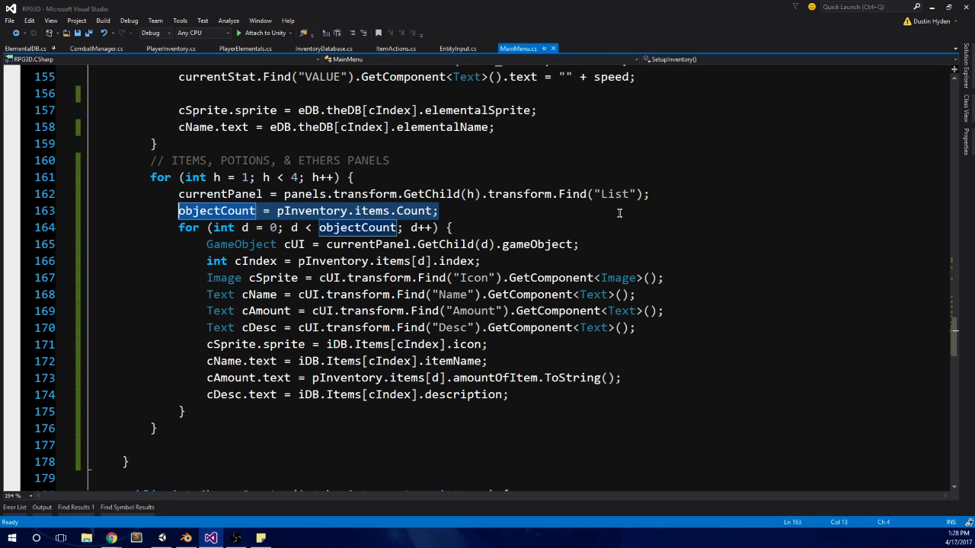
# Step: Add an if (h == 1) block below the currentPanel line in the items, potions and ethers loop
pyautogui.click(681, 198)
pyautogui.press('Return')
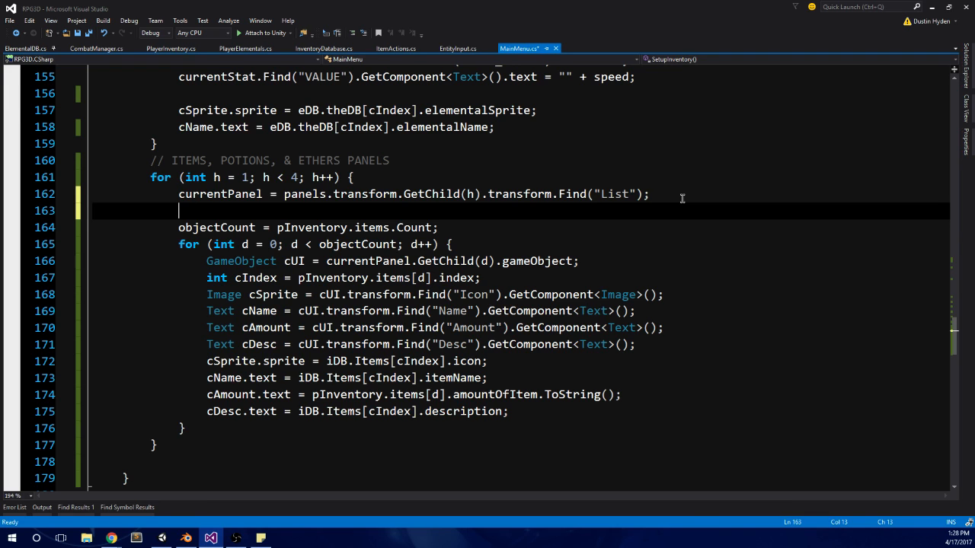
pyautogui.write('if (ob')
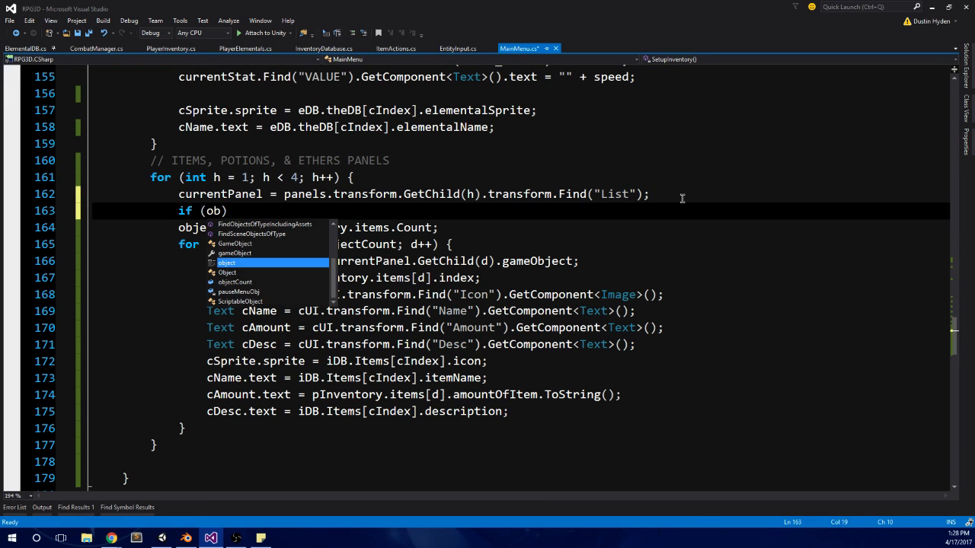
pyautogui.press('Down')
pyautogui.press('Down')
pyautogui.press('Tab')
pyautogui.press('BackSpace')
pyautogui.press('BackSpace')
pyautogui.press('BackSpace')
pyautogui.press('BackSpace')
pyautogui.press('BackSpace')
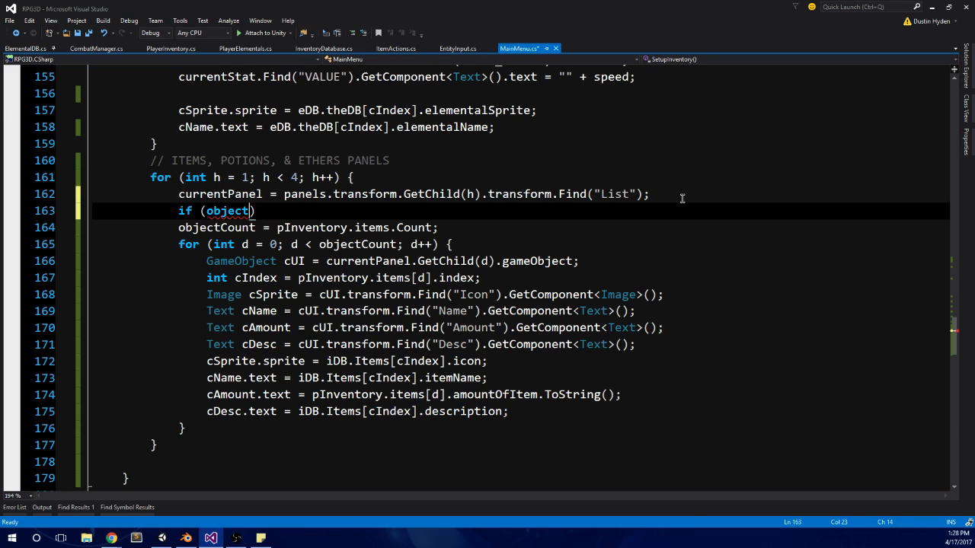
pyautogui.press('BackSpace')
pyautogui.press('BackSpace')
pyautogui.press('BackSpace')
pyautogui.press('BackSpace')
pyautogui.press('BackSpace')
pyautogui.press('BackSpace')
pyautogui.write('== 1)}')
pyautogui.press('BackSpace')
pyautogui.write('{')
pyautogui.press('Return')
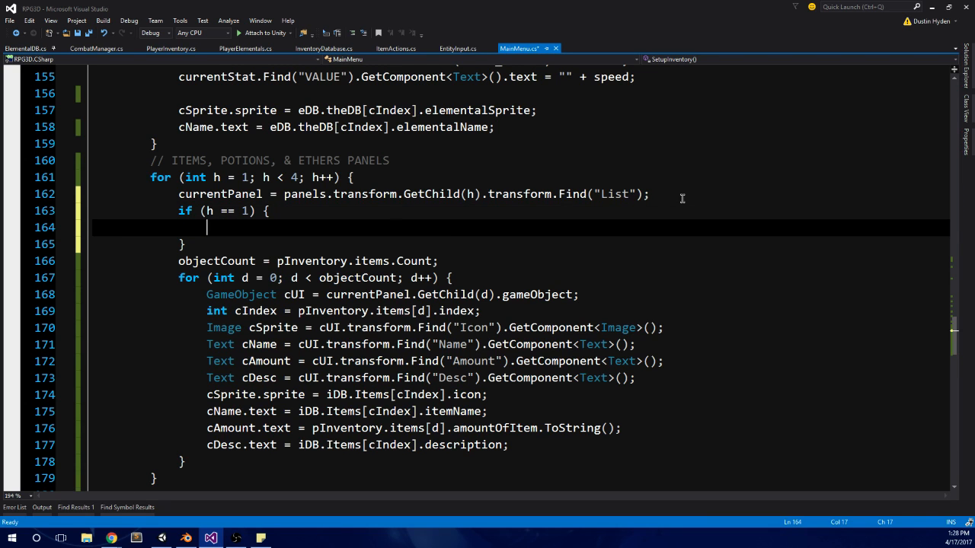
# Step: Move objectCount = pInventory.items.Count; under the h == 1 condition and remove the block's braces
pyautogui.moveTo(180, 260); pyautogui.dragTo(538, 259)
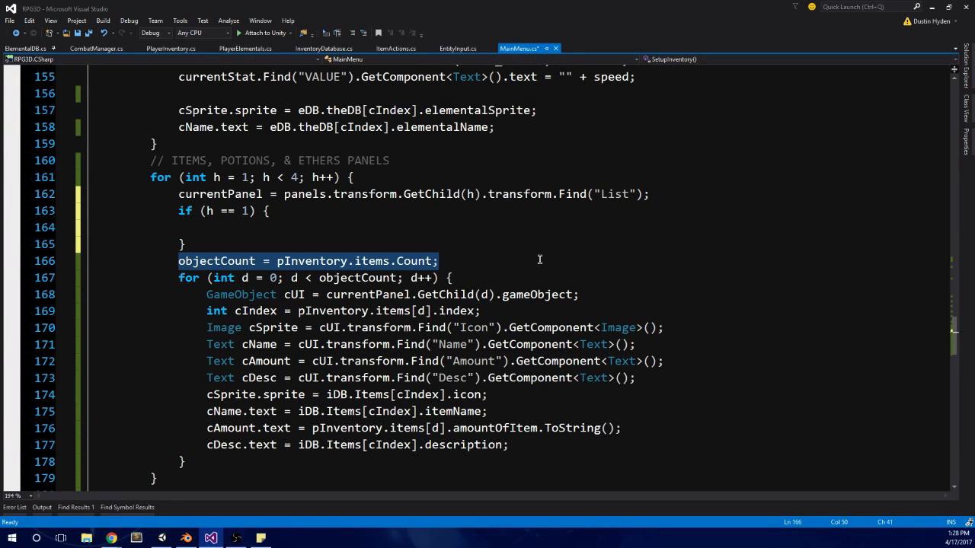
pyautogui.hotkey('ctrl', 'x')
pyautogui.click(272, 227)
pyautogui.click(203, 244)
pyautogui.press('BackSpace')
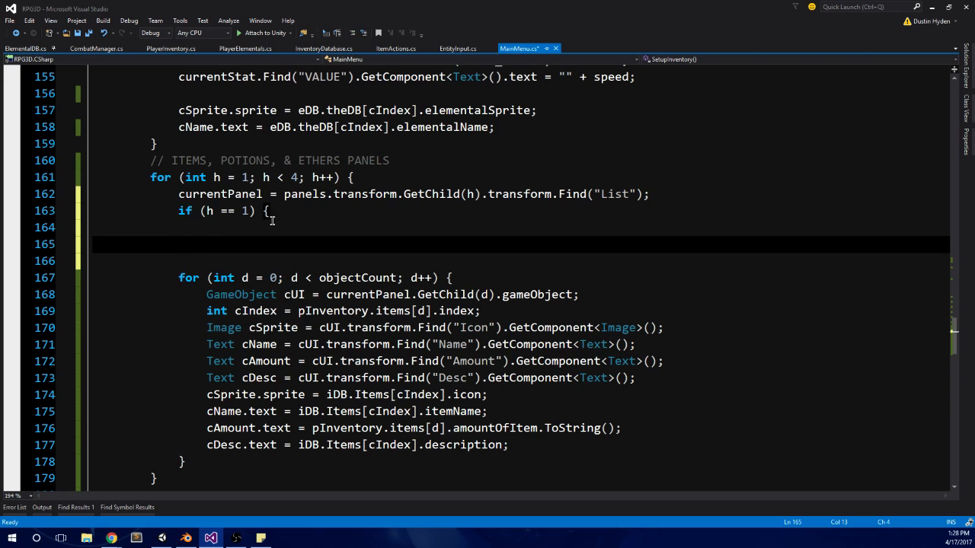
pyautogui.click(271, 211)
pyautogui.press('BackSpace')
pyautogui.press('BackSpace')
pyautogui.press('Return')
pyautogui.hotkey('ctrl', 'v')
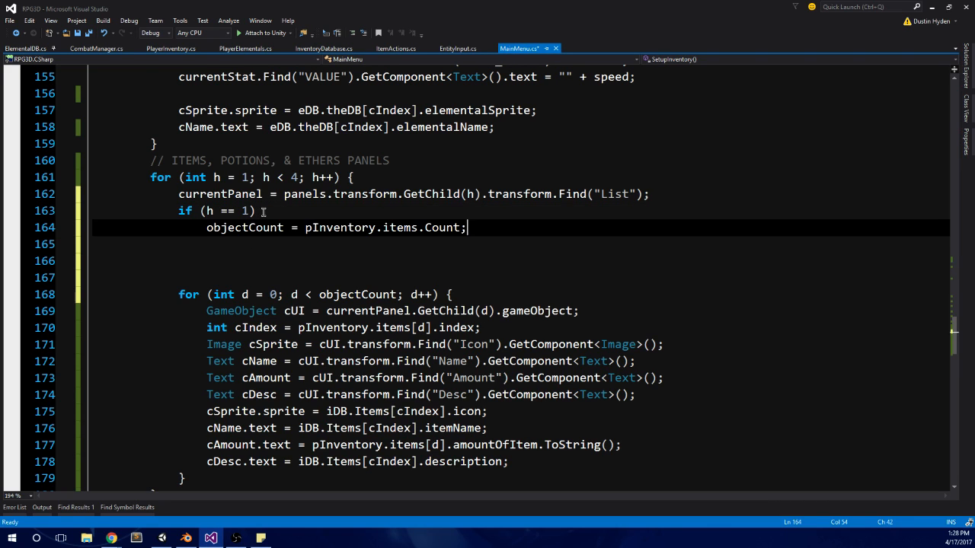
# Step: Add an else if (h == 2) branch that sets objectCount to pInventory.potions.Count
pyautogui.press('Return')
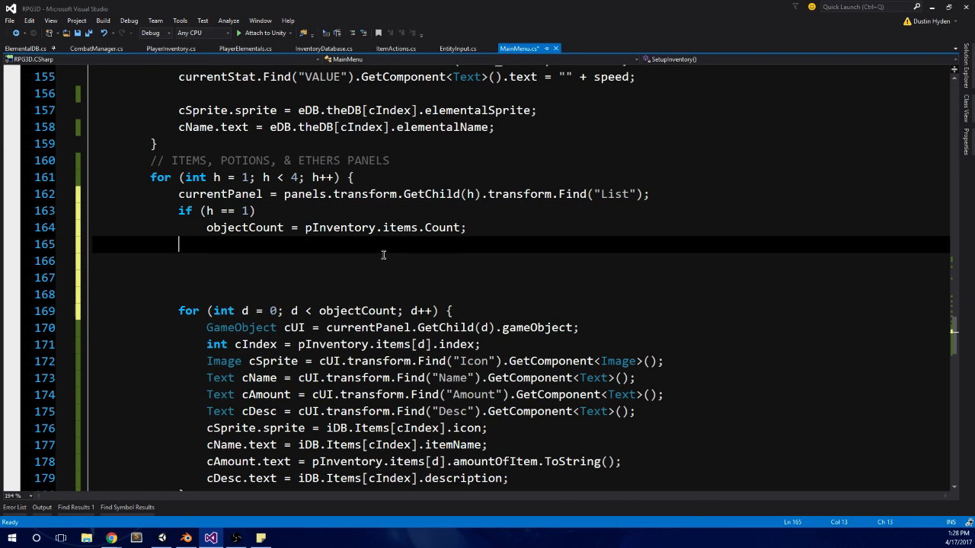
pyautogui.write('else if (h == 2')
pyautogui.press('Return')
pyautogui.hotkey('ctrl', 'v')
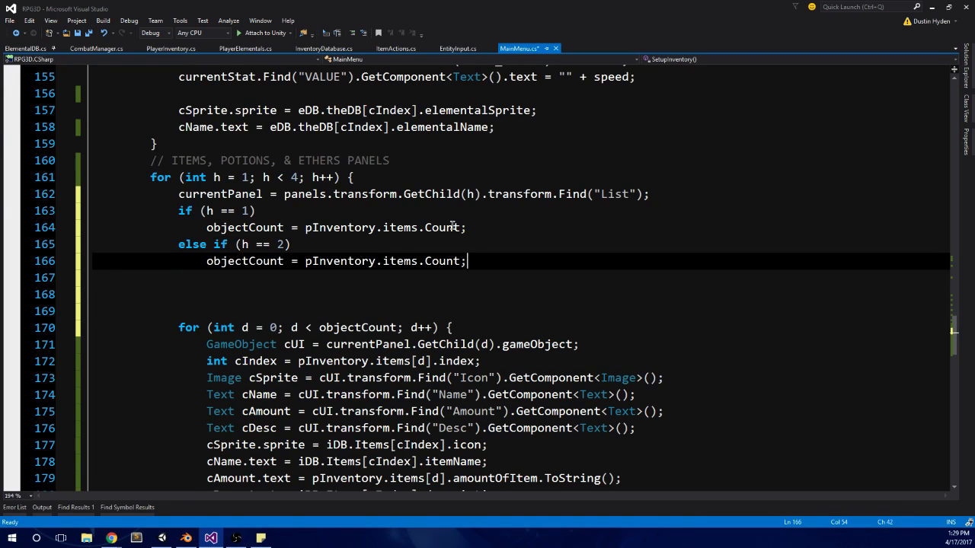
pyautogui.doubleClick(398, 266)
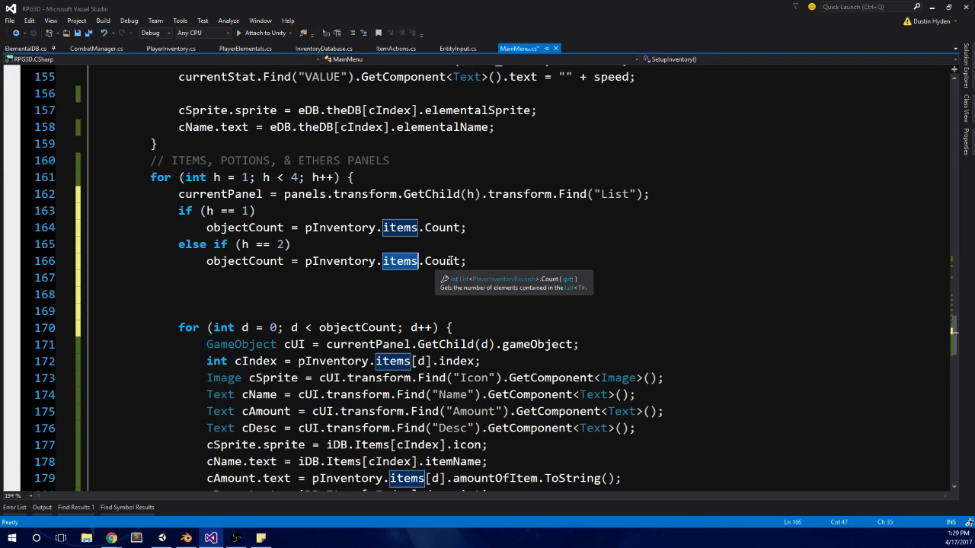
pyautogui.write('potions')
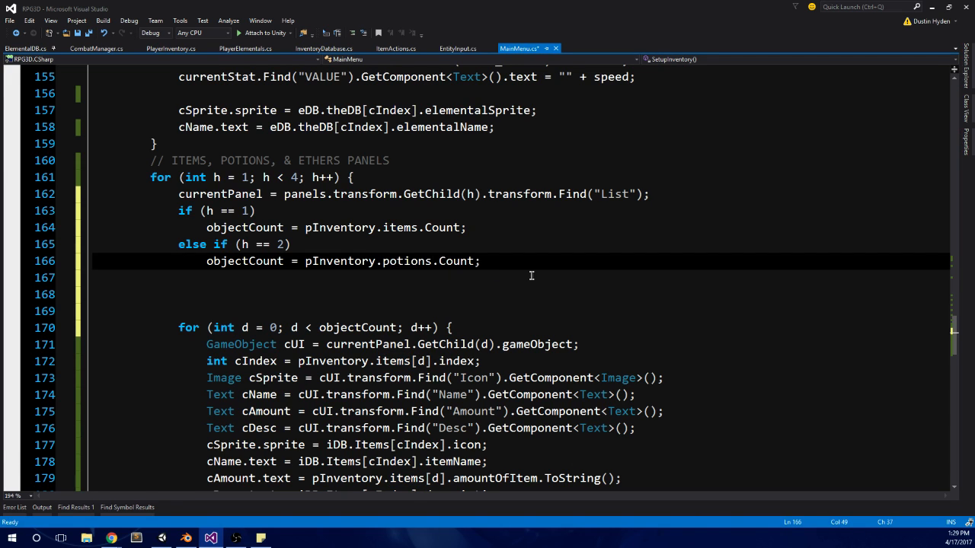
# Step: Add an else branch without a condition below the potions objectCount assignment in the items, potions and ethers loop
pyautogui.click(528, 272)
pyautogui.write('else if')
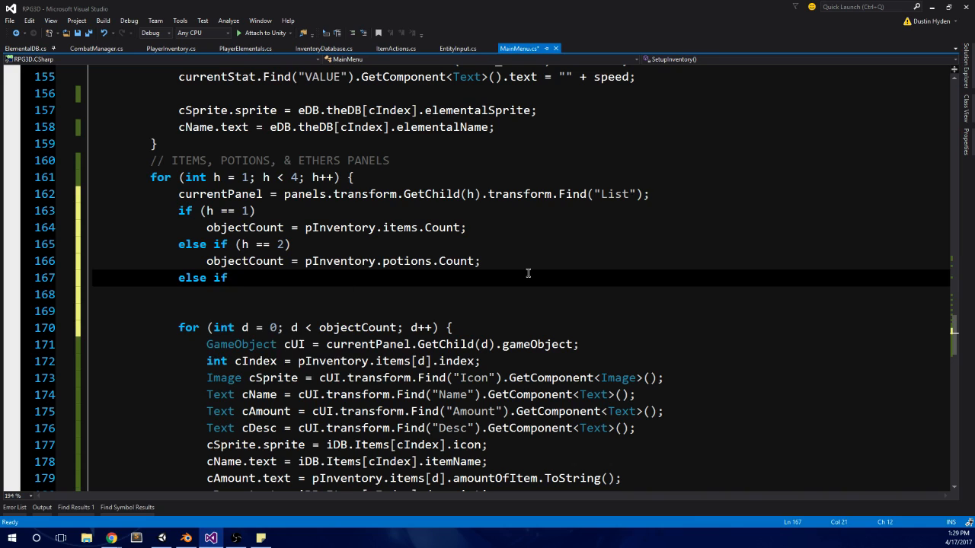
pyautogui.press('BackSpace')
pyautogui.press('BackSpace')
pyautogui.press('BackSpace')
pyautogui.press('Return')
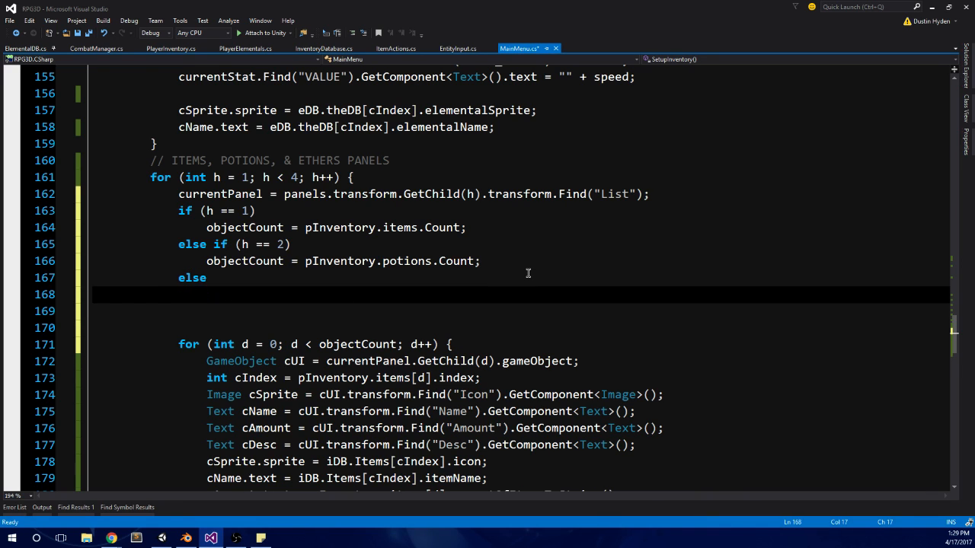
# Step: Assign objectCount = pInventory.ethers.Count; in the else branch and save MainMenu.cs
pyautogui.write('objectCount = pInventory')
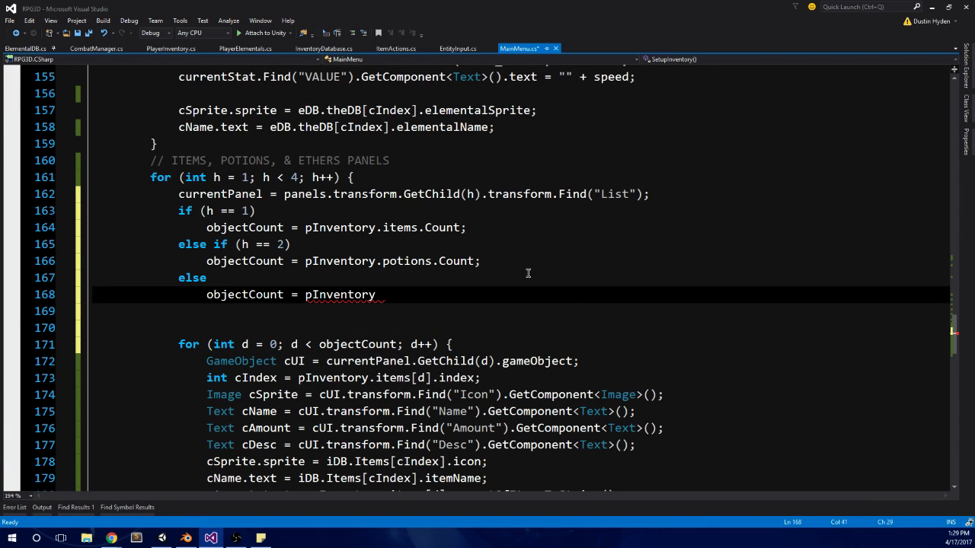
pyautogui.write('.')
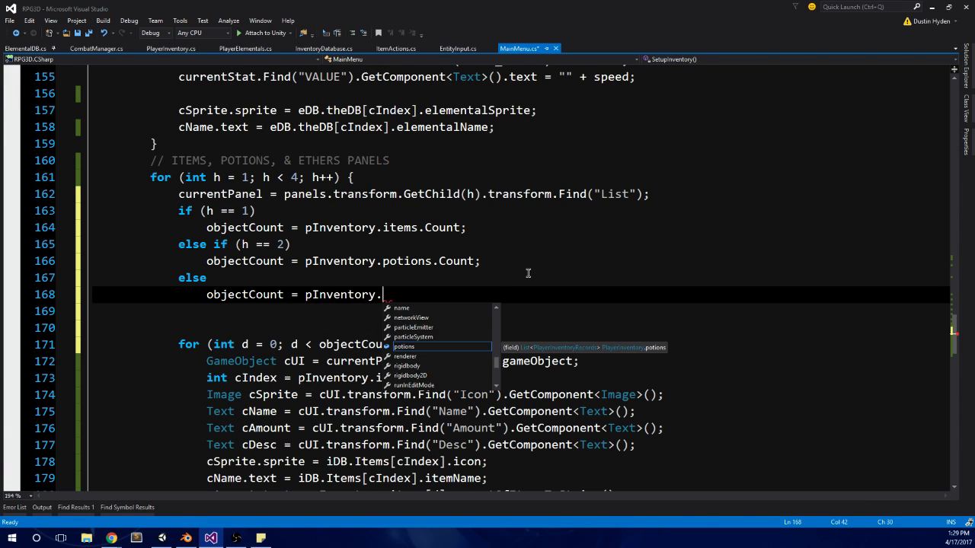
pyautogui.write('ethers.Contains')
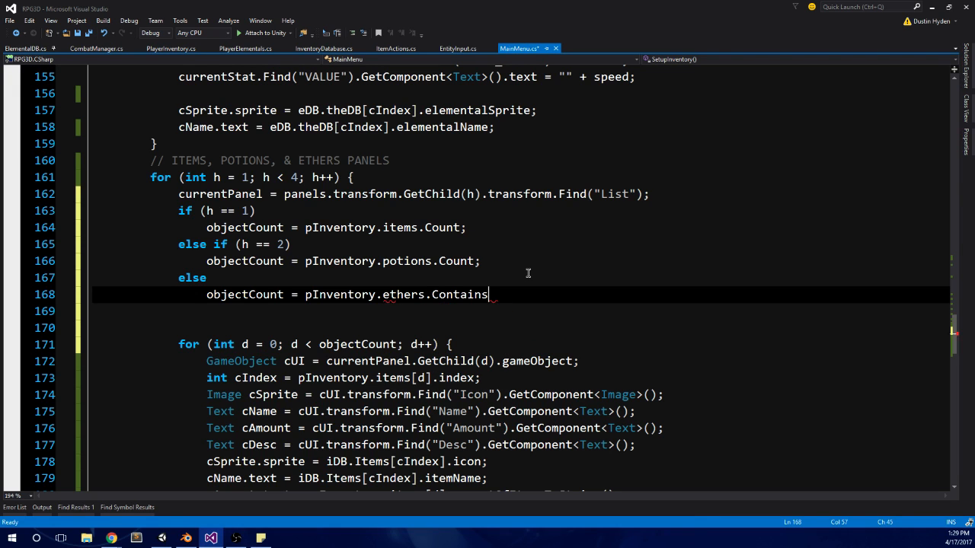
pyautogui.press('BackSpace')
pyautogui.press('BackSpace')
pyautogui.press('BackSpace')
pyautogui.press('BackSpace')
pyautogui.press('BackSpace')
pyautogui.press('BackSpace')
pyautogui.write('unt;')
pyautogui.click(527, 273)
pyautogui.hotkey('ctrl', 's')
# Step: Remove the extra blank line between the ethers assignment and the inner for (int d = 0...) loop
pyautogui.click(204, 326)
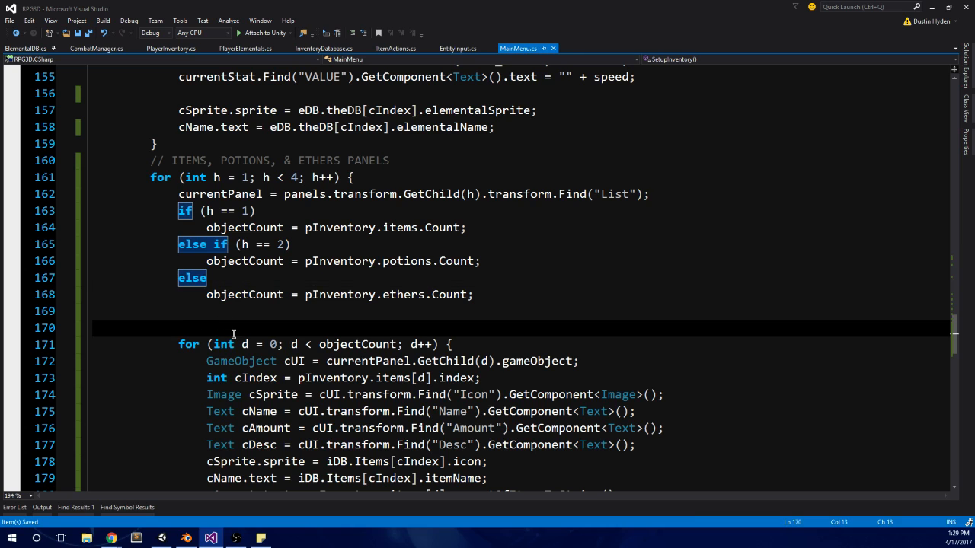
pyautogui.click(175, 211)
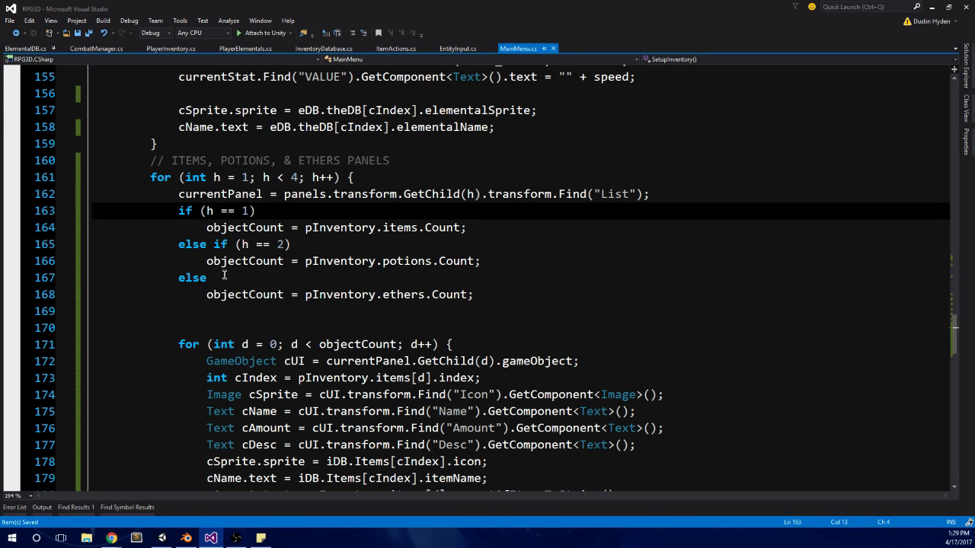
pyautogui.click(200, 326)
pyautogui.press('BackSpace')
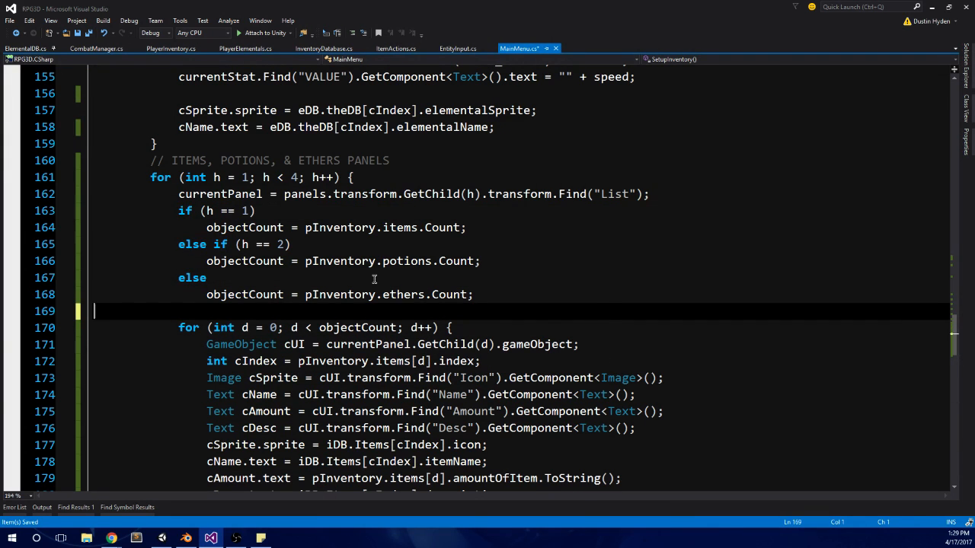
# Step: Switch to Unity, run the scene in play mode, pause it and open the details of the console error
pyautogui.click(161, 538)
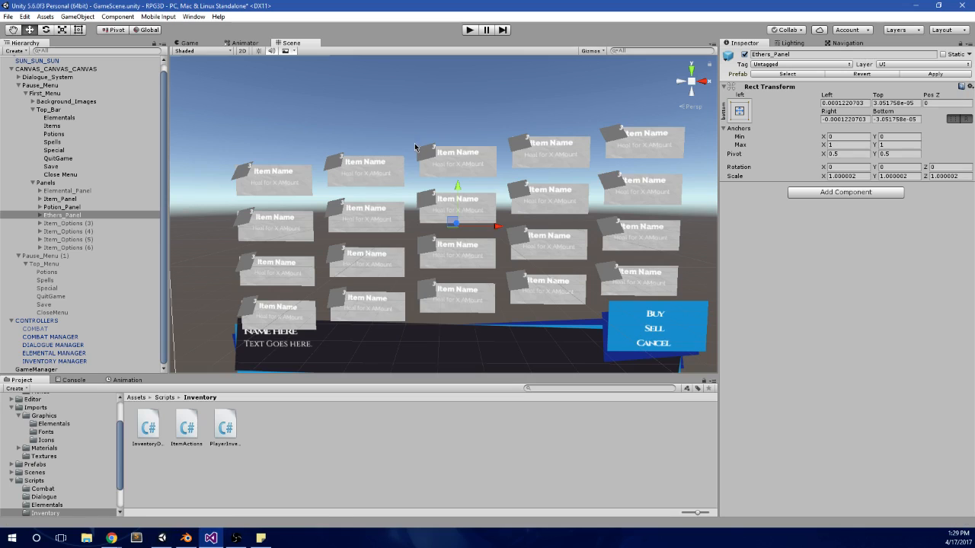
pyautogui.click(470, 32)
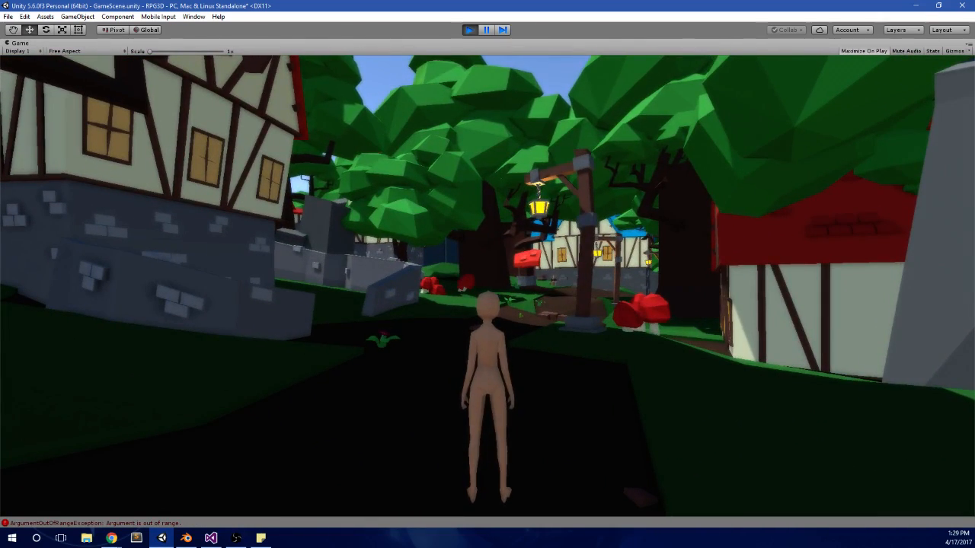
pyautogui.hotkey('alt', 'Tab')
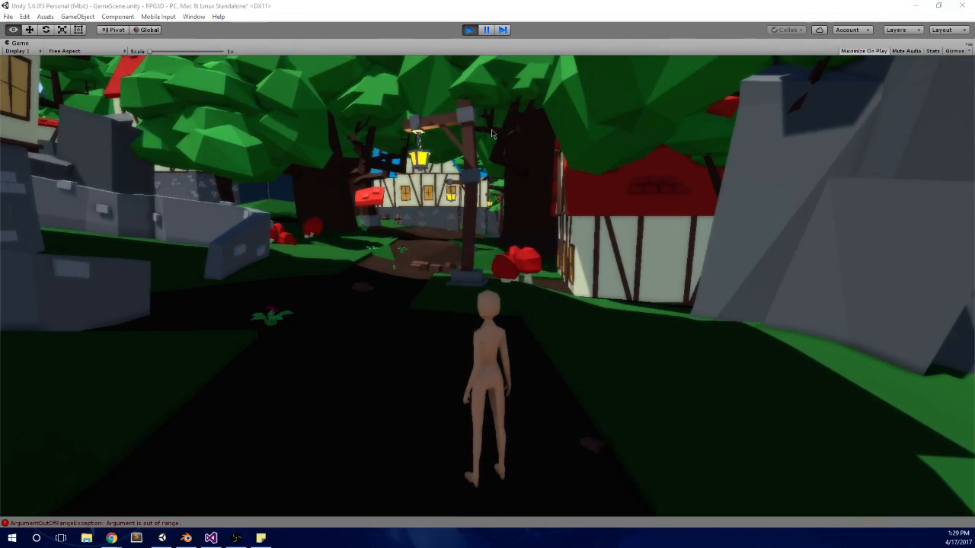
pyautogui.click(488, 31)
pyautogui.click(74, 380)
pyautogui.click(228, 399)
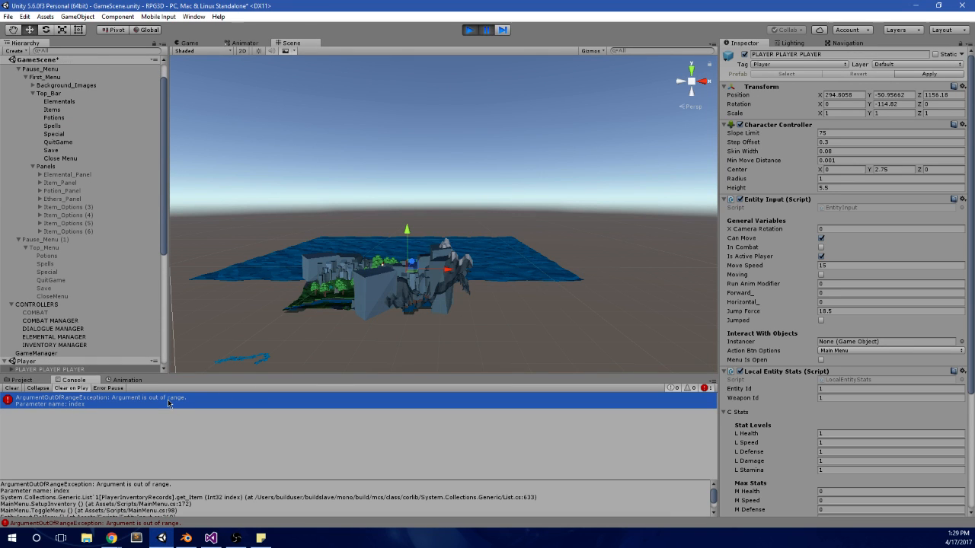
# Step: Stop play mode and set the Mana Pot's index to 1 in the INVENTORY MANAGER's Inventory Database
pyautogui.scroll(-4, 807, 336)
pyautogui.scroll(4, 787, 306)
pyautogui.scroll(-5, 149, 340)
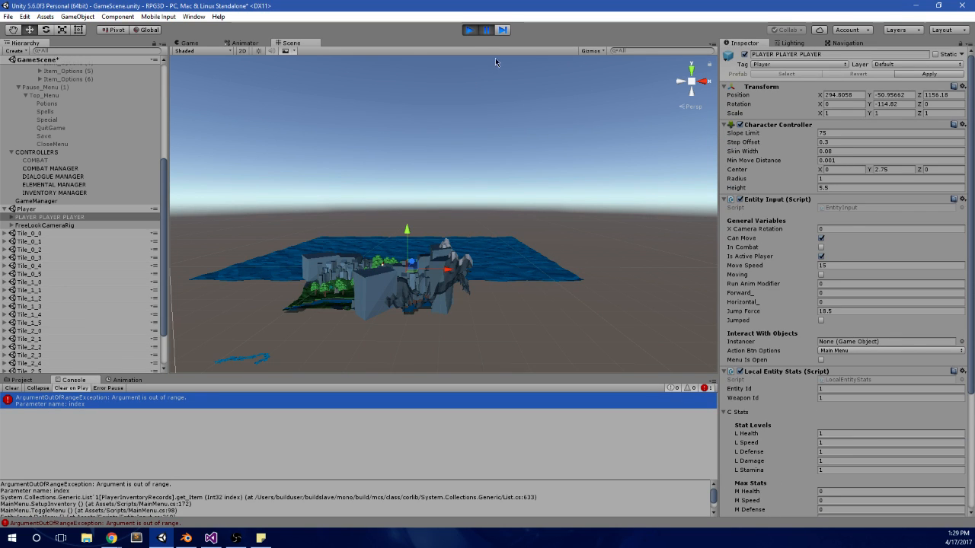
pyautogui.click(470, 31)
pyautogui.click(54, 361)
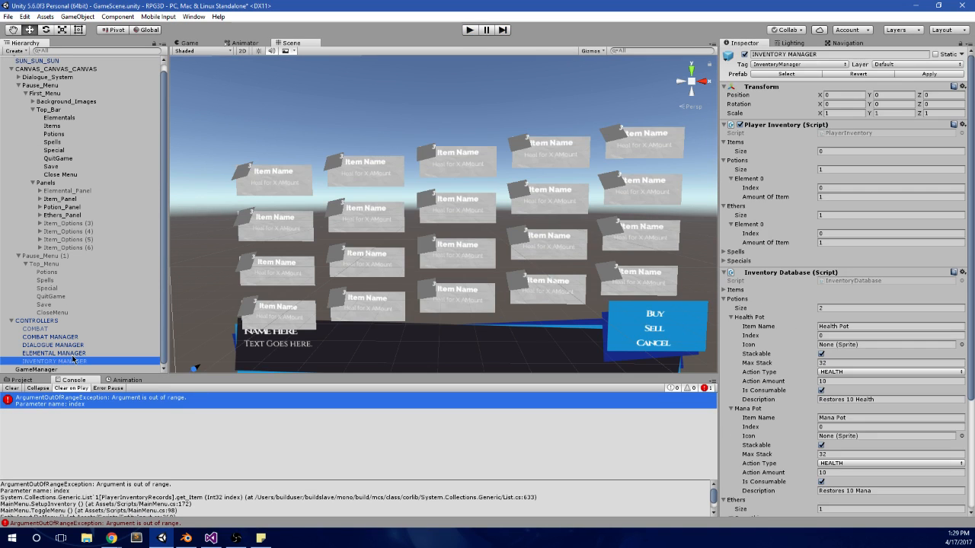
pyautogui.scroll(-3, 802, 337)
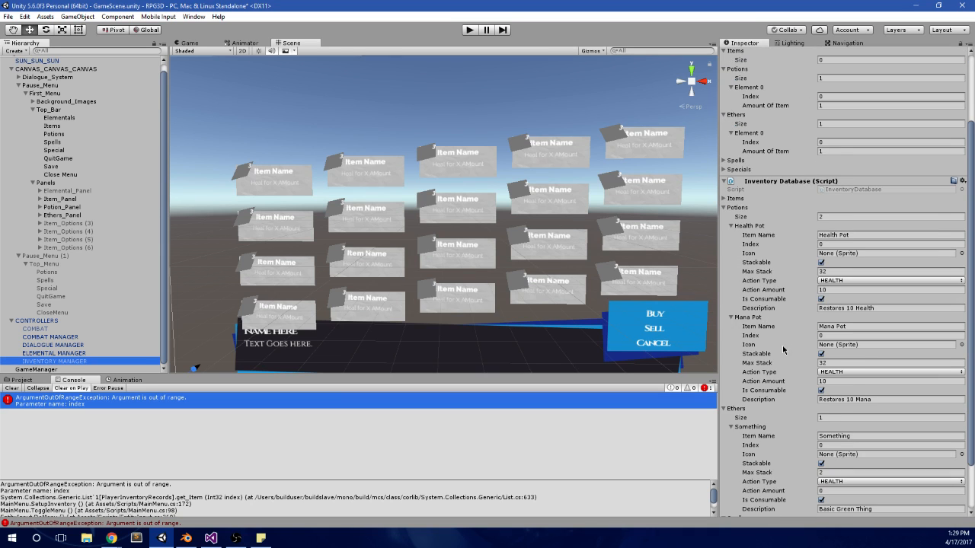
pyautogui.click(847, 336)
pyautogui.write('1')
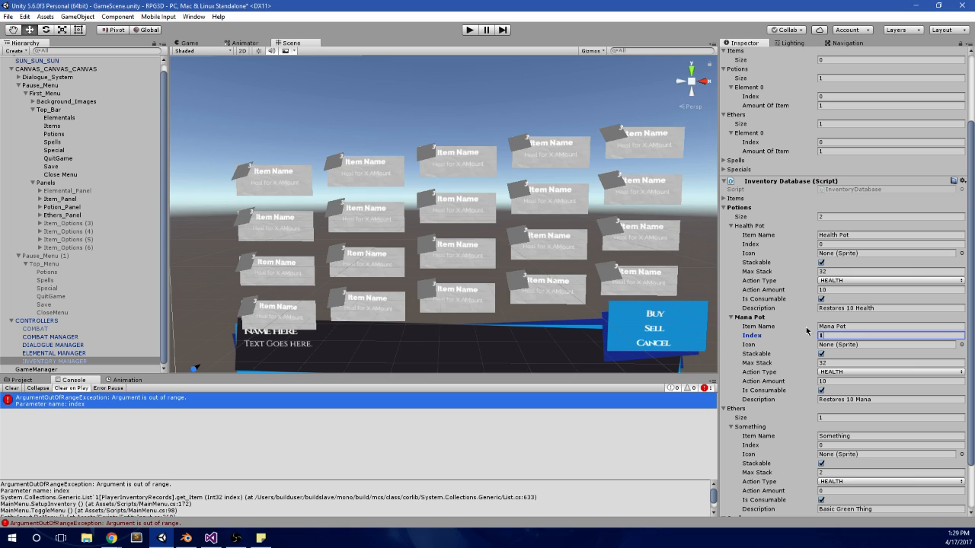
# Step: Expand the Inventory Database's Items list and set Item B's index to 1
pyautogui.scroll(-1, 807, 331)
pyautogui.click(733, 169)
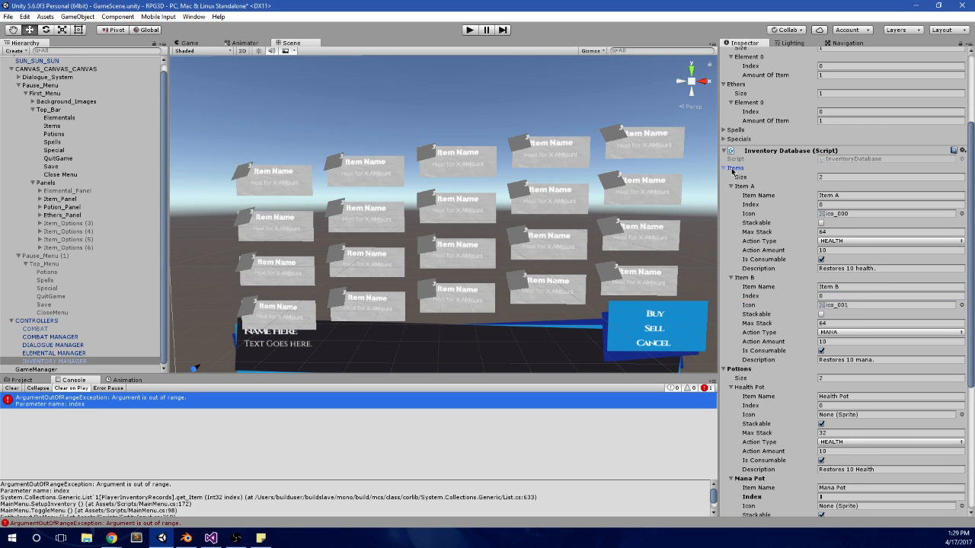
pyautogui.click(833, 296)
pyautogui.write('1')
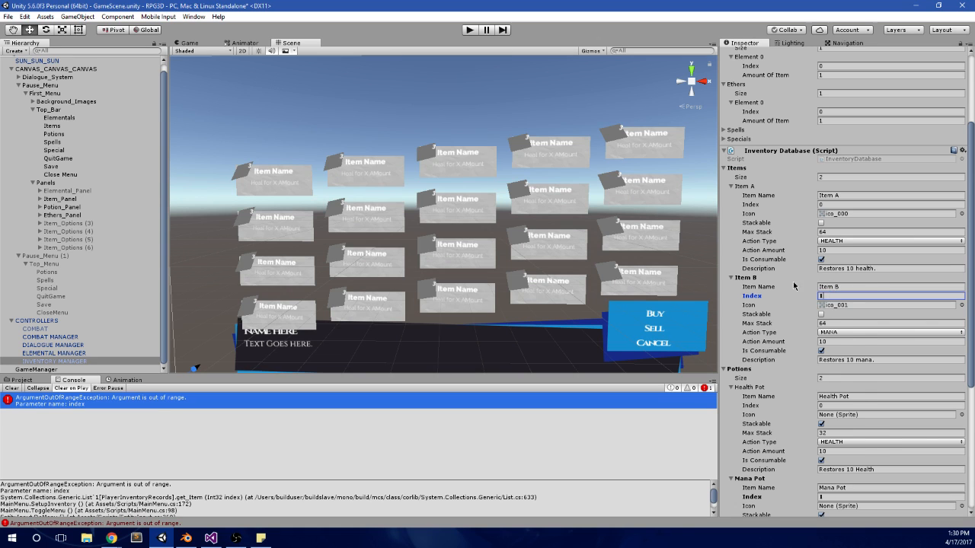
# Step: Collapse Item A and Item B, review the other database entries, and expand Spells and Specials under Player Inventory
pyautogui.scroll(1, 794, 285)
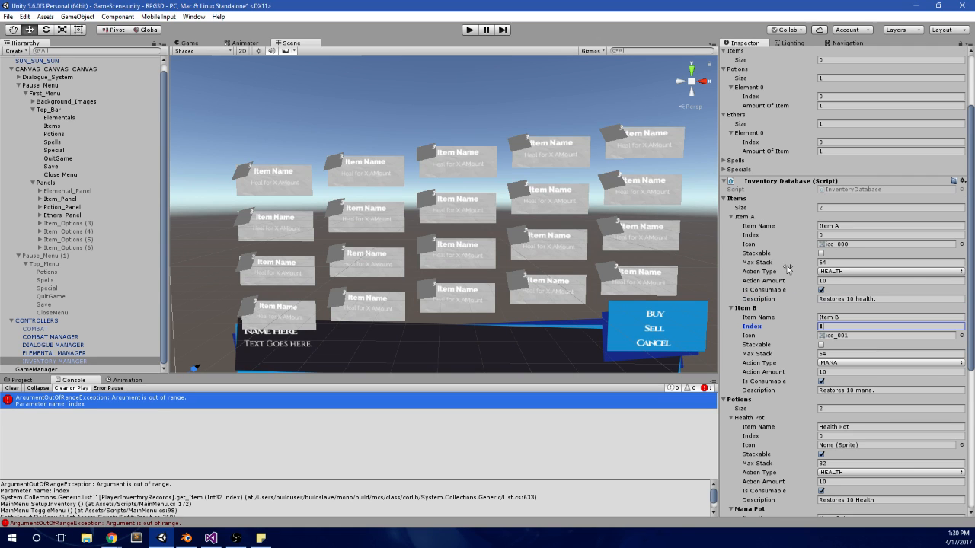
pyautogui.click(752, 218)
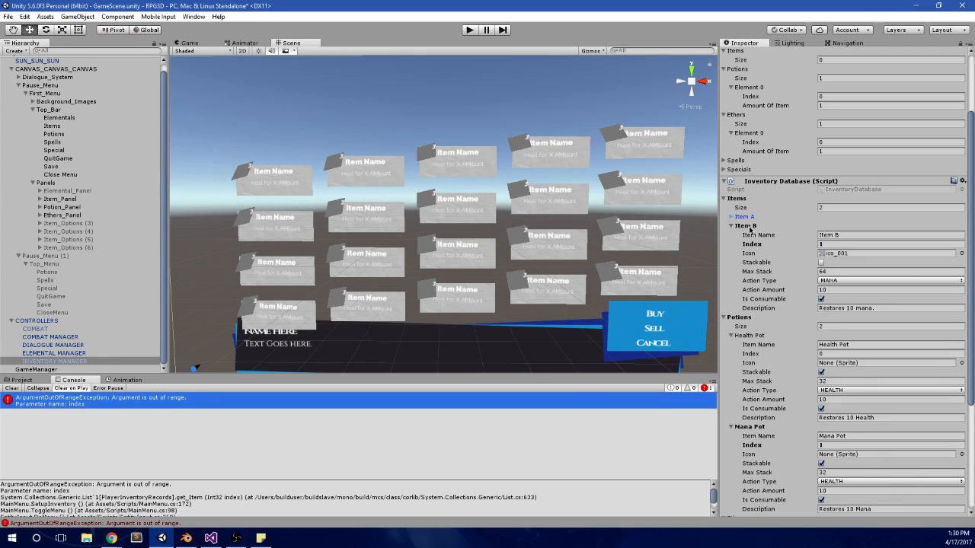
pyautogui.click(751, 227)
pyautogui.scroll(-3, 750, 247)
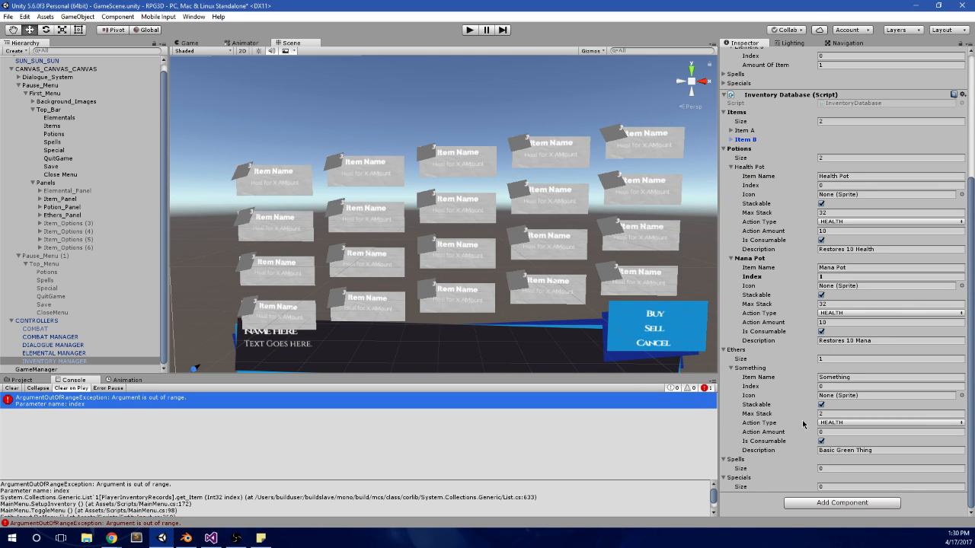
pyautogui.scroll(5, 792, 389)
pyautogui.click(748, 253)
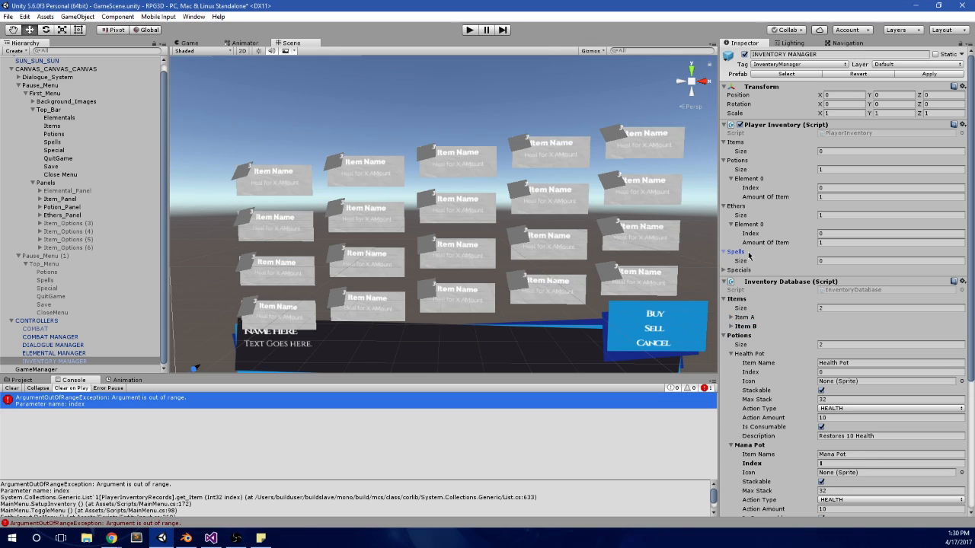
pyautogui.click(746, 271)
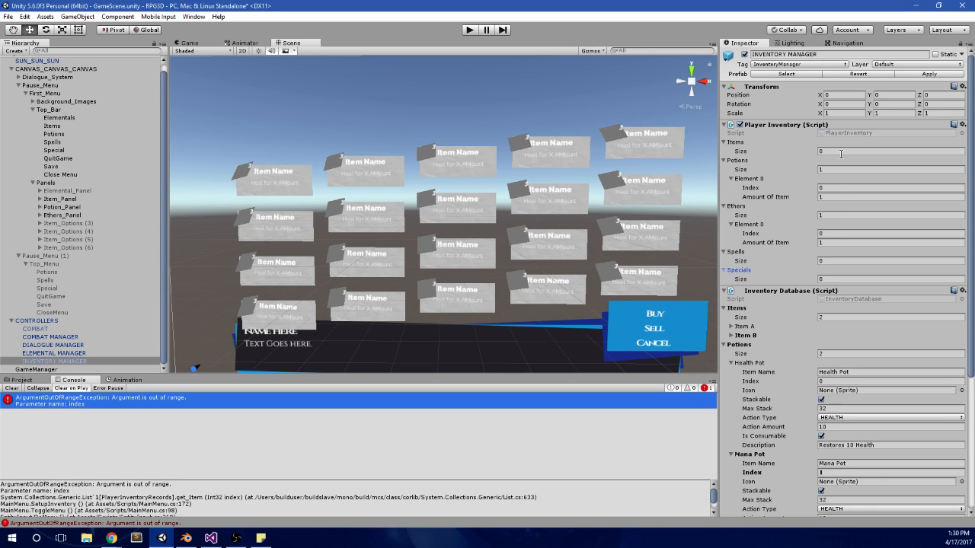
# Step: Run the scene in play mode again, stop it and open the details of the logged exception
pyautogui.click(521, 82)
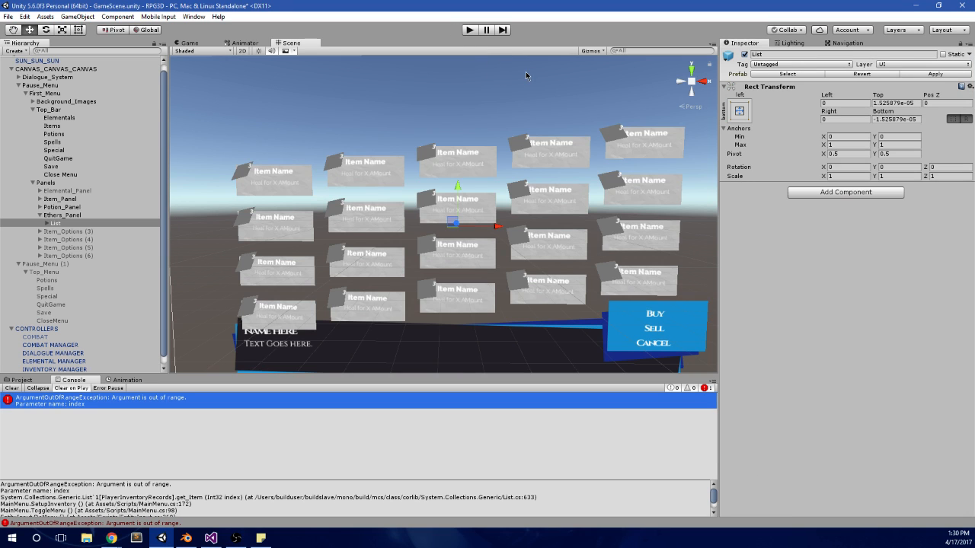
pyautogui.click(470, 30)
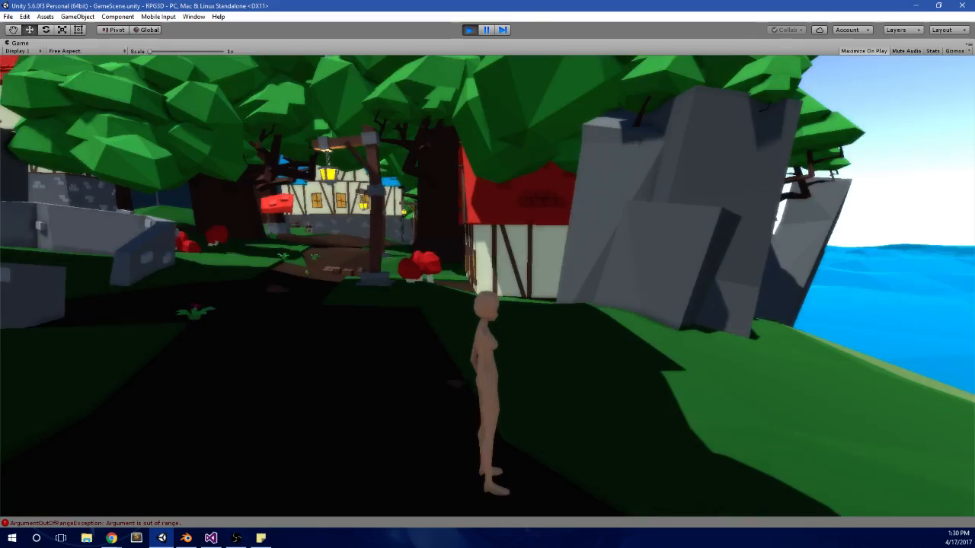
pyautogui.press('w')
pyautogui.hotkey('alt', 'Tab')
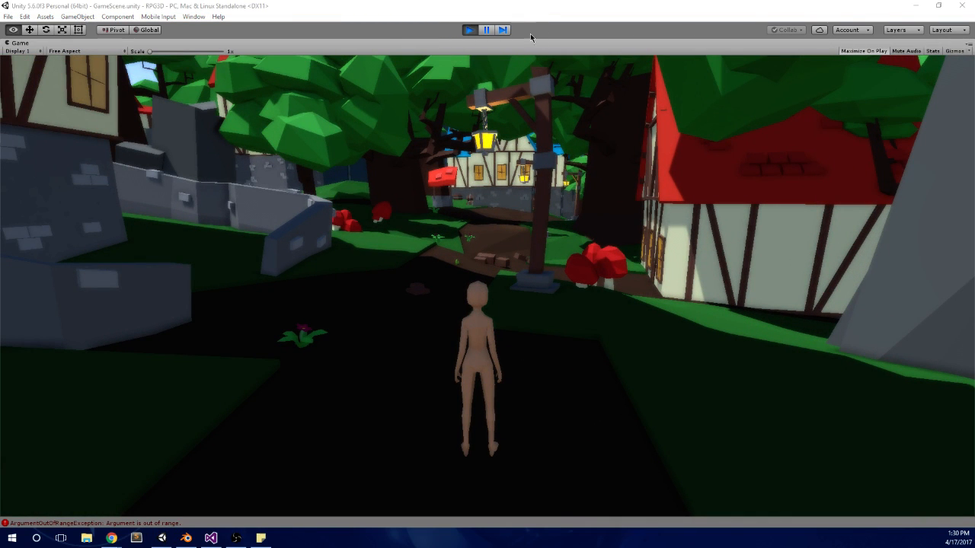
pyautogui.click(469, 30)
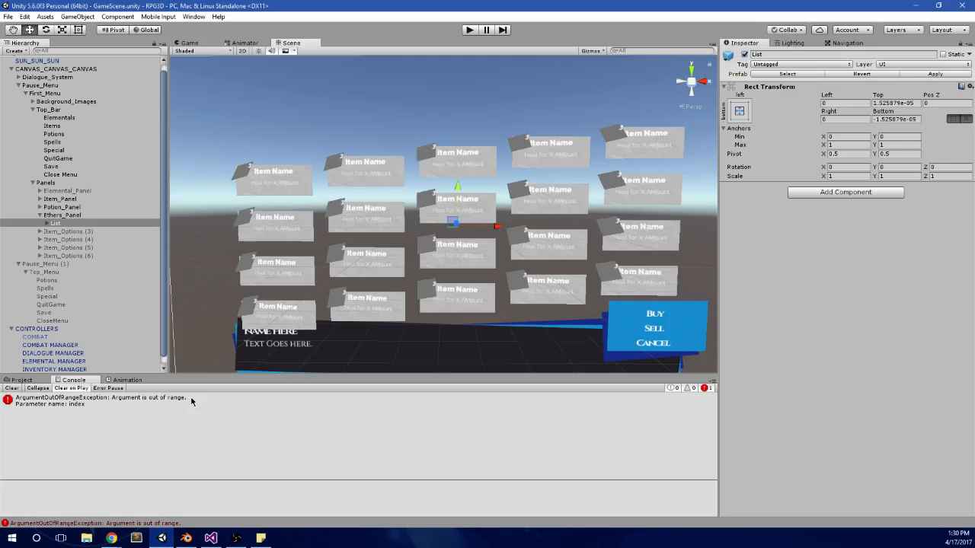
pyautogui.click(189, 403)
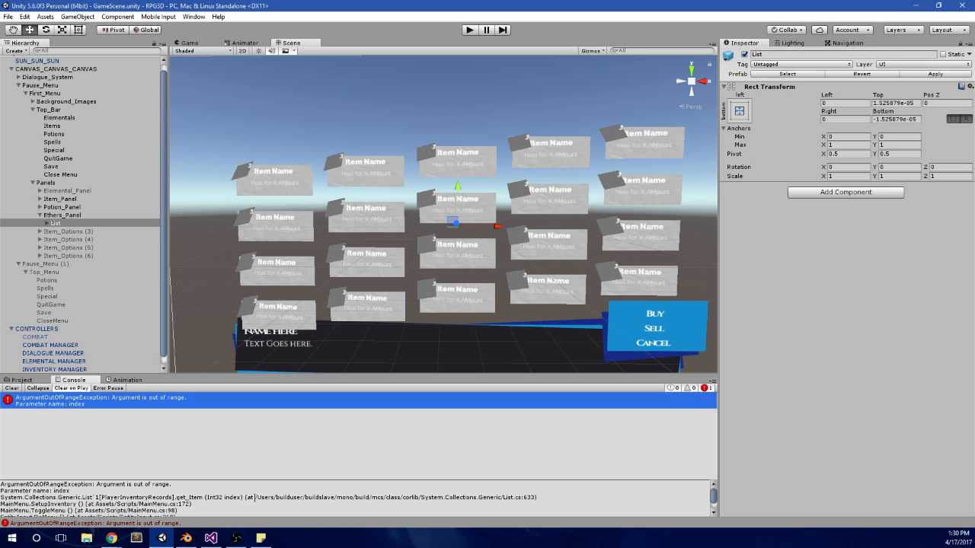
# Step: Switch to Visual Studio and examine the objectCount branches and the inner d loop in SetupInventory
pyautogui.click(211, 540)
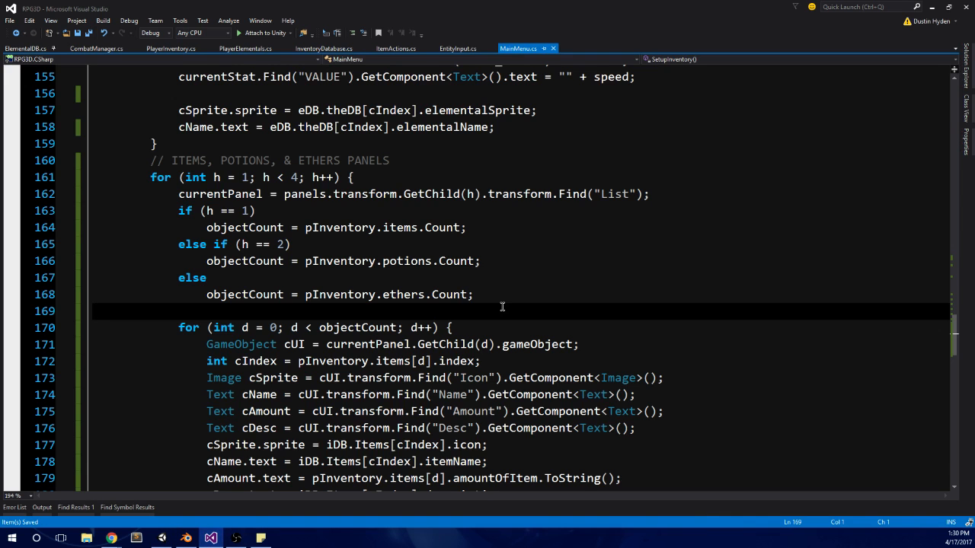
pyautogui.press('Down')
pyautogui.press('Down')
pyautogui.press('Down')
pyautogui.press('Down')
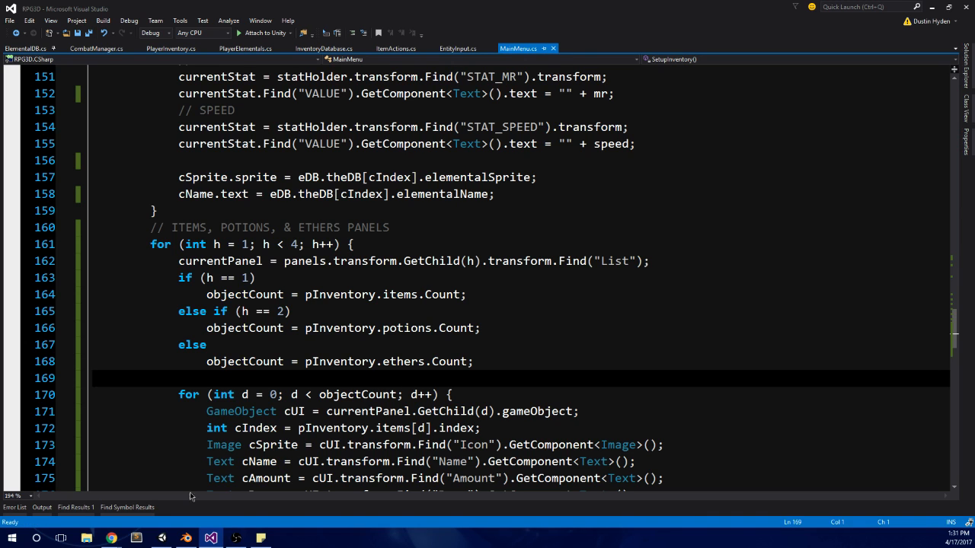
# Step: Switch to Unity and check the List object inside Ethers_Panel in the scene hierarchy
pyautogui.click(162, 538)
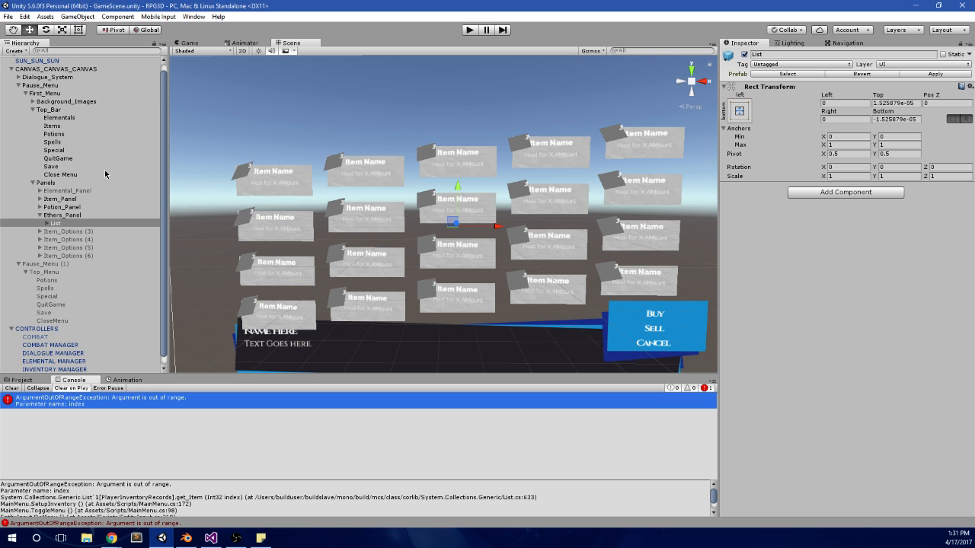
pyautogui.click(46, 224)
pyautogui.click(46, 224)
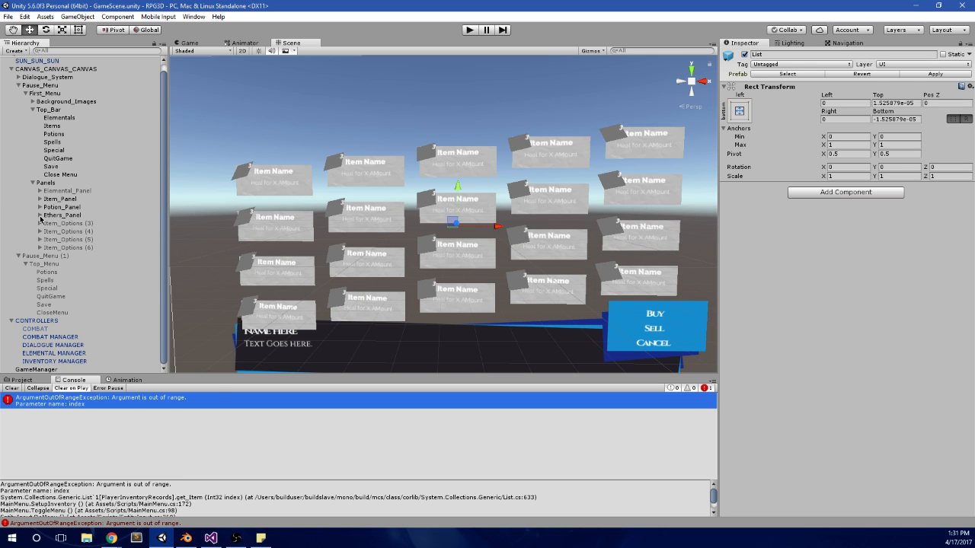
pyautogui.click(39, 216)
# Step: Return to Visual Studio and review the ethers.Count assignment and the item lookups in the loop below it
pyautogui.click(211, 539)
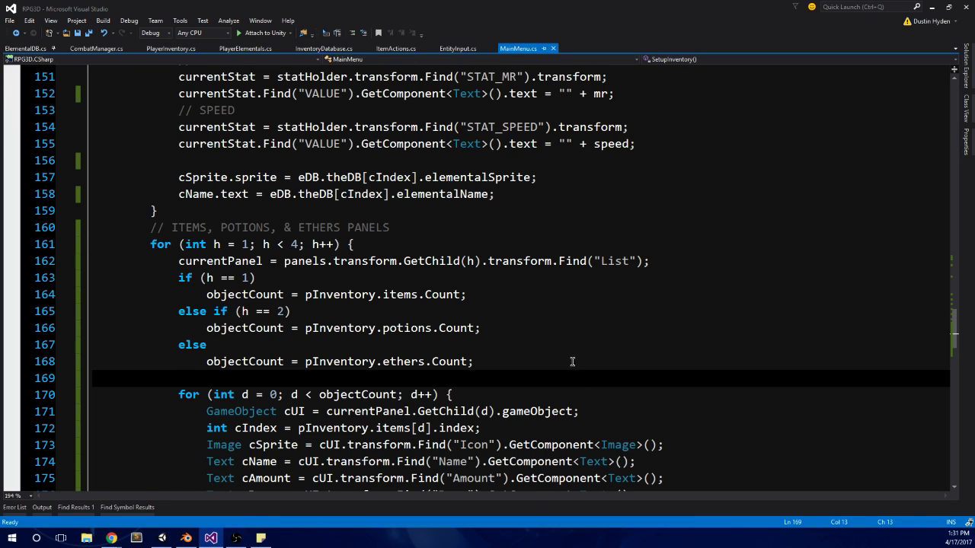
pyautogui.scroll(-1, 560, 357)
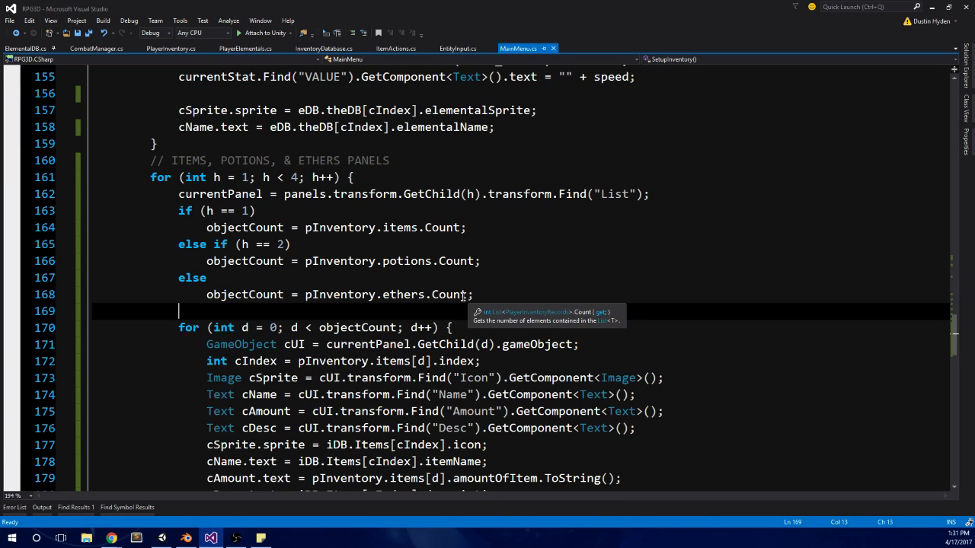
pyautogui.moveTo(186, 539)
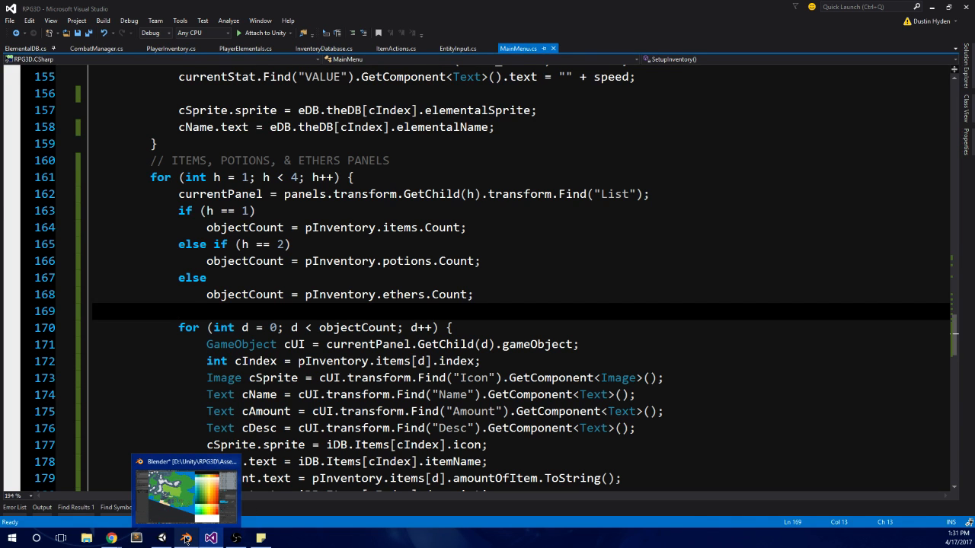
# Step: Review the item, potion and ethers panels loop in SetupInventory, checking each place where pInventory.items is used
pyautogui.scroll(9, 235, 294)
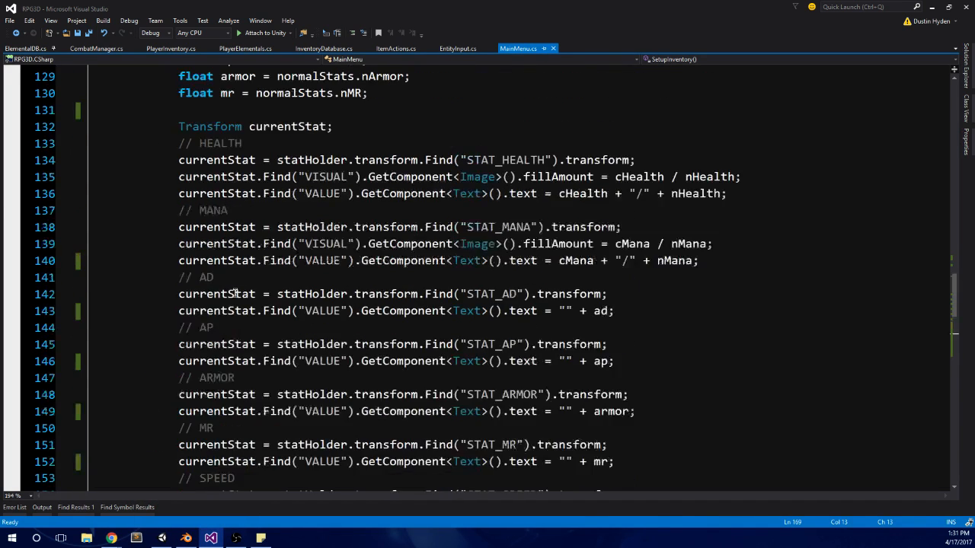
pyautogui.scroll(4, 234, 294)
pyautogui.scroll(-11, 252, 313)
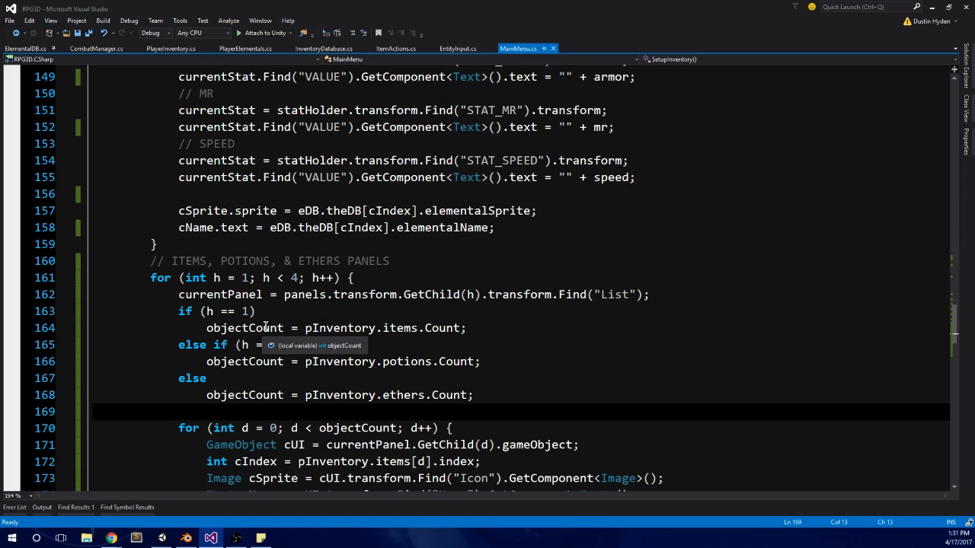
pyautogui.scroll(-4, 265, 327)
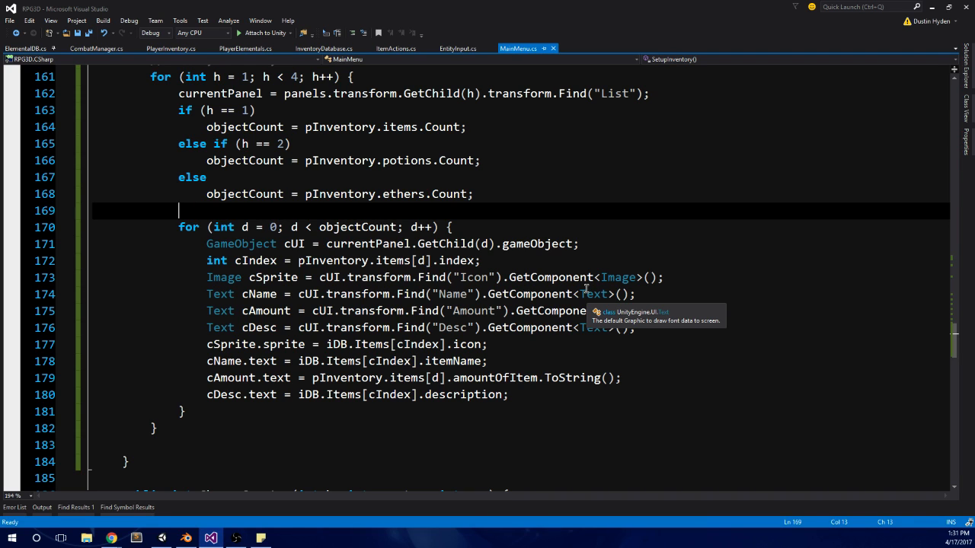
pyautogui.scroll(2, 585, 290)
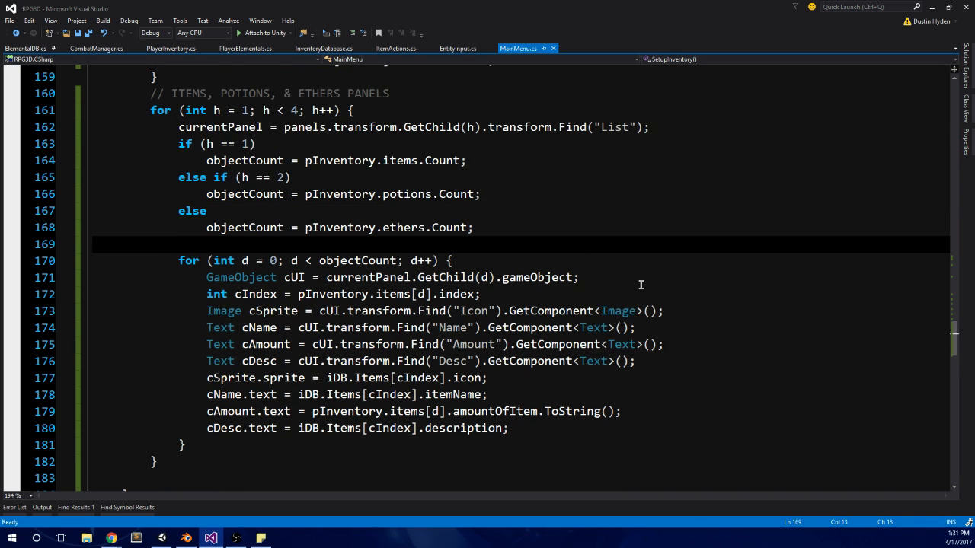
pyautogui.scroll(-2, 555, 294)
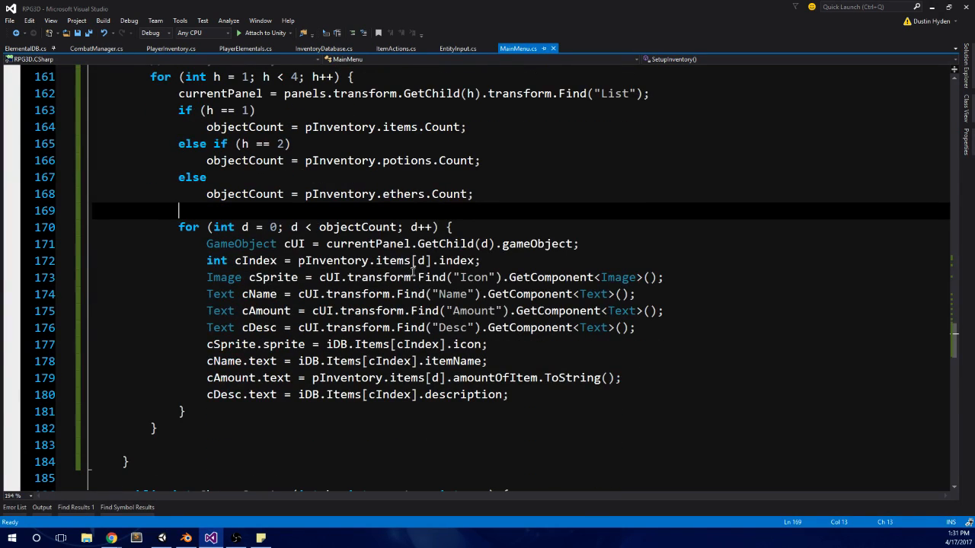
pyautogui.doubleClick(393, 261)
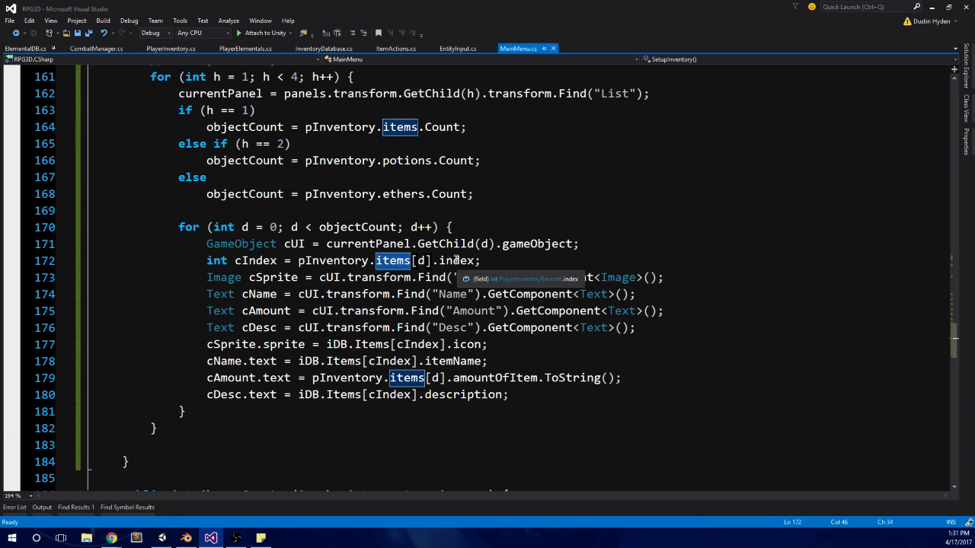
pyautogui.scroll(2, 228, 312)
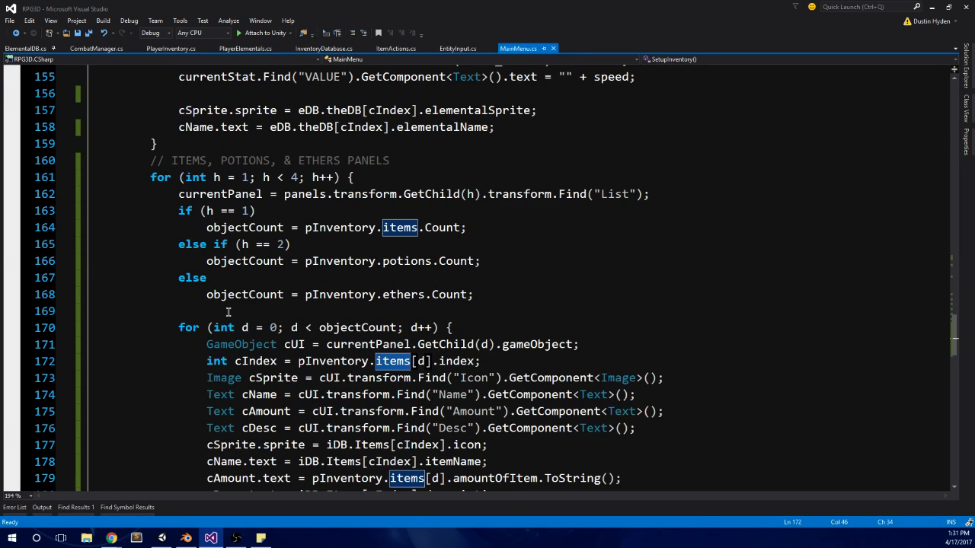
pyautogui.scroll(1, 228, 312)
pyautogui.scroll(-3, 305, 290)
pyautogui.scroll(1, 385, 289)
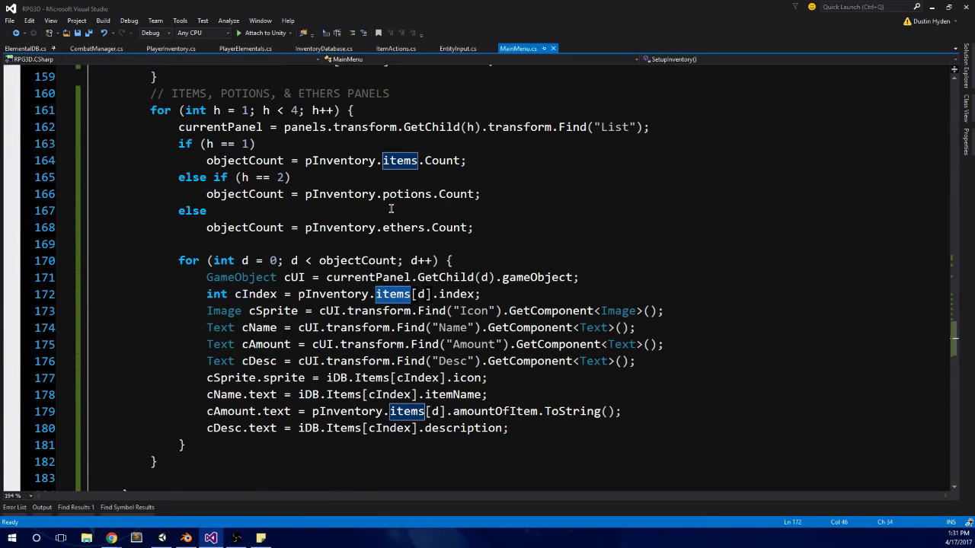
pyautogui.click(397, 294)
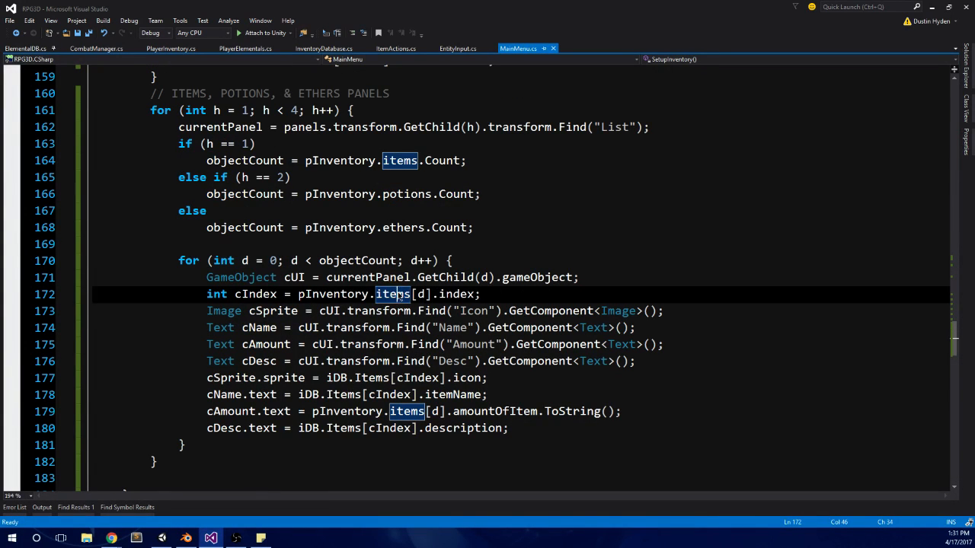
pyautogui.click(425, 411)
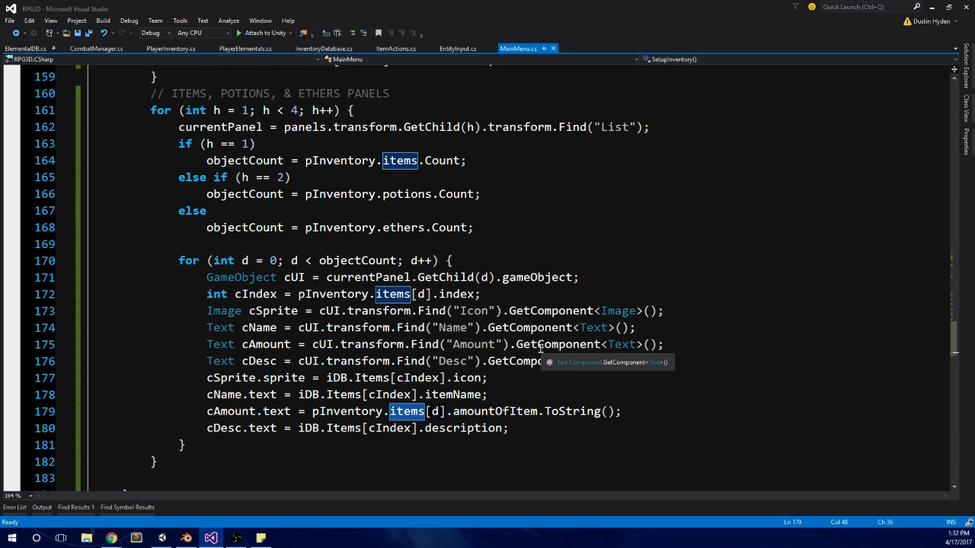
# Step: Add an empty void method named ItemsPotionsEthersPanelSetUP() between SetupInventory and ChangeCounter
pyautogui.scroll(1, 540, 348)
pyautogui.scroll(-6, 185, 341)
pyautogui.click(179, 283)
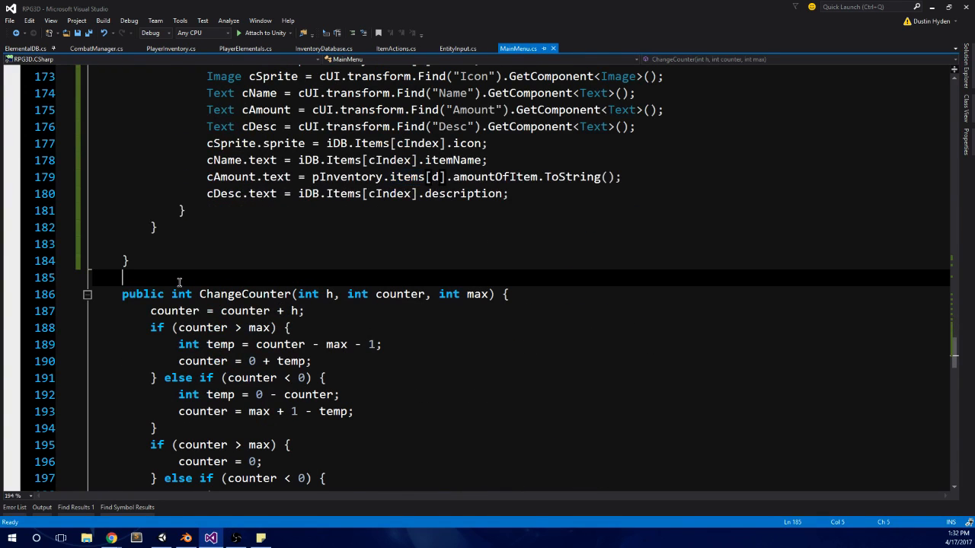
pyautogui.write('pub')
pyautogui.write('void')
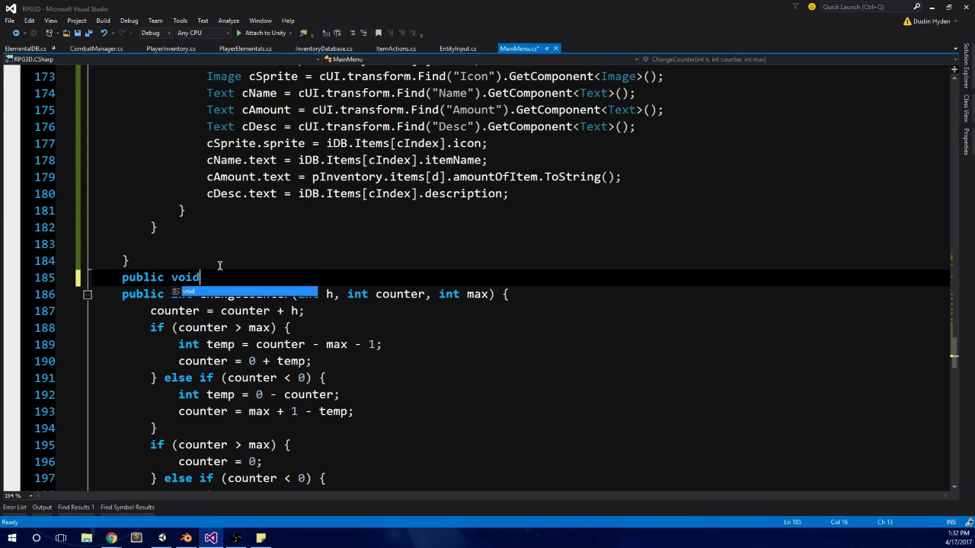
pyautogui.press('BackSpace')
pyautogui.press('BackSpace')
pyautogui.press('BackSpace')
pyautogui.press('BackSpace')
pyautogui.press('BackSpace')
pyautogui.press('BackSpace')
pyautogui.press('BackSpace')
pyautogui.press('BackSpace')
pyautogui.press('BackSpace')
pyautogui.press('BackSpace')
pyautogui.press('BackSpace')
pyautogui.write('void')
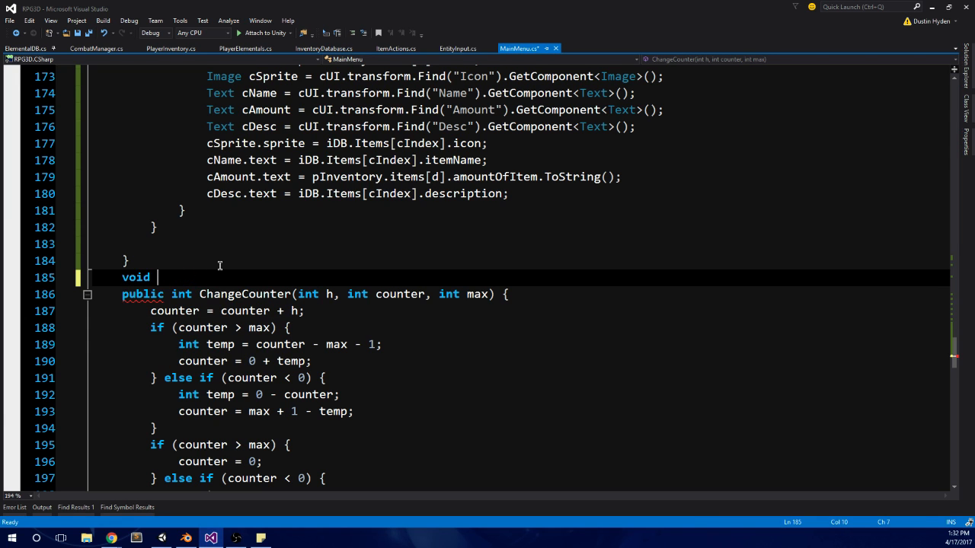
pyautogui.scroll(6, 219, 265)
pyautogui.scroll(-1, 220, 265)
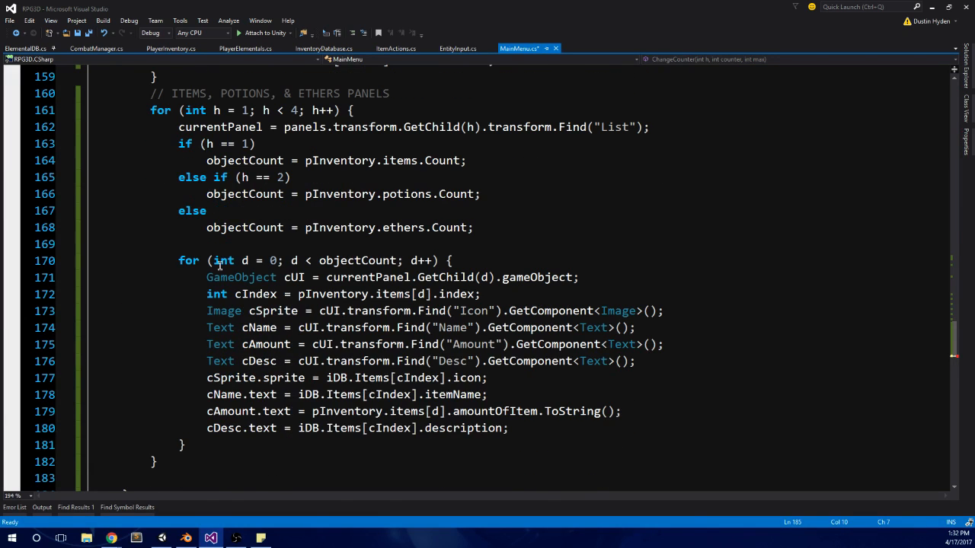
pyautogui.write('It')
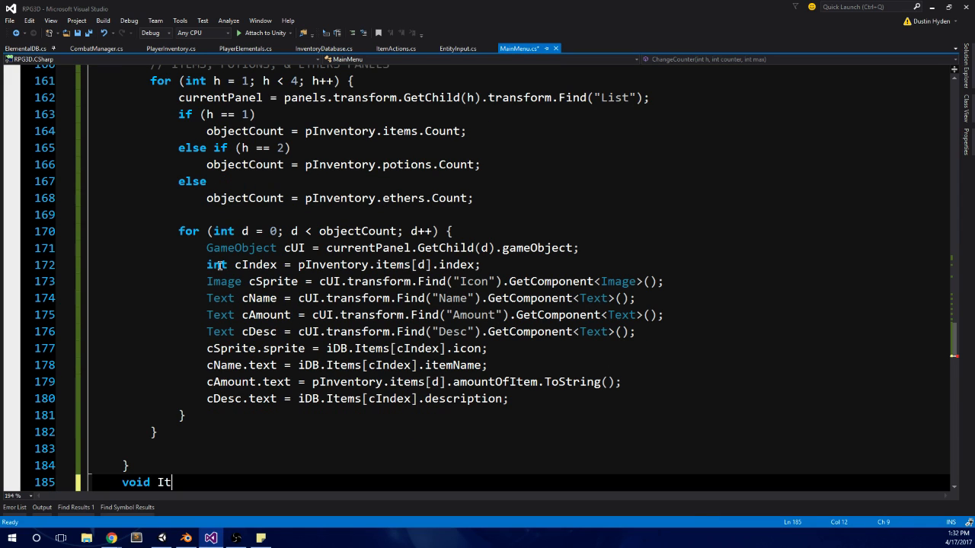
pyautogui.write('emsPotions')
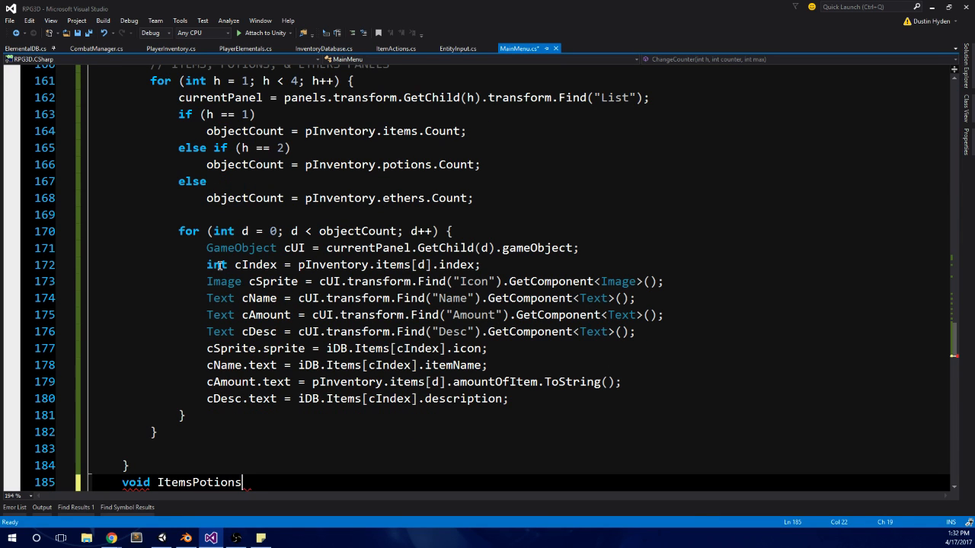
pyautogui.write('EthersPanelSetUP(')
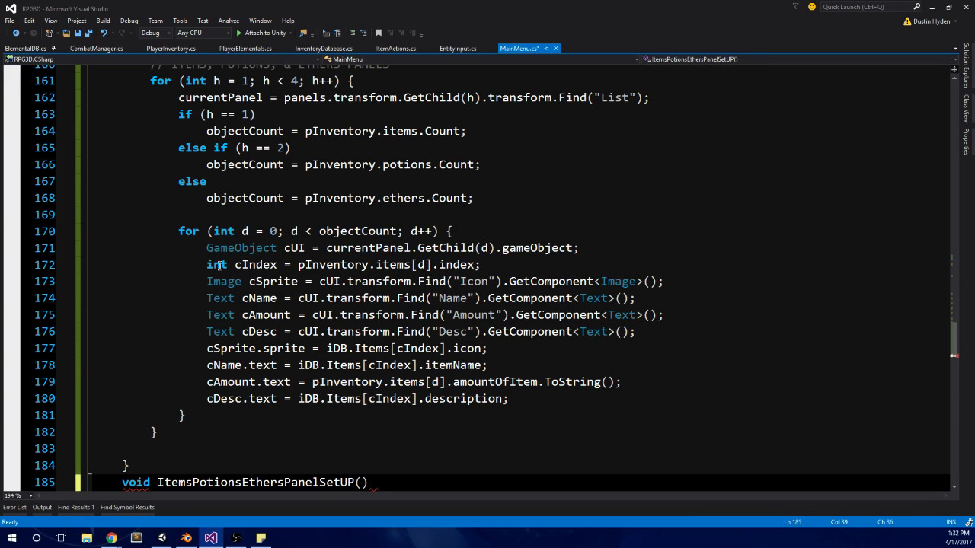
pyautogui.write(') { }')
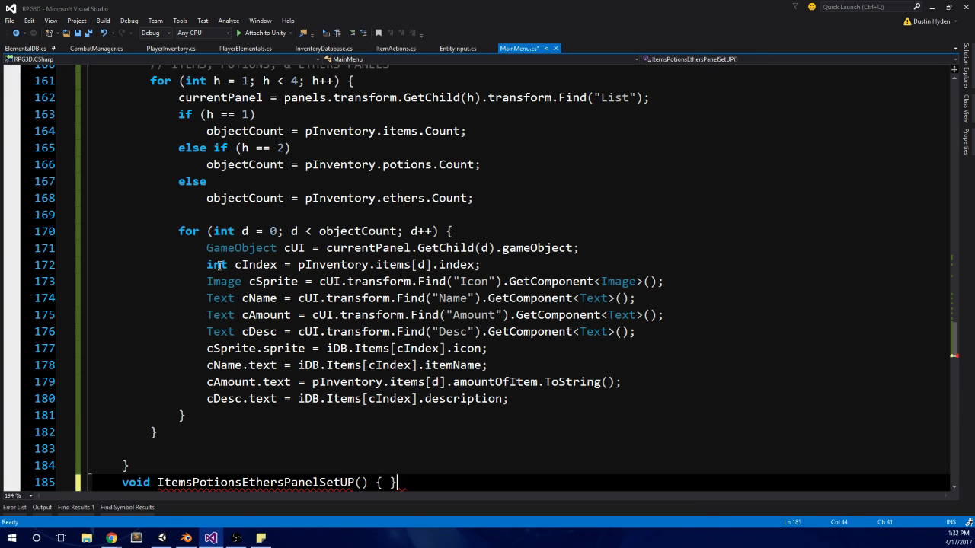
pyautogui.press('Return')
pyautogui.press('Return')
# Step: Examine the objectCount if/else branches and their pInventory list references in the outer h loop
pyautogui.scroll(2, 332, 223)
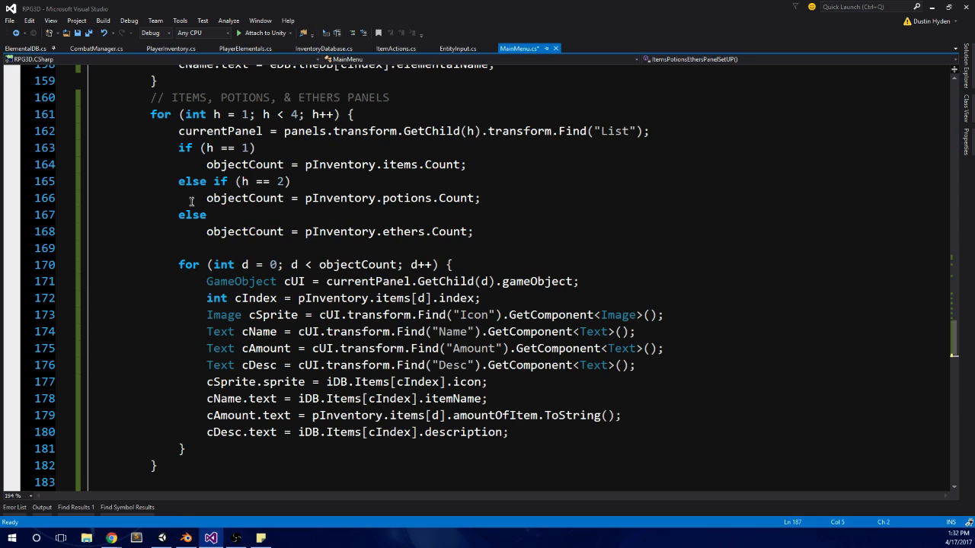
pyautogui.moveTo(491, 242); pyautogui.dragTo(51, 147)
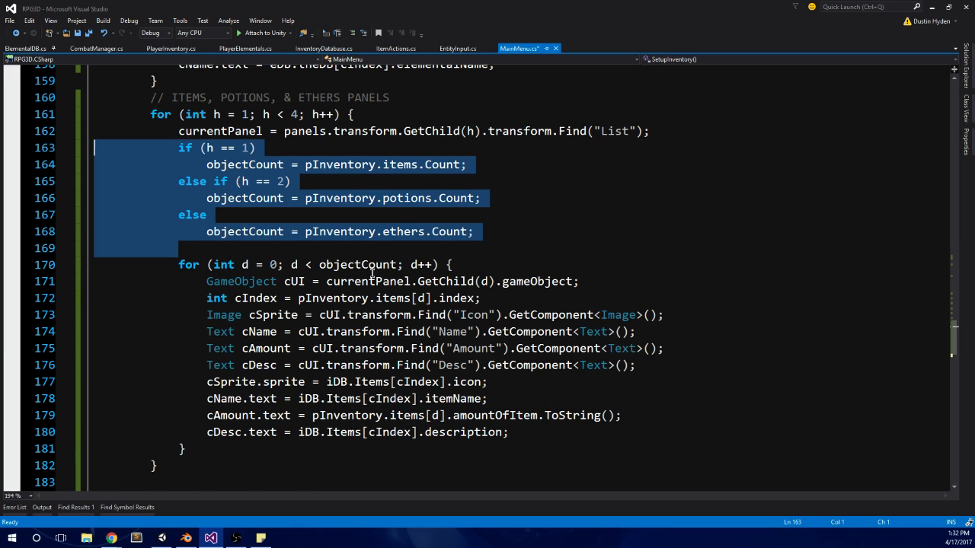
pyautogui.click(340, 233)
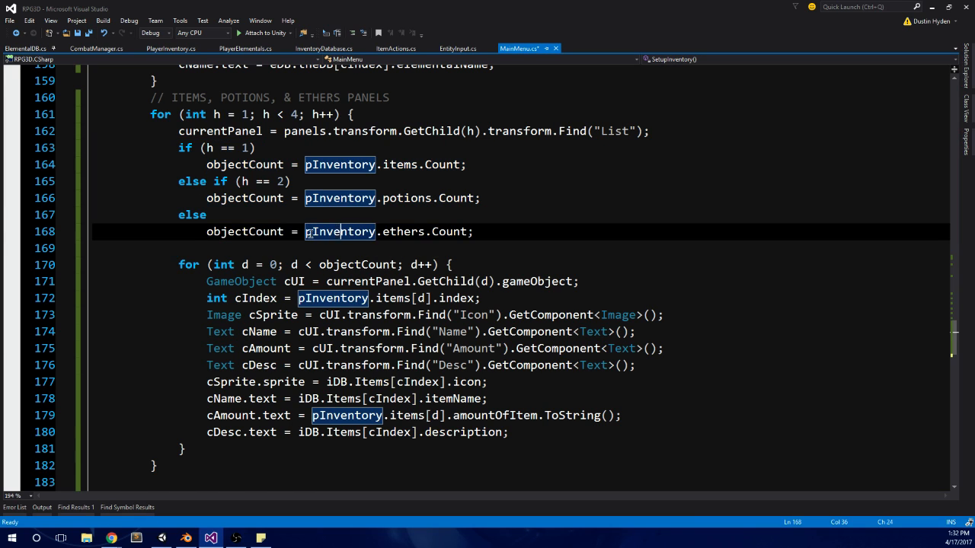
pyautogui.click(423, 167)
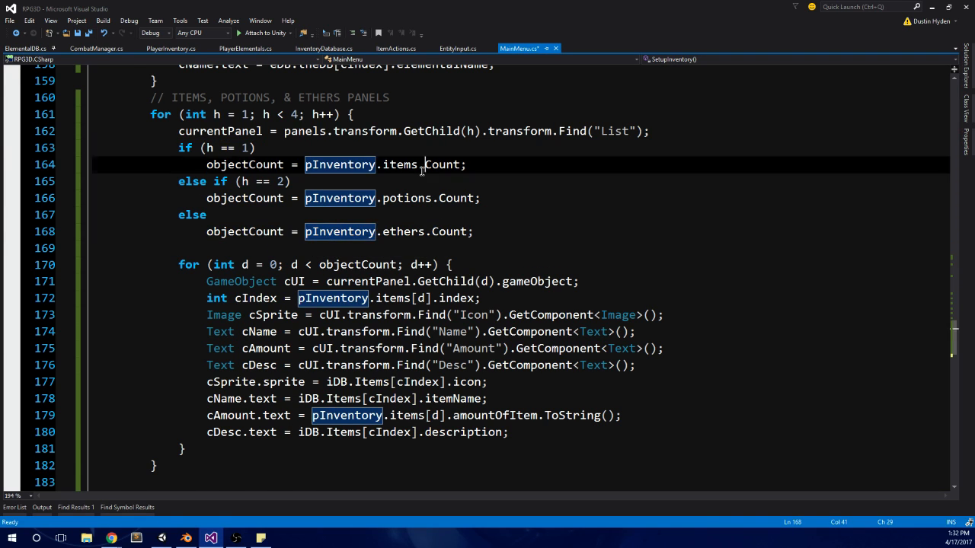
pyautogui.moveTo(423, 168); pyautogui.dragTo(308, 167)
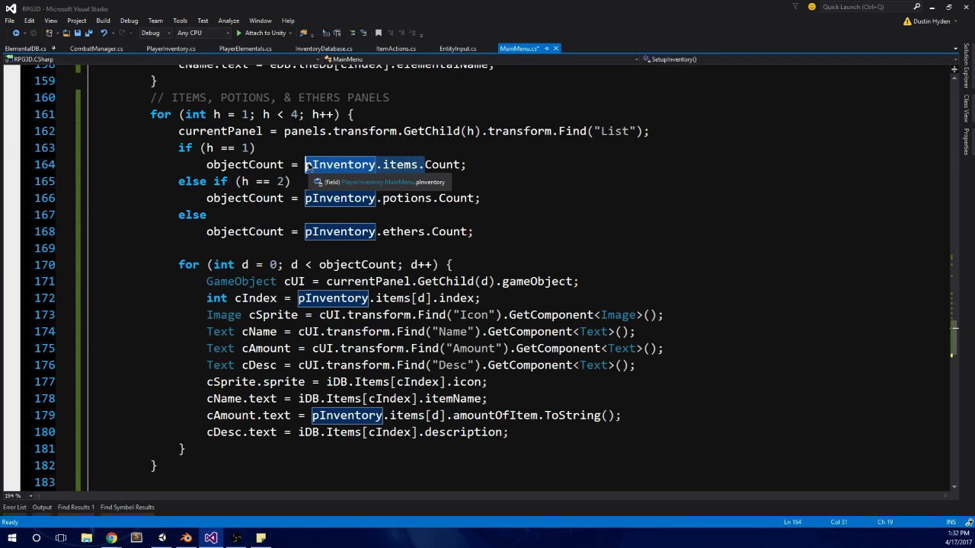
pyautogui.click(421, 165)
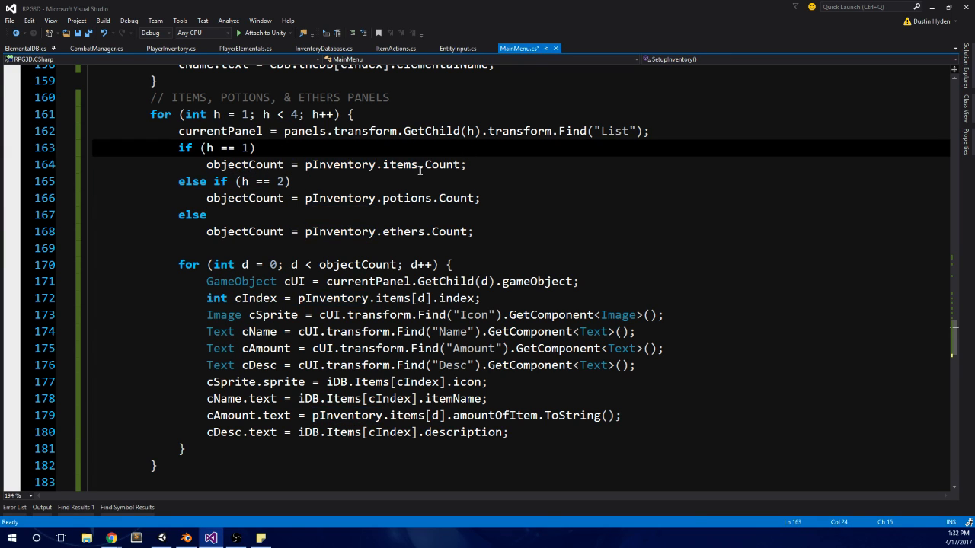
pyautogui.click(355, 165)
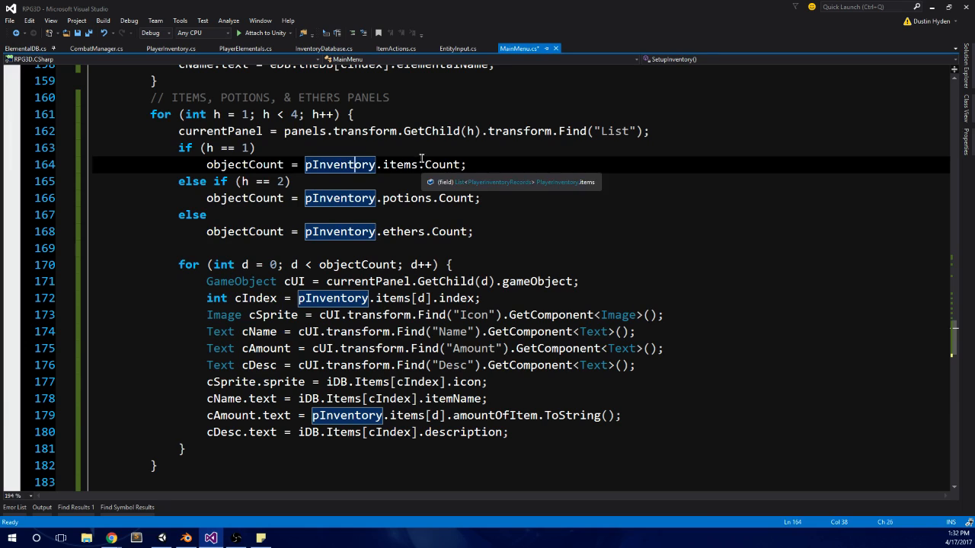
pyautogui.click(673, 130)
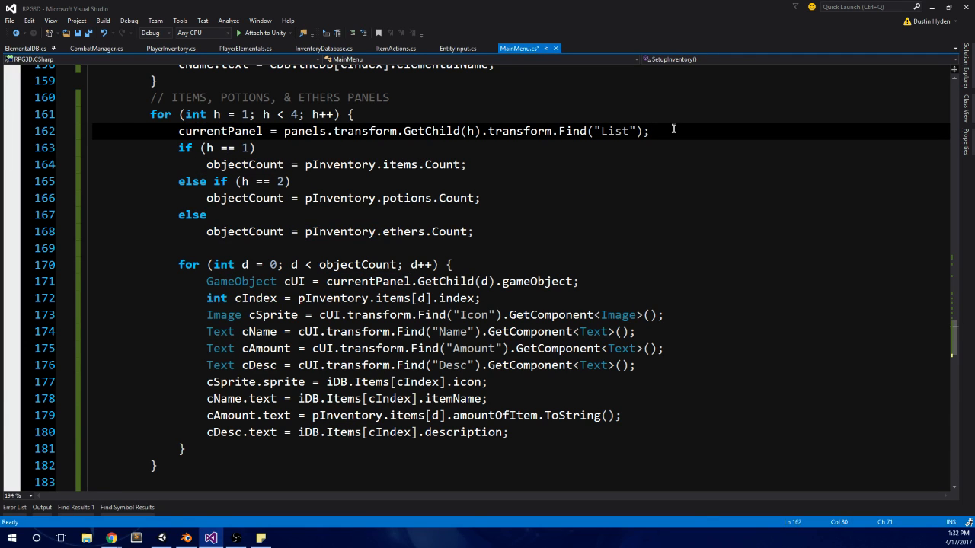
pyautogui.press('Return')
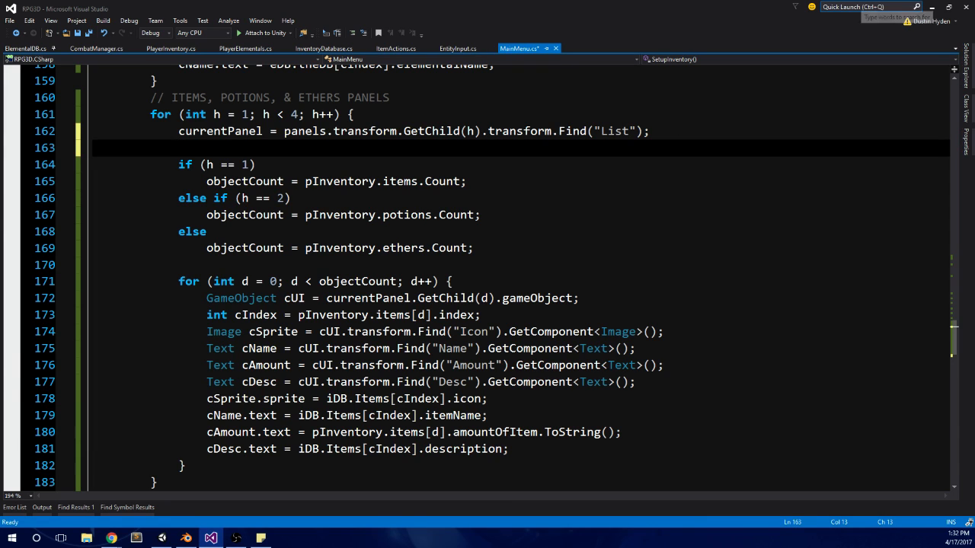
# Step: Delete the empty ItemsPotionsEthersPanelSetUP method above ChangeCounter
pyautogui.scroll(-3, 493, 288)
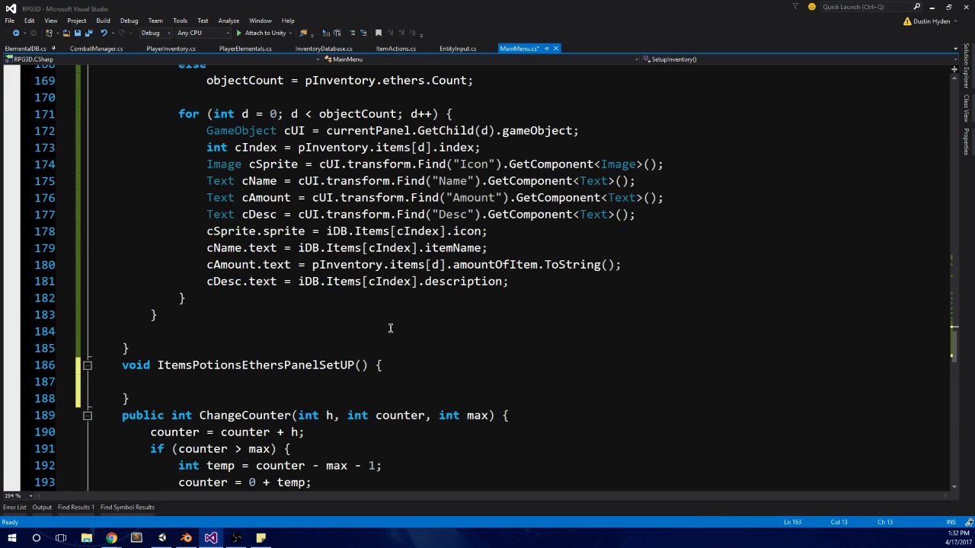
pyautogui.scroll(5, 256, 333)
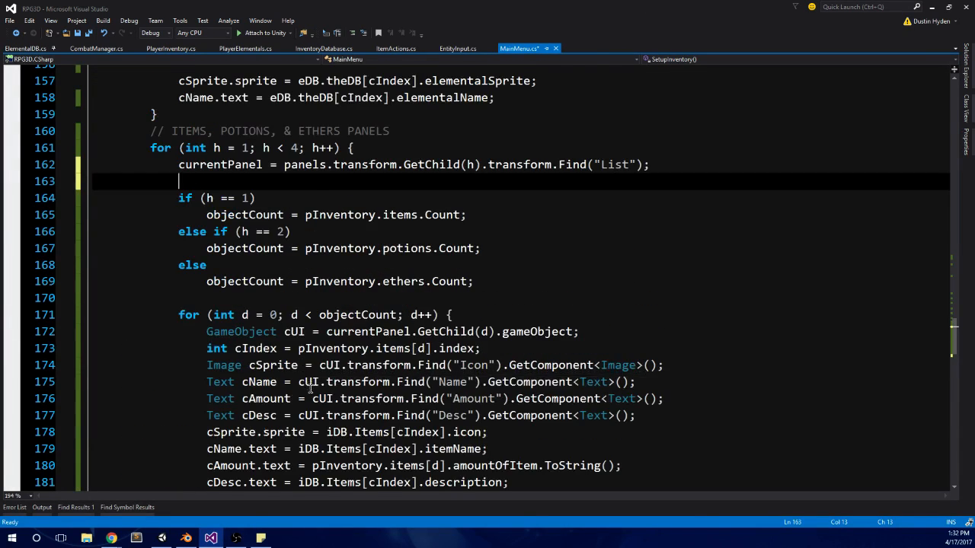
pyautogui.scroll(-3, 310, 389)
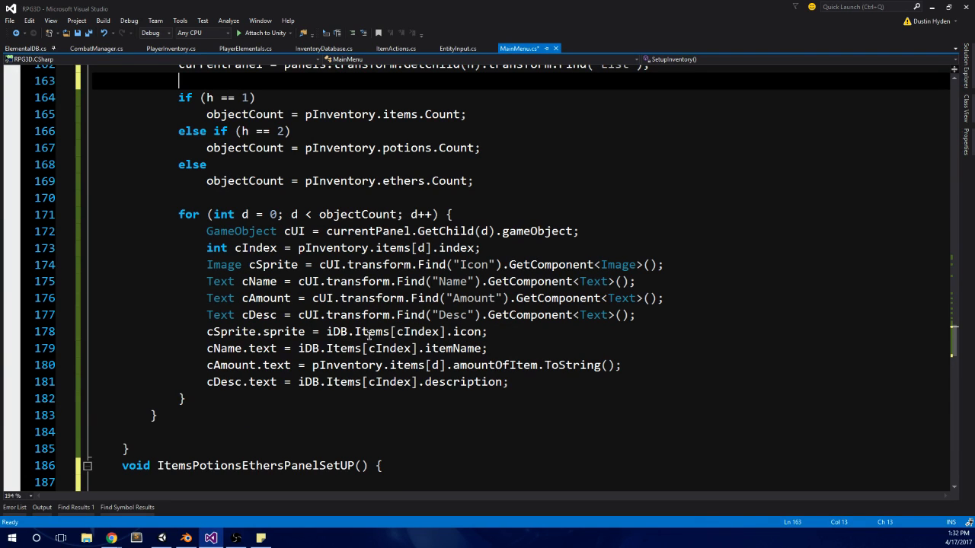
pyautogui.scroll(-3, 251, 362)
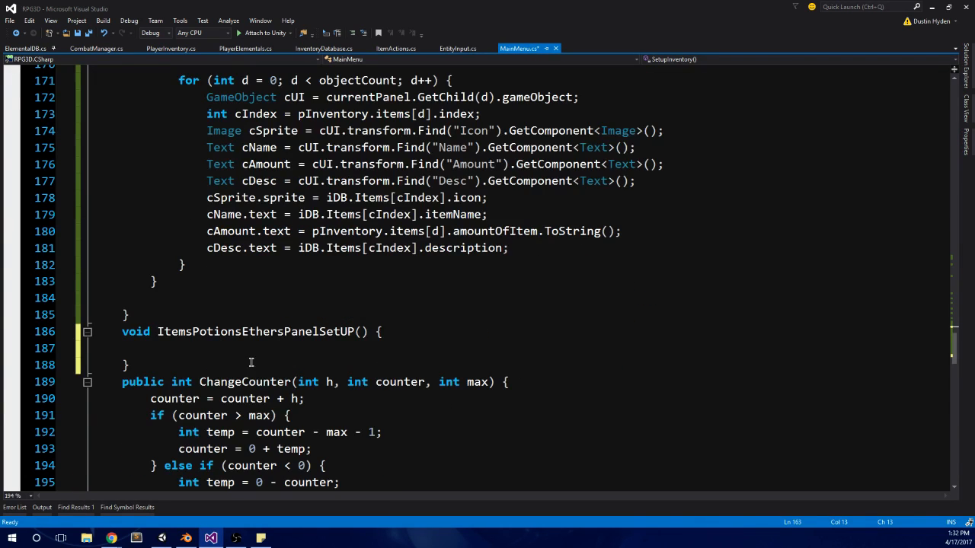
pyautogui.moveTo(163, 369); pyautogui.dragTo(91, 331)
pyautogui.press('Delete')
# Step: Delete the if/else block that assigns objectCount from the items, potions and ethers counts, along with the leftover blank line
pyautogui.scroll(5, 202, 287)
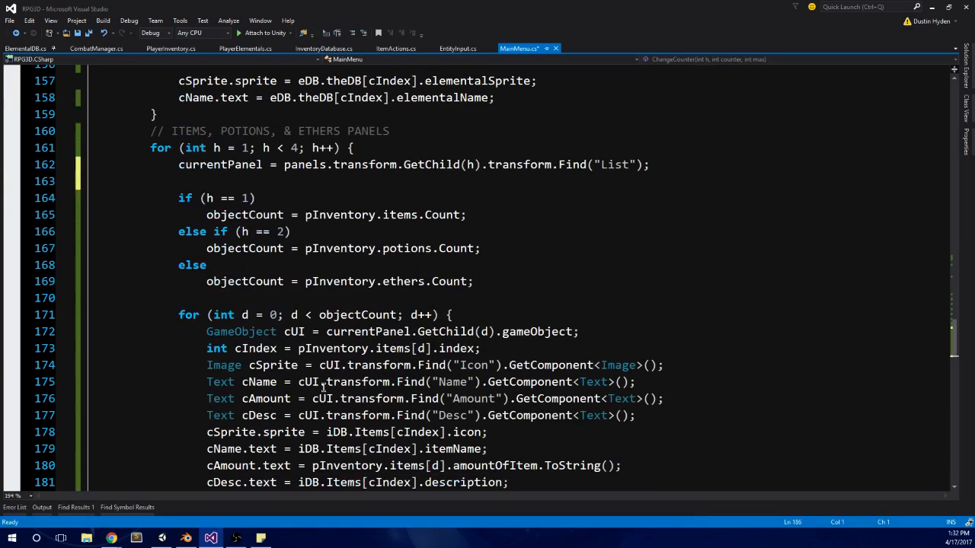
pyautogui.moveTo(203, 304); pyautogui.dragTo(91, 192)
pyautogui.press('Delete')
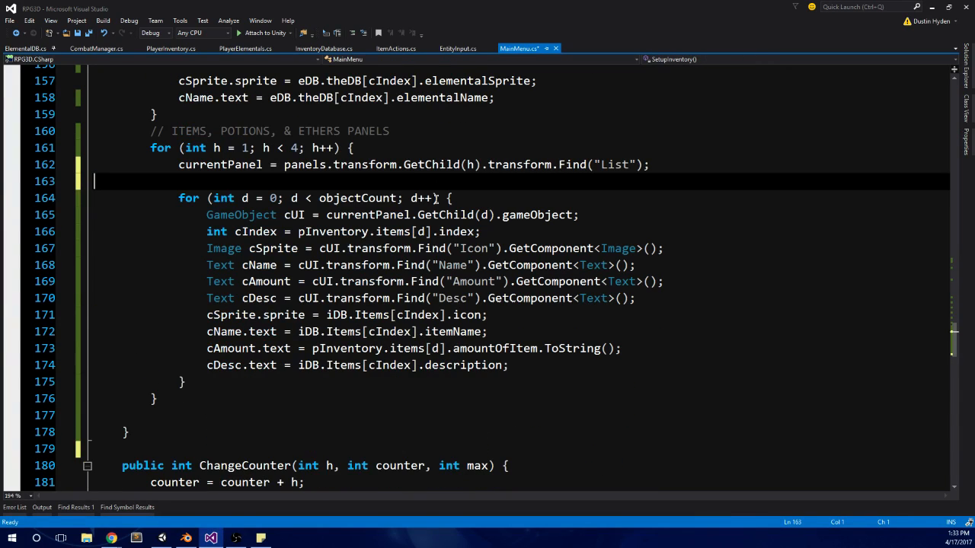
pyautogui.press('BackSpace')
# Step: Remove the outer h for-loop header under the panels comment together with its closing brace, keeping the code inside it
pyautogui.click(382, 147)
pyautogui.moveTo(382, 148); pyautogui.dragTo(150, 147)
pyautogui.press('Delete')
pyautogui.click(163, 382)
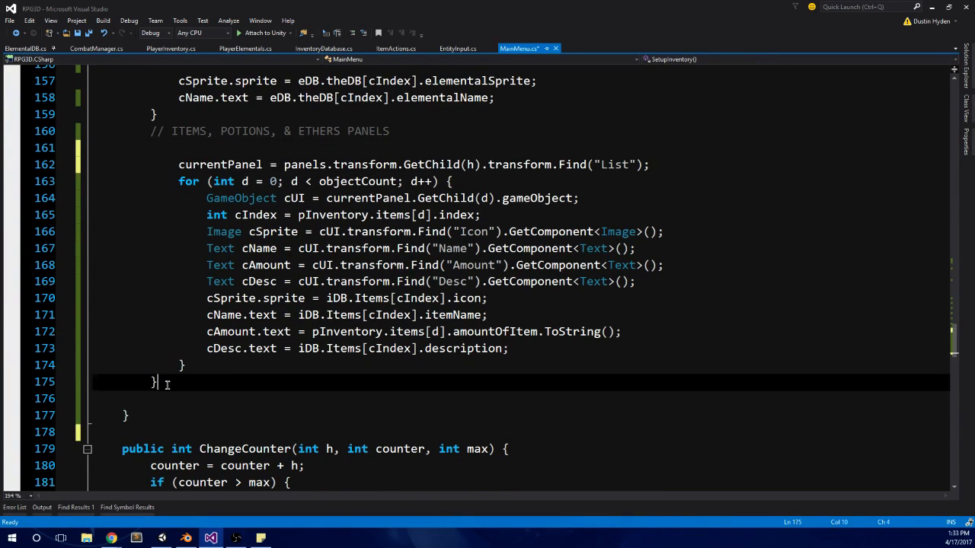
pyautogui.press('BackSpace')
# Step: Undo the removal of the outer h loop and of the if/else block that assigns objectCount
pyautogui.moveTo(214, 348); pyautogui.dragTo(186, 365)
pyautogui.moveTo(194, 313); pyautogui.dragTo(175, 167)
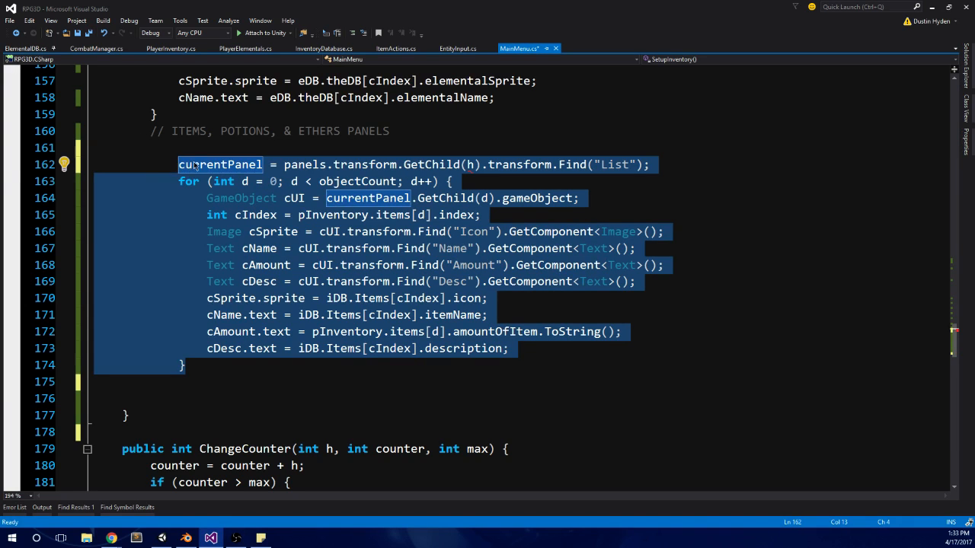
pyautogui.hotkey('ctrl', 'z')
pyautogui.hotkey('ctrl', 'z')
pyautogui.hotkey('ctrl', 'z')
pyautogui.hotkey('ctrl', 'z')
pyautogui.click(537, 214)
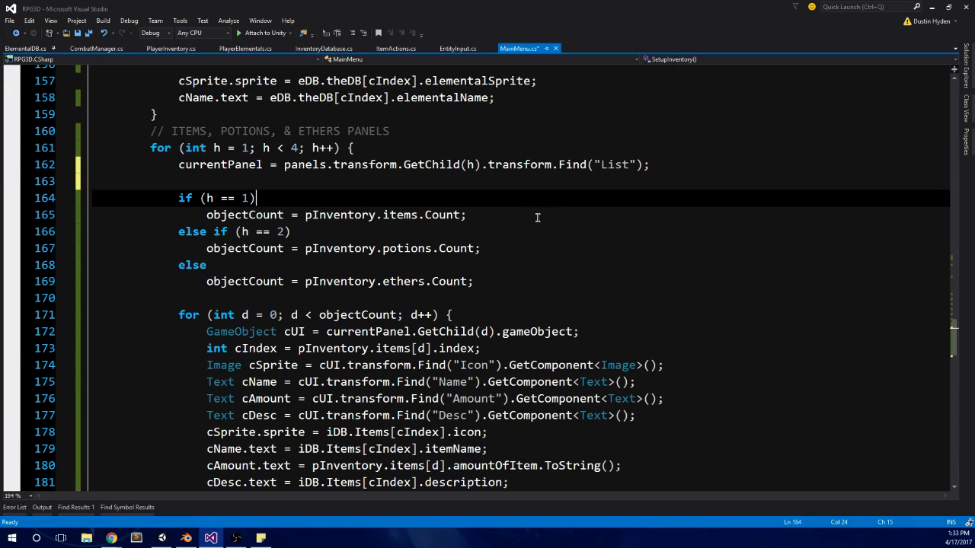
# Step: Move the objectCount = pInventory.items.Count; line directly below the currentPanel assignment and delete the remaining if/else branches
pyautogui.keyDown('shift'); pyautogui.click(206, 215); pyautogui.keyUp('shift')
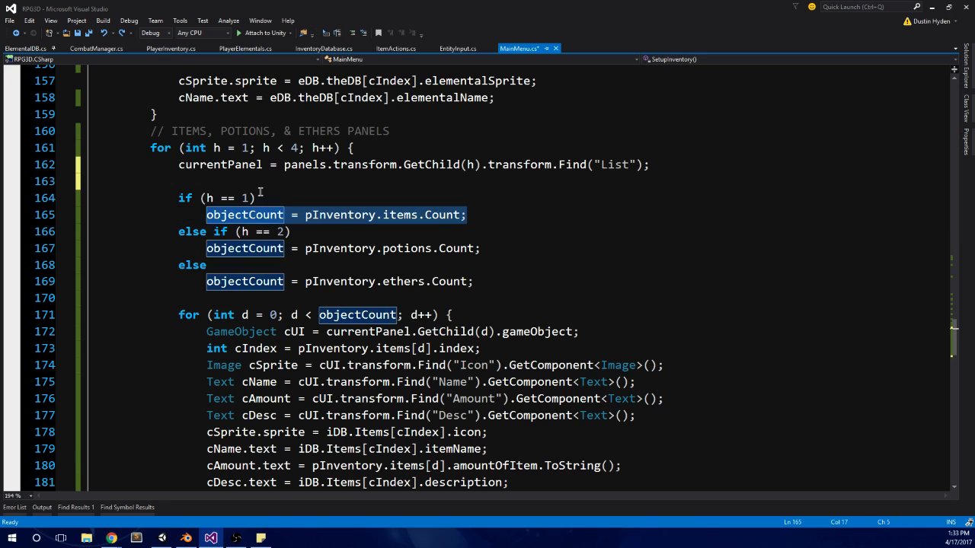
pyautogui.hotkey('ctrl', 'x')
pyautogui.click(226, 180)
pyautogui.hotkey('ctrl', 'v')
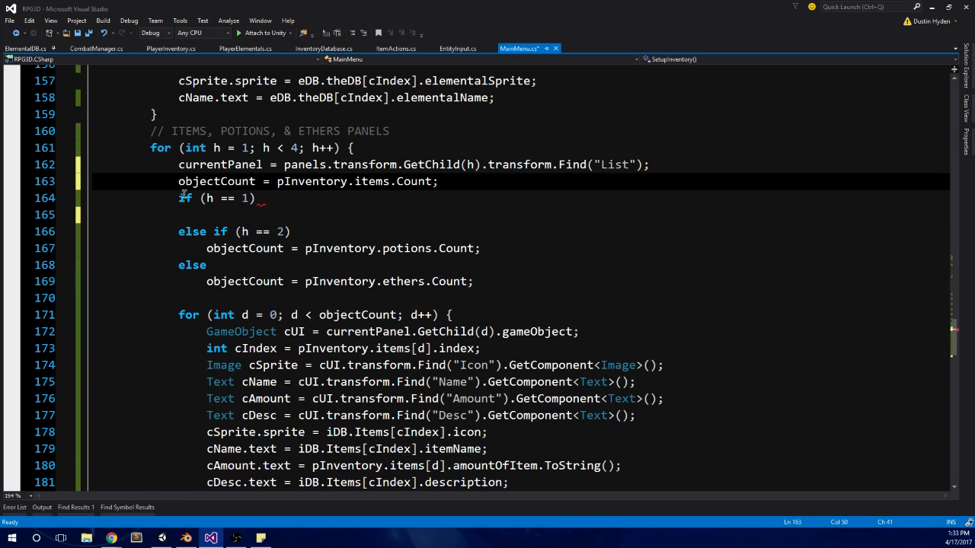
pyautogui.moveTo(180, 198); pyautogui.dragTo(509, 280)
pyautogui.press('Delete')
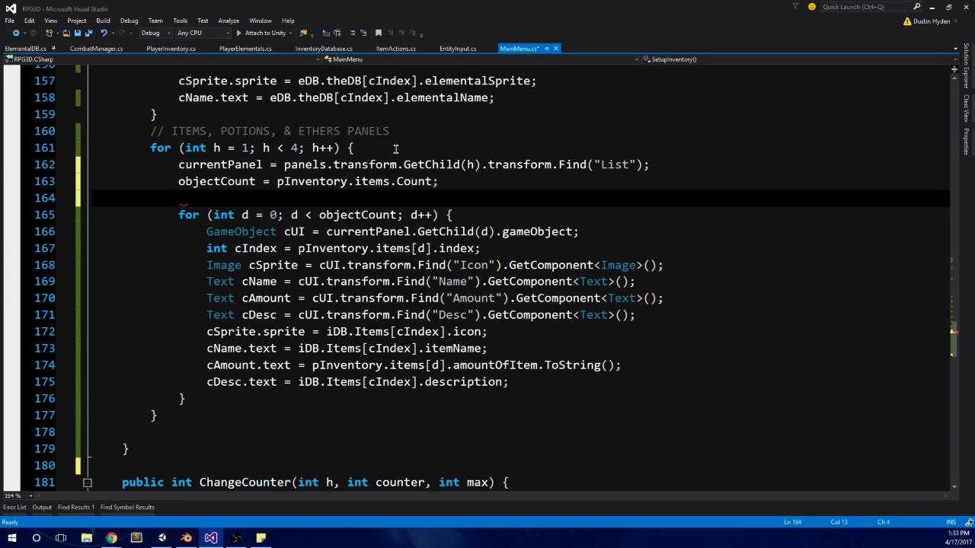
# Step: Remove the outer h for-loop header below the panels comment and its matching closing brace, keeping the inner code
pyautogui.moveTo(355, 147); pyautogui.dragTo(150, 148)
pyautogui.press('Delete')
pyautogui.press('BackSpace')
pyautogui.click(160, 386)
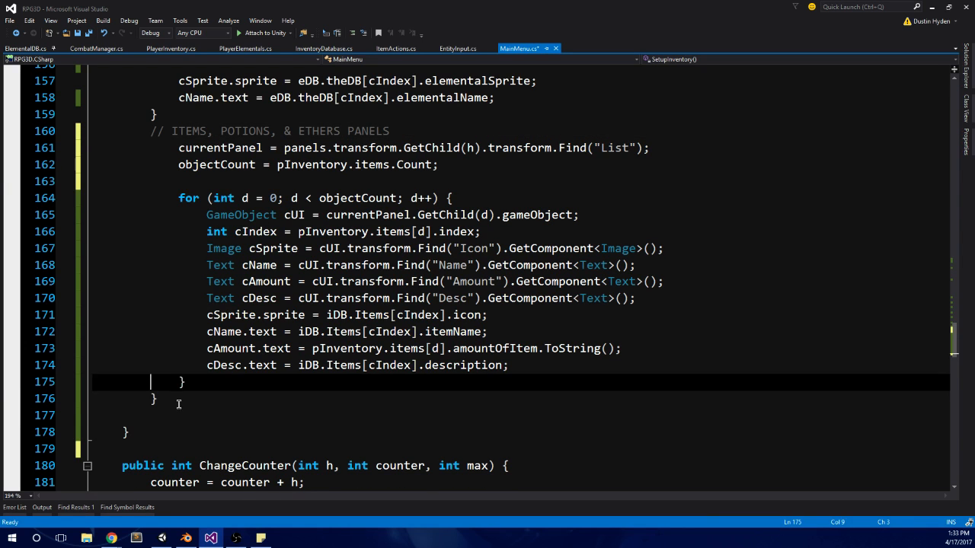
pyautogui.moveTo(179, 403); pyautogui.dragTo(96, 400)
pyautogui.press('BackSpace')
# Step: Outdent the remaining panel code one level and replace h with 1 in the currentPanel GetChild call
pyautogui.moveTo(293, 386); pyautogui.dragTo(174, 152)
pyautogui.hotkey('shift', 'Tab')
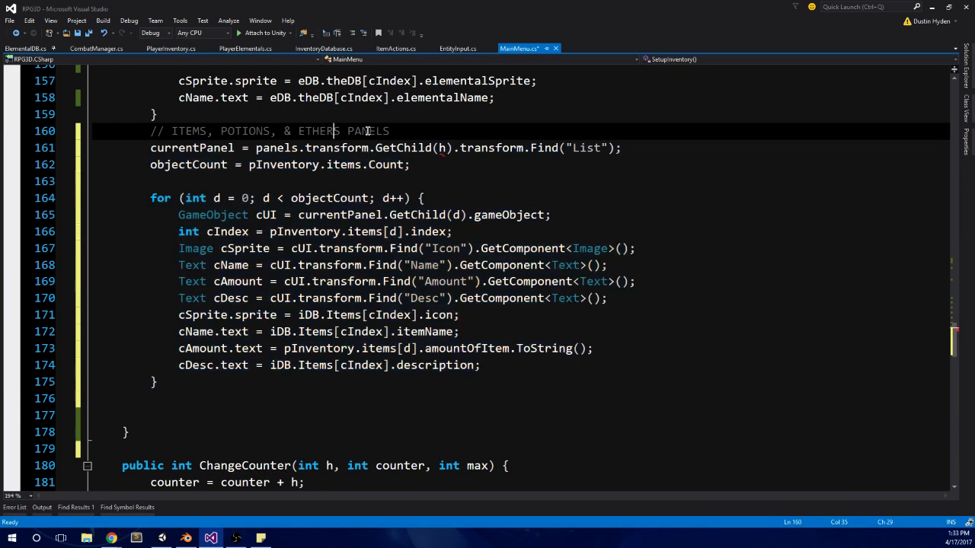
pyautogui.click(423, 131)
pyautogui.click(447, 148)
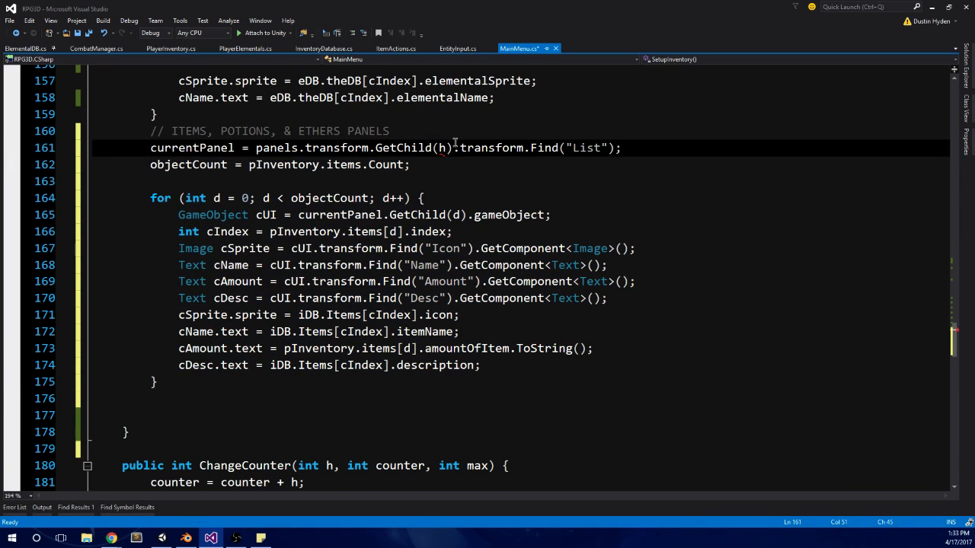
pyautogui.press('BackSpace')
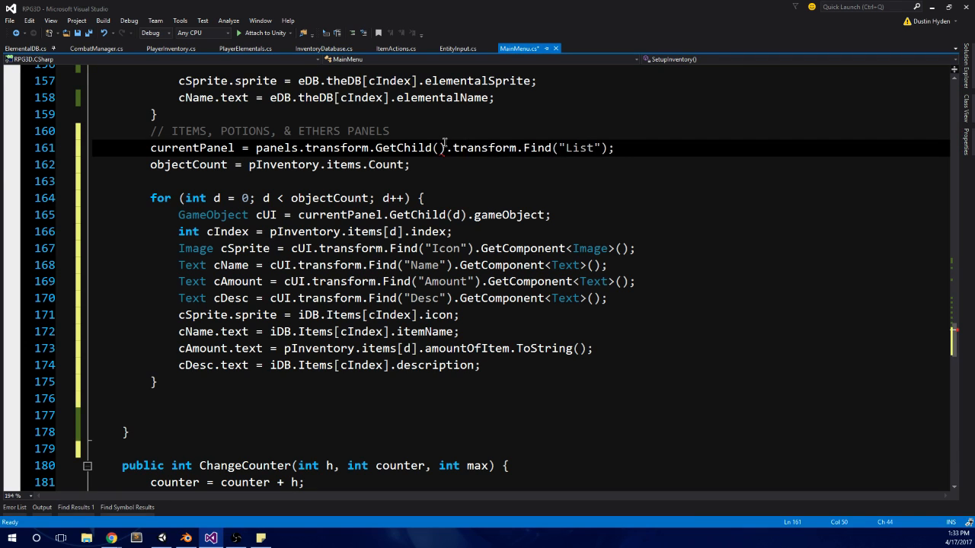
pyautogui.write('1')
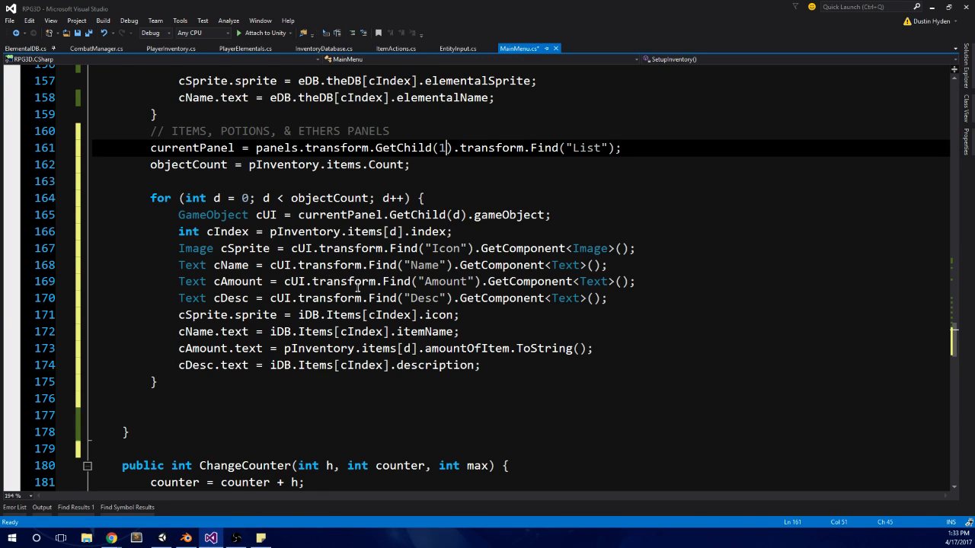
# Step: Examine the iDB.Items and pInventory.items references in the d loop and the objectCount line above it
pyautogui.doubleClick(344, 315)
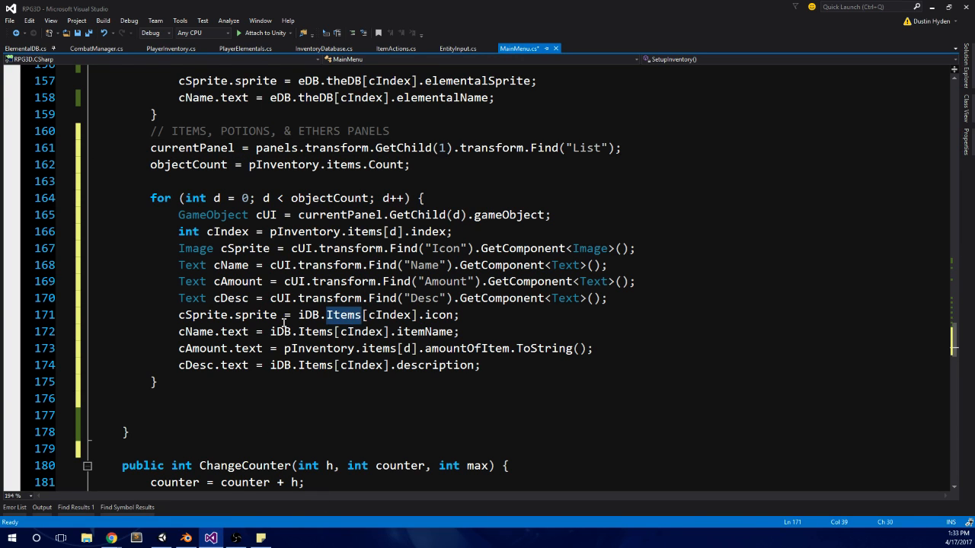
pyautogui.doubleClick(364, 352)
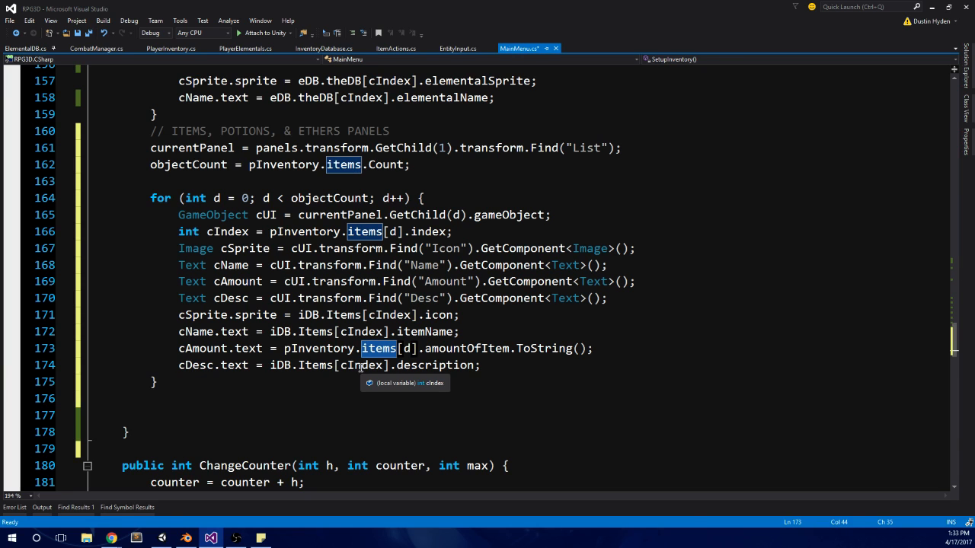
pyautogui.scroll(2, 206, 271)
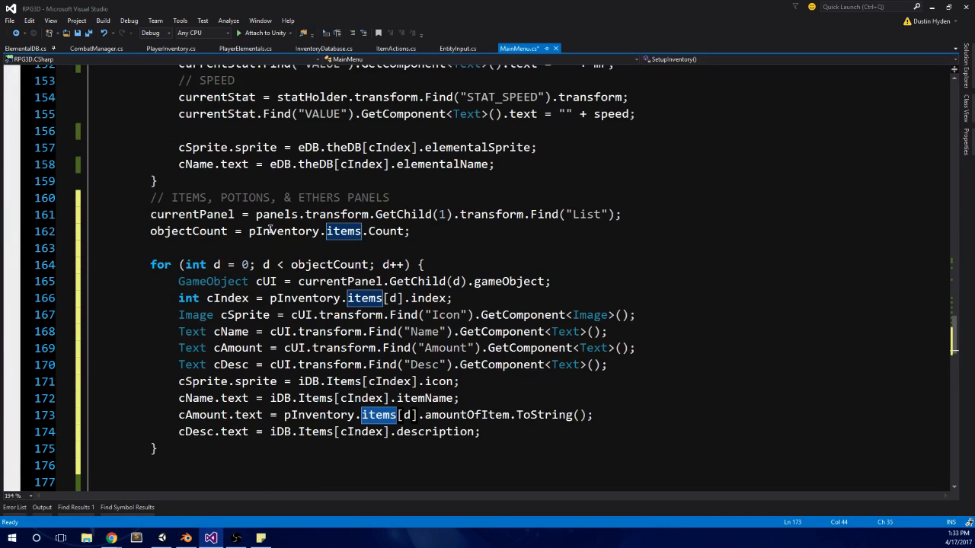
pyautogui.click(412, 233)
pyautogui.click(152, 237)
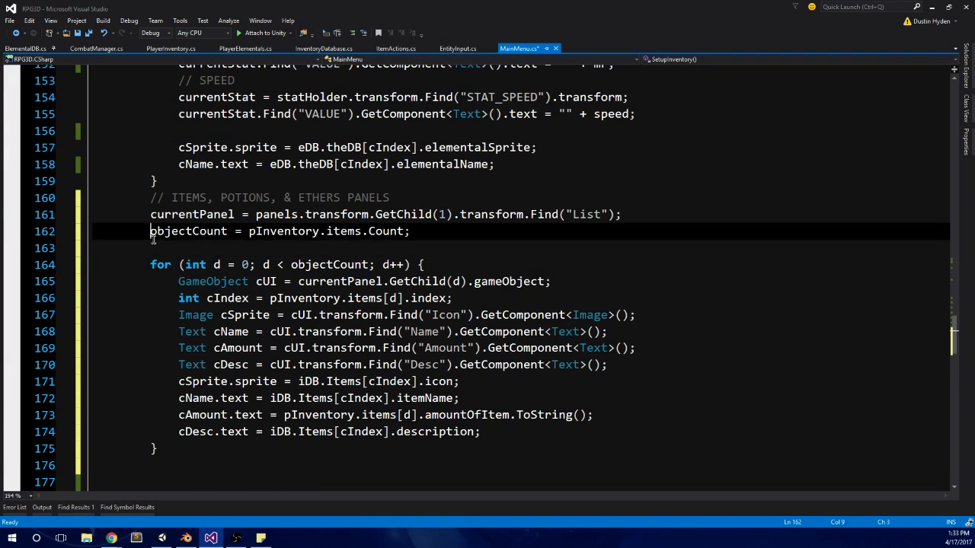
pyautogui.click(152, 248)
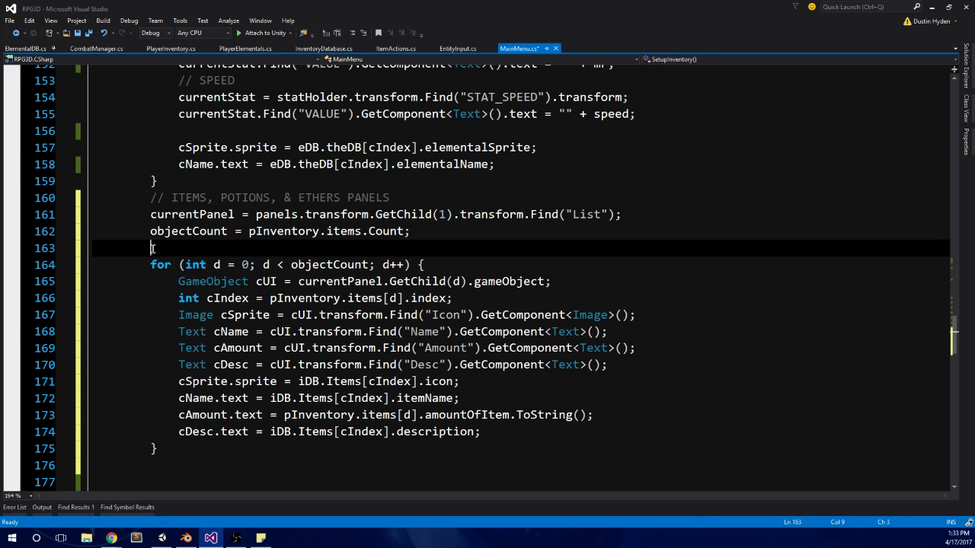
pyautogui.scroll(-1, 315, 212)
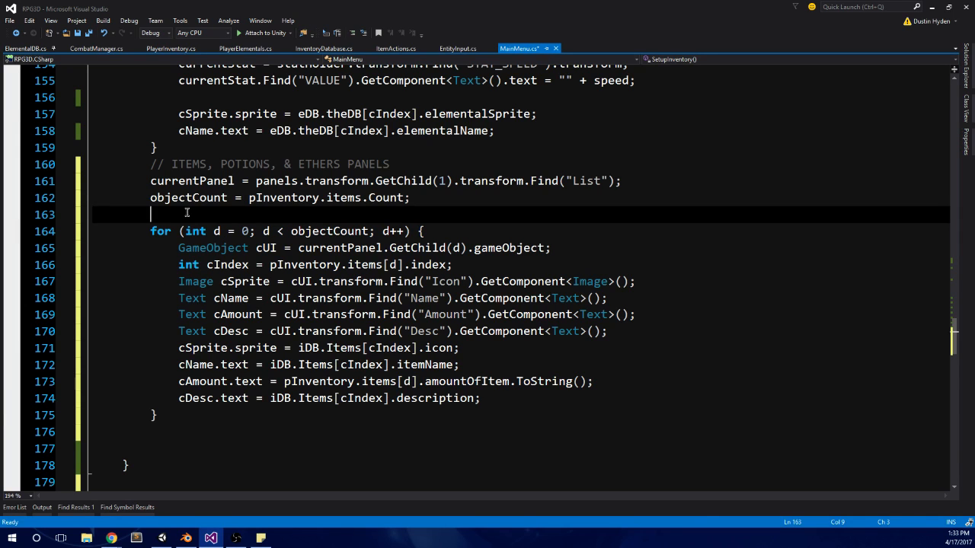
pyautogui.scroll(1, 214, 255)
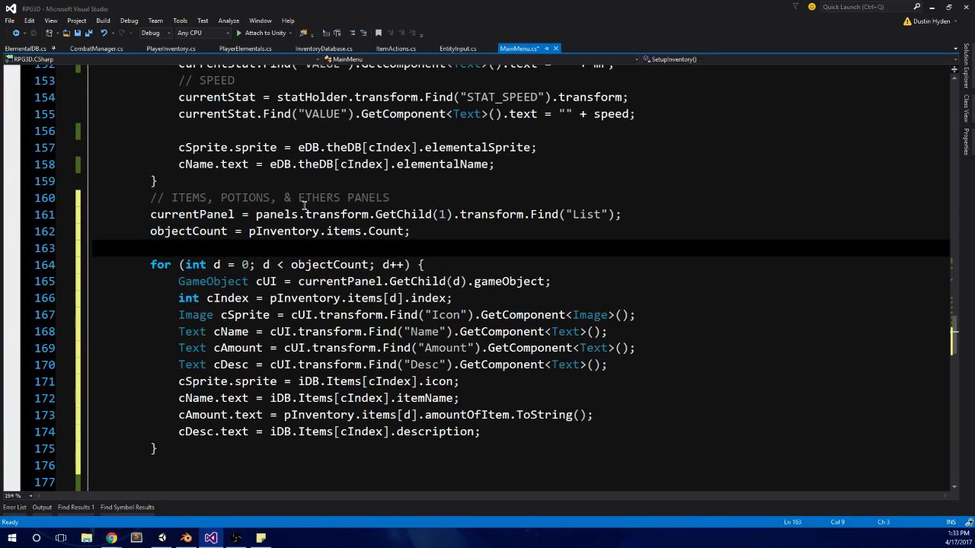
# Step: Shorten the section comment to "ITEMS PANELS" and delete the blank line above the d loop
pyautogui.moveTo(206, 197); pyautogui.dragTo(344, 198)
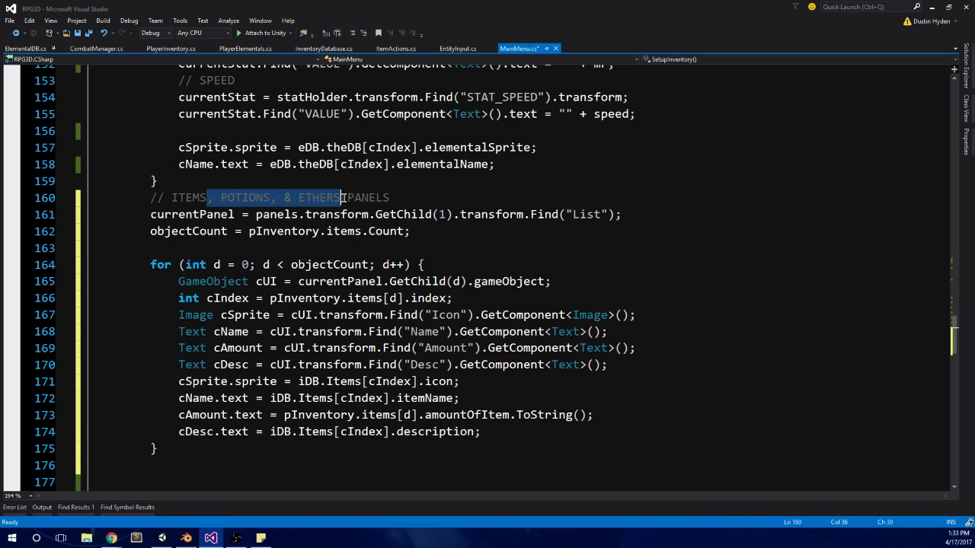
pyautogui.press('BackSpace')
pyautogui.scroll(-2, 228, 231)
pyautogui.moveTo(219, 145); pyautogui.dragTo(20, 147)
pyautogui.press('BackSpace')
pyautogui.press('BackSpace')
# Step: Duplicate the whole ITEMS PANELS block, including its comment, directly below its closing brace
pyautogui.scroll(2, 20, 147)
pyautogui.moveTo(226, 403); pyautogui.dragTo(31, 165)
pyautogui.hotkey('ctrl', 'c')
pyautogui.click(168, 415)
pyautogui.hotkey('ctrl', 'v')
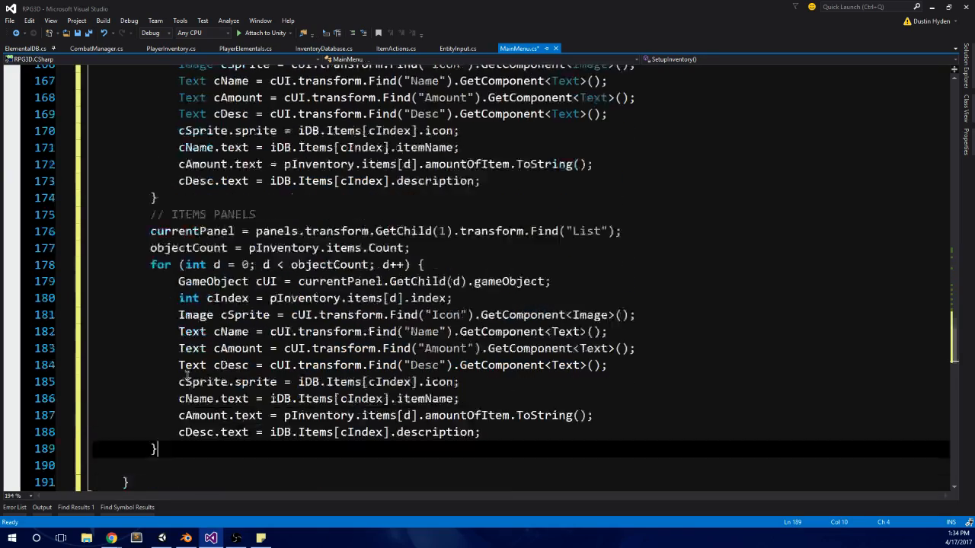
# Step: Change the comment of the duplicated block to "POTIONS PANELS"
pyautogui.scroll(6, 326, 265)
pyautogui.scroll(-5, 335, 270)
pyautogui.scroll(2, 355, 281)
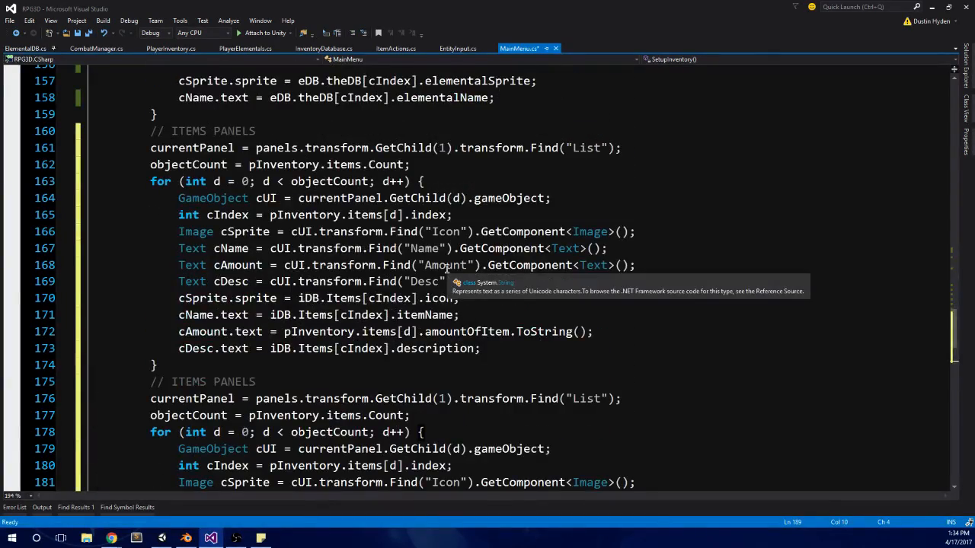
pyautogui.scroll(-4, 440, 268)
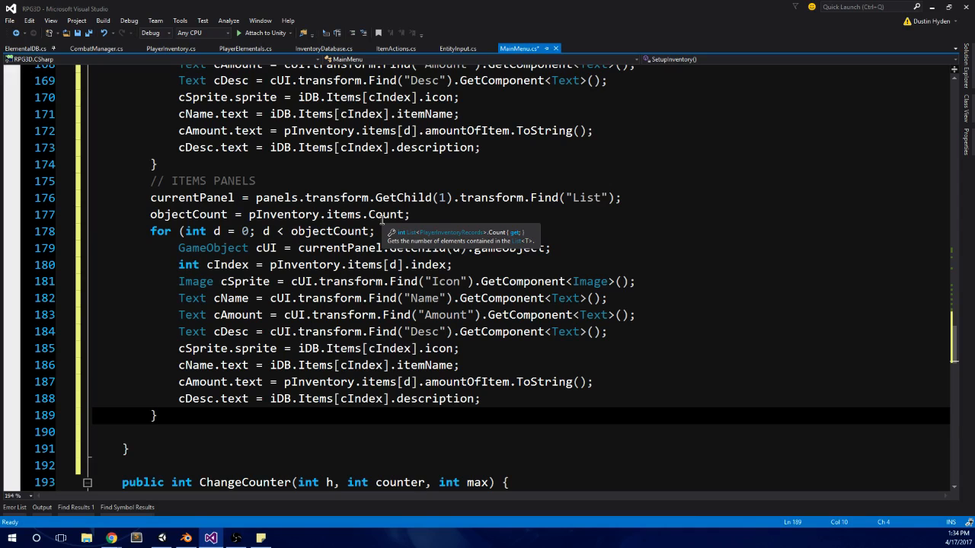
pyautogui.doubleClick(189, 180)
pyautogui.write('POTIONS')
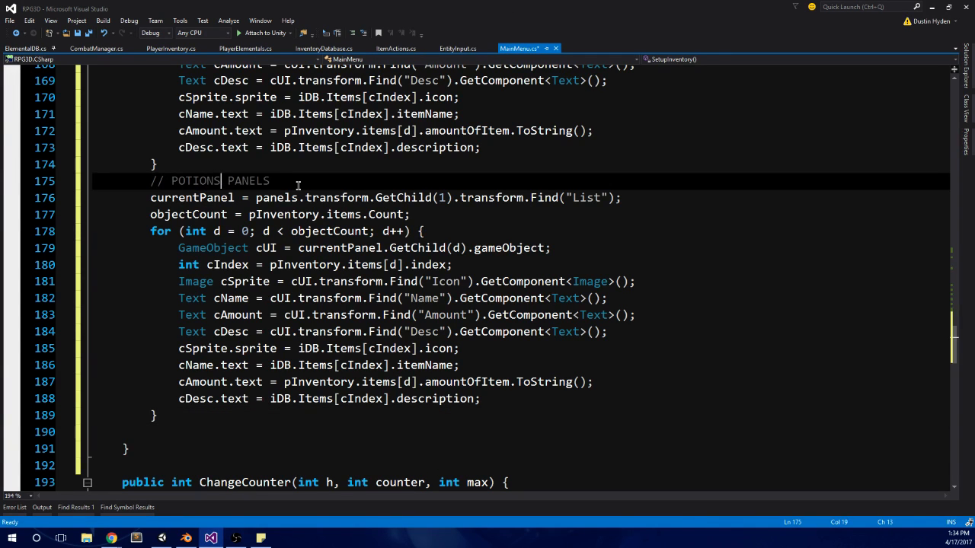
# Step: Set the GetChild index in the POTIONS PANELS currentPanel line to 2
pyautogui.scroll(20, 298, 185)
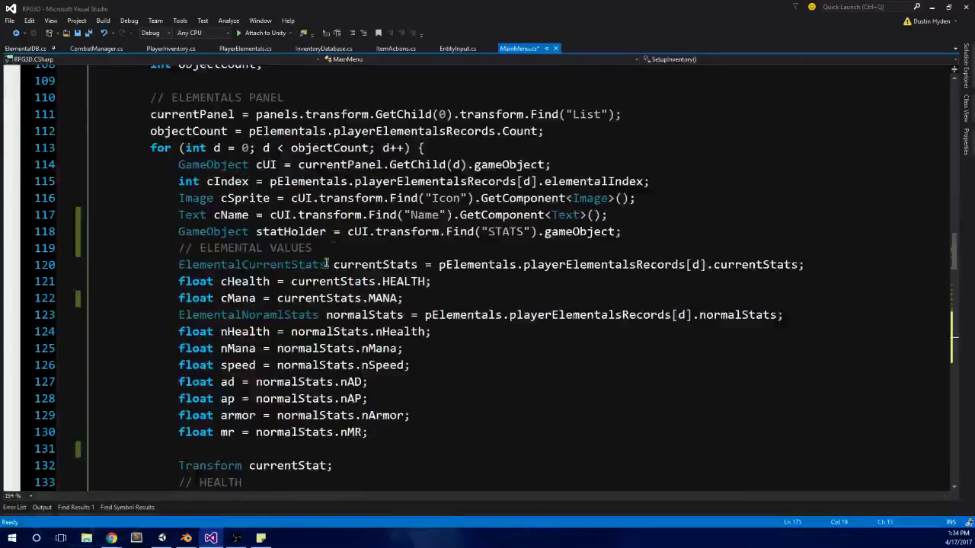
pyautogui.scroll(-7, 326, 264)
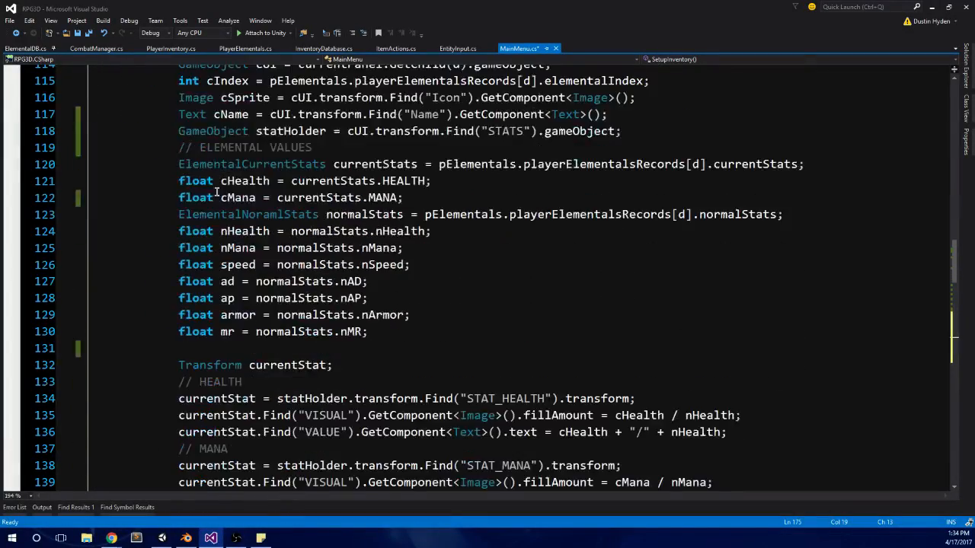
pyautogui.scroll(-6, 221, 187)
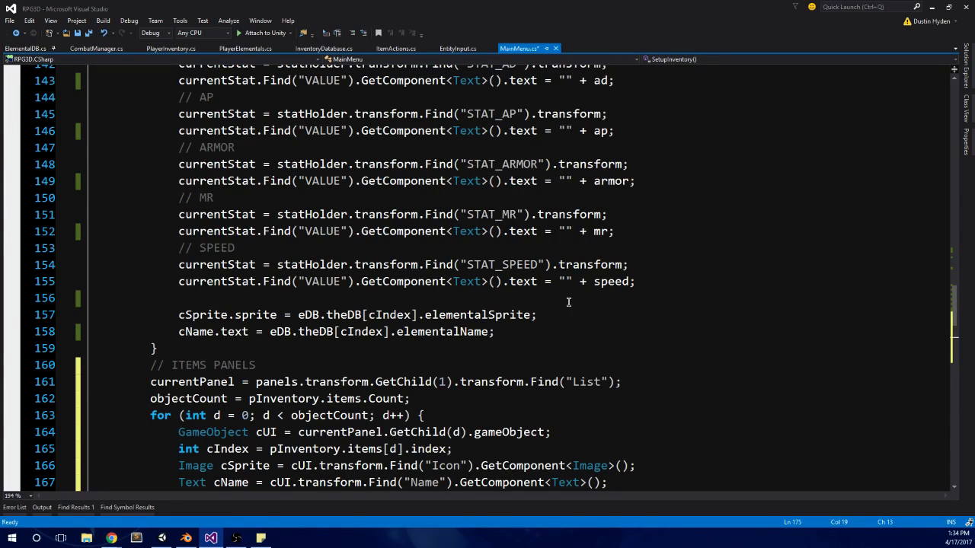
pyautogui.scroll(-5, 568, 303)
pyautogui.scroll(-1, 282, 356)
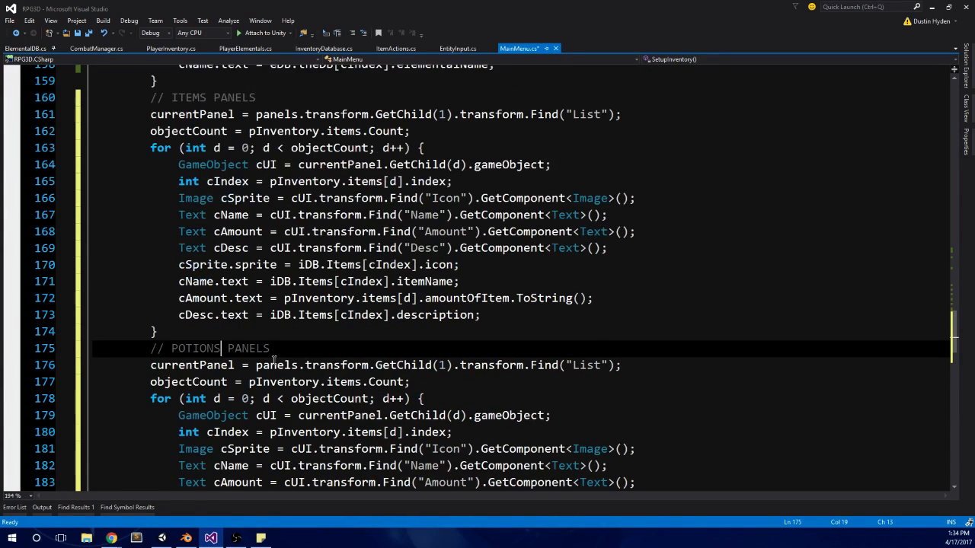
pyautogui.scroll(-1, 274, 361)
pyautogui.click(450, 332)
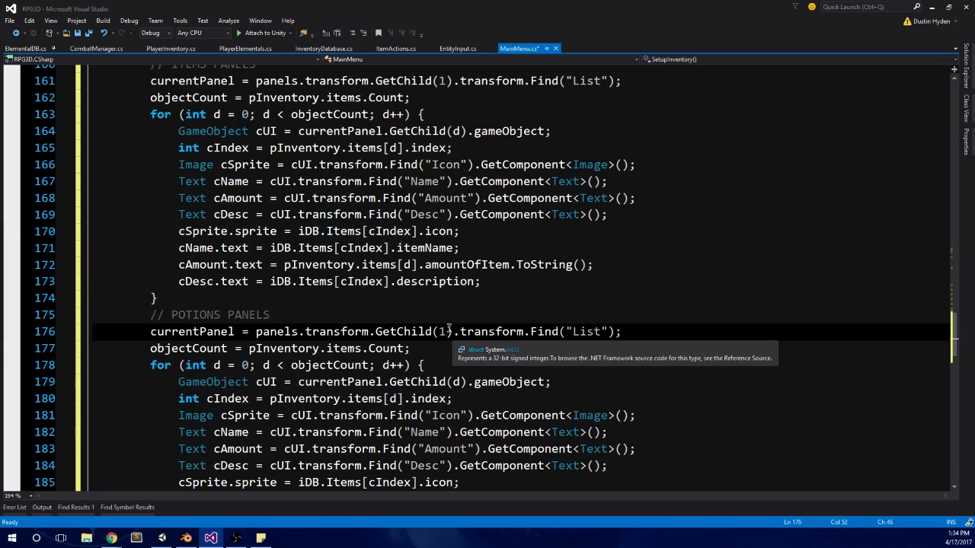
pyautogui.press('BackSpace')
pyautogui.write('2')
pyautogui.scroll(-2, 512, 372)
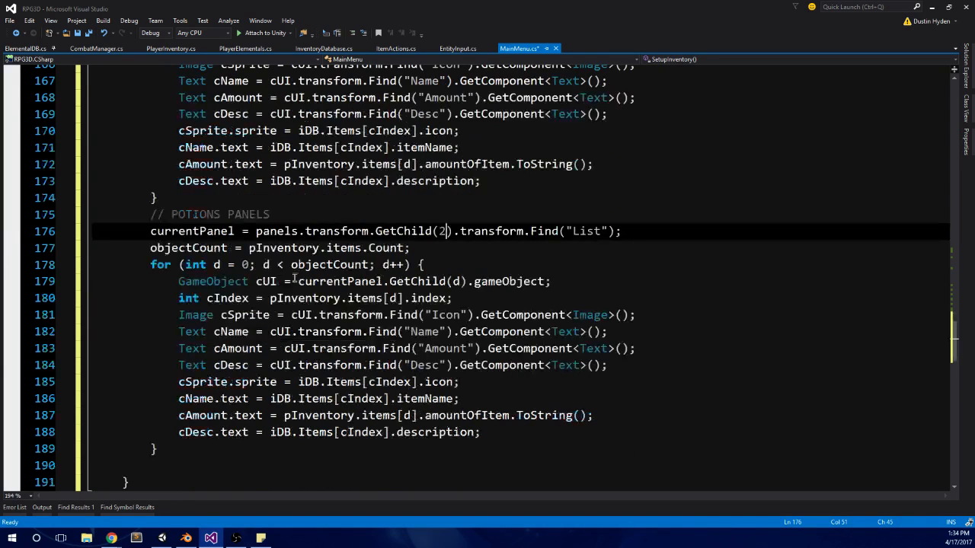
# Step: Replace items with potions in the objectCount and cIndex assignments of the POTIONS PANELS block
pyautogui.doubleClick(345, 248)
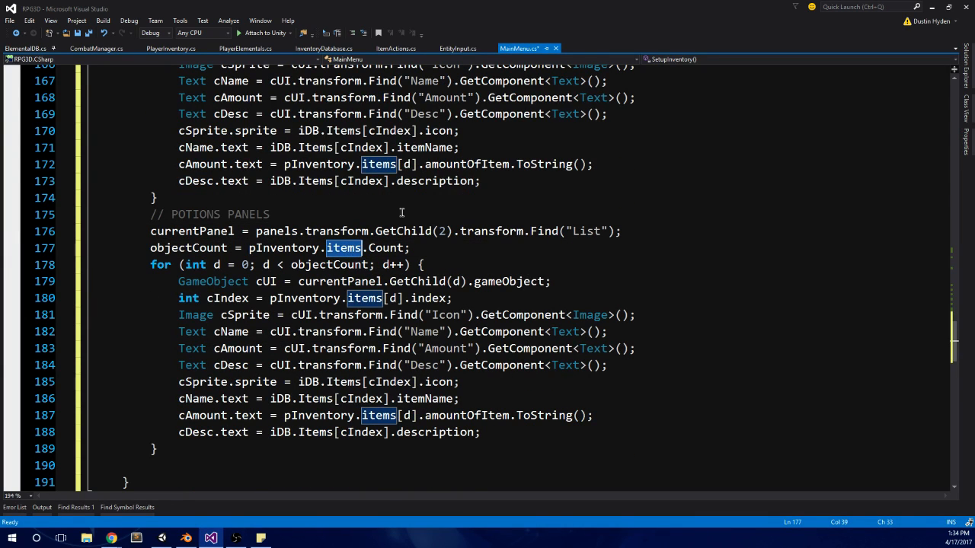
pyautogui.write('potions')
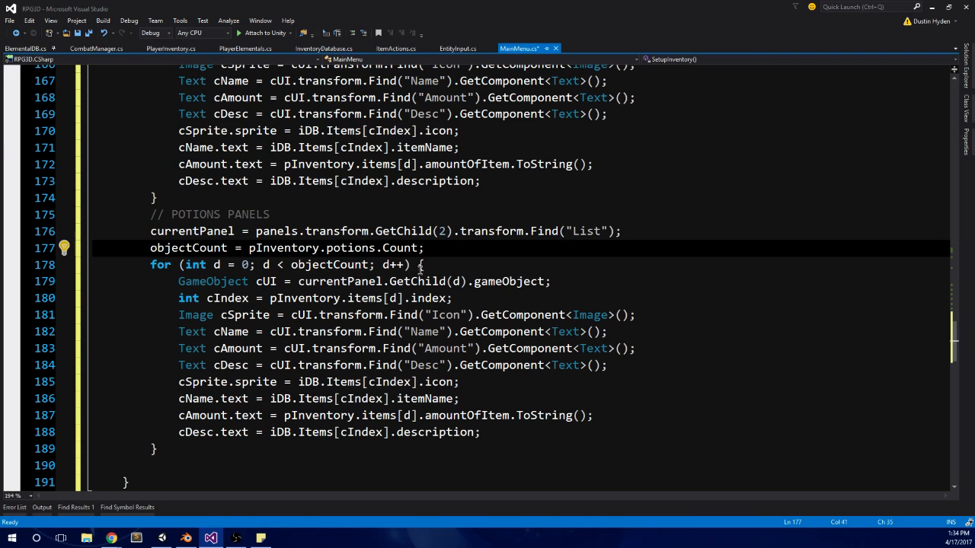
pyautogui.click(351, 298)
pyautogui.doubleClick(355, 298)
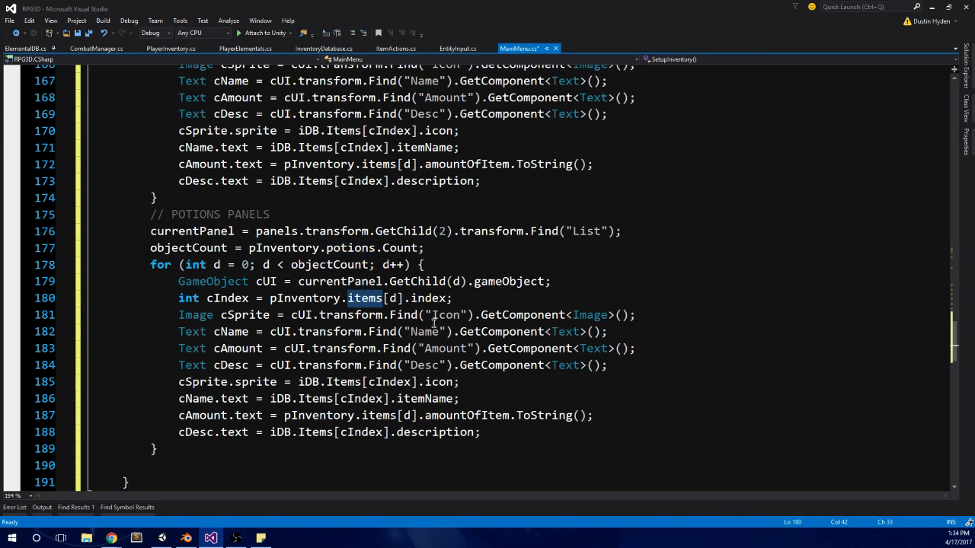
pyautogui.write('potions')
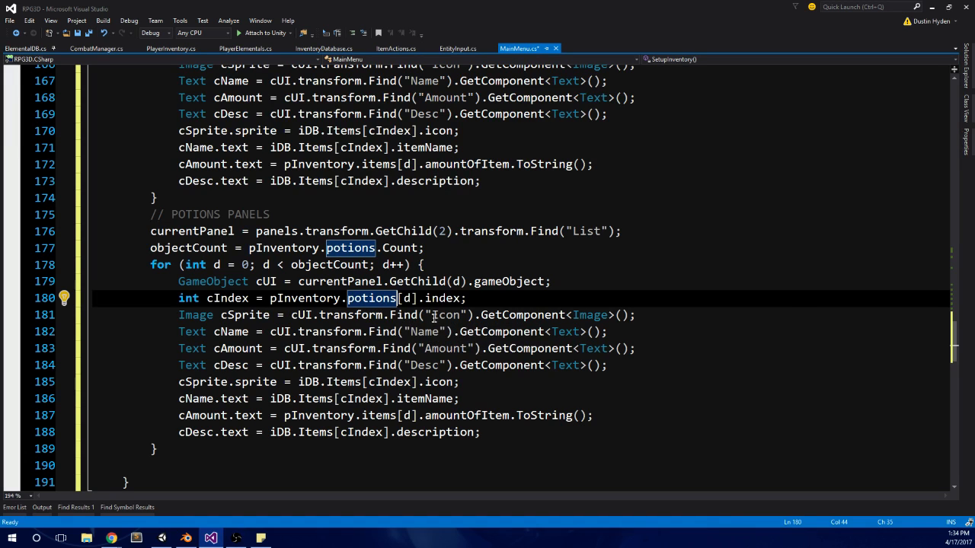
# Step: Replace items with potions in the sprite, name, amount and description assignments of the POTIONS PANELS block
pyautogui.doubleClick(346, 382)
pyautogui.write('Potions')
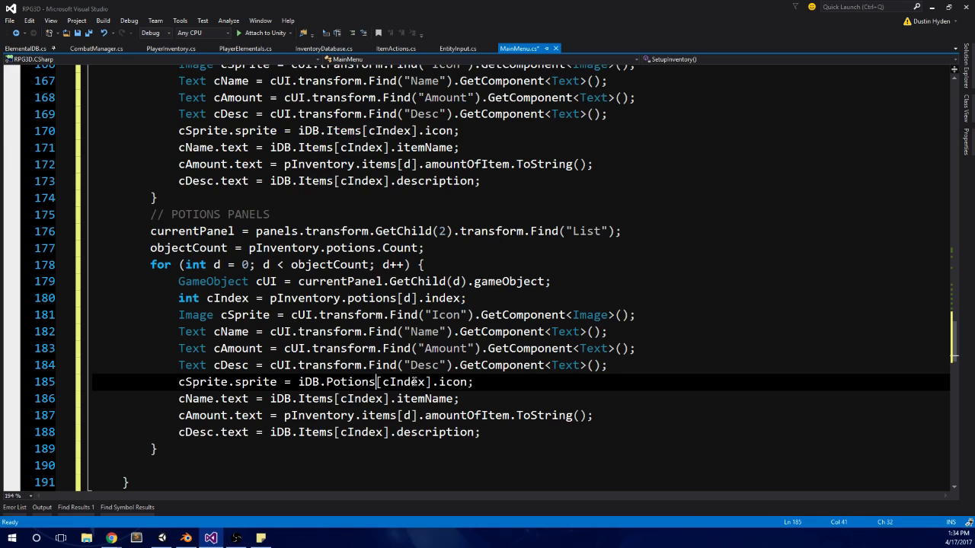
pyautogui.doubleClick(324, 398)
pyautogui.write('Potions')
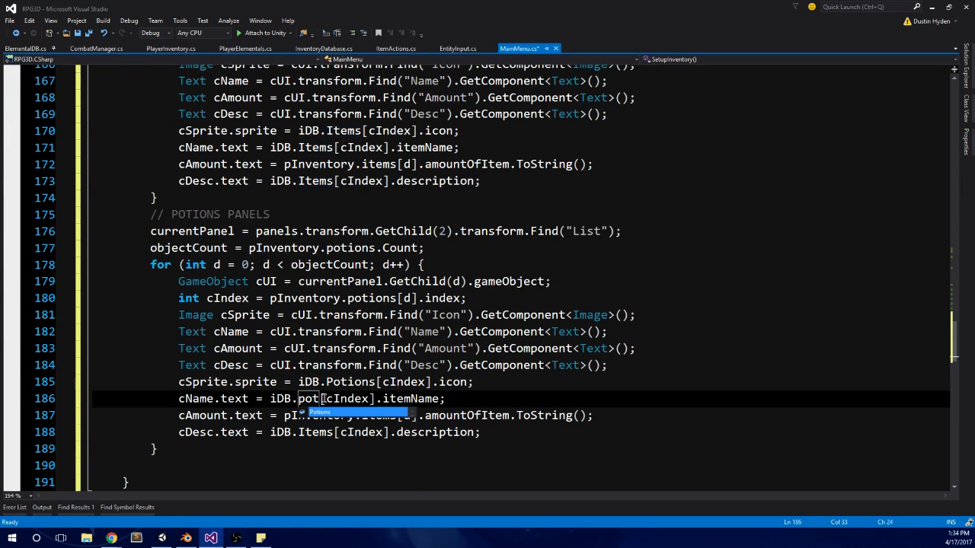
pyautogui.doubleClick(366, 417)
pyautogui.write('potions')
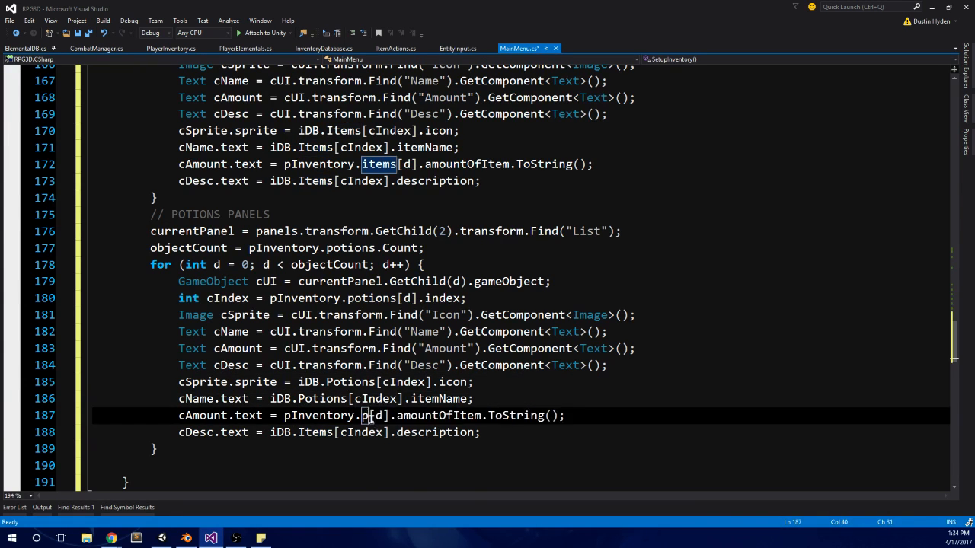
pyautogui.doubleClick(308, 432)
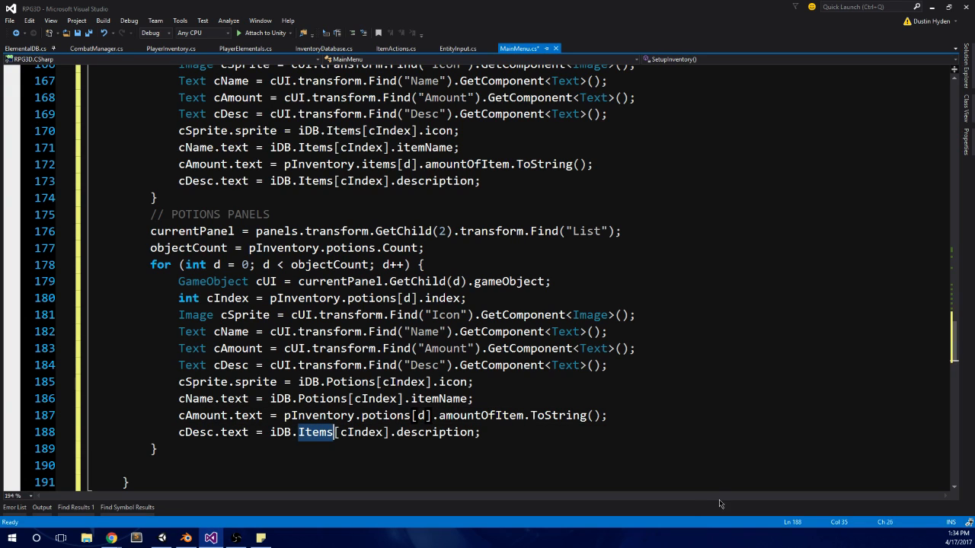
pyautogui.write('potions')
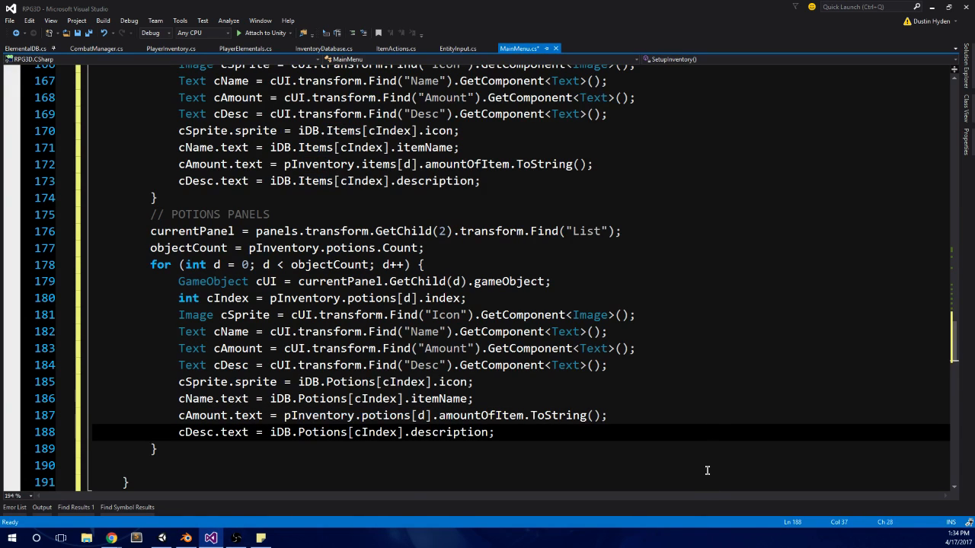
# Step: Remove the blank line between the POTIONS PANELS loop and the closing brace of SetupInventory
pyautogui.scroll(-1, 673, 422)
pyautogui.click(128, 413)
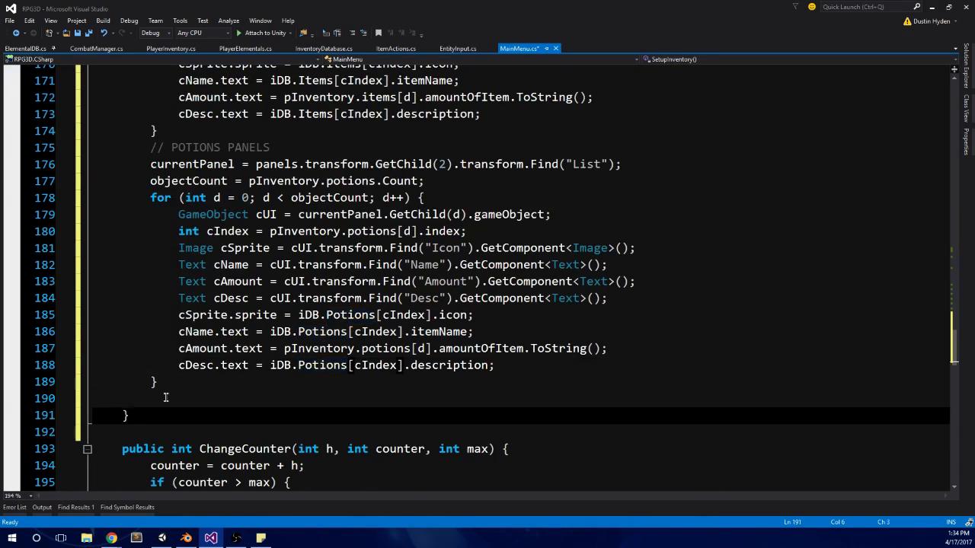
pyautogui.moveTo(164, 396); pyautogui.dragTo(125, 394)
pyautogui.press('BackSpace')
pyautogui.press('BackSpace')
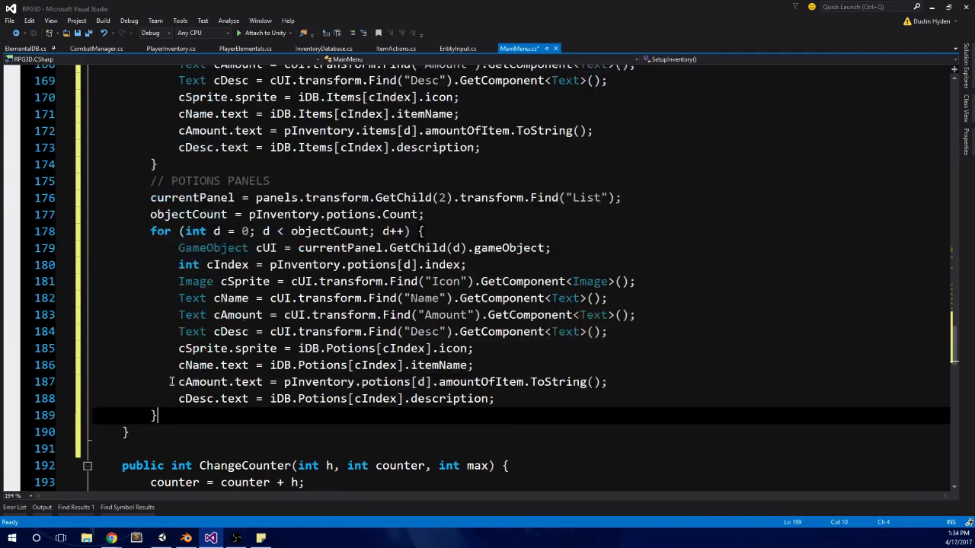
# Step: Review the ELEMENTALS PANEL block of SetupInventory, from its comment through the stat assignments
pyautogui.scroll(5, 335, 352)
pyautogui.scroll(-3, 335, 352)
pyautogui.scroll(-3, 335, 353)
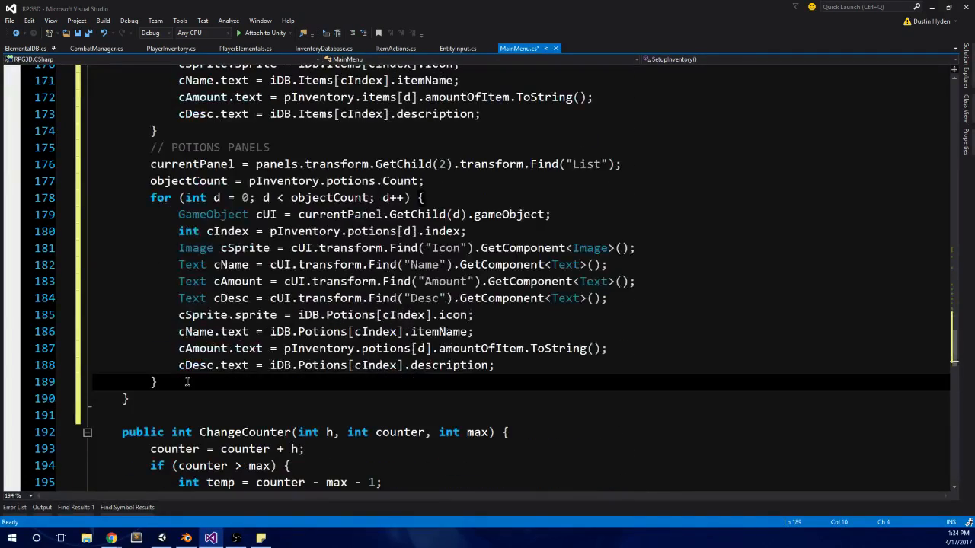
pyautogui.moveTo(157, 381); pyautogui.dragTo(65, 150)
pyautogui.scroll(10, 225, 320)
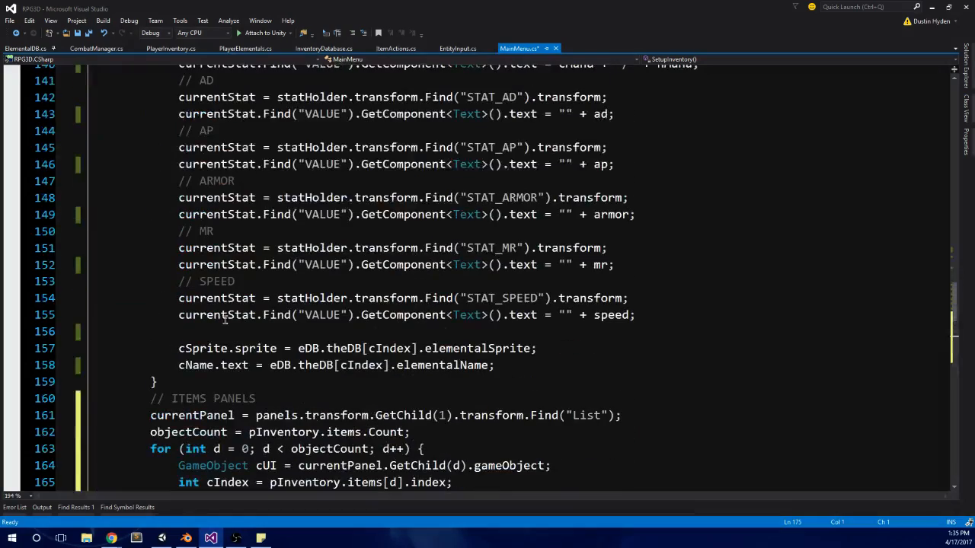
pyautogui.click(184, 378)
pyautogui.scroll(11, 179, 328)
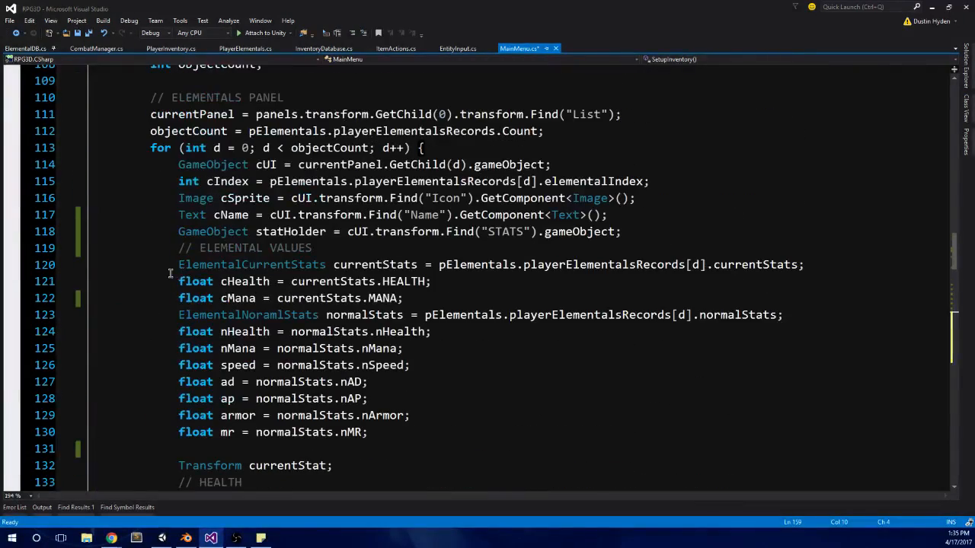
pyautogui.keyDown('shift'); pyautogui.click(143, 114); pyautogui.keyUp('shift')
pyautogui.scroll(1, 143, 118)
pyautogui.keyDown('shift'); pyautogui.click(127, 131); pyautogui.keyUp('shift')
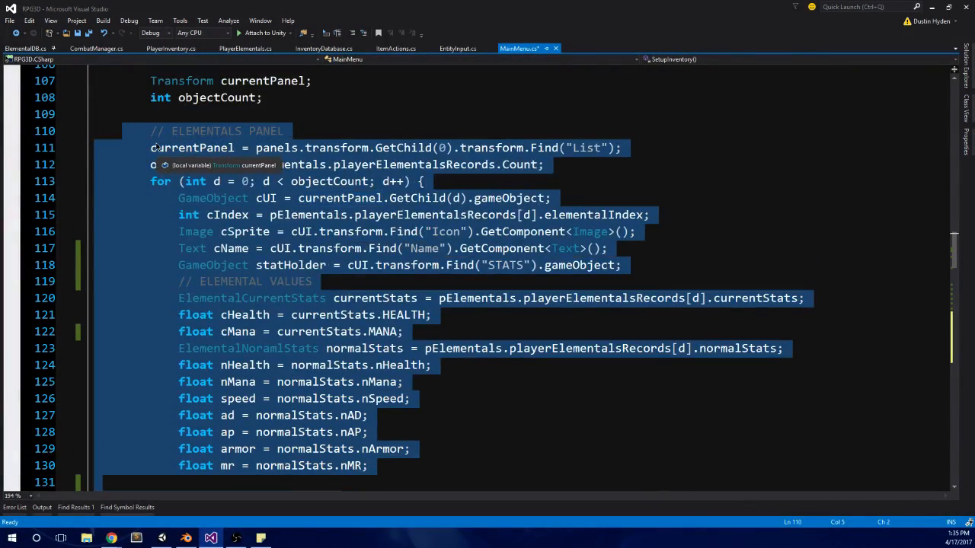
pyautogui.scroll(-2, 426, 252)
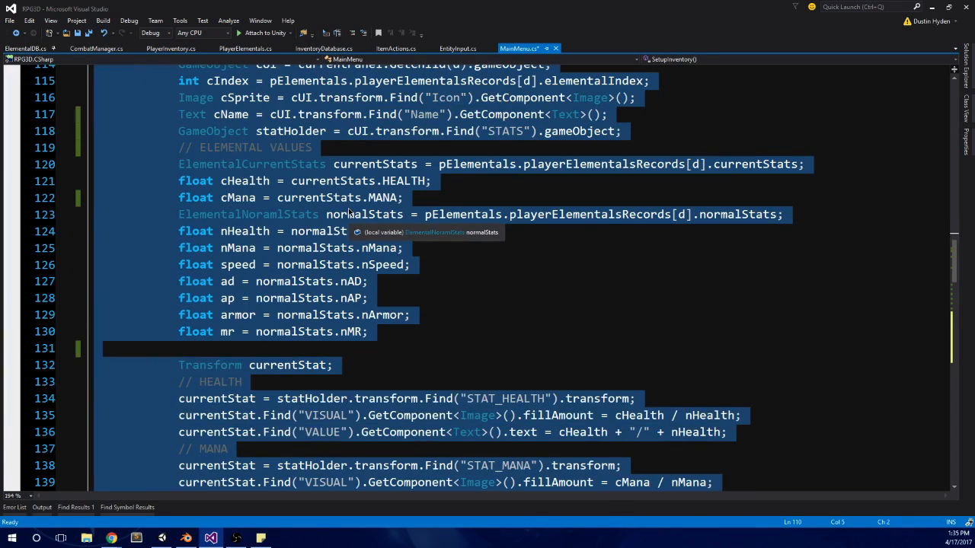
pyautogui.click(521, 298)
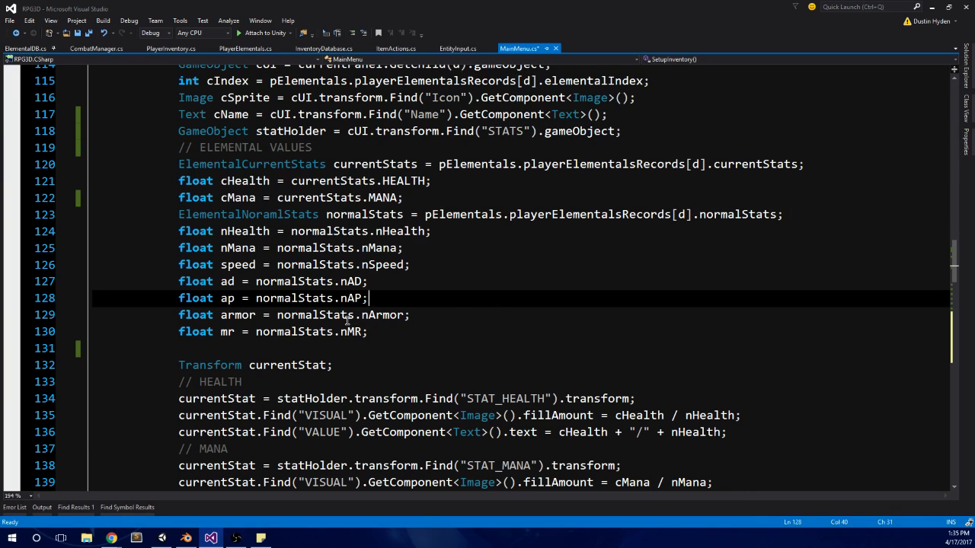
pyautogui.scroll(4, 347, 321)
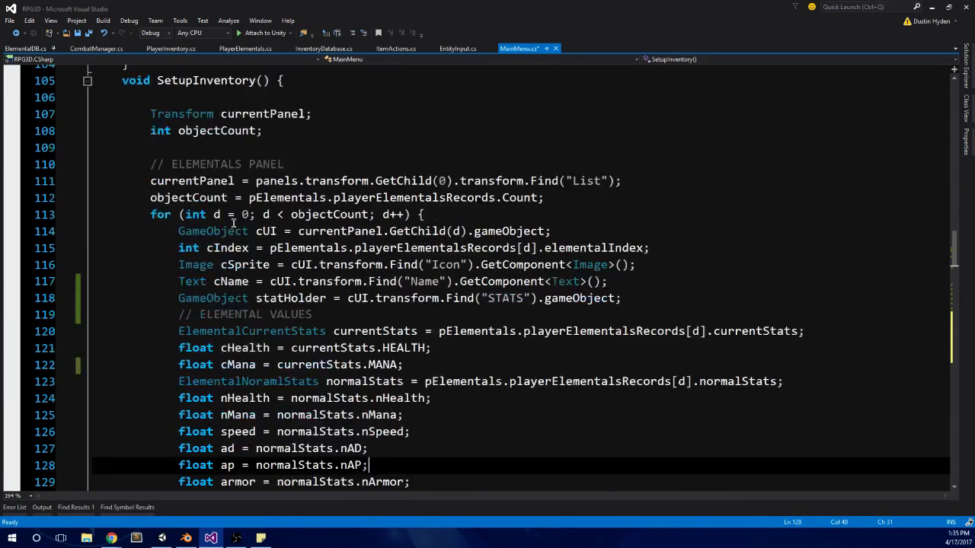
pyautogui.scroll(-1, 233, 222)
pyautogui.scroll(-4, 236, 217)
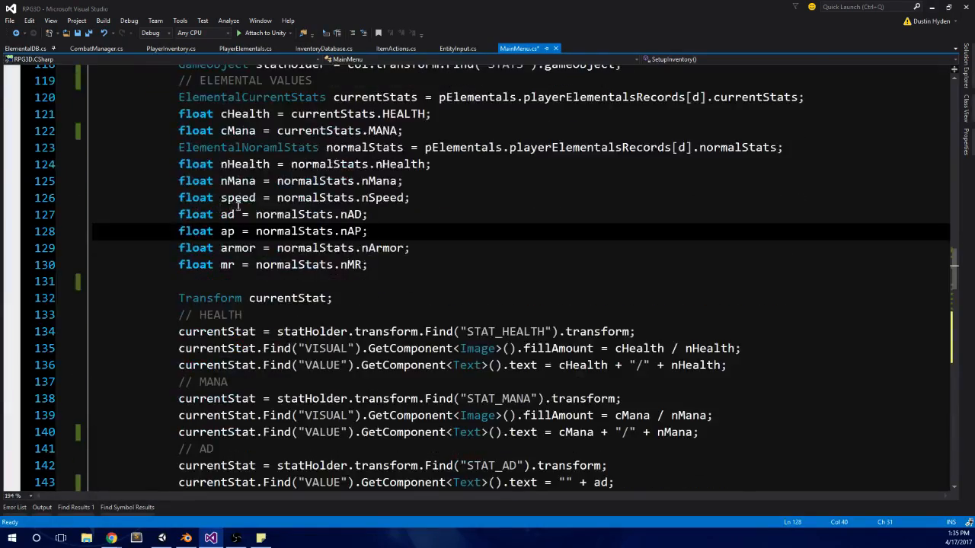
pyautogui.scroll(-7, 238, 205)
pyautogui.scroll(12, 186, 411)
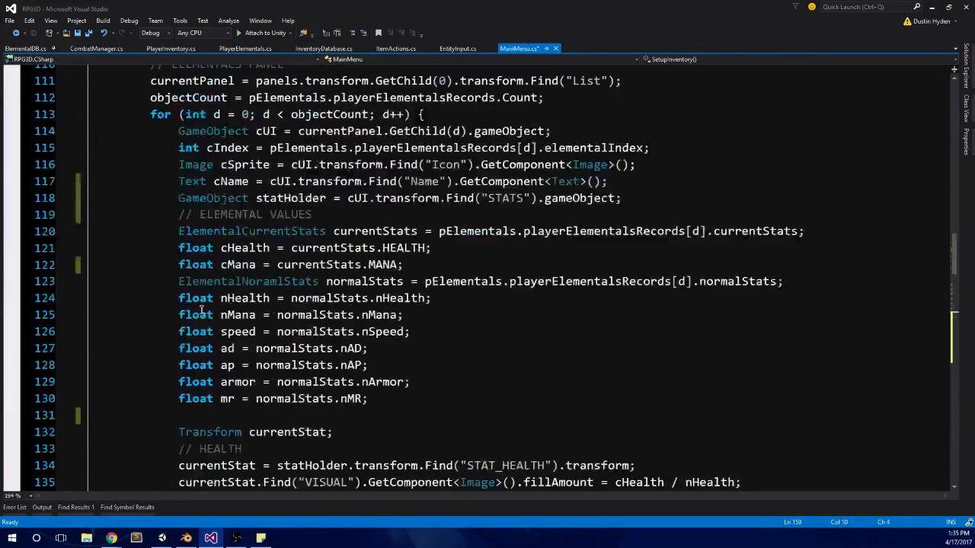
pyautogui.keyDown('shift'); pyautogui.click(148, 215); pyautogui.keyUp('shift')
pyautogui.scroll(-18, 196, 219)
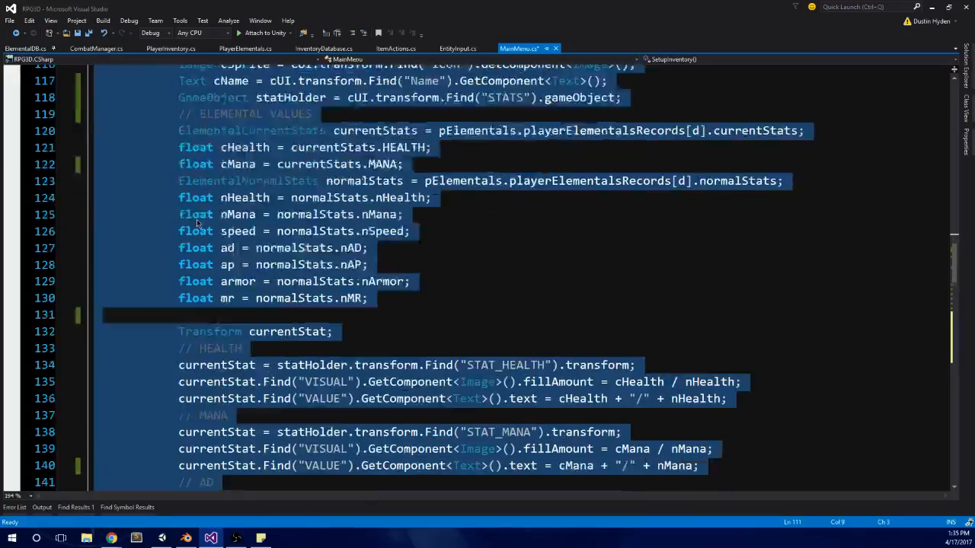
# Step: Compare the code of the ITEMS PANELS and POTIONS PANELS blocks
pyautogui.click(155, 131)
pyautogui.keyDown('shift'); pyautogui.click(186, 369); pyautogui.keyUp('shift')
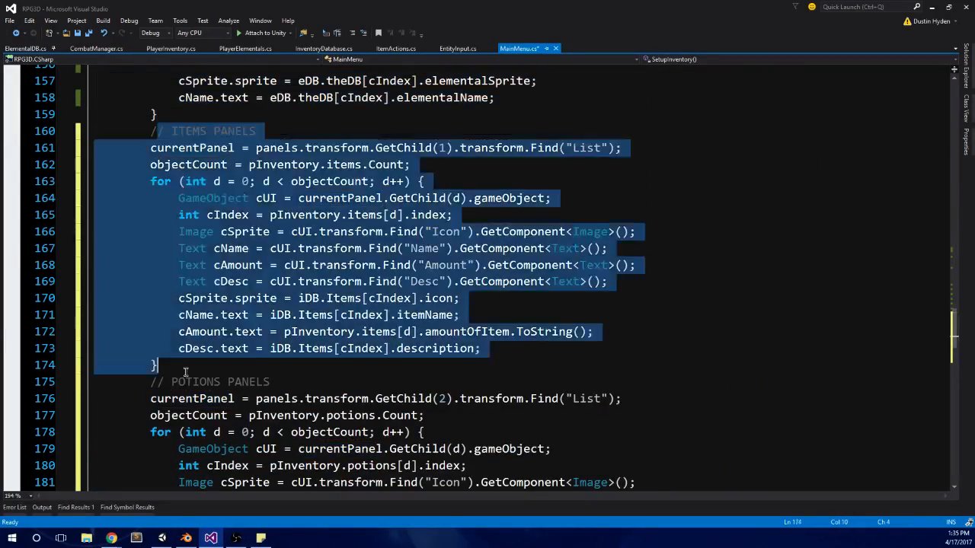
pyautogui.scroll(-4, 186, 372)
pyautogui.click(151, 198)
pyautogui.keyDown('shift'); pyautogui.click(201, 400); pyautogui.keyUp('shift')
pyautogui.keyDown('ctrl'); pyautogui.scroll(-4, 305, 304); pyautogui.keyUp('ctrl')
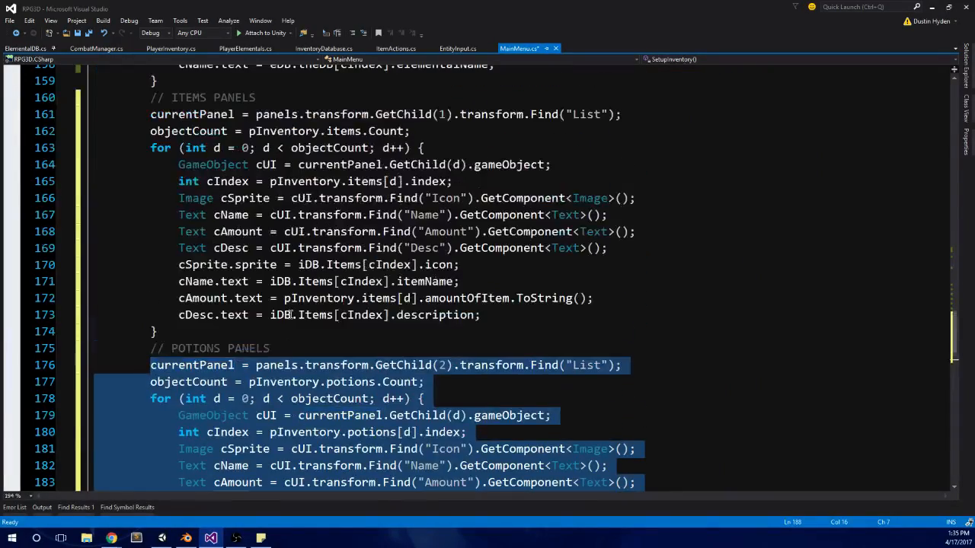
pyautogui.keyDown('ctrl'); pyautogui.scroll(4, 333, 272); pyautogui.keyUp('ctrl')
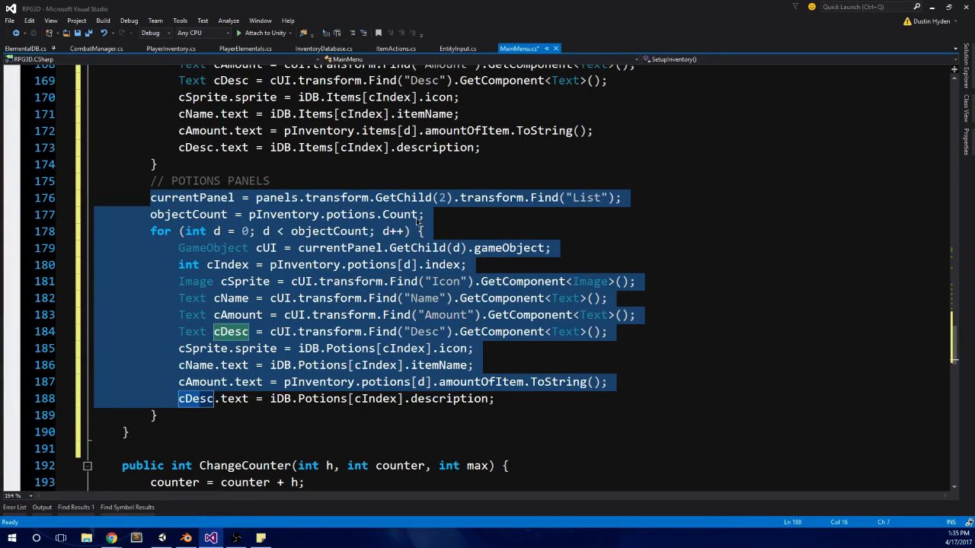
pyautogui.click(185, 415)
# Step: Switch to Unity, clear the console and briefly play-test the game scene
pyautogui.click(161, 539)
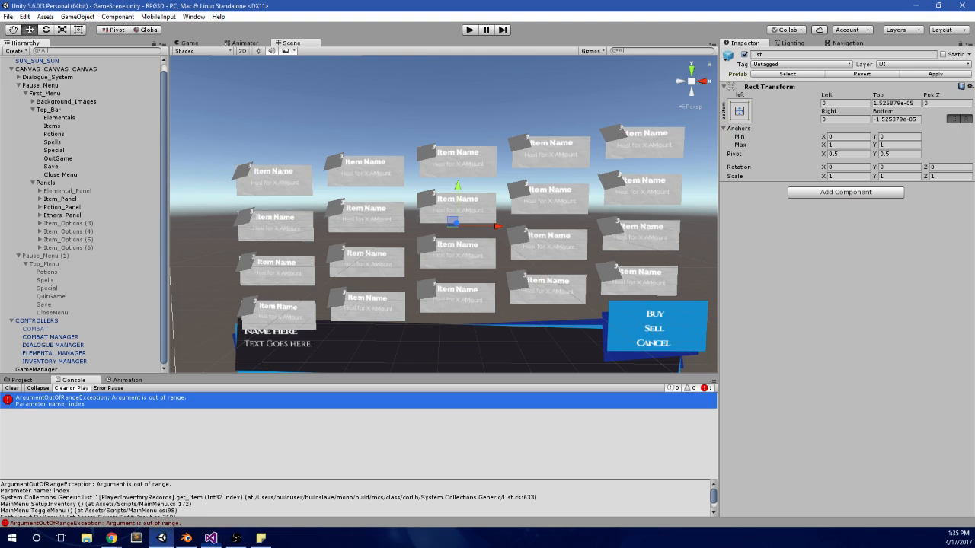
pyautogui.click(11, 388)
pyautogui.click(472, 29)
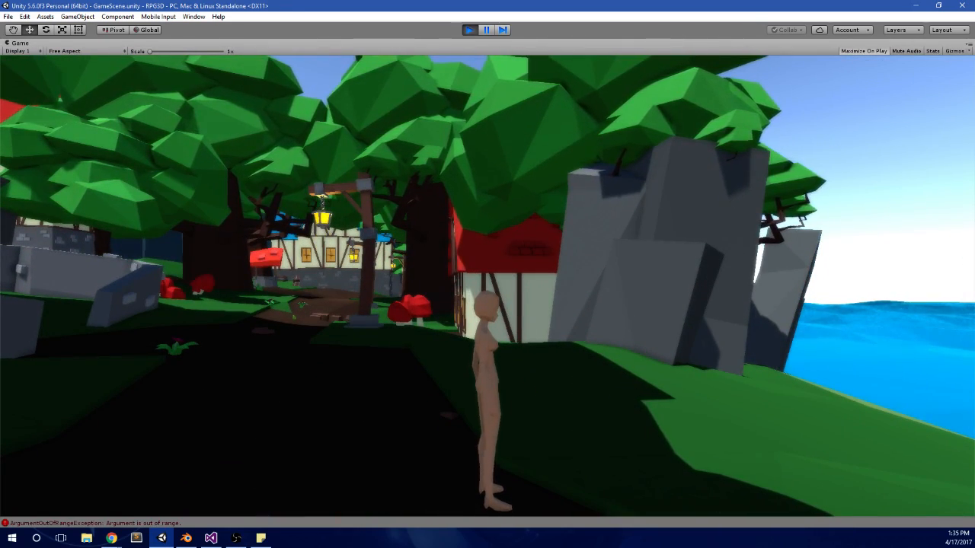
pyautogui.moveTo(488, 286); pyautogui.dragTo(438, 293, button='right')
pyautogui.click(470, 30)
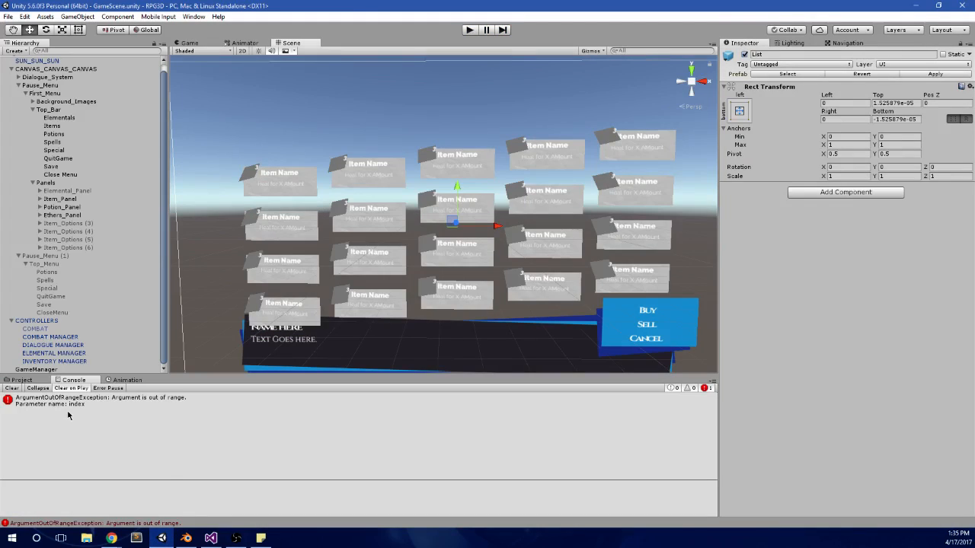
pyautogui.click(87, 403)
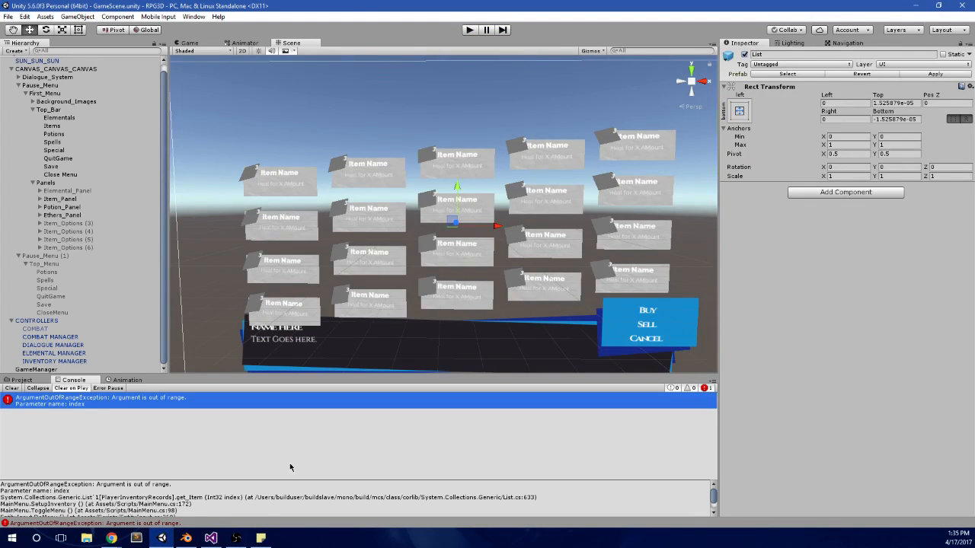
# Step: Switch back to Visual Studio and examine the repeated code in the ITEMS PANELS and POTIONS PANELS blocks
pyautogui.click(236, 538)
pyautogui.click(261, 538)
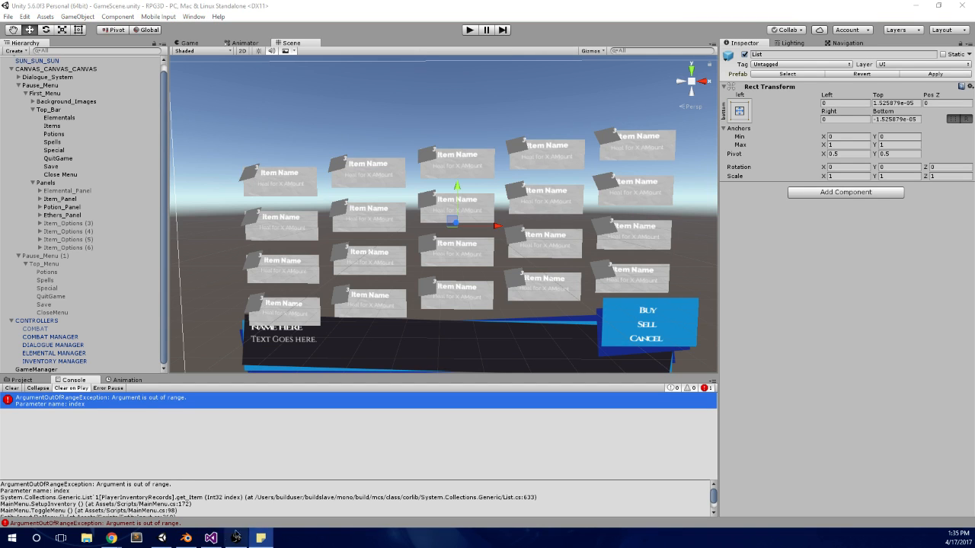
pyautogui.click(211, 538)
pyautogui.keyDown('ctrl'); pyautogui.scroll(-3, 281, 329); pyautogui.keyUp('ctrl')
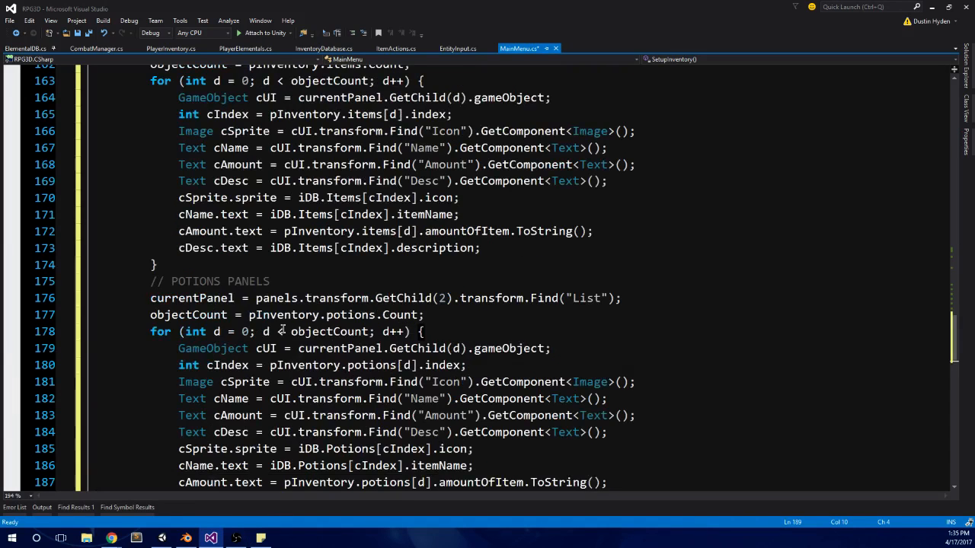
pyautogui.scroll(-3, 282, 329)
pyautogui.click(227, 348)
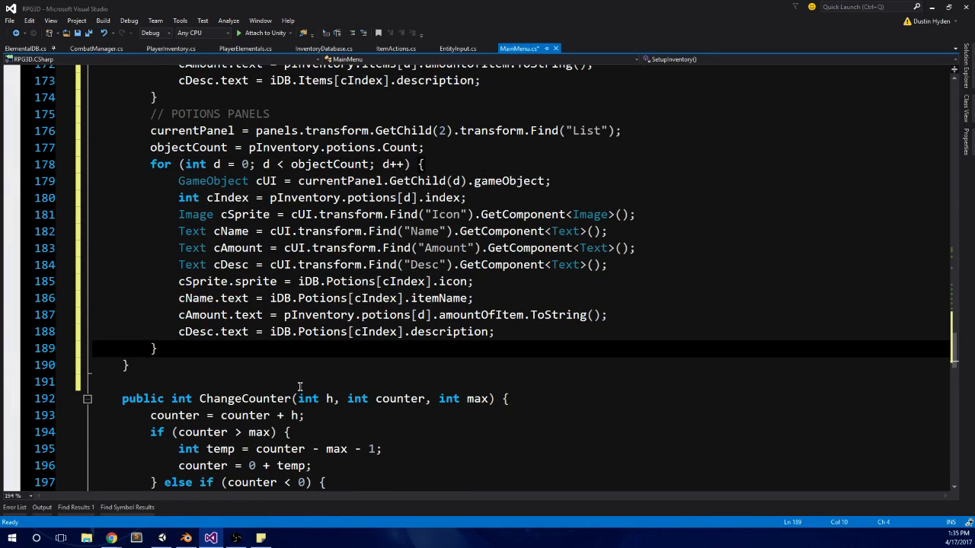
pyautogui.scroll(3, 259, 377)
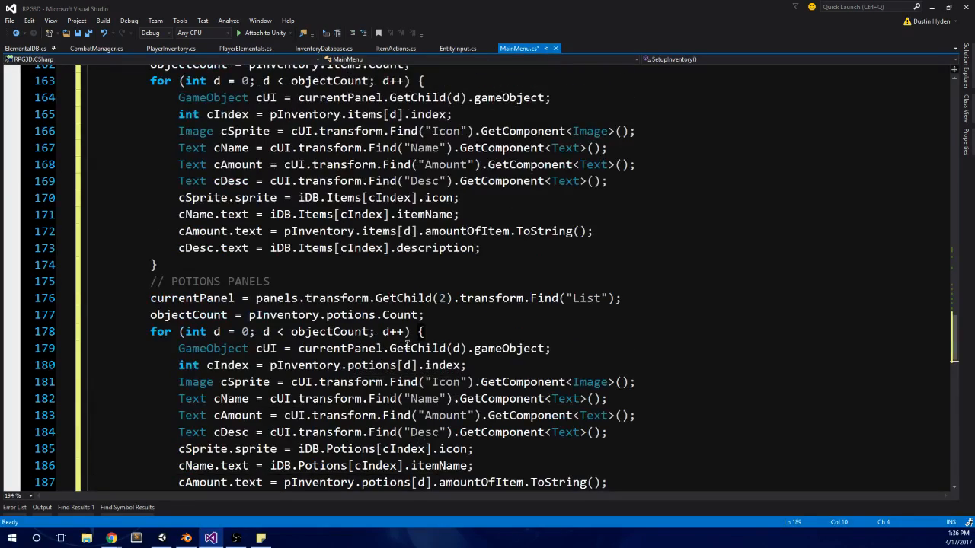
pyautogui.scroll(3, 512, 310)
pyautogui.scroll(-2, 515, 311)
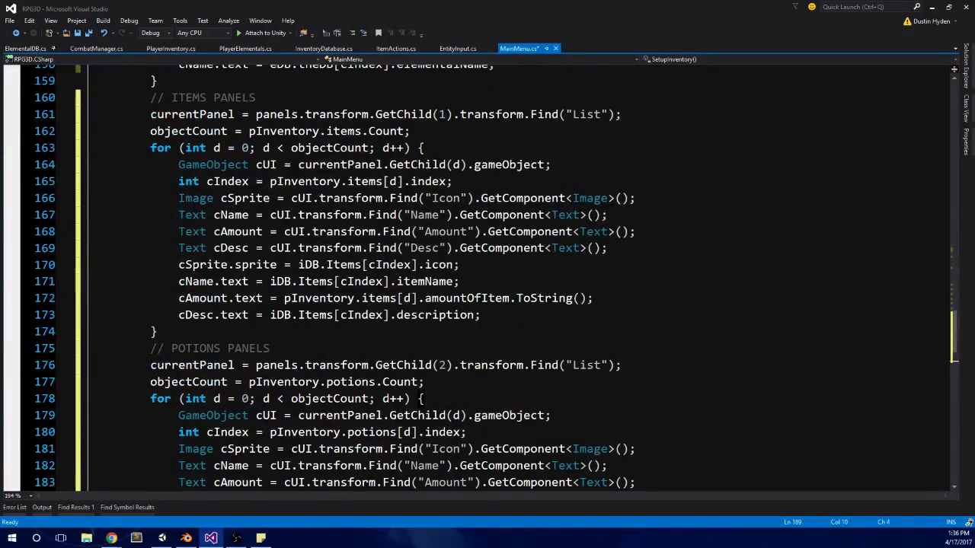
pyautogui.hotkey('alt', 'Tab')
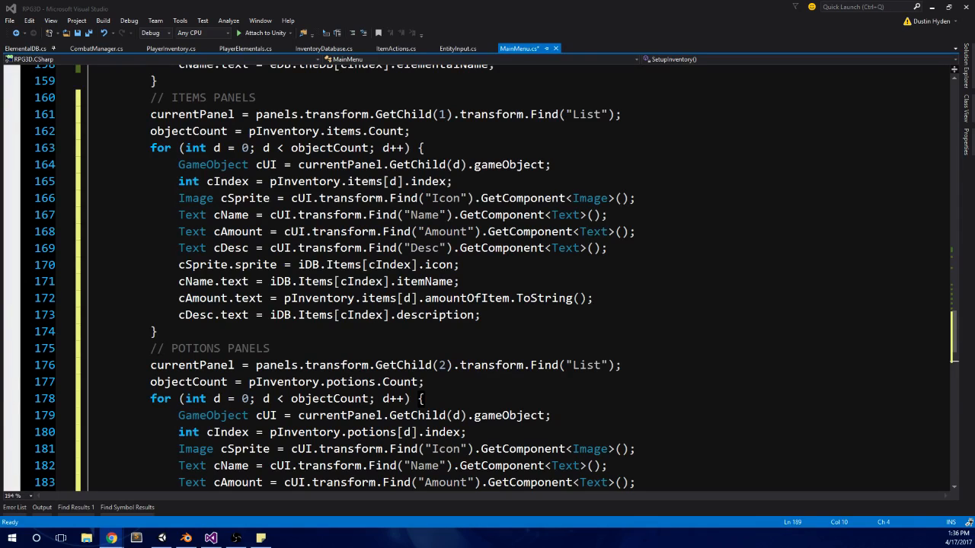
pyautogui.click(176, 314)
pyautogui.scroll(-7, 183, 305)
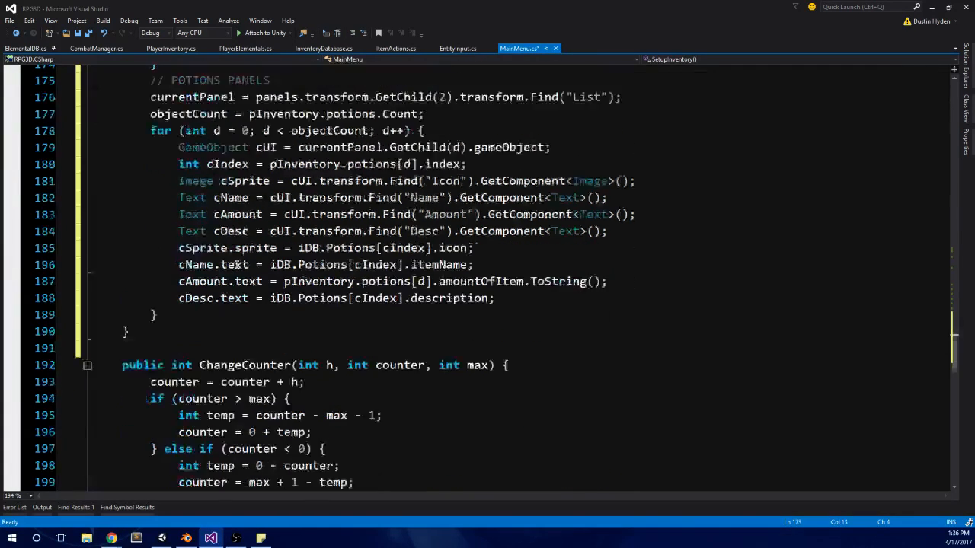
# Step: Add an empty void method named ItemsPotionsEthersPanelSetup between SetupInventory and ChangeCounter
pyautogui.click(179, 264)
pyautogui.click(189, 253)
pyautogui.write('void')
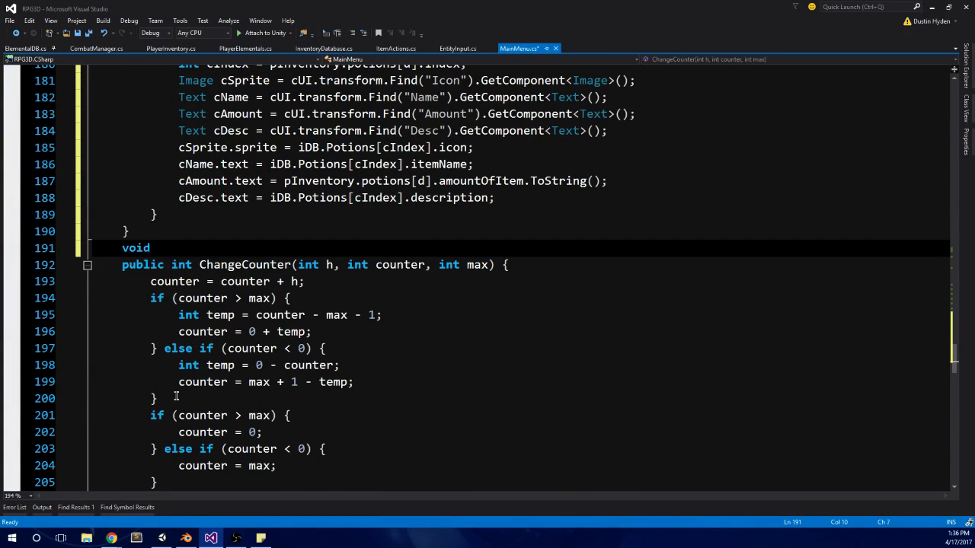
pyautogui.scroll(8, 176, 396)
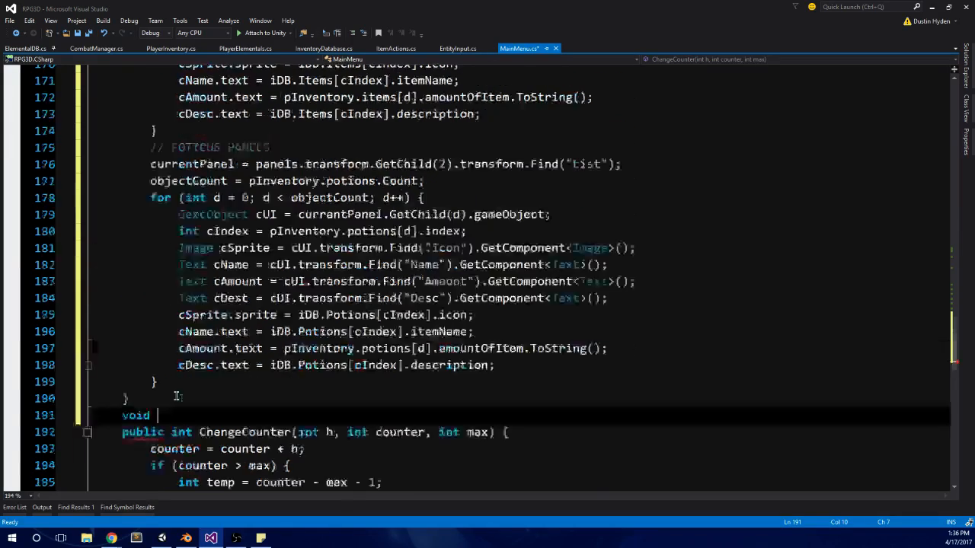
pyautogui.scroll(-7, 176, 396)
pyautogui.scroll(2, 176, 396)
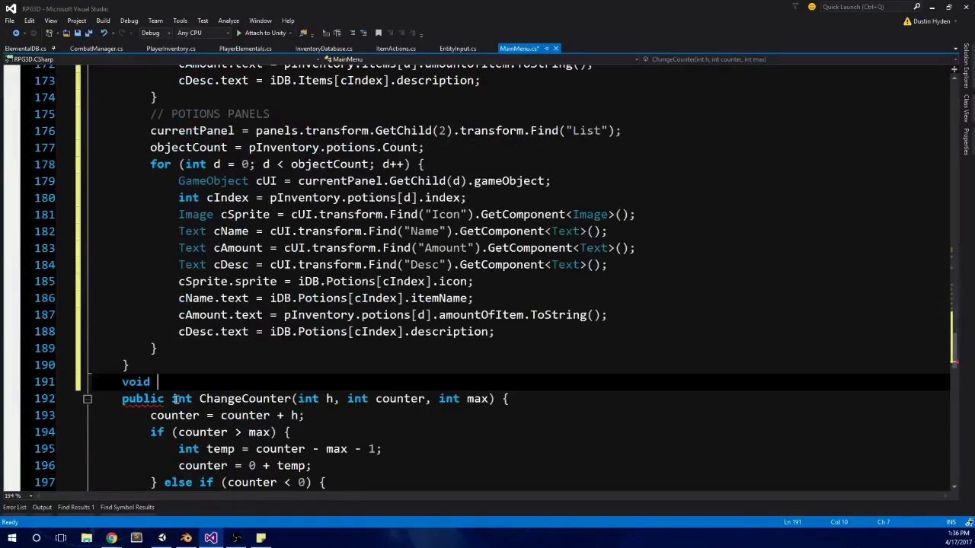
pyautogui.write('ItemsPotions')
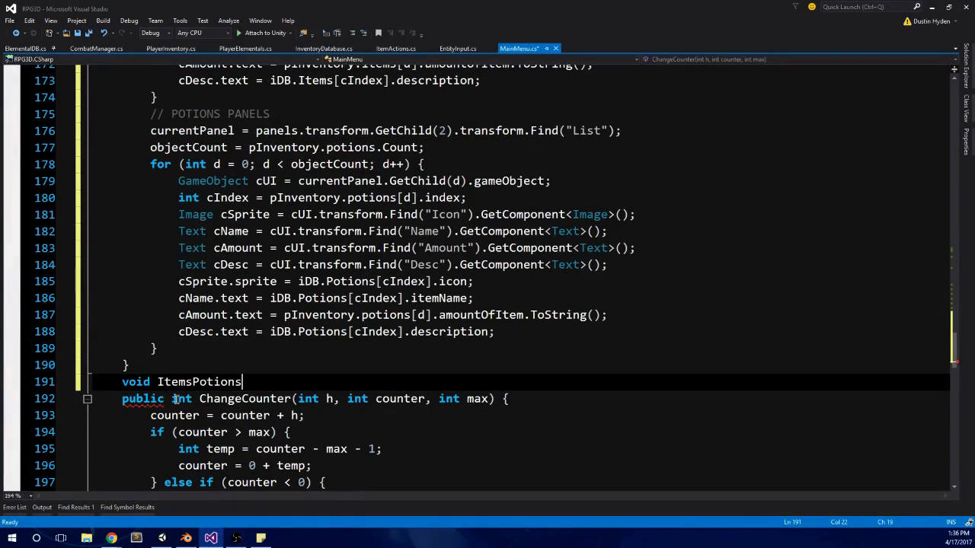
pyautogui.write('EthersPan')
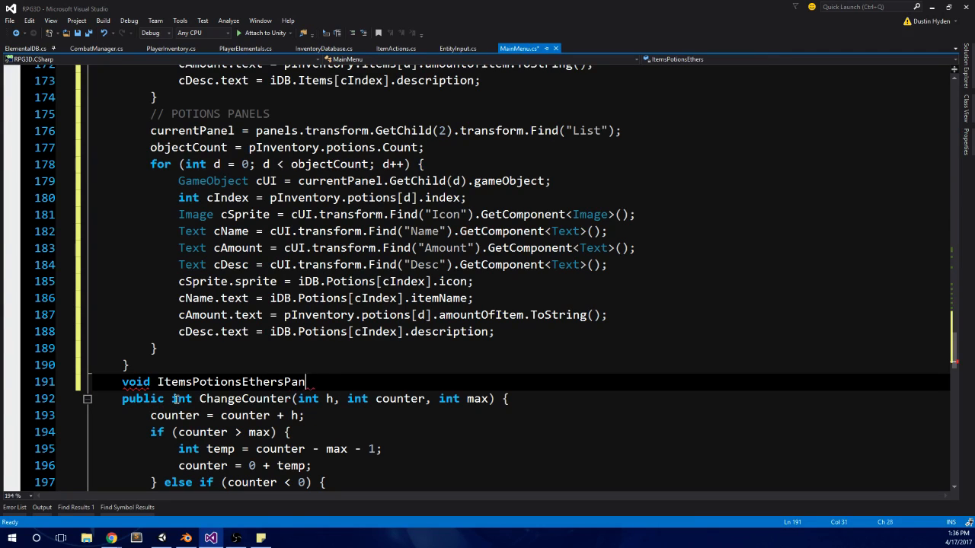
pyautogui.write('elSetup(')
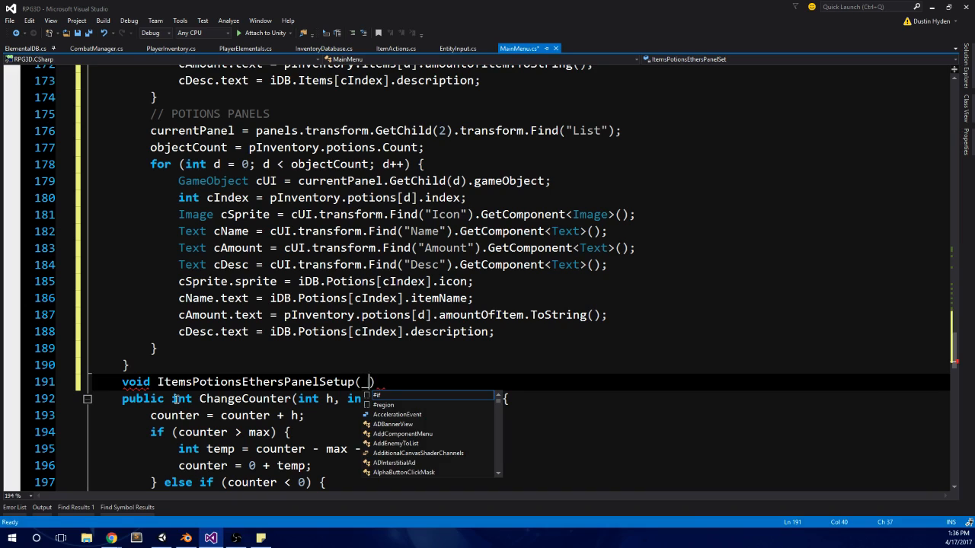
pyautogui.write(') {')
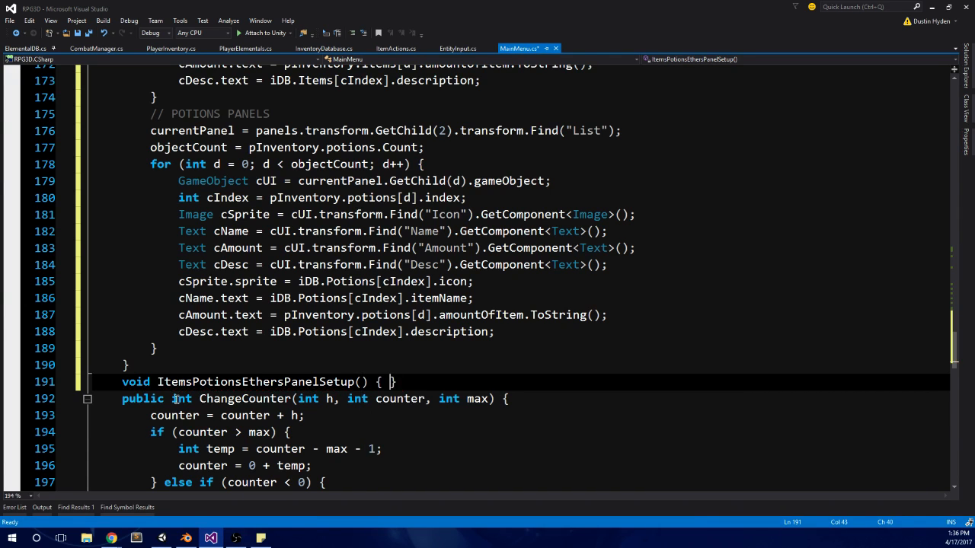
pyautogui.press('Return')
# Step: Try giving ItemsPotionsEthersPanelSetup a List<PlayerInventory> parameter, checking pInventory's use in the panel code
pyautogui.click(361, 381)
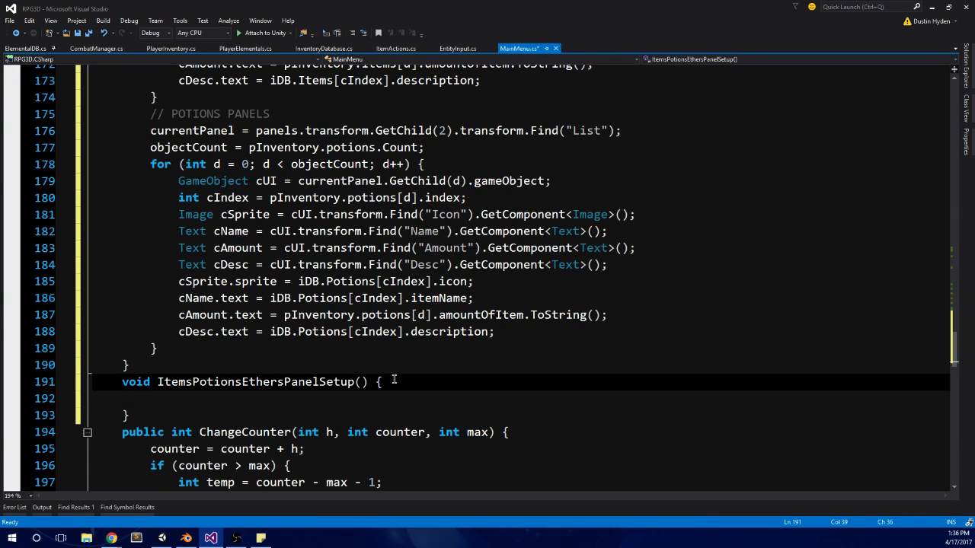
pyautogui.write('List<>')
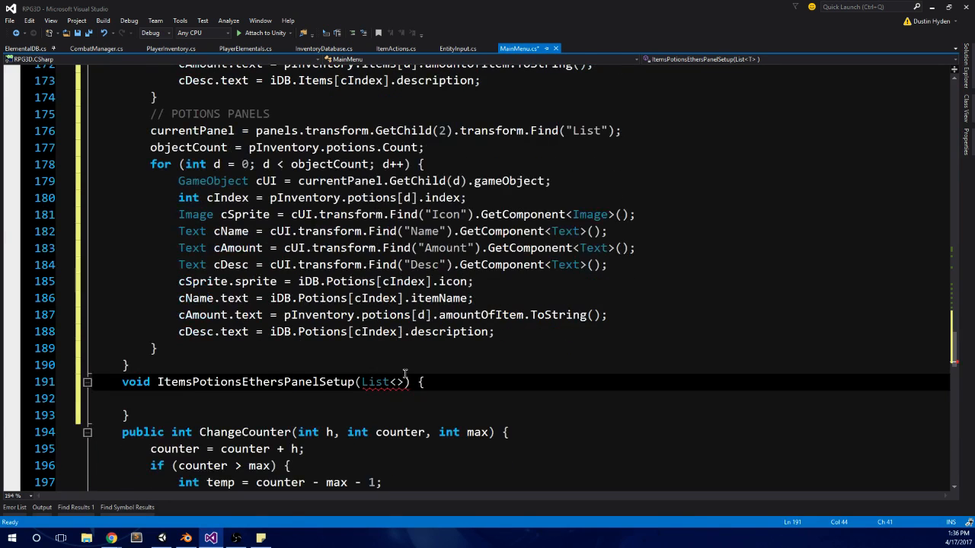
pyautogui.scroll(2, 404, 373)
pyautogui.doubleClick(286, 217)
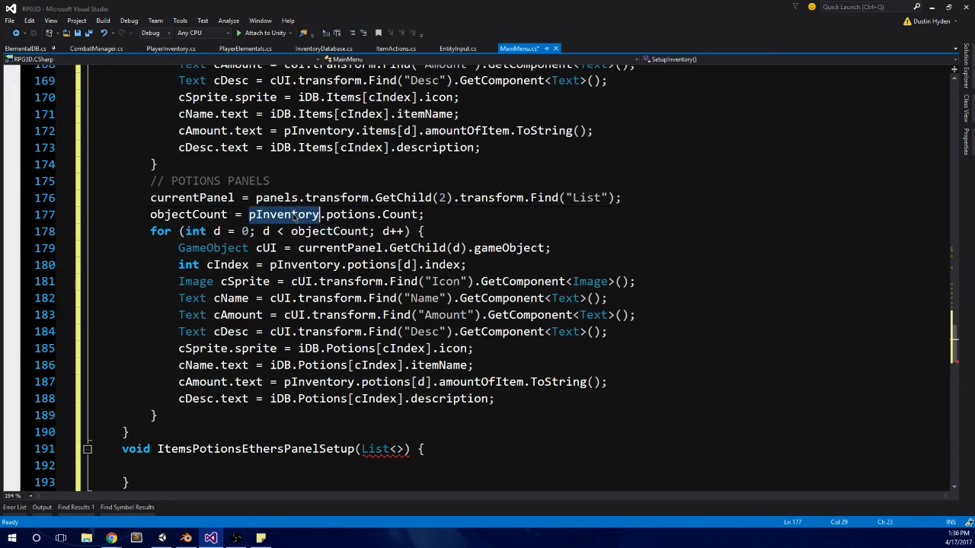
pyautogui.scroll(1, 390, 310)
pyautogui.scroll(-2, 503, 326)
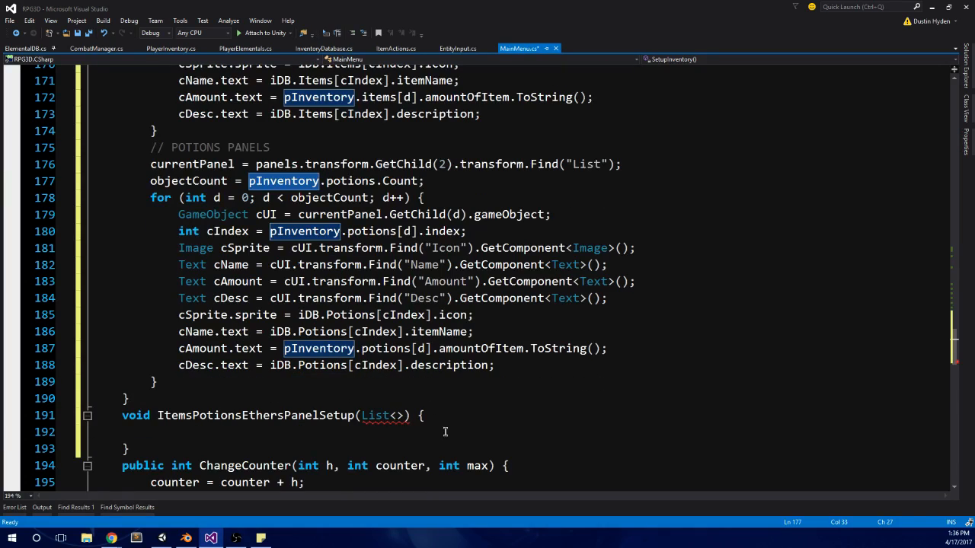
pyautogui.click(399, 415)
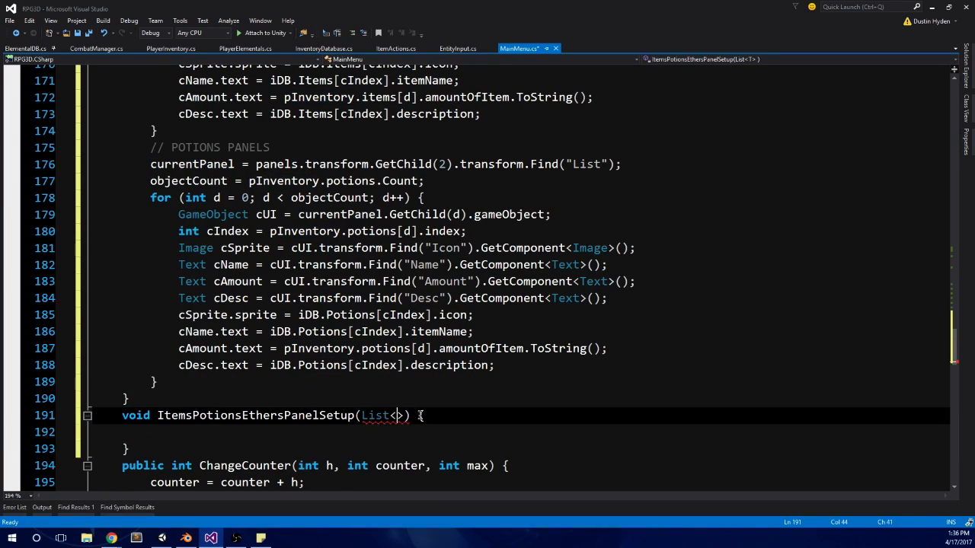
pyautogui.write('pla')
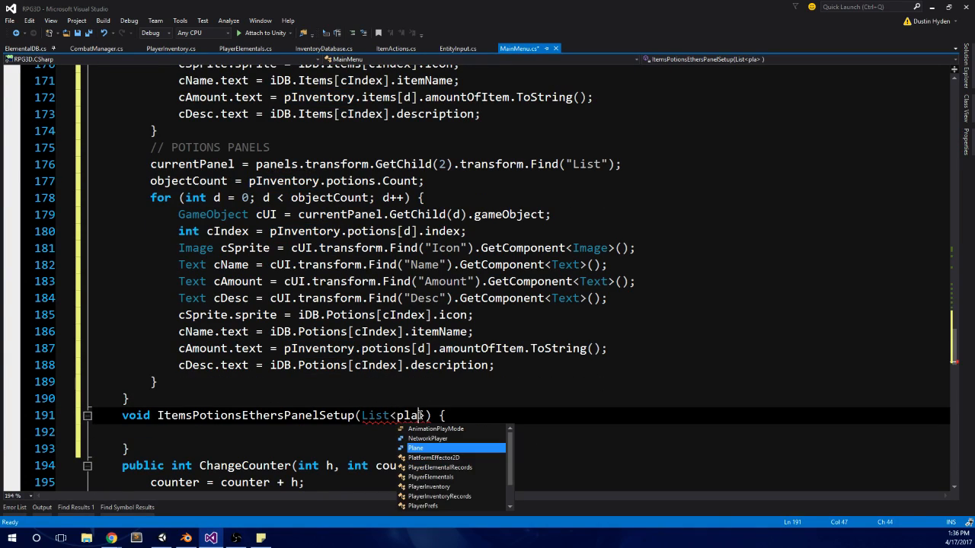
pyautogui.press('Down')
pyautogui.press('Down')
pyautogui.press('Down')
pyautogui.press('Down')
pyautogui.press('Return')
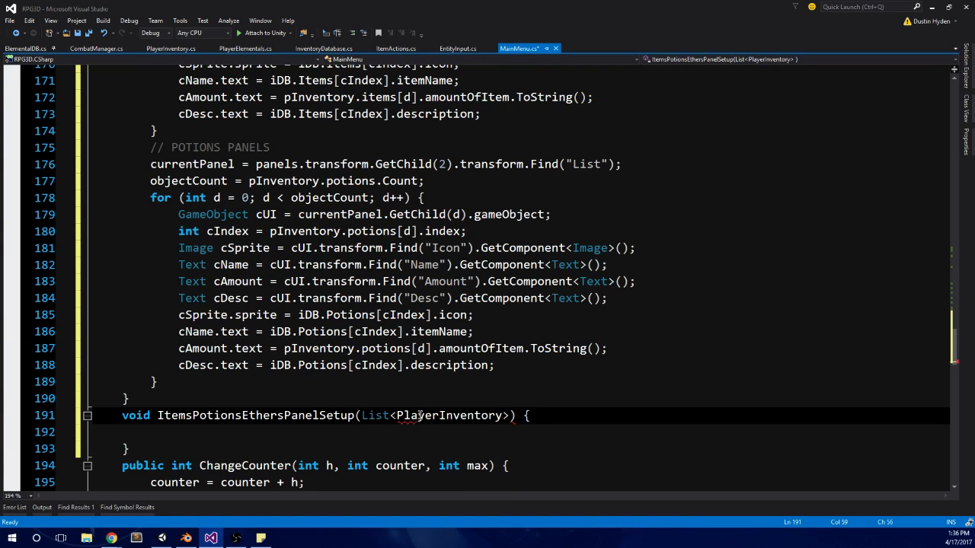
pyautogui.write('.')
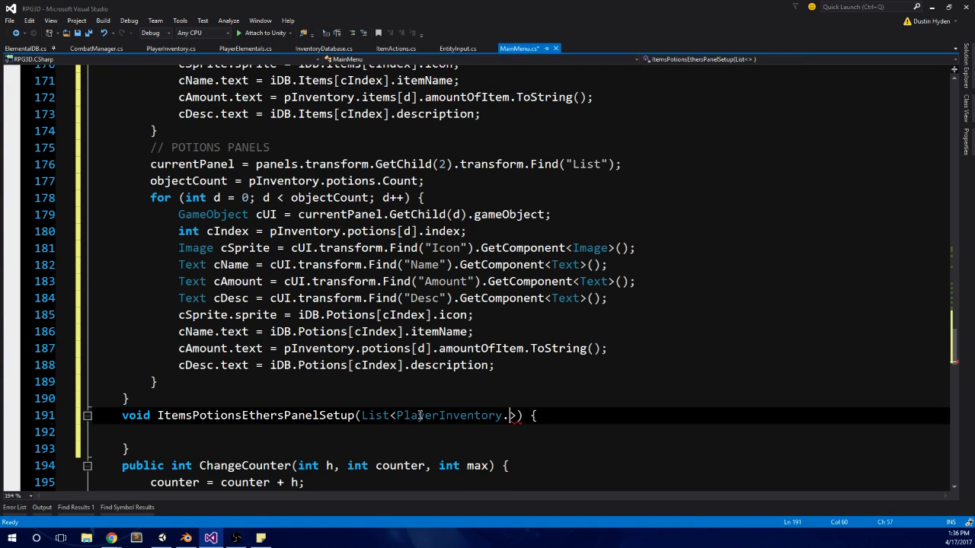
pyautogui.press('BackSpace')
pyautogui.click(474, 387)
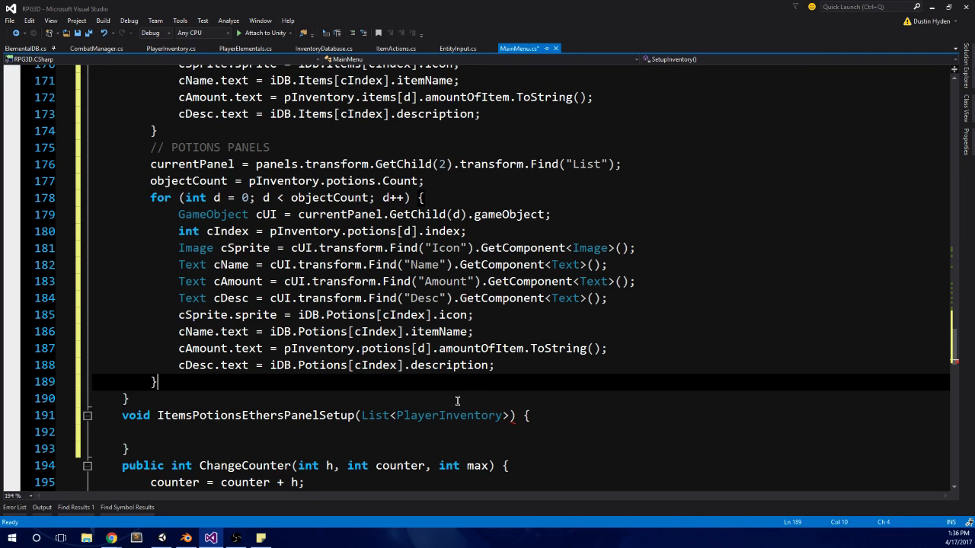
# Step: Replace the ItemsPotionsEthersPanelSetup parameter with List<PlayerInventoryRecords> type, copying the record class name from the items list in PlayerInventory.cs
pyautogui.moveTo(510, 416); pyautogui.dragTo(361, 415)
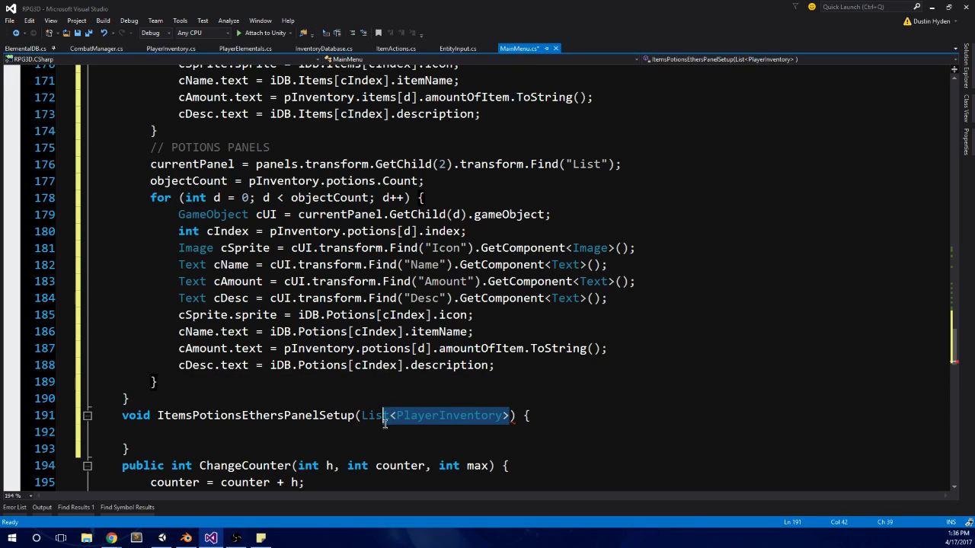
pyautogui.write('List test')
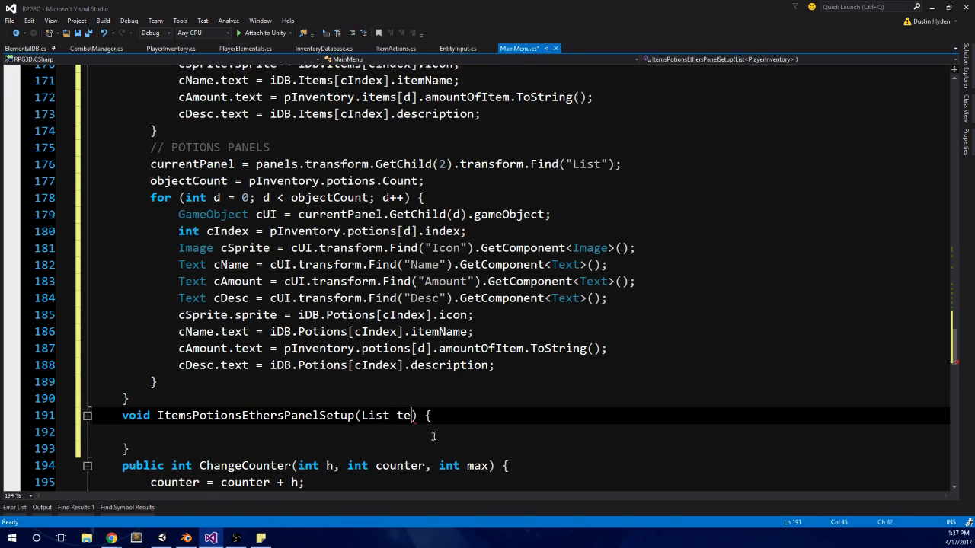
pyautogui.press('BackSpace')
pyautogui.press('BackSpace')
pyautogui.press('BackSpace')
pyautogui.press('BackSpace')
pyautogui.press('BackSpace')
pyautogui.press('BackSpace')
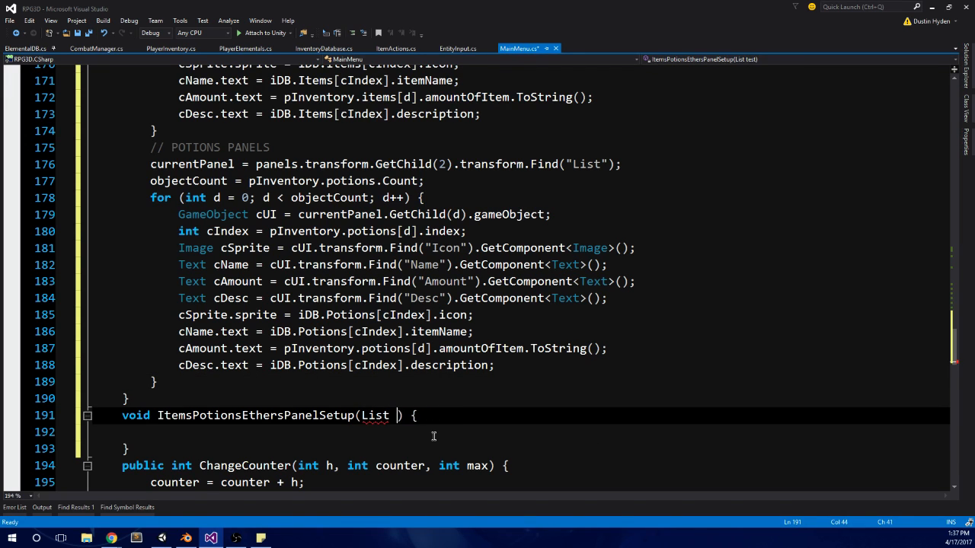
pyautogui.write('<')
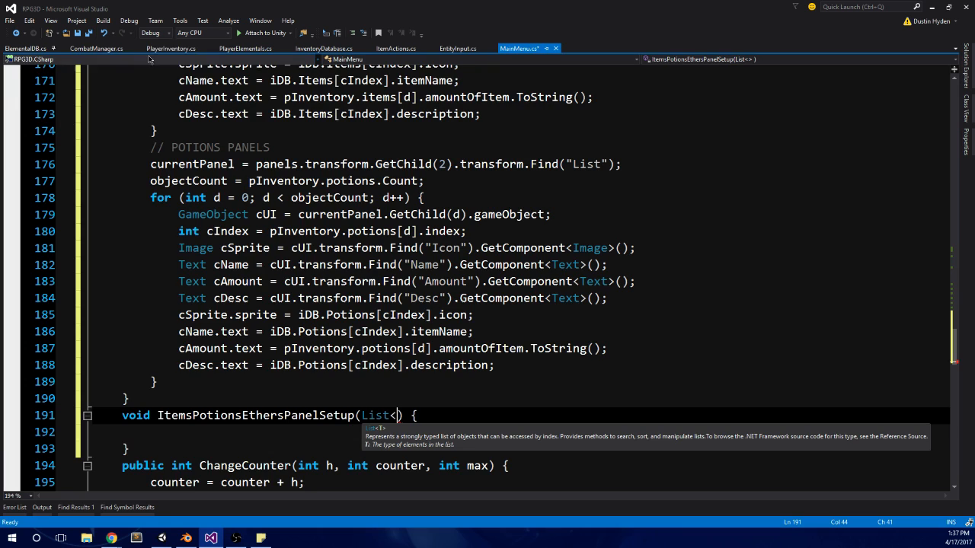
pyautogui.click(171, 47)
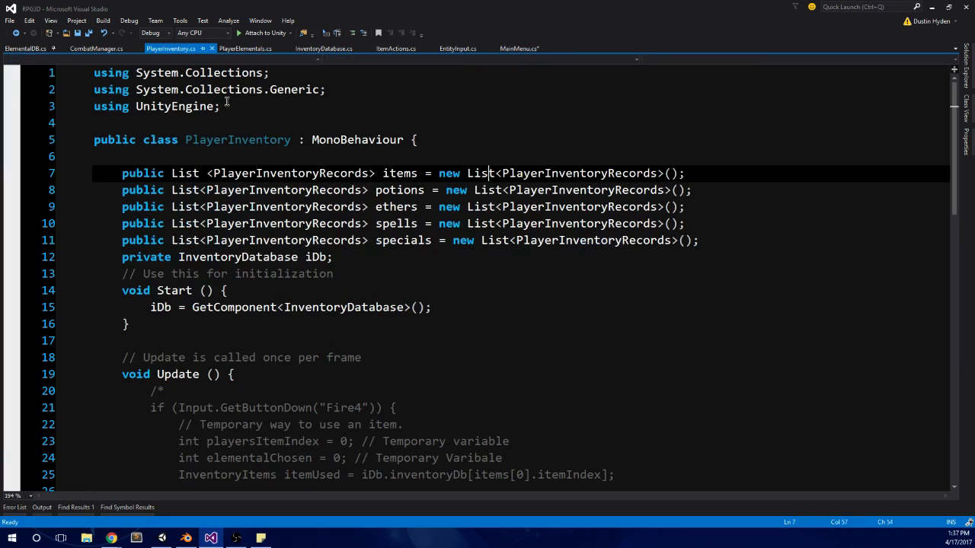
pyautogui.doubleClick(292, 174)
pyautogui.hotkey('ctrl', 'c')
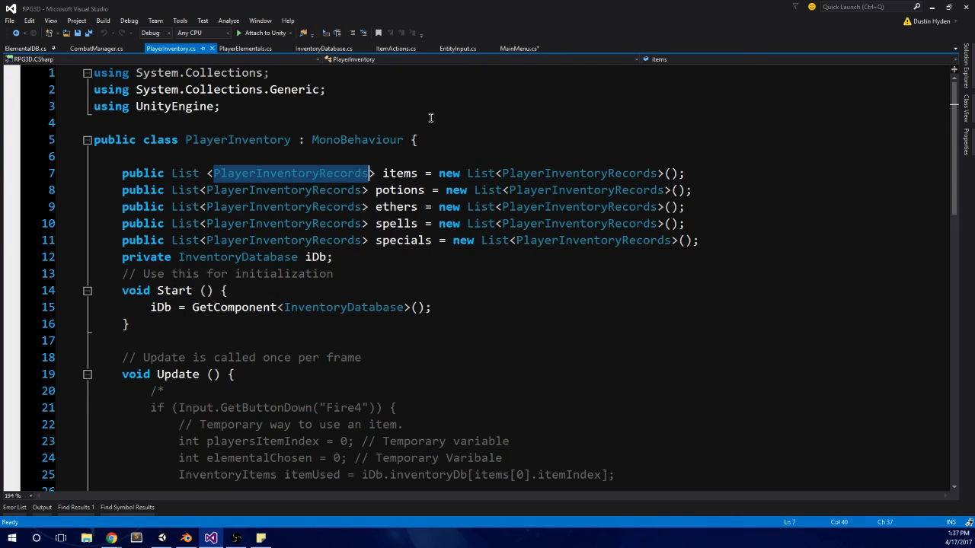
pyautogui.click(519, 48)
pyautogui.hotkey('ctrl', 'v')
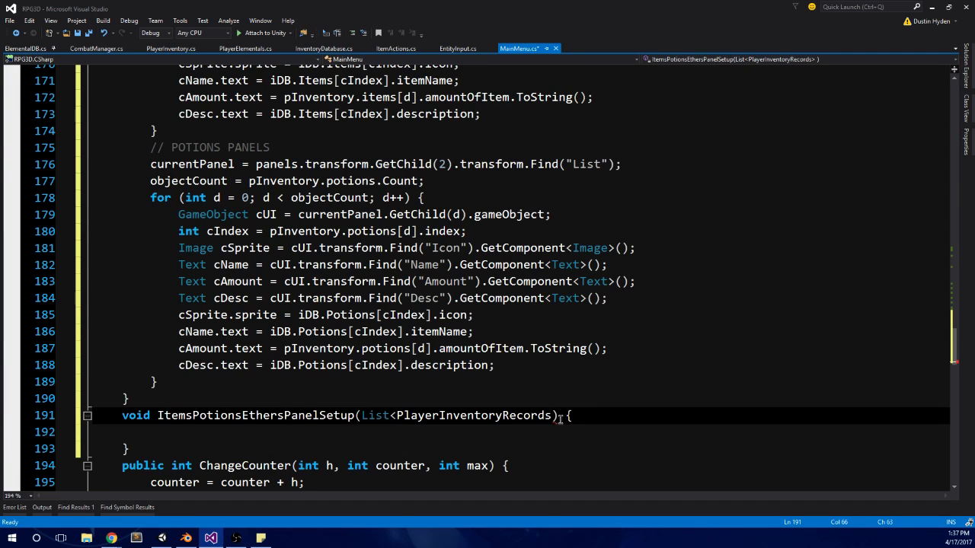
pyautogui.write(')')
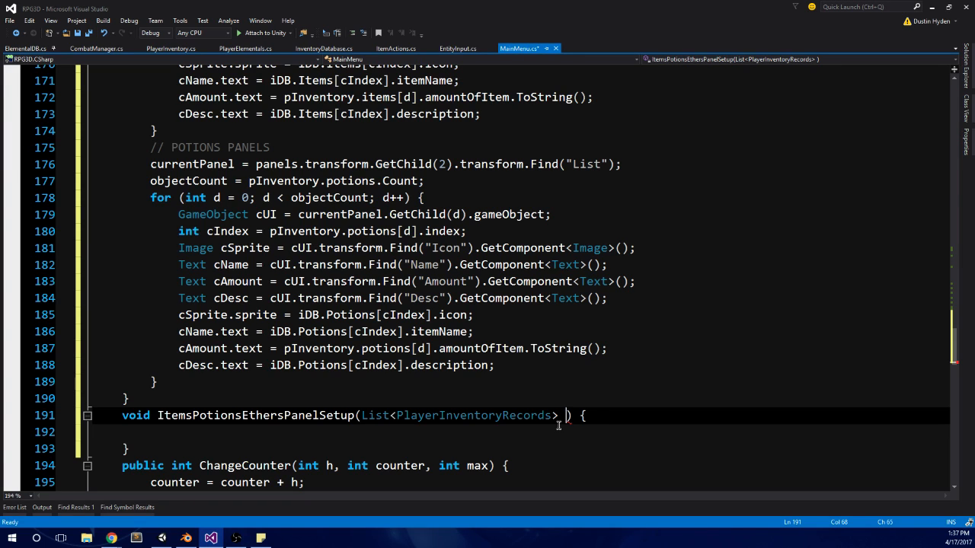
pyautogui.write('type, List<')
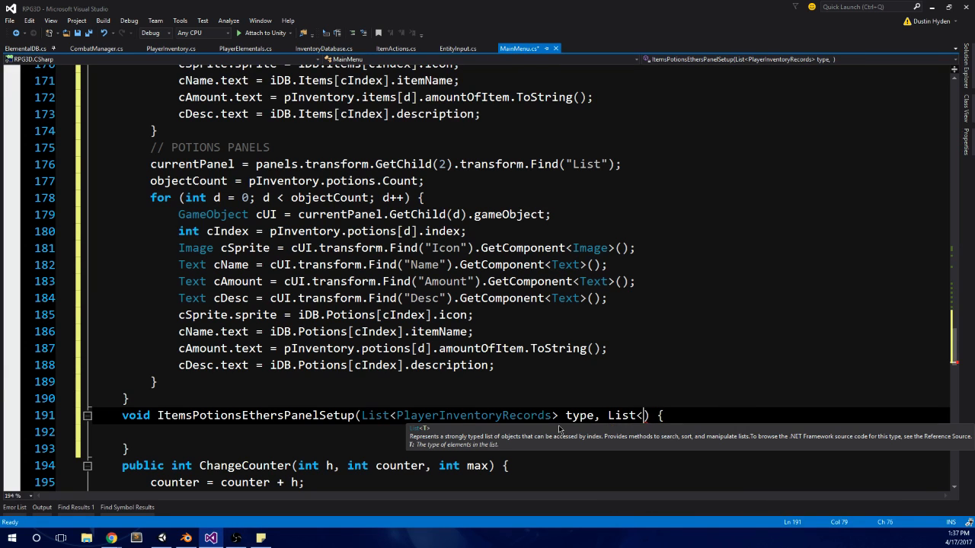
# Step: Add a second parameter, List<InventoryItems> type, to ItemsPotionsEthersPanelSetup, copying the class name from the Potions list in InventoryDatabase.cs
pyautogui.click(287, 333)
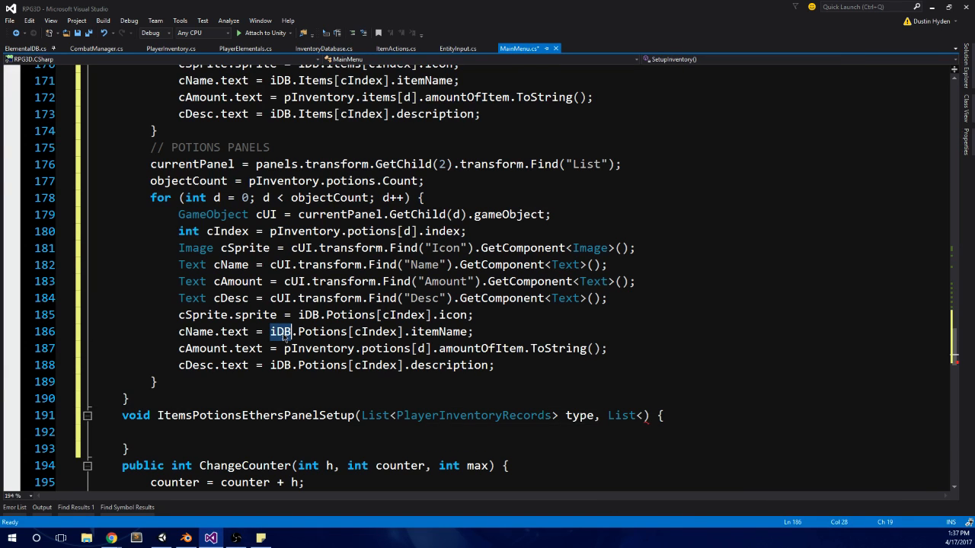
pyautogui.click(340, 49)
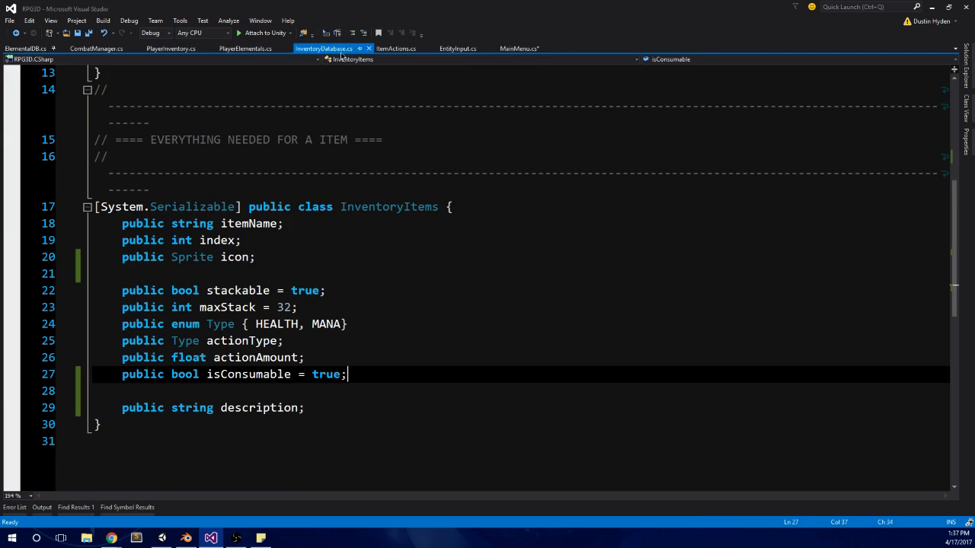
pyautogui.scroll(4, 403, 250)
pyautogui.doubleClick(259, 173)
pyautogui.hotkey('ctrl', 'c')
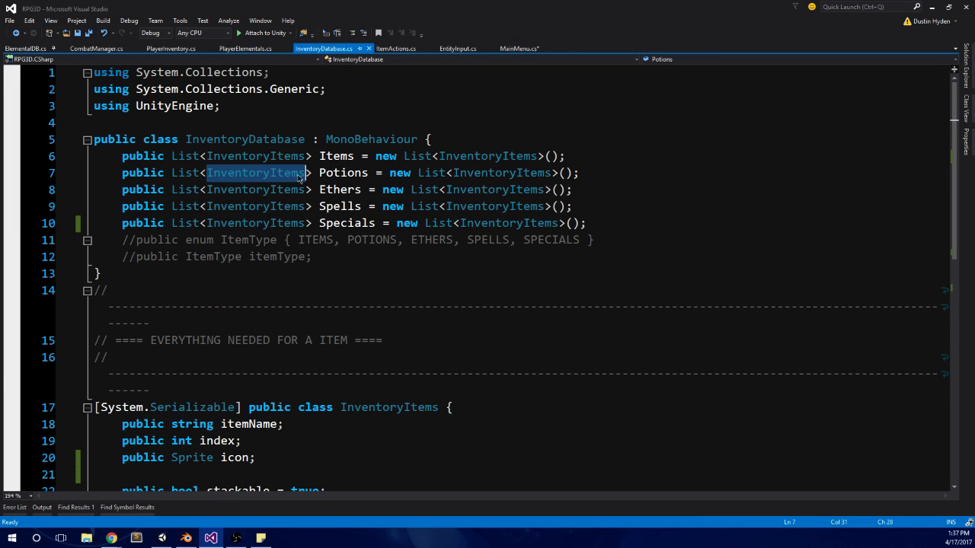
pyautogui.hotkey('ctrl', 'Tab')
pyautogui.click(650, 418)
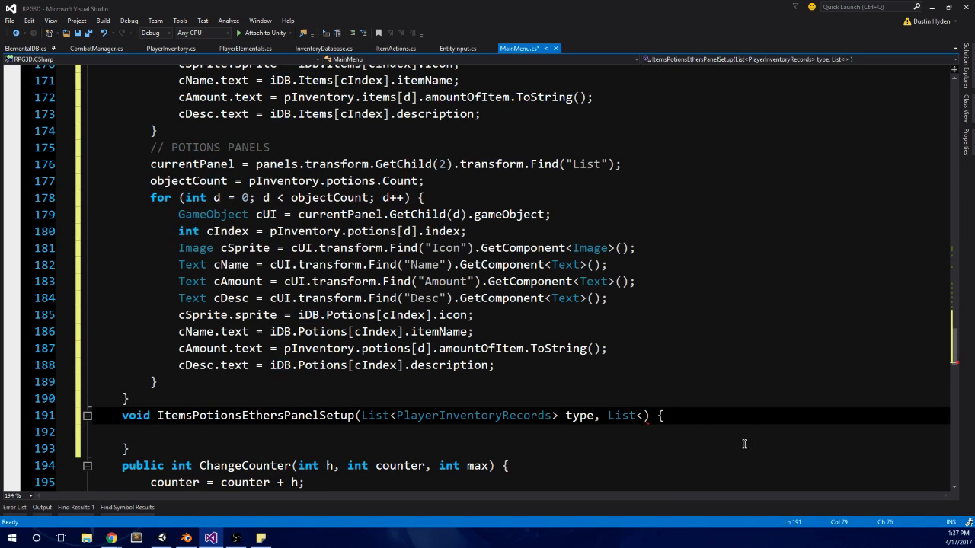
pyautogui.hotkey('ctrl', 'v')
pyautogui.write('> type,')
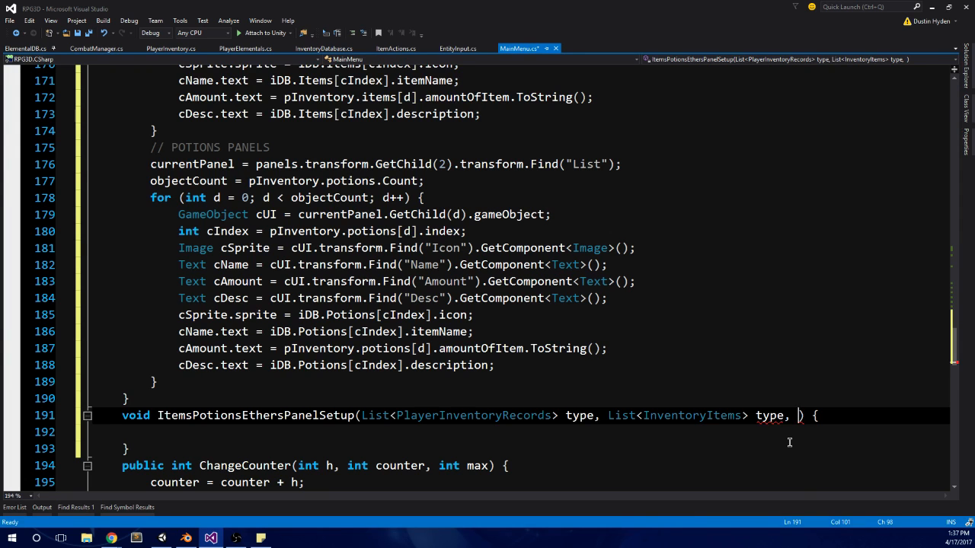
# Step: Remove the List<InventoryItems> type parameter from ItemsPotionsEthersPanelSetup, keeping the comma after the first parameter
pyautogui.scroll(-2, 790, 442)
pyautogui.click(284, 365)
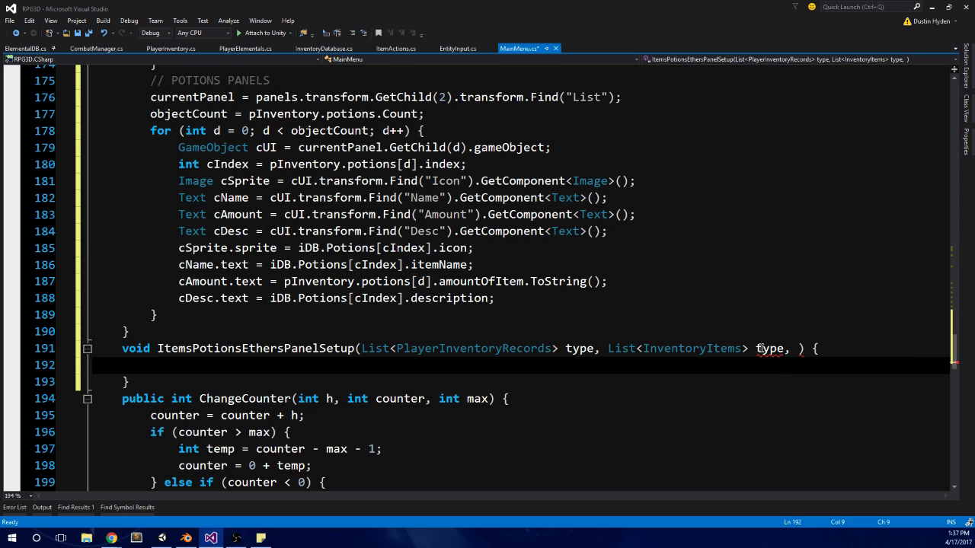
pyautogui.click(797, 351)
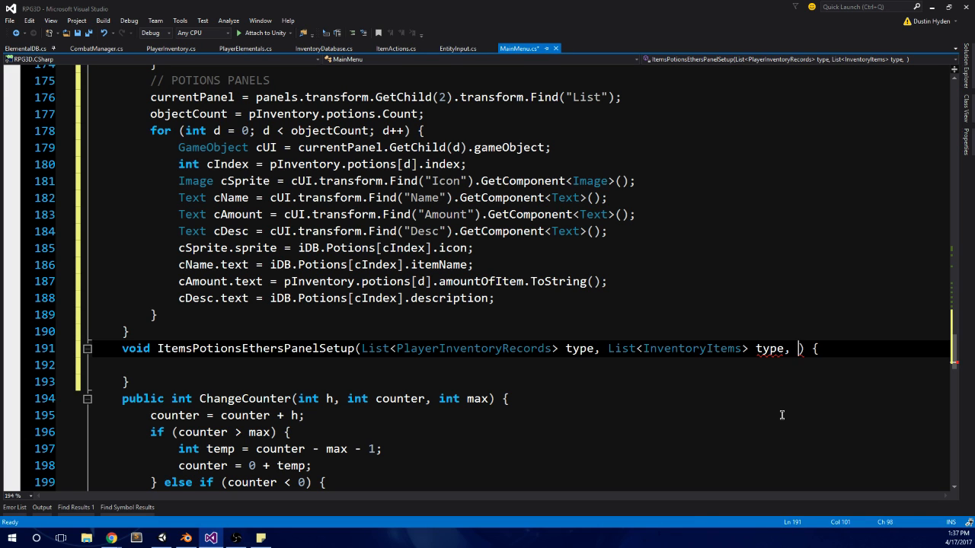
pyautogui.scroll(1, 777, 403)
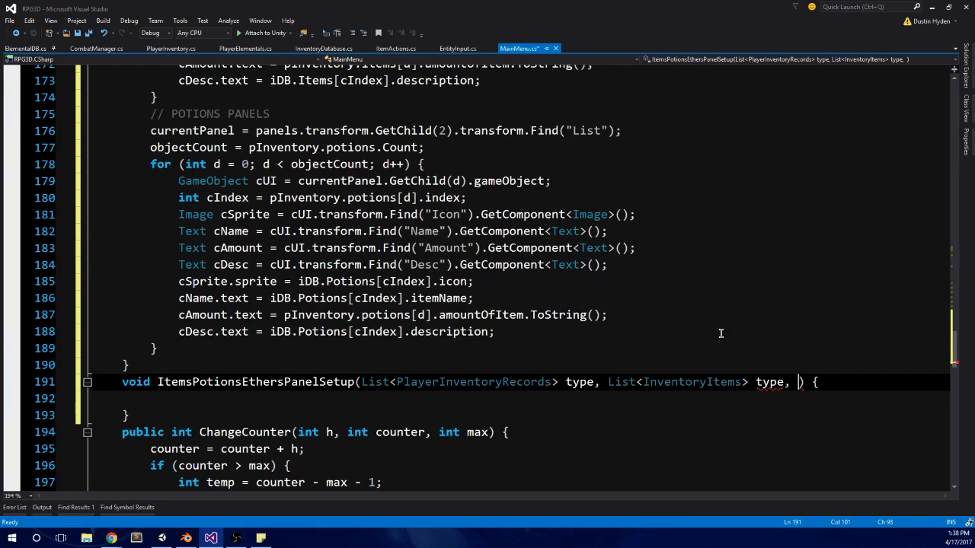
pyautogui.click(785, 382)
pyautogui.click(758, 383)
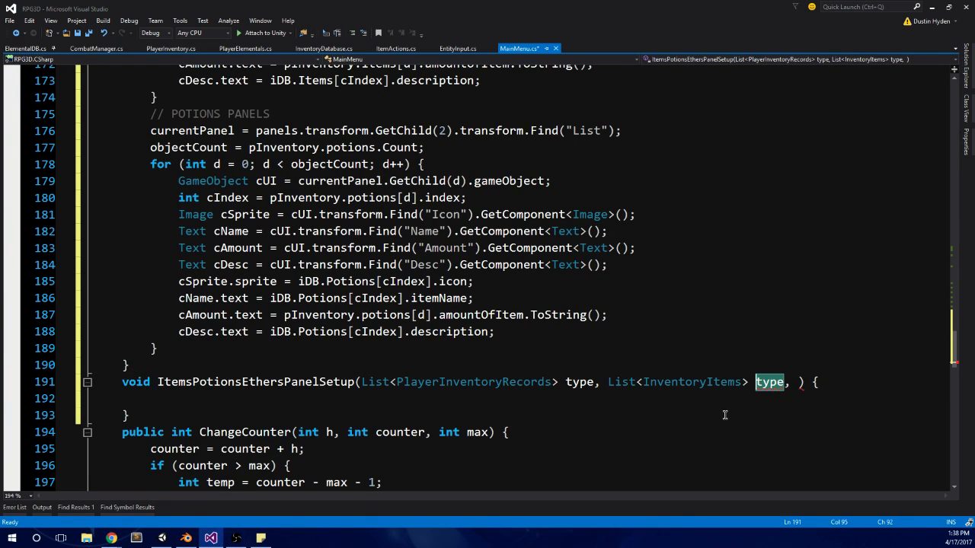
pyautogui.click(596, 382)
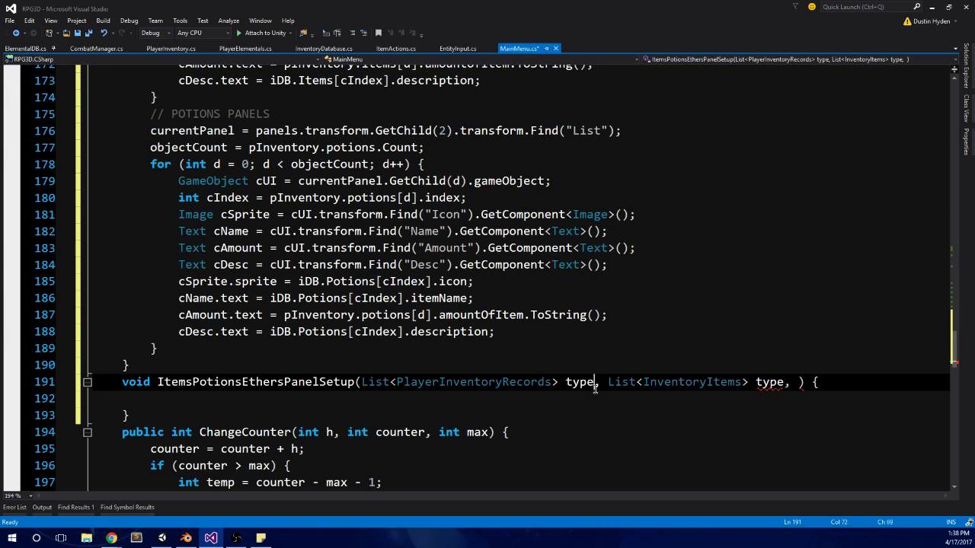
pyautogui.moveTo(596, 382); pyautogui.dragTo(785, 381)
pyautogui.press('Delete')
pyautogui.press('Delete')
pyautogui.write(',')
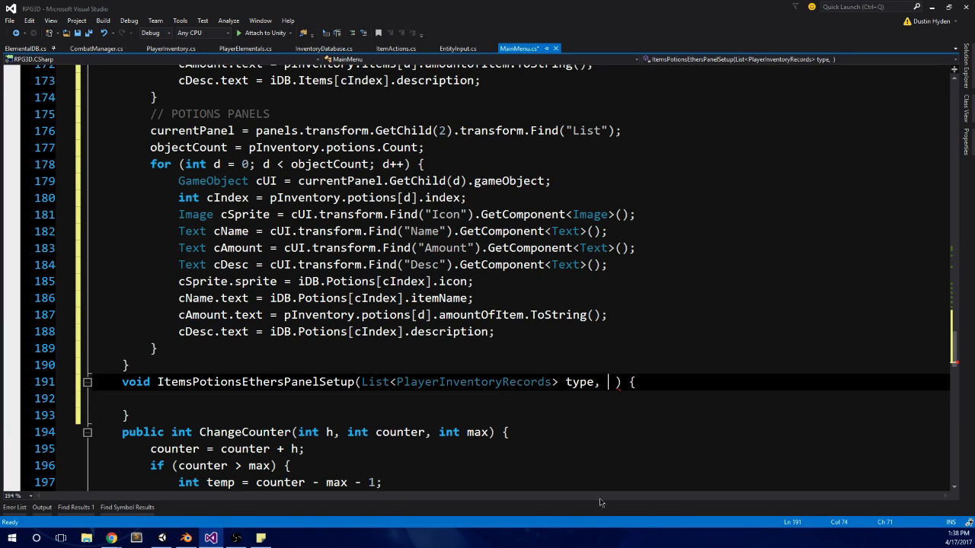
# Step: Add an int counter parameter to ItemsPotionsEthersPanelSetup, checking what differs between the items and potions panel code
pyautogui.scroll(2, 457, 343)
pyautogui.scroll(4, 450, 209)
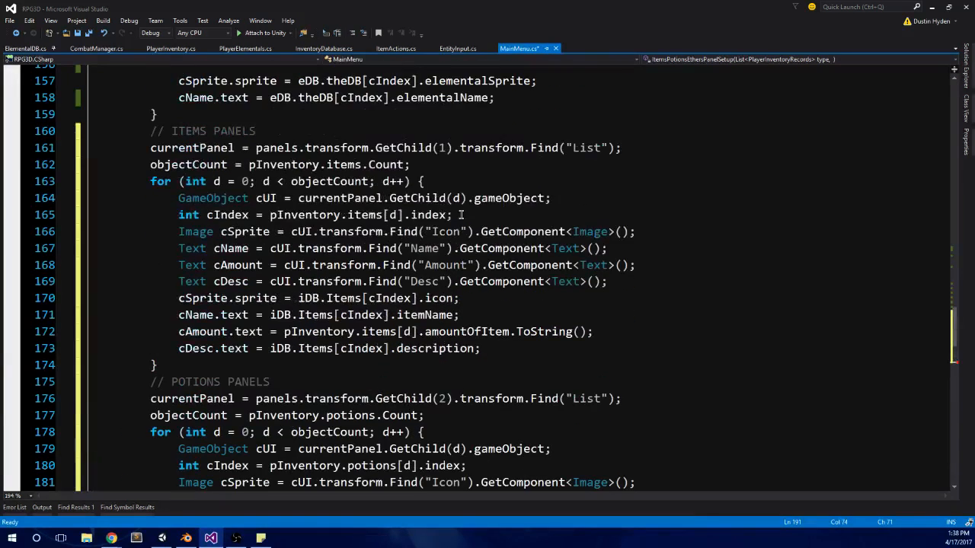
pyautogui.scroll(1, 461, 215)
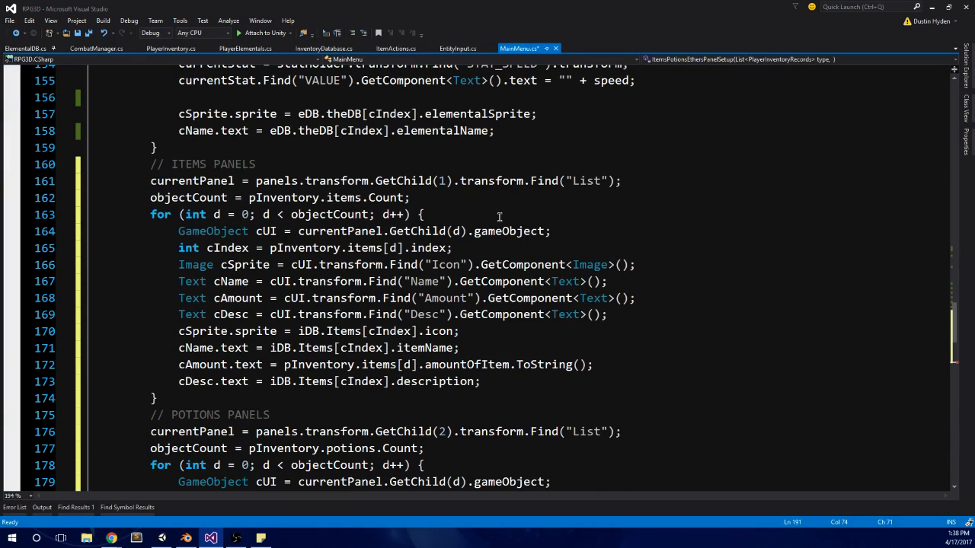
pyautogui.scroll(4, 499, 217)
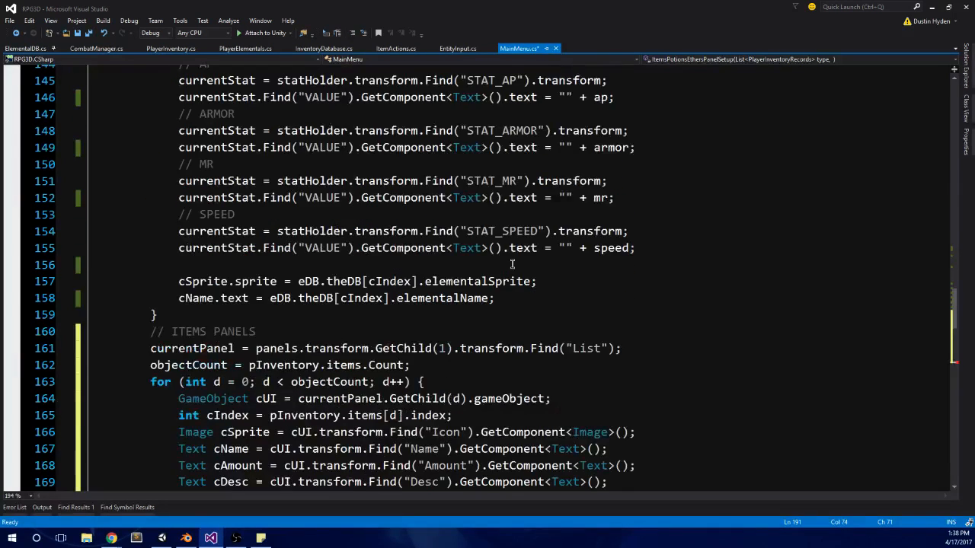
pyautogui.scroll(-4, 499, 217)
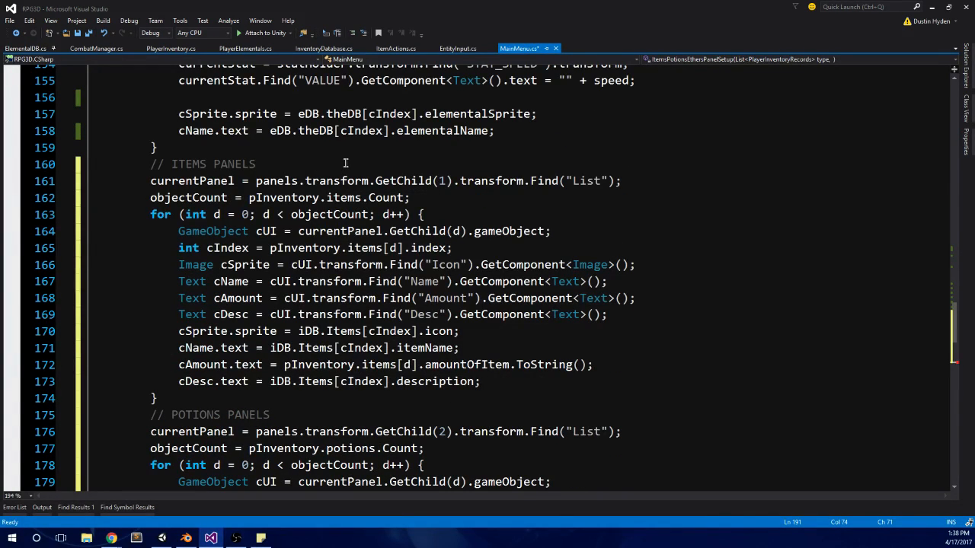
pyautogui.scroll(-5, 345, 163)
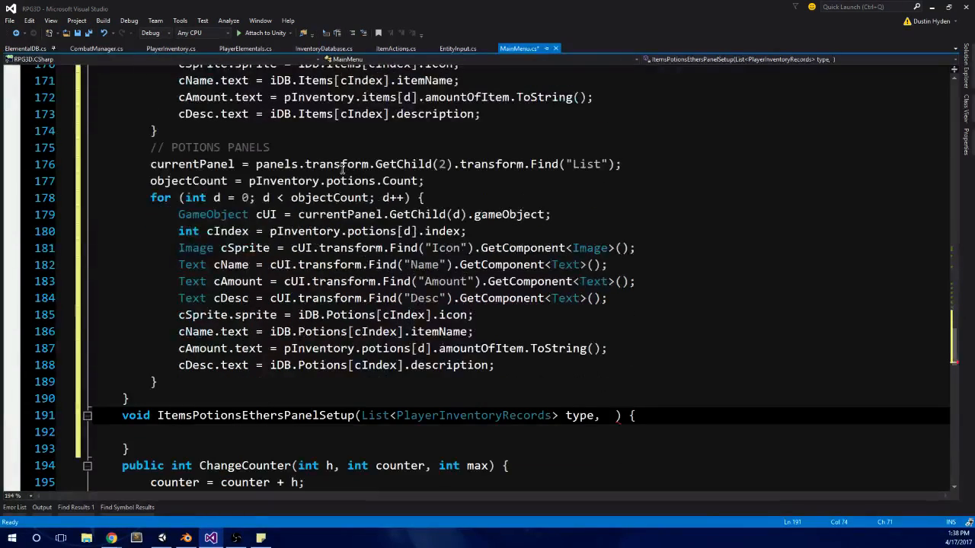
pyautogui.scroll(4, 502, 266)
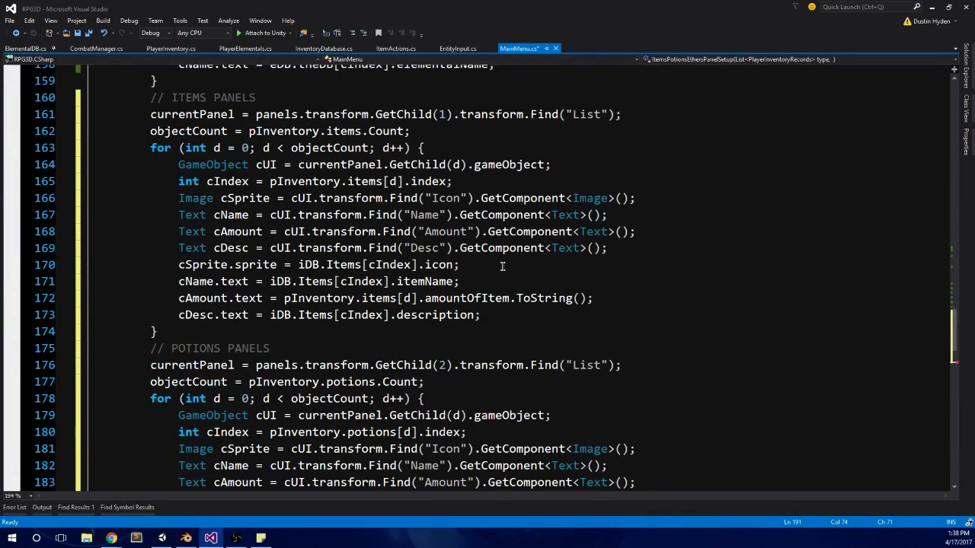
pyautogui.write('in')
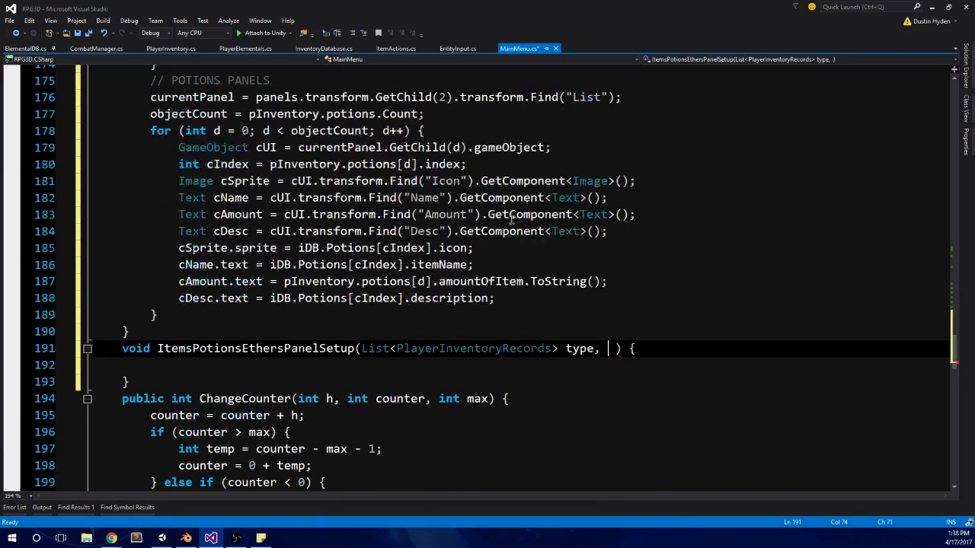
pyautogui.write('t counter')
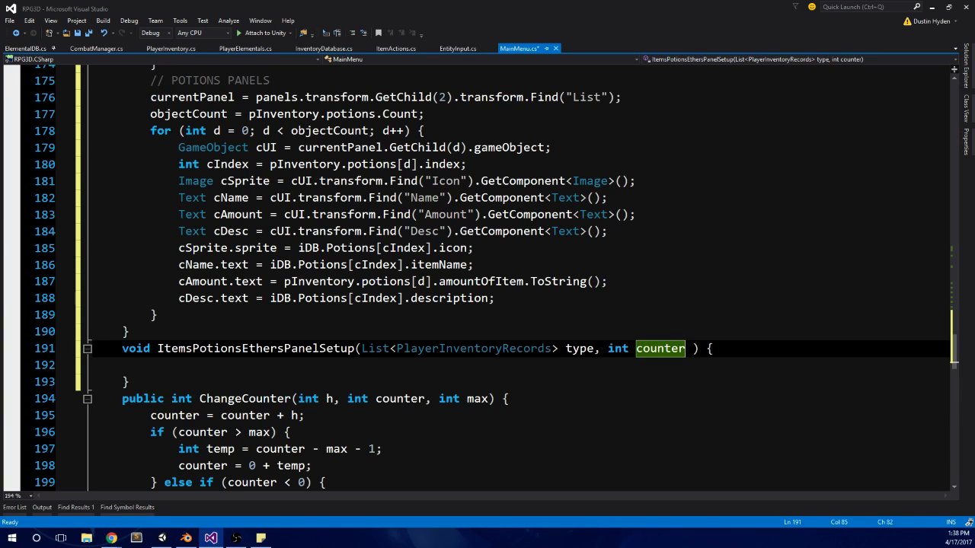
# Step: Compare the items and potions panel loops with the ItemsPotionsEthersPanelSetup signature to judge whether a shared method is worthwhile
pyautogui.hotkey('alt', 'Tab')
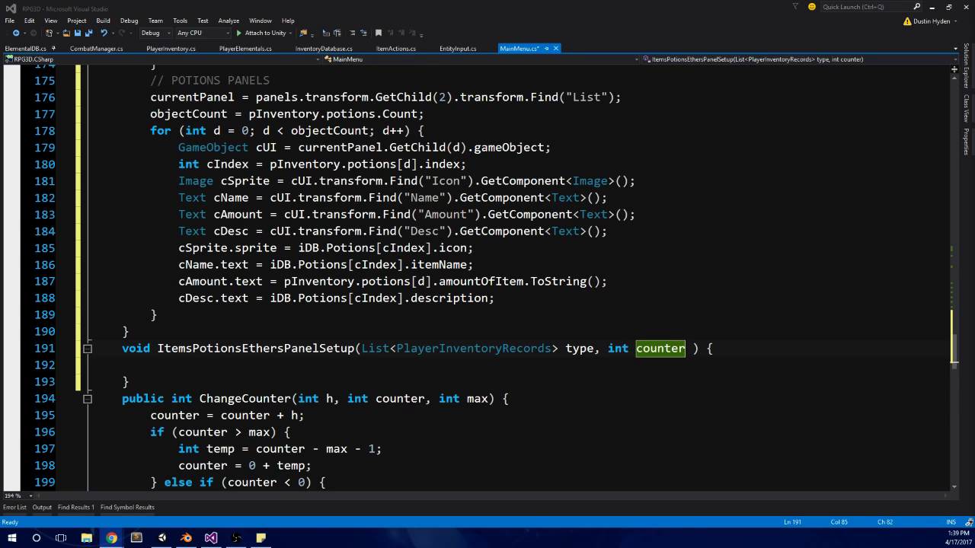
pyautogui.click(305, 349)
pyautogui.scroll(-1, 351, 344)
pyautogui.scroll(3, 351, 345)
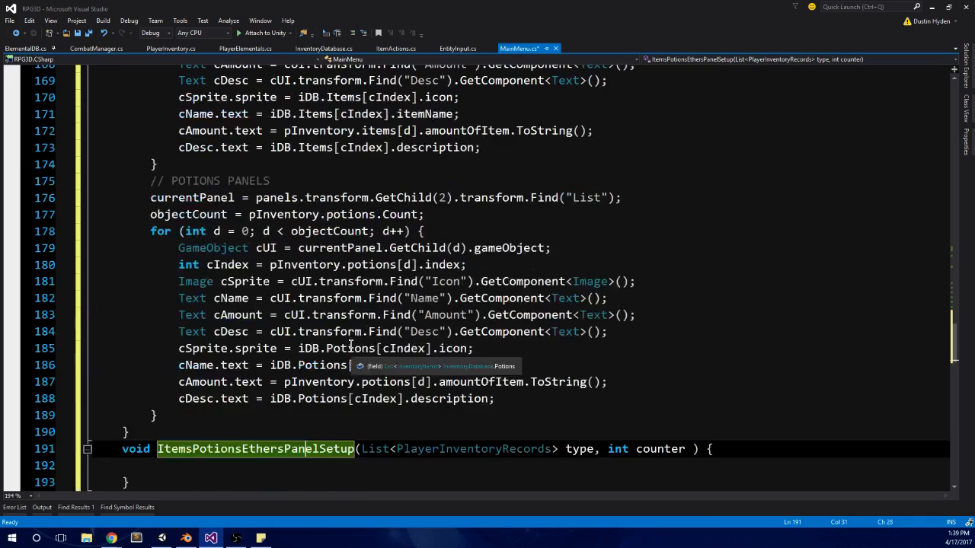
pyautogui.scroll(-2, 350, 344)
pyautogui.scroll(3, 454, 270)
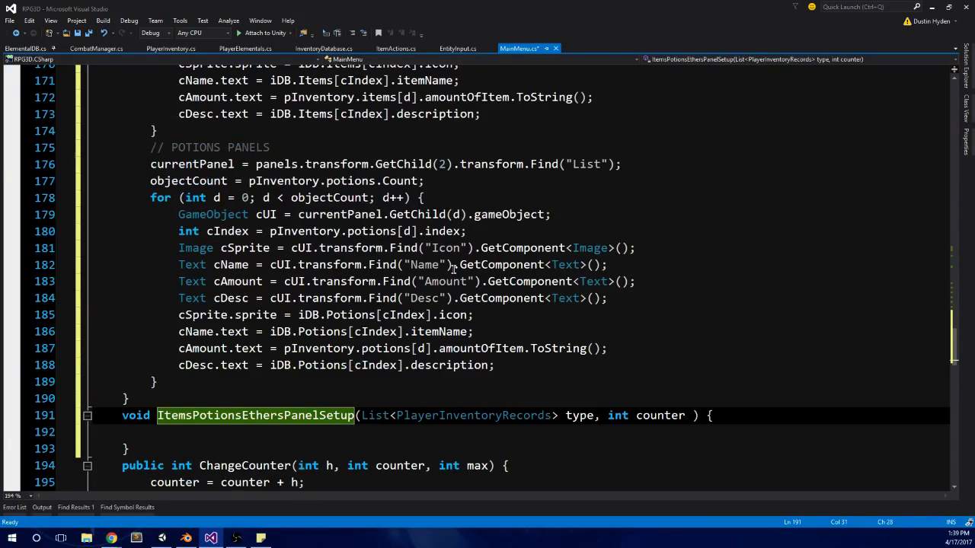
pyautogui.scroll(3, 252, 219)
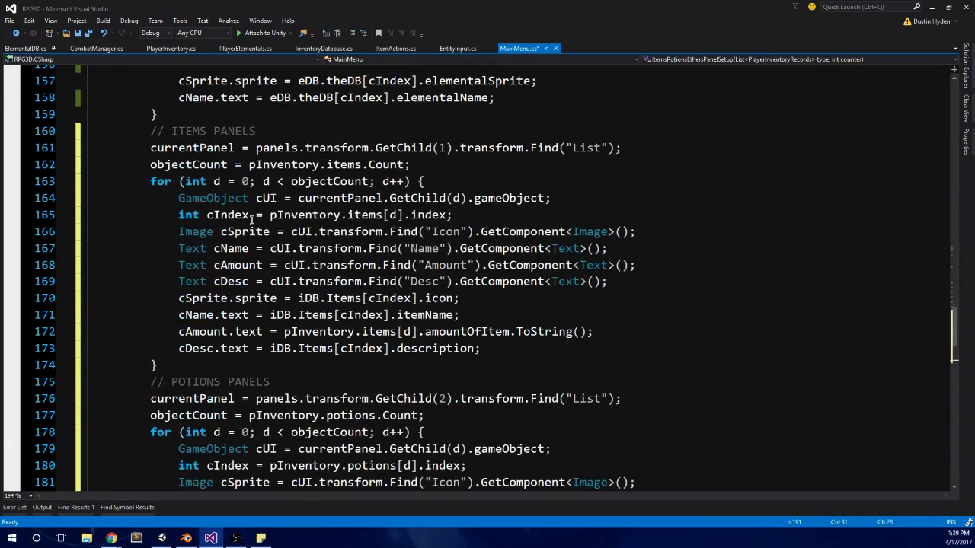
pyautogui.scroll(-4, 282, 211)
pyautogui.scroll(-3, 286, 203)
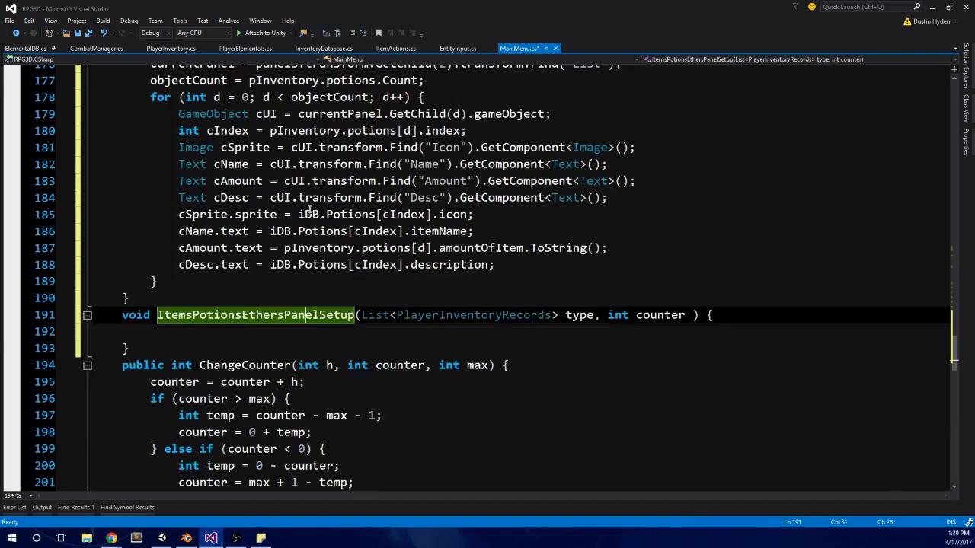
pyautogui.scroll(2, 615, 303)
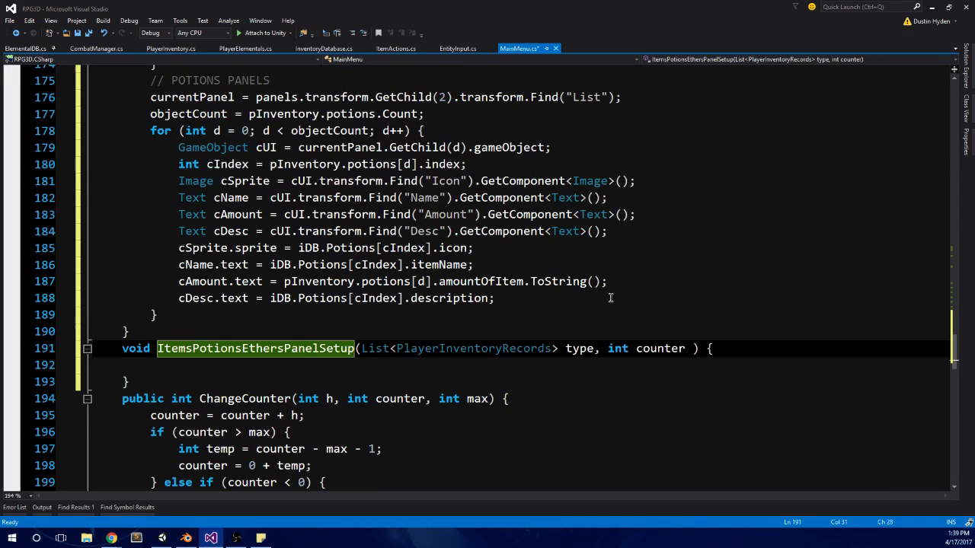
# Step: Delete the whole empty ItemsPotionsEthersPanelSetup method above ChangeCounter
pyautogui.moveTo(146, 378); pyautogui.dragTo(70, 355)
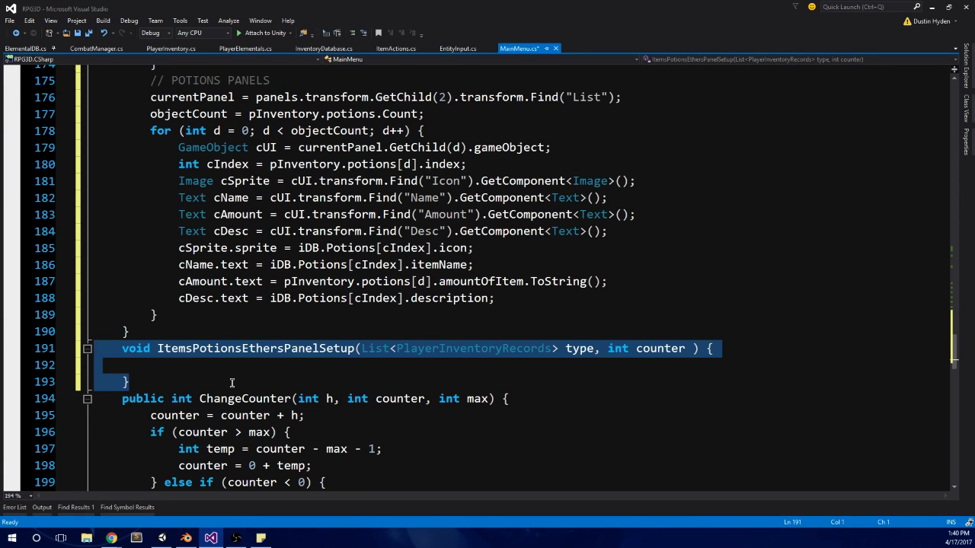
pyautogui.press('BackSpace')
pyautogui.scroll(3, 232, 383)
pyautogui.scroll(-2, 232, 383)
pyautogui.click(181, 390)
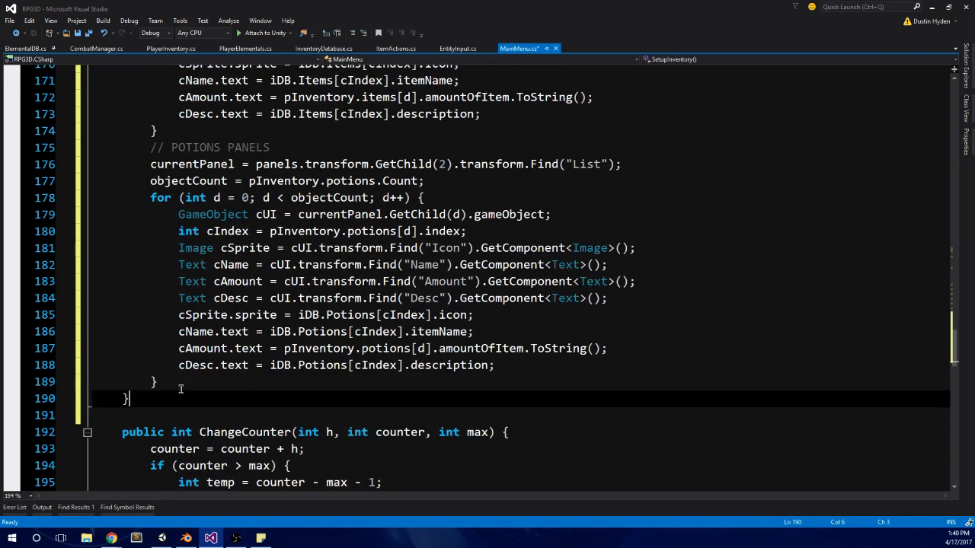
# Step: Duplicate the POTIONS PANELS code block directly below itself, inside SetupInventory
pyautogui.click(180, 387)
pyautogui.keyDown('shift'); pyautogui.click(120, 134); pyautogui.keyUp('shift')
pyautogui.click(207, 381)
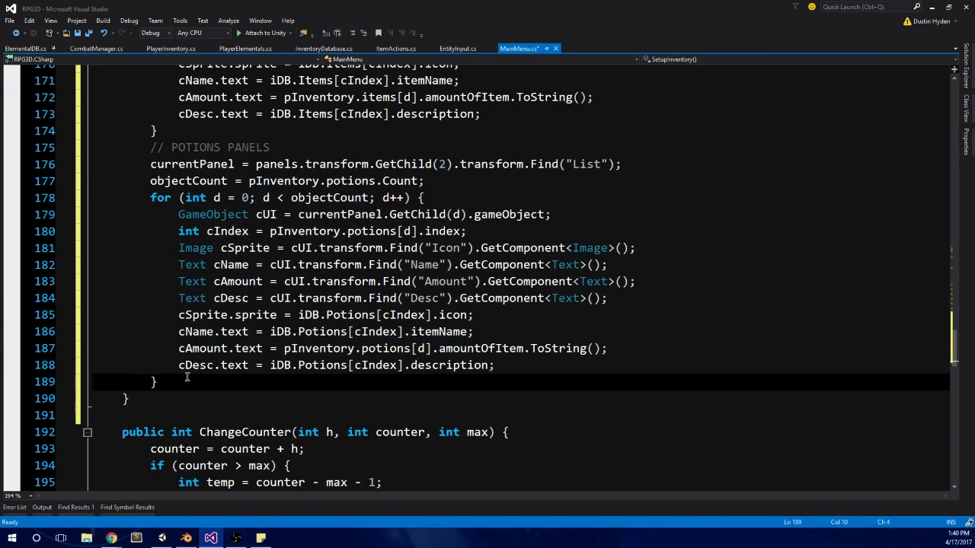
pyautogui.keyDown('shift'); pyautogui.click(100, 153); pyautogui.keyUp('shift')
pyautogui.hotkey('ctrl', 'c')
pyautogui.click(180, 388)
pyautogui.press('Return')
pyautogui.hotkey('ctrl', 'v')
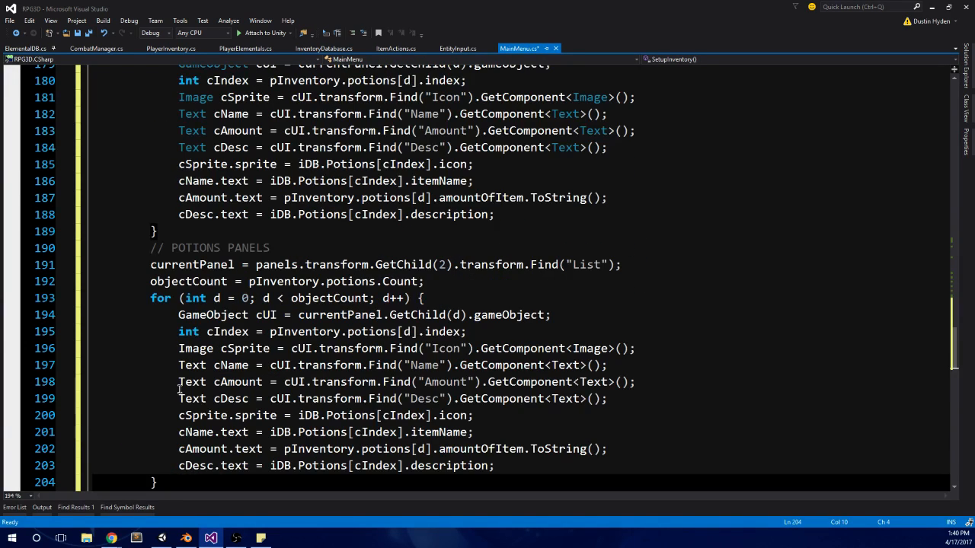
# Step: Rename the duplicated block's comment to ETHERS PANELS and set its currentPanel GetChild index to 3
pyautogui.scroll(-1, 180, 390)
pyautogui.doubleClick(205, 214)
pyautogui.write('E')
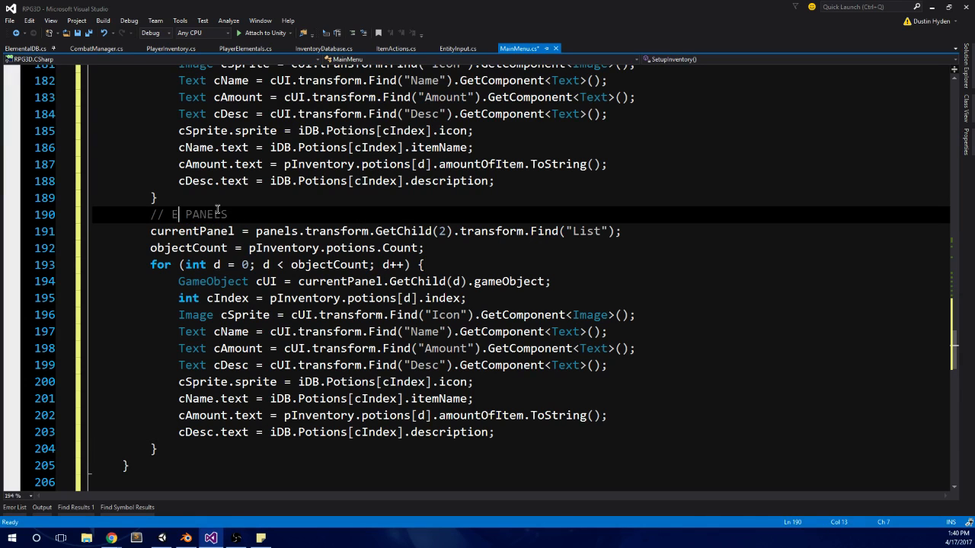
pyautogui.write('THERS')
pyautogui.click(441, 230)
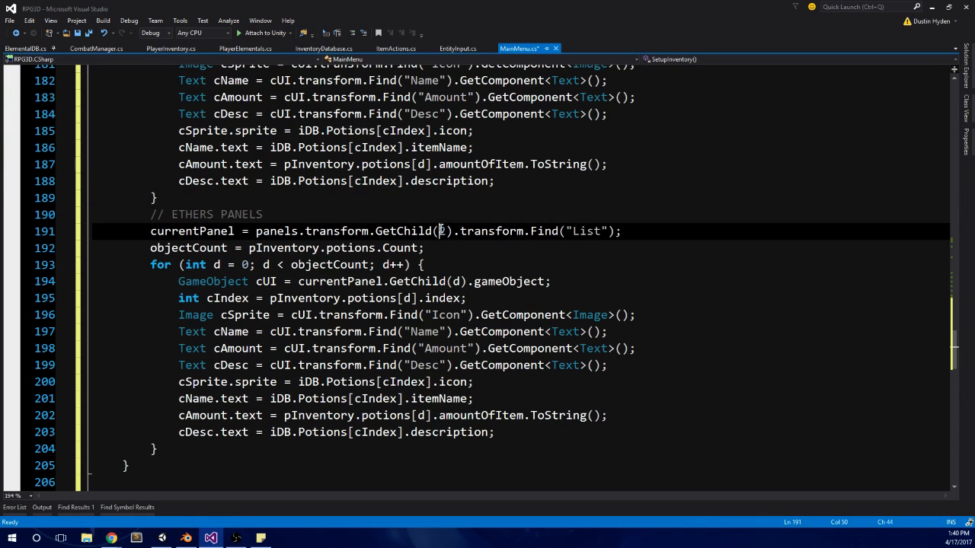
pyautogui.hotkey('shift', 'Right')
pyautogui.write('3')
# Step: Review the items and potions panel blocks and save MainMenu.cs
pyautogui.scroll(8, 463, 240)
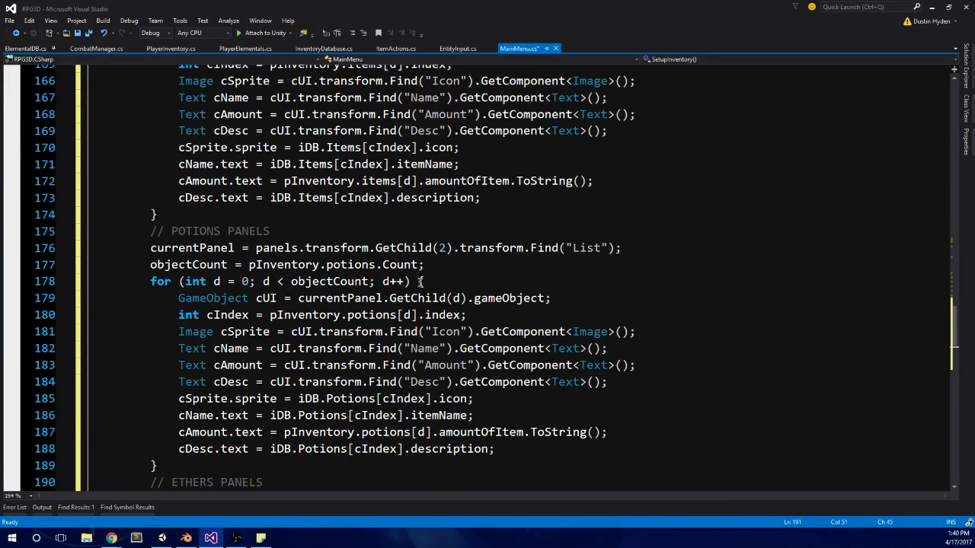
pyautogui.scroll(7, 376, 298)
pyautogui.scroll(1, 376, 298)
pyautogui.scroll(3, 361, 259)
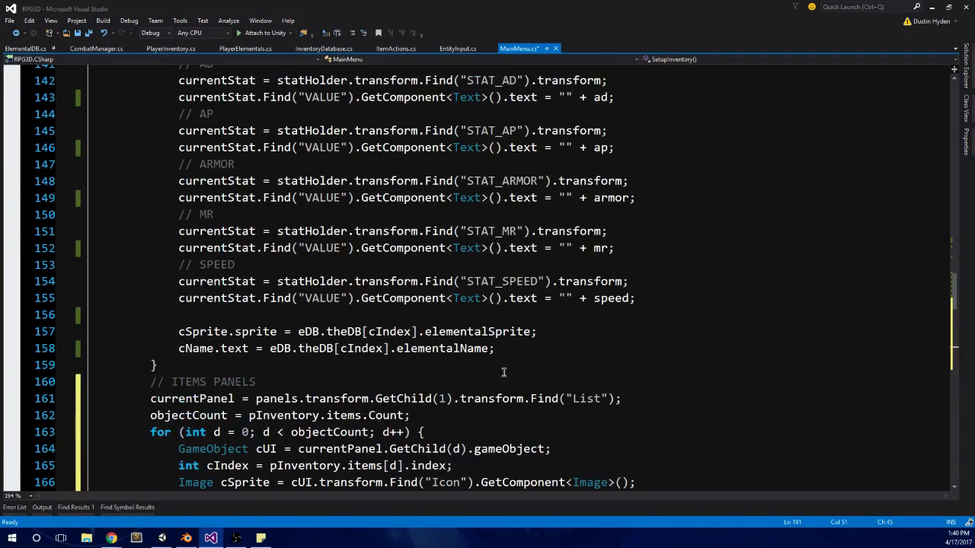
pyautogui.click(503, 373)
pyautogui.scroll(-5, 503, 375)
pyautogui.hotkey('ctrl', 's')
pyautogui.scroll(-8, 233, 281)
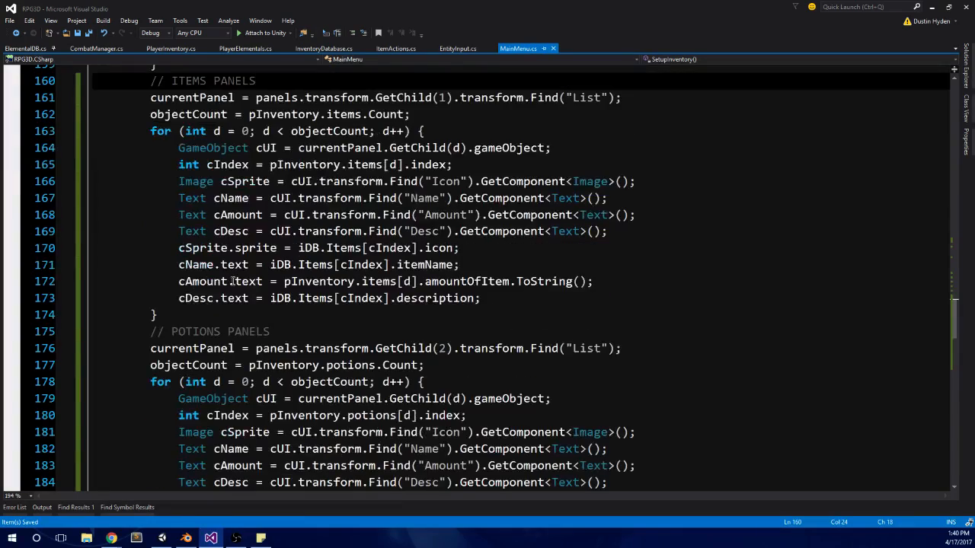
pyautogui.scroll(-1, 192, 332)
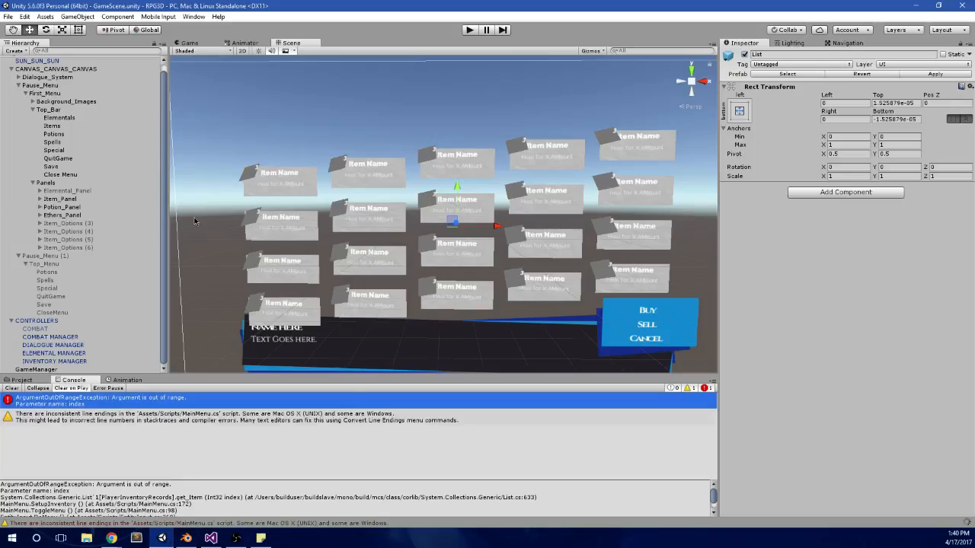
# Step: In Unity, expand Potion_Panel's List, select its first Item_ object, and start play mode to test the scene
pyautogui.click(40, 208)
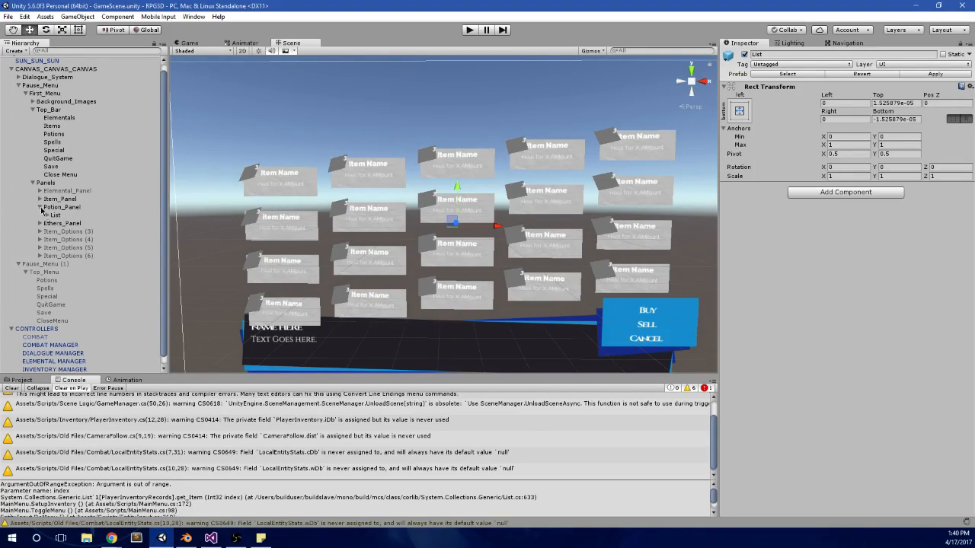
pyautogui.click(50, 218)
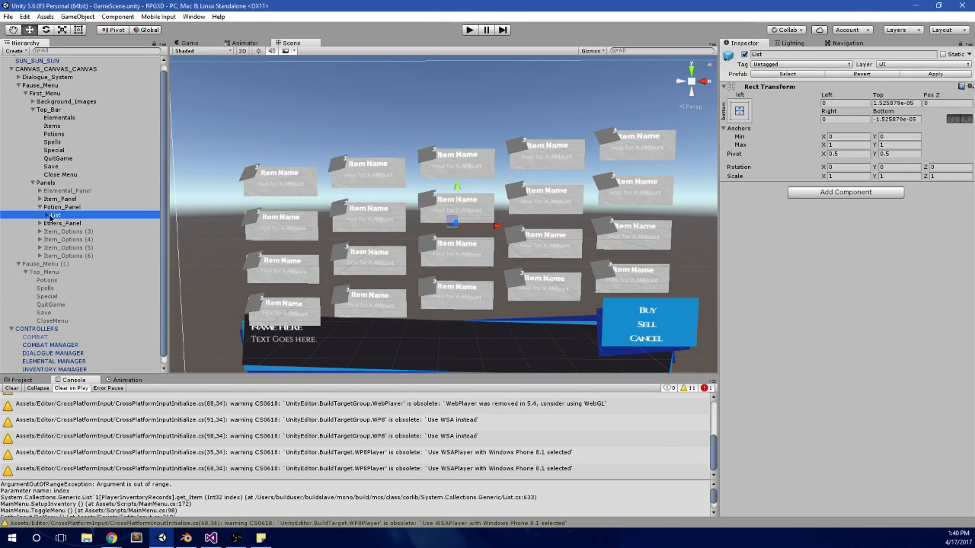
pyautogui.click(41, 216)
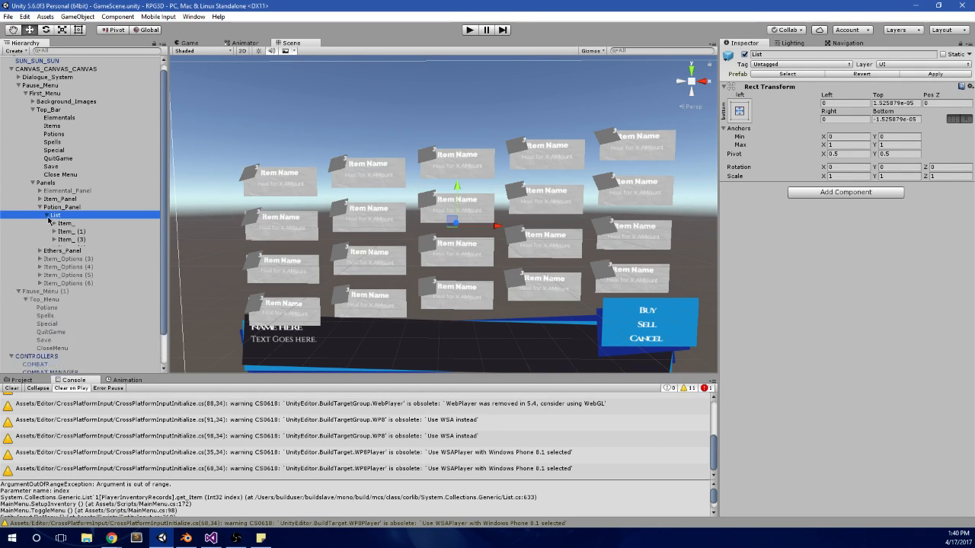
pyautogui.click(65, 224)
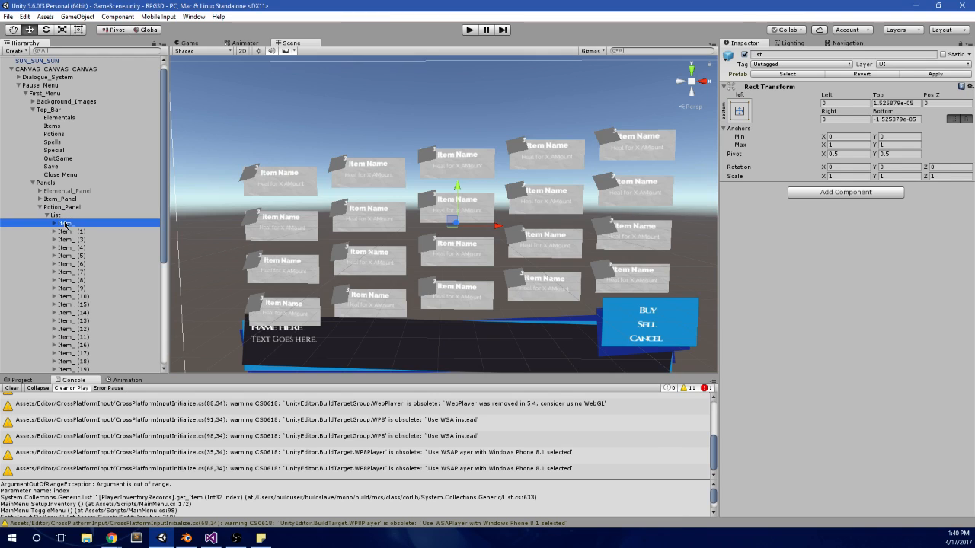
pyautogui.click(468, 32)
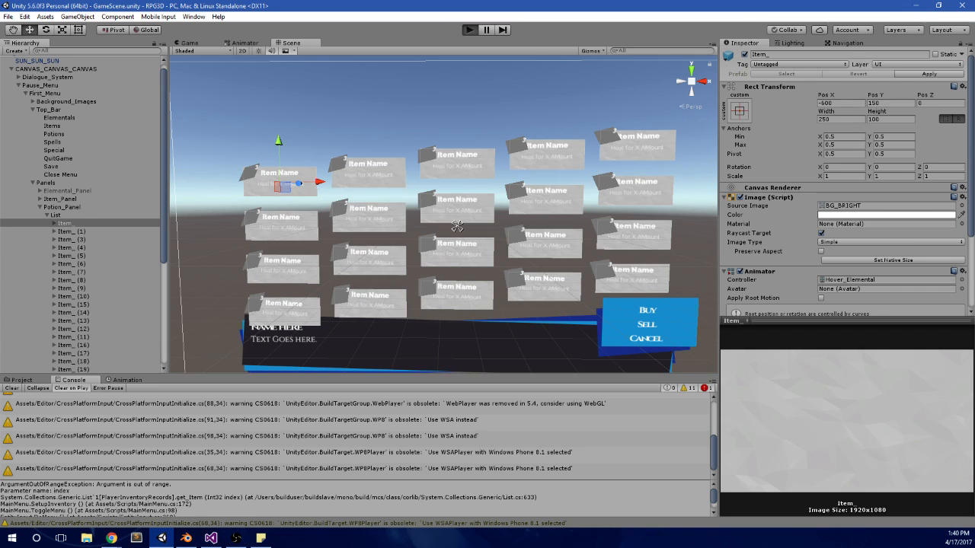
# Step: Open the pause menu in the running game, browse back and forth through its top-bar panels to check their contents, and stop play mode
pyautogui.press('Escape')
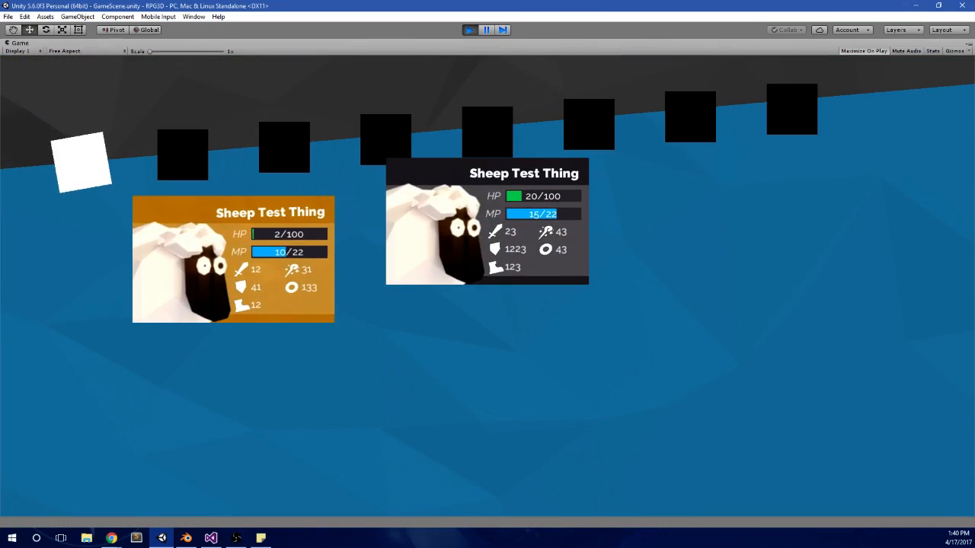
pyautogui.press('Right')
pyautogui.press('Right')
pyautogui.press('Right')
pyautogui.press('Right')
pyautogui.press('Left')
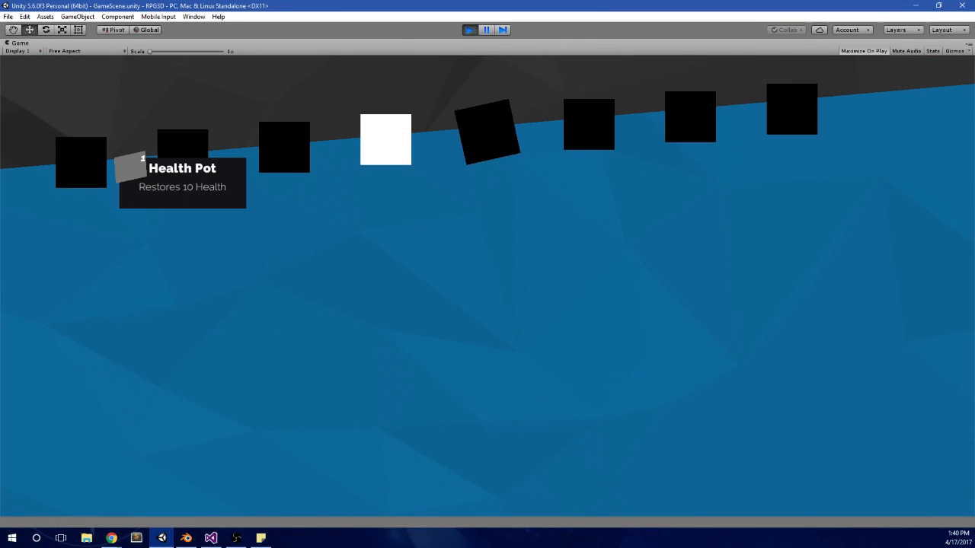
pyautogui.press('Left')
pyautogui.press('Right')
pyautogui.press('Left')
pyautogui.press('Left')
pyautogui.press('Right')
pyautogui.press('Right')
pyautogui.press('Left')
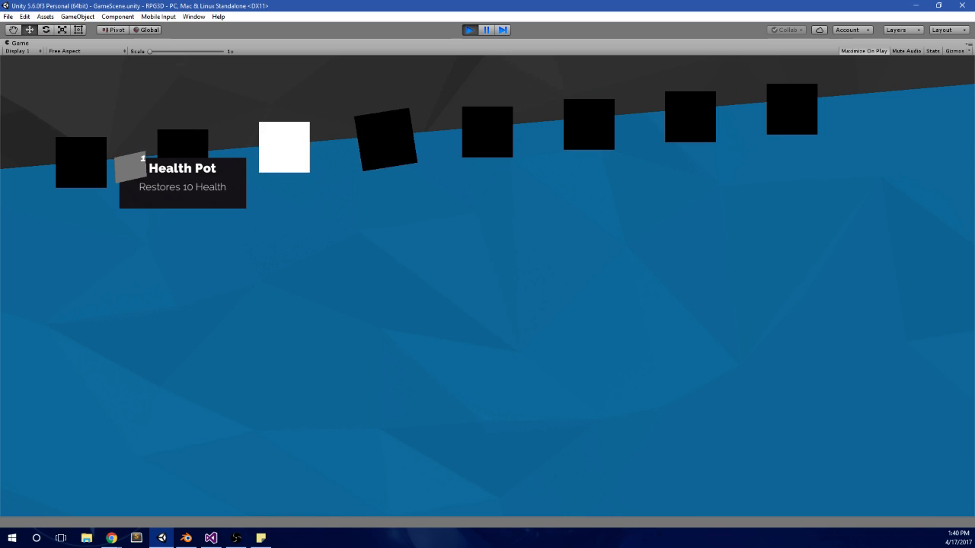
pyautogui.press('Right')
pyautogui.press('Left')
pyautogui.press('Left')
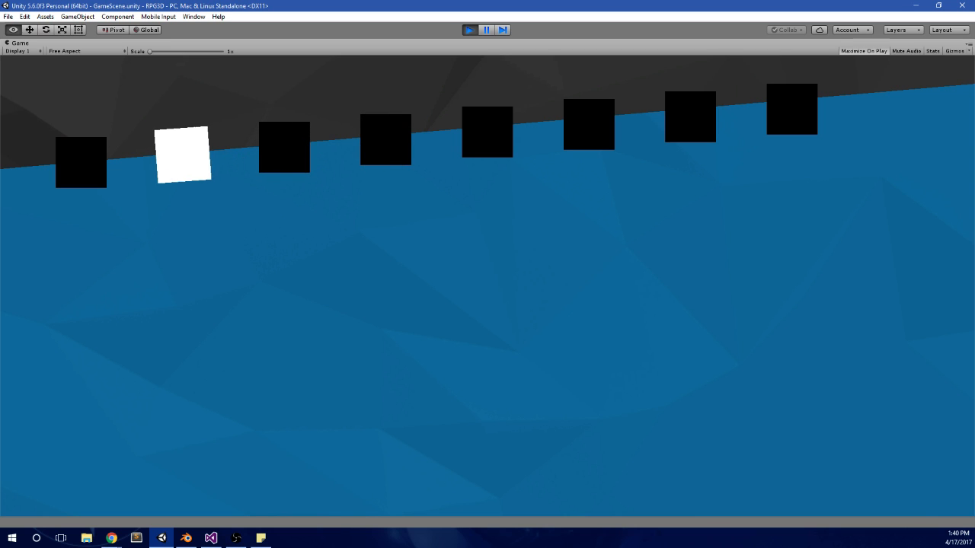
pyautogui.click(471, 29)
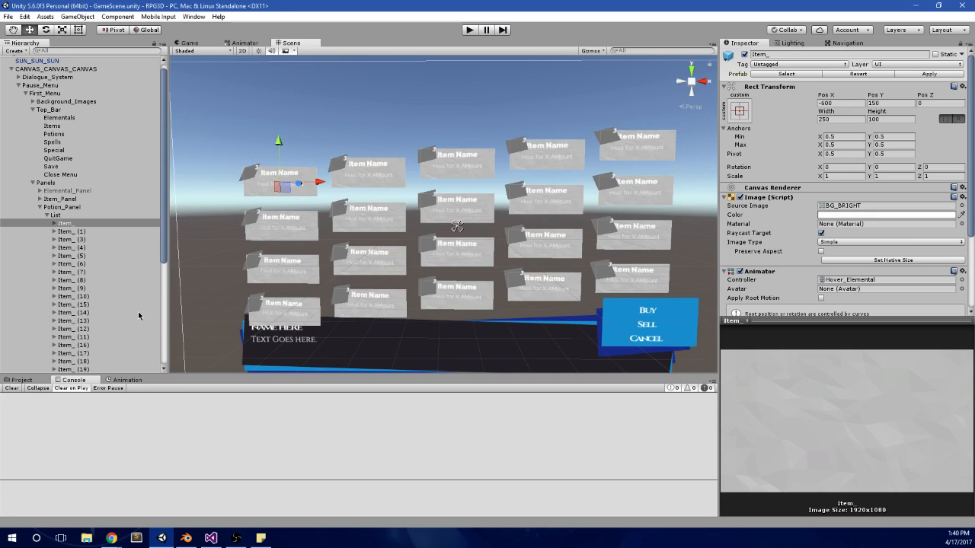
# Step: Select INVENTORY MANAGER, set the Player Inventory's Items size to 2, and collapse the Items list
pyautogui.scroll(-5, 98, 173)
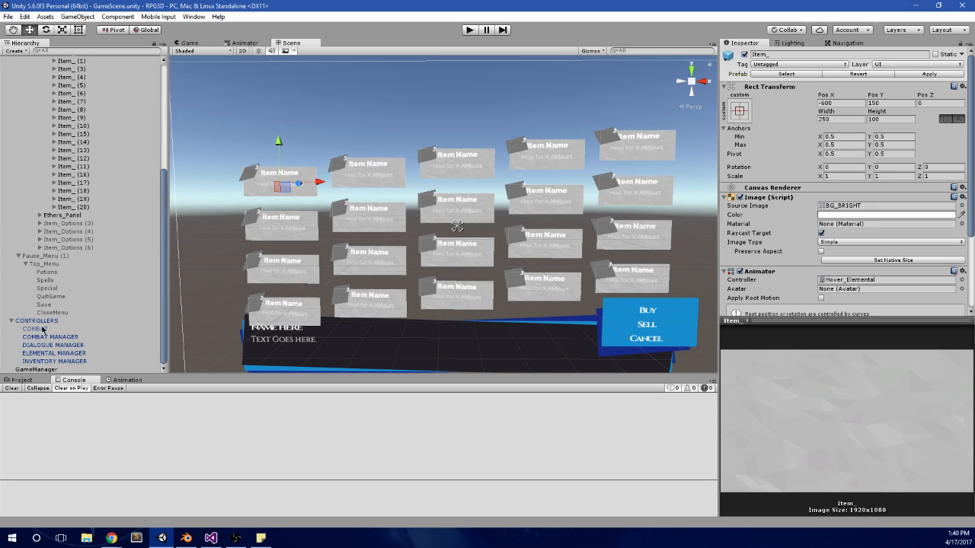
pyautogui.click(53, 361)
pyautogui.click(827, 151)
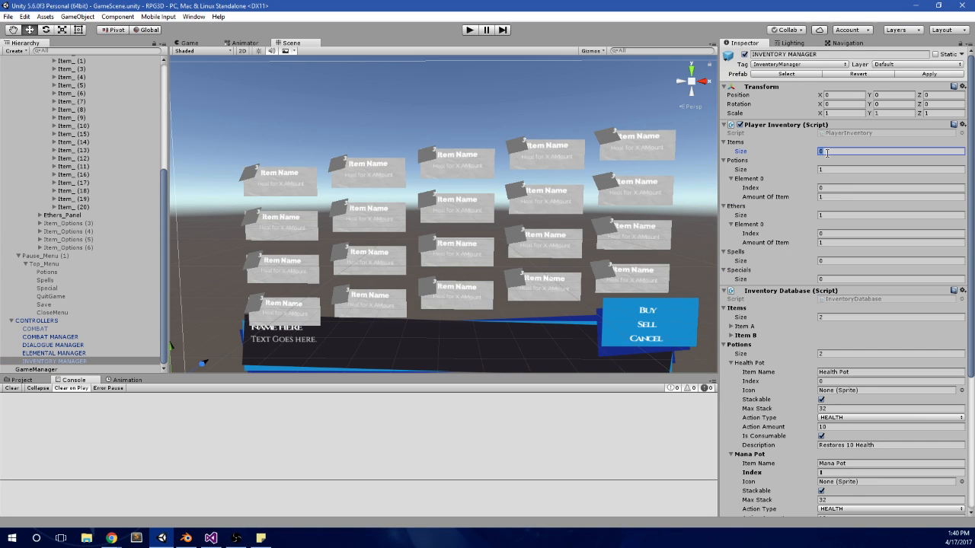
pyautogui.write('2')
pyautogui.press('Return')
pyautogui.click(831, 169)
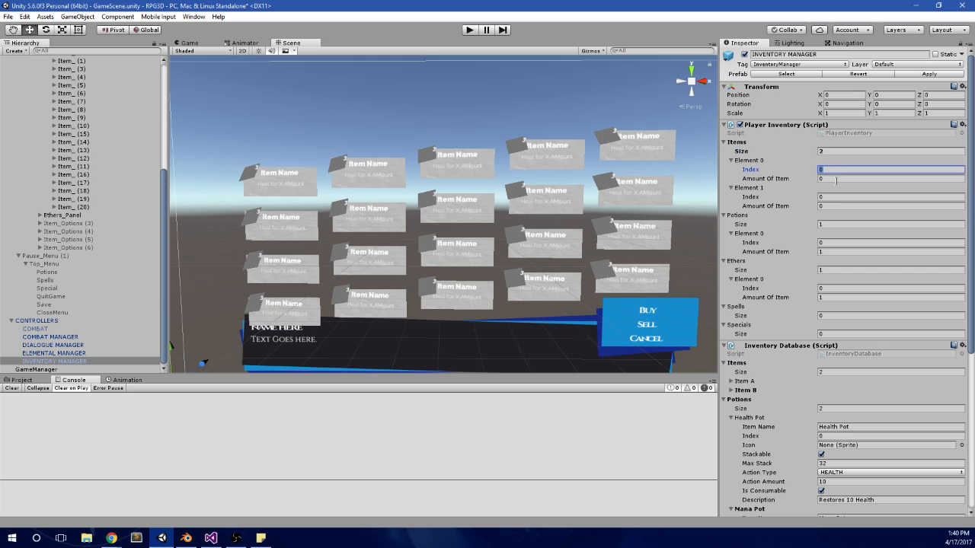
pyautogui.click(727, 144)
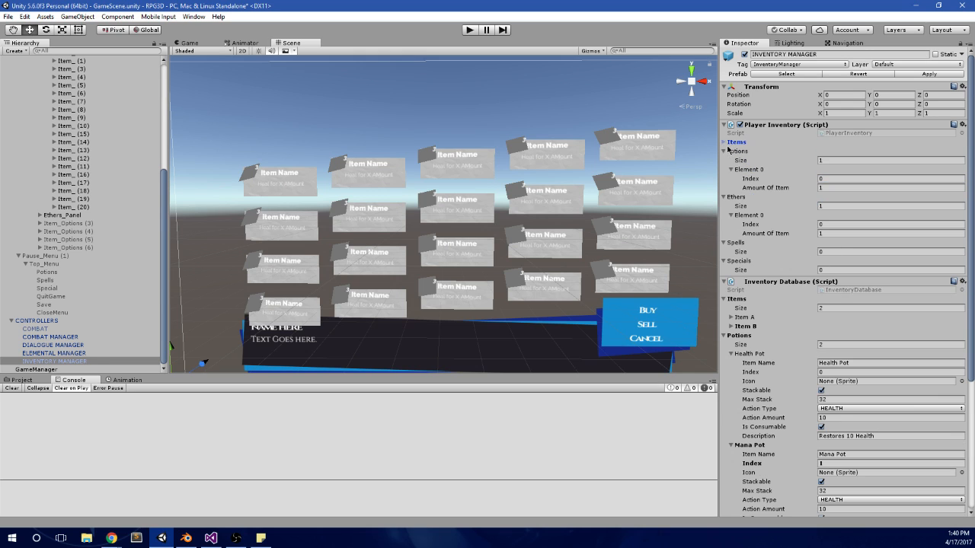
# Step: Set the Player Inventory's Ethers size to 3 and check the added elements
pyautogui.click(841, 207)
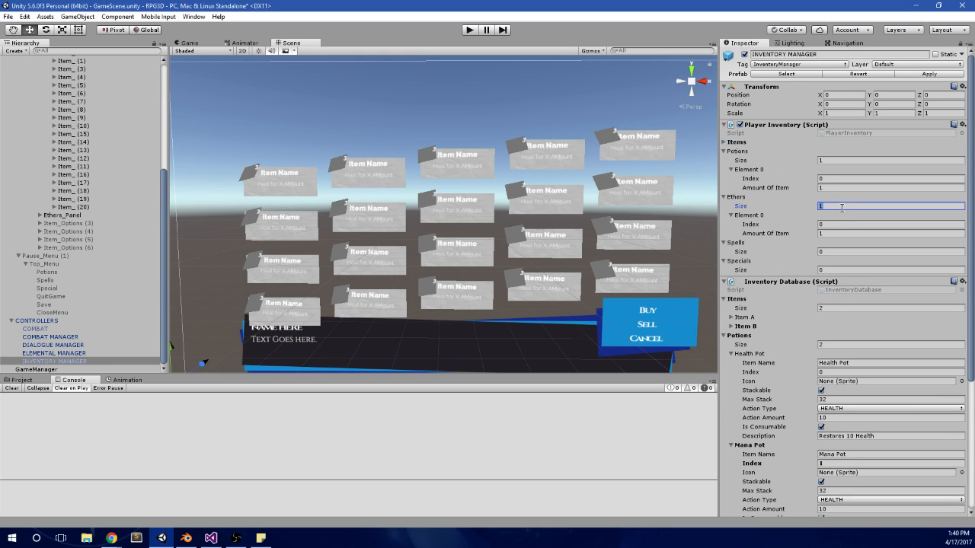
pyautogui.write('3')
pyautogui.press('Return')
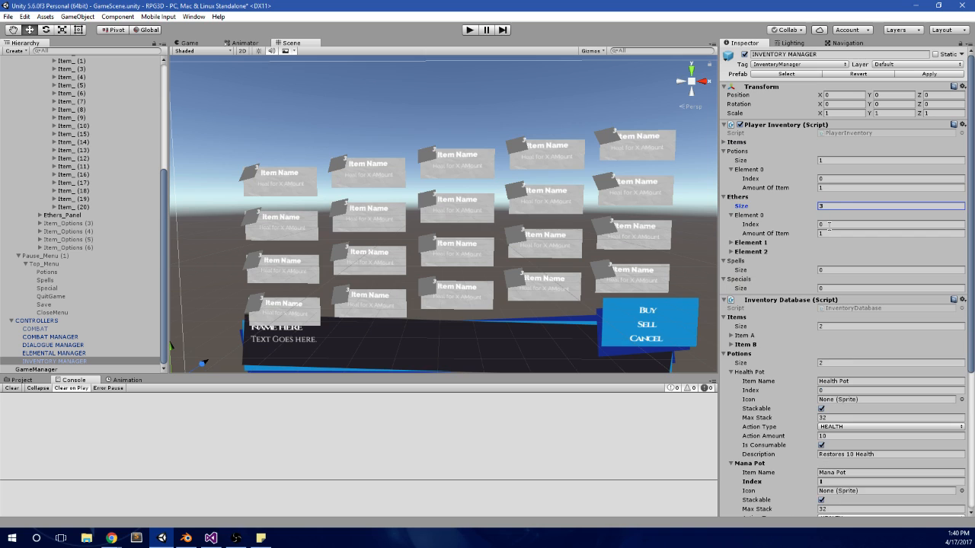
pyautogui.click(783, 245)
pyautogui.click(749, 271)
pyautogui.click(751, 243)
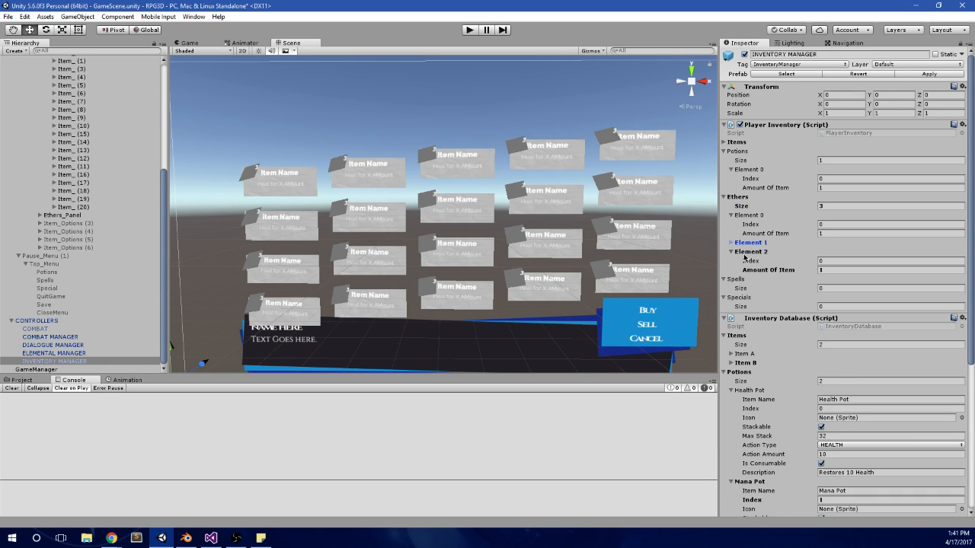
# Step: Collapse the Player Inventory's Ethers, Potions, Spells and Specials lists and apply the changes to the INVENTORY MANAGER prefab
pyautogui.click(743, 198)
pyautogui.click(746, 151)
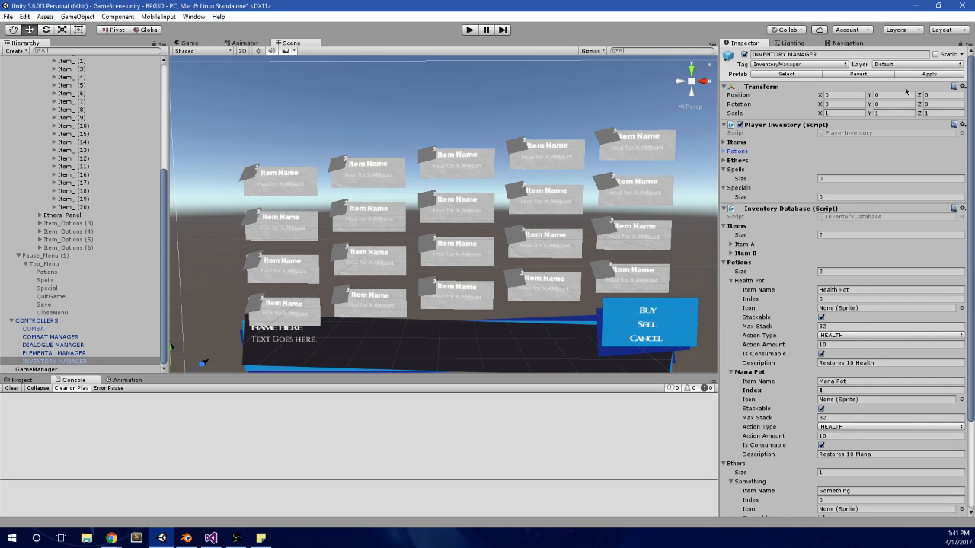
pyautogui.click(741, 170)
pyautogui.click(741, 178)
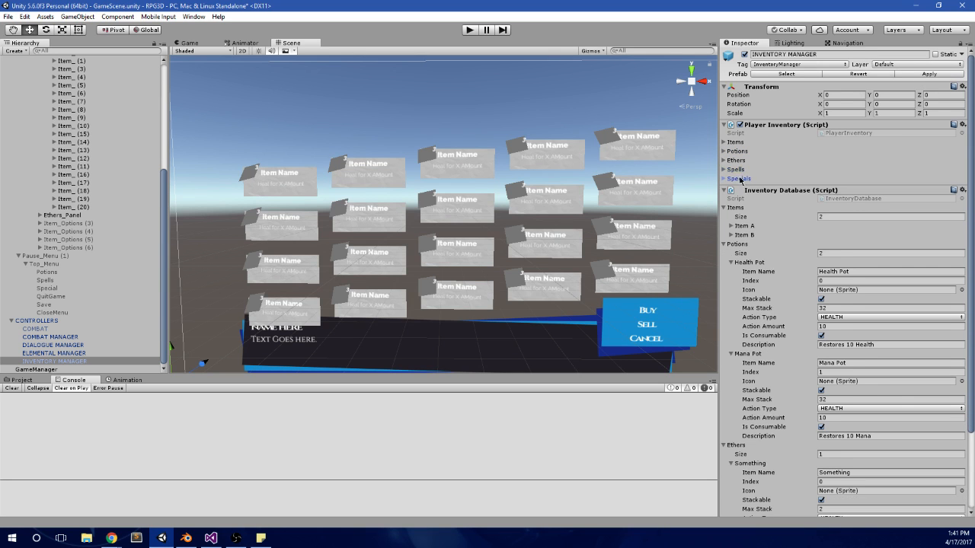
# Step: In Visual Studio, change the ETHERS PANELS block's objectCount in MainMenu.cs to read from pInventory.ethers.Count
pyautogui.click(211, 538)
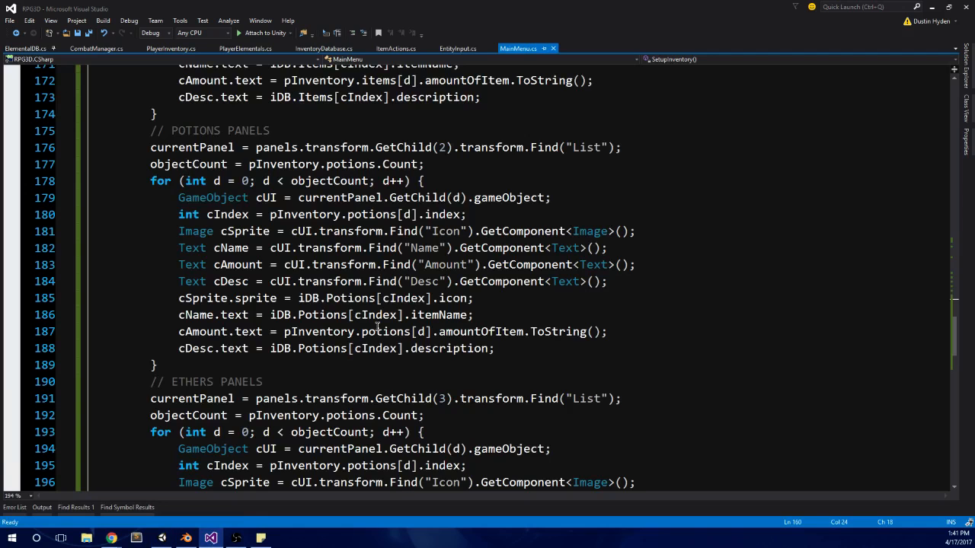
pyautogui.scroll(-6, 376, 328)
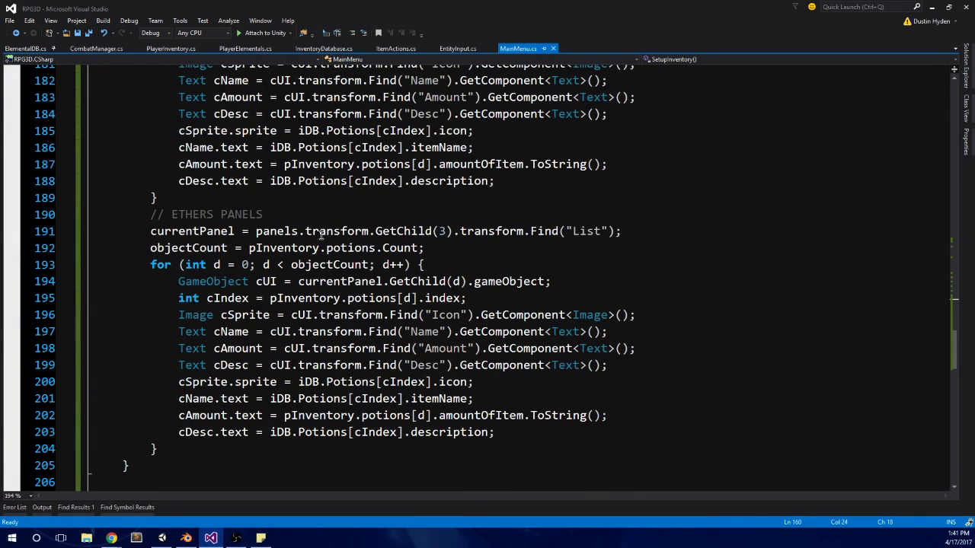
pyautogui.doubleClick(347, 254)
pyautogui.write('ethers')
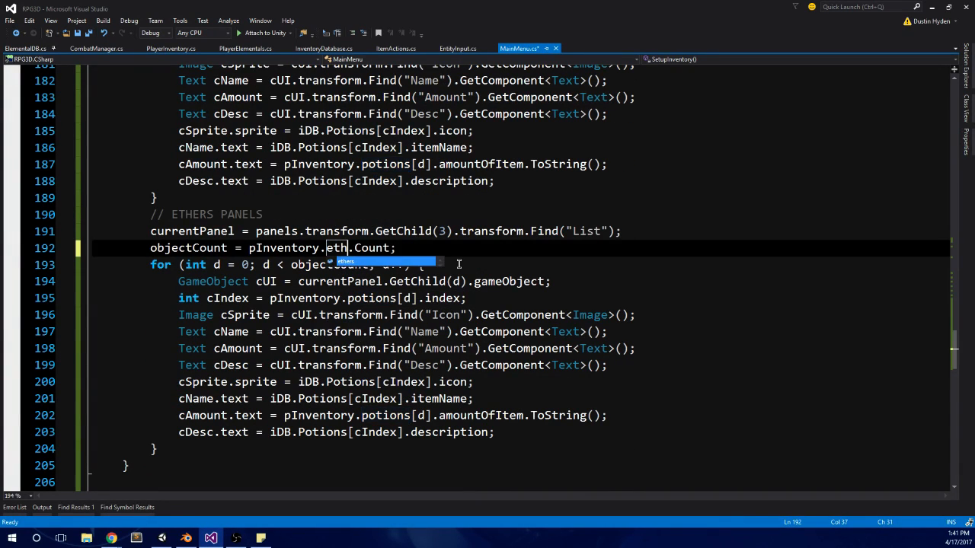
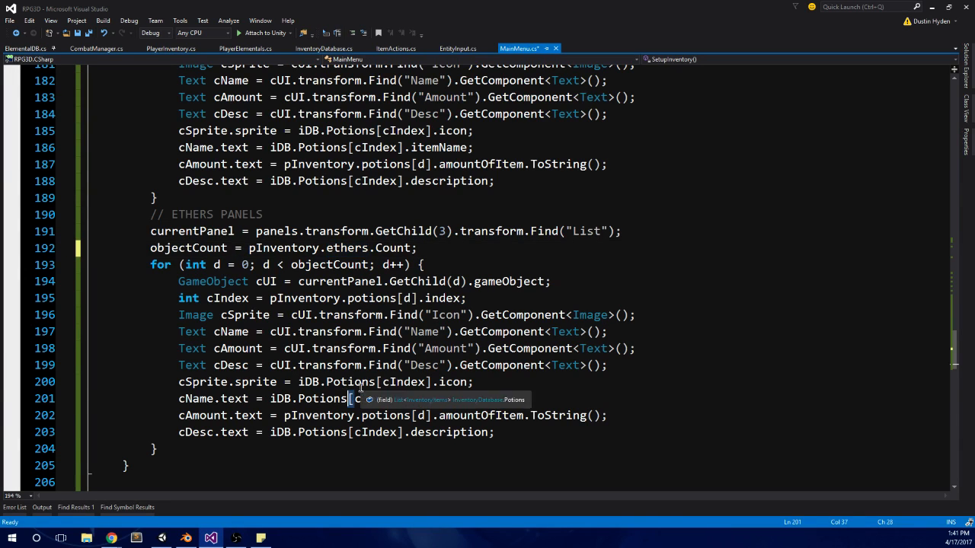
# Step: In the ETHERS PANELS loop, make the cSprite.sprite and cName.text lines read from iDB.Ethers
pyautogui.doubleClick(348, 382)
pyautogui.write('et')
pyautogui.press('Tab')
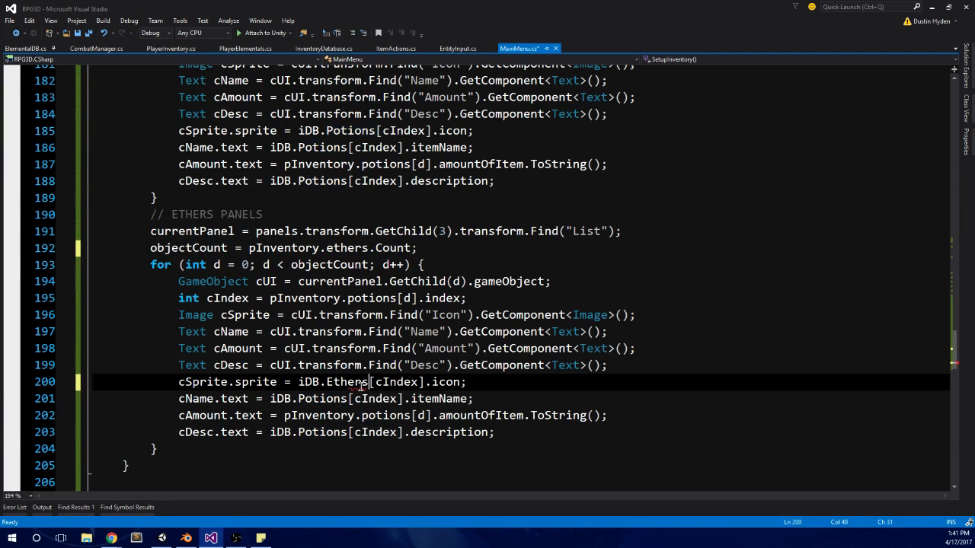
pyautogui.scroll(-2, 550, 371)
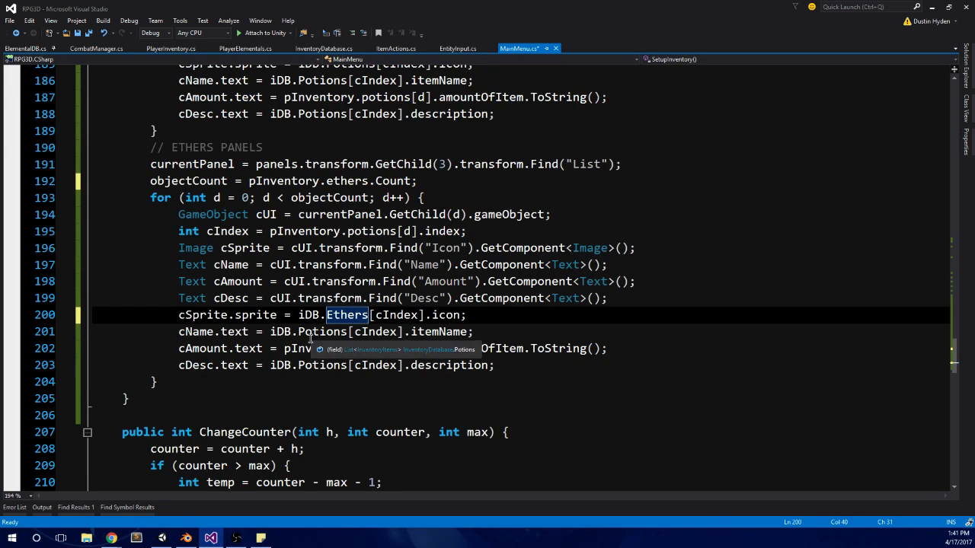
pyautogui.doubleClick(312, 334)
pyautogui.write('eth')
pyautogui.press('Tab')
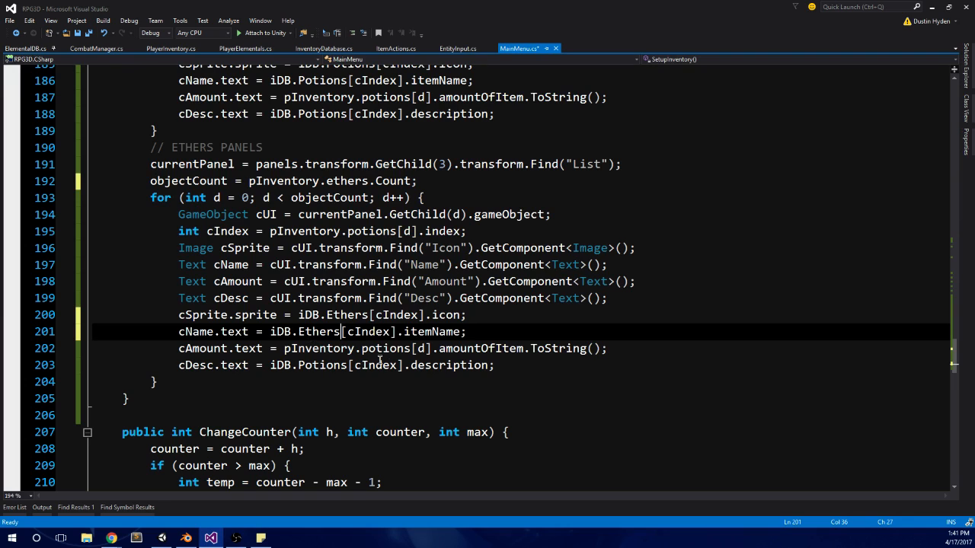
# Step: Make the ethers loop's cAmount.text line read from pInventory.ethers and its cDesc.text line from iDB.Ethers
pyautogui.doubleClick(383, 352)
pyautogui.write('eth')
pyautogui.press('Tab')
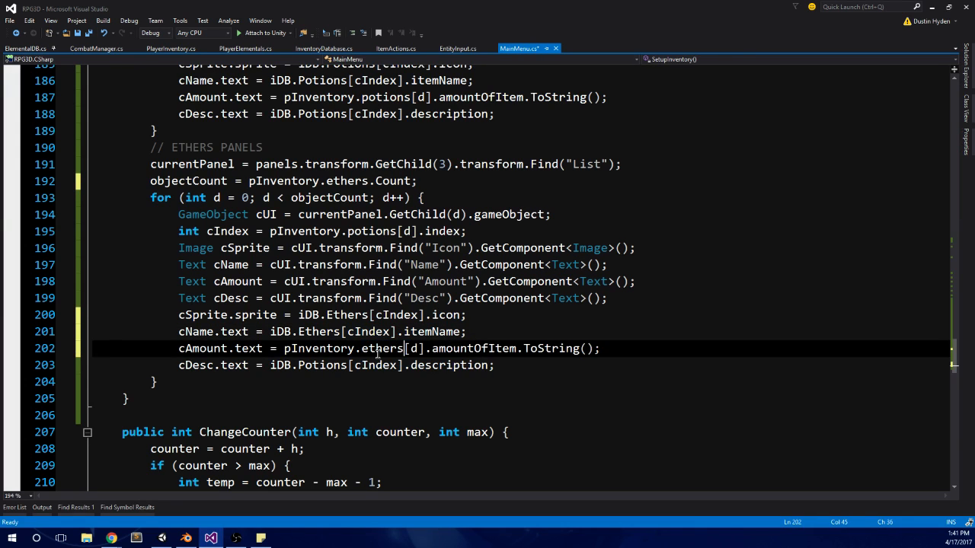
pyautogui.doubleClick(342, 366)
pyautogui.write('eth')
pyautogui.press('Tab')
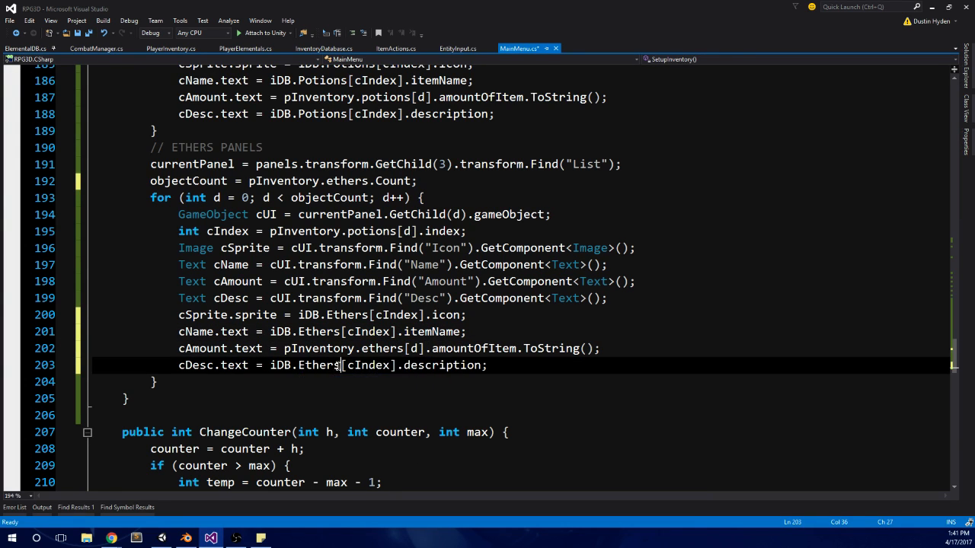
# Step: Set the ethers loop's cIndex to pInventory.ethers[d].index and save MainMenu.cs
pyautogui.click(494, 313)
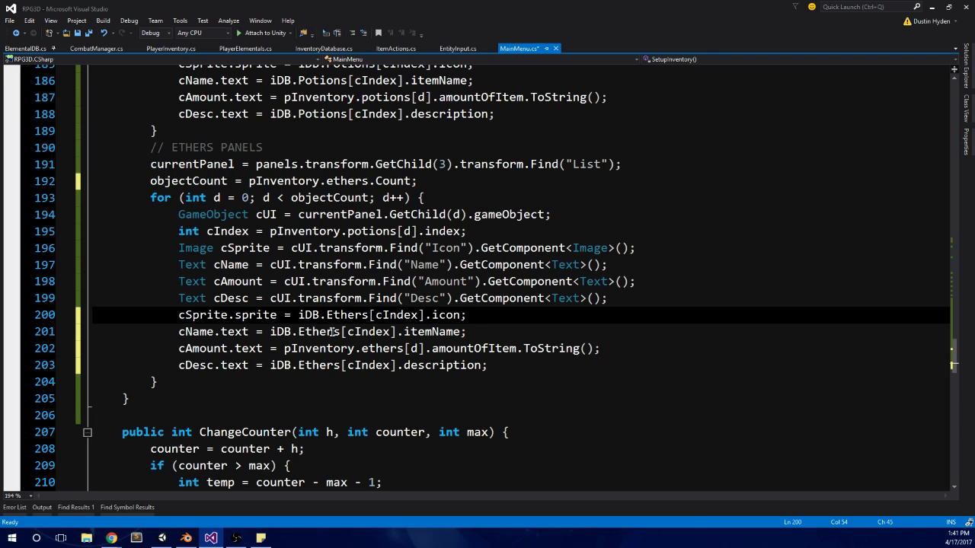
pyautogui.doubleClick(369, 232)
pyautogui.write('eth')
pyautogui.press('Tab')
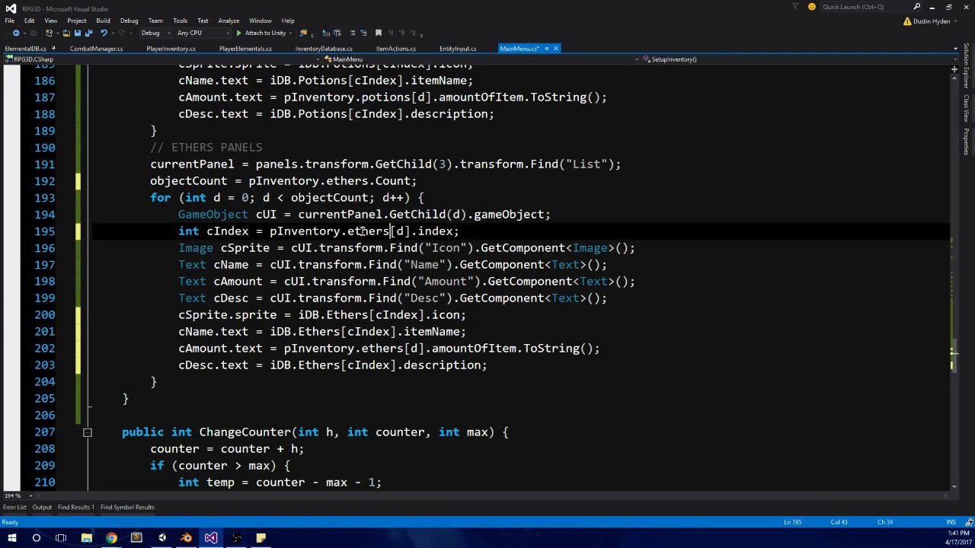
pyautogui.click(468, 189)
pyautogui.hotkey('ctrl', 's')
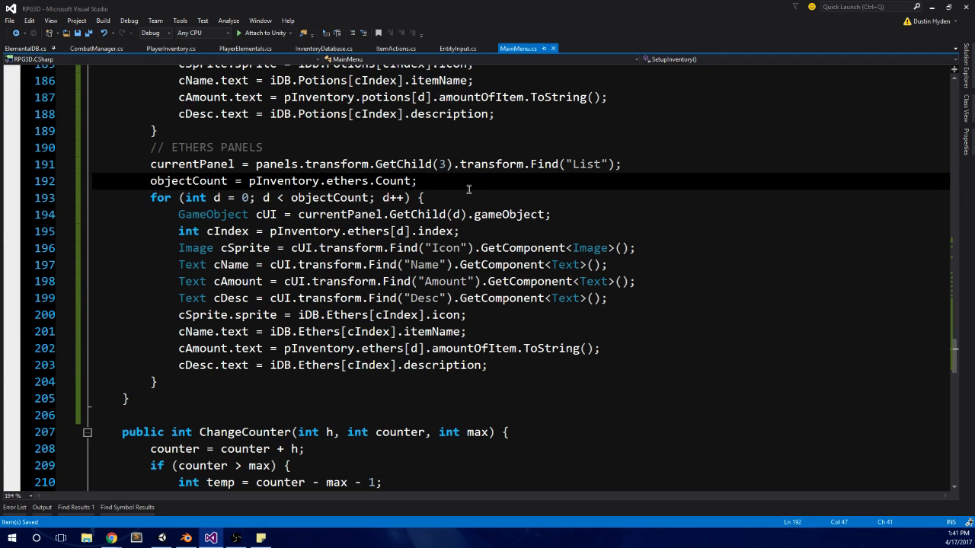
# Step: Switch to Unity, clear the console messages and review the Inventory Database's potion and ether entries
pyautogui.click(161, 538)
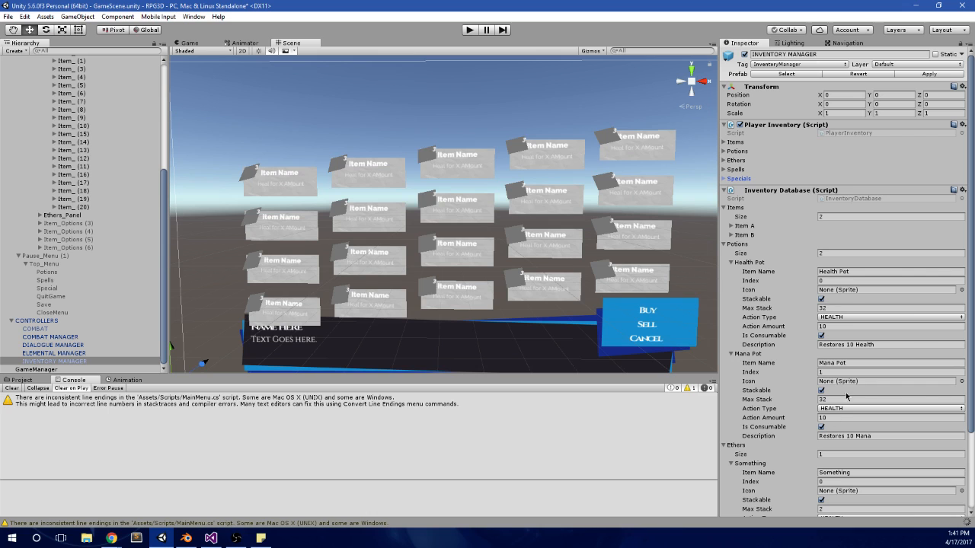
pyautogui.scroll(-3, 366, 314)
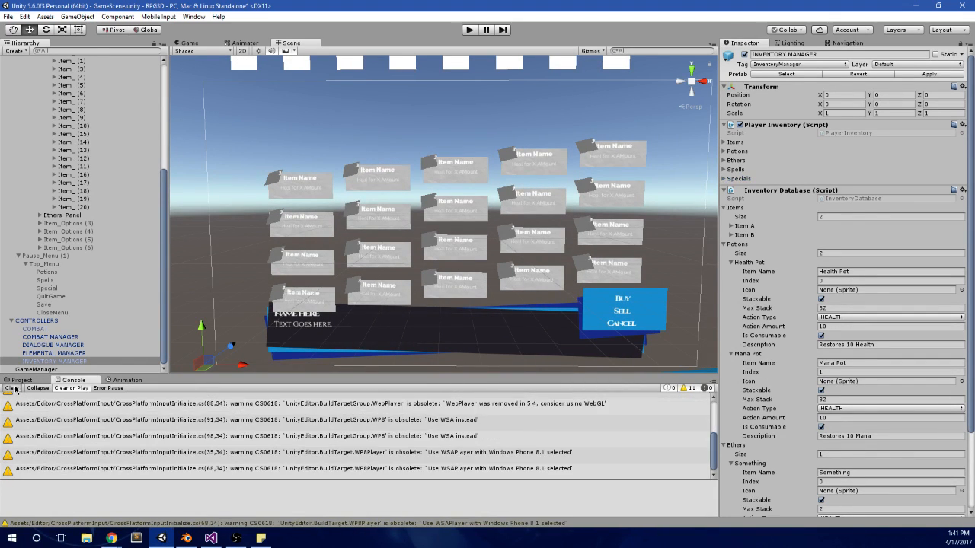
pyautogui.click(11, 388)
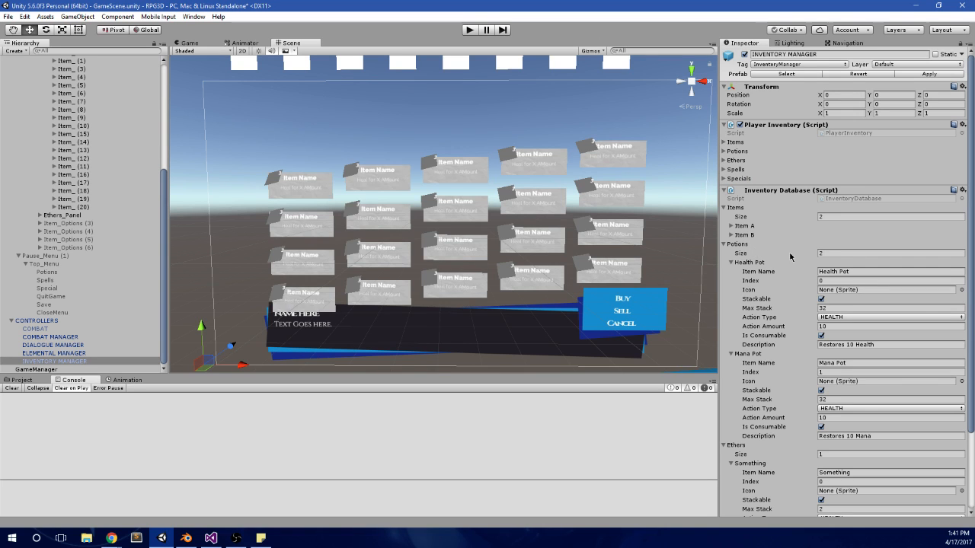
pyautogui.scroll(-2, 777, 276)
pyautogui.scroll(-3, 777, 276)
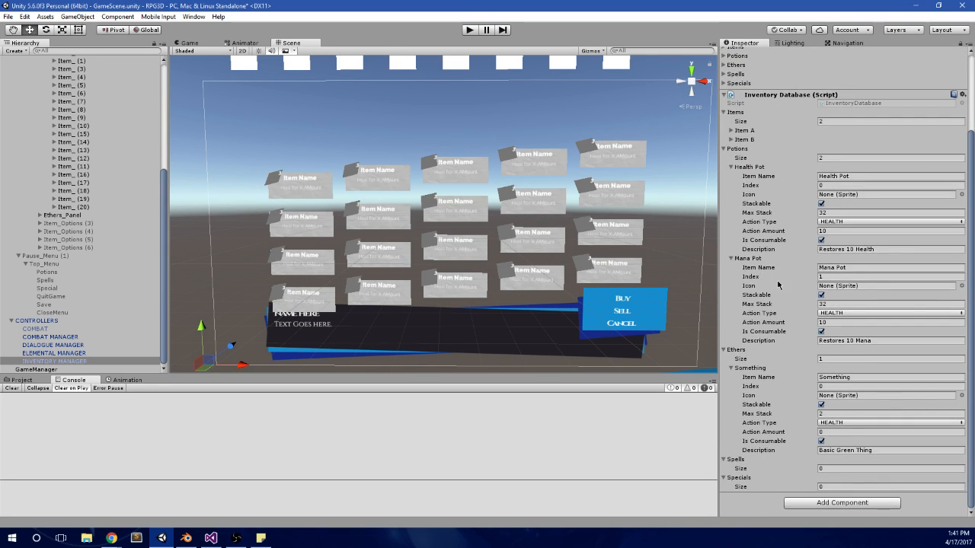
# Step: Run the game, open the main menu and move through its panels to the ethers panel
pyautogui.scroll(4, 778, 284)
pyautogui.click(469, 30)
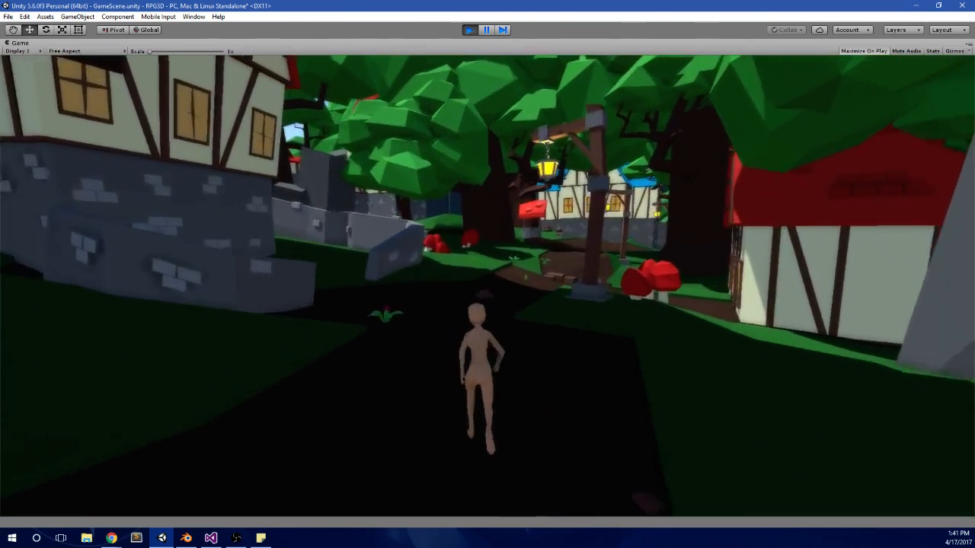
pyautogui.press('Escape')
pyautogui.press('Right')
pyautogui.press('Right')
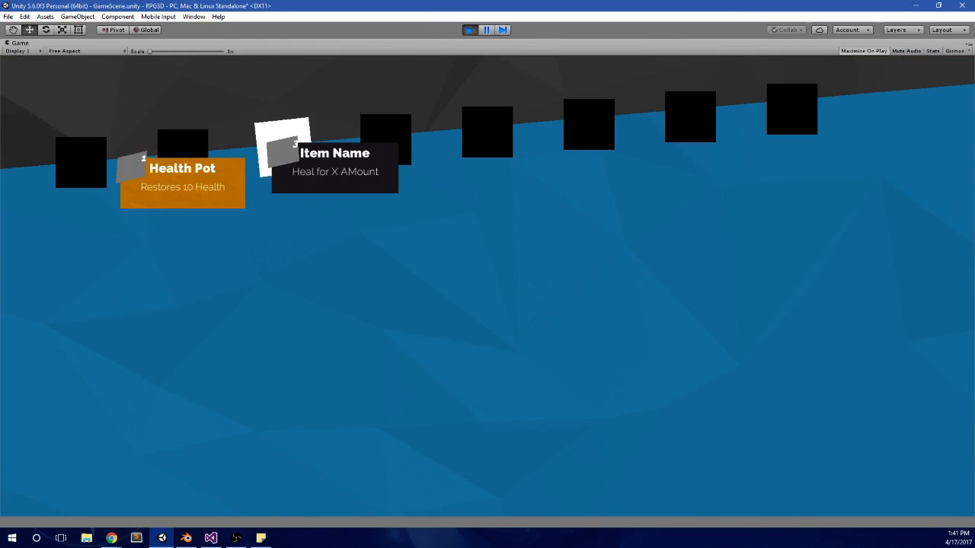
pyautogui.press('Left')
pyautogui.press('Right')
# Step: Try moving the selection in the ethers panel and return to the party panel with the sheep characters
pyautogui.press('Right')
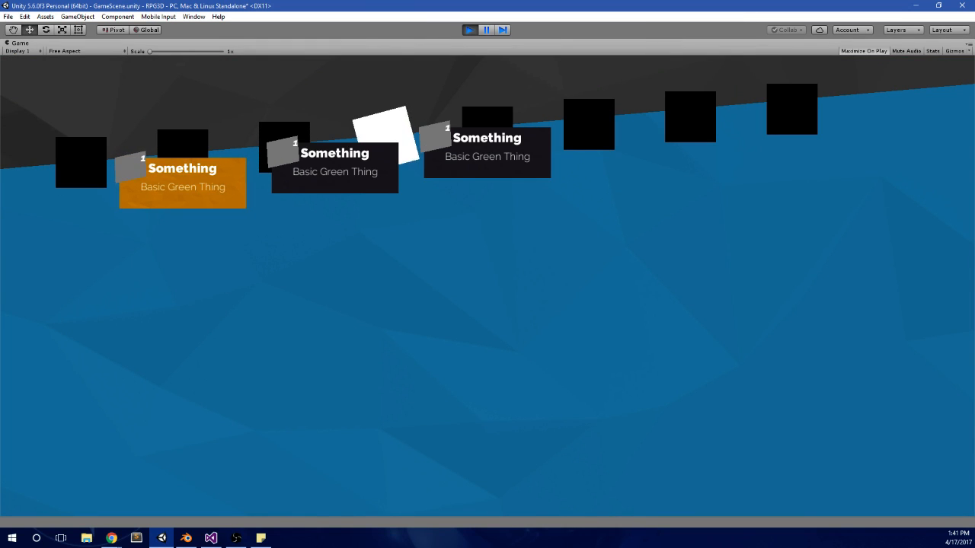
pyautogui.press('Right')
pyautogui.press('Right')
pyautogui.press('Left')
pyautogui.press('q')
pyautogui.press('Right')
pyautogui.press('Left')
pyautogui.press('q')
pyautogui.press('q')
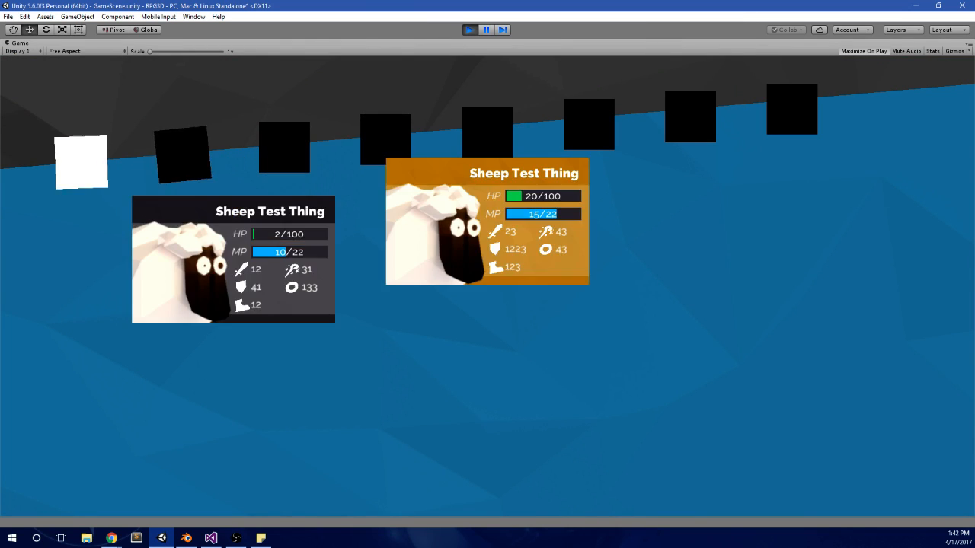
# Step: Check the entries in the items, potions and ethers panels by switching between them from the party panel
pyautogui.press('Left')
pyautogui.press('e')
pyautogui.press('Left')
pyautogui.press('e')
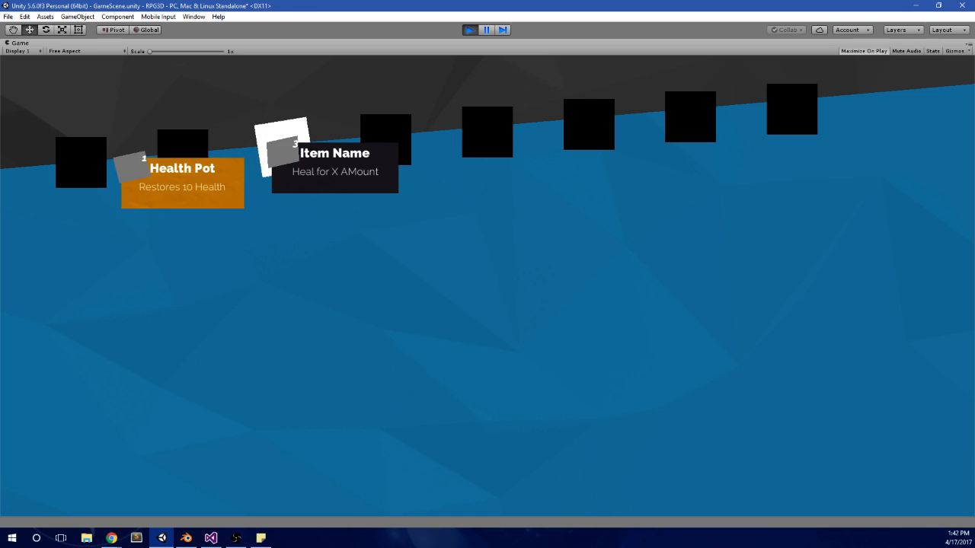
pyautogui.press('e')
pyautogui.press('q')
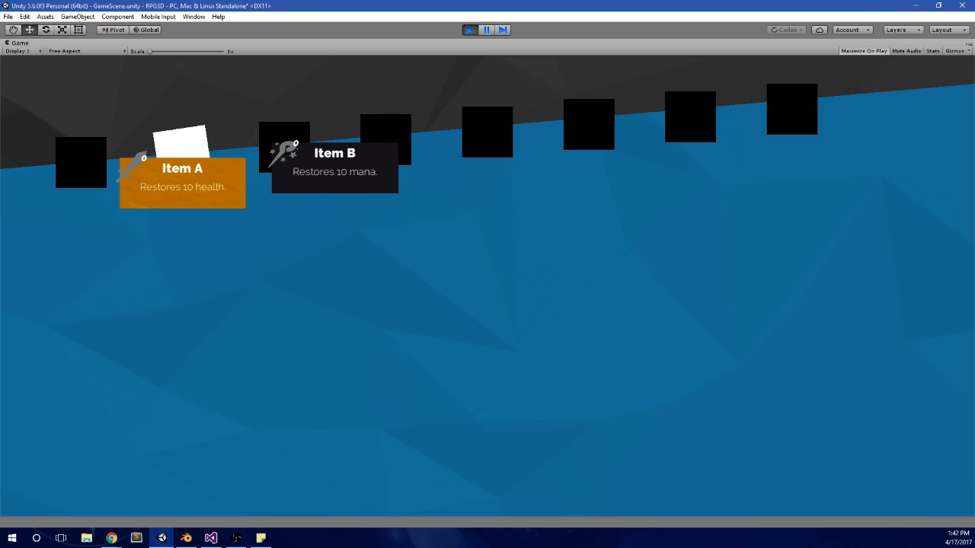
pyautogui.press('q')
pyautogui.press('e')
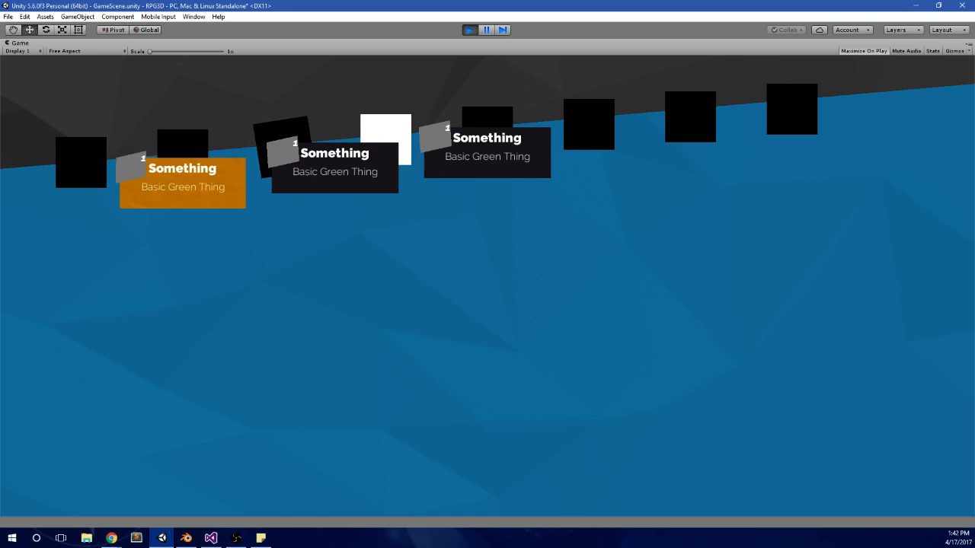
pyautogui.press('q')
pyautogui.press('q')
pyautogui.press('e')
pyautogui.press('Right')
pyautogui.press('e')
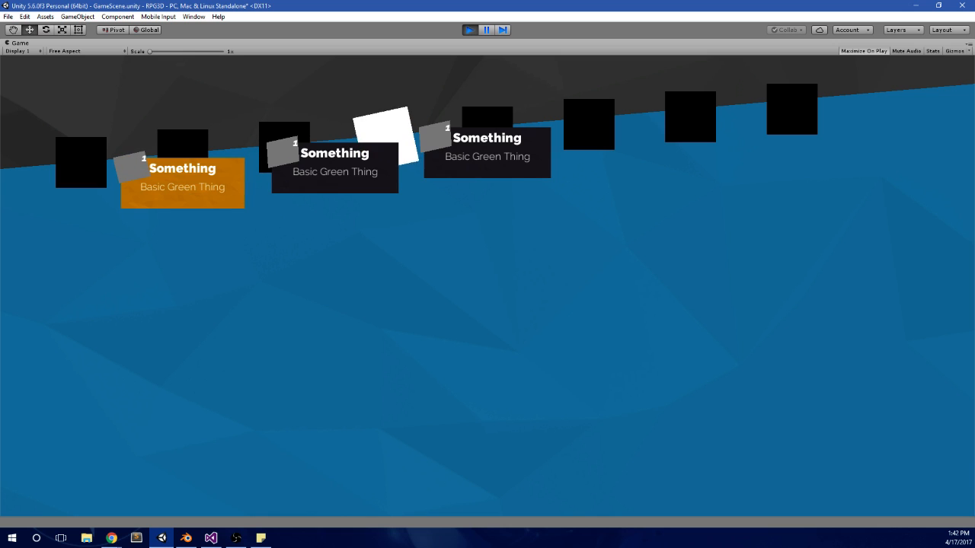
# Step: Switch repeatedly between the items panel and the fifth menu panel to test panel changes in both directions
pyautogui.press('q')
pyautogui.press('q')
pyautogui.press('q')
pyautogui.press('e')
pyautogui.press('e')
pyautogui.press('e')
pyautogui.press('e')
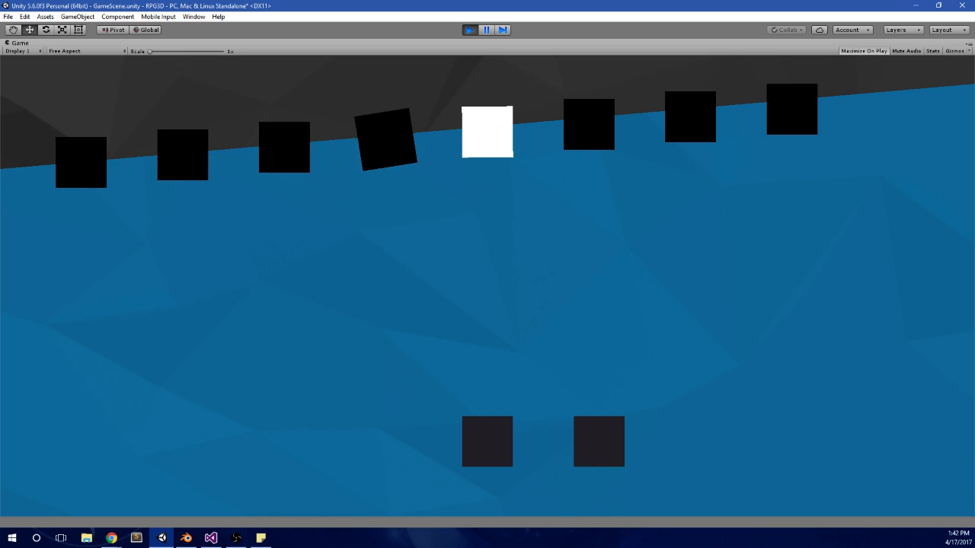
pyautogui.press('q')
pyautogui.press('q')
pyautogui.press('q')
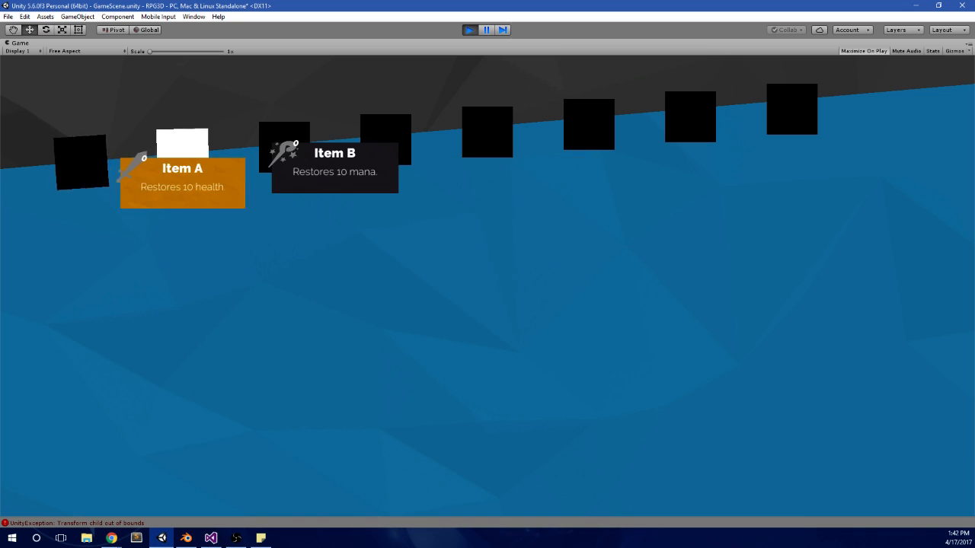
pyautogui.press('e')
pyautogui.press('e')
pyautogui.press('e')
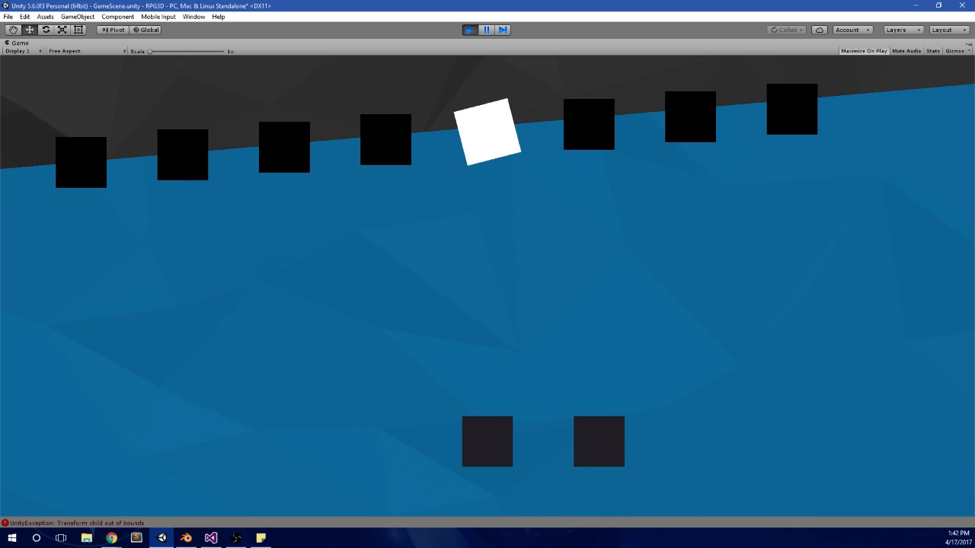
# Step: Compare the potions and ethers panels' contents with the unfilled panels that follow them
pyautogui.press('q')
pyautogui.press('q')
pyautogui.press('q')
pyautogui.press('e')
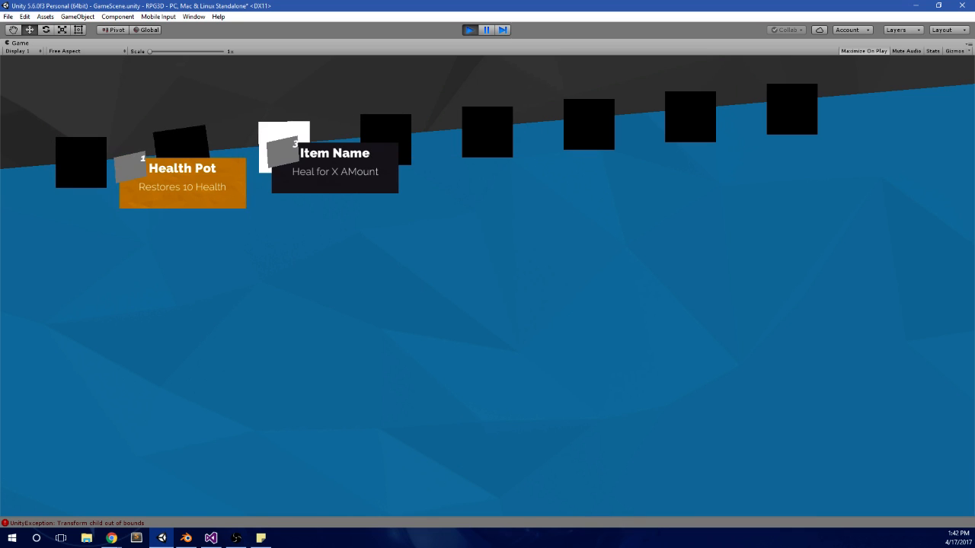
pyautogui.press('e')
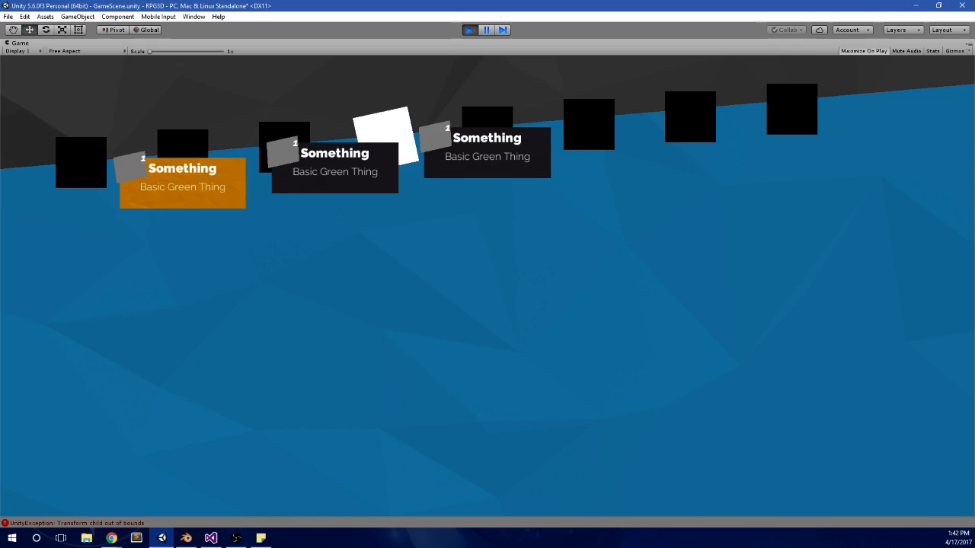
pyautogui.press('q')
pyautogui.press('e')
pyautogui.press('e')
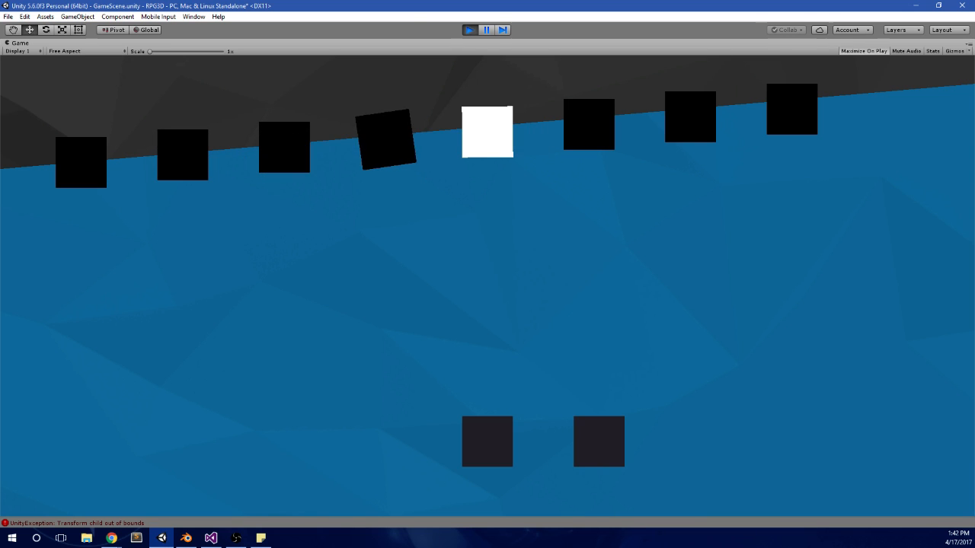
pyautogui.press('q')
pyautogui.press('e')
pyautogui.press('e')
pyautogui.press('q')
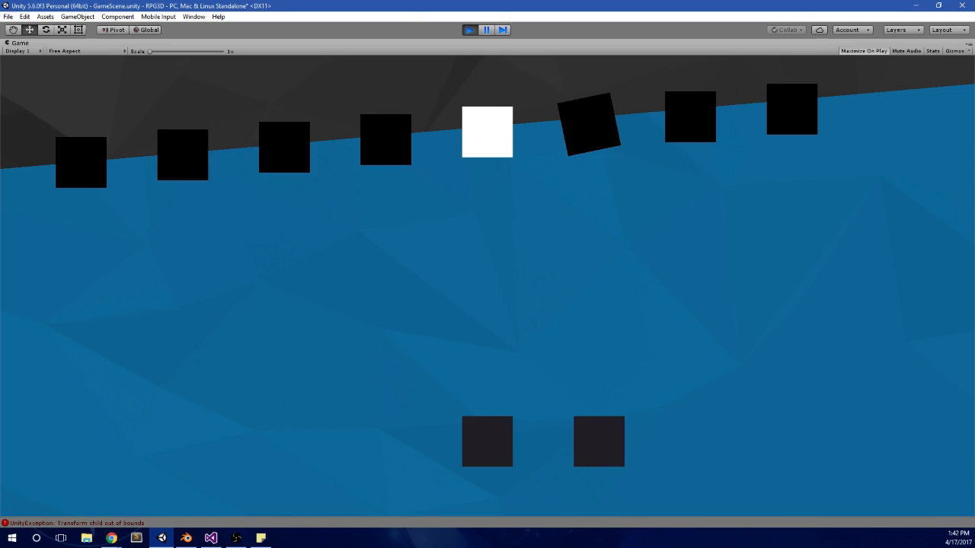
pyautogui.press('q')
pyautogui.press('q')
pyautogui.press('q')
# Step: Advance to the last menu panel and step back through the sixth and seventh panels to check their placeholders
pyautogui.press('e')
pyautogui.press('e')
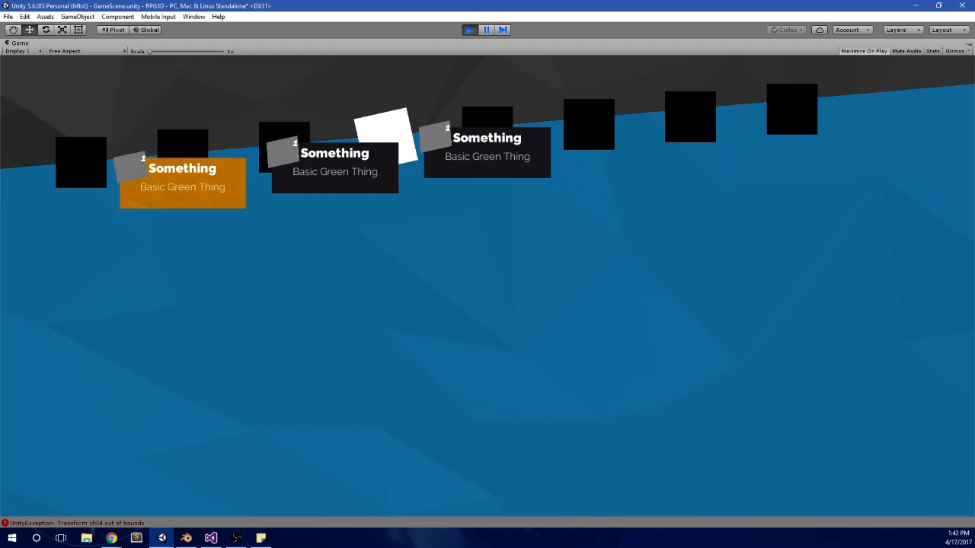
pyautogui.press('e')
pyautogui.press('e')
pyautogui.press('e')
pyautogui.press('e')
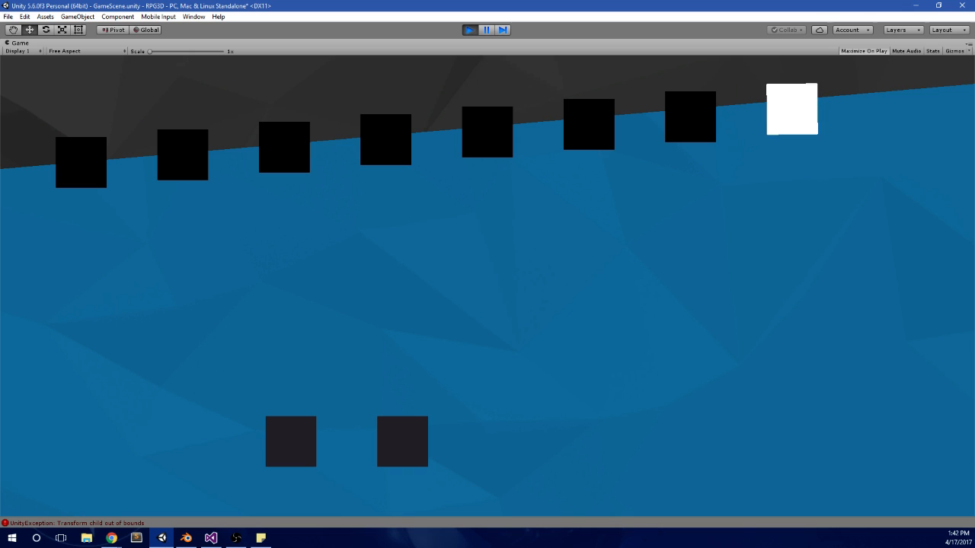
pyautogui.press('q')
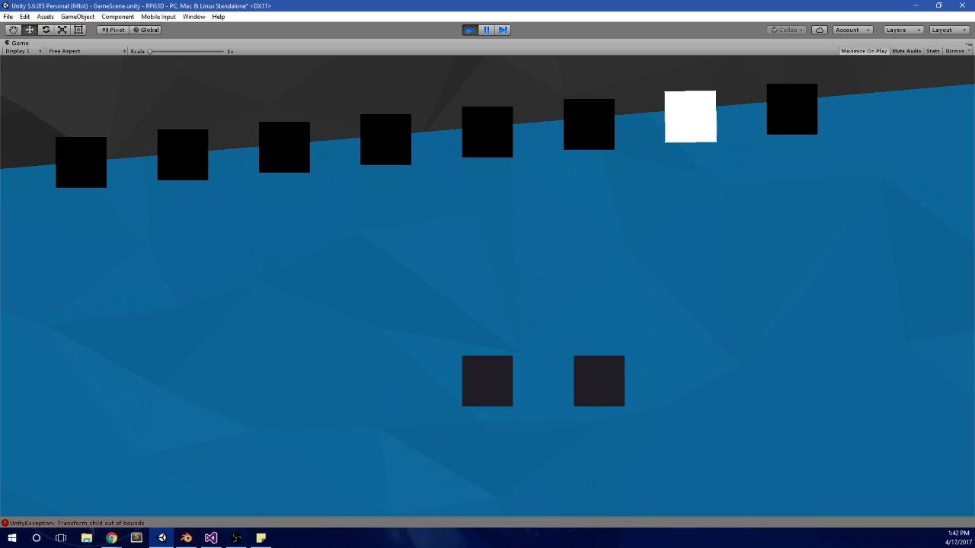
pyautogui.press('e')
pyautogui.press('q')
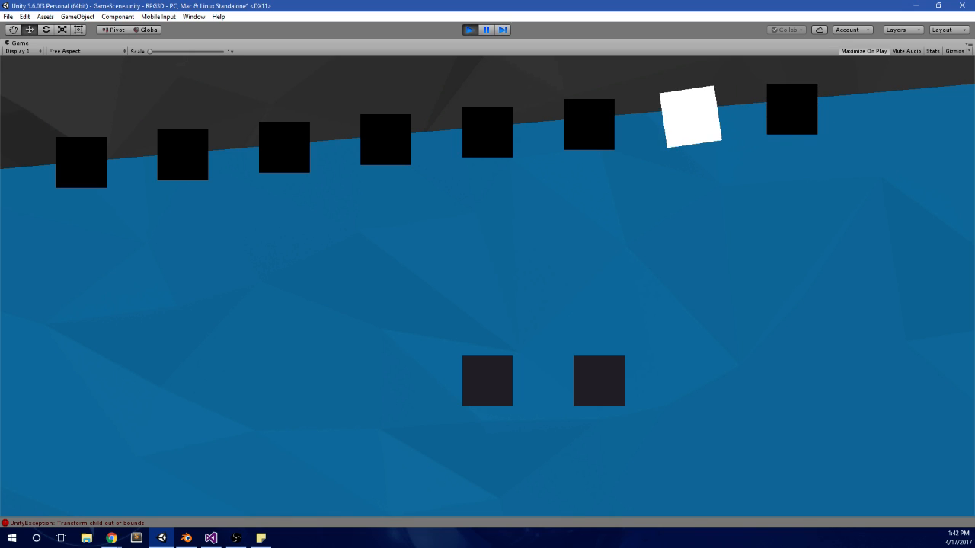
pyautogui.press('q')
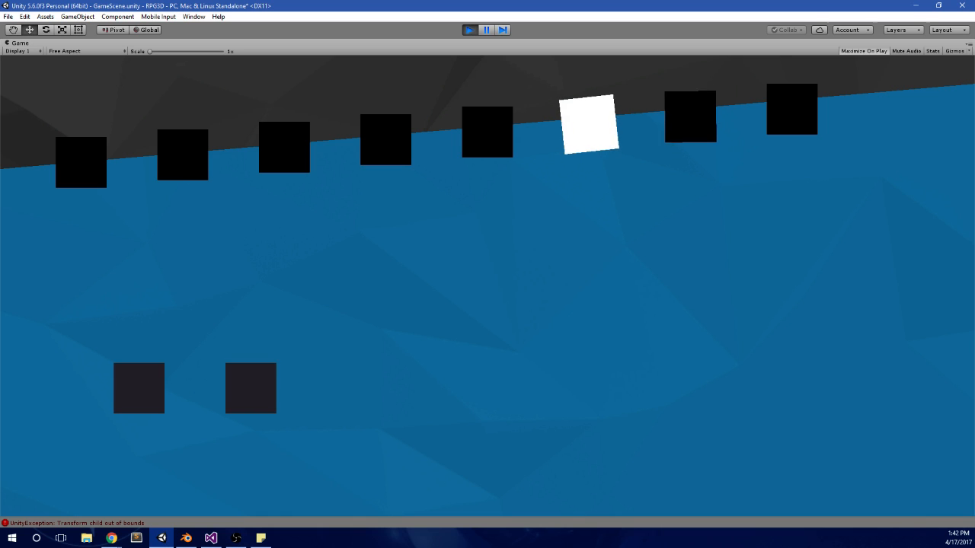
pyautogui.press('e')
pyautogui.press('q')
pyautogui.press('q')
pyautogui.press('q')
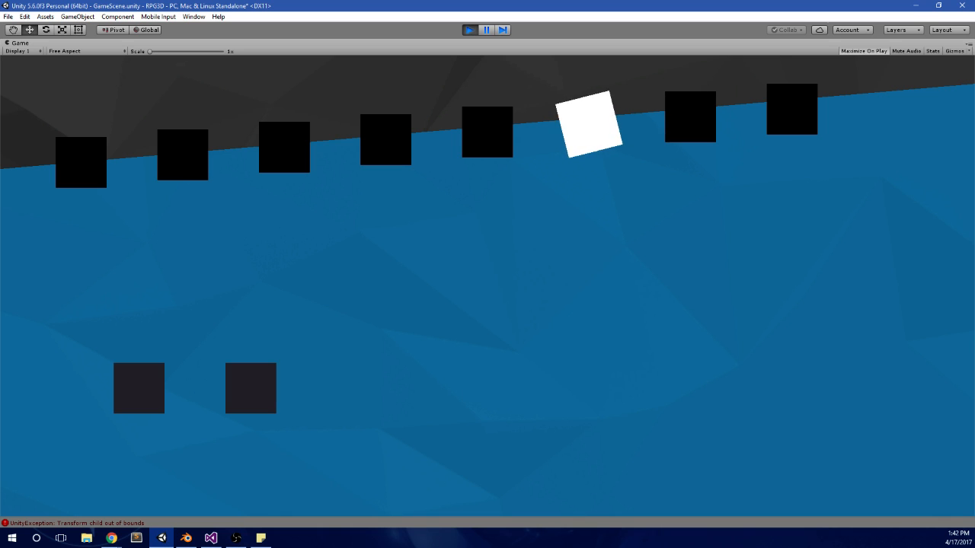
# Step: Go back to the potions and items panels and recheck their item names and descriptions
pyautogui.press('q')
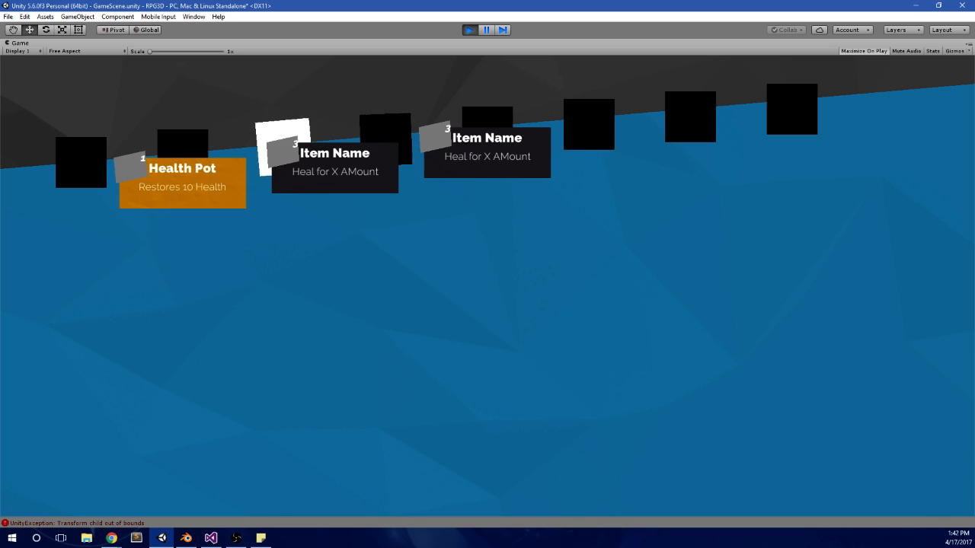
pyautogui.press('q')
pyautogui.press('q')
pyautogui.press('e')
# Step: Switch repeatedly between the items and potions panels, also passing through the ethers panel, to compare which entries each one shows
pyautogui.press('e')
pyautogui.press('q')
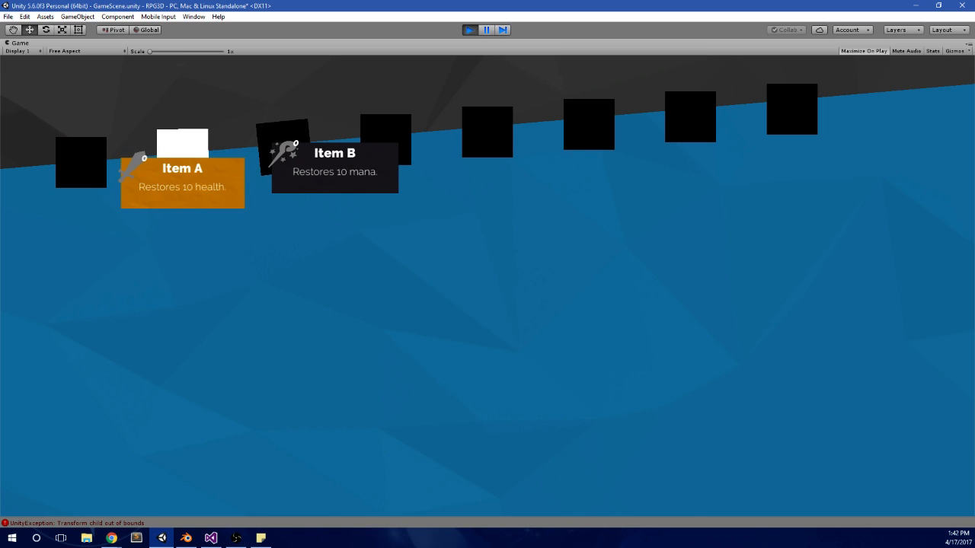
pyautogui.press('q')
pyautogui.press('e')
pyautogui.press('e')
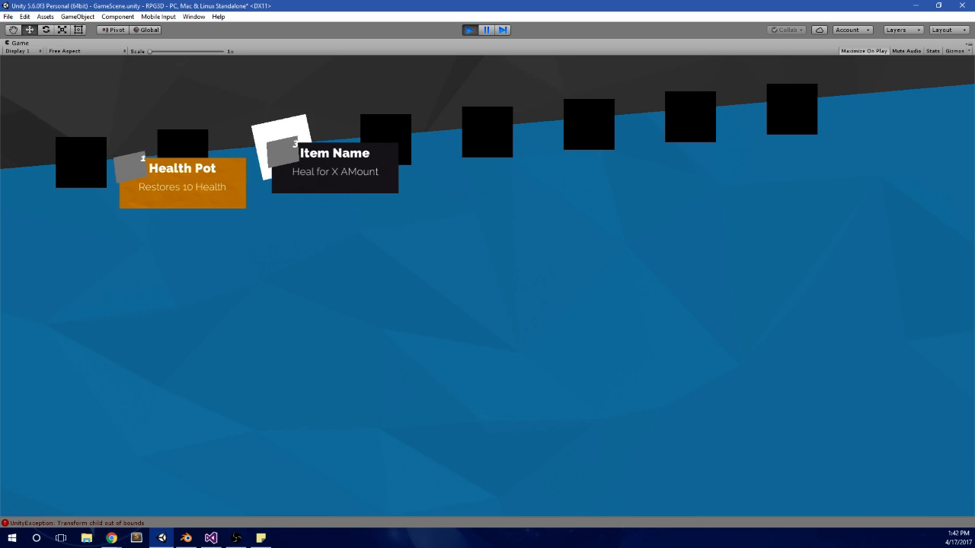
pyautogui.press('e')
pyautogui.press('q')
pyautogui.press('q')
pyautogui.press('q')
pyautogui.press('e')
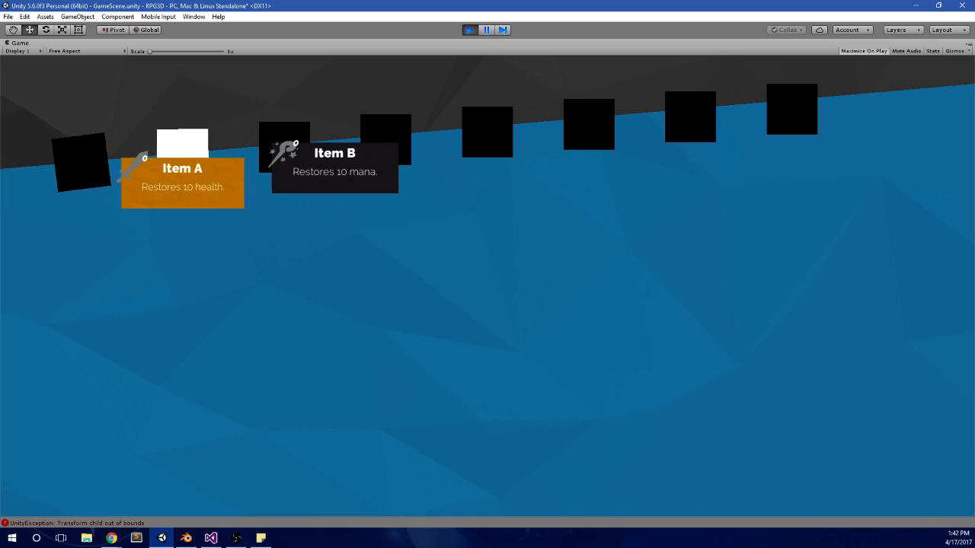
pyautogui.press('e')
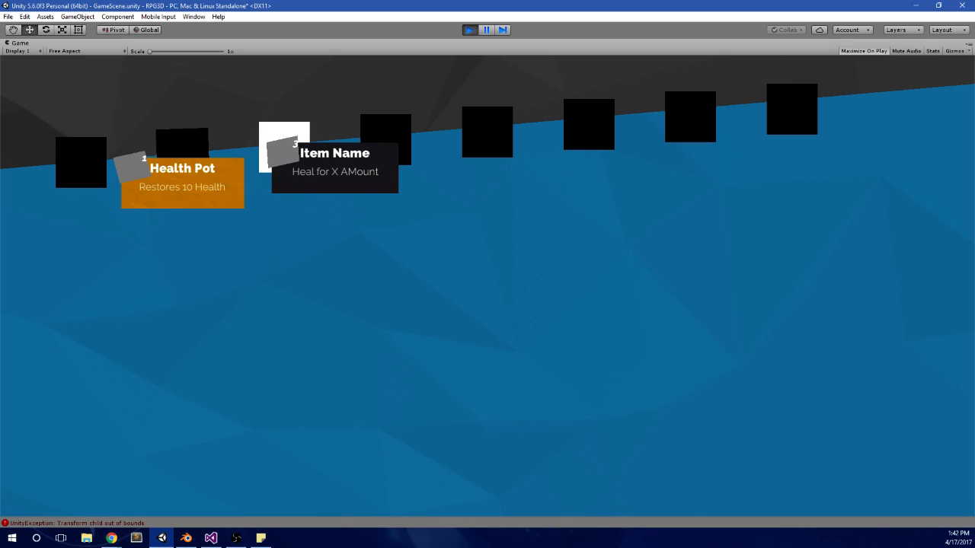
pyautogui.press('q')
pyautogui.press('e')
pyautogui.press('e')
pyautogui.press('q')
pyautogui.press('q')
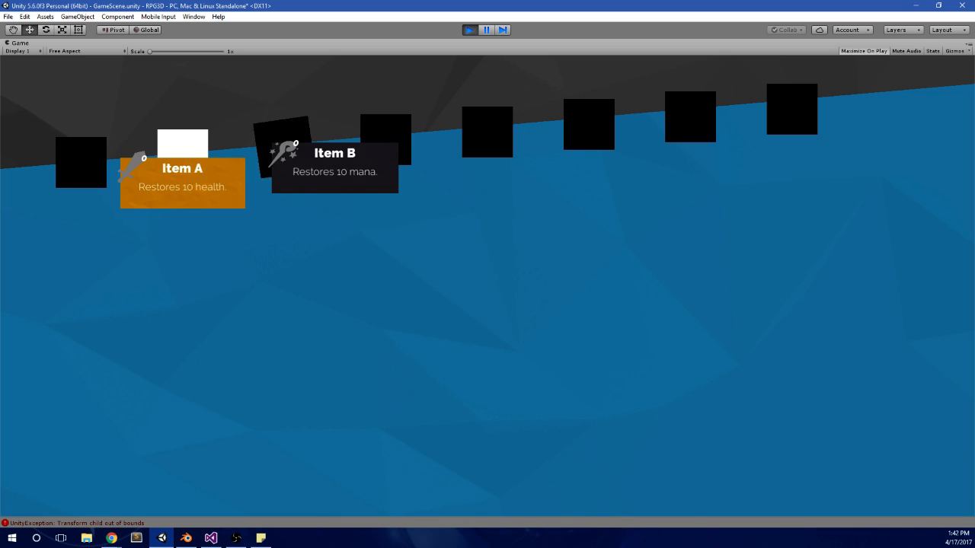
pyautogui.press('e')
pyautogui.press('e')
pyautogui.press('q')
pyautogui.press('q')
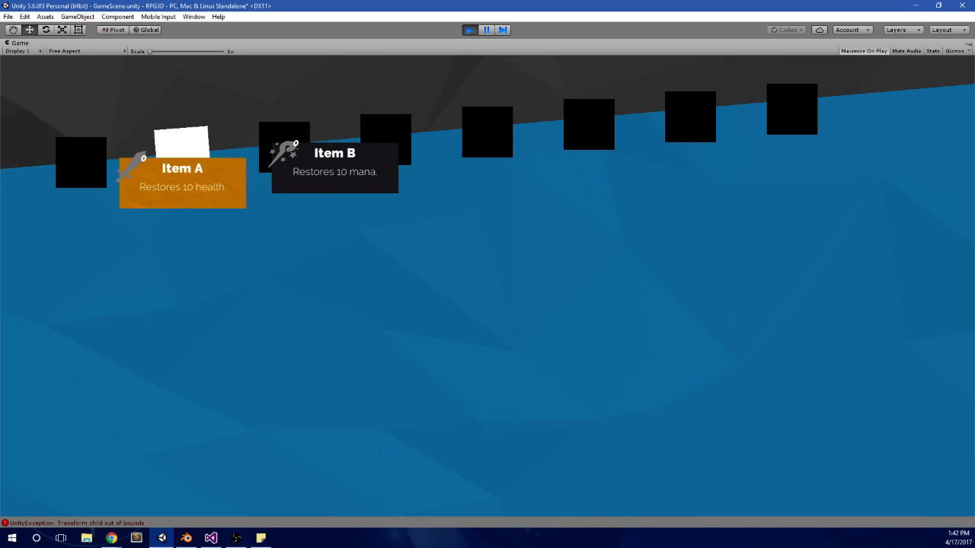
pyautogui.press('e')
pyautogui.press('e')
pyautogui.press('q')
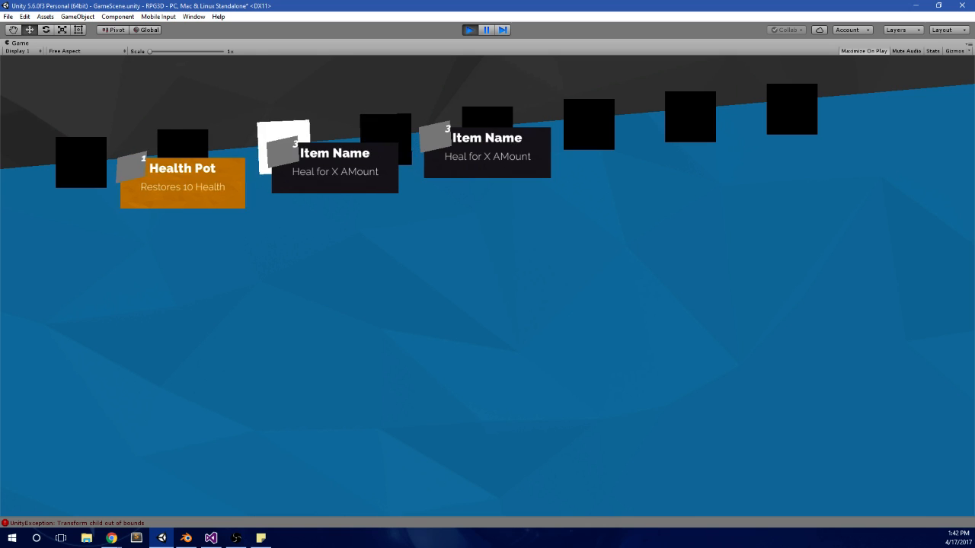
# Step: Advance to the fifth menu panel to check its placeholders and stop play mode
pyautogui.press('e')
pyautogui.press('e')
pyautogui.press('e')
pyautogui.press('q')
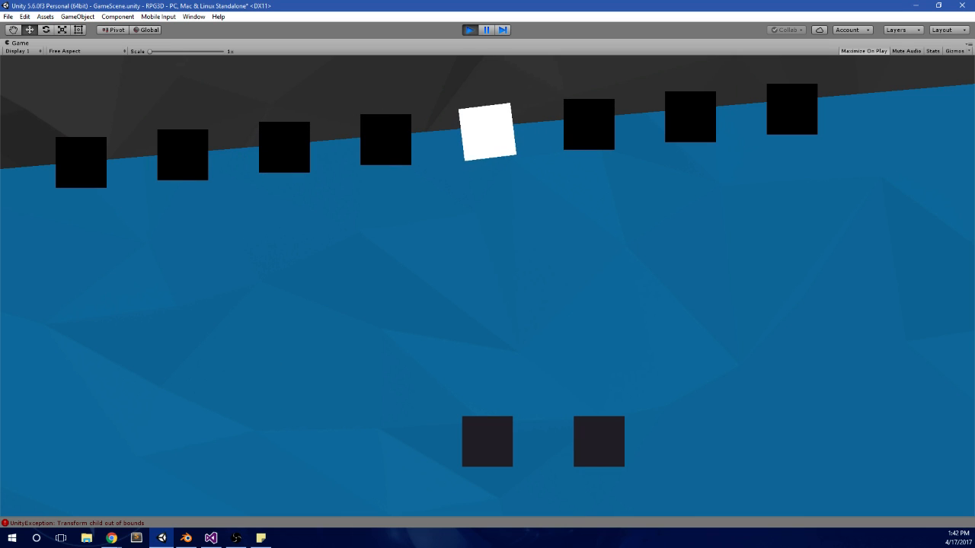
pyautogui.hotkey('alt', 'Tab')
pyautogui.click(469, 29)
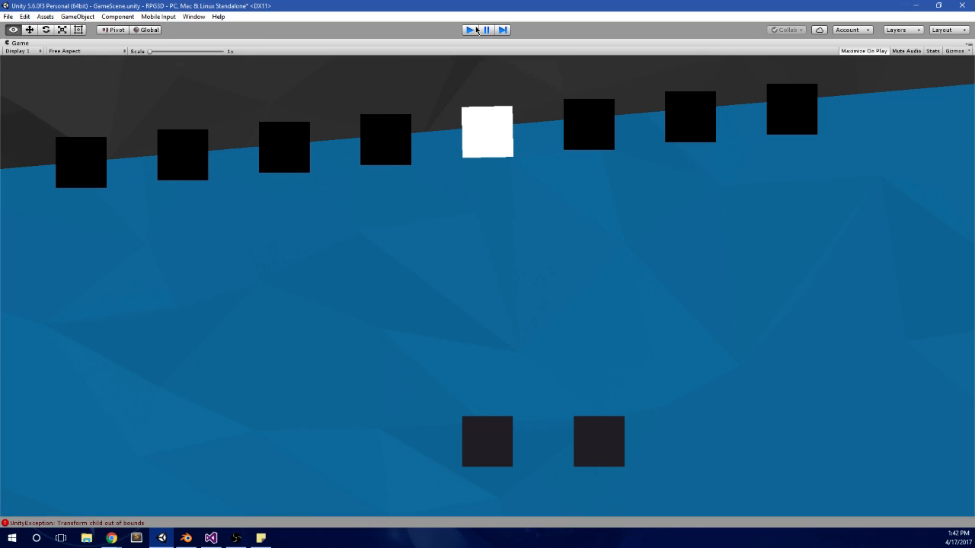
# Step: Open the first "Transform child out of bounds" exception in MainMenu.cs and examine the GetChild(i) loop in UpdateActive
pyautogui.click(140, 402)
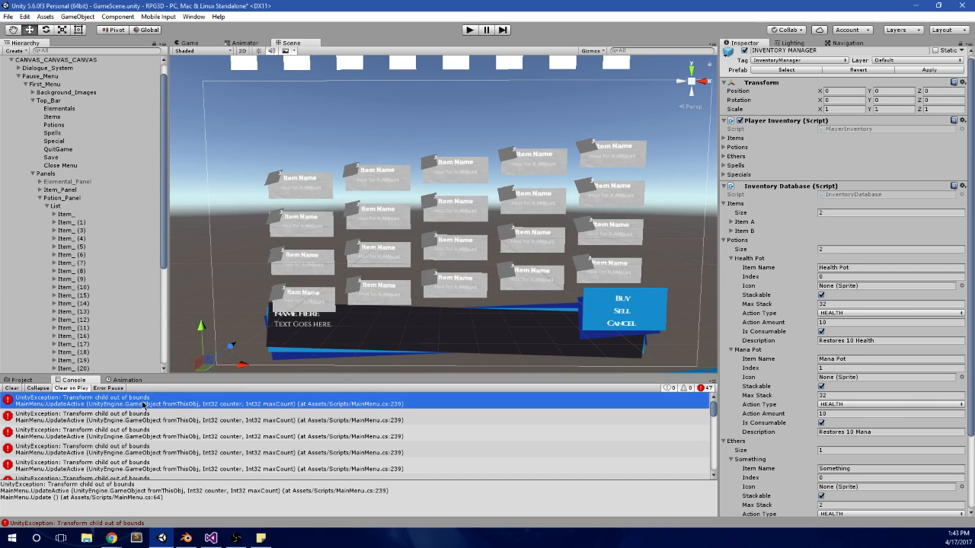
pyautogui.doubleClick(143, 404)
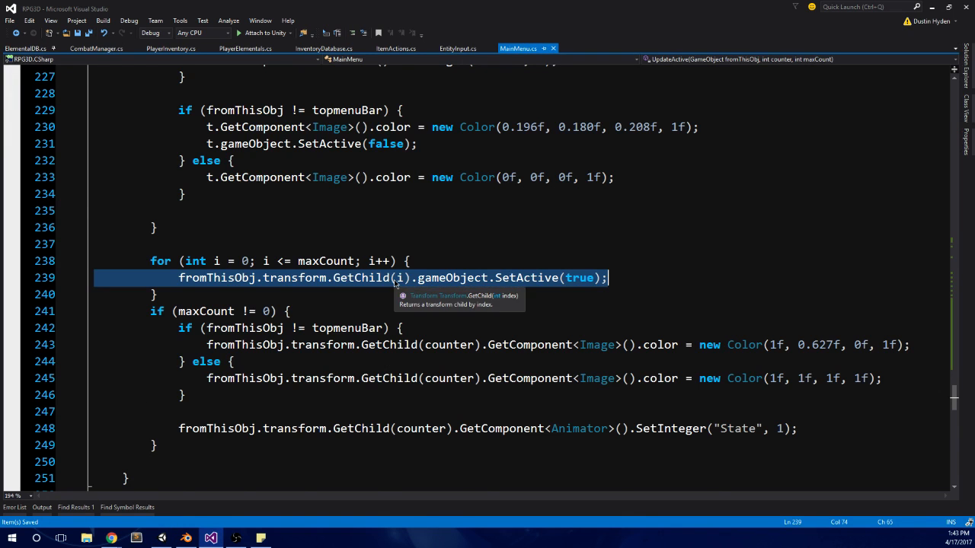
pyautogui.scroll(2, 381, 335)
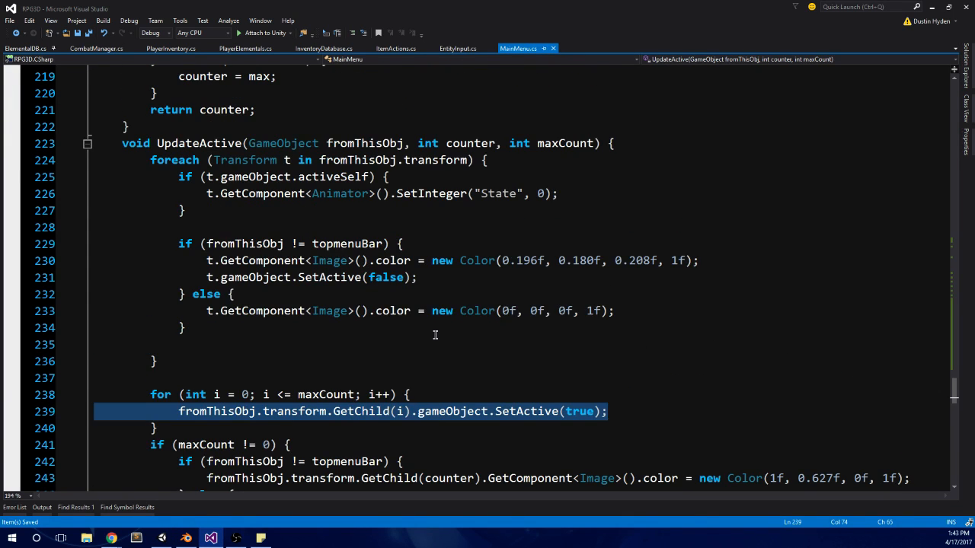
pyautogui.scroll(-3, 435, 333)
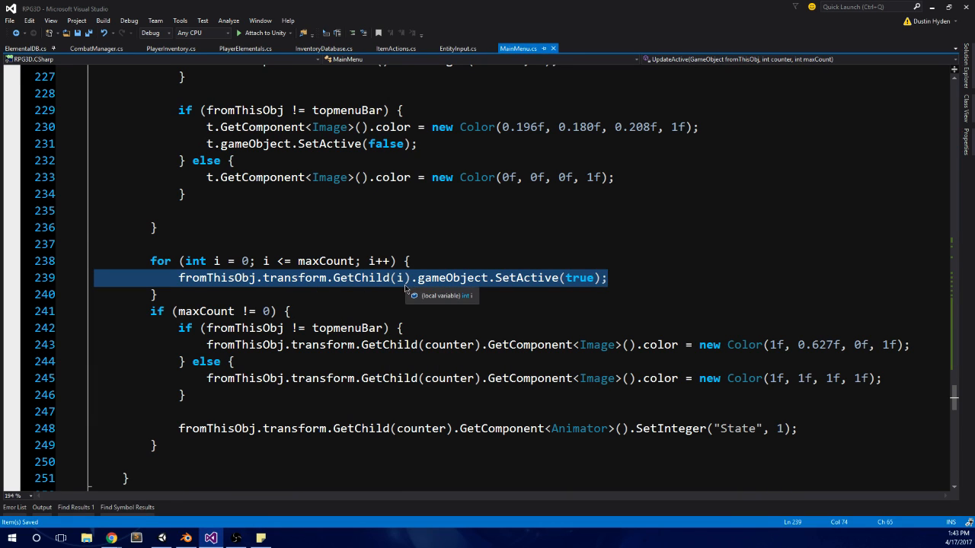
pyautogui.click(628, 285)
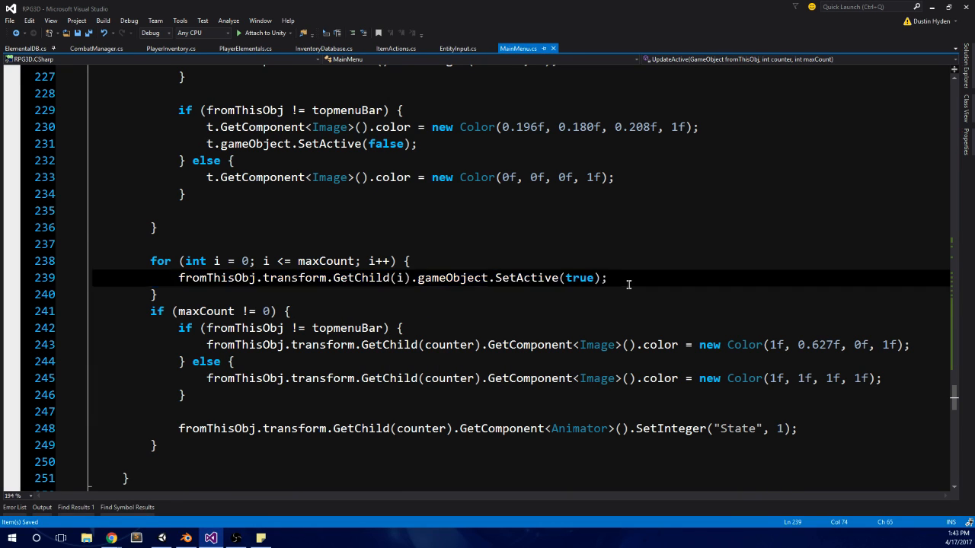
pyautogui.click(607, 294)
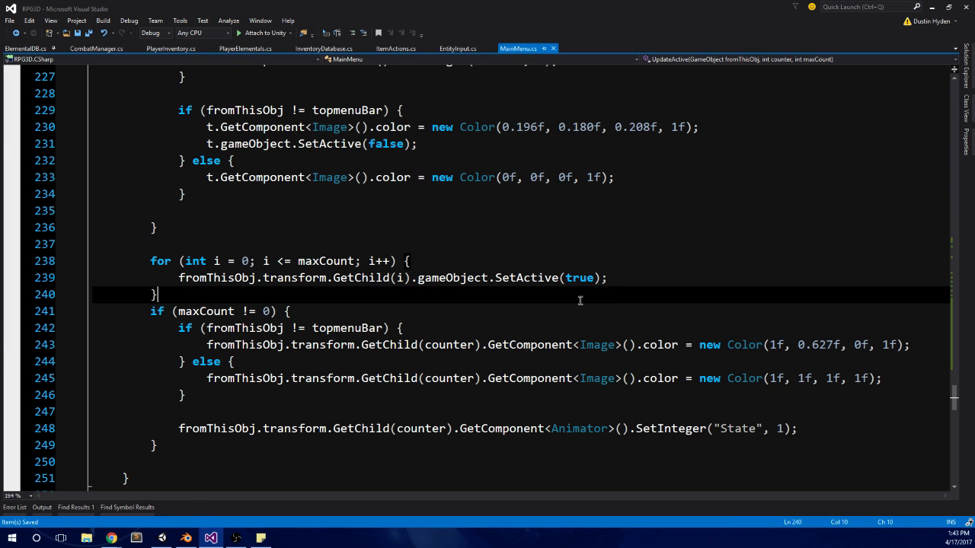
# Step: Switch back to Unity, collapse Potion_Panel in the hierarchy and expand Ethers_Panel
pyautogui.click(162, 538)
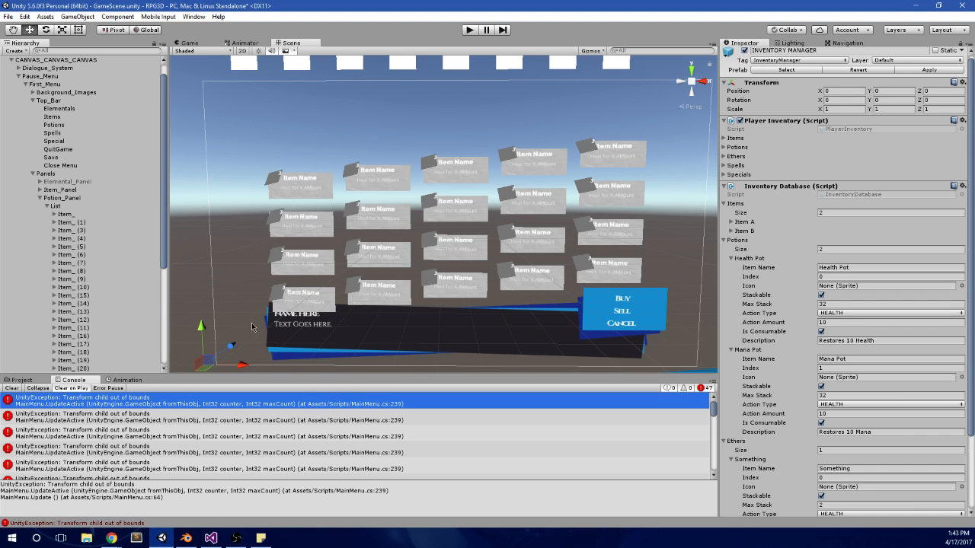
pyautogui.click(36, 200)
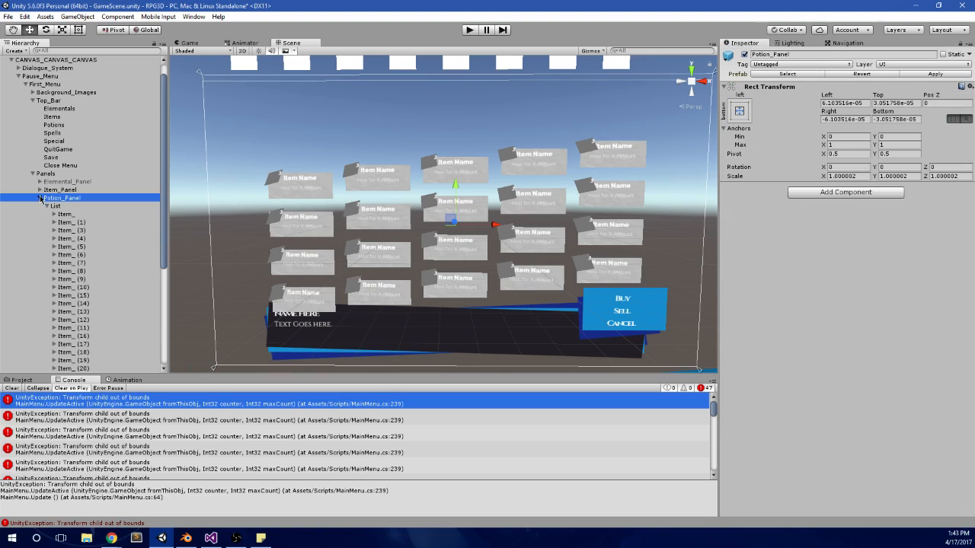
pyautogui.click(39, 198)
pyautogui.click(51, 216)
pyautogui.click(40, 217)
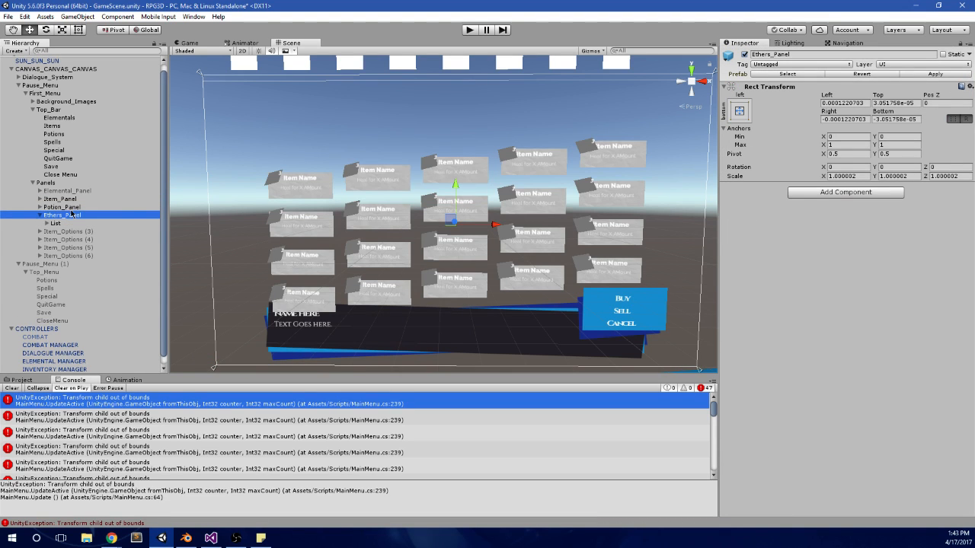
# Step: Deactivate Potion_Panel and Item_Panel, leaving Ethers_Panel active
pyautogui.click(744, 54)
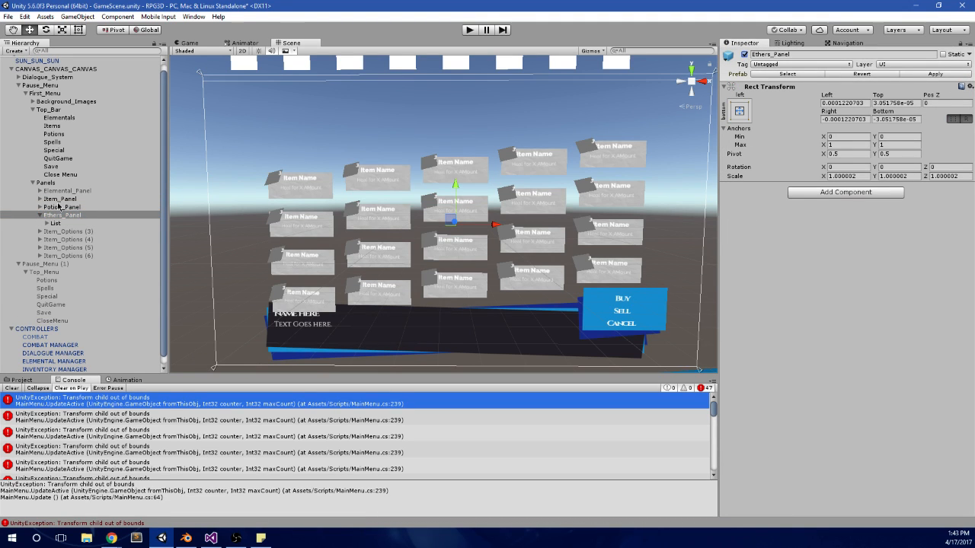
pyautogui.click(61, 206)
pyautogui.click(744, 55)
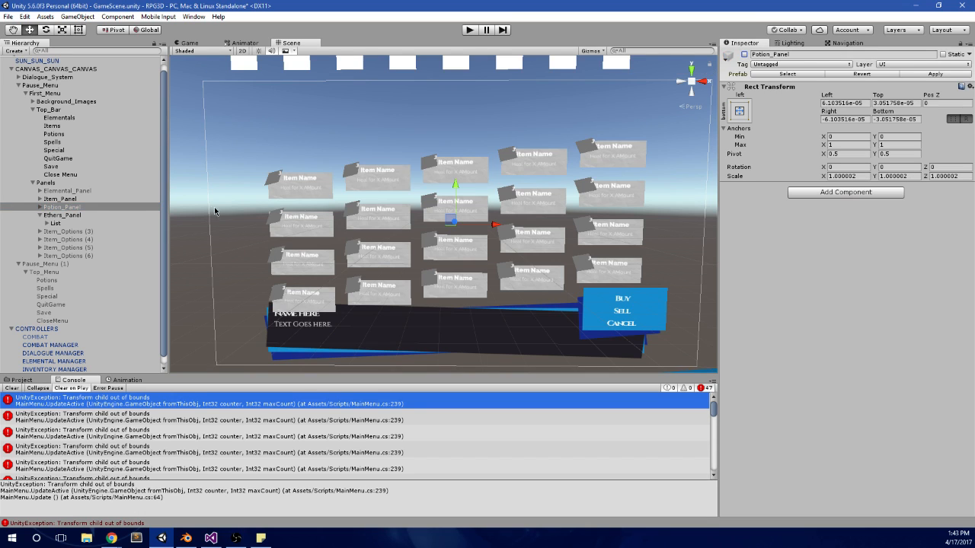
pyautogui.click(80, 199)
pyautogui.click(744, 55)
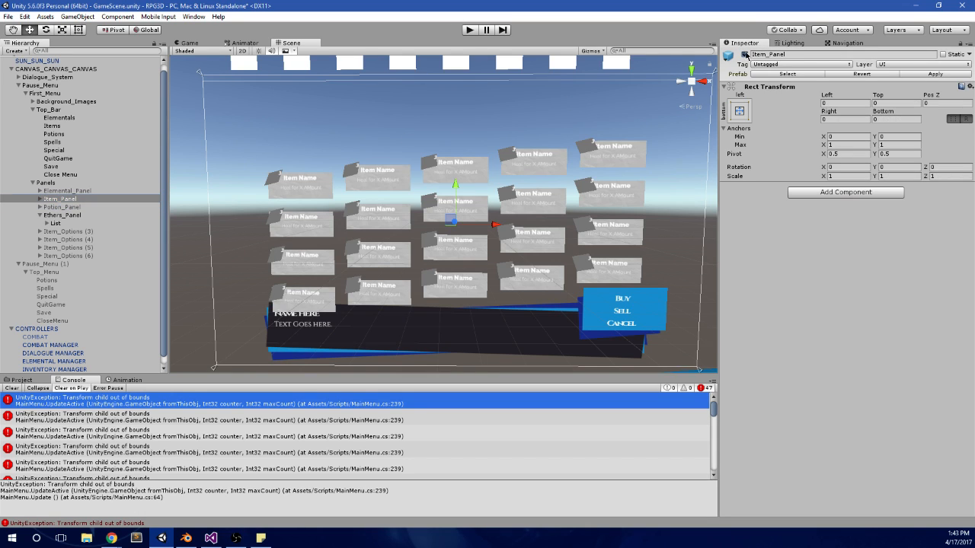
# Step: Expand Item_Options (3) and its List, and inspect the settings of its Image (1) and Image children
pyautogui.click(67, 214)
pyautogui.click(67, 231)
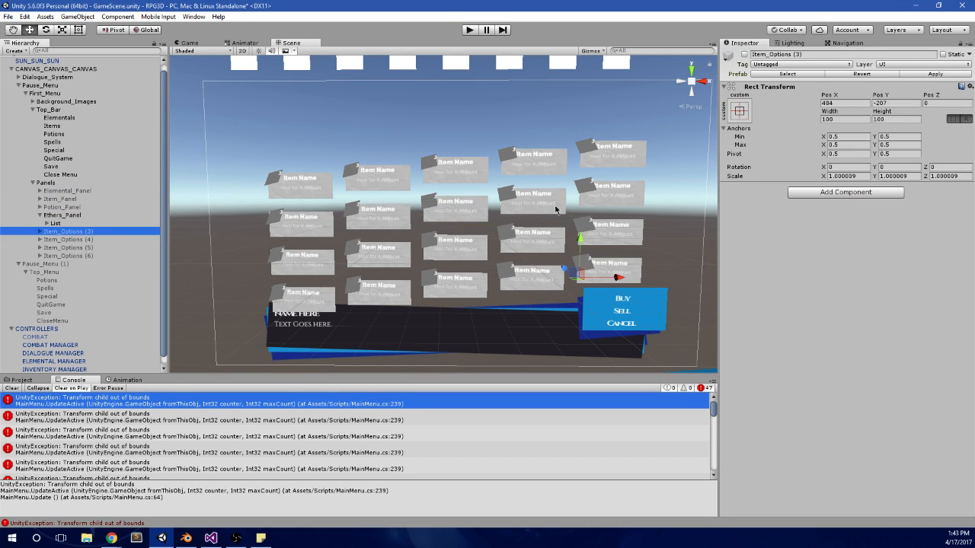
pyautogui.click(39, 233)
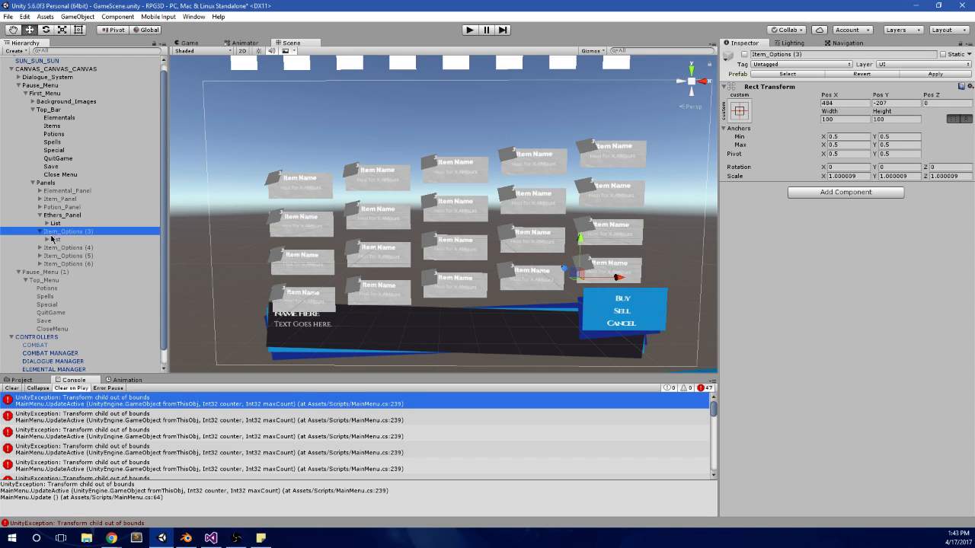
pyautogui.click(52, 239)
pyautogui.click(47, 240)
pyautogui.click(62, 248)
pyautogui.click(72, 257)
pyautogui.click(74, 249)
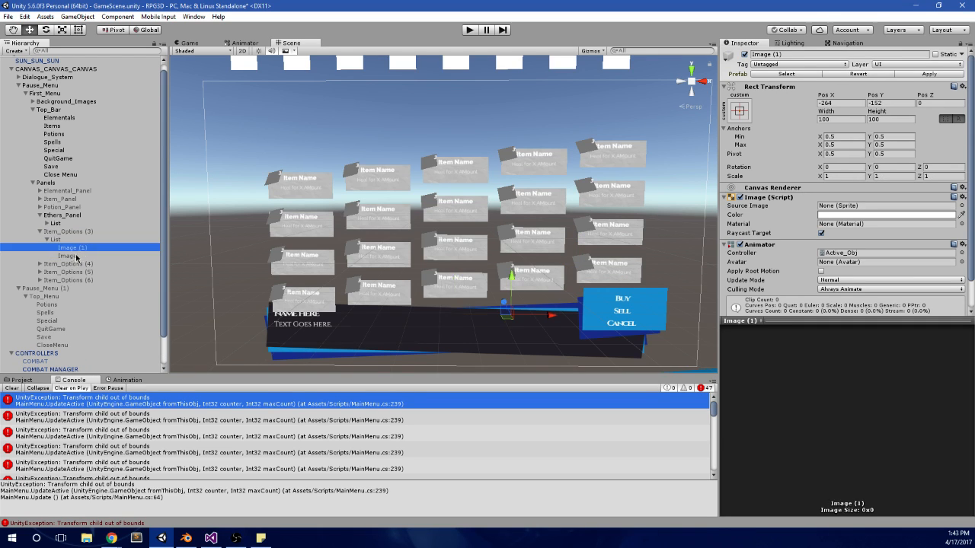
pyautogui.click(75, 257)
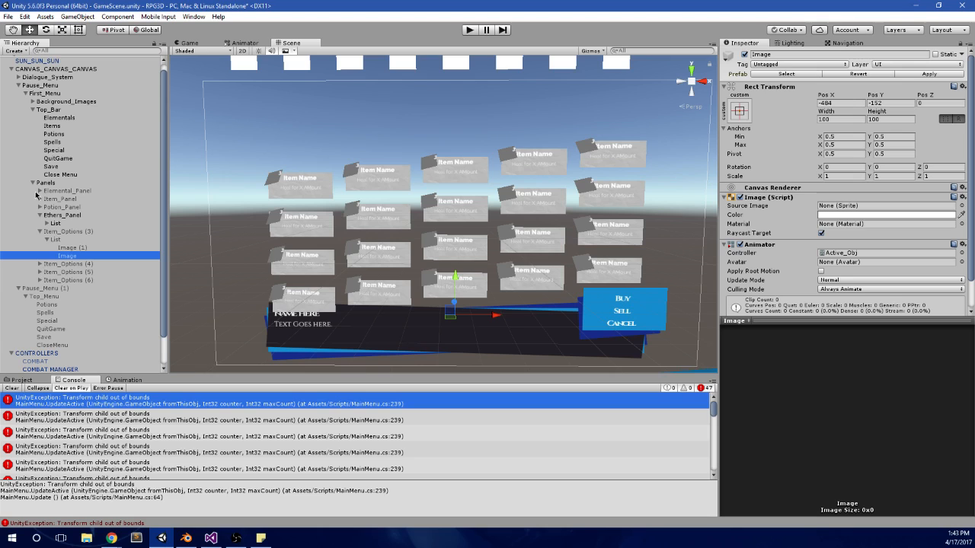
# Step: Rerun the scene with a cleared console, pausing it to examine the items panel in the Scene view before stopping playback
pyautogui.click(14, 389)
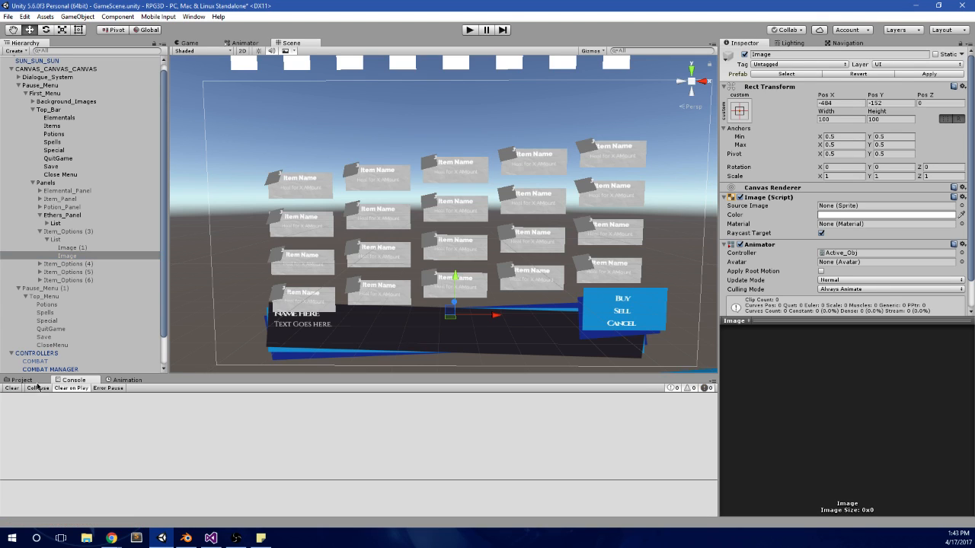
pyautogui.click(465, 30)
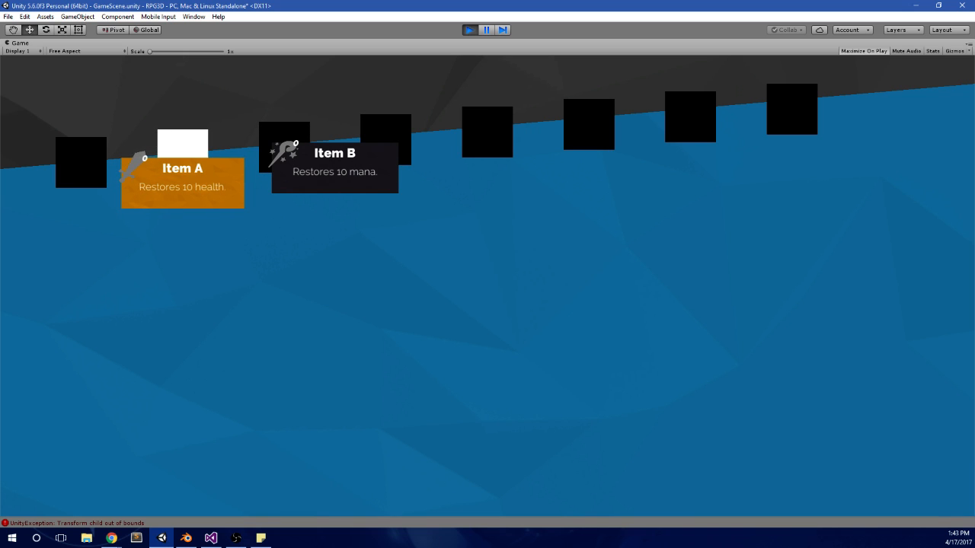
pyautogui.click(488, 32)
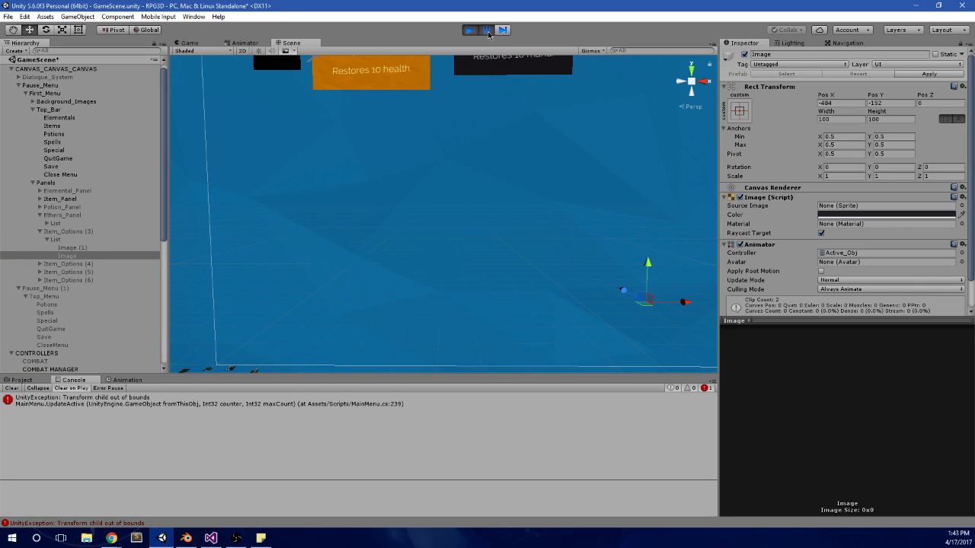
pyautogui.scroll(-10, 502, 181)
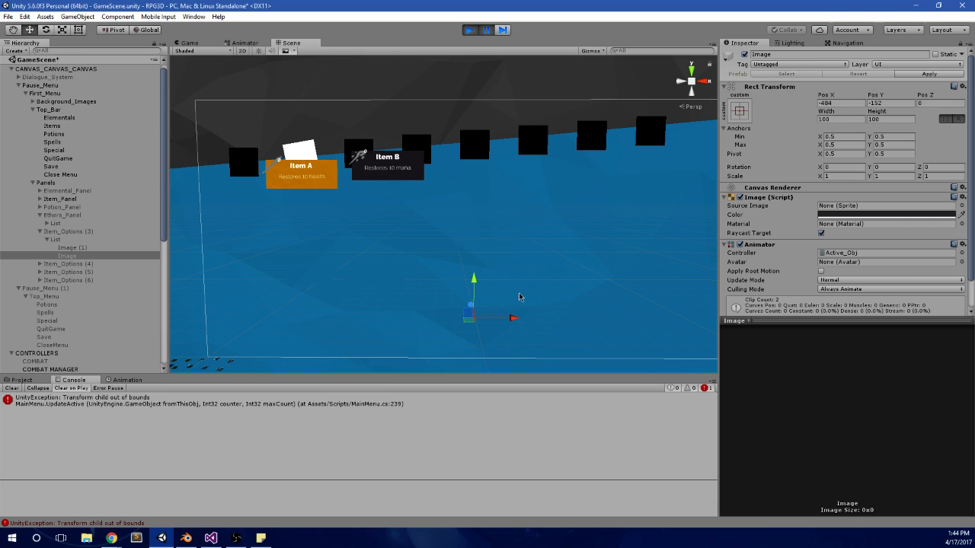
pyautogui.scroll(2, 520, 297)
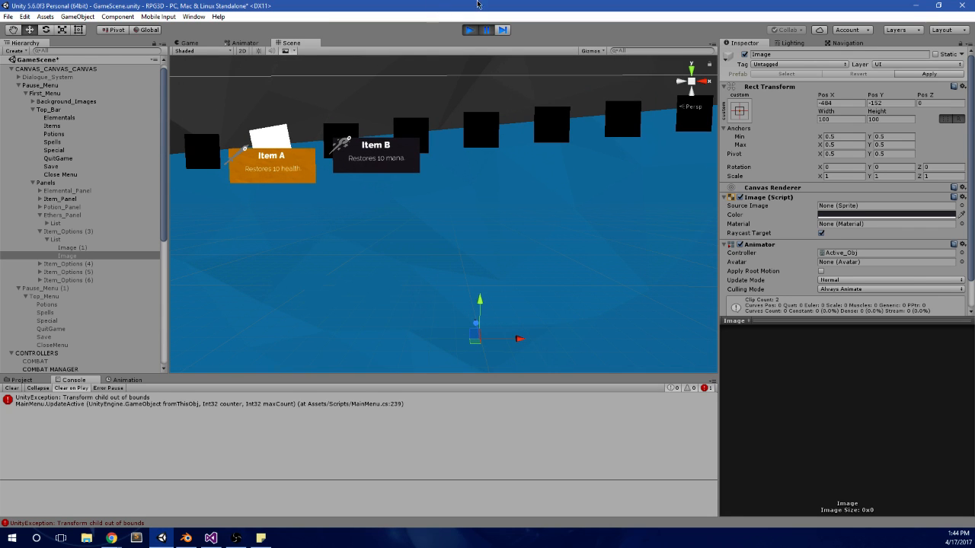
pyautogui.click(469, 31)
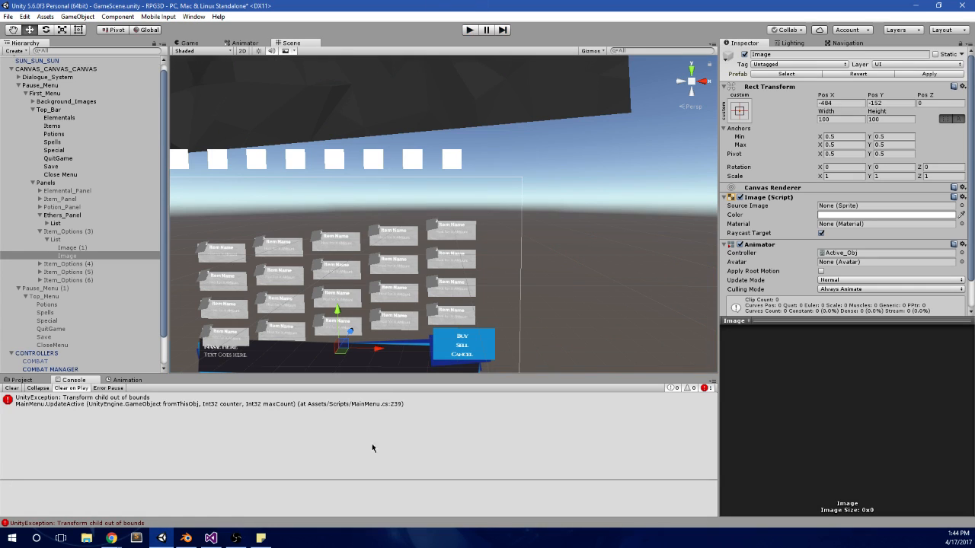
pyautogui.click(11, 388)
# Step: Switch to Visual Studio, glance at EntityInput.cs and review the ETHERS PANELS block in MainMenu.cs
pyautogui.click(211, 538)
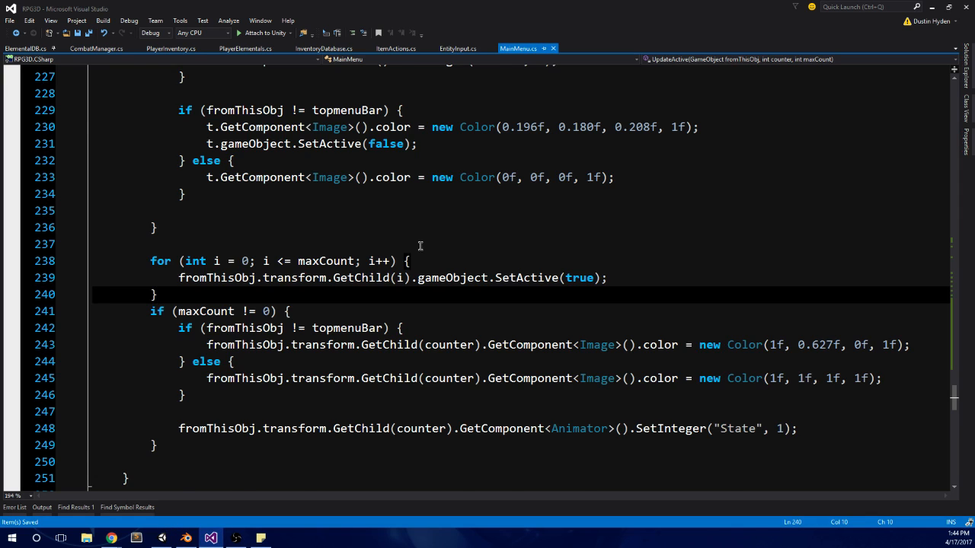
pyautogui.scroll(2, 420, 246)
pyautogui.click(448, 47)
pyautogui.scroll(7, 483, 183)
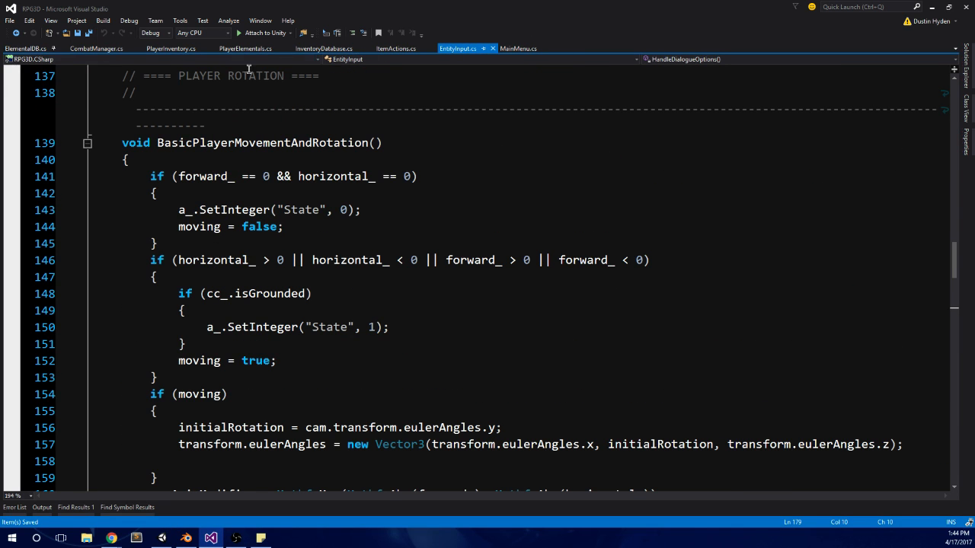
pyautogui.click(518, 48)
pyautogui.scroll(19, 440, 278)
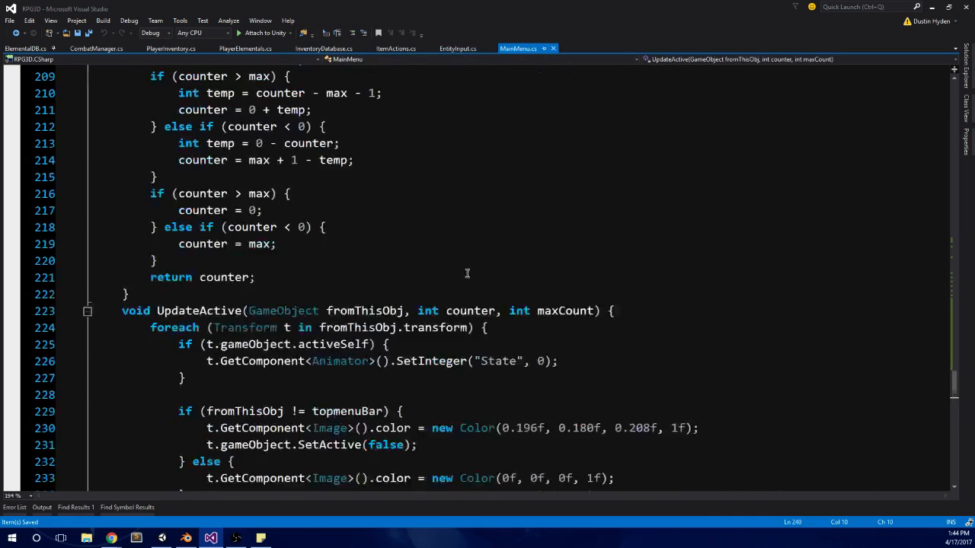
pyautogui.scroll(-6, 440, 279)
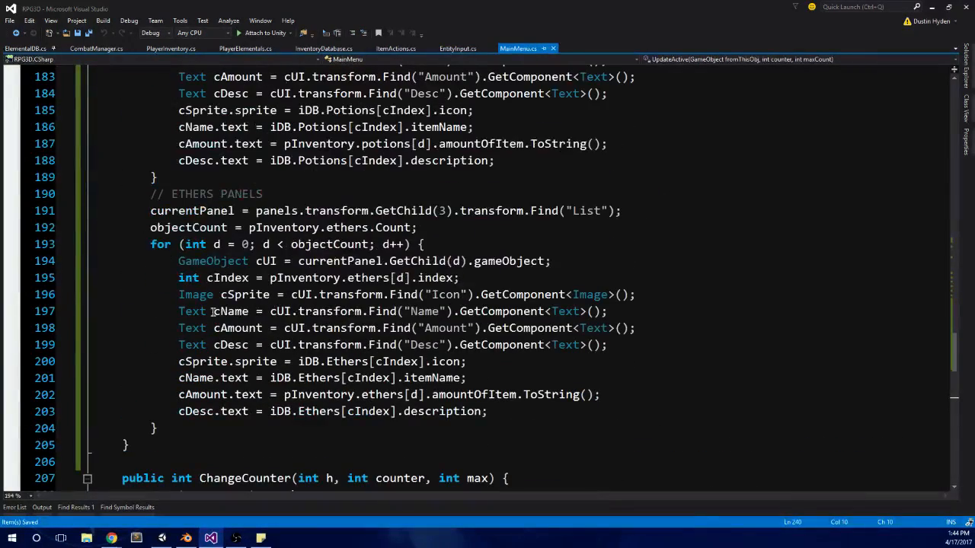
pyautogui.click(145, 210)
pyautogui.click(157, 194)
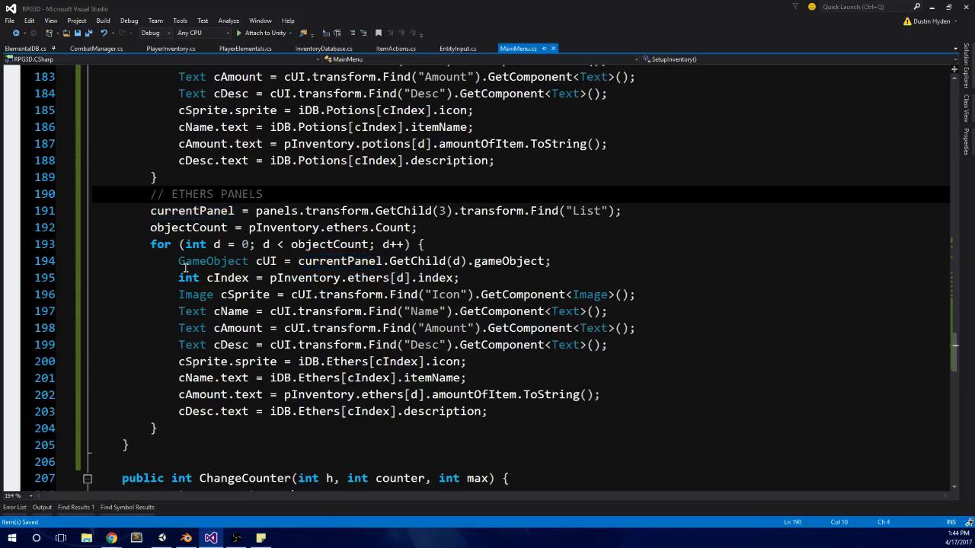
# Step: Add an empty void SetupElementals() method directly above SetupInventory() in MainMenu.cs
pyautogui.scroll(-2, 157, 193)
pyautogui.click(149, 356)
pyautogui.scroll(20, 156, 304)
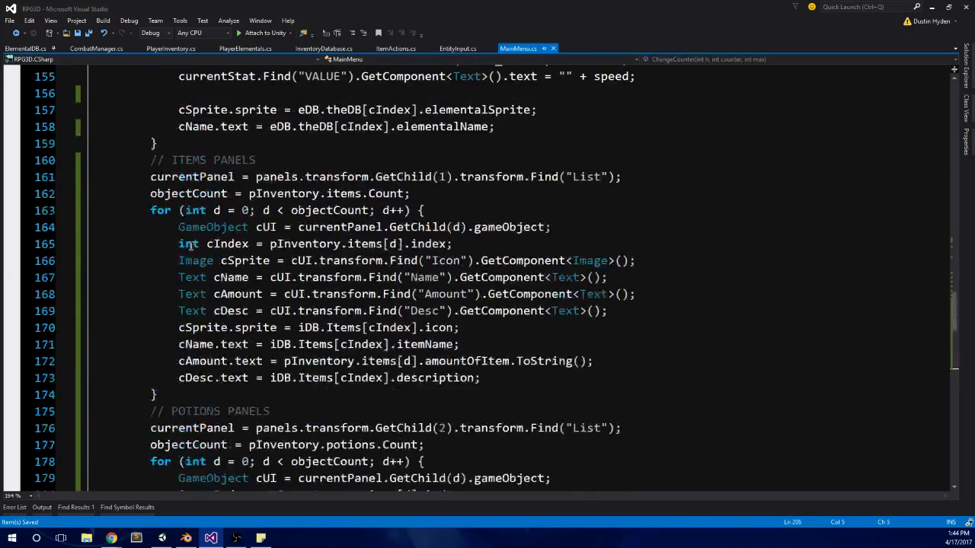
pyautogui.scroll(2, 161, 254)
pyautogui.click(163, 162)
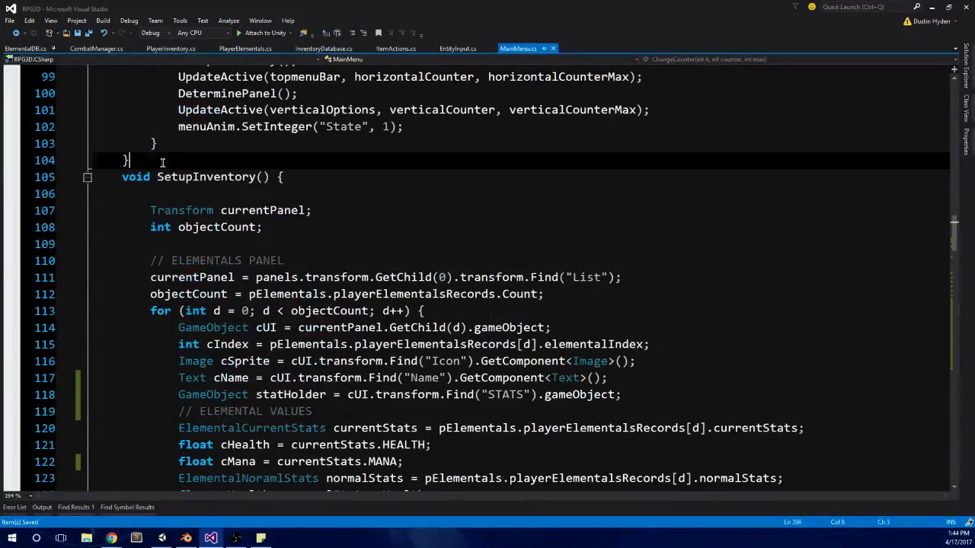
pyautogui.press('Return')
pyautogui.write('void SetupElementals() {')
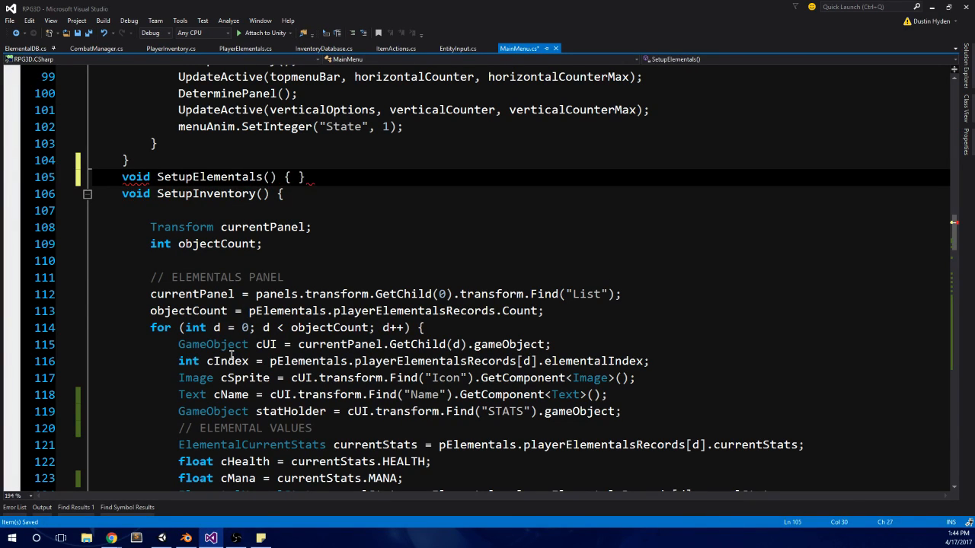
pyautogui.press('Return')
pyautogui.press('Return')
# Step: Move the whole ELEMENTALS PANEL block, including its for loop, from SetupInventory() into the body of SetupElementals()
pyautogui.click(145, 311)
pyautogui.scroll(-15, 166, 306)
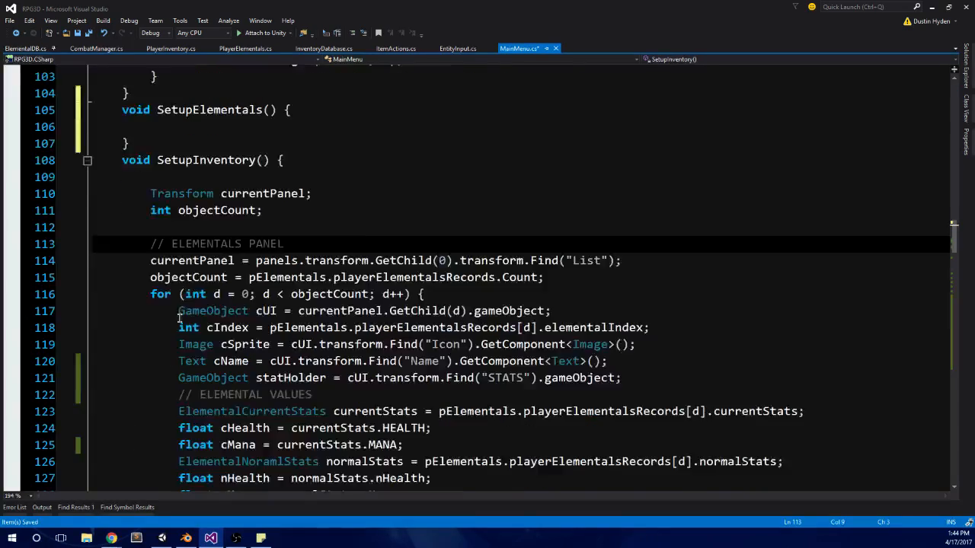
pyautogui.keyDown('shift'); pyautogui.click(157, 361); pyautogui.keyUp('shift')
pyautogui.hotkey('ctrl', 'x')
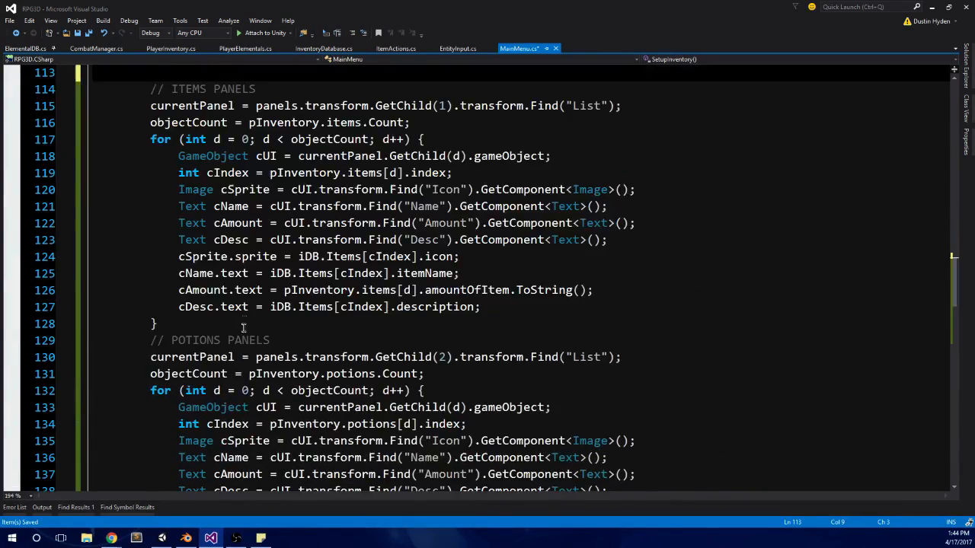
pyautogui.scroll(7, 229, 289)
pyautogui.click(229, 289)
pyautogui.hotkey('ctrl', 'v')
# Step: Add an empty void SetupItems() method between SetupElementals() and SetupInventory()
pyautogui.scroll(-5, 229, 289)
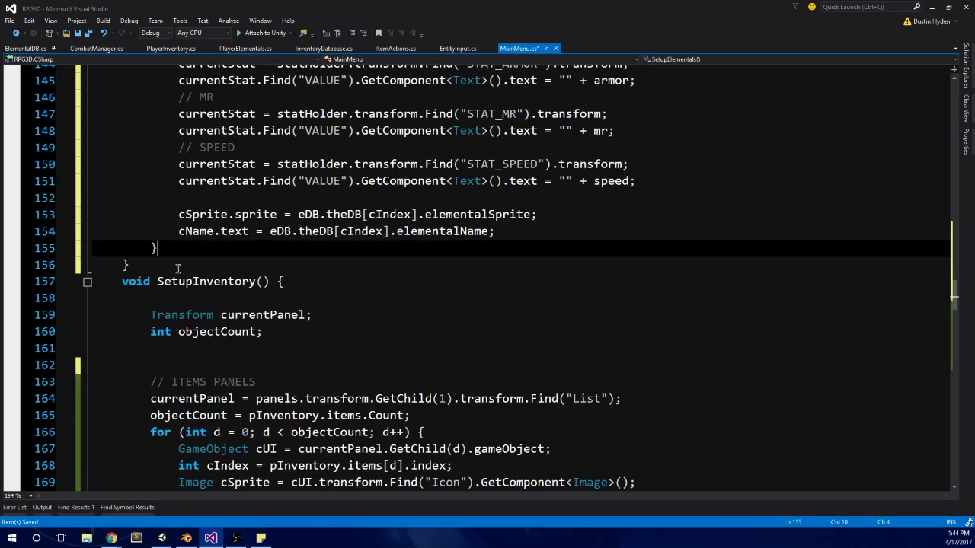
pyautogui.click(177, 268)
pyautogui.press('Return')
pyautogui.write('void Se')
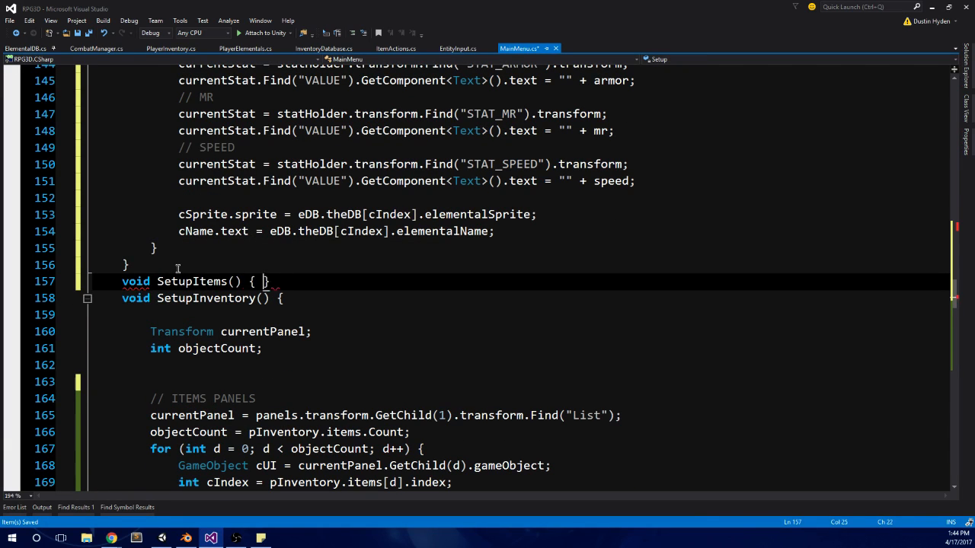
pyautogui.write('tupItems() {')
pyautogui.press('Return')
pyautogui.press('Return')
# Step: Move the ITEMS PANELS block with its for loop from SetupInventory() into SetupItems()
pyautogui.scroll(-4, 177, 269)
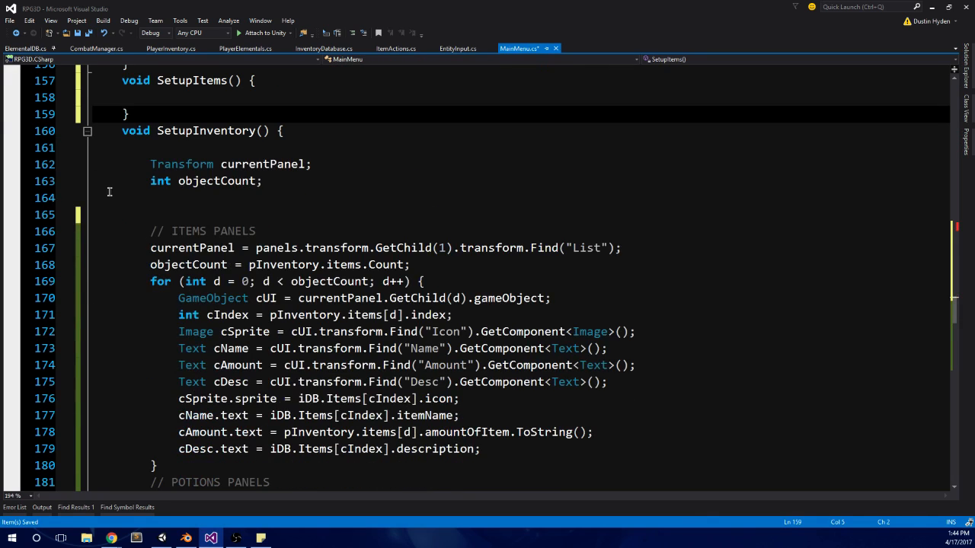
pyautogui.click(153, 230)
pyautogui.keyDown('shift'); pyautogui.click(172, 467); pyautogui.keyUp('shift')
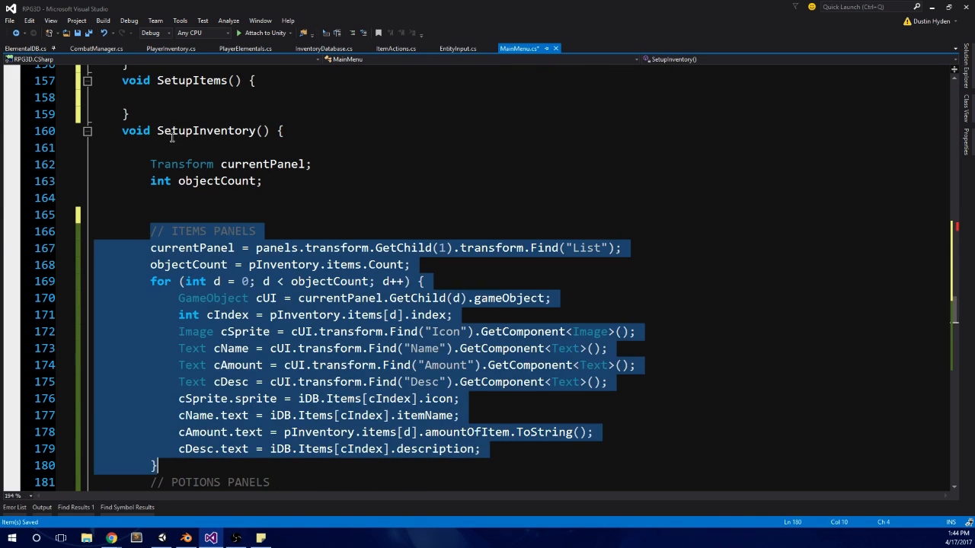
pyautogui.hotkey('ctrl', 'x')
pyautogui.click(157, 98)
pyautogui.hotkey('ctrl', 'v')
# Step: Add an empty void SetupPotions() method after SetupItems()
pyautogui.scroll(-2, 211, 272)
pyautogui.click(170, 248)
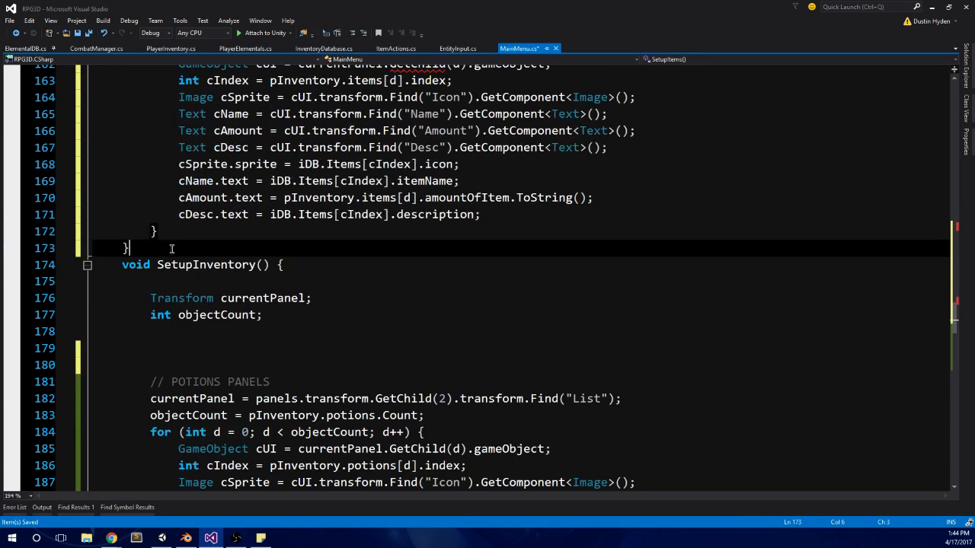
pyautogui.press('Return')
pyautogui.write('void SetupPotions() {')
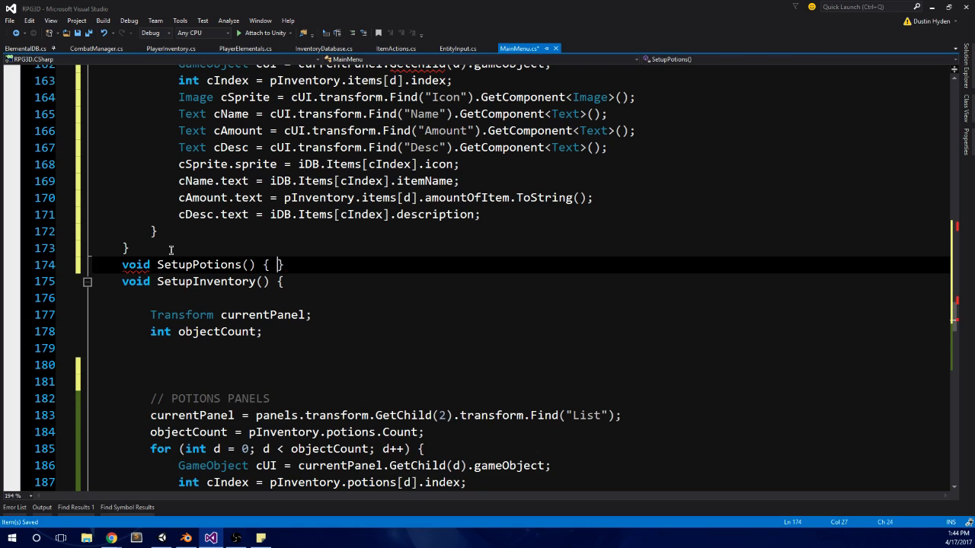
pyautogui.write('}')
pyautogui.press('Return')
pyautogui.press('Return')
# Step: Move the POTIONS PANELS block with its for loop from SetupInventory() into the body of SetupPotions()
pyautogui.scroll(-3, 266, 332)
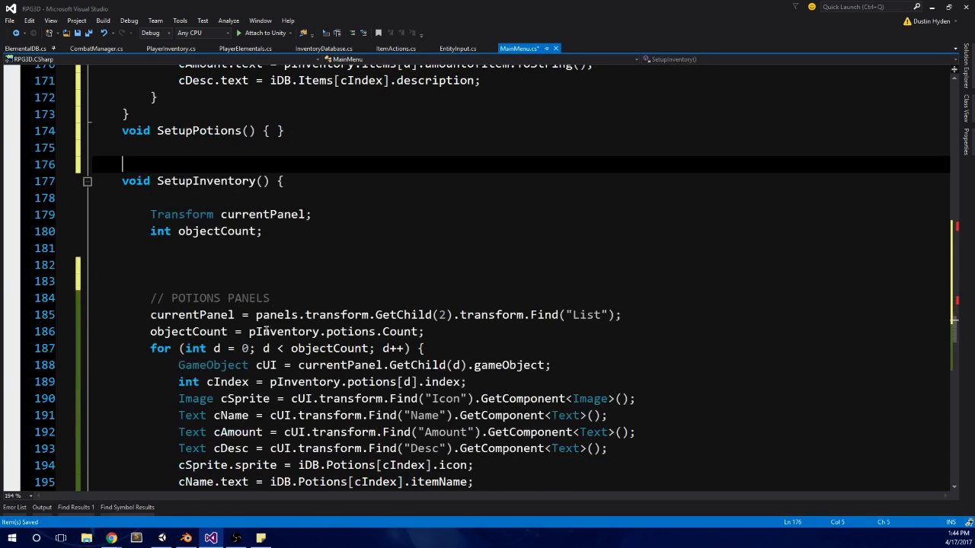
pyautogui.click(145, 296)
pyautogui.scroll(-3, 188, 301)
pyautogui.keyDown('shift'); pyautogui.click(180, 334); pyautogui.keyUp('shift')
pyautogui.scroll(3, 217, 206)
pyautogui.hotkey('ctrl', 'x')
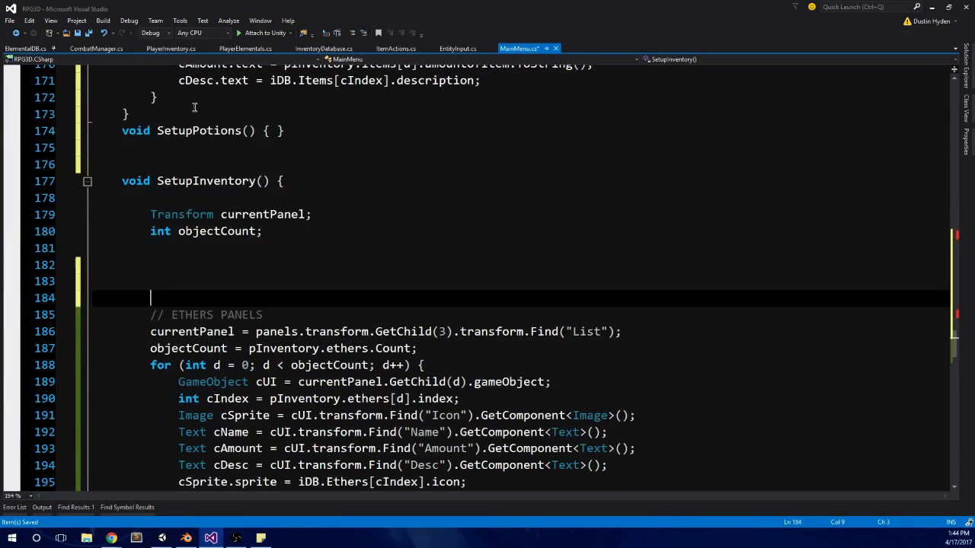
pyautogui.scroll(1, 187, 137)
pyautogui.click(175, 182)
pyautogui.click(276, 168)
pyautogui.press('Return')
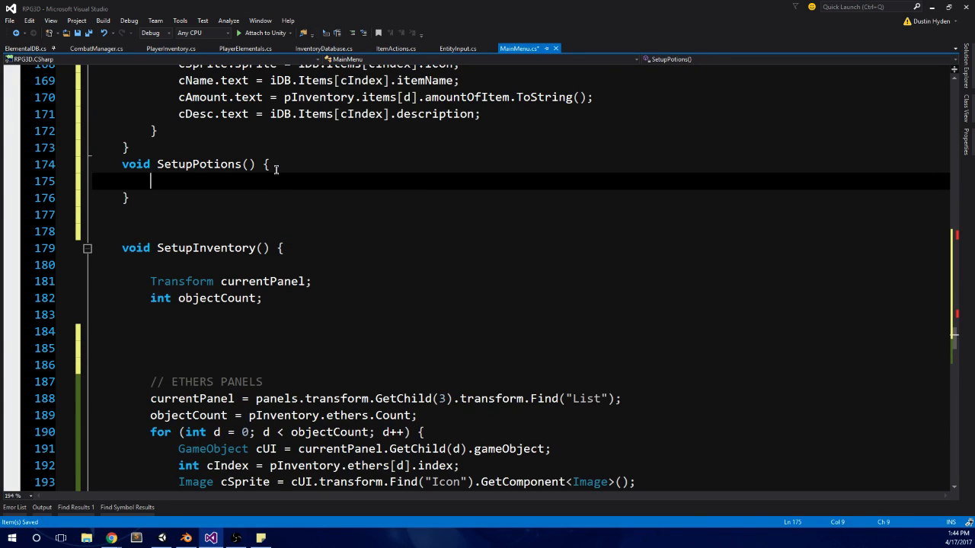
pyautogui.hotkey('ctrl', 'v')
# Step: Add an empty void SetupEthers() method after SetupPotions()
pyautogui.scroll(-3, 120, 305)
pyautogui.click(157, 309)
pyautogui.write('void S')
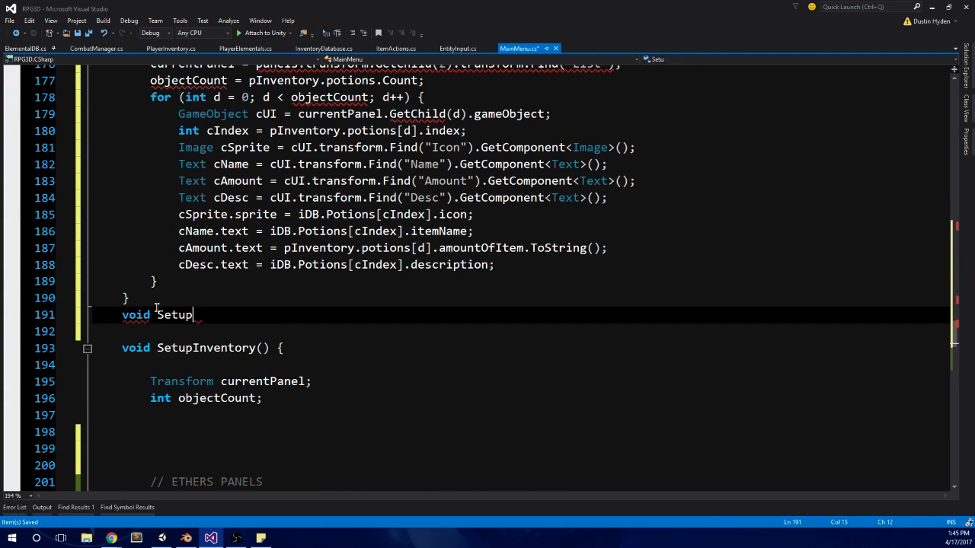
pyautogui.scroll(-3, 175, 319)
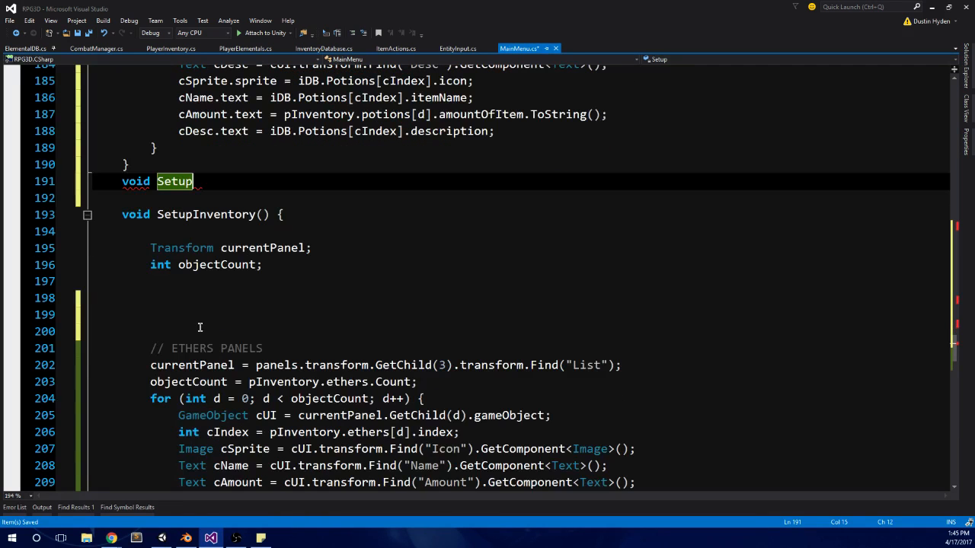
pyautogui.write('etupEthers() {')
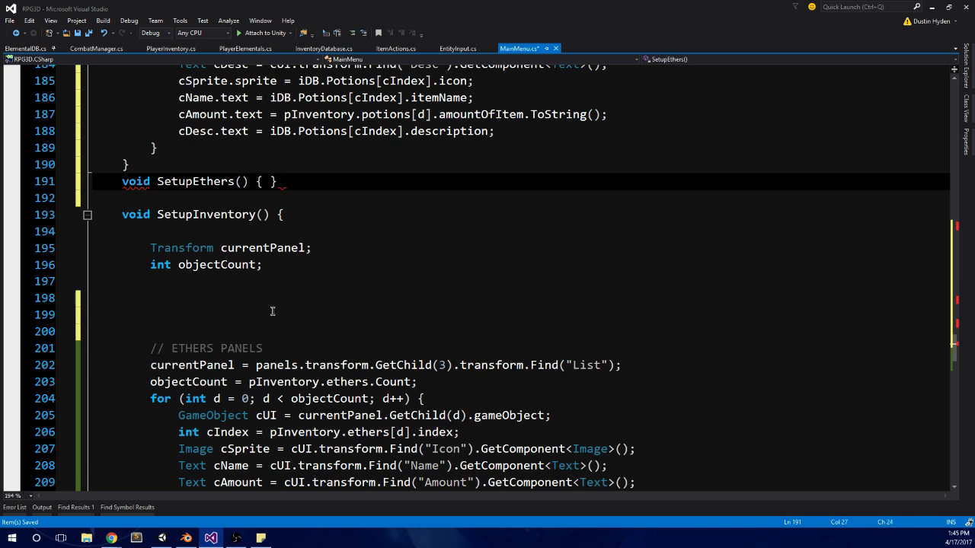
pyautogui.press('Return')
# Step: Move the ETHERS PANELS block with its for loop from SetupInventory() into SetupEthers()
pyautogui.scroll(-2, 228, 300)
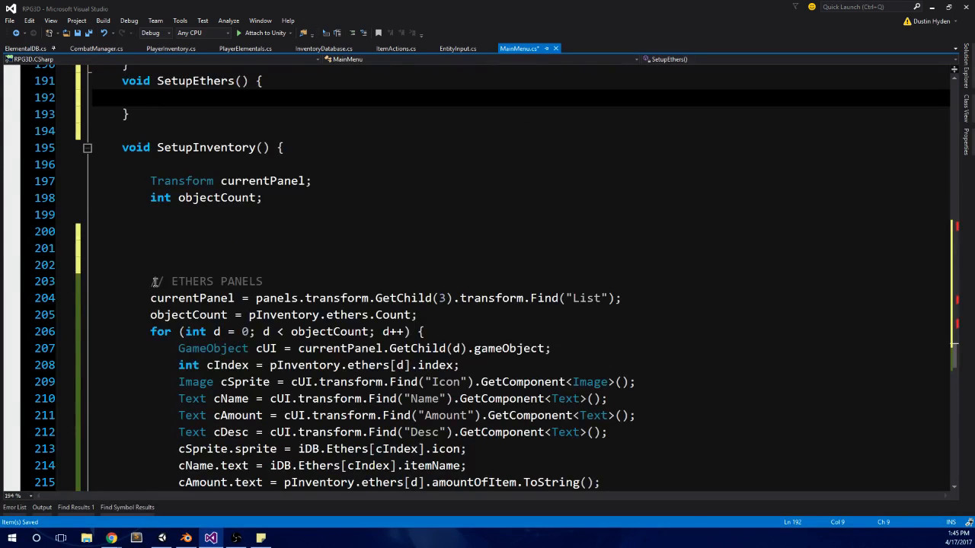
pyautogui.click(152, 281)
pyautogui.scroll(-3, 155, 282)
pyautogui.keyDown('shift'); pyautogui.click(158, 348); pyautogui.keyUp('shift')
pyautogui.hotkey('ctrl', 'x')
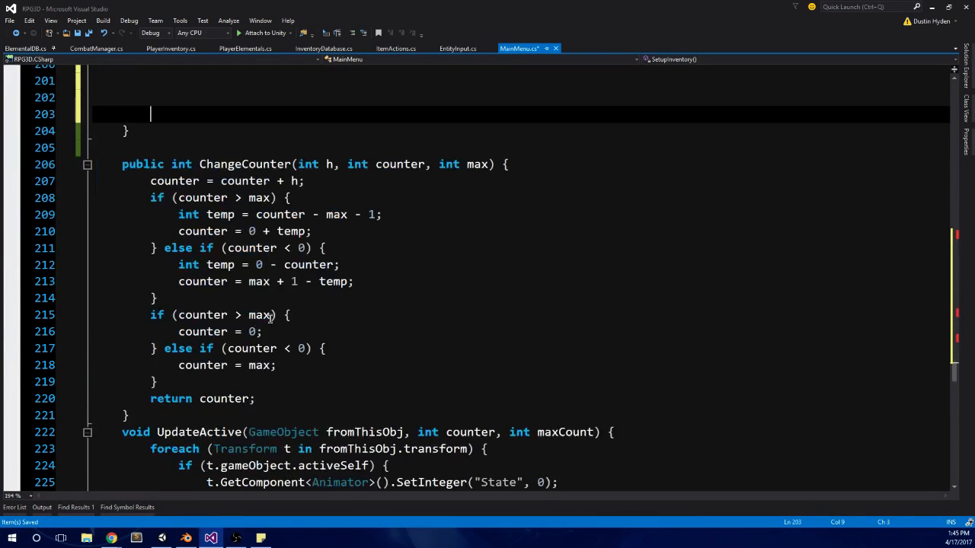
pyautogui.scroll(4, 270, 318)
pyautogui.click(195, 128)
pyautogui.hotkey('ctrl', 'v')
# Step: Delete the leftover blank lines below the variable declarations in SetupInventory()
pyautogui.scroll(9, 246, 291)
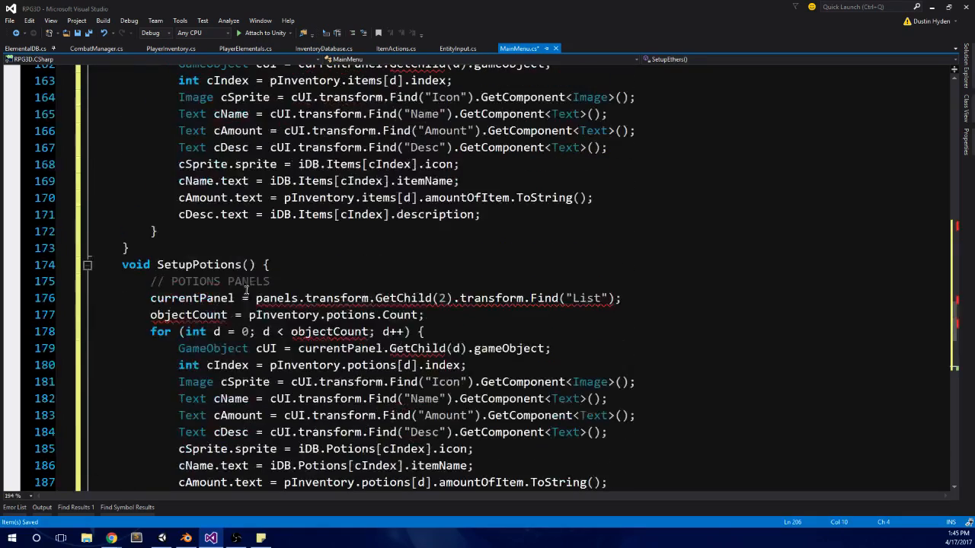
pyautogui.scroll(-12, 191, 323)
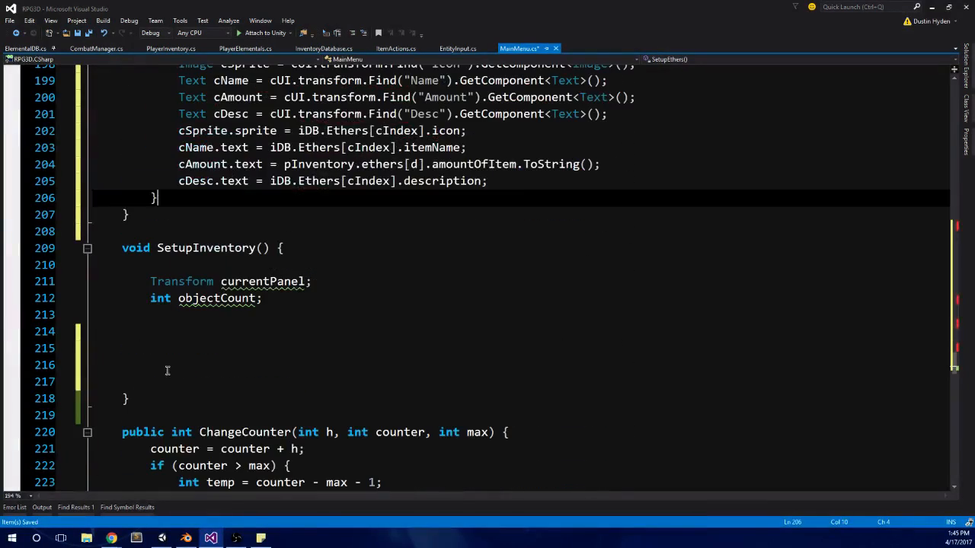
pyautogui.moveTo(168, 371); pyautogui.dragTo(81, 321)
pyautogui.press('BackSpace')
pyautogui.press('BackSpace')
# Step: Move the SetupInventory() method from below SetupEthers() to just above SetupElementals()
pyautogui.moveTo(149, 322); pyautogui.dragTo(98, 299)
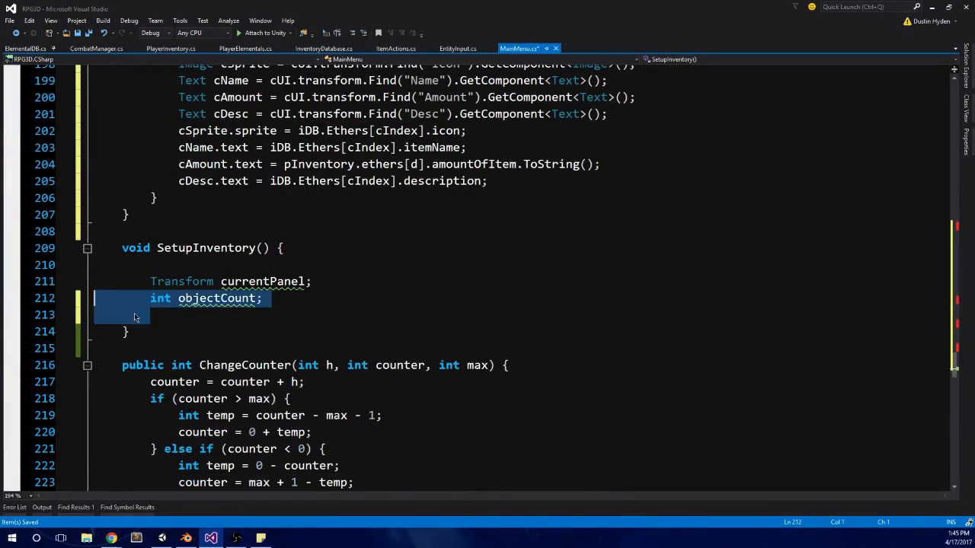
pyautogui.click(135, 317)
pyautogui.moveTo(157, 331); pyautogui.dragTo(94, 231)
pyautogui.press('BackSpace')
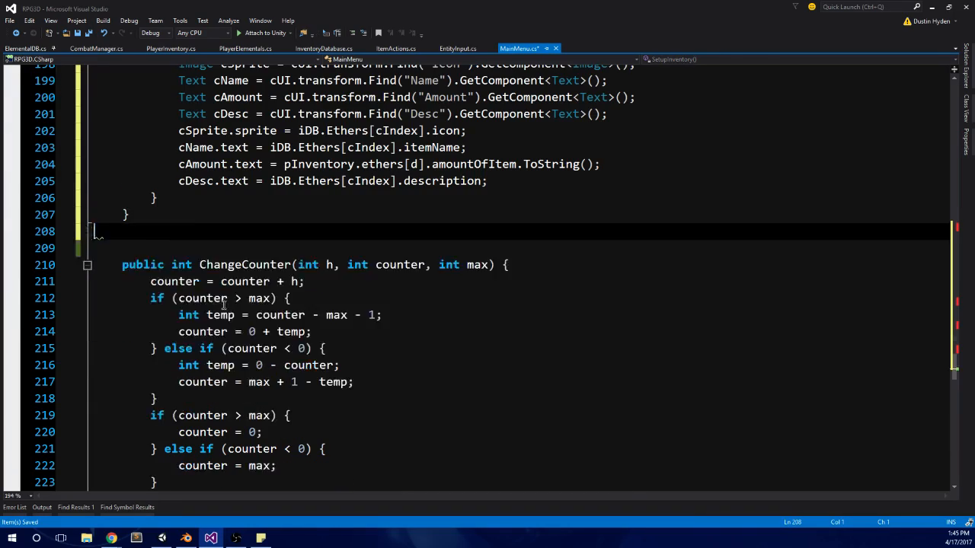
pyautogui.scroll(20, 223, 304)
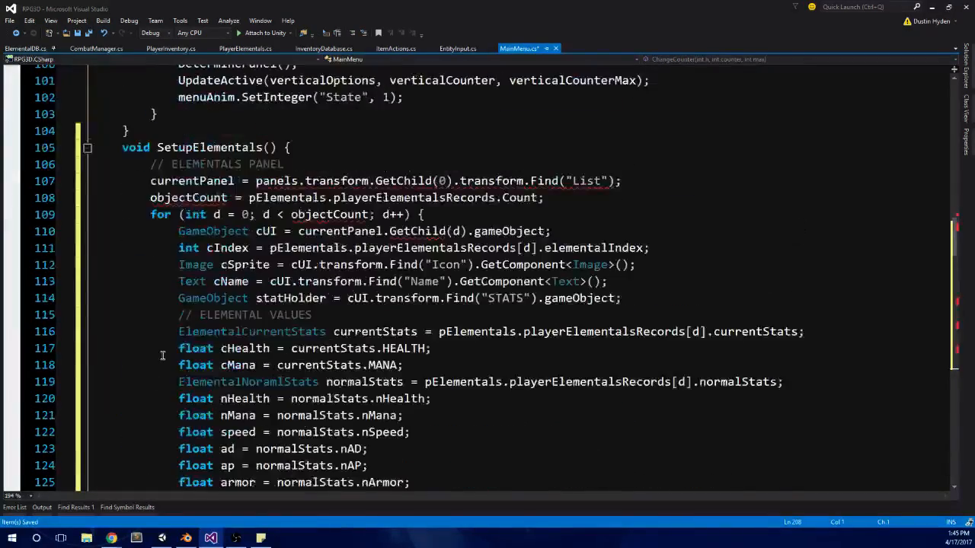
pyautogui.scroll(2, 162, 355)
pyautogui.click(164, 230)
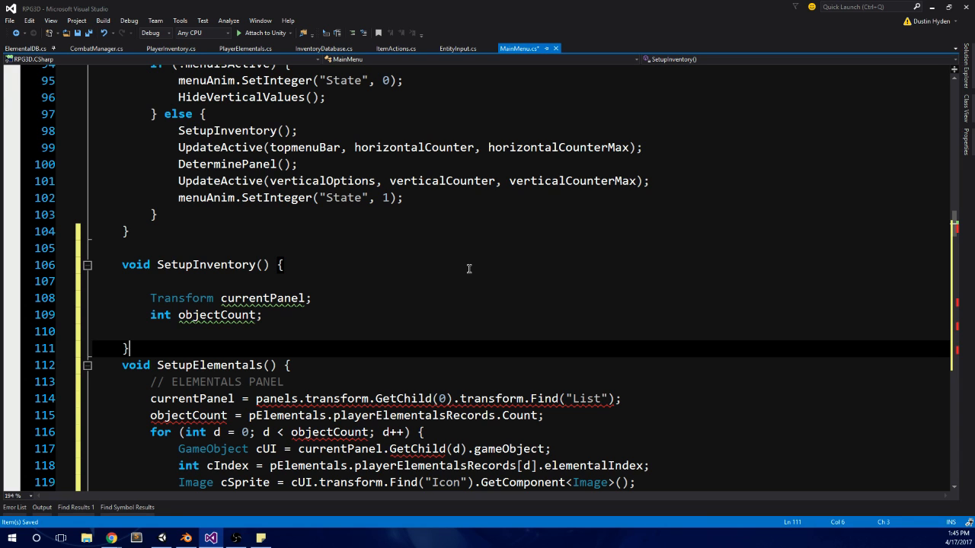
# Step: Call SetupElementals(); at the end of SetupInventory(), below the variable declarations
pyautogui.scroll(-2, 281, 315)
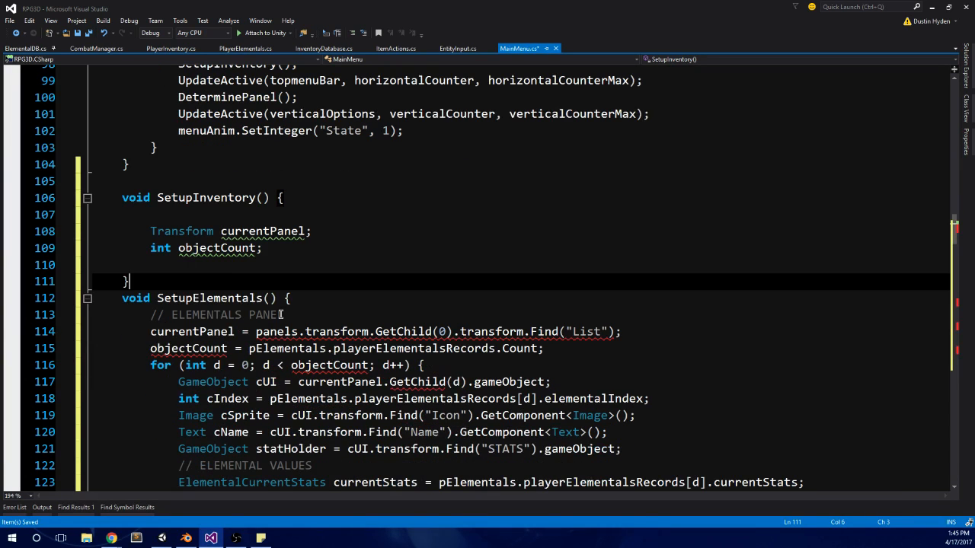
pyautogui.click(223, 270)
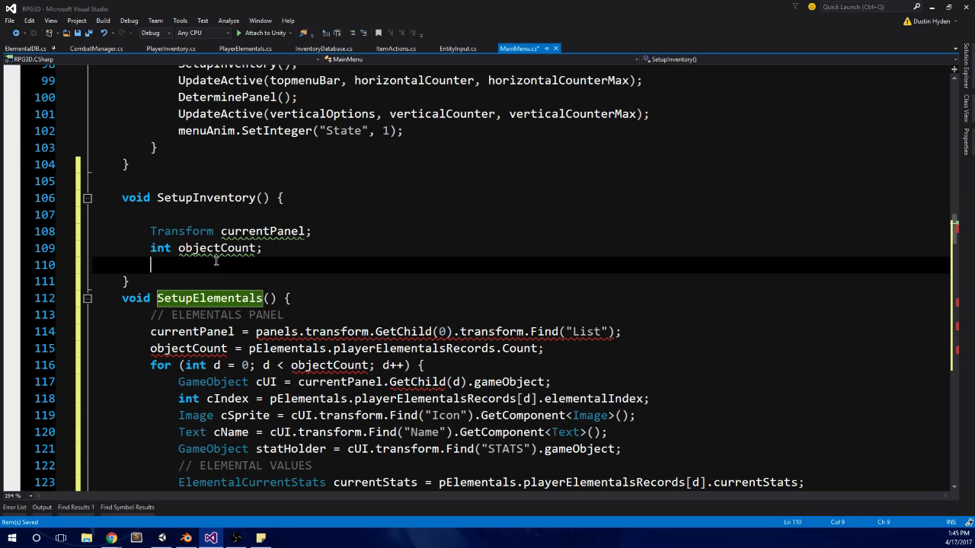
pyautogui.write('SetupElementals(')
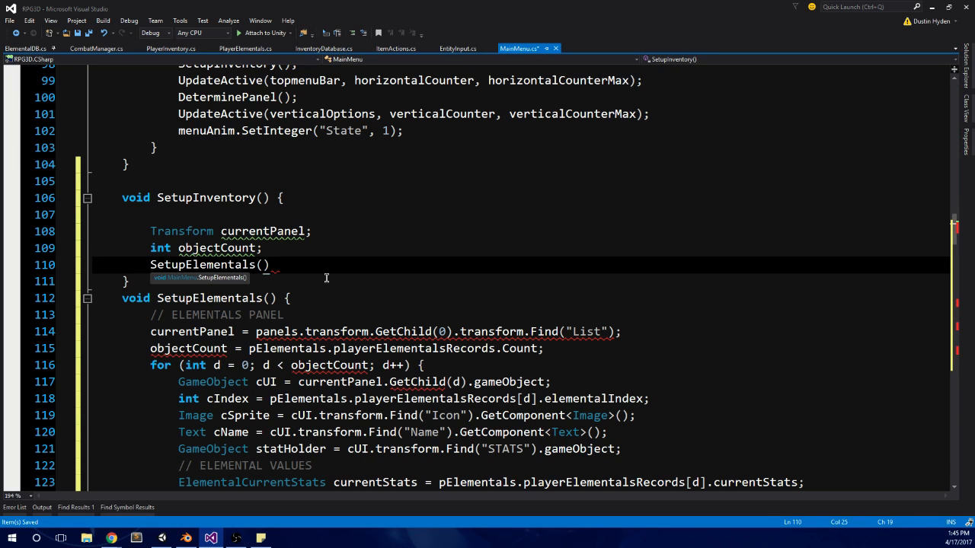
pyautogui.write(')')
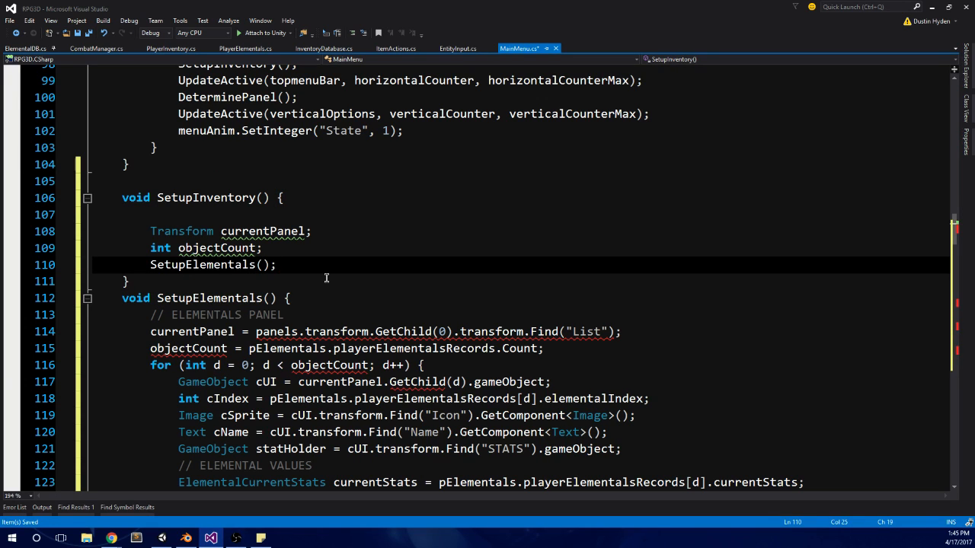
pyautogui.click(304, 231)
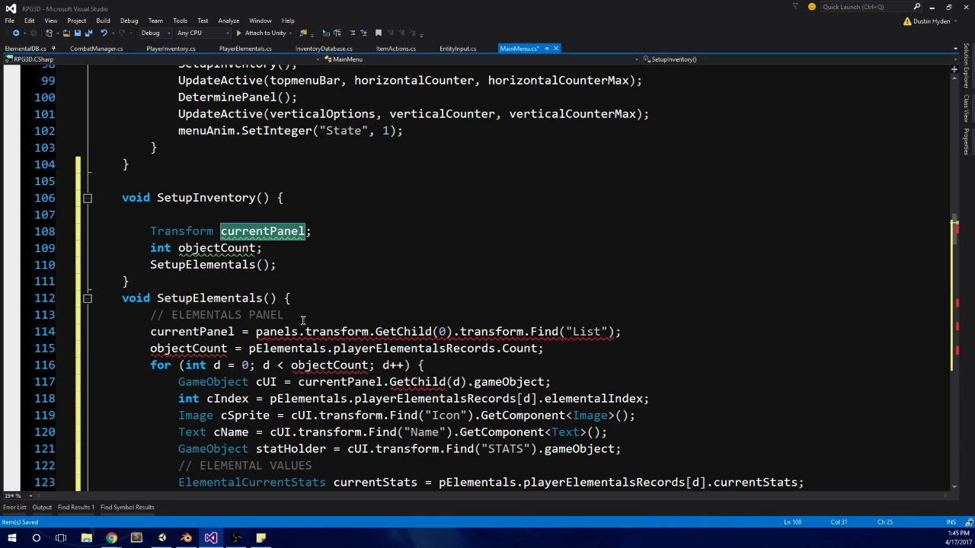
pyautogui.click(640, 331)
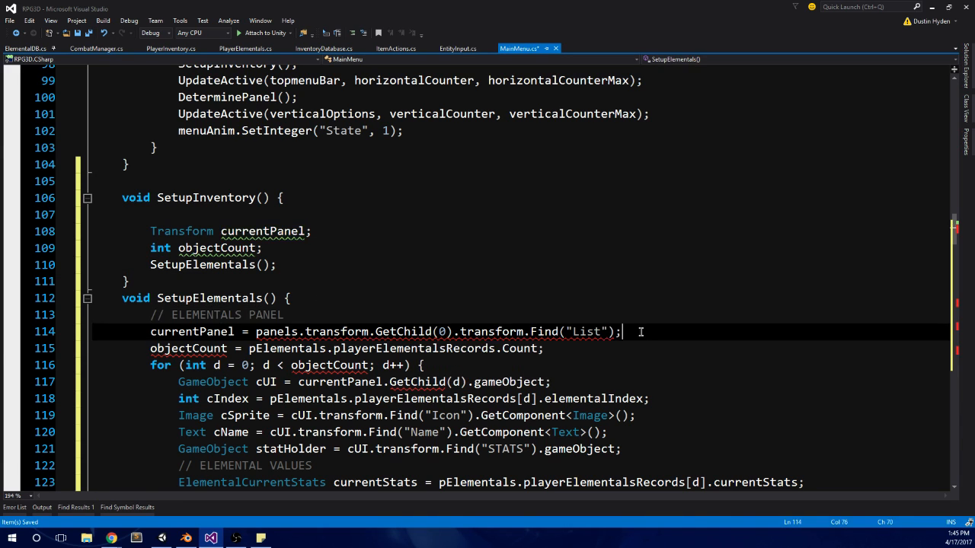
pyautogui.scroll(-2, 651, 348)
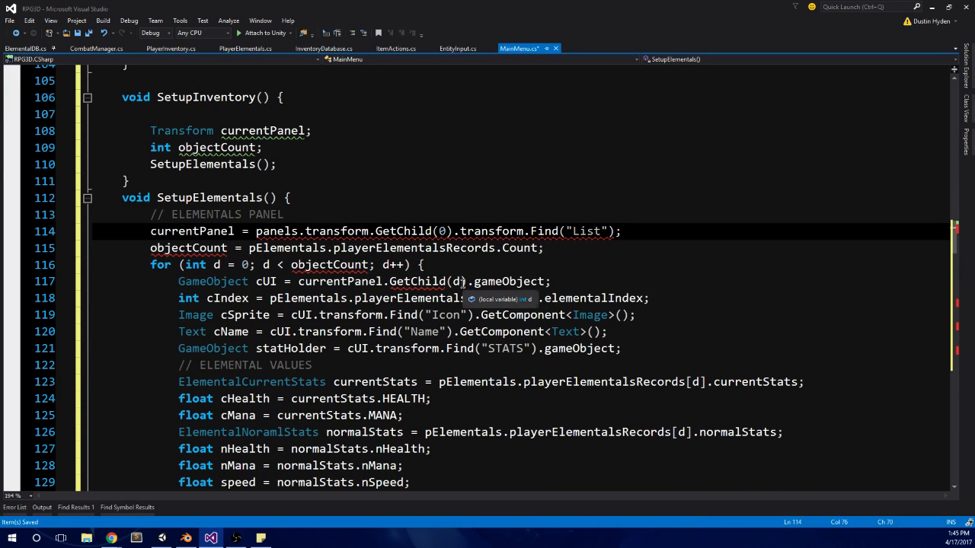
pyautogui.click(263, 164)
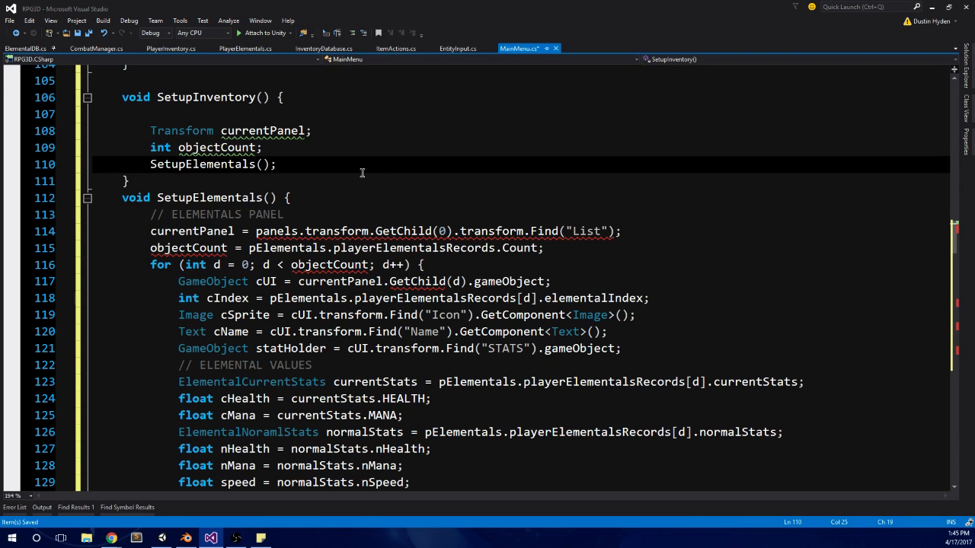
# Step: Try to move the currentPanel and objectCount declarations from SetupInventory() to the start of SetupElementals(), and undo the move
pyautogui.moveTo(286, 151); pyautogui.dragTo(92, 126)
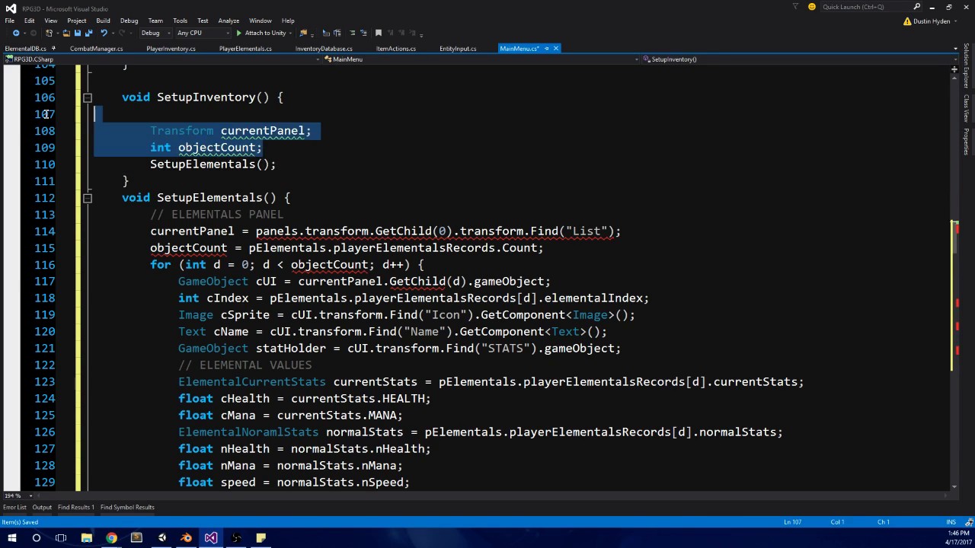
pyautogui.press('Delete')
pyautogui.click(301, 197)
pyautogui.press('Return')
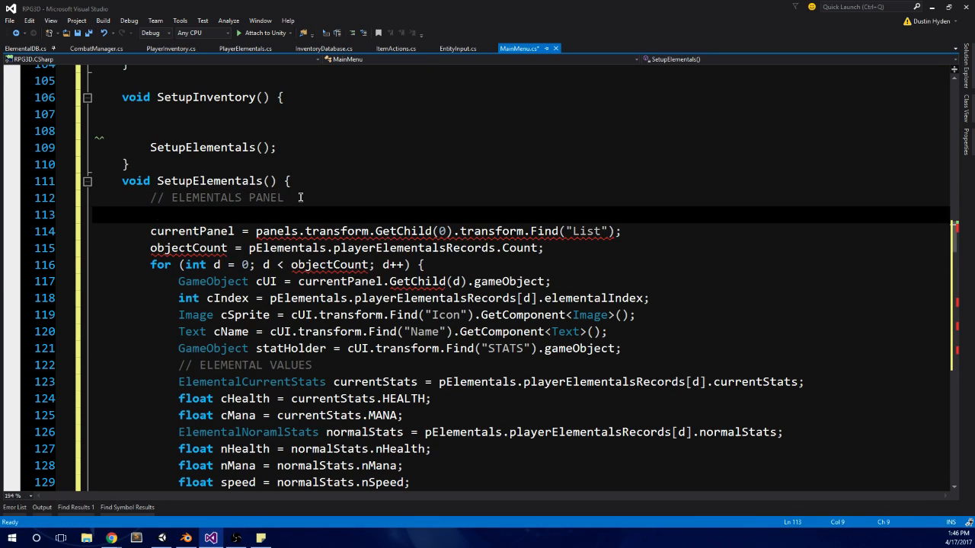
pyautogui.hotkey('ctrl', 'v')
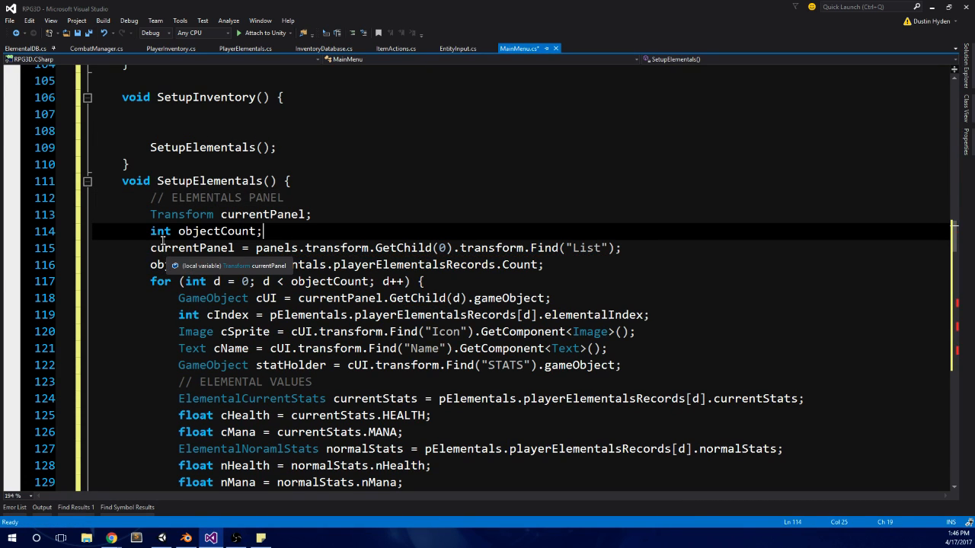
pyautogui.hotkey('ctrl', 'z')
pyautogui.hotkey('ctrl', 'z')
pyautogui.hotkey('ctrl', 'z')
pyautogui.hotkey('ctrl', 'z')
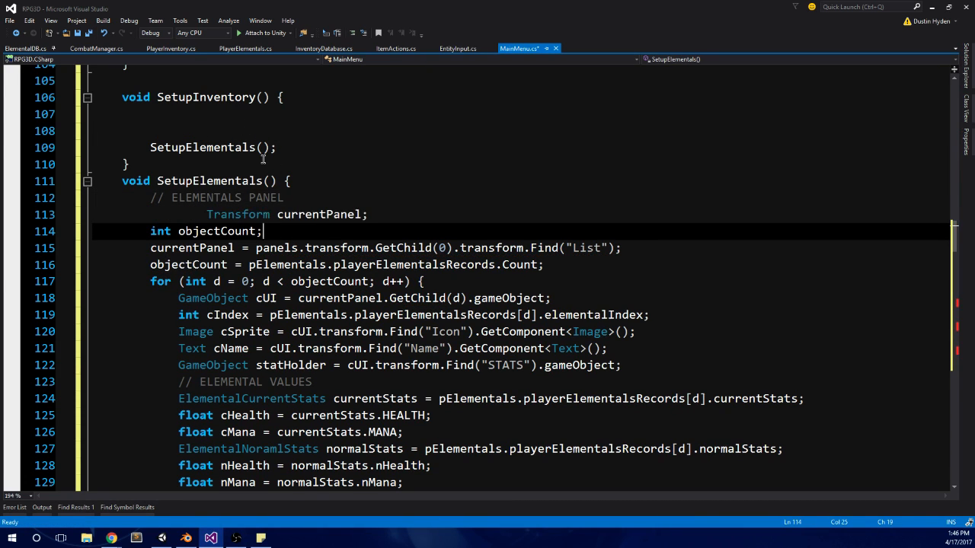
# Step: Move the currentPanel and objectCount declarations from SetupInventory() to the class variables below iDB, separated from it by a blank line
pyautogui.scroll(1, 309, 211)
pyautogui.scroll(3, 308, 211)
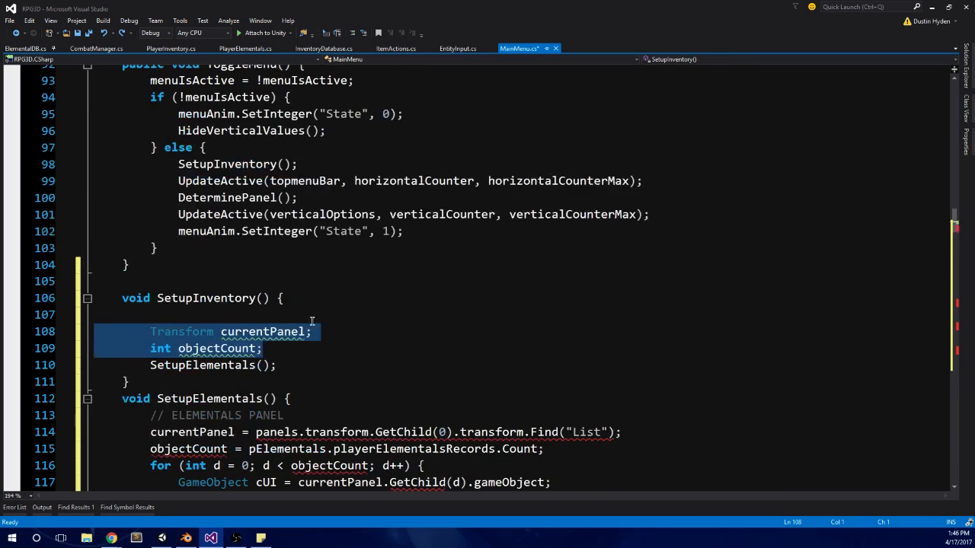
pyautogui.hotkey('ctrl', 'x')
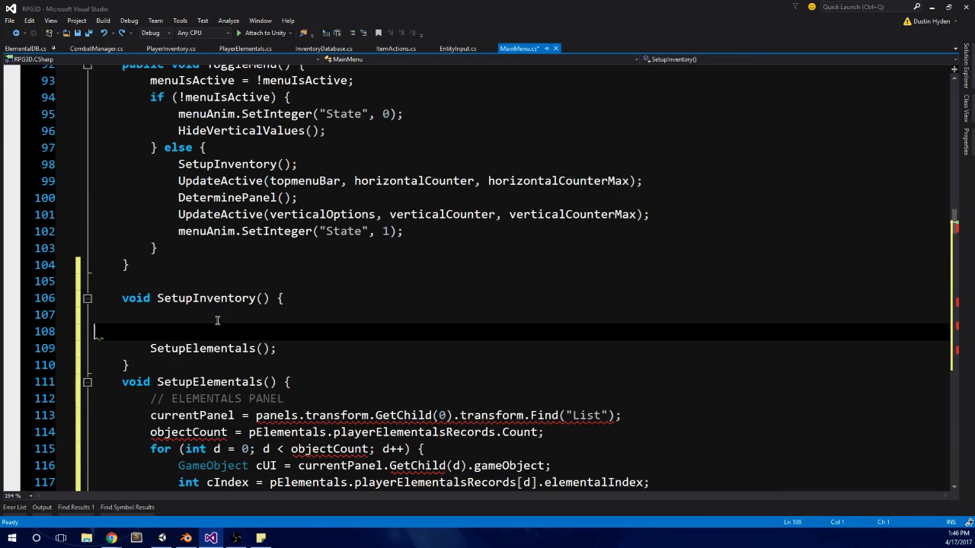
pyautogui.scroll(20, 216, 321)
pyautogui.scroll(2, 215, 329)
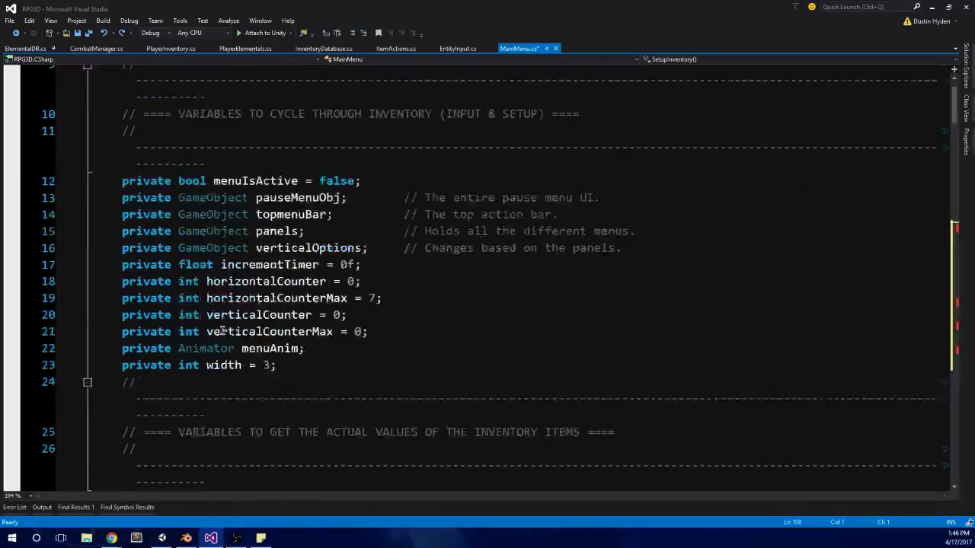
pyautogui.scroll(-6, 211, 331)
pyautogui.click(256, 207)
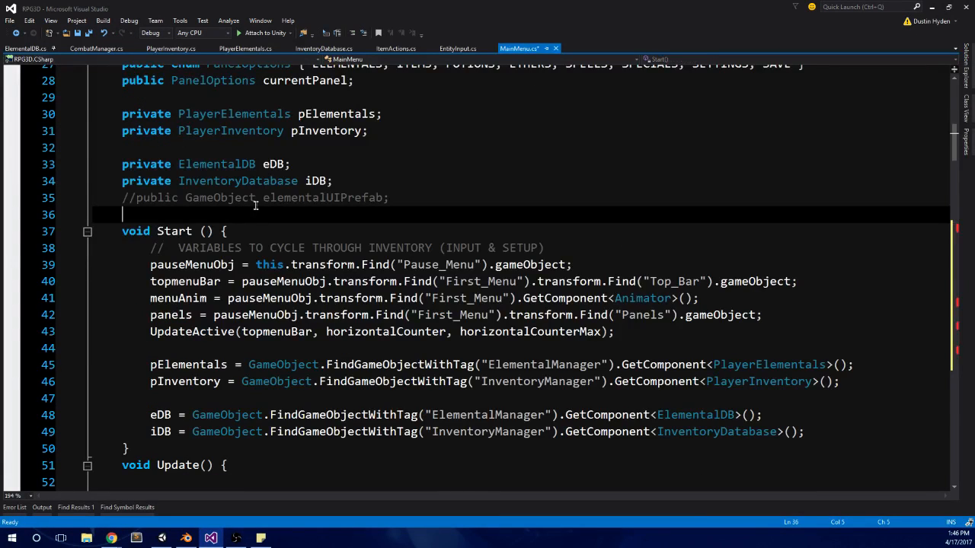
pyautogui.click(367, 181)
pyautogui.scroll(3, 412, 238)
pyautogui.press('Return')
pyautogui.hotkey('ctrl', 'v')
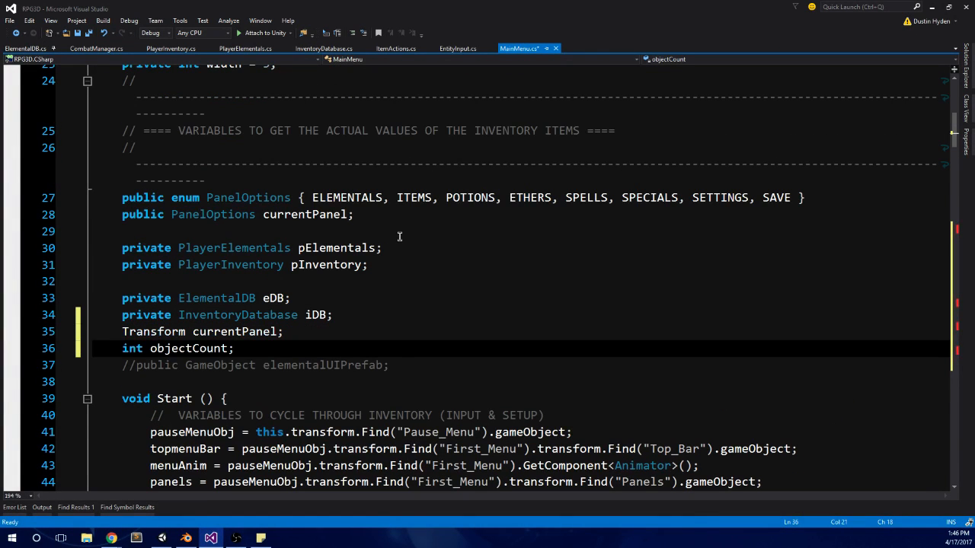
pyautogui.click(310, 332)
pyautogui.click(355, 321)
pyautogui.press('Return')
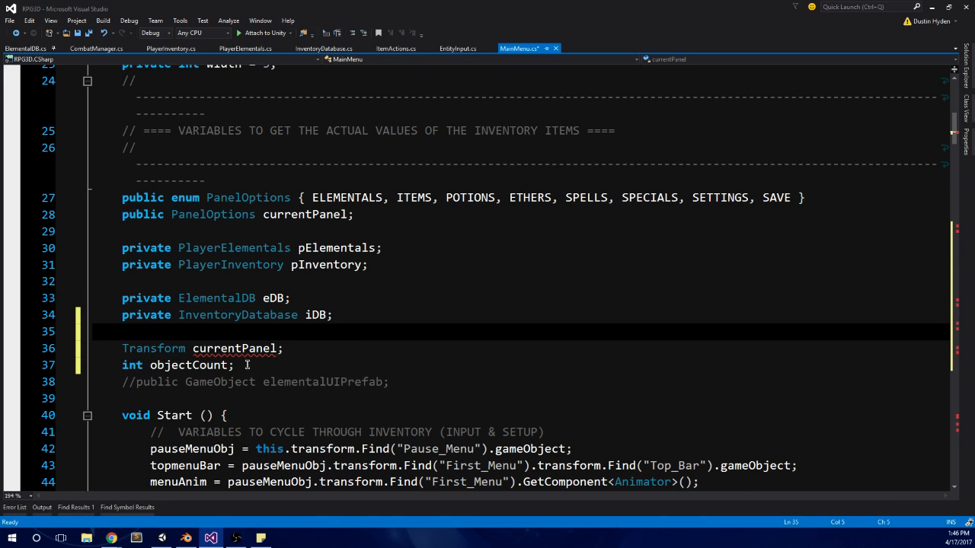
# Step: Rename the class-level Transform variable currentPanel to currentPanelTransform in its declaration above objectCount
pyautogui.scroll(5, 314, 346)
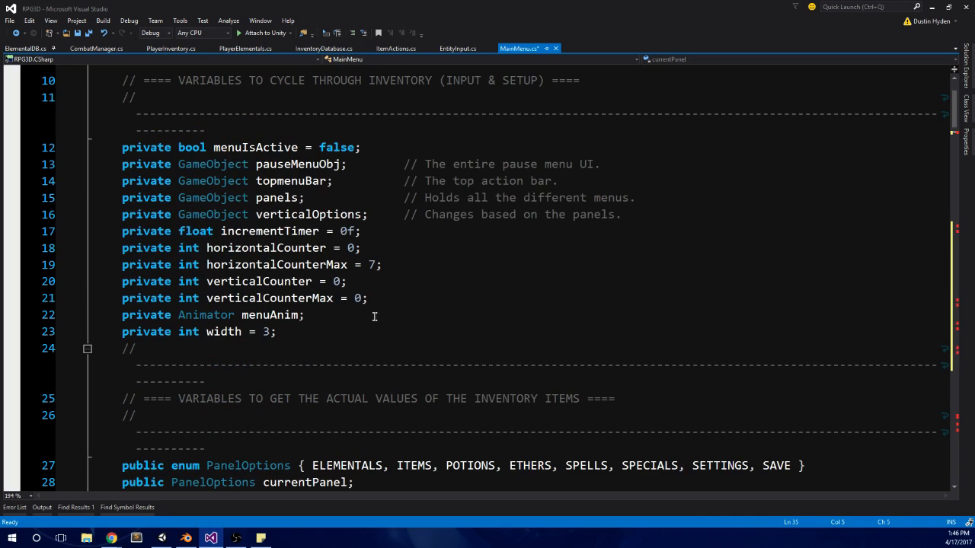
pyautogui.scroll(3, 374, 316)
pyautogui.scroll(-6, 374, 316)
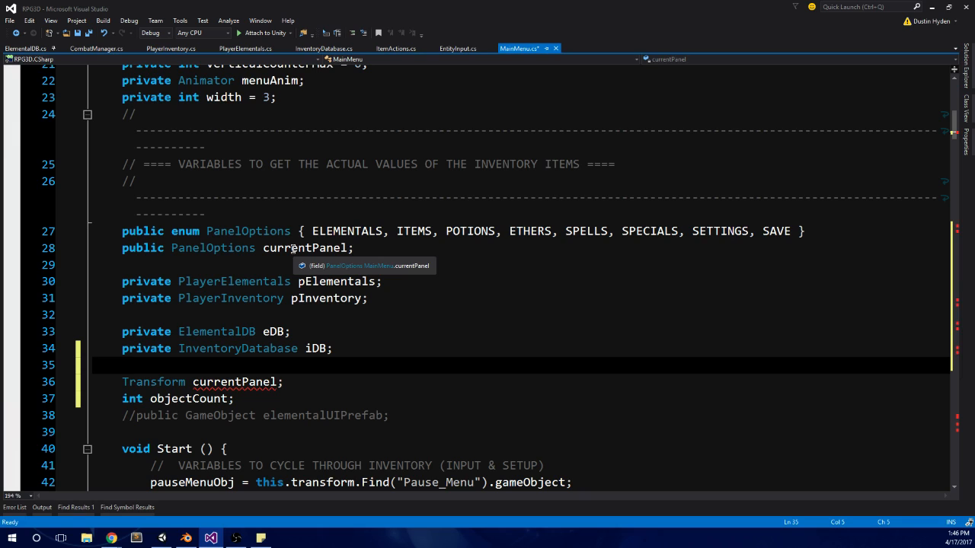
pyautogui.click(279, 382)
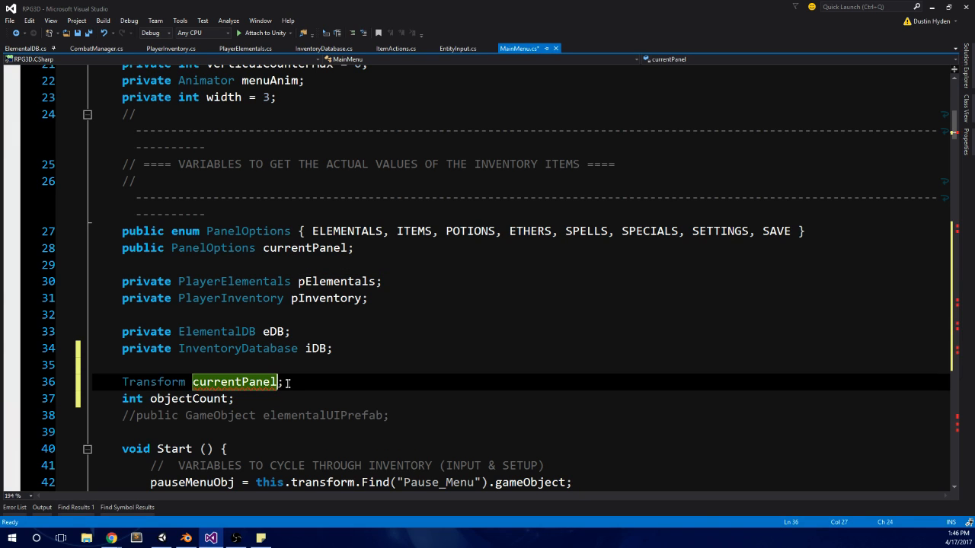
pyautogui.write('Tran')
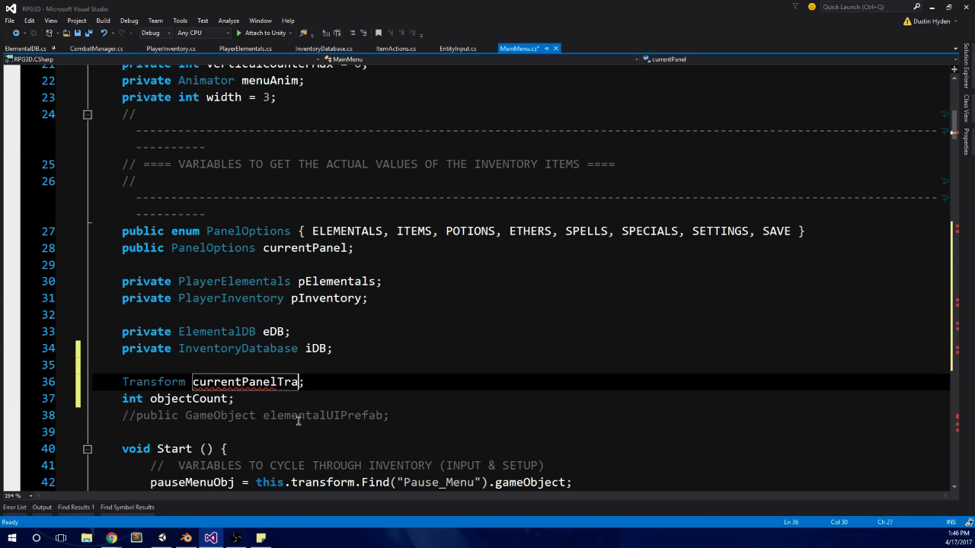
pyautogui.press('BackSpace')
pyautogui.press('BackSpace')
pyautogui.press('BackSpace')
pyautogui.write('ransform')
# Step: Replace both uses of currentPanel in SetupElementals() with currentPanelTransform, in the panel assignment and in the cUI line of the loop
pyautogui.scroll(-2, 290, 324)
pyautogui.doubleClick(292, 282)
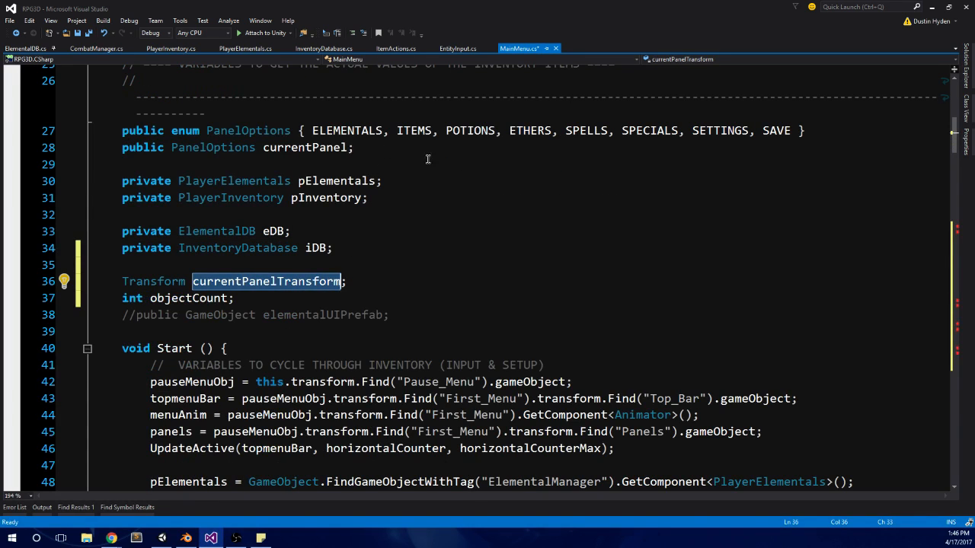
pyautogui.scroll(-20, 427, 159)
pyautogui.scroll(-7, 337, 277)
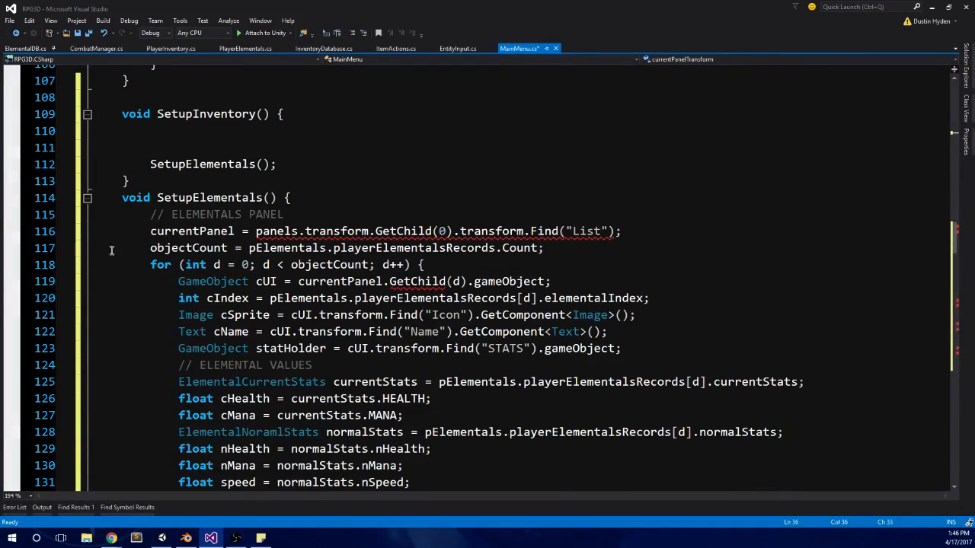
pyautogui.doubleClick(192, 230)
pyautogui.hotkey('ctrl', 'v')
pyautogui.click(316, 210)
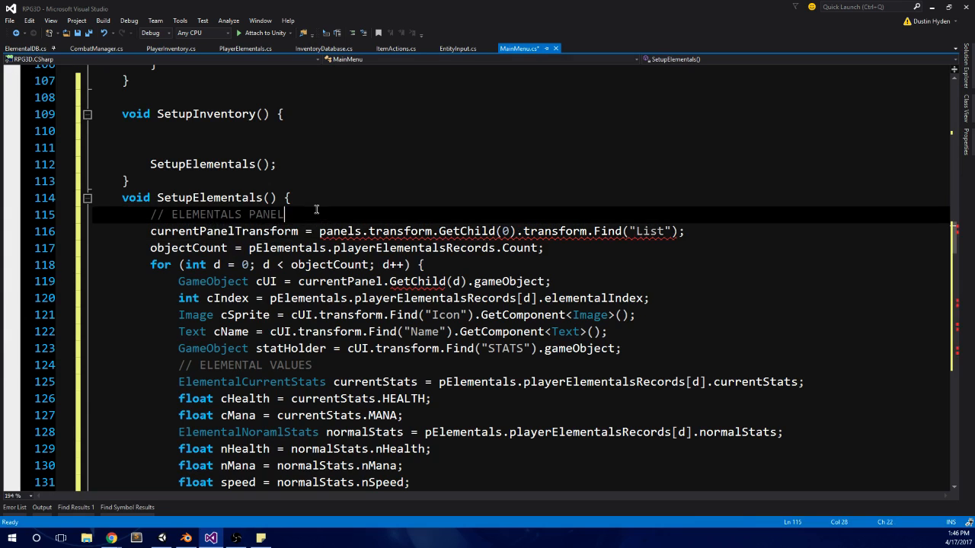
pyautogui.doubleClick(362, 282)
pyautogui.hotkey('ctrl', 'v')
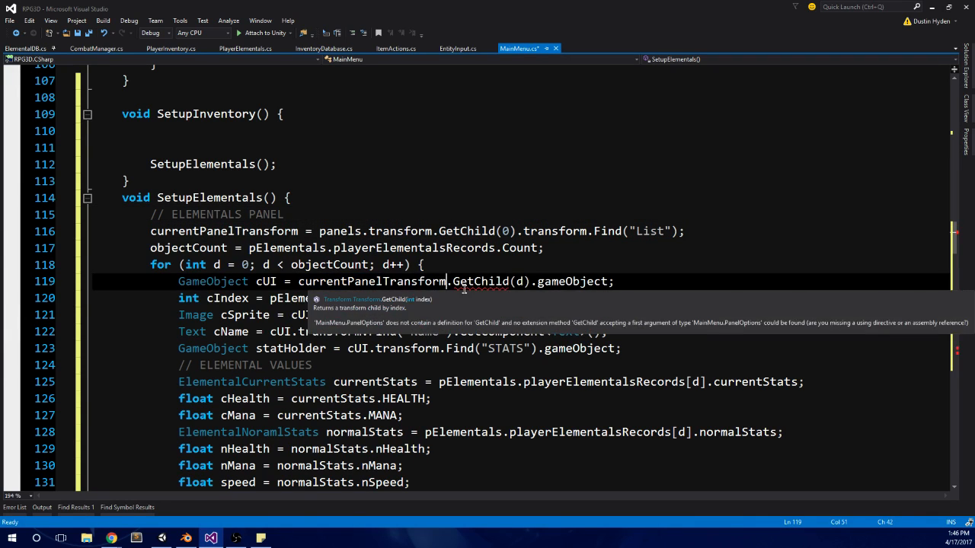
# Step: Replace currentPanel with currentPanelTransform in the panel assignment and the cUI line of SetupItems()
pyautogui.scroll(-1, 431, 264)
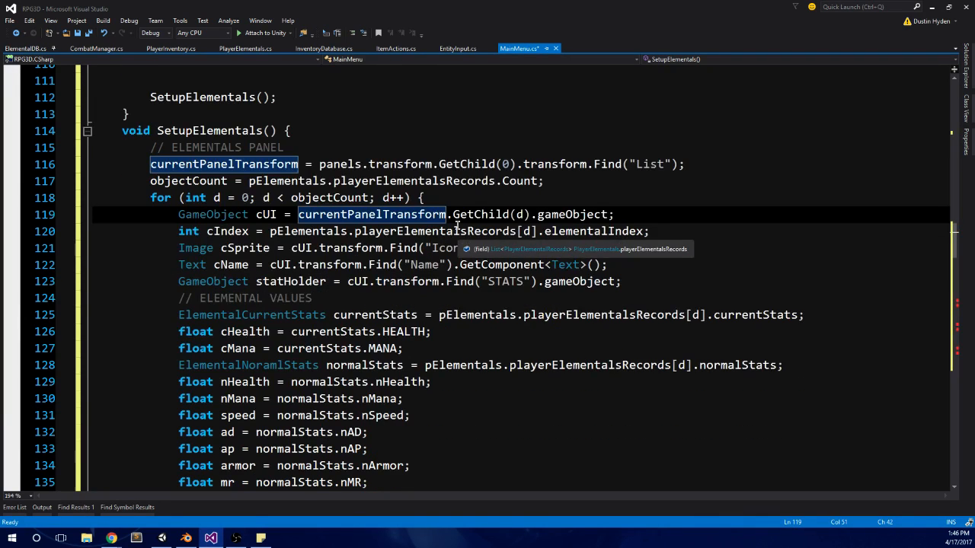
pyautogui.scroll(-1, 431, 265)
pyautogui.scroll(-5, 559, 301)
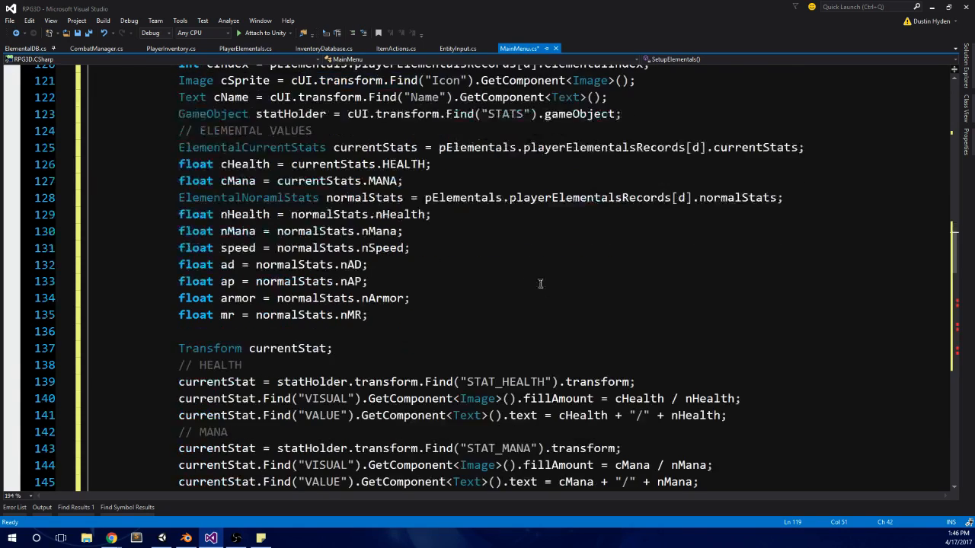
pyautogui.scroll(-2, 688, 300)
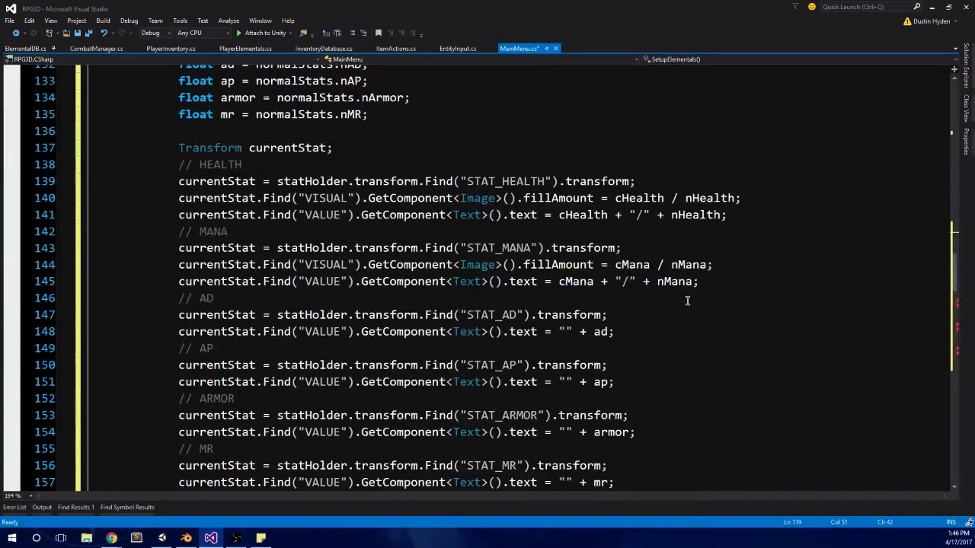
pyautogui.scroll(-5, 693, 331)
pyautogui.scroll(-4, 696, 336)
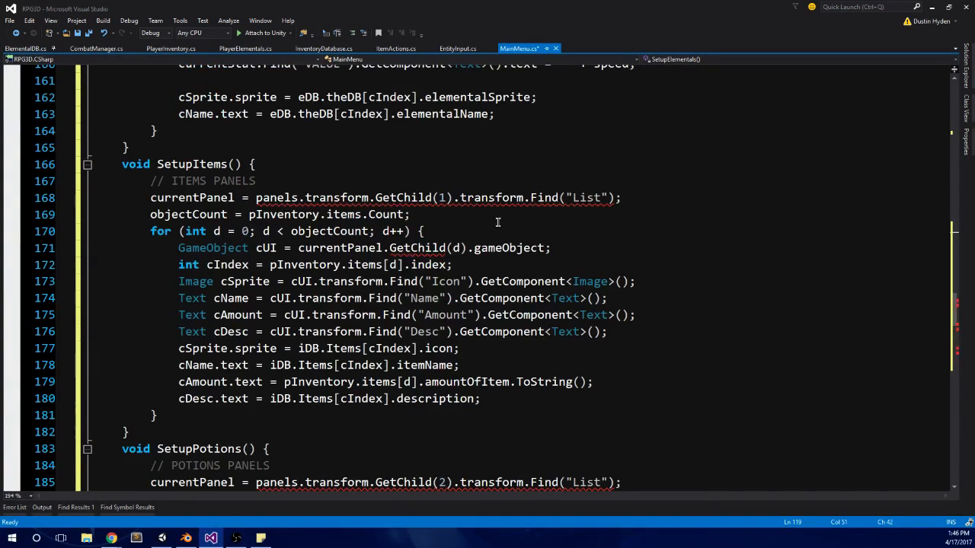
pyautogui.moveTo(505, 198)
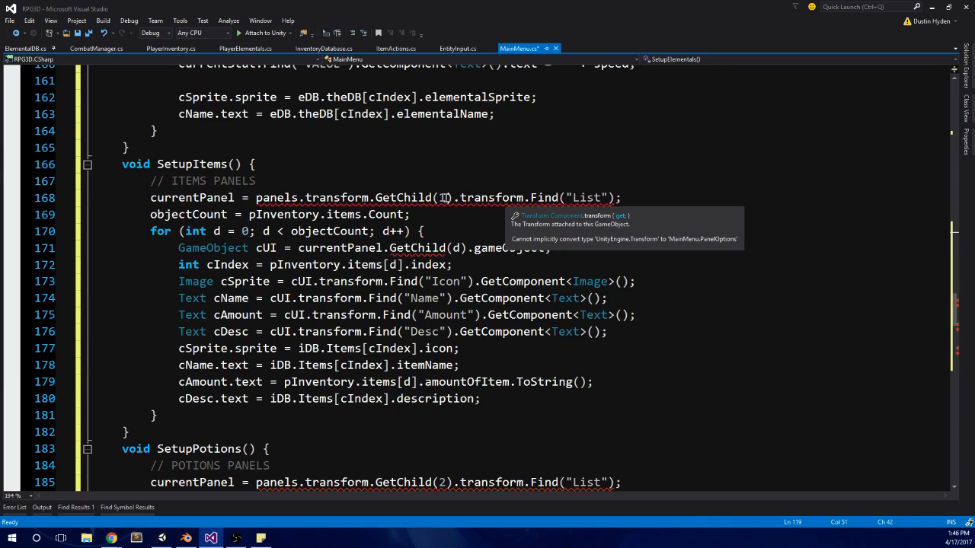
pyautogui.doubleClick(187, 198)
pyautogui.write('currentPanelTransform')
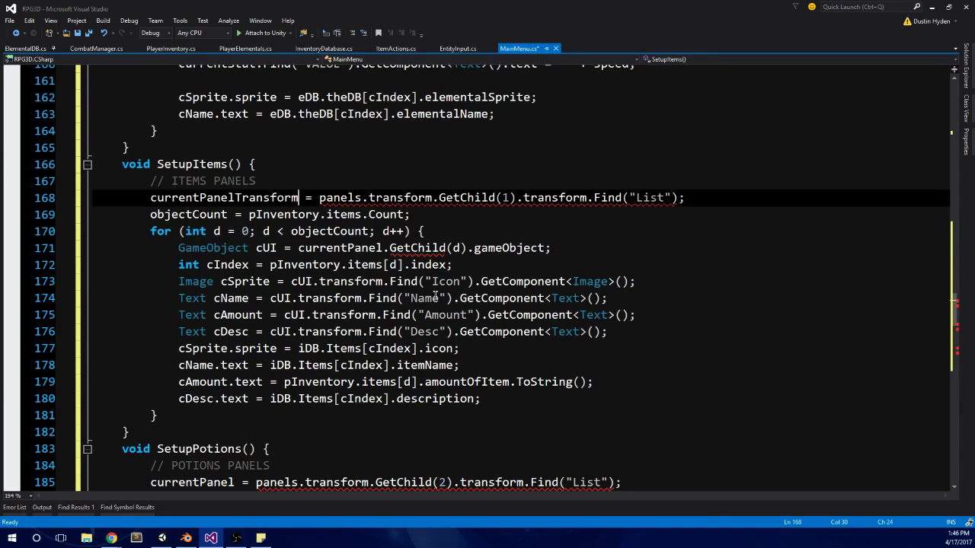
pyautogui.doubleClick(328, 248)
pyautogui.write('currentPanelTransform')
pyautogui.scroll(-4, 323, 275)
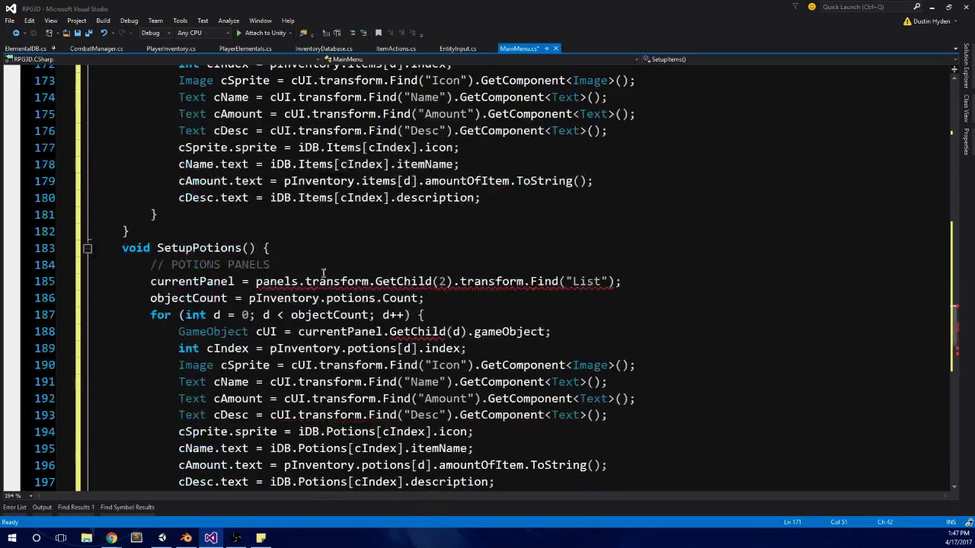
pyautogui.click(272, 282)
pyautogui.doubleClick(272, 282)
pyautogui.write('currentPanelTransform')
pyautogui.doubleClick(343, 332)
pyautogui.write('currentPanelTransform')
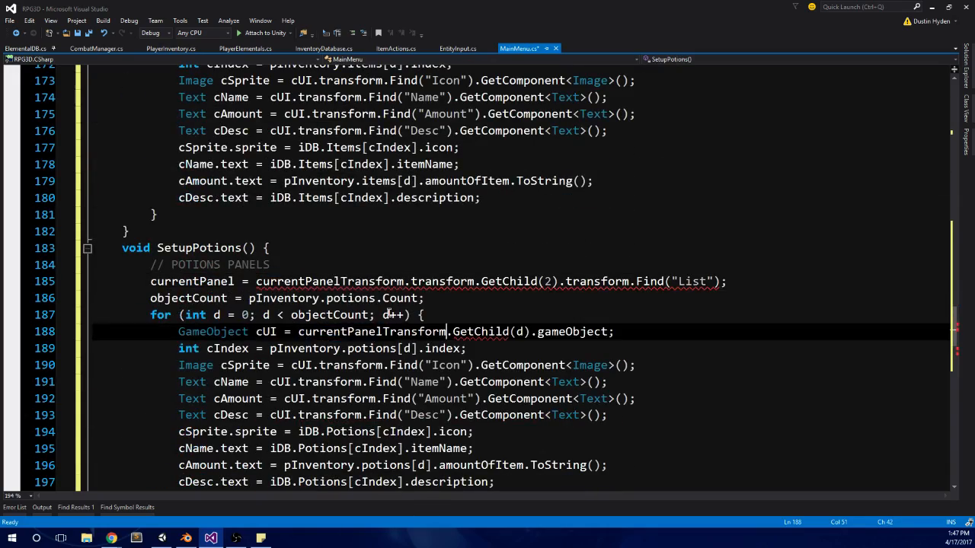
pyautogui.scroll(-4, 362, 300)
pyautogui.hotkey('ctrl', 'z')
pyautogui.scroll(7, 385, 297)
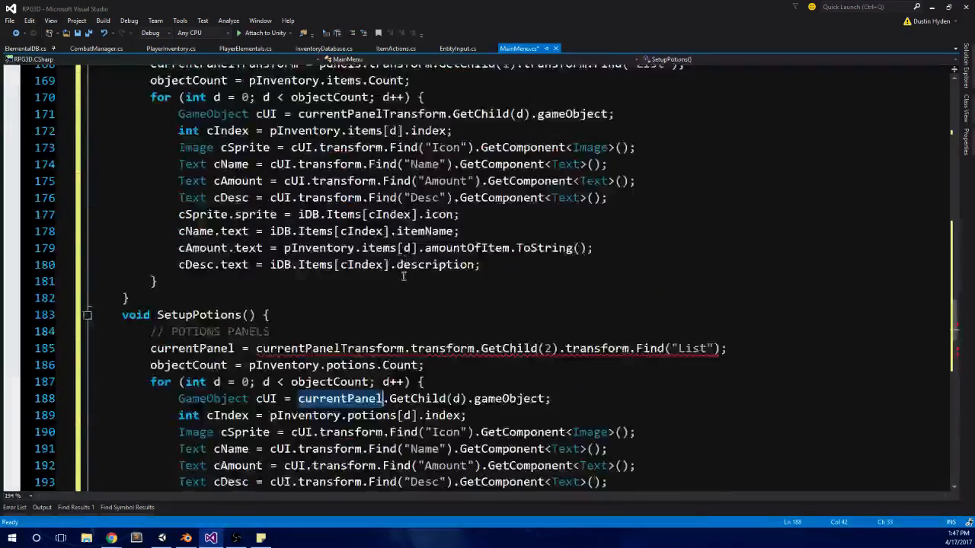
pyautogui.hotkey('ctrl', 'z')
# Step: Change currentPanel to currentPanelTransform in the panel assignment and the cUI line of SetupPotions()
pyautogui.scroll(-3, 407, 295)
pyautogui.doubleClick(192, 315)
pyautogui.write('currentPanelTransform')
pyautogui.doubleClick(348, 366)
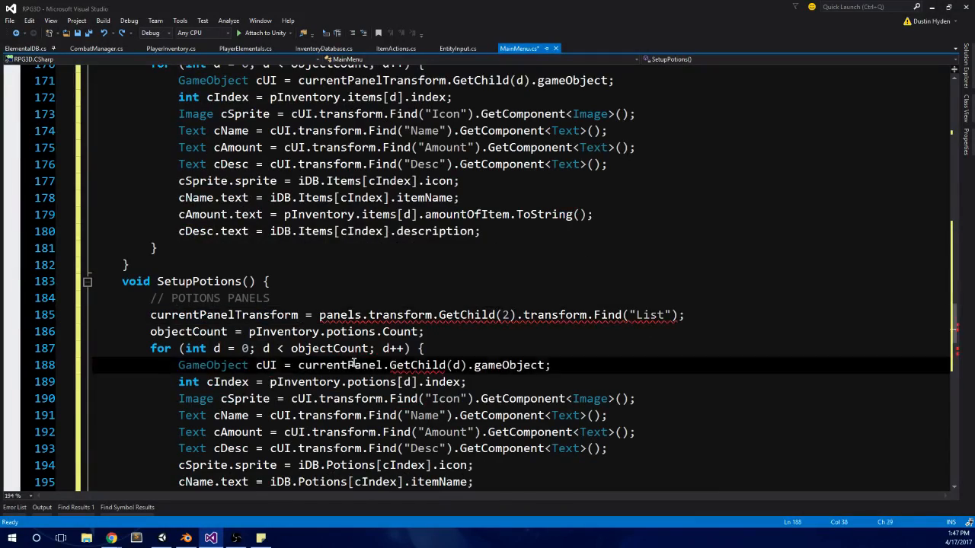
pyautogui.write('currentPanelTransform')
# Step: Update SetupEthers() to use currentPanelTransform instead of currentPanel in its panel assignment and cUI line
pyautogui.scroll(-4, 443, 343)
pyautogui.scroll(-1, 443, 344)
pyautogui.doubleClick(177, 332)
pyautogui.write('currentPanelTransform')
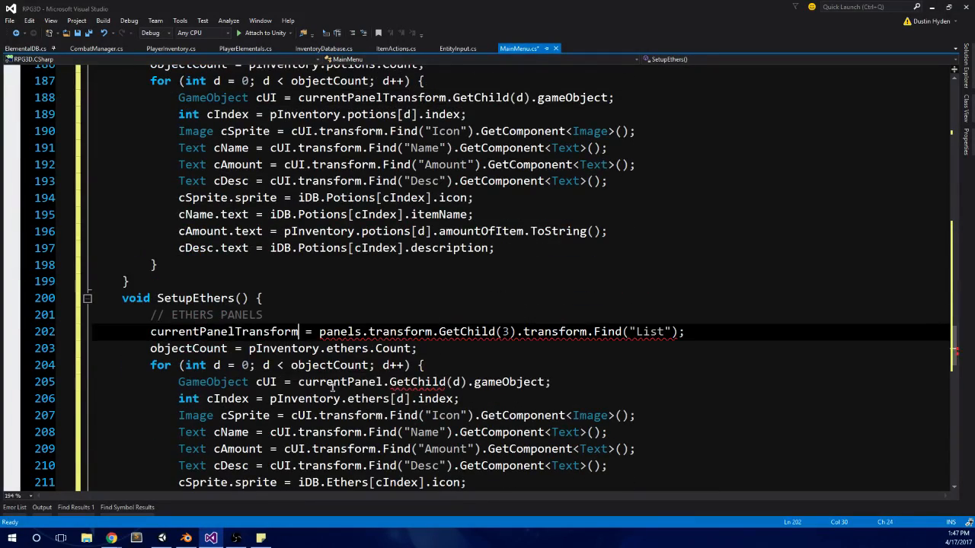
pyautogui.doubleClick(335, 382)
pyautogui.write('currentPanelTransform')
pyautogui.scroll(-8, 400, 381)
pyautogui.scroll(7, 394, 252)
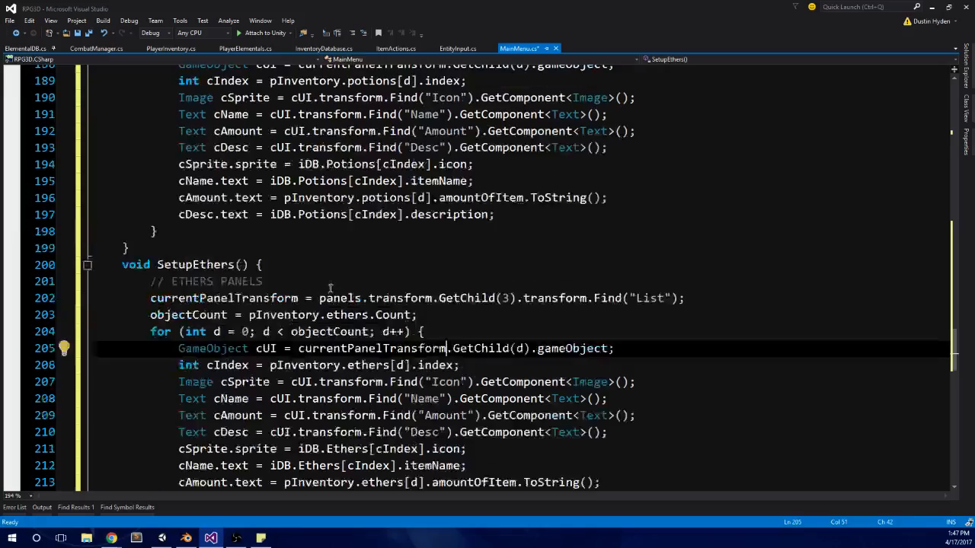
# Step: Save the currentPanelTransform changes in MainMenu.cs
pyautogui.click(394, 247)
pyautogui.hotkey('ctrl', 's')
pyautogui.scroll(2, 393, 246)
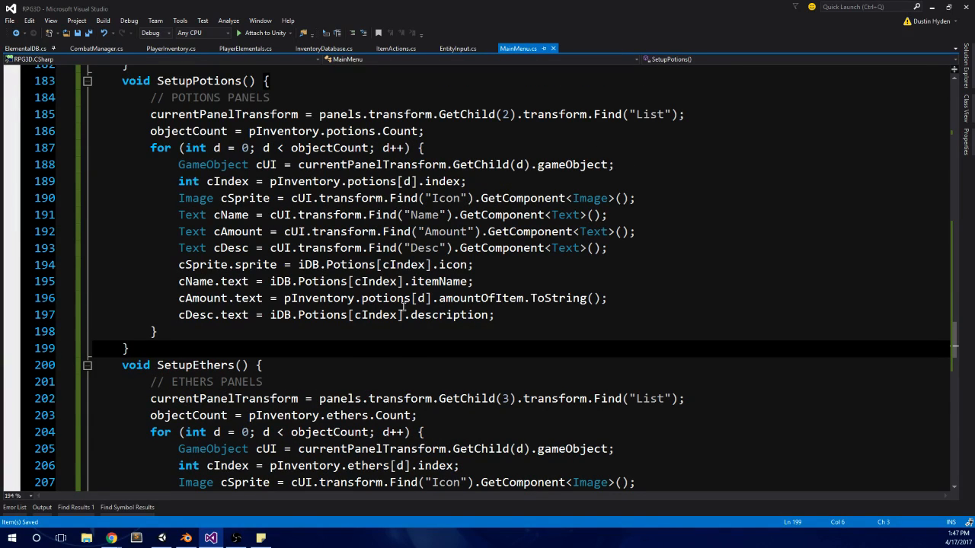
pyautogui.scroll(20, 403, 308)
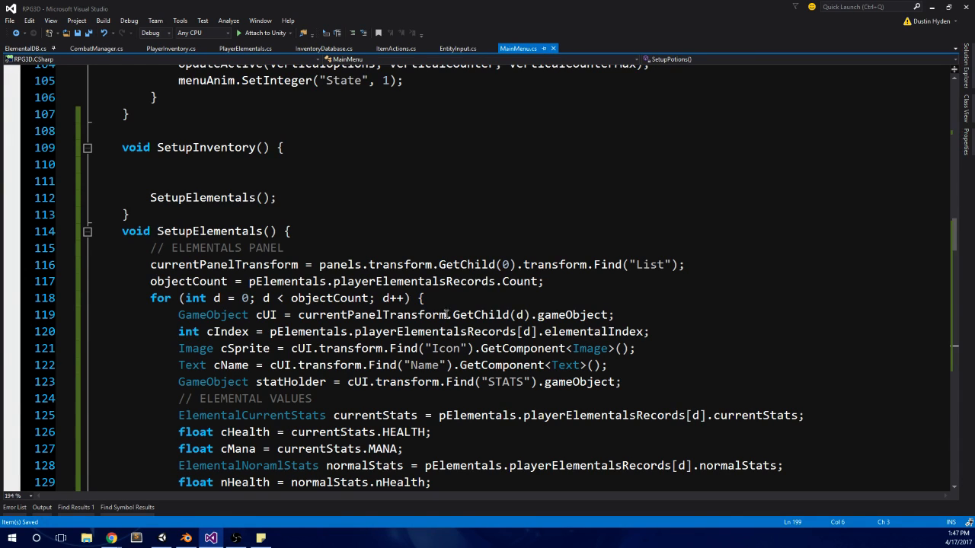
# Step: Add a SetupItems() call after SetupElementals() inside SetupInventory()
pyautogui.hotkey('alt', 'Tab')
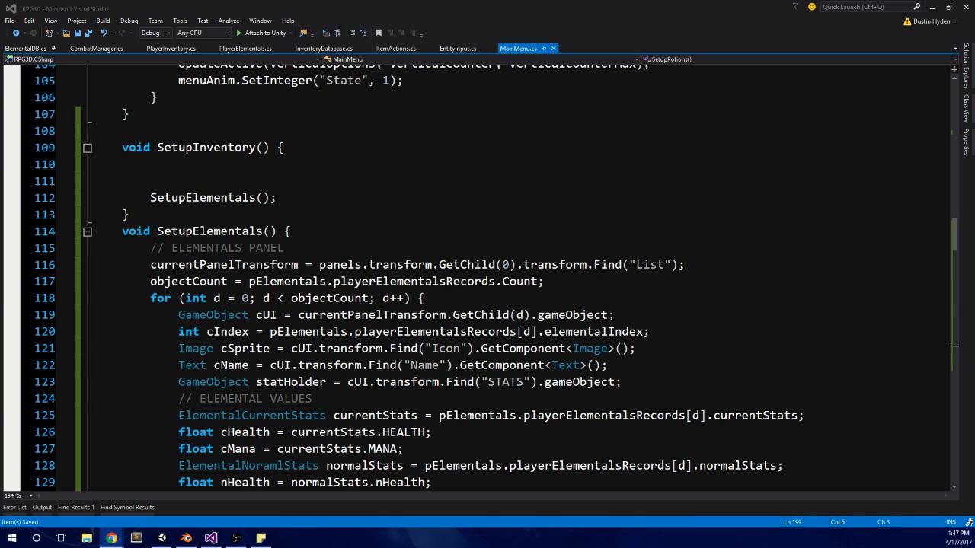
pyautogui.scroll(1, 380, 224)
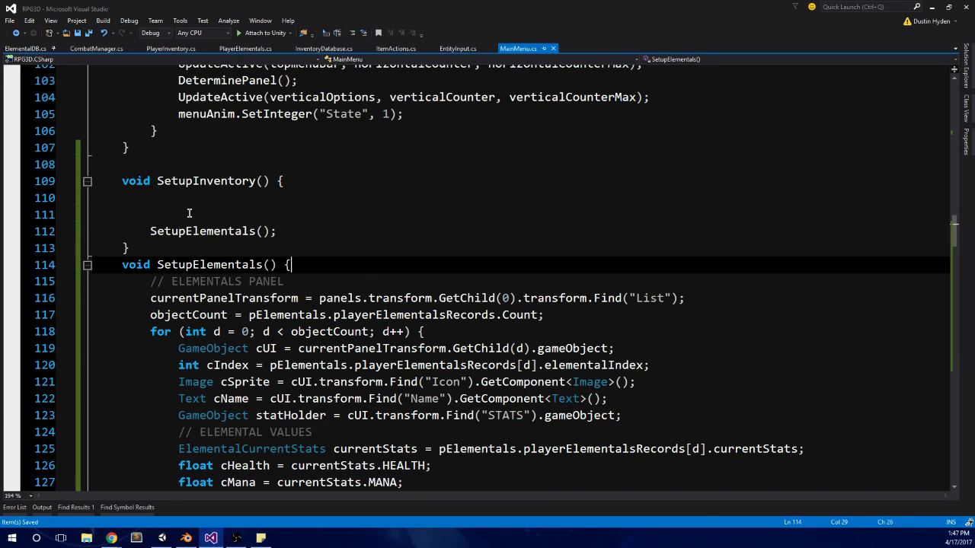
pyautogui.click(355, 211)
pyautogui.click(311, 231)
pyautogui.press('Return')
pyautogui.write('S')
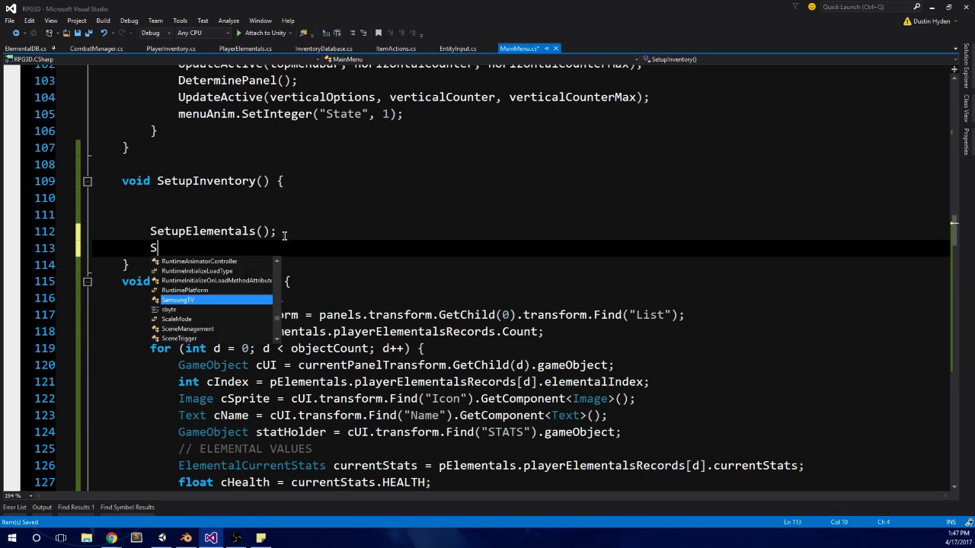
pyautogui.write('etupItem')
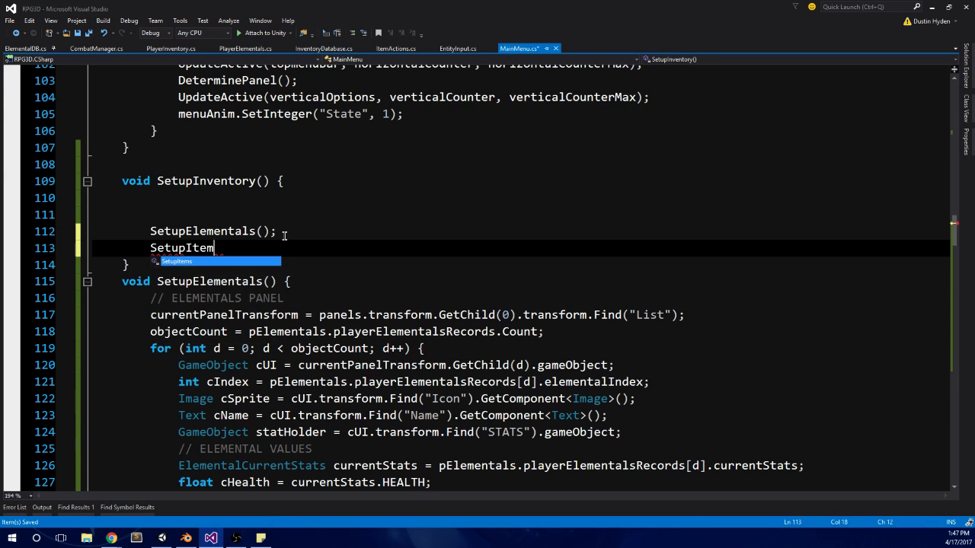
pyautogui.press('Tab')
pyautogui.write('();')
# Step: Add SetupPotions() and SetupEthers() calls below SetupItems() in SetupInventory()
pyautogui.press('Return')
pyautogui.write('Setup')
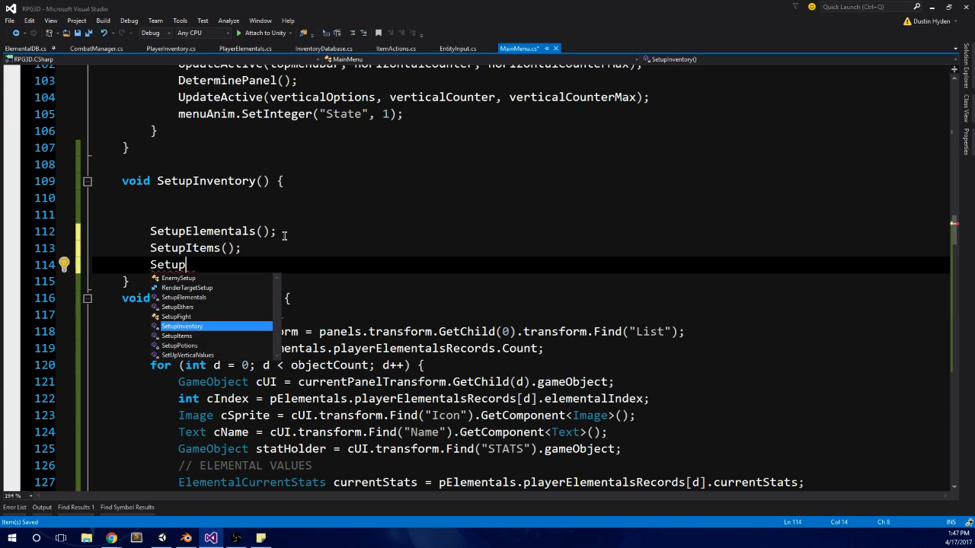
pyautogui.write('Potions();')
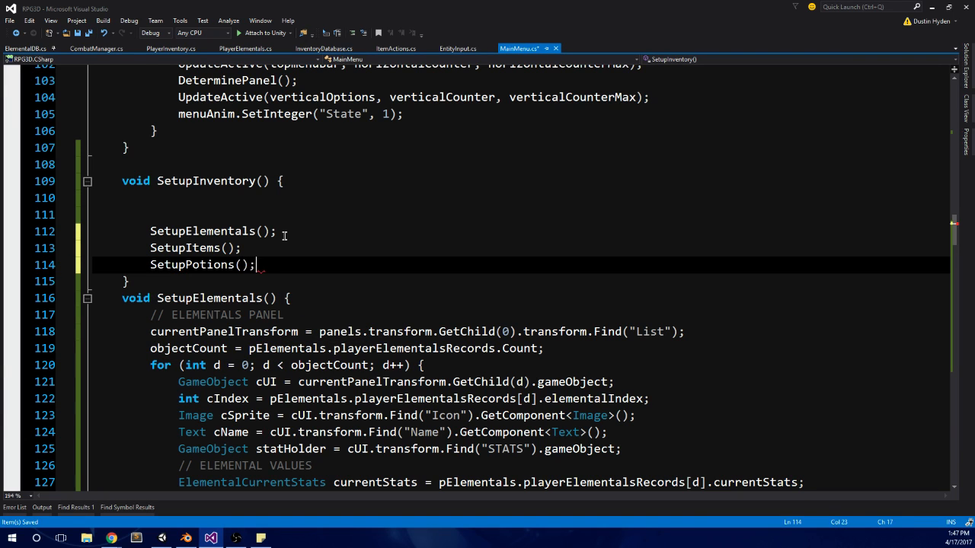
pyautogui.press('Return')
pyautogui.write('Setu')
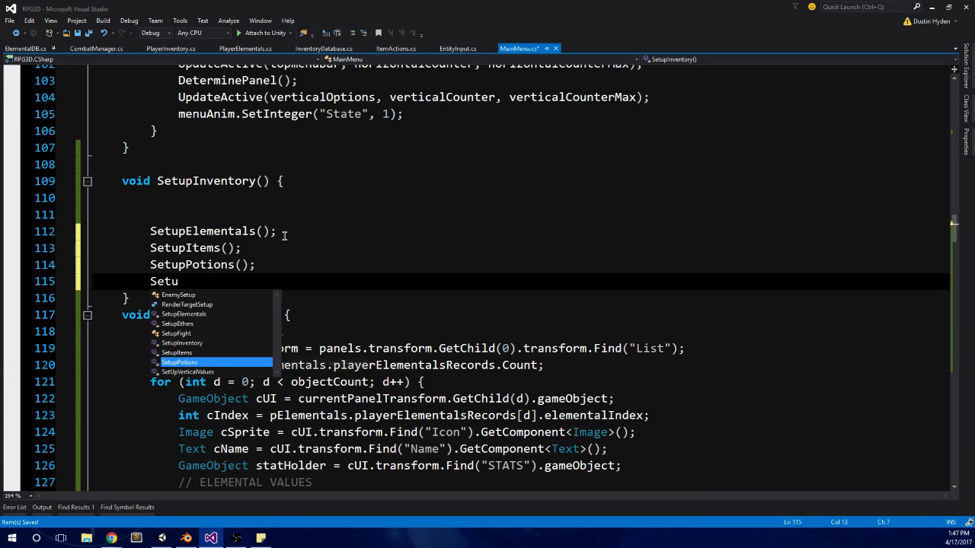
pyautogui.write('pe')
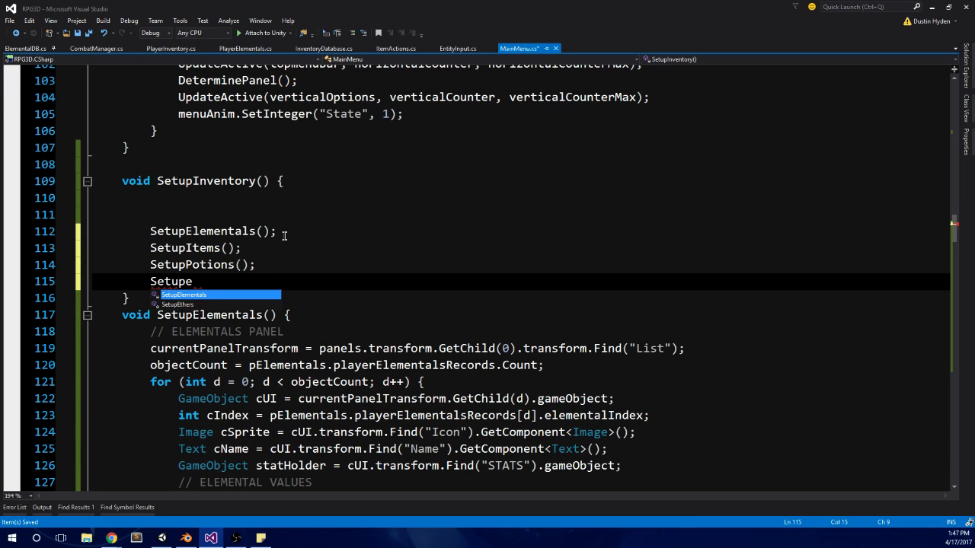
pyautogui.write('t')
pyautogui.press('Tab')
pyautogui.write('();')
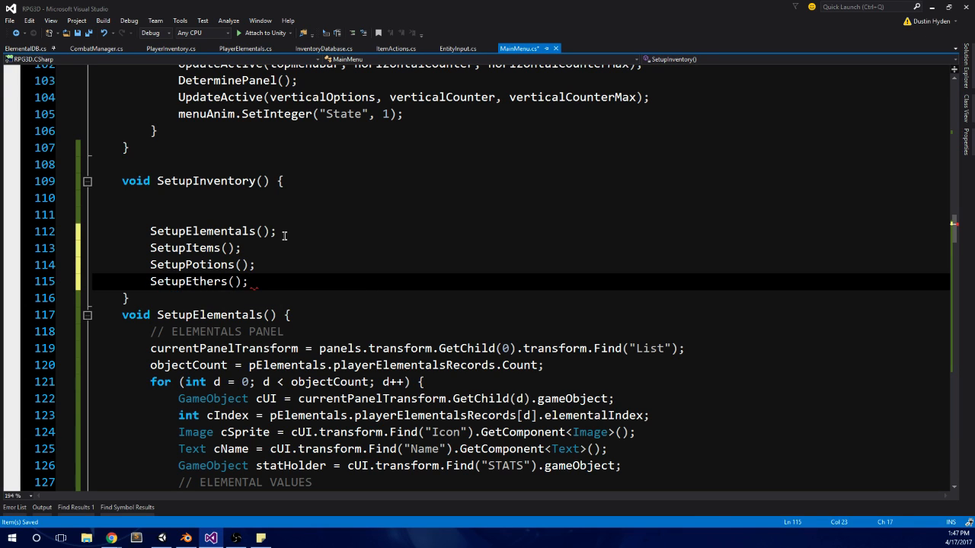
# Step: Remove the two blank lines above the SetupElementals() call in SetupInventory()
pyautogui.click(96, 214)
pyautogui.press('BackSpace')
pyautogui.press('BackSpace')
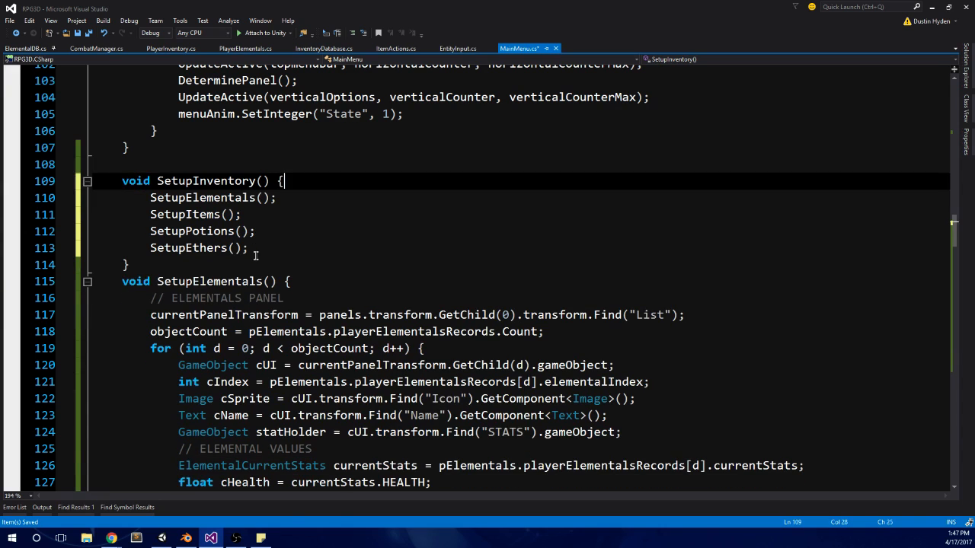
pyautogui.click(281, 253)
# Step: Switch to Unity and set the alpha of the BG_Bottom image's color to 150
pyautogui.click(161, 538)
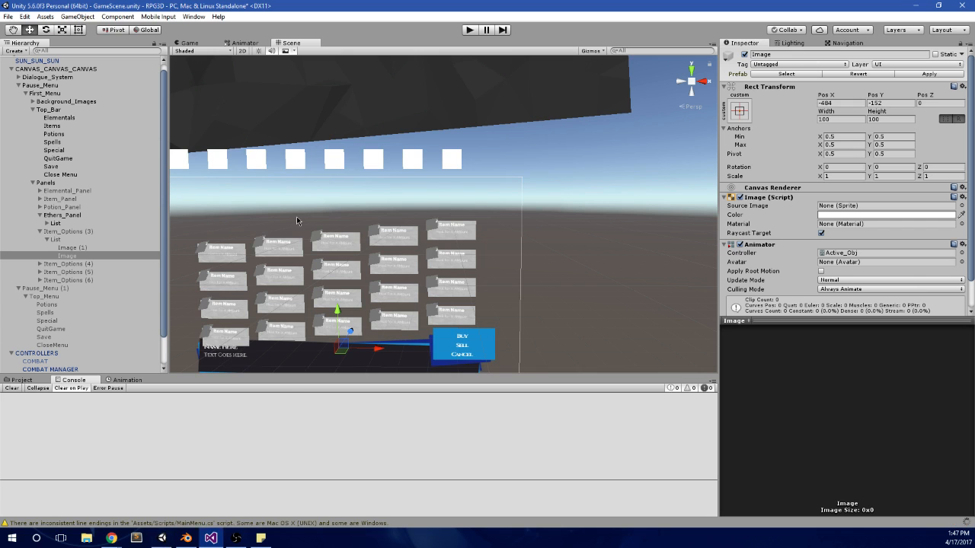
pyautogui.moveTo(333, 345); pyautogui.dragTo(396, 217, button='middle')
pyautogui.click(385, 289)
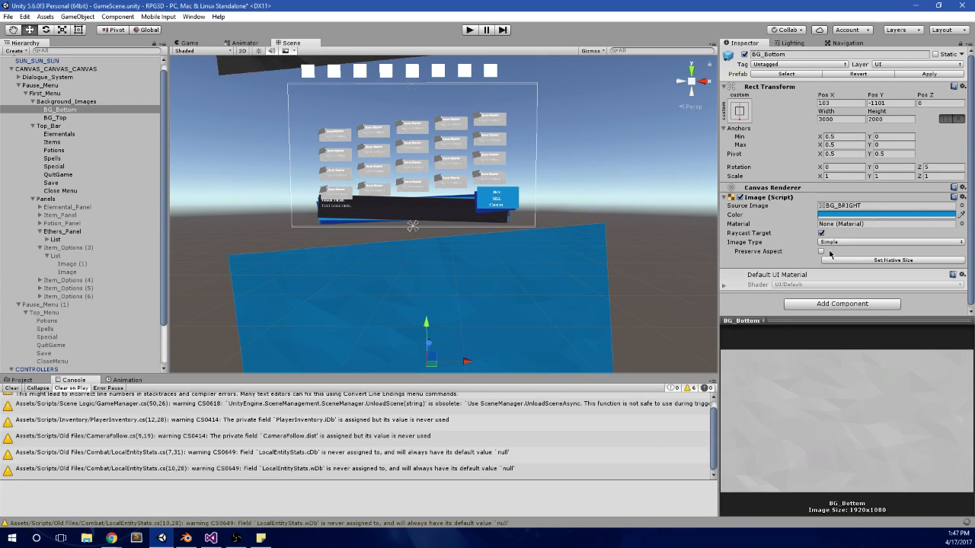
pyautogui.click(883, 216)
pyautogui.moveTo(792, 267); pyautogui.dragTo(736, 272)
pyautogui.click(803, 267)
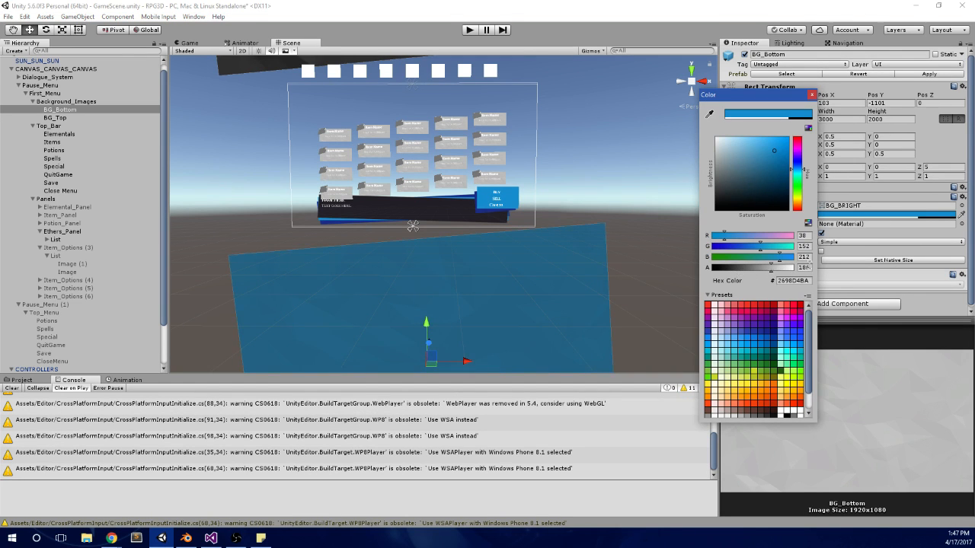
pyautogui.write('150')
pyautogui.click(522, 177)
# Step: Run the game, open the pause menu and move the selection through the elementals and items panels
pyautogui.click(475, 31)
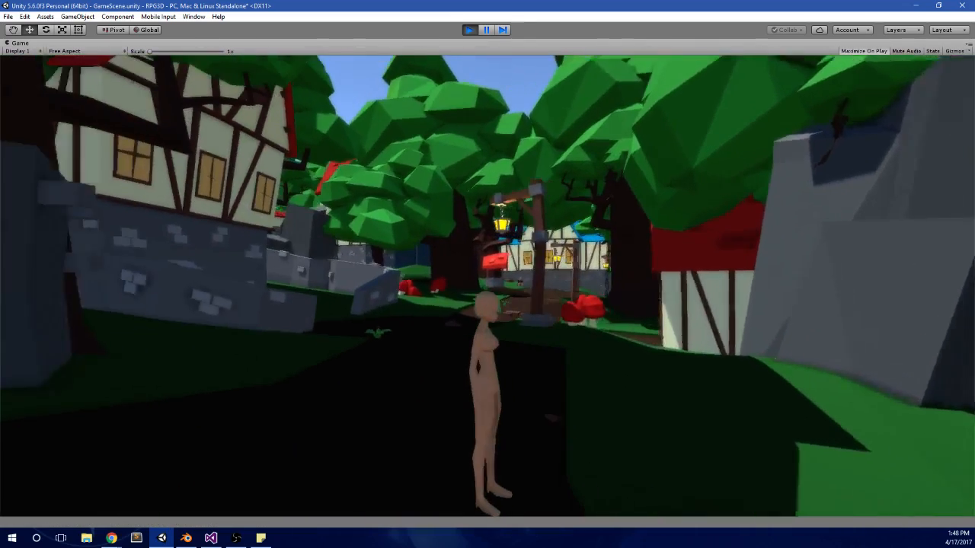
pyautogui.press('w')
pyautogui.press('Escape')
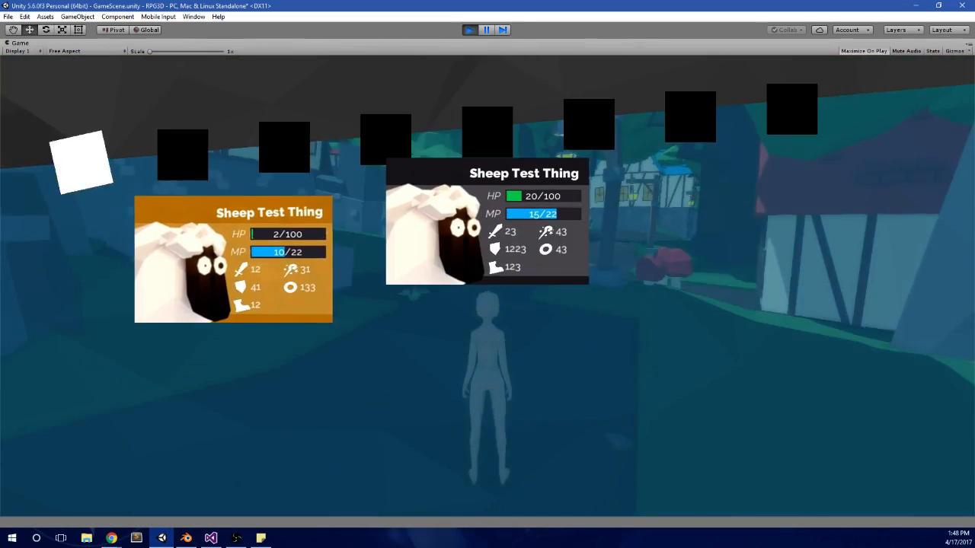
pyautogui.press('Right')
pyautogui.press('Left')
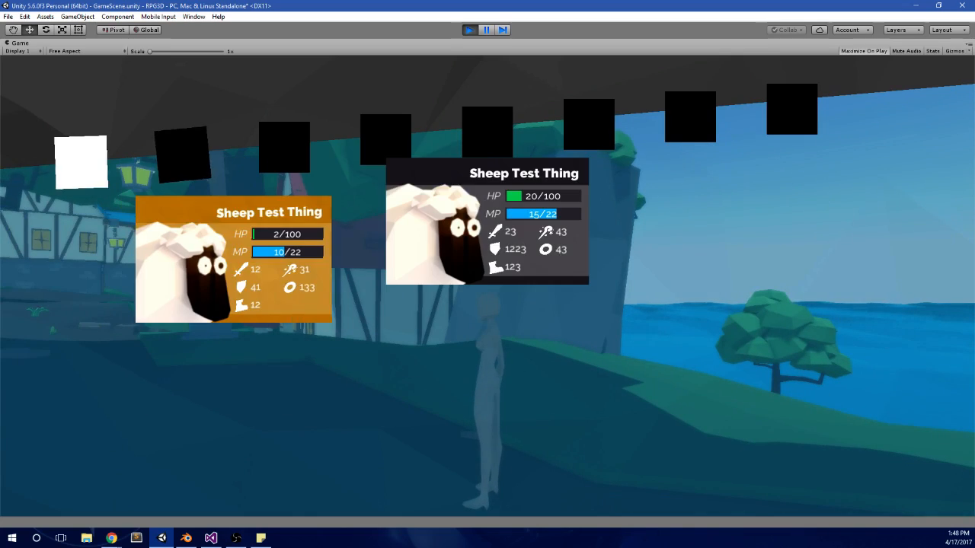
pyautogui.press('Right')
pyautogui.press('Left')
pyautogui.press('e')
pyautogui.press('Right')
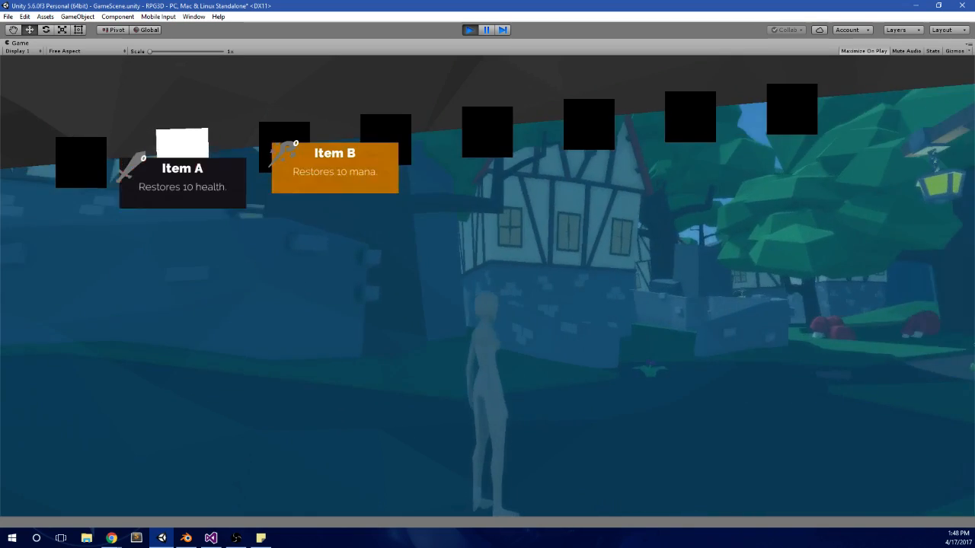
pyautogui.press('Left')
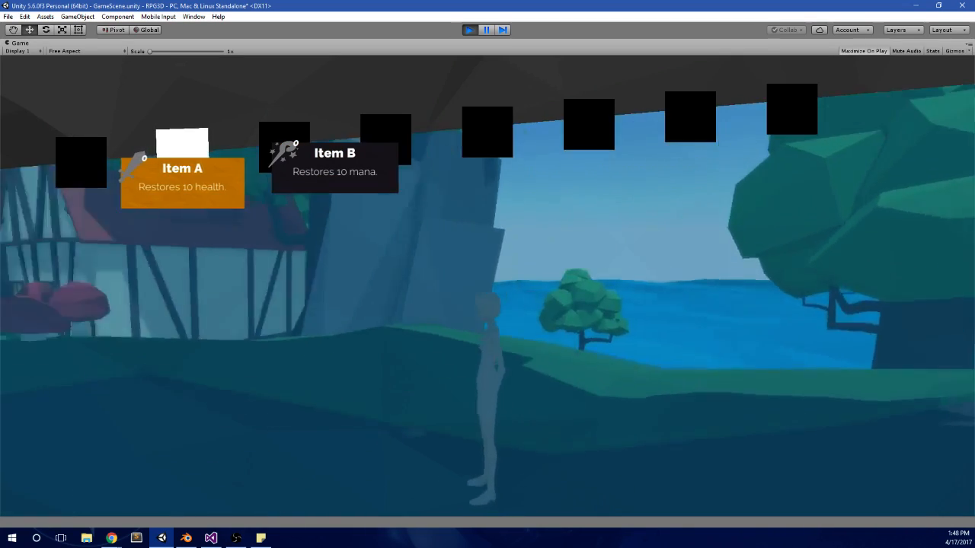
# Step: Cycle back and forth through the pause menu's categories, continuing past items to the potions panel
pyautogui.press('e')
pyautogui.press('q')
pyautogui.press('q')
pyautogui.press('e')
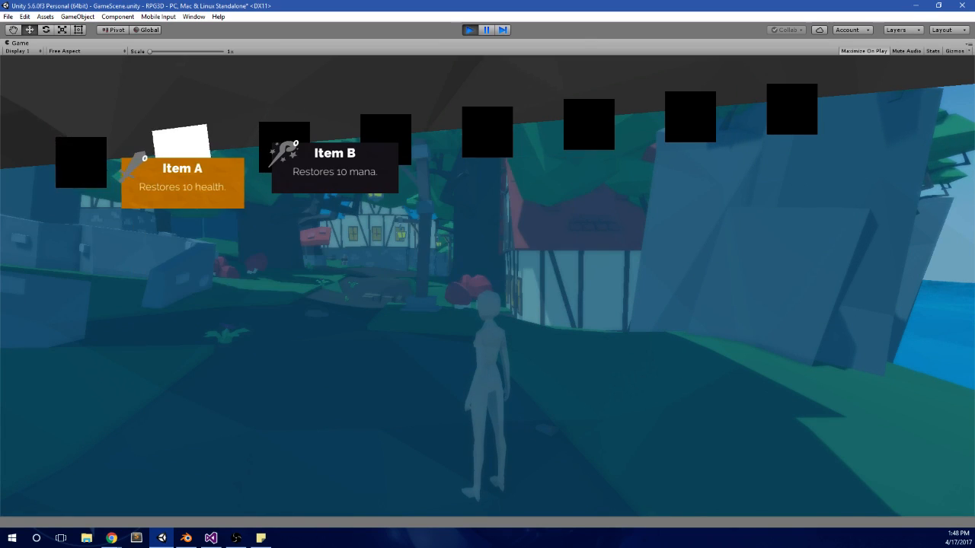
pyautogui.press('q')
pyautogui.press('e')
pyautogui.press('e')
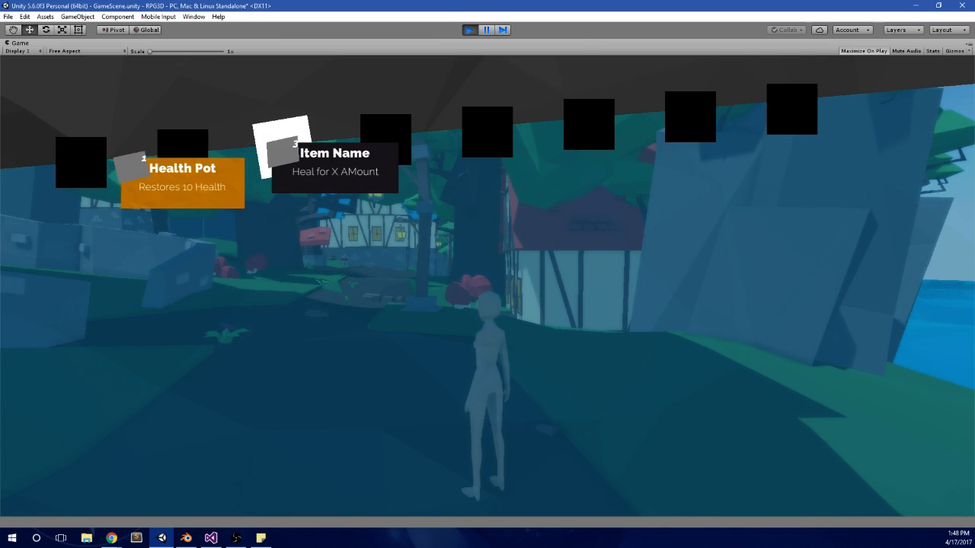
pyautogui.press('e')
pyautogui.press('e')
# Step: Close the pause menu, walk the character around briefly and stop the game
pyautogui.press('Escape')
pyautogui.press('w')
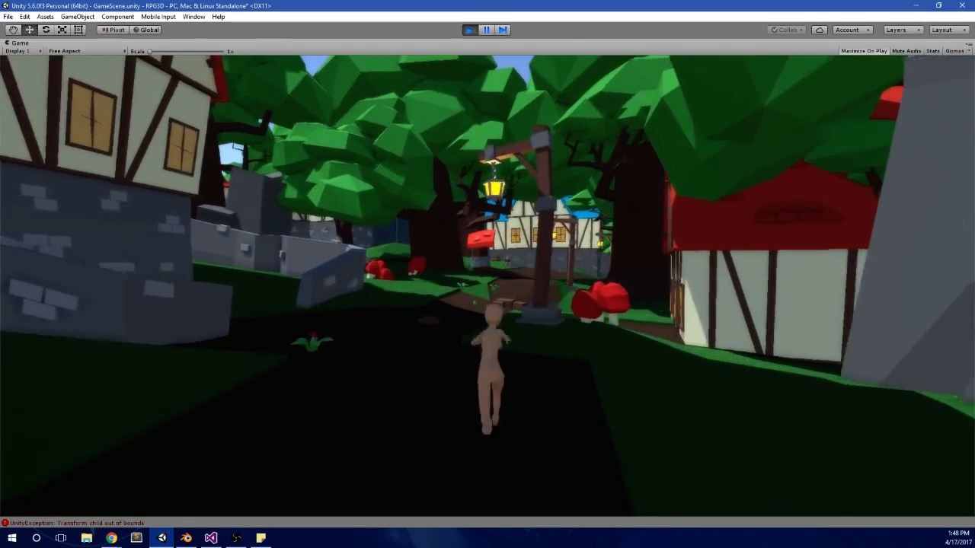
pyautogui.press('a')
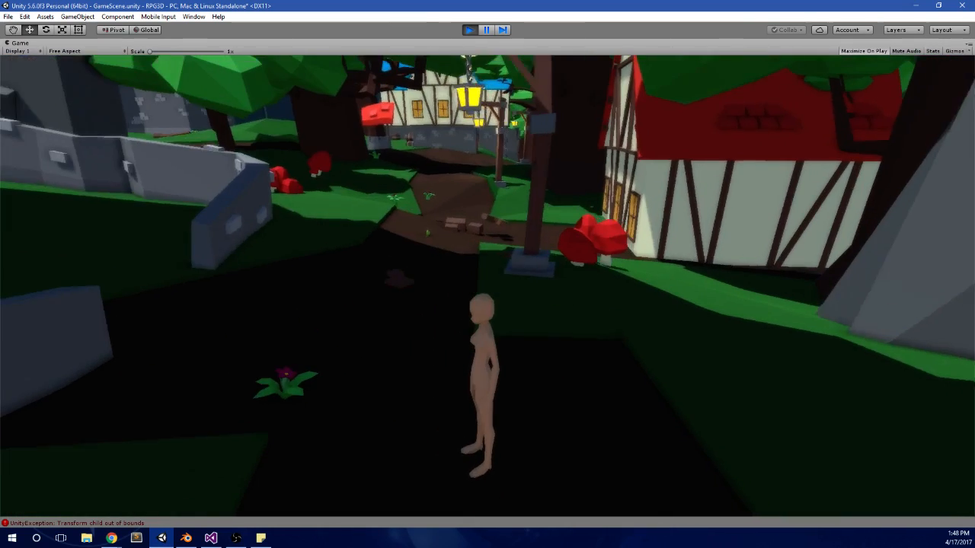
pyautogui.click(469, 30)
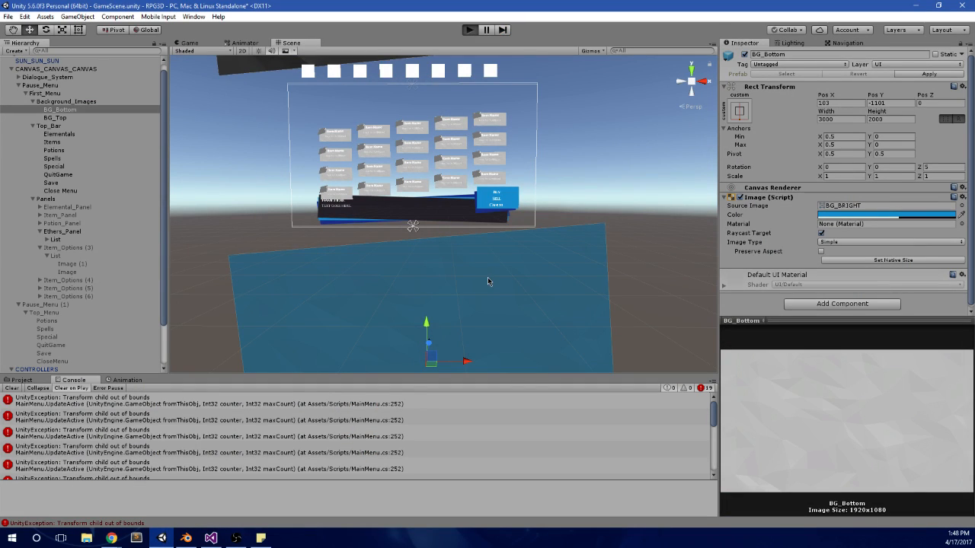
# Step: Run the game again and test opening and closing the pause menu on the items panel
pyautogui.hotkey('ctrl', 'p')
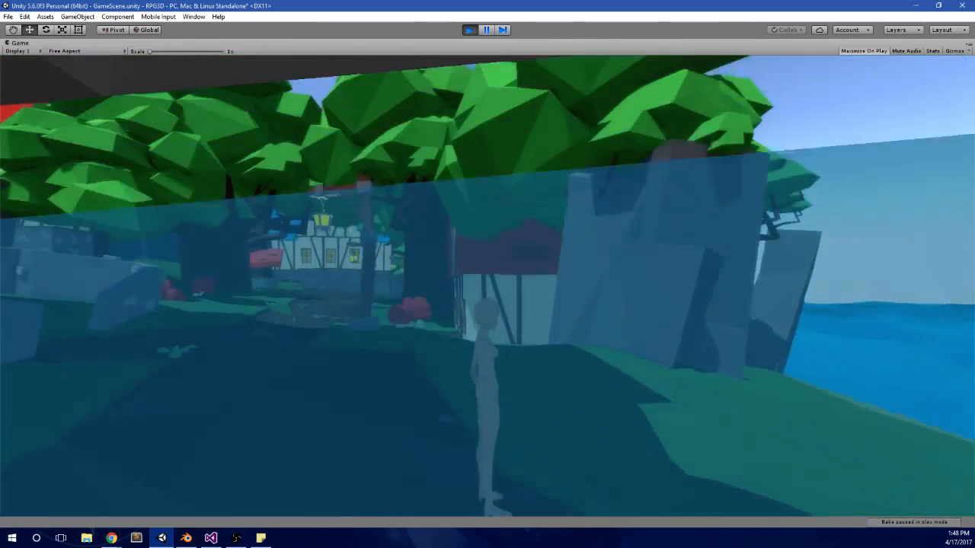
pyautogui.press('Escape')
pyautogui.press('Right')
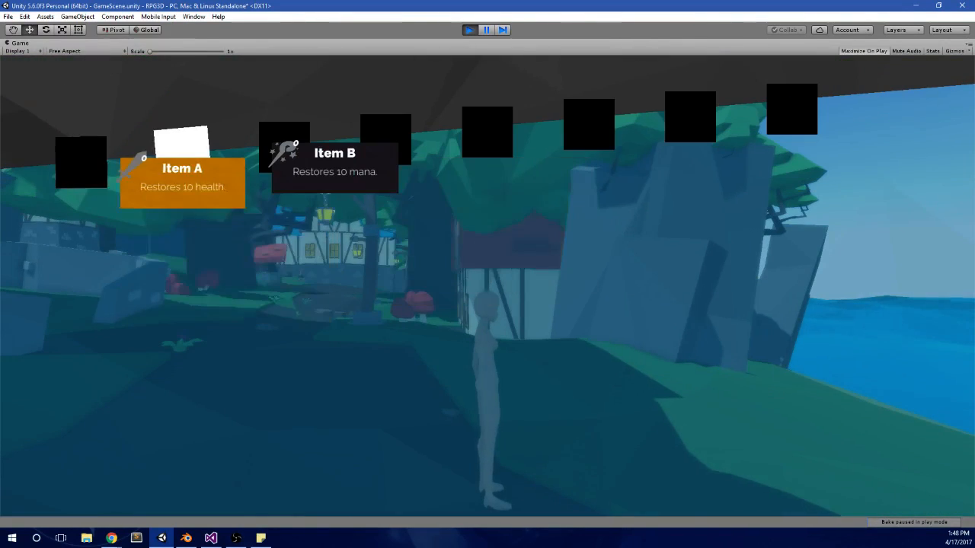
pyautogui.press('Escape')
pyautogui.press('Escape')
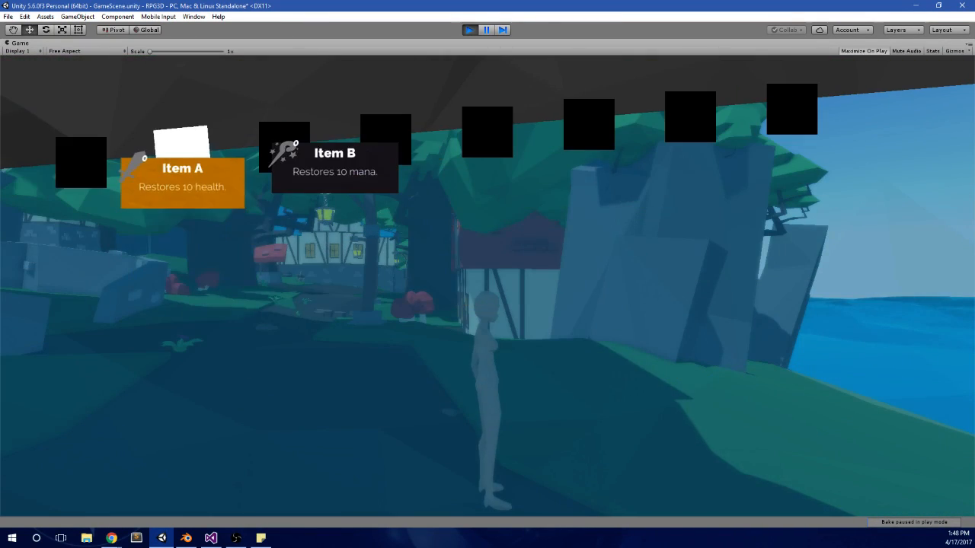
pyautogui.press('Left')
pyautogui.press('Left')
# Step: Reopen the pause menu, switch to the ethers panel and move the selection to its third entry
pyautogui.press('Escape')
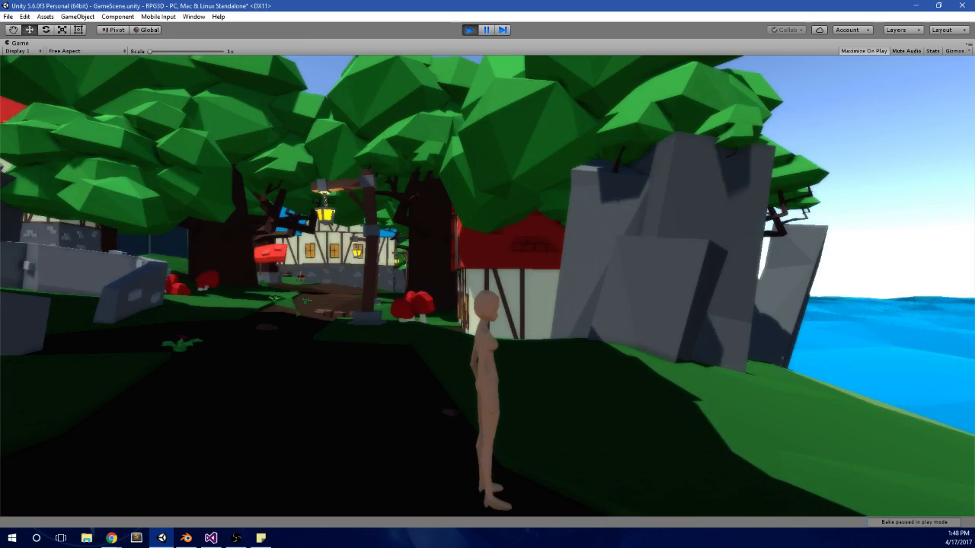
pyautogui.press('Escape')
pyautogui.press('Left')
pyautogui.press('Left')
pyautogui.press('Left')
pyautogui.press('Left')
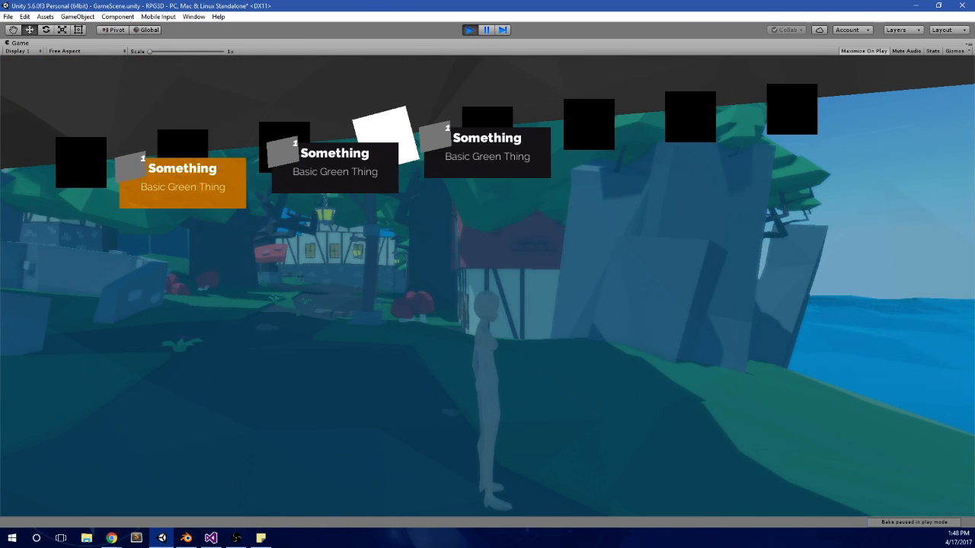
pyautogui.press('Escape')
pyautogui.press('Escape')
pyautogui.press('Down')
pyautogui.press('Down')
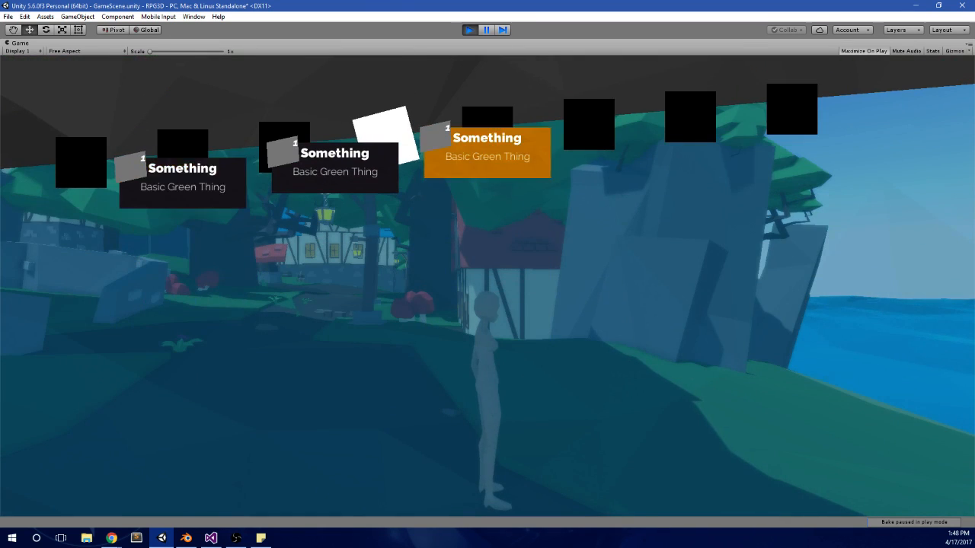
# Step: Go back through the potions panel to the elementals panel, testing the entry selection along the way
pyautogui.press('Down')
pyautogui.press('Down')
pyautogui.press('Left')
pyautogui.press('Up')
pyautogui.press('Up')
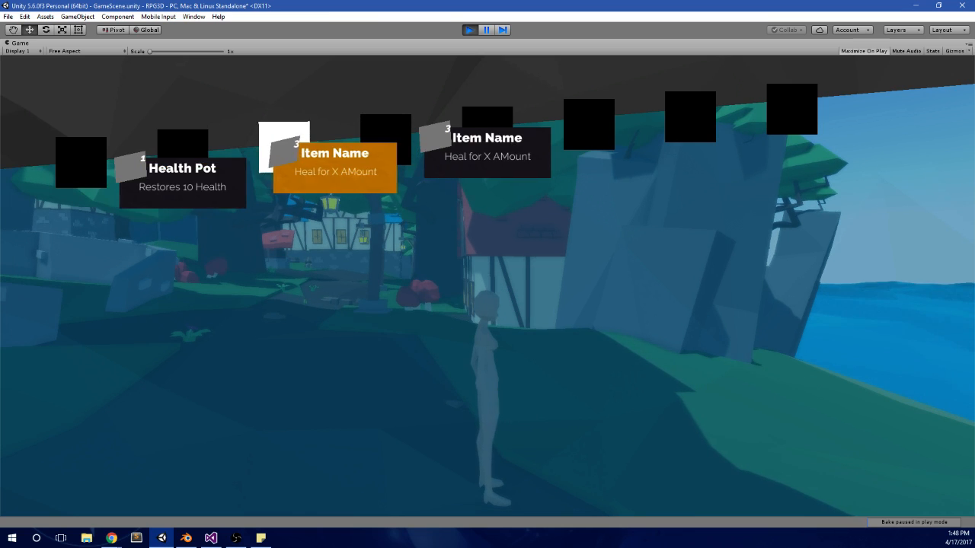
pyautogui.press('Left')
pyautogui.press('Up')
pyautogui.press('Up')
pyautogui.press('Right')
pyautogui.press('Right')
pyautogui.press('Right')
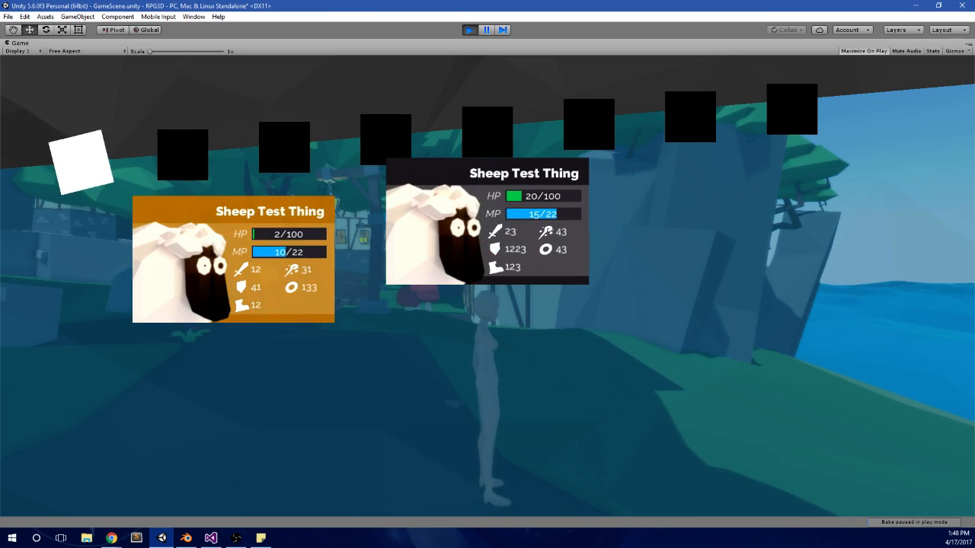
# Step: Cycle through the remaining menu categories and return to the ethers panel to check its entries
pyautogui.press('q')
pyautogui.press('Right')
pyautogui.press('Right')
pyautogui.press('Right')
pyautogui.press('Left')
pyautogui.press('Left')
pyautogui.press('Left')
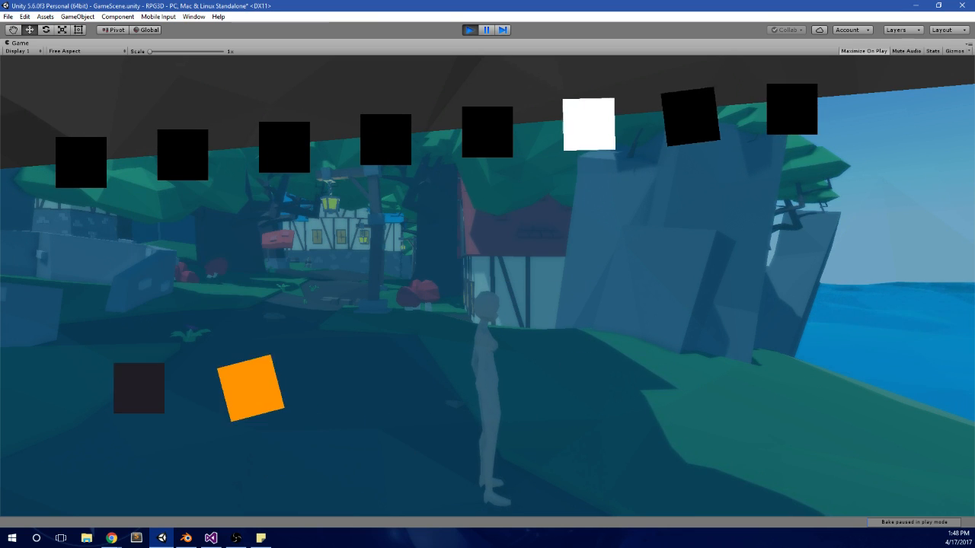
pyautogui.press('Left')
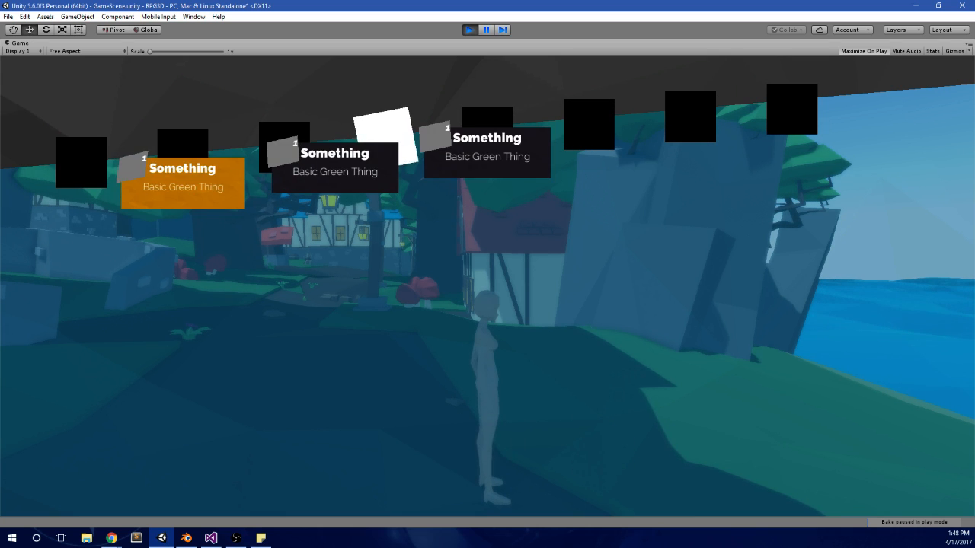
# Step: Switch back and forth between the ethers category and the one after it, and close the pause menu
pyautogui.press('Right')
pyautogui.press('Left')
pyautogui.press('Right')
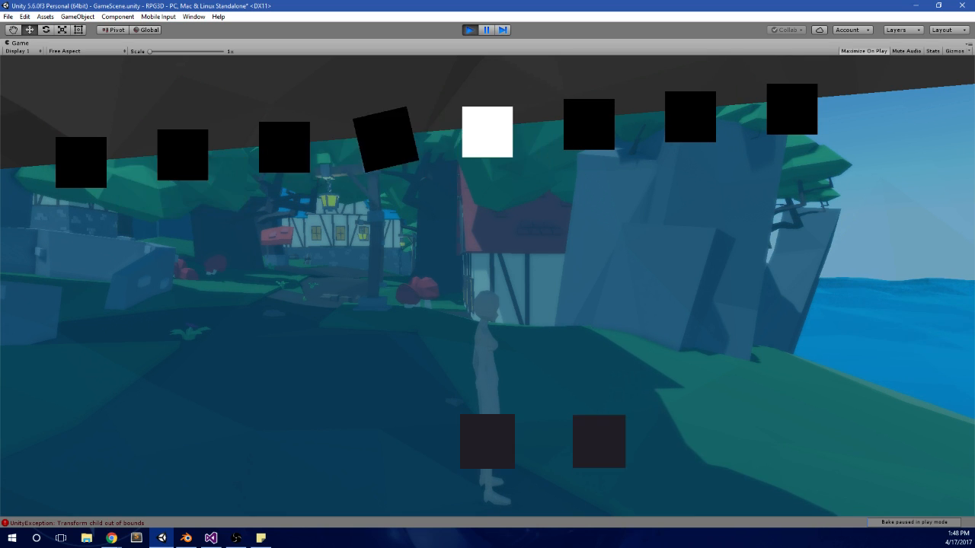
pyautogui.press('Left')
pyautogui.press('Right')
pyautogui.press('Escape')
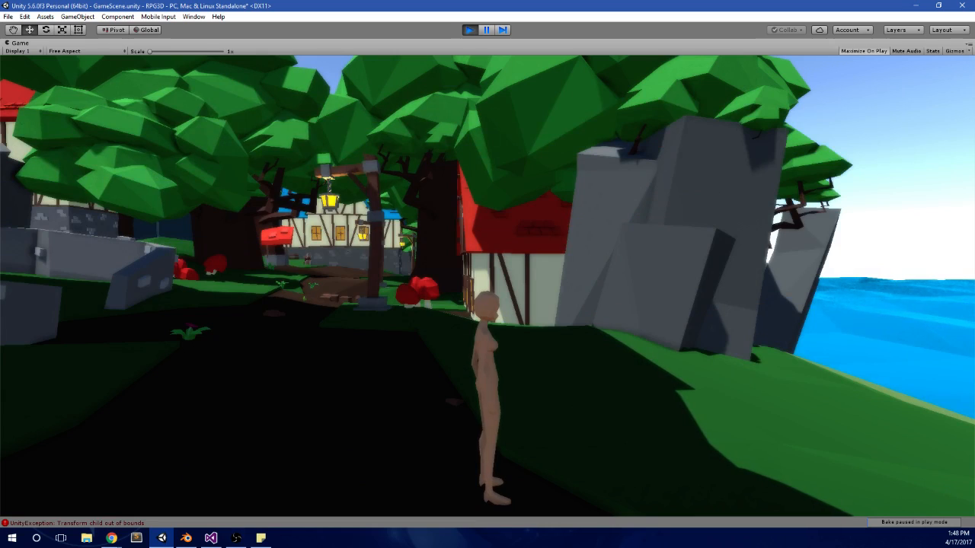
# Step: Walk the character forward in the scene and stop the running game
pyautogui.press('w')
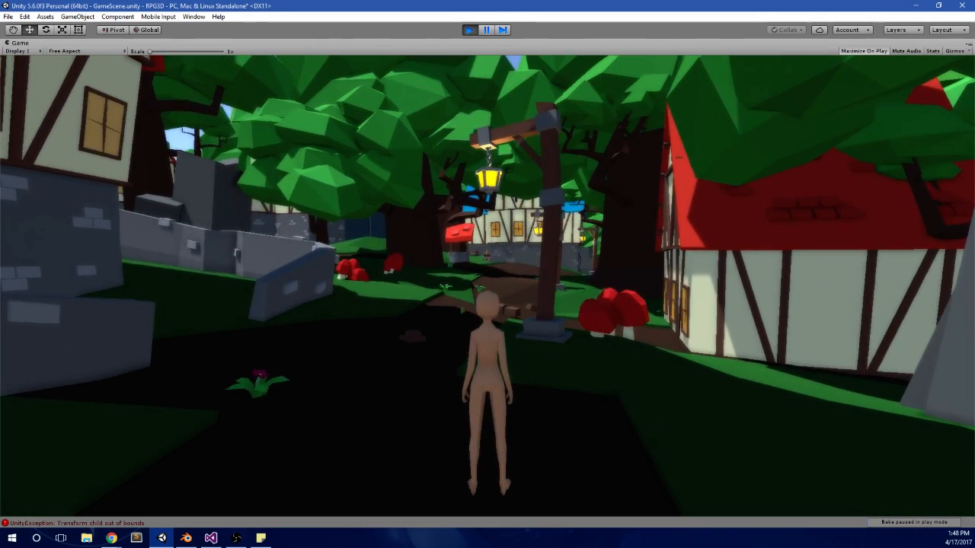
pyautogui.hotkey('alt', 'Tab')
pyautogui.click(471, 29)
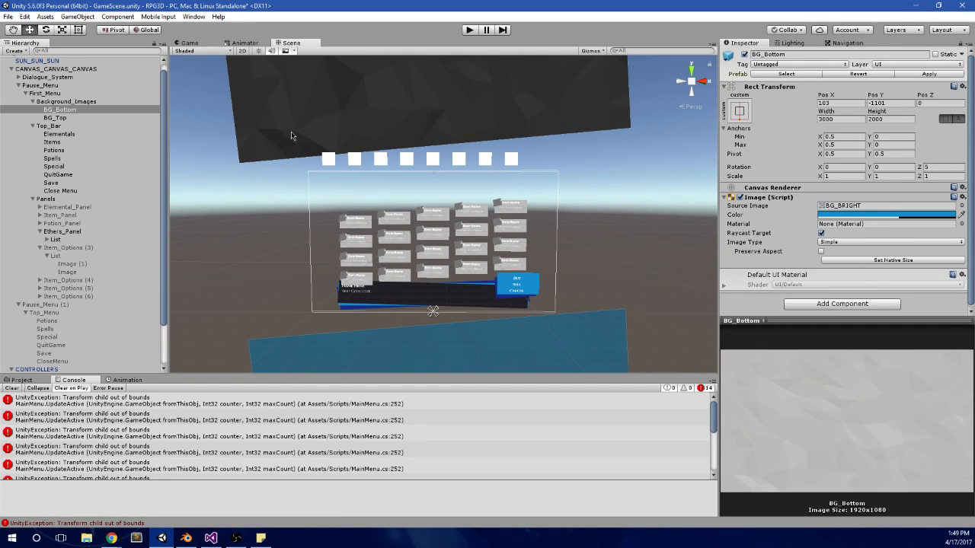
# Step: Set the alpha of the BG_Top image colour to 150 and run the game to preview the pause menu
pyautogui.click(291, 131)
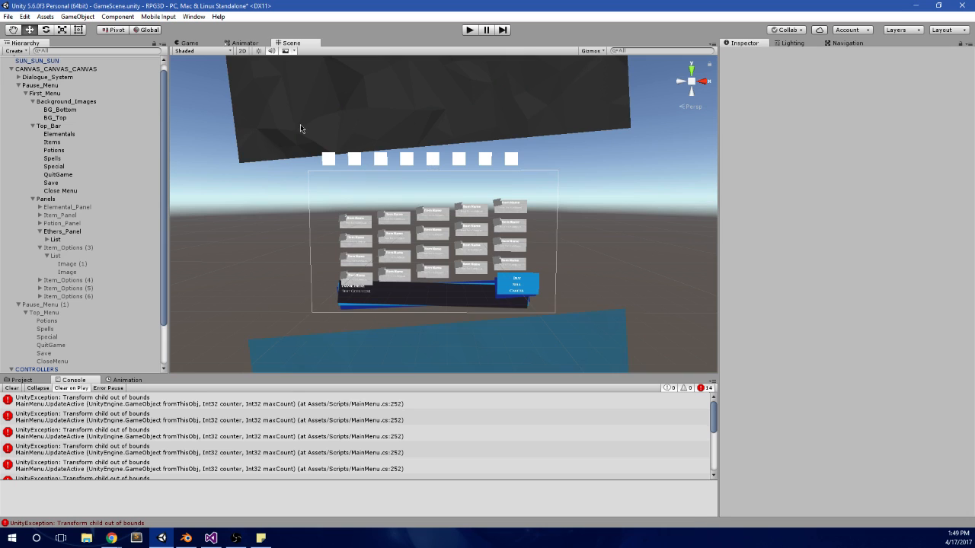
pyautogui.click(849, 215)
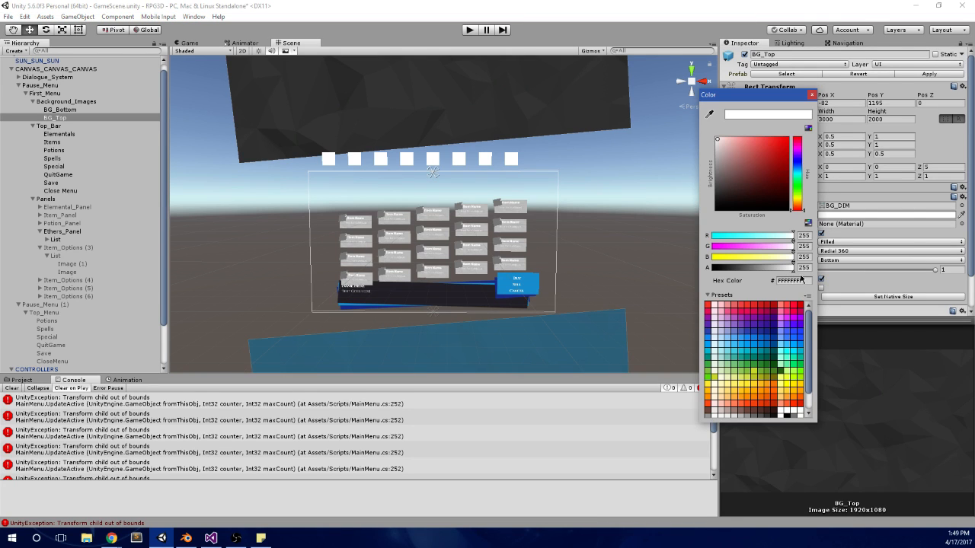
pyautogui.write('150')
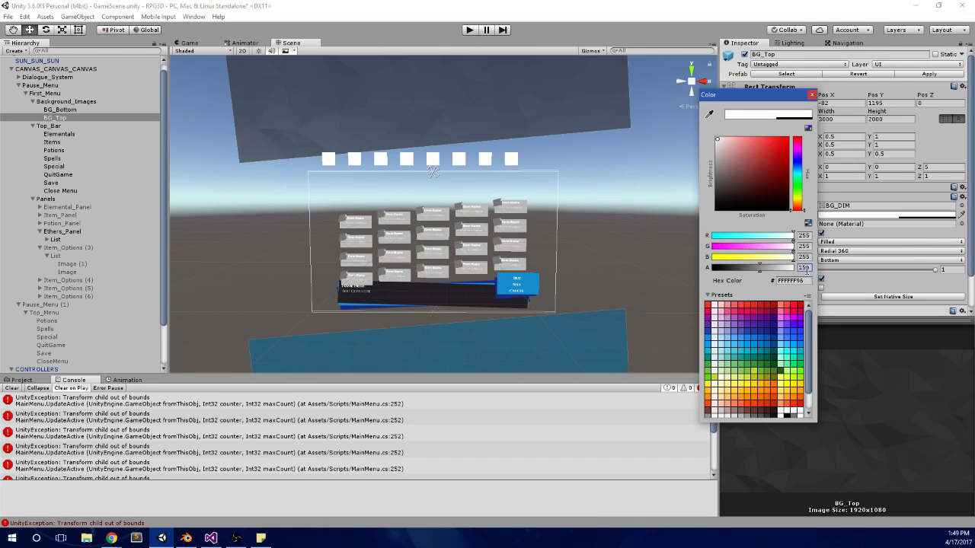
pyautogui.click(527, 106)
pyautogui.click(471, 31)
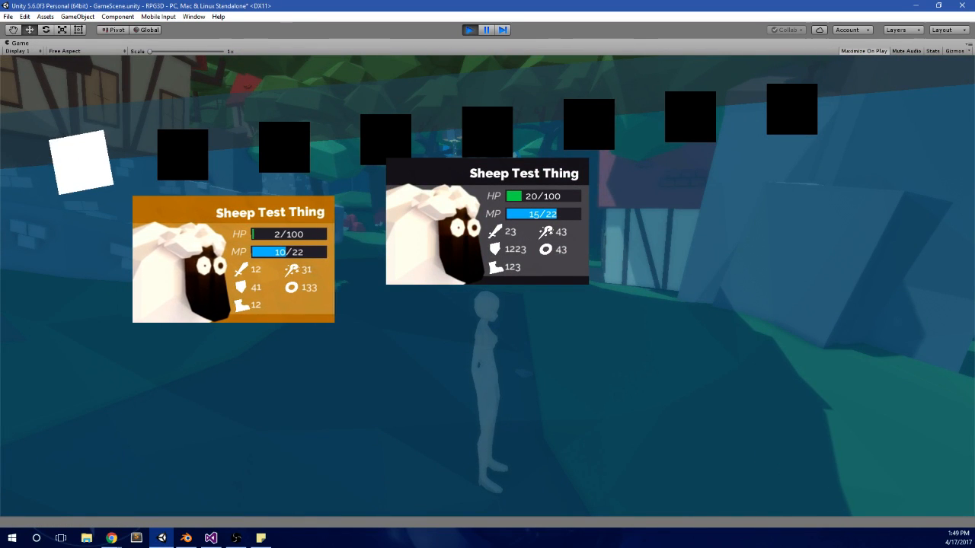
# Step: Stop the game and set the alpha of the BG_Top image colour back to 255
pyautogui.hotkey('alt', 'Tab')
pyautogui.click(470, 31)
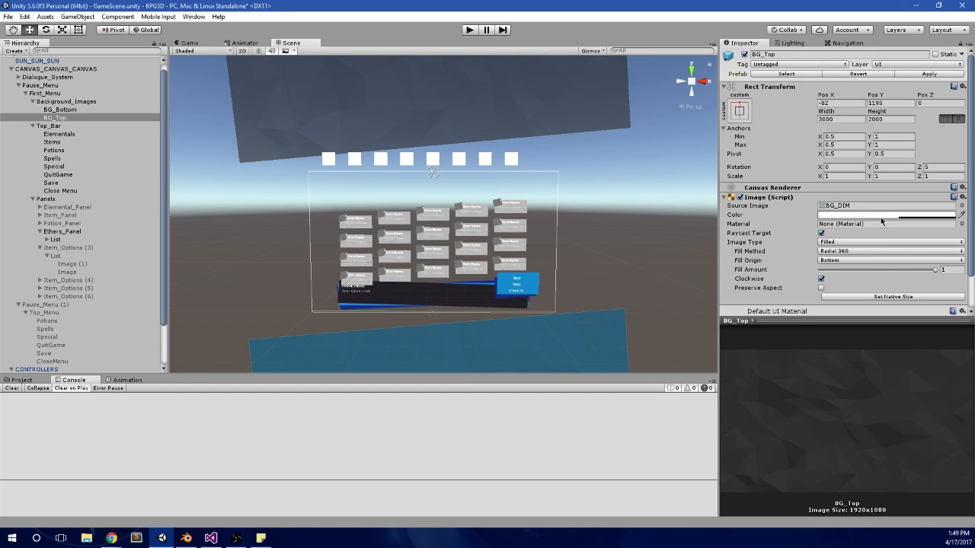
pyautogui.click(882, 215)
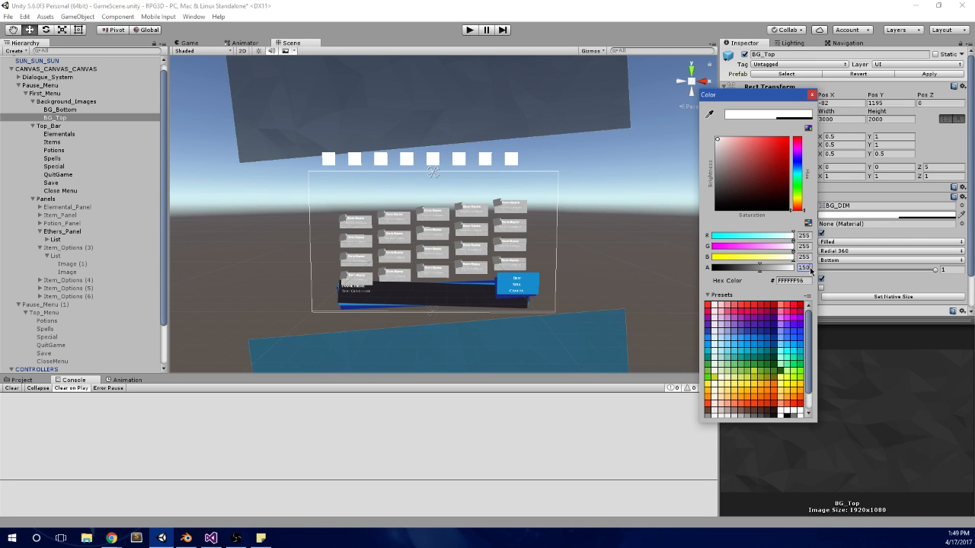
pyautogui.write('255')
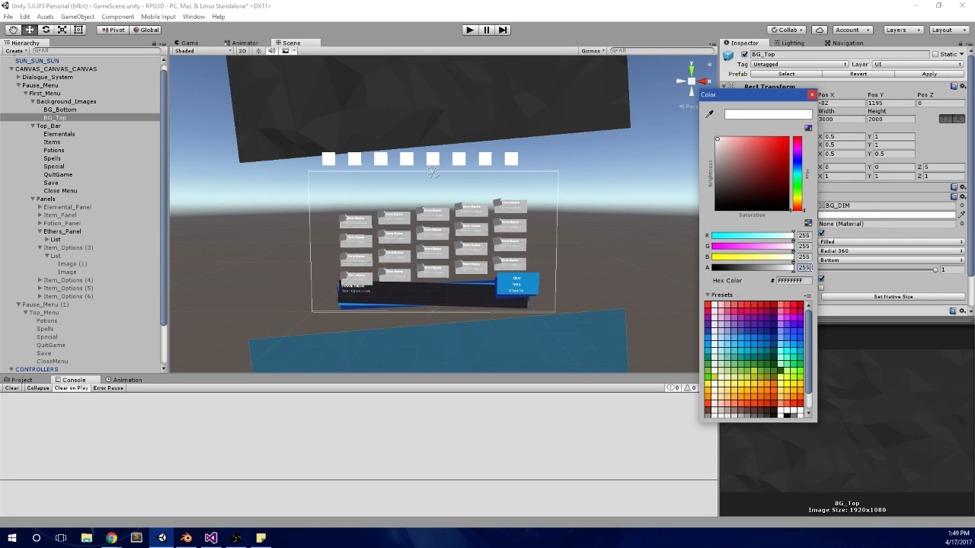
# Step: Run the game, test opening and closing the pause menu, and select Item B on the items panel
pyautogui.click(467, 31)
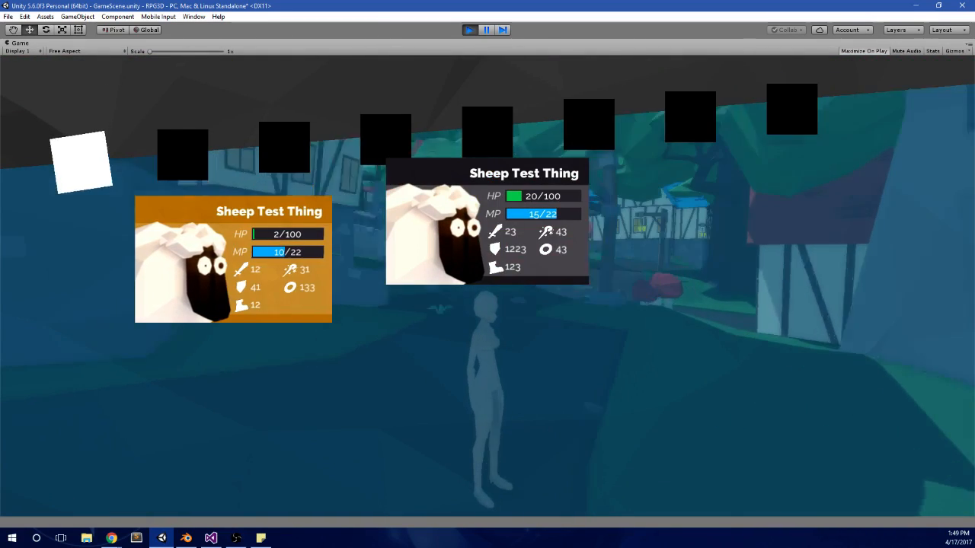
pyautogui.press('Right')
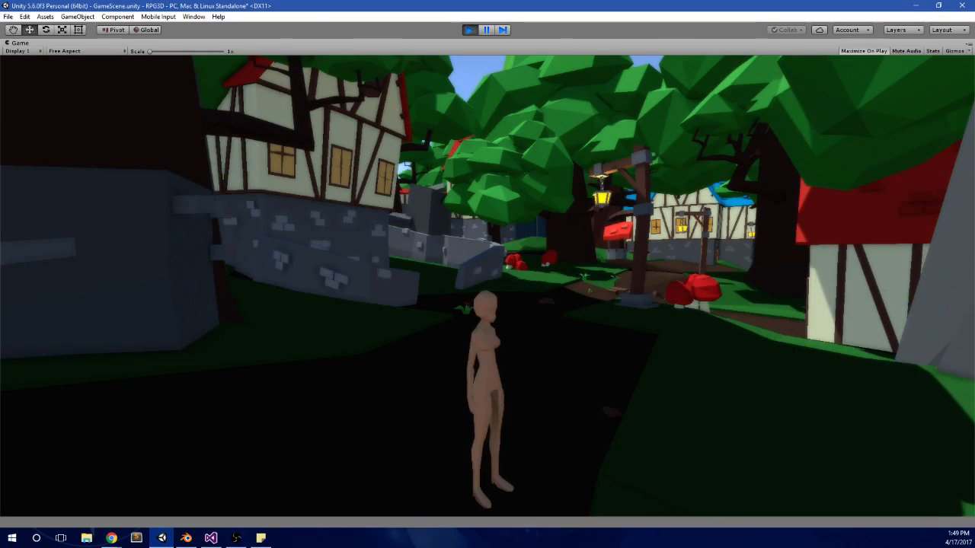
pyautogui.press('Tab')
pyautogui.press('Tab')
pyautogui.press('space')
pyautogui.press('Tab')
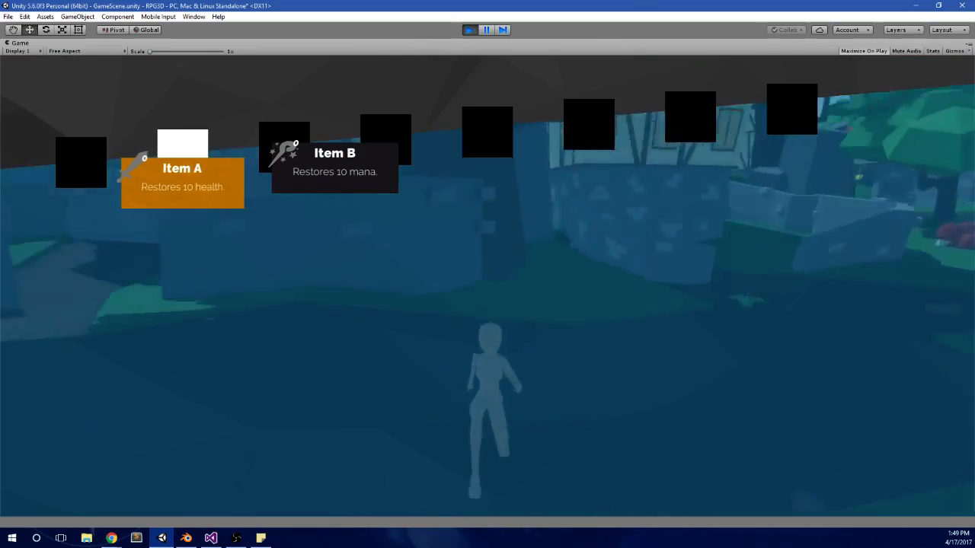
pyautogui.press('Right')
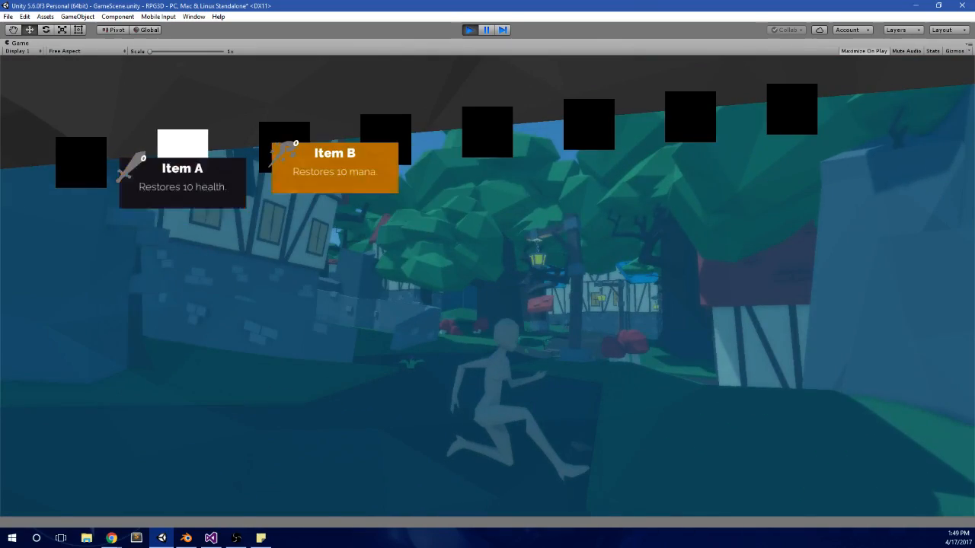
# Step: Return to the elementals panel, and close and reopen the pause menu while the character is moving and jumping
pyautogui.press('q')
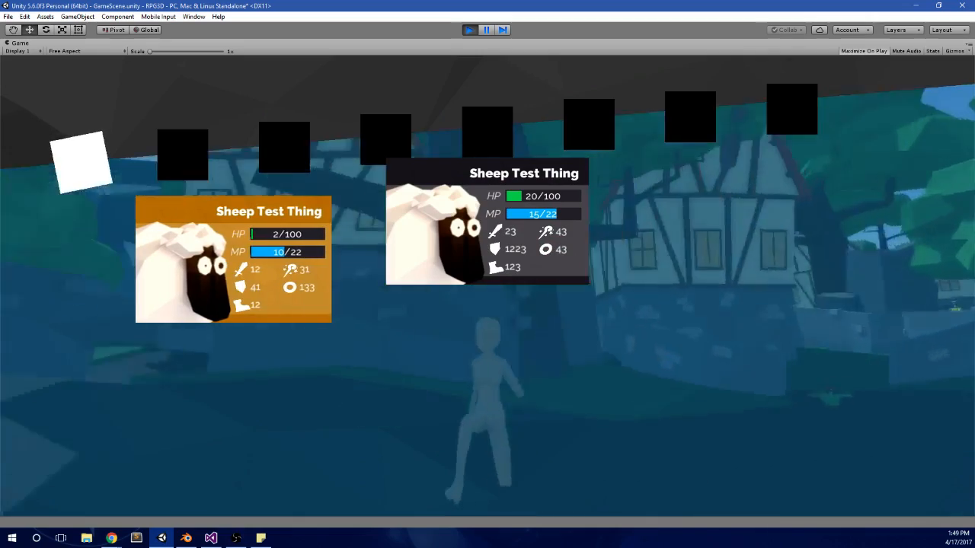
pyautogui.press('Tab')
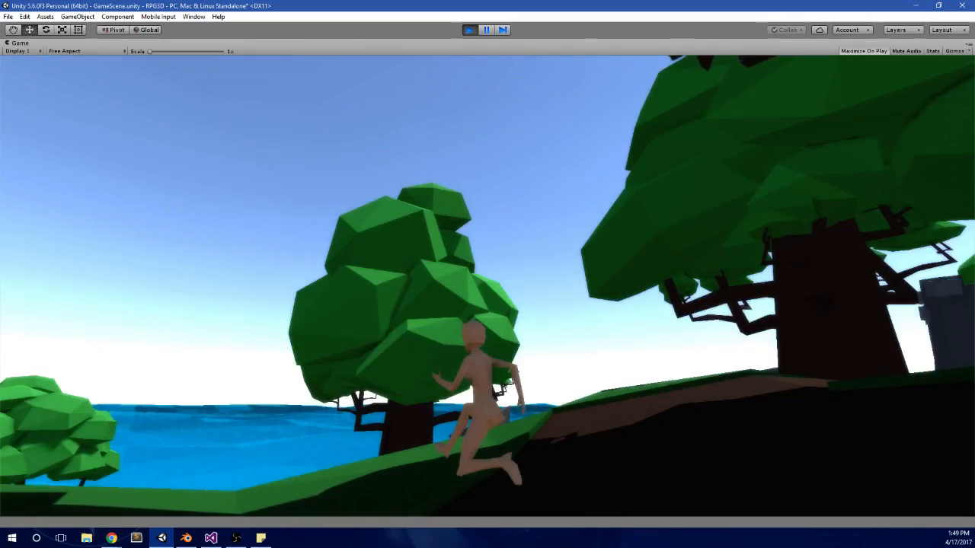
pyautogui.press('space')
pyautogui.press('Tab')
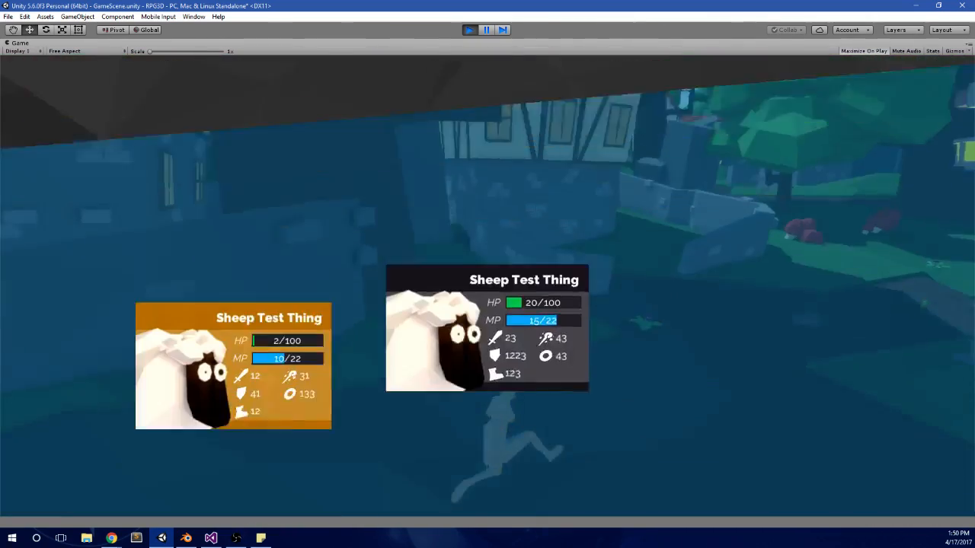
pyautogui.press('Tab')
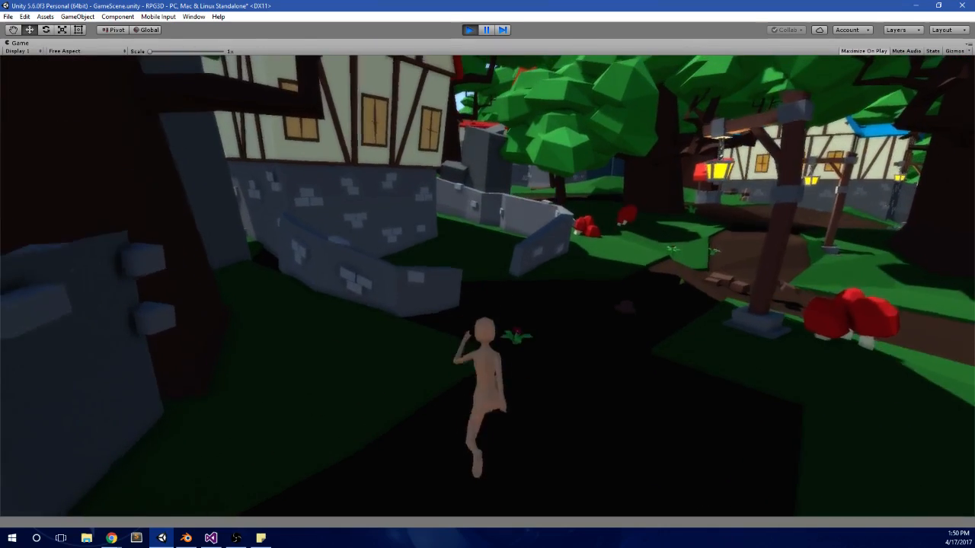
# Step: Toggle the pause menu several times in quick succession and switch categories back to the elementals panel
pyautogui.press('Tab')
pyautogui.press('Tab')
pyautogui.press('Tab')
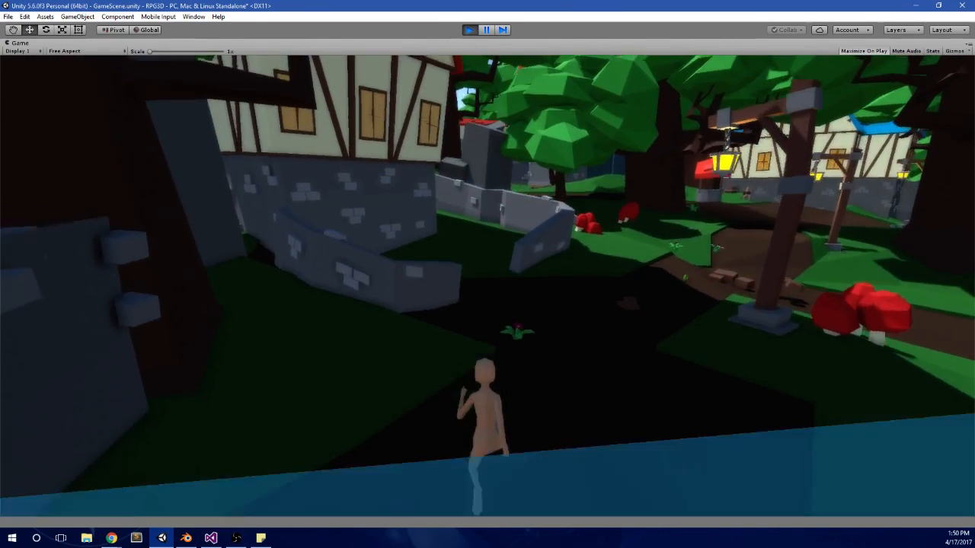
pyautogui.press('e')
pyautogui.press('q')
pyautogui.press('q')
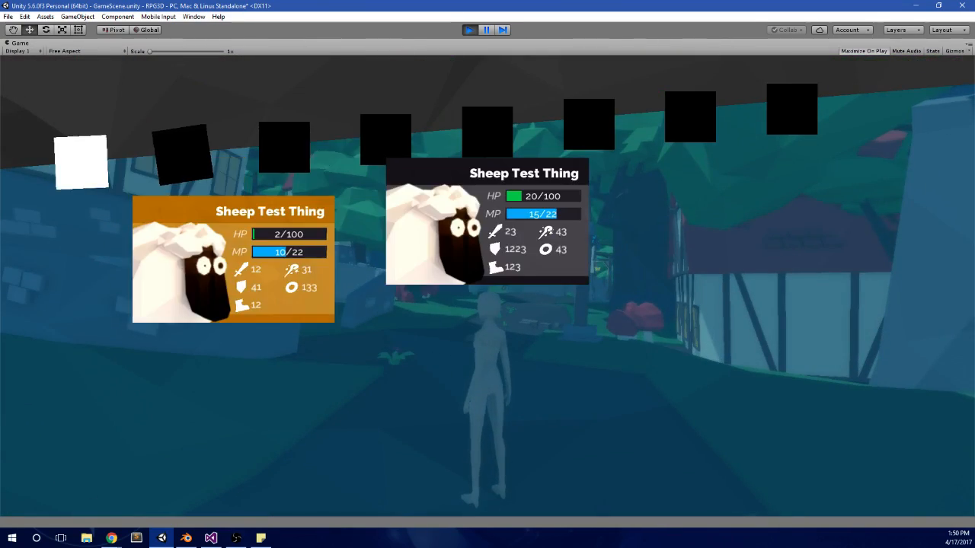
# Step: Close the pause menu, move the character, reopen the menu and switch to the items category and back
pyautogui.press('Tab')
pyautogui.press('w')
pyautogui.press('d')
pyautogui.press('Tab')
pyautogui.press('e')
pyautogui.press('q')
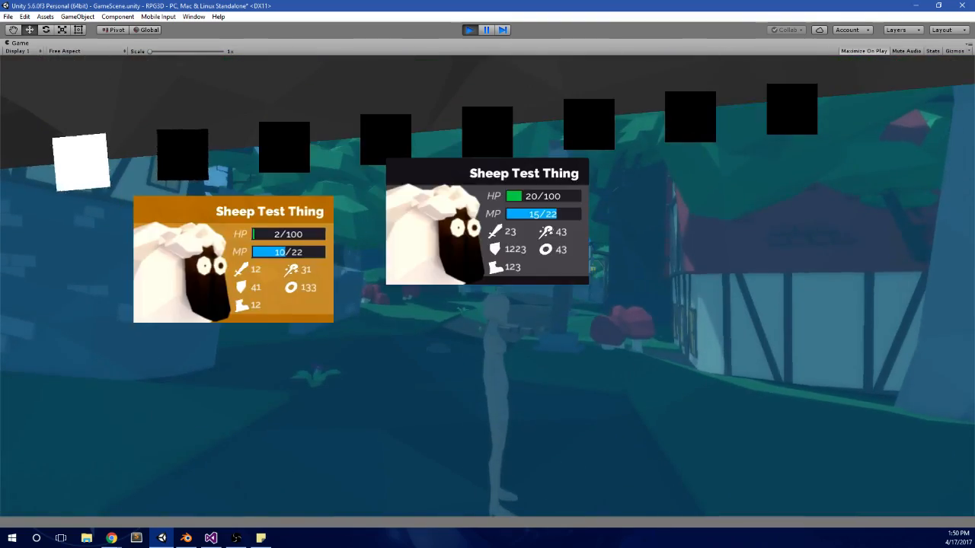
# Step: Close and reopen the pause menu repeatedly while moving the character sideways
pyautogui.press('Tab')
pyautogui.press('a')
pyautogui.press('Tab')
pyautogui.press('d')
pyautogui.press('Tab')
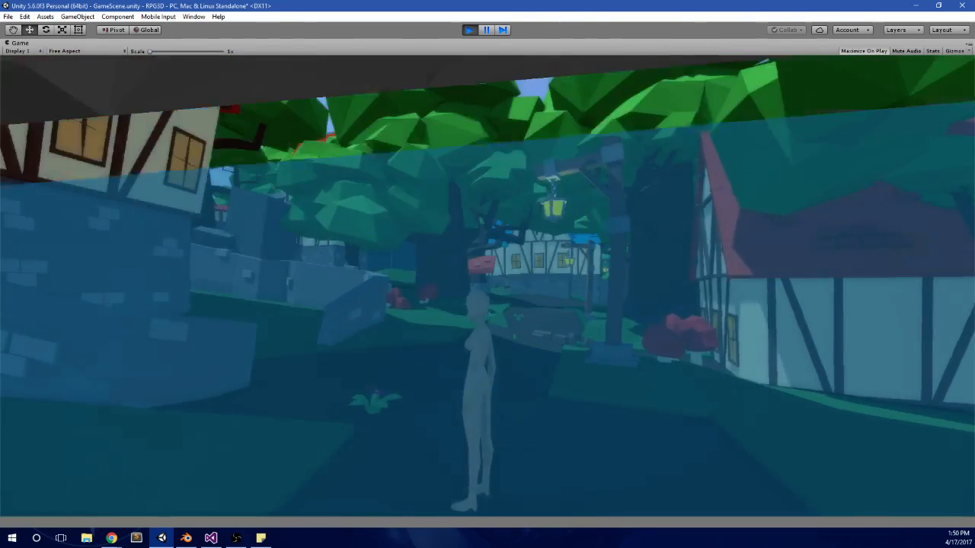
# Step: With the elementals panel open, move the selection between the two sheep entries while the character keeps moving
pyautogui.press('space')
pyautogui.press('Tab')
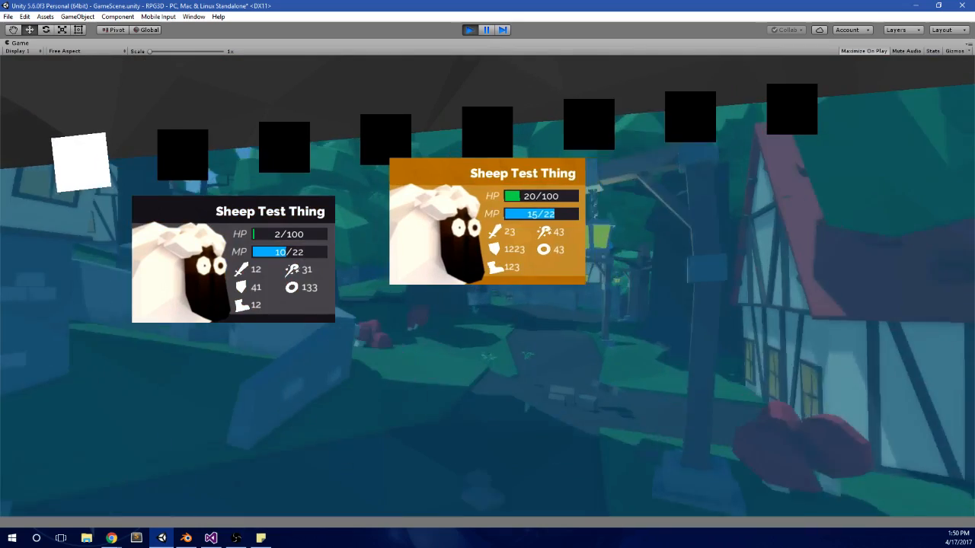
pyautogui.press('a')
pyautogui.press('w')
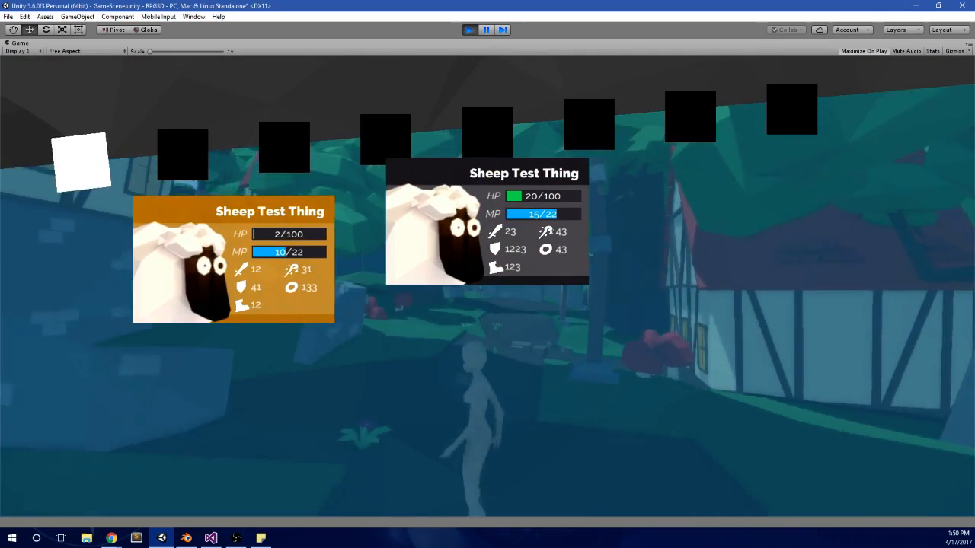
pyautogui.press('d')
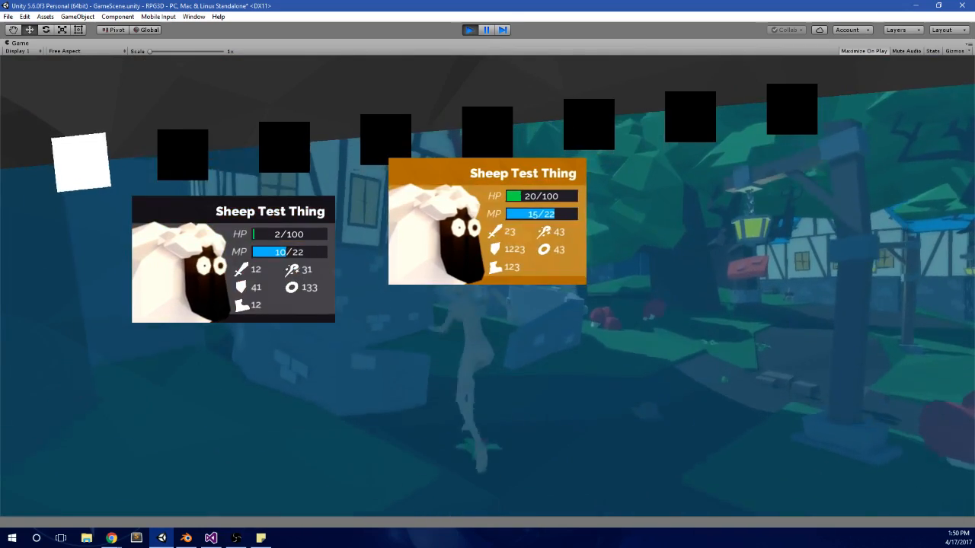
pyautogui.press('w')
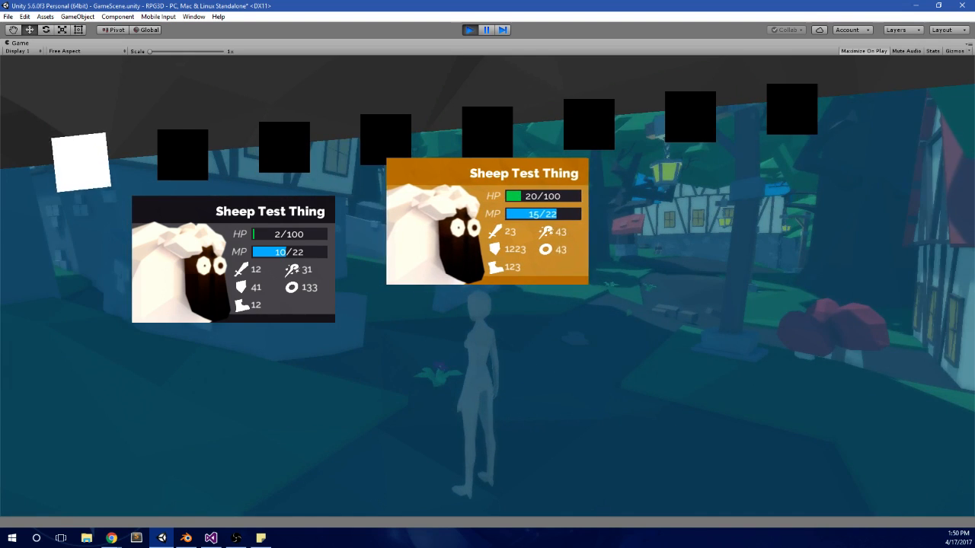
# Step: Step through the items, potions and ethers panels to the fifth menu category to test for exceptions
pyautogui.press('Right')
pyautogui.press('Right')
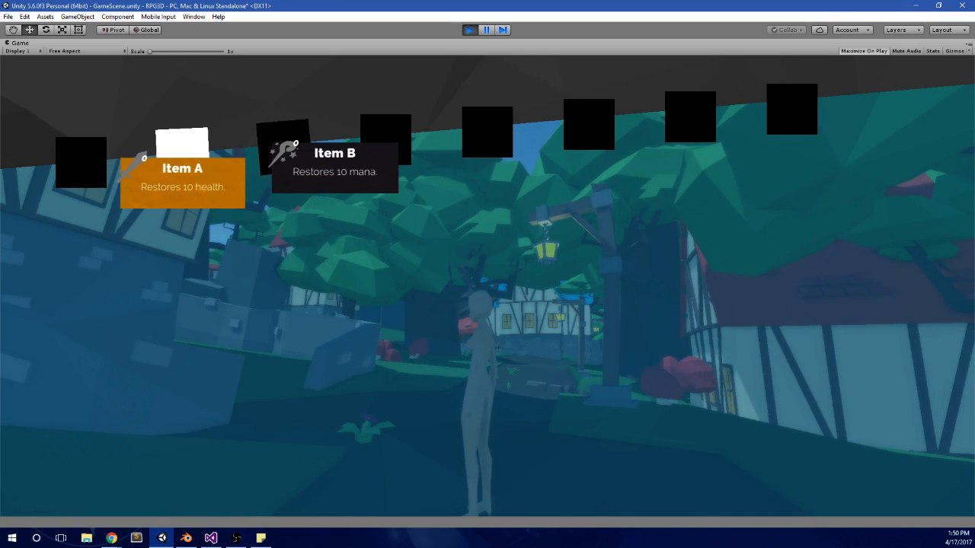
pyautogui.press('Right')
pyautogui.press('Right')
pyautogui.press('Left')
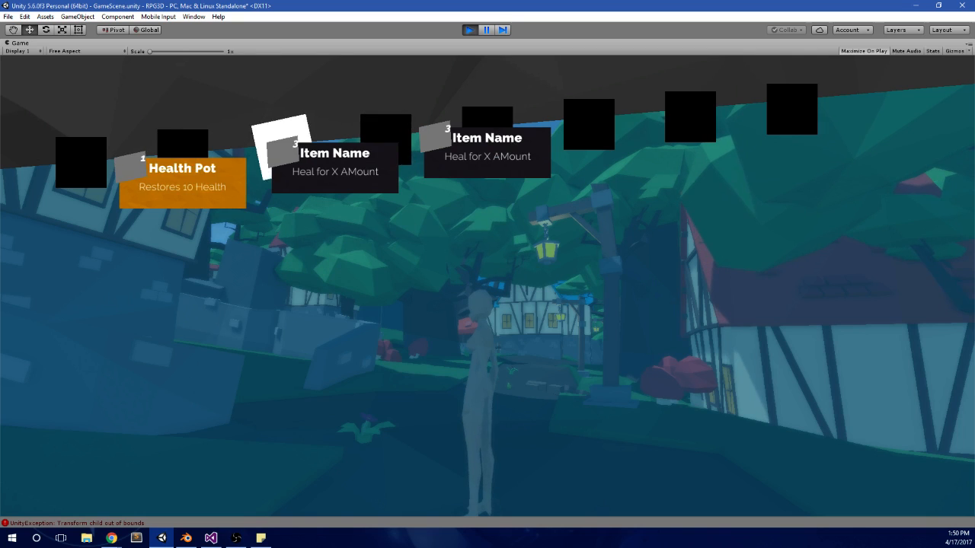
pyautogui.press('Right')
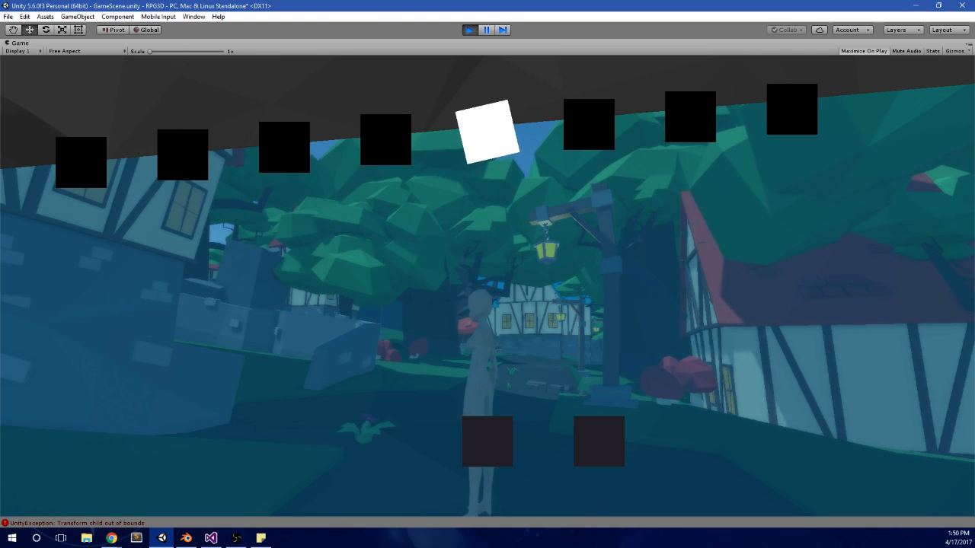
# Step: Go back to the items panel, and close and reopen the pause menu repeatedly
pyautogui.press('Left')
pyautogui.press('Left')
pyautogui.press('Left')
pyautogui.press('Escape')
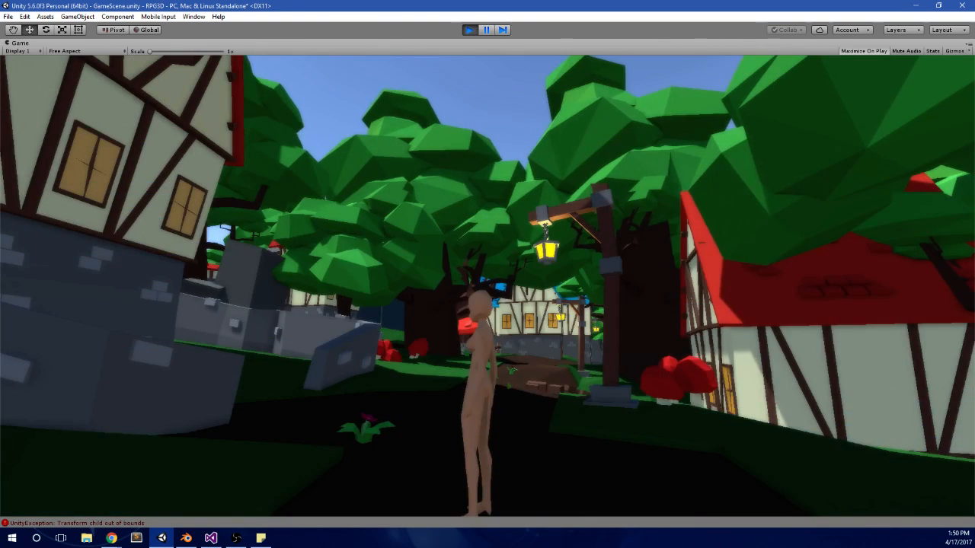
pyautogui.press('Escape')
pyautogui.press('Escape')
pyautogui.press('Escape')
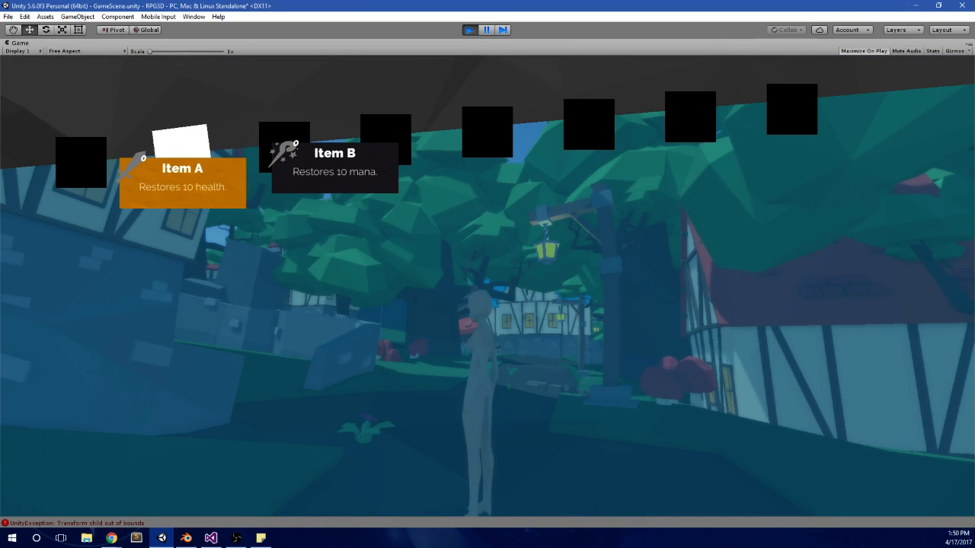
# Step: Switch between the items and potions panels in the pause menu, and stop the running game
pyautogui.press('Right')
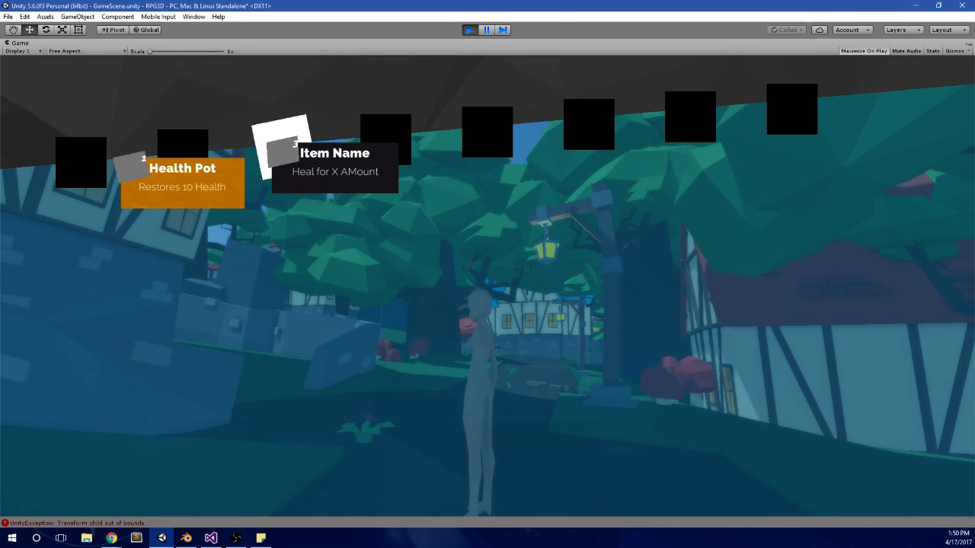
pyautogui.press('Right')
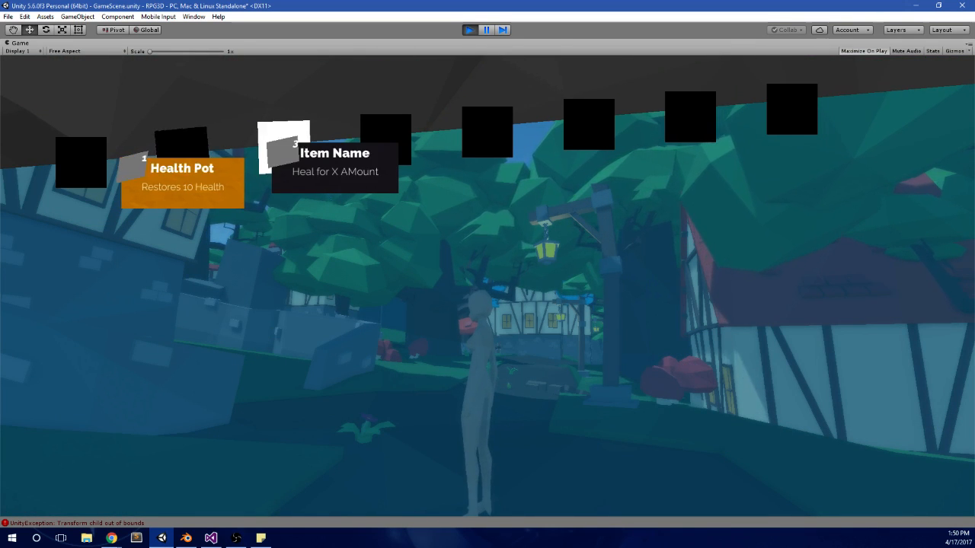
pyautogui.hotkey('alt', 'Tab')
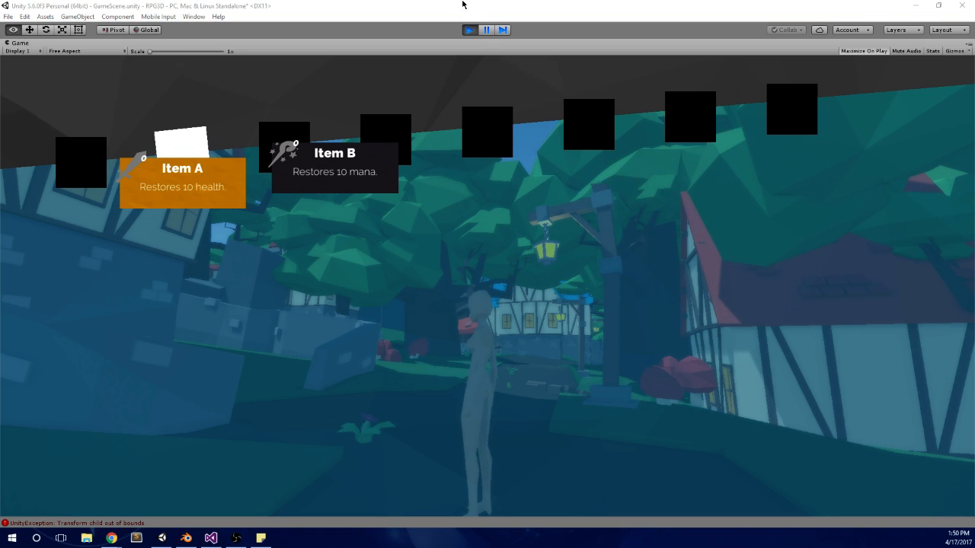
pyautogui.click(469, 30)
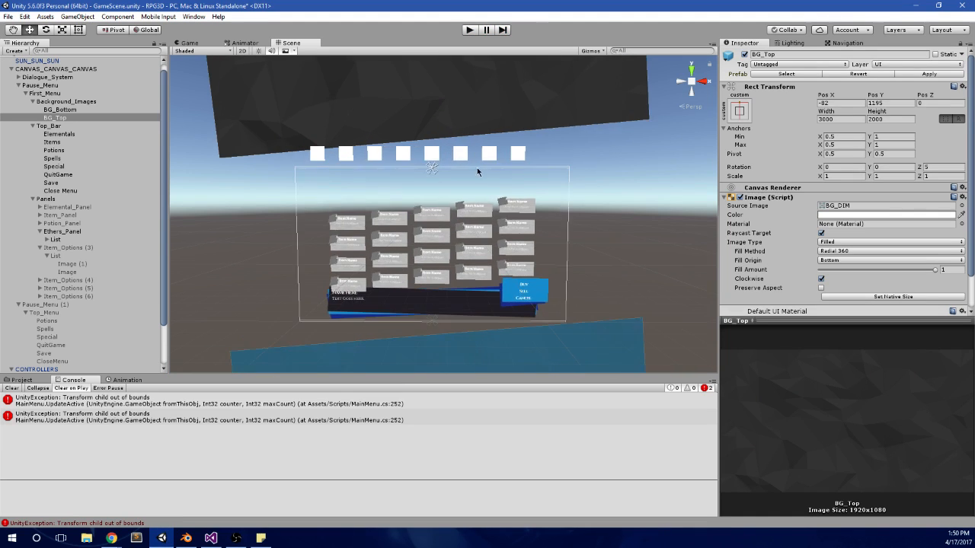
# Step: Select the BG_Bottom background image and set its colour's alpha to 180
pyautogui.moveTo(478, 172); pyautogui.dragTo(463, 121, button='middle')
pyautogui.click(606, 344)
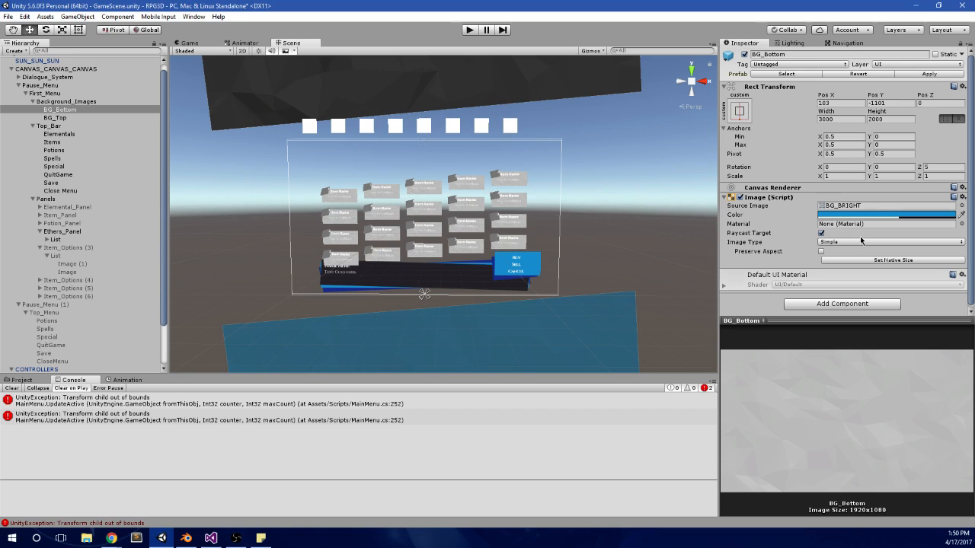
pyautogui.click(876, 215)
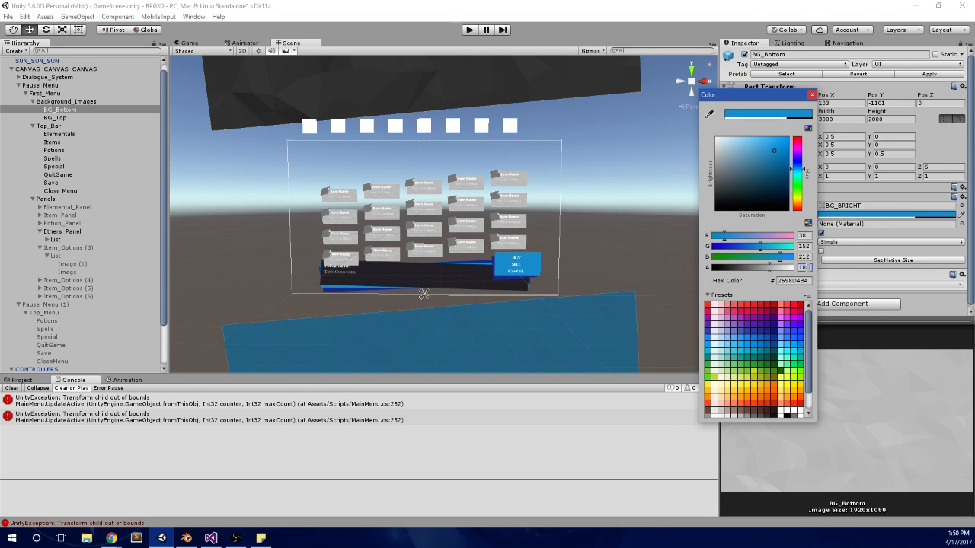
# Step: Run the game and check the pause menu background over the items and elementals panels, closing the menu again
pyautogui.click(469, 29)
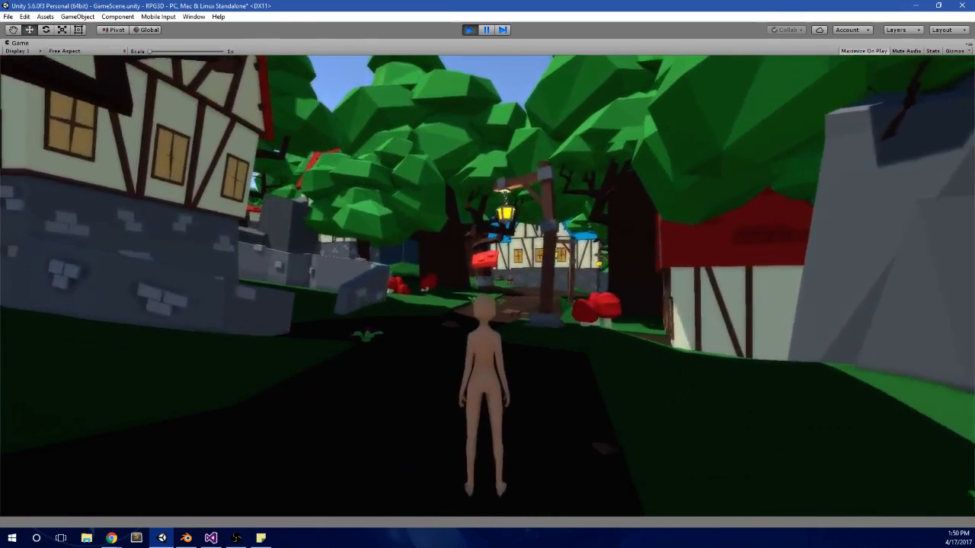
pyautogui.press('Right')
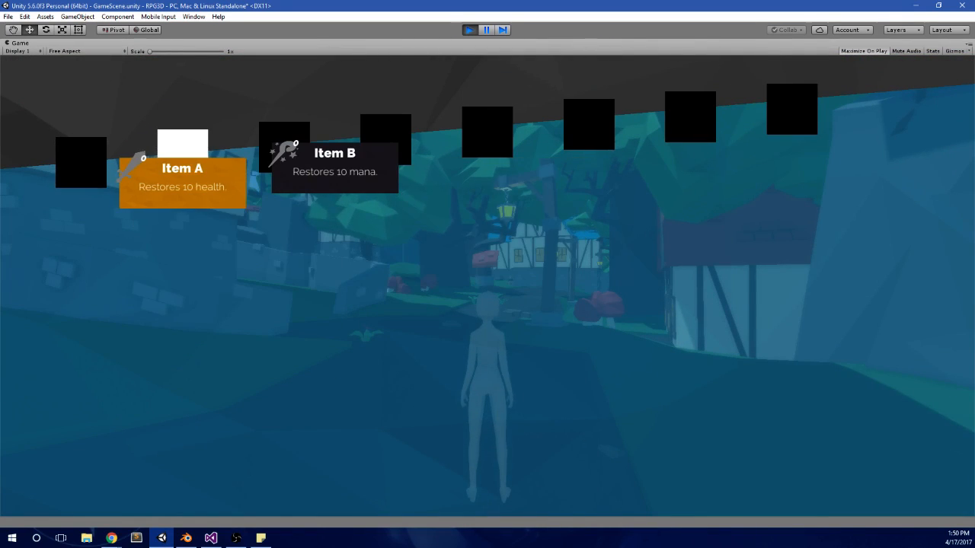
pyautogui.press('Left')
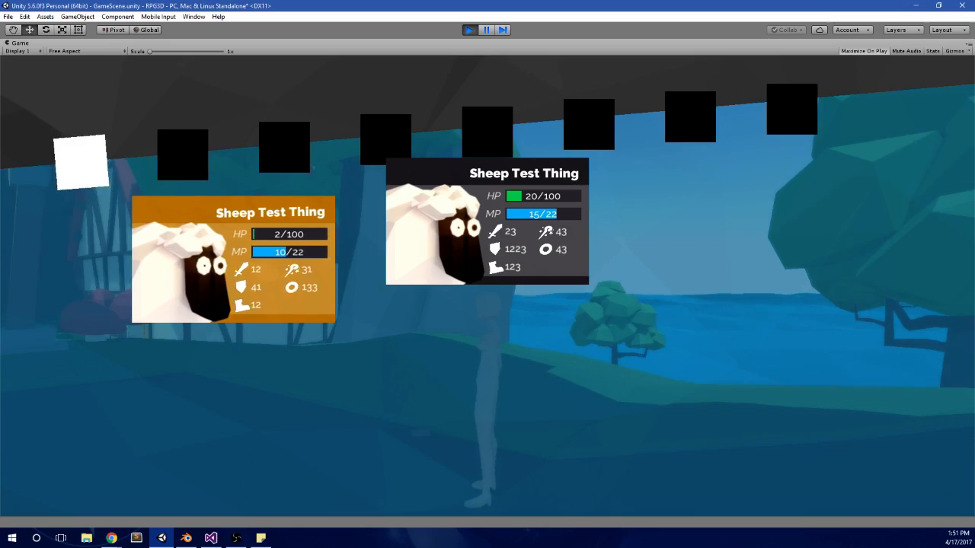
pyautogui.press('Escape')
# Step: Run the character to the shoreline, and pause and resume the game to get out of the maximized view
pyautogui.press('w')
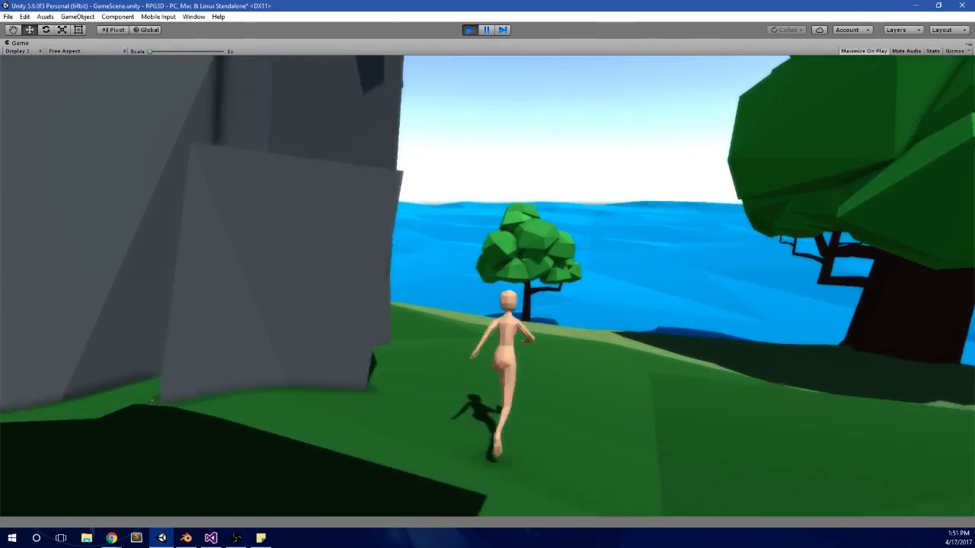
pyautogui.press('w')
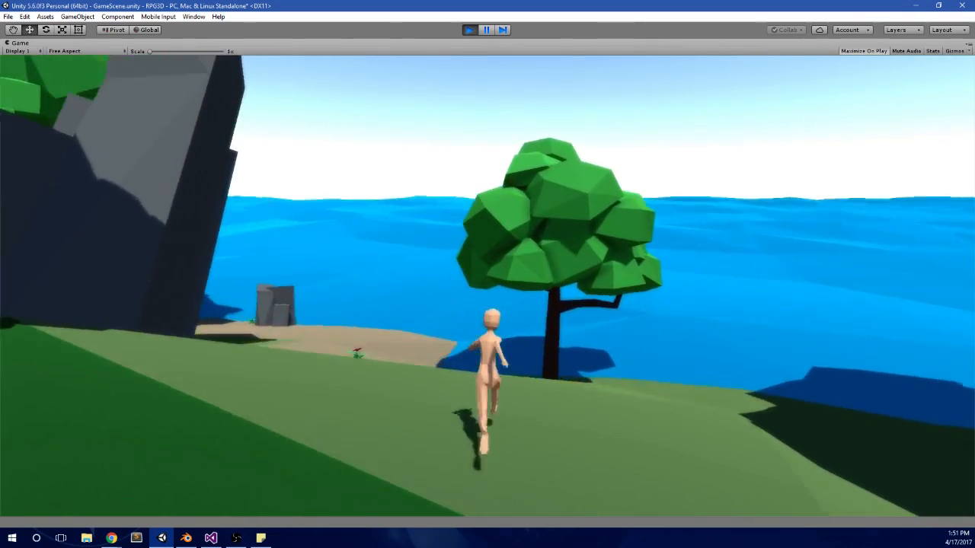
pyautogui.press('w')
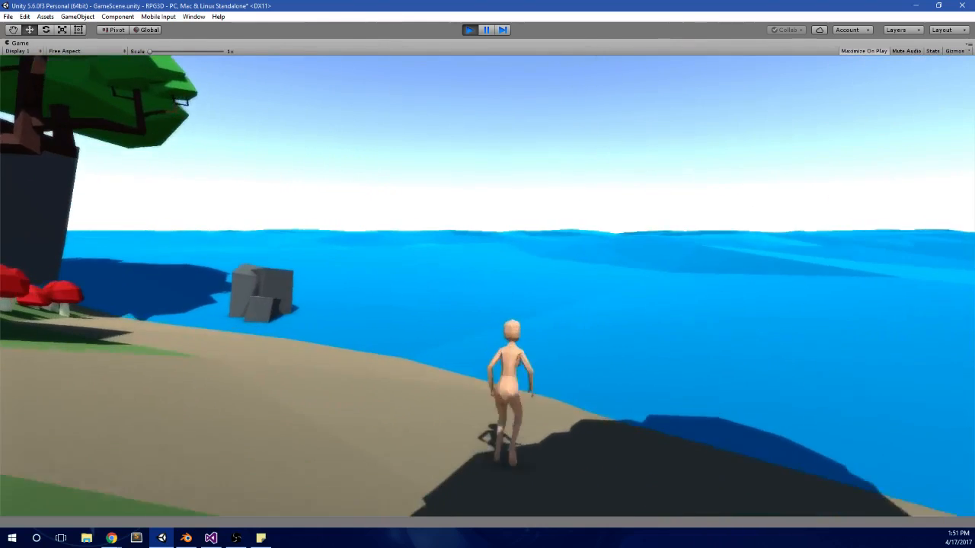
pyautogui.hotkey('alt', 'Tab')
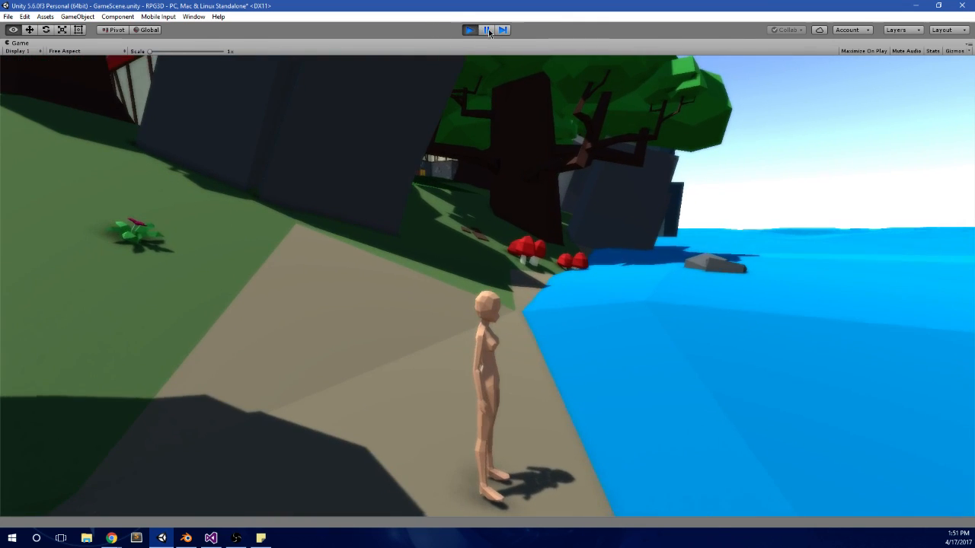
pyautogui.click(487, 31)
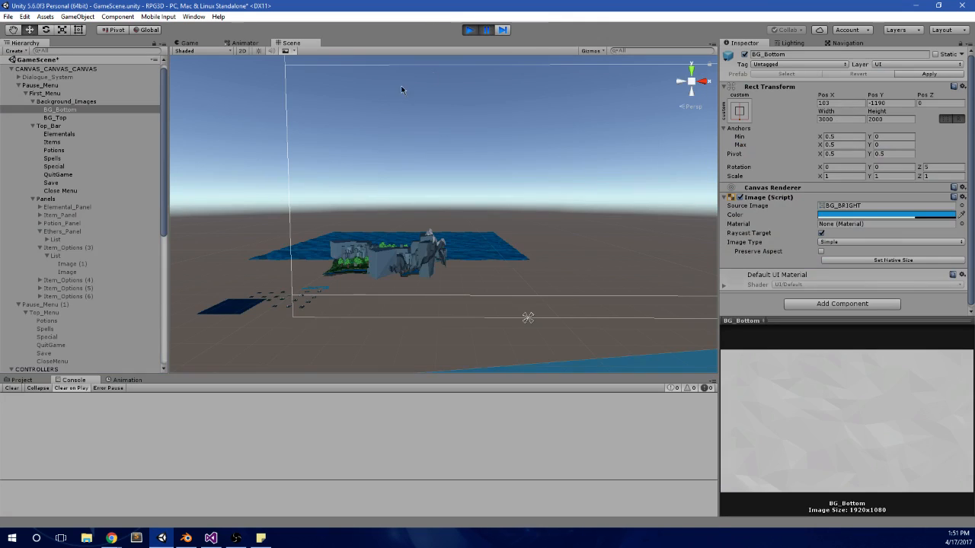
pyautogui.click(491, 31)
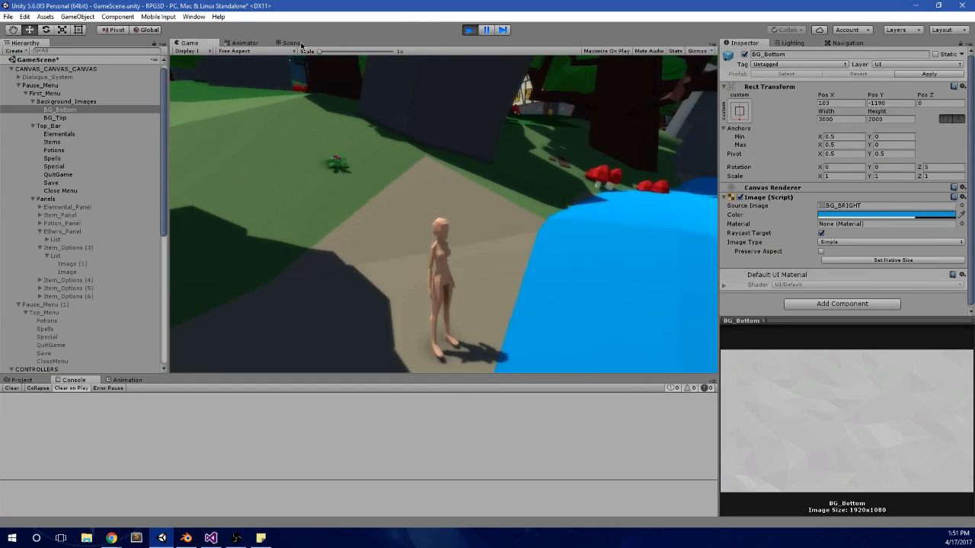
# Step: Select the Ocean_Big water object in the Scene view and frame it
pyautogui.click(291, 43)
pyautogui.moveTo(348, 203); pyautogui.dragTo(349, 203, button='right')
pyautogui.press('w')
pyautogui.keyDown('alt'); pyautogui.moveTo(348, 204); pyautogui.dragTo(416, 209); pyautogui.keyUp('alt')
pyautogui.click(387, 213)
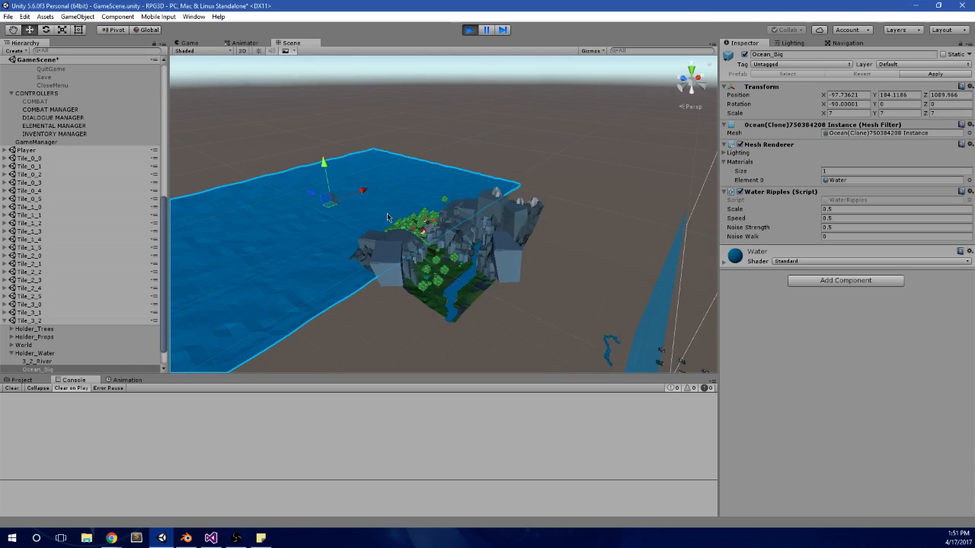
pyautogui.press('f')
# Step: Examine the ocean surface around the rocky, tree-covered shore up close in the Scene view
pyautogui.keyDown('alt'); pyautogui.scroll(10, 500, 183); pyautogui.keyUp('alt')
pyautogui.keyDown('alt'); pyautogui.moveTo(583, 211); pyautogui.dragTo(313, 188); pyautogui.keyUp('alt')
pyautogui.keyDown('alt'); pyautogui.scroll(10, 324, 195); pyautogui.keyUp('alt')
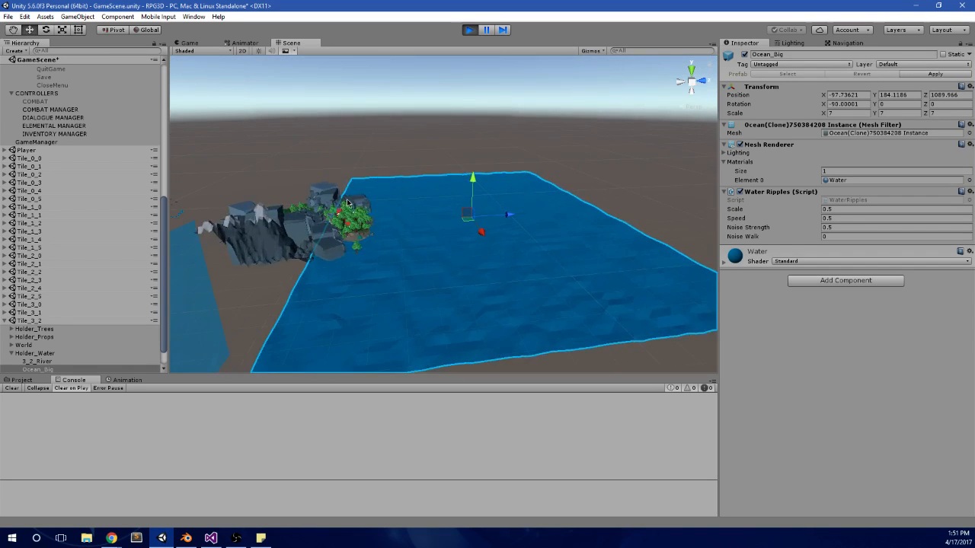
pyautogui.scroll(5, 495, 209)
pyautogui.keyDown('alt'); pyautogui.moveTo(481, 229); pyautogui.dragTo(434, 235); pyautogui.keyUp('alt')
pyautogui.moveTo(433, 235); pyautogui.dragTo(458, 217, button='middle')
pyautogui.scroll(3, 458, 217)
pyautogui.moveTo(453, 229)
pyautogui.keyDown('alt'); pyautogui.mouseDown()
pyautogui.moveTo(483, 211)
pyautogui.moveTo(456, 217)
pyautogui.moveTo(462, 232)
pyautogui.mouseUp(); pyautogui.keyUp('alt')
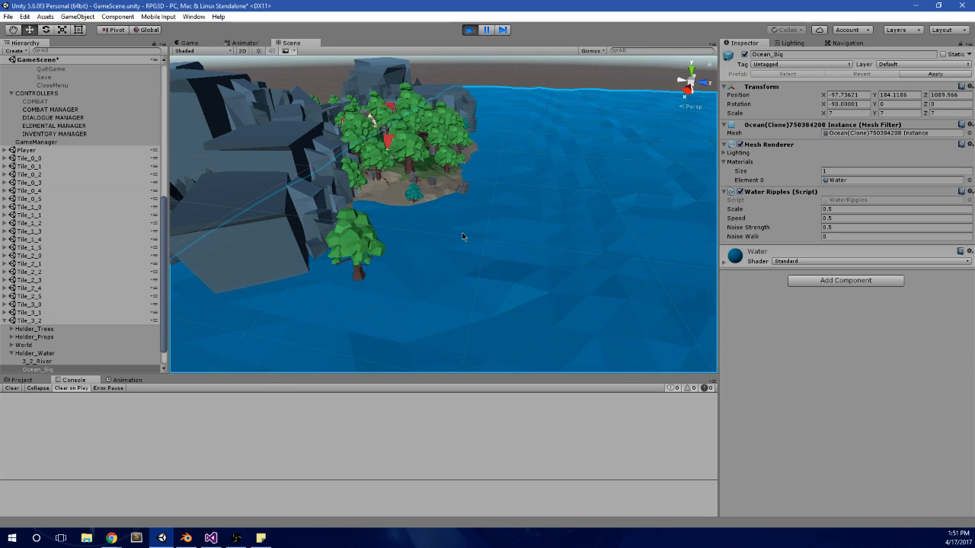
pyautogui.scroll(-1, 463, 237)
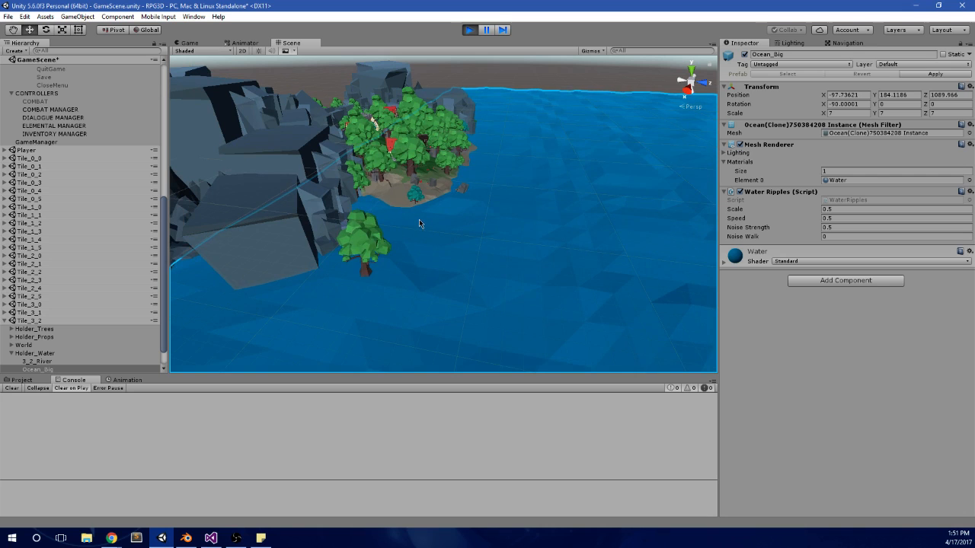
pyautogui.moveTo(419, 220); pyautogui.dragTo(372, 154, button='middle')
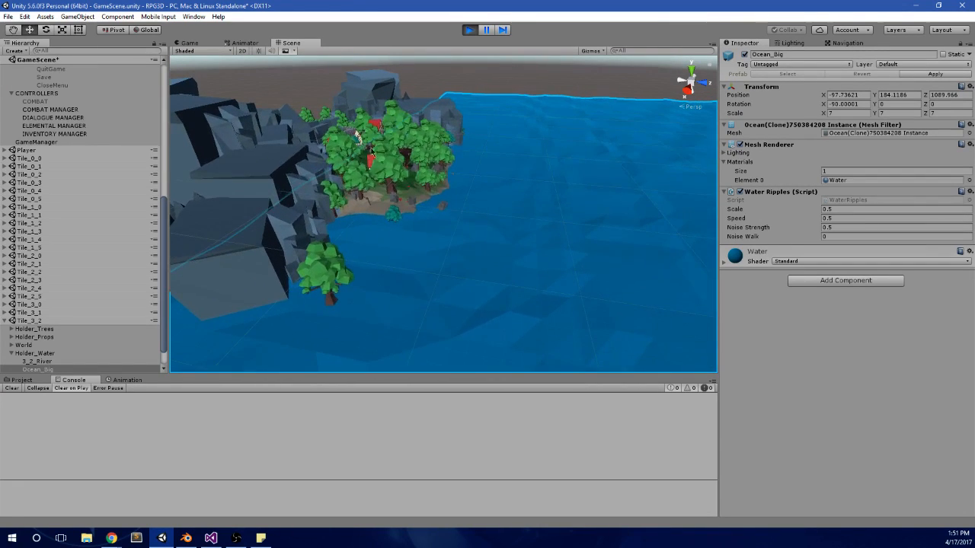
# Step: Expand the Water material's settings, raise Metallic to 0.842 and show the water in the Game view
pyautogui.click(725, 262)
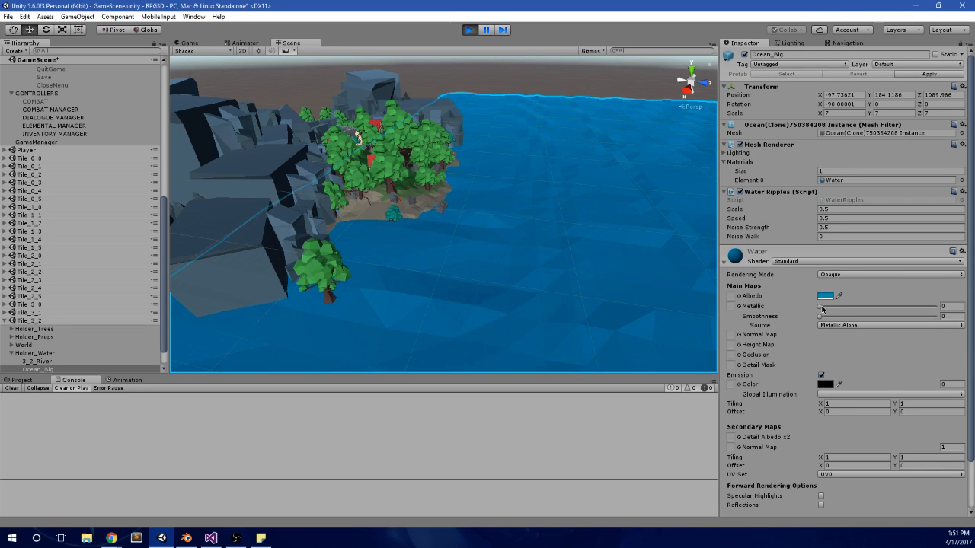
pyautogui.moveTo(821, 306); pyautogui.dragTo(919, 295)
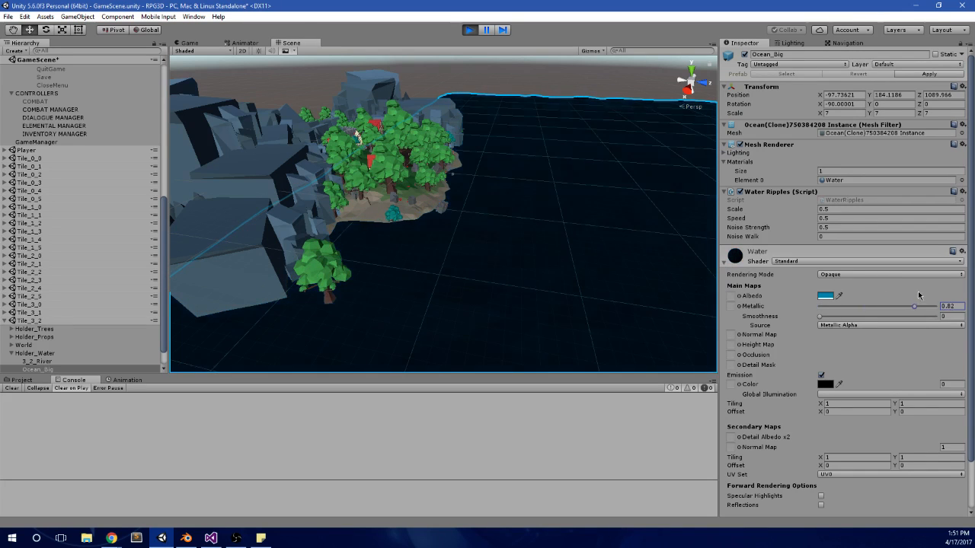
pyautogui.click(196, 43)
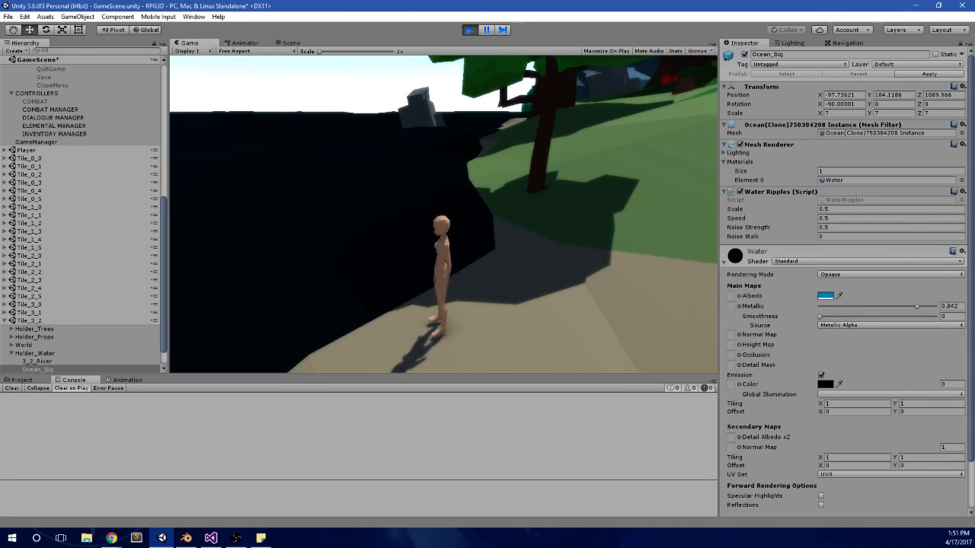
# Step: Open and close the pause menu repeatedly to check its background overlay against the dark water
pyautogui.press('Escape')
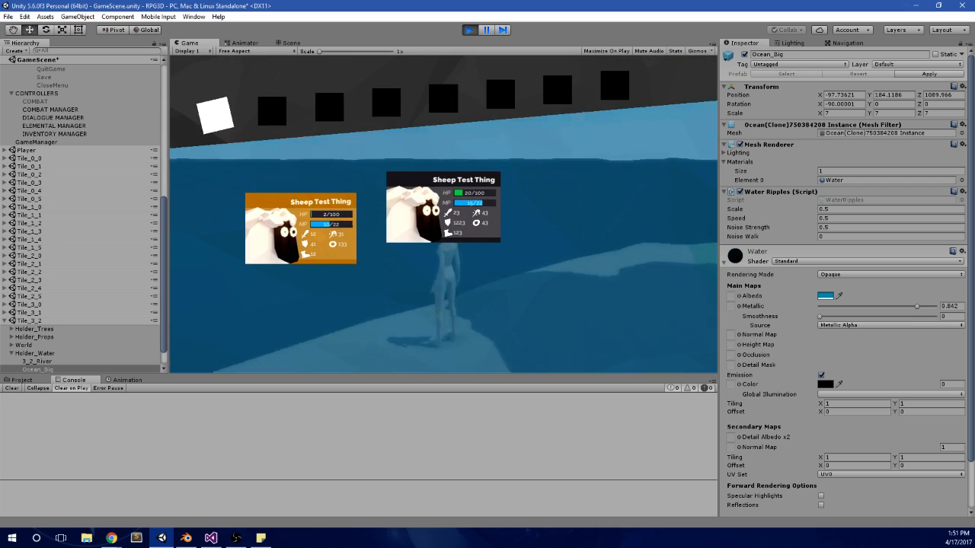
pyautogui.press('Escape')
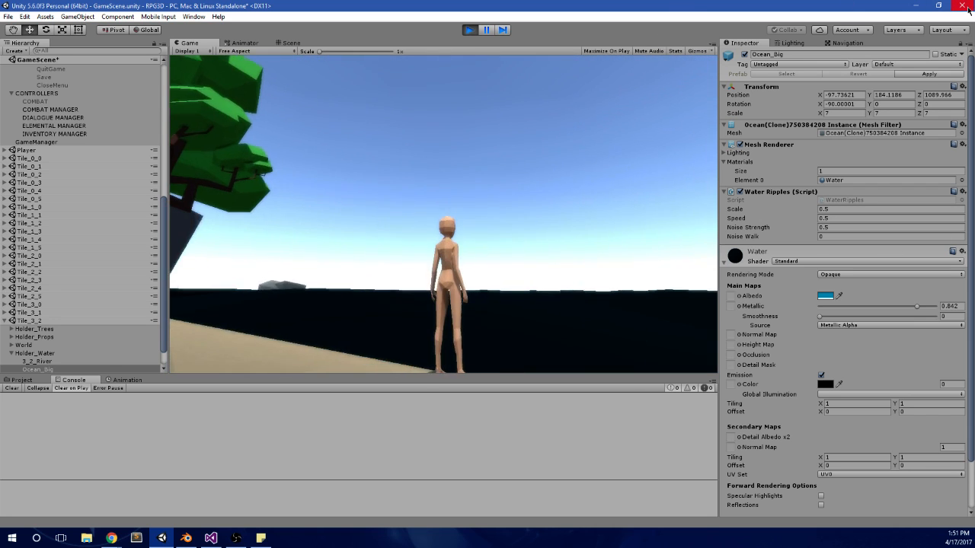
pyautogui.press('Escape')
pyautogui.press('Escape')
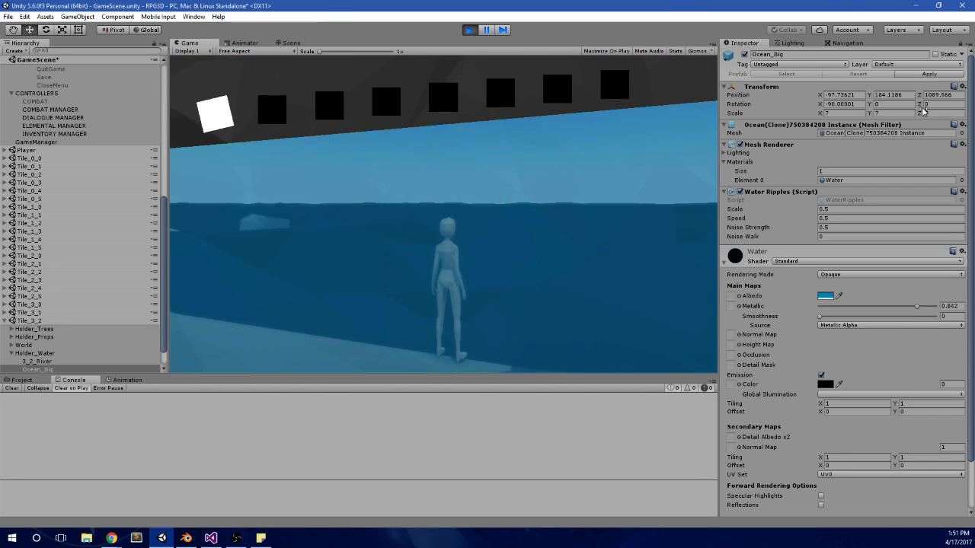
pyautogui.press('Escape')
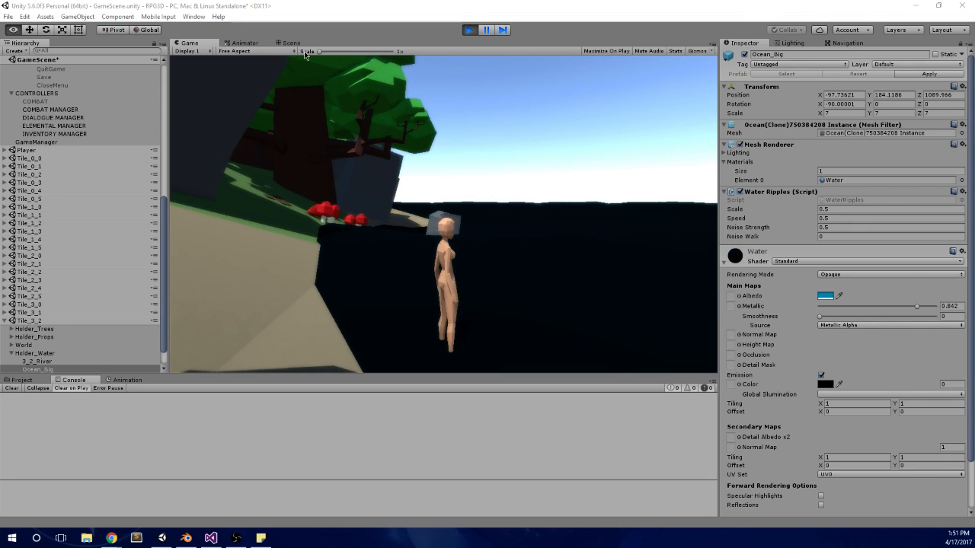
# Step: Set the Water material's Metallic to 0 and Smoothness to 1, and return to the Game view
pyautogui.click(300, 44)
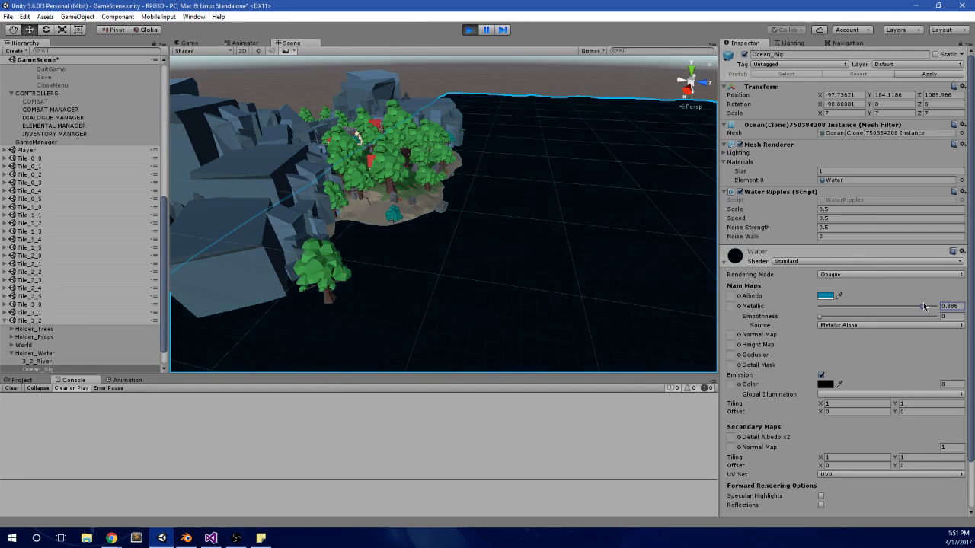
pyautogui.moveTo(924, 306); pyautogui.dragTo(796, 307)
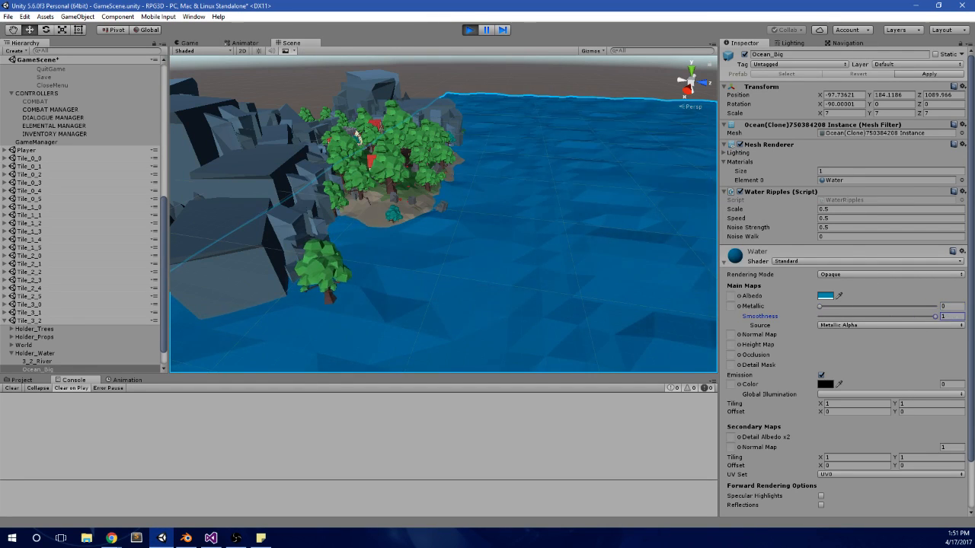
pyautogui.click(196, 46)
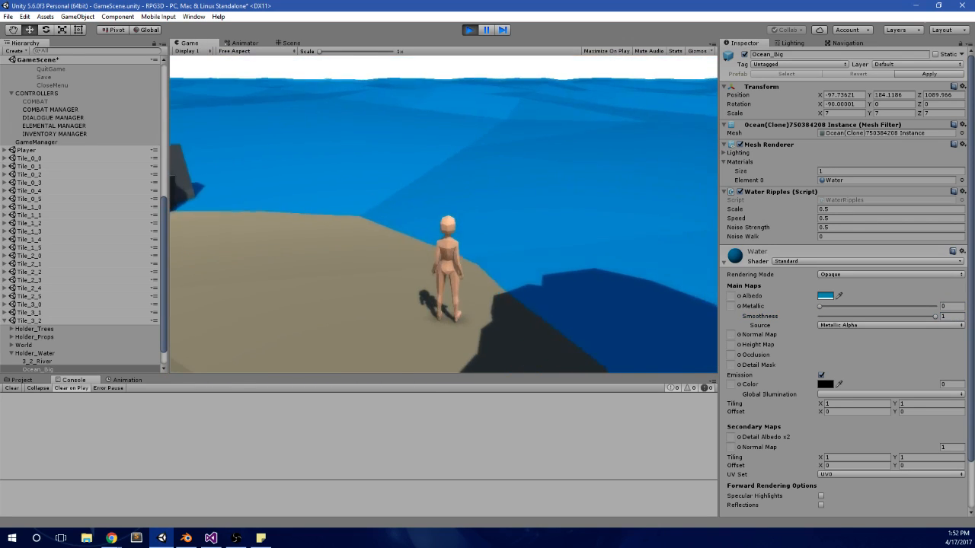
# Step: Run the character along the shore and through the water to inspect how the ocean looks in game
pyautogui.press('d')
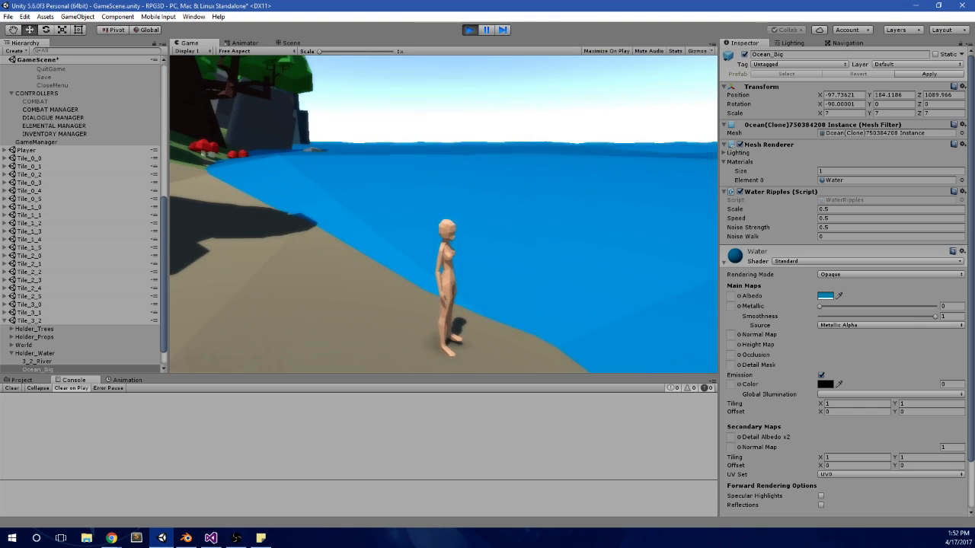
pyautogui.press('d')
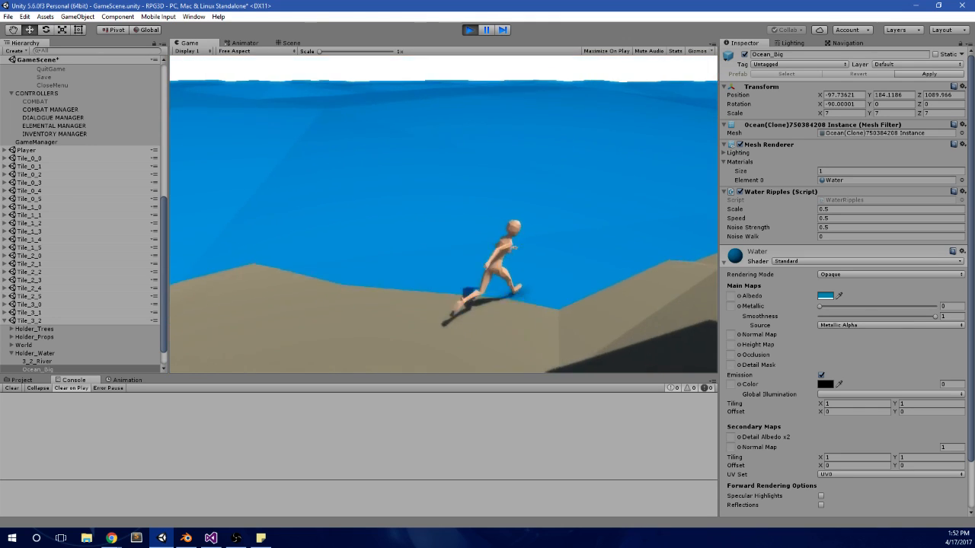
pyautogui.press('w')
pyautogui.press('d')
pyautogui.press('w')
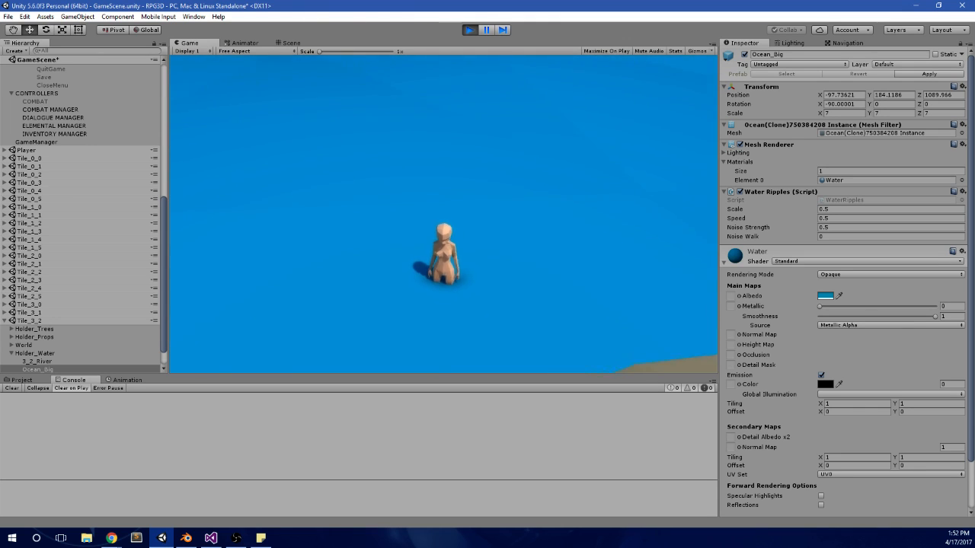
pyautogui.press('d')
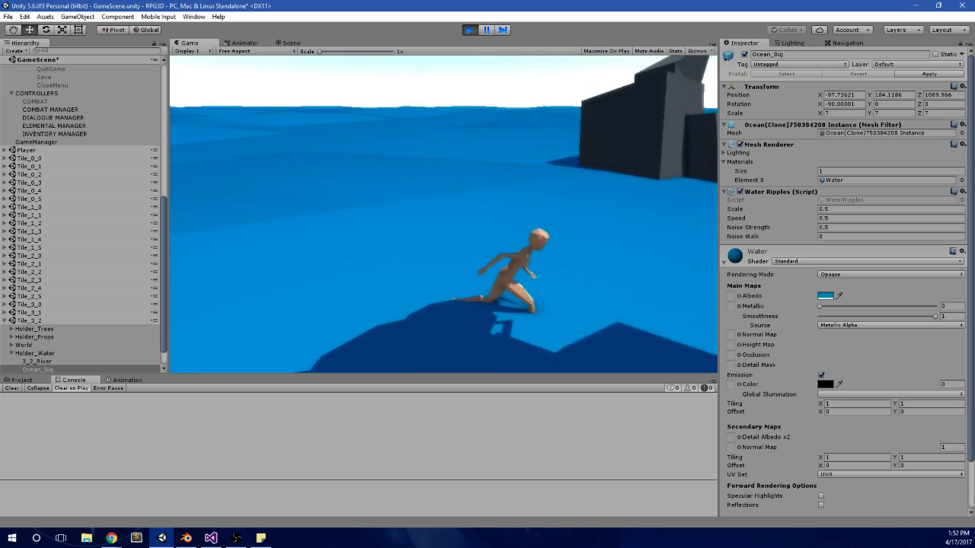
pyautogui.press('a')
pyautogui.press('d')
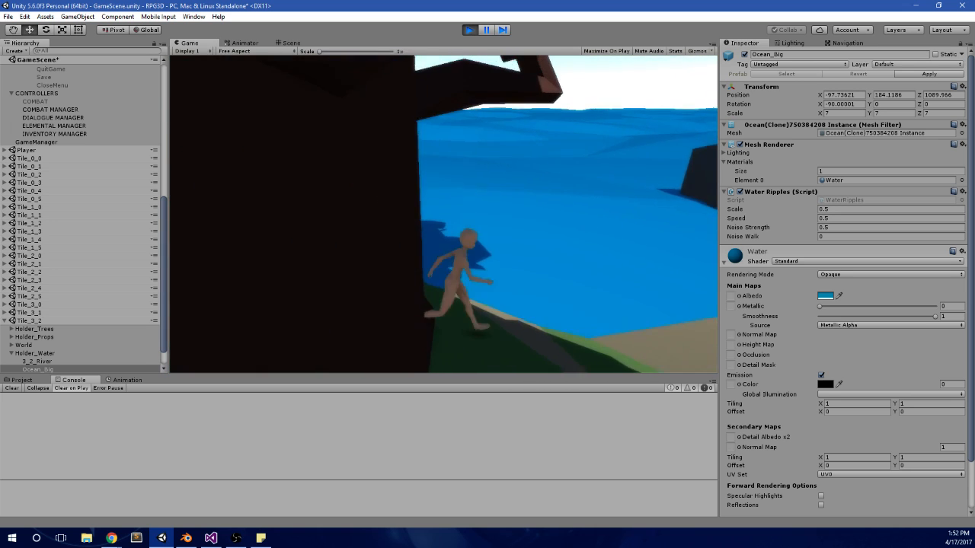
# Step: Lower the Water material's Smoothness to 0.004
pyautogui.hotkey('alt', 'Tab')
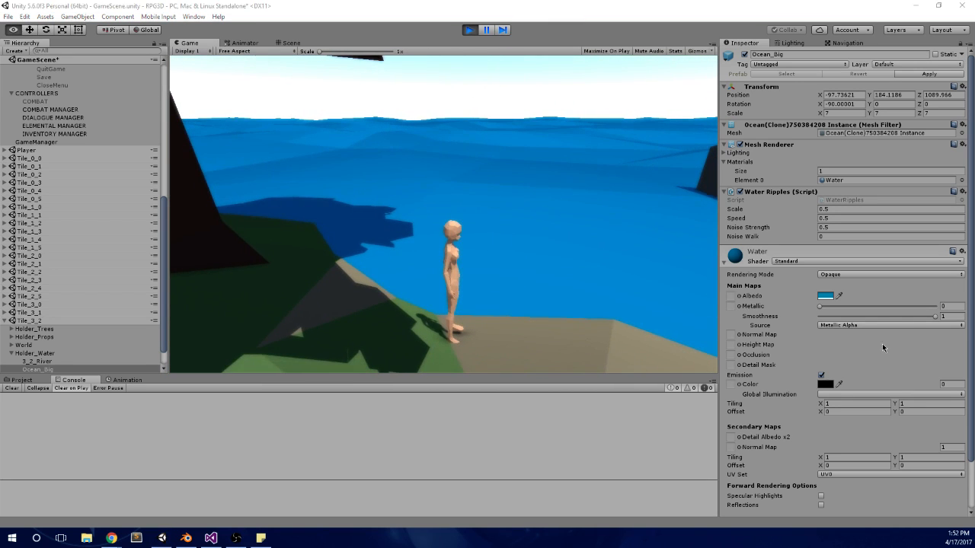
pyautogui.click(953, 316)
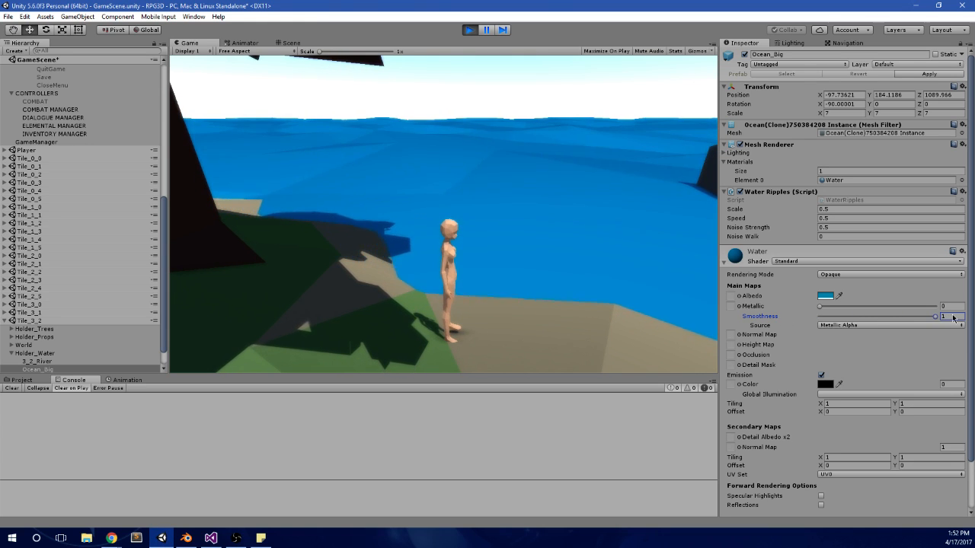
pyautogui.moveTo(935, 316); pyautogui.dragTo(819, 304)
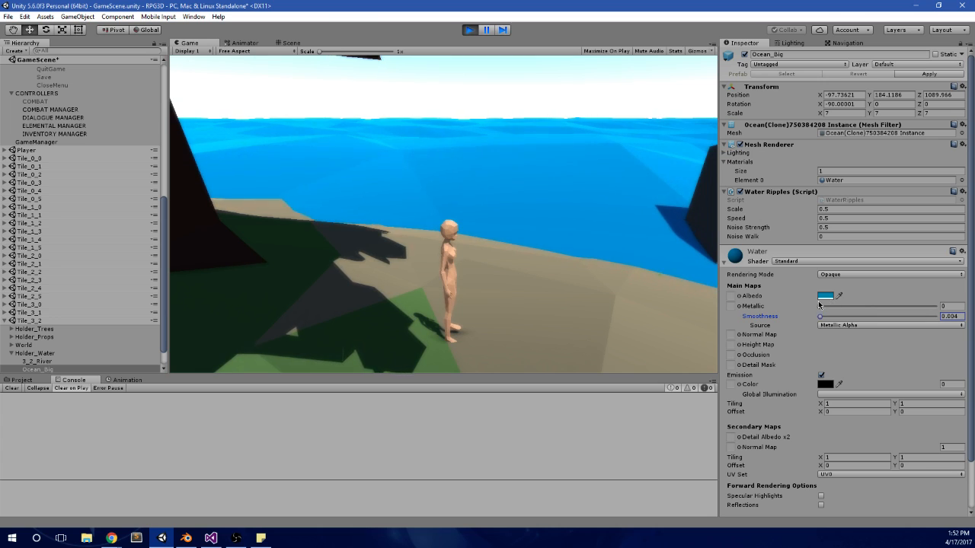
# Step: Set the scene's environment lighting source to Gradient and its Sky Color to bright blue 0B59FF
pyautogui.click(792, 43)
pyautogui.click(846, 111)
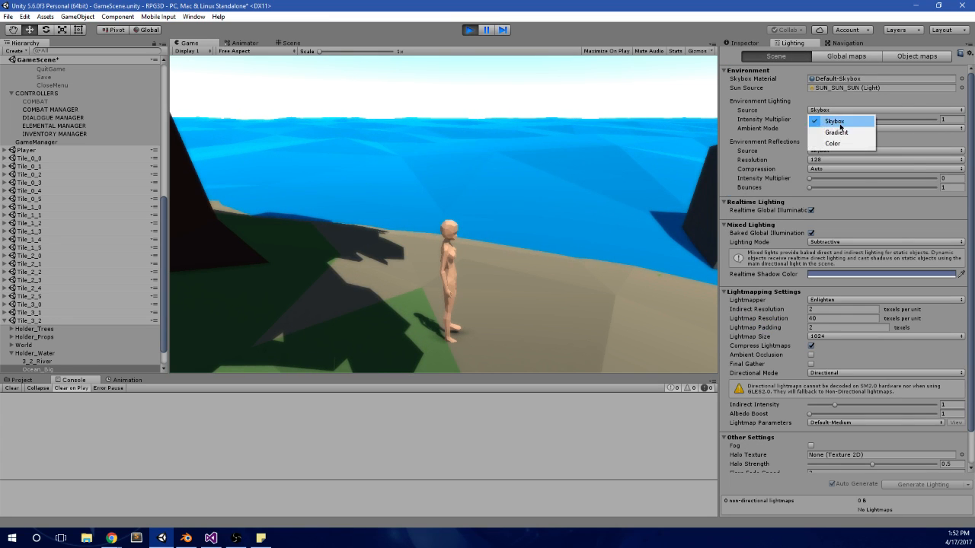
pyautogui.click(837, 132)
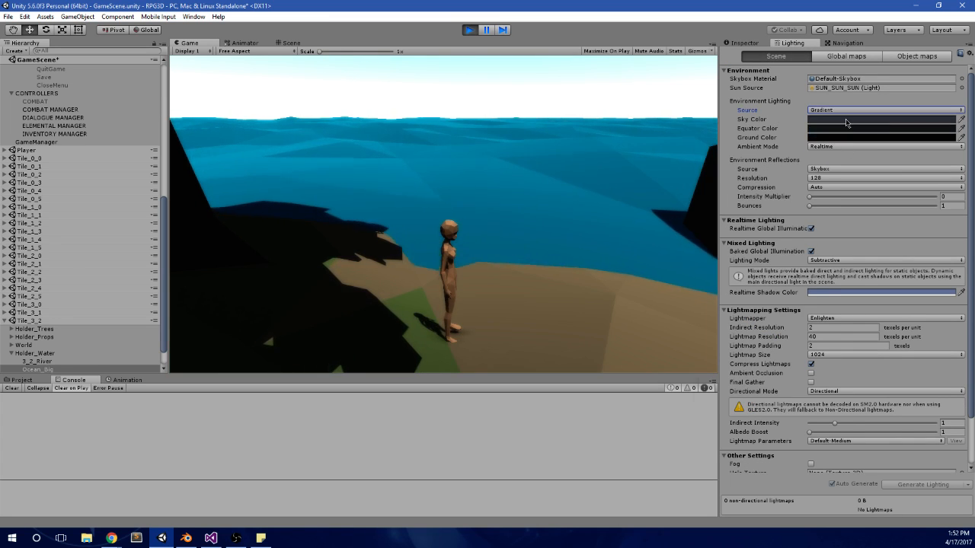
pyautogui.click(846, 120)
pyautogui.moveTo(778, 154); pyautogui.dragTo(786, 151)
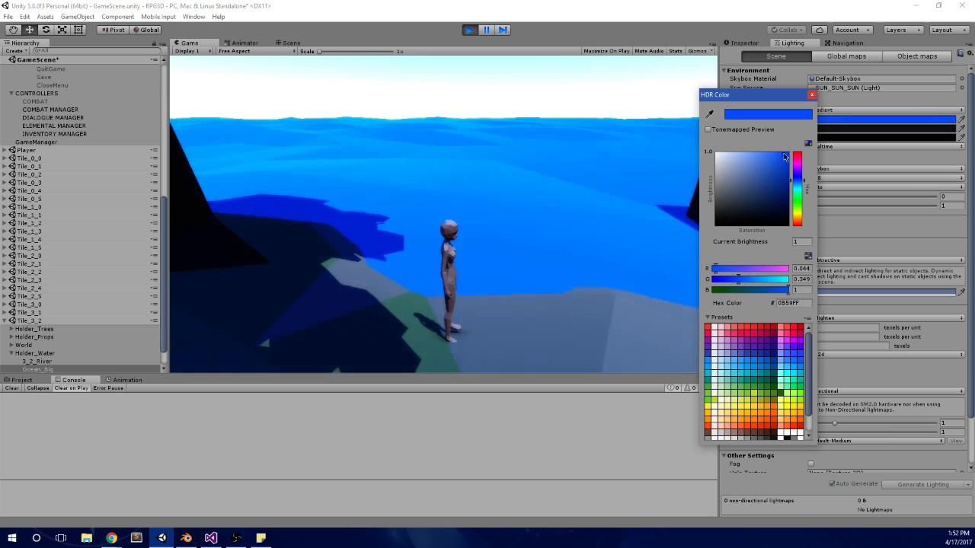
# Step: Set the gradient lighting's Equator Color to pink D275C0 and its Ground Color to green 52A700
pyautogui.click(843, 130)
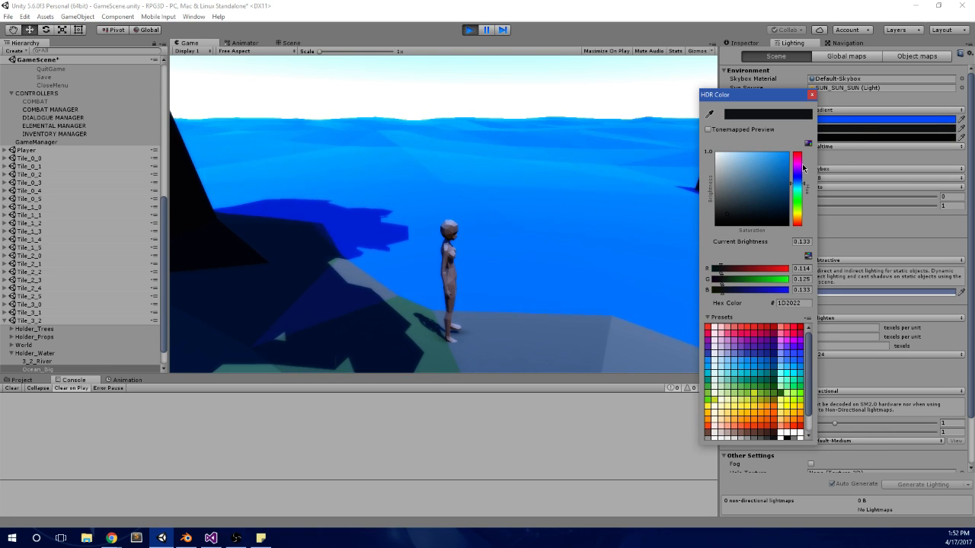
pyautogui.moveTo(795, 169); pyautogui.dragTo(797, 156)
pyautogui.click(752, 165)
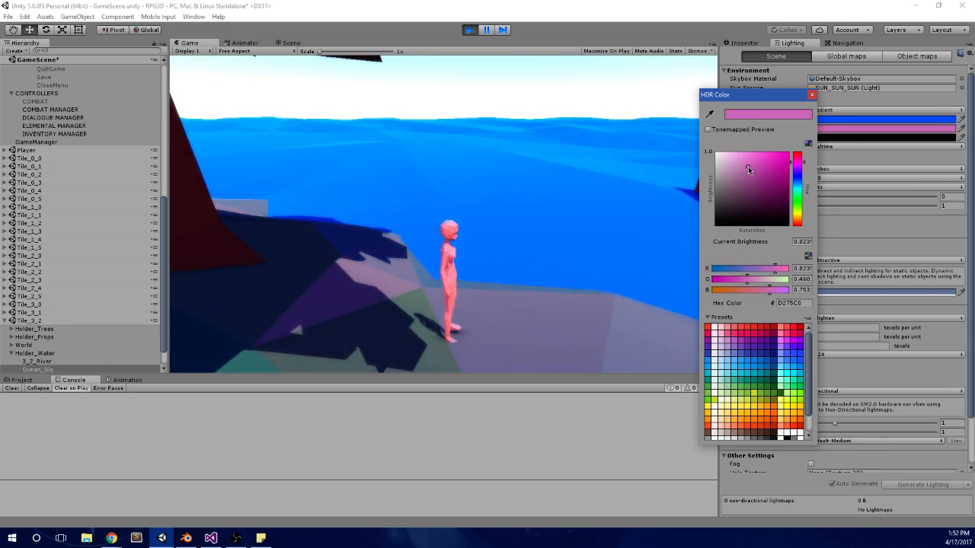
pyautogui.click(852, 140)
pyautogui.moveTo(799, 173)
pyautogui.mouseDown()
pyautogui.moveTo(799, 221)
pyautogui.moveTo(796, 176)
pyautogui.mouseUp()
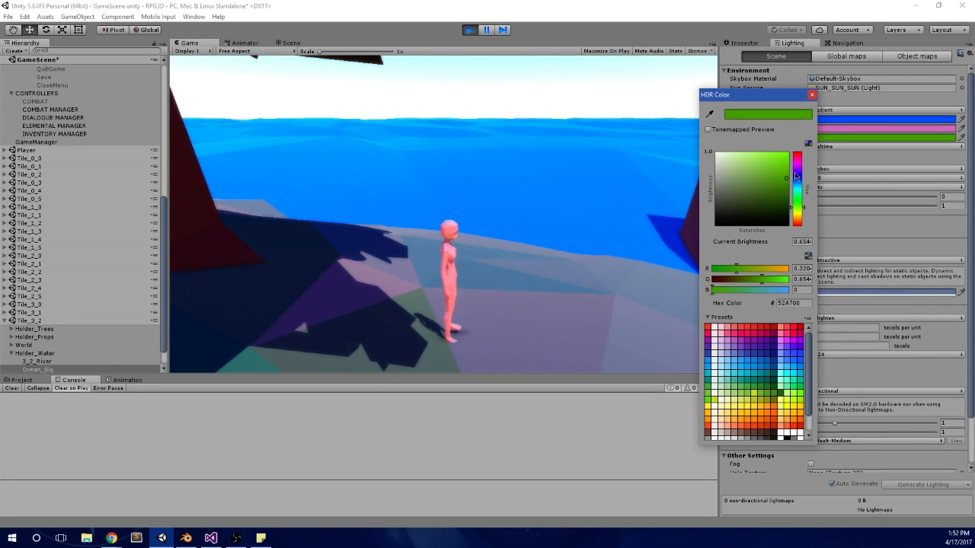
# Step: Run the character inland toward the houses to check the gradient lighting, and free the cursor
pyautogui.click(529, 127)
pyautogui.press('w')
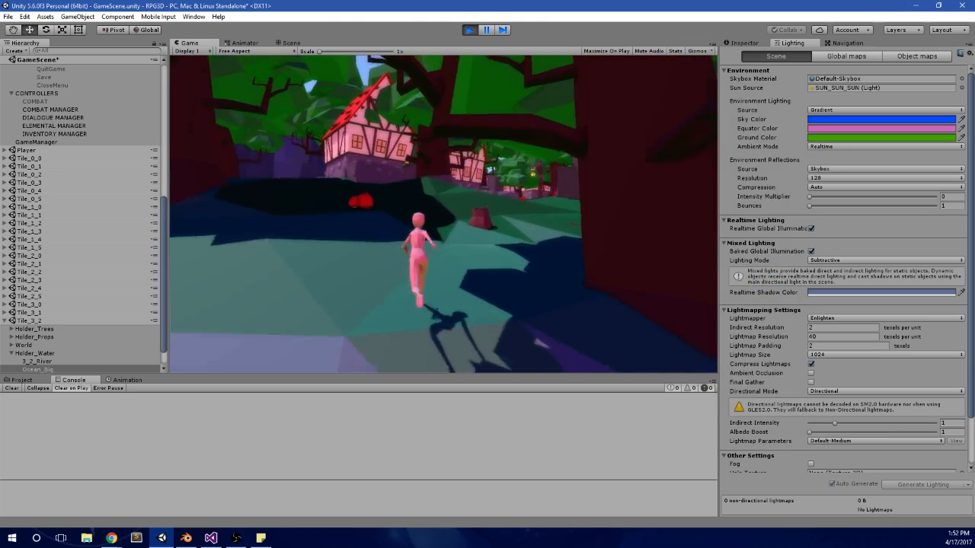
pyautogui.hotkey('alt', 'Tab')
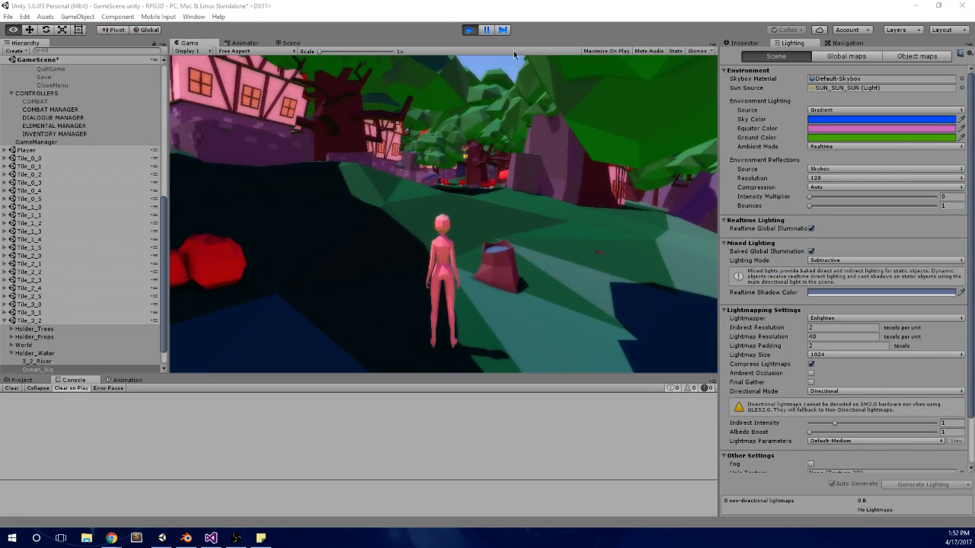
# Step: Enable Maximize On Play, then pause and resume the game to enlarge the Game view
pyautogui.click(601, 50)
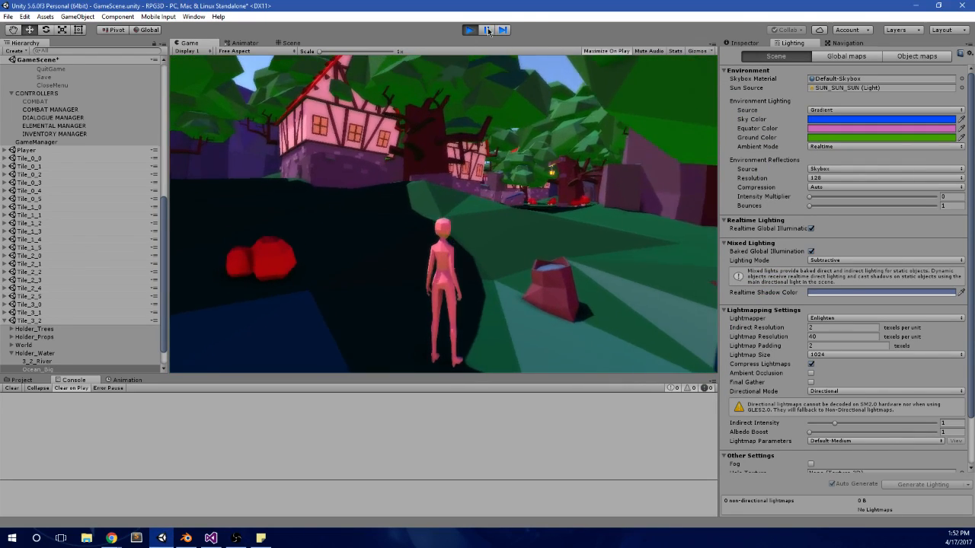
pyautogui.click(488, 28)
pyautogui.click(486, 30)
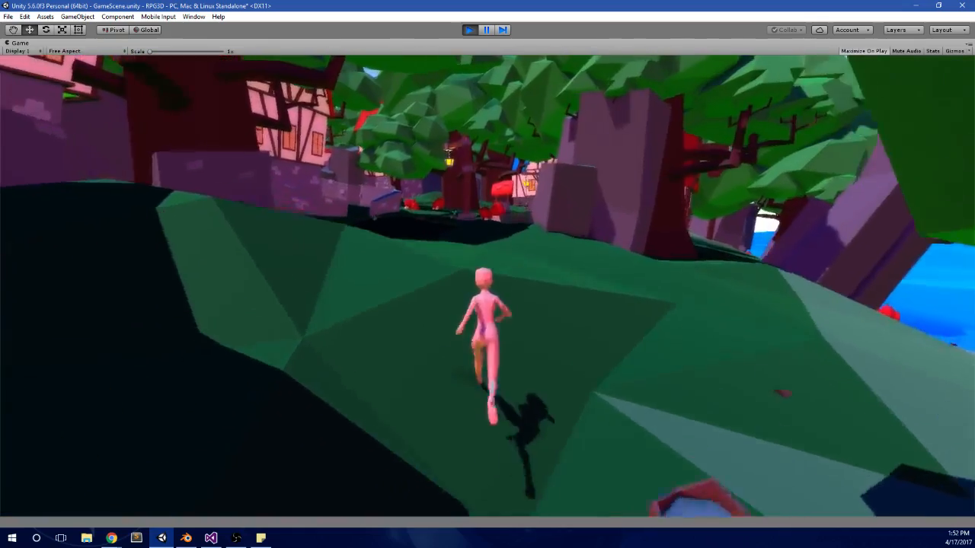
# Step: Run the character along the village path to inspect the coloured lighting, and exit play mode
pyautogui.press('w')
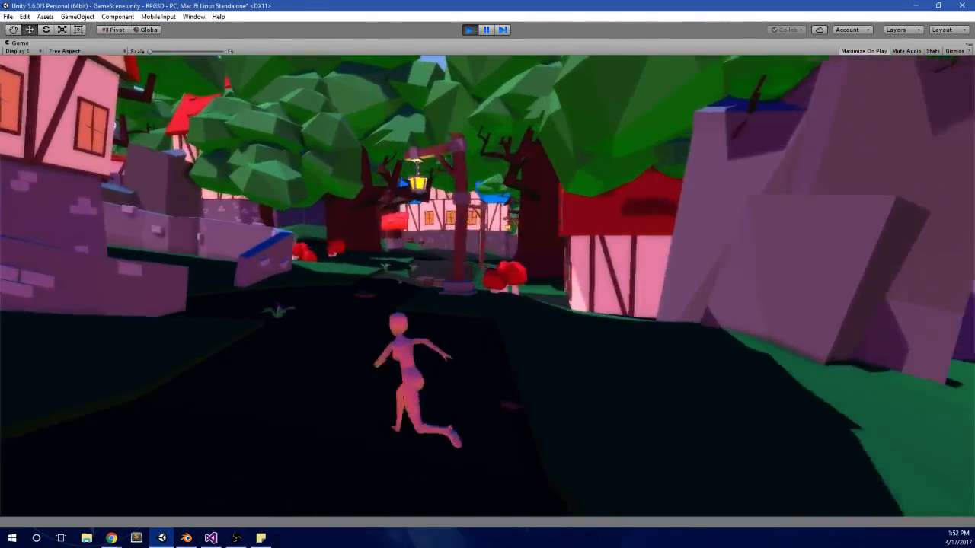
pyautogui.press('w')
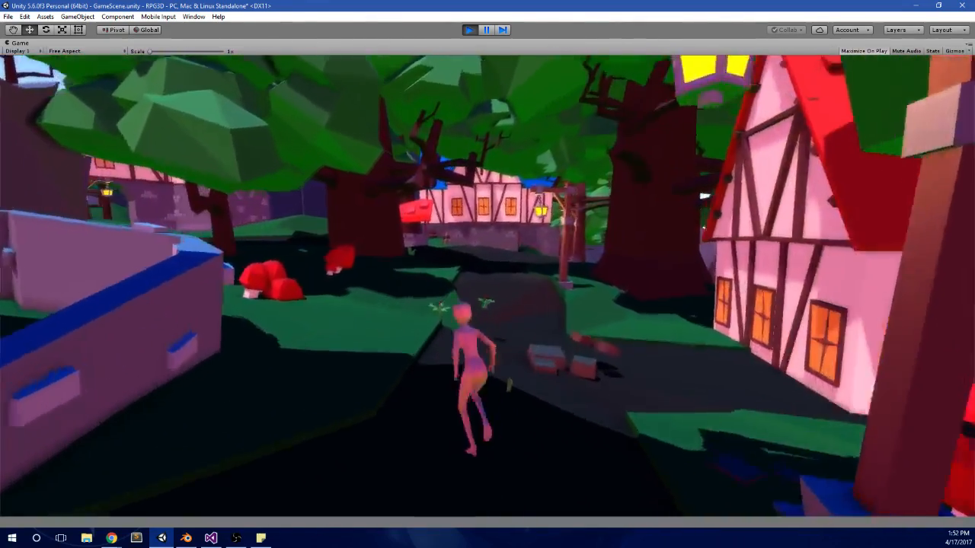
pyautogui.press('w')
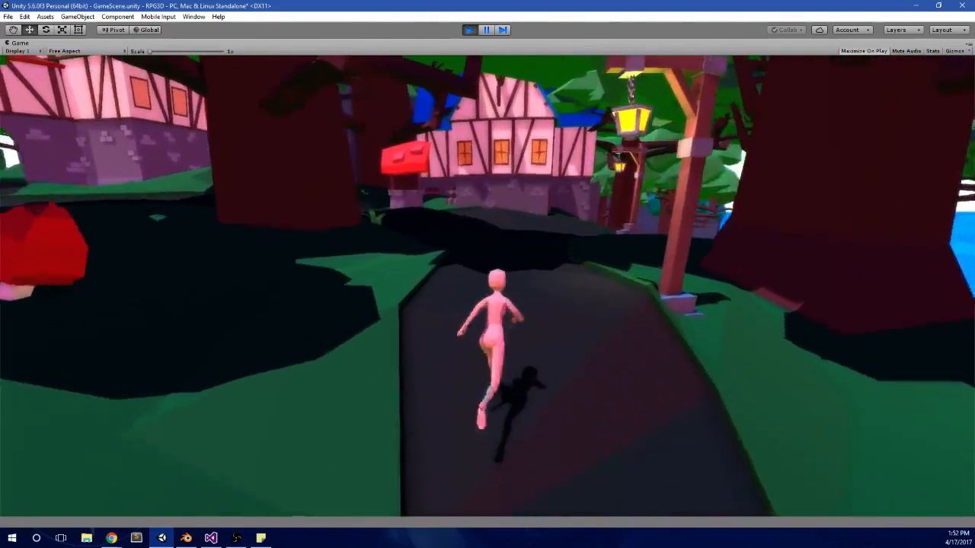
pyautogui.press('a')
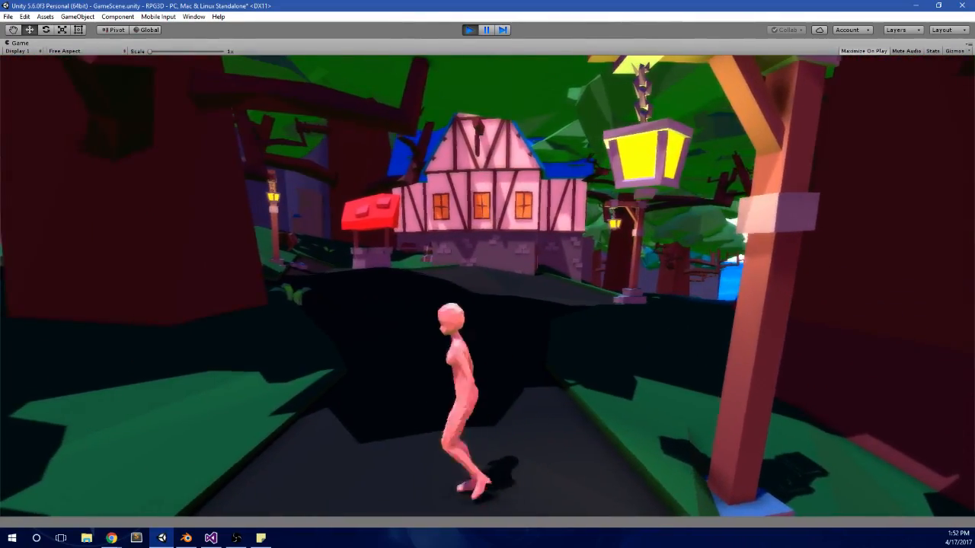
pyautogui.press('w')
pyautogui.hotkey('alt', 'Tab')
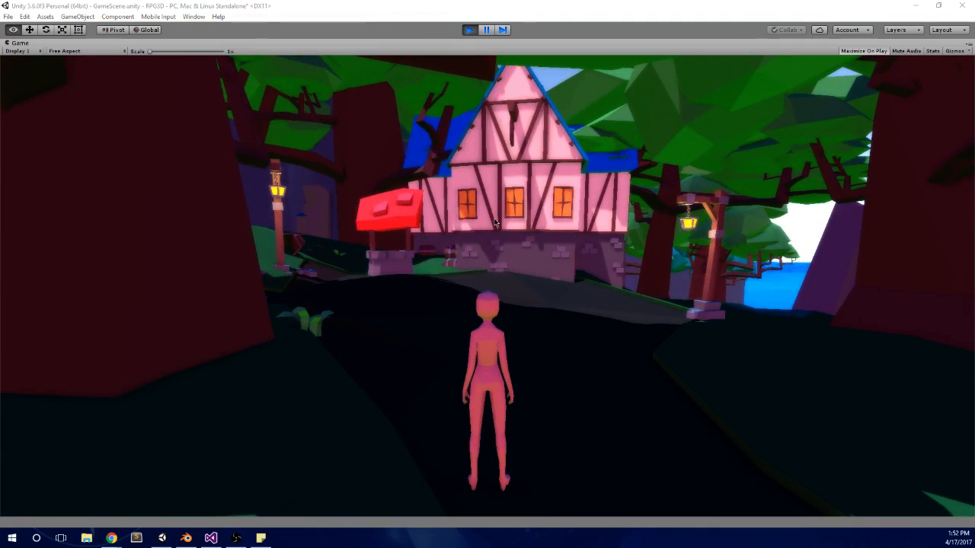
pyautogui.click(466, 30)
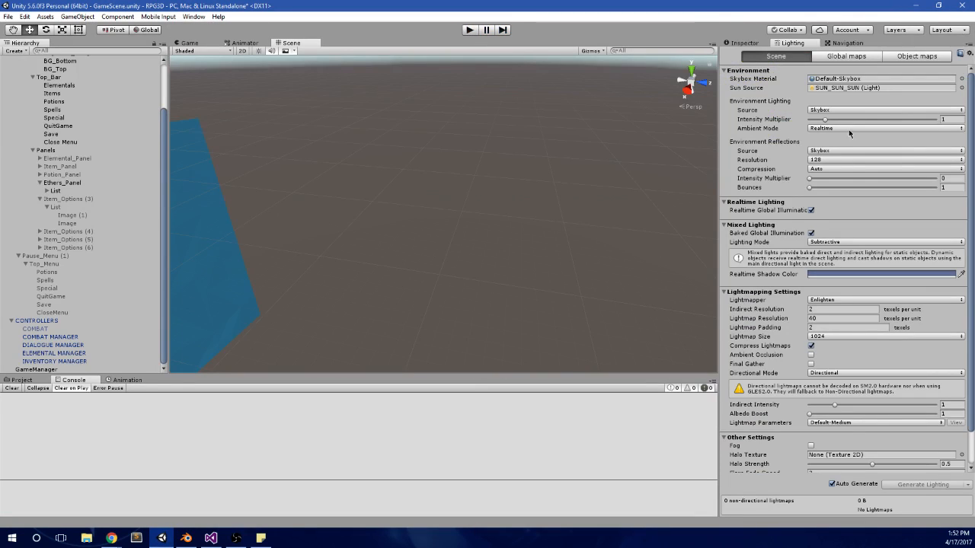
# Step: Collapse First_Menu and Pause_Menu in the scene hierarchy
pyautogui.scroll(-5, 490, 230)
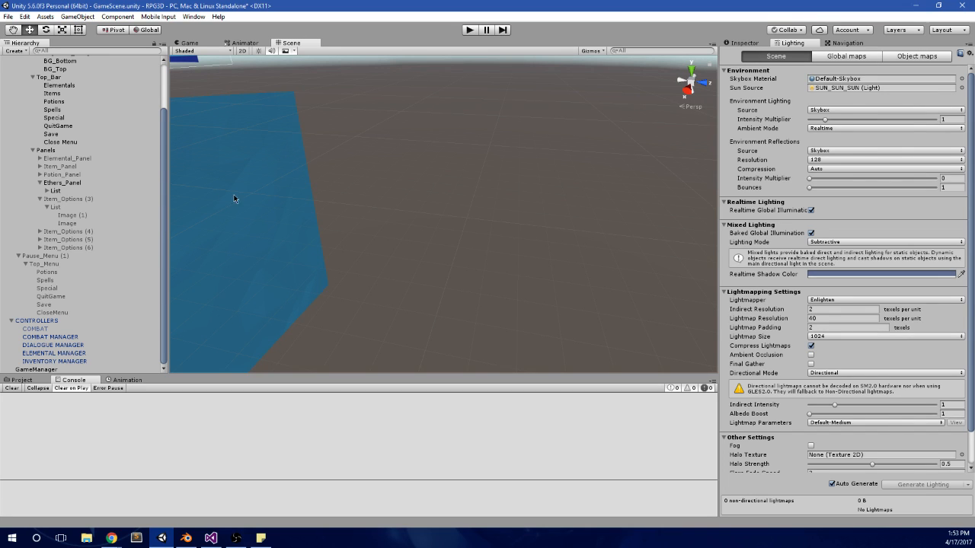
pyautogui.scroll(3, 133, 255)
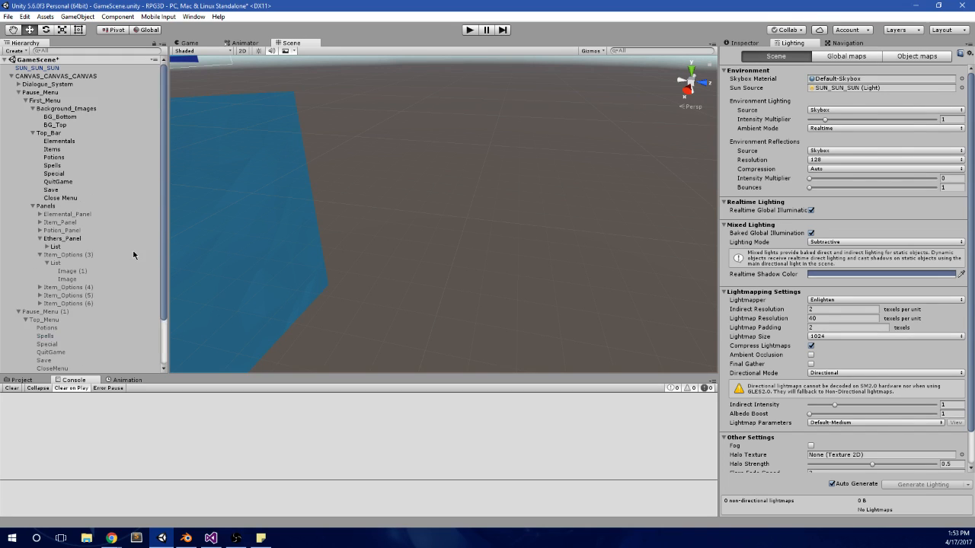
pyautogui.click(30, 102)
pyautogui.click(19, 92)
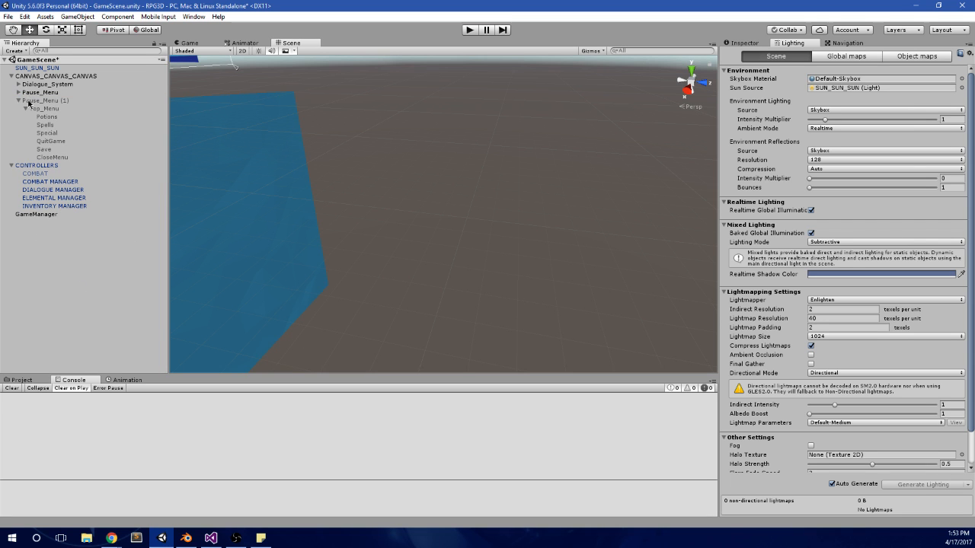
# Step: Frame Pause_Menu in the Scene view and face its item cards from the front
pyautogui.doubleClick(40, 92)
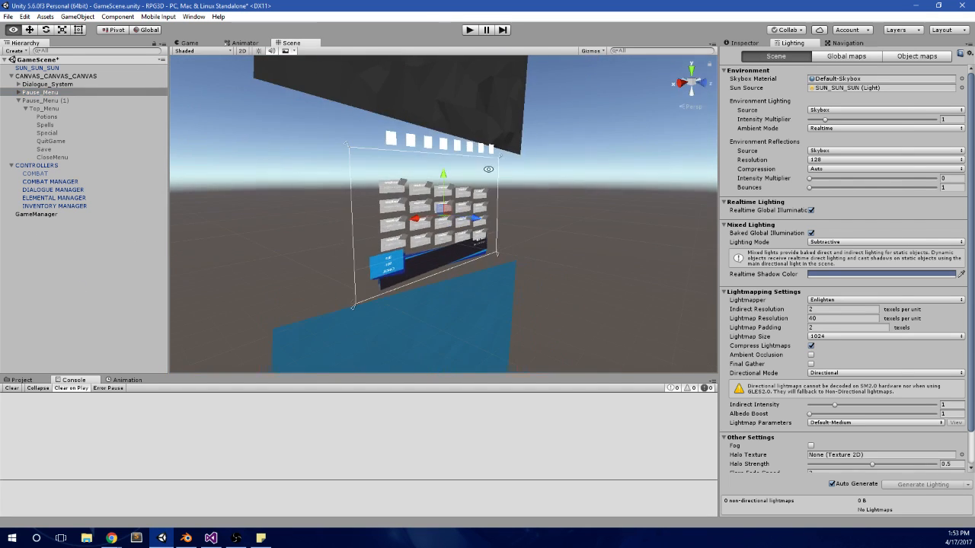
pyautogui.keyDown('alt'); pyautogui.moveTo(303, 173); pyautogui.dragTo(648, 194); pyautogui.keyUp('alt')
pyautogui.scroll(10, 484, 189)
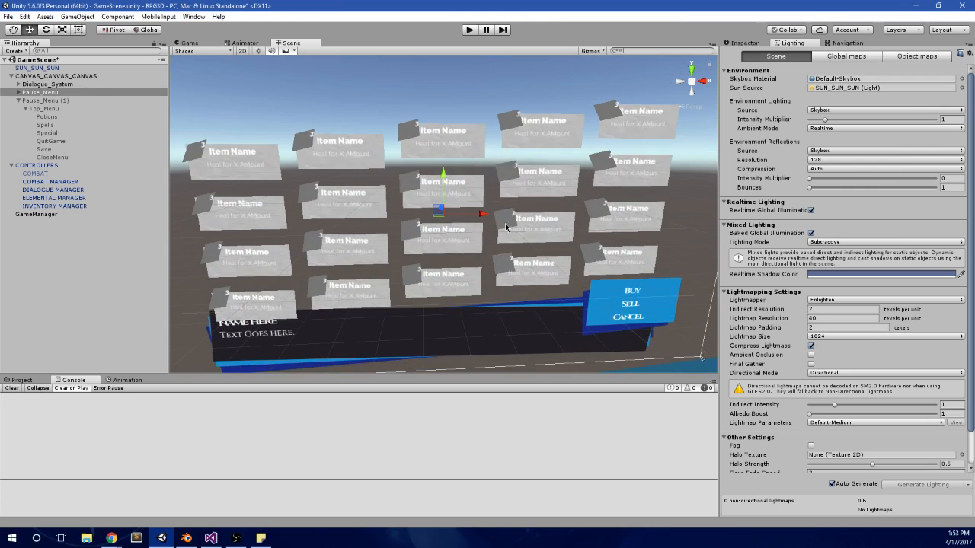
pyautogui.keyDown('alt'); pyautogui.moveTo(506, 226); pyautogui.dragTo(229, 182); pyautogui.keyUp('alt')
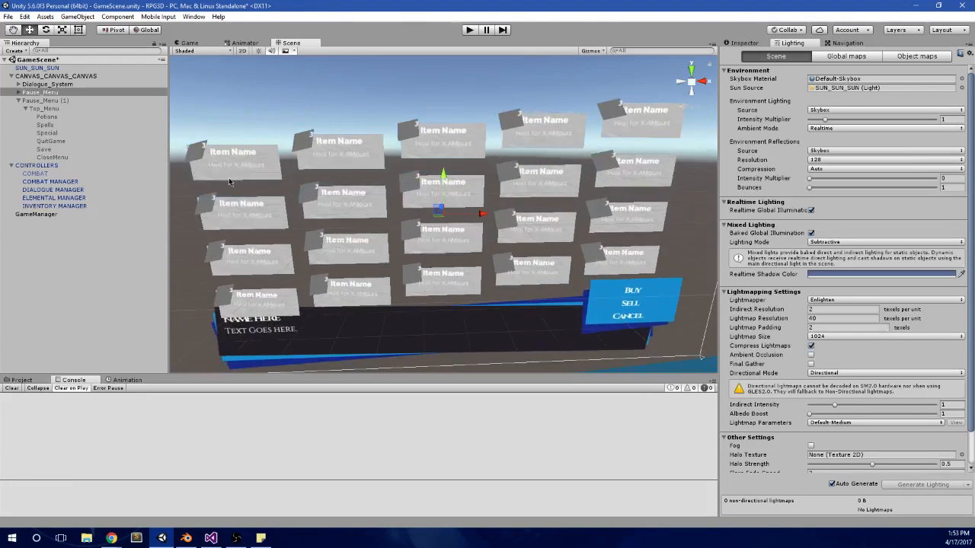
# Step: Collapse Pause_Menu (1) in the hierarchy and select Dialogue_System to view its layout in the scene
pyautogui.click(24, 101)
pyautogui.click(19, 100)
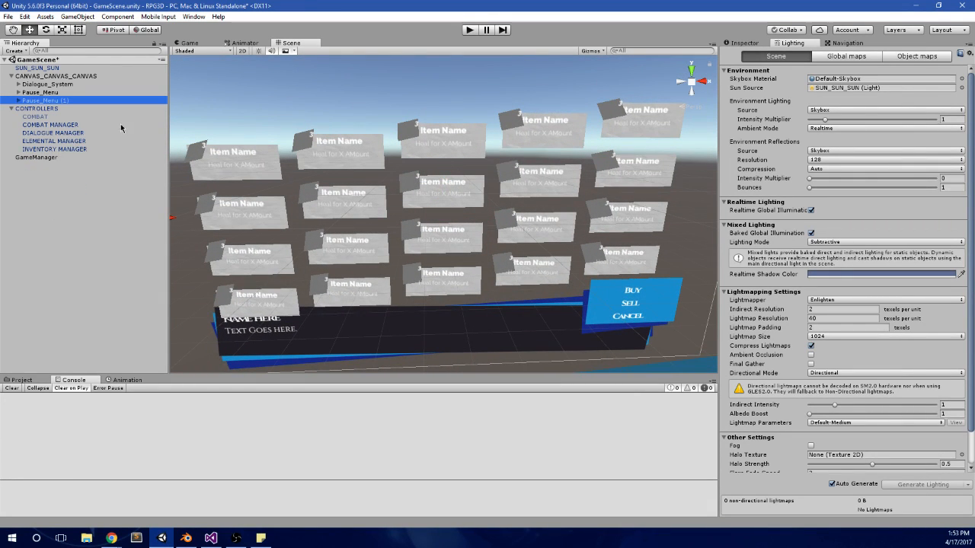
pyautogui.click(32, 93)
pyautogui.click(52, 84)
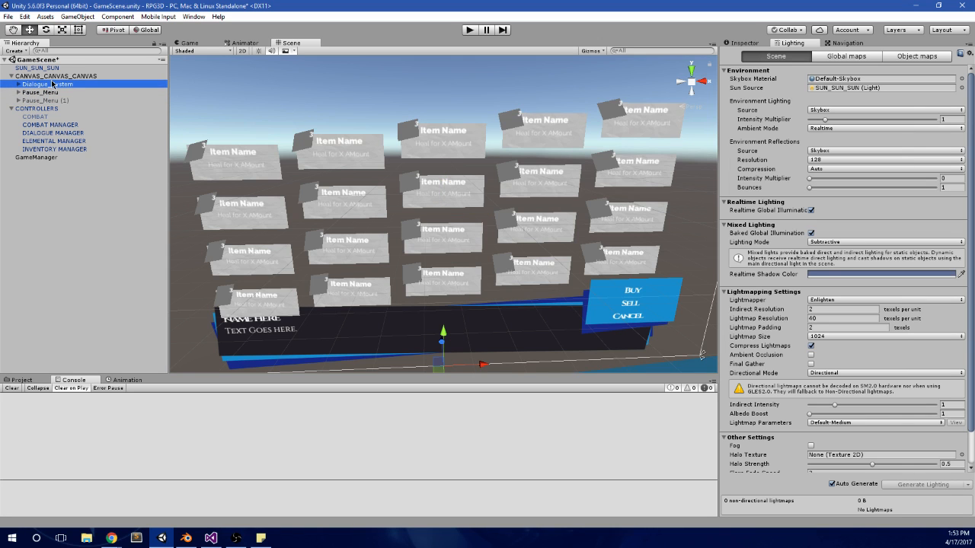
pyautogui.scroll(-4, 274, 135)
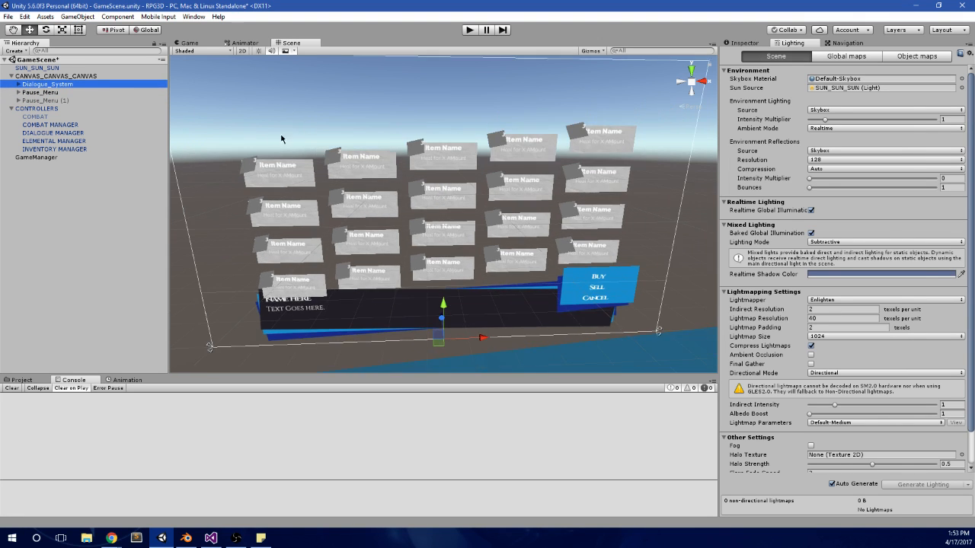
pyautogui.moveTo(322, 110)
pyautogui.mouseDown(button='middle')
pyautogui.moveTo(416, 114)
pyautogui.moveTo(420, 122)
pyautogui.moveTo(318, 124)
pyautogui.mouseUp(button='middle')
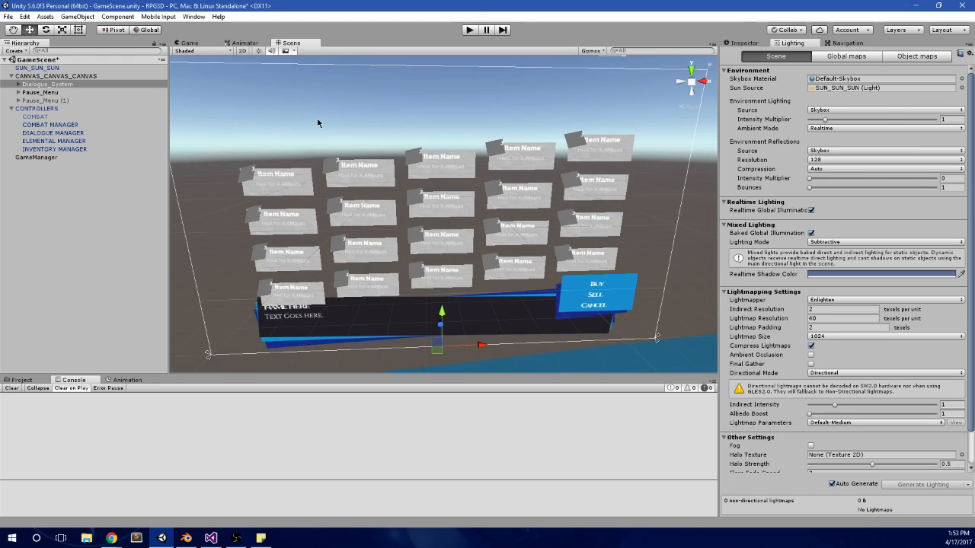
# Step: Start the game, open the pause menu and switch repeatedly between the sheep stats panel and the items panel
pyautogui.click(469, 31)
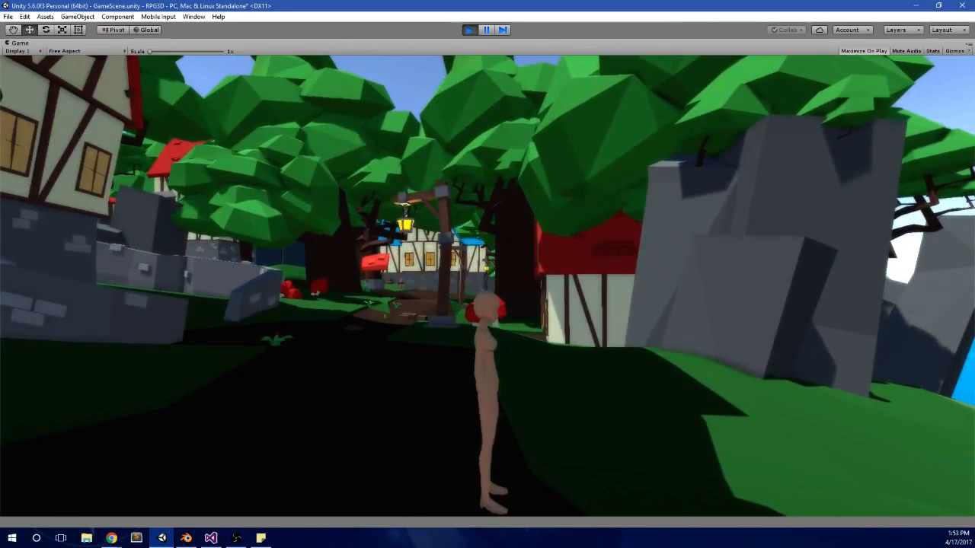
pyautogui.press('Escape')
pyautogui.press('Right')
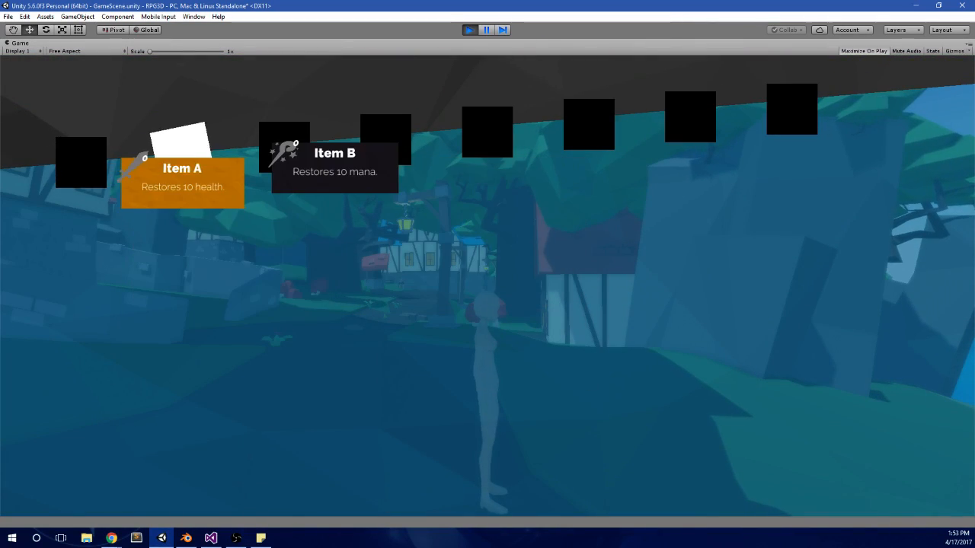
pyautogui.press('Left')
pyautogui.press('Right')
pyautogui.press('Right')
pyautogui.press('Left')
pyautogui.press('Left')
pyautogui.press('Right')
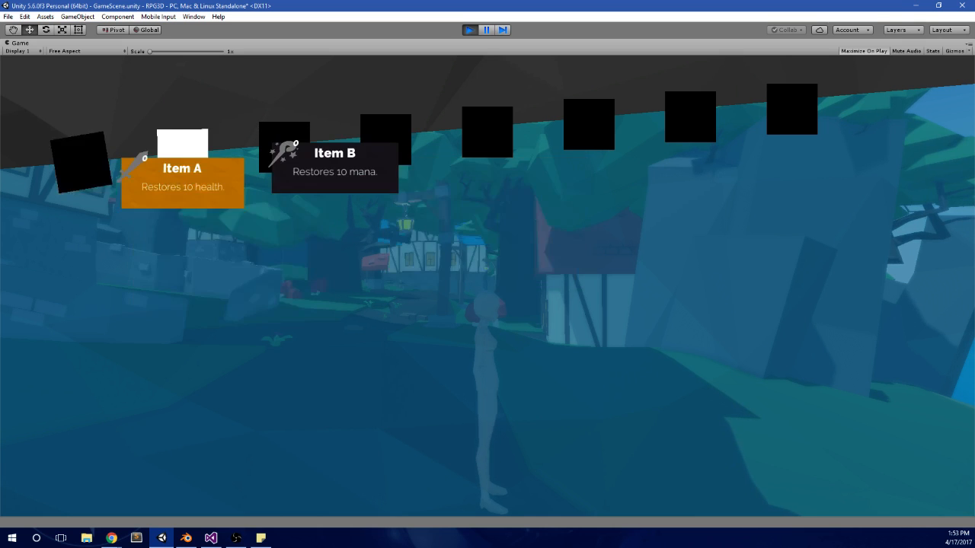
pyautogui.press('Left')
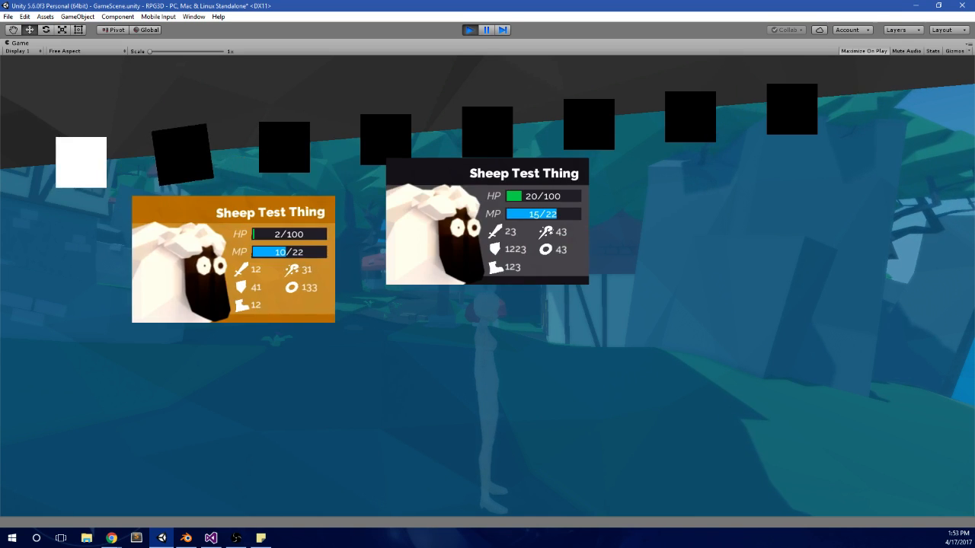
pyautogui.press('Right')
pyautogui.press('Left')
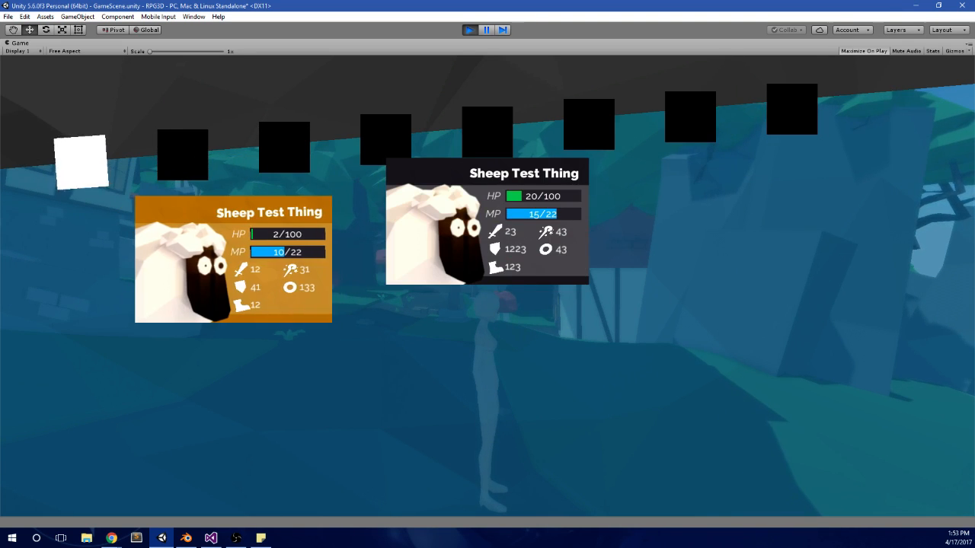
# Step: Move the pause menu selection across the top row to its last tab
pyautogui.press('Right')
pyautogui.press('Right')
pyautogui.press('Right')
pyautogui.press('Right')
pyautogui.press('Right')
pyautogui.press('Right')
pyautogui.press('Right')
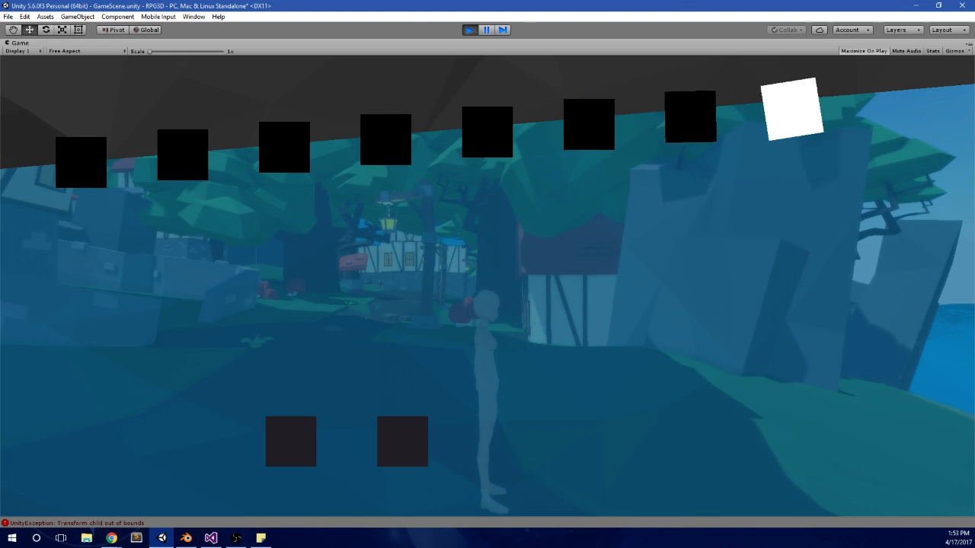
# Step: Move the pause menu selection around to the first tab to show the sheep stats panel
pyautogui.press('Right')
pyautogui.press('Right')
pyautogui.press('Left')
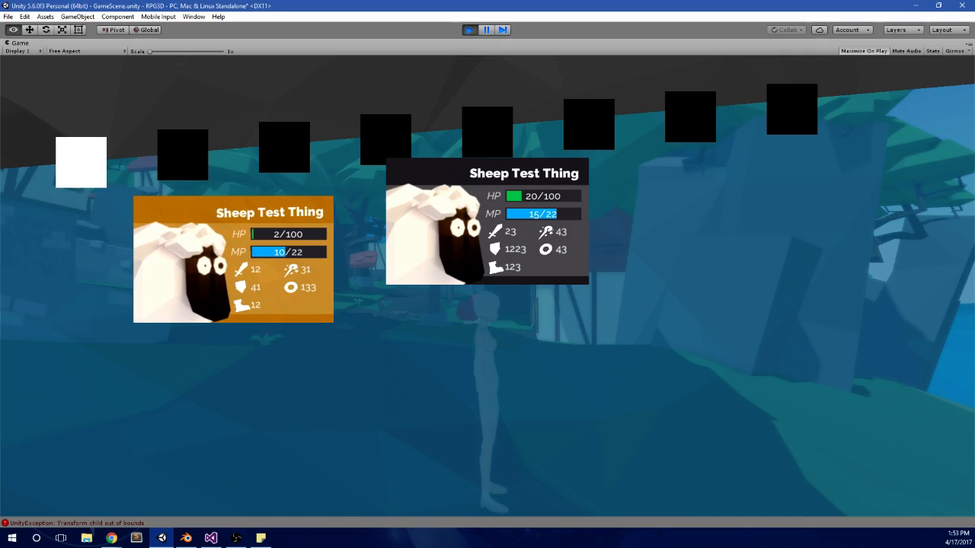
# Step: Switch to Chrome and look through the "super hot ui" image results for menu design references
pyautogui.hotkey('alt', 'Tab')
pyautogui.hotkey('alt', 'Tab')
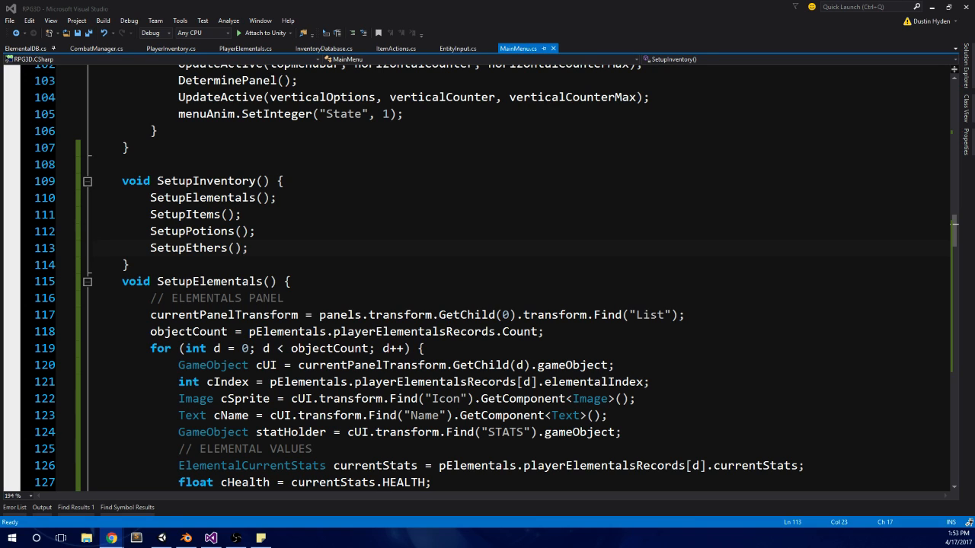
pyautogui.hotkey('alt', 'Tab')
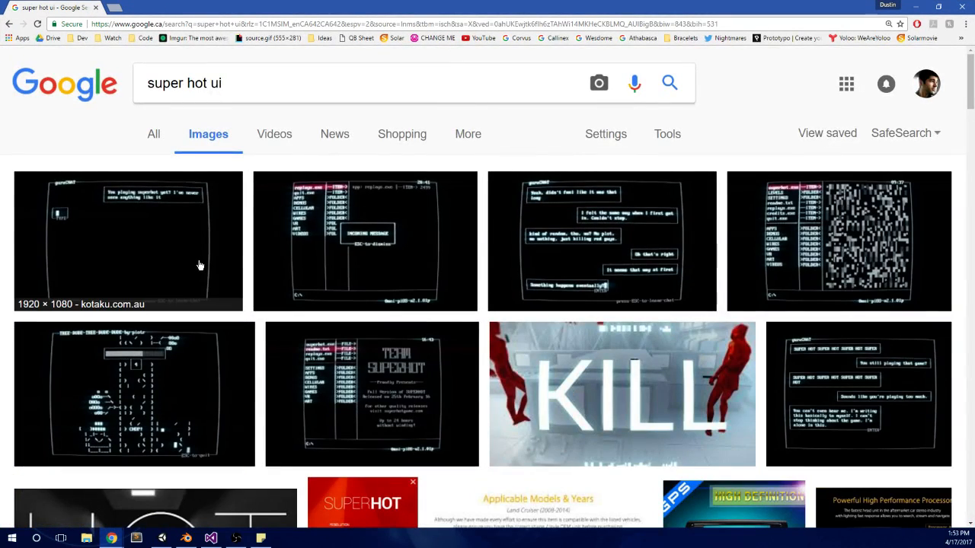
pyautogui.scroll(-6, 433, 240)
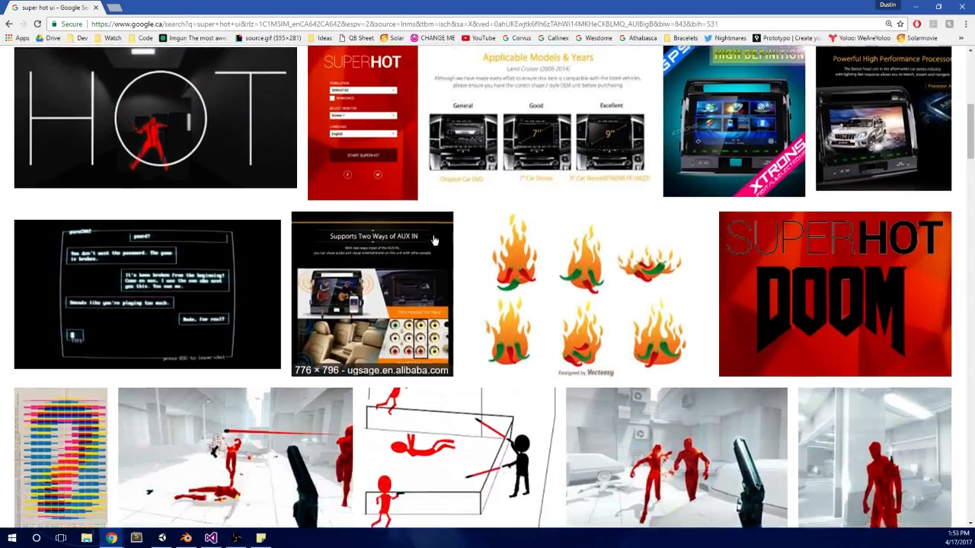
pyautogui.scroll(-6, 433, 241)
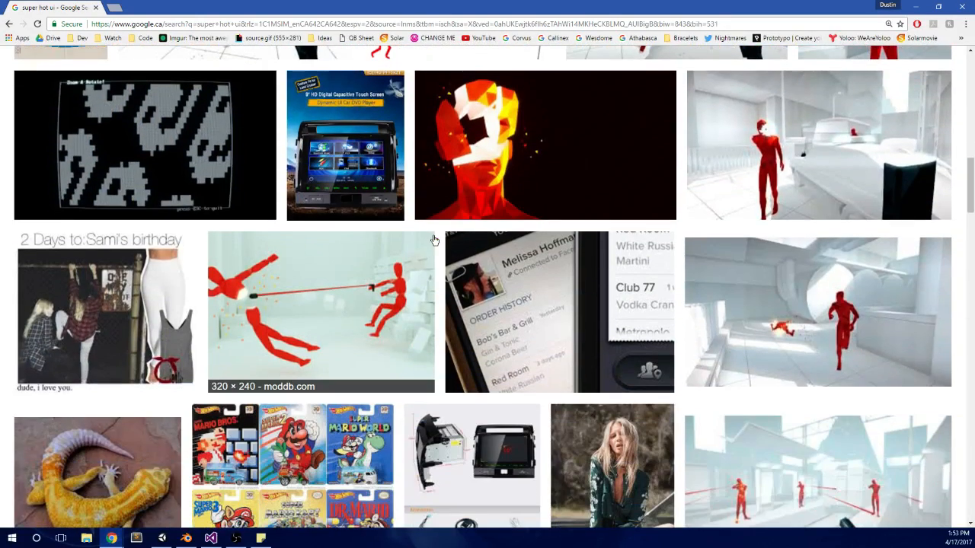
pyautogui.scroll(-3, 433, 241)
pyautogui.scroll(-2, 438, 245)
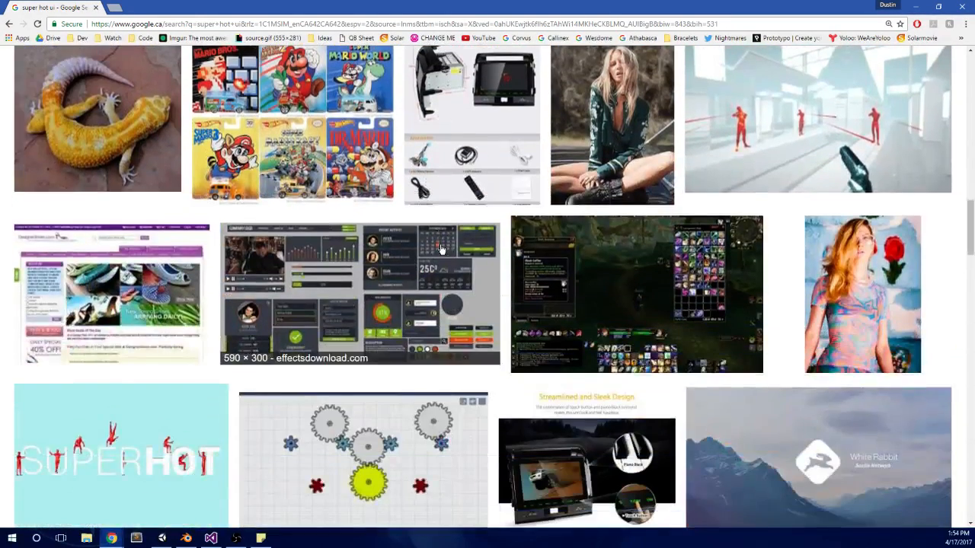
pyautogui.scroll(-1, 441, 248)
pyautogui.scroll(-5, 407, 231)
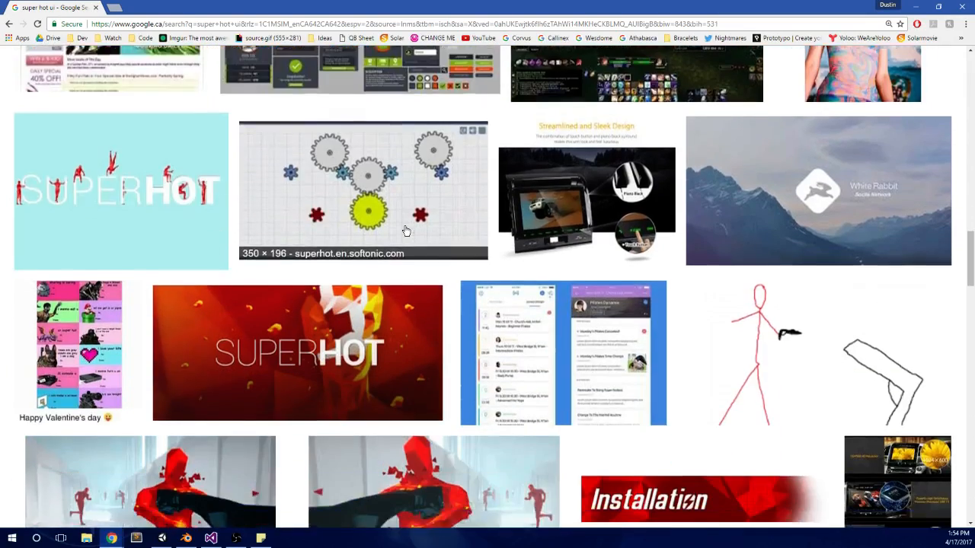
pyautogui.scroll(-3, 412, 232)
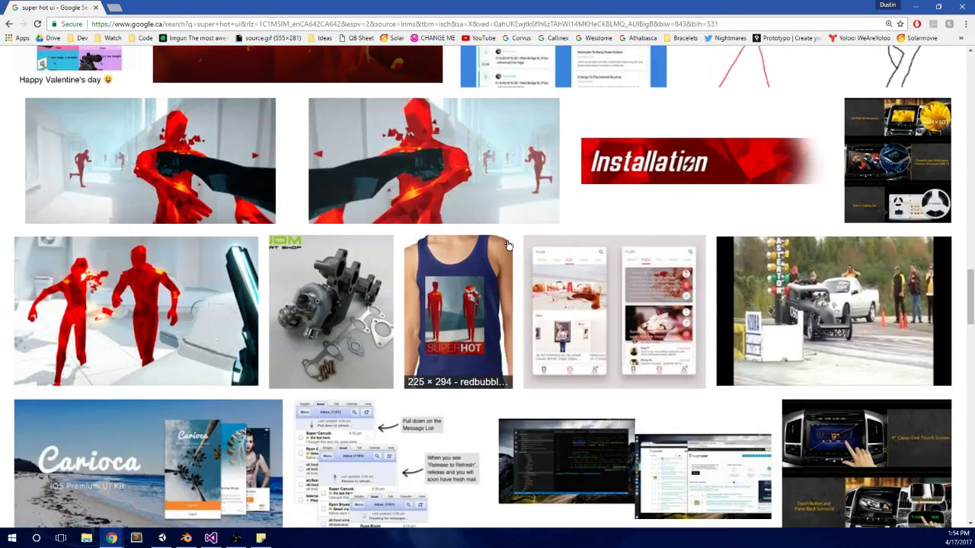
# Step: Preview the two mirrored SUPERHOT screenshots of the shattering red figure, then close the preview
pyautogui.click(152, 175)
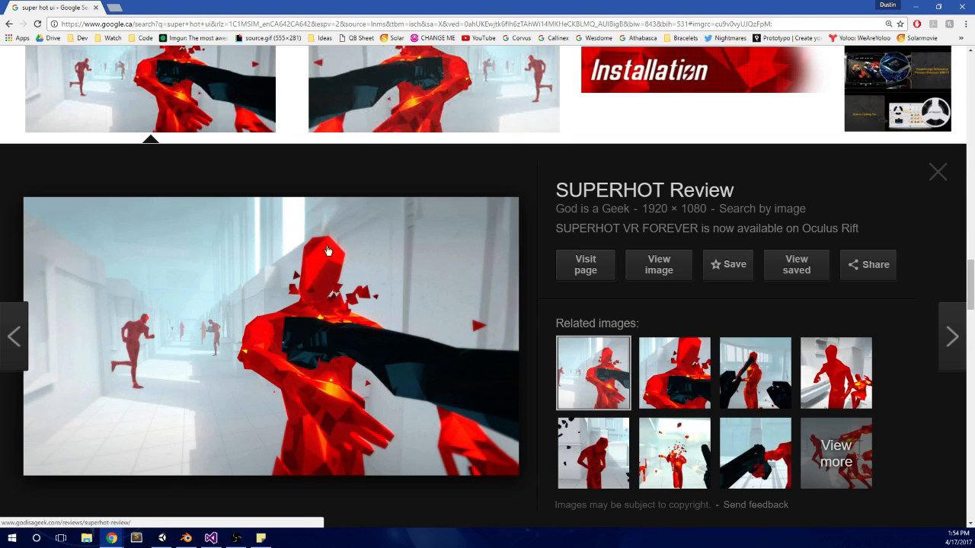
pyautogui.click(410, 79)
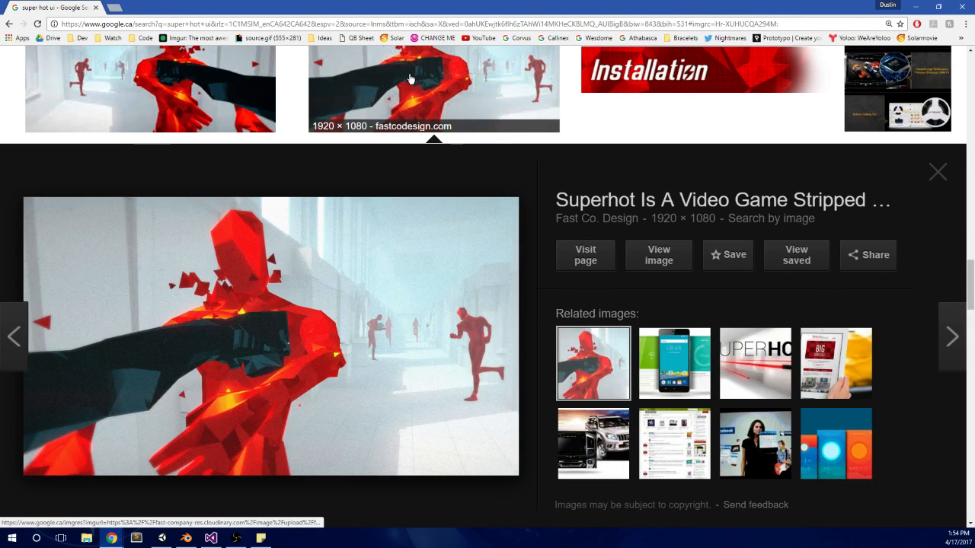
pyautogui.click(410, 79)
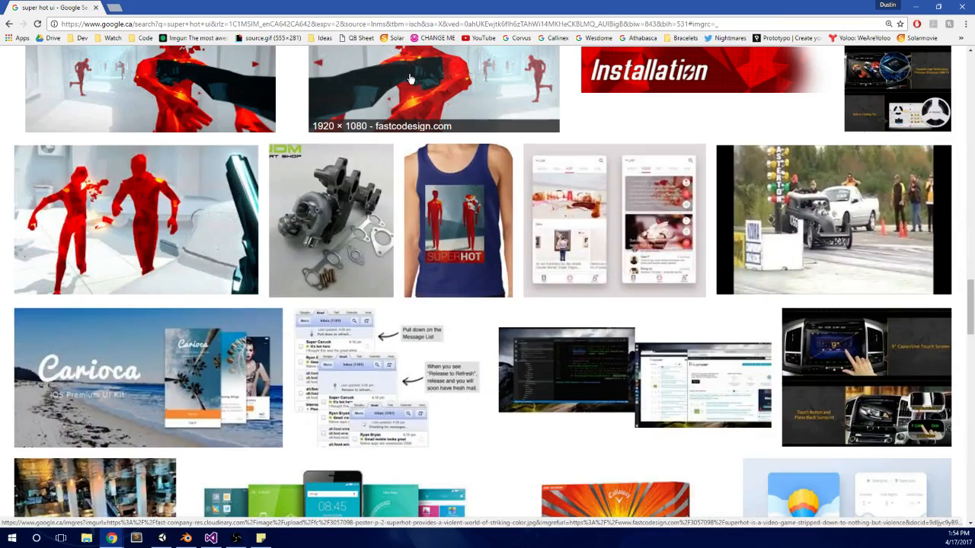
# Step: Return to the start of the image results, close the browser window and place the cursor in SetupElementals() in MainMenu.cs
pyautogui.scroll(-15, 419, 114)
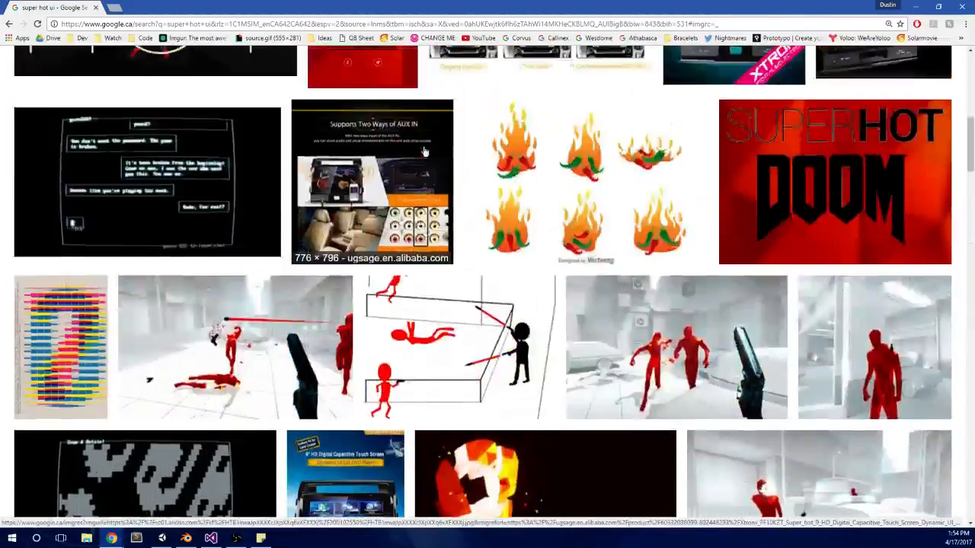
pyautogui.scroll(15, 425, 152)
pyautogui.moveTo(787, 8); pyautogui.dragTo(781, 45)
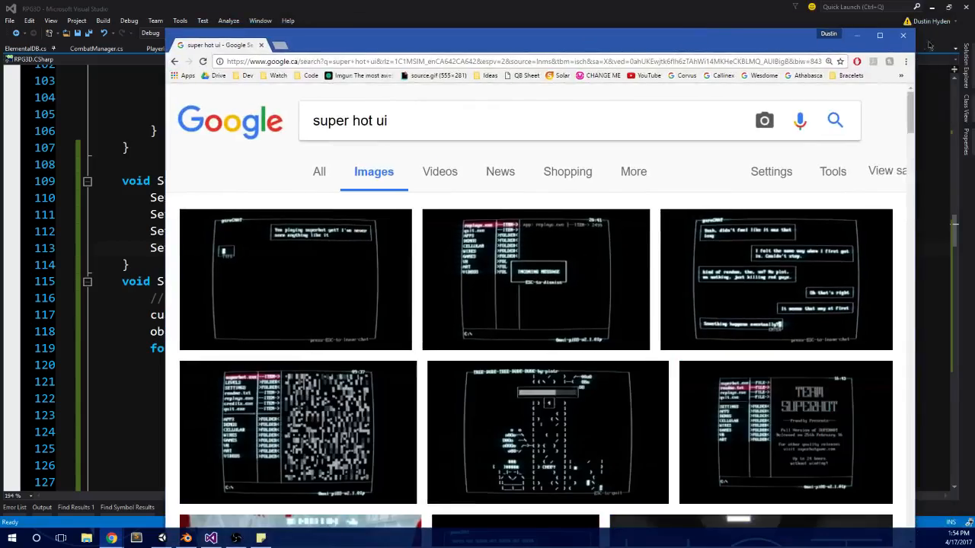
pyautogui.click(902, 35)
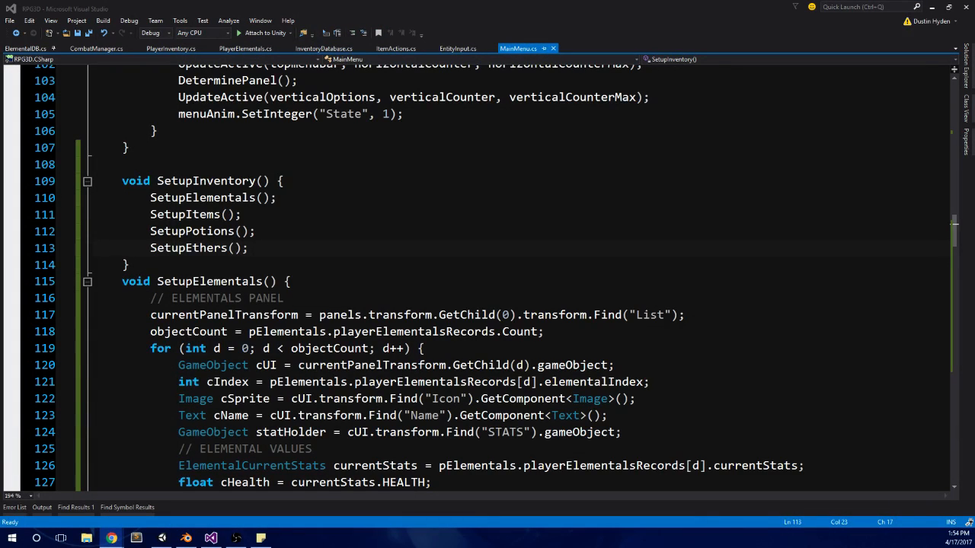
pyautogui.click(596, 314)
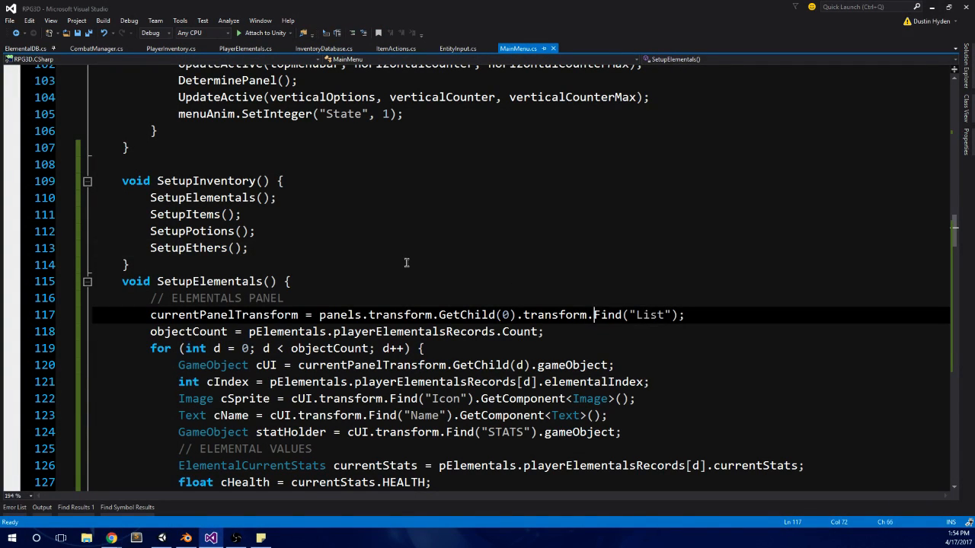
# Step: Search Windows for "ill" to find Adobe Illustrator CS6
pyautogui.click(7, 540)
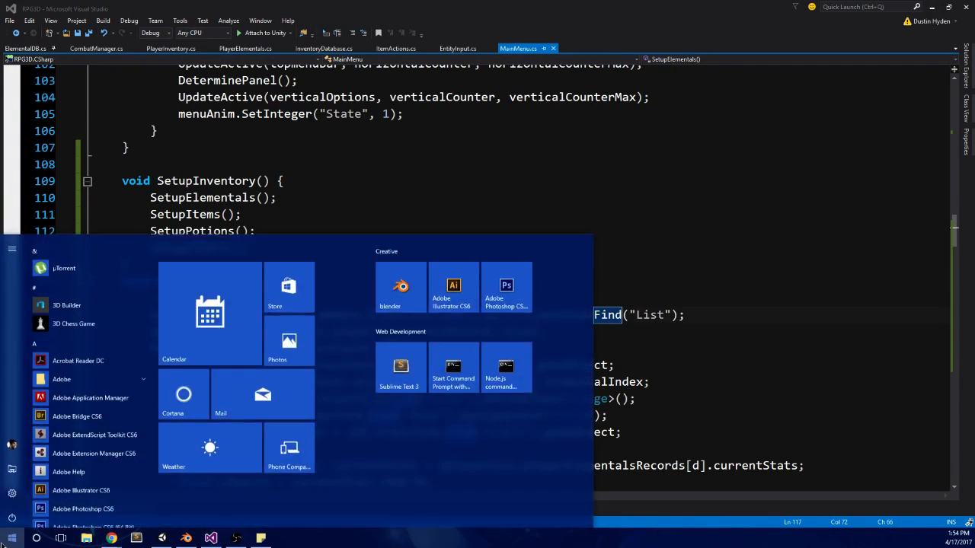
pyautogui.write('ilkl')
pyautogui.press('BackSpace')
pyautogui.press('BackSpace')
pyautogui.write('l')
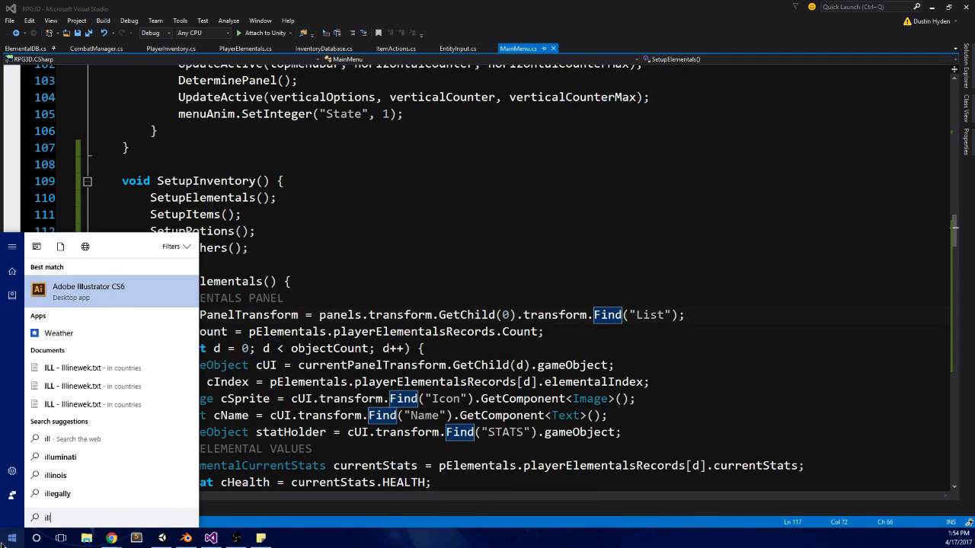
pyautogui.click(3, 544)
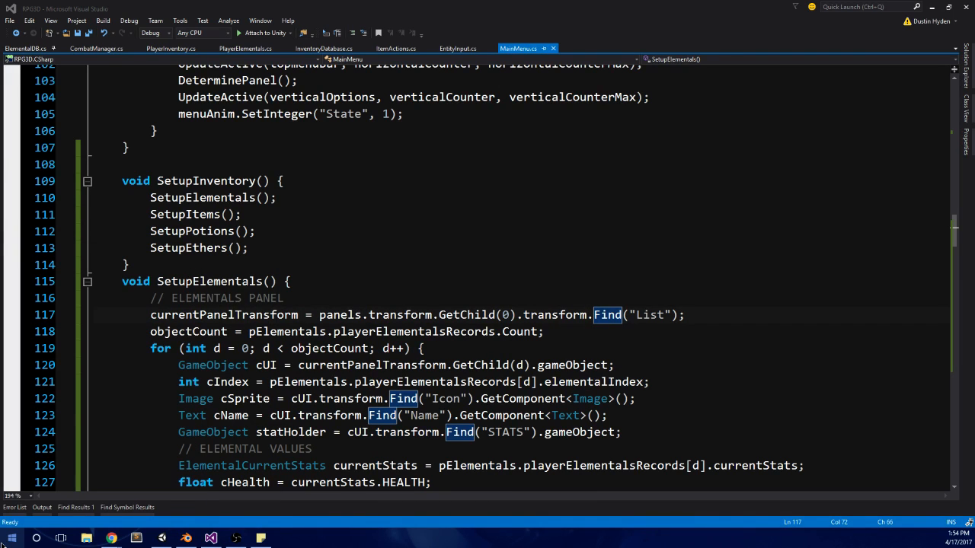
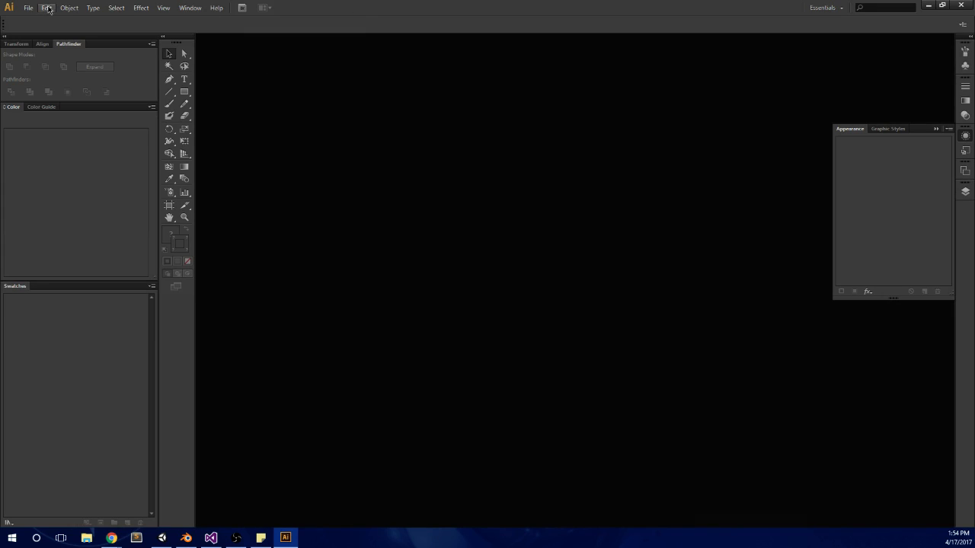
# Step: Open the recent file stats.ai, ignoring its missing linked file
pyautogui.click(28, 8)
pyautogui.moveTo(72, 54)
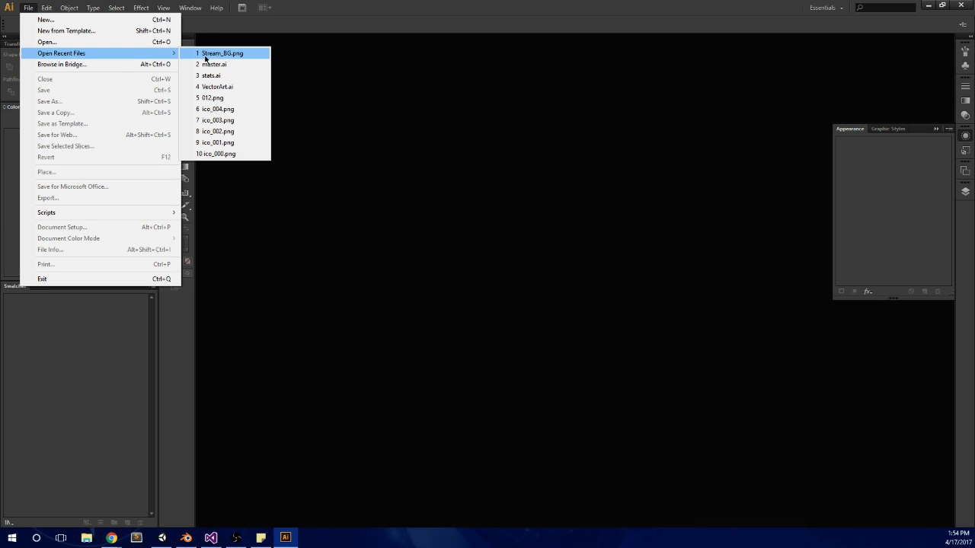
pyautogui.click(230, 76)
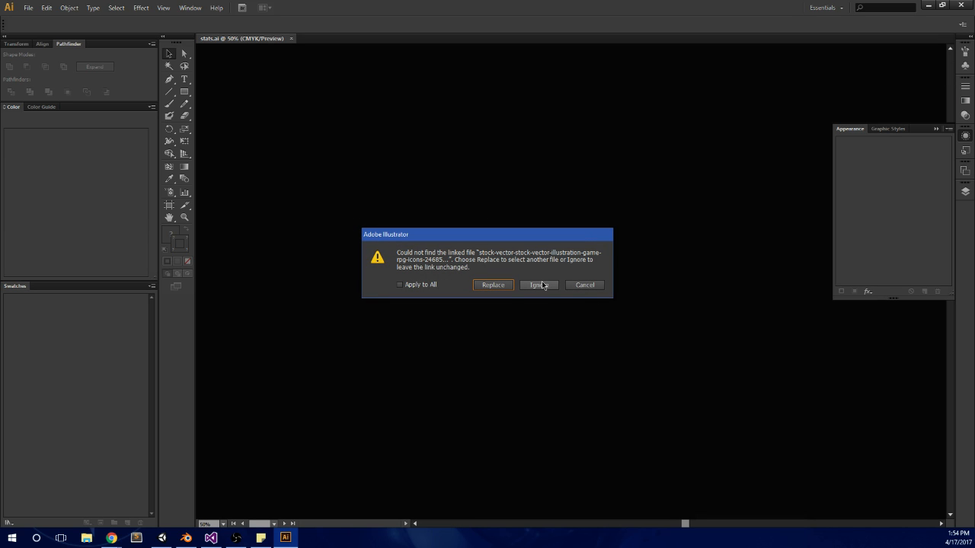
pyautogui.click(539, 285)
# Step: Delete the missing linked image's empty frame from the black background area below the icons
pyautogui.scroll(2, 480, 286)
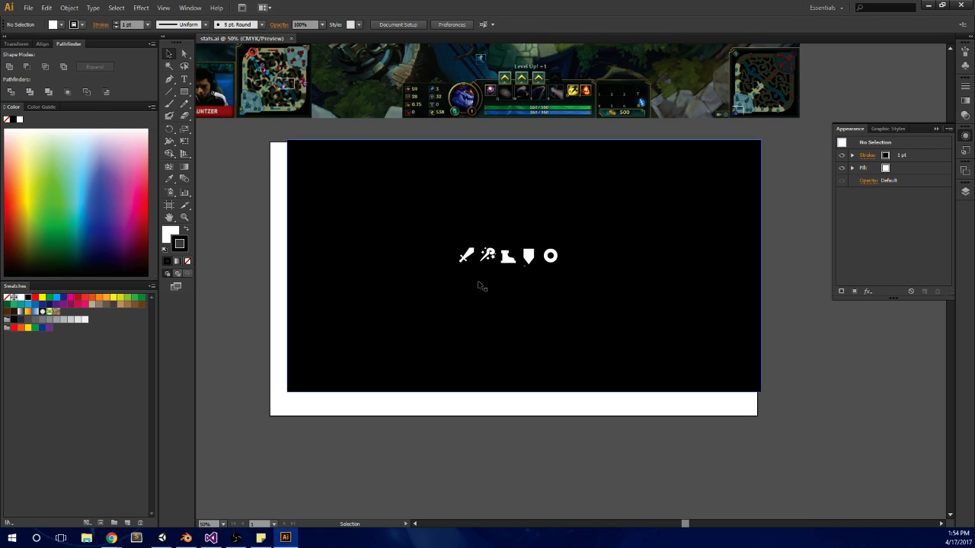
pyautogui.click(620, 315)
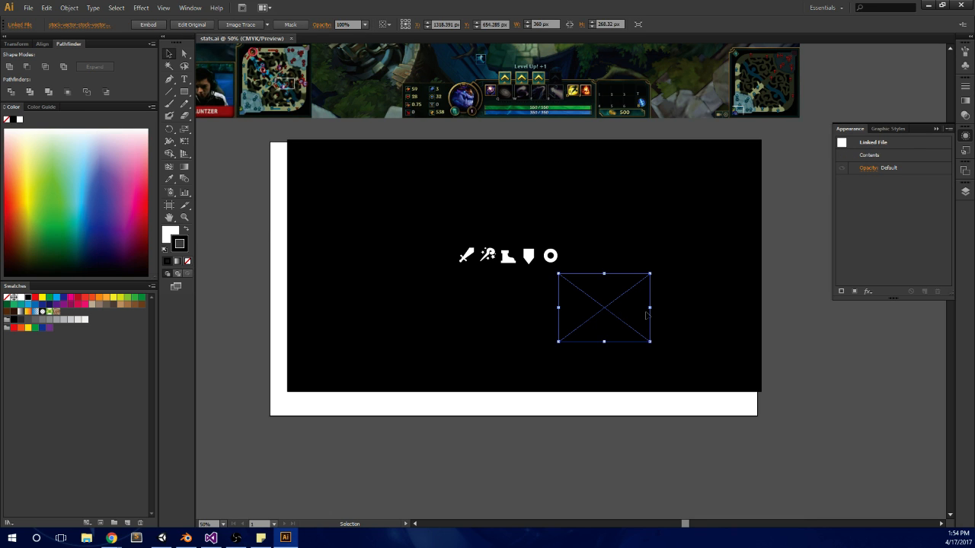
pyautogui.press('Delete')
# Step: Delete the League of Legends screenshot placed above the artboard
pyautogui.scroll(5, 538, 214)
pyautogui.keyDown('alt'); pyautogui.scroll(3, 351, 213); pyautogui.keyUp('alt')
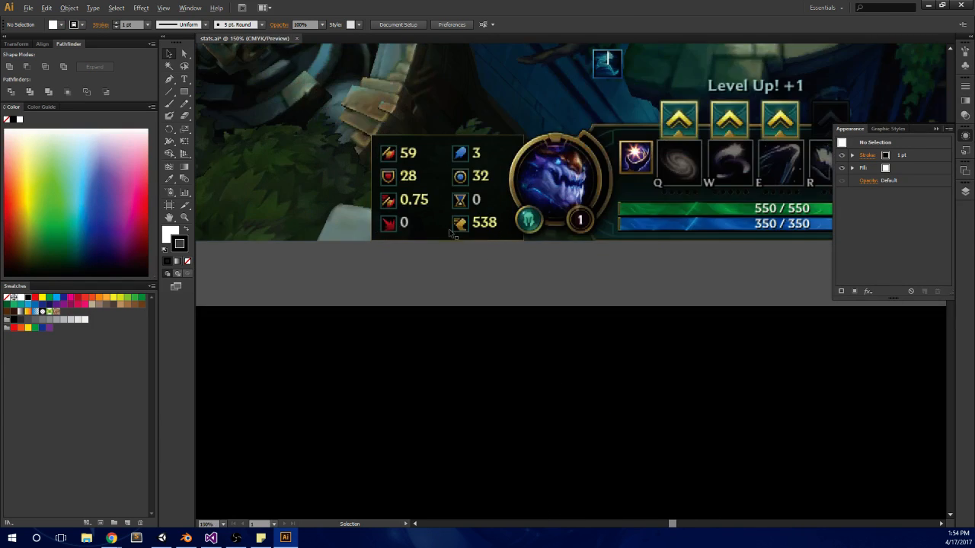
pyautogui.keyDown('alt'); pyautogui.scroll(1, 451, 232); pyautogui.keyUp('alt')
pyautogui.keyDown('alt'); pyautogui.scroll(1, 491, 190); pyautogui.keyUp('alt')
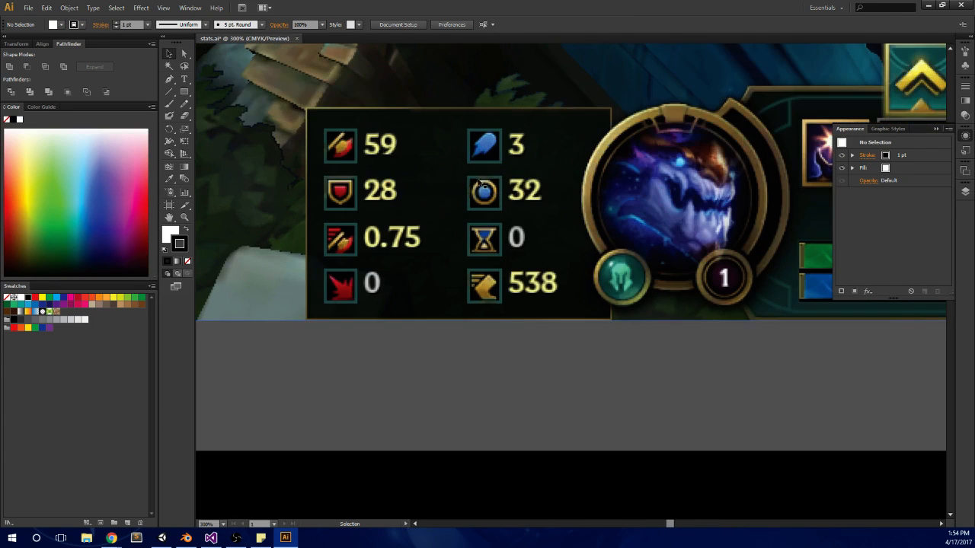
pyautogui.click(491, 197)
pyautogui.press('Delete')
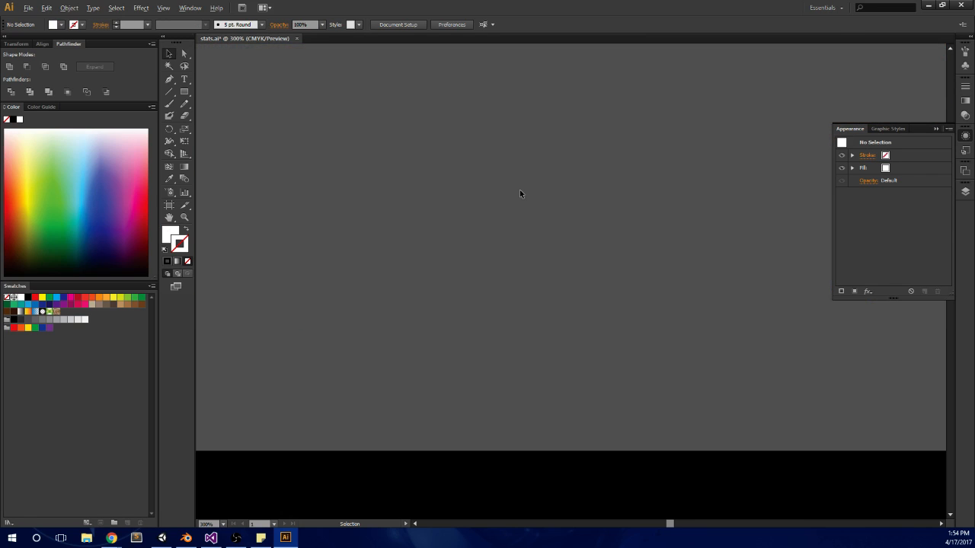
# Step: Move the black background rectangle behind the white icons to about X 1345.6 px, Y 461.1 px
pyautogui.keyDown('alt'); pyautogui.scroll(-4, 554, 224); pyautogui.keyUp('alt')
pyautogui.scroll(-1, 658, 300)
pyautogui.moveTo(658, 300); pyautogui.dragTo(752, 376)
pyautogui.keyDown('alt'); pyautogui.scroll(4, 746, 259); pyautogui.keyUp('alt')
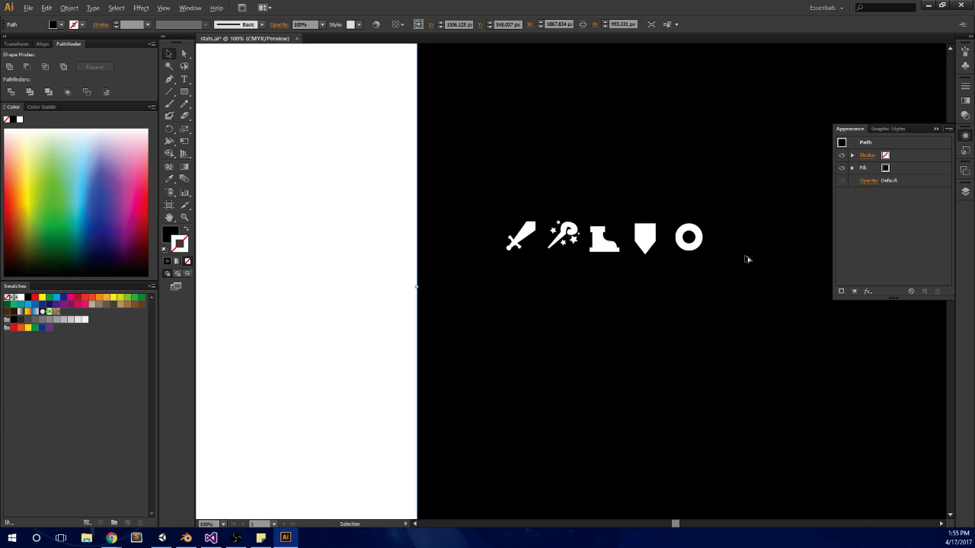
pyautogui.keyDown('alt'); pyautogui.scroll(-2, 403, 278); pyautogui.keyUp('alt')
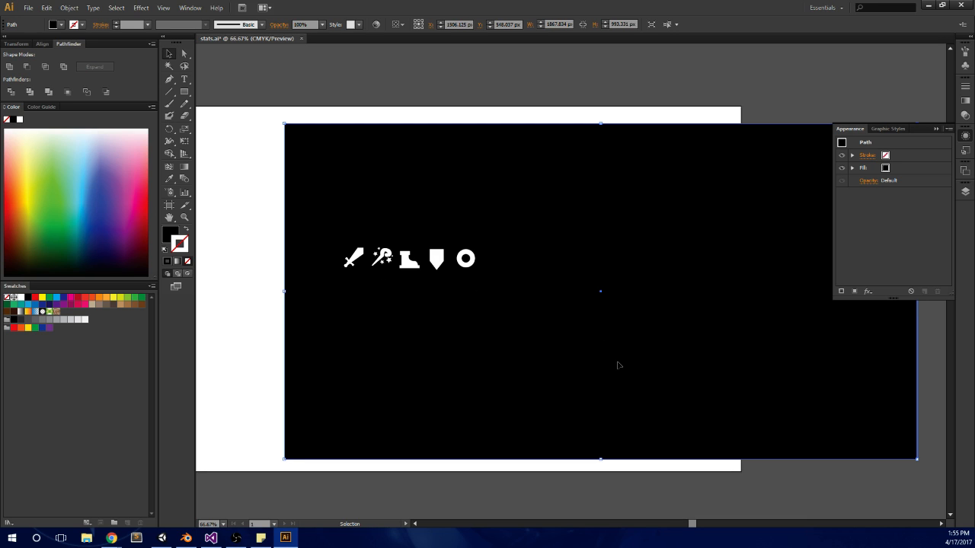
pyautogui.moveTo(600, 369); pyautogui.dragTo(546, 339)
# Step: Save stats.ai and look over the row of white stat icons on the artboard
pyautogui.hotkey('alt', 'Tab')
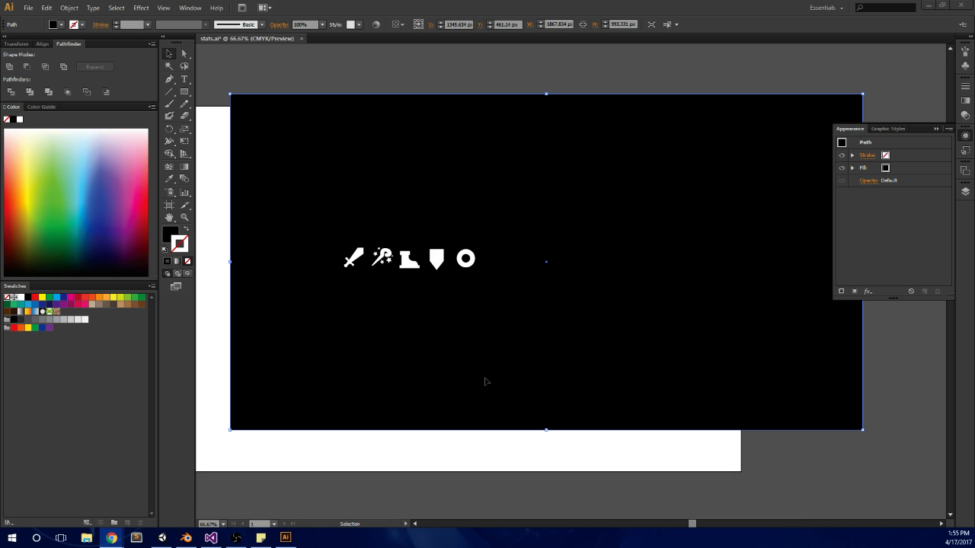
pyautogui.scroll(1, 447, 282)
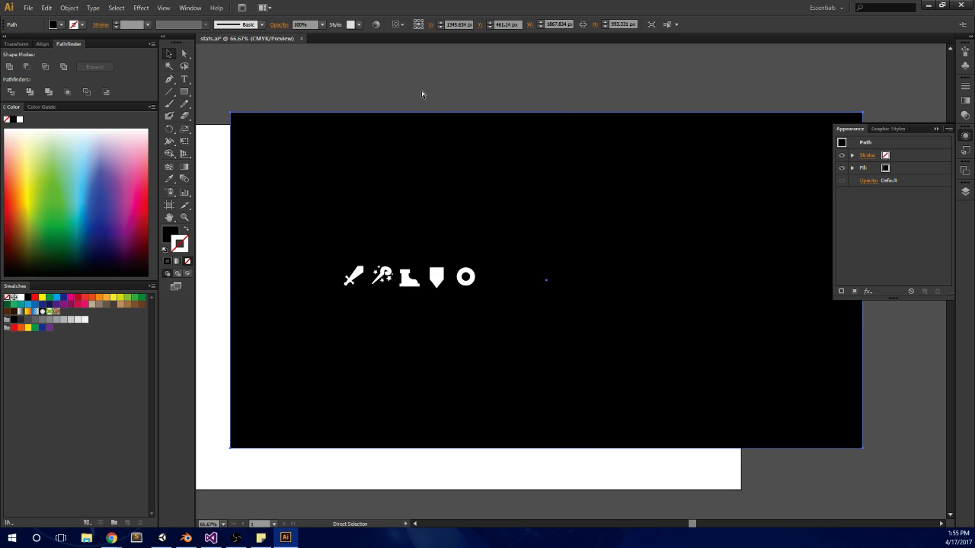
pyautogui.scroll(-4, 476, 160)
pyautogui.scroll(3, 526, 186)
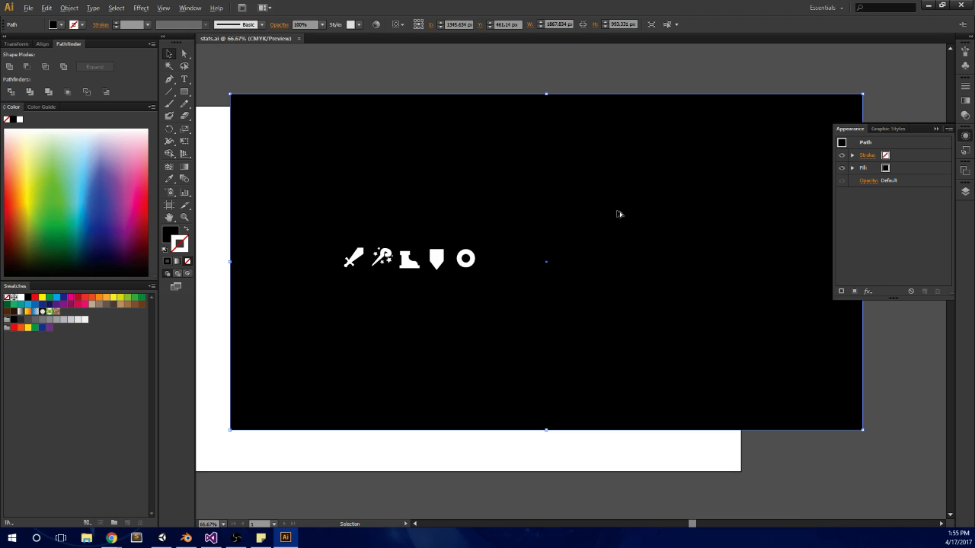
pyautogui.keyDown('alt'); pyautogui.scroll(-2, 556, 263); pyautogui.keyUp('alt')
pyautogui.keyDown('alt'); pyautogui.scroll(1, 363, 309); pyautogui.keyUp('alt')
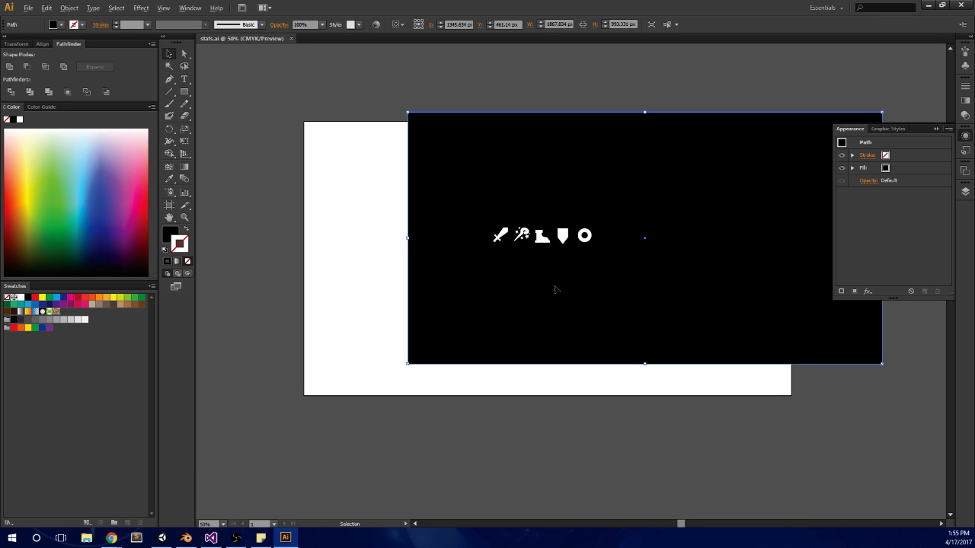
pyautogui.scroll(4, 555, 288)
pyautogui.keyDown('alt'); pyautogui.scroll(1, 535, 310); pyautogui.keyUp('alt')
pyautogui.scroll(-6, 516, 352)
pyautogui.scroll(1, 517, 352)
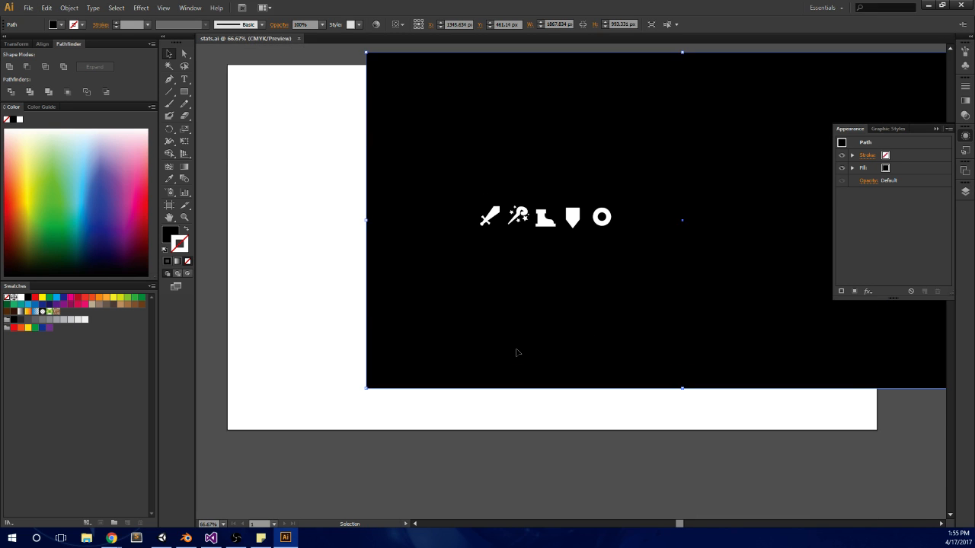
pyautogui.scroll(2, 517, 352)
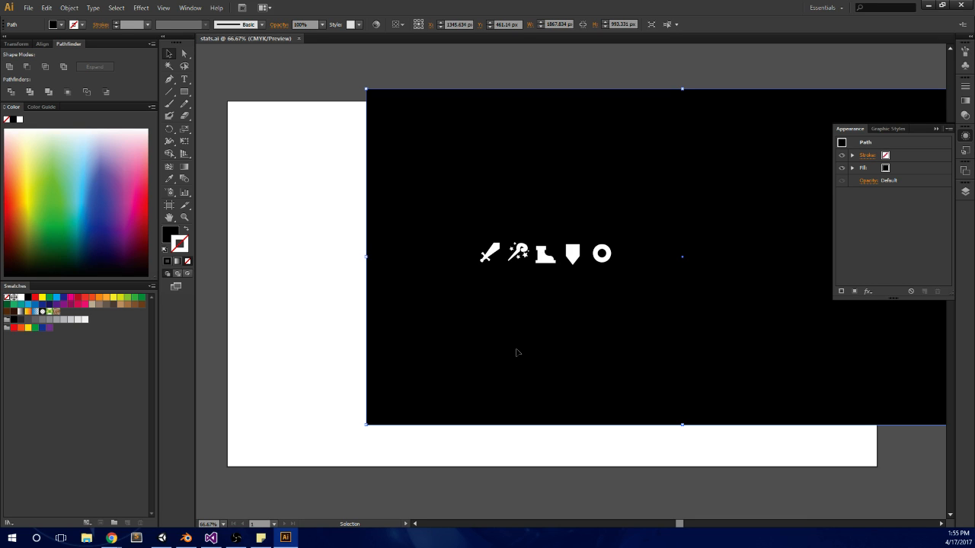
pyautogui.scroll(1, 516, 352)
pyautogui.scroll(-2, 517, 352)
pyautogui.scroll(2, 517, 352)
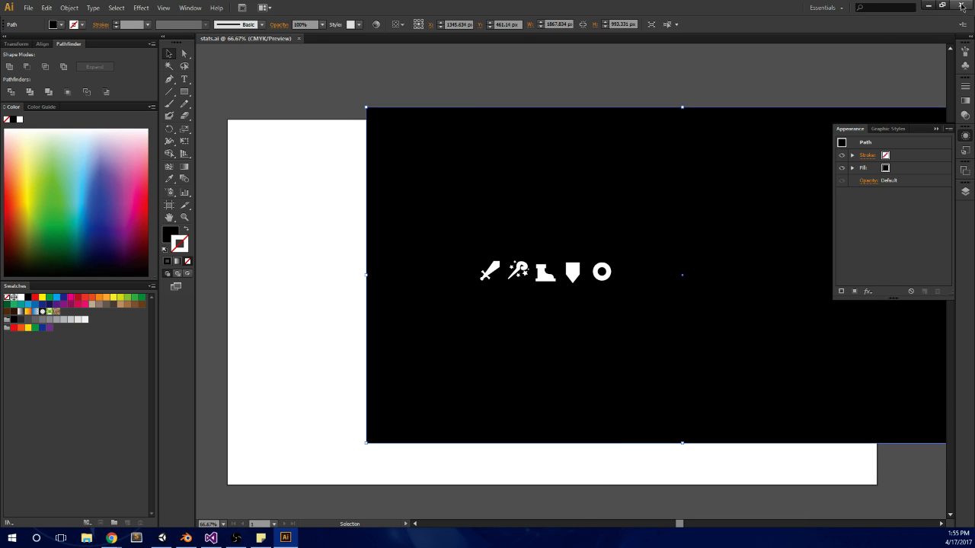
# Step: Close Illustrator, switch to Blender and examine the beach and mountain area of the World.blend map
pyautogui.click(737, 194)
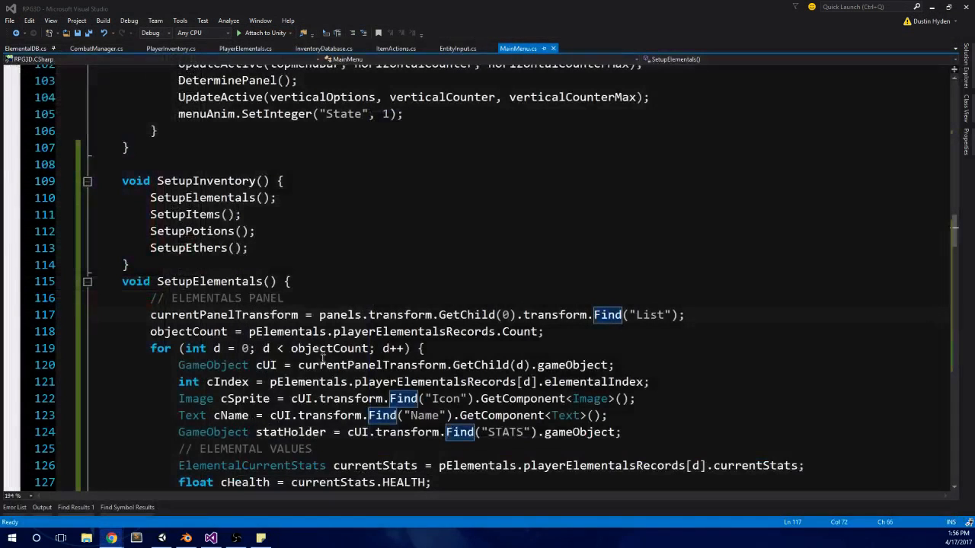
pyautogui.click(184, 540)
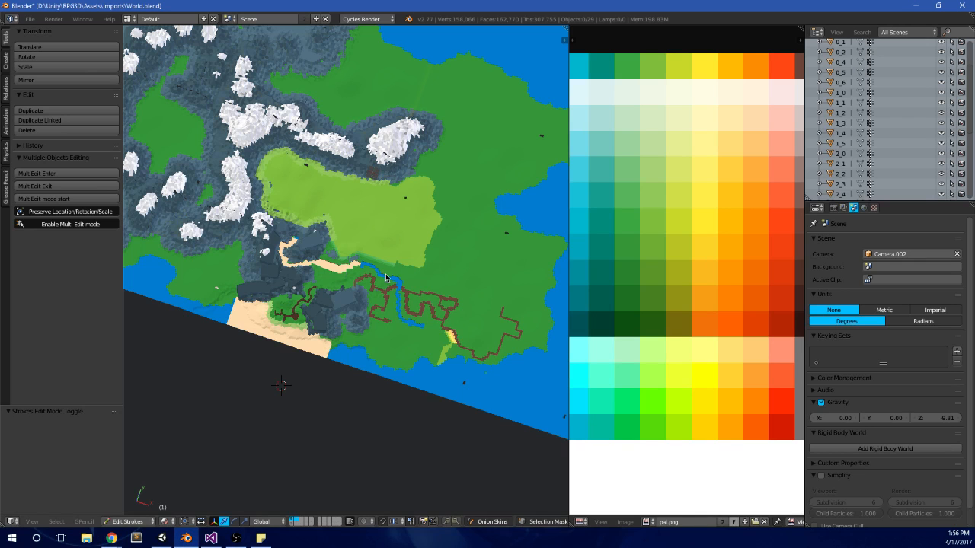
pyautogui.moveTo(293, 297); pyautogui.dragTo(335, 342, button='middle')
pyautogui.scroll(4, 354, 347)
pyautogui.keyDown('shift'); pyautogui.moveTo(335, 343); pyautogui.dragTo(411, 328, button='middle'); pyautogui.keyUp('shift')
pyautogui.scroll(5, 420, 324)
pyautogui.scroll(-4, 420, 324)
pyautogui.press('KP_7')
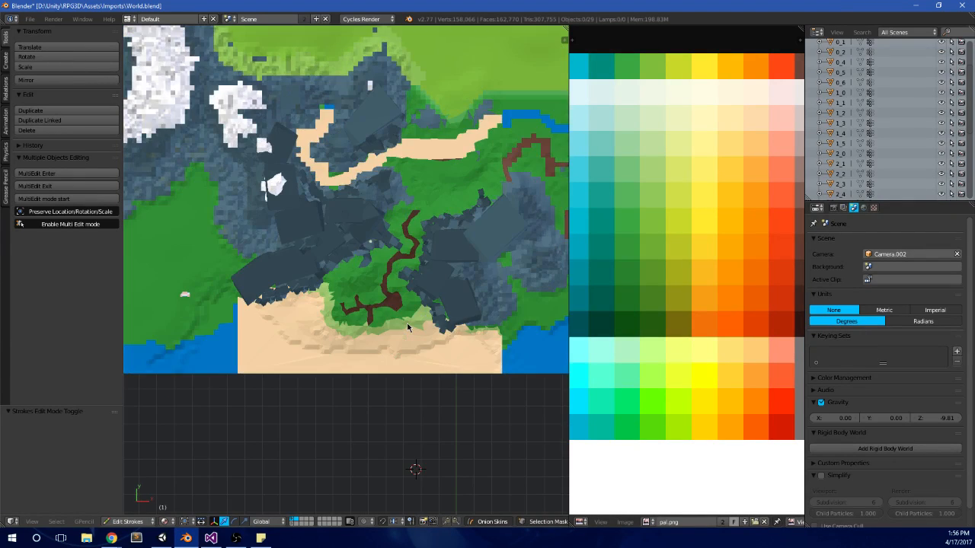
pyautogui.scroll(-4, 406, 326)
pyautogui.scroll(4, 366, 291)
pyautogui.scroll(2, 314, 341)
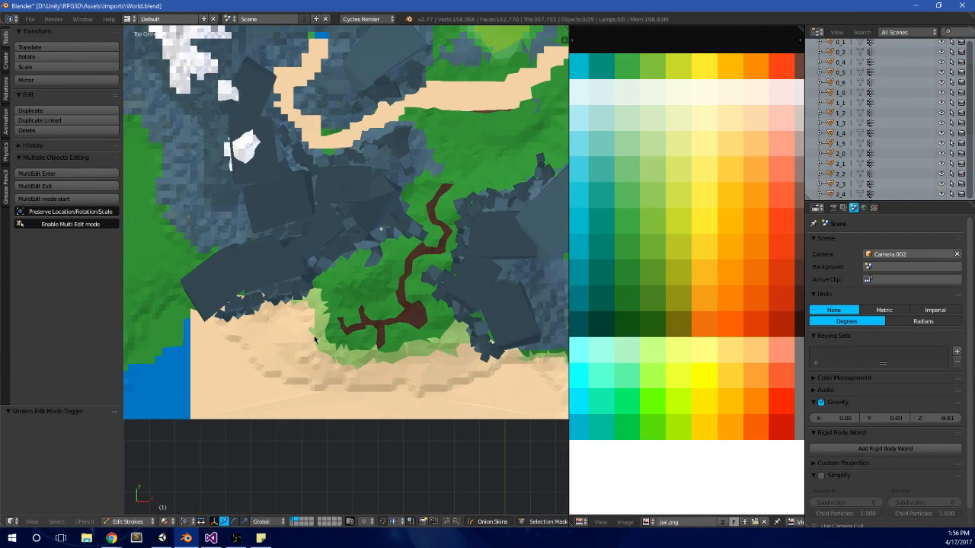
pyautogui.keyDown('shift'); pyautogui.moveTo(502, 400); pyautogui.dragTo(480, 401, button='middle'); pyautogui.keyUp('shift')
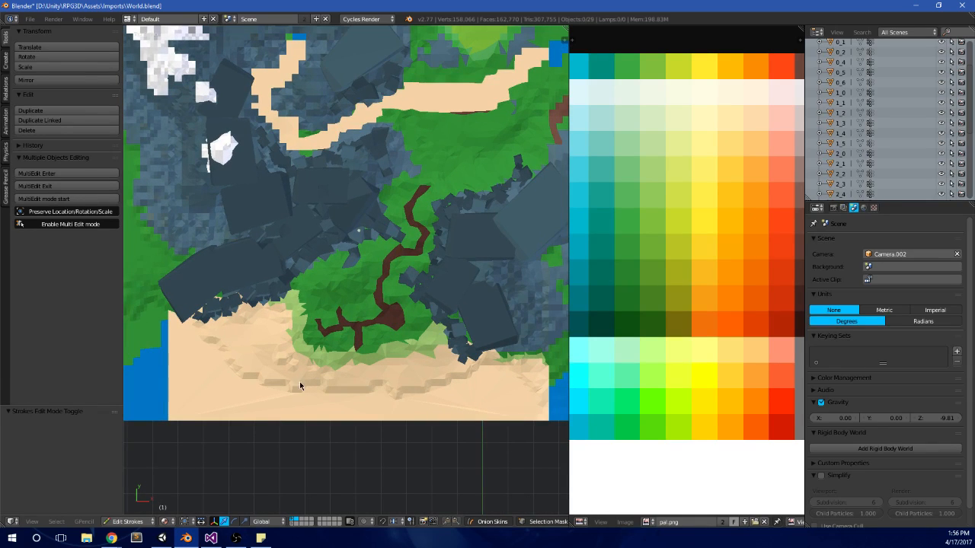
pyautogui.moveTo(366, 360); pyautogui.dragTo(353, 229, button='middle')
pyautogui.scroll(4, 396, 228)
pyautogui.keyDown('shift'); pyautogui.moveTo(291, 159); pyautogui.dragTo(358, 296, button='middle'); pyautogui.keyUp('shift')
# Step: Leave stroke editing, select the terrain tile 3_2 with the beach and mountains, and enter Edit Mode on its mesh
pyautogui.press('Tab')
pyautogui.rightClick(363, 265)
pyautogui.press('Tab')
pyautogui.press('Tab')
pyautogui.rightClick(369, 330)
pyautogui.press('Tab')
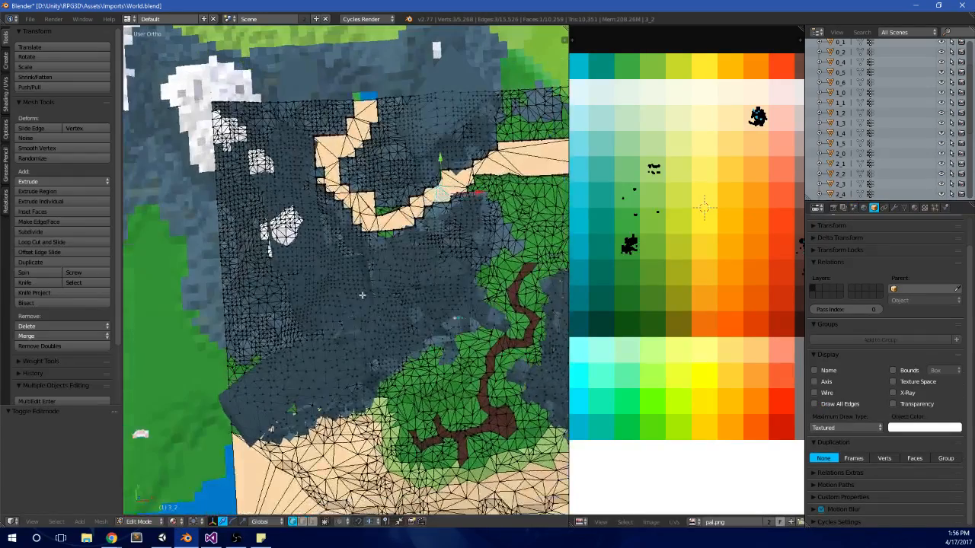
# Step: Clear the selection and box-select the UVs on the blue-grey palette swatches to pick the tile's mountain vertices
pyautogui.moveTo(678, 251); pyautogui.dragTo(649, 254, button='middle')
pyautogui.moveTo(725, 271); pyautogui.dragTo(645, 271, button='middle')
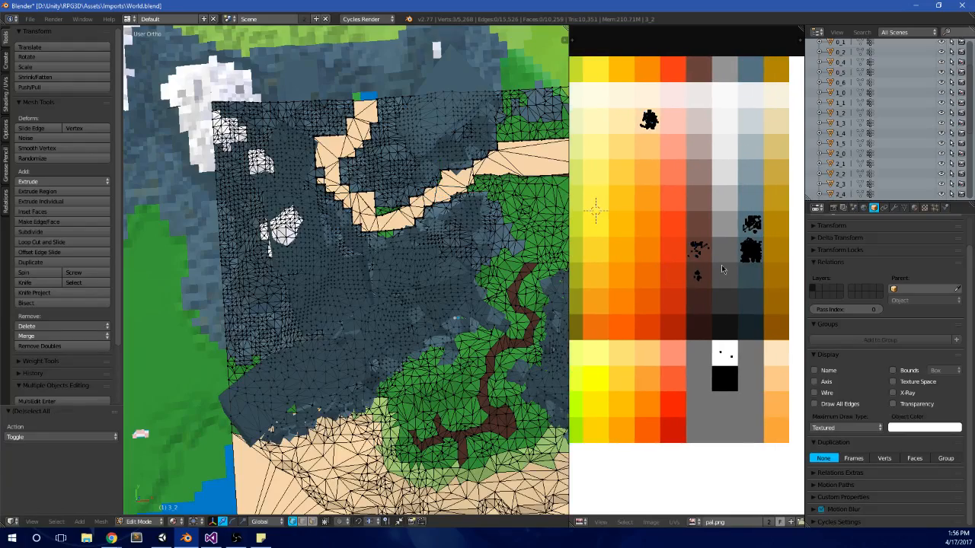
pyautogui.press('b')
pyautogui.moveTo(730, 273); pyautogui.dragTo(771, 206)
pyautogui.scroll(-2, 466, 297)
# Step: Flatten the selected mountain vertices by scaling them to 0 along the Z axis
pyautogui.moveTo(450, 335); pyautogui.dragTo(448, 303, button='middle')
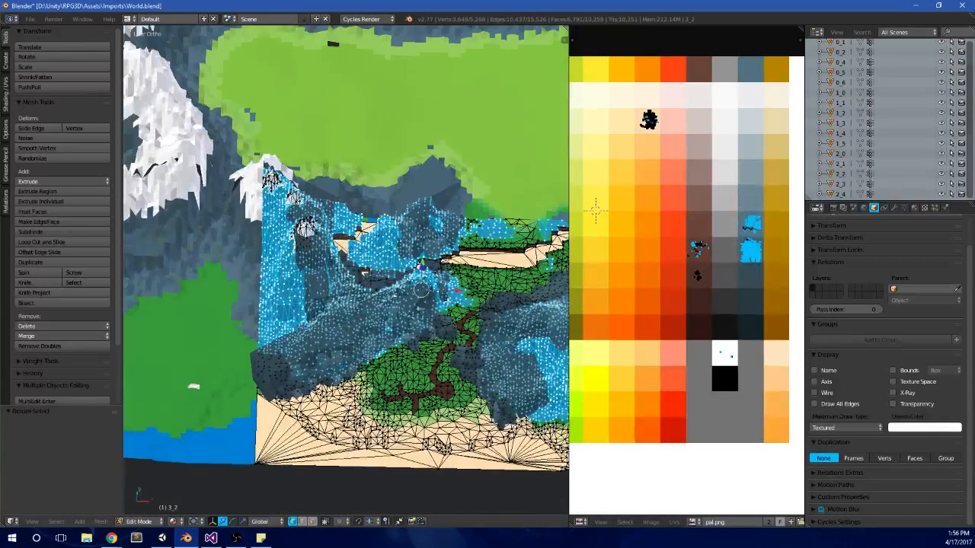
pyautogui.press('KP_1')
pyautogui.press('s')
pyautogui.press('z')
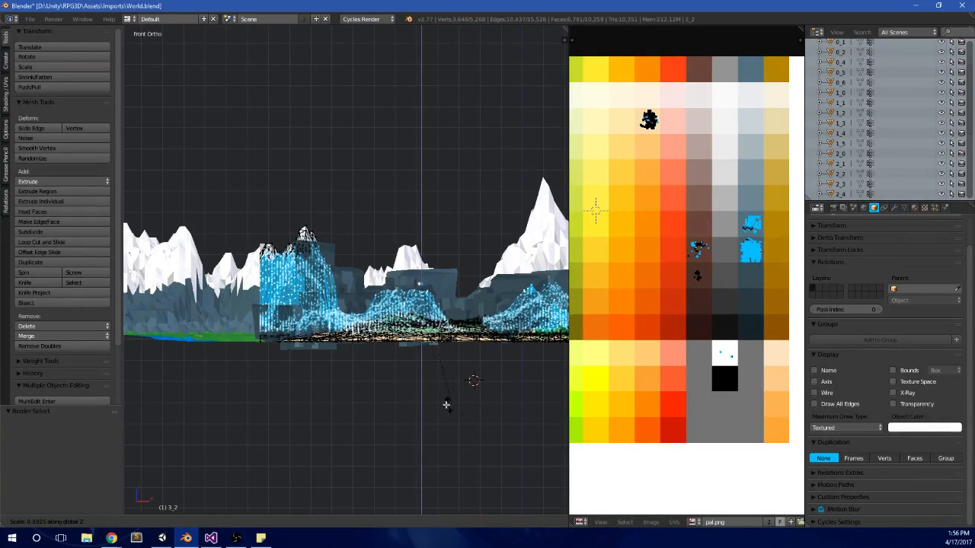
pyautogui.press('0')
pyautogui.press('Return')
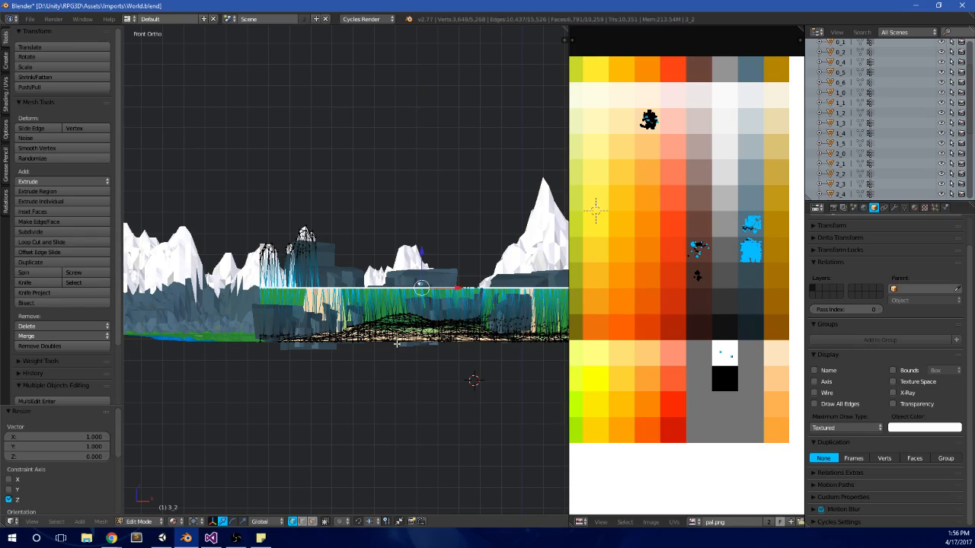
# Step: Lower the flattened mountain ground to the terrain level, nudge it up 1.5 along Z, and return to Object Mode
pyautogui.moveTo(421, 247); pyautogui.dragTo(421, 286)
pyautogui.moveTo(420, 286); pyautogui.dragTo(260, 365, button='middle')
pyautogui.press('Tab')
pyautogui.press('Tab')
pyautogui.moveTo(260, 365); pyautogui.dragTo(260, 355)
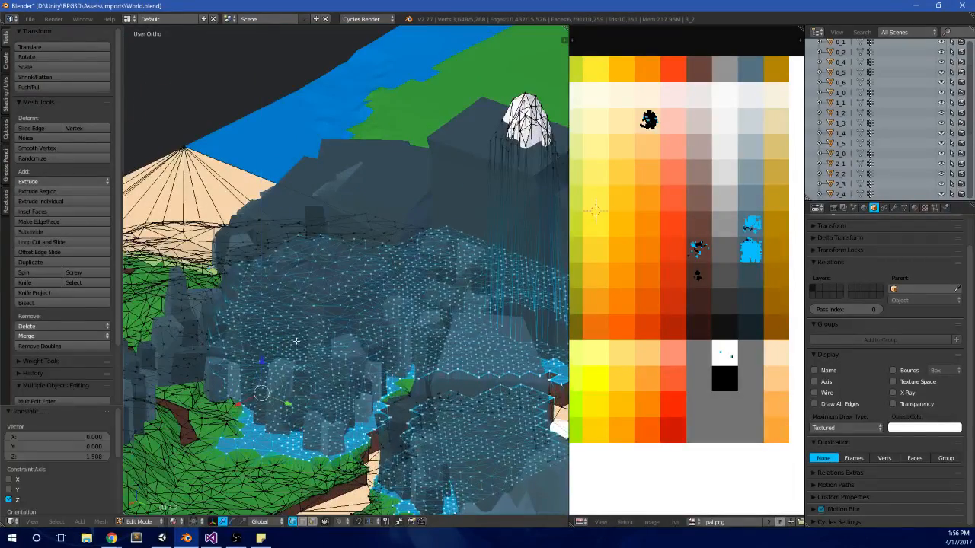
pyautogui.press('Tab')
pyautogui.moveTo(278, 343); pyautogui.dragTo(439, 325, button='middle')
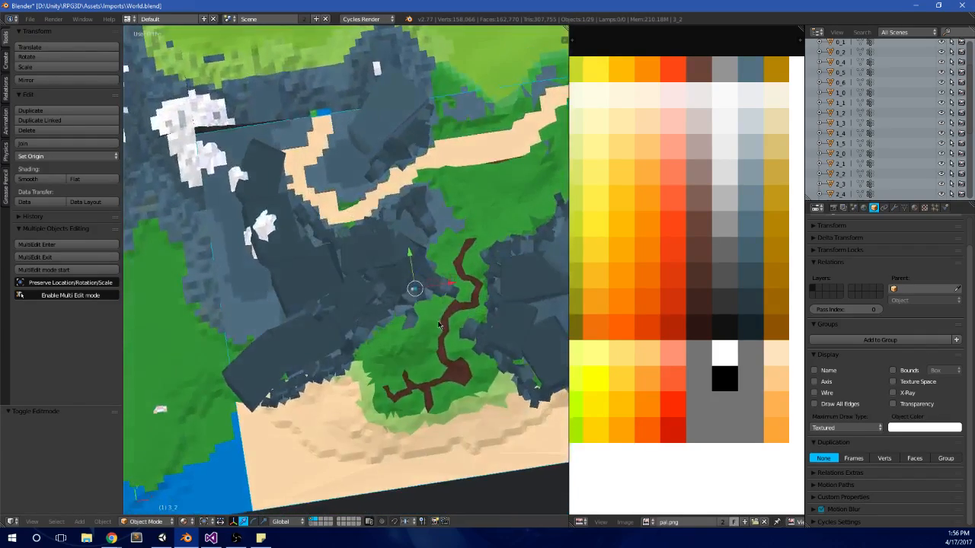
# Step: Edit the tile's mesh from the top view and box-select only the UVs on the white swatch to pick the snow peaks
pyautogui.press('KP_1')
pyautogui.press('KP_7')
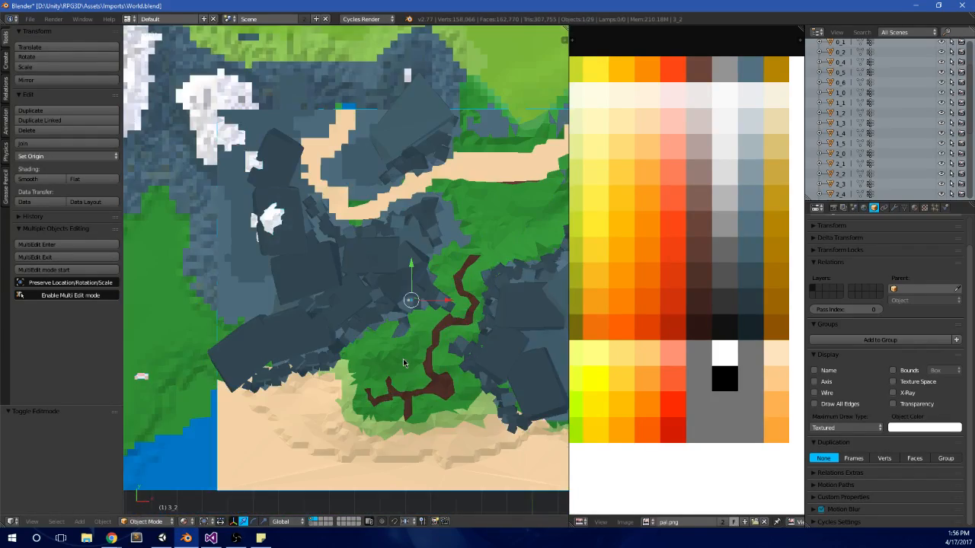
pyautogui.press('Tab')
pyautogui.press('a')
pyautogui.scroll(-2, 704, 335)
pyautogui.press('b')
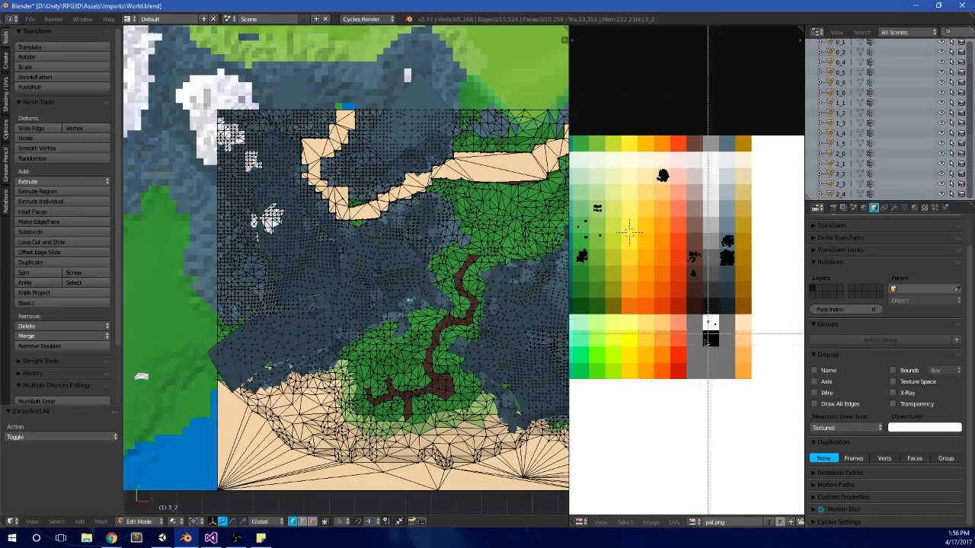
pyautogui.moveTo(699, 347); pyautogui.dragTo(725, 307)
pyautogui.scroll(1, 344, 253)
pyautogui.keyDown('shift'); pyautogui.moveTo(344, 253); pyautogui.dragTo(386, 295, button='middle'); pyautogui.keyUp('shift')
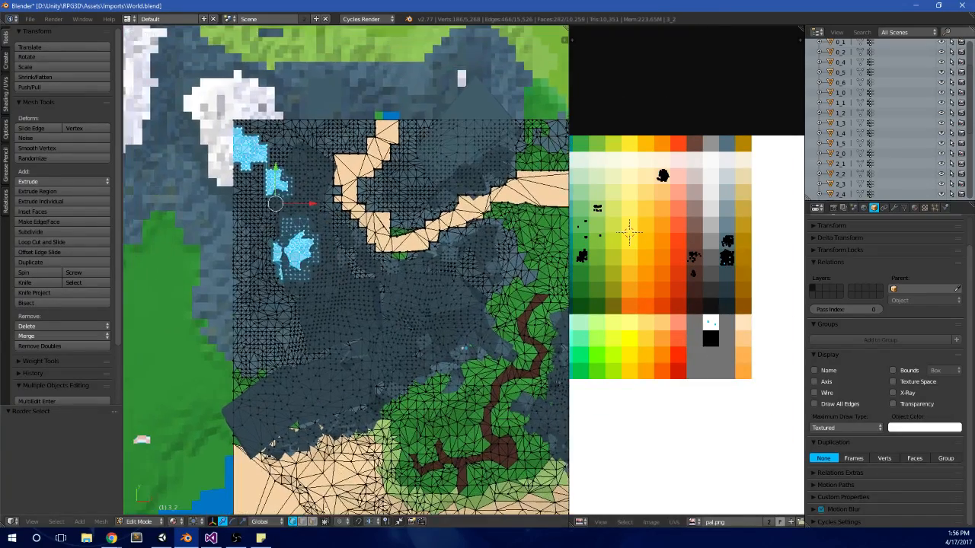
# Step: Change to face selection and flatten the selected snow peaks by scaling them to 0 along Z
pyautogui.click(312, 522)
pyautogui.keyDown('shift'); pyautogui.moveTo(335, 381); pyautogui.dragTo(392, 309, button='middle'); pyautogui.keyUp('shift')
pyautogui.write('s')
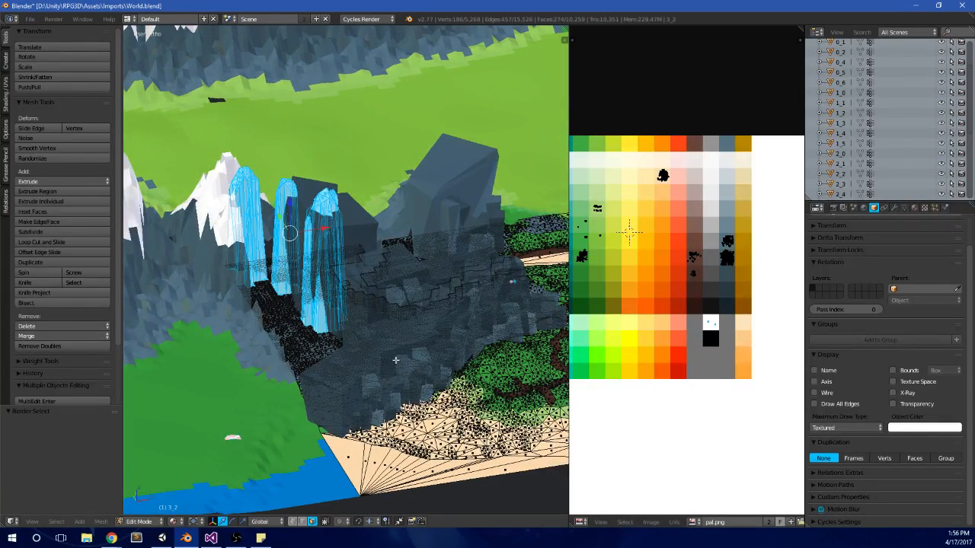
pyautogui.write('z')
pyautogui.write('0')
pyautogui.press('Return')
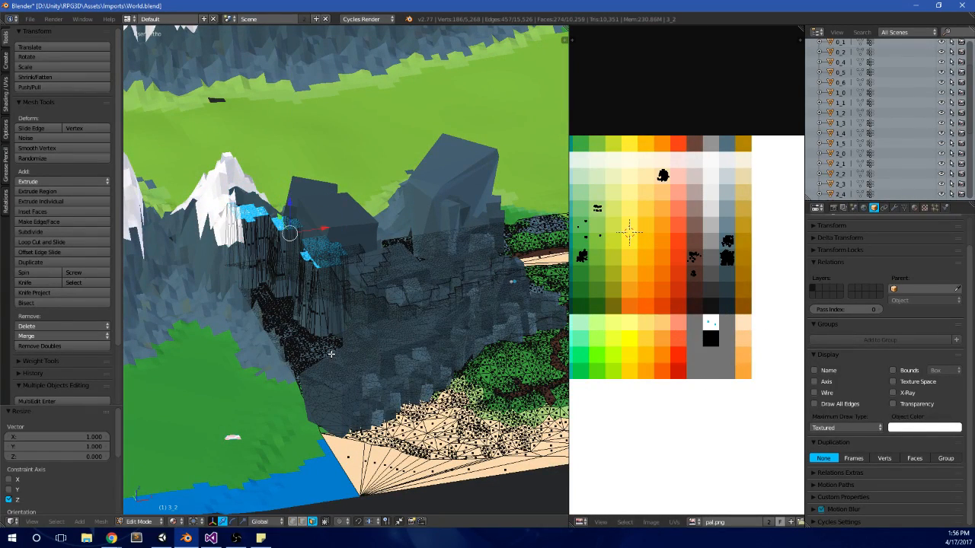
# Step: Lower the flattened snow faces by about 25.4 along Z and check their height from the front view
pyautogui.press('g')
pyautogui.press('z')
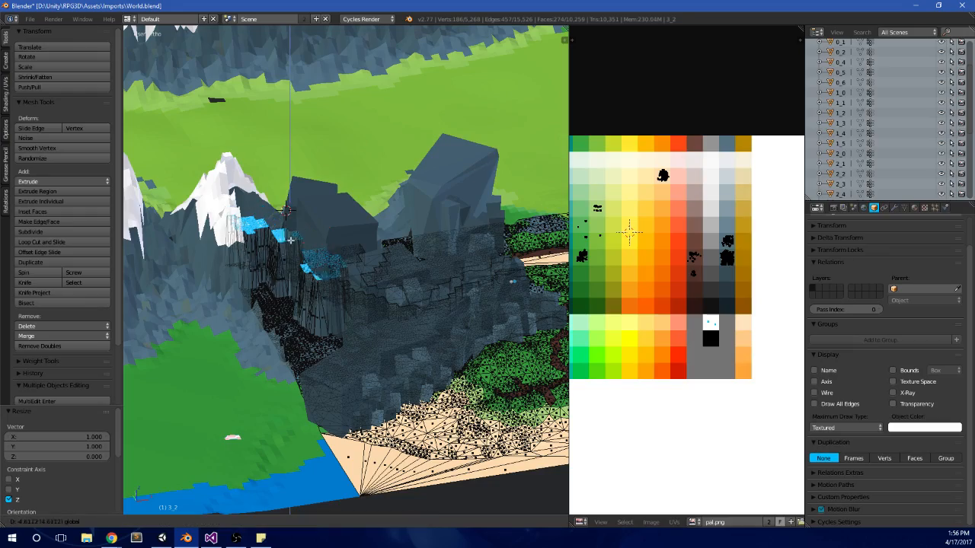
pyautogui.click(357, 302)
pyautogui.press('KP_1')
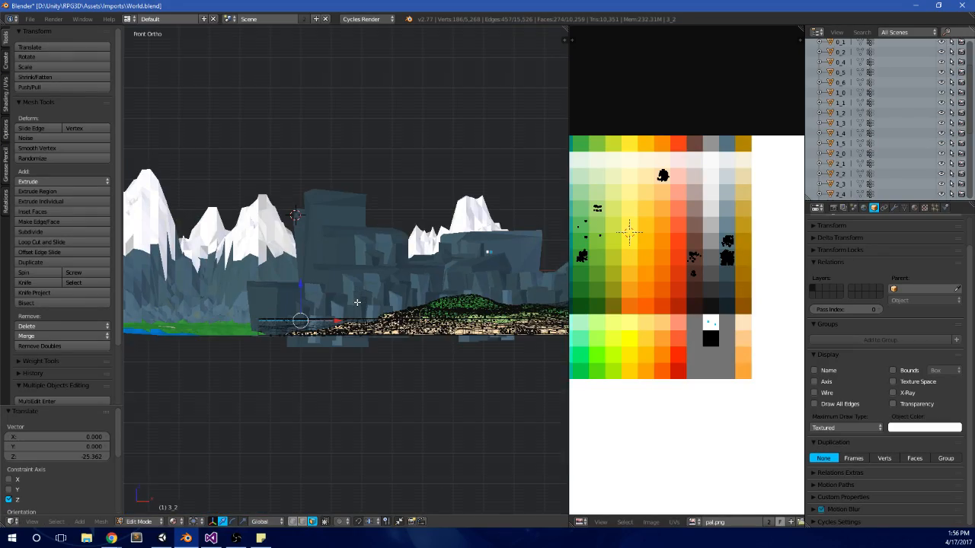
# Step: Return to Object Mode and inspect the lowered snow faces on the flattened tile from the top and in perspective
pyautogui.press('KP_7')
pyautogui.press('Tab')
pyautogui.moveTo(425, 348); pyautogui.dragTo(335, 331, button='middle')
pyautogui.press('Tab')
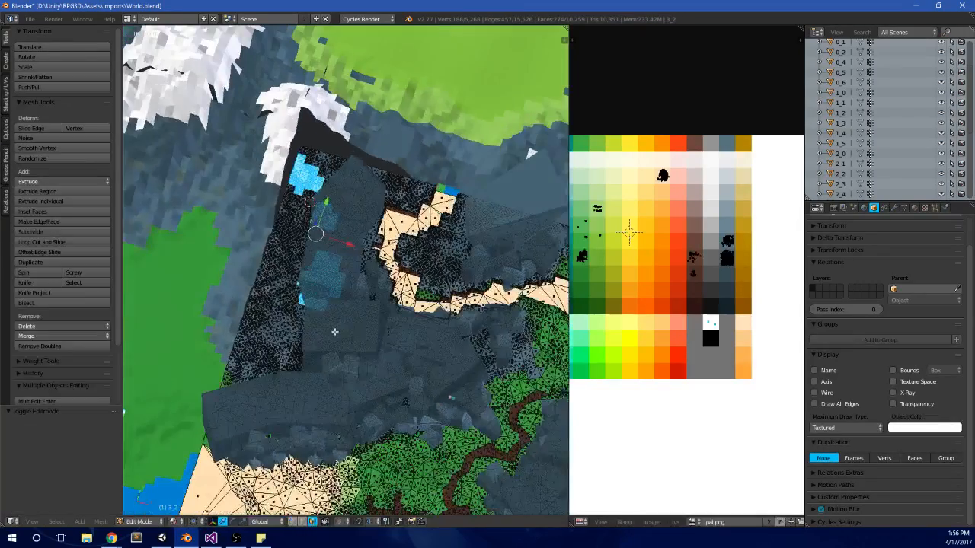
pyautogui.press('KP_7')
pyautogui.scroll(-5, 318, 334)
pyautogui.keyDown('shift'); pyautogui.moveTo(377, 295); pyautogui.dragTo(405, 278, button='middle'); pyautogui.keyUp('shift')
pyautogui.scroll(5, 381, 292)
pyautogui.press('Tab')
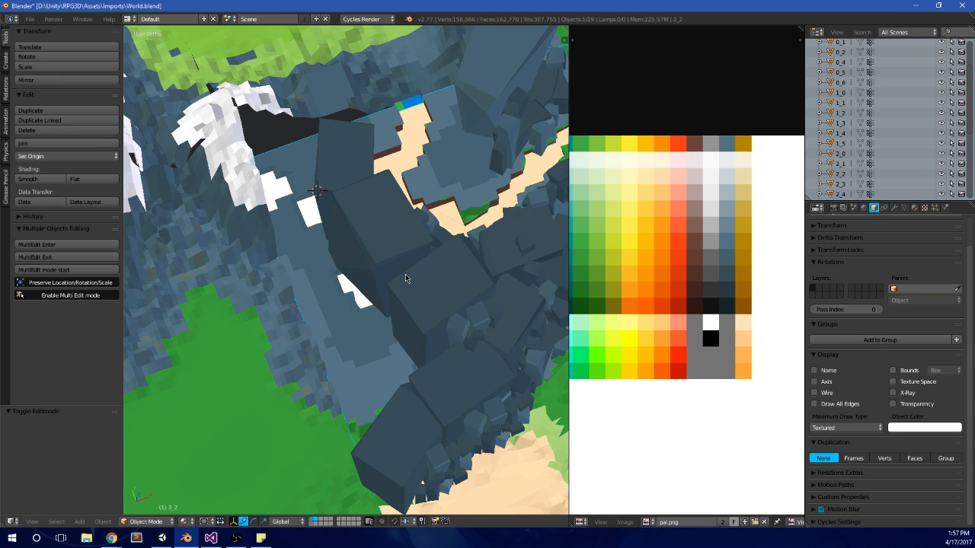
# Step: Examine the seams between the flattened tile, its boulders and the surrounding mountains from several angles and from the top view
pyautogui.scroll(-4, 405, 275)
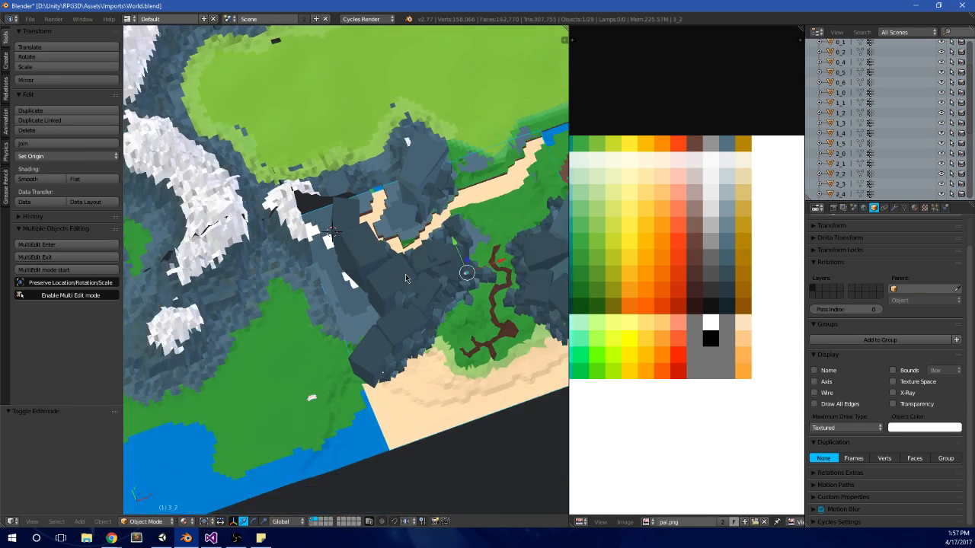
pyautogui.moveTo(466, 276); pyautogui.dragTo(454, 313, button='middle')
pyautogui.scroll(6, 394, 325)
pyautogui.keyDown('shift'); pyautogui.moveTo(406, 283); pyautogui.dragTo(378, 351, button='middle'); pyautogui.keyUp('shift')
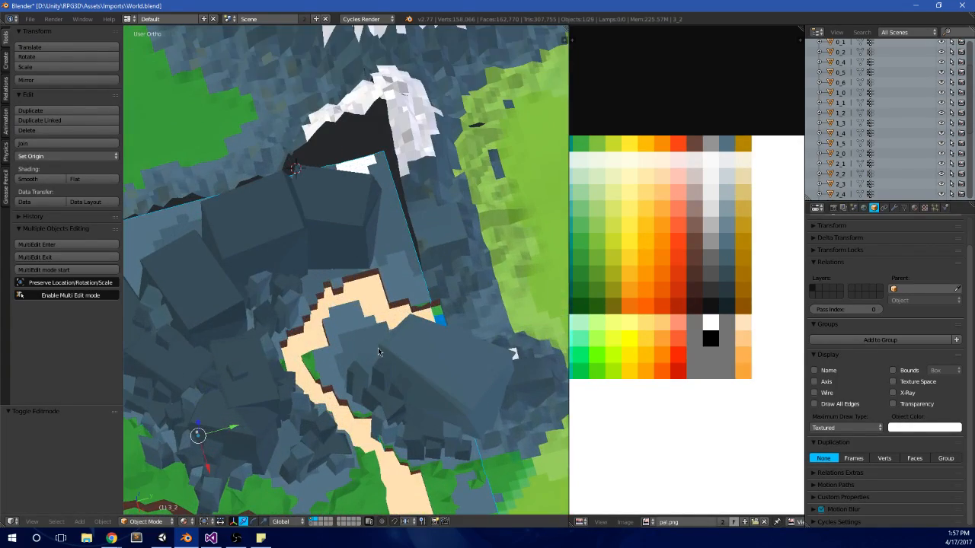
pyautogui.moveTo(374, 401); pyautogui.dragTo(447, 341, button='middle')
pyautogui.scroll(-4, 444, 352)
pyautogui.press('Tab')
pyautogui.keyDown('shift'); pyautogui.moveTo(474, 393); pyautogui.dragTo(493, 313, button='middle'); pyautogui.keyUp('shift')
pyautogui.press('Tab')
pyautogui.press('KP_7')
pyautogui.scroll(4, 376, 208)
pyautogui.press('Tab')
pyautogui.scroll(4, 350, 279)
pyautogui.scroll(-2, 342, 211)
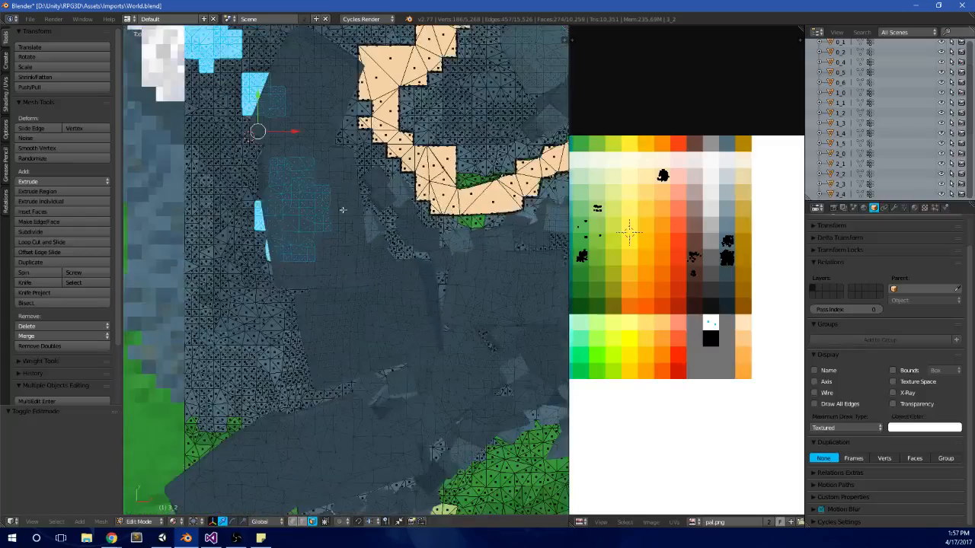
pyautogui.keyDown('shift'); pyautogui.moveTo(324, 123); pyautogui.dragTo(393, 202, button='middle'); pyautogui.keyUp('shift')
pyautogui.keyDown('shift'); pyautogui.moveTo(382, 153); pyautogui.dragTo(452, 327, button='middle'); pyautogui.keyUp('shift')
pyautogui.scroll(-3, 368, 259)
pyautogui.press('Tab')
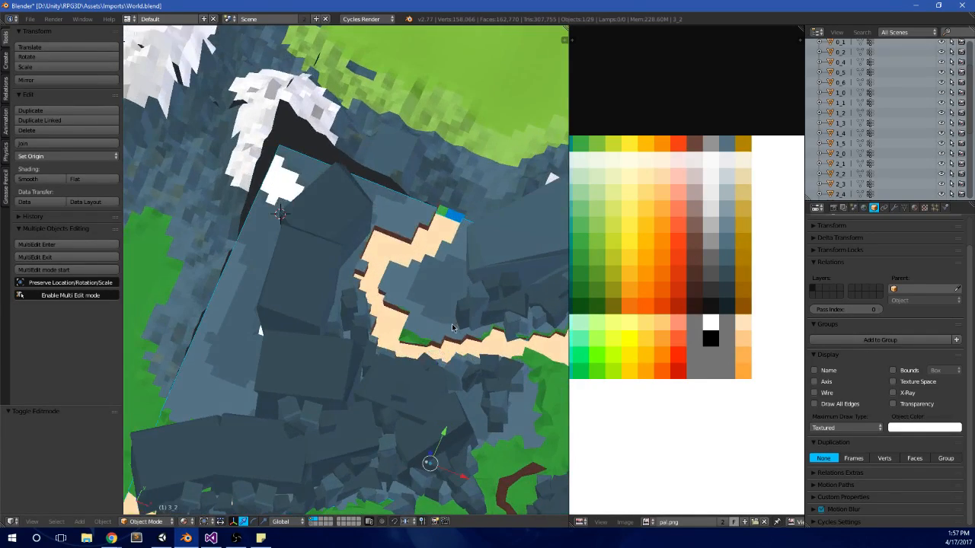
pyautogui.press('KP_7')
pyautogui.press('Tab')
pyautogui.keyDown('shift'); pyautogui.moveTo(493, 253); pyautogui.dragTo(436, 275, button='middle'); pyautogui.keyUp('shift')
pyautogui.press('Tab')
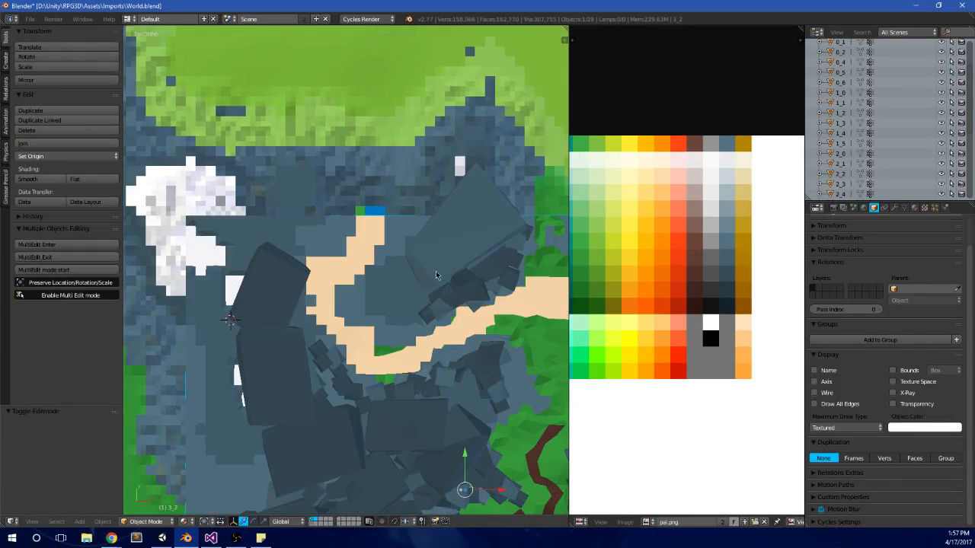
# Step: Edit the Rock_02.001 mesh, duplicate the large linked boulder northeast of the sand path's bend, and rotate the copy about -144°
pyautogui.press('Tab')
pyautogui.press('a')
pyautogui.press('l')
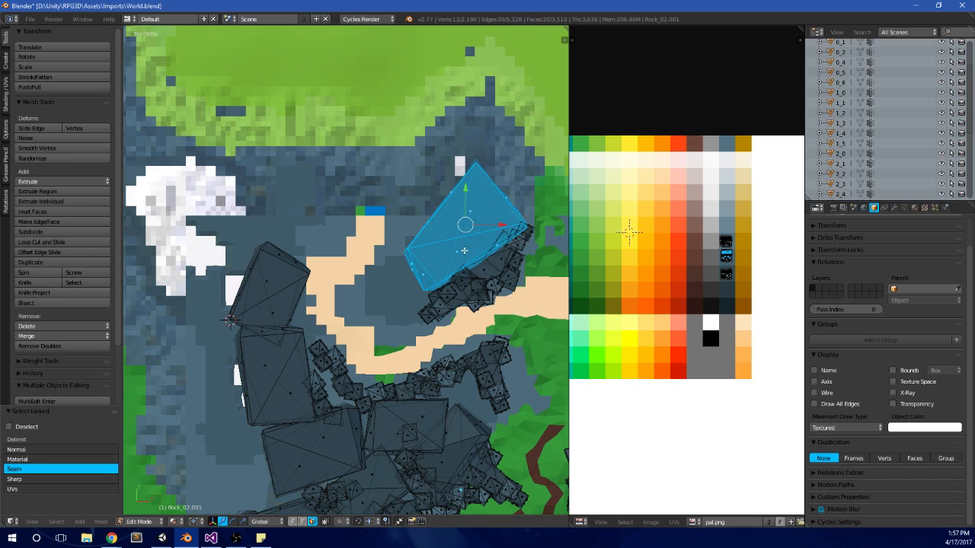
pyautogui.press('r')
pyautogui.click(353, 180)
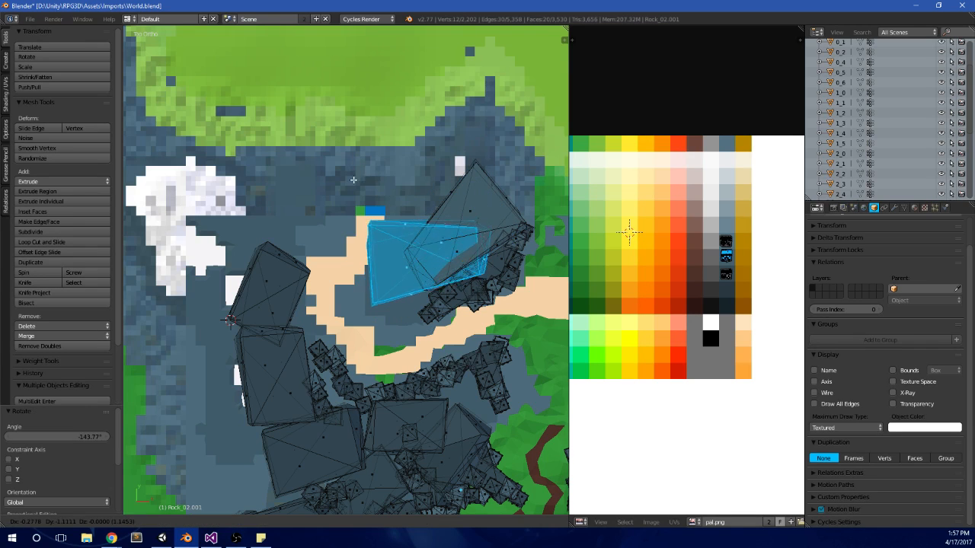
# Step: Scale the boulder copy to about 0.716 and rotate and position it beside the original, inside the sand path's bend
pyautogui.click(323, 191)
pyautogui.press('r')
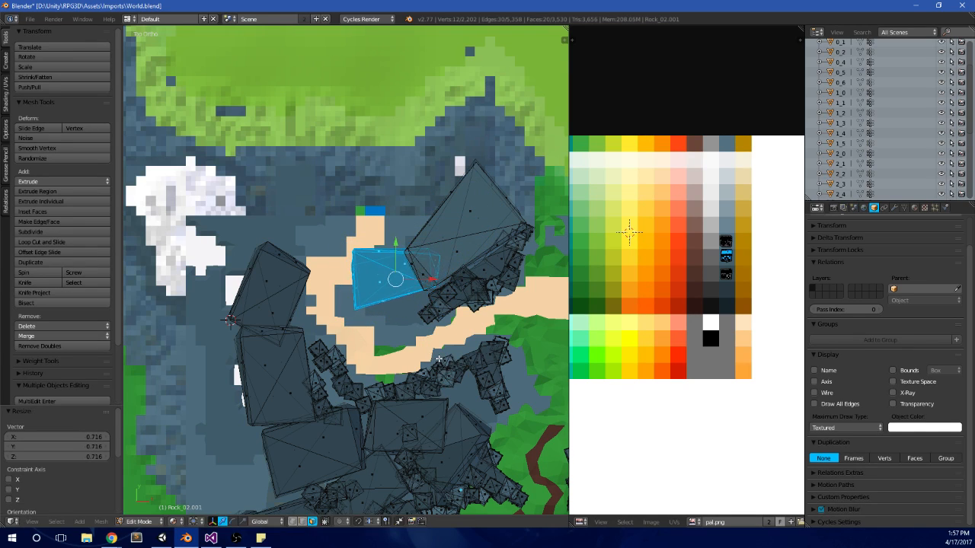
pyautogui.click(472, 306)
pyautogui.press('g')
pyautogui.click(476, 302)
# Step: Lower the boulder copy slightly along Z so it sits below the original boulder's top
pyautogui.moveTo(457, 320); pyautogui.dragTo(355, 212, button='middle')
pyautogui.press('Tab')
pyautogui.press('Tab')
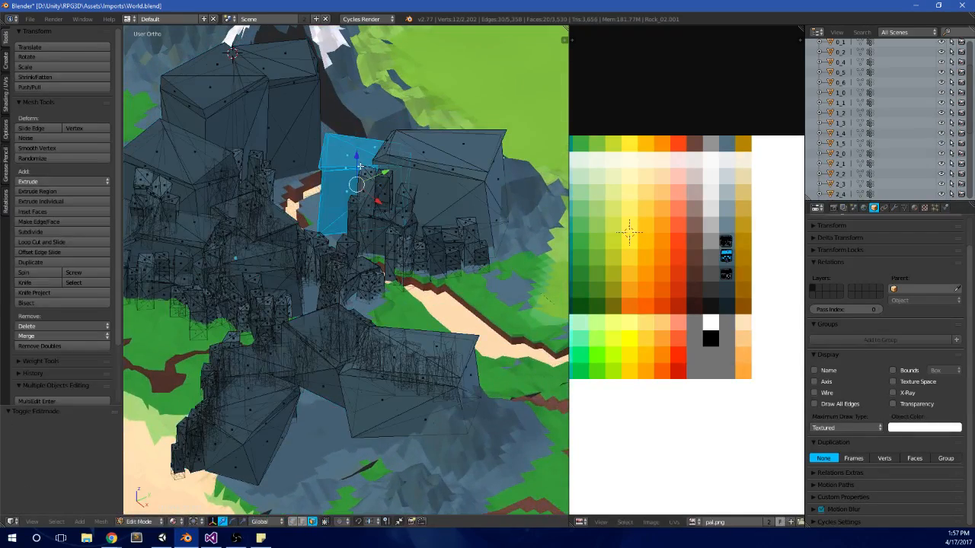
pyautogui.moveTo(360, 166); pyautogui.dragTo(361, 183)
# Step: Select the two linked rock pillars beside the boulder copy and place a rotated duplicate about -8.0 in X and -6.5 in Y
pyautogui.moveTo(361, 182); pyautogui.dragTo(407, 281, button='middle')
pyautogui.scroll(4, 410, 218)
pyautogui.press('a')
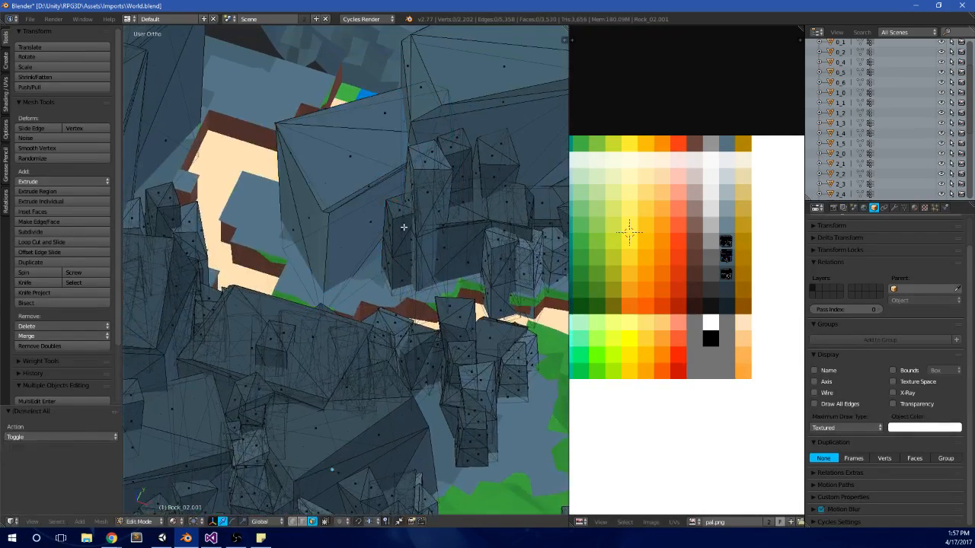
pyautogui.press('l')
pyautogui.press('l')
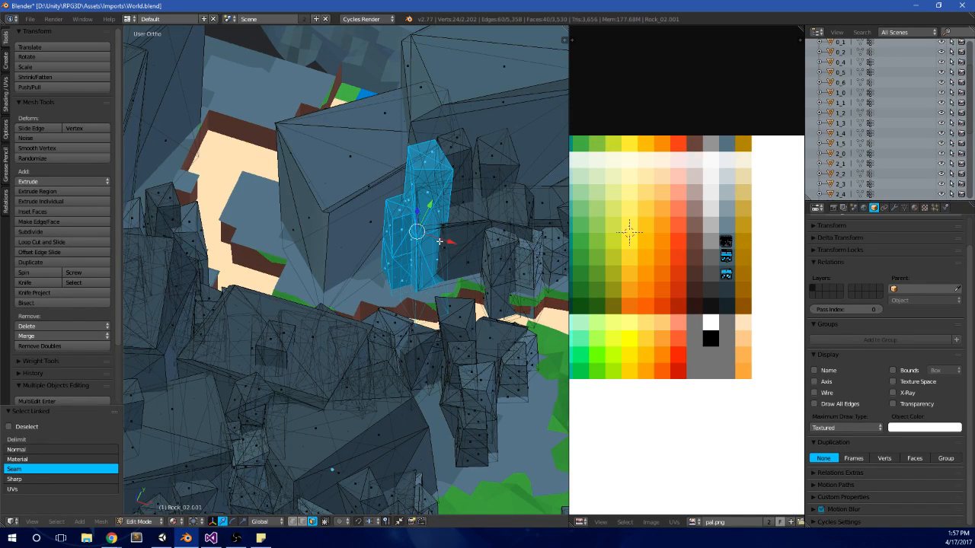
pyautogui.press('KP_7')
pyautogui.press('g')
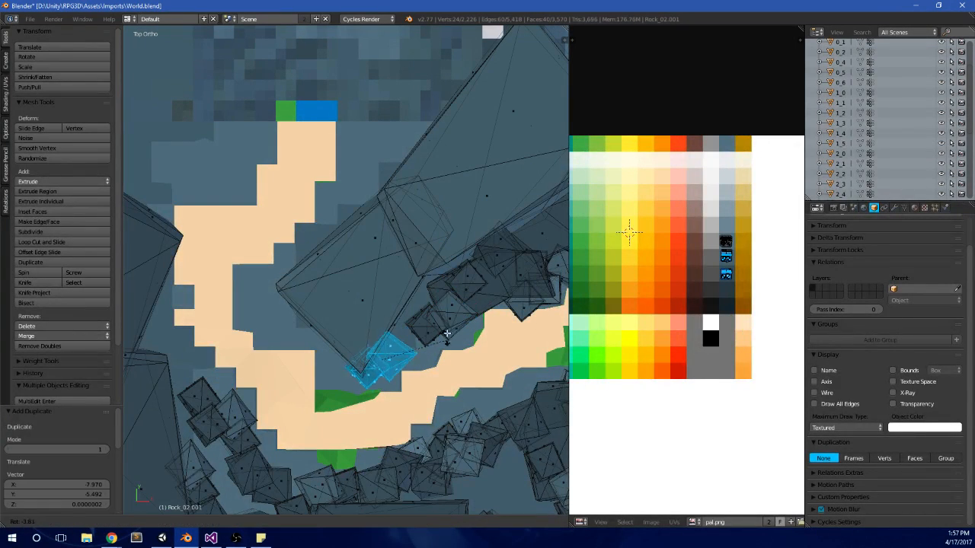
pyautogui.click(389, 304)
# Step: Rotate a second duplicate of the pillar pair and fit it against the boulder copy's southern corner, about -6.2 in X away
pyautogui.press('r')
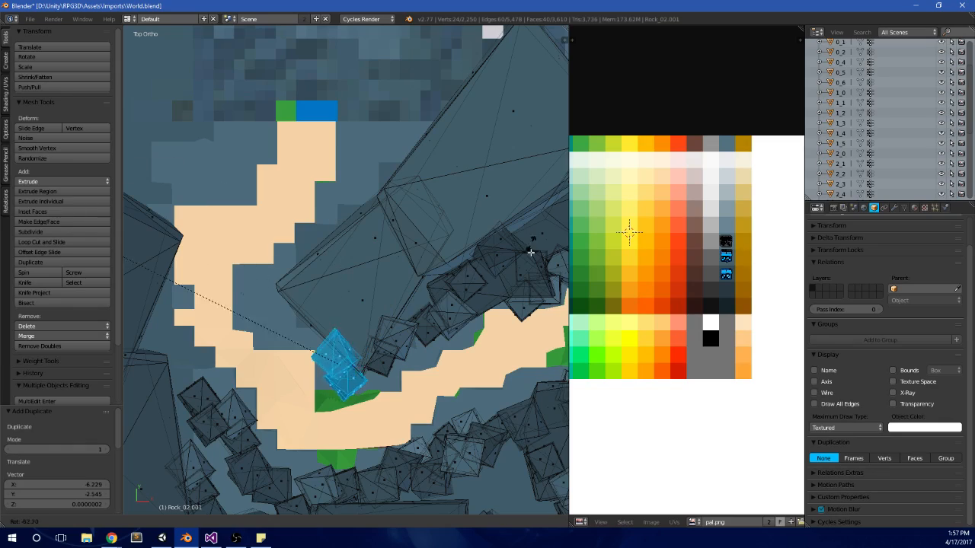
pyautogui.click(528, 253)
pyautogui.press('g')
pyautogui.click(505, 280)
pyautogui.moveTo(490, 329); pyautogui.dragTo(366, 286, button='middle')
pyautogui.press('Tab')
pyautogui.press('Tab')
# Step: Select three small linked rocks beside the path and place duplicates of them along the foot of the new pillars
pyautogui.press('a')
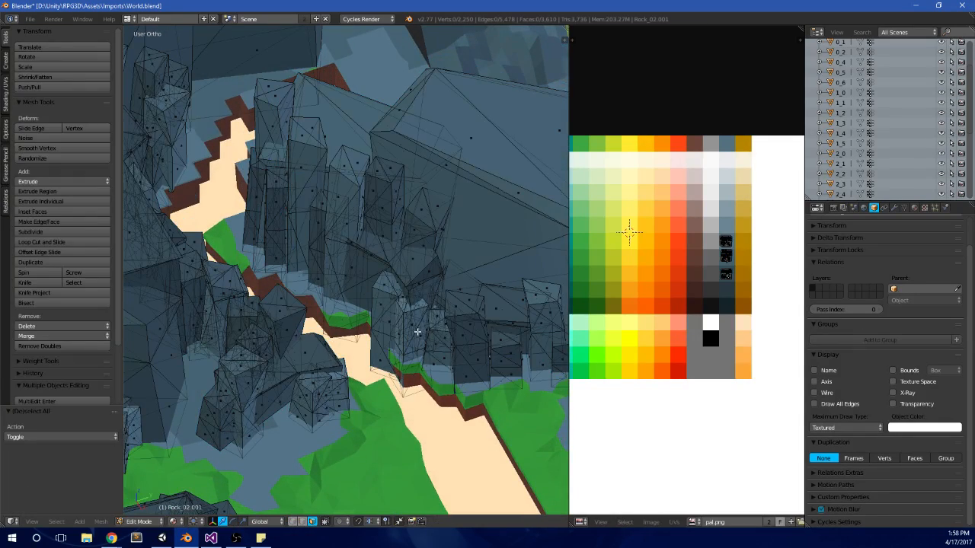
pyautogui.press('l')
pyautogui.press('a')
pyautogui.press('l')
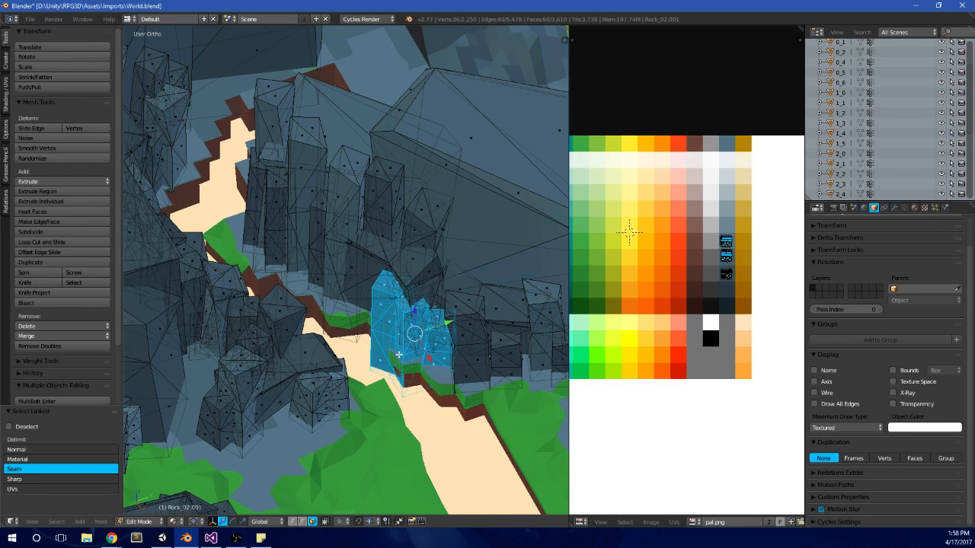
pyautogui.press('KP_7')
pyautogui.hotkey('shift', 'd')
pyautogui.click(347, 390)
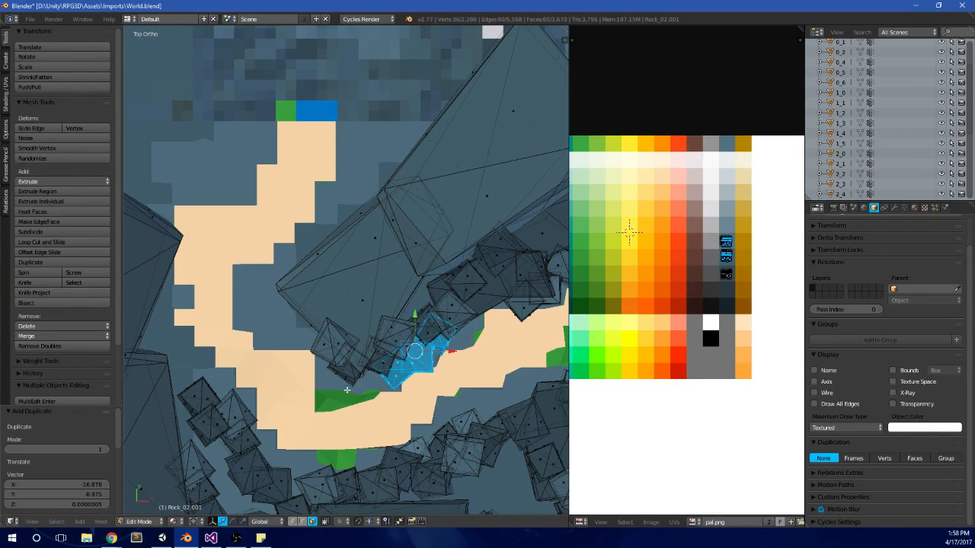
pyautogui.press('g')
pyautogui.click(452, 419)
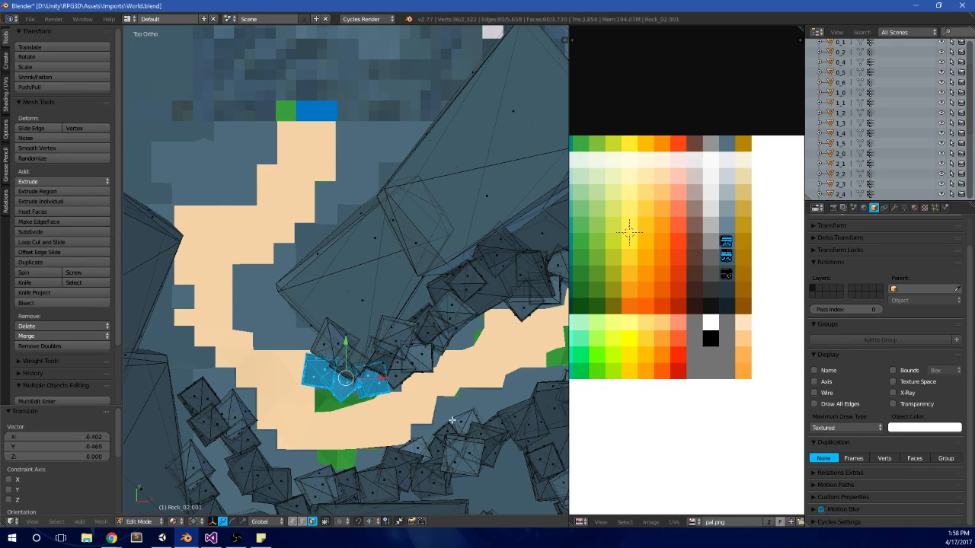
# Step: Duplicate the three-rock group again and rotate and move it into the gap along the path's northern edge
pyautogui.moveTo(452, 420); pyautogui.dragTo(402, 316, button='middle')
pyautogui.press('Tab')
pyautogui.press('KP_7')
pyautogui.press('Tab')
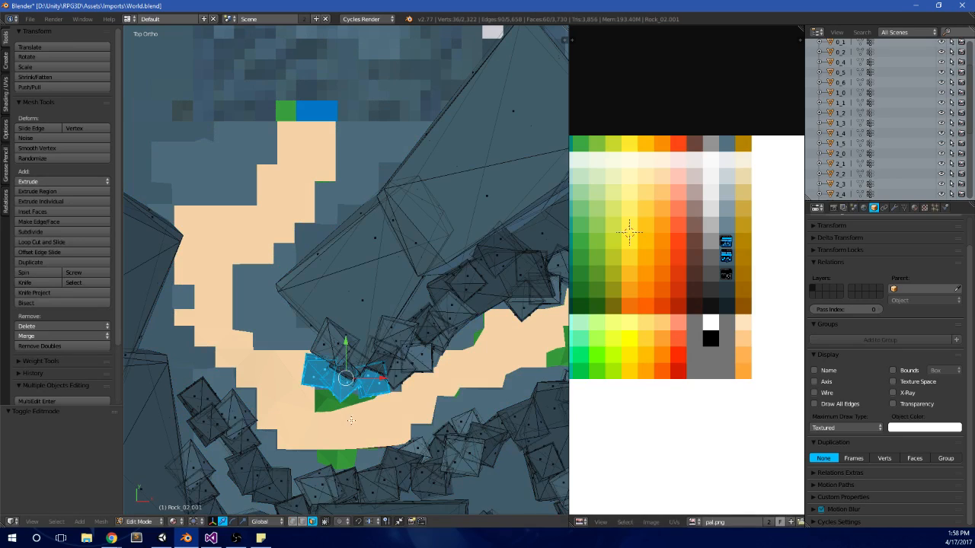
pyautogui.hotkey('shift', 'd')
pyautogui.click(491, 333)
pyautogui.press('r')
pyautogui.click(526, 326)
pyautogui.press('g')
pyautogui.click(510, 345)
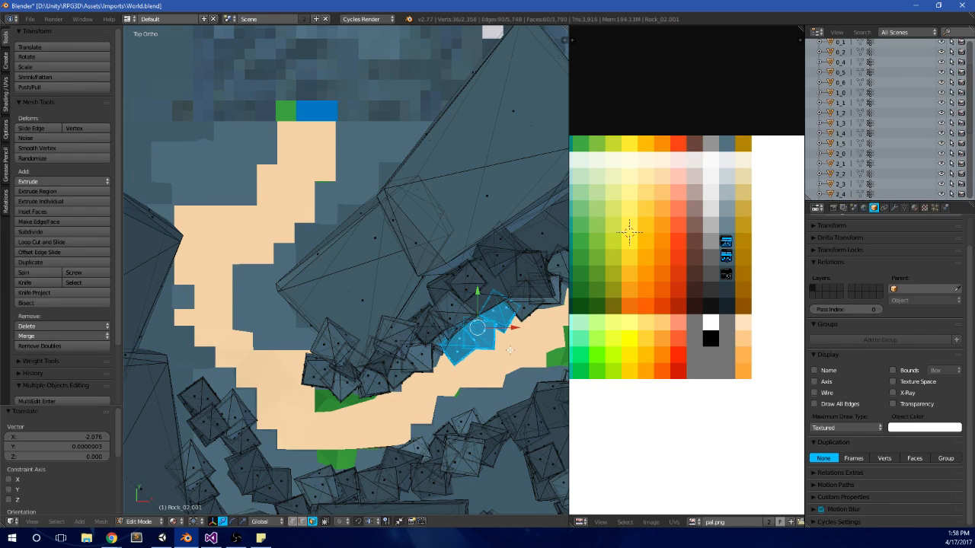
# Step: Select four linked pillars in front of the large boulder and place a rotated duplicate at its eastern corner
pyautogui.press('Tab')
pyautogui.moveTo(503, 398); pyautogui.dragTo(415, 228, button='middle')
pyautogui.press('KP_7')
pyautogui.press('Tab')
pyautogui.keyDown('shift'); pyautogui.moveTo(392, 271); pyautogui.dragTo(312, 188, button='middle'); pyautogui.keyUp('shift')
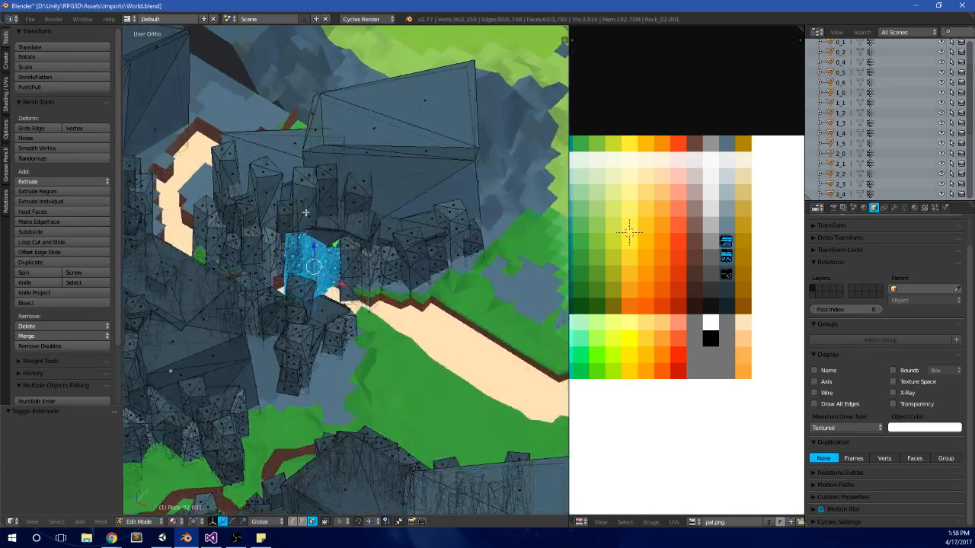
pyautogui.press('a')
pyautogui.press('l')
pyautogui.press('l')
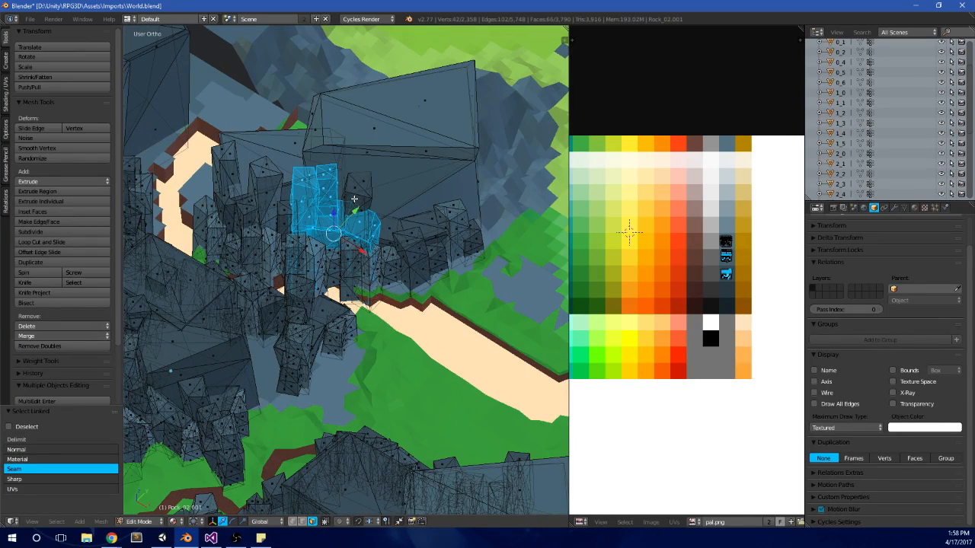
pyautogui.press('l')
pyautogui.press('KP_7')
pyautogui.hotkey('shift', 'd')
pyautogui.click(479, 76)
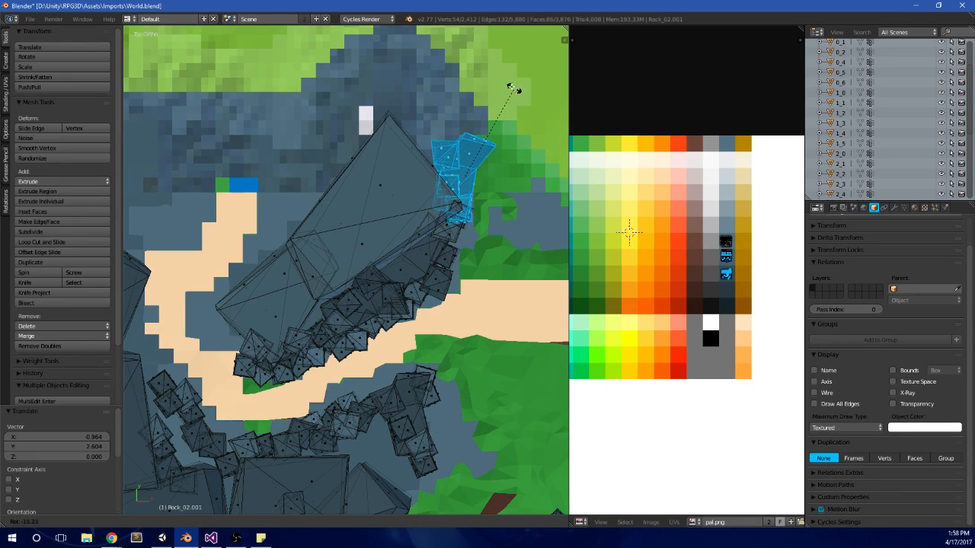
# Step: Delete the surplus linked rocks by their vertices, leaving the other pillars around the large boulder in place
pyautogui.press('Tab')
pyautogui.moveTo(487, 144); pyautogui.dragTo(349, 336, button='middle')
pyautogui.press('Tab')
pyautogui.press('a')
pyautogui.press('l')
pyautogui.press('x')
pyautogui.click(532, 197)
pyautogui.press('Tab')
pyautogui.press('Tab')
pyautogui.press('a')
pyautogui.press('a')
pyautogui.press('l')
pyautogui.press('x')
pyautogui.click(349, 335)
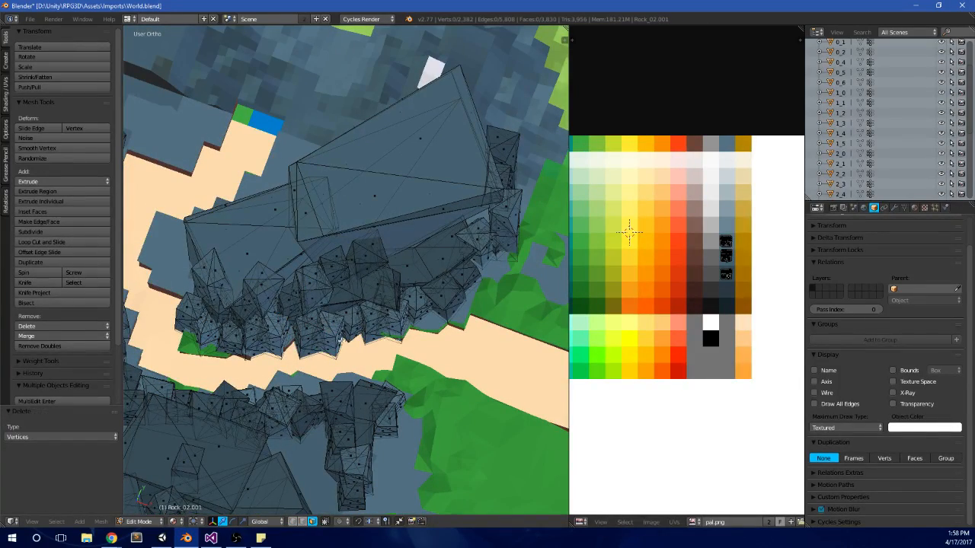
# Step: Duplicate the four small linked rocks on the path's edge to the large boulder's eastern side and rotate them about -30.6°
pyautogui.press('l')
pyautogui.press('l')
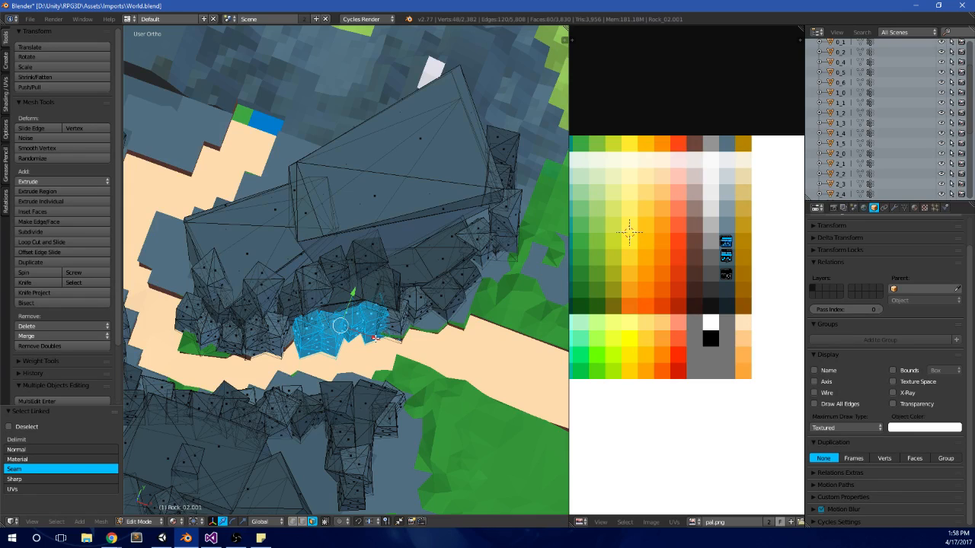
pyautogui.press('KP_7')
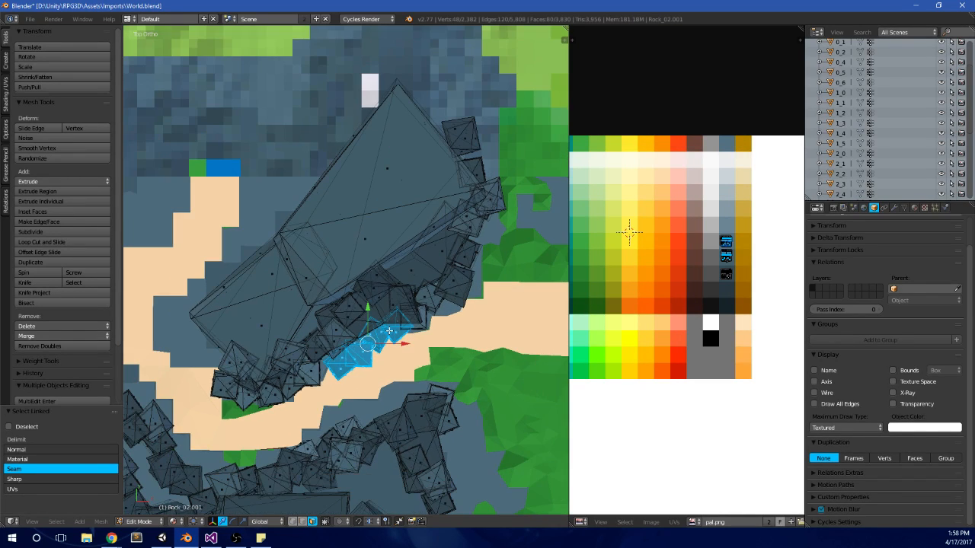
pyautogui.keyDown('shift'); pyautogui.moveTo(396, 321); pyautogui.dragTo(330, 296, button='middle'); pyautogui.keyUp('shift')
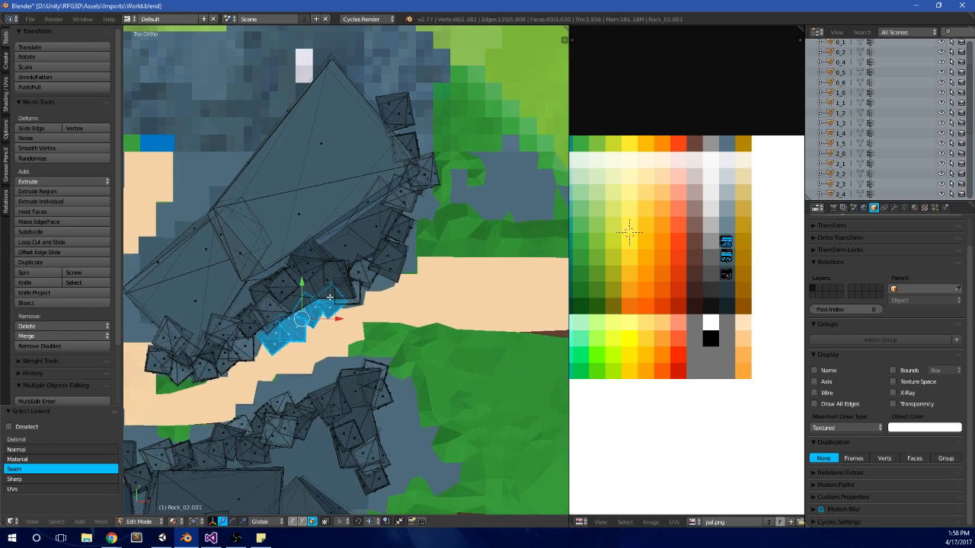
pyautogui.keyDown('shift'); pyautogui.moveTo(360, 237); pyautogui.dragTo(383, 265, button='middle'); pyautogui.keyUp('shift')
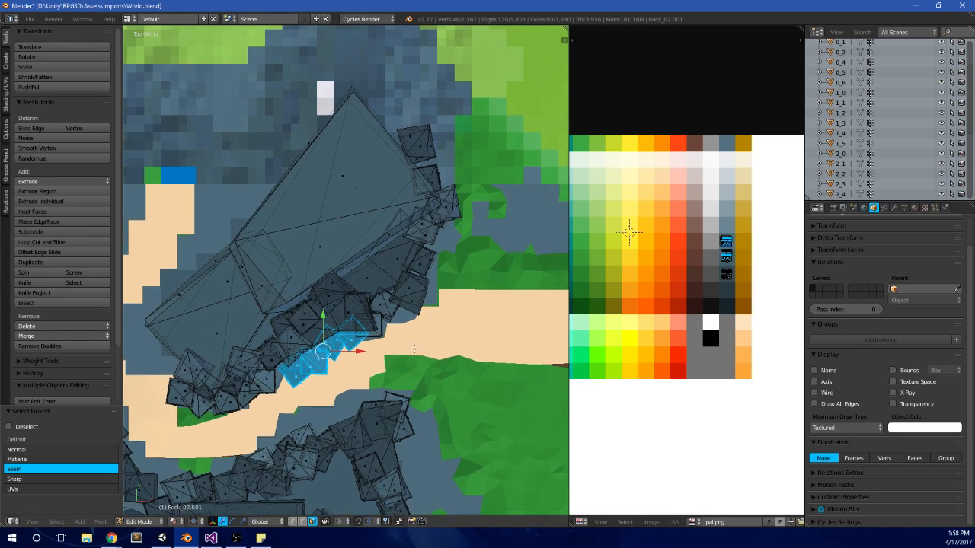
pyautogui.hotkey('shift', 'd')
pyautogui.click(499, 260)
pyautogui.press('r')
pyautogui.click(509, 196)
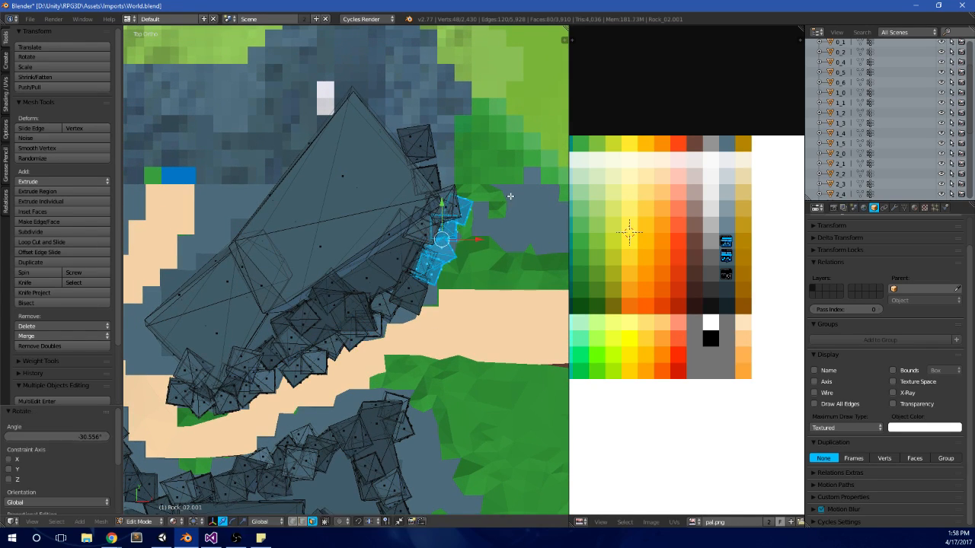
# Step: Fine-tune the copied four-rock group's position and rotation so it lines the cliff foot east of the boulder
pyautogui.press('g')
pyautogui.click(505, 227)
pyautogui.press('r')
pyautogui.click(519, 215)
pyautogui.press('g')
pyautogui.click(520, 211)
pyautogui.press('r')
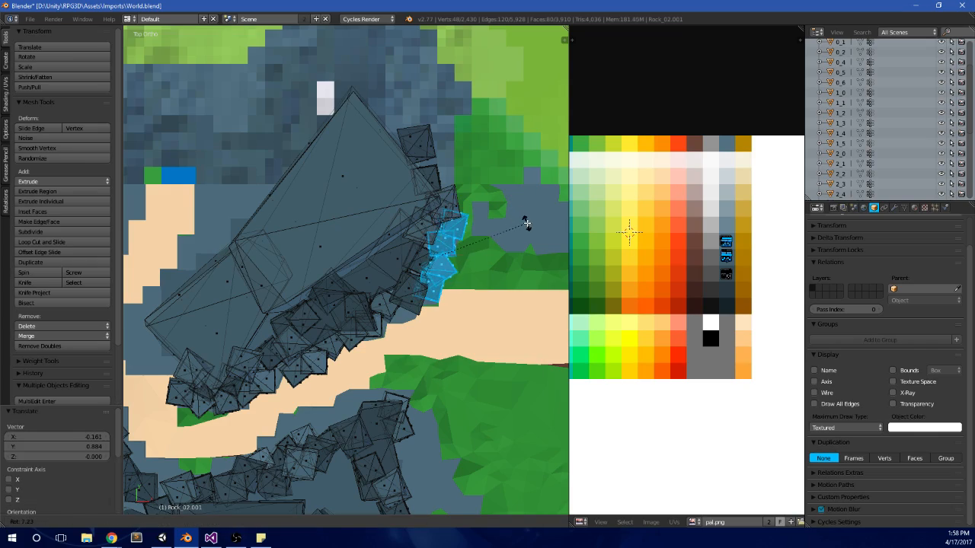
pyautogui.click(527, 224)
pyautogui.moveTo(502, 313); pyautogui.dragTo(425, 268, button='middle')
pyautogui.press('Tab')
pyautogui.press('Tab')
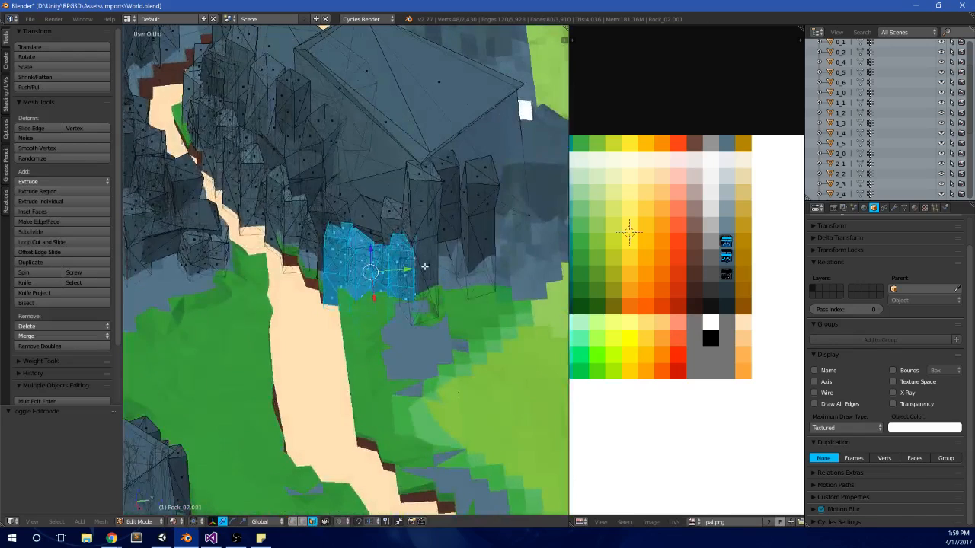
# Step: Duplicate the four-rock group about 4.7 in X and 14.3 in Y, and rotate and nudge it against the boulder's northeastern pillars
pyautogui.press('KP_7')
pyautogui.hotkey('shift', 'd')
pyautogui.click(526, 148)
pyautogui.press('r')
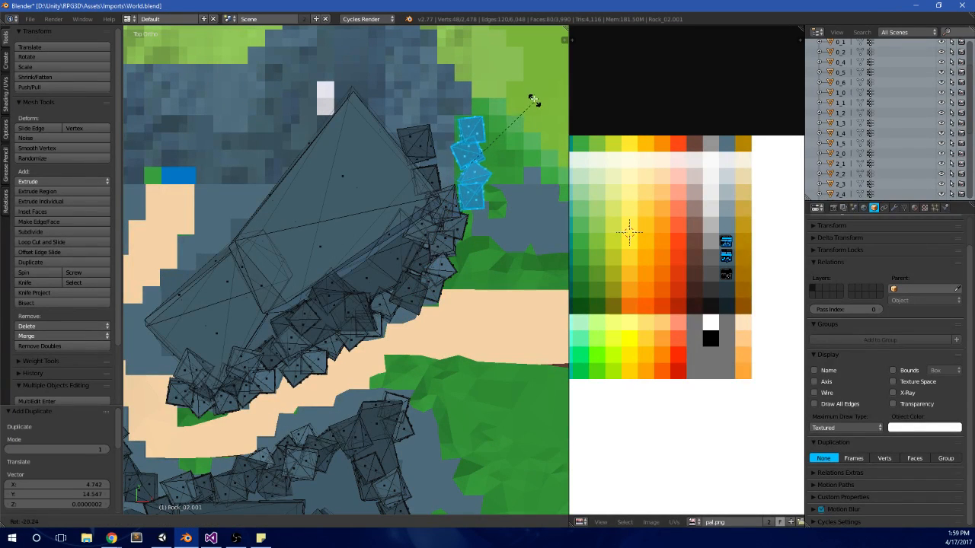
pyautogui.click(523, 95)
pyautogui.press('g')
pyautogui.click(502, 86)
pyautogui.press('r')
pyautogui.click(520, 64)
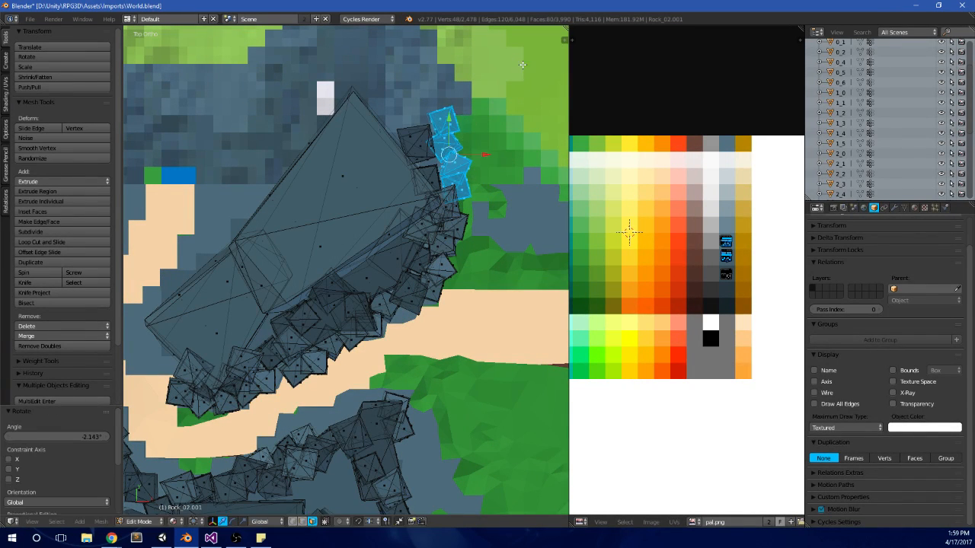
pyautogui.press('g')
pyautogui.click(508, 63)
# Step: Move one linked rock of the copied group by about 1 in X, 1.2 in Y and -2 in Z
pyautogui.moveTo(495, 263); pyautogui.dragTo(430, 232, button='middle')
pyautogui.press('Tab')
pyautogui.press('Tab')
pyautogui.press('a')
pyautogui.press('l')
pyautogui.press('g')
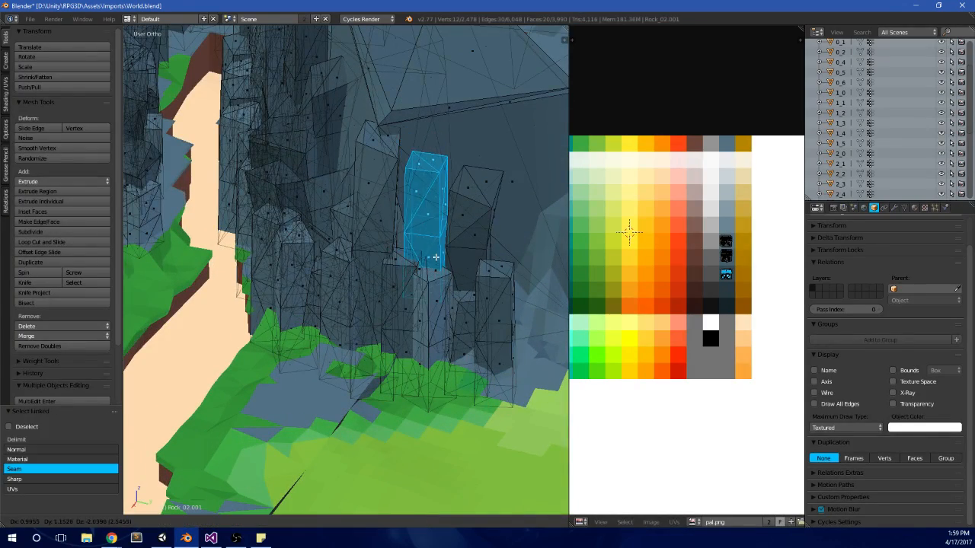
pyautogui.click(438, 260)
pyautogui.press('Tab')
# Step: Review the reworked cliffs from above and save the map over the existing World.blend
pyautogui.moveTo(455, 270); pyautogui.dragTo(387, 287, button='middle')
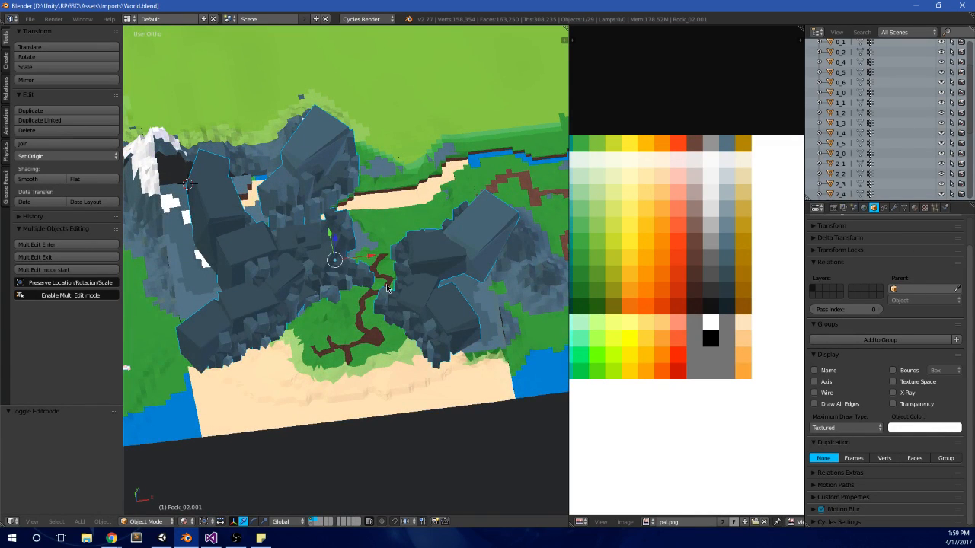
pyautogui.scroll(-2, 387, 287)
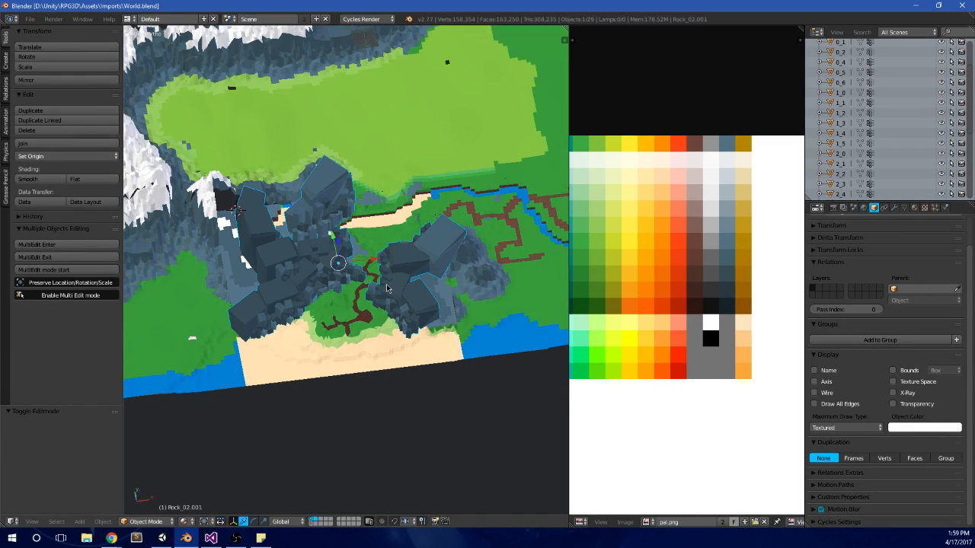
pyautogui.press('KP_7')
pyautogui.scroll(5, 381, 278)
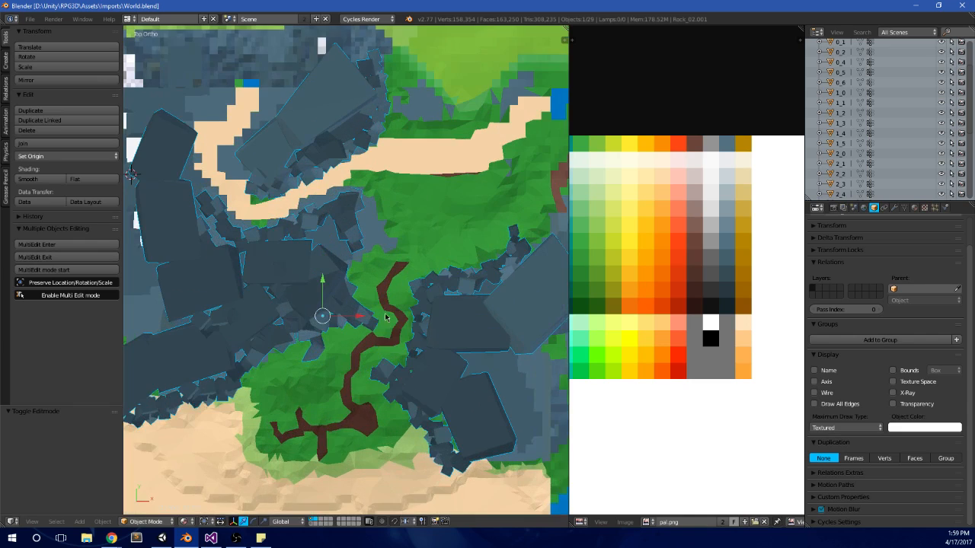
pyautogui.hotkey('ctrl', 's')
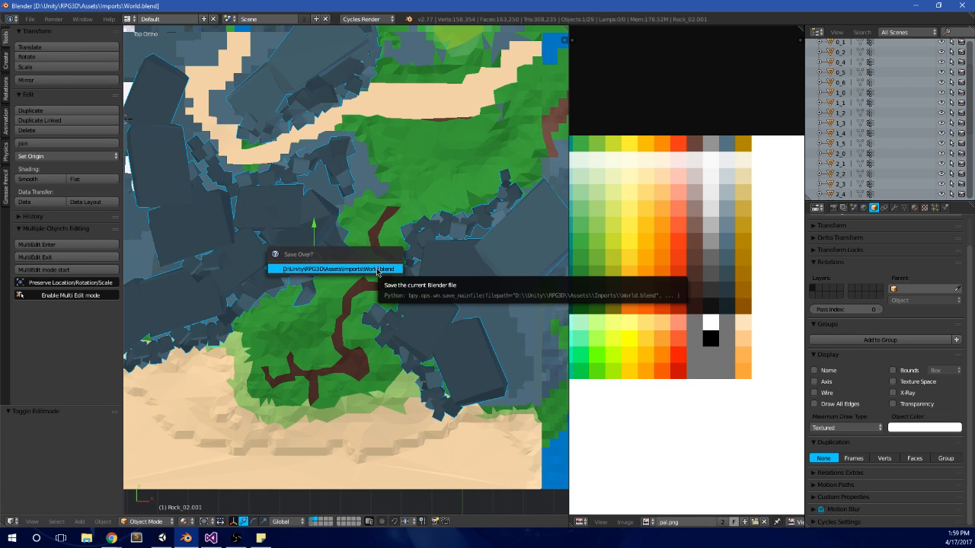
pyautogui.click(377, 272)
# Step: Switch to Unity, stop the running game and clear the console
pyautogui.hotkey('alt', 'Tab')
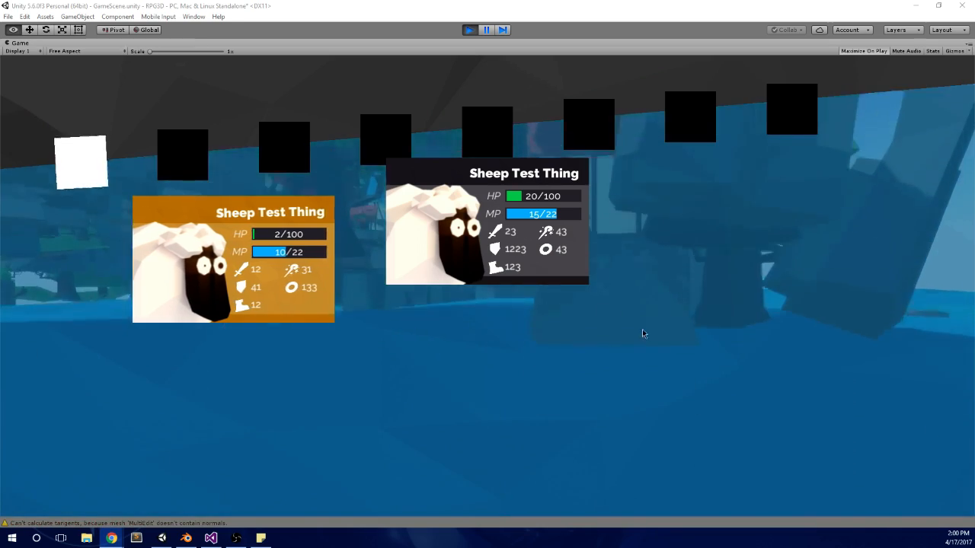
pyautogui.click(642, 330)
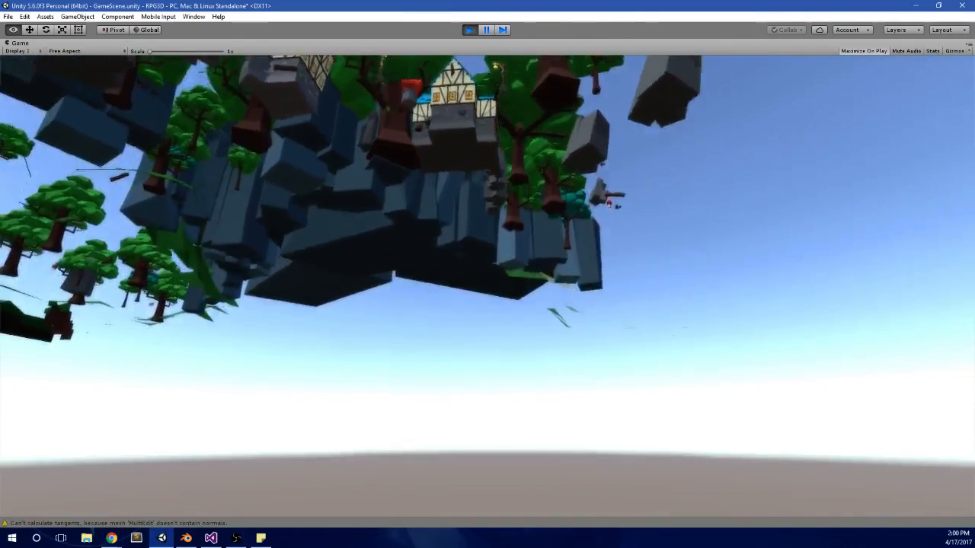
pyautogui.click(469, 30)
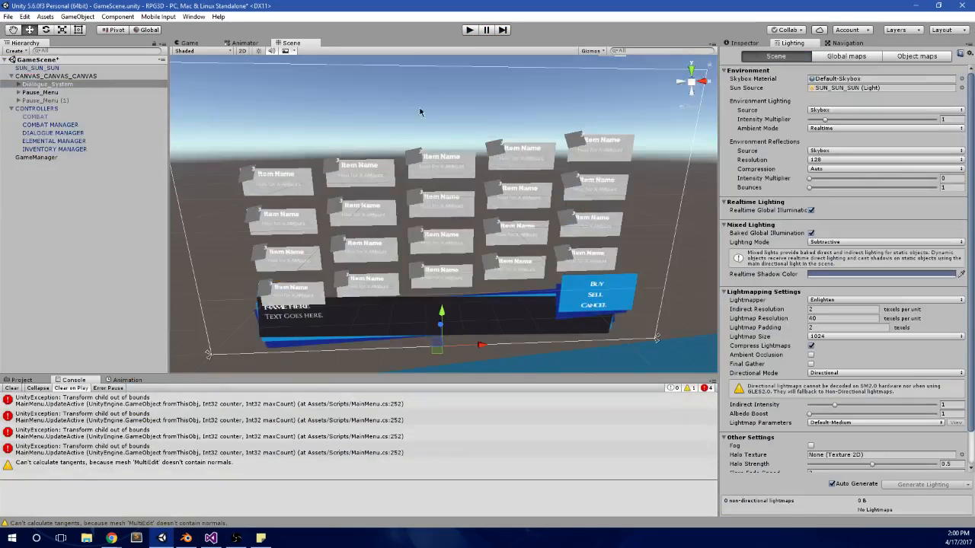
pyautogui.click(13, 388)
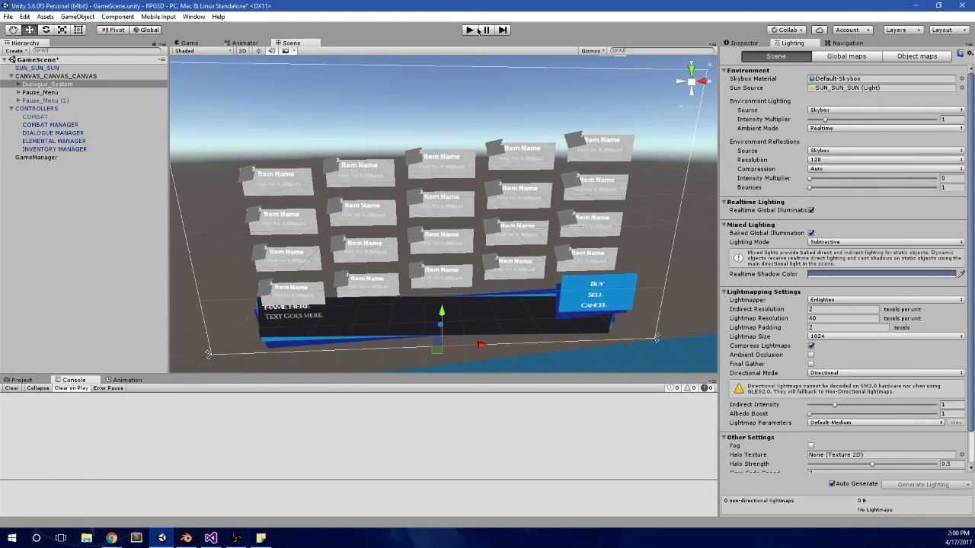
# Step: Run the game, open the pause menu and test the selection between entries in the item and potion panels
pyautogui.click(474, 30)
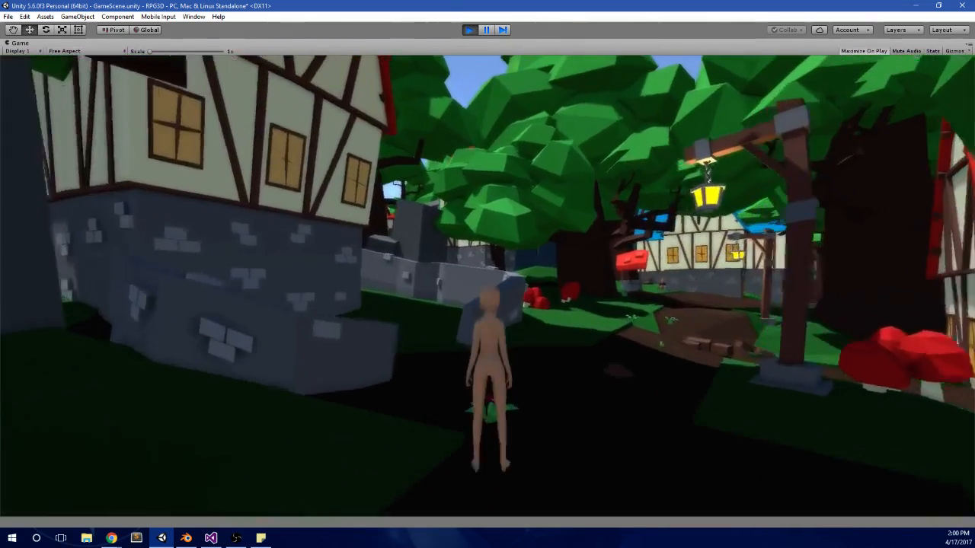
pyautogui.press('Escape')
pyautogui.press('e')
pyautogui.press('Right')
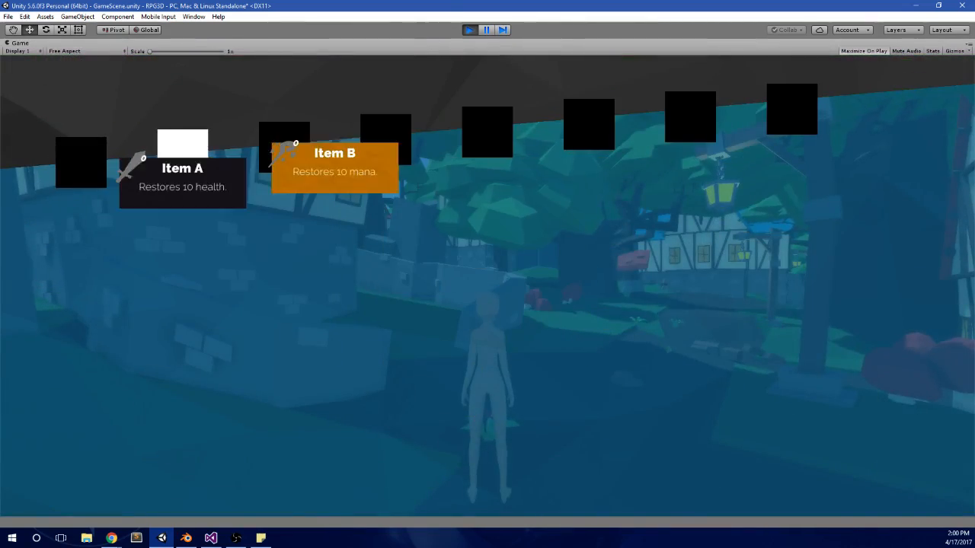
pyautogui.press('Right')
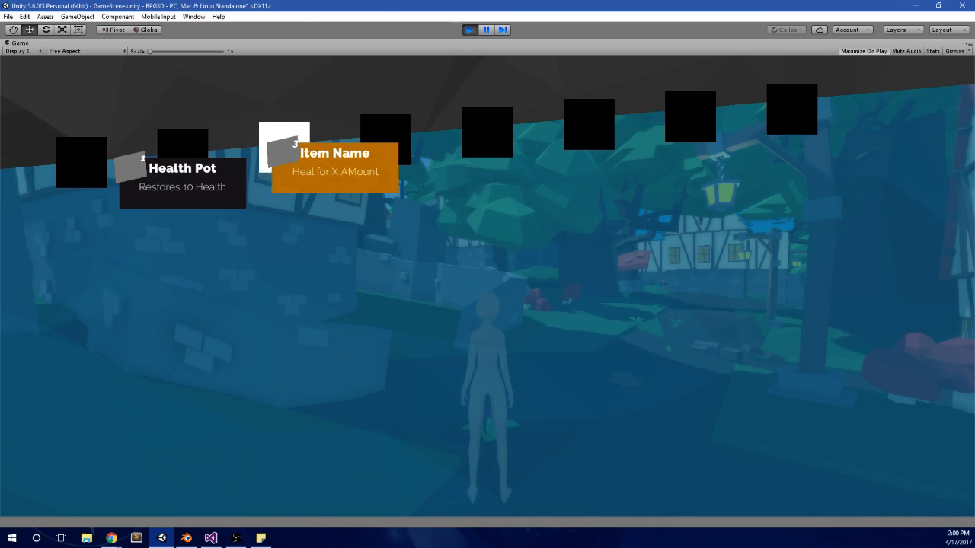
pyautogui.press('Left')
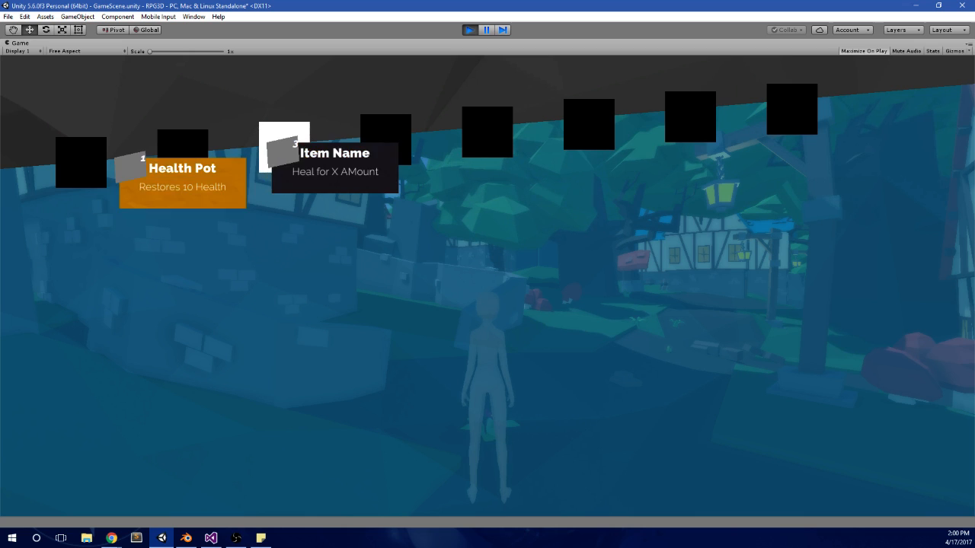
pyautogui.press('Right')
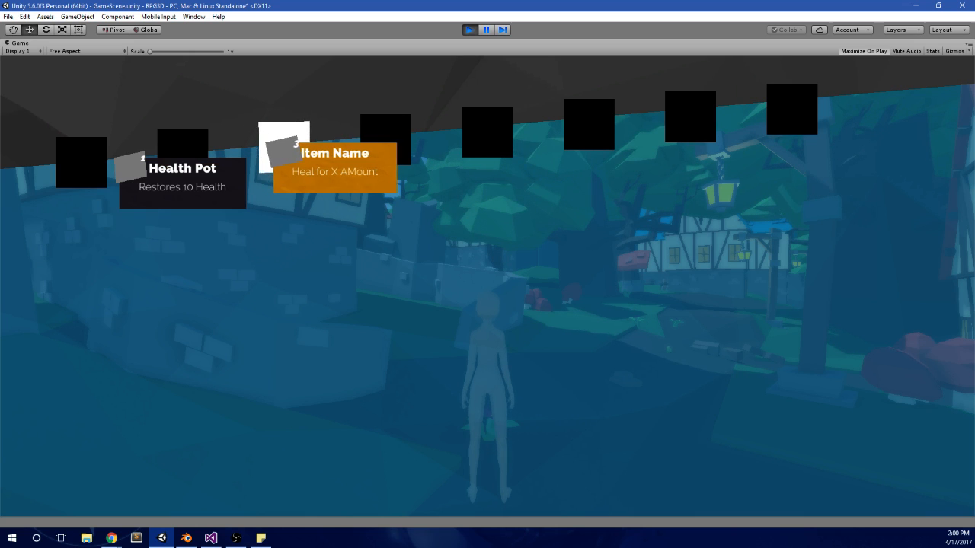
pyautogui.press('Left')
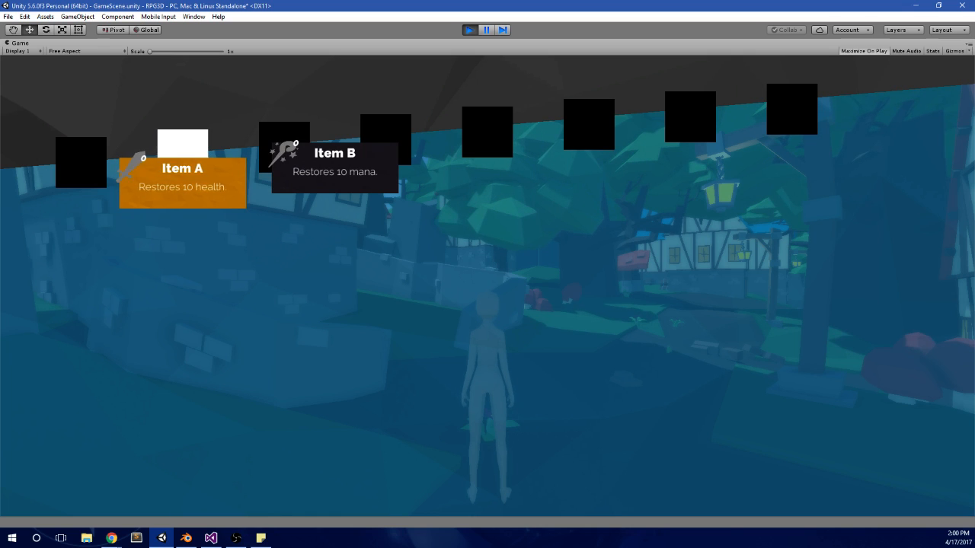
pyautogui.press('Right')
pyautogui.press('Left')
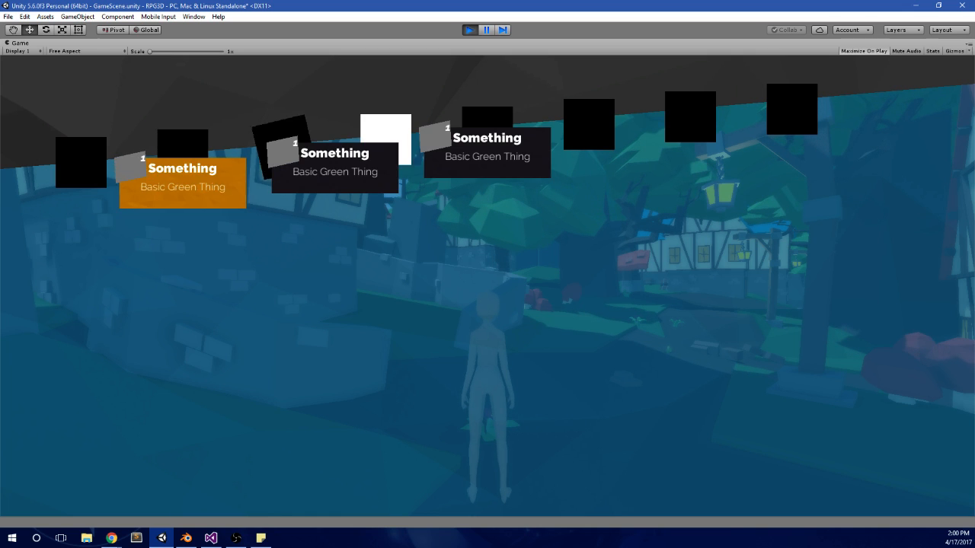
# Step: Test moving the selection back and forth across the three "Something" entries of the fourth menu panel
pyautogui.press('Right')
pyautogui.press('Right')
pyautogui.press('Left')
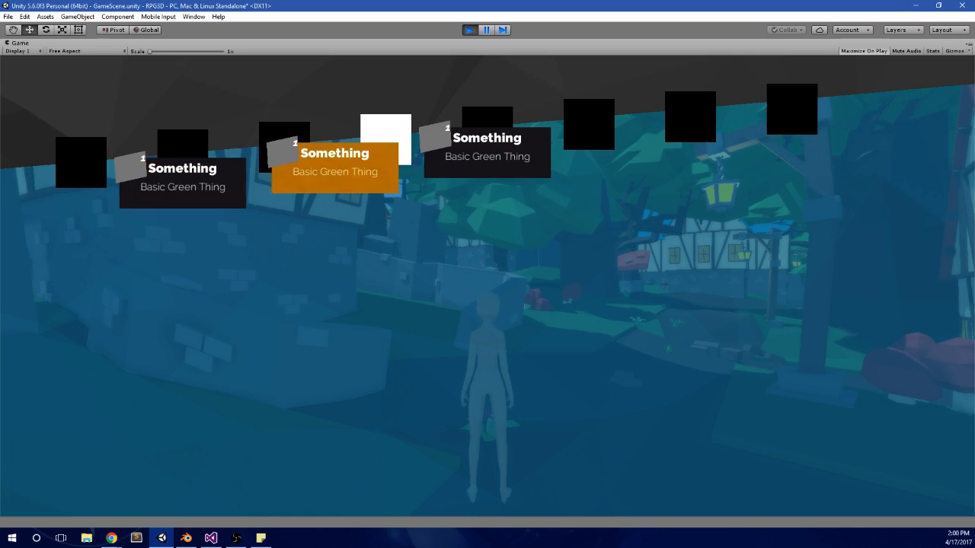
pyautogui.press('Right')
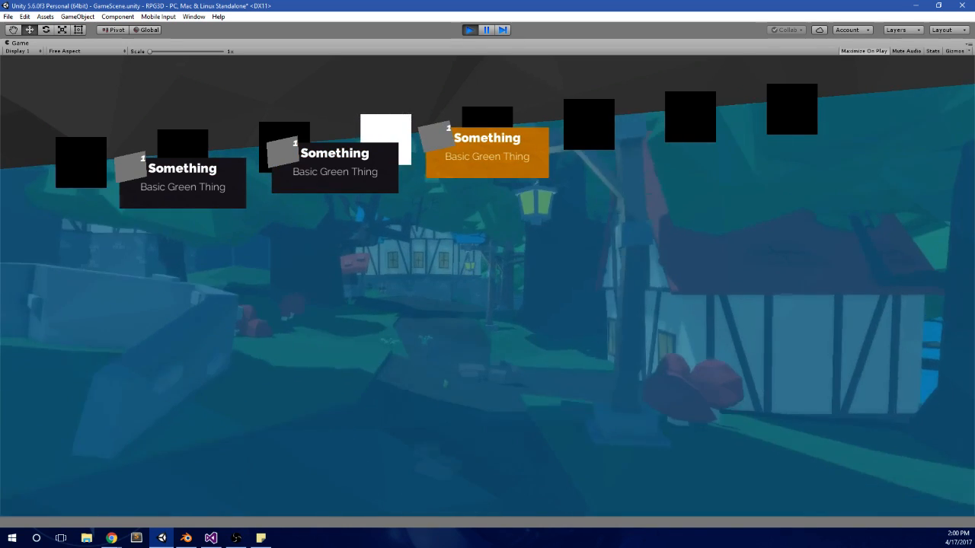
pyautogui.press('Left')
pyautogui.press('Left')
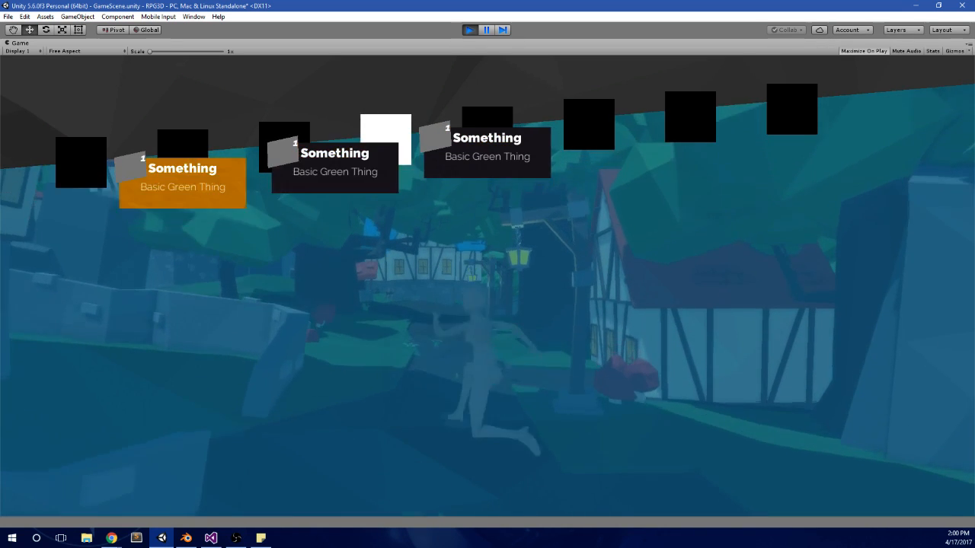
# Step: Test switching panels while changing the selection, going back through the menu to the Sheep Test Thing panel
pyautogui.press('Right')
pyautogui.press('e')
pyautogui.press('q')
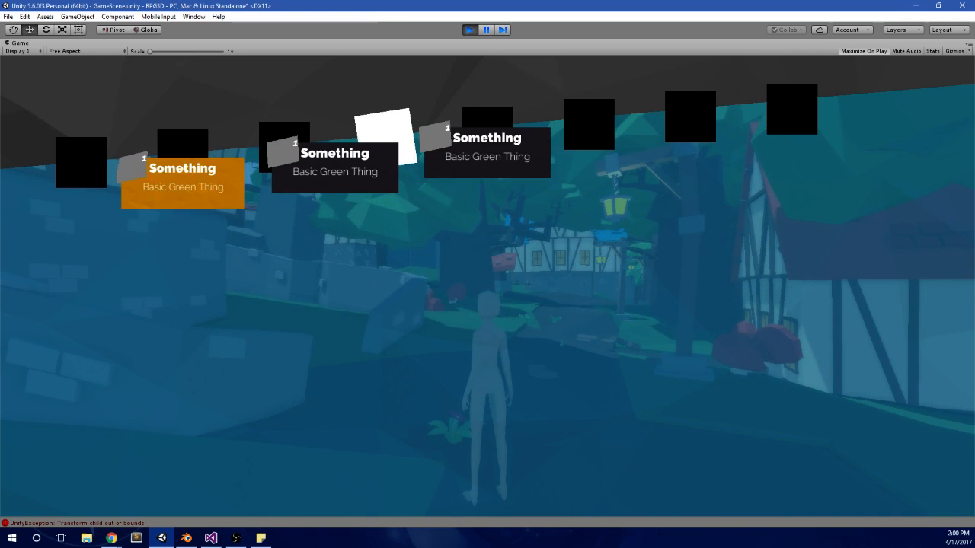
pyautogui.press('Left')
pyautogui.press('Left')
pyautogui.press('Right')
pyautogui.press('q')
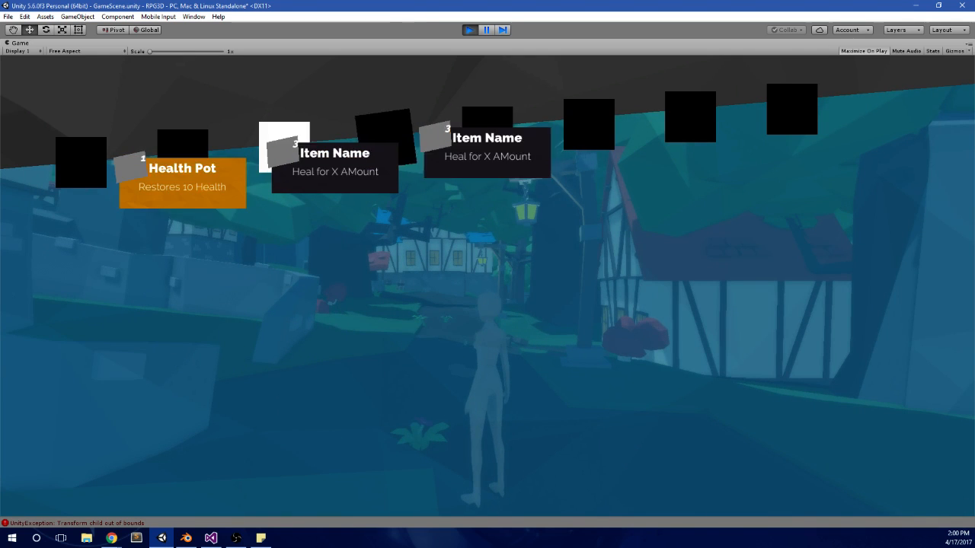
pyautogui.press('q')
pyautogui.press('q')
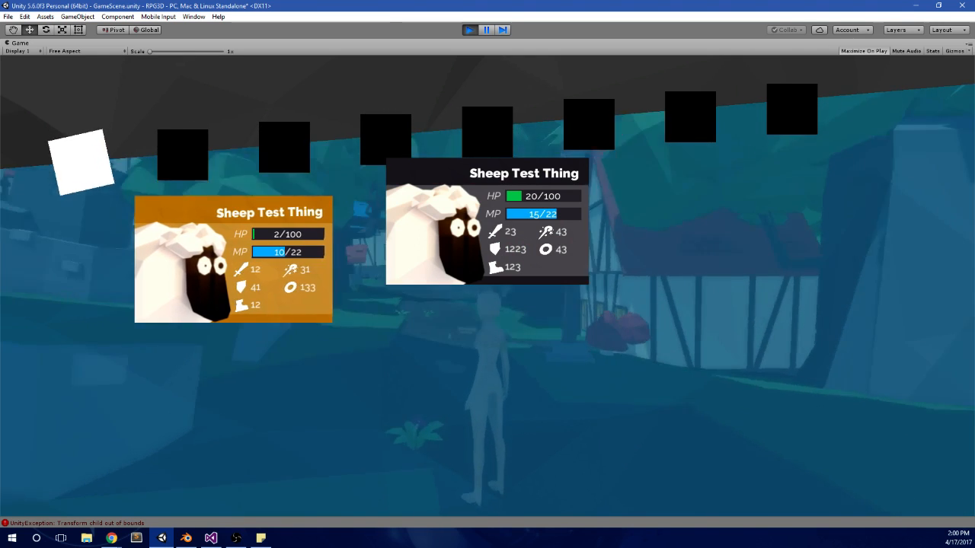
# Step: Stop the game and bring up the project's asset folders in place of the console
pyautogui.click(469, 31)
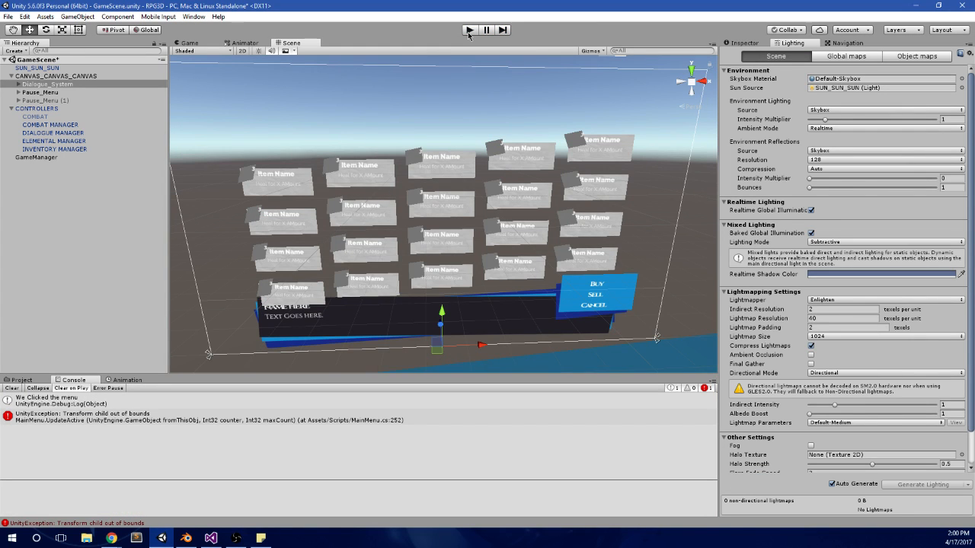
pyautogui.click(16, 380)
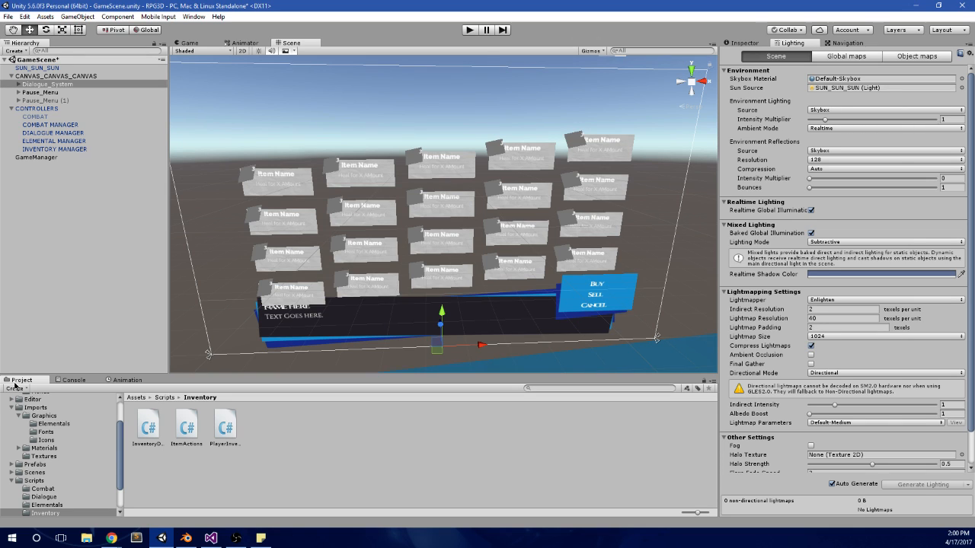
pyautogui.scroll(-4, 457, 289)
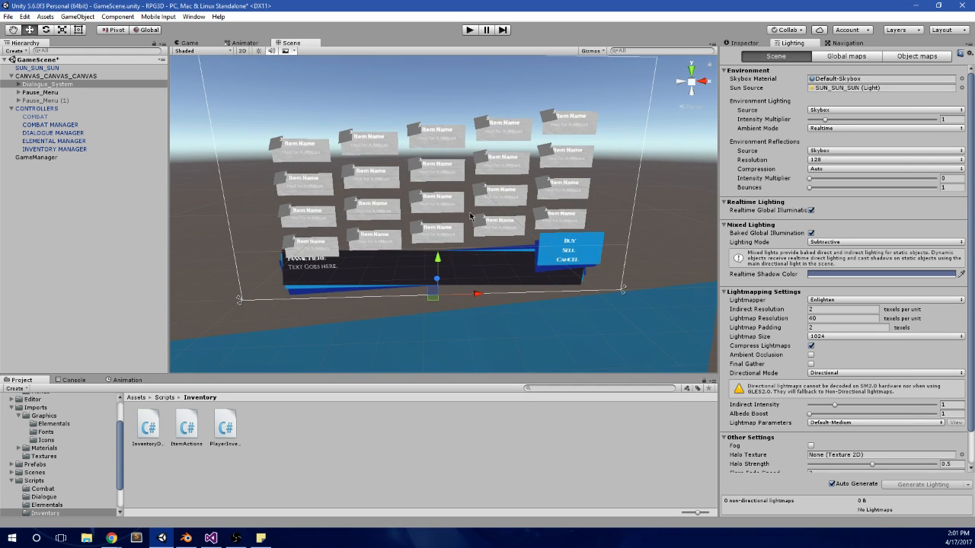
# Step: Switch to Visual Studio and add Time.timeScale = 1; after HideVerticalValues(); in ToggleMenu of MainMenu.cs
pyautogui.click(211, 538)
pyautogui.scroll(-2, 490, 267)
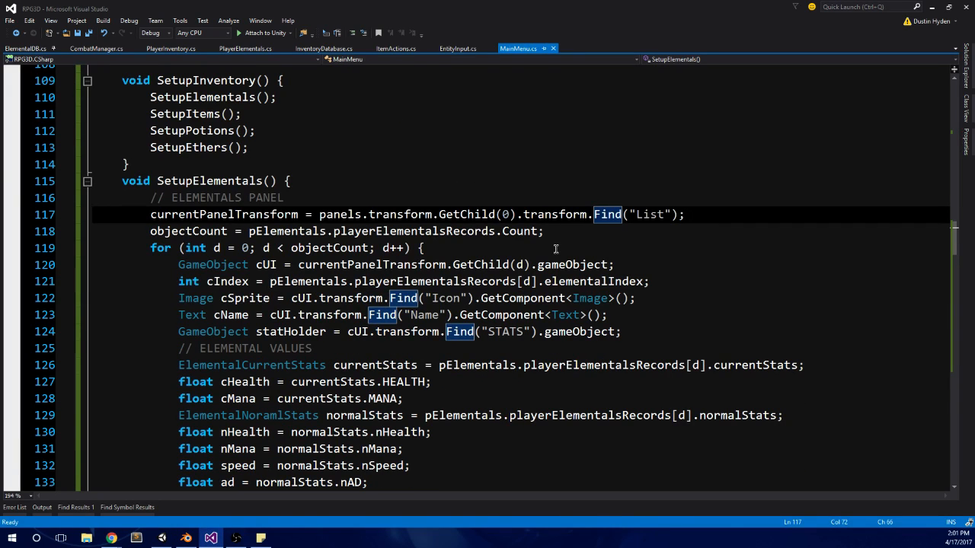
pyautogui.scroll(8, 556, 249)
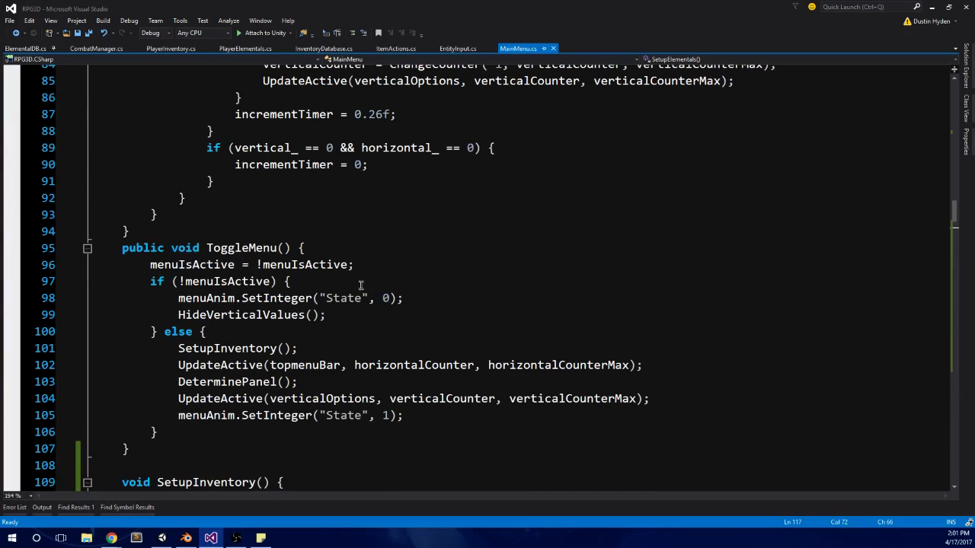
pyautogui.click(339, 312)
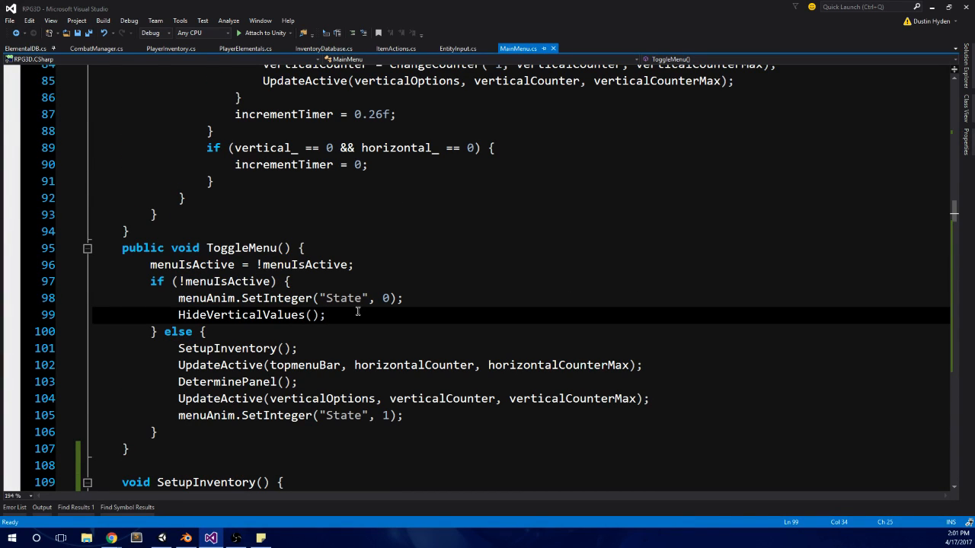
pyautogui.press('Return')
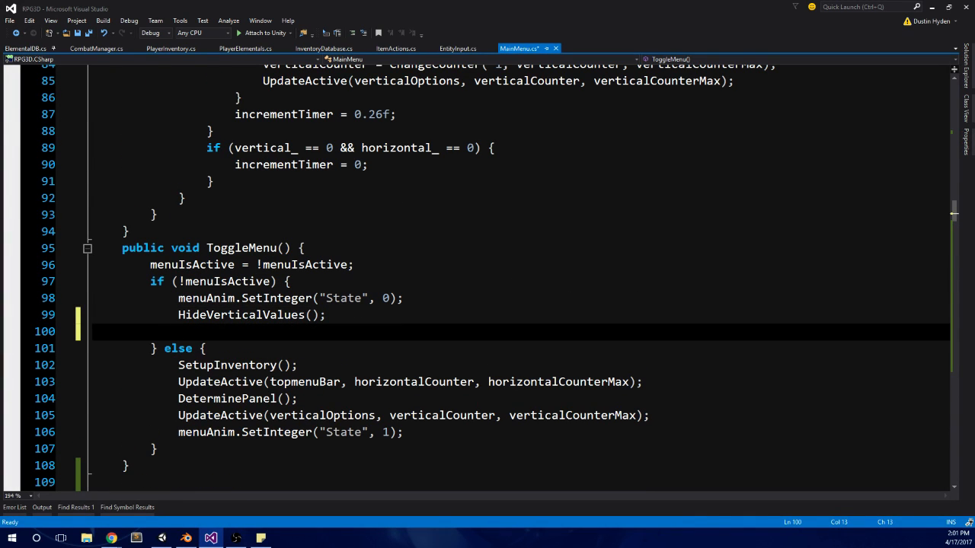
pyautogui.hotkey('alt', 'Tab')
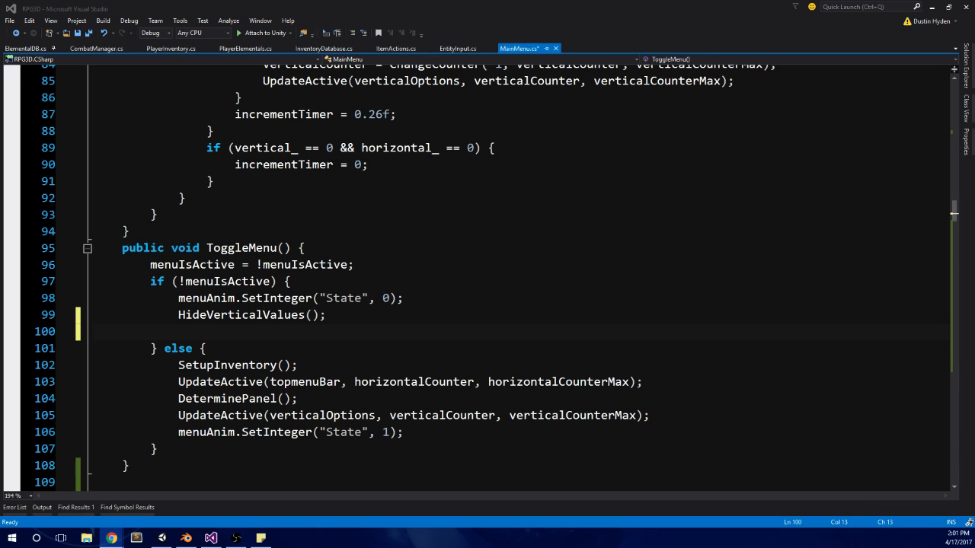
pyautogui.click(227, 316)
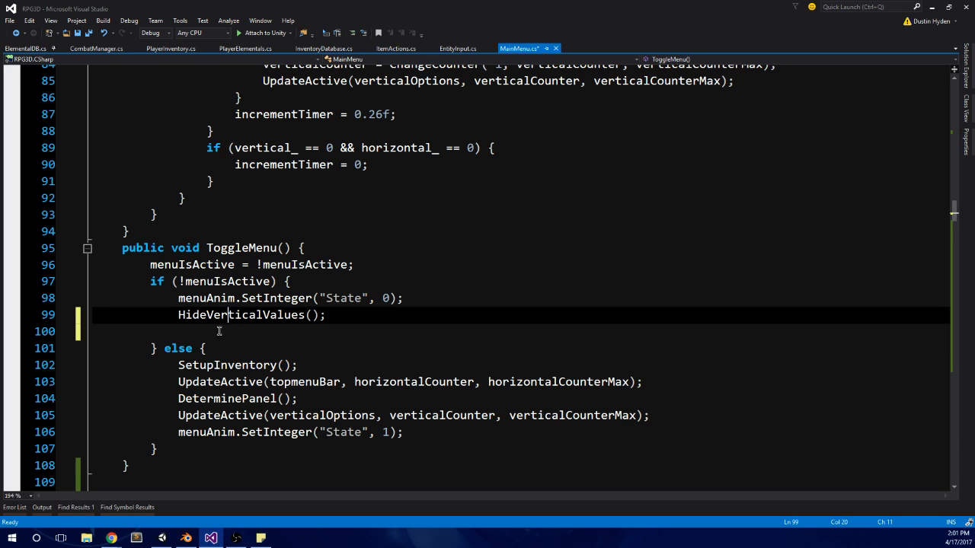
pyautogui.click(226, 328)
pyautogui.write('Time.time')
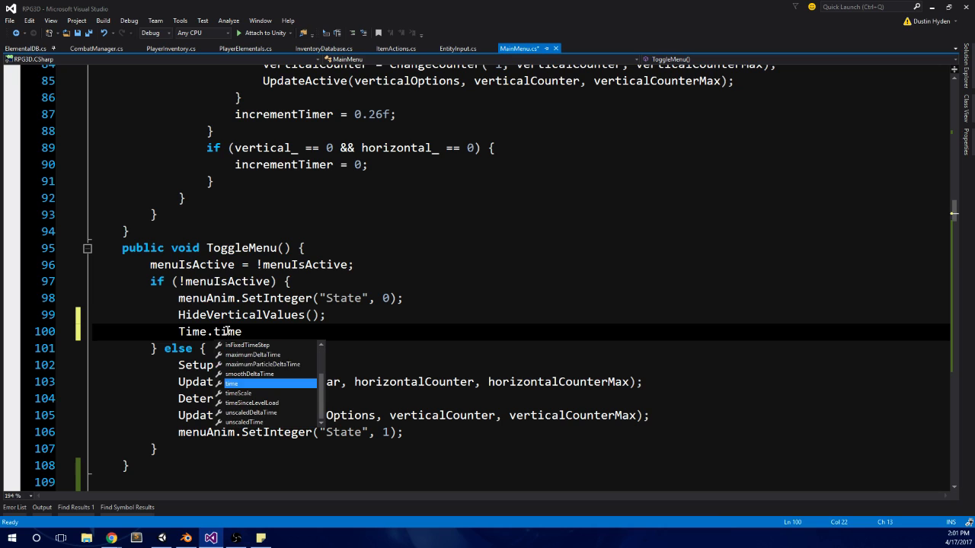
pyautogui.write('Scale = ')
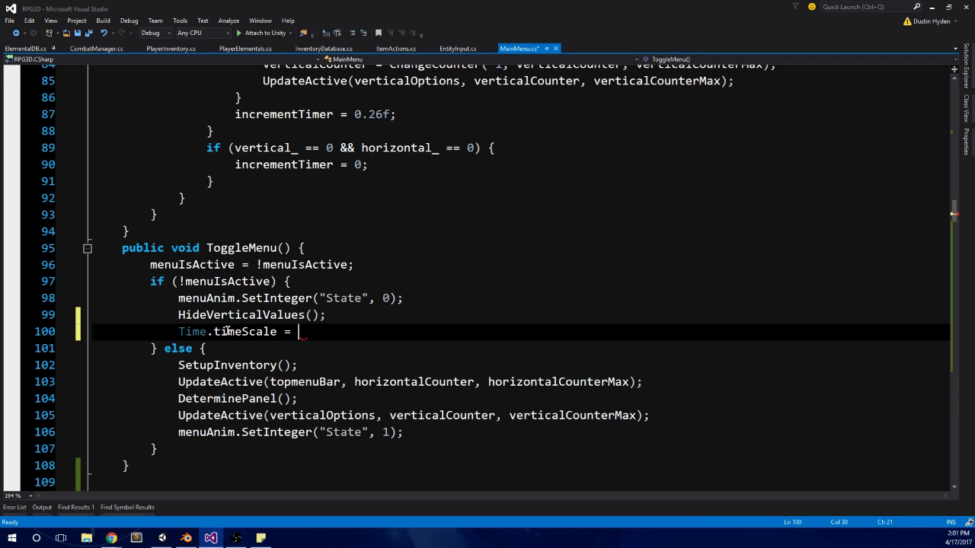
pyautogui.write('1;')
# Step: Add Time.timeScale = 0.05f; after menuAnim.SetInteger("State", 1); in the else branch of ToggleMenu and save MainMenu.cs
pyautogui.moveTo(180, 331)
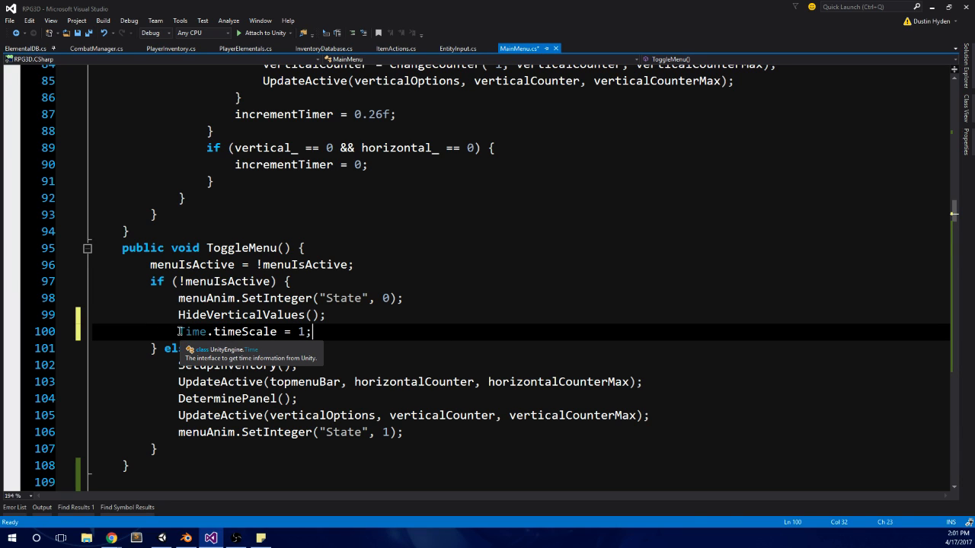
pyautogui.hotkey('shift', 'Home')
pyautogui.hotkey('ctrl', 'c')
pyautogui.click(408, 432)
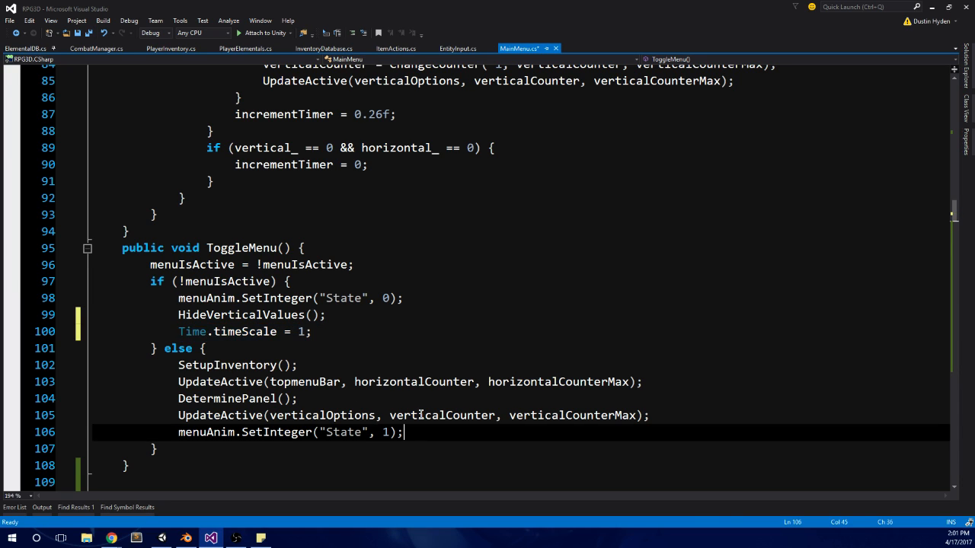
pyautogui.press('Return')
pyautogui.hotkey('ctrl', 'v')
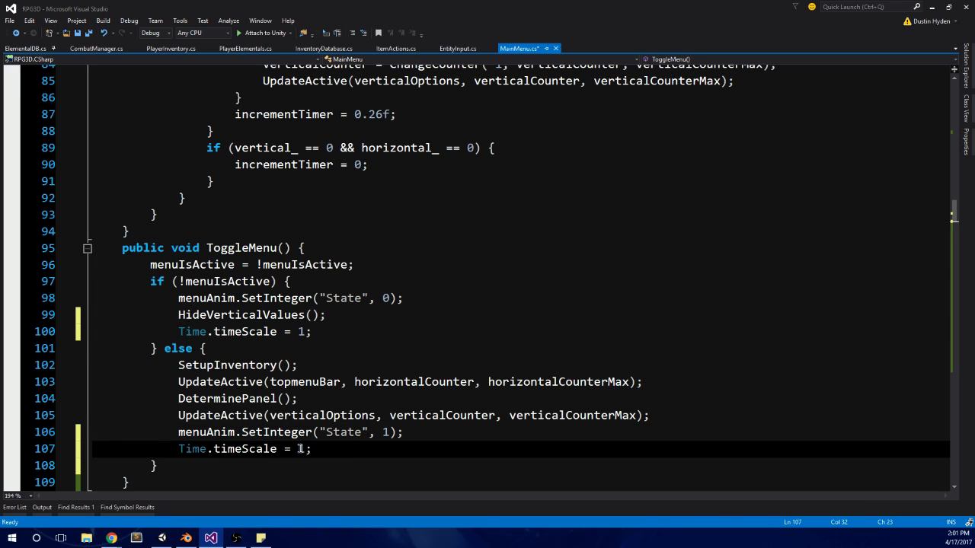
pyautogui.doubleClick(301, 448)
pyautogui.write('0.05f')
pyautogui.click(301, 432)
pyautogui.hotkey('ctrl', 's')
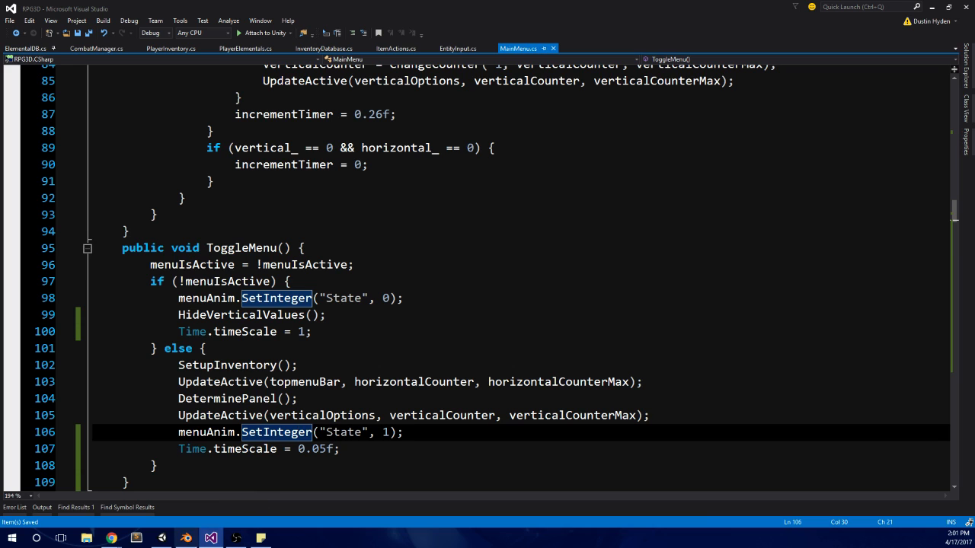
# Step: Switch to Unity and play-test the pause menu up to the Item A and Item B panel, ending with the game stopped
pyautogui.click(163, 539)
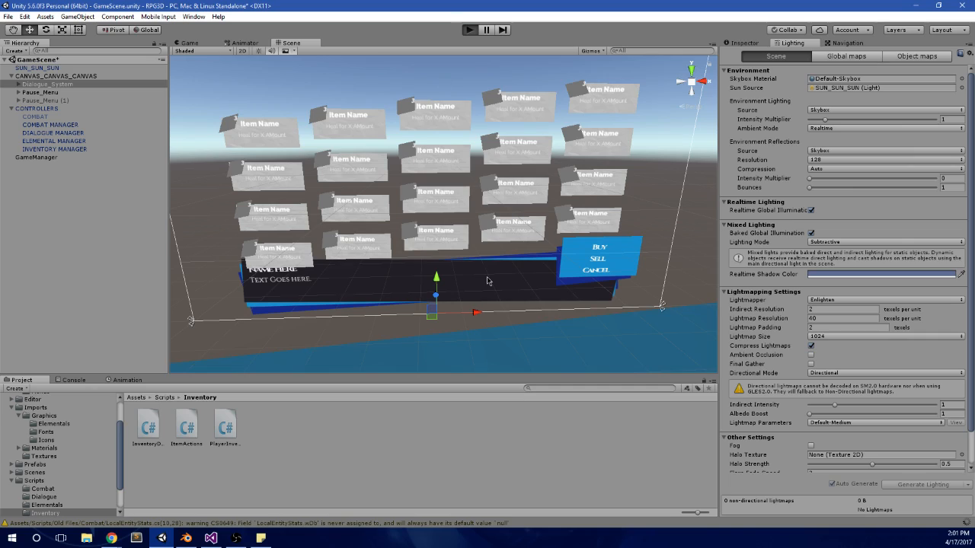
pyautogui.hotkey('ctrl', 'p')
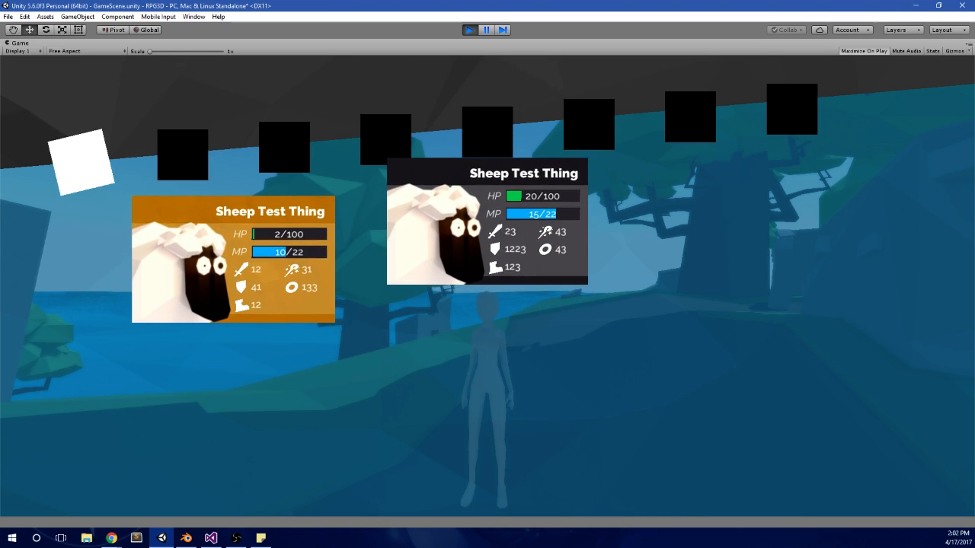
pyautogui.press('Right')
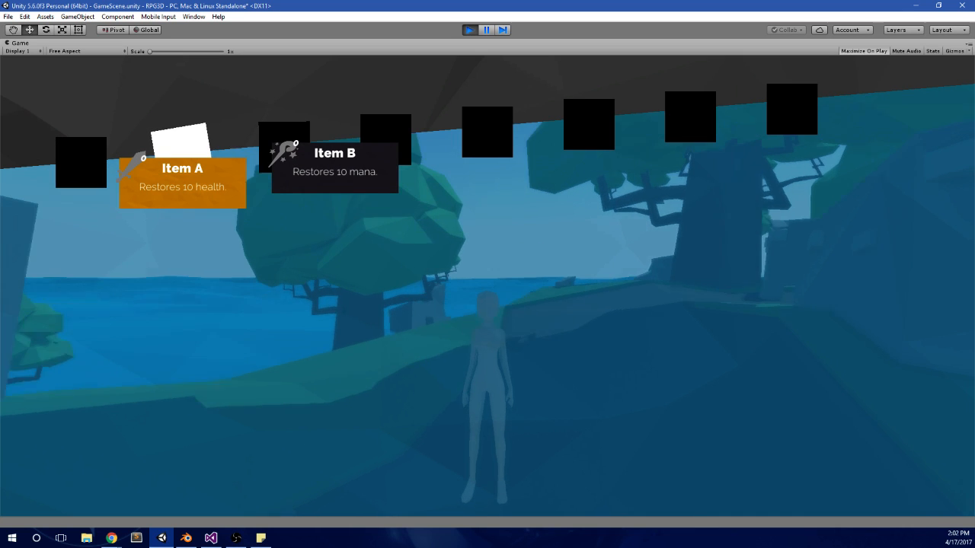
pyautogui.hotkey('alt', 'Tab')
pyautogui.click(470, 30)
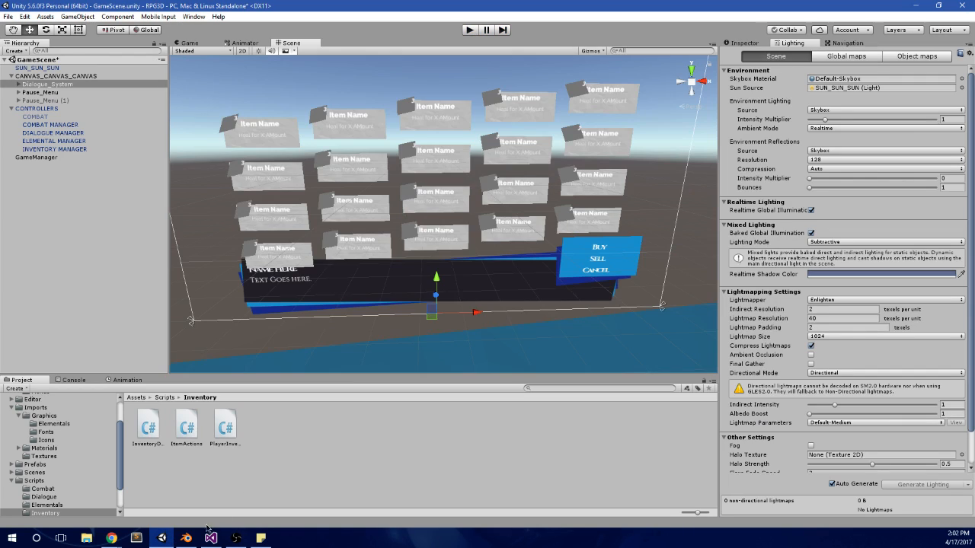
# Step: Return to Visual Studio and delete both Time.timeScale lines from ToggleMenu in MainMenu.cs, leaving no empty lines behind
pyautogui.click(211, 538)
pyautogui.hotkey('alt', 'Tab')
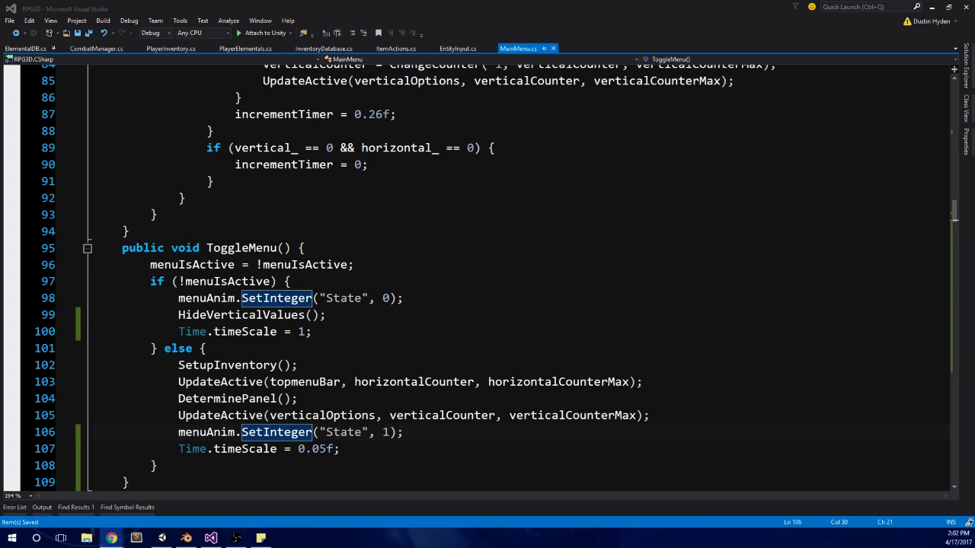
pyautogui.click(363, 329)
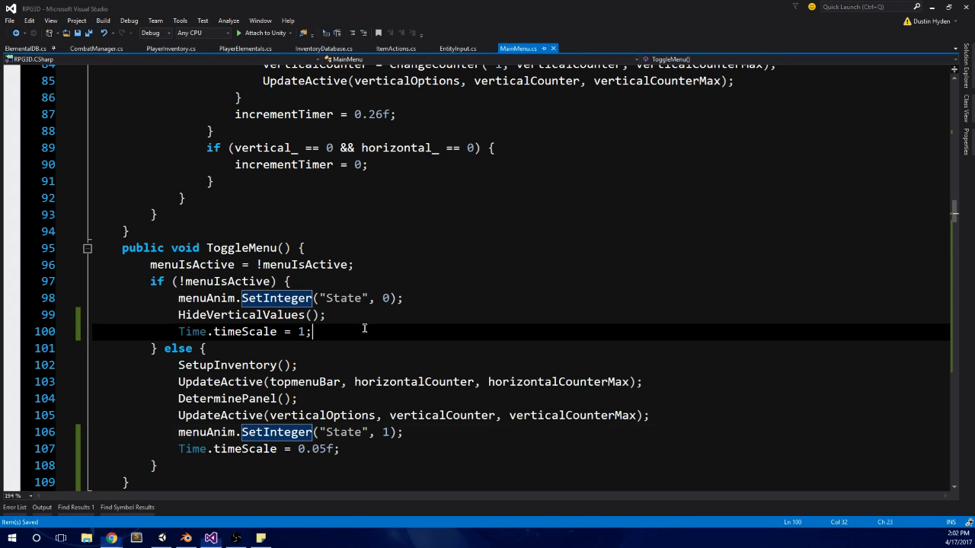
pyautogui.moveTo(355, 449); pyautogui.dragTo(100, 446)
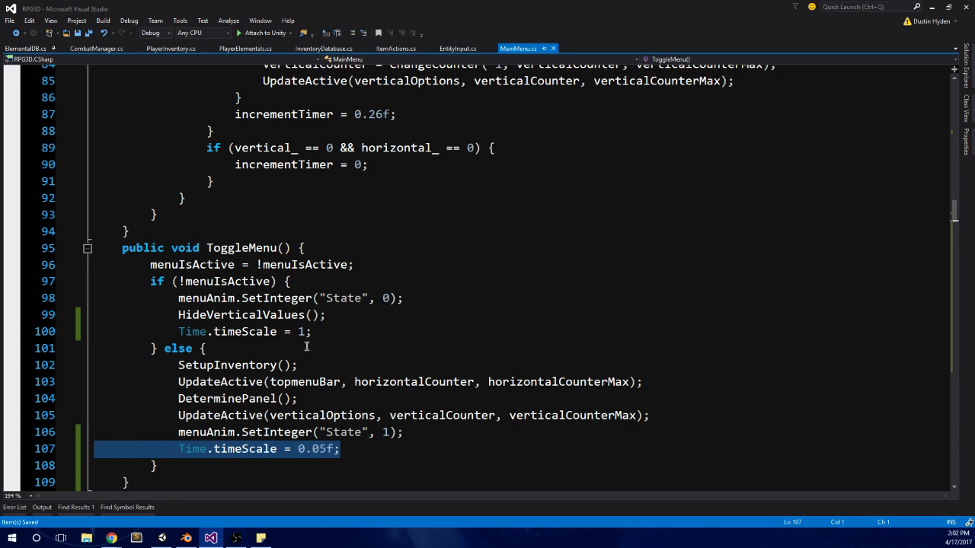
pyautogui.press('BackSpace')
pyautogui.moveTo(314, 331); pyautogui.dragTo(96, 332)
pyautogui.press('BackSpace')
pyautogui.press('BackSpace')
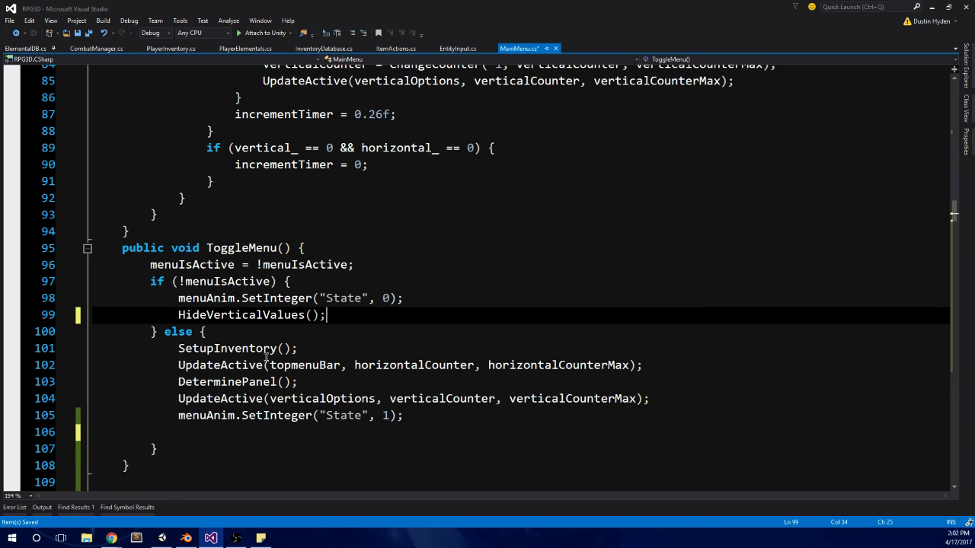
pyautogui.click(177, 433)
pyautogui.press('BackSpace')
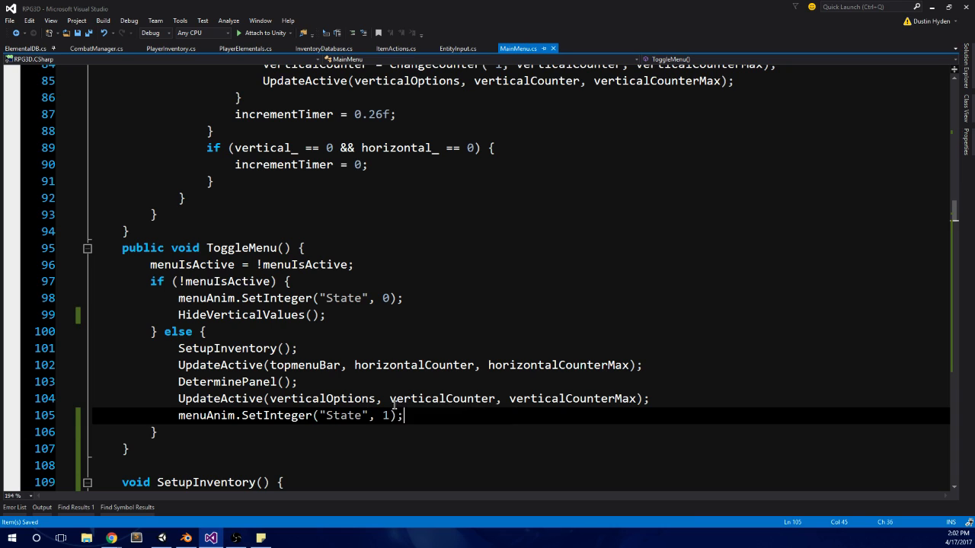
# Step: Open EntityInput.cs and trace the Jumping() call in PlayerInputs to the definition of the Jumping method
pyautogui.scroll(14, 571, 351)
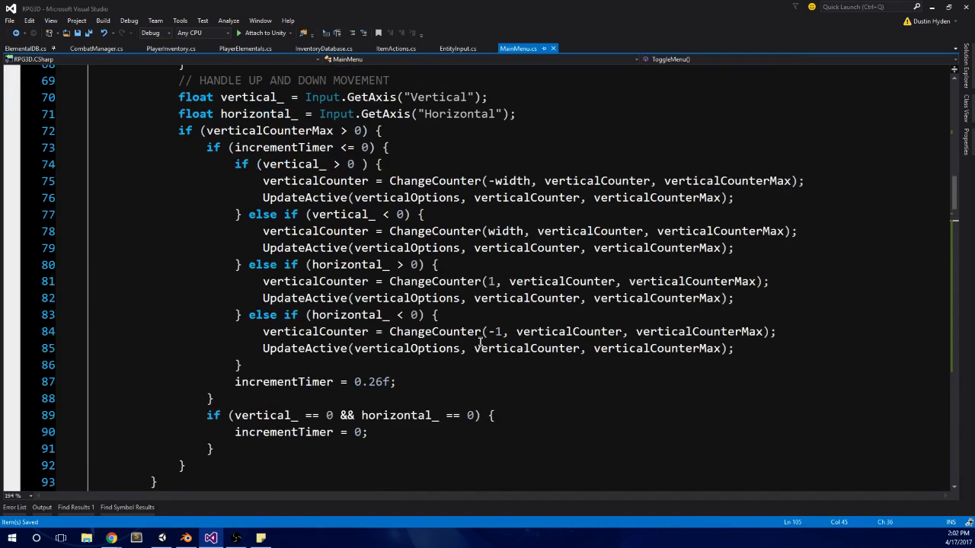
pyautogui.click(457, 48)
pyautogui.scroll(19, 401, 289)
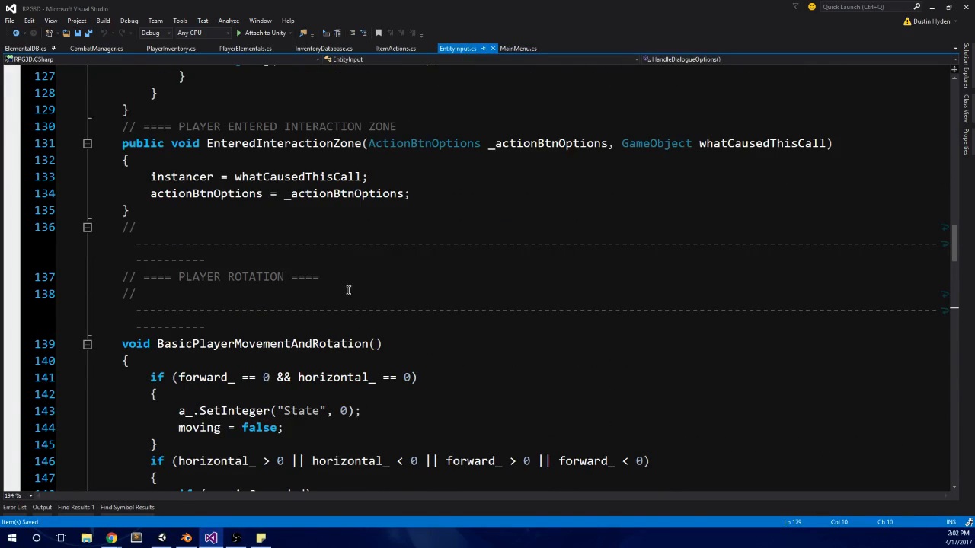
pyautogui.scroll(5, 354, 302)
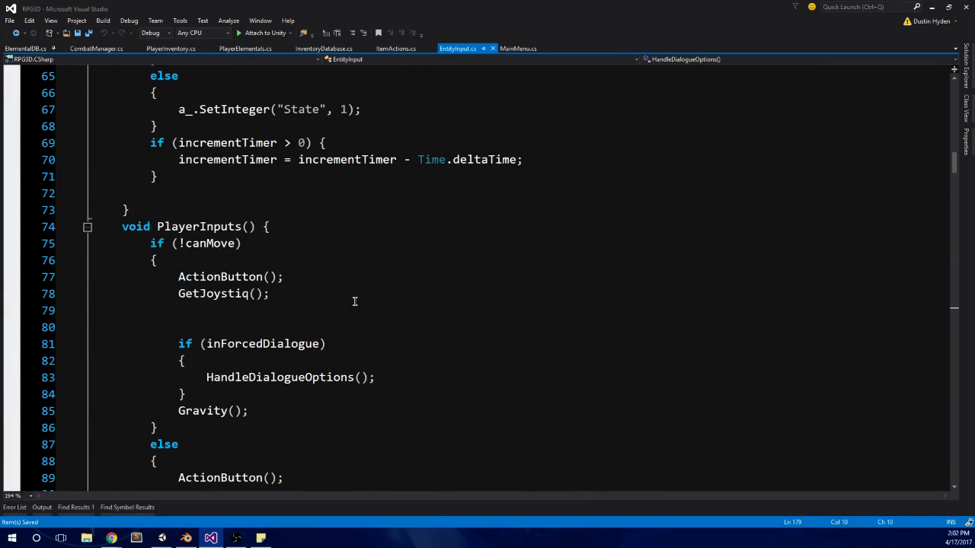
pyautogui.scroll(-5, 357, 293)
pyautogui.scroll(-2, 280, 298)
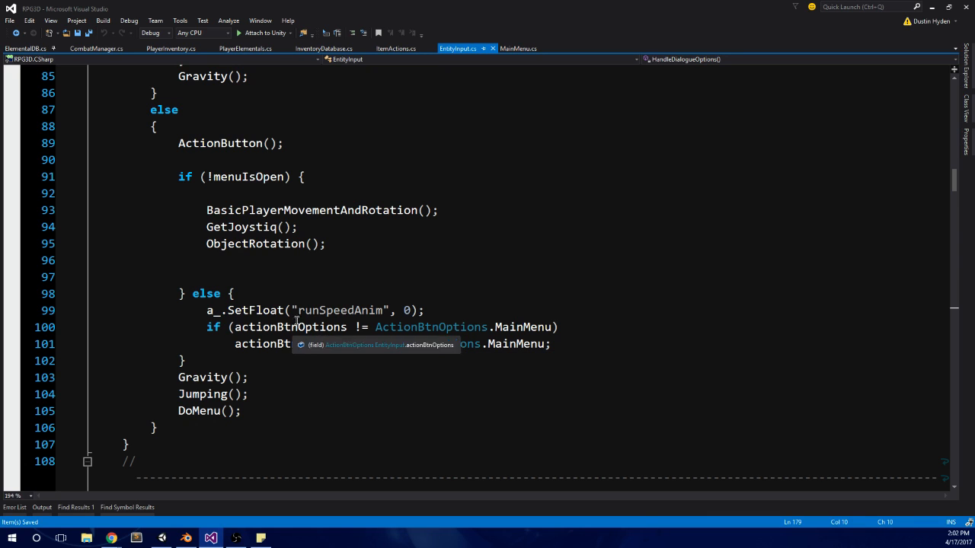
pyautogui.click(251, 394)
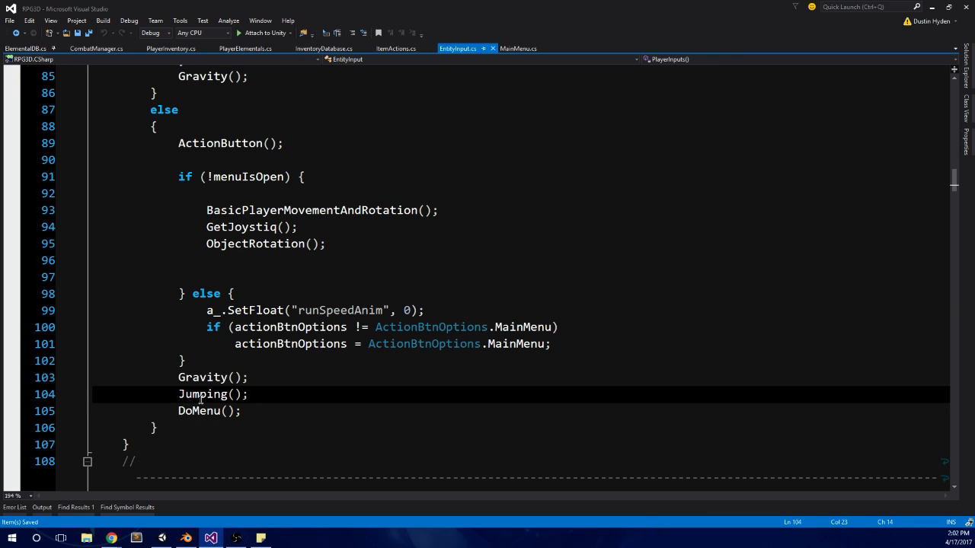
pyautogui.keyDown('shift'); pyautogui.click(179, 396); pyautogui.keyUp('shift')
pyautogui.scroll(-11, 270, 361)
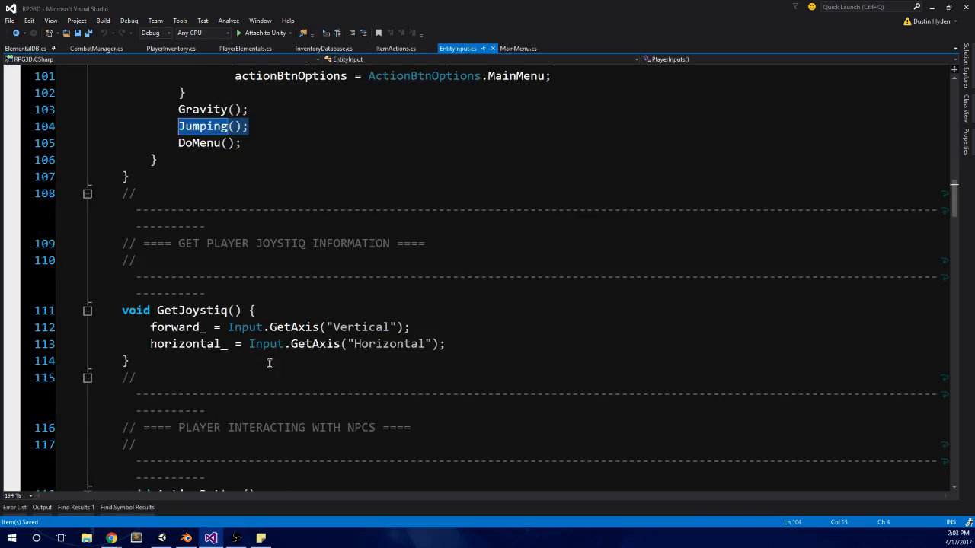
pyautogui.scroll(-20, 284, 344)
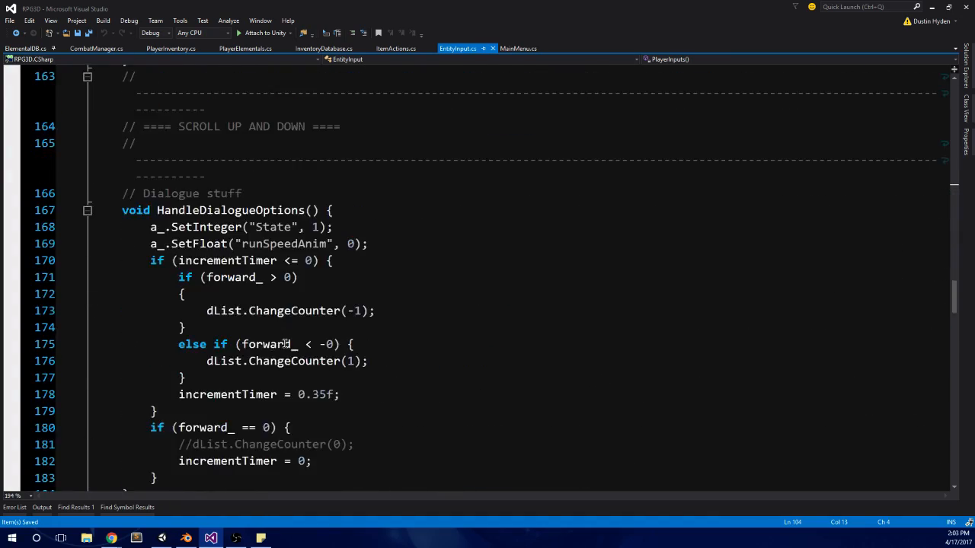
pyautogui.scroll(-13, 283, 349)
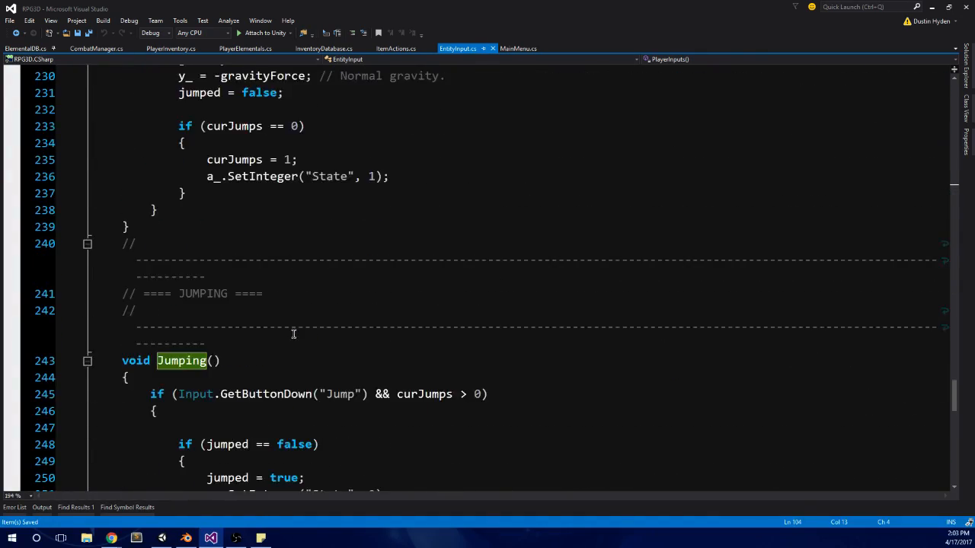
# Step: Add an empty if (!menuIsOpen) { } block at the start of the Jumping method
pyautogui.click(260, 143)
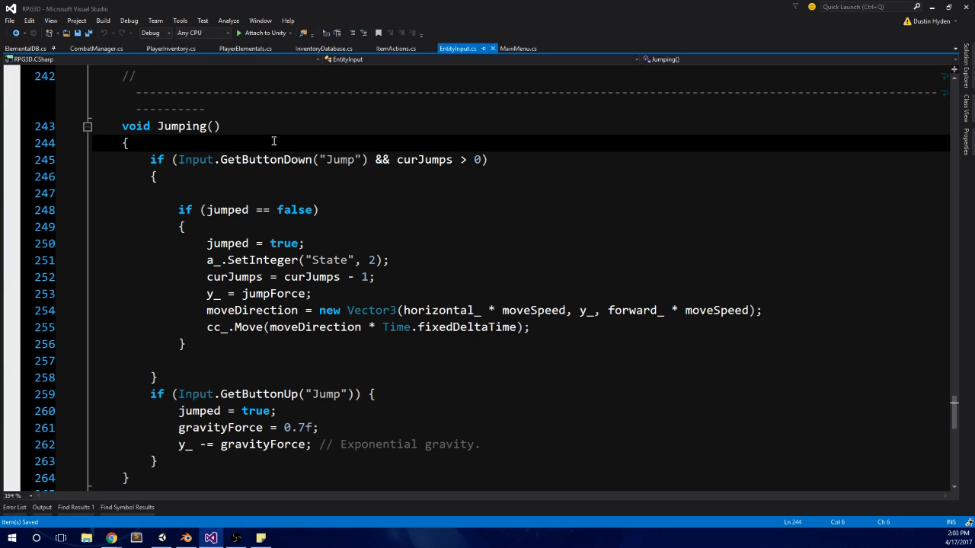
pyautogui.press('Return')
pyautogui.write('if (men')
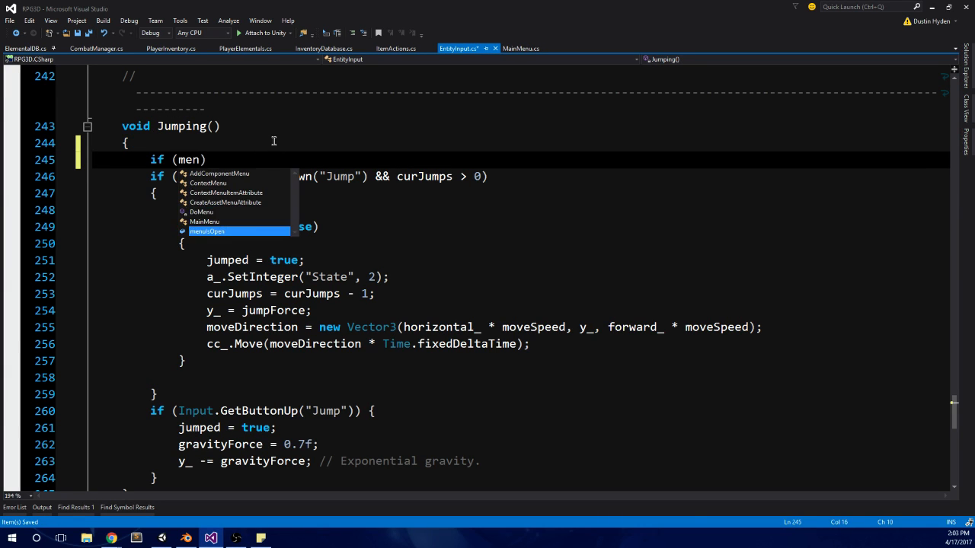
pyautogui.press('BackSpace')
pyautogui.press('BackSpace')
pyautogui.press('BackSpace')
pyautogui.write('!men')
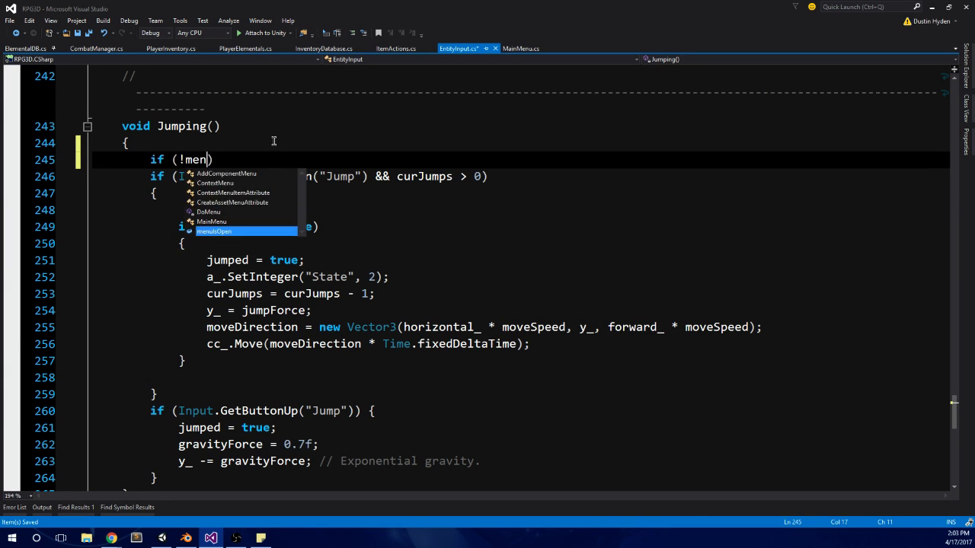
pyautogui.press('Tab')
pyautogui.press('End')
pyautogui.write('{')
pyautogui.press('Return')
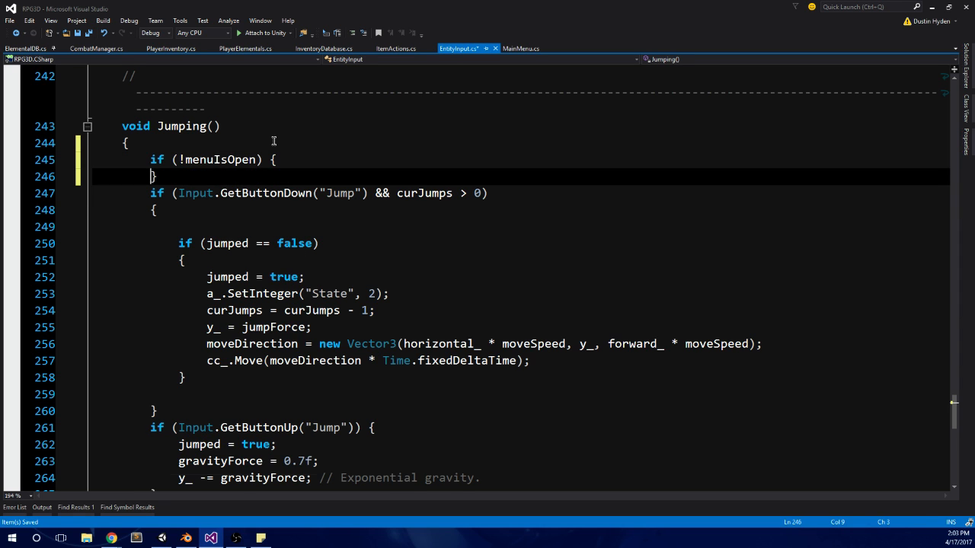
# Step: Move the whole if (Input.GetButtonDown("Jump") && curJumps > 0) block inside the if (!menuIsOpen) block and save EntityInput.cs
pyautogui.scroll(-1, 273, 141)
pyautogui.click(145, 143)
pyautogui.scroll(-1, 152, 152)
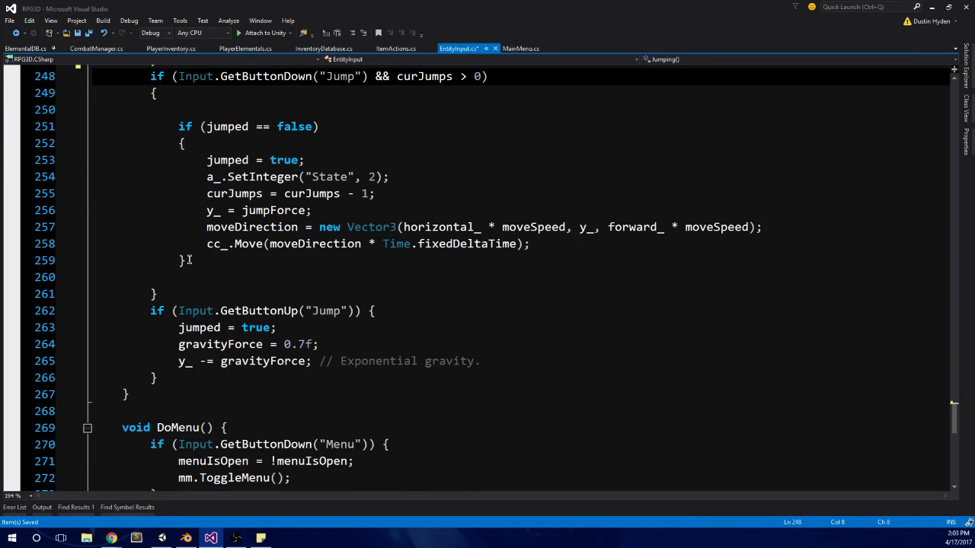
pyautogui.scroll(1, 162, 176)
pyautogui.press('Right')
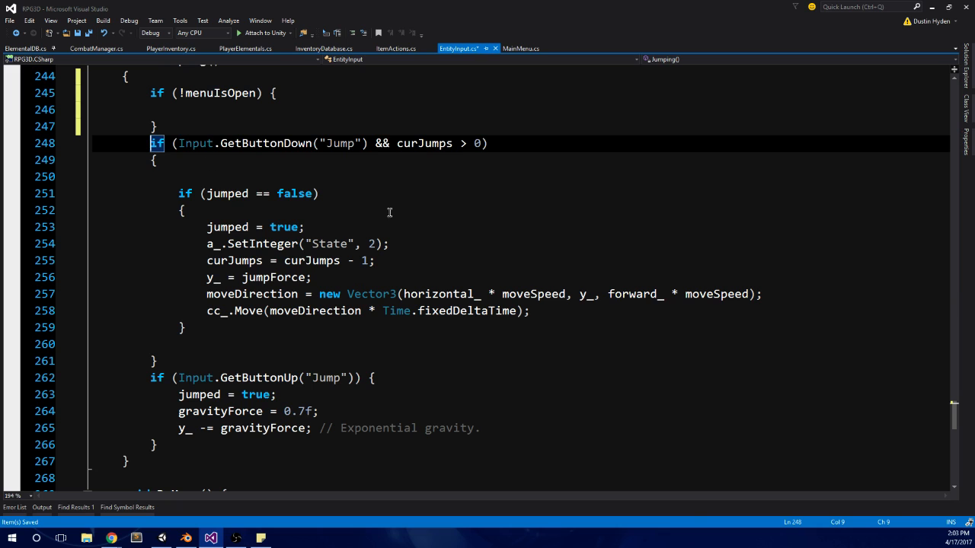
pyautogui.keyDown('shift'); pyautogui.click(180, 359); pyautogui.keyUp('shift')
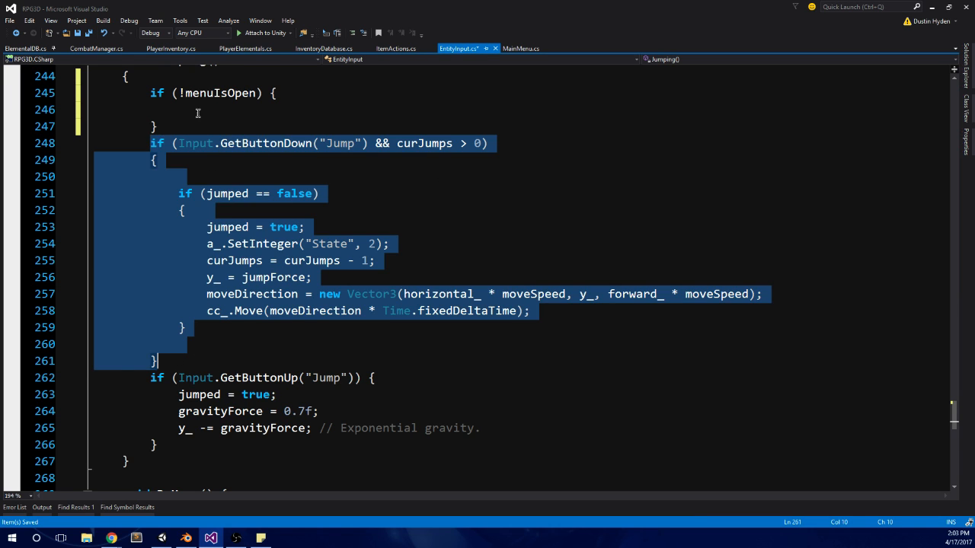
pyautogui.hotkey('ctrl', 'x')
pyautogui.click(236, 109)
pyautogui.hotkey('ctrl', 'v')
pyautogui.click(197, 327)
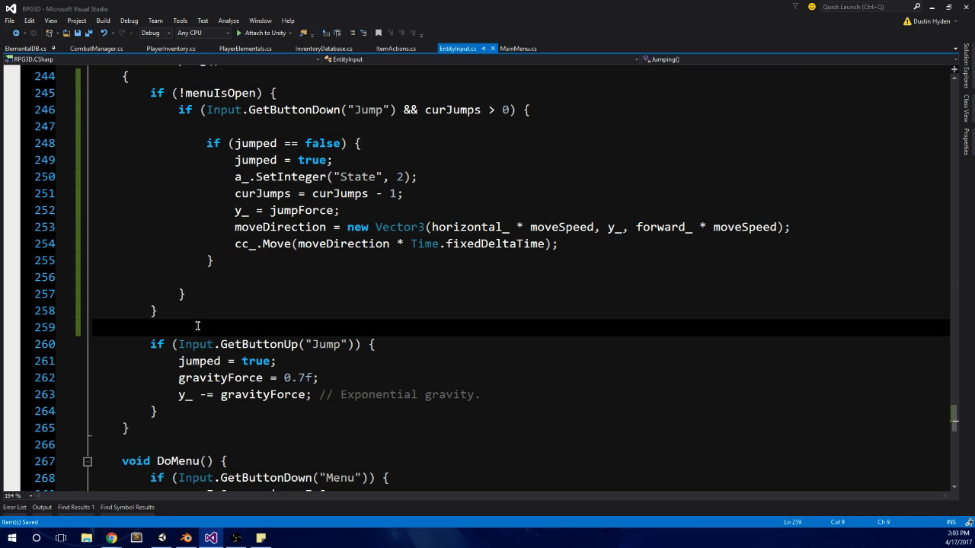
pyautogui.scroll(2, 230, 323)
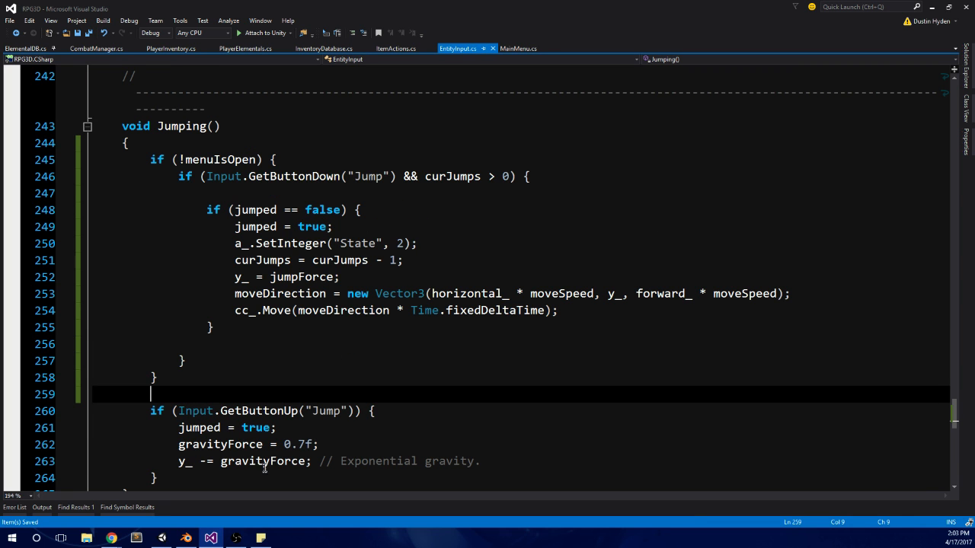
# Step: Run the game in Unity and test opening the pause menu while running, switching to the next panel and back
pyautogui.click(162, 538)
pyautogui.click(472, 34)
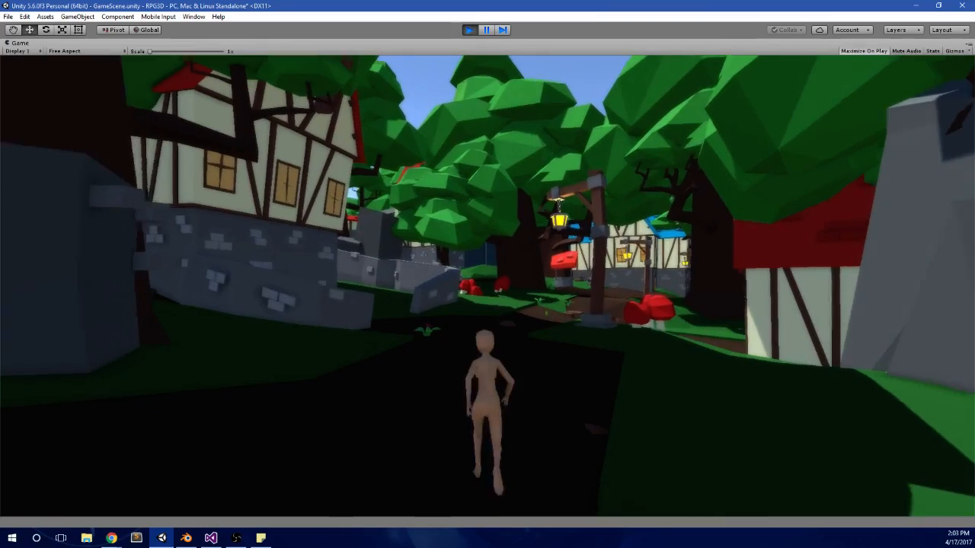
pyautogui.press('w')
pyautogui.press('Tab')
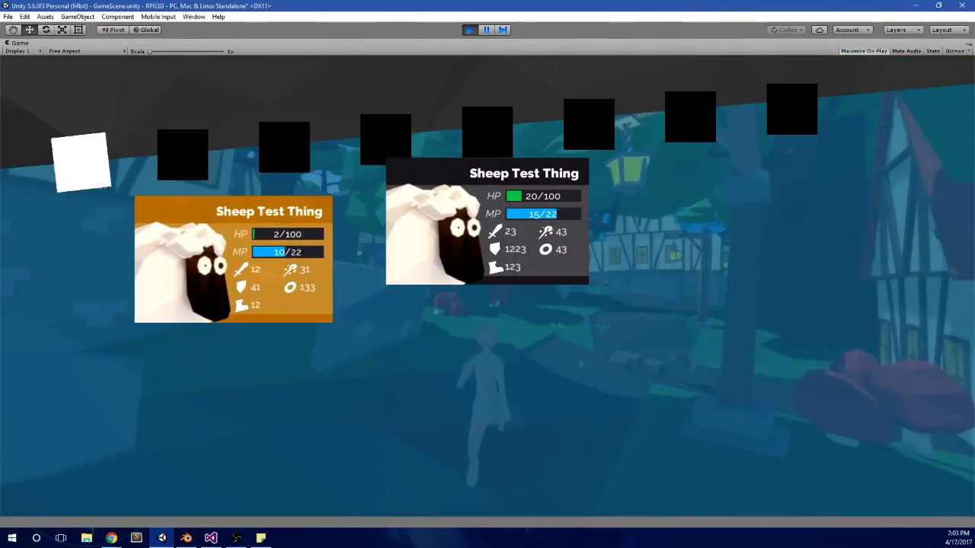
pyautogui.press('Right')
pyautogui.press('Left')
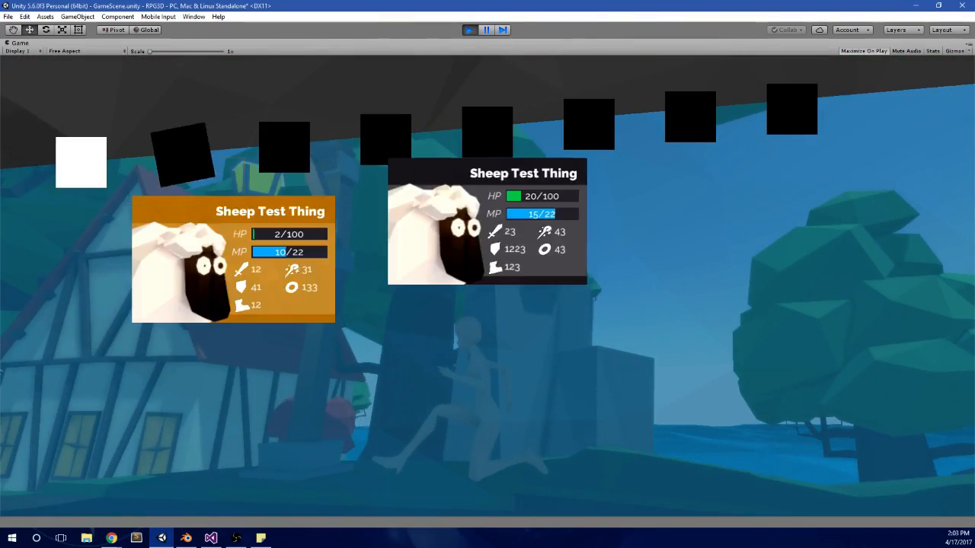
# Step: Close the pause menu, run the character onward, and test toggling the menu repeatedly in quick succession
pyautogui.press('Tab')
pyautogui.press('w')
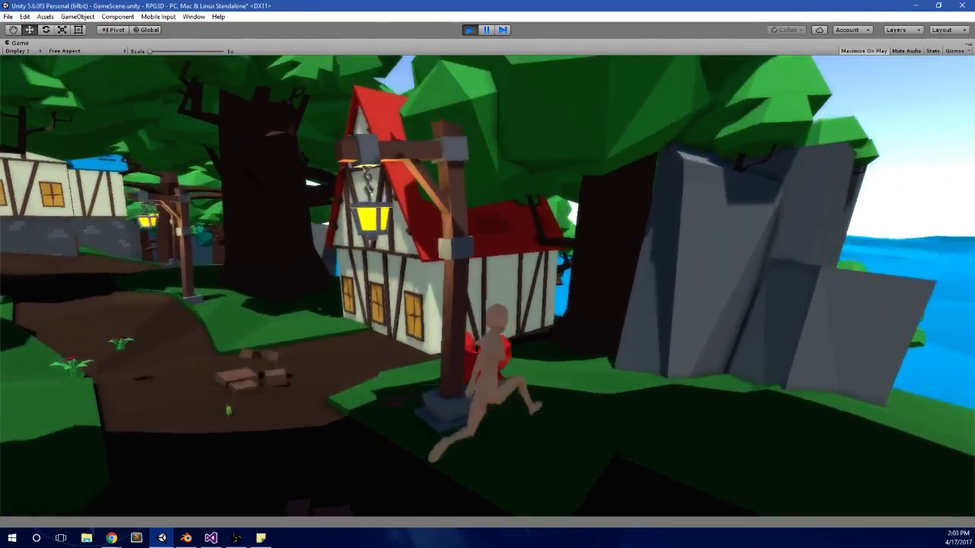
pyautogui.press('Tab')
pyautogui.press('Tab')
# Step: Close and reopen the pause menu several times in the running game, leaving it open
pyautogui.press('Tab')
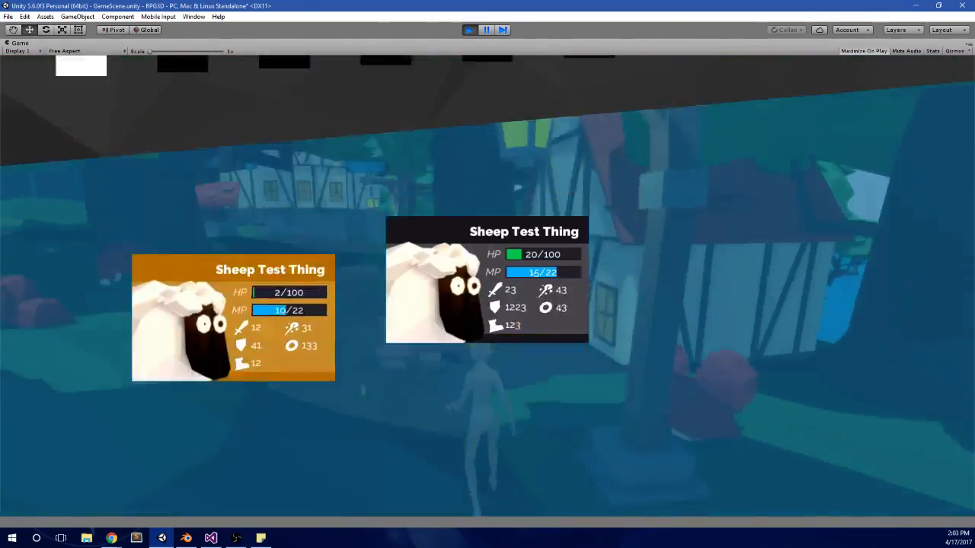
pyautogui.press('Tab')
pyautogui.press('Tab')
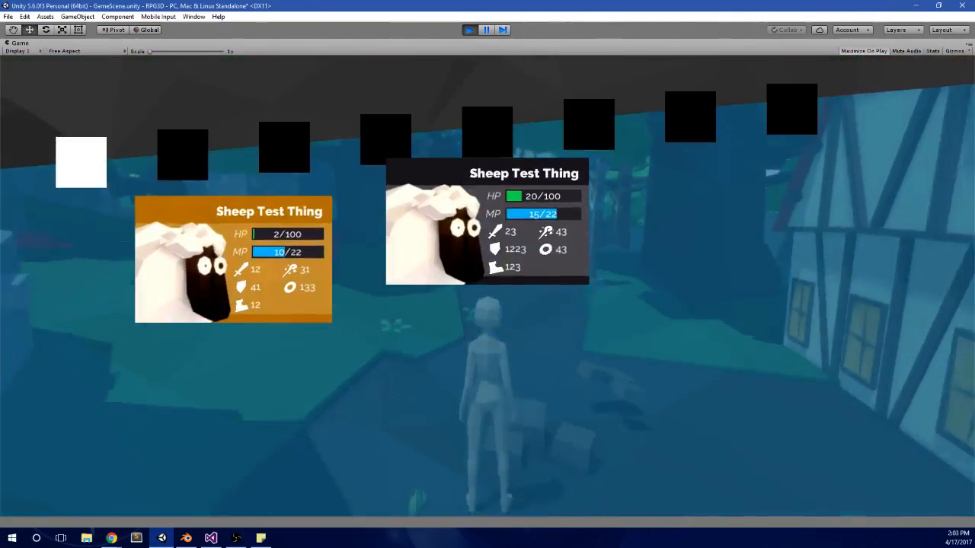
pyautogui.press('Tab')
pyautogui.press('Tab')
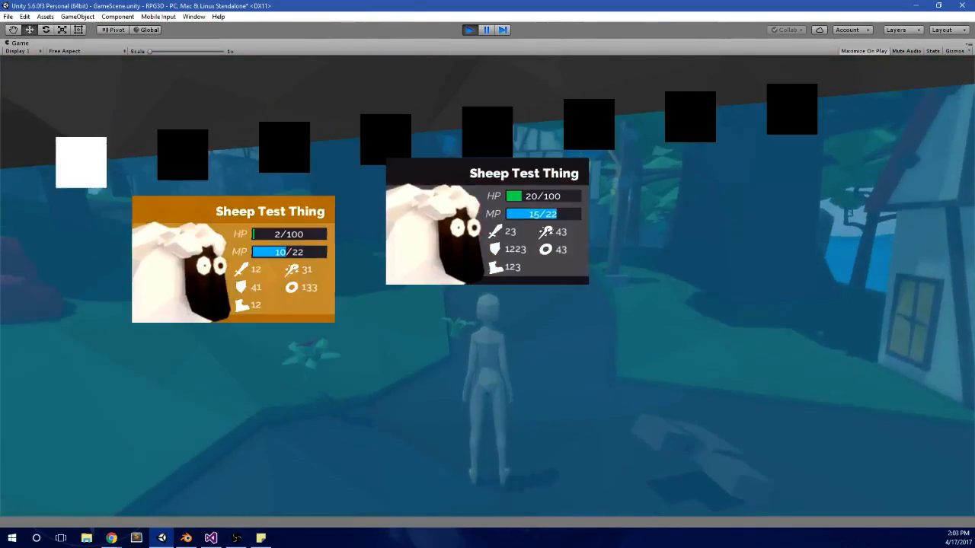
# Step: Test switching back and forth between the pause menu's party, item and potion panels
pyautogui.press('d')
pyautogui.press('a')
pyautogui.press('d')
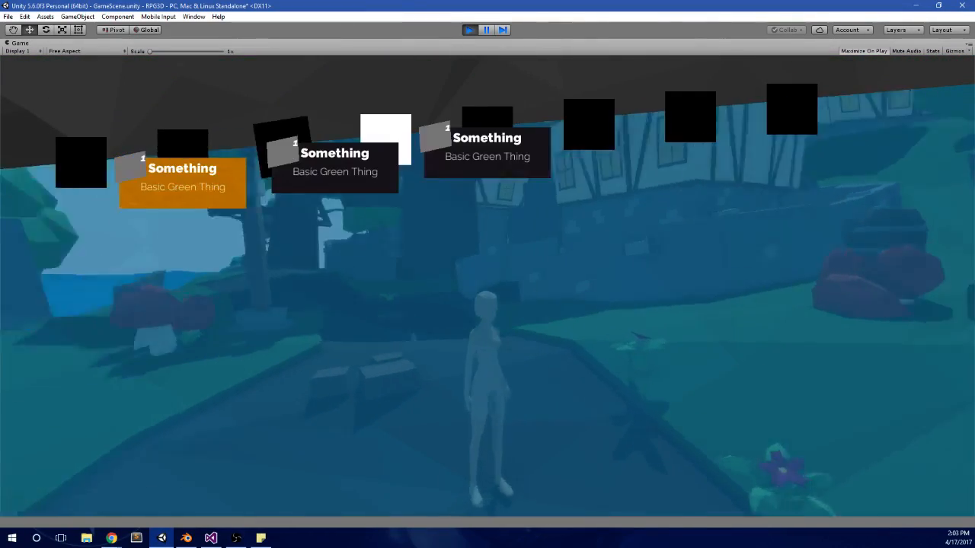
pyautogui.press('a')
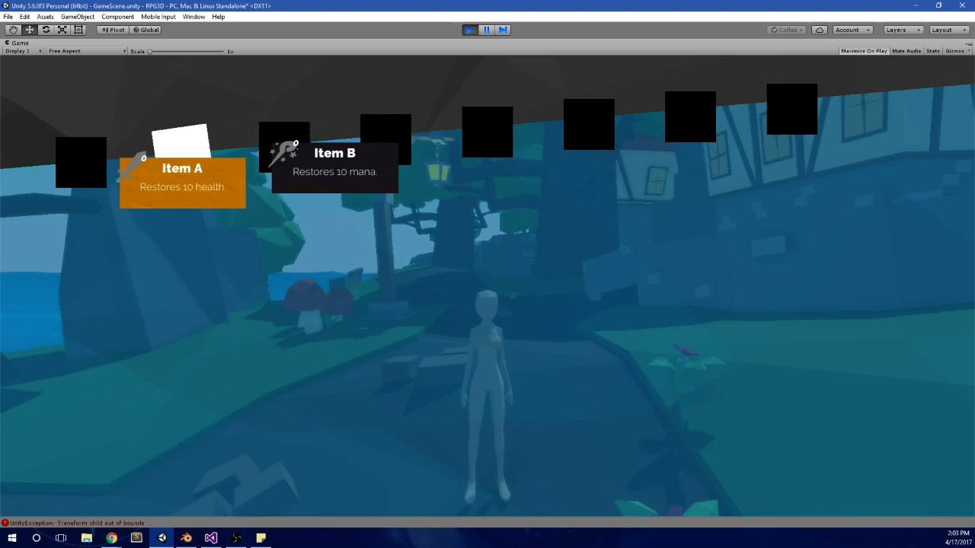
pyautogui.press('d')
pyautogui.press('d')
pyautogui.press('a')
pyautogui.press('a')
pyautogui.press('a')
pyautogui.press('d')
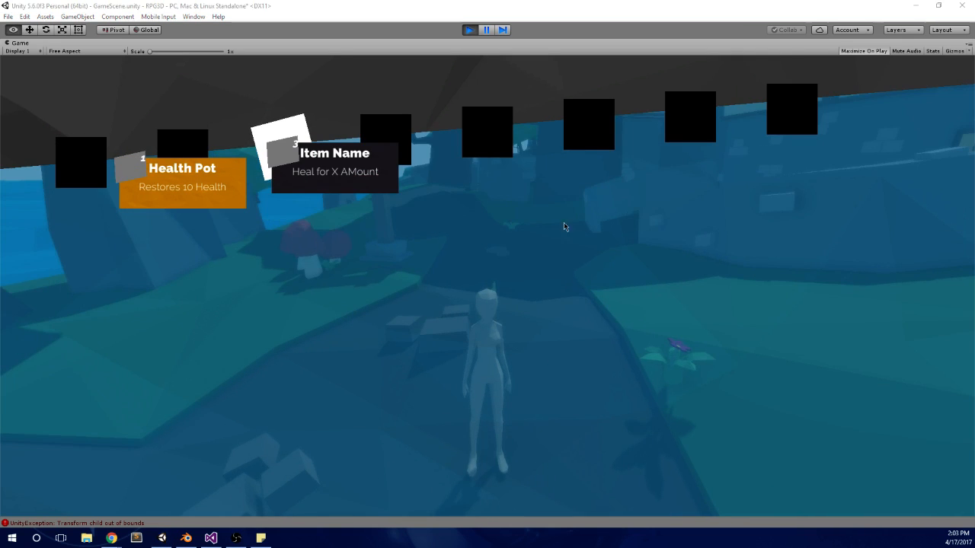
# Step: Check the jumped condition in EntityInput.cs in Visual Studio, and test running and jumping in the Unity game with the pause menu closed
pyautogui.hotkey('alt', 'Tab')
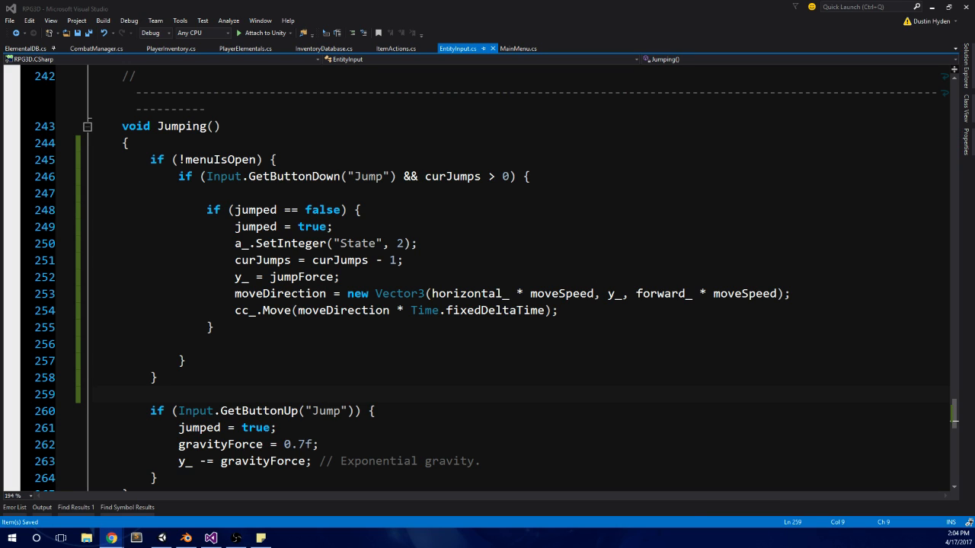
pyautogui.click(269, 212)
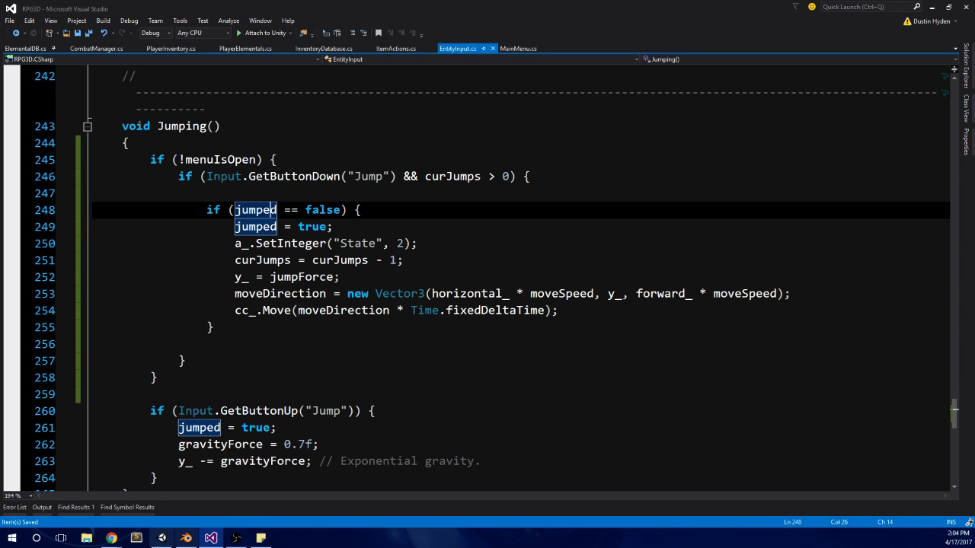
pyautogui.hotkey('alt', 'Tab')
pyautogui.press('i')
pyautogui.press('w')
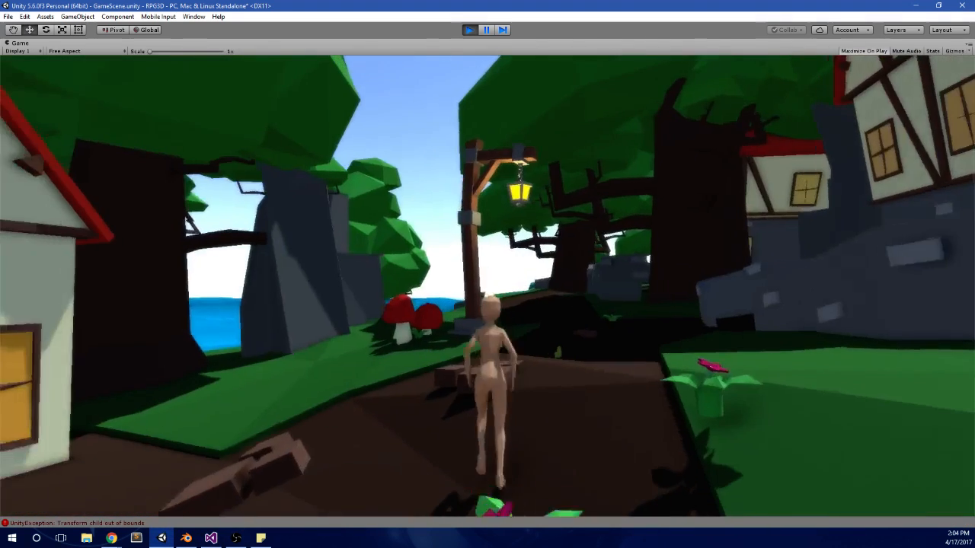
pyautogui.press('space')
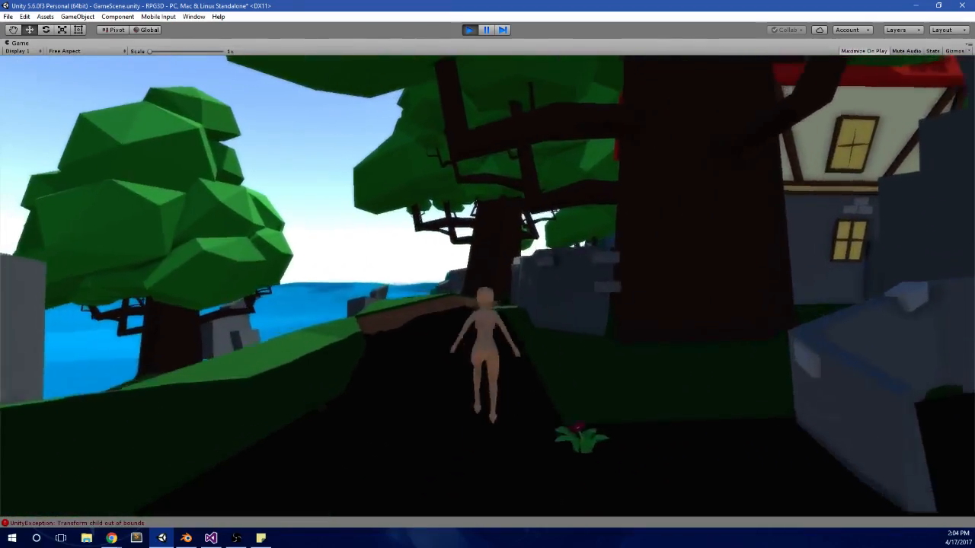
pyautogui.press('space')
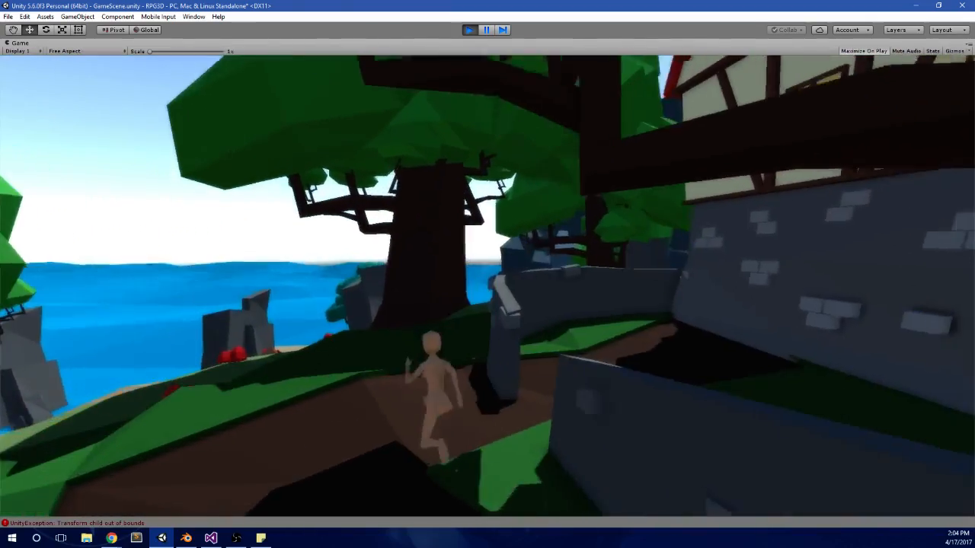
pyautogui.press('space')
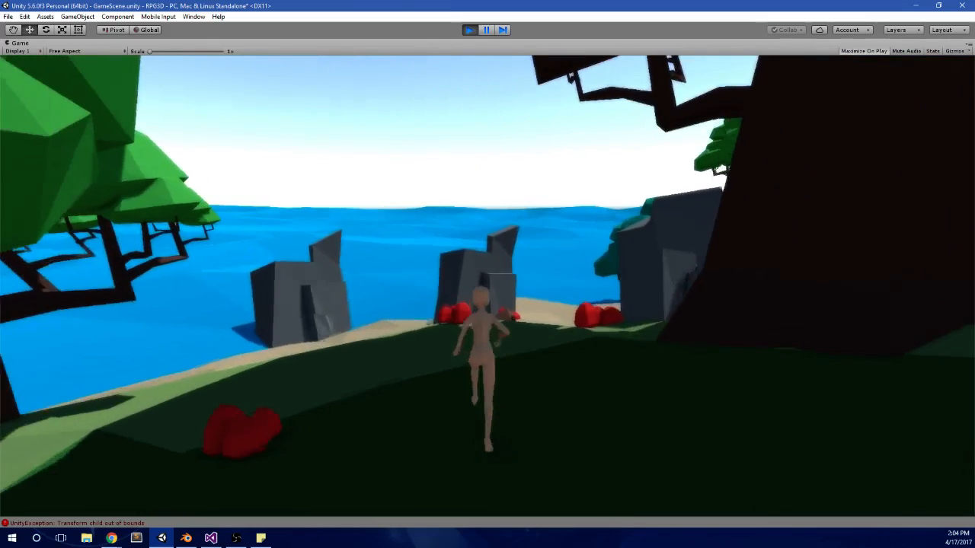
pyautogui.press('d')
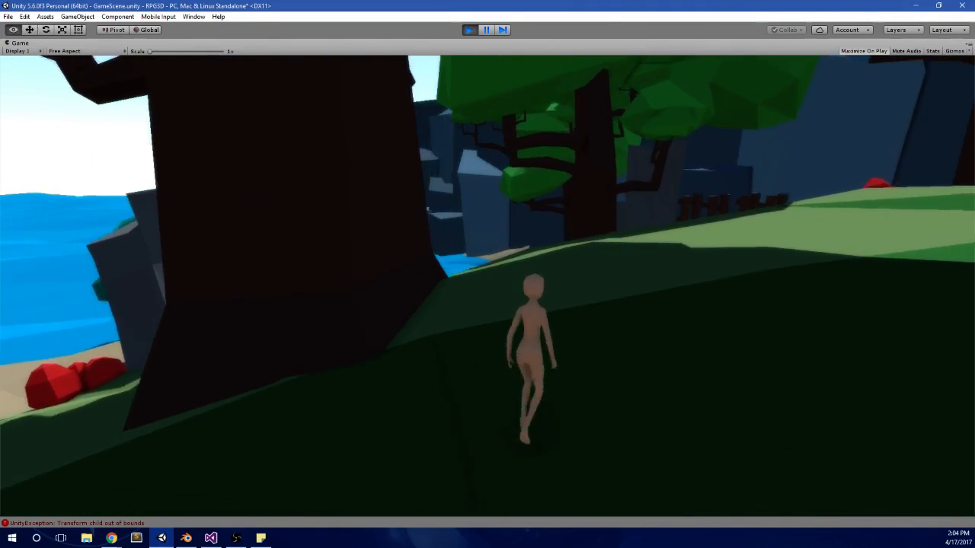
# Step: Return to the running game and run the character along the village path toward the blue-roofed house
pyautogui.hotkey('alt', 'Tab')
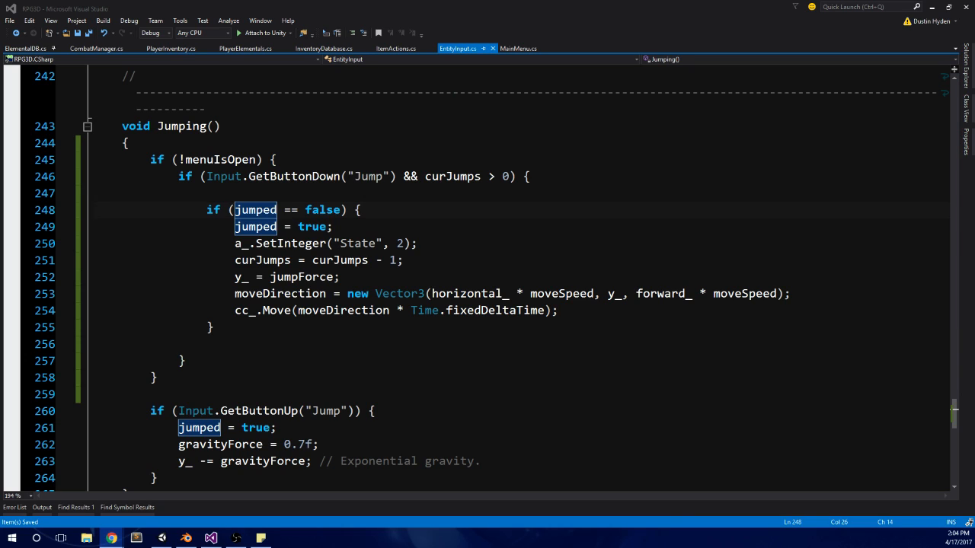
pyautogui.click(162, 537)
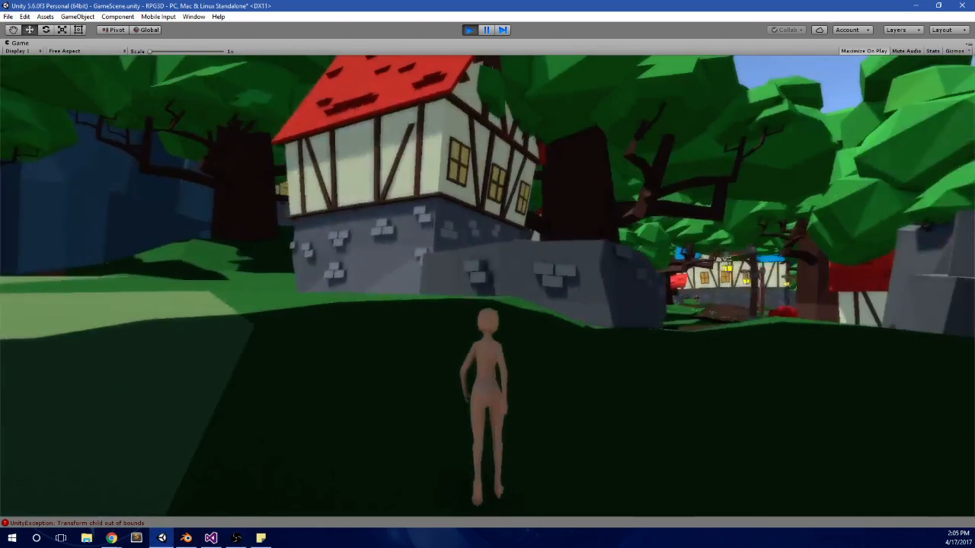
pyautogui.press('w')
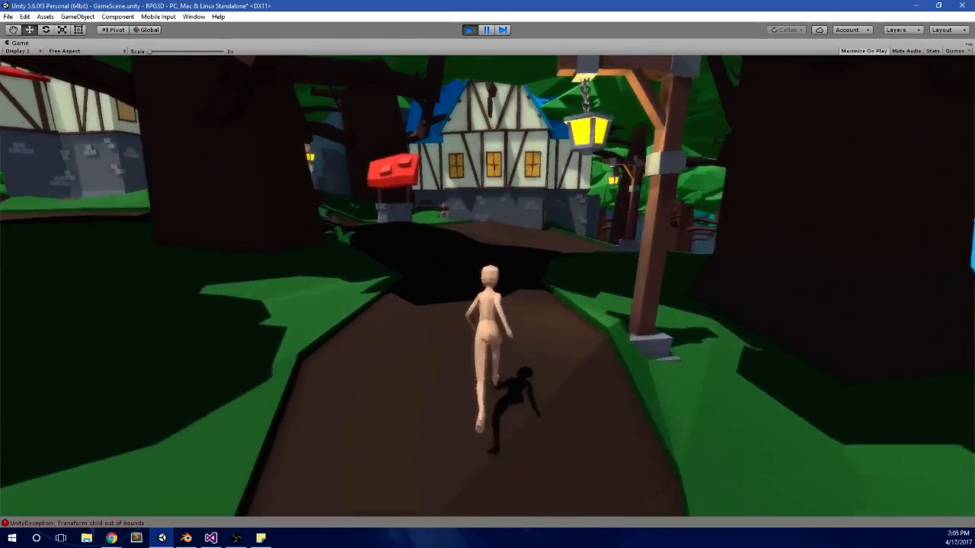
# Step: Open the pause menu on the path, step through its panels in both directions, and close it
pyautogui.press('Escape')
pyautogui.press('Left')
pyautogui.press('Left')
pyautogui.press('Left')
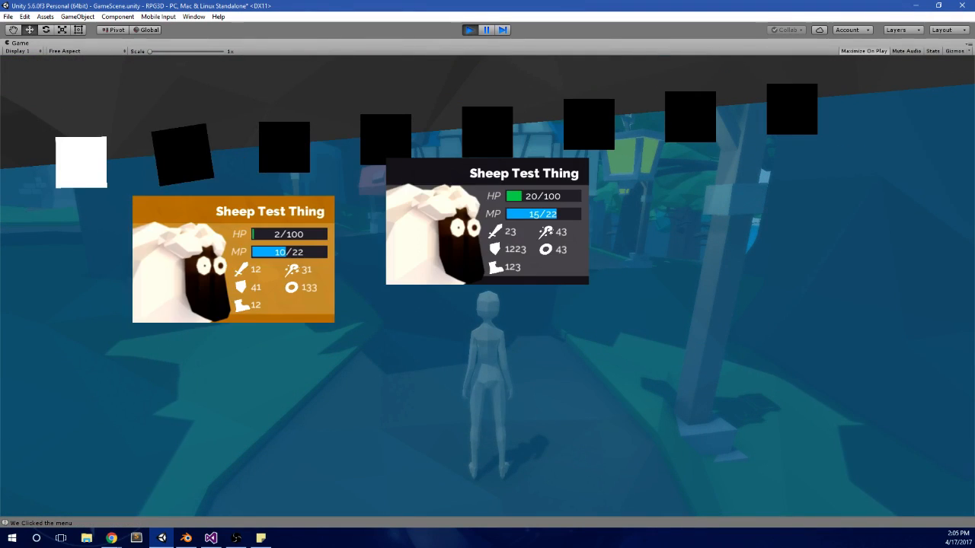
pyautogui.press('Right')
pyautogui.press('Right')
pyautogui.press('Left')
pyautogui.press('Left')
pyautogui.press('Escape')
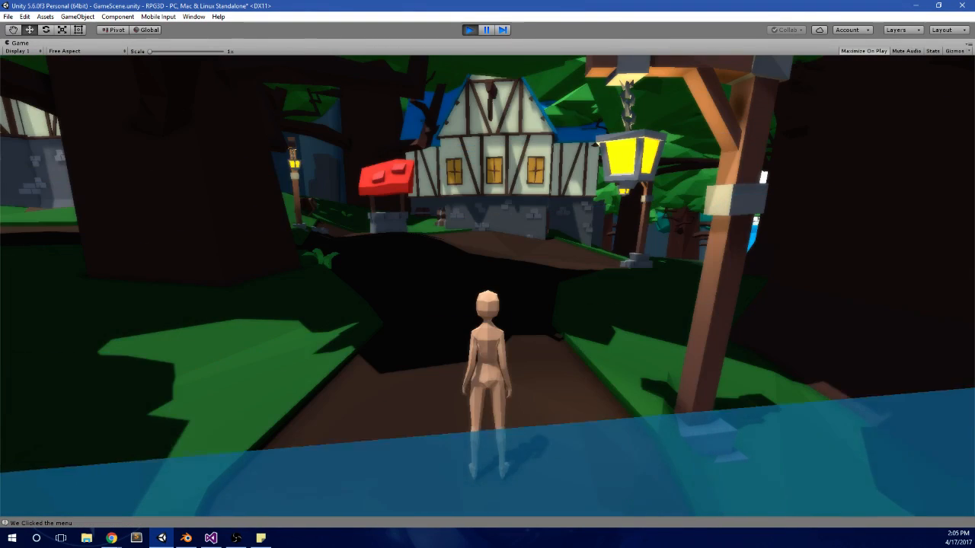
# Step: Stop the game and set the Items size of the Player Inventory script on INVENTORY MANAGER to 20
pyautogui.hotkey('ctrl', 'p')
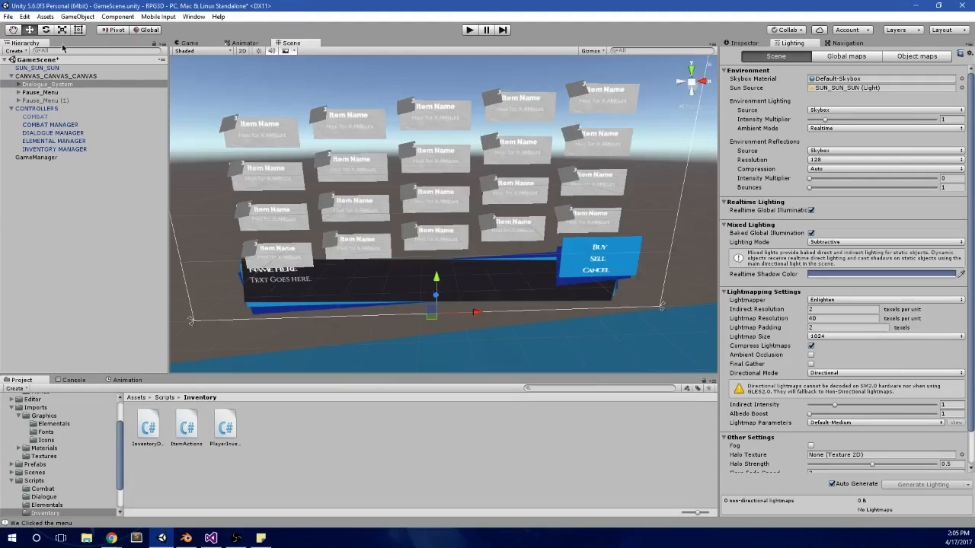
pyautogui.click(7, 18)
pyautogui.click(262, 4)
pyautogui.click(53, 133)
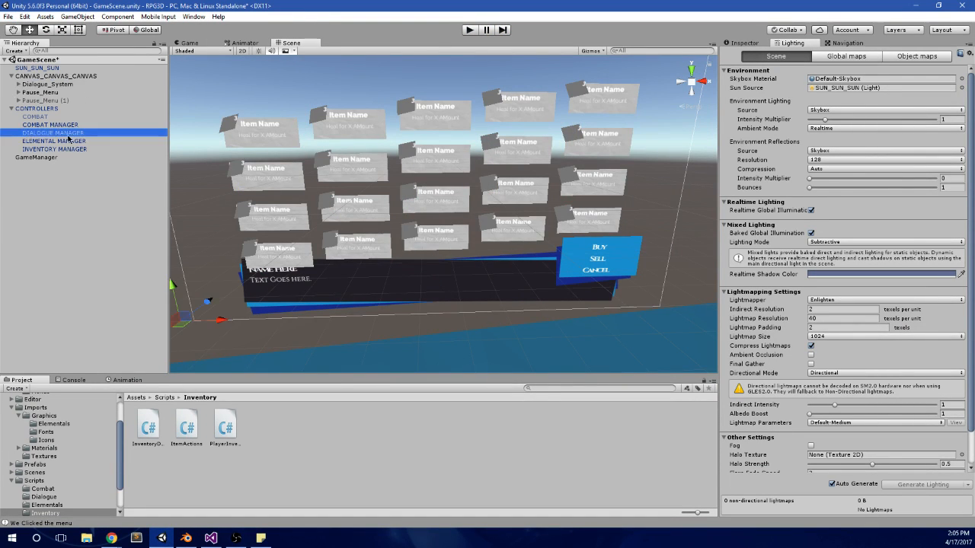
pyautogui.click(59, 150)
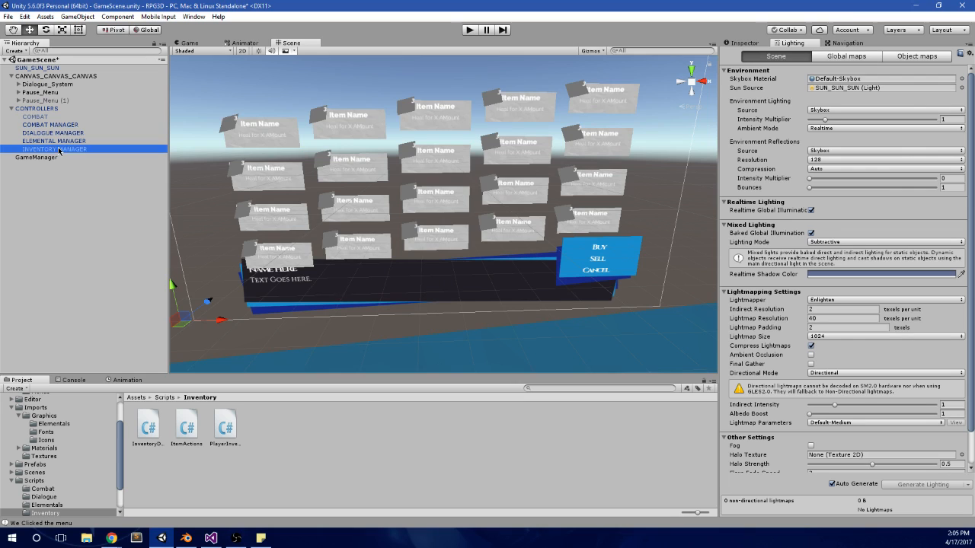
pyautogui.click(746, 43)
pyautogui.click(735, 142)
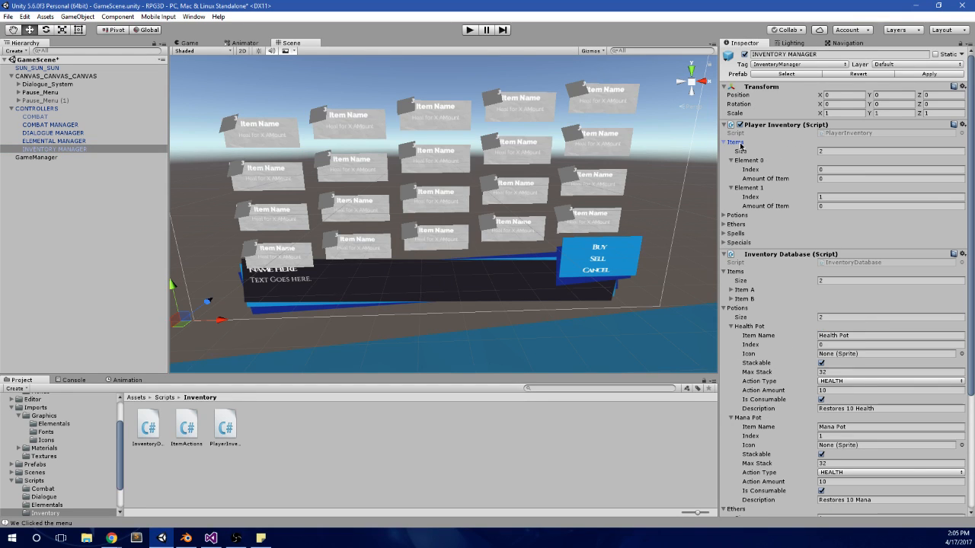
pyautogui.click(826, 150)
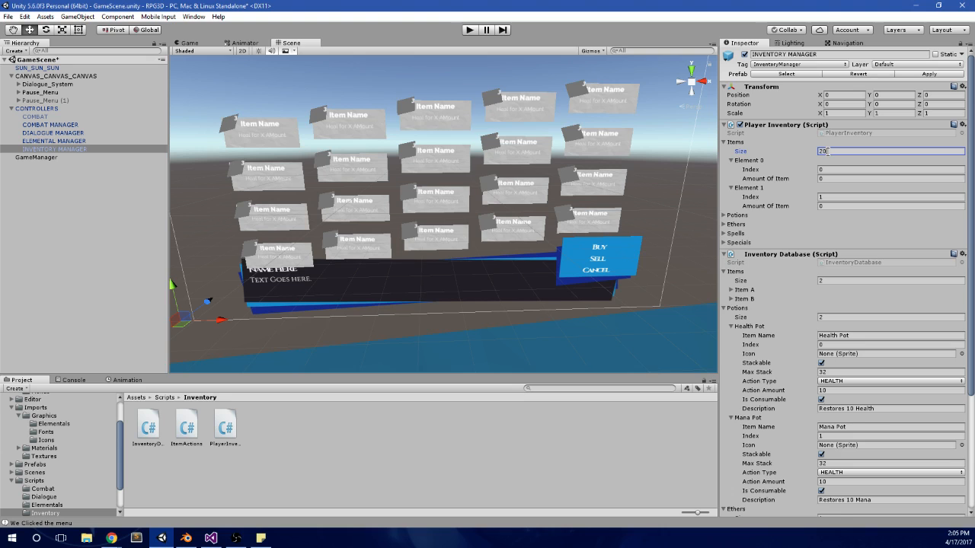
pyautogui.press('Return')
# Step: Run the game, open the pause menu's items panel, and move the highlight into the item grid
pyautogui.click(468, 32)
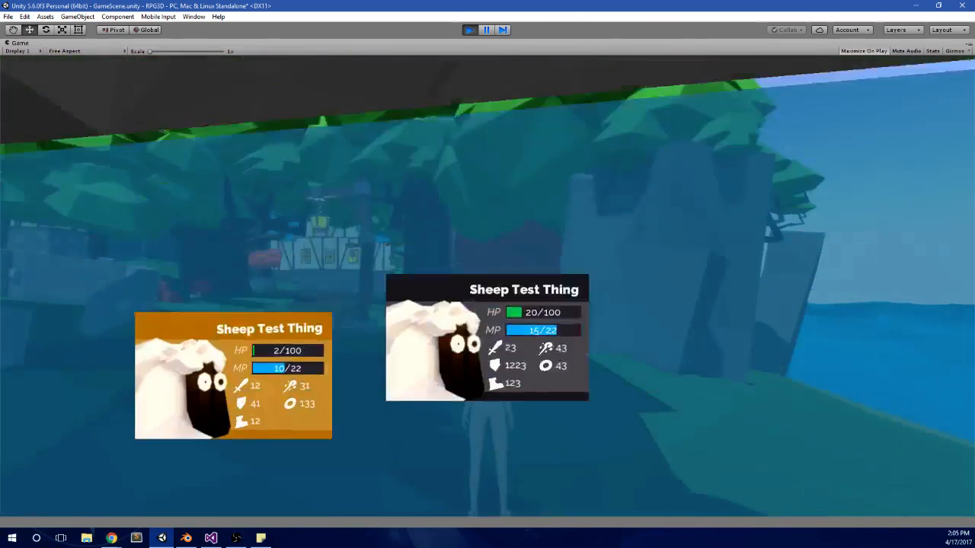
pyautogui.press('Right')
pyautogui.press('Down')
# Step: Test moving the item highlight in all four directions between neighbouring items in the grid
pyautogui.press('Down')
pyautogui.press('Right')
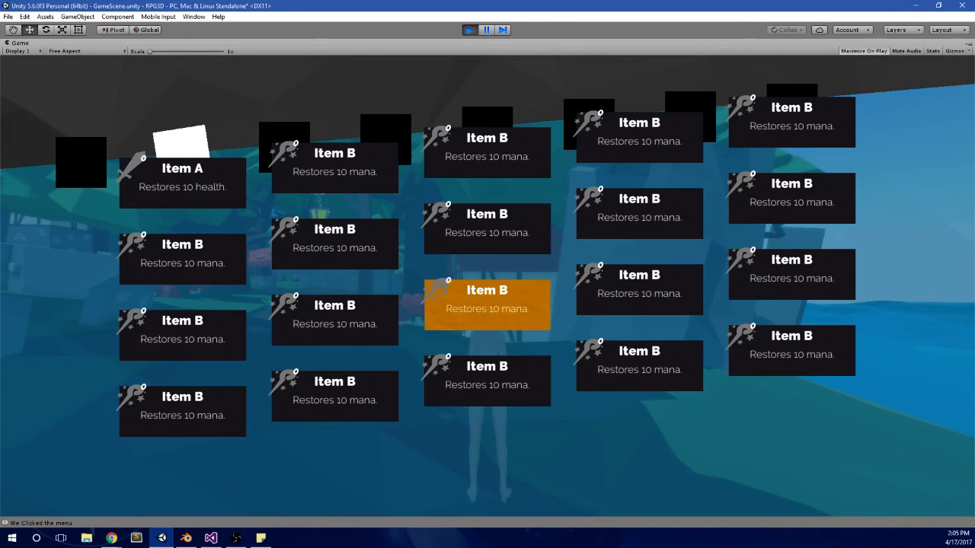
pyautogui.press('Down')
pyautogui.press('Down')
pyautogui.press('Left')
pyautogui.press('Up')
pyautogui.press('Up')
pyautogui.press('Up')
pyautogui.press('Up')
pyautogui.press('Up')
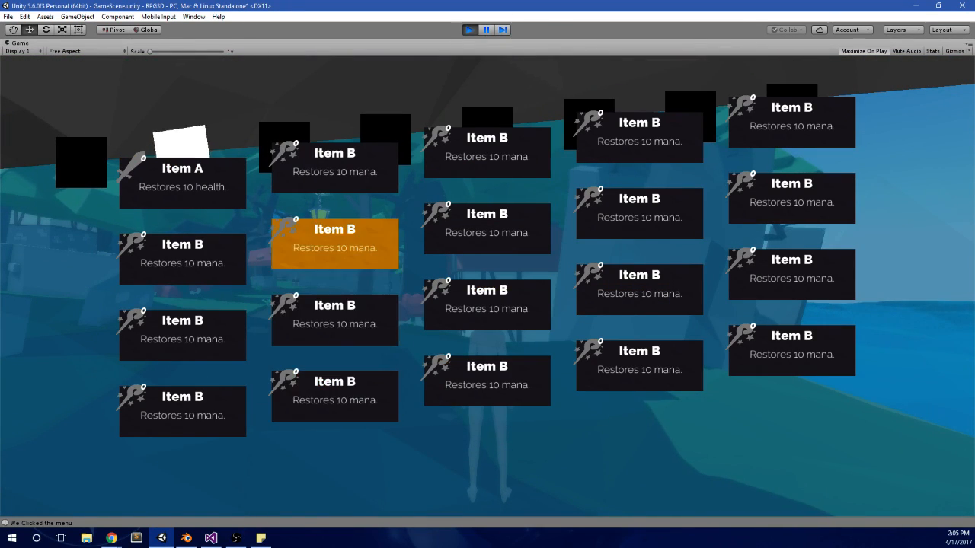
pyautogui.press('Right')
pyautogui.press('Up')
pyautogui.press('Left')
pyautogui.press('Left')
pyautogui.press('Up')
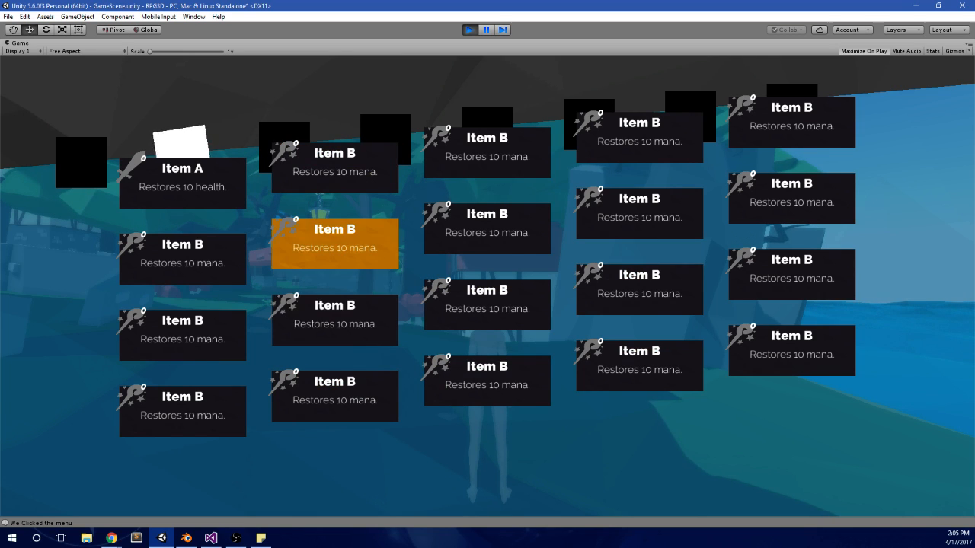
pyautogui.press('Right')
# Step: Test stepping the highlight repeatedly downward and sideways through the item grid, past its edges
pyautogui.press('Left')
pyautogui.press('Left')
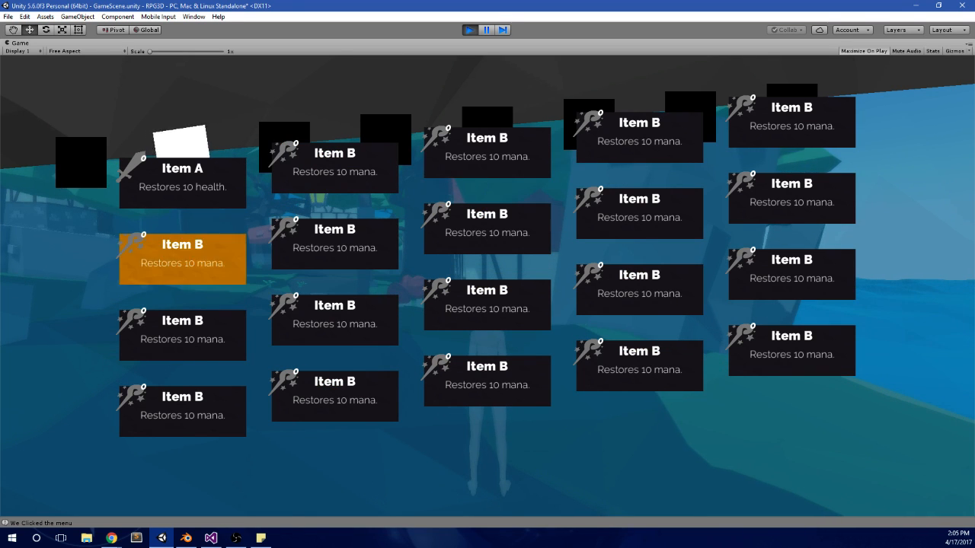
pyautogui.press('Down')
pyautogui.press('Left')
pyautogui.press('Down')
pyautogui.press('Left')
pyautogui.press('Left')
pyautogui.press('Down')
pyautogui.press('Down')
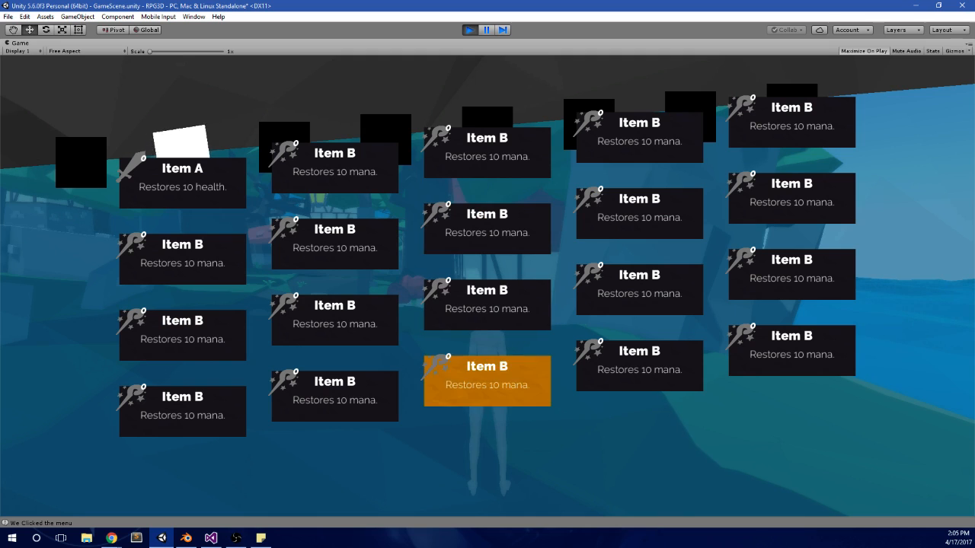
pyautogui.press('Down')
pyautogui.press('Left')
pyautogui.press('Down')
pyautogui.press('Down')
pyautogui.press('Down')
pyautogui.press('Down')
pyautogui.press('Left')
pyautogui.press('Down')
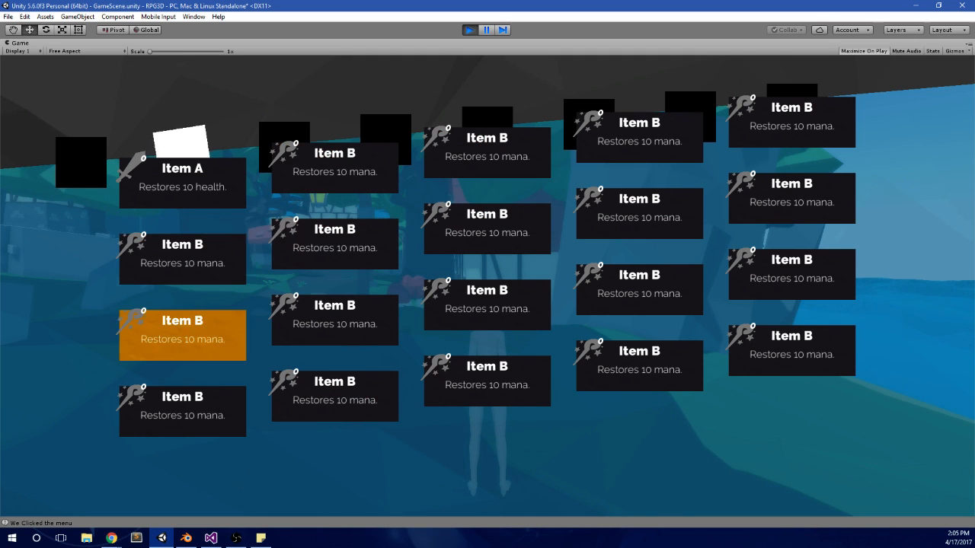
pyautogui.press('Down')
pyautogui.press('Down')
pyautogui.press('Down')
pyautogui.press('Left')
pyautogui.press('Down')
pyautogui.press('Down')
pyautogui.press('Down')
pyautogui.press('Down')
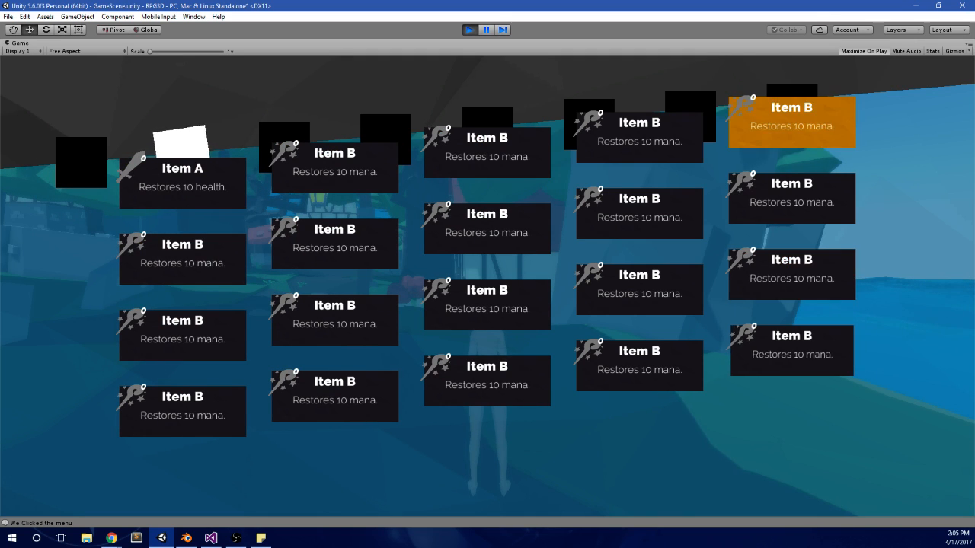
pyautogui.press('Down')
pyautogui.press('Left')
pyautogui.press('Down')
pyautogui.press('Down')
pyautogui.press('Down')
pyautogui.press('Down')
pyautogui.press('Left')
pyautogui.press('Down')
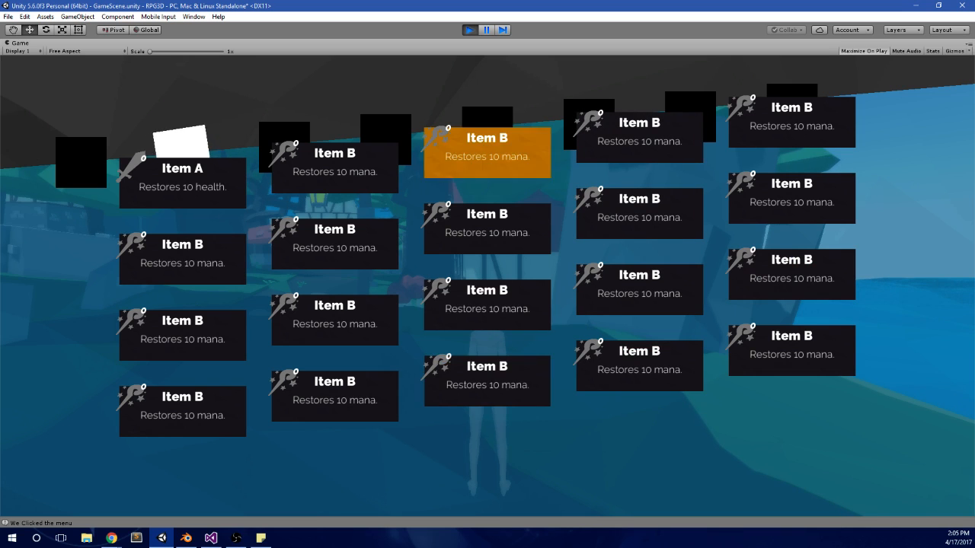
pyautogui.press('Down')
pyautogui.press('Down')
pyautogui.press('Down')
pyautogui.press('Left')
pyautogui.press('Down')
pyautogui.press('Down')
pyautogui.press('Down')
pyautogui.press('Down')
pyautogui.press('Right')
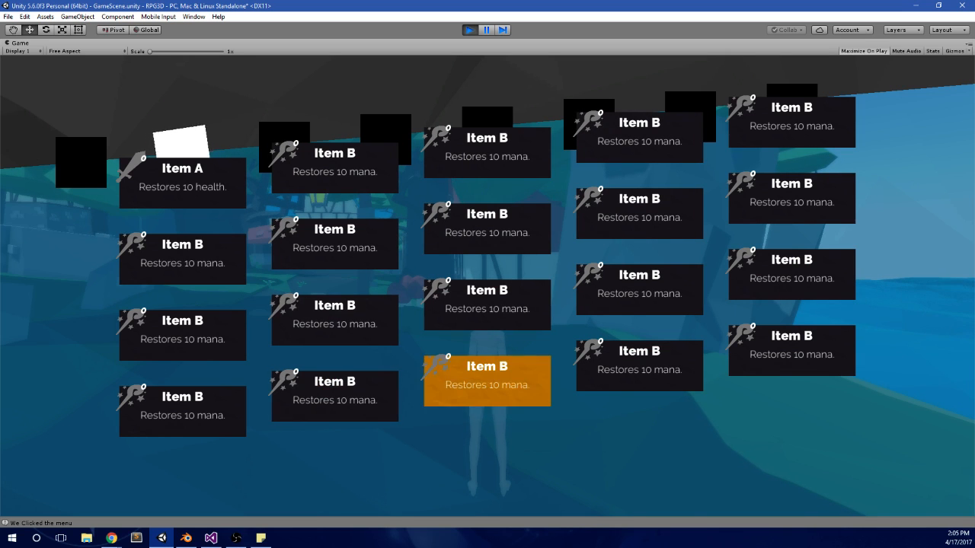
pyautogui.press('Down')
pyautogui.press('Down')
pyautogui.press('Left')
pyautogui.press('Down')
pyautogui.press('Down')
pyautogui.press('Right')
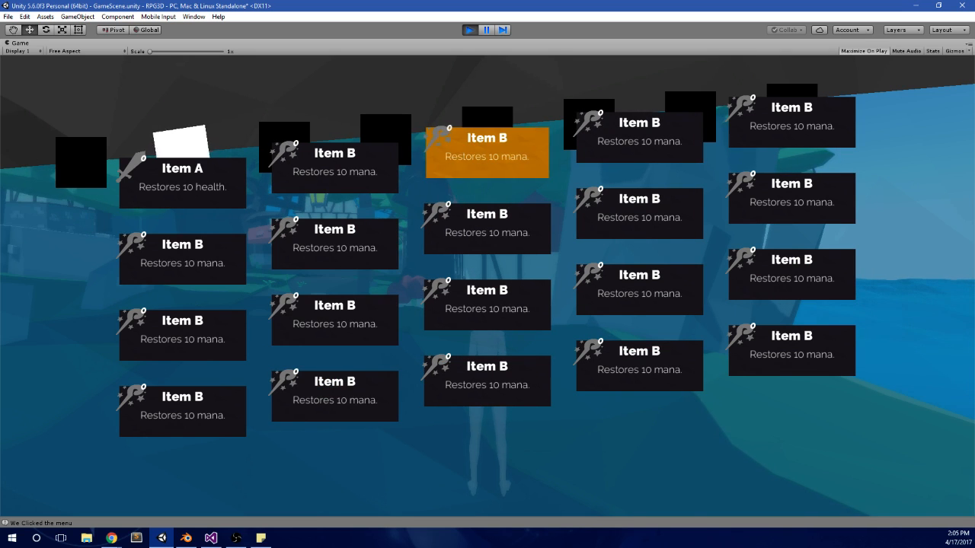
# Step: Test moving the highlight up and down within the middle column of the item grid
pyautogui.press('Up')
pyautogui.press('Up')
pyautogui.press('Up')
pyautogui.press('Up')
pyautogui.press('Up')
pyautogui.press('Up')
pyautogui.press('Up')
pyautogui.press('Up')
pyautogui.press('Up')
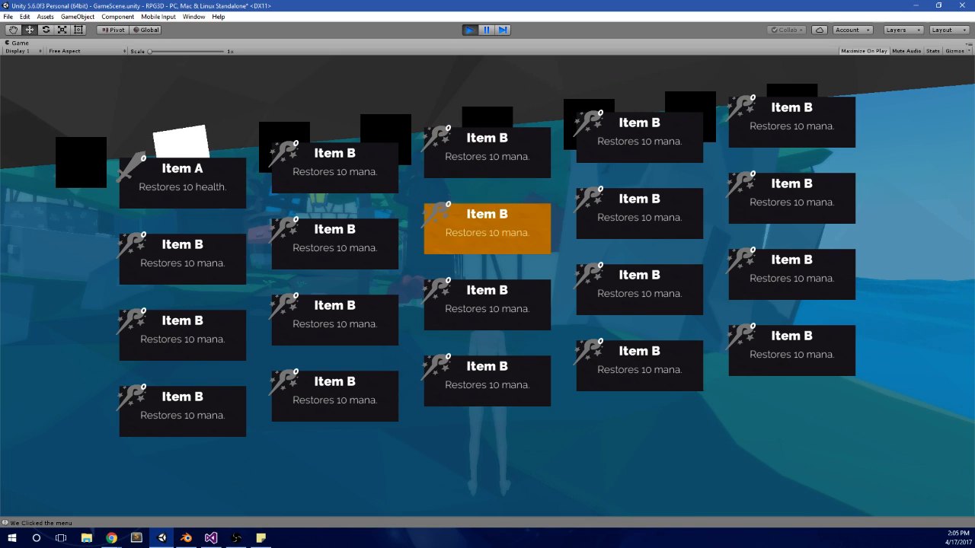
pyautogui.press('Up')
pyautogui.press('Up')
# Step: Test moving the item highlight from the middle column into the rightmost column and past its upper end
pyautogui.press('Up')
pyautogui.press('Down')
pyautogui.press('Down')
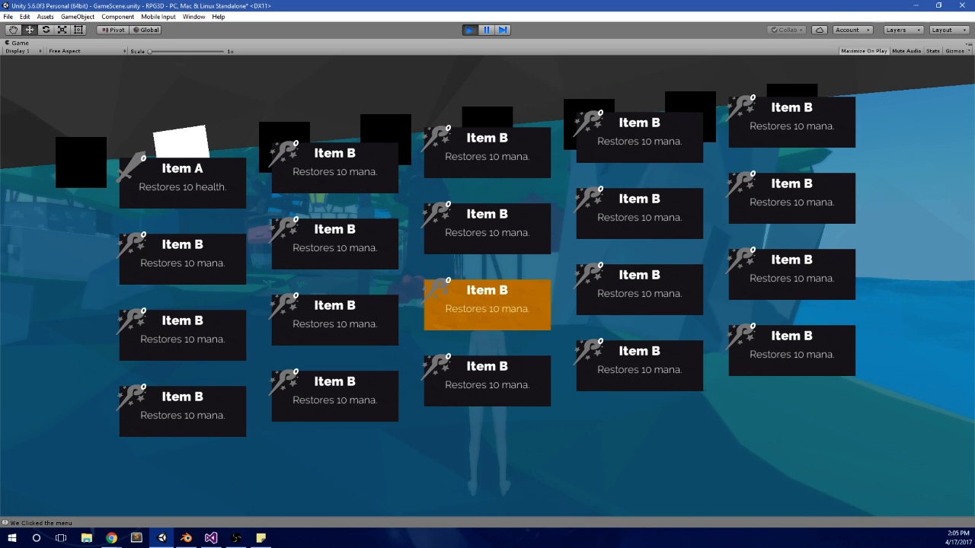
pyautogui.press('Down')
pyautogui.press('Right')
pyautogui.press('Up')
pyautogui.press('Down')
pyautogui.press('Down')
pyautogui.press('Right')
pyautogui.press('Down')
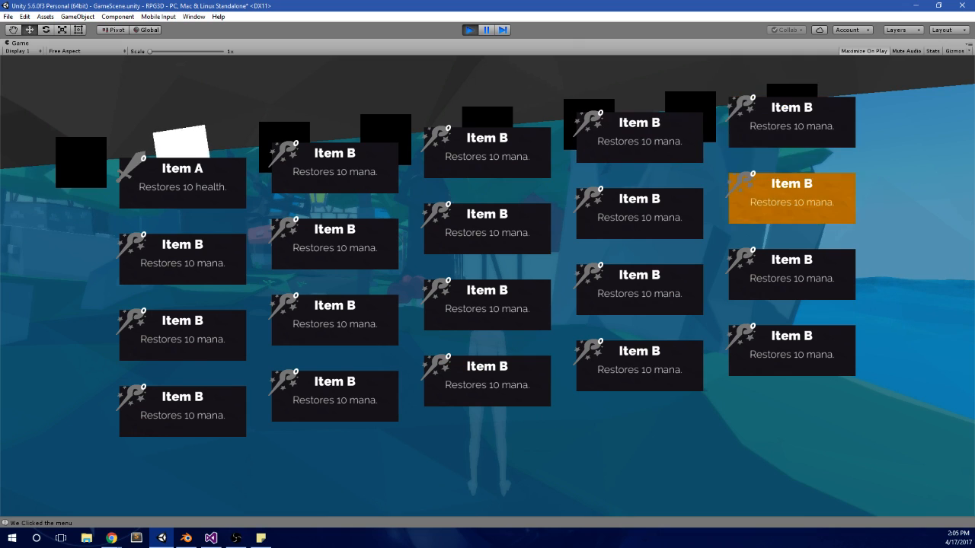
pyautogui.press('Up')
pyautogui.press('Up')
pyautogui.press('Right')
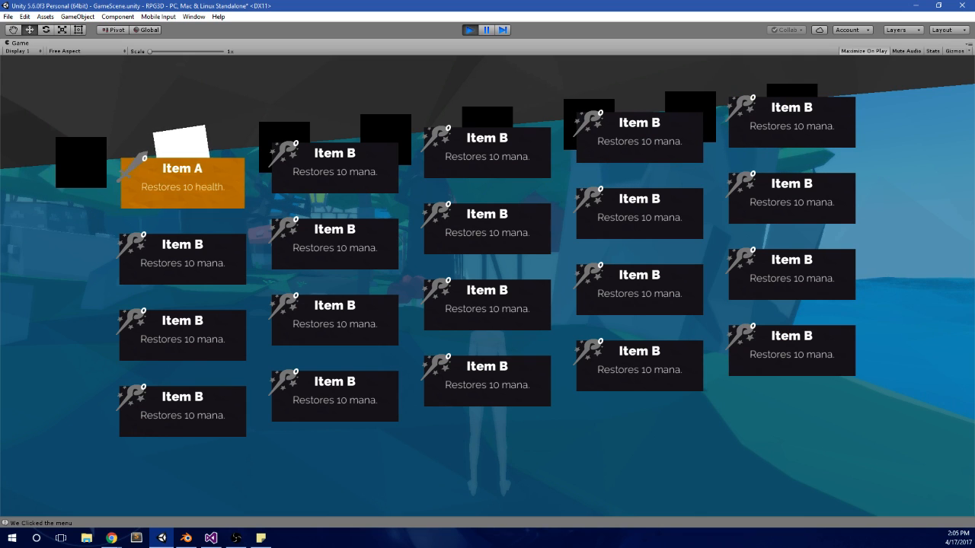
# Step: Test stepping the highlight down through the first column, past its last item, and sideways
pyautogui.press('Down')
pyautogui.press('Down')
pyautogui.press('Down')
pyautogui.press('Down')
pyautogui.press('Right')
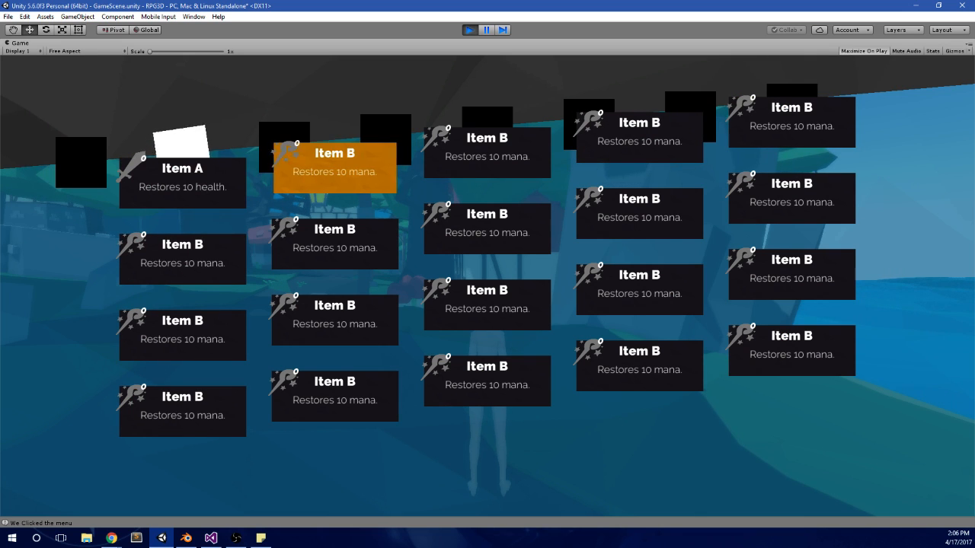
# Step: Test steering the highlight in all four directions among the second, third and fourth columns of the grid
pyautogui.press('Down')
pyautogui.press('Down')
pyautogui.press('Right')
pyautogui.press('Right')
pyautogui.press('Up')
pyautogui.press('Left')
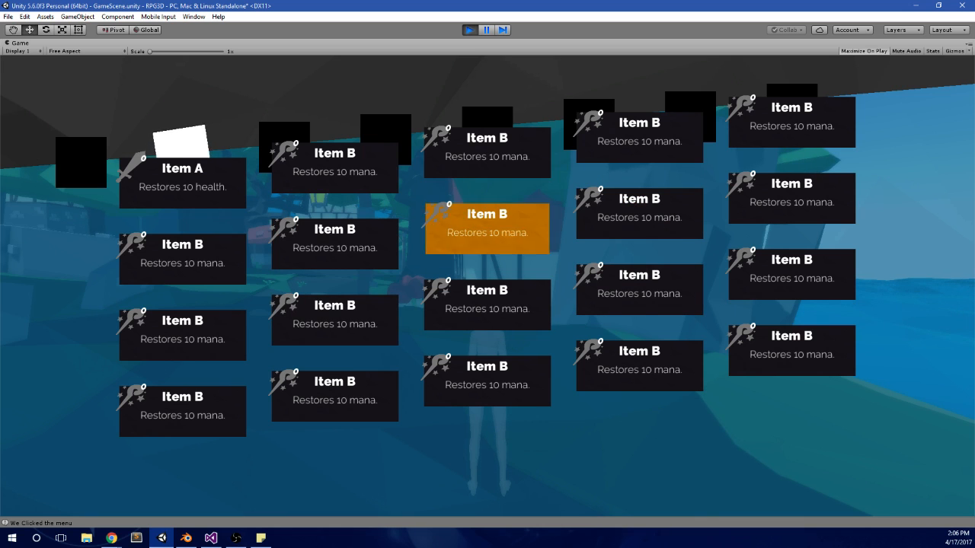
pyautogui.press('Left')
pyautogui.press('Down')
pyautogui.press('Right')
# Step: Test switching the pause menu back and forth between the items panel and the potions panel
pyautogui.press('e')
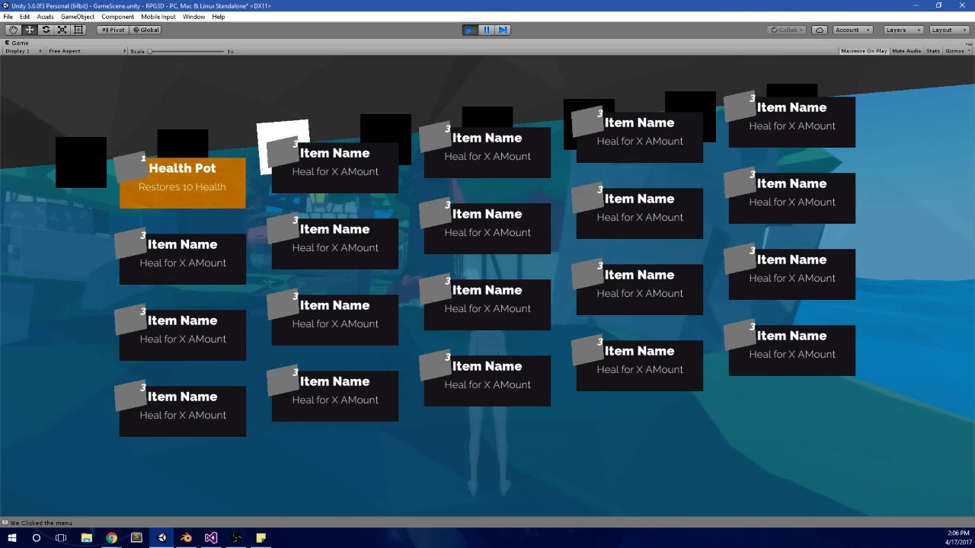
pyautogui.press('e')
pyautogui.press('q')
pyautogui.press('q')
pyautogui.press('e')
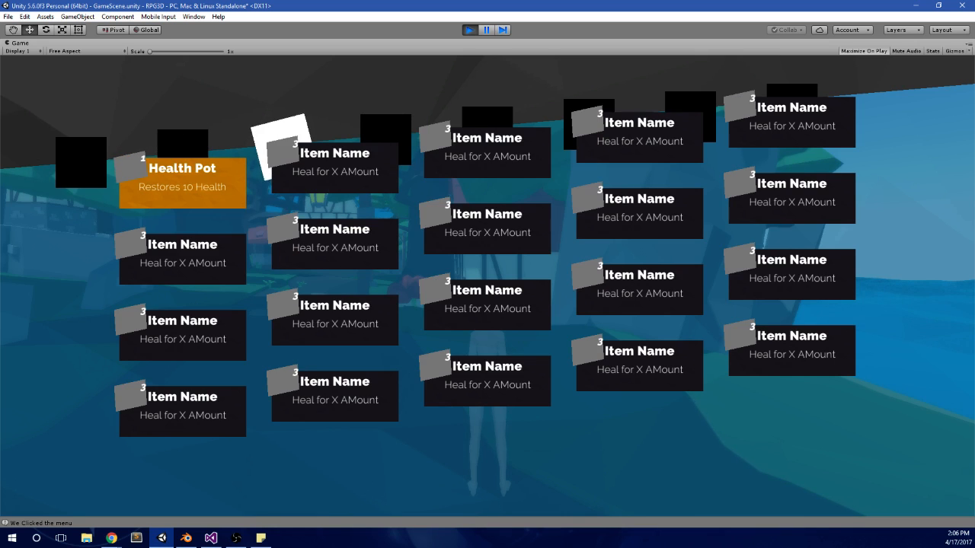
pyautogui.press('e')
pyautogui.press('q')
pyautogui.press('q')
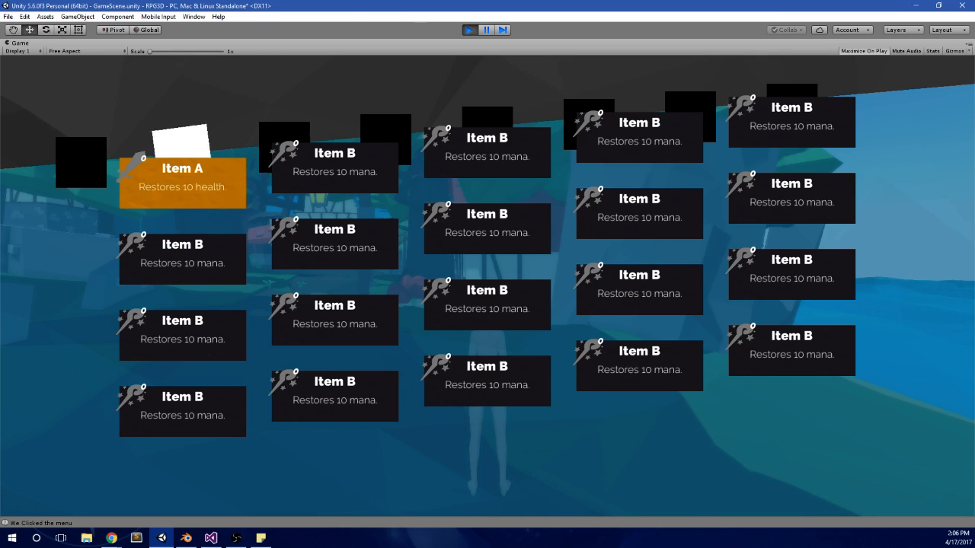
pyautogui.press('e')
pyautogui.press('e')
# Step: Test combining item highlight movement with quick switching between the items and potions panels
pyautogui.press('q')
pyautogui.press('q')
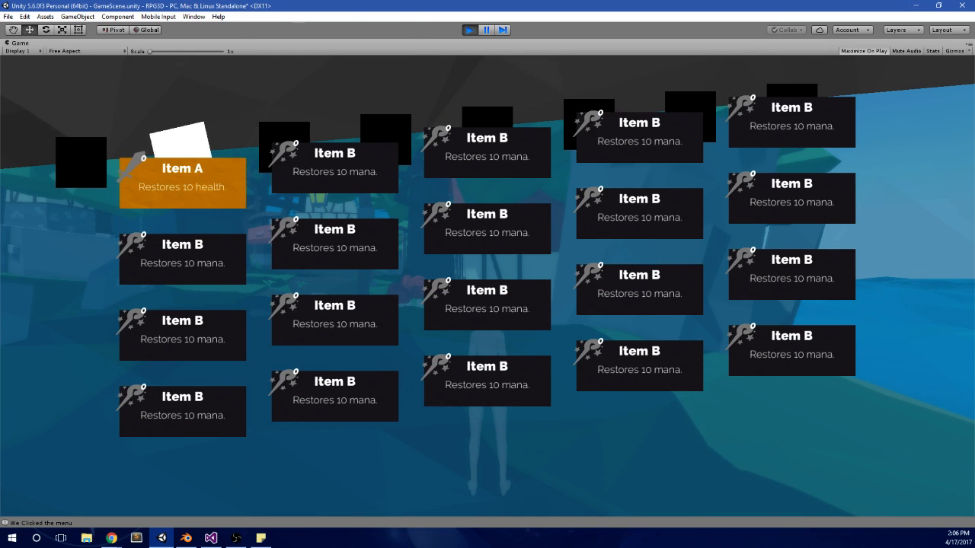
pyautogui.press('e')
pyautogui.press('d')
pyautogui.press('s')
pyautogui.press('q')
pyautogui.press('e')
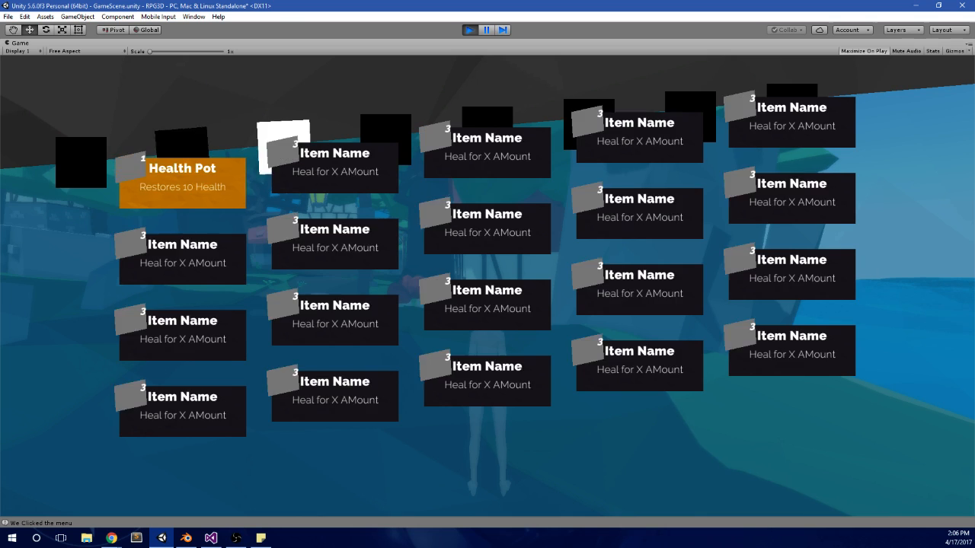
pyautogui.press('e')
pyautogui.press('q')
pyautogui.press('e')
# Step: Test repeatedly stepping backward through the pause menu's panels, and stop the running game
pyautogui.press('q')
pyautogui.press('q')
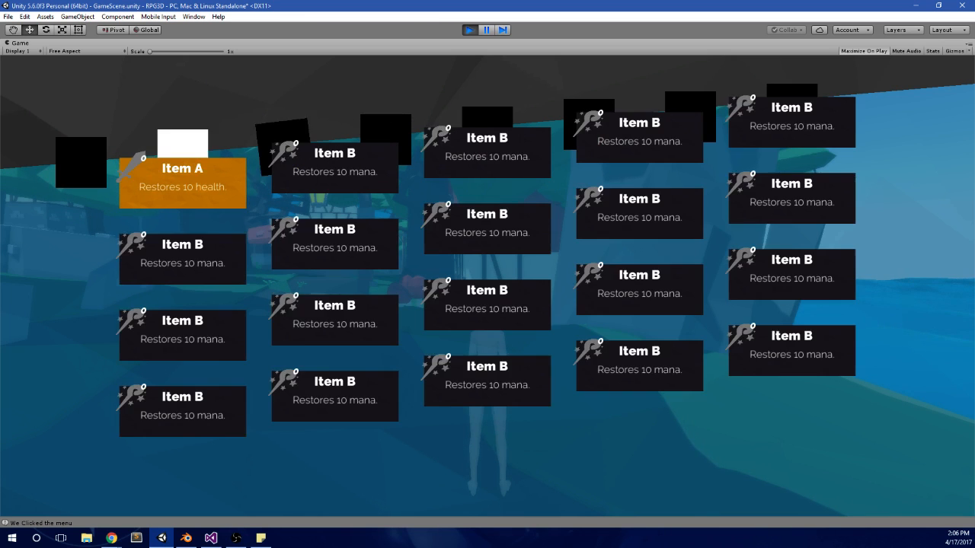
pyautogui.press('e')
pyautogui.press('q')
pyautogui.press('q')
pyautogui.press('q')
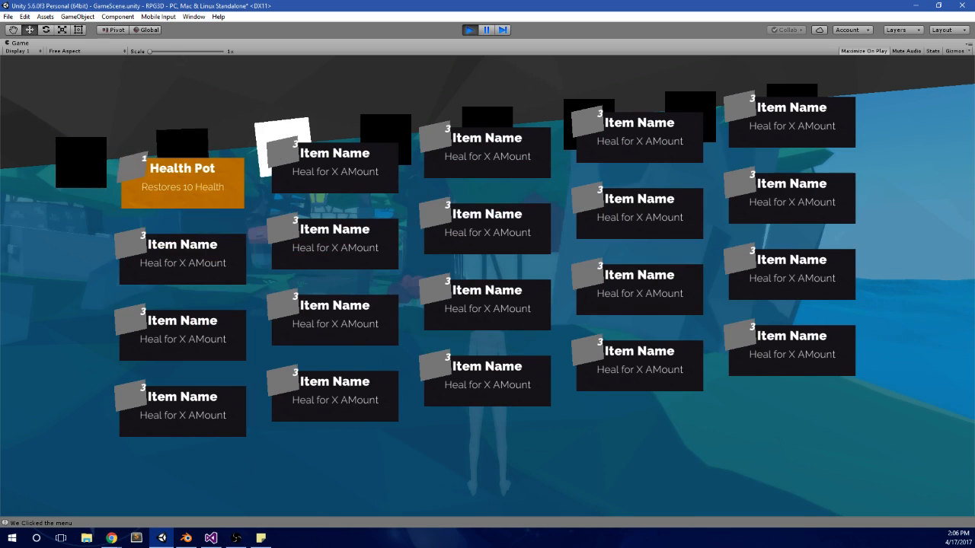
pyautogui.press('q')
pyautogui.press('q')
pyautogui.press('q')
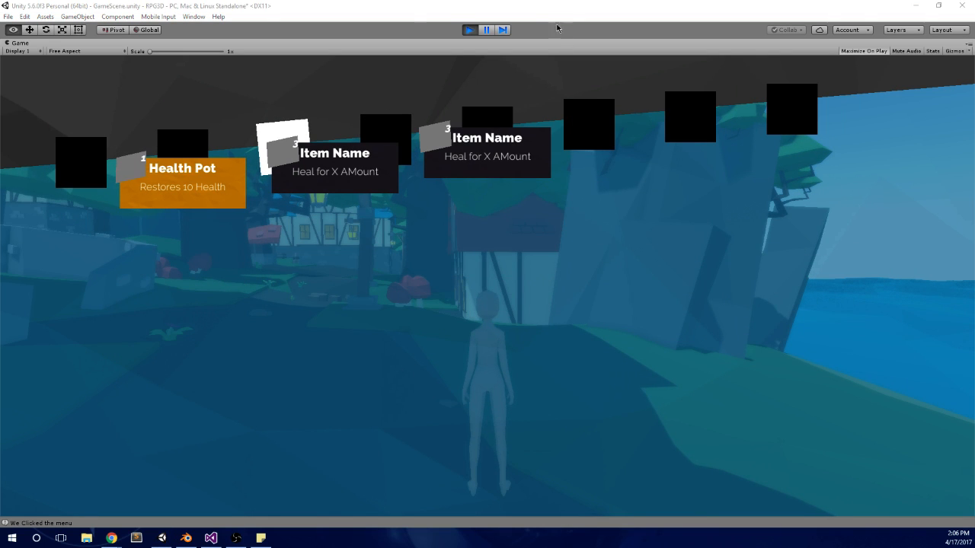
pyautogui.click(469, 30)
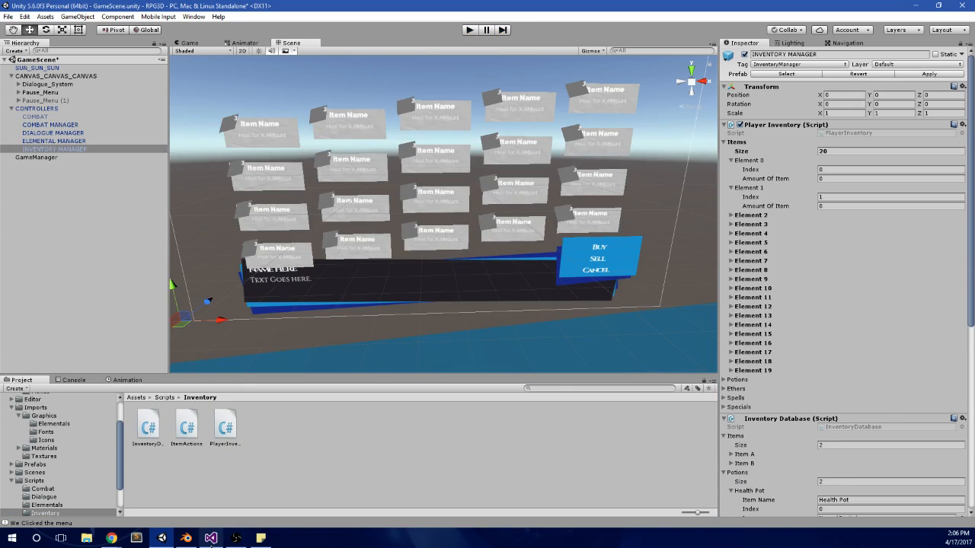
# Step: Switch to Visual Studio, open MainMenu.cs and find the SetupPotions method
pyautogui.click(211, 537)
pyautogui.scroll(8, 376, 262)
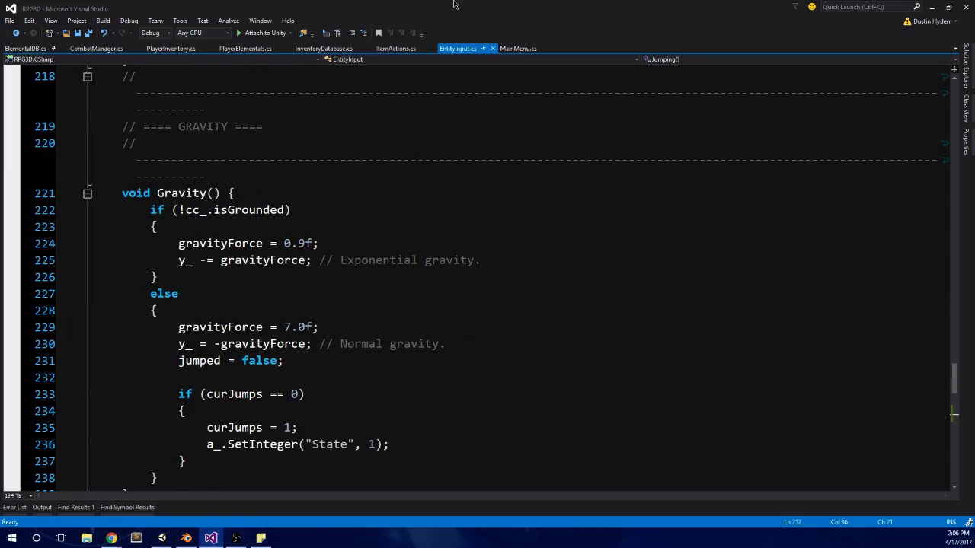
pyautogui.click(518, 48)
pyautogui.scroll(3, 426, 358)
pyautogui.scroll(-6, 470, 382)
pyautogui.scroll(-16, 470, 381)
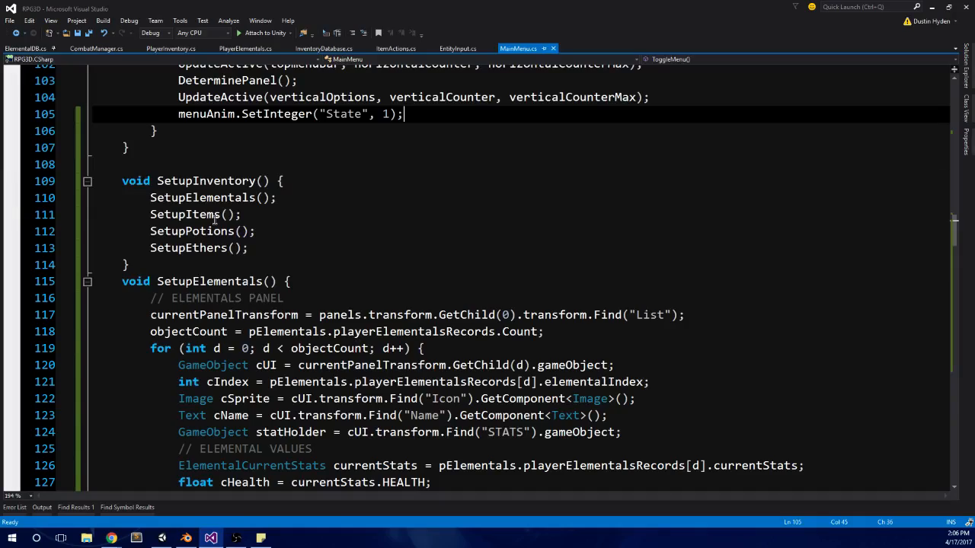
pyautogui.scroll(-16, 219, 259)
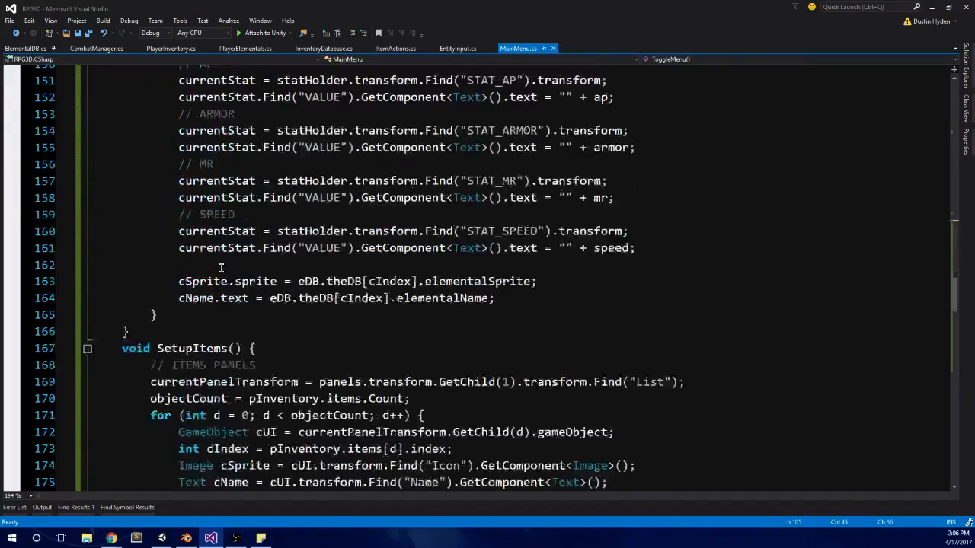
pyautogui.scroll(-9, 304, 243)
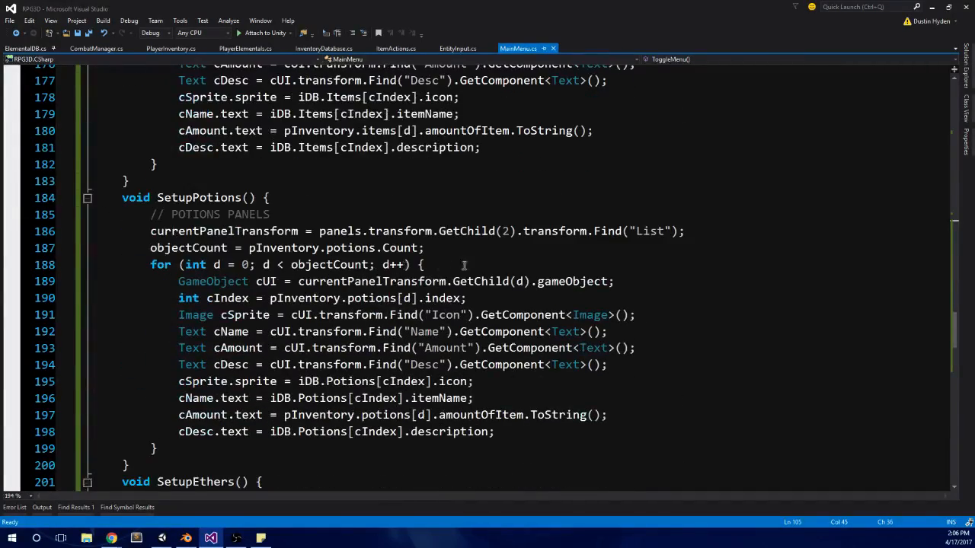
# Step: Check each reference to the potions list and the Potions database inside the SetupPotions method
pyautogui.click(377, 298)
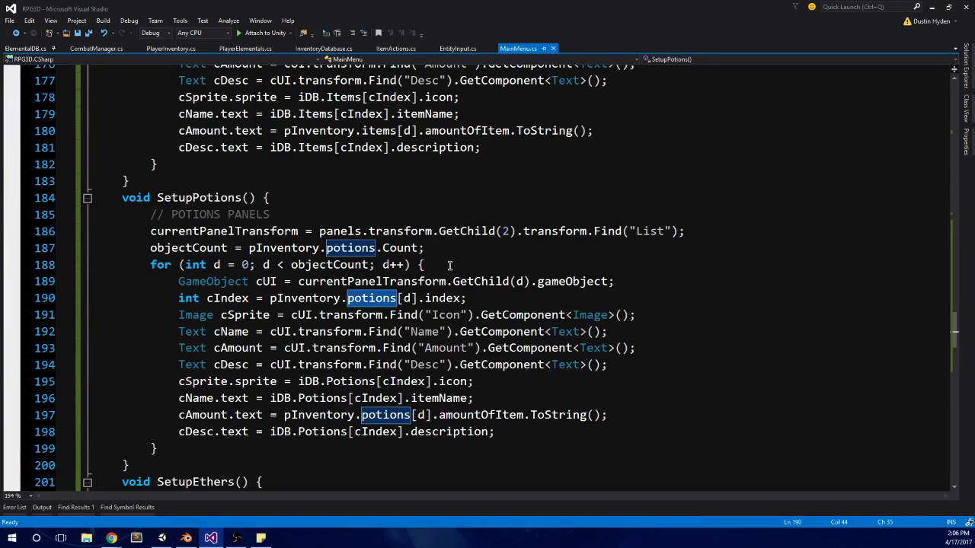
pyautogui.doubleClick(333, 399)
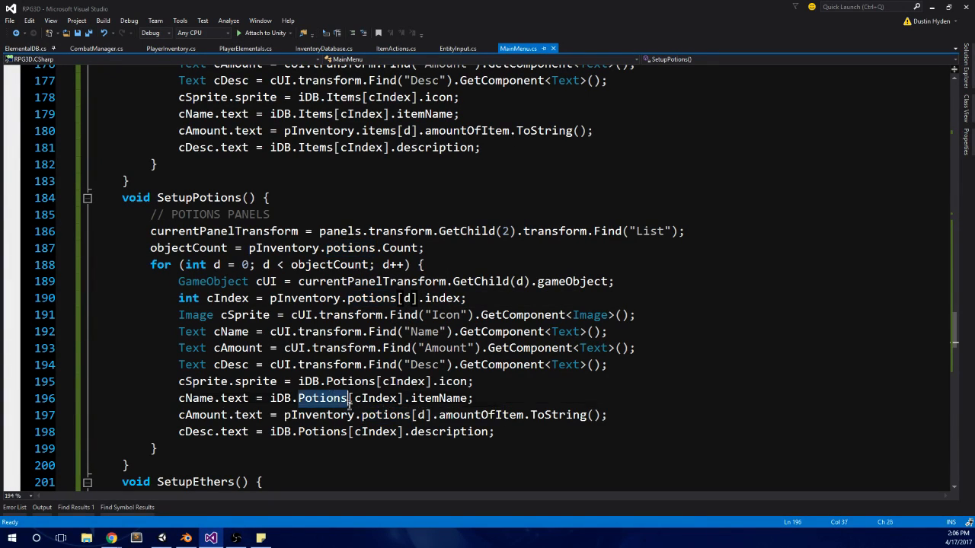
pyautogui.doubleClick(387, 414)
pyautogui.doubleClick(309, 432)
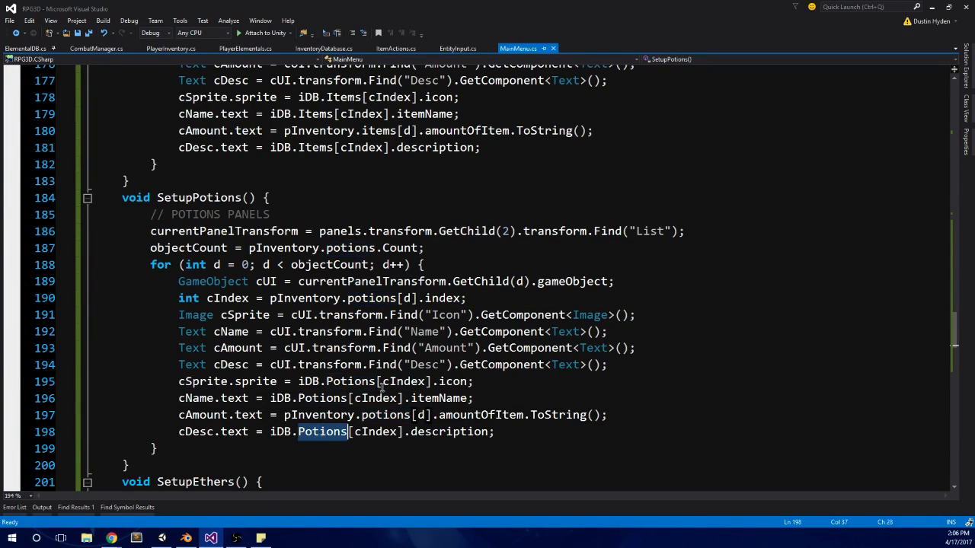
pyautogui.click(376, 381)
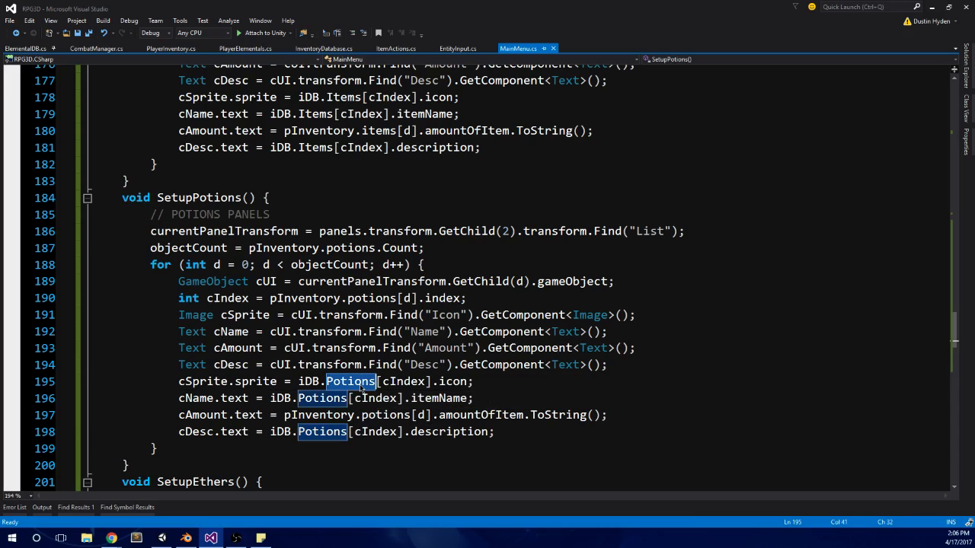
pyautogui.doubleClick(351, 248)
# Step: Compare the SetupItems and SetupPotions methods to check how each one fills its panel list
pyautogui.scroll(4, 350, 248)
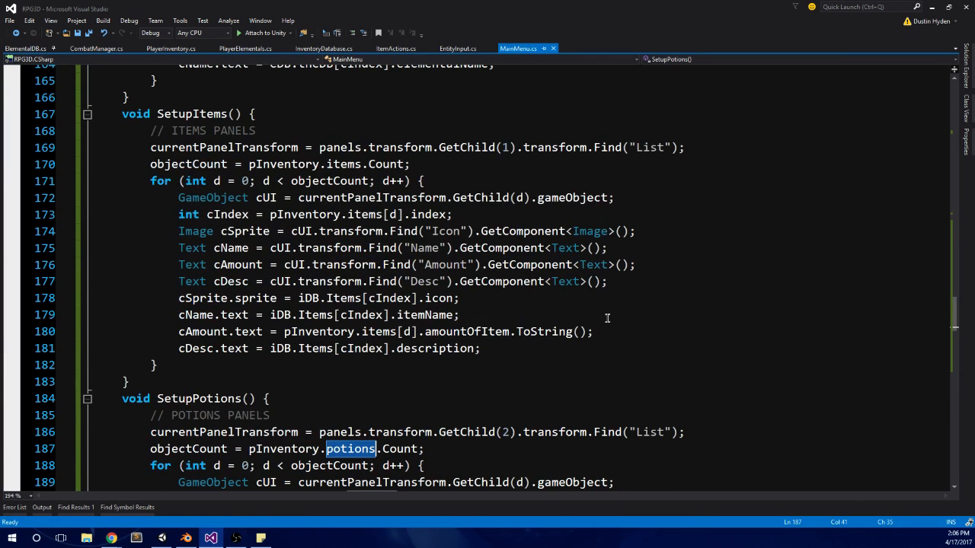
pyautogui.scroll(-1, 679, 336)
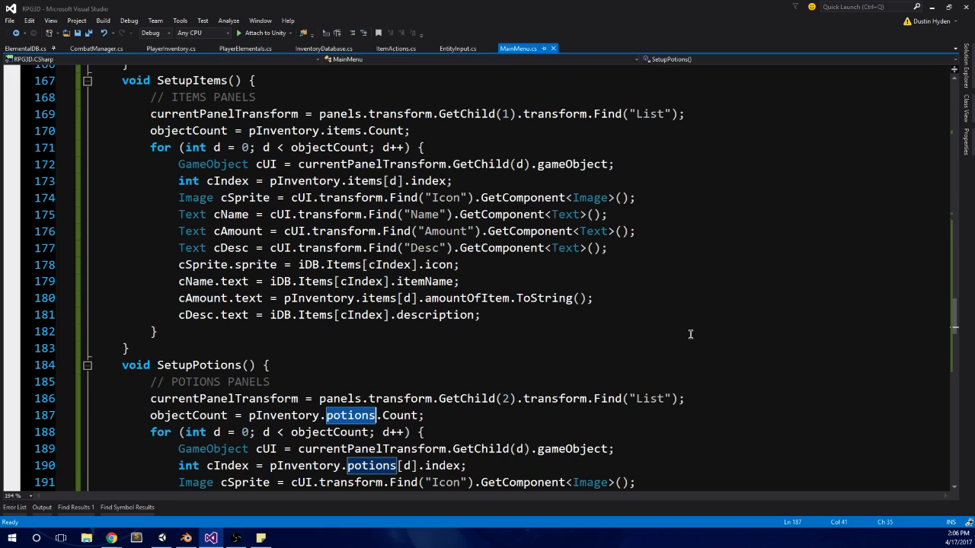
pyautogui.scroll(-4, 689, 333)
pyautogui.scroll(2, 611, 282)
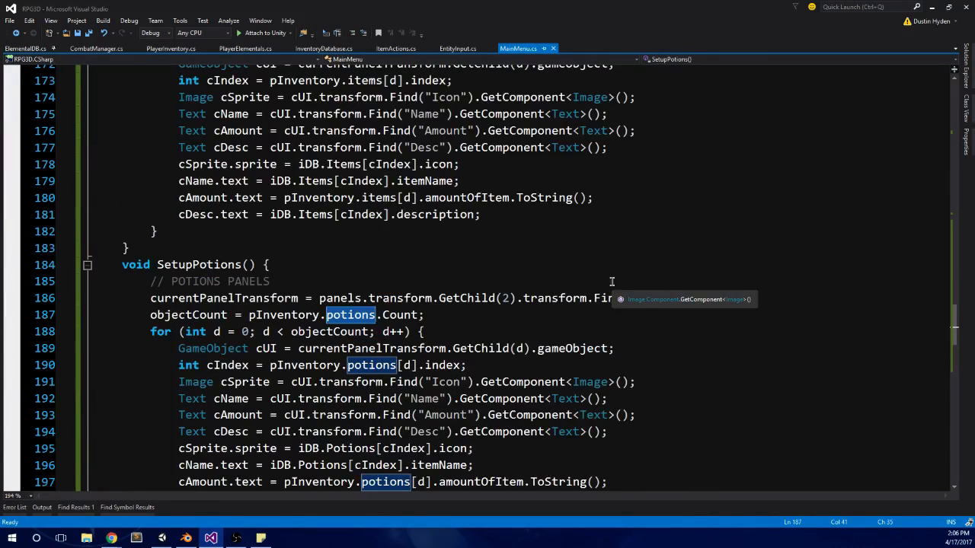
pyautogui.scroll(4, 586, 350)
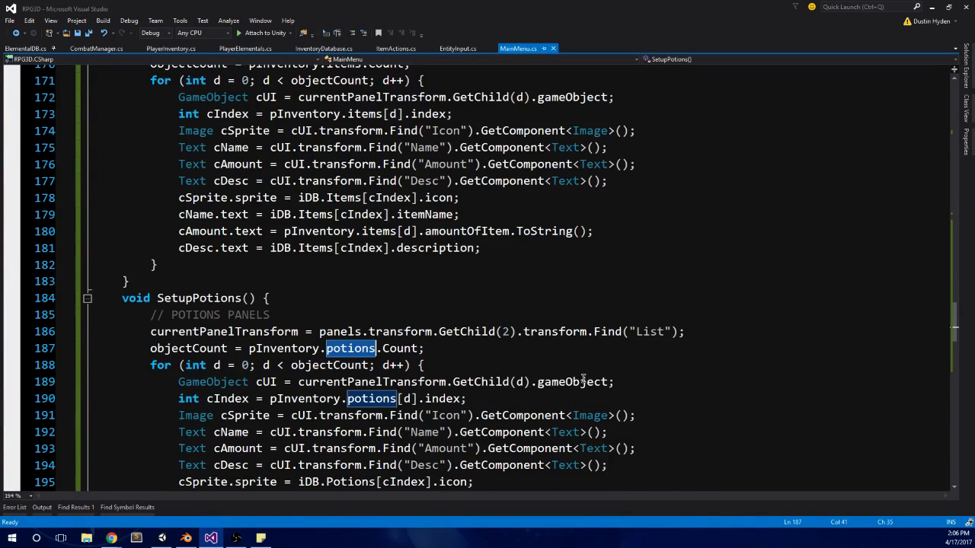
pyautogui.scroll(-5, 597, 380)
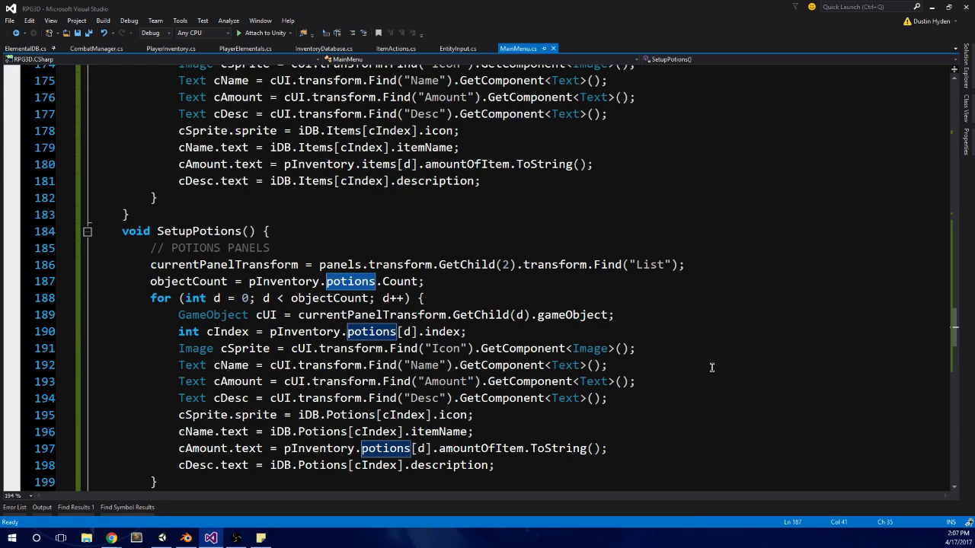
pyautogui.hotkey('alt', 'Tab')
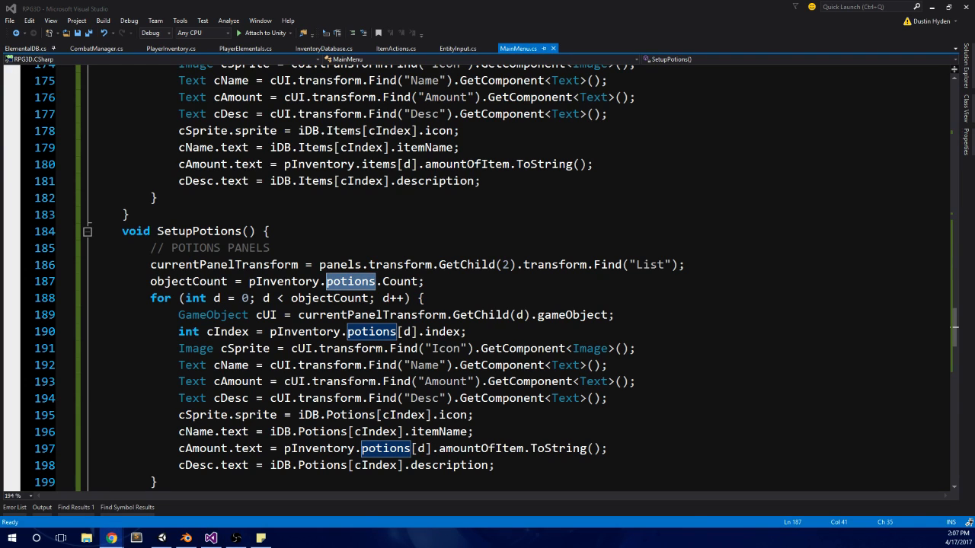
pyautogui.click(386, 282)
pyautogui.click(446, 300)
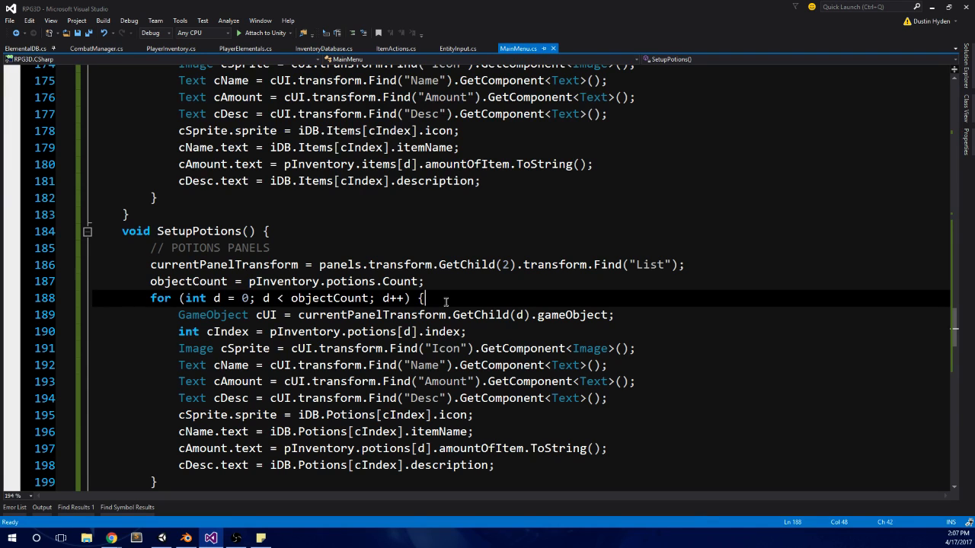
# Step: Review SetupPotions and SetupEthers at 160% zoom, and go back through SetupItems to SetupElementals
pyautogui.scroll(-1, 429, 289)
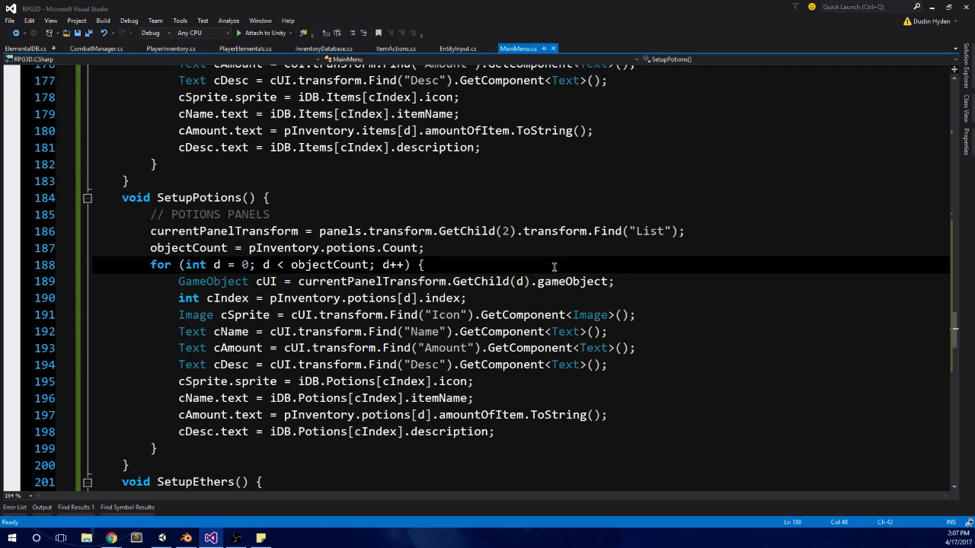
pyautogui.scroll(-3, 572, 264)
pyautogui.scroll(2, 572, 263)
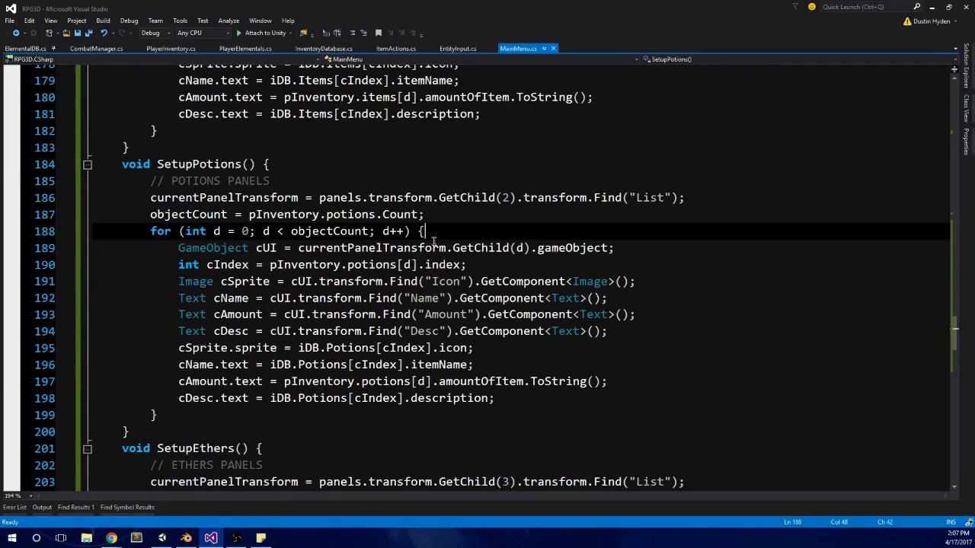
pyautogui.scroll(-5, 396, 347)
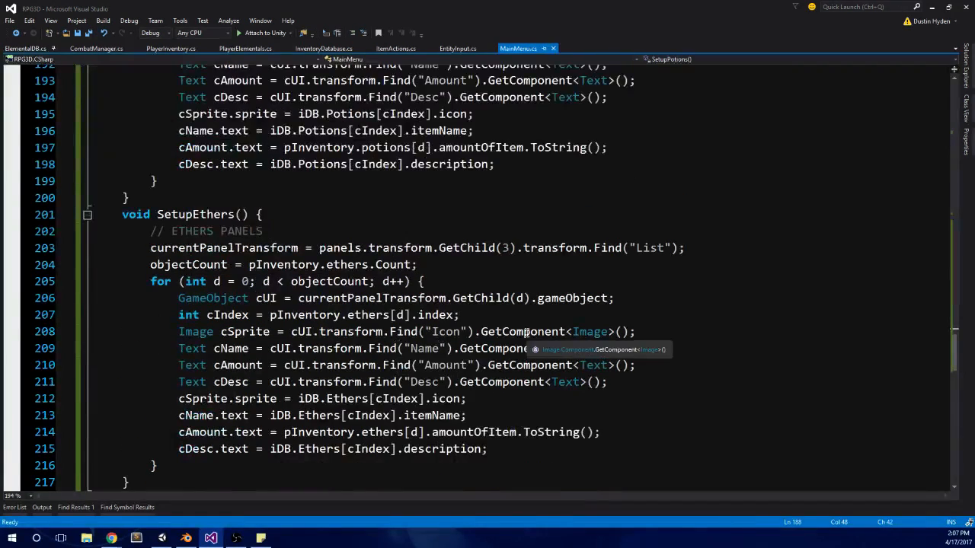
pyautogui.scroll(4, 547, 331)
pyautogui.keyDown('ctrl'); pyautogui.scroll(-2, 547, 332); pyautogui.keyUp('ctrl')
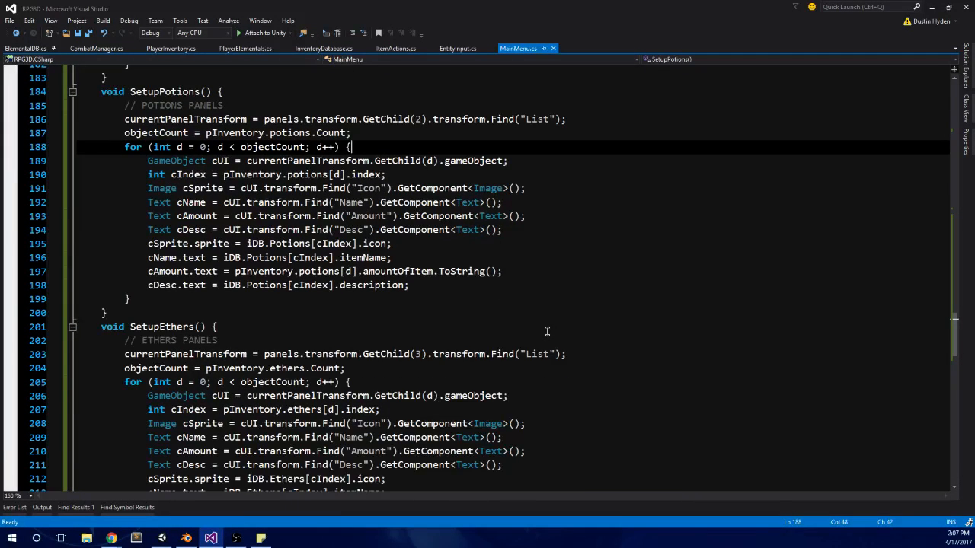
pyautogui.scroll(-1, 547, 331)
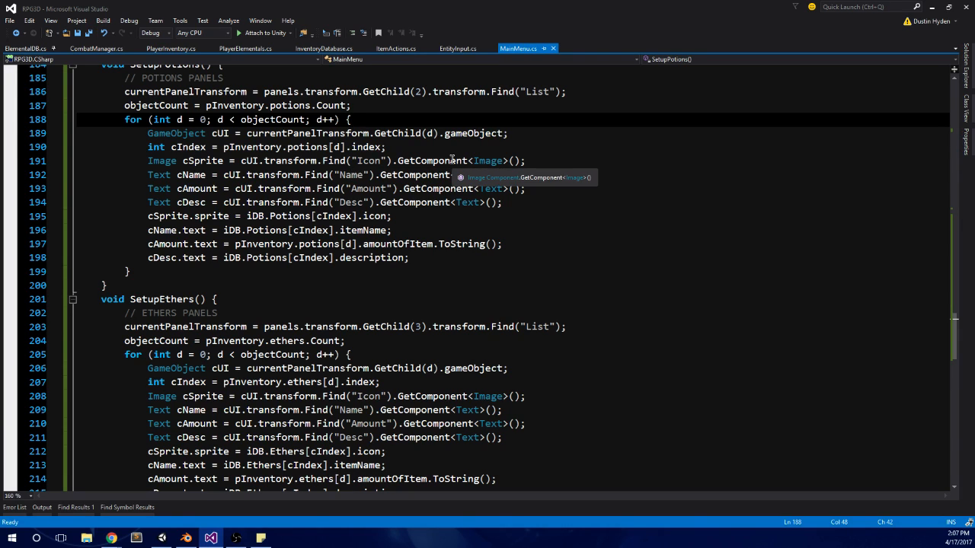
pyautogui.scroll(15, 474, 209)
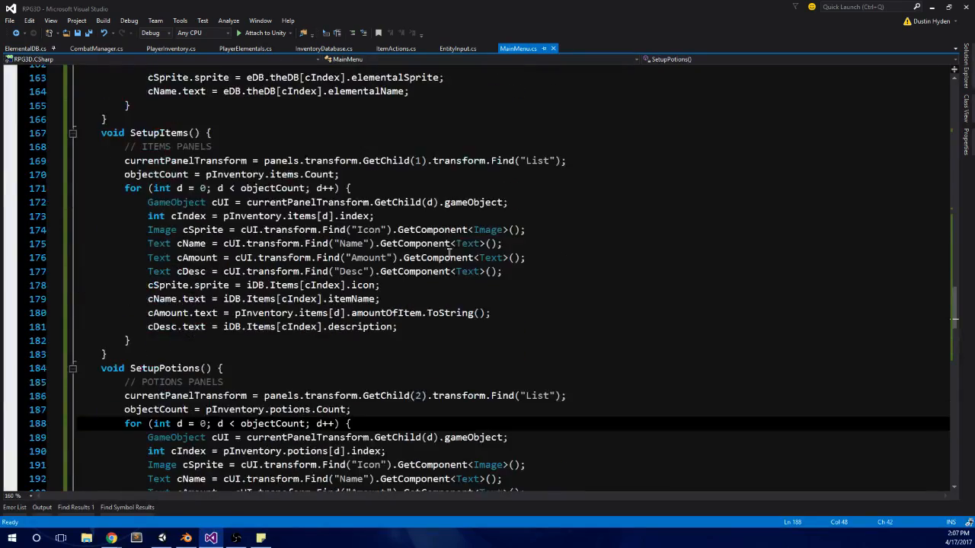
pyautogui.scroll(16, 480, 311)
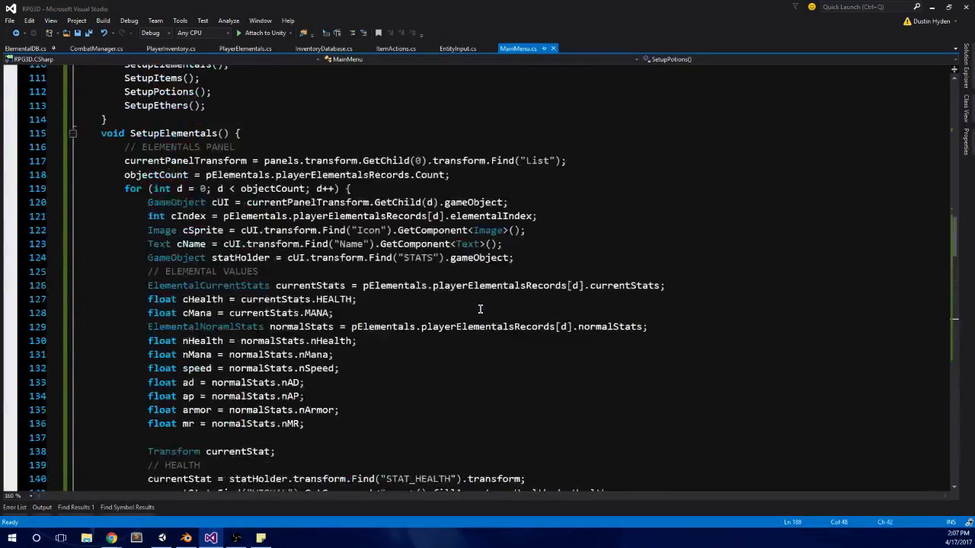
# Step: Review the Start and Update methods in MainMenu.cs, checking how verticalCounterMax is used in the bumper and movement handling
pyautogui.scroll(13, 482, 316)
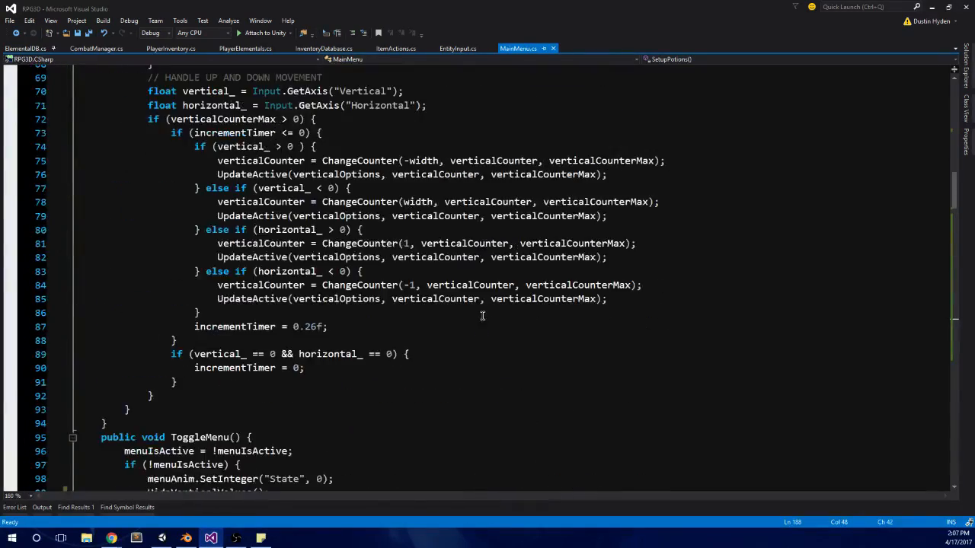
pyautogui.scroll(-3, 547, 334)
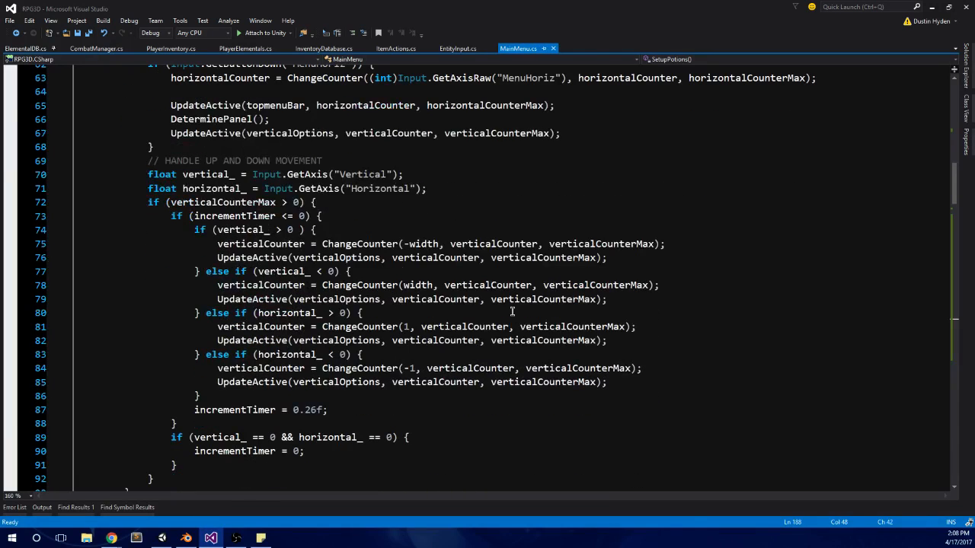
pyautogui.scroll(2, 512, 311)
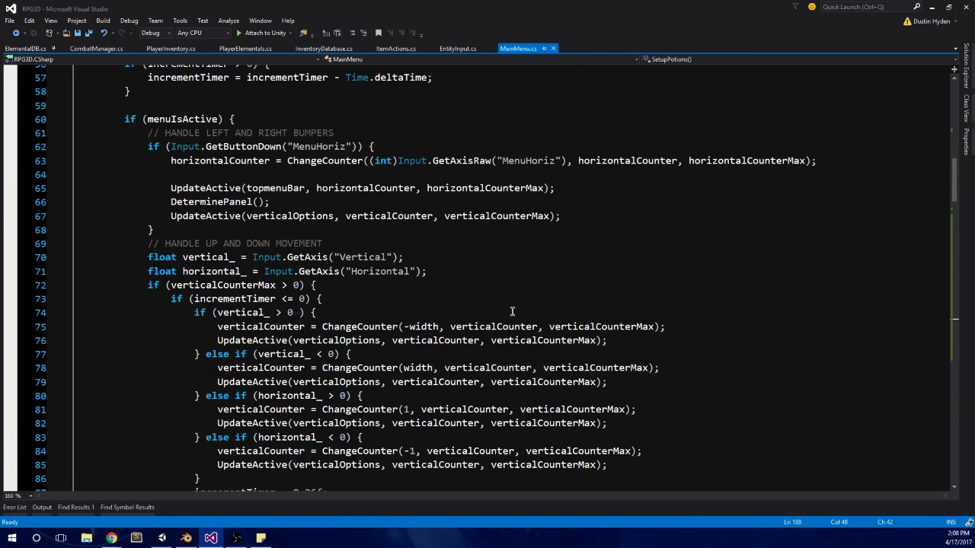
pyautogui.scroll(7, 245, 327)
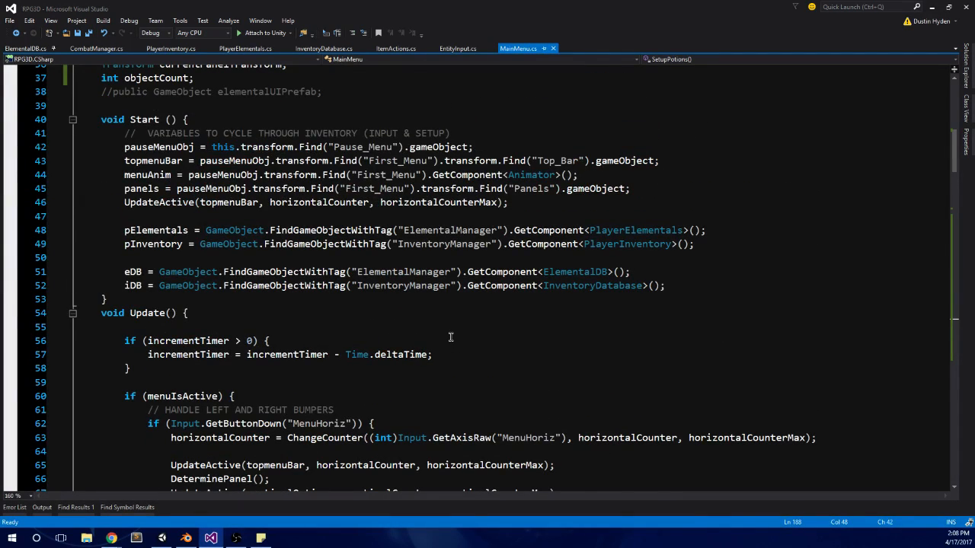
pyautogui.scroll(-6, 450, 335)
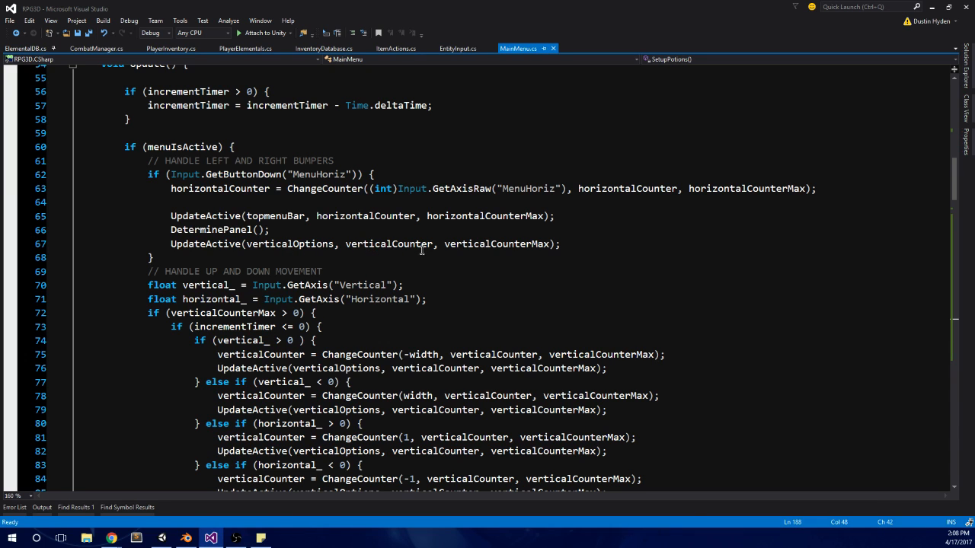
pyautogui.doubleClick(480, 245)
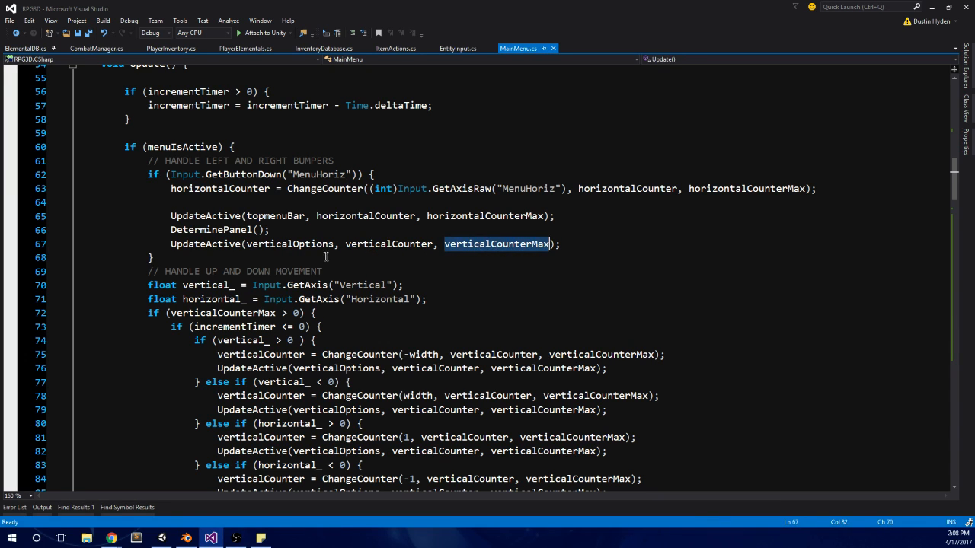
# Step: Find the DeterminePanel method definition in MainMenu.cs and review its branches for each panel option
pyautogui.doubleClick(214, 231)
pyautogui.hotkey('ctrl', 'f')
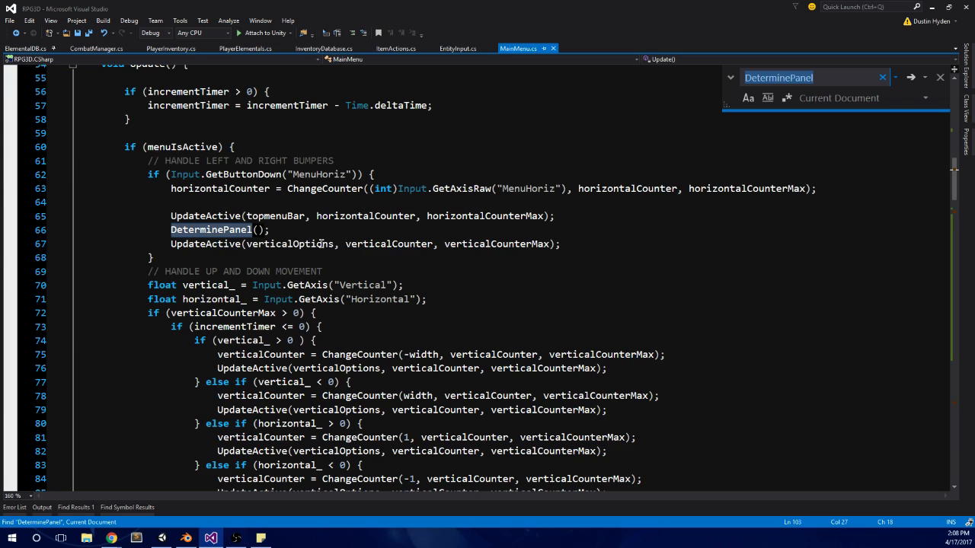
pyautogui.press('Return')
pyautogui.press('Return')
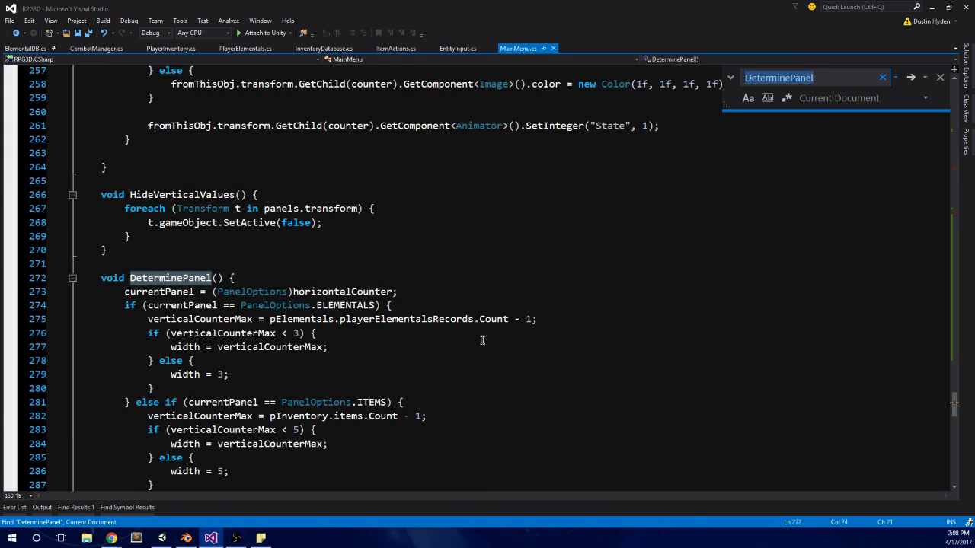
pyautogui.scroll(-1, 165, 203)
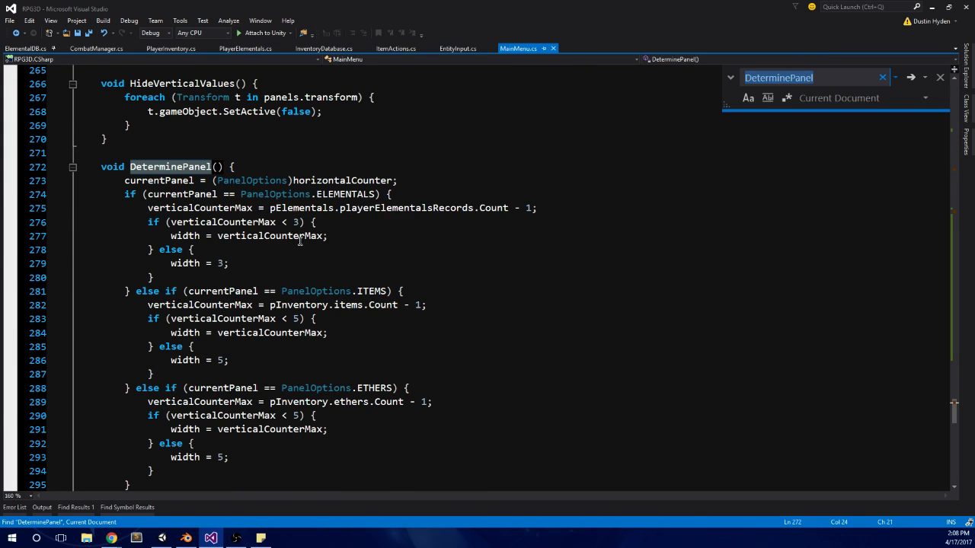
pyautogui.scroll(-1, 429, 206)
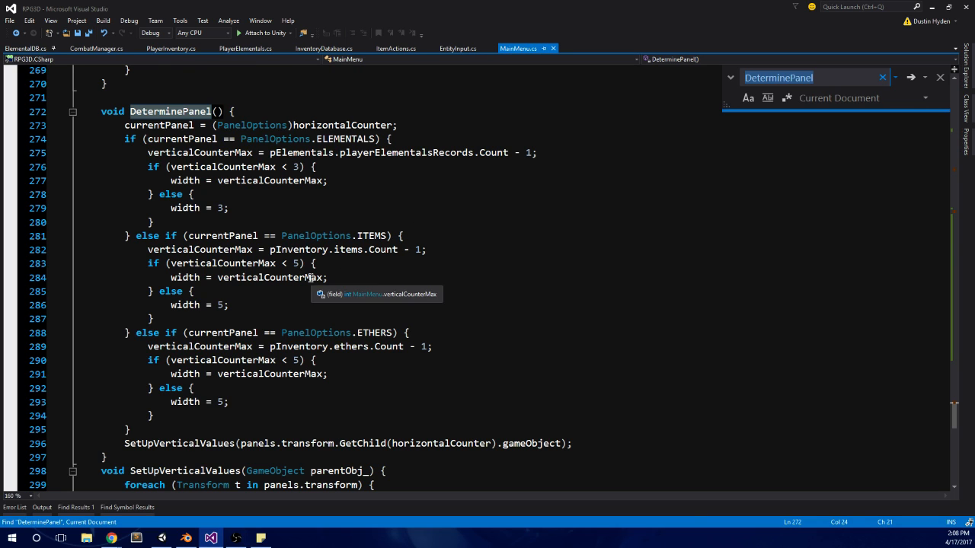
pyautogui.scroll(1, 335, 286)
pyautogui.scroll(-2, 353, 284)
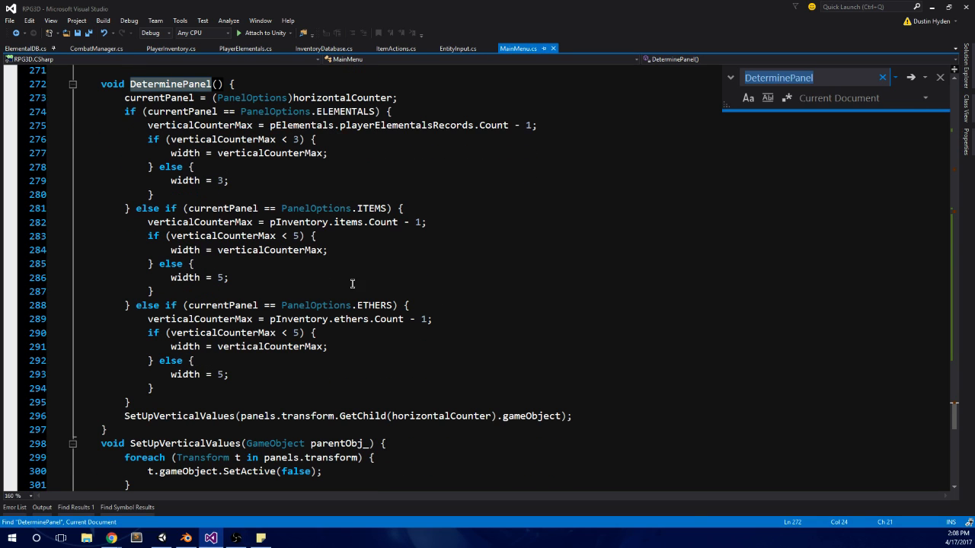
# Step: Duplicate DeterminePanel's ITEMS branch ahead of the ETHERS branch and set the copy's condition to PanelOptions.POTIONS
pyautogui.click(136, 309)
pyautogui.keyDown('shift'); pyautogui.click(135, 212); pyautogui.keyUp('shift')
pyautogui.hotkey('ctrl', 'c')
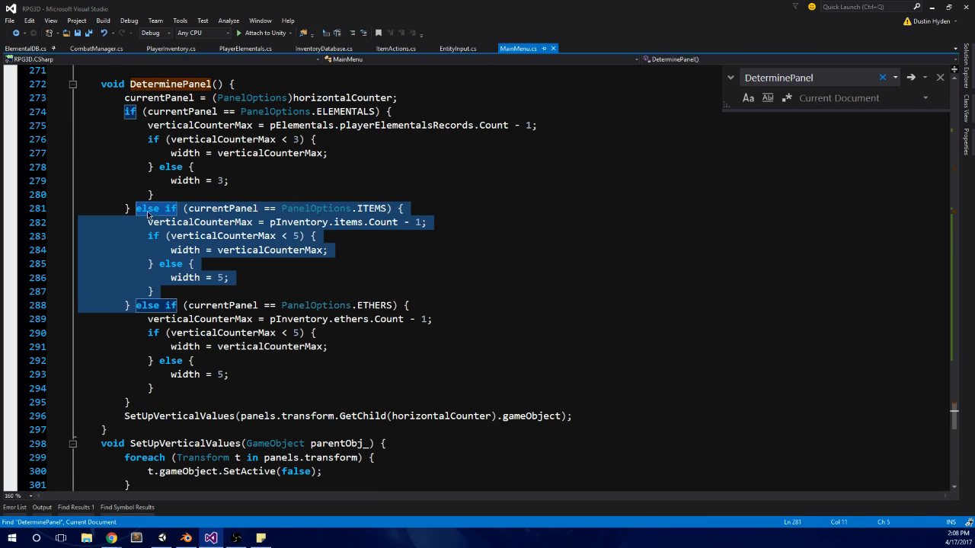
pyautogui.click(149, 305)
pyautogui.hotkey('ctrl', 'v')
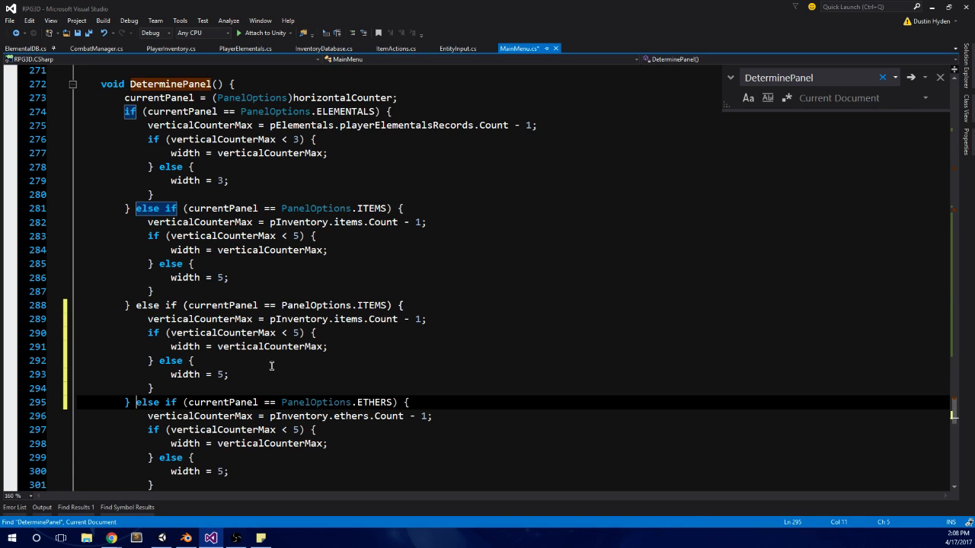
pyautogui.doubleClick(372, 307)
pyautogui.write('POTIONS')
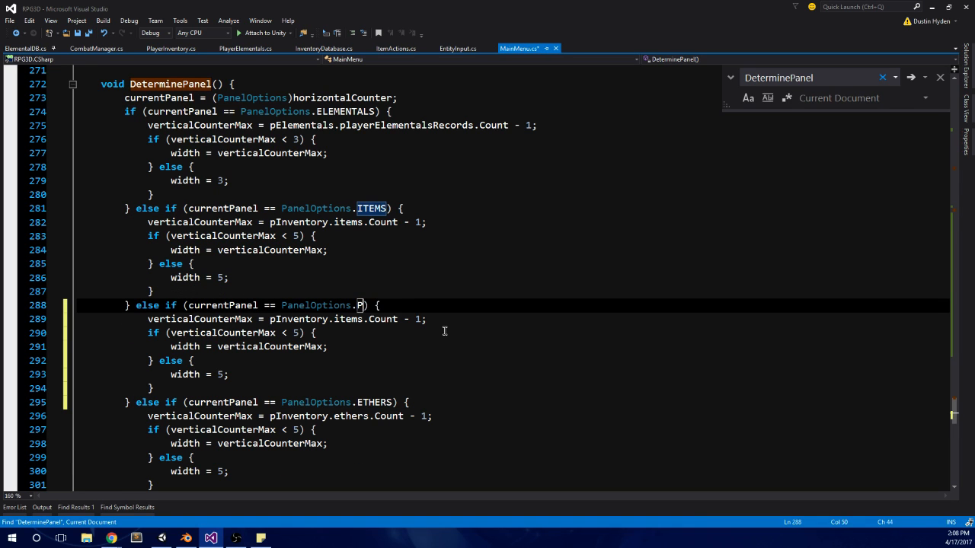
pyautogui.click(415, 342)
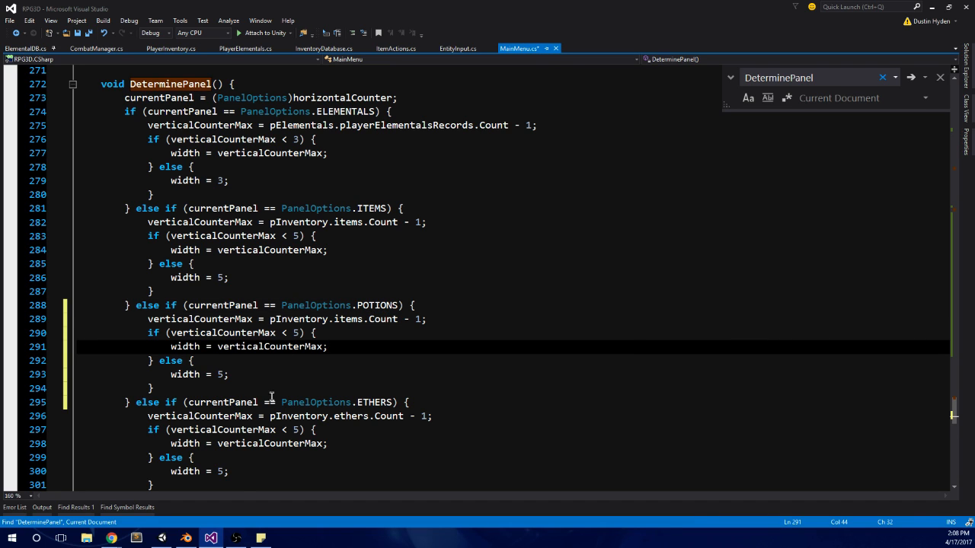
# Step: Look over the POTIONS and ETHERS branches of DeterminePanel and save MainMenu.cs
pyautogui.scroll(-2, 272, 397)
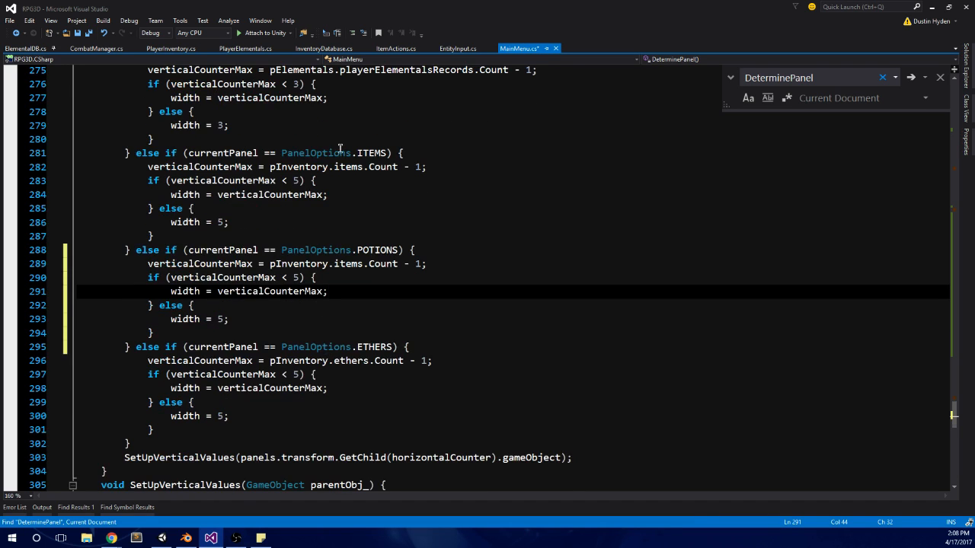
pyautogui.click(298, 265)
pyautogui.click(300, 291)
pyautogui.click(305, 375)
pyautogui.scroll(2, 366, 282)
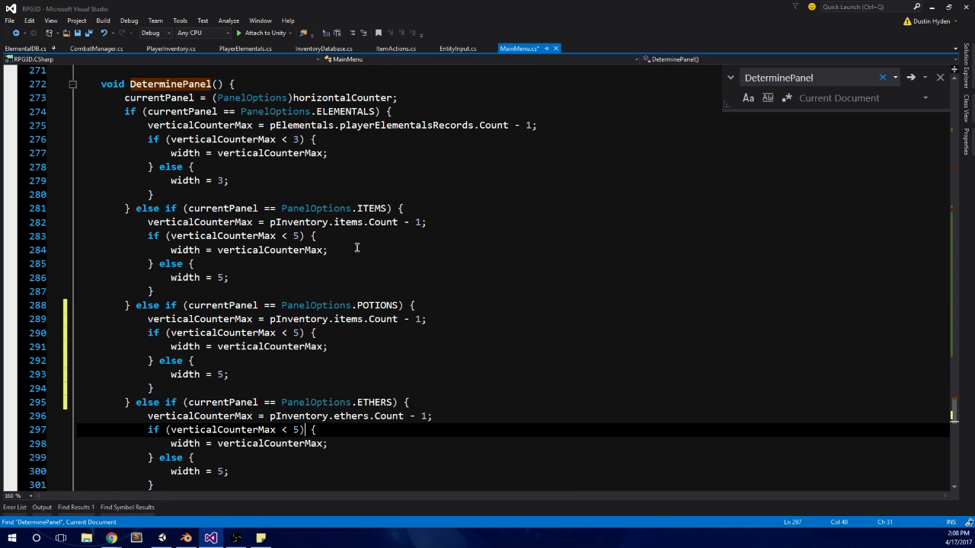
pyautogui.click(315, 238)
pyautogui.hotkey('ctrl', 's')
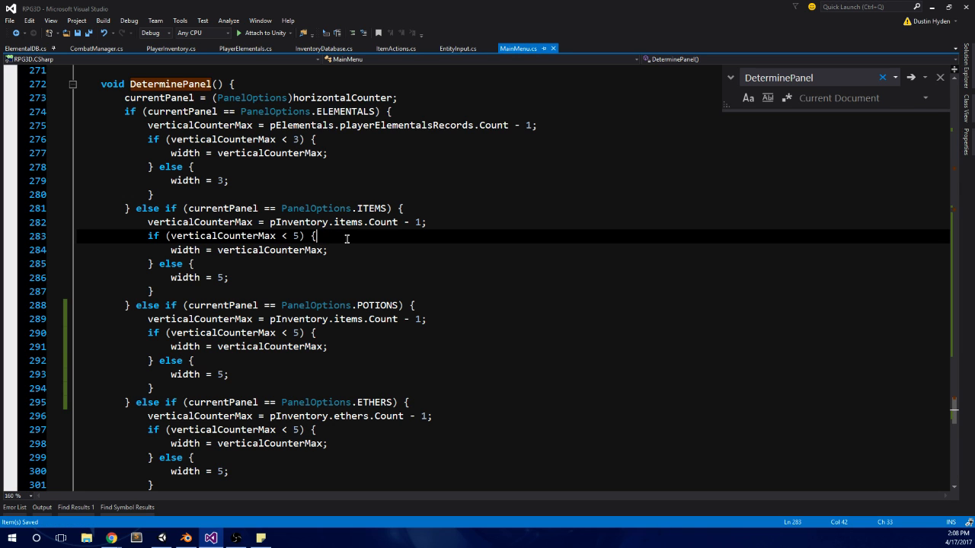
# Step: Switch to Unity, run the game and move the selection right and down in the pause menu's items panel
pyautogui.click(162, 538)
pyautogui.click(469, 29)
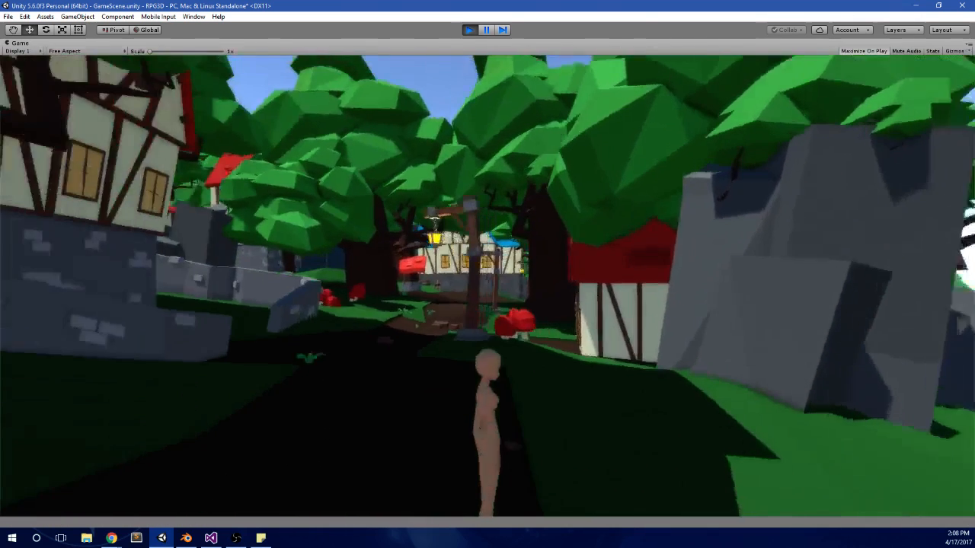
pyautogui.press('e')
pyautogui.press('Right')
pyautogui.press('Down')
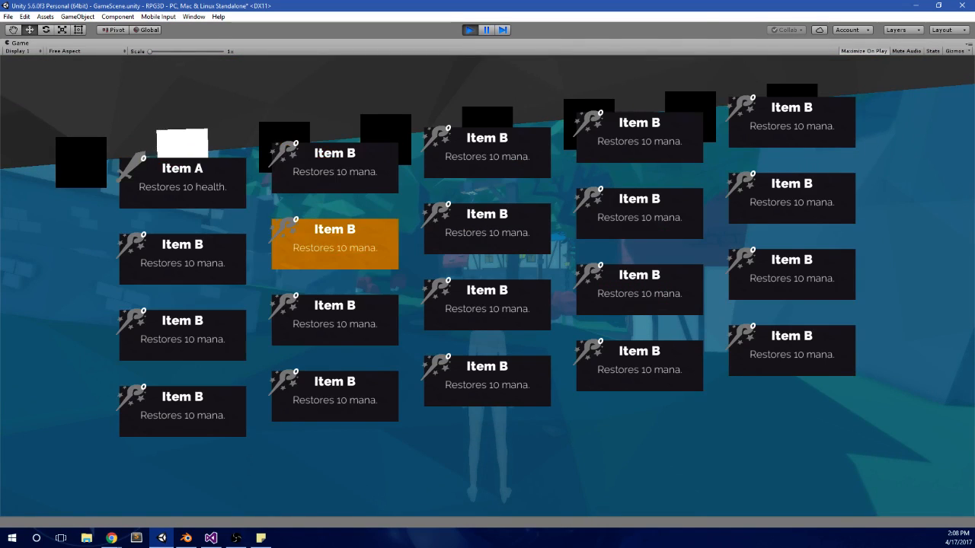
# Step: Test switching back and forth between the pause menu panels and moving the selection in the potions panel
pyautogui.press('e')
pyautogui.press('q')
pyautogui.press('e')
pyautogui.press('e')
pyautogui.press('q')
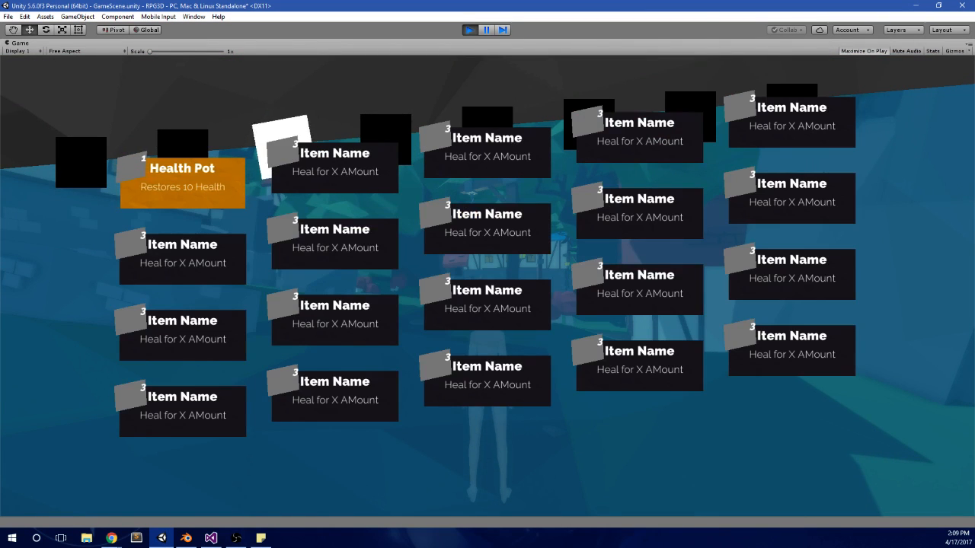
pyautogui.press('Right')
pyautogui.press('Down')
pyautogui.press('e')
pyautogui.press('q')
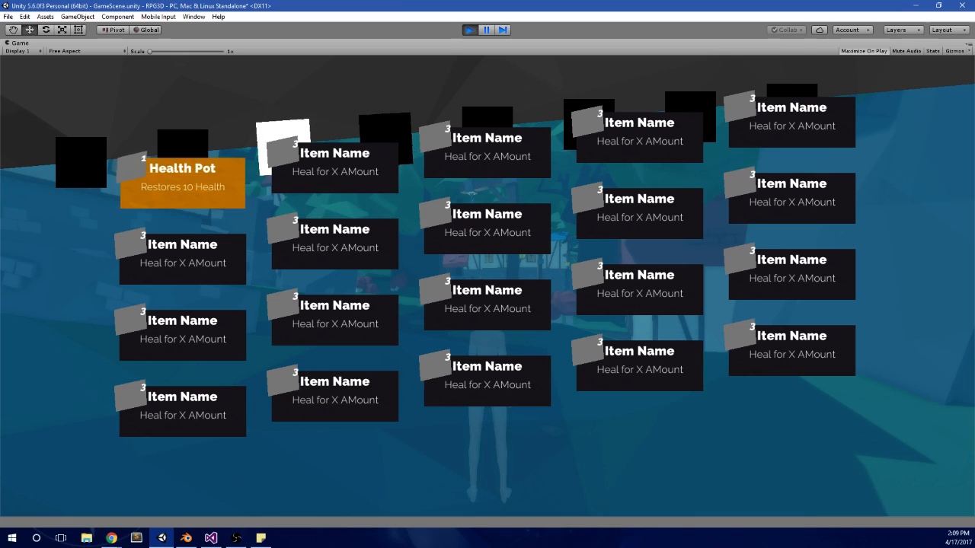
# Step: Test moving down and right through the potions panel's entries, then cycle through the neighbouring panels and return to potions
pyautogui.press('q')
pyautogui.press('e')
pyautogui.press('Down')
pyautogui.press('Down')
pyautogui.press('Down')
pyautogui.press('Down')
pyautogui.press('Right')
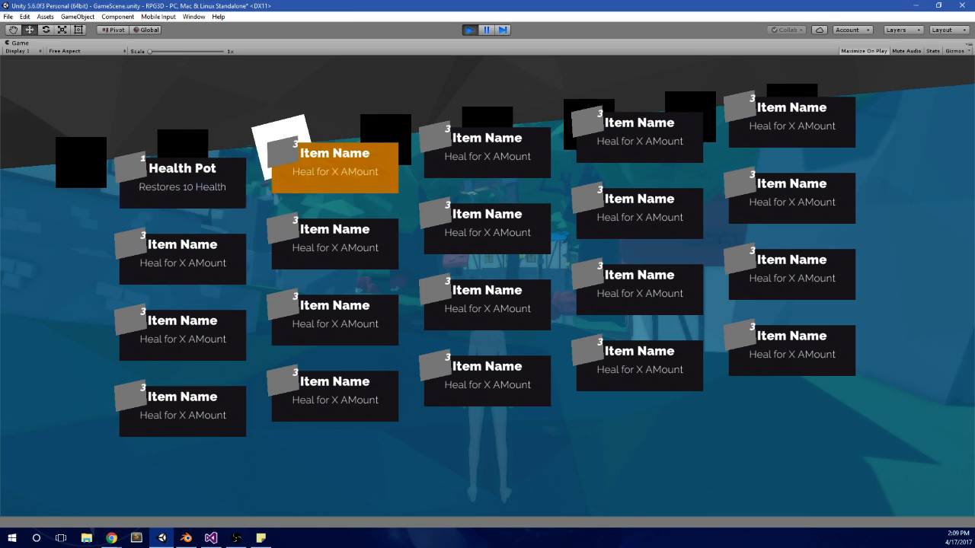
pyautogui.press('Right')
pyautogui.press('e')
pyautogui.press('e')
pyautogui.press('q')
pyautogui.press('q')
pyautogui.press('q')
pyautogui.press('e')
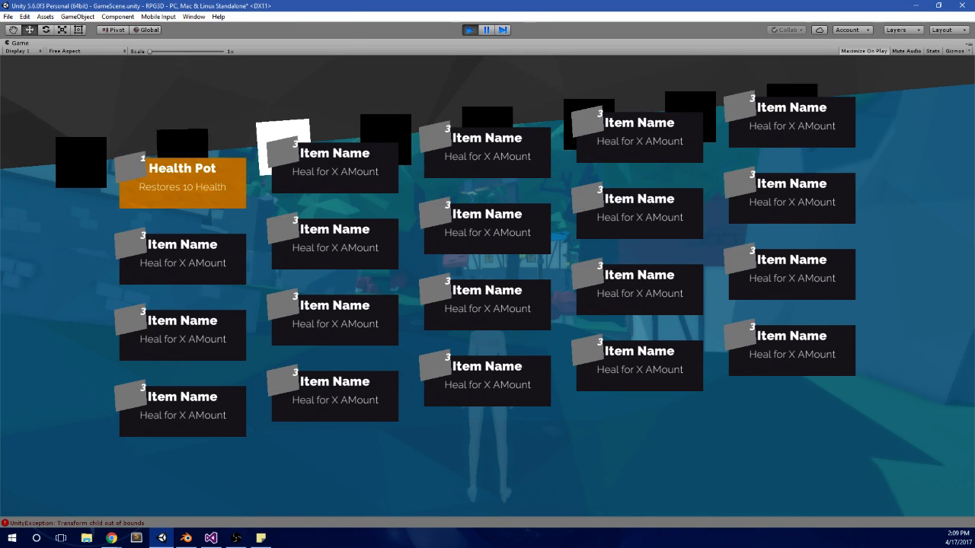
# Step: Stop the running game, show the console and clear its messages
pyautogui.hotkey('alt', 'Tab')
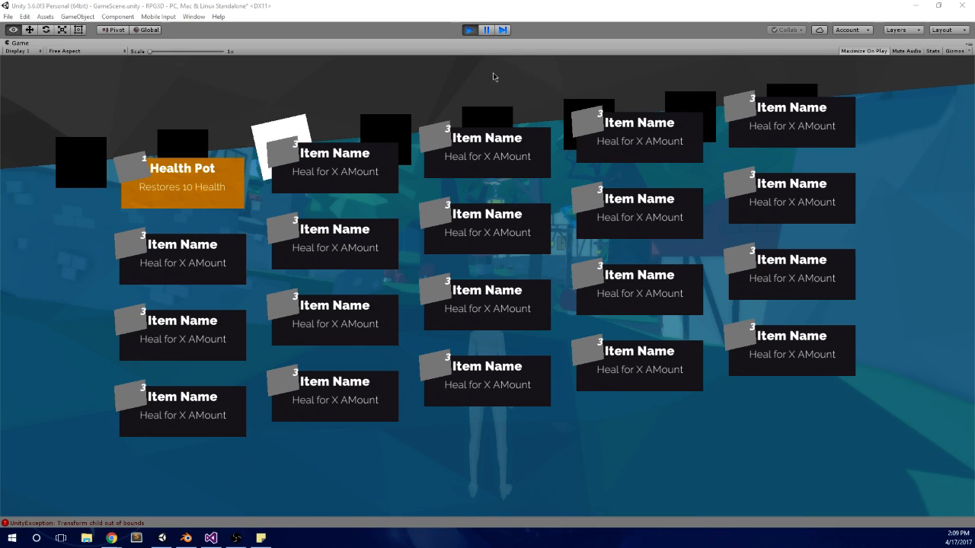
pyautogui.click(471, 29)
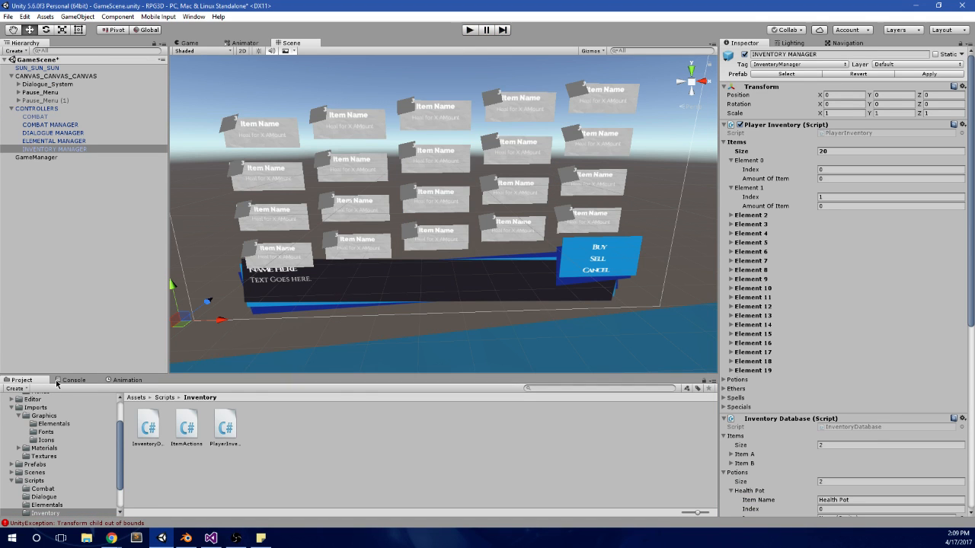
pyautogui.click(58, 381)
pyautogui.click(9, 389)
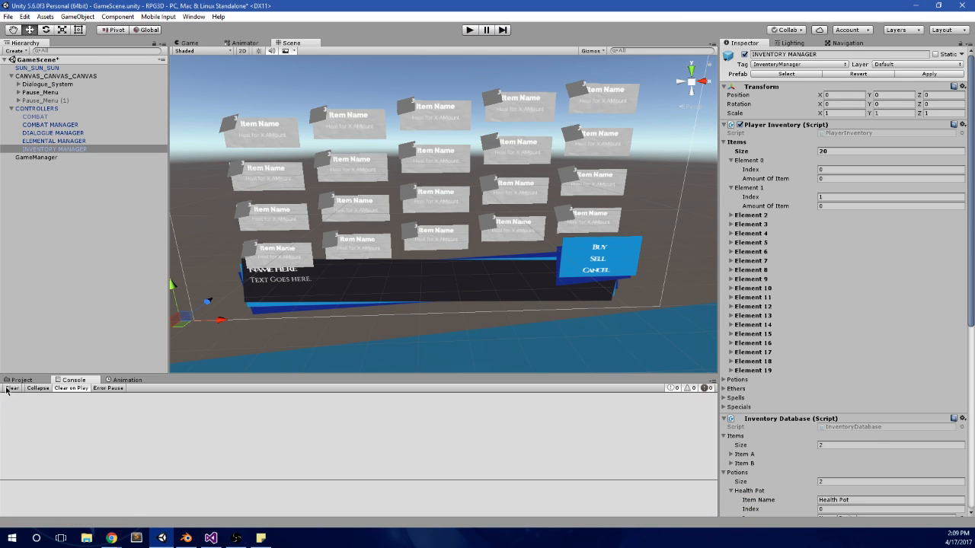
# Step: Check the Potions, Ethers and Spells lists in the INVENTORY MANAGER's Player Inventory script, collapsing the lists
pyautogui.click(52, 141)
pyautogui.click(54, 148)
pyautogui.click(736, 142)
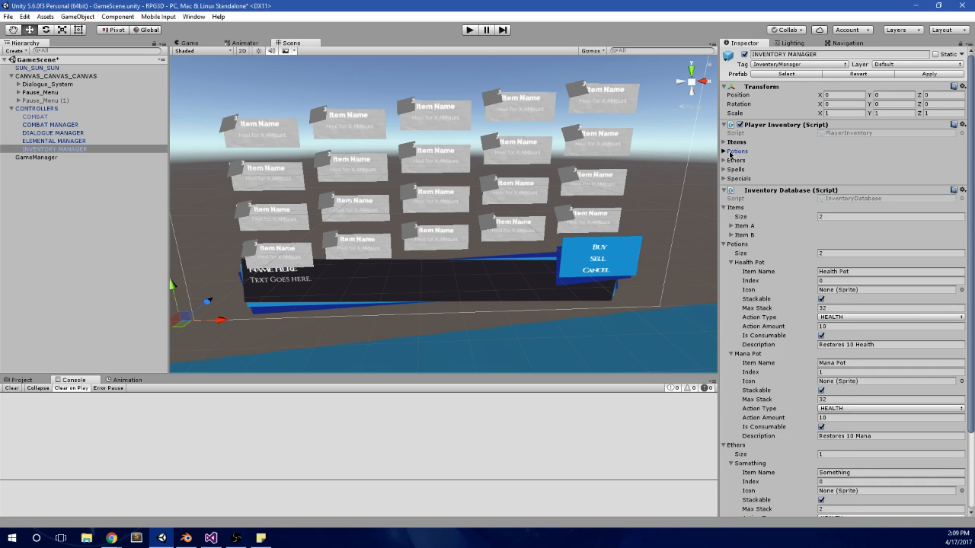
pyautogui.click(733, 152)
pyautogui.click(733, 151)
pyautogui.click(739, 161)
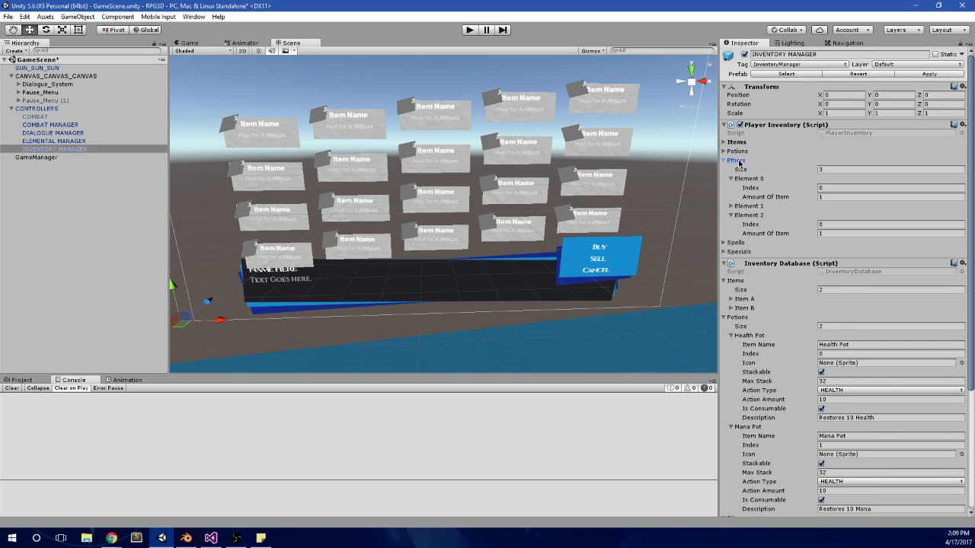
pyautogui.click(736, 160)
pyautogui.click(735, 170)
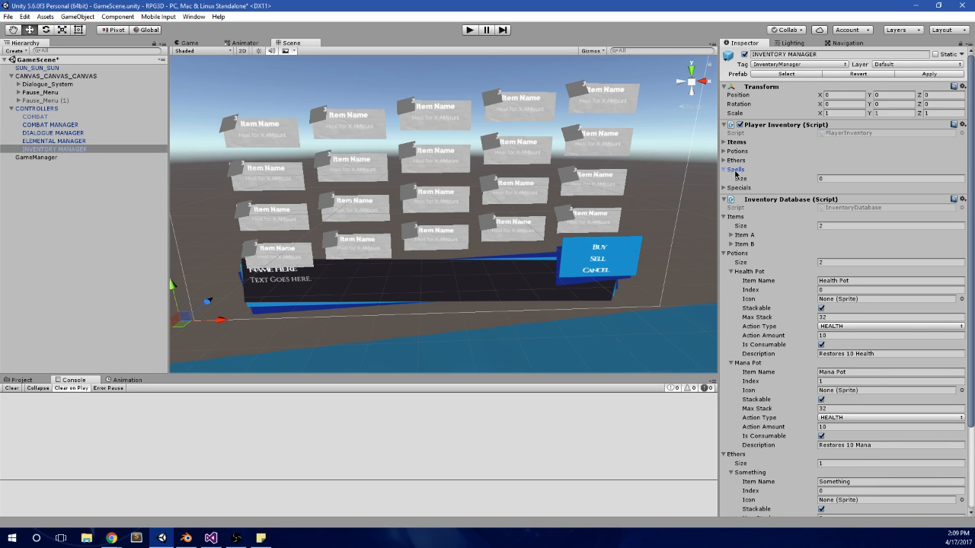
pyautogui.click(736, 169)
# Step: Switch to Visual Studio, make the POTIONS branch of DeterminePanel use pInventory.potions.Count - 1, and save MainMenu.cs
pyautogui.click(211, 538)
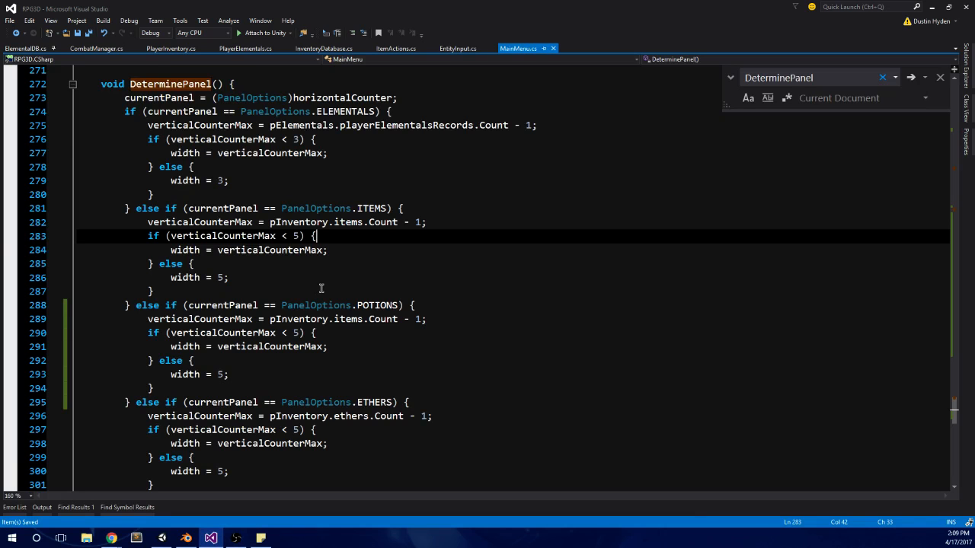
pyautogui.scroll(1, 375, 317)
pyautogui.scroll(-1, 411, 327)
pyautogui.doubleClick(348, 319)
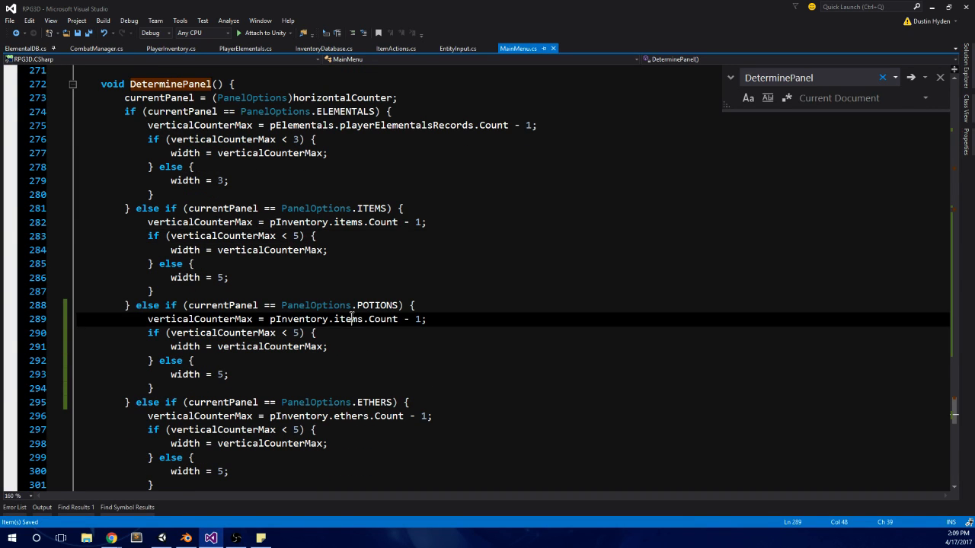
pyautogui.write('pot')
pyautogui.press('Tab')
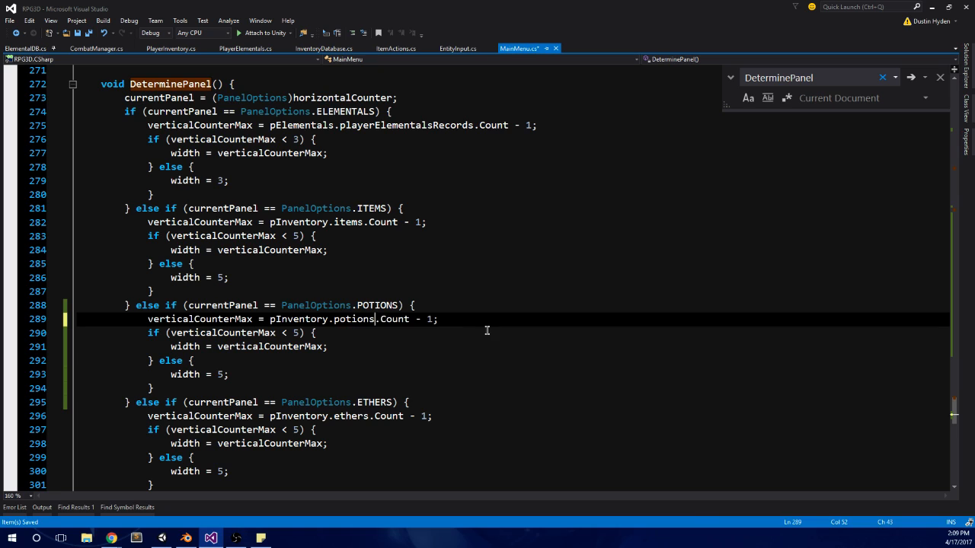
pyautogui.click(480, 305)
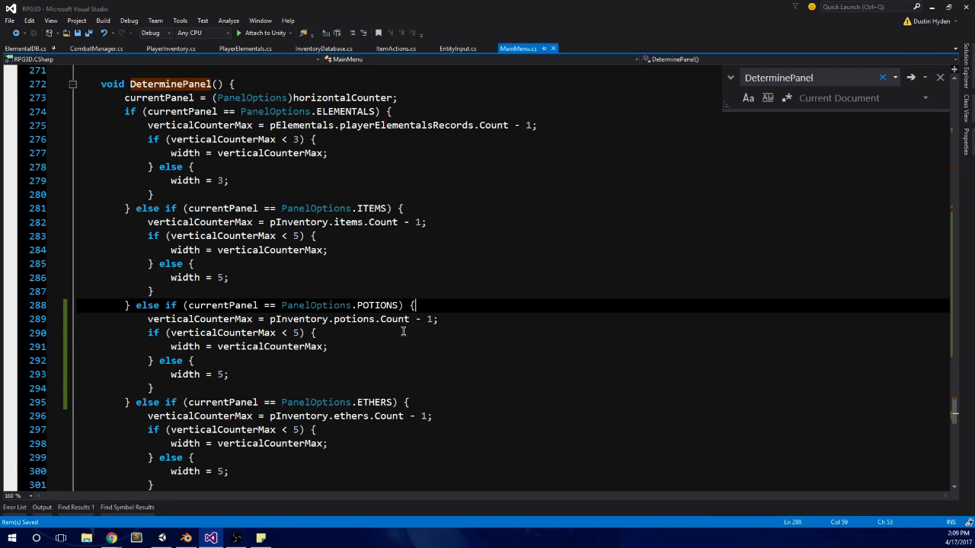
pyautogui.scroll(-3, 430, 319)
pyautogui.scroll(3, 434, 317)
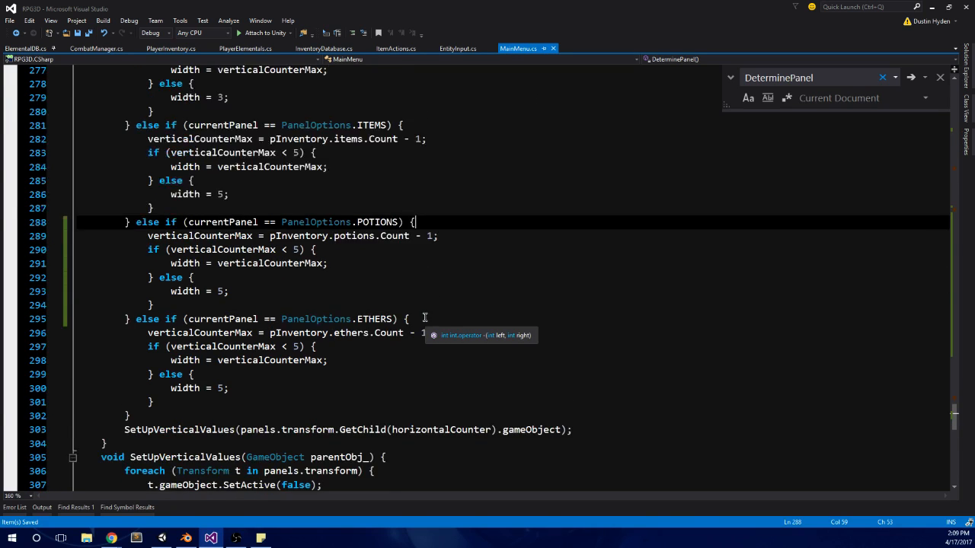
# Step: Review the panel branches of DeterminePanel in MainMenu.cs, switch to Unity and run the game
pyautogui.scroll(-2, 436, 317)
pyautogui.scroll(3, 437, 317)
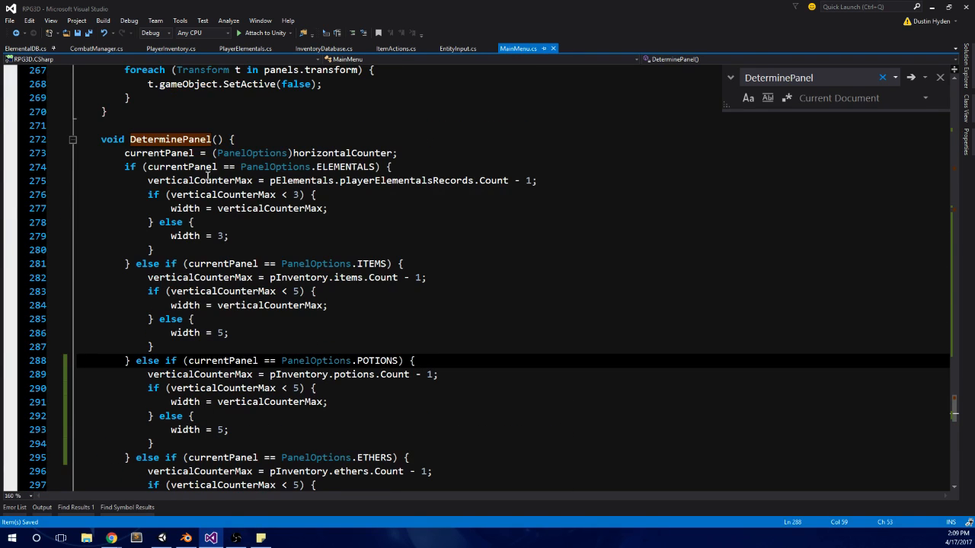
pyautogui.scroll(-3, 462, 278)
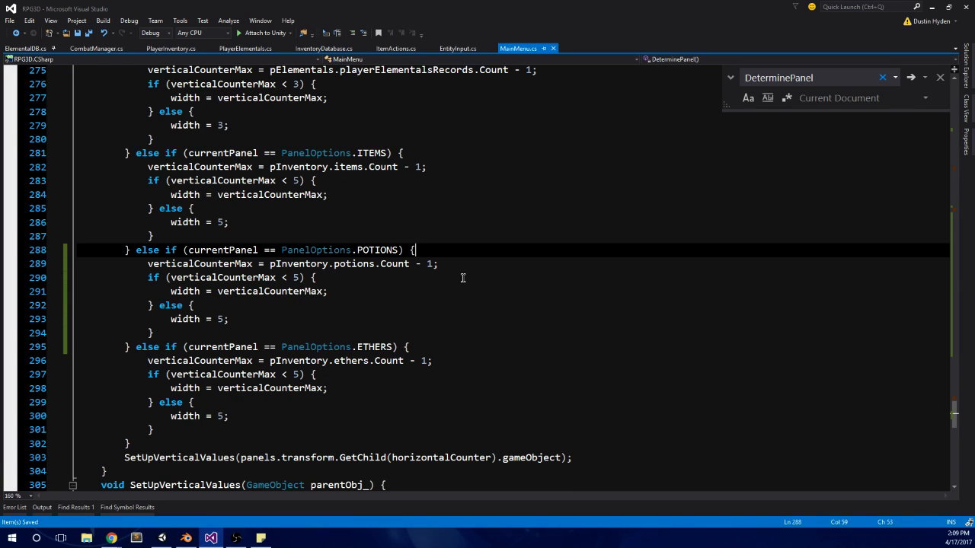
pyautogui.click(540, 278)
pyautogui.click(161, 537)
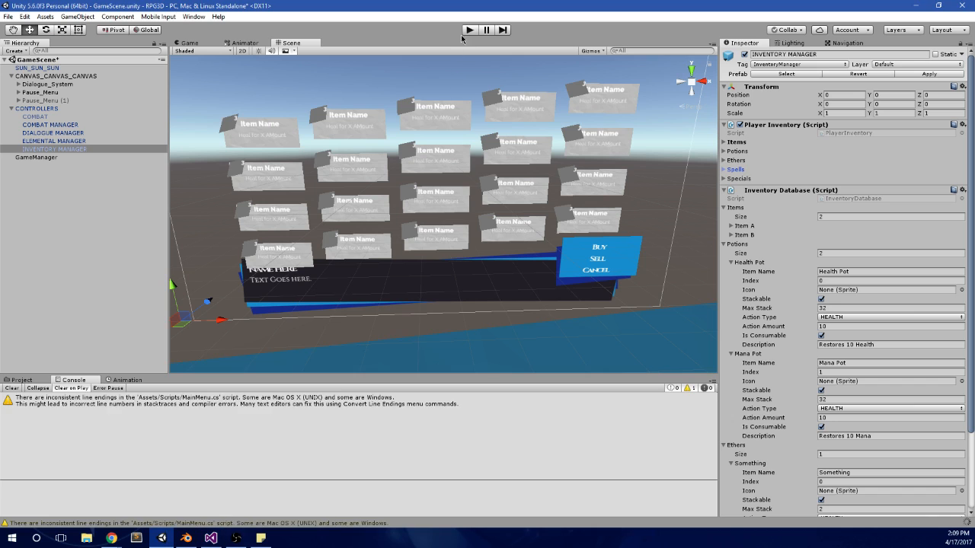
pyautogui.click(469, 29)
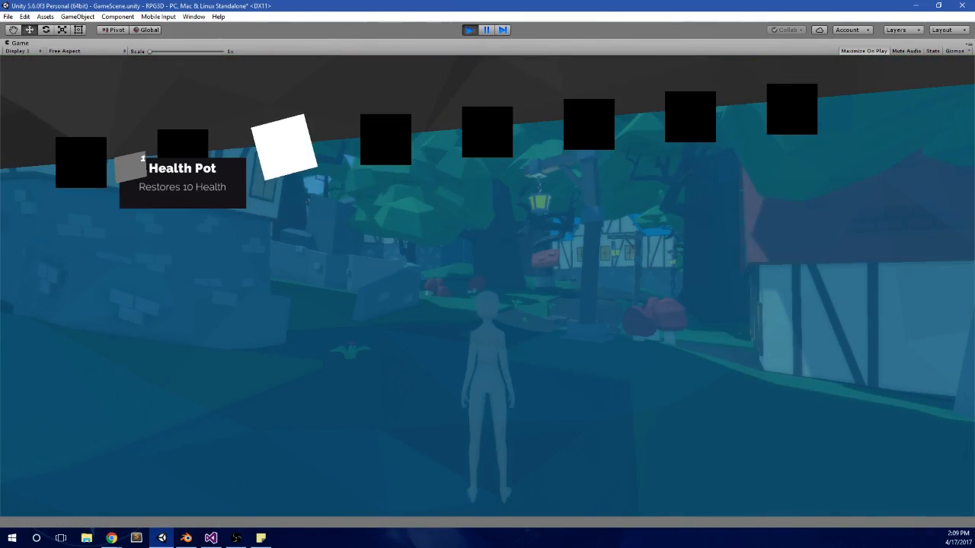
# Step: Cycle back and forth between the pause menu's neighbouring panels as far as ethers, and return to the items panel
pyautogui.press('e')
pyautogui.press('q')
pyautogui.press('q')
pyautogui.press('e')
pyautogui.press('e')
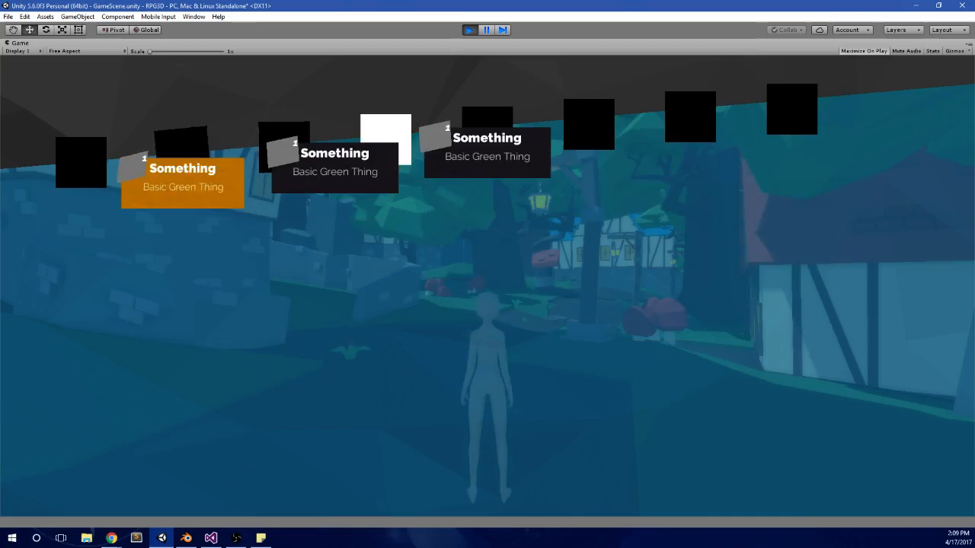
pyautogui.press('q')
pyautogui.press('q')
# Step: Test moving the selection in all four directions across the items panel's grid of Item A and Item B entries
pyautogui.press('Down')
pyautogui.press('Down')
pyautogui.press('Down')
pyautogui.press('Right')
pyautogui.press('Up')
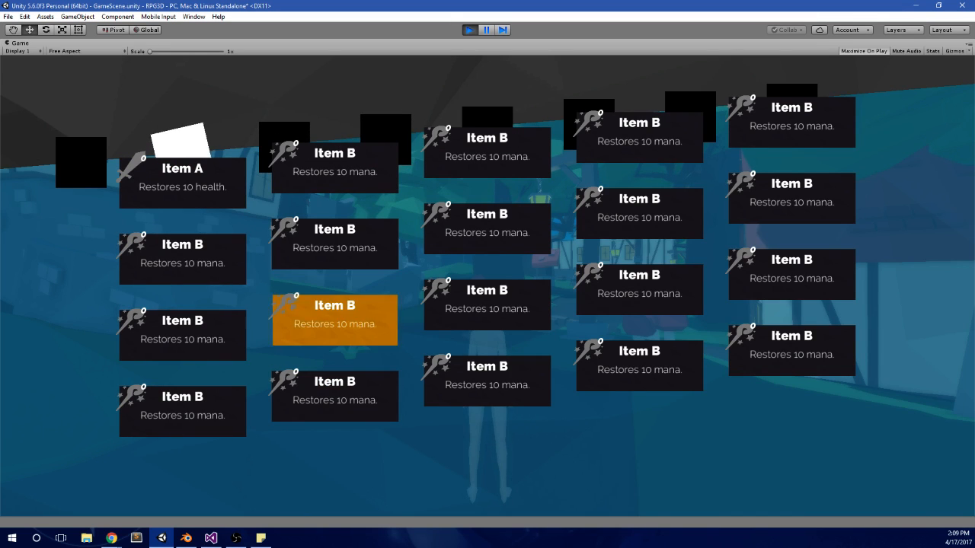
pyautogui.press('Up')
pyautogui.press('Right')
pyautogui.press('Right')
pyautogui.press('Down')
pyautogui.press('Left')
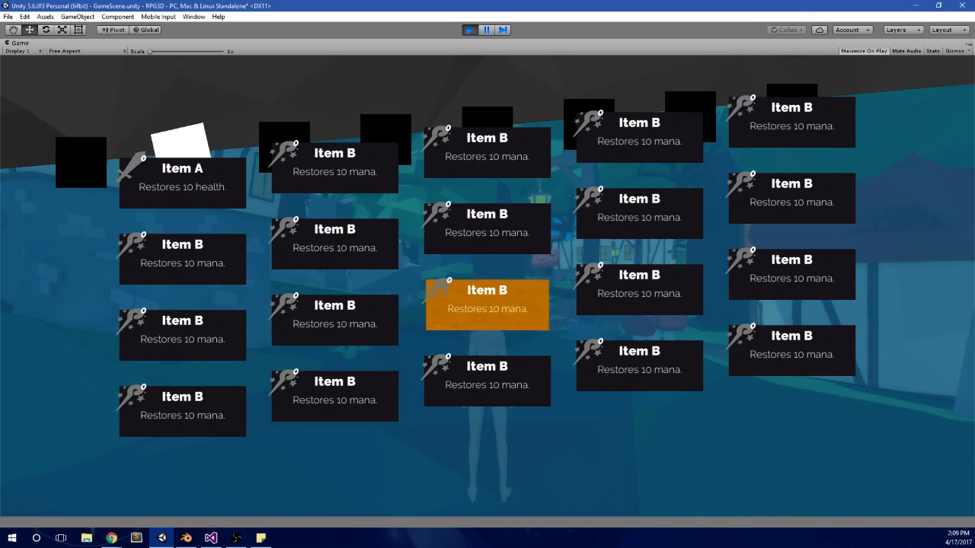
pyautogui.press('Down')
pyautogui.press('Left')
pyautogui.press('Up')
pyautogui.press('Up')
pyautogui.press('Up')
pyautogui.press('Right')
pyautogui.press('Down')
pyautogui.press('Right')
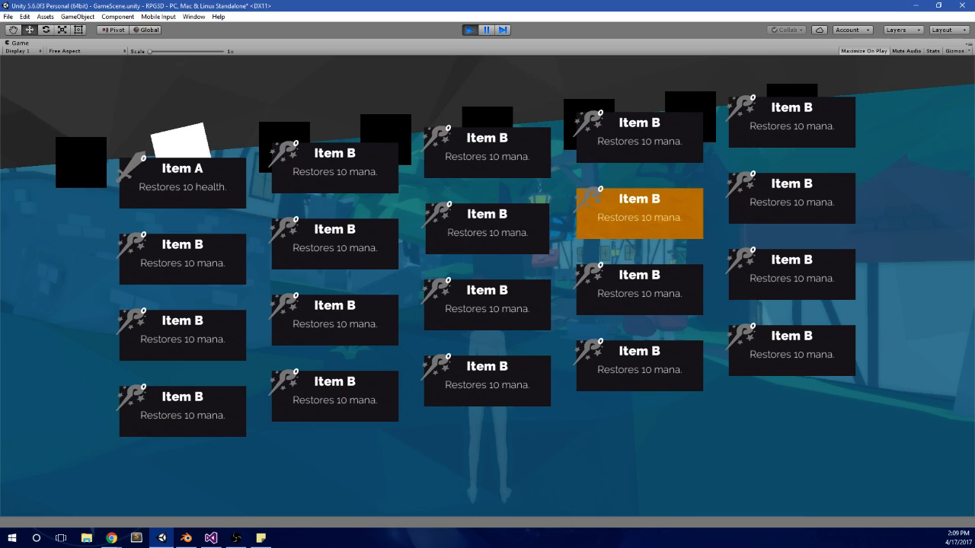
pyautogui.press('Down')
pyautogui.press('Up')
pyautogui.press('Up')
pyautogui.press('Down')
pyautogui.press('Left')
# Step: Advance from items through the potions and ethers panels and beyond to test switching across the remaining panels
pyautogui.press('e')
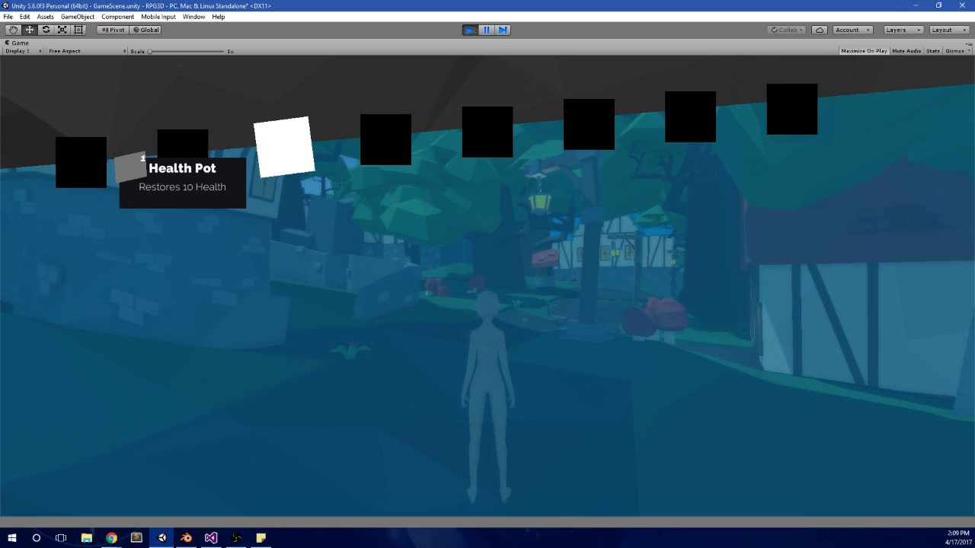
pyautogui.press('e')
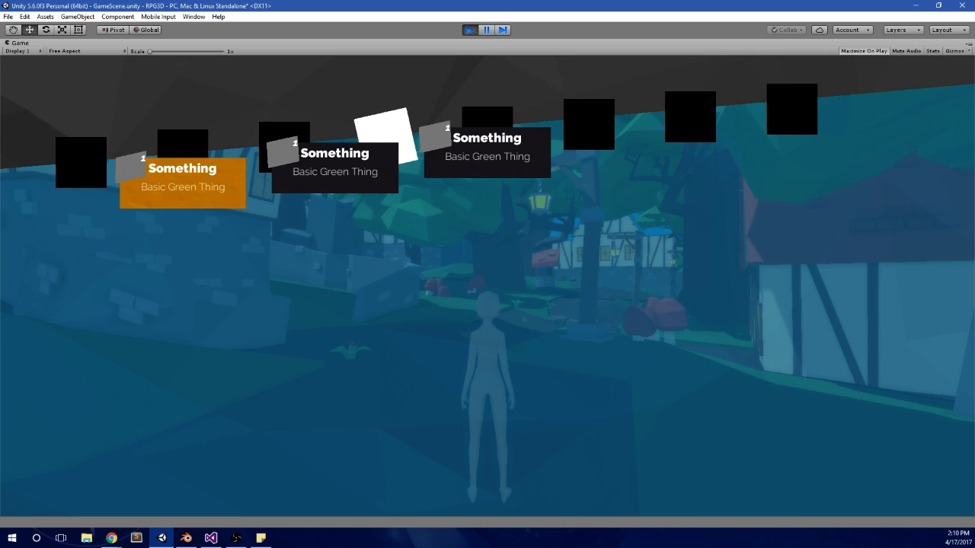
pyautogui.press('e')
pyautogui.press('e')
pyautogui.press('e')
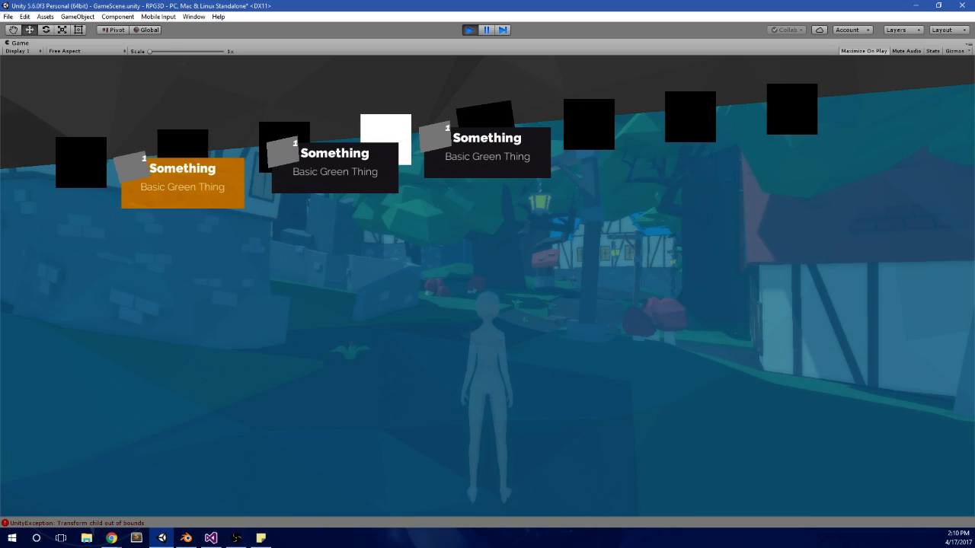
pyautogui.press('e')
pyautogui.press('e')
pyautogui.press('q')
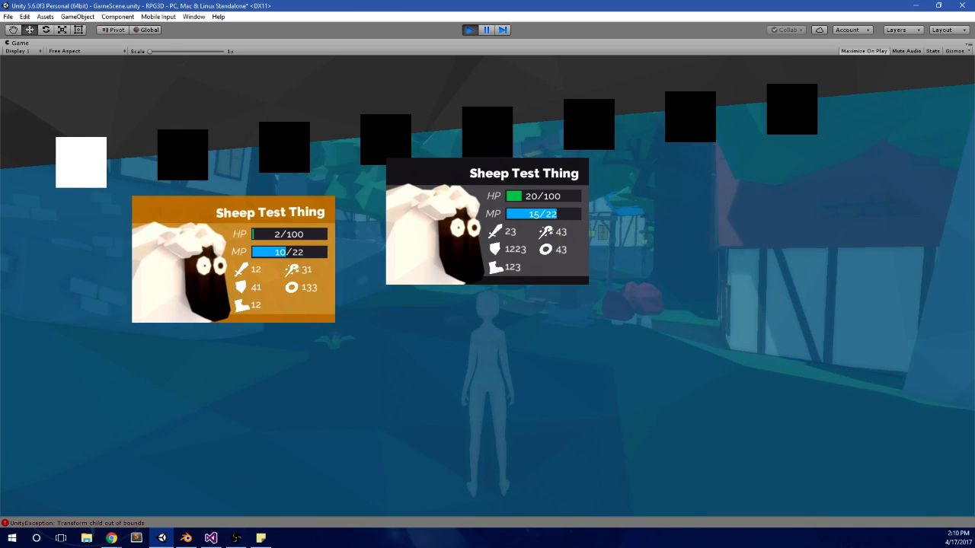
# Step: Stop the running game, clear the console messages and save GameScene
pyautogui.hotkey('alt', 'Tab')
pyautogui.click(472, 30)
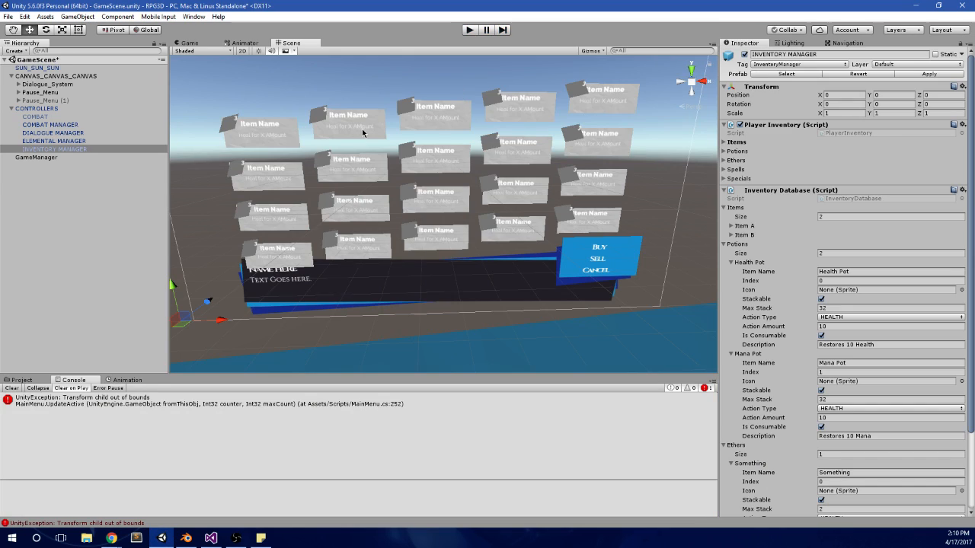
pyautogui.click(13, 388)
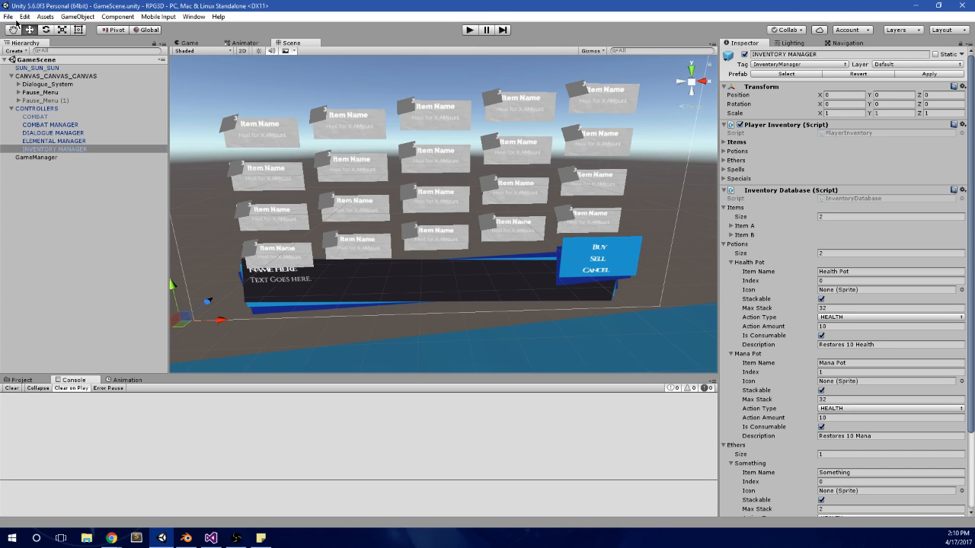
# Step: Build and run the standalone version of the game, and close its window
pyautogui.click(9, 17)
pyautogui.click(53, 128)
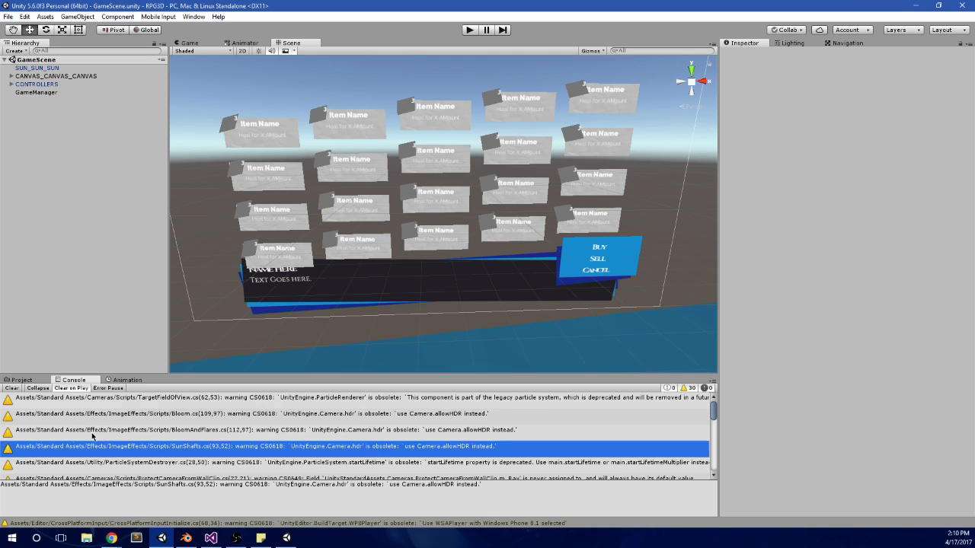
pyautogui.rightClick(293, 538)
pyautogui.click(259, 523)
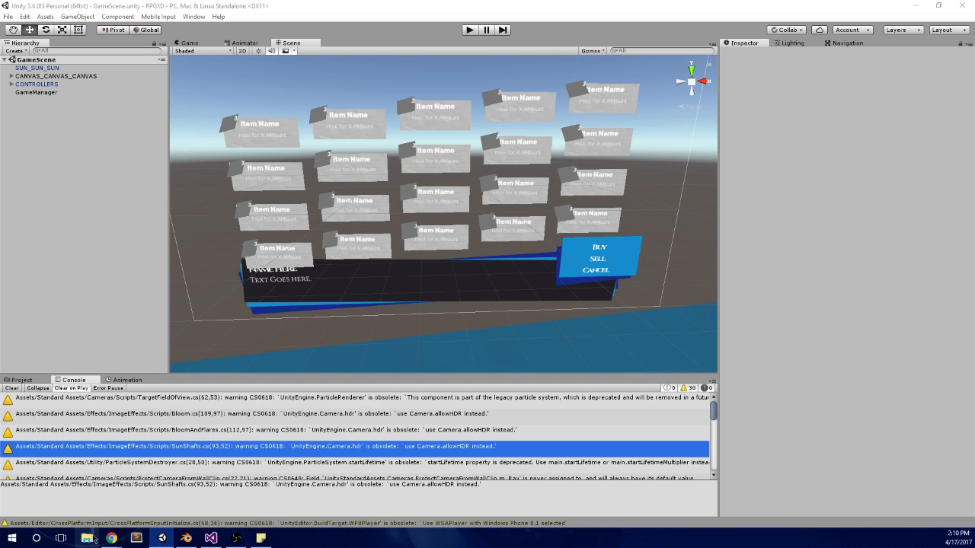
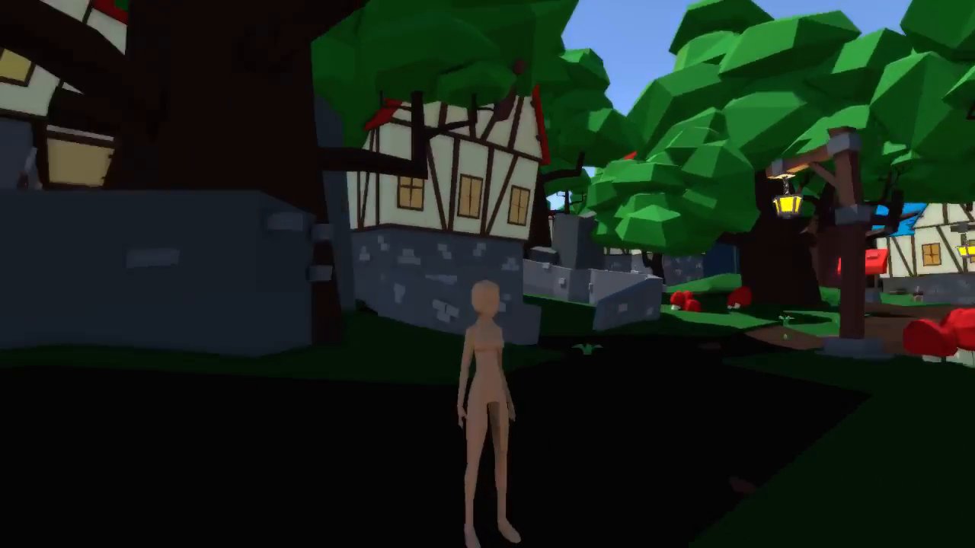
# Step: Walk the character forward and test opening the in-game menu, highlighting the second Sheep Test Thing card and closing the menu
pyautogui.press('w')
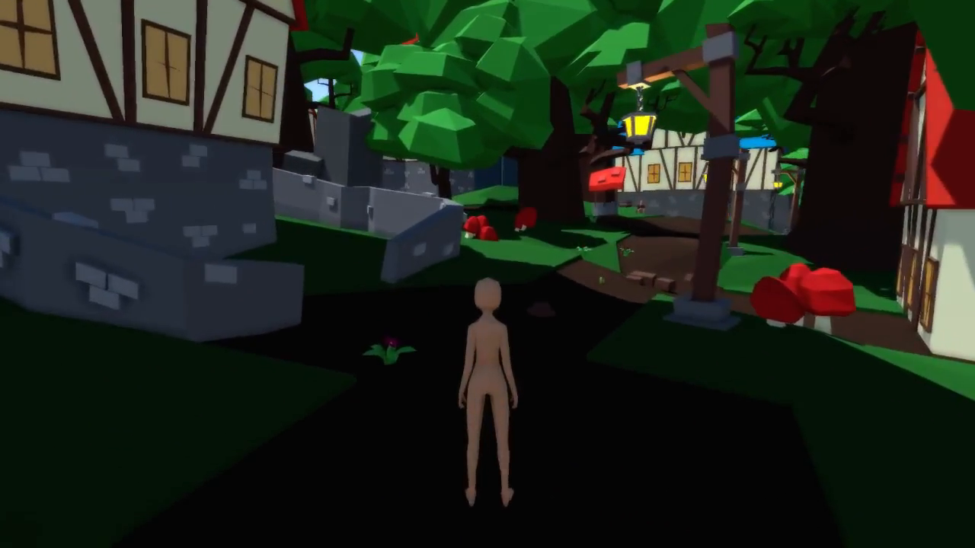
pyautogui.press('Escape')
pyautogui.press('Right')
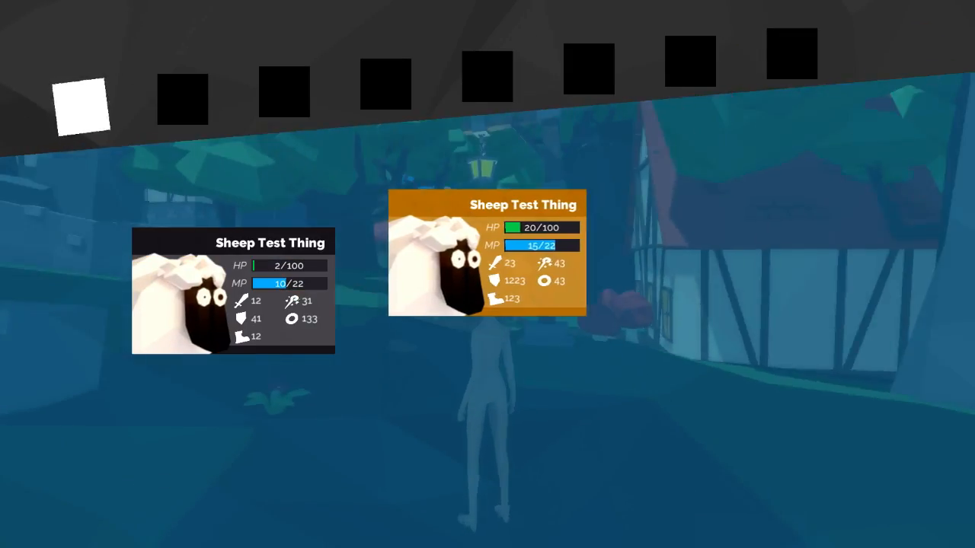
pyautogui.press('Escape')
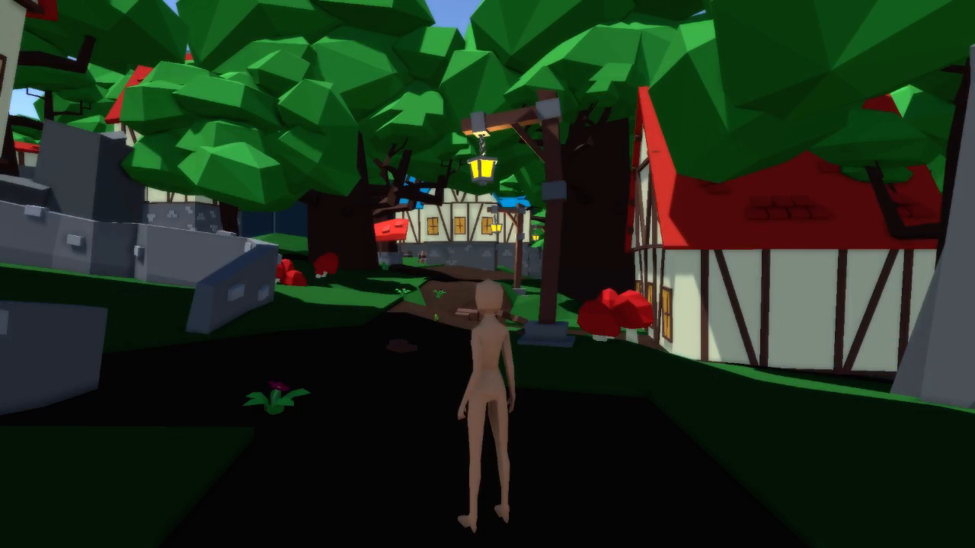
pyautogui.press('Escape')
pyautogui.press('Escape')
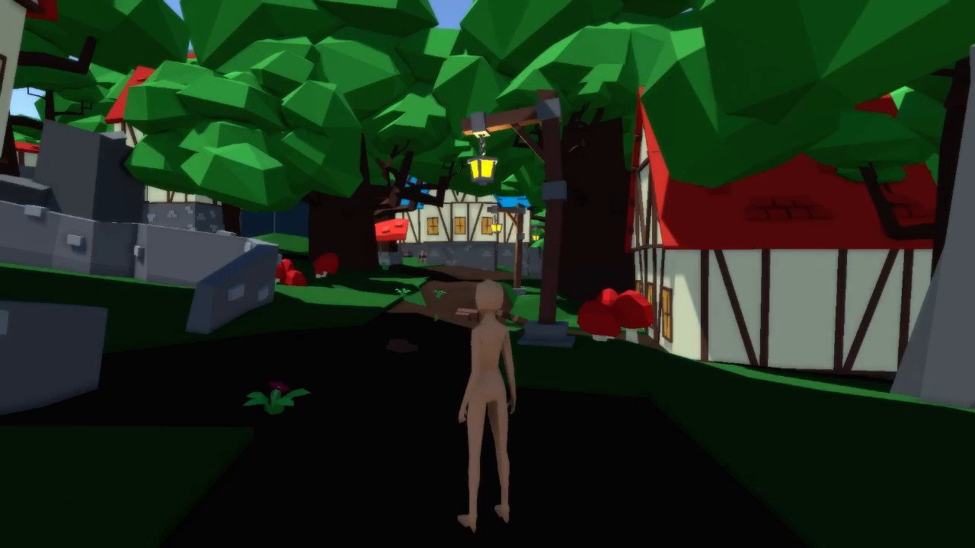
# Step: Reopen the in-game menu and advance through the Item A/Item B page to the Health Pot page
pyautogui.press('Escape')
pyautogui.press('e')
pyautogui.press('Right')
pyautogui.press('Down')
pyautogui.press('e')
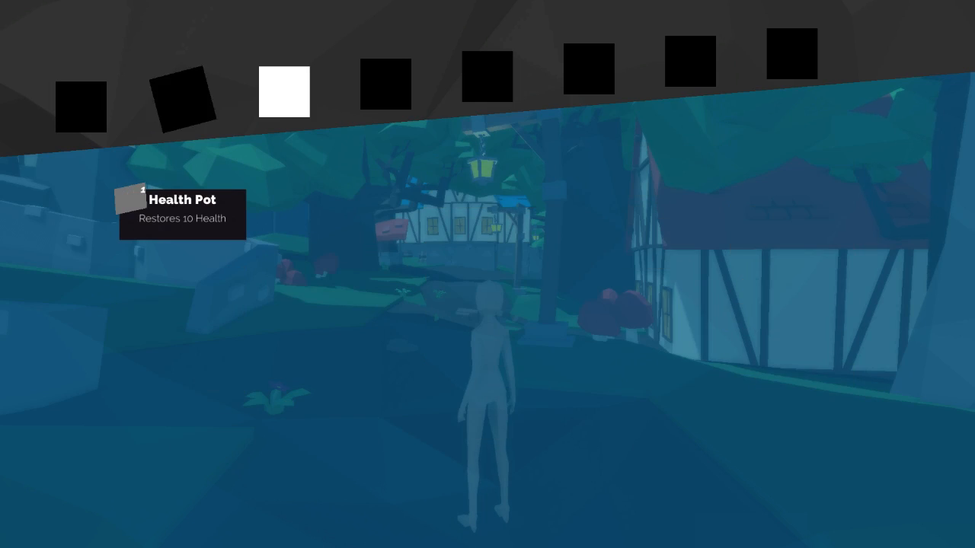
# Step: Return to the Item A/Item B page and test moving the highlight across the item grid in all four directions
pyautogui.press('q')
pyautogui.press('Down')
pyautogui.press('Left')
pyautogui.press('Down')
pyautogui.press('Down')
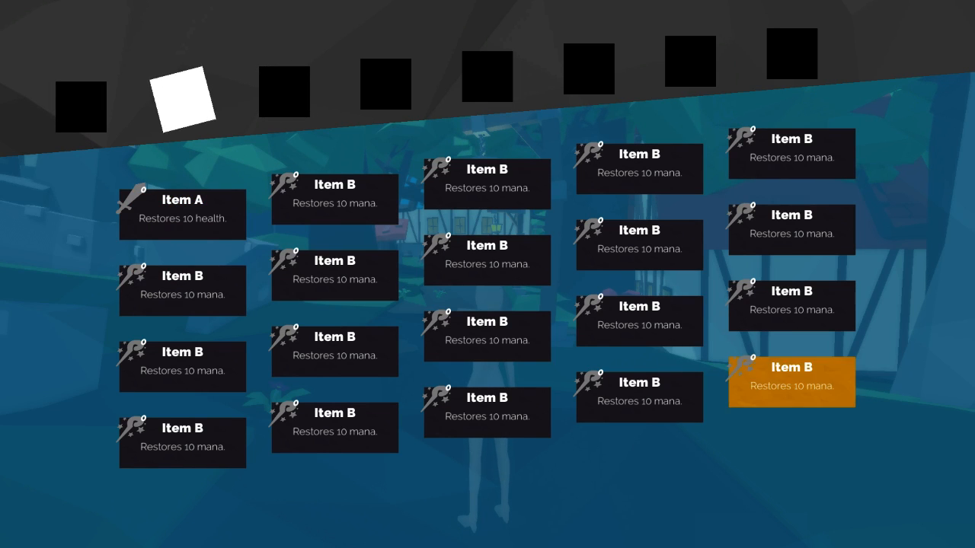
pyautogui.press('Left')
pyautogui.press('Left')
pyautogui.press('Down')
pyautogui.press('Left')
pyautogui.press('Left')
pyautogui.press('Left')
pyautogui.press('Left')
pyautogui.press('Down')
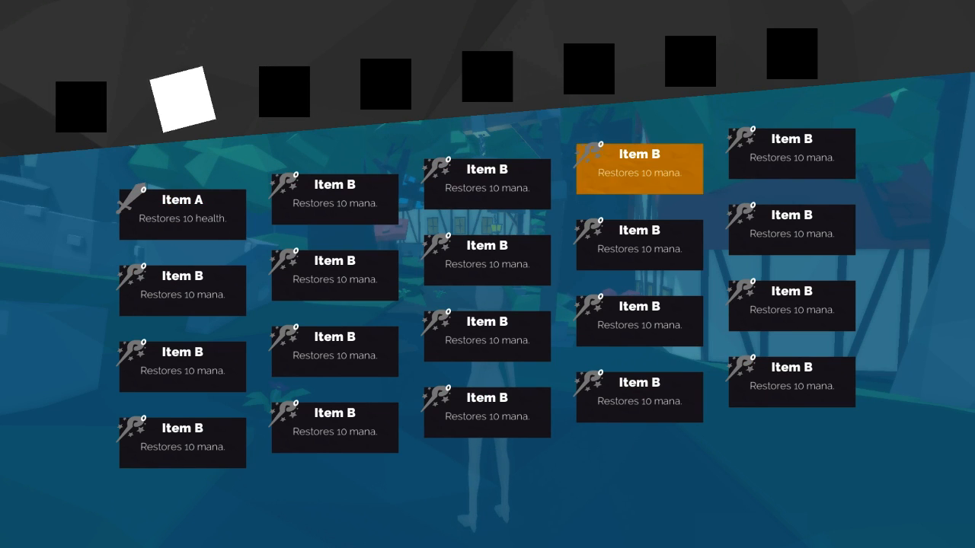
pyautogui.press('Down')
pyautogui.press('Down')
pyautogui.press('Left')
pyautogui.press('Left')
pyautogui.press('Left')
pyautogui.press('Left')
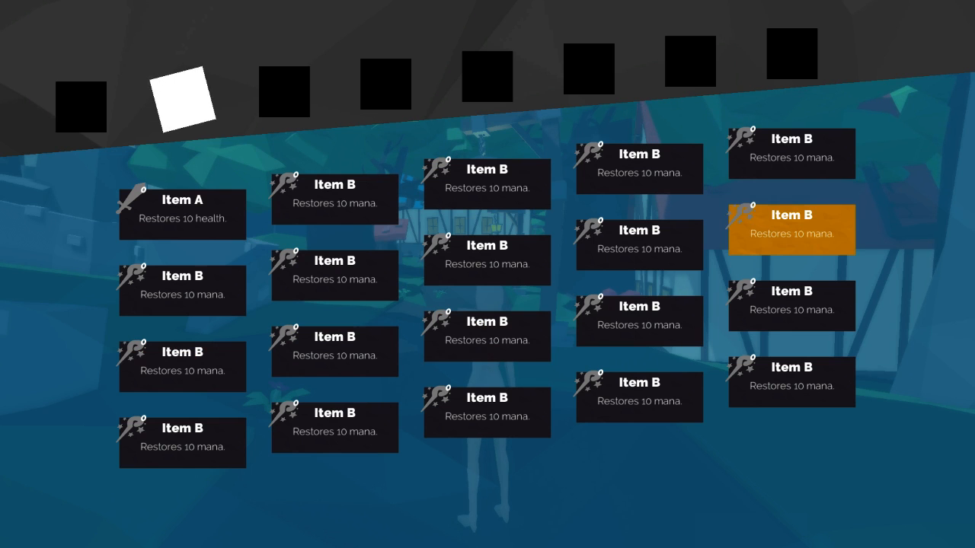
pyautogui.press('Left')
pyautogui.press('Left')
pyautogui.press('Left')
pyautogui.press('Left')
pyautogui.press('Left')
pyautogui.press('Left')
pyautogui.press('Left')
pyautogui.press('Left')
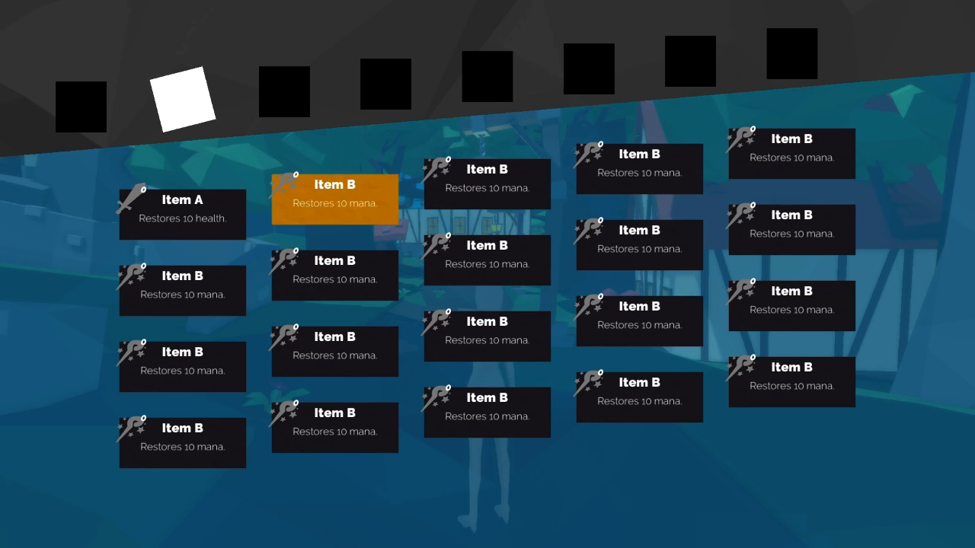
pyautogui.press('Left')
pyautogui.press('Down')
pyautogui.press('Down')
pyautogui.press('Down')
pyautogui.press('Up')
pyautogui.press('Up')
pyautogui.press('Up')
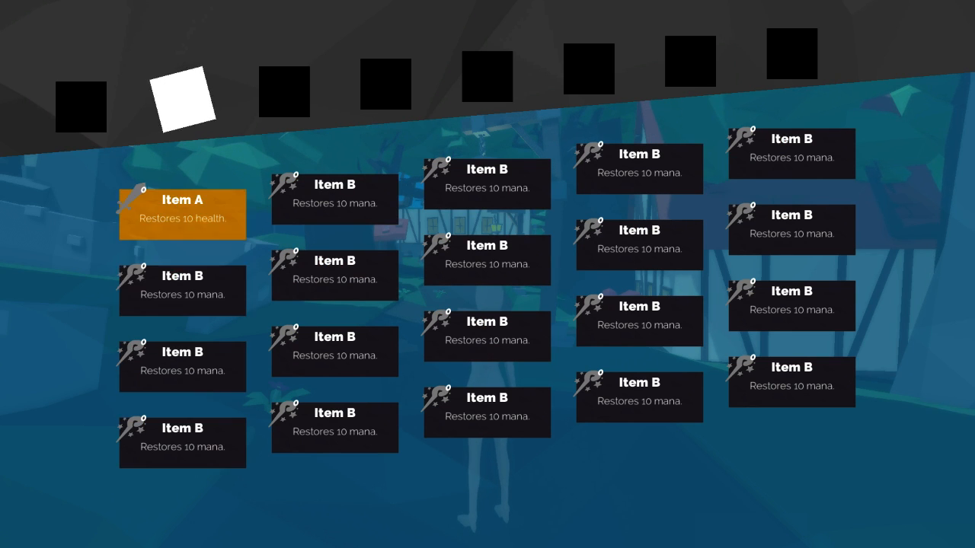
pyautogui.press('Up')
pyautogui.press('Up')
pyautogui.press('Up')
pyautogui.press('Right')
pyautogui.press('Right')
pyautogui.press('Right')
pyautogui.press('Down')
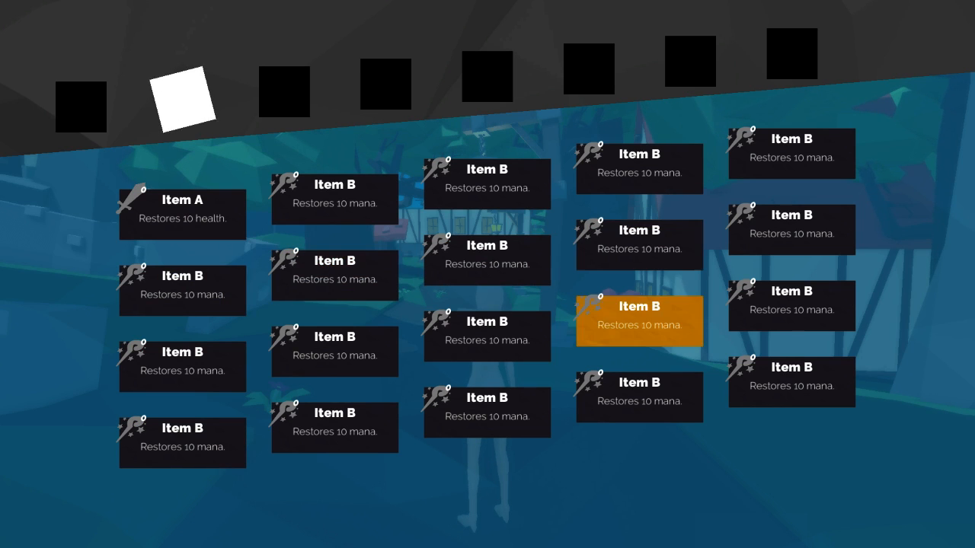
pyautogui.press('Left')
pyautogui.press('Left')
pyautogui.press('Left')
pyautogui.press('Up')
pyautogui.press('Right')
pyautogui.press('Right')
pyautogui.press('Right')
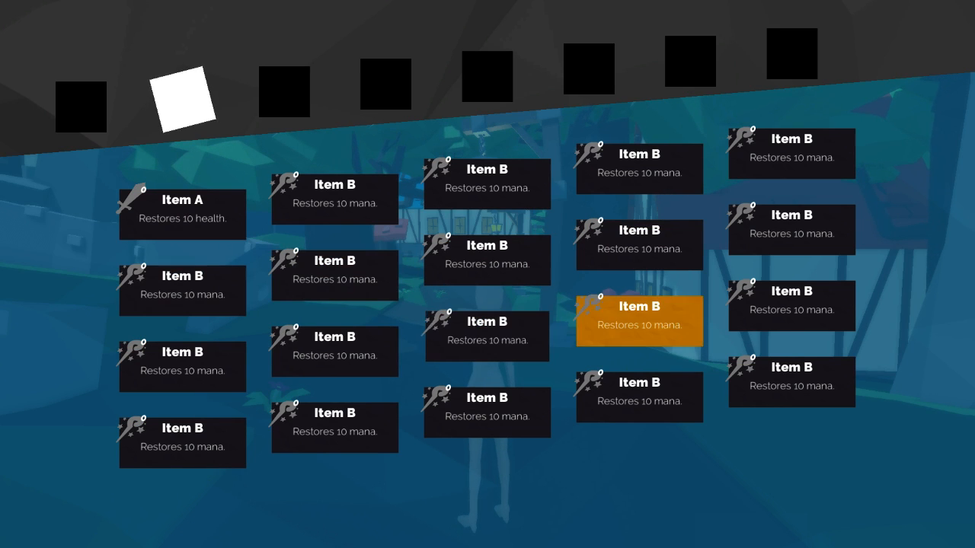
pyautogui.press('Right')
pyautogui.press('Right')
pyautogui.press('Right')
pyautogui.press('Right')
pyautogui.press('Right')
pyautogui.press('Right')
pyautogui.press('Up')
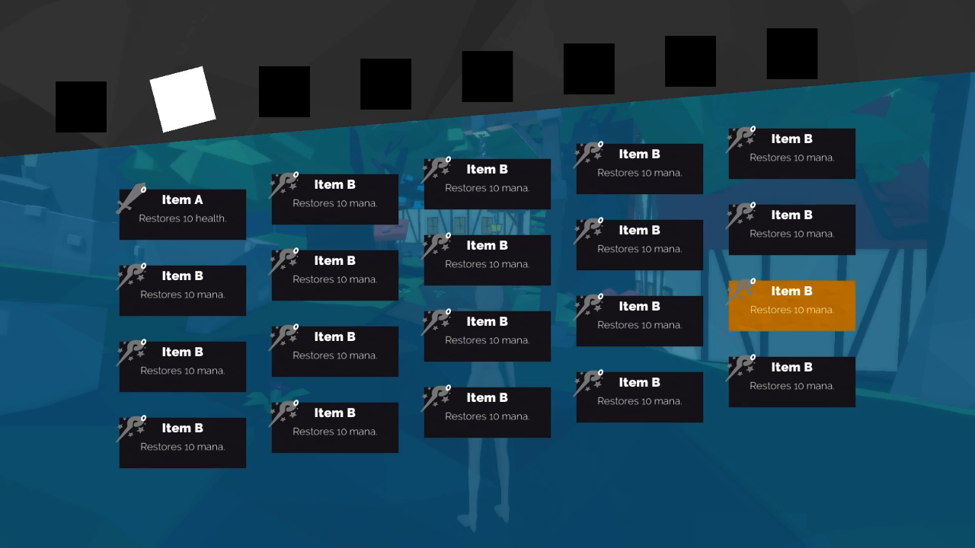
pyautogui.press('Left')
pyautogui.press('Left')
pyautogui.press('Up')
pyautogui.press('Left')
pyautogui.press('Down')
pyautogui.press('Right')
pyautogui.press('Right')
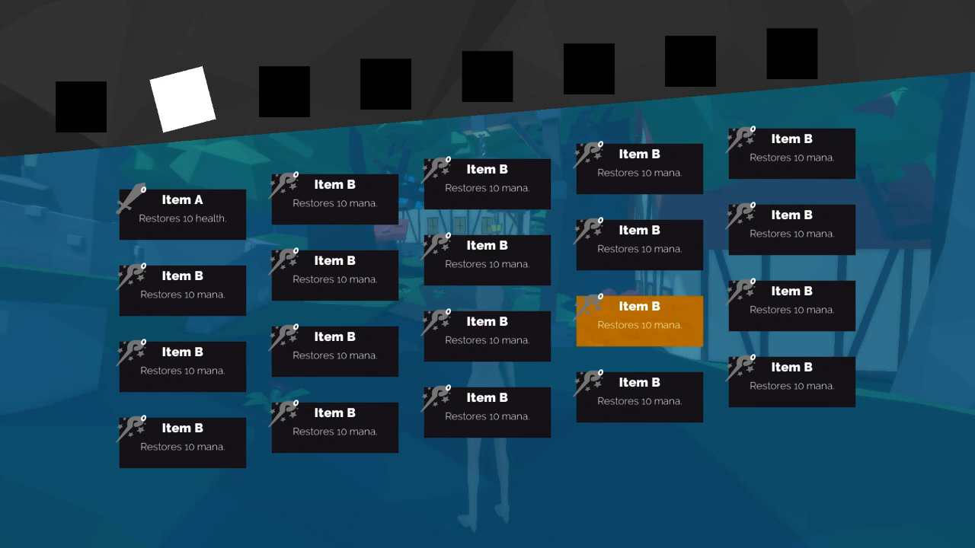
pyautogui.press('Up')
pyautogui.press('Up')
pyautogui.press('Left')
pyautogui.press('Down')
pyautogui.press('Down')
pyautogui.press('Down')
pyautogui.press('Down')
pyautogui.press('Down')
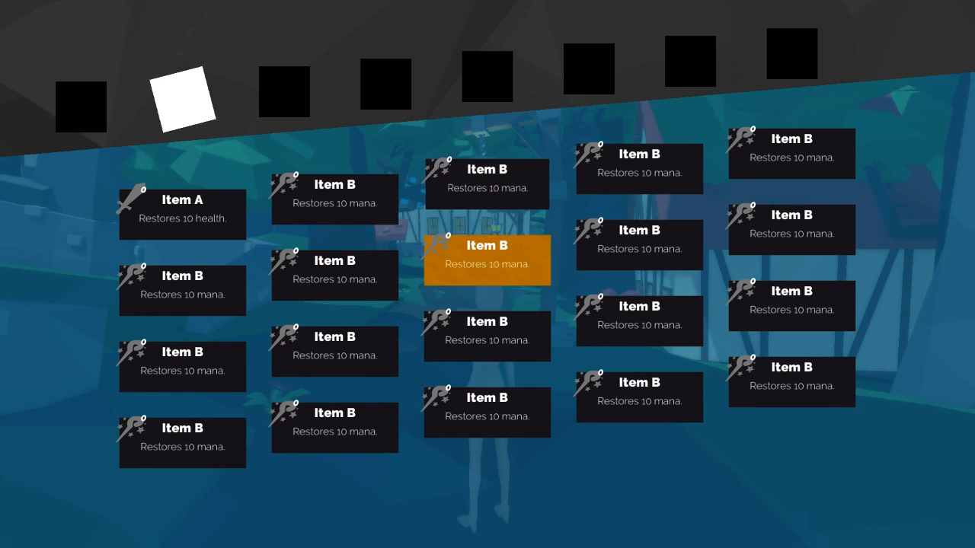
pyautogui.press('Down')
pyautogui.press('Down')
pyautogui.press('Down')
pyautogui.press('Down')
pyautogui.press('Left')
pyautogui.press('Down')
pyautogui.press('Down')
pyautogui.press('Down')
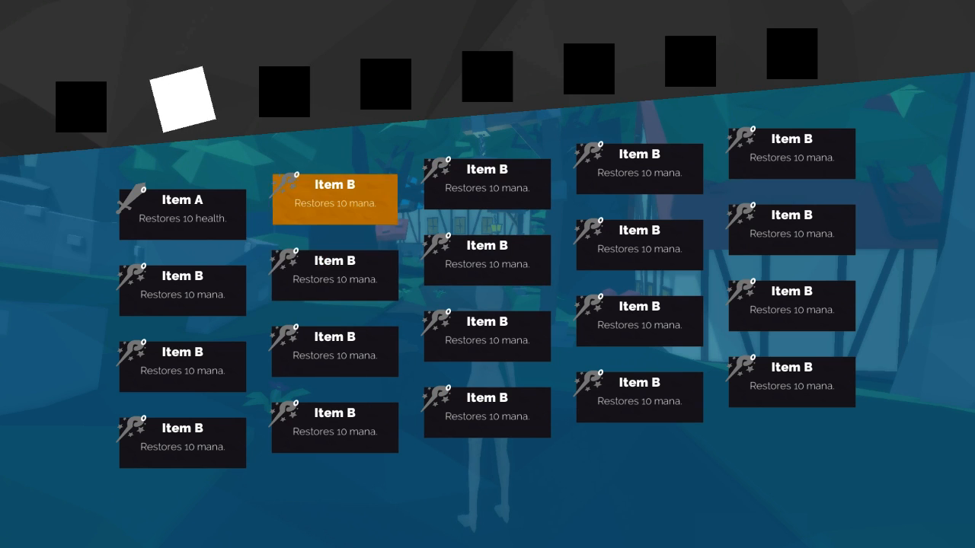
pyautogui.press('Down')
pyautogui.press('Left')
pyautogui.press('Down')
pyautogui.press('Up')
pyautogui.press('Right')
pyautogui.press('Right')
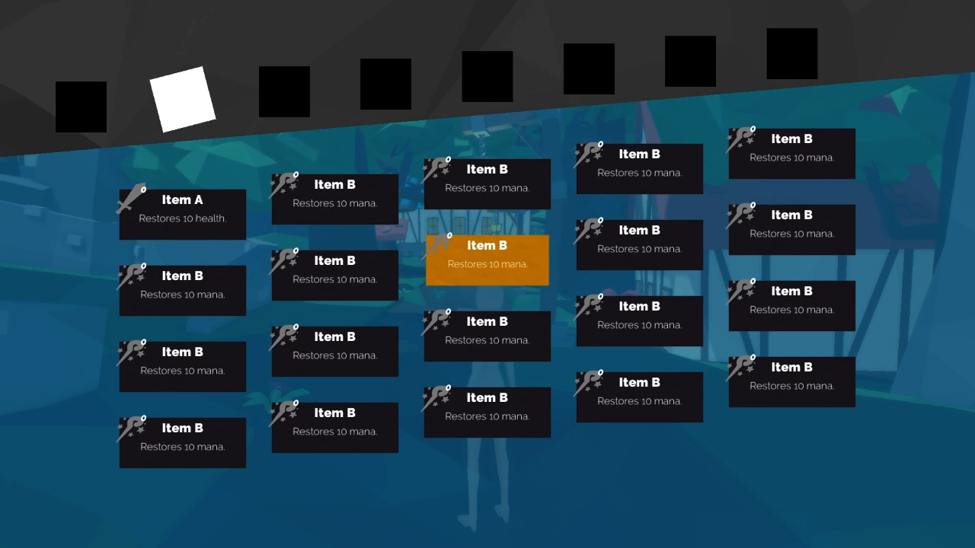
pyautogui.press('Right')
# Step: Test the menu paging forward to the Something items, back to the Sheep Test Thing cards, and forward again to the Something items
pyautogui.press('e')
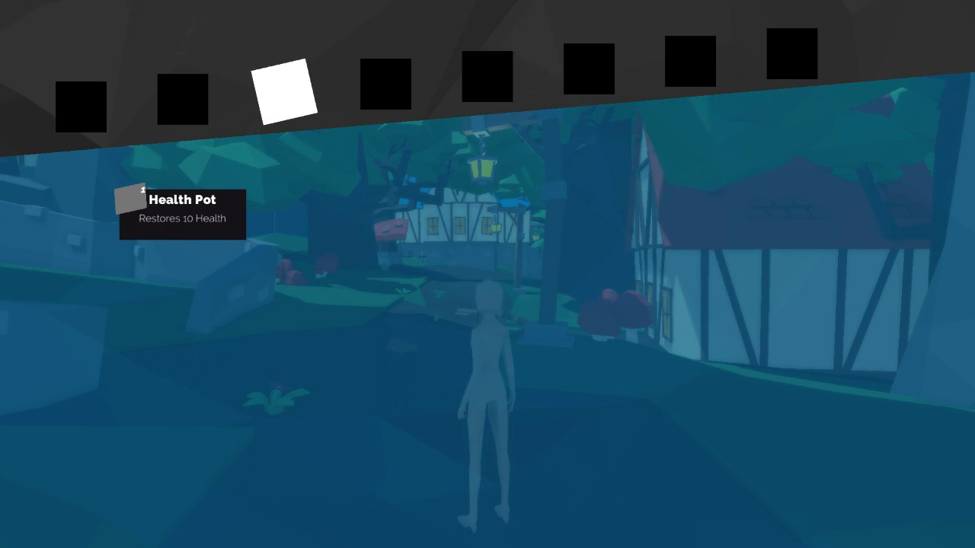
pyautogui.press('e')
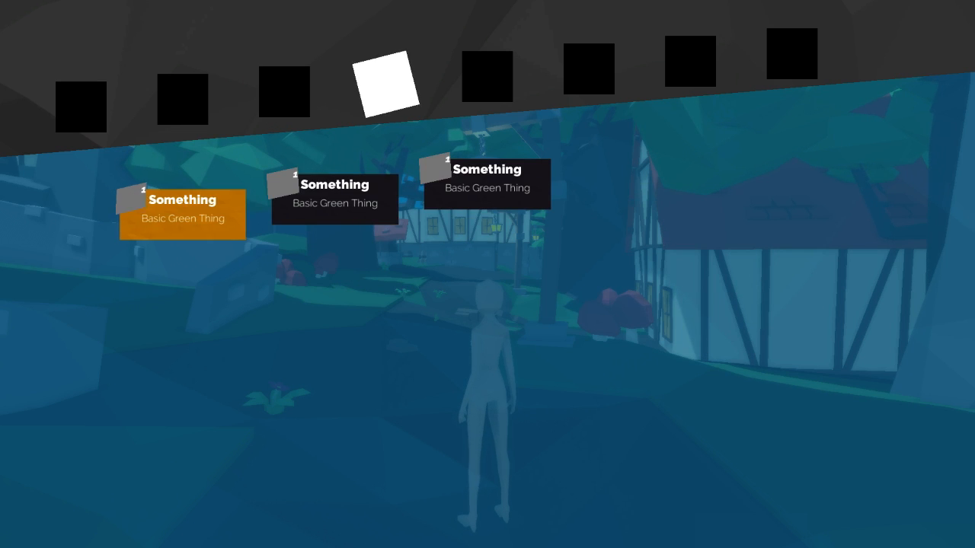
pyautogui.press('q')
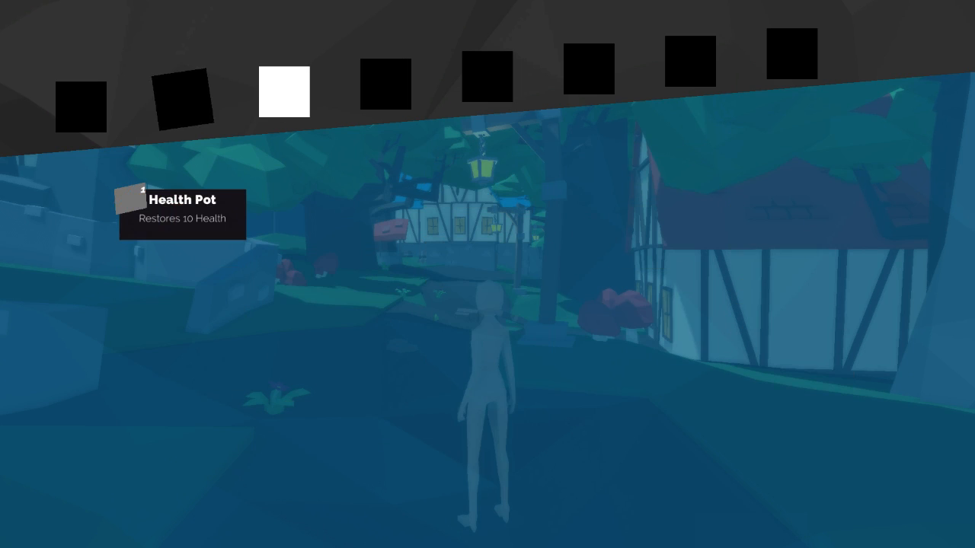
pyautogui.press('q')
pyautogui.press('q')
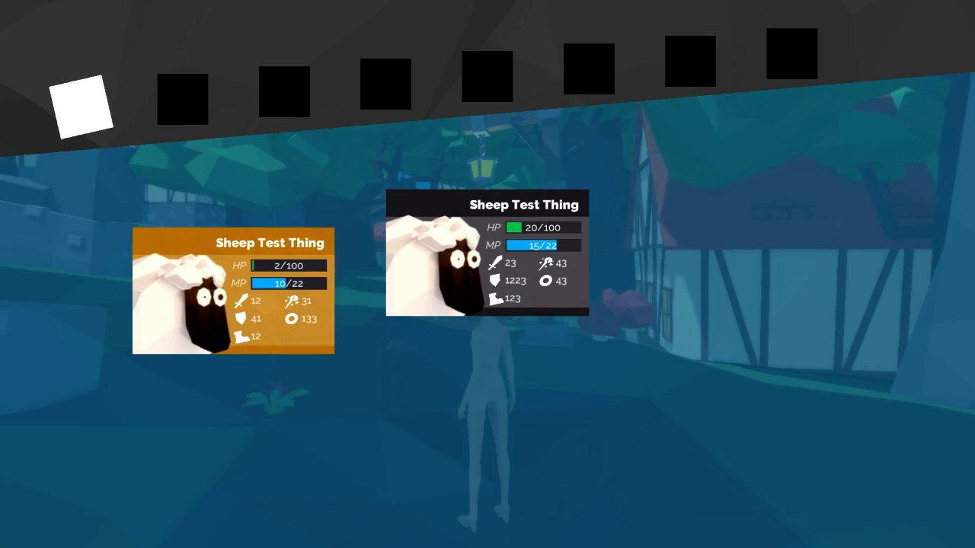
pyautogui.press('e')
pyautogui.press('e')
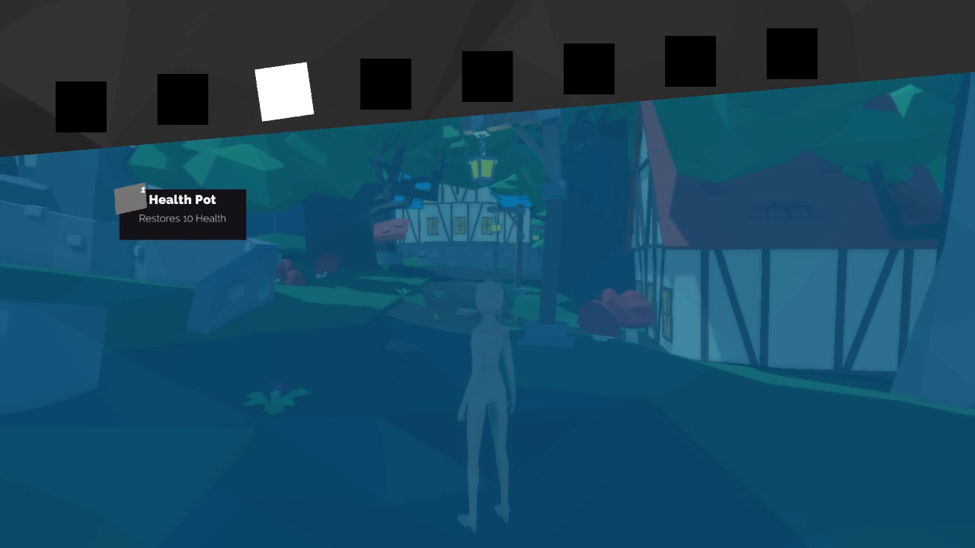
pyautogui.press('e')
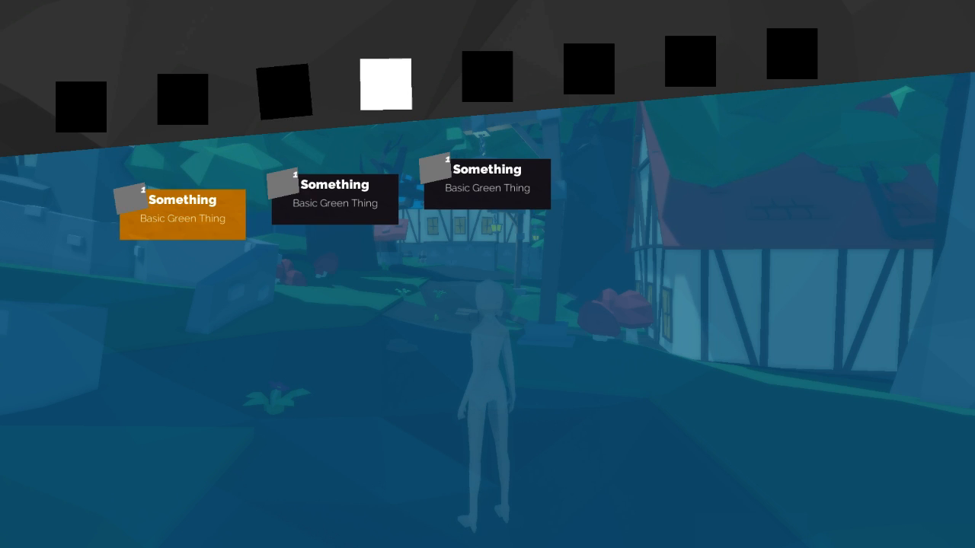
# Step: Test moving the highlight back and forth among the three Something items
pyautogui.press('Right')
pyautogui.press('Left')
pyautogui.press('Right')
pyautogui.press('Right')
pyautogui.press('Left')
pyautogui.press('Left')
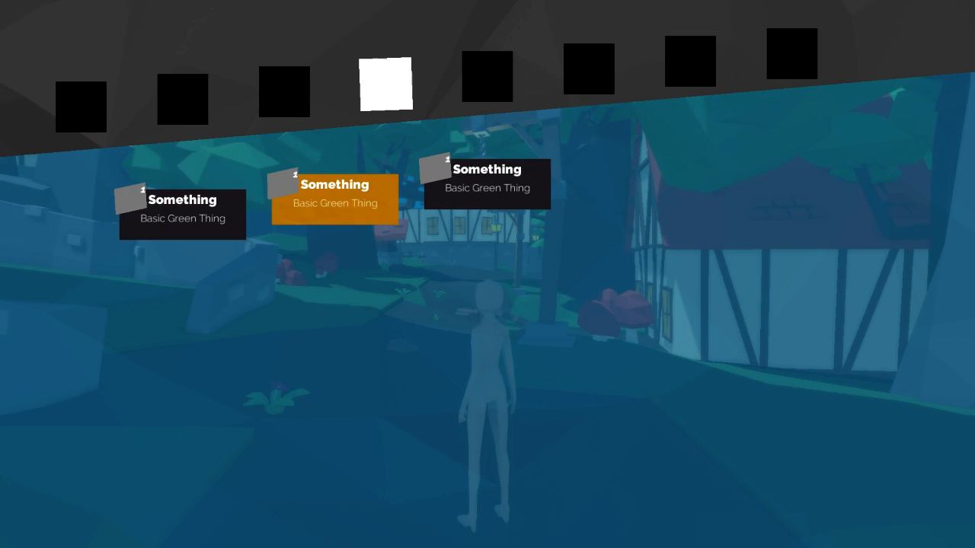
# Step: Page back to the party page and test switching the highlight between the two Sheep Test Thing cards
pyautogui.press('Right')
pyautogui.press('Right')
pyautogui.press('q')
pyautogui.press('q')
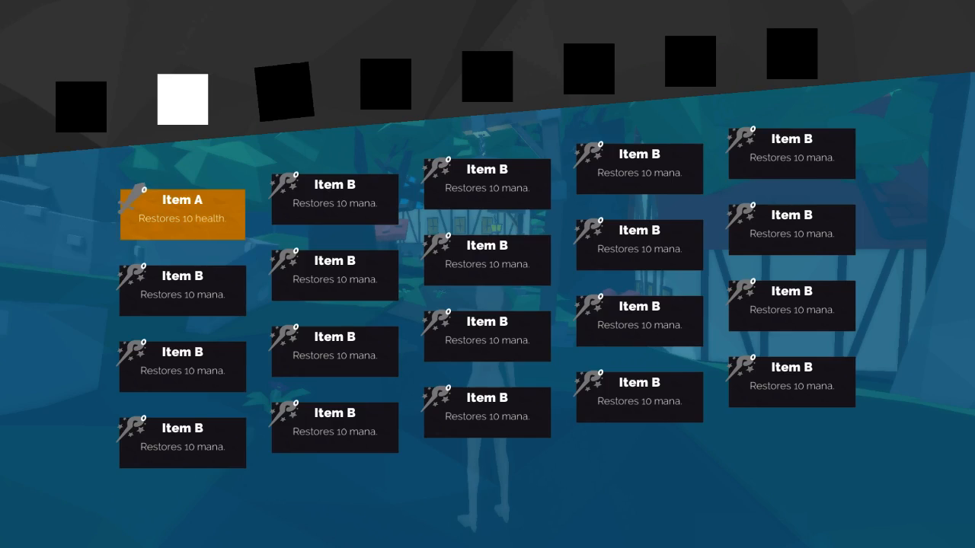
pyautogui.press('q')
pyautogui.press('Right')
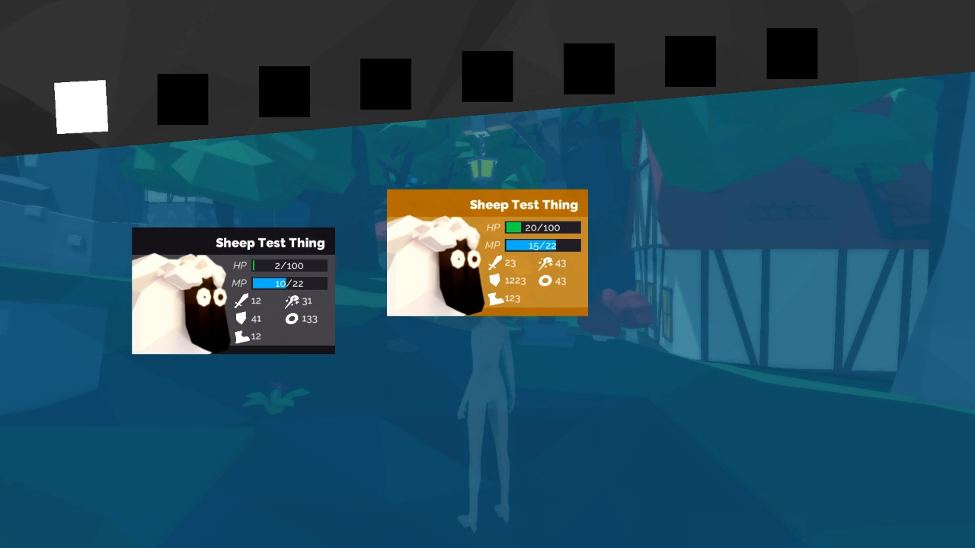
pyautogui.press('Left')
pyautogui.press('Right')
pyautogui.press('Left')
pyautogui.press('Right')
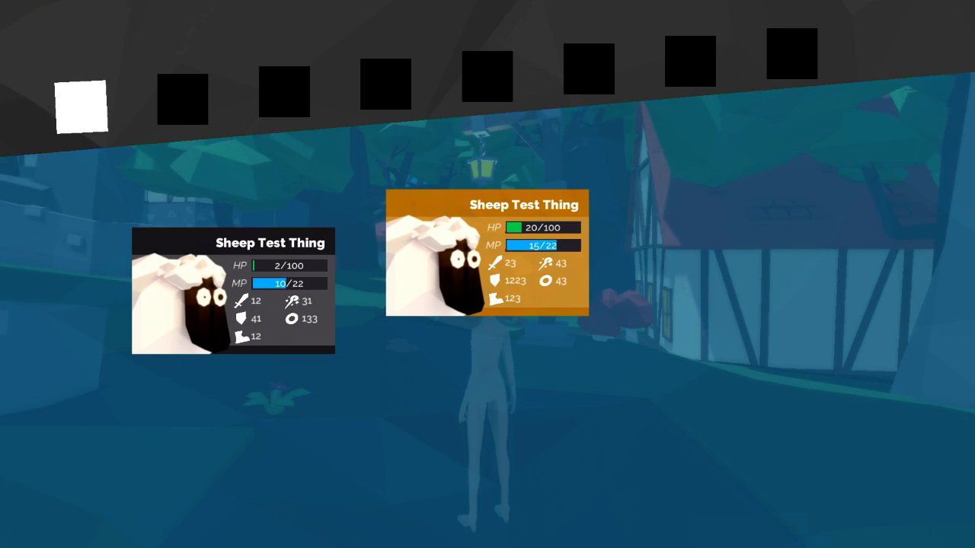
# Step: Advance to the Health Pot page and test repeatedly closing and reopening the menu while the character moves along the path
pyautogui.press('e')
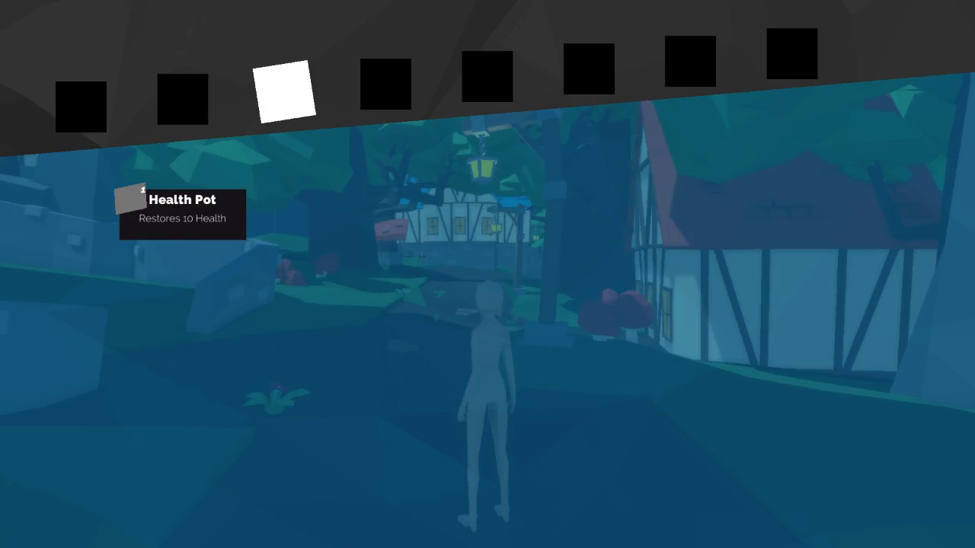
pyautogui.press('i')
pyautogui.press('i')
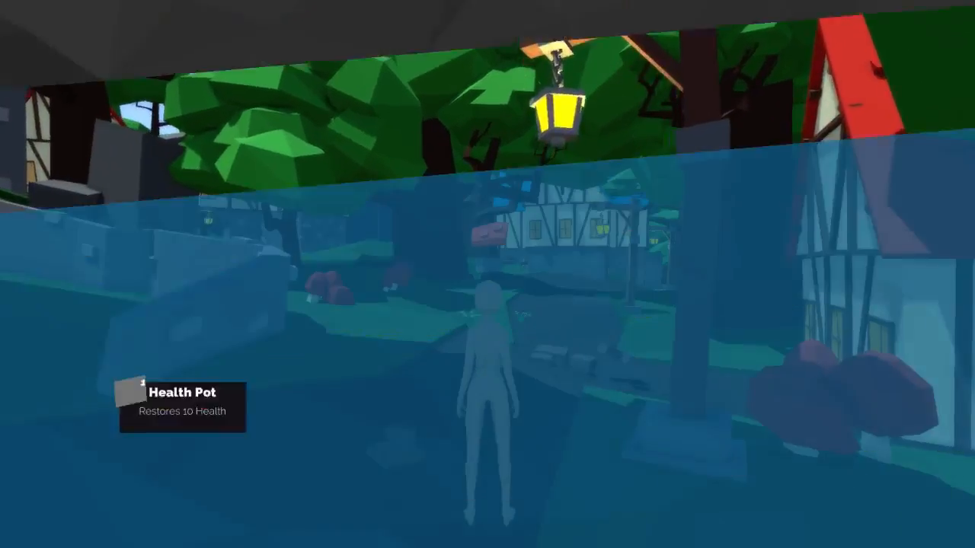
pyautogui.press('i')
pyautogui.press('i')
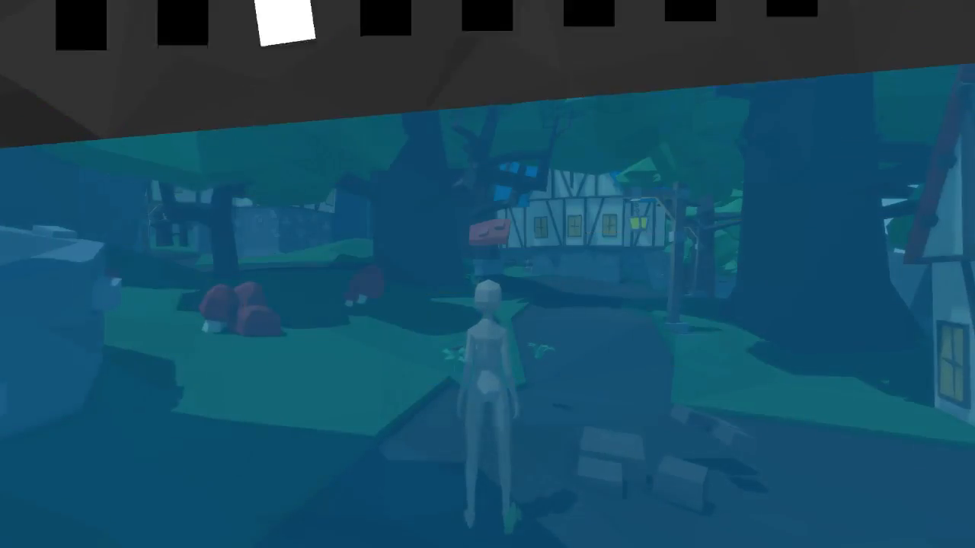
pyautogui.press('i')
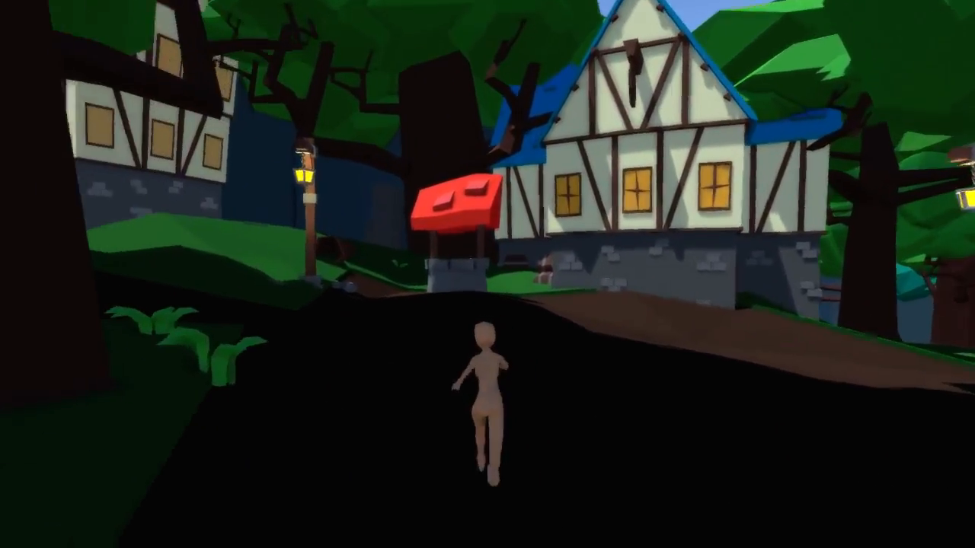
# Step: Reopen the menu near the red-roofed well, test highlight movement on the Health Pot page, and toggle the menu closed and open
pyautogui.press('i')
pyautogui.press('Left')
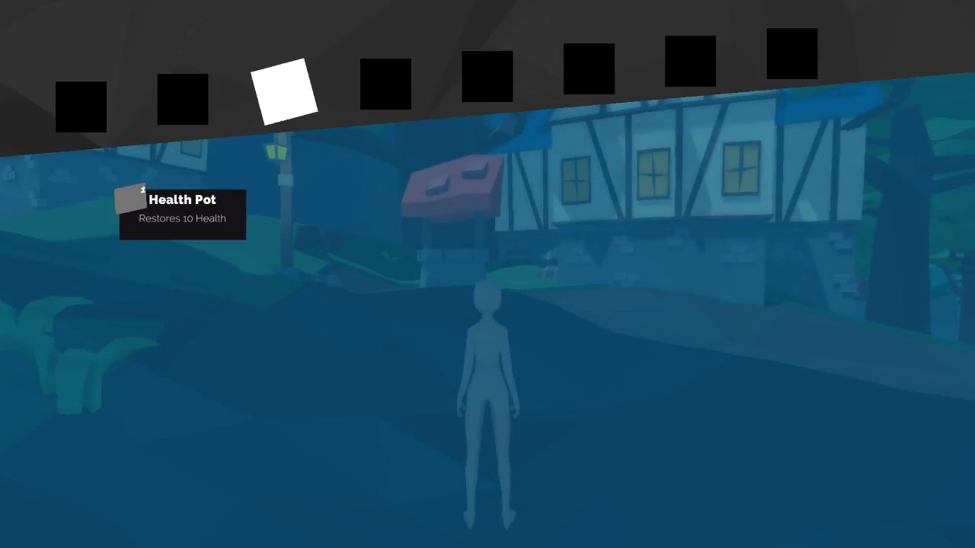
pyautogui.press('Left')
pyautogui.press('Right')
pyautogui.press('Right')
pyautogui.press('Left')
pyautogui.press('i')
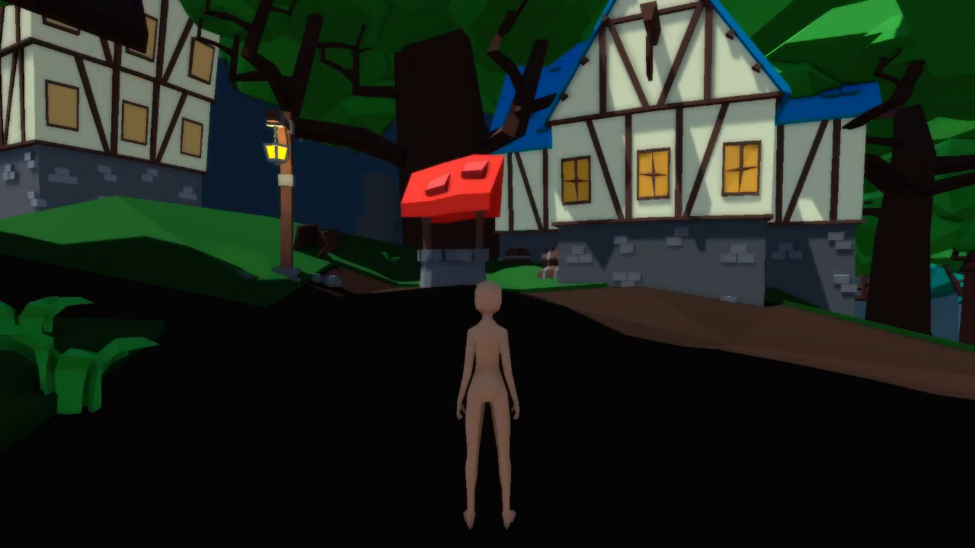
pyautogui.press('i')
pyautogui.press('i')
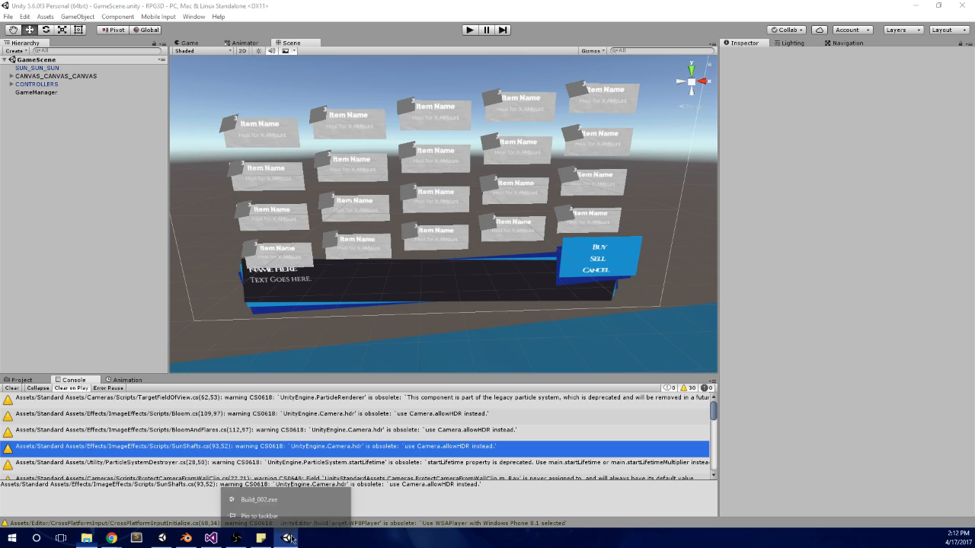
# Step: Switch to the Unity editor and clear all messages from the console
pyautogui.click(13, 388)
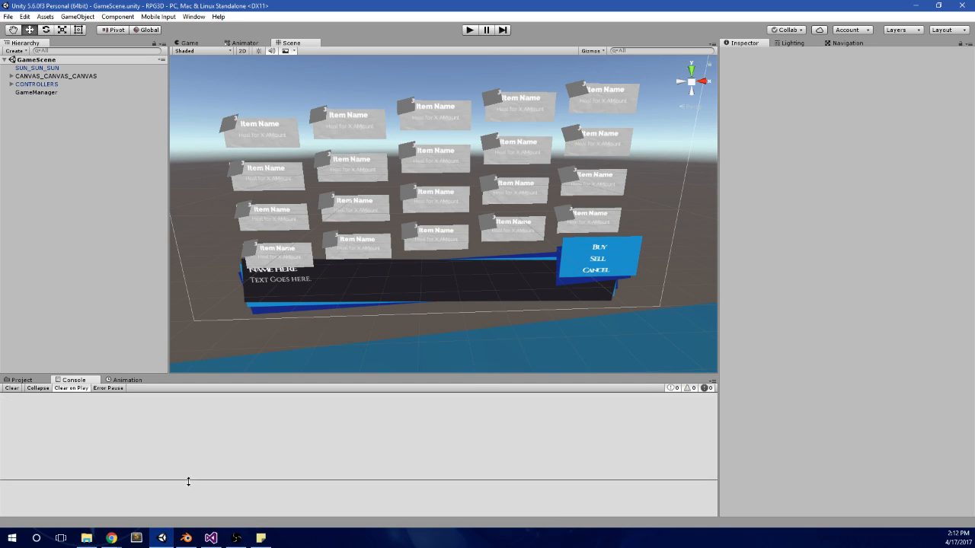
# Step: Run the game scene to check the potions page of the in-game menu, and stop play mode
pyautogui.click(469, 31)
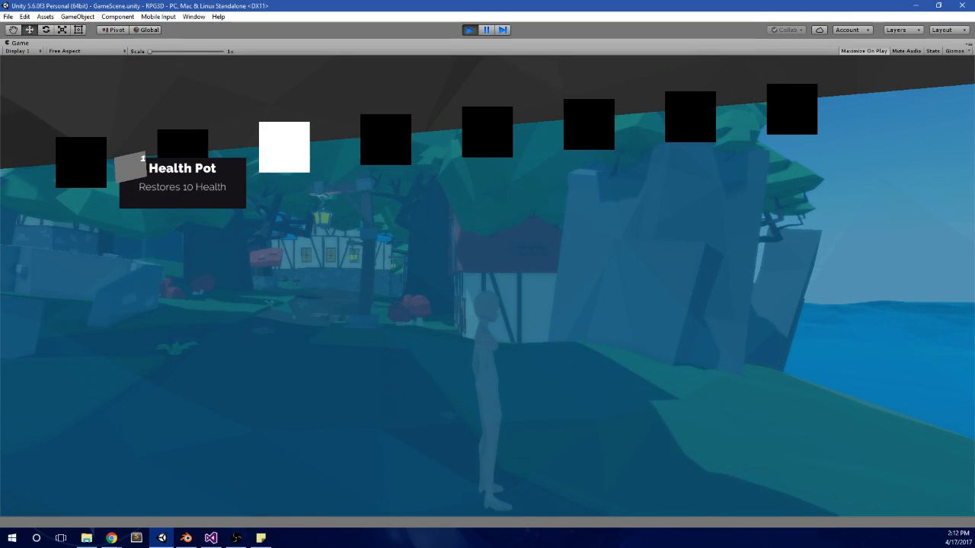
pyautogui.hotkey('alt', 'Tab')
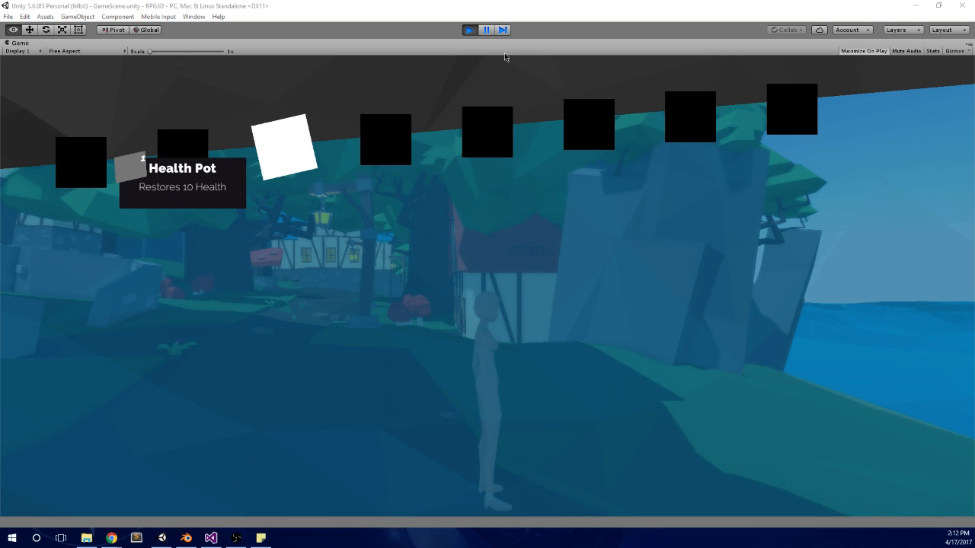
pyautogui.click(472, 30)
# Step: Expand the CONTROLLERS object in the scene and select its INVENTORY MANAGER child
pyautogui.click(7, 84)
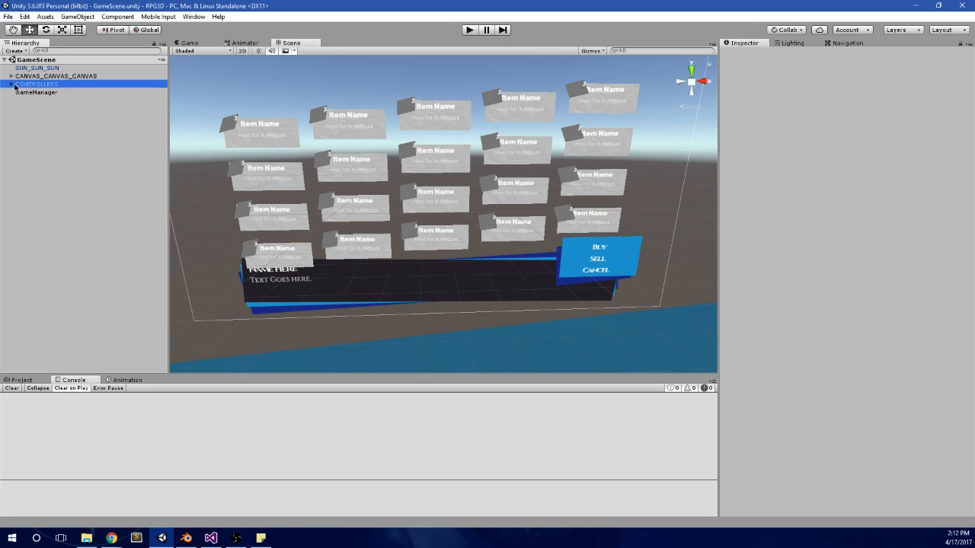
pyautogui.click(14, 90)
pyautogui.click(7, 84)
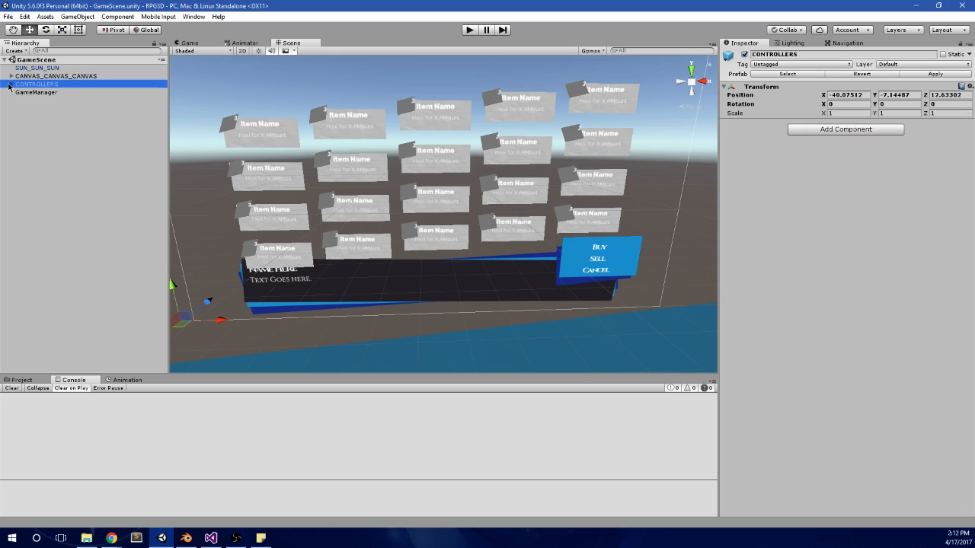
pyautogui.click(11, 85)
pyautogui.click(46, 124)
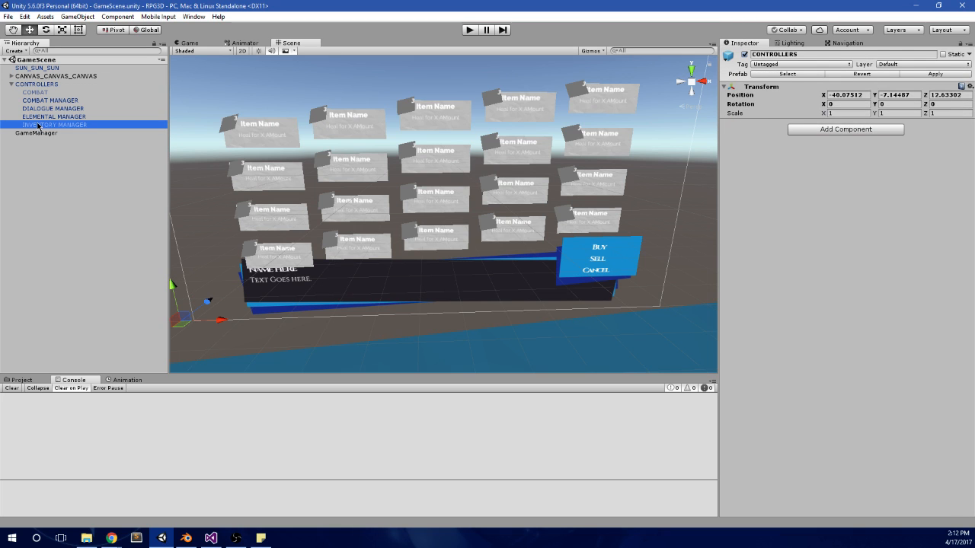
# Step: Expand the Potions list of the Player Inventory script and collapse its Ethers list
pyautogui.click(723, 160)
pyautogui.click(728, 151)
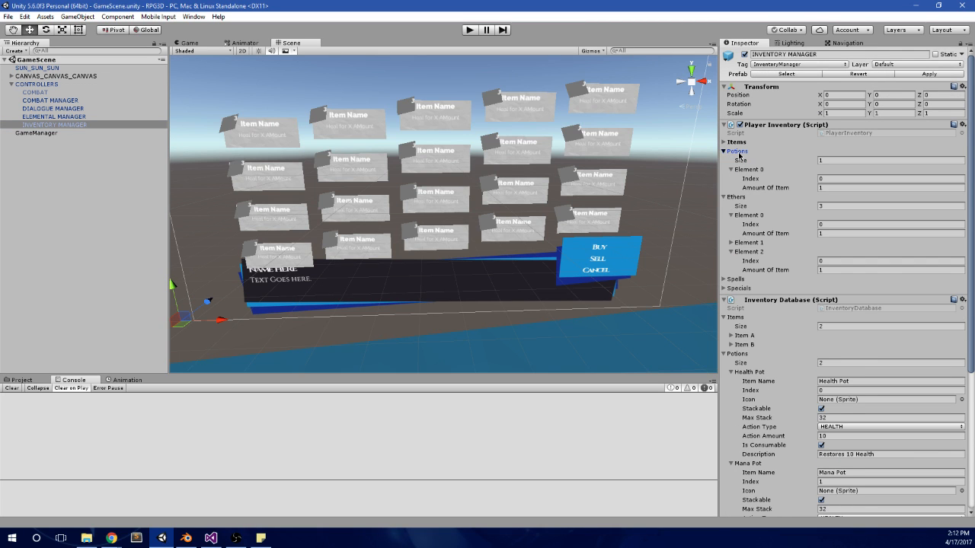
pyautogui.click(729, 151)
pyautogui.click(739, 160)
pyautogui.click(740, 152)
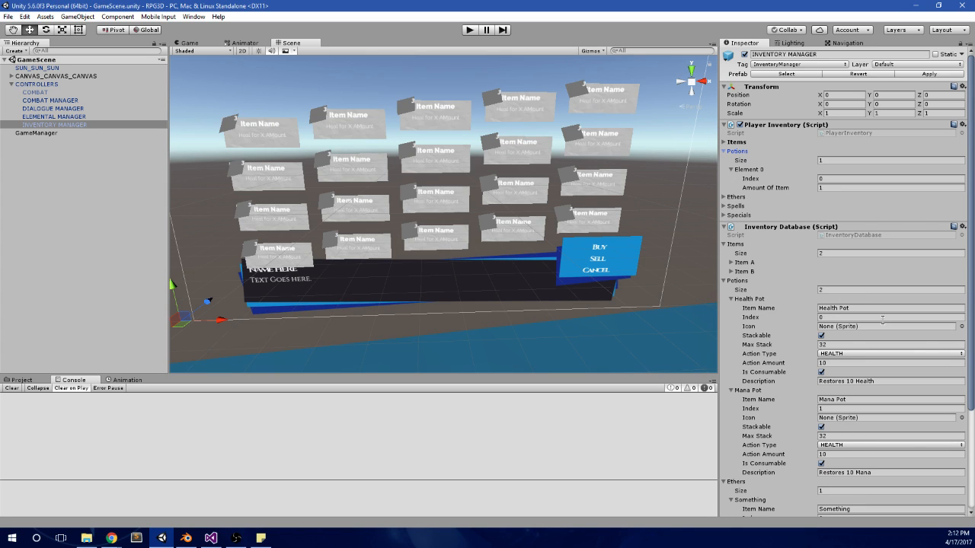
# Step: Recheck the potions page in play mode, and set the Player Inventory's Potions size to 2
pyautogui.click(469, 30)
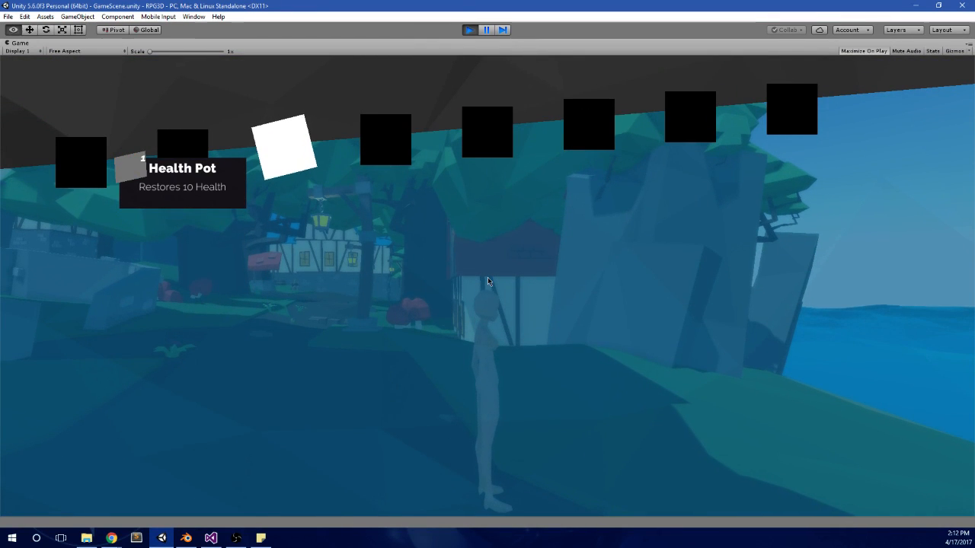
pyautogui.click(466, 31)
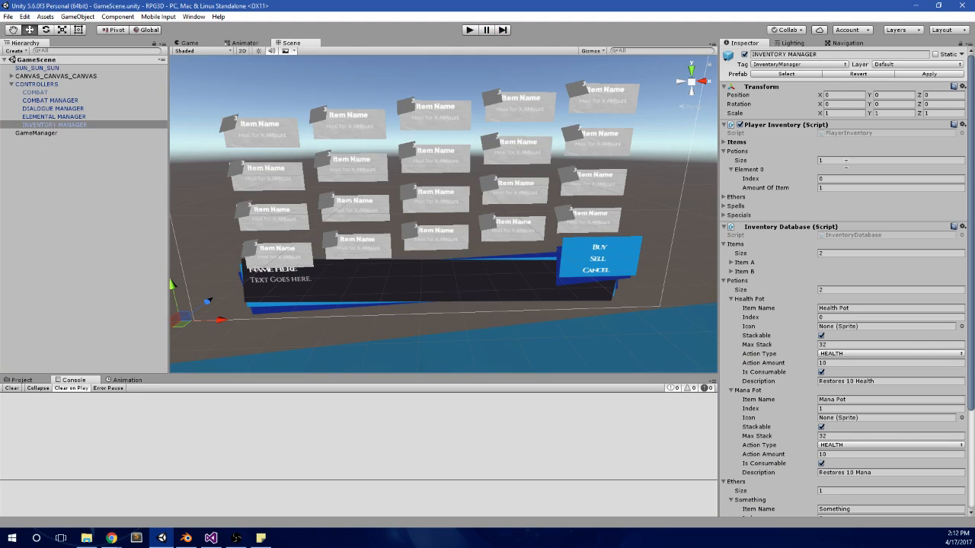
pyautogui.click(845, 161)
pyautogui.write('2')
pyautogui.press('Return')
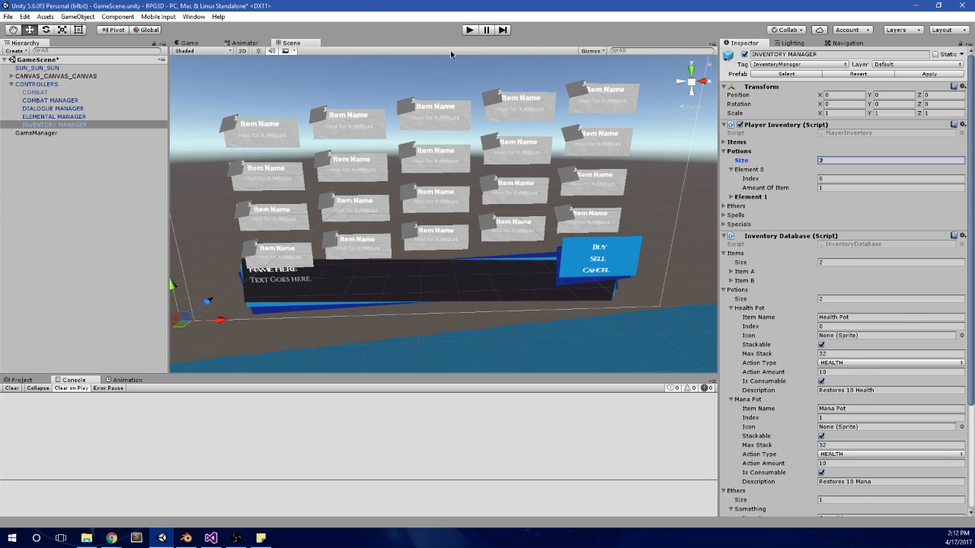
# Step: Run the scene to check the potions page, page back through the items and party pages, and stop play mode
pyautogui.click(469, 30)
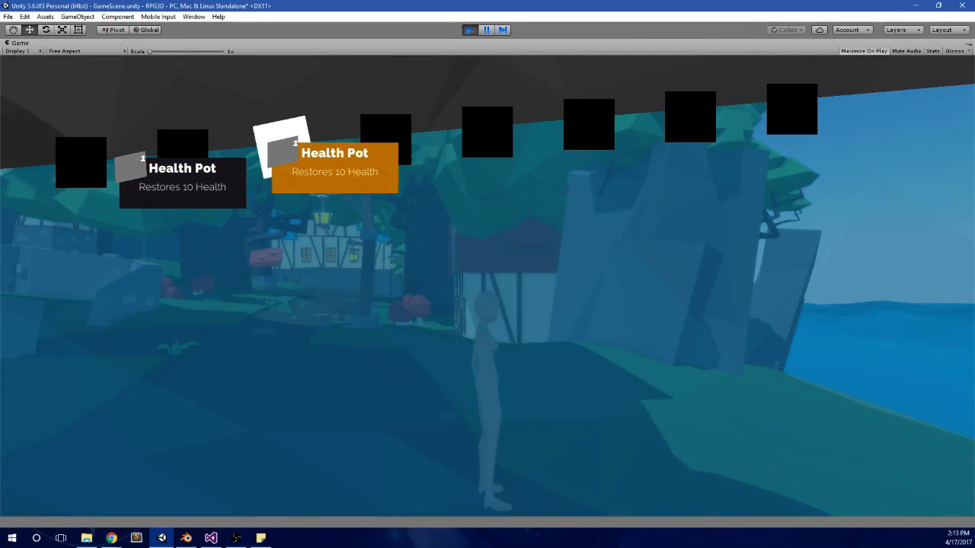
pyautogui.press('q')
pyautogui.press('e')
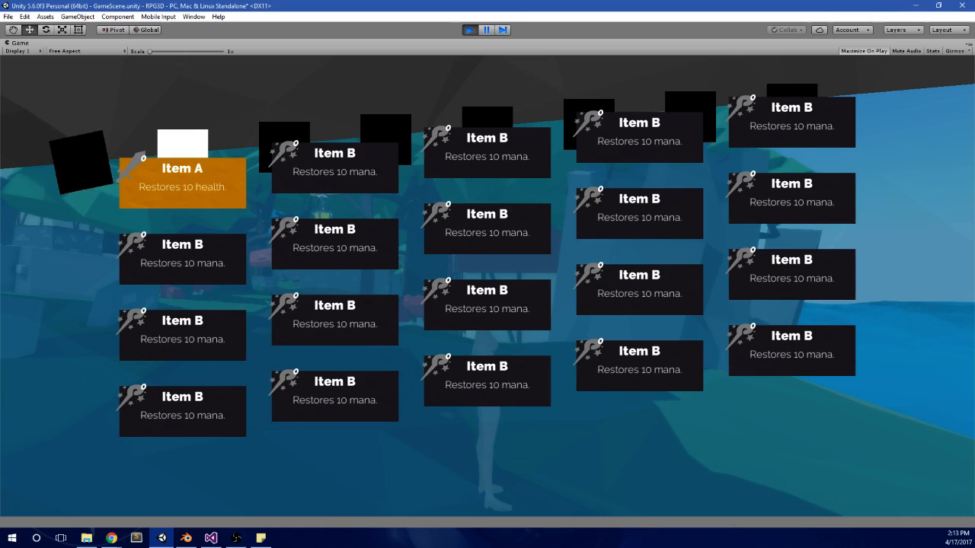
pyautogui.press('q')
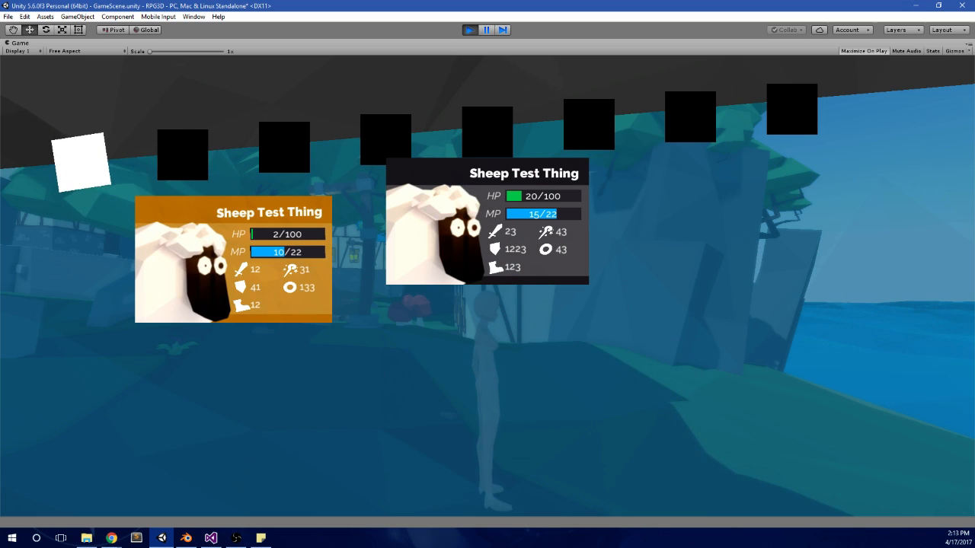
pyautogui.hotkey('alt', 'Tab')
pyautogui.click(473, 30)
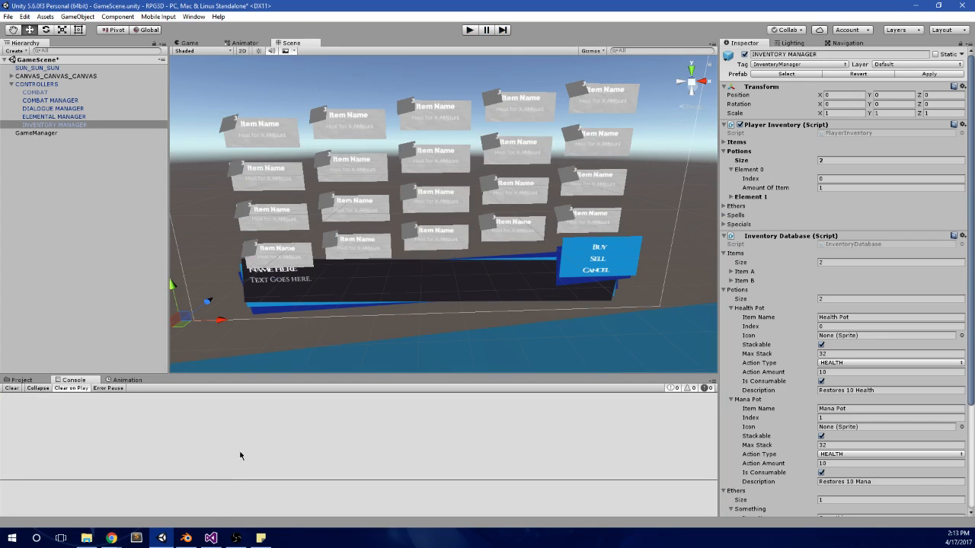
# Step: Switch to Visual Studio and find the UpdateActive method in MainMenu.cs from its call in ToggleMenu
pyautogui.click(221, 542)
pyautogui.scroll(10, 414, 250)
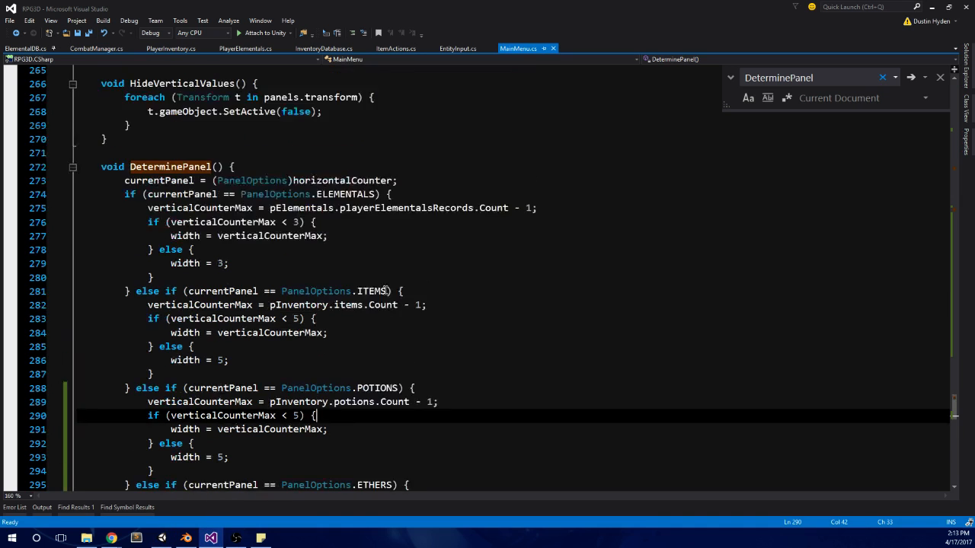
pyautogui.scroll(10, 414, 250)
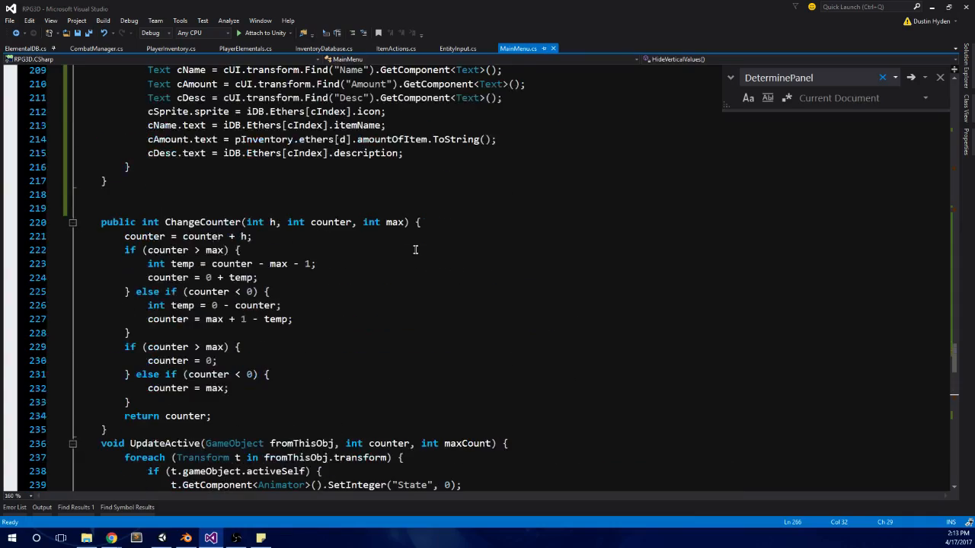
pyautogui.scroll(20, 415, 250)
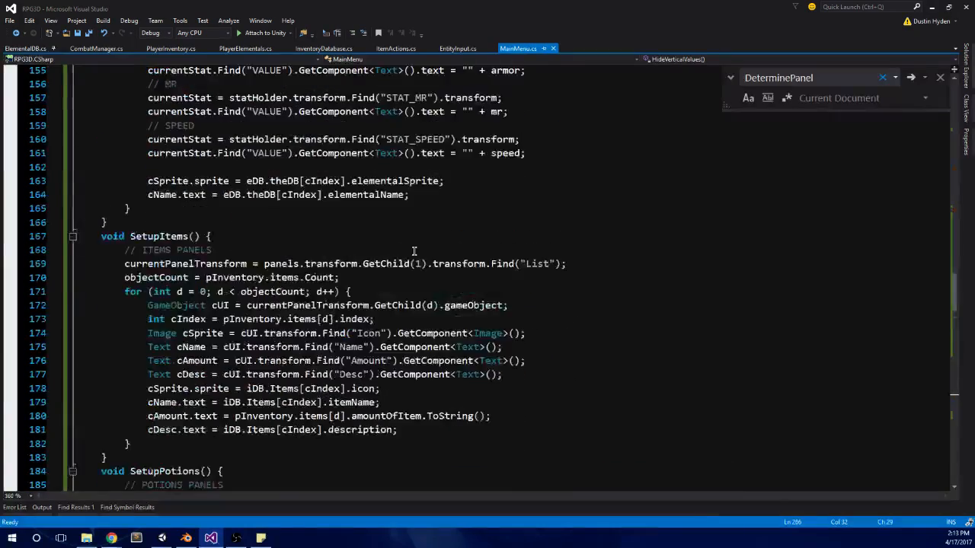
pyautogui.scroll(16, 414, 250)
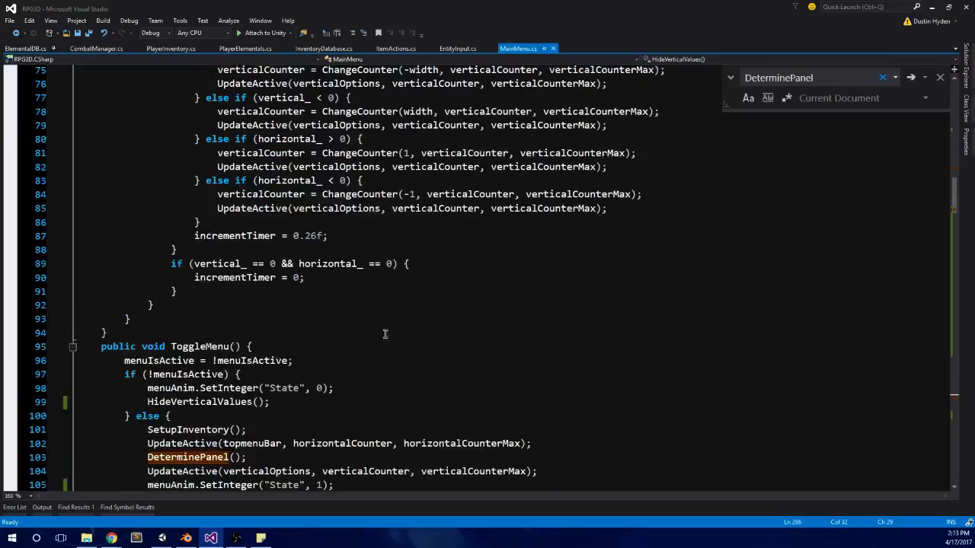
pyautogui.scroll(-4, 385, 333)
pyautogui.doubleClick(183, 306)
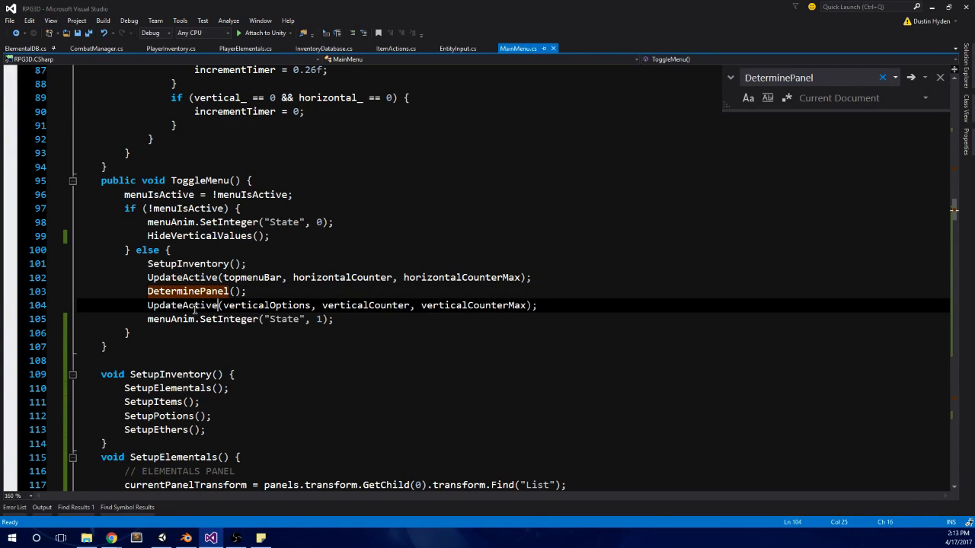
pyautogui.hotkey('ctrl', 'f')
pyautogui.press('Return')
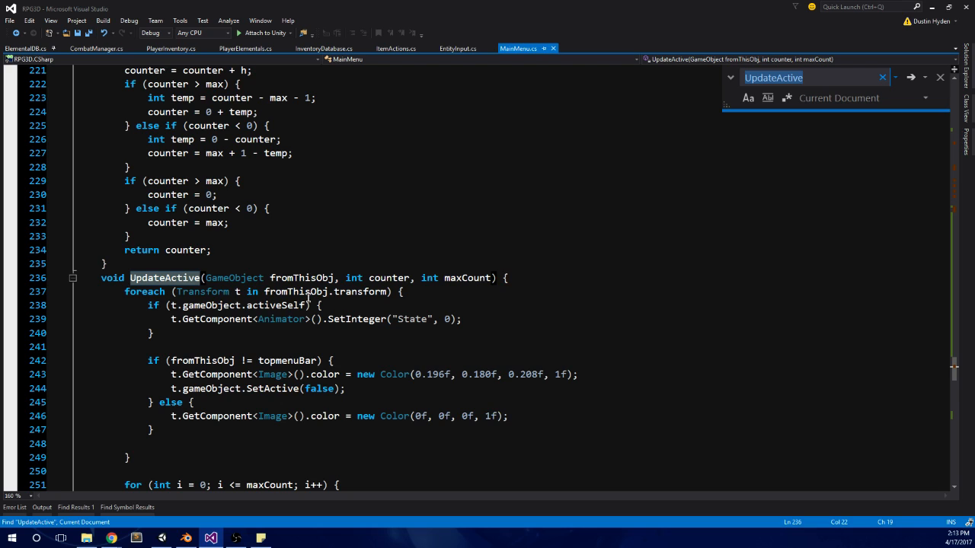
# Step: Examine UpdateActive's activation loop, the maxCount check and the uses of counter in the highlight colour code
pyautogui.scroll(-2, 309, 298)
pyautogui.scroll(-3, 368, 306)
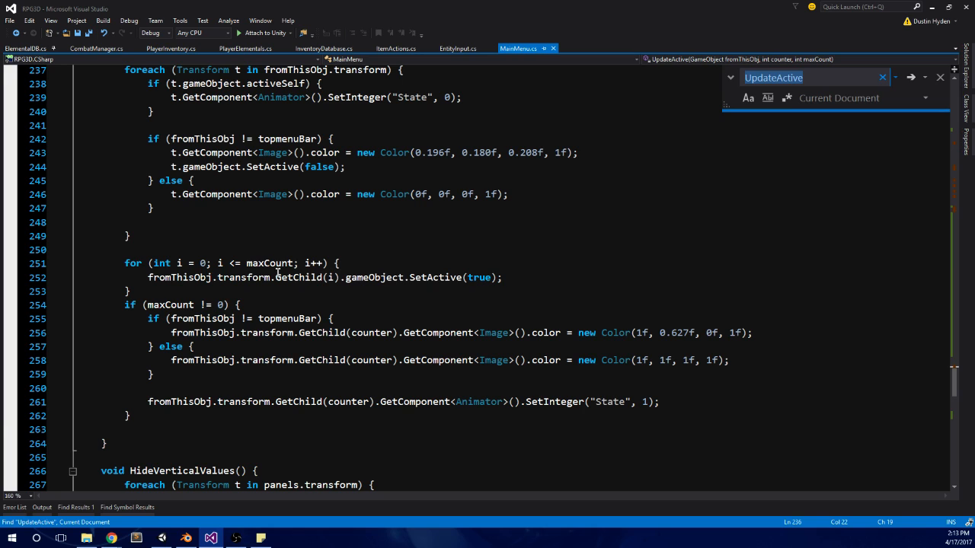
pyautogui.click(241, 263)
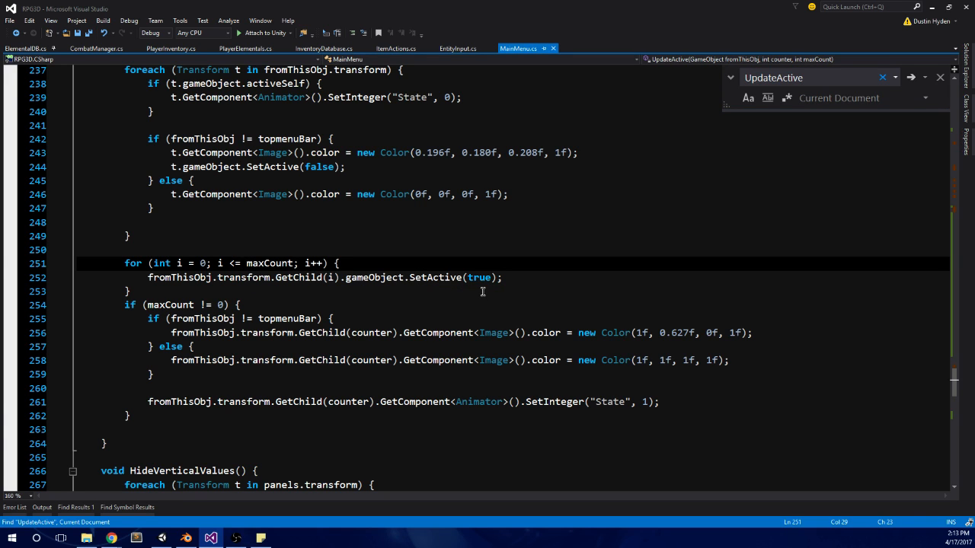
pyautogui.scroll(-1, 483, 292)
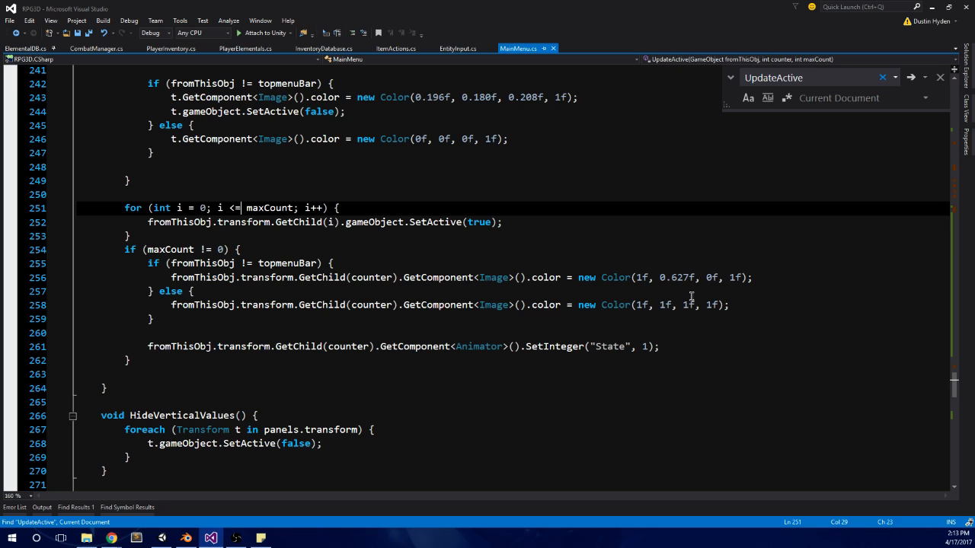
pyautogui.click(737, 307)
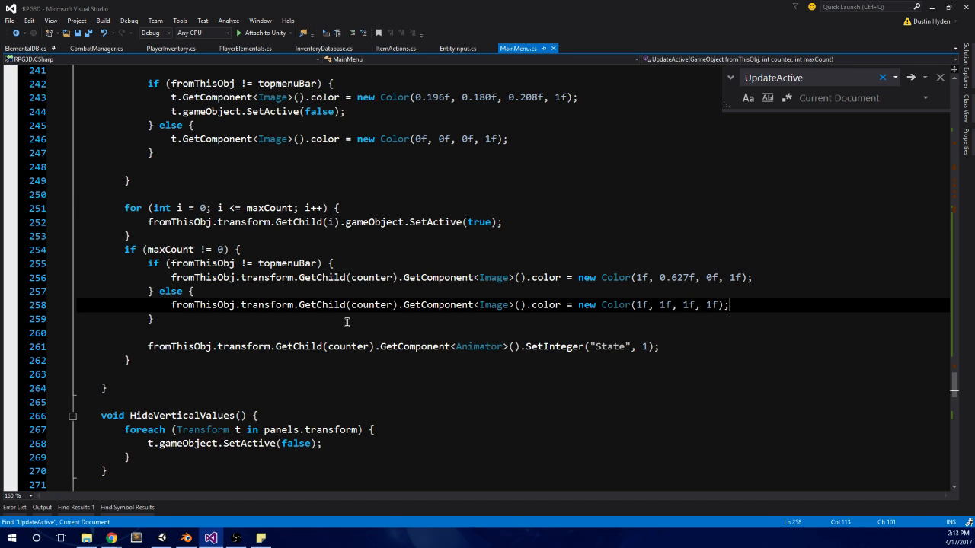
pyautogui.doubleClick(374, 307)
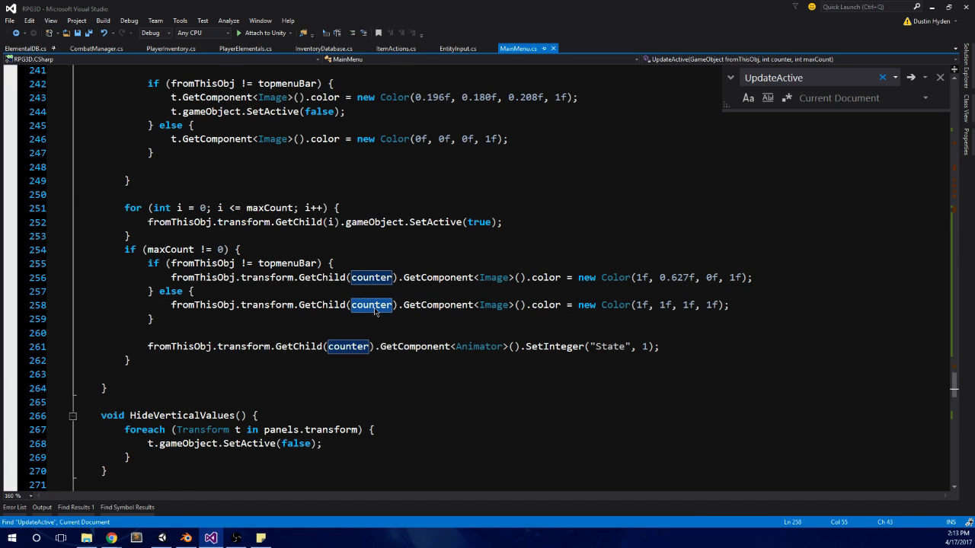
# Step: Add Debug.Log(counter); before the maxCount check in UpdateActive and save MainMenu.cs
pyautogui.scroll(2, 374, 307)
pyautogui.click(259, 283)
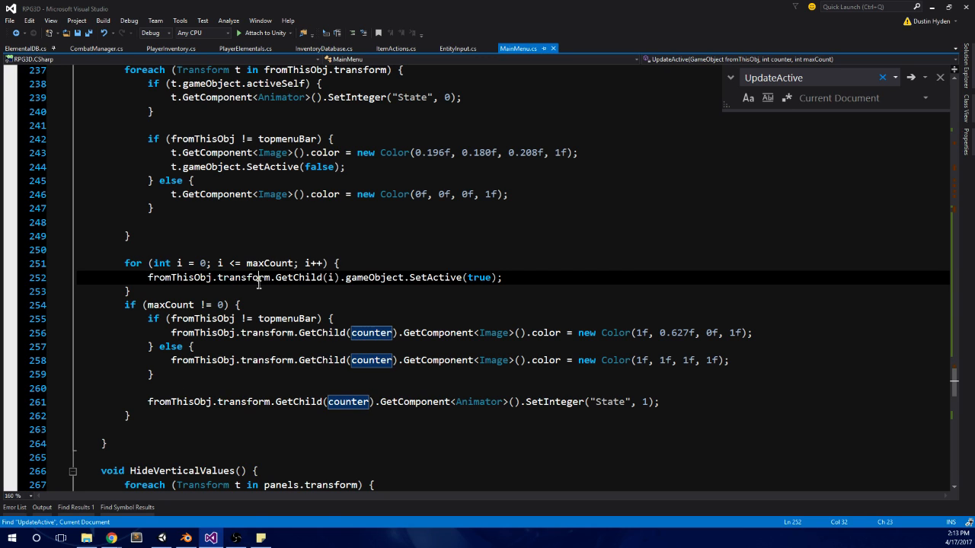
pyautogui.press('Down')
pyautogui.press('Return')
pyautogui.write('debug.Log(')
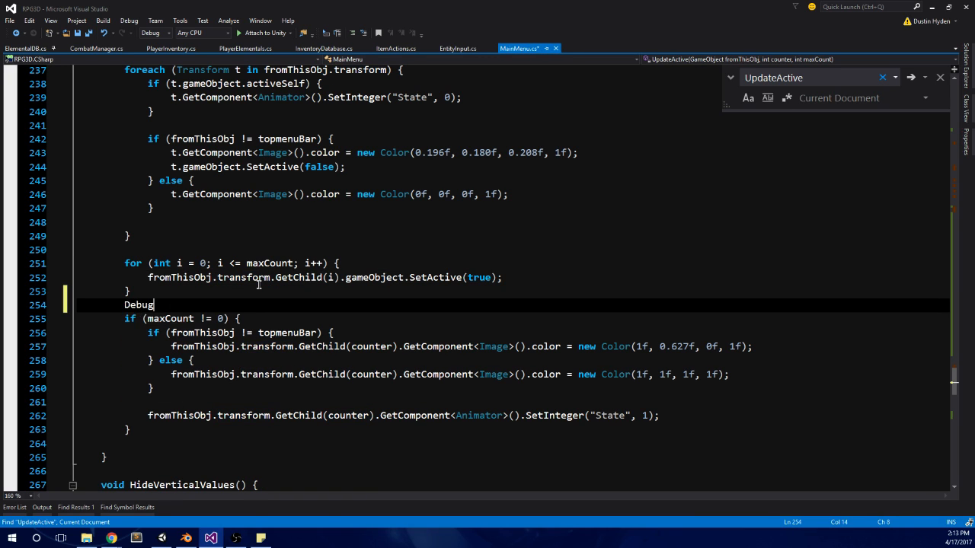
pyautogui.write('counter)')
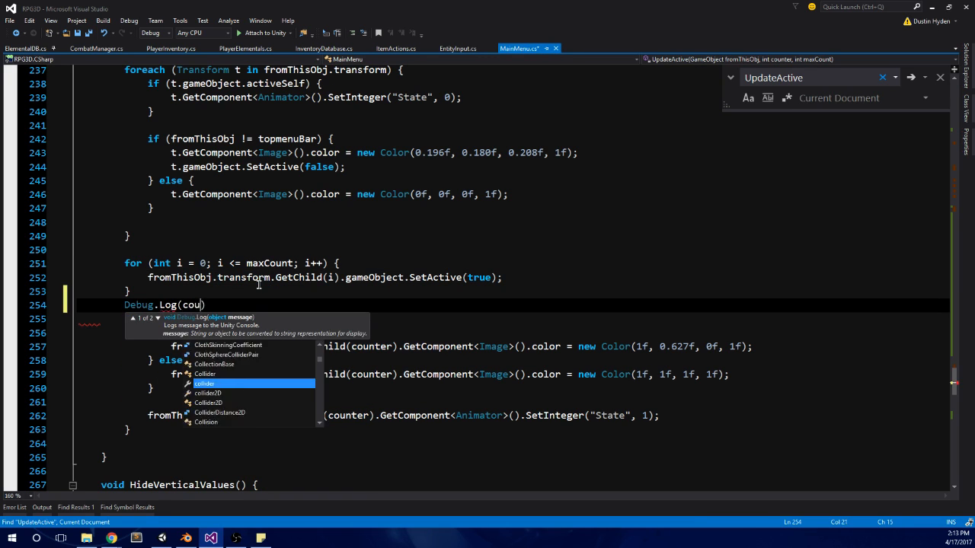
pyautogui.write(';')
pyautogui.hotkey('ctrl', 's')
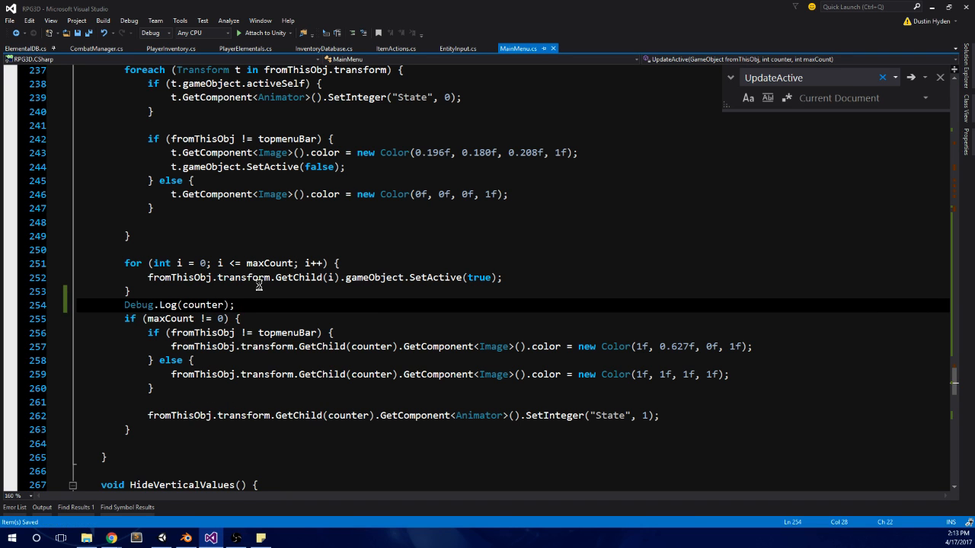
# Step: Switch to Unity, run the scene, and page the in-game menu from the items page to the potions page
pyautogui.click(162, 537)
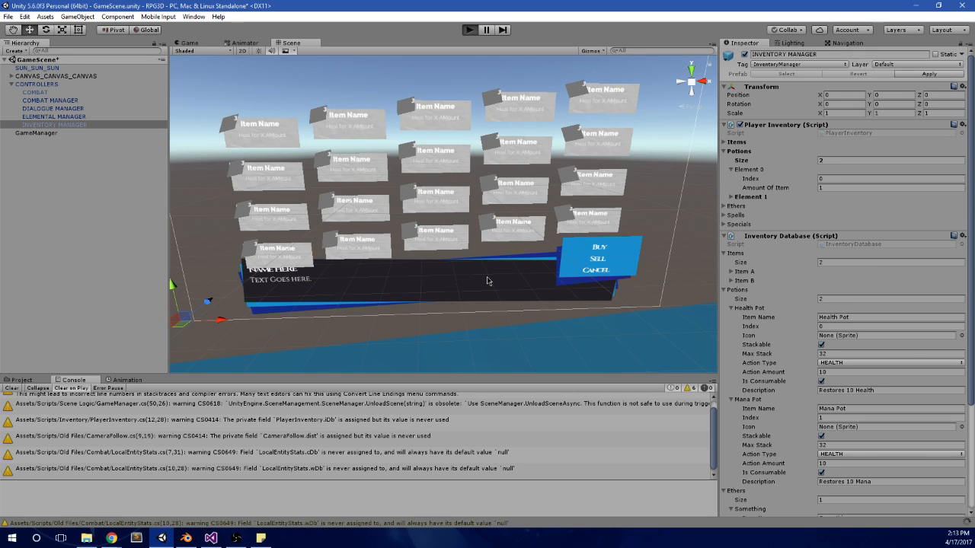
pyautogui.click(469, 29)
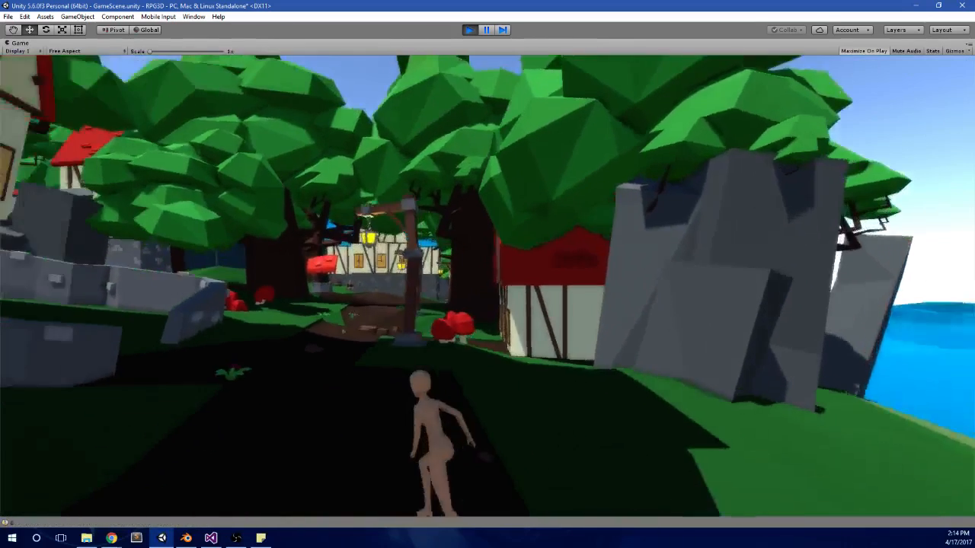
pyautogui.press('Right')
pyautogui.press('Right')
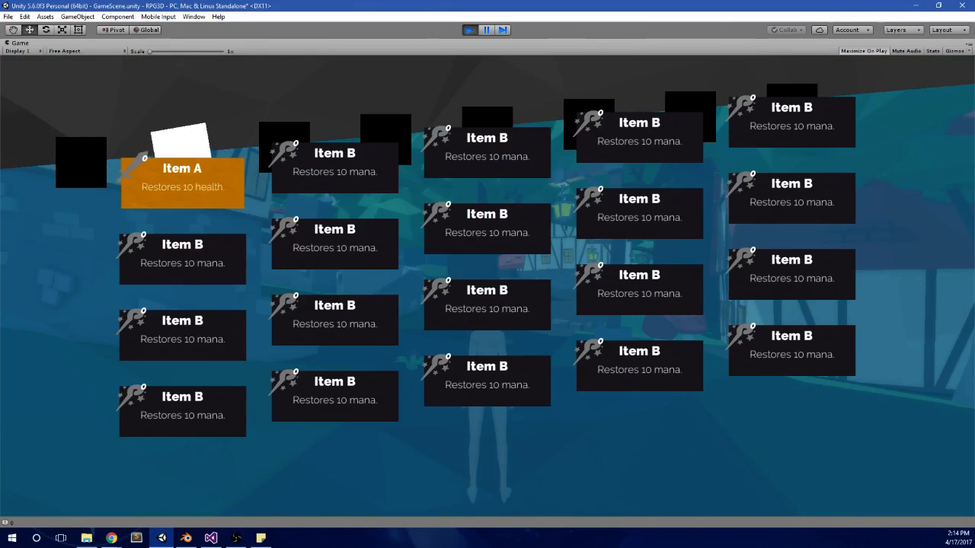
pyautogui.press('Right')
pyautogui.press('Left')
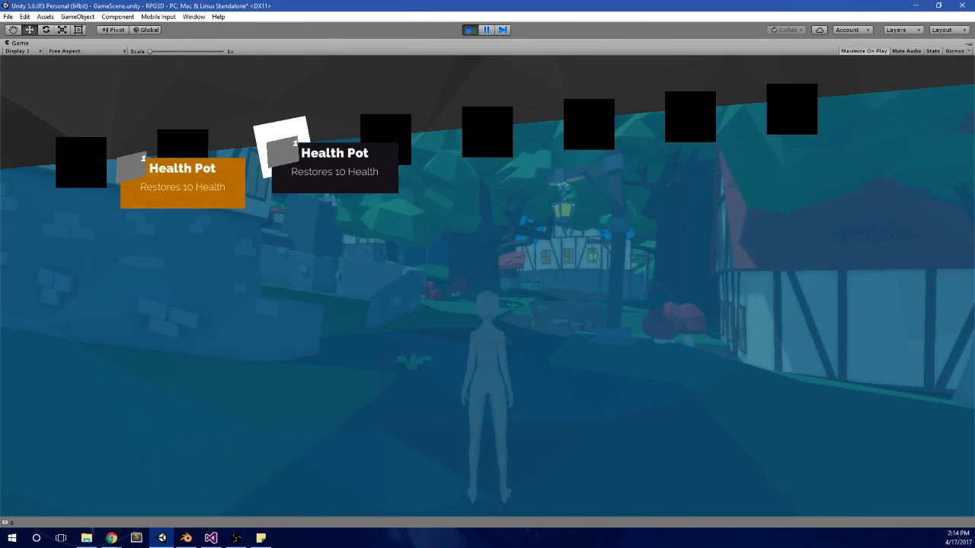
# Step: Test the menu navigation around the Health Pot page, and stop play mode to inspect the logged counter values
pyautogui.press('q')
pyautogui.press('e')
pyautogui.press('e')
pyautogui.press('q')
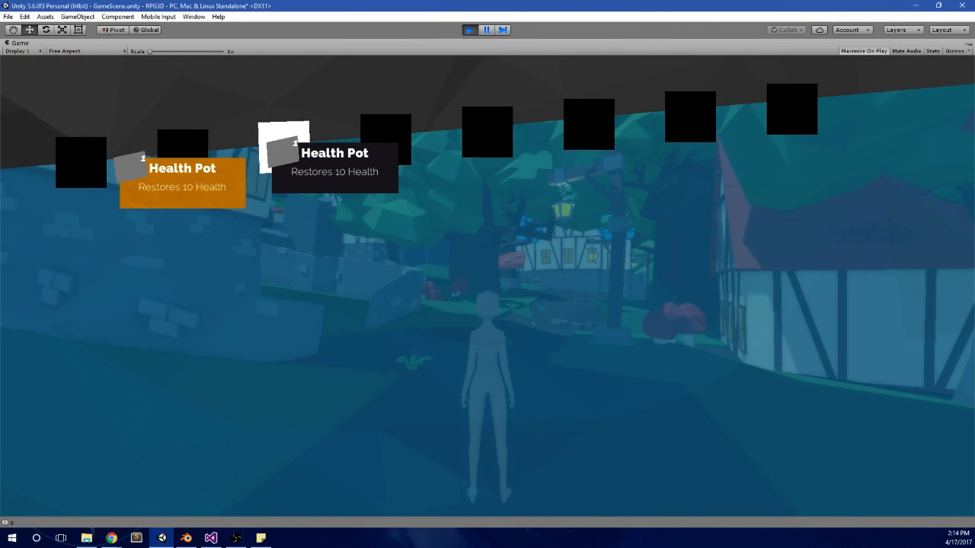
pyautogui.click(471, 30)
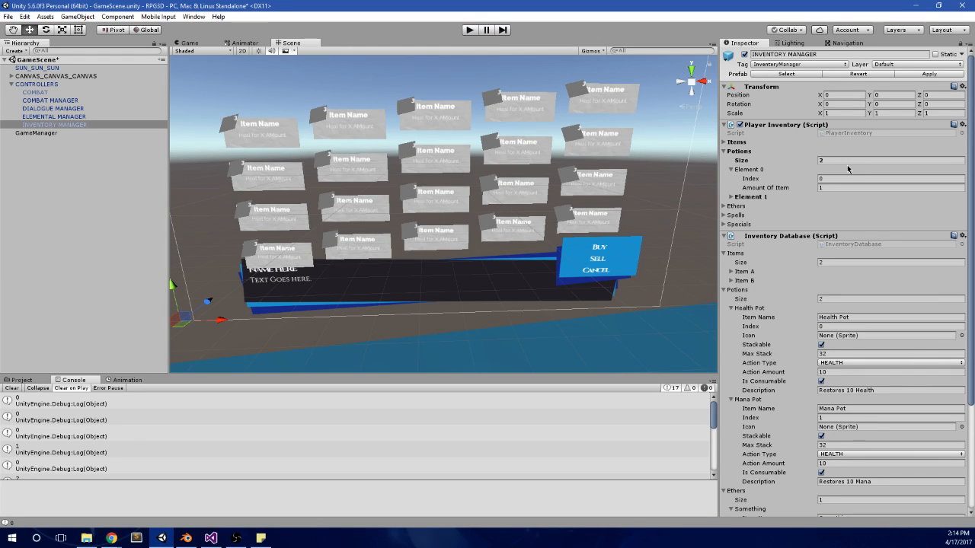
# Step: Set the Player Inventory's Potions size to 1, run the scene, and page the in-game menu between the potions and ethers pages
pyautogui.click(849, 161)
pyautogui.write('1')
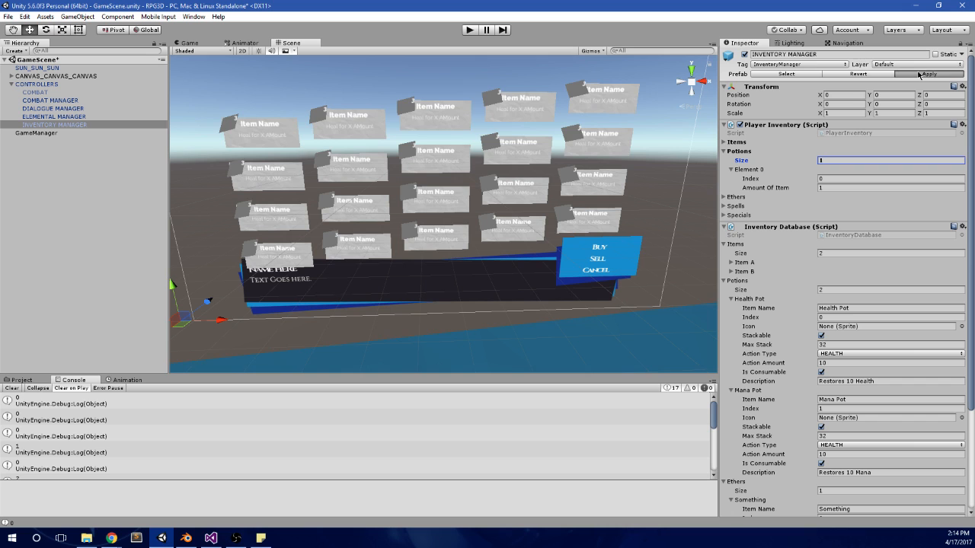
pyautogui.click(475, 32)
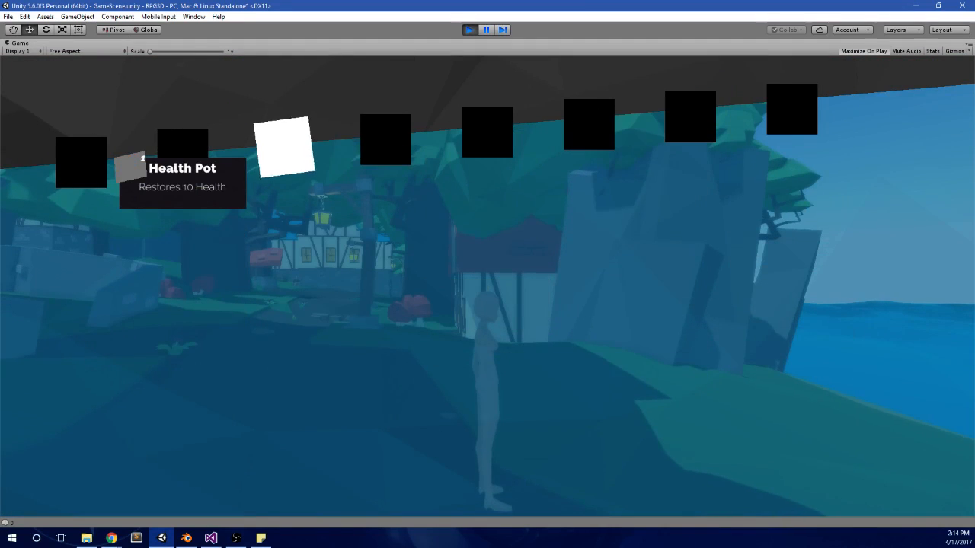
pyautogui.press('Right')
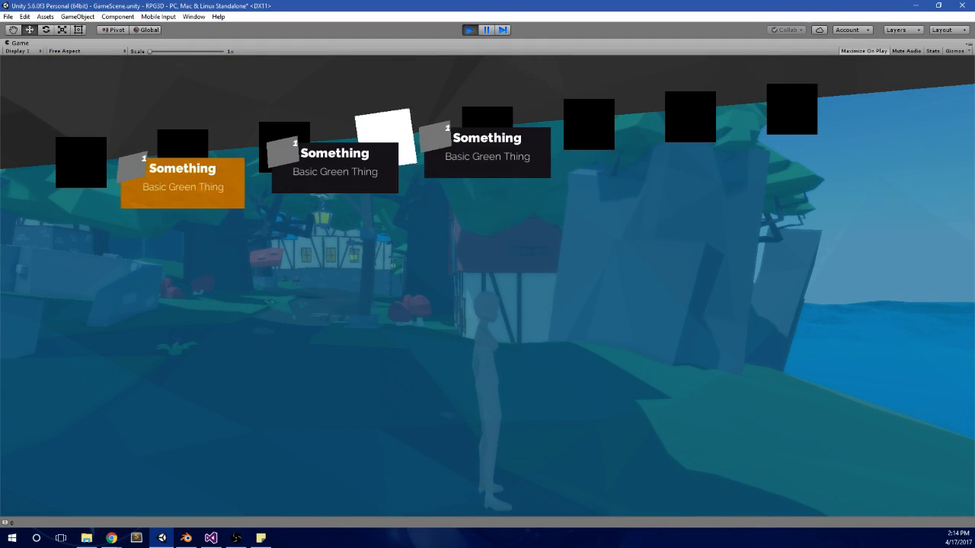
pyautogui.press('Left')
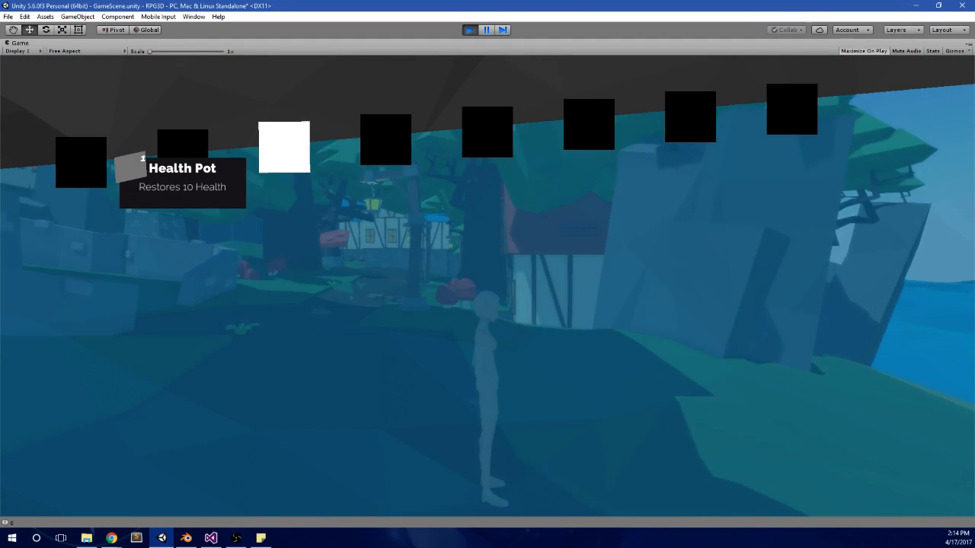
# Step: Switch to Visual Studio, delete the Debug.Log(counter); line from UpdateActive, and save MainMenu.cs
pyautogui.hotkey('alt', 'Tab')
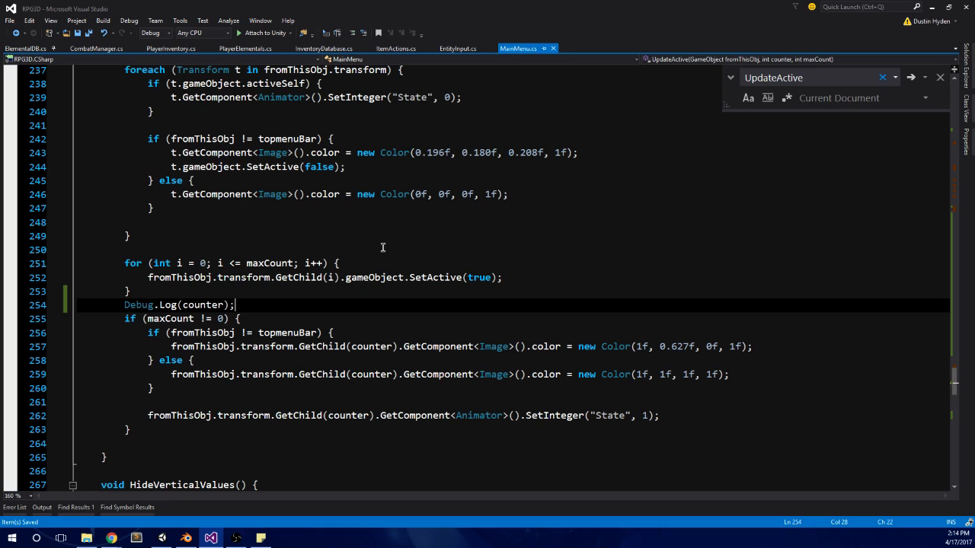
pyautogui.click(197, 331)
pyautogui.moveTo(244, 305); pyautogui.dragTo(30, 307)
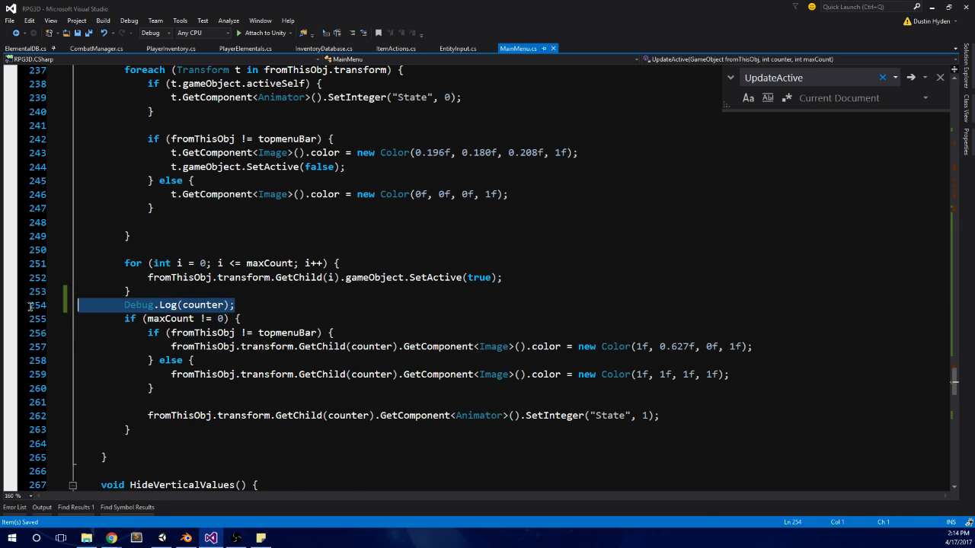
pyautogui.press('BackSpace')
pyautogui.press('BackSpace')
pyautogui.hotkey('ctrl', 's')
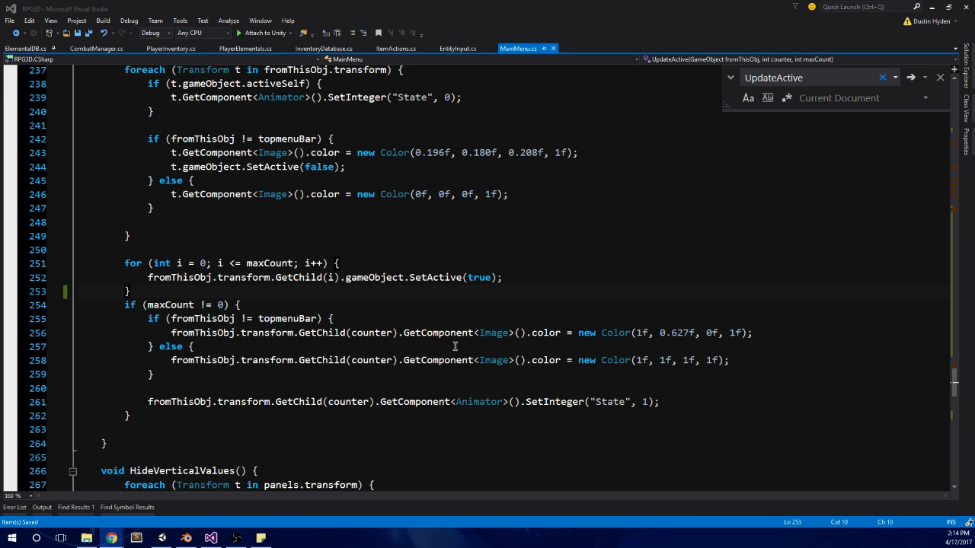
# Step: Examine how DeterminePanel, SetUpVerticalValues, ToggleMenu and the Update movement code set and use verticalCounter and verticalCounterMax
pyautogui.click(329, 319)
pyautogui.scroll(-7, 335, 324)
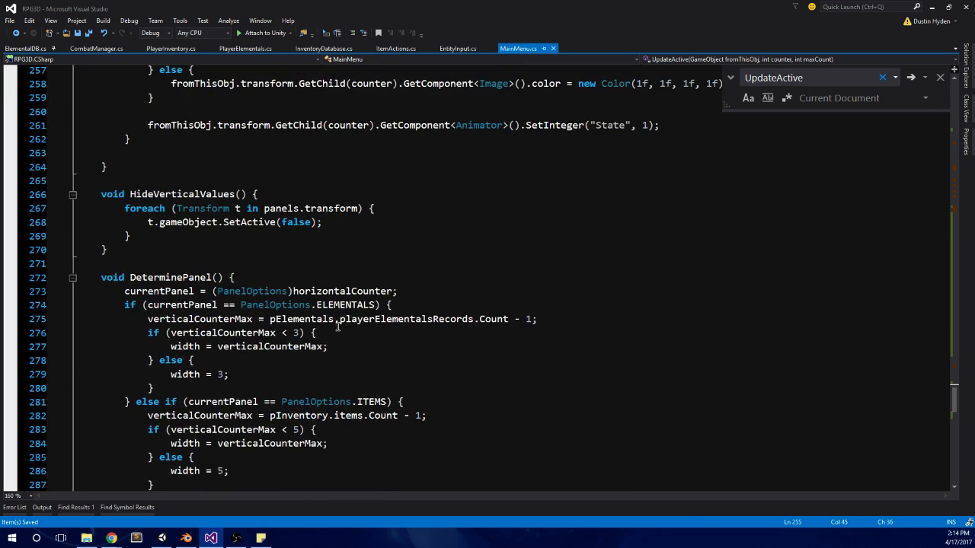
pyautogui.scroll(-3, 337, 326)
pyautogui.scroll(-1, 492, 293)
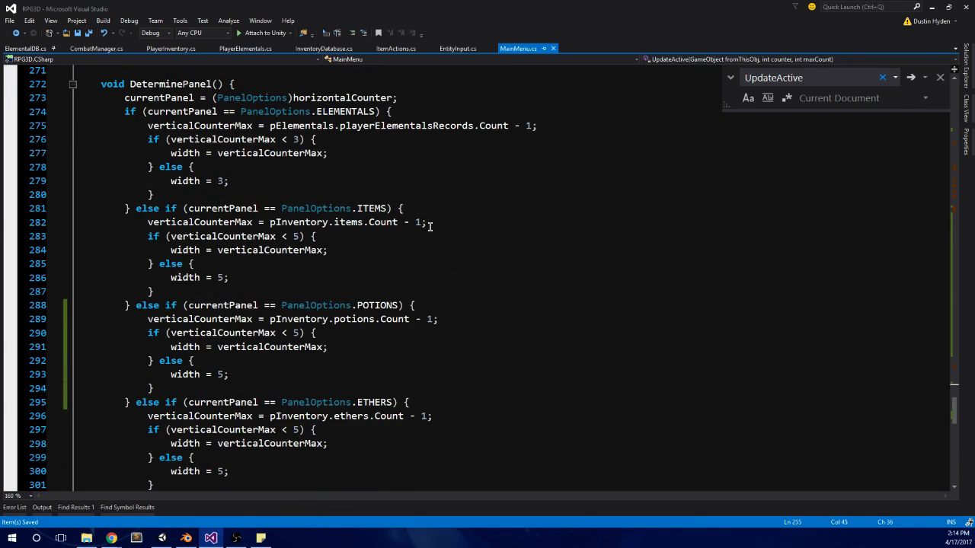
pyautogui.scroll(-1, 426, 232)
pyautogui.scroll(-2, 424, 240)
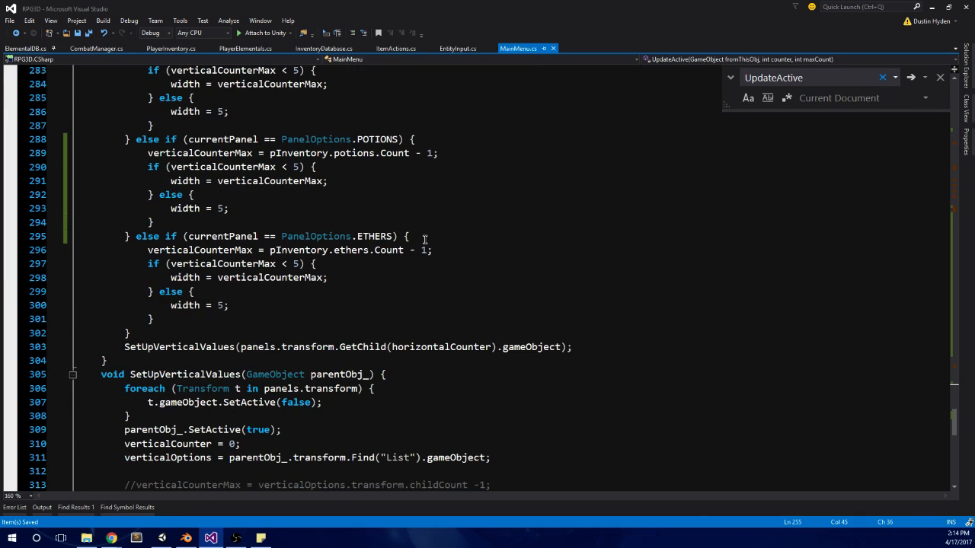
pyautogui.scroll(-1, 424, 240)
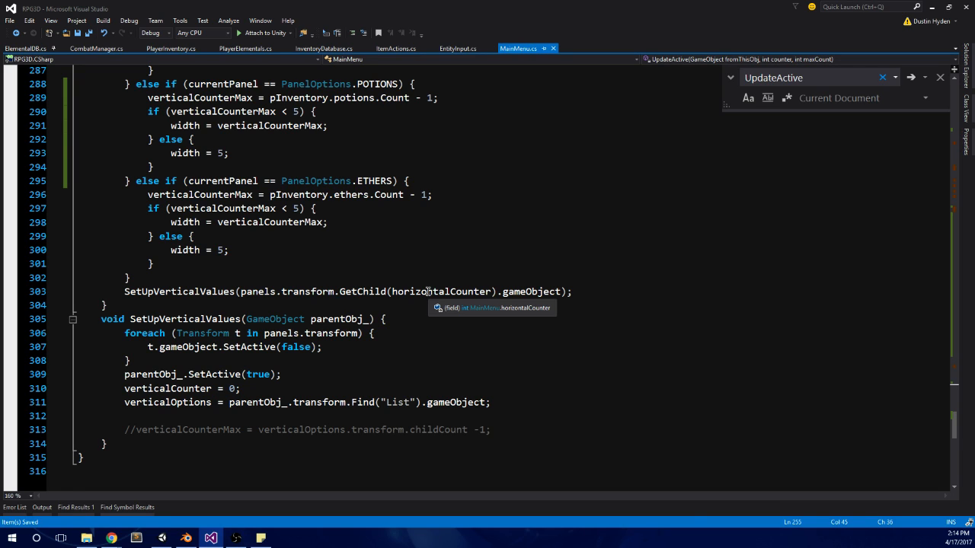
pyautogui.scroll(20, 429, 292)
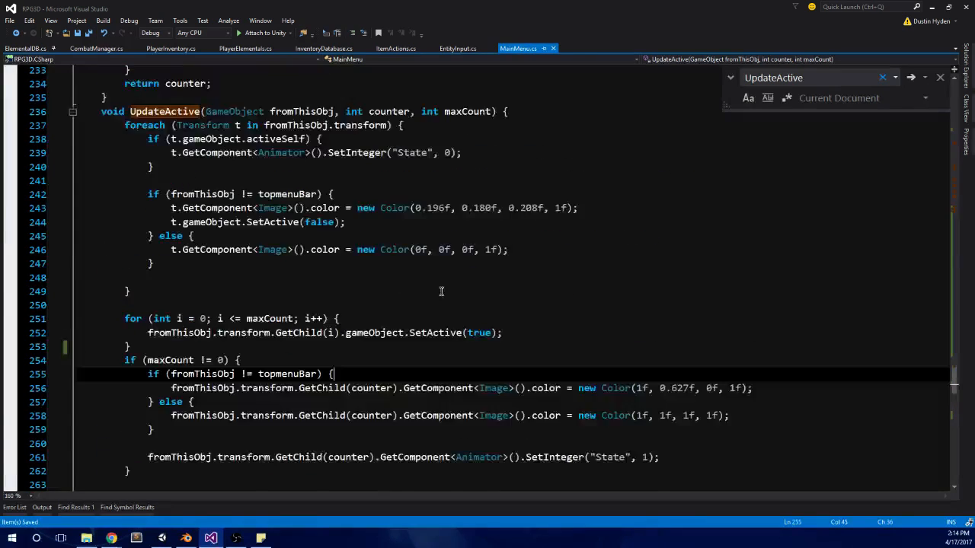
pyautogui.scroll(20, 432, 311)
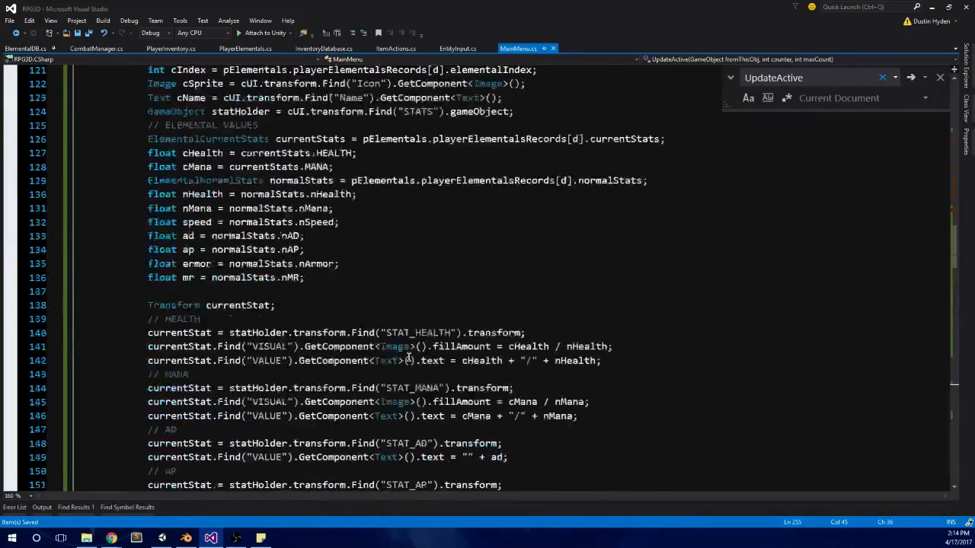
pyautogui.scroll(5, 409, 357)
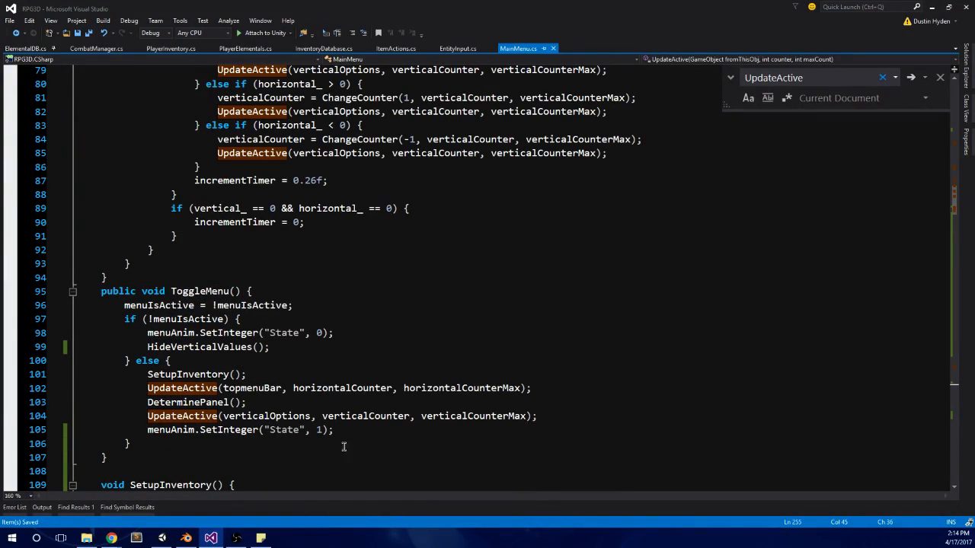
pyautogui.scroll(5, 387, 414)
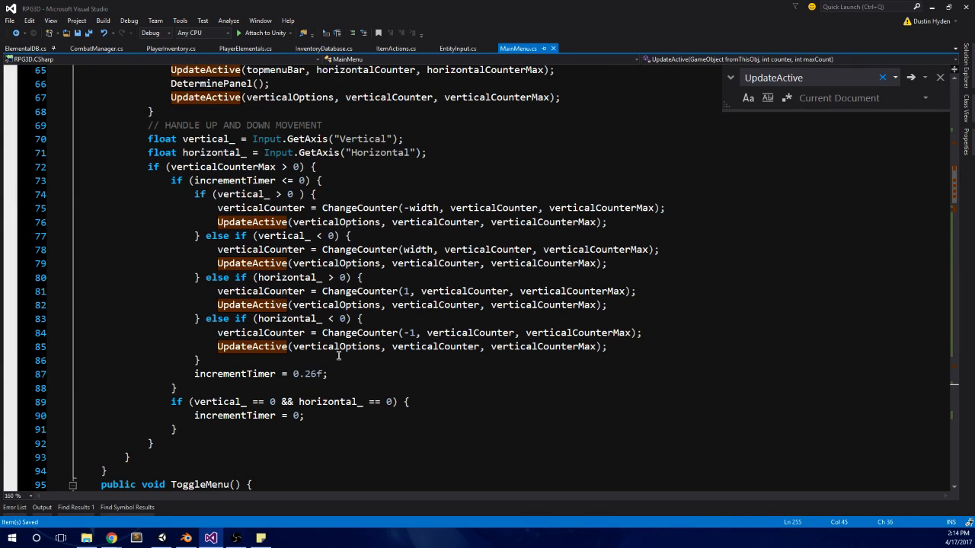
pyautogui.scroll(3, 339, 356)
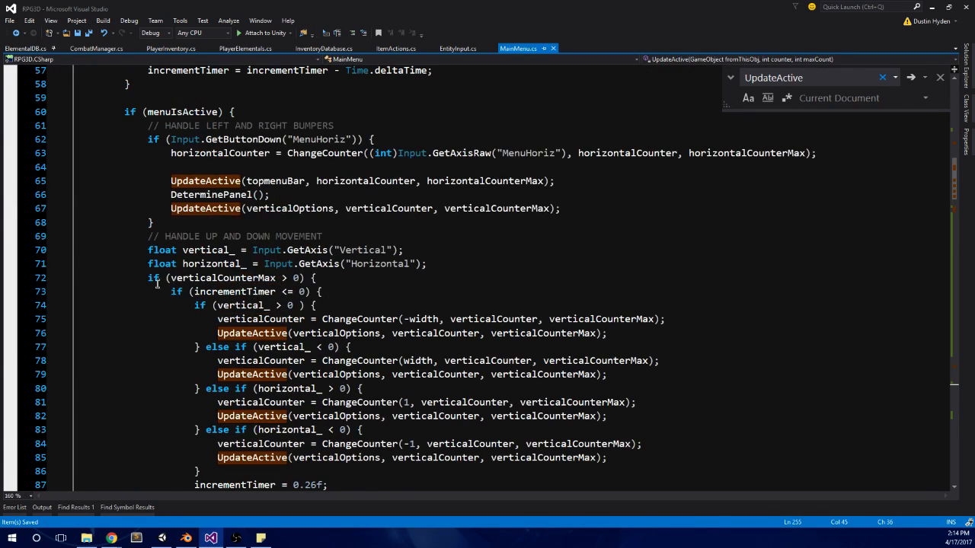
# Step: Change the verticalCounterMax check under the up and down movement comment in Update to >= 0 and save MainMenu.cs
pyautogui.click(297, 279)
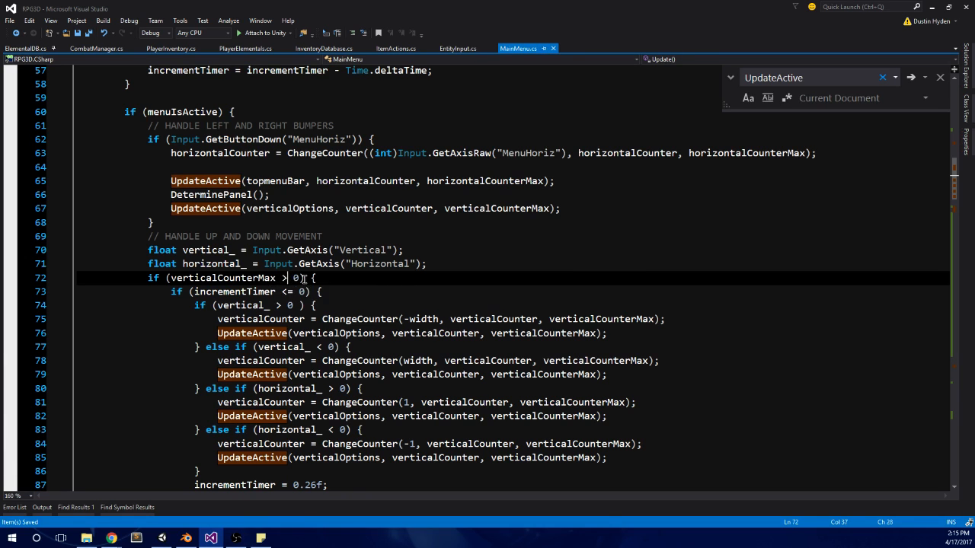
pyautogui.write('=')
pyautogui.hotkey('ctrl', 's')
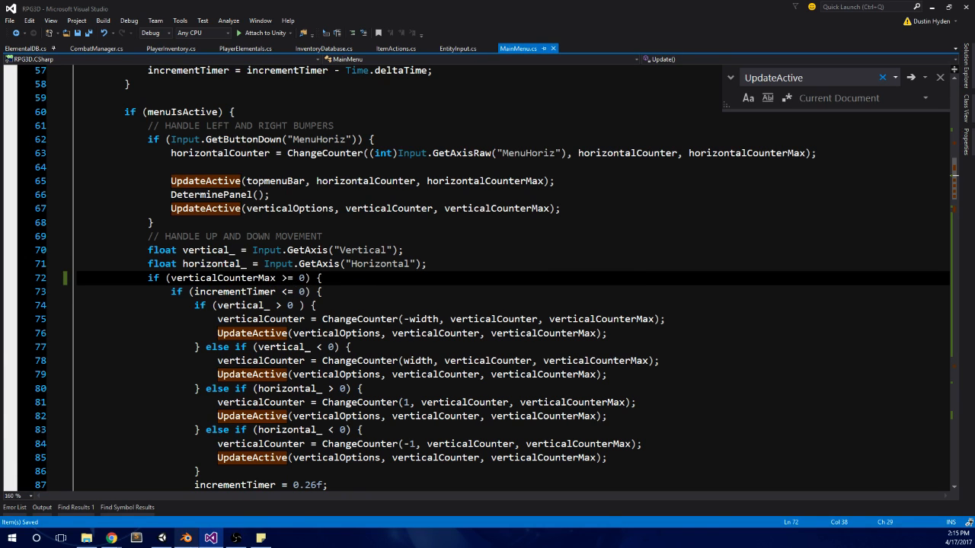
# Step: Switch to Unity, run the scene, test paging and item navigation across the in-game menu, and stop play mode
pyautogui.click(162, 539)
pyautogui.click(470, 30)
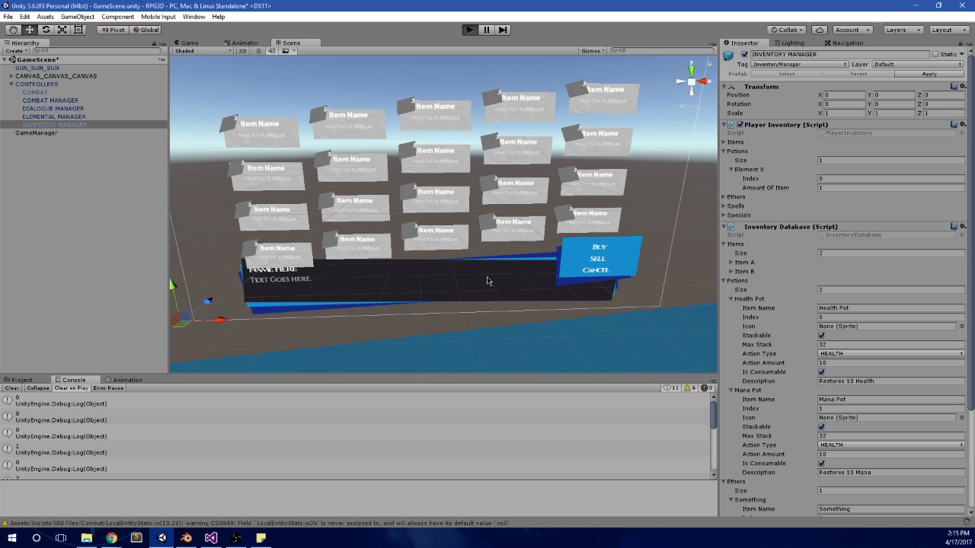
pyautogui.hotkey('ctrl', 'p')
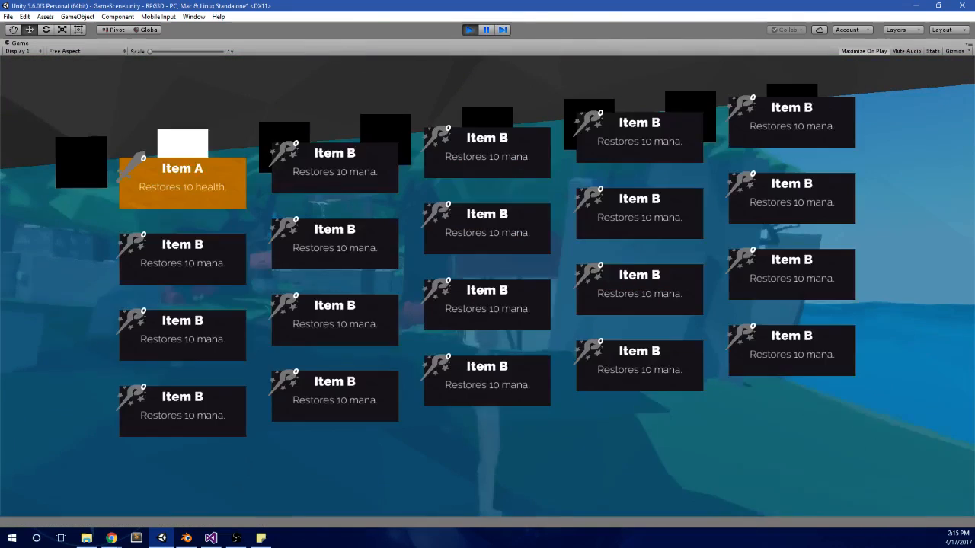
pyautogui.press('Left')
pyautogui.press('Up')
pyautogui.press('Down')
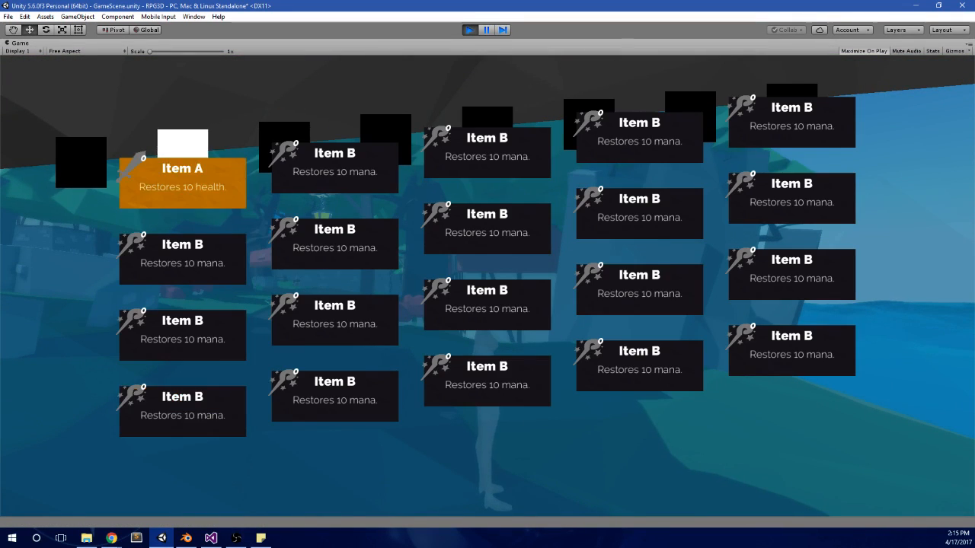
pyautogui.press('Right')
pyautogui.press('Right')
pyautogui.press('Right')
pyautogui.press('Right')
pyautogui.press('Right')
pyautogui.press('Right')
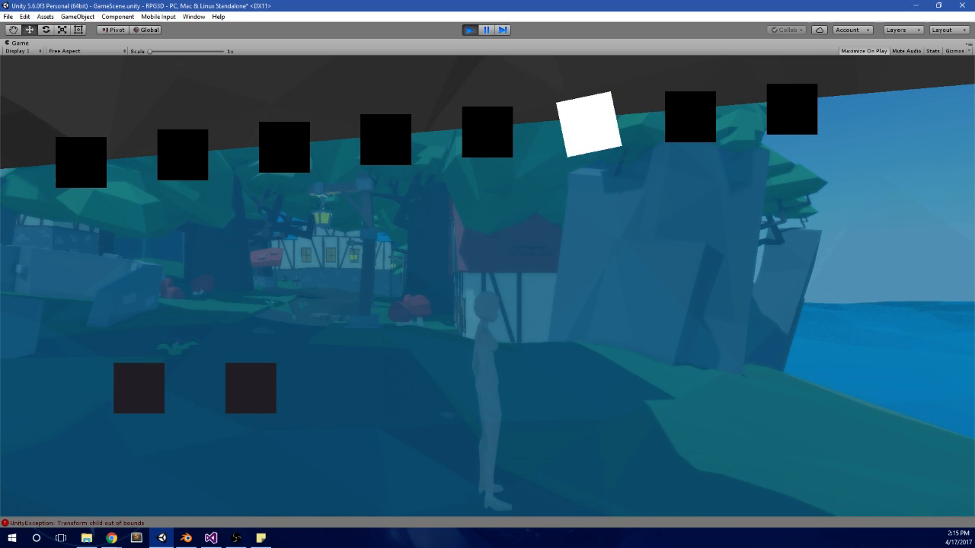
pyautogui.press('Right')
pyautogui.press('Left')
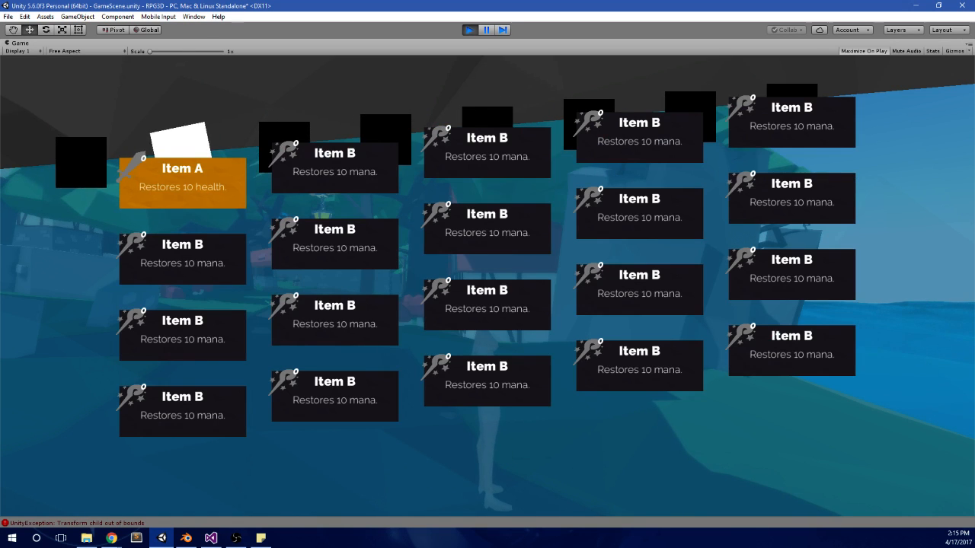
pyautogui.hotkey('alt', 'Tab')
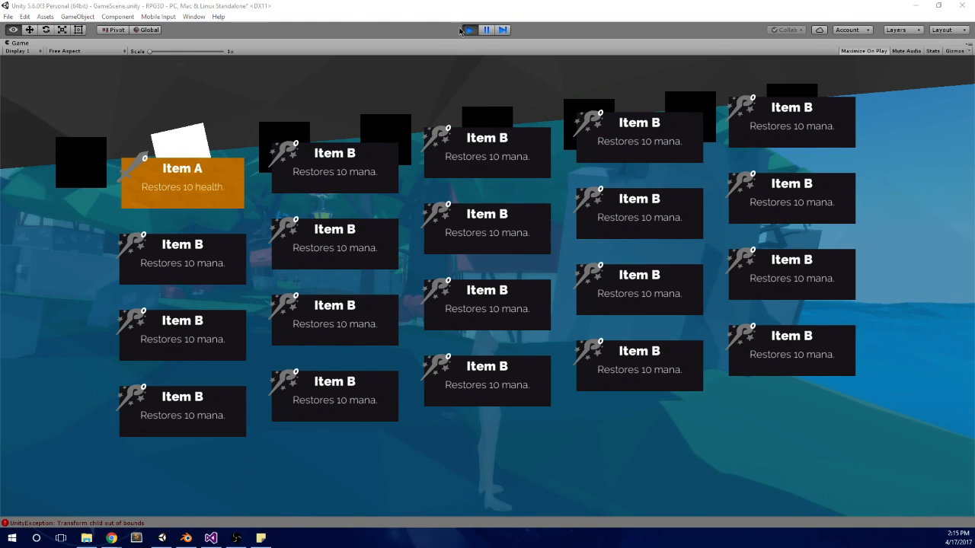
pyautogui.click(466, 29)
# Step: Return to Visual Studio, undo the change to the verticalCounterMax check in Update, and save MainMenu.cs
pyautogui.click(211, 538)
pyautogui.click(281, 319)
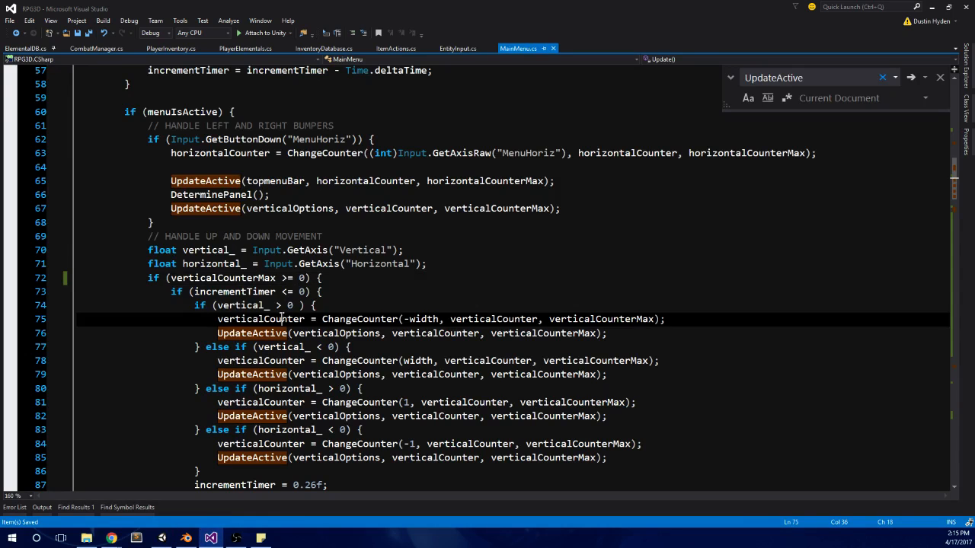
pyautogui.hotkey('ctrl', 'z')
pyautogui.click(343, 276)
pyautogui.hotkey('ctrl', 's')
# Step: Examine MainMenu.cs from Update through ToggleMenu, the setup functions and ChangeCounter to UpdateActive's activation loop and maxCount check
pyautogui.scroll(3, 339, 281)
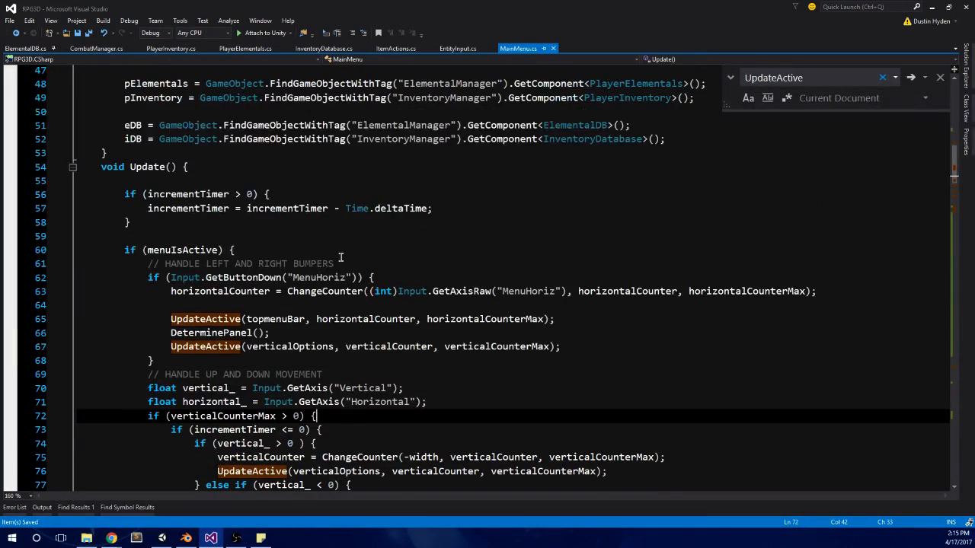
pyautogui.scroll(3, 340, 257)
pyautogui.scroll(-10, 340, 258)
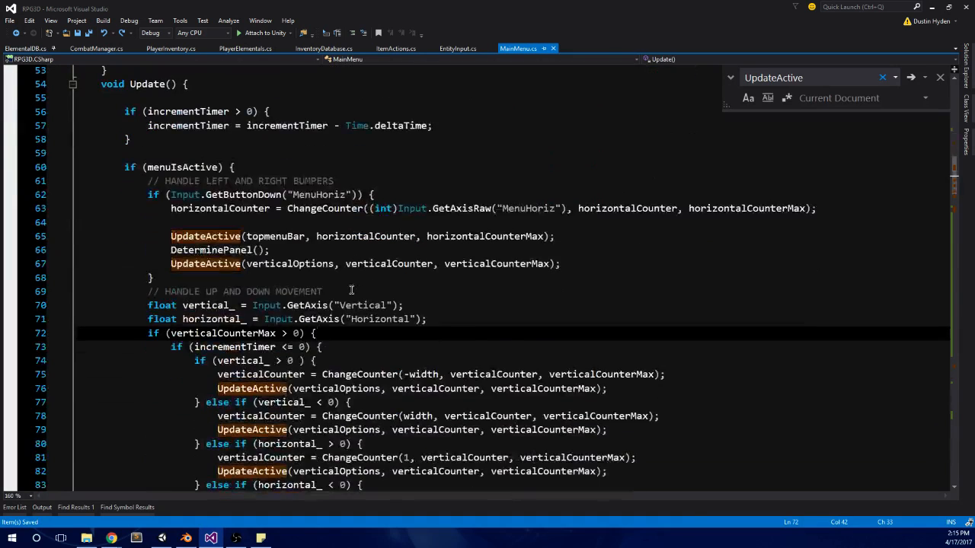
pyautogui.scroll(-5, 352, 290)
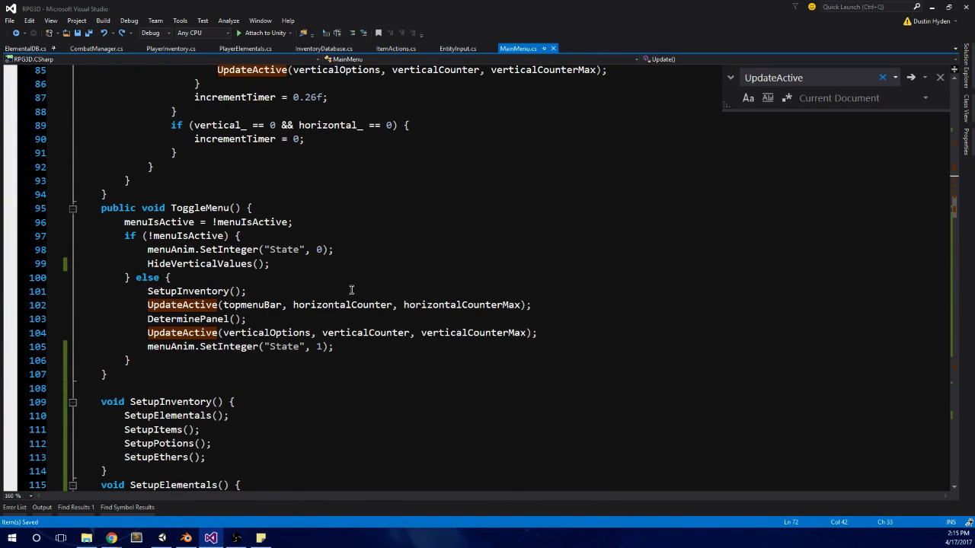
pyautogui.scroll(-17, 351, 289)
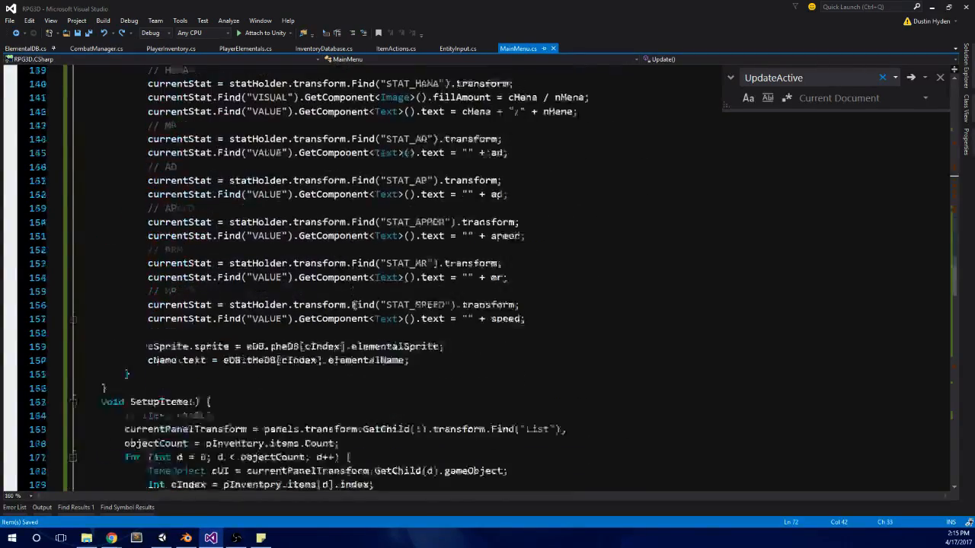
pyautogui.scroll(-18, 353, 304)
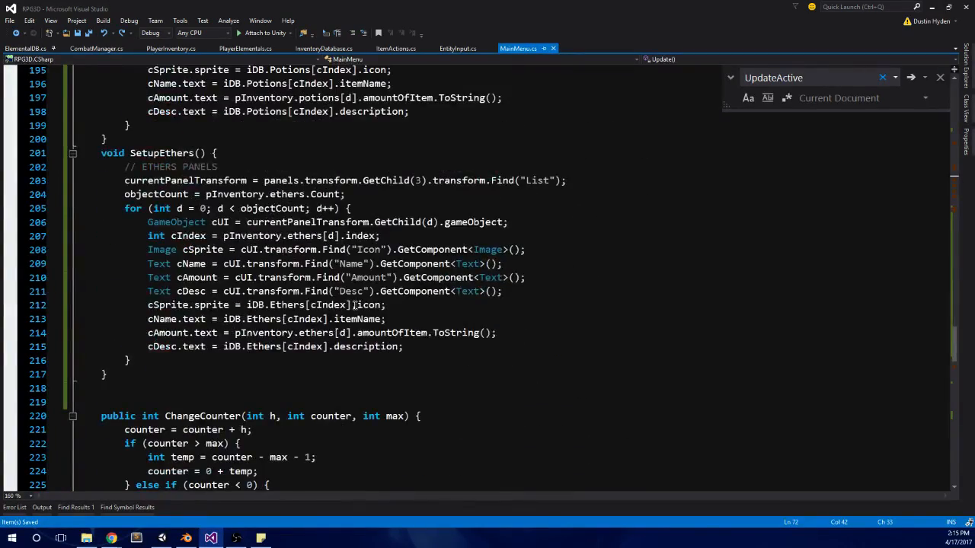
pyautogui.scroll(-5, 355, 304)
pyautogui.scroll(5, 354, 306)
pyautogui.scroll(-4, 354, 305)
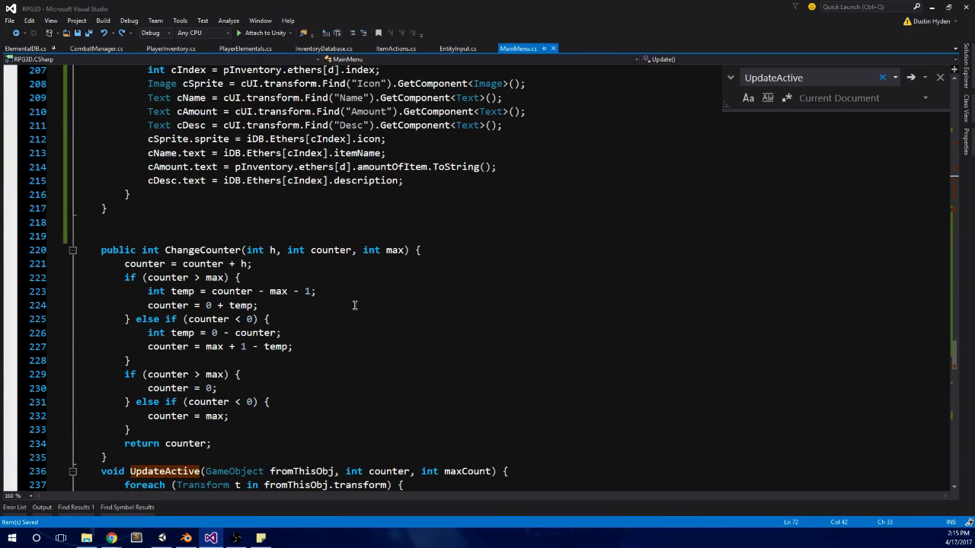
pyautogui.scroll(-4, 354, 306)
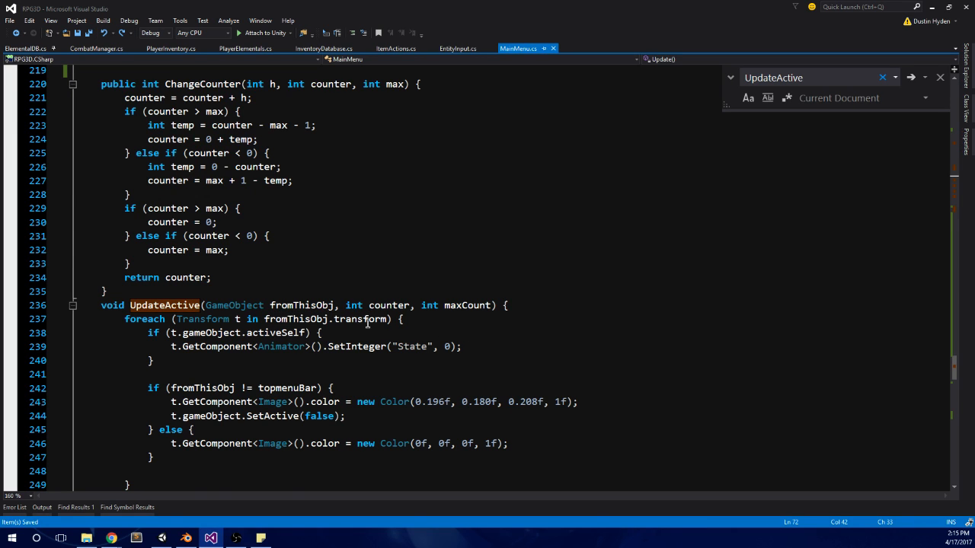
pyautogui.scroll(-2, 368, 323)
pyautogui.click(461, 291)
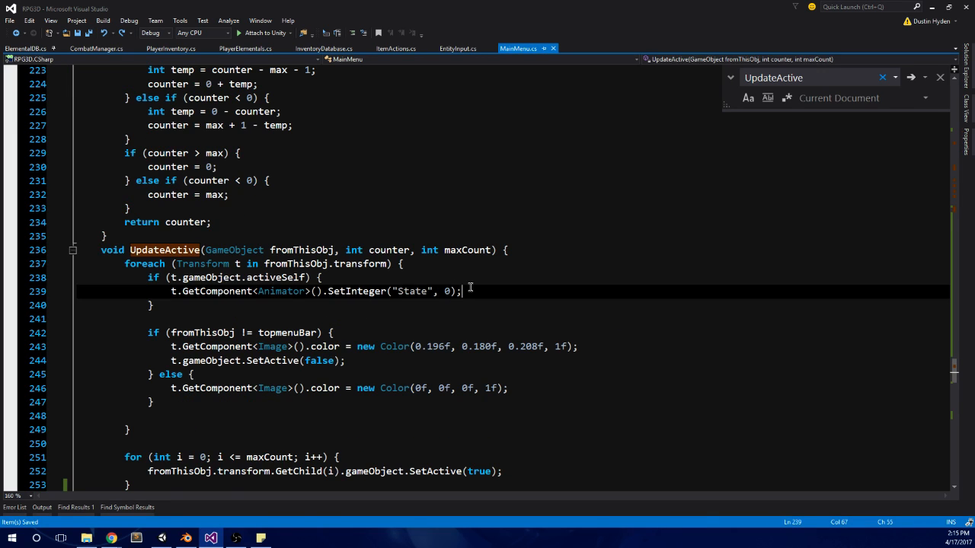
pyautogui.scroll(-2, 470, 294)
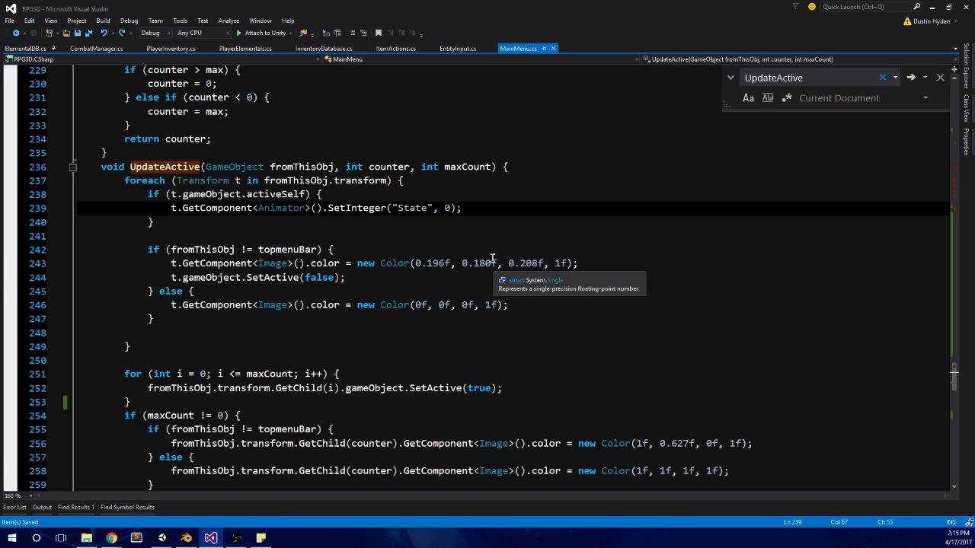
pyautogui.scroll(-1, 564, 255)
pyautogui.scroll(-2, 564, 255)
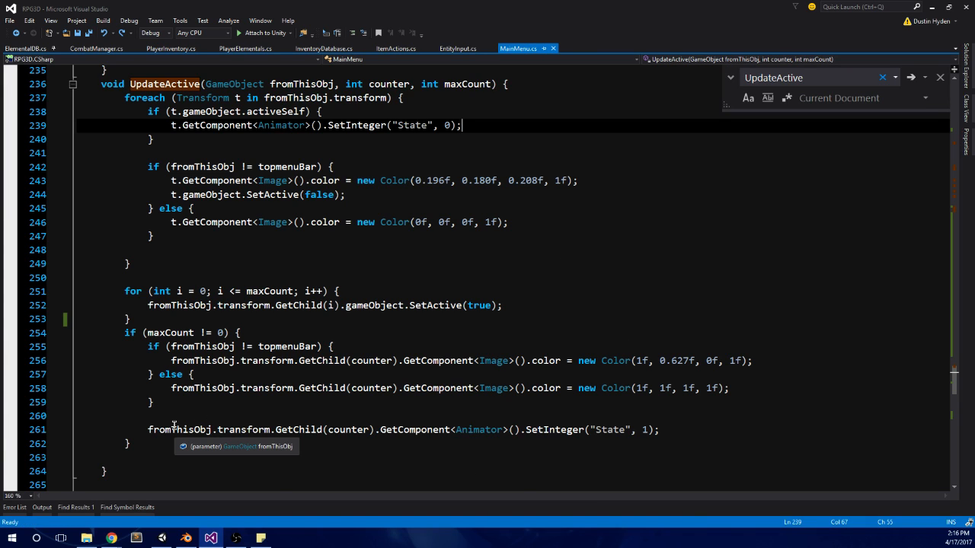
# Step: Add a Debug.Log(maxCount); line above the maxCount check in UpdateActive and save MainMenu.cs
pyautogui.click(194, 335)
pyautogui.click(234, 317)
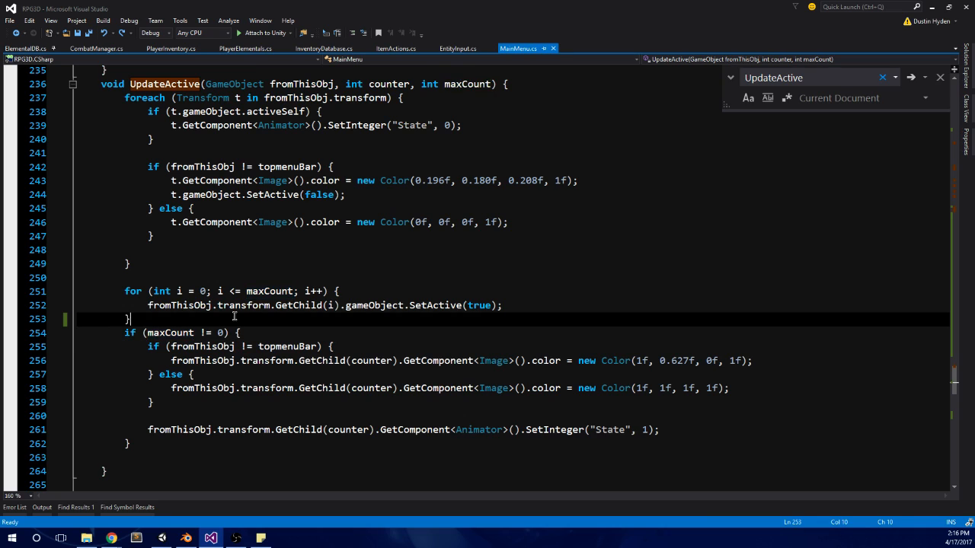
pyautogui.press('Return')
pyautogui.write('Debug.log')
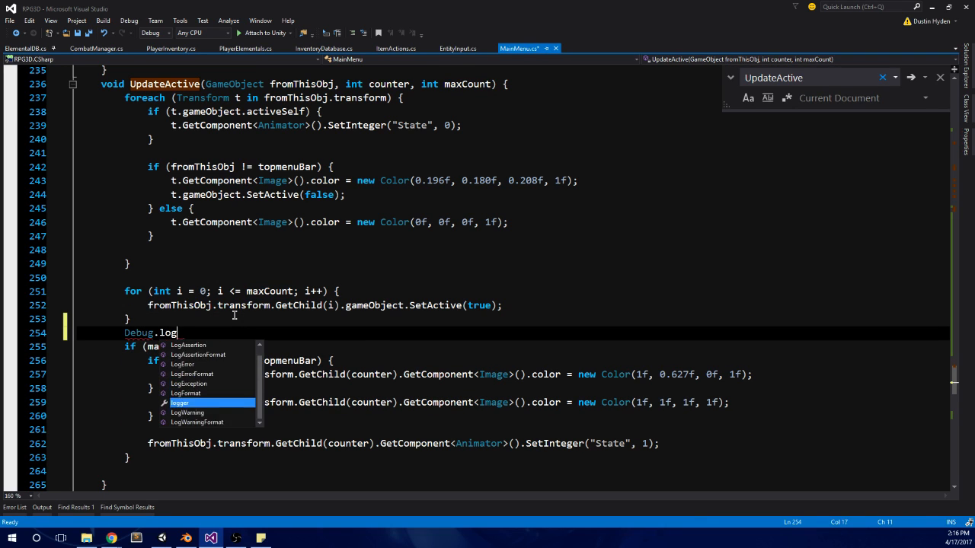
pyautogui.write('(maxCount);')
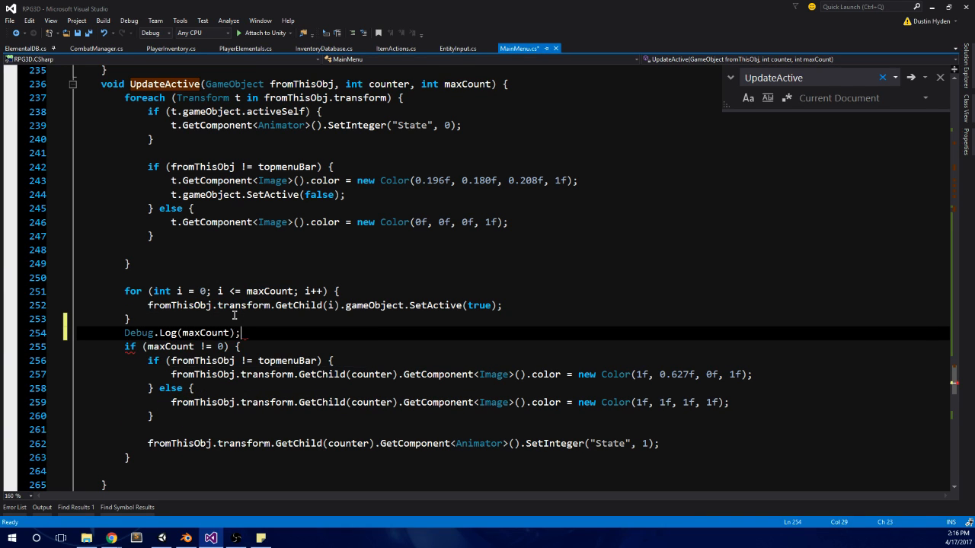
pyautogui.hotkey('ctrl', 's')
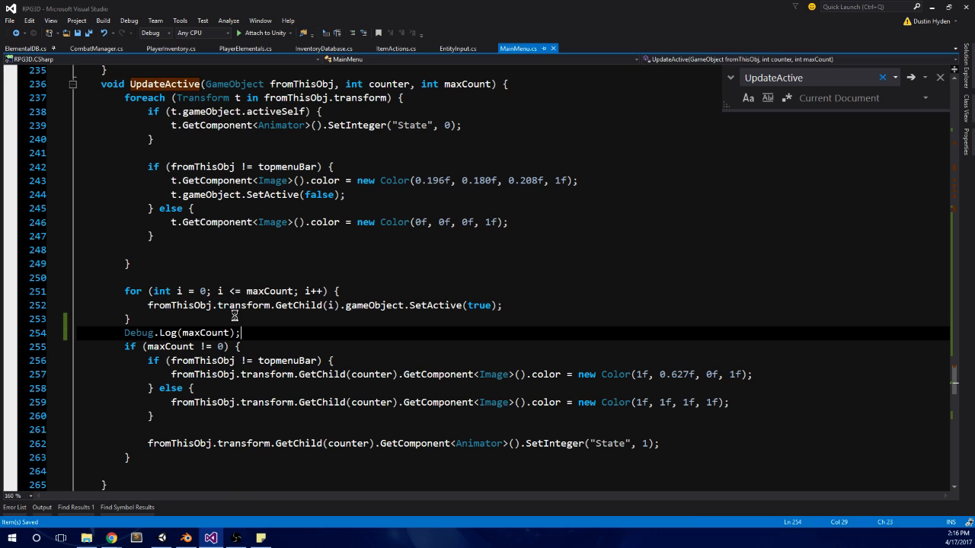
# Step: Switch to Unity, run the scene, page through the in-game menu past the items and potions pages, and stop play mode
pyautogui.click(162, 537)
pyautogui.click(469, 31)
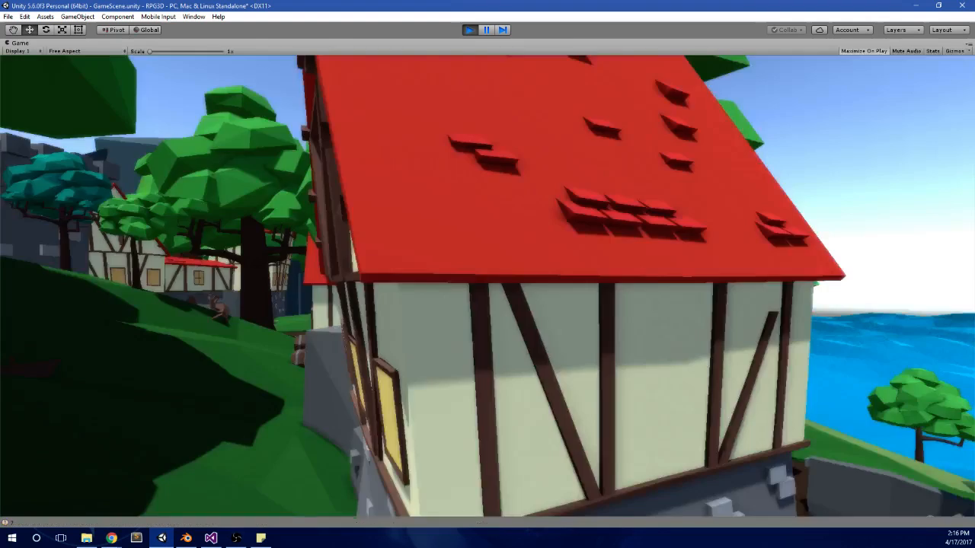
pyautogui.press('Escape')
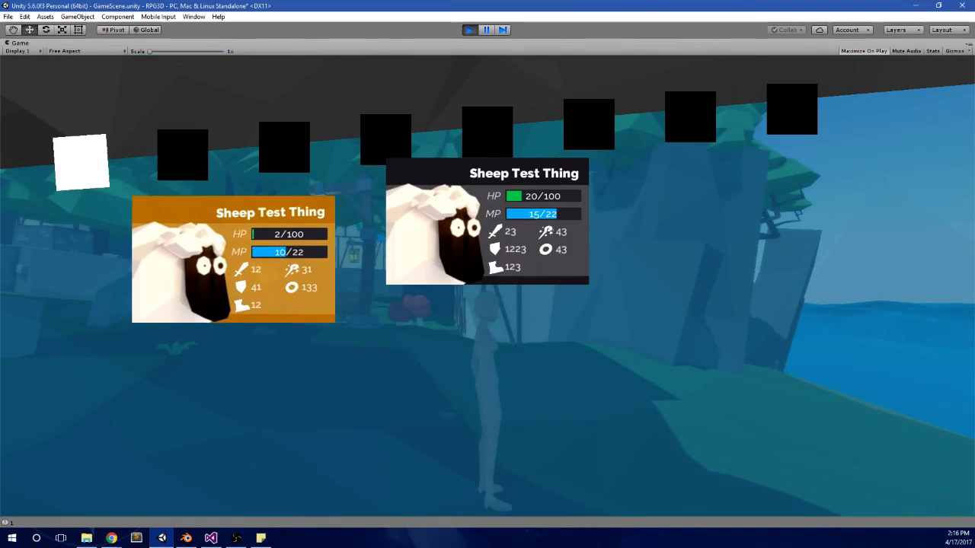
pyautogui.press('e')
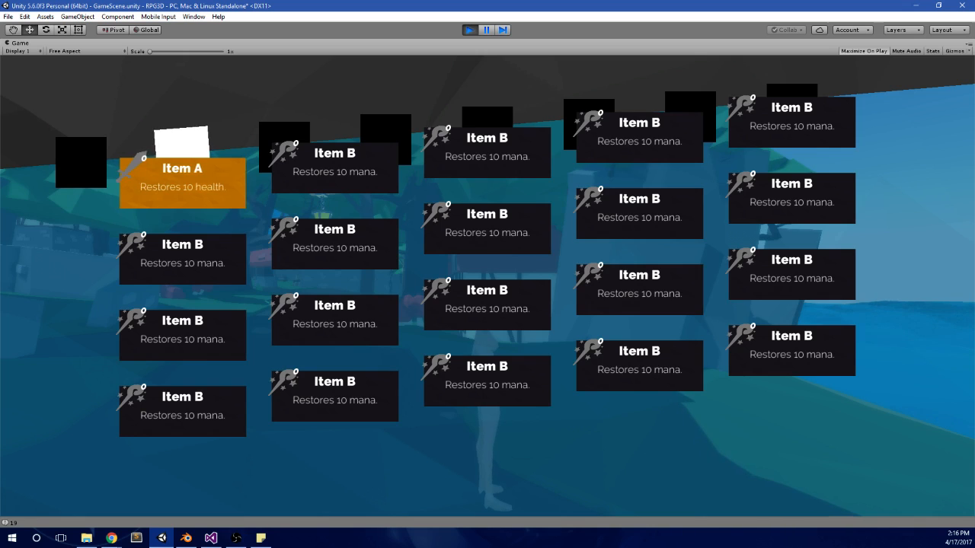
pyautogui.press('e')
pyautogui.press('e')
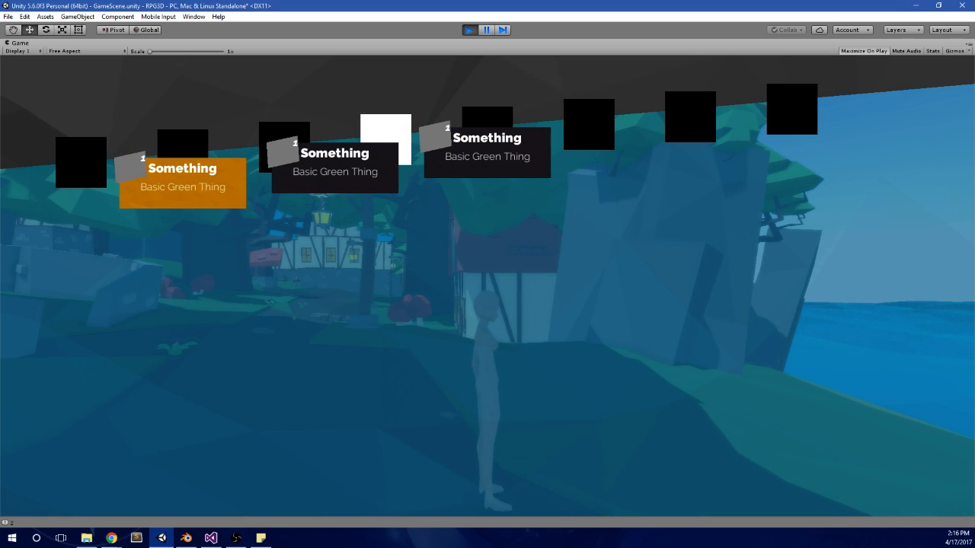
pyautogui.hotkey('alt', 'Tab')
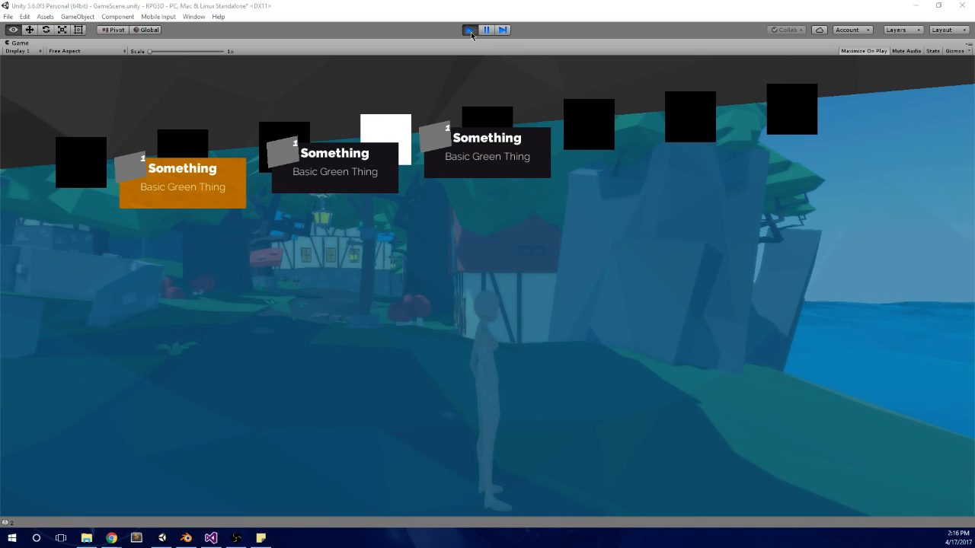
pyautogui.click(469, 30)
# Step: Return to Visual Studio and change the condition after the Debug.Log line in UpdateActive to maxCount != -1
pyautogui.click(211, 538)
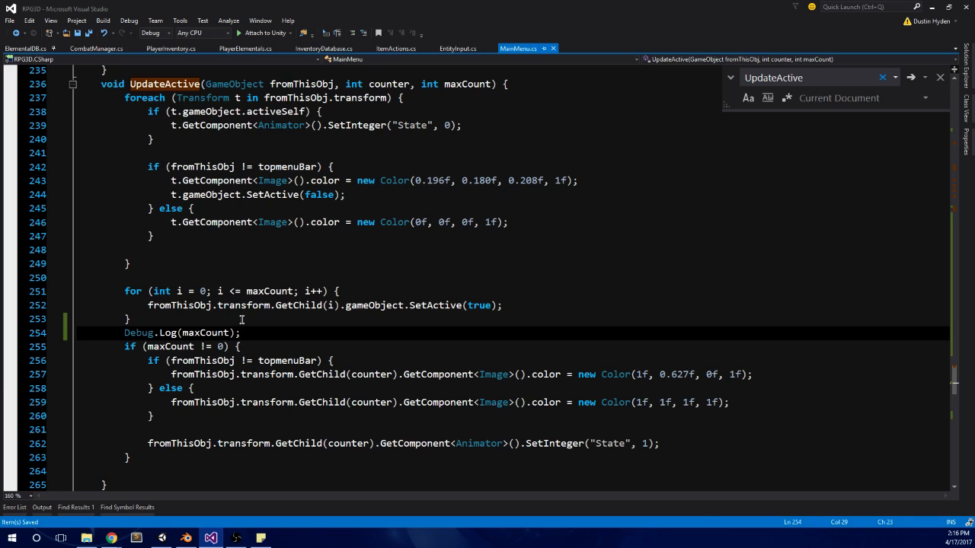
pyautogui.click(217, 346)
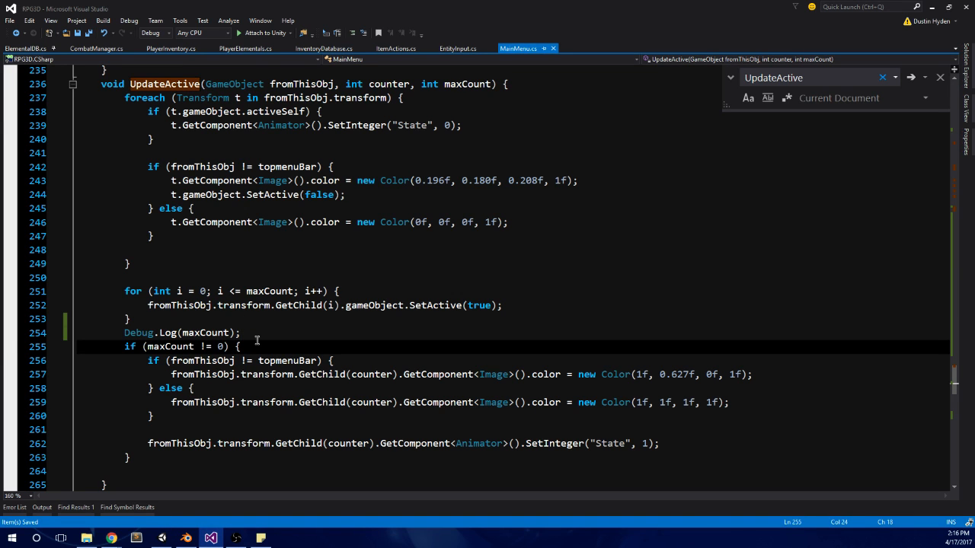
pyautogui.press('BackSpace')
pyautogui.press('BackSpace')
pyautogui.write('=')
pyautogui.press('Right')
pyautogui.hotkey('ctrl', 's')
pyautogui.write('-1')
# Step: Delete the Debug.Log line, add the comment "// meaning we have an item." to the maxCount check, and save MainMenu.cs
pyautogui.moveTo(265, 333); pyautogui.dragTo(122, 335)
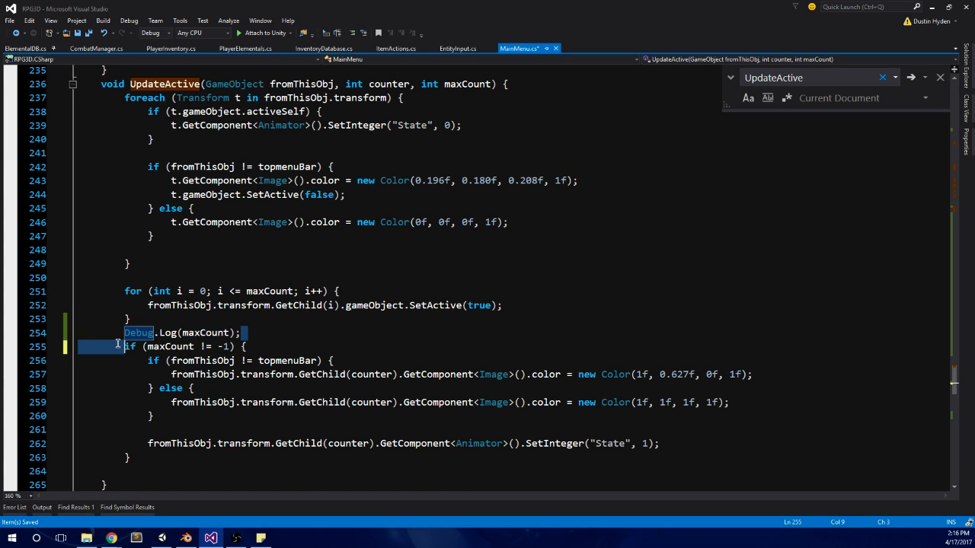
pyautogui.press('Delete')
pyautogui.click(279, 348)
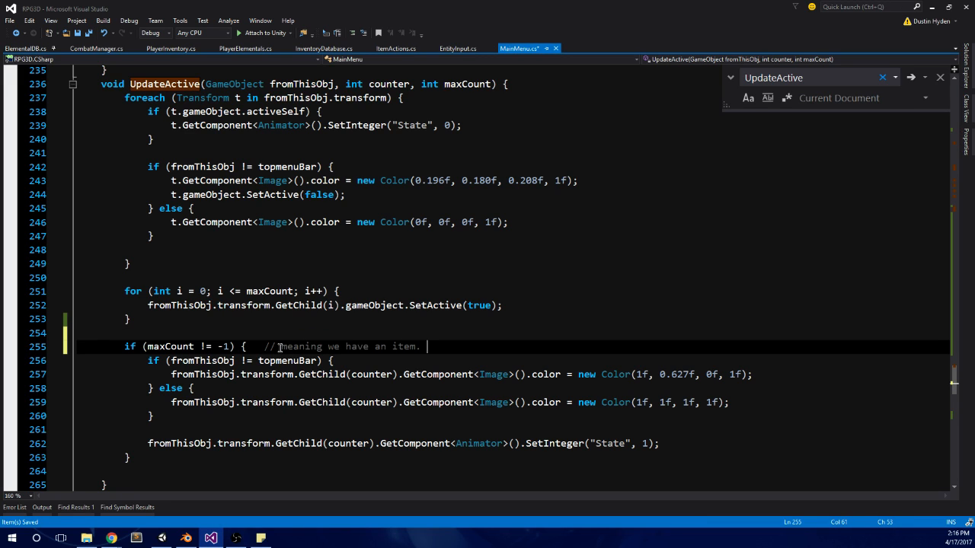
pyautogui.press('Escape')
pyautogui.scroll(1, 405, 282)
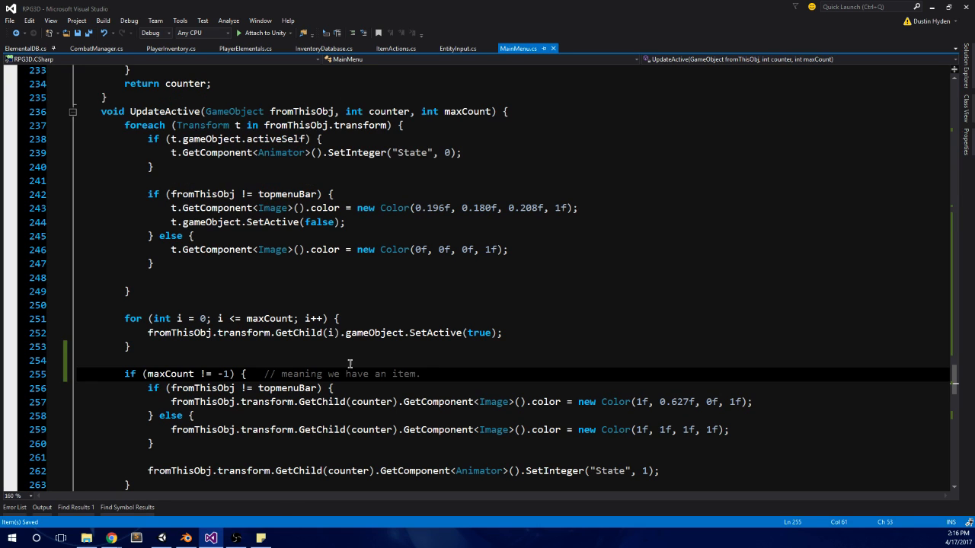
# Step: Switch to Unity, run the scene, page back and forth through the in-game menu to check the Health Pot highlight, and stop play mode
pyautogui.click(162, 538)
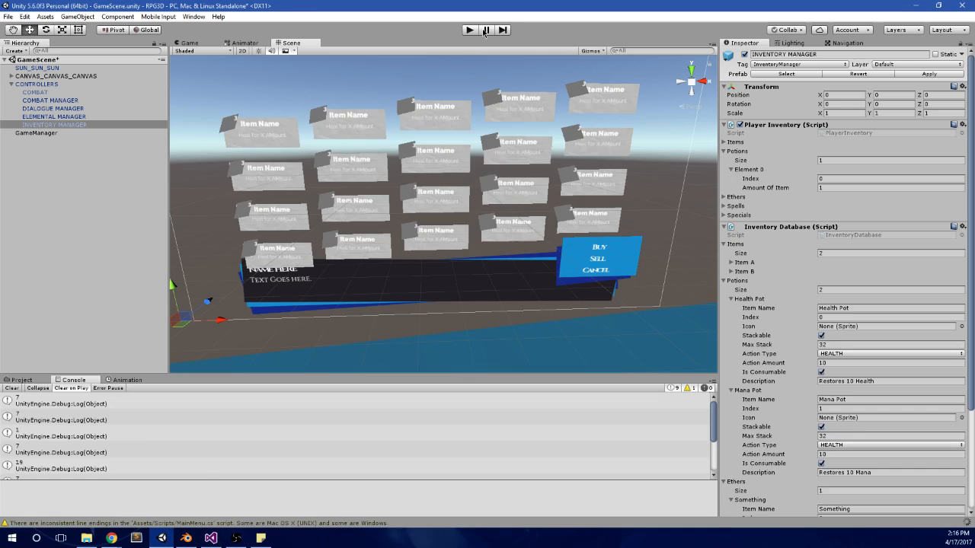
pyautogui.click(469, 30)
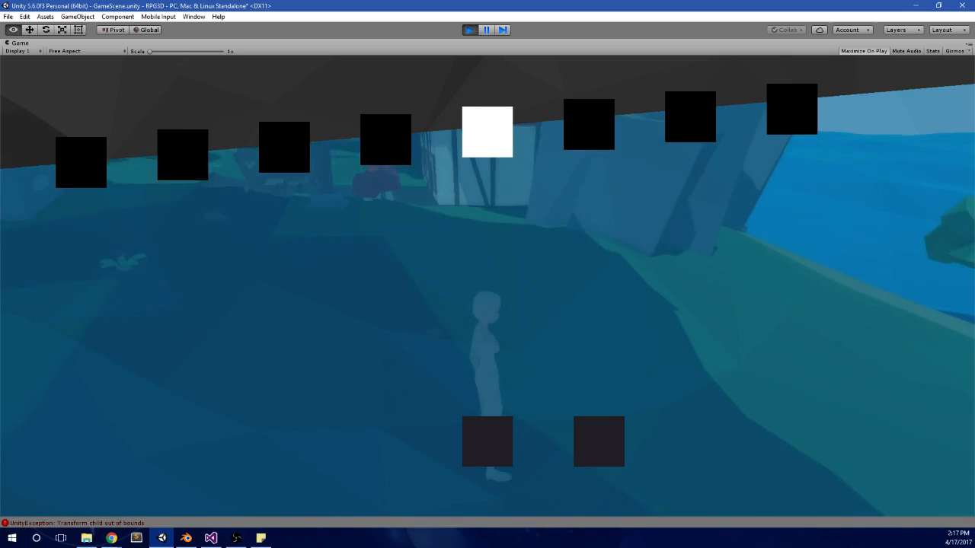
pyautogui.press('Right')
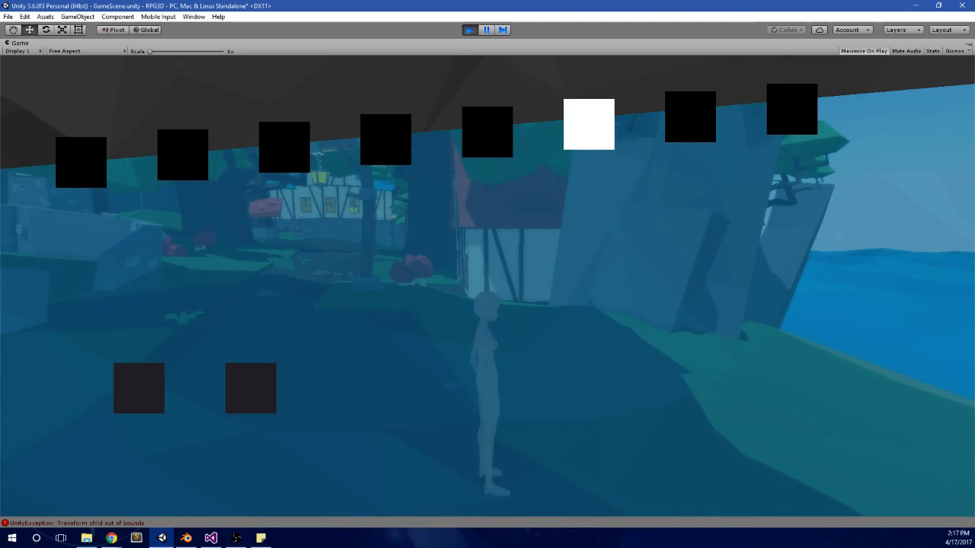
pyautogui.press('Left')
pyautogui.press('Right')
pyautogui.press('Left')
pyautogui.press('Right')
pyautogui.press('Right')
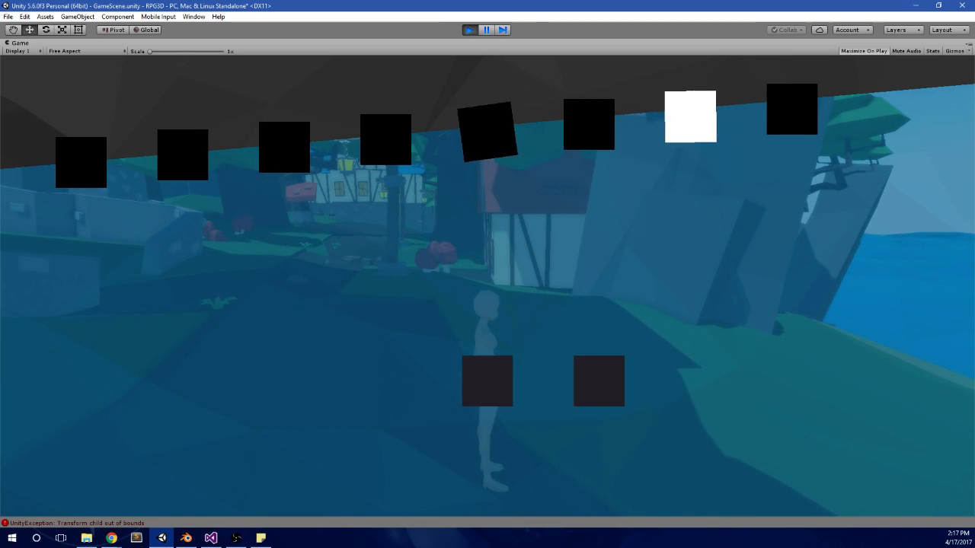
pyautogui.press('Left')
pyautogui.press('Left')
pyautogui.press('Right')
pyautogui.press('Left')
pyautogui.press('Right')
pyautogui.press('Left')
pyautogui.press('Left')
pyautogui.press('Left')
pyautogui.press('Left')
pyautogui.press('Left')
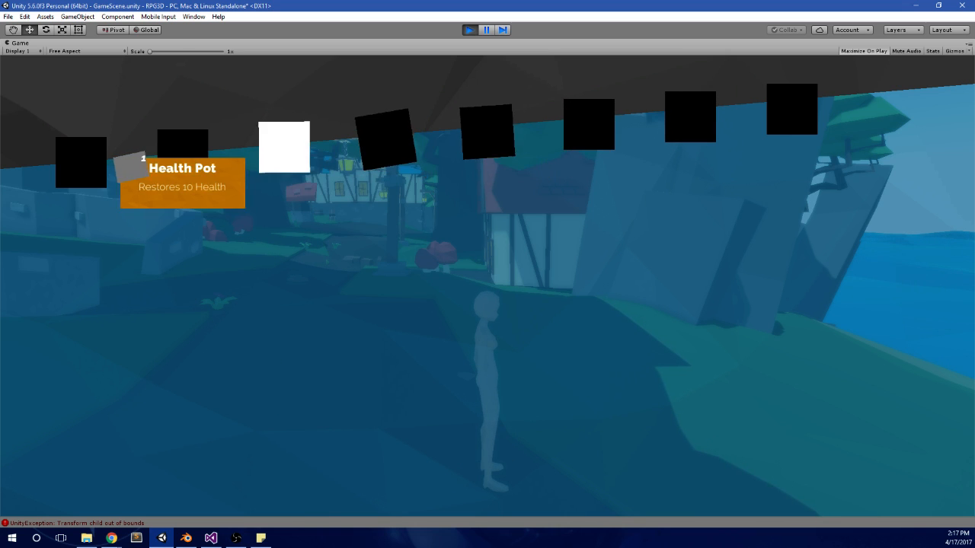
pyautogui.press('Right')
pyautogui.press('Right')
pyautogui.press('Right')
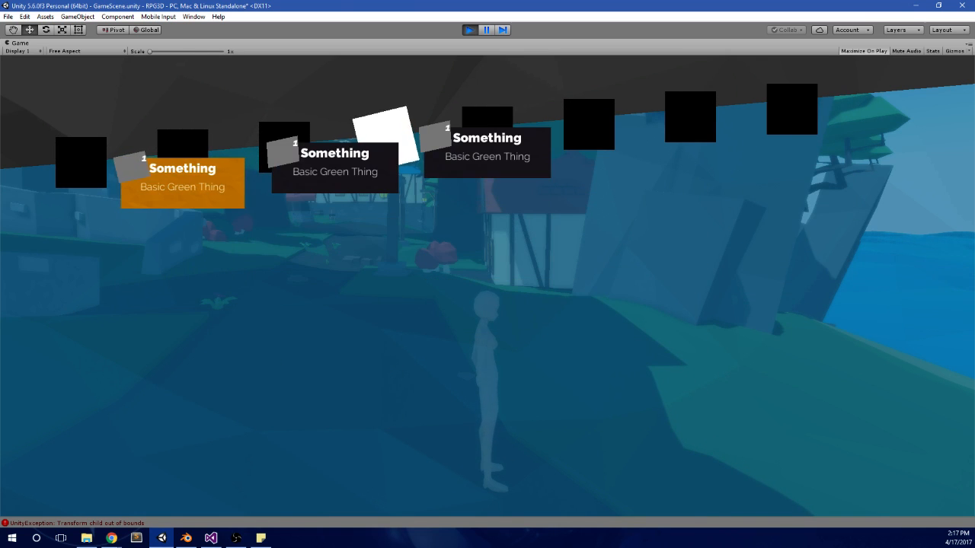
pyautogui.press('Left')
pyautogui.press('Left')
pyautogui.press('Left')
pyautogui.press('Right')
pyautogui.press('Right')
pyautogui.press('Right')
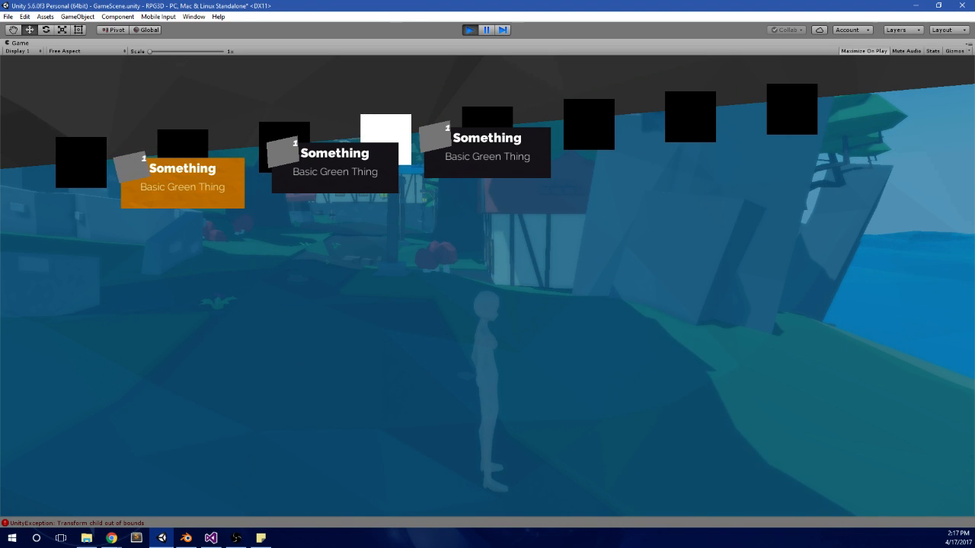
pyautogui.press('Left')
pyautogui.press('Right')
pyautogui.press('Left')
pyautogui.press('Left')
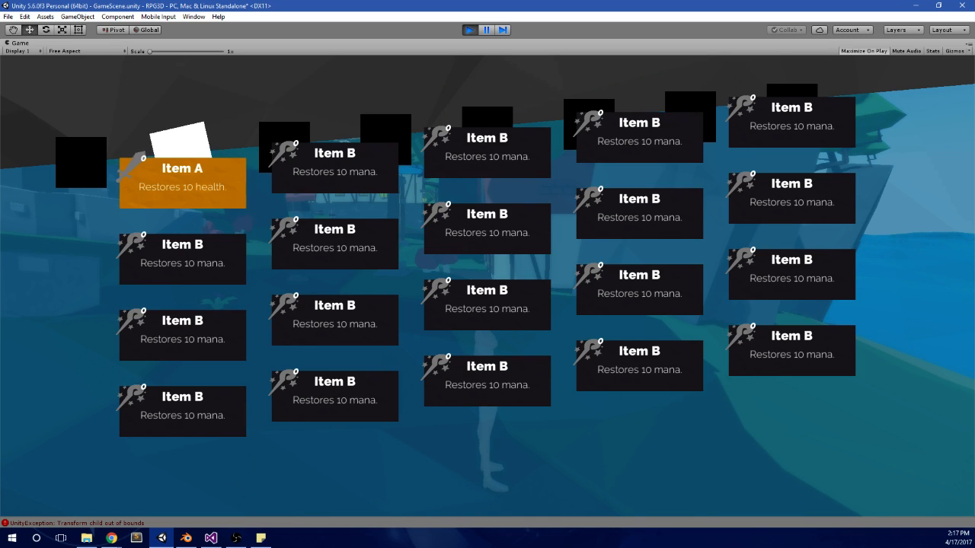
pyautogui.press('Right')
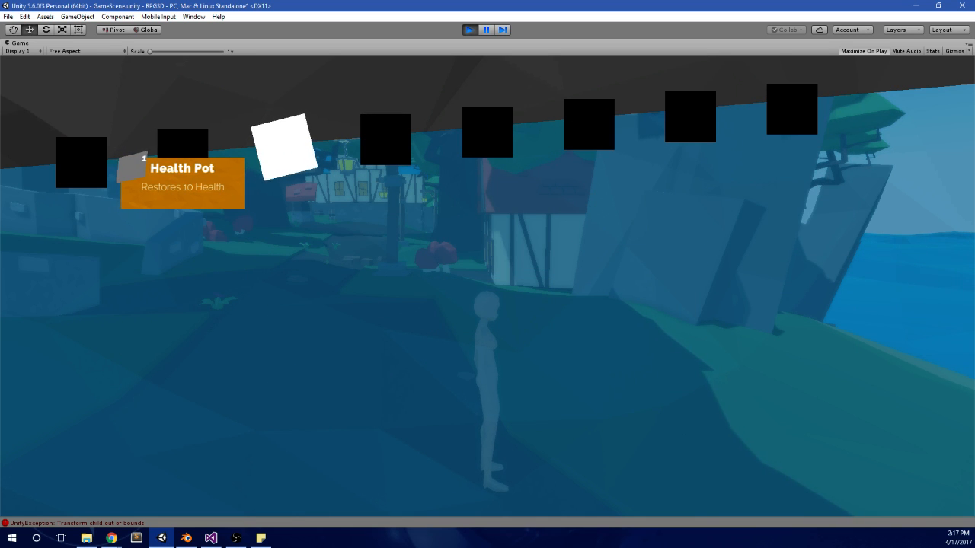
pyautogui.hotkey('alt', 'Tab')
pyautogui.click(474, 30)
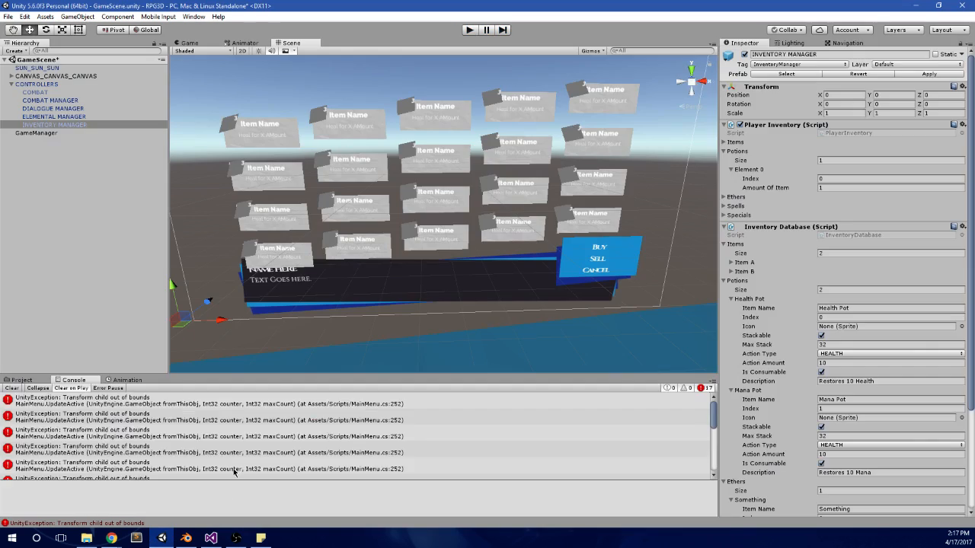
# Step: Switch to Visual Studio and examine the SetupEthers, SetupPotions and SetupItems functions in MainMenu.cs, including how the icon sprites are assigned
pyautogui.hotkey('alt', 'Tab')
pyautogui.scroll(8, 325, 332)
pyautogui.scroll(5, 475, 321)
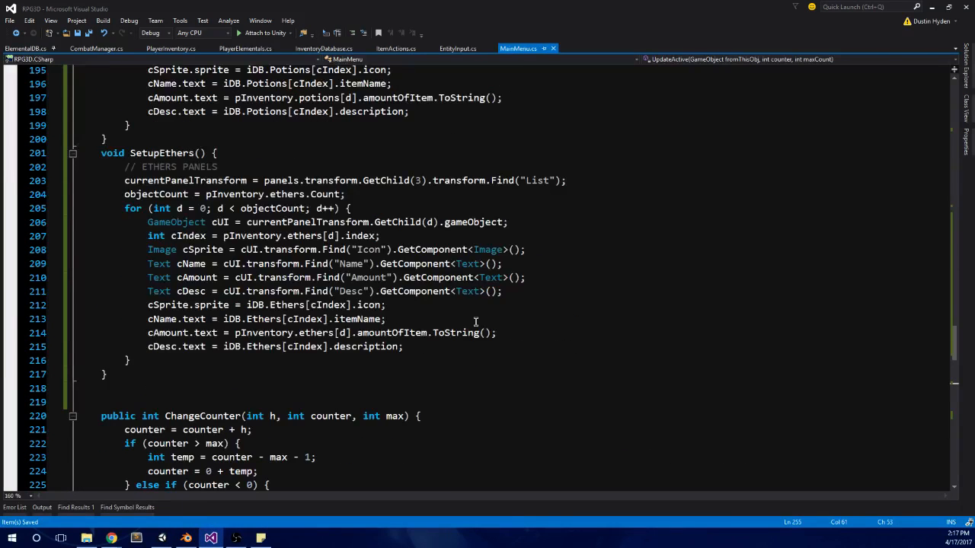
pyautogui.click(429, 333)
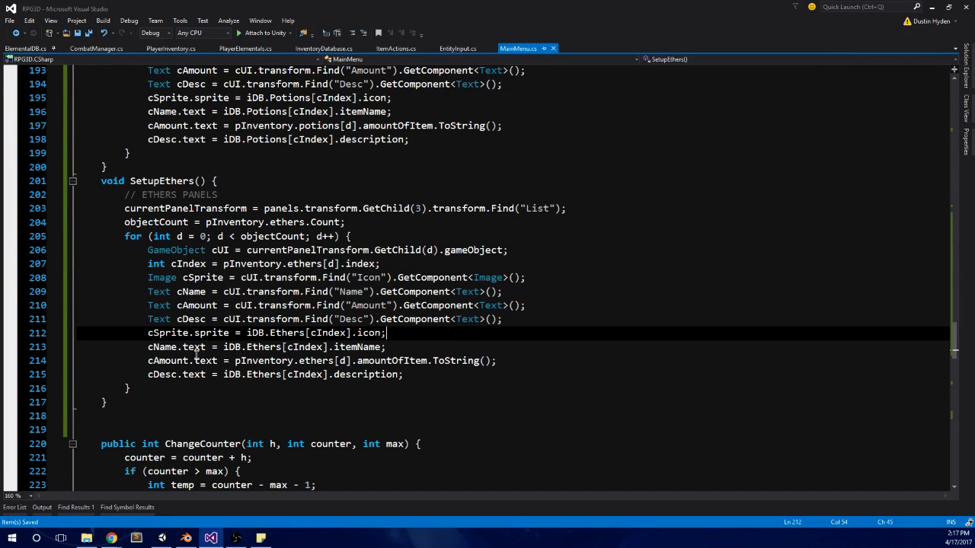
pyautogui.keyDown('shift'); pyautogui.click(146, 333); pyautogui.keyUp('shift')
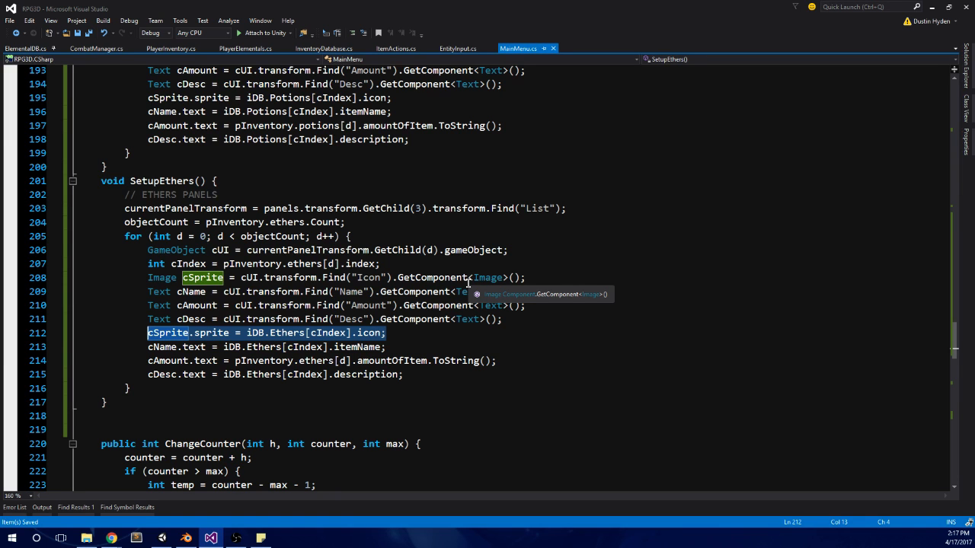
pyautogui.scroll(7, 469, 283)
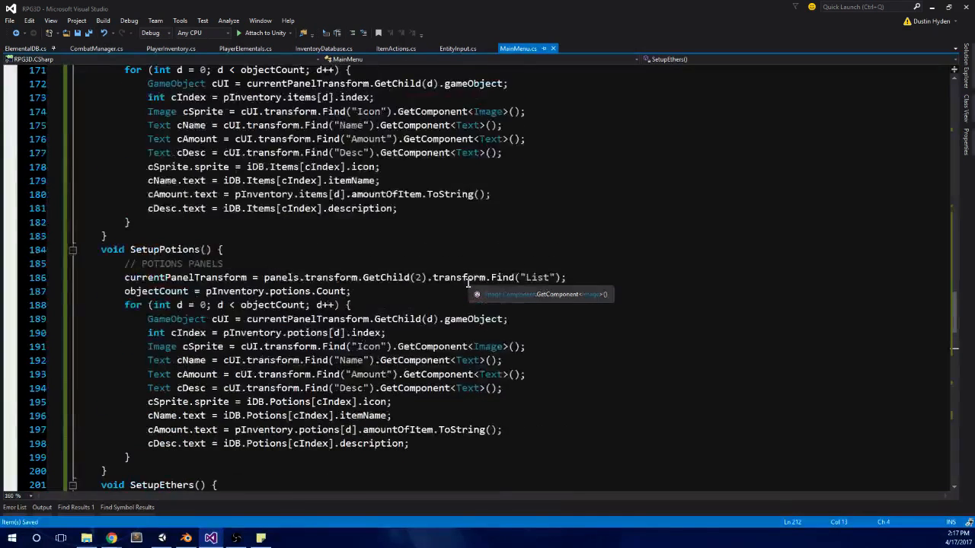
pyautogui.scroll(1, 468, 283)
pyautogui.click(339, 285)
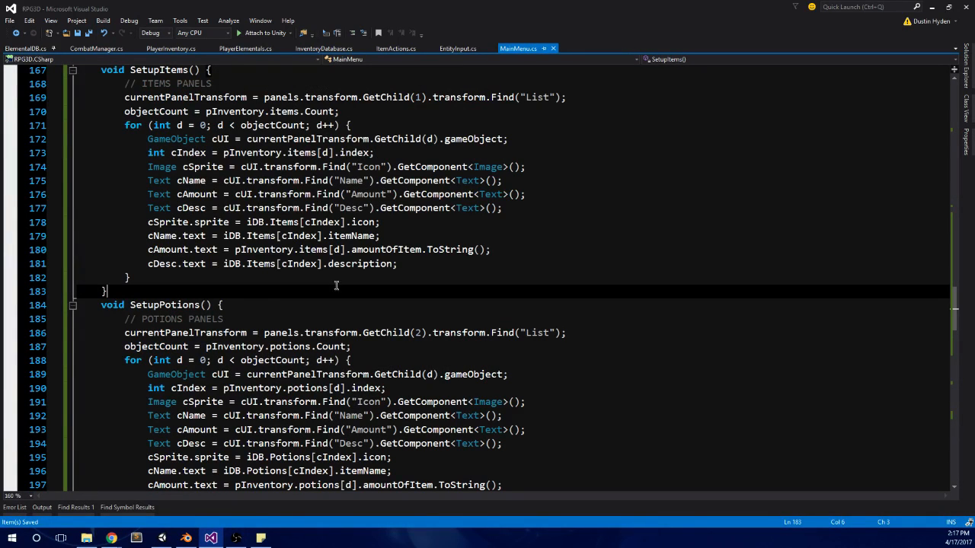
pyautogui.click(103, 304)
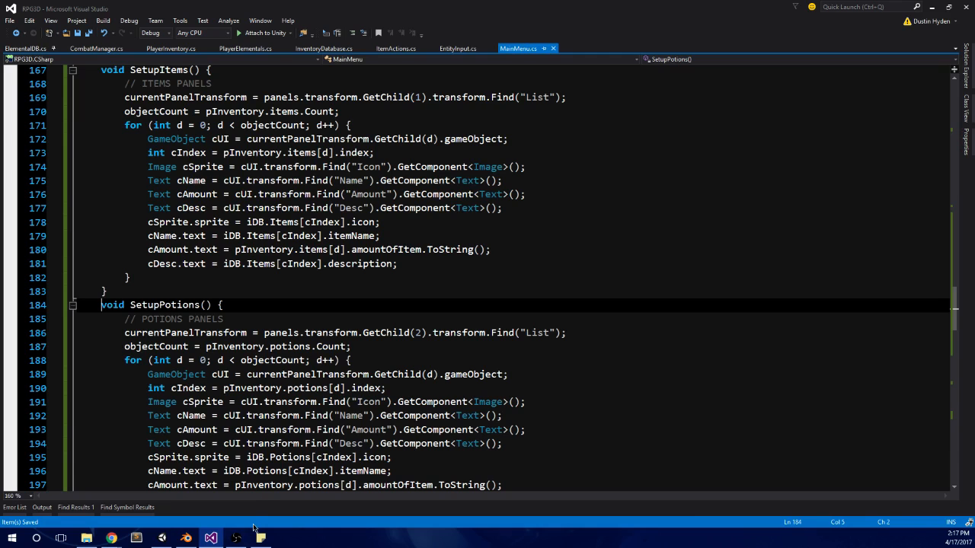
# Step: Launch Adobe Illustrator
pyautogui.click(11, 538)
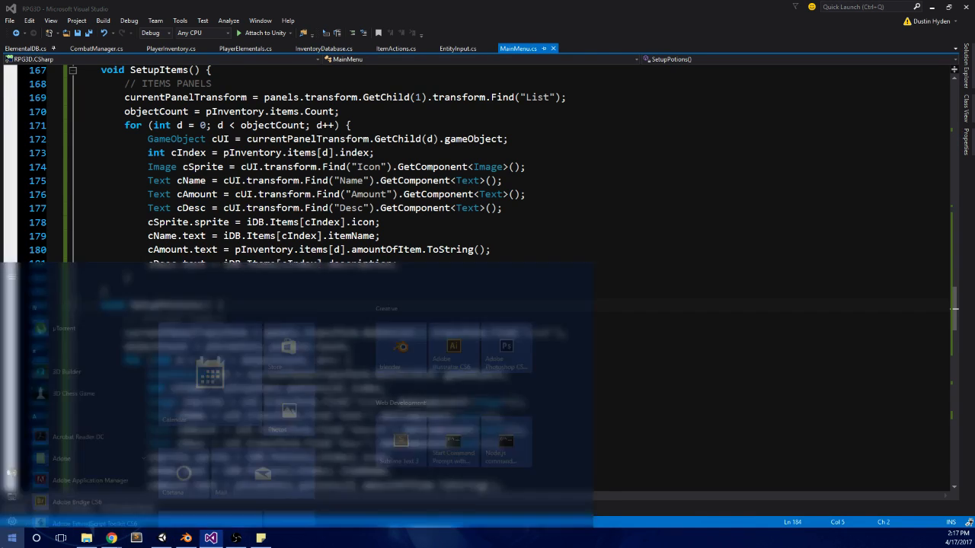
pyautogui.write('ai')
pyautogui.press('Return')
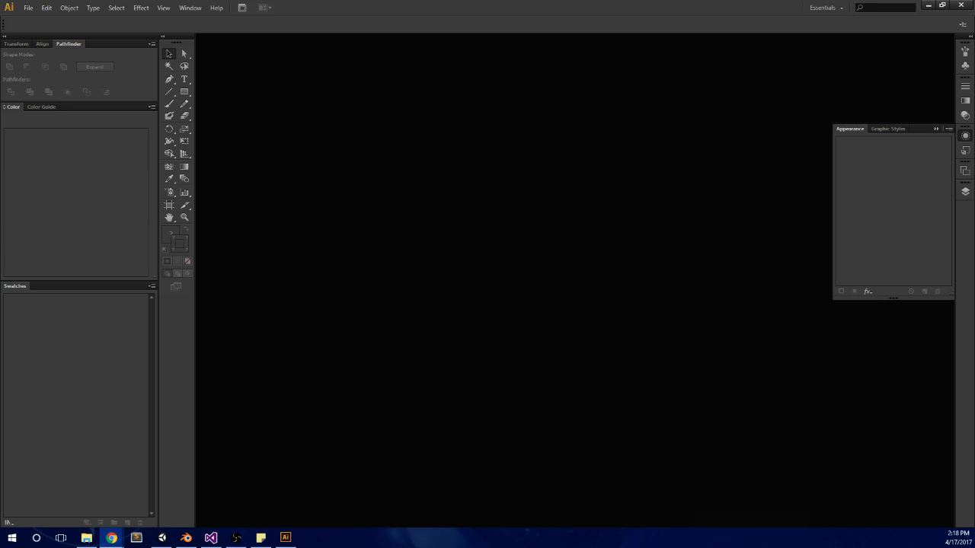
# Step: Switch to Chrome and preview the green forest DeviantArt image from the Google Images results for "elemental"
pyautogui.moveTo(974, 388); pyautogui.dragTo(244, 1)
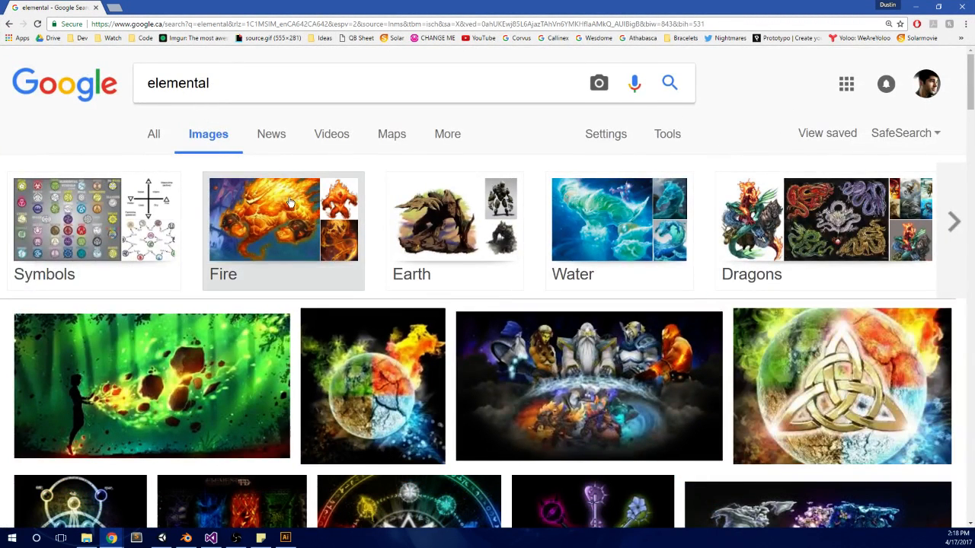
pyautogui.scroll(-1, 289, 202)
pyautogui.click(164, 320)
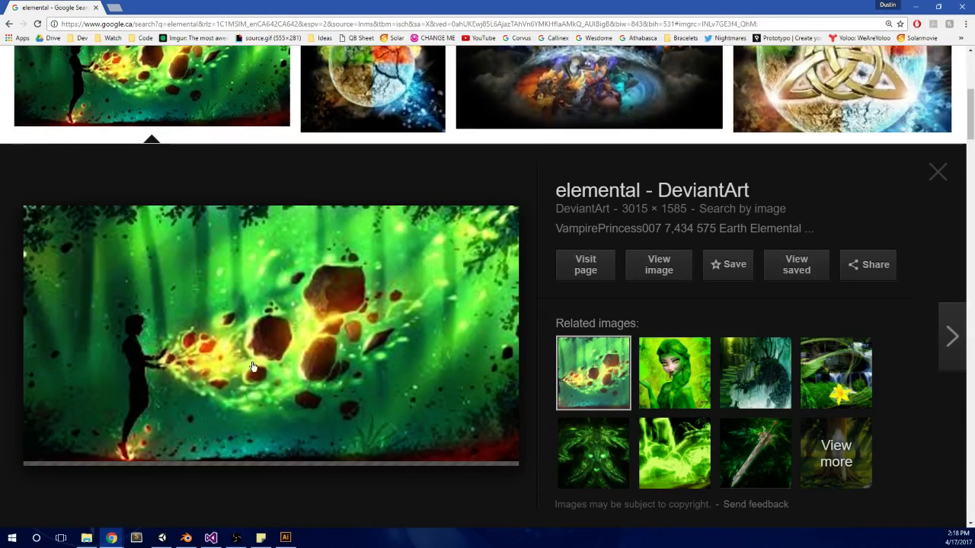
pyautogui.scroll(2, 339, 309)
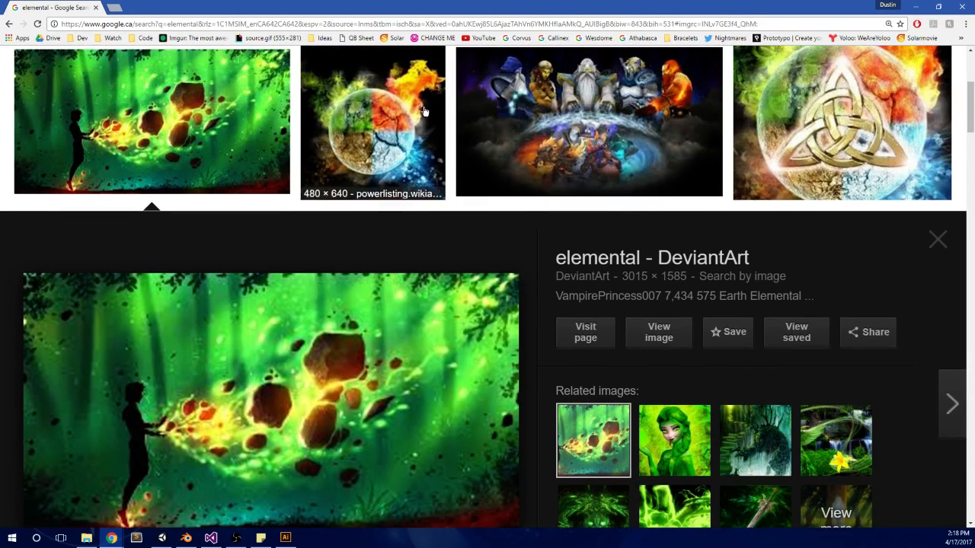
# Step: Close the green forest image preview and look over the image results for "elemental"
pyautogui.scroll(3, 590, 296)
pyautogui.scroll(-1, 449, 330)
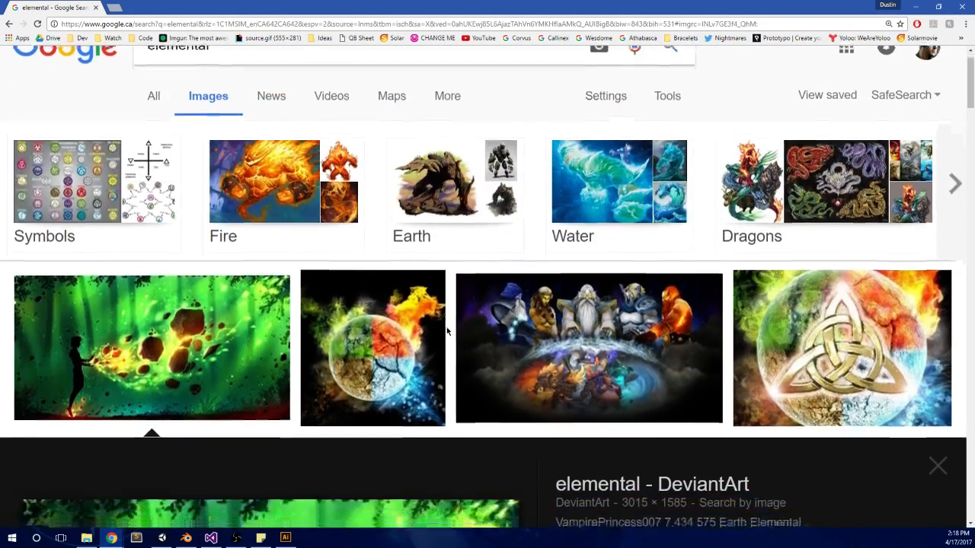
pyautogui.click(230, 297)
pyautogui.scroll(-3, 507, 202)
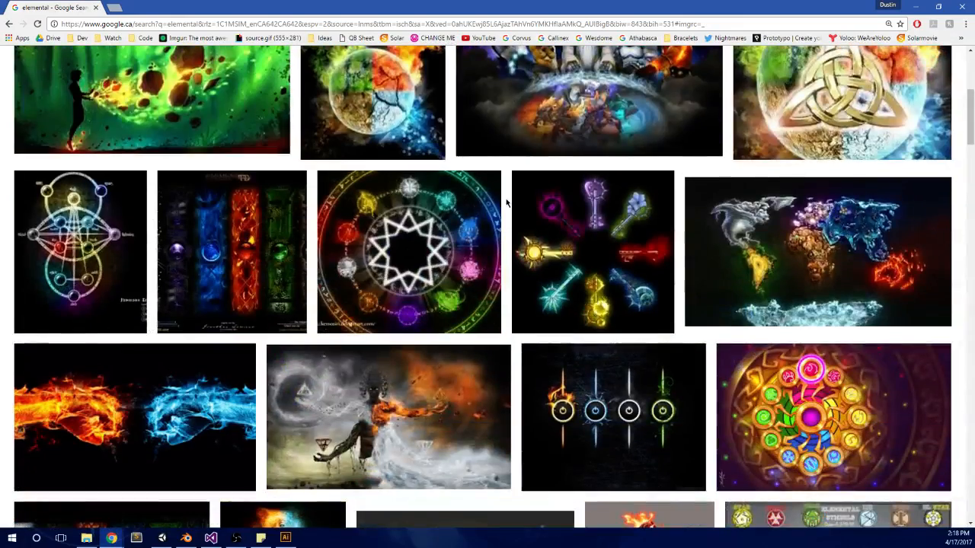
pyautogui.scroll(-2, 506, 203)
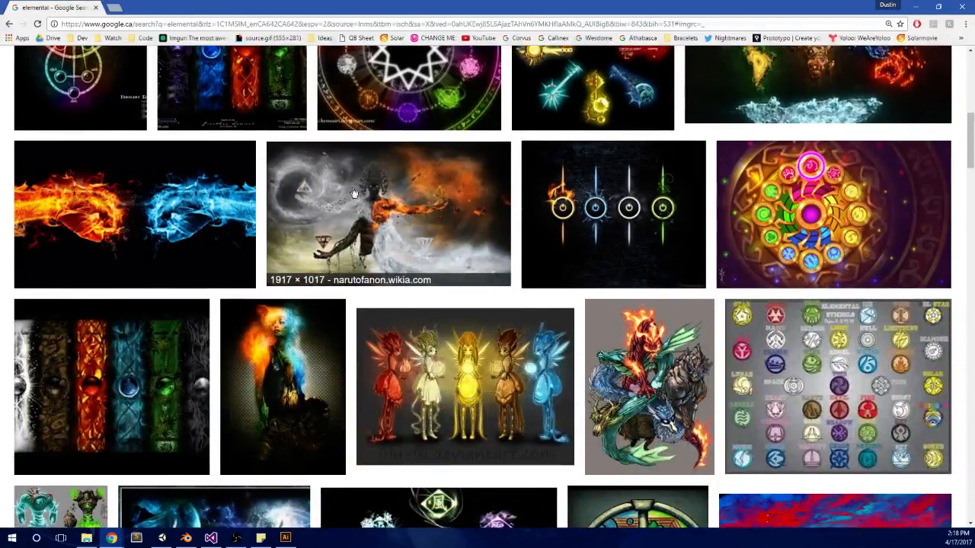
pyautogui.scroll(-2, 354, 192)
pyautogui.scroll(8, 354, 192)
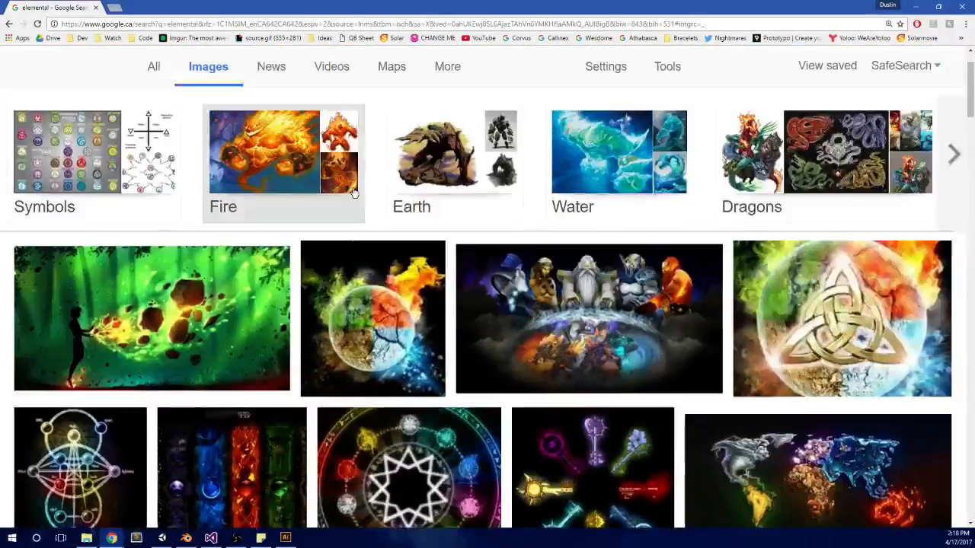
# Step: Refine the image search to "elemental icon"
pyautogui.scroll(1, 244, 101)
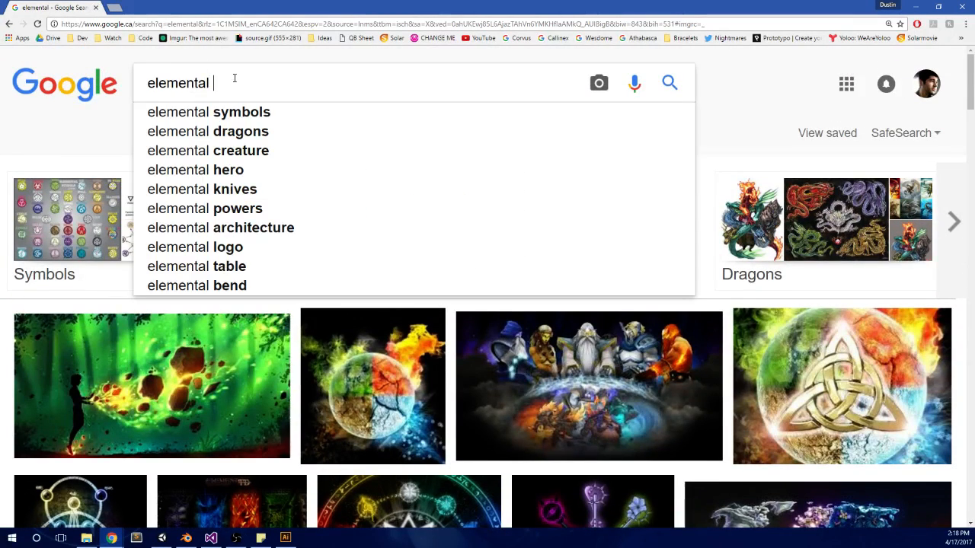
pyautogui.write('icon')
pyautogui.press('Return')
# Step: Search the images for "creature icon", using the corrected spelling of the query
pyautogui.doubleClick(235, 81)
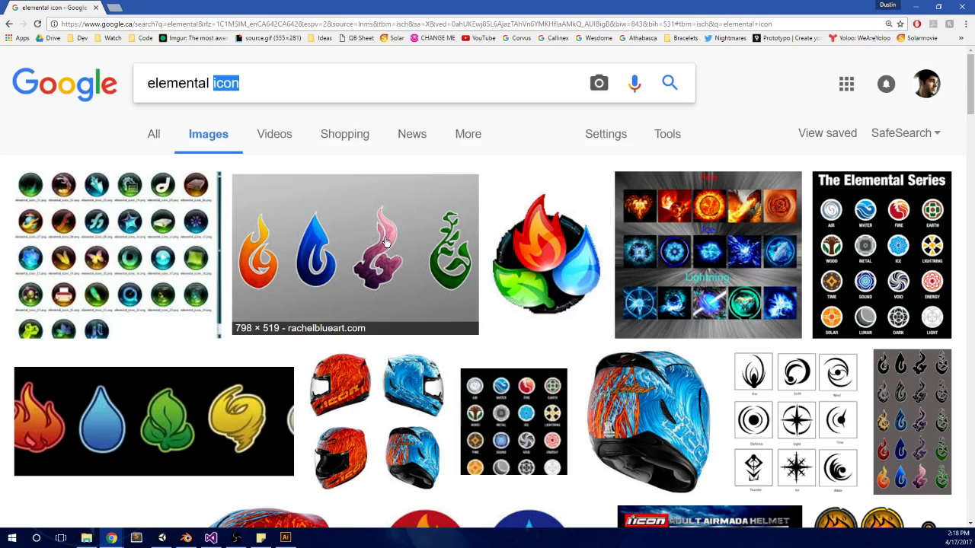
pyautogui.tripleClick(168, 81)
pyautogui.write('creaature icon')
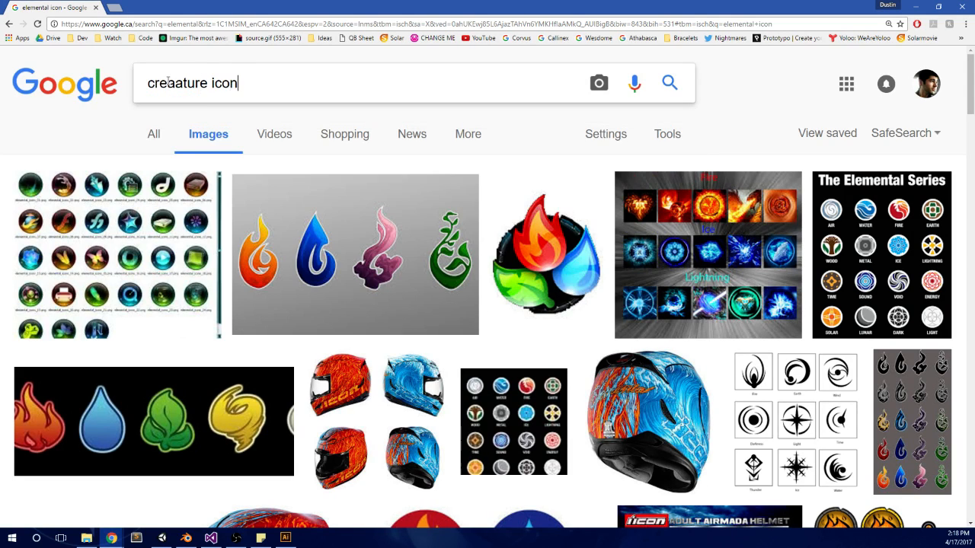
pyautogui.press('Return')
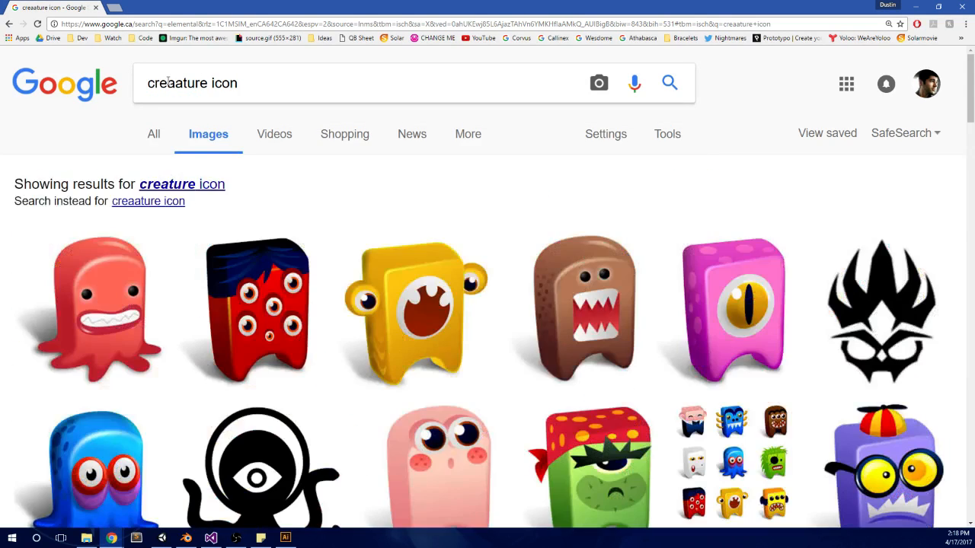
pyautogui.click(204, 185)
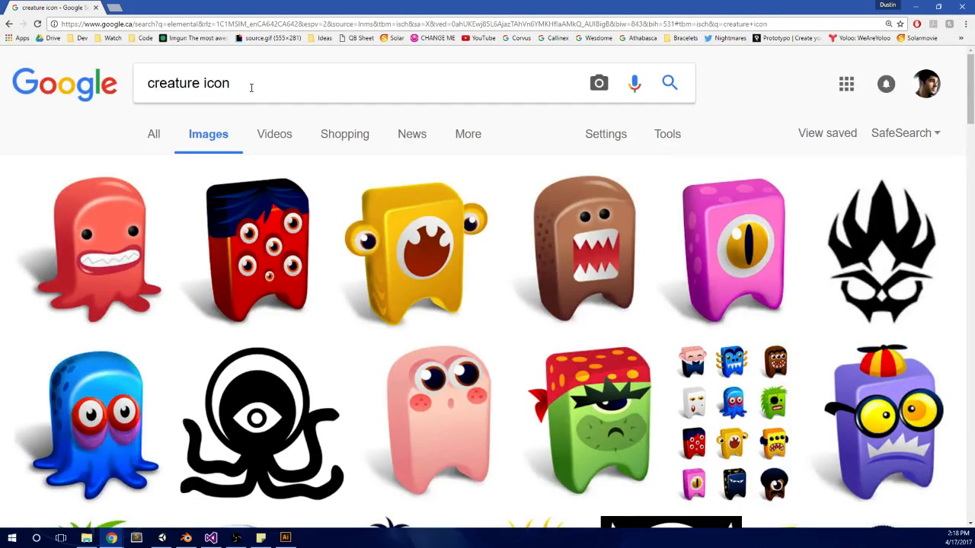
# Step: Look over the creature icon results and change the image search to "monster face icon"
pyautogui.scroll(-9, 262, 191)
pyautogui.scroll(9, 304, 163)
pyautogui.doubleClick(184, 83)
pyautogui.write('monster face')
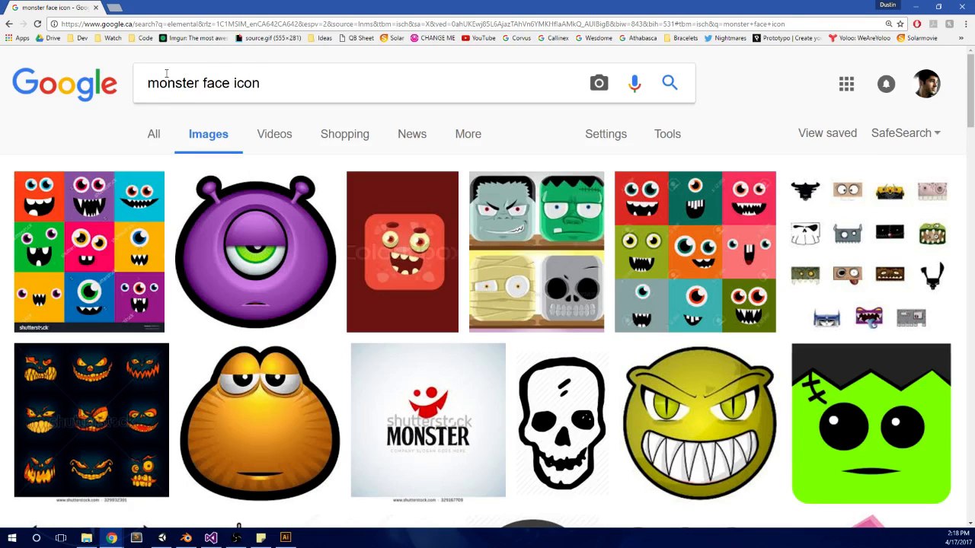
# Step: Replace "monster face" in the query to search the images for "dragon icon"
pyautogui.moveTo(209, 85); pyautogui.dragTo(145, 83)
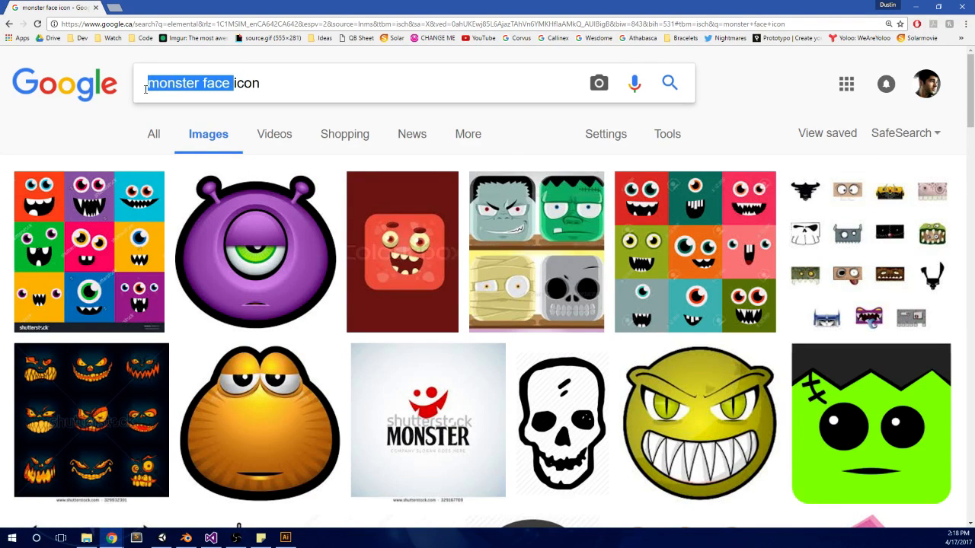
pyautogui.write('dragon')
pyautogui.press('Return')
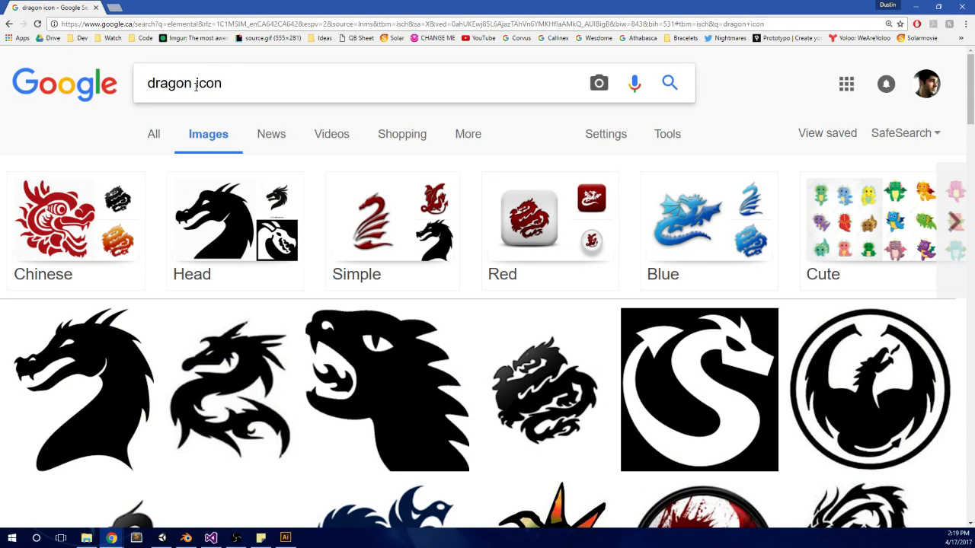
# Step: Replace "dragon" in the query to search the images for "creature face icon"
pyautogui.click(195, 85)
pyautogui.press('BackSpace')
pyautogui.press('BackSpace')
pyautogui.press('BackSpace')
pyautogui.press('BackSpace')
pyautogui.press('BackSpace')
pyautogui.press('BackSpace')
pyautogui.press('BackSpace')
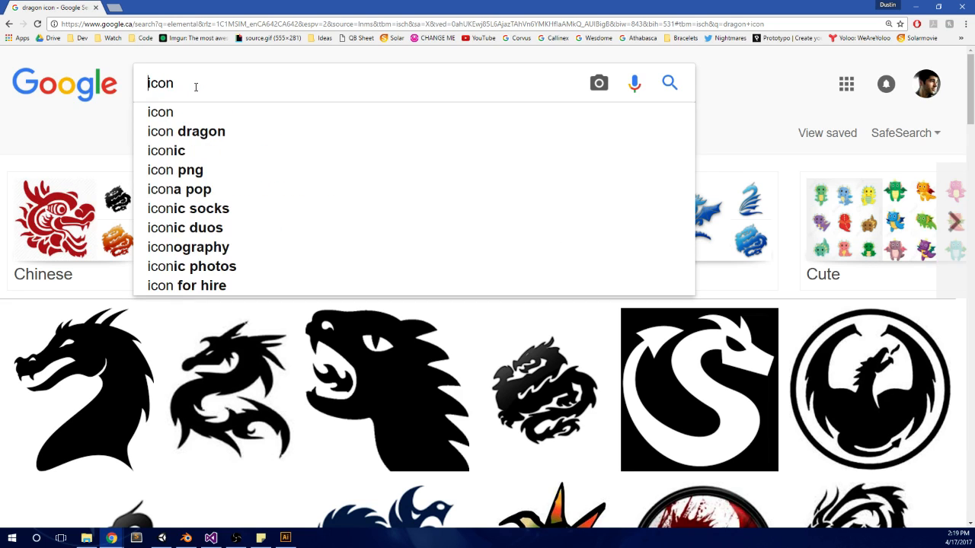
pyautogui.write('creature')
pyautogui.press('BackSpace')
pyautogui.press('BackSpace')
pyautogui.press('BackSpace')
pyautogui.press('BackSpace')
pyautogui.press('BackSpace')
pyautogui.press('BackSpace')
pyautogui.press('BackSpace')
pyautogui.press('BackSpace')
pyautogui.press('BackSpace')
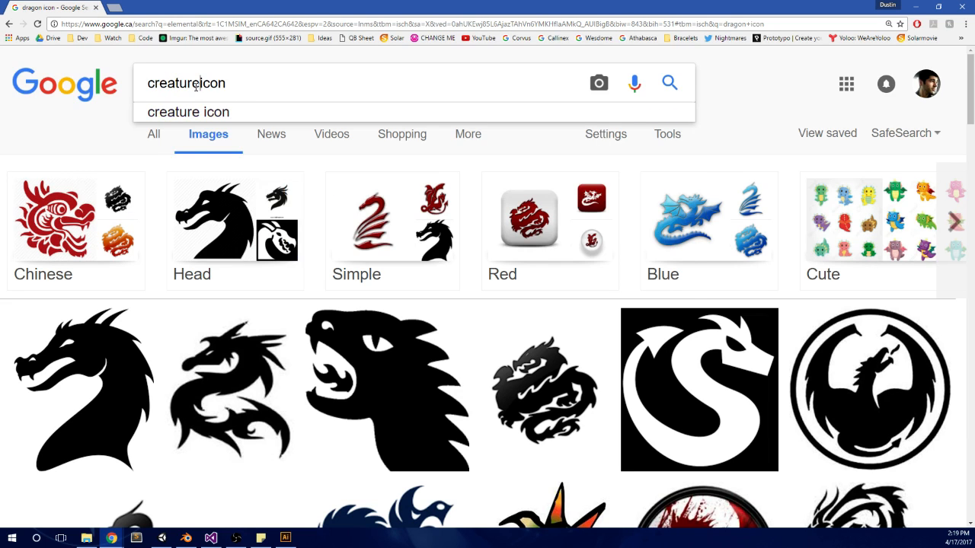
pyautogui.write('creature face')
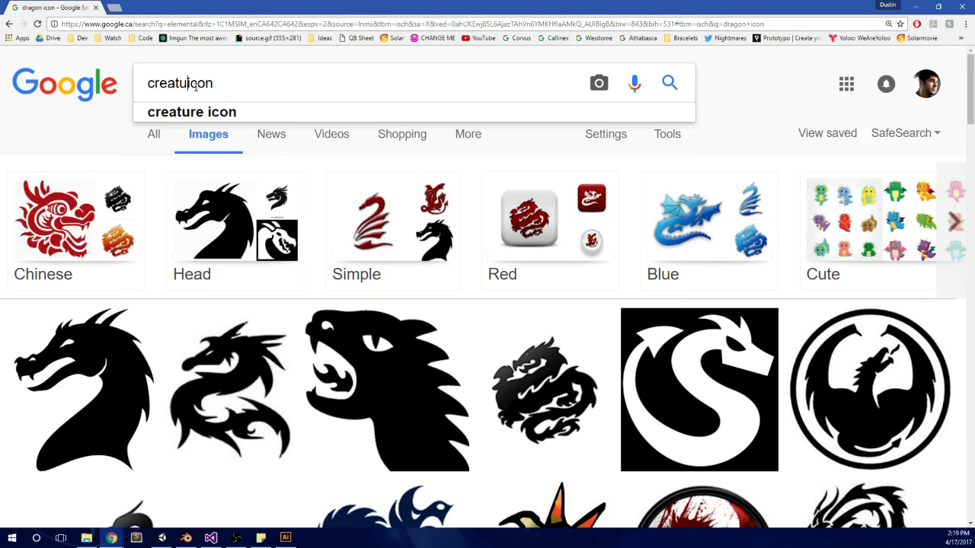
pyautogui.press('Return')
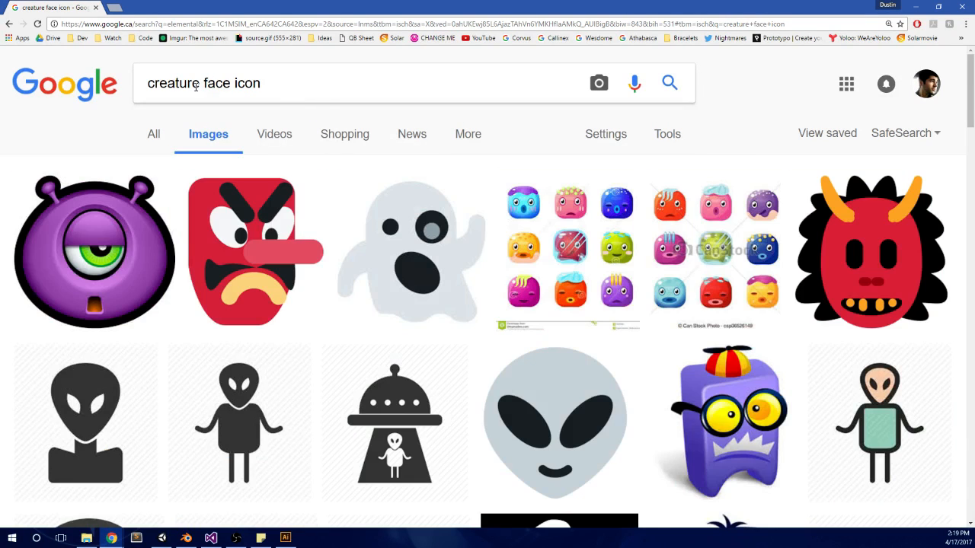
# Step: Examine the creature face icon results for usable creature artwork and return to the start of the results
pyautogui.scroll(-5, 335, 111)
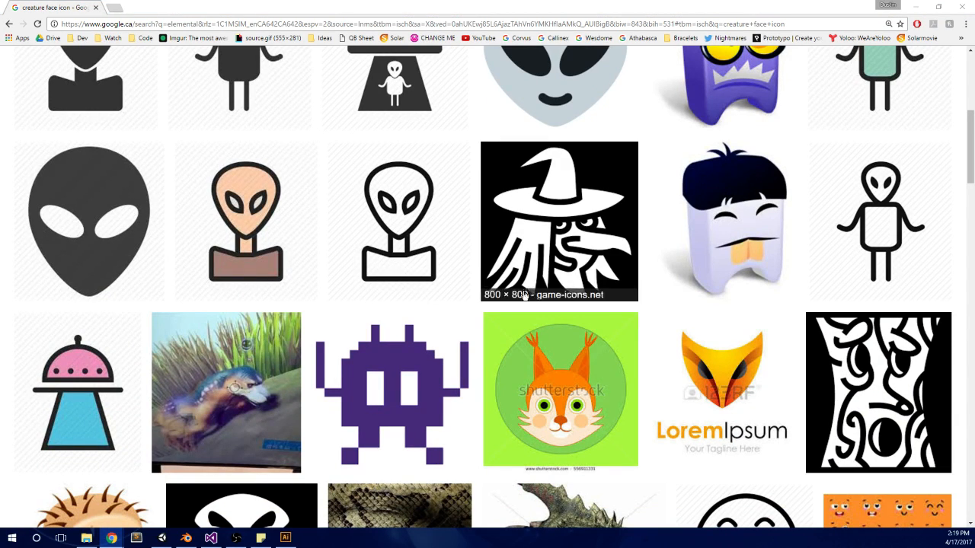
pyautogui.scroll(-5, 1, 366)
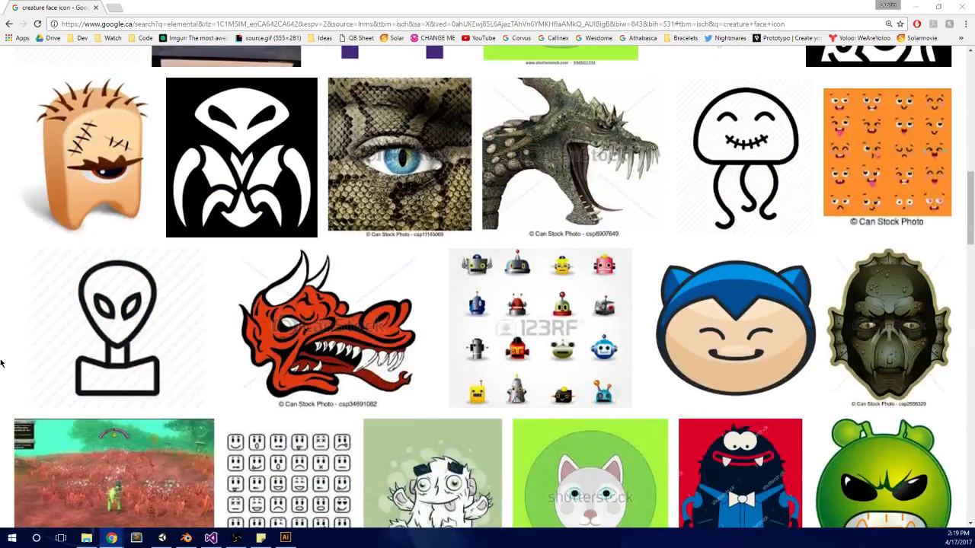
pyautogui.scroll(-2, 1, 363)
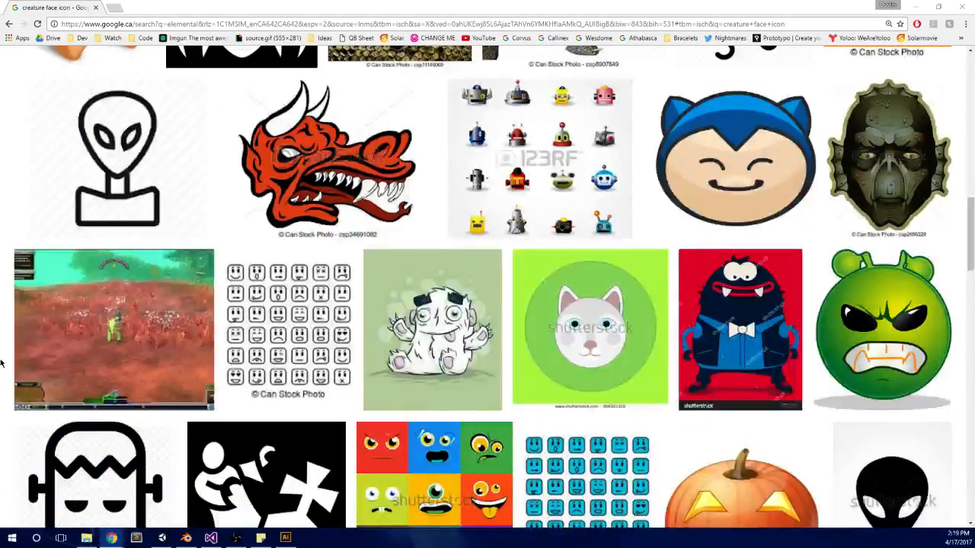
pyautogui.scroll(-3, 1, 363)
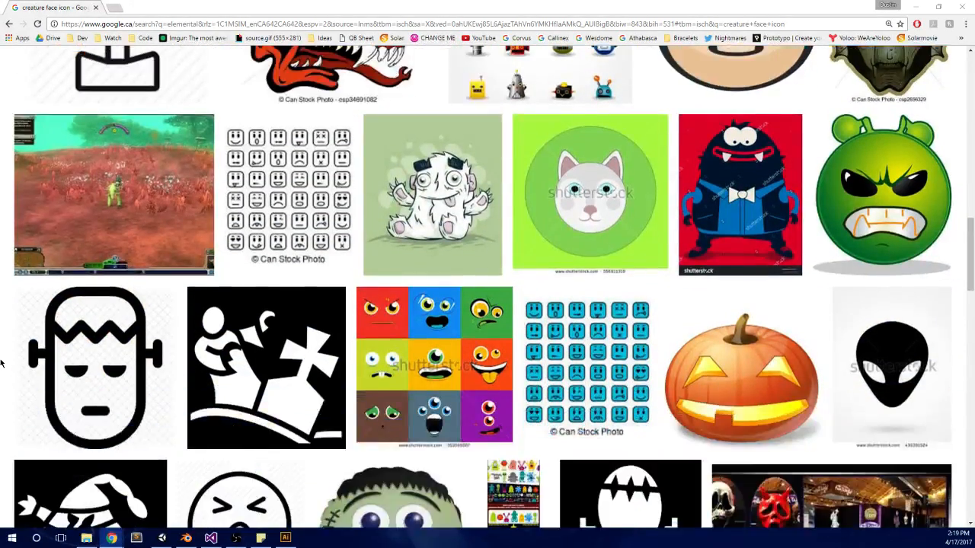
pyautogui.scroll(-2, 0, 363)
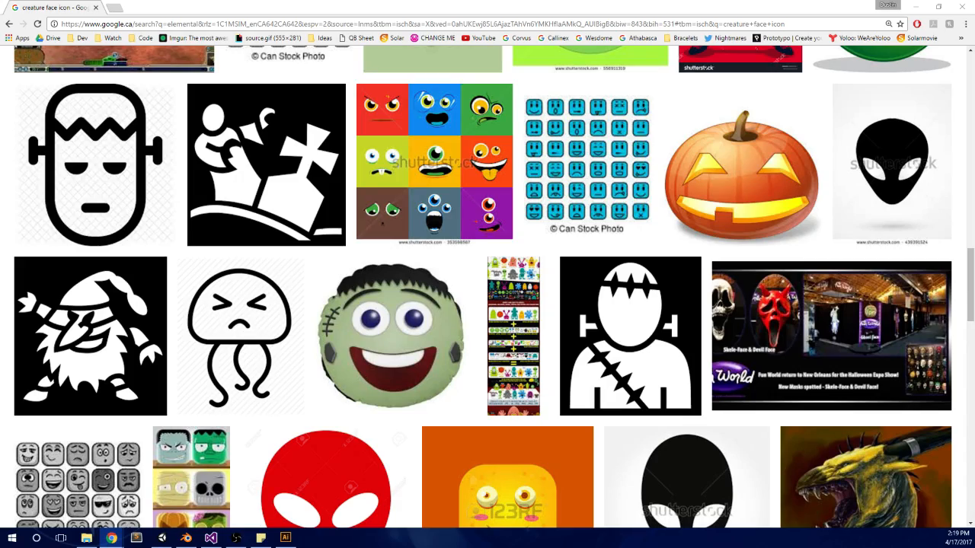
pyautogui.scroll(-3, 1, 363)
pyautogui.scroll(-3, 1, 216)
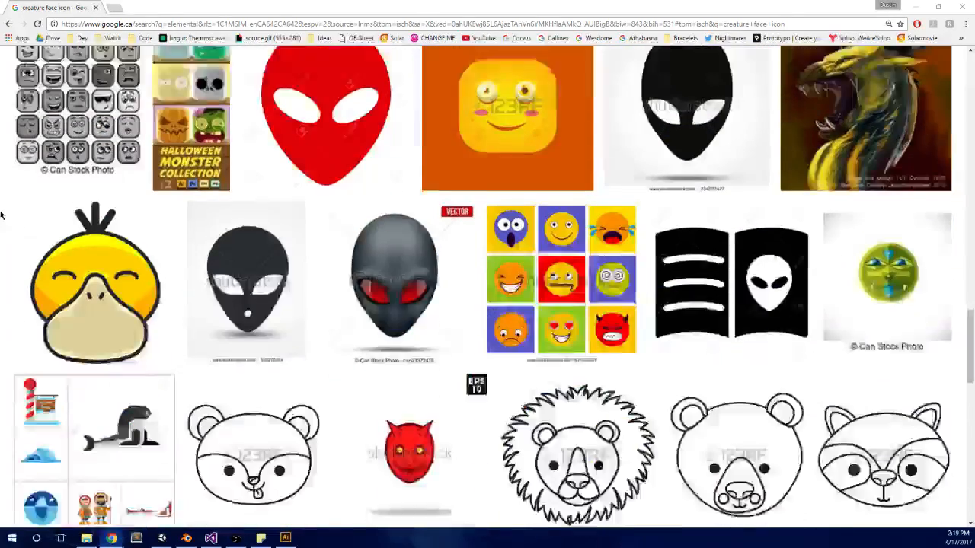
pyautogui.scroll(-1, 2, 215)
pyautogui.scroll(20, 2, 216)
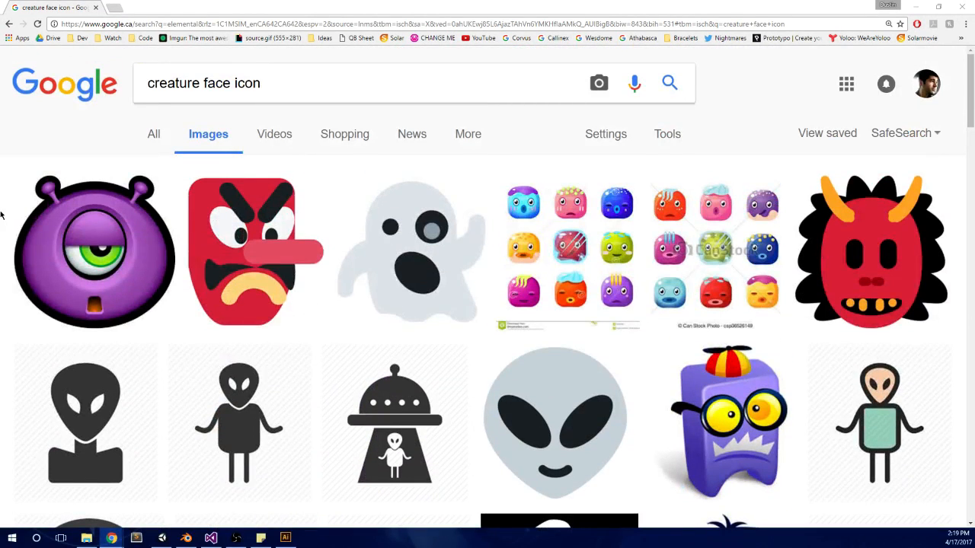
# Step: Search the images for "monster hunter" and refine the search to "monster hunter icon"
pyautogui.tripleClick(196, 87)
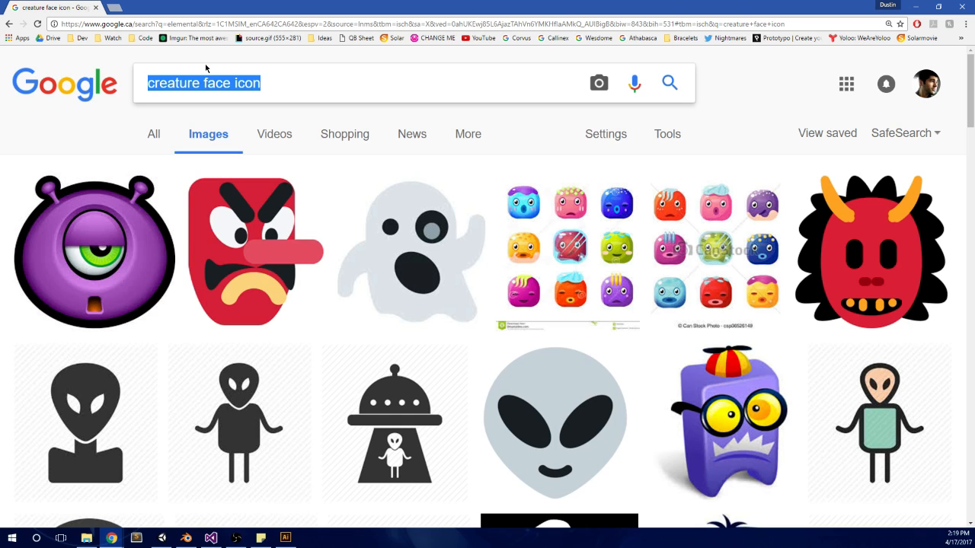
pyautogui.write('monster hunter')
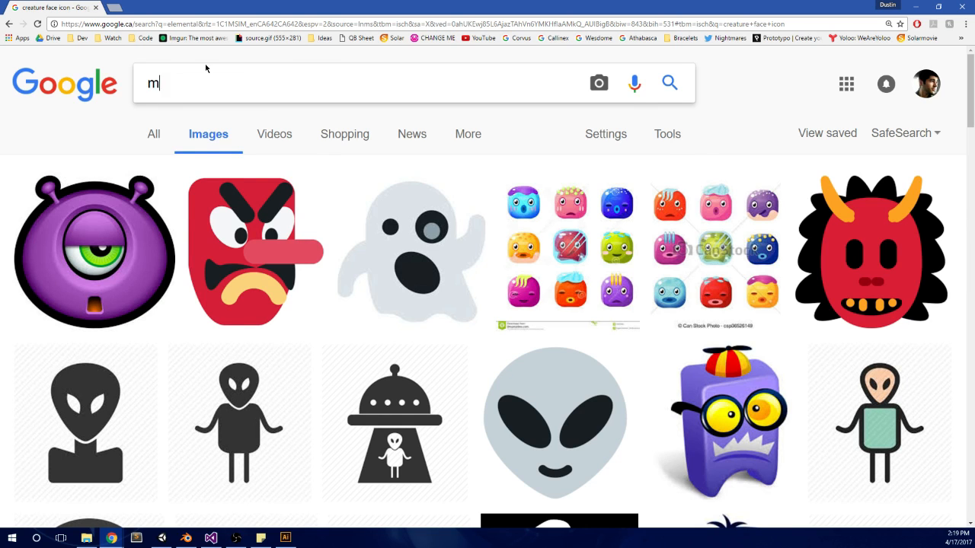
pyautogui.press('Return')
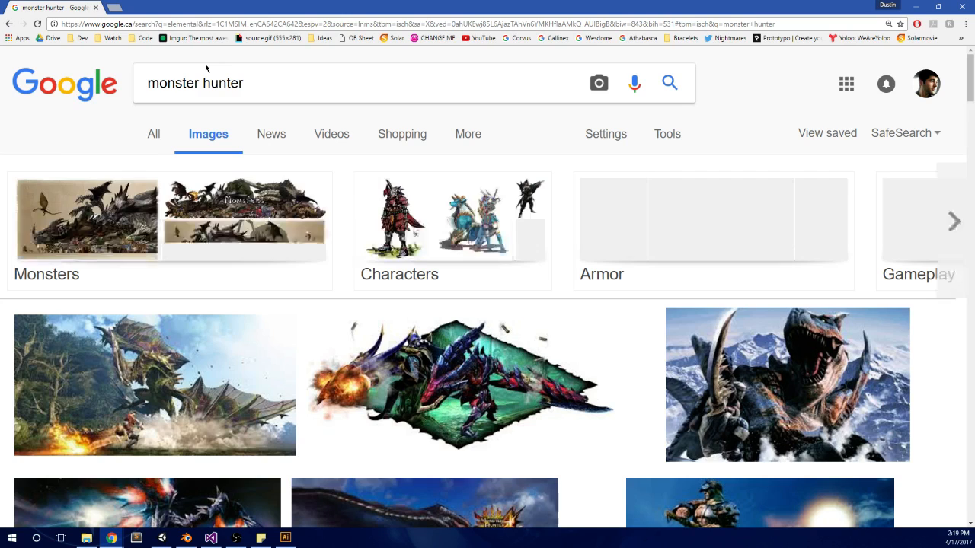
pyautogui.click(338, 90)
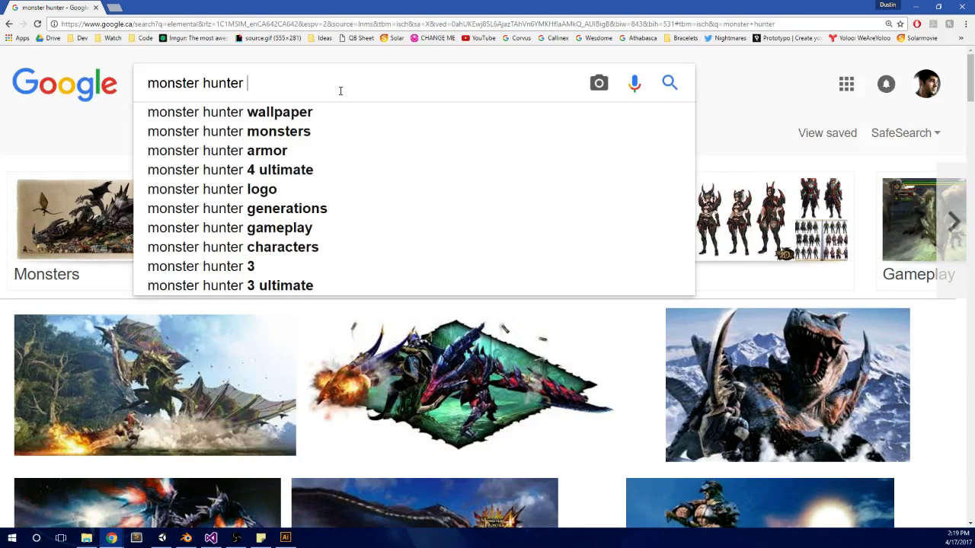
pyautogui.write('icon')
pyautogui.press('Return')
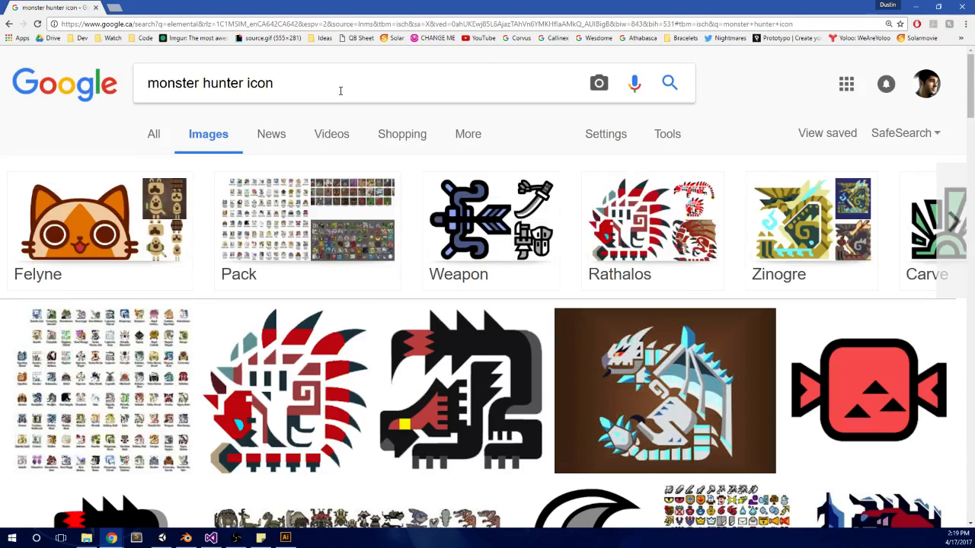
# Step: Preview the DeviantArt sheet of Monster Hunter Icons and look over the other monster hunter icon results
pyautogui.click(106, 388)
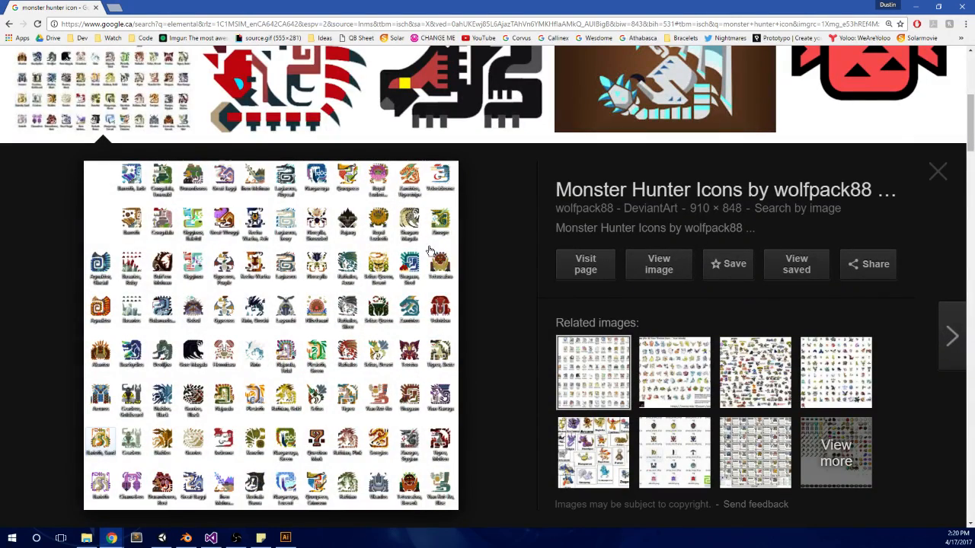
pyautogui.scroll(4, 430, 251)
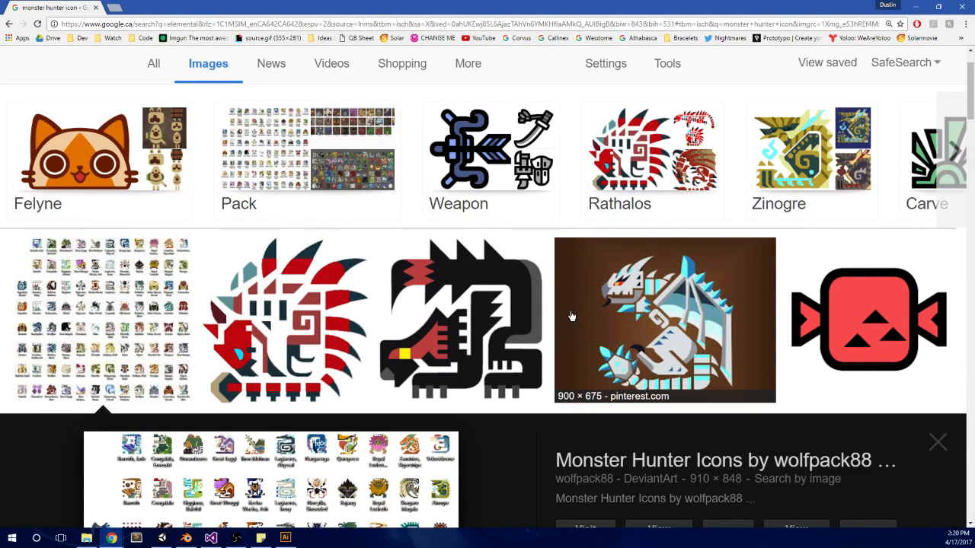
pyautogui.scroll(-8, 571, 316)
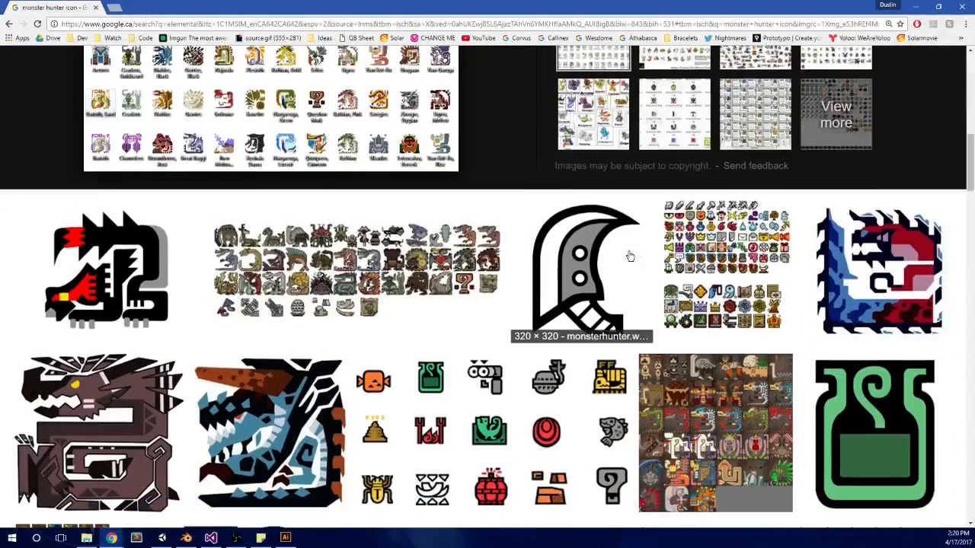
pyautogui.scroll(-1, 630, 256)
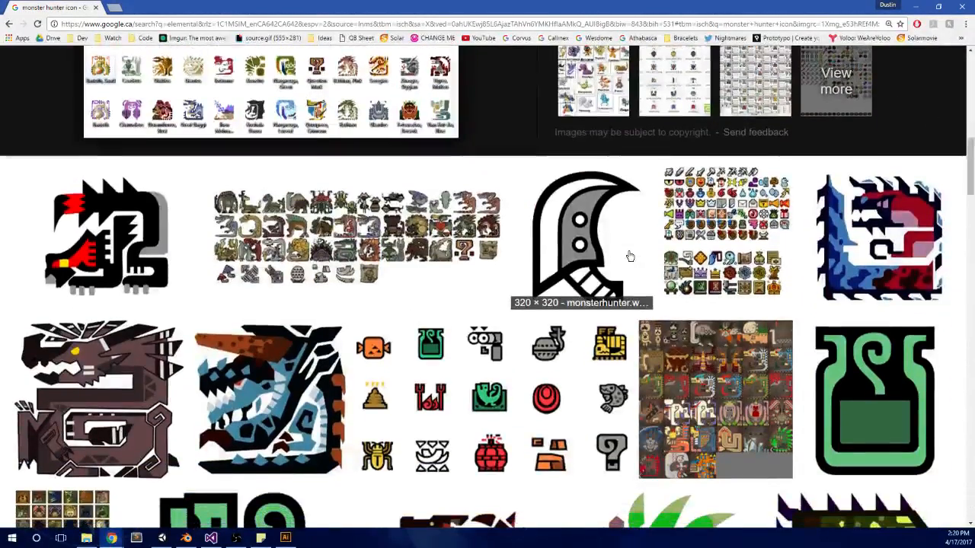
pyautogui.scroll(-2, 615, 296)
# Step: Preview the Redbubble Monster Hunter Item Icons image and several of its related images, including the monster hunter icons Gallery
pyautogui.click(613, 297)
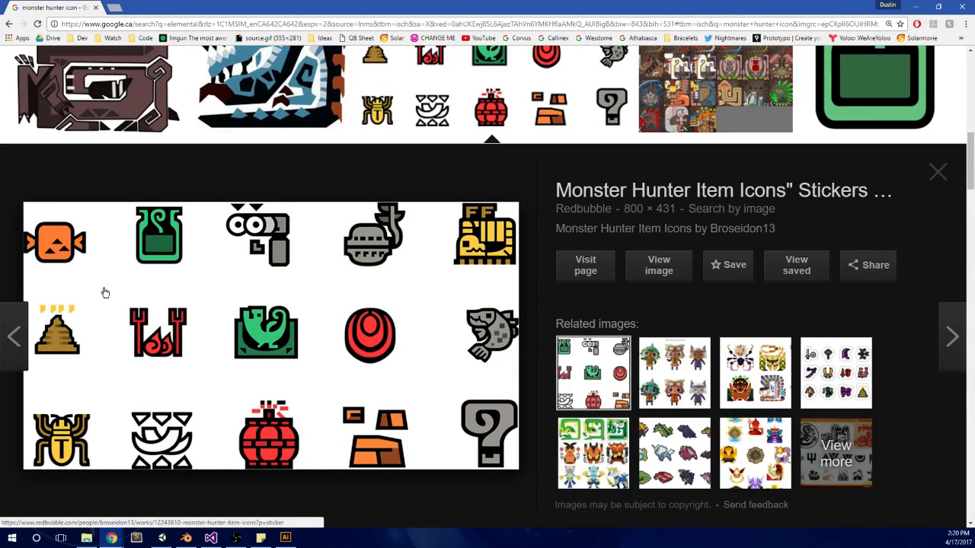
pyautogui.click(672, 377)
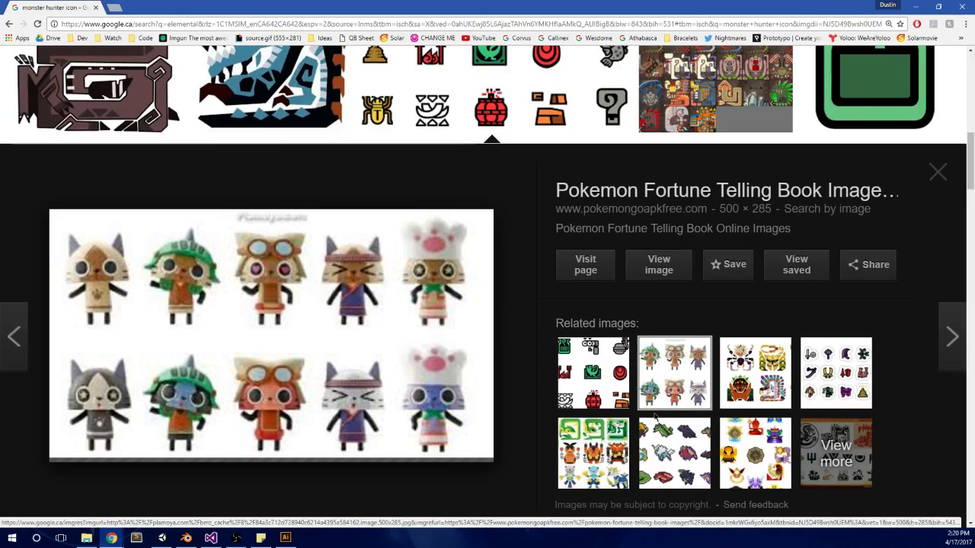
pyautogui.click(672, 455)
pyautogui.click(612, 472)
pyautogui.click(728, 394)
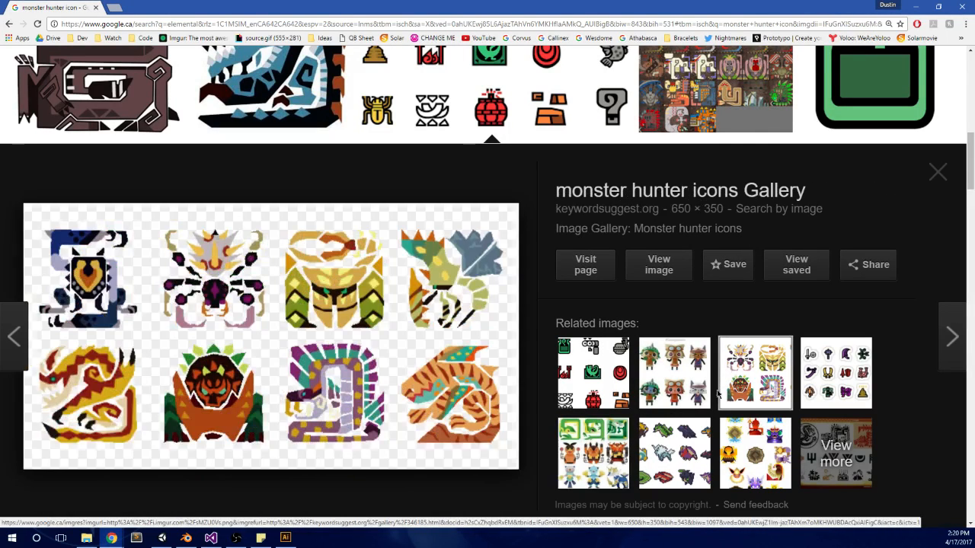
# Step: Preview the Unova Starters and Monster Hunter Weapon Icons related images, and return to the Redbubble Monster Hunter Item Icons image
pyautogui.click(580, 457)
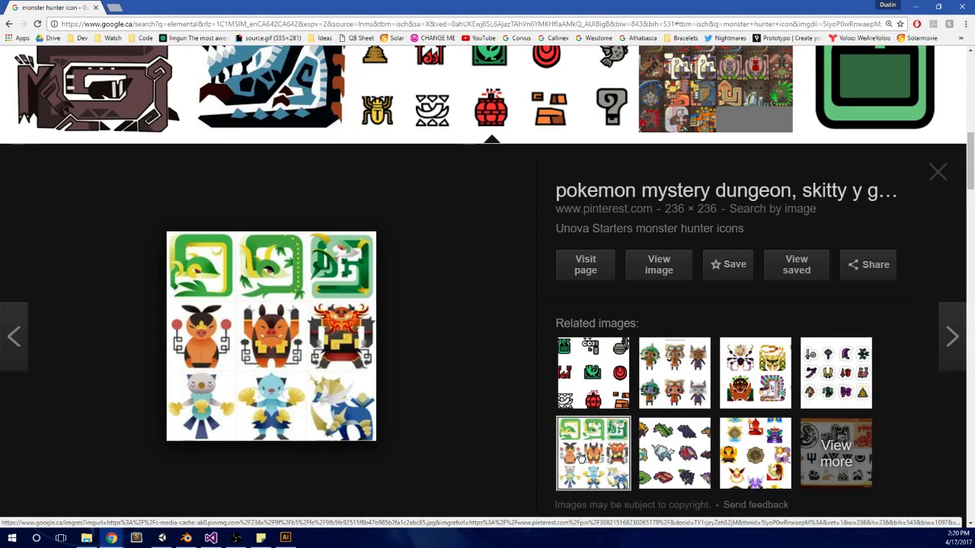
pyautogui.click(748, 372)
pyautogui.click(847, 379)
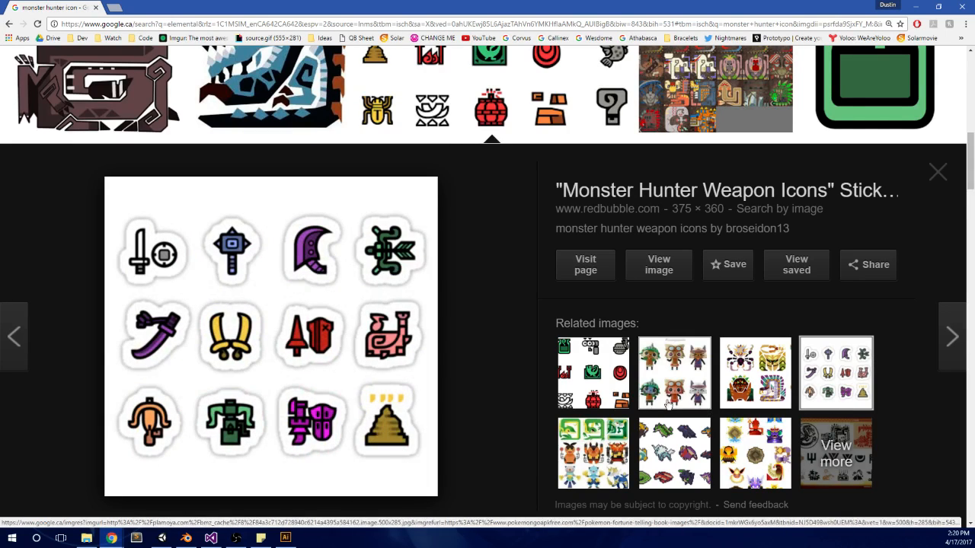
pyautogui.click(598, 372)
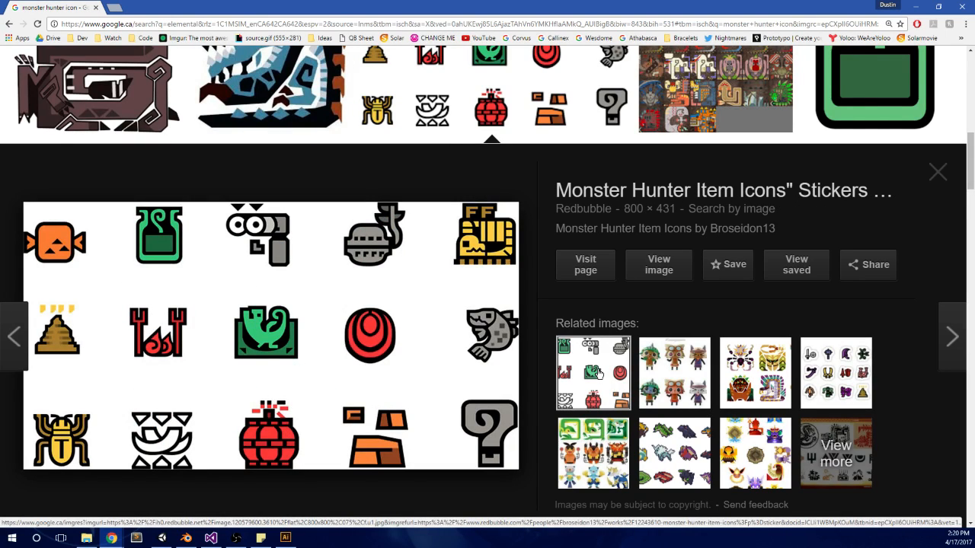
pyautogui.scroll(2, 525, 340)
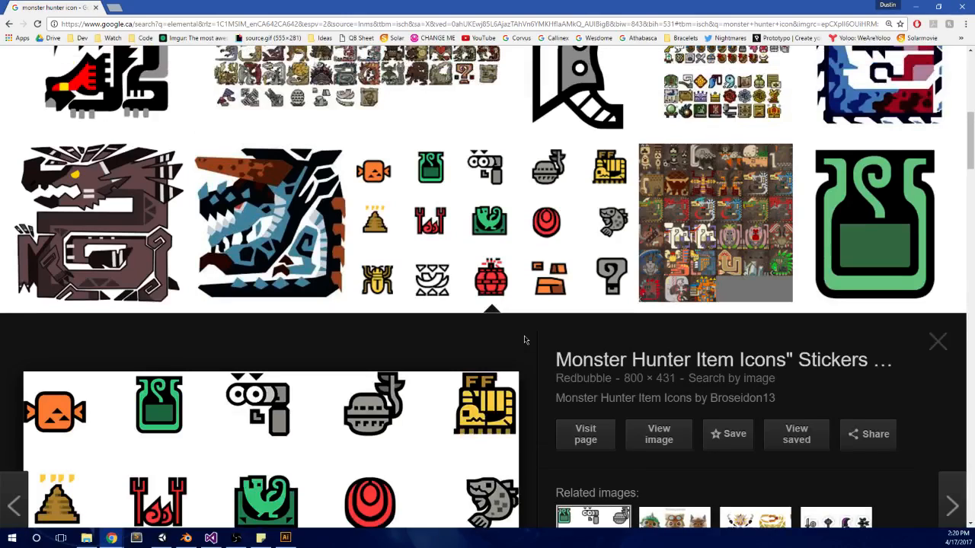
pyautogui.scroll(-1, 525, 340)
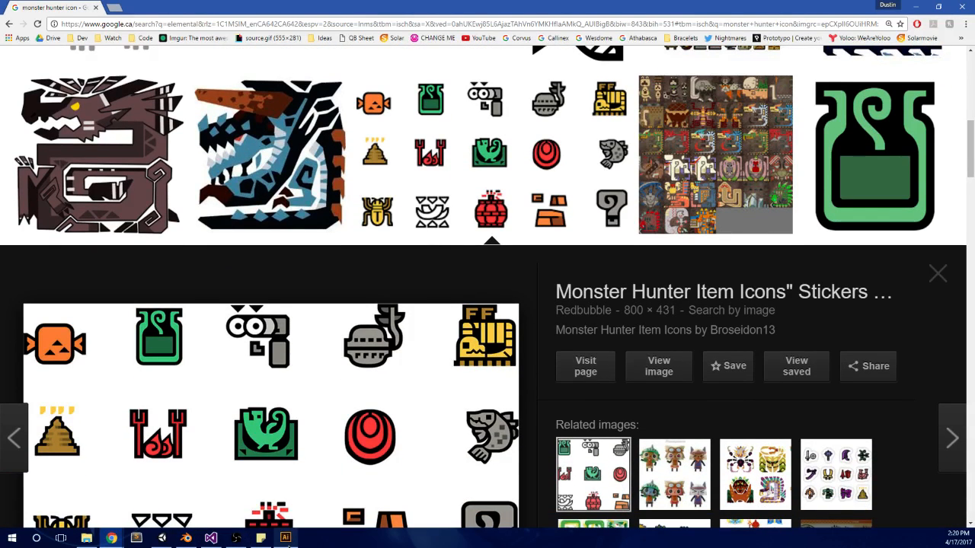
# Step: Switch to Adobe Illustrator, close it, and return to the monster hunter icon results in the browser
pyautogui.moveTo(288, 545)
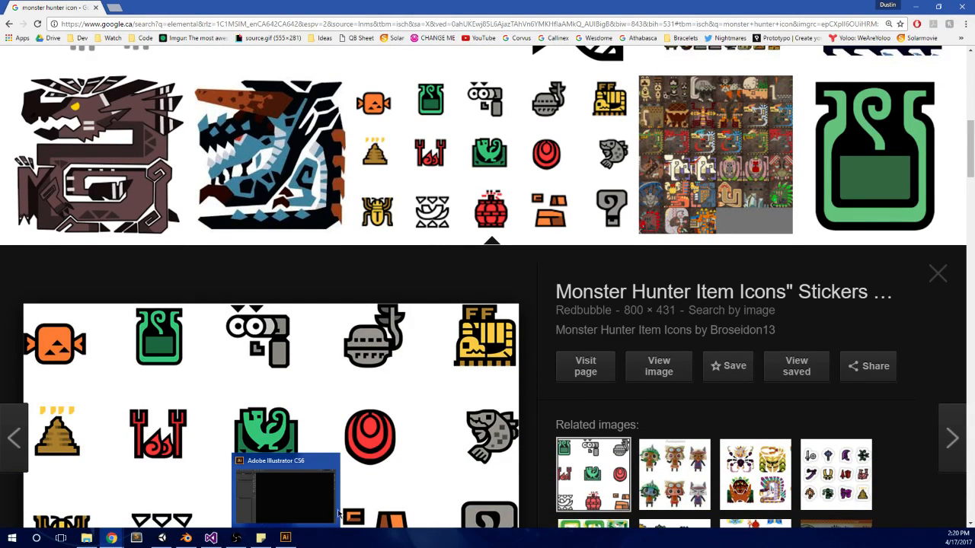
pyautogui.rightClick(284, 535)
pyautogui.click(288, 519)
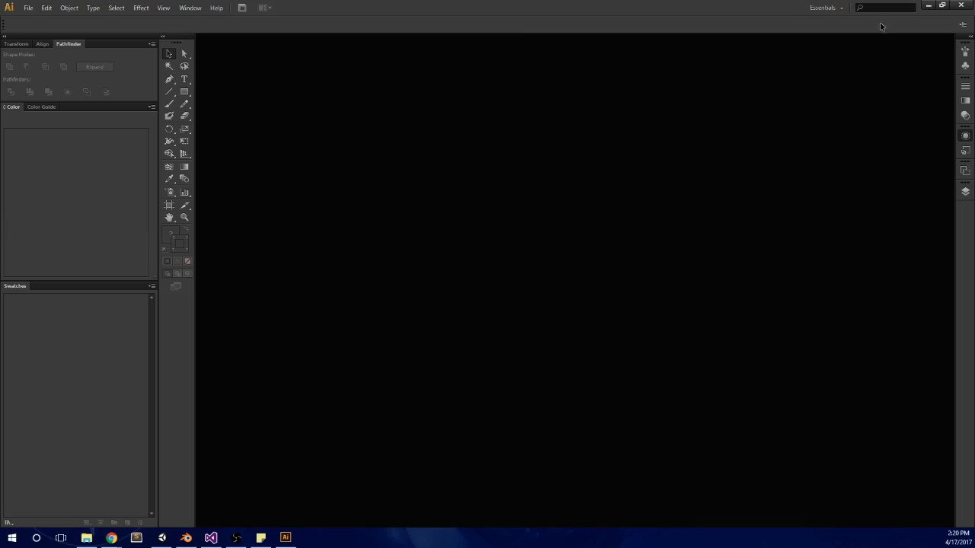
pyautogui.click(964, 6)
pyautogui.scroll(2, 688, 257)
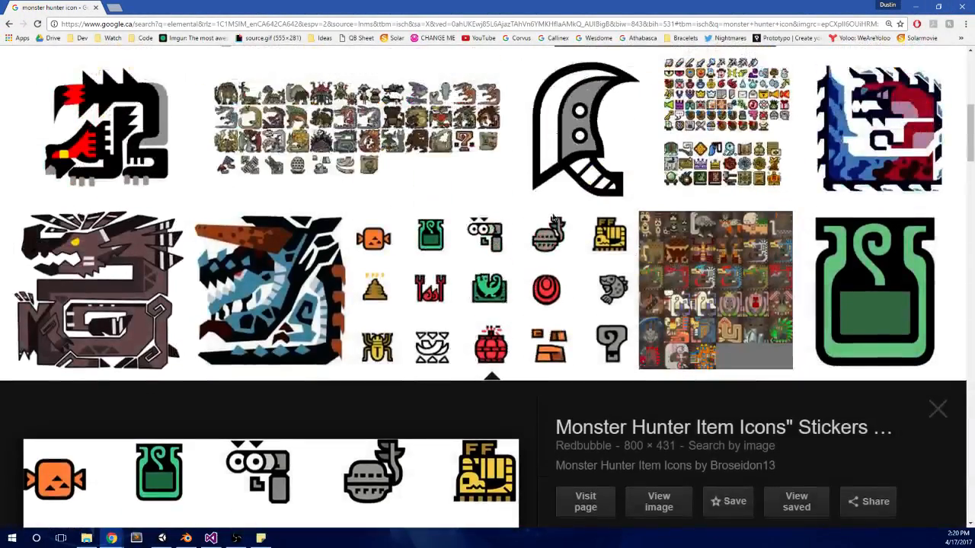
# Step: Put the browser away and look over the SetupItems code in MainMenu.cs in Visual Studio
pyautogui.moveTo(609, 4); pyautogui.dragTo(428, 70)
pyautogui.click(709, 55)
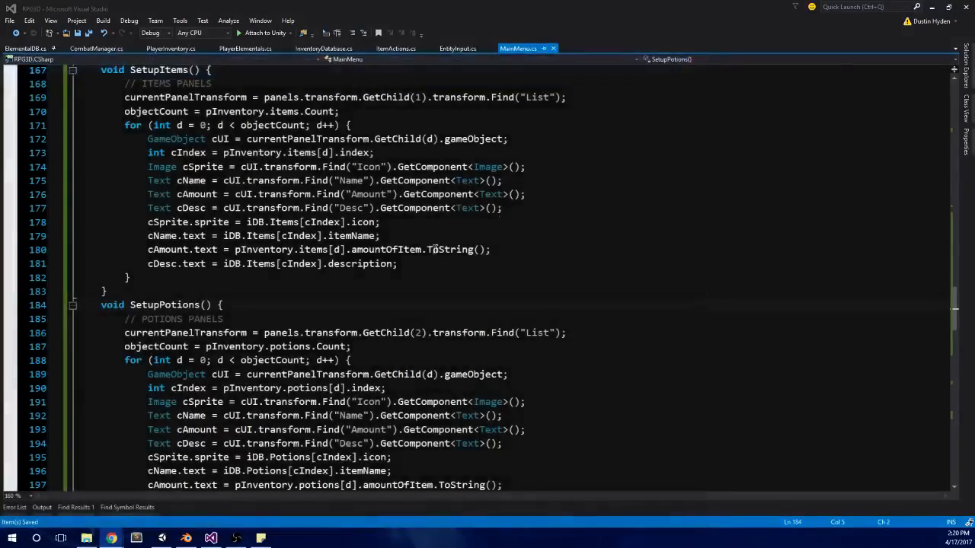
pyautogui.scroll(2, 323, 310)
pyautogui.scroll(2, 323, 309)
pyautogui.click(317, 262)
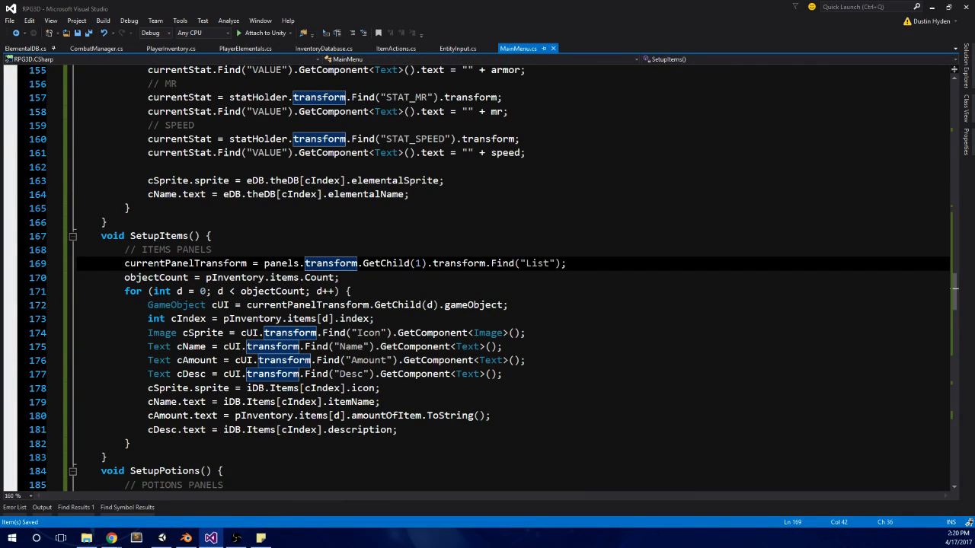
# Step: Switch to Unity, clear the console and run GameScene in play mode
pyautogui.click(163, 539)
pyautogui.click(11, 389)
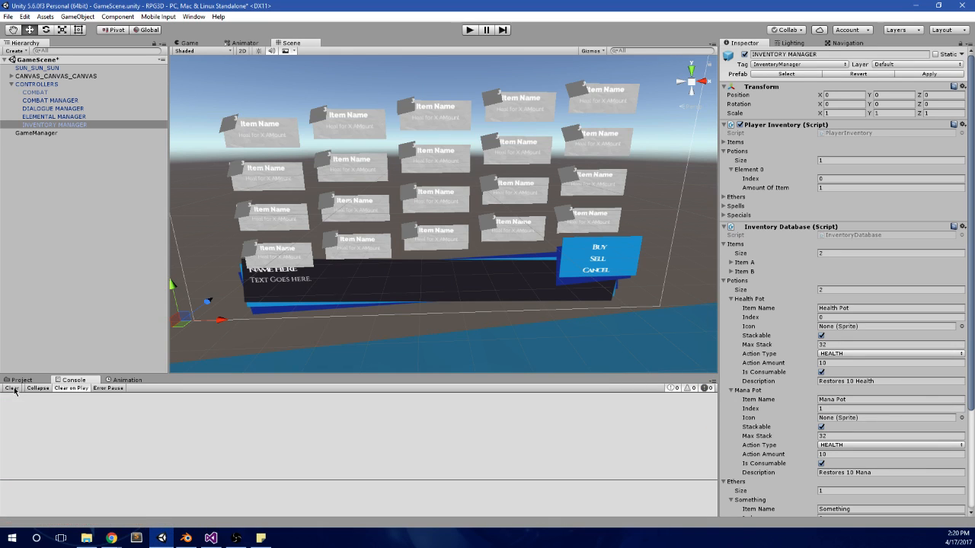
pyautogui.click(470, 30)
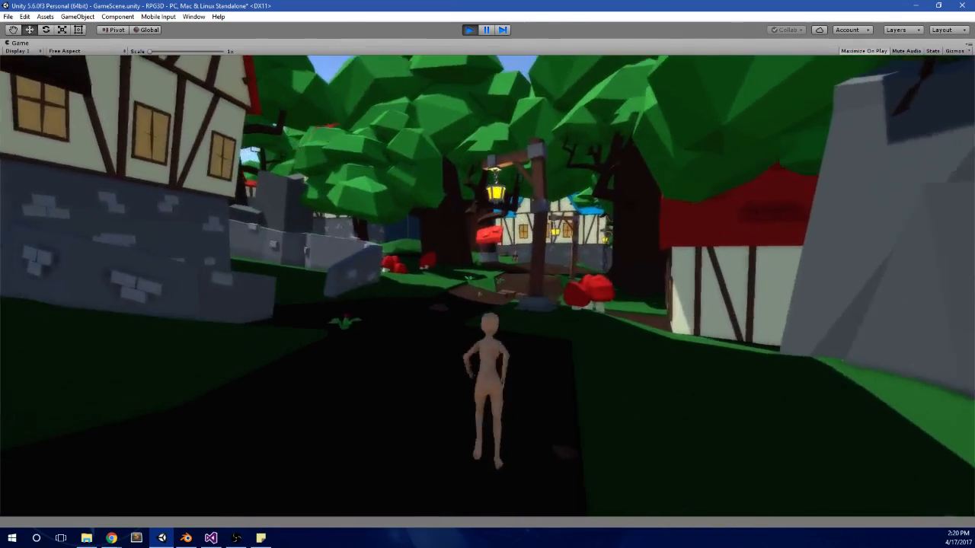
# Step: Go to the items page of the in-game menu and test moving the highlight between item cards in all four directions
pyautogui.press('e')
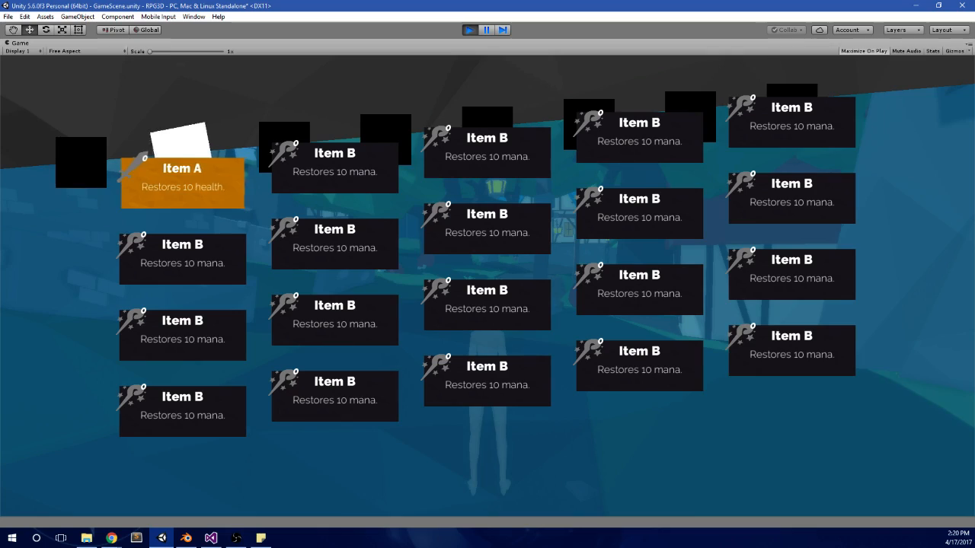
pyautogui.press('Left')
pyautogui.press('Left')
pyautogui.press('Left')
pyautogui.press('Left')
pyautogui.press('Right')
pyautogui.press('Down')
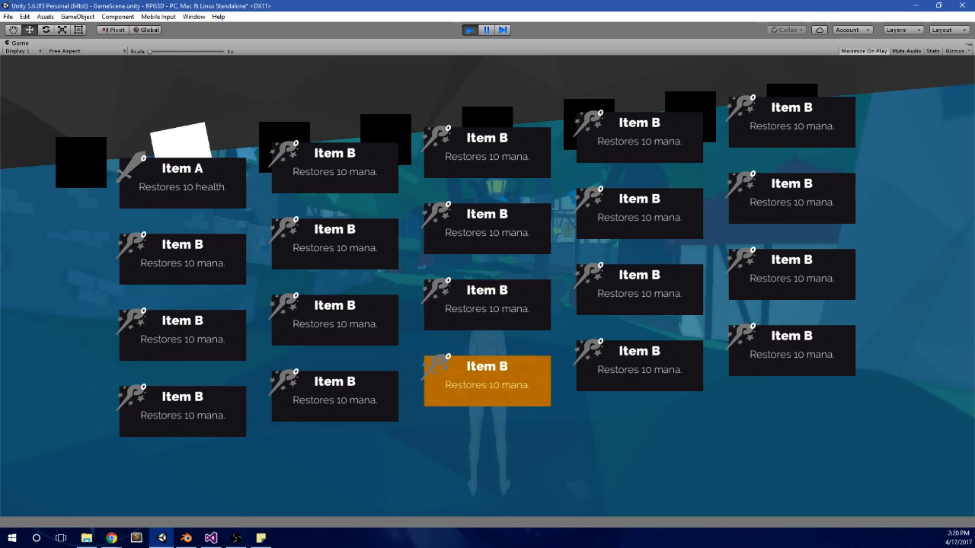
pyautogui.press('Up')
pyautogui.press('Up')
pyautogui.press('Left')
pyautogui.press('Right')
pyautogui.press('Left')
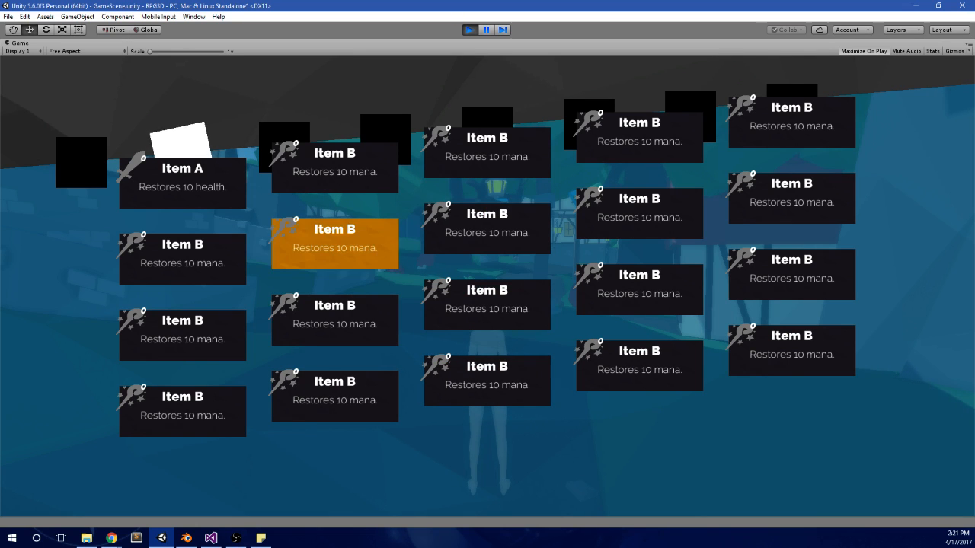
pyautogui.press('Up')
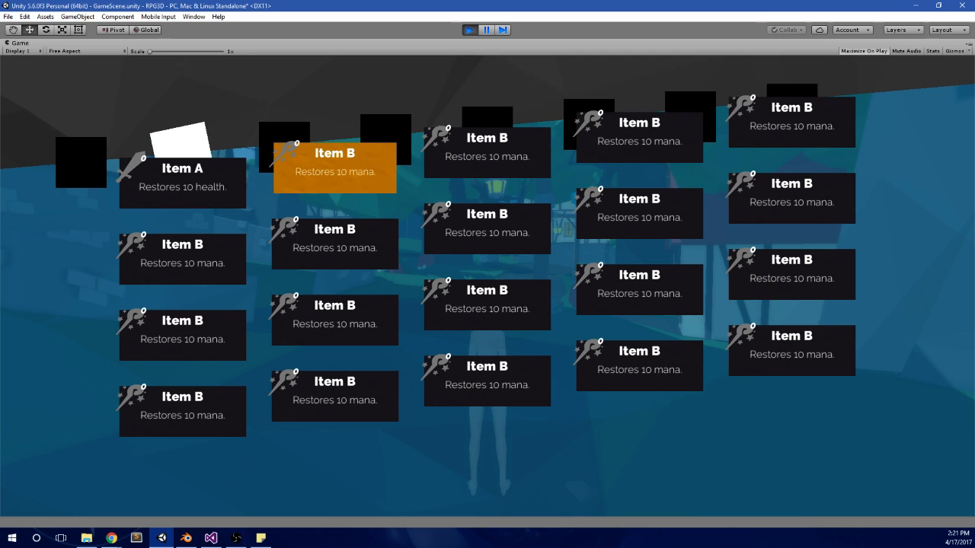
# Step: Page the in-game menu through the potions to the ethers page and test the highlight across its Something cards
pyautogui.press('e')
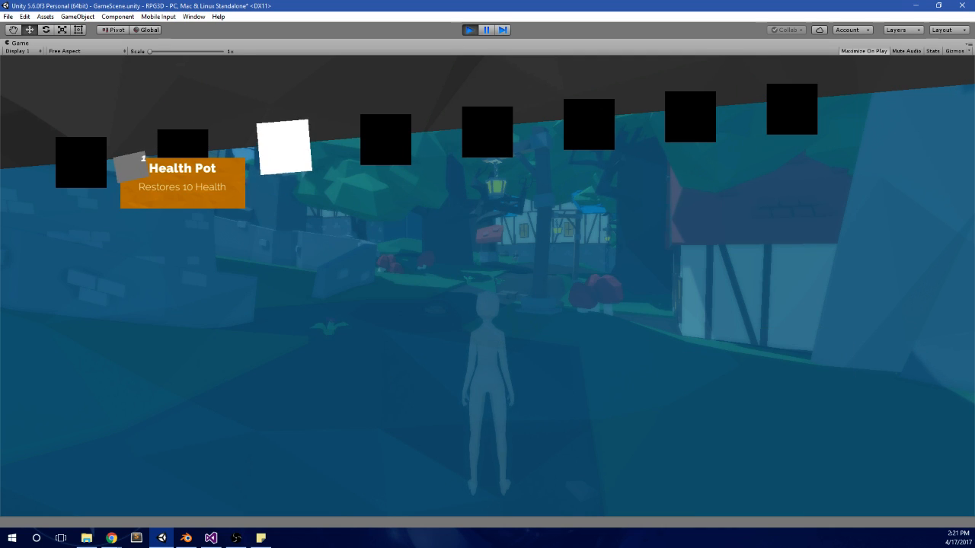
pyautogui.press('e')
pyautogui.press('q')
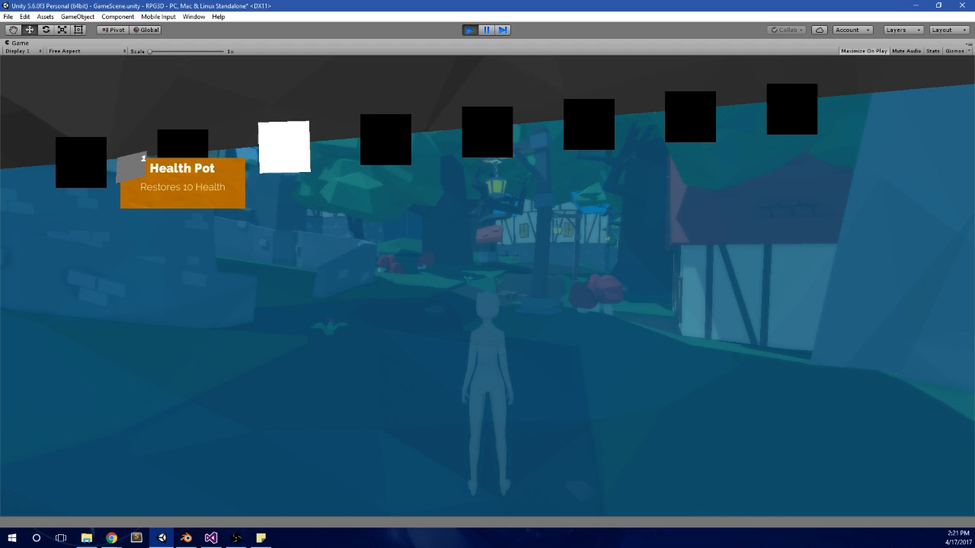
pyautogui.press('q')
pyautogui.press('e')
pyautogui.press('e')
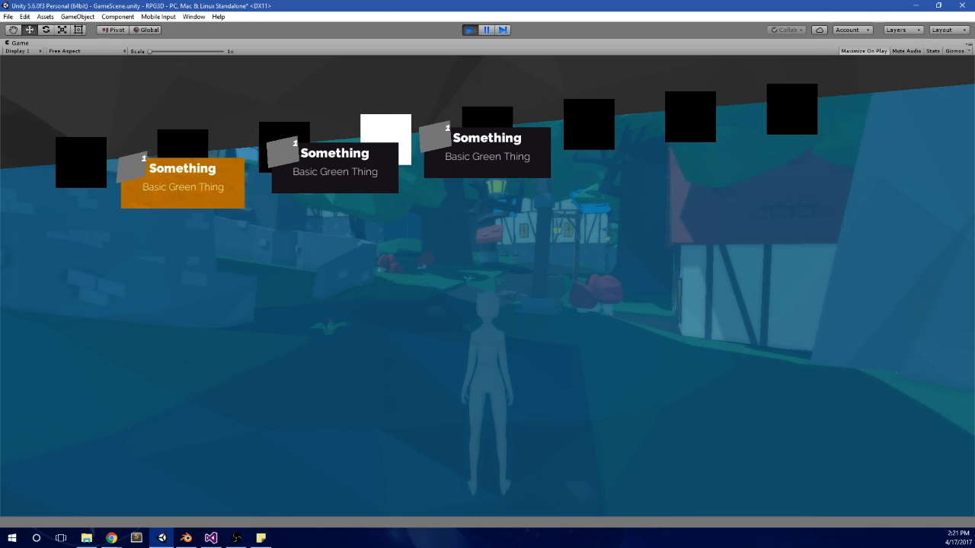
pyautogui.press('d')
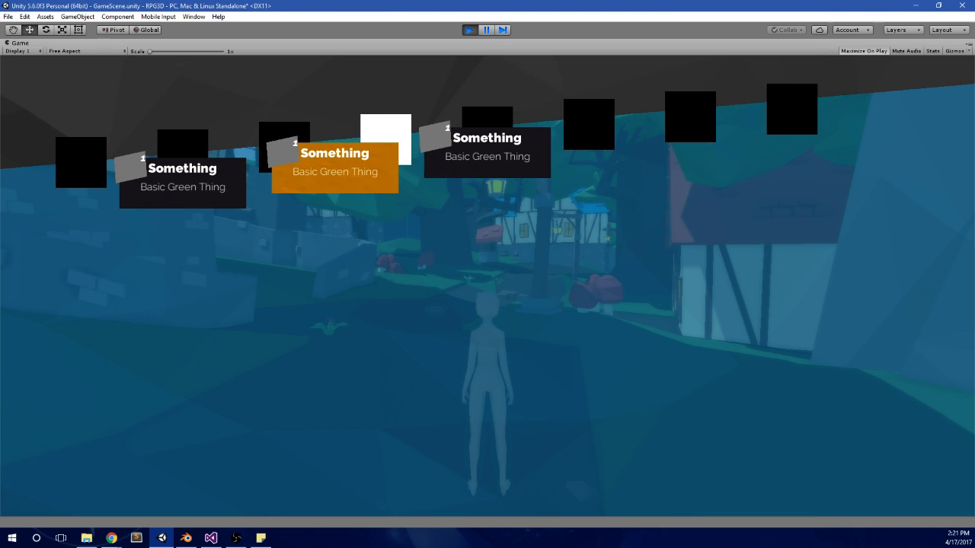
pyautogui.press('a')
pyautogui.press('d')
pyautogui.press('d')
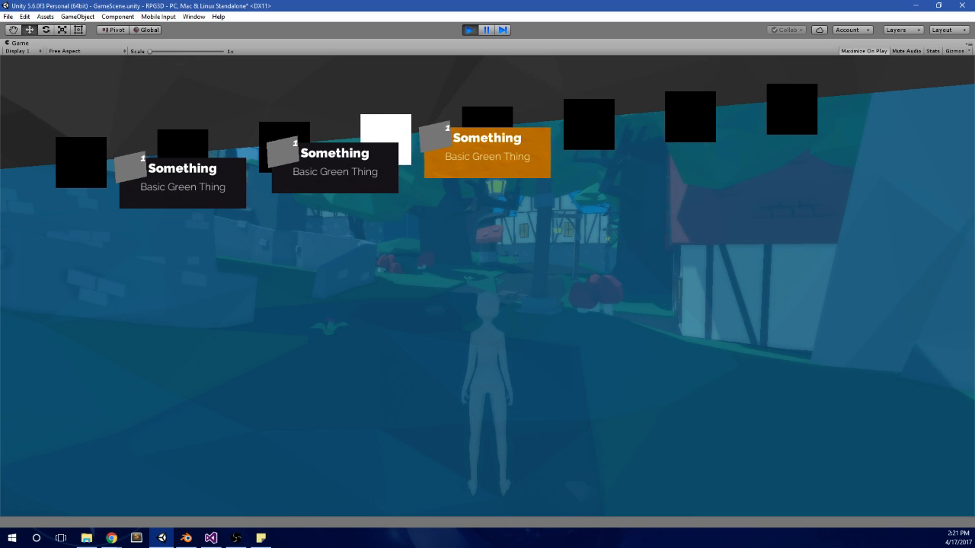
# Step: Test switching back and forth between the ethers, potions and items pages, ending on the items page
pyautogui.press('q')
pyautogui.press('e')
pyautogui.press('q')
pyautogui.press('q')
pyautogui.press('e')
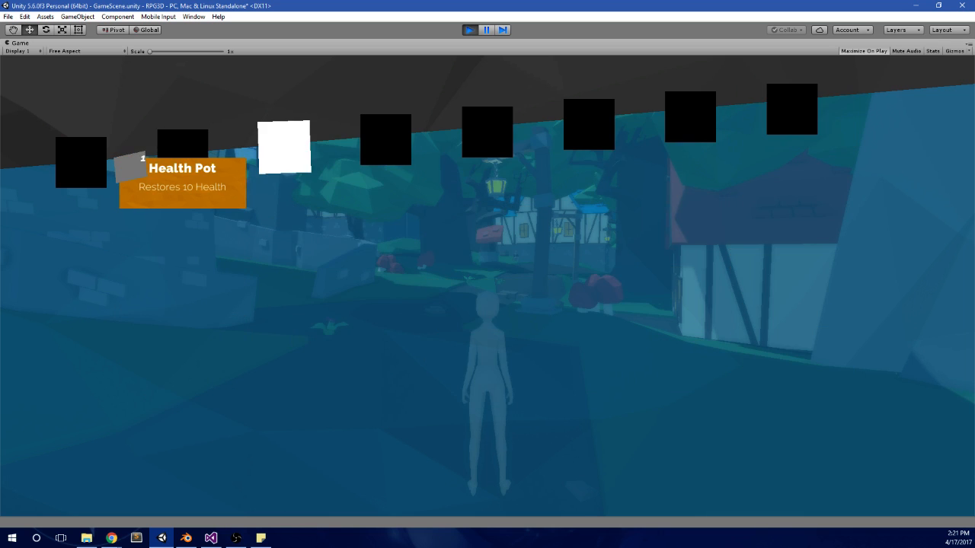
pyautogui.press('q')
# Step: Test the highlight across the rows and columns of the items grid, including moving past the grid's edges
pyautogui.press('s')
pyautogui.press('d')
pyautogui.press('w')
pyautogui.press('s')
pyautogui.press('s')
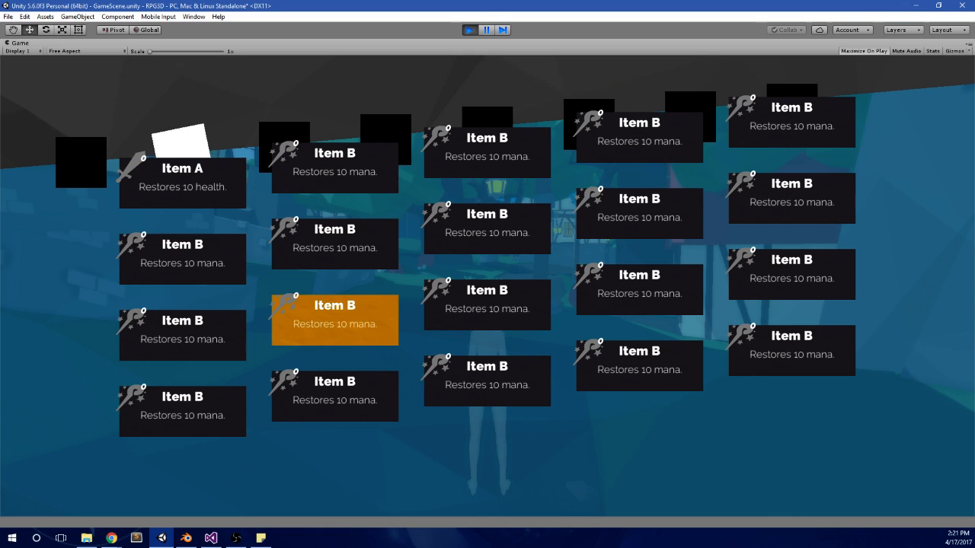
pyautogui.press('d')
pyautogui.press('w')
pyautogui.press('d')
pyautogui.press('s')
pyautogui.press('s')
pyautogui.press('s')
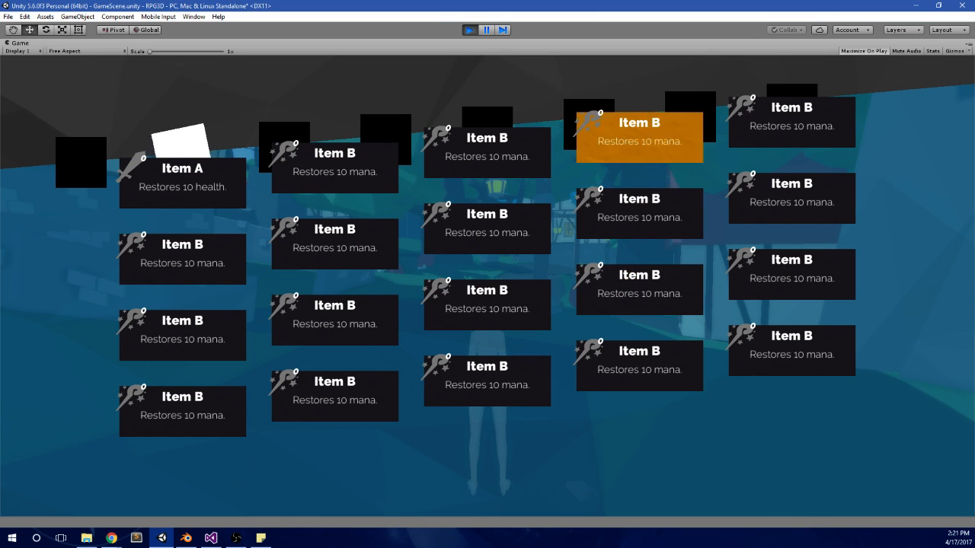
pyautogui.press('s')
pyautogui.press('a')
pyautogui.press('a')
pyautogui.press('s')
pyautogui.press('s')
pyautogui.press('s')
pyautogui.press('s')
pyautogui.press('s')
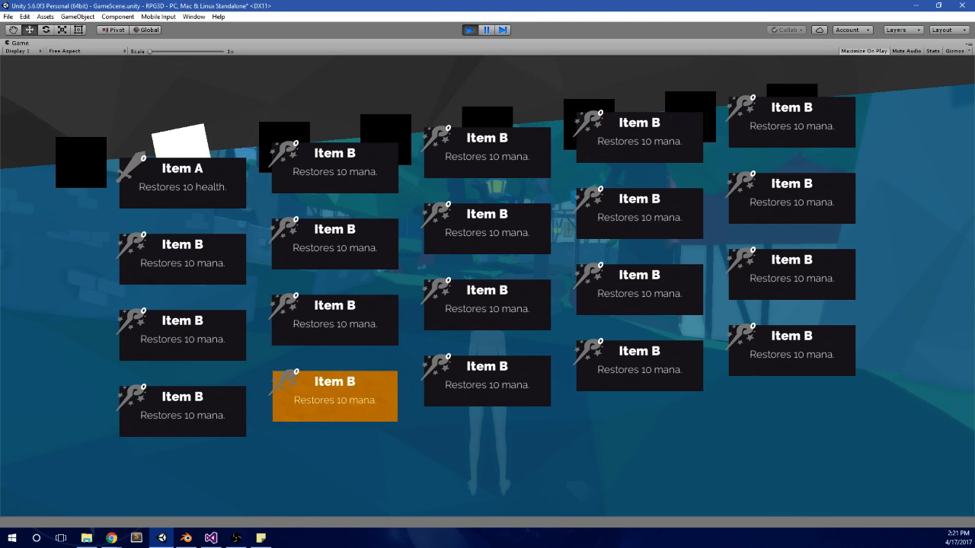
pyautogui.press('d')
pyautogui.press('s')
pyautogui.press('s')
pyautogui.press('s')
pyautogui.press('s')
pyautogui.press('d')
pyautogui.press('s')
pyautogui.press('s')
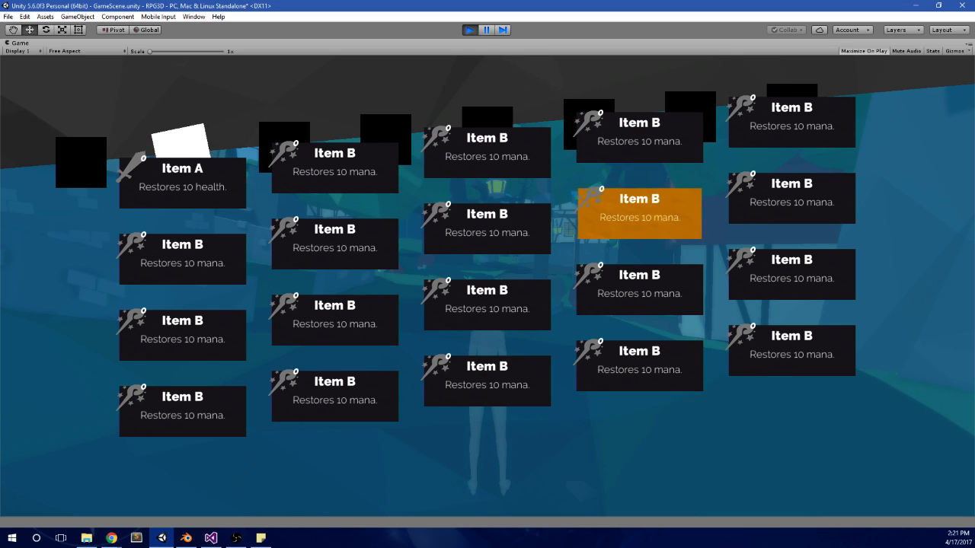
pyautogui.press('a')
pyautogui.press('s')
pyautogui.press('s')
pyautogui.press('s')
pyautogui.press('s')
pyautogui.press('a')
pyautogui.press('s')
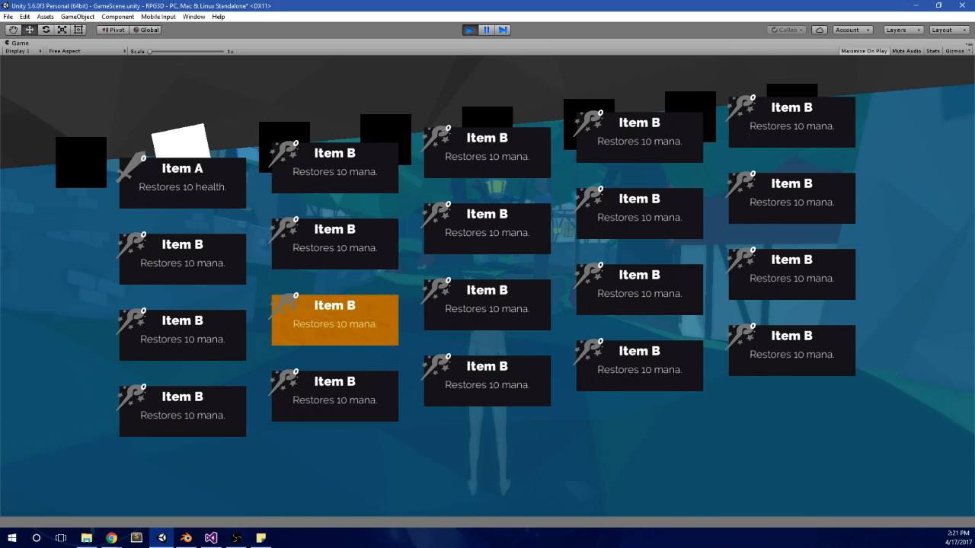
pyautogui.press('s')
pyautogui.press('s')
pyautogui.press('s')
pyautogui.press('s')
pyautogui.press('s')
pyautogui.press('a')
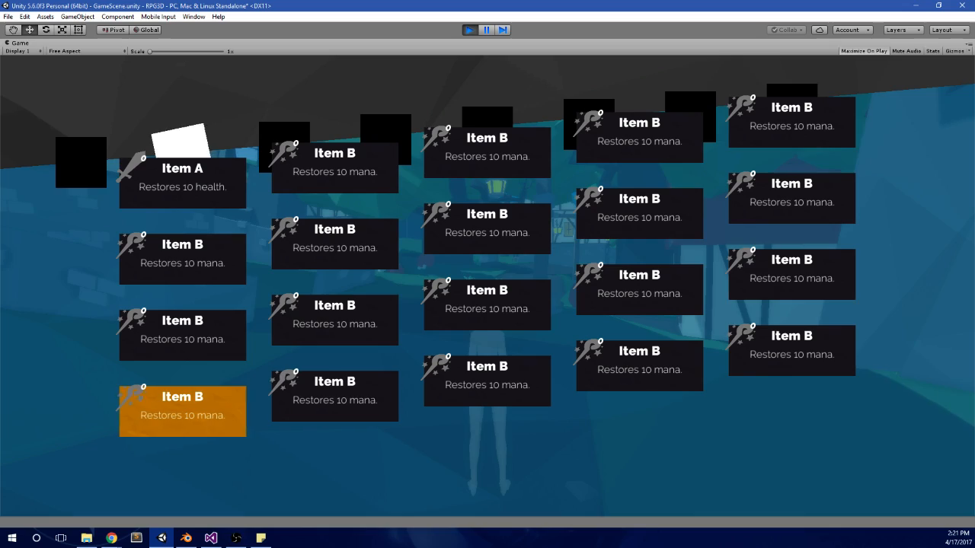
pyautogui.press('a')
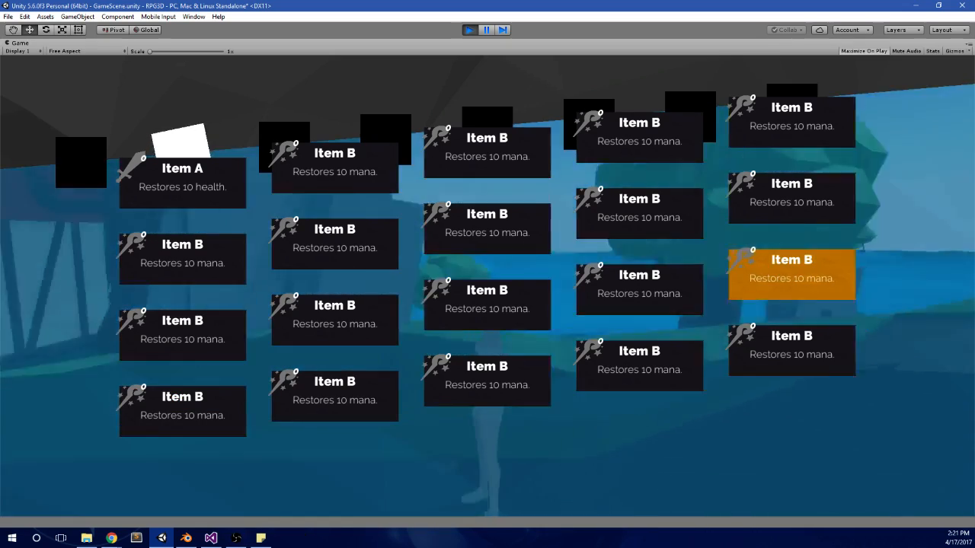
# Step: Close the in-game menu and run and jump the character through the village to test movement
pyautogui.press('Escape')
pyautogui.press('Escape')
pyautogui.press('w')
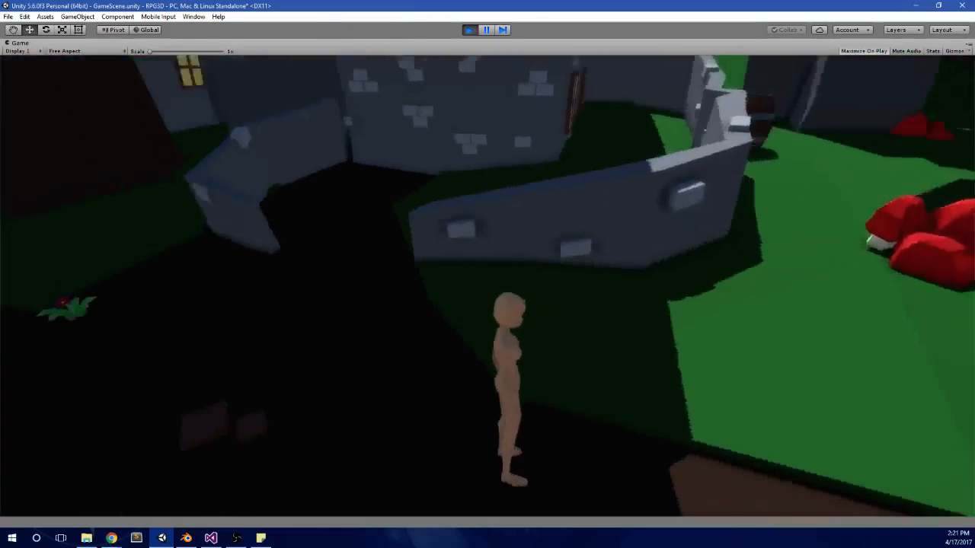
pyautogui.press('w')
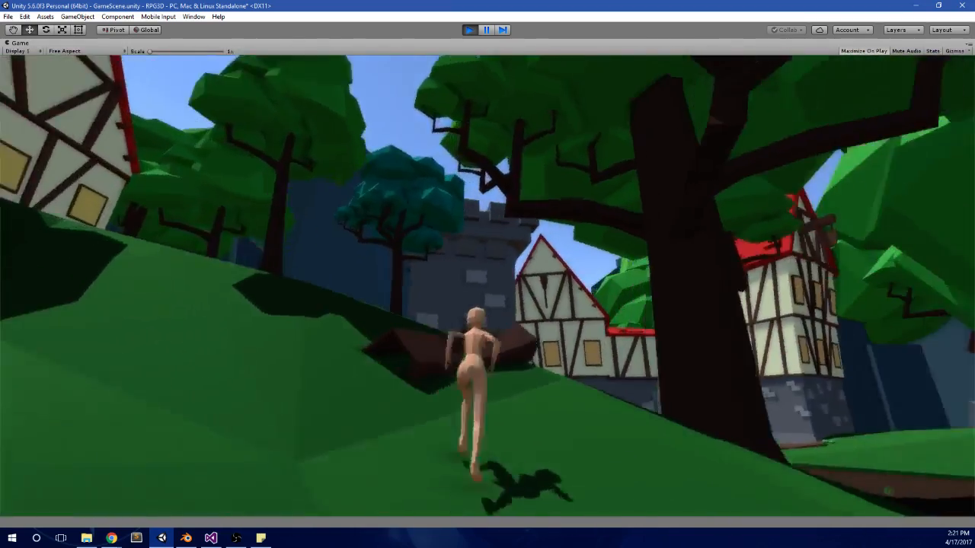
pyautogui.press('w')
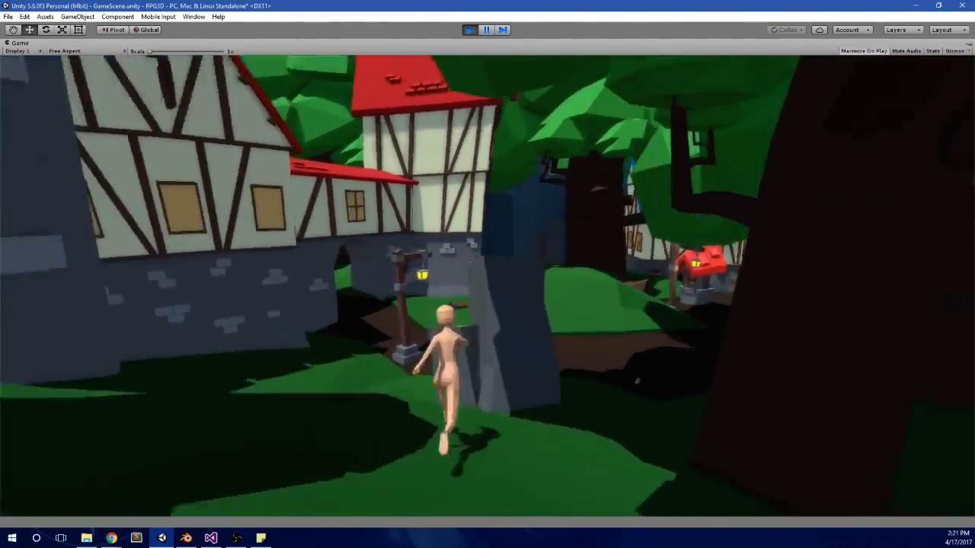
pyautogui.press('w')
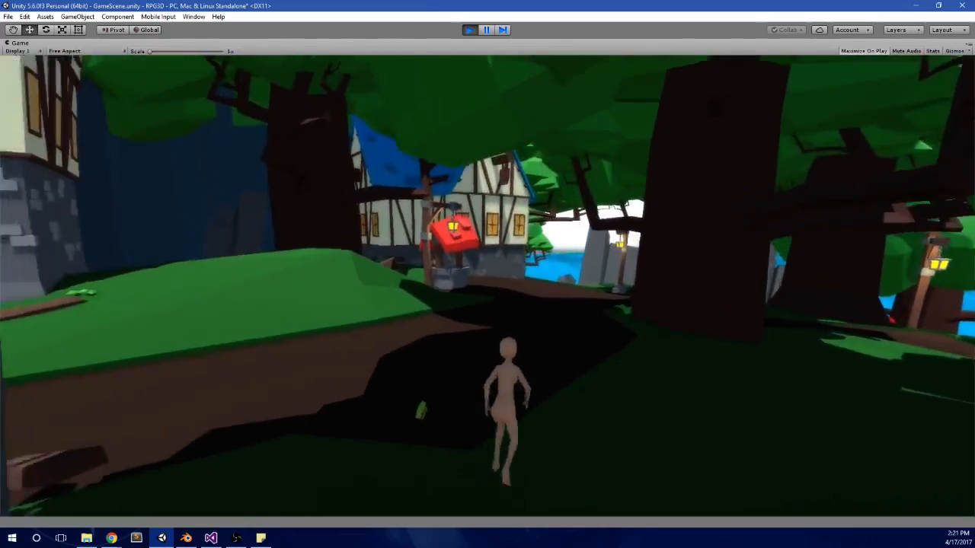
pyautogui.press('w')
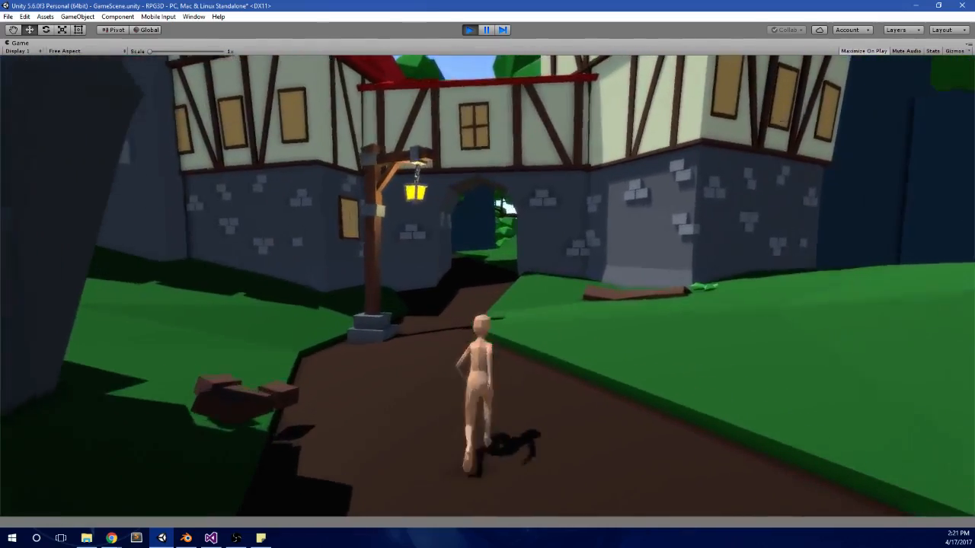
pyautogui.press('space')
pyautogui.press('w')
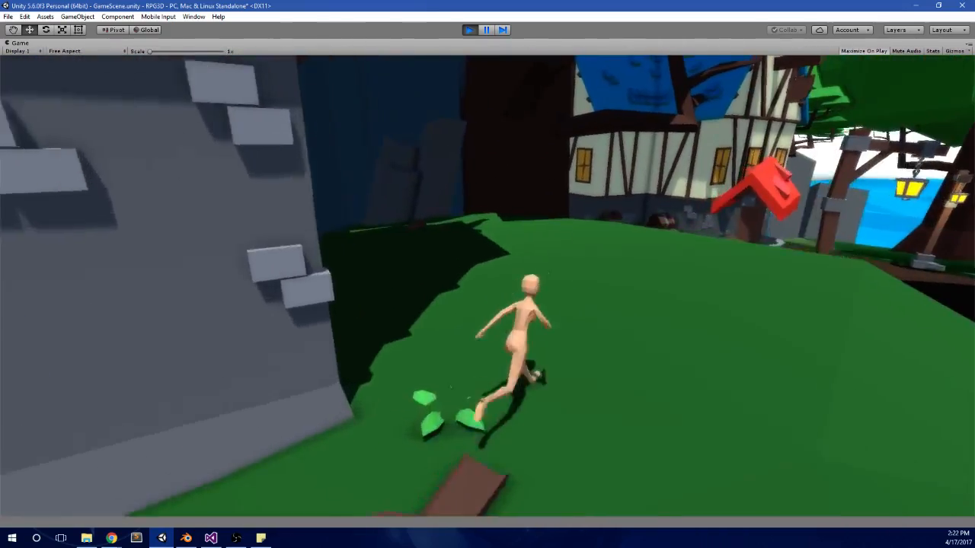
# Step: Run and jump the character past the red-roofed well and around the blue-roofed house to test movement
pyautogui.press('w')
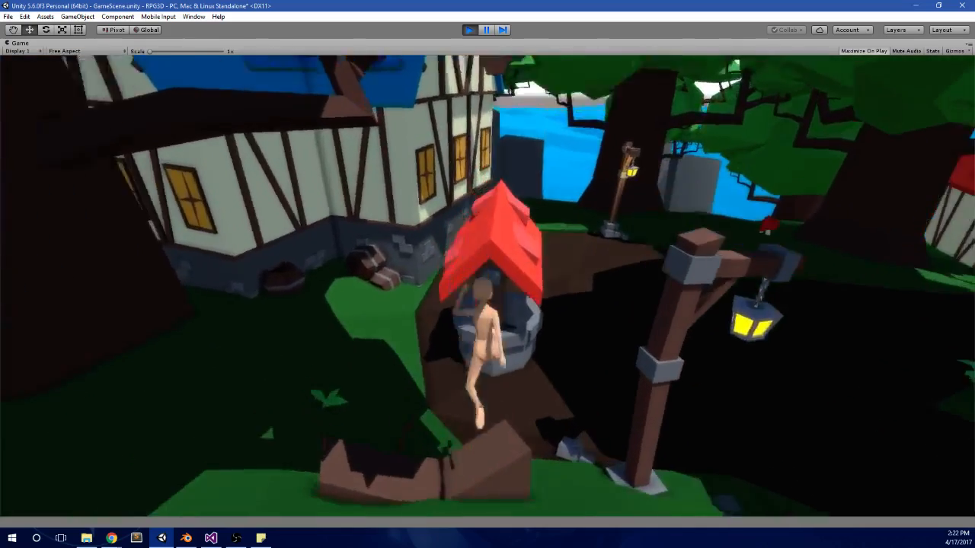
pyautogui.press('w')
pyautogui.press('space')
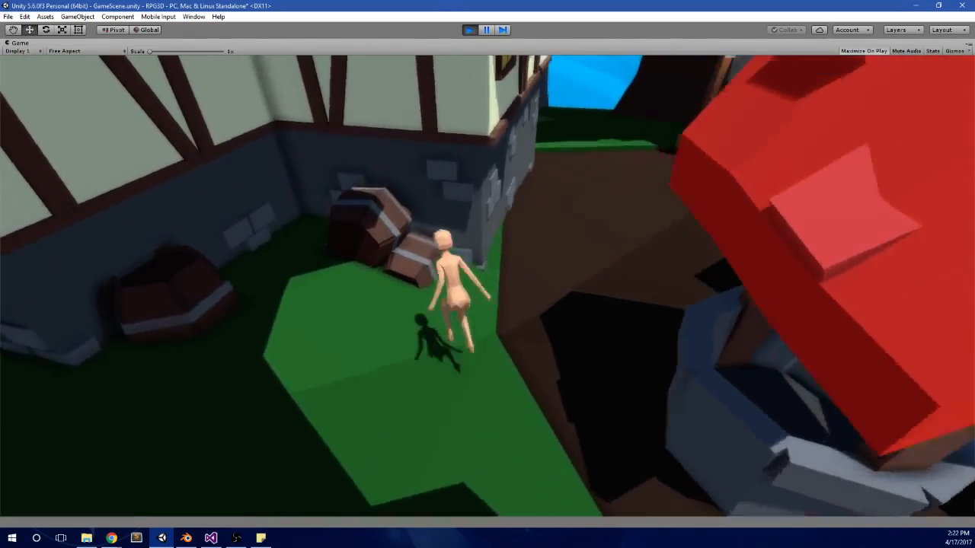
pyautogui.press('space')
pyautogui.press('w')
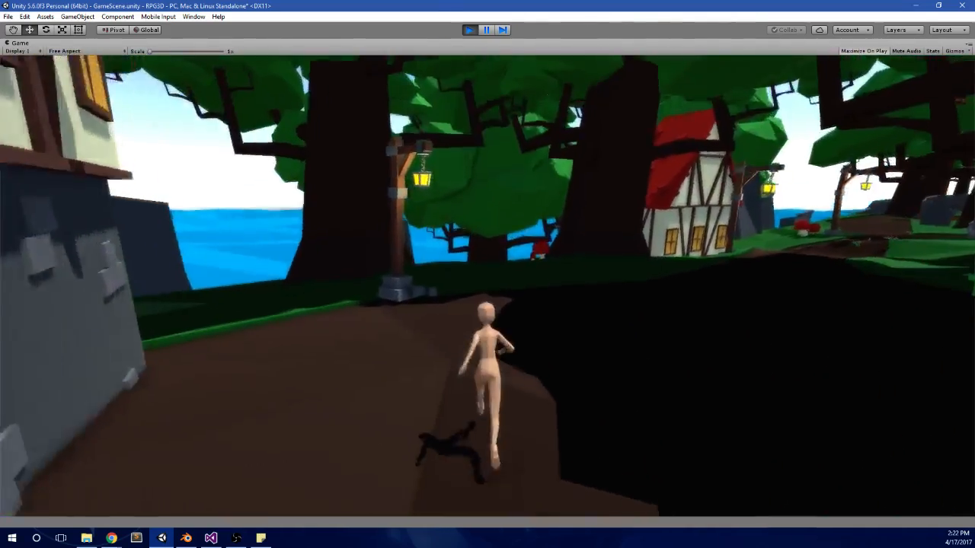
pyautogui.press('w')
pyautogui.press('space')
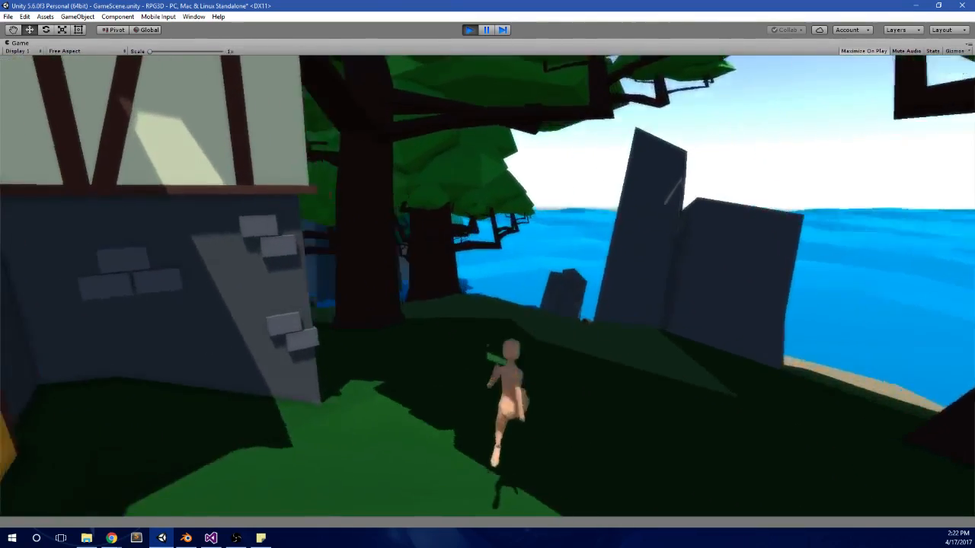
# Step: Run the character behind the house and between the large trees to the cliff wall to check the island's edge
pyautogui.press('w')
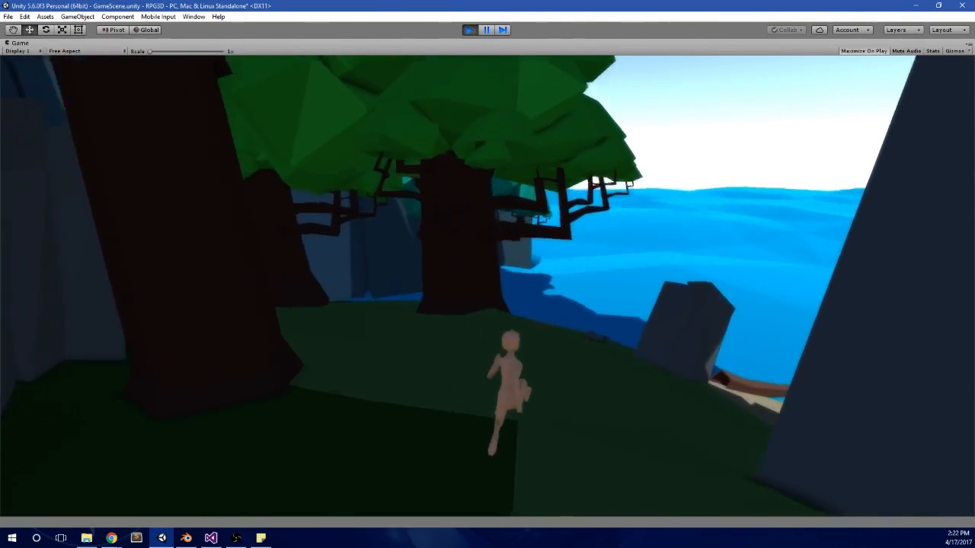
pyautogui.press('w')
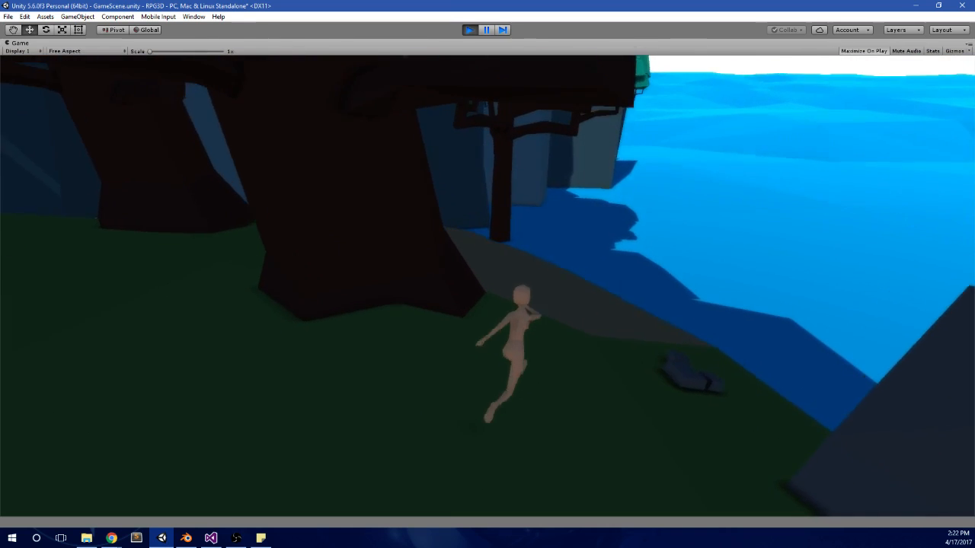
pyautogui.press('w')
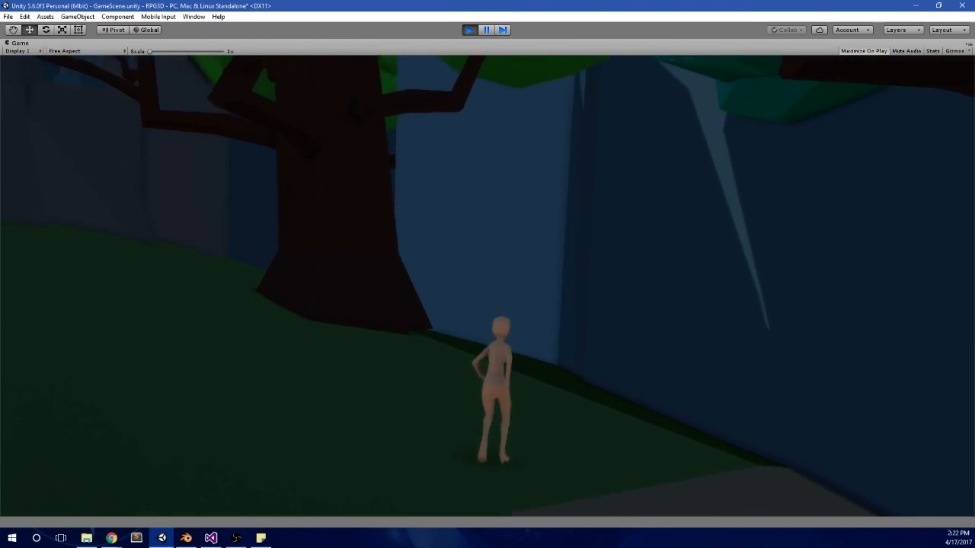
pyautogui.press('w')
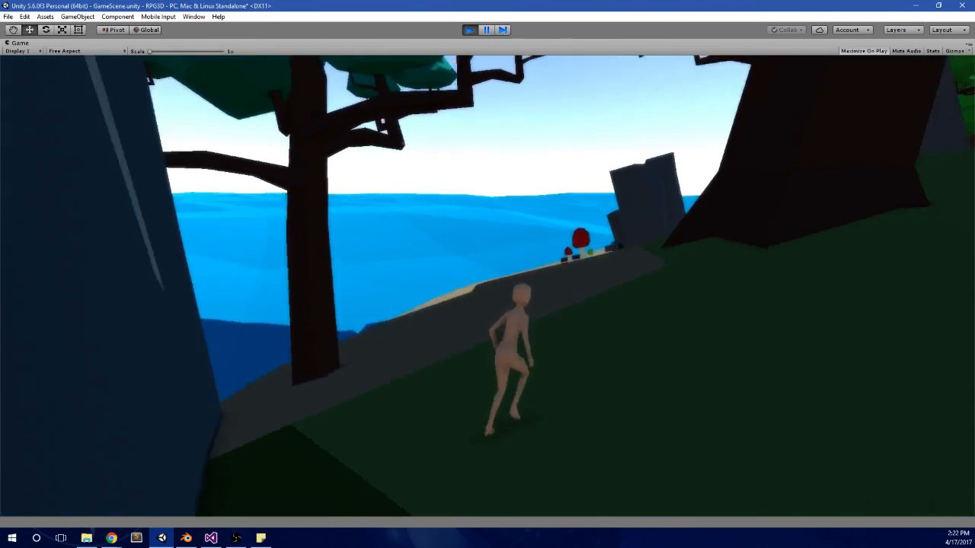
# Step: Run the character along the sandy shore past the red mushrooms and leaning rocks to inspect the coastline
pyautogui.press('w')
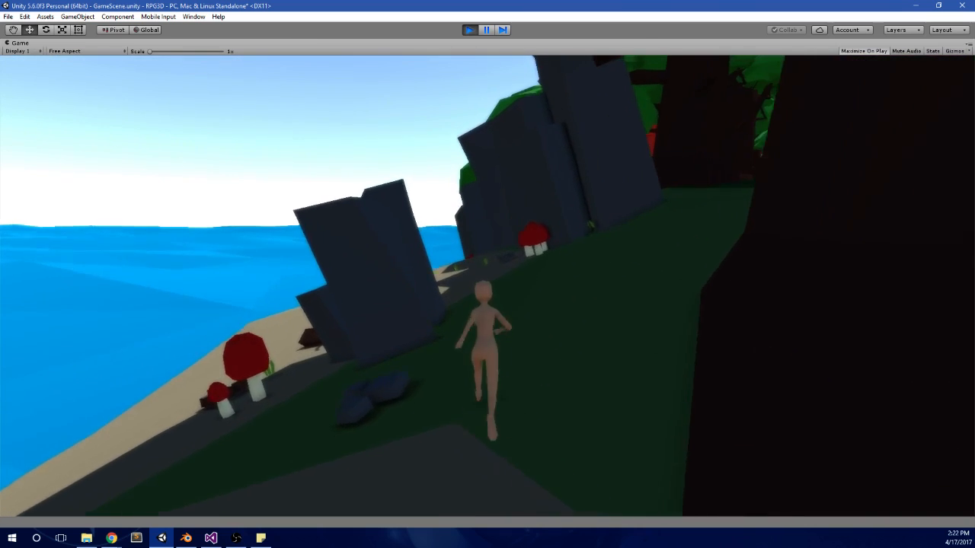
pyautogui.press('w')
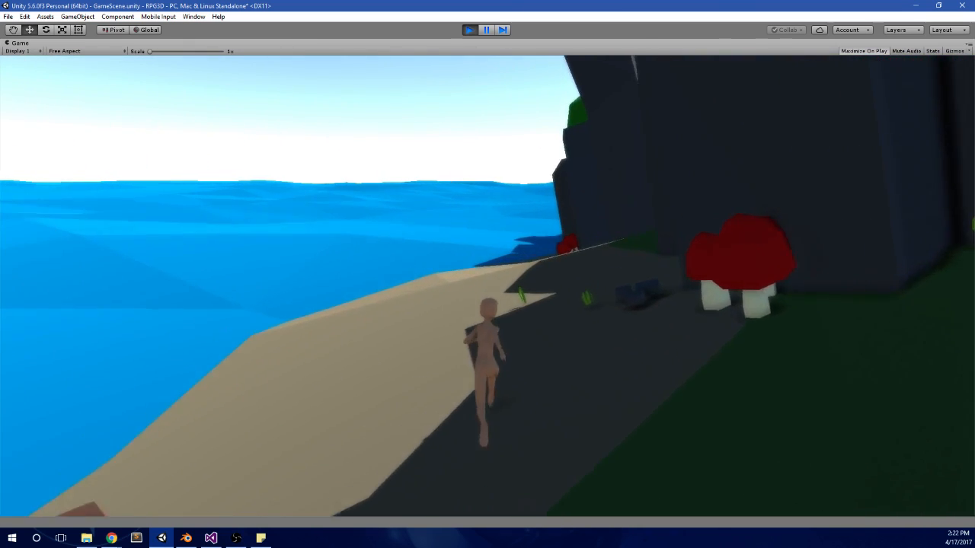
pyautogui.press('w')
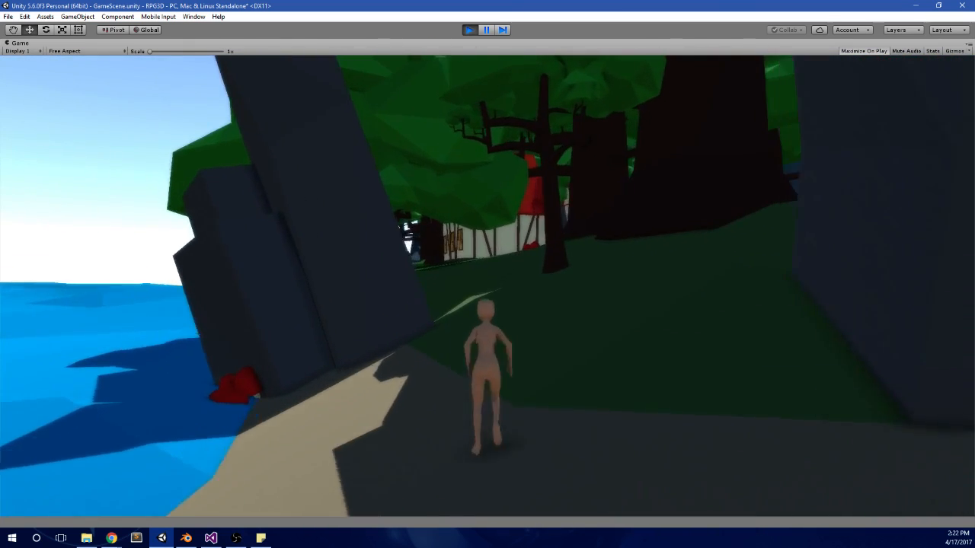
pyautogui.press('w')
pyautogui.press('w')
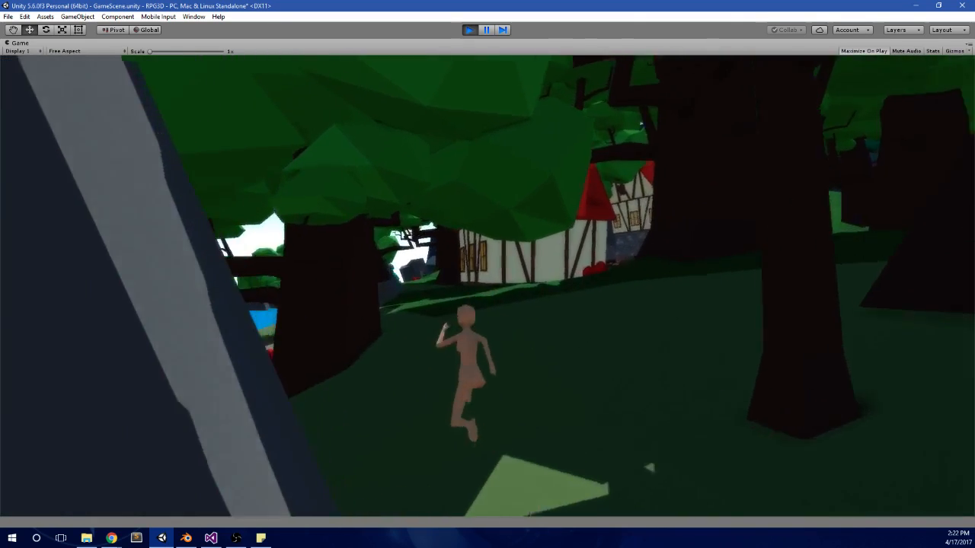
# Step: Run the character along the grassy waterfront below the houses, passing the leaning rock, the pink flower and the large tree
pyautogui.press('w')
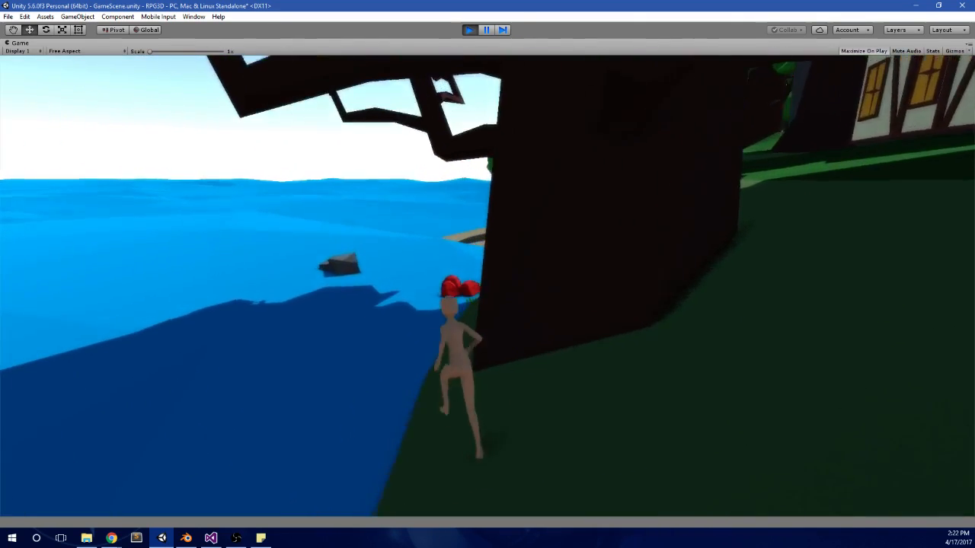
pyautogui.press('w')
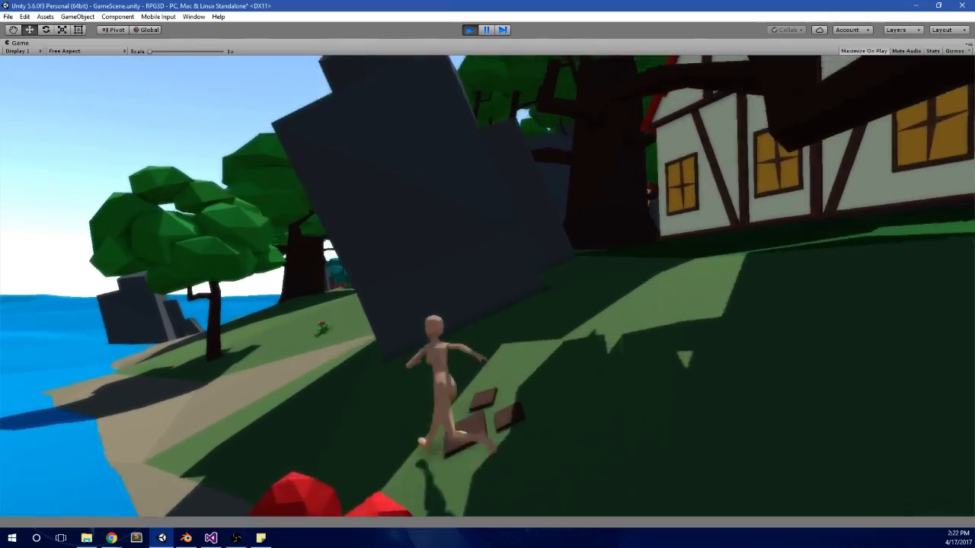
pyautogui.press('w')
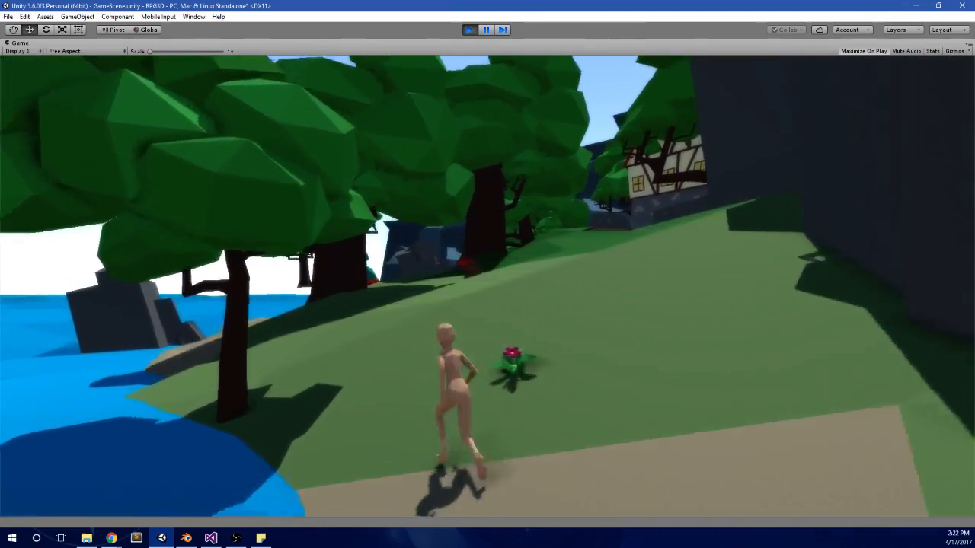
pyautogui.press('w')
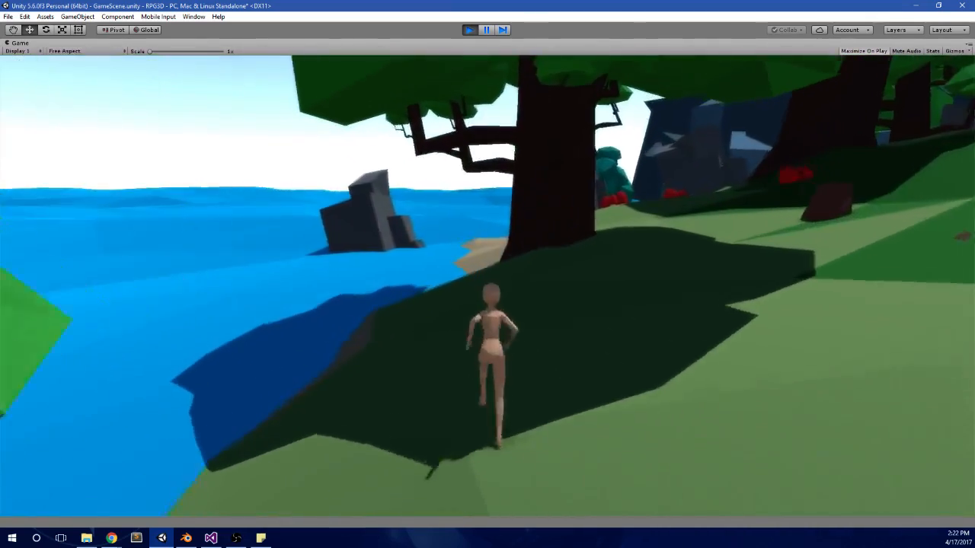
pyautogui.press('w')
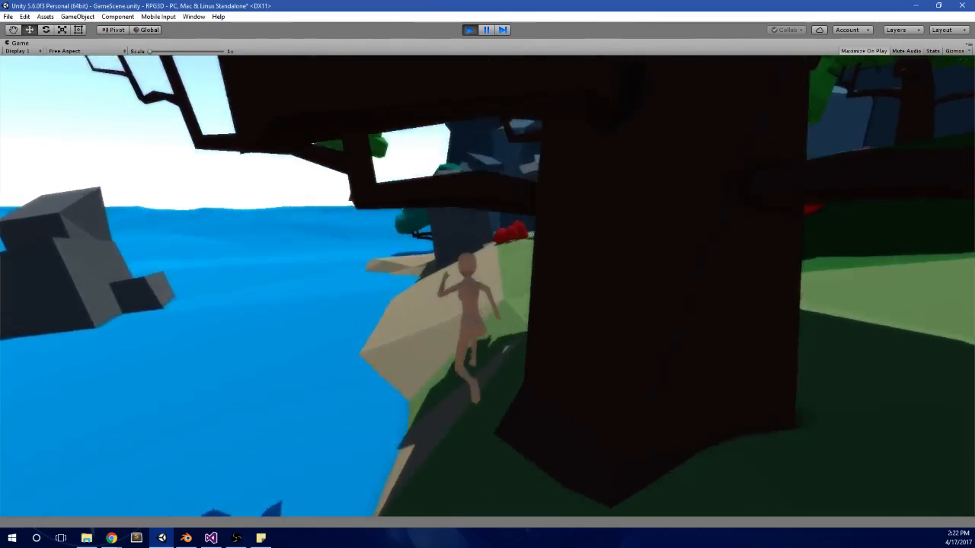
# Step: Run the character past the red bushes and rocks onto the fenced beach to inspect the cove and floating tree
pyautogui.press('w')
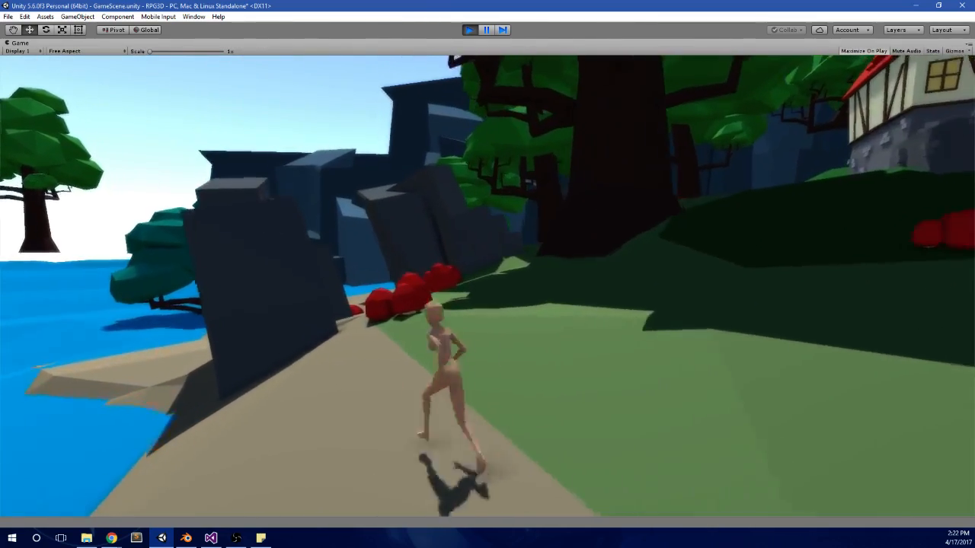
pyautogui.press('w')
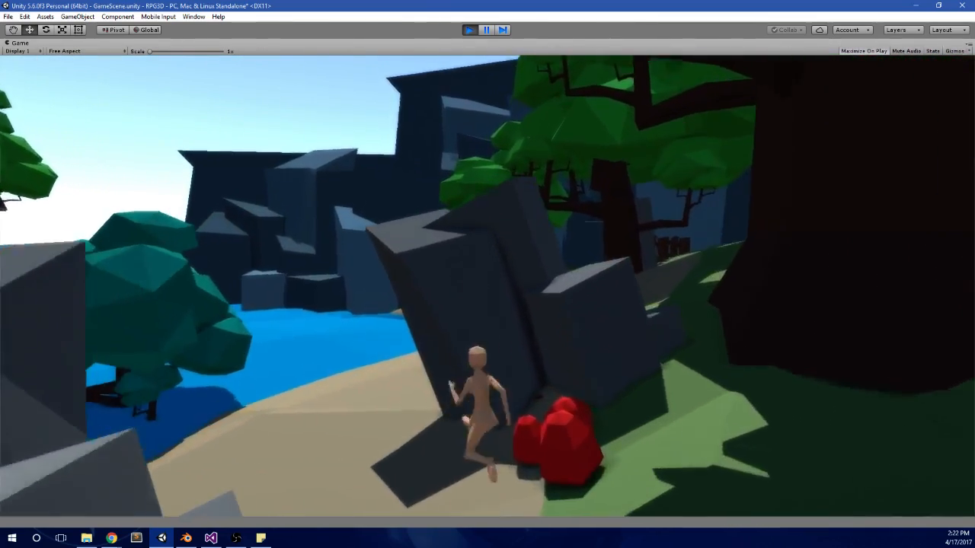
pyautogui.press('w')
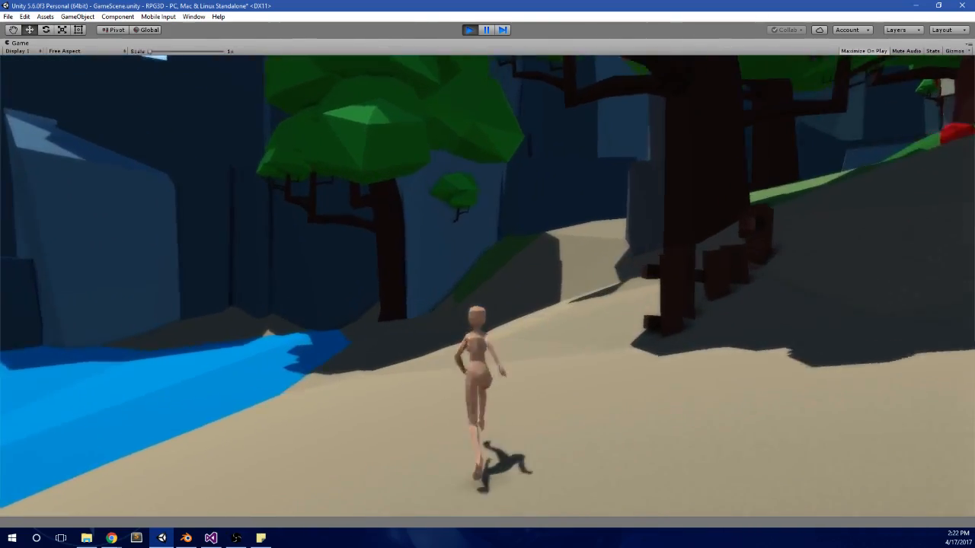
pyautogui.press('w')
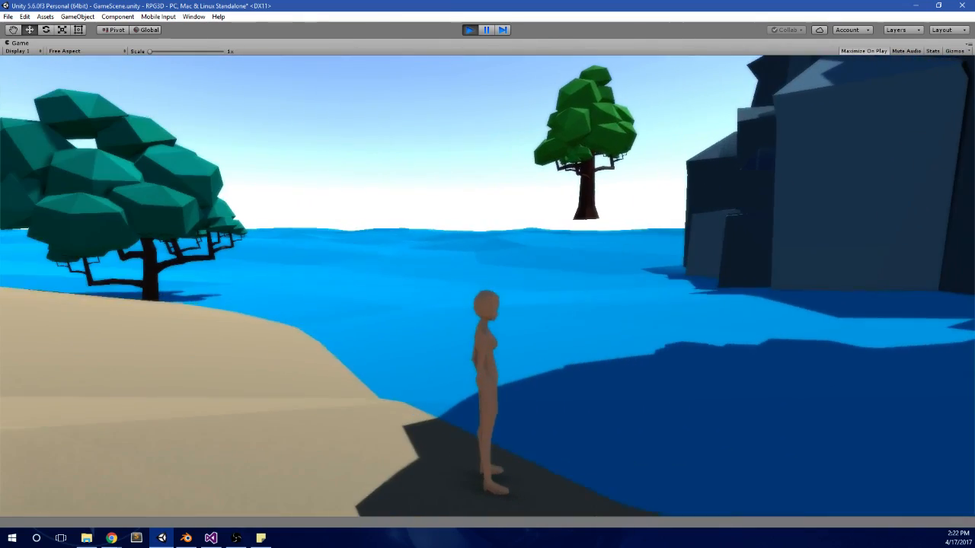
# Step: Return the character to the village and test jumping over the grey boulder by the lamp post
pyautogui.press('w')
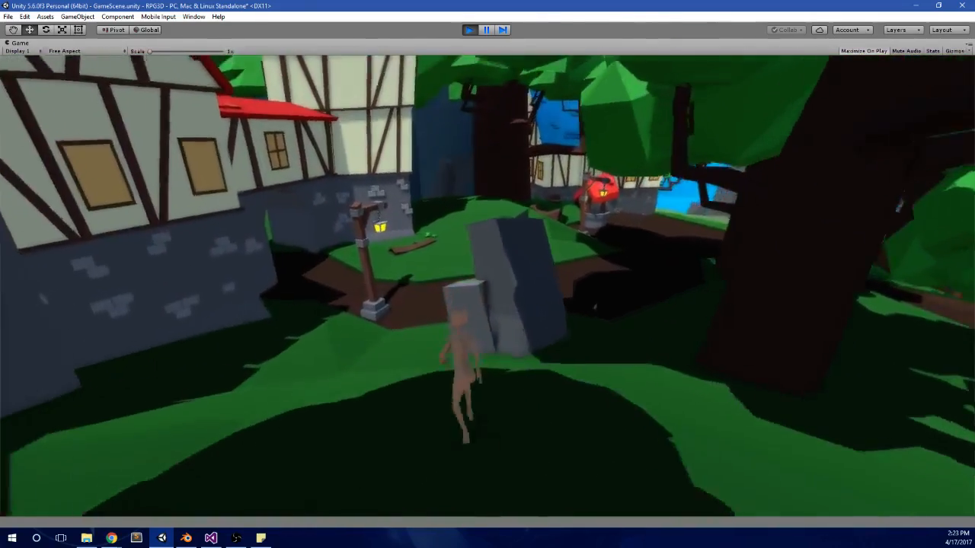
pyautogui.press('space')
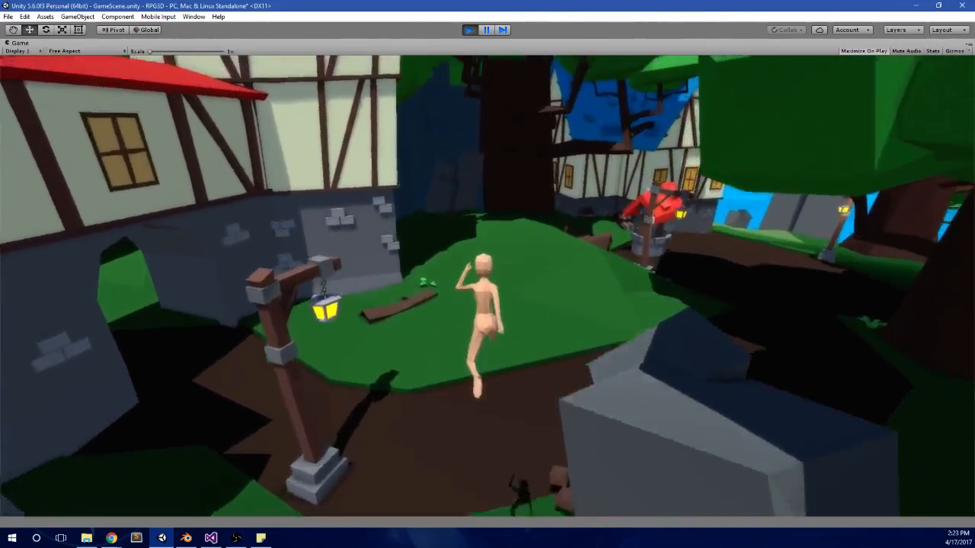
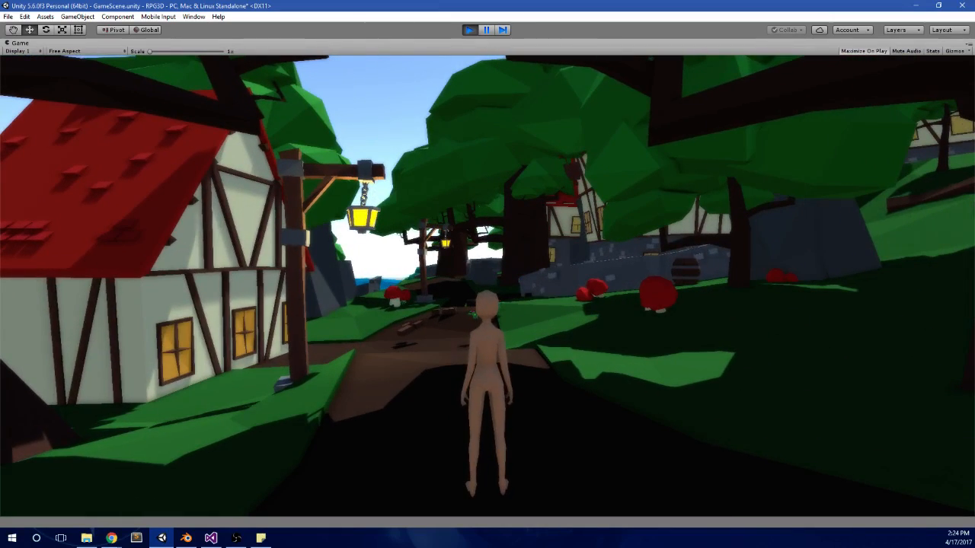
# Step: Stop the game's play test and switch to Google Drive in Chrome
pyautogui.hotkey('alt', 'Tab')
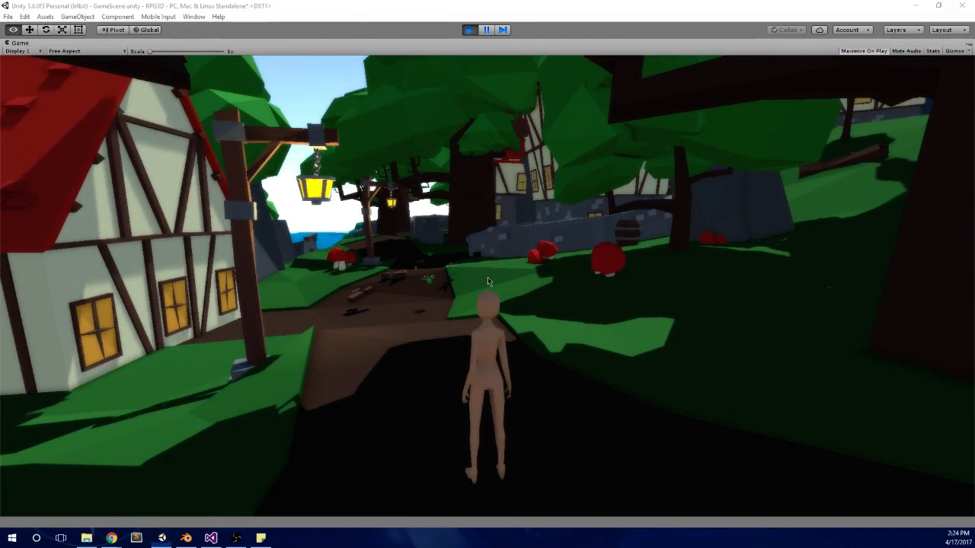
pyautogui.click(476, 30)
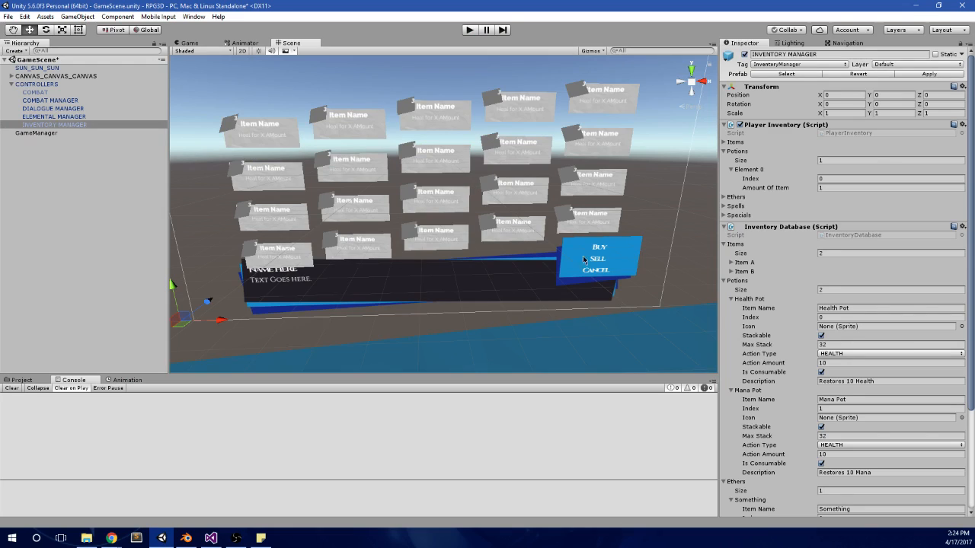
pyautogui.hotkey('alt', 'Tab')
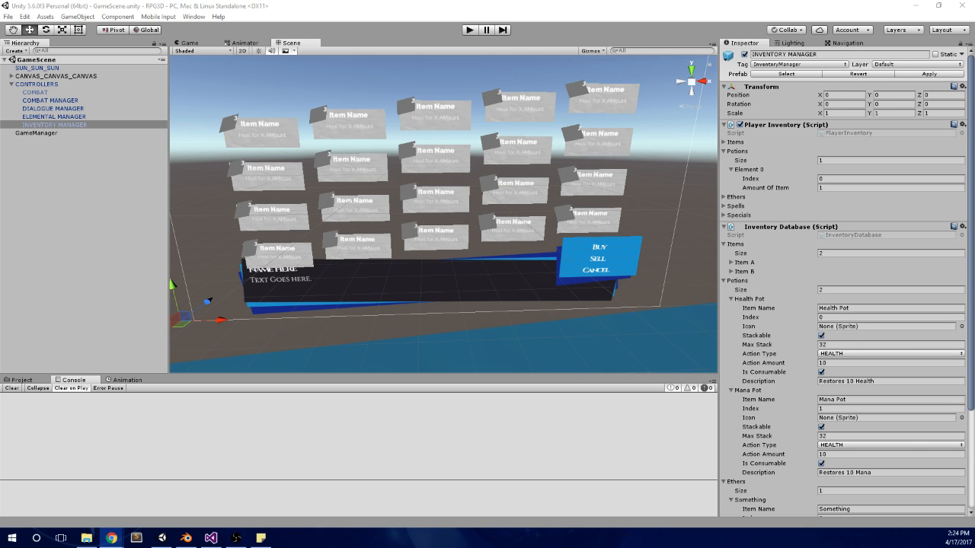
pyautogui.moveTo(974, 7); pyautogui.dragTo(538, 6)
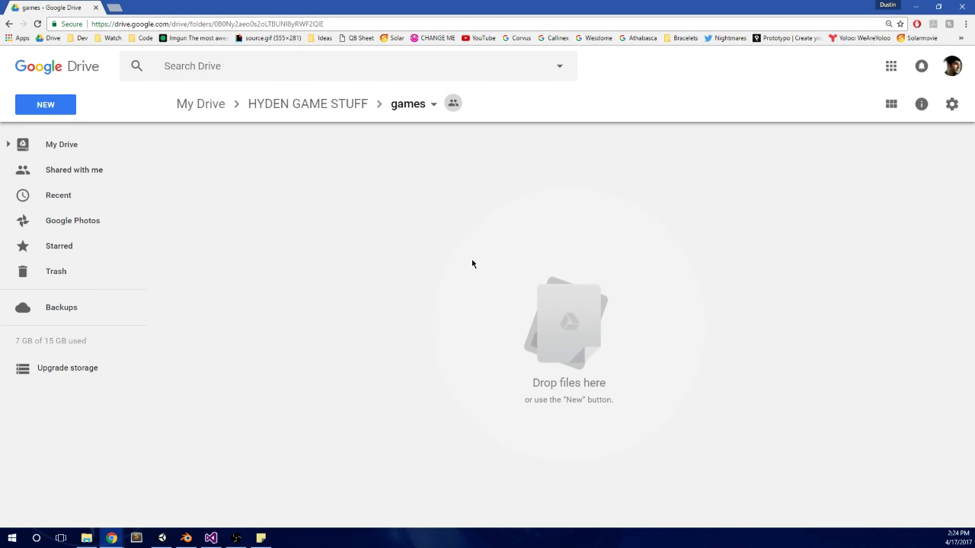
# Step: Browse the subfolders of HYDEN GAME STUFF, including games, and open the 3d Models folder
pyautogui.click(354, 111)
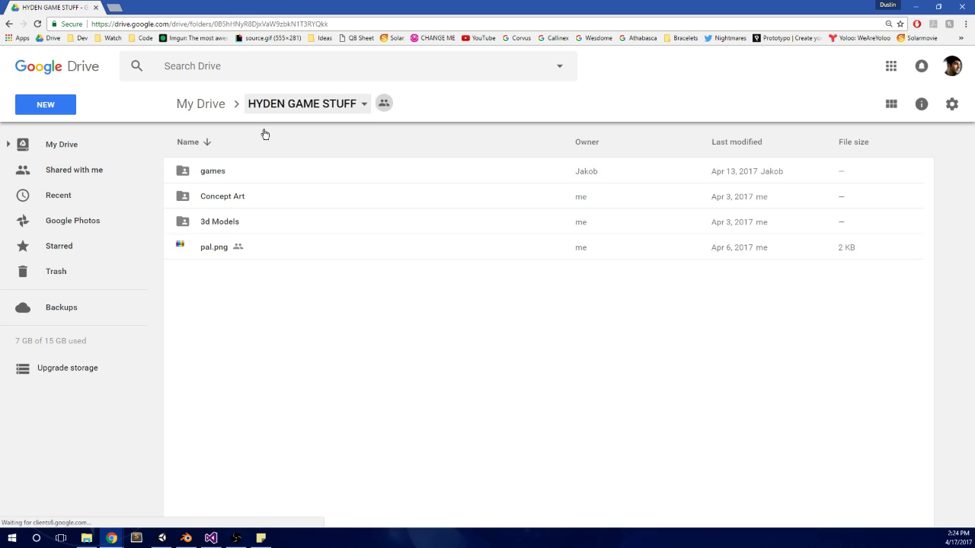
pyautogui.doubleClick(204, 171)
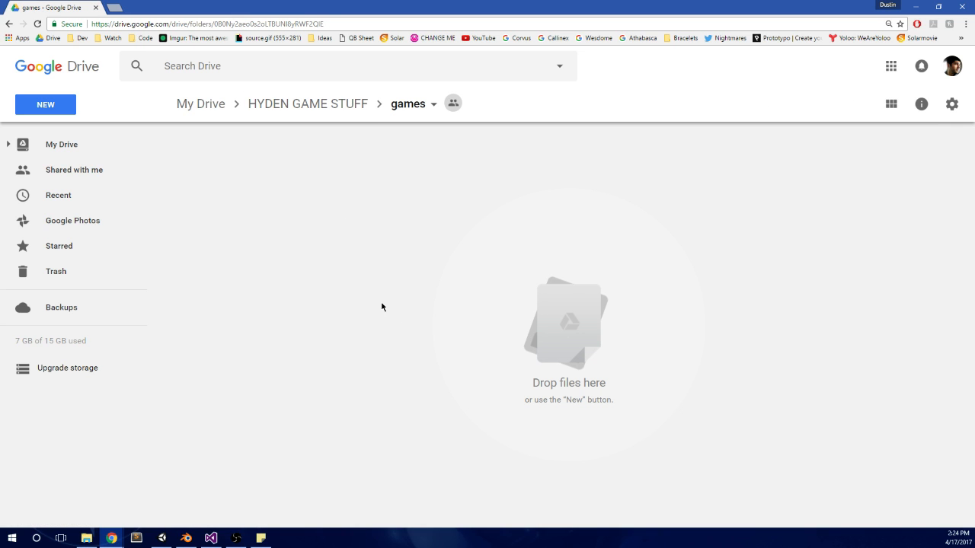
pyautogui.click(322, 103)
pyautogui.doubleClick(229, 196)
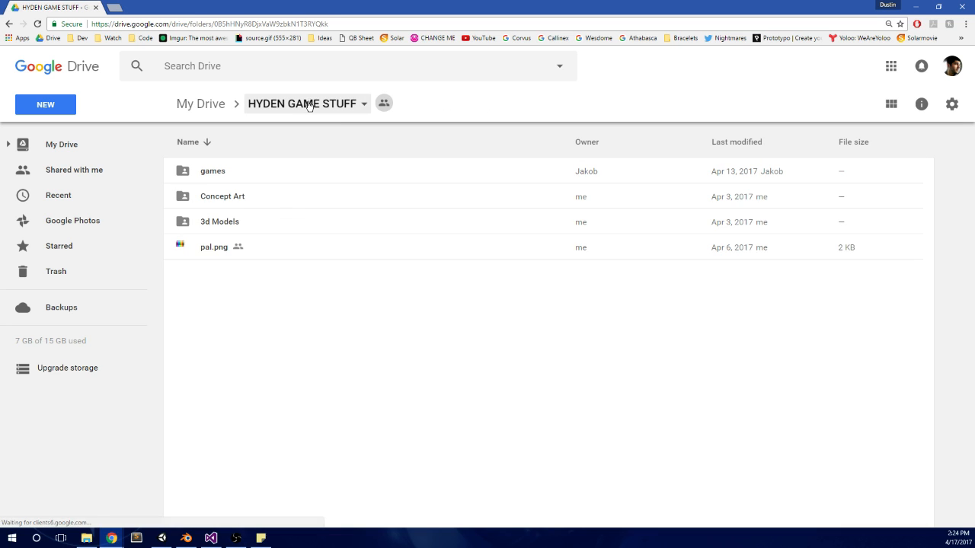
pyautogui.doubleClick(224, 228)
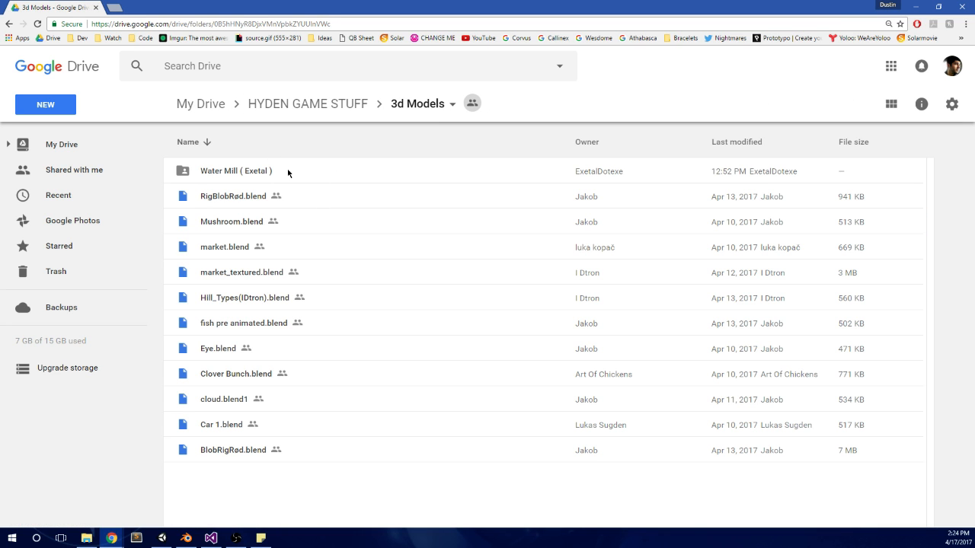
# Step: Open the Water Mill folder, preview watermill.png, and close the preview
pyautogui.doubleClick(288, 171)
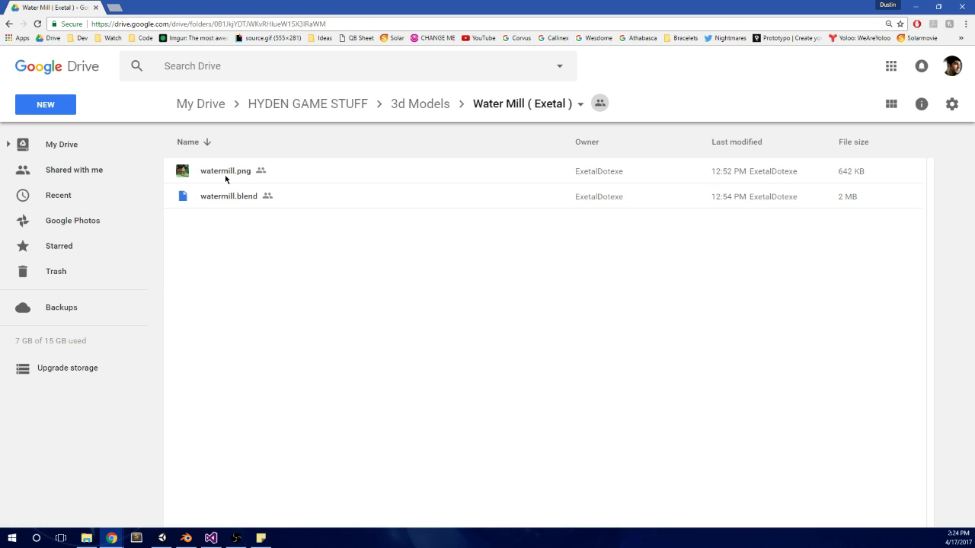
pyautogui.doubleClick(240, 172)
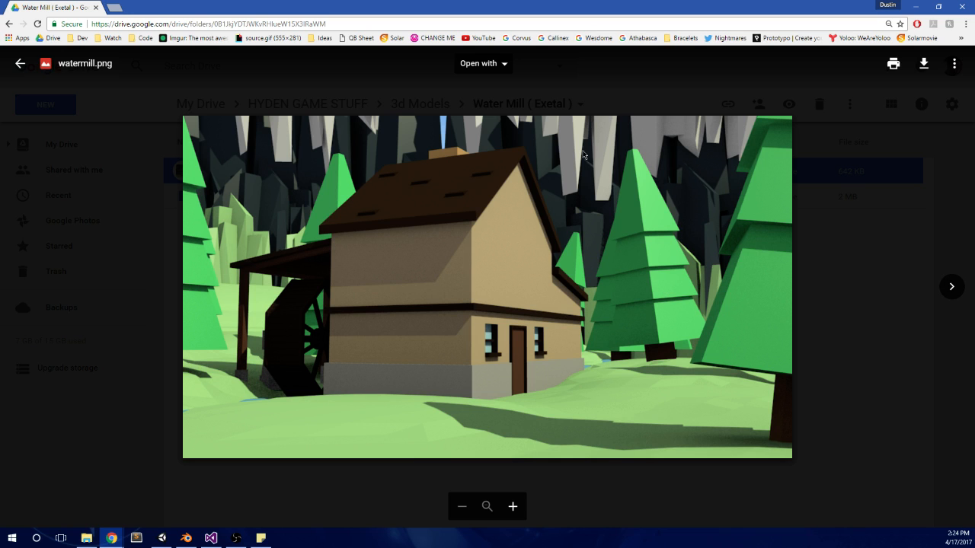
pyautogui.click(864, 210)
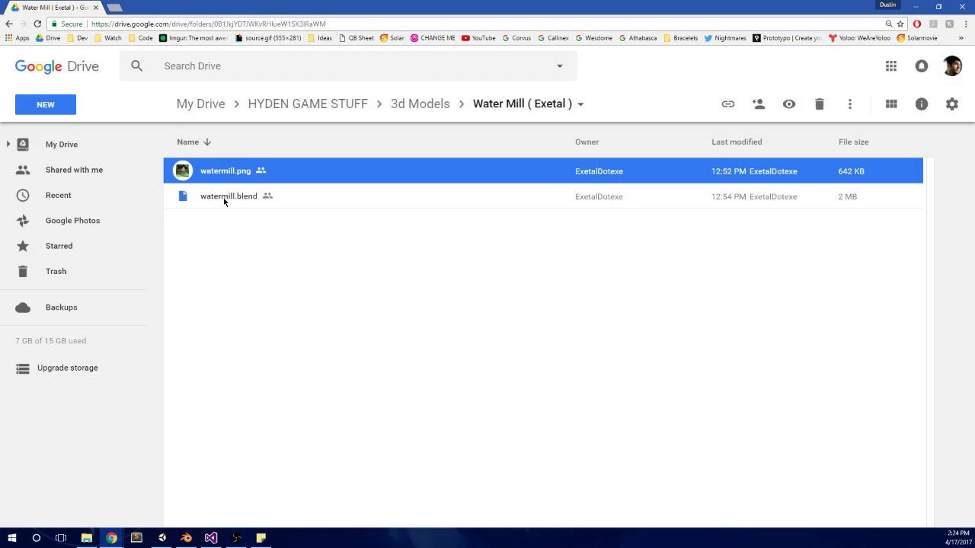
# Step: Download watermill.blend, open it in Blender's 3D view, and select the cliff mesh behind the mill
pyautogui.doubleClick(226, 198)
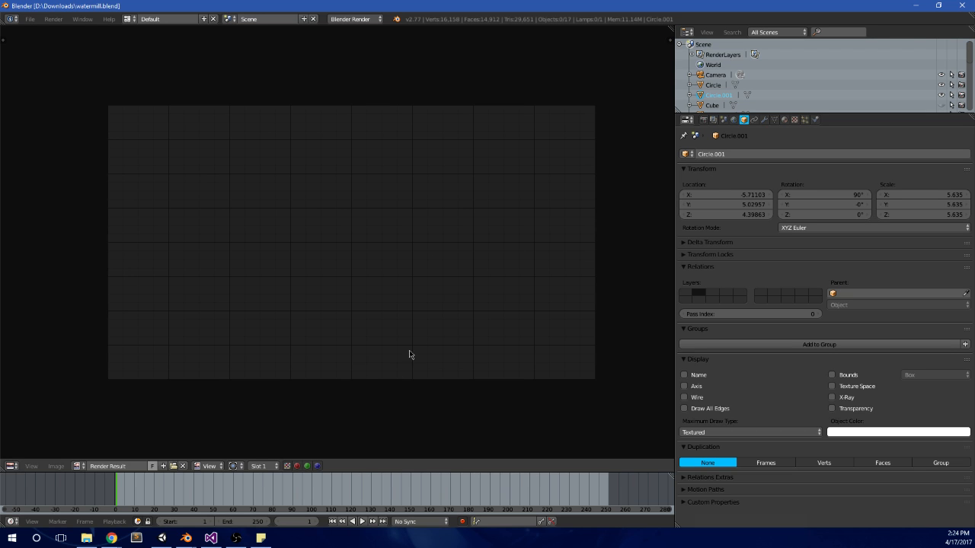
pyautogui.press('Escape')
pyautogui.moveTo(385, 261); pyautogui.dragTo(433, 338, button='middle')
pyautogui.keyDown('shift'); pyautogui.moveTo(320, 214); pyautogui.dragTo(296, 328, button='middle'); pyautogui.keyUp('shift')
pyautogui.scroll(-5, 475, 386)
pyautogui.rightClick(460, 256)
pyautogui.scroll(5, 477, 251)
pyautogui.moveTo(295, 327); pyautogui.dragTo(297, 277, button='middle')
pyautogui.keyDown('shift'); pyautogui.moveTo(297, 277); pyautogui.dragTo(390, 385, button='middle'); pyautogui.keyUp('shift')
pyautogui.moveTo(333, 257); pyautogui.dragTo(345, 280, button='middle')
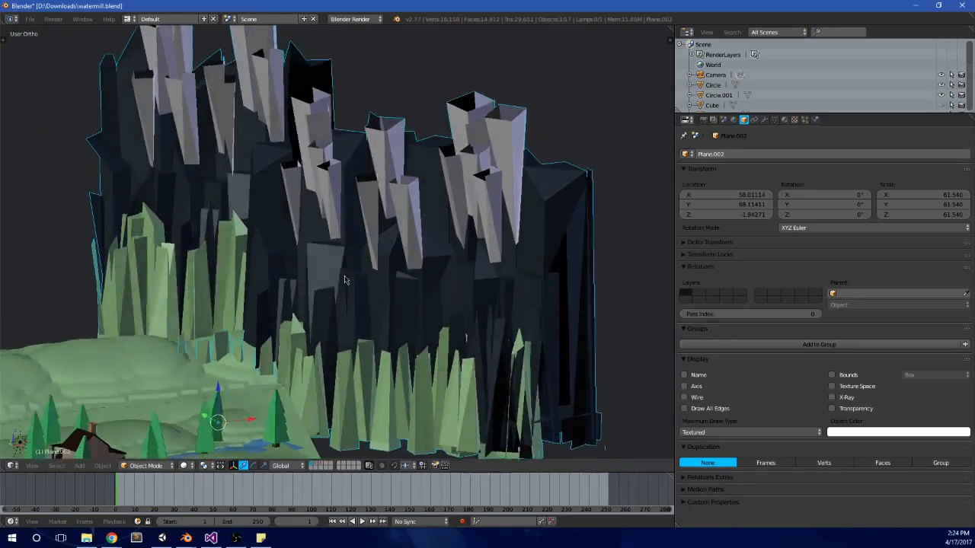
# Step: Examine the cliff mesh's rock spikes and faces up close in Edit Mode, then return to Object Mode
pyautogui.scroll(8, 344, 281)
pyautogui.press('Tab')
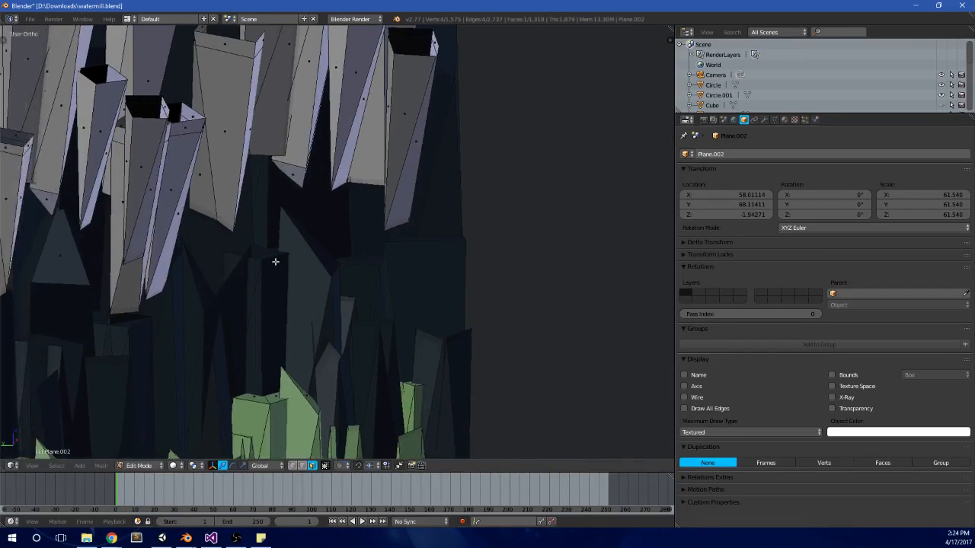
pyautogui.keyDown('shift'); pyautogui.moveTo(275, 262); pyautogui.dragTo(434, 236, button='middle'); pyautogui.keyUp('shift')
pyautogui.press('a')
pyautogui.press('a')
pyautogui.press('a')
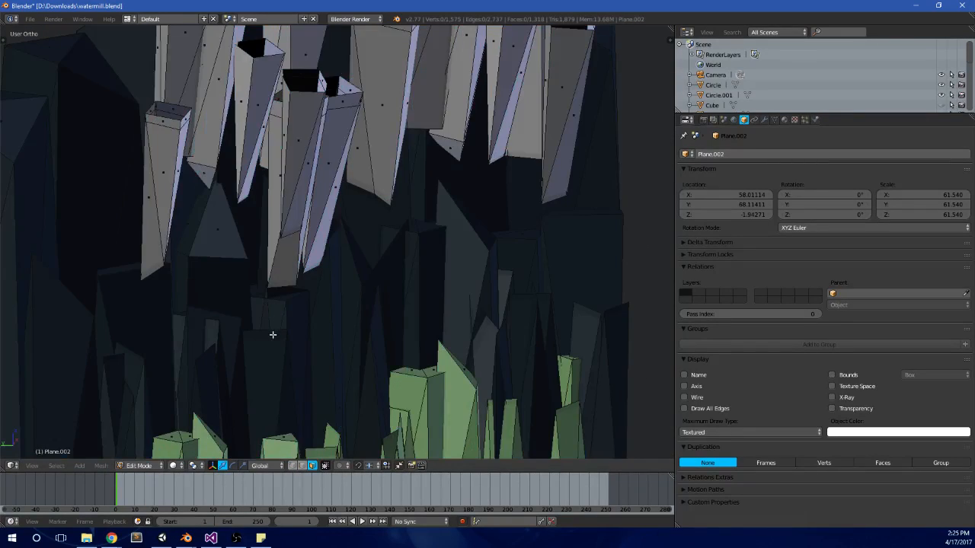
pyautogui.press('l')
pyautogui.scroll(-2, 248, 308)
pyautogui.press('a')
pyautogui.scroll(-8, 246, 251)
pyautogui.moveTo(289, 264); pyautogui.dragTo(415, 252, button='middle')
pyautogui.scroll(3, 322, 355)
pyautogui.scroll(4, 414, 251)
pyautogui.press('Tab')
# Step: Select the background hill terrain and examine its mesh density in Edit Mode
pyautogui.moveTo(398, 311); pyautogui.dragTo(418, 260, button='middle')
pyautogui.press('Tab')
pyautogui.press('Tab')
pyautogui.rightClick(245, 260)
pyautogui.press('Tab')
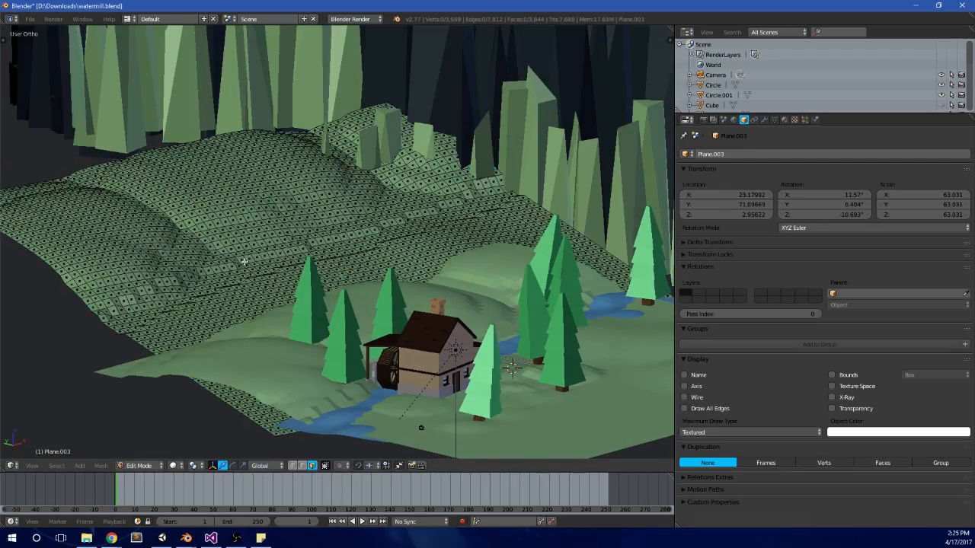
pyautogui.moveTo(245, 260); pyautogui.dragTo(418, 309, button='middle')
pyautogui.scroll(-3, 418, 308)
pyautogui.press('Tab')
pyautogui.scroll(-3, 419, 306)
# Step: Select the mill's ground plane and the cliffs in turn to examine the landscape from several angles
pyautogui.rightClick(220, 208)
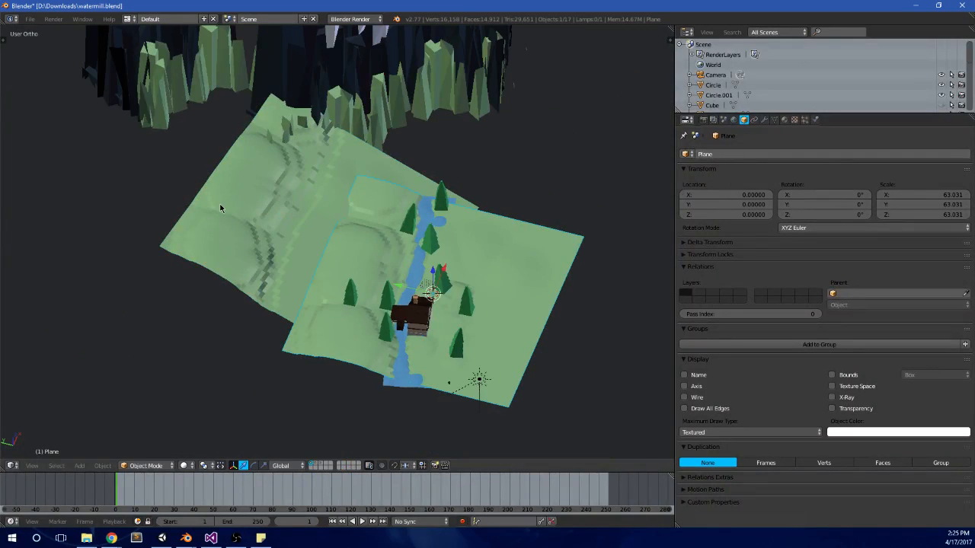
pyautogui.moveTo(242, 217); pyautogui.dragTo(393, 236, button='middle')
pyautogui.rightClick(392, 236)
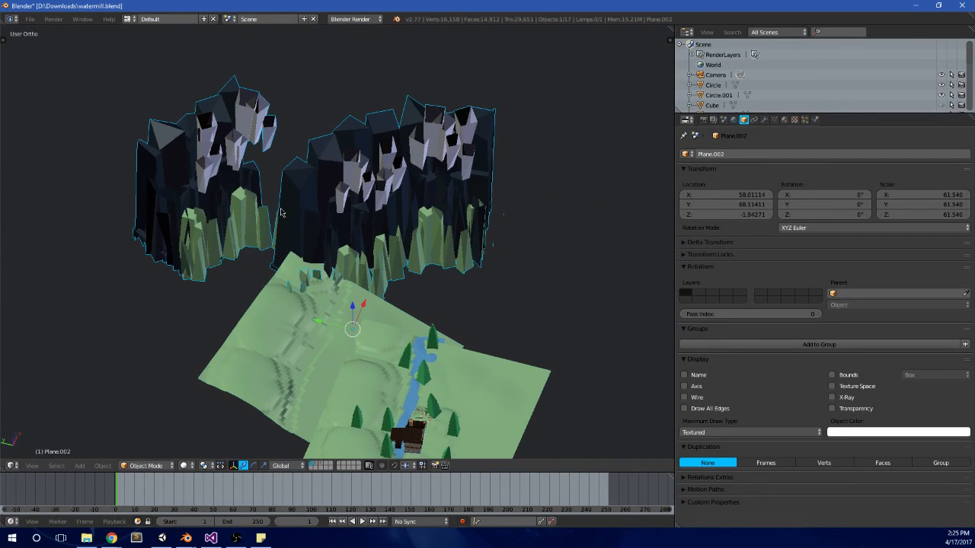
pyautogui.moveTo(280, 213); pyautogui.dragTo(276, 180, button='middle')
pyautogui.moveTo(401, 265); pyautogui.dragTo(443, 254, button='middle')
pyautogui.scroll(3, 450, 305)
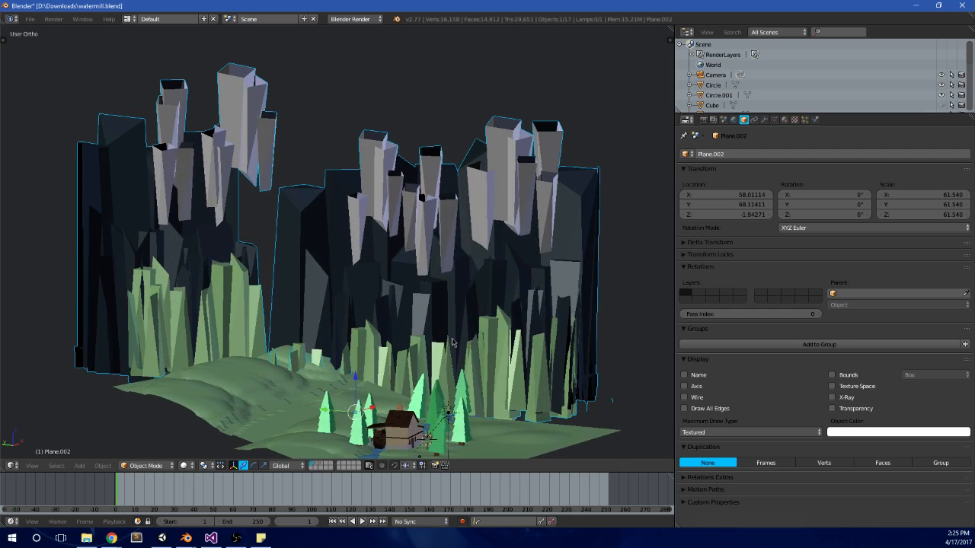
# Step: Examine the mill house, the river and the surrounding trees from above
pyautogui.keyDown('shift'); pyautogui.moveTo(474, 415); pyautogui.dragTo(396, 306, button='middle'); pyautogui.keyUp('shift')
pyautogui.scroll(2, 435, 295)
pyautogui.scroll(1, 433, 297)
pyautogui.scroll(3, 415, 255)
pyautogui.scroll(3, 370, 220)
pyautogui.scroll(-7, 371, 220)
pyautogui.scroll(-7, 398, 306)
pyautogui.scroll(8, 398, 306)
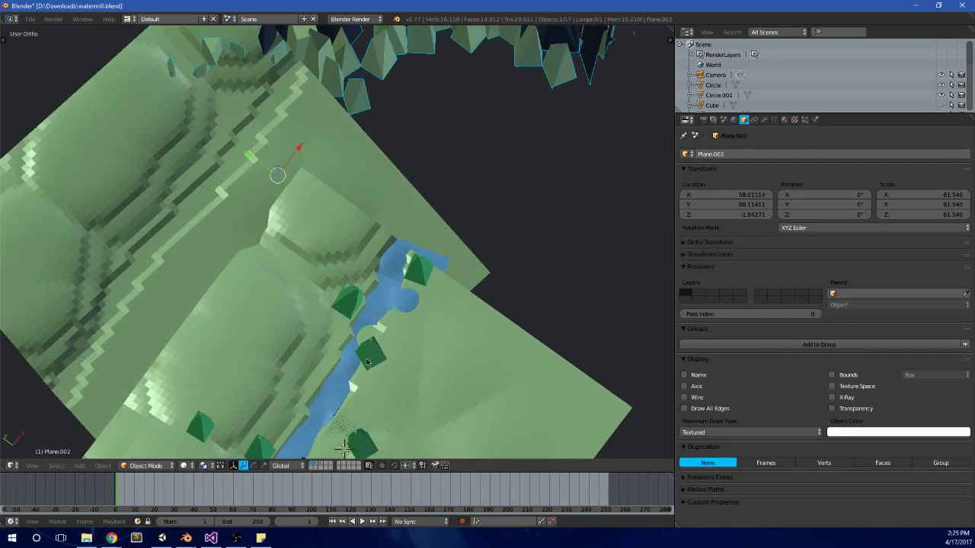
pyautogui.keyDown('shift'); pyautogui.moveTo(351, 389); pyautogui.dragTo(375, 211, button='middle'); pyautogui.keyUp('shift')
pyautogui.scroll(4, 325, 319)
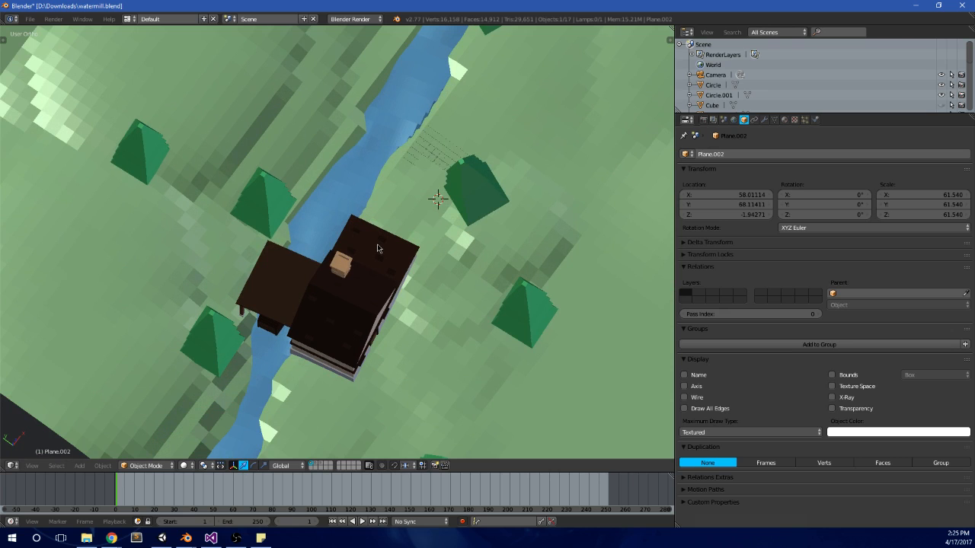
pyautogui.scroll(-1, 377, 248)
pyautogui.scroll(-4, 452, 245)
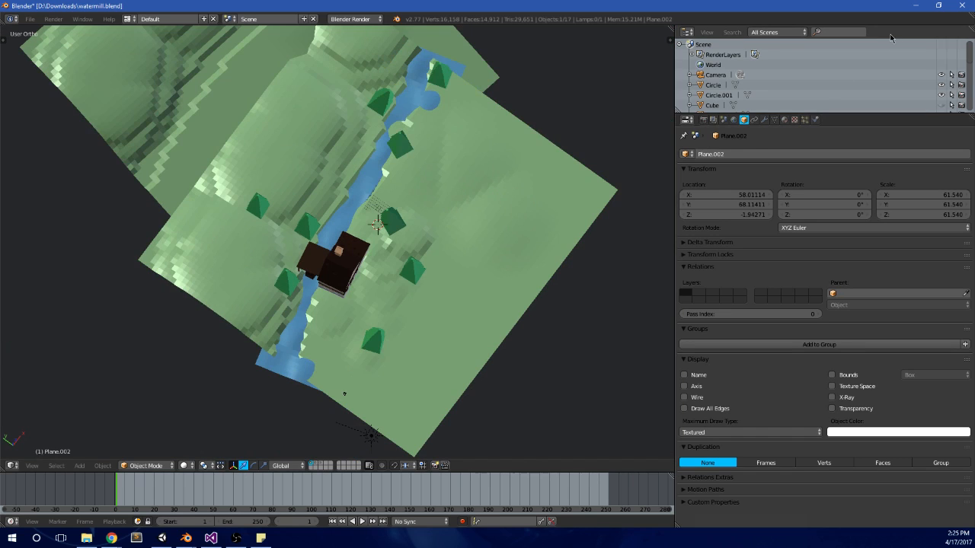
# Step: Quit Blender without saving the watermill file and dismiss the file preview in Google Drive
pyautogui.click(959, 5)
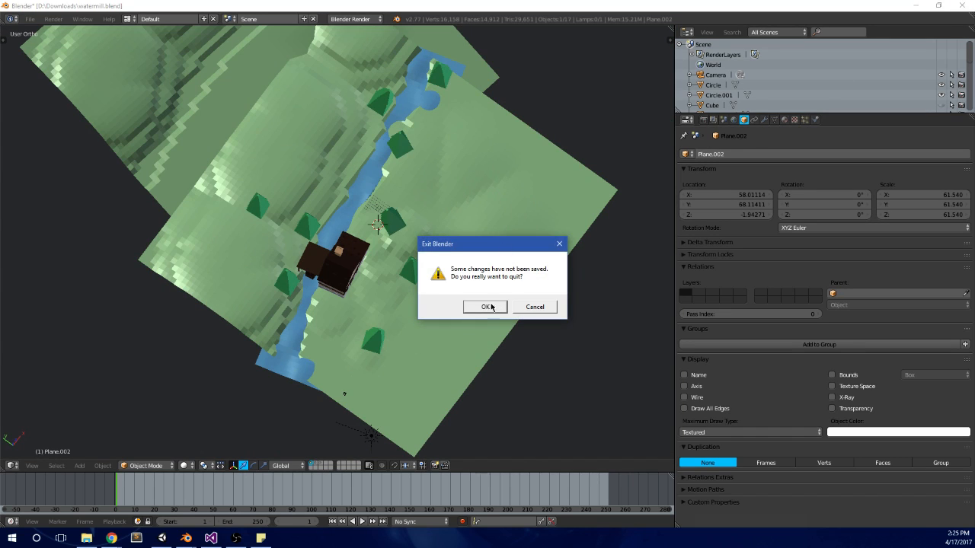
pyautogui.click(488, 307)
pyautogui.click(355, 249)
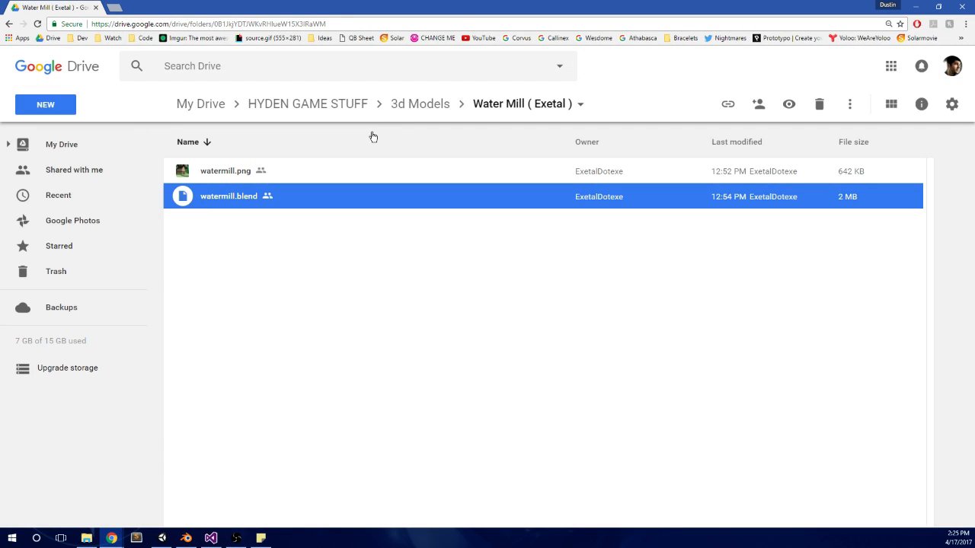
# Step: Return to the 3d Models folder, open the preview of RigBlobRød.blend, and close it
pyautogui.click(411, 103)
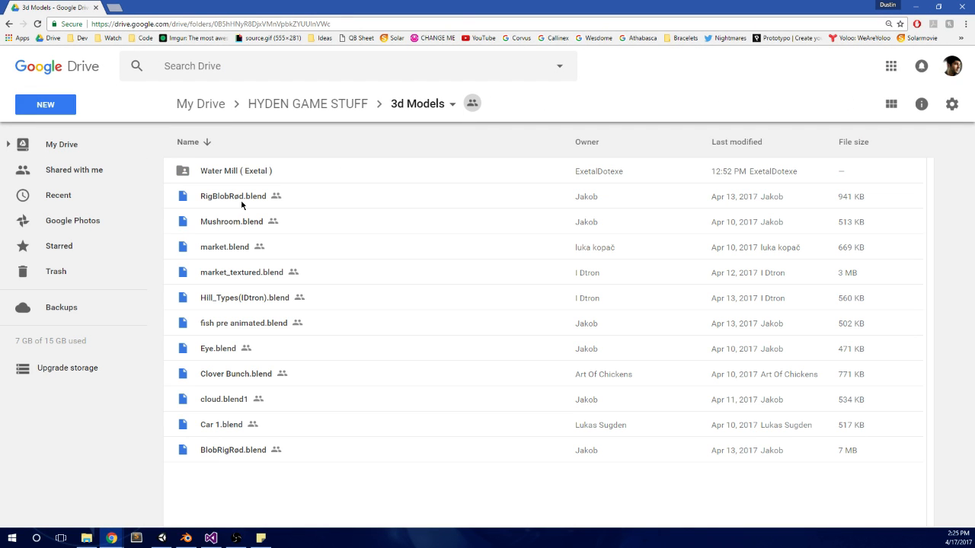
pyautogui.doubleClick(242, 200)
pyautogui.click(338, 479)
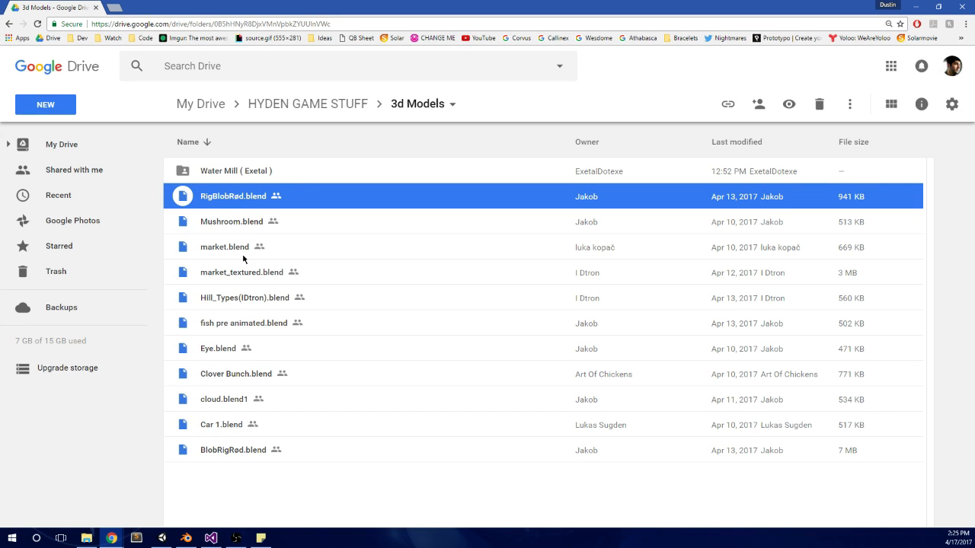
# Step: Download the Hill_Types .blend file from the 3d Models folder and open it in Blender
pyautogui.doubleClick(269, 299)
pyautogui.click(480, 290)
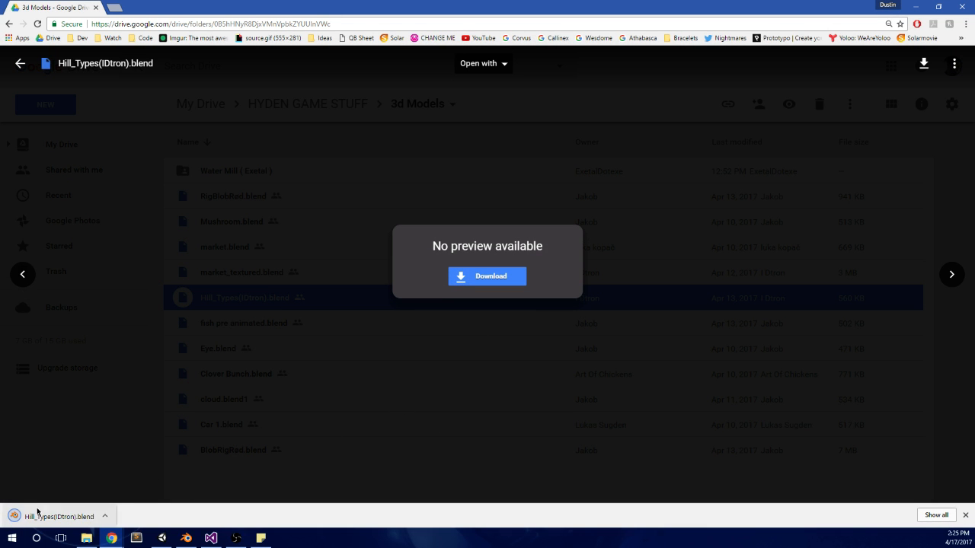
pyautogui.click(38, 513)
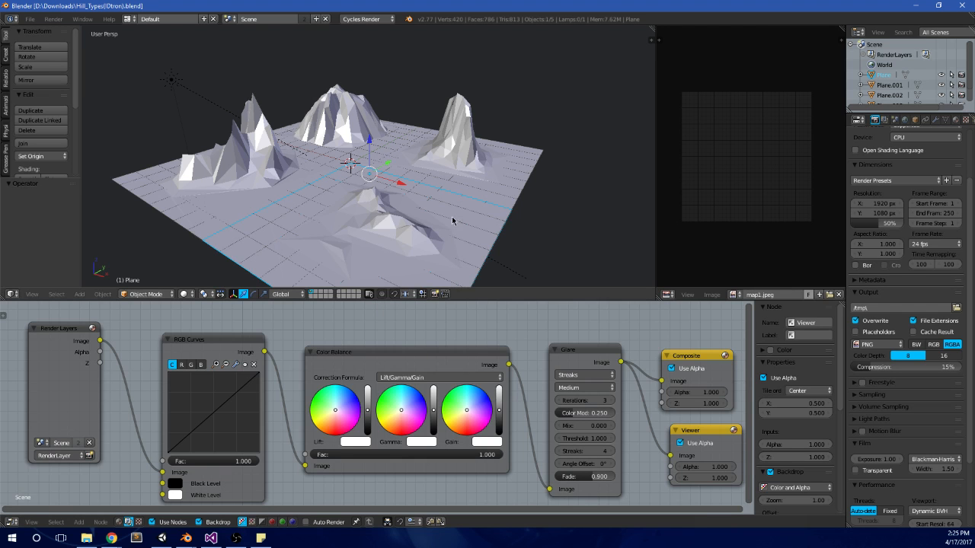
# Step: Select the hill models one after another and examine their low-poly shapes from different angles
pyautogui.moveTo(461, 187); pyautogui.dragTo(455, 206, button='middle')
pyautogui.press('Tab')
pyautogui.press('Tab')
pyautogui.scroll(1, 455, 204)
pyautogui.scroll(1, 426, 204)
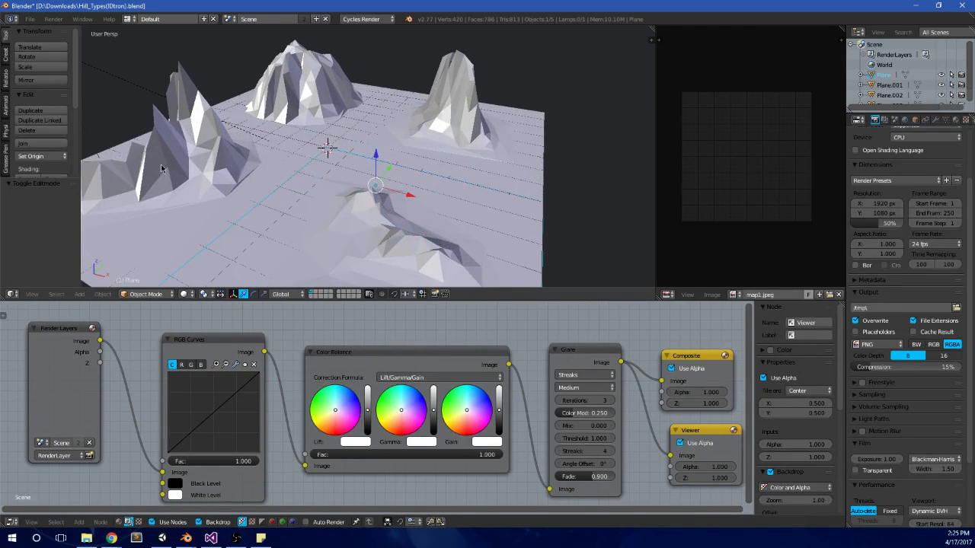
pyautogui.rightClick(160, 164)
pyautogui.rightClick(297, 111)
pyautogui.rightClick(489, 142)
pyautogui.moveTo(488, 141)
pyautogui.mouseDown(button='middle')
pyautogui.moveTo(559, 233)
pyautogui.moveTo(279, 135)
pyautogui.moveTo(227, 135)
pyautogui.moveTo(114, 200)
pyautogui.moveTo(338, 152)
pyautogui.moveTo(450, 148)
pyautogui.moveTo(356, 136)
pyautogui.moveTo(342, 154)
pyautogui.moveTo(420, 150)
pyautogui.moveTo(348, 244)
pyautogui.mouseUp(button='middle')
pyautogui.scroll(-5, 352, 136)
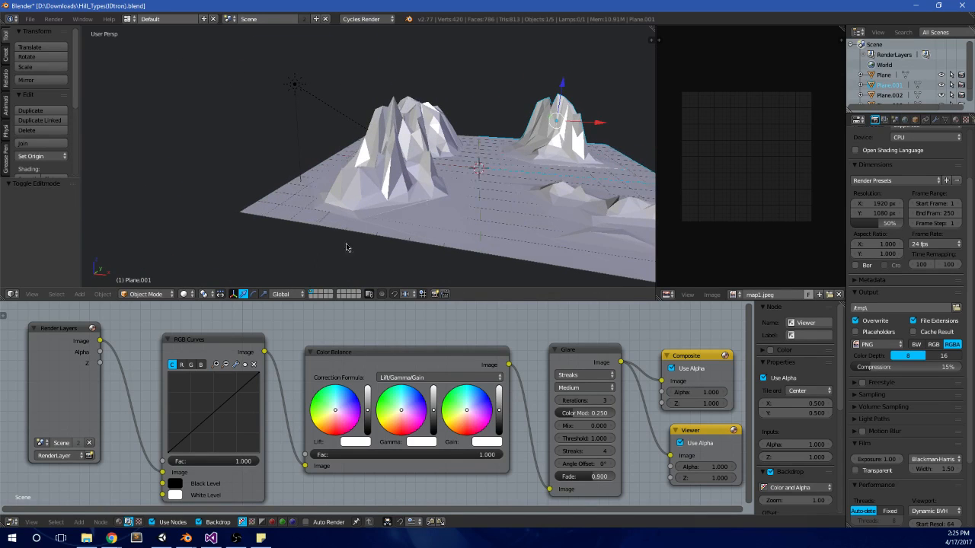
# Step: Switch the viewport shading to show the hills' material colours and examine the models from several sides
pyautogui.click(185, 294)
pyautogui.click(216, 237)
pyautogui.moveTo(500, 189)
pyautogui.mouseDown(button='middle')
pyautogui.moveTo(411, 165)
pyautogui.moveTo(391, 182)
pyautogui.moveTo(331, 154)
pyautogui.moveTo(344, 132)
pyautogui.moveTo(410, 126)
pyautogui.moveTo(419, 107)
pyautogui.moveTo(396, 116)
pyautogui.moveTo(462, 129)
pyautogui.moveTo(480, 160)
pyautogui.moveTo(416, 127)
pyautogui.moveTo(369, 145)
pyautogui.moveTo(379, 174)
pyautogui.mouseUp(button='middle')
pyautogui.scroll(6, 344, 132)
pyautogui.scroll(-4, 480, 160)
pyautogui.keyDown('shift'); pyautogui.moveTo(416, 224); pyautogui.dragTo(419, 130, button='middle'); pyautogui.keyUp('shift')
pyautogui.scroll(-5, 388, 109)
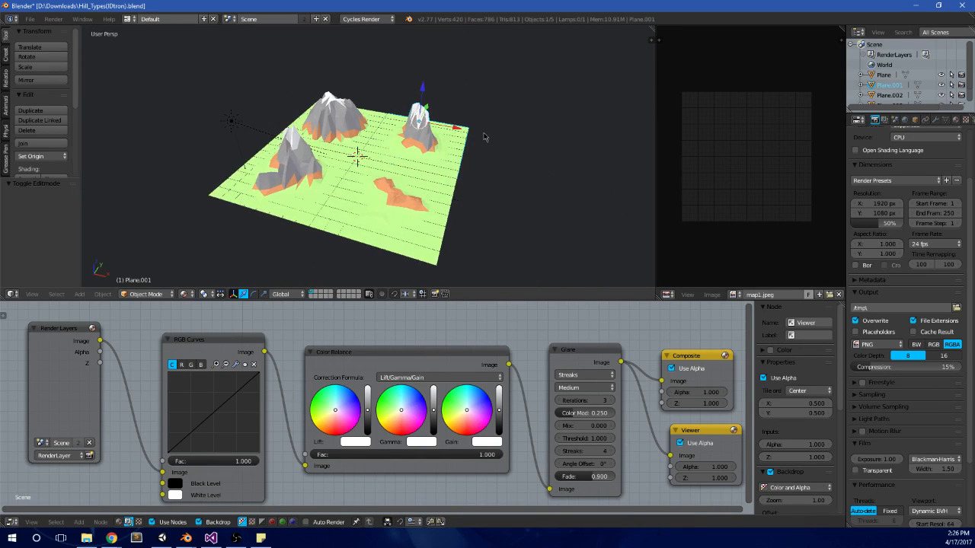
# Step: Quit Blender without saving the hills file, close its Drive preview, and switch back to Unity
pyautogui.click(960, 4)
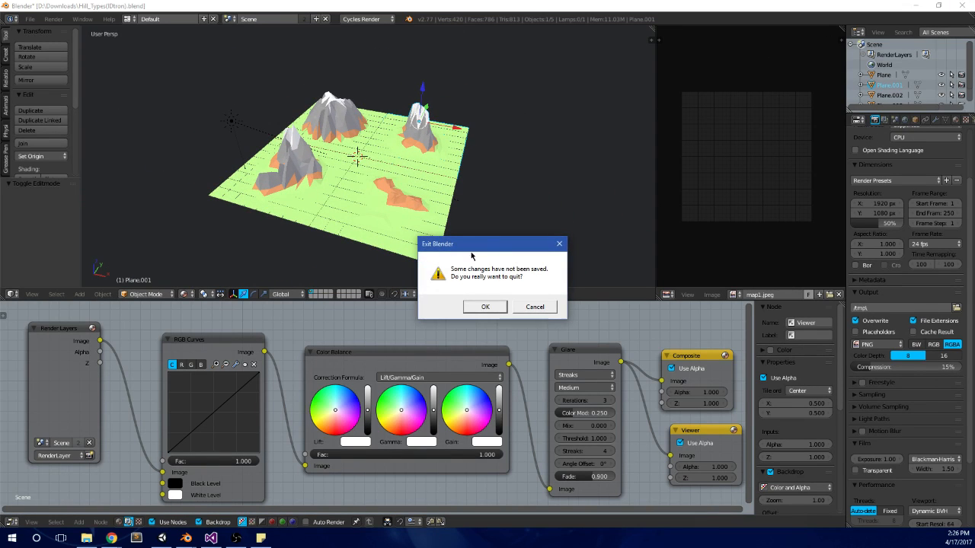
pyautogui.click(483, 305)
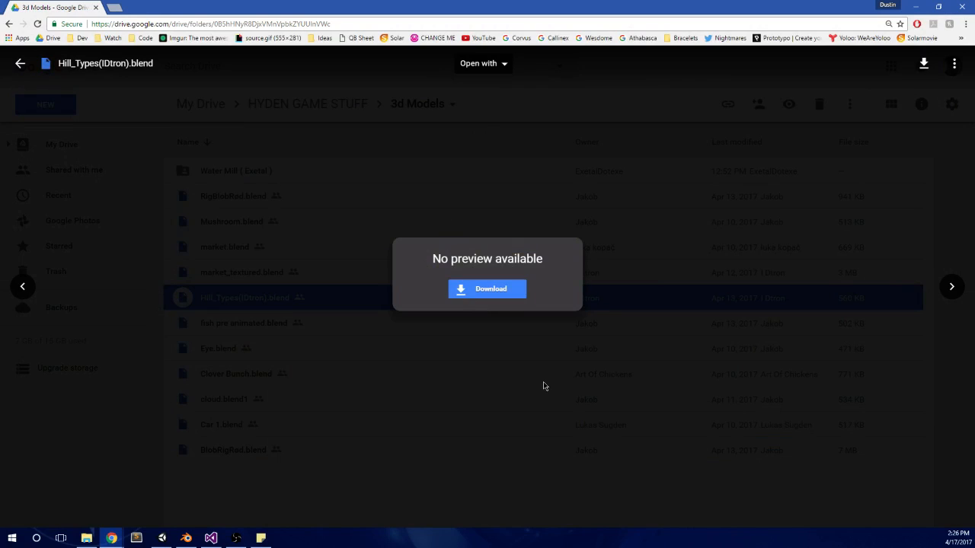
pyautogui.click(543, 381)
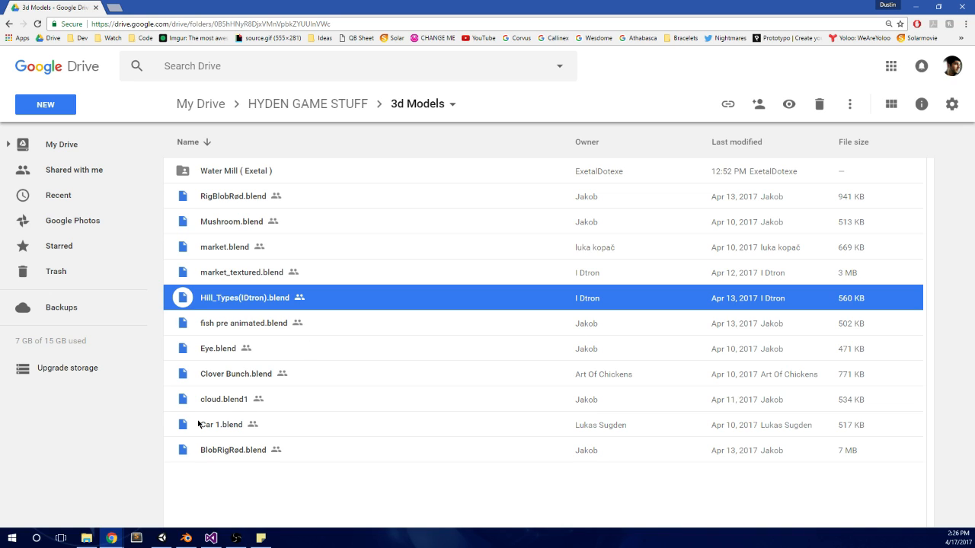
pyautogui.click(162, 538)
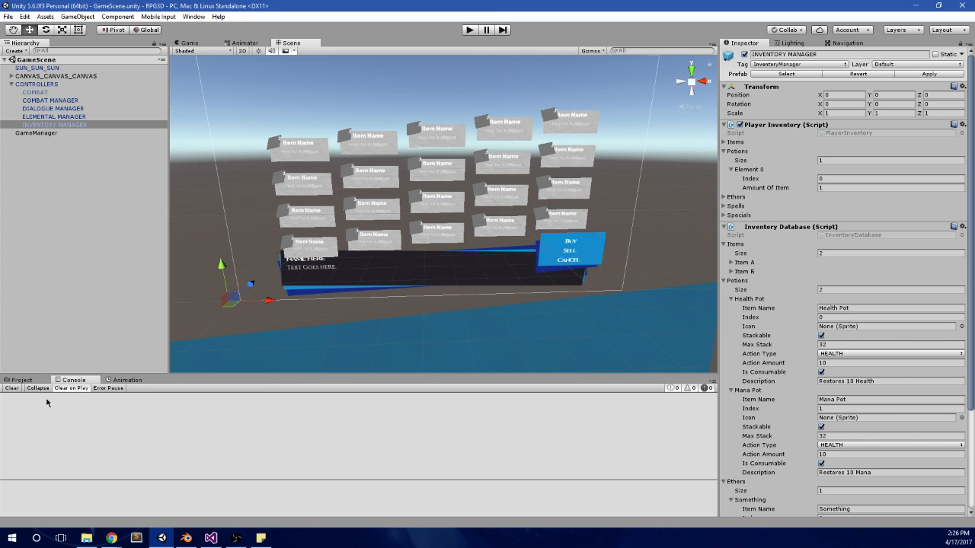
# Step: Bring back the project's Inventory scripts folder and examine the item grid, dialogue box and shop menu in the scene
pyautogui.click(25, 370)
pyautogui.click(27, 378)
pyautogui.click(67, 381)
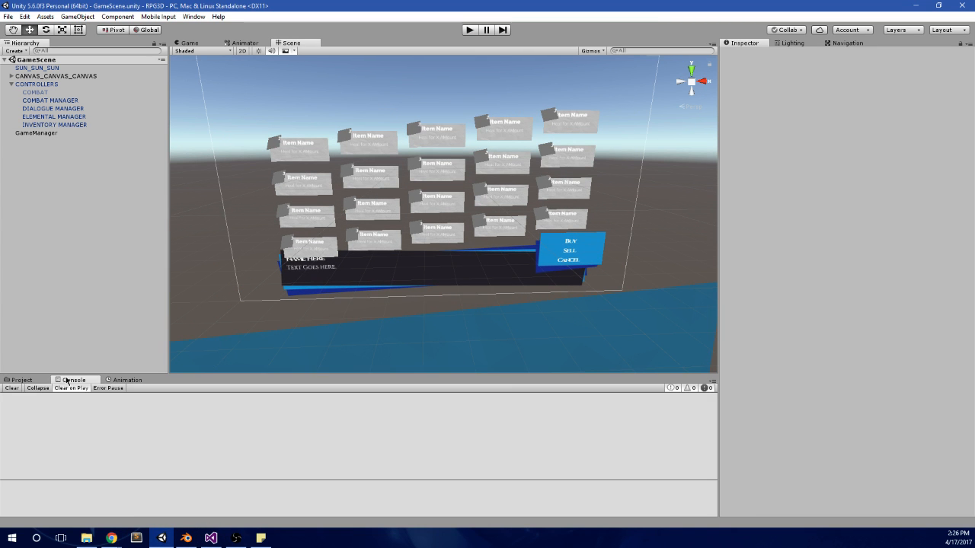
pyautogui.click(15, 381)
pyautogui.scroll(-5, 421, 284)
pyautogui.moveTo(422, 284); pyautogui.dragTo(437, 287, button='middle')
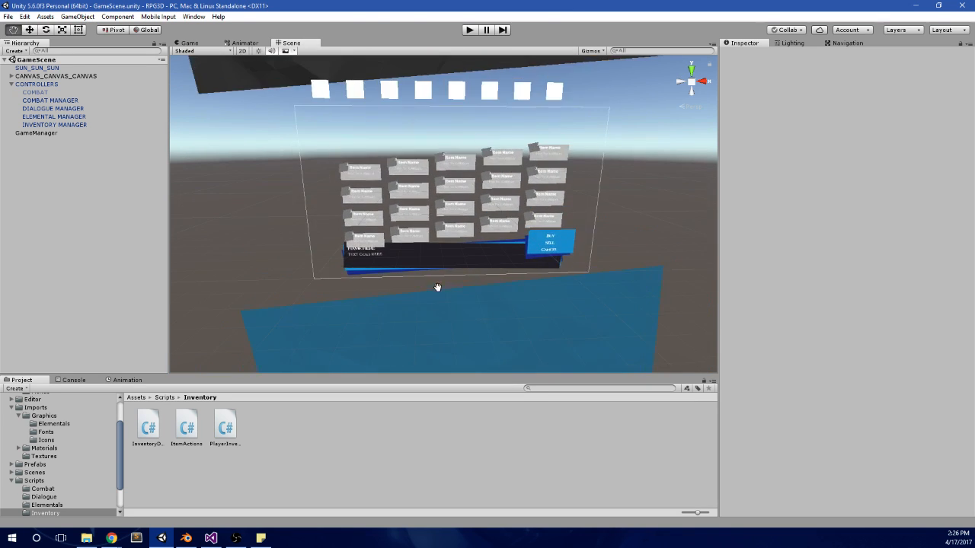
pyautogui.scroll(5, 440, 234)
pyautogui.moveTo(492, 188); pyautogui.dragTo(486, 258, button='middle')
pyautogui.scroll(3, 451, 217)
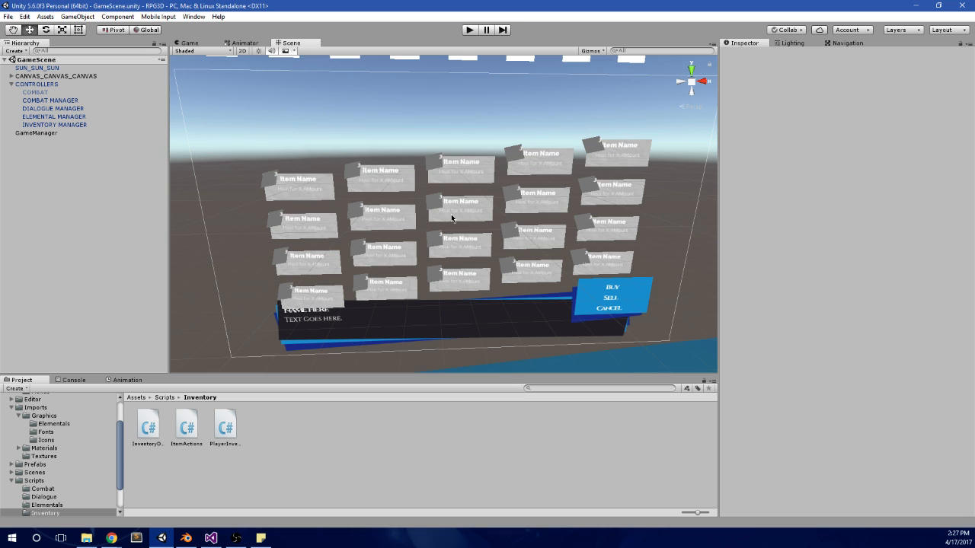
pyautogui.moveTo(489, 261); pyautogui.dragTo(509, 240, button='middle')
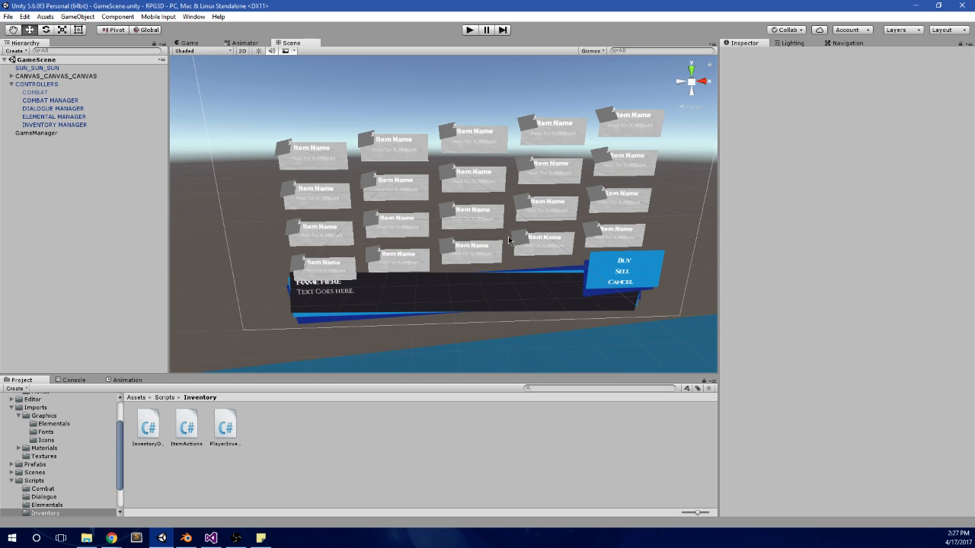
pyautogui.scroll(-6, 509, 240)
pyautogui.moveTo(497, 314)
pyautogui.mouseDown(button='middle')
pyautogui.moveTo(489, 274)
pyautogui.moveTo(489, 306)
pyautogui.mouseUp(button='middle')
# Step: Play-test the game by running the character along the village path to the red mushrooms, and stop the test
pyautogui.click(469, 30)
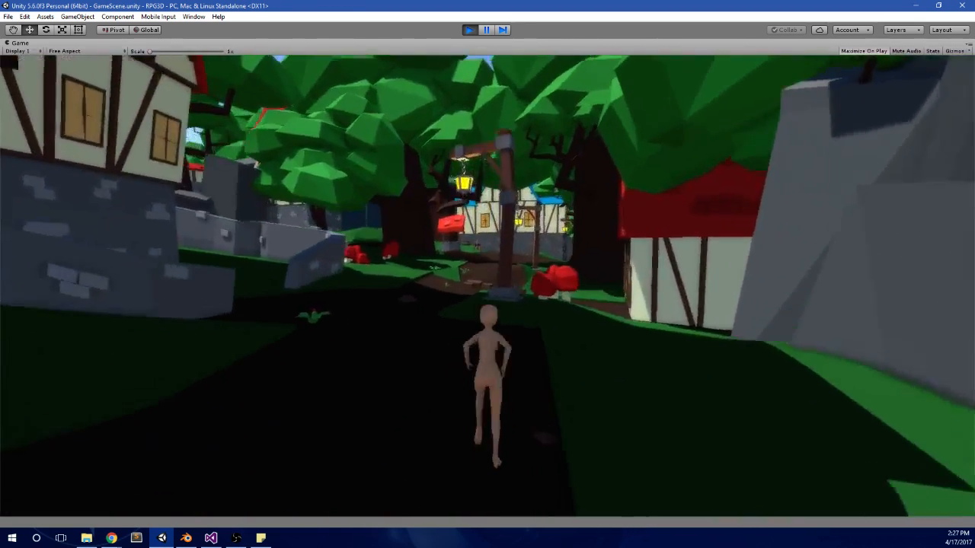
pyautogui.press('w')
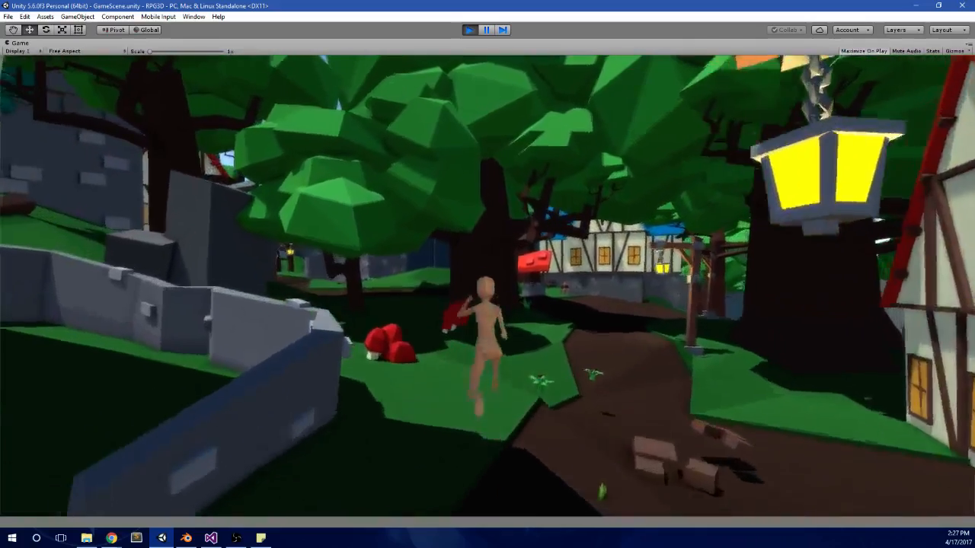
pyautogui.press('w')
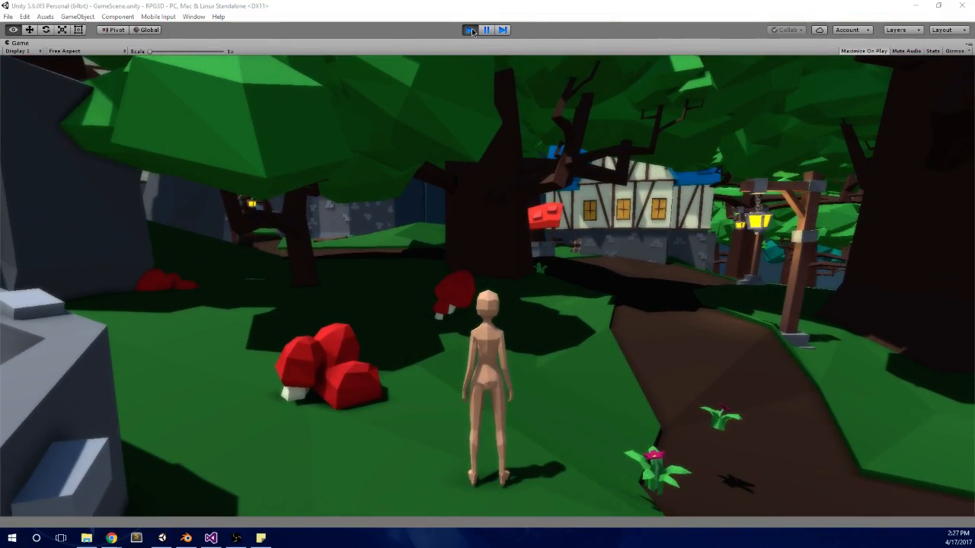
pyautogui.click(470, 30)
pyautogui.scroll(-3, 278, 343)
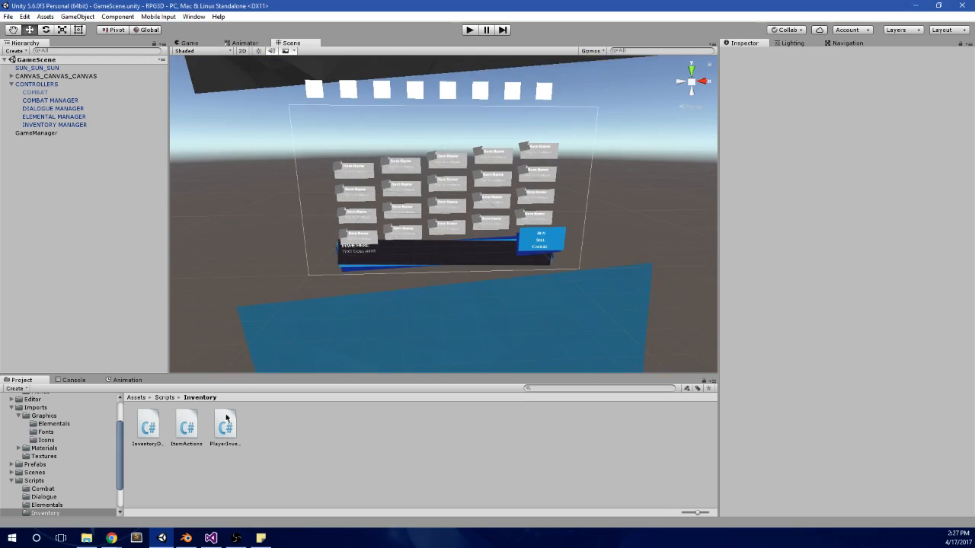
# Step: Switch to Blender's World.blend, leave the rock's edit mode and open terrain tile 3_2 for editing with all its faces selected
pyautogui.click(186, 537)
pyautogui.scroll(-2, 335, 351)
pyautogui.scroll(2, 350, 340)
pyautogui.press('Tab')
pyautogui.keyDown('shift'); pyautogui.moveTo(341, 302); pyautogui.dragTo(365, 262, button='middle'); pyautogui.keyUp('shift')
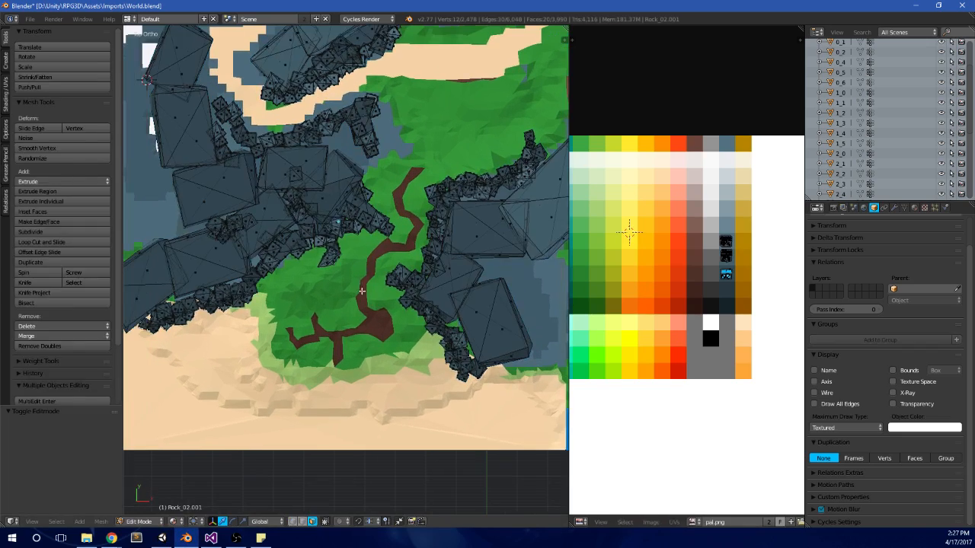
pyautogui.press('Tab')
pyautogui.rightClick(297, 315)
pyautogui.press('Tab')
pyautogui.scroll(3, 662, 237)
pyautogui.press('a')
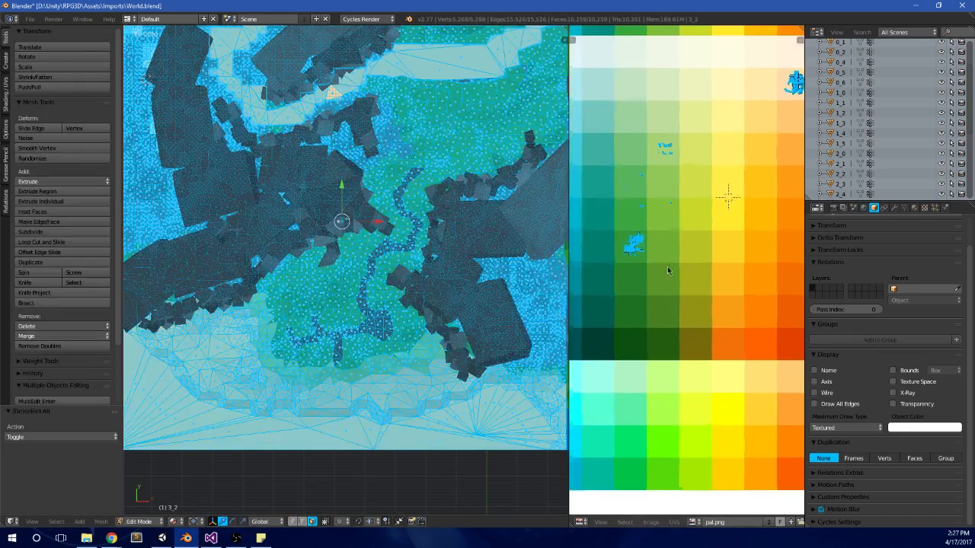
# Step: Recolour the terrain's grass by selecting only its UVs on pal.png and moving them to a lighter green swatch
pyautogui.press('a')
pyautogui.moveTo(660, 233); pyautogui.dragTo(660, 233)
pyautogui.scroll(-3, 345, 236)
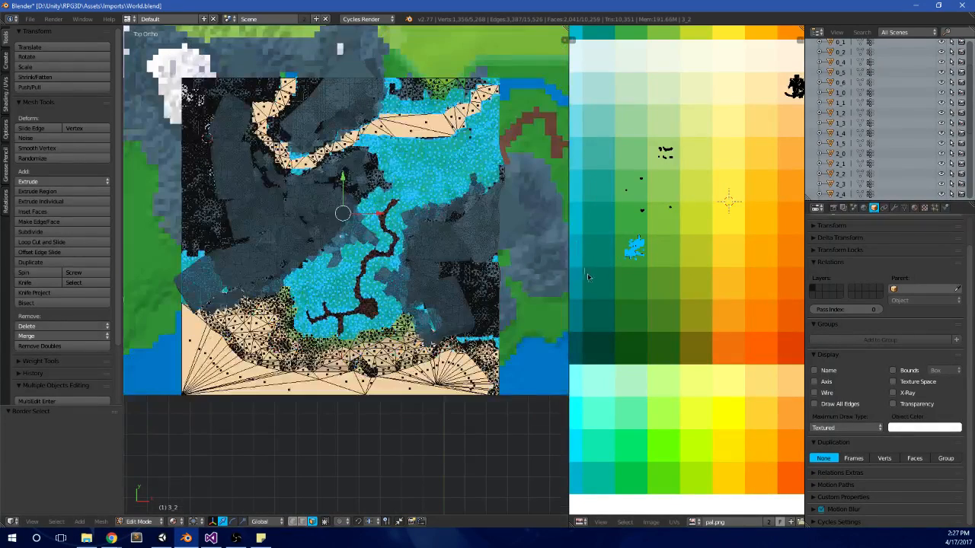
pyautogui.press('g')
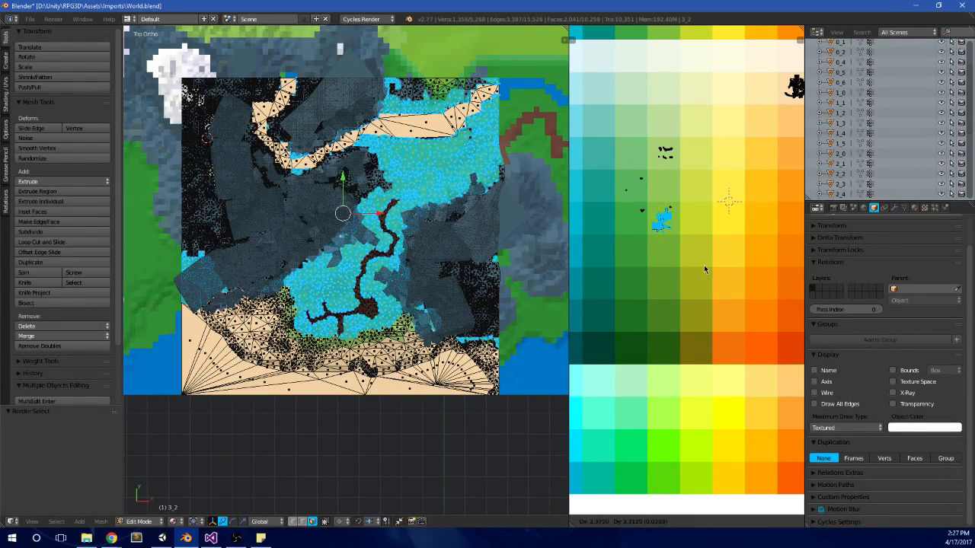
pyautogui.click(705, 234)
pyautogui.press('Tab')
pyautogui.scroll(3, 415, 248)
pyautogui.moveTo(411, 255); pyautogui.dragTo(454, 186, button='middle')
pyautogui.scroll(5, 431, 276)
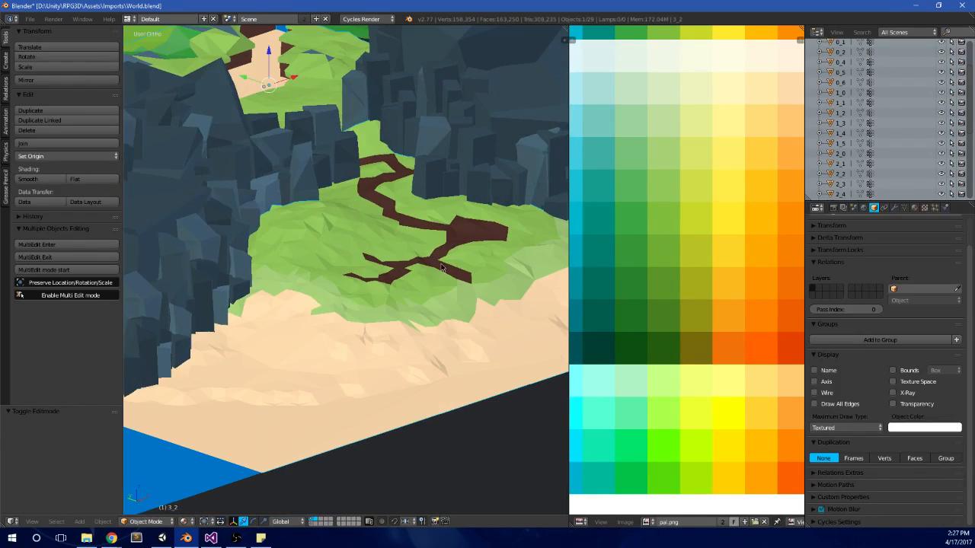
# Step: Select the dirt path's UVs on the palette and move them to a lighter brown swatch
pyautogui.press('Tab')
pyautogui.scroll(-3, 675, 213)
pyautogui.scroll(4, 714, 276)
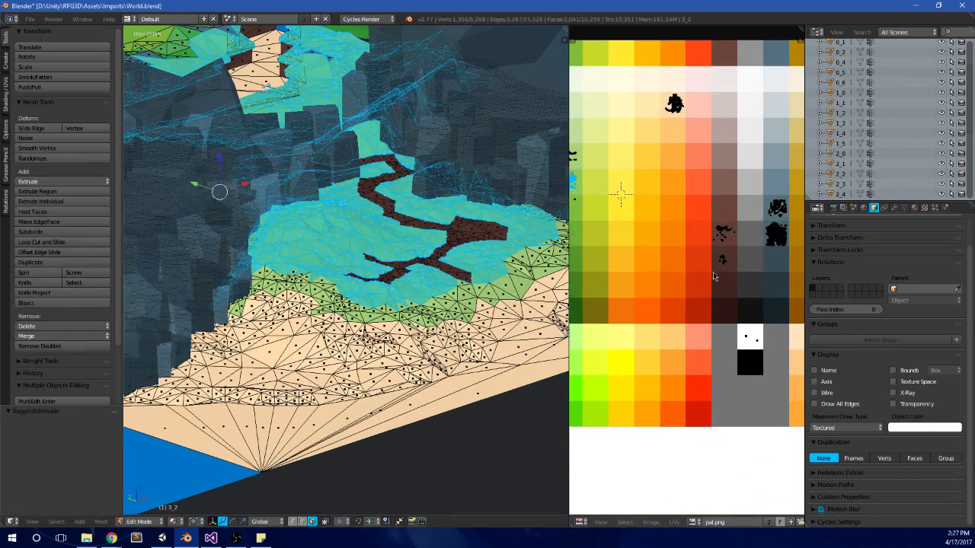
pyautogui.press('a')
pyautogui.press('b')
pyautogui.moveTo(700, 280); pyautogui.dragTo(736, 247)
pyautogui.press('g')
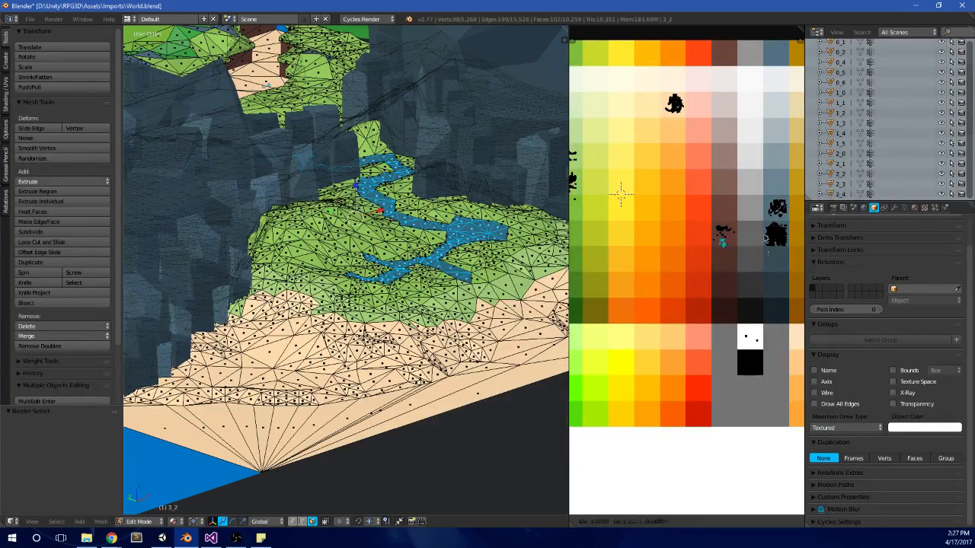
pyautogui.click(766, 238)
pyautogui.press('Tab')
pyautogui.moveTo(472, 215); pyautogui.dragTo(409, 267, button='middle')
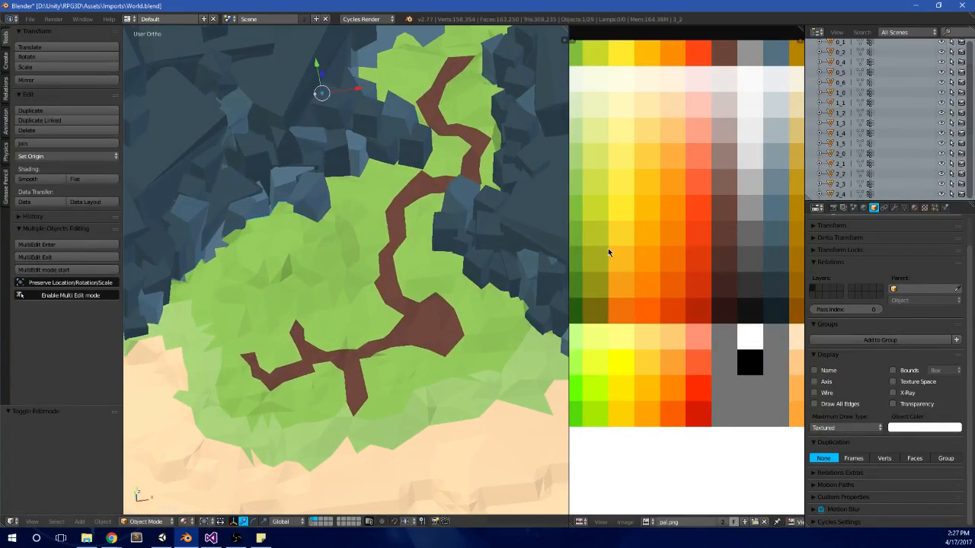
# Step: Shift the dirt path's UVs to an even lighter brown swatch and check the path from close up
pyautogui.press('Tab')
pyautogui.press('g')
pyautogui.click(700, 212)
pyautogui.press('Tab')
pyautogui.moveTo(402, 303); pyautogui.dragTo(393, 270, button='middle')
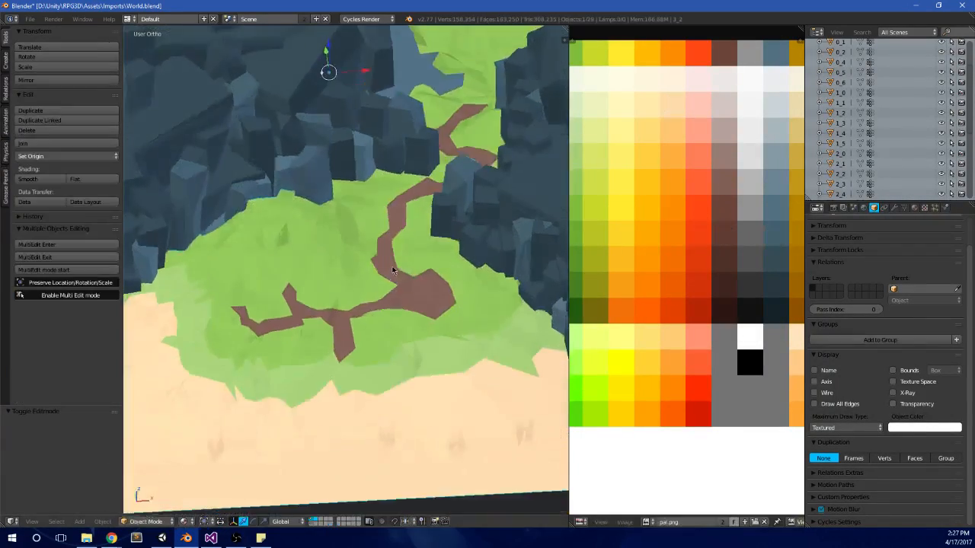
pyautogui.scroll(8, 391, 265)
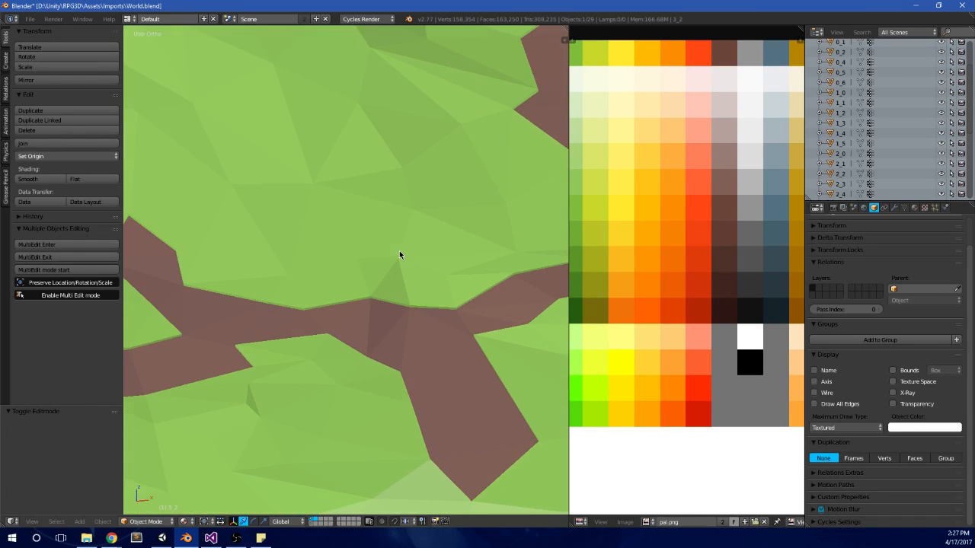
pyautogui.scroll(-6, 403, 248)
# Step: Save World.blend over the existing file, deselect everything and show the terrain from directly above
pyautogui.hotkey('ctrl', 's')
pyautogui.click(425, 207)
pyautogui.scroll(-8, 426, 206)
pyautogui.moveTo(426, 207); pyautogui.dragTo(416, 270, button='middle')
pyautogui.press('KP_7')
pyautogui.scroll(-3, 415, 270)
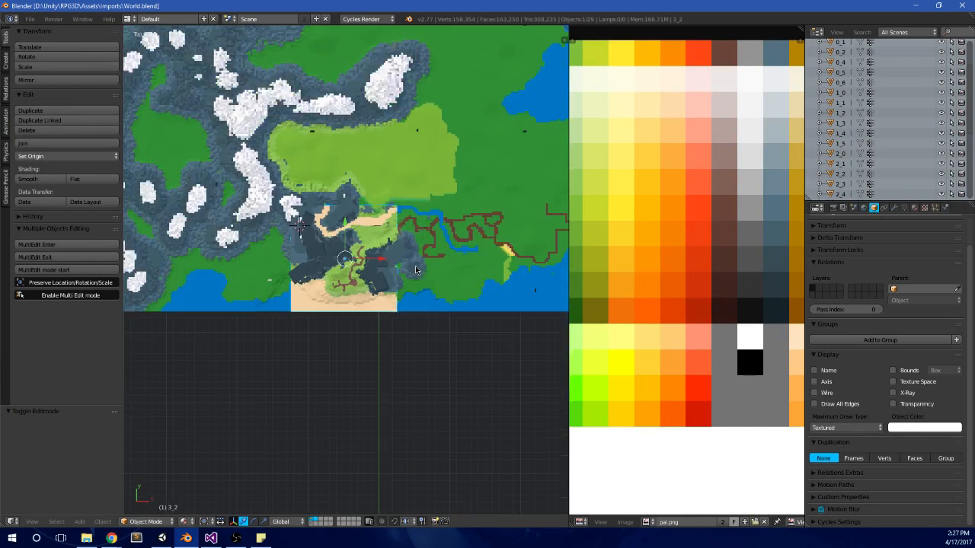
pyautogui.scroll(2, 345, 257)
pyautogui.press('a')
pyautogui.scroll(5, 344, 258)
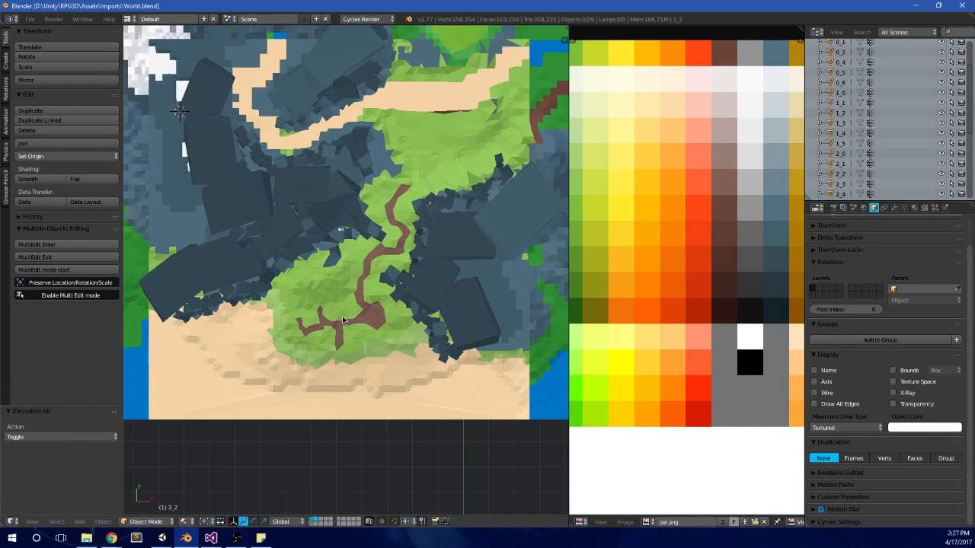
# Step: Switch to Unity, start the game and run the character across the grassy slope by the shore and back uphill
pyautogui.click(162, 538)
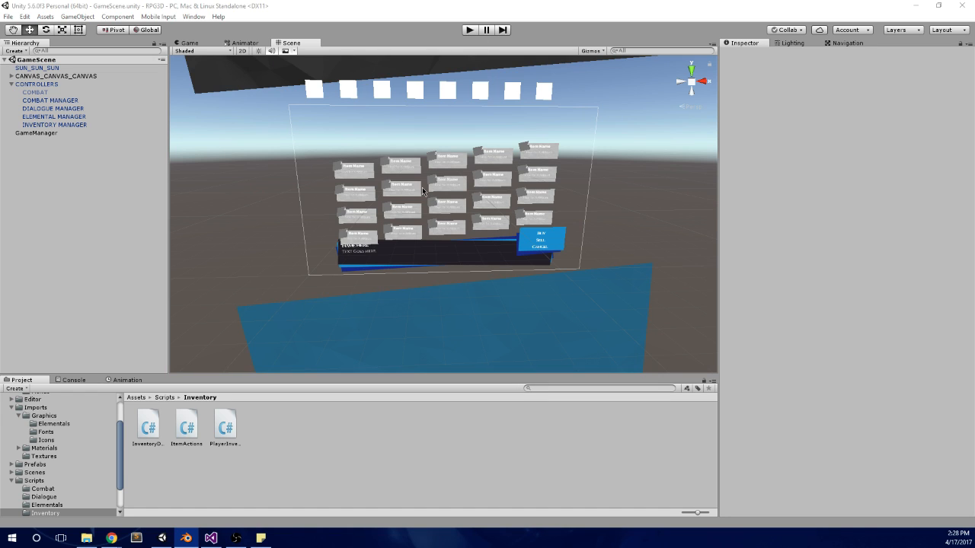
pyautogui.click(255, 266)
pyautogui.scroll(4, 255, 267)
pyautogui.click(470, 30)
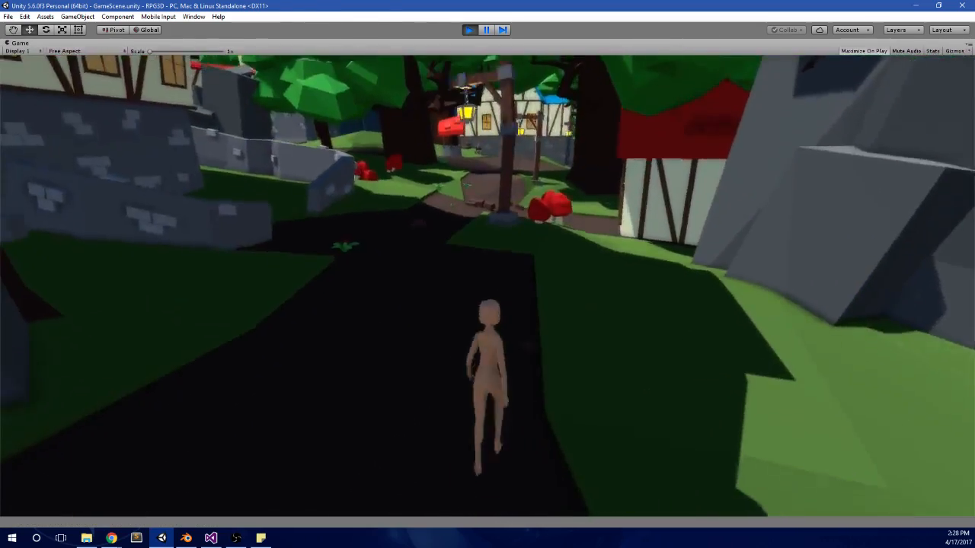
pyautogui.press('w')
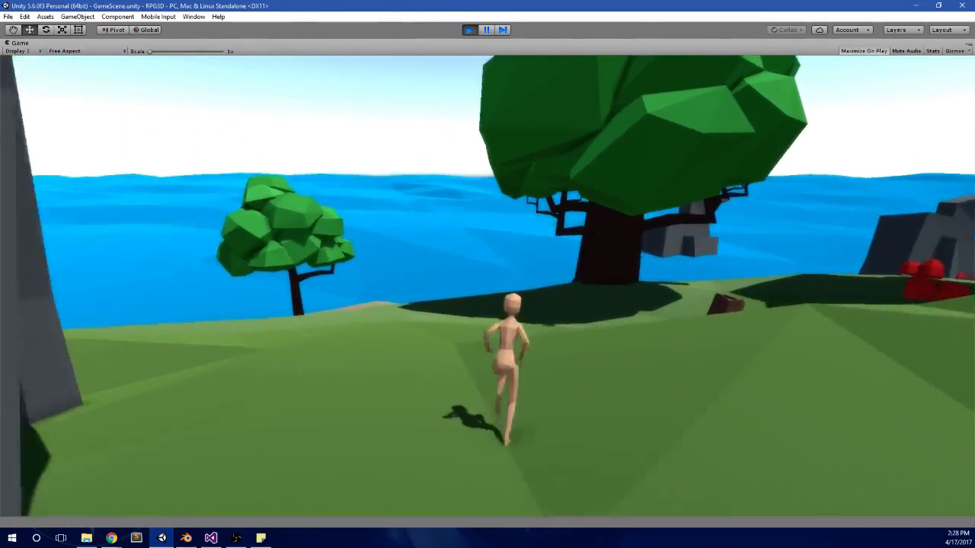
pyautogui.press('w')
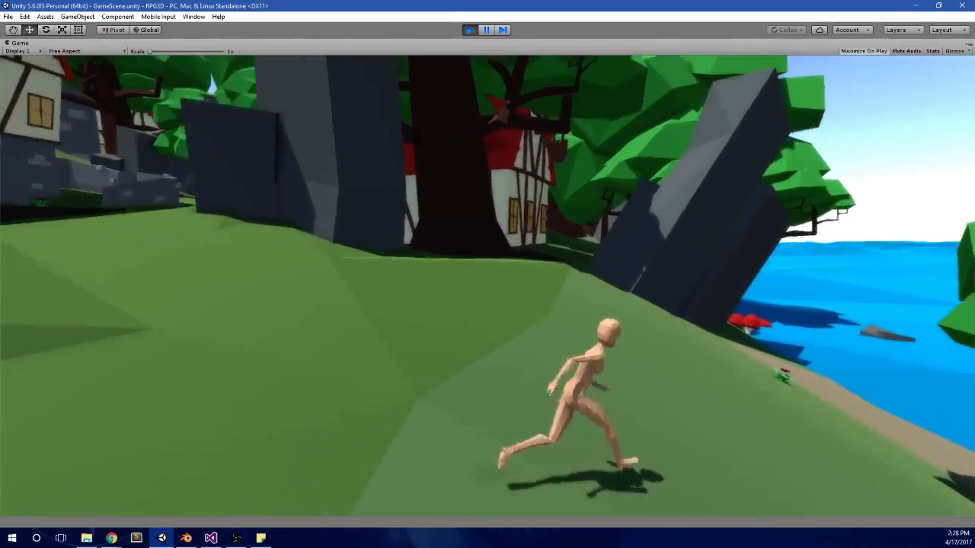
pyautogui.press('w')
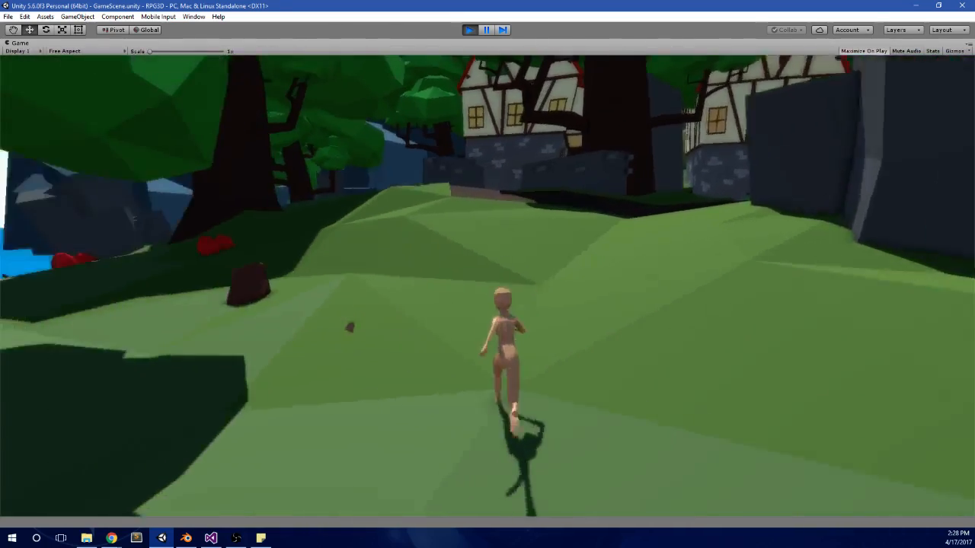
pyautogui.press('w')
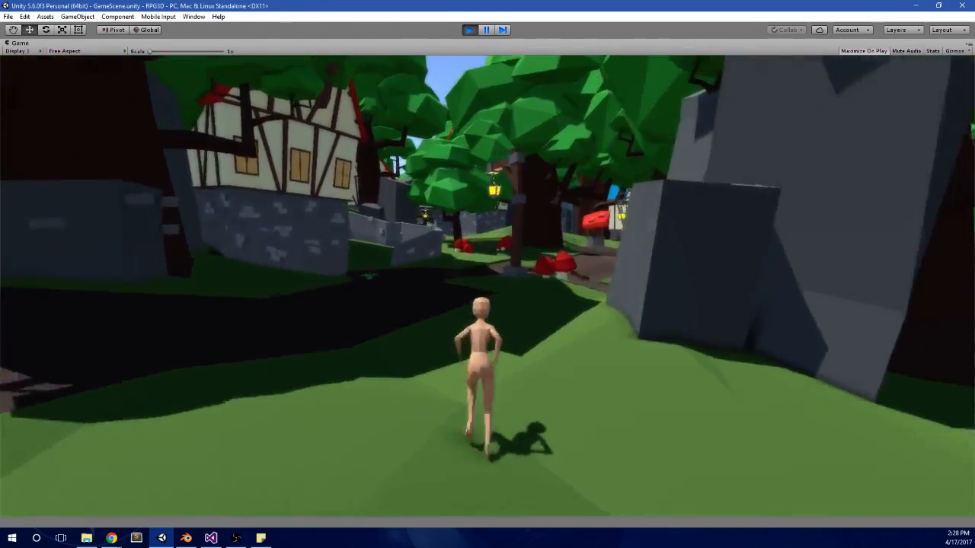
# Step: Run the character into the village and along the dirt path to the lamp post before the blue-roofed house
pyautogui.press('w')
pyautogui.press('a')
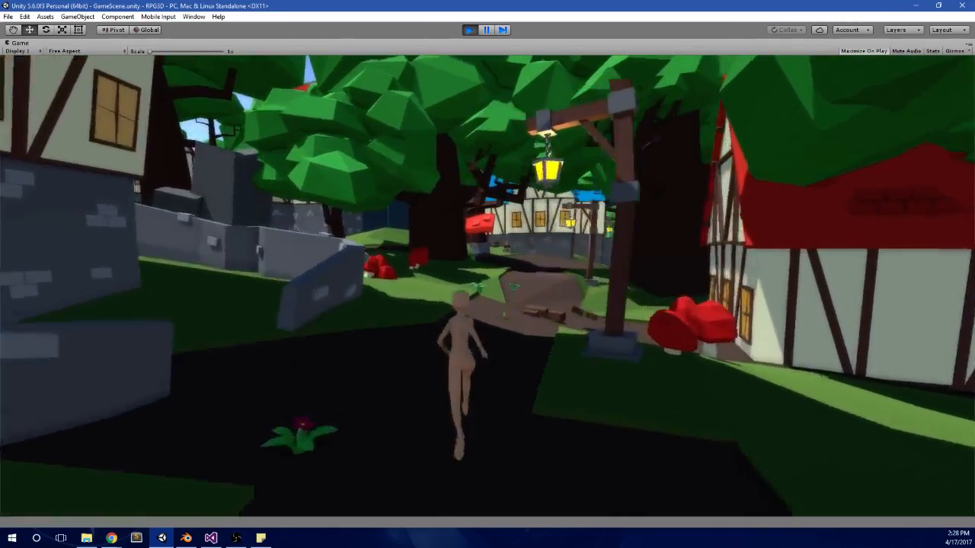
pyautogui.press('w')
pyautogui.press('w')
pyautogui.press('d')
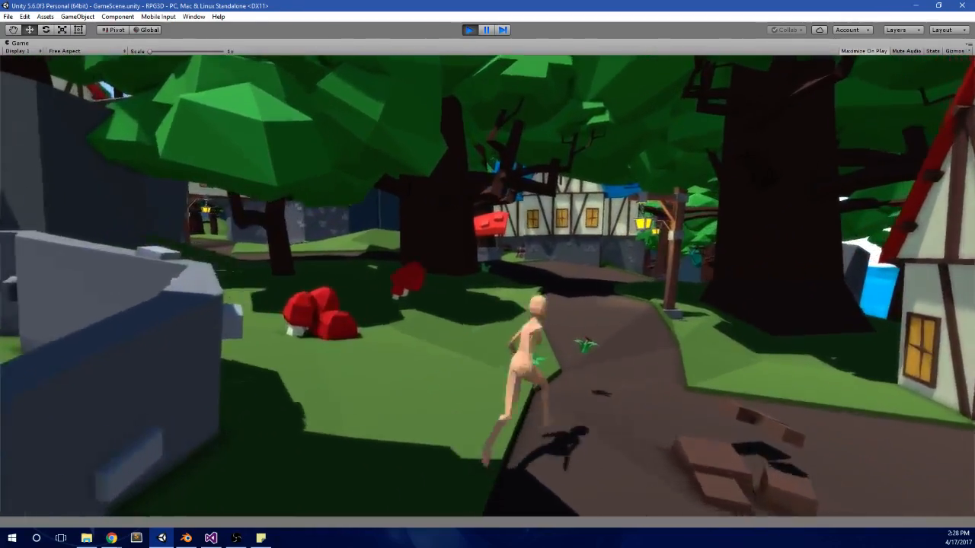
pyautogui.press('w')
pyautogui.press('d')
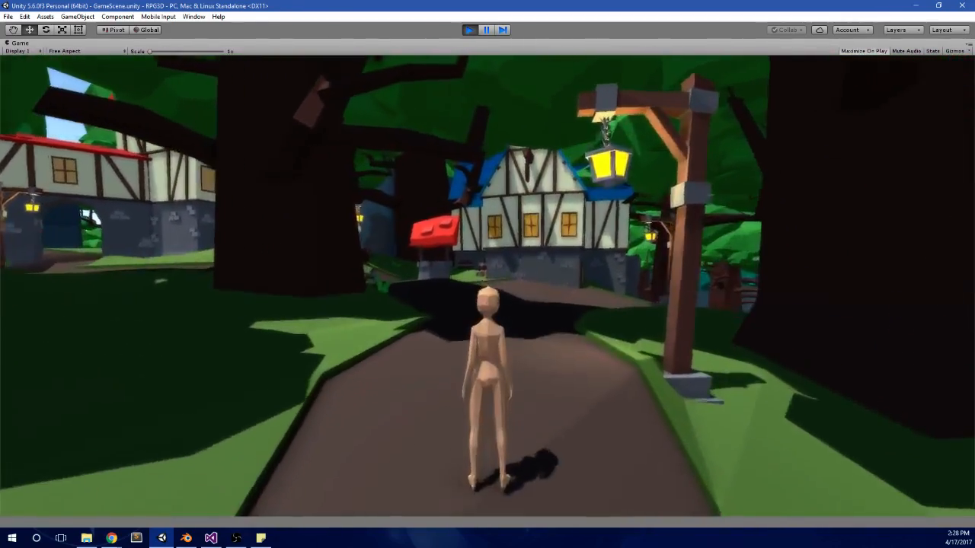
# Step: Run the character back down the path towards the camera, forward to the red-roofed well, and left along the fork
pyautogui.press('s')
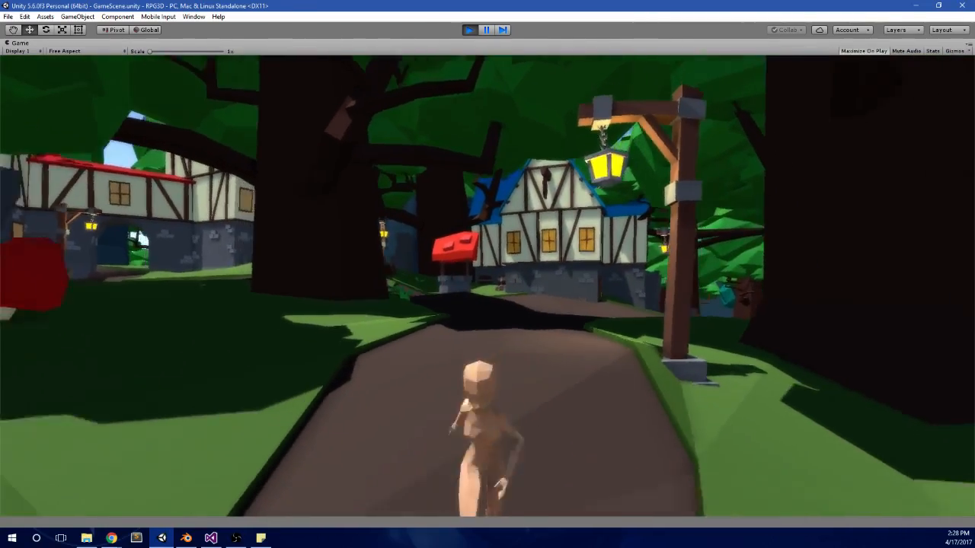
pyautogui.press('s')
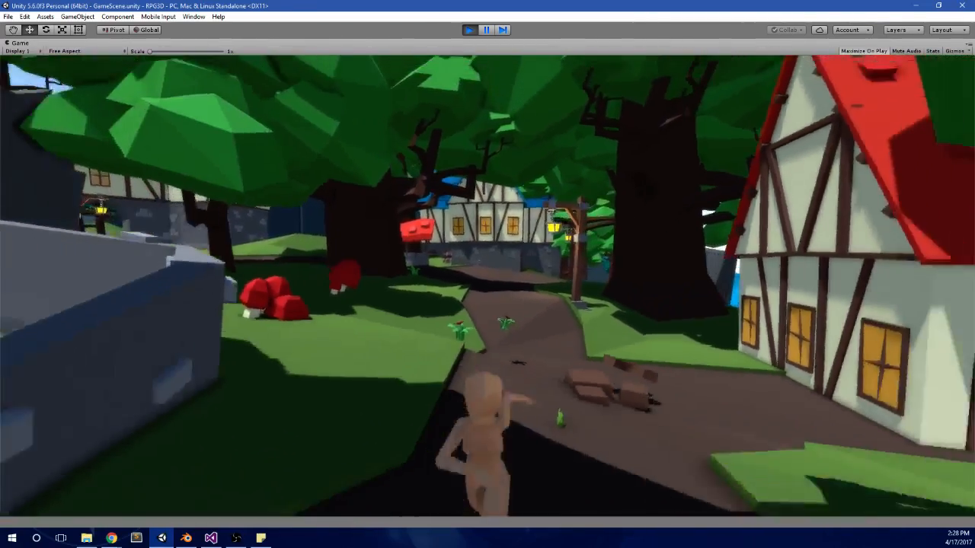
pyautogui.press('w')
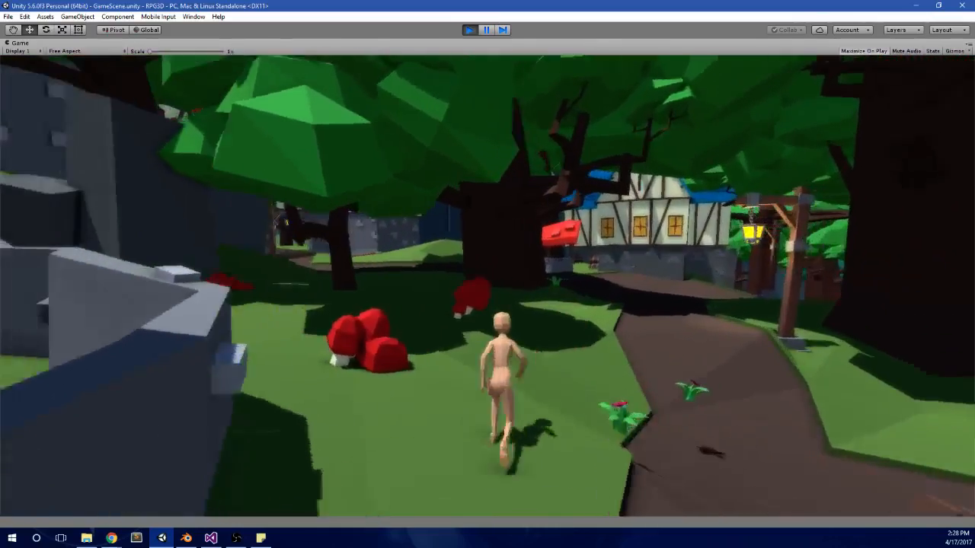
pyautogui.press('w')
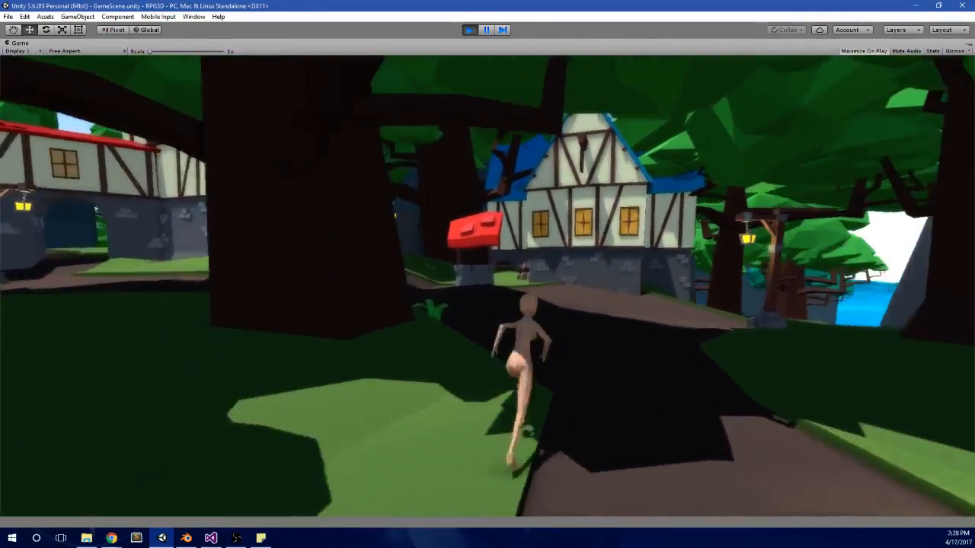
pyautogui.press('w')
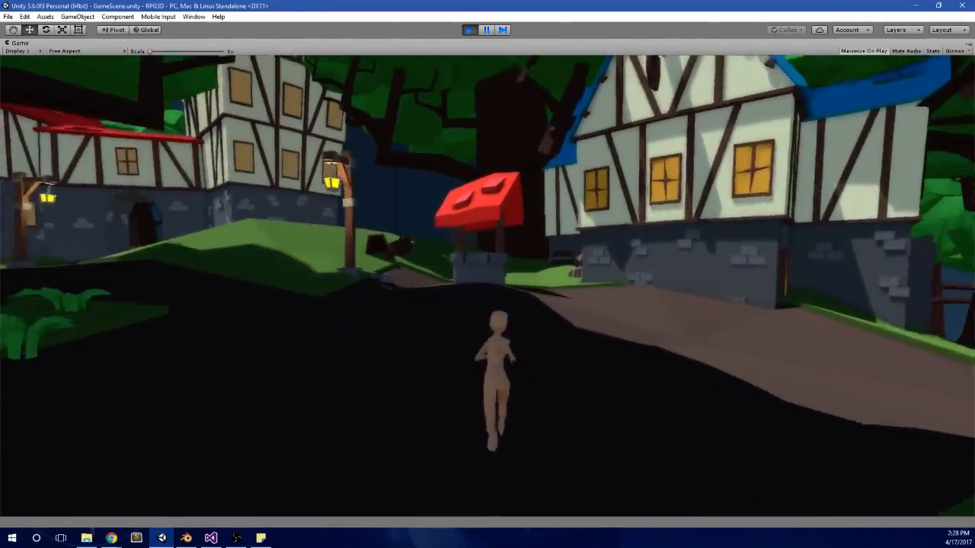
pyautogui.press('a')
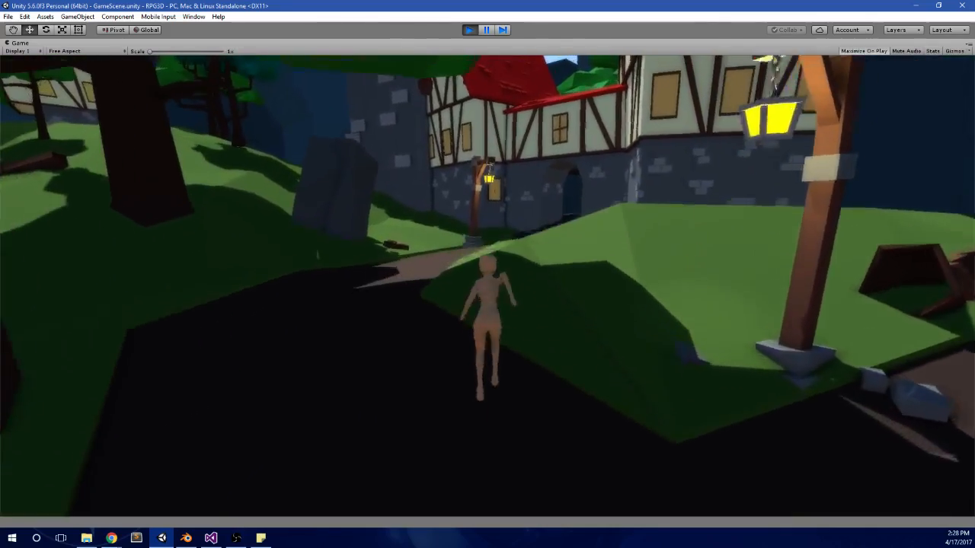
# Step: Run the character off the path, across the grass and uphill past the half-timbered house to the trees below the cliff
pyautogui.press('d')
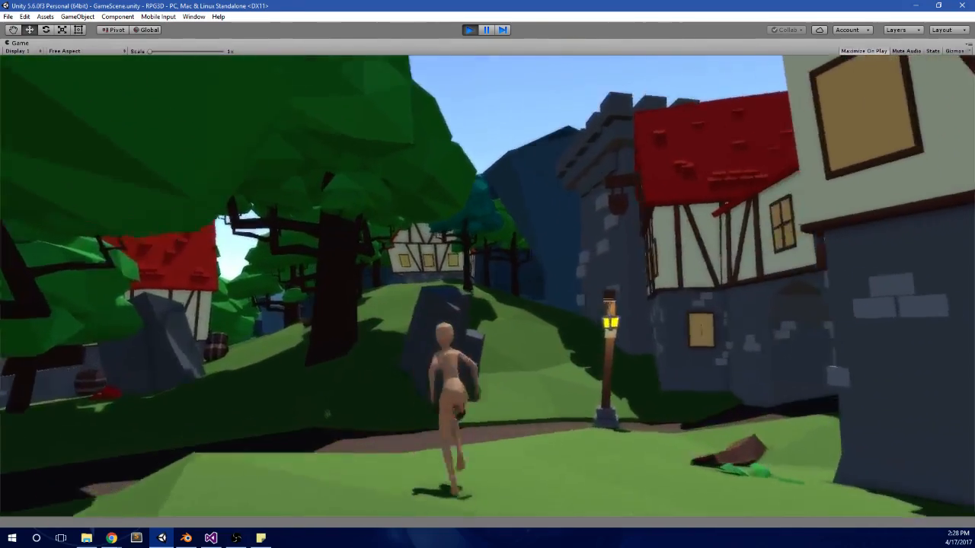
pyautogui.press('w')
pyautogui.press('space')
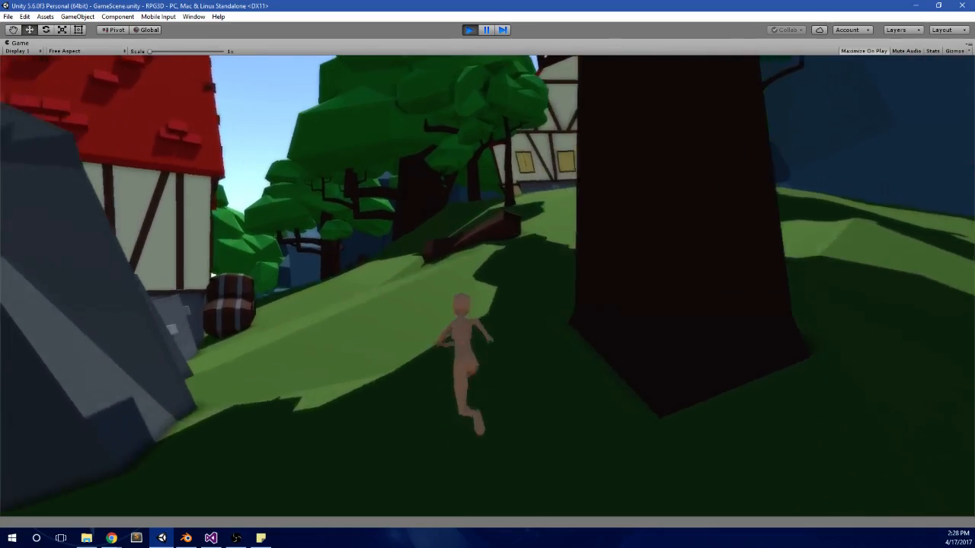
pyautogui.press('w')
pyautogui.press('w')
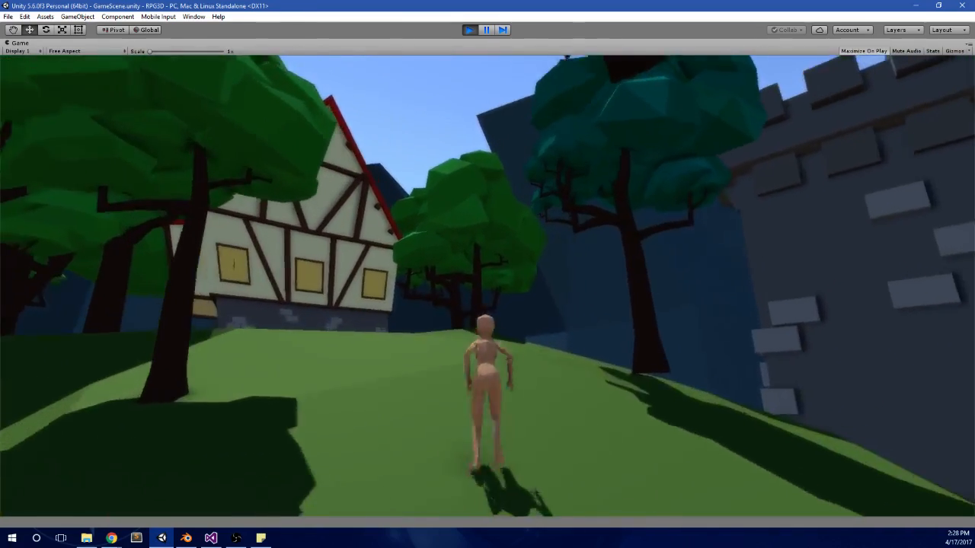
pyautogui.press('w')
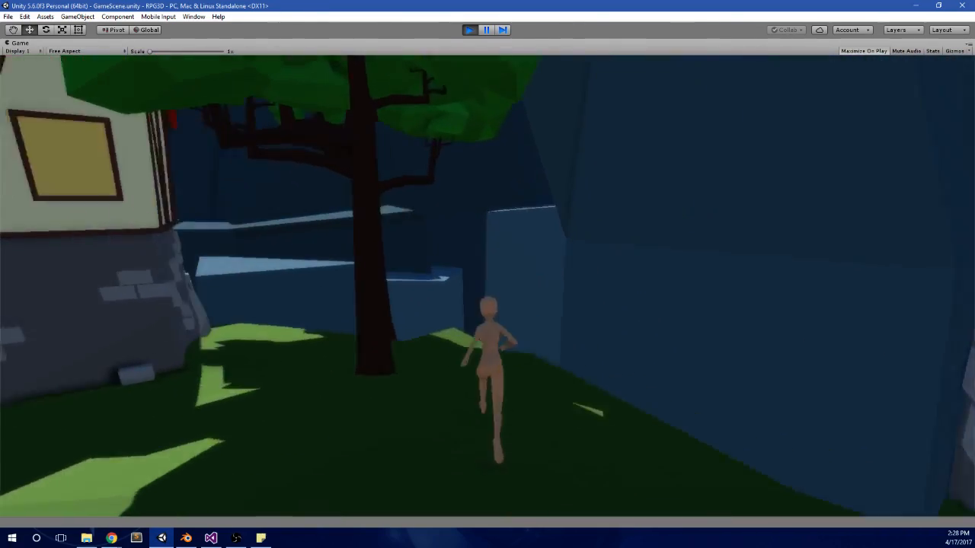
pyautogui.press('w')
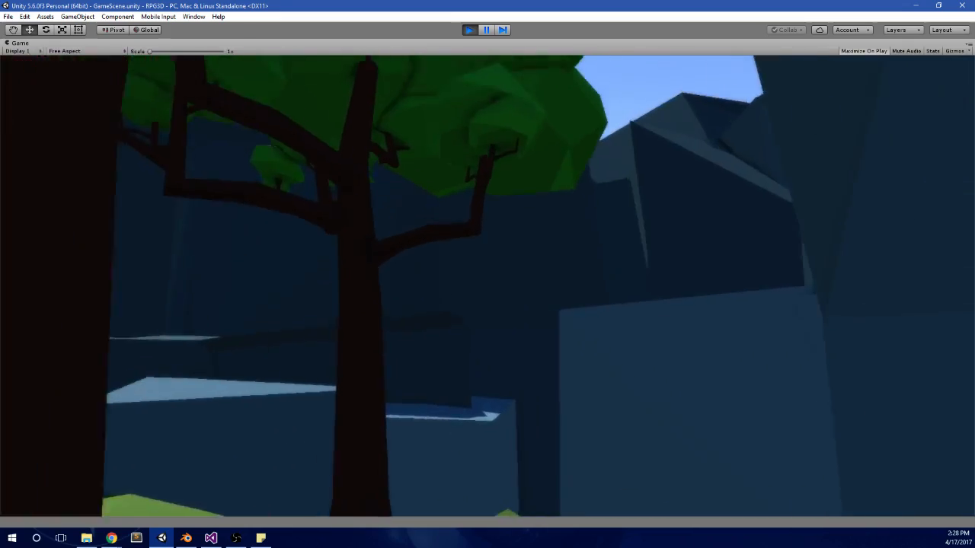
# Step: Run the character back downhill to the dirt path and along it to the lamp post before the red-roofed house
pyautogui.press('d')
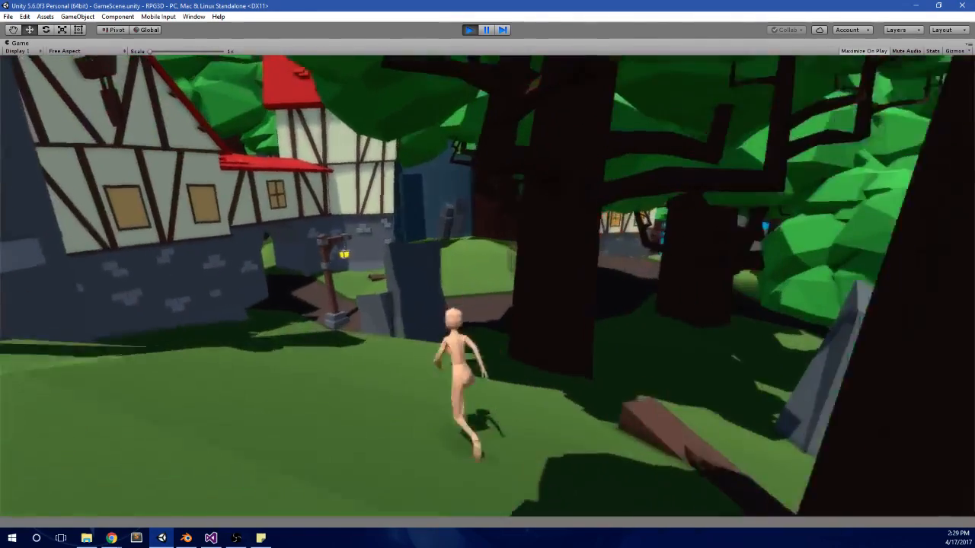
pyautogui.press('w')
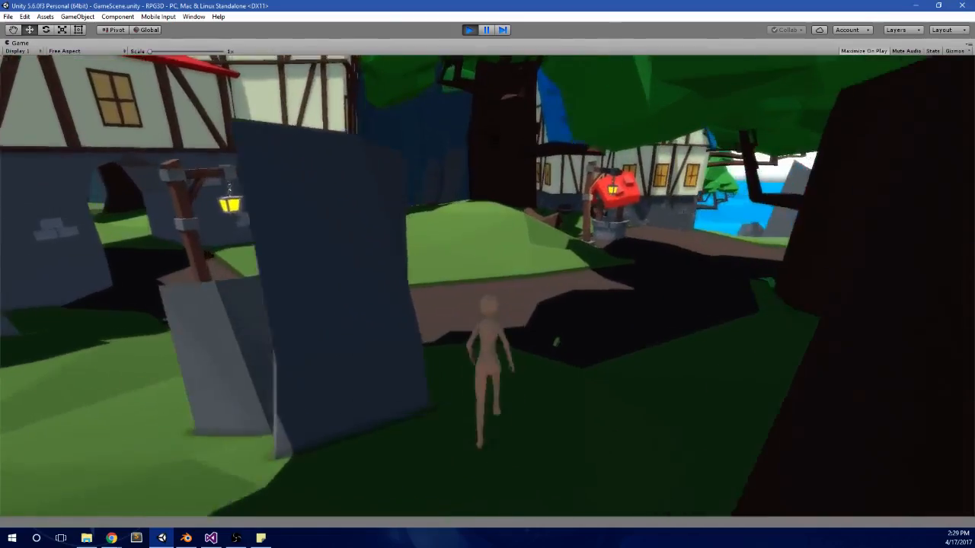
pyautogui.press('w')
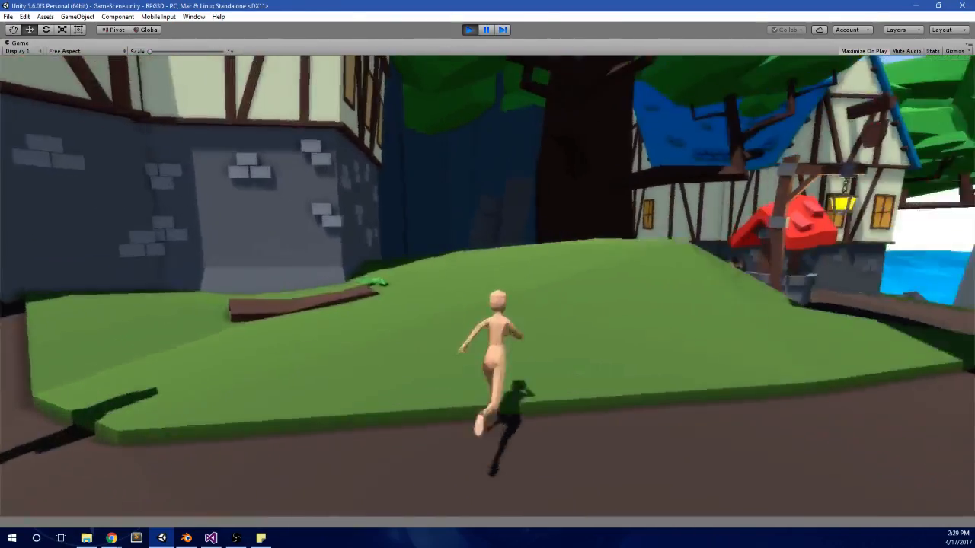
pyautogui.press('w')
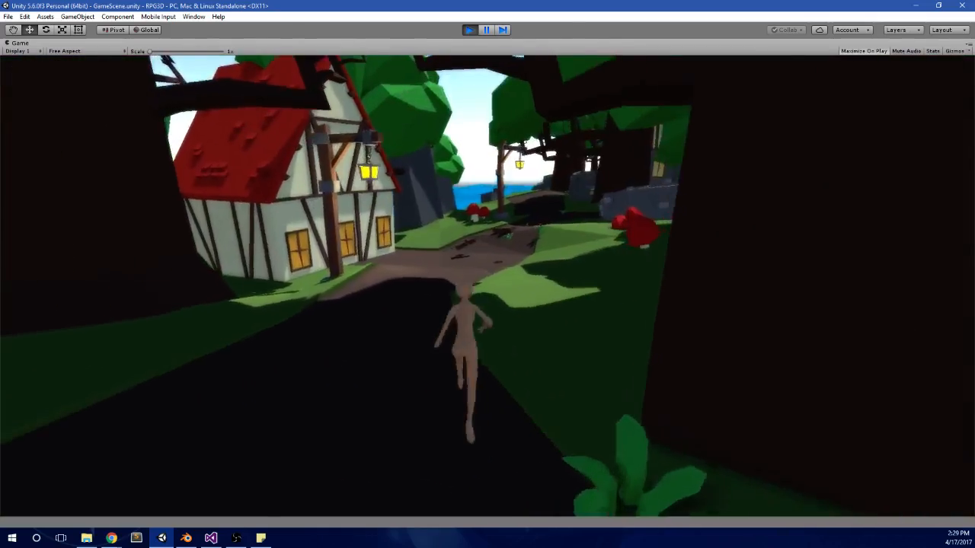
pyautogui.press('w')
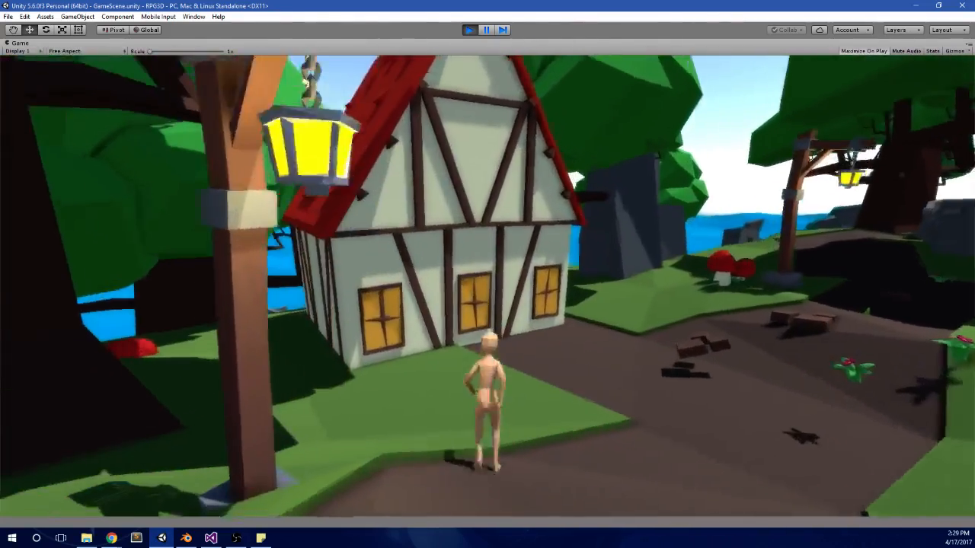
# Step: Jump and run the character past the red-roofed house, between the big tree and the rock, and around behind the house
pyautogui.press('space')
pyautogui.press('w')
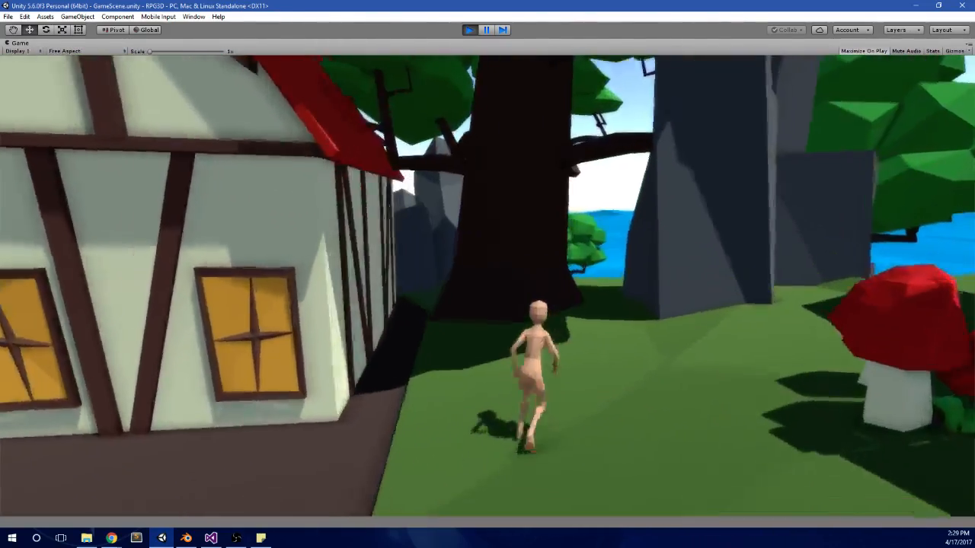
pyautogui.press('w')
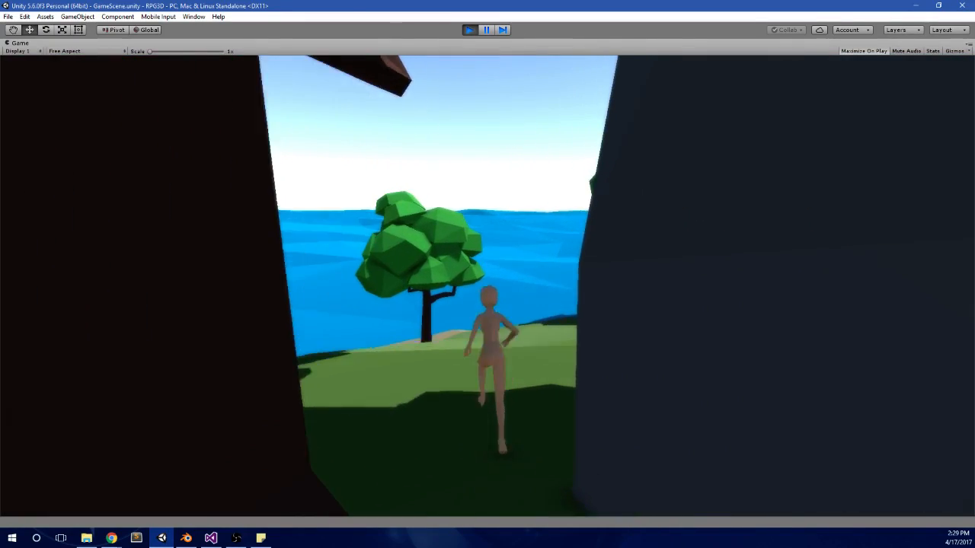
pyautogui.press('w')
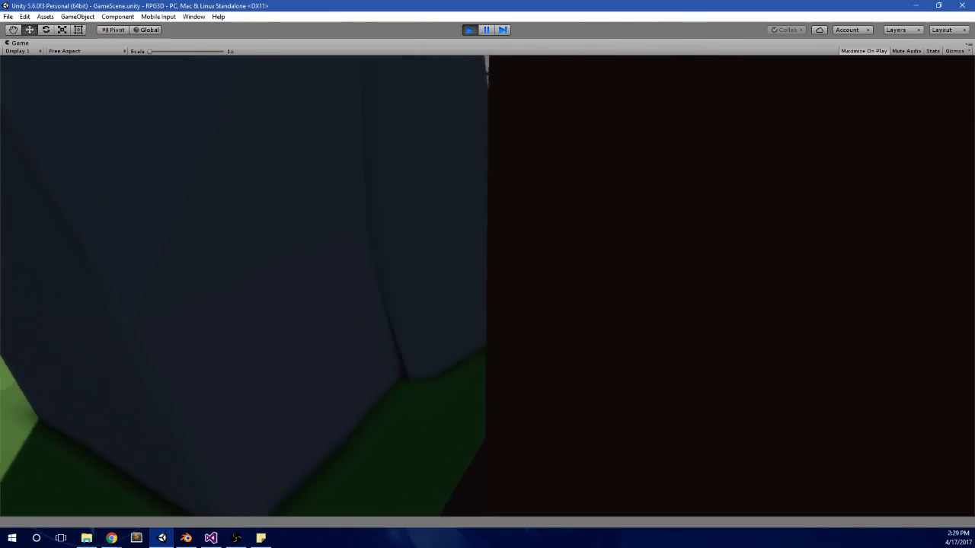
pyautogui.press('w')
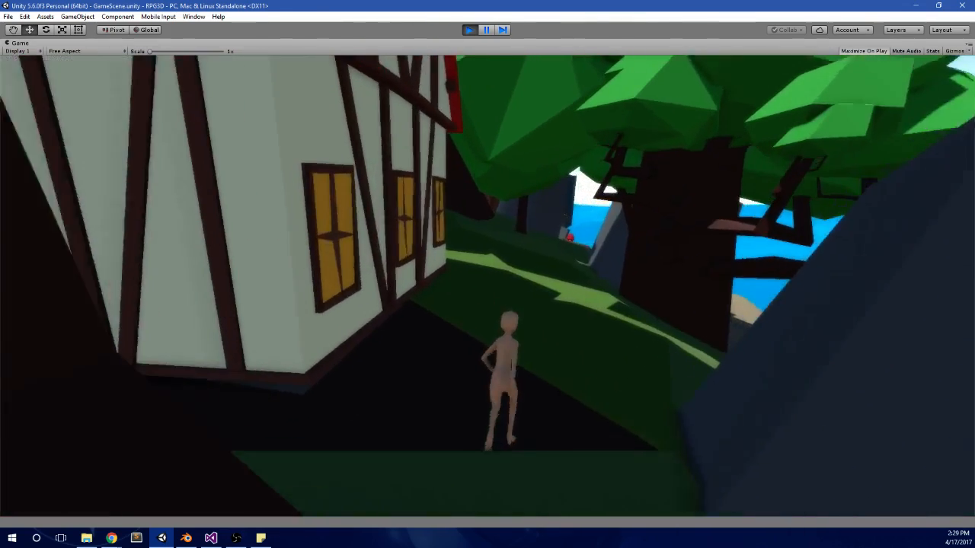
# Step: Run the character through the shaded trees past the red mushrooms and down onto the sandy beach
pyautogui.press('w')
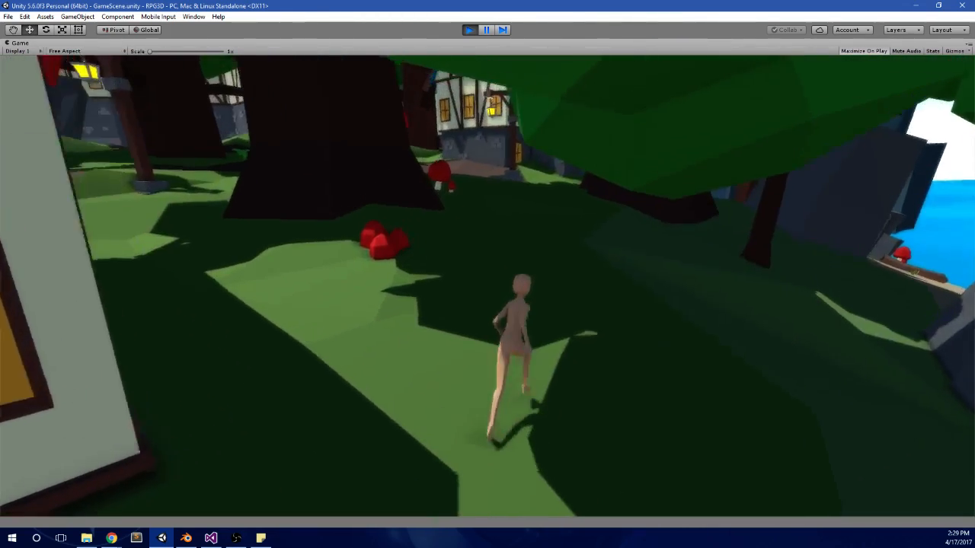
pyautogui.press('w')
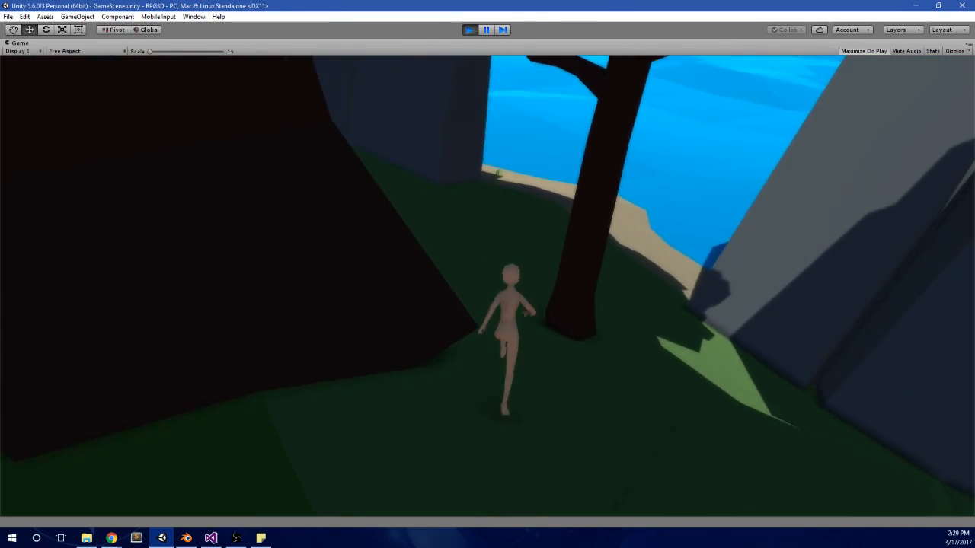
pyautogui.press('w')
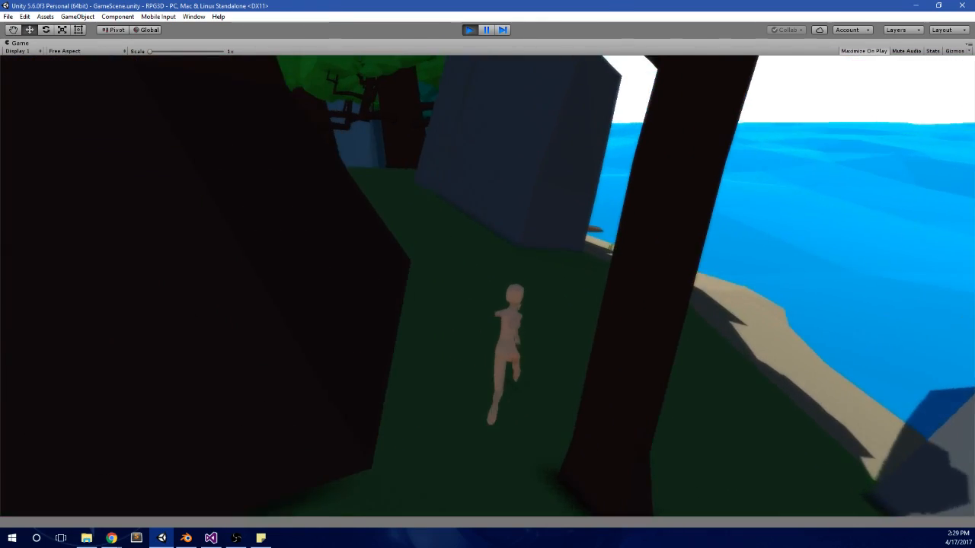
pyautogui.press('w')
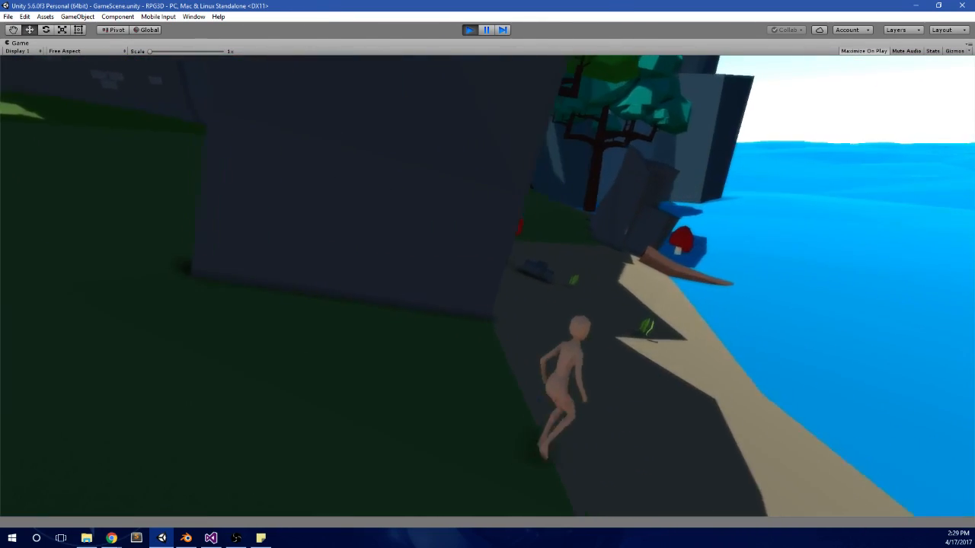
pyautogui.press('w')
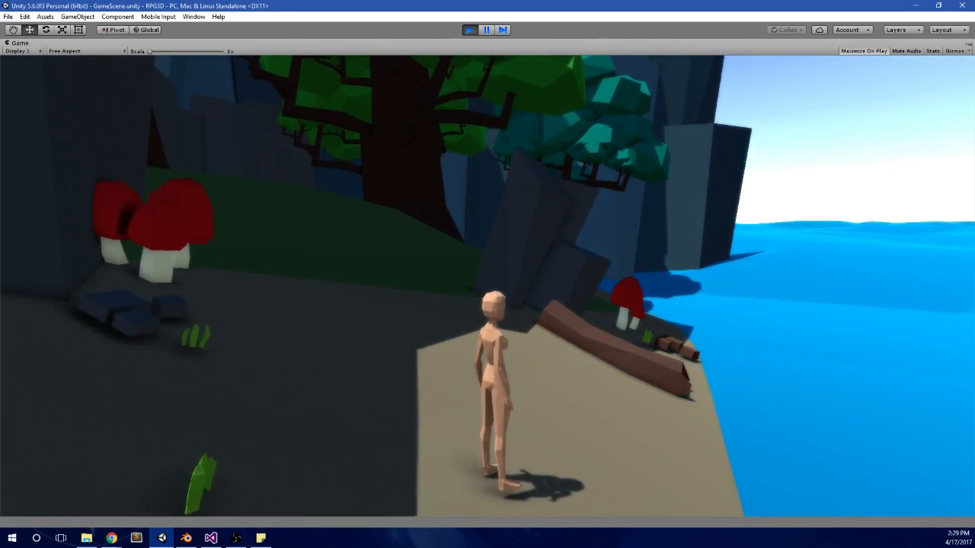
# Step: Run the character back along the beach, and open and close the in-game menu
pyautogui.press('w')
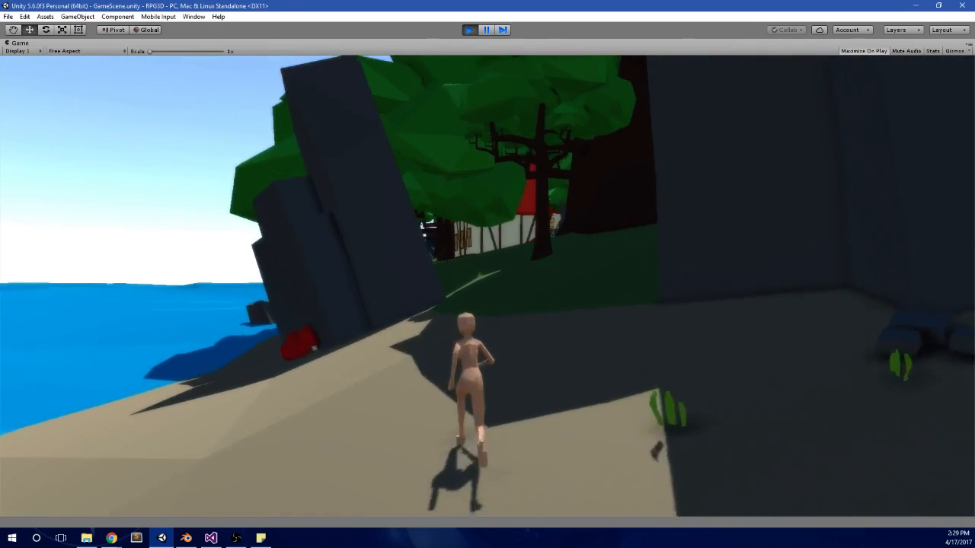
pyautogui.press('w')
pyautogui.press('Escape')
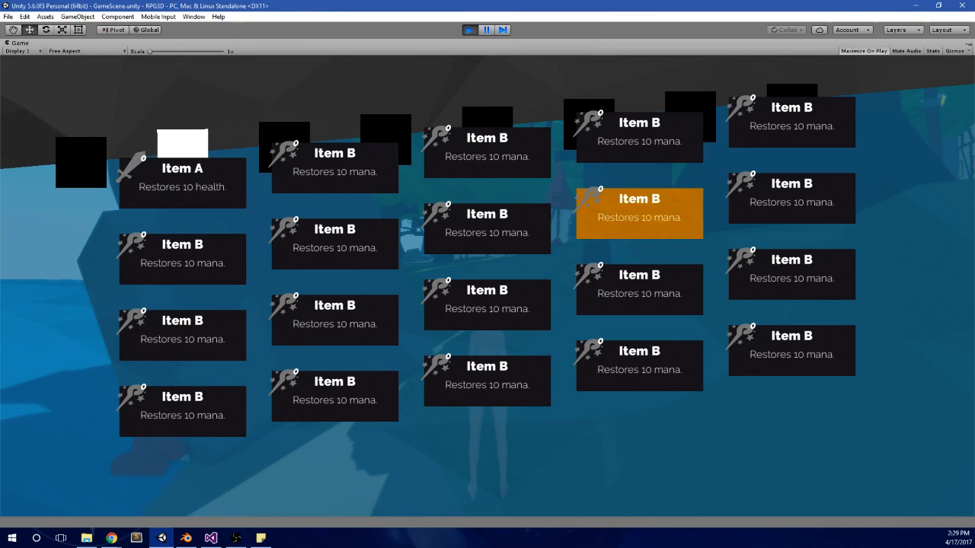
pyautogui.press('Escape')
# Step: Run the character under the trees behind the white house, along the grassy shore and uphill to the stone-walled house
pyautogui.press('w')
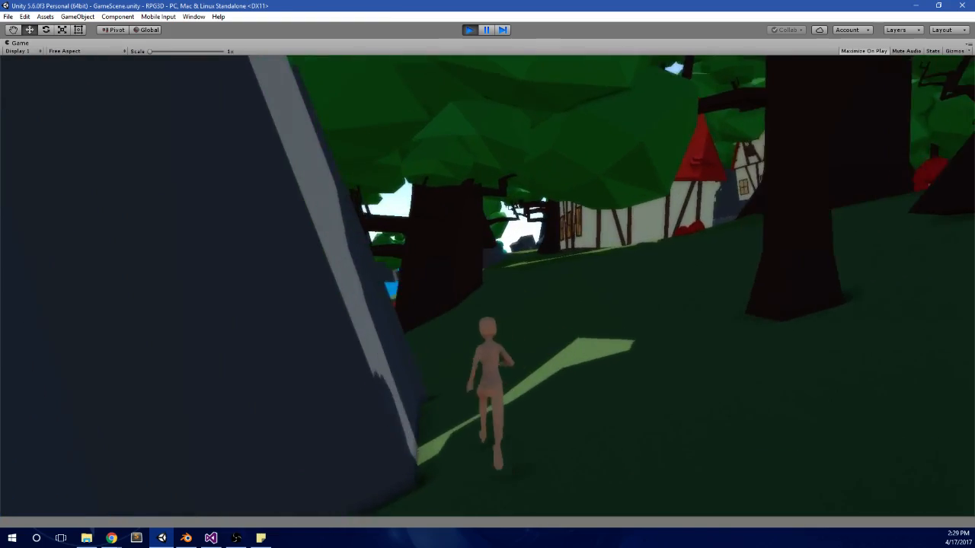
pyautogui.press('w')
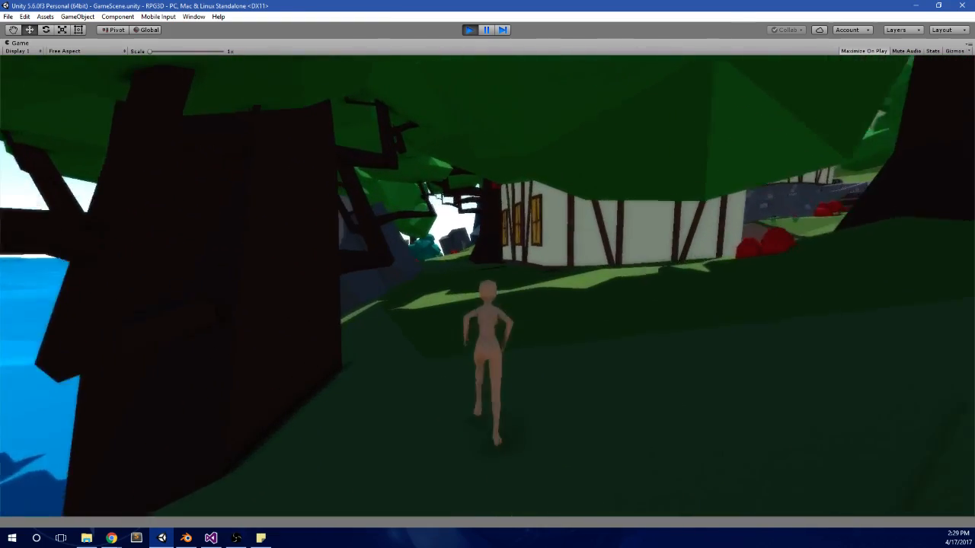
pyautogui.press('w')
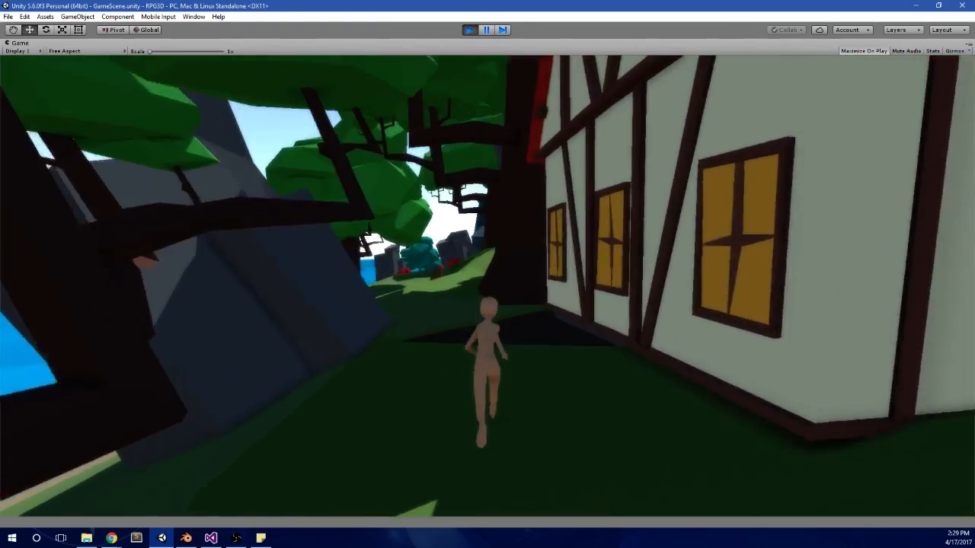
pyautogui.press('w')
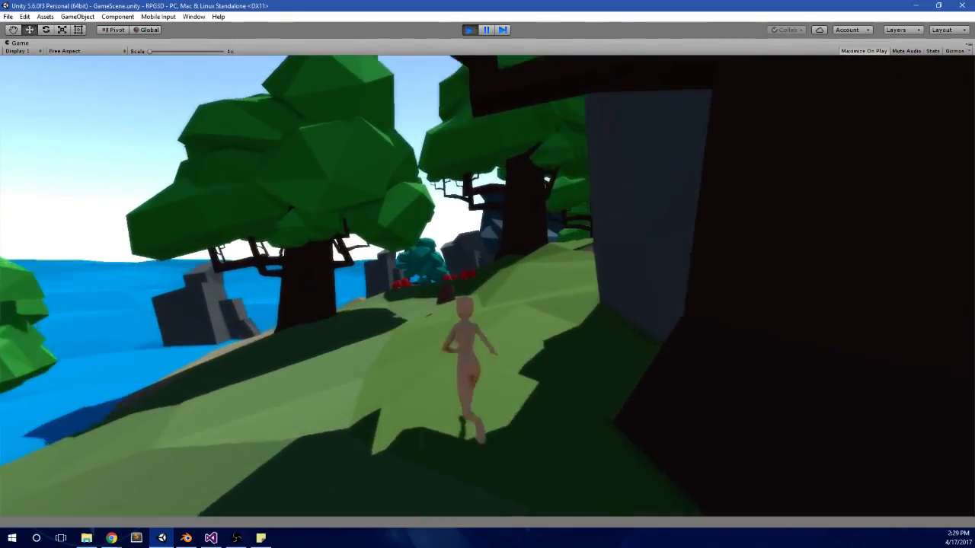
pyautogui.press('w')
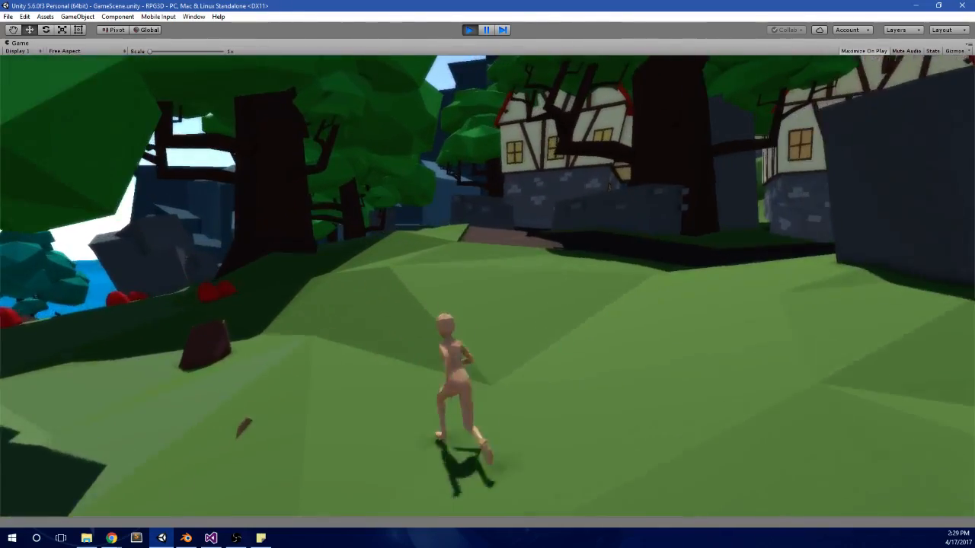
pyautogui.press('w')
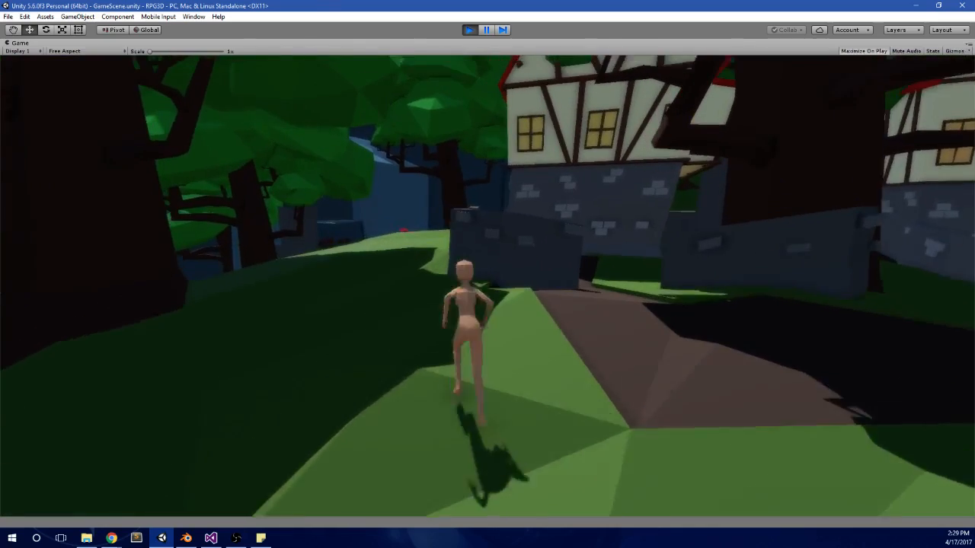
pyautogui.press('w')
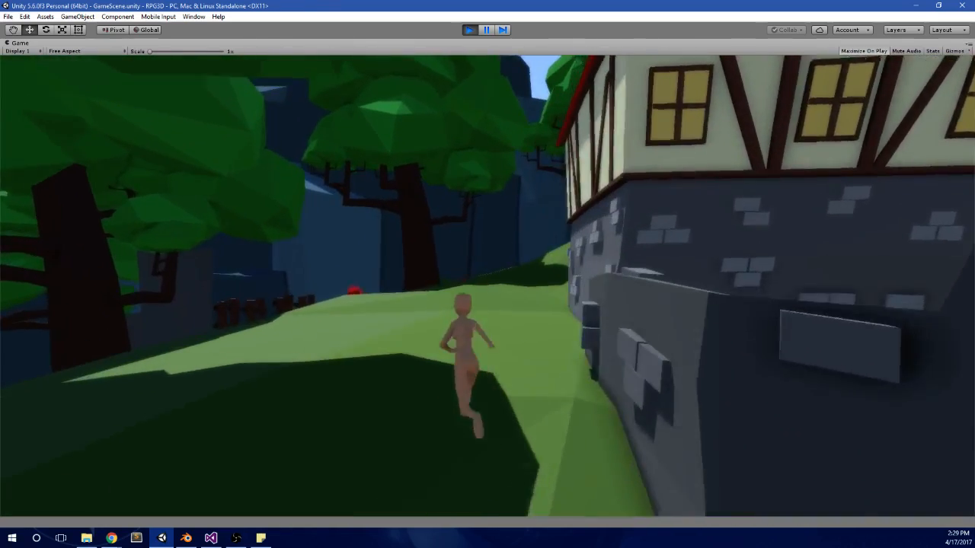
# Step: Open the in-game menu, go to the party page and move the selection between the two Sheep Test Thing cards
pyautogui.press('Escape')
pyautogui.press('e')
pyautogui.press('q')
pyautogui.press('q')
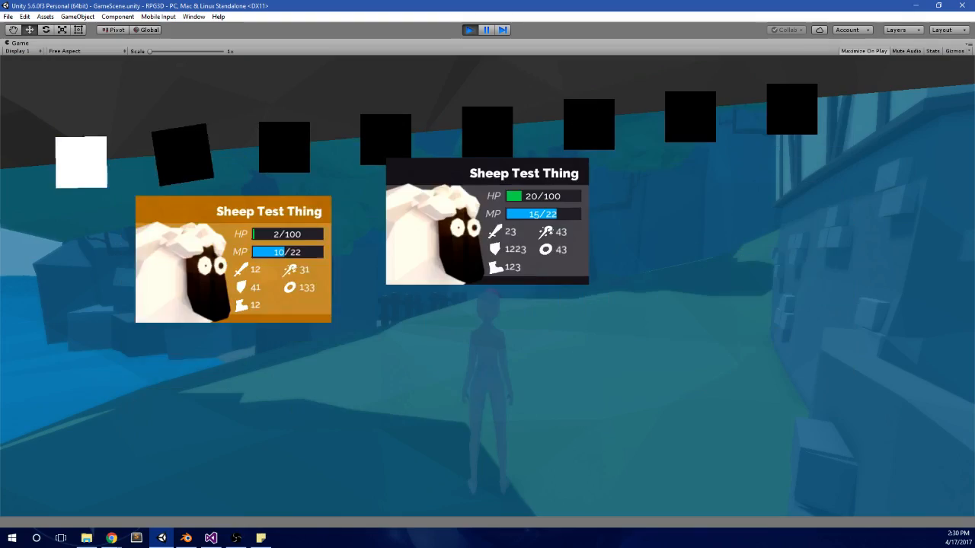
pyautogui.press('d')
pyautogui.press('a')
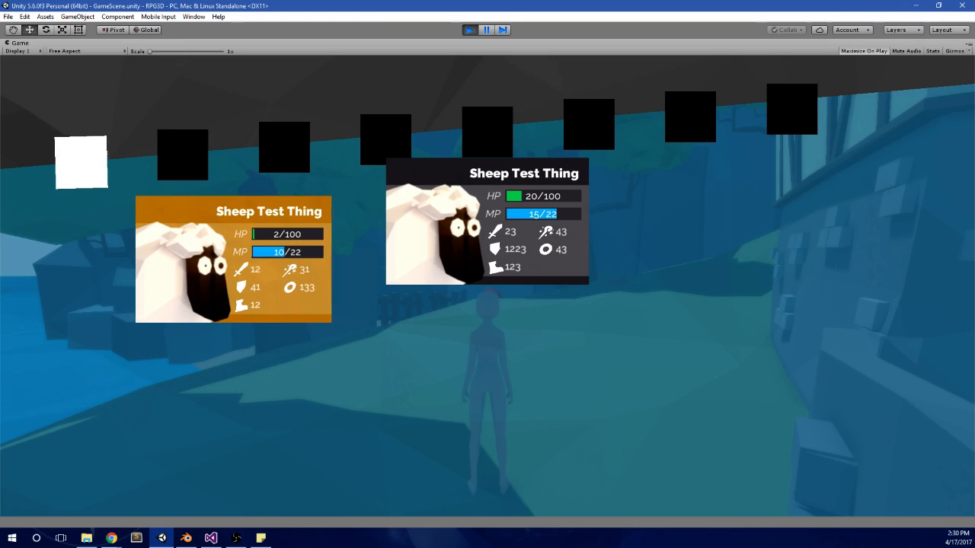
pyautogui.press('d')
# Step: Test the in-game menu's page switching through the Item A/Item B and Something pages, returning to the party page
pyautogui.press('e')
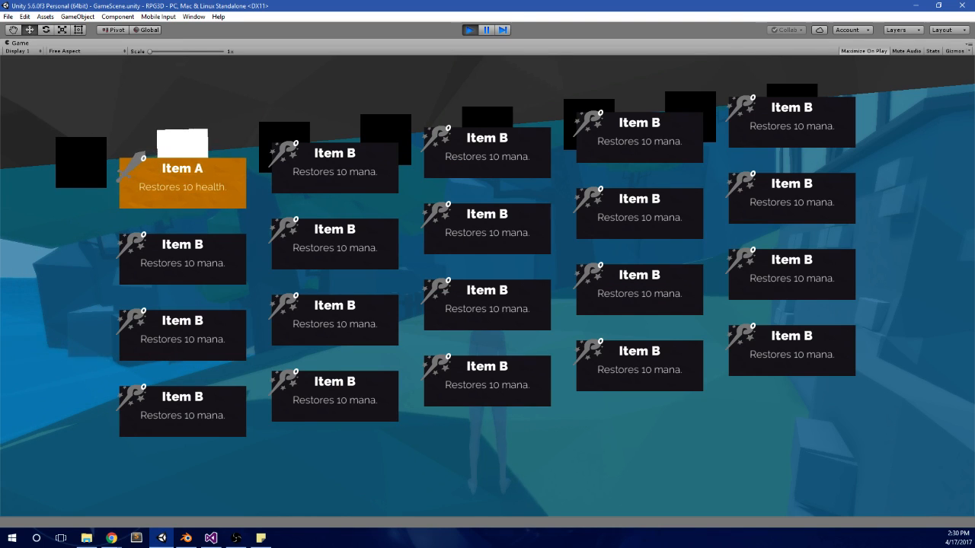
pyautogui.press('e')
pyautogui.press('e')
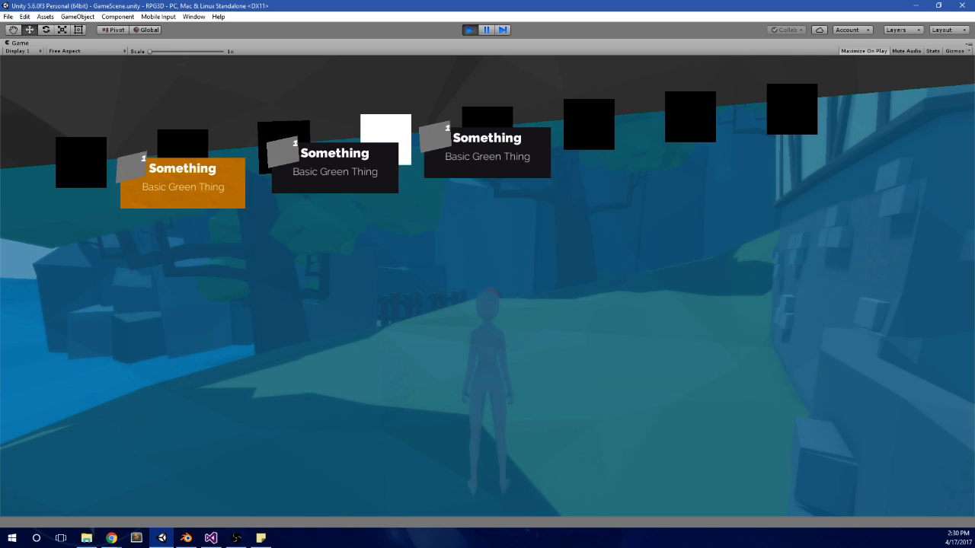
pyautogui.press('e')
pyautogui.press('q')
pyautogui.press('q')
pyautogui.press('q')
pyautogui.press('q')
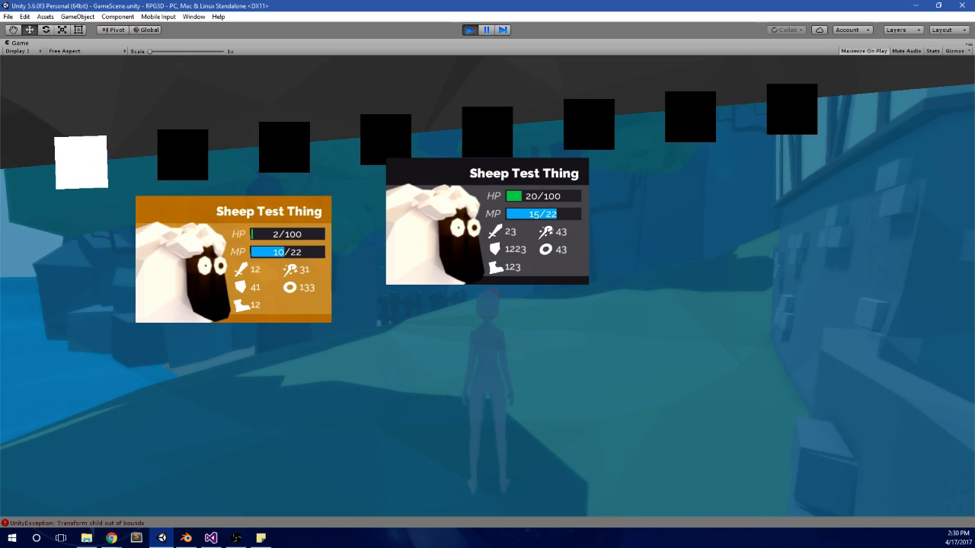
pyautogui.press('e')
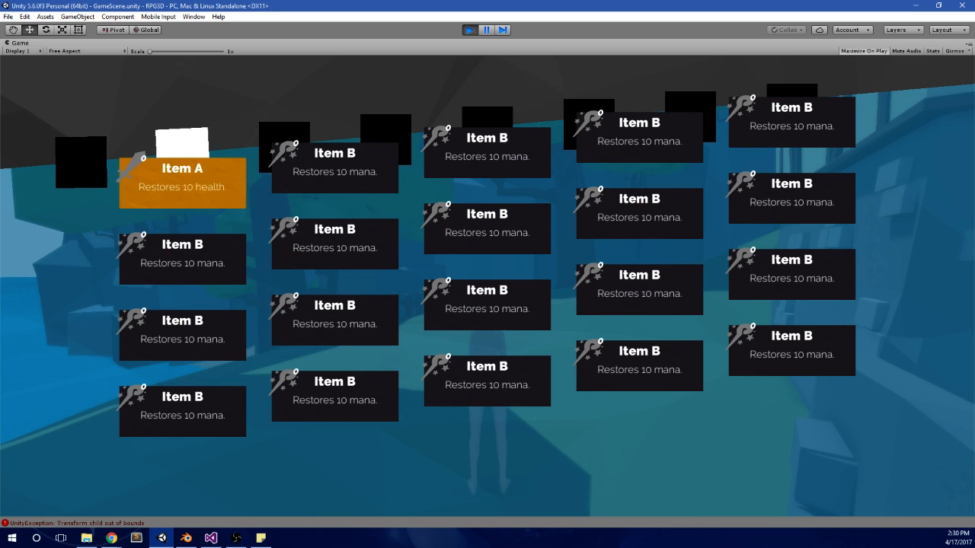
pyautogui.press('q')
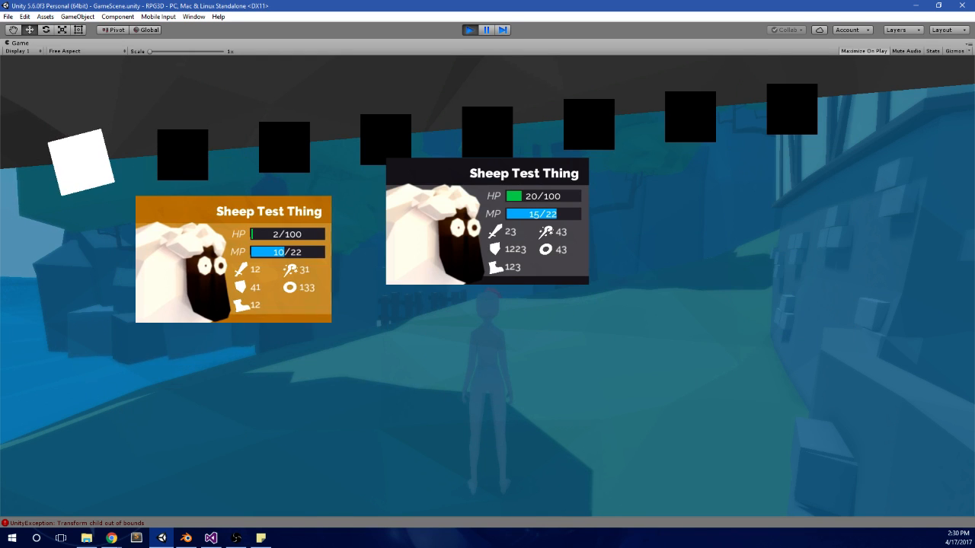
# Step: Close the in-game menu and run the character uphill past the stone-walled house and fallen log to the crest overlooking the village
pyautogui.press('Escape')
pyautogui.press('w')
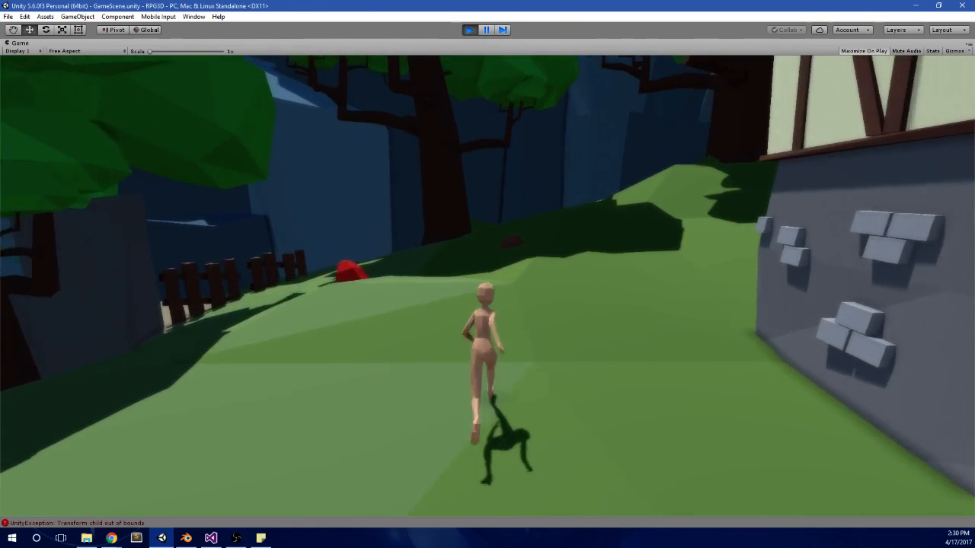
pyautogui.press('w')
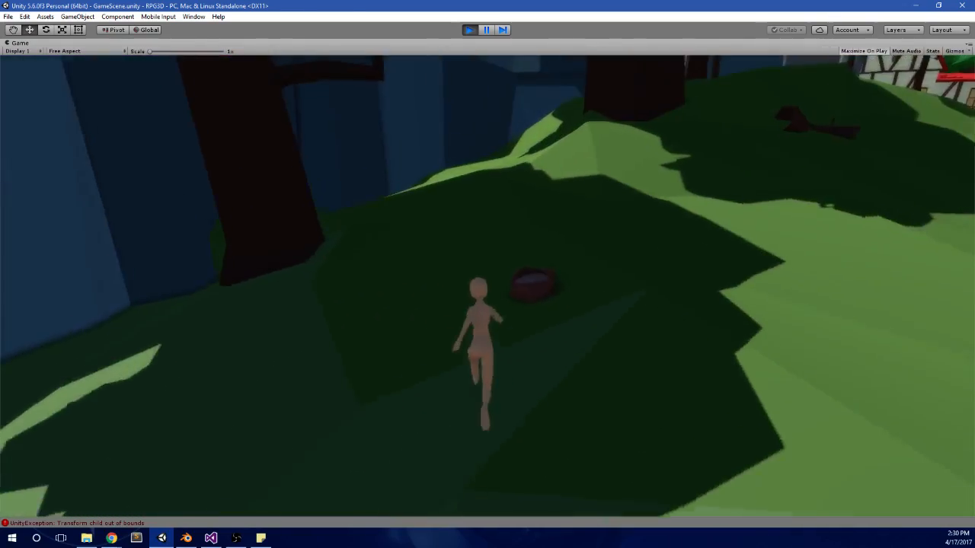
pyautogui.press('a')
pyautogui.press('w')
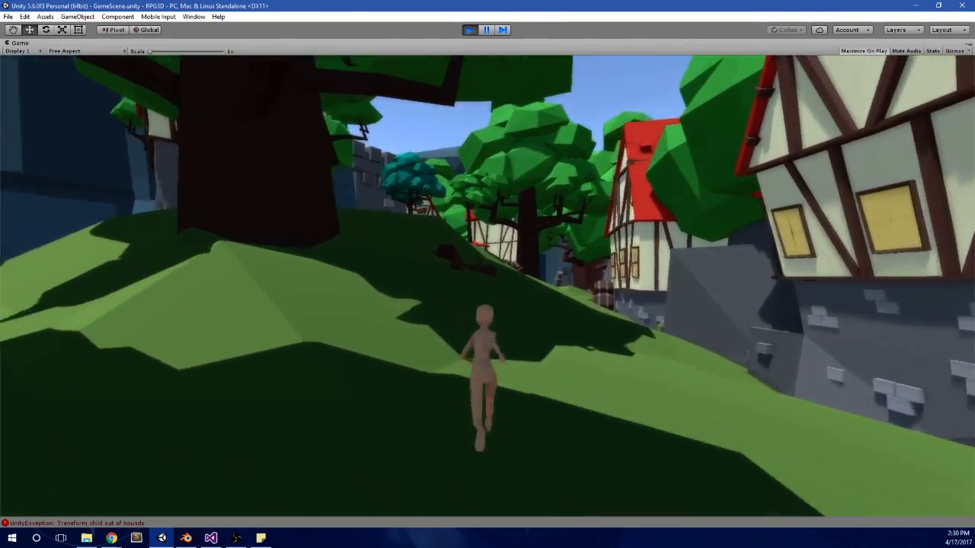
pyautogui.press('w')
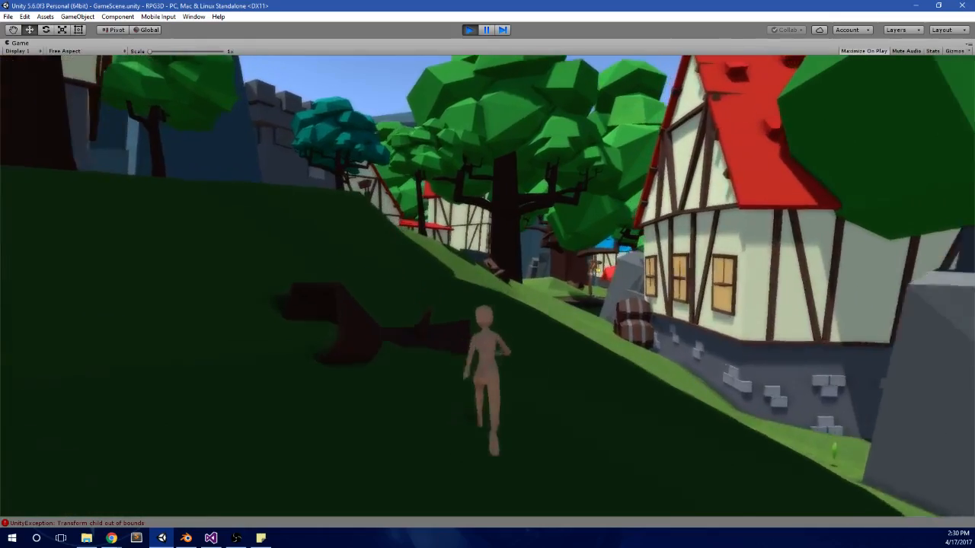
pyautogui.press('w')
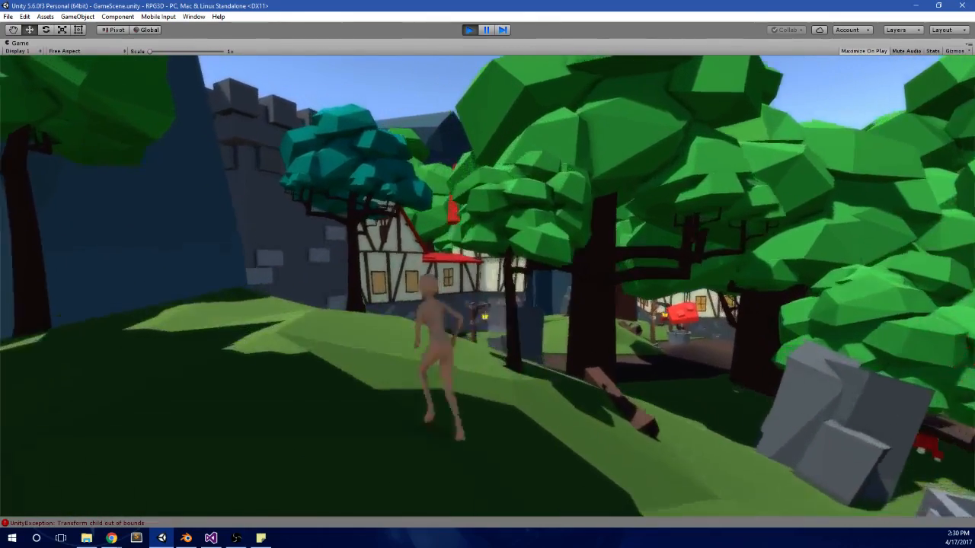
pyautogui.press('w')
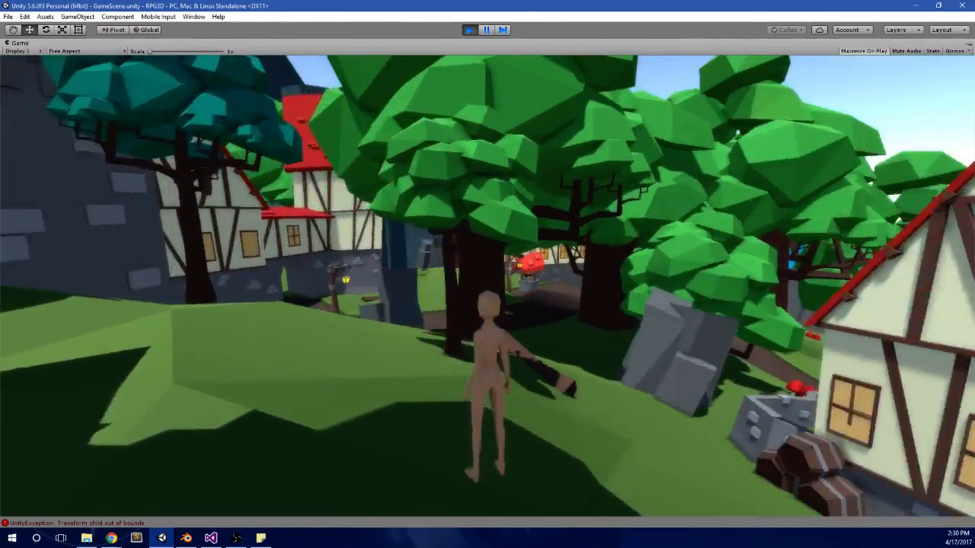
# Step: Run the character down past the stacked barrels to the red-roofed house and along the lantern-lit village paths
pyautogui.press('w')
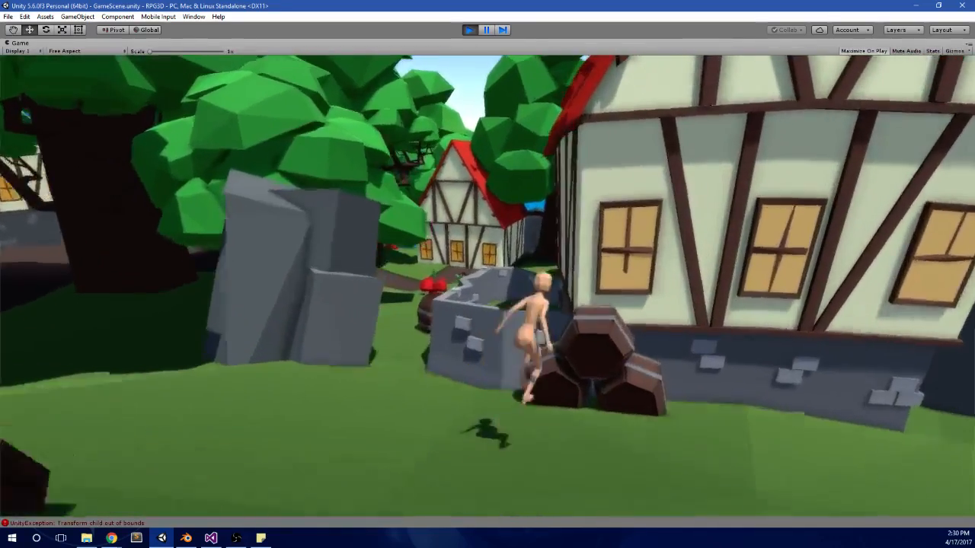
pyautogui.press('w')
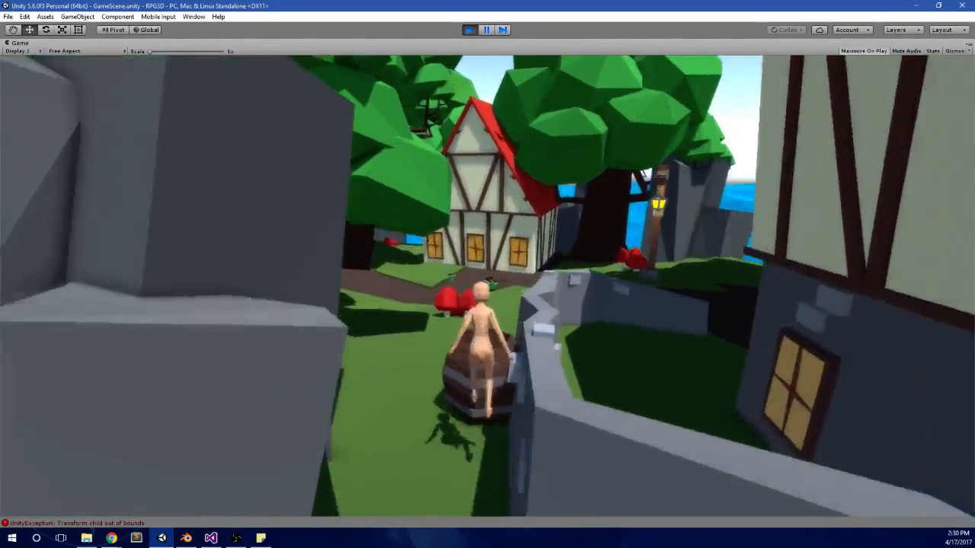
pyautogui.press('w')
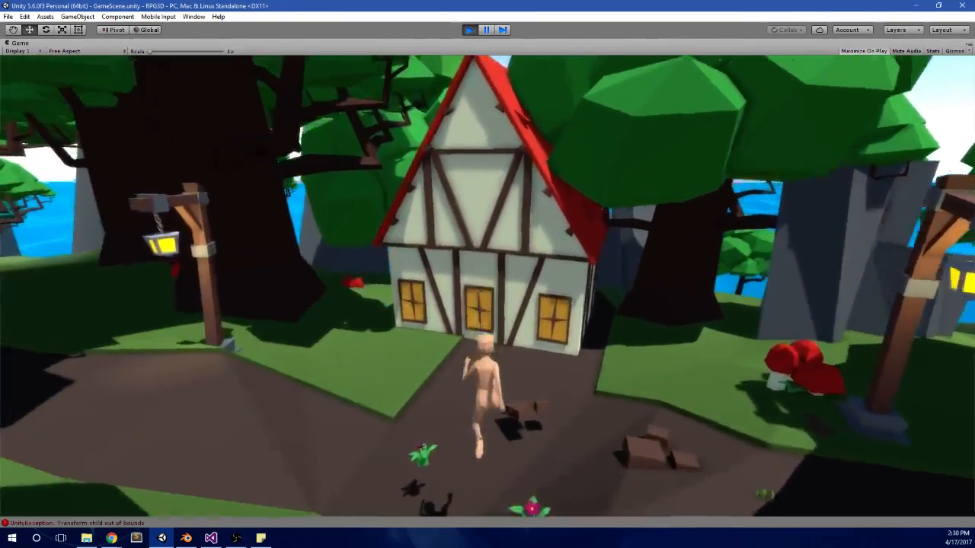
pyautogui.press('w')
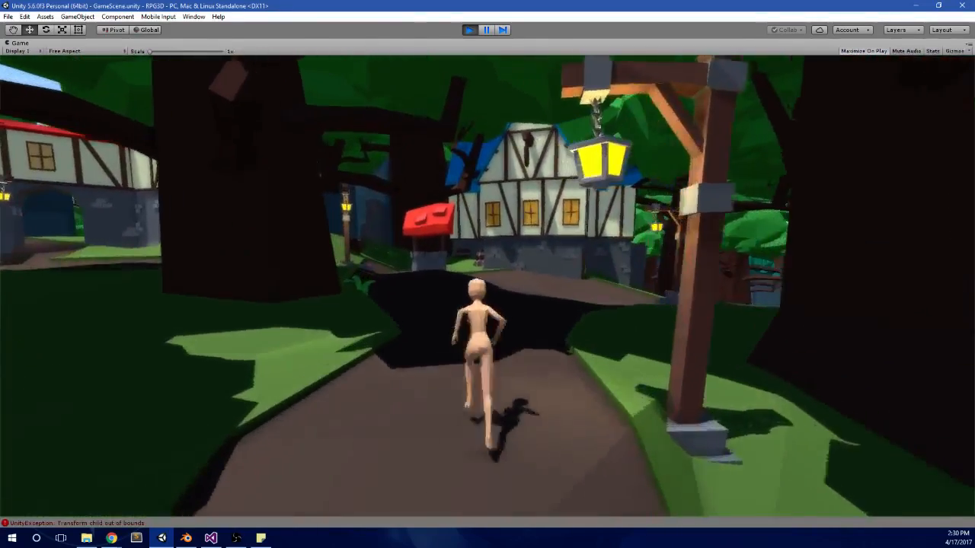
pyautogui.press('w')
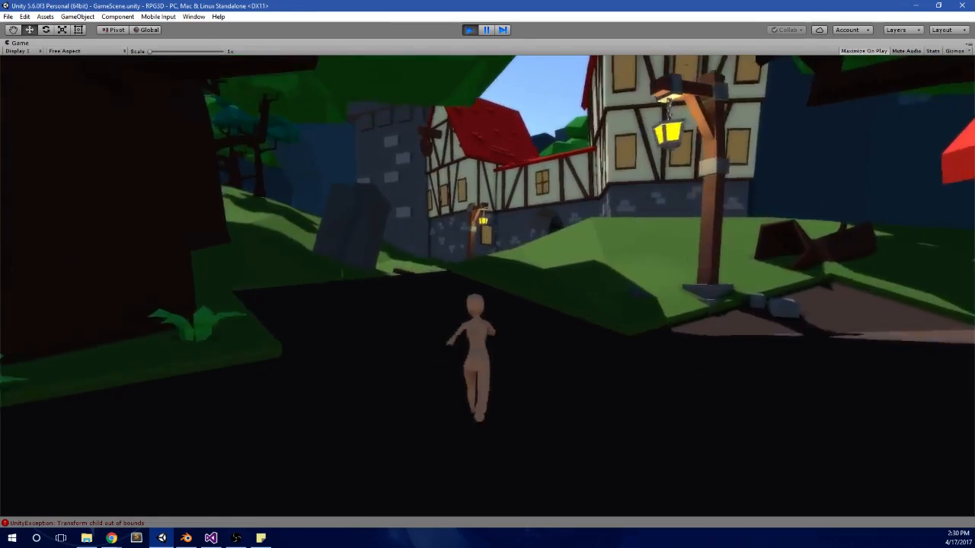
pyautogui.press('w')
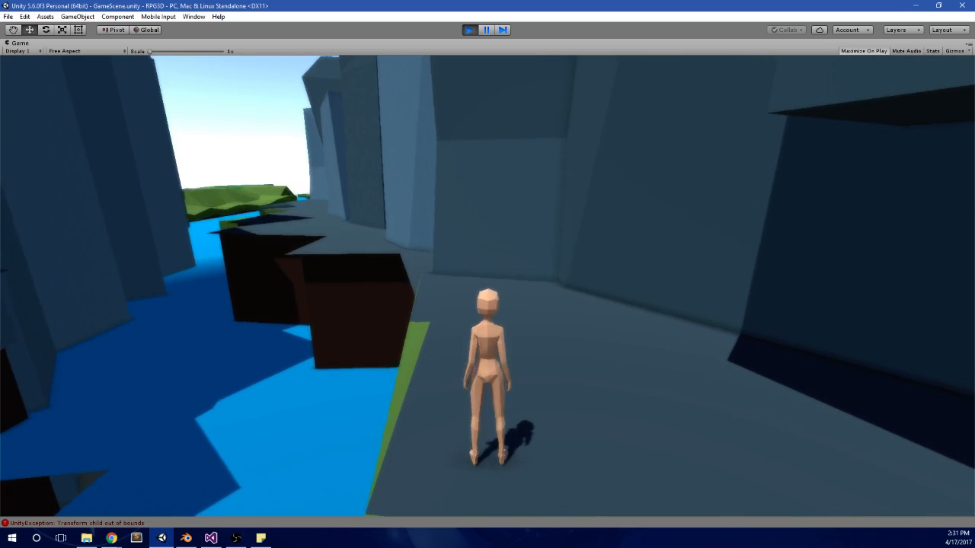
# Step: Run the character from the rocky ledge above the water into the dark passage beneath the cliffs
pyautogui.press('w')
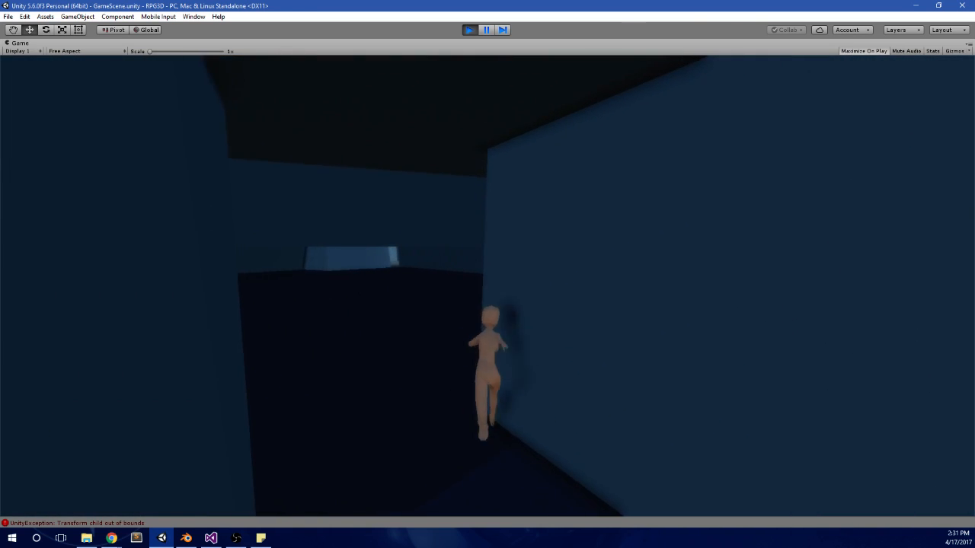
pyautogui.press('a')
pyautogui.press('w')
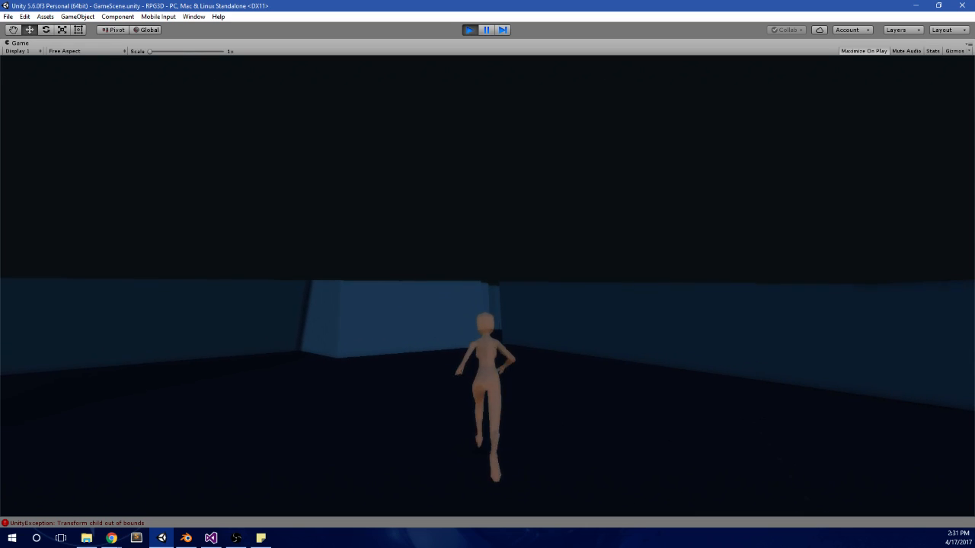
pyautogui.press('w')
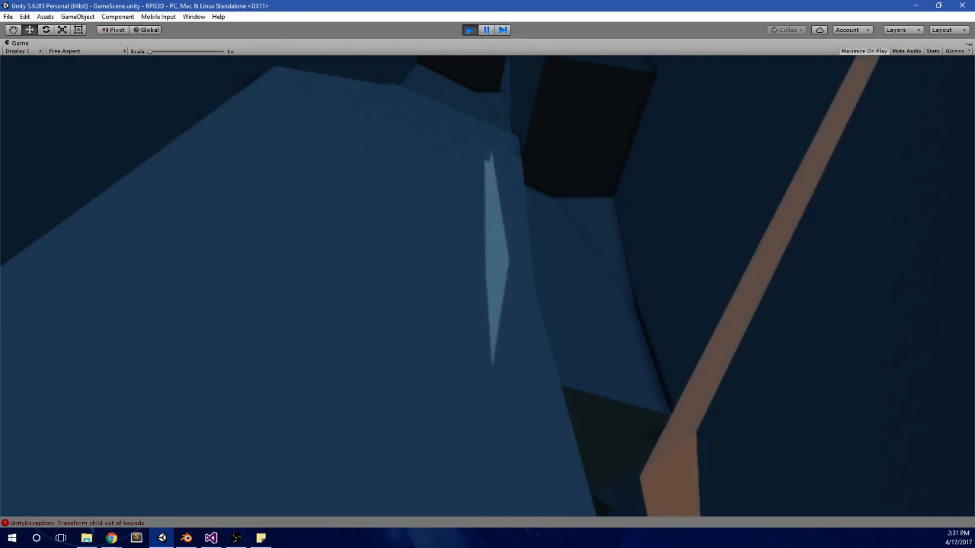
pyautogui.press('w')
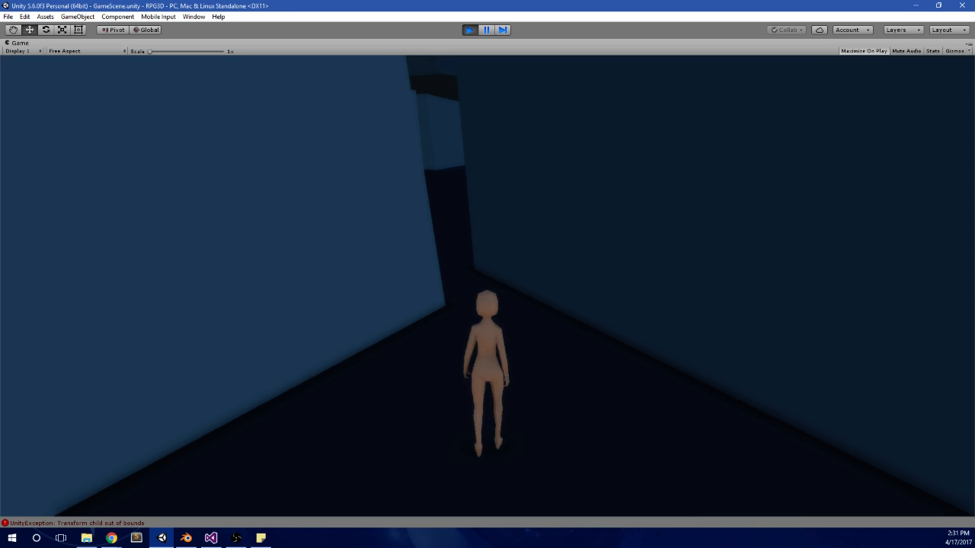
# Step: Explore the cave passages with the character, running past the green terrain walls between the blue rock faces
pyautogui.press('w')
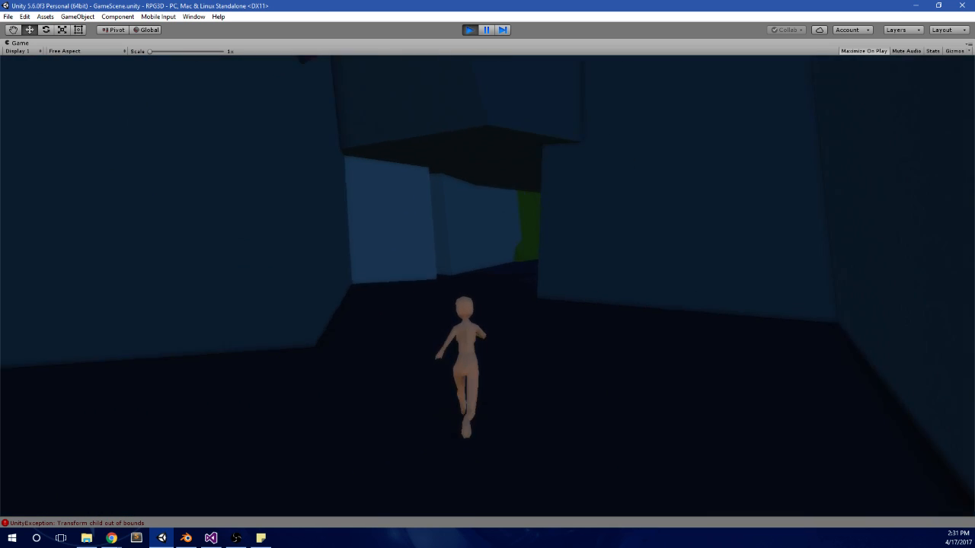
pyautogui.press('w')
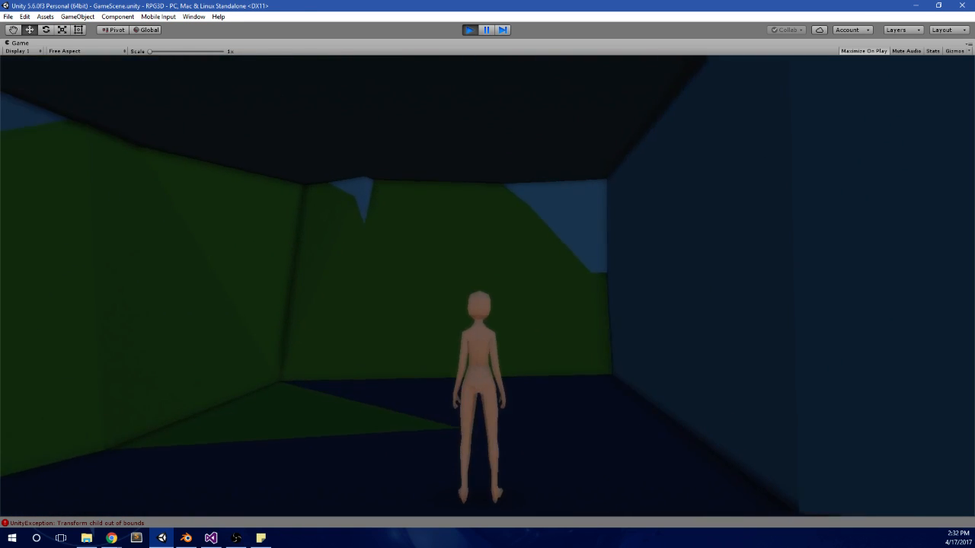
pyautogui.press('w')
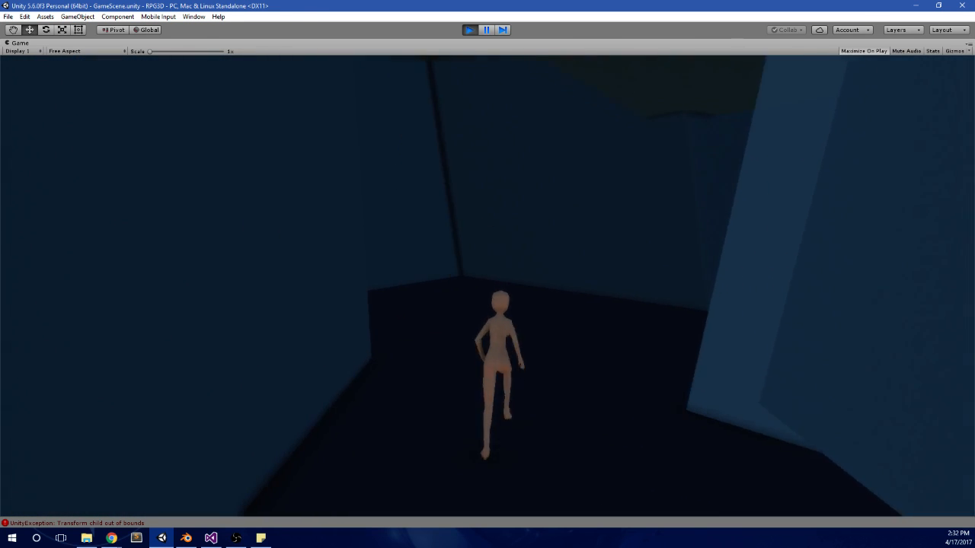
pyautogui.press('w')
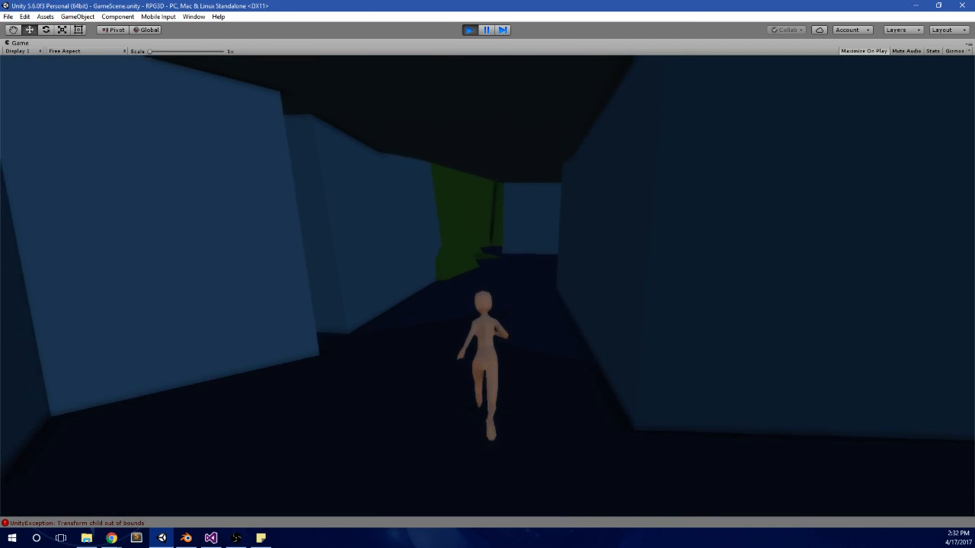
pyautogui.press('d')
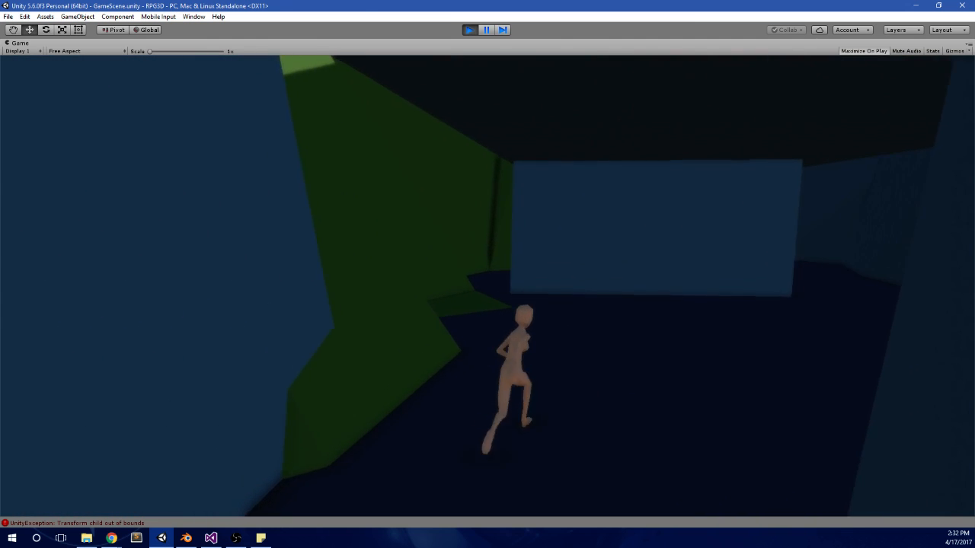
pyautogui.press('w')
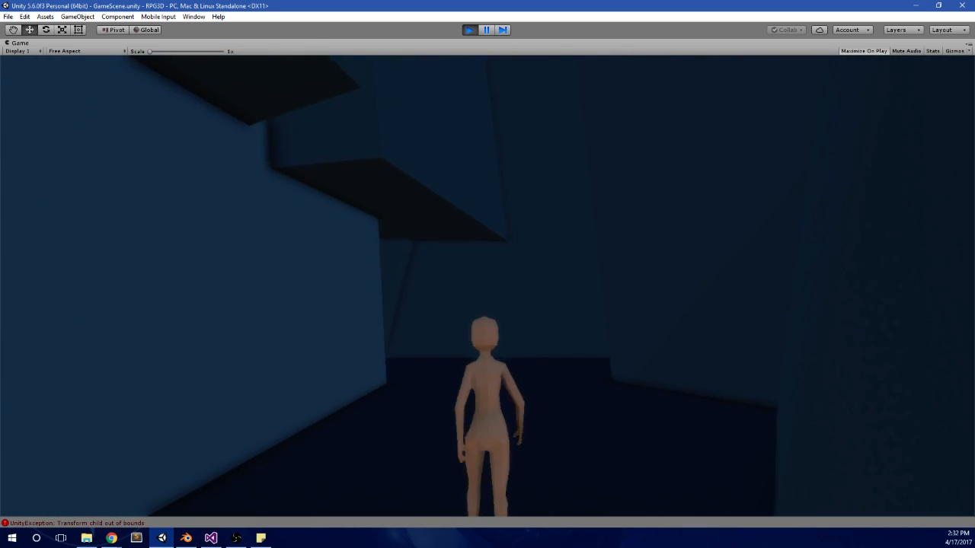
# Step: Run the character along the green cave wall and out onto the shaded grassy slope beside the cliffs
pyautogui.press('w')
pyautogui.press('d')
pyautogui.press('w')
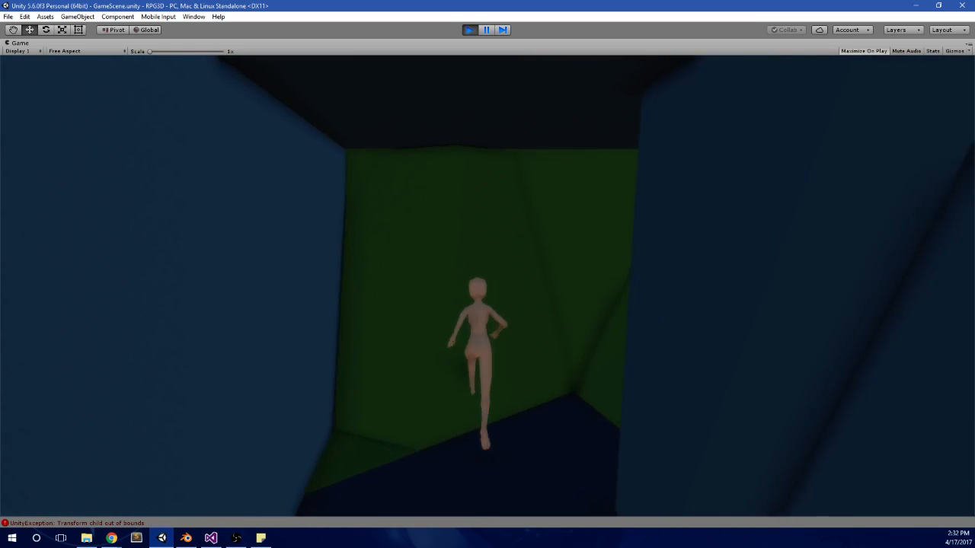
pyautogui.press('w')
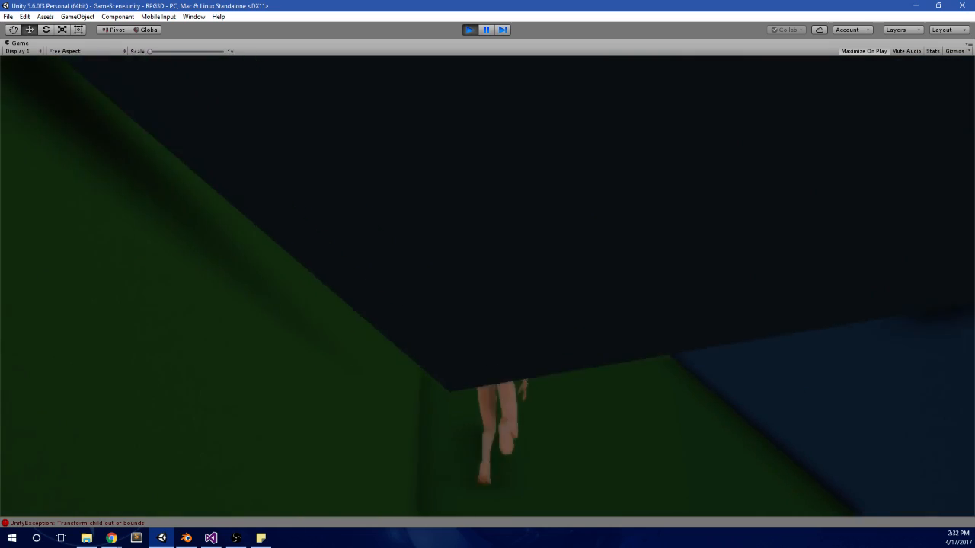
pyautogui.press('w')
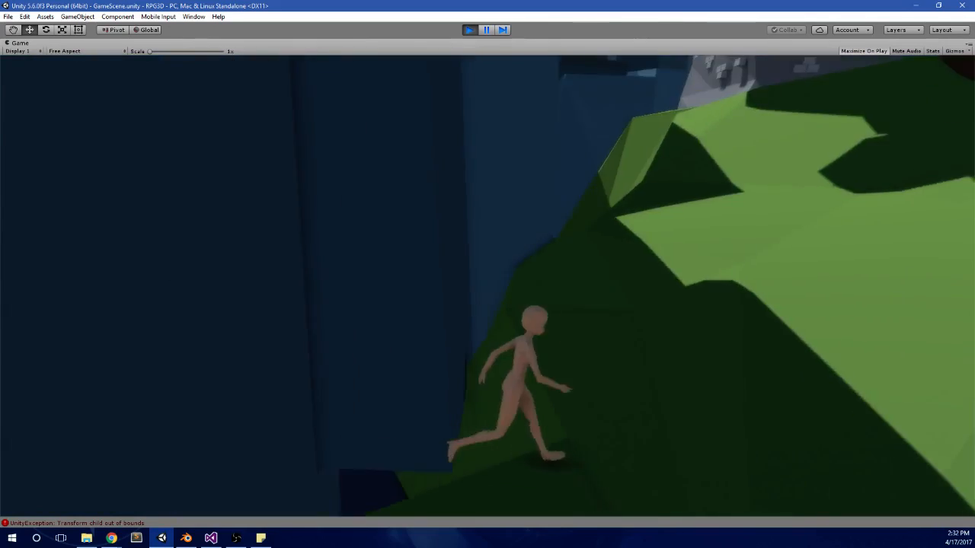
# Step: Run the character up the grassy slope and around the stone-walled house to the lawn facing the sea
pyautogui.press('w')
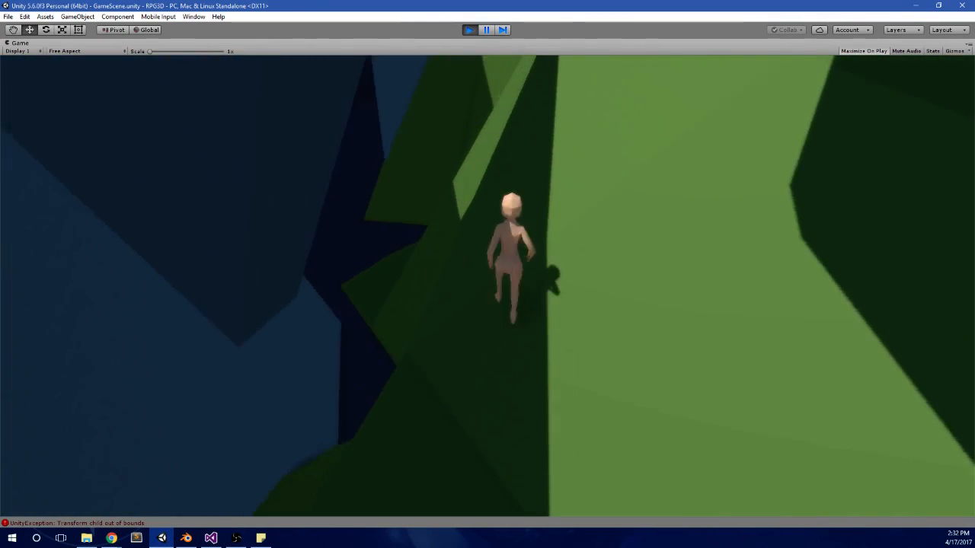
pyautogui.press('w')
pyautogui.press('w')
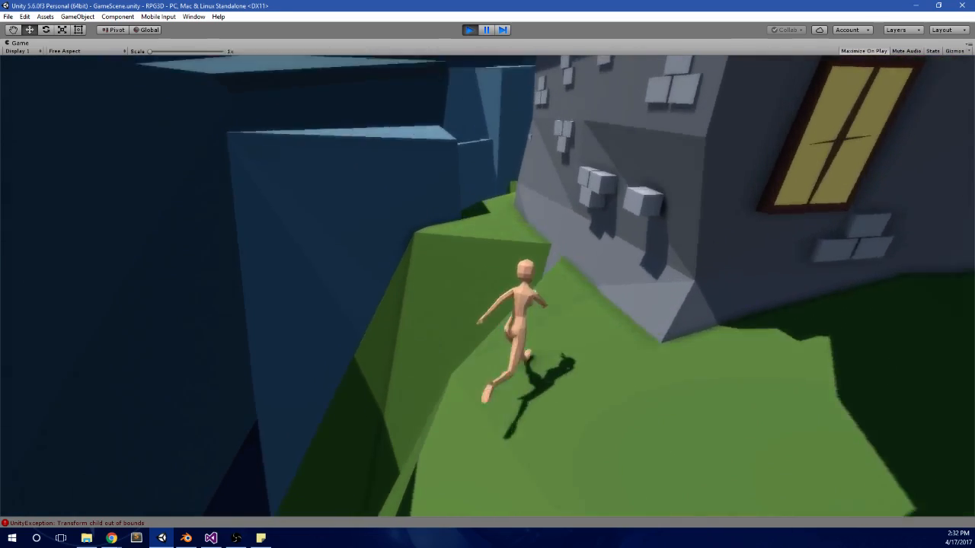
pyautogui.press('w')
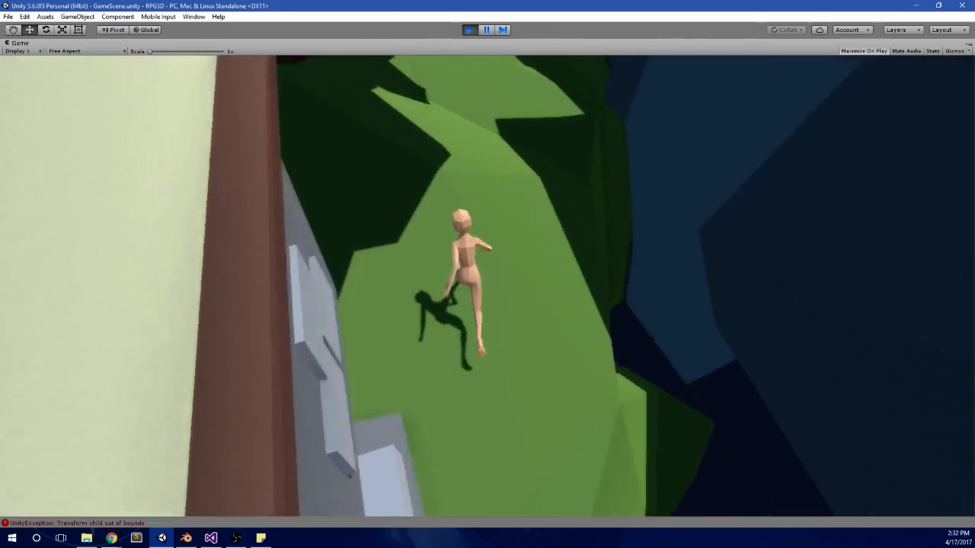
# Step: Run the character past the trees and down the grassy slope into the dark cave beneath the cliffs
pyautogui.press('w')
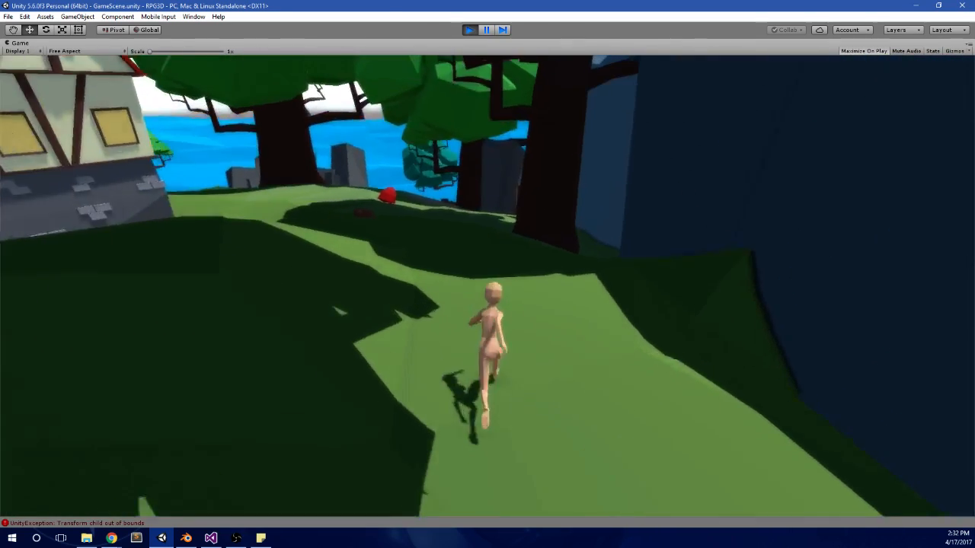
pyautogui.press('w')
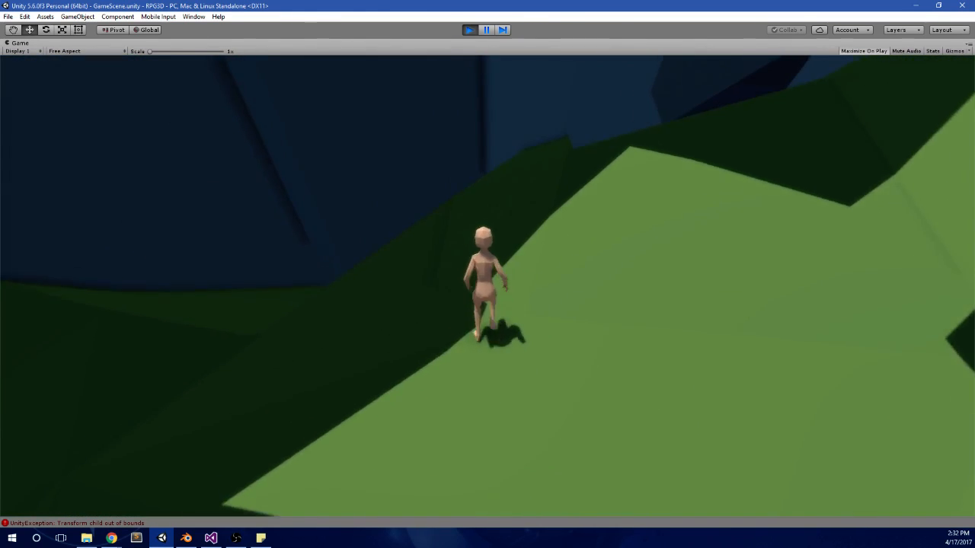
pyautogui.press('w')
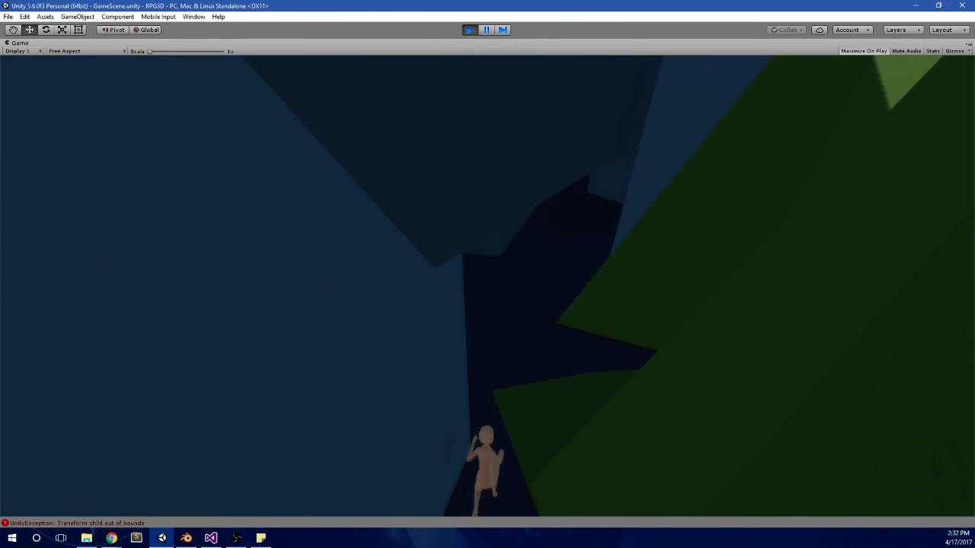
pyautogui.press('w')
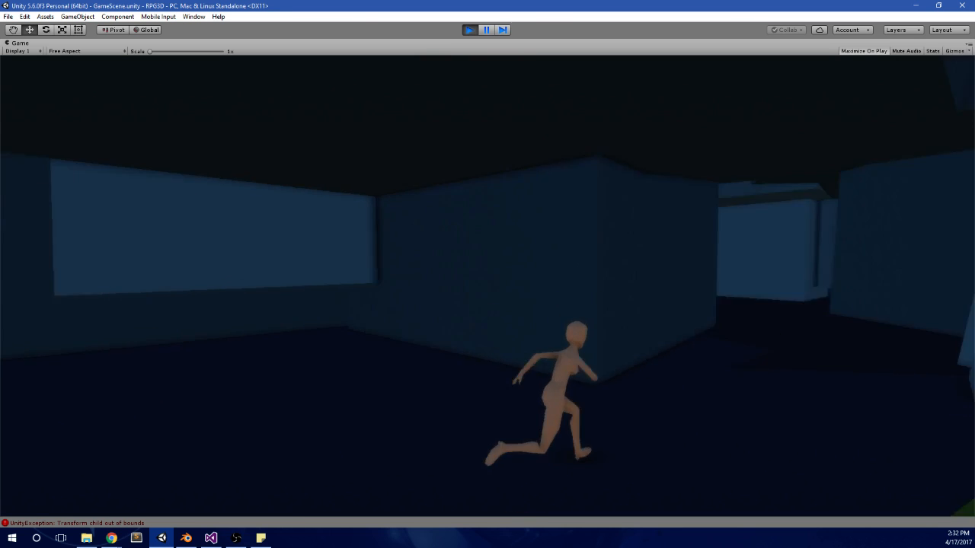
# Step: Run the character through the winding blue-walled cave corridors to the green terrain wall
pyautogui.press('w')
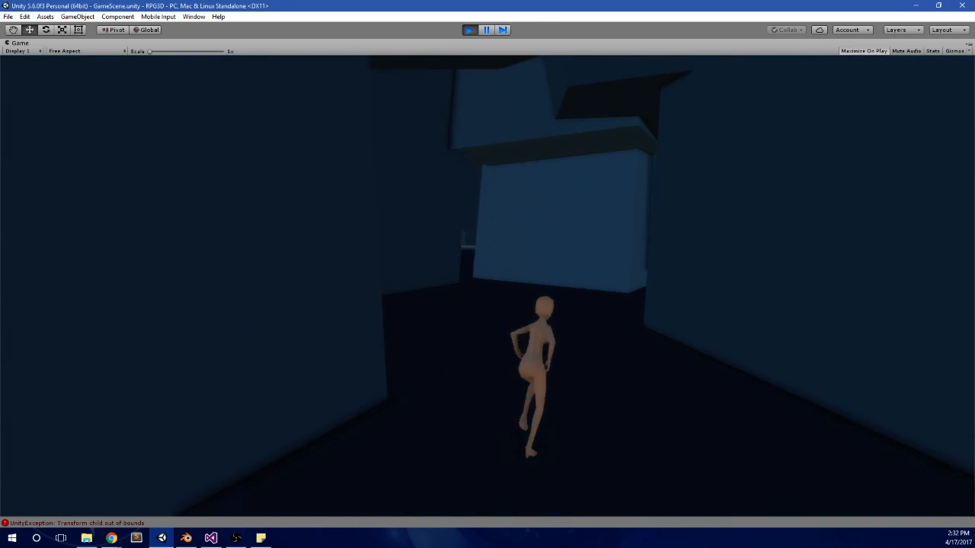
pyautogui.press('a')
pyautogui.press('w')
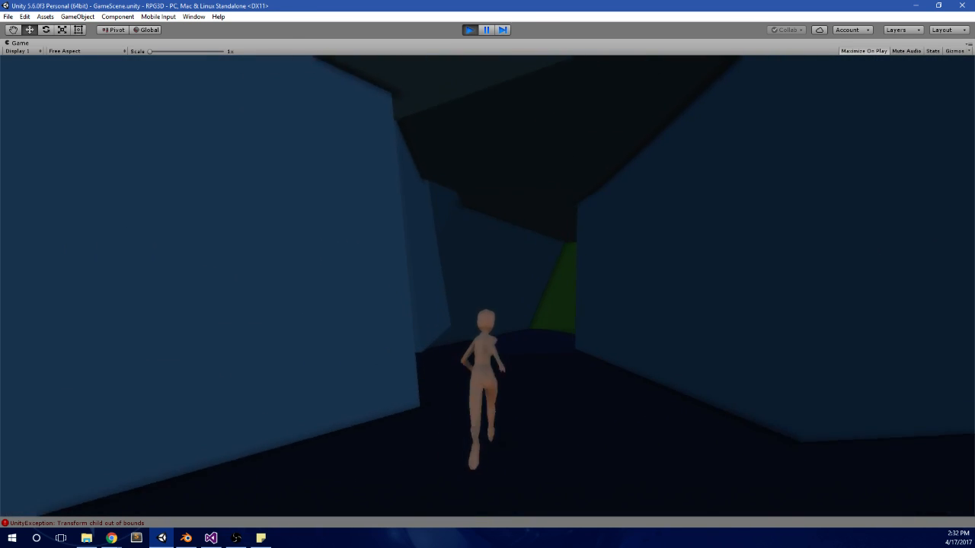
pyautogui.press('d')
pyautogui.press('w')
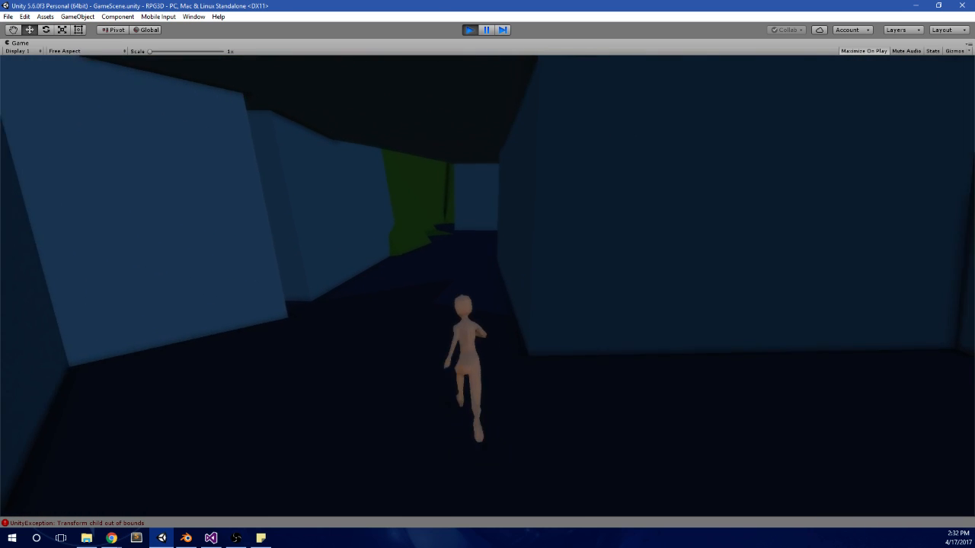
pyautogui.press('w')
pyautogui.press('d')
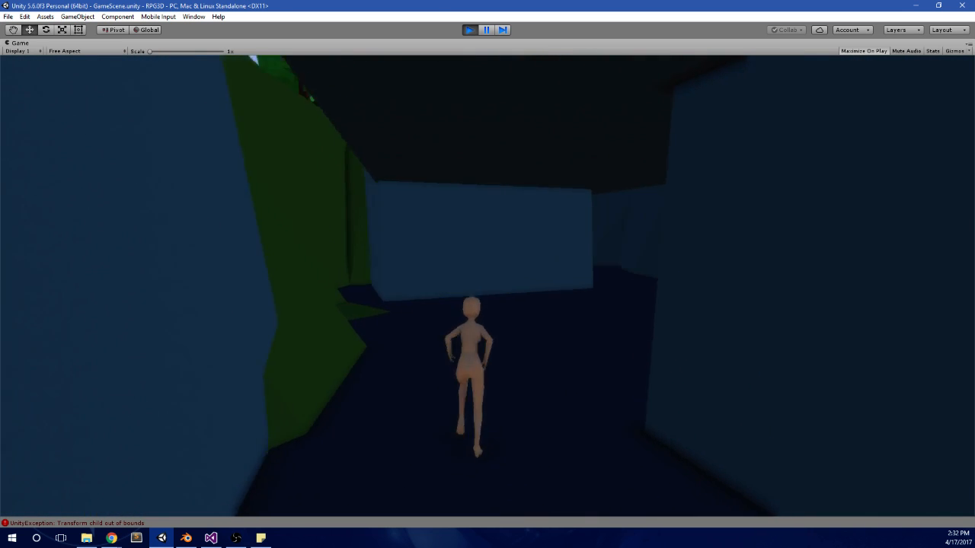
pyautogui.press('a')
# Step: Climb the character out of the cave and run past the stone-walled house towards the village lawn
pyautogui.press('w')
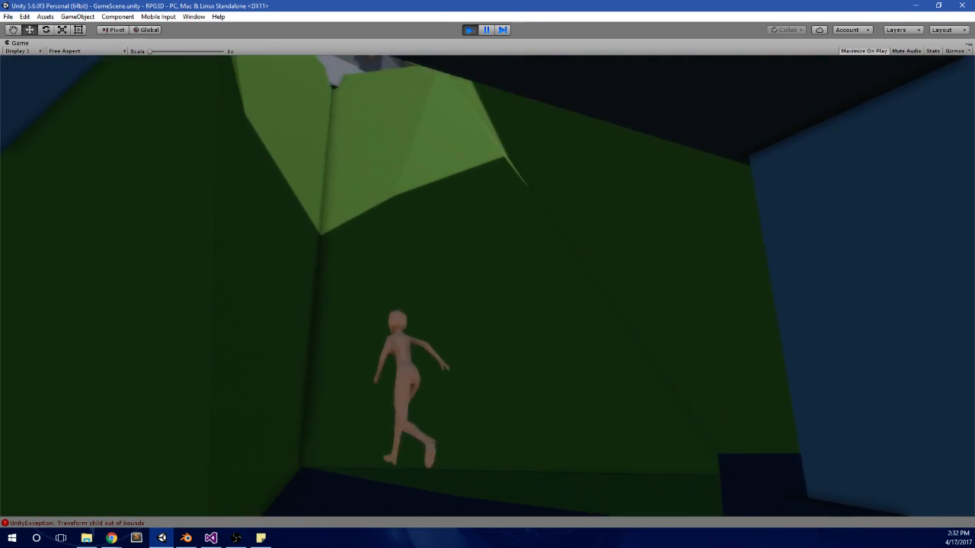
pyautogui.press('w')
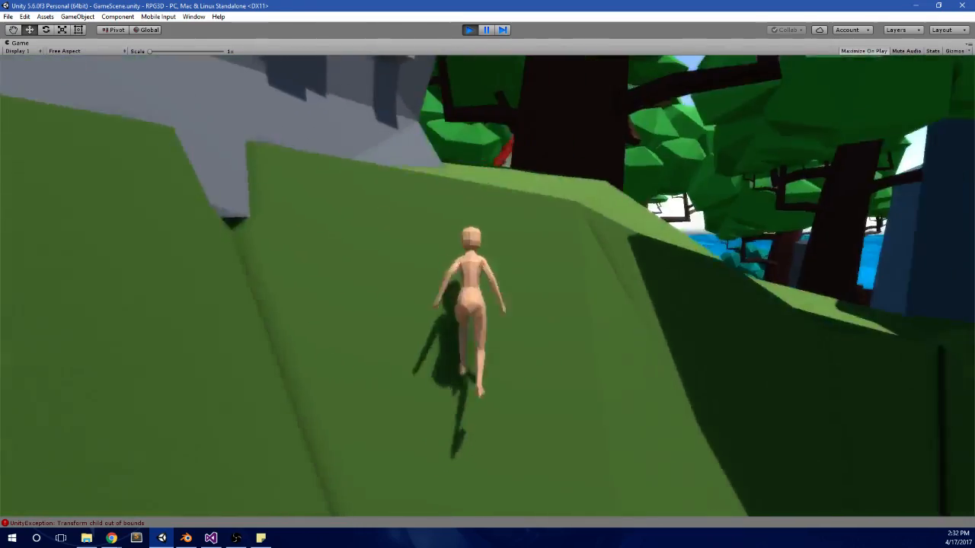
pyautogui.press('d')
pyautogui.press('w')
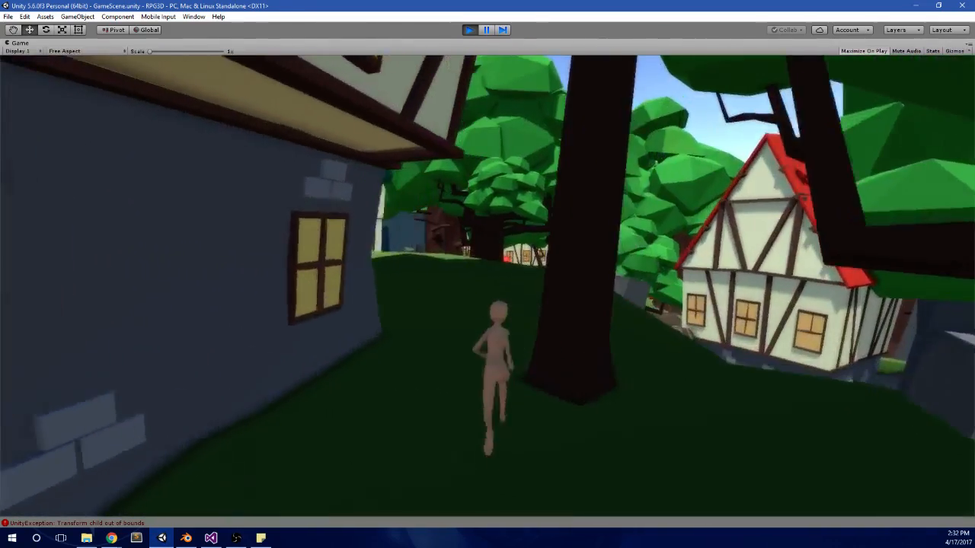
pyautogui.press('d')
# Step: Jump the character over the curved stone wall and red mushrooms to the path facing the blue-roofed house
pyautogui.press('w')
pyautogui.press('d')
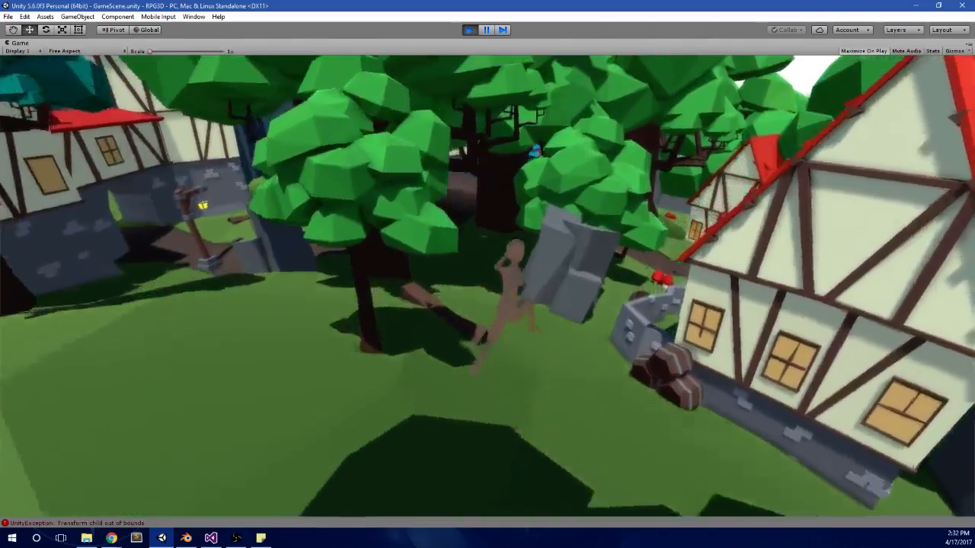
pyautogui.press('space')
pyautogui.press('w')
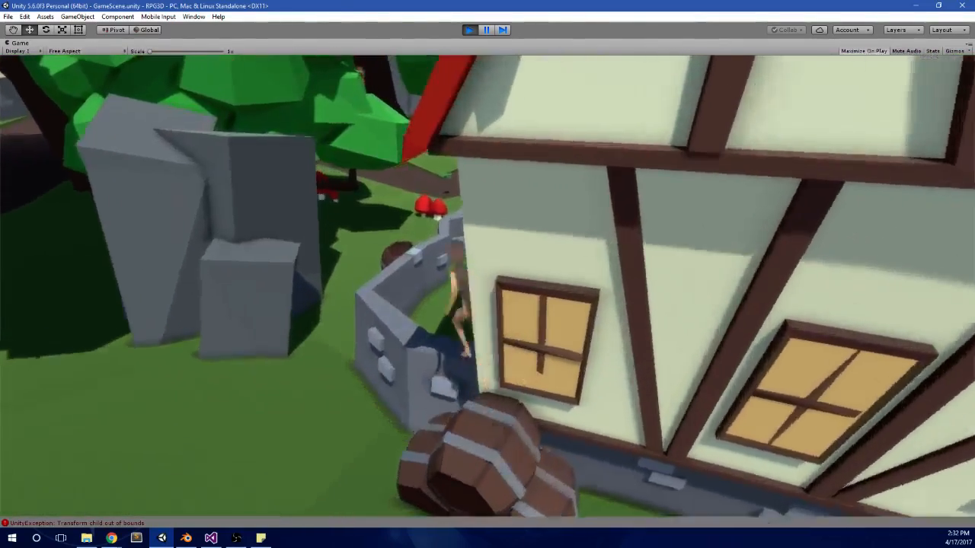
pyautogui.press('space')
pyautogui.press('space')
pyautogui.press('w')
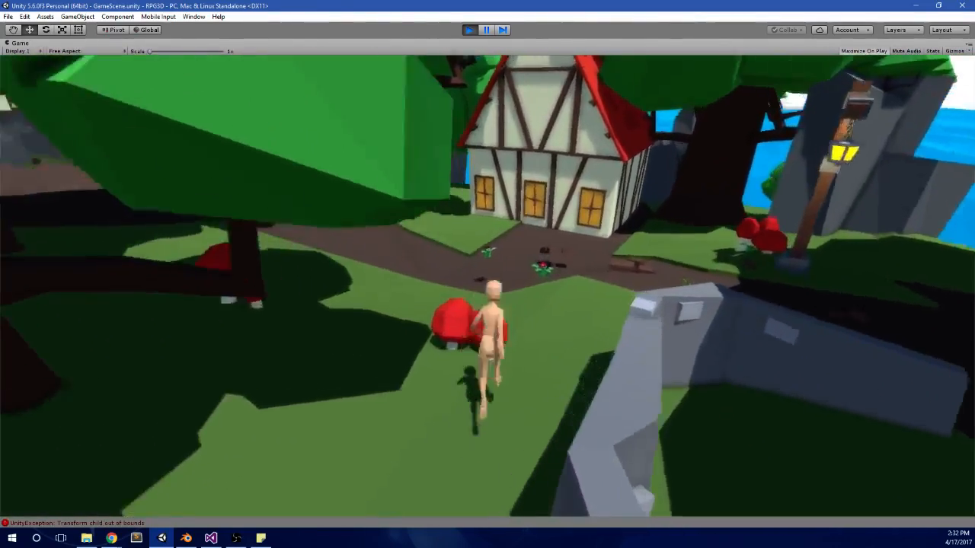
pyautogui.press('space')
pyautogui.press('space')
pyautogui.press('w')
pyautogui.press('space')
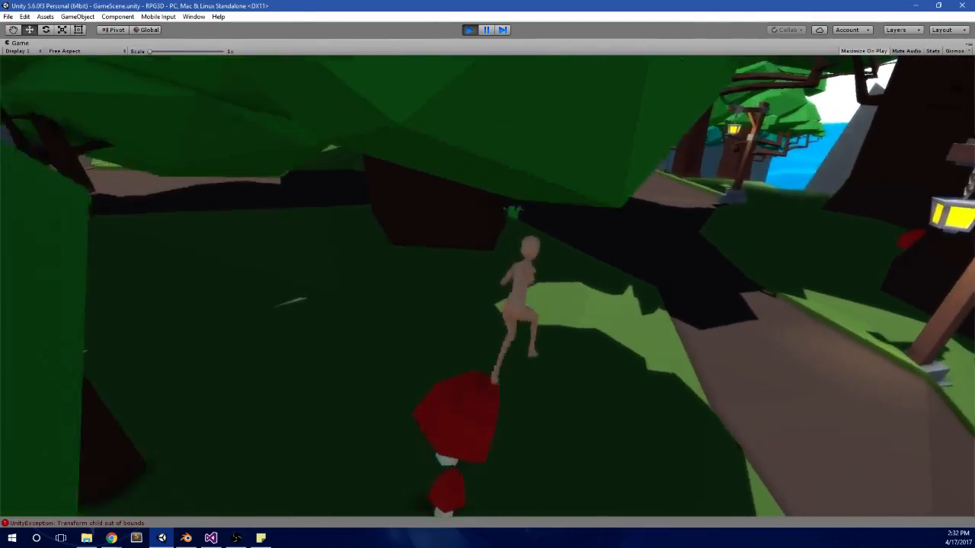
pyautogui.press('d')
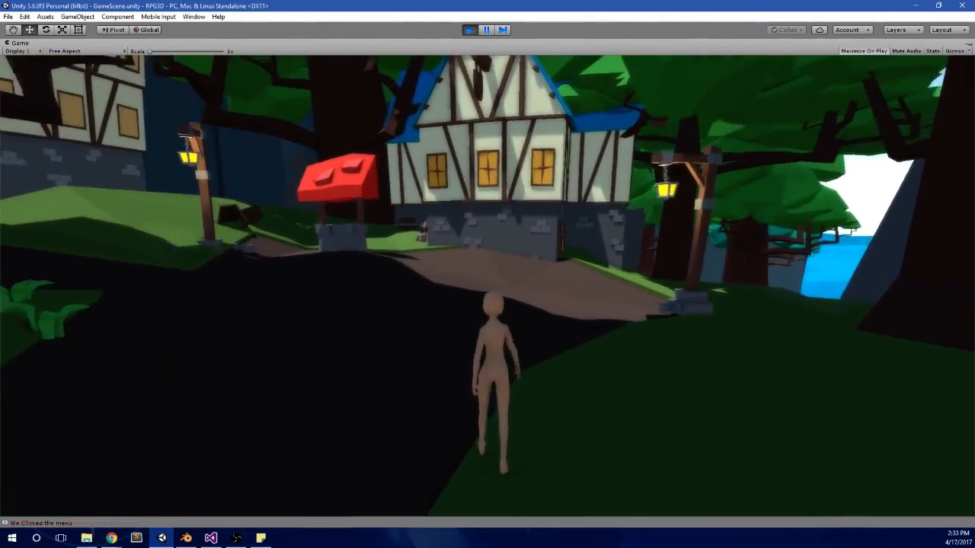
# Step: Open the in-game menu and move the selection across its sections, past the item grid to the fifth square
pyautogui.press('Escape')
pyautogui.press('Right')
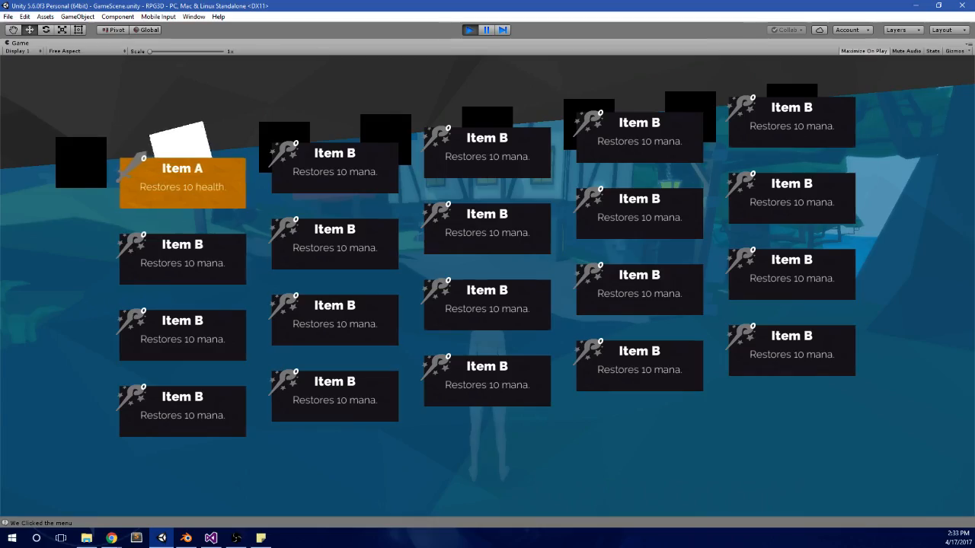
pyautogui.press('Right')
pyautogui.press('Right')
pyautogui.press('Left')
pyautogui.press('Left')
pyautogui.press('Right')
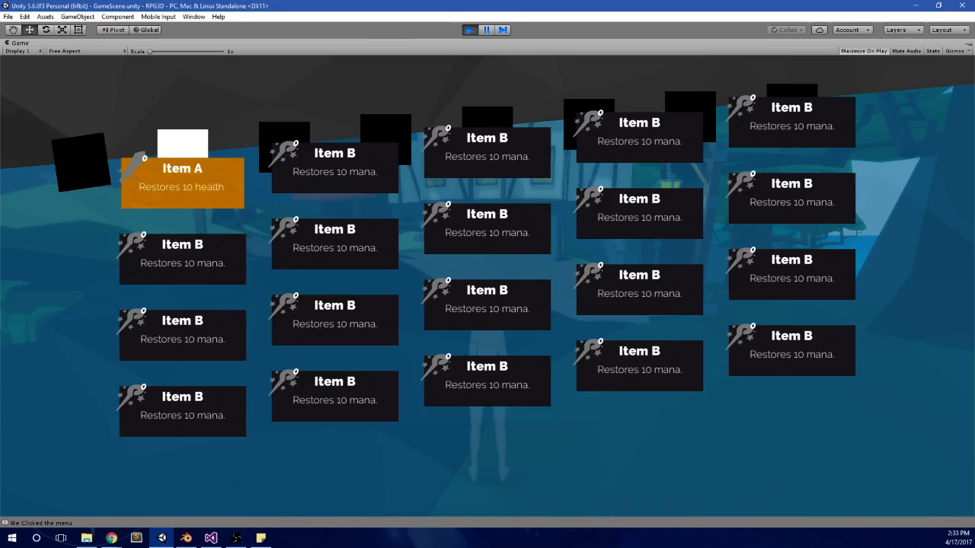
pyautogui.press('Right')
pyautogui.press('Right')
pyautogui.press('Right')
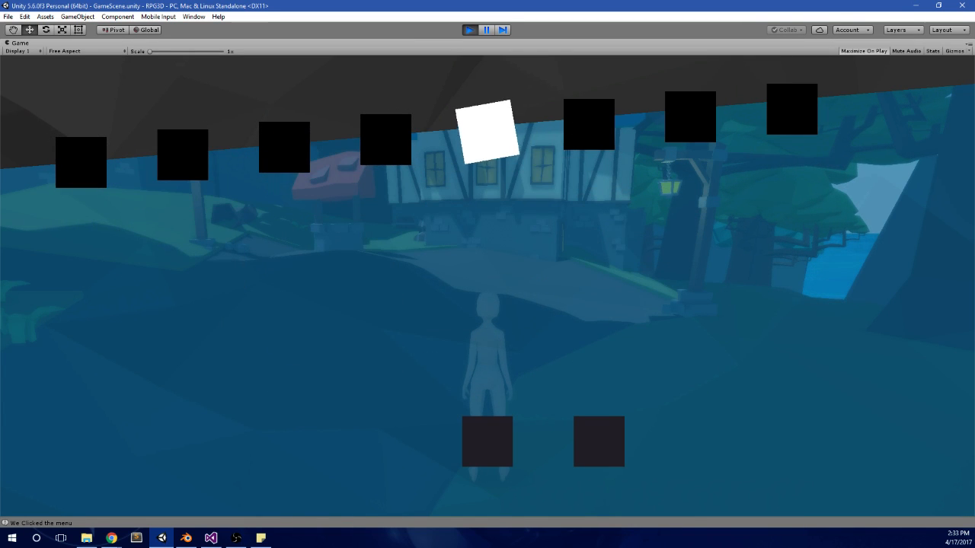
# Step: Test switching back and forth between the menu's middle sections, returning to the one with the Health Pot
pyautogui.press('Left')
pyautogui.press('Left')
pyautogui.press('Right')
pyautogui.press('Right')
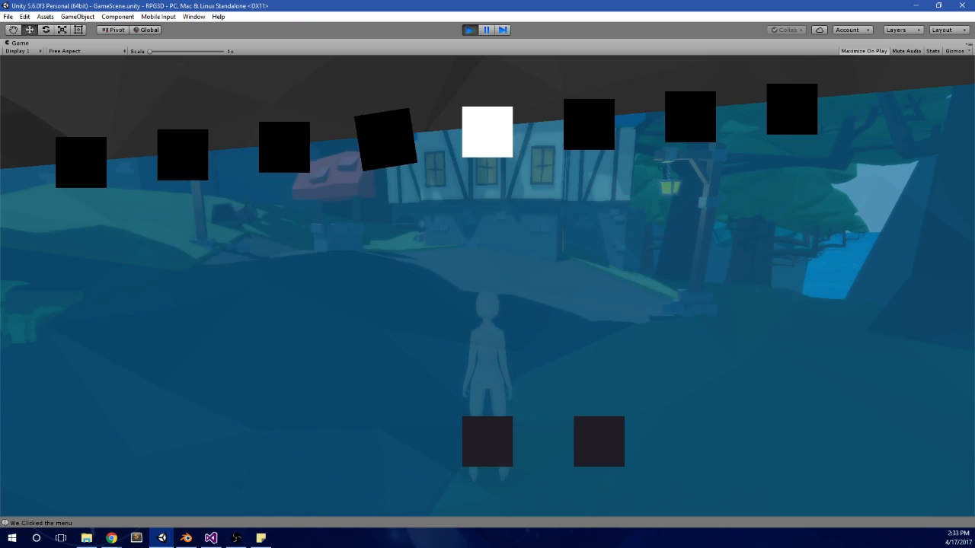
pyautogui.press('Left')
pyautogui.press('Left')
pyautogui.press('Left')
pyautogui.press('Left')
pyautogui.press('Right')
pyautogui.press('Right')
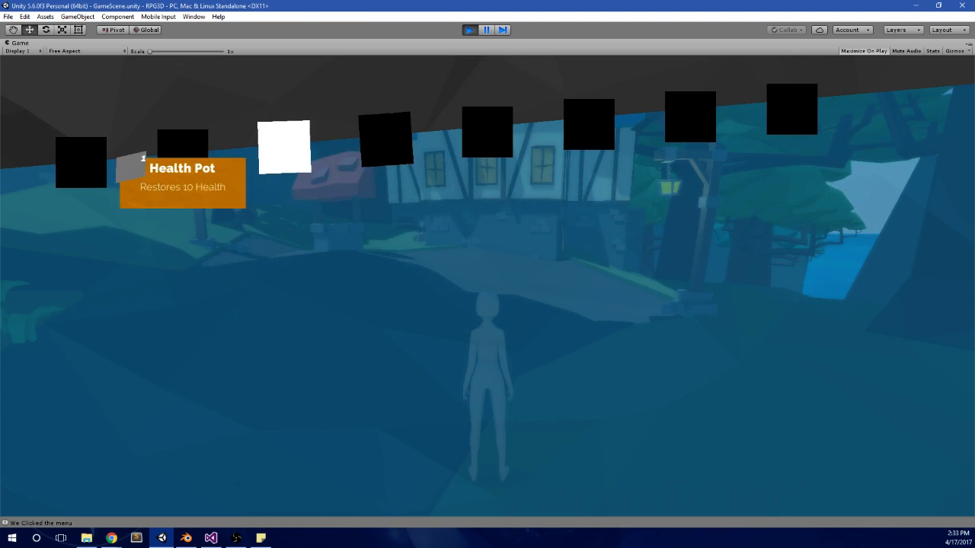
# Step: Cycle back through the menu sections to the first one with the Sheep Test Thing status cards
pyautogui.press('Left')
pyautogui.press('Left')
pyautogui.press('Right')
pyautogui.press('Right')
pyautogui.press('Left')
pyautogui.press('Left')
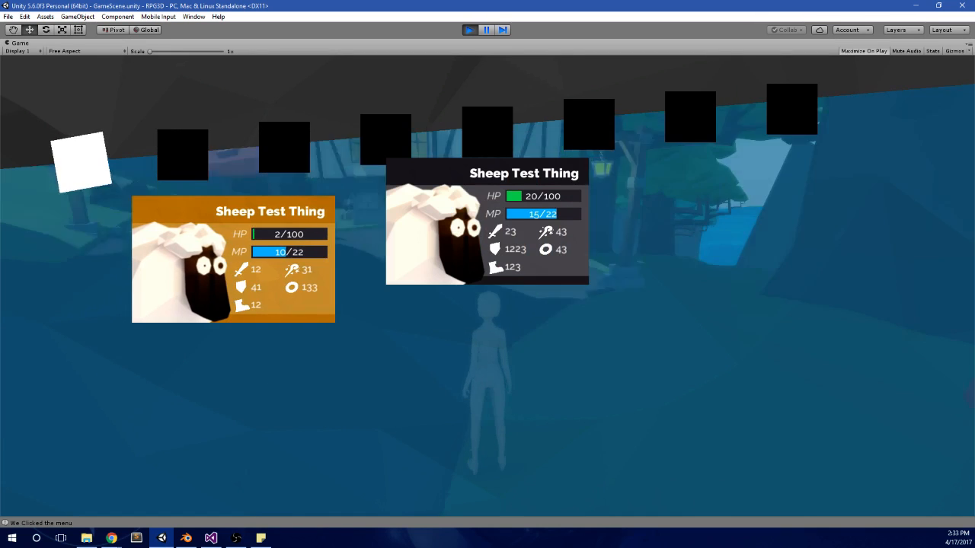
# Step: Close the in-game menu and stop the play test
pyautogui.press('Escape')
pyautogui.press('w')
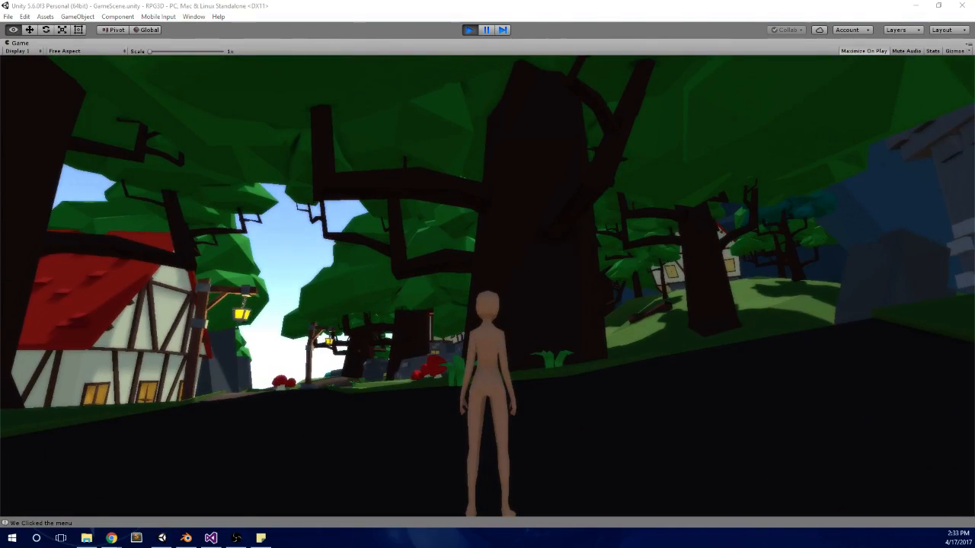
pyautogui.click(470, 30)
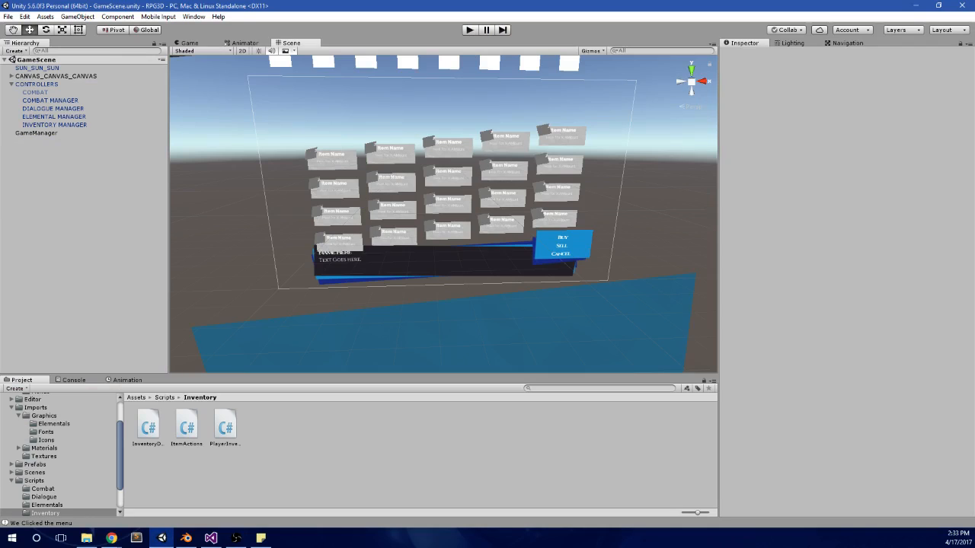
# Step: Select INVENTORY MANAGER in the scene and look through its Player Inventory and Inventory Database scripts
pyautogui.hotkey('alt', 'Tab')
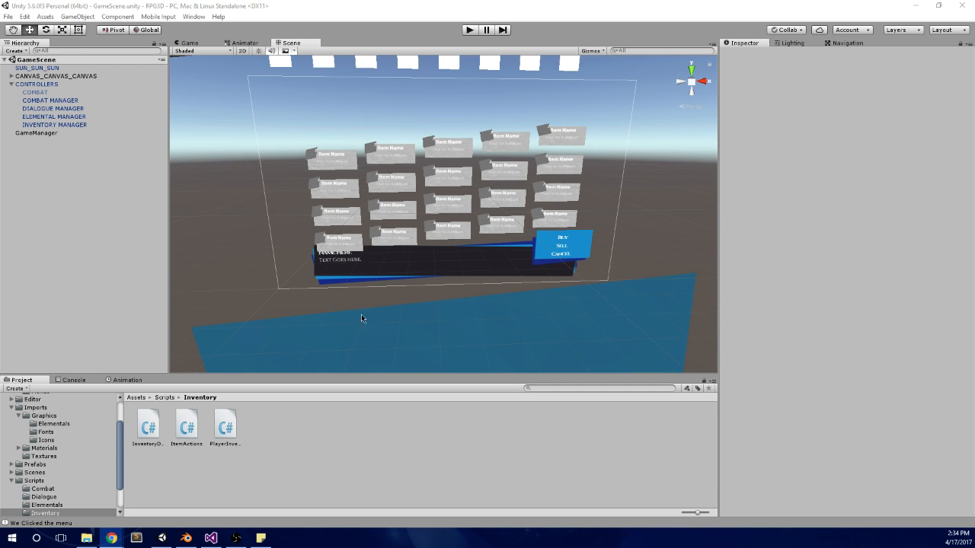
pyautogui.moveTo(462, 261); pyautogui.dragTo(437, 212, button='middle')
pyautogui.scroll(5, 410, 240)
pyautogui.moveTo(432, 147); pyautogui.dragTo(458, 222, button='middle')
pyautogui.scroll(2, 456, 222)
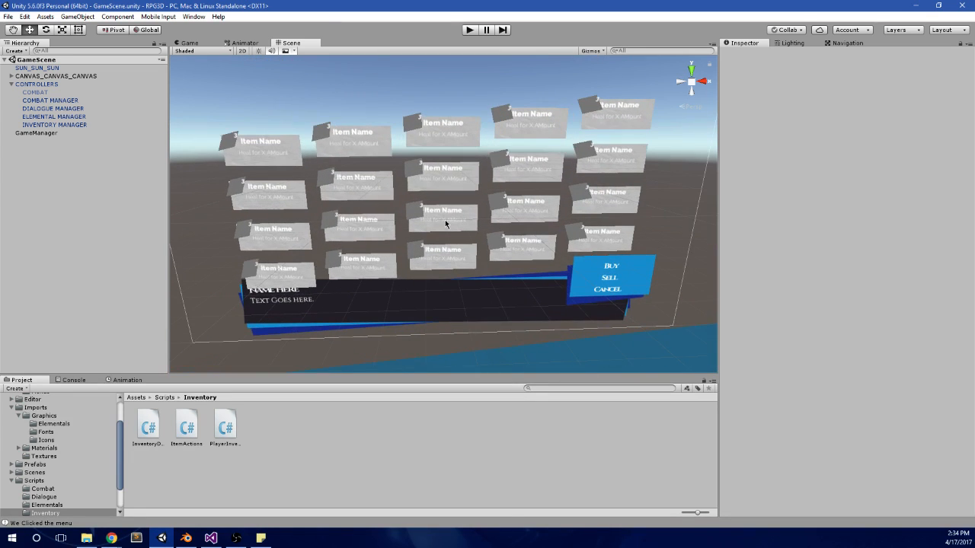
pyautogui.click(49, 124)
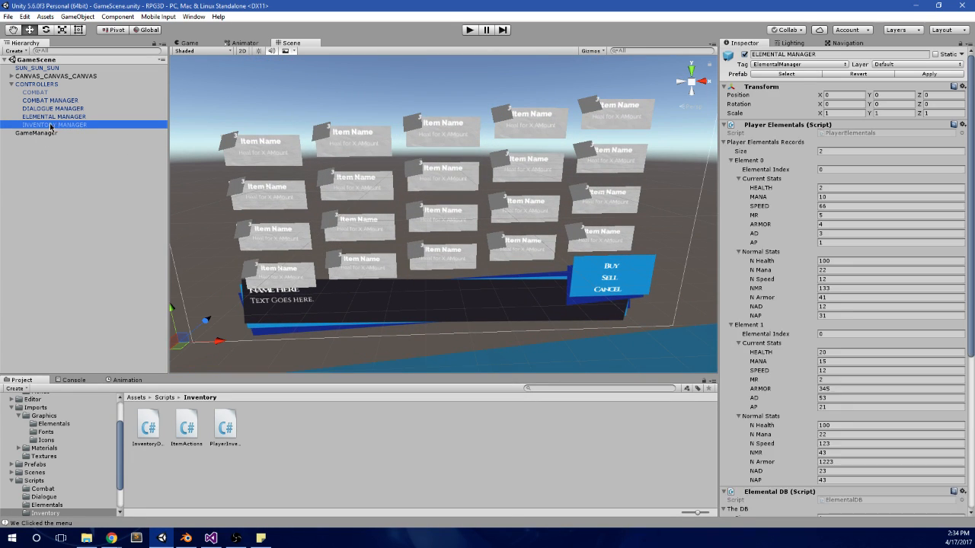
pyautogui.scroll(-4, 769, 317)
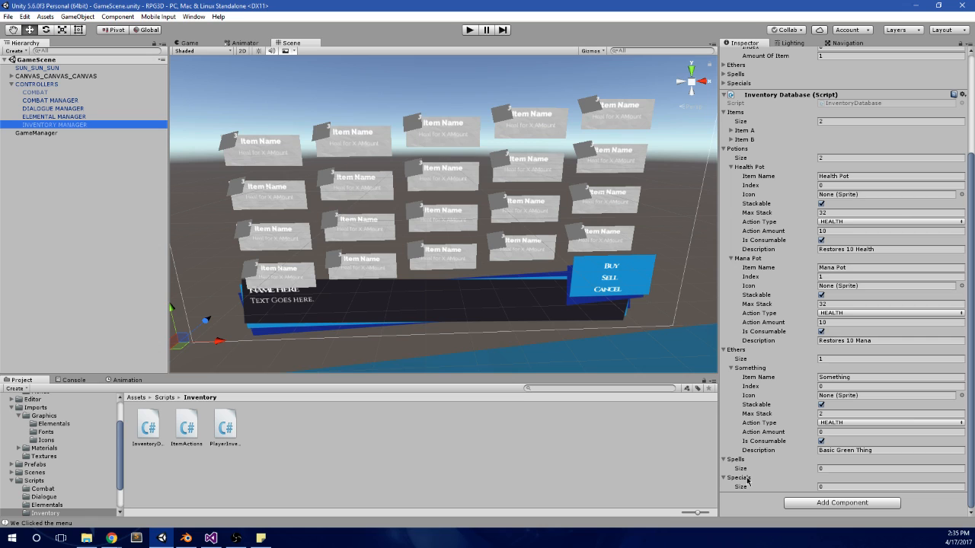
# Step: Collapse the Items, Potions, Ethers, Spells and Specials lists of the Inventory Database script
pyautogui.scroll(5, 749, 396)
pyautogui.click(747, 272)
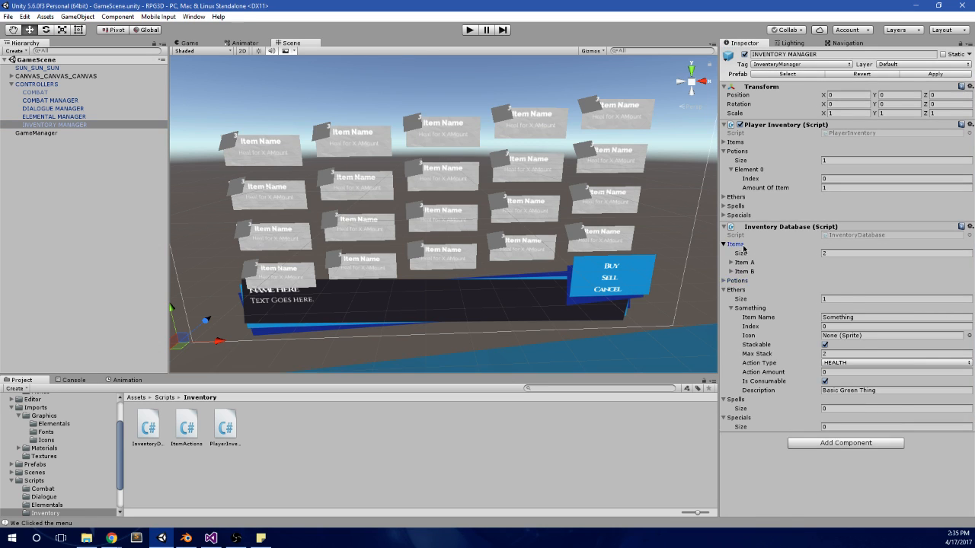
pyautogui.click(744, 247)
pyautogui.click(743, 263)
pyautogui.click(739, 272)
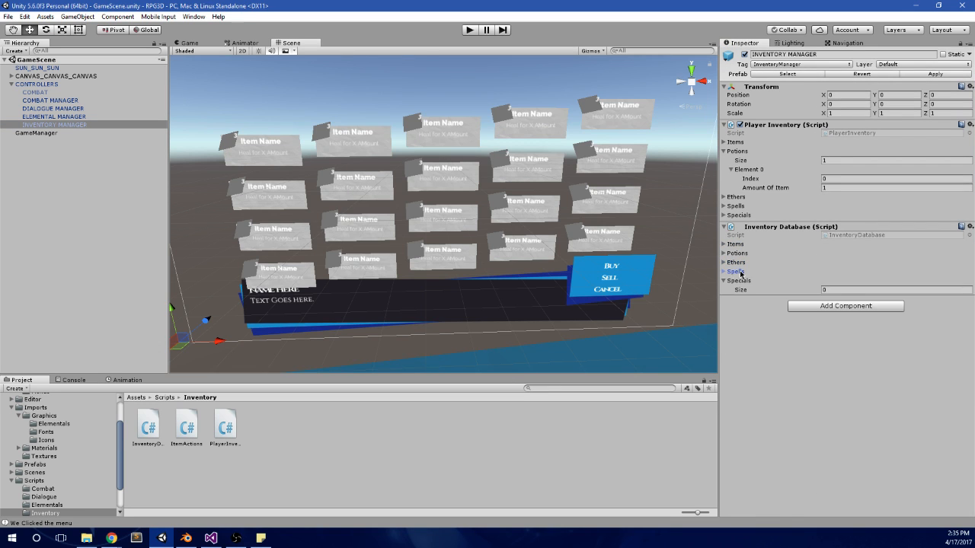
pyautogui.click(732, 281)
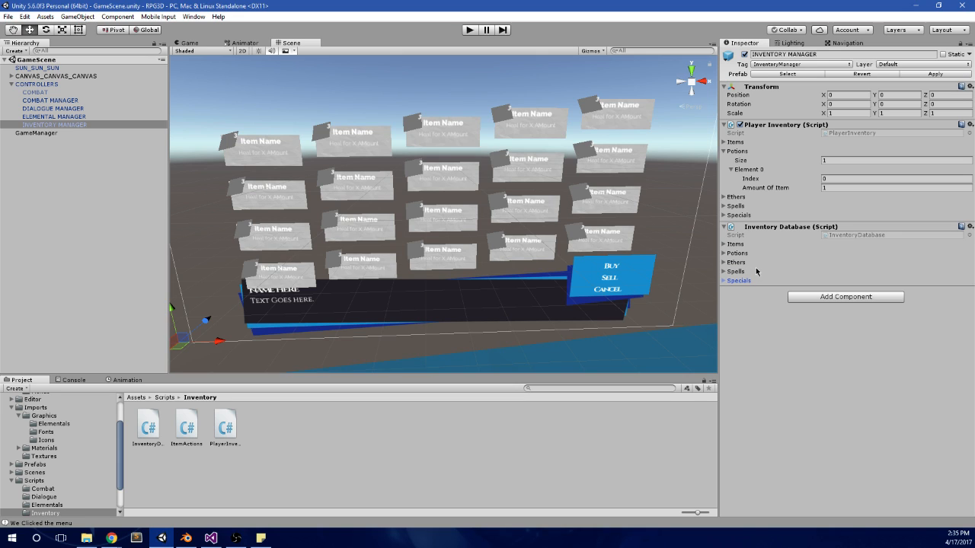